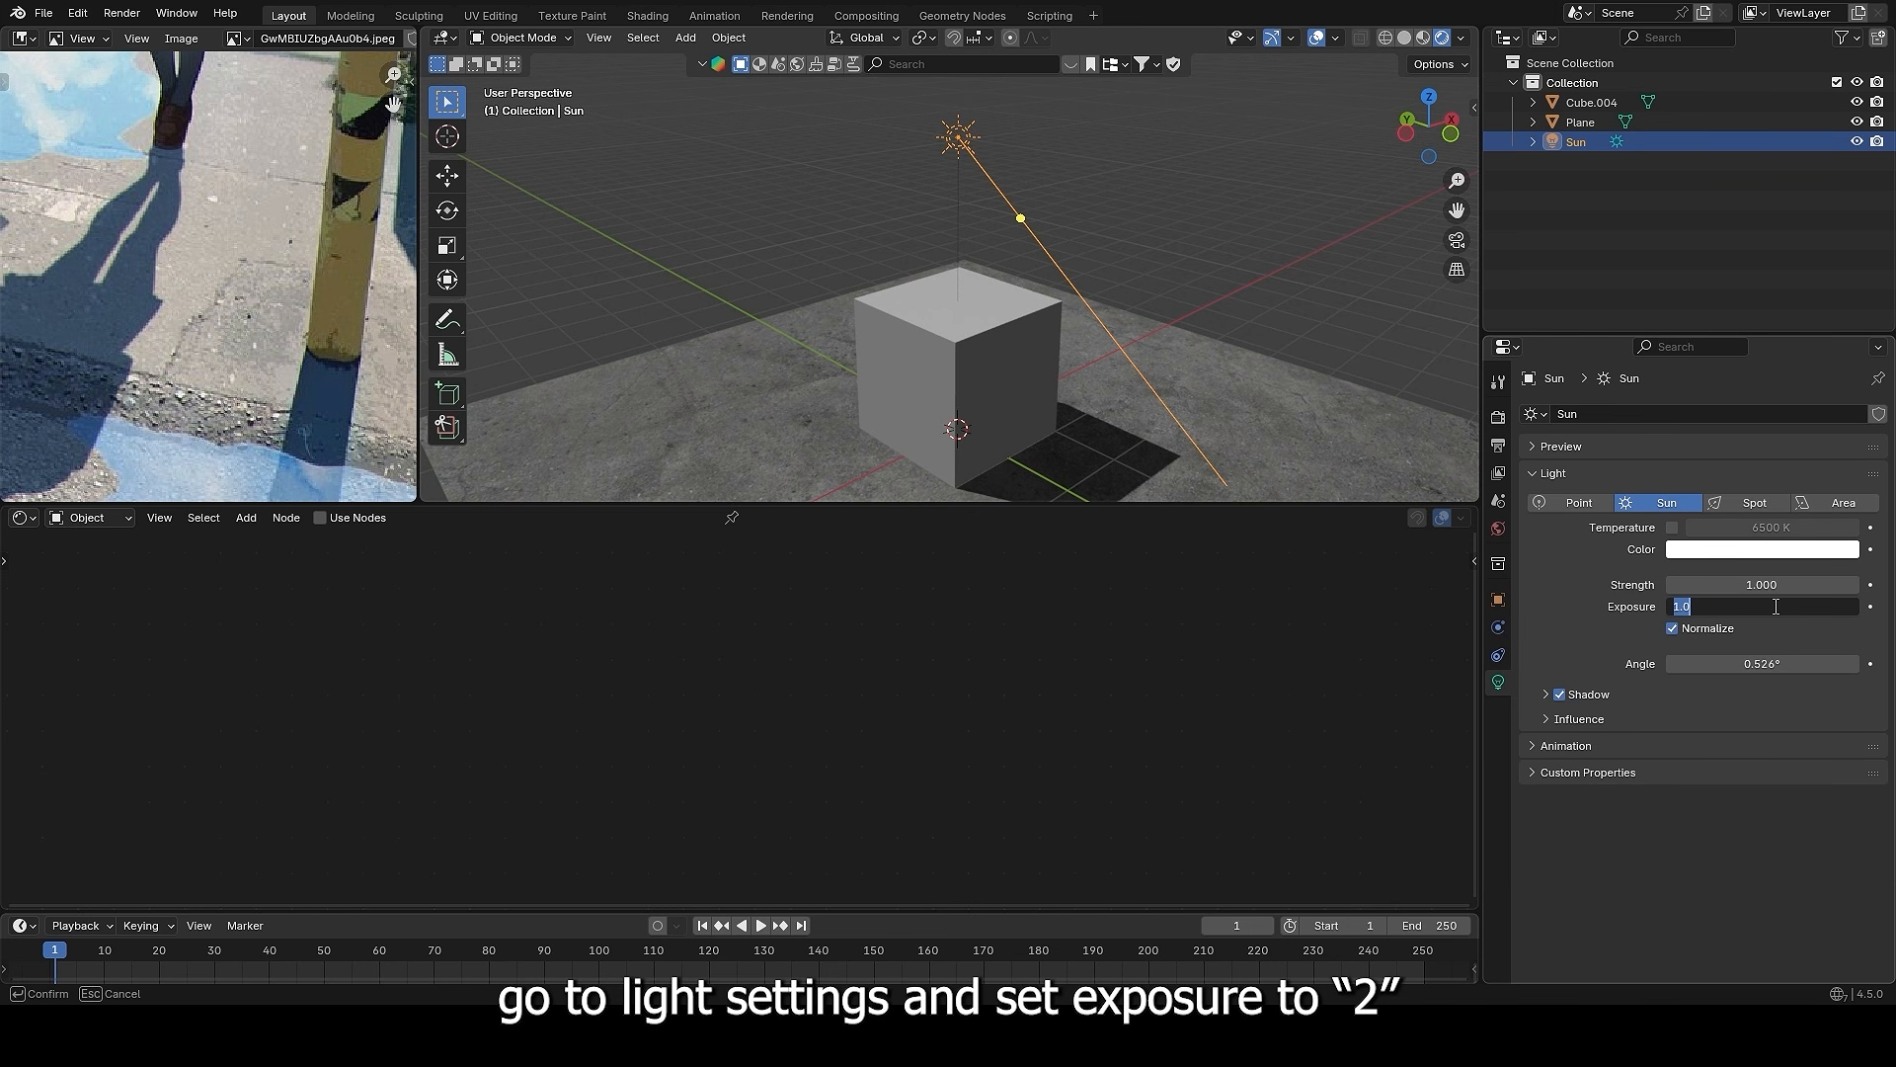
- Set the sun light's exposure to 2
{"action": "type", "text": "2"}
{"action": "key", "text": "Return"}
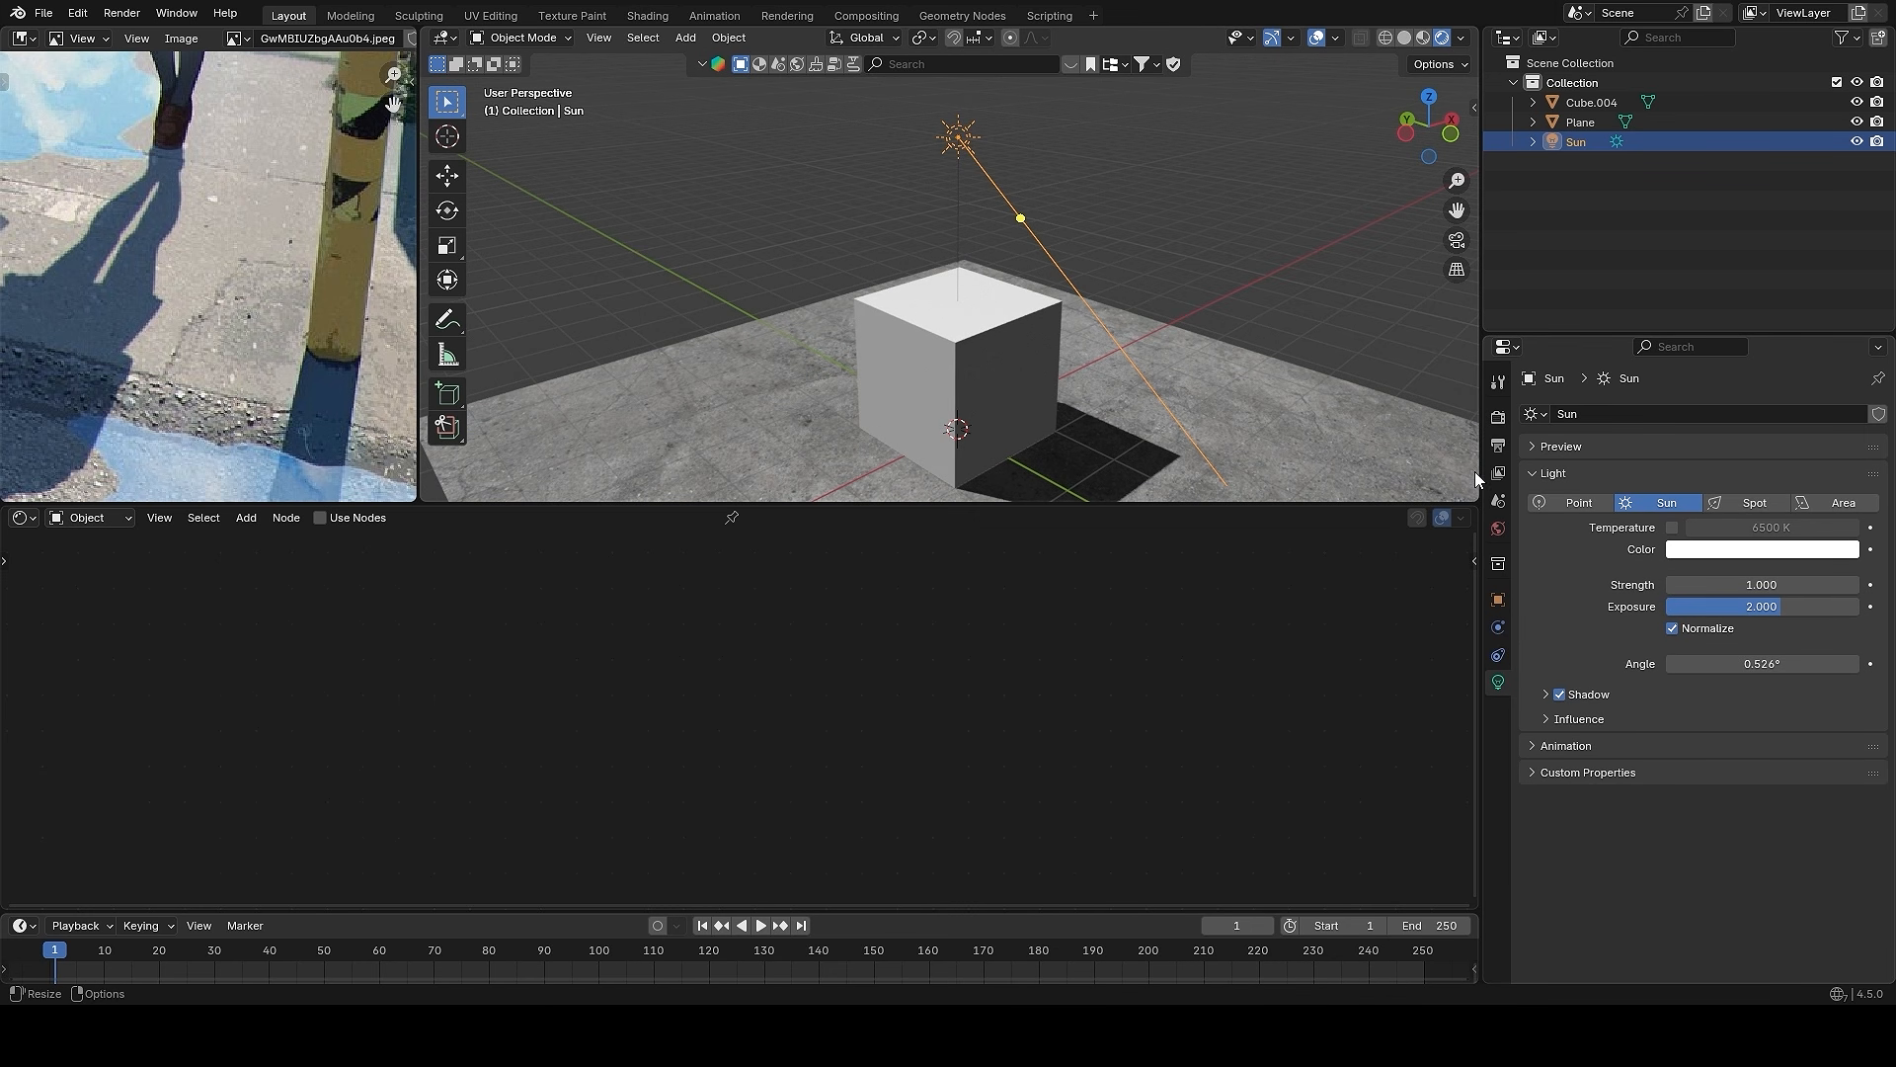
{"action": "middle_click_drag", "start_coordinate": [1004, 261], "coordinate": [1077, 258]}
- Select the concrete ground plane and hide the viewport overlays
{"action": "left_click", "coordinate": [1135, 354]}
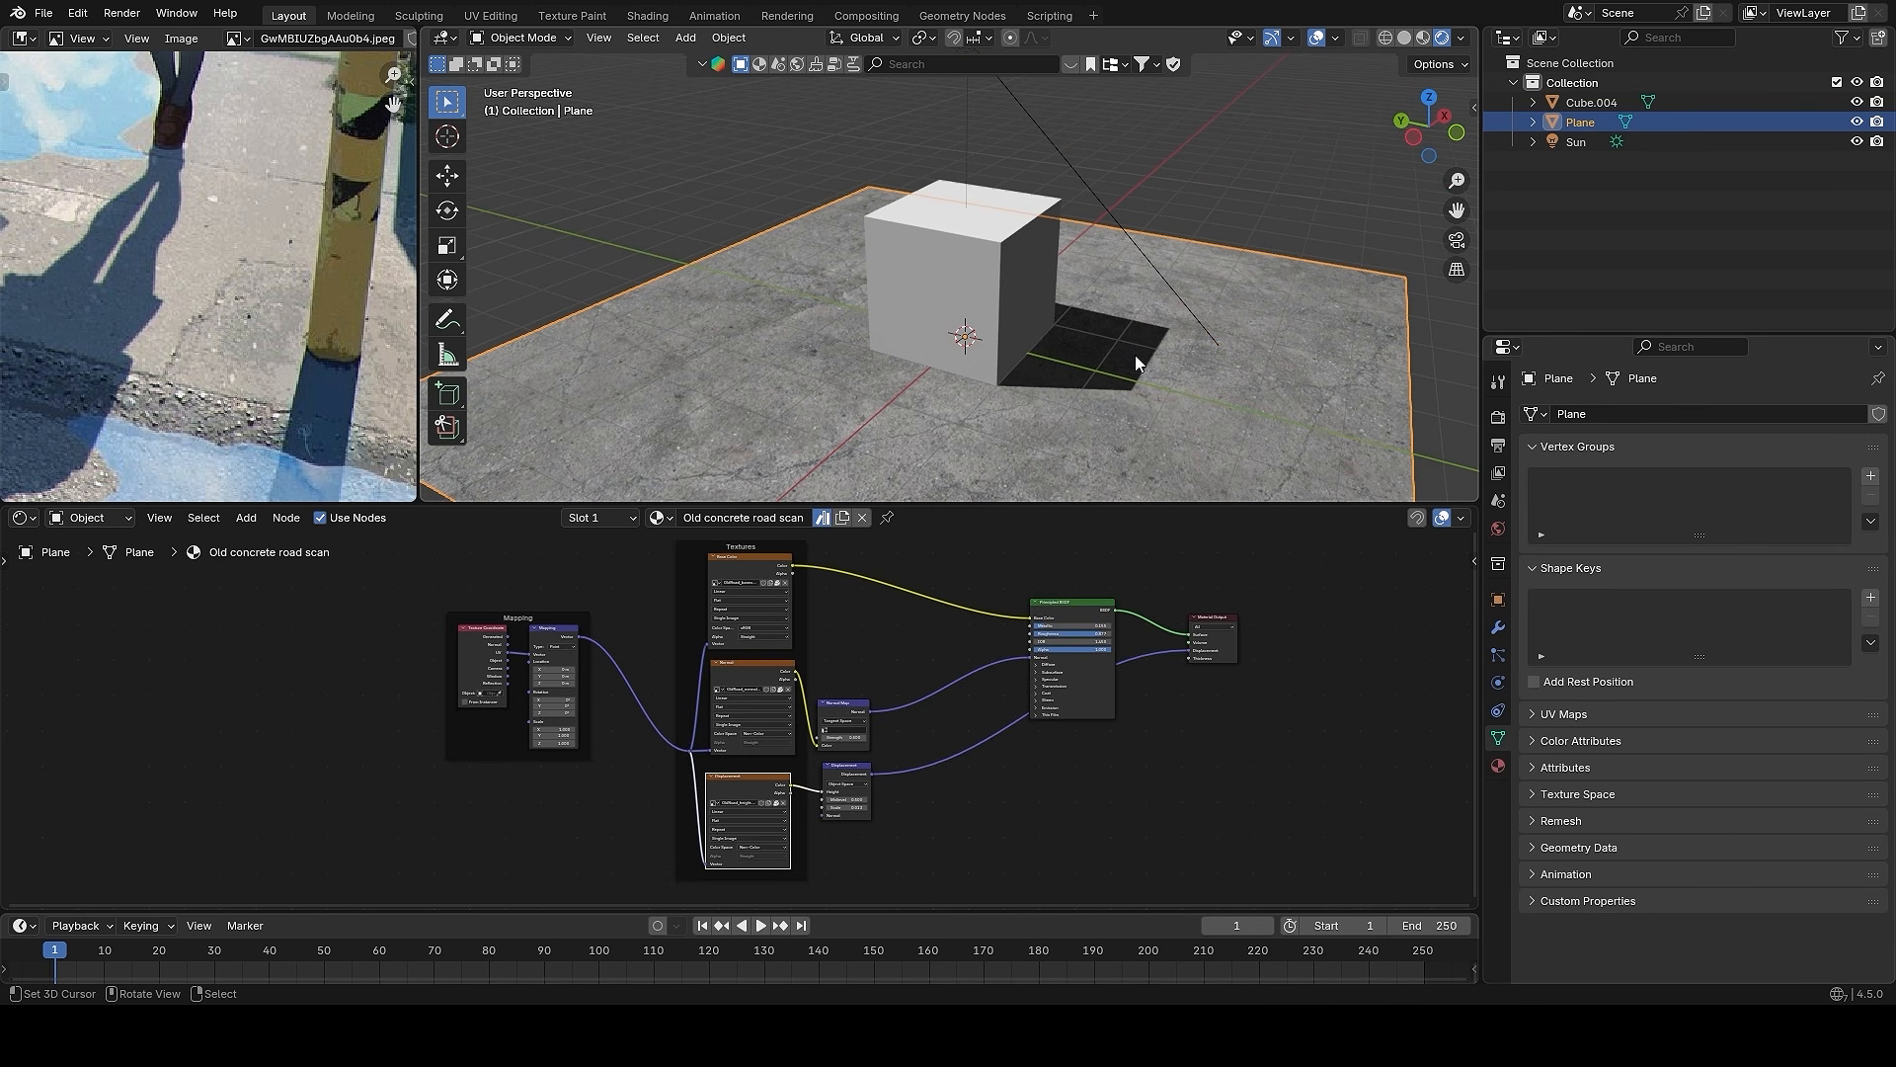
{"action": "middle_click_drag", "start_coordinate": [1135, 354], "coordinate": [1178, 341]}
{"action": "key", "text": "alt+shift+z"}
{"action": "middle_click_drag", "start_coordinate": [1054, 405], "coordinate": [1070, 357], "text": "shift"}
{"action": "scroll", "coordinate": [1002, 644], "scroll_direction": "down", "scroll_amount": 1}
- Move the Principled BSDF and Material Output nodes farther away from the texture nodes to make room
{"action": "middle_click_drag", "start_coordinate": [1009, 646], "coordinate": [1004, 710]}
{"action": "scroll", "coordinate": [1044, 614], "scroll_direction": "up", "scroll_amount": 1}
{"action": "left_click_drag", "start_coordinate": [1105, 583], "coordinate": [1310, 784]}
{"action": "key", "text": "g"}
{"action": "left_click", "coordinate": [1223, 759]}
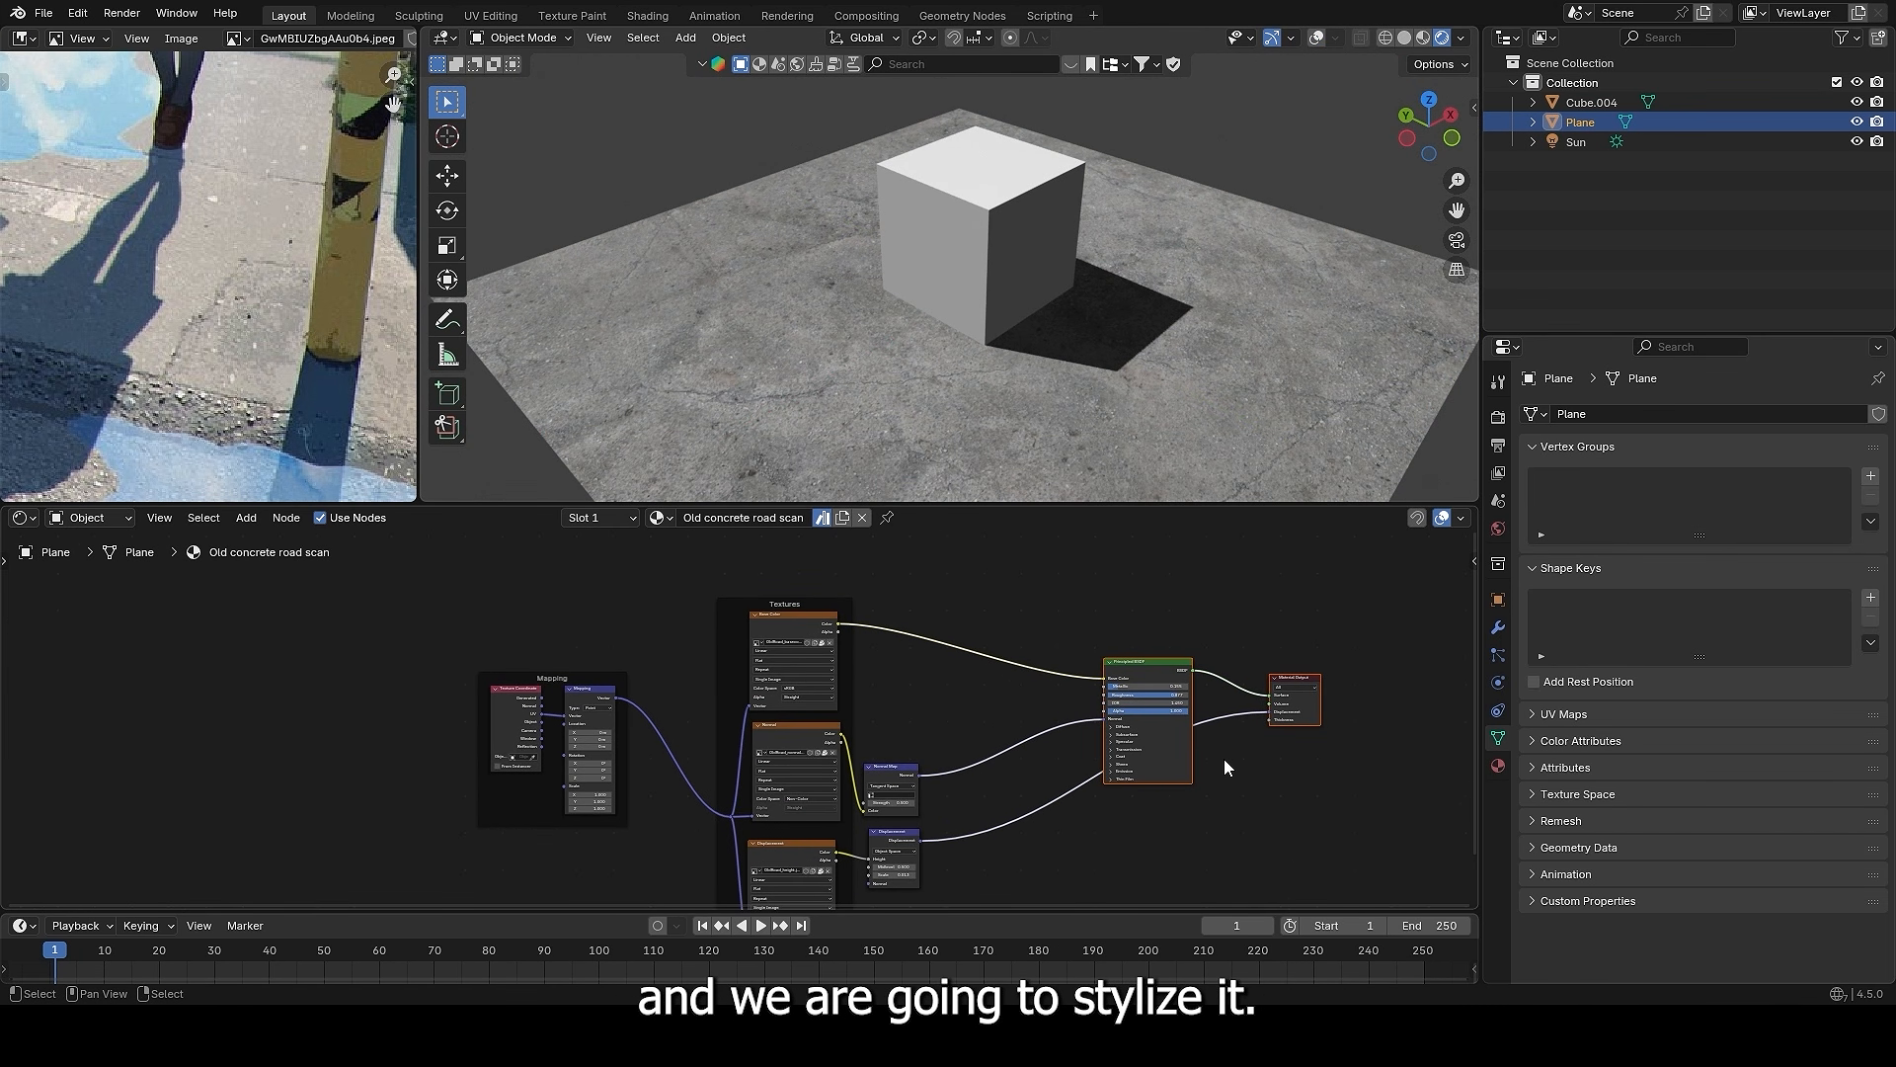
- Add a Diffuse BSDF node in the free space above the Textures frame
{"action": "left_click_drag", "start_coordinate": [1071, 671], "coordinate": [1122, 713], "text": "alt"}
{"action": "scroll", "coordinate": [973, 672], "scroll_direction": "up", "scroll_amount": 3}
{"action": "left_click_drag", "start_coordinate": [1031, 585], "coordinate": [974, 648], "text": "alt"}
{"action": "scroll", "coordinate": [933, 578], "scroll_direction": "up", "scroll_amount": 2}
{"action": "key", "text": "shift+a"}
{"action": "left_click", "coordinate": [933, 578]}
{"action": "type", "text": "d"}
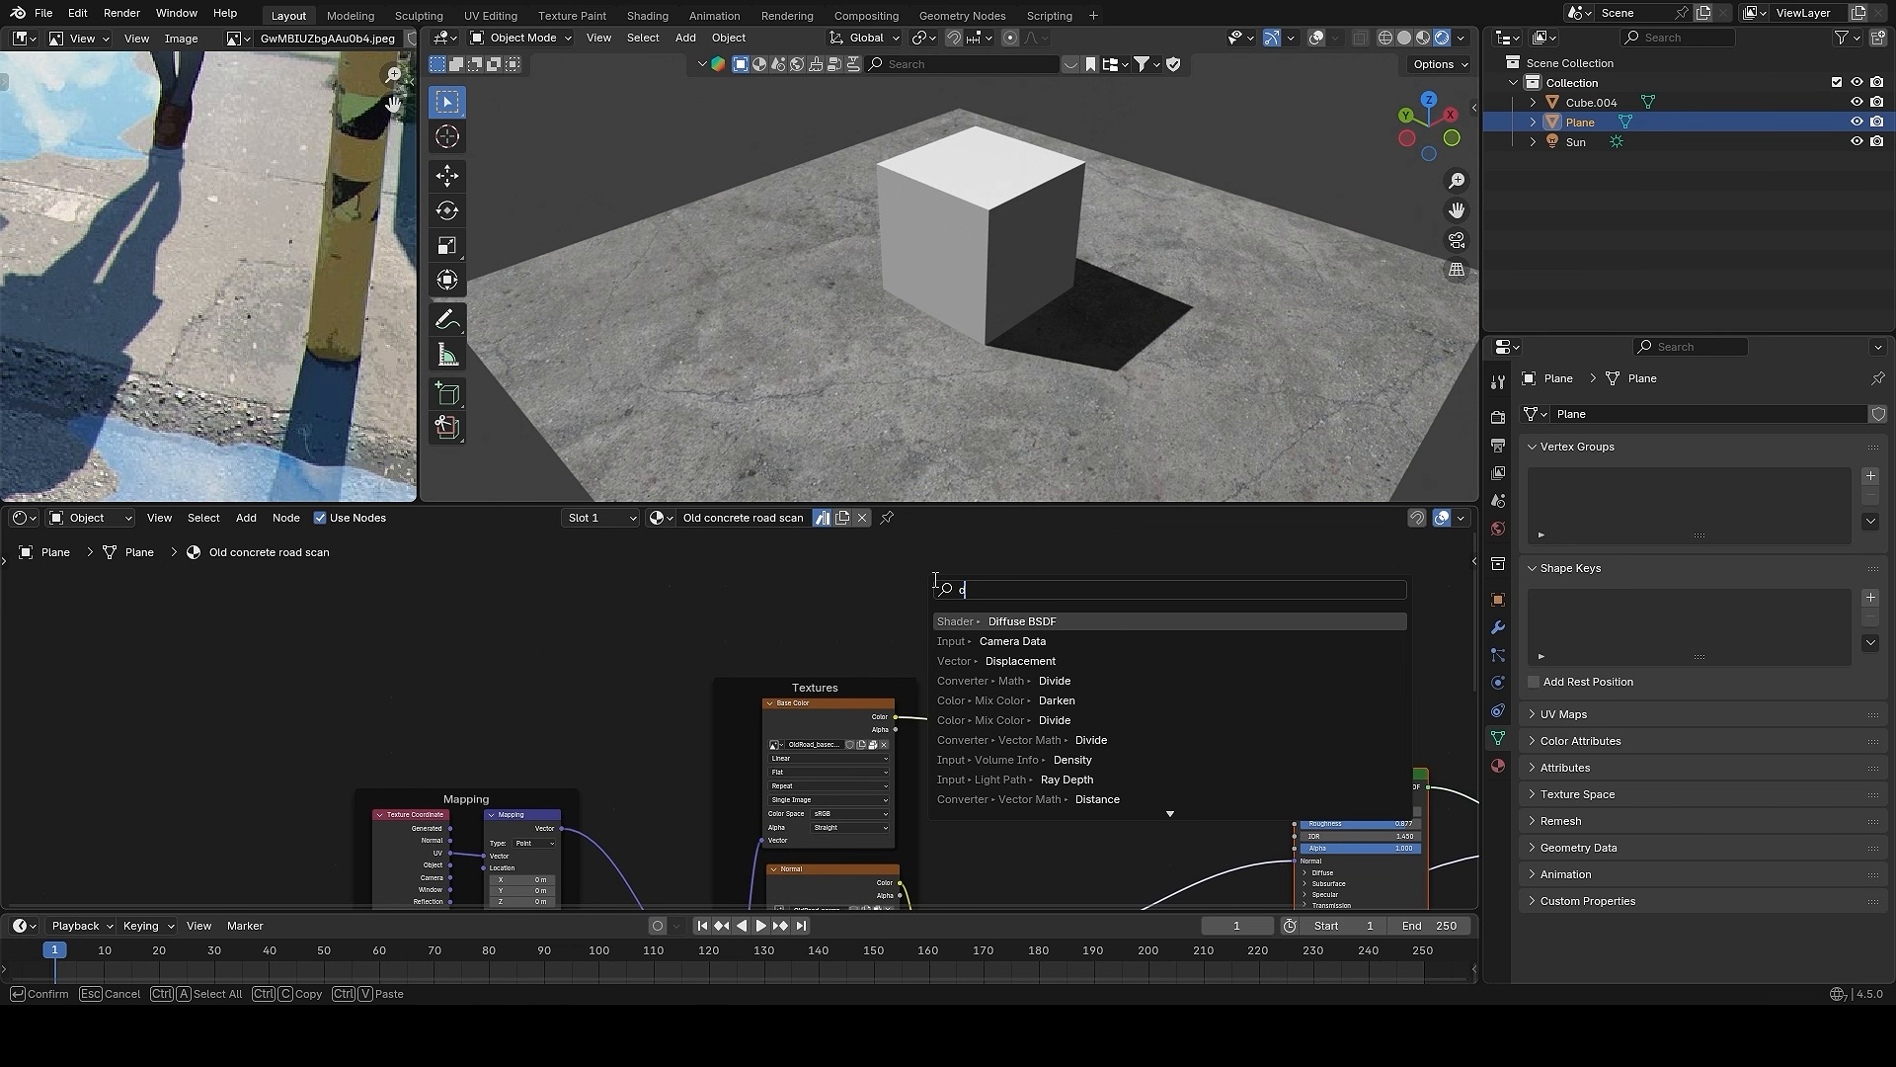
{"action": "left_click", "coordinate": [992, 617]}
{"action": "left_click", "coordinate": [695, 569]}
- Add a Shader to RGB node beside the Diffuse BSDF and feed the diffuse output into it
{"action": "middle_click_drag", "start_coordinate": [885, 590], "coordinate": [860, 661]}
{"action": "scroll", "coordinate": [858, 632], "scroll_direction": "up", "scroll_amount": 2}
{"action": "key", "text": "shift+a"}
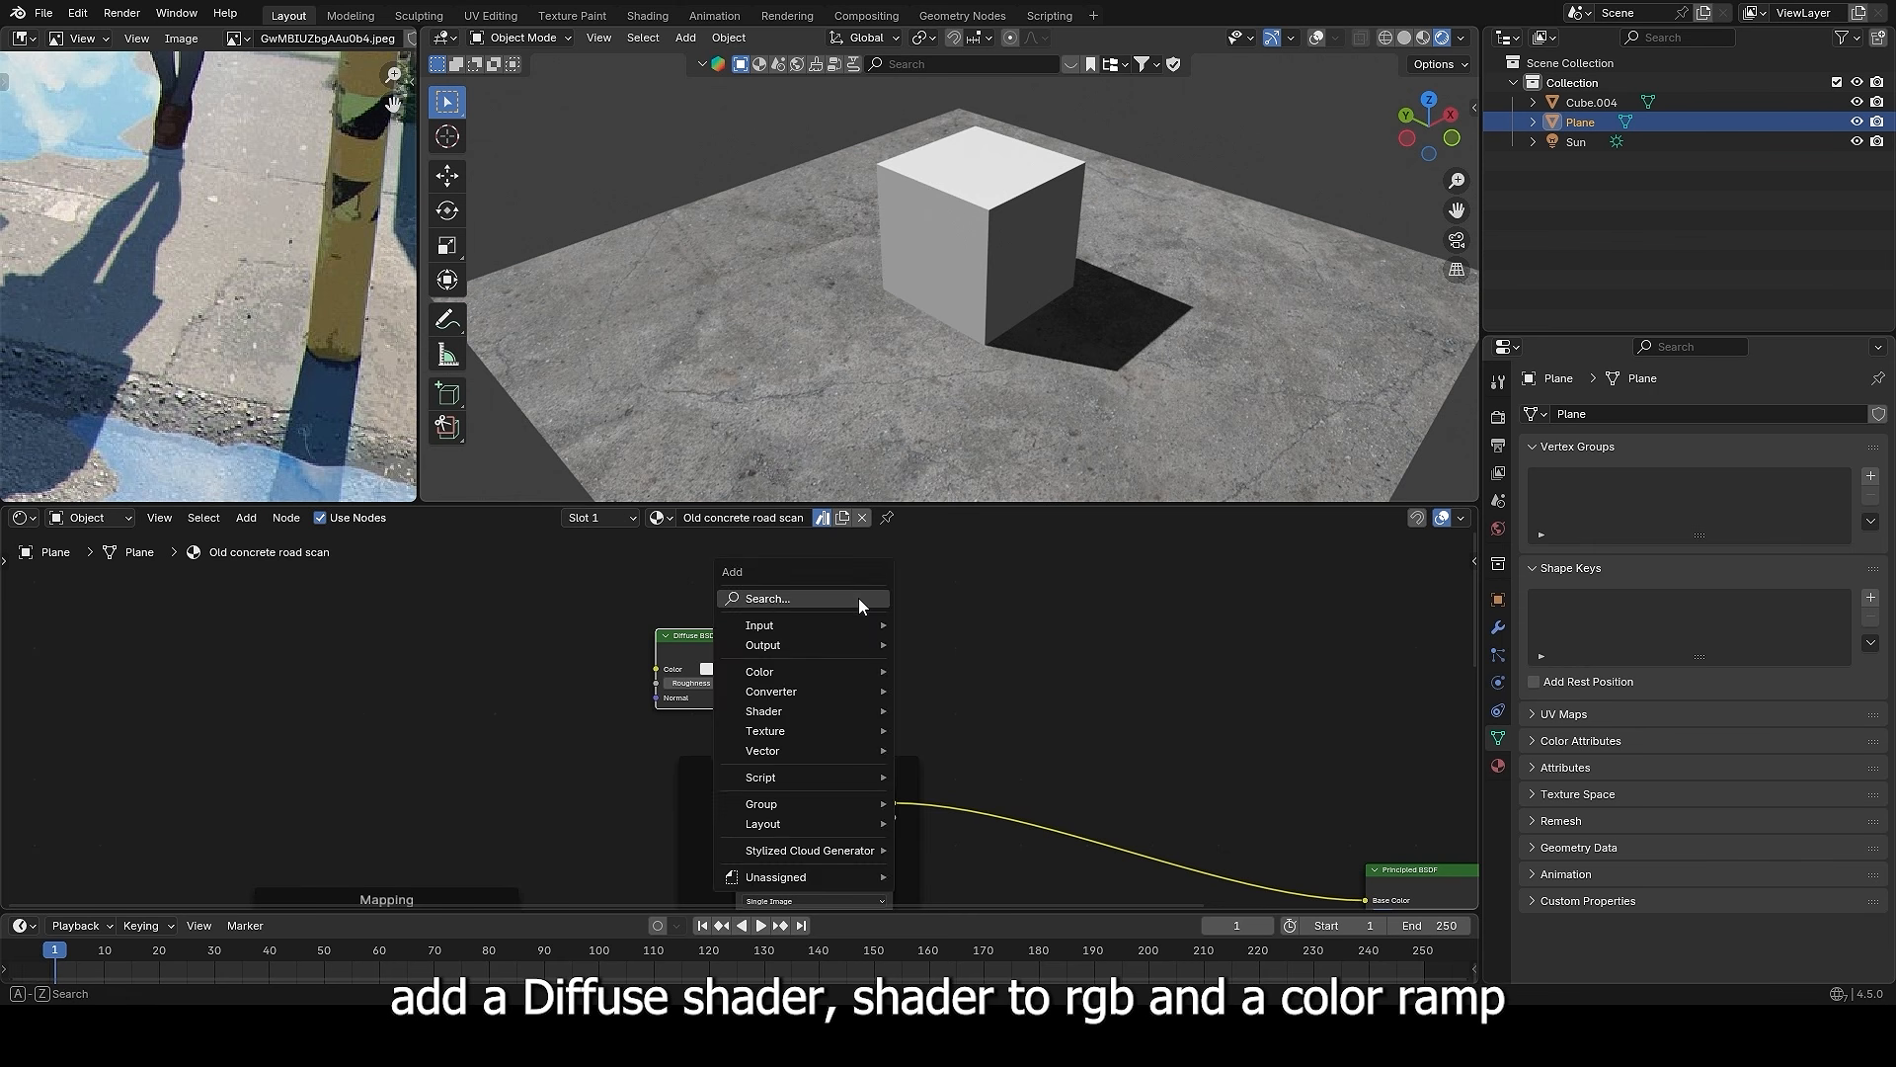
{"action": "left_click", "coordinate": [859, 598]}
{"action": "type", "text": "shader"}
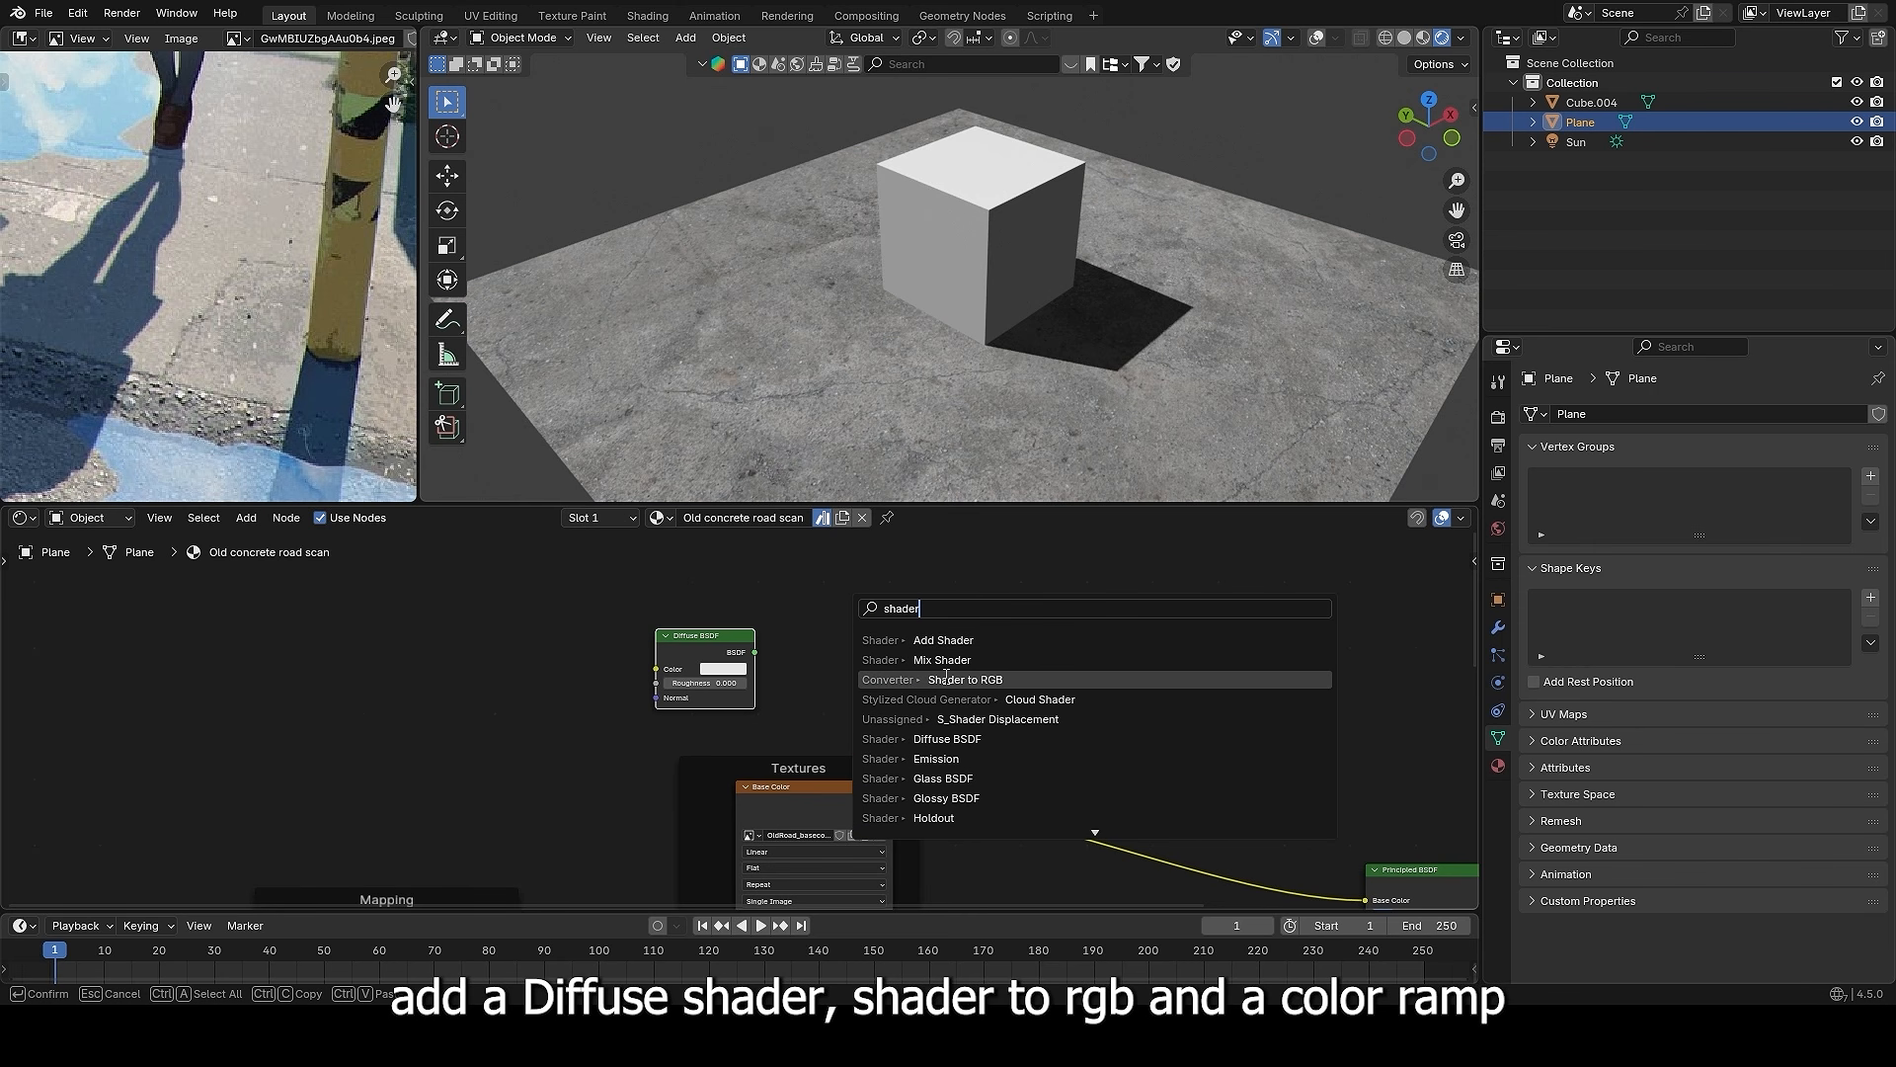
{"action": "left_click", "coordinate": [944, 678]}
{"action": "left_click", "coordinate": [773, 622]}
{"action": "left_click_drag", "start_coordinate": [788, 683], "coordinate": [791, 681]}
- Add a Color Ramp node and connect the Shader to RGB color to its factor
{"action": "key", "text": "shift+a"}
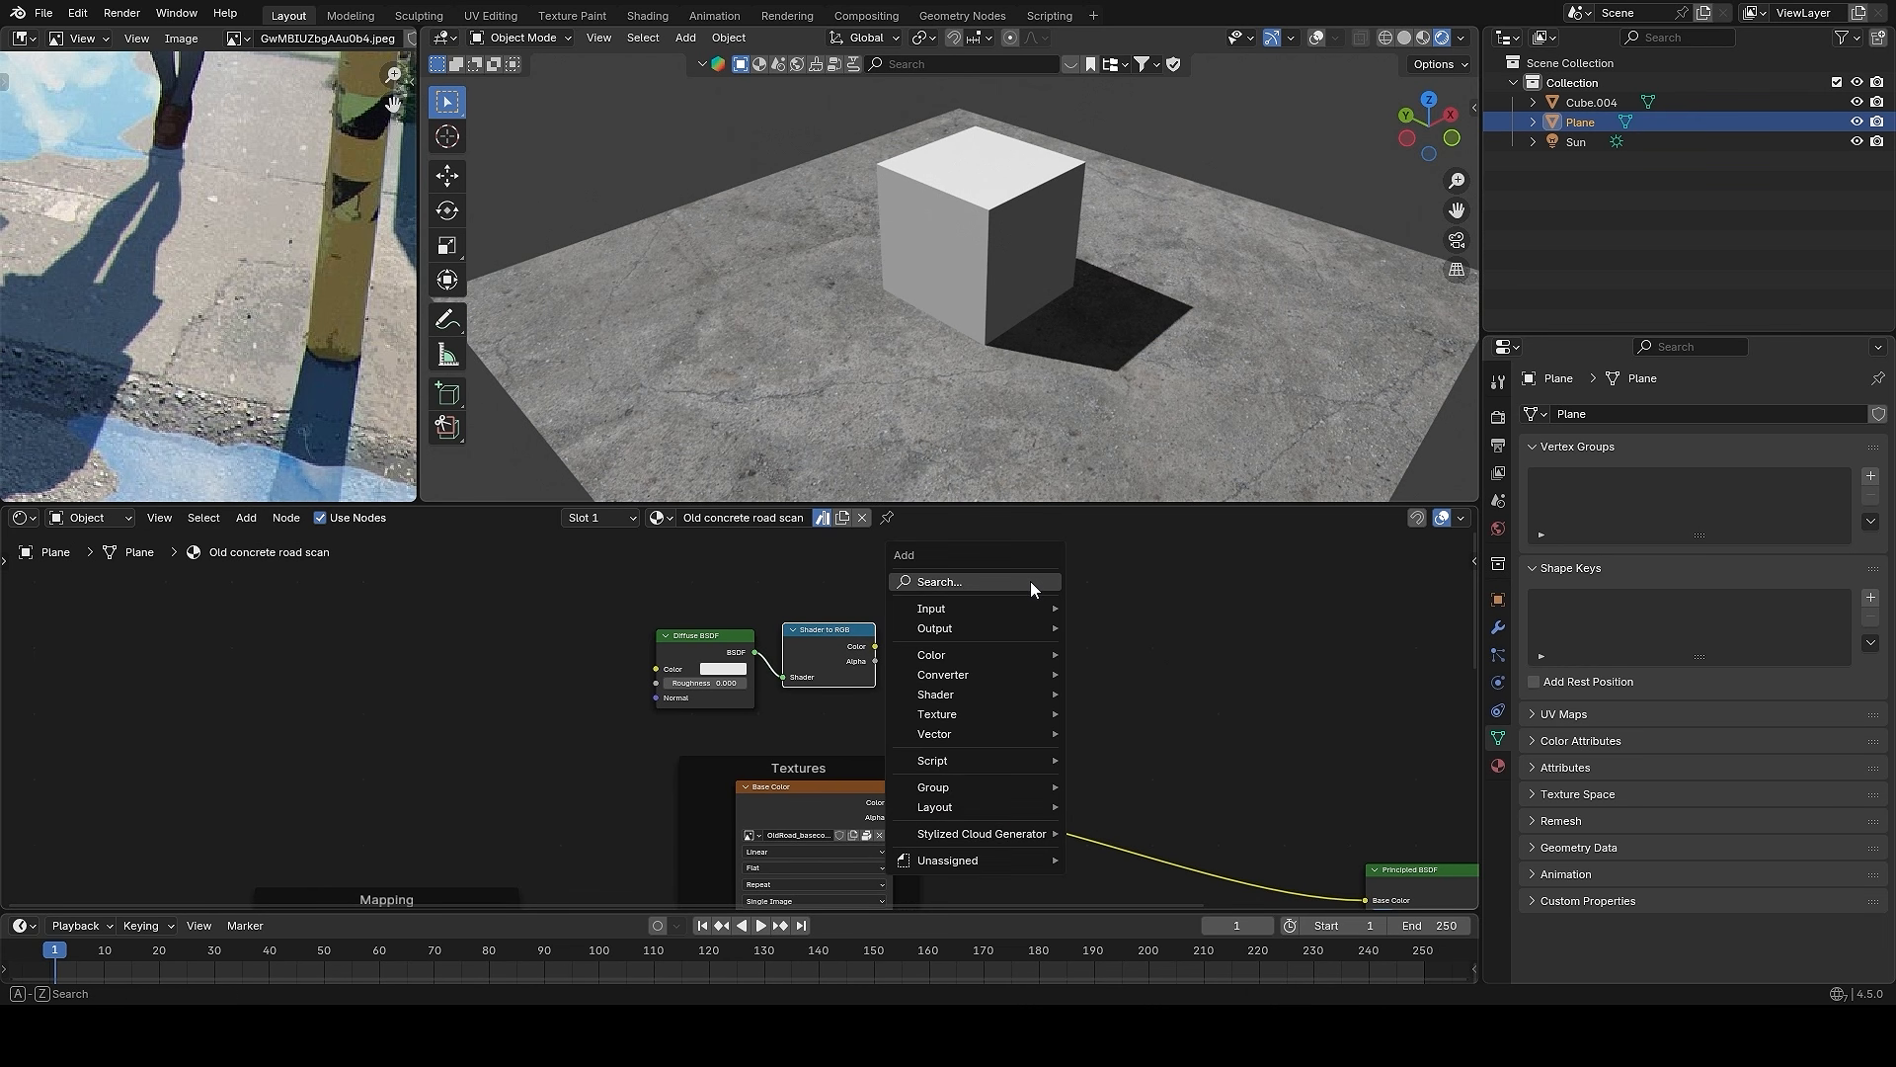
{"action": "left_click", "coordinate": [1033, 585]}
{"action": "type", "text": "c"}
{"action": "left_click", "coordinate": [1084, 619]}
{"action": "left_click", "coordinate": [911, 592]}
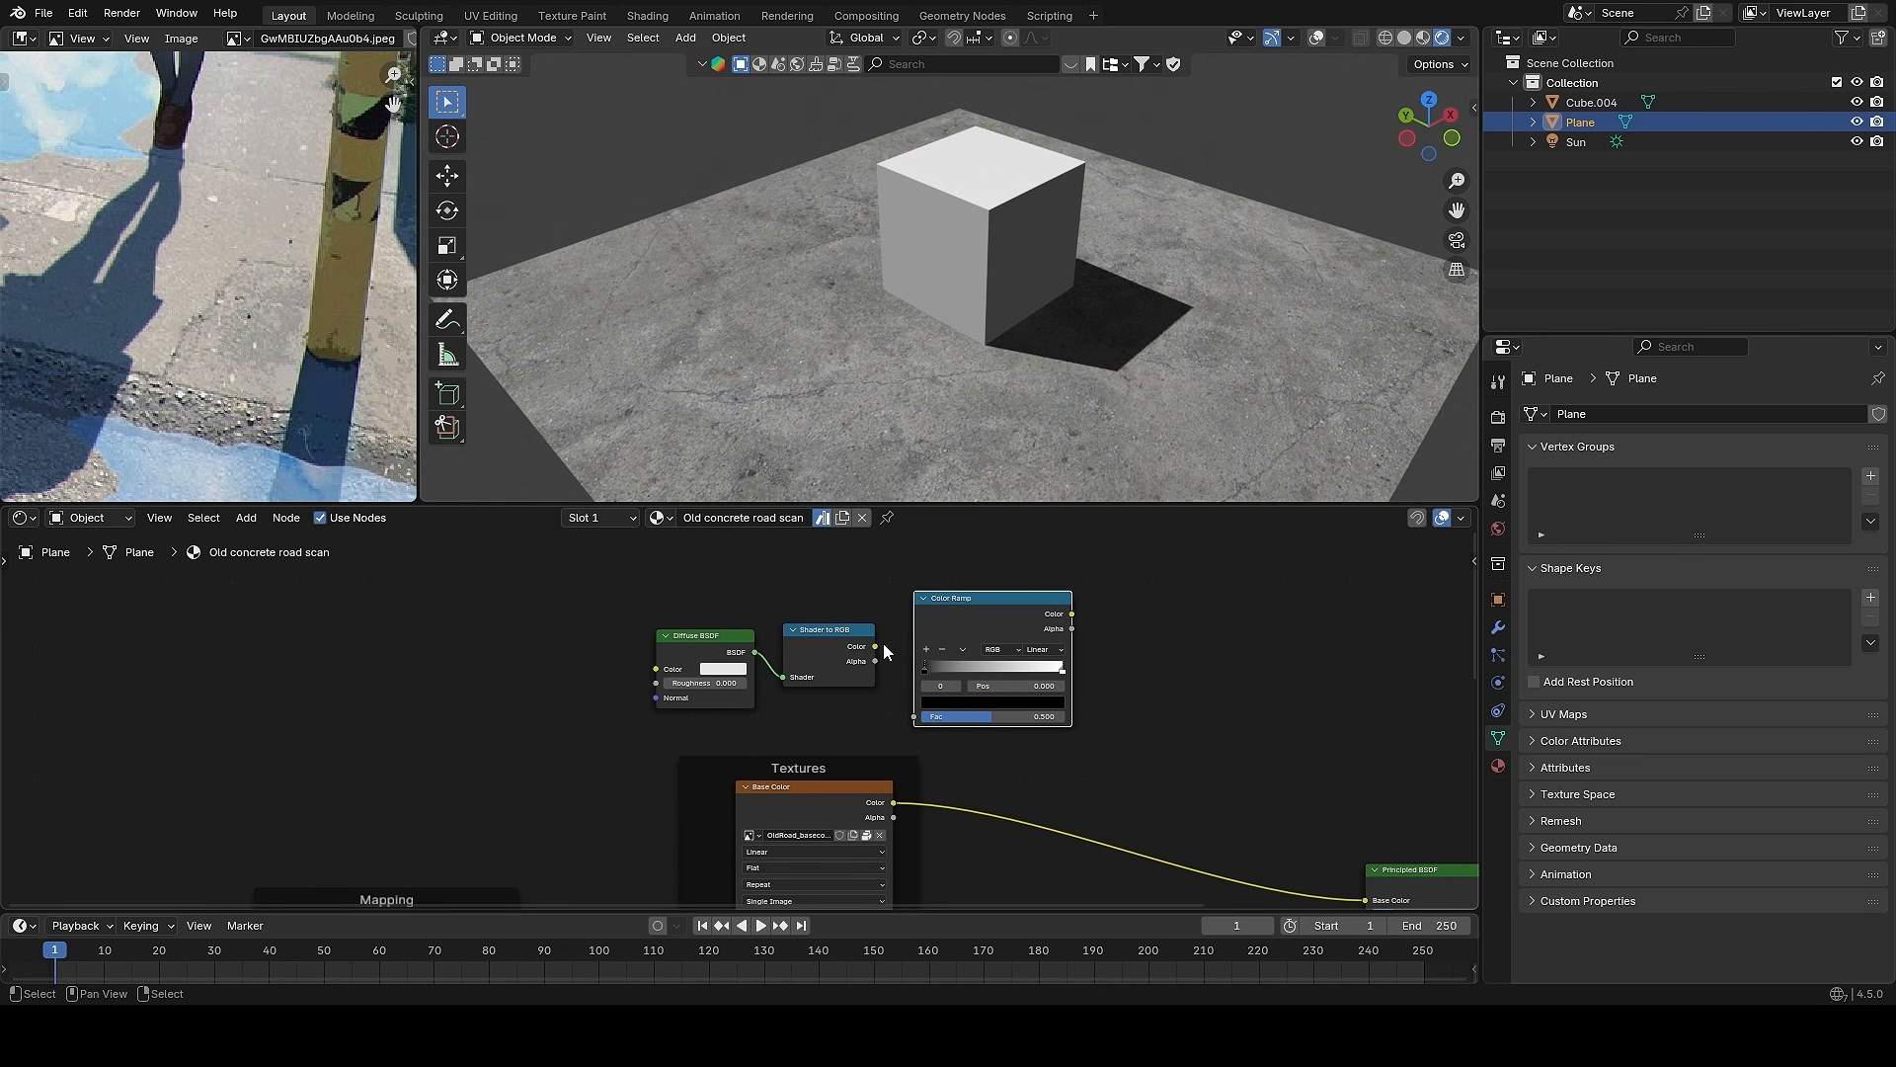
{"action": "left_click_drag", "start_coordinate": [914, 708], "coordinate": [917, 715]}
- Preview the Color Ramp on the plane, set its interpolation to Constant and move the white stop to about 0.49
{"action": "left_click", "coordinate": [1011, 596], "text": "ctrl+shift"}
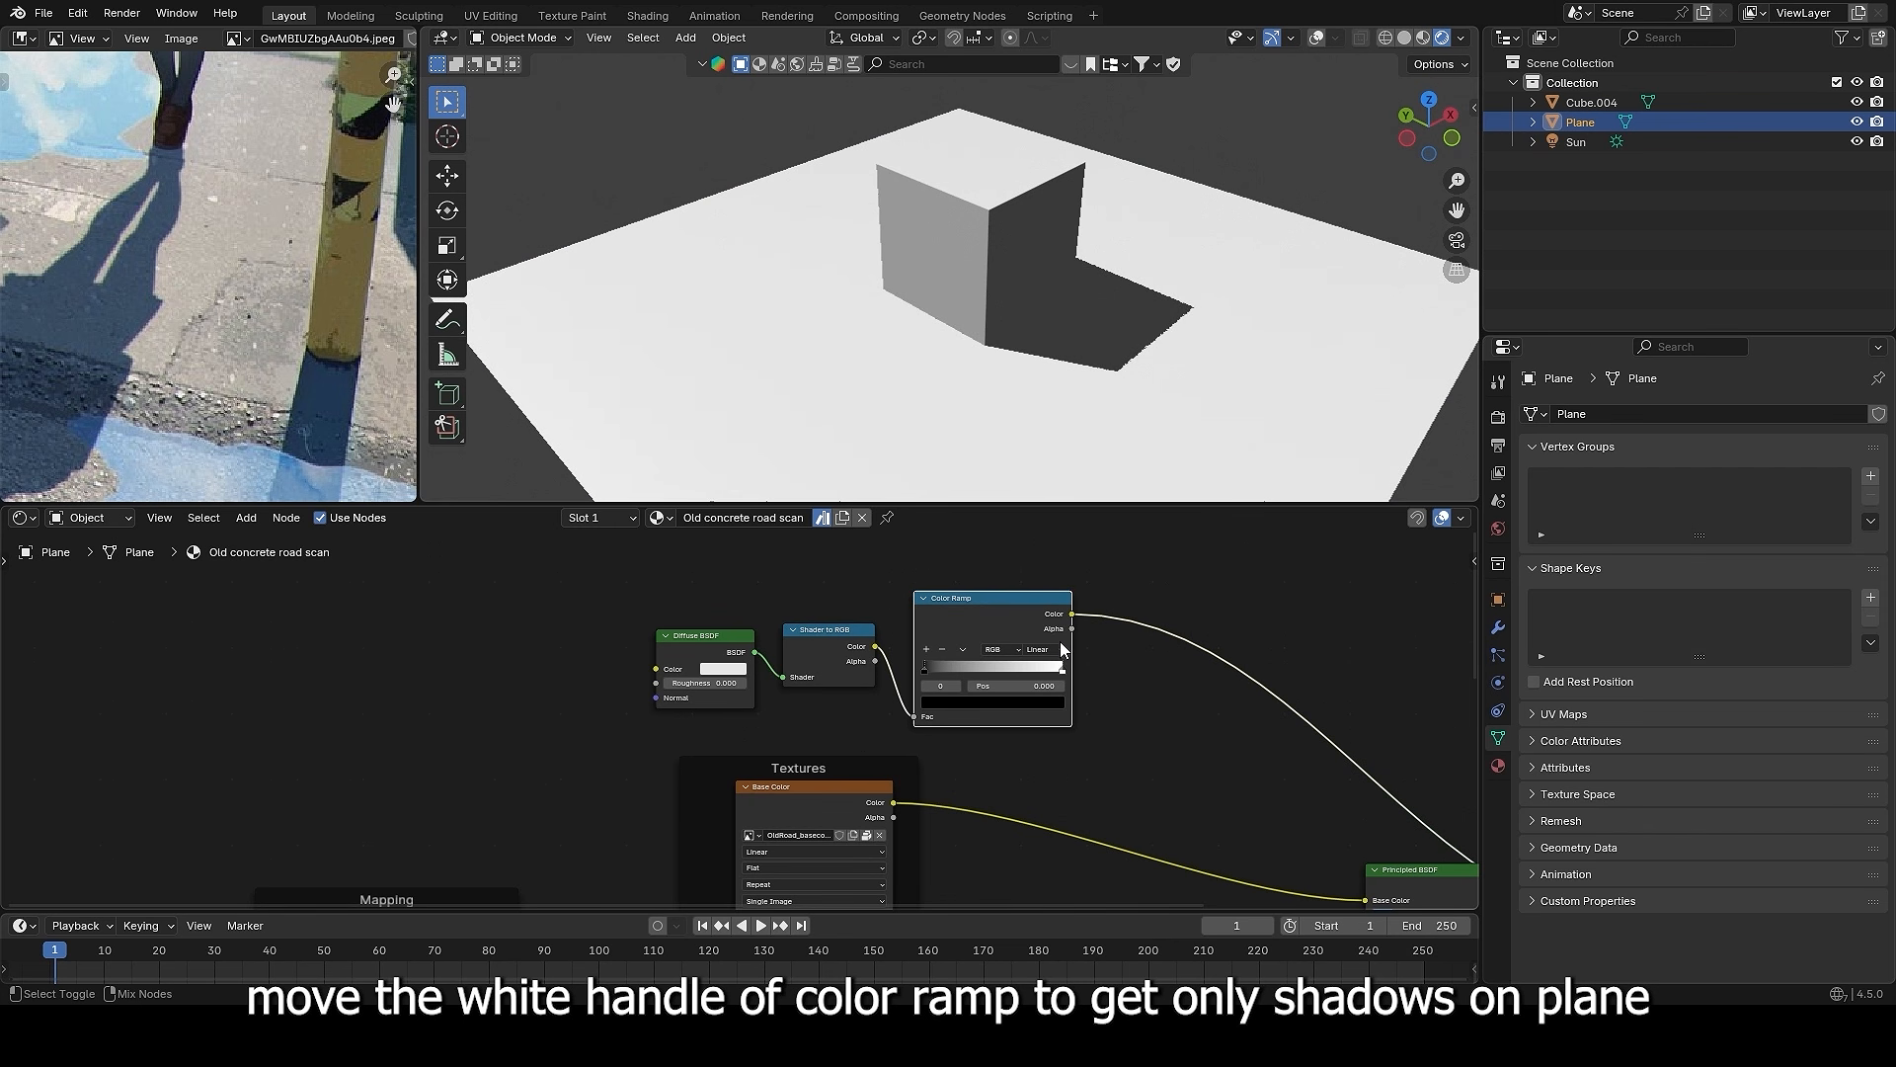
{"action": "scroll", "coordinate": [1069, 651], "scroll_direction": "up", "scroll_amount": 1}
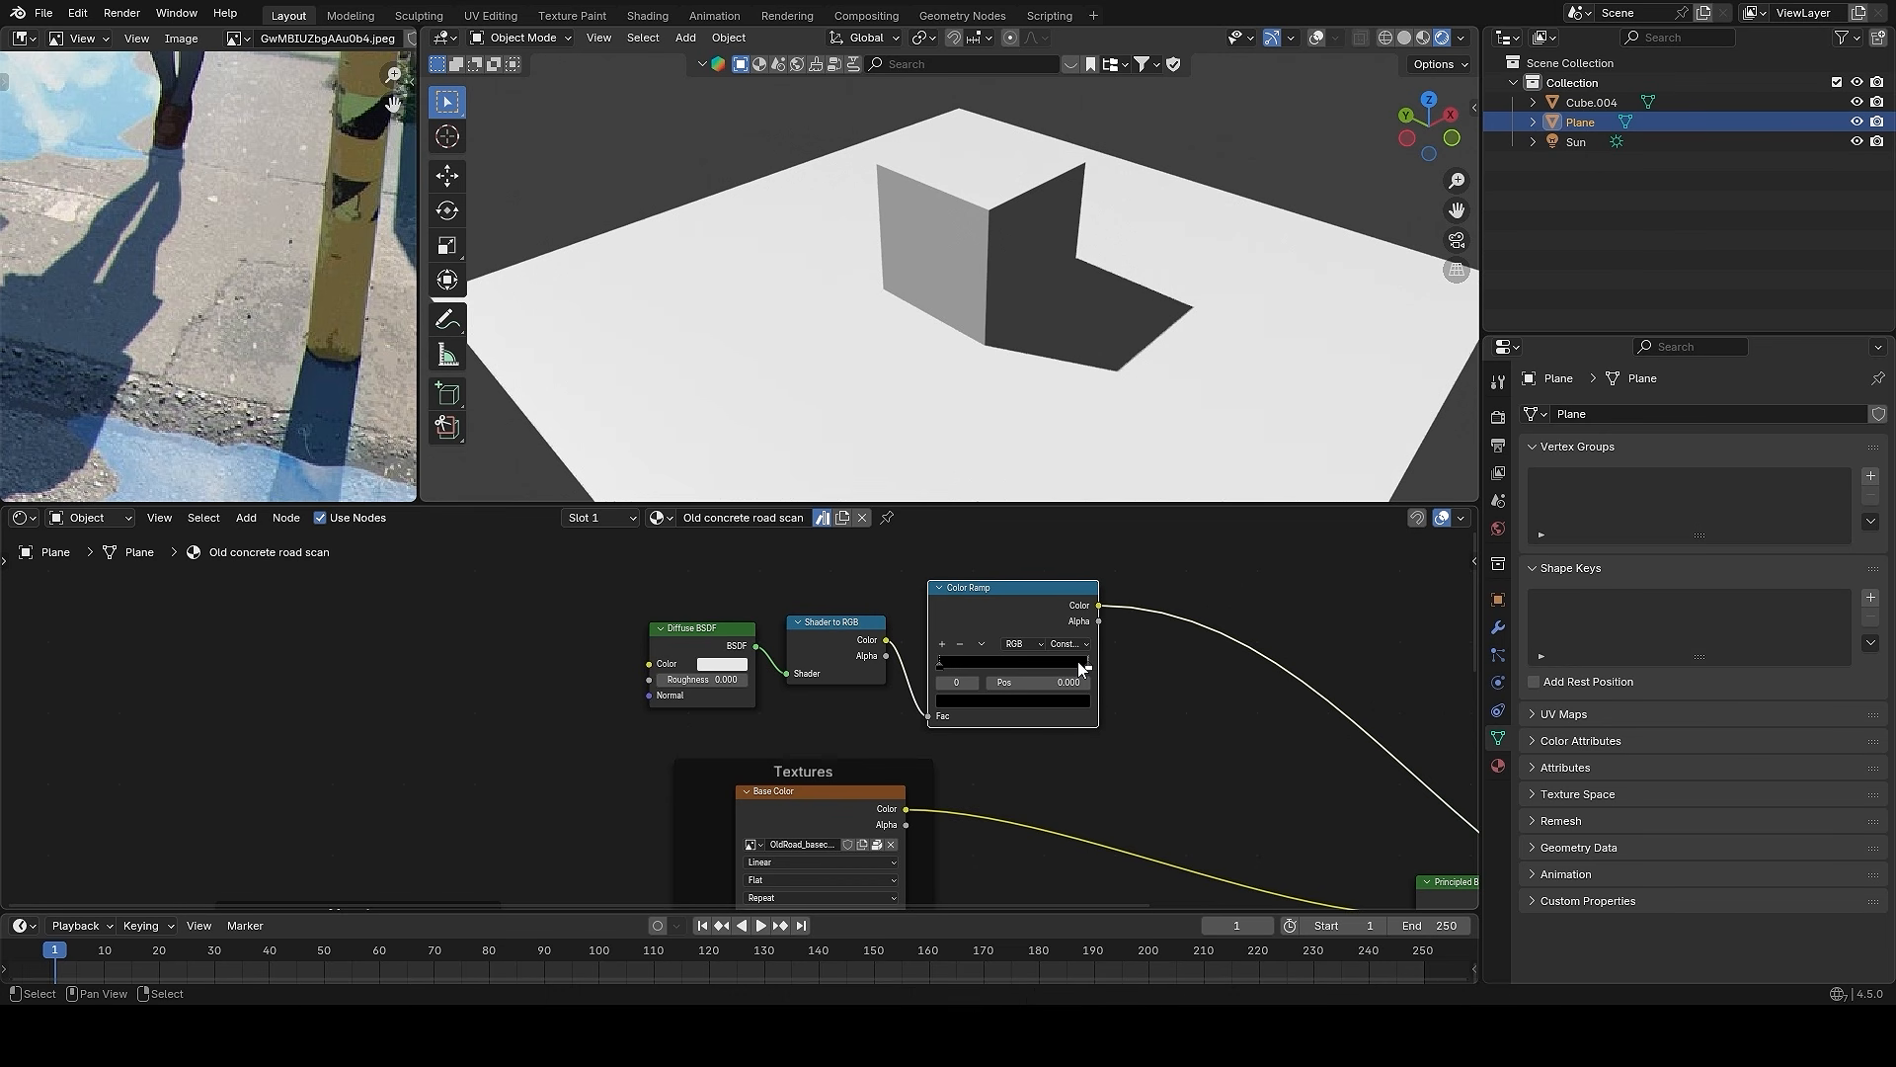
{"action": "left_click_drag", "start_coordinate": [1077, 661], "coordinate": [993, 658]}
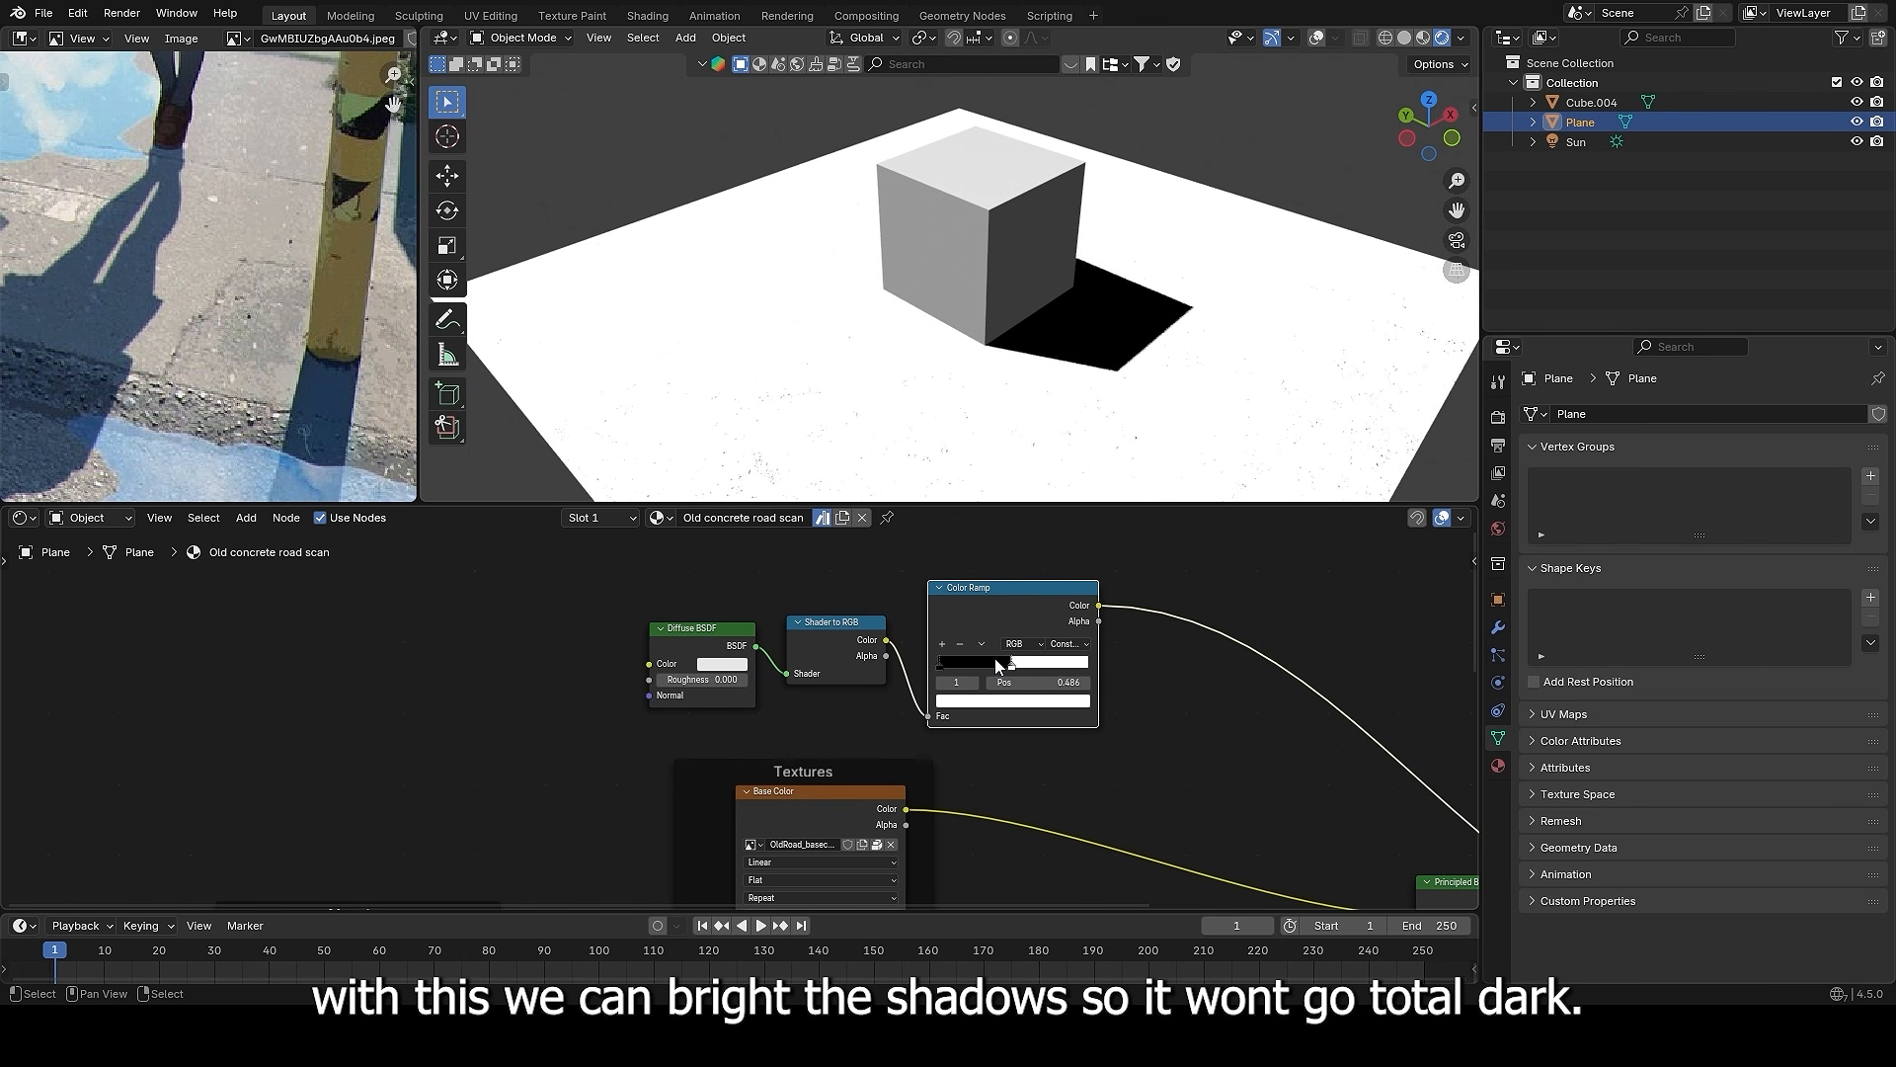
- Route the Principled BSDF to the Material Output again in place of the Color Ramp preview
{"action": "middle_click_drag", "start_coordinate": [1045, 360], "coordinate": [1071, 331]}
{"action": "scroll", "coordinate": [1087, 661], "scroll_direction": "down", "scroll_amount": 5}
{"action": "middle_click_drag", "start_coordinate": [1240, 824], "coordinate": [1136, 733]}
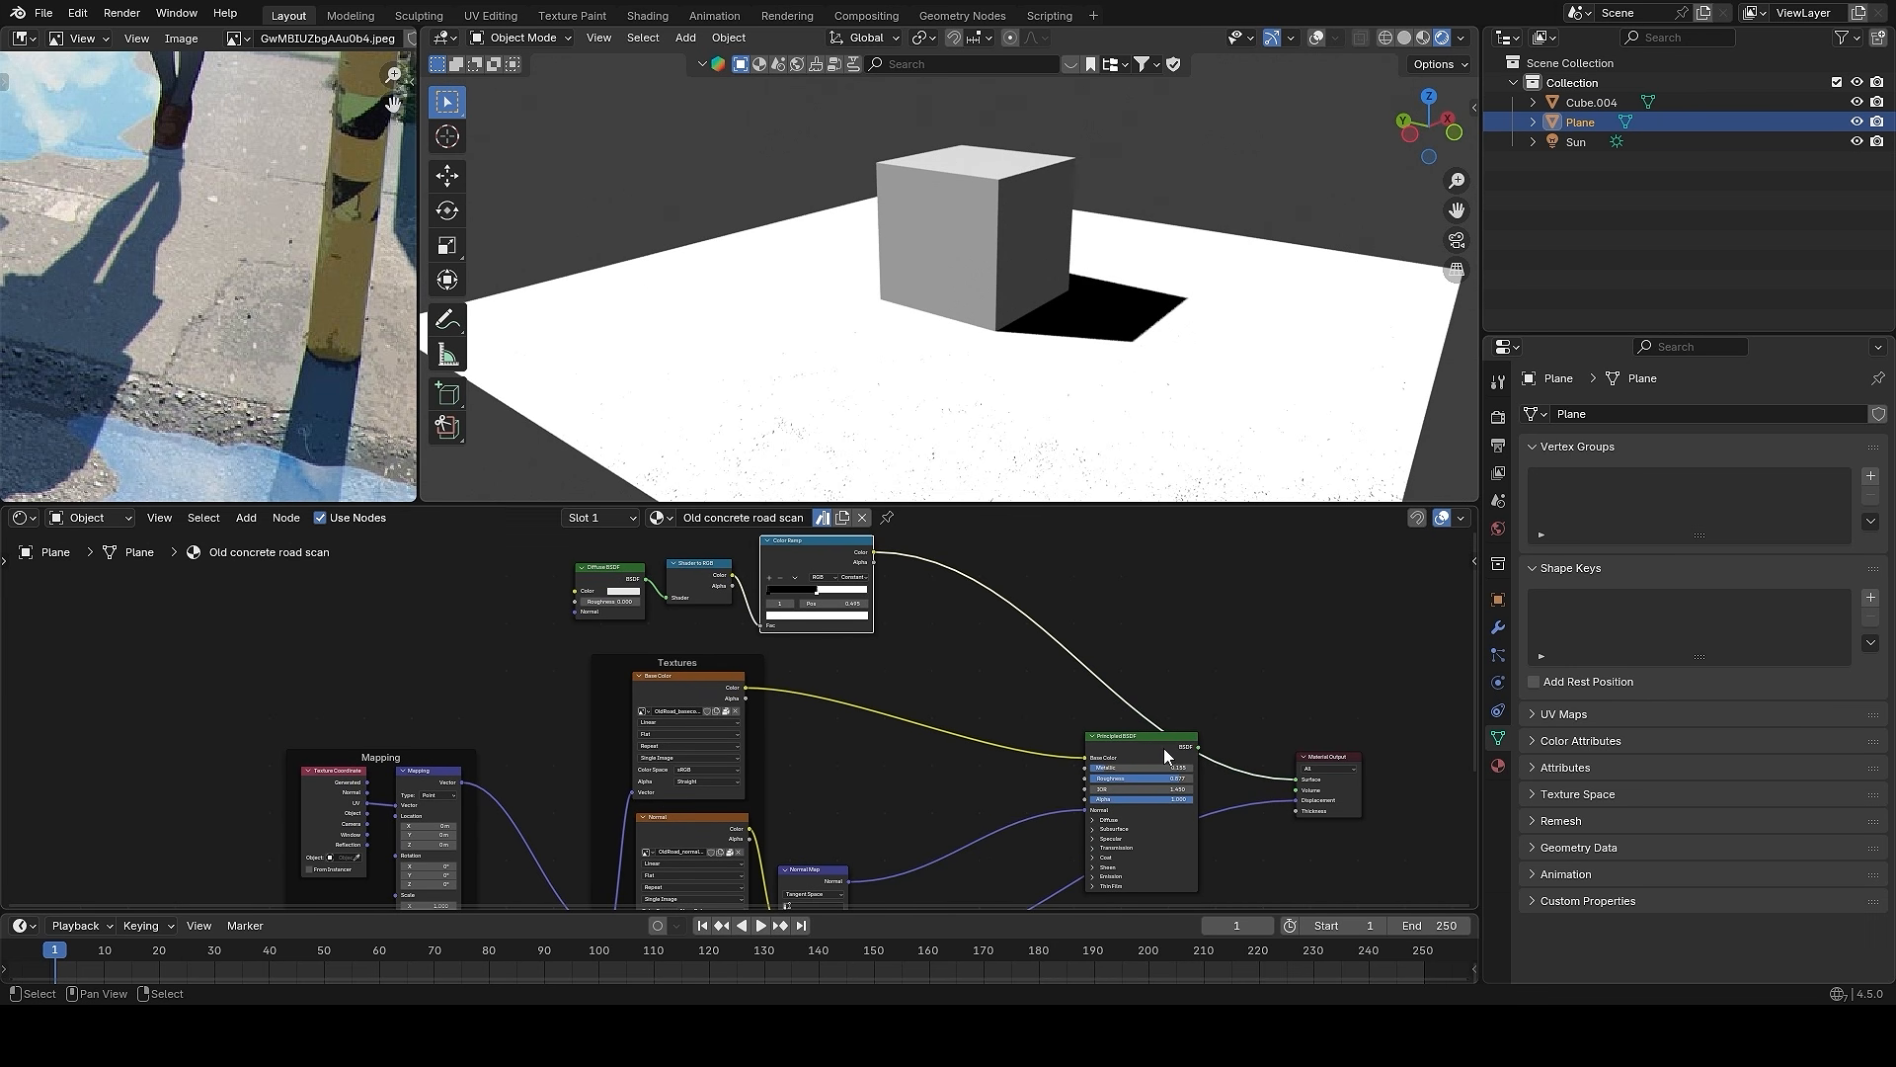
{"action": "left_click", "coordinate": [1164, 749], "text": "ctrl+shift"}
- Insert a Mix Color node between the base color texture and the Principled BSDF, with the Color Ramp driving its factor
{"action": "key", "text": "shift+a"}
{"action": "type", "text": "mi"}
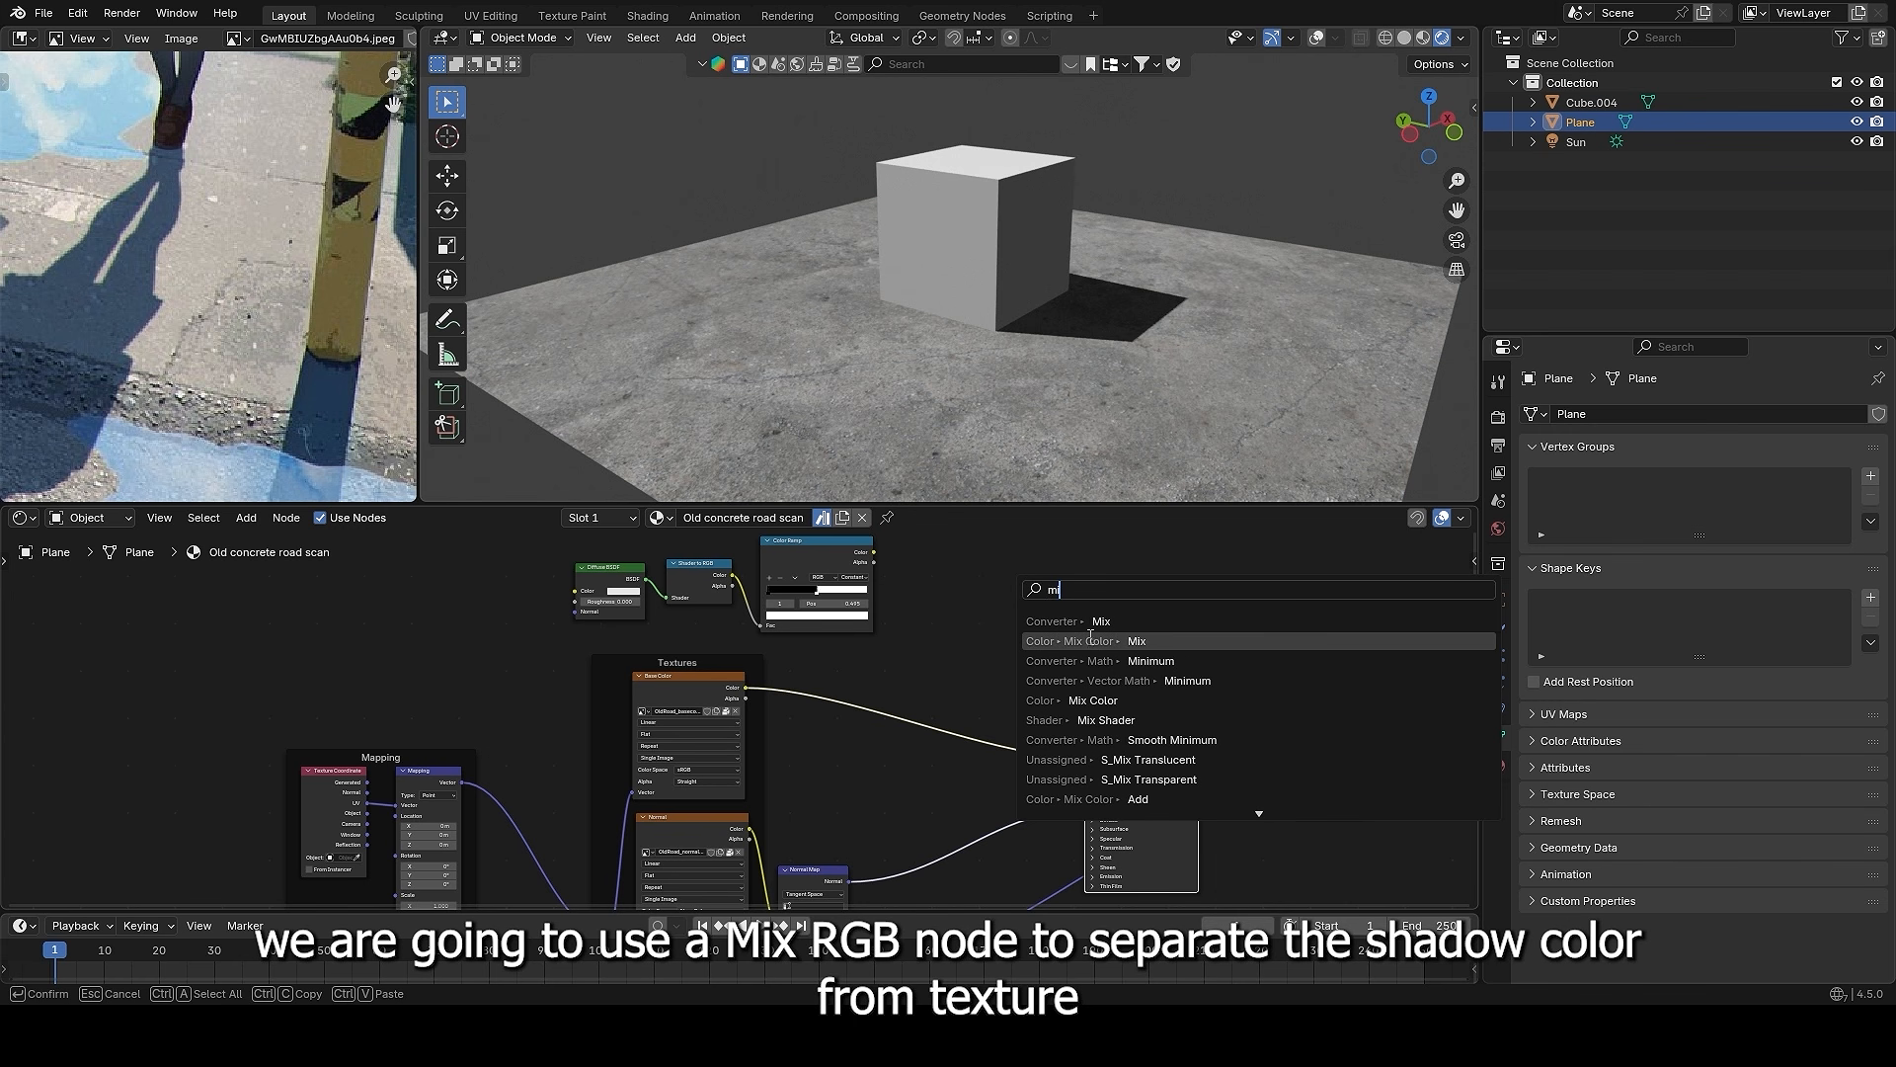
{"action": "left_click", "coordinate": [1091, 641]}
{"action": "left_click", "coordinate": [923, 697]}
{"action": "middle_click_drag", "start_coordinate": [991, 604], "coordinate": [1054, 631]}
{"action": "mouse_move", "coordinate": [1054, 631]}
{"action": "middle_mouse_down", "text": "ctrl"}
{"action": "mouse_move", "coordinate": [1096, 589]}
{"action": "mouse_move", "coordinate": [1003, 630]}
{"action": "middle_mouse_up", "text": "ctrl"}
{"action": "left_click_drag", "start_coordinate": [948, 540], "coordinate": [971, 812]}
{"action": "left_click_drag", "start_coordinate": [1017, 713], "coordinate": [1042, 633]}
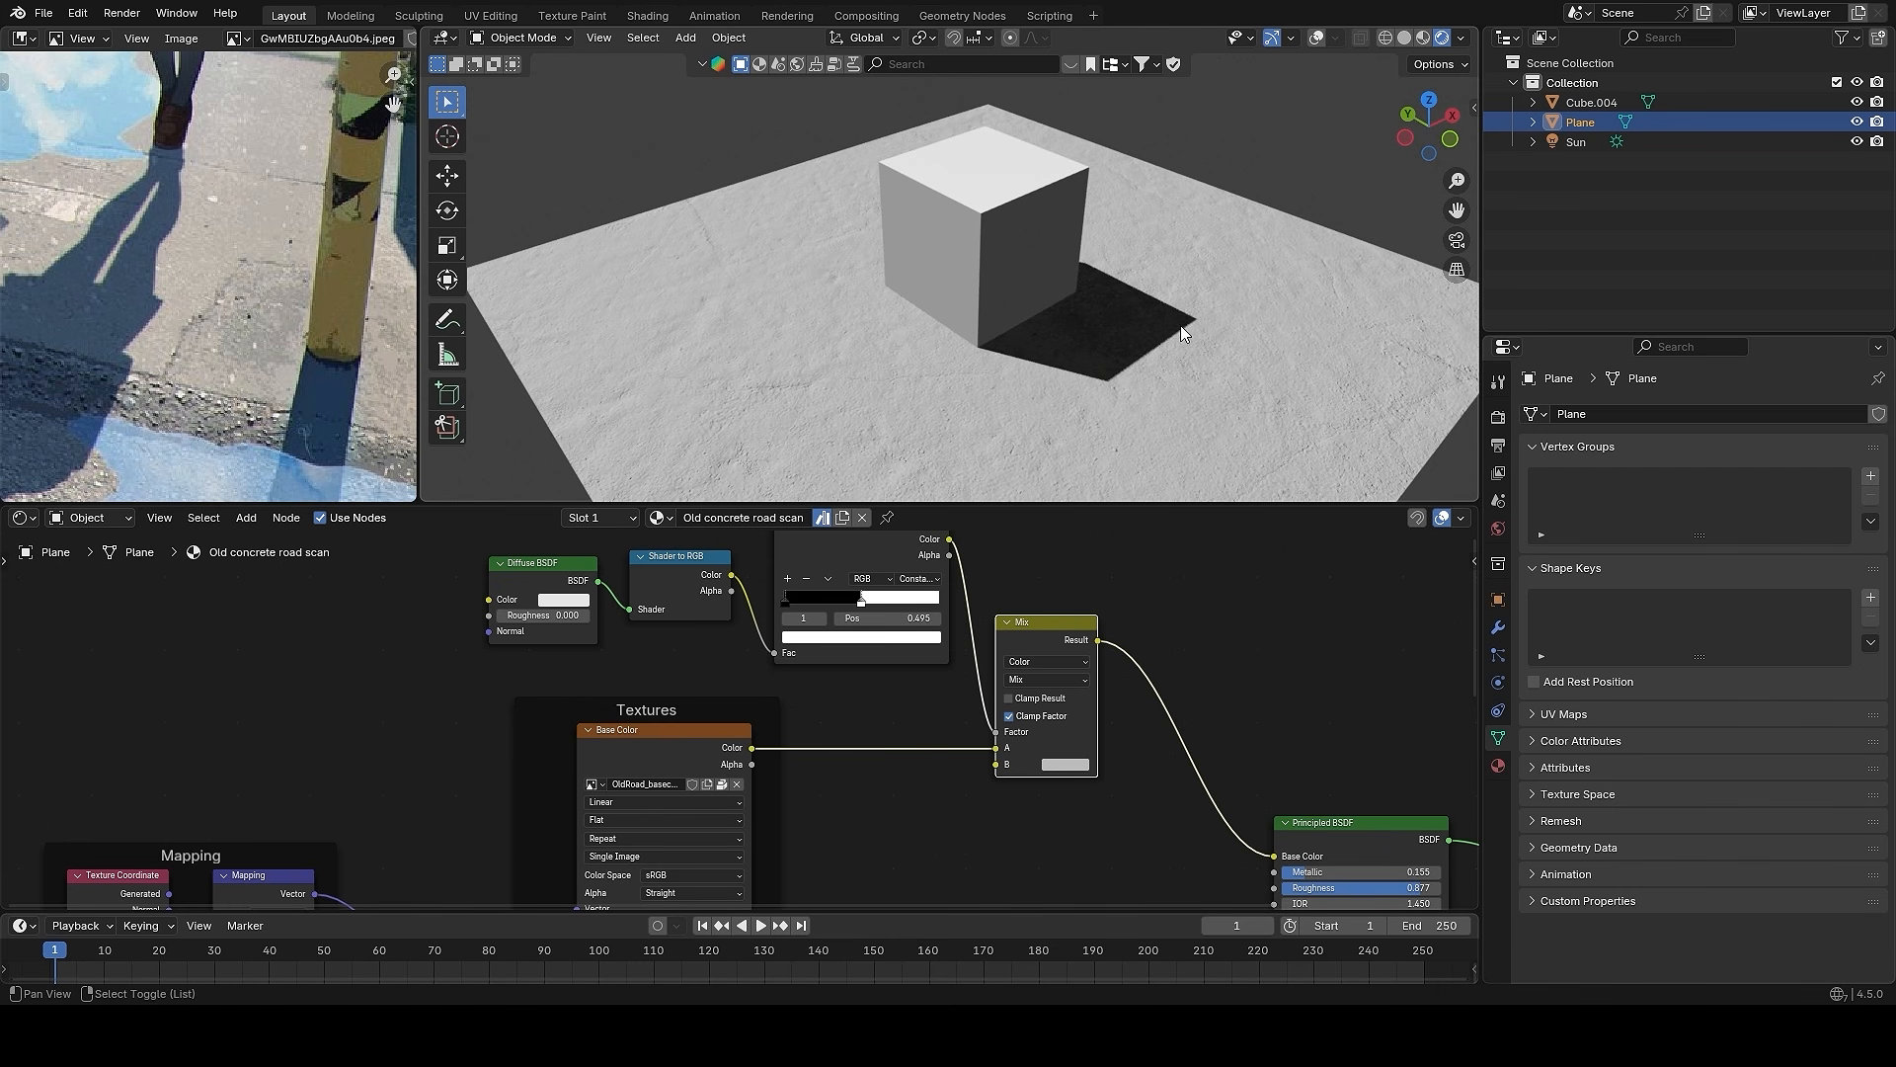
- Try white as the Mix node's B color, and move the base color texture link from input A to input B
{"action": "middle_click_drag", "start_coordinate": [1181, 324], "coordinate": [1107, 366]}
{"action": "scroll", "coordinate": [1108, 374], "scroll_direction": "up", "scroll_amount": 2}
{"action": "left_click", "coordinate": [1067, 764]}
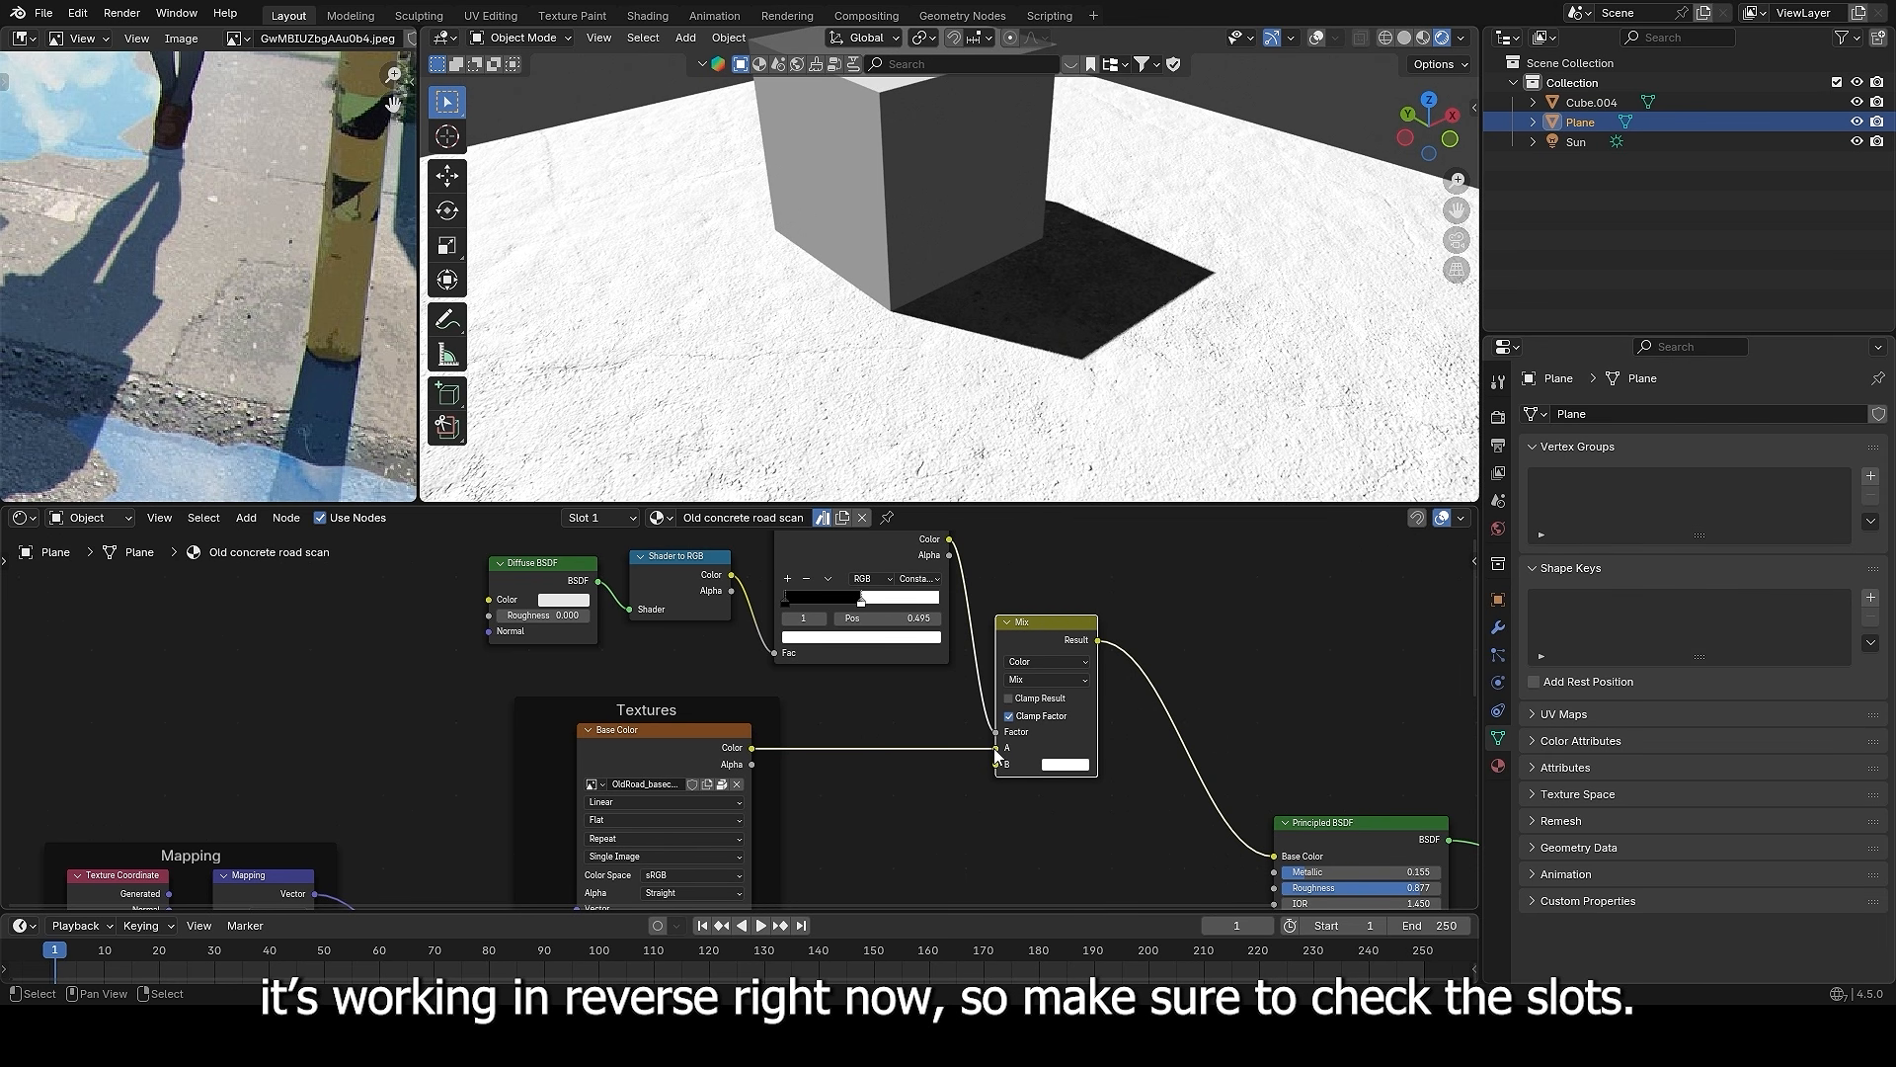
{"action": "mouse_move", "coordinate": [998, 756]}
{"action": "left_mouse_down"}
{"action": "mouse_move", "coordinate": [970, 755]}
{"action": "mouse_move", "coordinate": [995, 763]}
{"action": "left_mouse_up"}
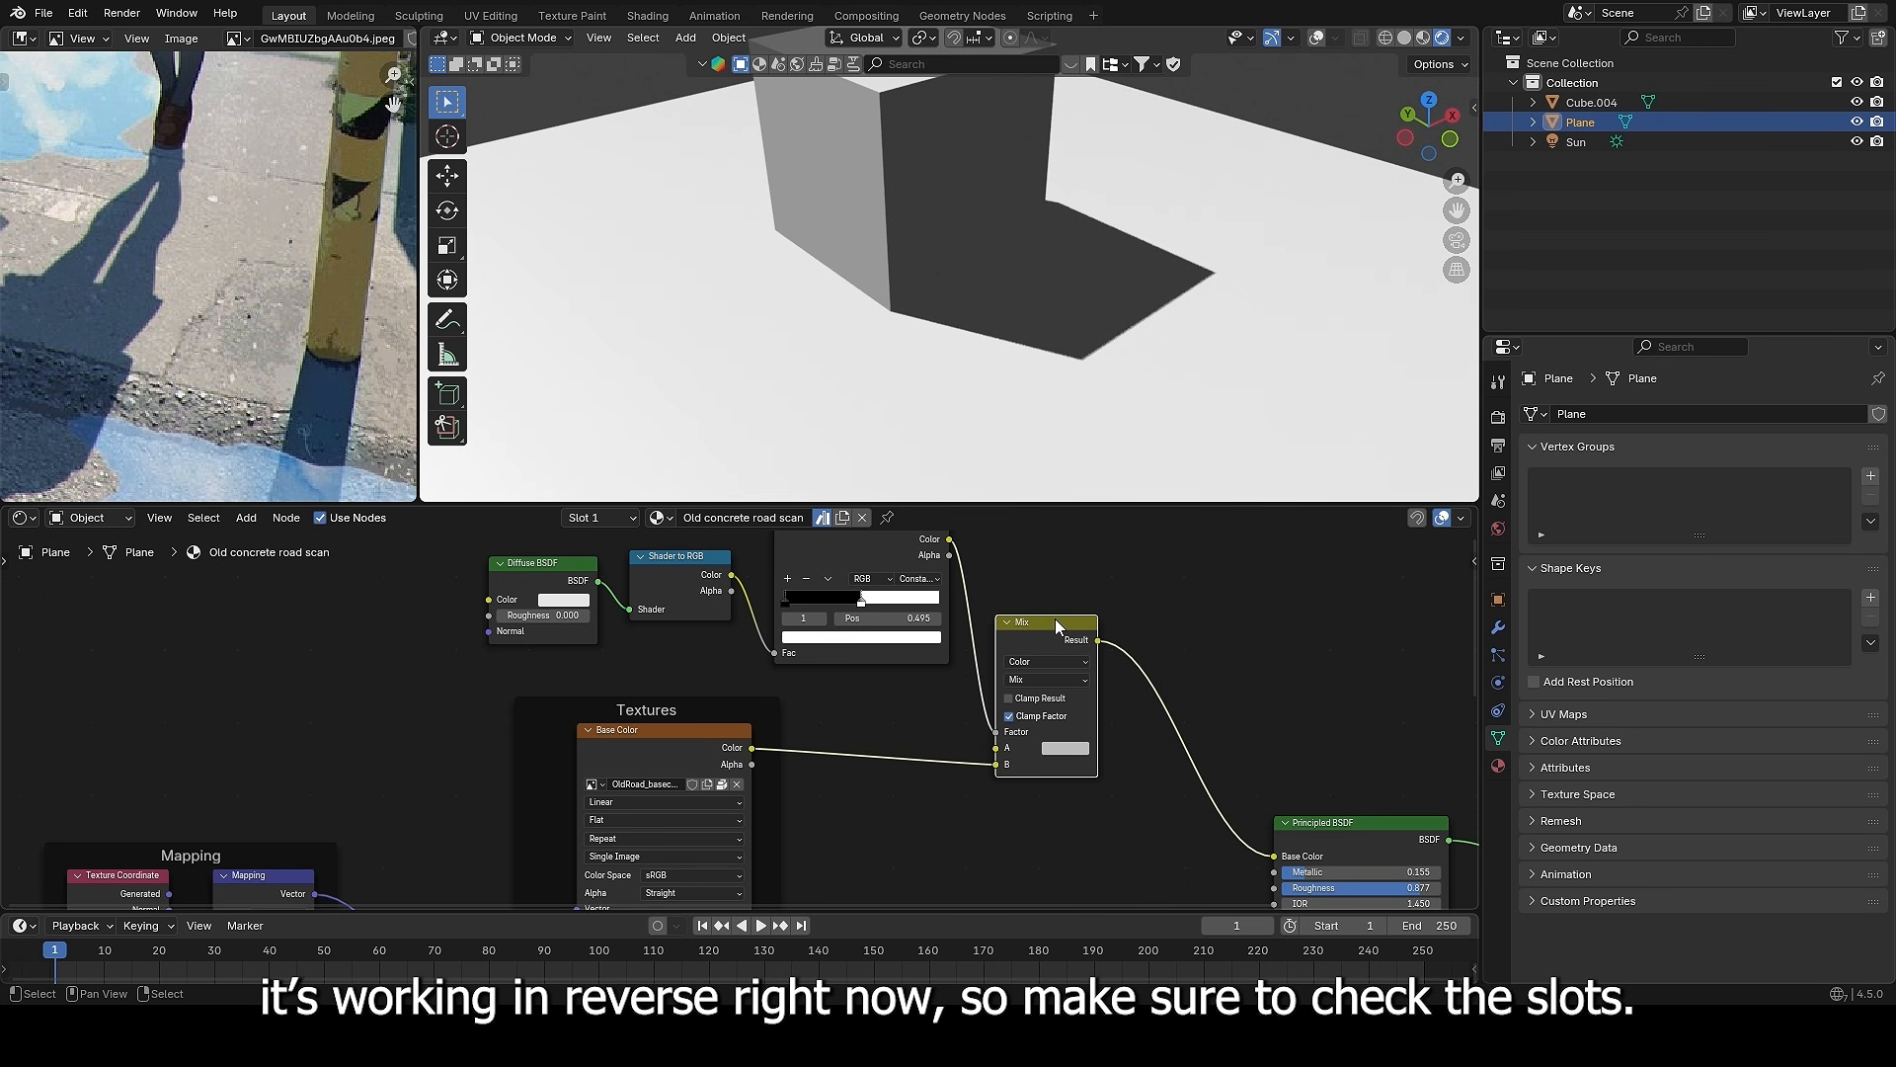
{"action": "left_click_drag", "start_coordinate": [1054, 620], "coordinate": [1082, 613]}
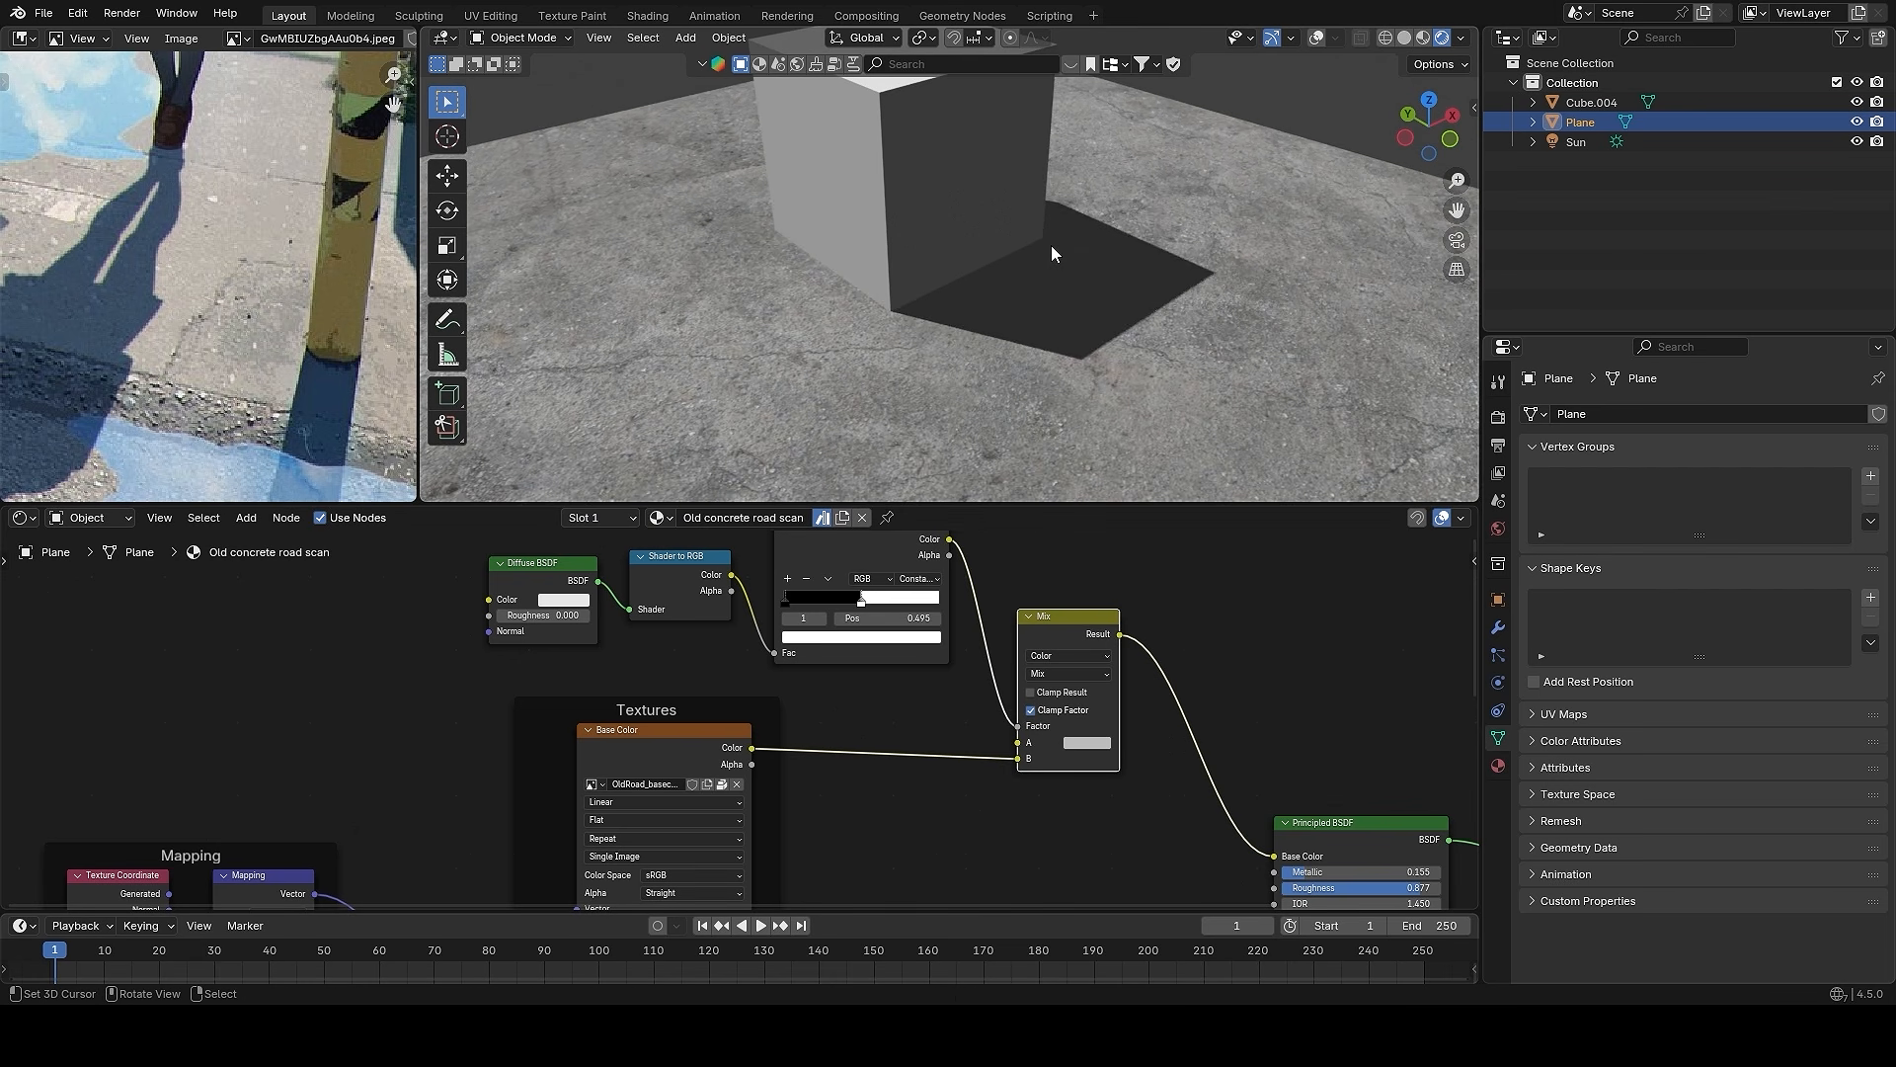
- Set the Mix node's A color, used for the shadow, to white
{"action": "scroll", "coordinate": [1051, 245], "scroll_direction": "down", "scroll_amount": 1}
{"action": "scroll", "coordinate": [1051, 245], "scroll_direction": "up", "scroll_amount": 1}
{"action": "middle_click_drag", "start_coordinate": [1087, 336], "coordinate": [915, 264]}
{"action": "scroll", "coordinate": [1057, 411], "scroll_direction": "up", "scroll_amount": 2}
{"action": "left_click", "coordinate": [1087, 743]}
{"action": "scroll", "coordinate": [1089, 740], "scroll_direction": "up", "scroll_amount": 6}
- Add a Brightness/Contrast node and connect it between the base color texture and the Mix node's A input
{"action": "middle_click_drag", "start_coordinate": [883, 724], "coordinate": [895, 635]}
{"action": "key", "text": "shift+a"}
{"action": "left_click", "coordinate": [927, 633]}
{"action": "type", "text": "br"}
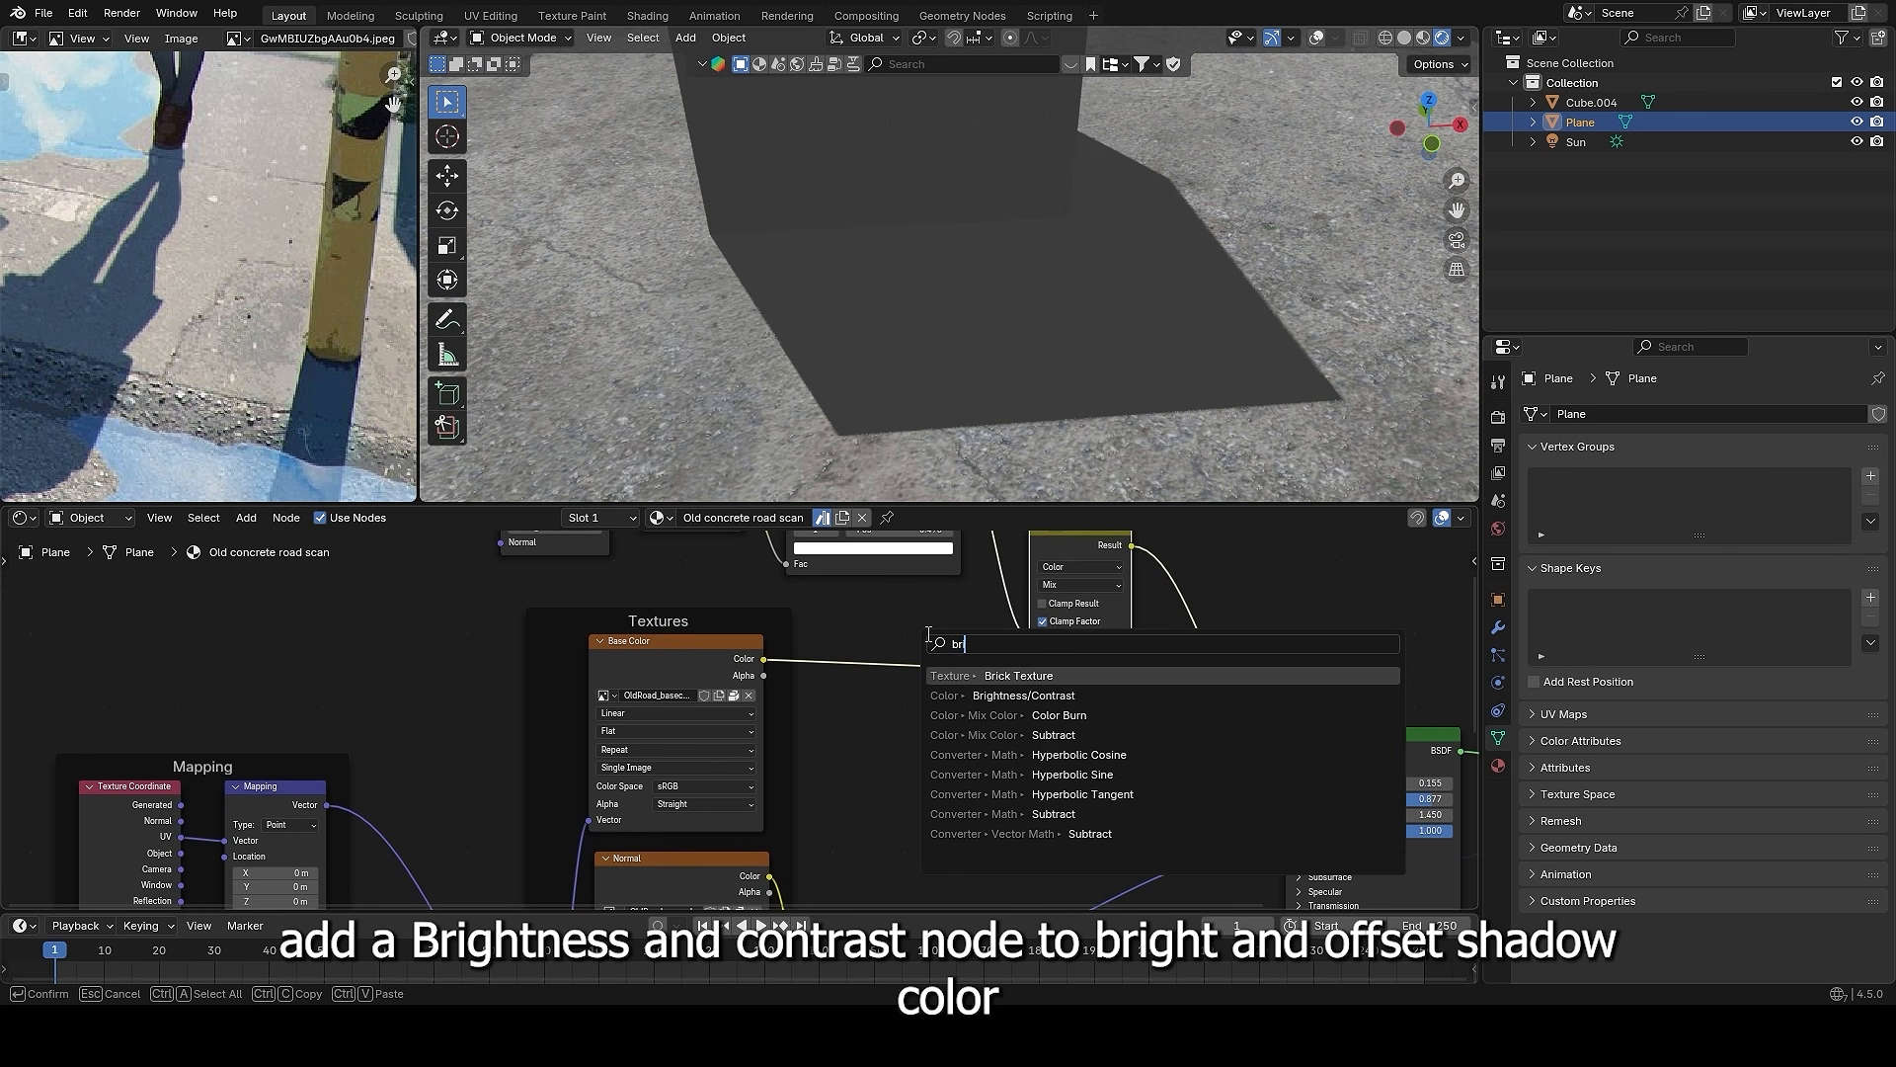
{"action": "left_click", "coordinate": [1024, 696]}
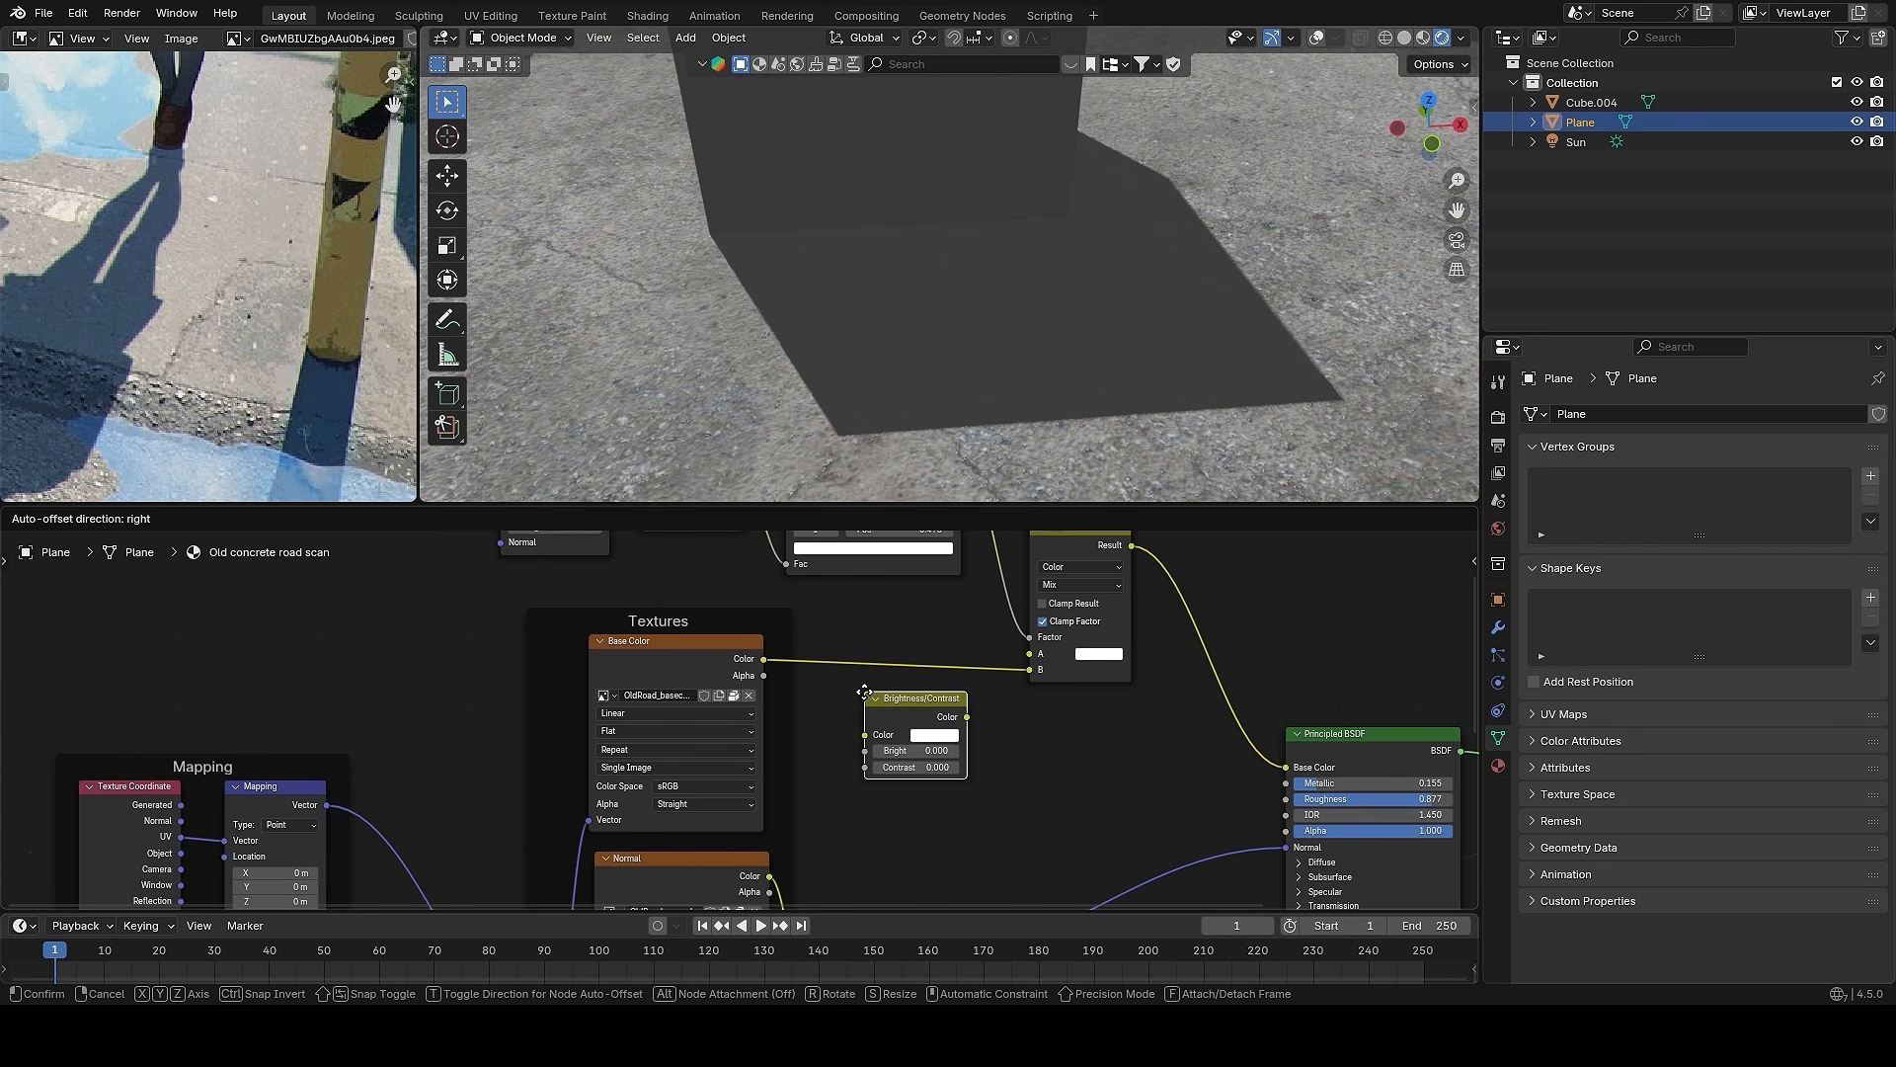
{"action": "left_click", "coordinate": [919, 736]}
{"action": "scroll", "coordinate": [724, 663], "scroll_direction": "up", "scroll_amount": 1}
{"action": "left_click_drag", "start_coordinate": [762, 652], "coordinate": [885, 733]}
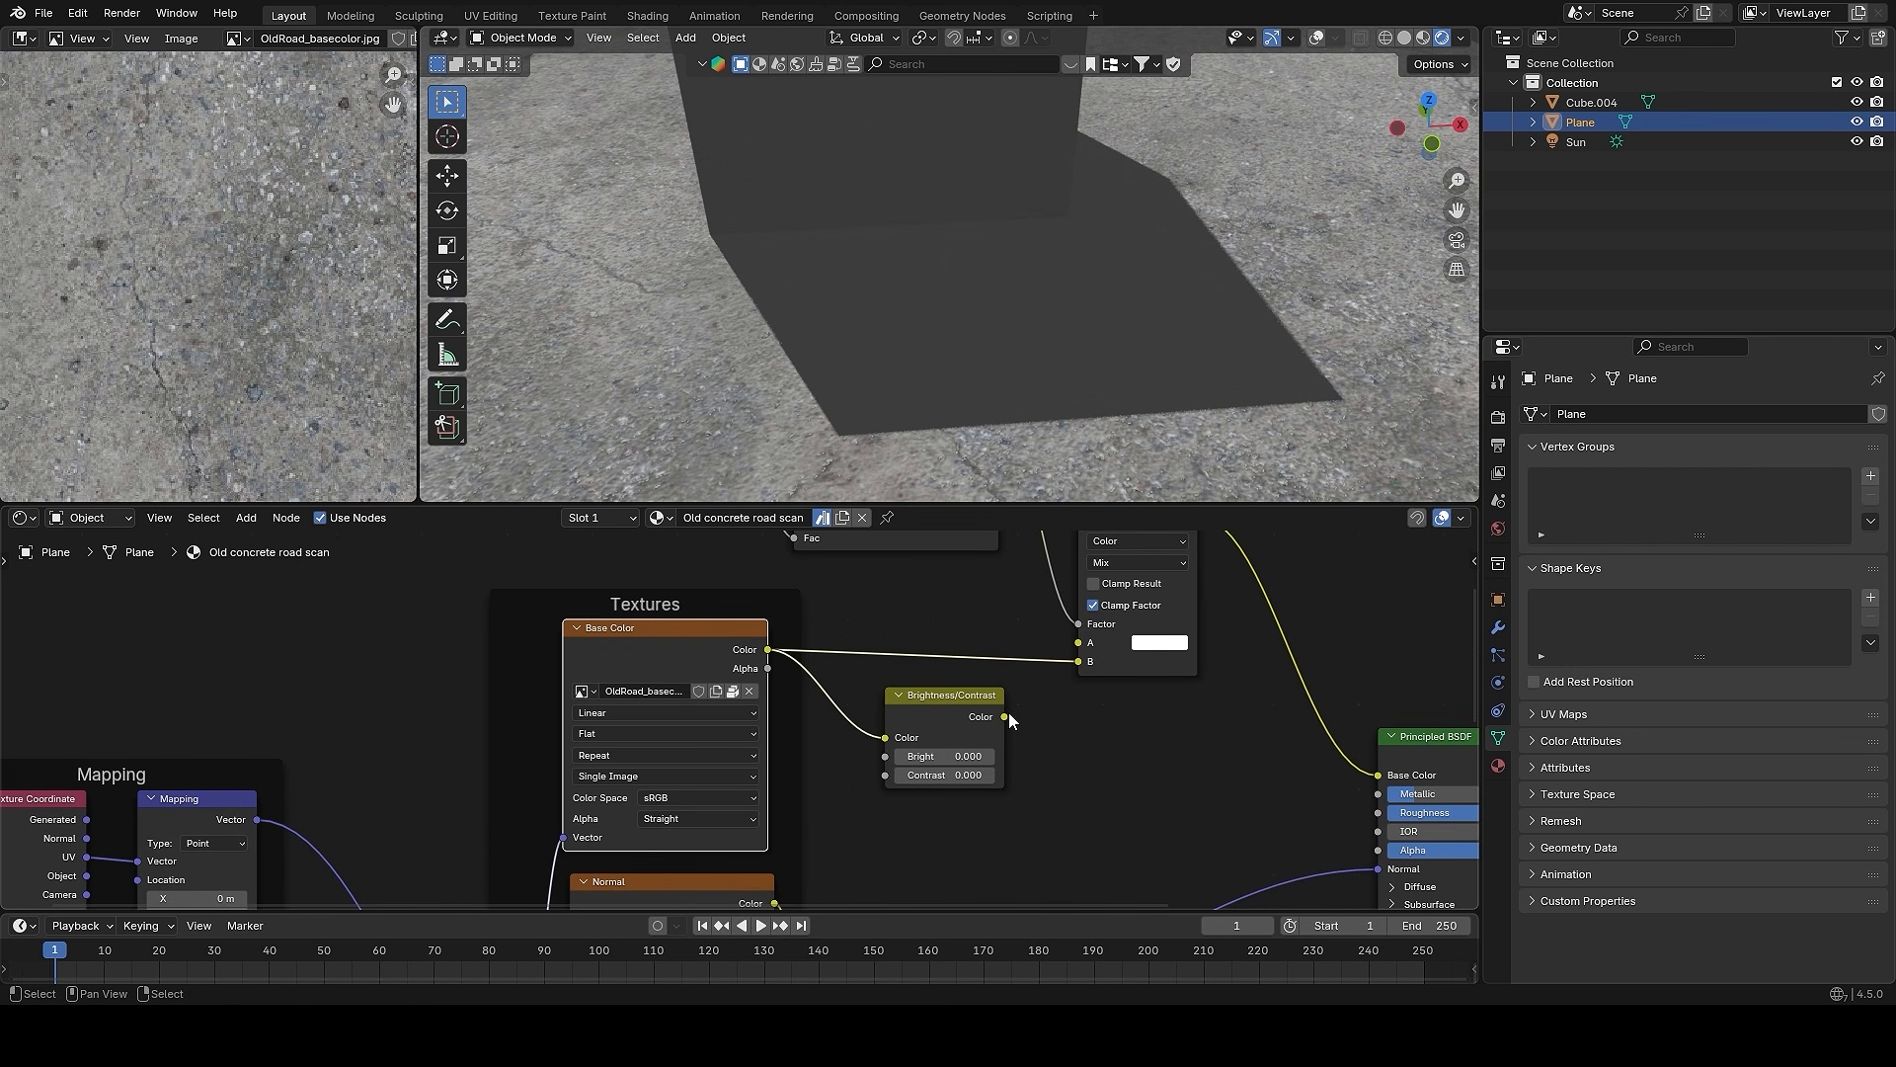
{"action": "left_click_drag", "start_coordinate": [1004, 716], "coordinate": [1079, 643]}
- Show the street shadow reference photo in the image editor again and pin it
{"action": "left_click", "coordinate": [237, 39]}
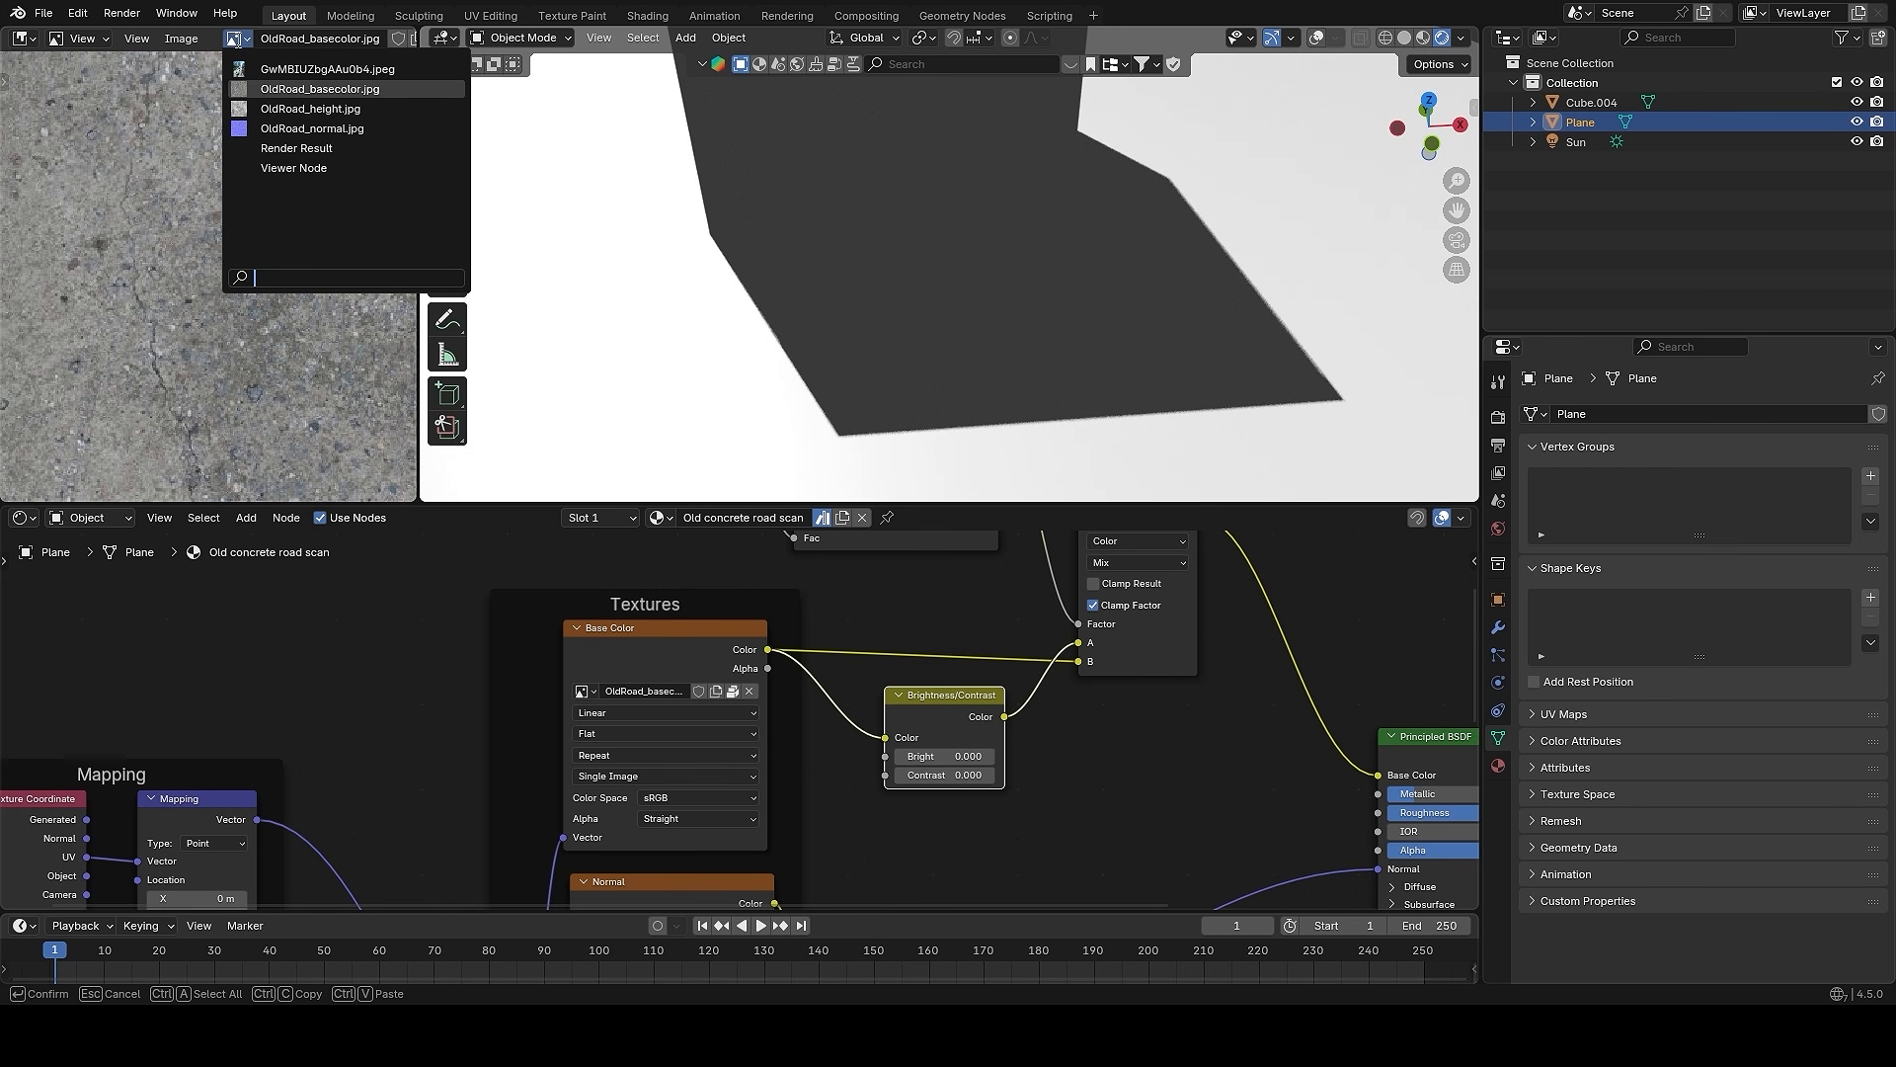
{"action": "left_click", "coordinate": [284, 69]}
{"action": "scroll", "coordinate": [294, 41], "scroll_direction": "down", "scroll_amount": 3}
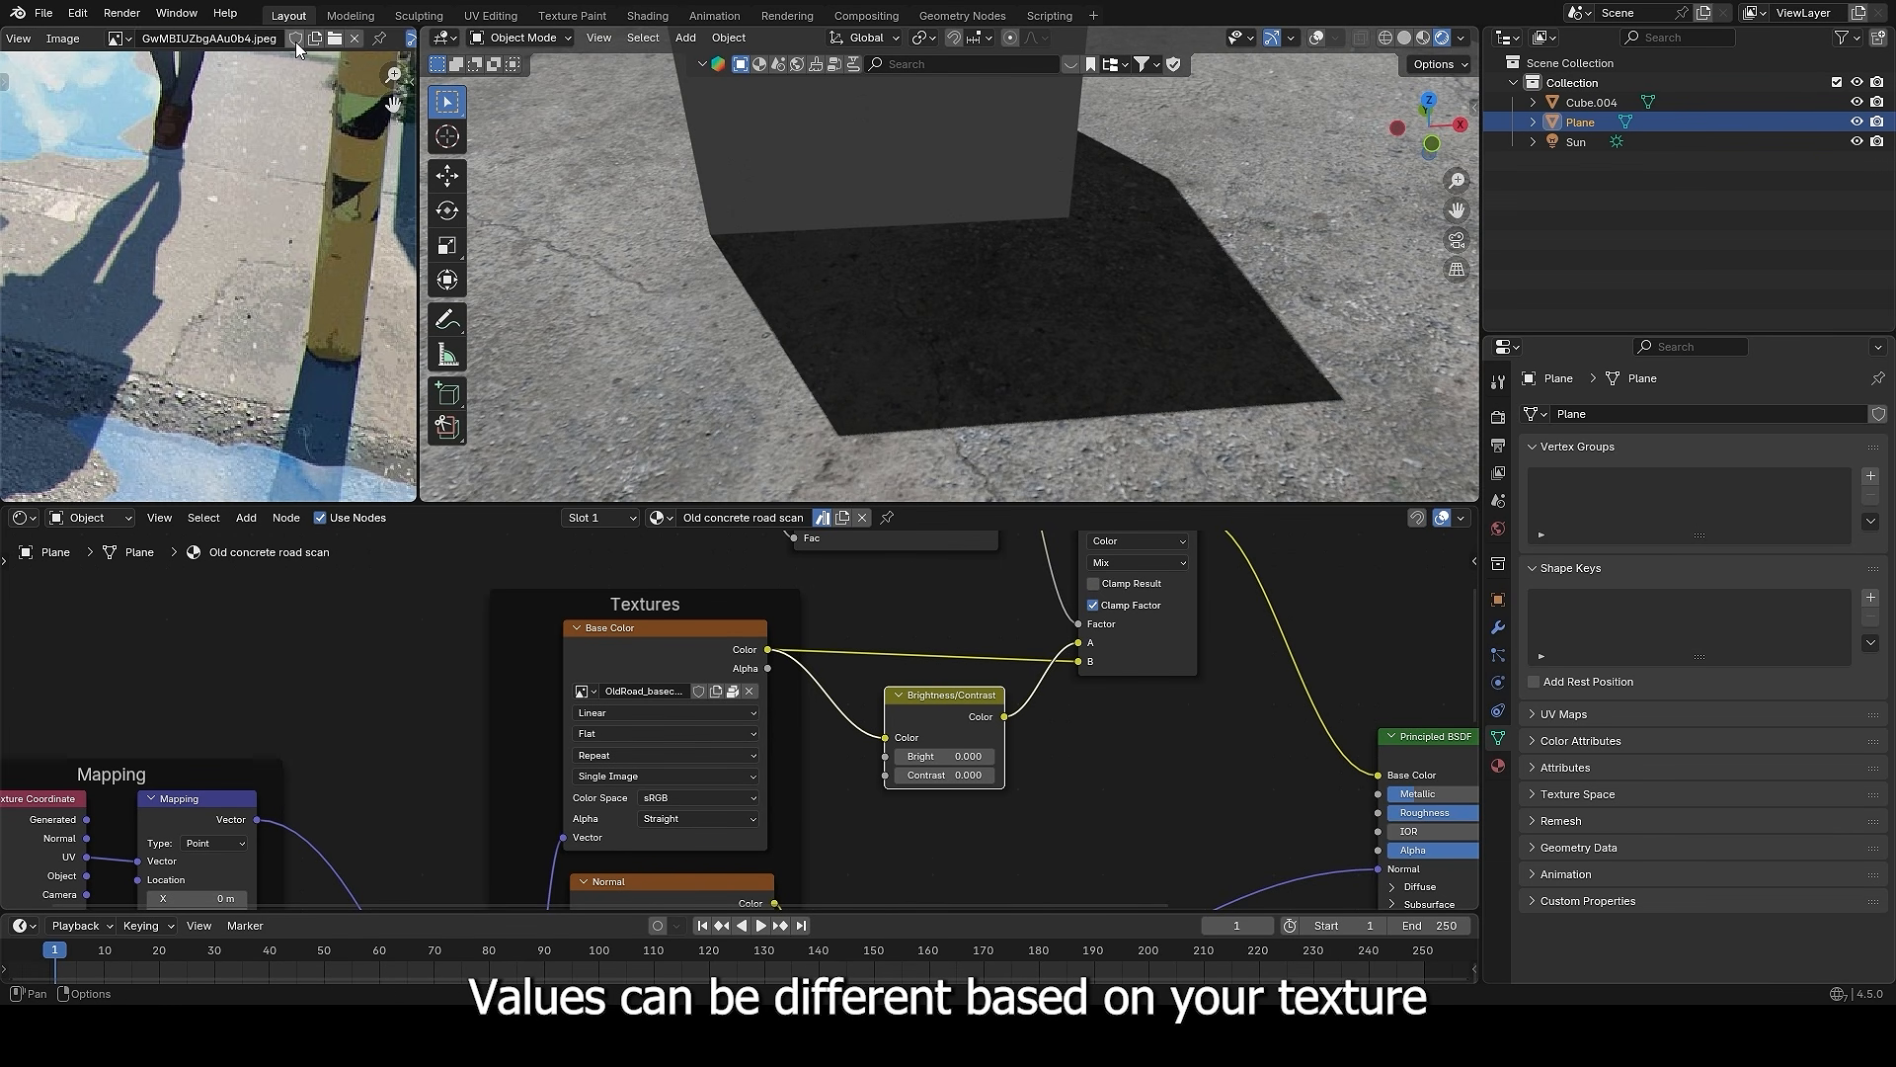
- Set the Brightness/Contrast node's brightness to 0.5 after trying 1, and its contrast to 0.5
{"action": "scroll", "coordinate": [966, 742], "scroll_direction": "up", "scroll_amount": 2}
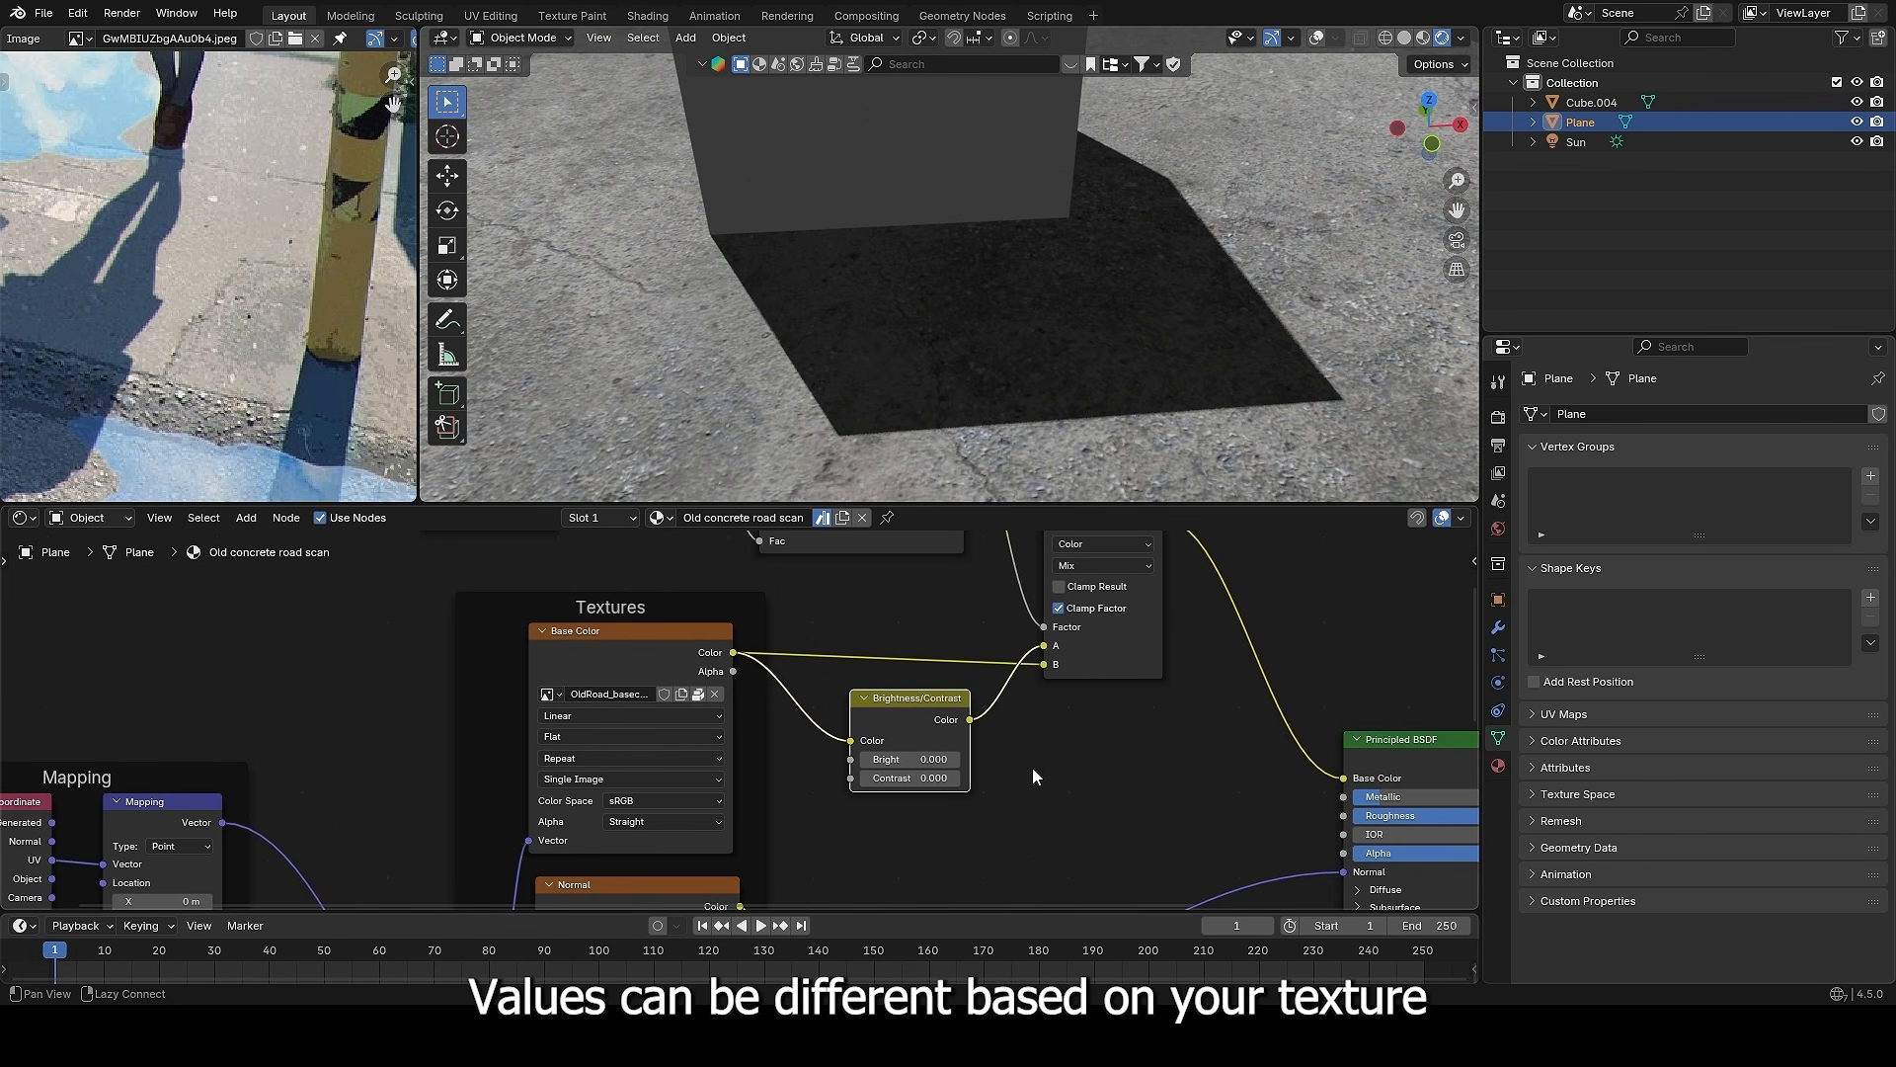
{"action": "type", "text": "1"}
{"action": "key", "text": "Return"}
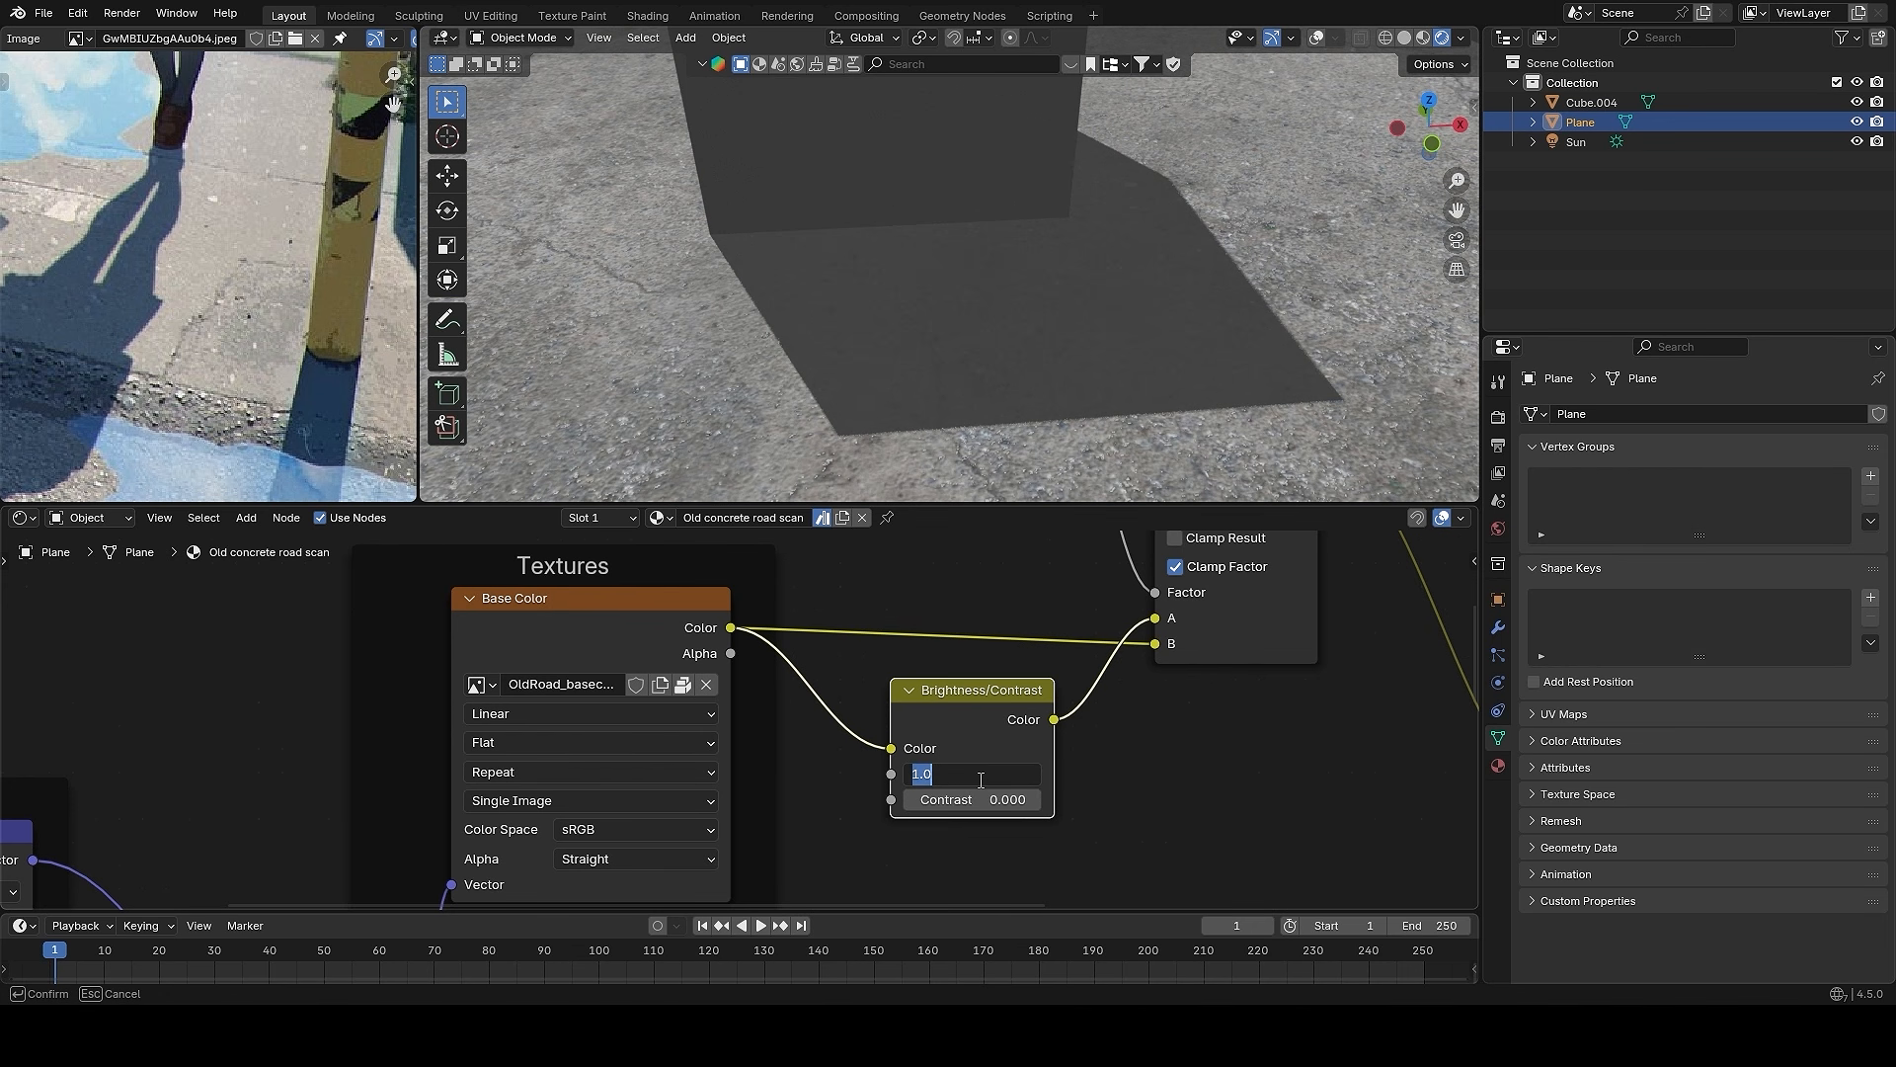
{"action": "type", "text": "0.5"}
{"action": "key", "text": "Return"}
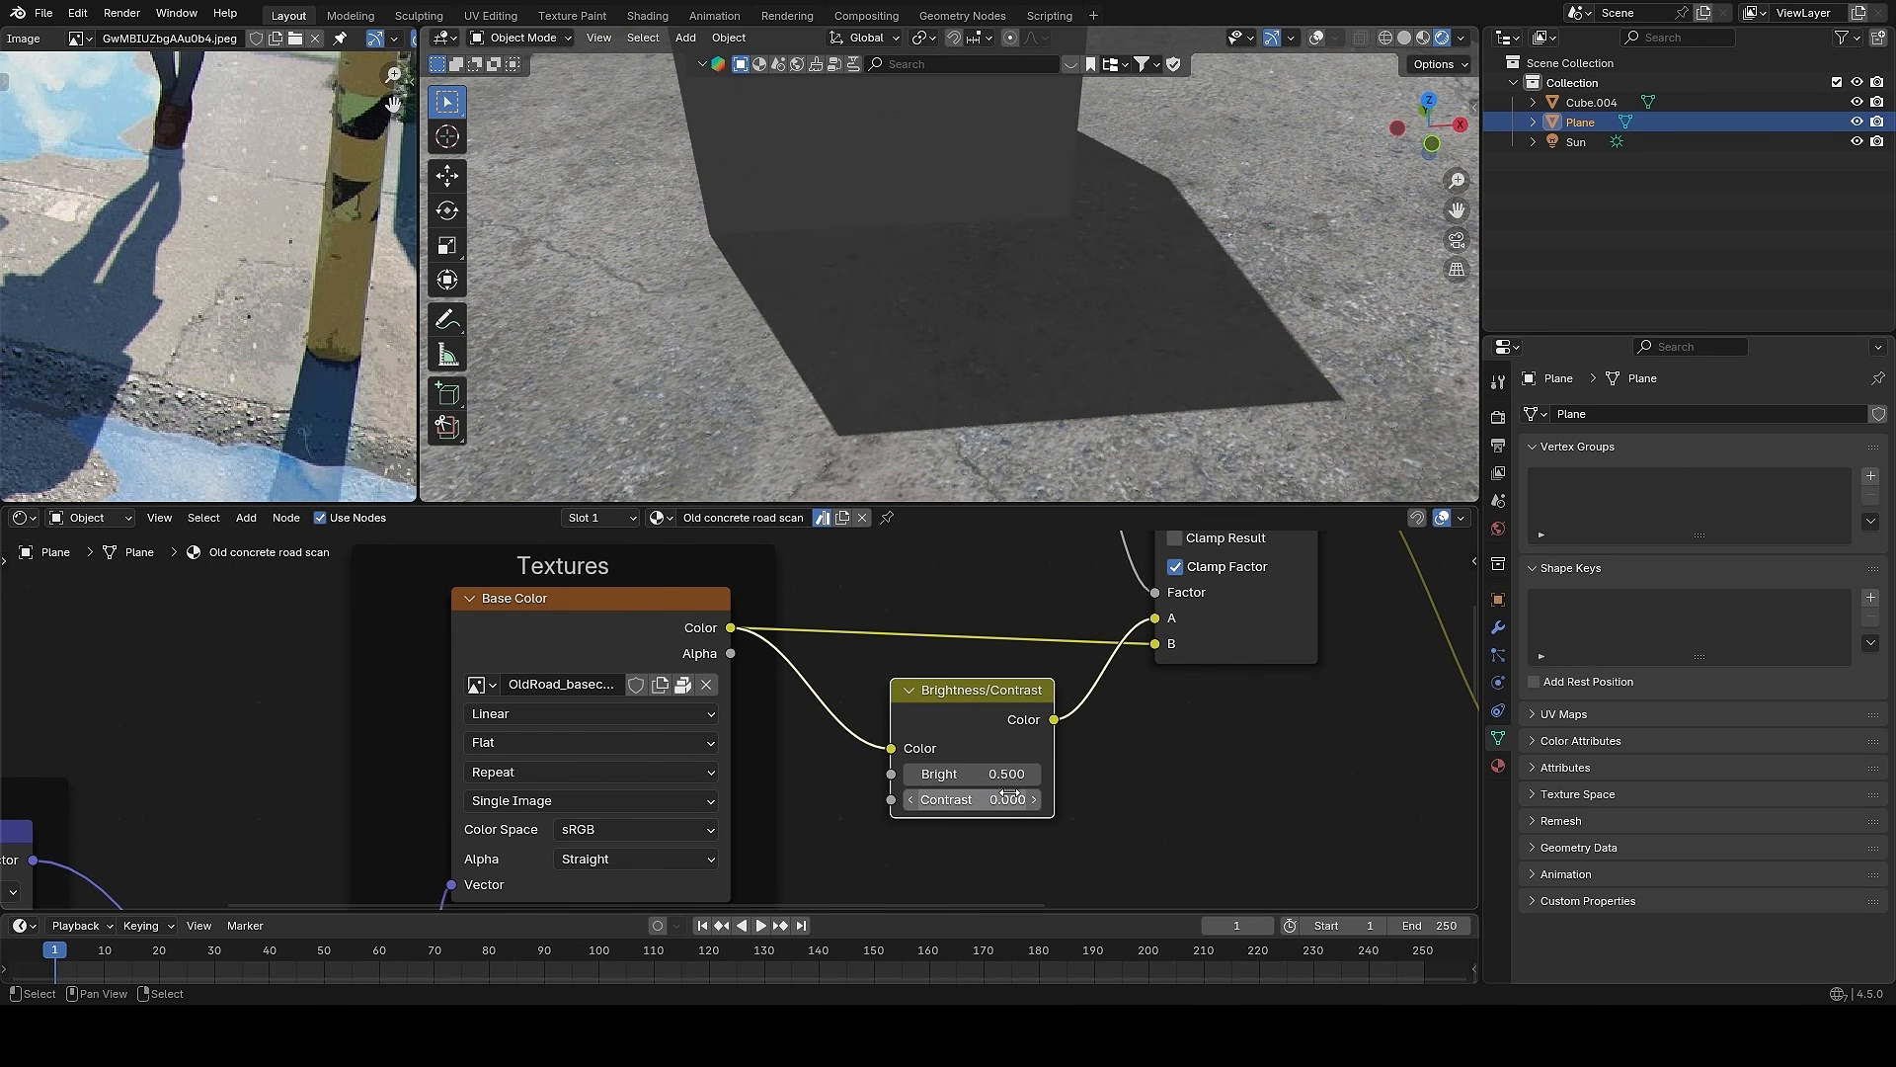
{"action": "left_click_drag", "start_coordinate": [988, 801], "coordinate": [988, 804]}
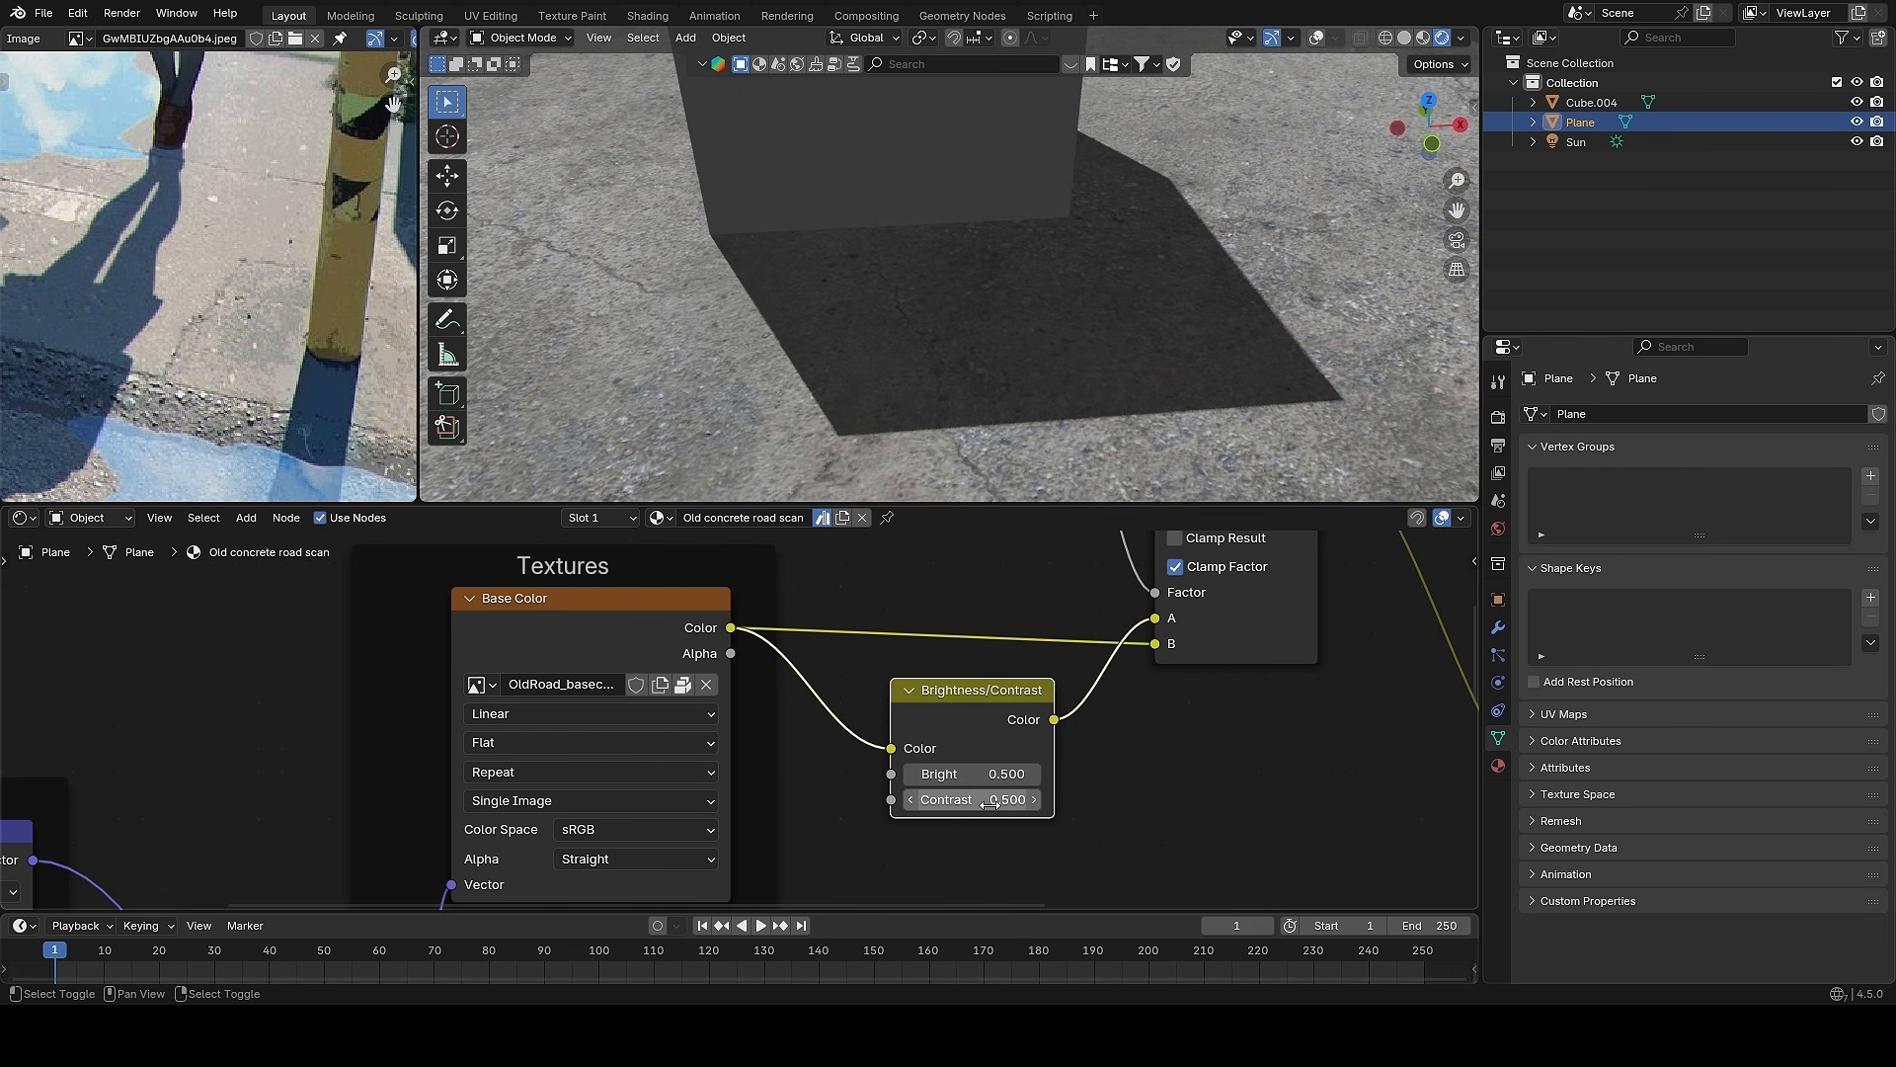
- Link the base color texture directly to the Principled BSDF to compare the shadows, and undo that link
{"action": "scroll", "coordinate": [993, 345], "scroll_direction": "down", "scroll_amount": 2}
{"action": "middle_click_drag", "start_coordinate": [993, 345], "coordinate": [1104, 305]}
{"action": "scroll", "coordinate": [1104, 304], "scroll_direction": "down", "scroll_amount": 4}
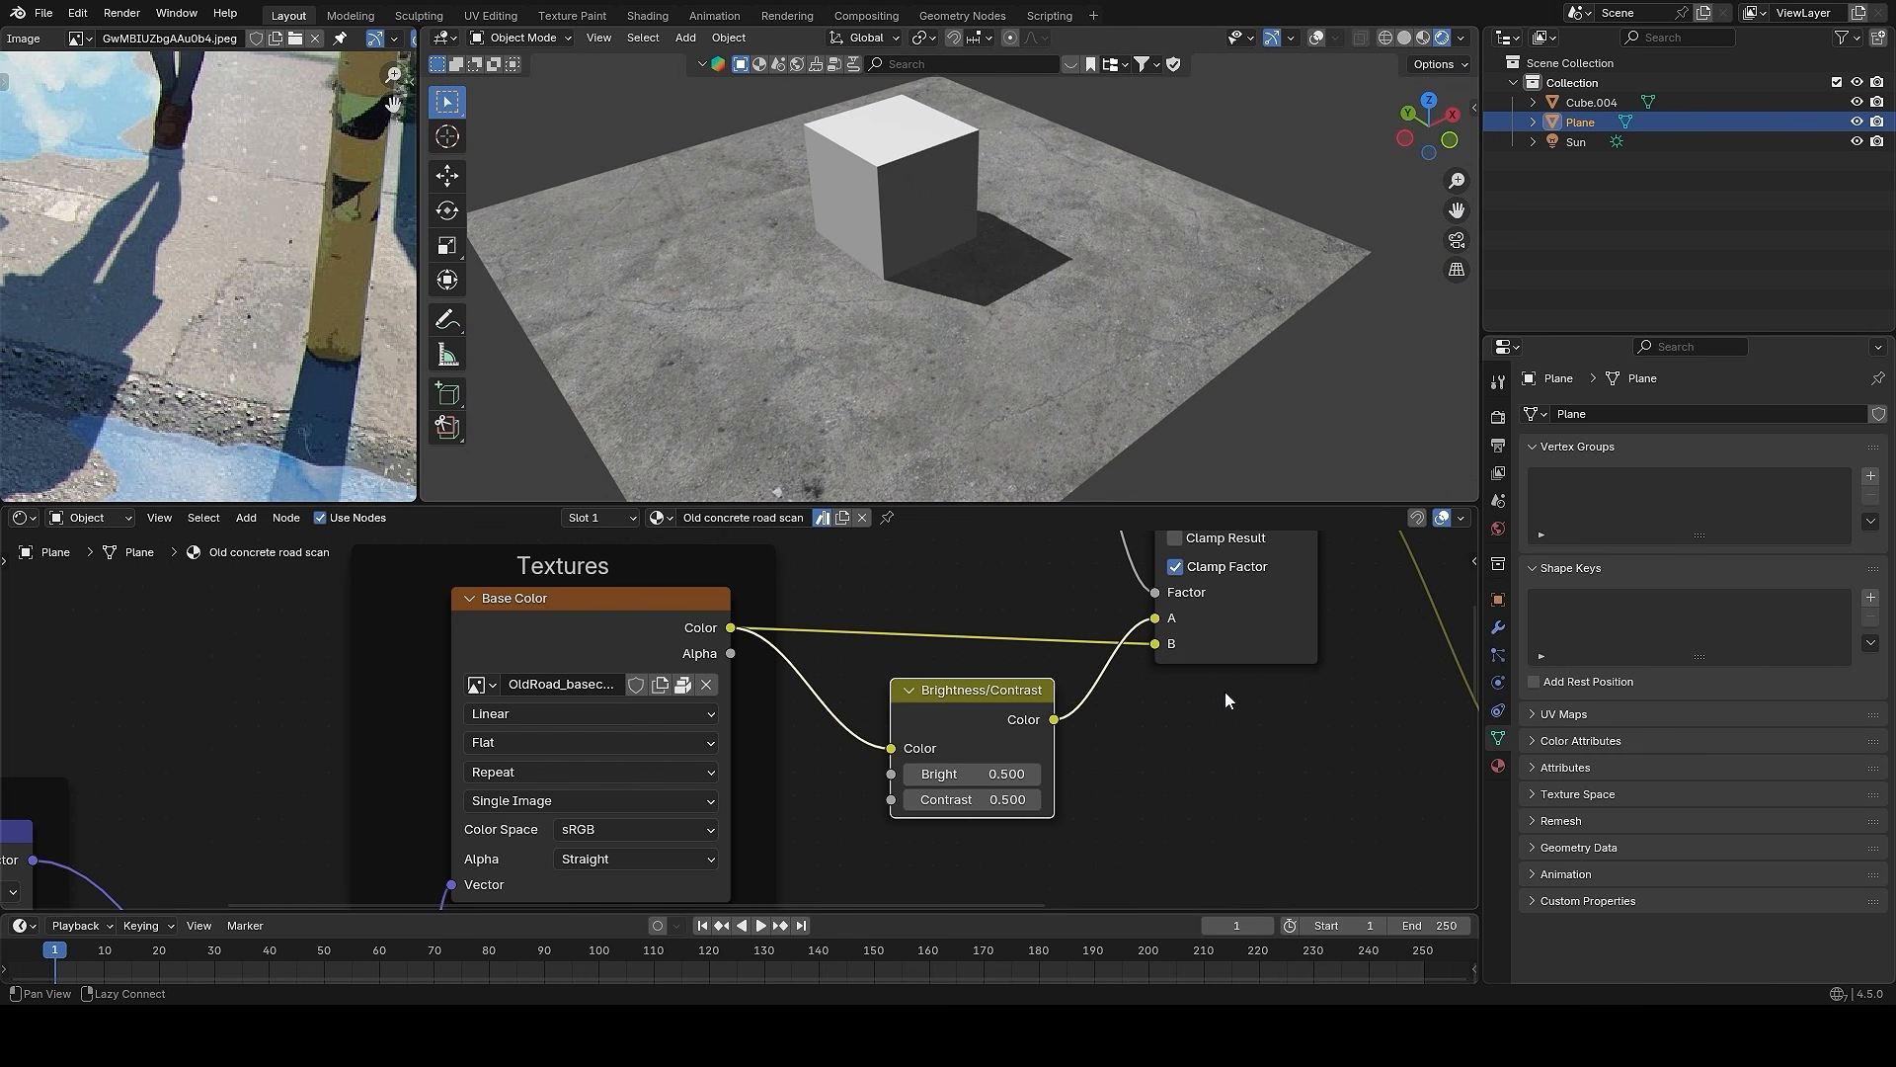
{"action": "scroll", "coordinate": [1225, 699], "scroll_direction": "down", "scroll_amount": 3}
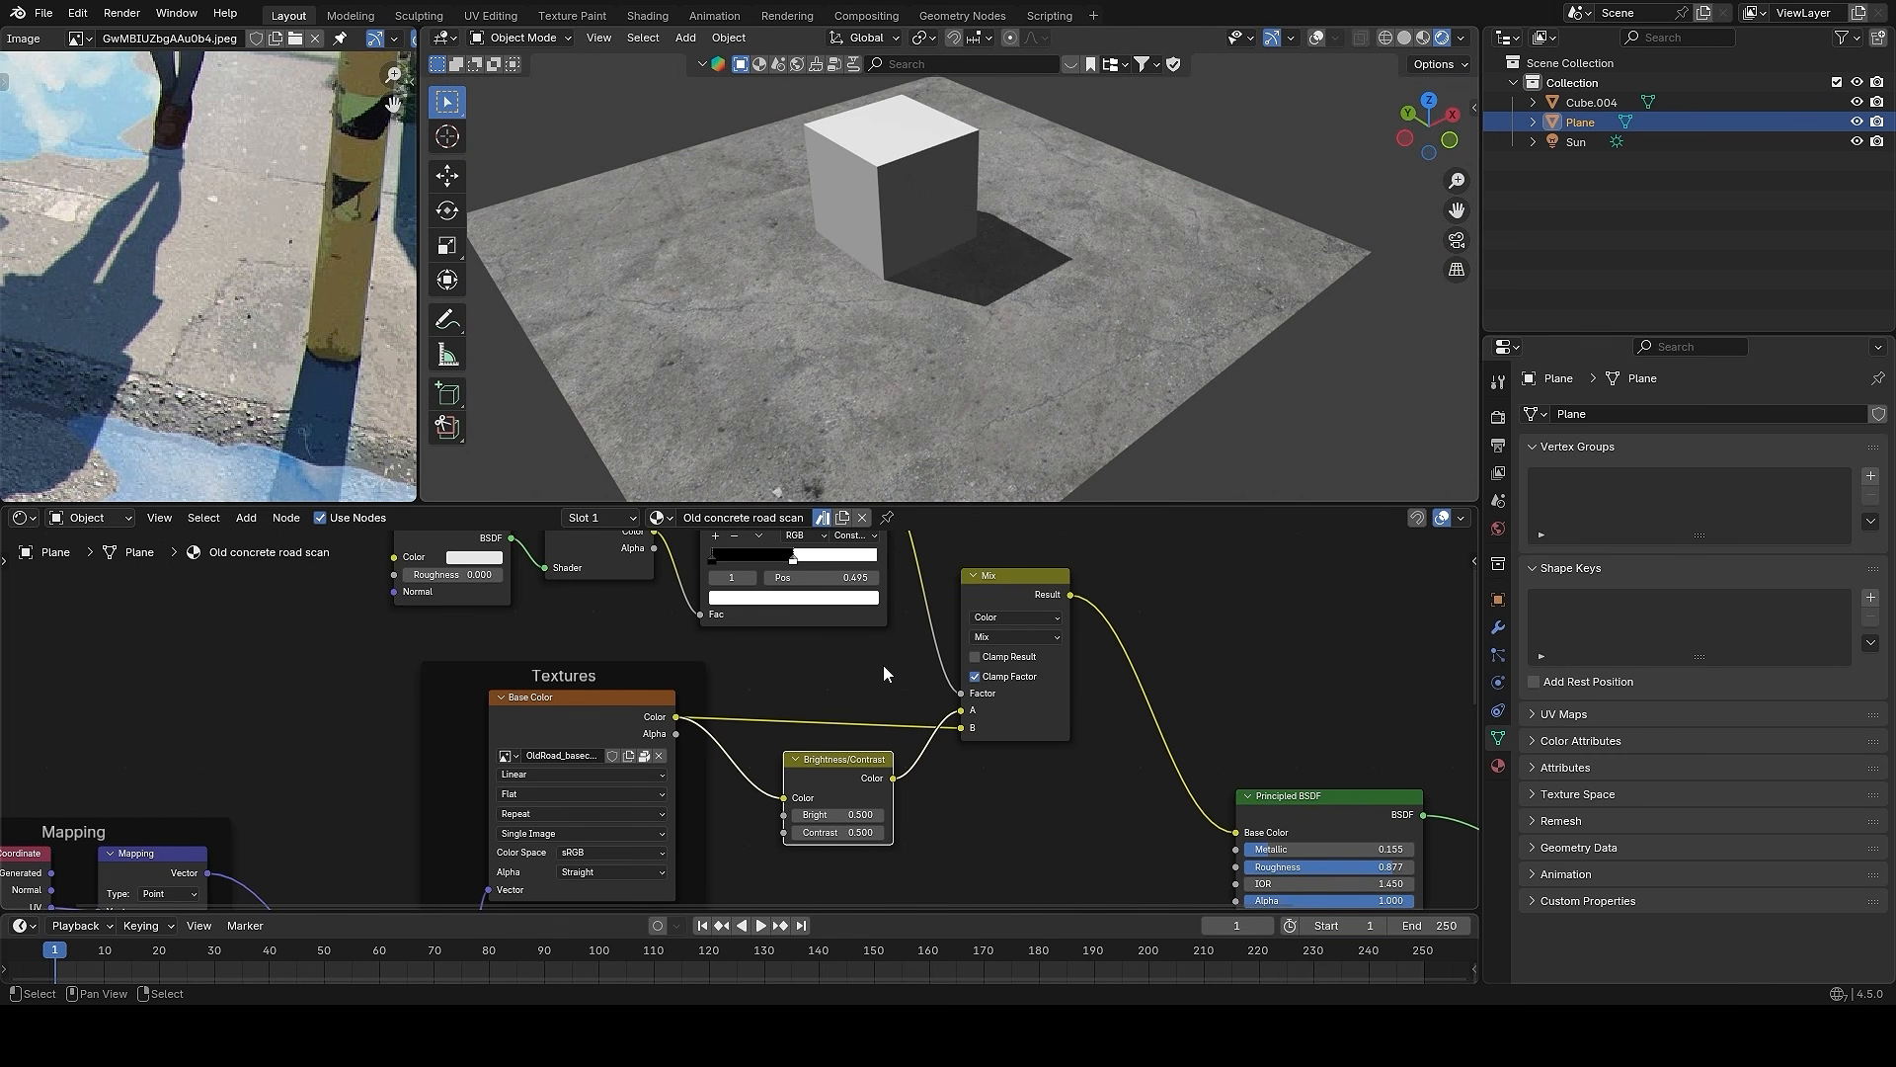
{"action": "scroll", "coordinate": [836, 763], "scroll_direction": "down", "scroll_amount": 1}
{"action": "left_click_drag", "start_coordinate": [668, 724], "coordinate": [1161, 815]}
{"action": "key", "text": "ctrl+z"}
{"action": "key", "text": "ctrl+shift+z"}
{"action": "key", "text": "ctrl+z"}
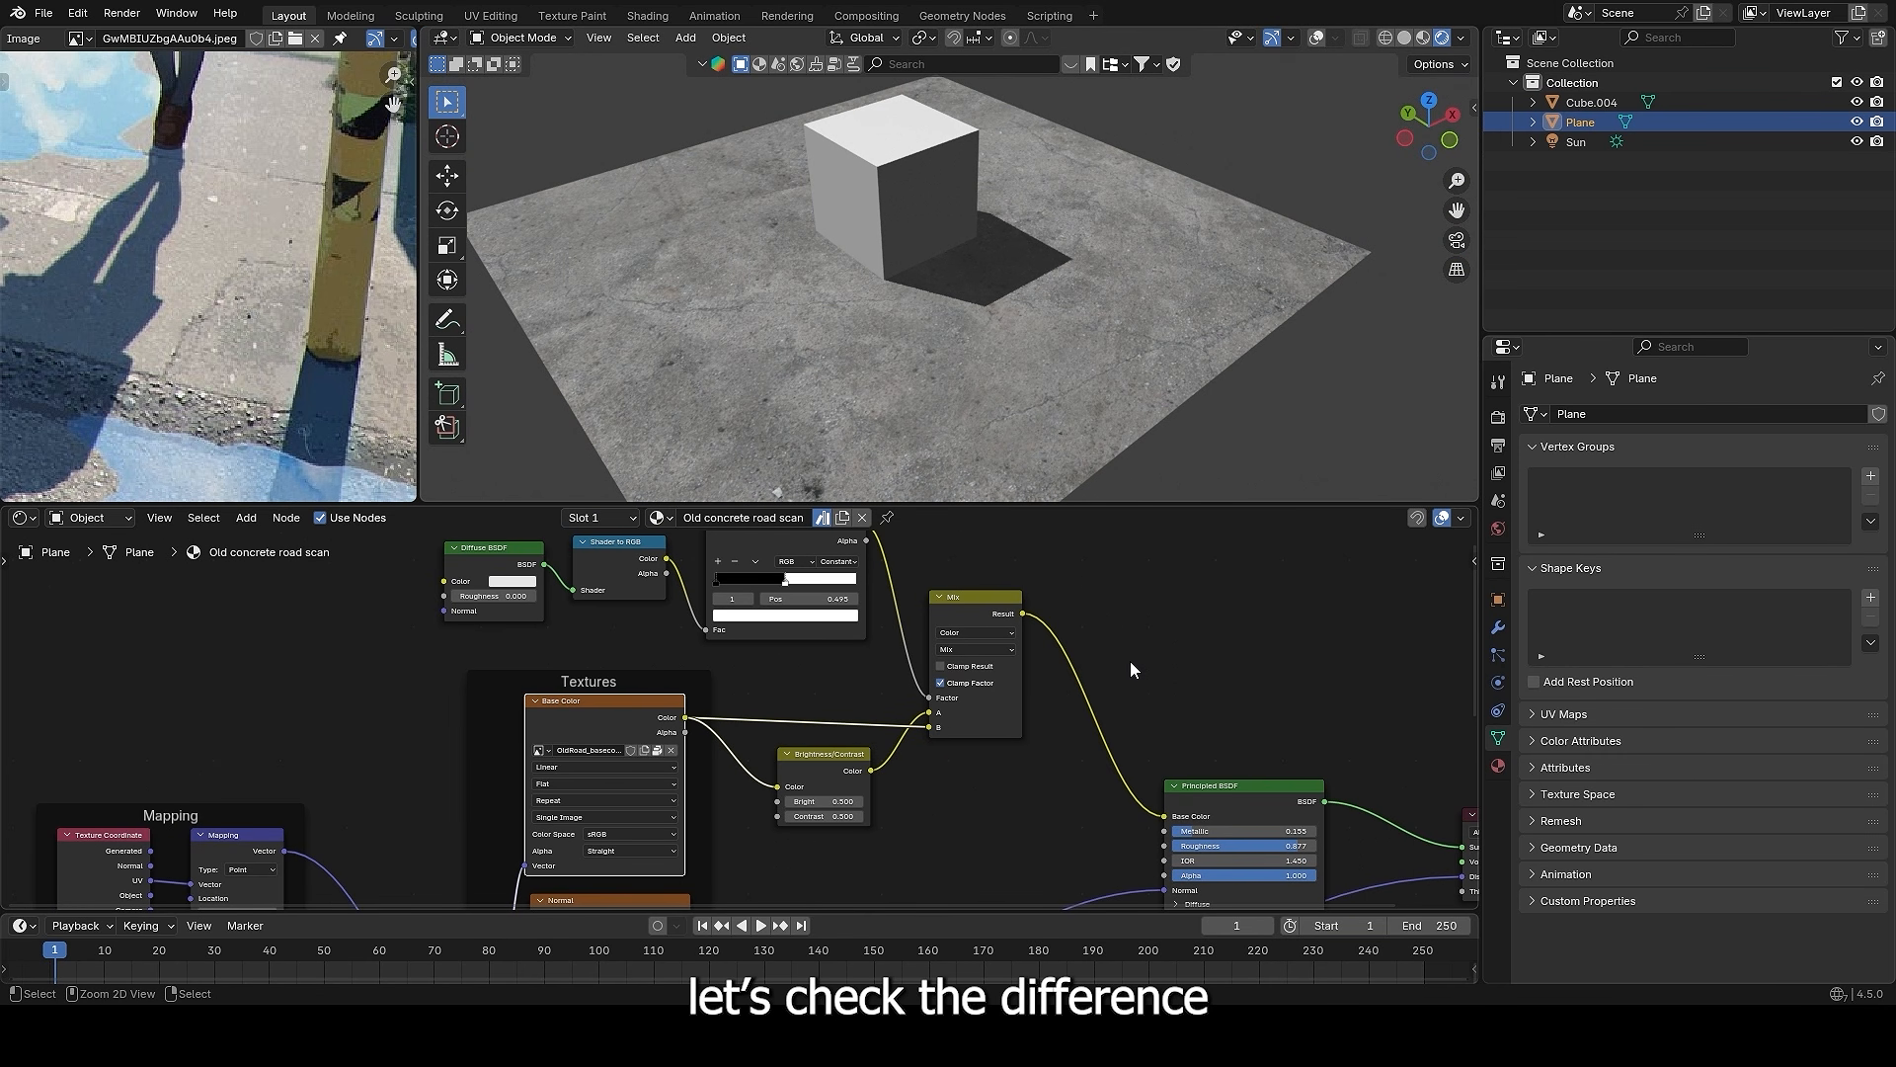
{"action": "middle_click_drag", "start_coordinate": [1167, 346], "coordinate": [1116, 465]}
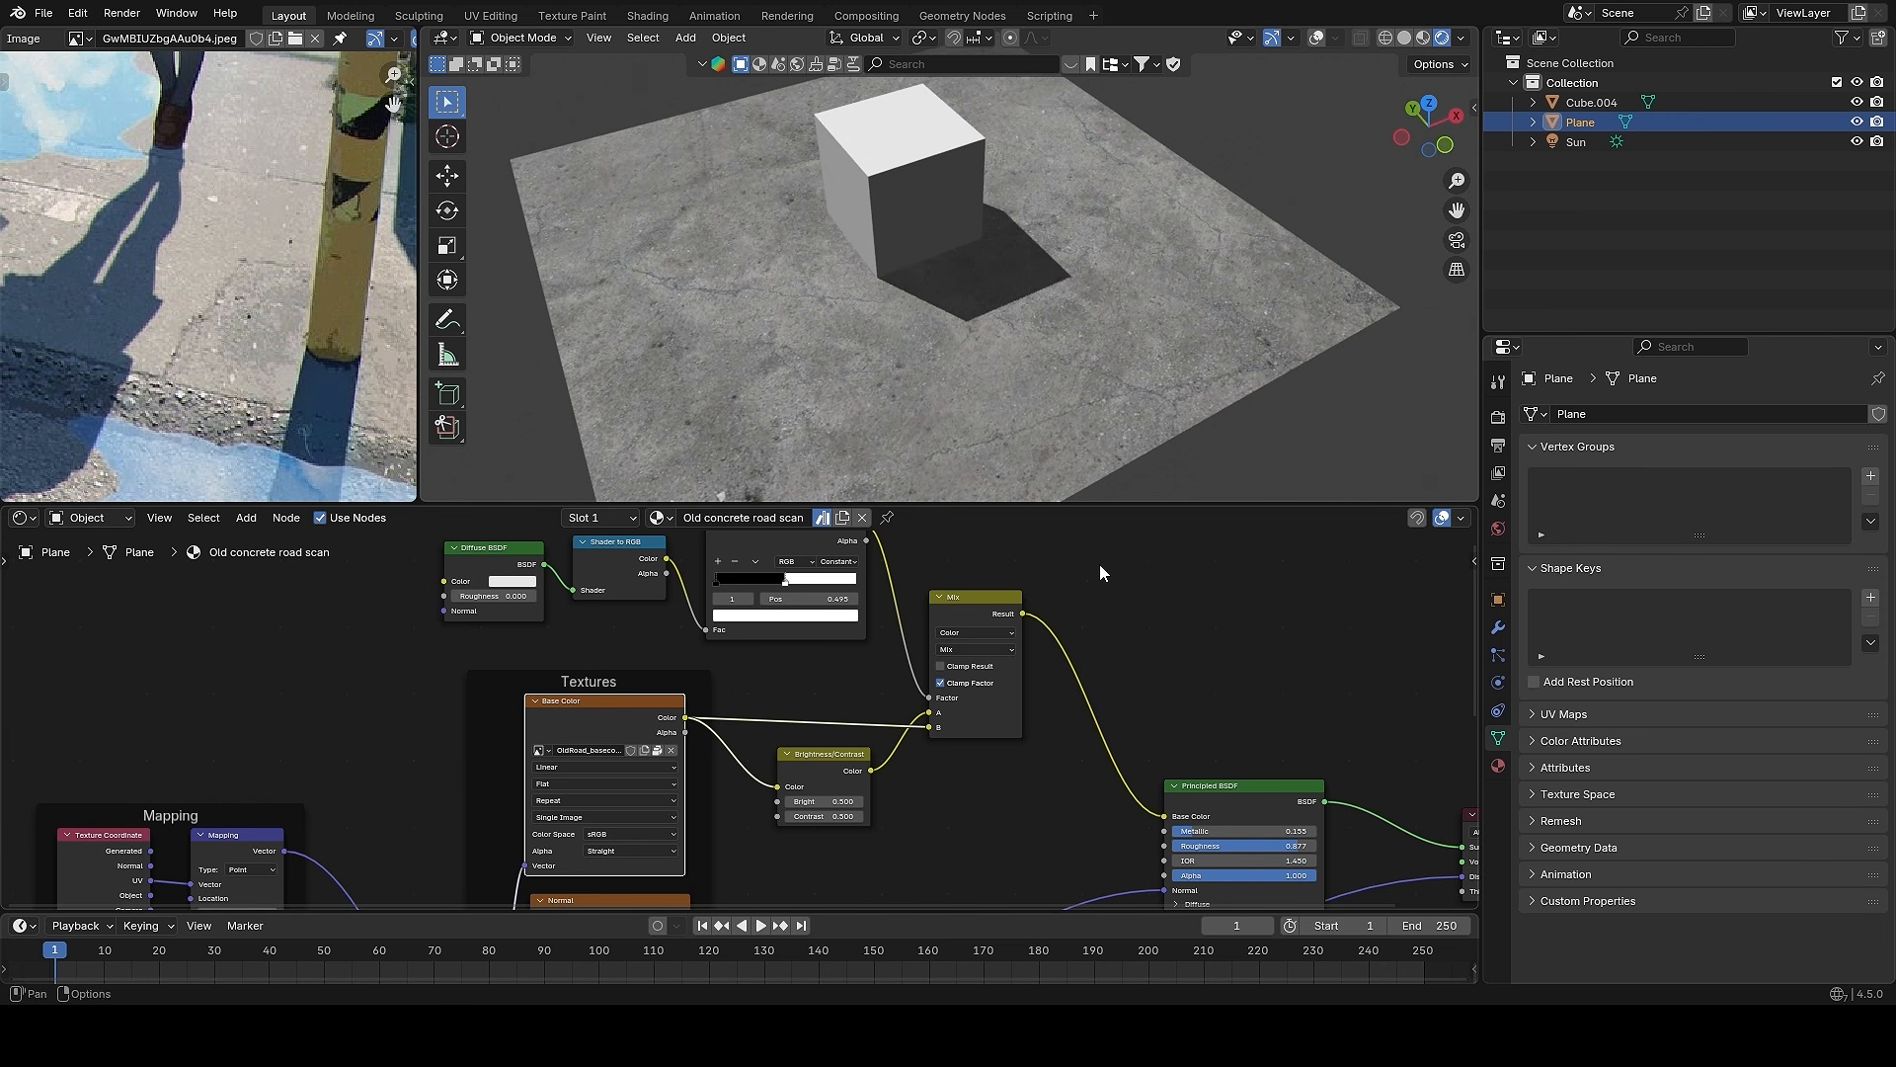
- Duplicate the Mix node, insert the copy before the Principled BSDF and set its blending mode to Color
{"action": "scroll", "coordinate": [1028, 608], "scroll_direction": "up", "scroll_amount": 1}
{"action": "key", "text": "shift+d"}
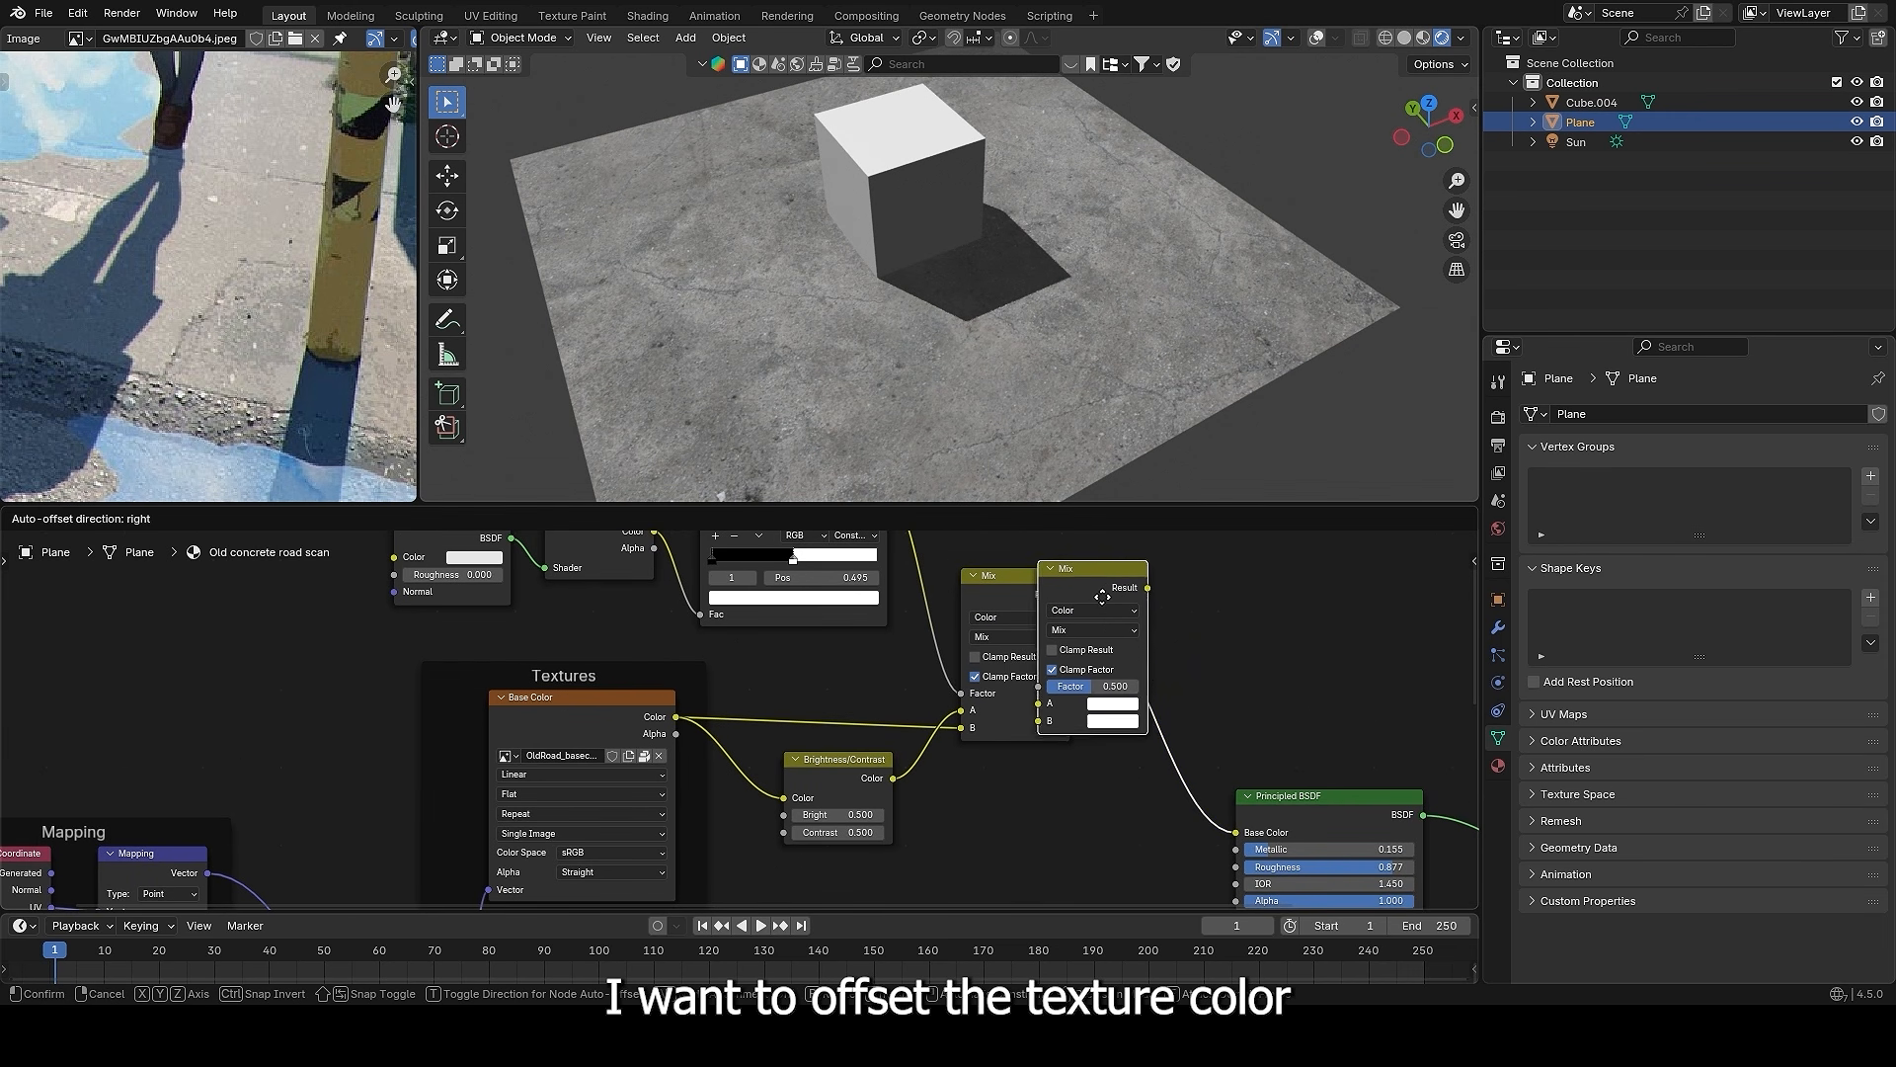
{"action": "left_click", "coordinate": [1164, 597]}
{"action": "left_click", "coordinate": [1167, 632]}
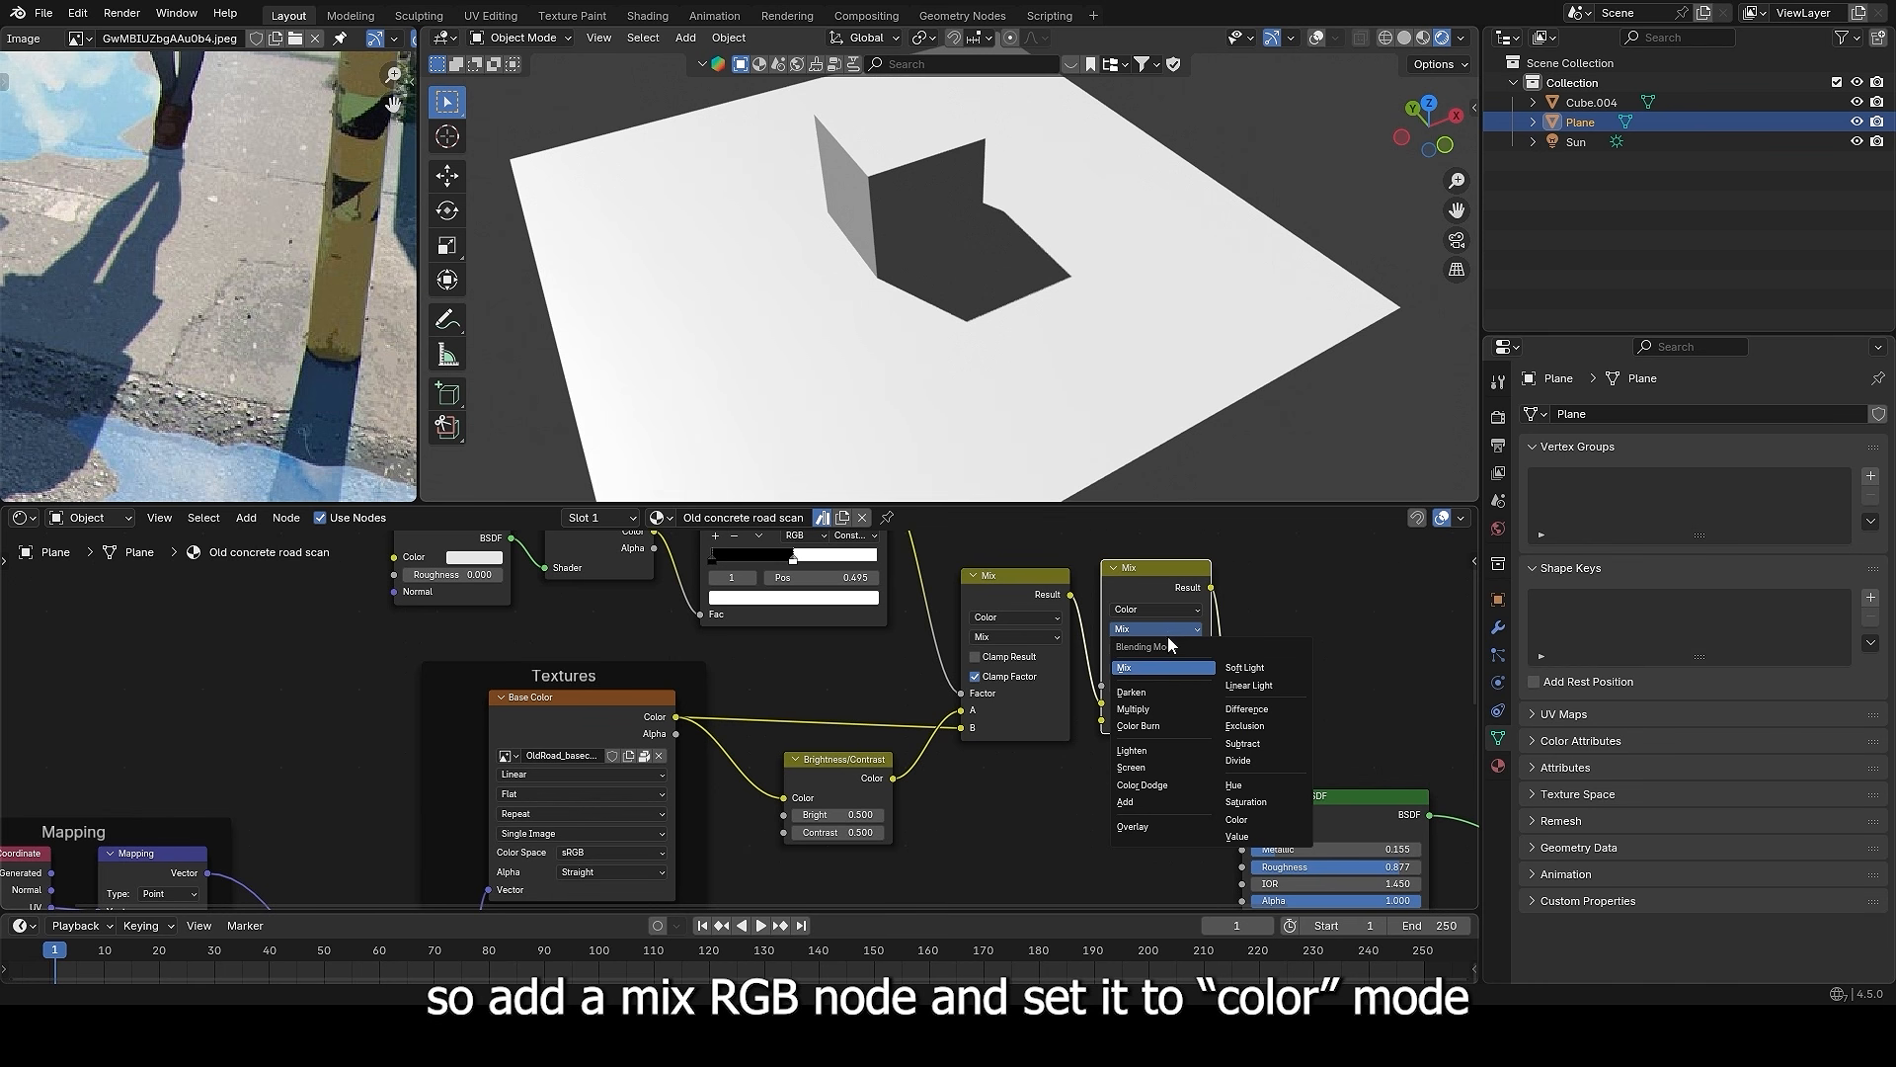
{"action": "left_click", "coordinate": [1248, 822]}
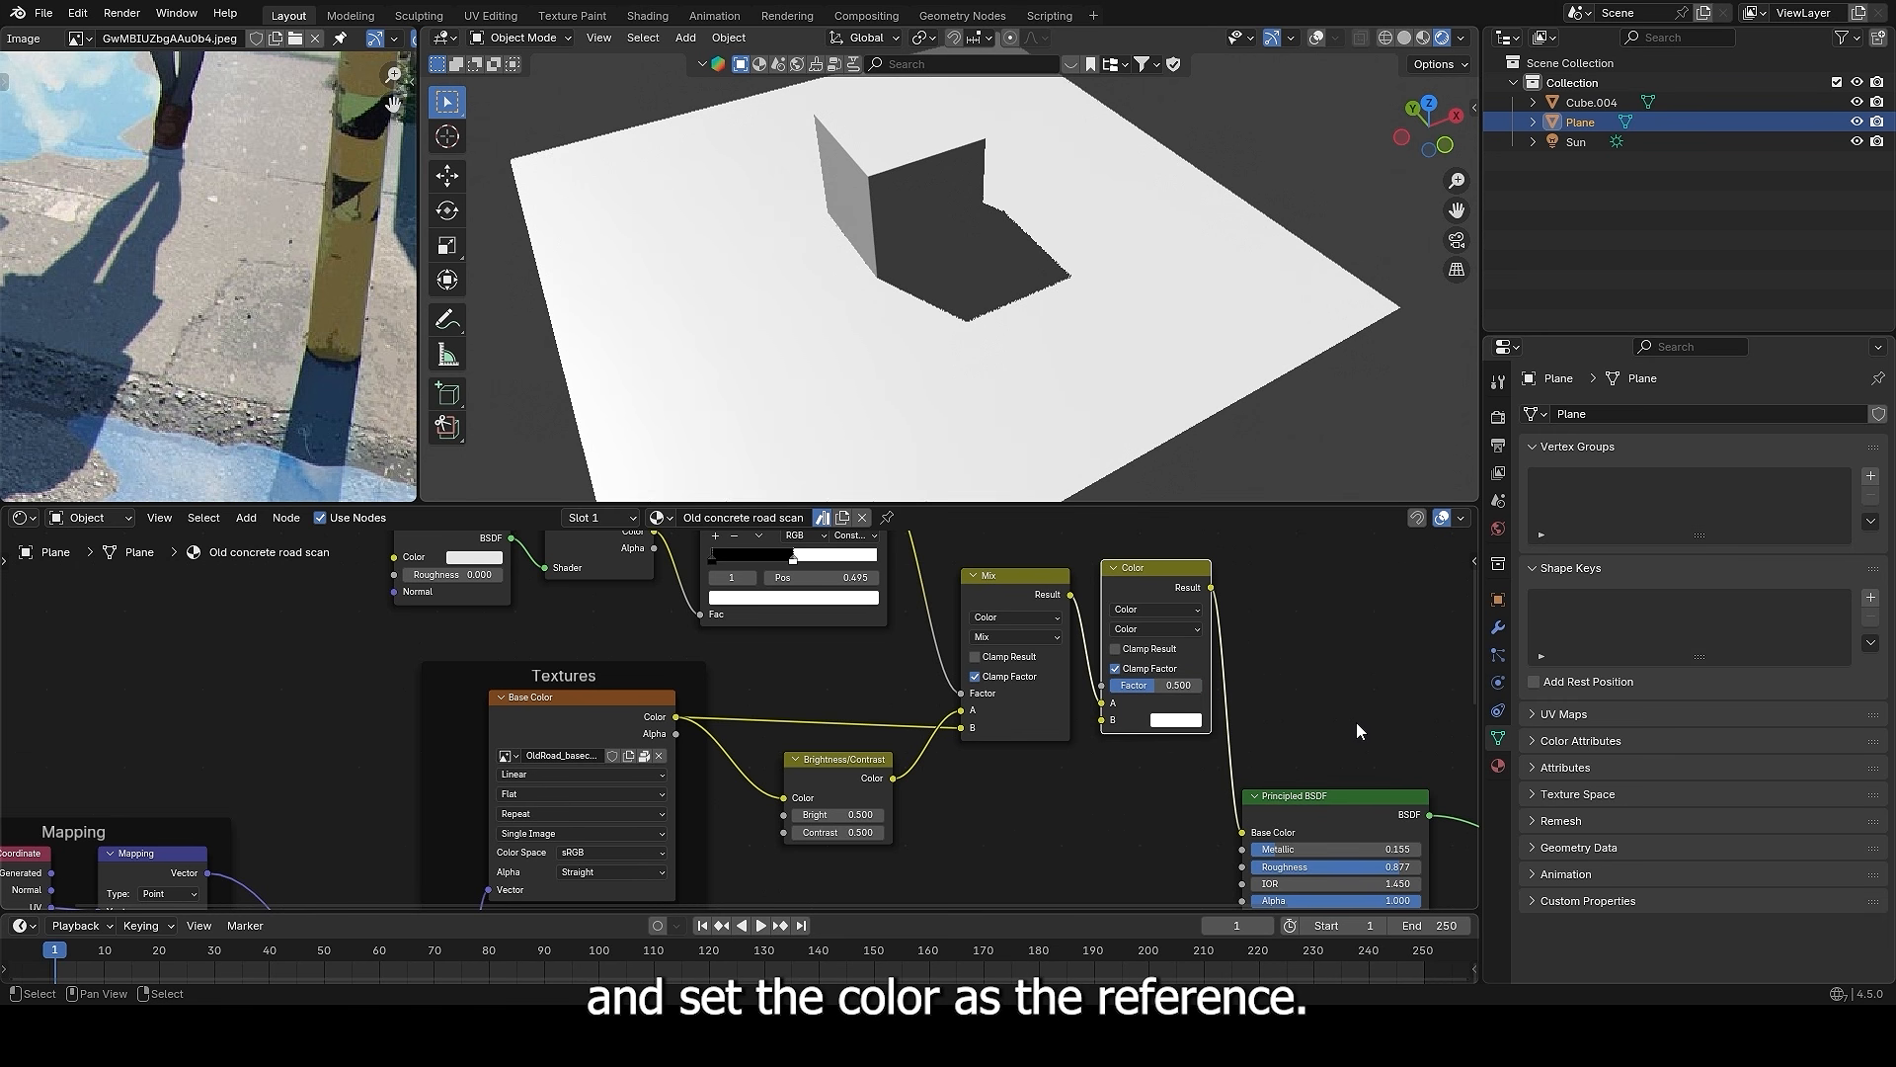
- Move the Principled BSDF and Material Output nodes farther from the new Color blend node
{"action": "middle_click_drag", "start_coordinate": [1357, 722], "coordinate": [1085, 674]}
{"action": "left_click_drag", "start_coordinate": [1075, 621], "coordinate": [1392, 880]}
{"action": "key", "text": "g"}
{"action": "left_click", "coordinate": [1181, 665]}
- Set the Color blend node's B color to pale beige #D7D0C4, based on the reference photo
{"action": "middle_click_drag", "start_coordinate": [1033, 617], "coordinate": [1088, 681]}
{"action": "scroll", "coordinate": [1067, 703], "scroll_direction": "up", "scroll_amount": 2}
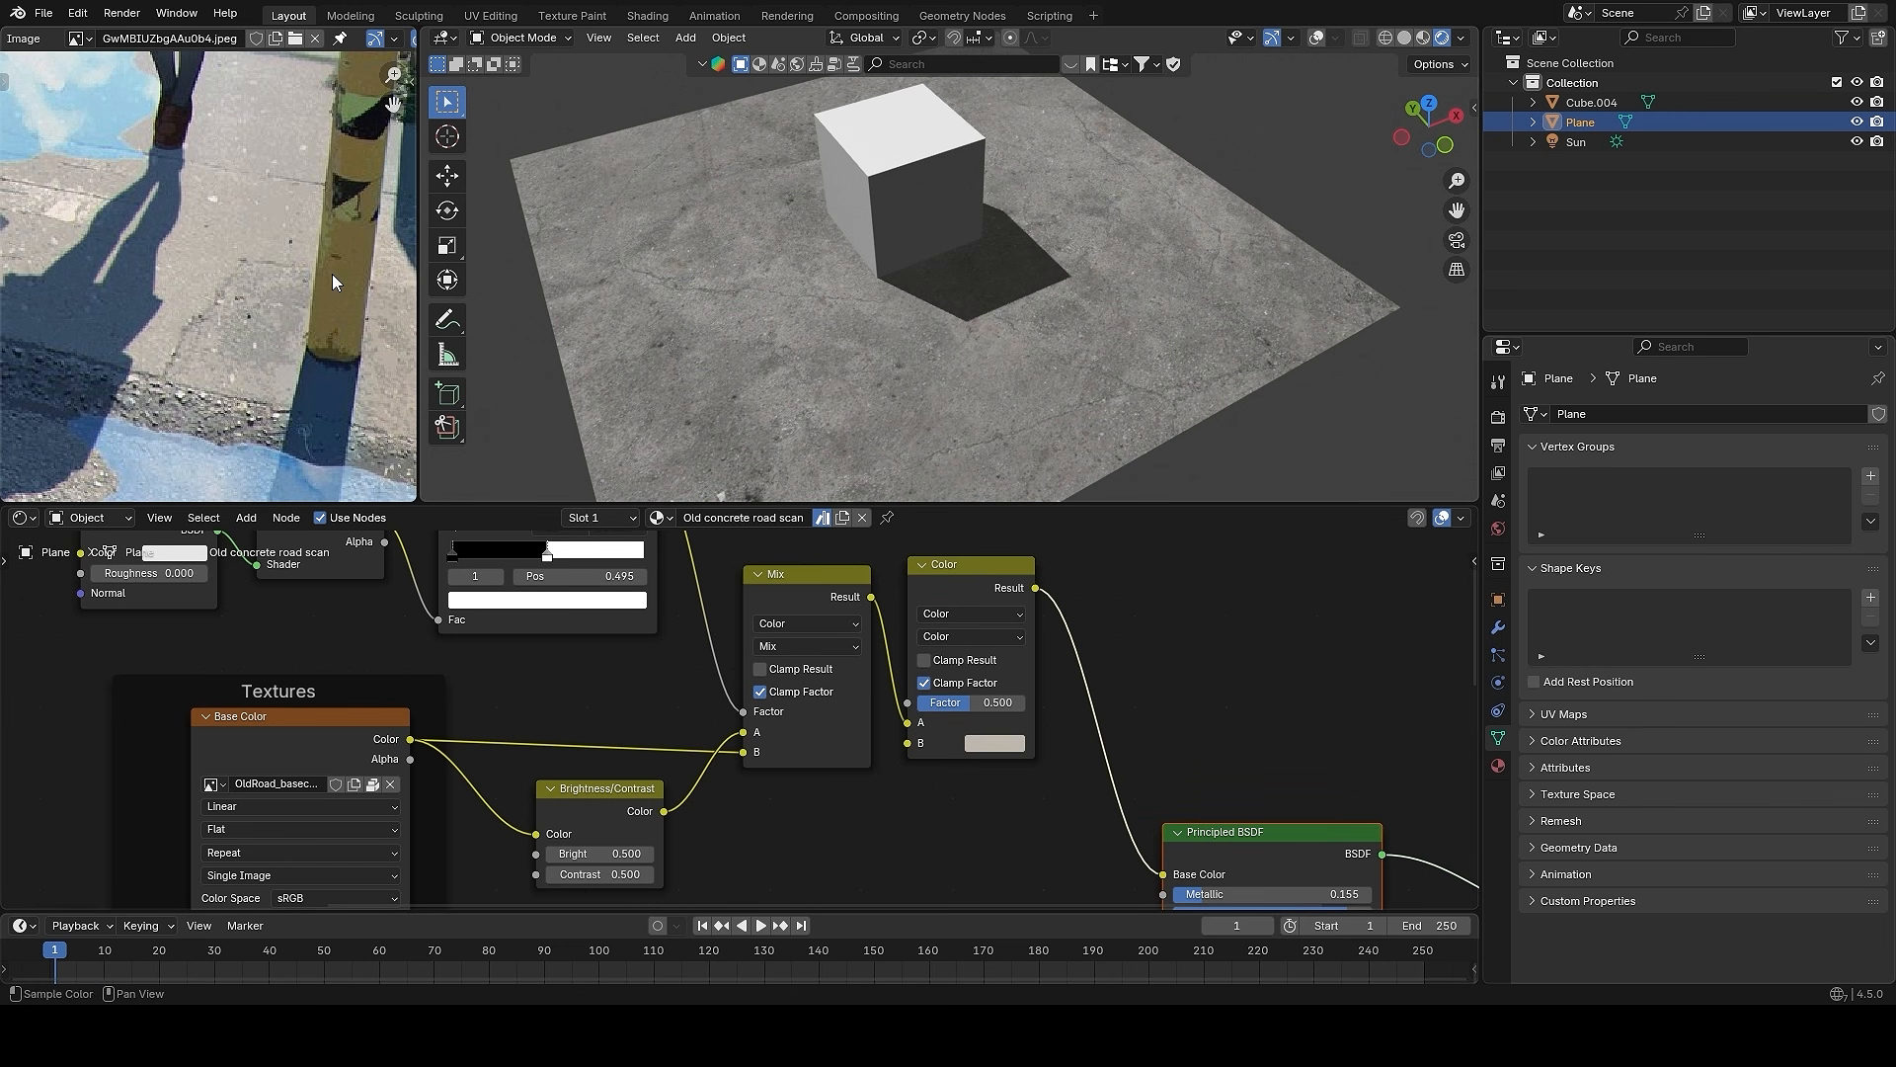
{"action": "scroll", "coordinate": [1045, 489], "scroll_direction": "up", "scroll_amount": 3}
{"action": "left_click", "coordinate": [997, 744]}
{"action": "scroll", "coordinate": [995, 746], "scroll_direction": "up", "scroll_amount": 5}
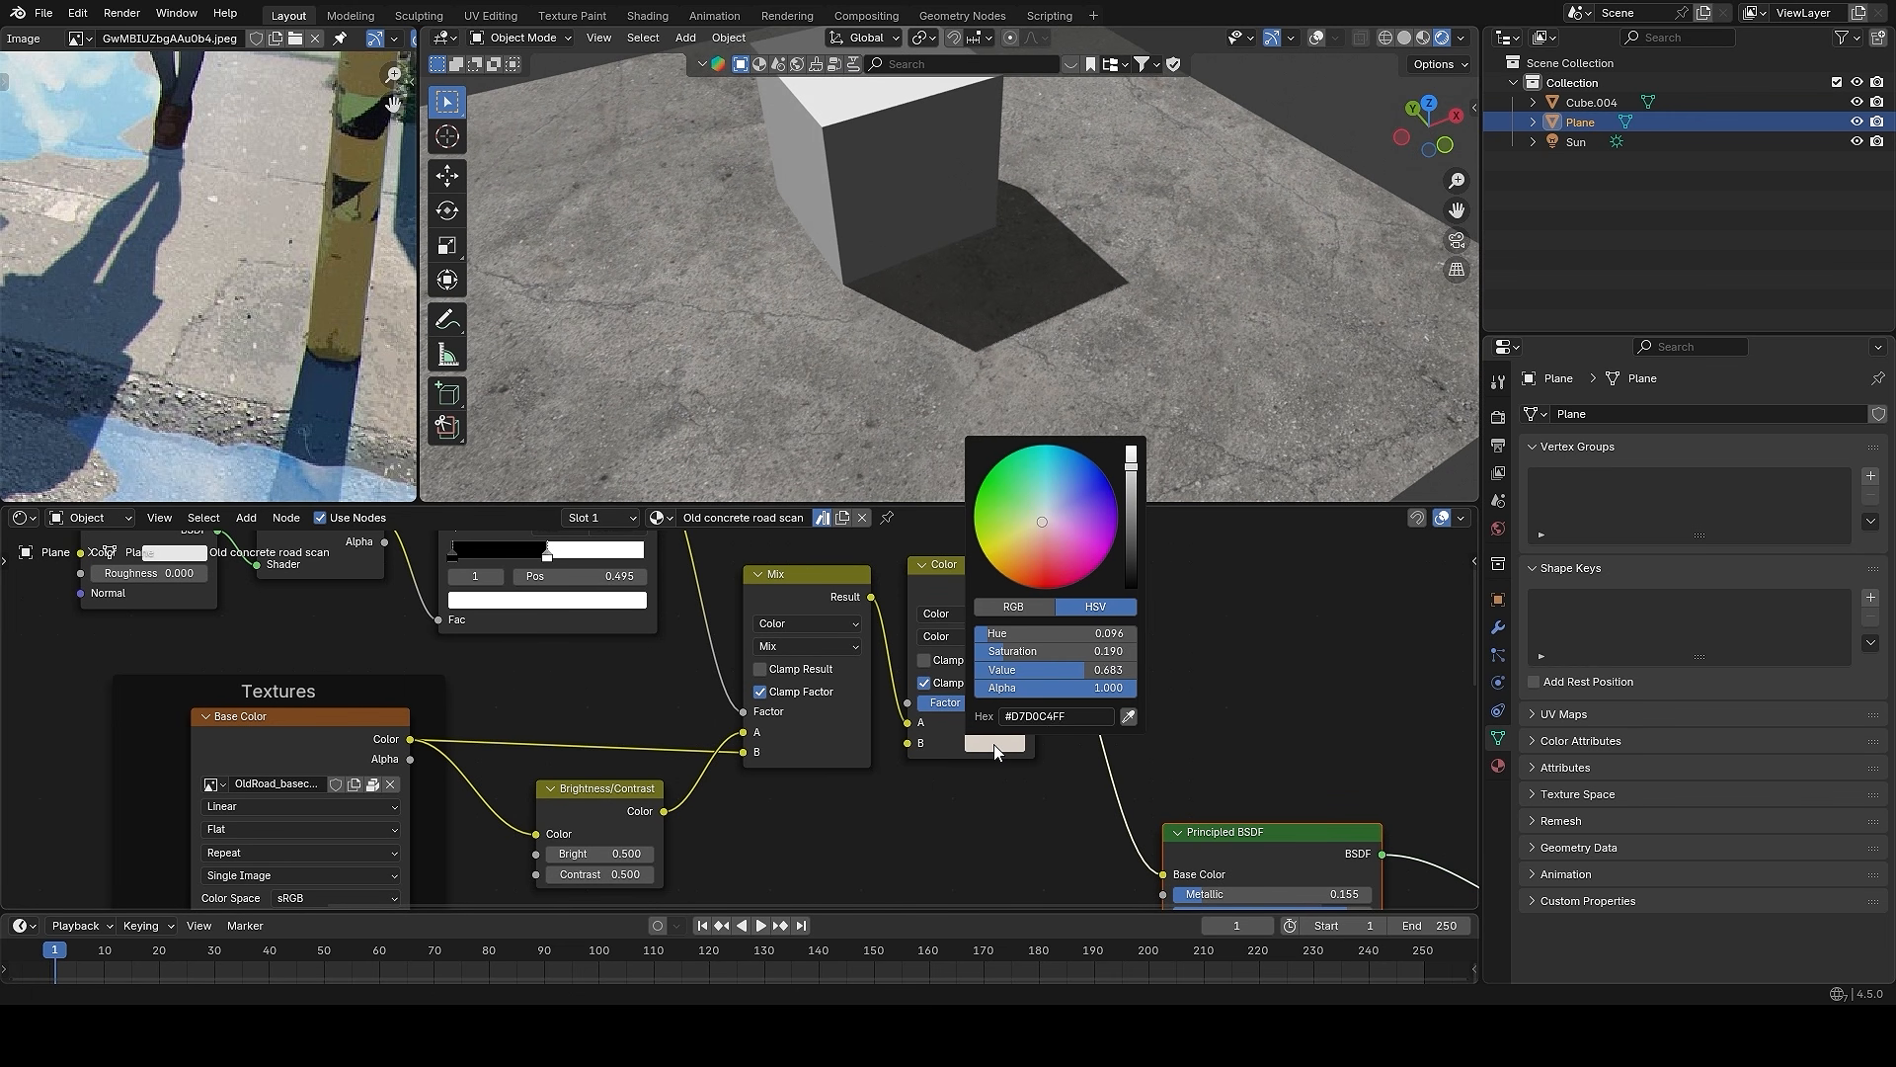
- Set the Color blend node's factor to 1.000 and inspect the ground around the cube from another angle
{"action": "scroll", "coordinate": [1005, 728], "scroll_direction": "up", "scroll_amount": 1}
{"action": "left_click", "coordinate": [1008, 712]}
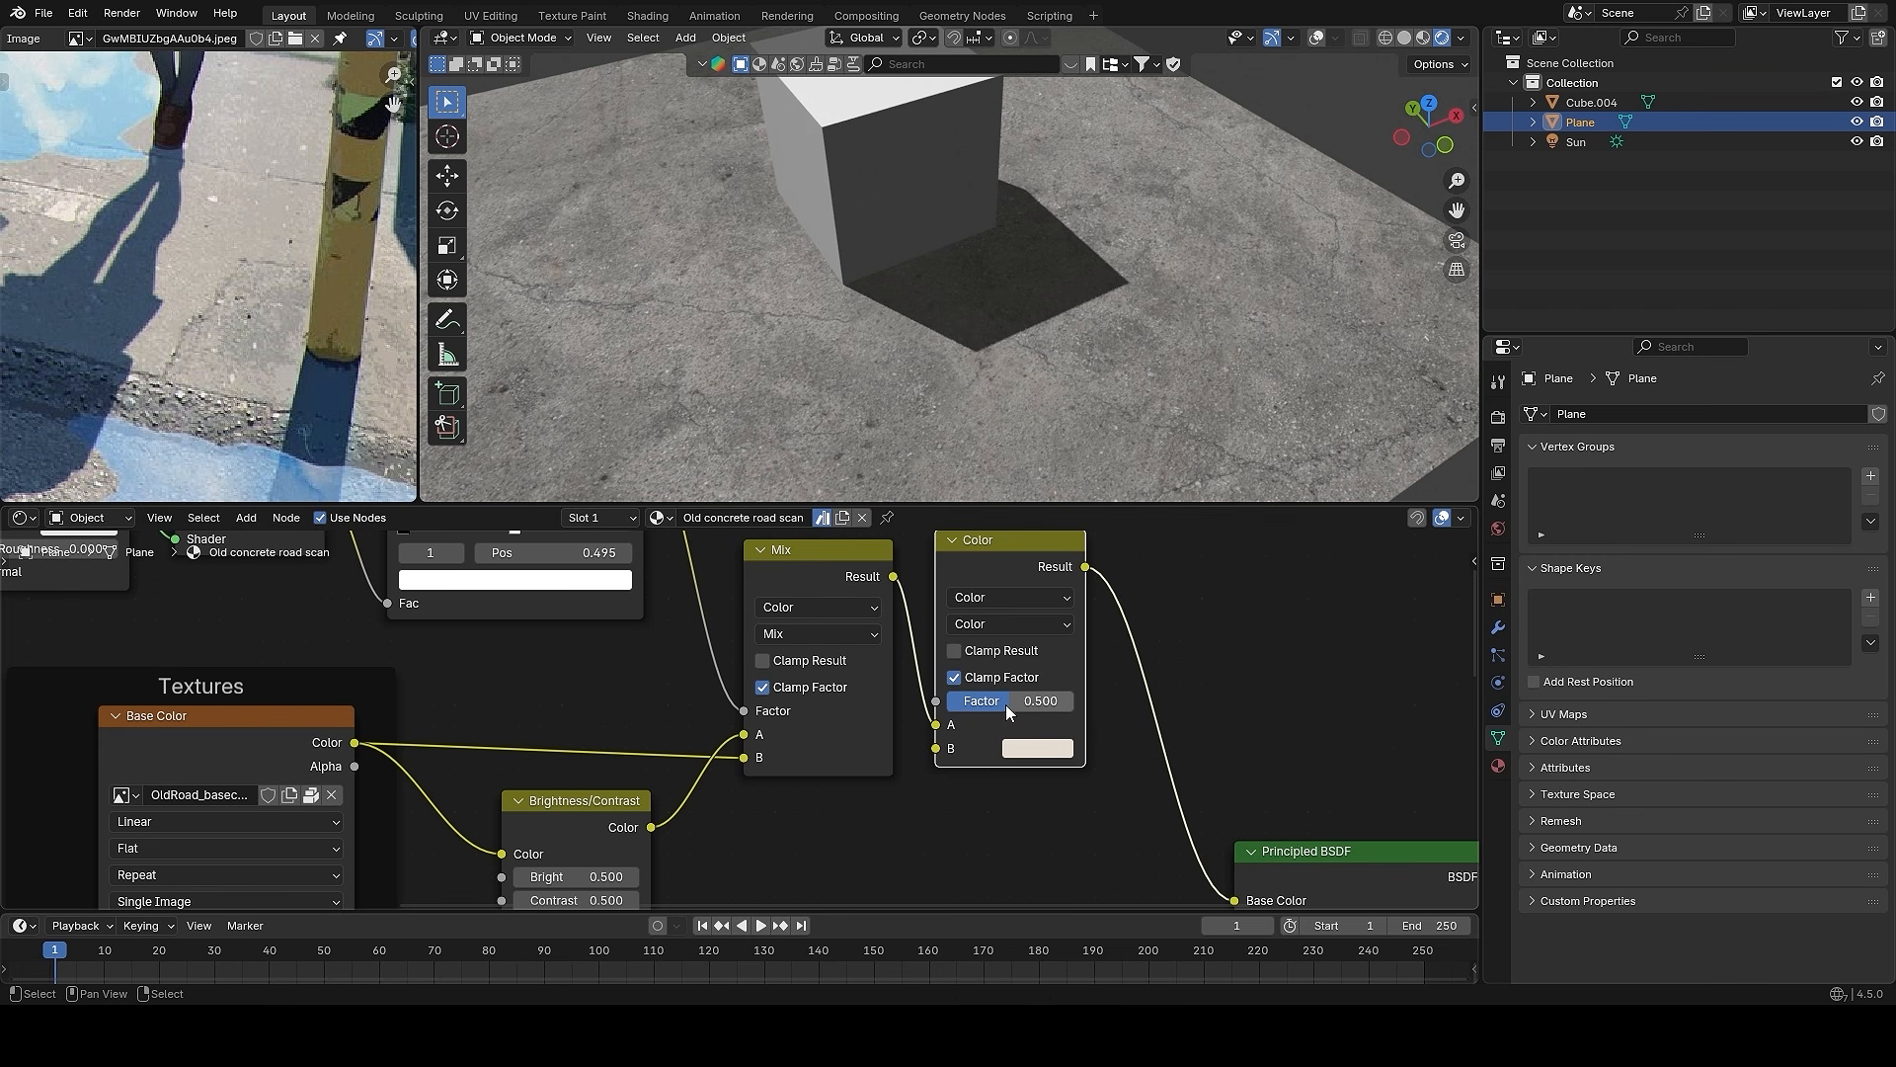
{"action": "middle_click_drag", "start_coordinate": [1114, 474], "coordinate": [1240, 325]}
{"action": "scroll", "coordinate": [1164, 643], "scroll_direction": "down", "scroll_amount": 5}
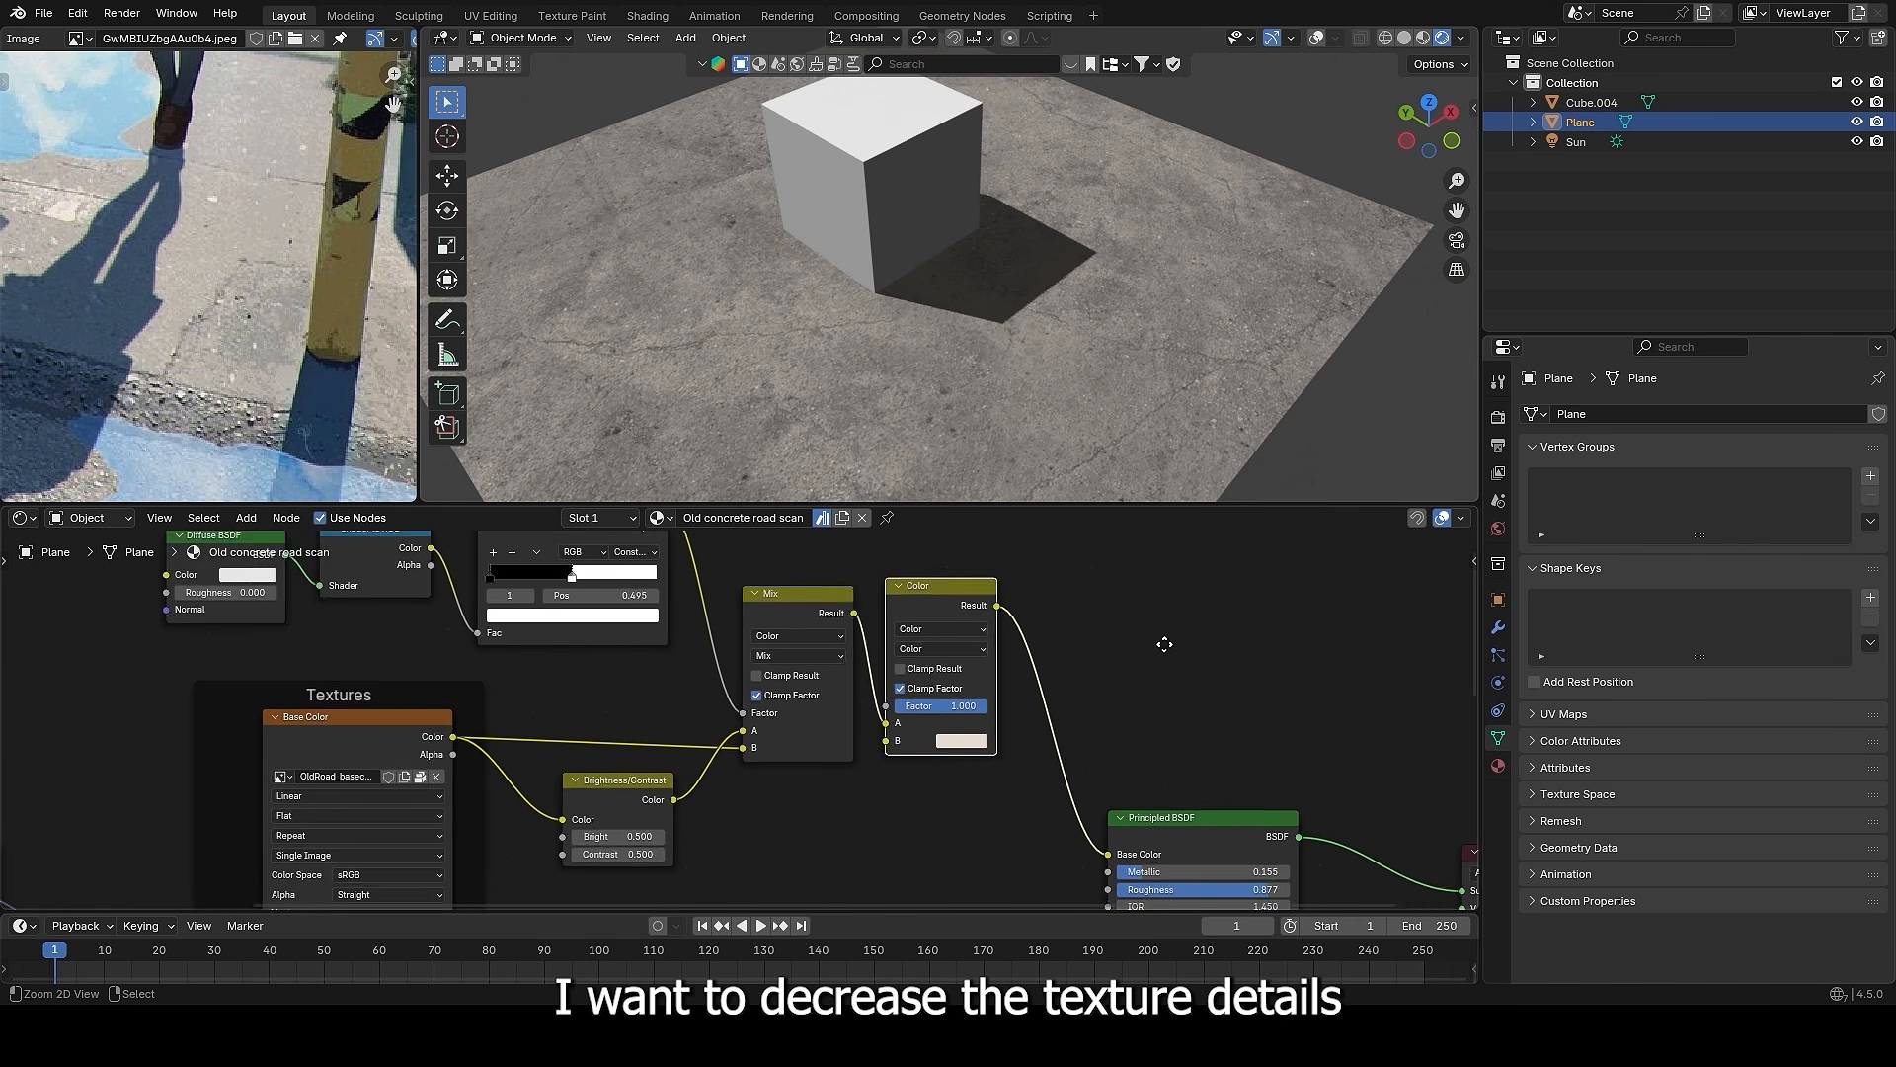
- Duplicate the Mix node and insert the copy between the Color blend node and the Principled BSDF
{"action": "middle_click_drag", "start_coordinate": [946, 641], "coordinate": [896, 644]}
{"action": "left_click", "coordinate": [727, 621]}
{"action": "key", "text": "shift+d"}
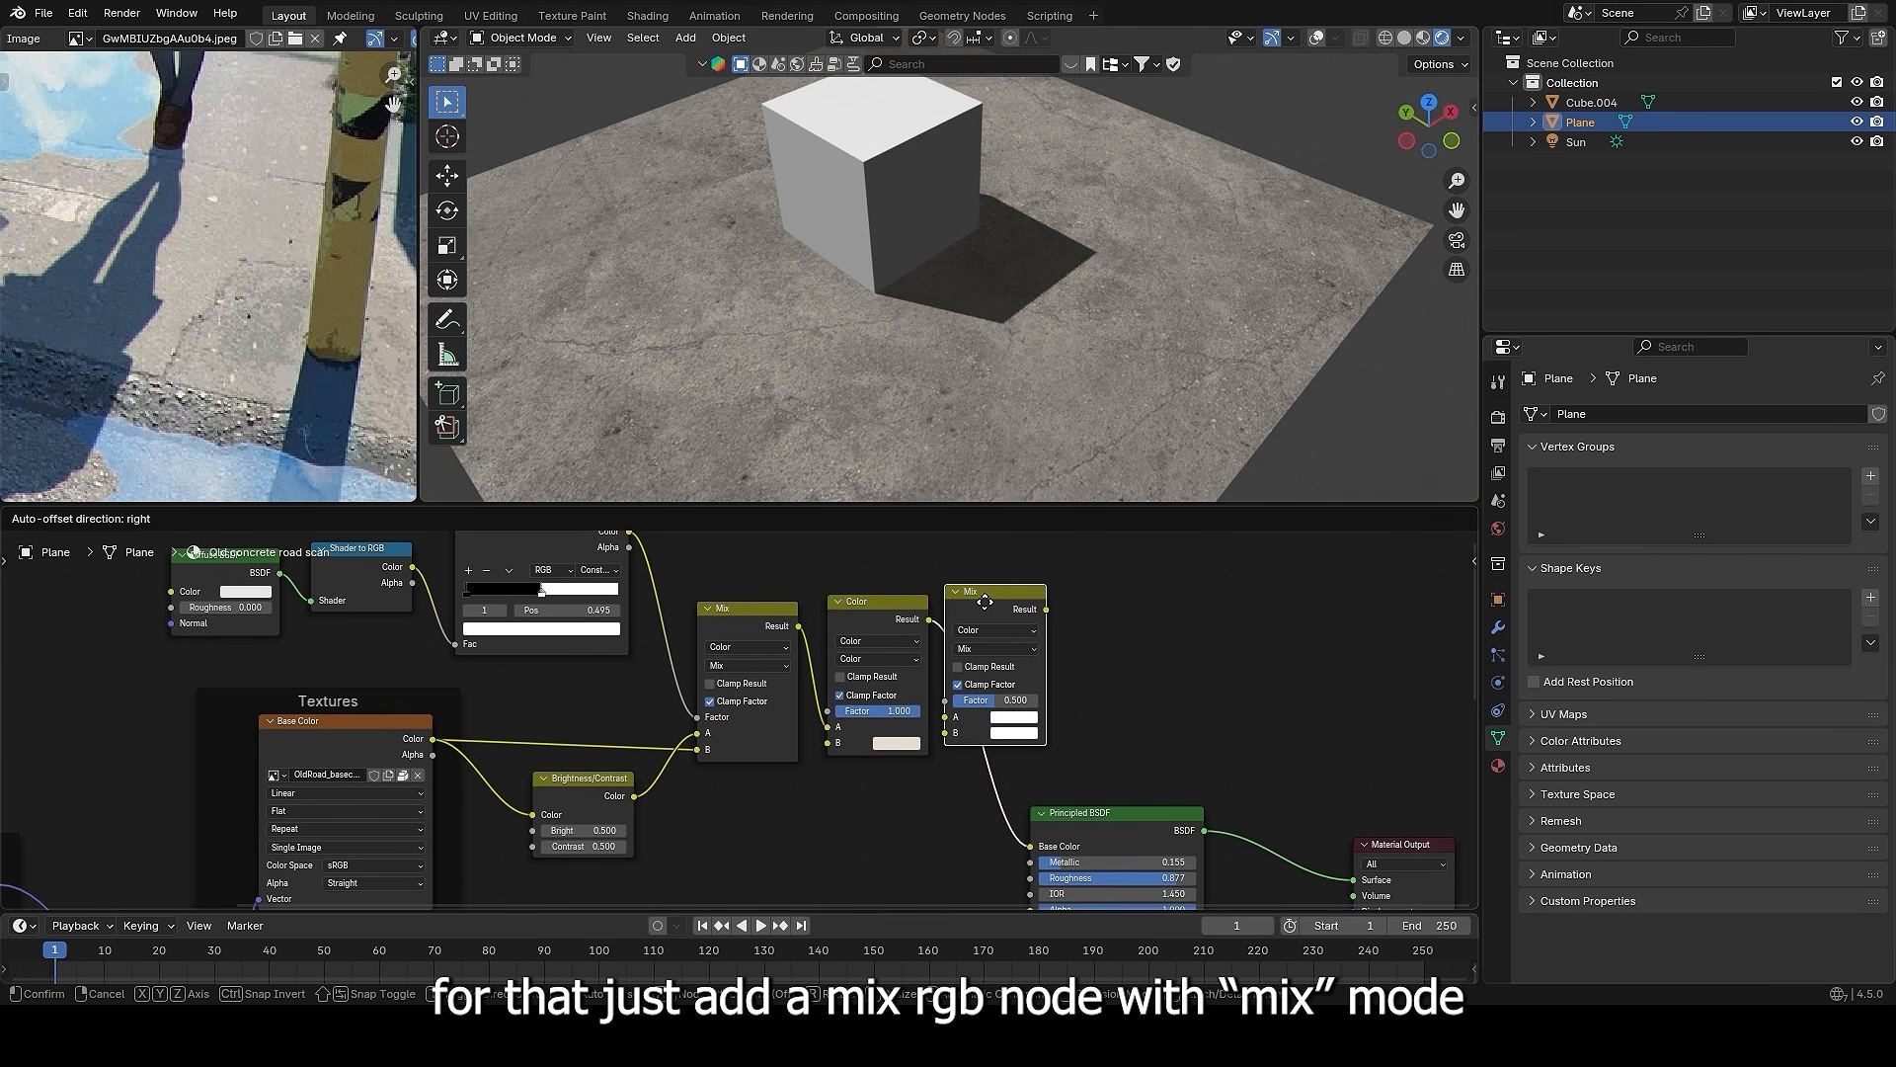
{"action": "left_click", "coordinate": [985, 601]}
{"action": "scroll", "coordinate": [986, 601], "scroll_direction": "up", "scroll_amount": 1}
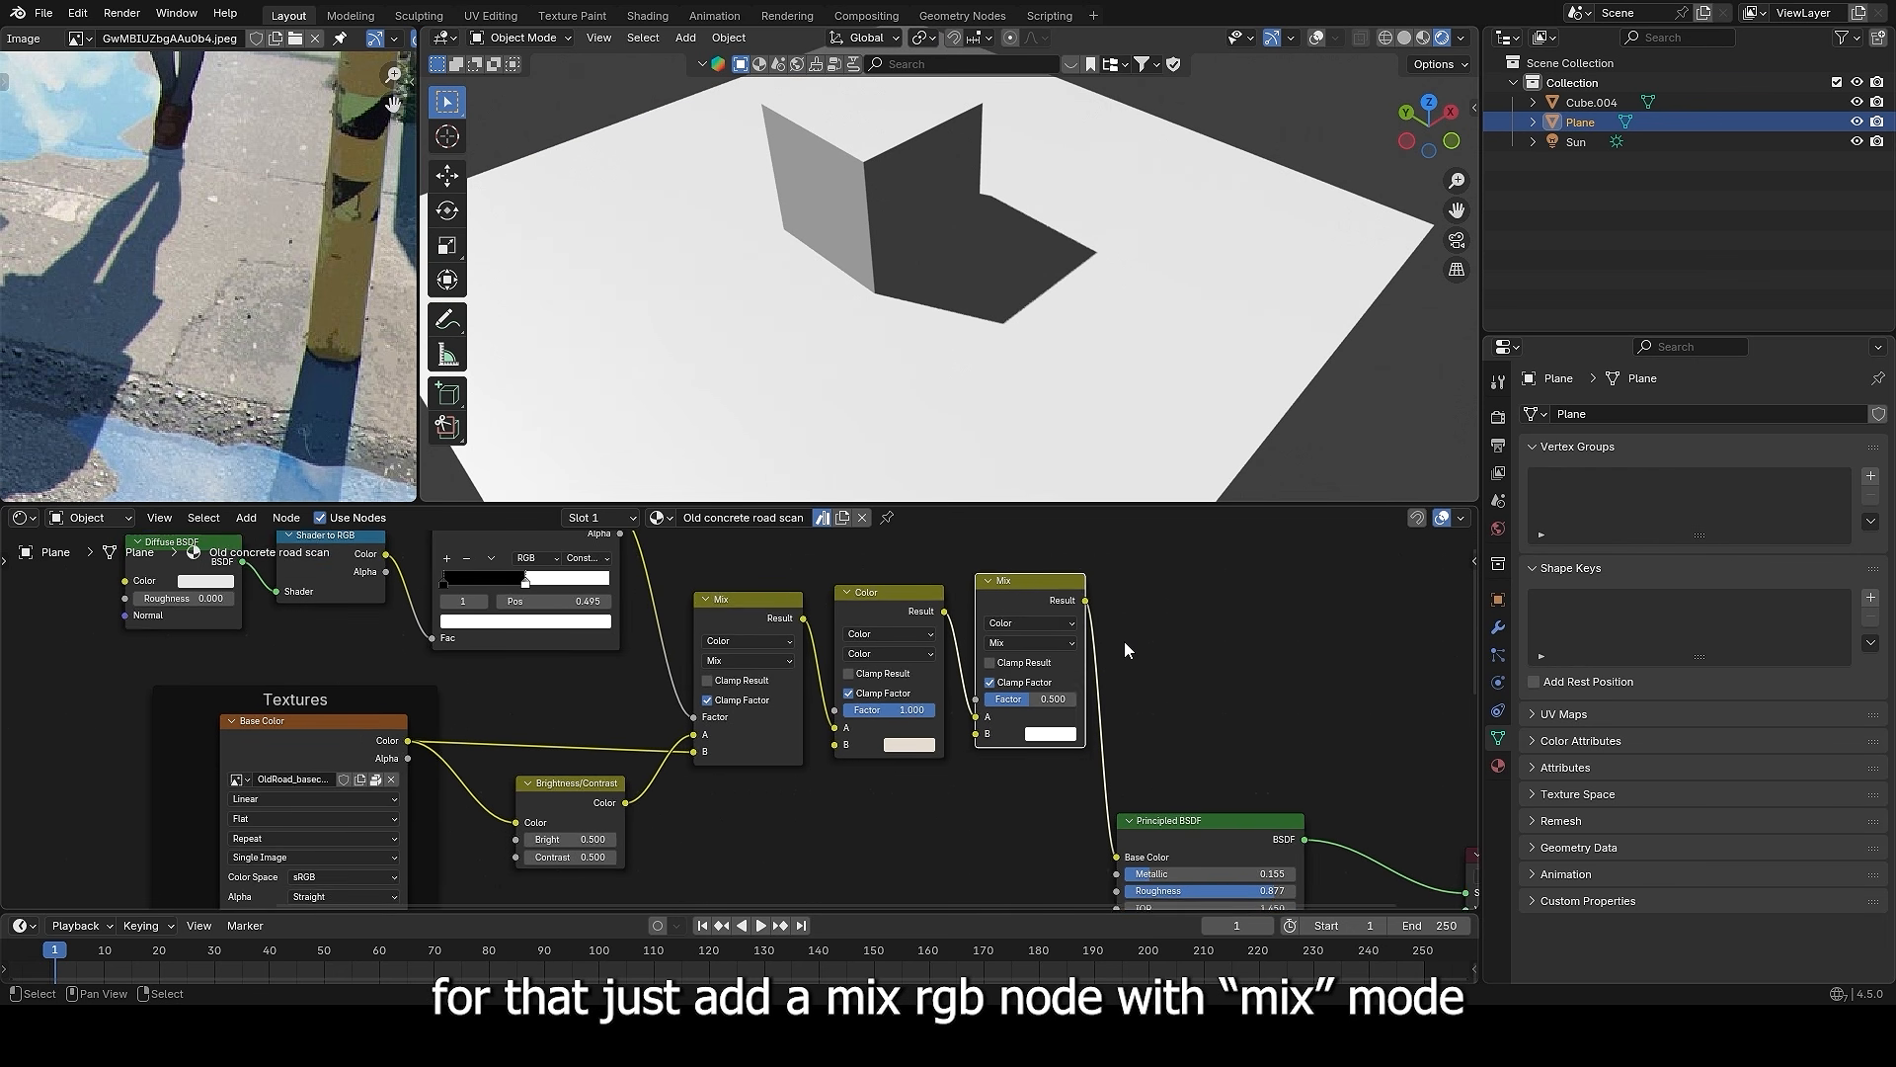
- Copy the Color blend node's beige into the new Mix node's B color and reduce its factor to about 0.14
{"action": "left_click", "coordinate": [1076, 734]}
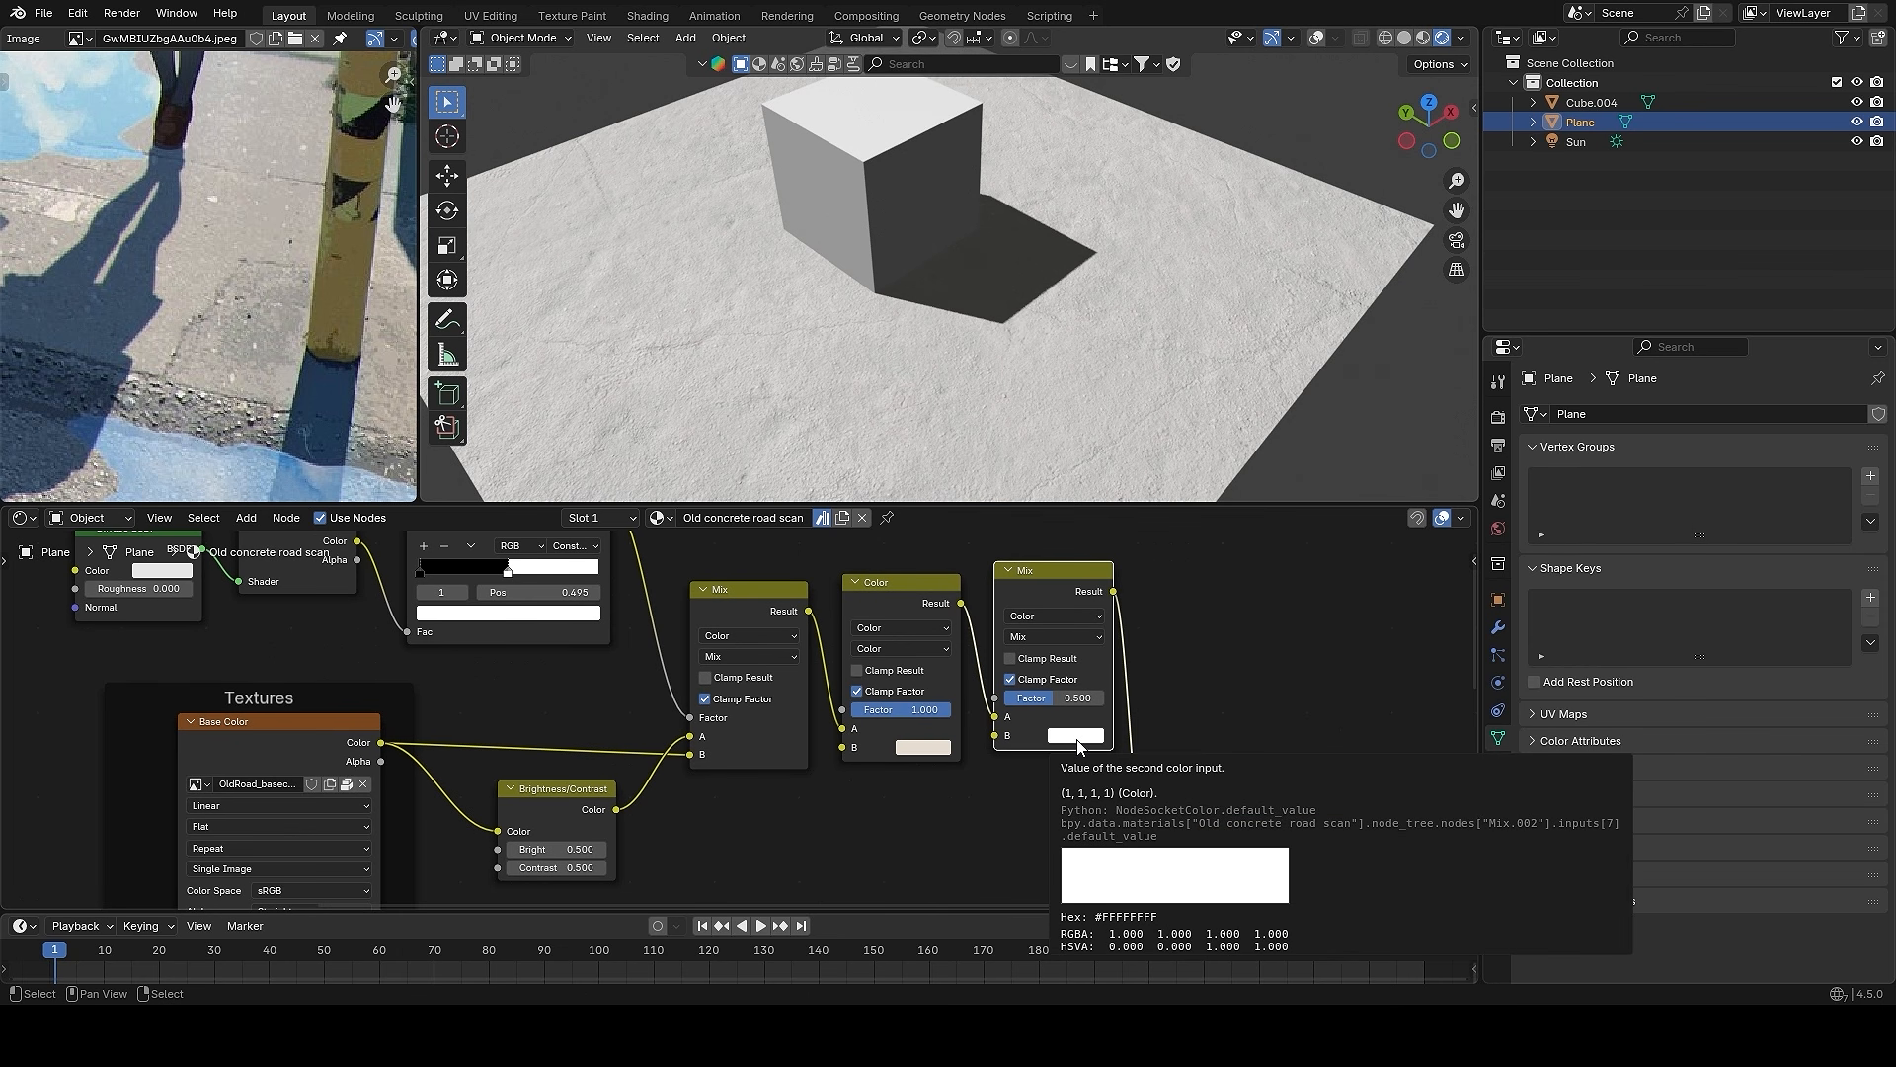
{"action": "key", "text": "e"}
{"action": "left_click", "coordinate": [923, 738]}
{"action": "scroll", "coordinate": [1154, 691], "scroll_direction": "up", "scroll_amount": 1}
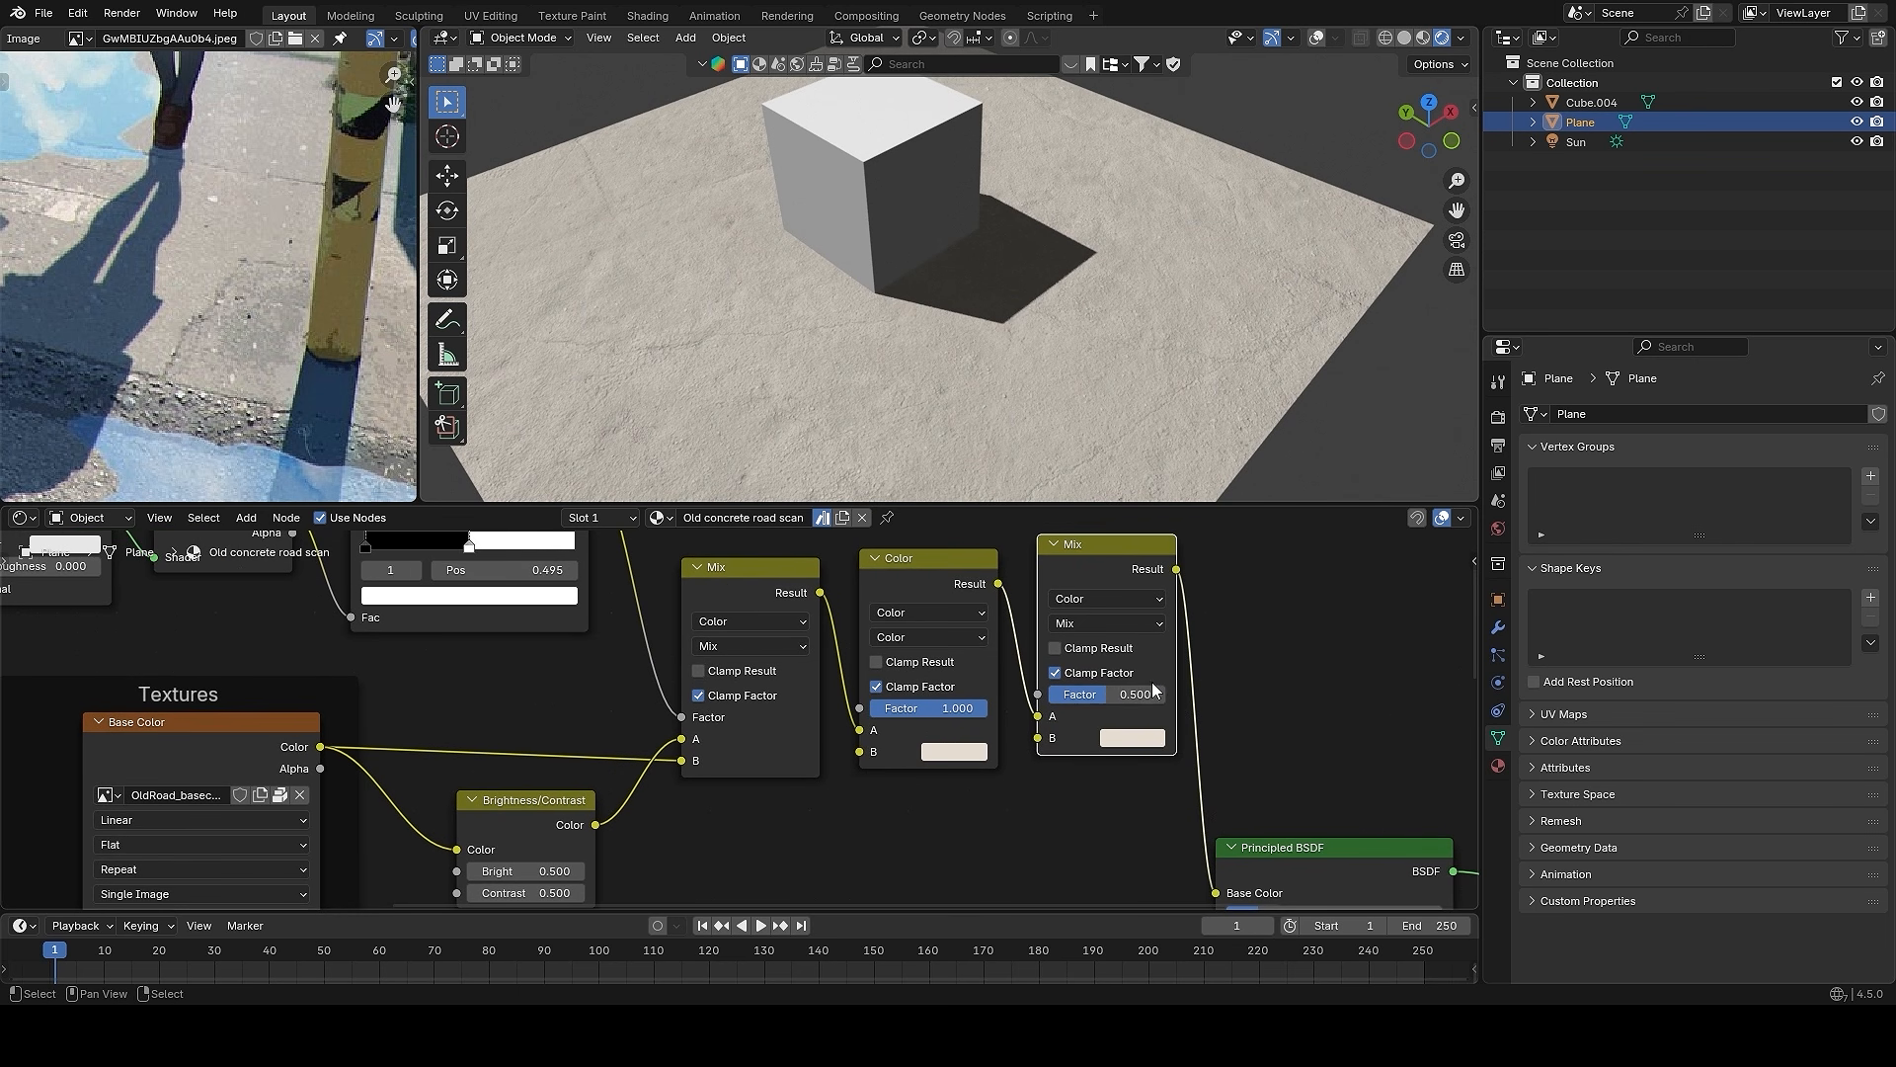
{"action": "left_click_drag", "start_coordinate": [1105, 695], "coordinate": [1066, 694]}
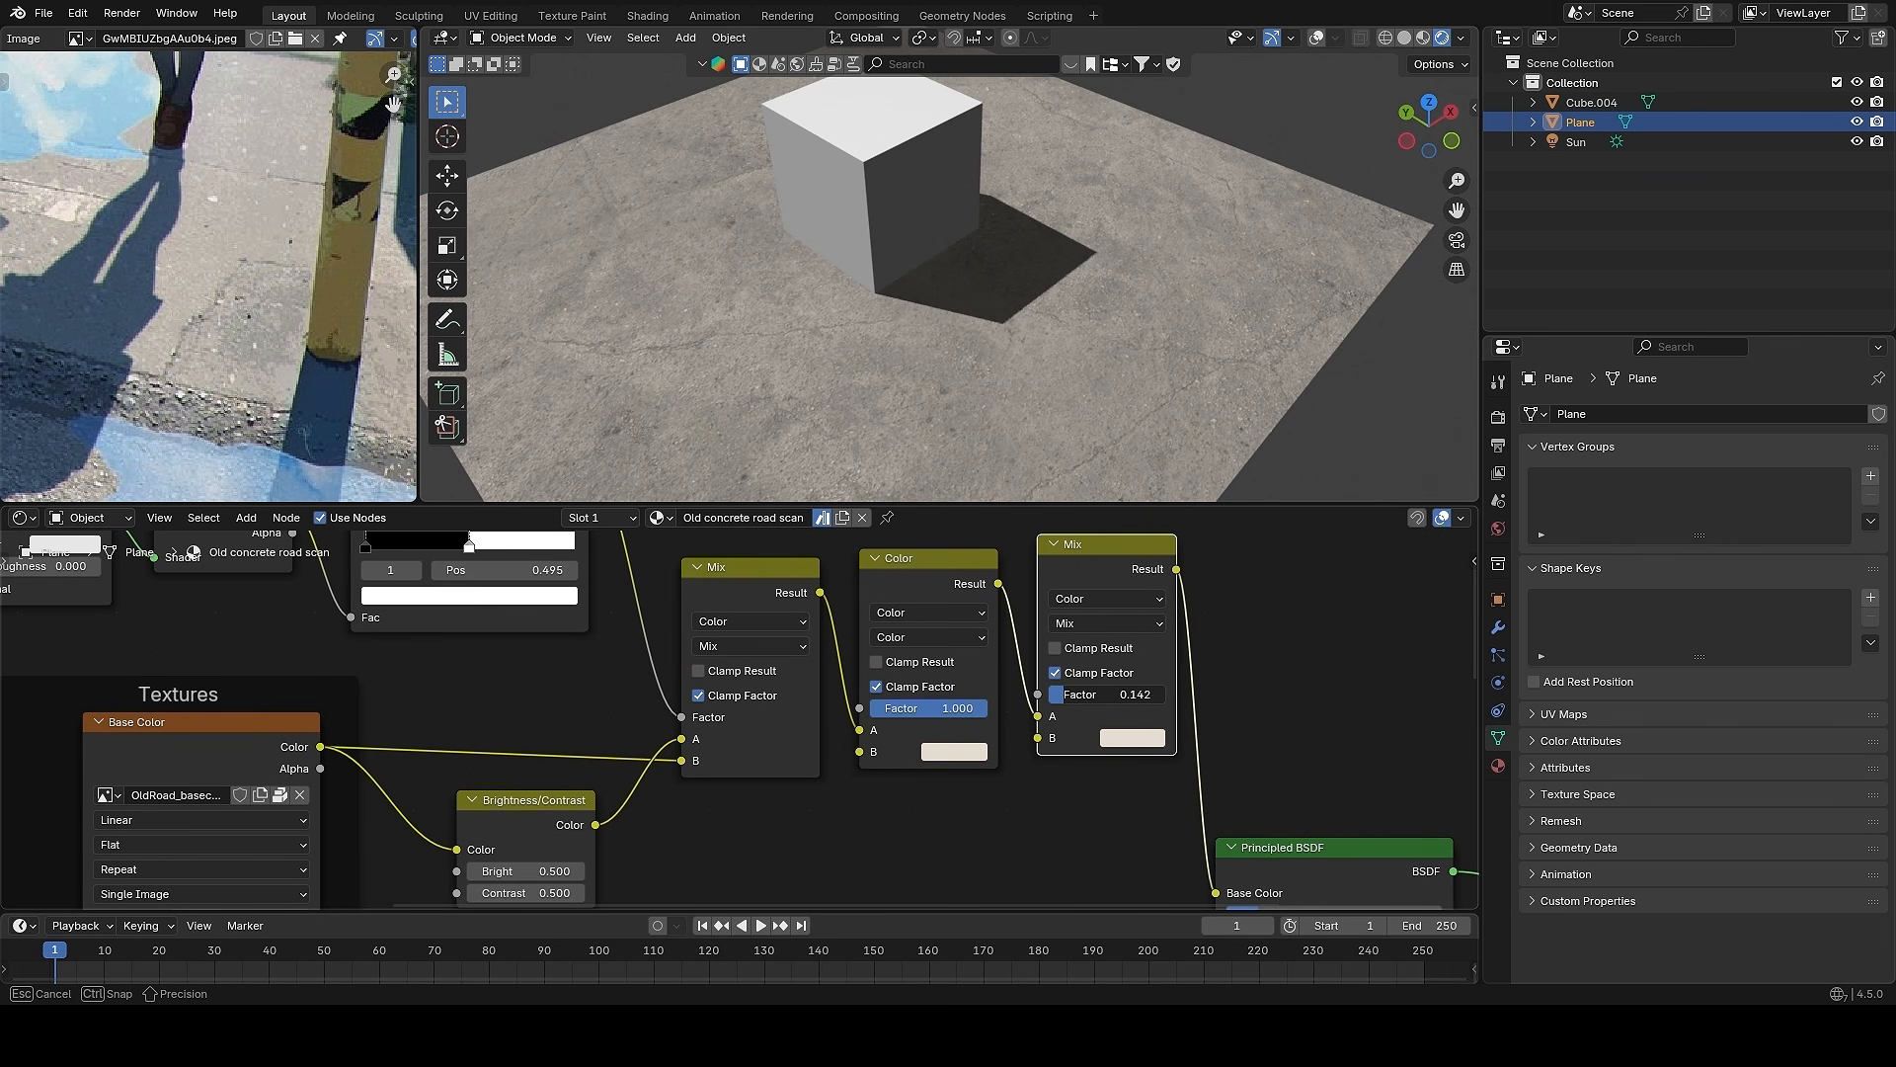
{"action": "scroll", "coordinate": [978, 297], "scroll_direction": "up", "scroll_amount": 3}
{"action": "scroll", "coordinate": [1175, 732], "scroll_direction": "down", "scroll_amount": 3}
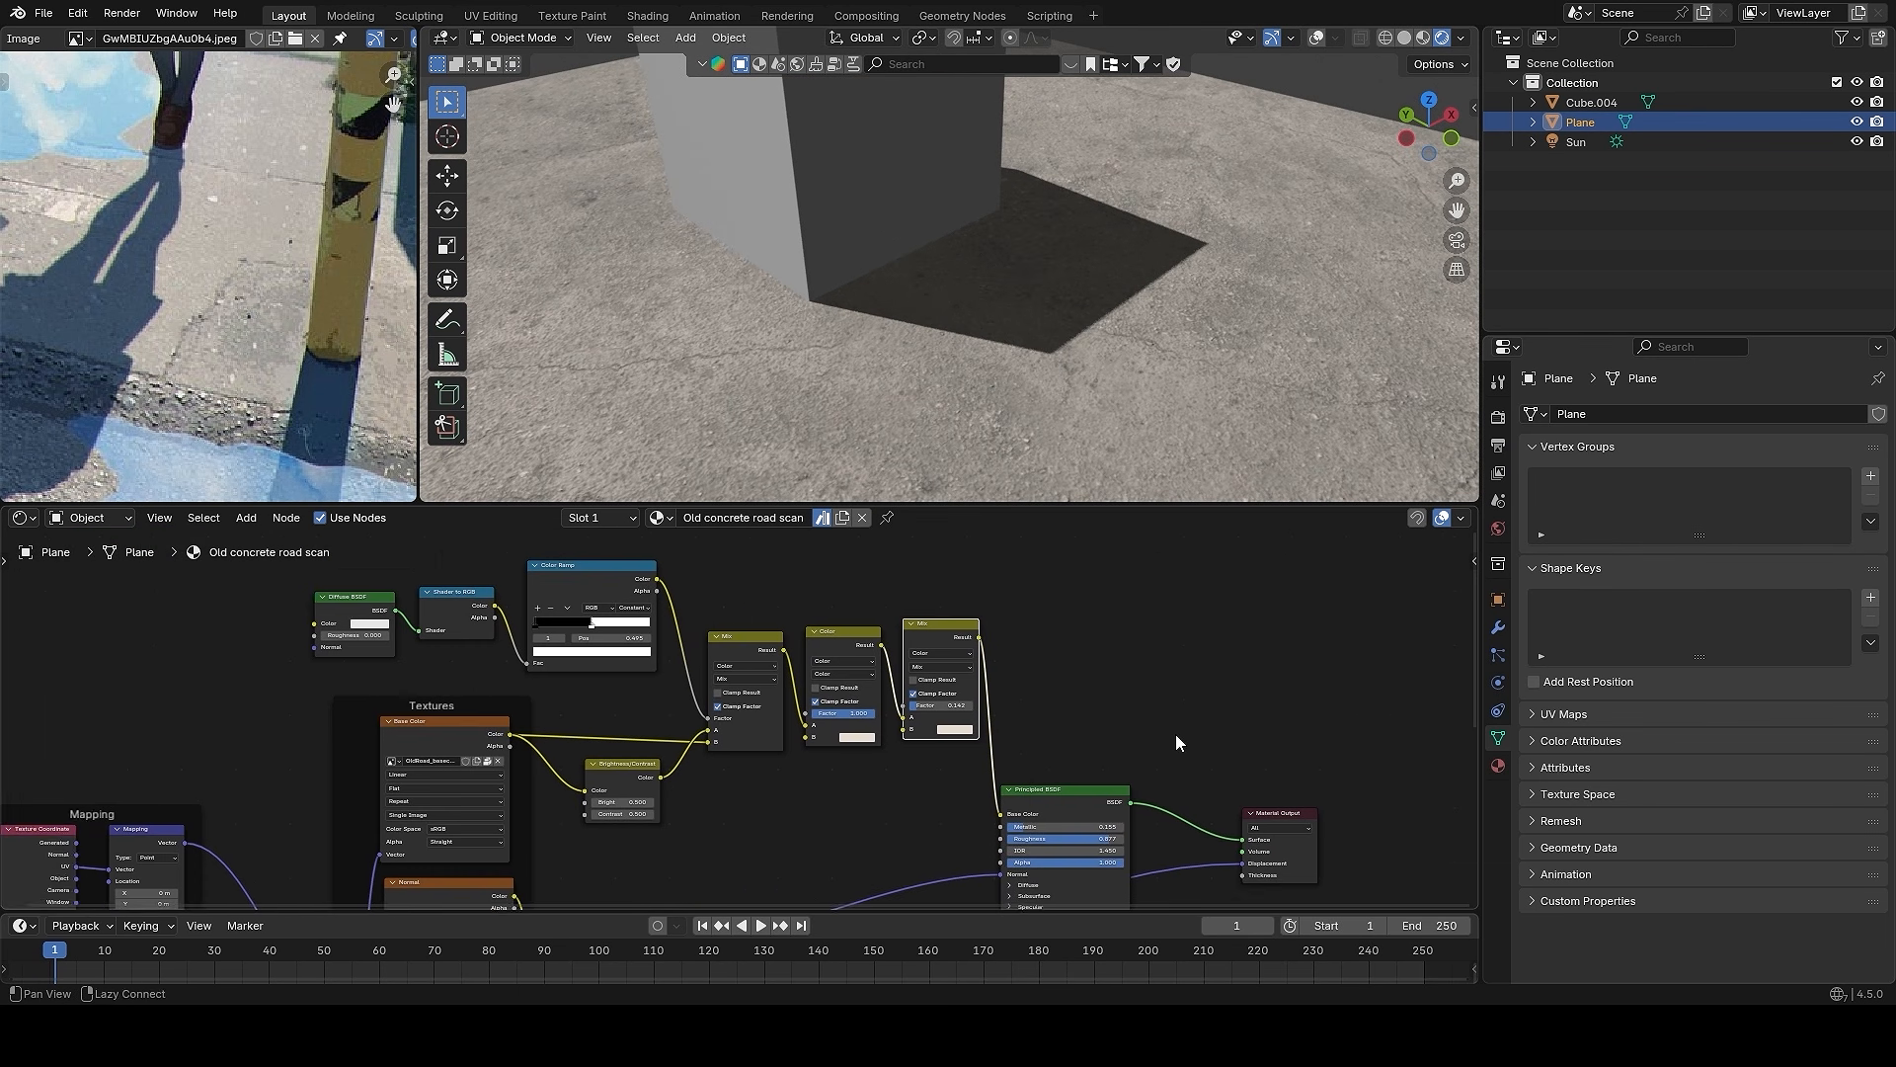
- Move the Principled BSDF and Material Output nodes along X, farther from the new Mix node
{"action": "key", "text": "g"}
{"action": "key", "text": "x"}
{"action": "left_click", "coordinate": [1175, 733]}
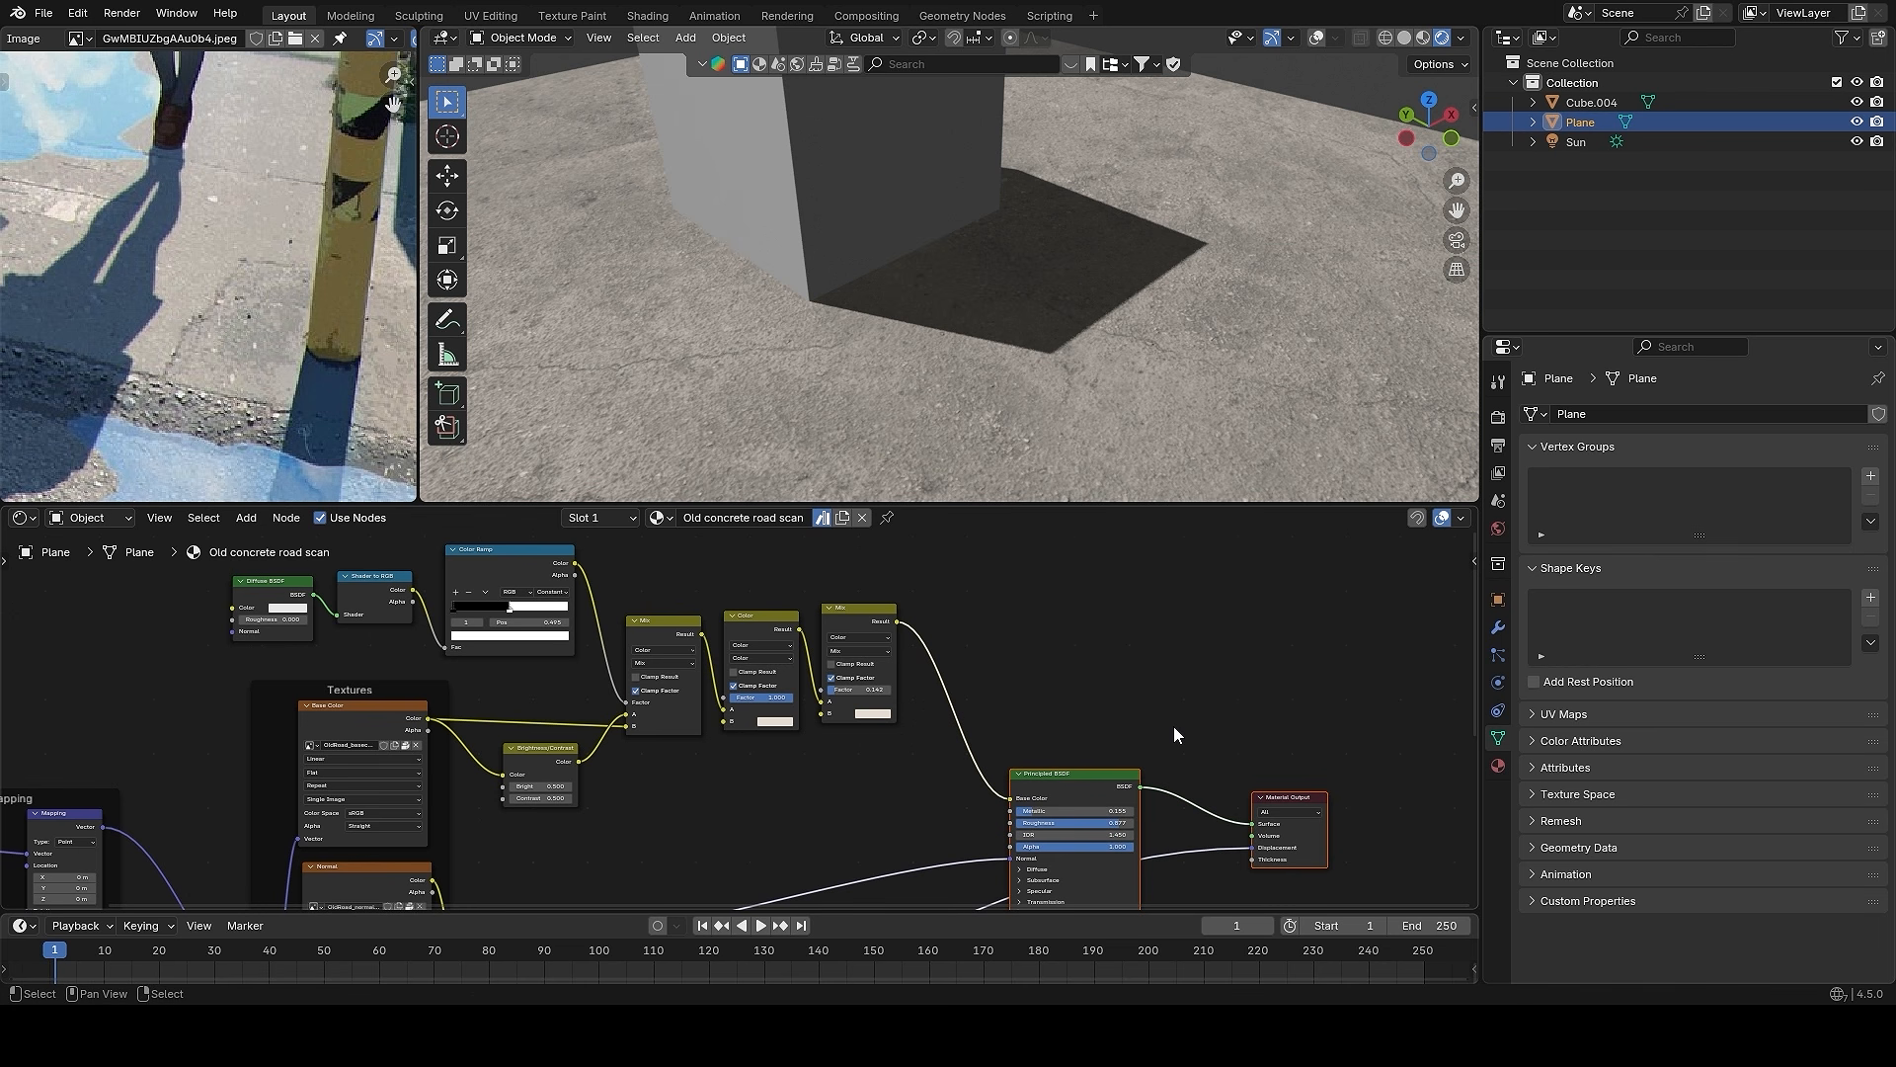
- Circle a few white sparkles on the pavement in the reference photo with annotations, and remove the marks
{"action": "scroll", "coordinate": [170, 288], "scroll_direction": "up", "scroll_amount": 2}
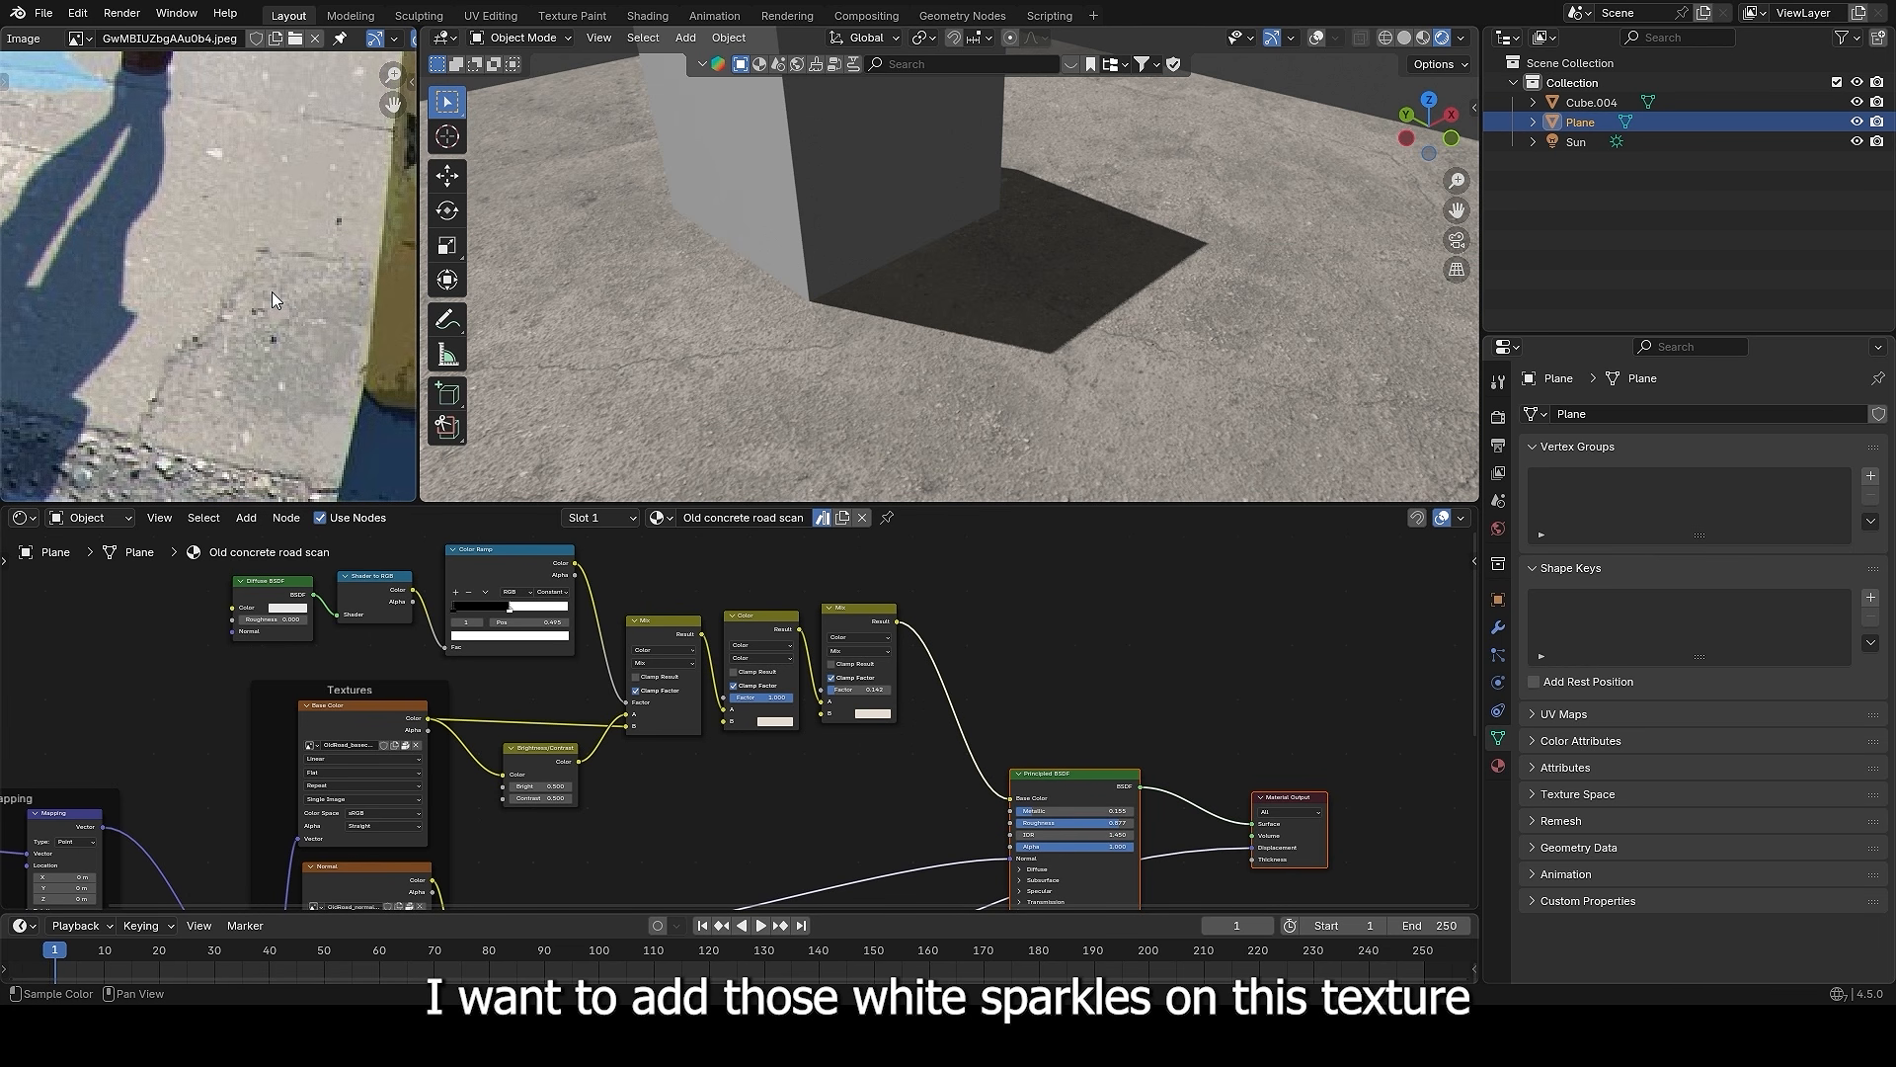
{"action": "key", "text": "t"}
{"action": "left_click", "coordinate": [29, 118]}
{"action": "key", "text": "t"}
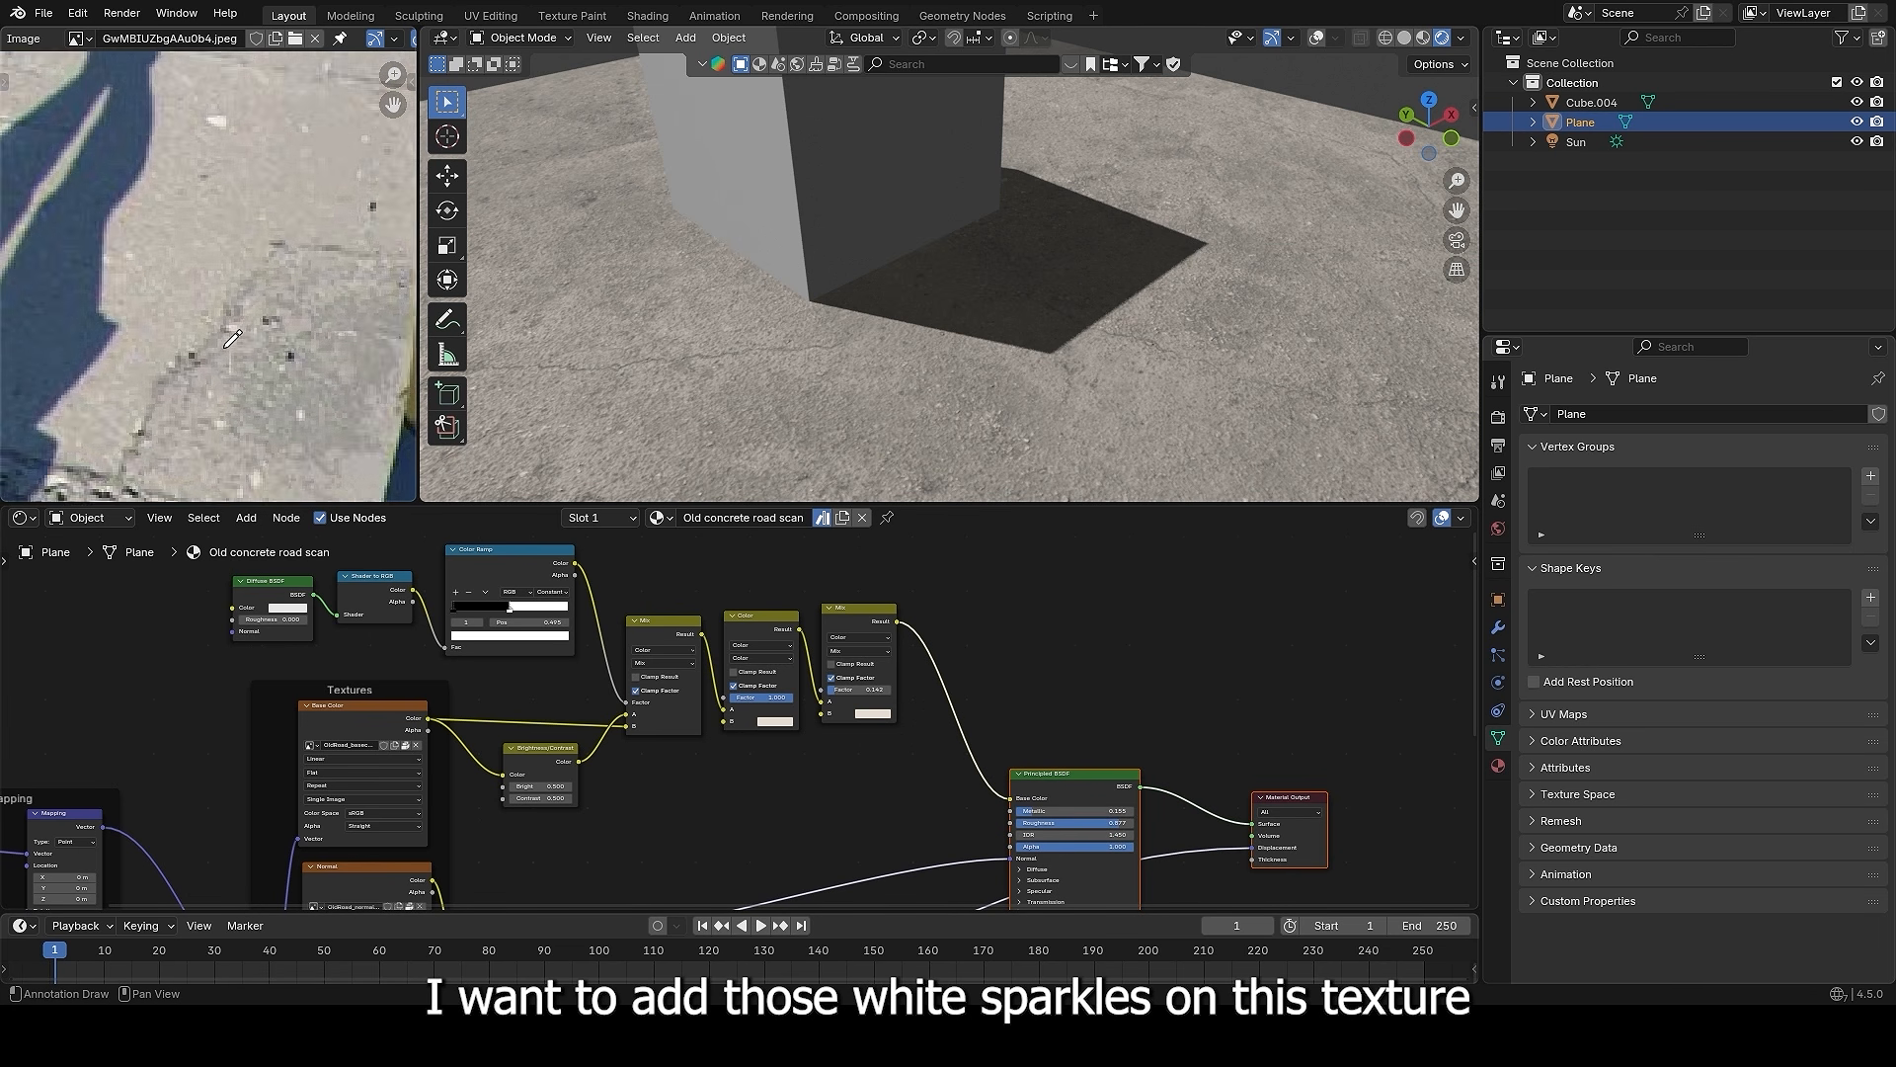
{"action": "scroll", "coordinate": [255, 313], "scroll_direction": "up", "scroll_amount": 3}
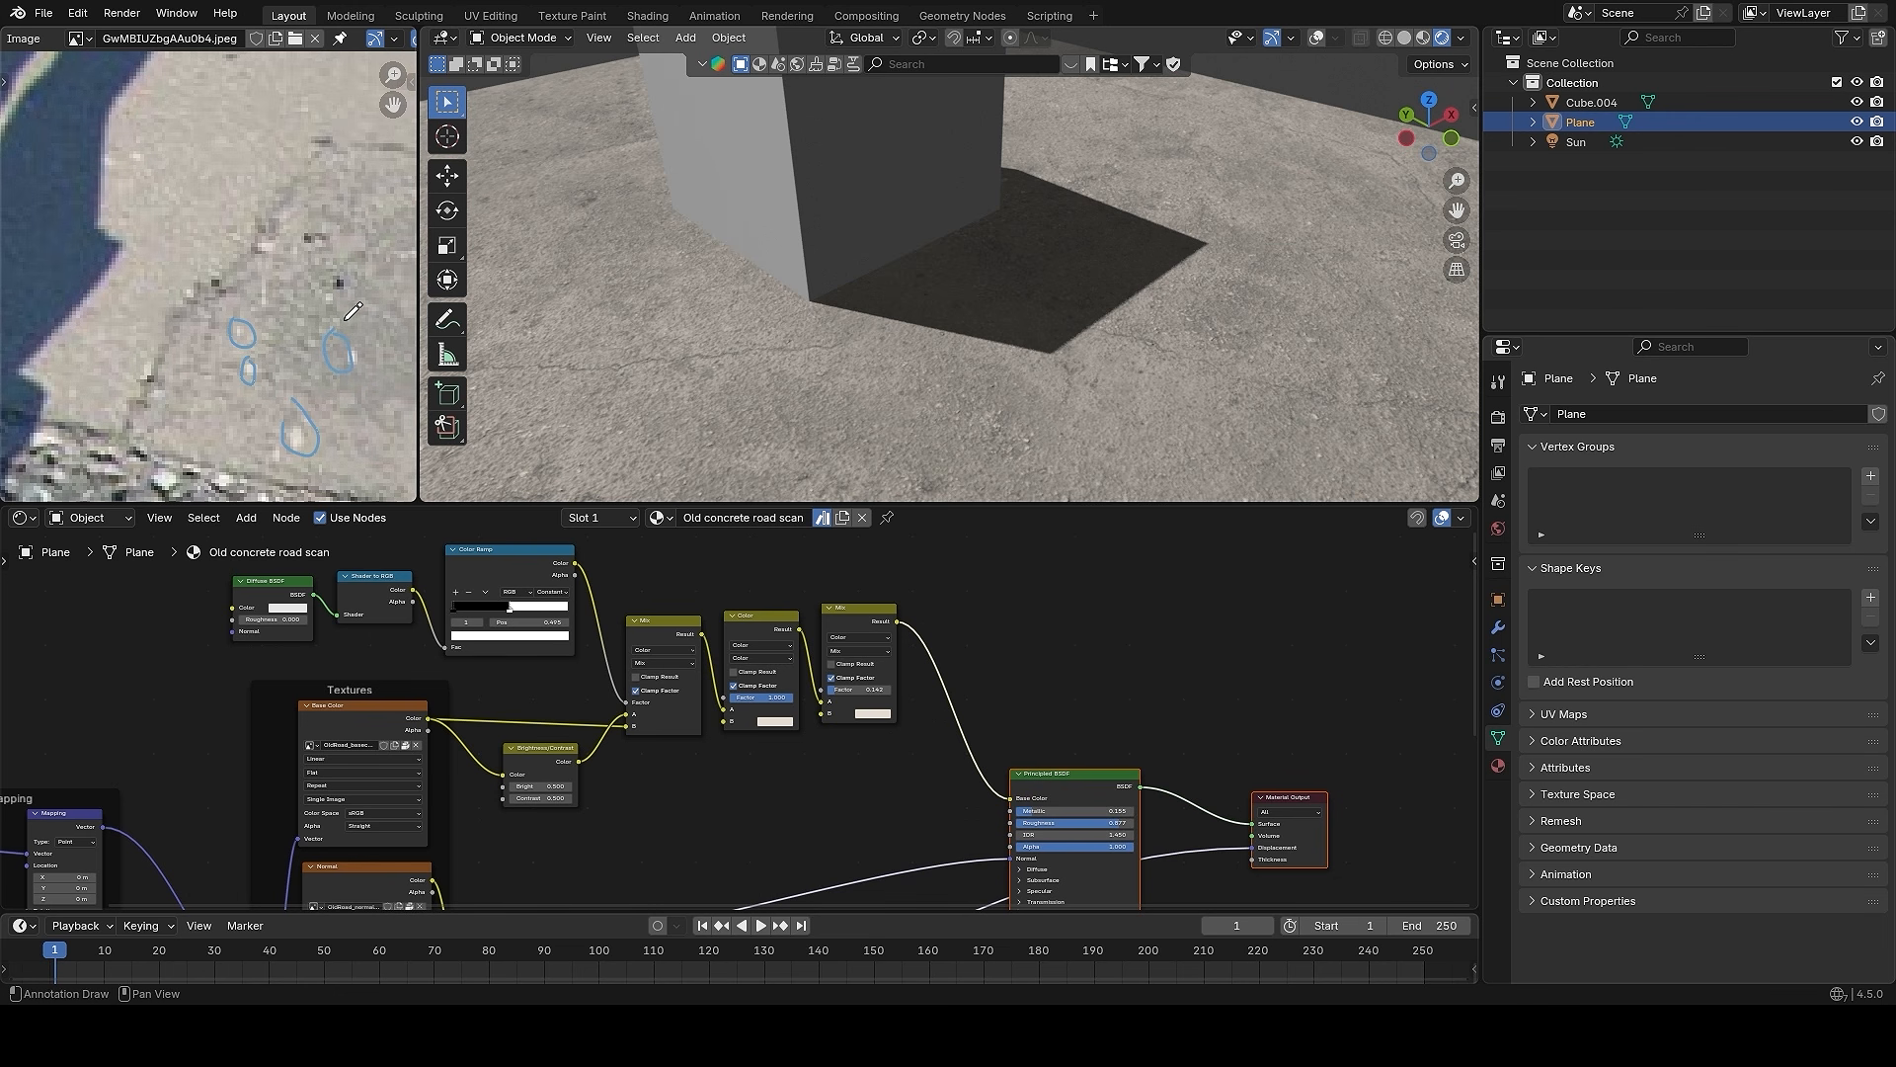
{"action": "middle_click_drag", "start_coordinate": [345, 320], "coordinate": [197, 332], "text": "ctrl"}
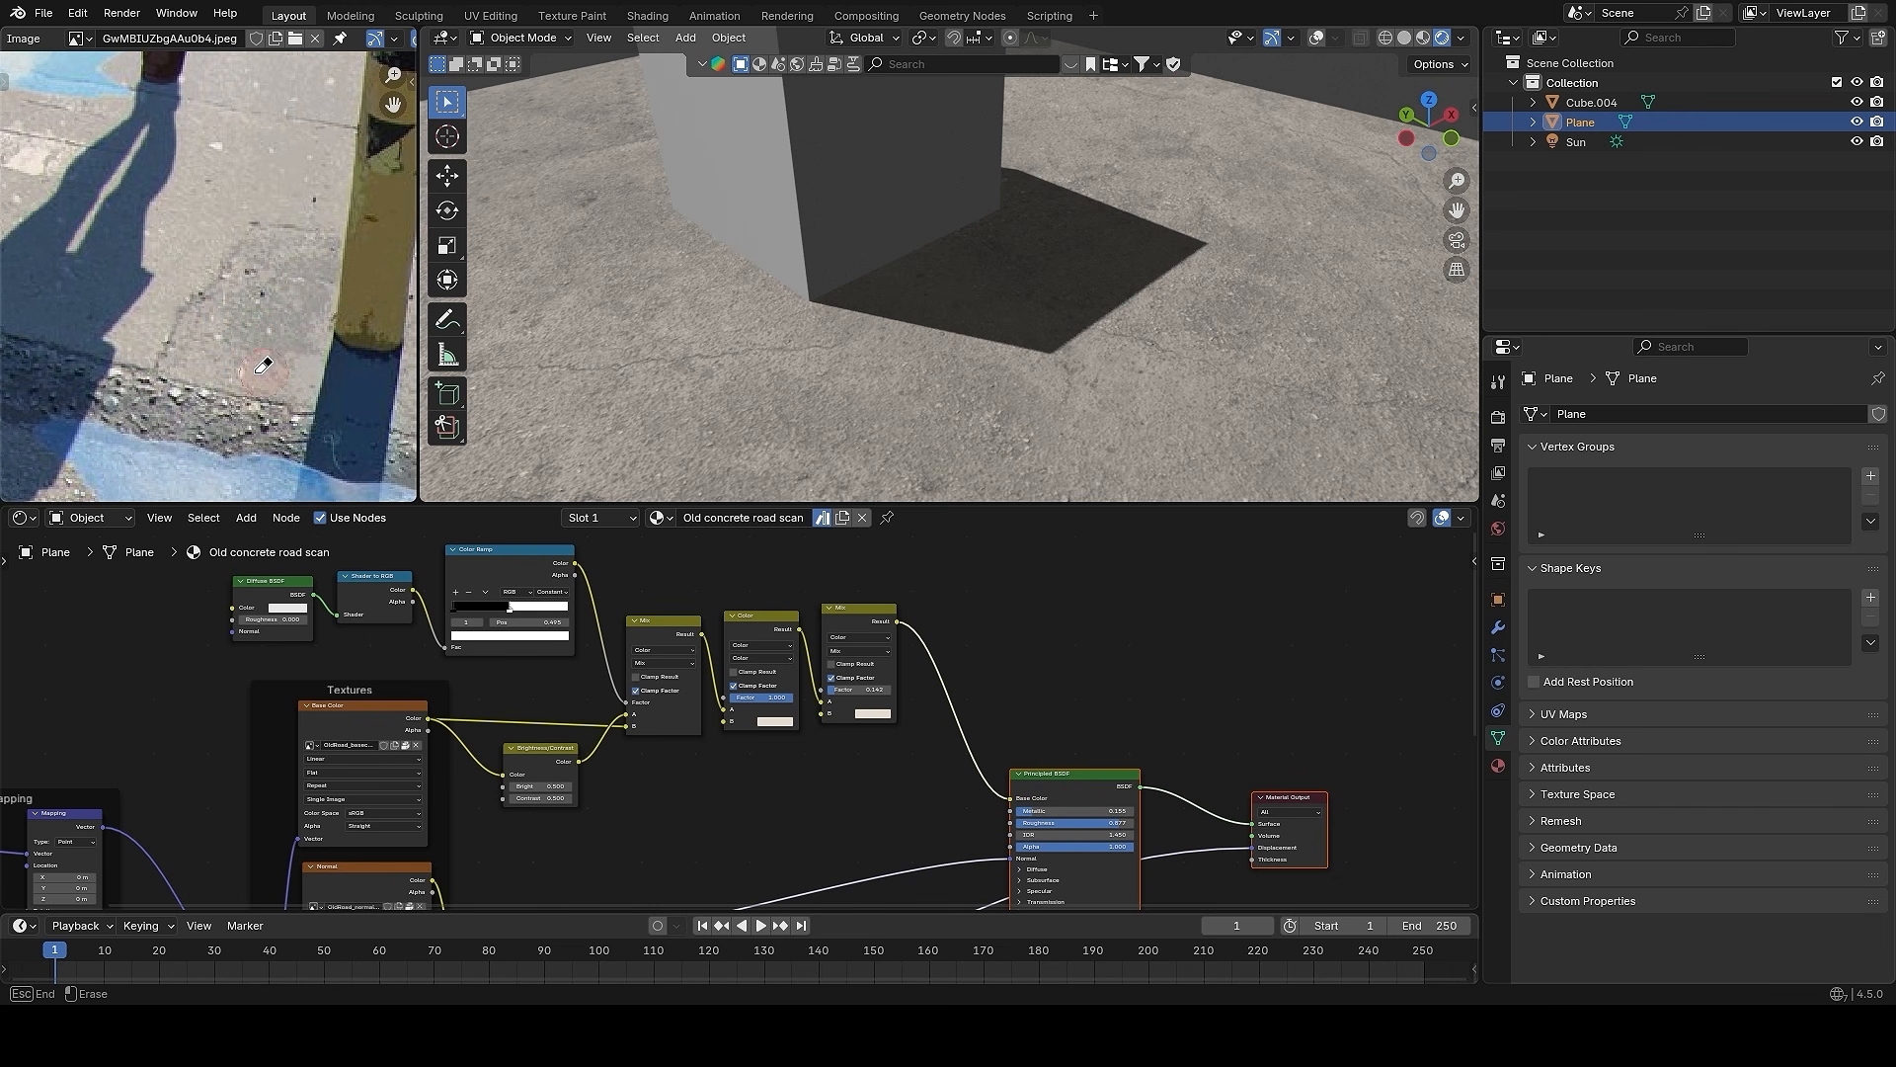
{"action": "scroll", "coordinate": [1033, 234], "scroll_direction": "down", "scroll_amount": 2}
- Add a Voronoi Texture node above the existing nodes and attach Mapping and Texture Coordinate nodes to it
{"action": "middle_click_drag", "start_coordinate": [970, 614], "coordinate": [917, 607], "text": "ctrl"}
{"action": "key", "text": "shift+a"}
{"action": "type", "text": "vor"}
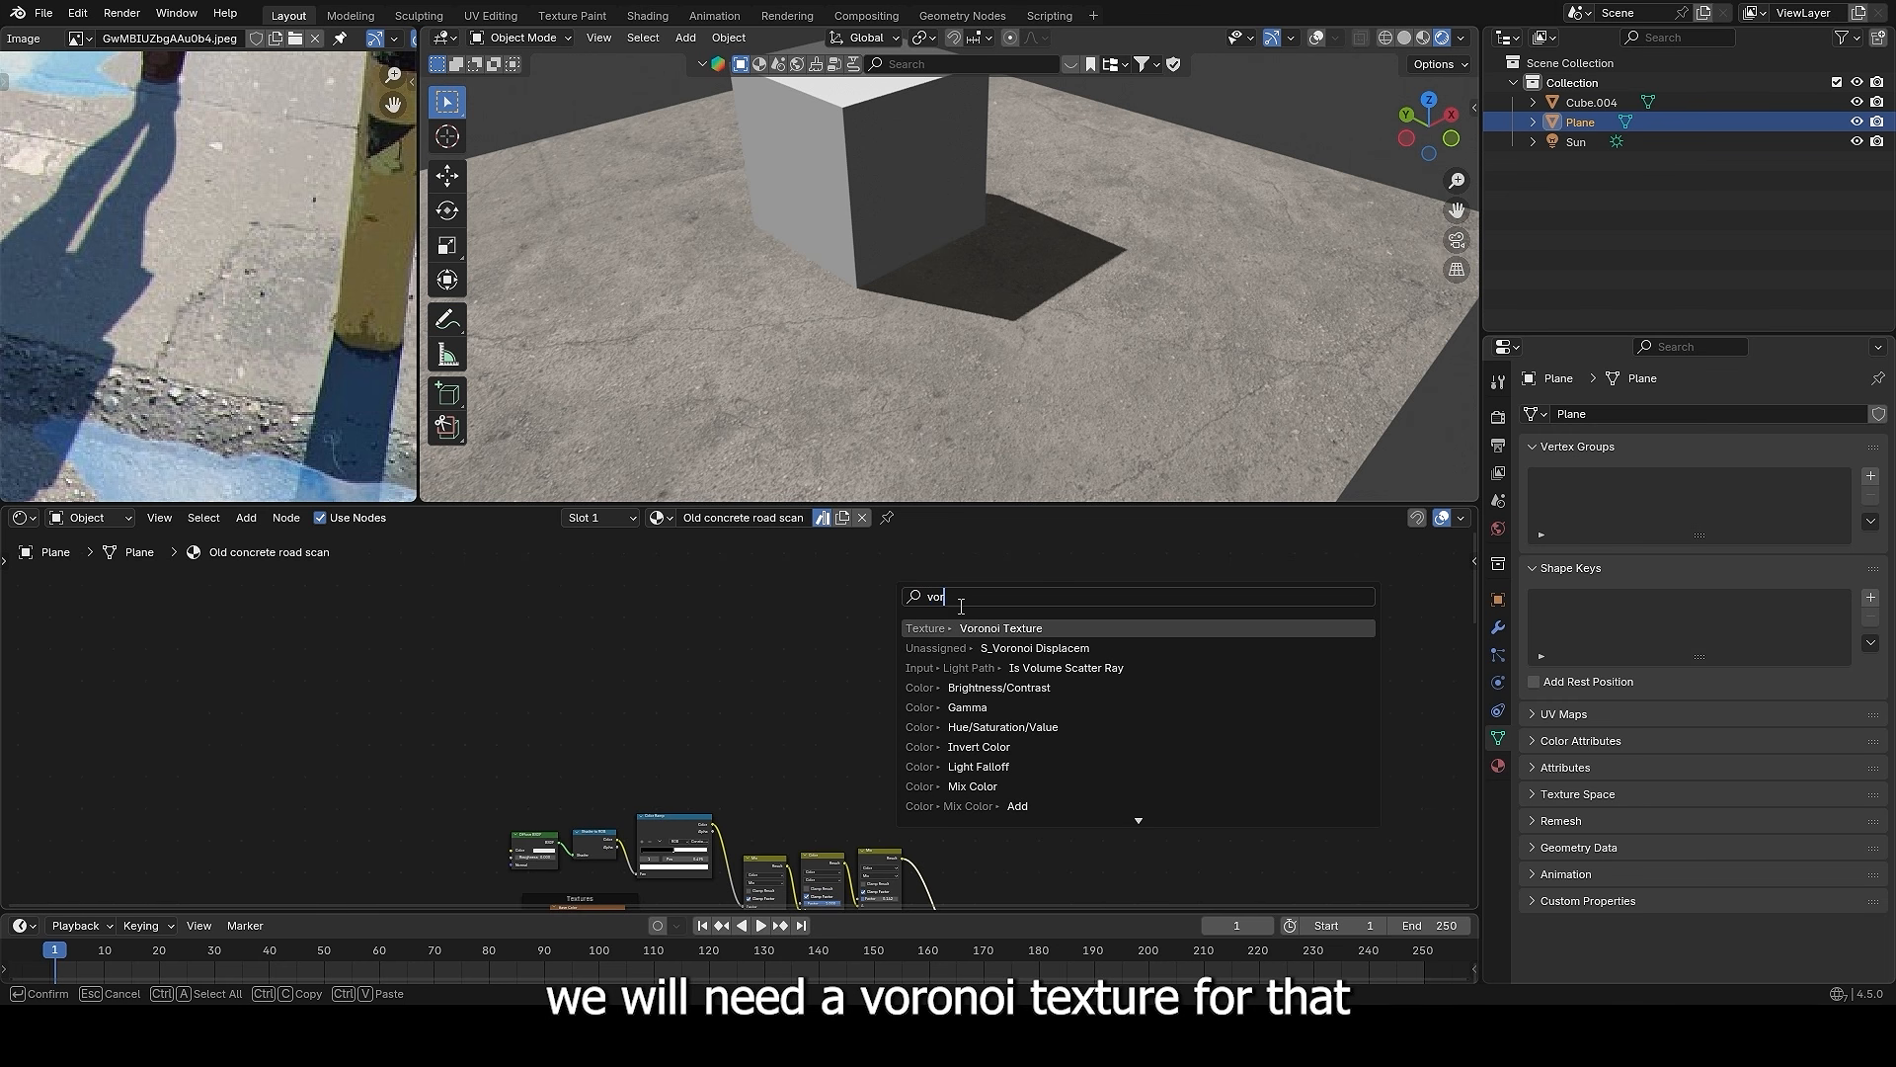
{"action": "key", "text": "Return"}
{"action": "left_click", "coordinate": [766, 613]}
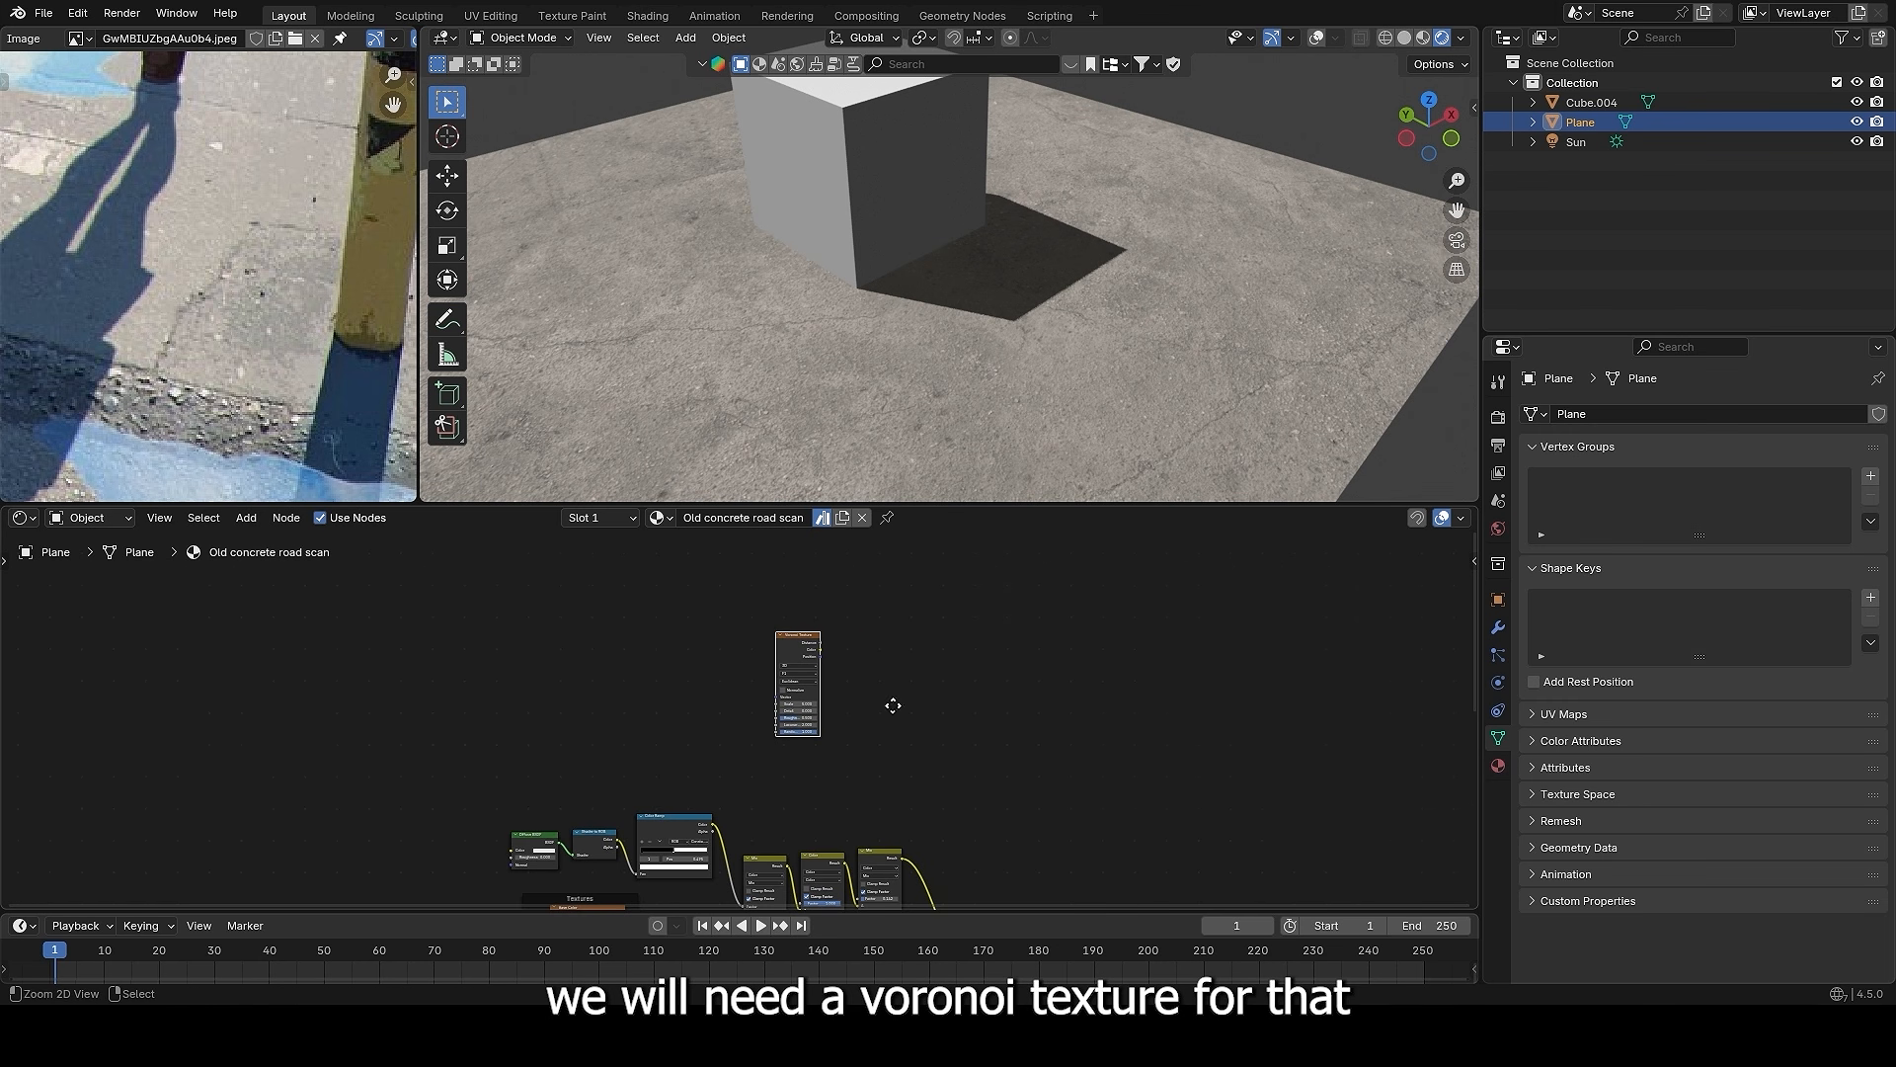
{"action": "scroll", "coordinate": [889, 661], "scroll_direction": "up", "scroll_amount": 2}
{"action": "key", "text": "ctrl+t"}
{"action": "scroll", "coordinate": [690, 630], "scroll_direction": "up", "scroll_amount": 1}
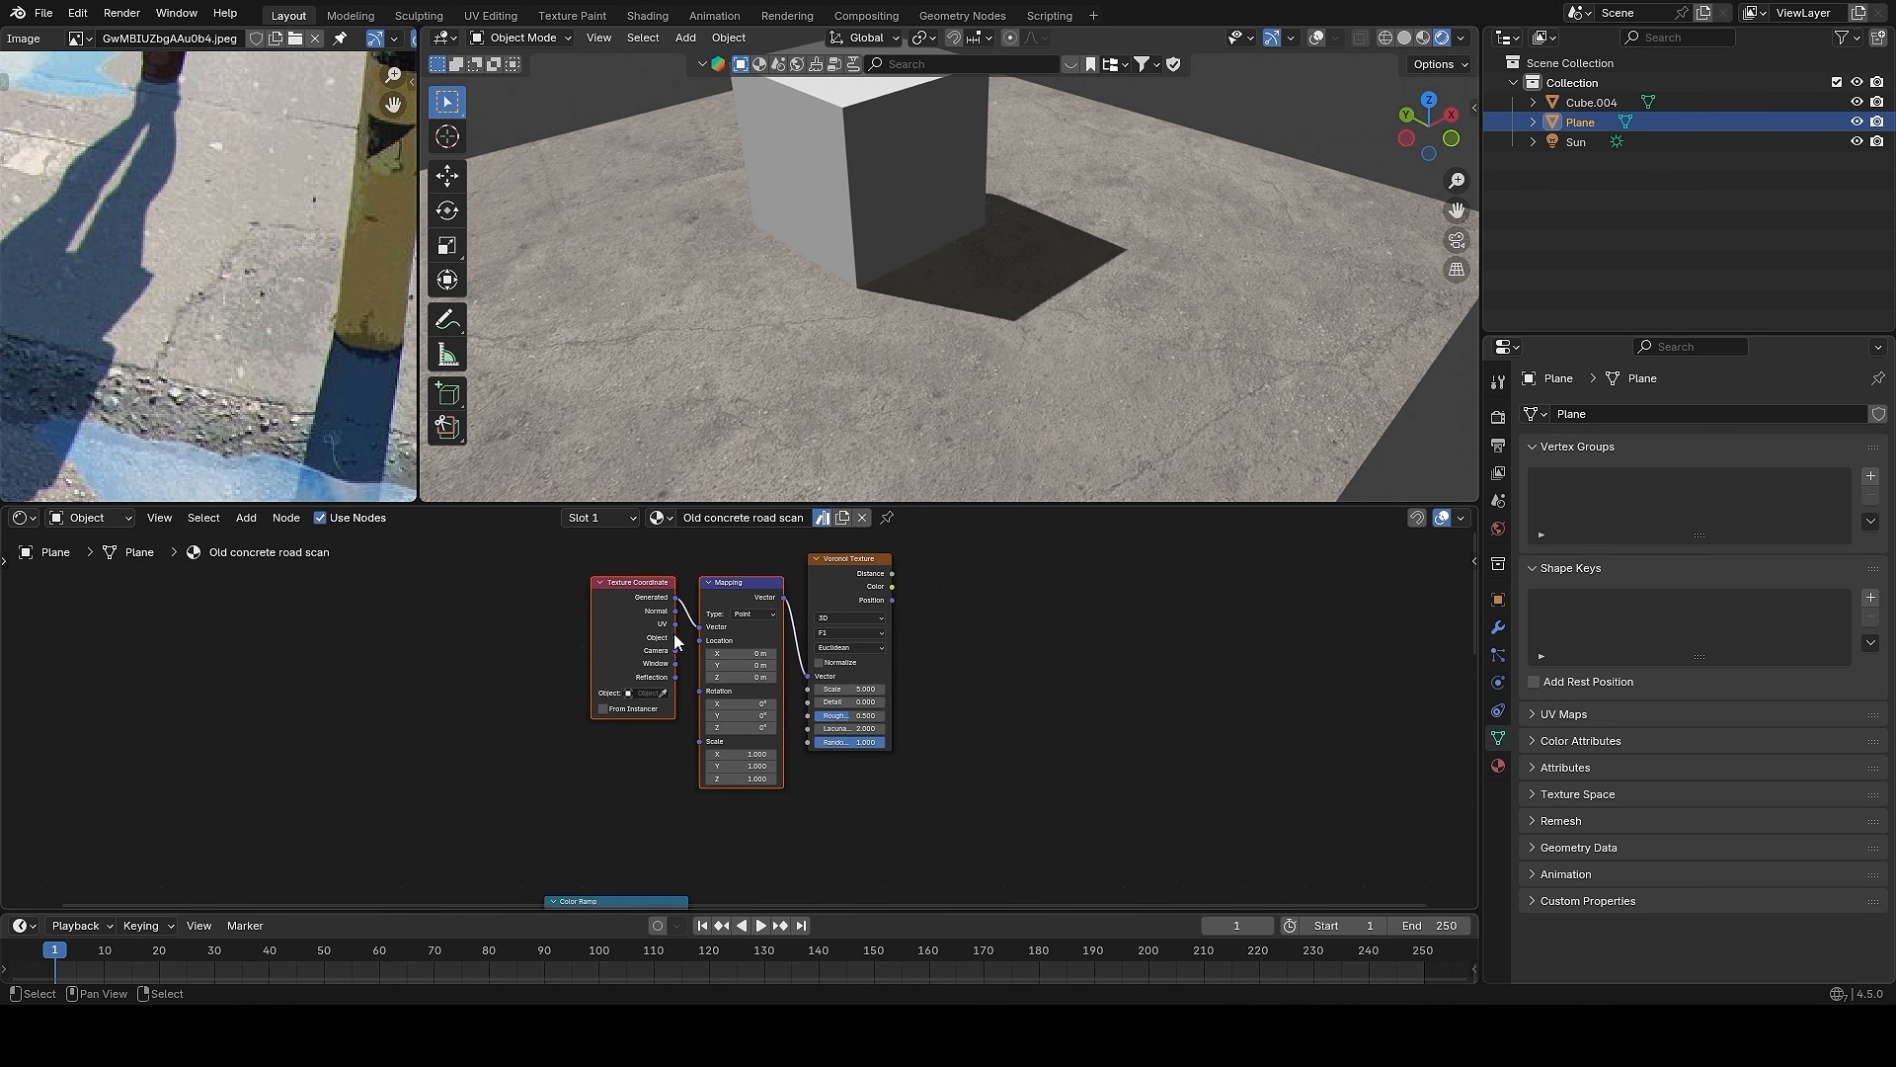
- Preview the Voronoi texture on the ground and feed its Mapping node with Object coordinates
{"action": "left_click", "coordinate": [832, 583], "text": "ctrl+shift"}
{"action": "left_click_drag", "start_coordinate": [387, 573], "coordinate": [895, 689]}
{"action": "key", "text": "g"}
{"action": "left_click", "coordinate": [760, 731]}
{"action": "scroll", "coordinate": [888, 616], "scroll_direction": "up", "scroll_amount": 1}
- Insert a Color Ramp node after the Voronoi Texture, driven by its Distance output
{"action": "key", "text": "shift+a"}
{"action": "left_click", "coordinate": [867, 583]}
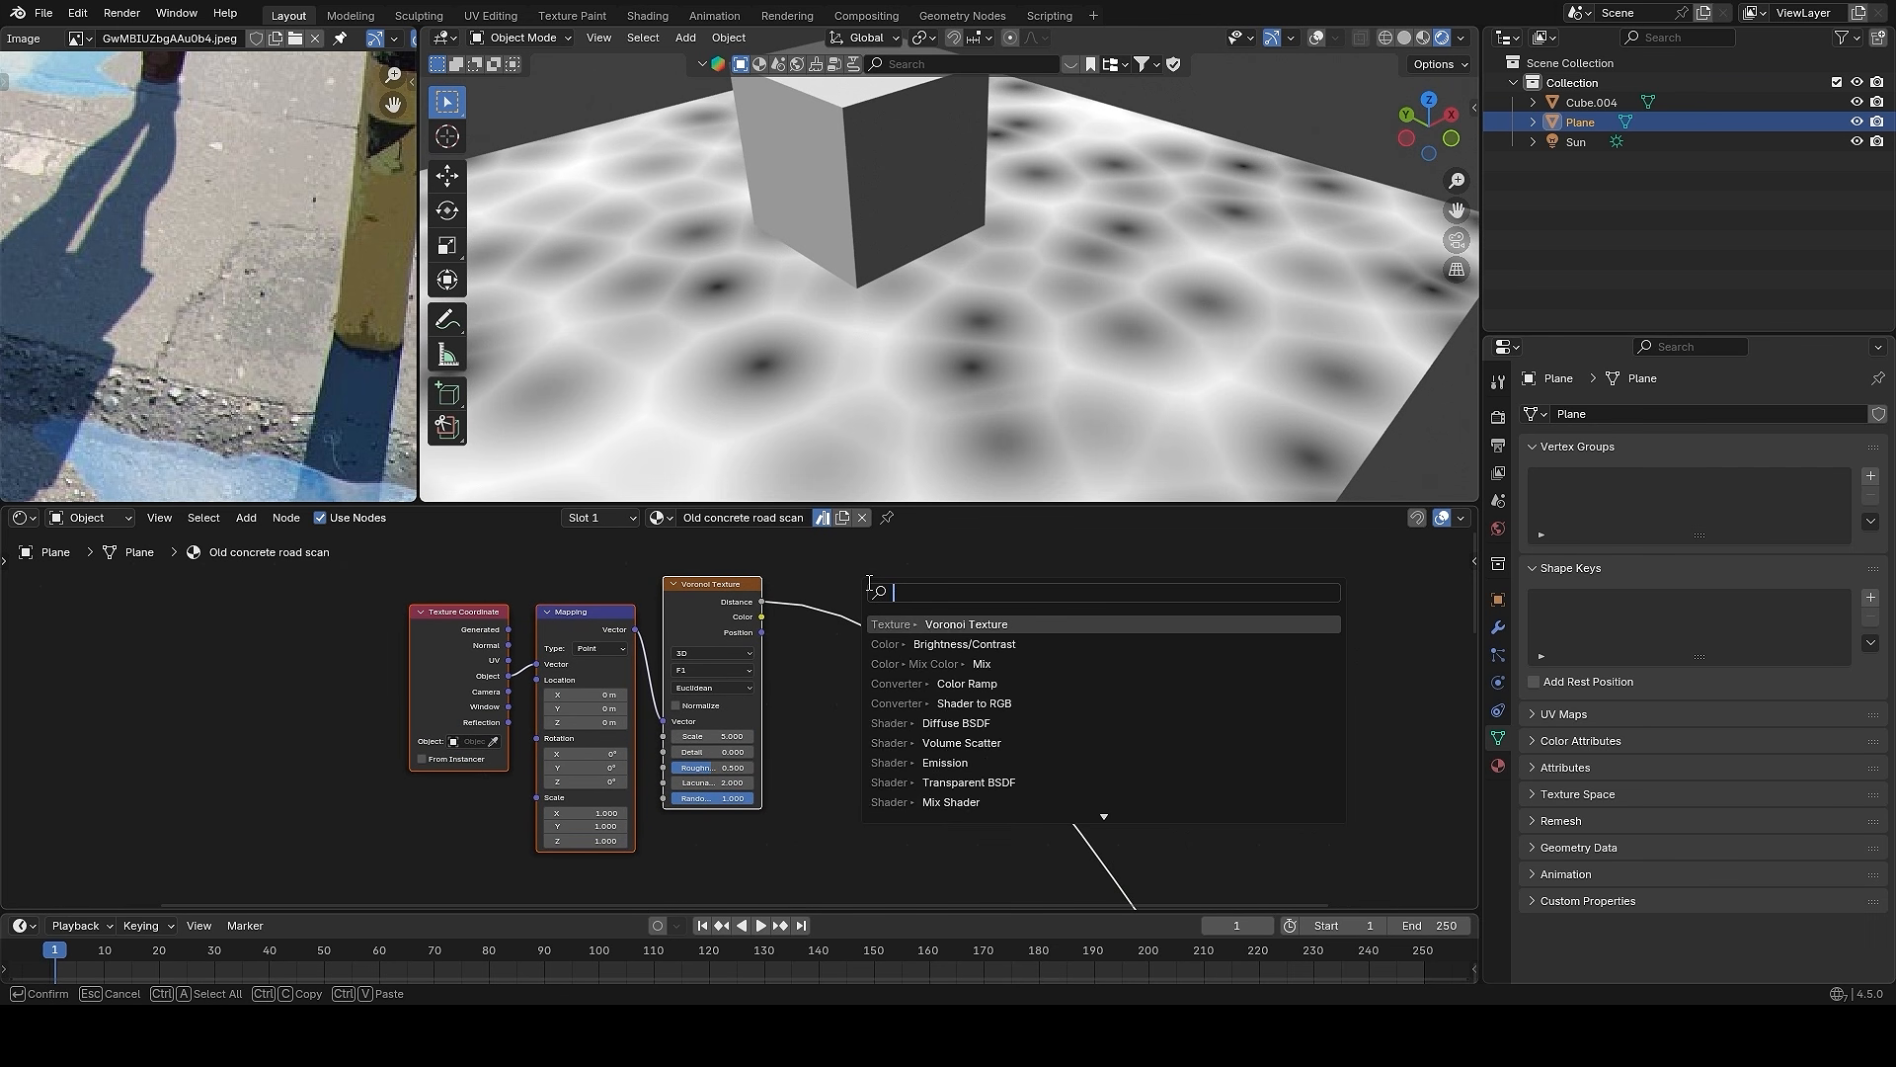
{"action": "type", "text": "c"}
{"action": "left_click", "coordinate": [938, 642]}
{"action": "left_click", "coordinate": [796, 572]}
{"action": "scroll", "coordinate": [796, 573], "scroll_direction": "up", "scroll_amount": 1}
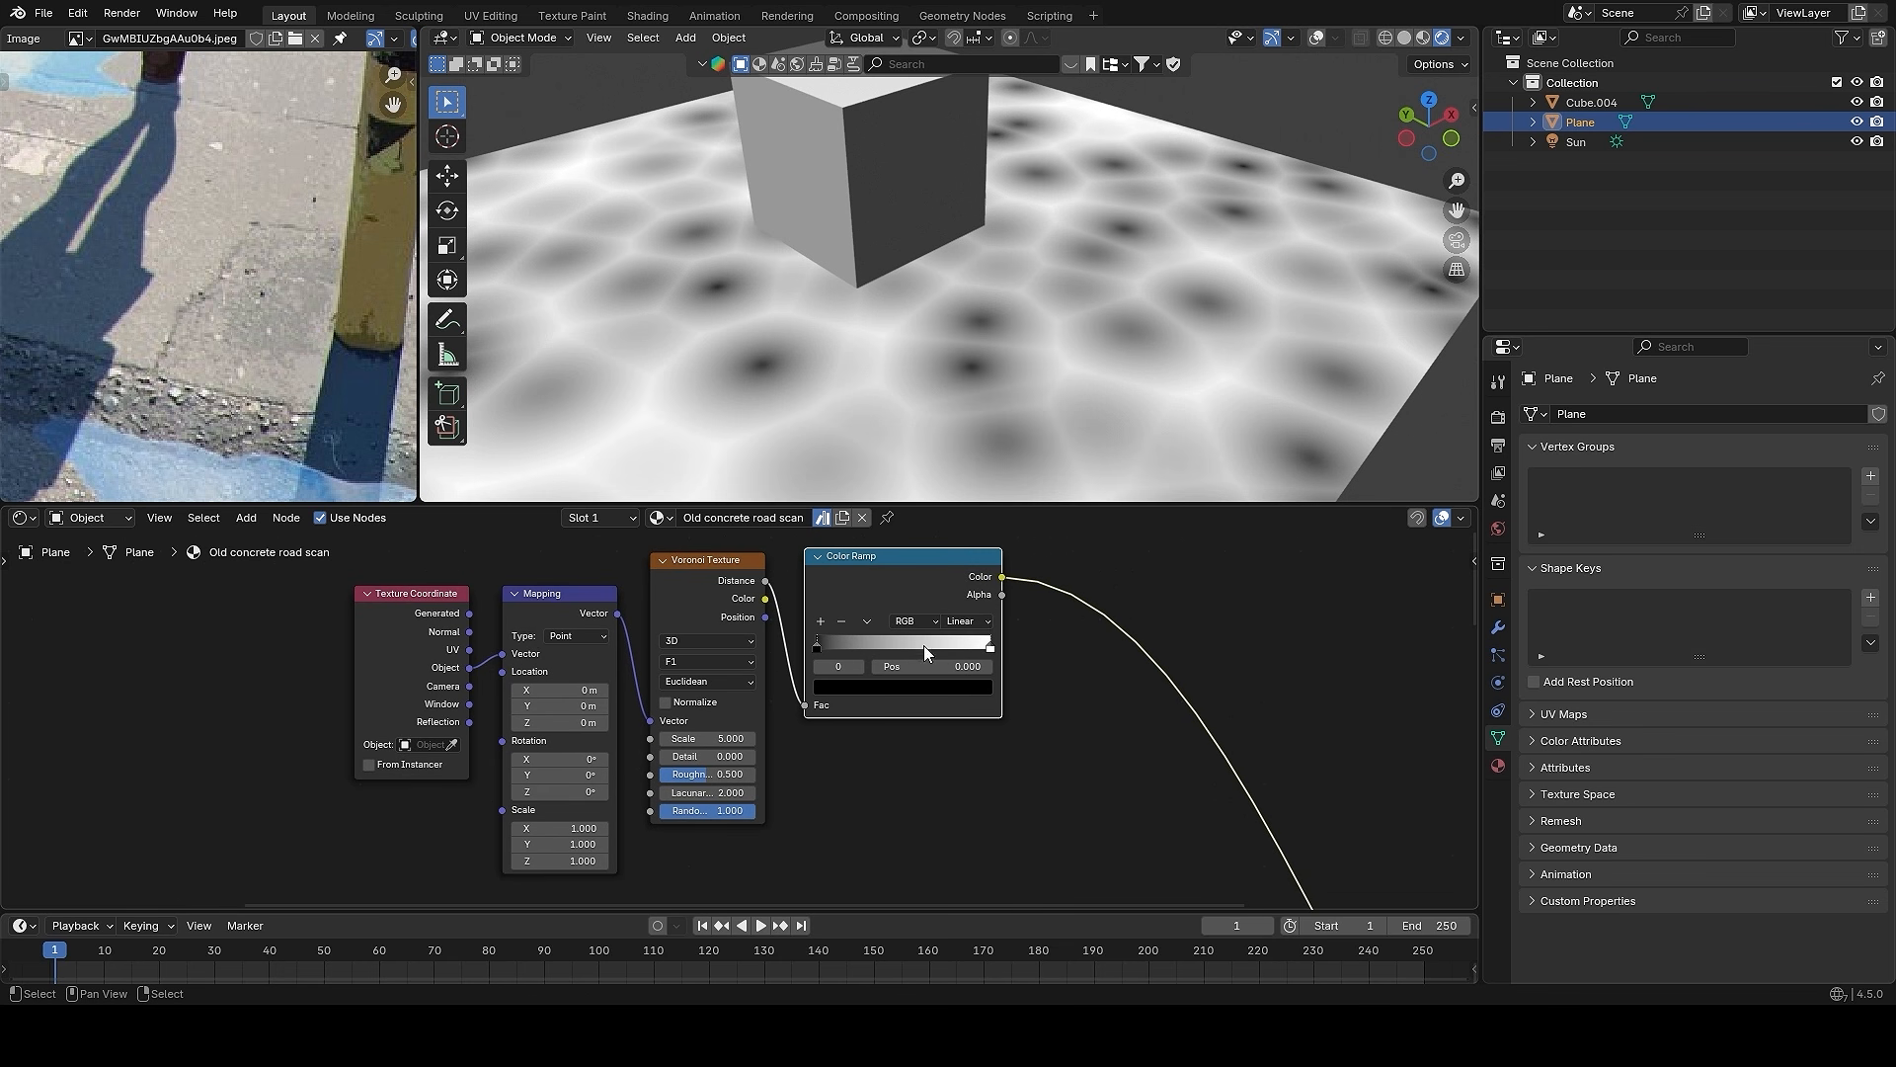
- Set the Voronoi Color Ramp to Constant with its white stop at about 0.064, and the Voronoi scale to 28.7
{"action": "left_click", "coordinate": [970, 622]}
{"action": "left_click", "coordinate": [976, 737]}
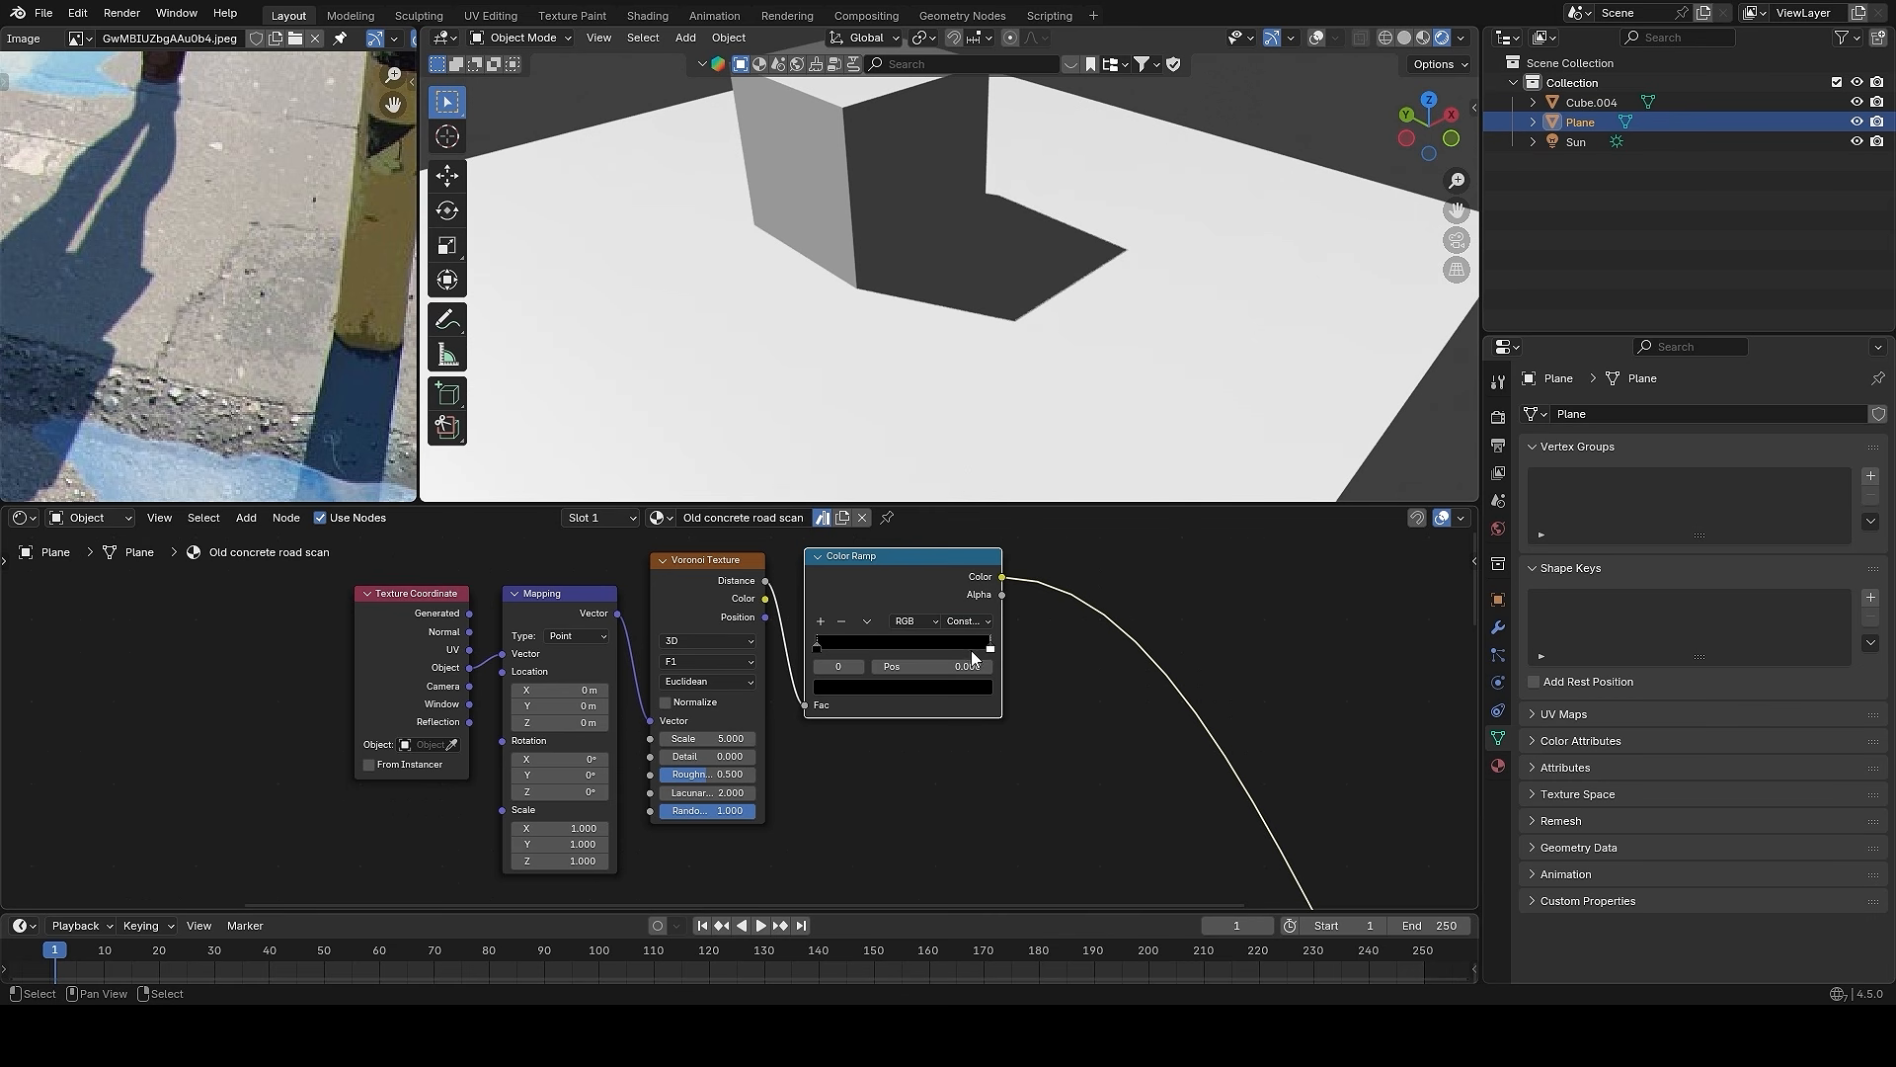
{"action": "left_click_drag", "start_coordinate": [969, 650], "coordinate": [806, 629]}
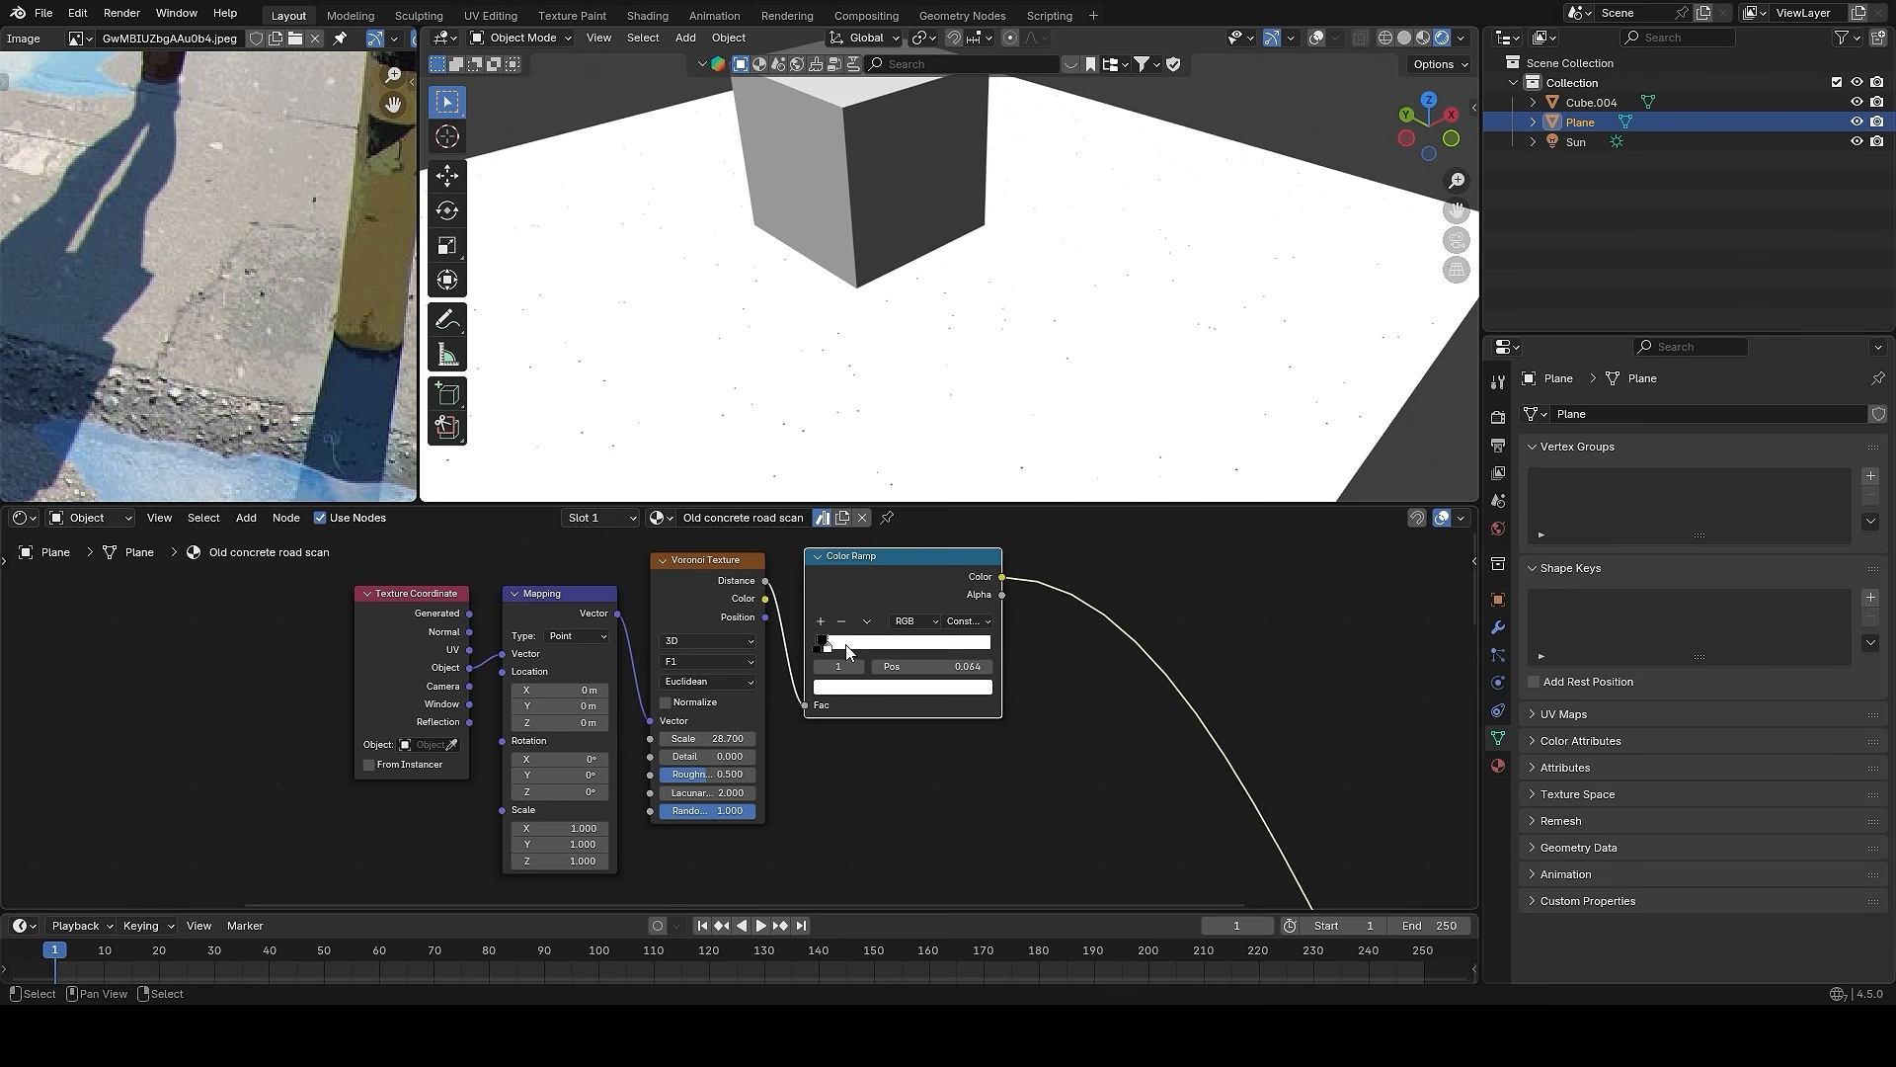
- Flip the Voronoi Color Ramp so white comes first, and set its black stop to position 0.132
{"action": "mouse_move", "coordinate": [845, 644]}
{"action": "left_mouse_down"}
{"action": "mouse_move", "coordinate": [946, 647]}
{"action": "mouse_move", "coordinate": [819, 647]}
{"action": "mouse_move", "coordinate": [845, 647]}
{"action": "left_mouse_up"}
{"action": "middle_click_drag", "start_coordinate": [1092, 325], "coordinate": [1065, 395]}
{"action": "scroll", "coordinate": [875, 640], "scroll_direction": "up", "scroll_amount": 3}
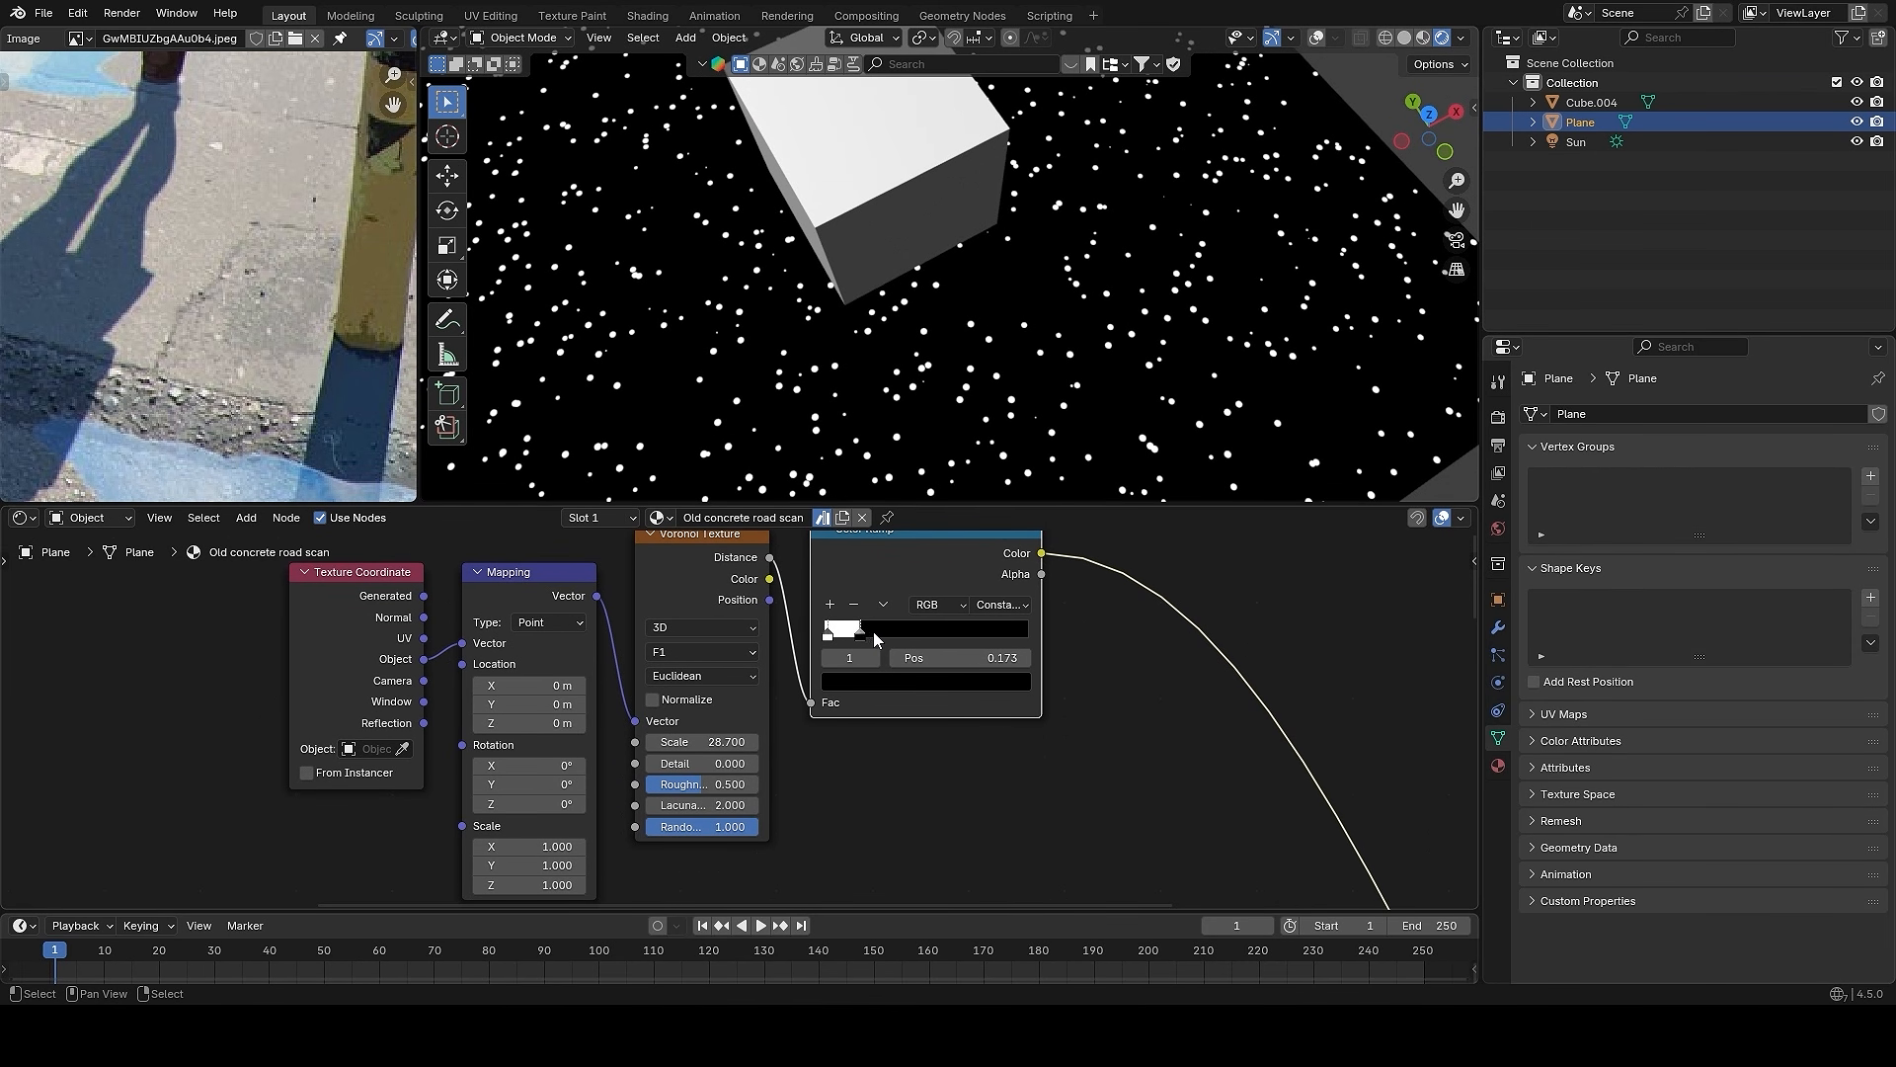
{"action": "middle_click_drag", "start_coordinate": [1087, 375], "coordinate": [1092, 306]}
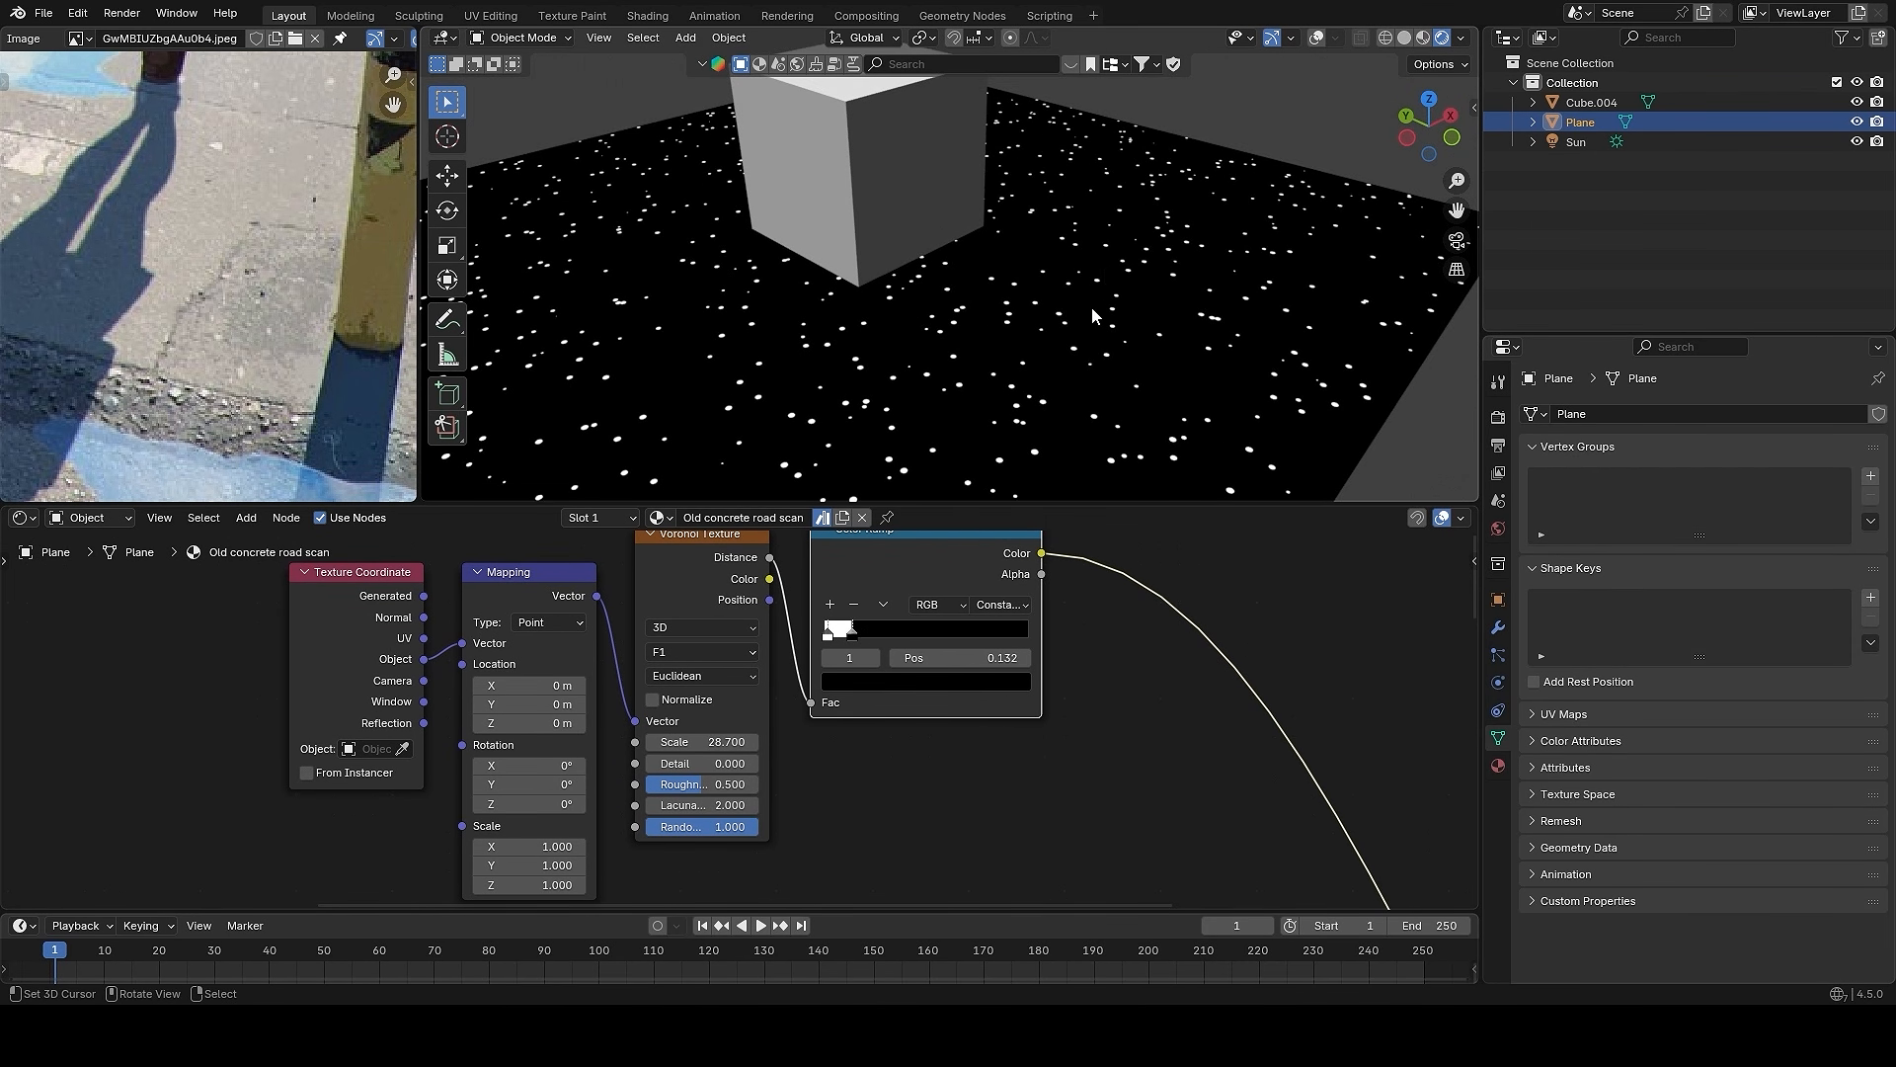
- Preview the Displacement image texture on the ground to judge it as a mask for the dots
{"action": "scroll", "coordinate": [1016, 732], "scroll_direction": "down", "scroll_amount": 4}
{"action": "middle_click_drag", "start_coordinate": [992, 777], "coordinate": [1044, 699]}
{"action": "left_click_drag", "start_coordinate": [1037, 701], "coordinate": [597, 554]}
{"action": "scroll", "coordinate": [982, 738], "scroll_direction": "down", "scroll_amount": 9}
{"action": "middle_click_drag", "start_coordinate": [989, 728], "coordinate": [989, 657]}
{"action": "scroll", "coordinate": [804, 721], "scroll_direction": "up", "scroll_amount": 4}
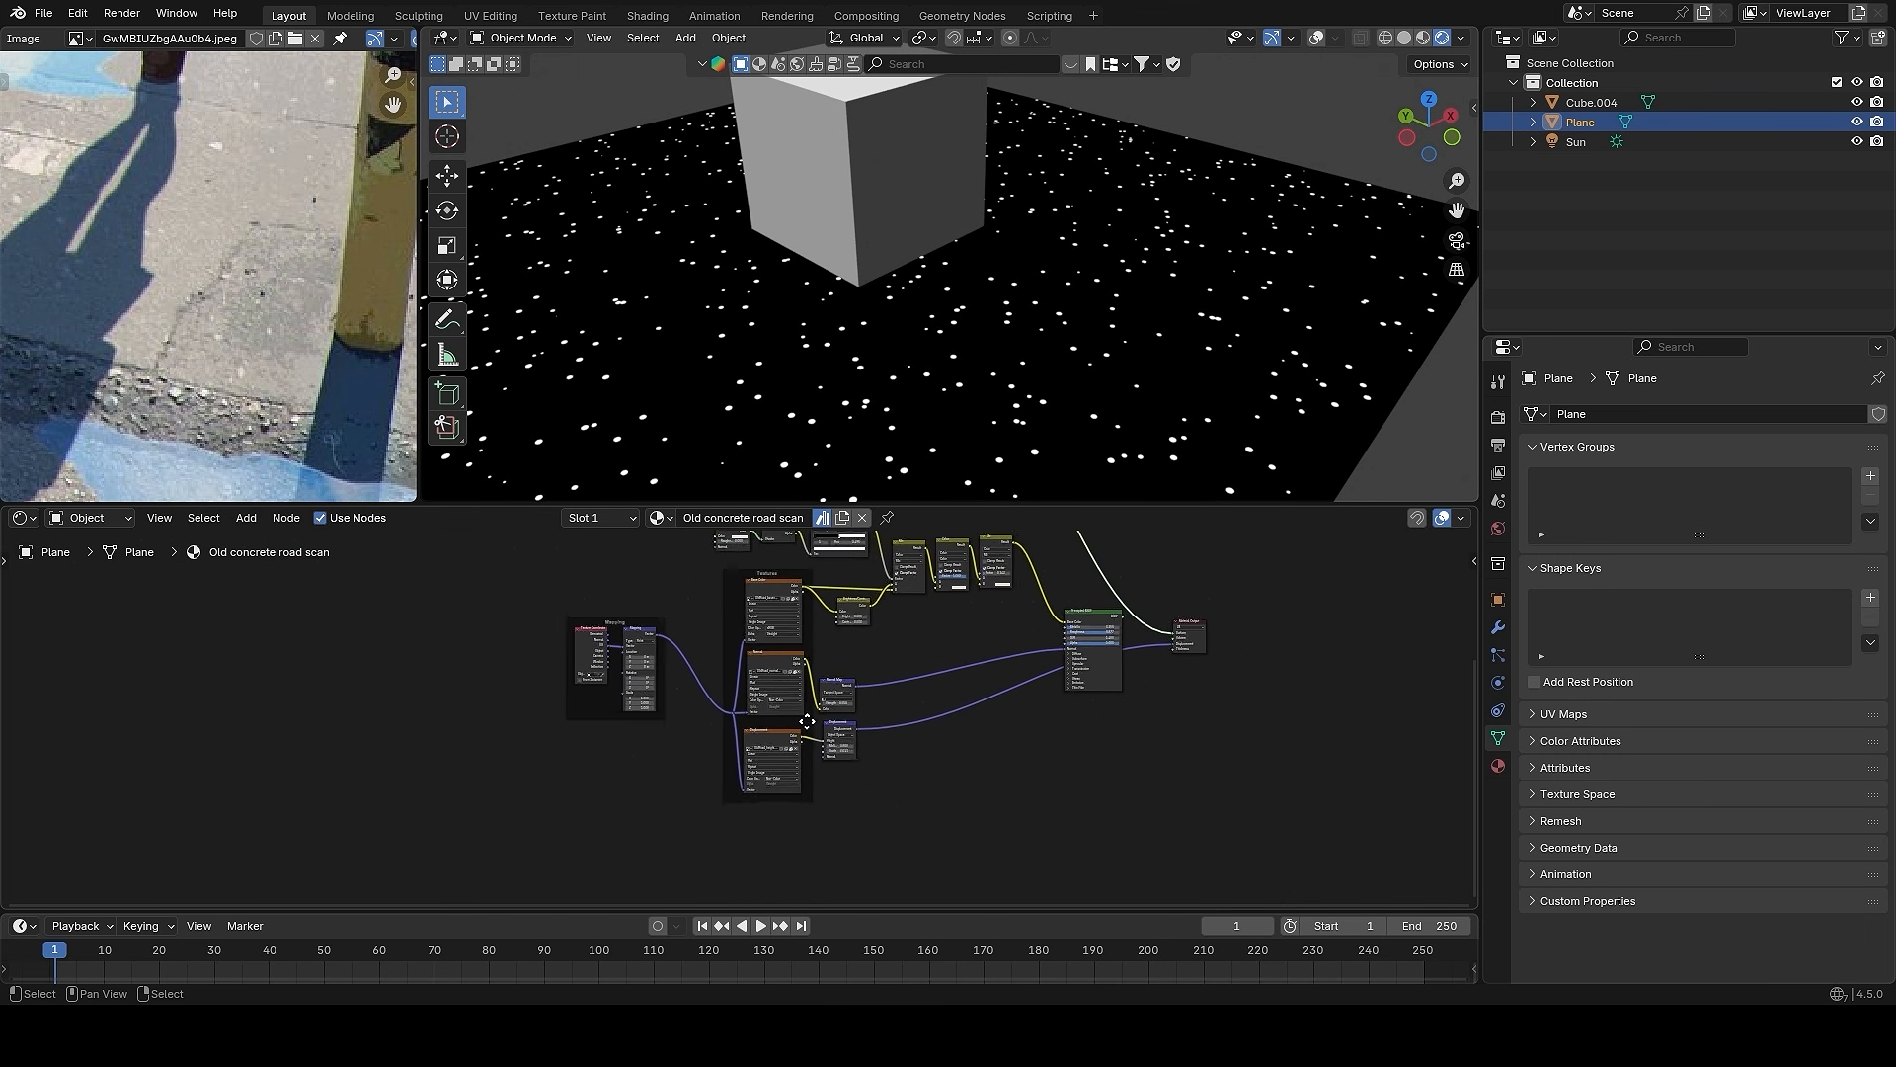
{"action": "left_click", "coordinate": [806, 750], "text": "ctrl+shift"}
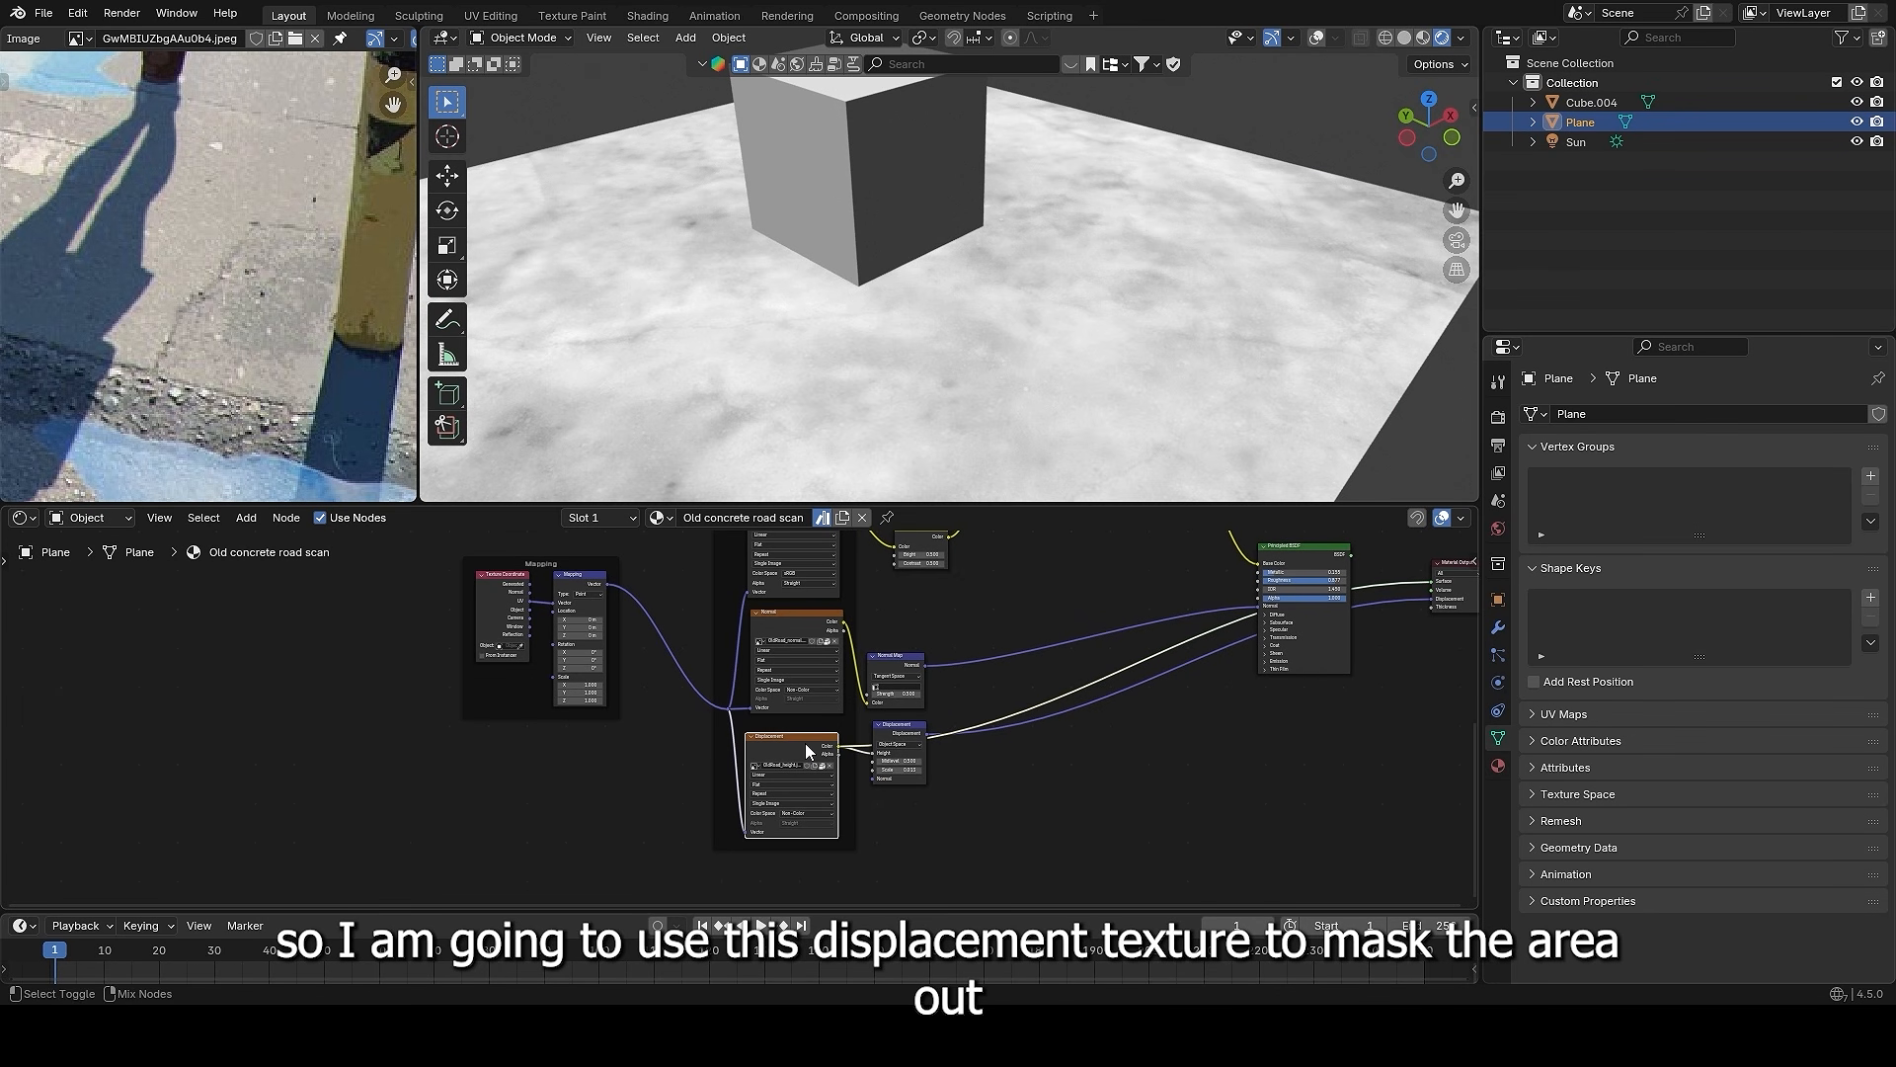
{"action": "middle_click_drag", "start_coordinate": [978, 445], "coordinate": [1017, 418]}
- Add a second Color Ramp below the Voronoi one and link the Displacement texture's color to its Fac input
{"action": "middle_click_drag", "start_coordinate": [1150, 770], "coordinate": [1027, 846]}
{"action": "middle_click_drag", "start_coordinate": [1213, 635], "coordinate": [1147, 786]}
{"action": "scroll", "coordinate": [1031, 661], "scroll_direction": "down", "scroll_amount": 2}
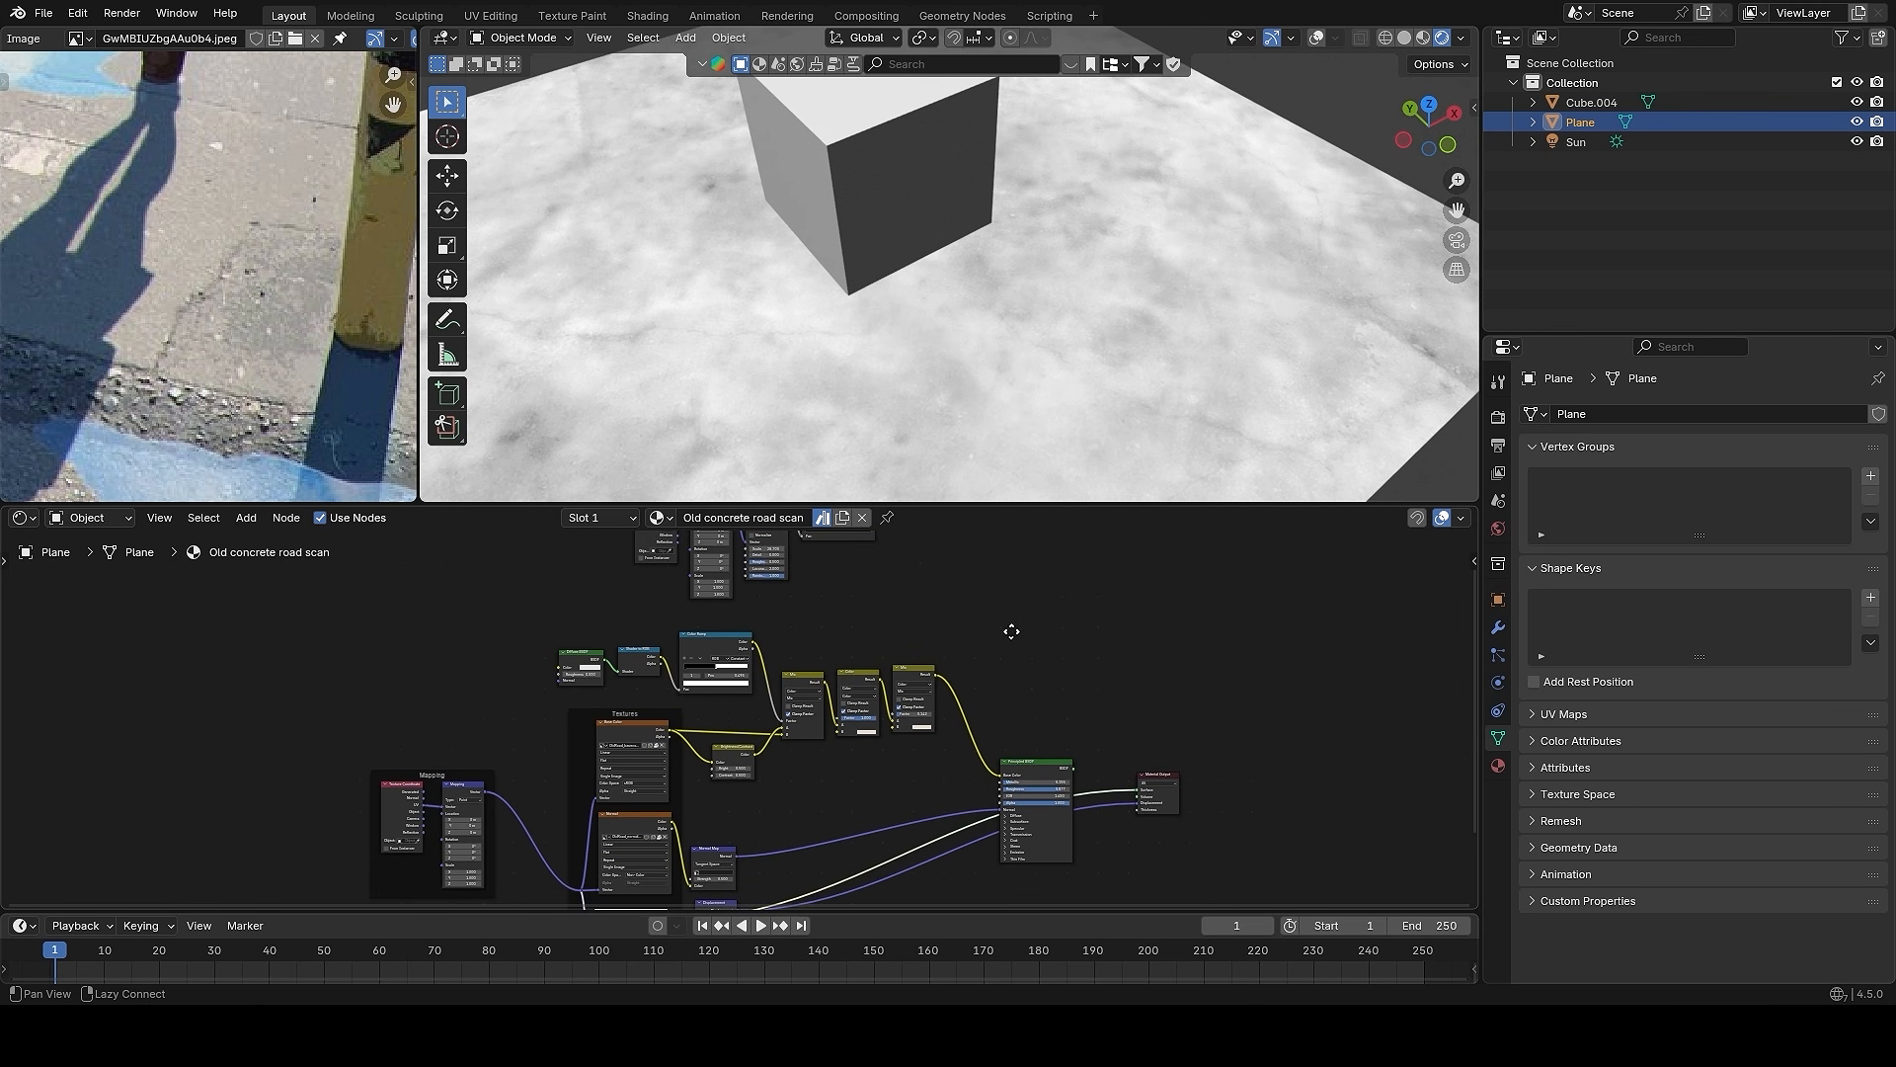
{"action": "key", "text": "shift+a"}
{"action": "type", "text": "c"}
{"action": "left_click", "coordinate": [1151, 625]}
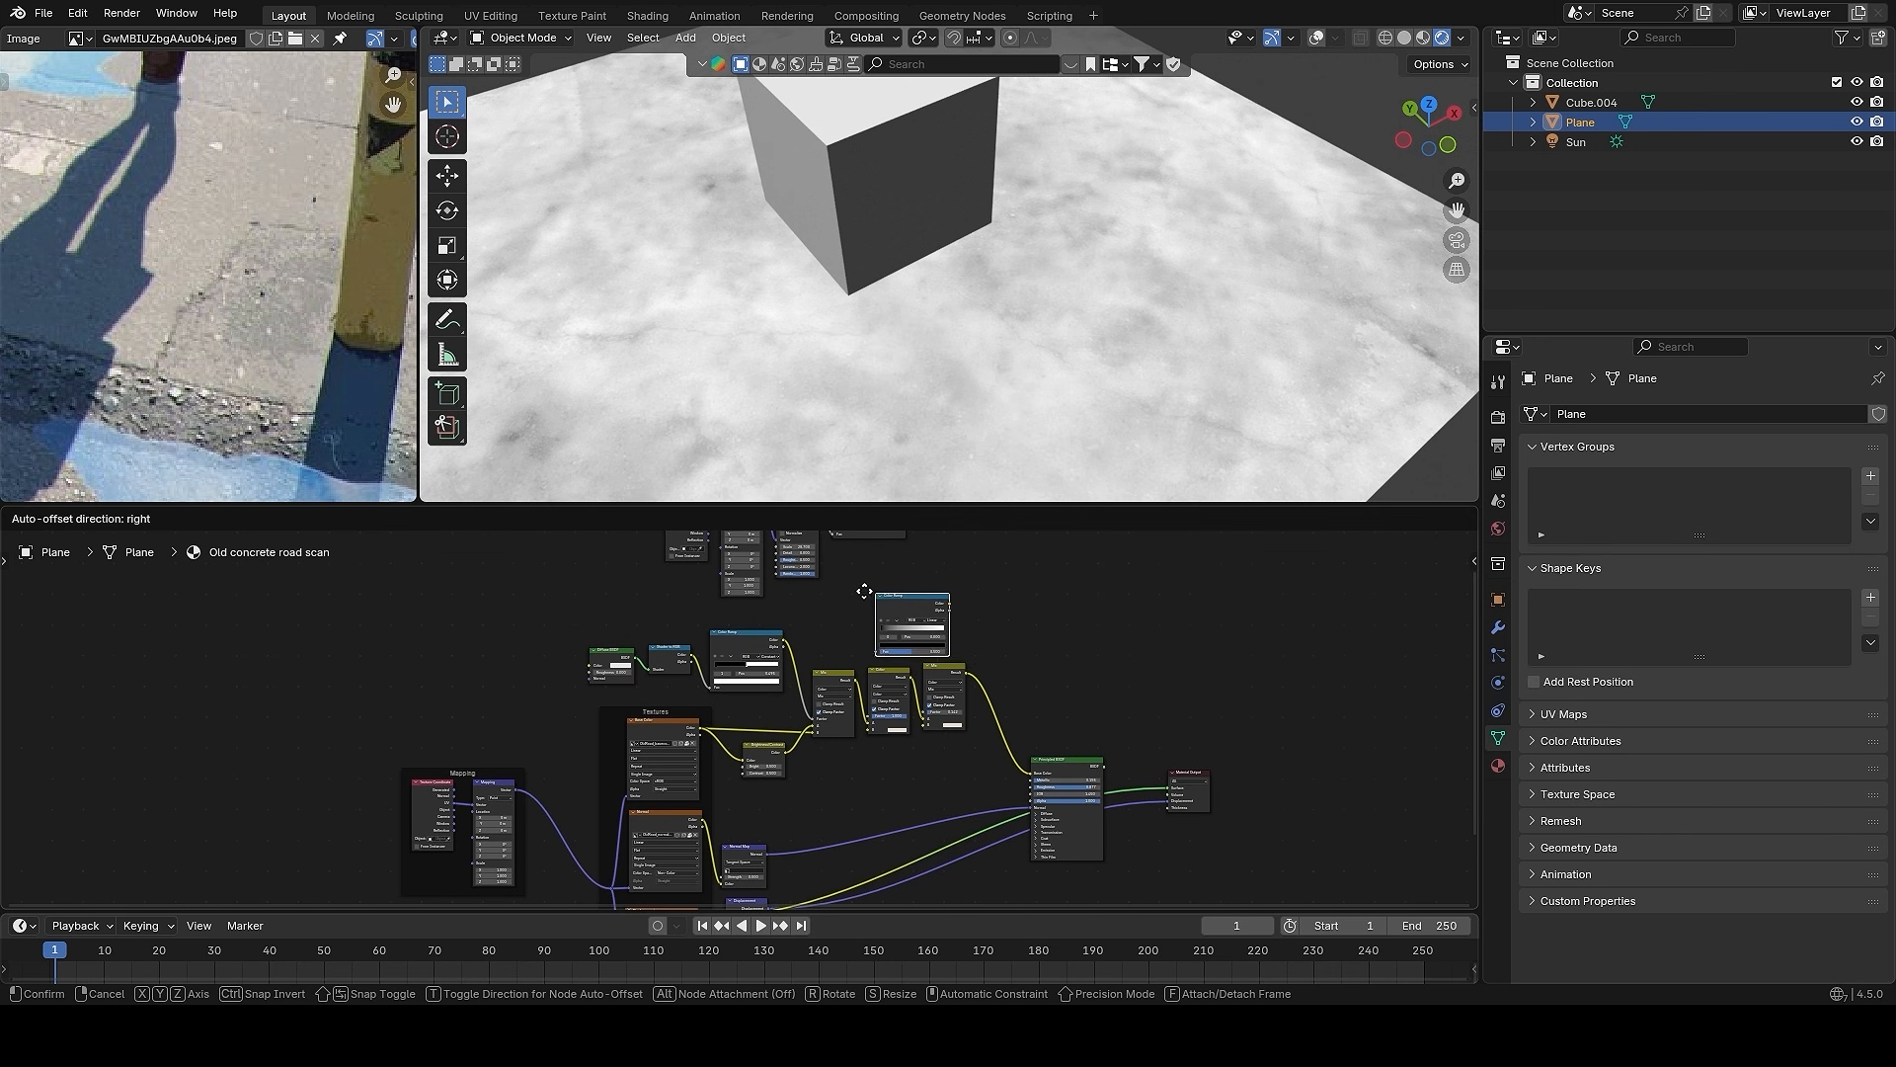
{"action": "left_click", "coordinate": [843, 564]}
{"action": "middle_click_drag", "start_coordinate": [739, 907], "coordinate": [769, 855]}
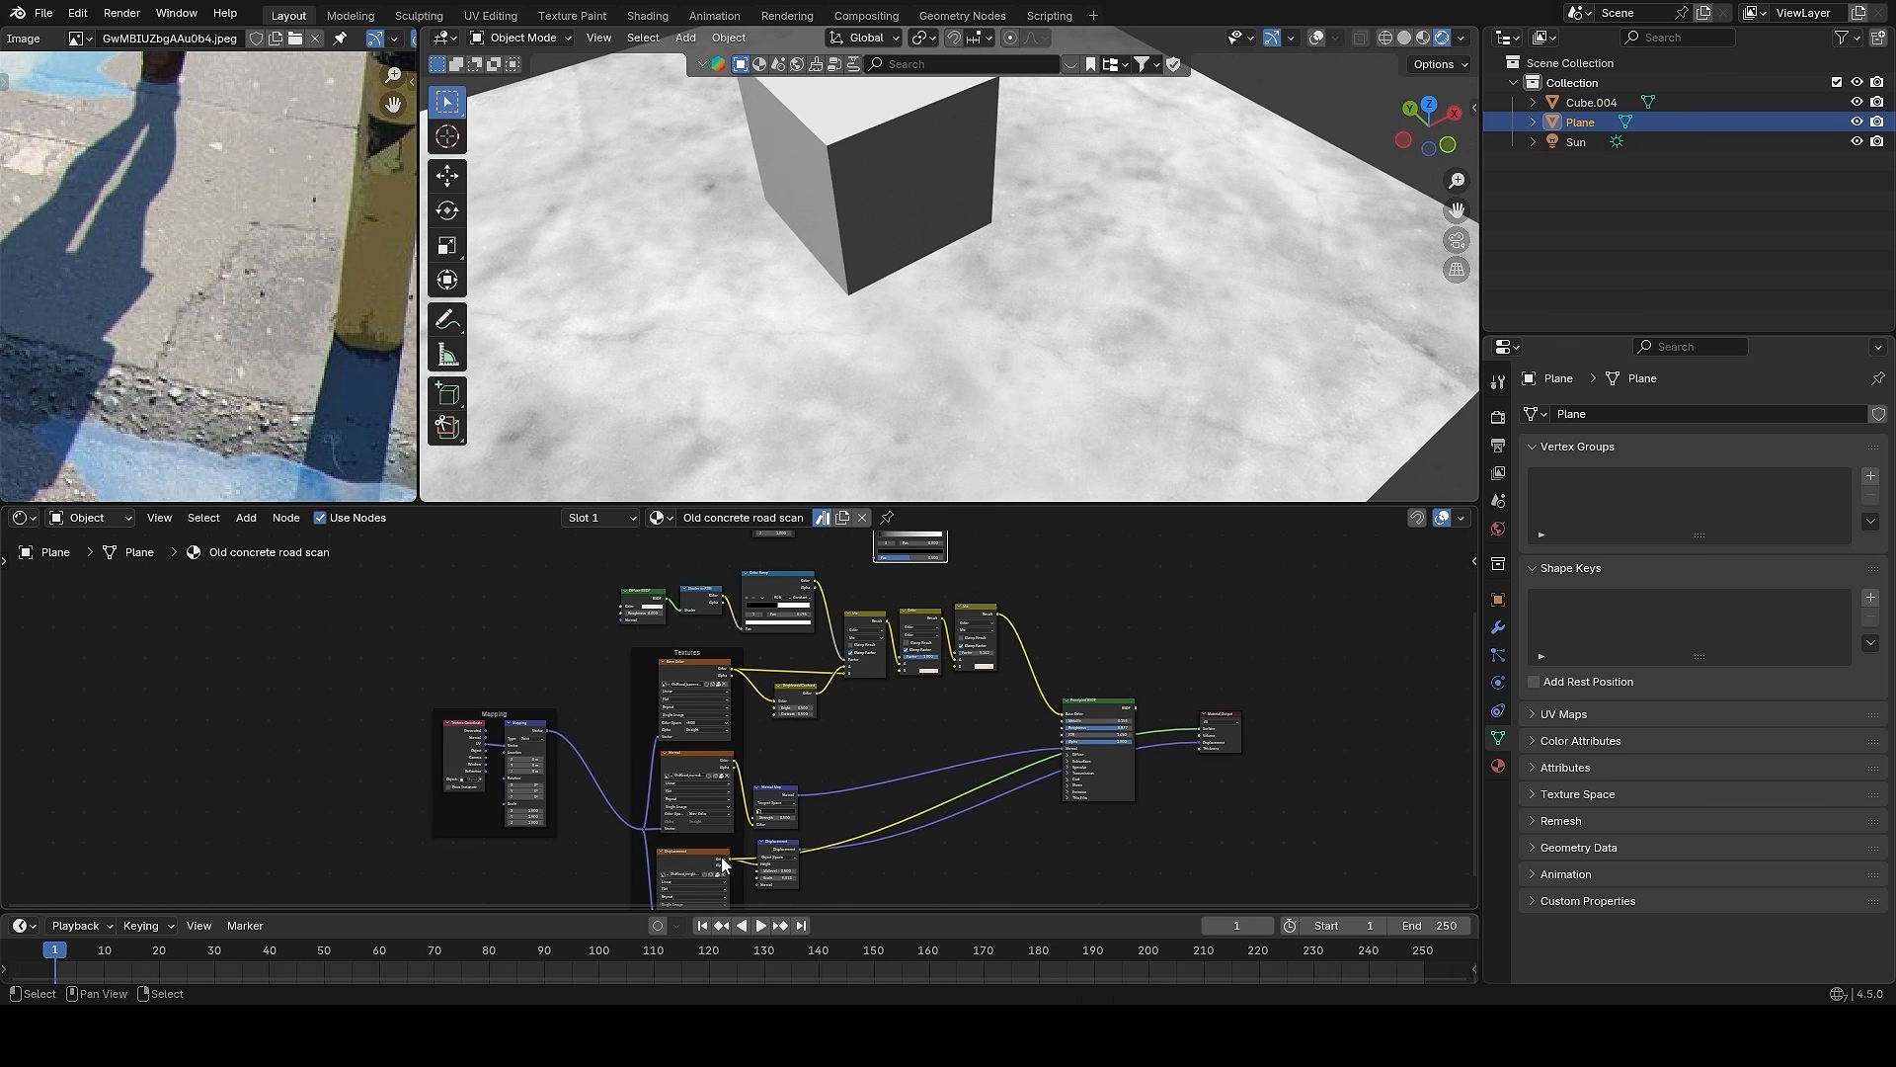
{"action": "left_click_drag", "start_coordinate": [856, 672], "coordinate": [876, 592]}
{"action": "middle_click_drag", "start_coordinate": [1010, 627], "coordinate": [986, 737]}
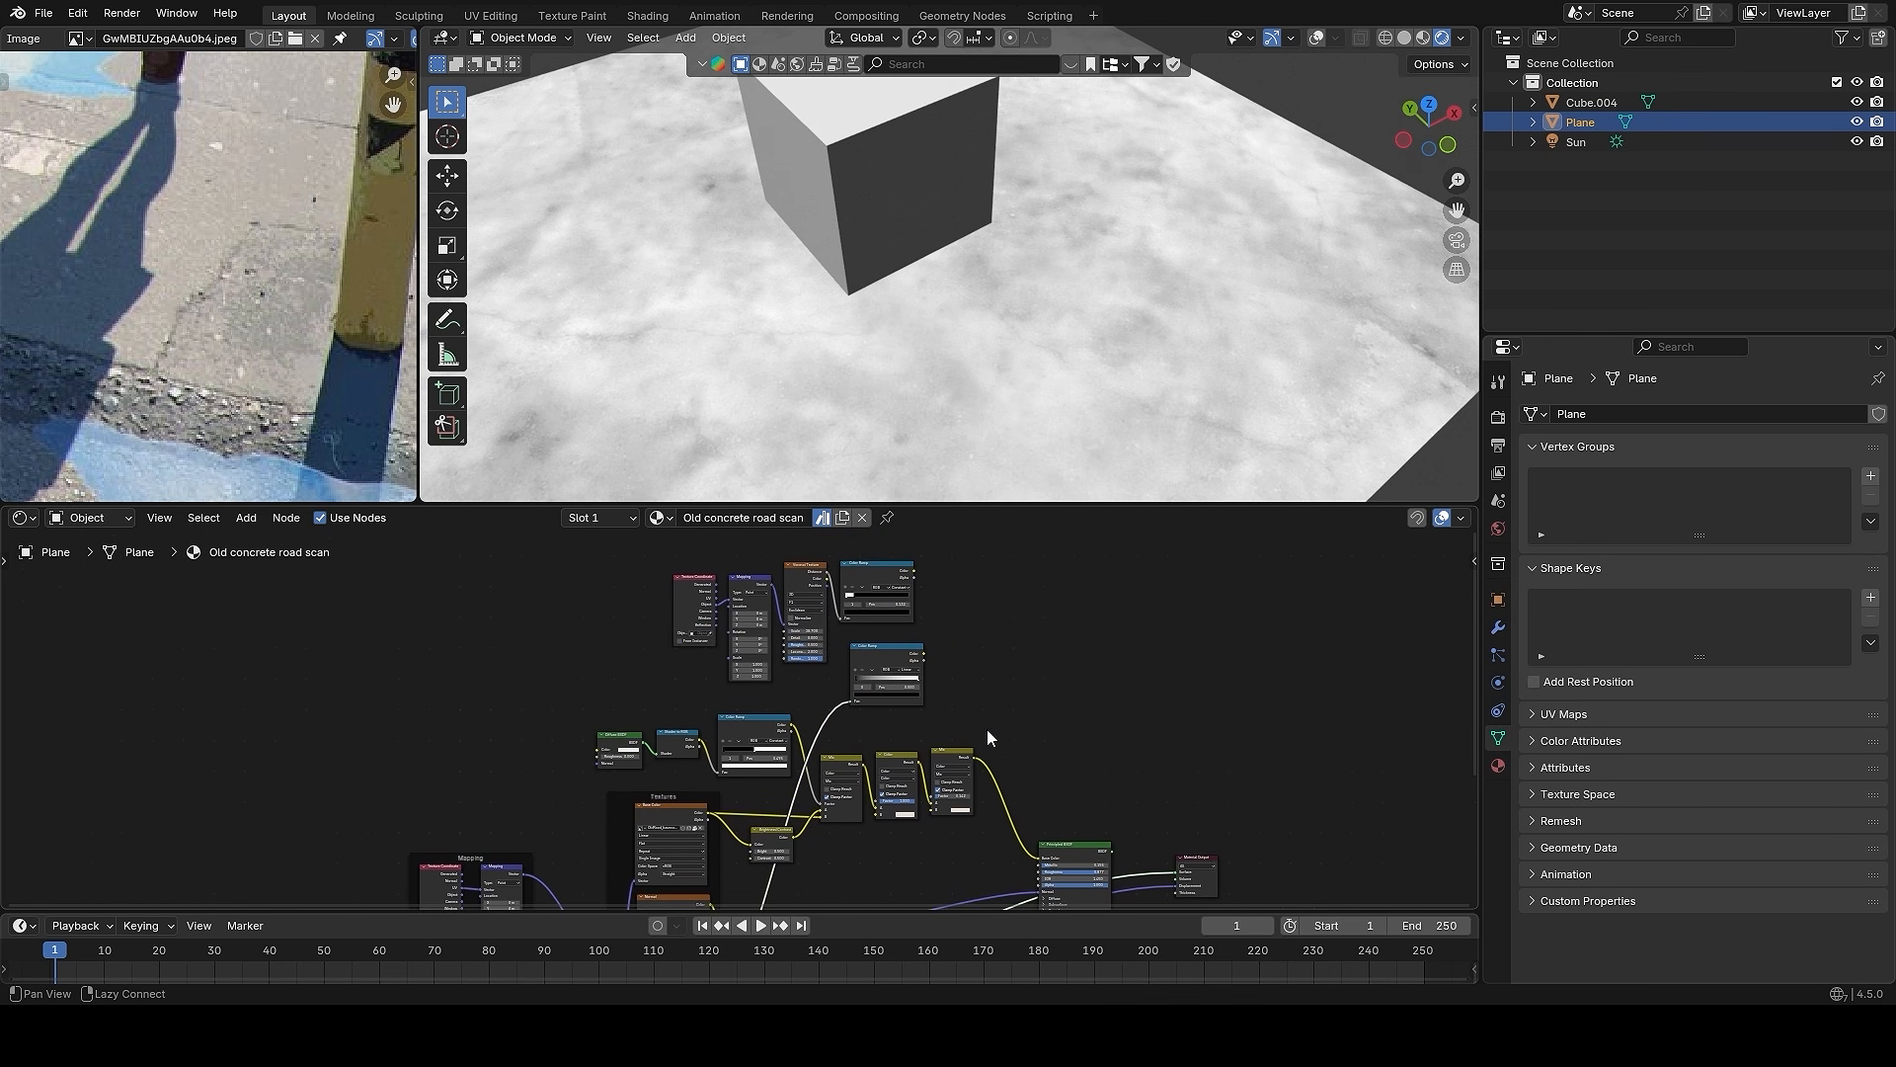
- Preview the displacement Color Ramp and tighten its contrast, with the black stop at about 0.627 and the white stop just beyond
{"action": "scroll", "coordinate": [987, 737], "scroll_direction": "up", "scroll_amount": 4}
{"action": "left_click", "coordinate": [935, 637], "text": "ctrl+shift"}
{"action": "left_click_drag", "start_coordinate": [935, 637], "coordinate": [928, 624]}
{"action": "middle_click_drag", "start_coordinate": [1006, 647], "coordinate": [1003, 658]}
{"action": "scroll", "coordinate": [1003, 658], "scroll_direction": "up", "scroll_amount": 3}
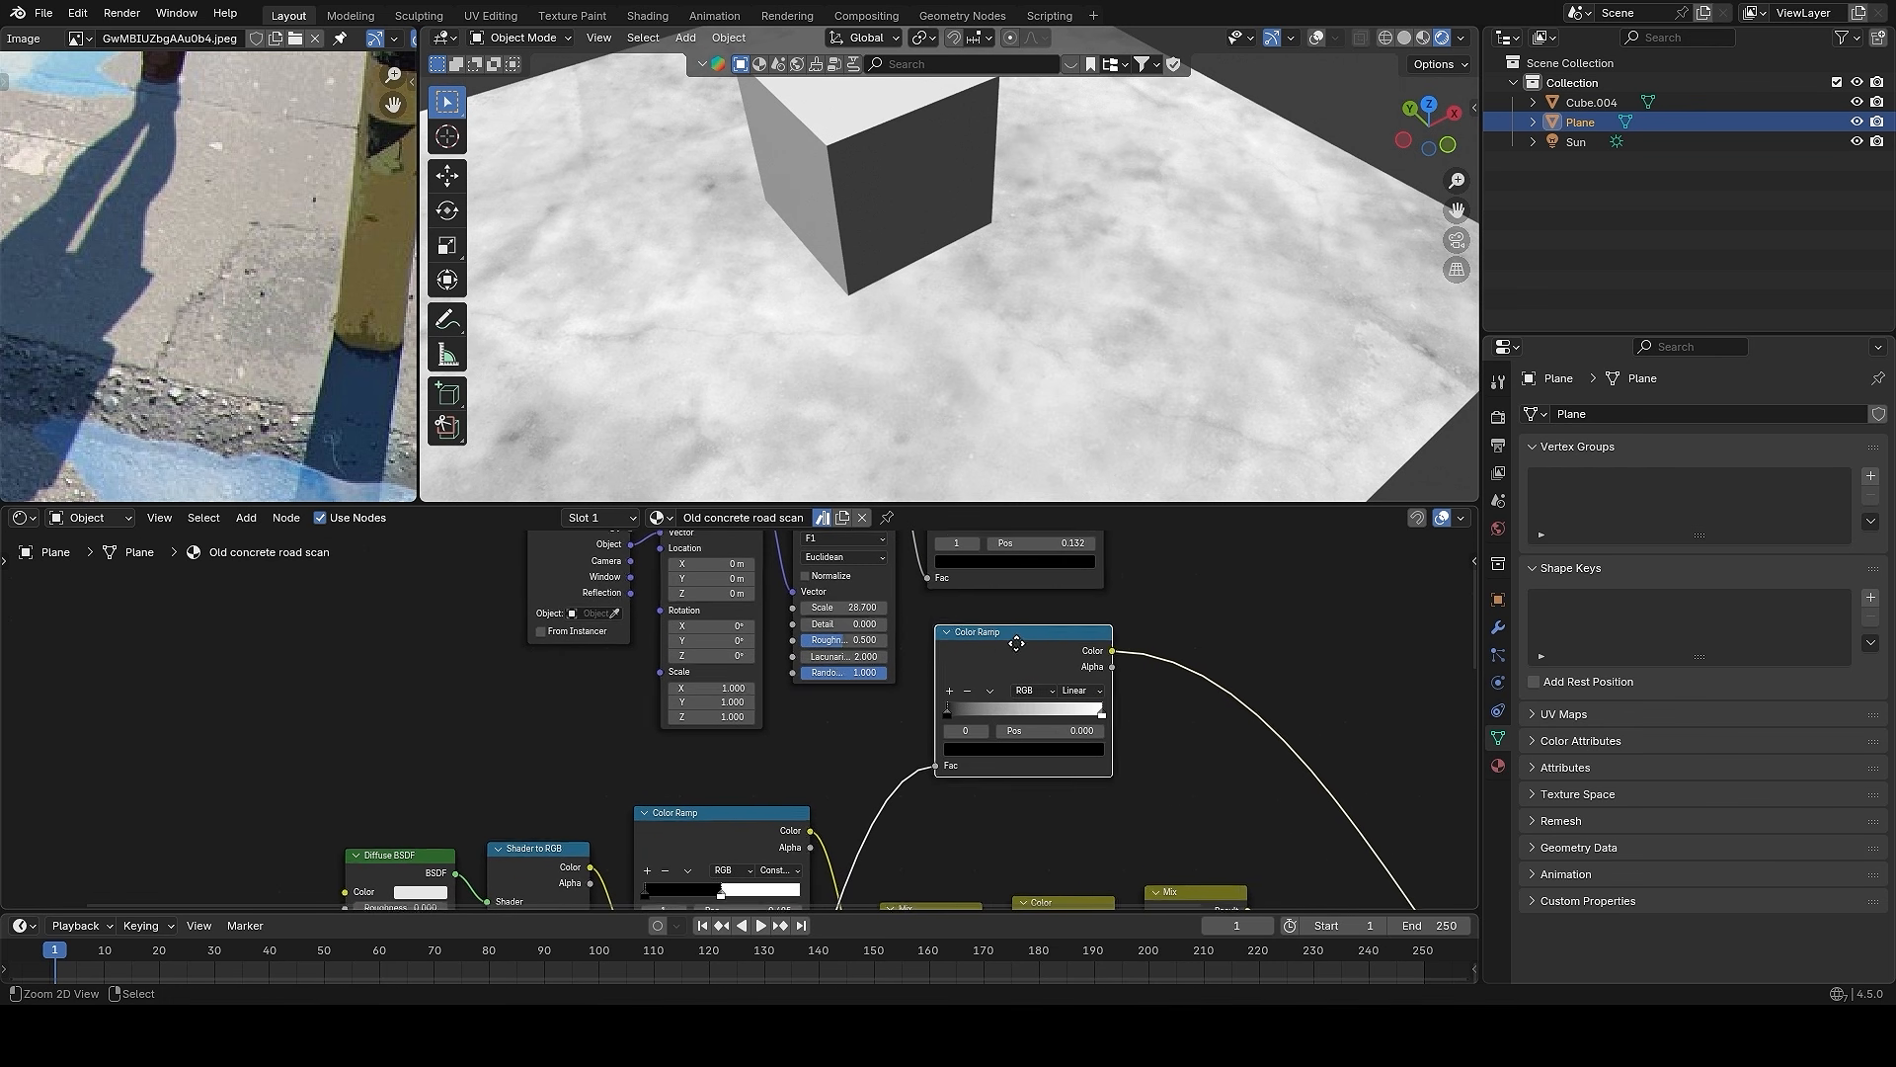
{"action": "left_click_drag", "start_coordinate": [948, 709], "coordinate": [971, 709]}
{"action": "mouse_move", "coordinate": [1094, 709]}
{"action": "left_mouse_down"}
{"action": "mouse_move", "coordinate": [1003, 709]}
{"action": "mouse_move", "coordinate": [1071, 713]}
{"action": "mouse_move", "coordinate": [1014, 702]}
{"action": "mouse_move", "coordinate": [1037, 713]}
{"action": "left_mouse_up"}
{"action": "scroll", "coordinate": [1091, 638], "scroll_direction": "down", "scroll_amount": 1}
{"action": "middle_click_drag", "start_coordinate": [1091, 638], "coordinate": [1042, 713]}
- Preview the Voronoi Color Ramp again and insert a color Mix node after it
{"action": "left_click", "coordinate": [927, 563], "text": "ctrl+shift"}
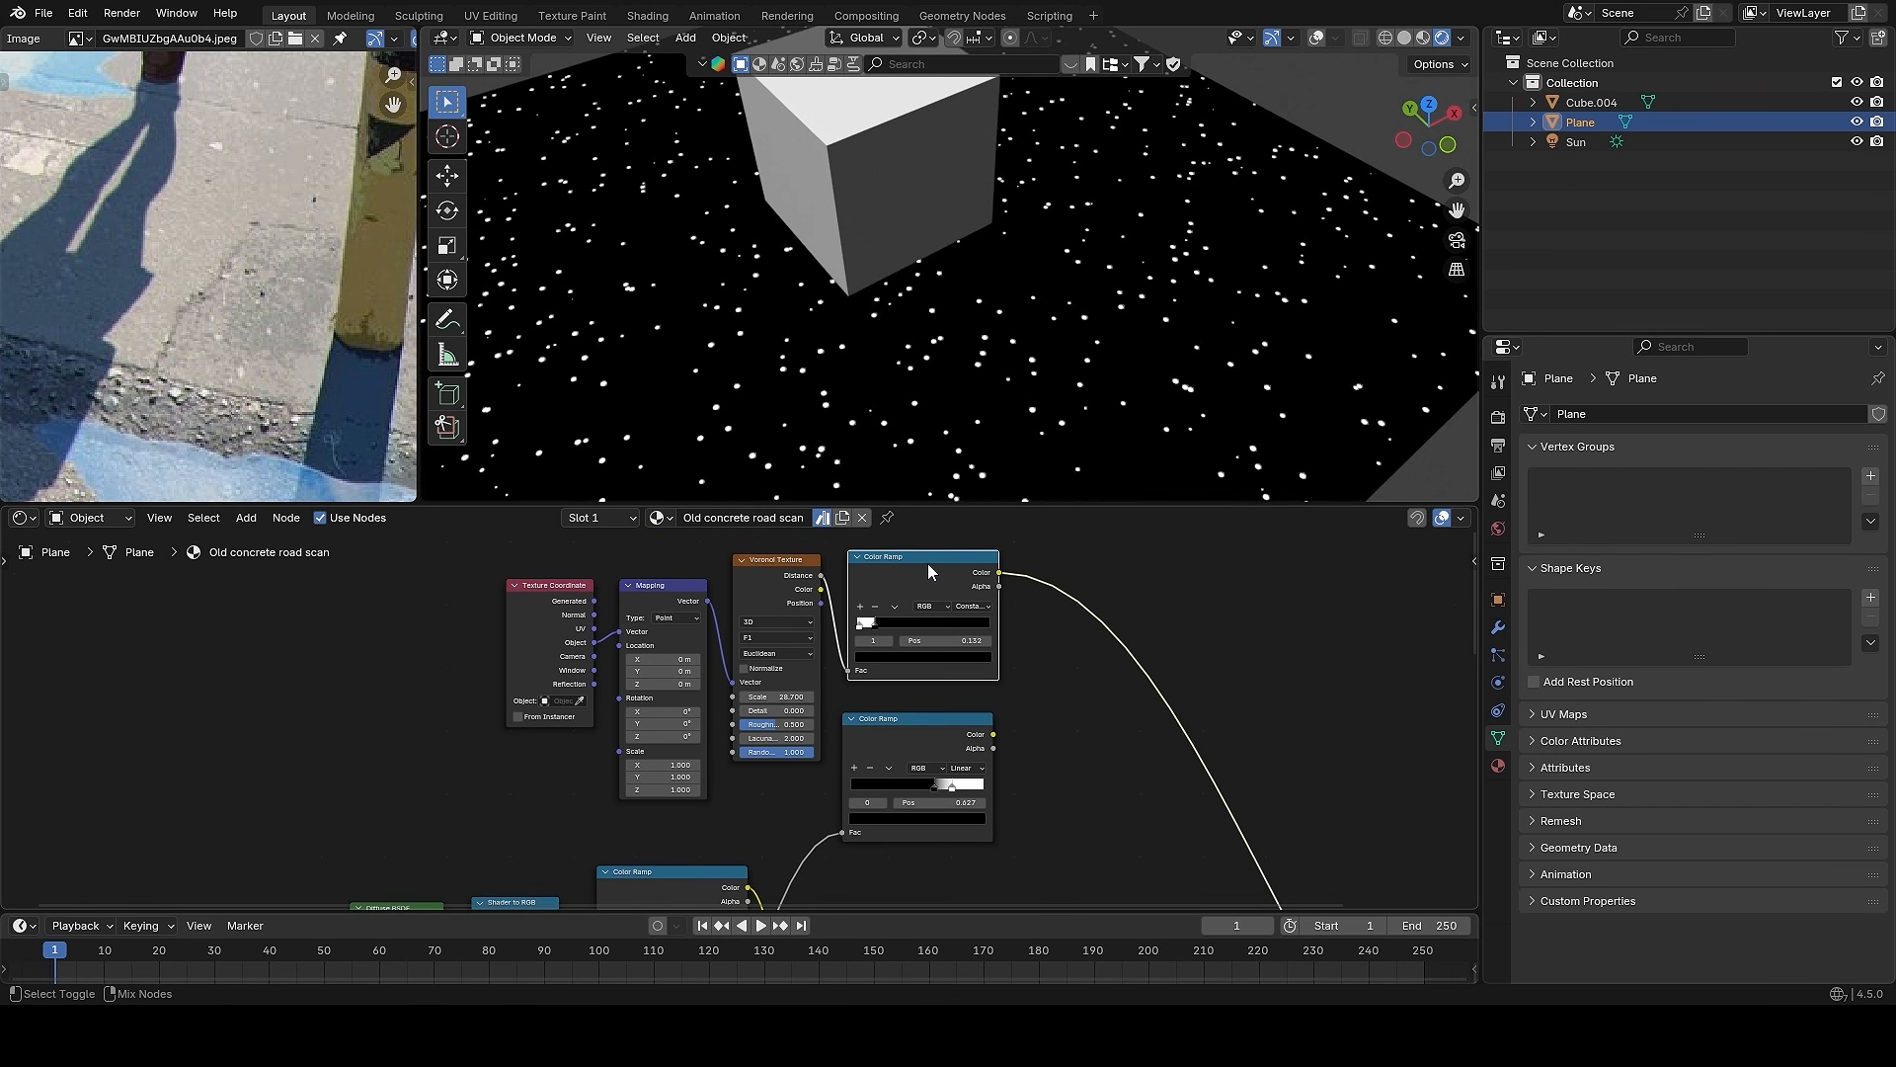
{"action": "key", "text": "shift+a"}
{"action": "left_click", "coordinate": [1116, 579]}
{"action": "type", "text": "mix"}
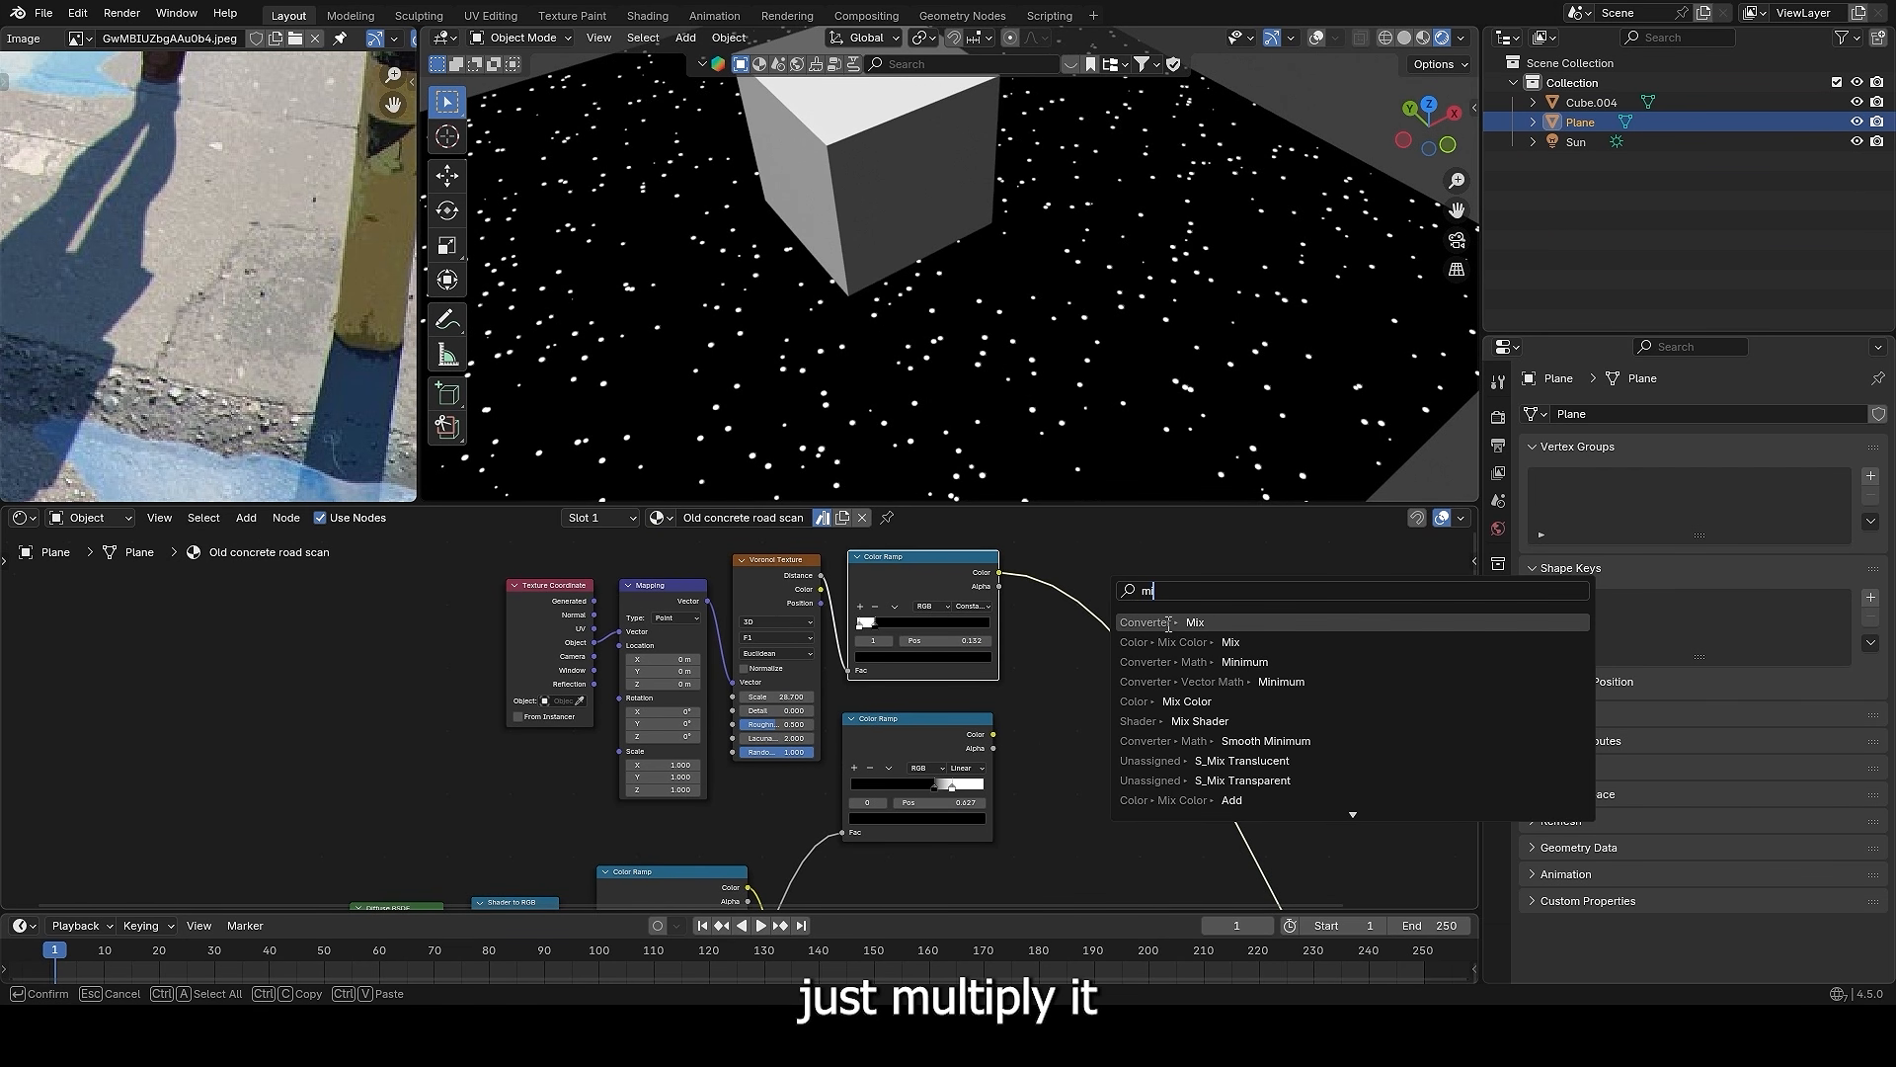
{"action": "key", "text": "Return"}
{"action": "left_click", "coordinate": [1106, 625]}
- Set the new Mix node's blending mode to Multiply and link the displacement Color Ramp to its B input
{"action": "left_click", "coordinate": [1107, 627]}
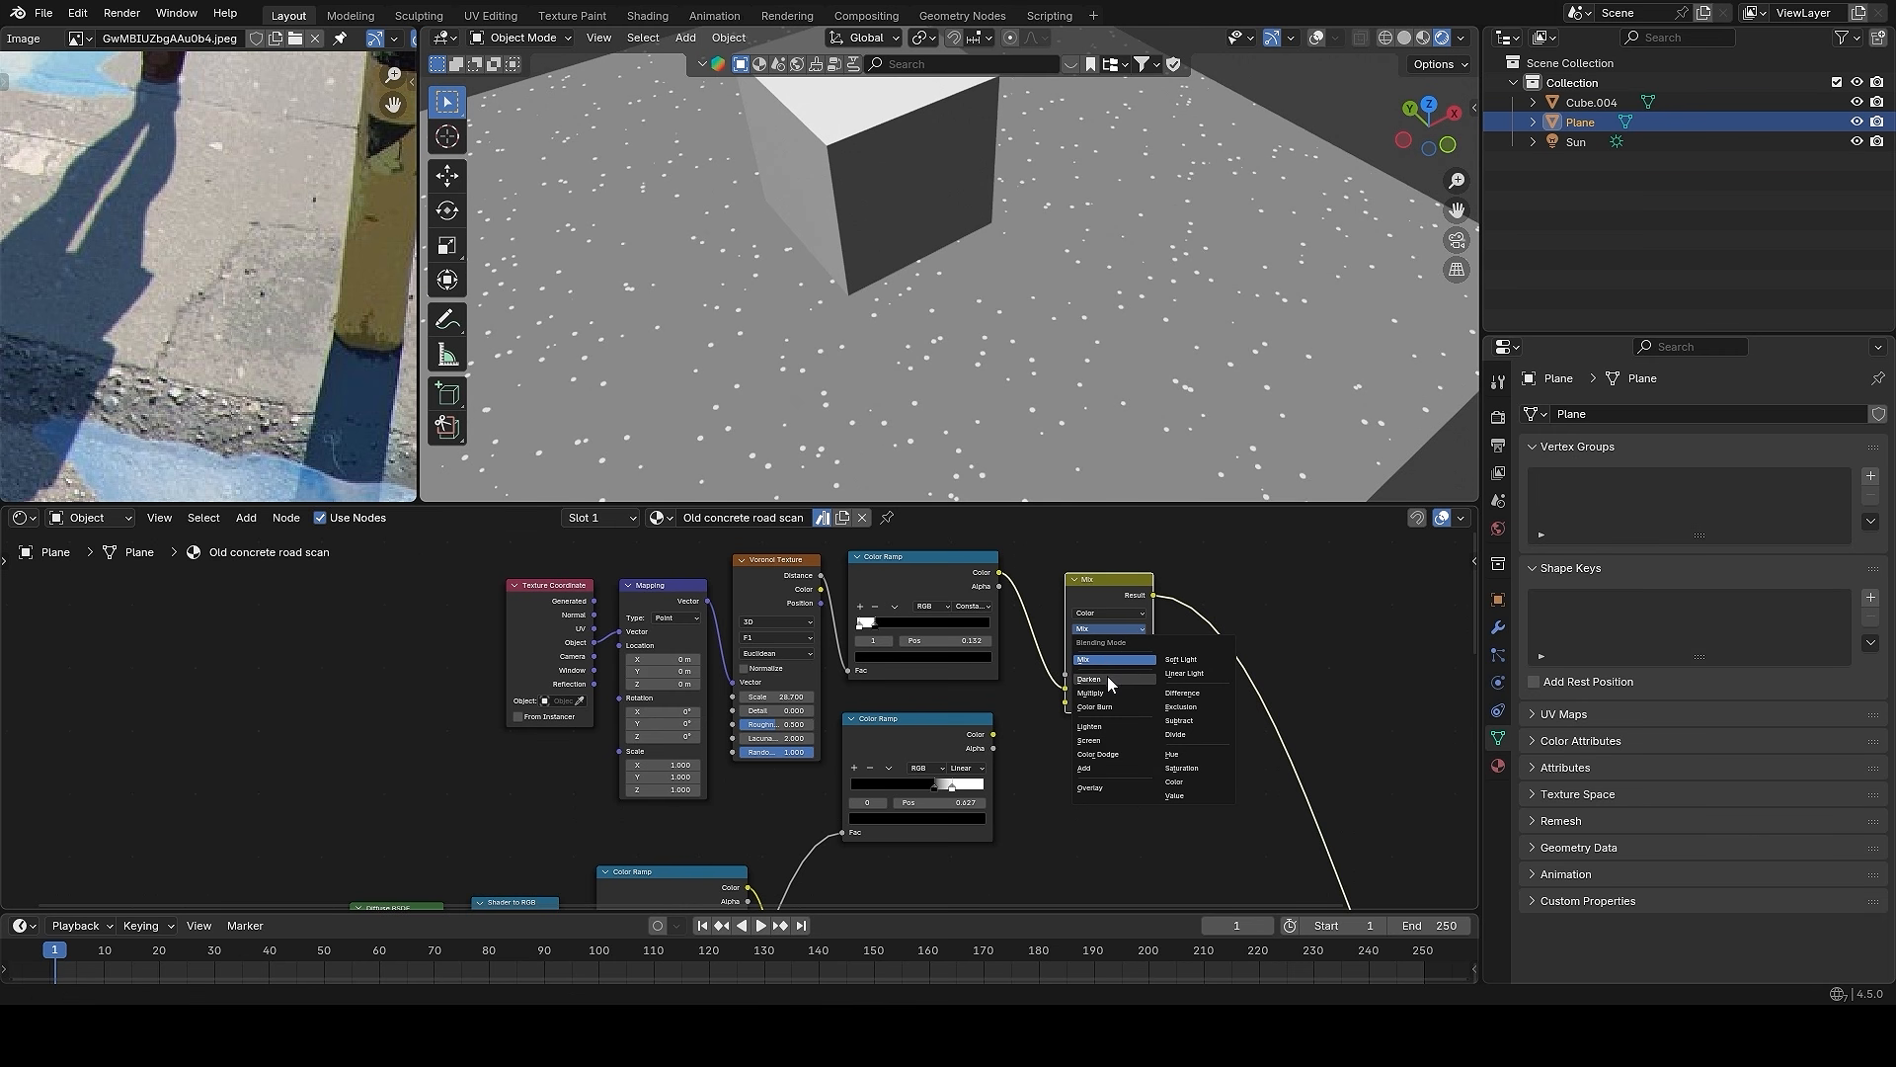
{"action": "left_click", "coordinate": [1105, 697]}
{"action": "left_click_drag", "start_coordinate": [994, 733], "coordinate": [1066, 701]}
- Set the Multiply node's factor to 1.000 and shift the displacement Color Ramp's black stop to 0.700
{"action": "scroll", "coordinate": [1141, 695], "scroll_direction": "up", "scroll_amount": 1}
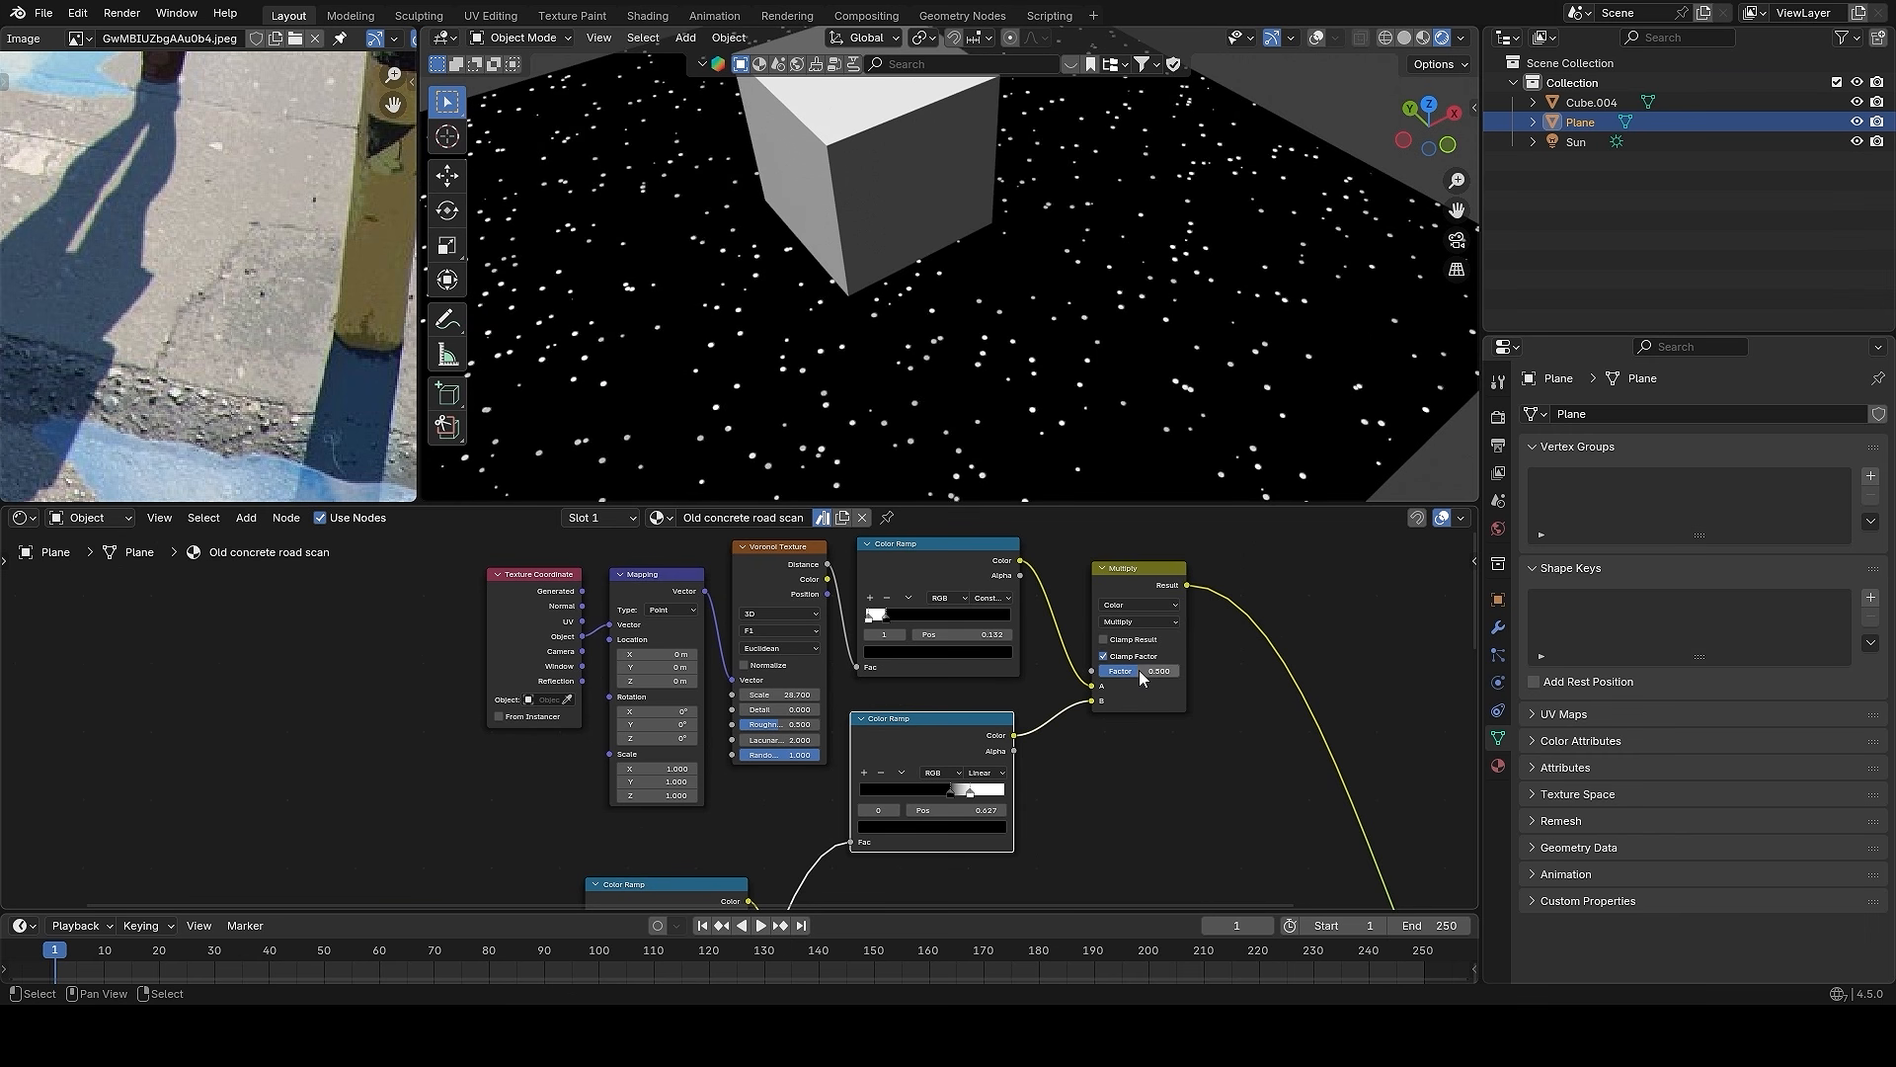
{"action": "left_click_drag", "start_coordinate": [1073, 412], "coordinate": [1091, 294], "text": "alt"}
{"action": "scroll", "coordinate": [1151, 707], "scroll_direction": "up", "scroll_amount": 4}
{"action": "left_click_drag", "start_coordinate": [1056, 817], "coordinate": [1048, 827]}
{"action": "left_click", "coordinate": [1036, 824]}
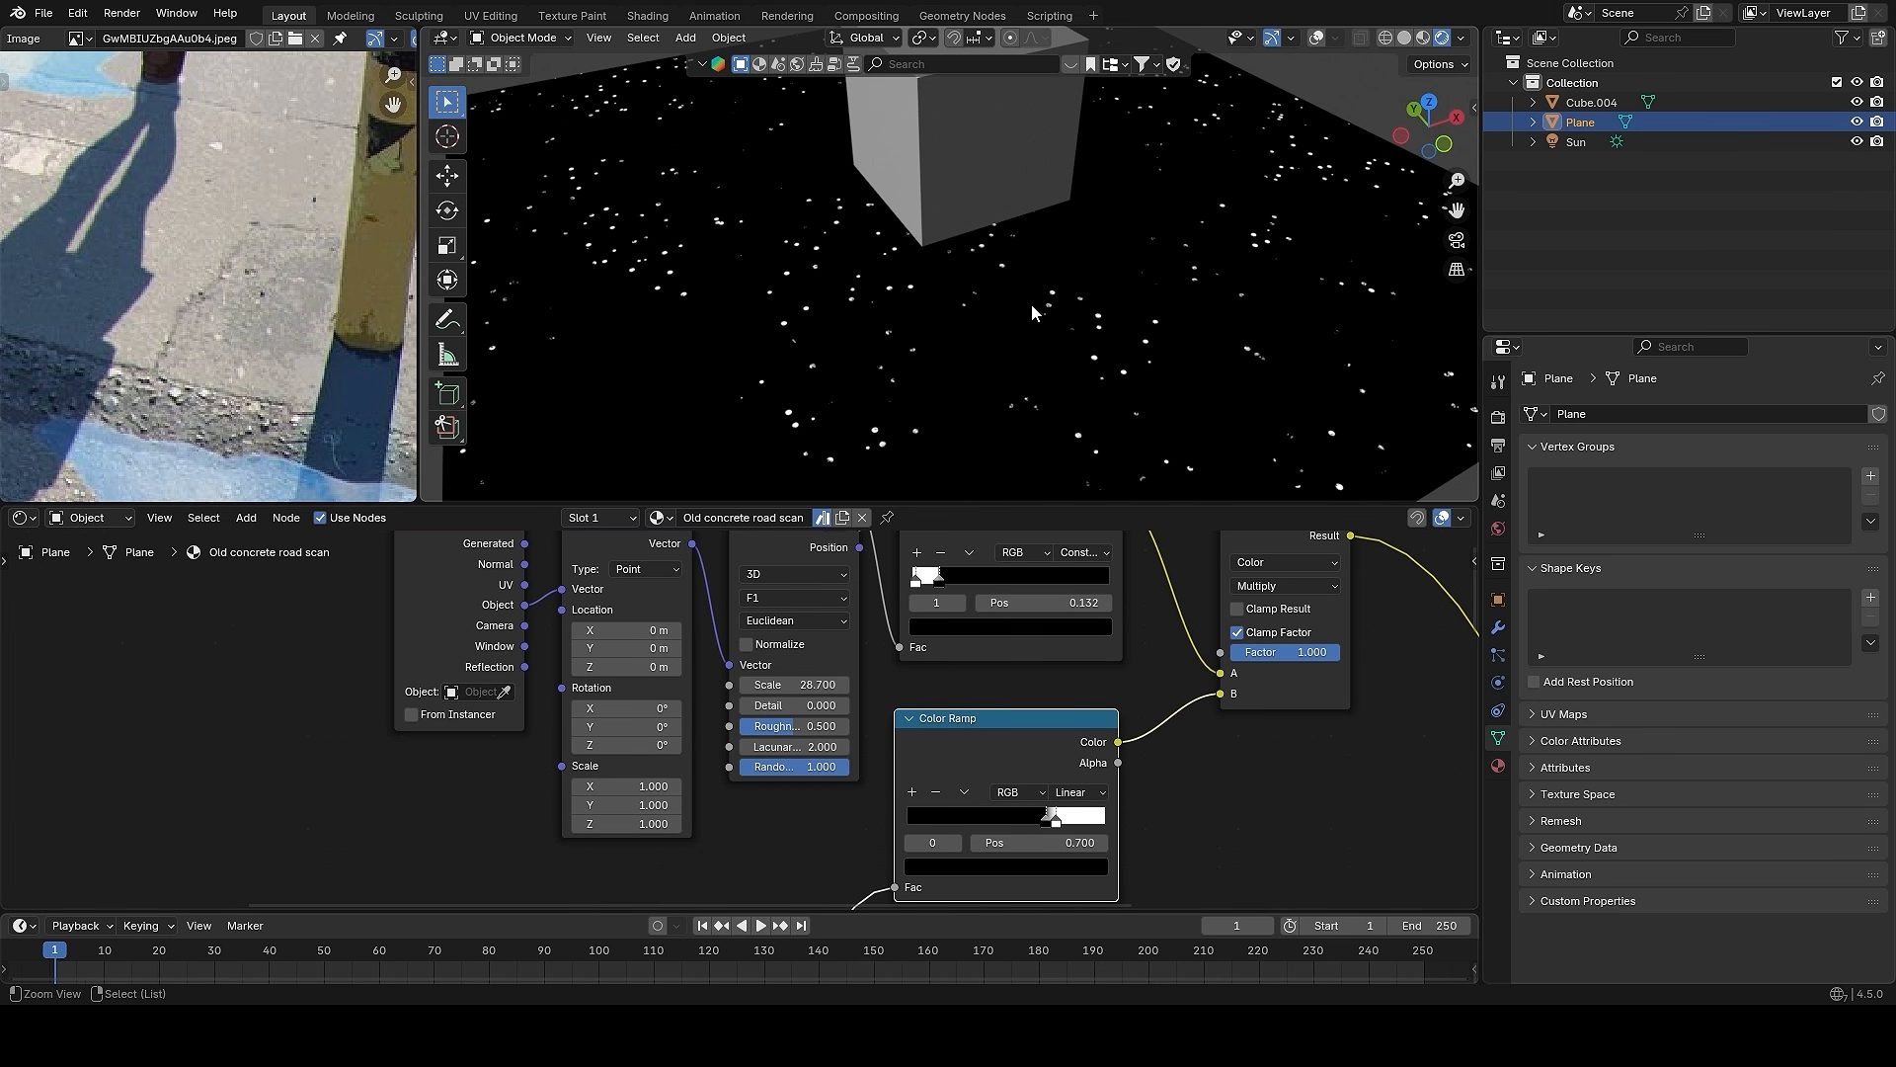
{"action": "left_click_drag", "start_coordinate": [1031, 305], "coordinate": [1039, 489], "text": "ctrl+alt"}
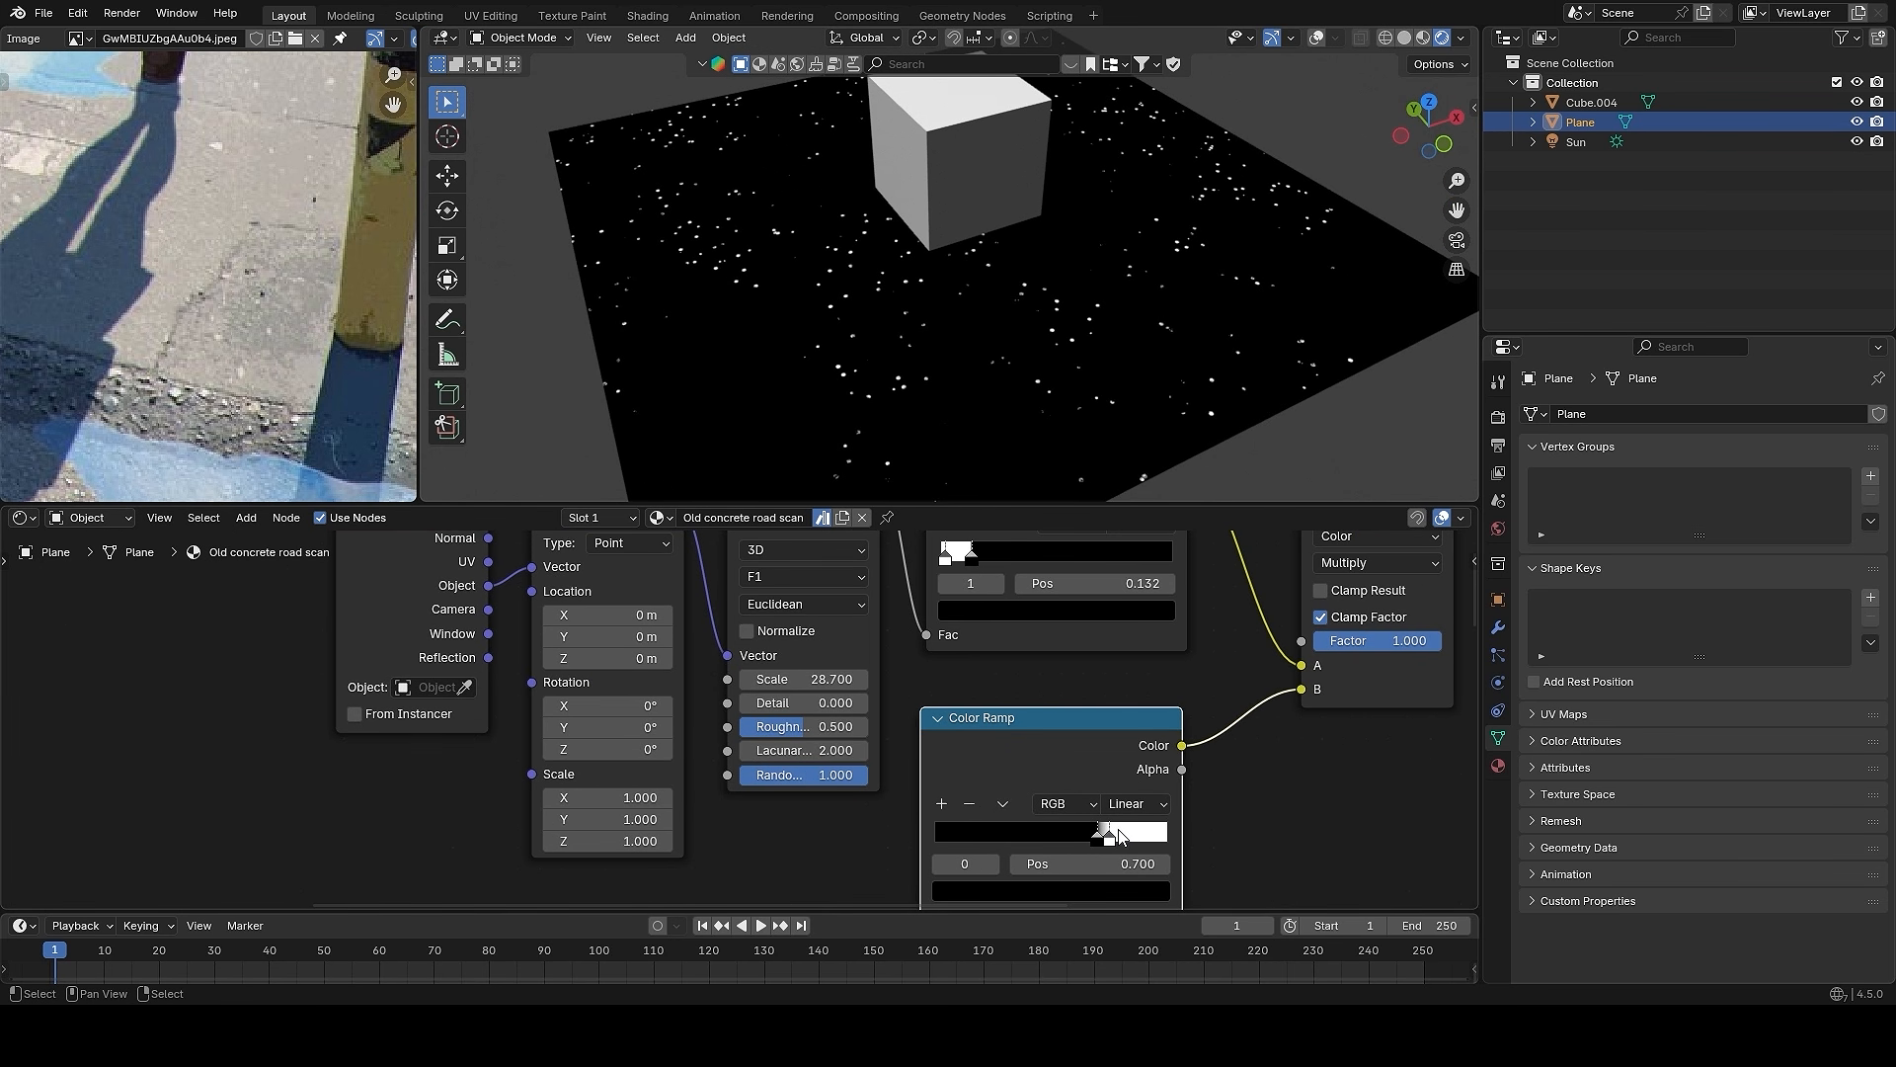
- Shift the Voronoi Color Ramp's black stop to about 0.114
{"action": "left_click_drag", "start_coordinate": [1039, 699], "coordinate": [998, 669], "text": "ctrl+alt"}
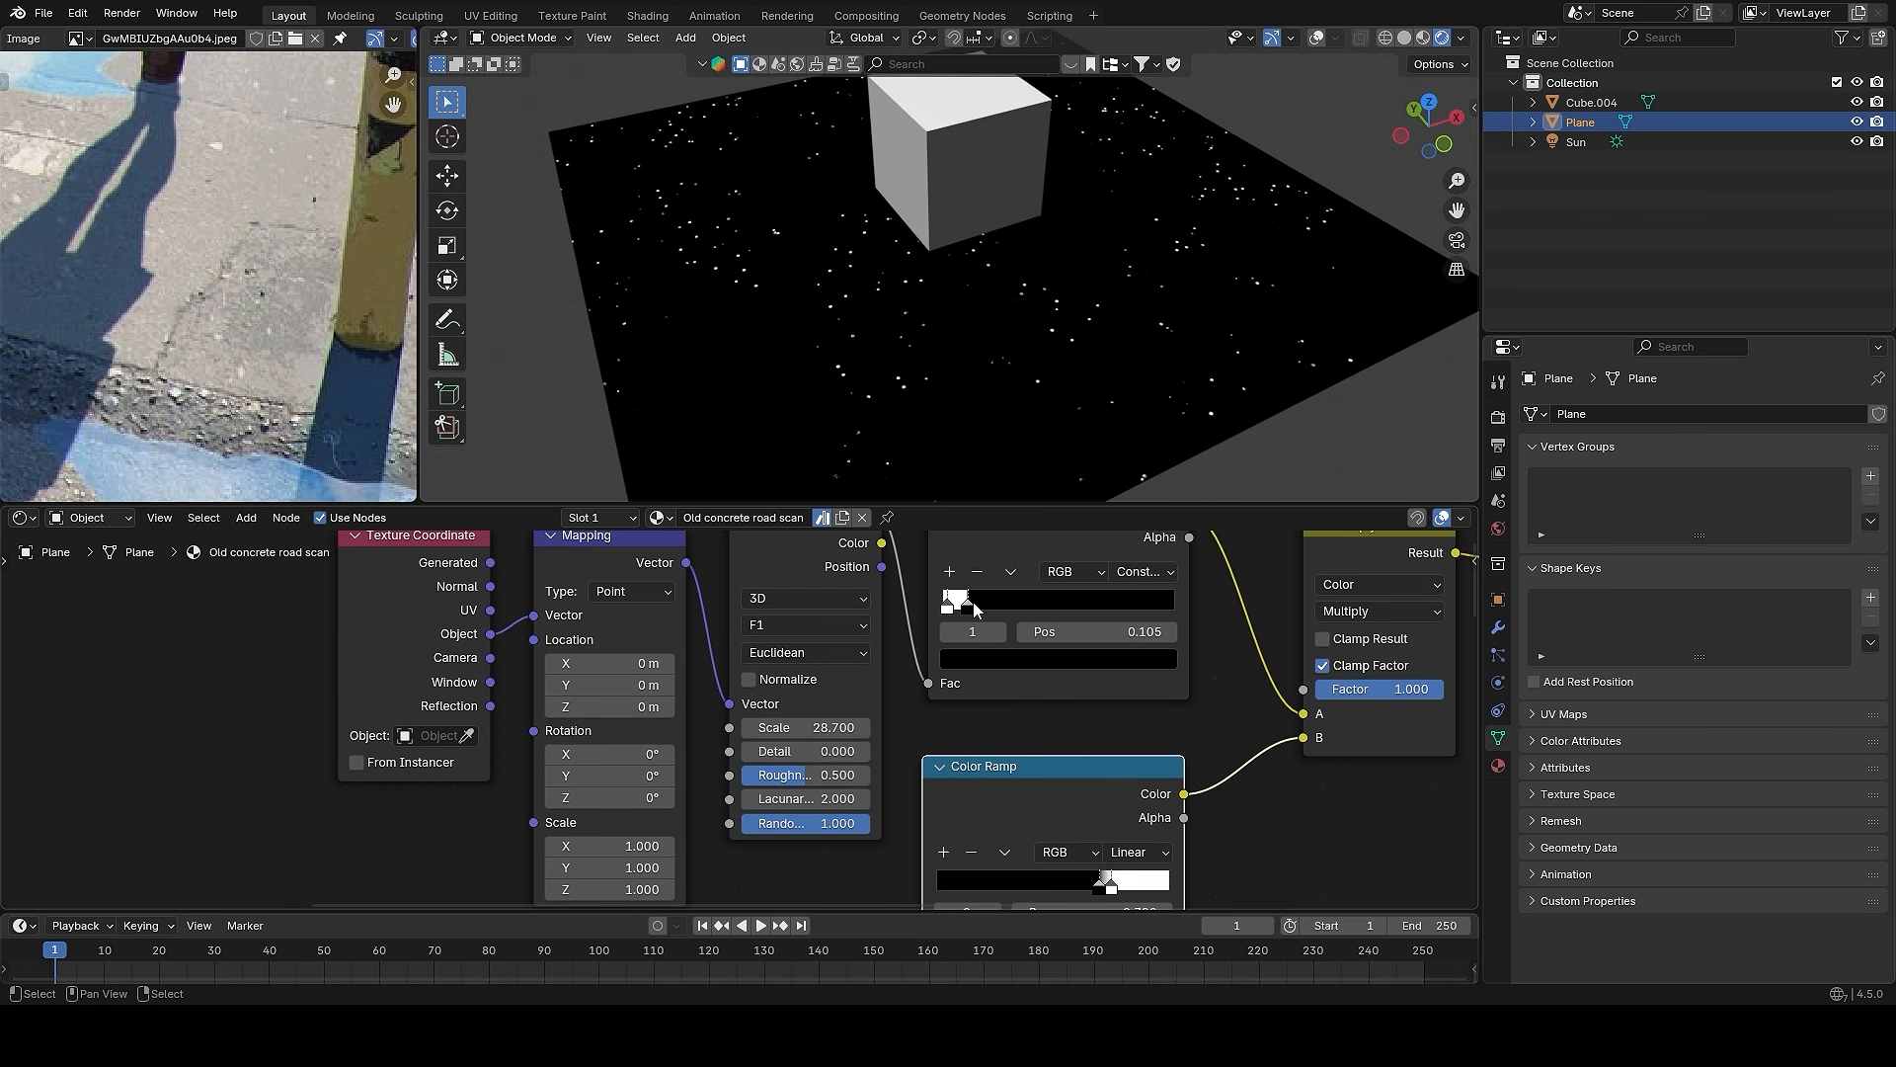
{"action": "left_click_drag", "start_coordinate": [973, 601], "coordinate": [977, 601]}
{"action": "mouse_move", "coordinate": [1126, 608]}
{"action": "middle_mouse_down", "text": "ctrl"}
{"action": "mouse_move", "coordinate": [1176, 843]}
{"action": "mouse_move", "coordinate": [1123, 640]}
{"action": "middle_mouse_up", "text": "ctrl"}
- Duplicate the last Mix node before the Principled BSDF's Base Color and set the copy's blending mode to Add
{"action": "middle_click_drag", "start_coordinate": [984, 758], "coordinate": [970, 677], "text": "ctrl"}
{"action": "key", "text": "shift+d"}
{"action": "left_click", "coordinate": [1041, 658]}
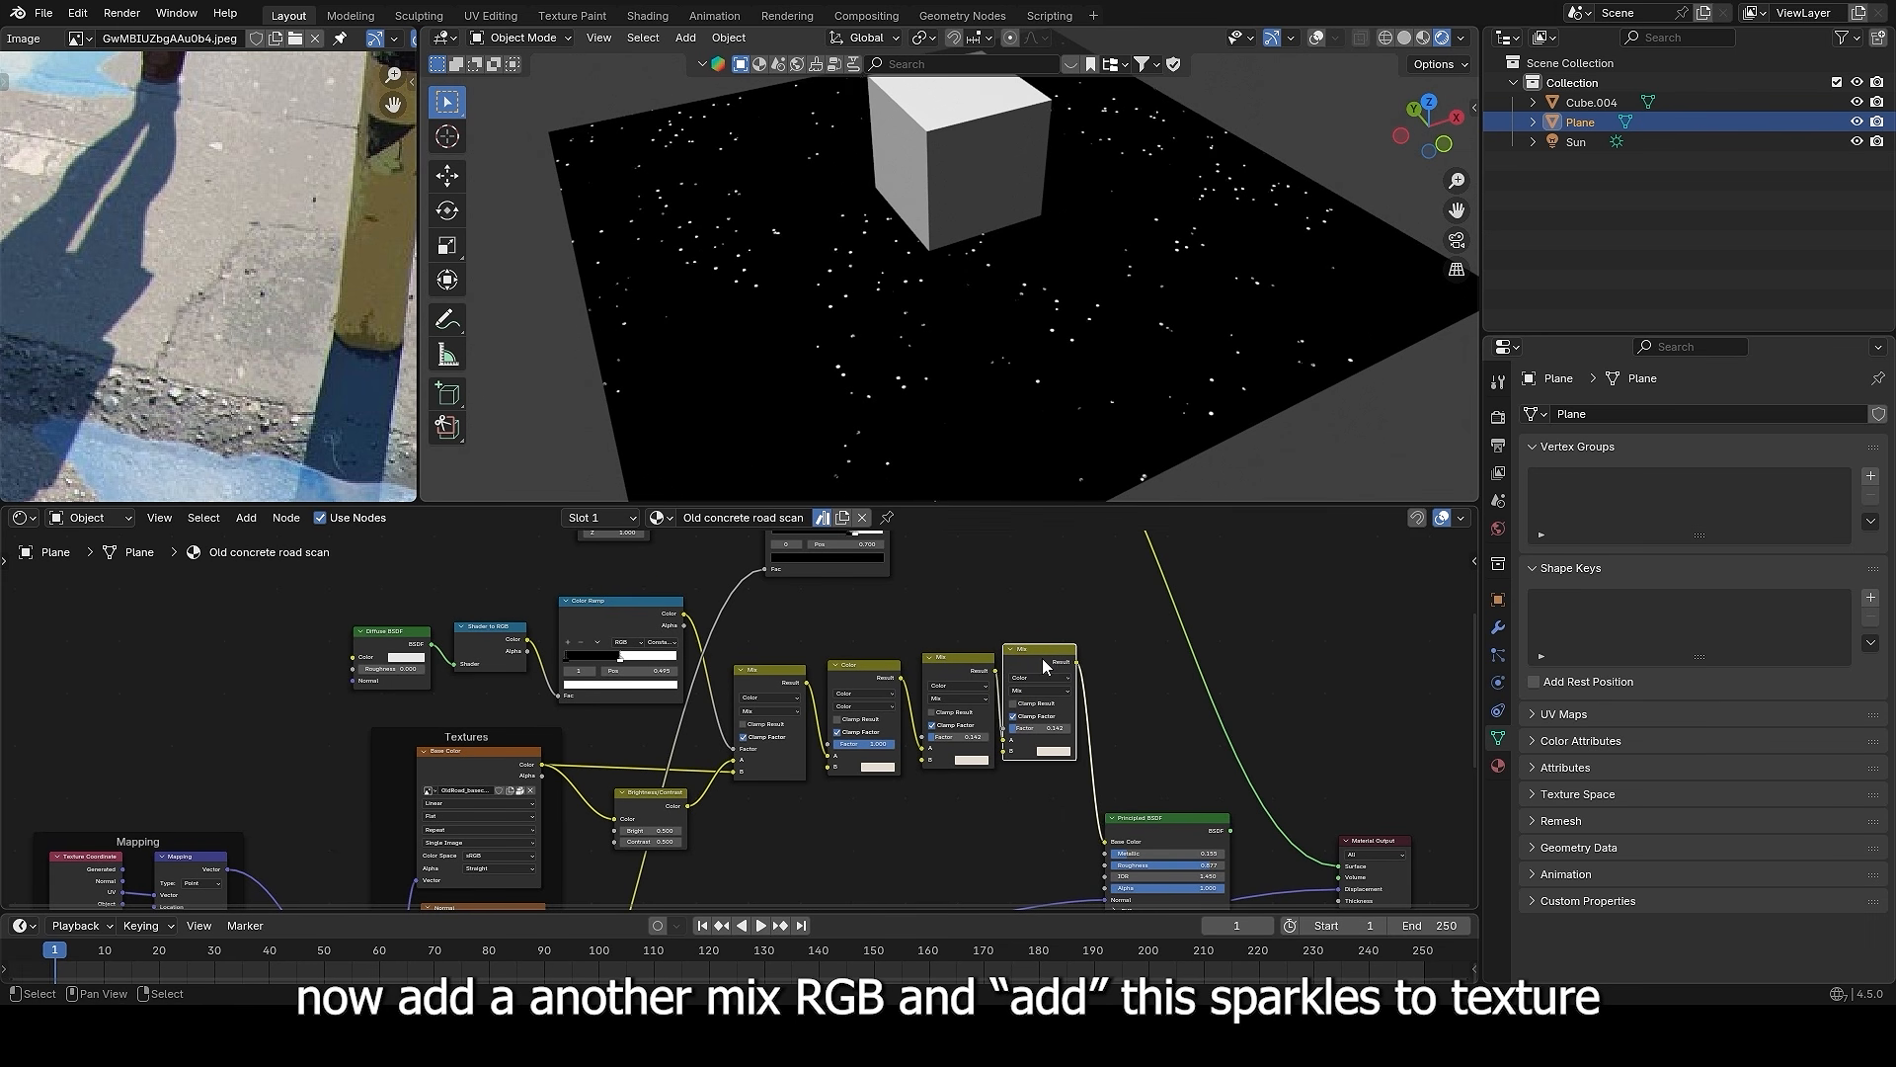
{"action": "left_click", "coordinate": [1059, 691]}
{"action": "left_click", "coordinate": [1051, 804]}
- Link the sparkle Multiply node's result to the Add node's B input and preview the Principled BSDF
{"action": "left_click_drag", "start_coordinate": [1088, 541], "coordinate": [1050, 696], "text": "alt"}
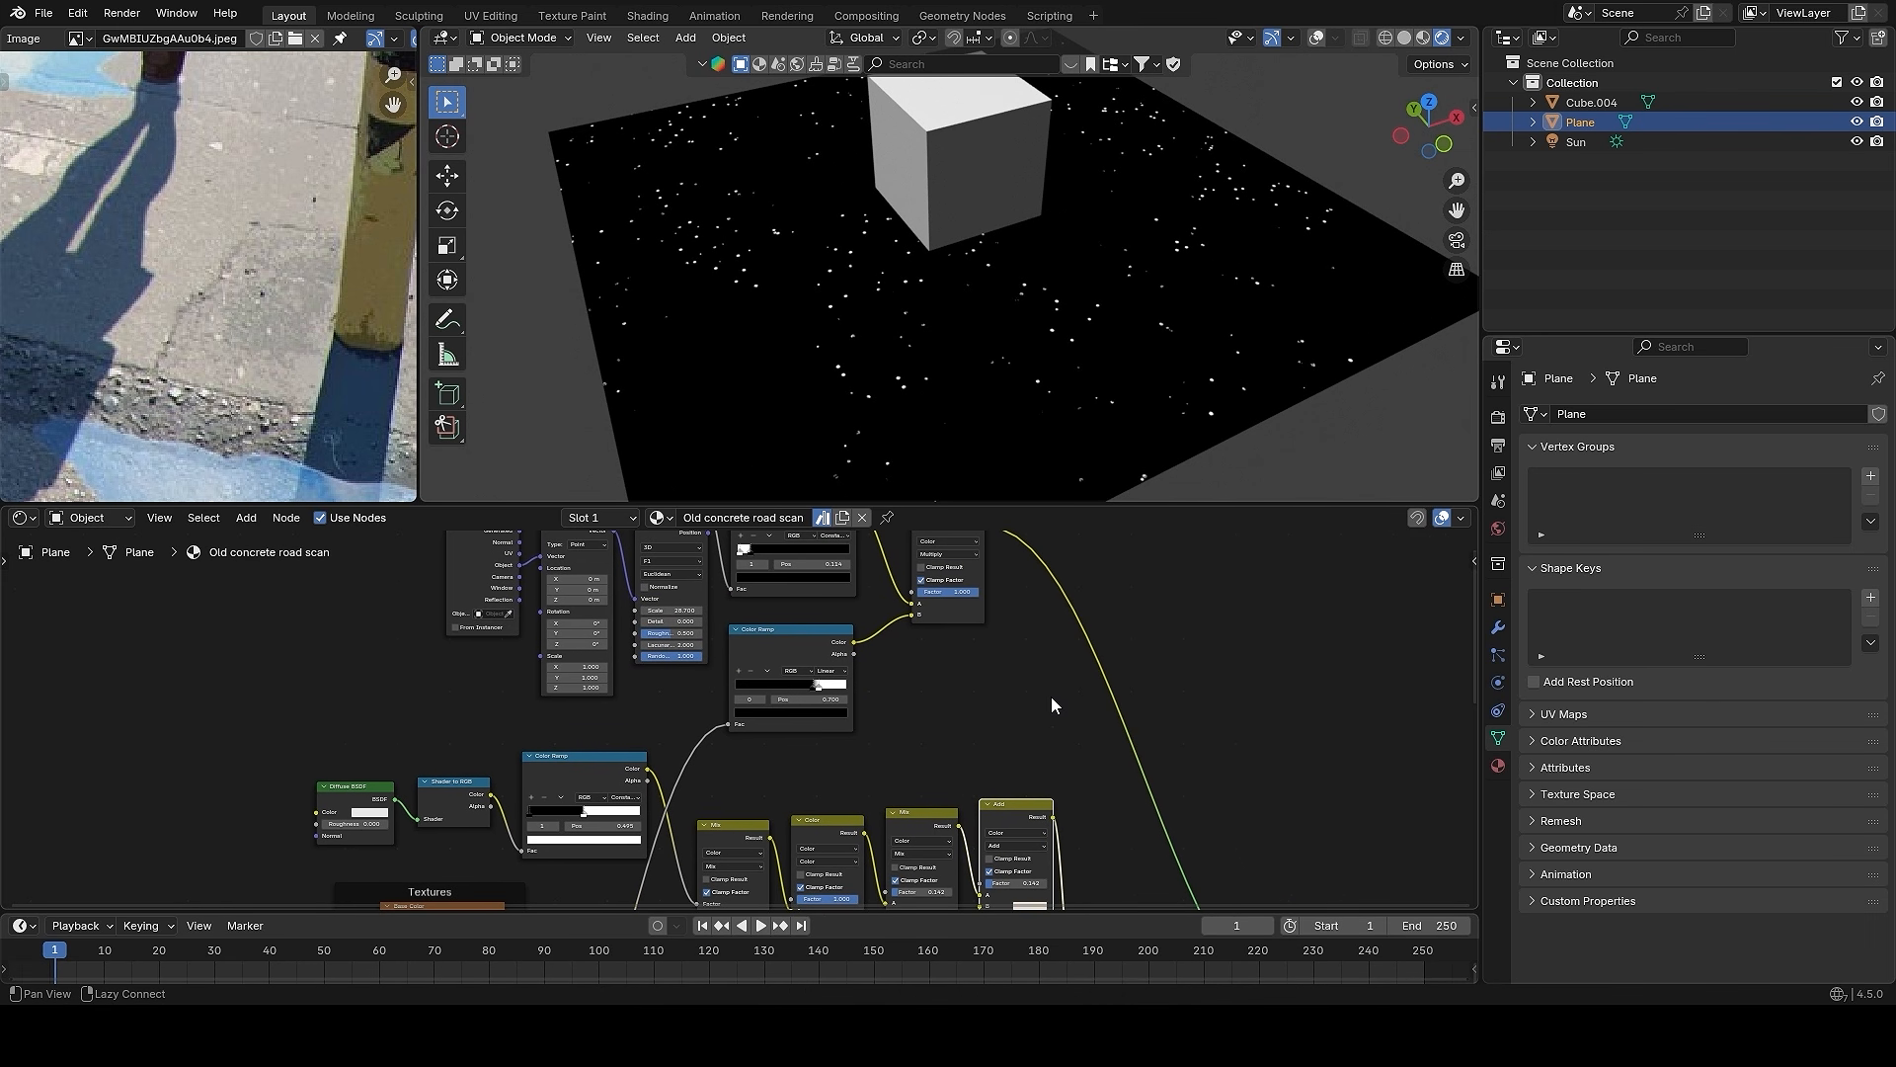
{"action": "right_click_drag", "start_coordinate": [974, 549], "coordinate": [1043, 801], "text": "alt"}
{"action": "middle_click_drag", "start_coordinate": [1197, 802], "coordinate": [1076, 620]}
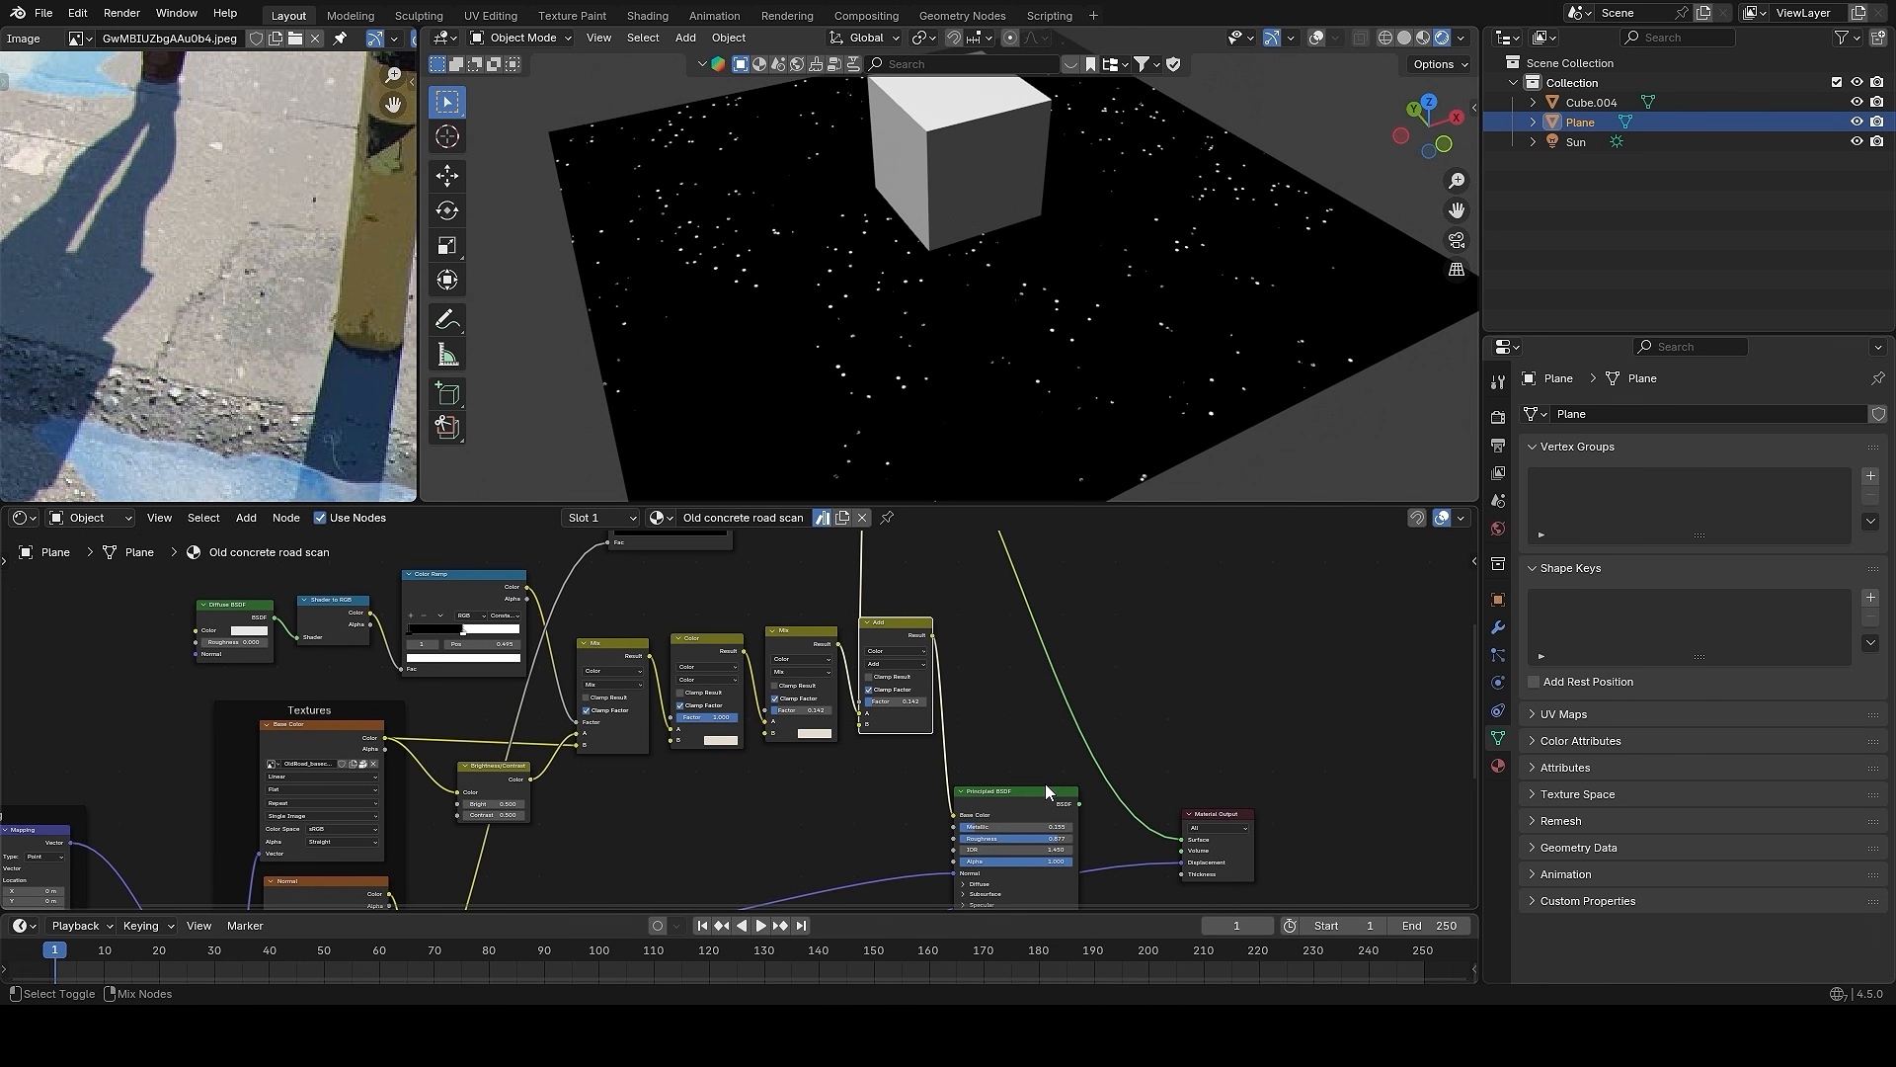
{"action": "left_click", "coordinate": [1061, 805], "text": "ctrl+shift"}
- Move the Principled BSDF, Material Output and Add nodes farther along to open space in the node chain
{"action": "left_click_drag", "start_coordinate": [1057, 705], "coordinate": [1301, 886]}
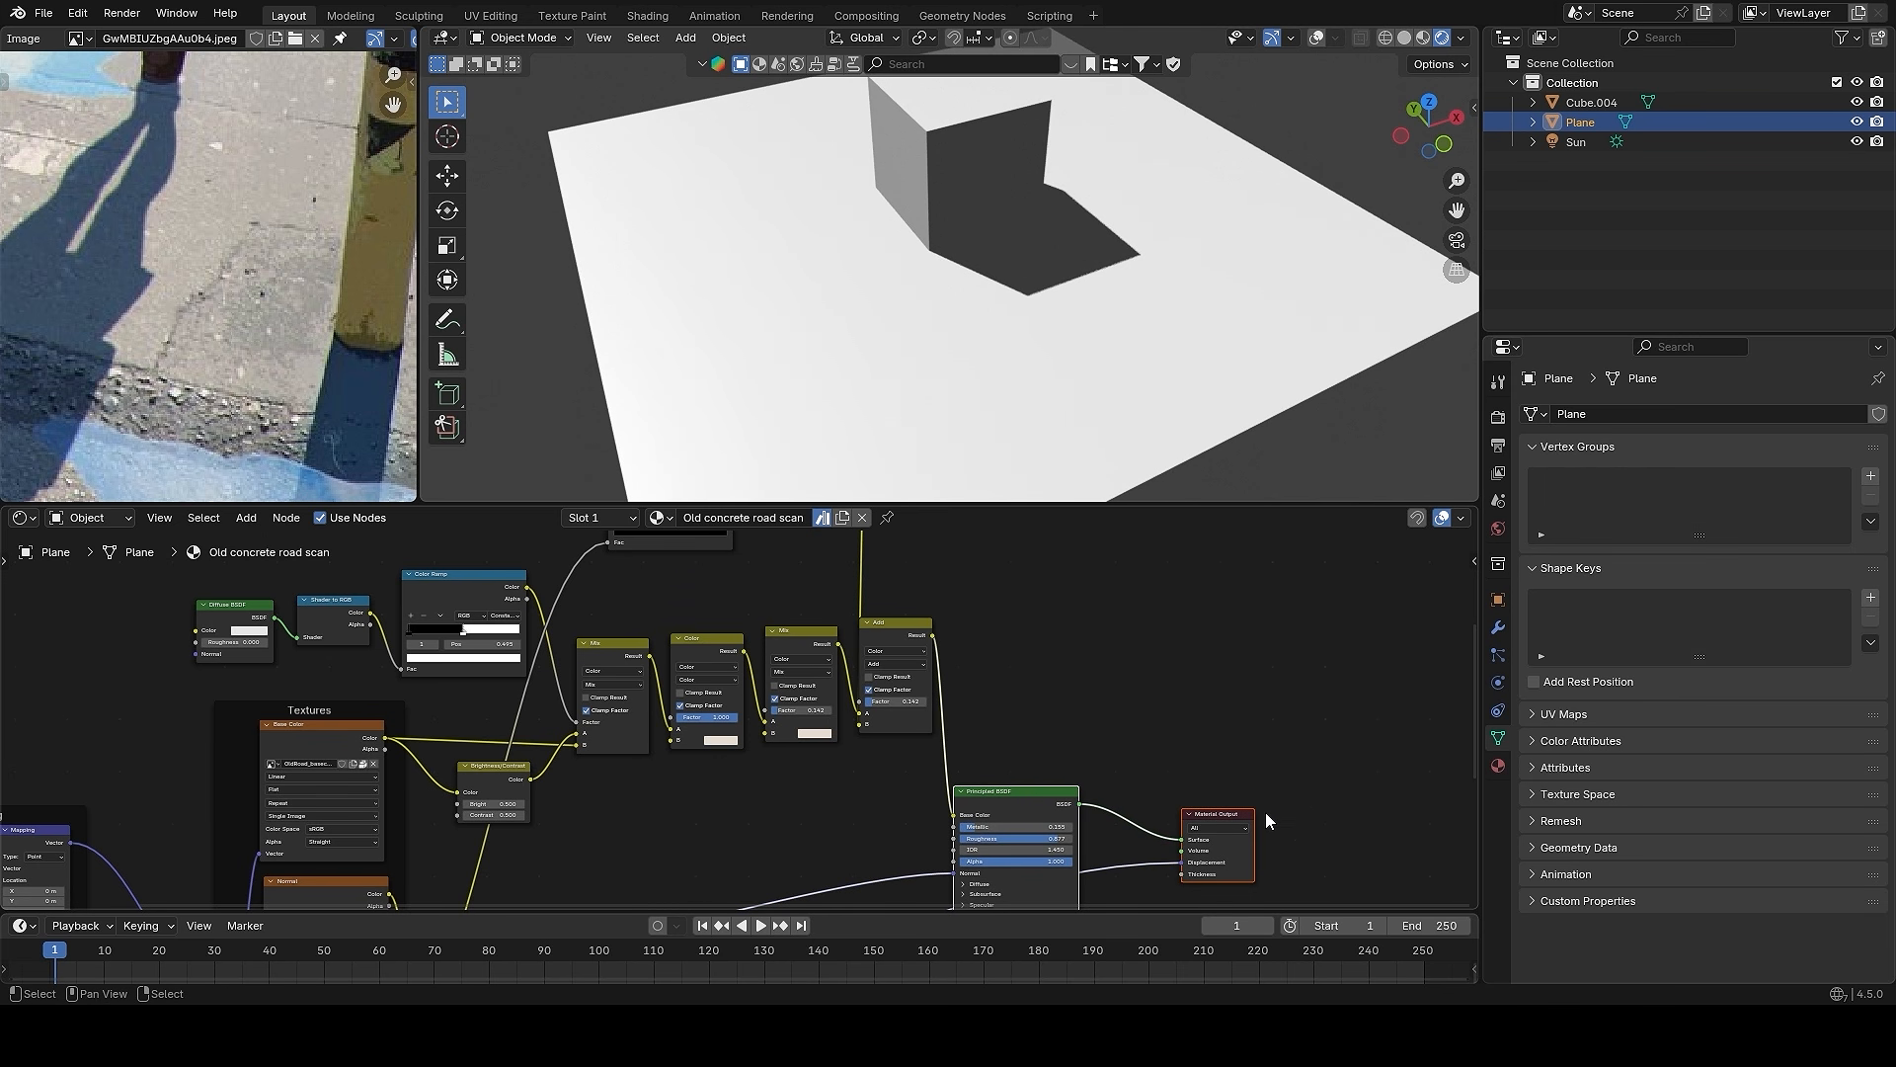
{"action": "key", "text": "g"}
{"action": "key", "text": "x"}
{"action": "left_click", "coordinate": [1129, 669]}
{"action": "left_click_drag", "start_coordinate": [898, 632], "coordinate": [928, 638]}
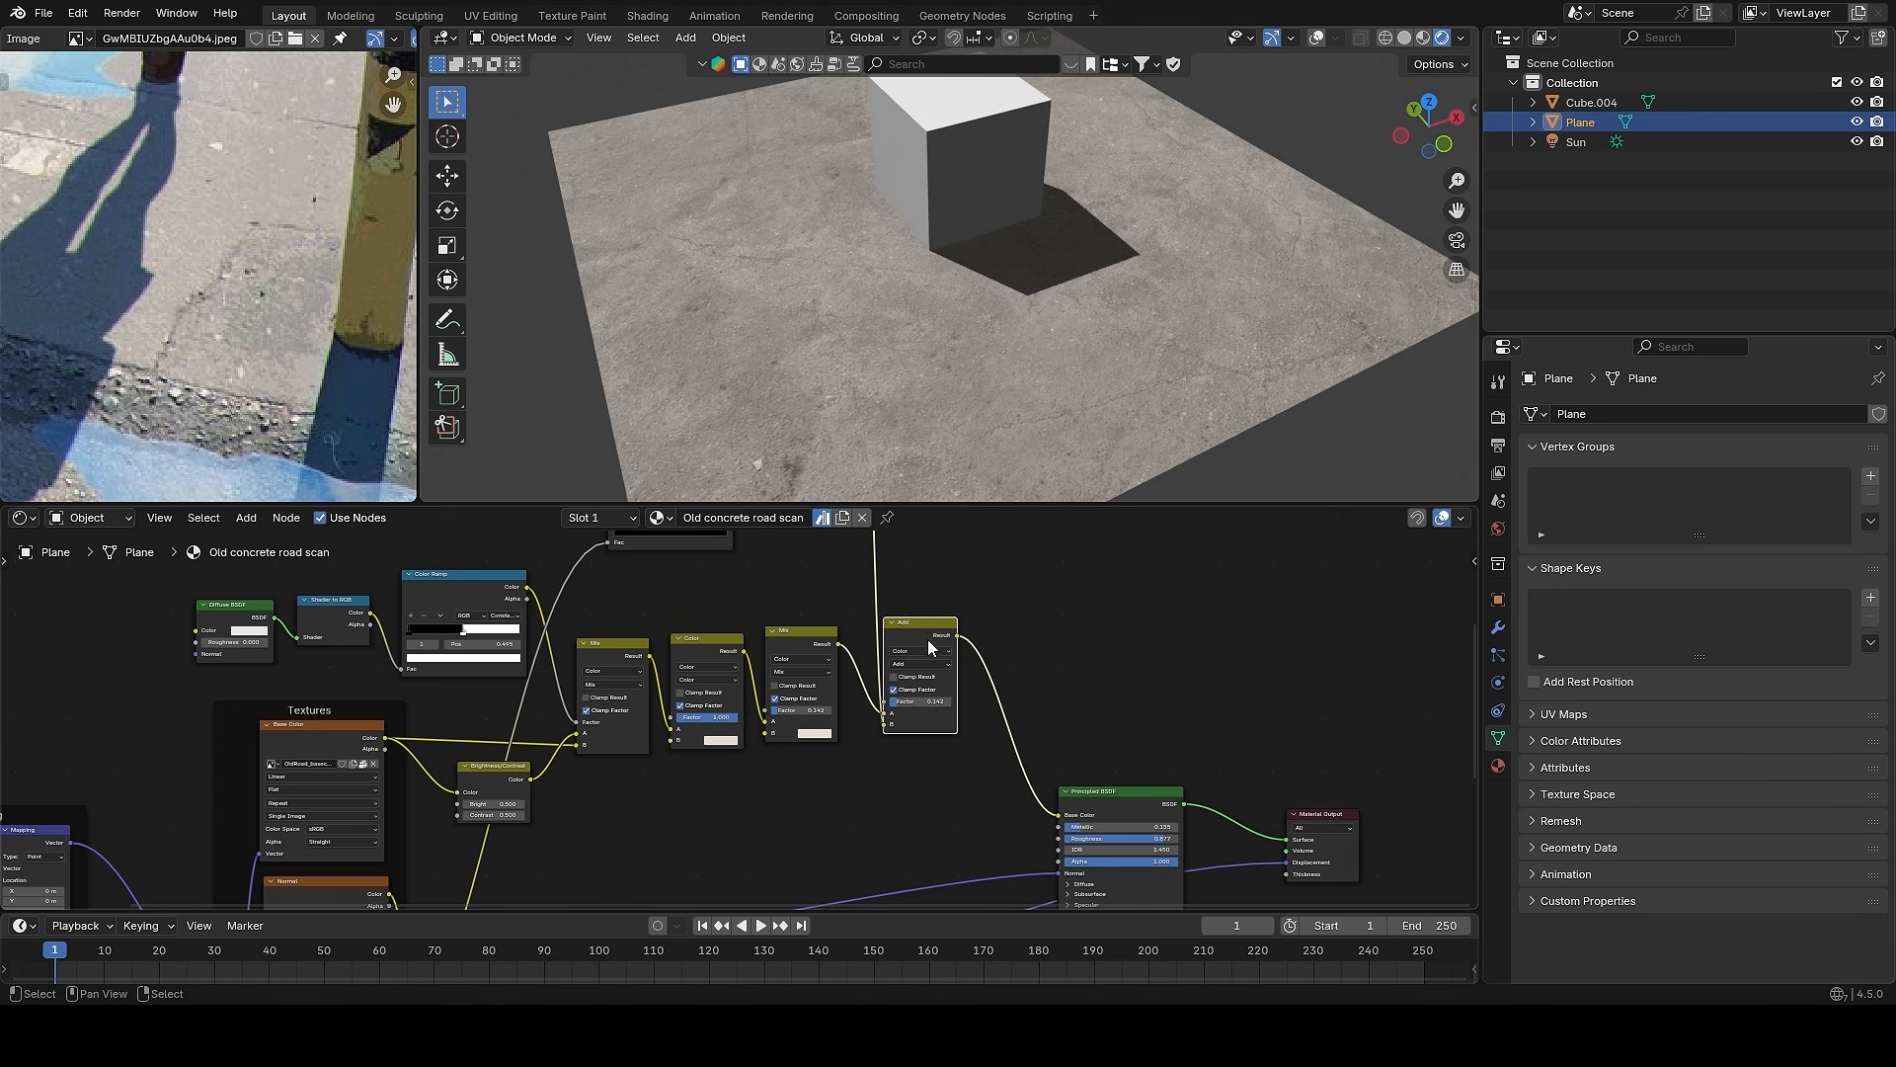
- Set the Voronoi Color Ramp's interpolation to Ease
{"action": "scroll", "coordinate": [950, 395], "scroll_direction": "up", "scroll_amount": 2}
{"action": "scroll", "coordinate": [986, 631], "scroll_direction": "up", "scroll_amount": 3}
{"action": "middle_click_drag", "start_coordinate": [1062, 395], "coordinate": [1041, 223]}
{"action": "middle_click_drag", "start_coordinate": [856, 638], "coordinate": [1039, 904]}
{"action": "scroll", "coordinate": [961, 741], "scroll_direction": "up", "scroll_amount": 6}
{"action": "middle_click_drag", "start_coordinate": [977, 538], "coordinate": [1028, 728]}
{"action": "scroll", "coordinate": [1025, 720], "scroll_direction": "down", "scroll_amount": 1}
{"action": "left_click", "coordinate": [1017, 637]}
{"action": "left_click", "coordinate": [1017, 684]}
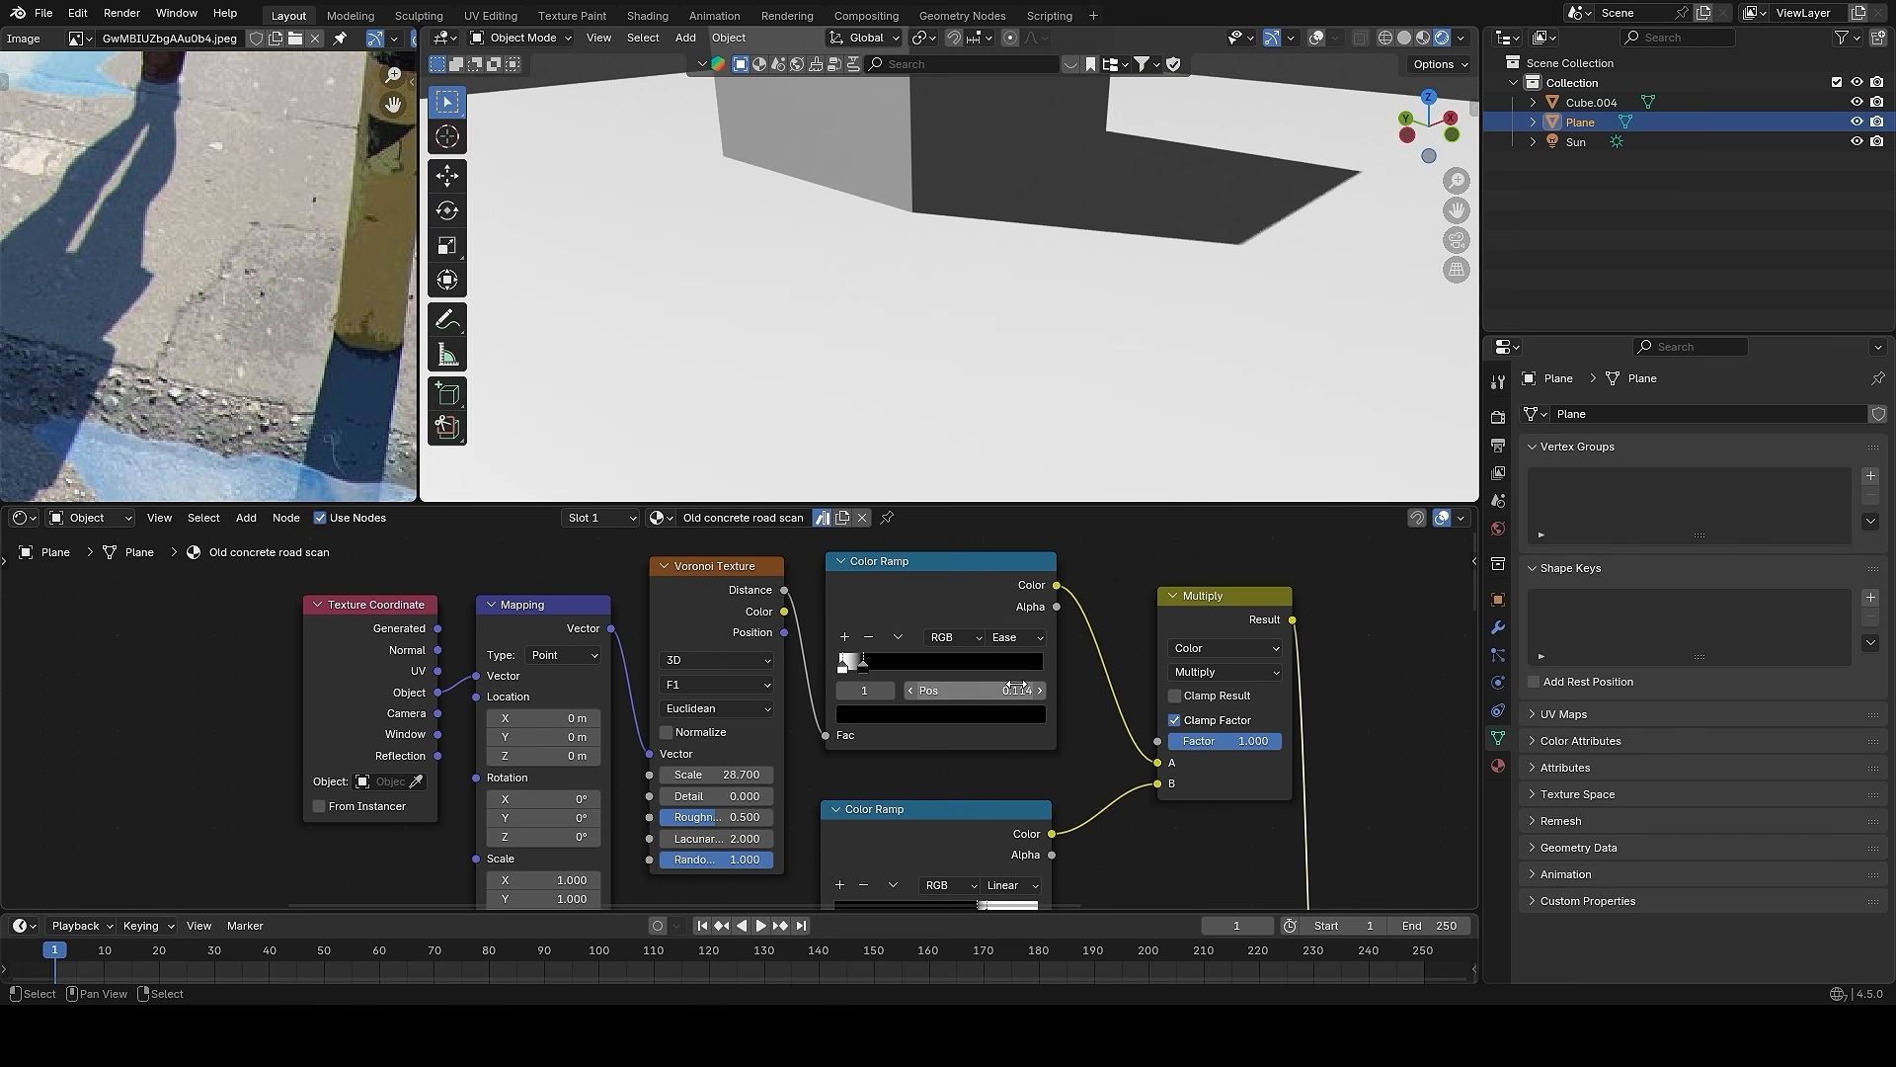
- Enlarge the sparkles by moving the Voronoi Color Ramp's black stop to about 0.214
{"action": "middle_click_drag", "start_coordinate": [1025, 268], "coordinate": [975, 334]}
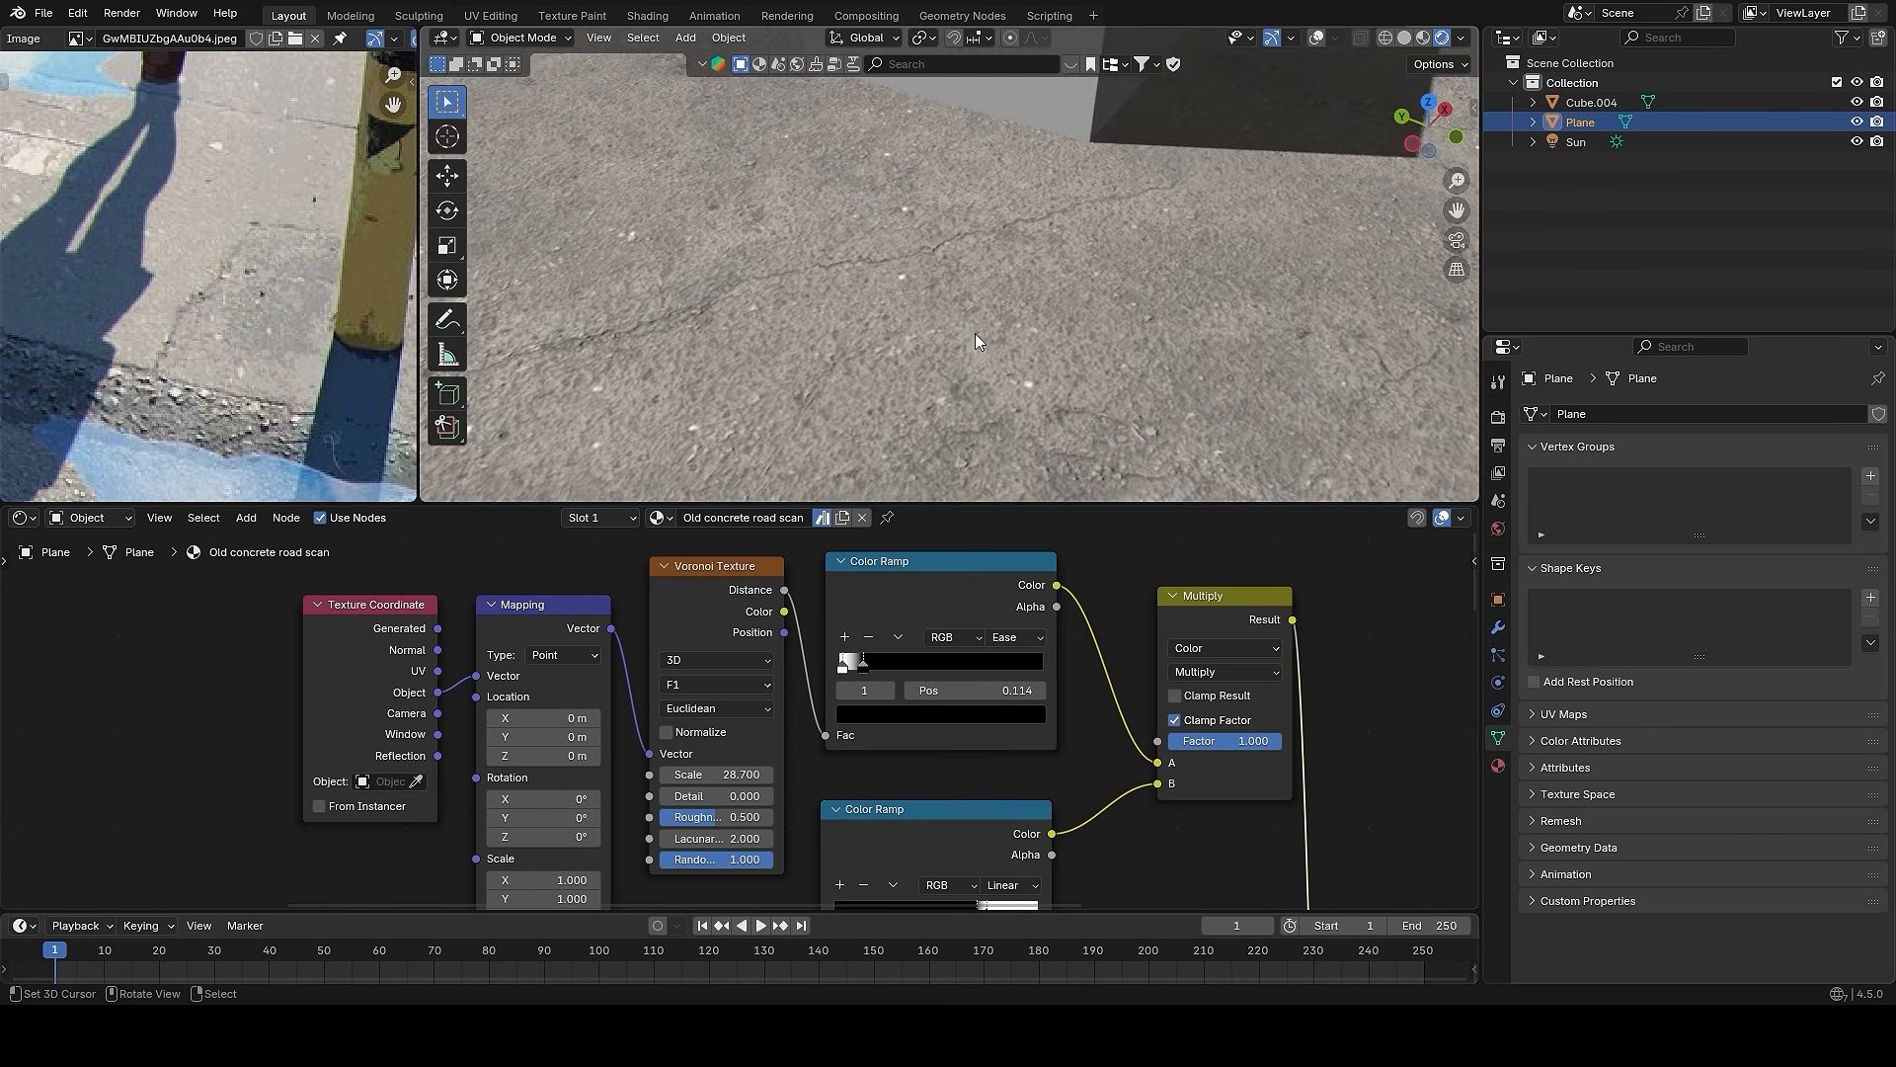
{"action": "scroll", "coordinate": [973, 335], "scroll_direction": "up", "scroll_amount": 3}
{"action": "scroll", "coordinate": [889, 644], "scroll_direction": "up", "scroll_amount": 3}
{"action": "left_click_drag", "start_coordinate": [909, 645], "coordinate": [866, 647]}
{"action": "left_click_drag", "start_coordinate": [897, 649], "coordinate": [903, 649]}
{"action": "scroll", "coordinate": [1047, 417], "scroll_direction": "down", "scroll_amount": 6}
{"action": "middle_click_drag", "start_coordinate": [1047, 417], "coordinate": [1074, 383]}
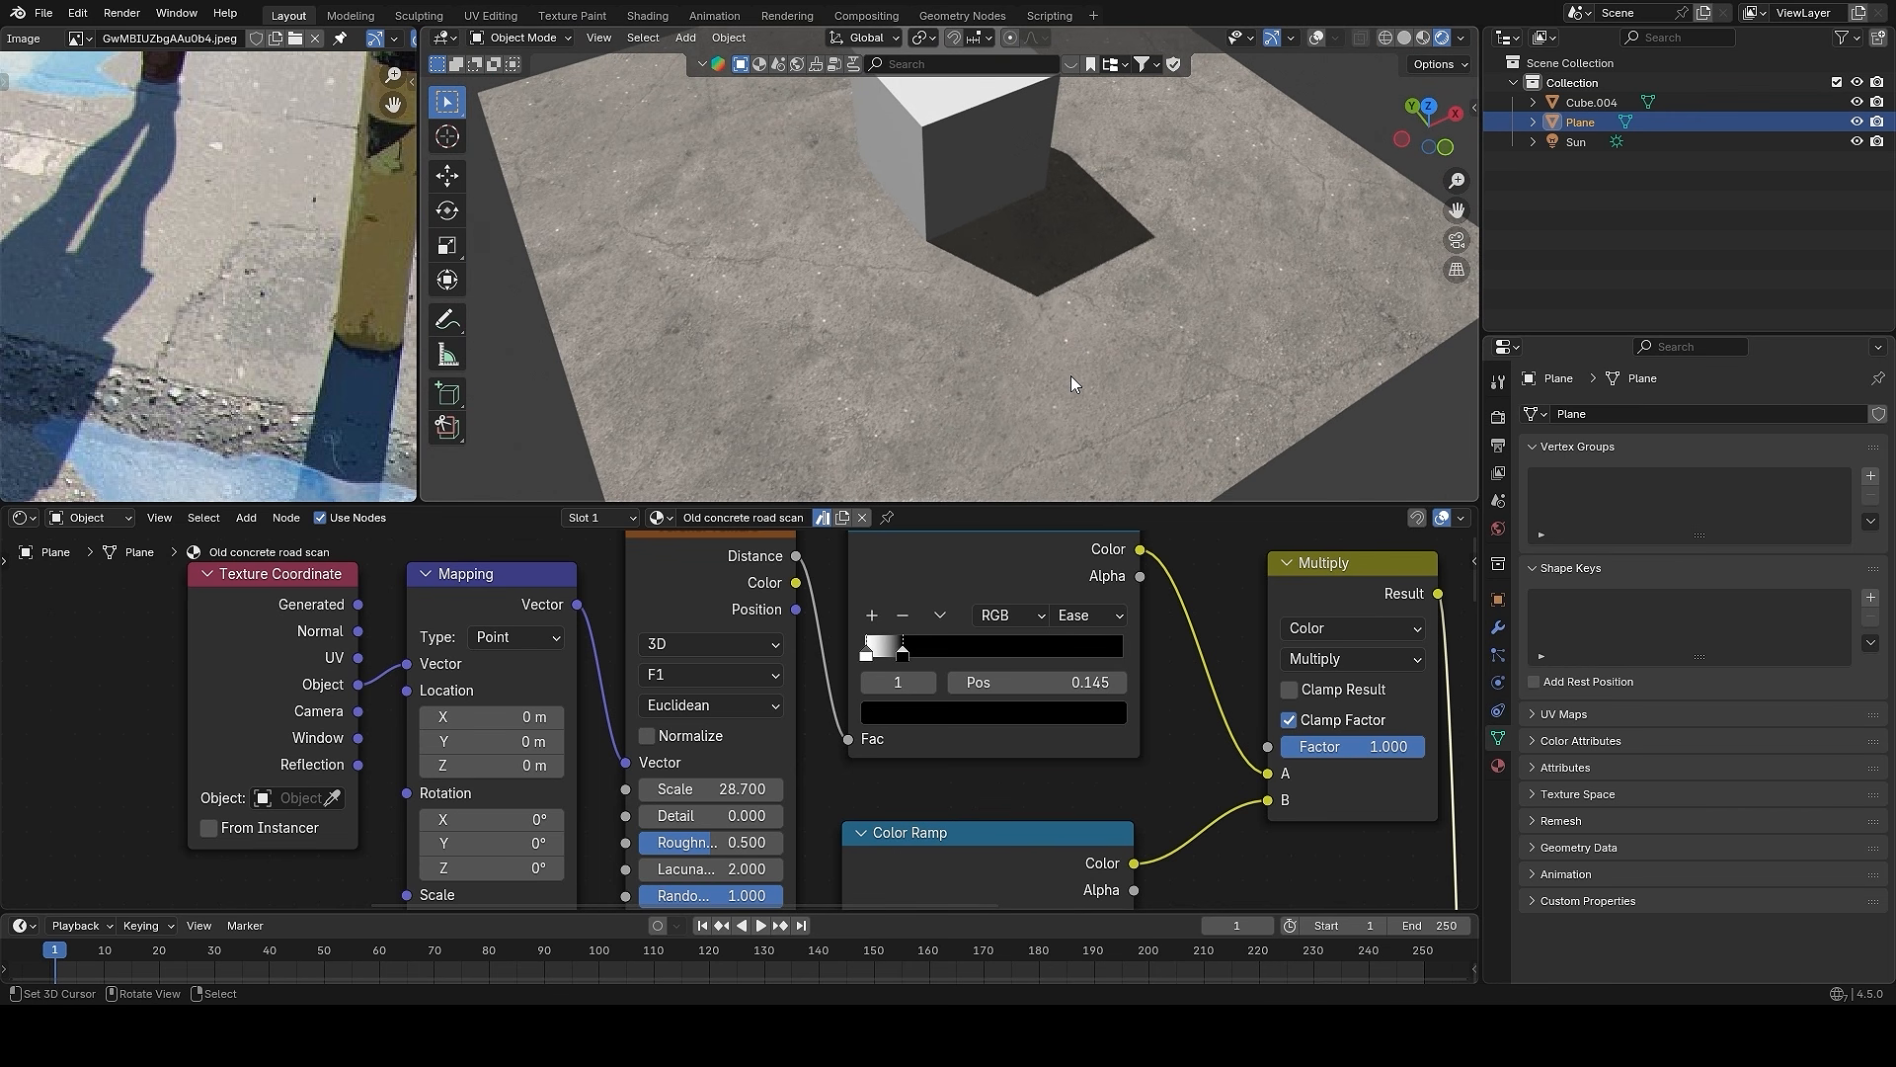
{"action": "left_click_drag", "start_coordinate": [933, 648], "coordinate": [930, 648]}
{"action": "mouse_move", "coordinate": [1062, 351]}
{"action": "middle_mouse_down"}
{"action": "mouse_move", "coordinate": [1199, 306]}
{"action": "mouse_move", "coordinate": [1094, 347]}
{"action": "middle_mouse_up"}
{"action": "scroll", "coordinate": [1094, 348], "scroll_direction": "up", "scroll_amount": 1}
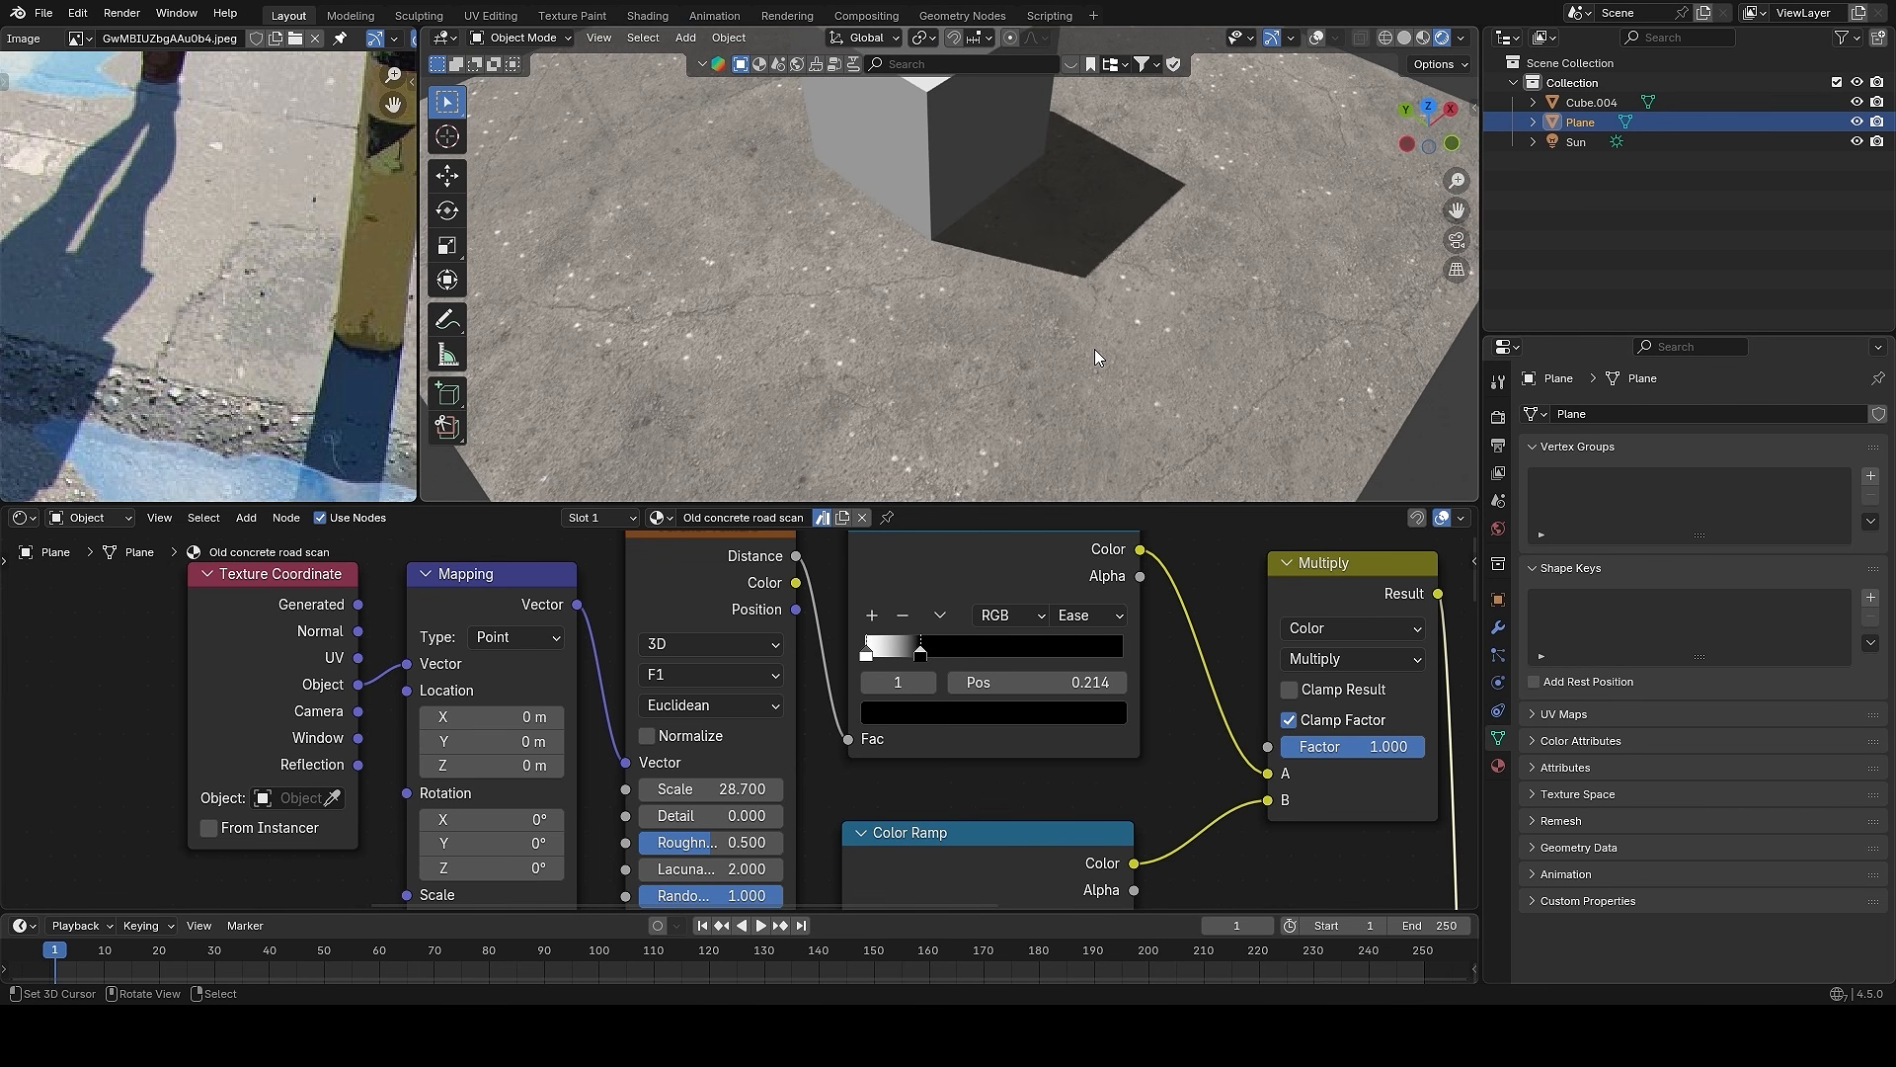
- Shift the Principled BSDF and Material Output horizontally, and nudge the Add node away from the preceding Mix node
{"action": "scroll", "coordinate": [1130, 781], "scroll_direction": "down", "scroll_amount": 3}
{"action": "middle_click_drag", "start_coordinate": [1130, 791], "coordinate": [1129, 707]}
{"action": "scroll", "coordinate": [1130, 708], "scroll_direction": "down", "scroll_amount": 4}
{"action": "middle_click_drag", "start_coordinate": [1171, 832], "coordinate": [1107, 621]}
{"action": "left_click_drag", "start_coordinate": [1210, 810], "coordinate": [1075, 684]}
{"action": "scroll", "coordinate": [1075, 685], "scroll_direction": "up", "scroll_amount": 2}
{"action": "key", "text": "g"}
{"action": "key", "text": "x"}
{"action": "left_click", "coordinate": [1098, 682]}
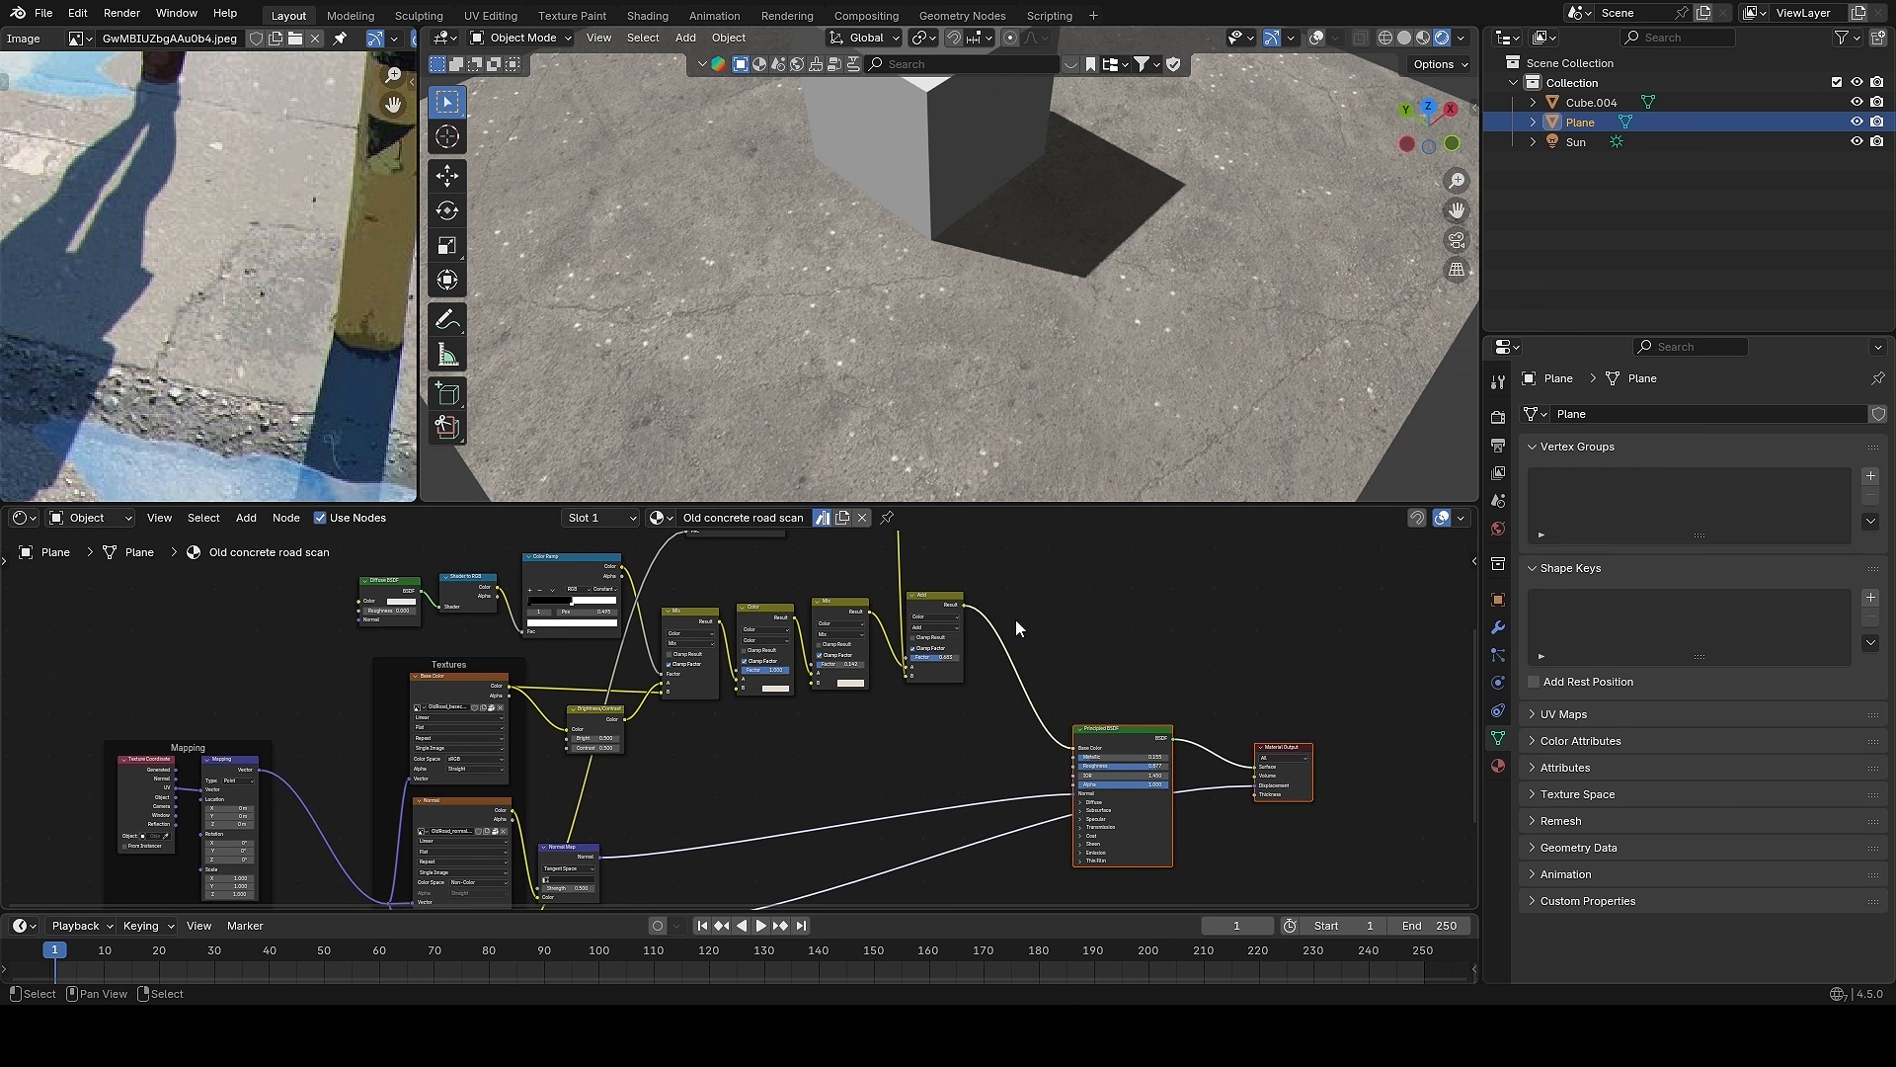
{"action": "left_click", "coordinate": [934, 601]}
{"action": "key", "text": "g"}
{"action": "key", "text": "x"}
{"action": "left_click", "coordinate": [950, 602]}
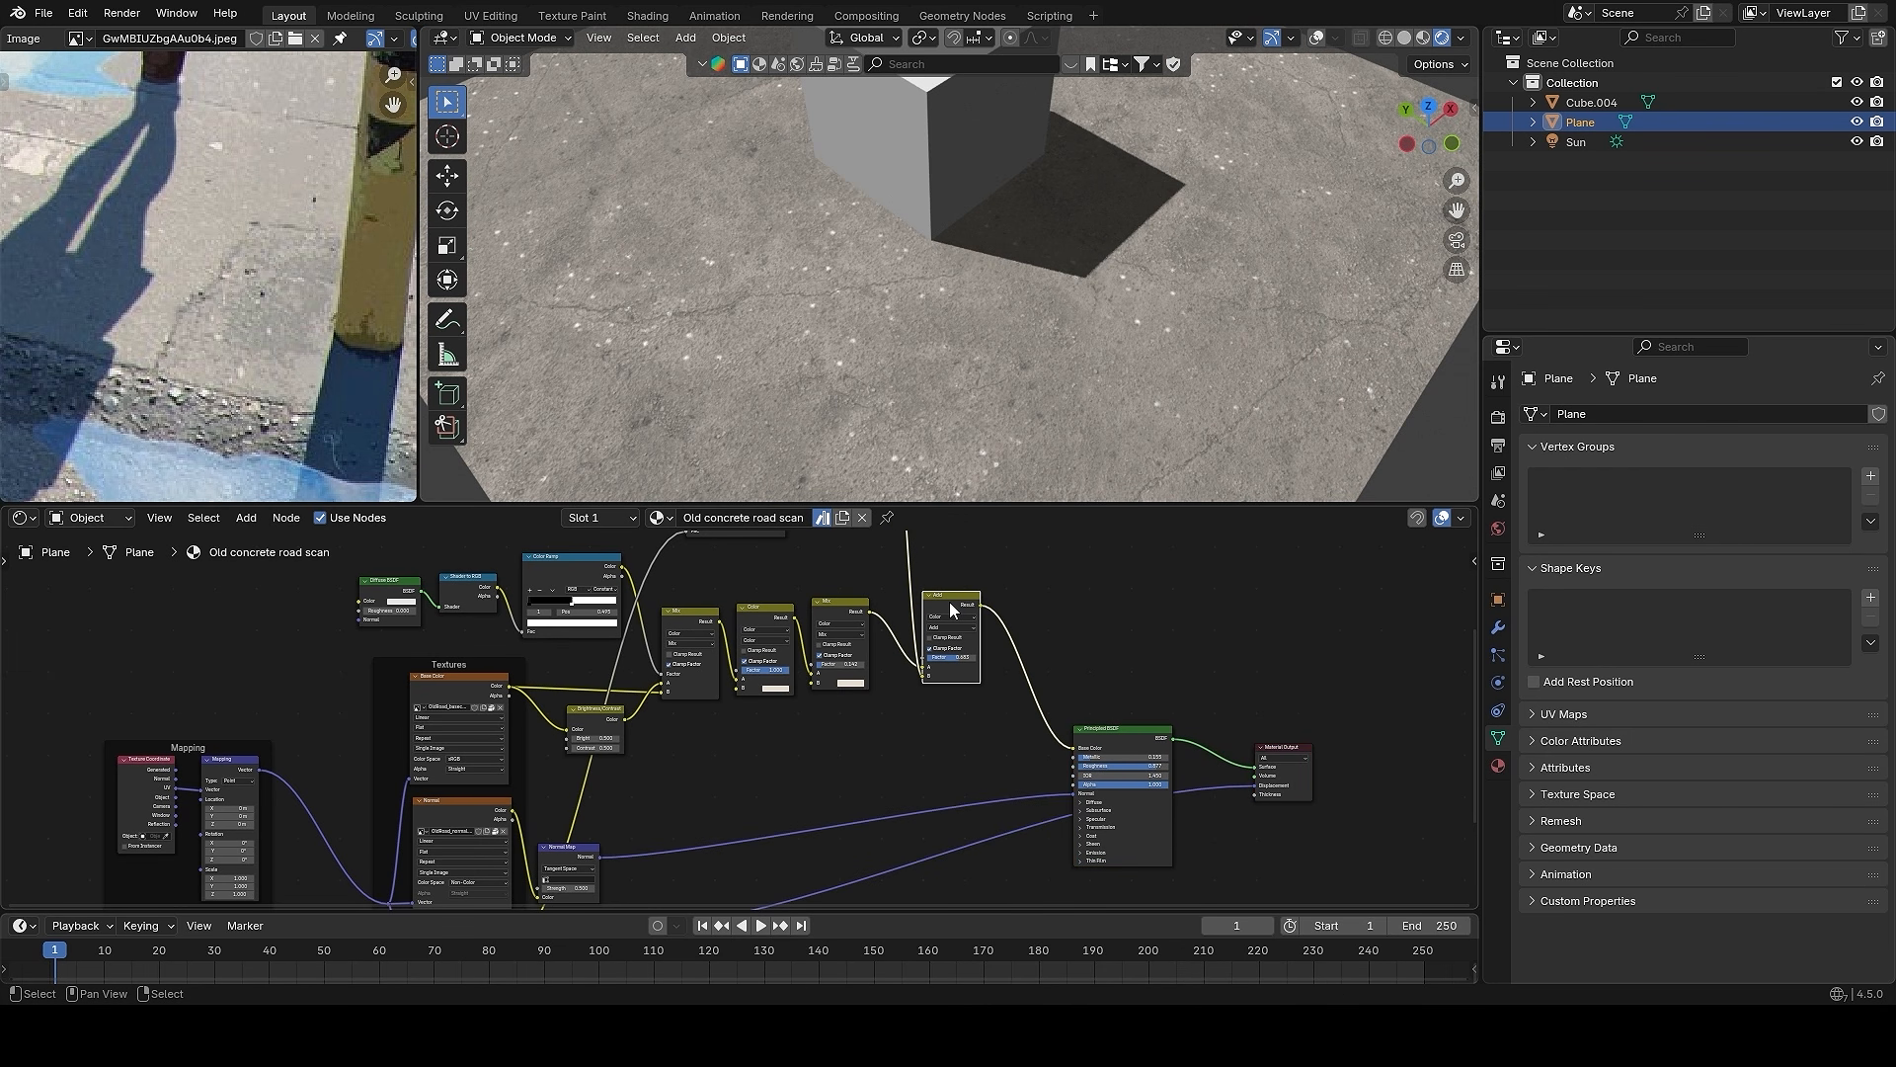
{"action": "scroll", "coordinate": [946, 601], "scroll_direction": "up", "scroll_amount": 2}
{"action": "middle_click_drag", "start_coordinate": [945, 601], "coordinate": [939, 630]}
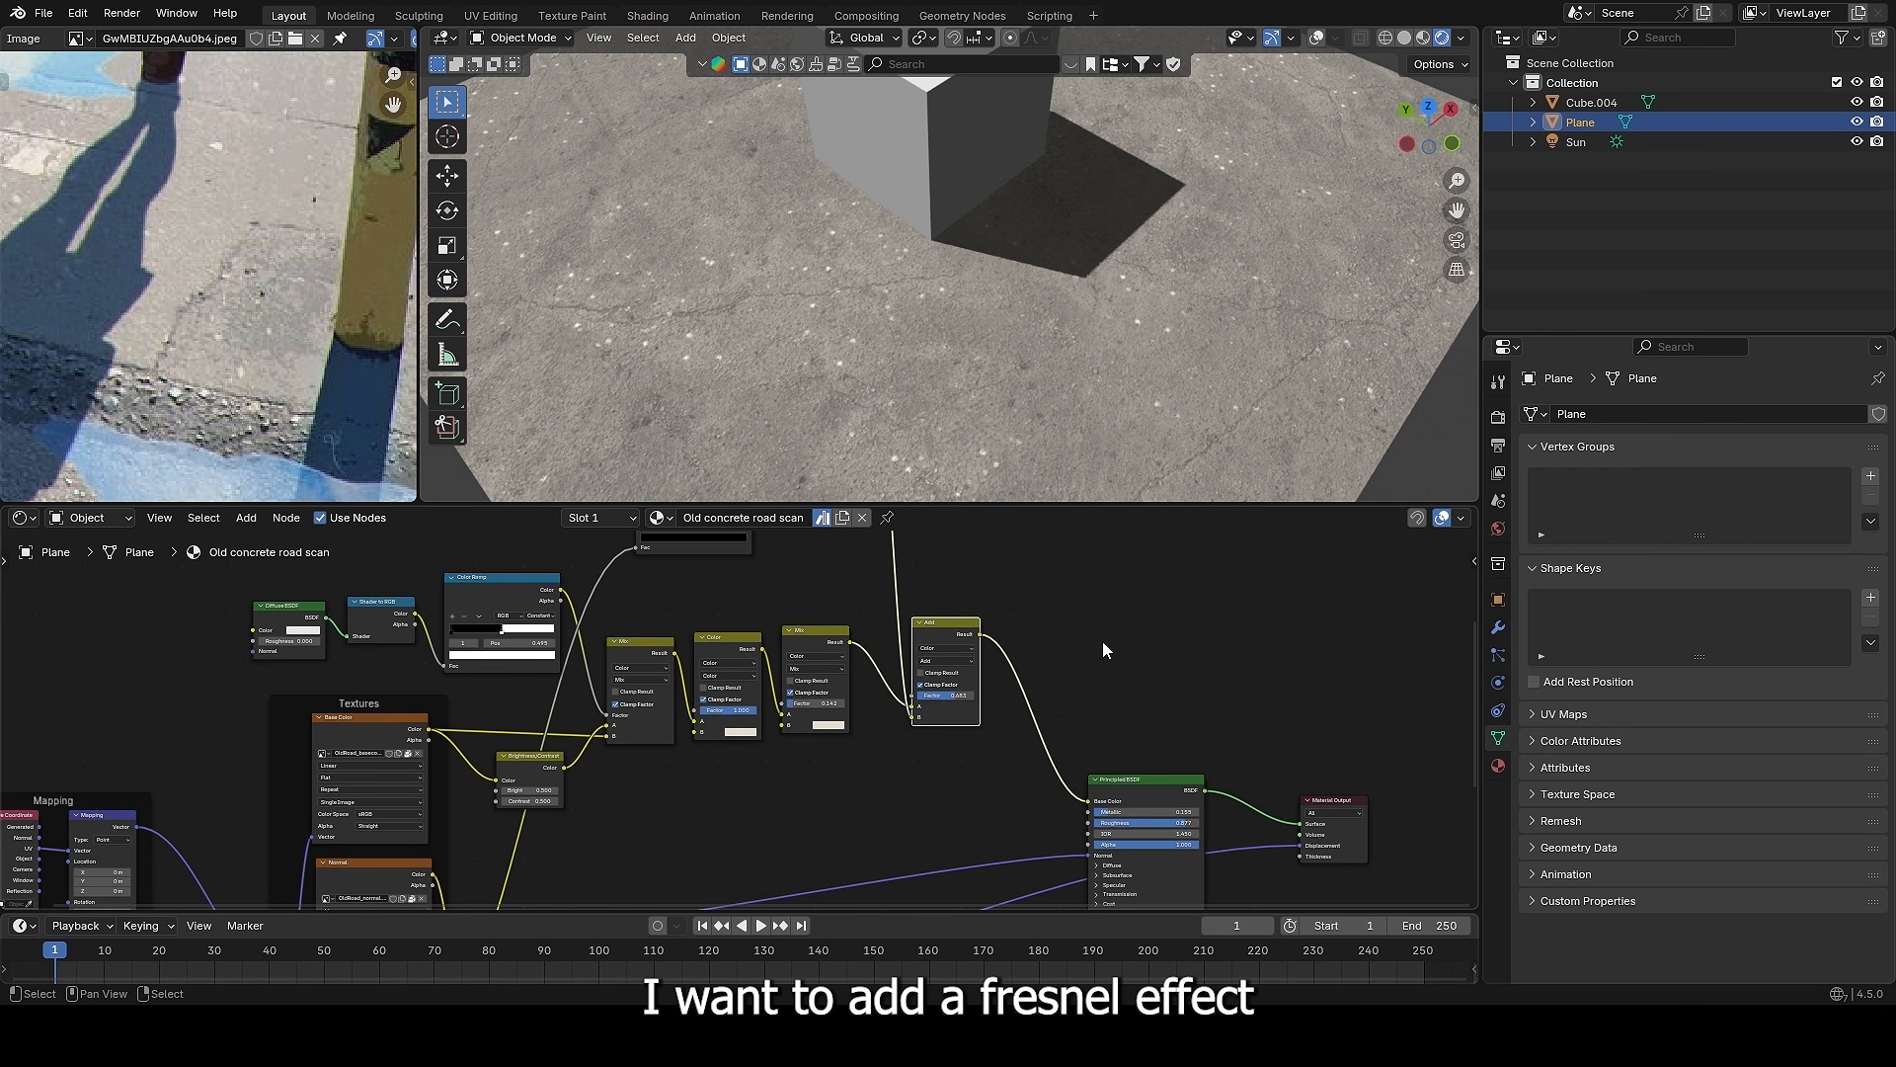
- Add a Layer Weight node in the empty area below the Principled BSDF
{"action": "scroll", "coordinate": [1102, 642], "scroll_direction": "down", "scroll_amount": 5}
{"action": "middle_click_drag", "start_coordinate": [1097, 780], "coordinate": [1071, 607]}
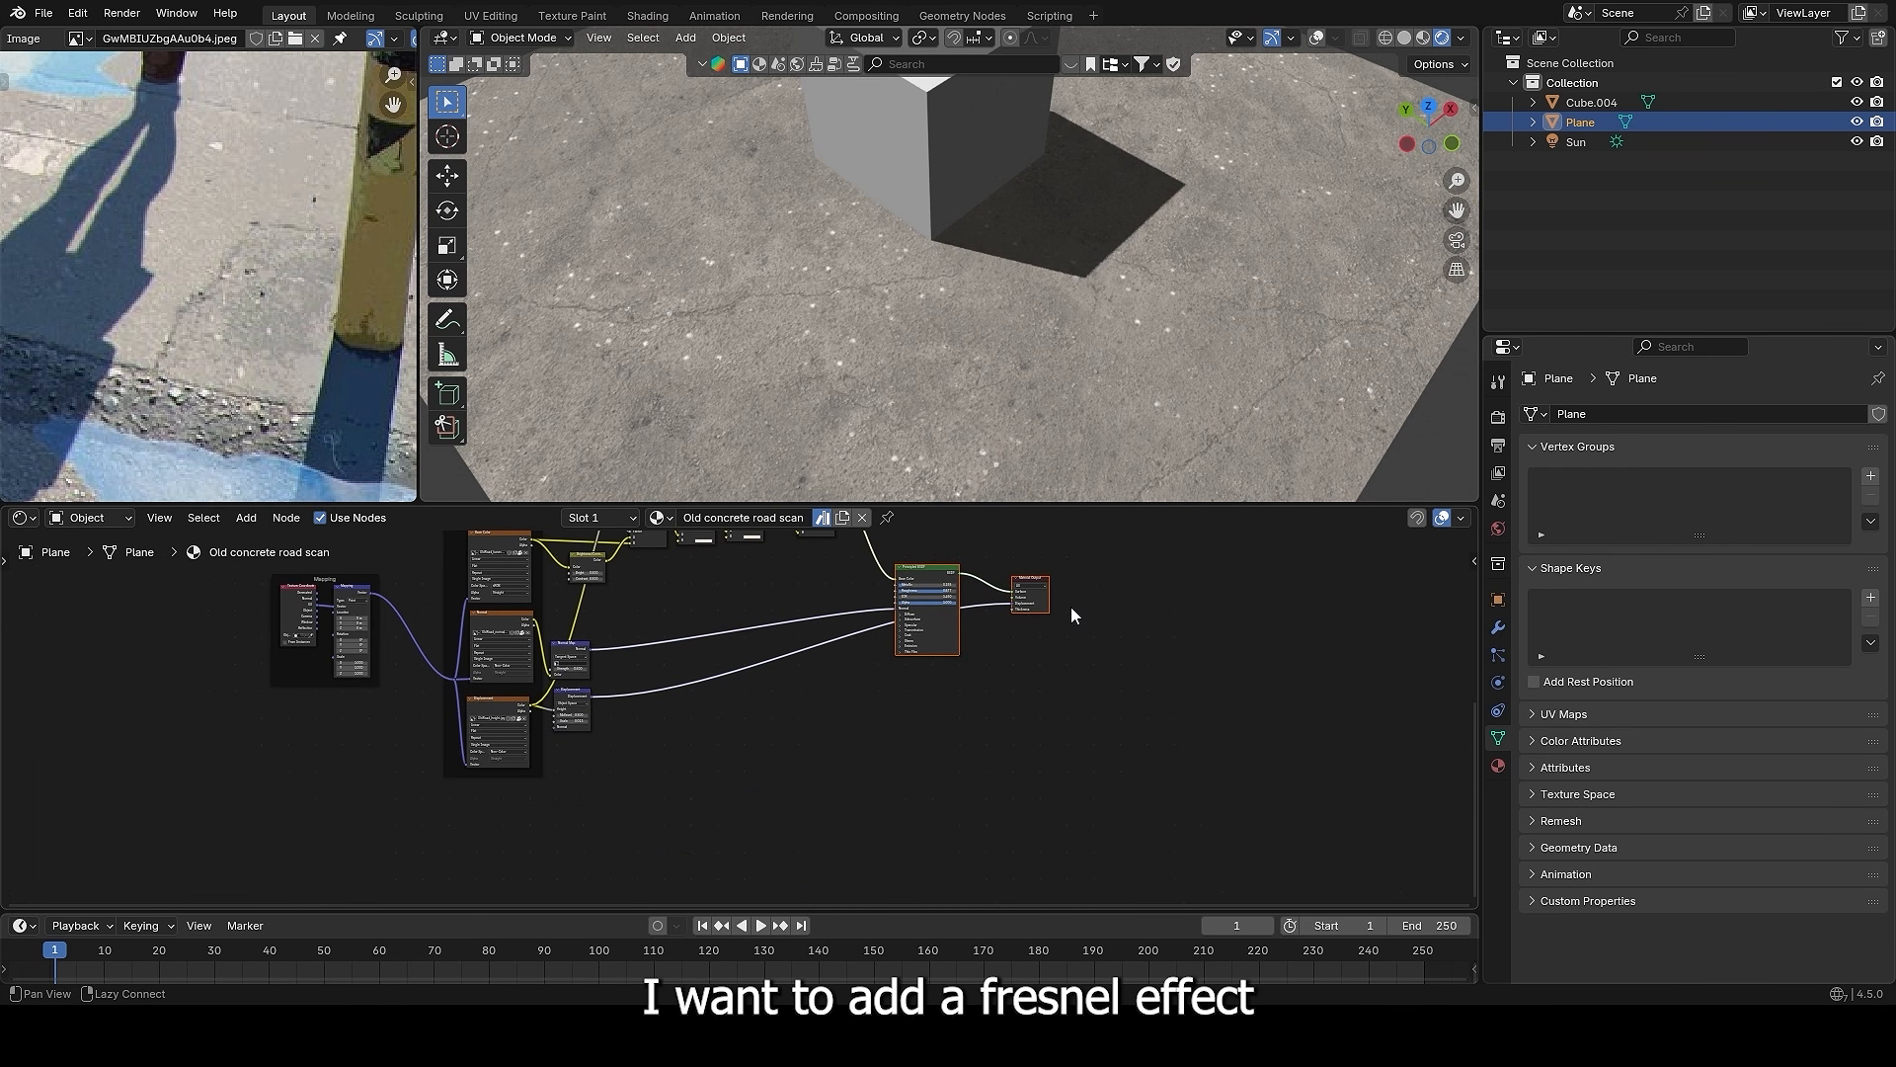
{"action": "key", "text": "shift+a"}
{"action": "type", "text": "layer"}
{"action": "key", "text": "Return"}
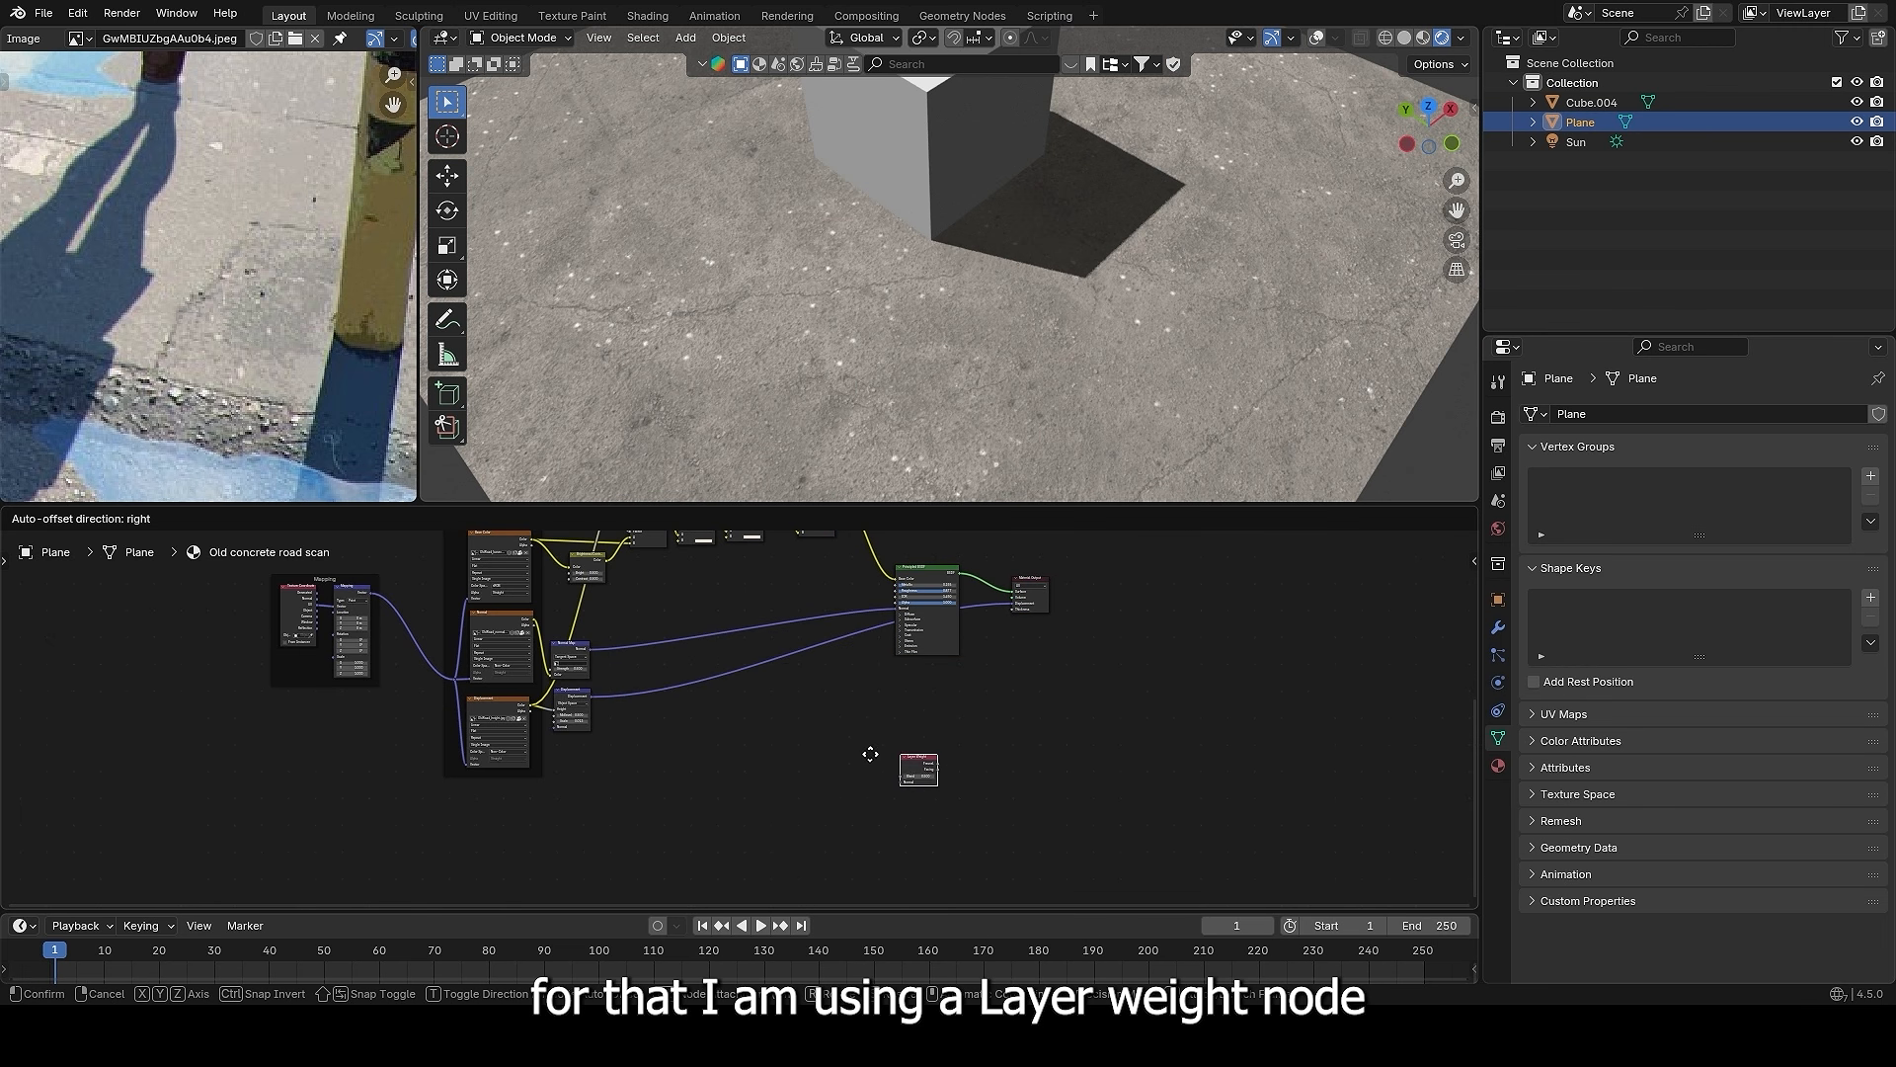
{"action": "left_click", "coordinate": [745, 739]}
- Add a Color Ramp beside the Layer Weight node and link the Fresnel output to its Fac input
{"action": "scroll", "coordinate": [744, 738], "scroll_direction": "up", "scroll_amount": 3}
{"action": "key", "text": "shift+a"}
{"action": "type", "text": "c"}
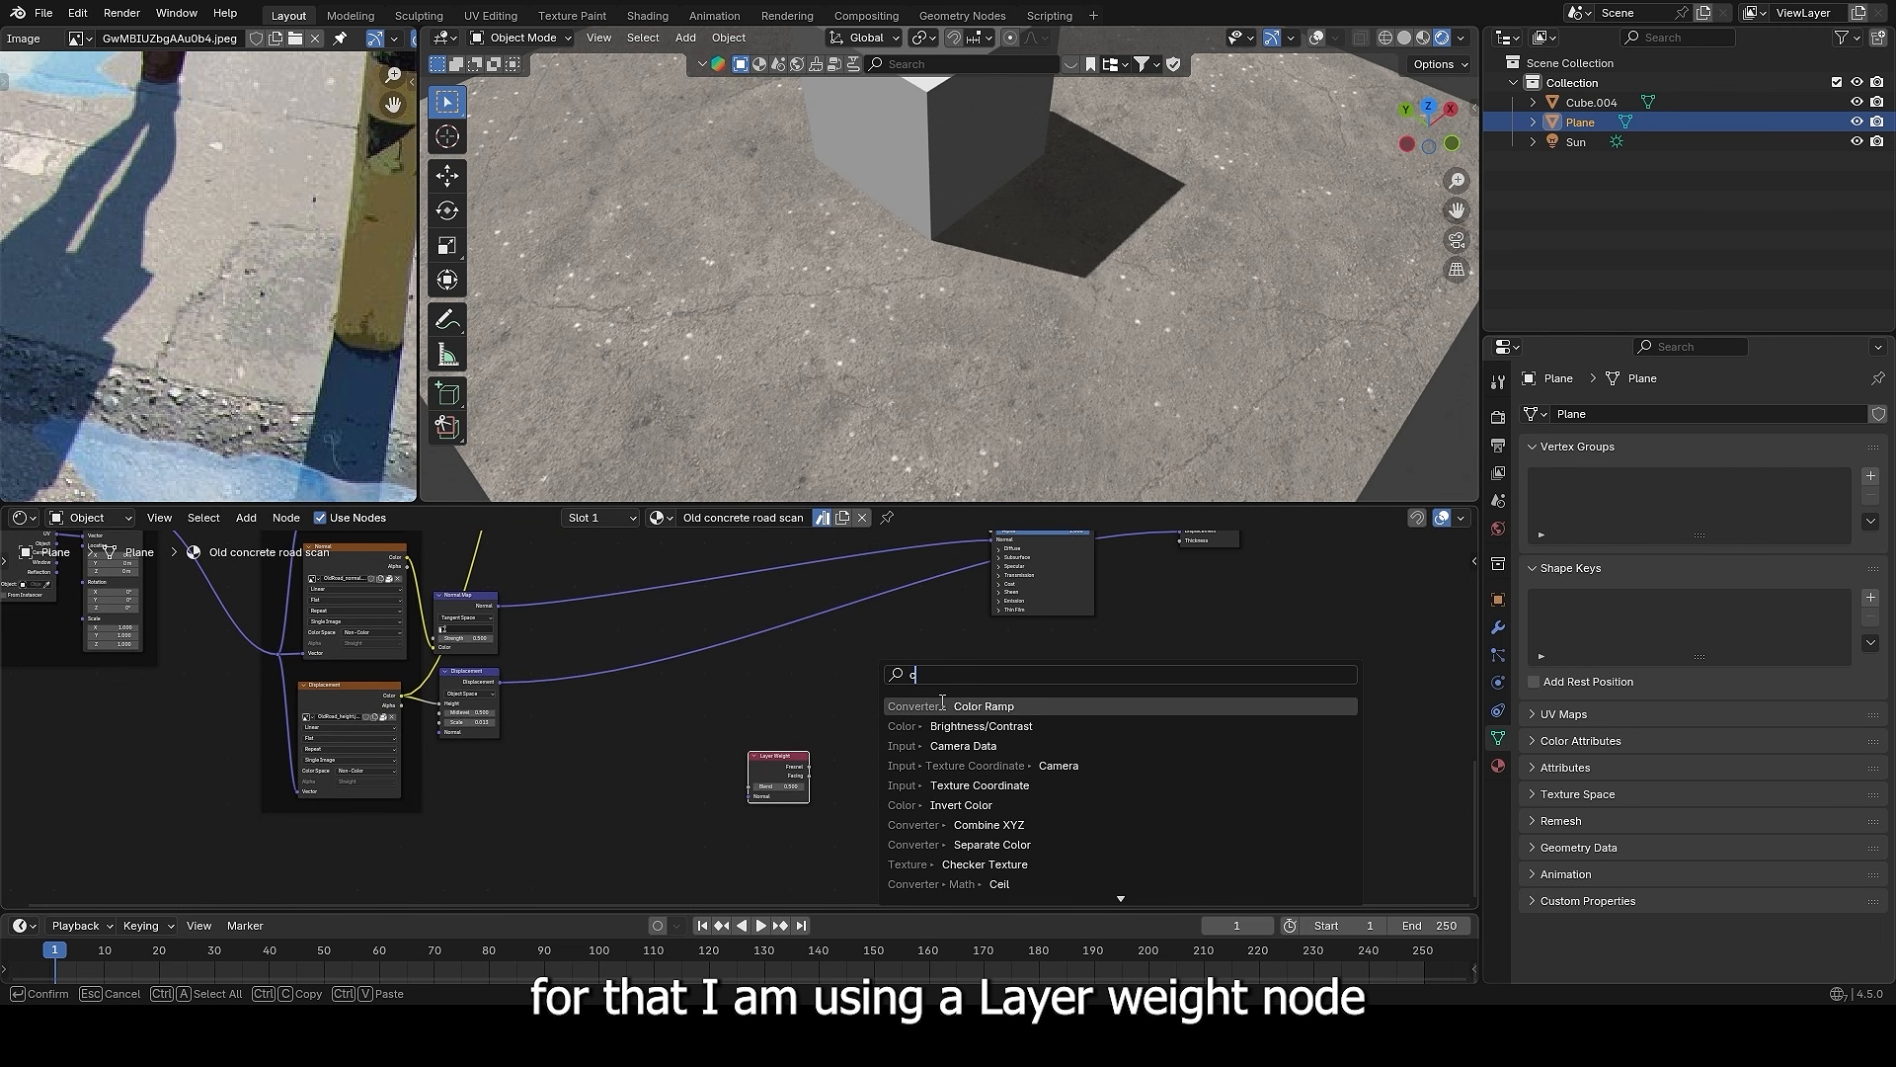
{"action": "key", "text": "Return"}
{"action": "left_click", "coordinate": [888, 716]}
{"action": "scroll", "coordinate": [845, 783], "scroll_direction": "up", "scroll_amount": 2}
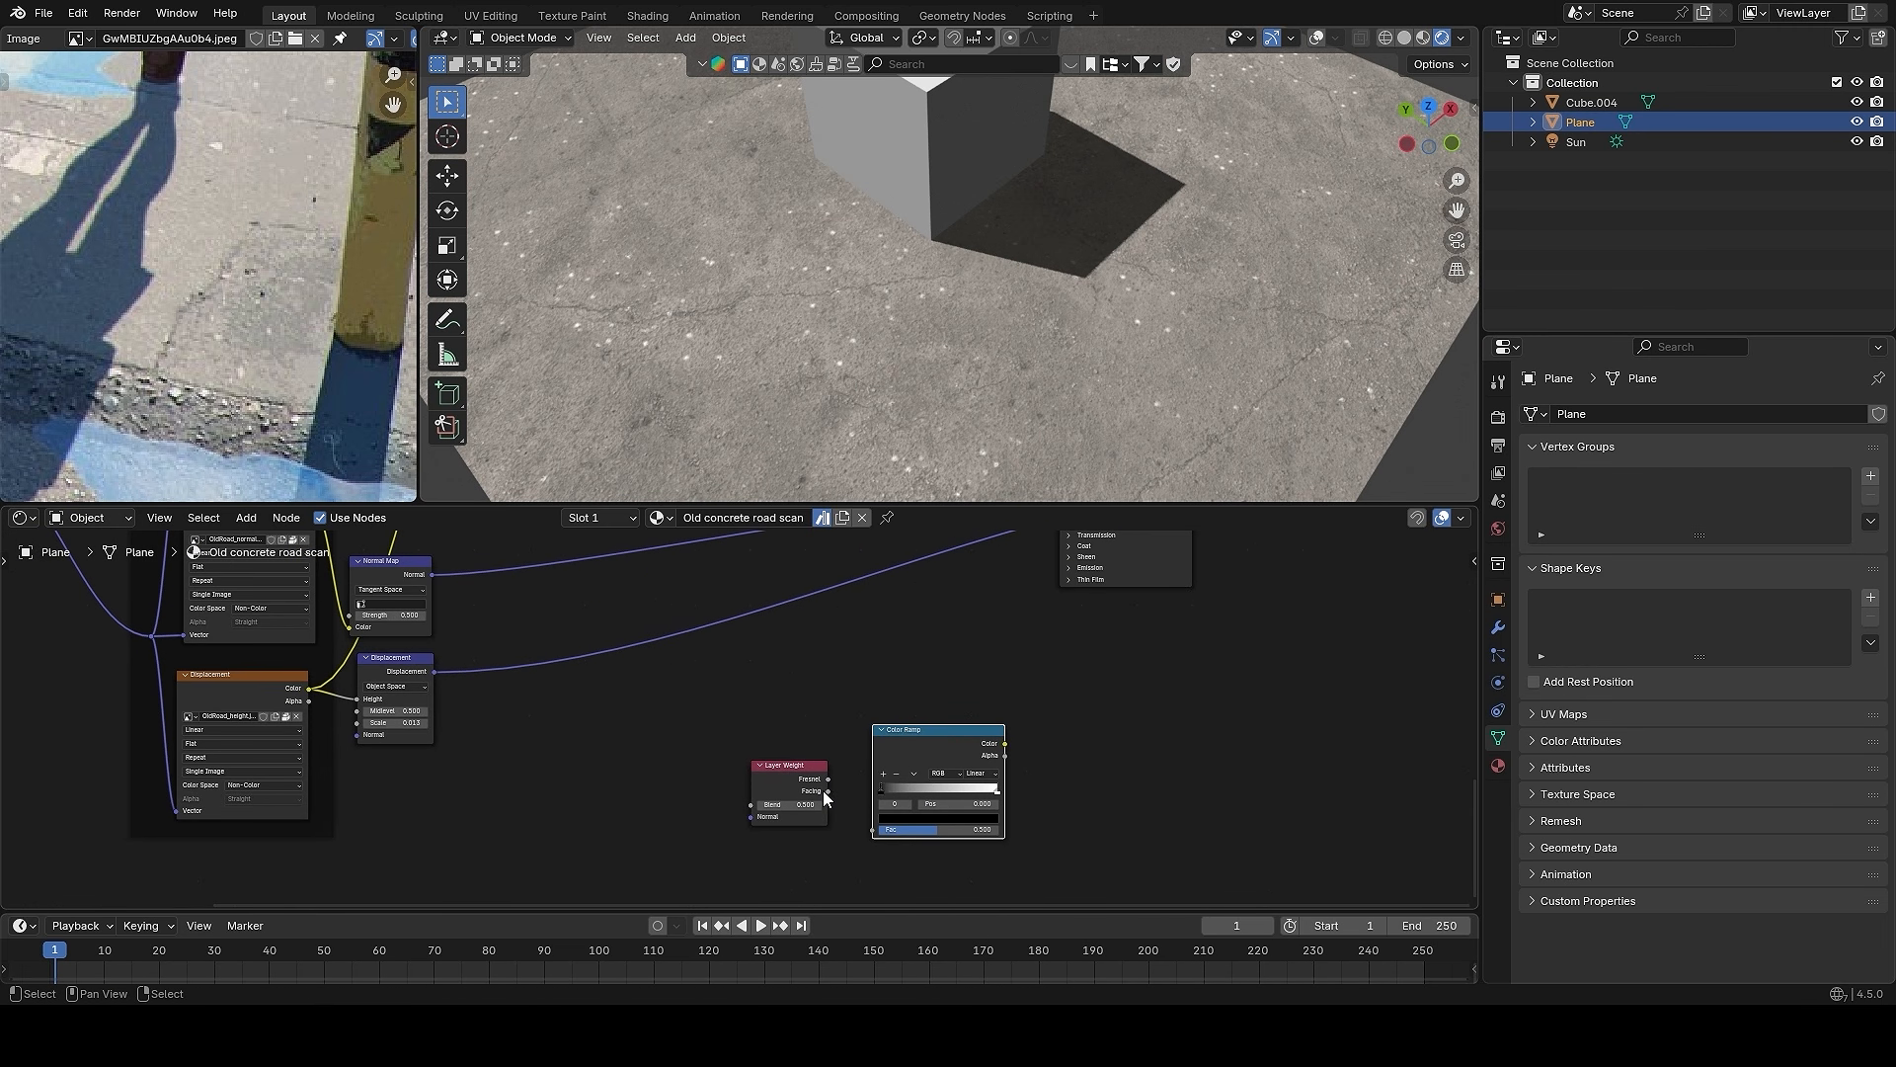
{"action": "left_click_drag", "start_coordinate": [829, 778], "coordinate": [873, 829]}
- Preview the Fresnel Color Ramp on the plane and move its black stop to 0.409
{"action": "left_click", "coordinate": [907, 737], "text": "ctrl+shift"}
{"action": "middle_click_drag", "start_coordinate": [1059, 343], "coordinate": [1088, 259]}
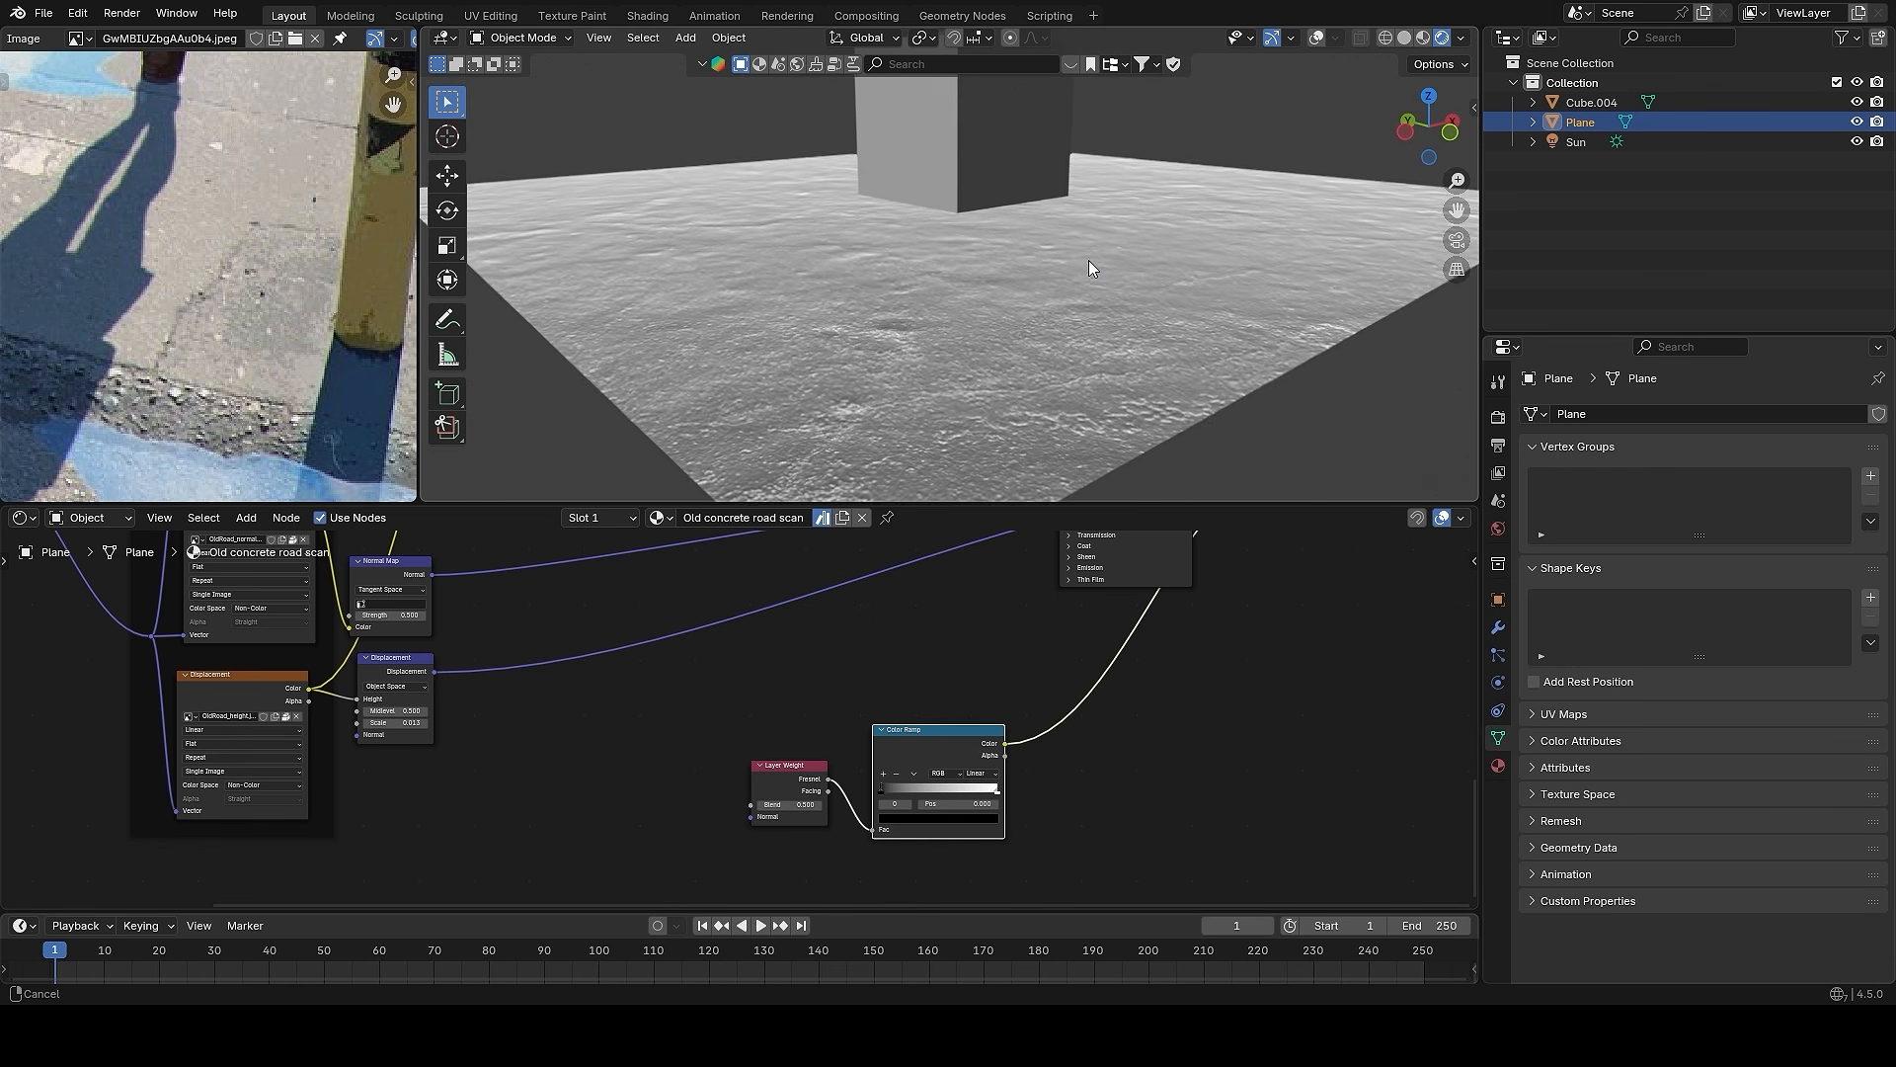
{"action": "scroll", "coordinate": [1024, 642], "scroll_direction": "up", "scroll_amount": 2}
{"action": "left_click_drag", "start_coordinate": [992, 828], "coordinate": [1063, 825]}
{"action": "middle_click_drag", "start_coordinate": [1097, 454], "coordinate": [1142, 336]}
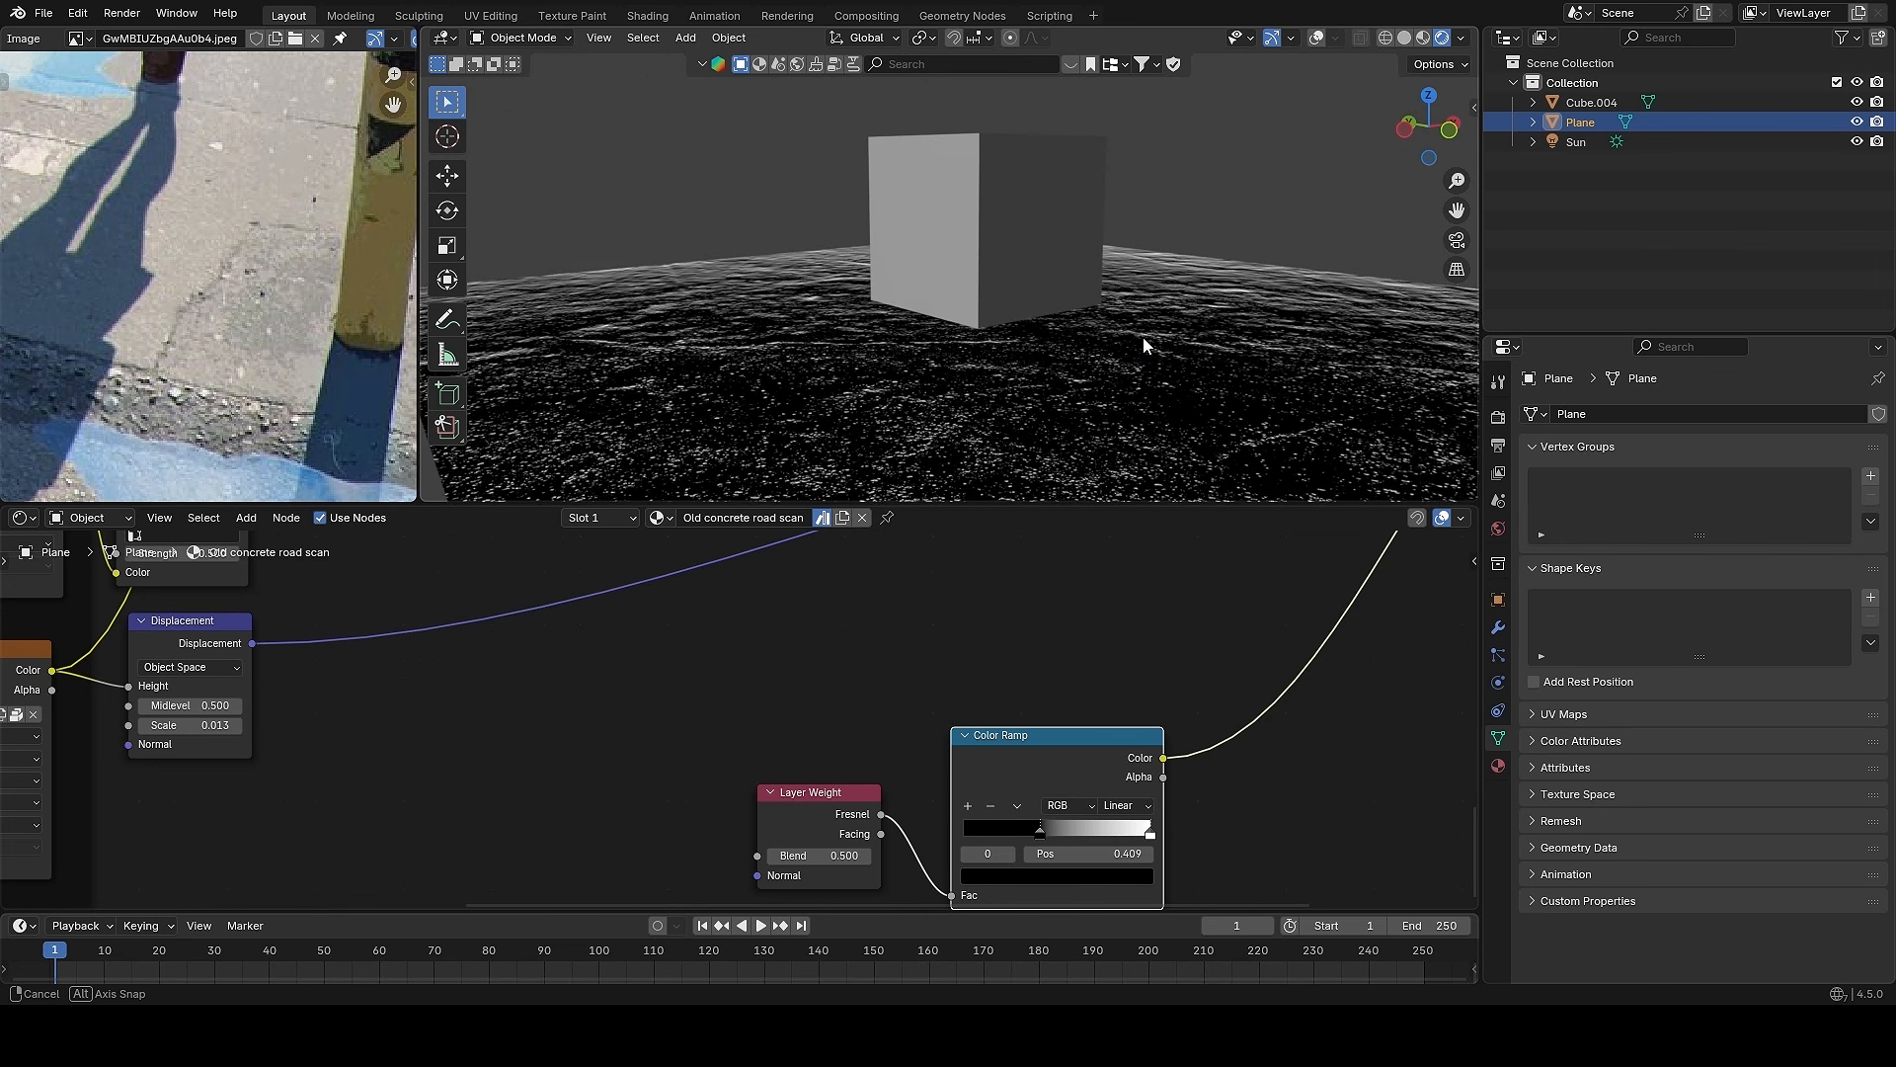
- Move the Layer Weight and its Color Ramp up beneath the Add node, beside the Principled BSDF
{"action": "scroll", "coordinate": [1164, 770], "scroll_direction": "down", "scroll_amount": 4}
{"action": "middle_click_drag", "start_coordinate": [1005, 618], "coordinate": [1041, 798]}
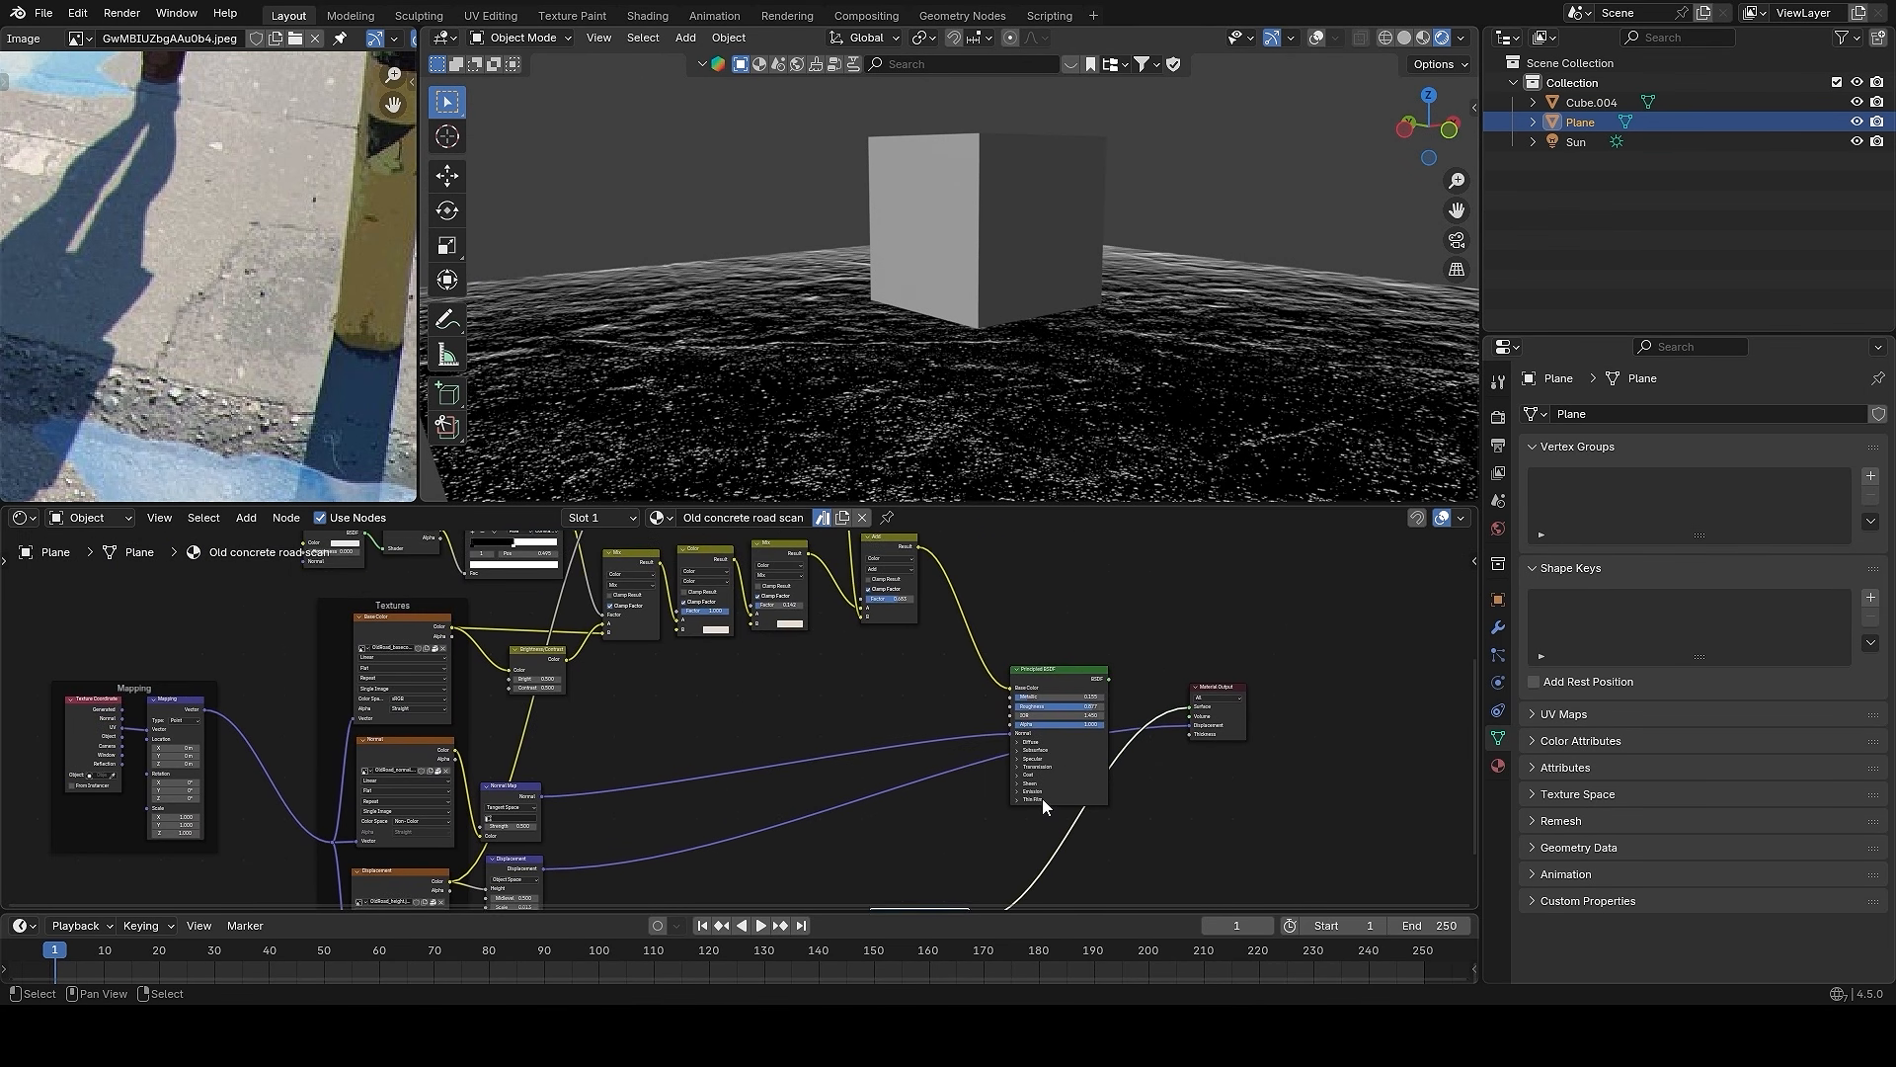
{"action": "scroll", "coordinate": [1039, 798], "scroll_direction": "down", "scroll_amount": 1}
{"action": "key", "text": "g"}
{"action": "left_click", "coordinate": [999, 598]}
{"action": "scroll", "coordinate": [1076, 650], "scroll_direction": "up", "scroll_amount": 1}
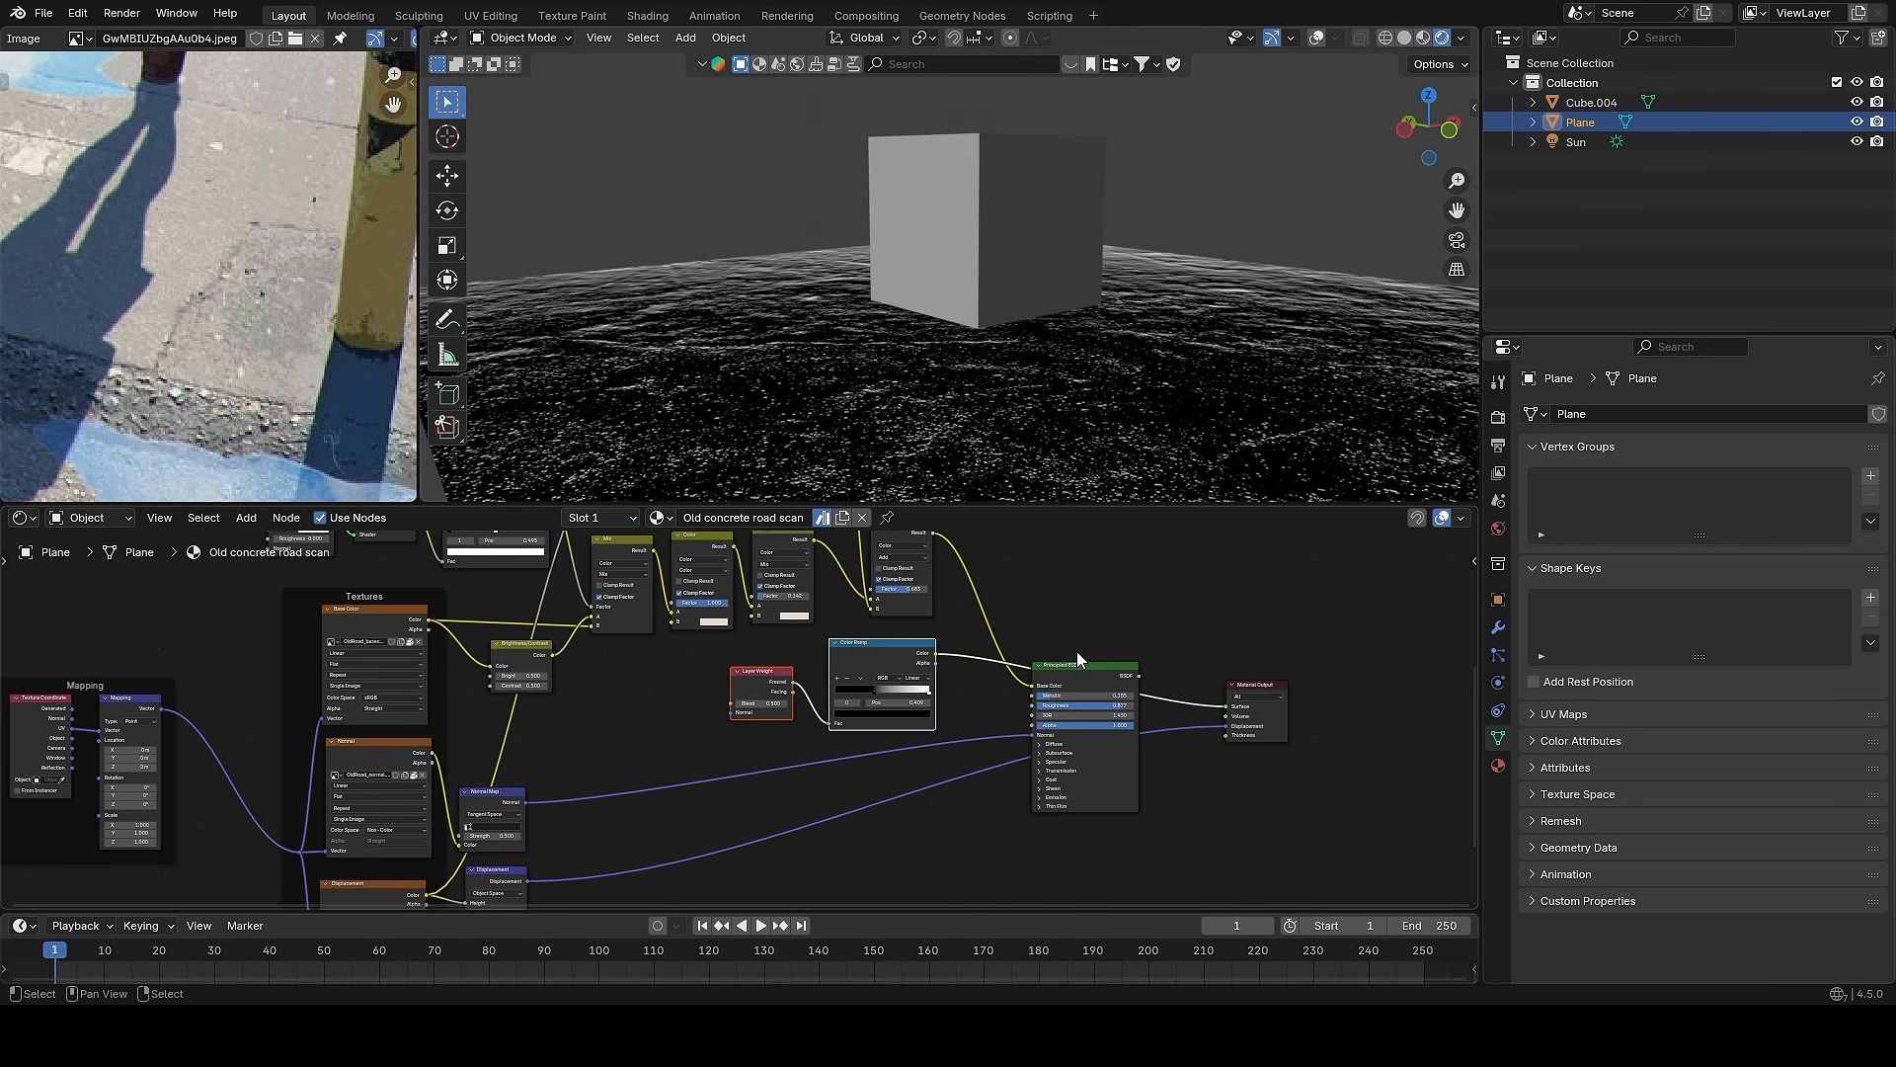
- Duplicate the Add node in front of the Principled BSDF and link the Fresnel Color Ramp to the copy's B input
{"action": "scroll", "coordinate": [988, 598], "scroll_direction": "up", "scroll_amount": 1}
{"action": "left_click", "coordinate": [927, 579]}
{"action": "key", "text": "shift+d"}
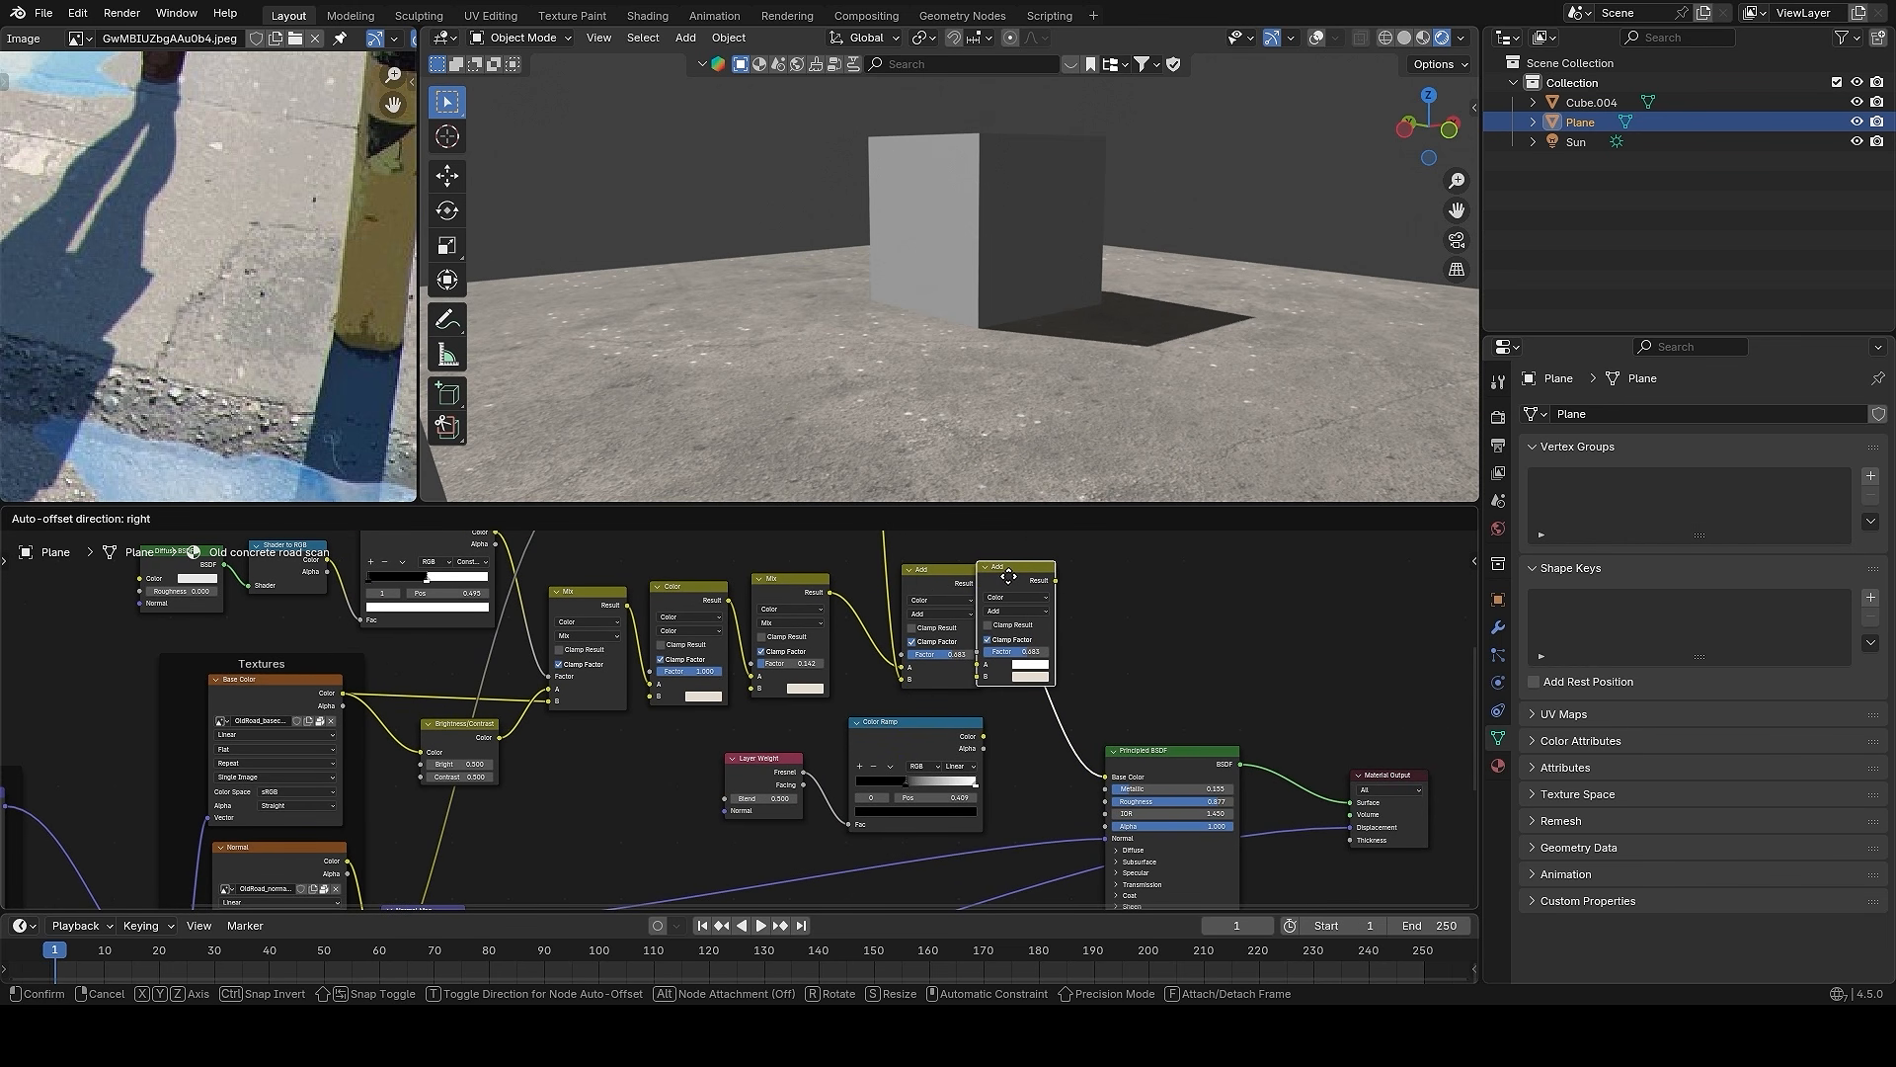
{"action": "left_click", "coordinate": [1028, 576]}
{"action": "left_click_drag", "start_coordinate": [984, 736], "coordinate": [1010, 685]}
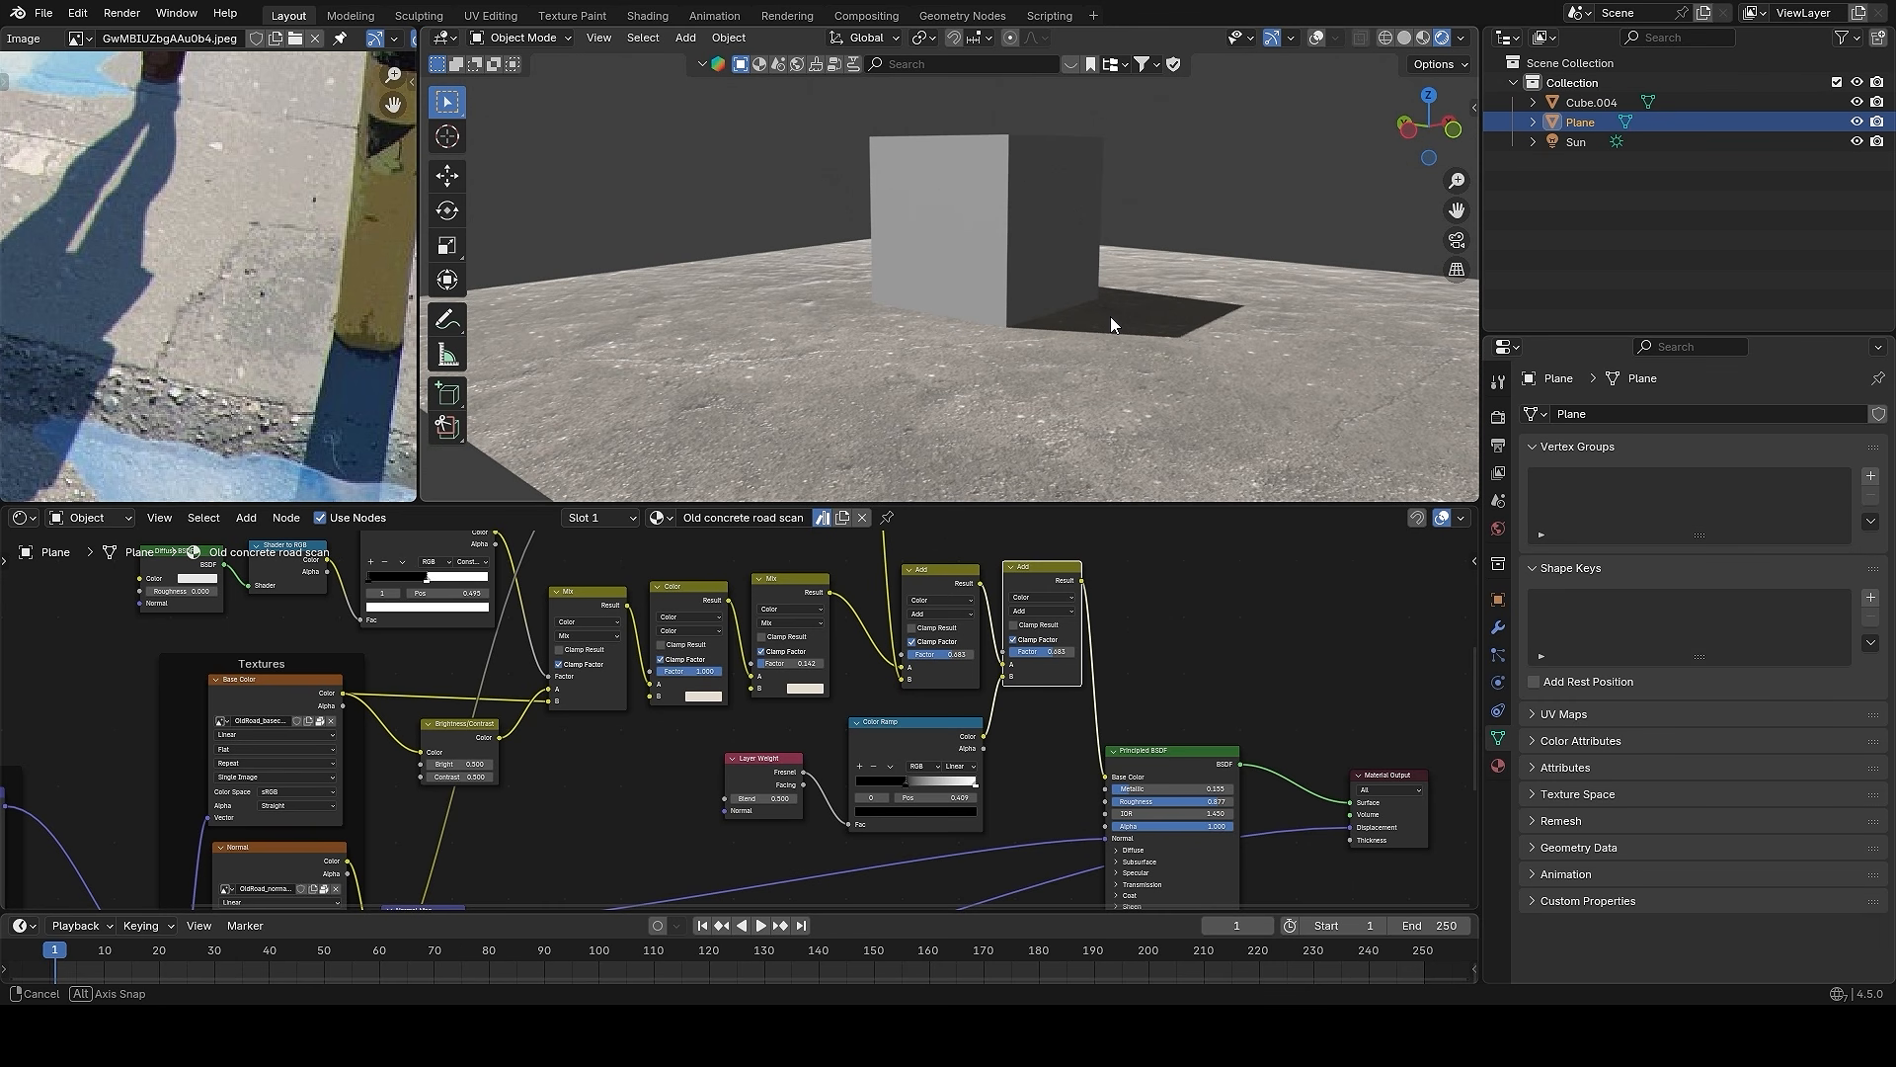
- Set the second Add node's factor to about 0.492 and check the Fresnel effect from several angles
{"action": "scroll", "coordinate": [1146, 668], "scroll_direction": "up", "scroll_amount": 2}
{"action": "mouse_move", "coordinate": [1107, 640]}
{"action": "left_mouse_down"}
{"action": "mouse_move", "coordinate": [1161, 640]}
{"action": "mouse_move", "coordinate": [1117, 632]}
{"action": "left_mouse_up"}
{"action": "middle_click_drag", "start_coordinate": [1136, 488], "coordinate": [1147, 286]}
{"action": "left_click_drag", "start_coordinate": [1430, 133], "coordinate": [1409, 194]}
{"action": "scroll", "coordinate": [913, 586], "scroll_direction": "down", "scroll_amount": 2}
{"action": "middle_click_drag", "start_coordinate": [915, 591], "coordinate": [893, 649]}
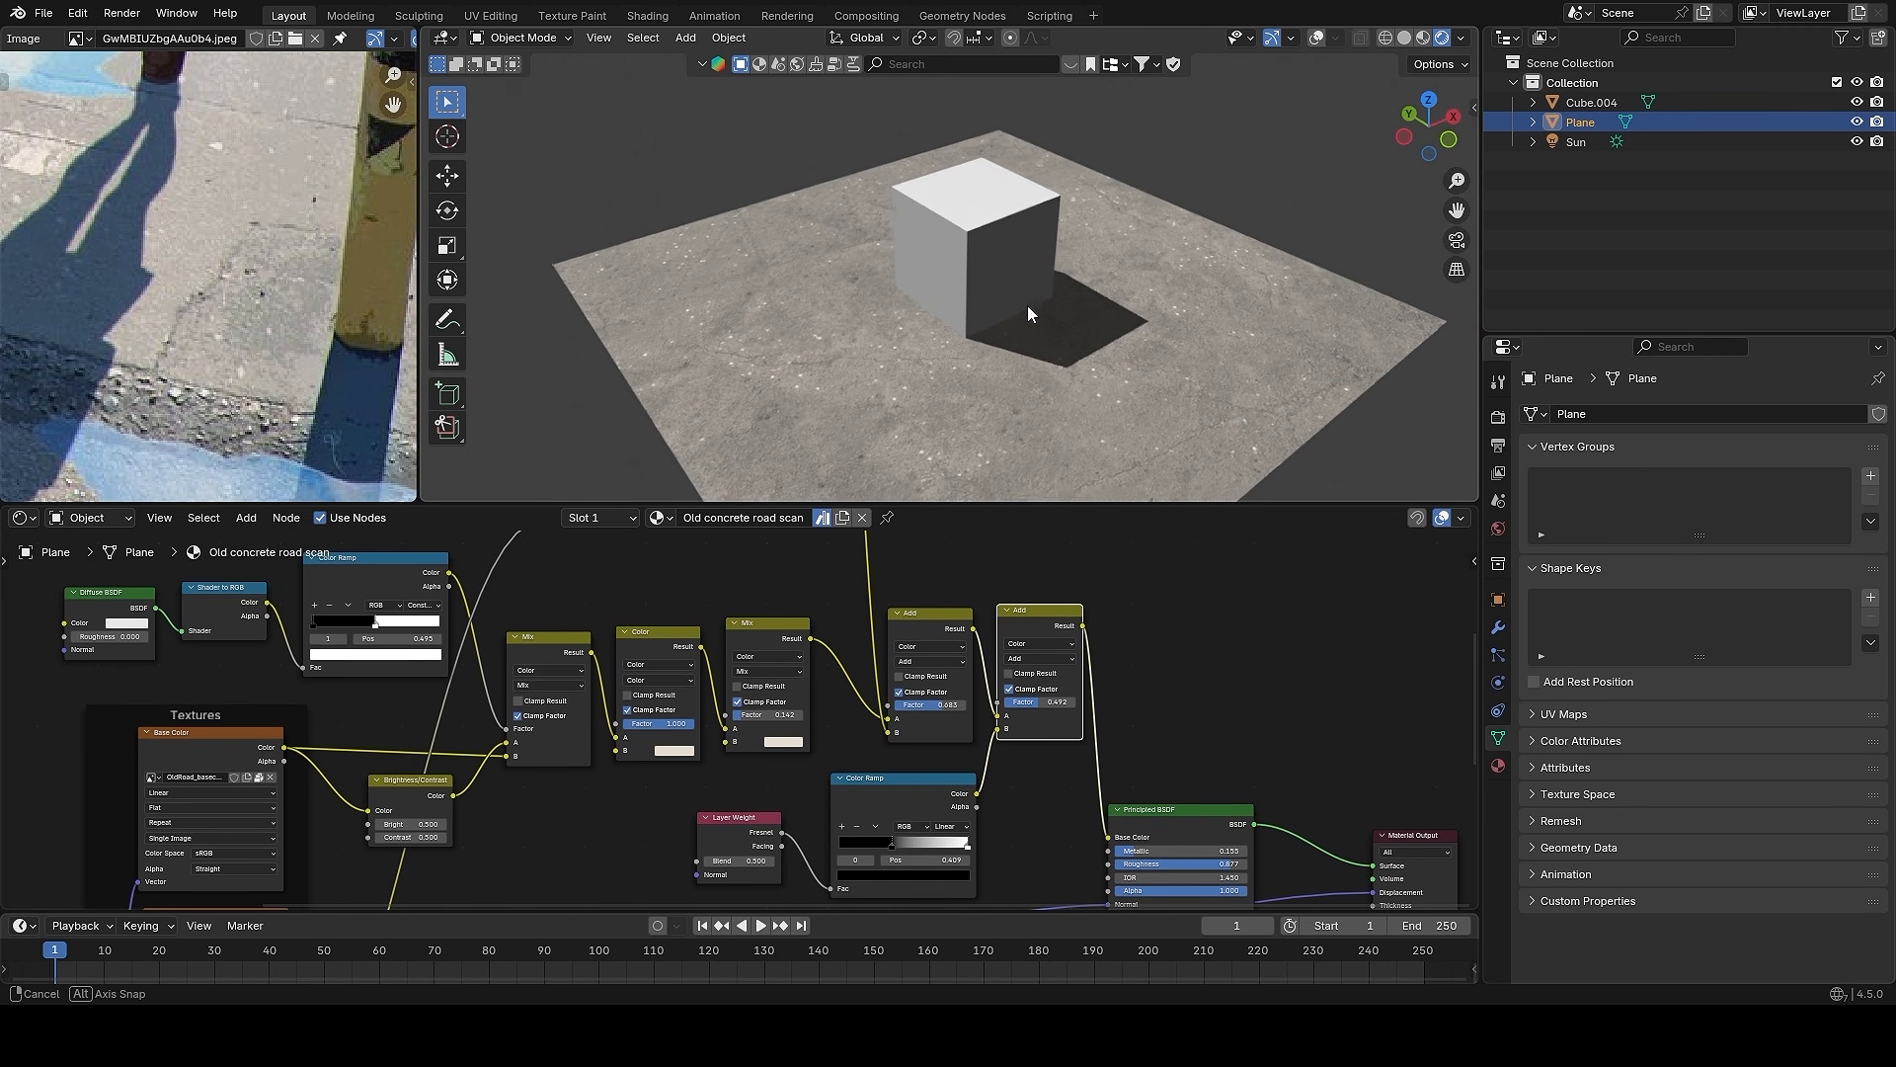
{"action": "middle_click_drag", "start_coordinate": [1027, 305], "coordinate": [1058, 370]}
- Insert a Hue/Saturation/Value node between the last Mix node and the first Add node
{"action": "scroll", "coordinate": [828, 624], "scroll_direction": "up", "scroll_amount": 1}
{"action": "key", "text": "shift+a"}
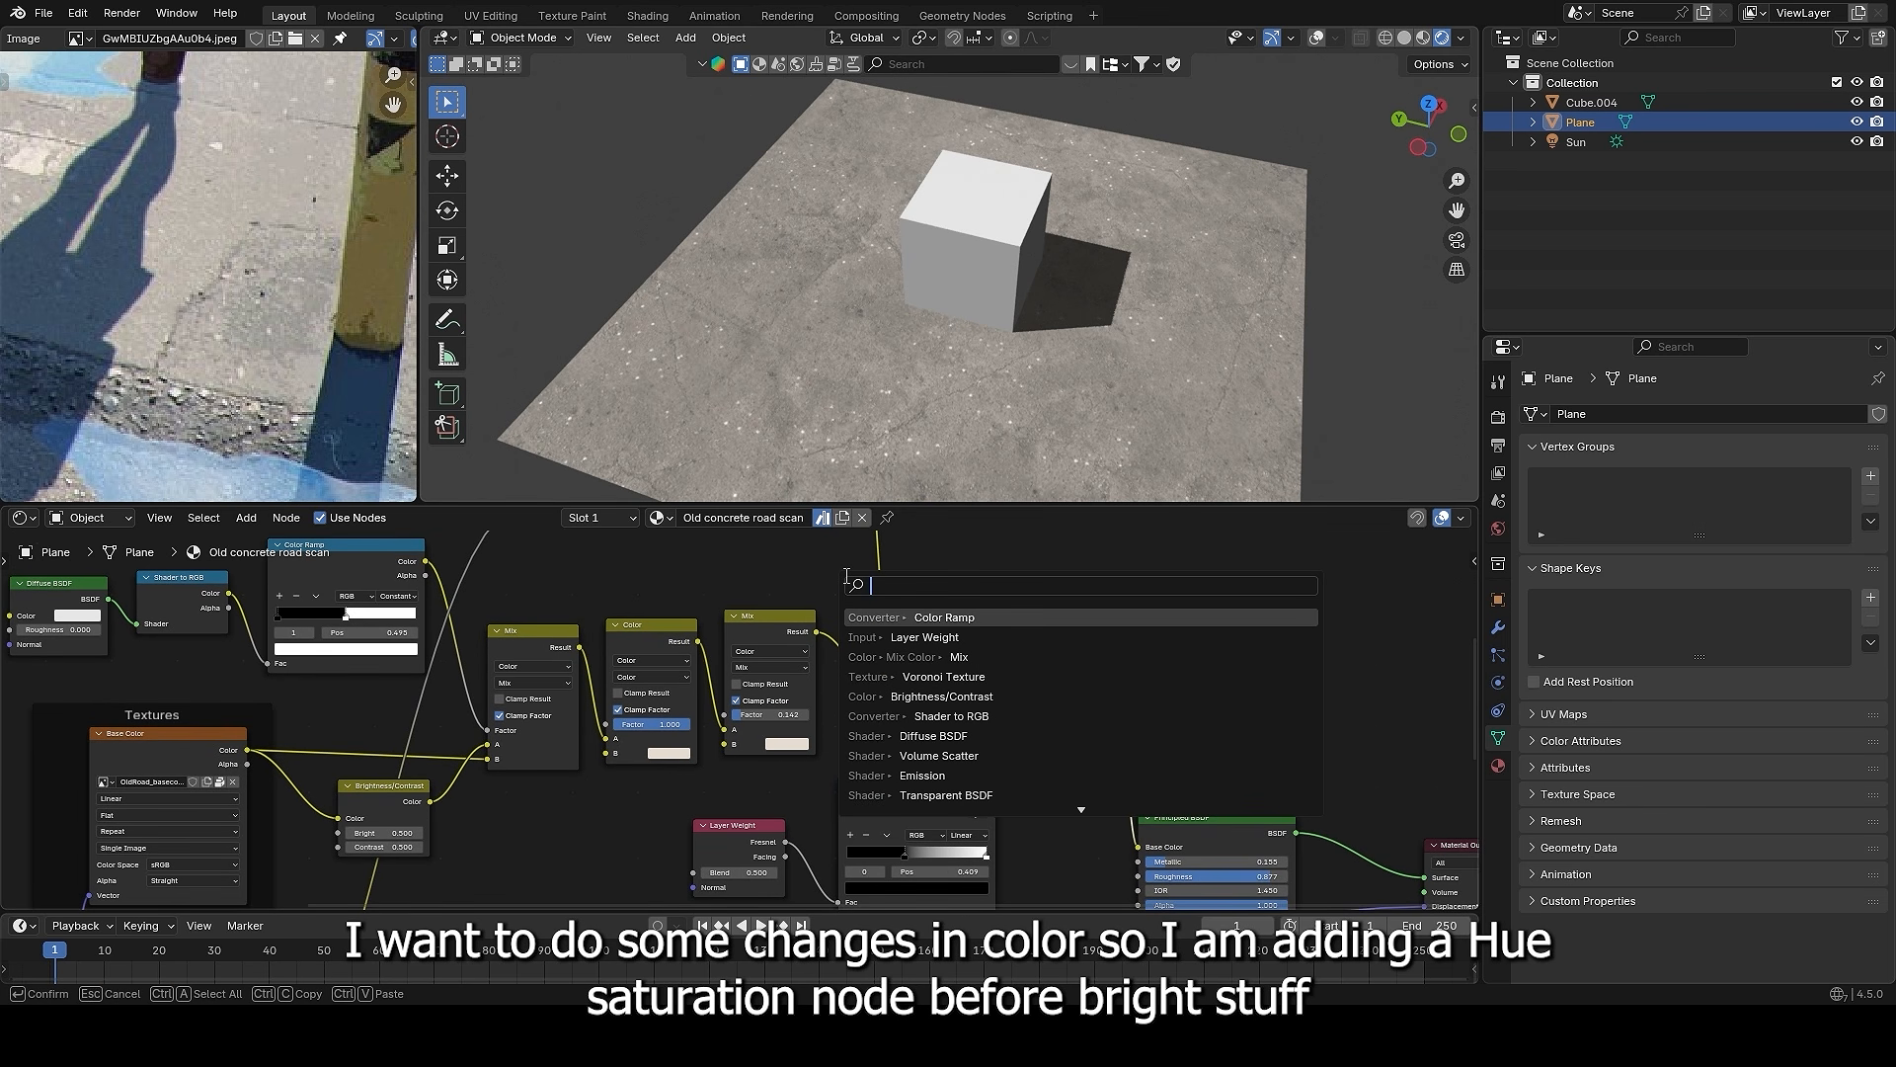
{"action": "type", "text": "hu"}
{"action": "left_click", "coordinate": [941, 633]}
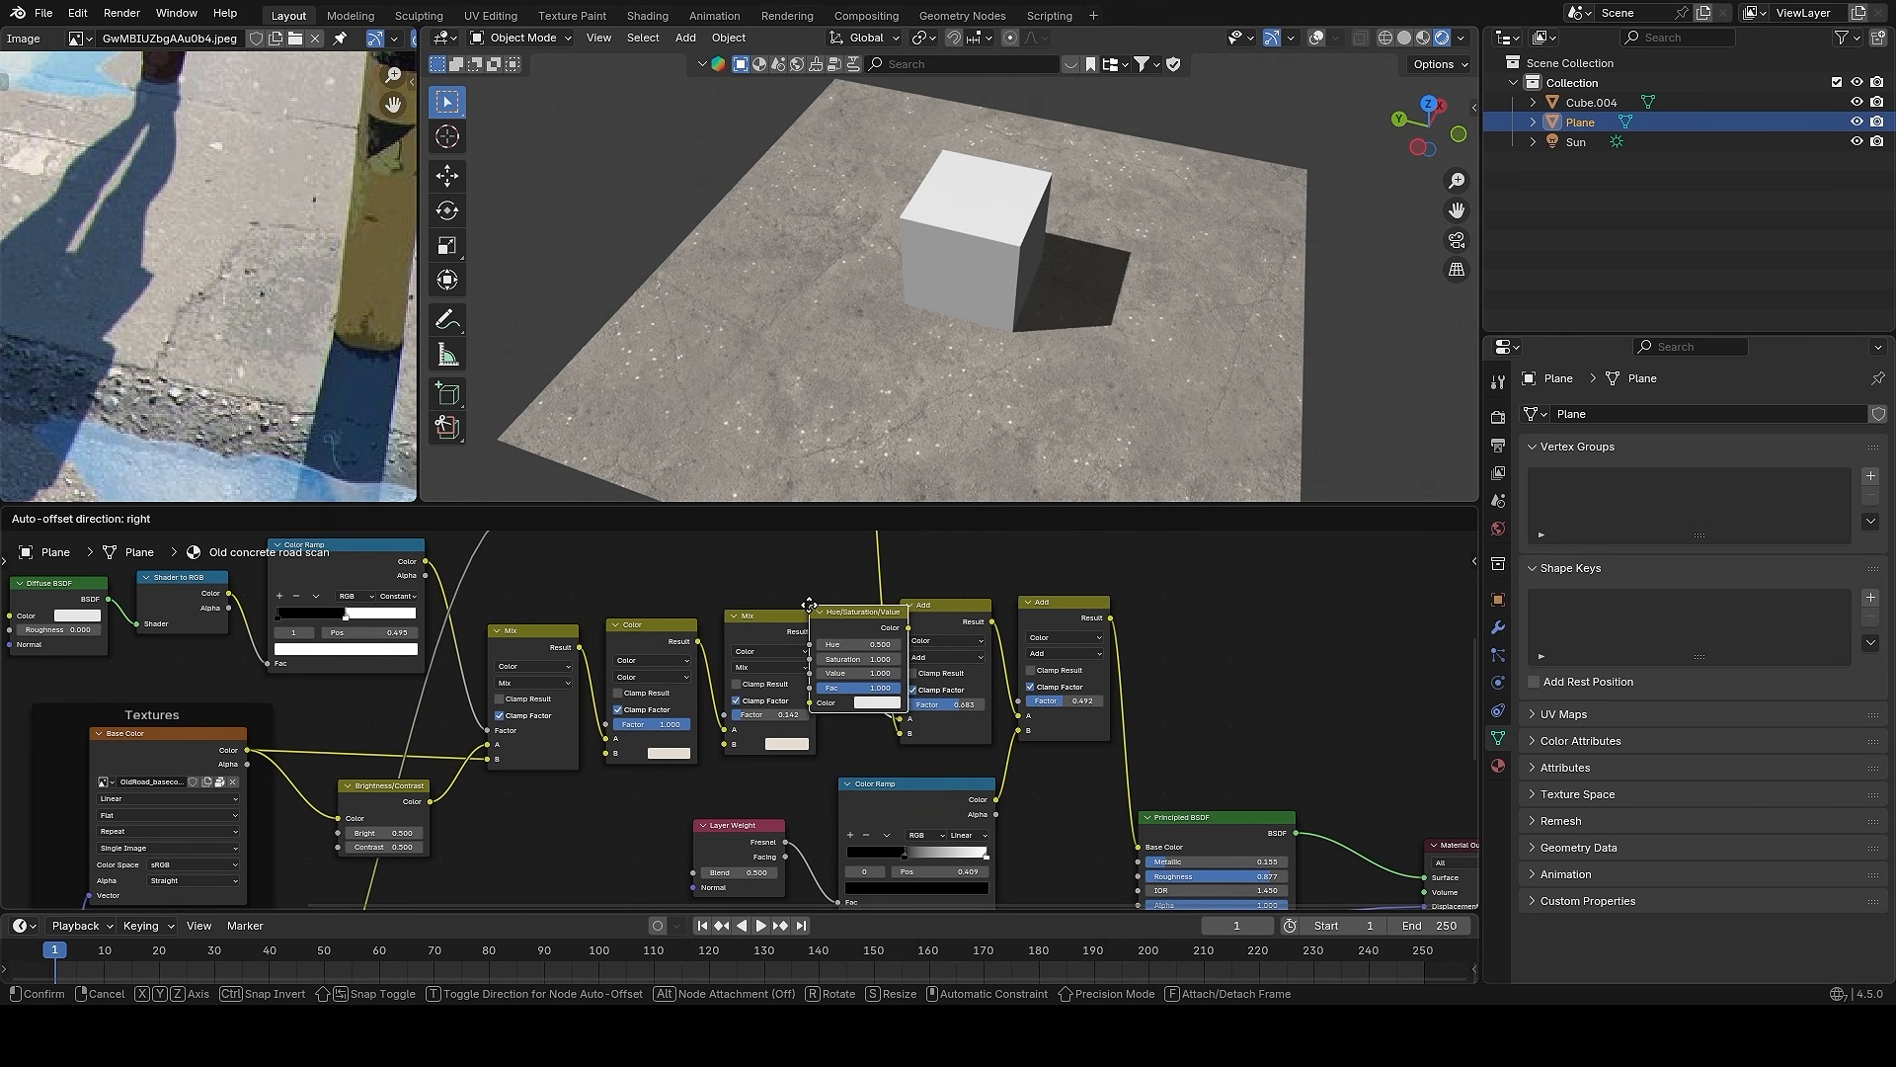
{"action": "left_click", "coordinate": [814, 606]}
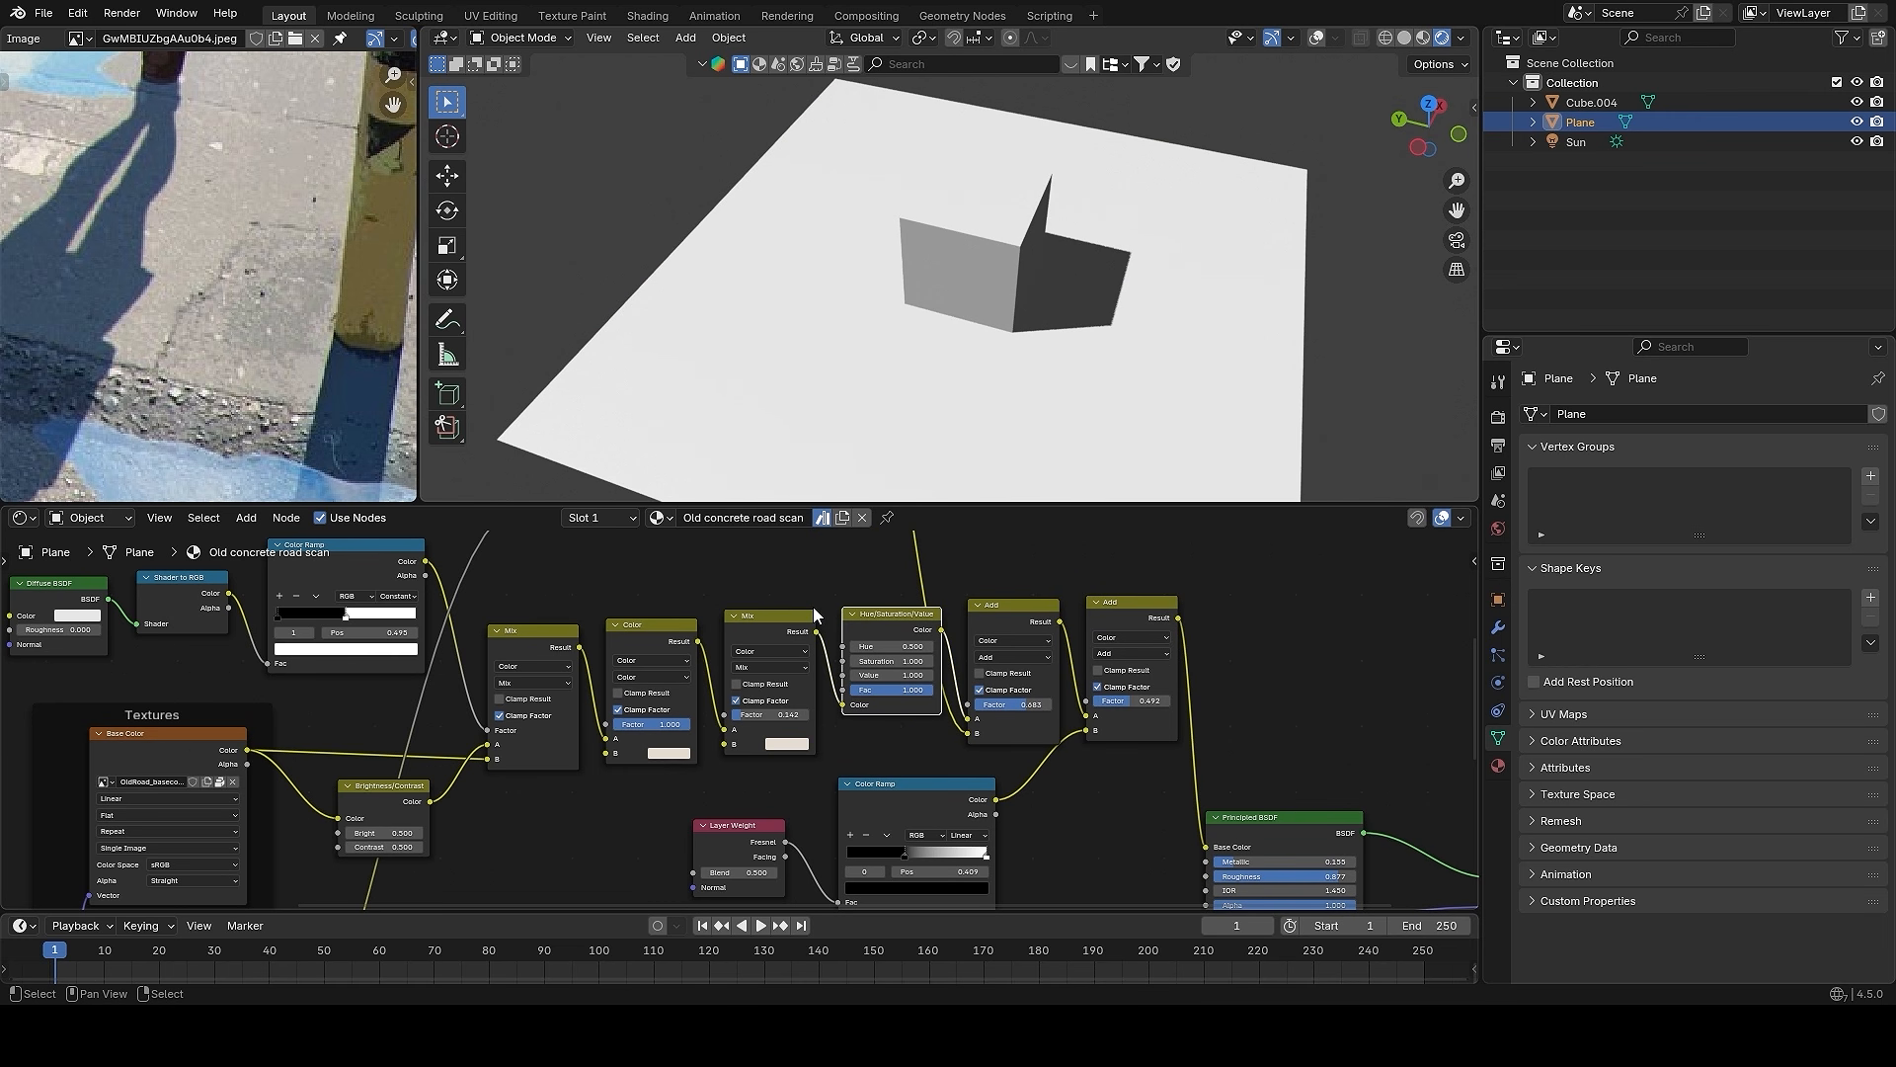
- Set the Hue/Saturation/Value node's saturation to 1.120 and value to 1.280
{"action": "middle_click_drag", "start_coordinate": [1087, 329], "coordinate": [1046, 358]}
{"action": "scroll", "coordinate": [985, 685], "scroll_direction": "up", "scroll_amount": 2}
{"action": "mouse_move", "coordinate": [938, 662]}
{"action": "left_mouse_down"}
{"action": "mouse_move", "coordinate": [973, 662]}
{"action": "mouse_move", "coordinate": [913, 647]}
{"action": "mouse_move", "coordinate": [946, 644]}
{"action": "left_mouse_up"}
{"action": "scroll", "coordinate": [1229, 322], "scroll_direction": "up", "scroll_amount": 3}
{"action": "scroll", "coordinate": [1123, 311], "scroll_direction": "down", "scroll_amount": 5}
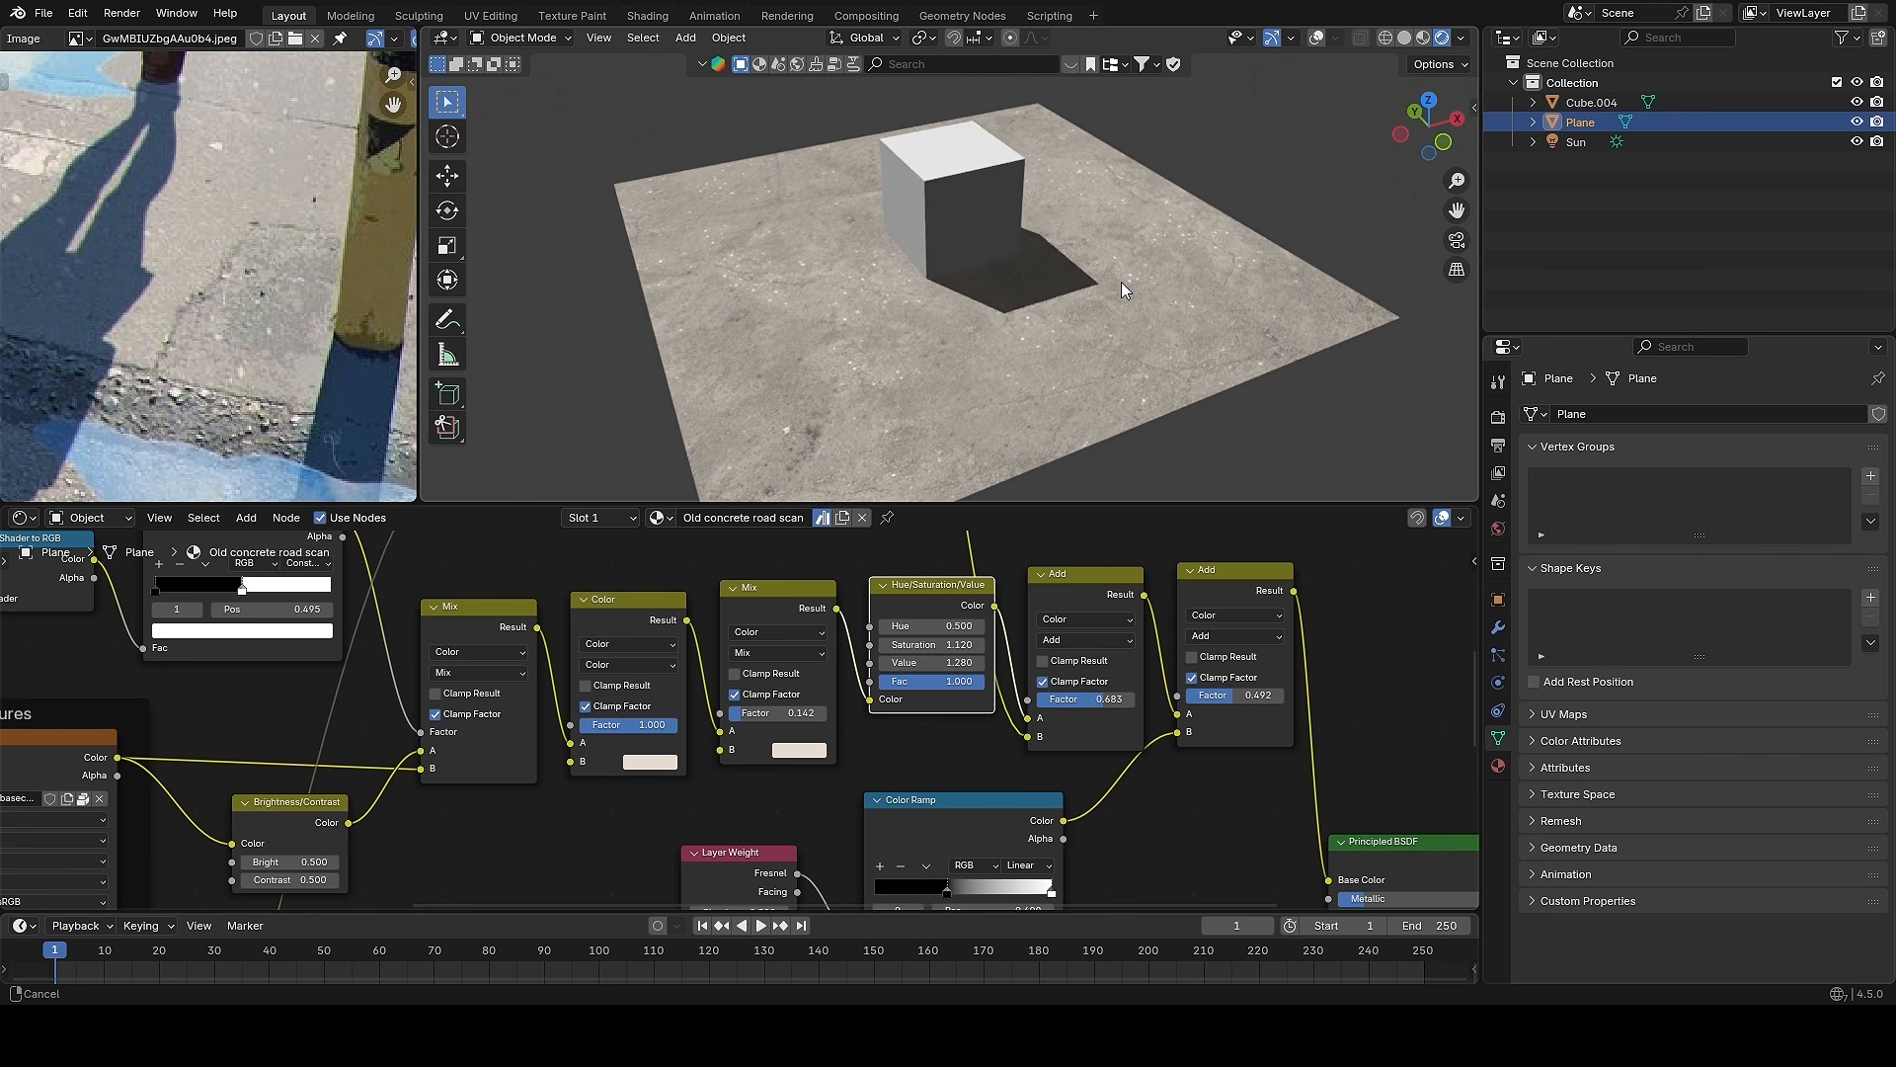
- Turn on the viewport overlays and deselect all objects
{"action": "left_click_drag", "start_coordinate": [1122, 282], "coordinate": [1105, 197], "text": "alt"}
{"action": "key", "text": "alt+shift+z"}
{"action": "key", "text": "alt+a"}
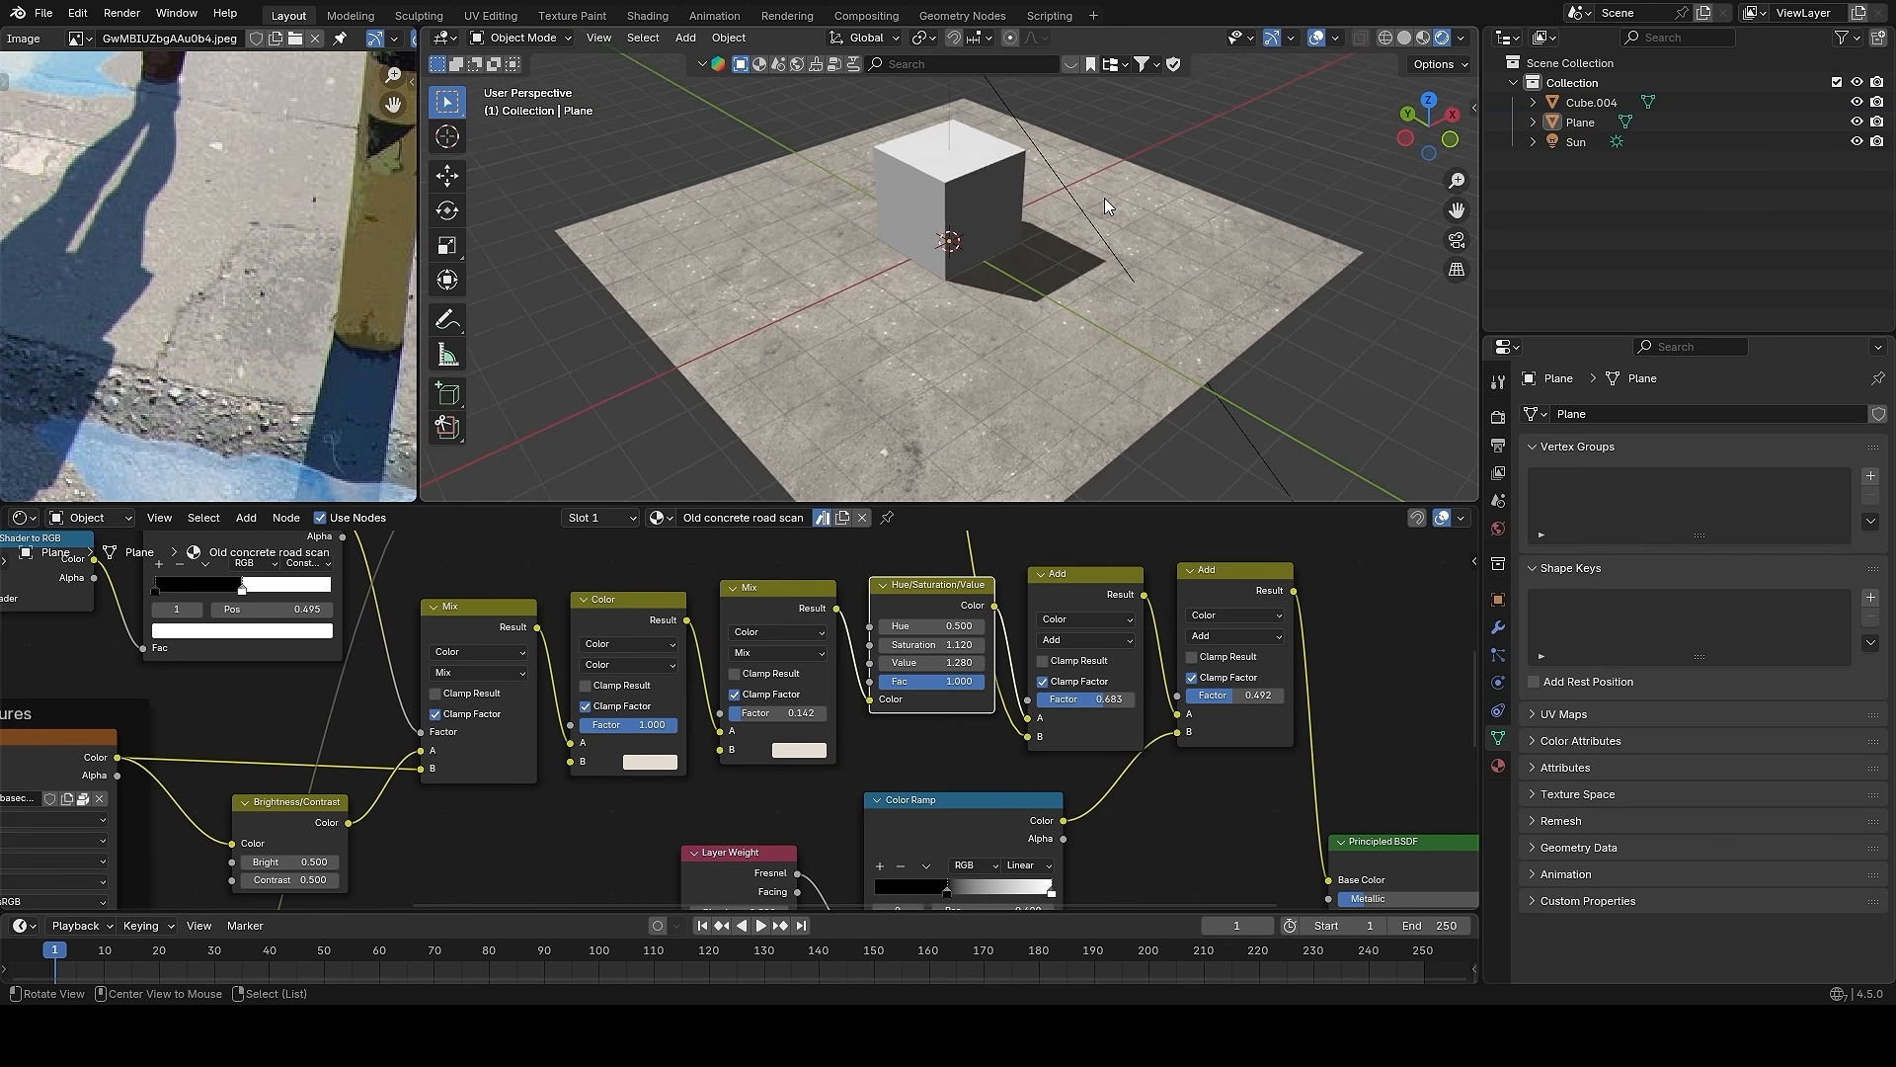
{"action": "scroll", "coordinate": [1104, 197], "scroll_direction": "up", "scroll_amount": 2}
{"action": "left_click", "coordinate": [1076, 200]}
{"action": "key", "text": "g"}
{"action": "key", "text": "shift+z"}
{"action": "right_click", "coordinate": [791, 270]}
{"action": "left_click_drag", "start_coordinate": [998, 256], "coordinate": [1170, 217], "text": "alt"}
{"action": "key", "text": "alt+shift+z"}
{"action": "key", "text": "alt+shift+z"}
{"action": "scroll", "coordinate": [1193, 308], "scroll_direction": "down", "scroll_amount": 2}
{"action": "left_click_drag", "start_coordinate": [1193, 308], "coordinate": [1108, 282], "text": "alt"}
{"action": "key", "text": "alt+a"}
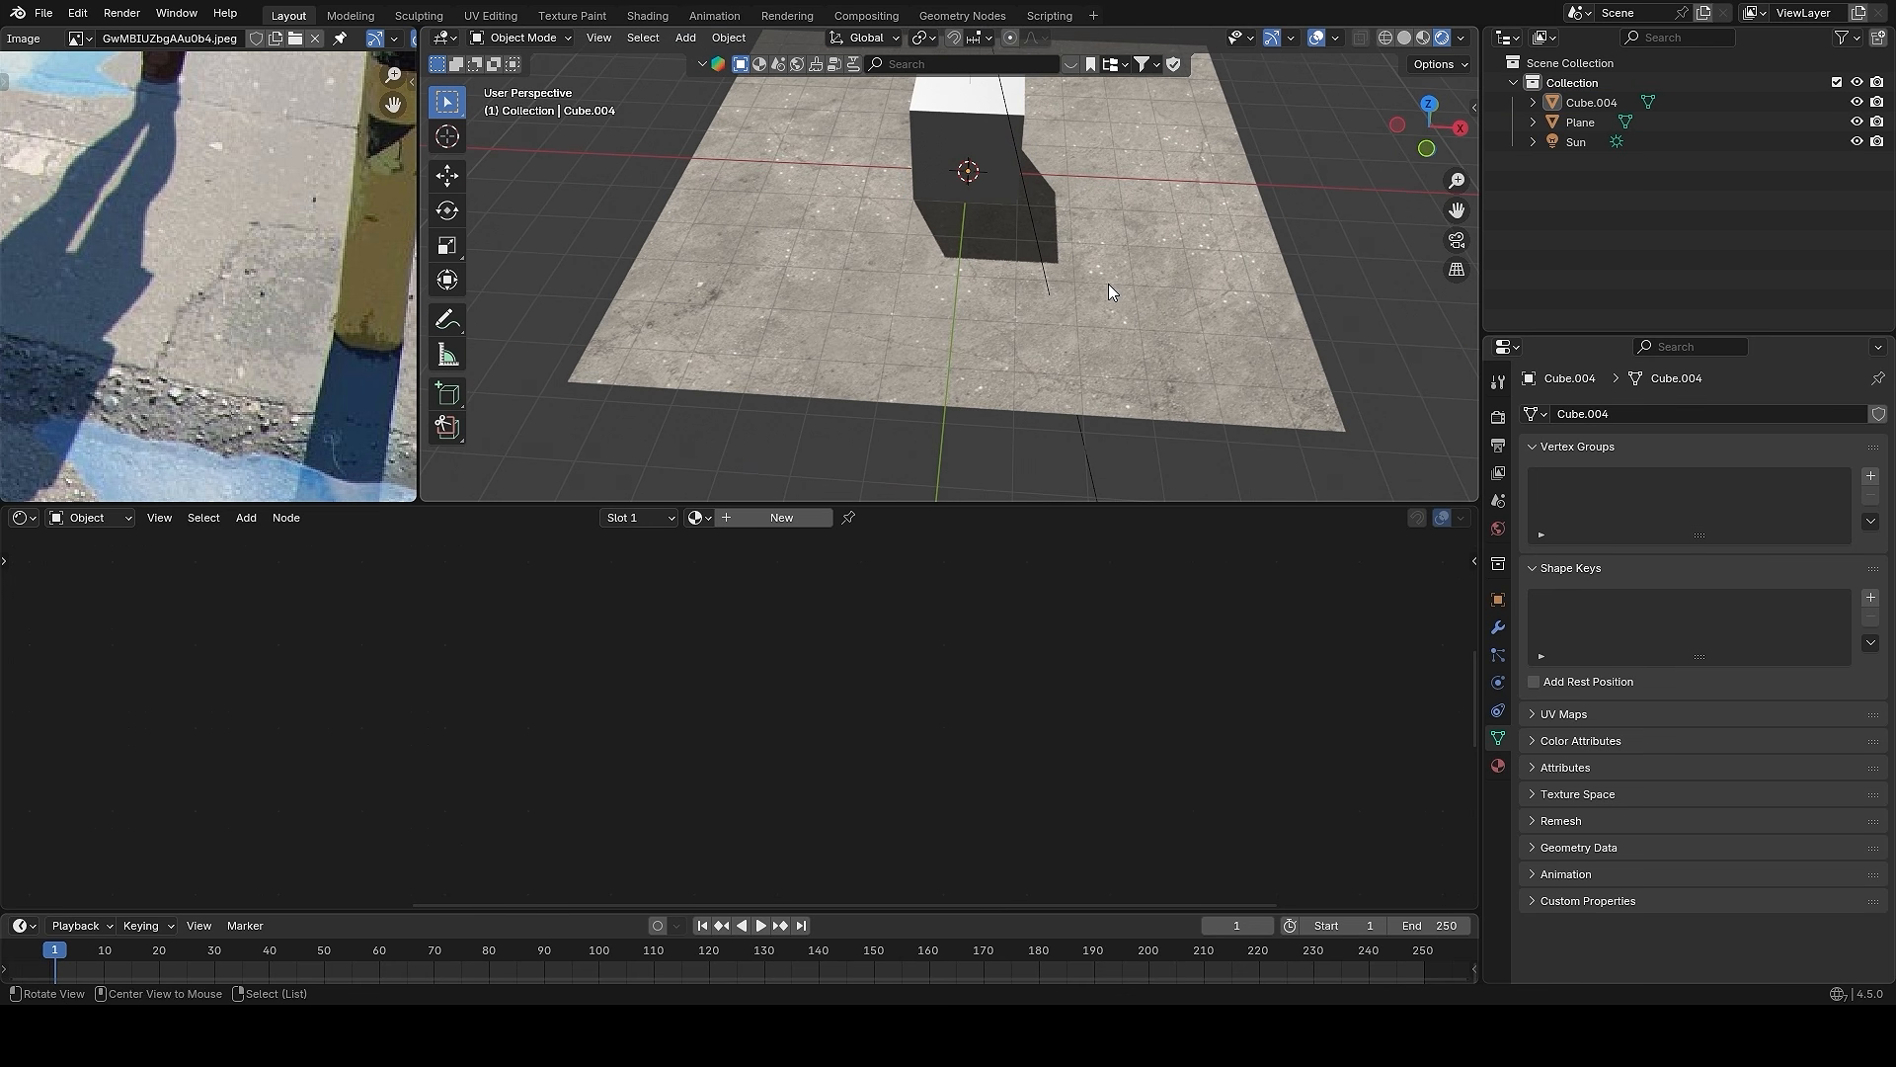
- Annotate the reference photo with an outline around the rough ground patch surrounding the yellow pole
{"action": "middle_click_drag", "start_coordinate": [400, 345], "coordinate": [131, 307]}
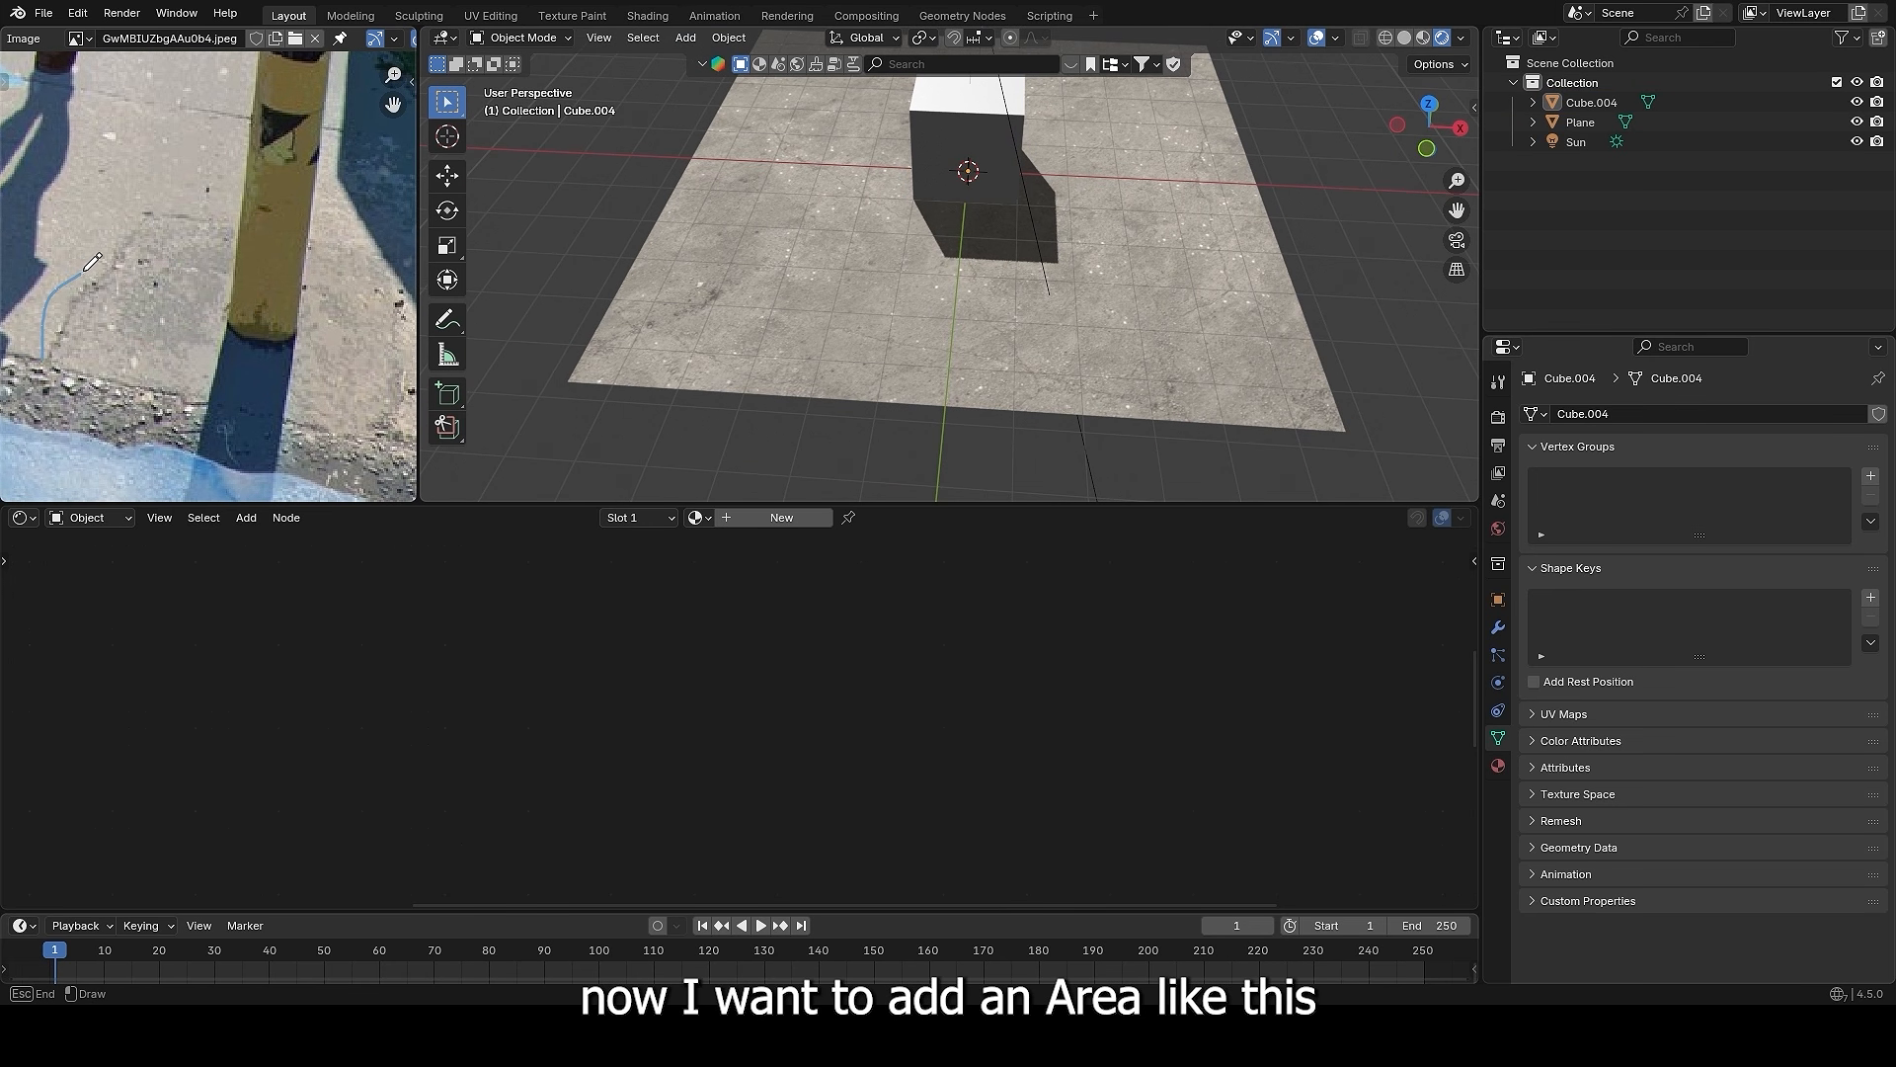
{"action": "left_click_drag", "start_coordinate": [395, 262], "coordinate": [410, 420]}
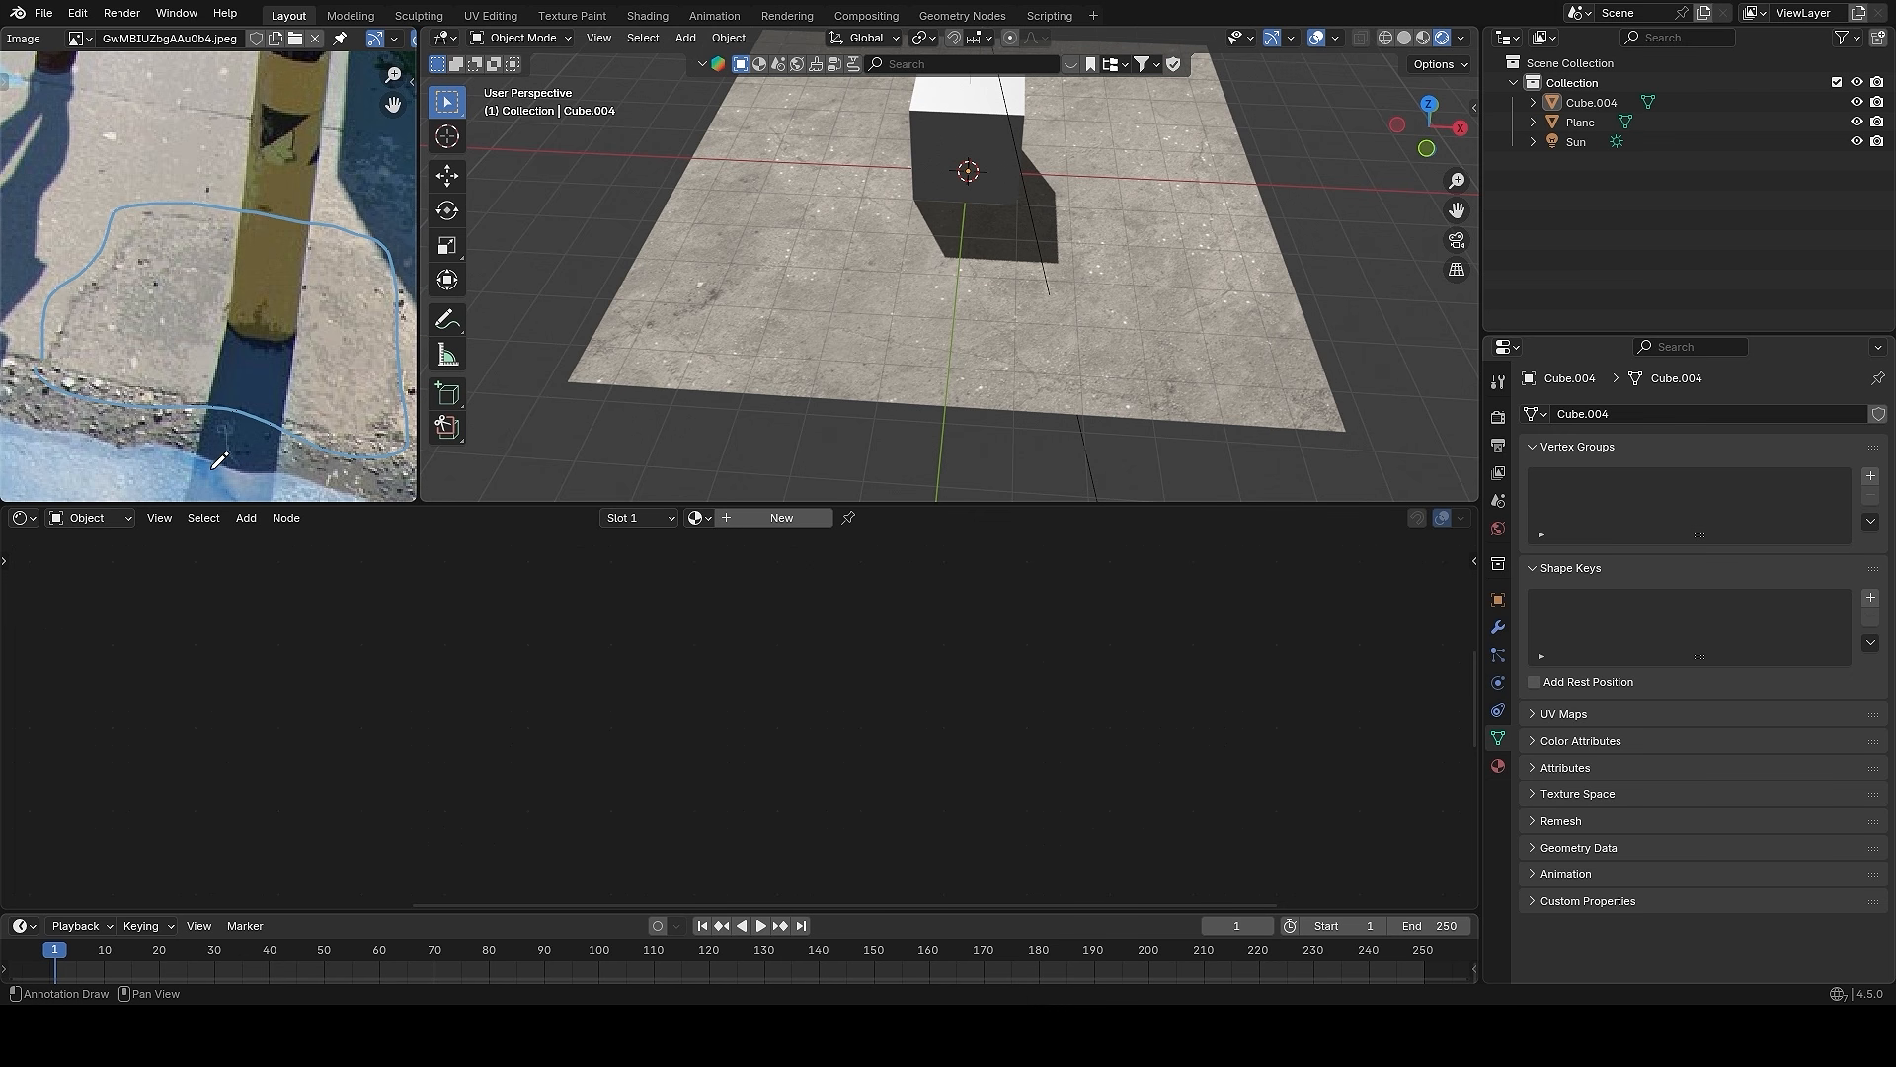
- Select the ground plane and switch the viewport to an orthographic top view in Object Mode
{"action": "middle_click_drag", "start_coordinate": [928, 322], "coordinate": [1039, 377]}
{"action": "left_click", "coordinate": [972, 338]}
{"action": "key", "text": "Tab"}
{"action": "key", "text": "KP_7"}
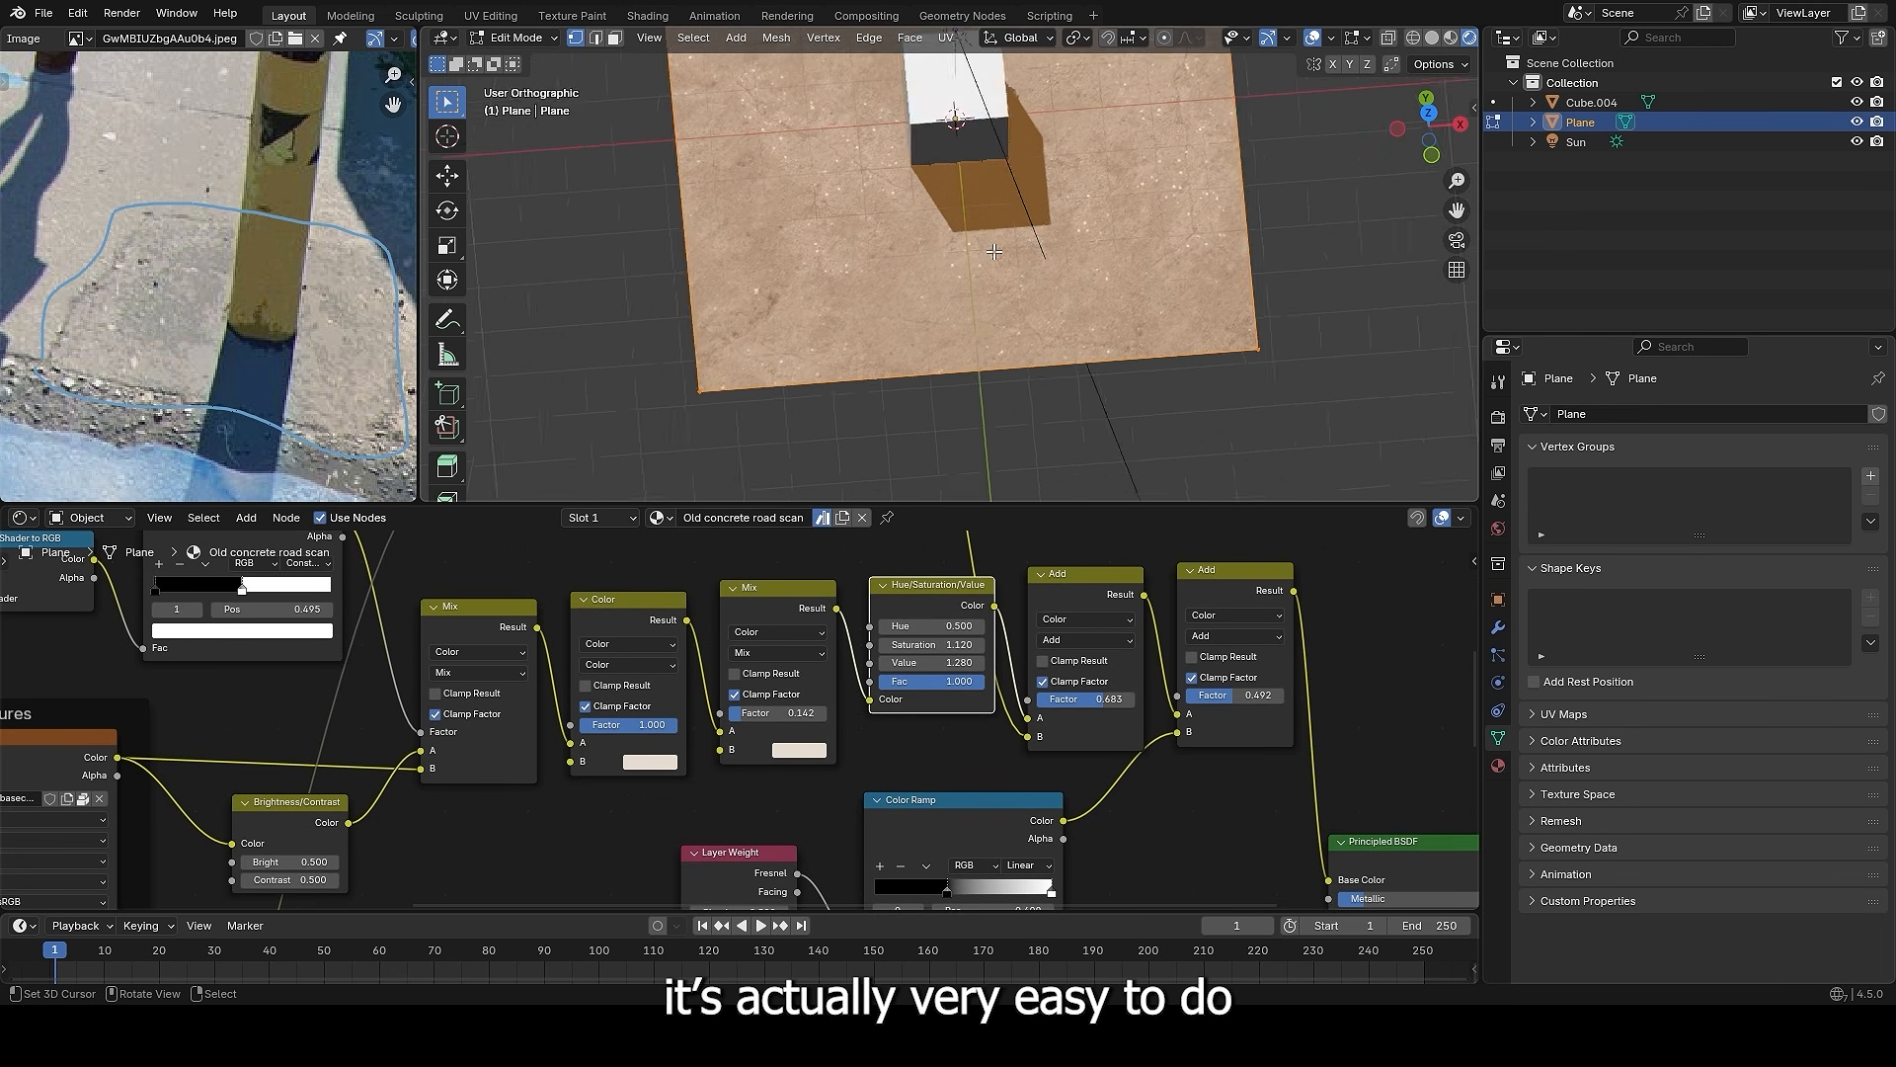
{"action": "key", "text": "Tab"}
- Add a mesh plane and move it horizontally to the front part of the concrete ground, away from the white box
{"action": "key", "text": "shift+a"}
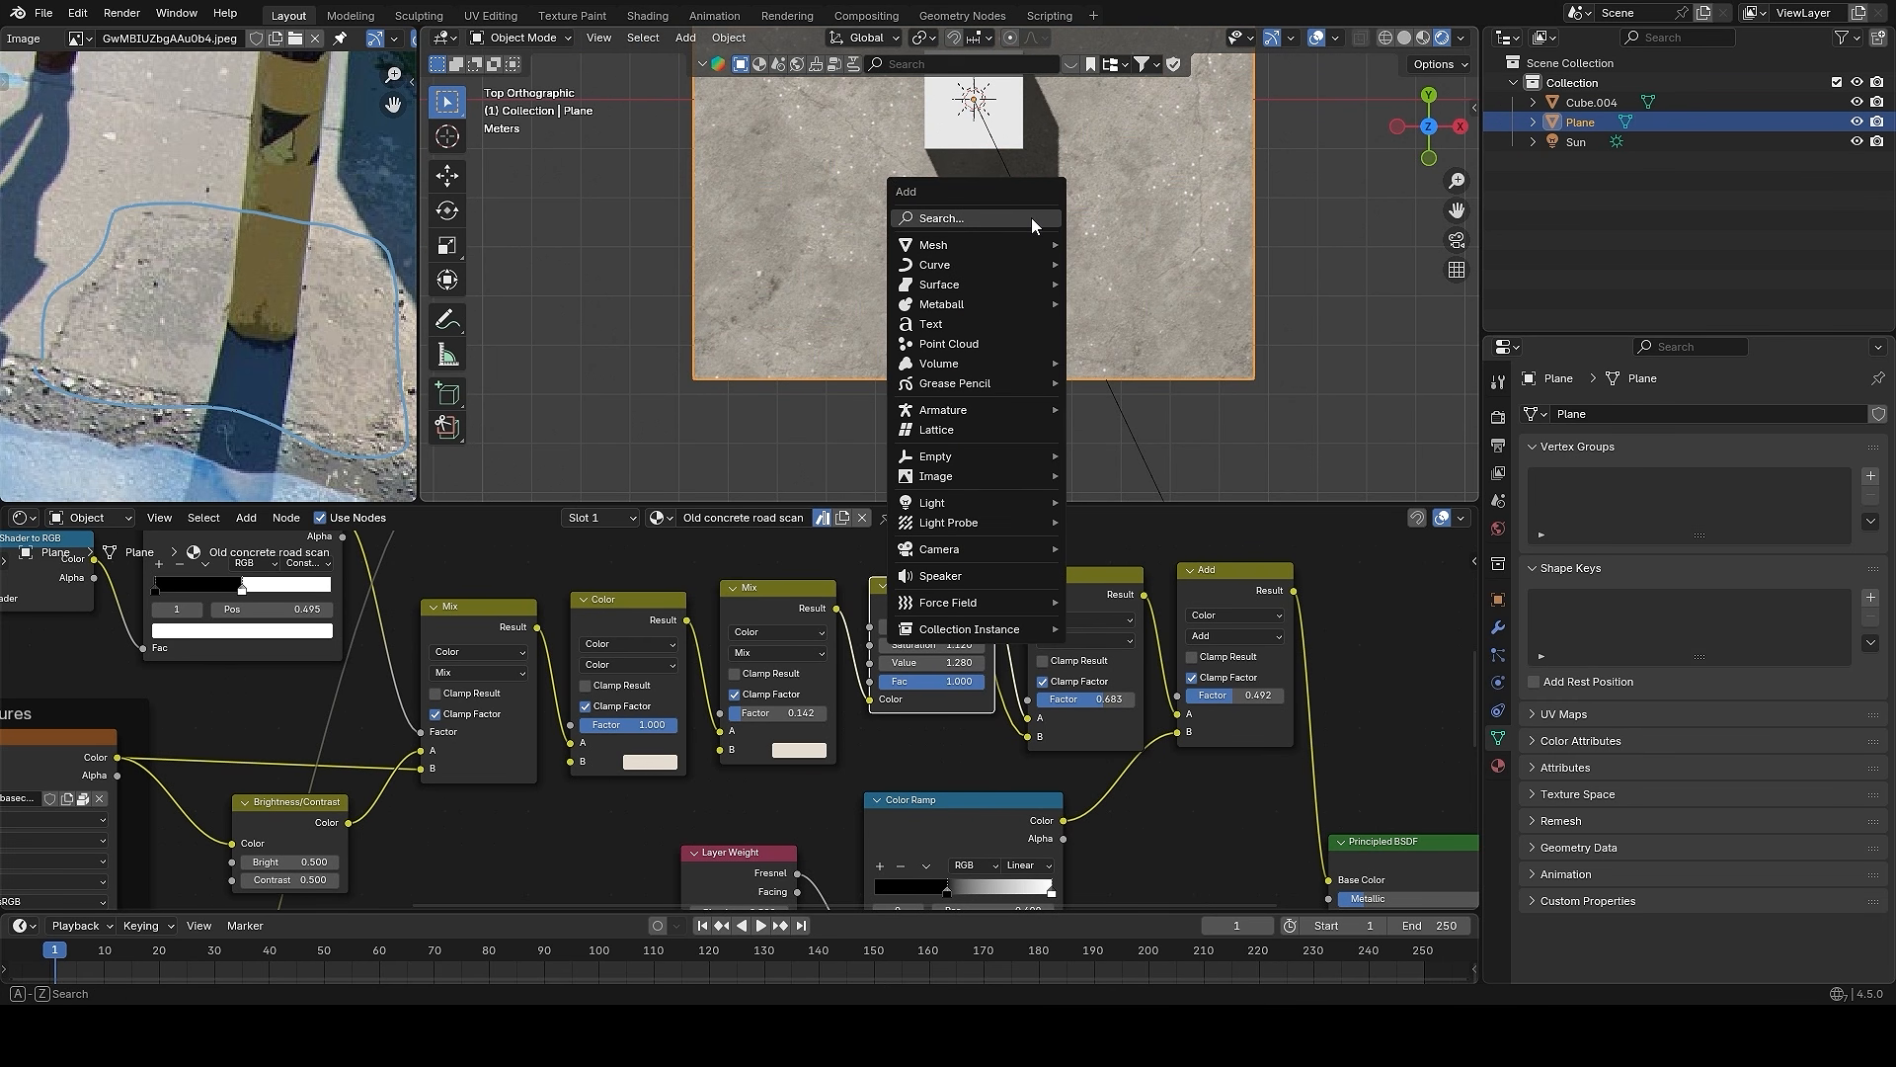
{"action": "mouse_move", "coordinate": [979, 241]}
{"action": "left_click", "coordinate": [1106, 243]}
{"action": "key", "text": "g"}
{"action": "key", "text": "shift+z"}
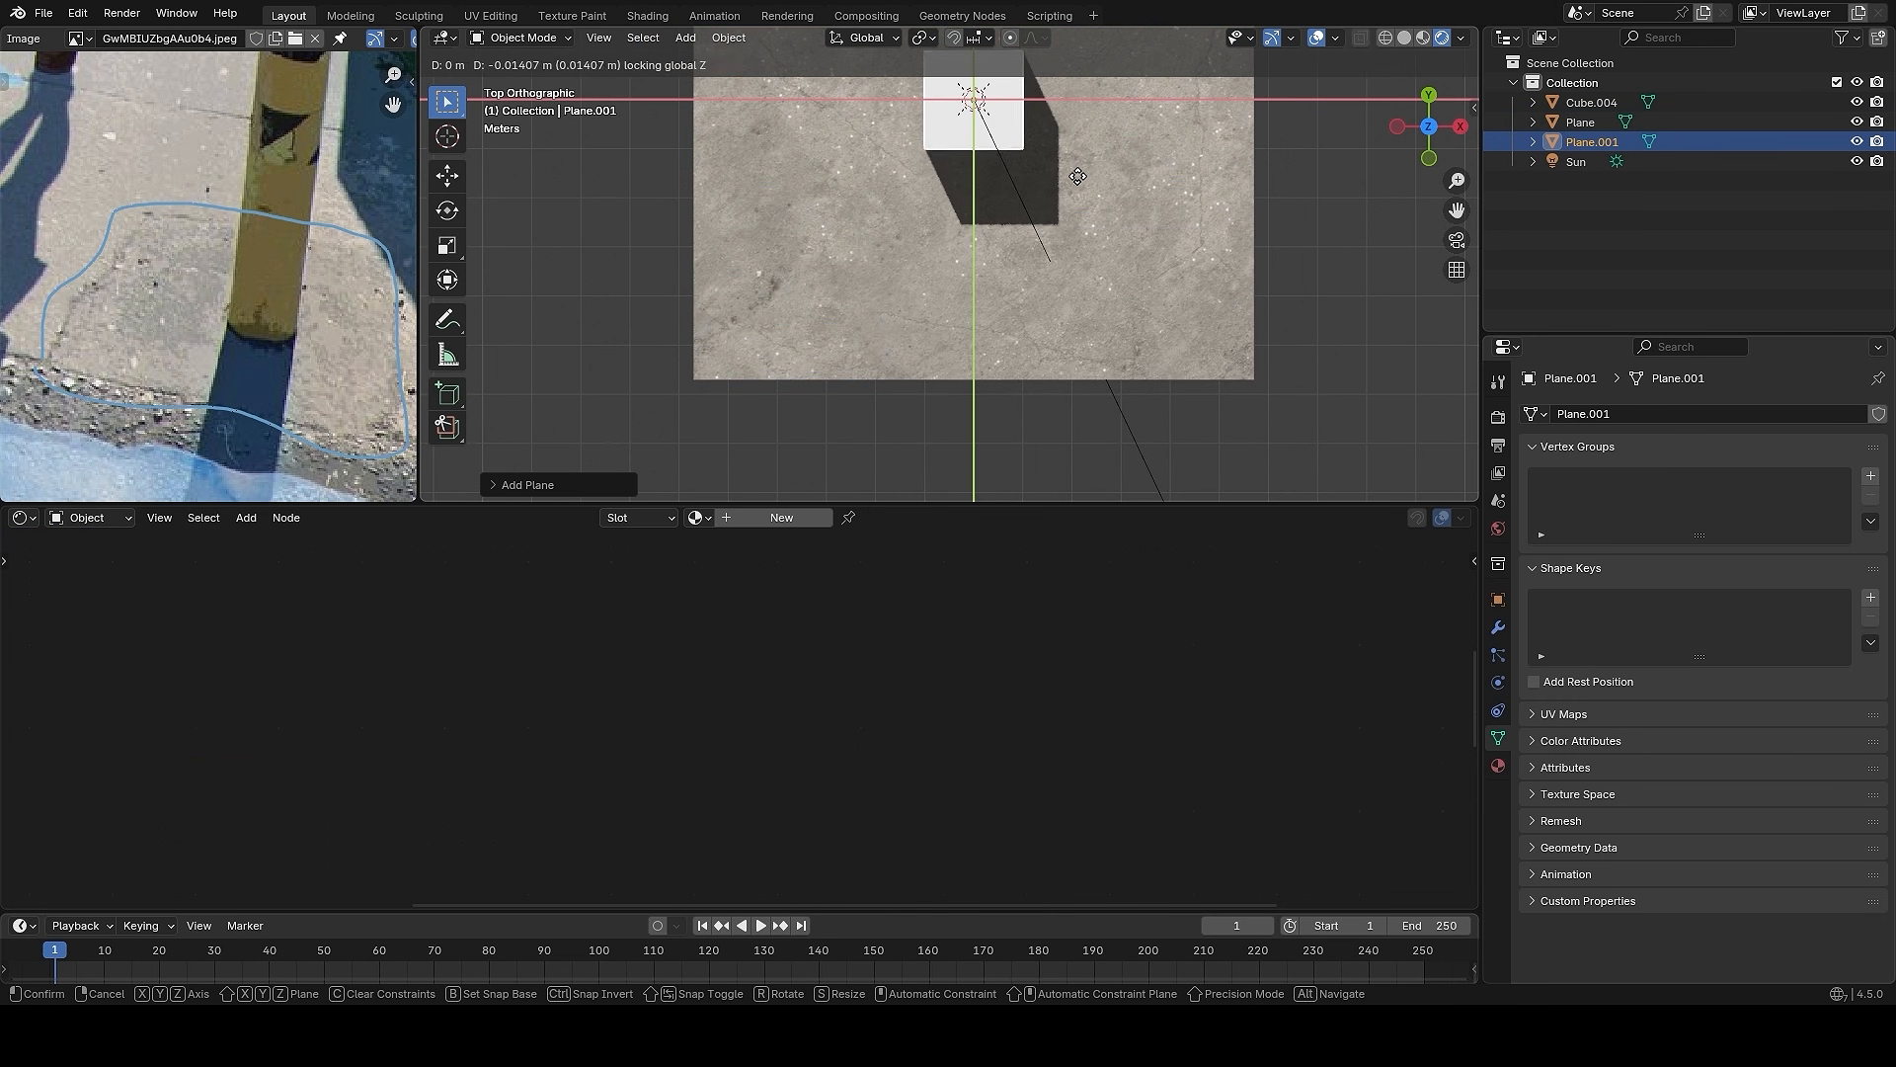
{"action": "left_click", "coordinate": [1071, 492]}
- Raise the small plane slightly along Z so it sits just above the ground, and return to top view
{"action": "middle_click_drag", "start_coordinate": [1071, 378], "coordinate": [1102, 281]}
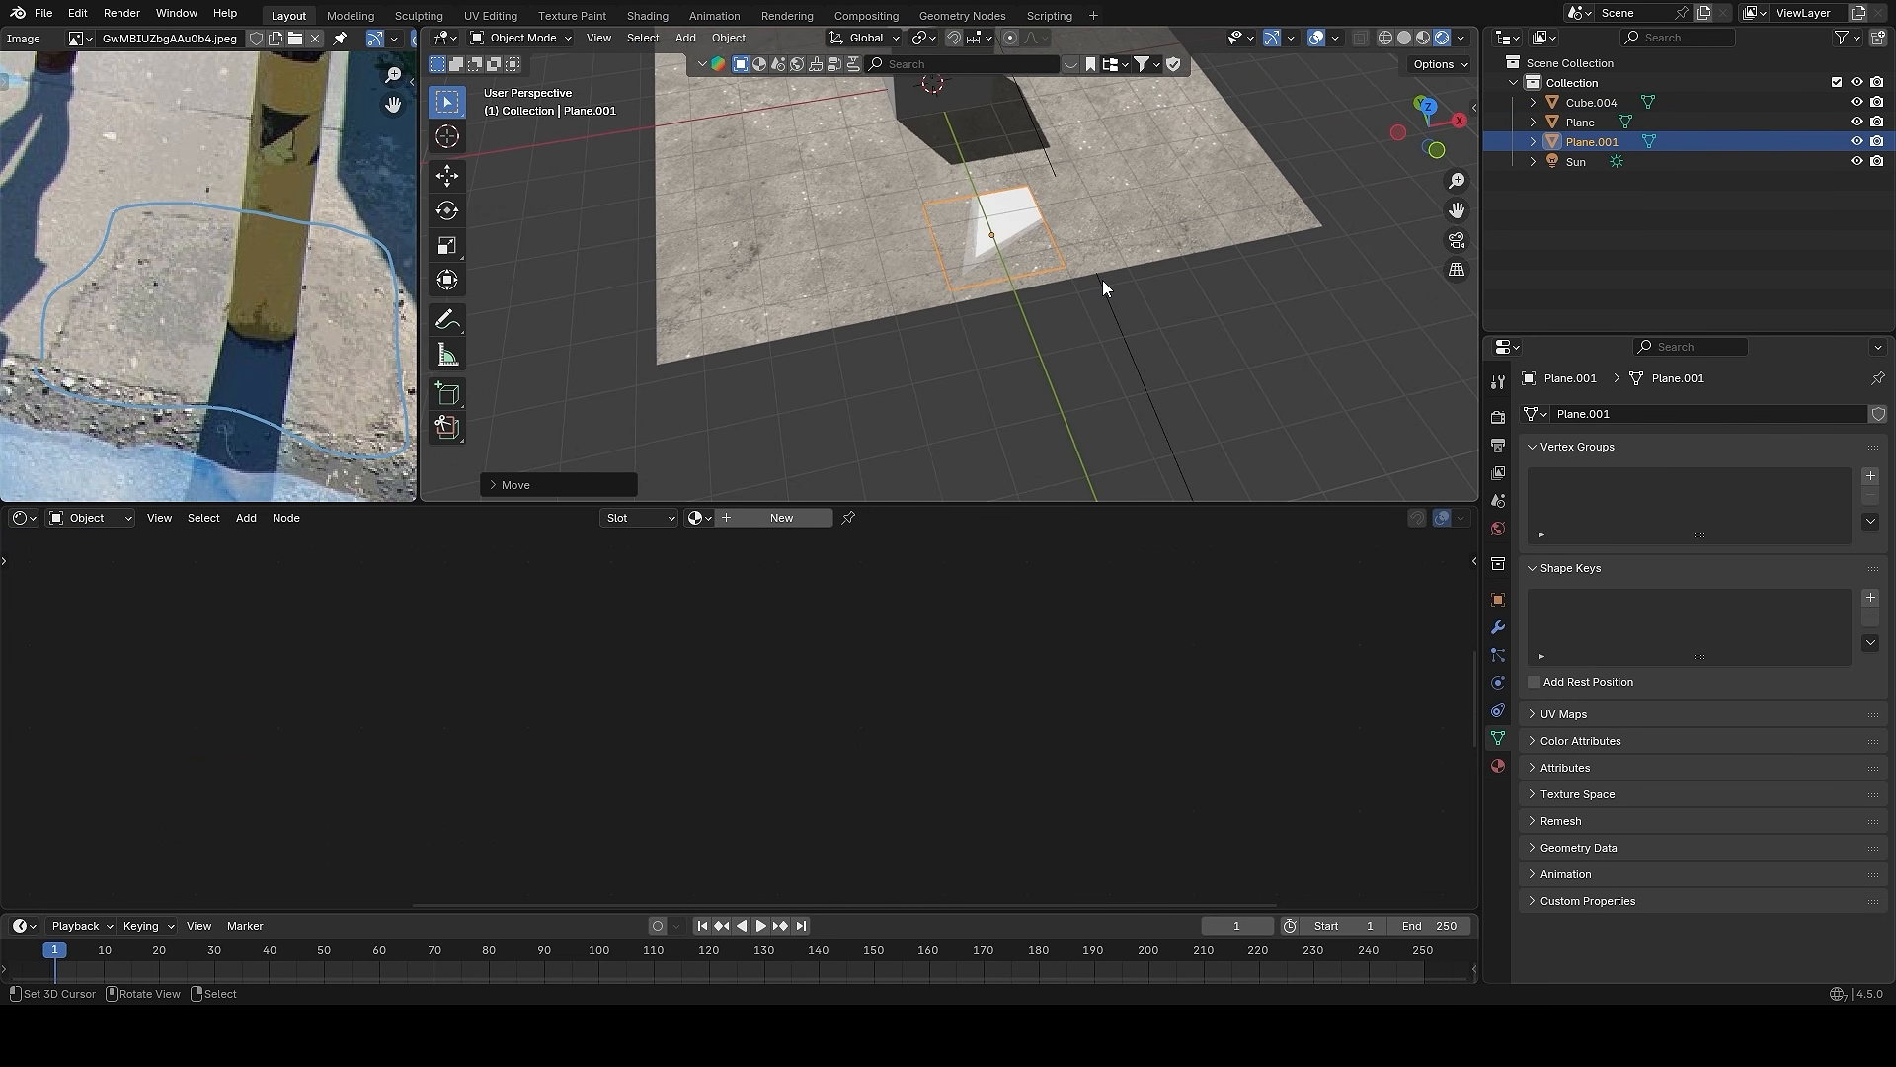
{"action": "scroll", "coordinate": [1102, 281], "scroll_direction": "up", "scroll_amount": 3}
{"action": "key", "text": "g"}
{"action": "key", "text": "z"}
{"action": "left_click", "coordinate": [1098, 281]}
{"action": "key", "text": "KP_7"}
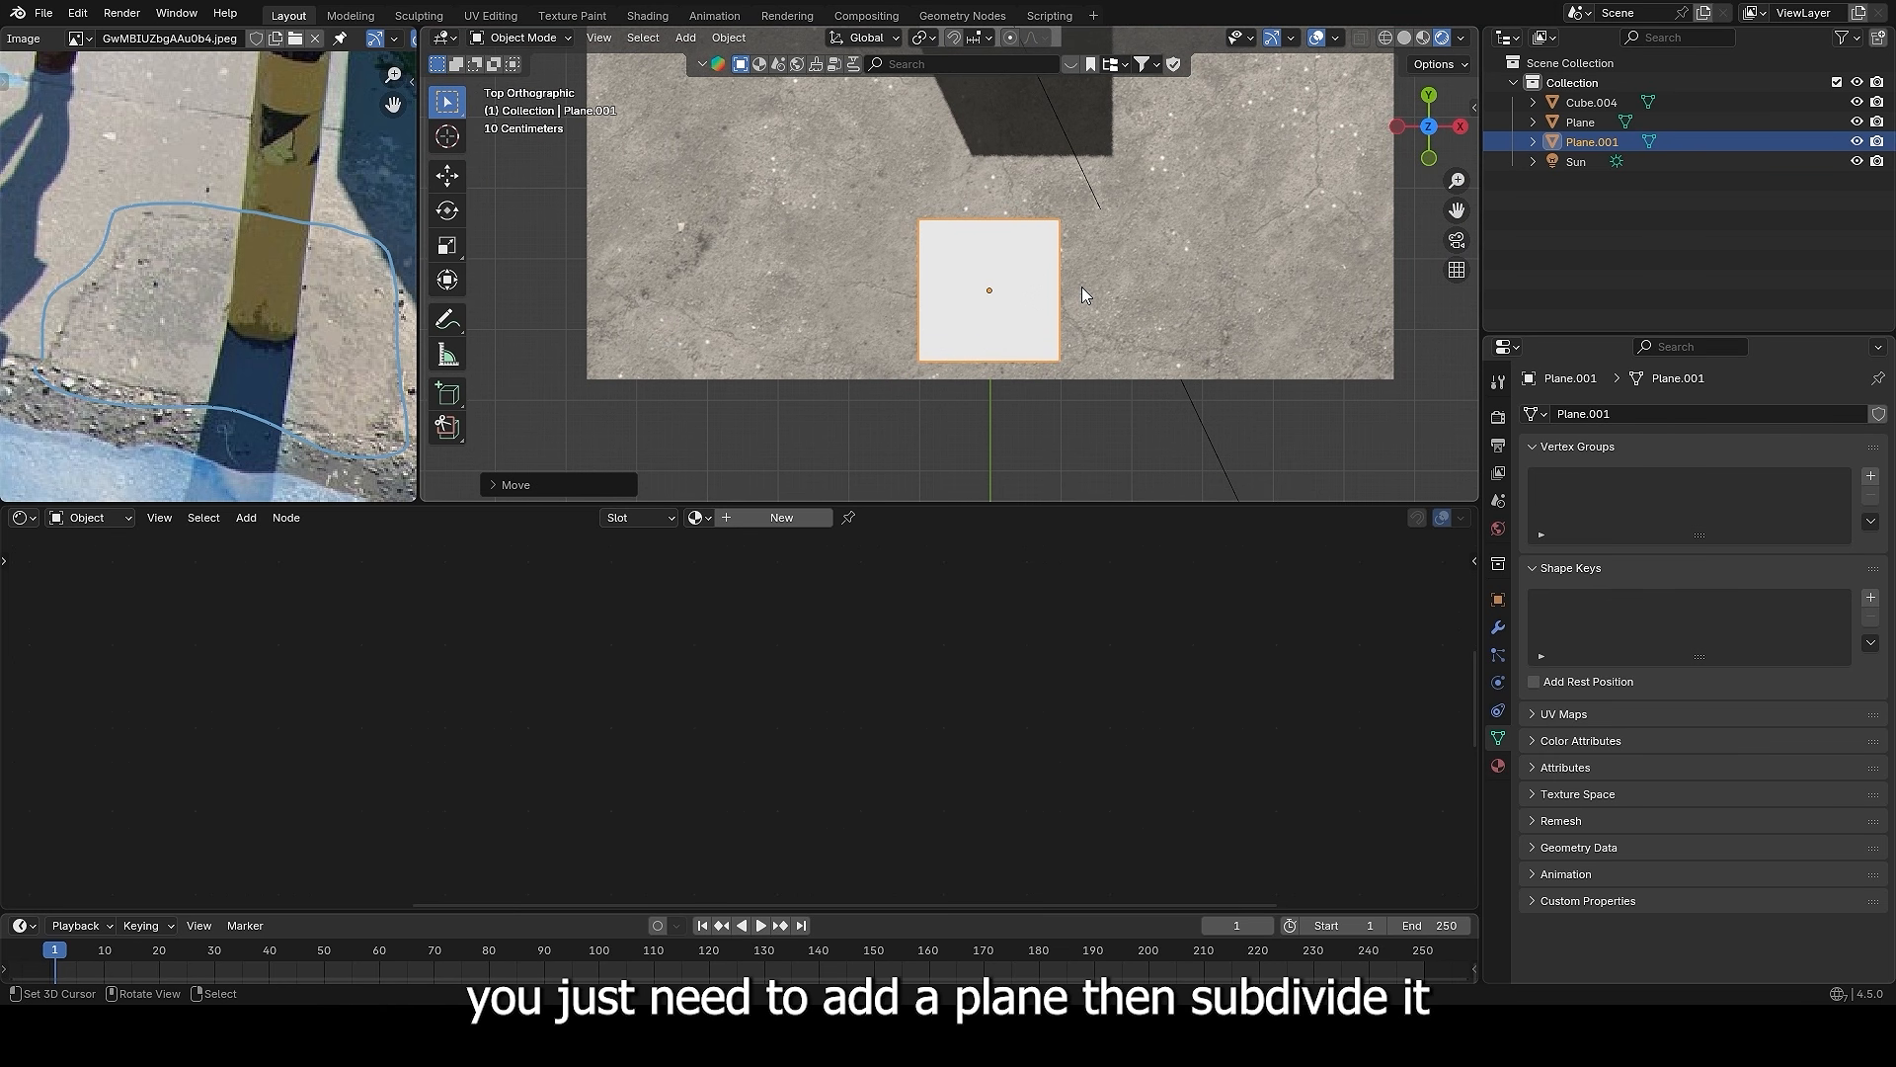
- Subdivide the small plane repeatedly in Edit Mode into an 8 by 8 grid of faces
{"action": "key", "text": "Tab"}
{"action": "scroll", "coordinate": [1081, 287], "scroll_direction": "up", "scroll_amount": 3}
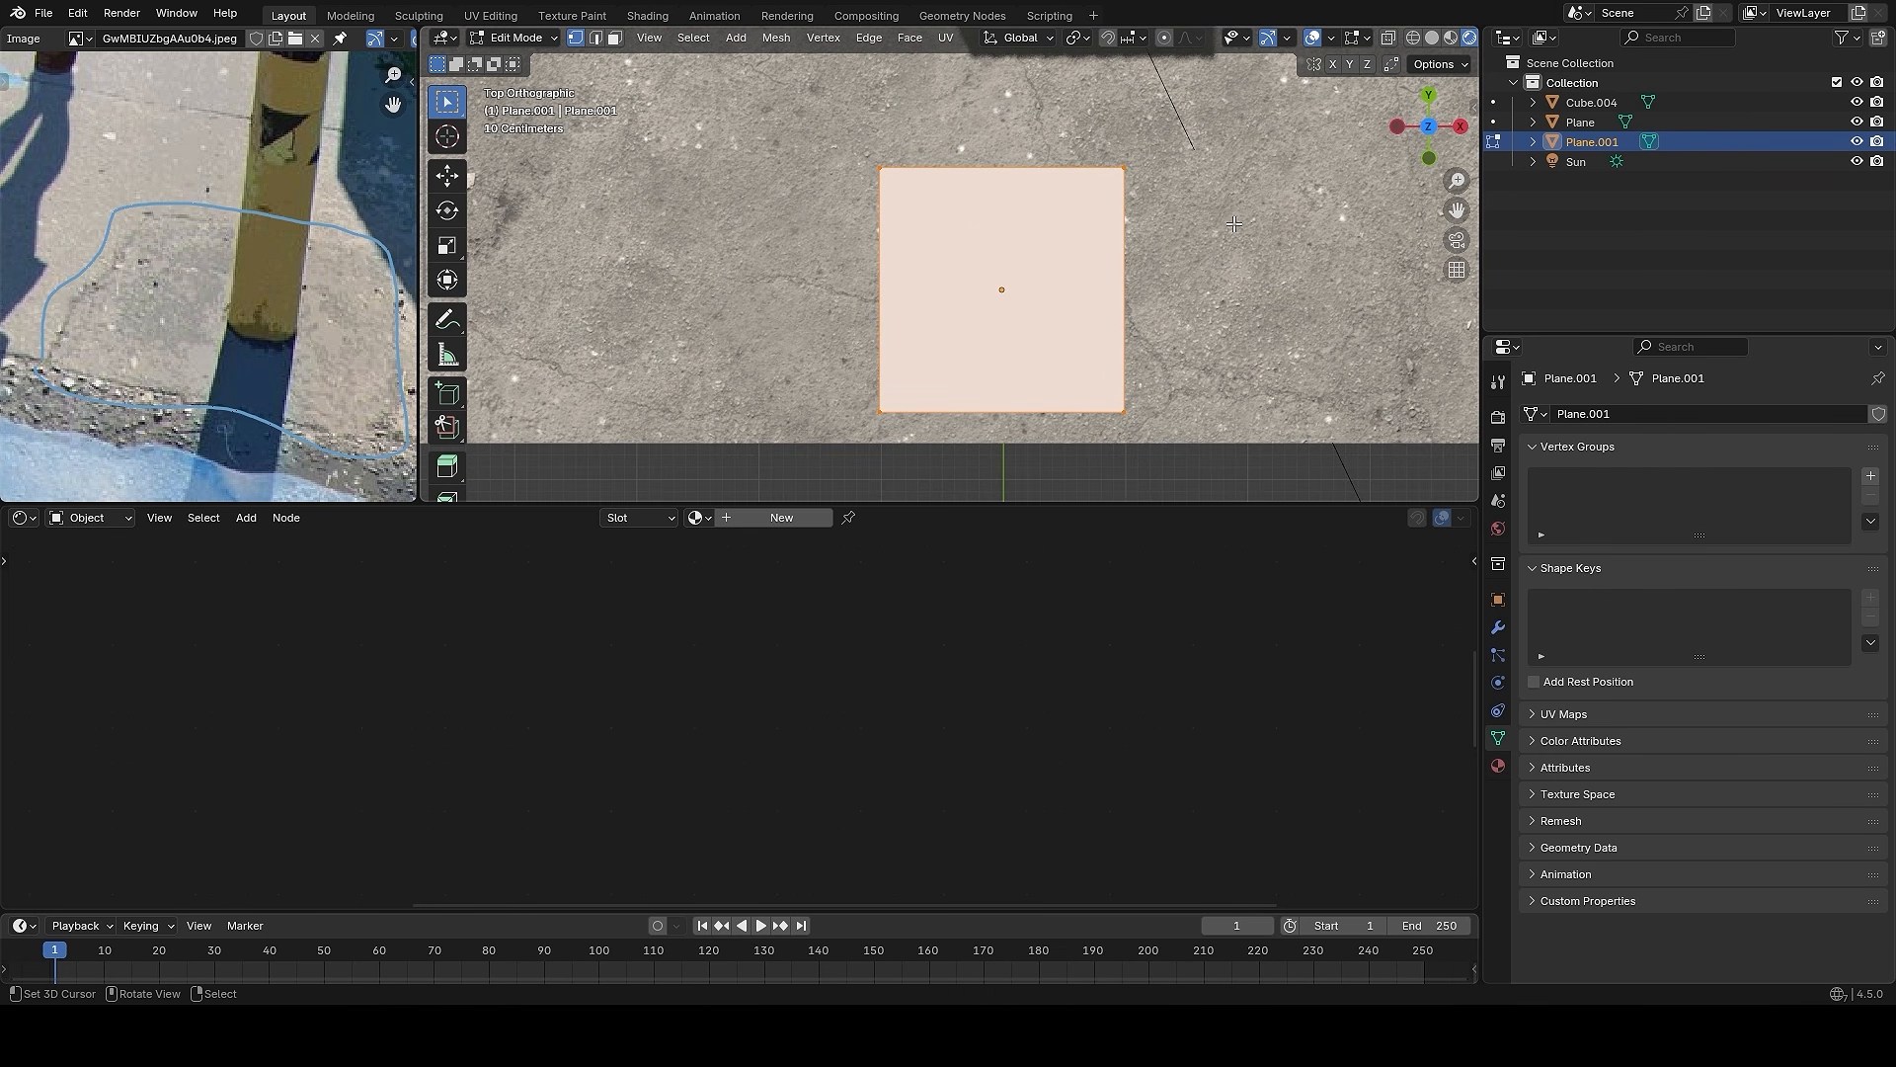
{"action": "right_click", "coordinate": [1186, 247]}
{"action": "left_click", "coordinate": [1185, 247]}
{"action": "right_click", "coordinate": [1185, 248]}
{"action": "left_click", "coordinate": [1186, 248]}
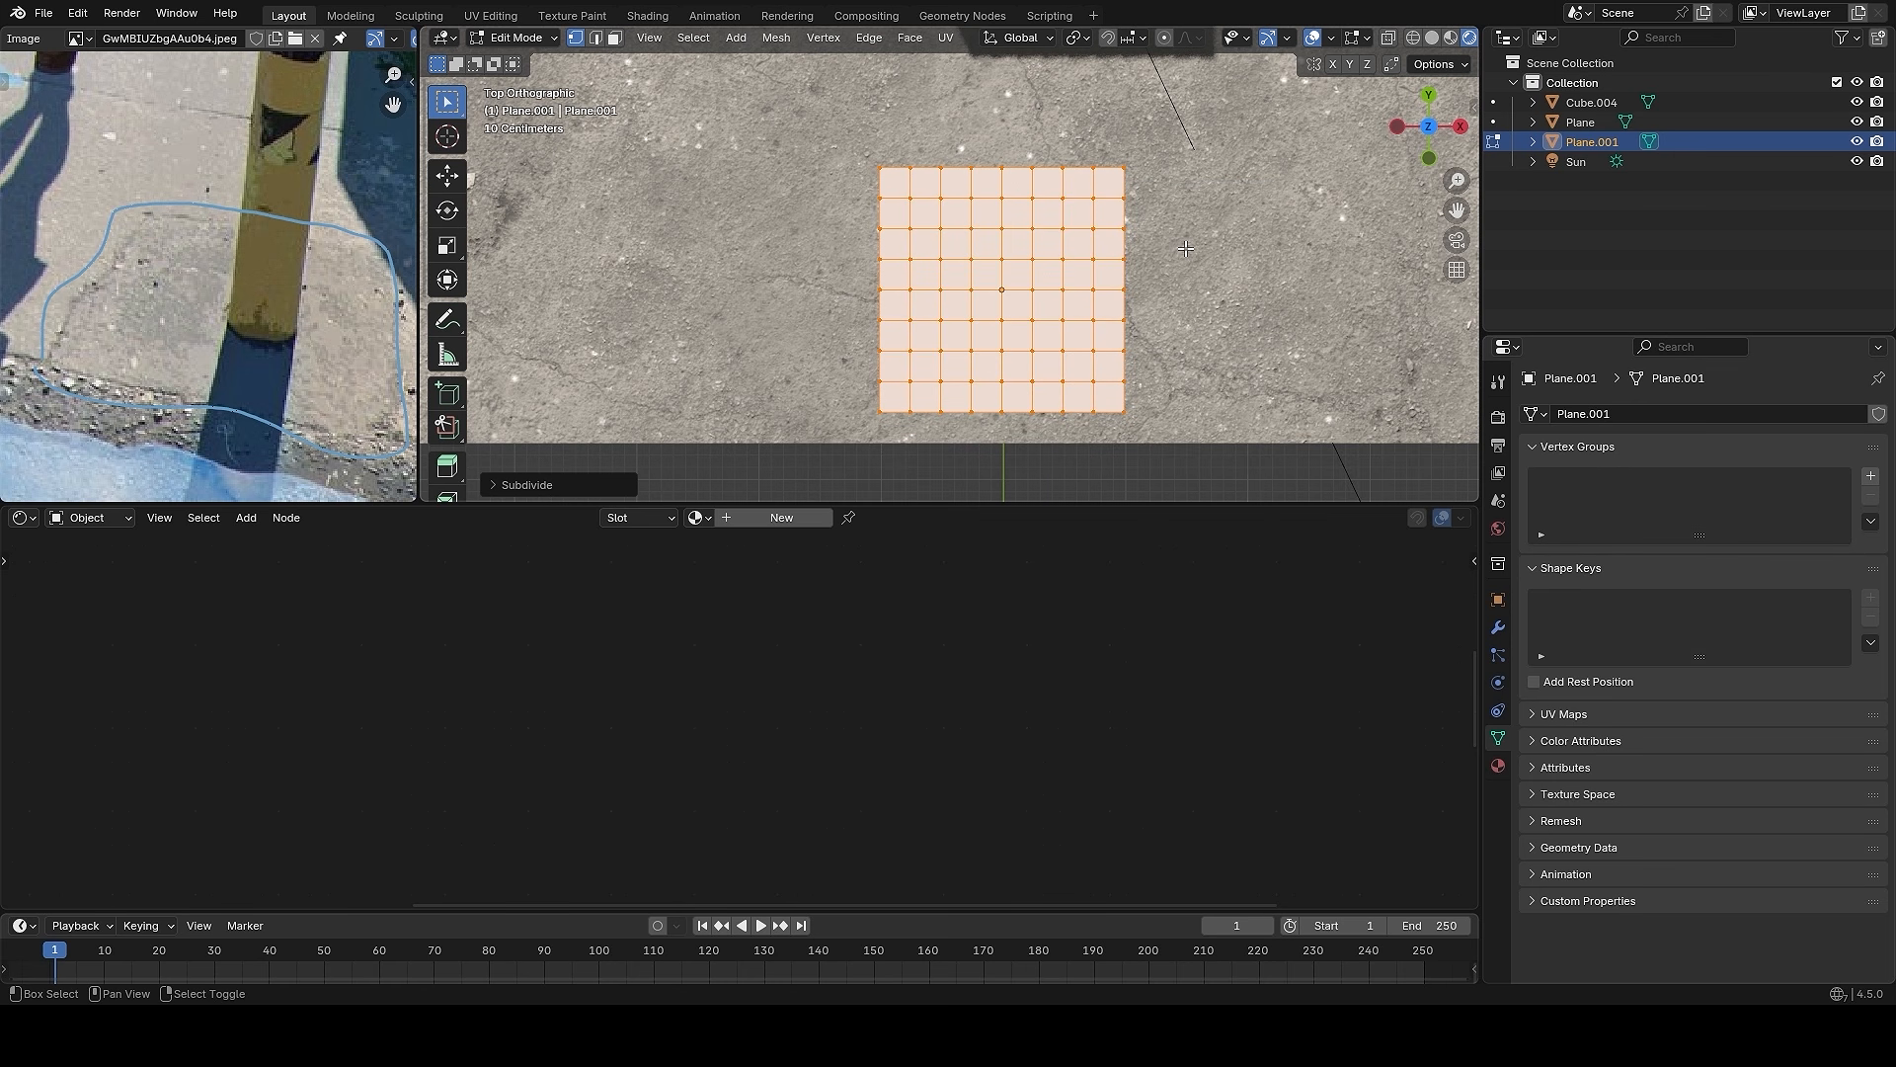
- Add a Displace modifier to the small plane in Object Mode and set its direction to X
{"action": "key", "text": "Tab"}
{"action": "left_click", "coordinate": [1498, 631]}
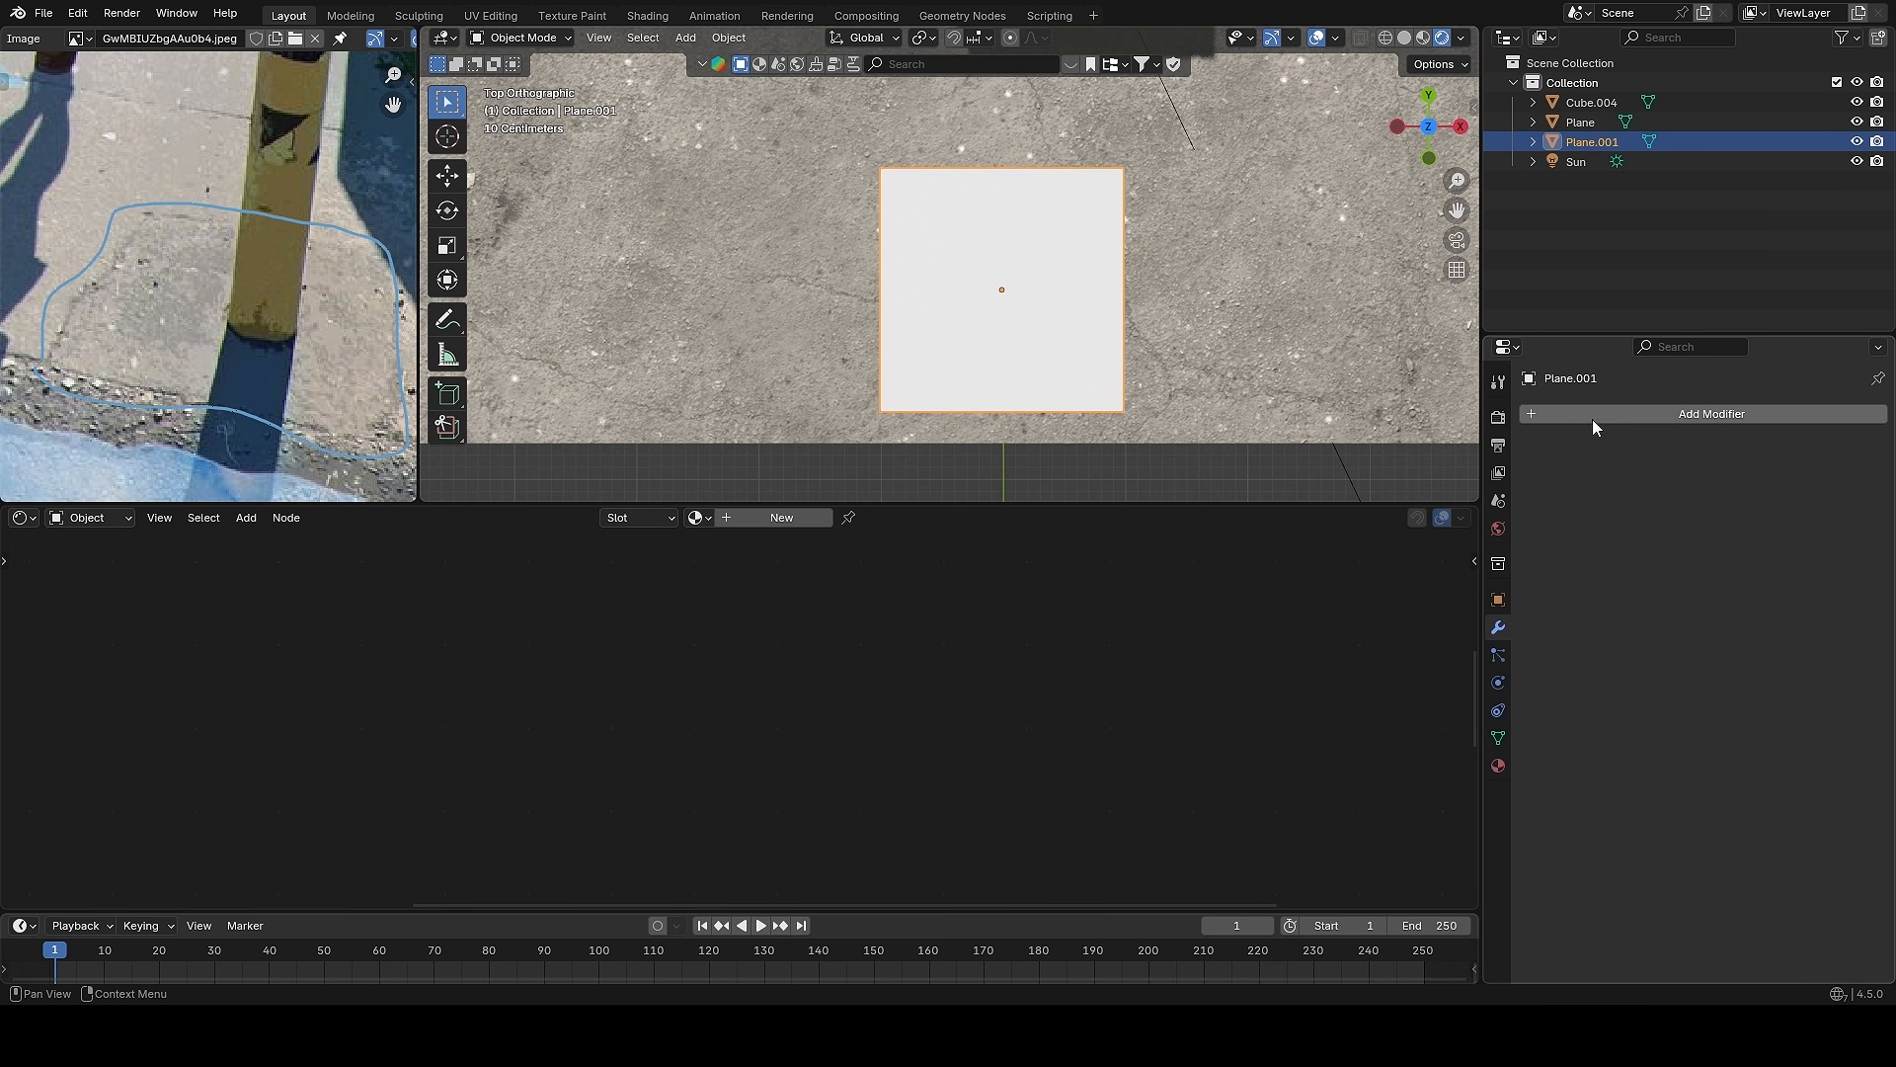
{"action": "left_click", "coordinate": [1596, 411]}
{"action": "left_click", "coordinate": [1552, 418]}
{"action": "type", "text": "d"}
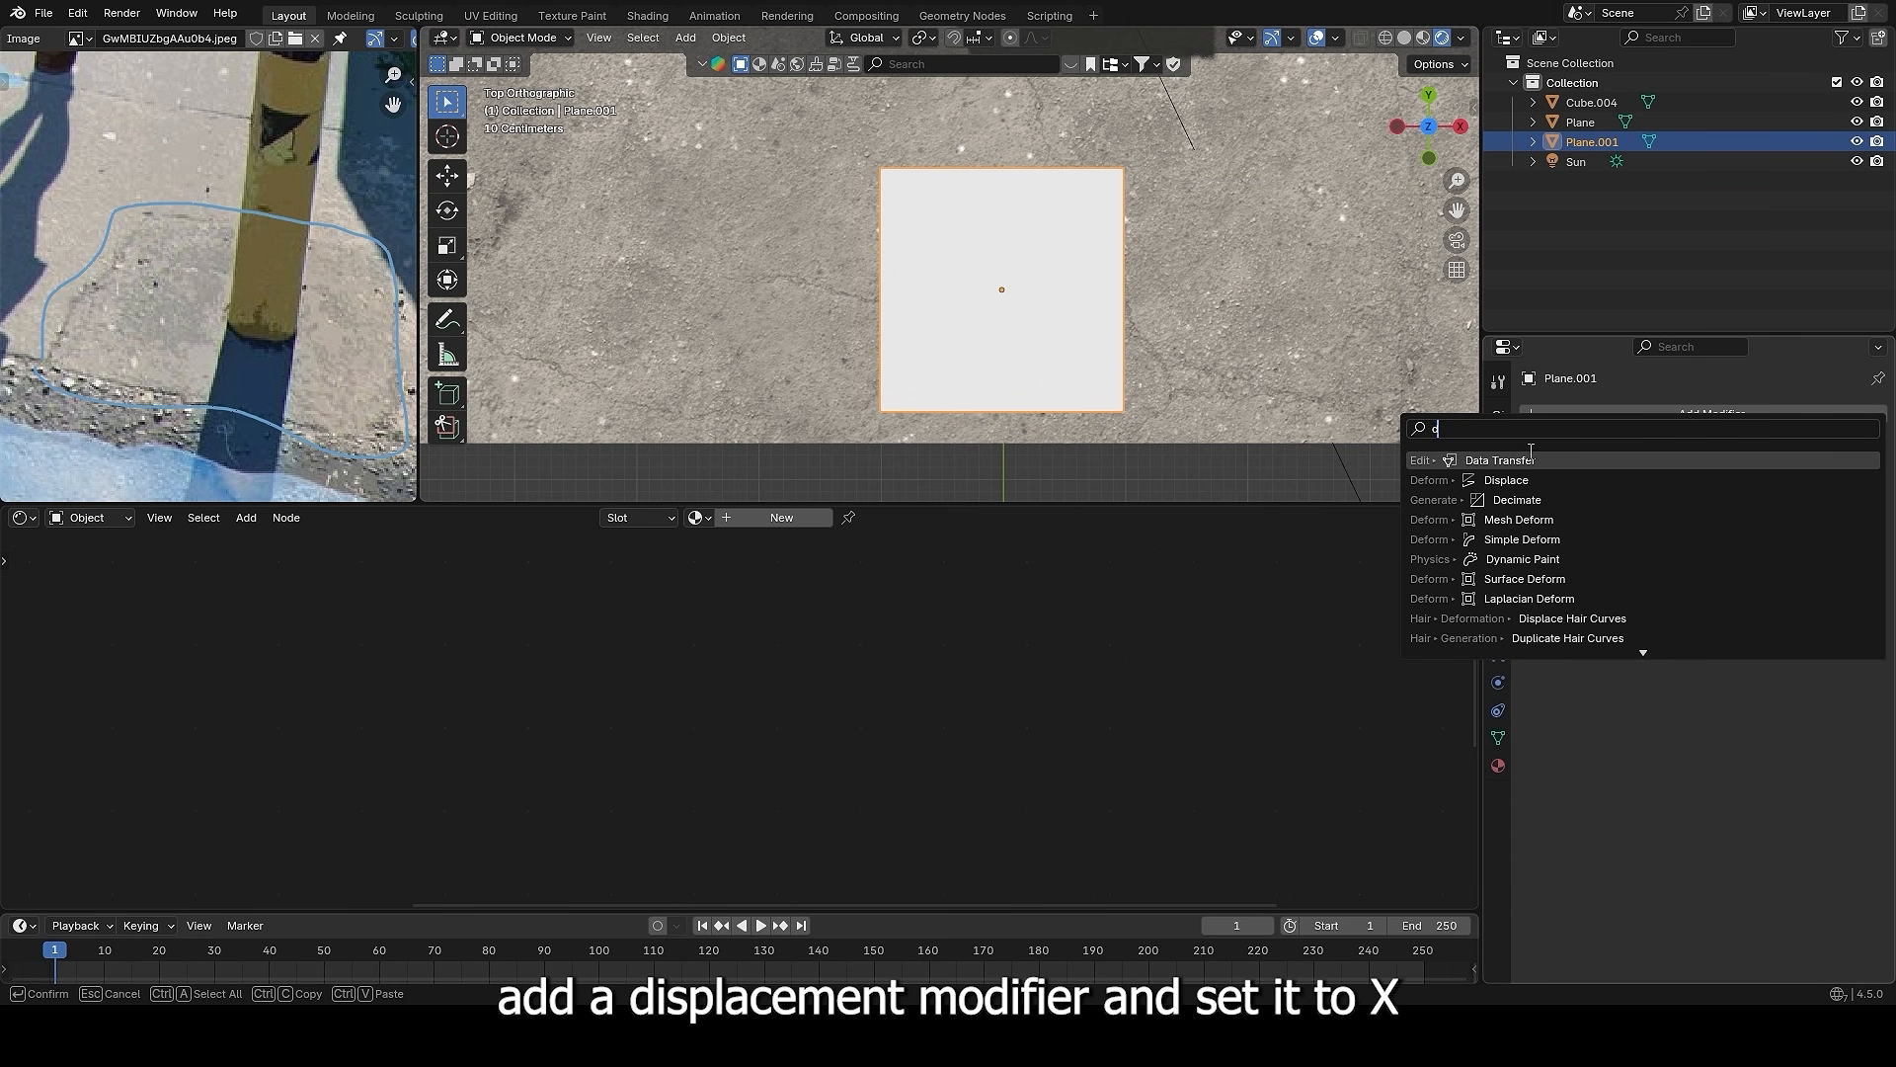
{"action": "left_click", "coordinate": [1530, 485]}
{"action": "middle_click_drag", "start_coordinate": [1119, 324], "coordinate": [1272, 412]}
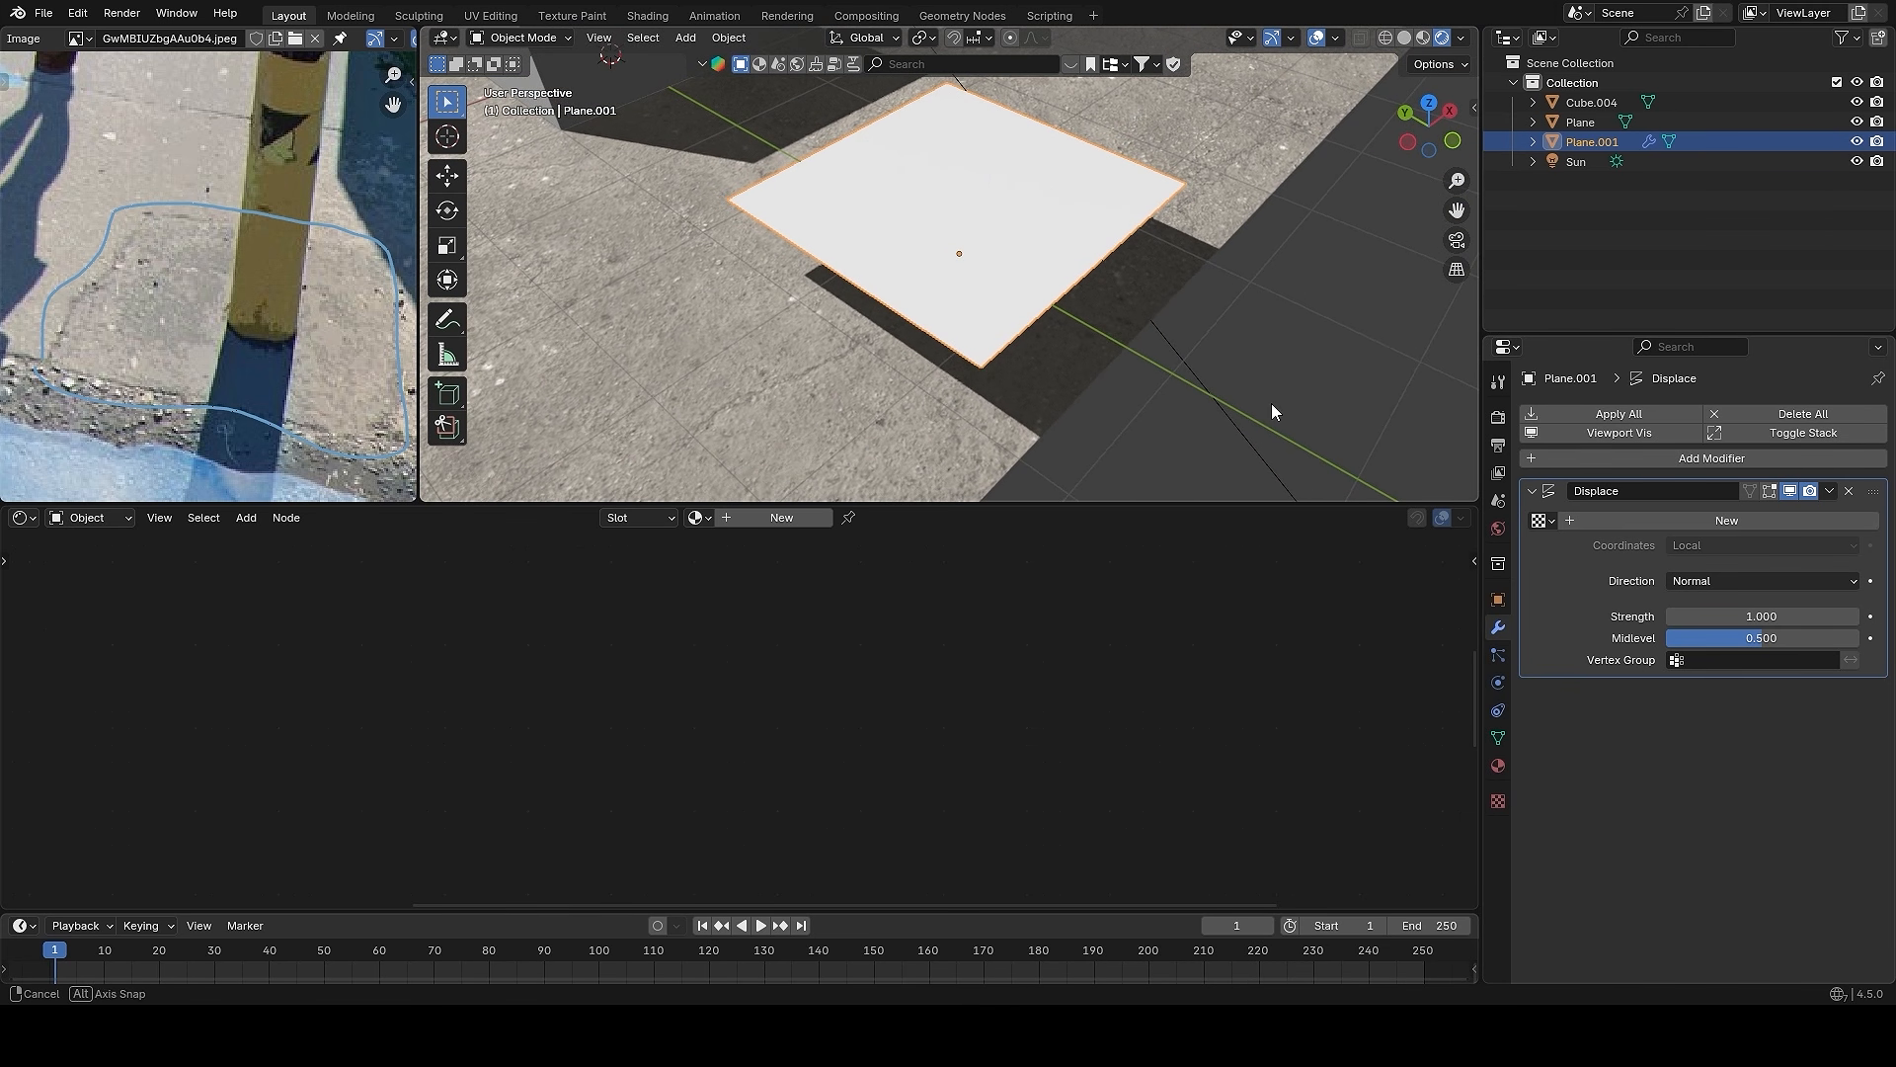
{"action": "left_click", "coordinate": [1740, 580]}
{"action": "left_click", "coordinate": [1705, 596]}
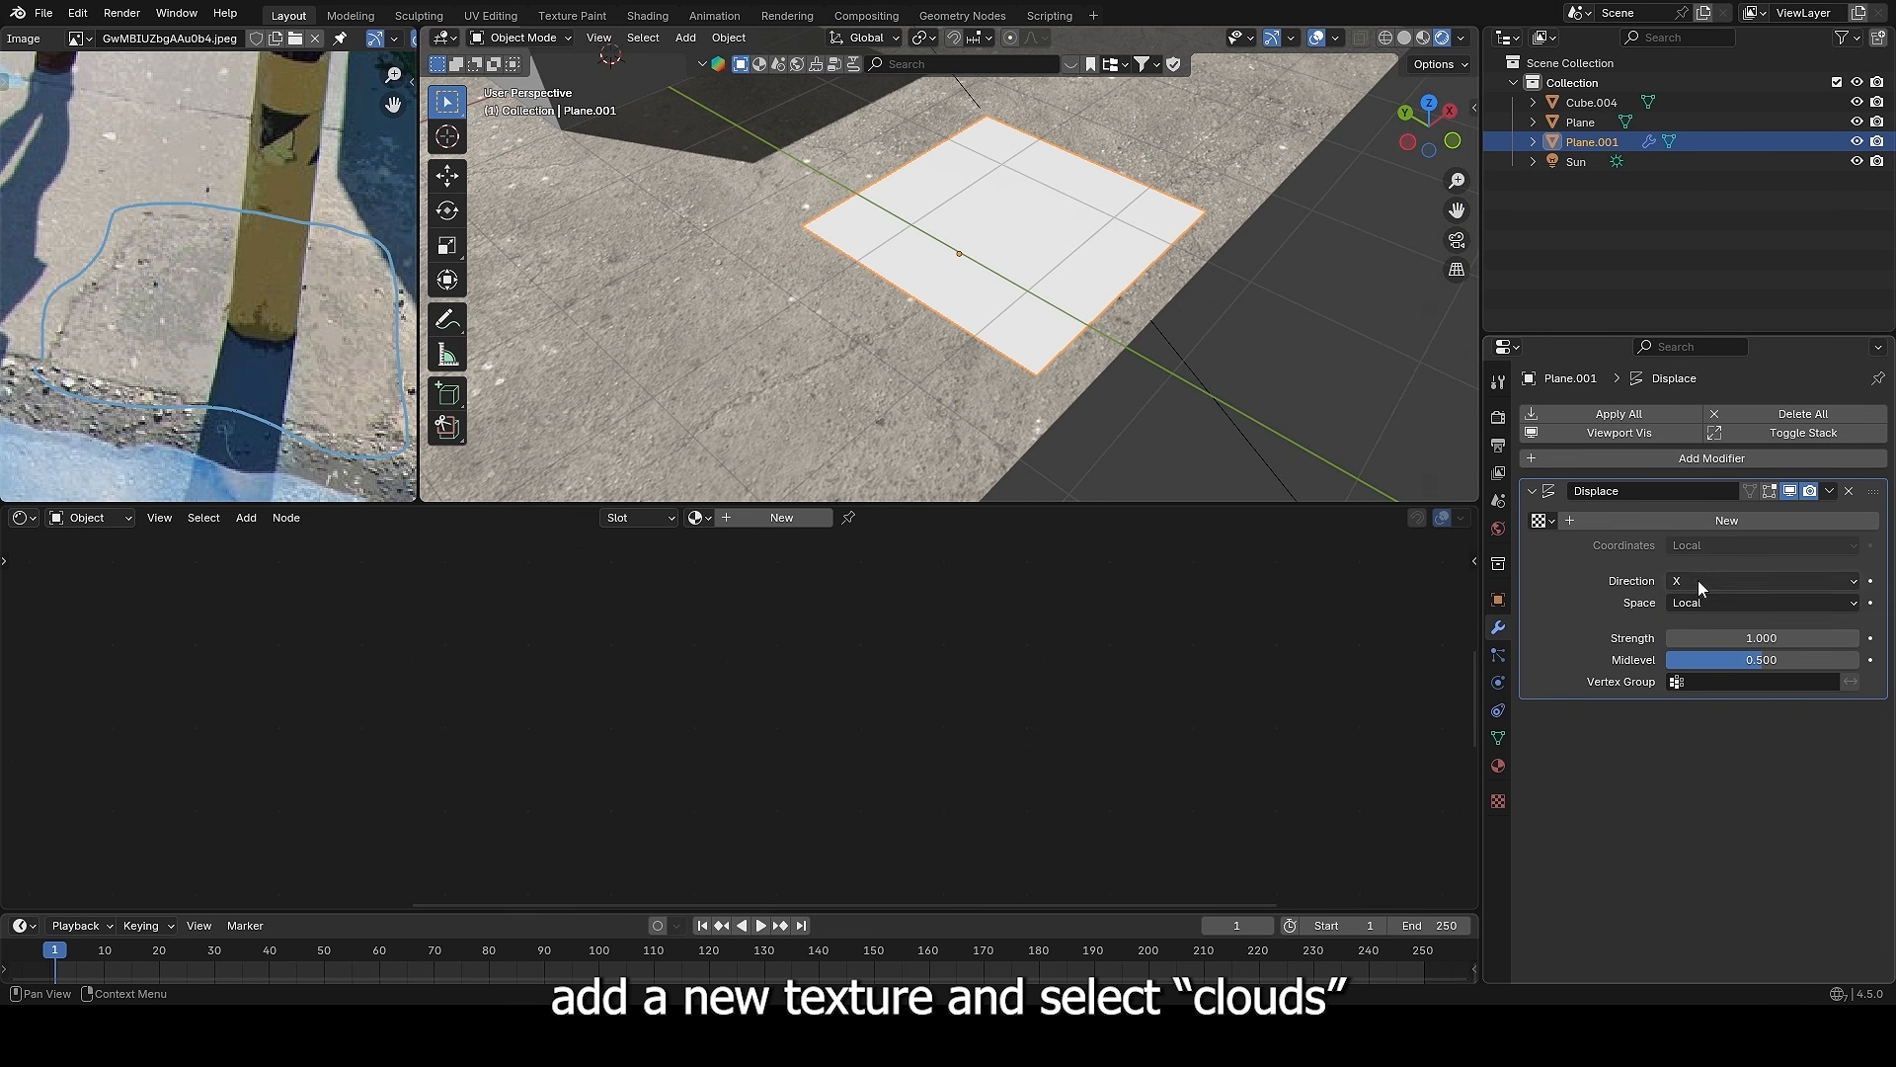
- Give the Displace modifier a new texture of type Clouds with a size of 0.53
{"action": "left_click", "coordinate": [1697, 521]}
{"action": "left_click", "coordinate": [1879, 530]}
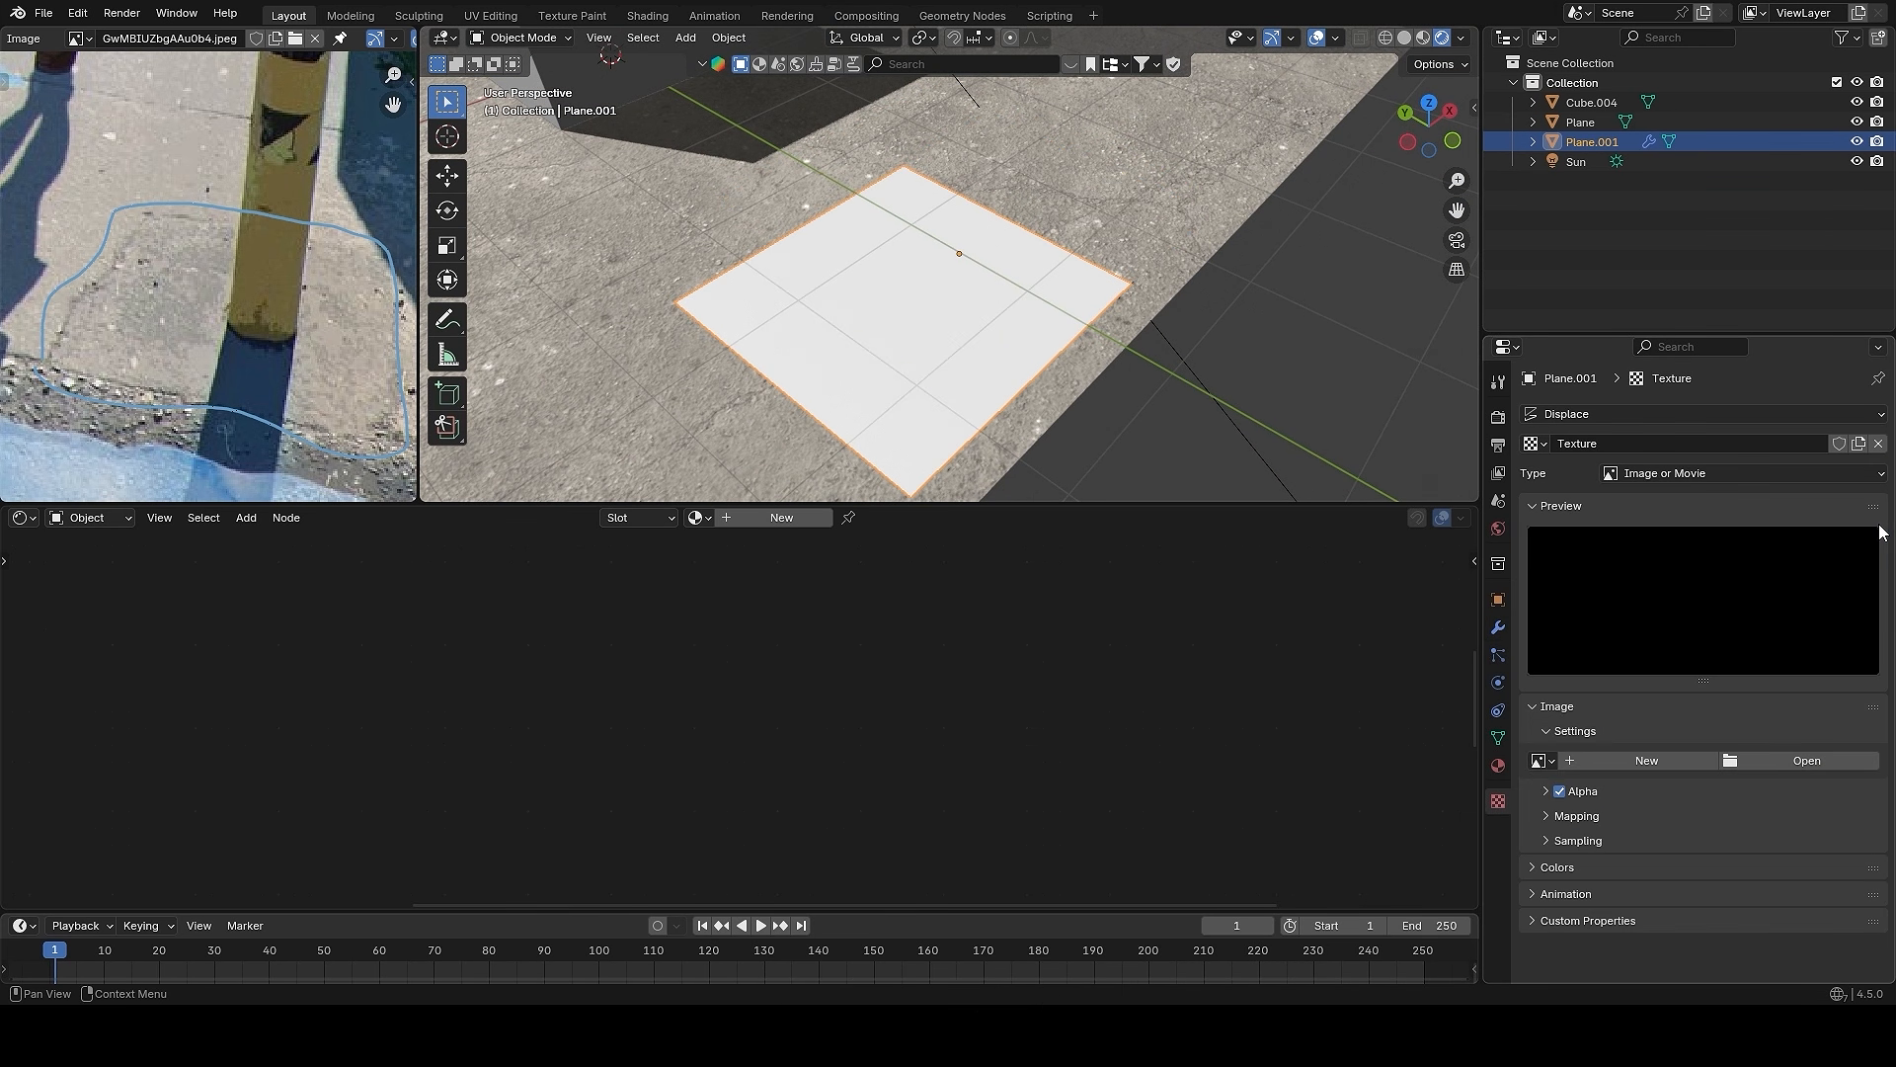
{"action": "left_click", "coordinate": [1707, 475]}
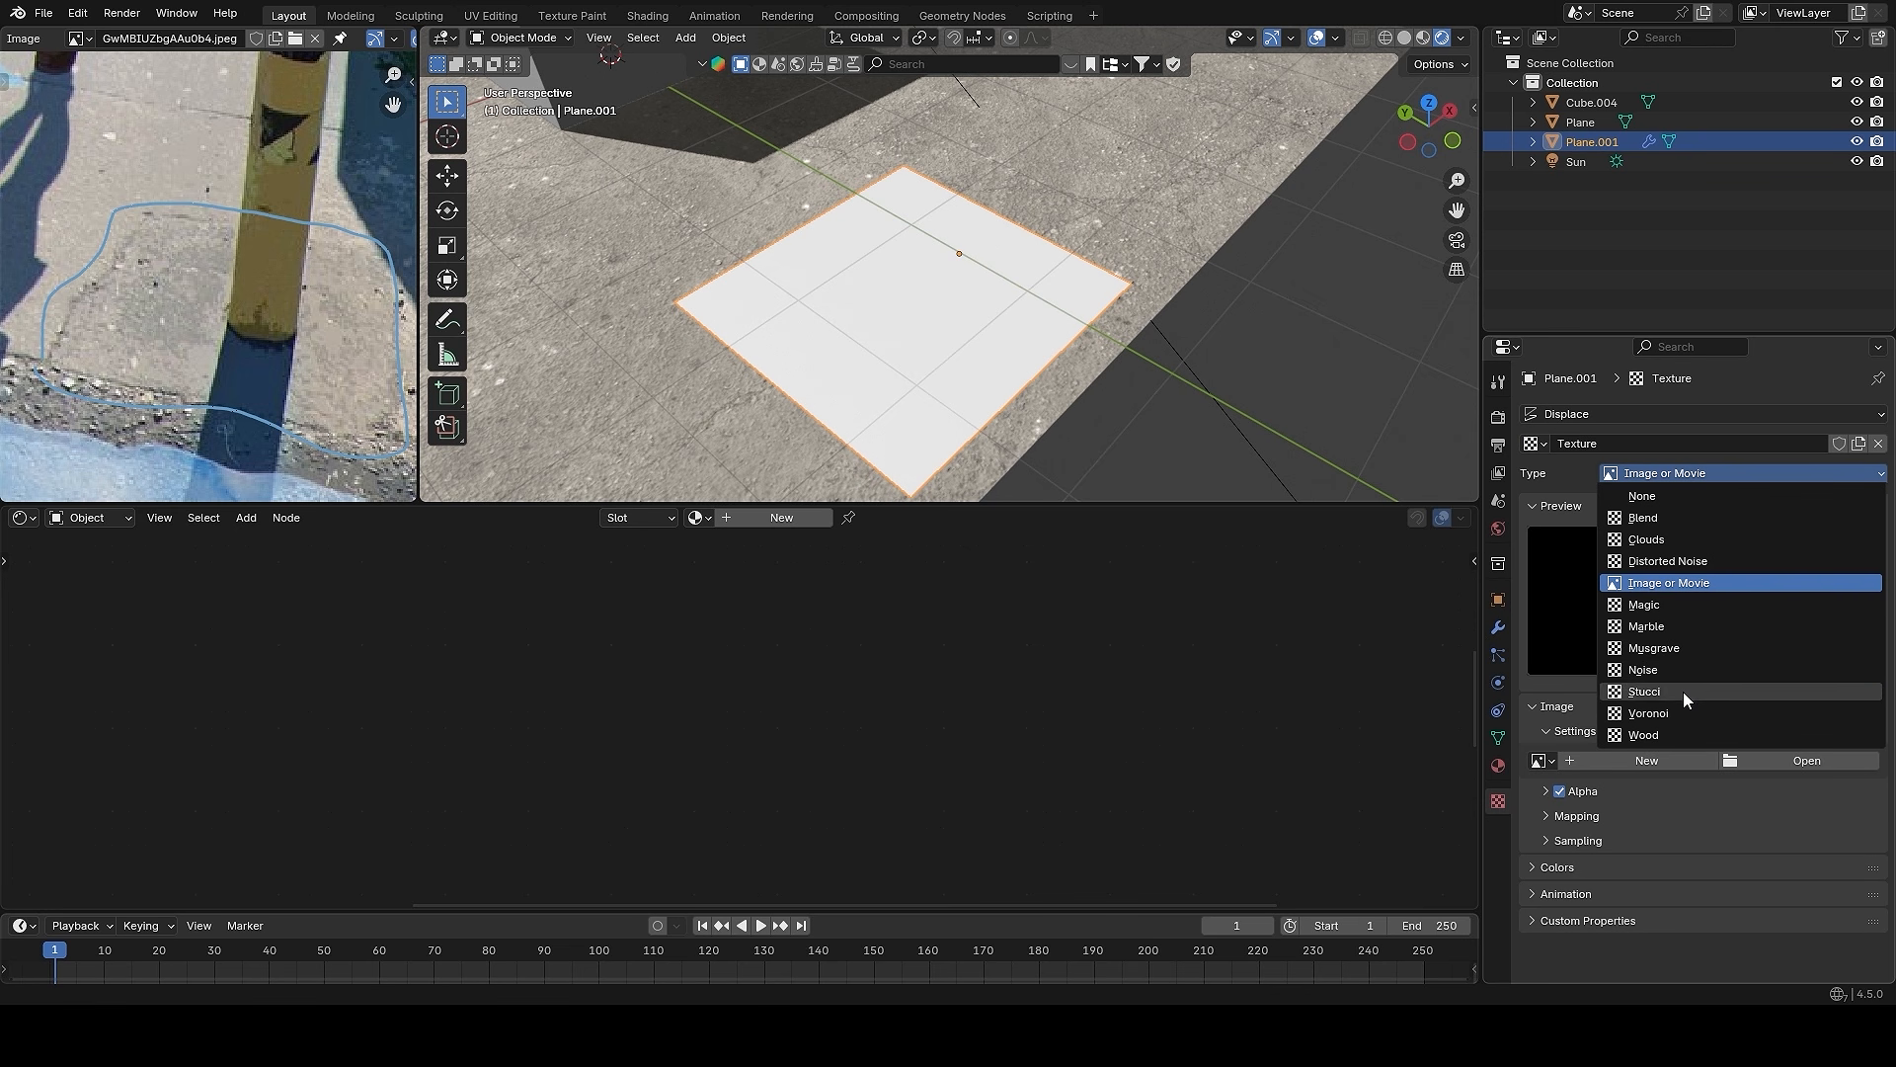
{"action": "left_click", "coordinate": [1670, 542]}
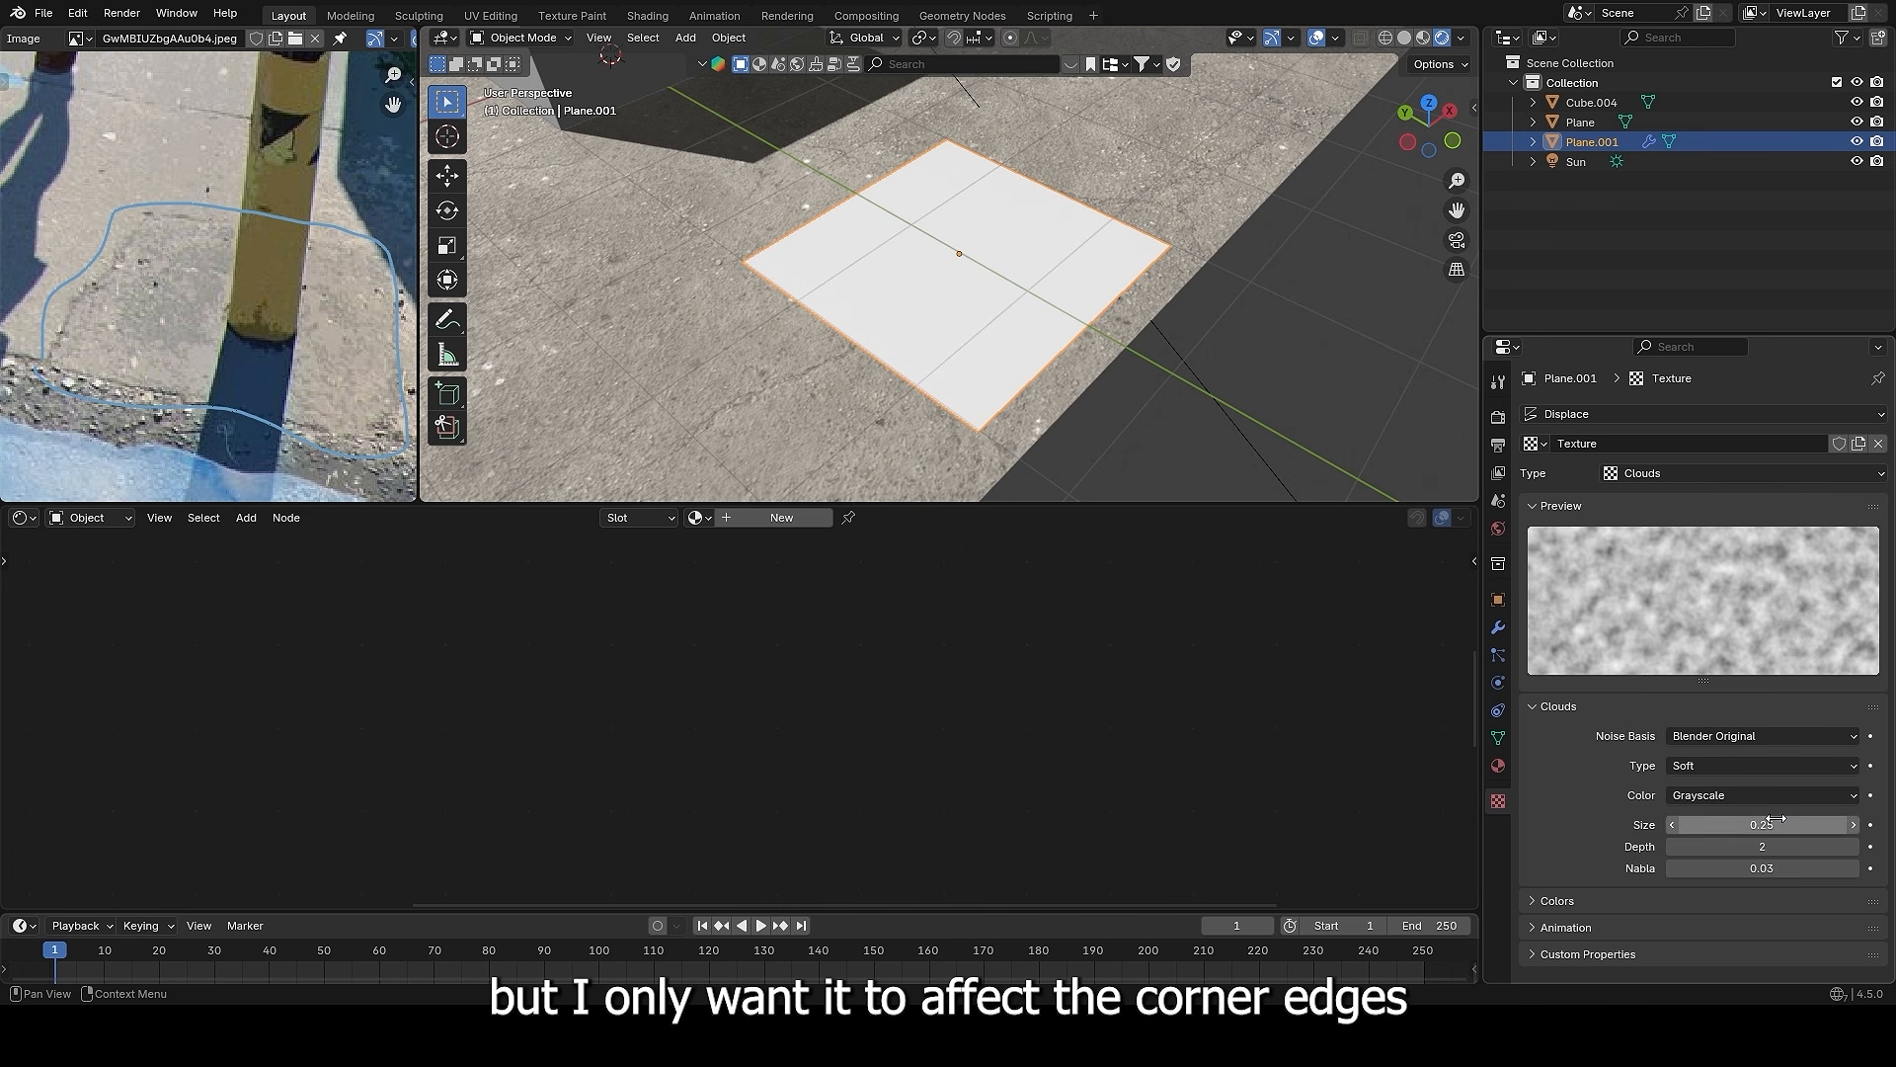
{"action": "left_click_drag", "start_coordinate": [1775, 823], "coordinate": [1832, 824]}
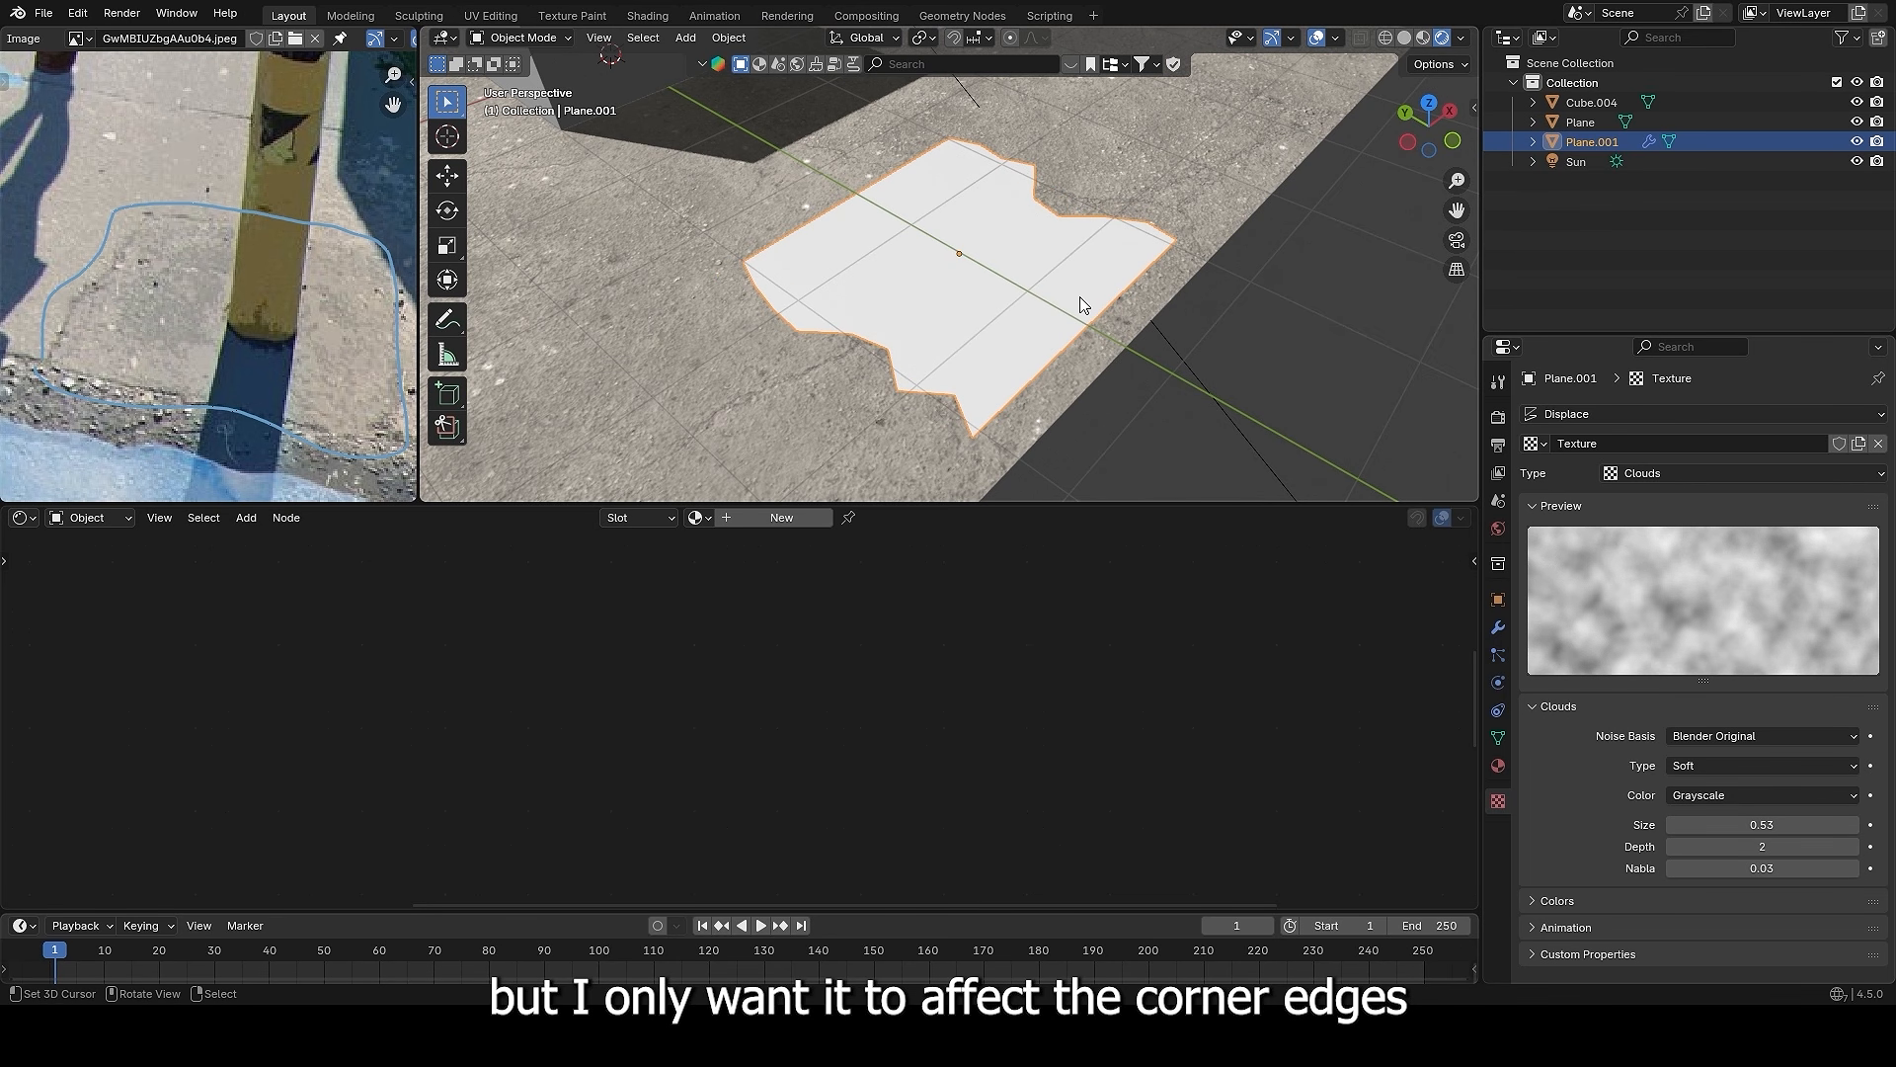
- Select the small plane's outer boundary edges in Edit Mode and switch the viewport to solid shading
{"action": "key", "text": "Tab"}
{"action": "key", "text": "2"}
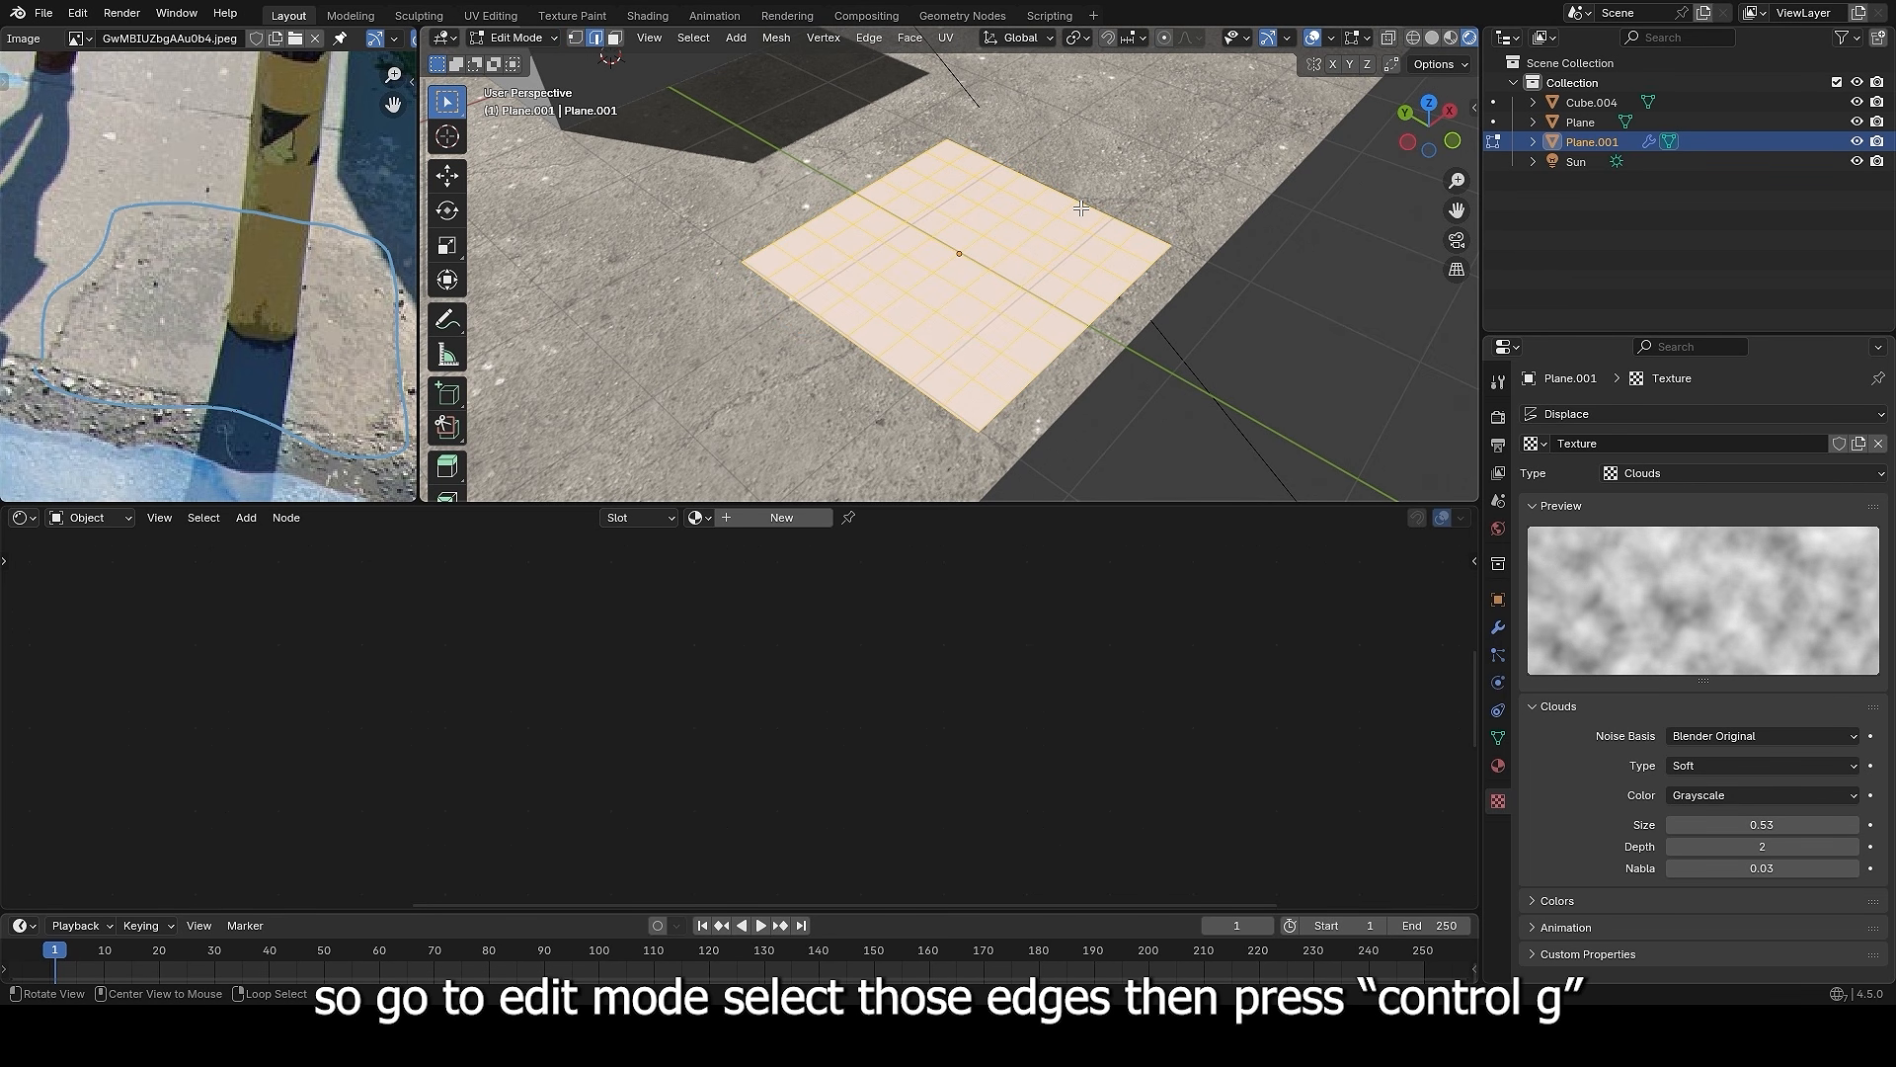
{"action": "left_click", "coordinate": [1082, 207], "text": "alt"}
{"action": "left_click", "coordinate": [847, 191], "text": "alt+shift"}
{"action": "key", "text": "z"}
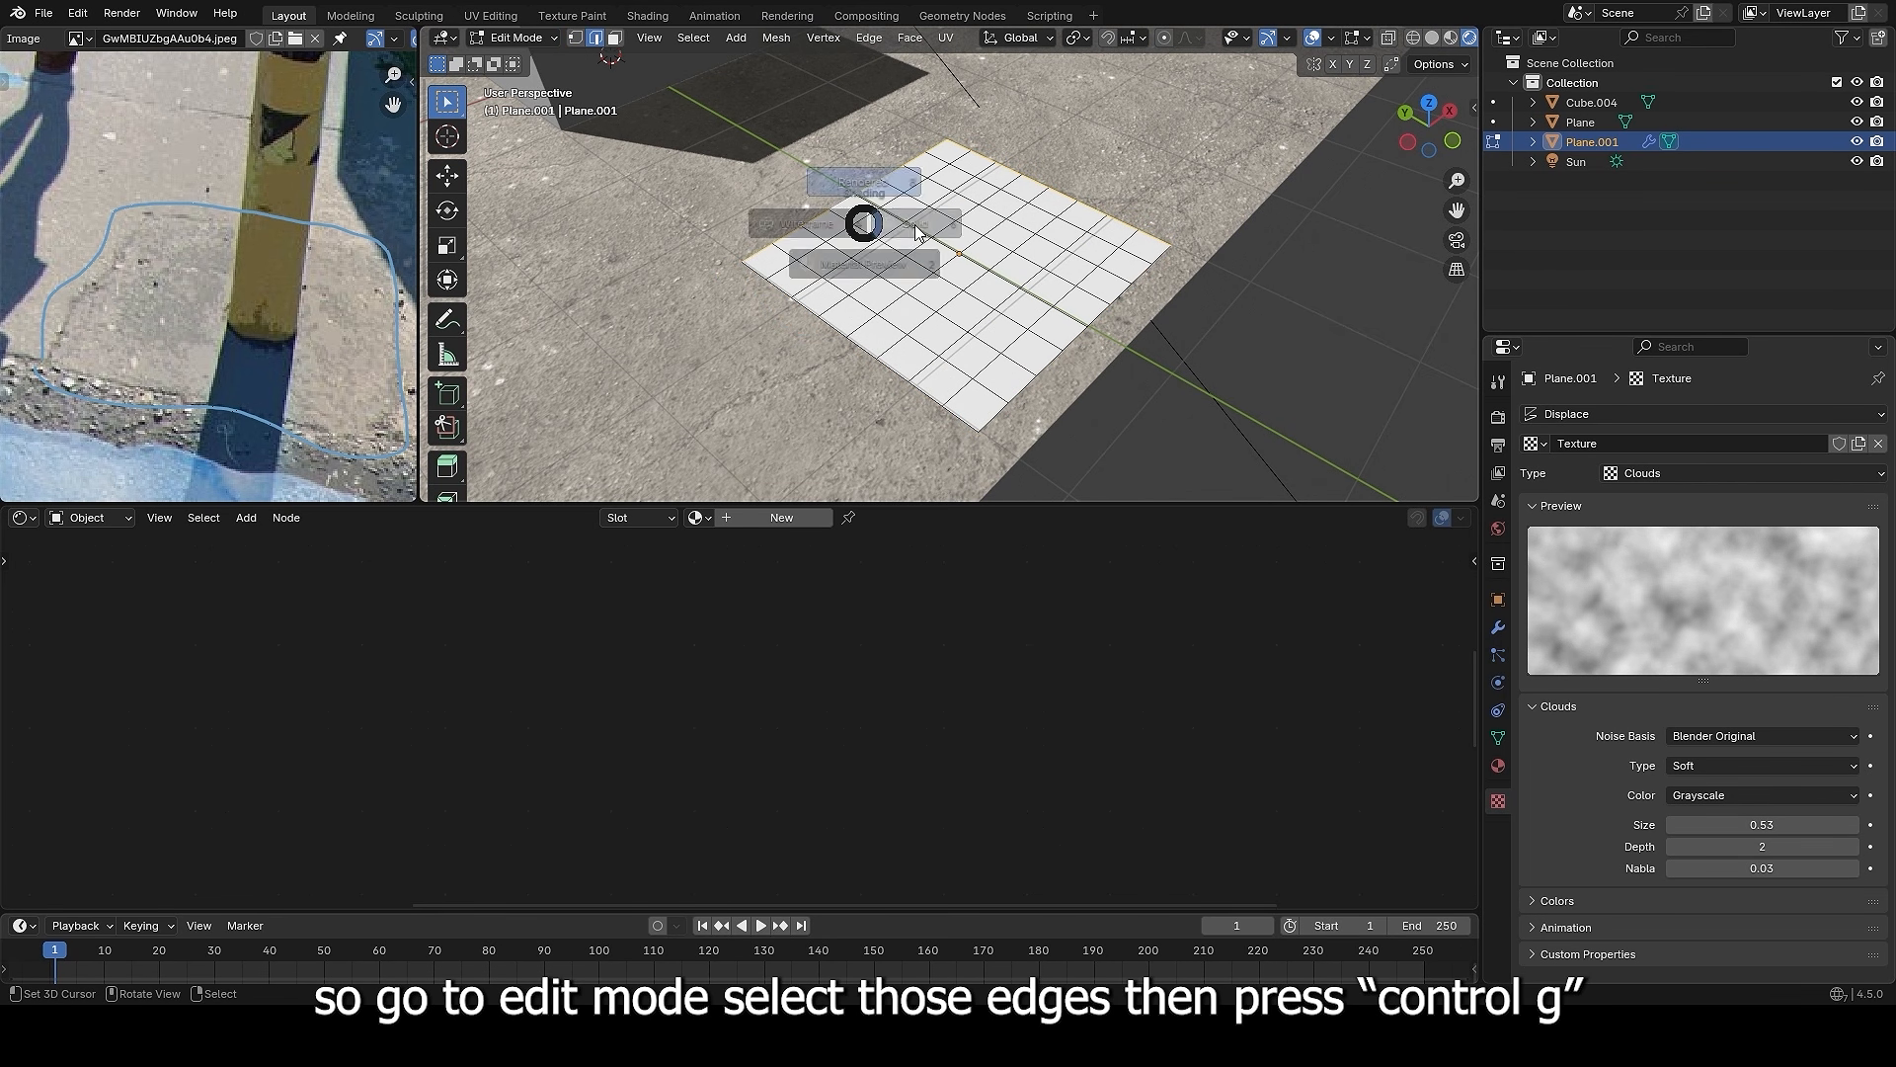
{"action": "left_click", "coordinate": [834, 356]}
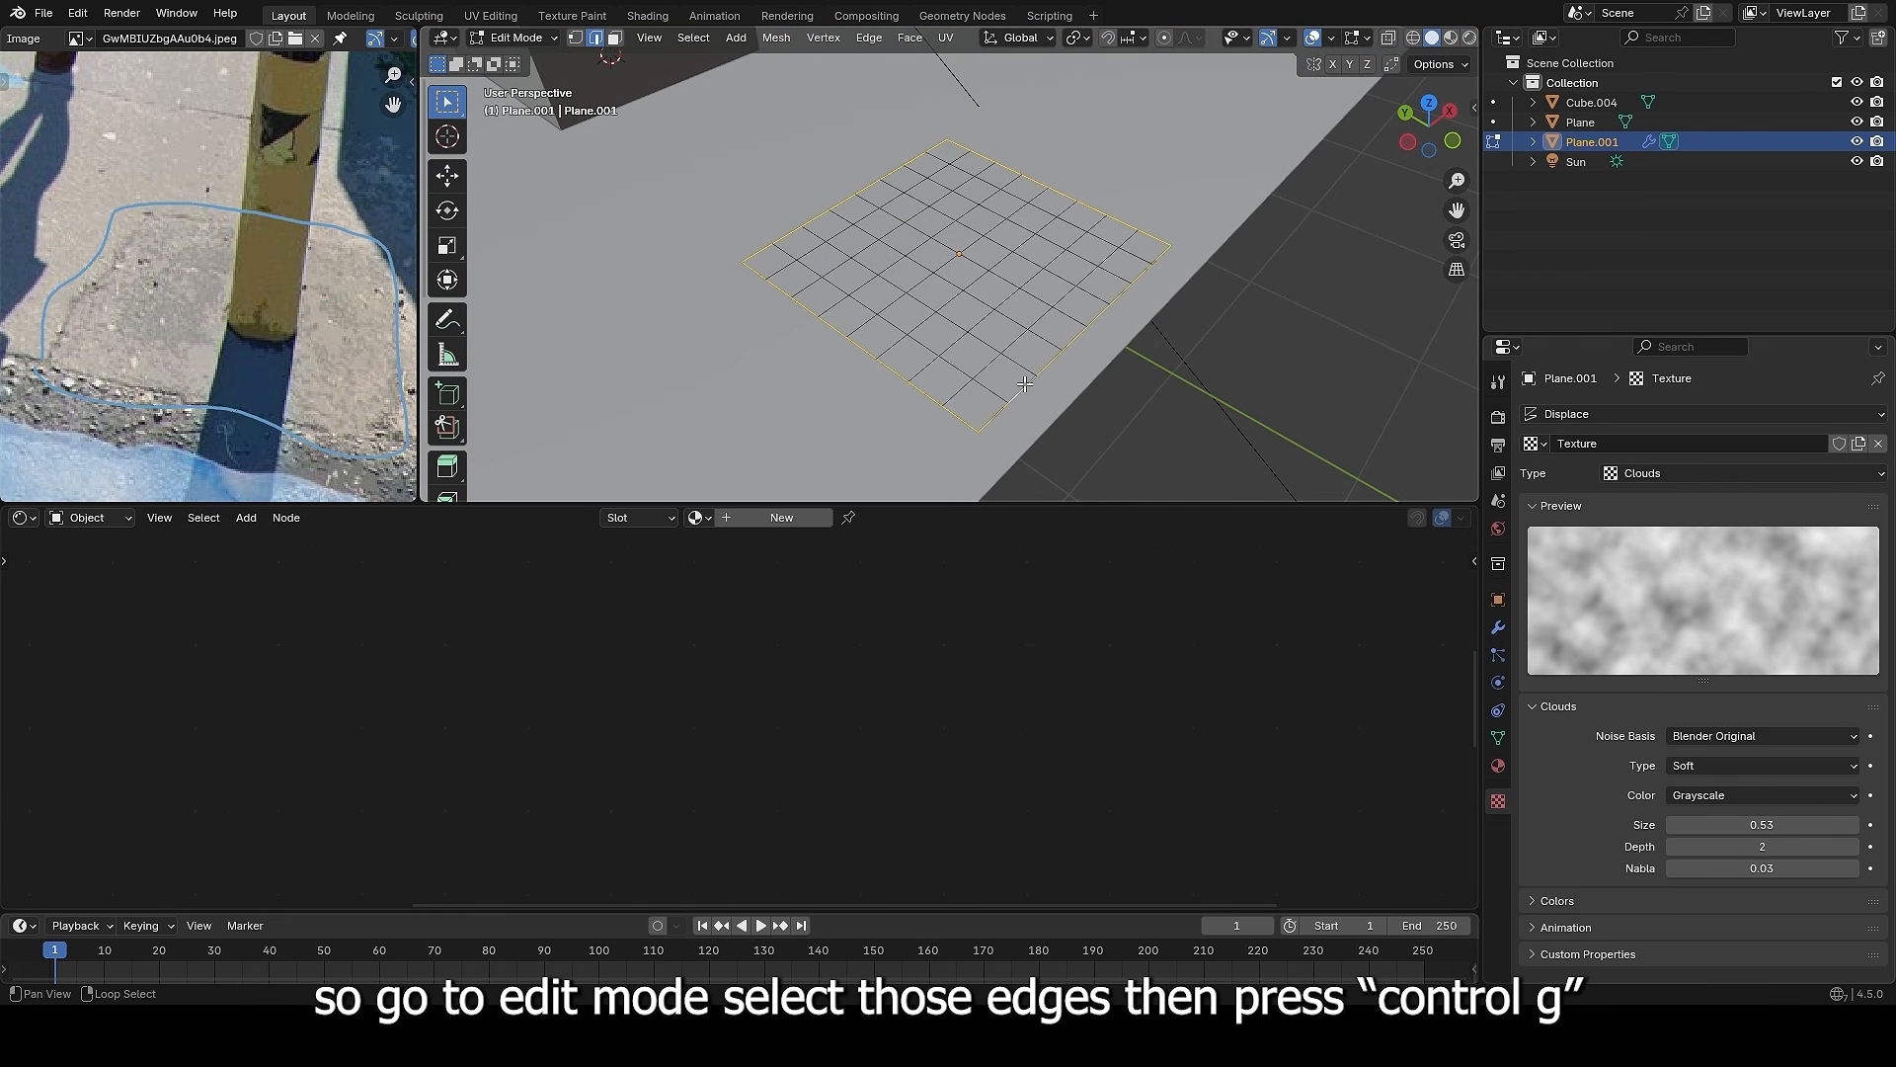
- Create a new vertex group for the small plane, assign the boundary edges to it, and reselect them through the group
{"action": "key", "text": "ctrl+g"}
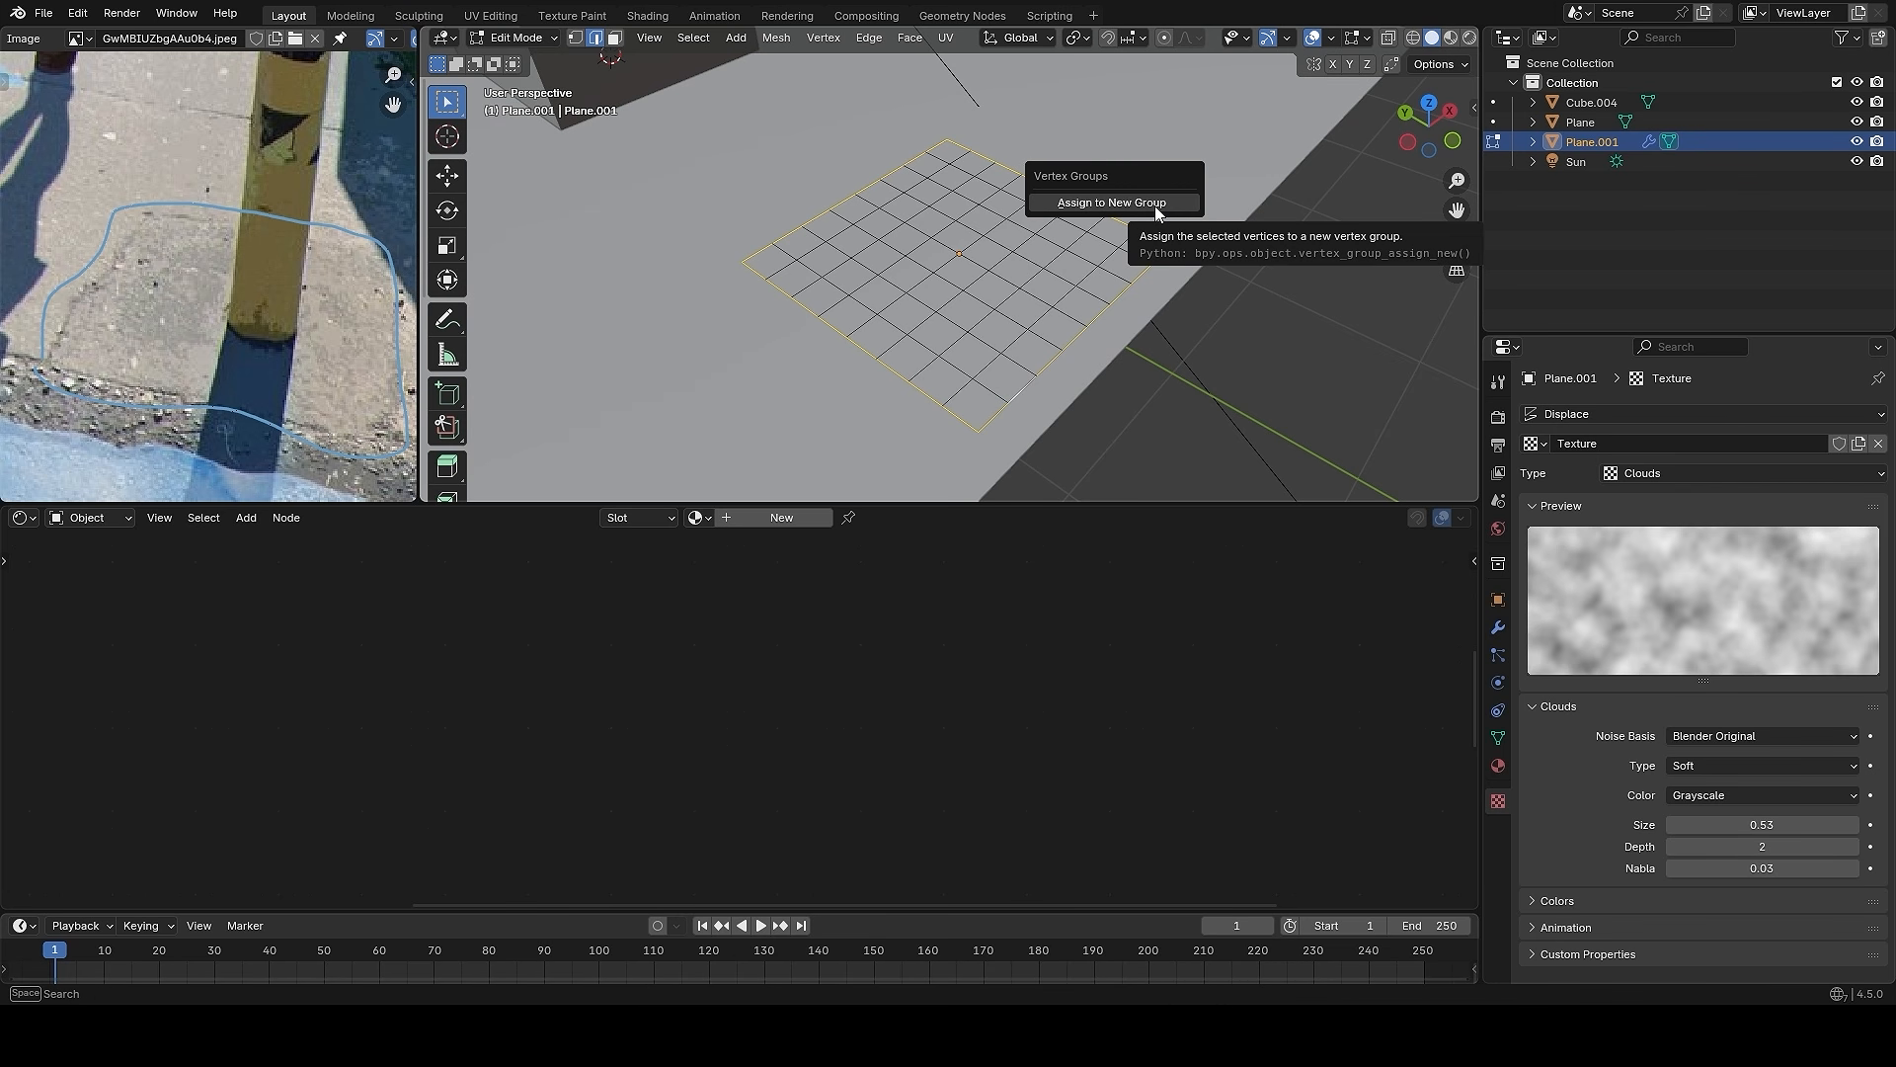
{"action": "left_click", "coordinate": [1111, 203]}
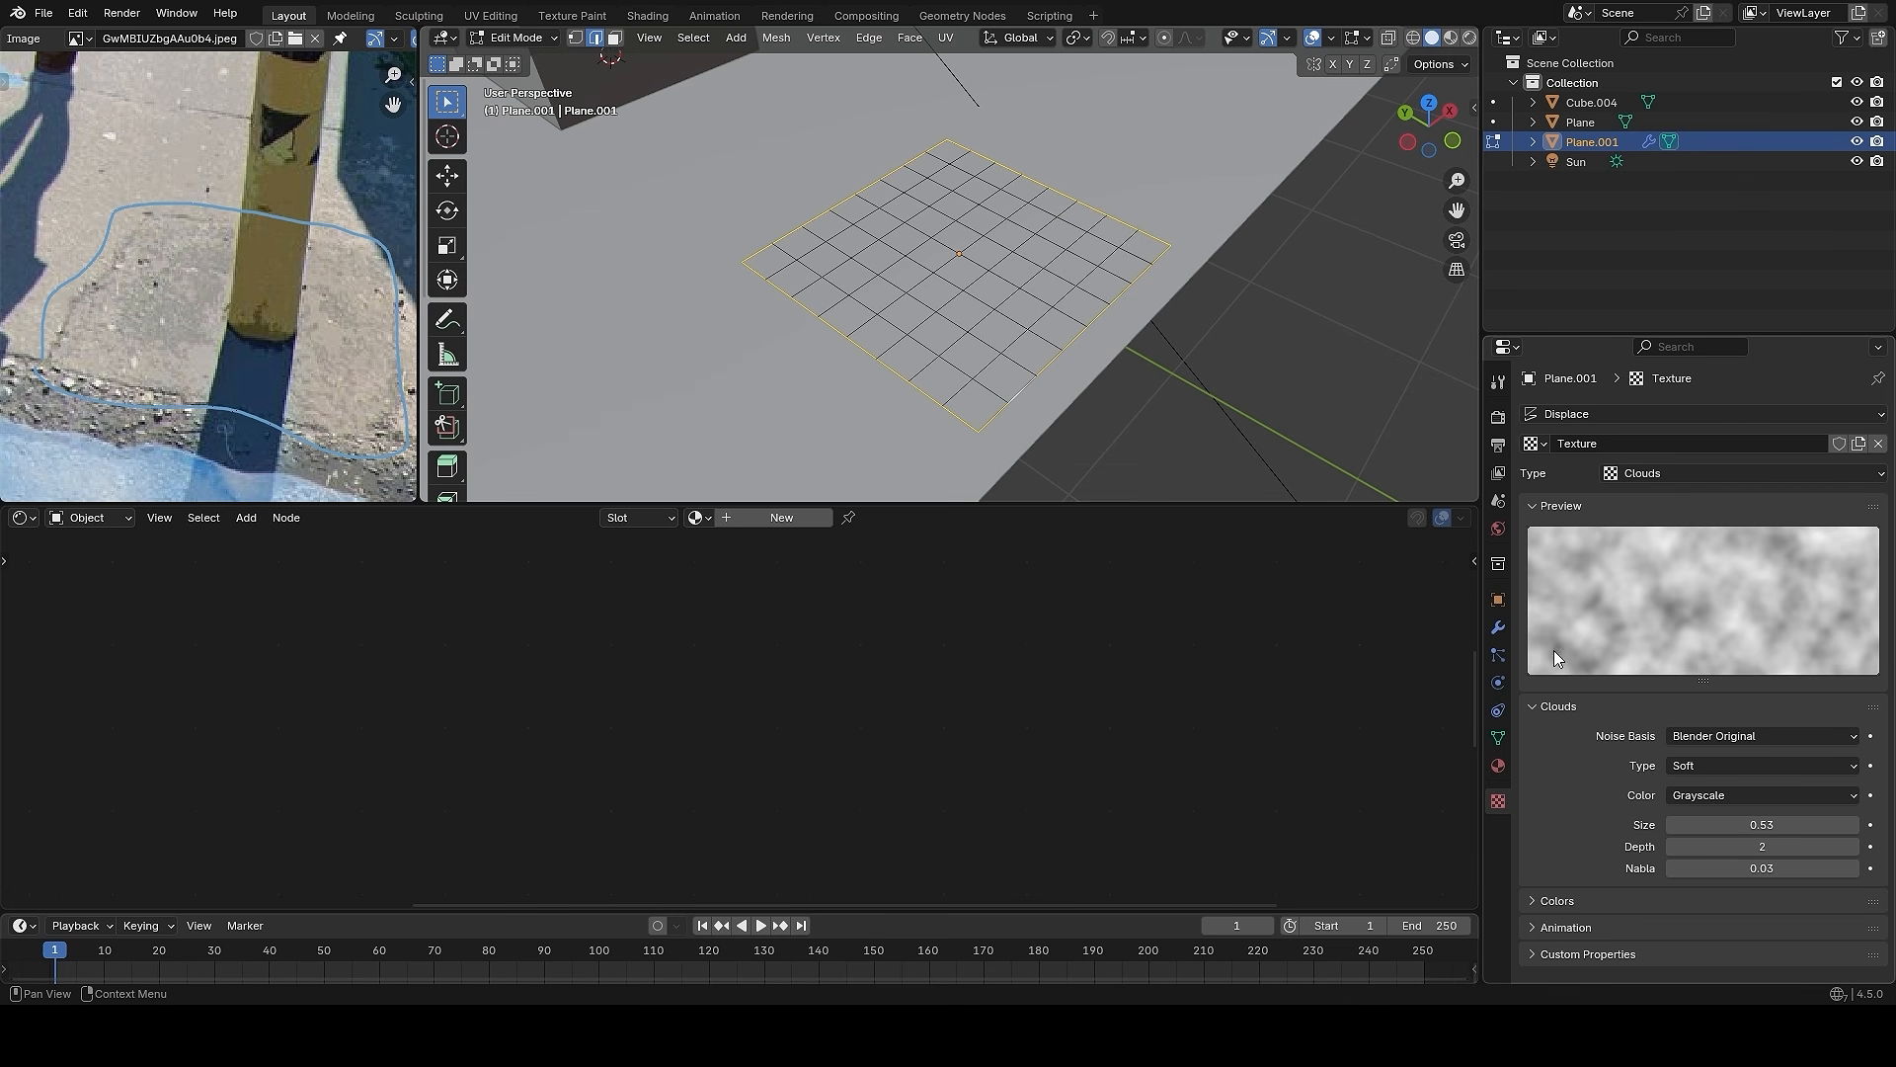
{"action": "left_click", "coordinate": [1501, 736]}
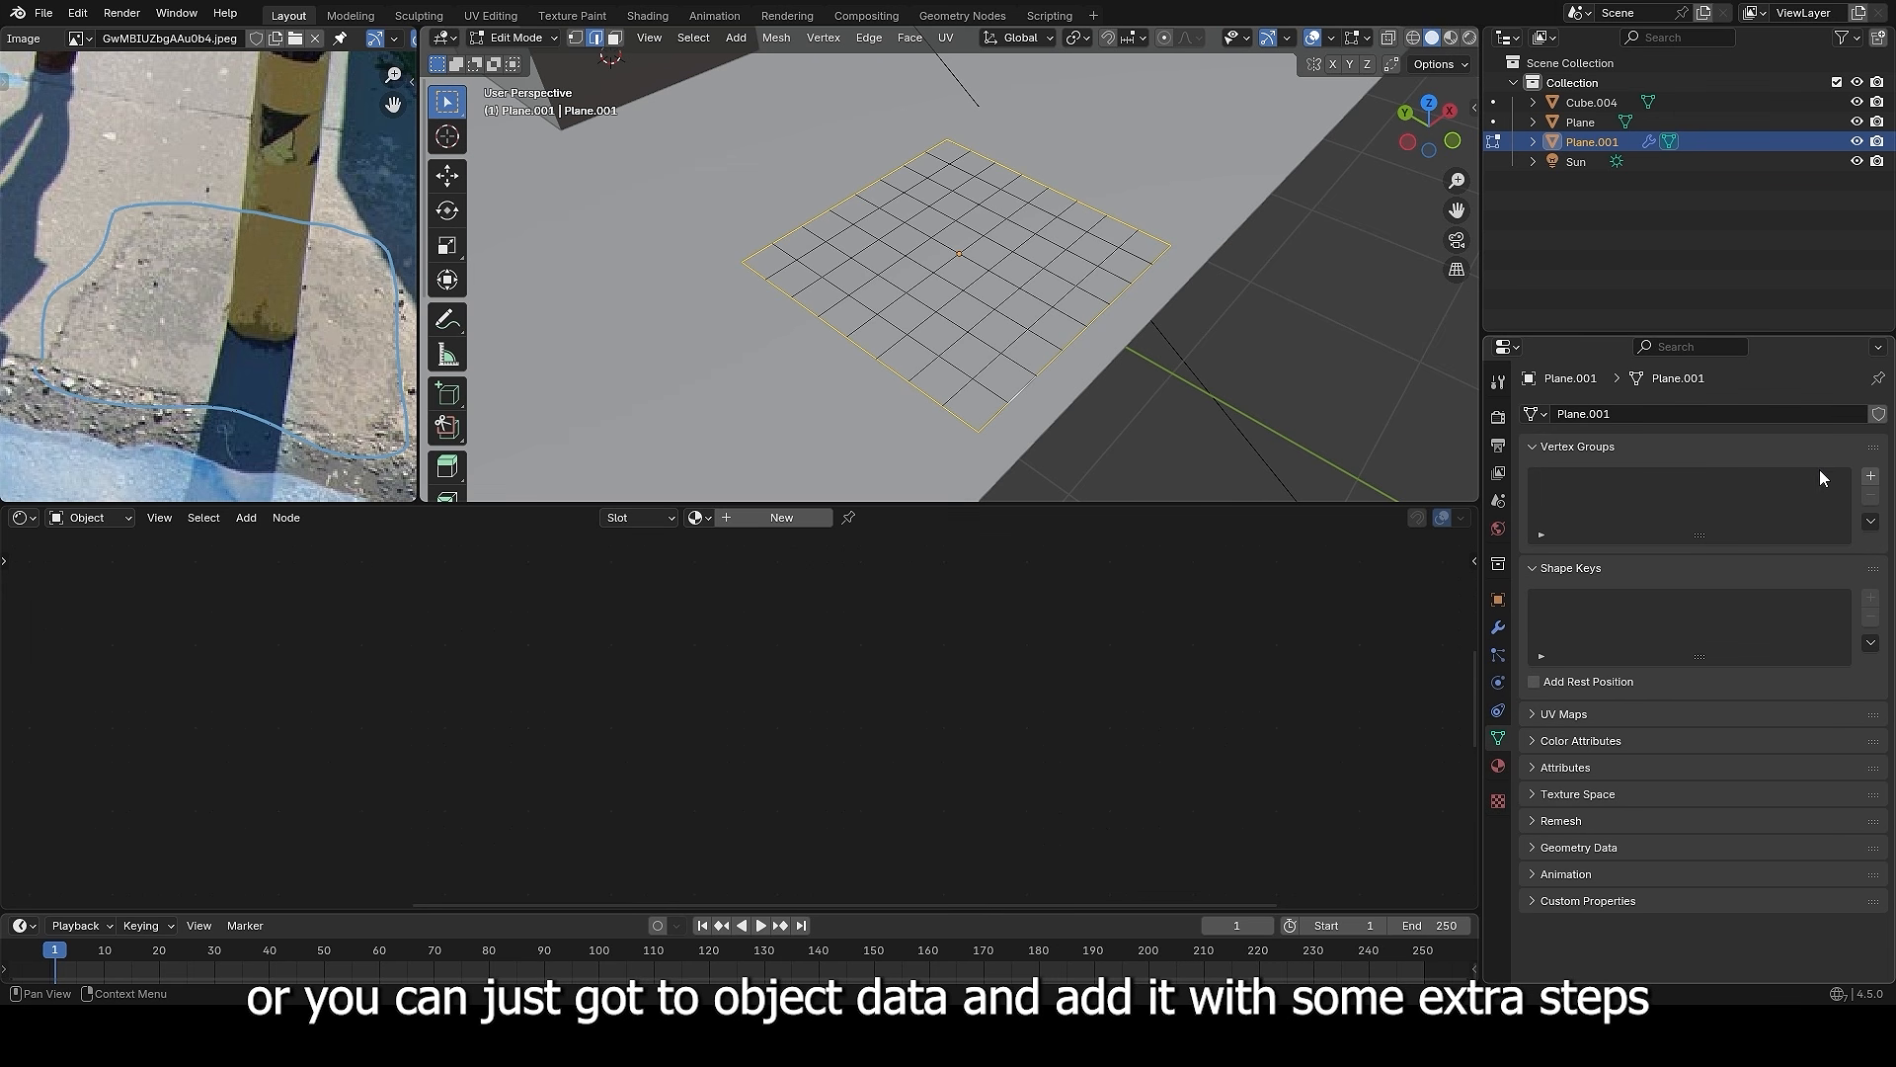
{"action": "left_click", "coordinate": [1871, 478]}
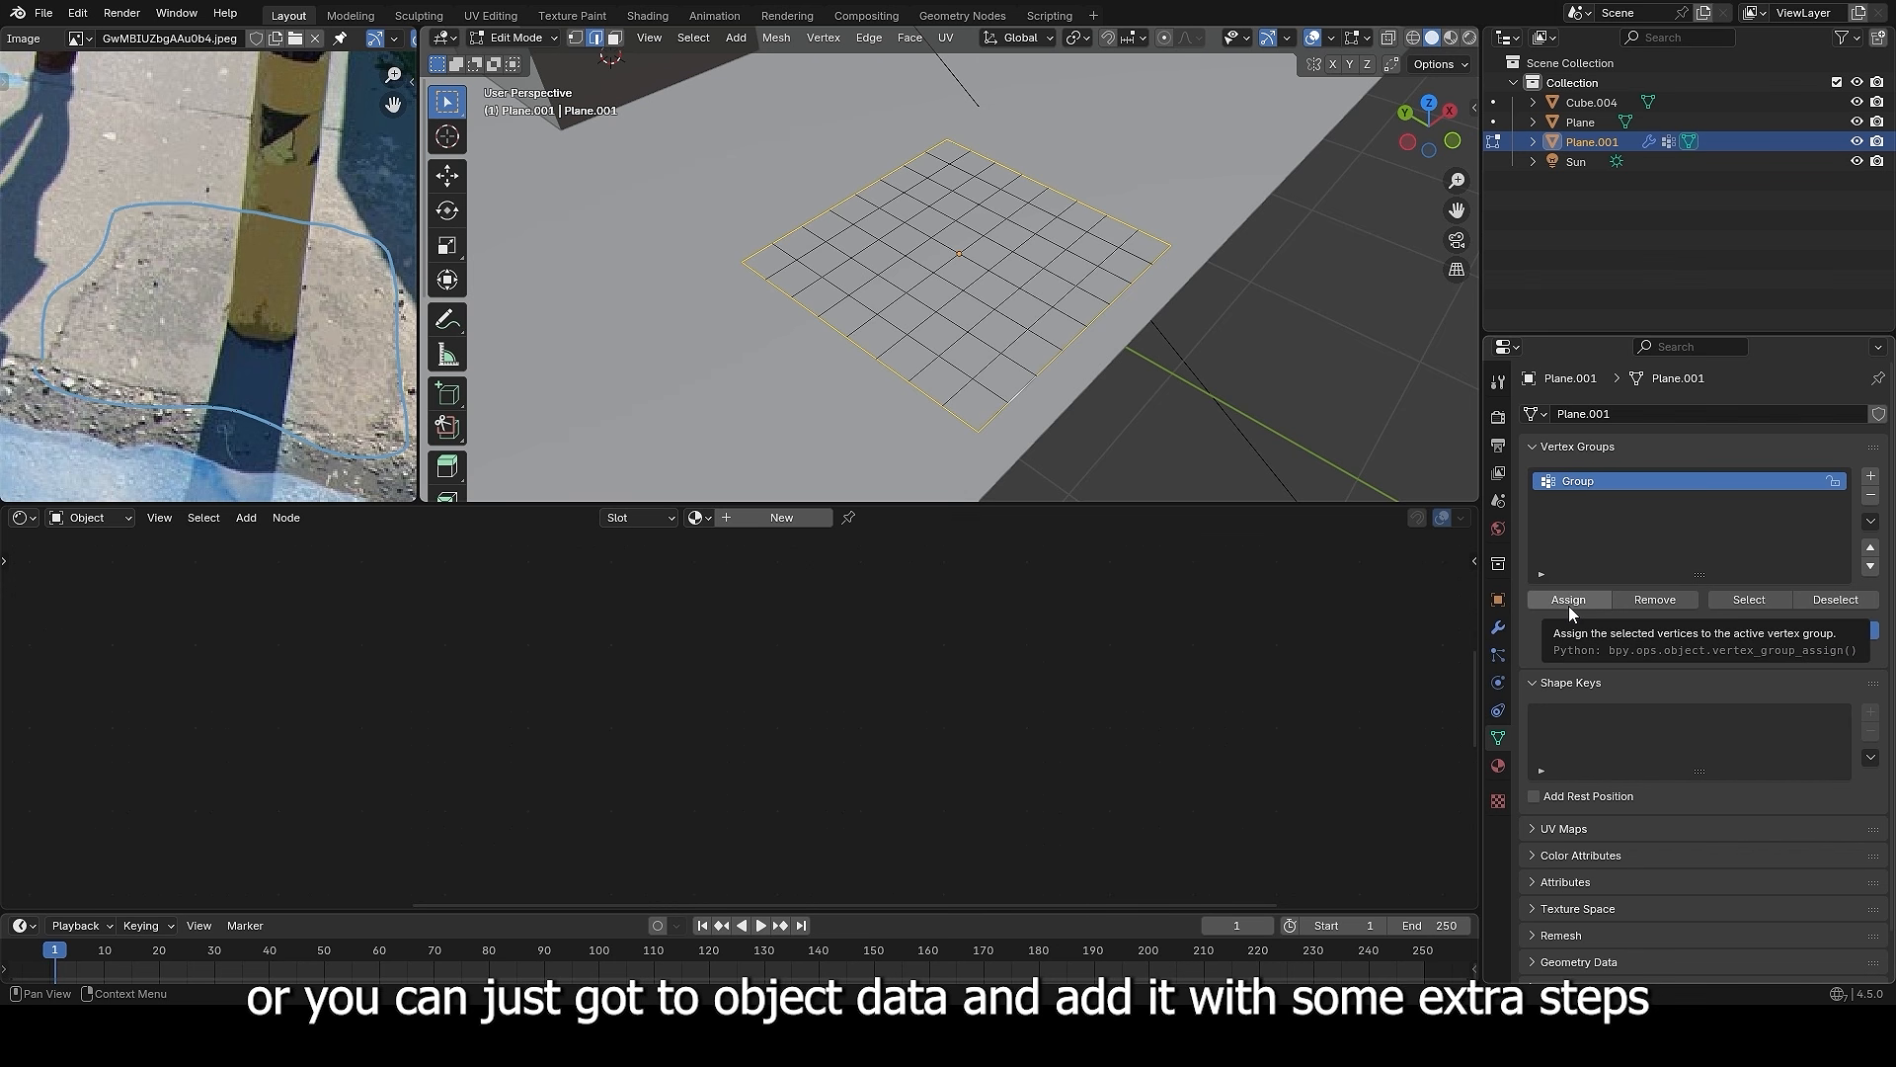
{"action": "left_click", "coordinate": [1181, 390]}
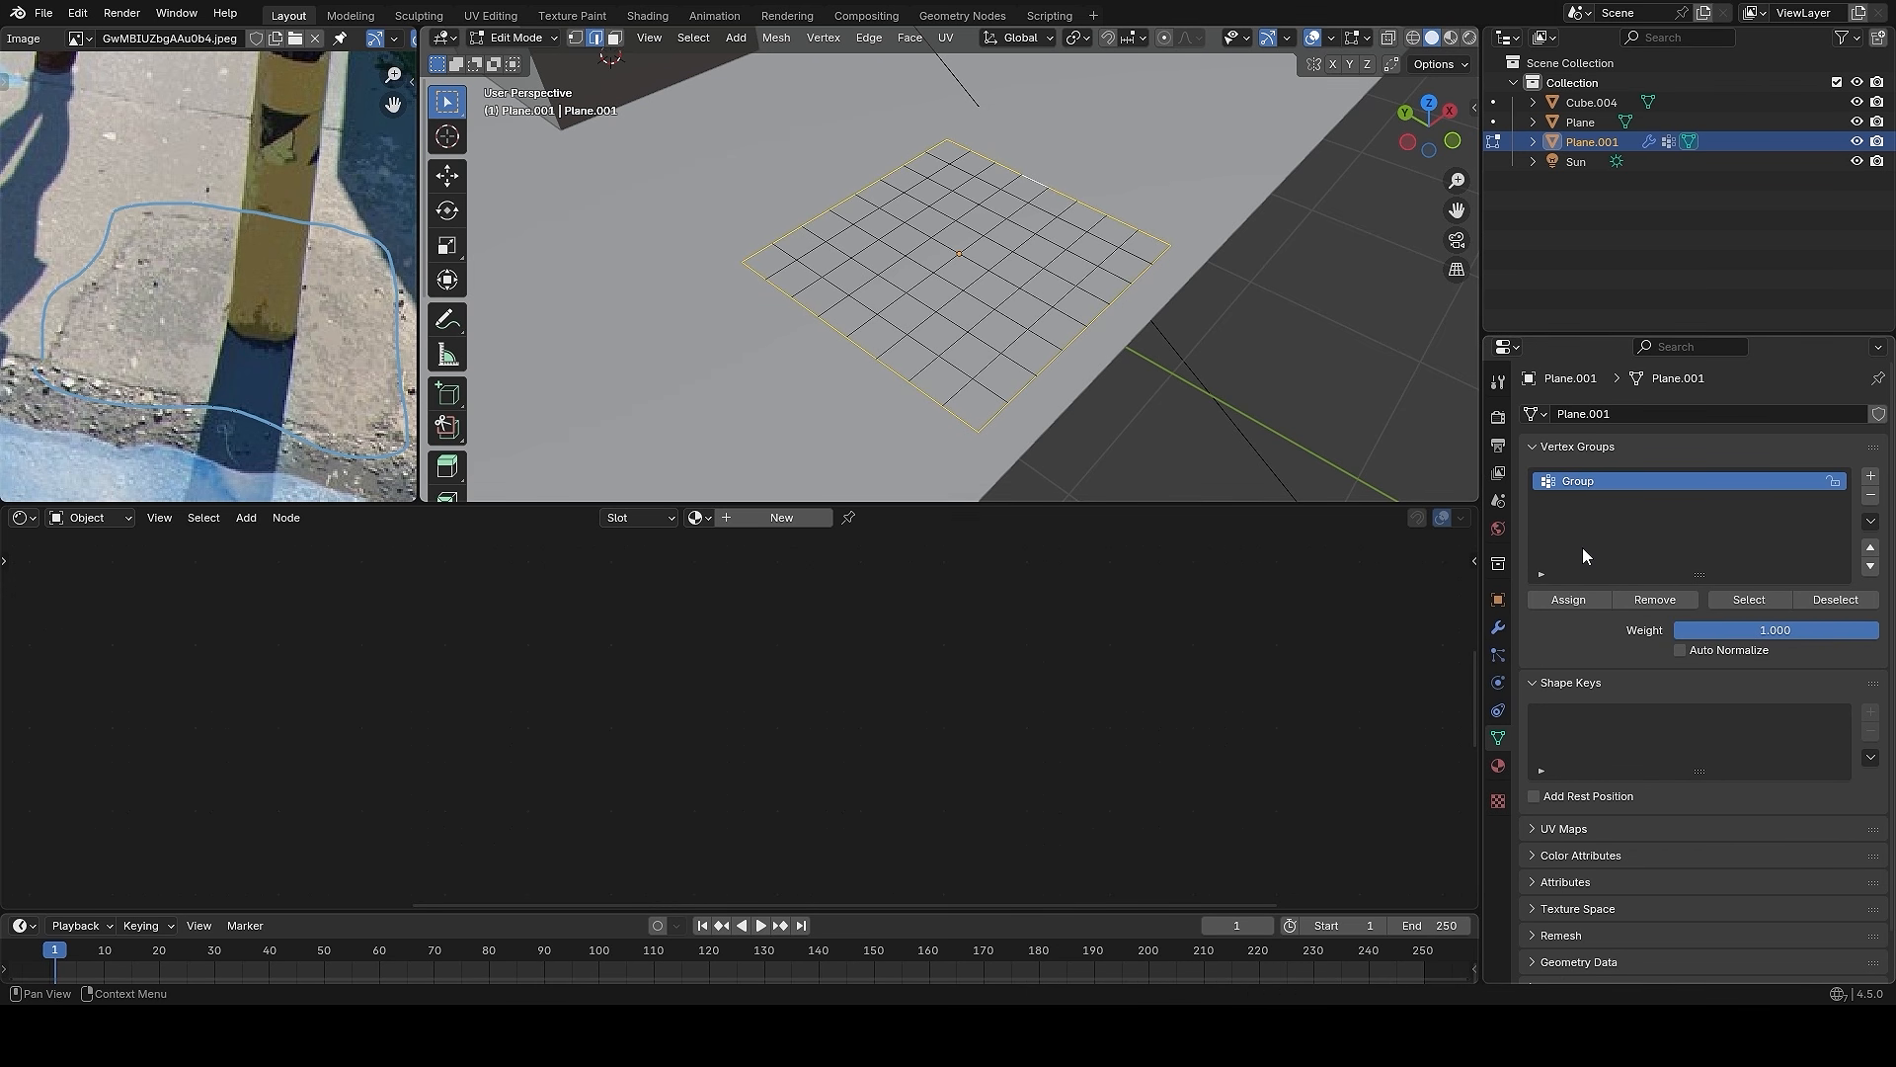
{"action": "left_click", "coordinate": [1570, 599]}
{"action": "left_click", "coordinate": [1218, 402]}
{"action": "left_click", "coordinate": [1749, 600]}
- Limit the Displace modifier to the vertex group "Group" and compare the effect on the mesh in wireframe
{"action": "key", "text": "Tab"}
{"action": "left_click", "coordinate": [1499, 627]}
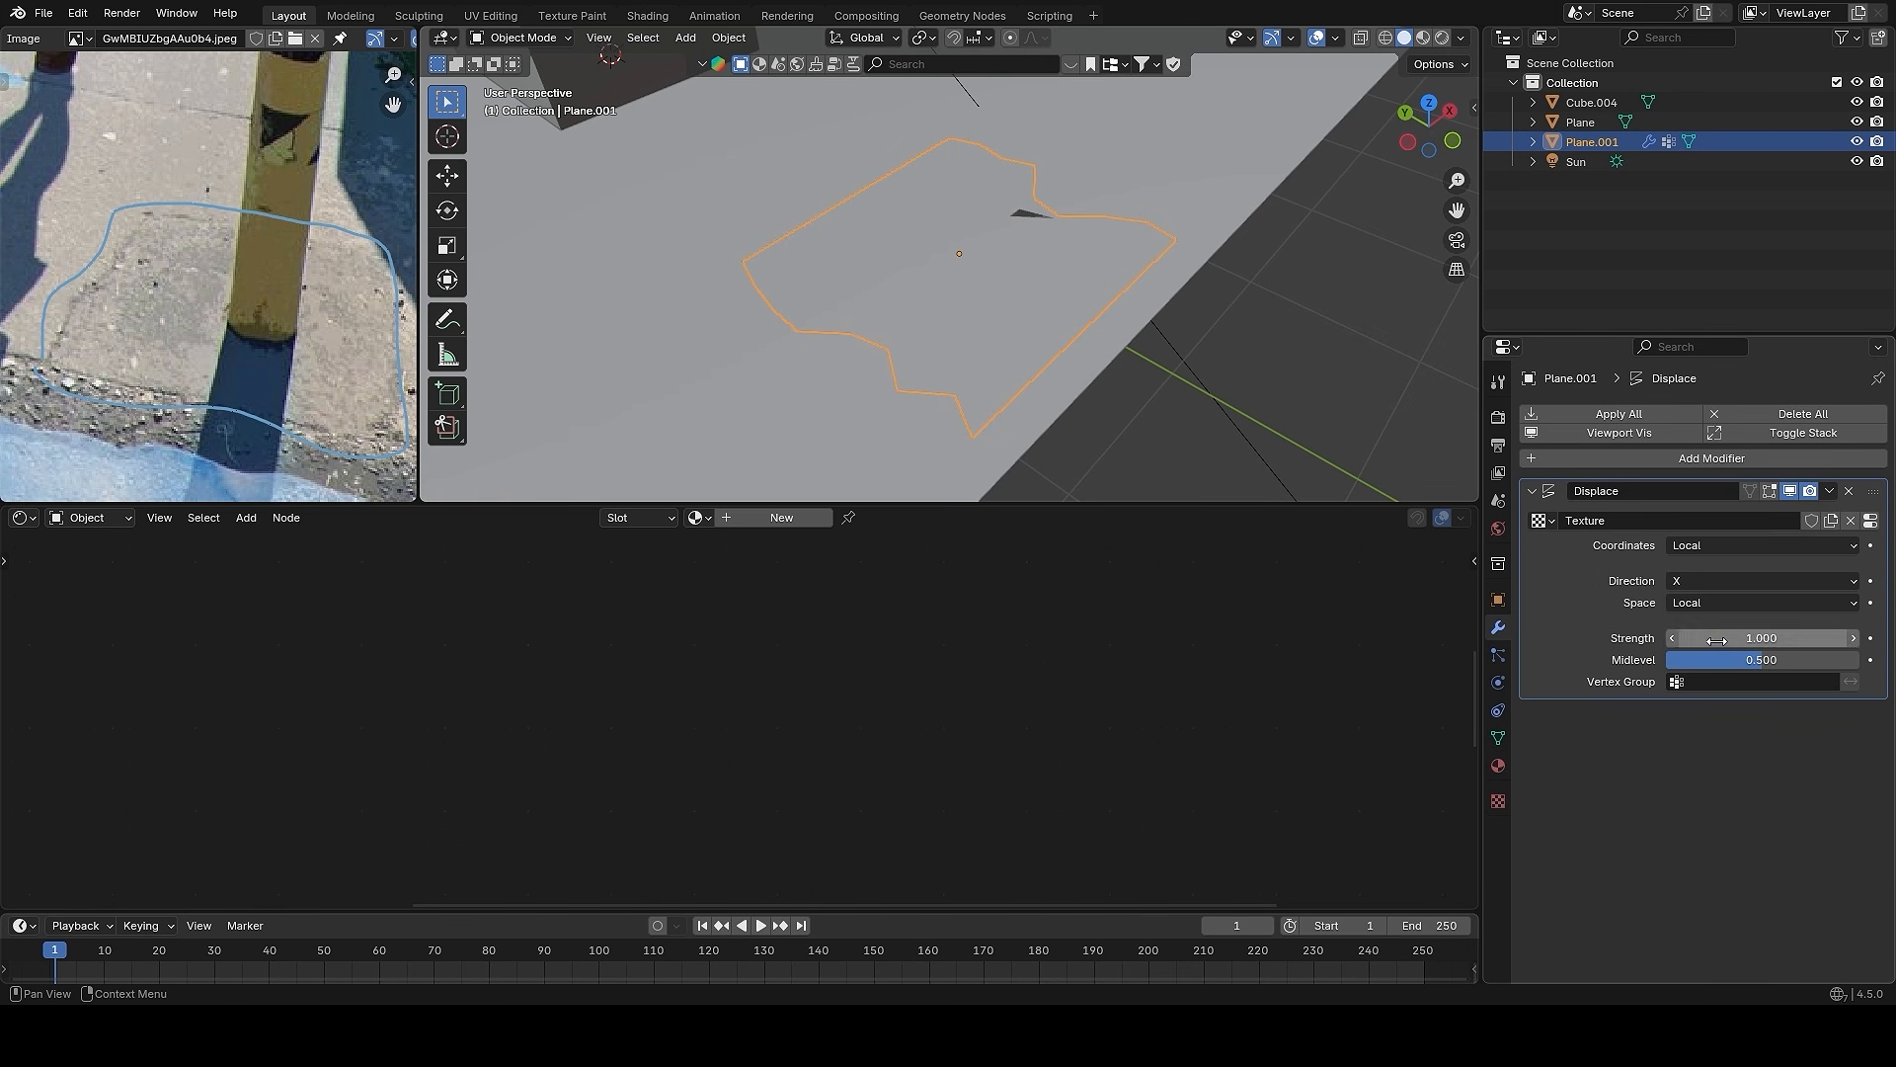
{"action": "left_click", "coordinate": [1740, 682]}
{"action": "left_click", "coordinate": [1699, 715]}
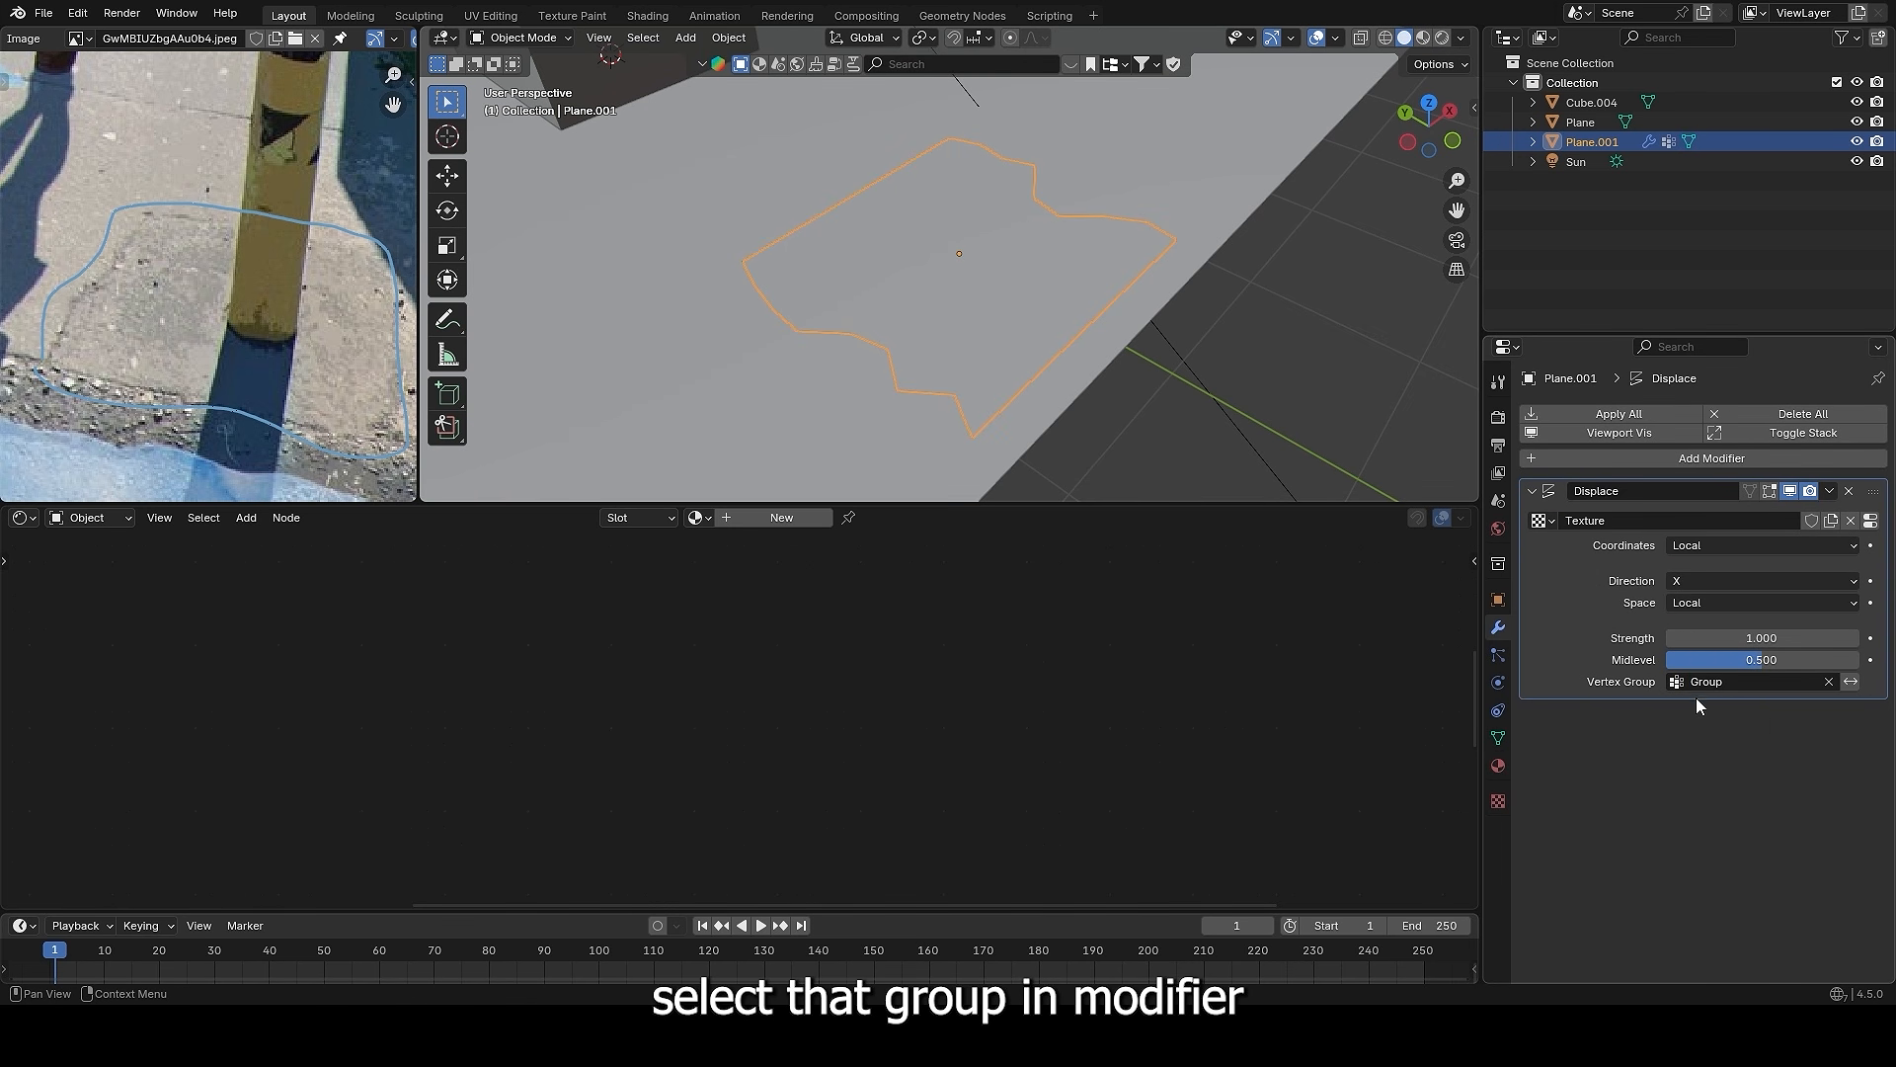
{"action": "key", "text": "shift+z"}
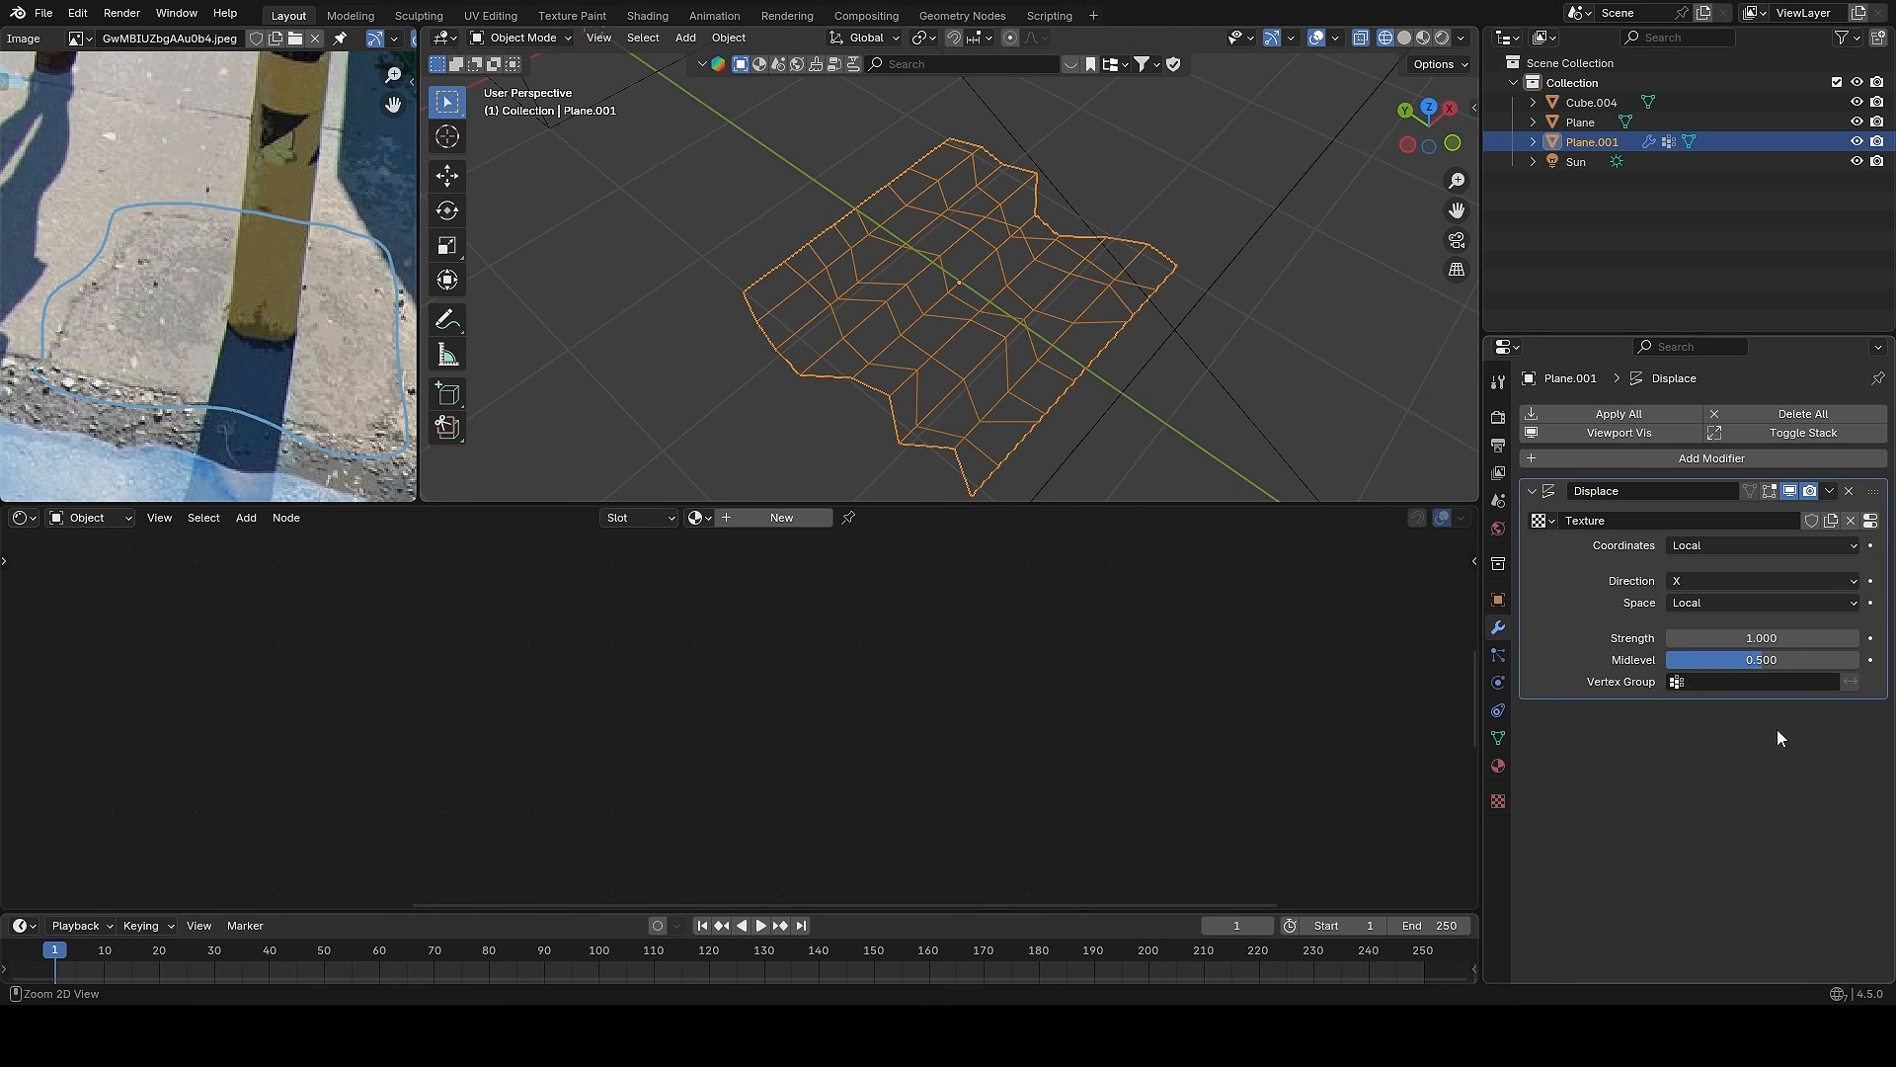
{"action": "left_click", "coordinate": [1173, 346]}
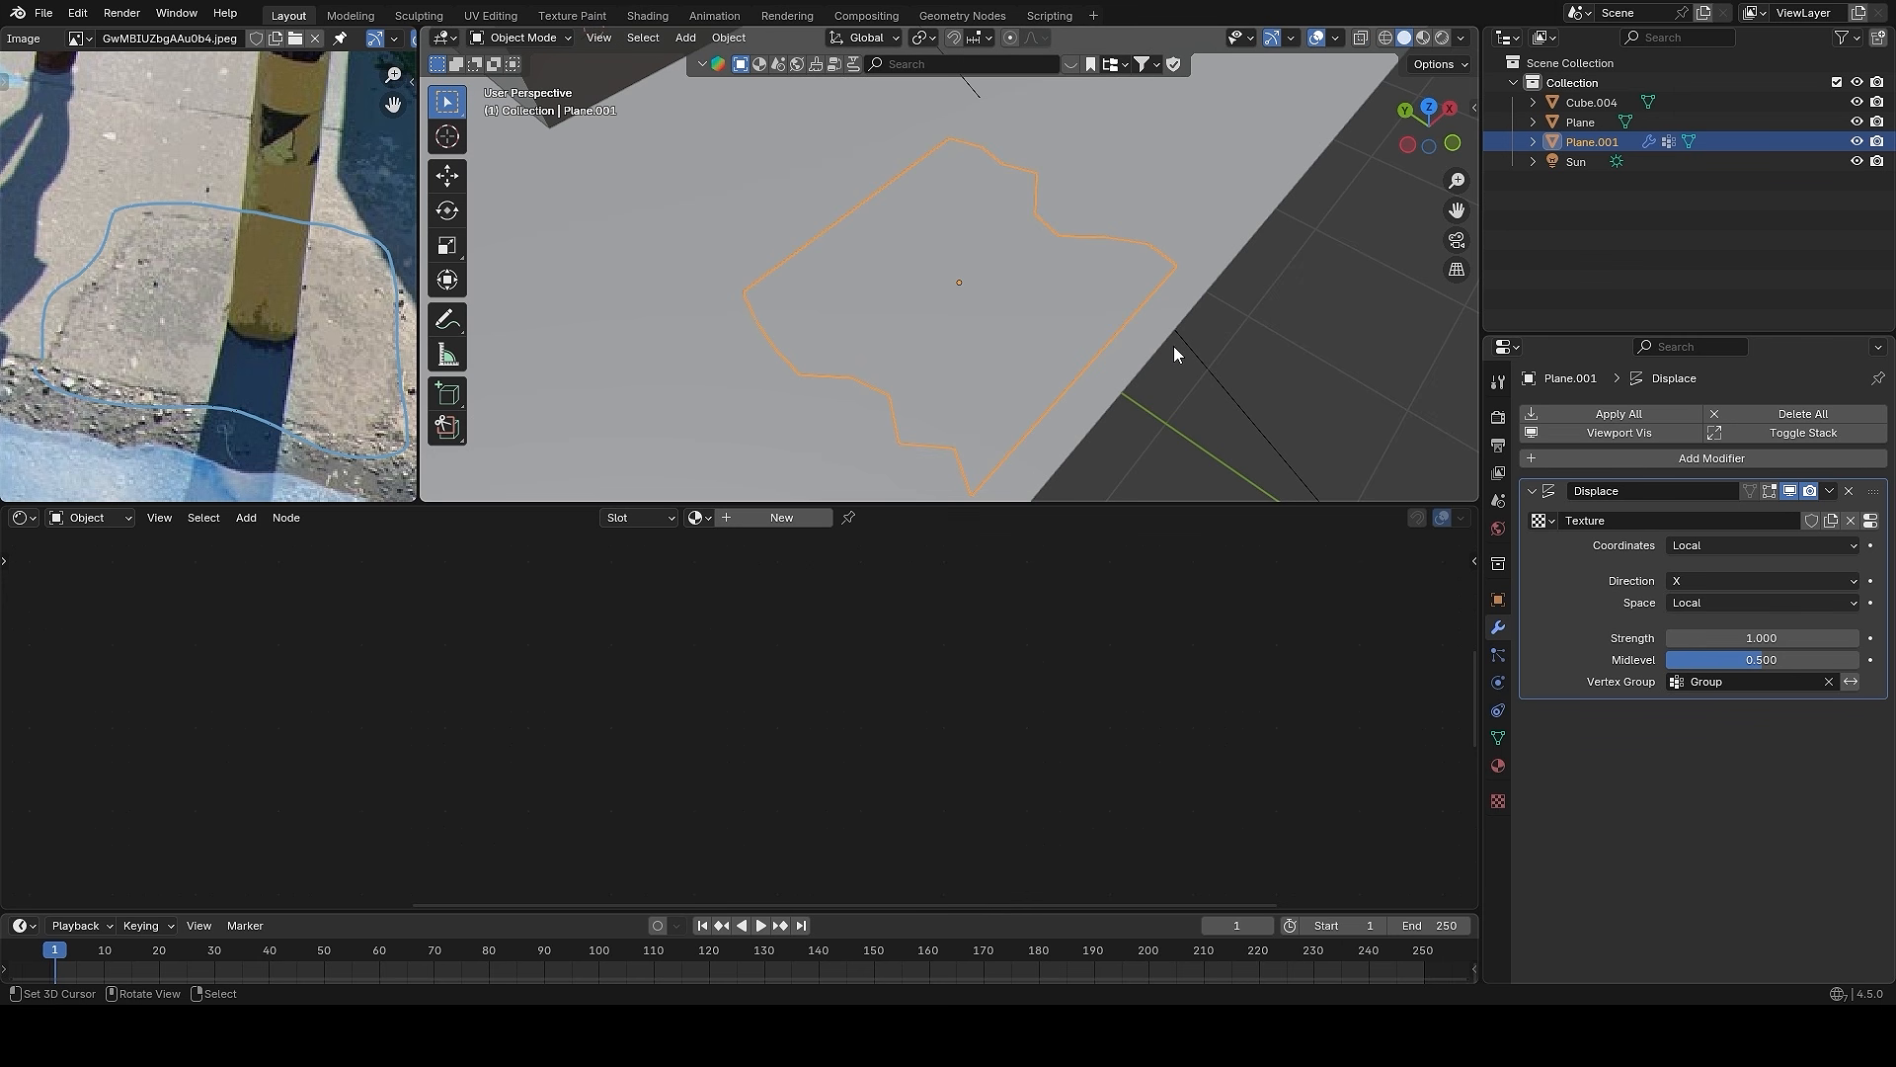
- Set the Displace strength to 0.730 and the Clouds texture size to 0.51
{"action": "left_click_drag", "start_coordinate": [1762, 638], "coordinate": [1767, 638]}
{"action": "left_click", "coordinate": [1870, 521]}
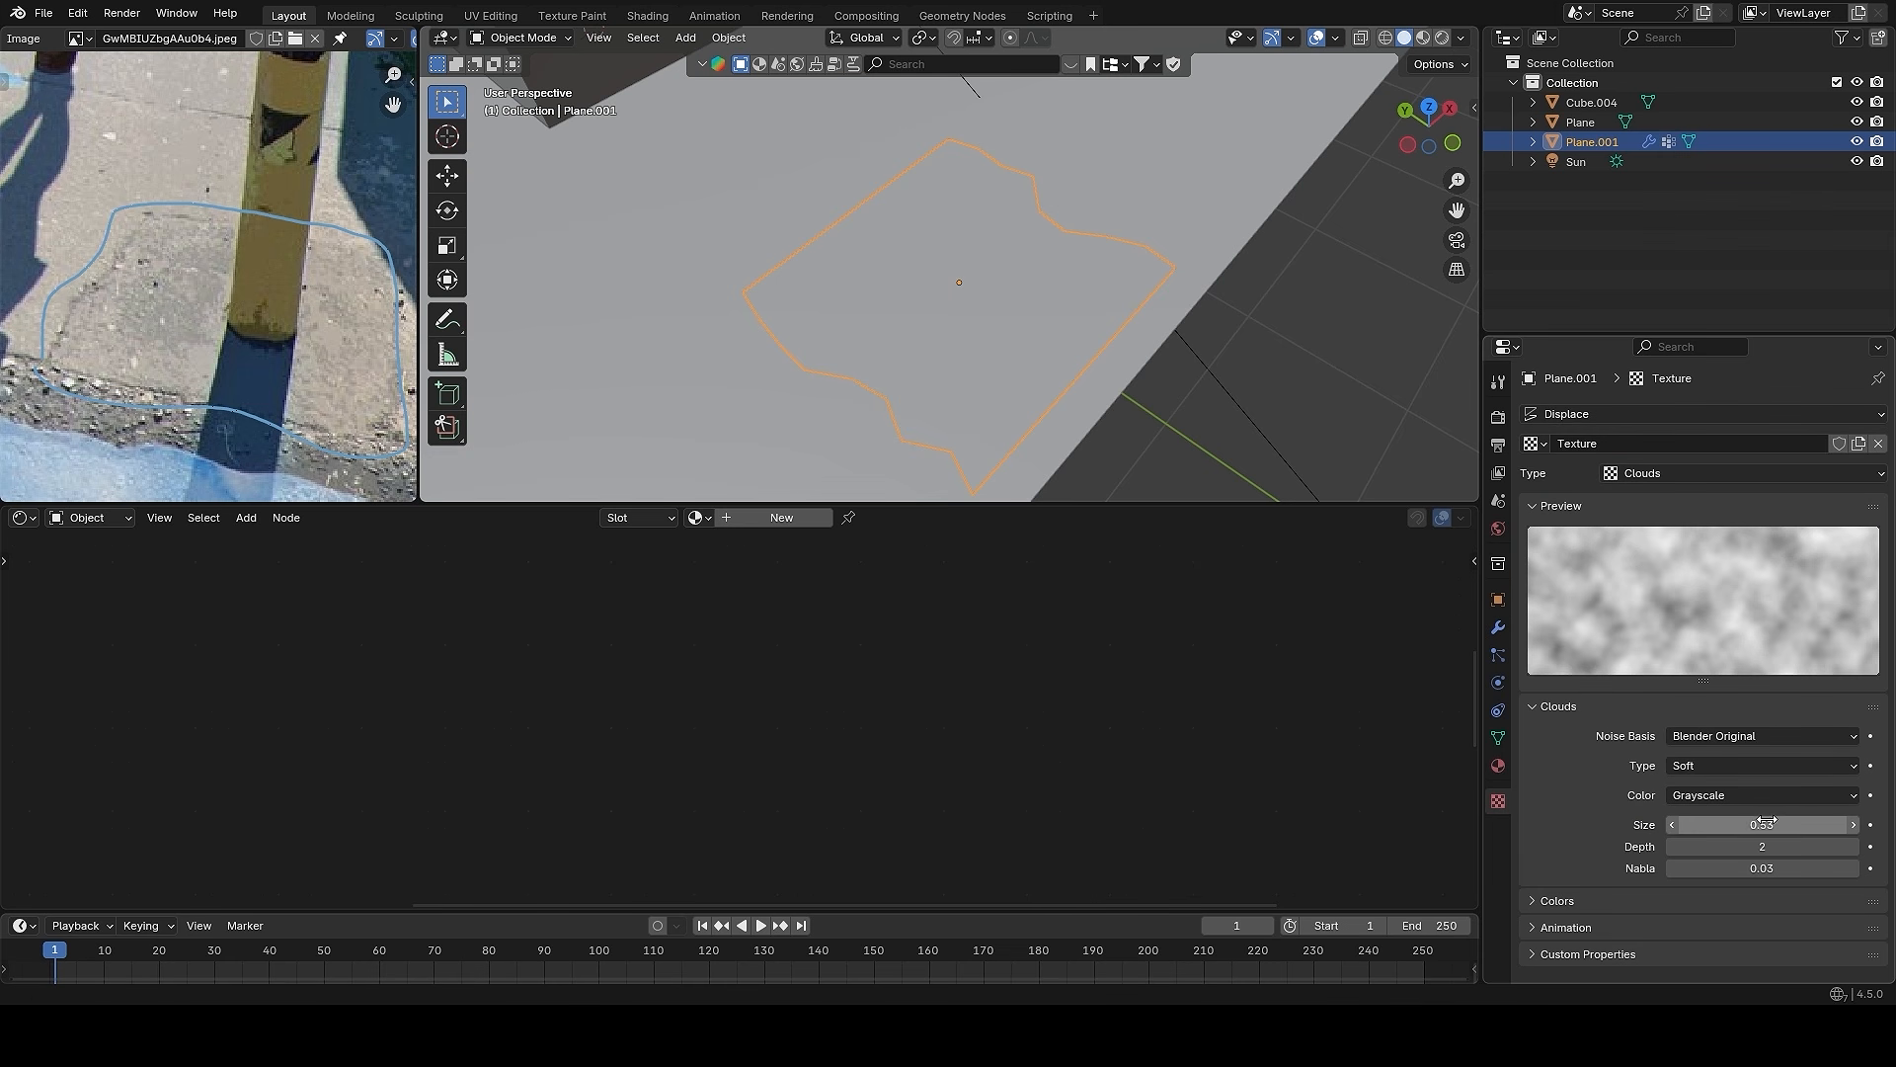
{"action": "left_click_drag", "start_coordinate": [1762, 825], "coordinate": [1778, 825]}
{"action": "left_click_drag", "start_coordinate": [1762, 825], "coordinate": [1687, 825]}
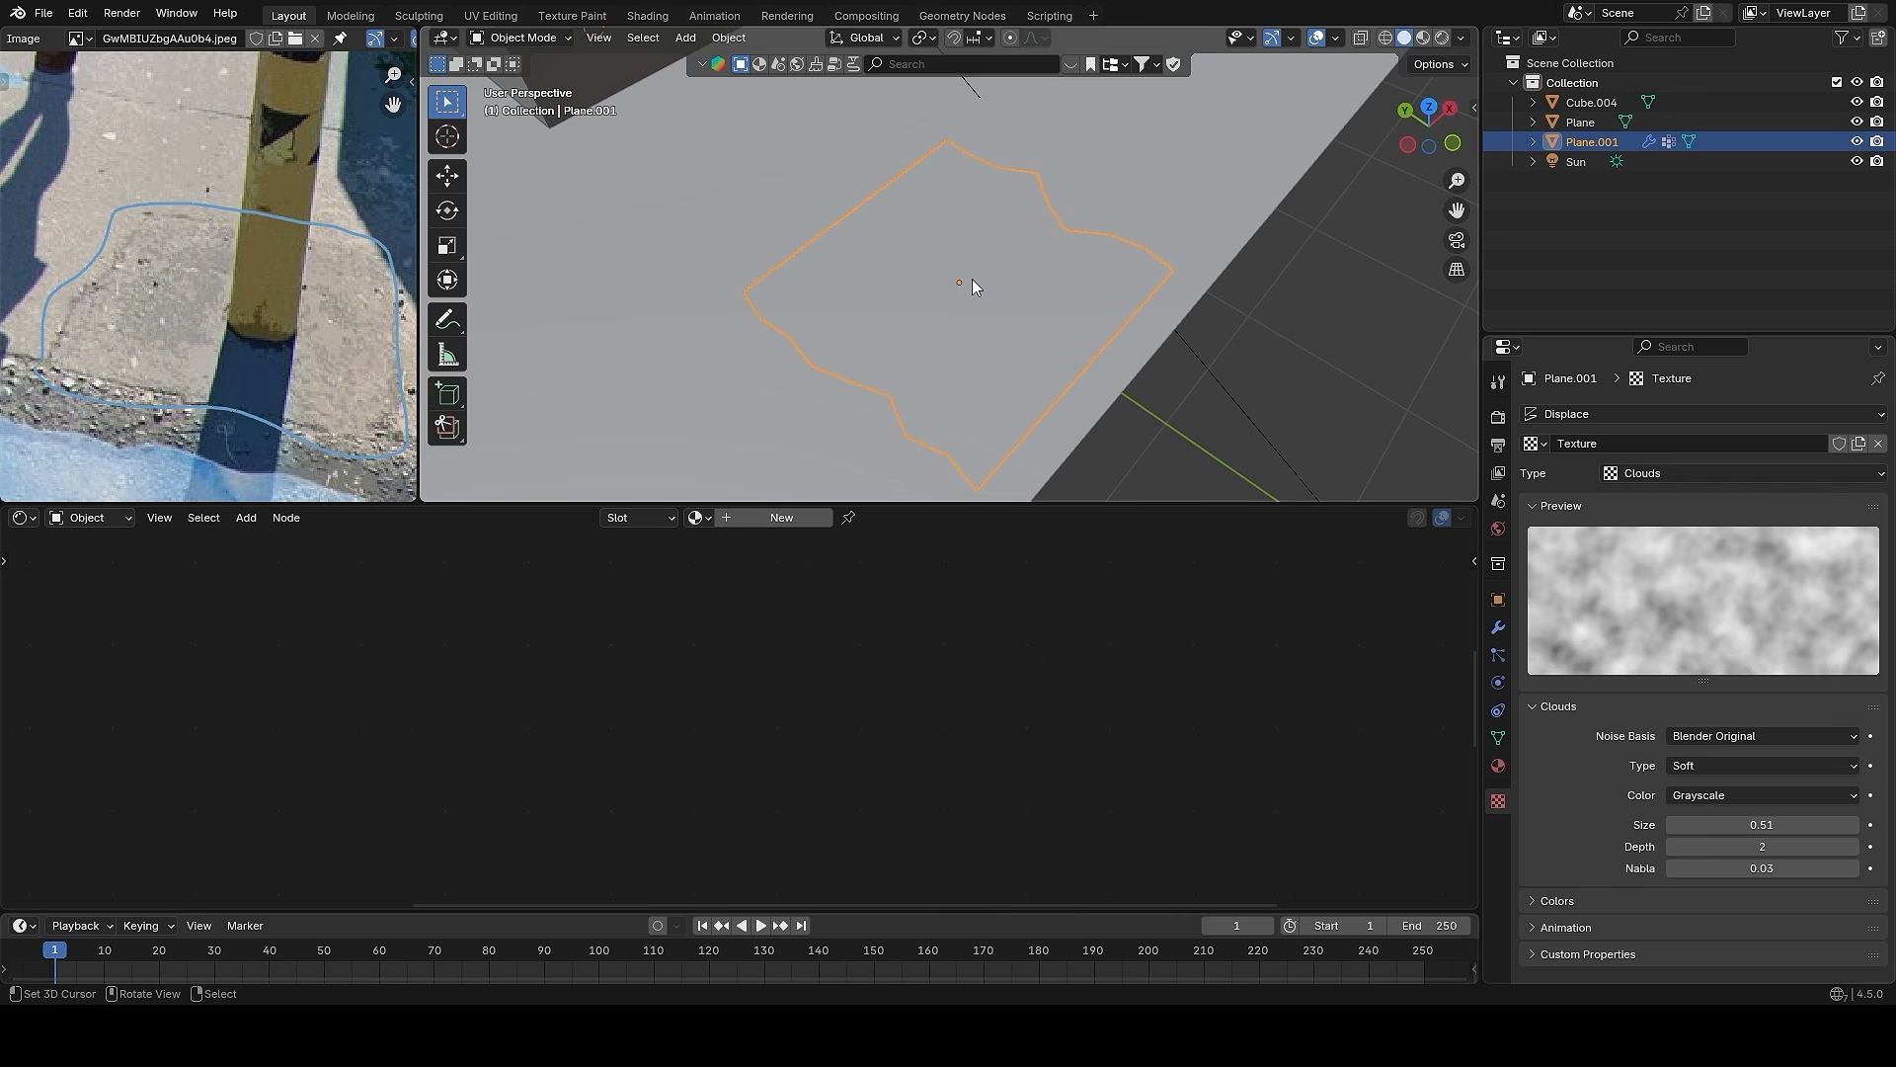
- Duplicate the Displace modifier and set the copy's direction to Y
{"action": "left_click", "coordinate": [1498, 629]}
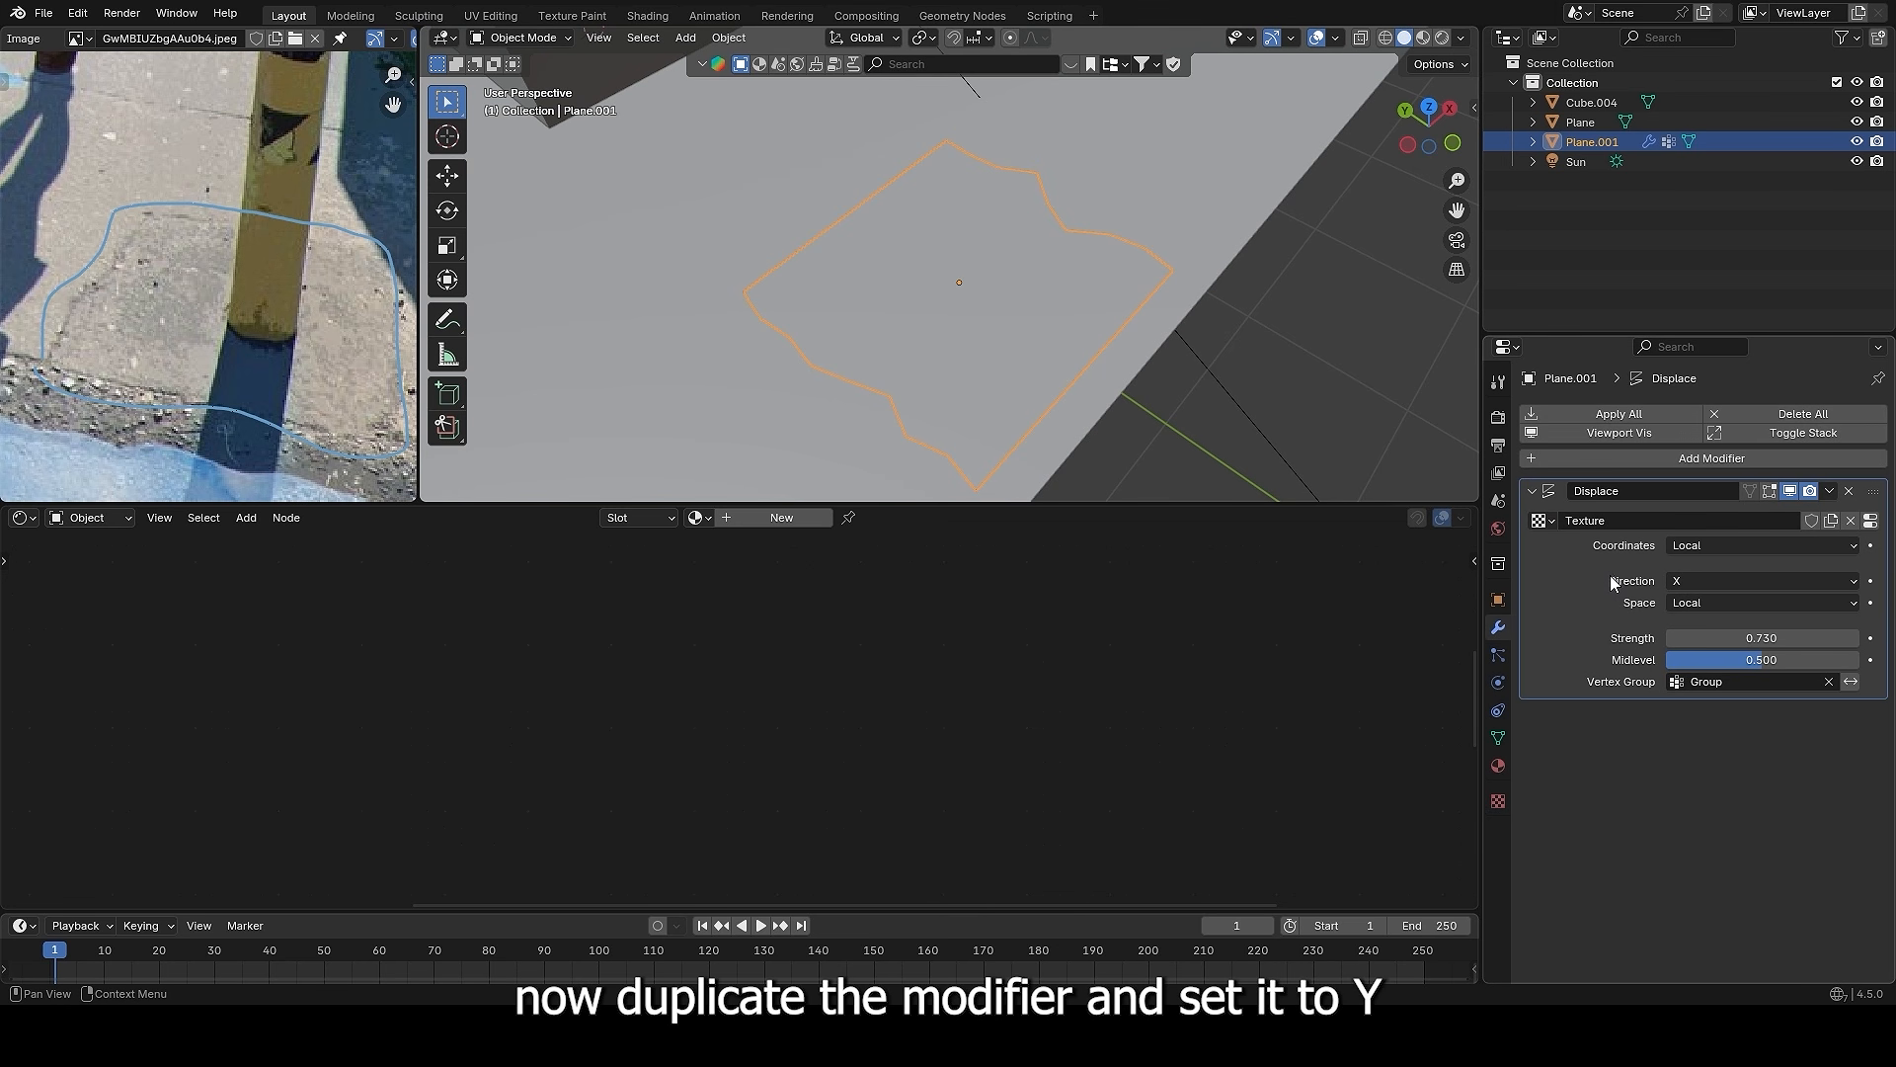
{"action": "key", "text": "shift+d"}
{"action": "left_click", "coordinate": [1733, 800]}
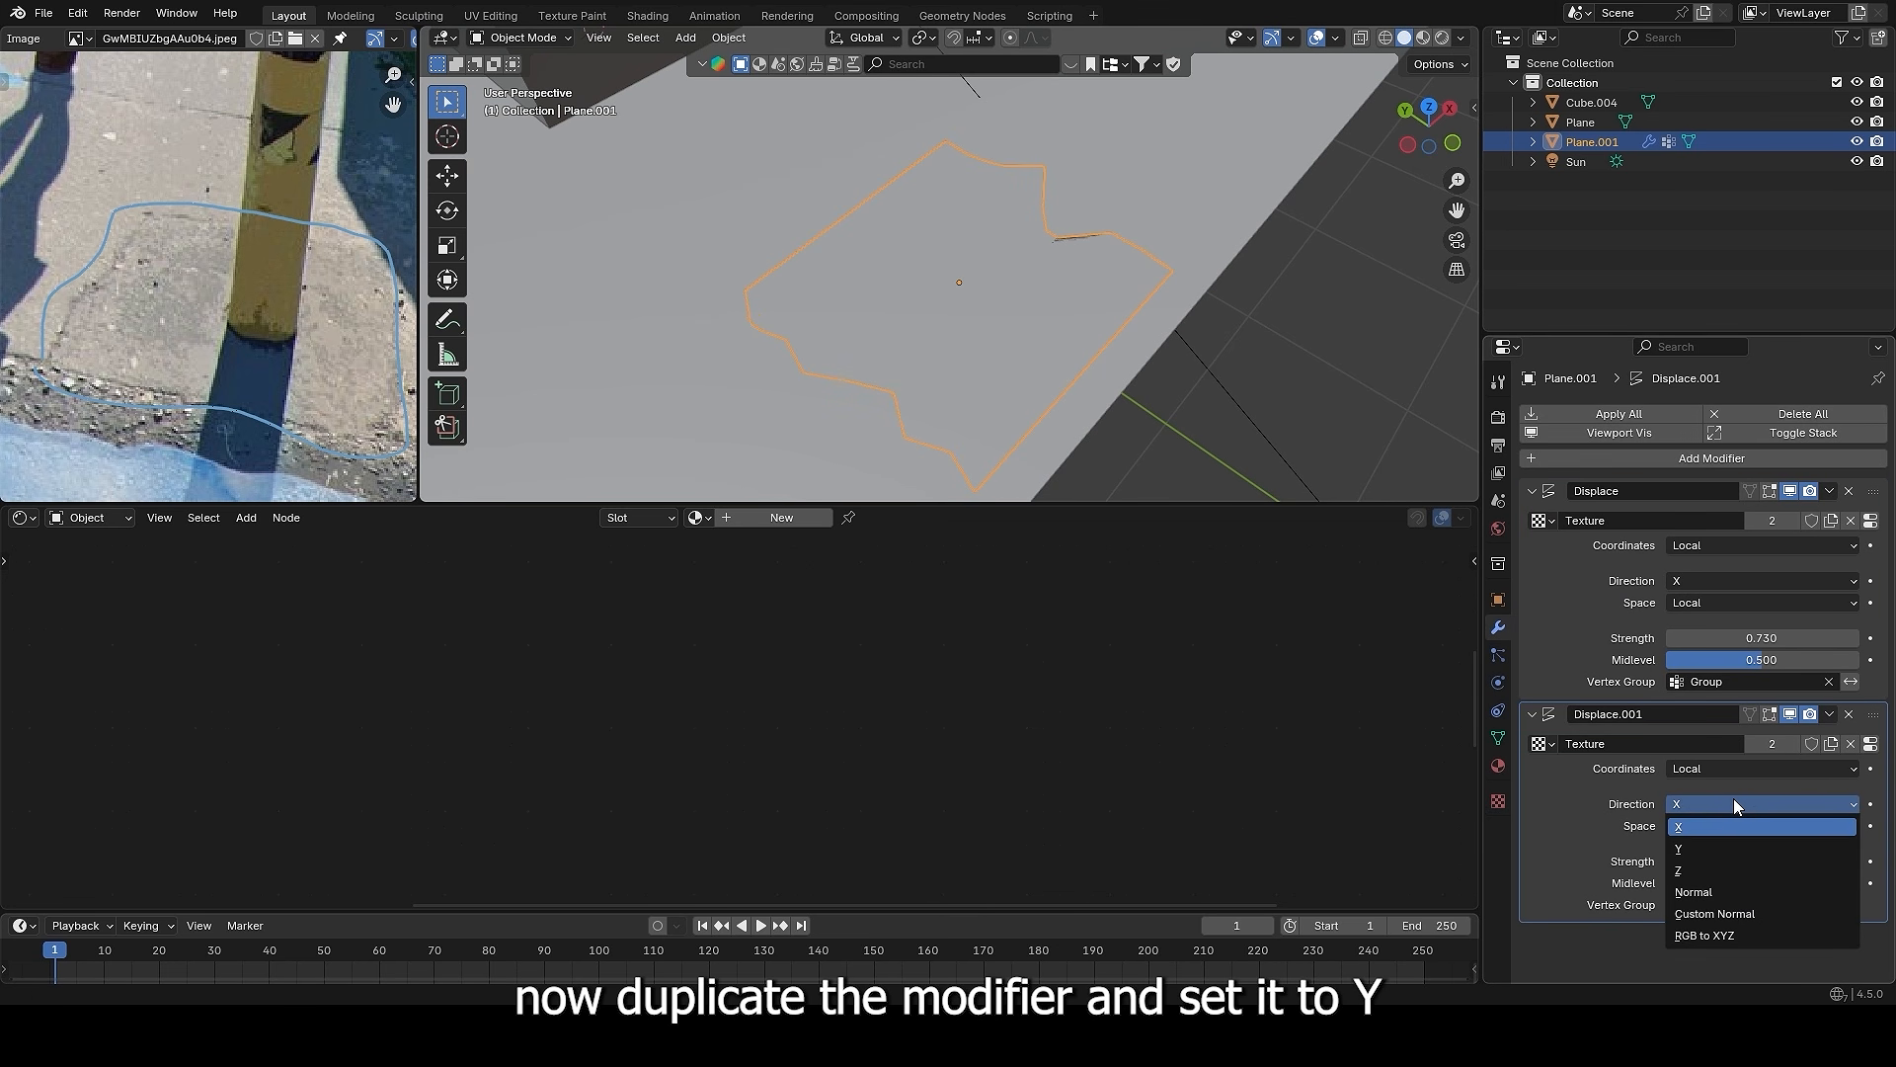
{"action": "left_click", "coordinate": [1721, 850]}
- Assign the small plane's front edge to the vertex group with a weight of 0.5 and return to Object Mode
{"action": "middle_click_drag", "start_coordinate": [1235, 360], "coordinate": [1039, 369]}
{"action": "key", "text": "grave"}
{"action": "left_click", "coordinate": [1157, 170]}
{"action": "key", "text": "Tab"}
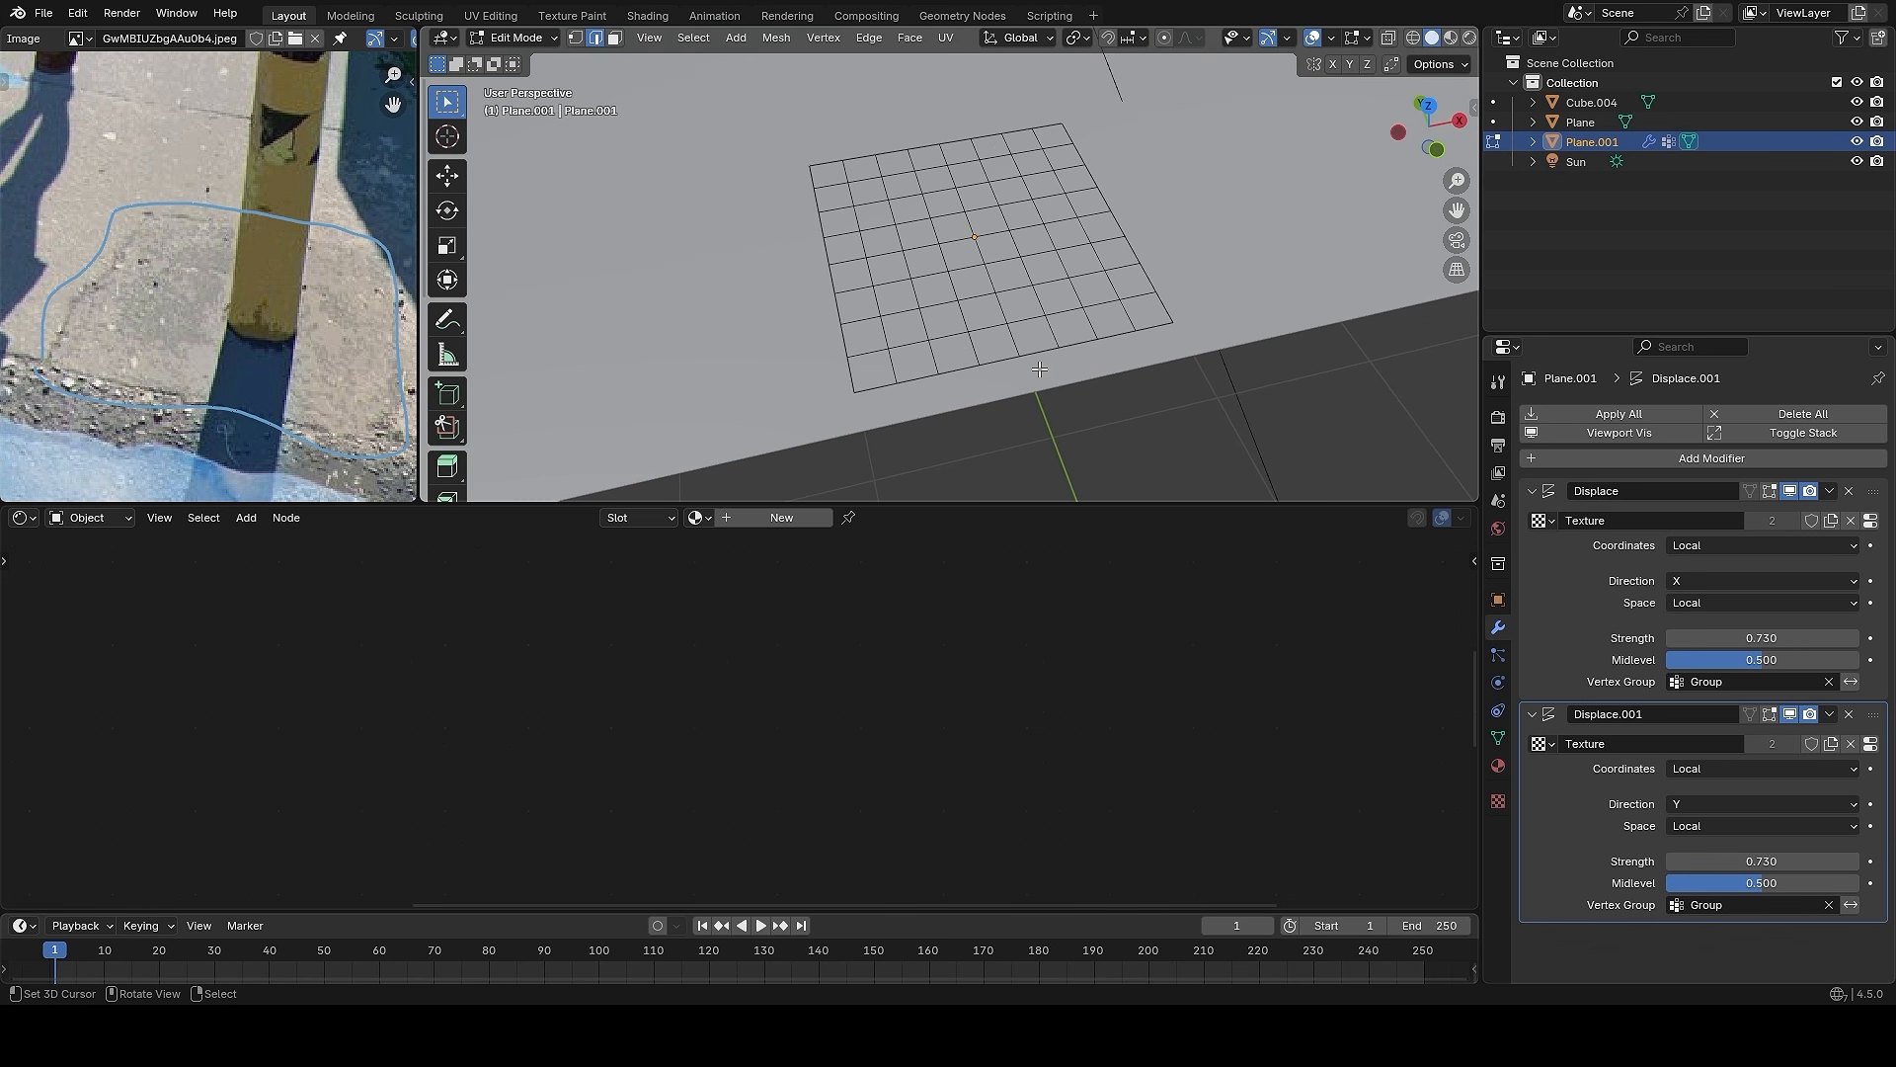
{"action": "left_click", "coordinate": [1497, 748]}
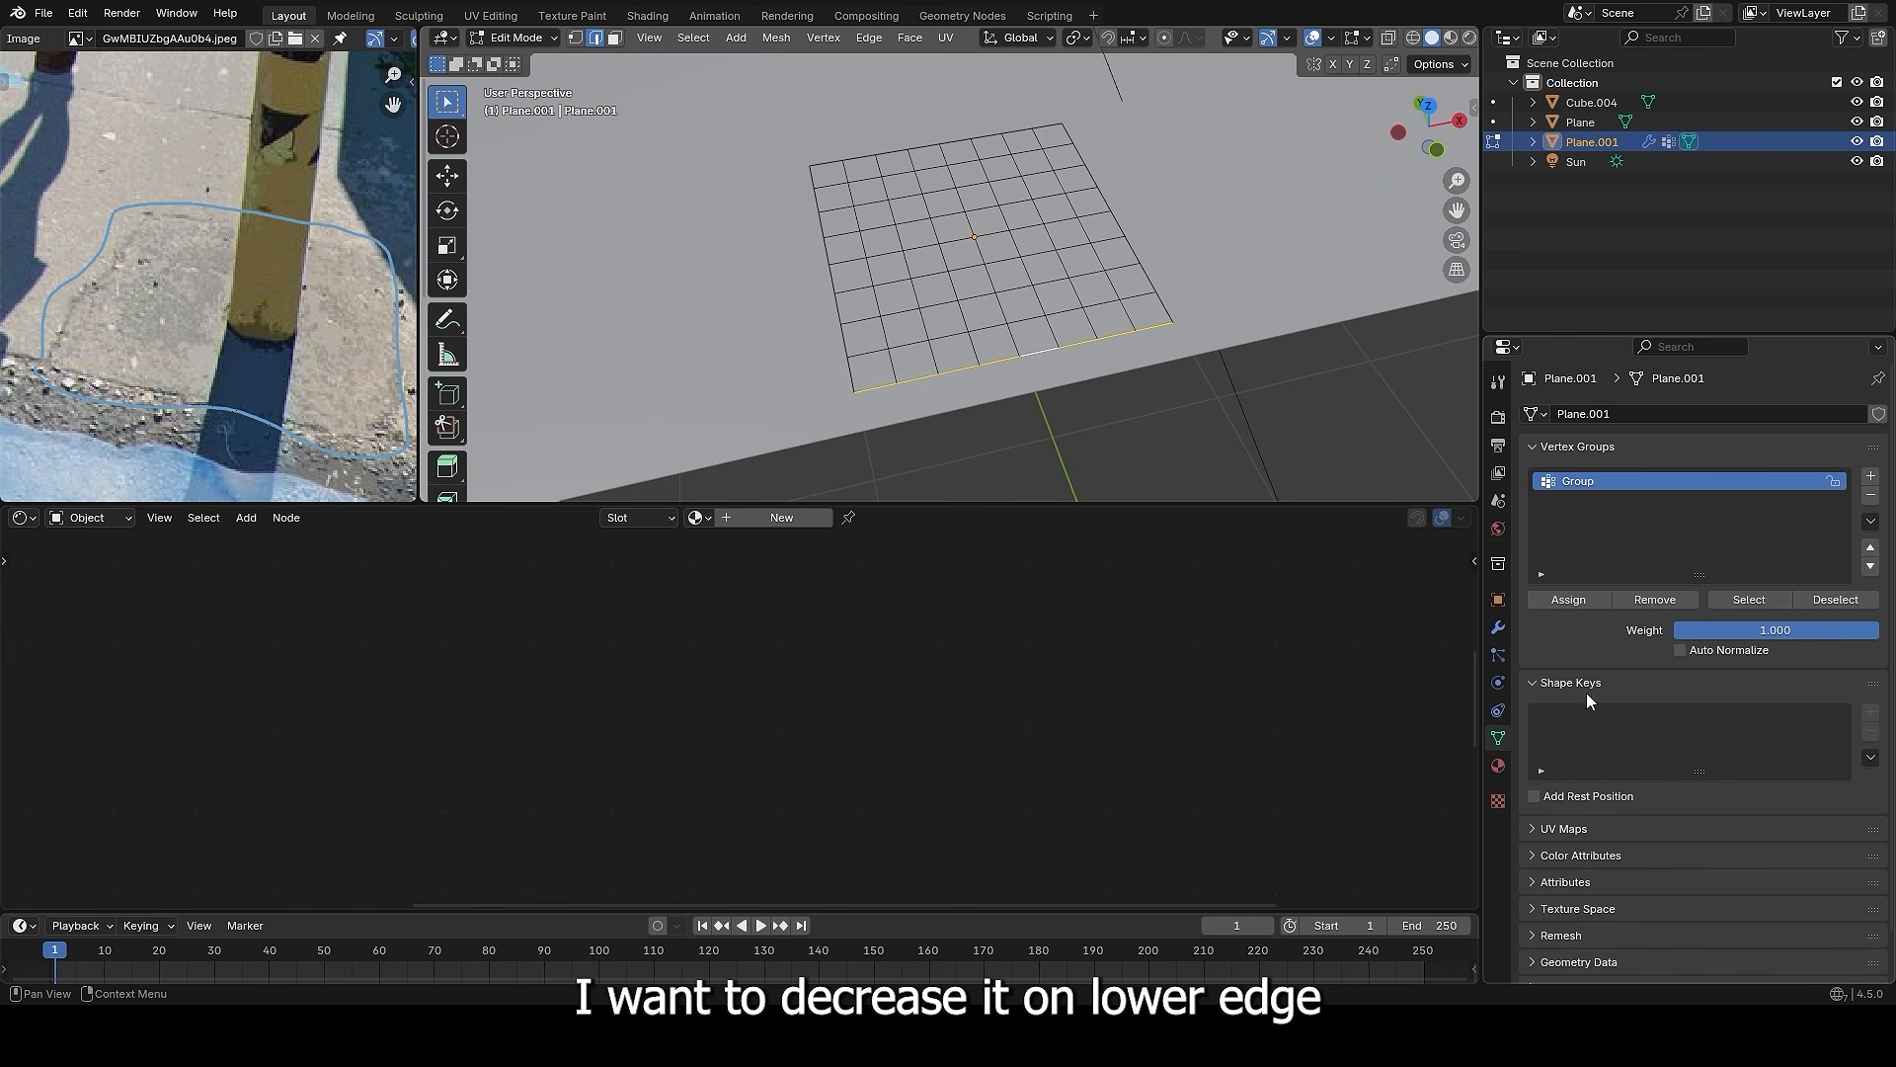
{"action": "left_click", "coordinate": [1811, 632]}
{"action": "key", "text": "Return"}
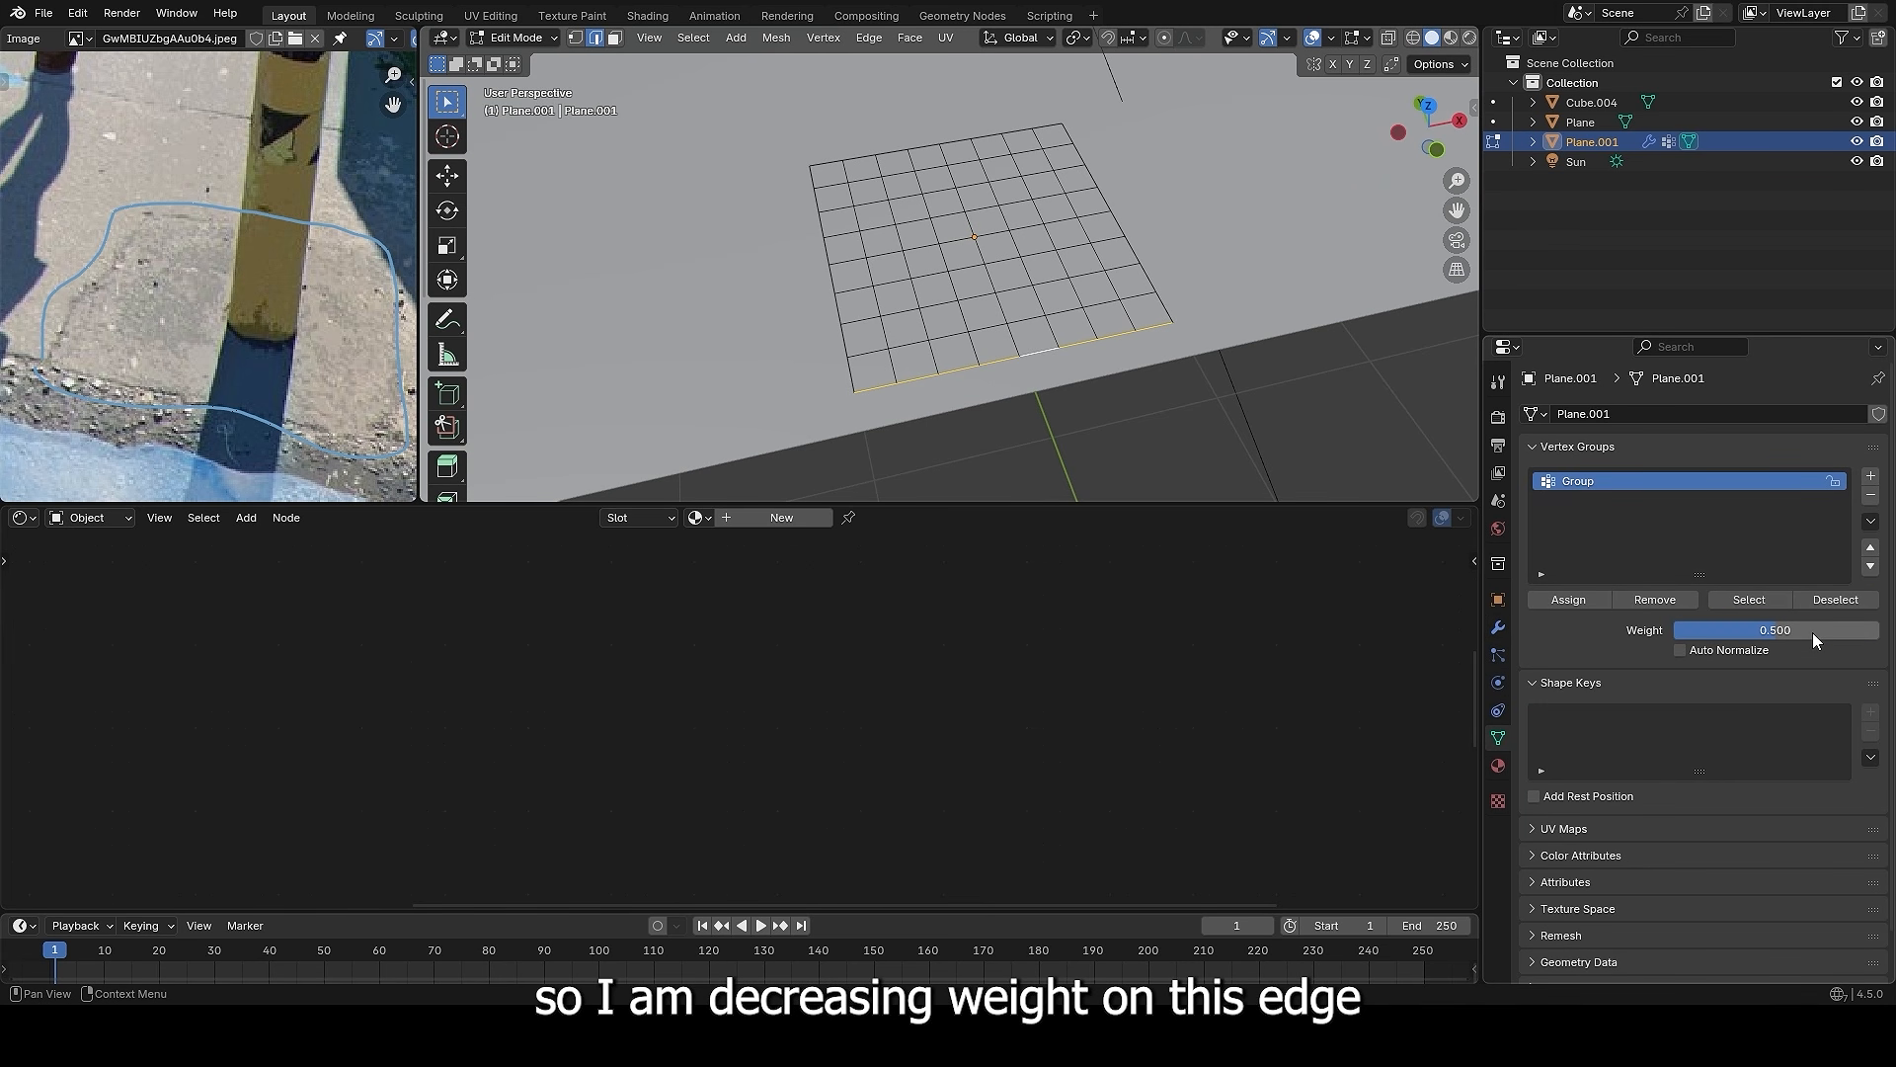
{"action": "left_click", "coordinate": [1600, 597]}
{"action": "key", "text": "Tab"}
- Add a level 2 subdivision surface modifier to the displaced plane and switch back to the rendered viewport with overlays shown
{"action": "middle_click_drag", "start_coordinate": [1185, 237], "coordinate": [1135, 281]}
{"action": "key", "text": "alt+a"}
{"action": "key", "text": "grave"}
{"action": "left_click", "coordinate": [1132, 176]}
{"action": "left_click", "coordinate": [1006, 235]}
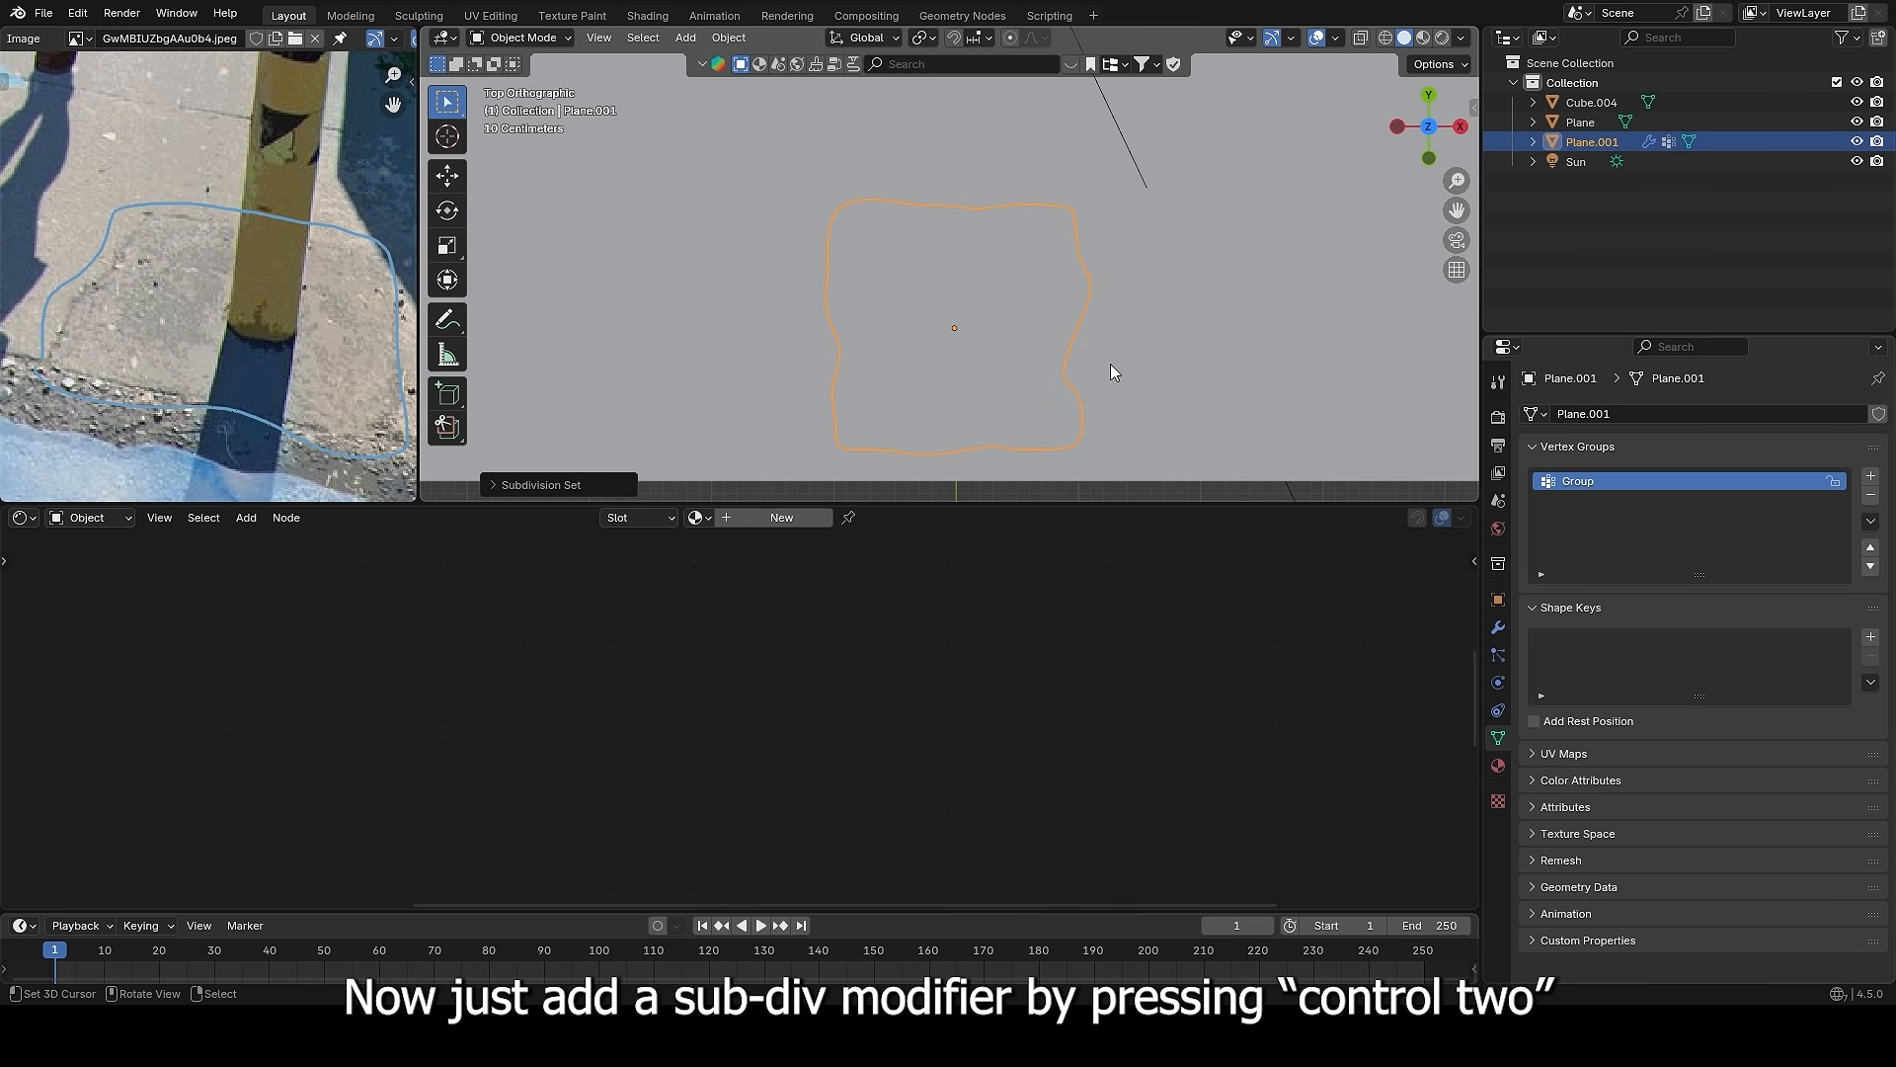
{"action": "key", "text": "ctrl+2"}
{"action": "middle_click_drag", "start_coordinate": [1100, 334], "coordinate": [1116, 288]}
{"action": "key", "text": "shift+alt+z"}
{"action": "key", "text": "z"}
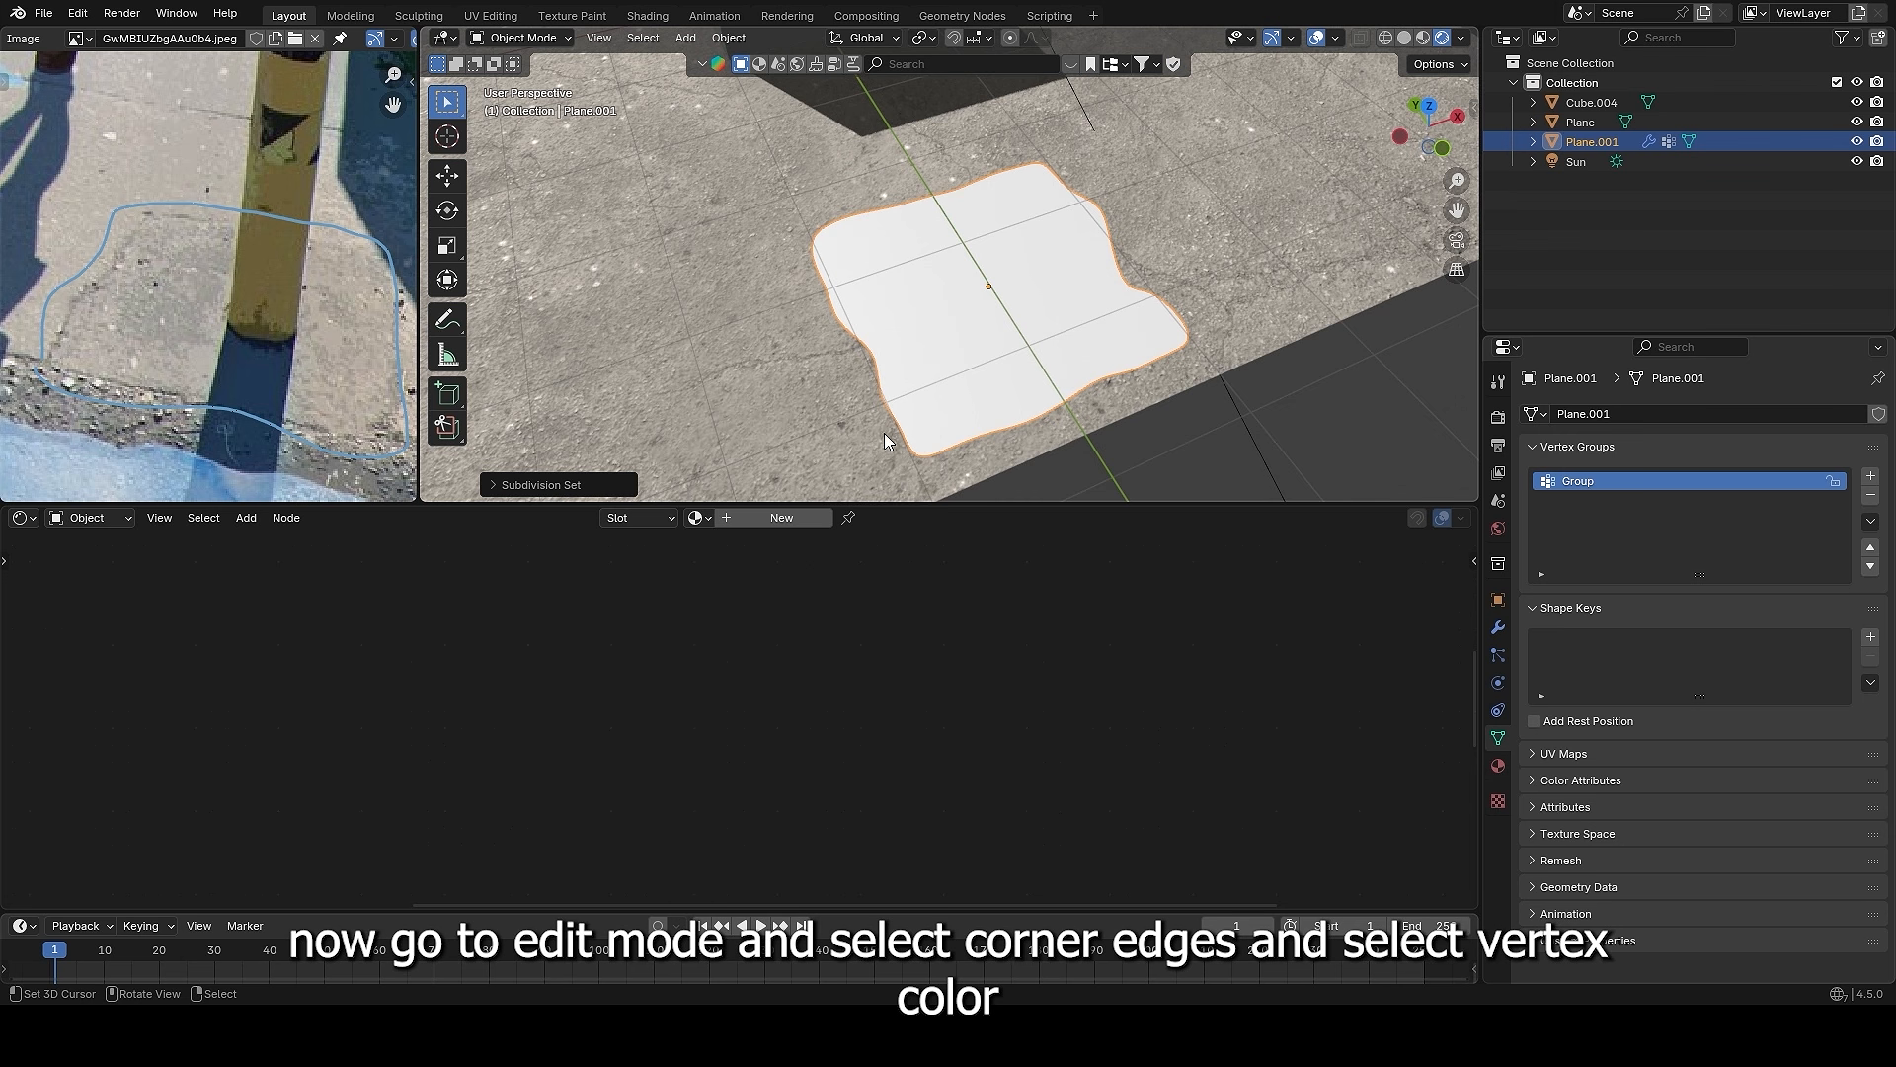
- Put the displaced patch plane into Vertex Paint mode with vertex selection masking enabled and solid viewport shading
{"action": "key", "text": "Tab"}
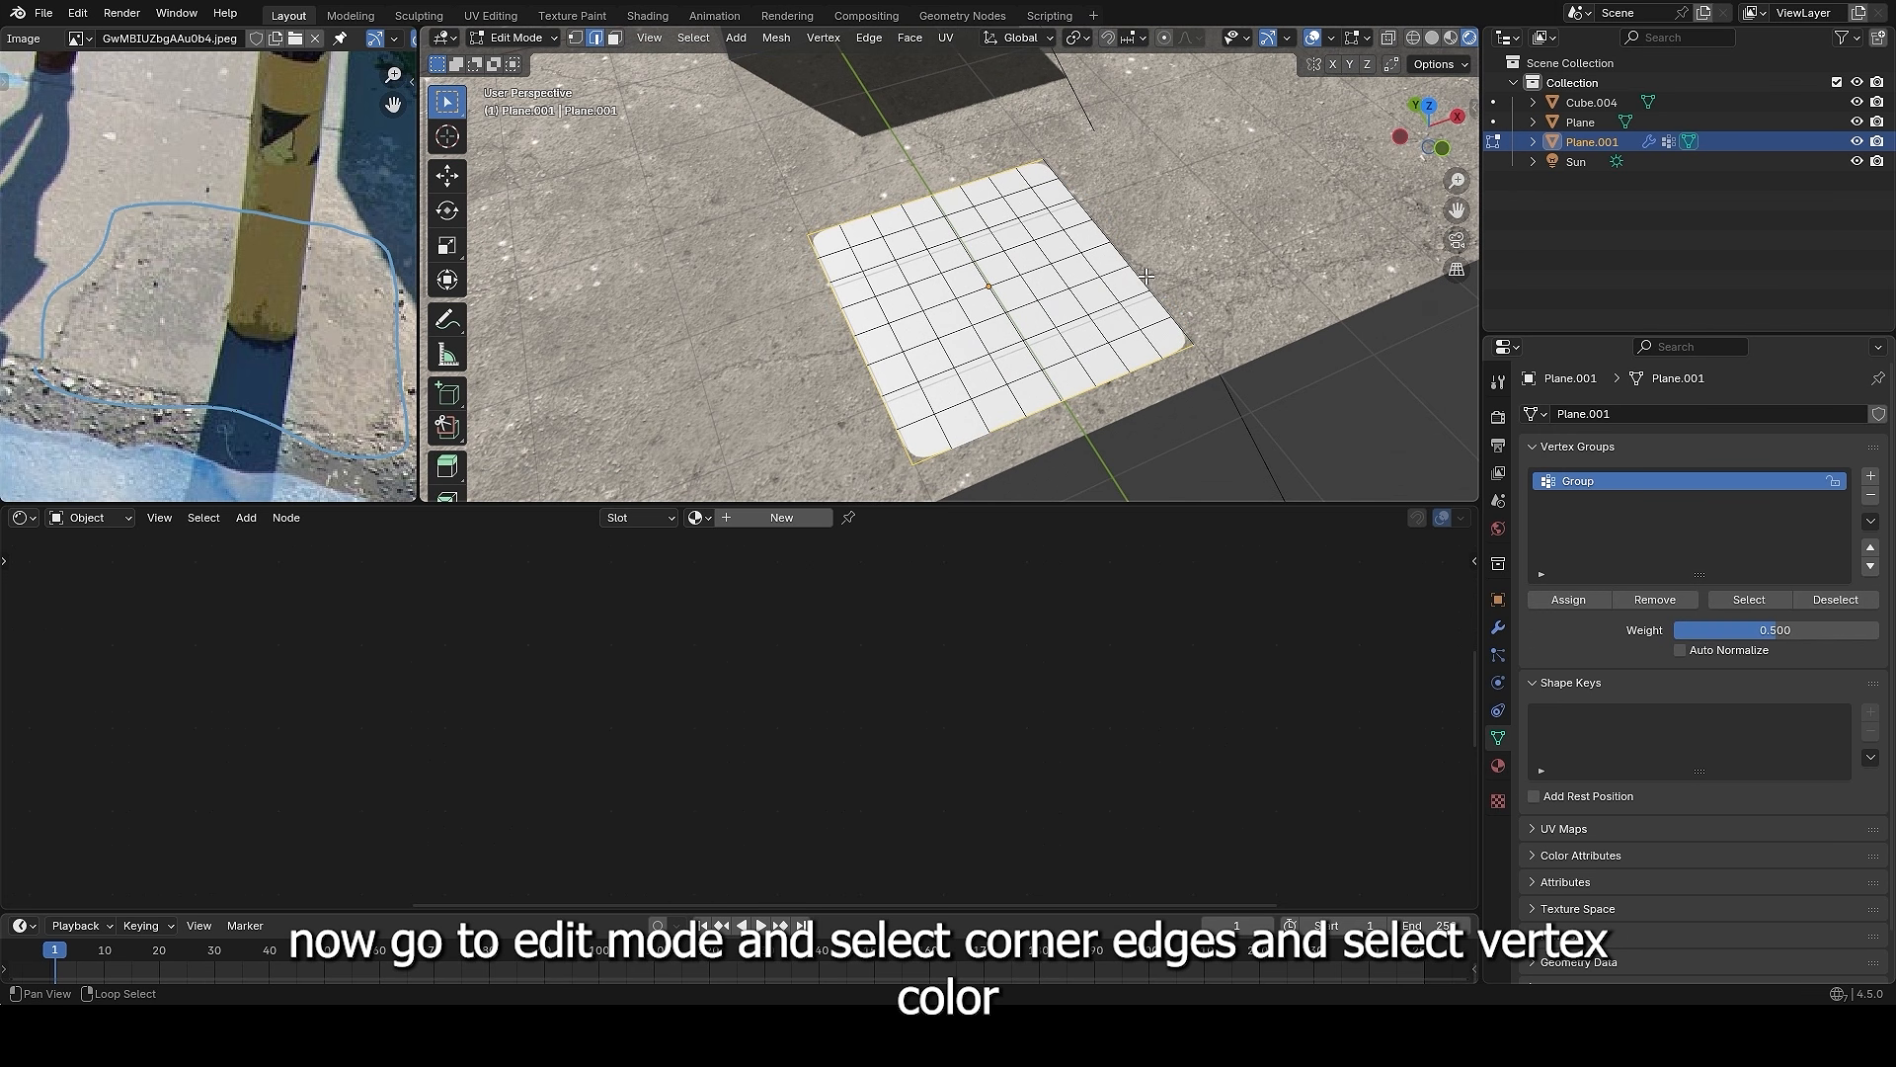
{"action": "key", "text": "ctrl+Tab"}
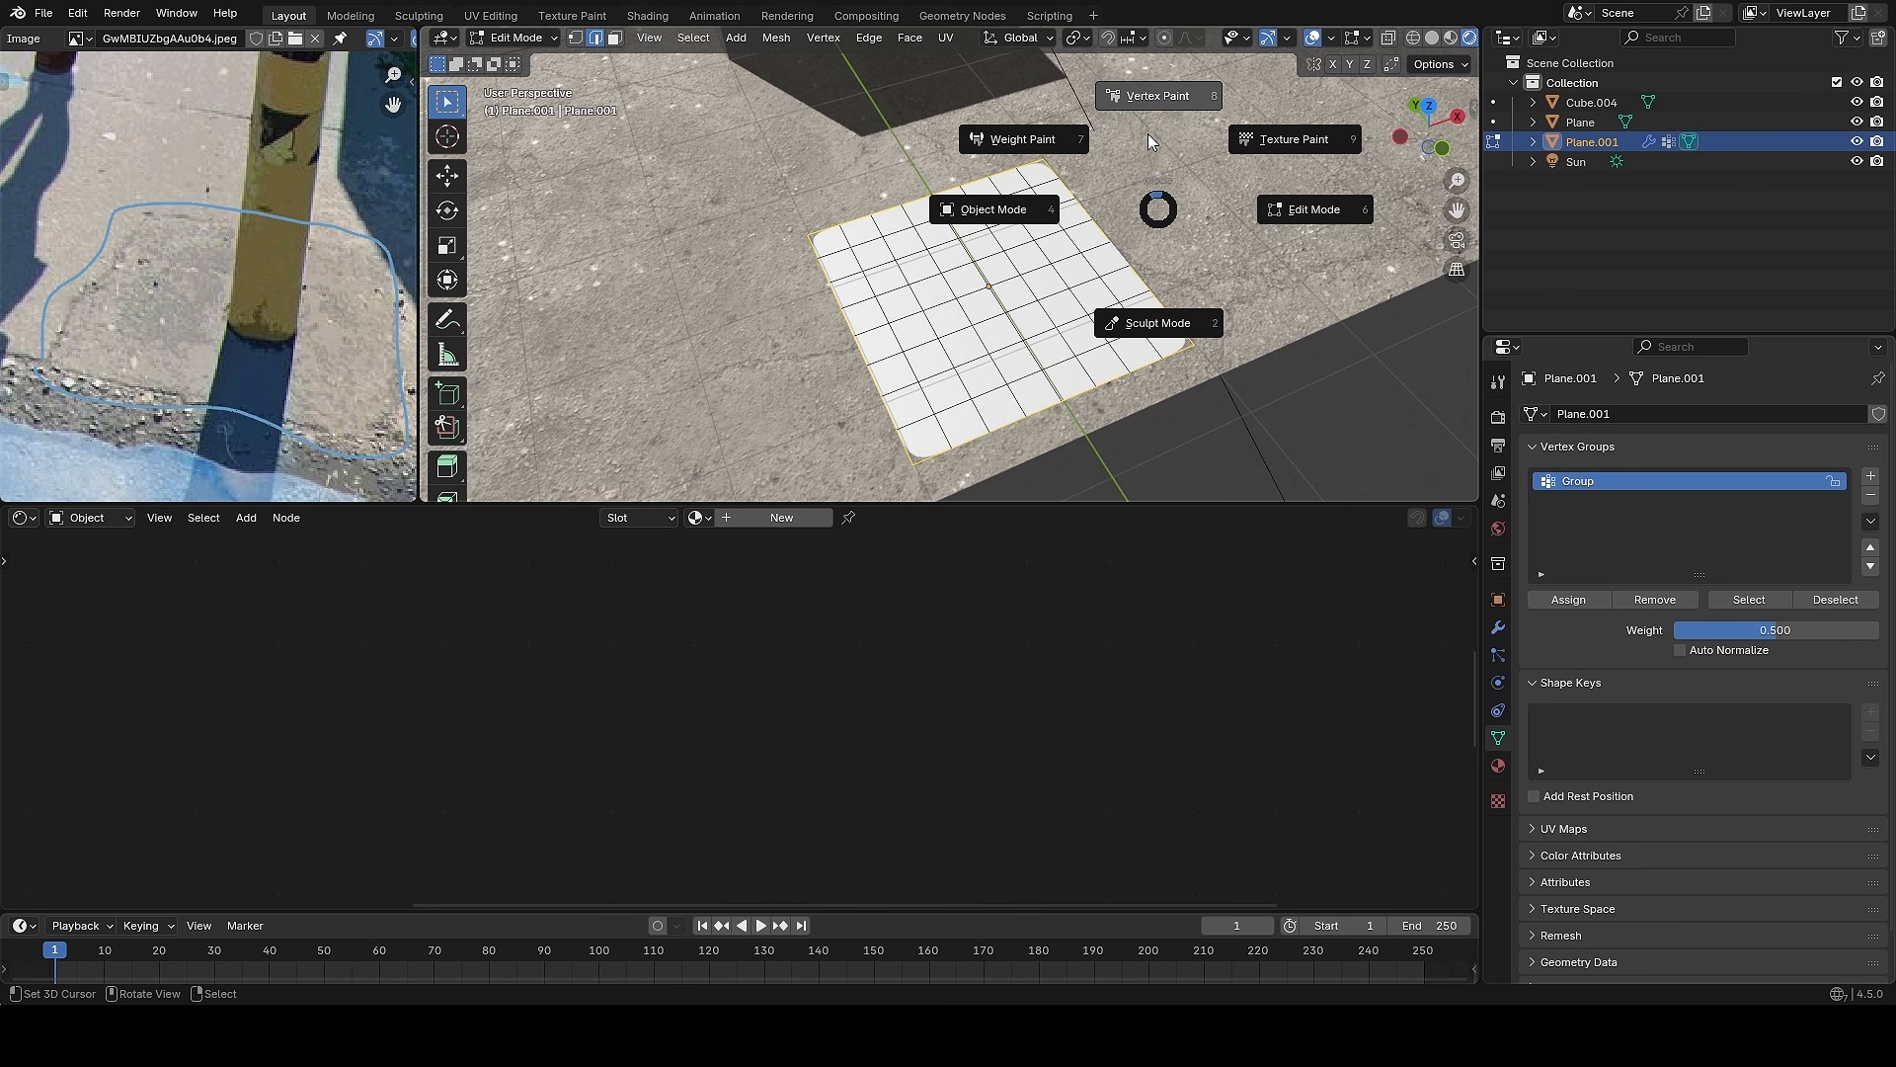
{"action": "left_click", "coordinate": [1158, 107]}
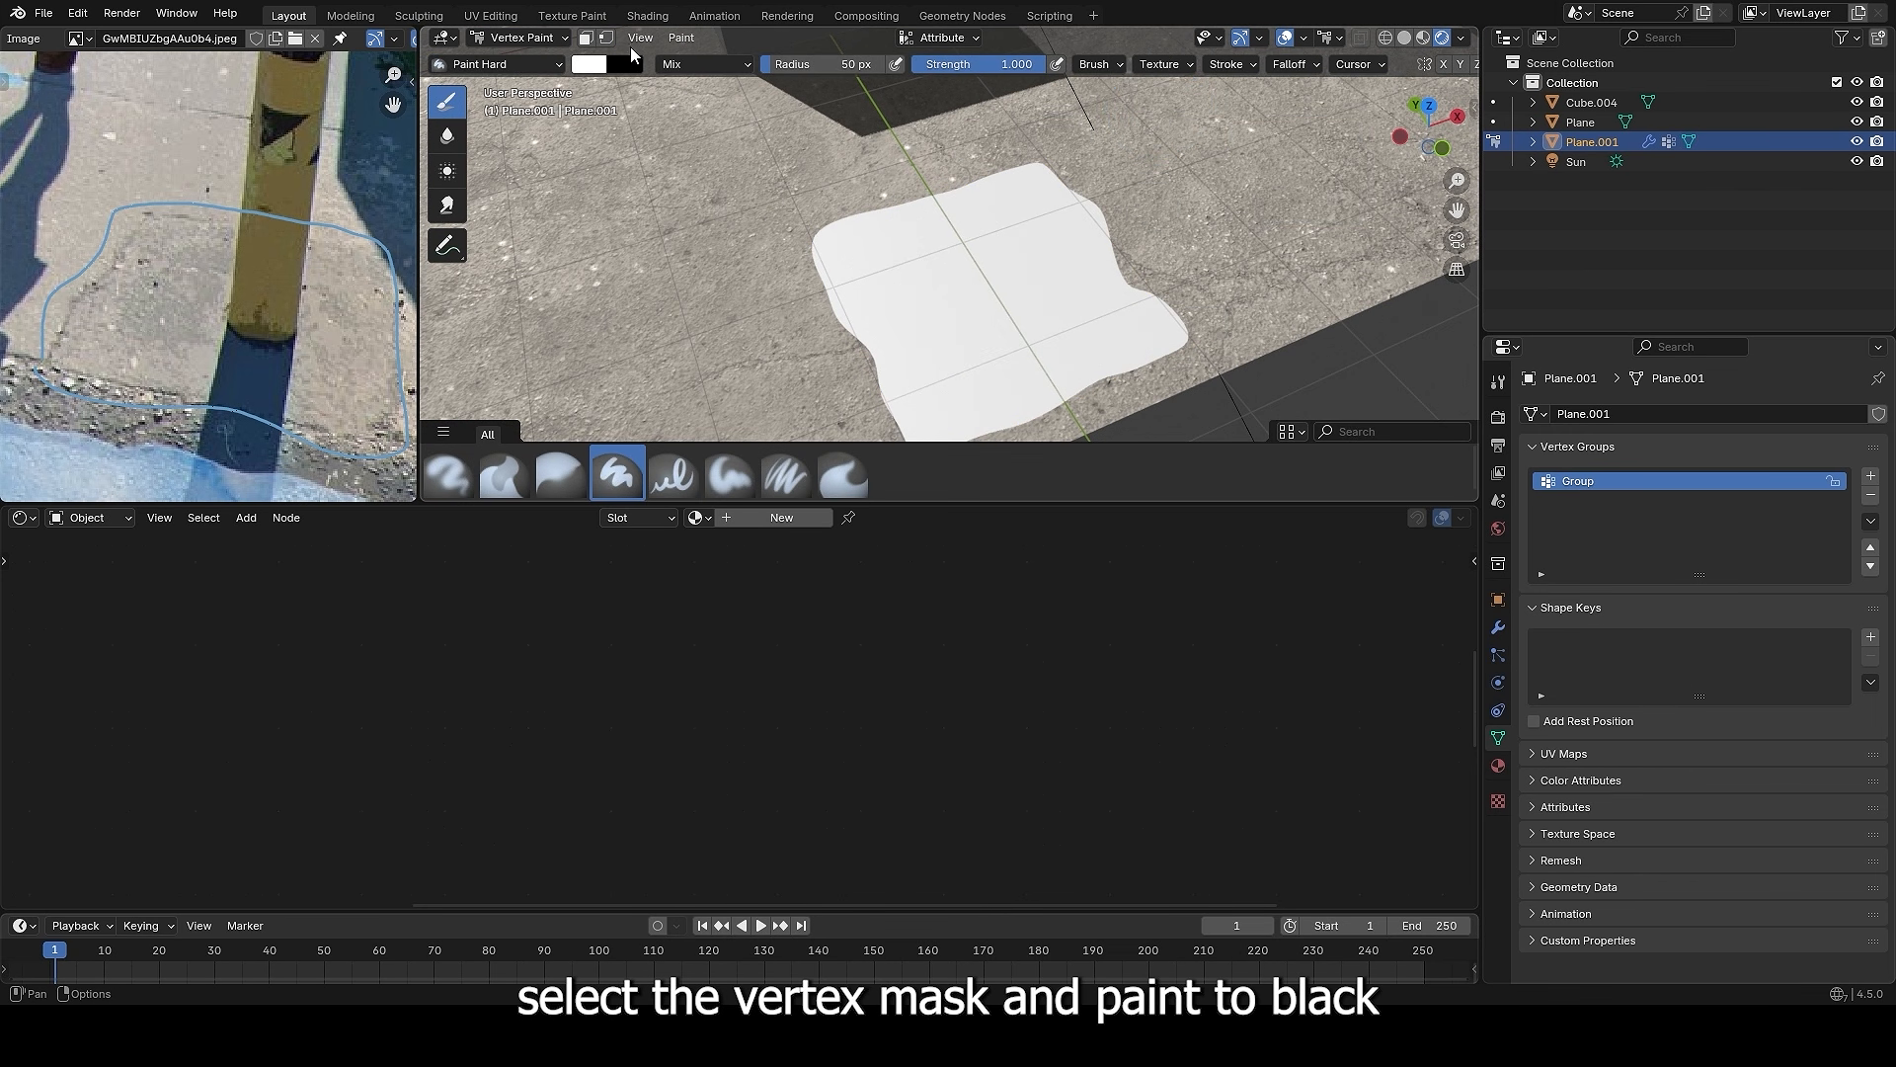
{"action": "left_click", "coordinate": [612, 38]}
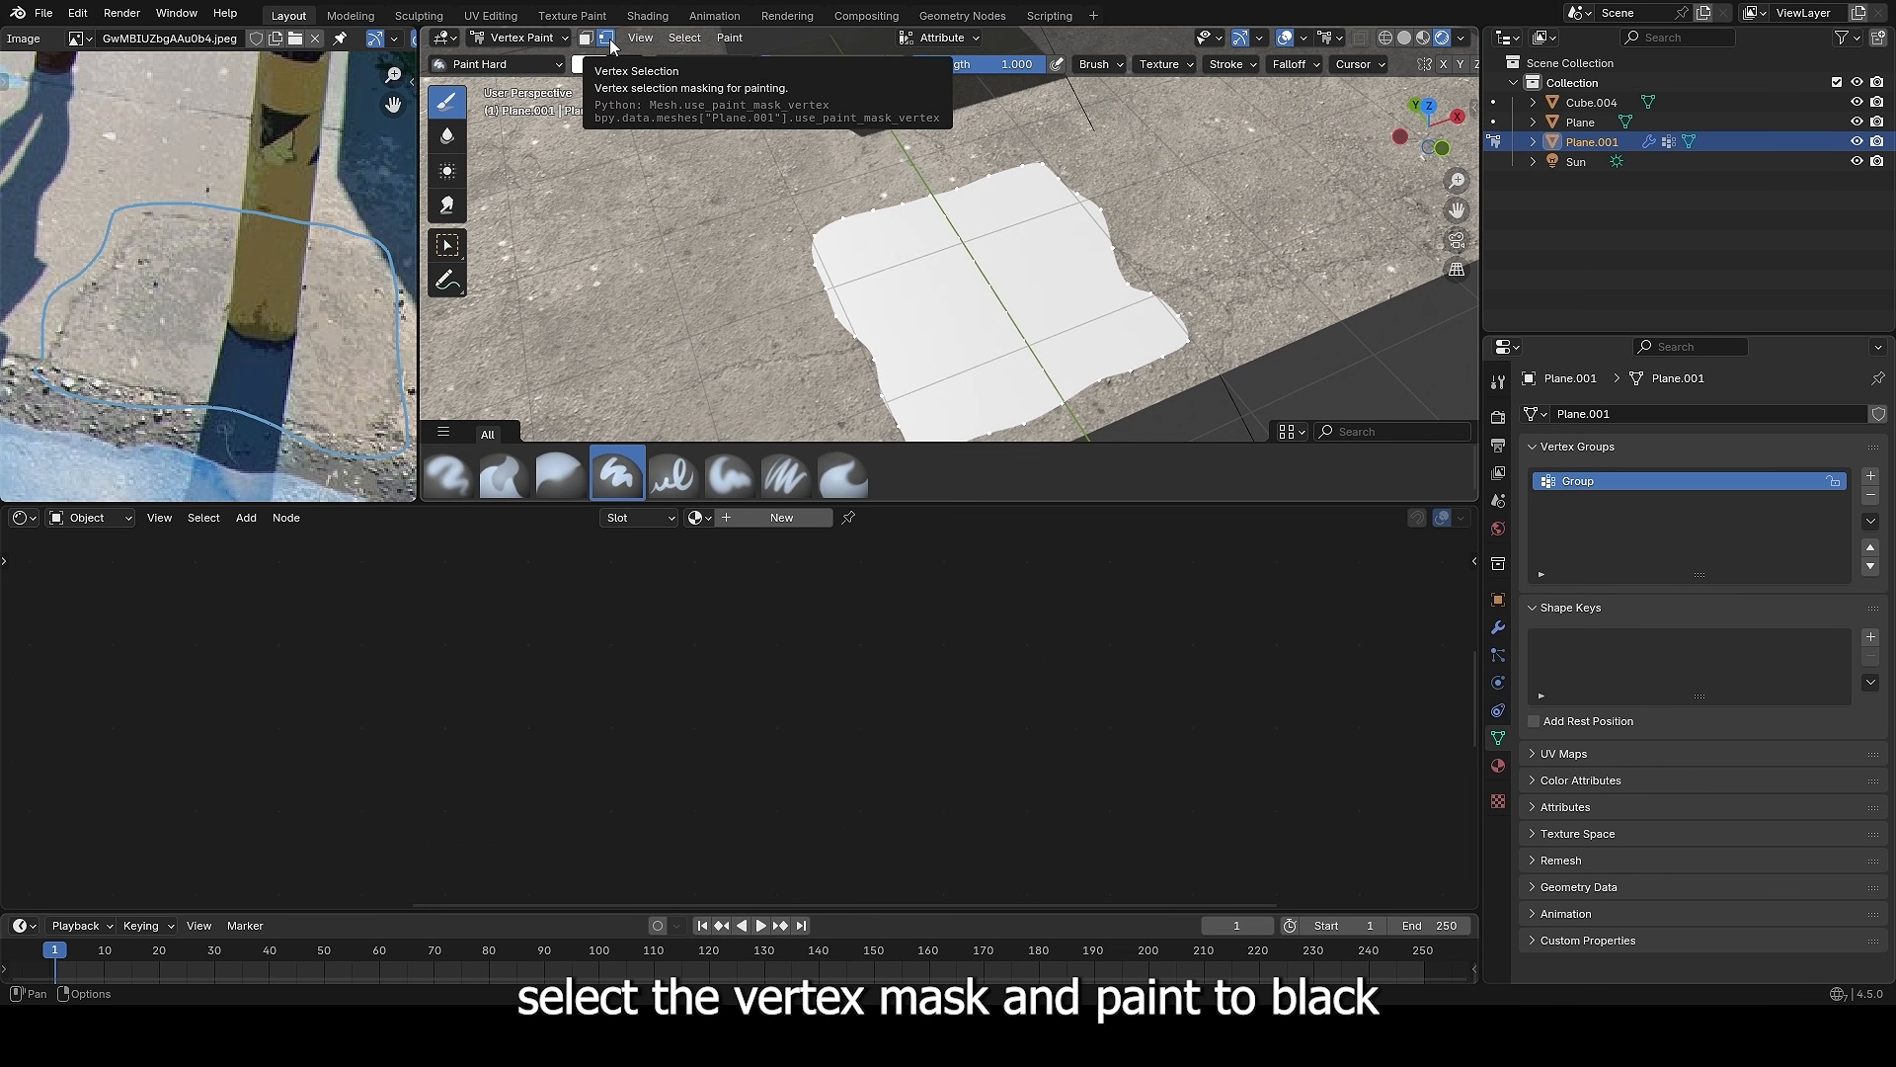
{"action": "key", "text": "z"}
{"action": "left_click", "coordinate": [1125, 293]}
{"action": "scroll", "coordinate": [865, 241], "scroll_direction": "up", "scroll_amount": 1}
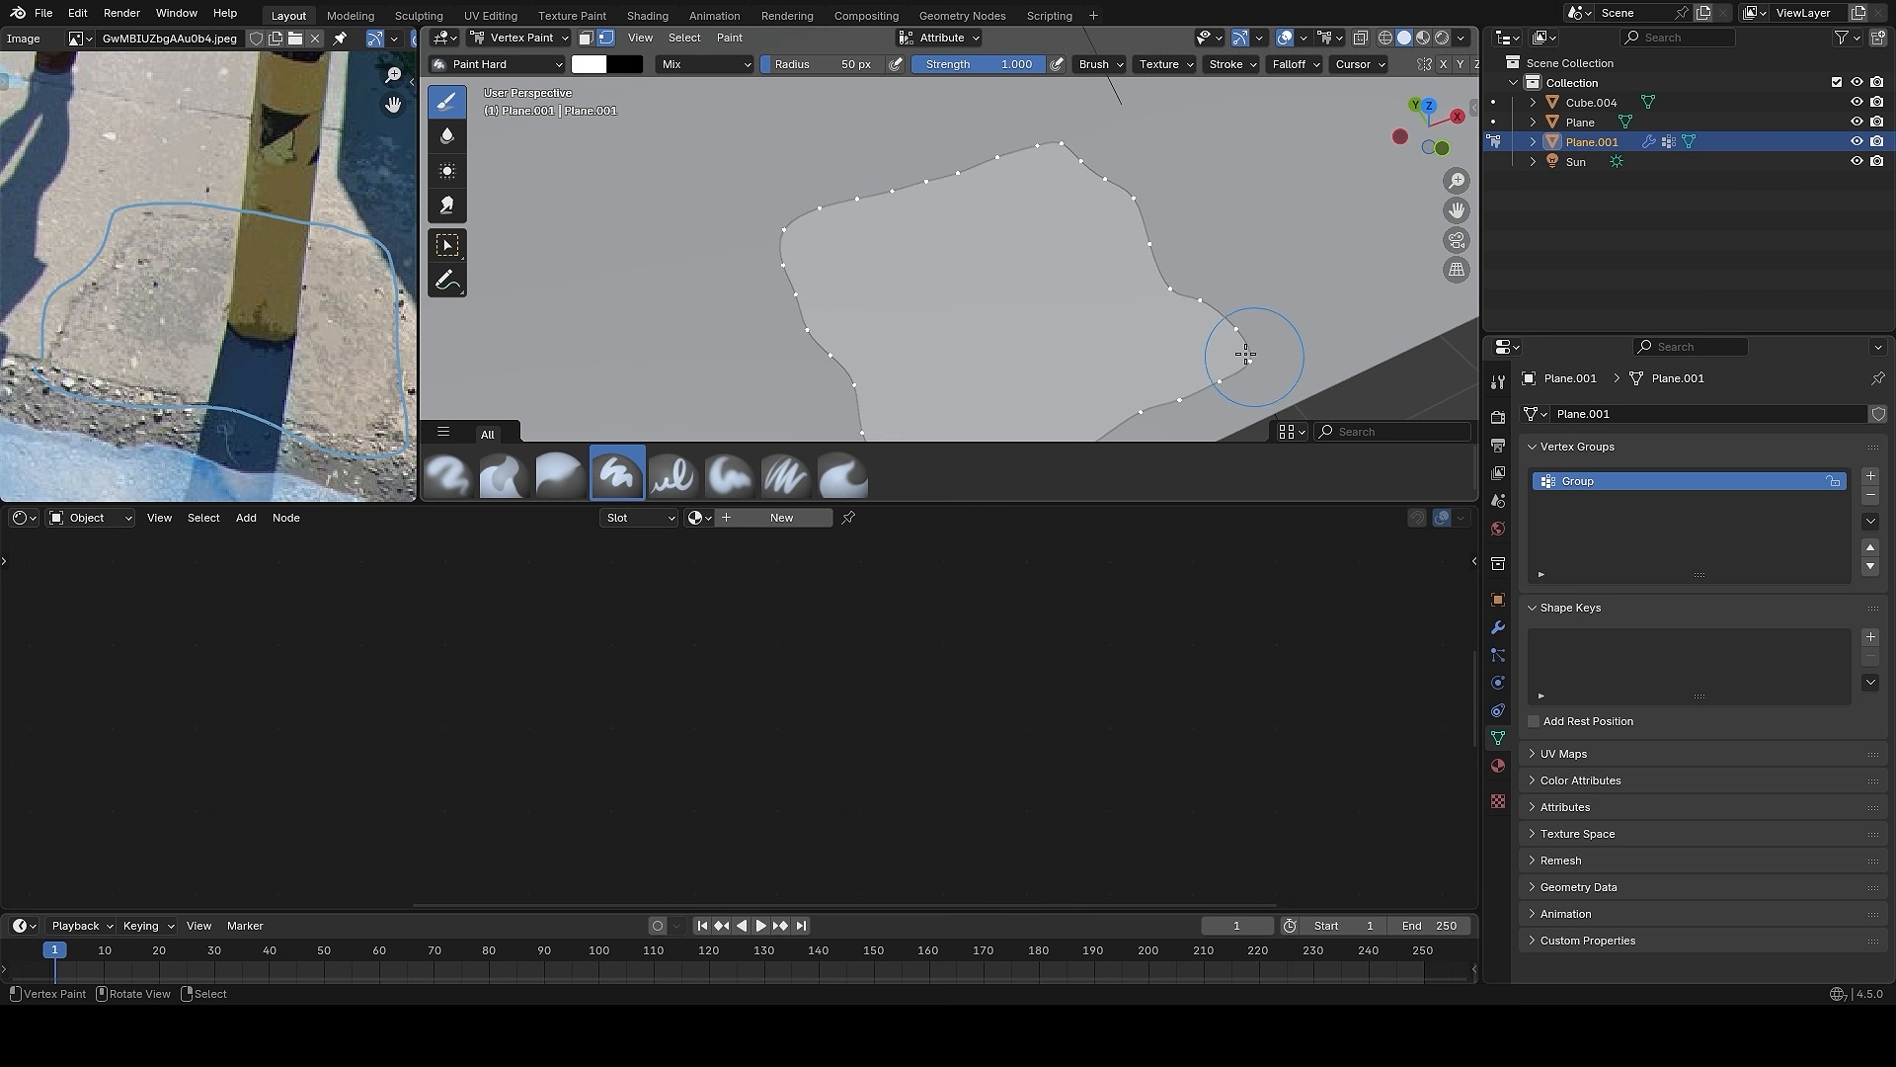
{"action": "scroll", "coordinate": [734, 202], "scroll_direction": "down", "scroll_amount": 1}
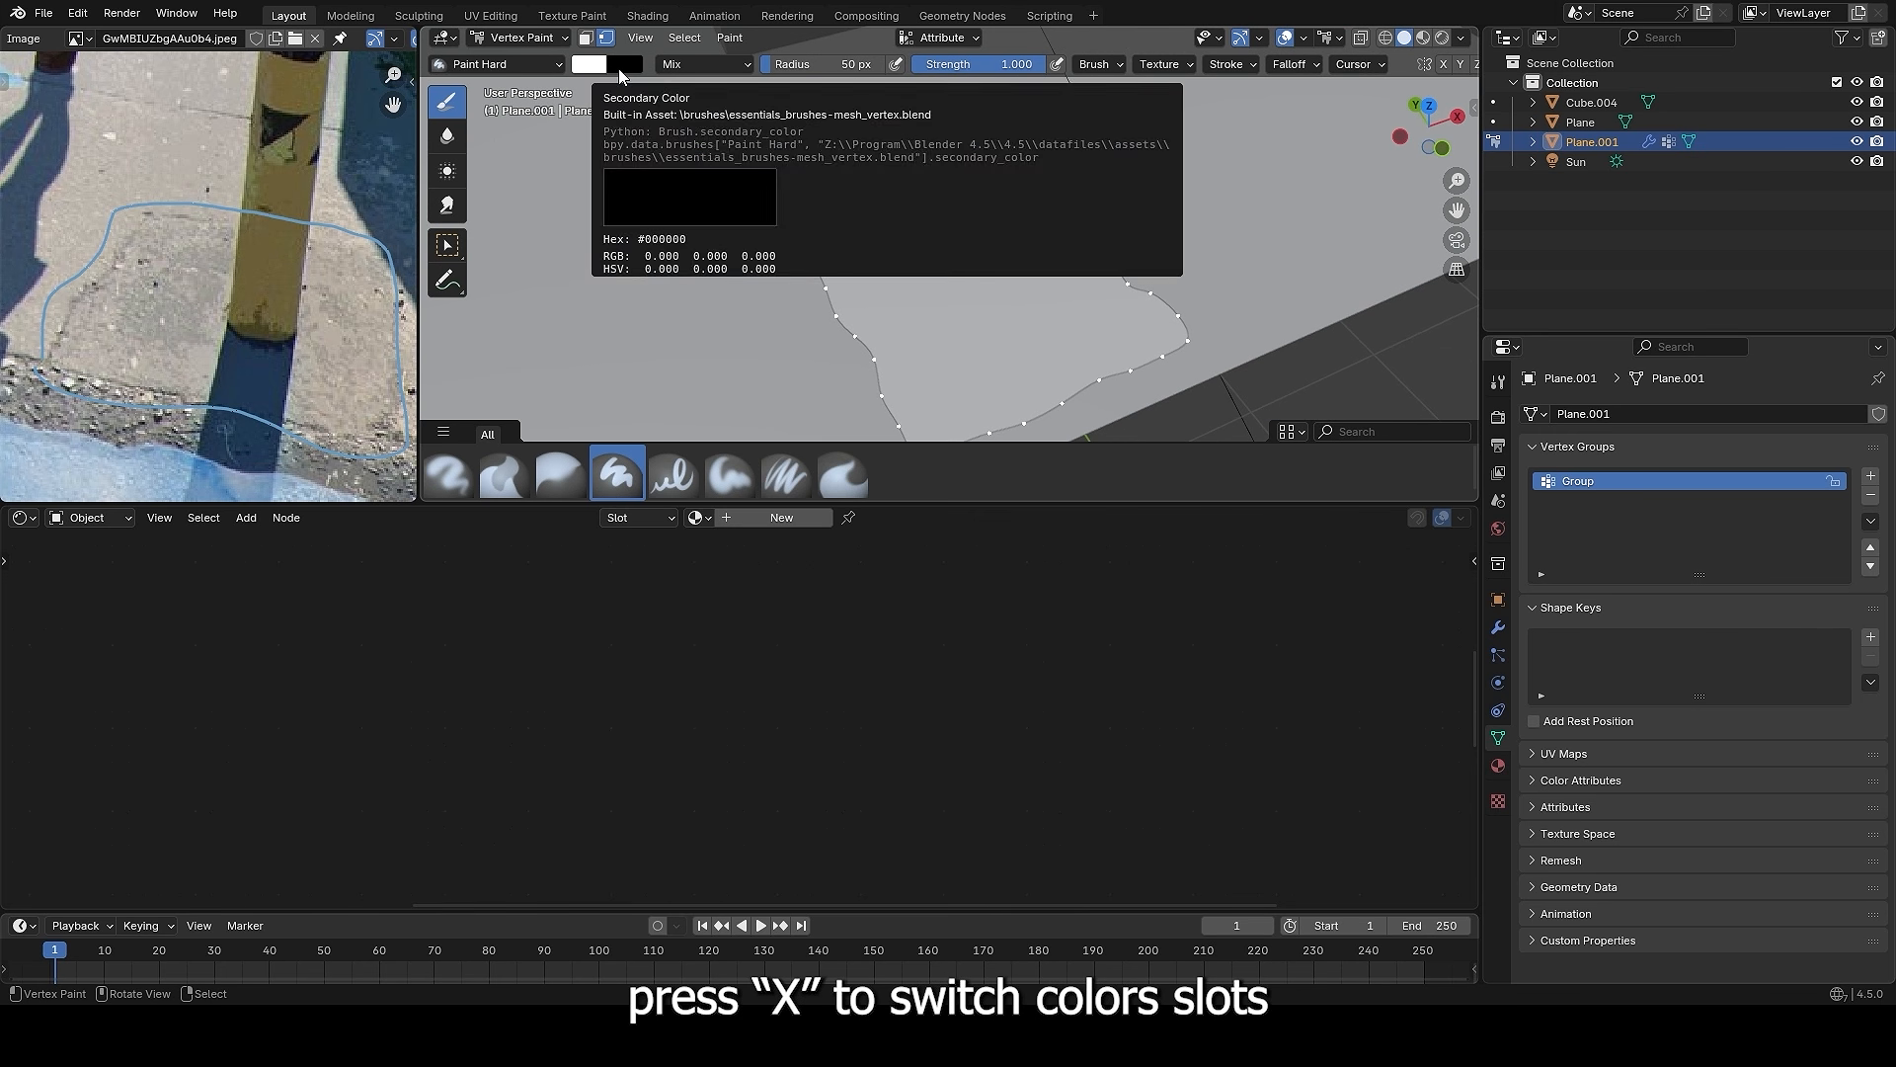
- Swap the brush color to black and fill the patch's selected border vertices with Set Vertex Colors
{"action": "key", "text": "x"}
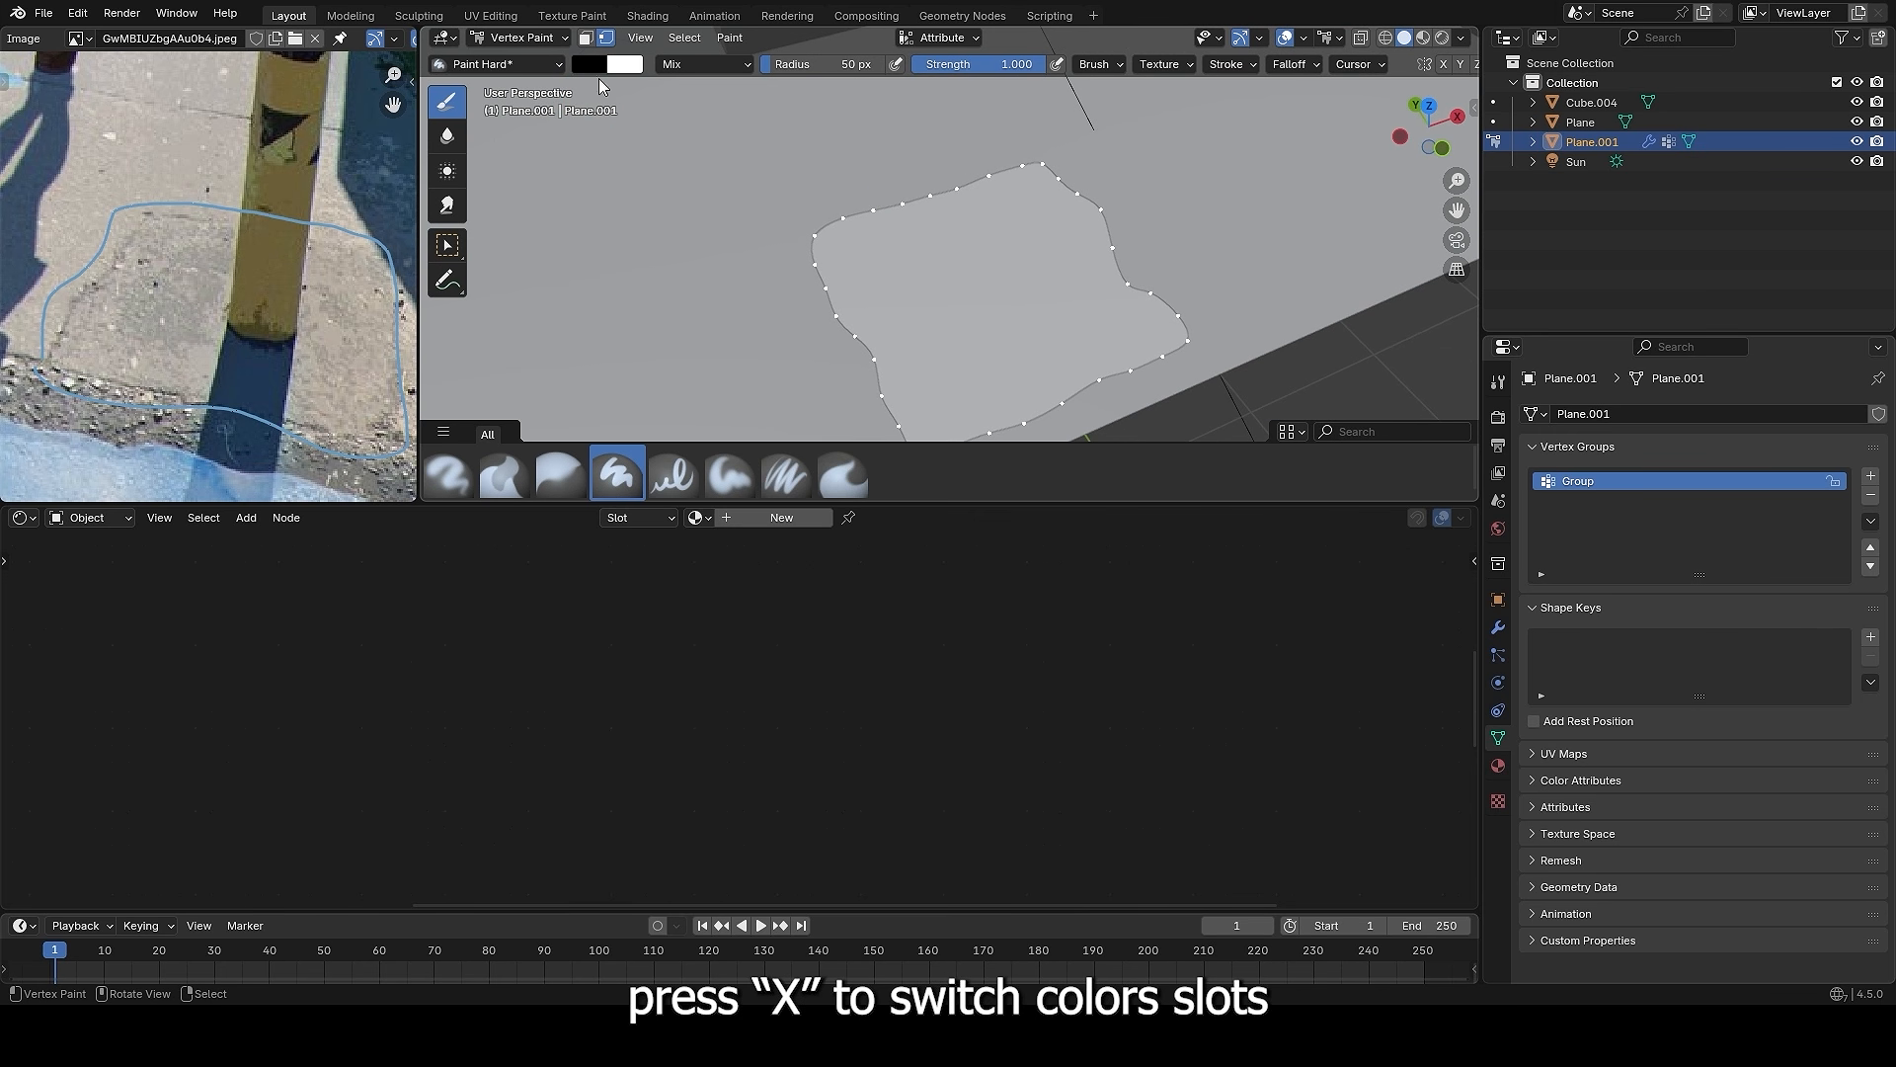
{"action": "key", "text": "x"}
{"action": "left_click", "coordinate": [730, 39]}
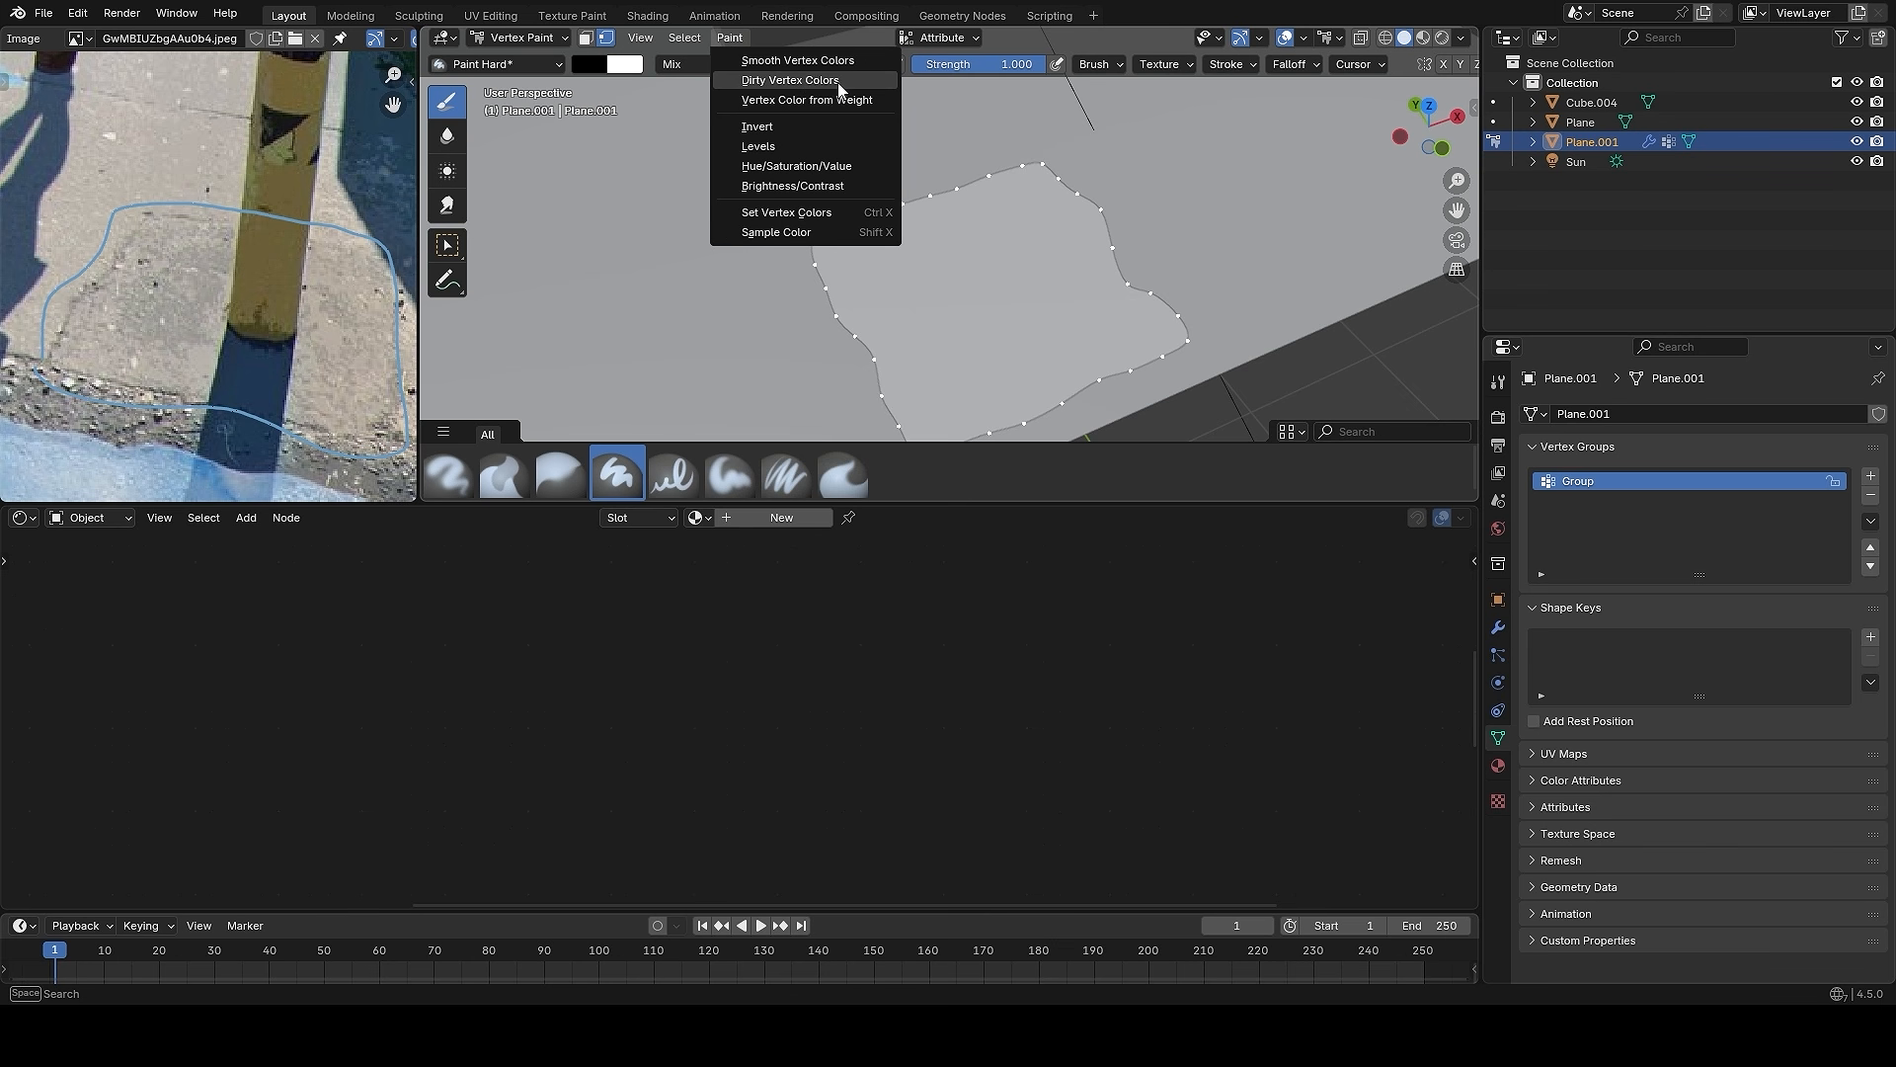
{"action": "left_click", "coordinate": [880, 213]}
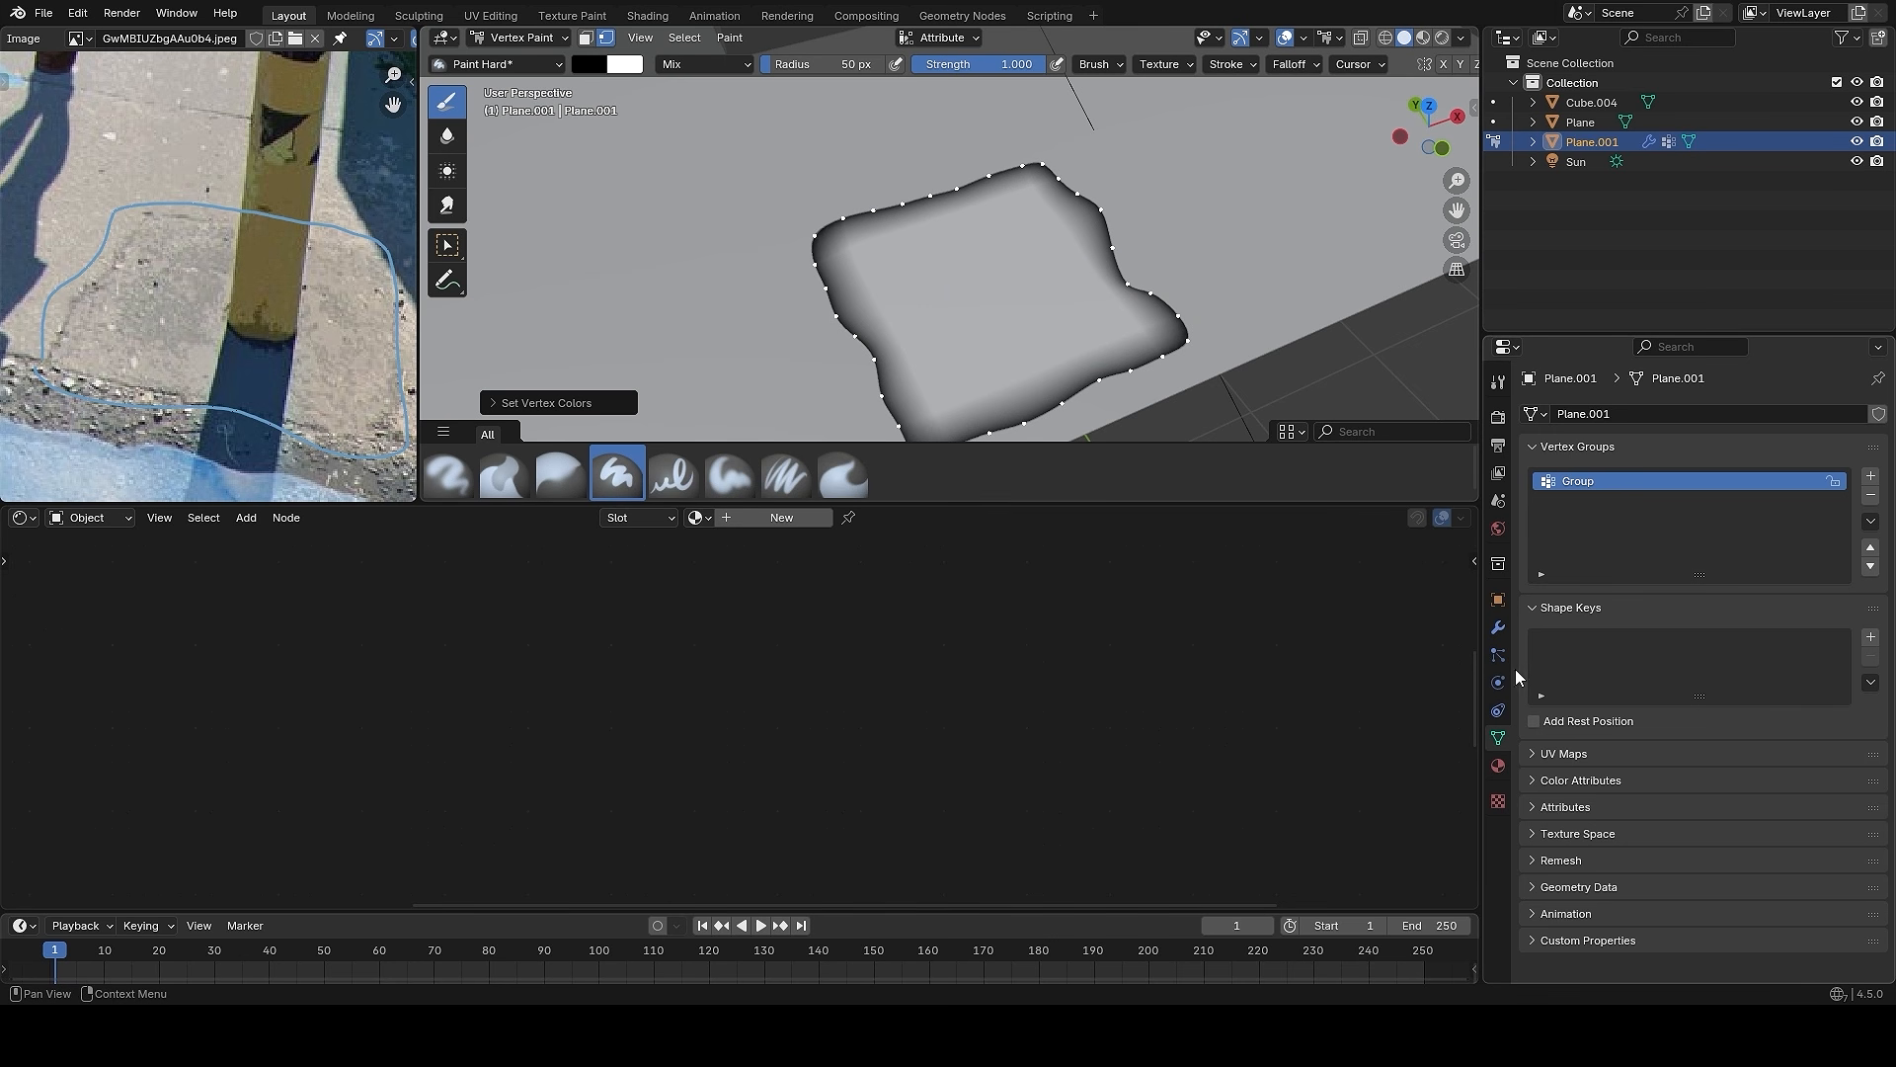
- Return the patch to Object Mode and rename its color attribute to "v color"
{"action": "left_click", "coordinate": [1587, 779]}
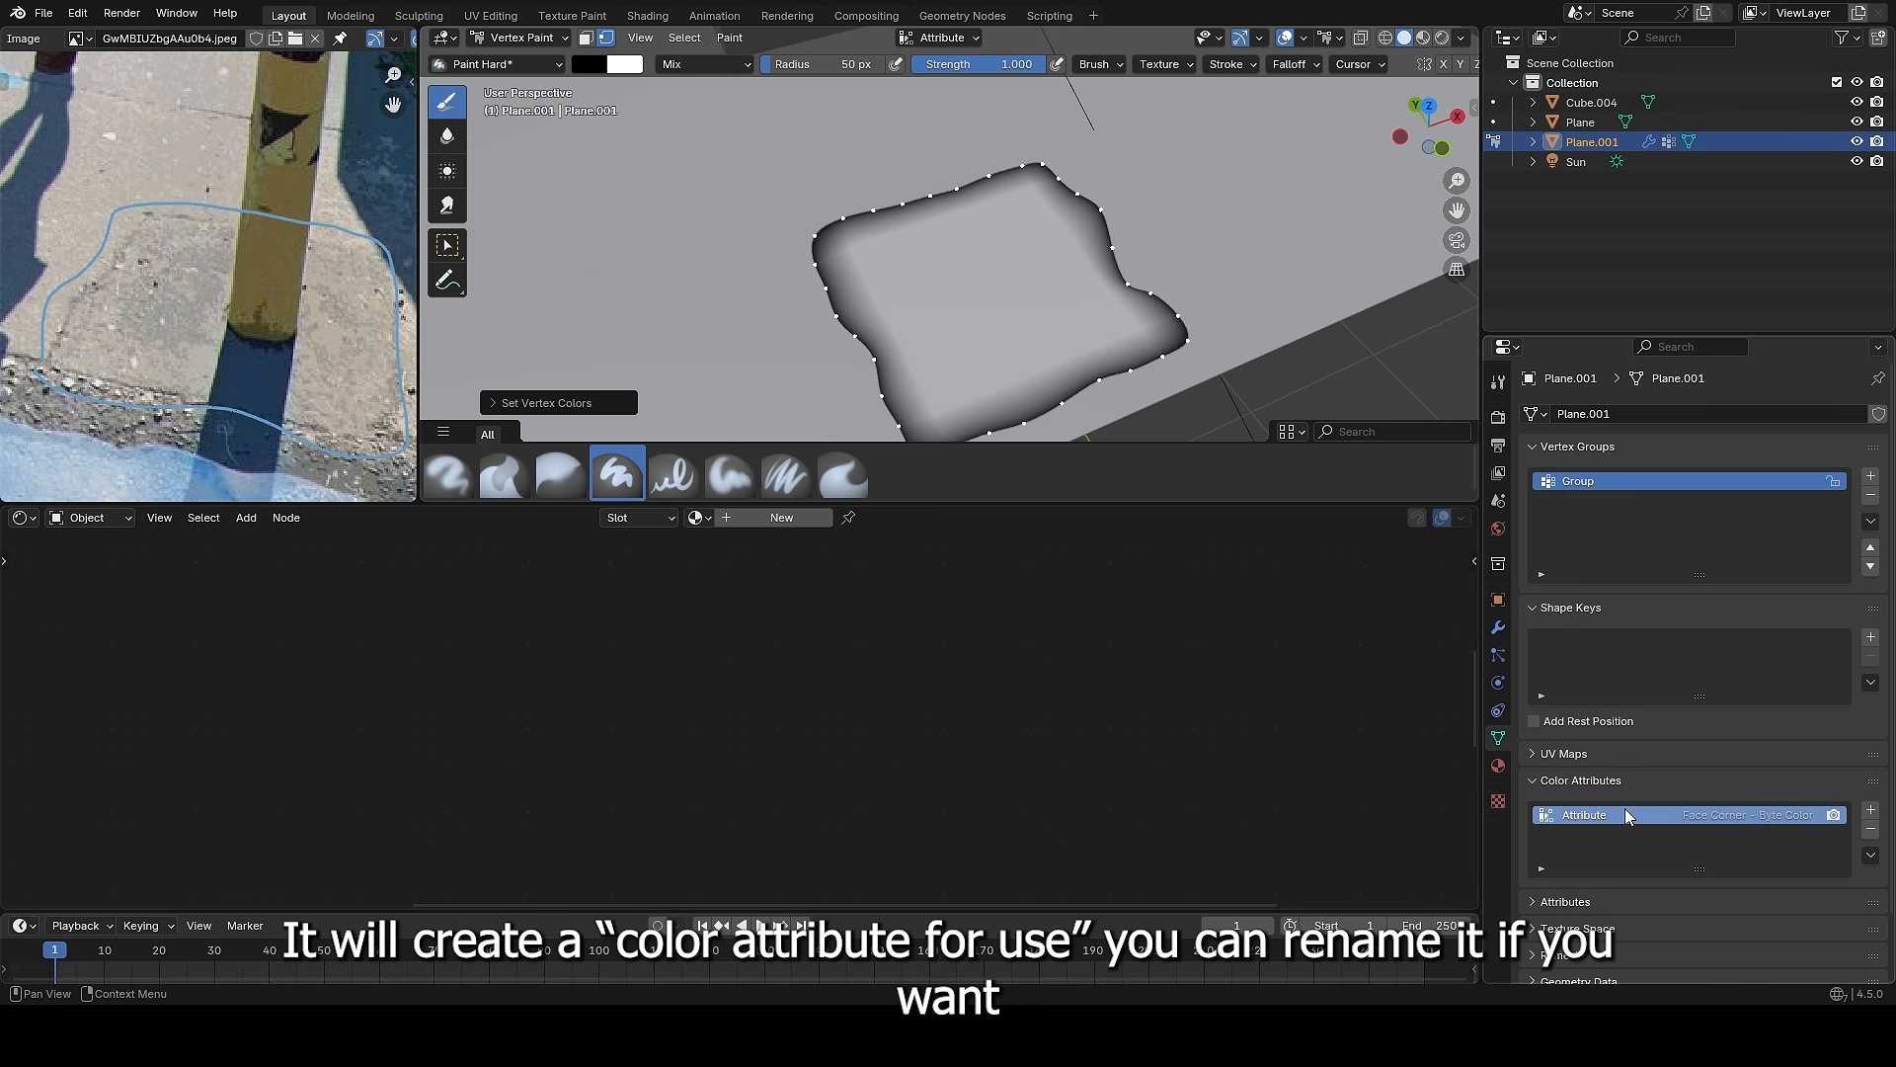
{"action": "key", "text": "ctrl+Tab"}
{"action": "middle_click_drag", "start_coordinate": [1278, 499], "coordinate": [1273, 473], "text": "shift"}
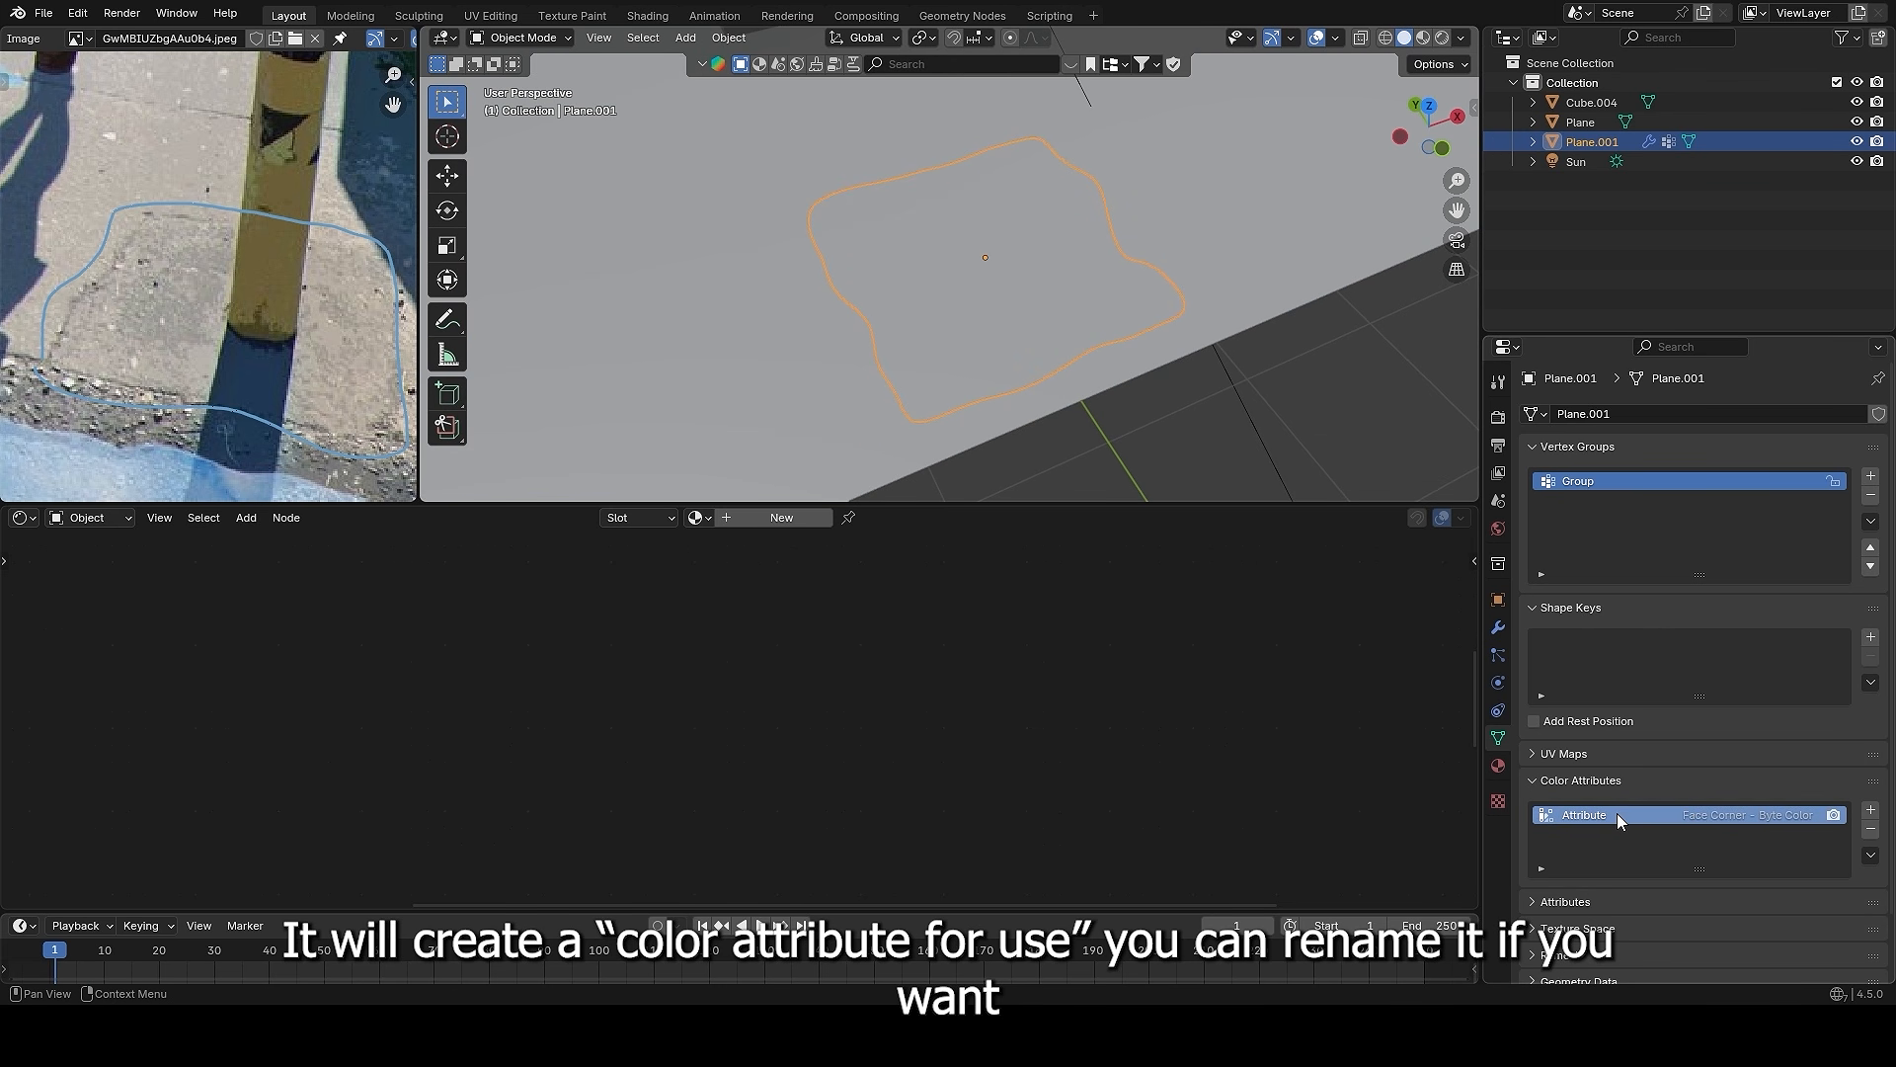
{"action": "type", "text": "v color"}
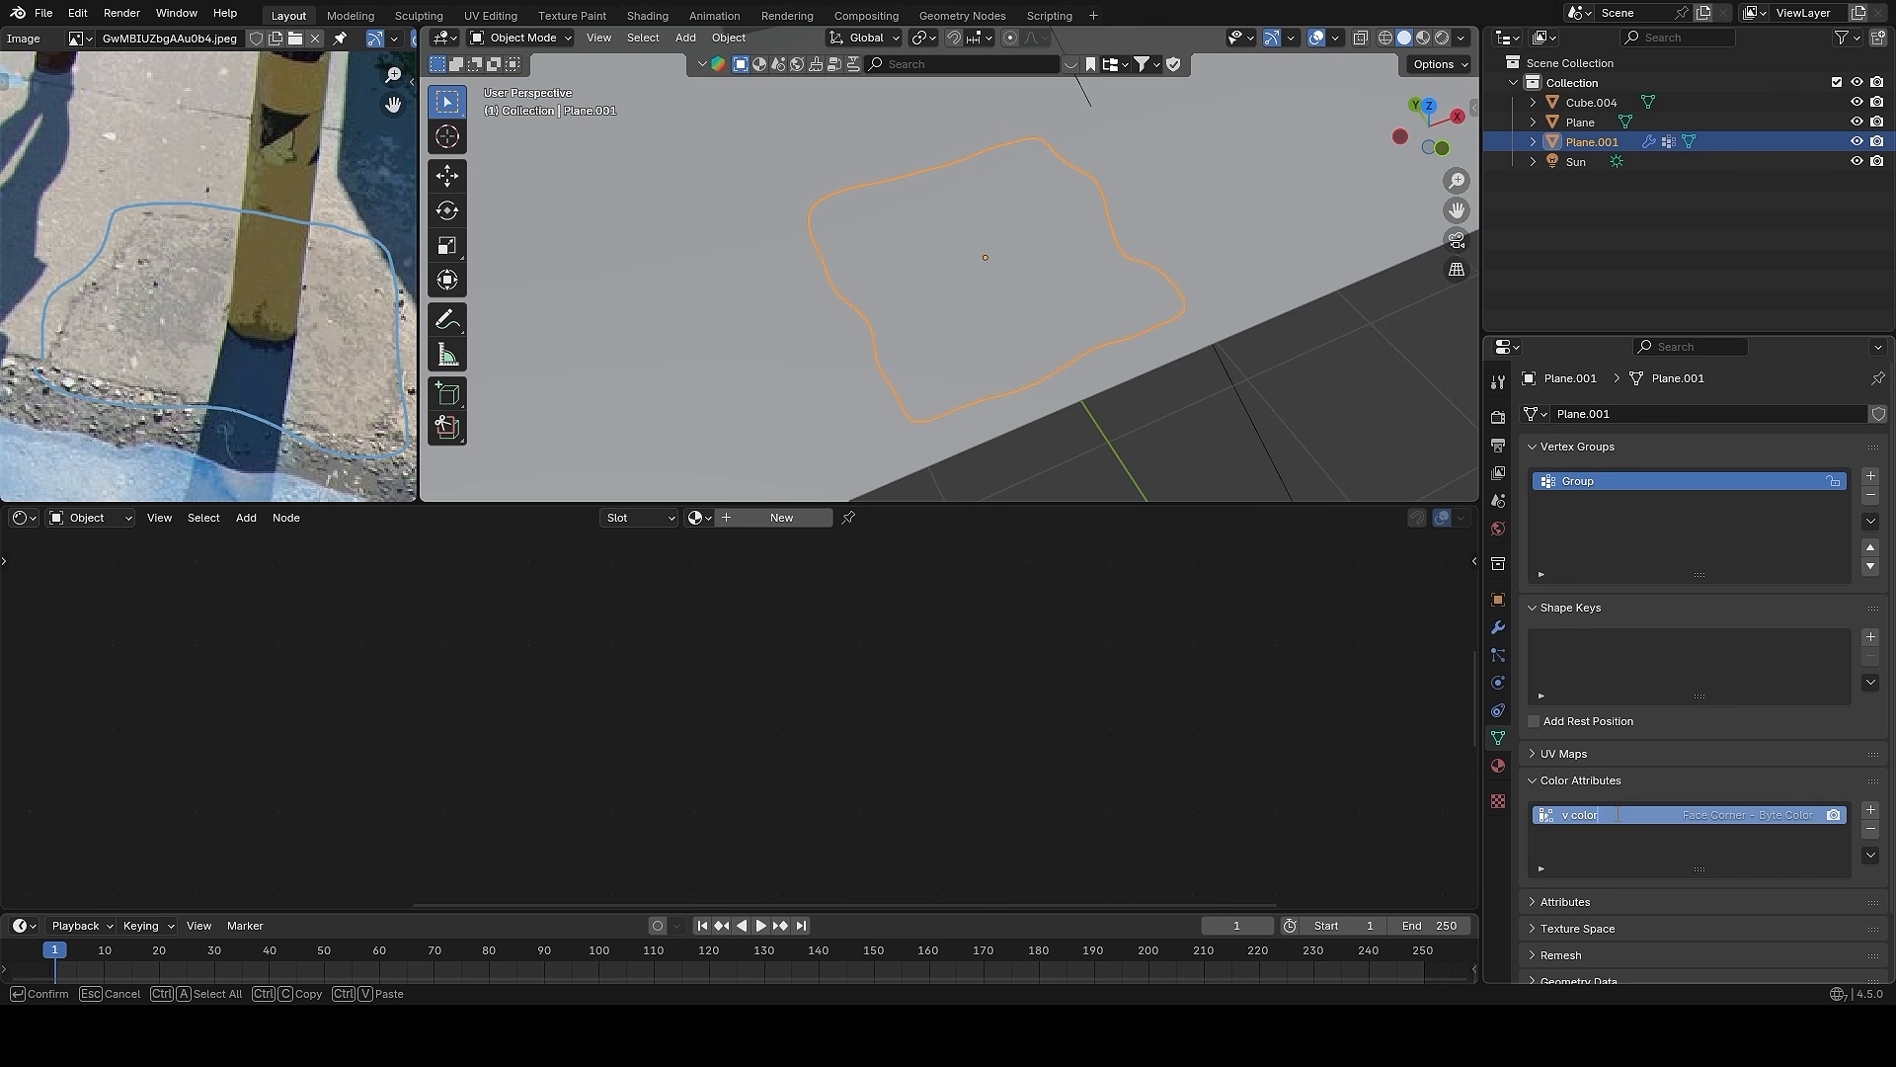
{"action": "key", "text": "Return"}
- Switch to rendered shading and copy all shader nodes of the large ground plane's Old concrete road scan material
{"action": "key", "text": "z"}
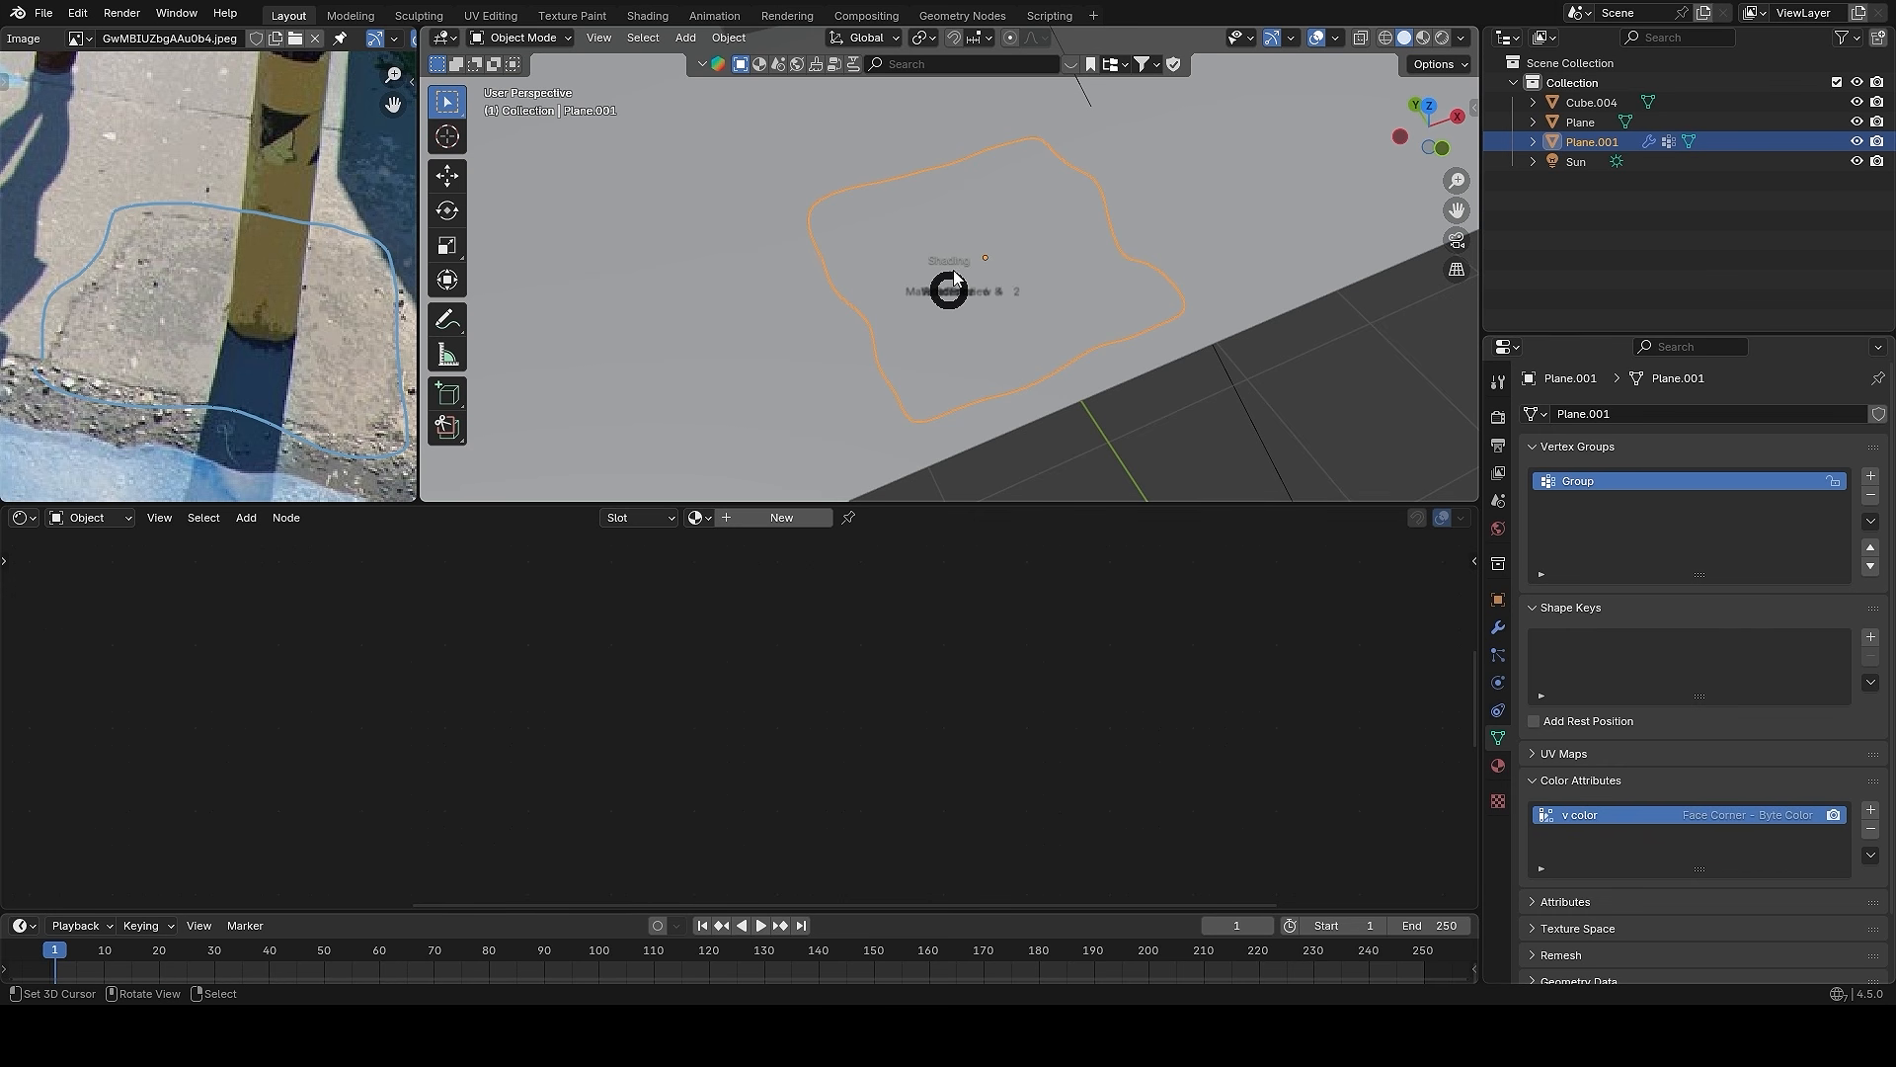
{"action": "left_click", "coordinate": [950, 197]}
{"action": "left_click", "coordinate": [1223, 229]}
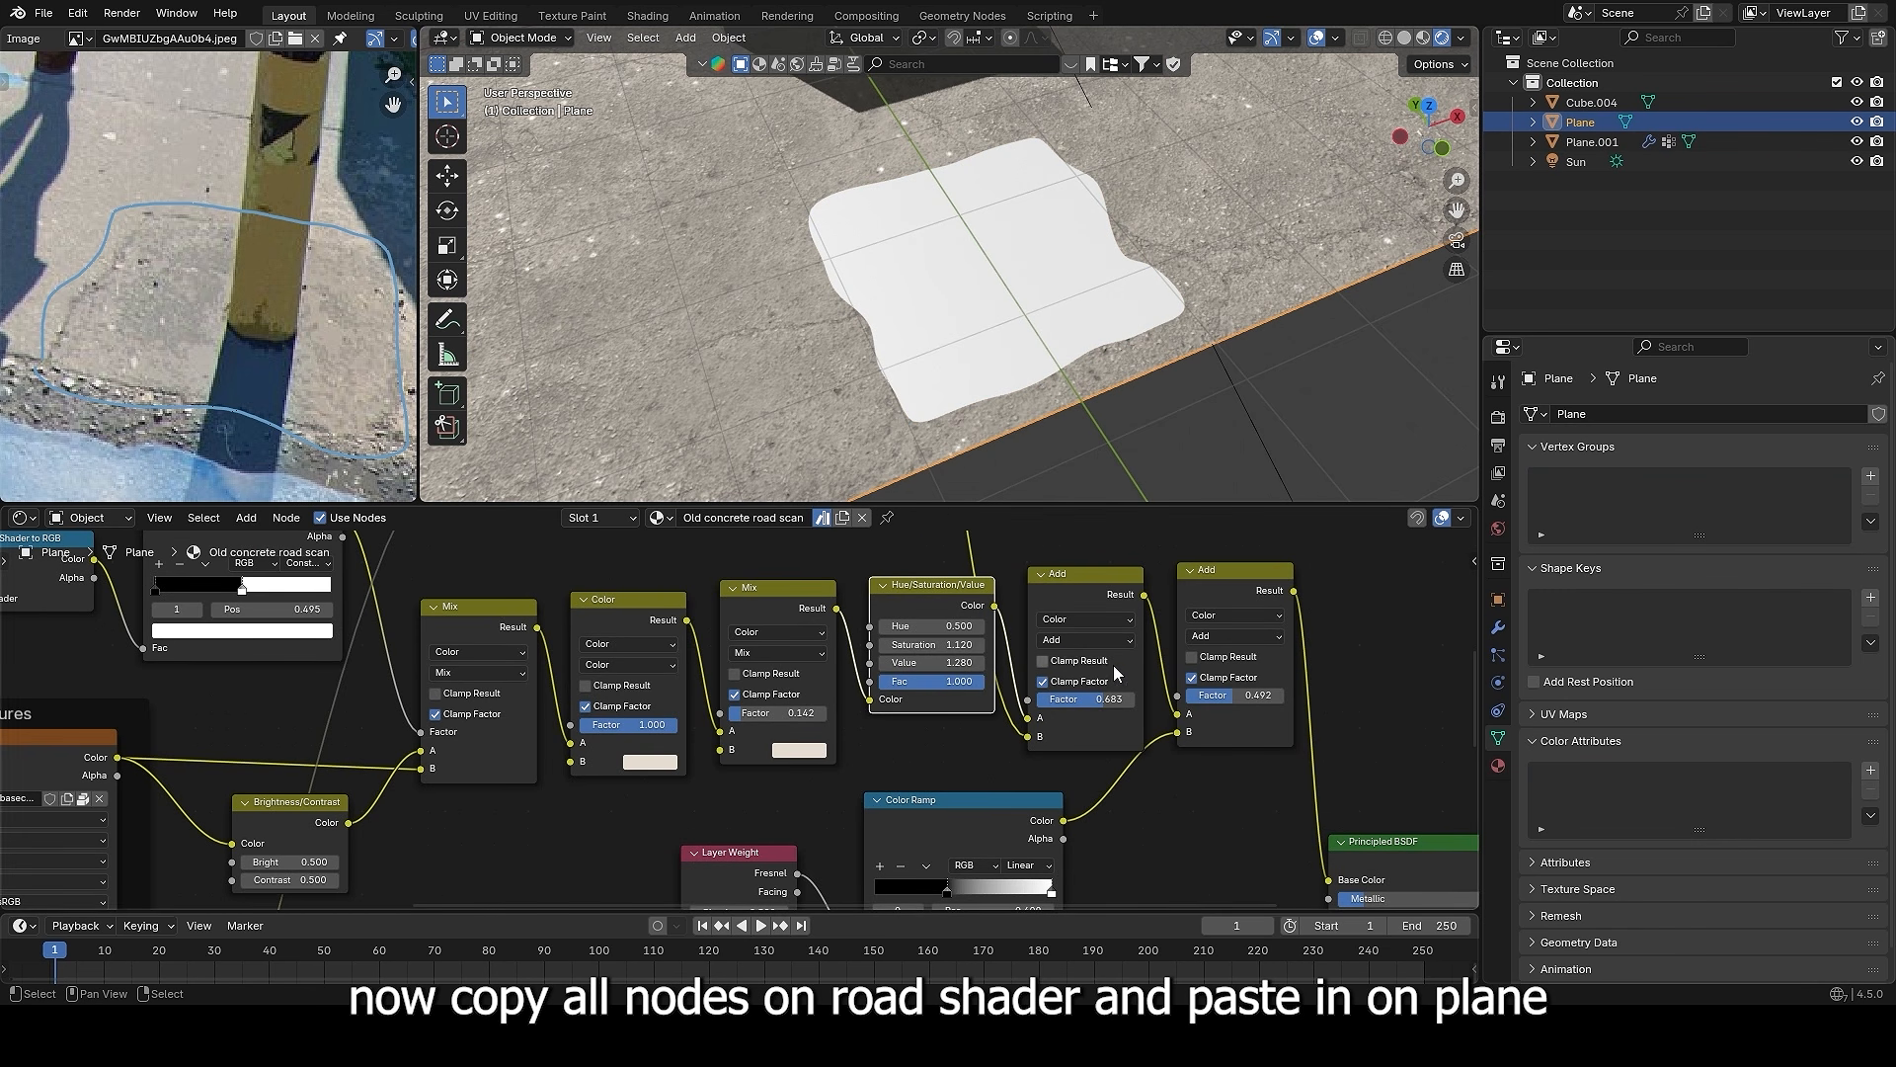
{"action": "scroll", "coordinate": [1112, 666], "scroll_direction": "down", "scroll_amount": 3}
{"action": "key", "text": "a"}
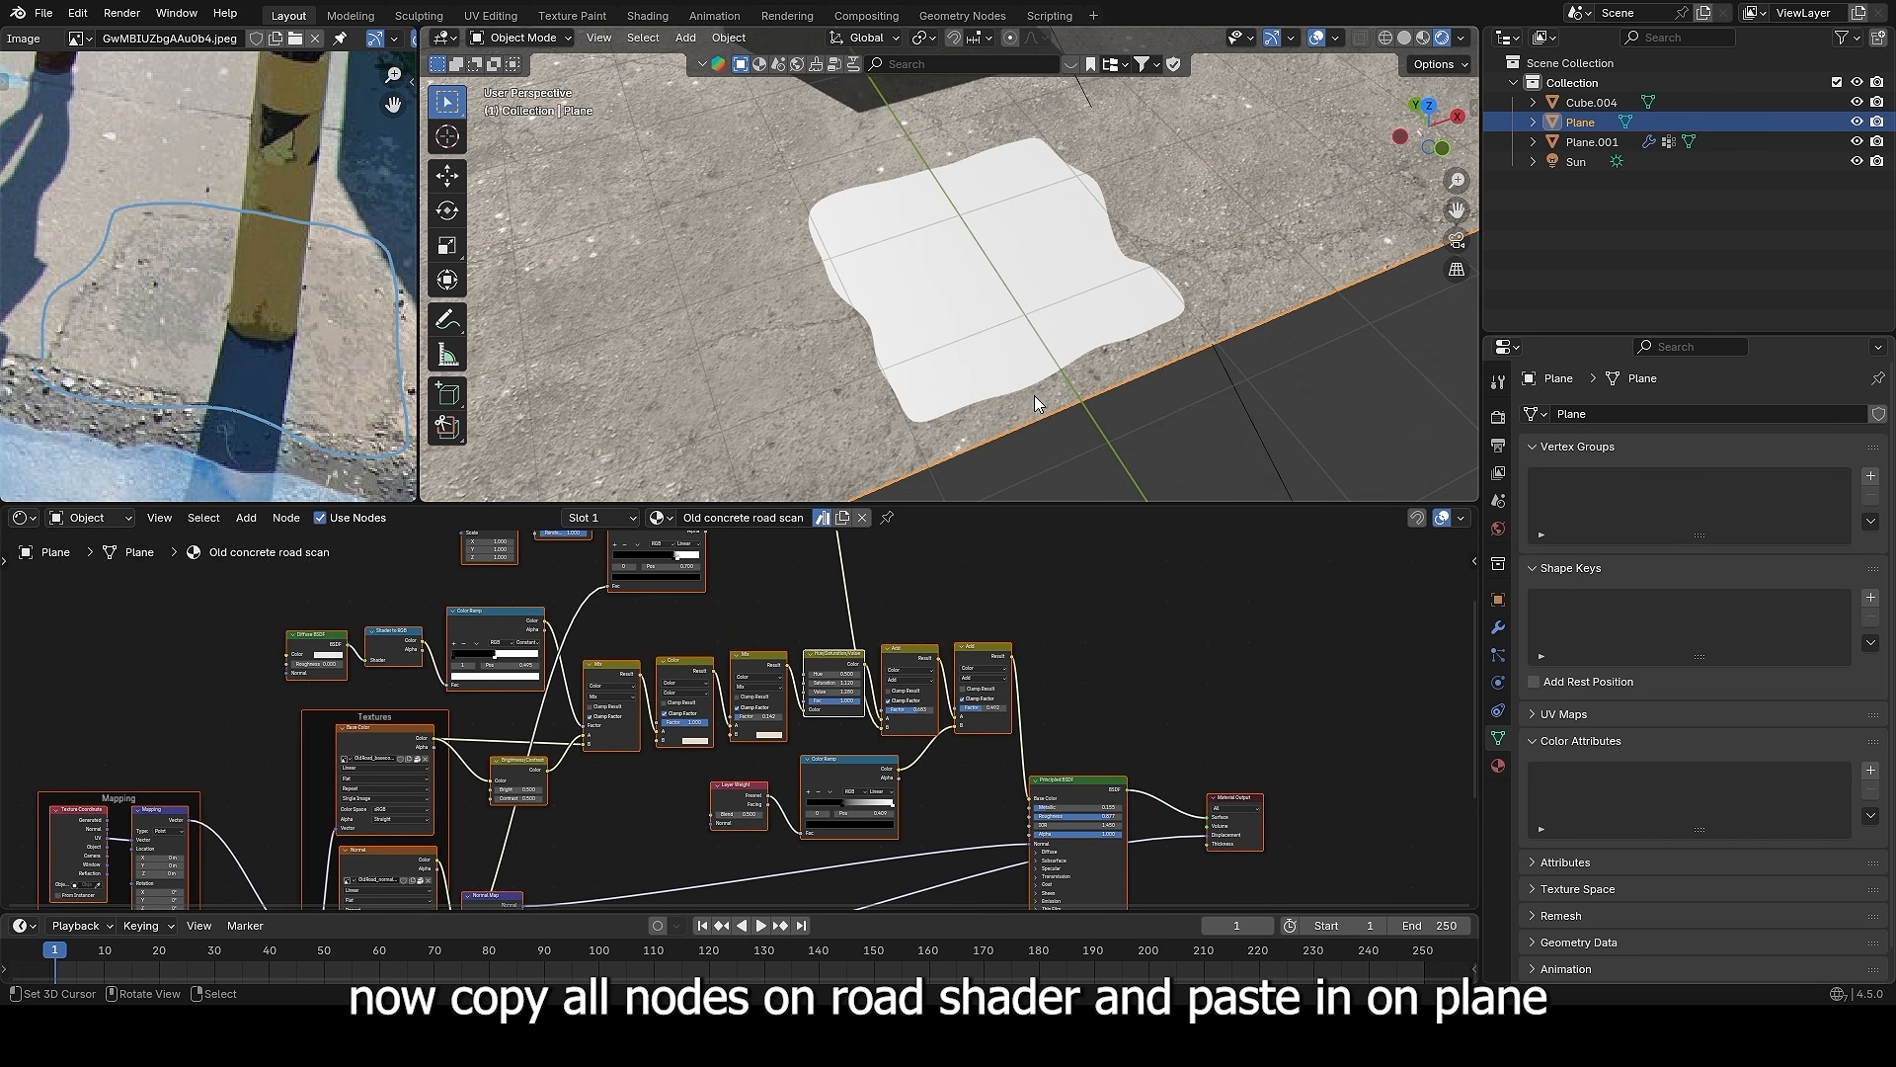
- Create a new material on the patch plane and replace its default nodes with the copied road shader nodes
{"action": "left_click", "coordinate": [1008, 370]}
{"action": "left_click", "coordinate": [780, 516]}
{"action": "key", "text": "a"}
{"action": "key", "text": "x"}
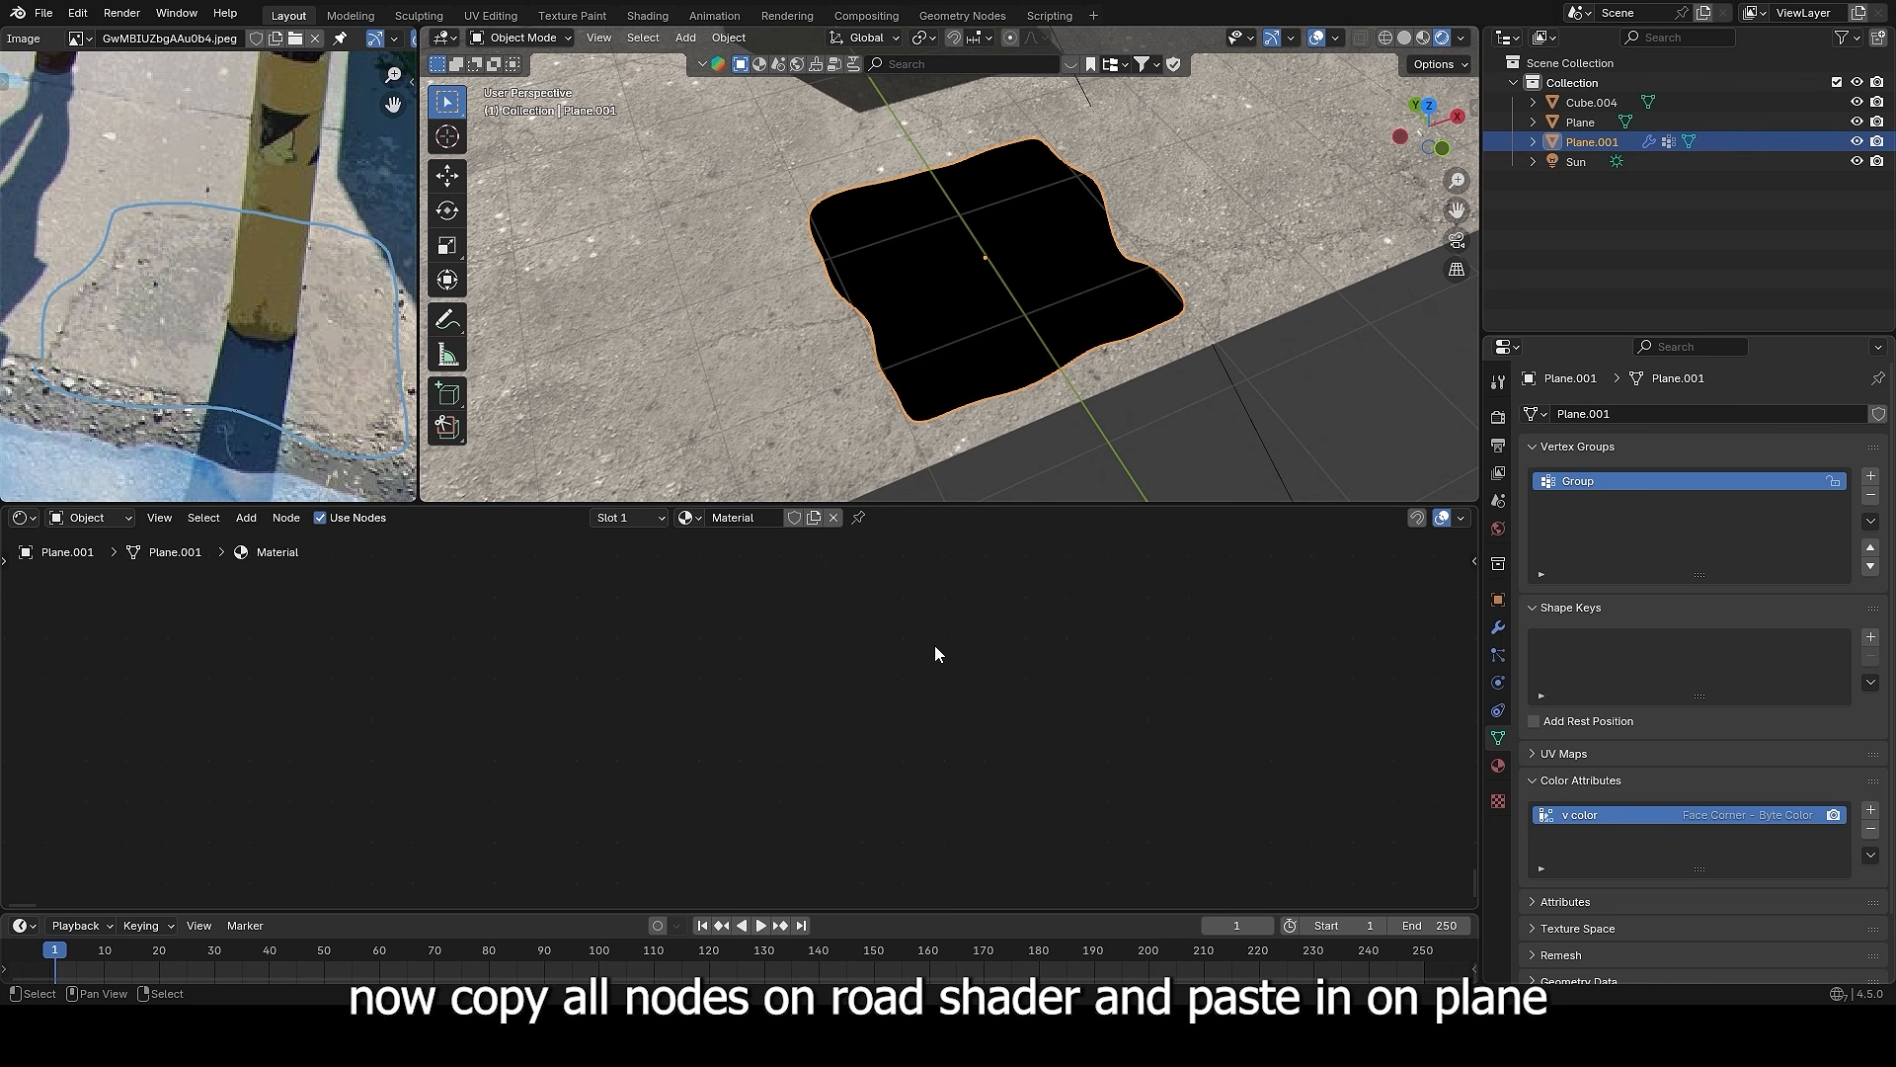
{"action": "key", "text": "ctrl+v"}
{"action": "middle_click_drag", "start_coordinate": [1082, 653], "coordinate": [726, 739]}
{"action": "key", "text": "alt+shift+z"}
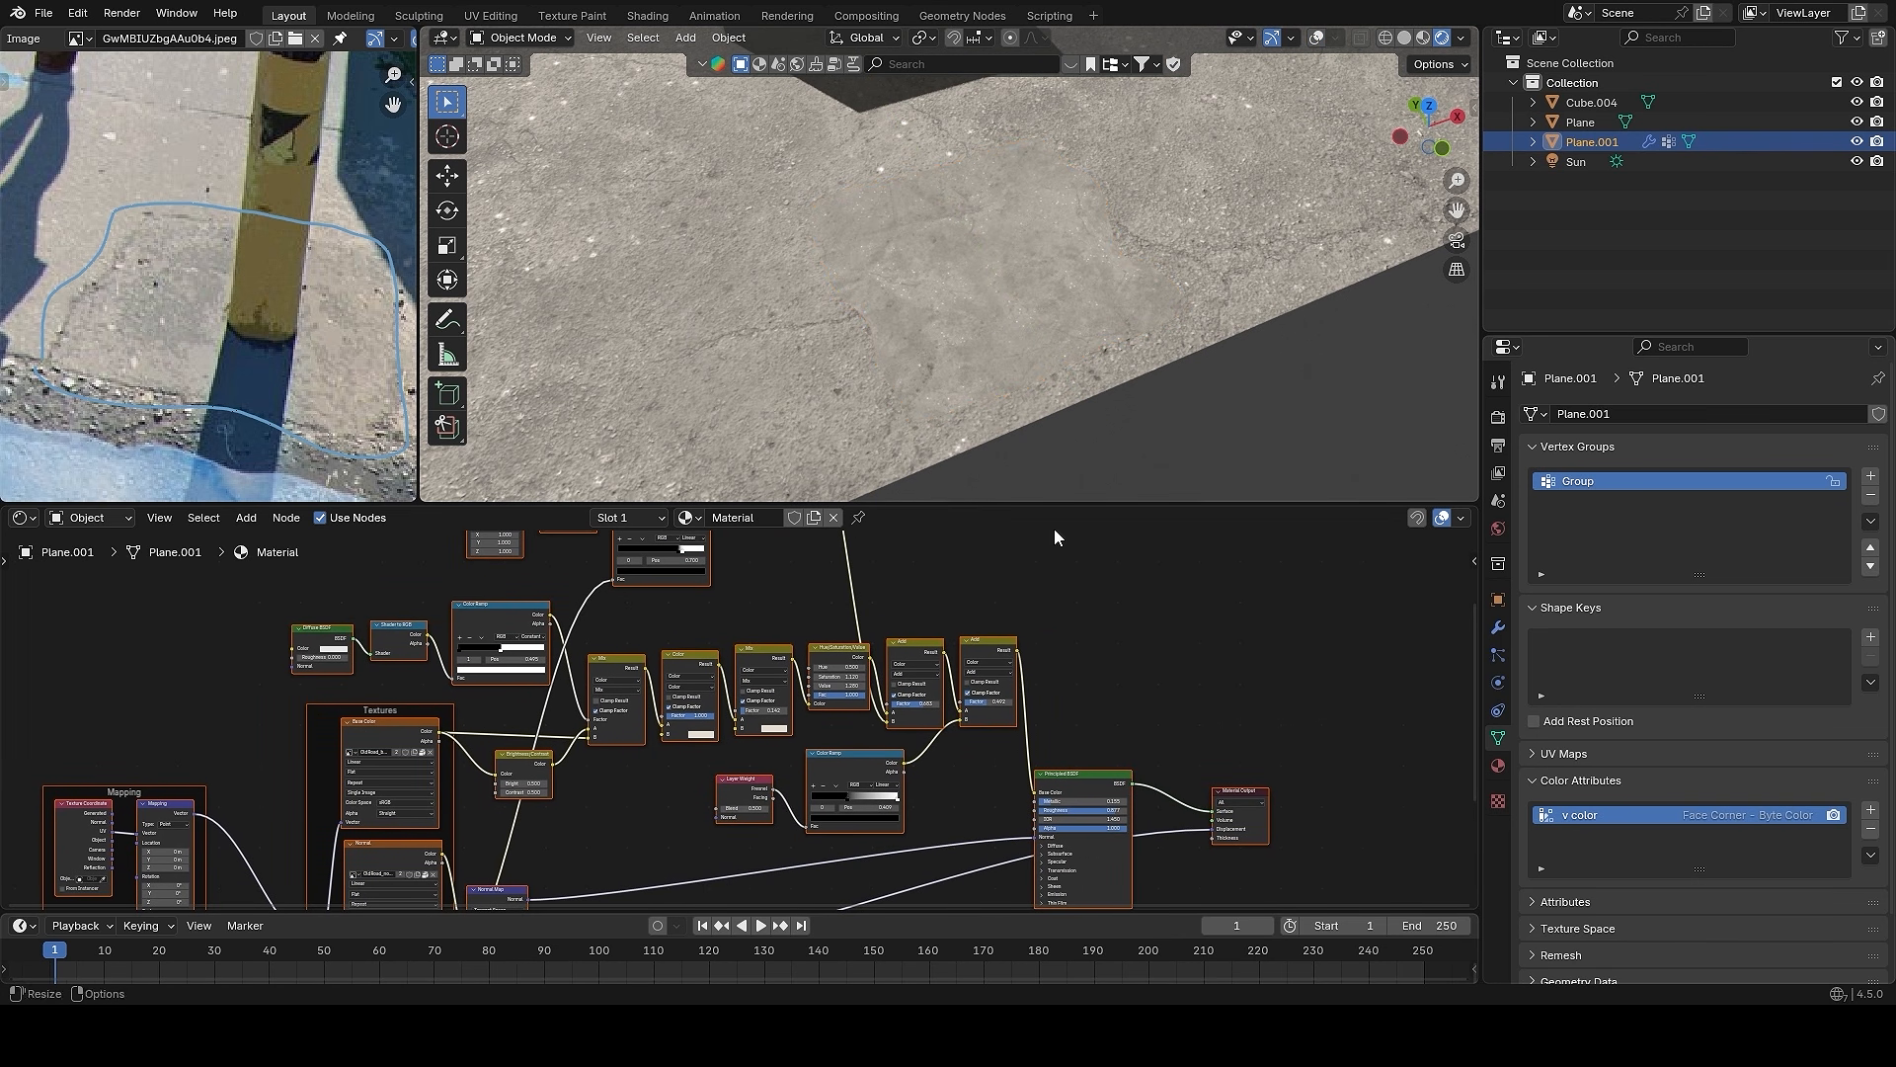
- Move the Principled BSDF and Material Output nodes together along X to make room after the last Add node
{"action": "left_click_drag", "start_coordinate": [1129, 630], "coordinate": [1292, 868]}
{"action": "key", "text": "g"}
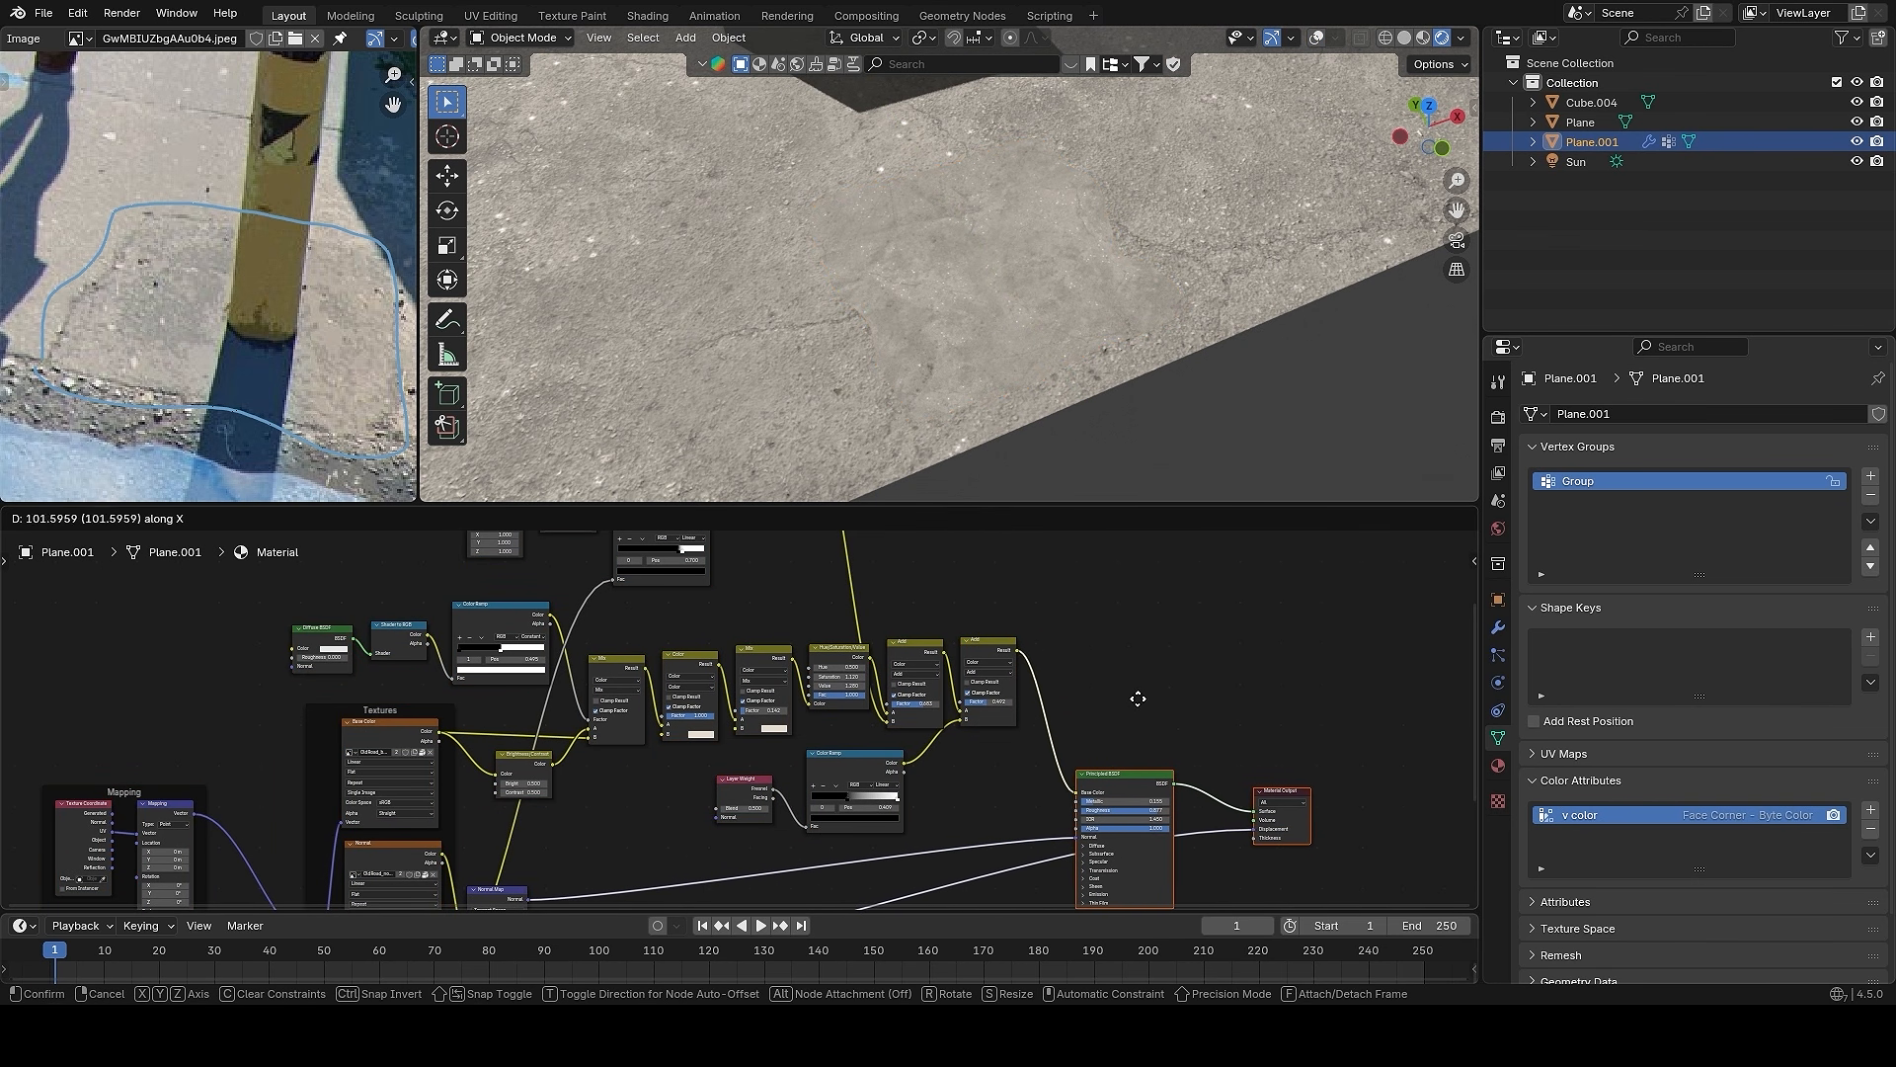
{"action": "left_click", "coordinate": [1142, 700]}
- Add an Attribute node above the color mixing chain and set its attribute name to "v color"
{"action": "left_click_drag", "start_coordinate": [1110, 359], "coordinate": [1051, 403], "text": "alt"}
{"action": "left_click_drag", "start_coordinate": [1121, 658], "coordinate": [1057, 733], "text": "alt"}
{"action": "left_click_drag", "start_coordinate": [1037, 733], "coordinate": [1002, 593], "text": "ctrl+alt"}
{"action": "key", "text": "shift+a"}
{"action": "left_click", "coordinate": [1001, 593]}
{"action": "type", "text": "a"}
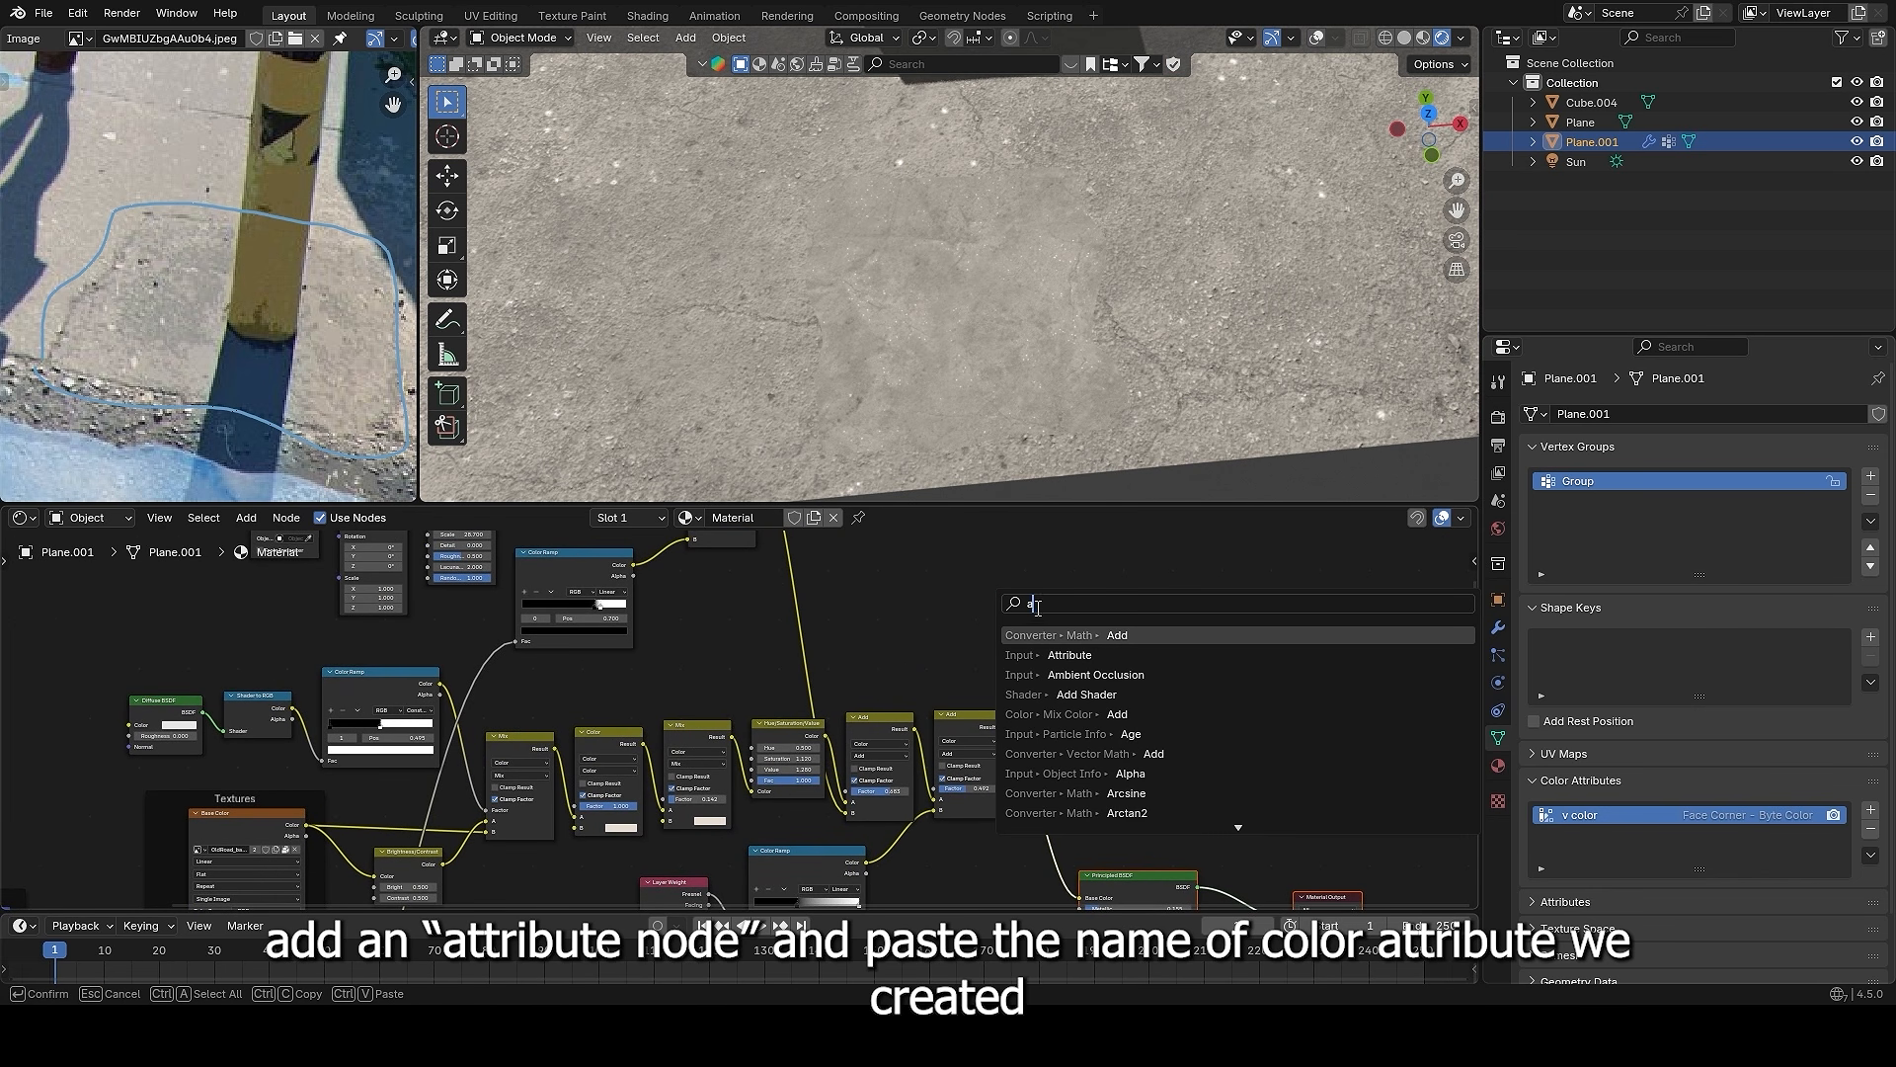
{"action": "left_click", "coordinate": [1068, 653]}
{"action": "left_click", "coordinate": [918, 606]}
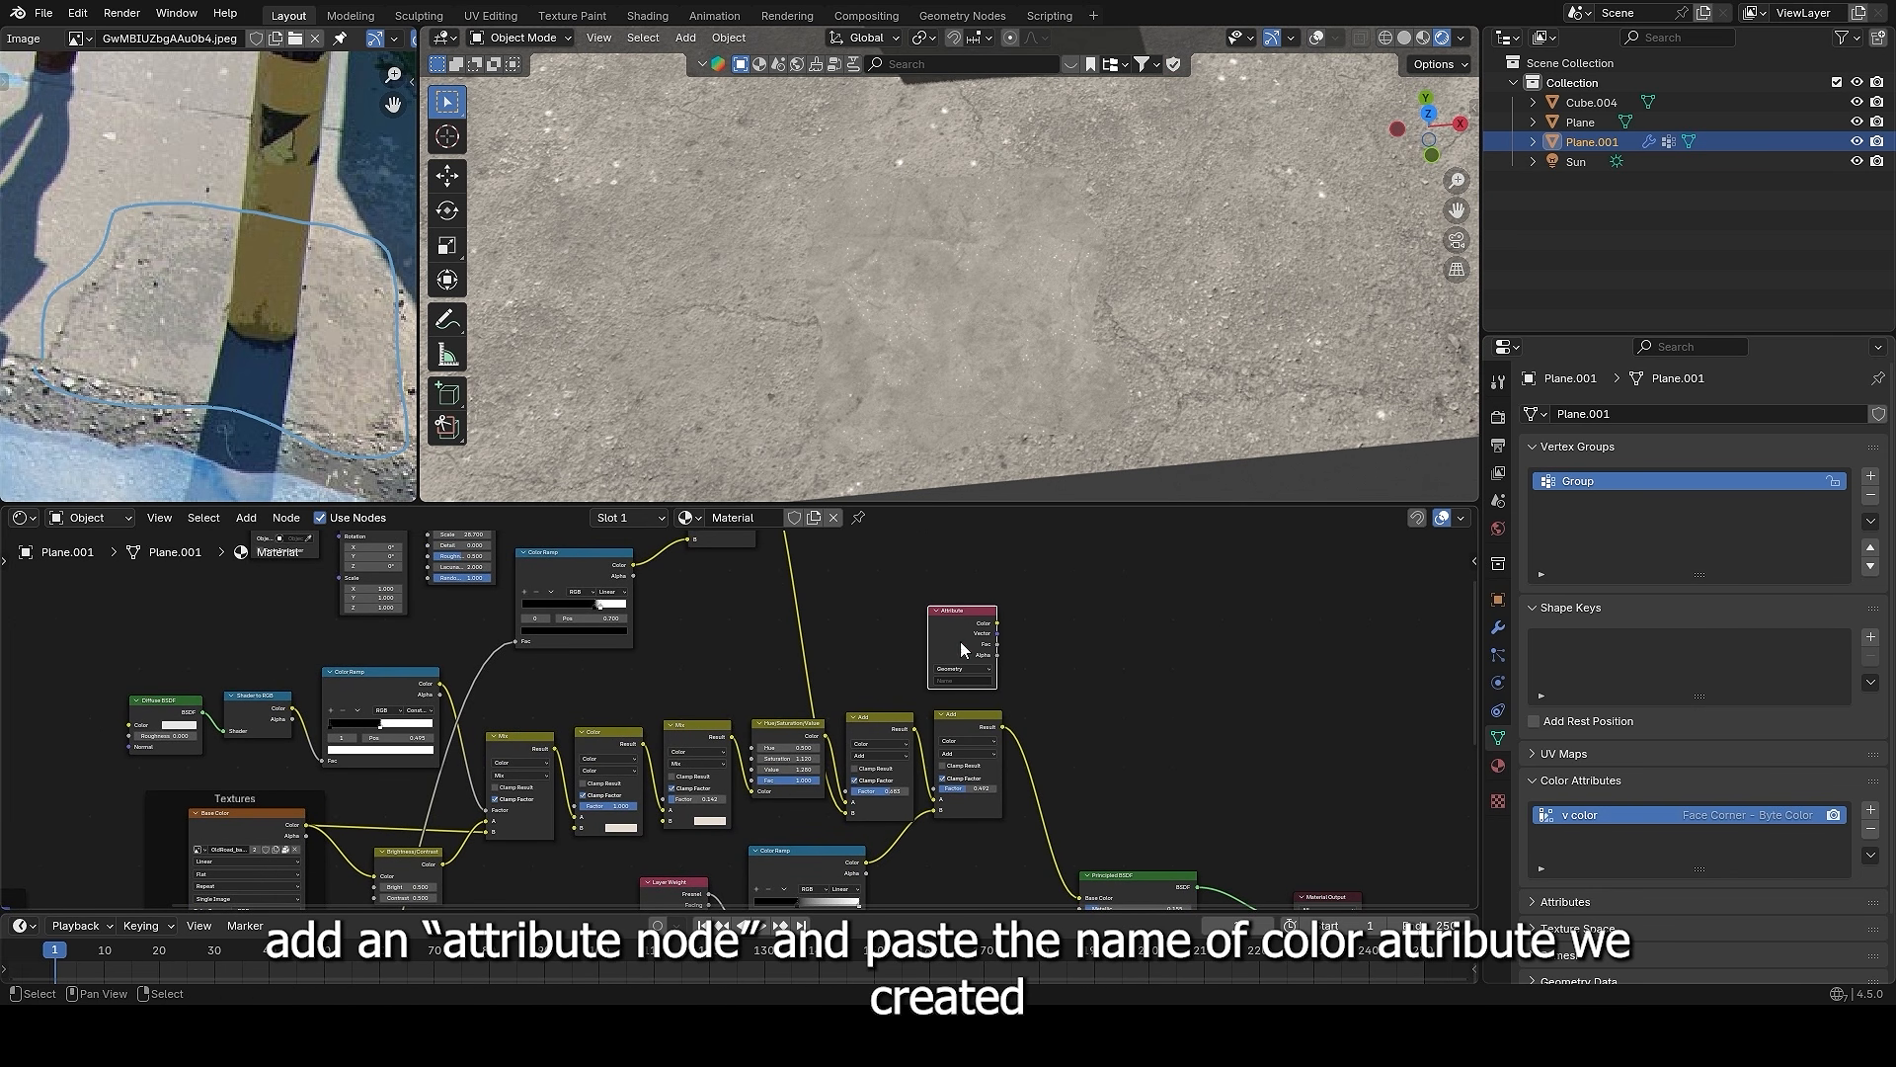
{"action": "scroll", "coordinate": [918, 606], "scroll_direction": "up", "scroll_amount": 2}
{"action": "type", "text": "v color"}
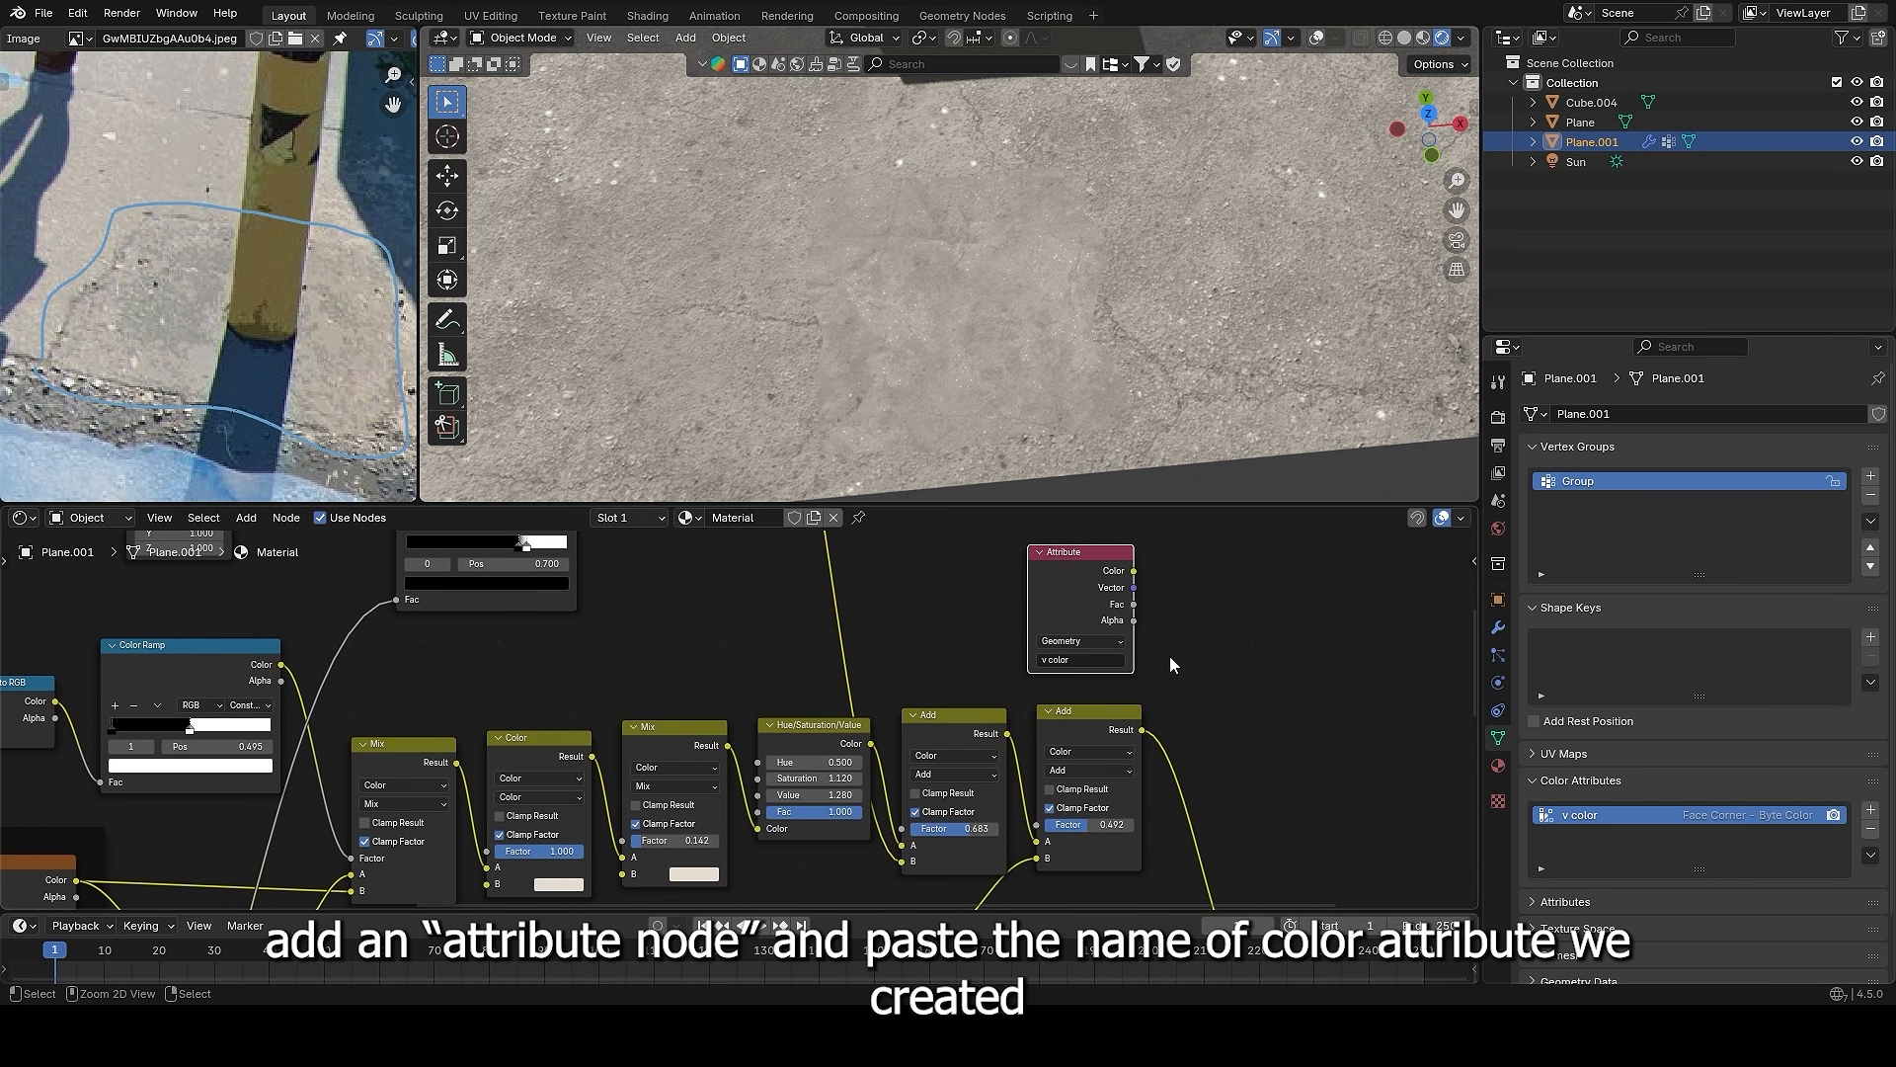
- Shift the Attribute node slightly and preview its color output on the patch
{"action": "middle_click_drag", "start_coordinate": [1169, 656], "coordinate": [1082, 688]}
{"action": "left_click_drag", "start_coordinate": [972, 605], "coordinate": [874, 598]}
{"action": "left_click", "coordinate": [874, 598], "text": "ctrl+shift"}
{"action": "middle_click_drag", "start_coordinate": [1013, 603], "coordinate": [940, 639]}
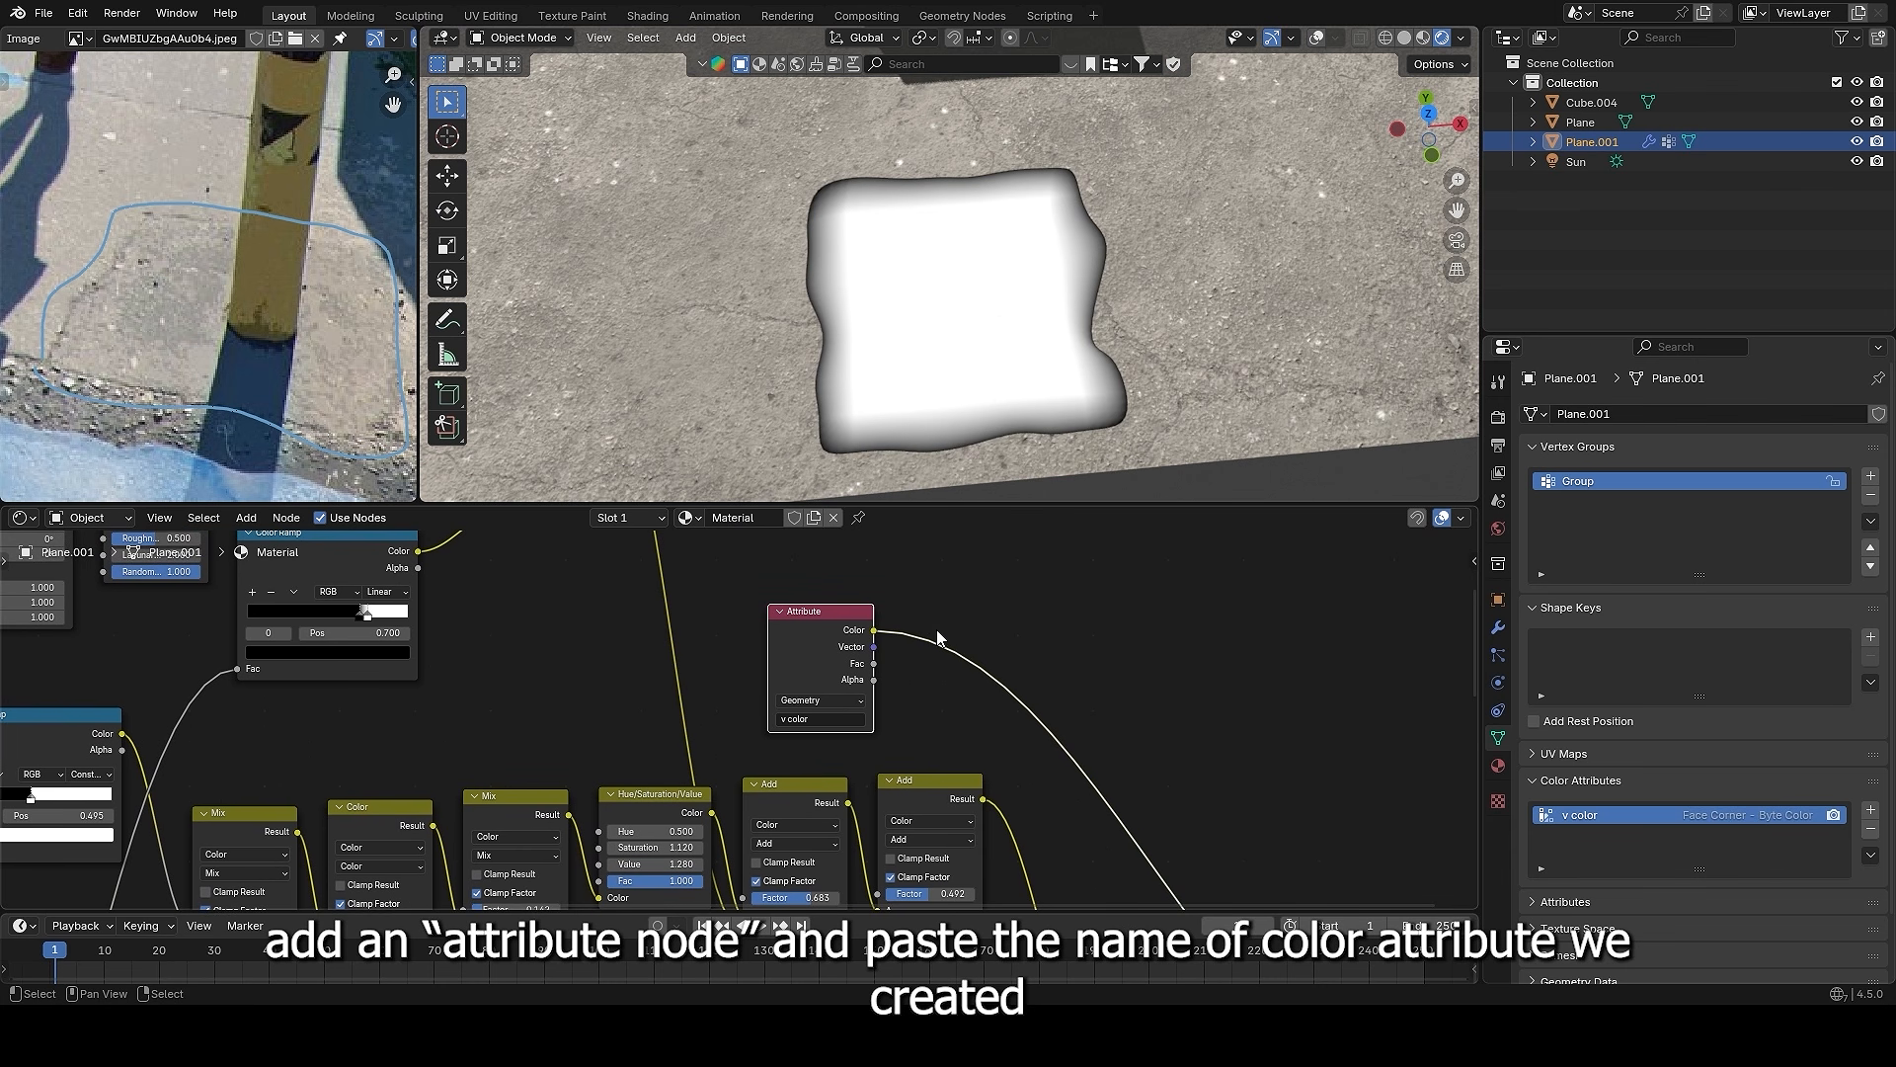
- Insert a Color Ramp after the Attribute node and move its white stop to position 0.123
{"action": "key", "text": "shift+a"}
{"action": "left_click", "coordinate": [996, 595]}
{"action": "type", "text": "c"}
{"action": "left_click", "coordinate": [1052, 638]}
{"action": "left_click", "coordinate": [901, 591]}
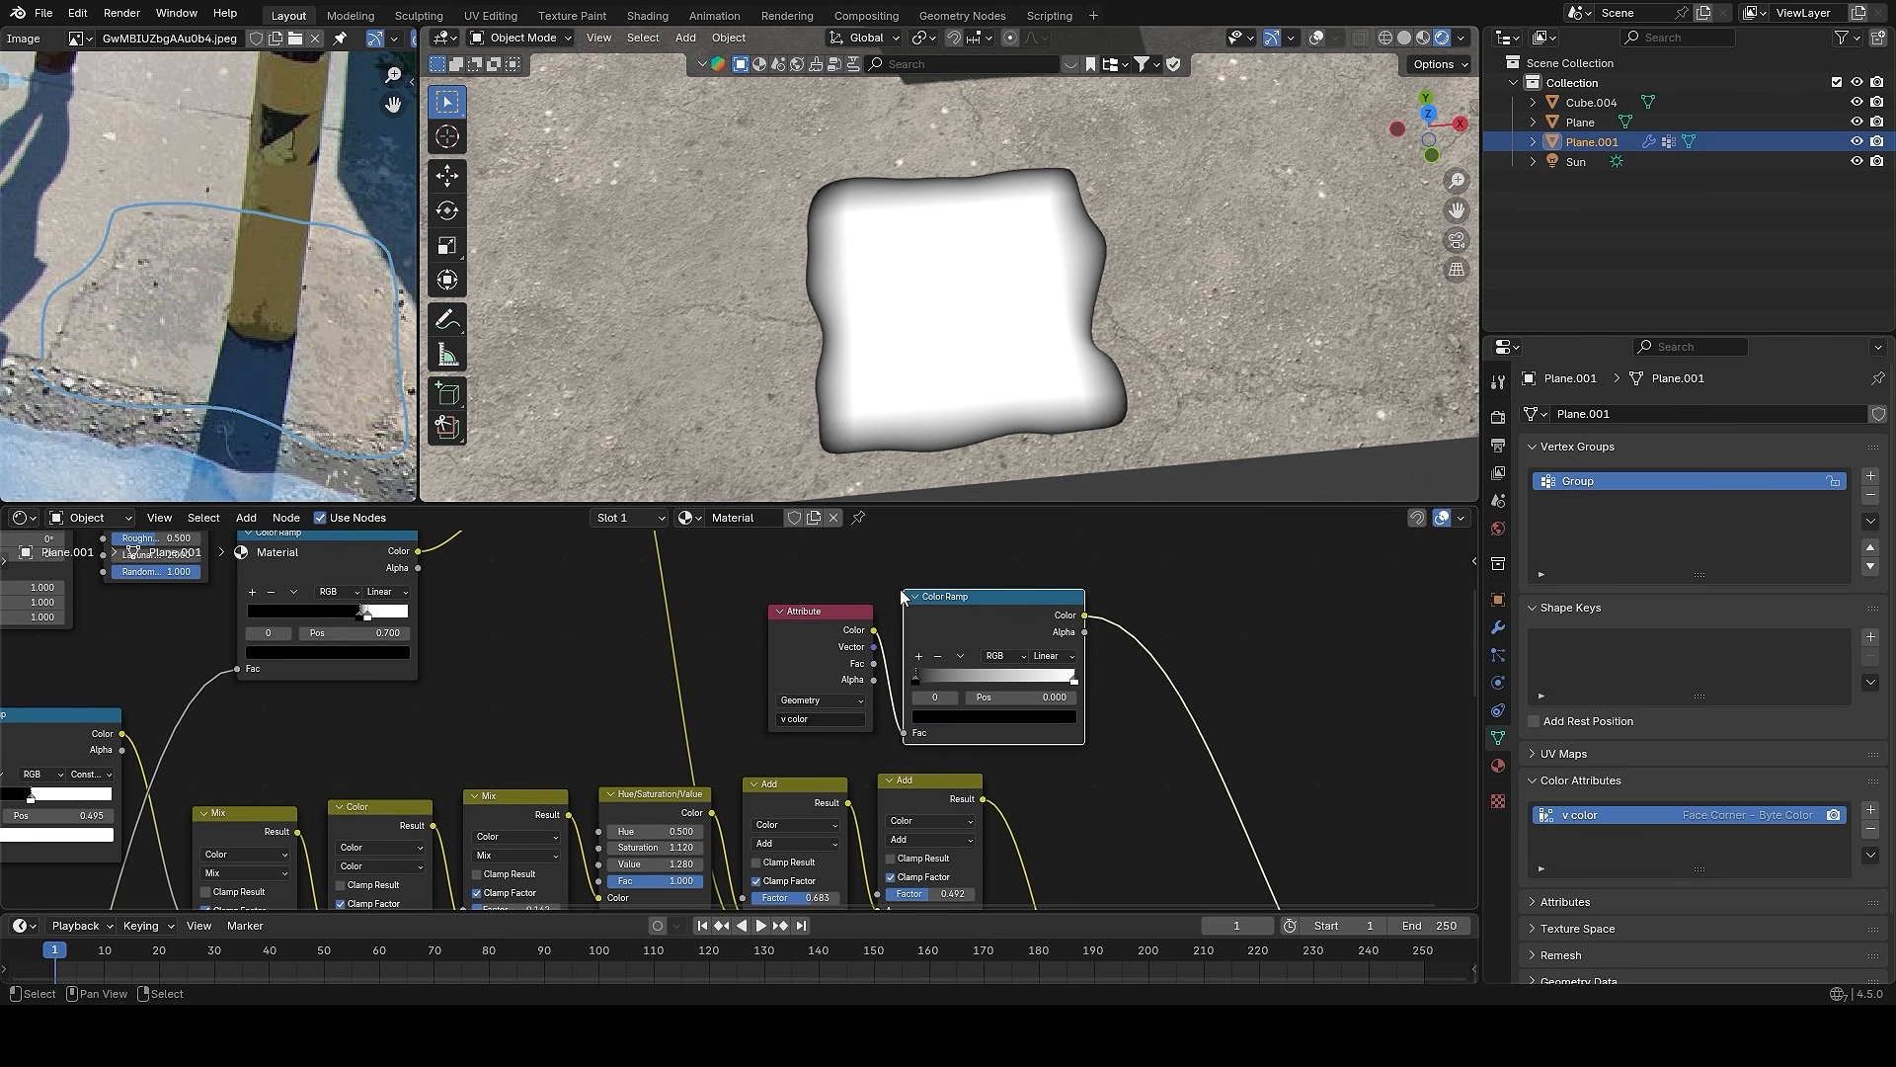
{"action": "scroll", "coordinate": [988, 642], "scroll_direction": "up", "scroll_amount": 1}
{"action": "left_click_drag", "start_coordinate": [1127, 673], "coordinate": [959, 657]}
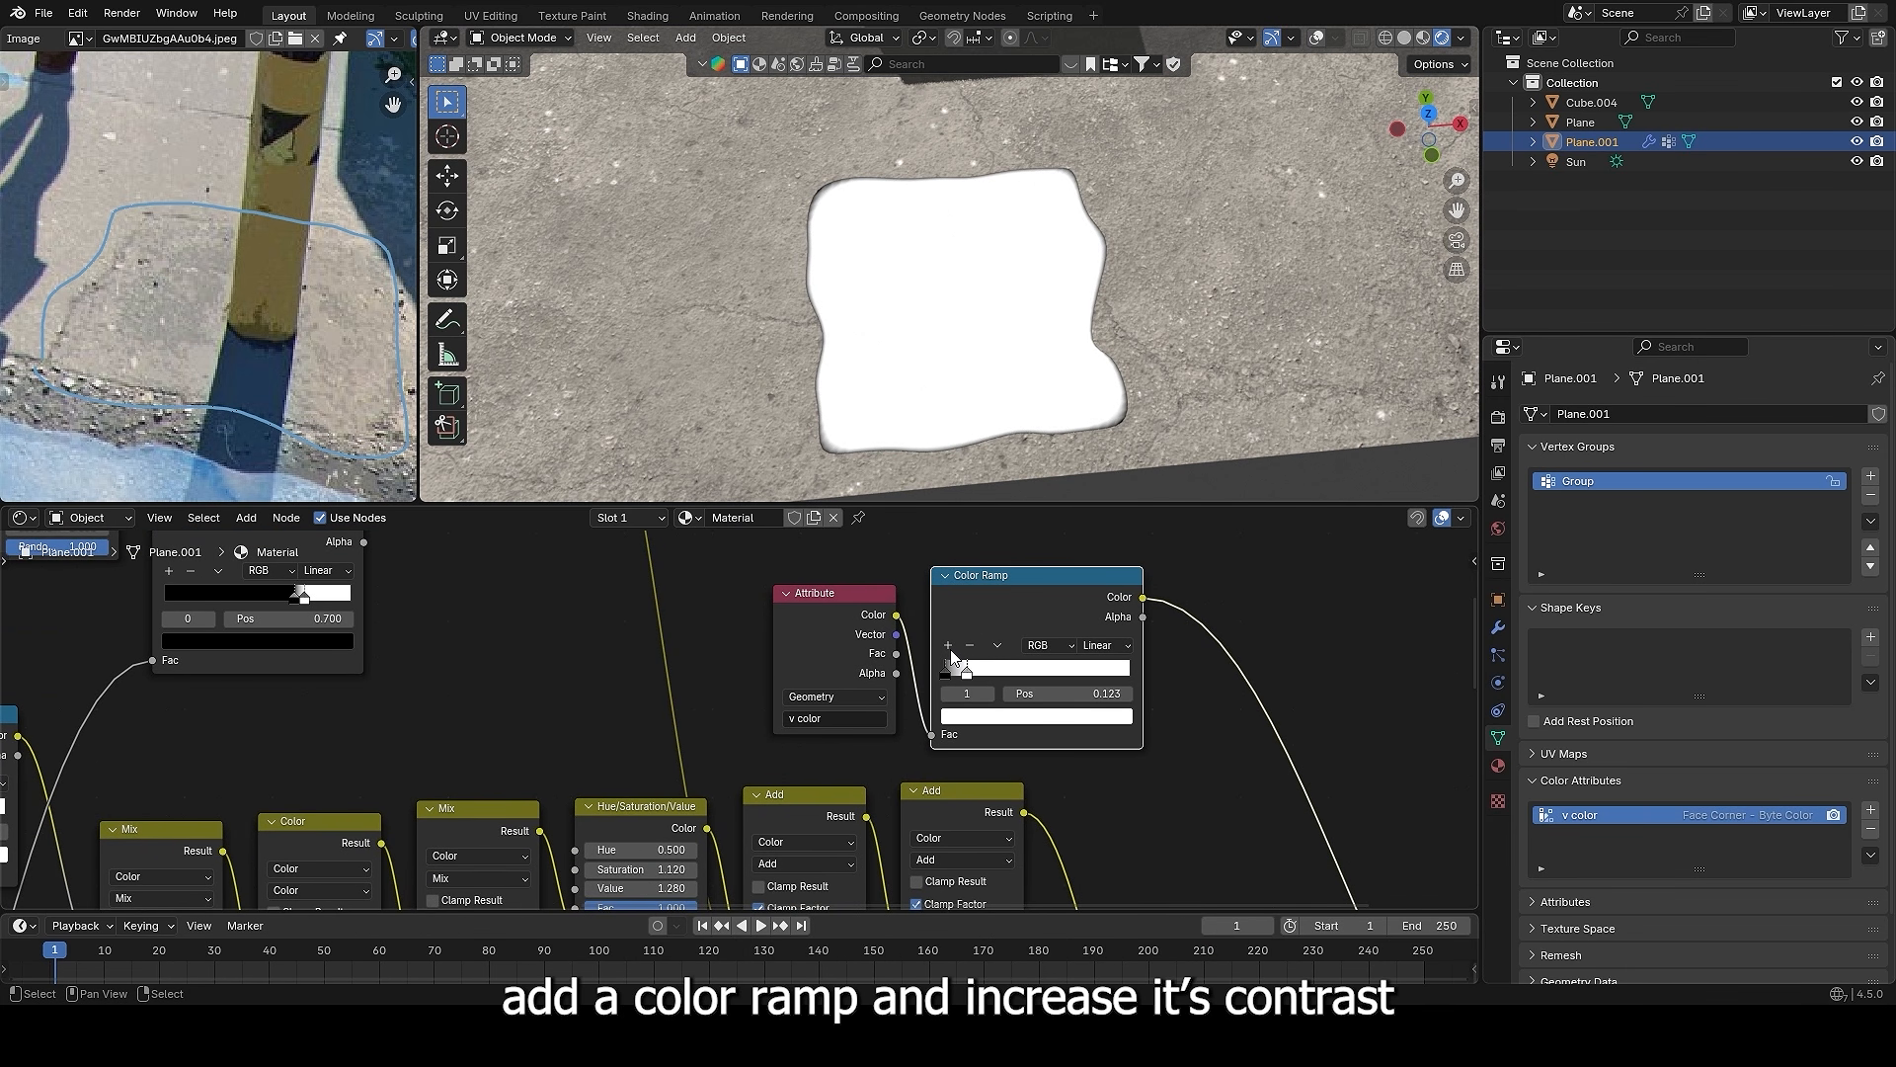
- Insert a duplicated Mix node between the last Add node and Principled BSDF, set it to Multiply, and connect the mask Color Ramp to it
{"action": "scroll", "coordinate": [1087, 664], "scroll_direction": "down", "scroll_amount": 7}
{"action": "middle_click_drag", "start_coordinate": [1068, 716], "coordinate": [1055, 609]}
{"action": "scroll", "coordinate": [968, 672], "scroll_direction": "up", "scroll_amount": 1}
{"action": "scroll", "coordinate": [974, 672], "scroll_direction": "down", "scroll_amount": 2}
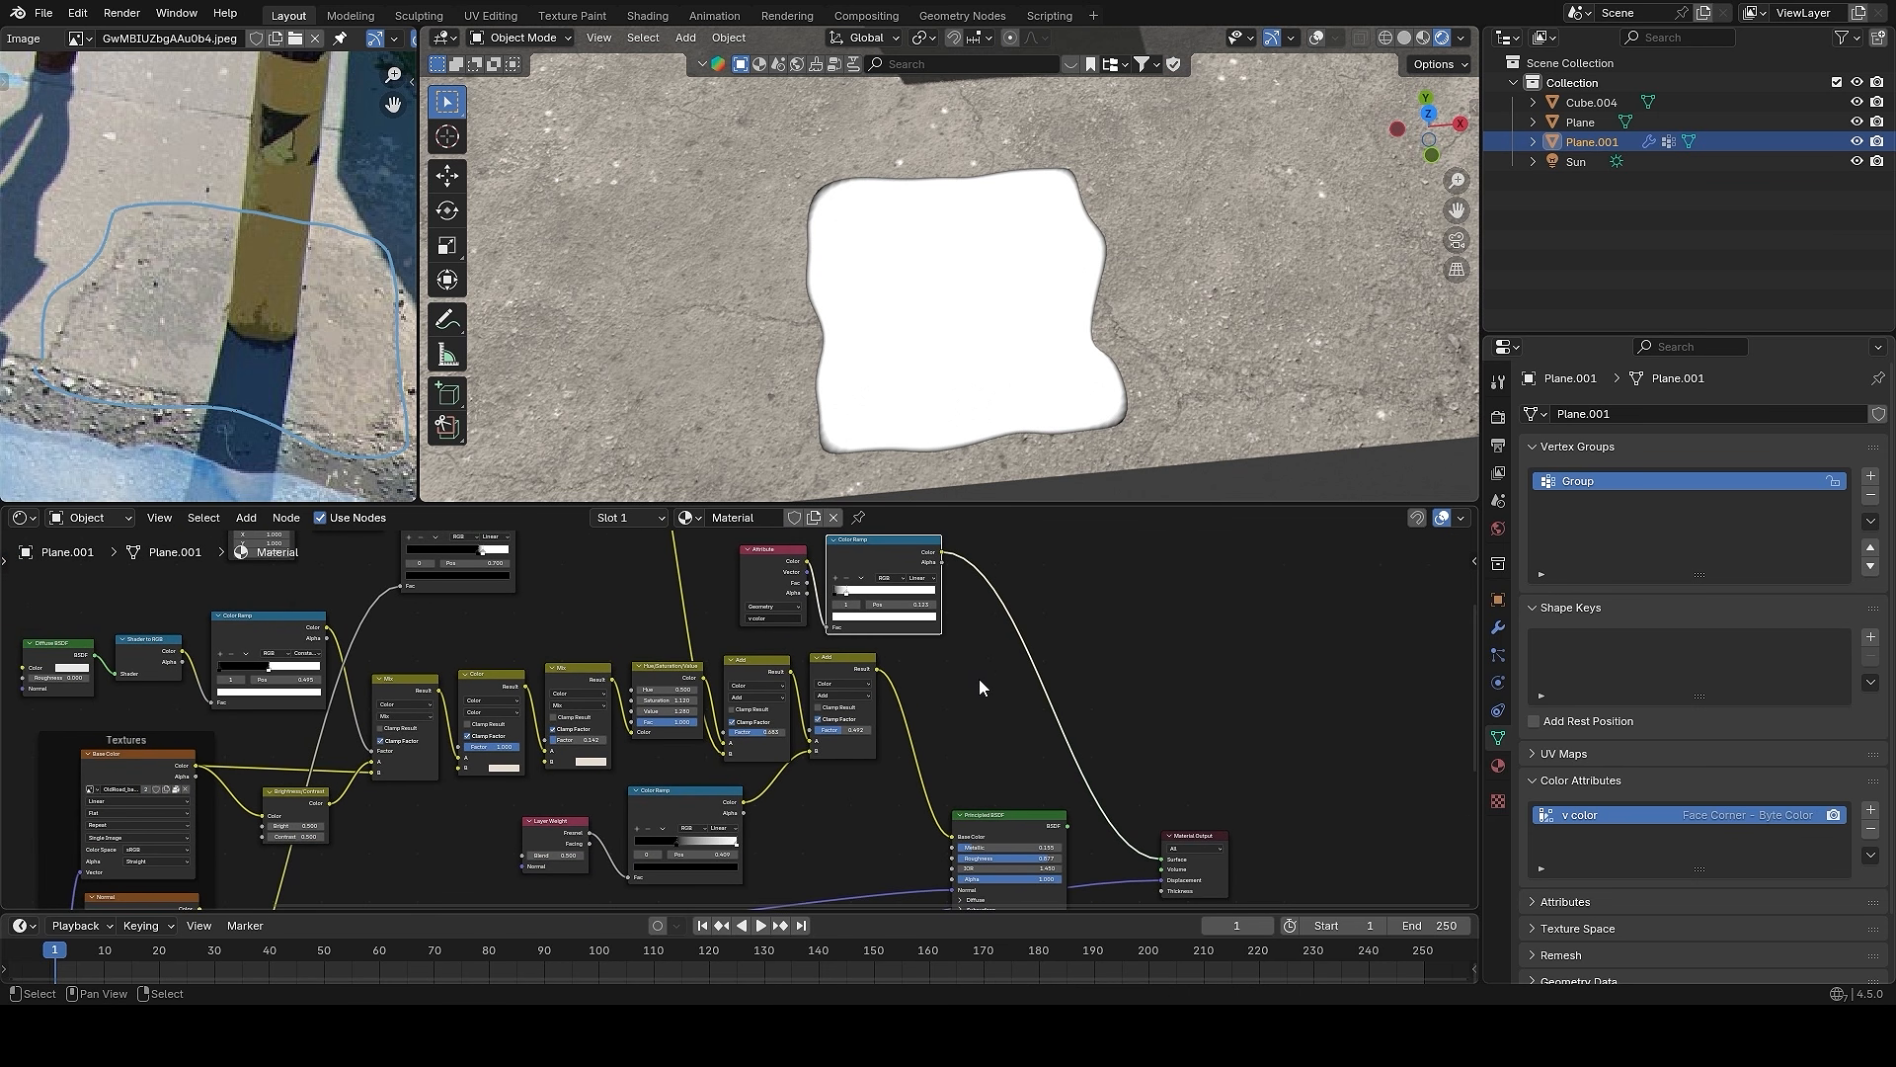
{"action": "middle_click_drag", "start_coordinate": [1029, 748], "coordinate": [974, 680]}
{"action": "scroll", "coordinate": [1001, 726], "scroll_direction": "up", "scroll_amount": 1}
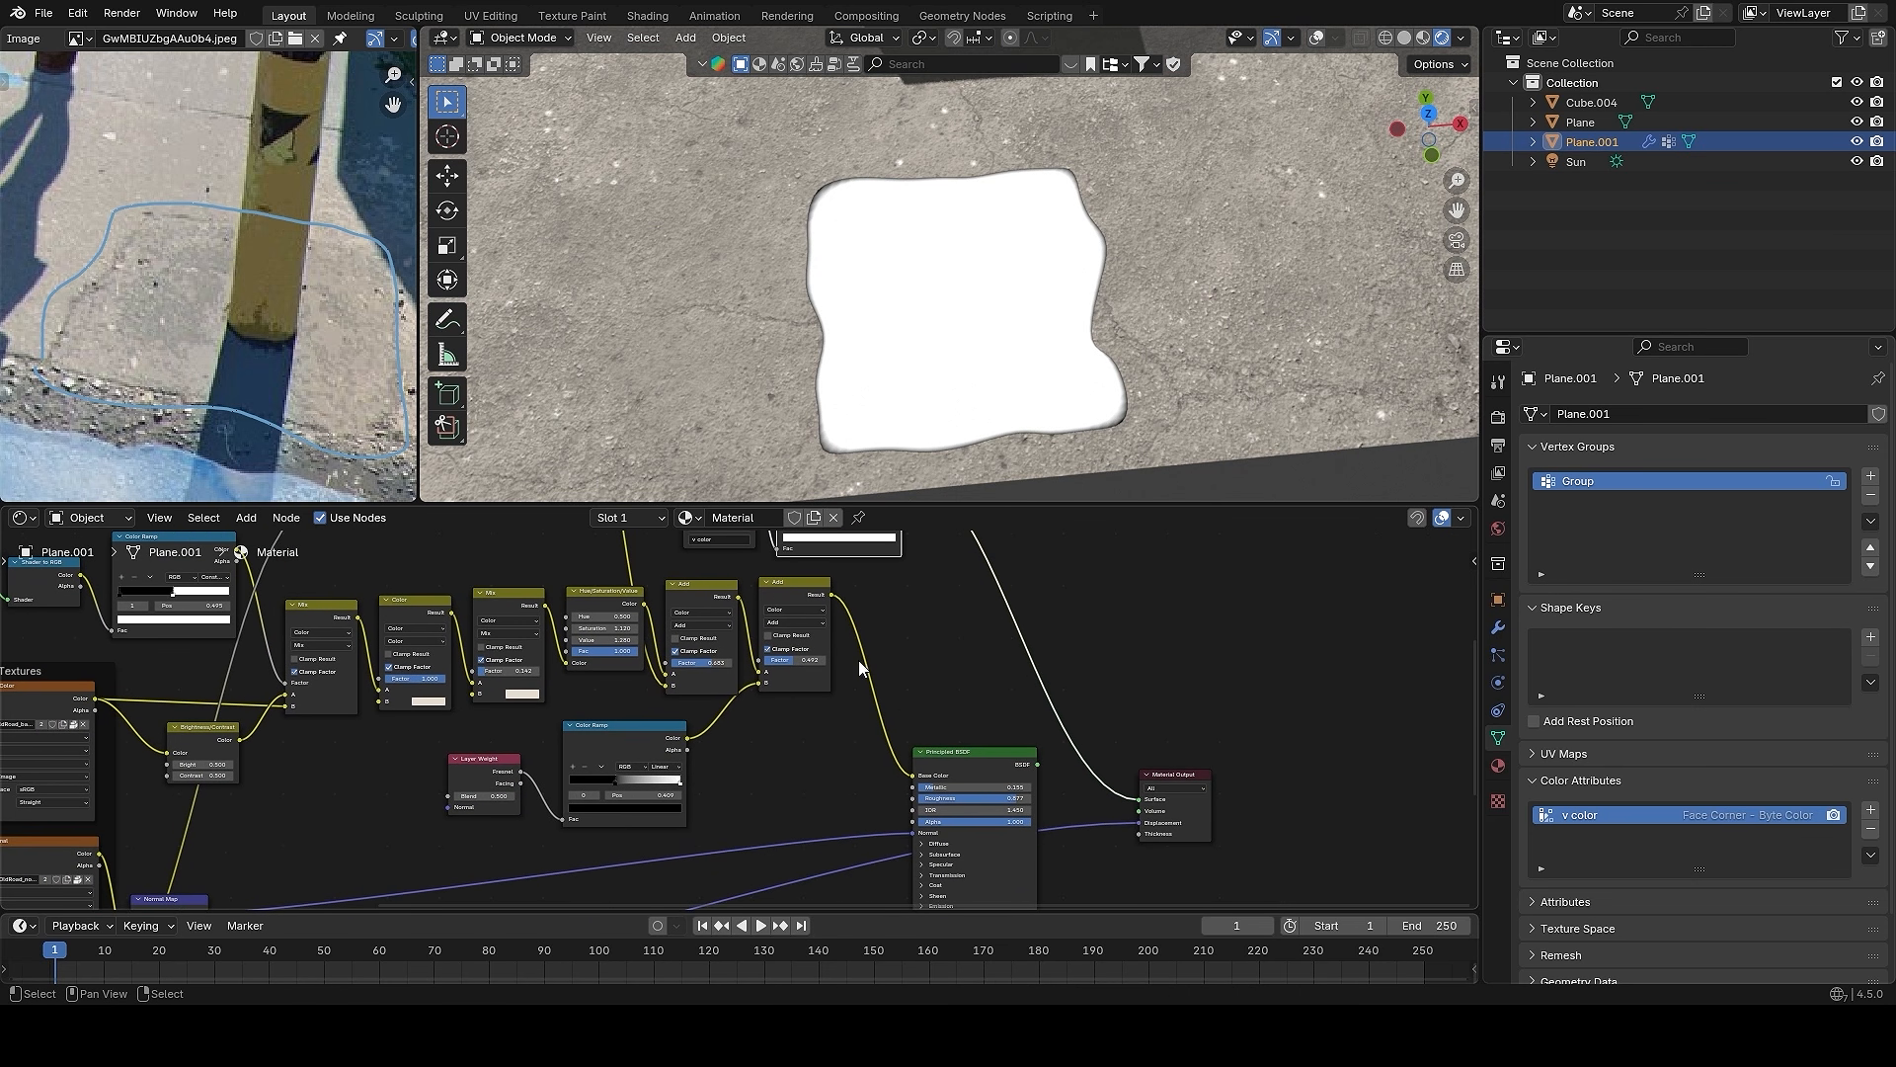
{"action": "middle_click_drag", "start_coordinate": [725, 617], "coordinate": [769, 667]}
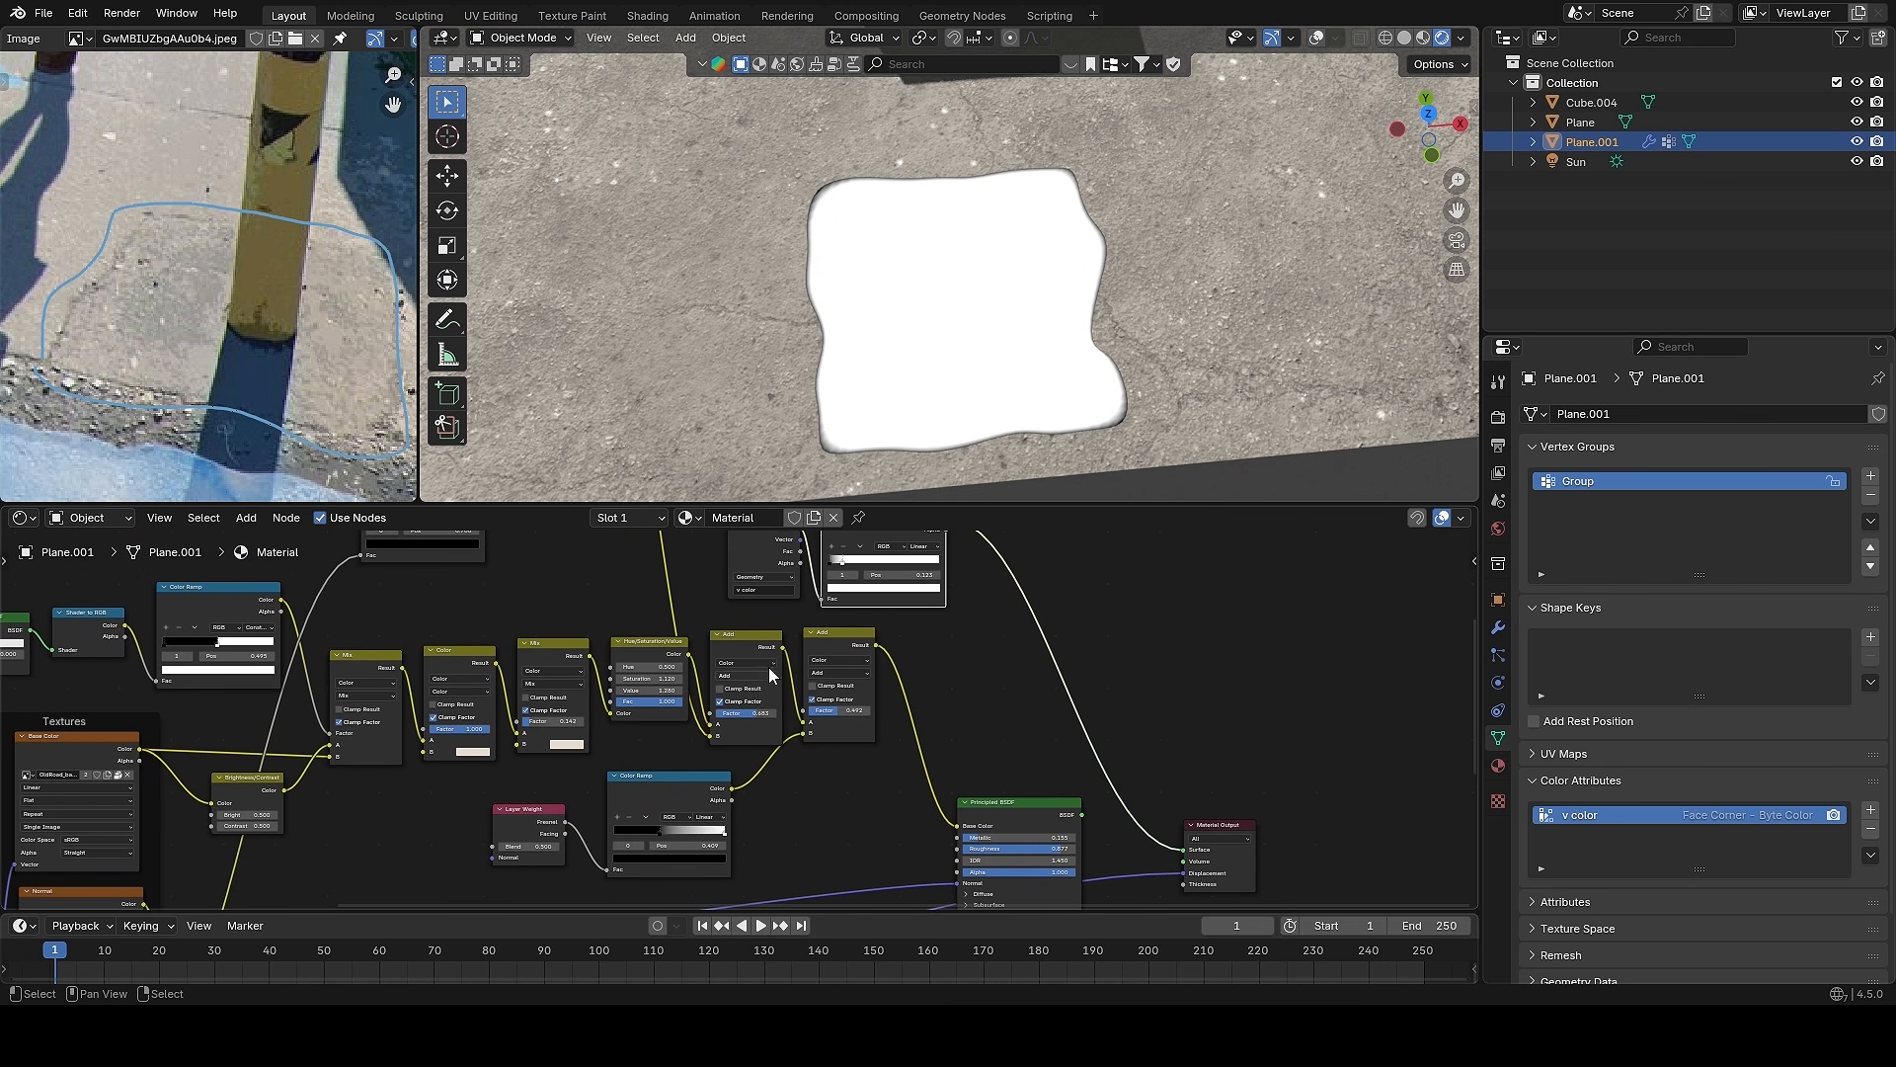
{"action": "left_click", "coordinate": [548, 655]}
{"action": "key", "text": "shift+d"}
{"action": "left_click", "coordinate": [917, 668]}
{"action": "scroll", "coordinate": [973, 683], "scroll_direction": "up", "scroll_amount": 1}
{"action": "left_click", "coordinate": [983, 690]}
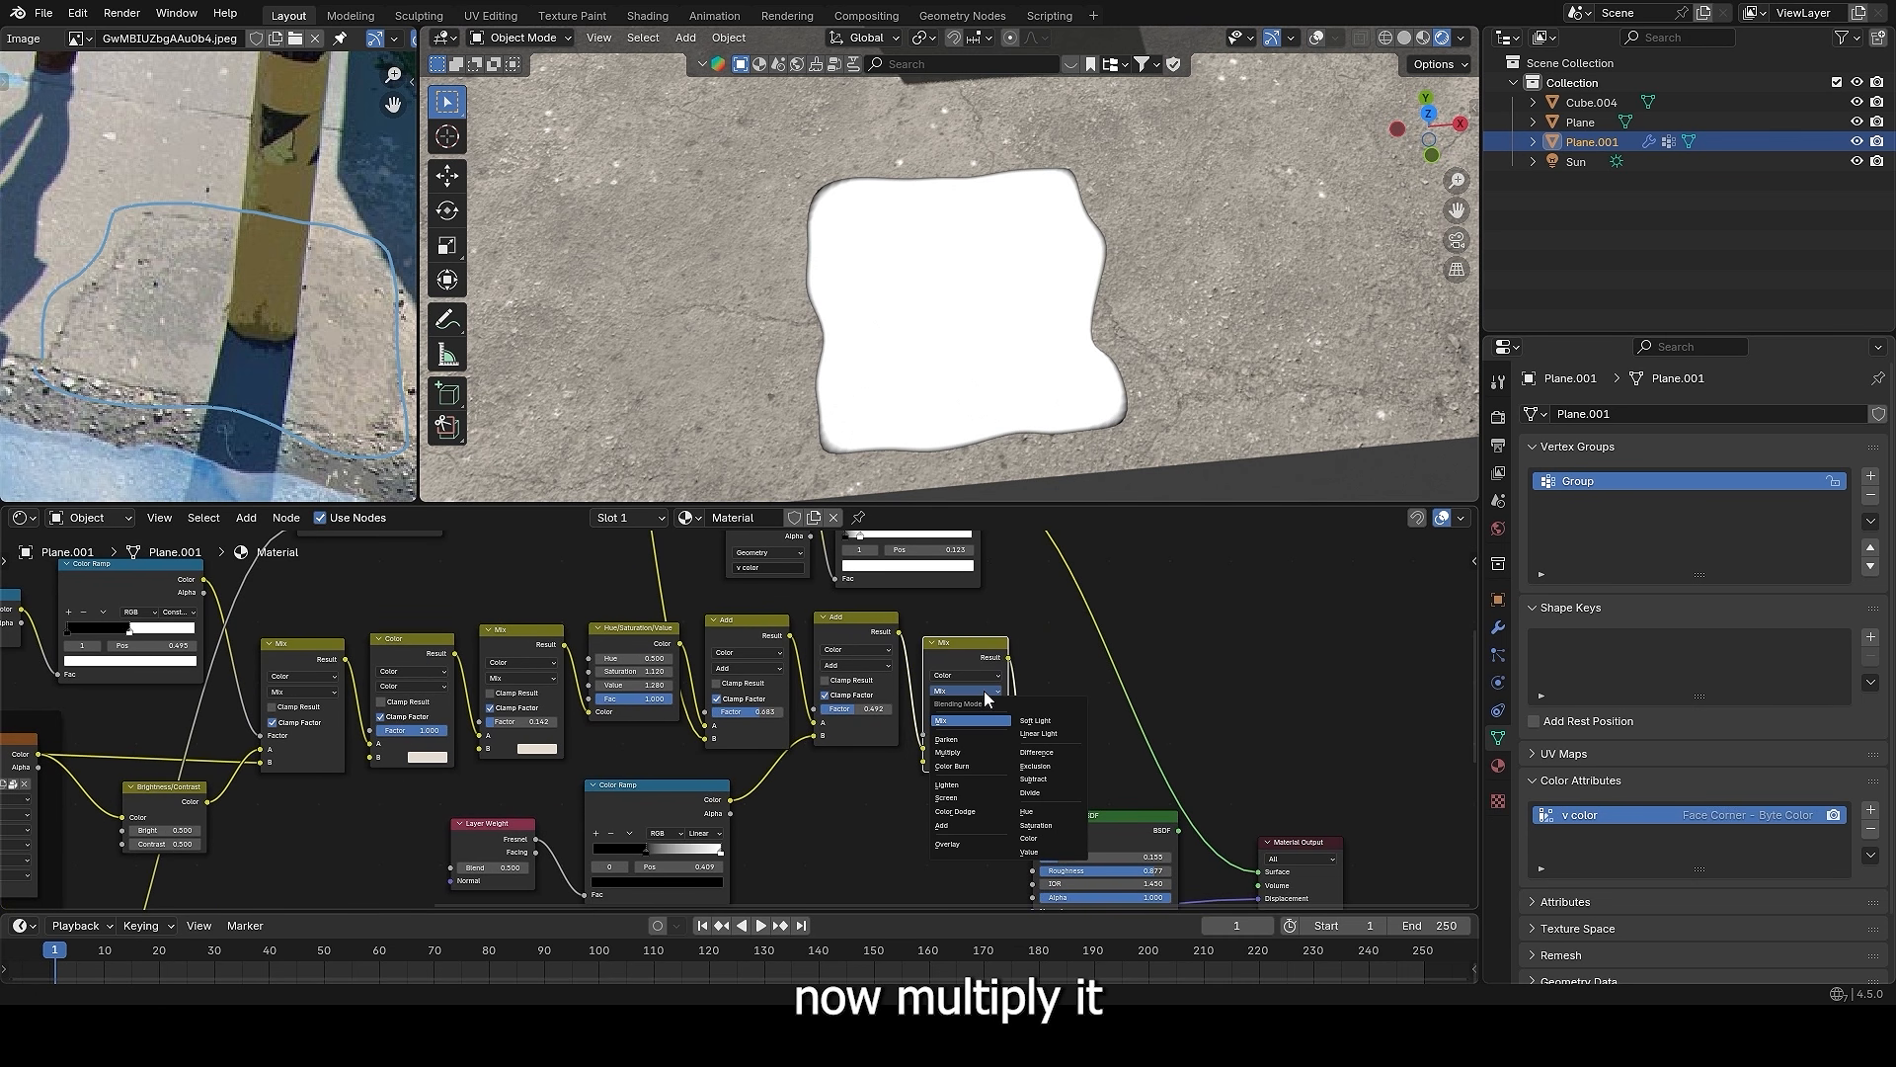
{"action": "left_click", "coordinate": [976, 752]}
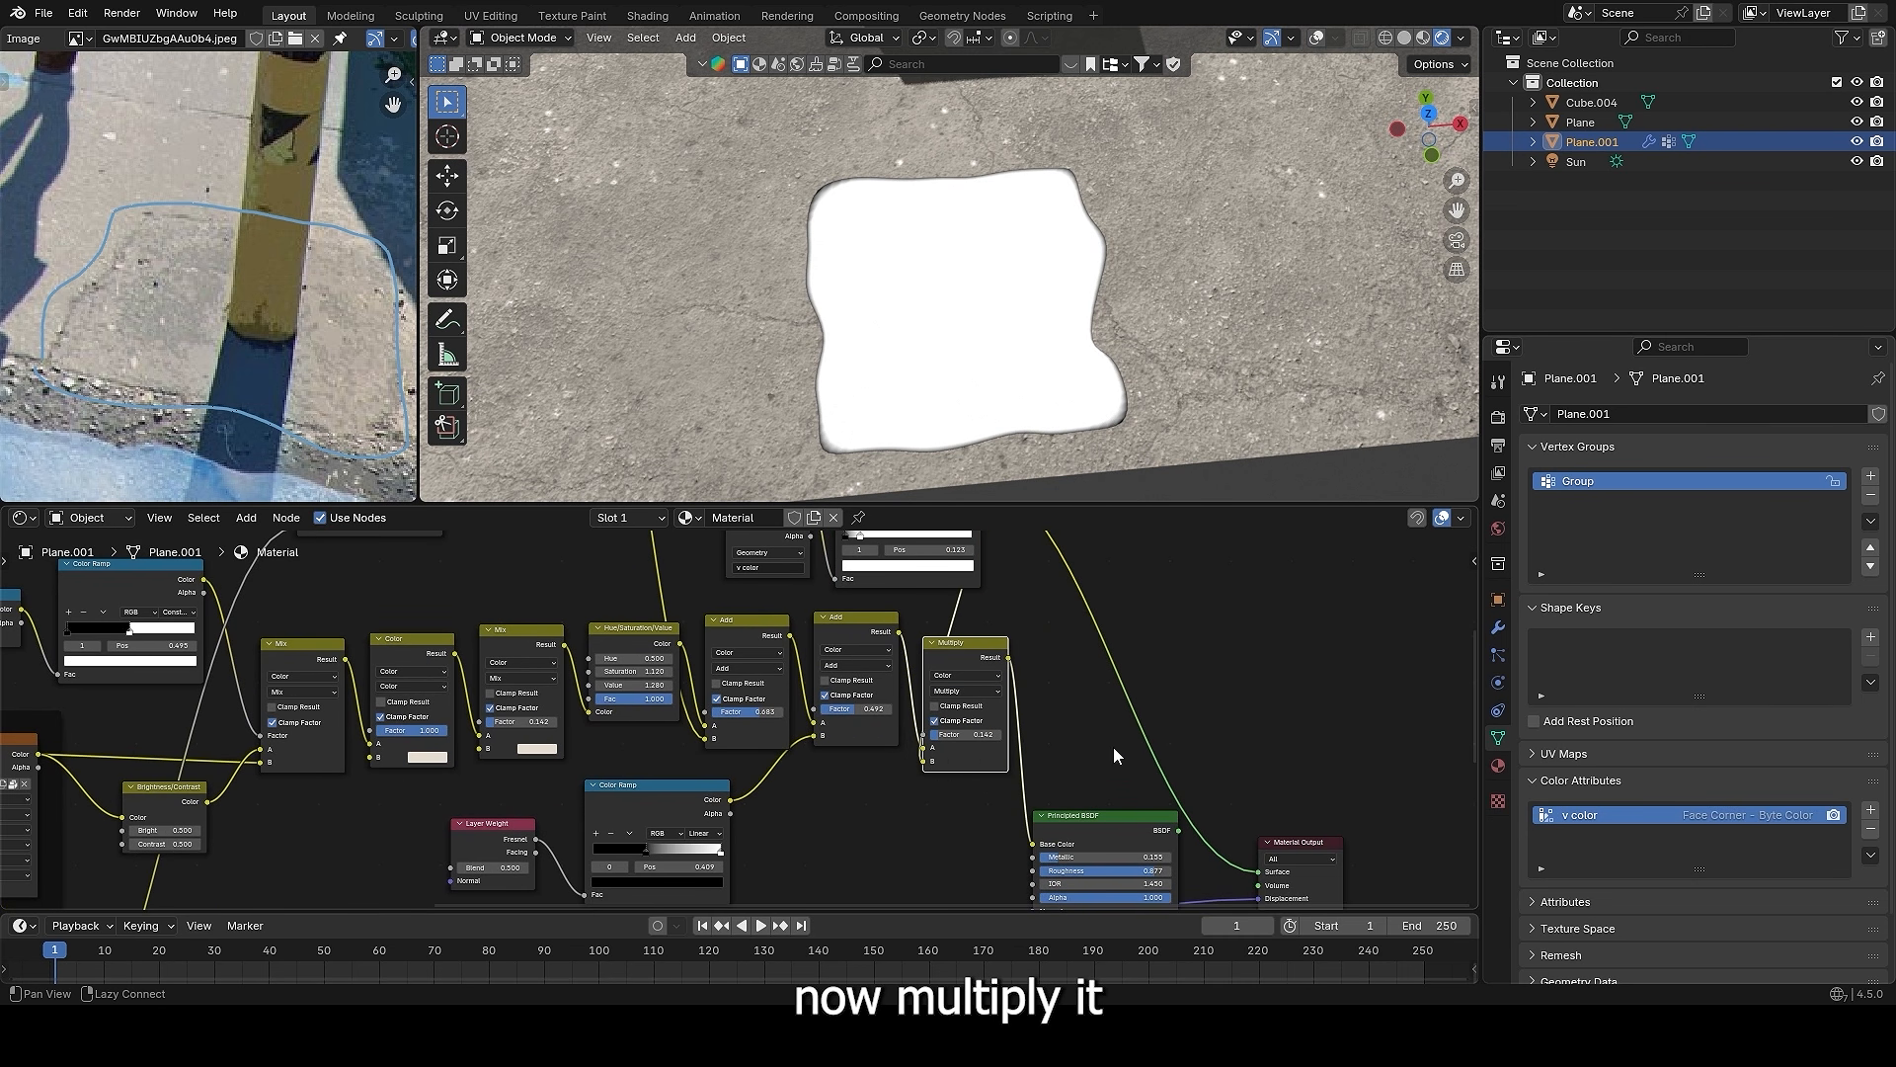
- Reconnect the Principled BSDF to the material's surface output and raise the Multiply node's factor
{"action": "left_click", "coordinate": [1141, 820], "text": "ctrl+shift"}
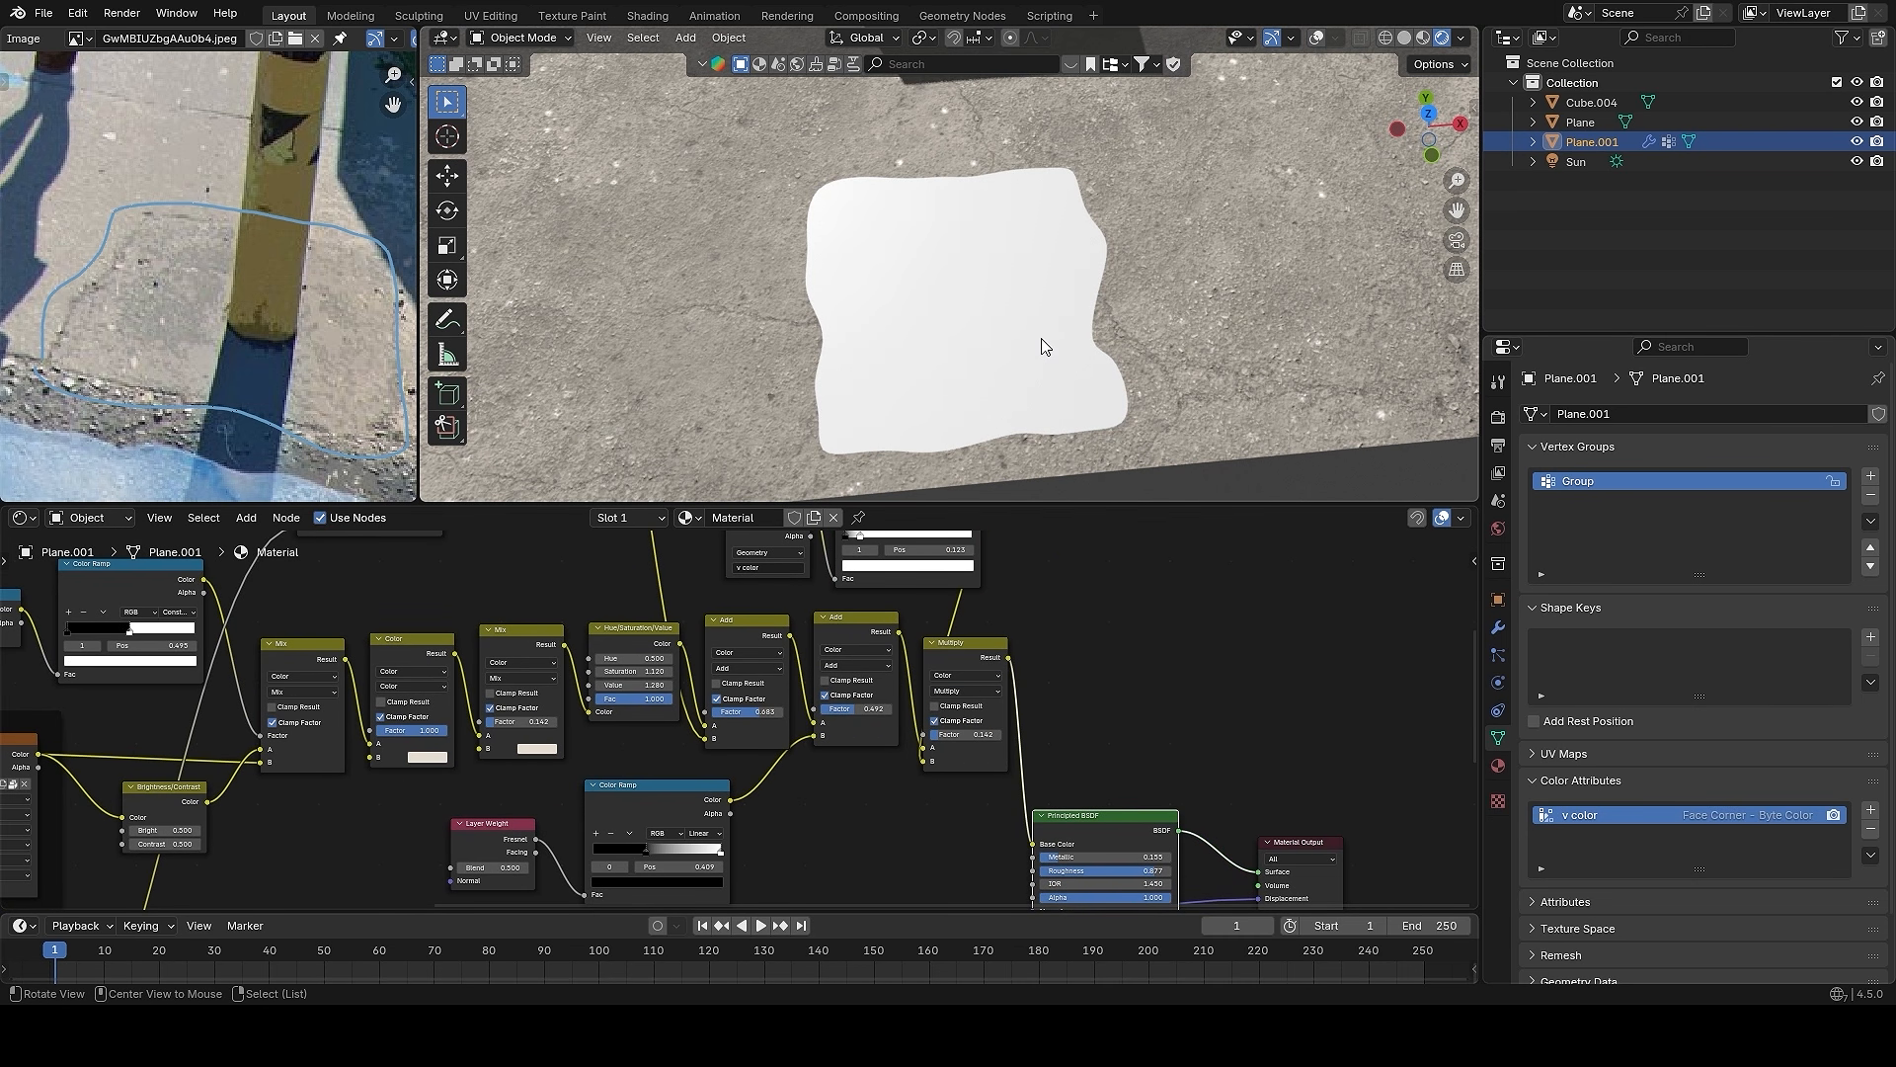
{"action": "middle_click_drag", "start_coordinate": [1106, 312], "coordinate": [1103, 316]}
{"action": "scroll", "coordinate": [1160, 643], "scroll_direction": "up", "scroll_amount": 3}
{"action": "left_click_drag", "start_coordinate": [1008, 737], "coordinate": [1033, 737]}
- Fine-tune the patch's dark edge by setting the mask Color Ramp's white stop to position 0.105
{"action": "middle_click_drag", "start_coordinate": [987, 583], "coordinate": [1009, 790]}
{"action": "scroll", "coordinate": [1009, 790], "scroll_direction": "up", "scroll_amount": 1}
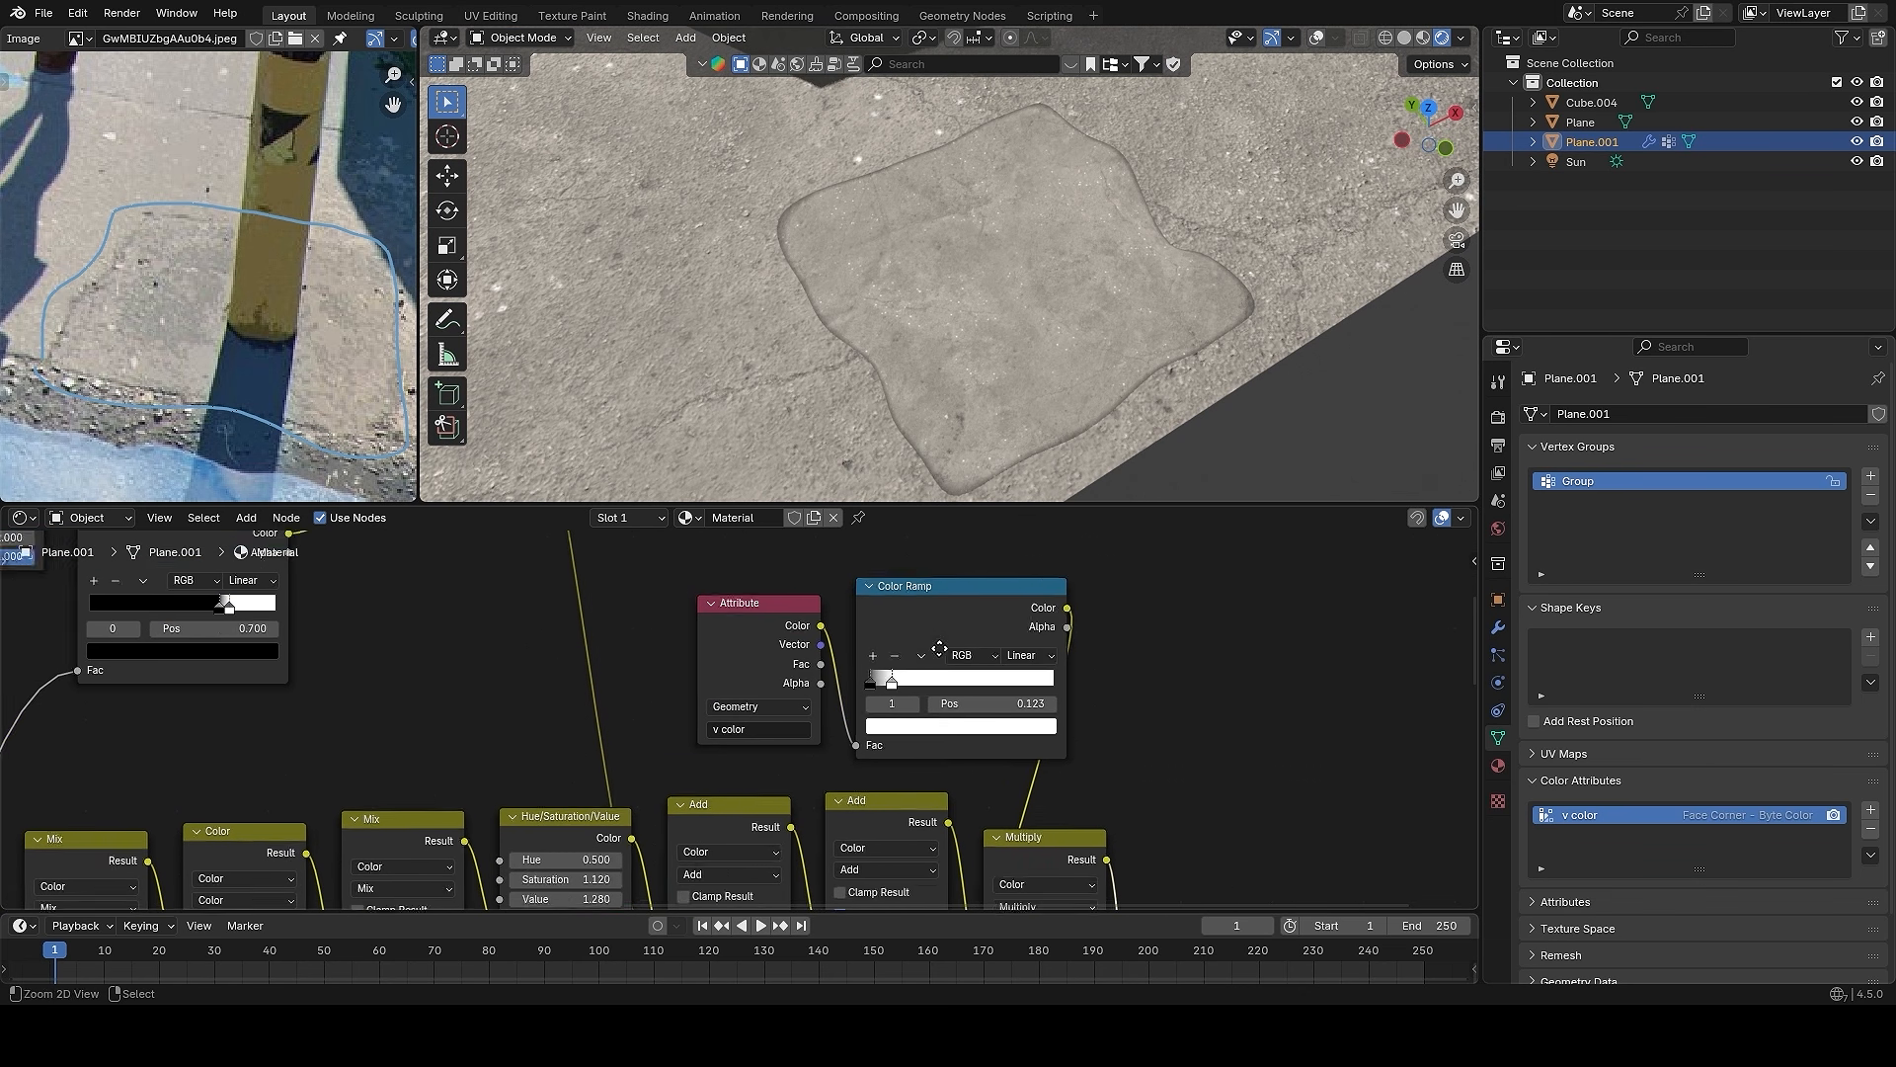
{"action": "left_click_drag", "start_coordinate": [927, 677], "coordinate": [991, 680]}
{"action": "middle_click_drag", "start_coordinate": [1096, 316], "coordinate": [1136, 296]}
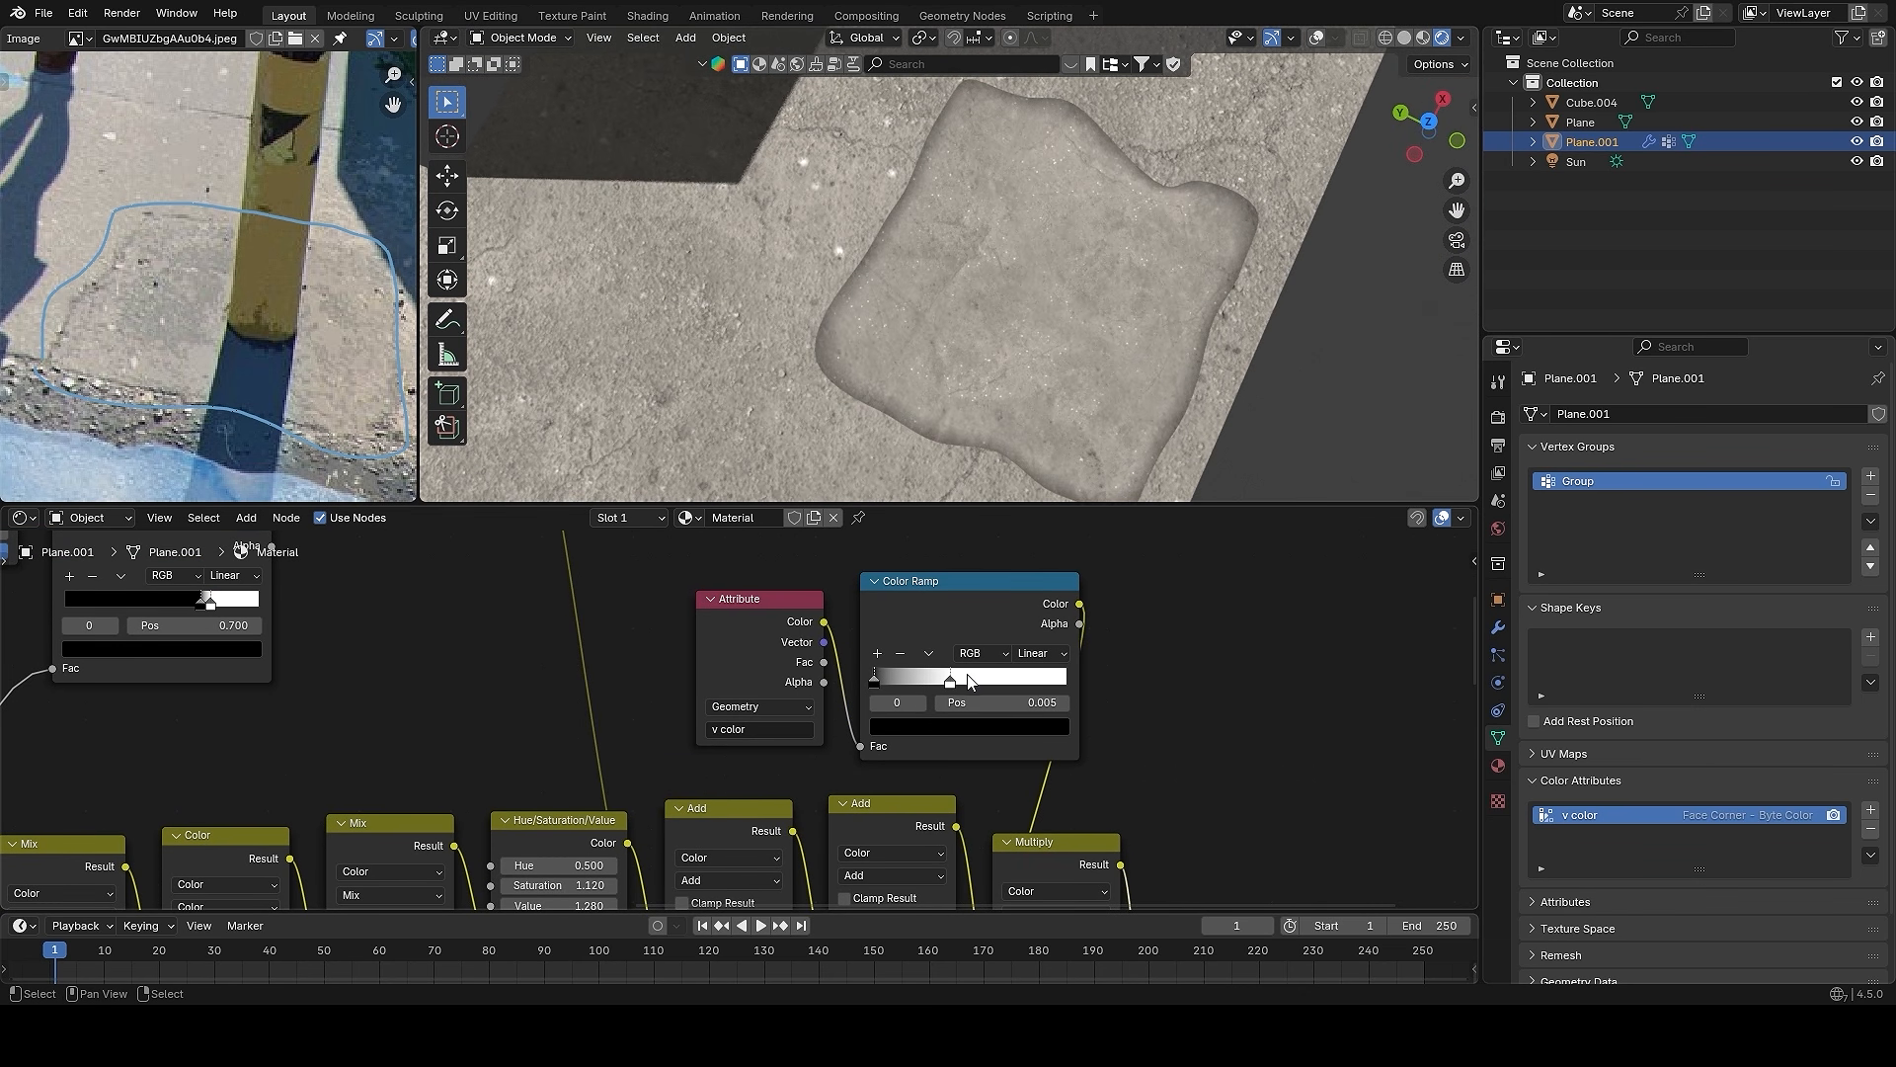
{"action": "mouse_move", "coordinate": [950, 681]}
{"action": "left_mouse_down"}
{"action": "mouse_move", "coordinate": [887, 680]}
{"action": "mouse_move", "coordinate": [913, 678]}
{"action": "left_mouse_up"}
{"action": "middle_click_drag", "start_coordinate": [1066, 138], "coordinate": [1105, 360]}
{"action": "scroll", "coordinate": [963, 671], "scroll_direction": "up", "scroll_amount": 3}
{"action": "left_click_drag", "start_coordinate": [962, 671], "coordinate": [929, 672]}
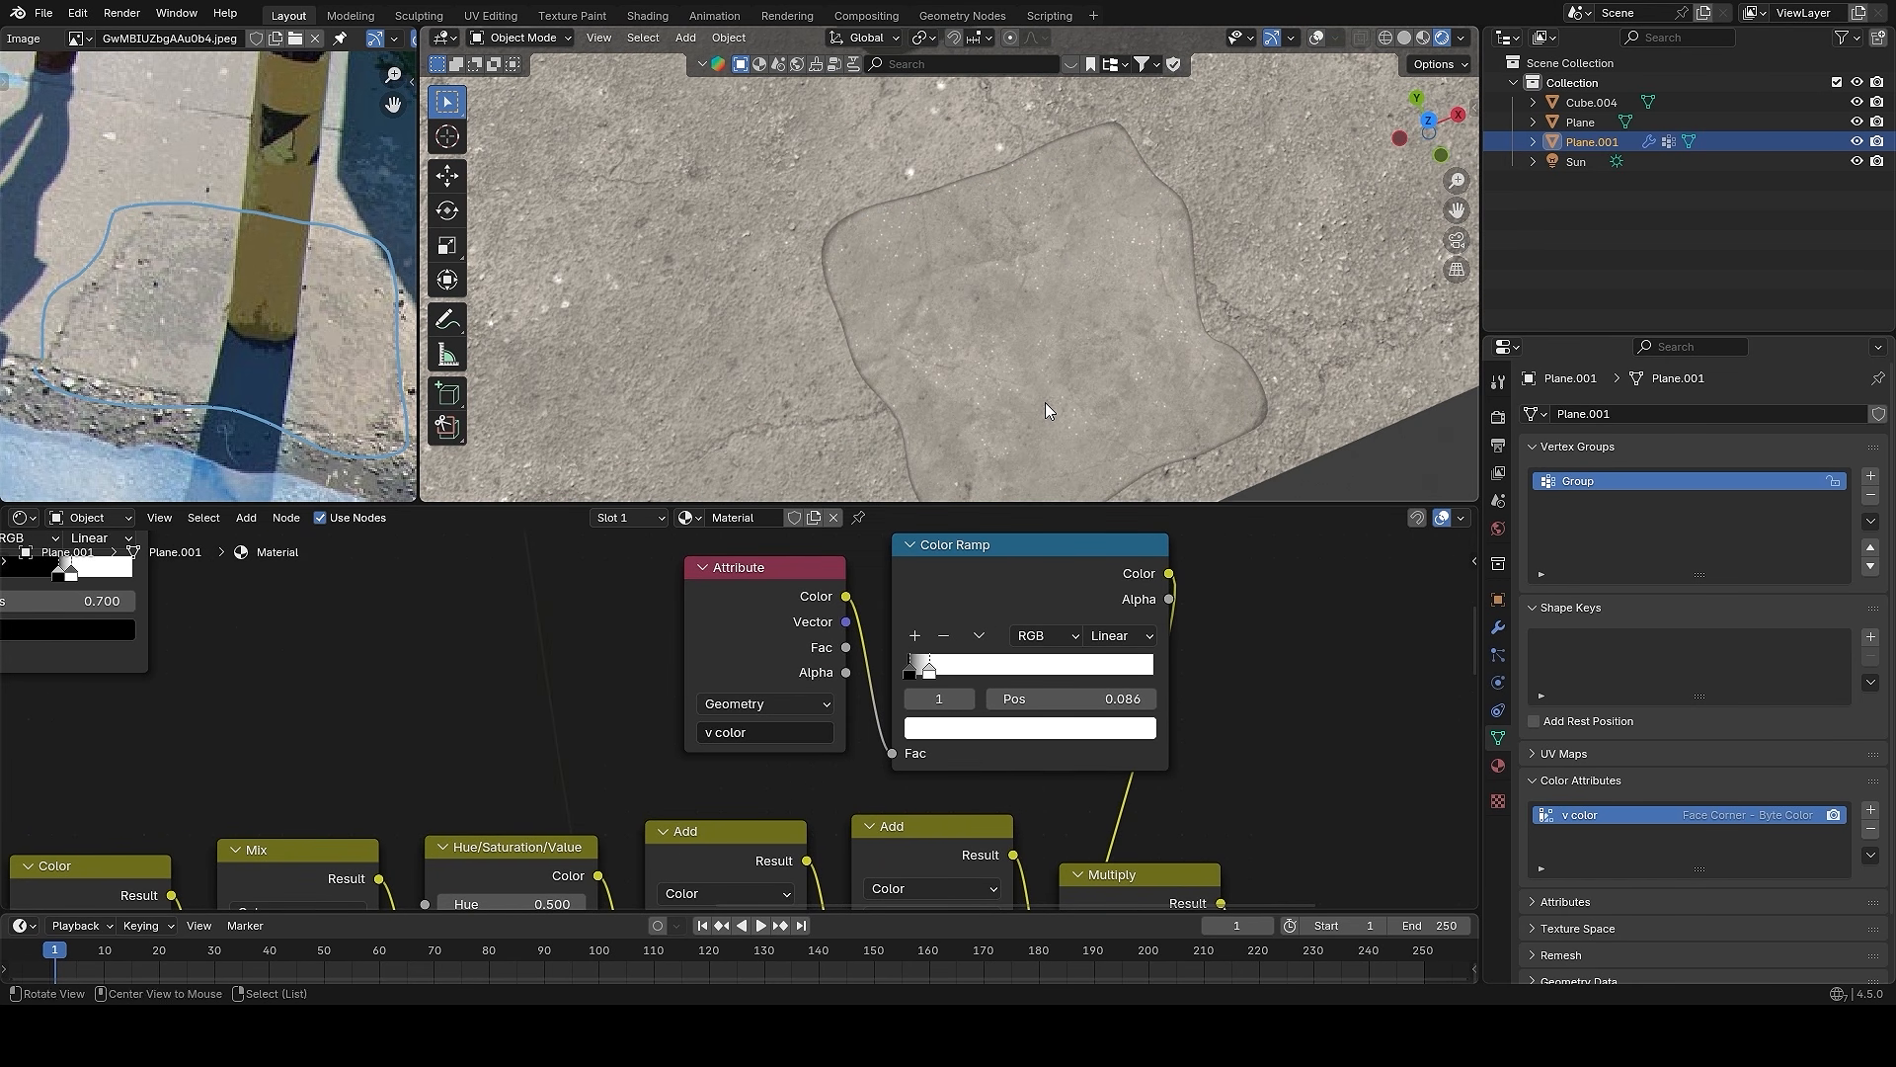
{"action": "middle_click_drag", "start_coordinate": [1045, 401], "coordinate": [1156, 384]}
{"action": "scroll", "coordinate": [1041, 300], "scroll_direction": "up", "scroll_amount": 4}
{"action": "scroll", "coordinate": [1156, 383], "scroll_direction": "up", "scroll_amount": 4}
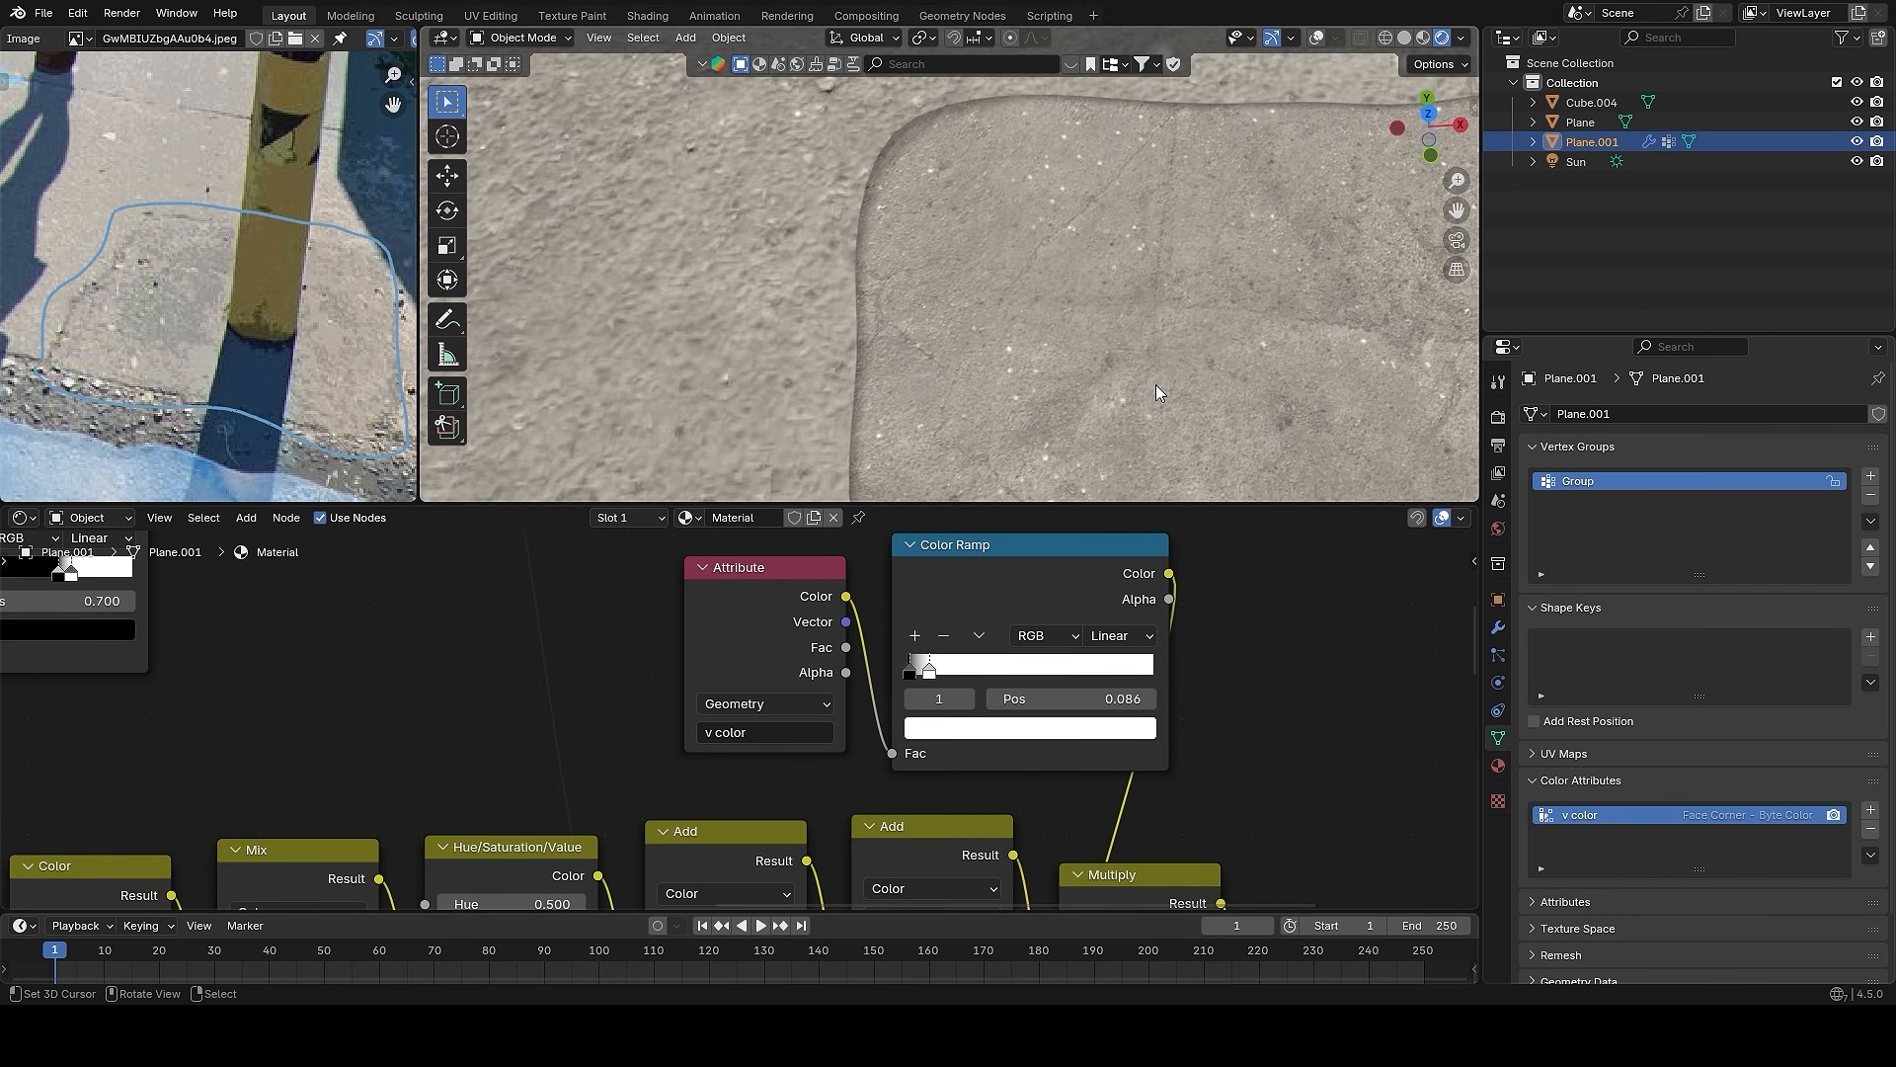
{"action": "left_click_drag", "start_coordinate": [946, 664], "coordinate": [952, 670]}
- Duplicate the patch plane and place the copy on the ground on the +X side of the cube's shadow
{"action": "scroll", "coordinate": [1100, 280], "scroll_direction": "down", "scroll_amount": 6}
{"action": "key", "text": "alt+shift+z"}
{"action": "middle_click_drag", "start_coordinate": [1100, 280], "coordinate": [1002, 272], "text": "shift"}
{"action": "key", "text": "alt+shift+z"}
{"action": "scroll", "coordinate": [1188, 352], "scroll_direction": "down", "scroll_amount": 2}
{"action": "scroll", "coordinate": [1135, 322], "scroll_direction": "down", "scroll_amount": 3}
{"action": "key", "text": "alt+shift+z"}
{"action": "scroll", "coordinate": [1098, 200], "scroll_direction": "down", "scroll_amount": 1}
{"action": "key", "text": "alt+shift+z"}
{"action": "key", "text": "shift+d"}
{"action": "left_click", "coordinate": [1193, 272]}
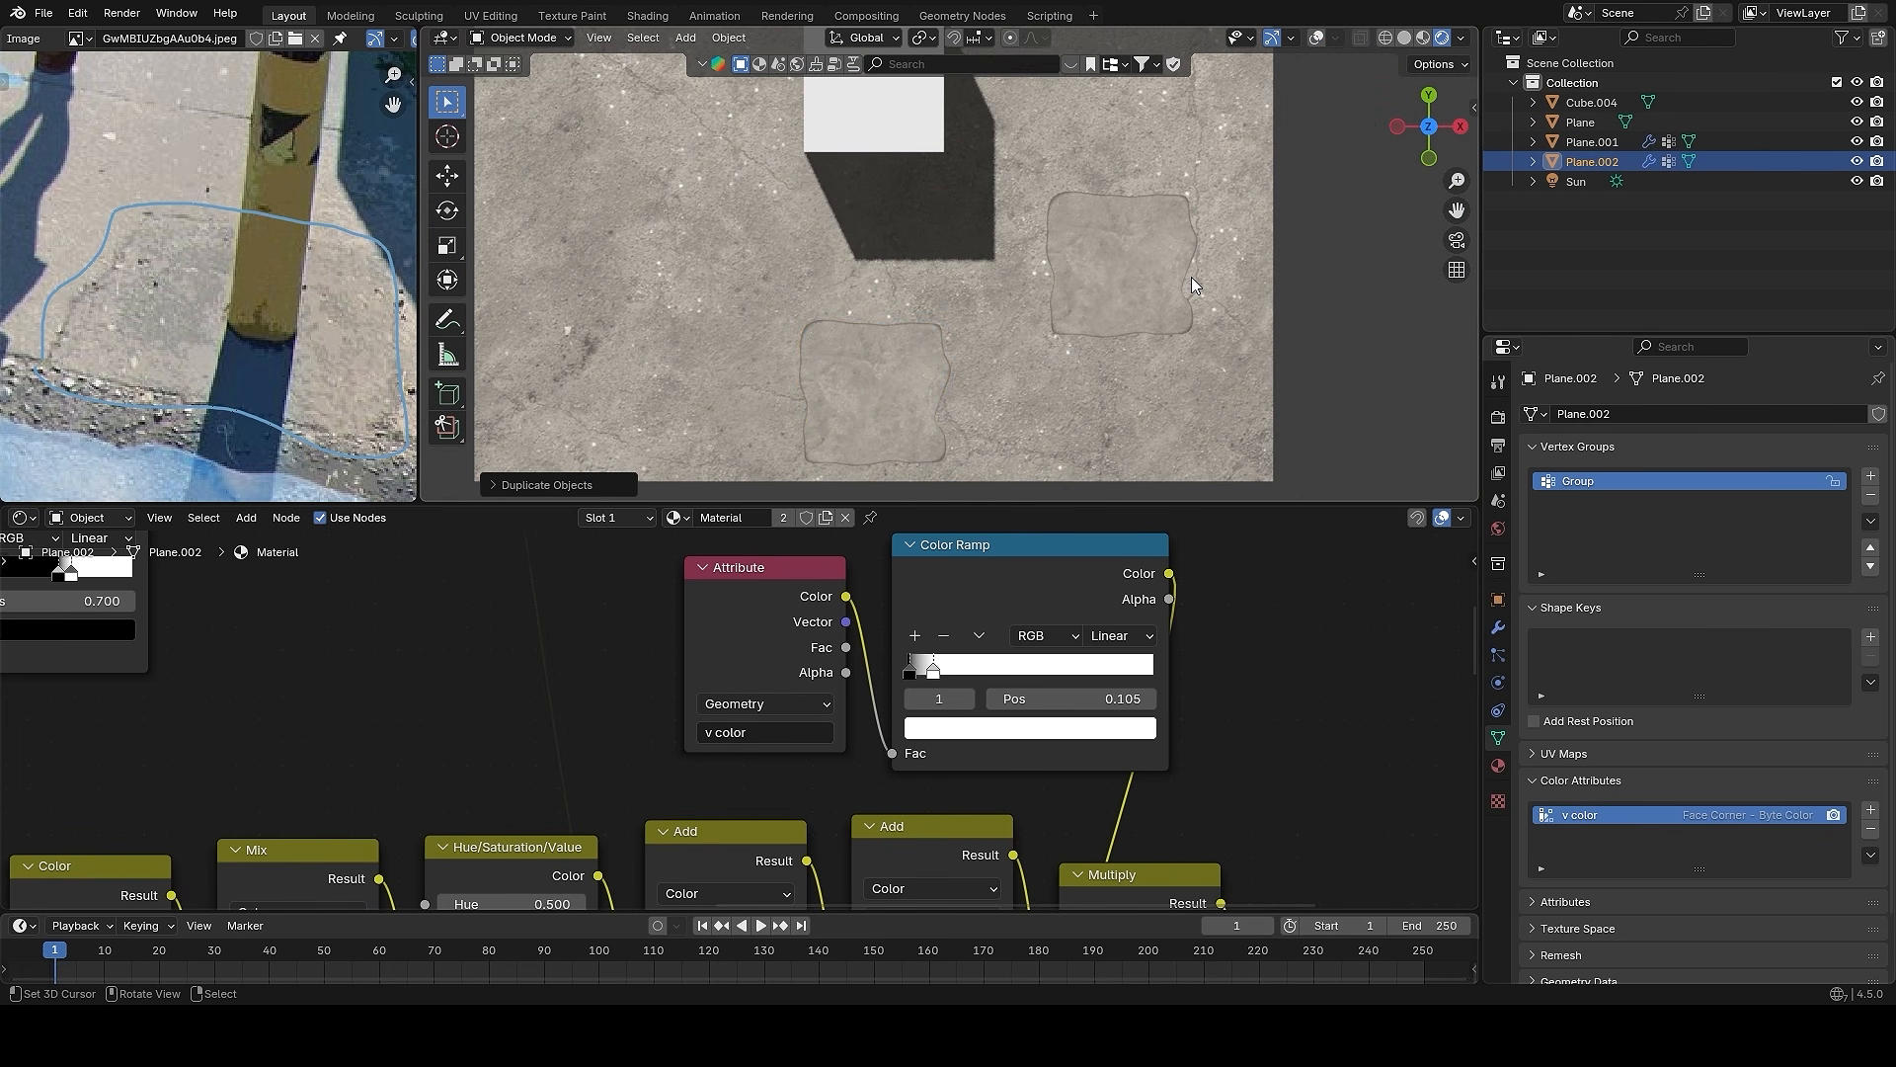
- Duplicate the ground patch twice and place the copies on the -X and +Y sides of the cube
{"action": "key", "text": "shift+d"}
{"action": "left_click", "coordinate": [833, 306]}
{"action": "middle_click_drag", "start_coordinate": [832, 305], "coordinate": [1159, 158]}
{"action": "middle_click_drag", "start_coordinate": [924, 248], "coordinate": [909, 363], "text": "shift"}
{"action": "key", "text": "shift+d"}
{"action": "left_click", "coordinate": [1208, 170]}
- Rotate and scale the newest patch copy, and nudge its selected geometry in Edit Mode
{"action": "key", "text": "r"}
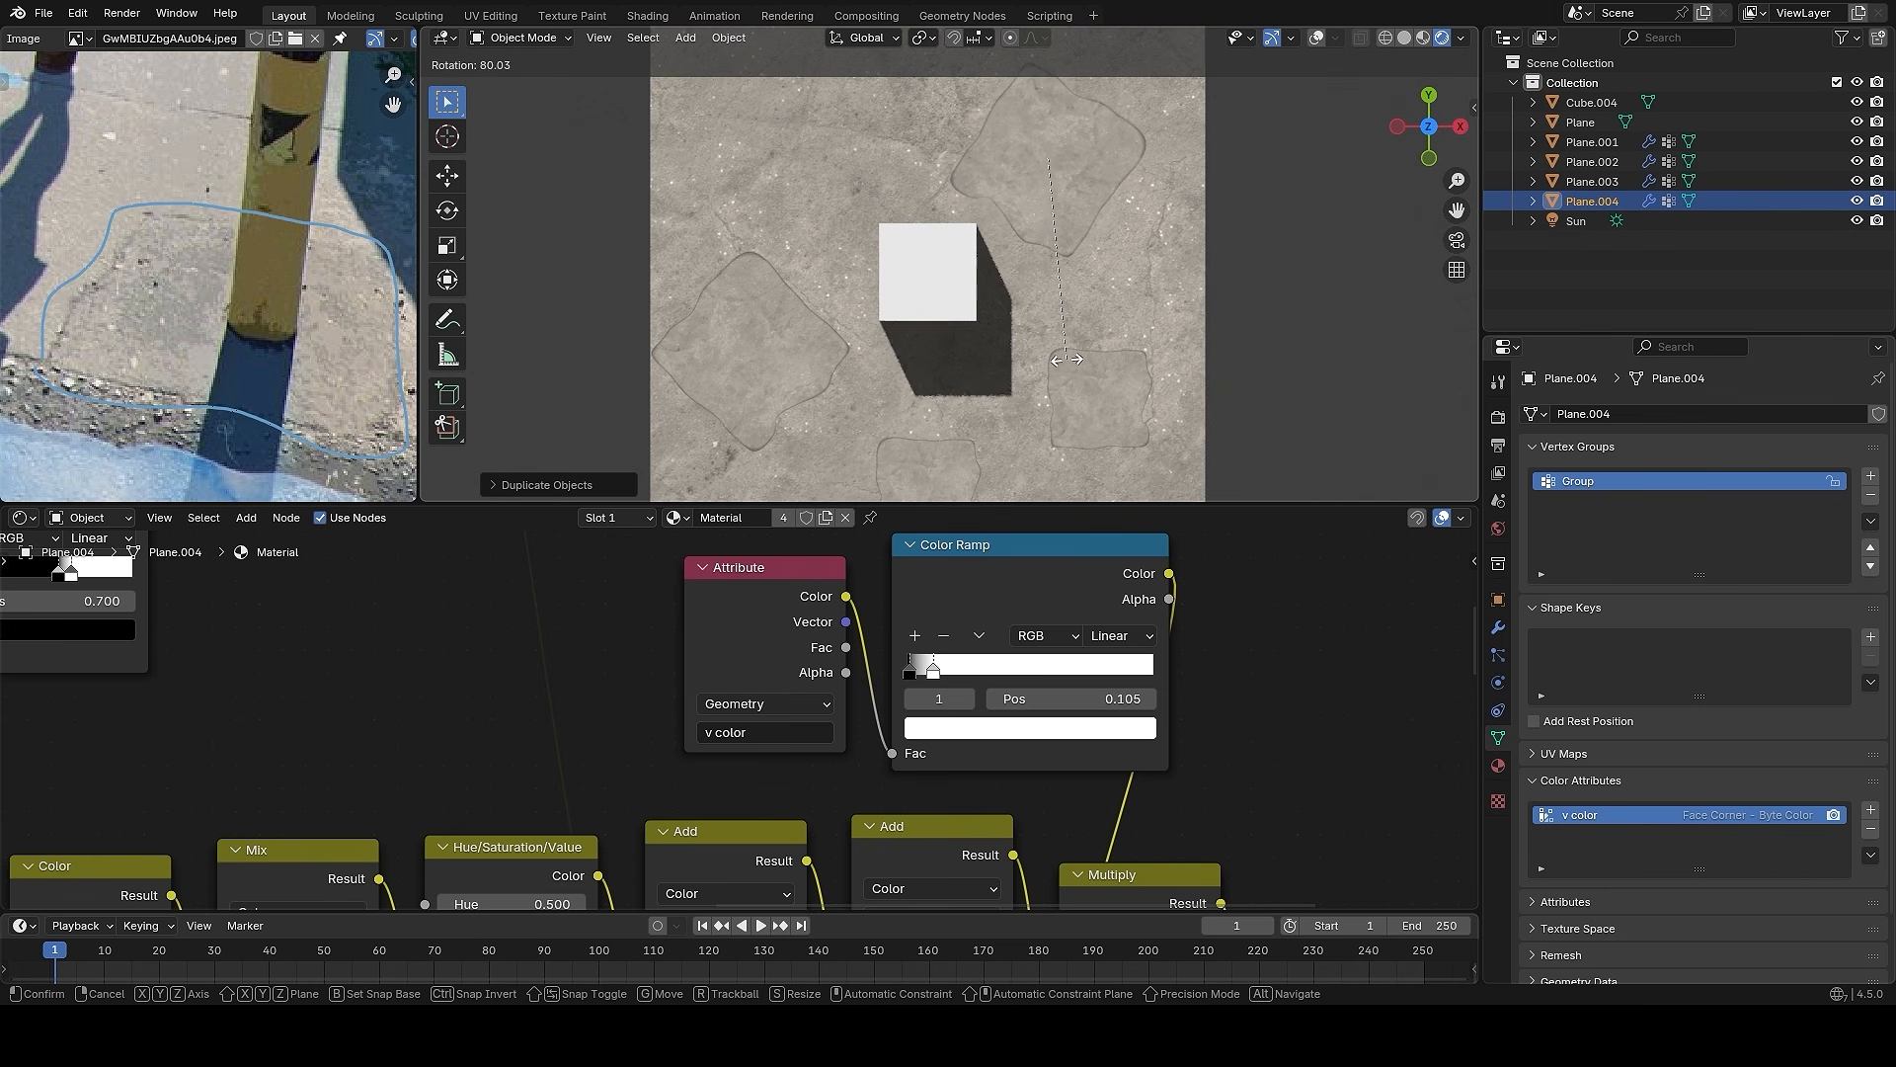
{"action": "left_click", "coordinate": [1121, 204]}
{"action": "key", "text": "s"}
{"action": "left_click", "coordinate": [1117, 201]}
{"action": "key", "text": "Tab"}
{"action": "key", "text": "g"}
{"action": "left_click", "coordinate": [1117, 201]}
{"action": "key", "text": "Tab"}
{"action": "middle_click_drag", "start_coordinate": [1240, 247], "coordinate": [1021, 318], "text": "shift"}
{"action": "scroll", "coordinate": [1088, 318], "scroll_direction": "up", "scroll_amount": 3}
{"action": "key", "text": "Tab"}
{"action": "key", "text": "Tab"}
{"action": "scroll", "coordinate": [1088, 318], "scroll_direction": "down", "scroll_amount": 5}
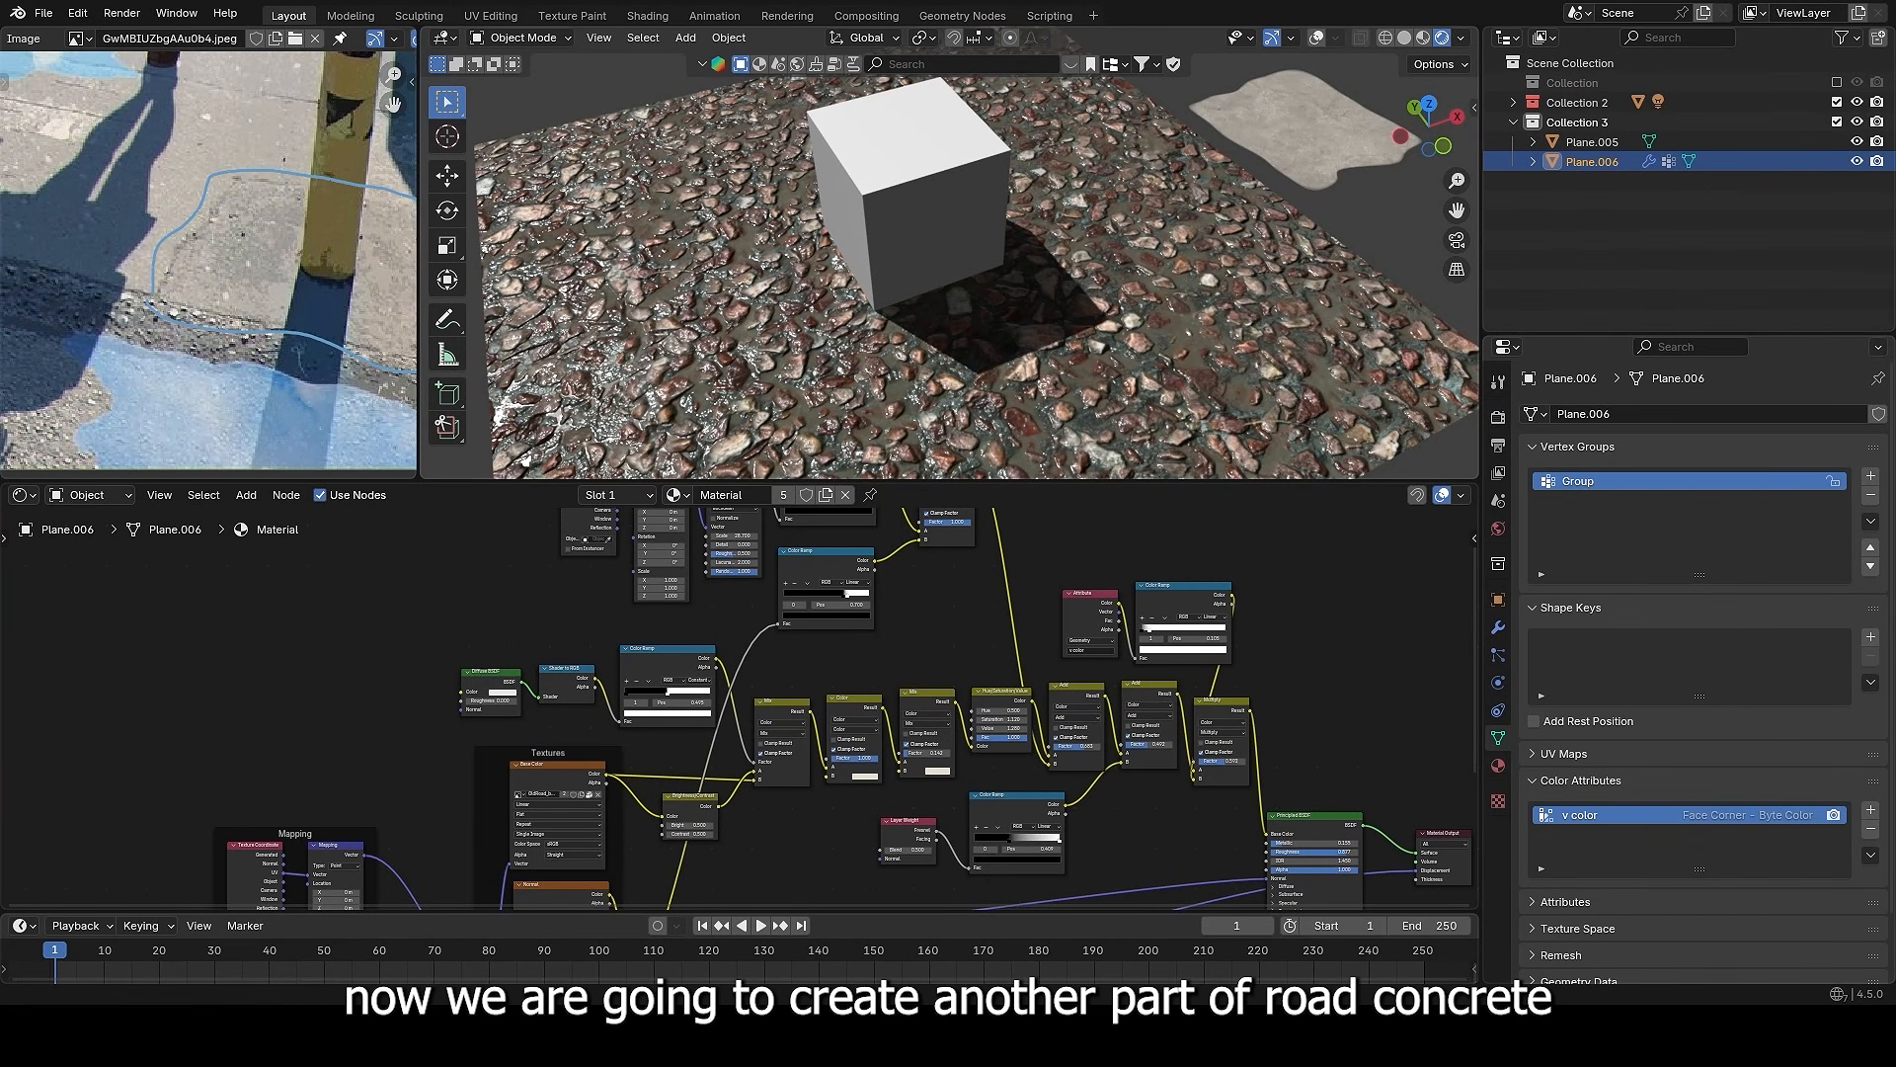
- Select the pebble ground plane and align its base color and roughness texture nodes with the other image textures along X
{"action": "middle_click_drag", "start_coordinate": [1147, 284], "coordinate": [962, 326]}
{"action": "scroll", "coordinate": [962, 326], "scroll_direction": "down", "scroll_amount": 3}
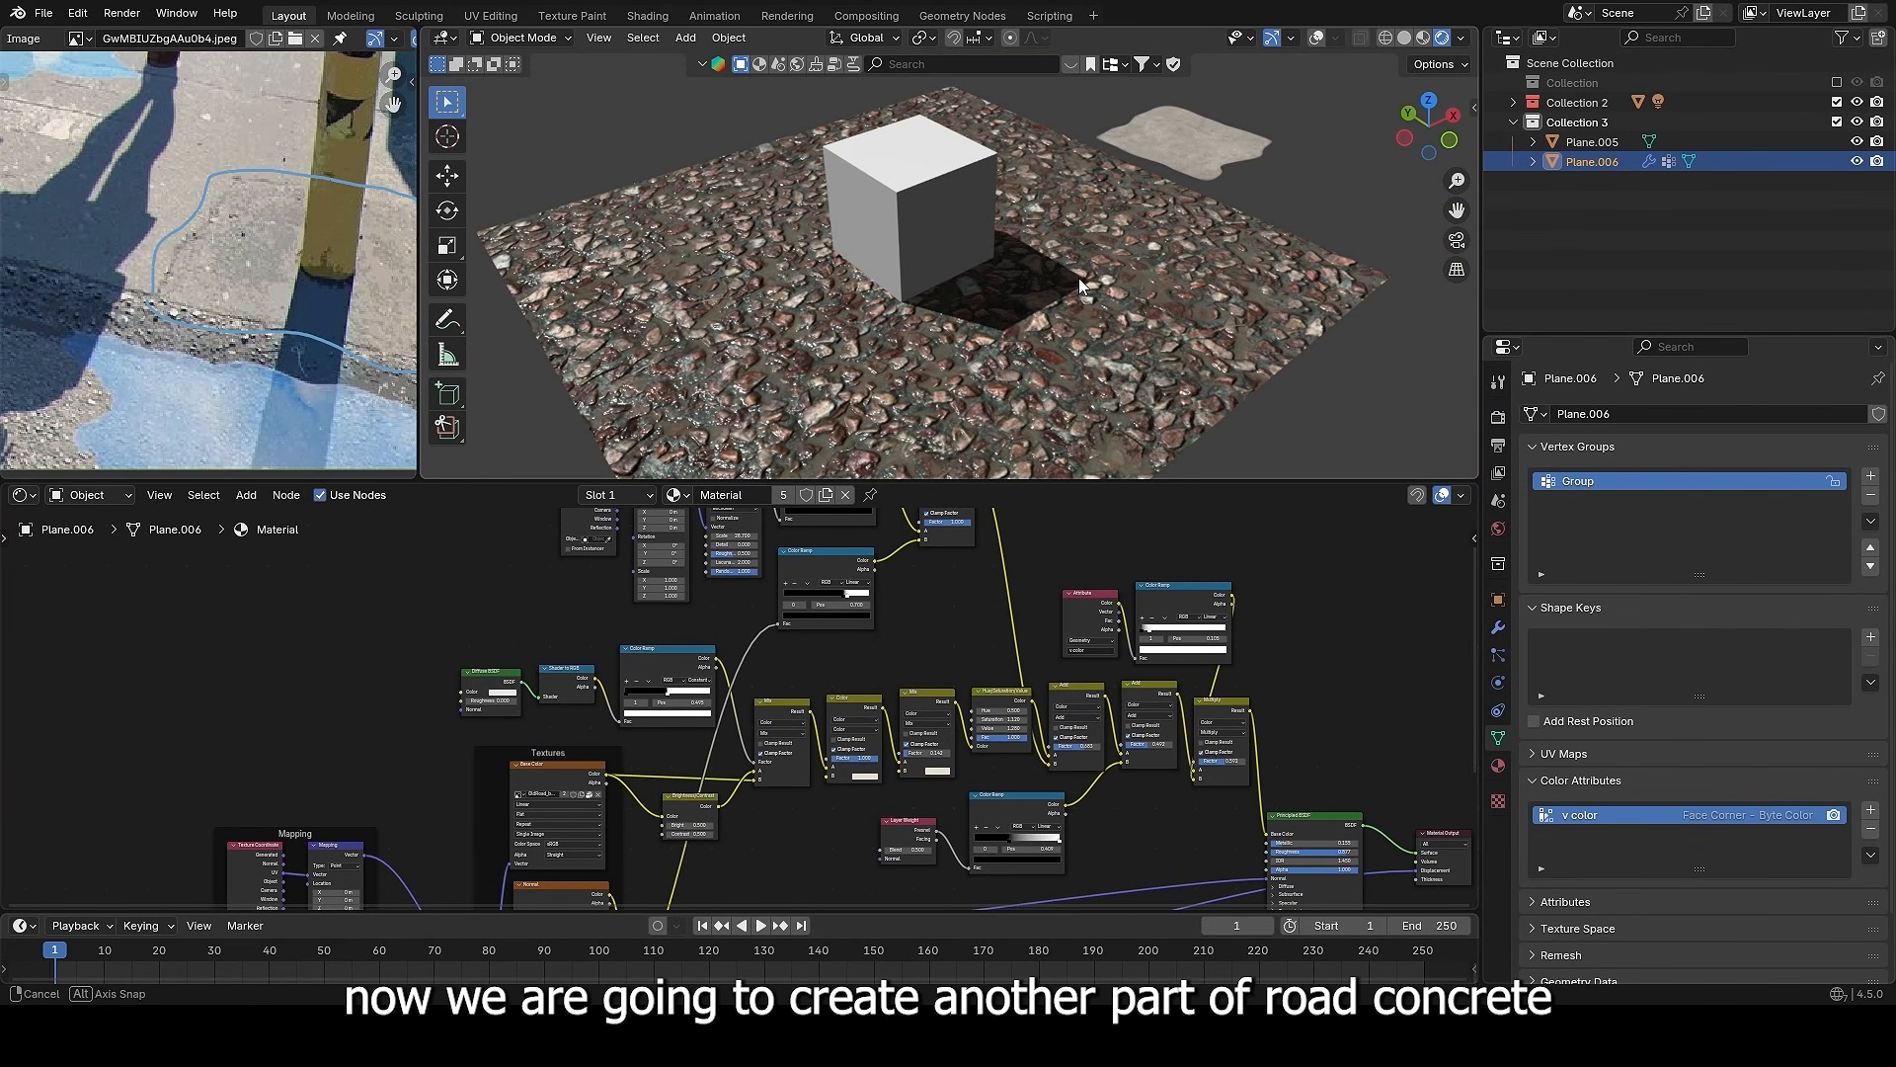
{"action": "left_click", "coordinate": [1055, 353]}
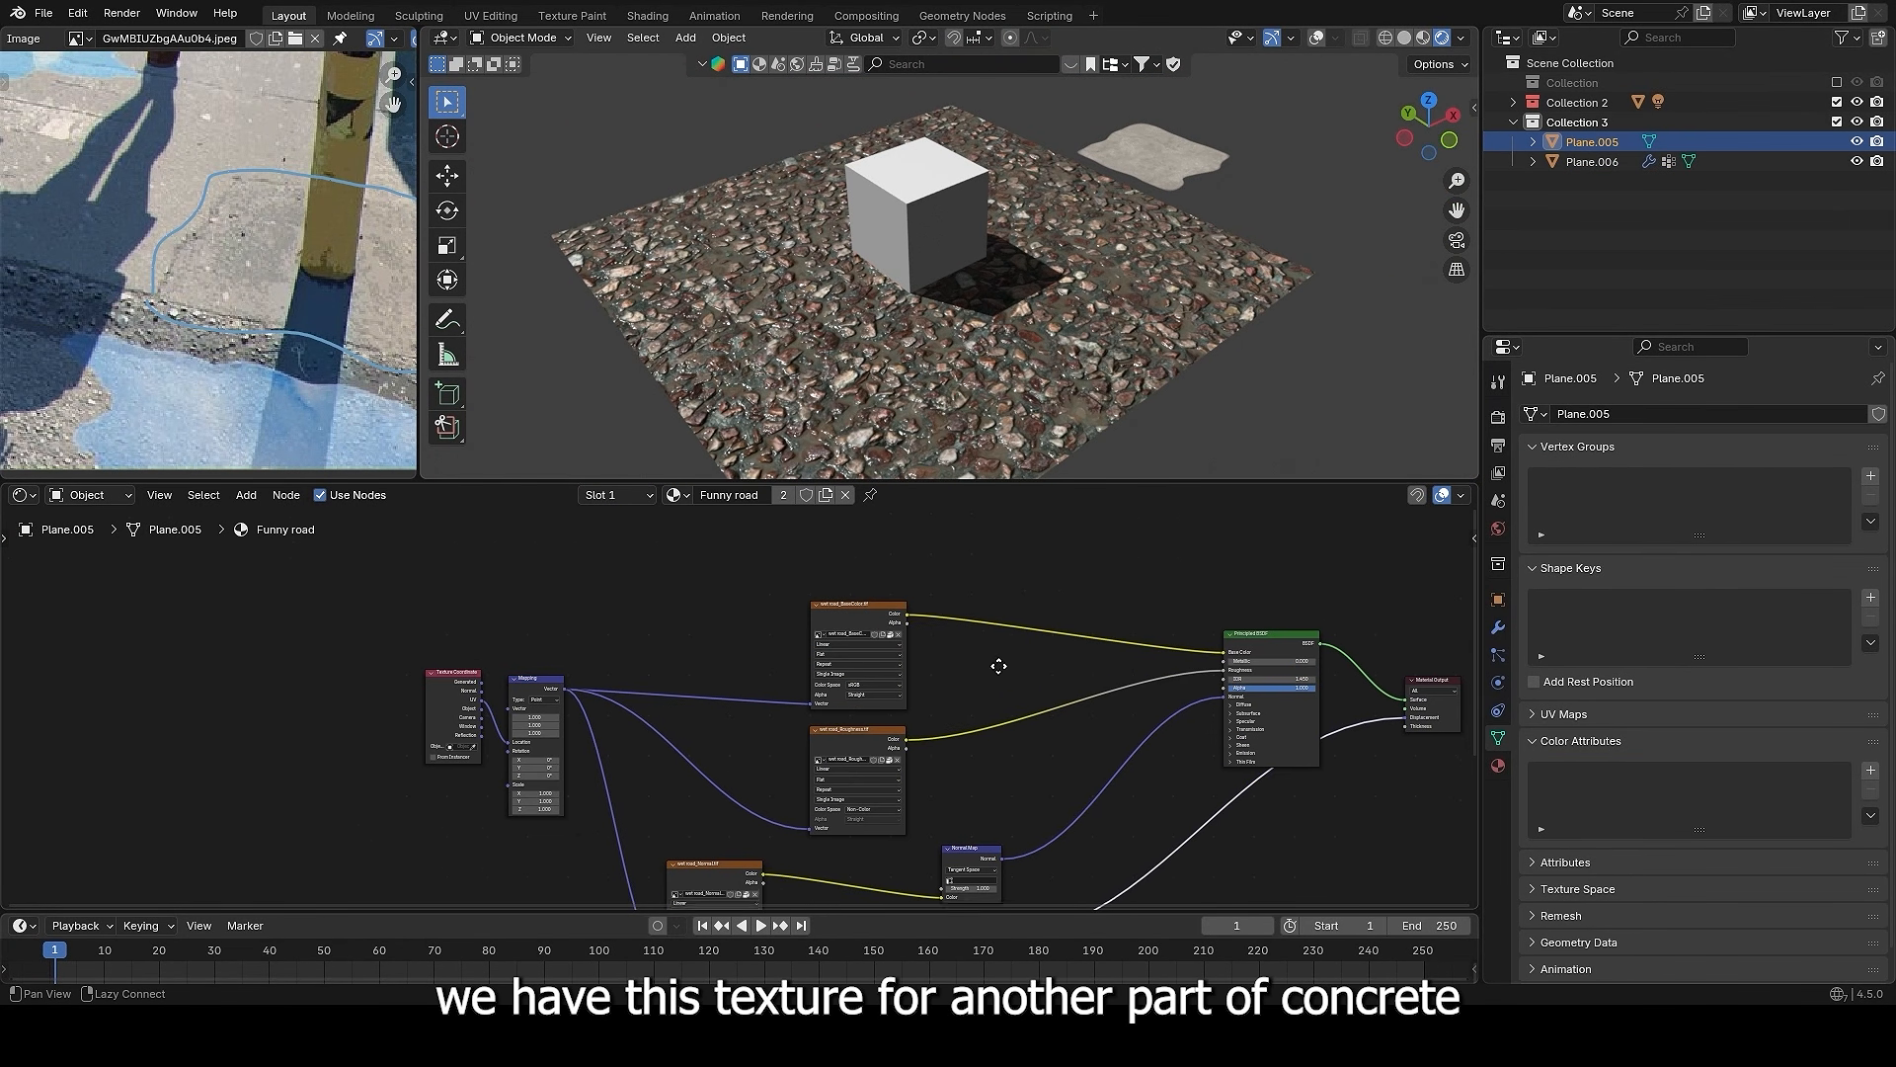
{"action": "key", "text": "Home"}
{"action": "key", "text": "shift+alt+z"}
{"action": "key", "text": "shift+alt+z"}
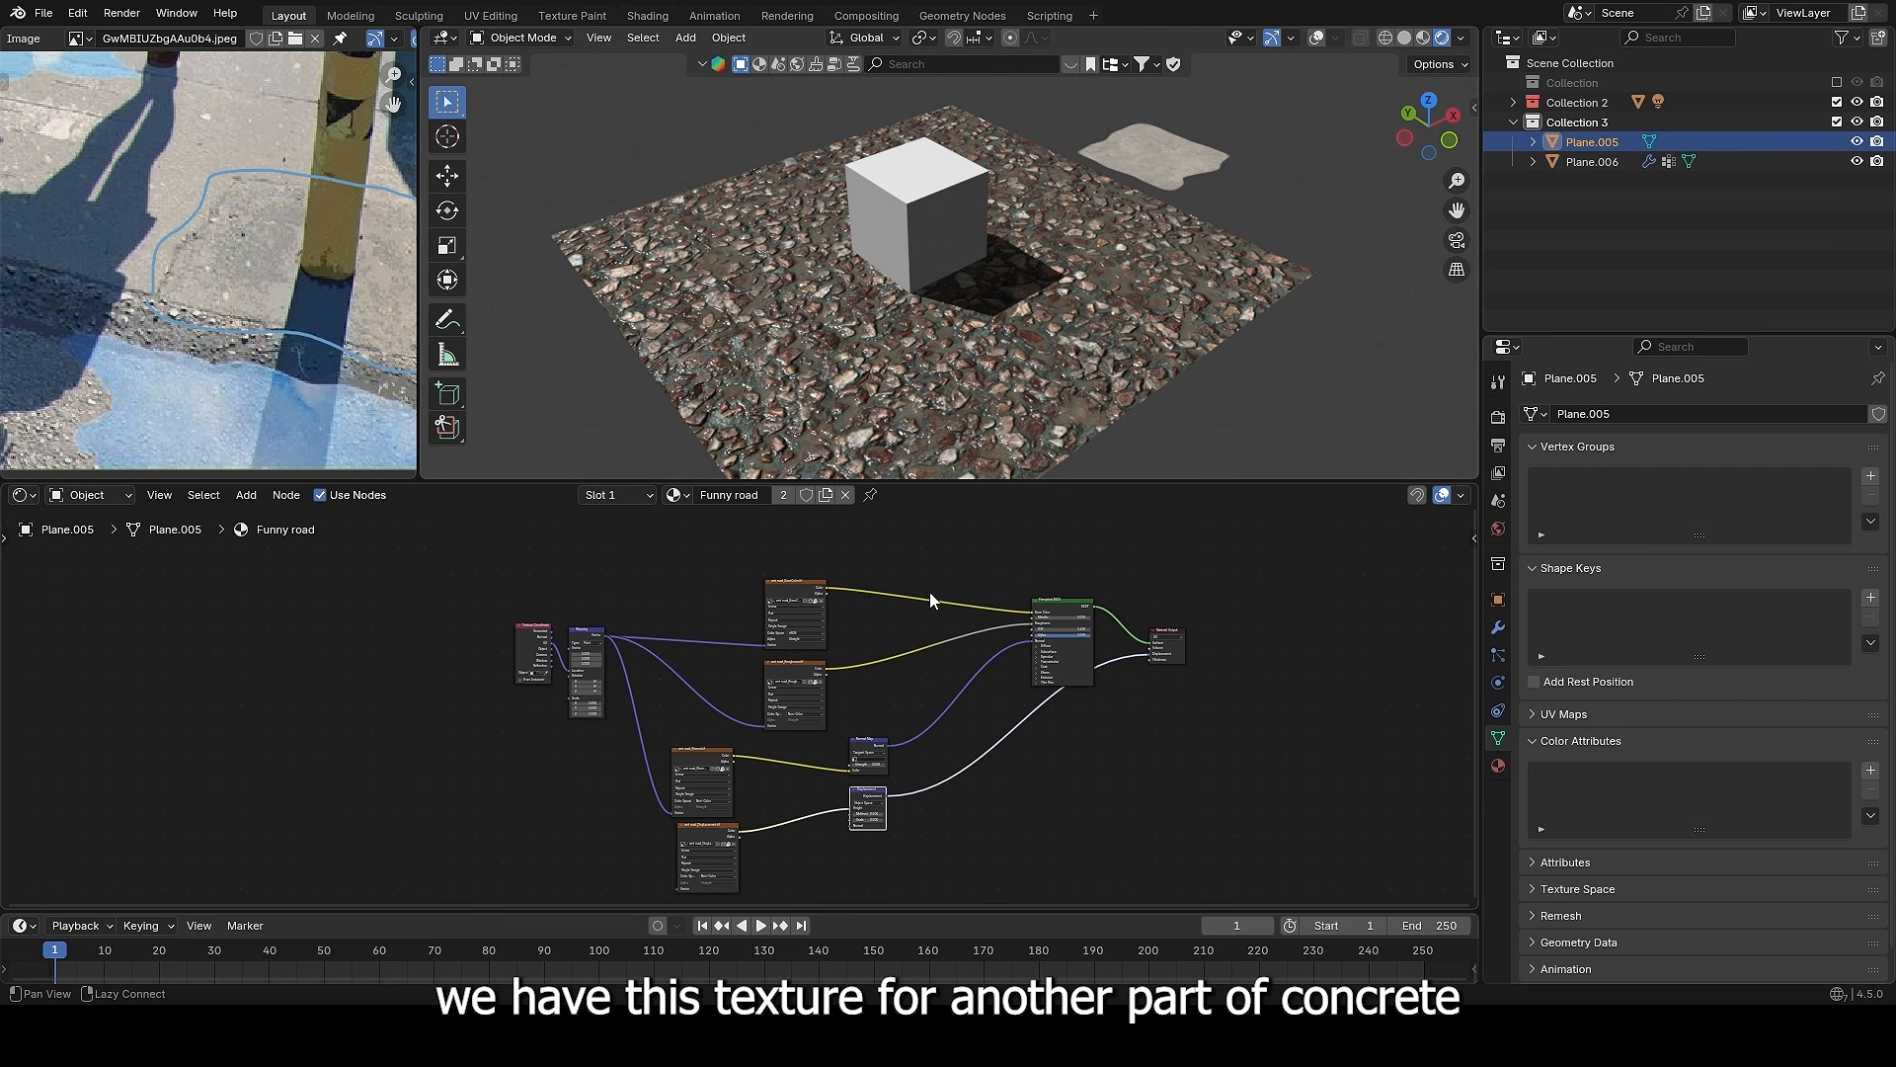
{"action": "middle_click_drag", "start_coordinate": [928, 591], "coordinate": [928, 603]}
{"action": "scroll", "coordinate": [778, 675], "scroll_direction": "up", "scroll_amount": 2}
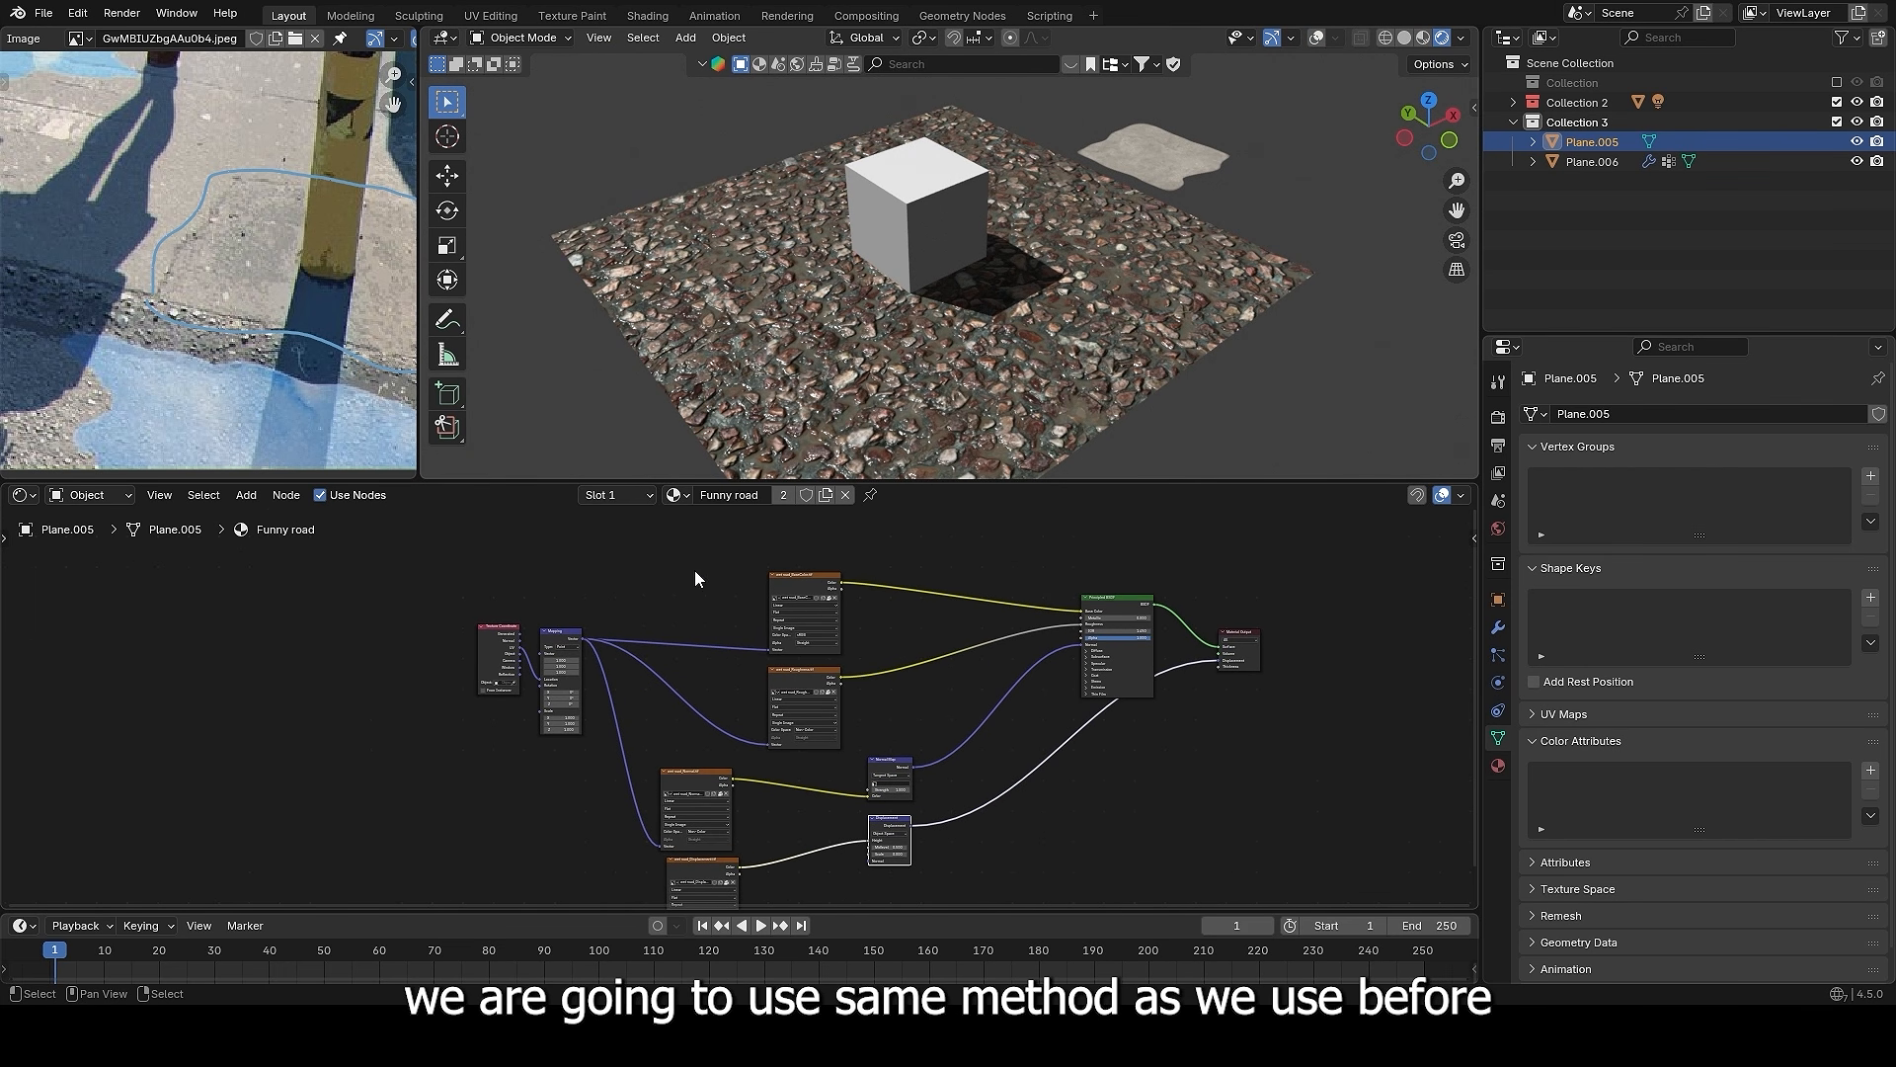
{"action": "left_click_drag", "start_coordinate": [695, 571], "coordinate": [827, 707]}
{"action": "key", "text": "g"}
{"action": "key", "text": "x"}
{"action": "left_click", "coordinate": [716, 697]}
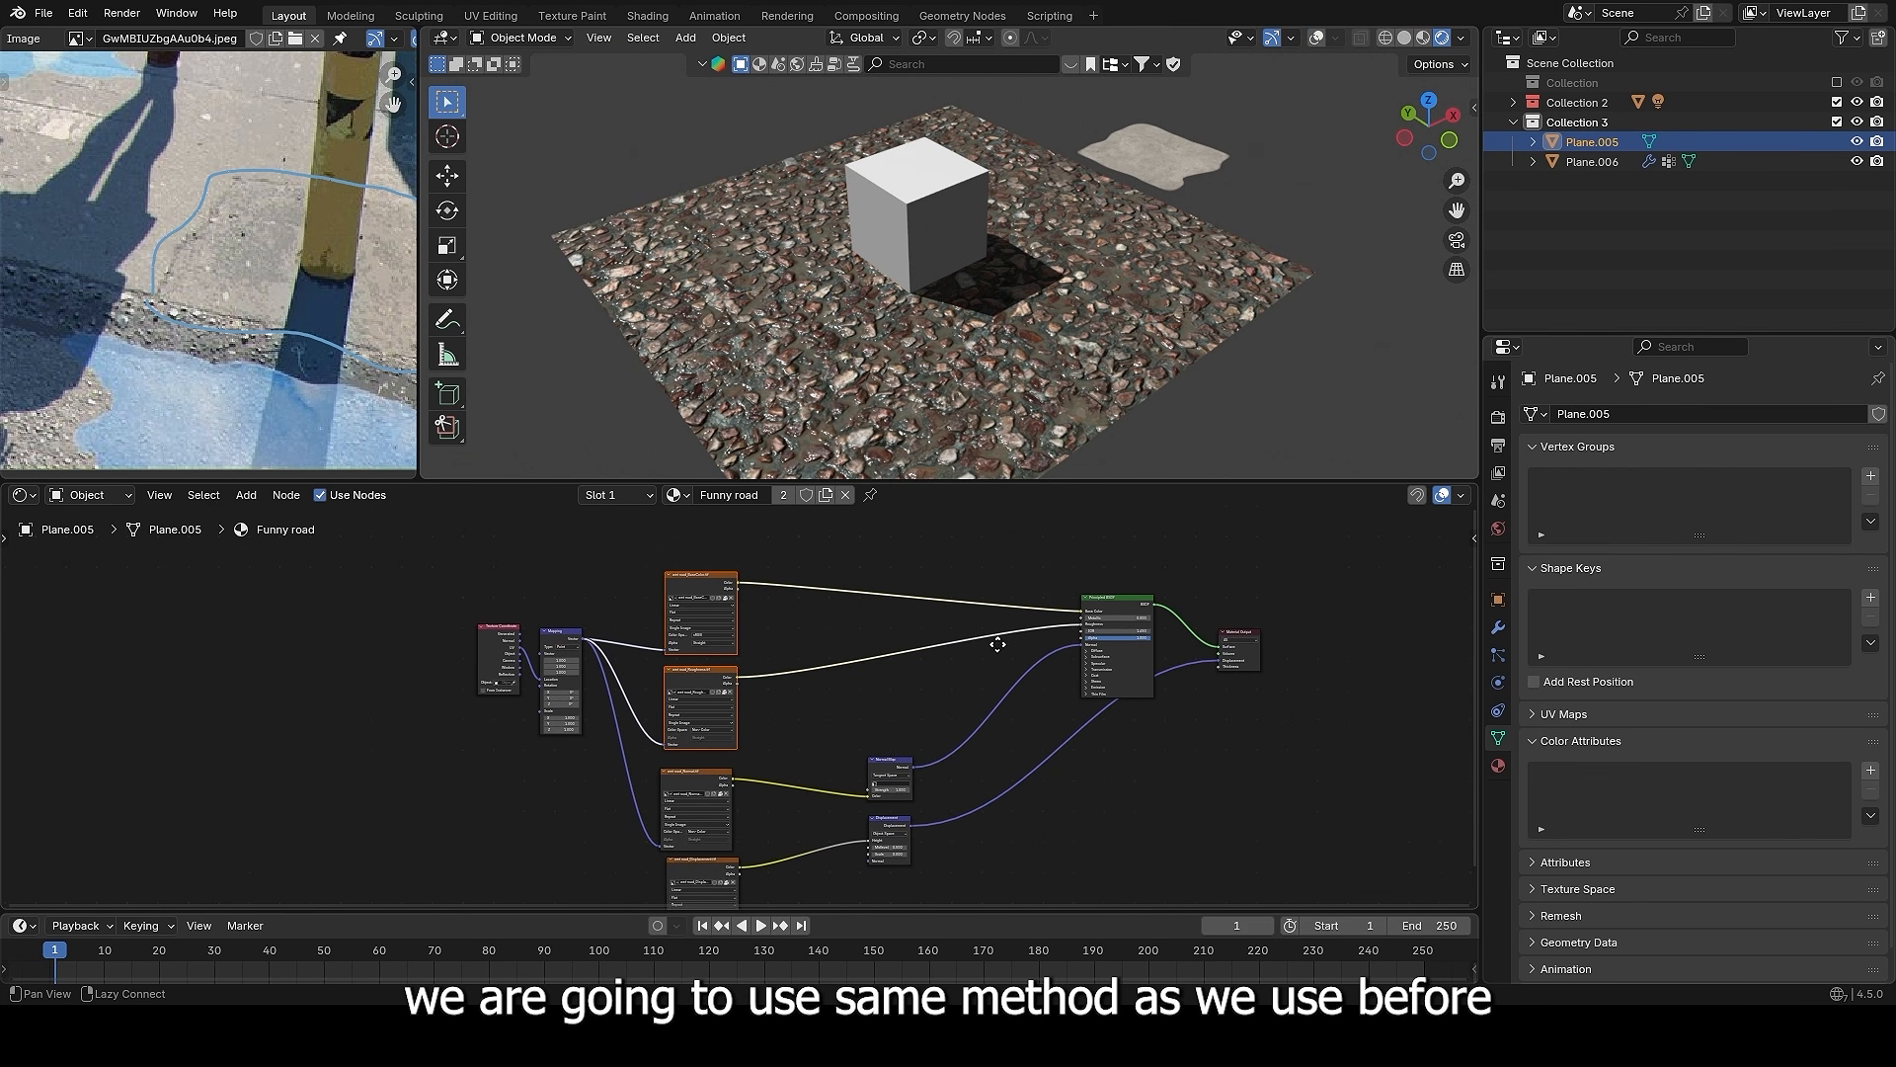
- Copy the Diffuse BSDF, Shader to RGB, Color Ramp, Brightness/Contrast, Color, Mix and Hue/Saturation/Value nodes from the concrete patch's material
{"action": "middle_click_drag", "start_coordinate": [998, 644], "coordinate": [980, 687]}
{"action": "mouse_move", "coordinate": [1098, 322]}
{"action": "middle_mouse_down"}
{"action": "mouse_move", "coordinate": [1062, 326]}
{"action": "mouse_move", "coordinate": [1098, 306]}
{"action": "middle_mouse_up"}
{"action": "key", "text": "shift+alt+z"}
{"action": "scroll", "coordinate": [1098, 306], "scroll_direction": "up", "scroll_amount": 2}
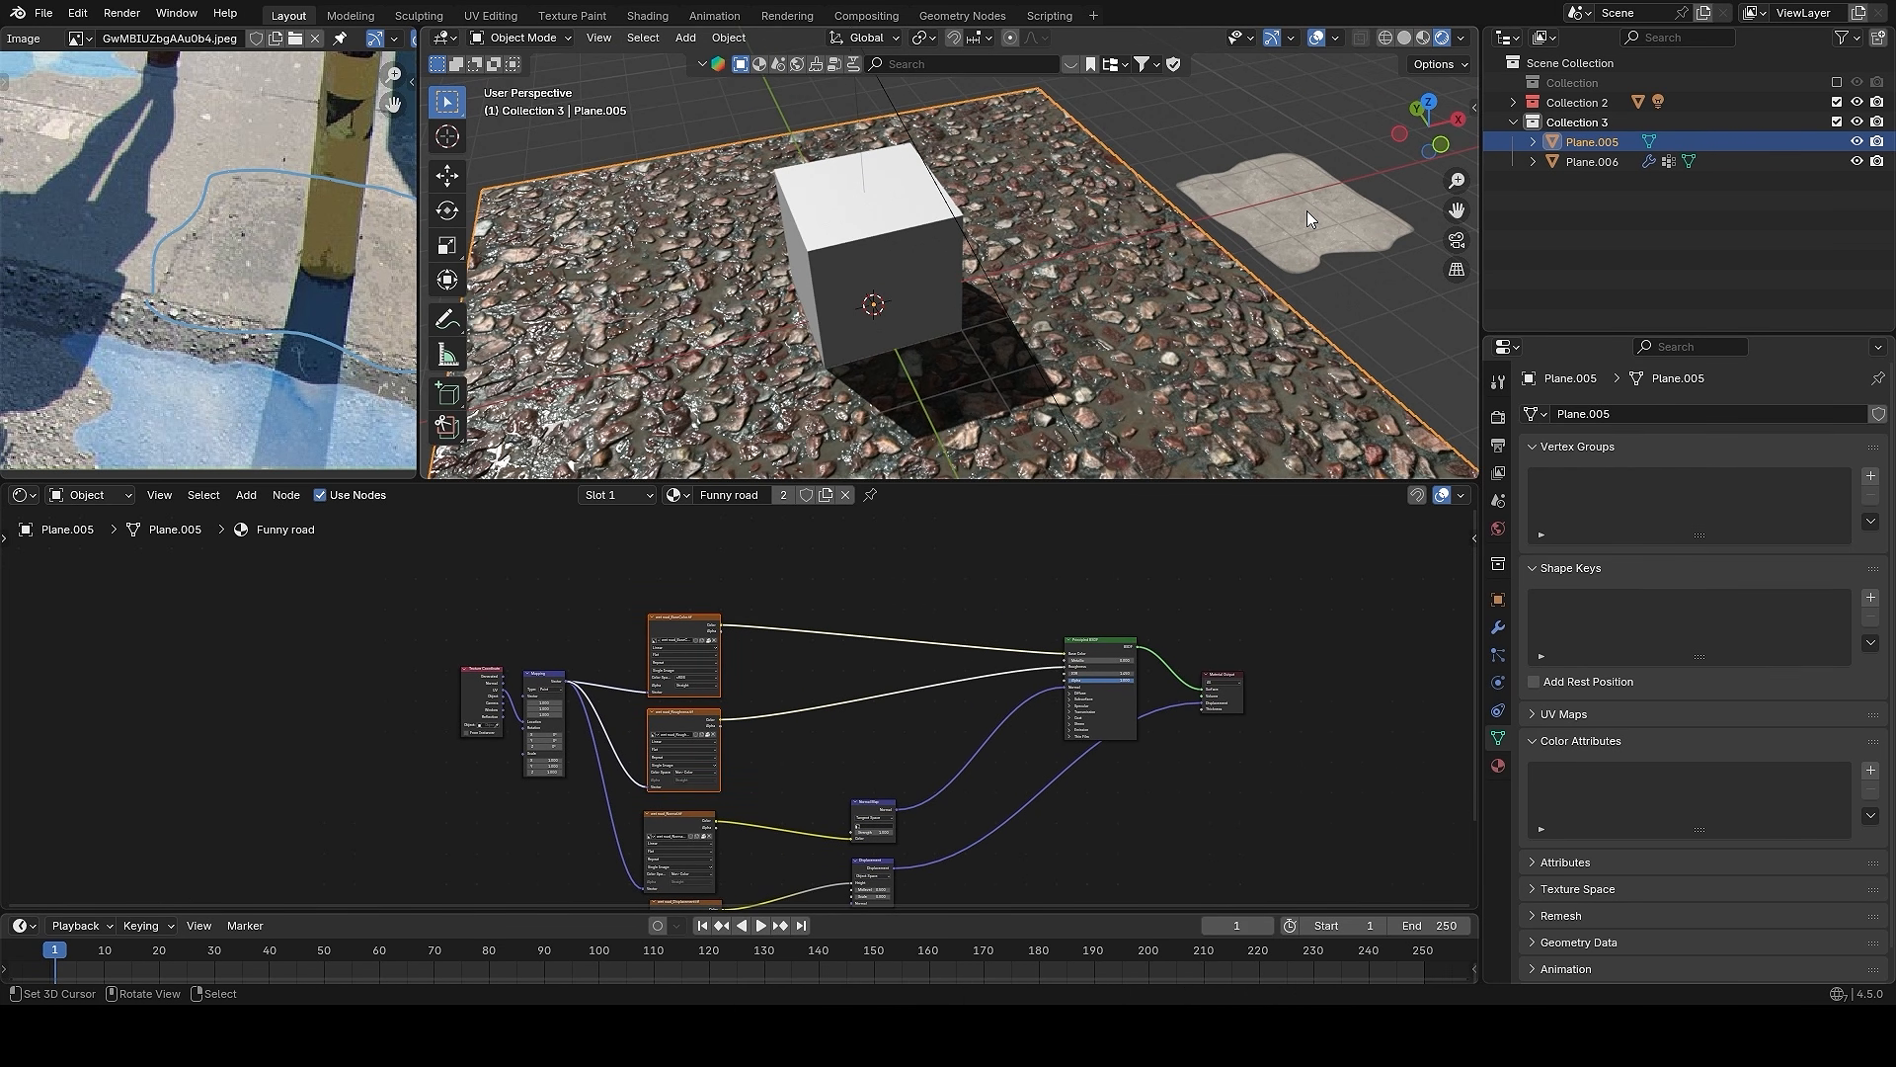
{"action": "left_click", "coordinate": [1309, 203]}
{"action": "scroll", "coordinate": [621, 672], "scroll_direction": "up", "scroll_amount": 5}
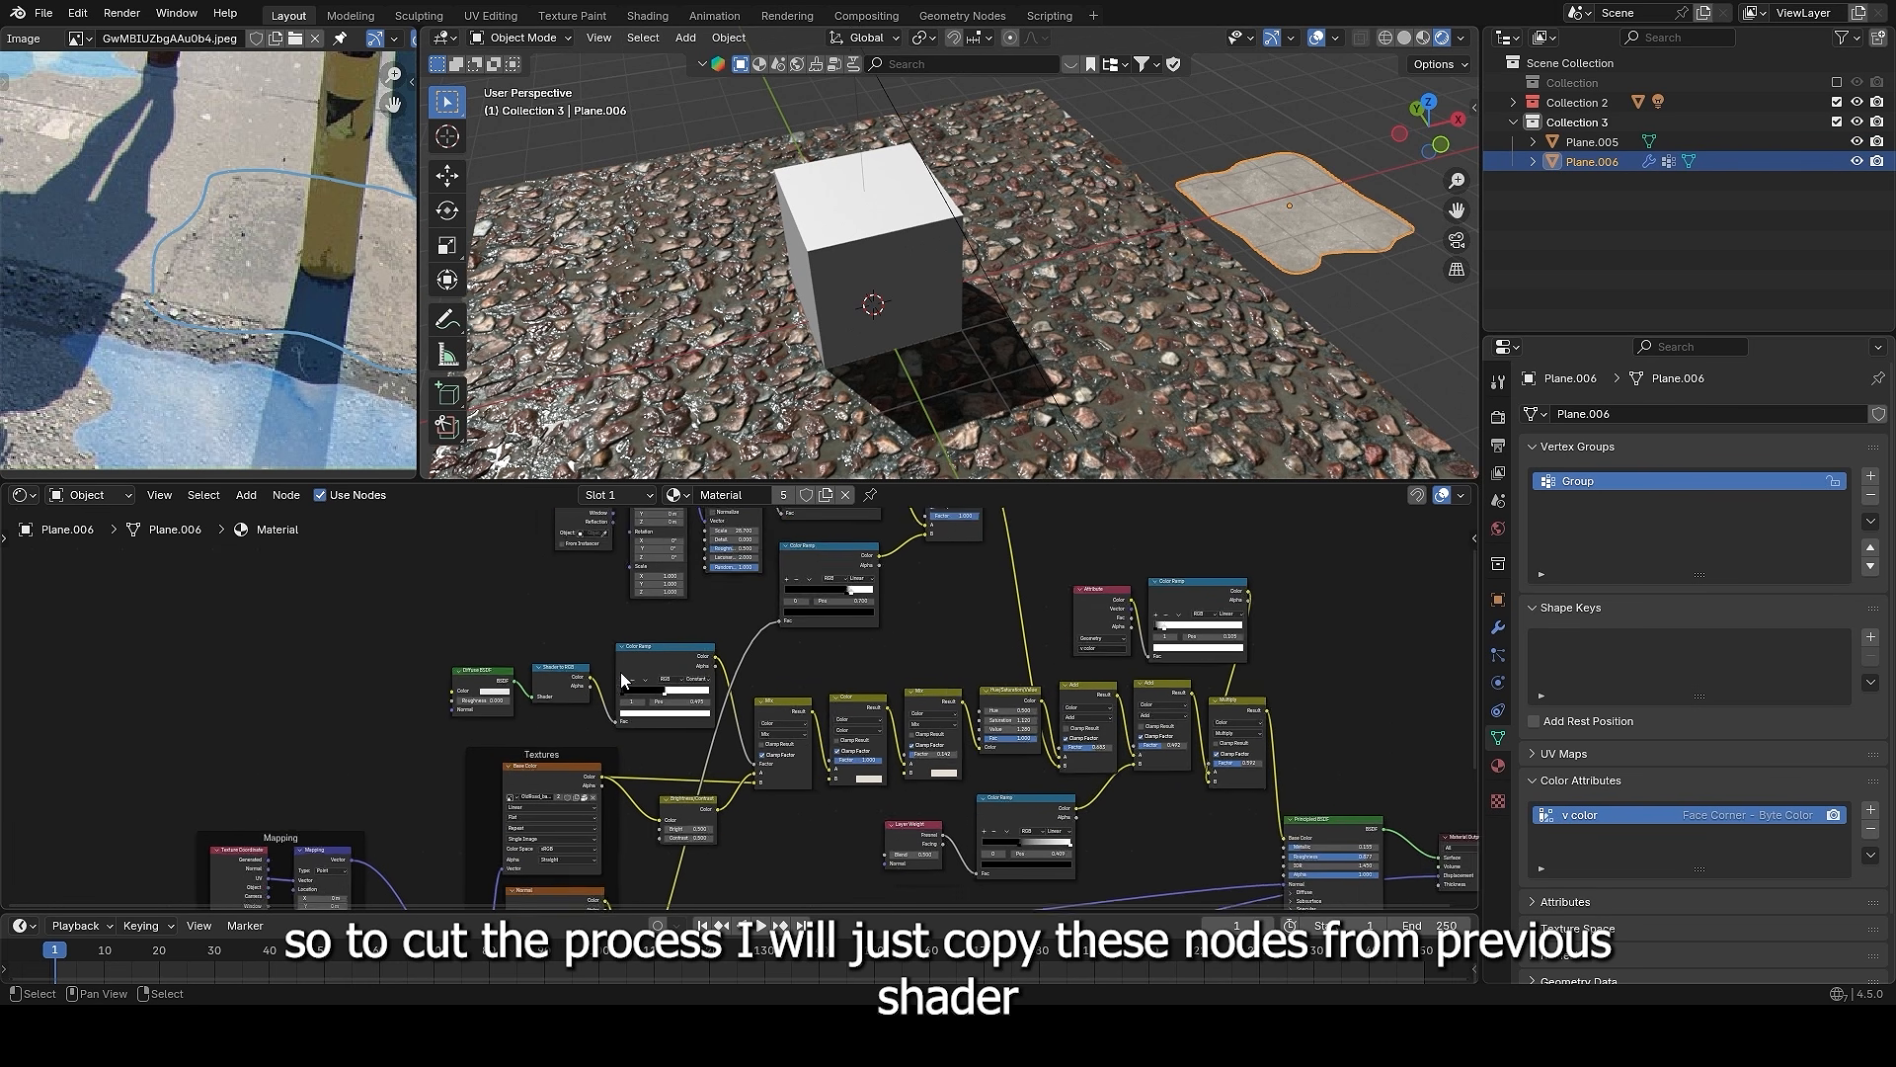
{"action": "left_click_drag", "start_coordinate": [300, 656], "coordinate": [738, 705]}
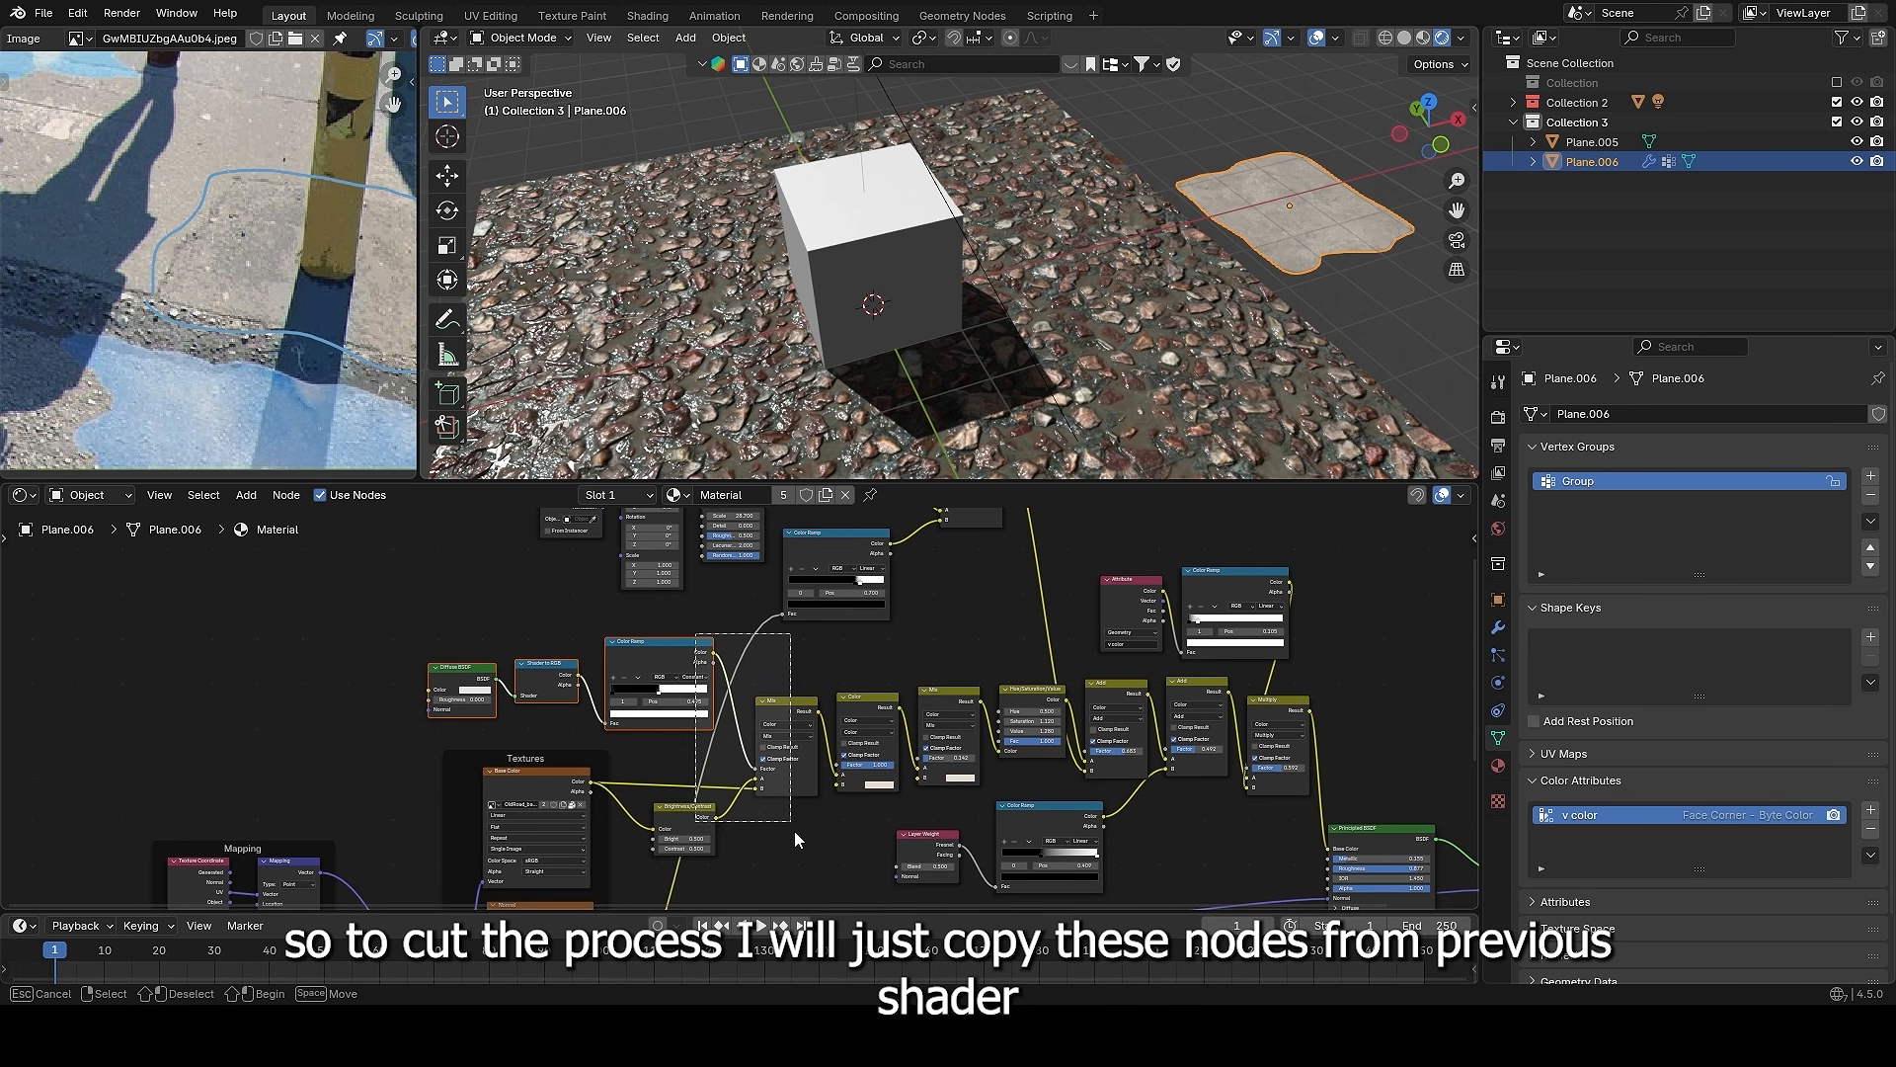
{"action": "left_click_drag", "start_coordinate": [794, 831], "coordinate": [796, 835], "text": "shift"}
{"action": "left_click_drag", "start_coordinate": [871, 666], "coordinate": [1045, 740], "text": "shift"}
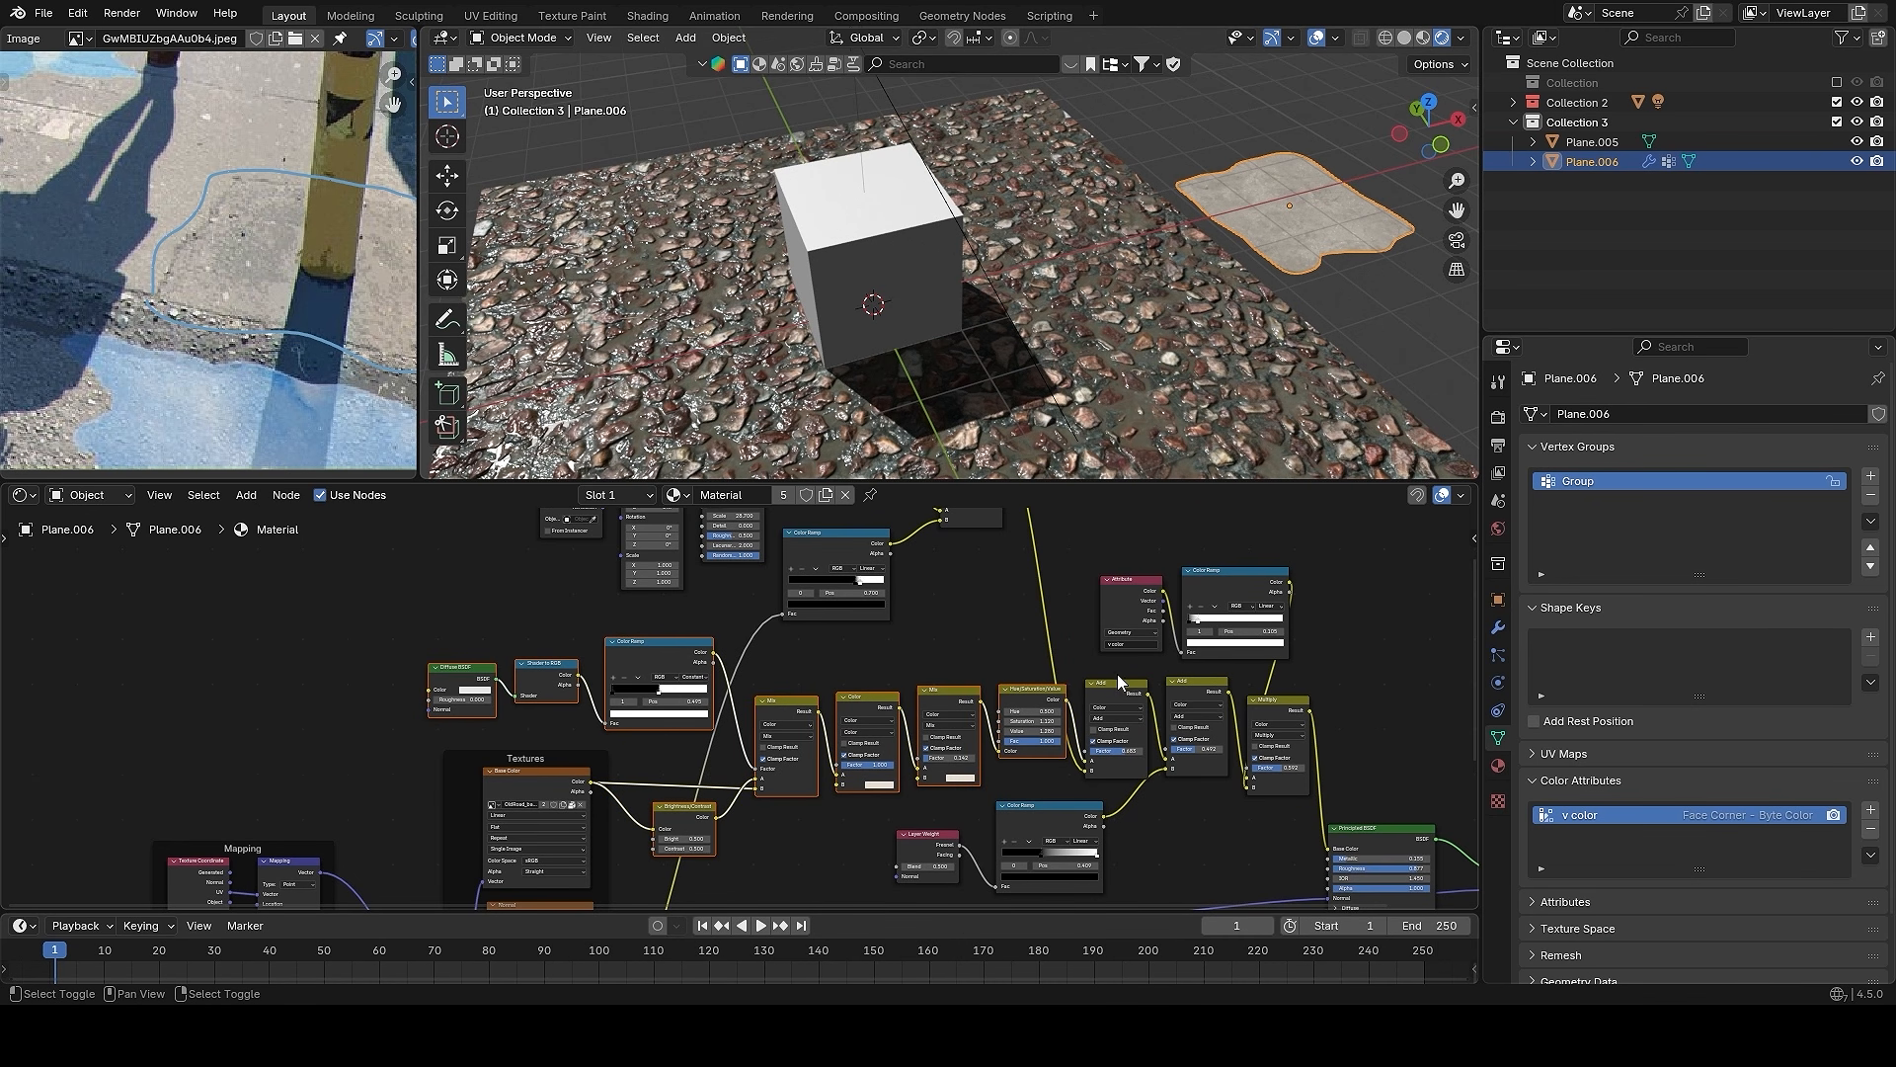
{"action": "key", "text": "g"}
{"action": "right_click", "coordinate": [868, 661]}
{"action": "scroll", "coordinate": [913, 616], "scroll_direction": "down", "scroll_amount": 1}
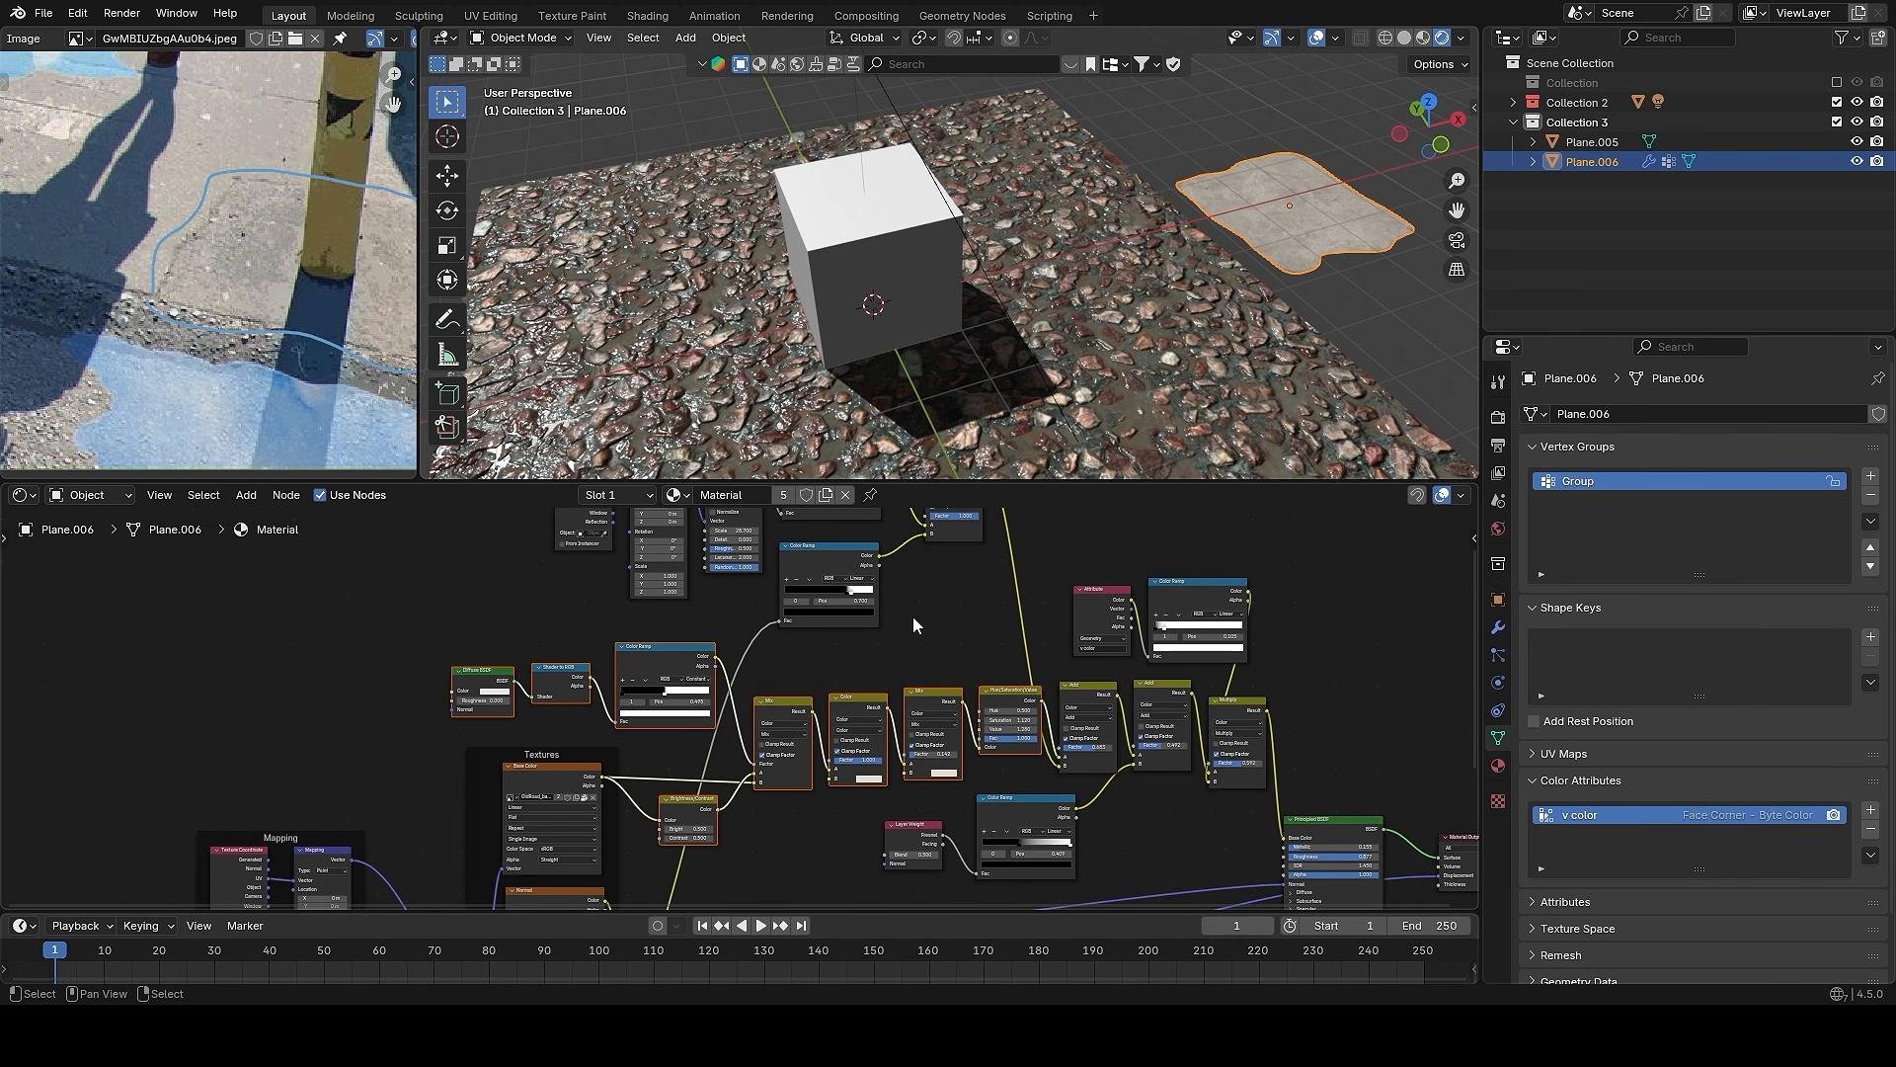
- Paste the copied nodes into the pebble plane's Funny road material above its texture nodes
{"action": "left_click", "coordinate": [750, 385]}
{"action": "scroll", "coordinate": [956, 649], "scroll_direction": "down", "scroll_amount": 2}
{"action": "key", "text": "ctrl+v"}
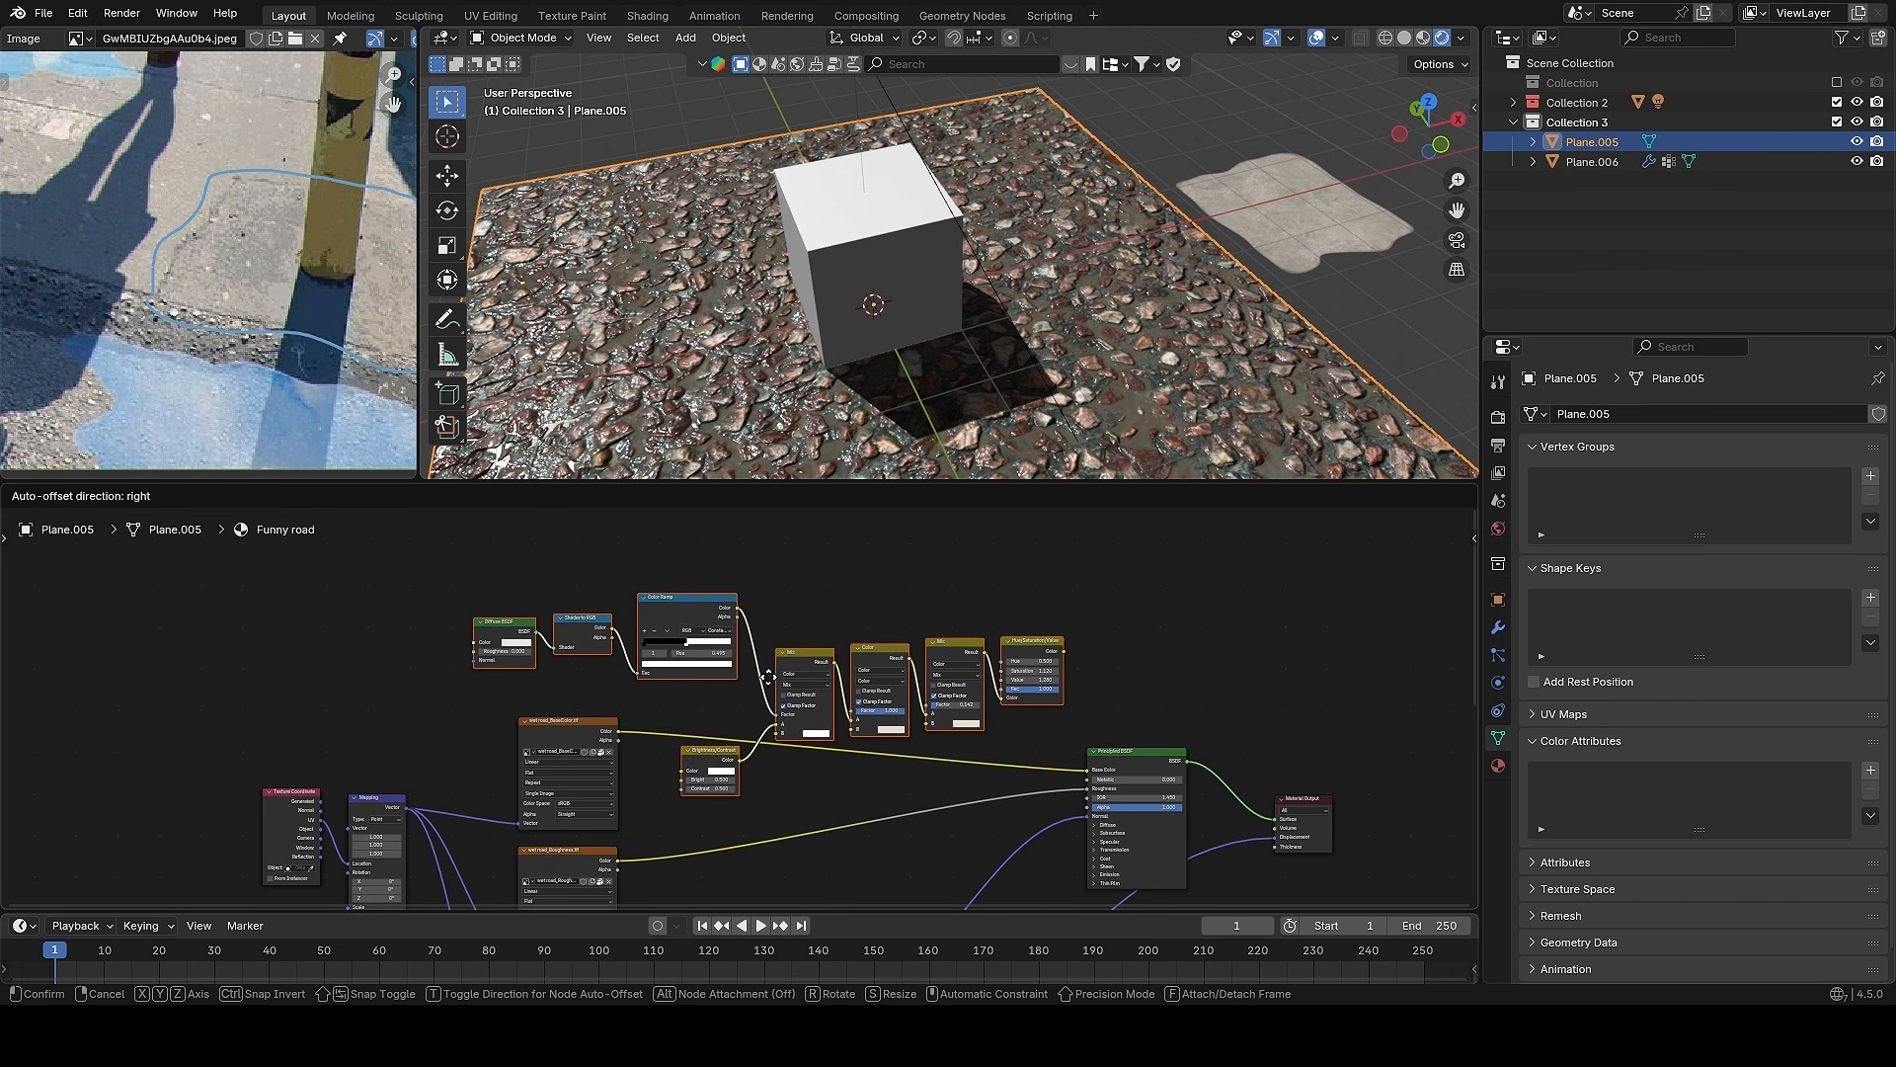
{"action": "left_click", "coordinate": [759, 673]}
- Feed the base color texture into Brightness/Contrast and the first Mix node, and connect Hue/Saturation/Value to the Principled BSDF's Base Color
{"action": "scroll", "coordinate": [747, 696], "scroll_direction": "up", "scroll_amount": 8}
{"action": "middle_click_drag", "start_coordinate": [593, 730], "coordinate": [799, 632]}
{"action": "left_click_drag", "start_coordinate": [731, 641], "coordinate": [862, 721]}
{"action": "middle_click_drag", "start_coordinate": [940, 644], "coordinate": [847, 689]}
{"action": "left_click_drag", "start_coordinate": [639, 686], "coordinate": [993, 679]}
{"action": "scroll", "coordinate": [1262, 678], "scroll_direction": "down", "scroll_amount": 4}
{"action": "middle_click_drag", "start_coordinate": [1262, 678], "coordinate": [979, 735]}
{"action": "left_click_drag", "start_coordinate": [1122, 604], "coordinate": [1171, 814]}
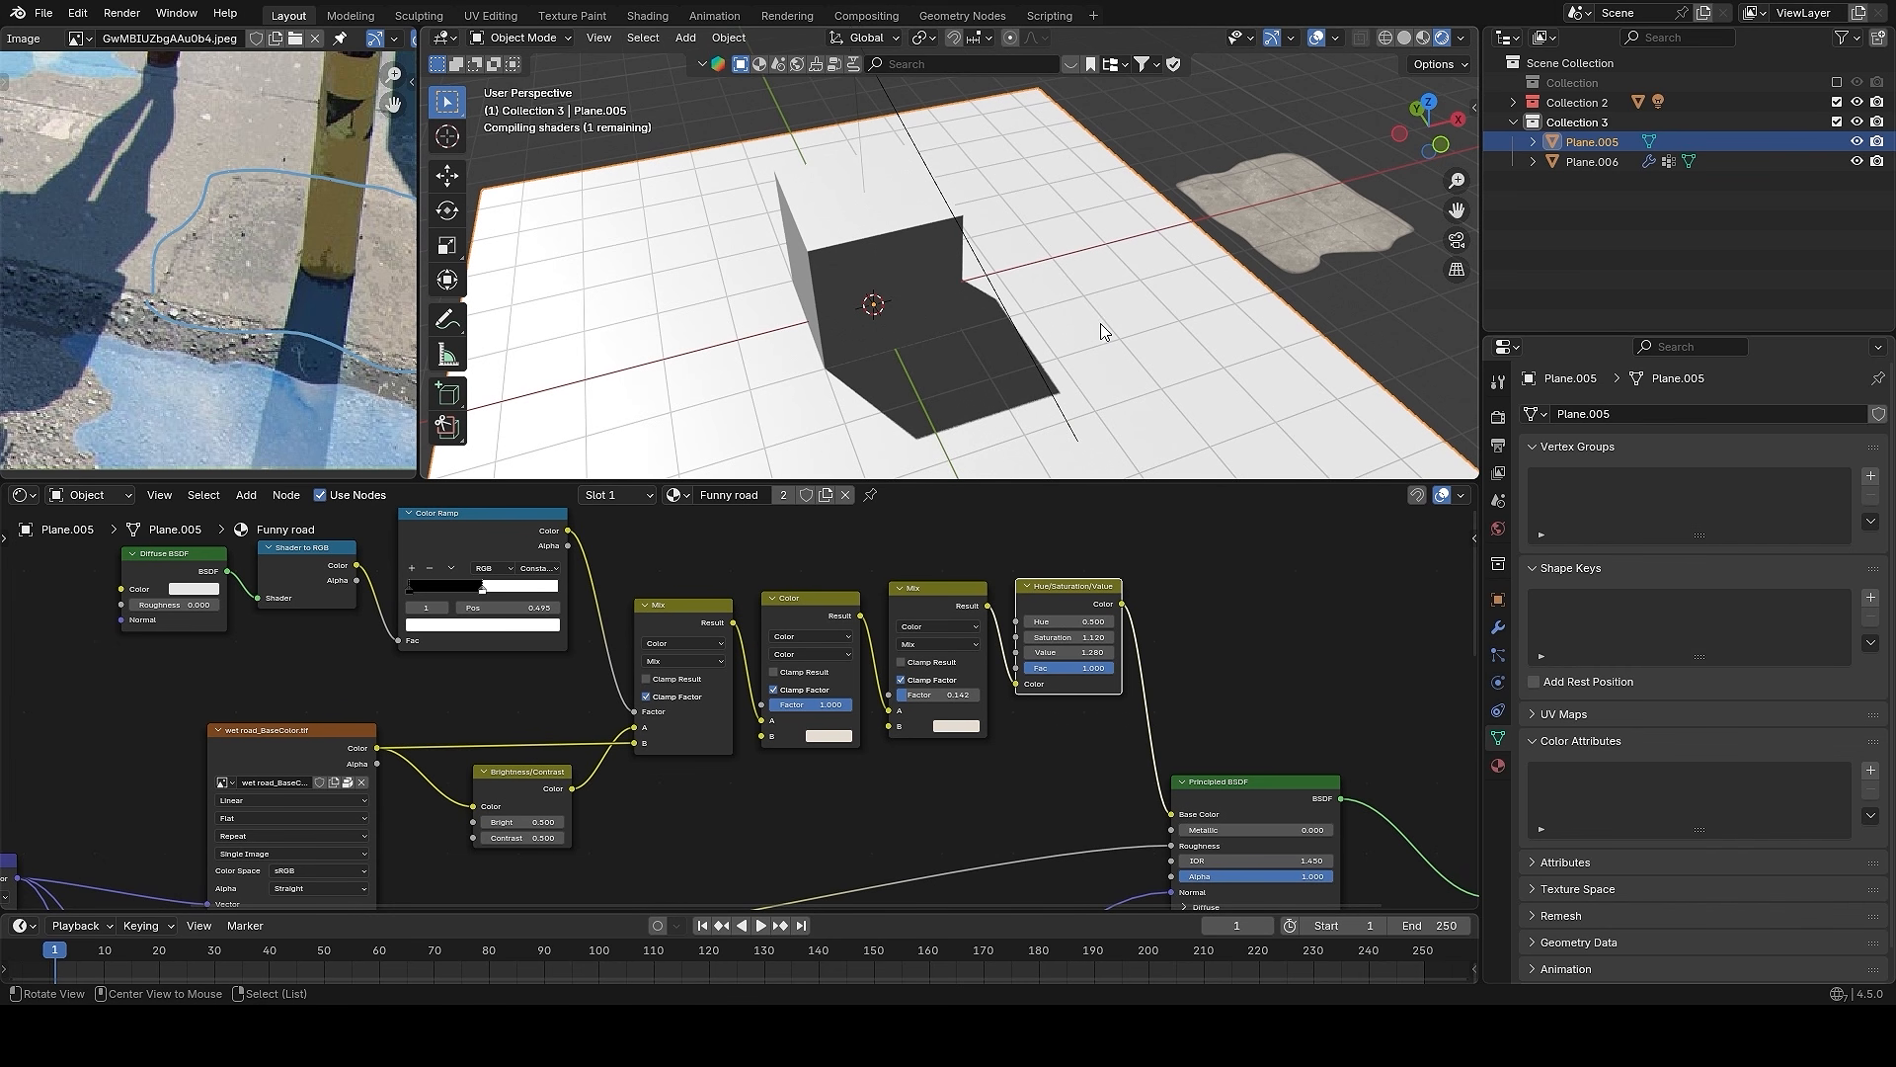
- Try raising the Mapping node's scale on all axes to 24.160 and to 10
{"action": "middle_click_drag", "start_coordinate": [1077, 318], "coordinate": [1018, 326]}
{"action": "middle_click_drag", "start_coordinate": [599, 733], "coordinate": [1433, 461]}
{"action": "scroll", "coordinate": [859, 770], "scroll_direction": "up", "scroll_amount": 2}
{"action": "left_click_drag", "start_coordinate": [780, 796], "coordinate": [1116, 835]}
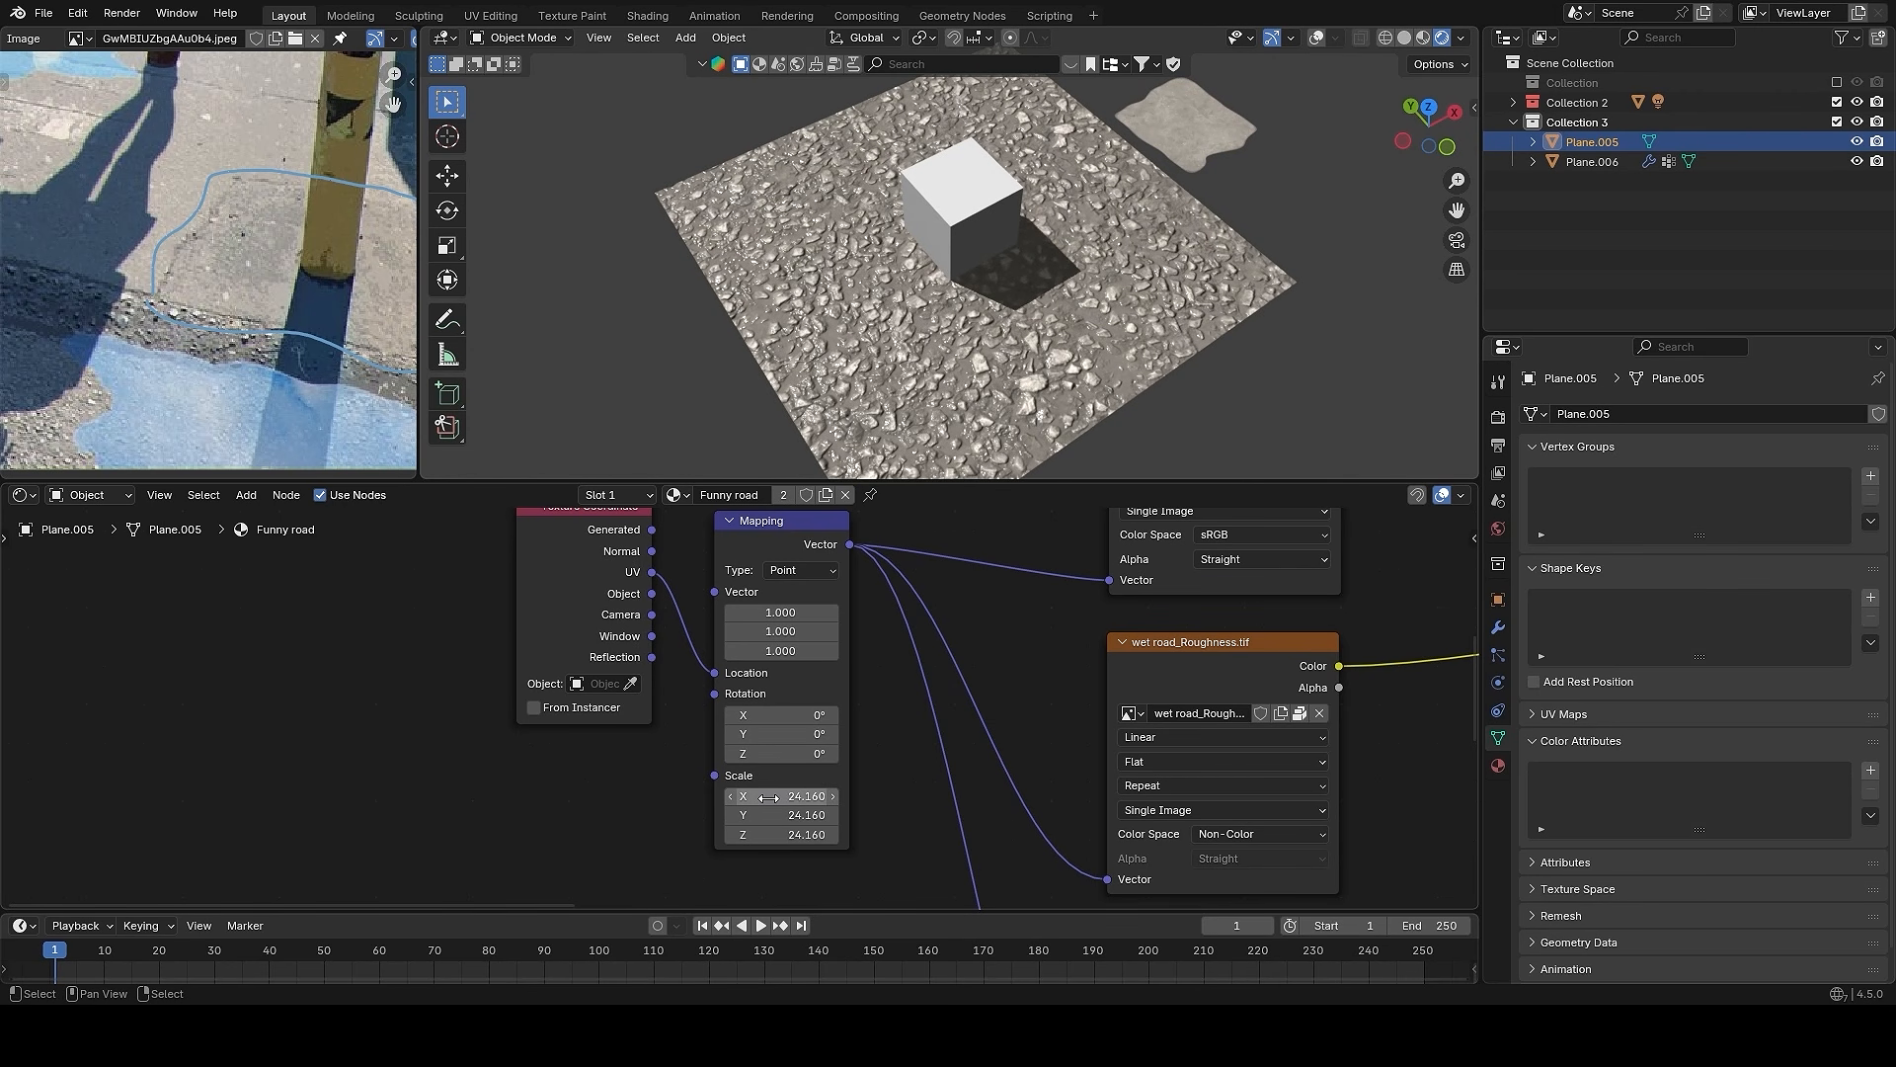
{"action": "key", "text": "ctrl+z"}
{"action": "type", "text": "10"}
{"action": "left_click_drag", "start_coordinate": [740, 796], "coordinate": [804, 835]}
{"action": "key", "text": "Return"}
{"action": "key", "text": "Escape"}
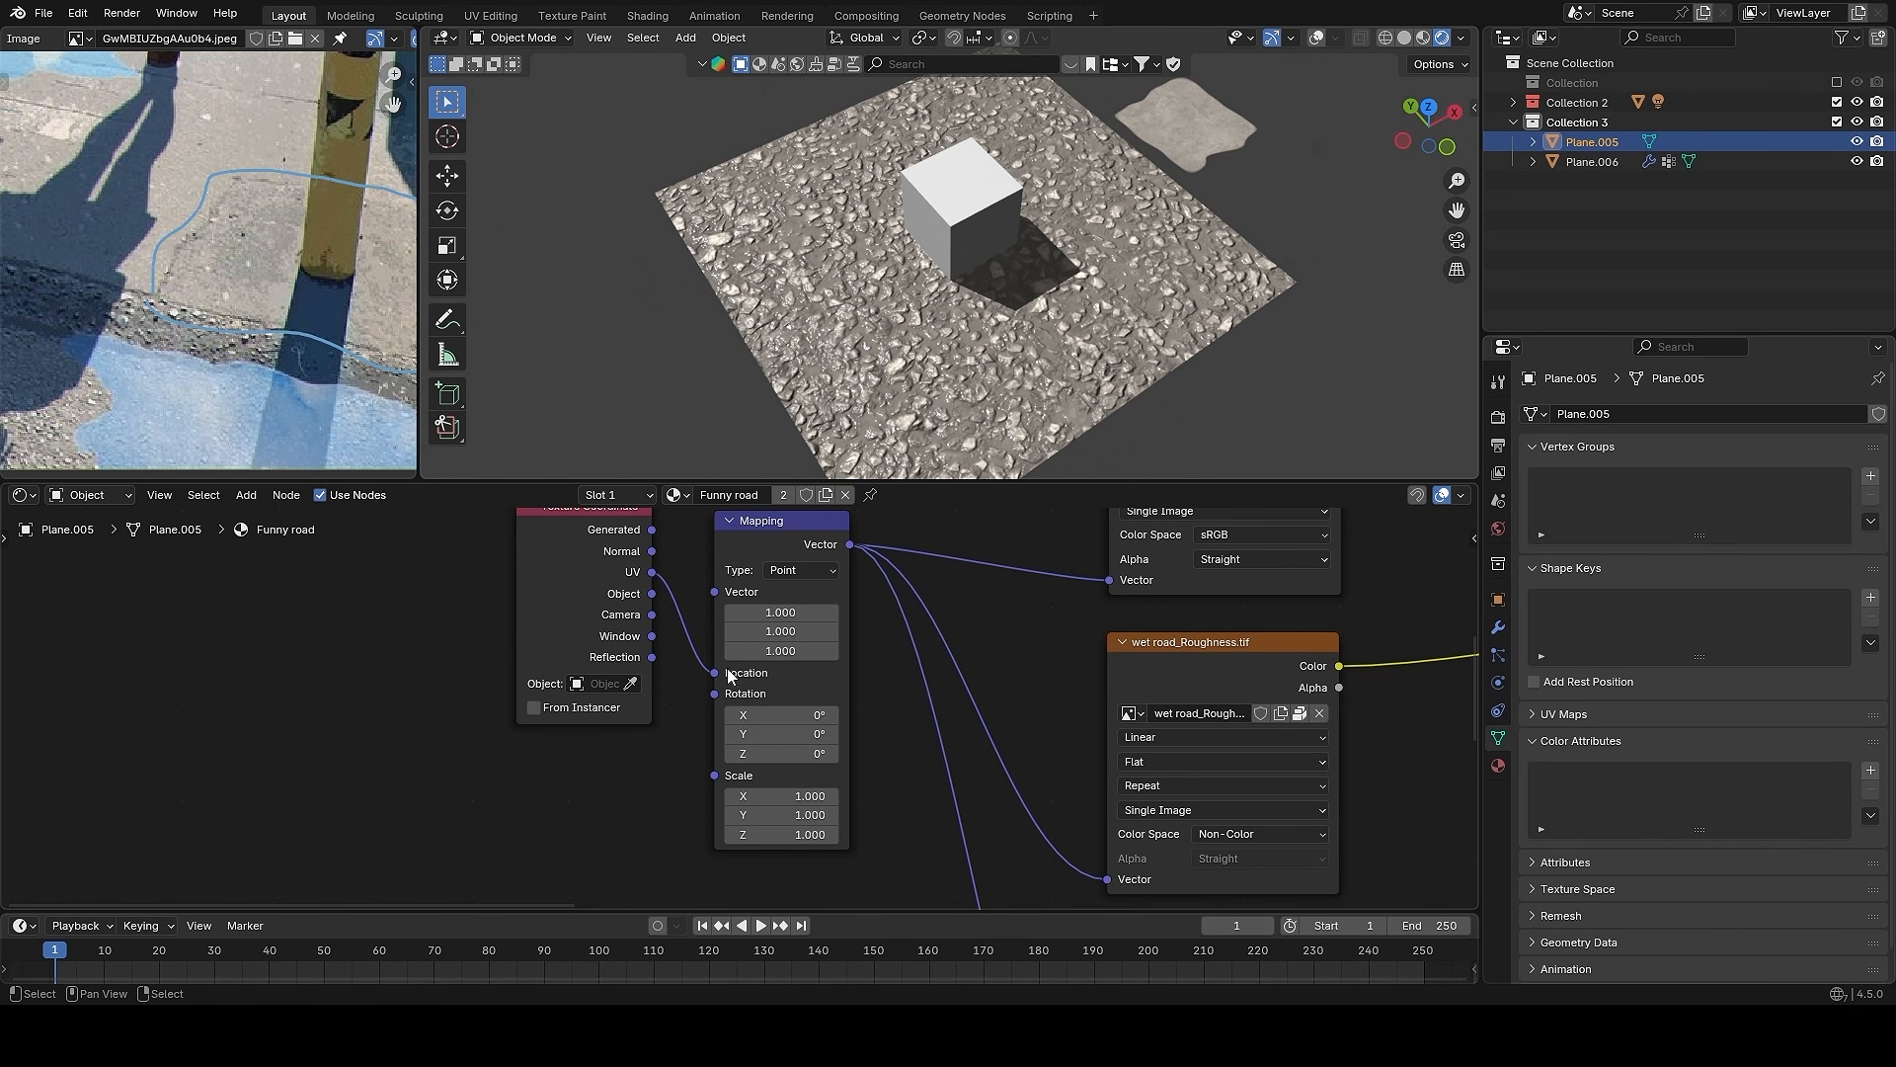
- Reroute the UV coordinates into the Mapping node's Vector input and set its scale to 1.7 on all axes
{"action": "left_click_drag", "start_coordinate": [730, 676], "coordinate": [713, 593]}
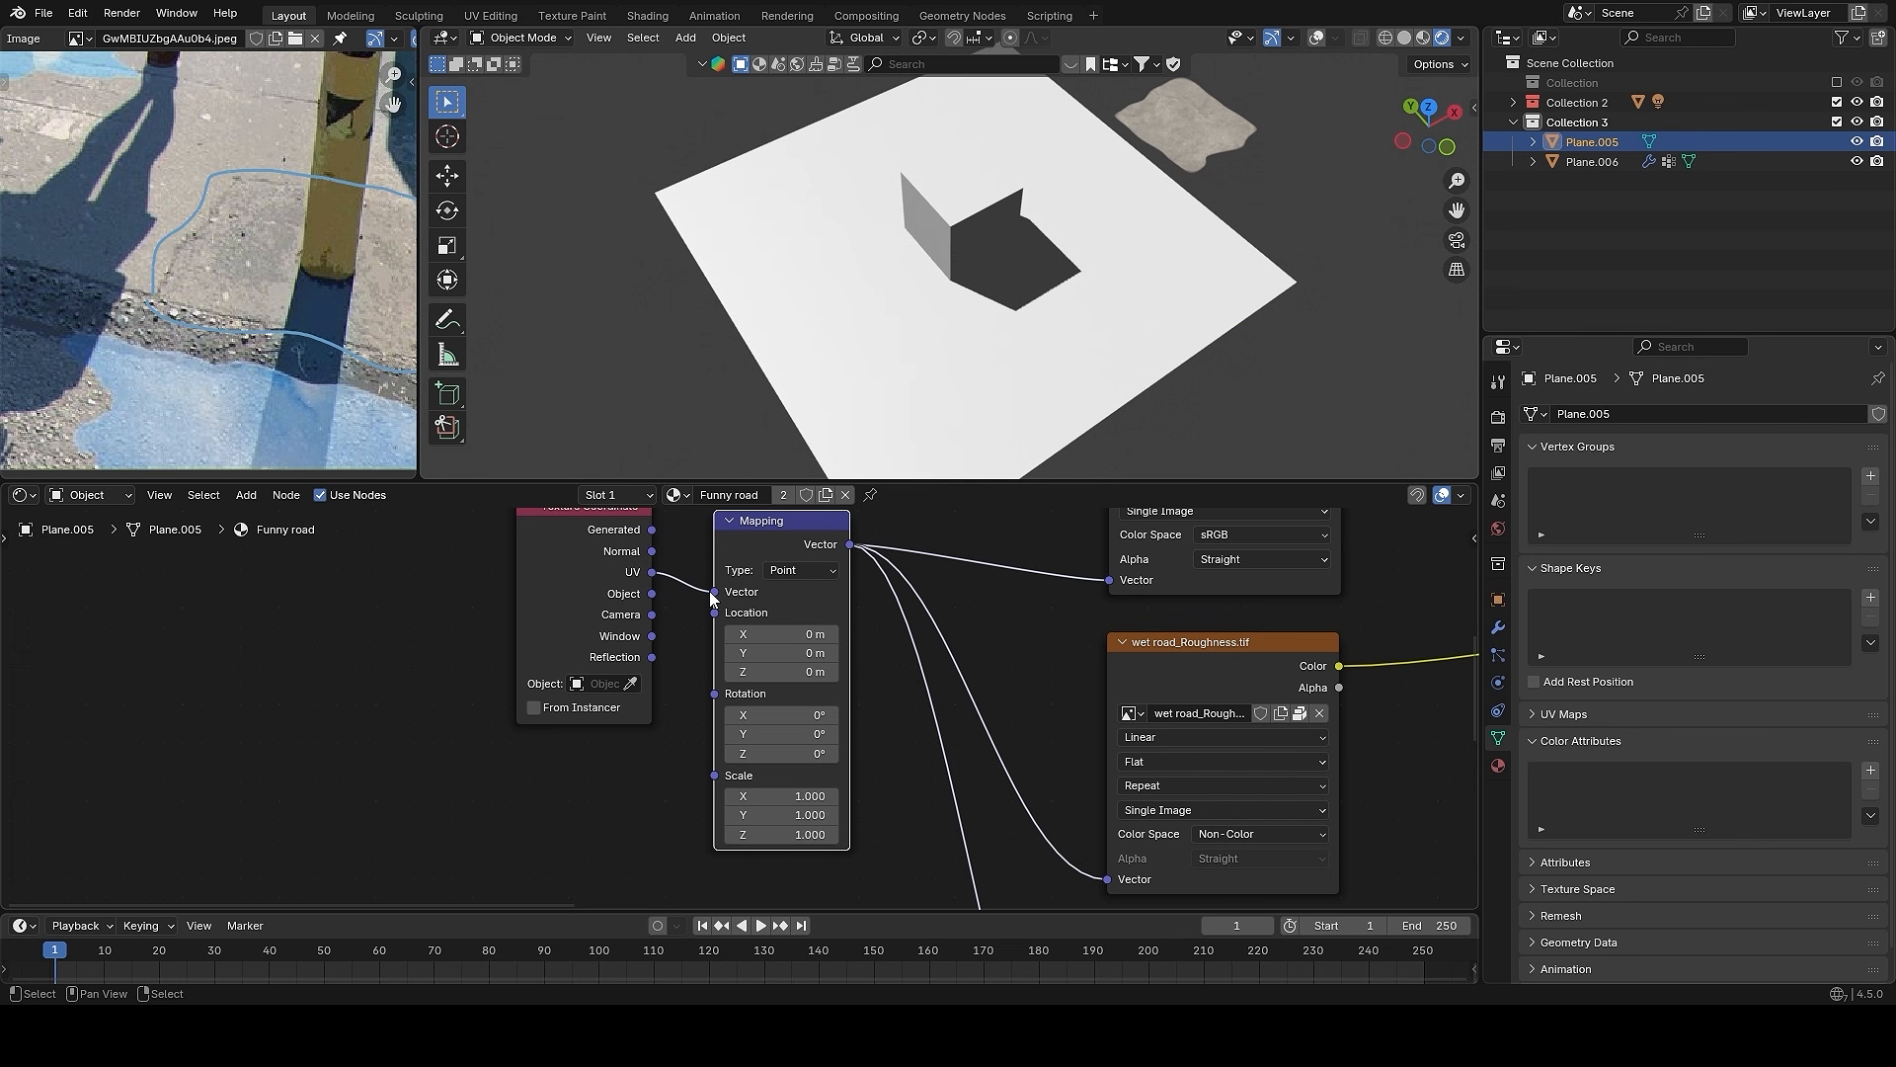
{"action": "left_click_drag", "start_coordinate": [781, 796], "coordinate": [775, 834]}
{"action": "scroll", "coordinate": [1027, 350], "scroll_direction": "up", "scroll_amount": 6}
{"action": "mouse_move", "coordinate": [1004, 245]}
{"action": "middle_mouse_down"}
{"action": "mouse_move", "coordinate": [1087, 303]}
{"action": "mouse_move", "coordinate": [1110, 369]}
{"action": "middle_mouse_up"}
{"action": "scroll", "coordinate": [479, 839], "scroll_direction": "down", "scroll_amount": 3}
{"action": "scroll", "coordinate": [245, 307], "scroll_direction": "up", "scroll_amount": 4}
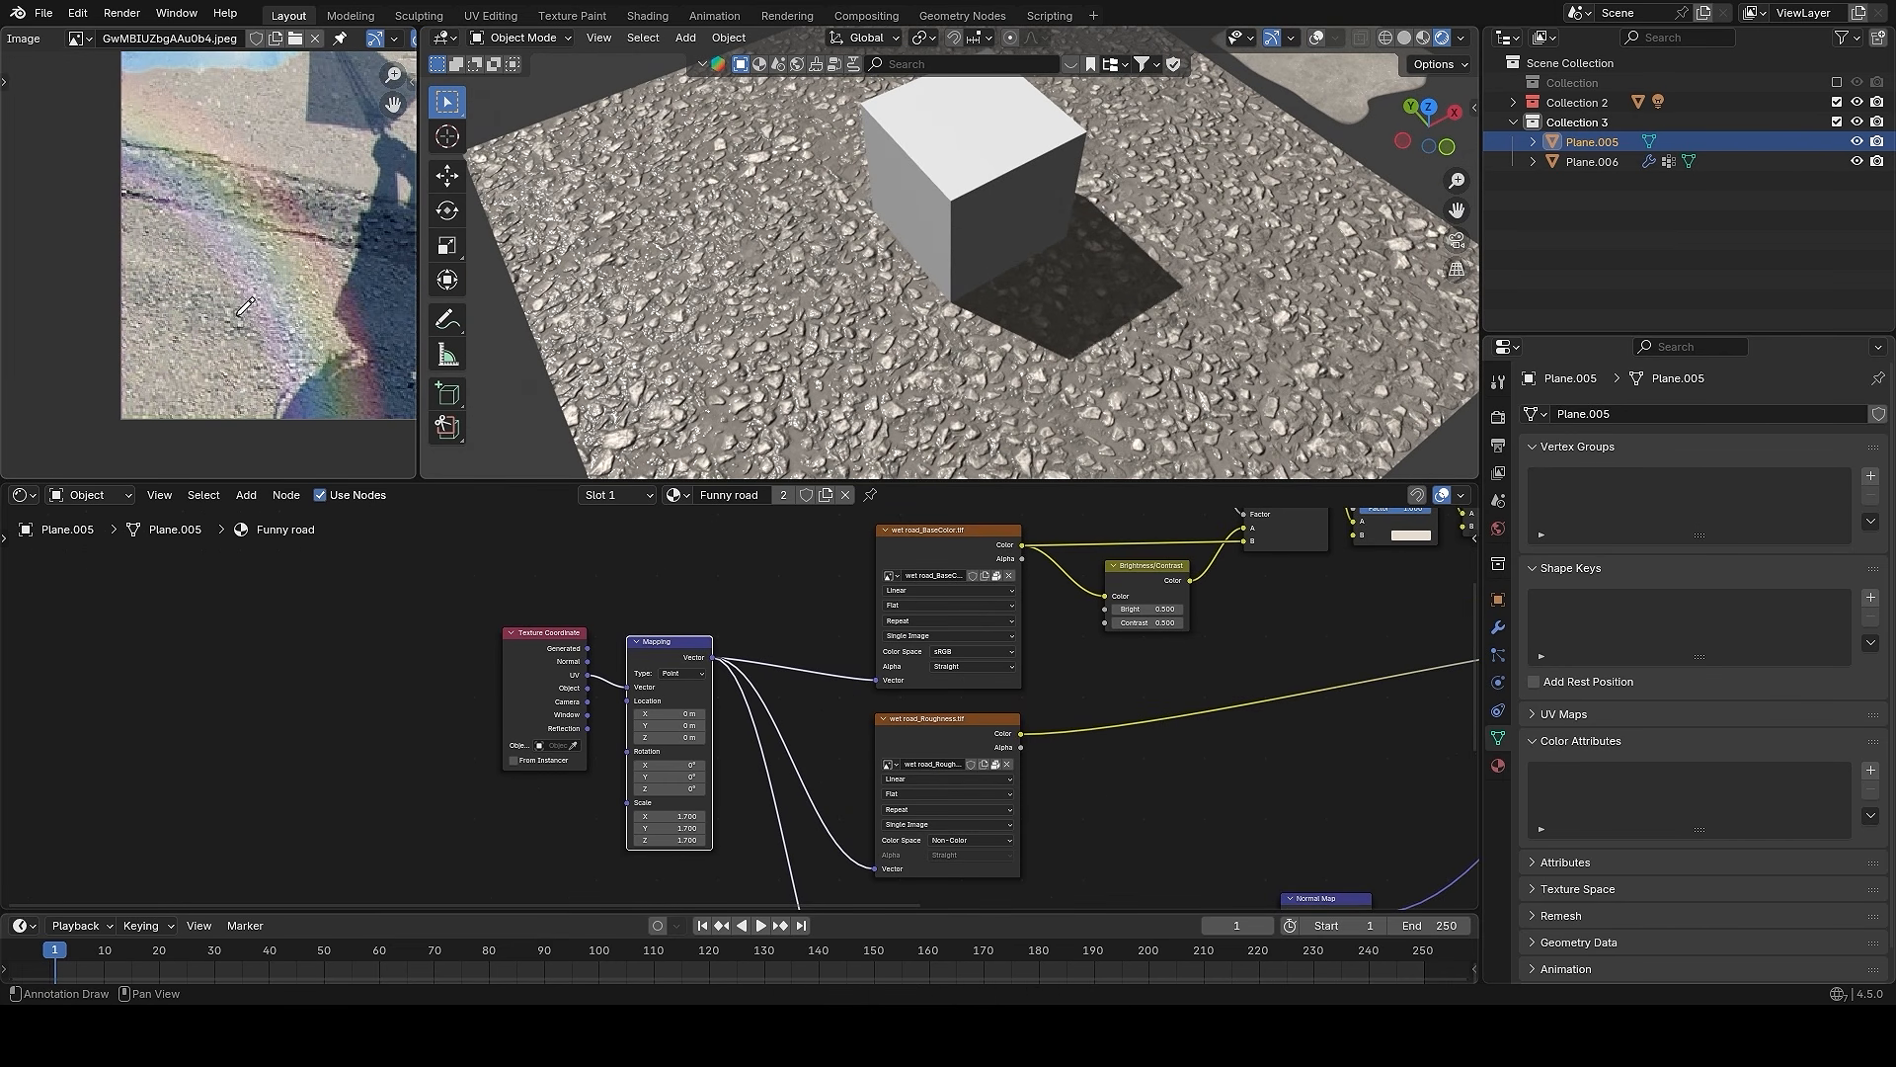
{"action": "scroll", "coordinate": [245, 307], "scroll_direction": "up", "scroll_amount": 2}
{"action": "scroll", "coordinate": [267, 333], "scroll_direction": "up", "scroll_amount": 1}
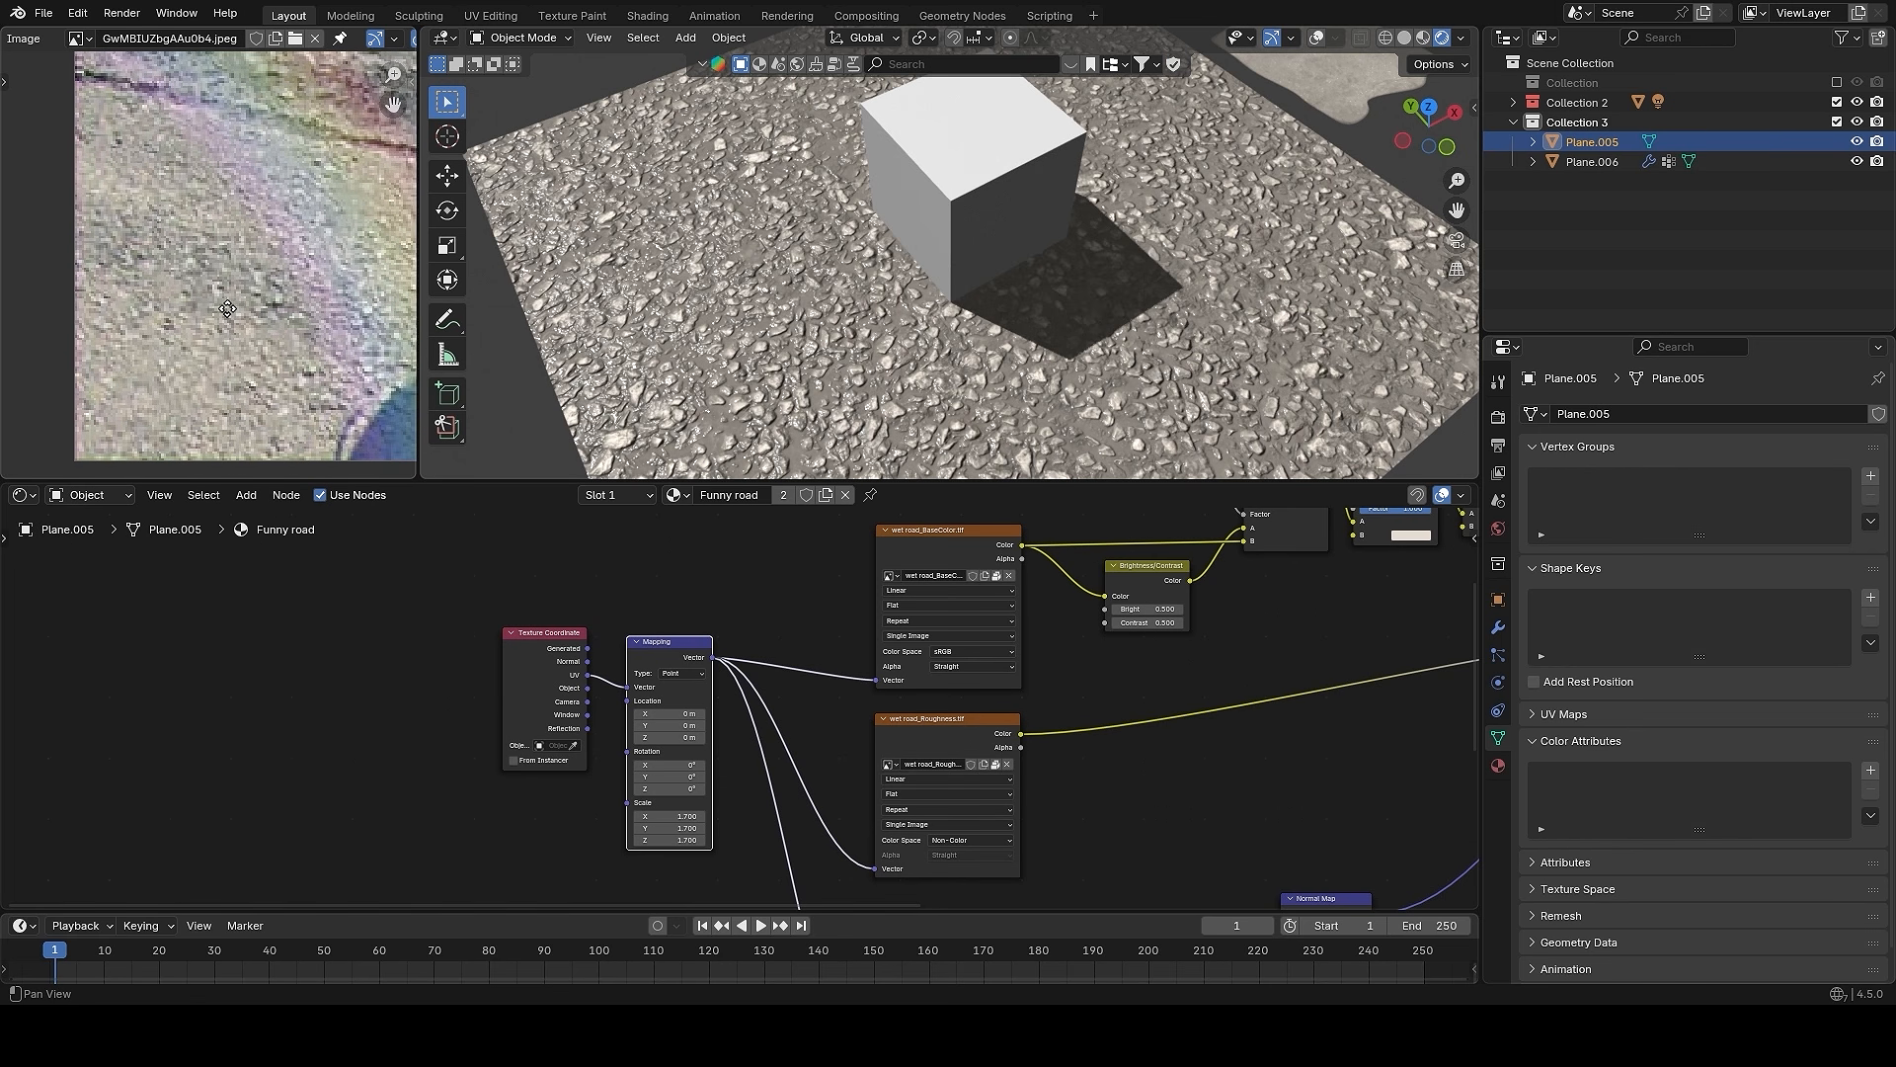
- Move the Principled BSDF and Material Output nodes along X to make room after the color node chain
{"action": "key", "text": "Home"}
{"action": "left_click_drag", "start_coordinate": [1147, 627], "coordinate": [1276, 800]}
{"action": "key", "text": "g"}
{"action": "key", "text": "x"}
{"action": "right_click", "coordinate": [1193, 791]}
{"action": "left_click_drag", "start_coordinate": [1087, 599], "coordinate": [1274, 776]}
{"action": "key", "text": "g"}
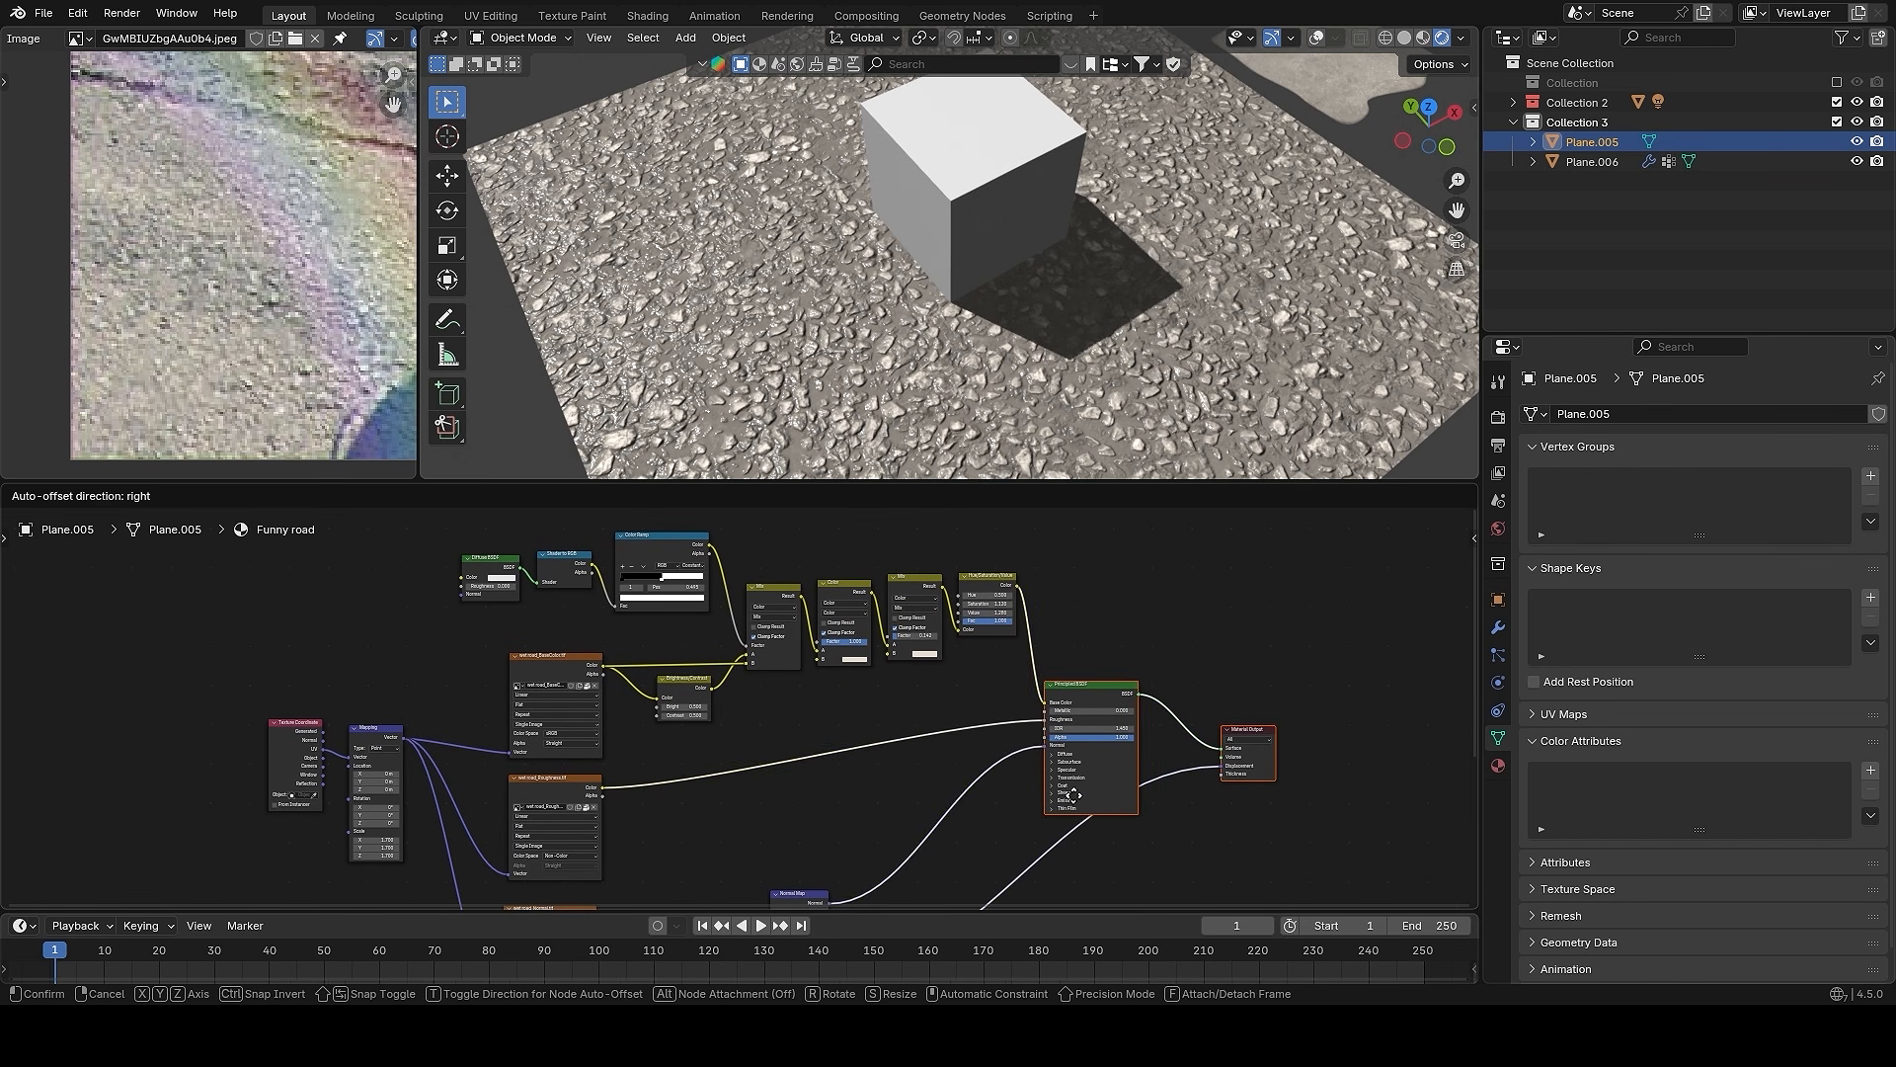
{"action": "key", "text": "x"}
{"action": "left_click", "coordinate": [1208, 795]}
- Move the Color, second Mix and Hue/Saturation/Value nodes away from the first Mix along X and mute them
{"action": "scroll", "coordinate": [1041, 582], "scroll_direction": "up", "scroll_amount": 3}
{"action": "middle_click_drag", "start_coordinate": [1182, 642], "coordinate": [1140, 691]}
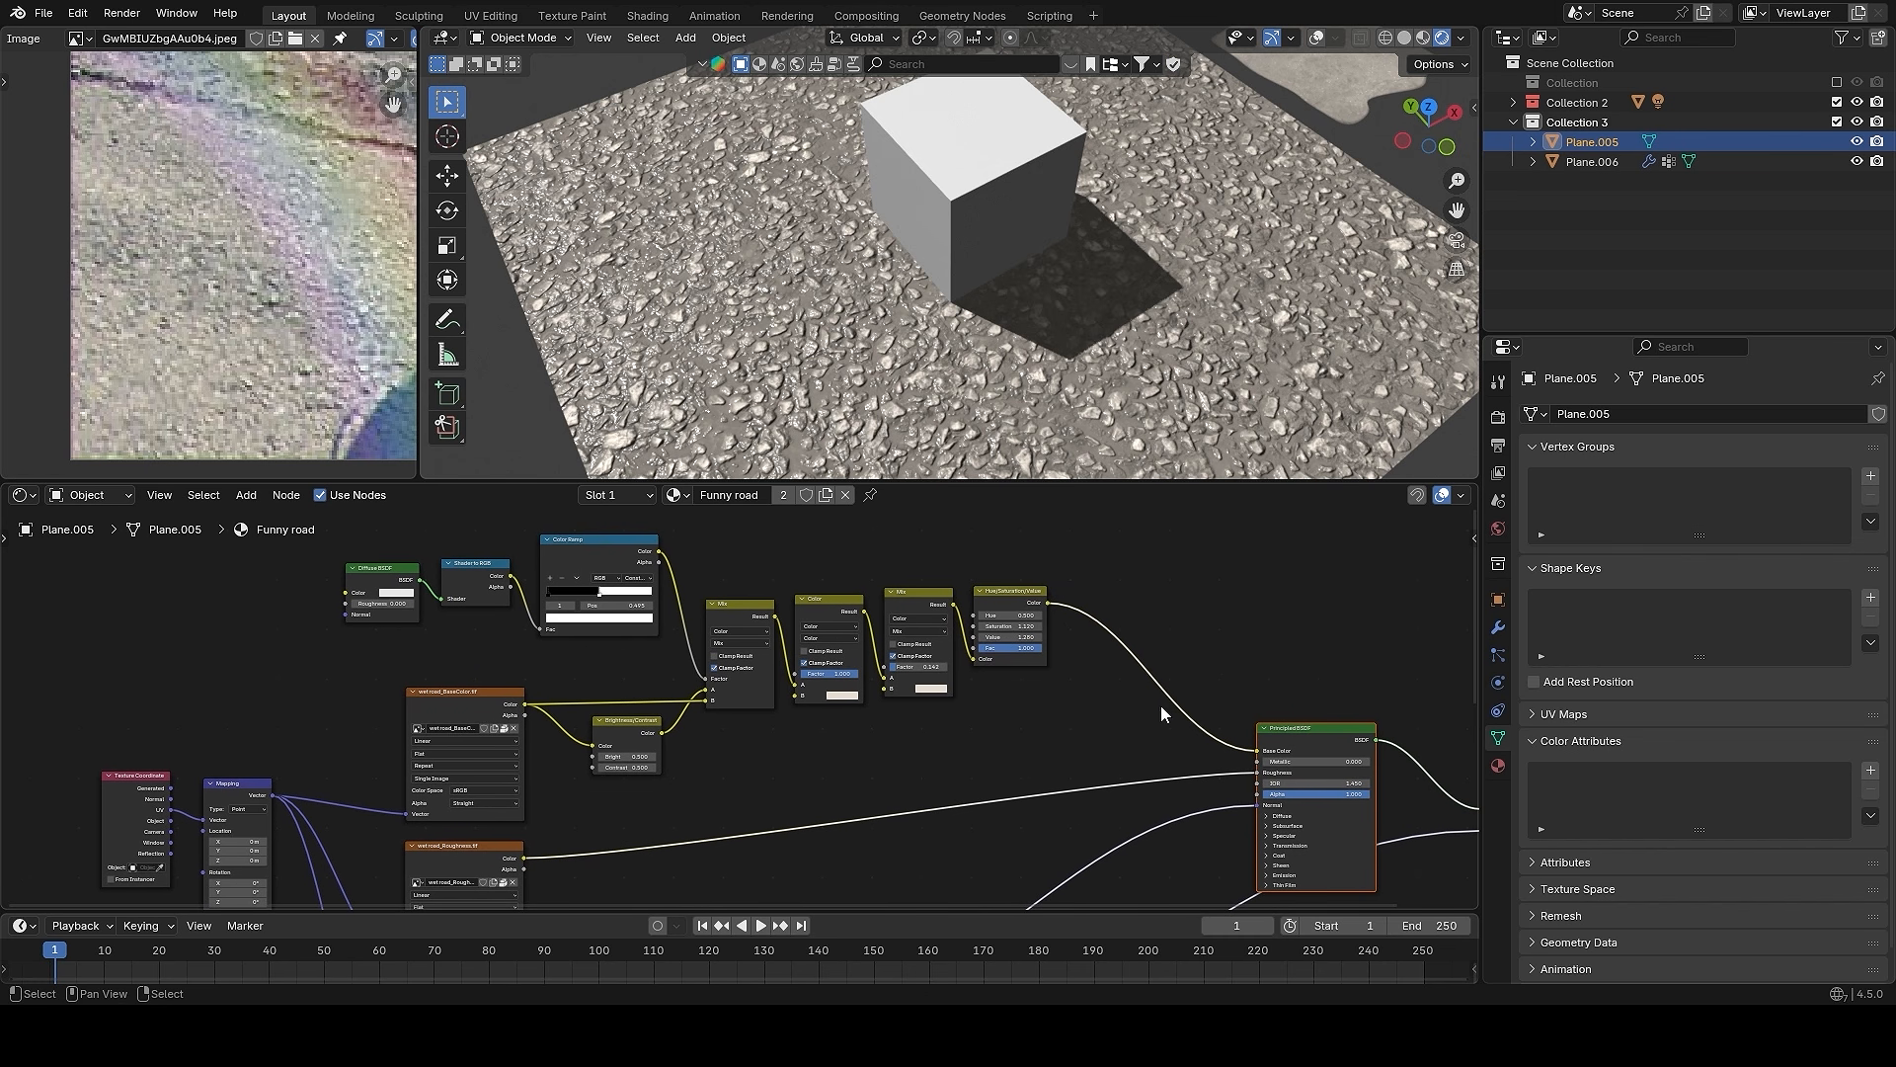
{"action": "left_click_drag", "start_coordinate": [1161, 706], "coordinate": [911, 577]}
{"action": "left_click_drag", "start_coordinate": [1085, 701], "coordinate": [851, 575]}
{"action": "key", "text": "g"}
{"action": "key", "text": "x"}
{"action": "left_click", "coordinate": [997, 604]}
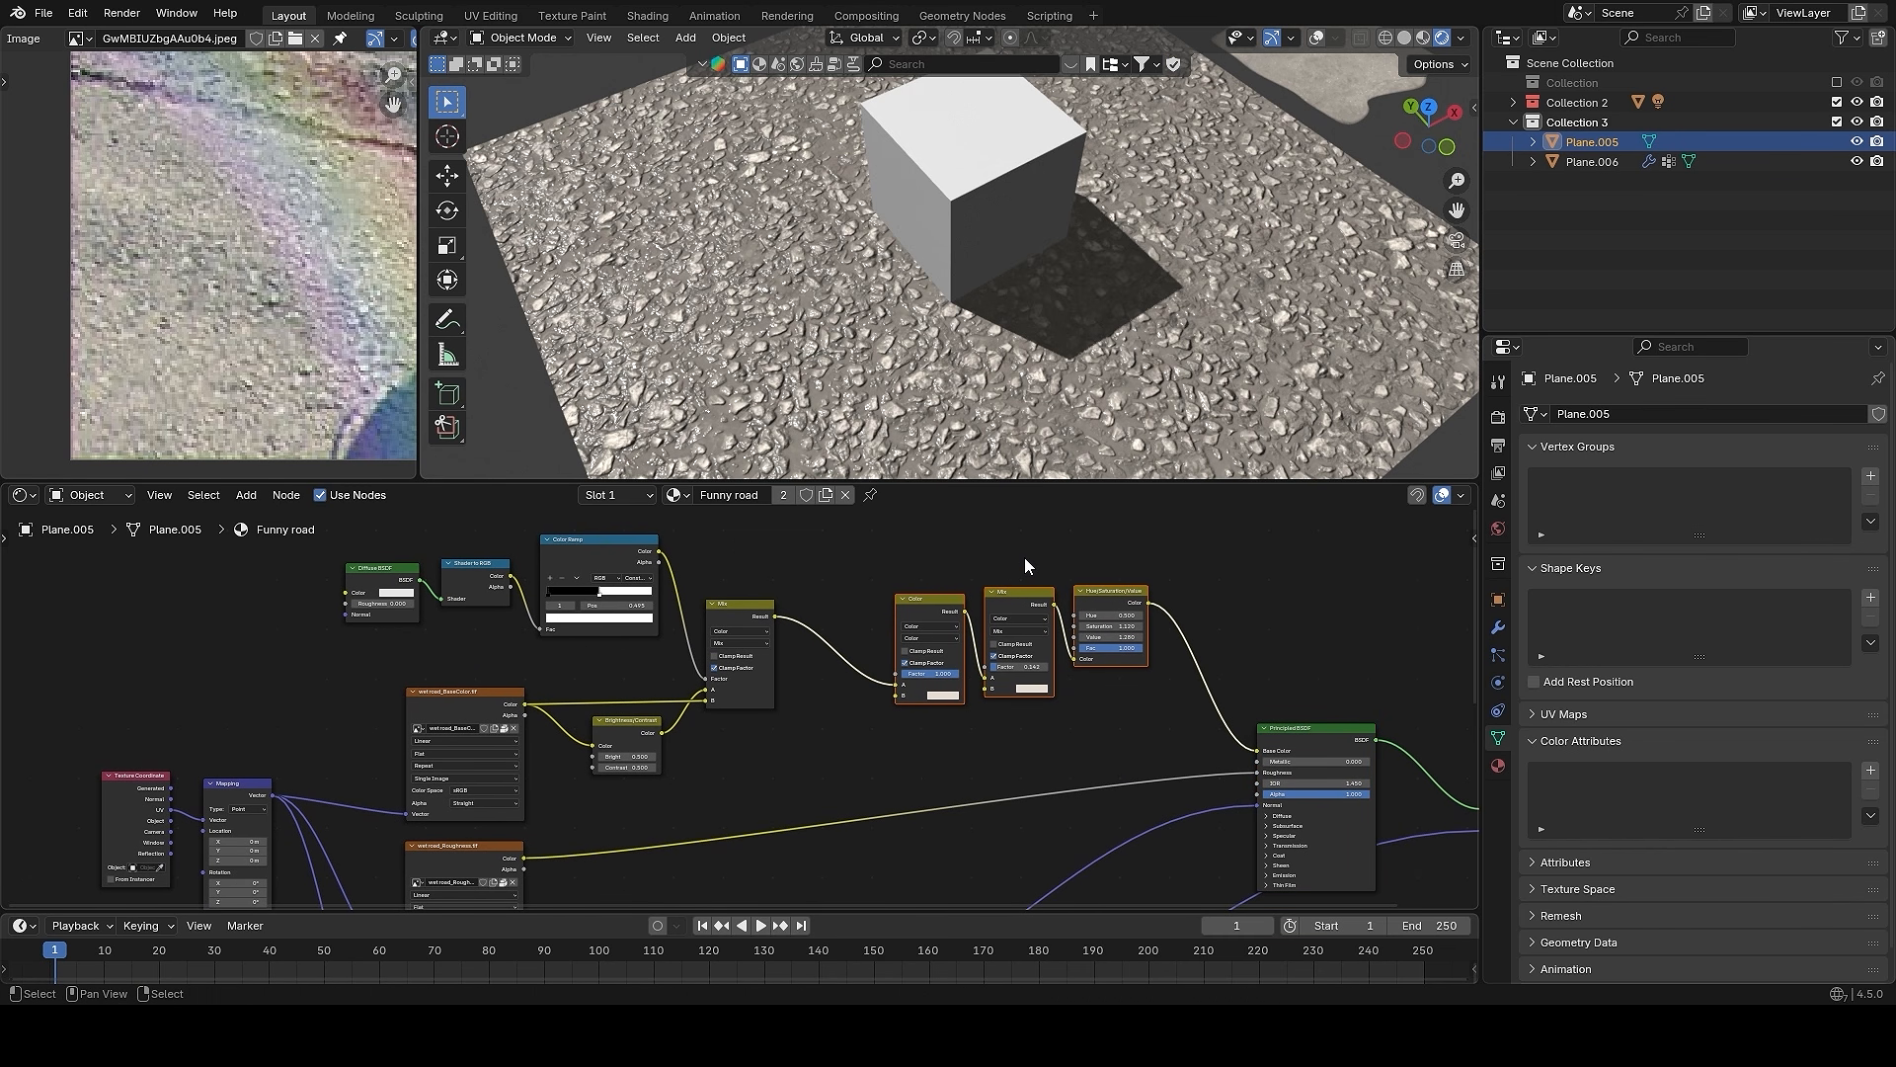
{"action": "key", "text": "m"}
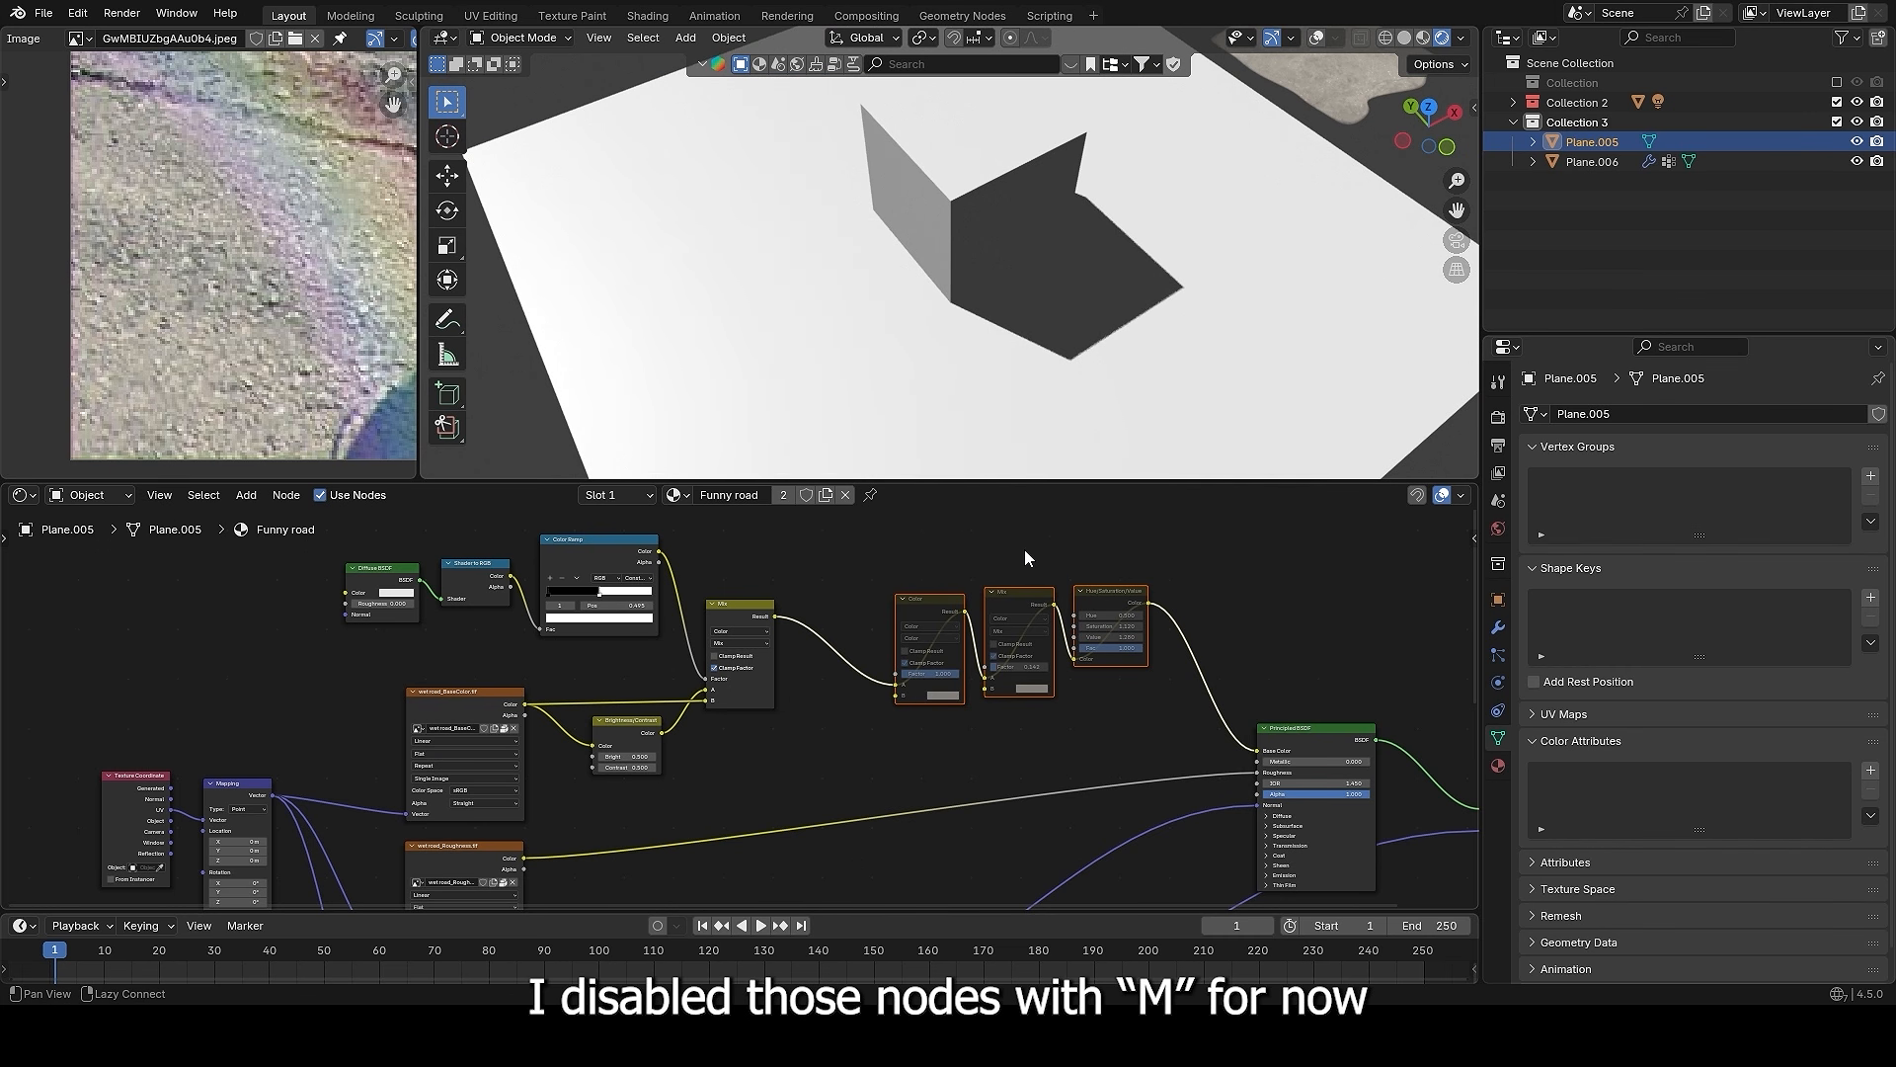
{"action": "middle_click_drag", "start_coordinate": [998, 545], "coordinate": [1058, 558]}
{"action": "middle_click_drag", "start_coordinate": [1003, 407], "coordinate": [986, 369]}
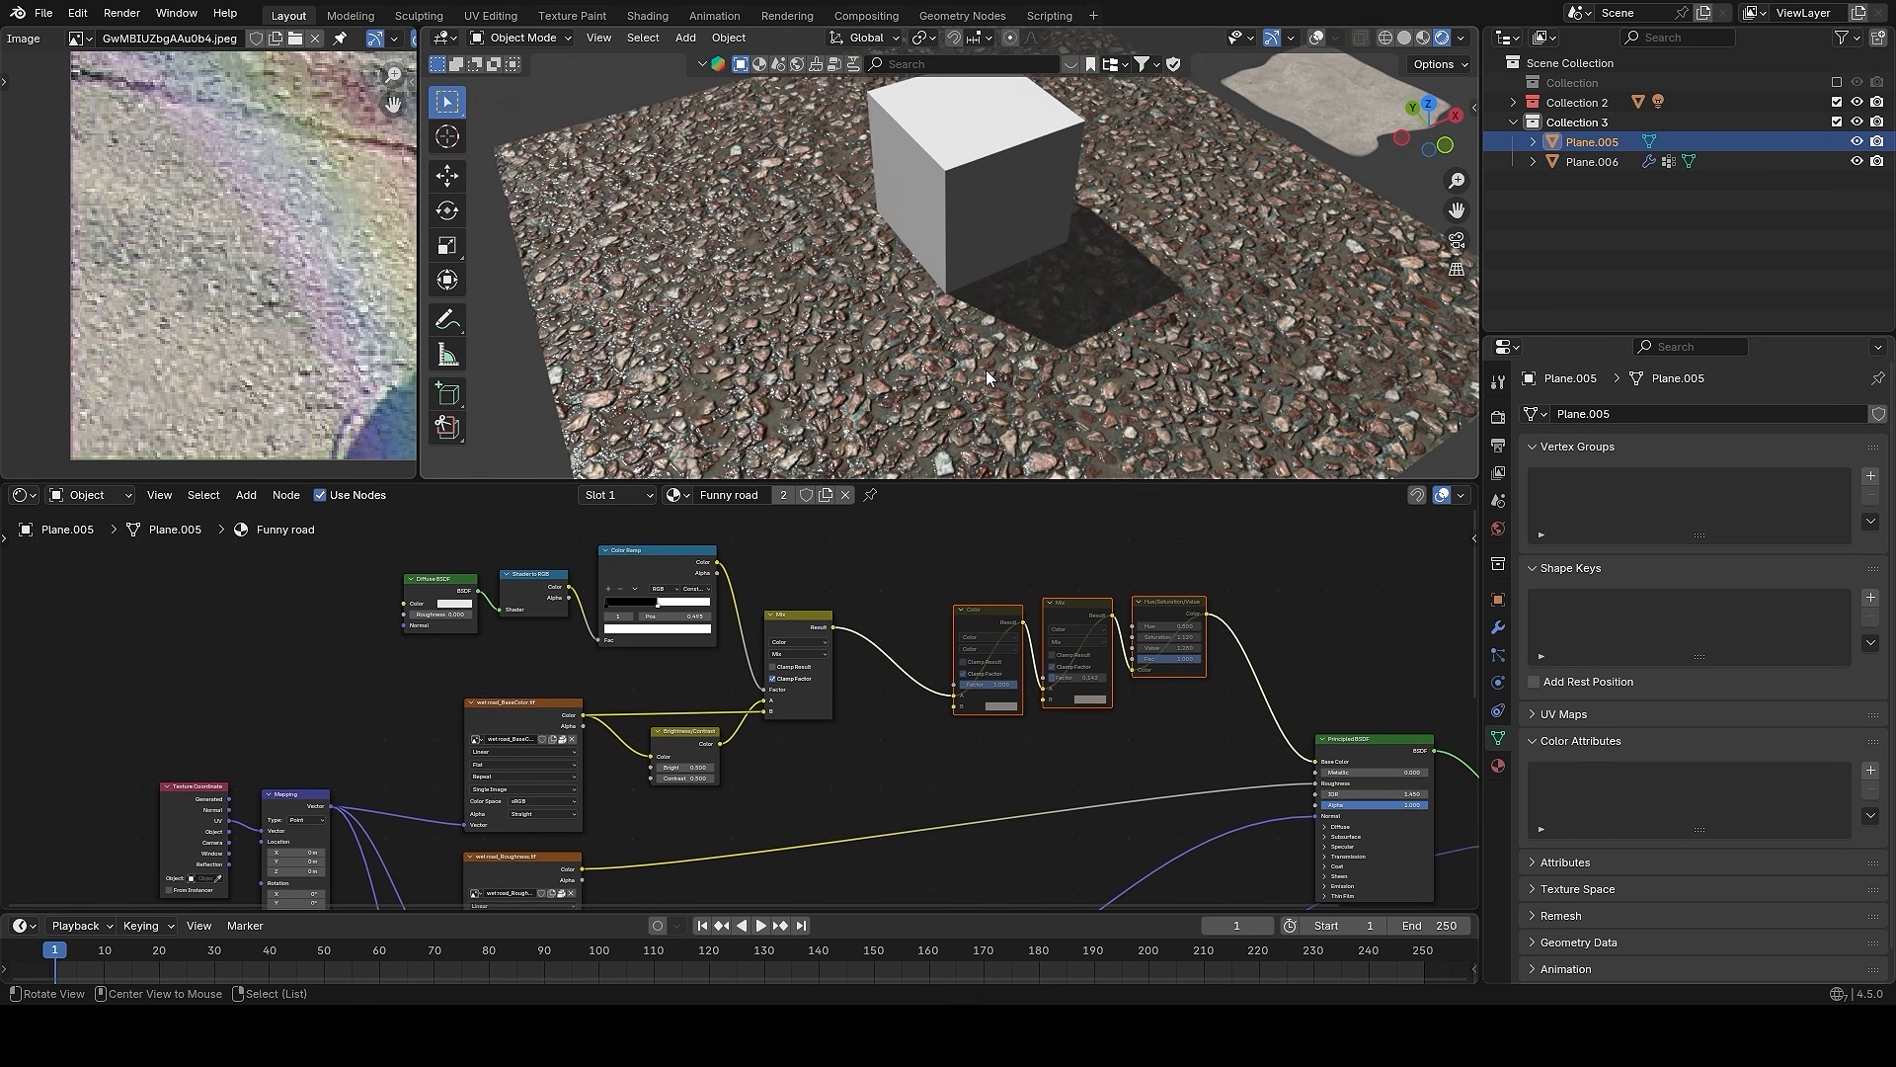
- Add a Color Ramp node above the pasted Diffuse BSDF and Shader to RGB nodes
{"action": "mouse_move", "coordinate": [893, 600]}
{"action": "middle_mouse_down", "text": "ctrl"}
{"action": "mouse_move", "coordinate": [894, 631]}
{"action": "mouse_move", "coordinate": [889, 607]}
{"action": "middle_mouse_up", "text": "ctrl"}
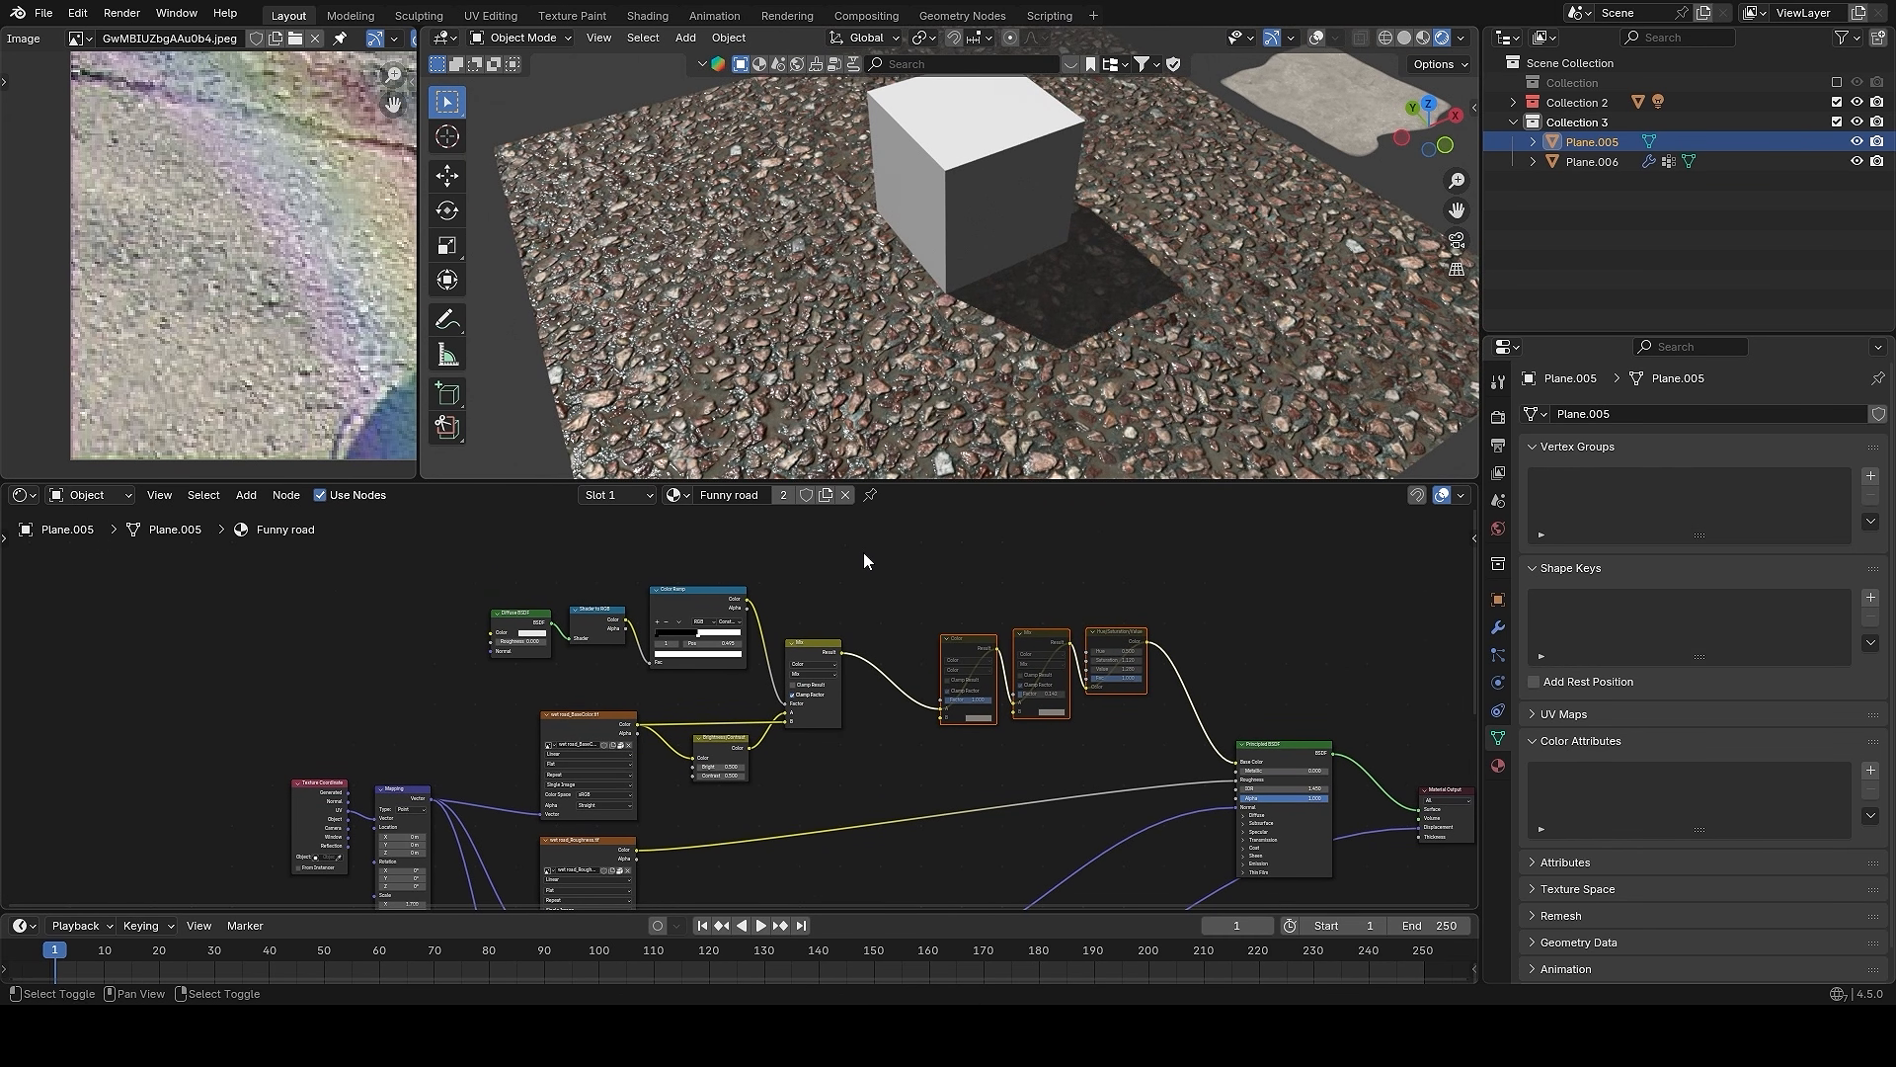
{"action": "key", "text": "shift+a"}
{"action": "type", "text": "color"}
{"action": "key", "text": "Return"}
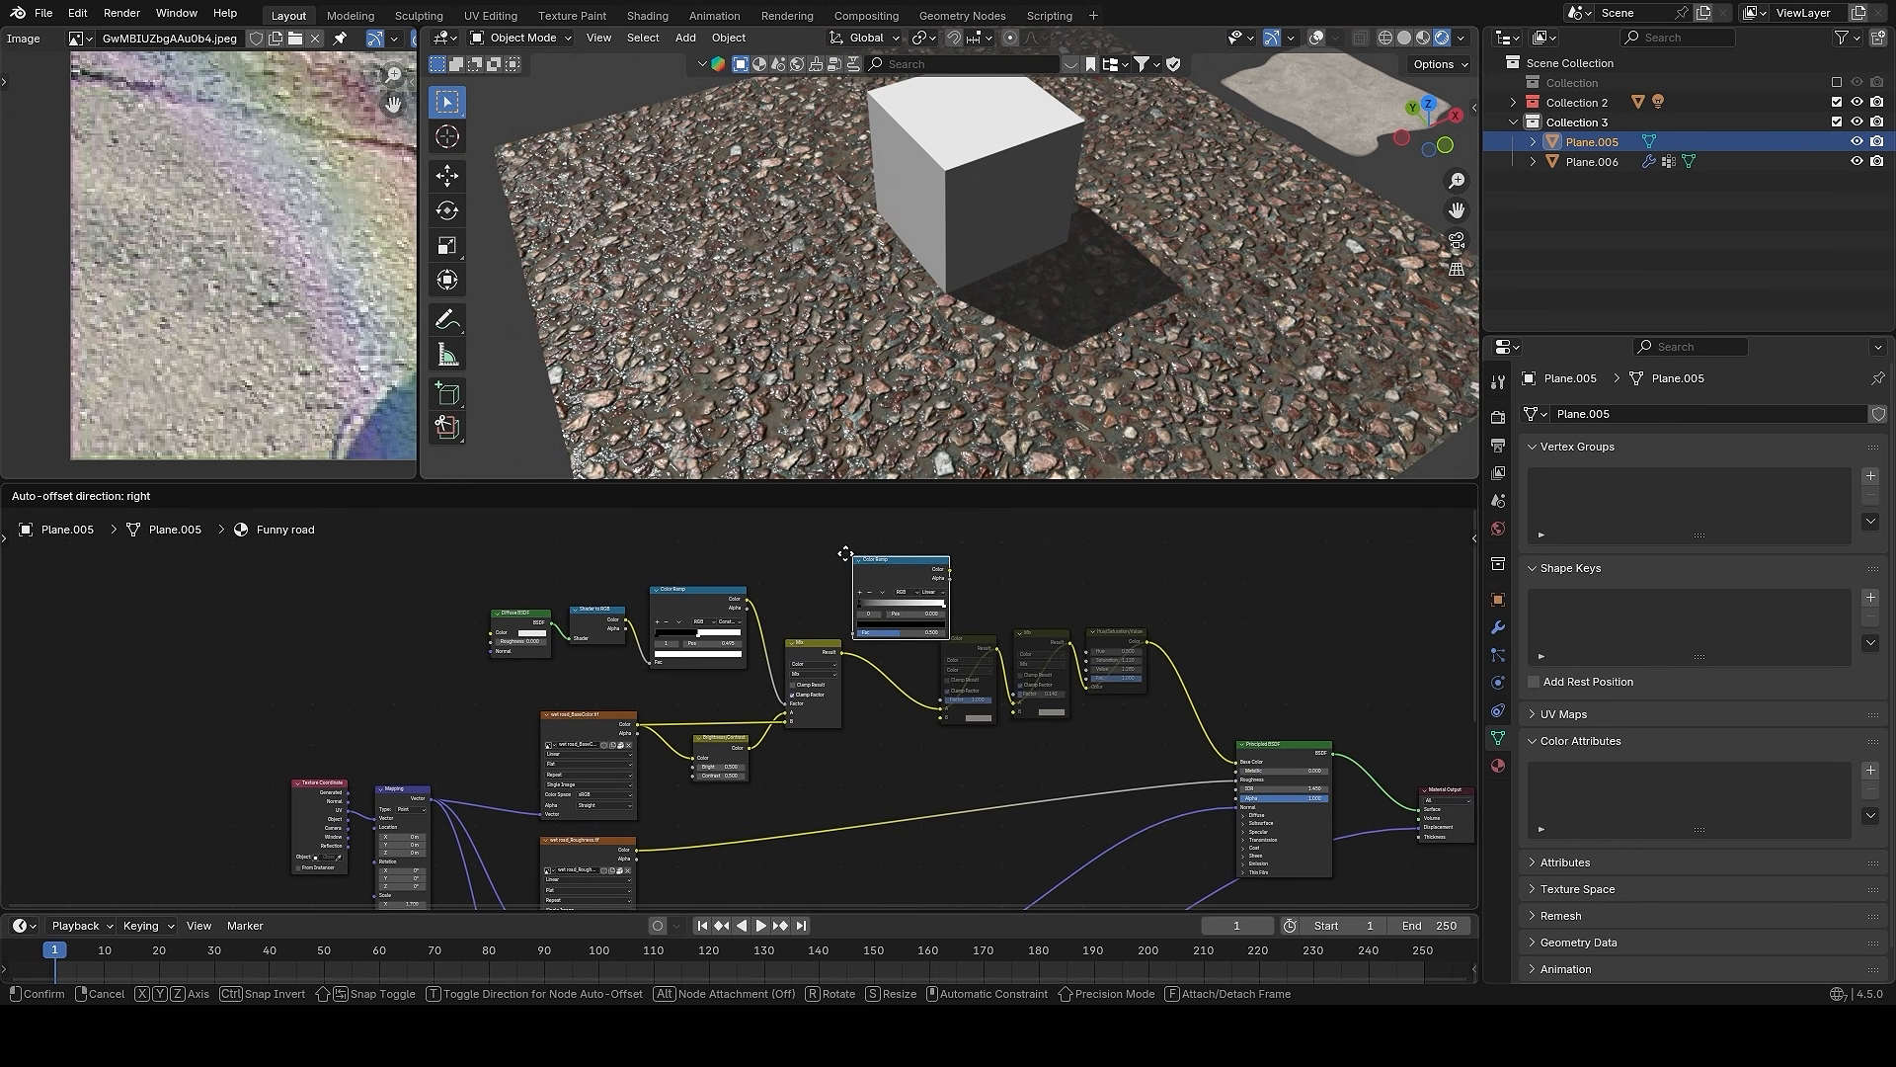
{"action": "left_click", "coordinate": [572, 543]}
{"action": "middle_click_drag", "start_coordinate": [432, 546], "coordinate": [519, 599]}
- Add a Noise Texture beside the new Color Ramp, with Texture Coordinate and Mapping nodes attached
{"action": "key", "text": "shift+a"}
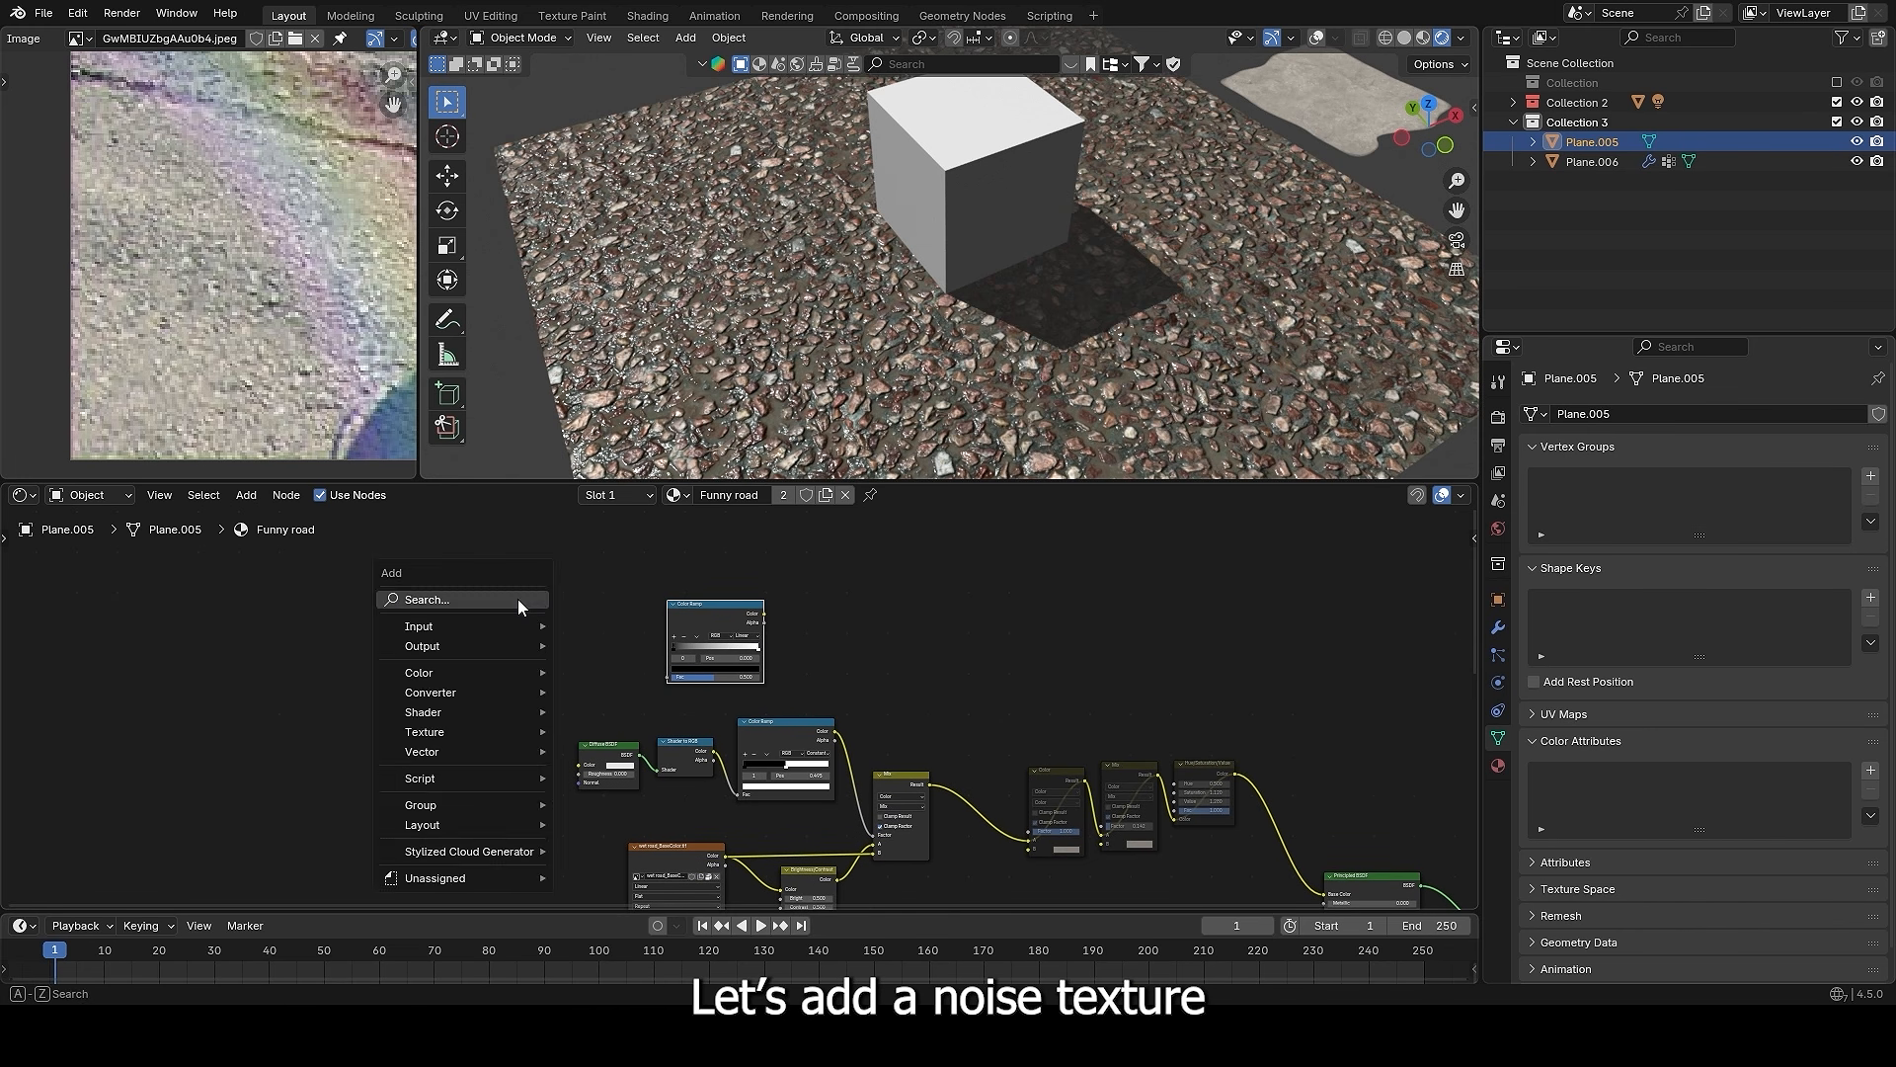
{"action": "type", "text": "noise"}
{"action": "key", "text": "Return"}
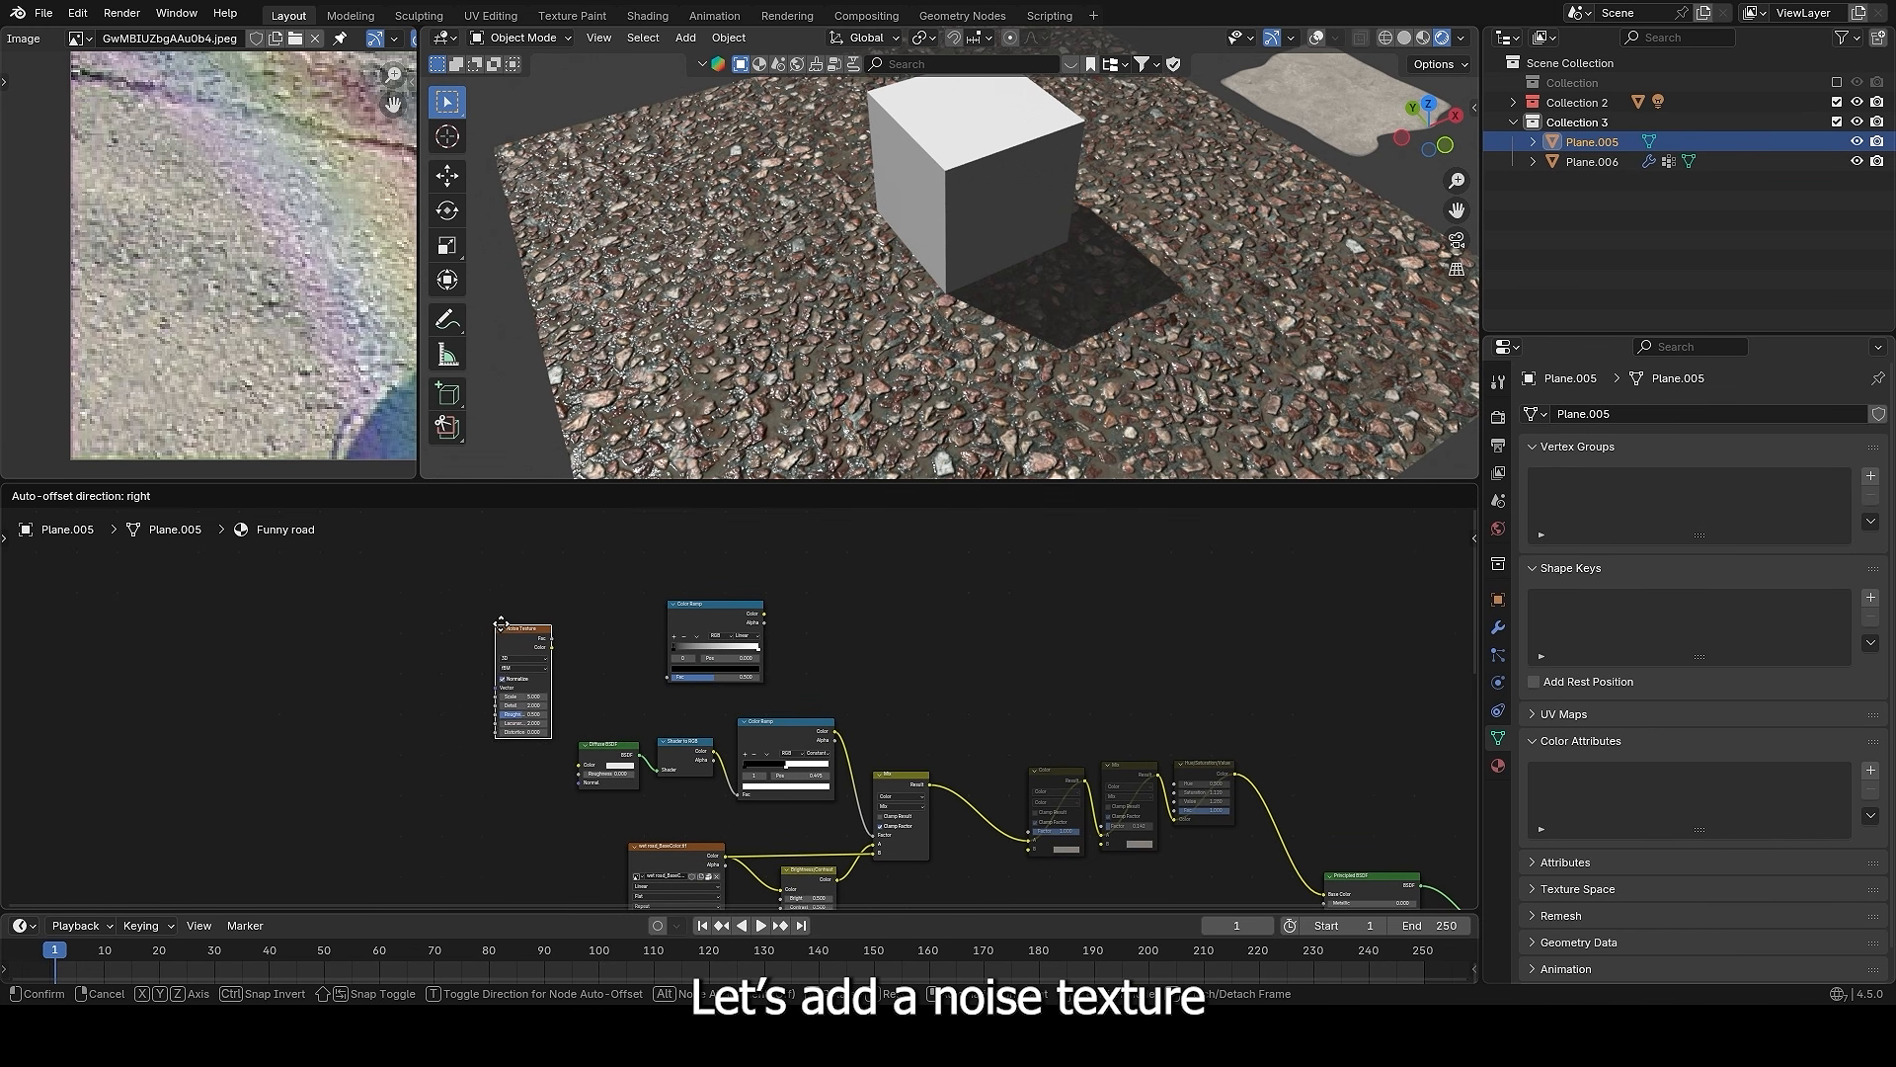
{"action": "left_click", "coordinate": [501, 624]}
{"action": "scroll", "coordinate": [533, 612], "scroll_direction": "up", "scroll_amount": 1}
{"action": "key", "text": "ctrl+t"}
- Connect the Noise Texture's Fac to the new Color Ramp and preview the ramp on the plane
{"action": "scroll", "coordinate": [204, 656], "scroll_direction": "up", "scroll_amount": 2}
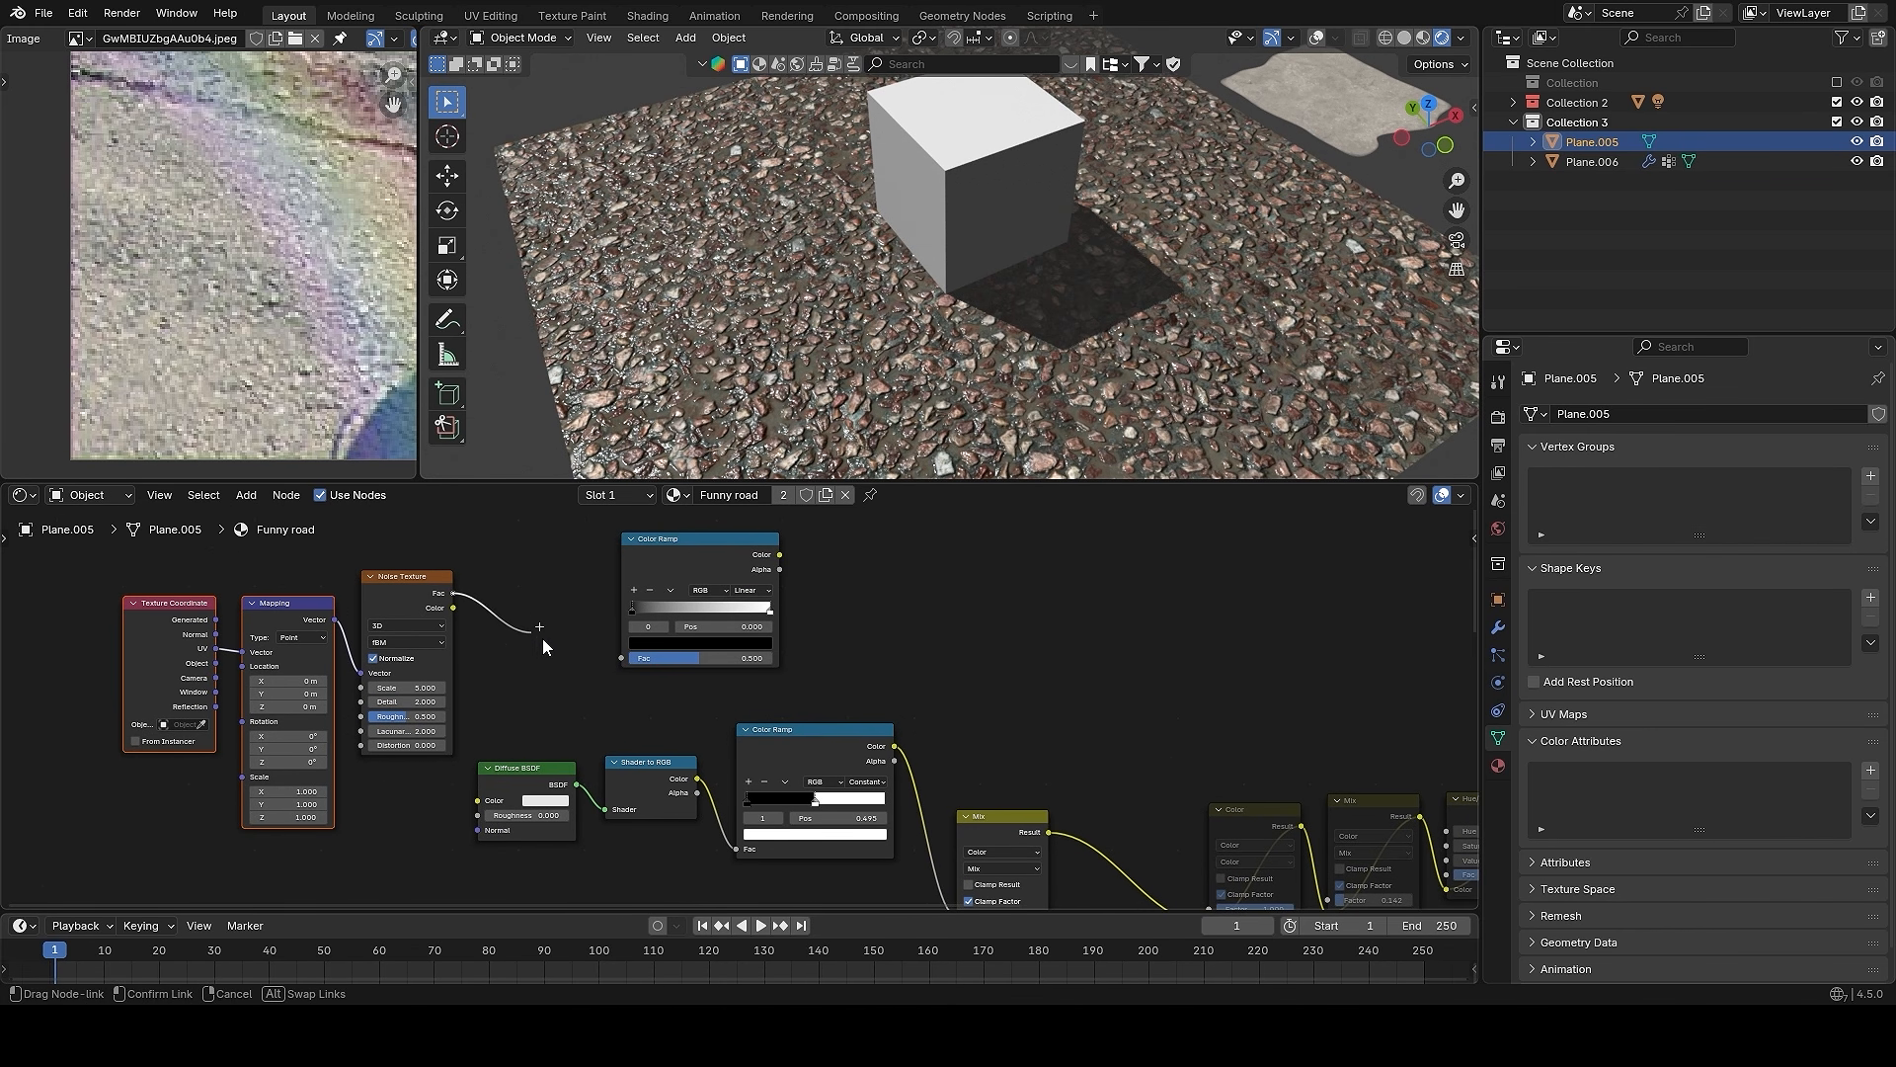
{"action": "left_click", "coordinate": [696, 555], "text": "ctrl+shift"}
{"action": "middle_click_drag", "start_coordinate": [759, 561], "coordinate": [861, 638]}
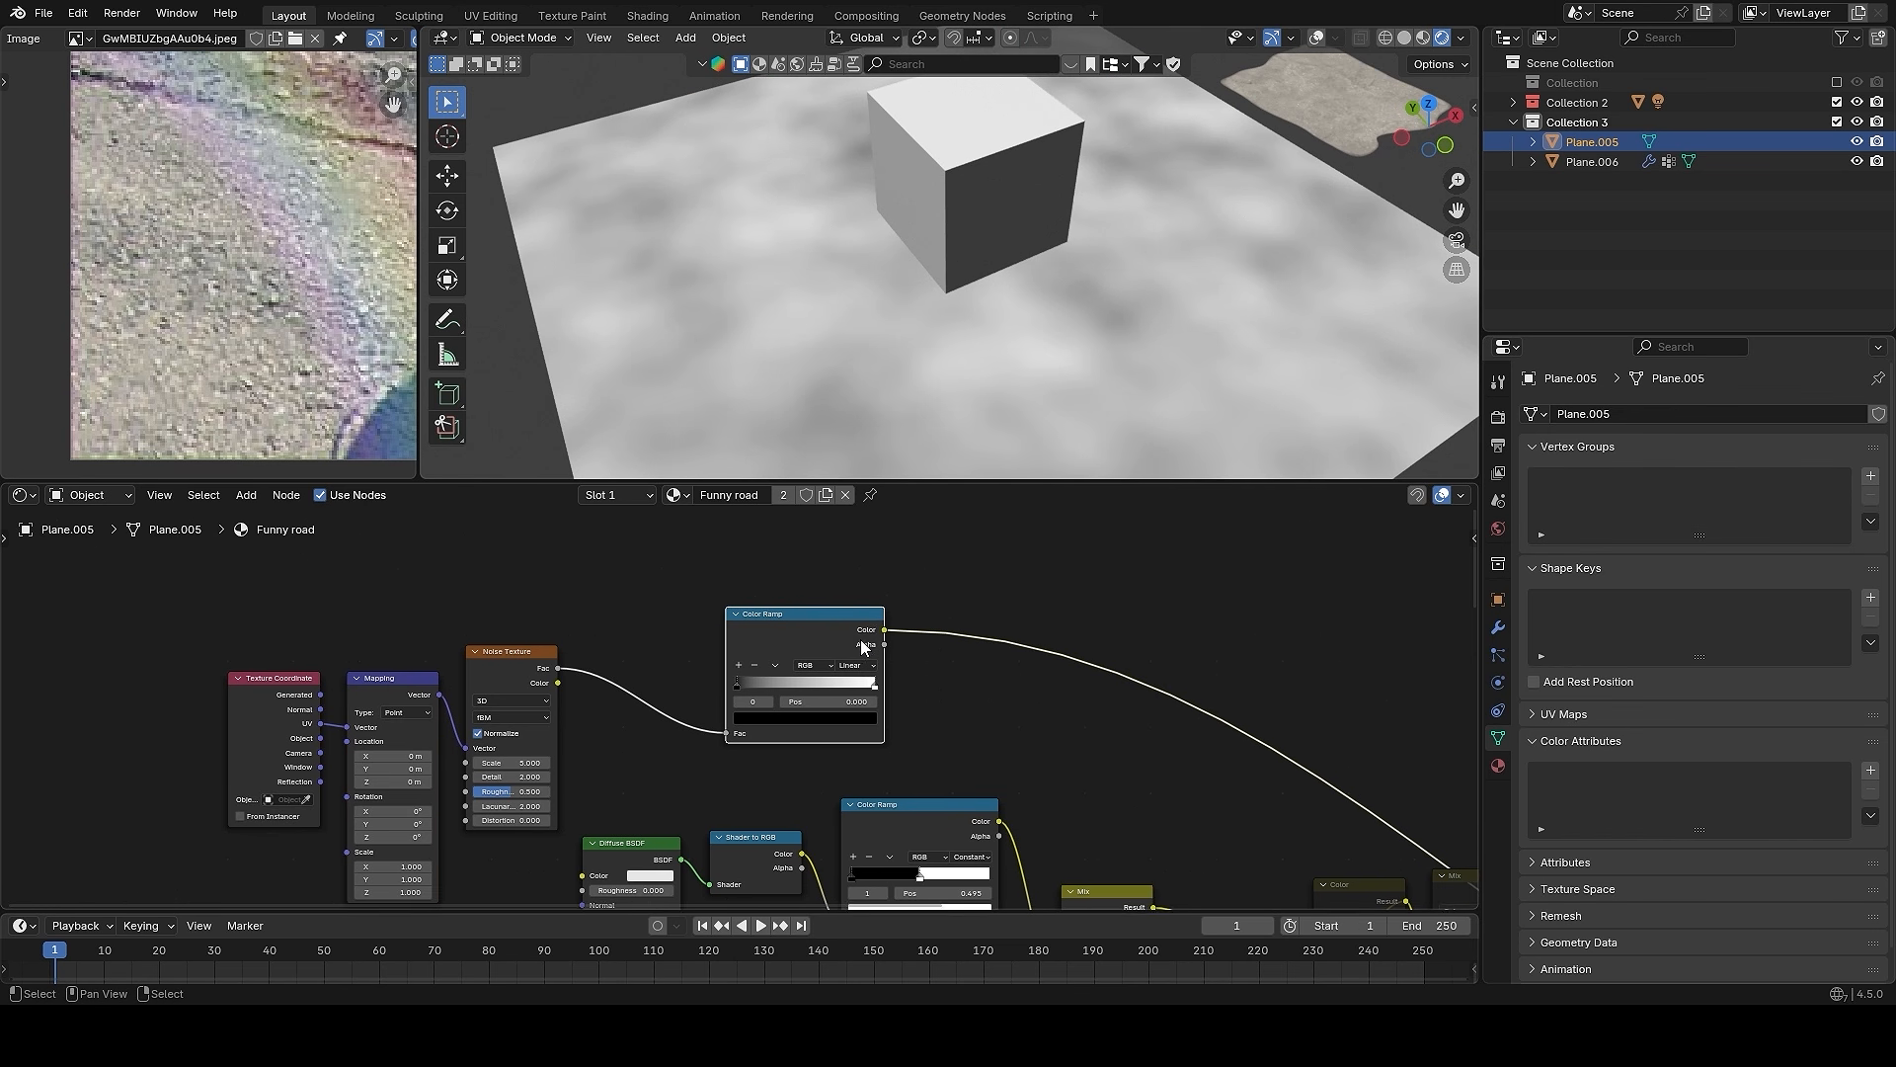
{"action": "scroll", "coordinate": [861, 638], "scroll_direction": "up", "scroll_amount": 1}
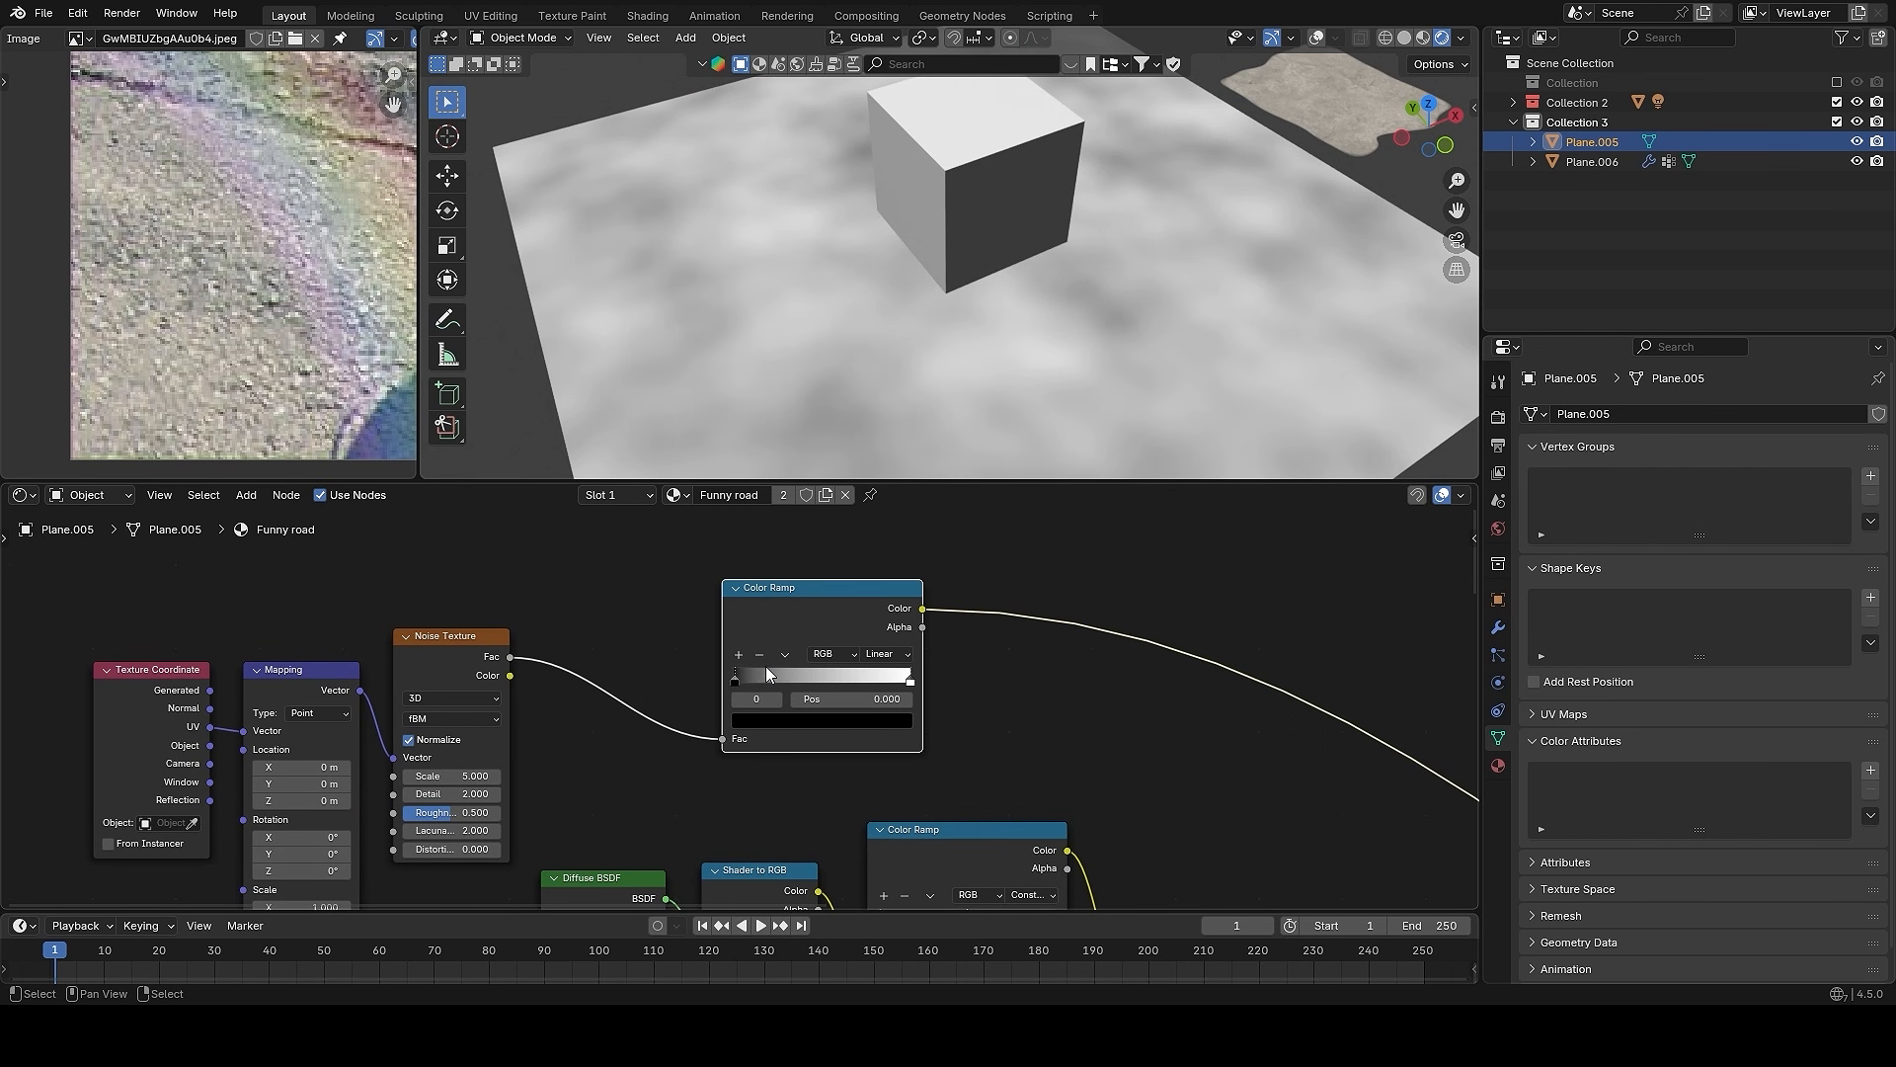
- Bring the noise Color Ramp's black and white stops close together for high contrast and set its interpolation to Ease
{"action": "left_click_drag", "start_coordinate": [767, 675], "coordinate": [831, 671]}
{"action": "left_click", "coordinate": [900, 676]}
{"action": "left_click", "coordinate": [878, 695]}
{"action": "scroll", "coordinate": [840, 663], "scroll_direction": "up", "scroll_amount": 1}
{"action": "scroll", "coordinate": [1134, 750], "scroll_direction": "down", "scroll_amount": 7}
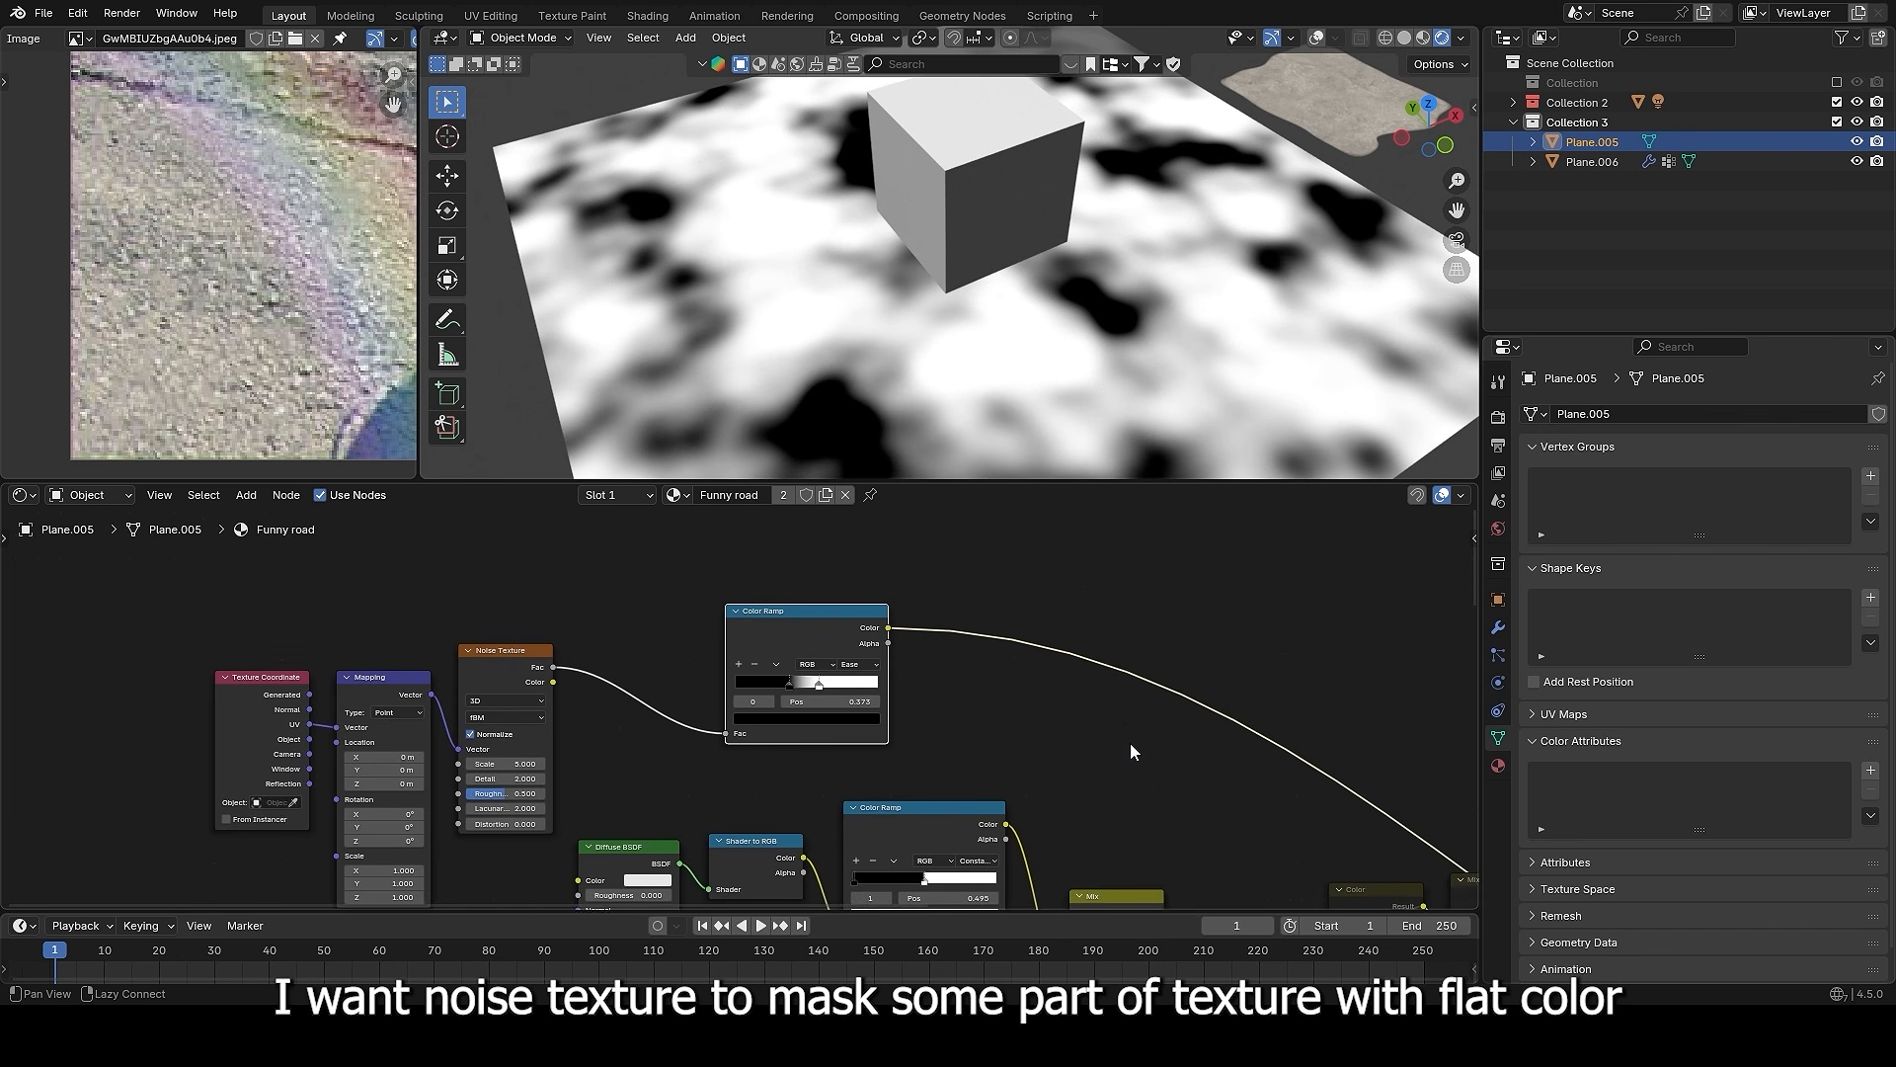
- Insert a duplicate of the first Mix node right after it and connect the noise Color Ramp to its factor
{"action": "left_click_drag", "start_coordinate": [1132, 747], "coordinate": [957, 572], "text": "alt"}
{"action": "left_click_drag", "start_coordinate": [983, 736], "coordinate": [898, 653], "text": "alt"}
{"action": "left_click", "coordinate": [878, 649]}
{"action": "key", "text": "shift+d"}
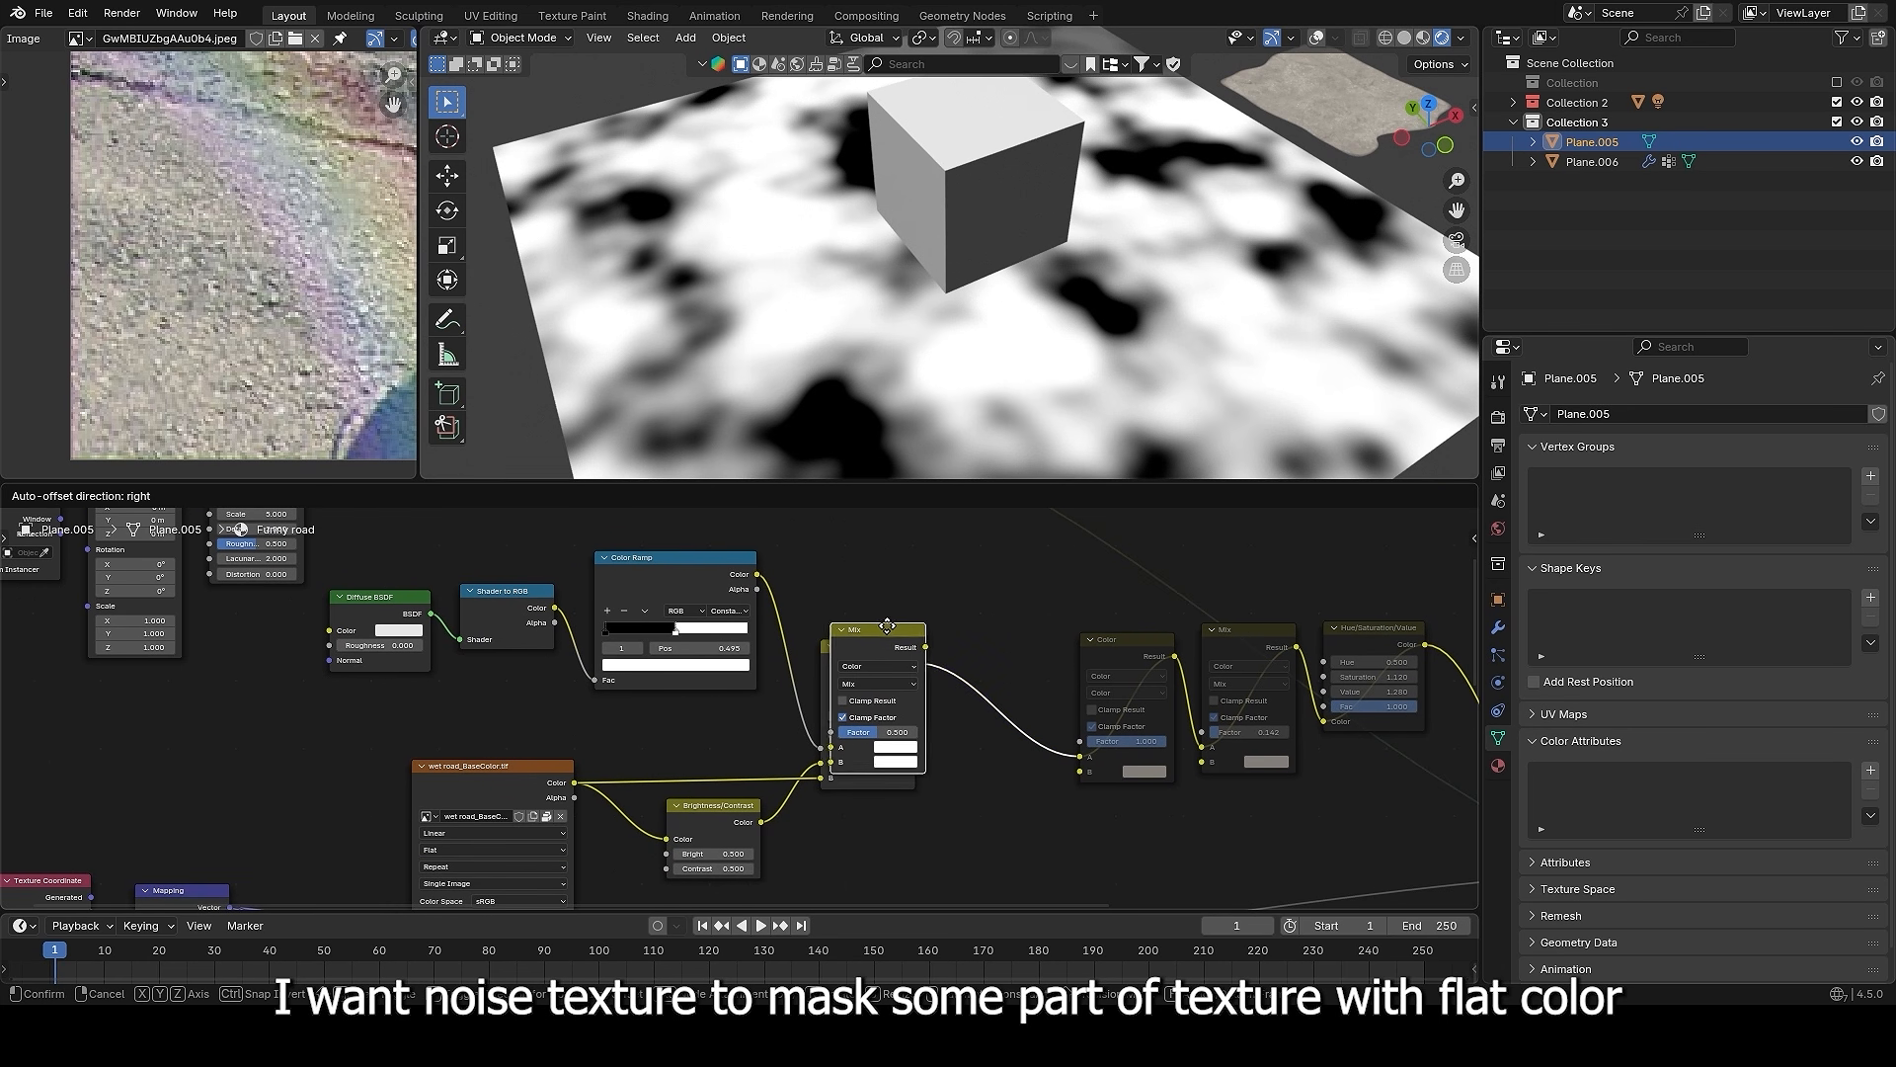
{"action": "left_click", "coordinate": [984, 628]}
{"action": "scroll", "coordinate": [986, 625], "scroll_direction": "down", "scroll_amount": 4}
{"action": "middle_click_drag", "start_coordinate": [931, 618], "coordinate": [940, 693]}
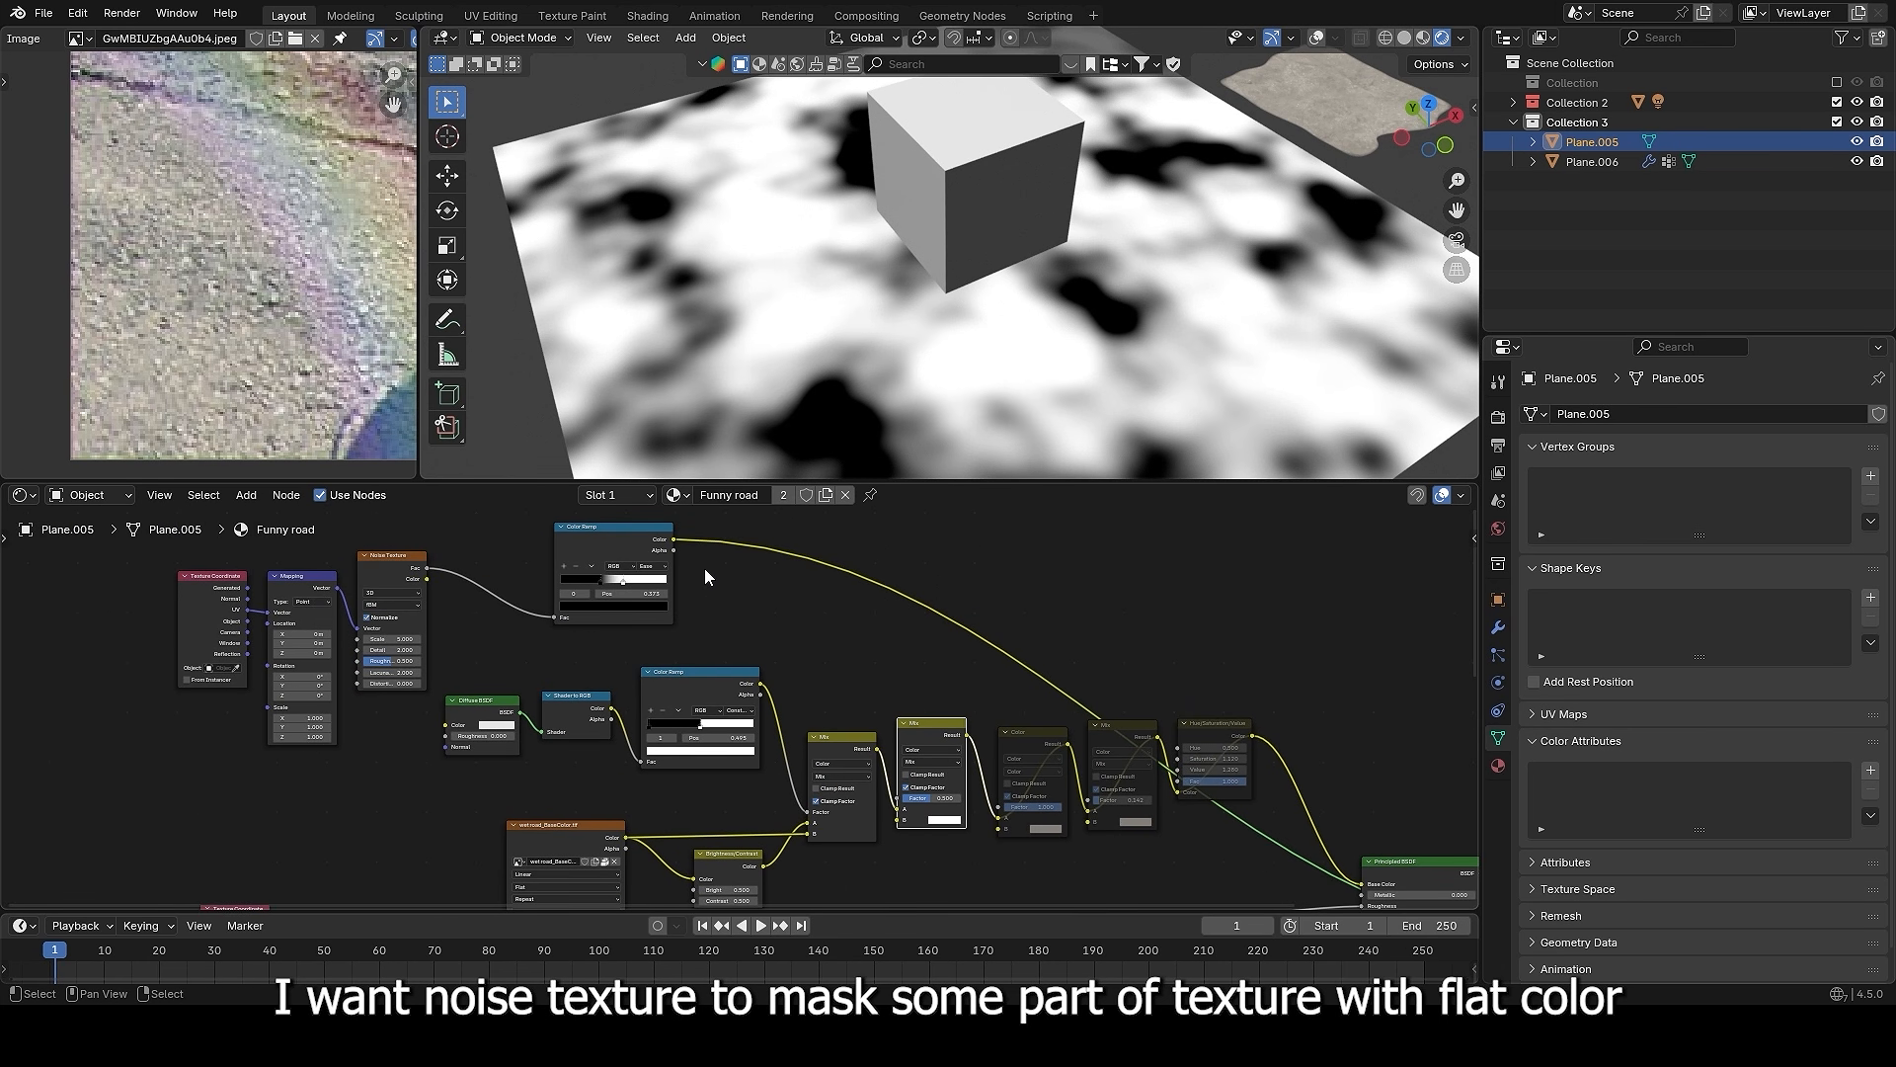
{"action": "left_click_drag", "start_coordinate": [930, 805], "coordinate": [913, 807]}
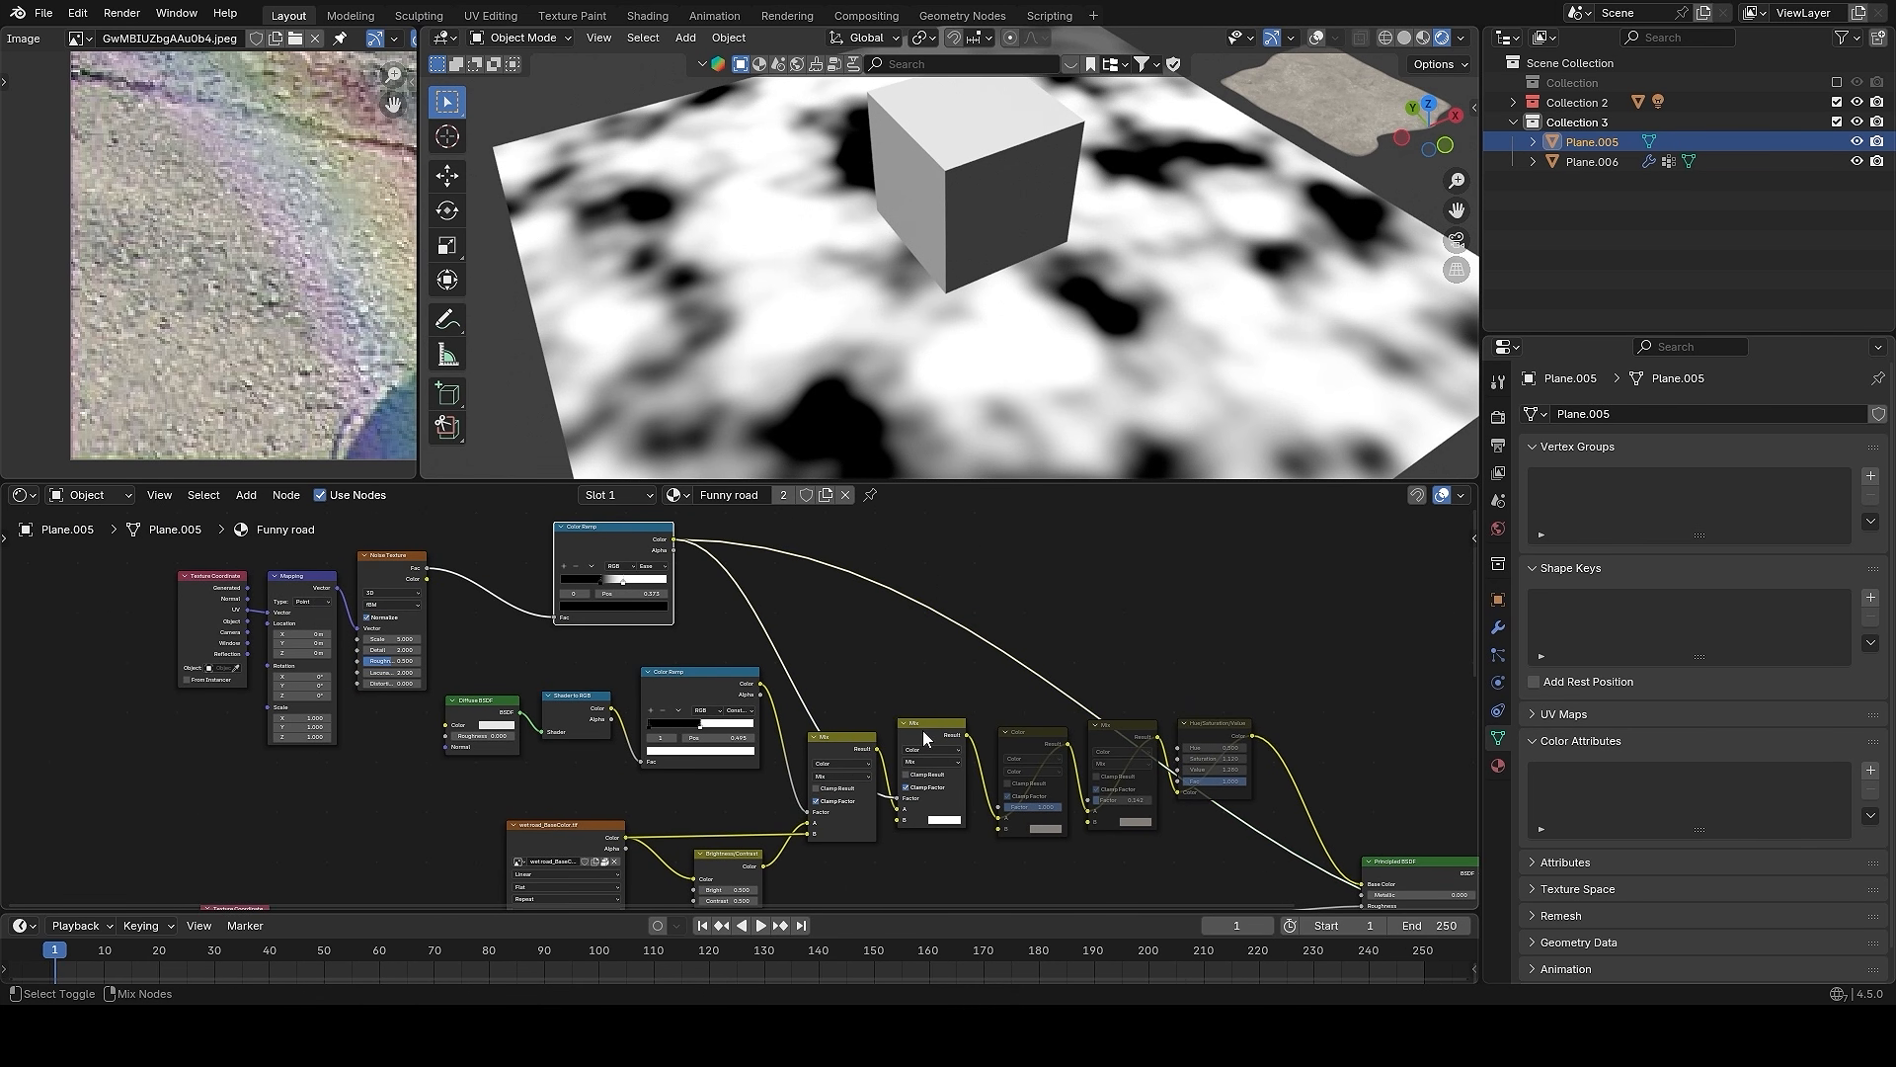
- Preview the output of the new noise-masked Mix node on the plane
{"action": "left_click", "coordinate": [924, 739], "text": "ctrl+shift"}
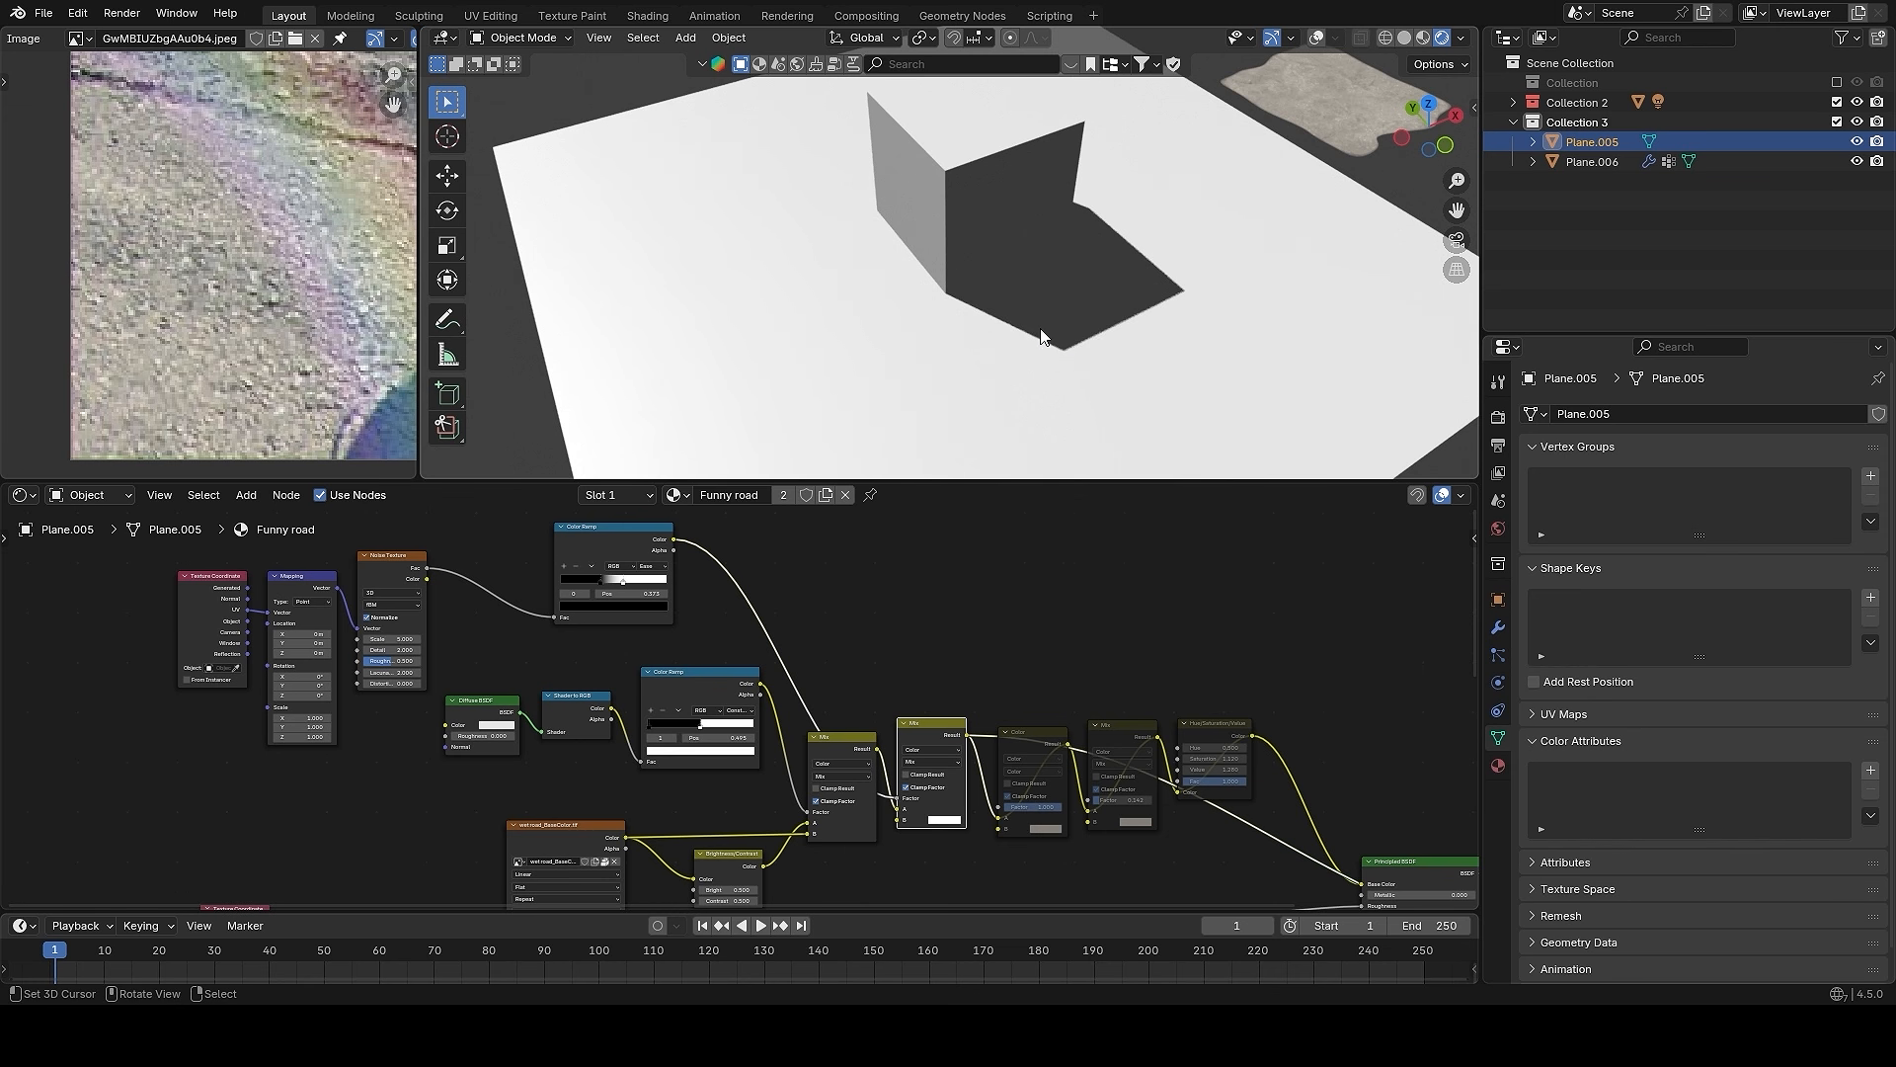
{"action": "middle_click_drag", "start_coordinate": [1041, 332], "coordinate": [1078, 326]}
{"action": "scroll", "coordinate": [1041, 383], "scroll_direction": "up", "scroll_amount": 1}
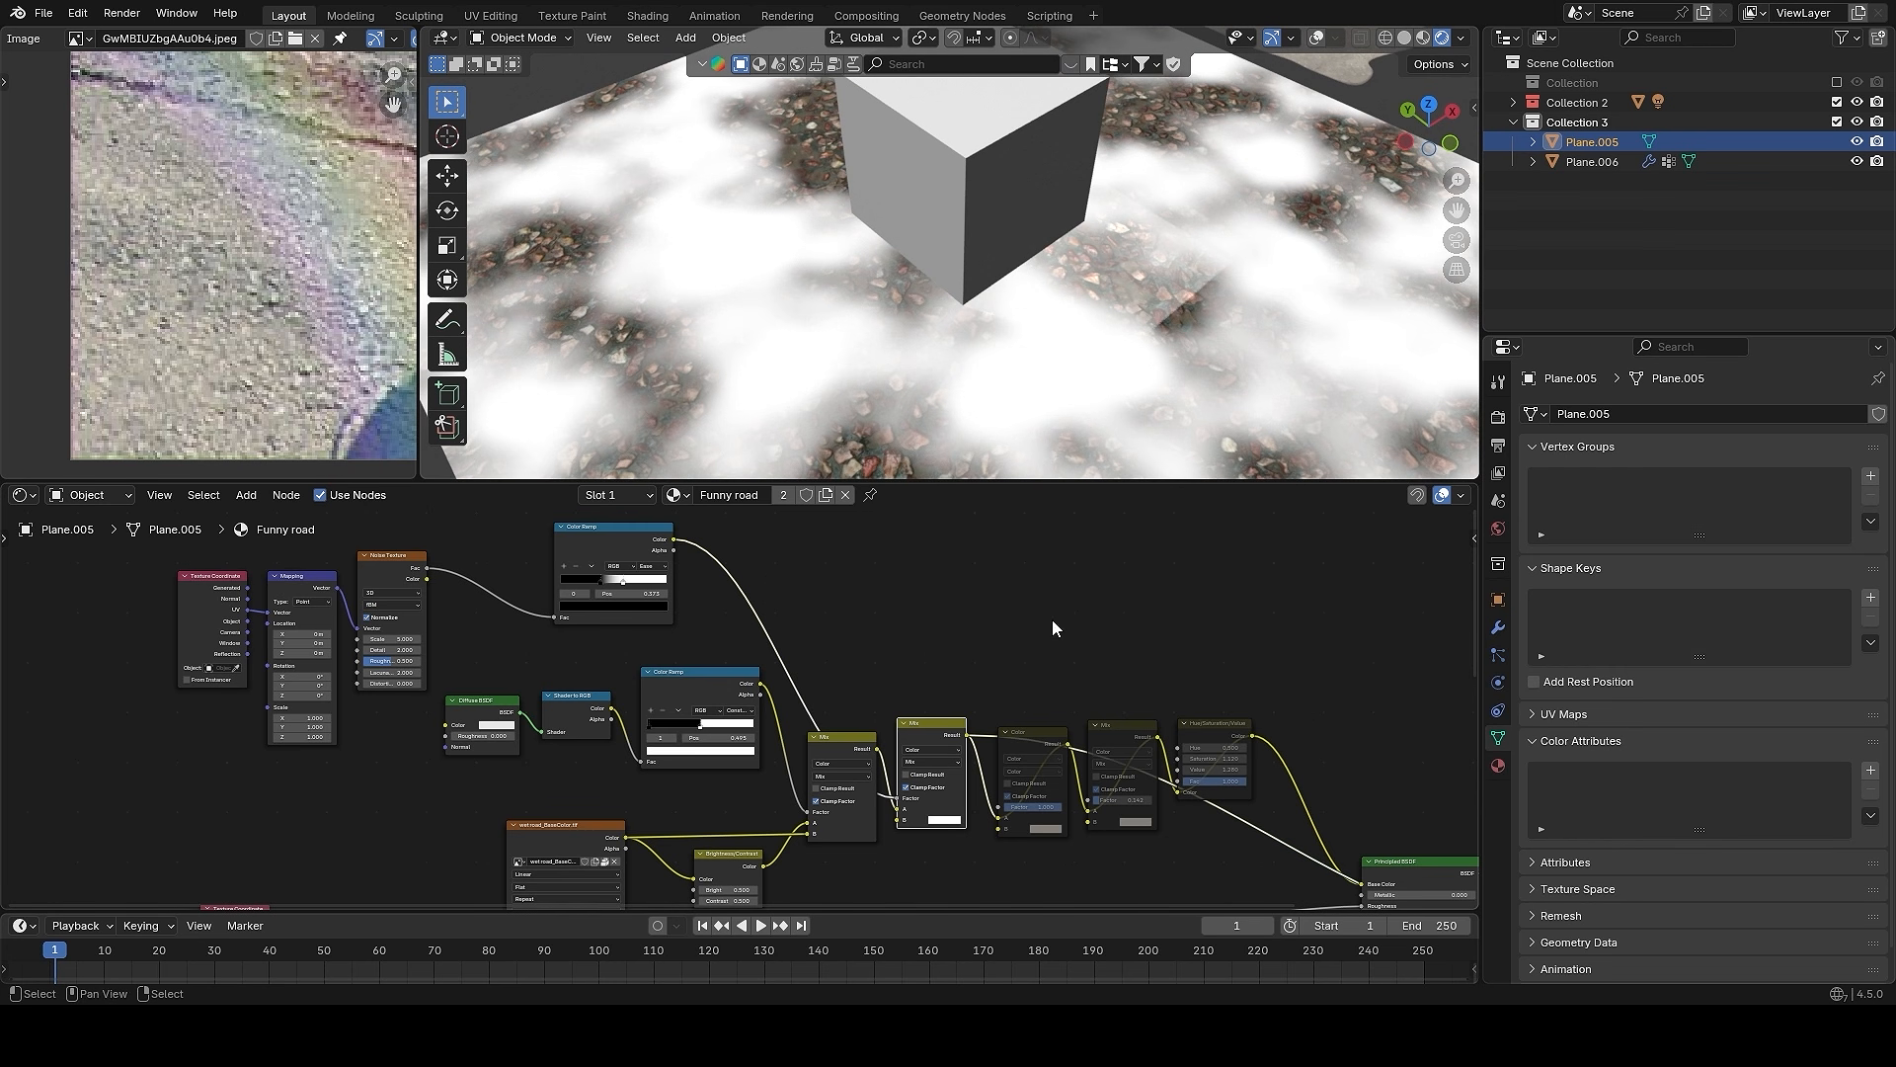
{"action": "scroll", "coordinate": [987, 671], "scroll_direction": "up", "scroll_amount": 3}
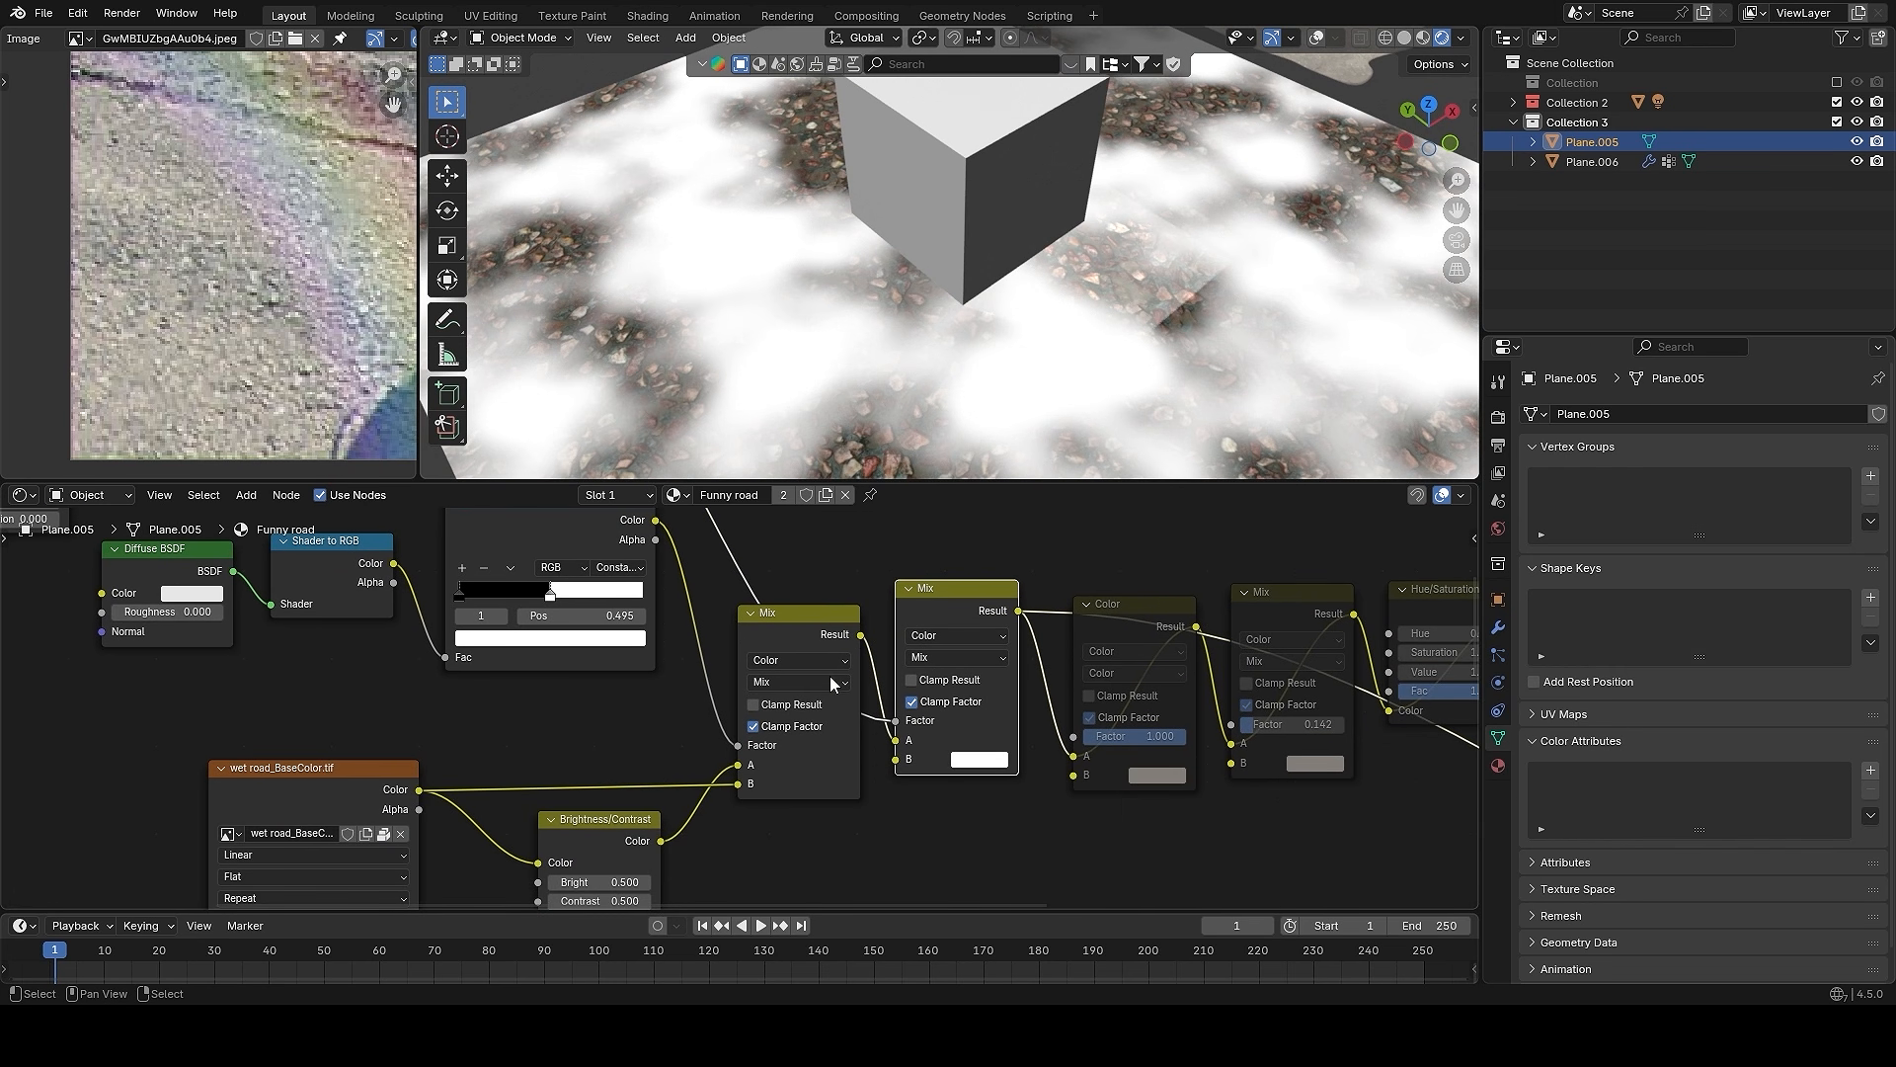
- Sample a dark grey-green with the eyedropper as the second Mix node's B color, and preview the blended result
{"action": "left_click", "coordinate": [779, 624], "text": "ctrl+shift"}
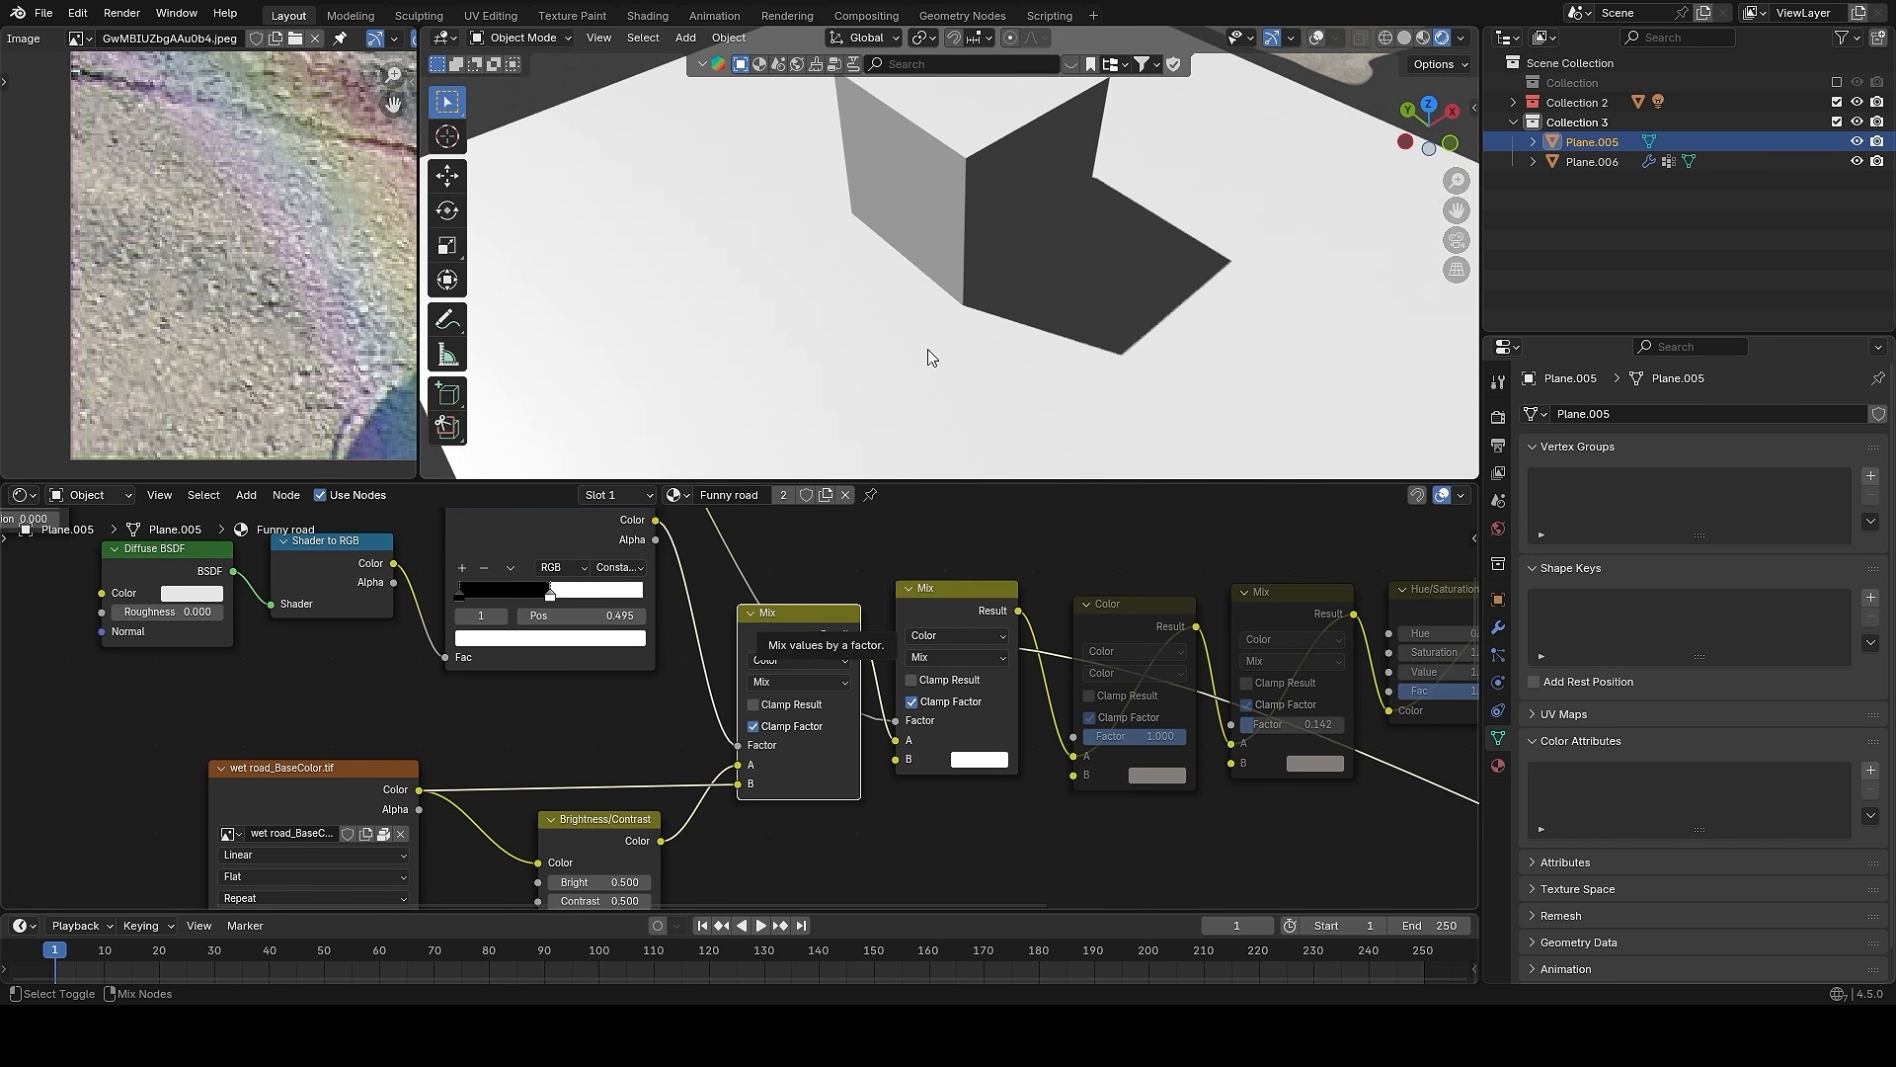
{"action": "middle_click_drag", "start_coordinate": [929, 349], "coordinate": [1015, 330]}
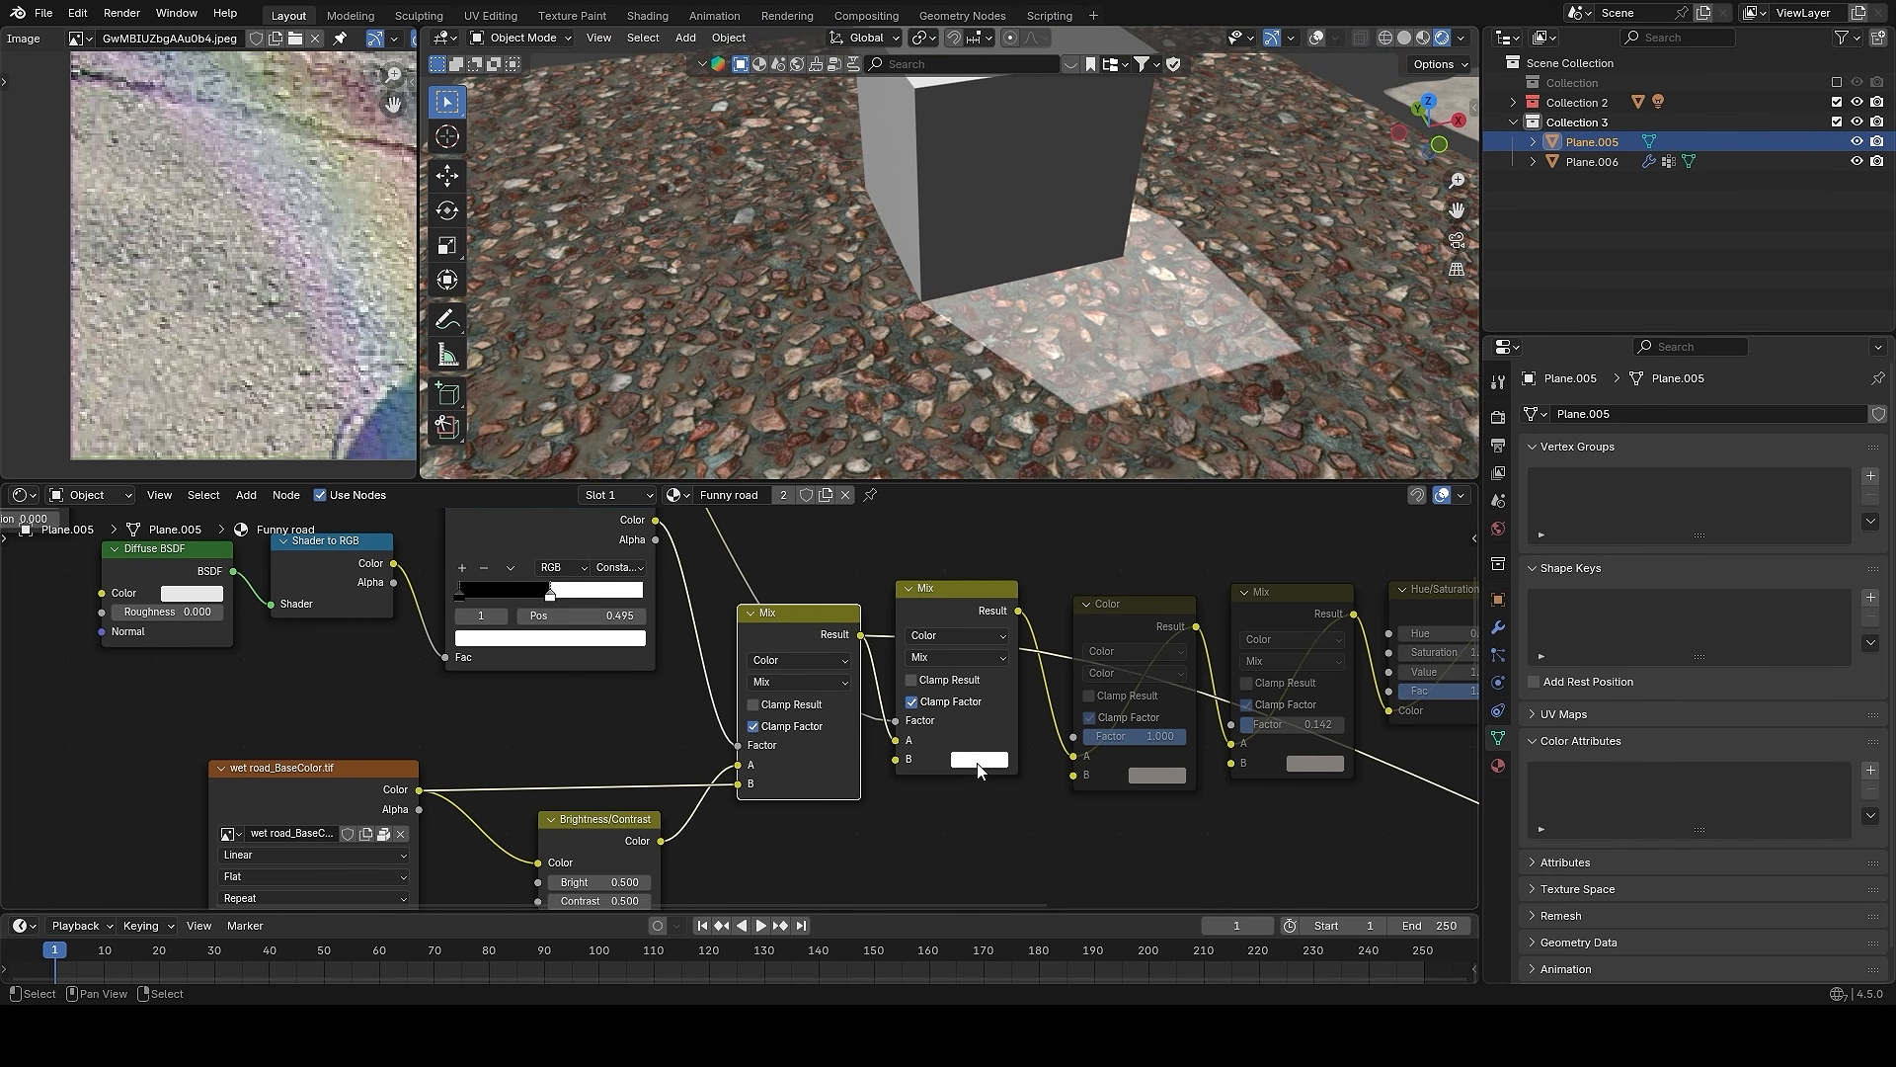
{"action": "key", "text": "e"}
{"action": "left_click", "coordinate": [969, 596], "text": "ctrl+shift"}
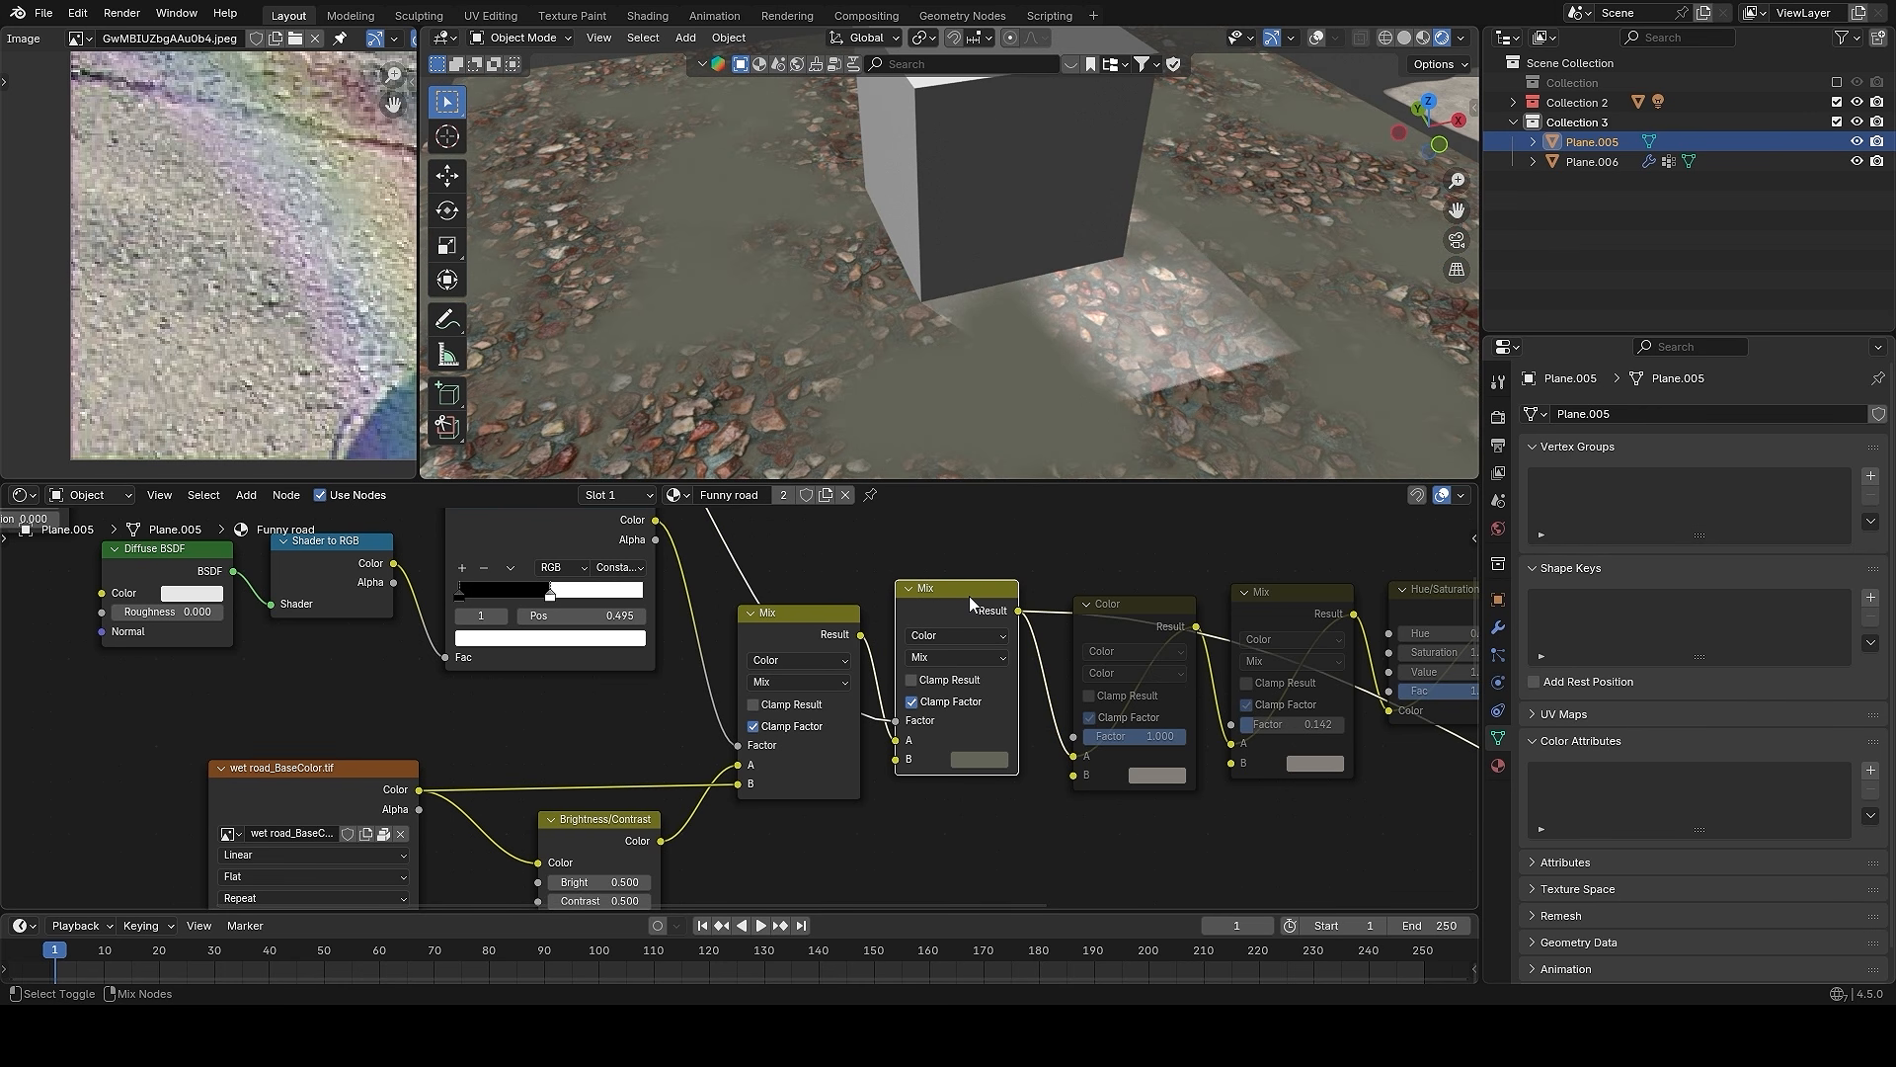
{"action": "middle_click_drag", "start_coordinate": [997, 316], "coordinate": [1057, 397]}
- Move the white stop of the noise Color Ramp to 0.677 to shrink the flat-color patches
{"action": "middle_click_drag", "start_coordinate": [558, 598], "coordinate": [583, 700]}
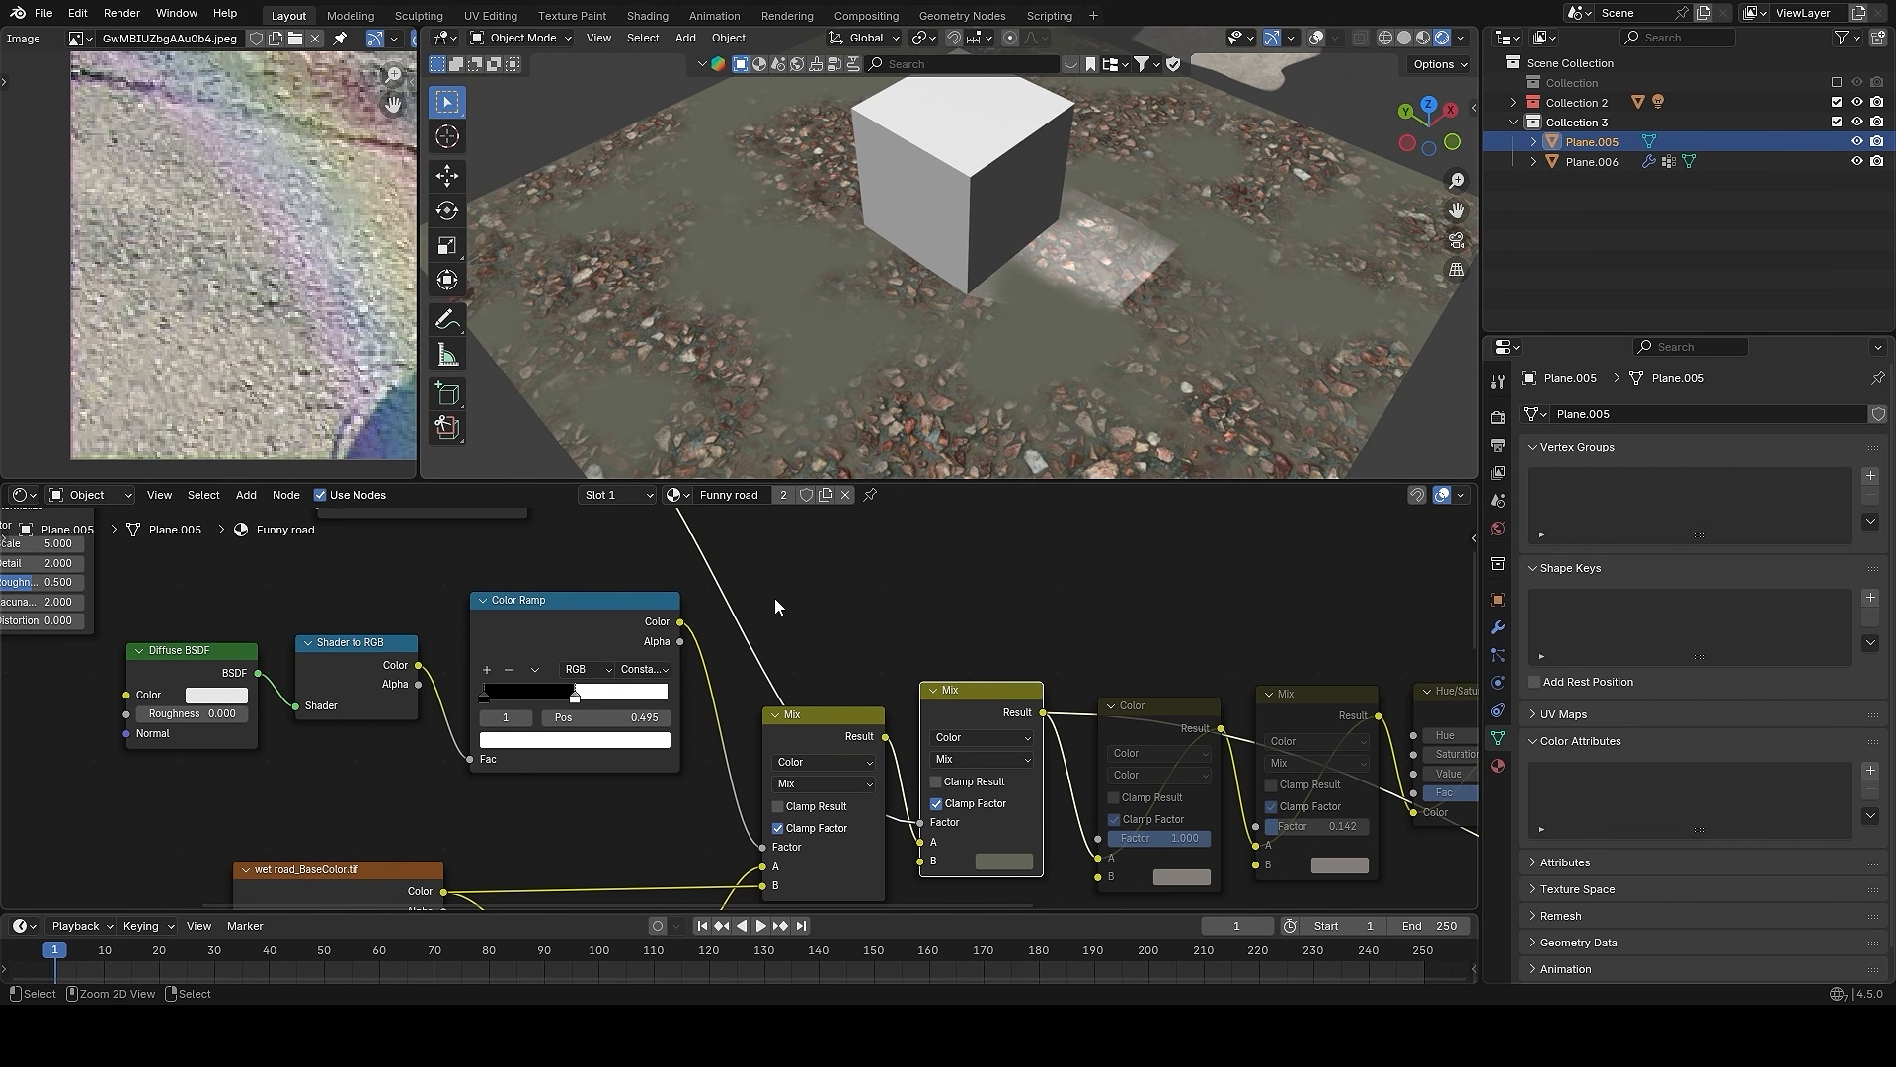
{"action": "middle_click_drag", "start_coordinate": [798, 596], "coordinate": [958, 732]}
{"action": "mouse_move", "coordinate": [598, 575]}
{"action": "left_mouse_down"}
{"action": "mouse_move", "coordinate": [578, 569]}
{"action": "mouse_move", "coordinate": [621, 581]}
{"action": "left_mouse_up"}
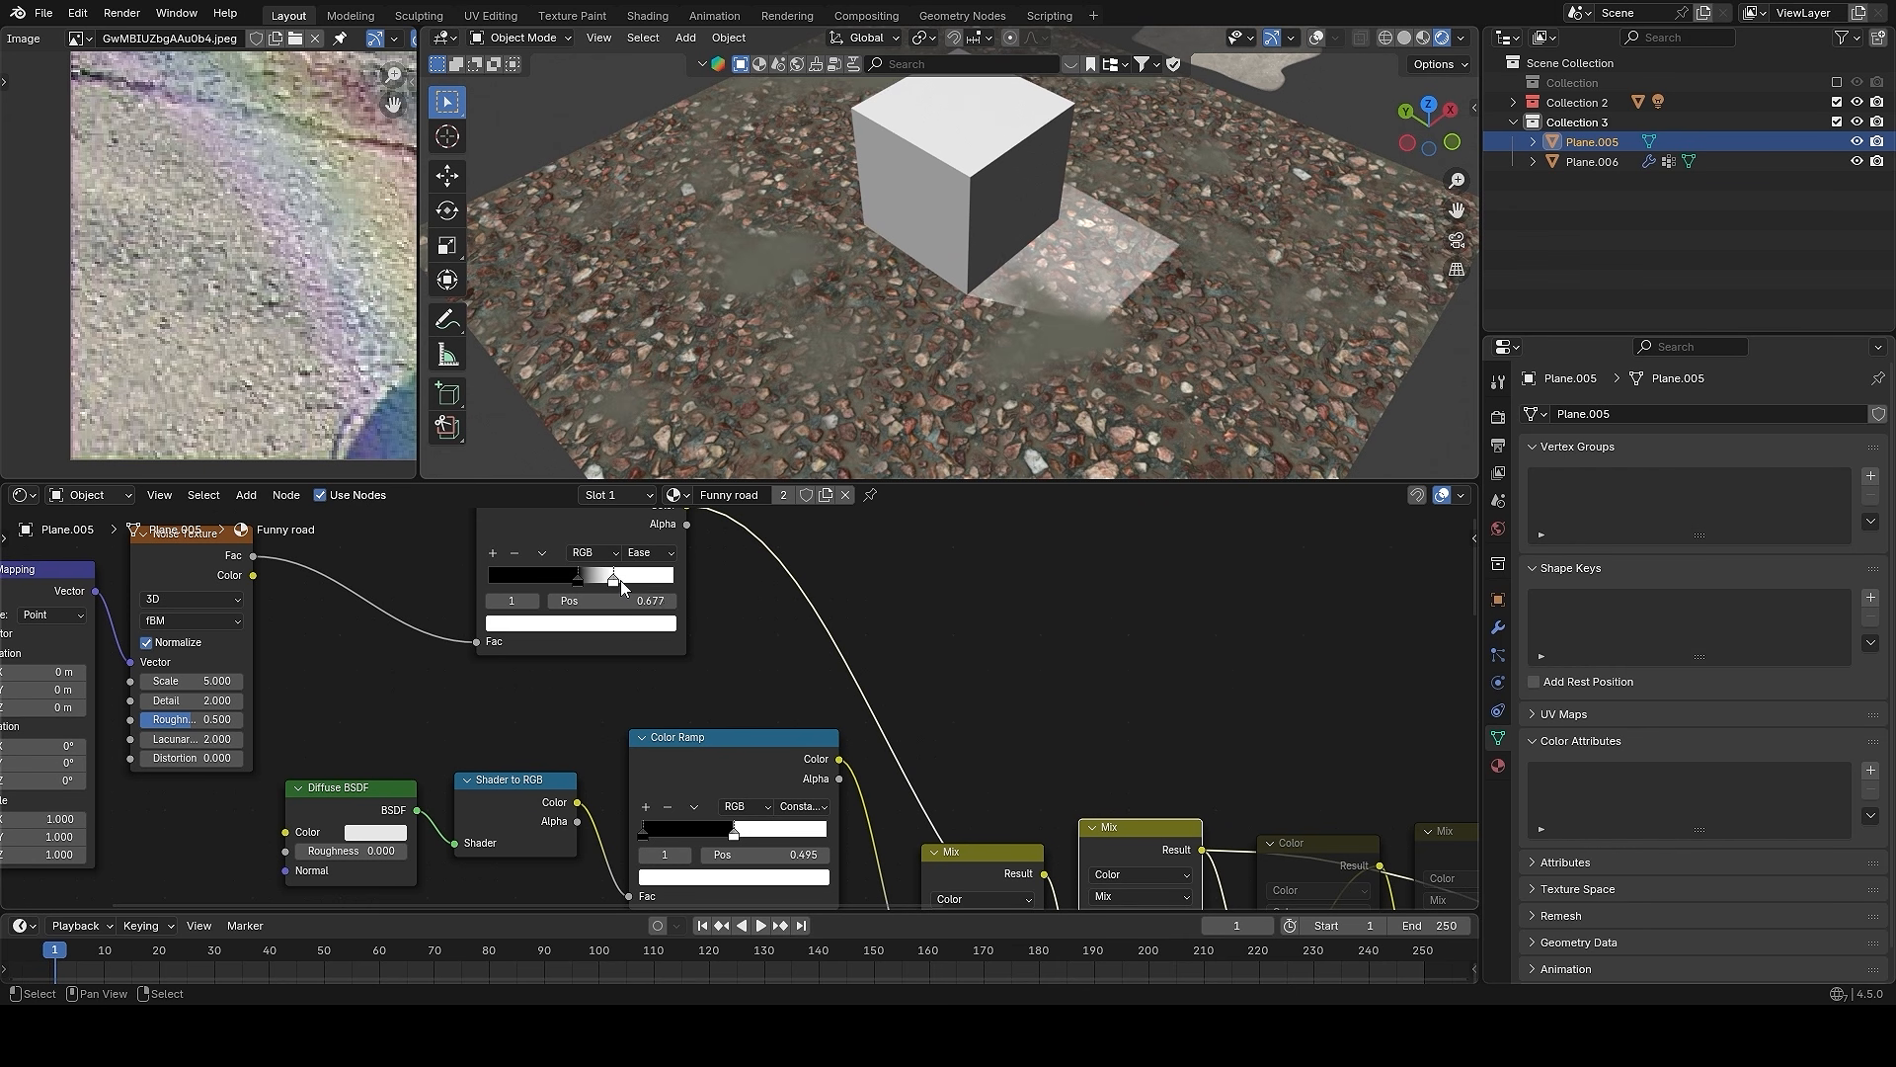
- Preview the full Principled BSDF and unmute the Color, Mix and Hue/Saturation/Value nodes before it
{"action": "scroll", "coordinate": [981, 724], "scroll_direction": "down", "scroll_amount": 8}
{"action": "middle_click_drag", "start_coordinate": [1270, 811], "coordinate": [968, 668]}
{"action": "left_click", "coordinate": [1150, 772], "text": "ctrl+shift"}
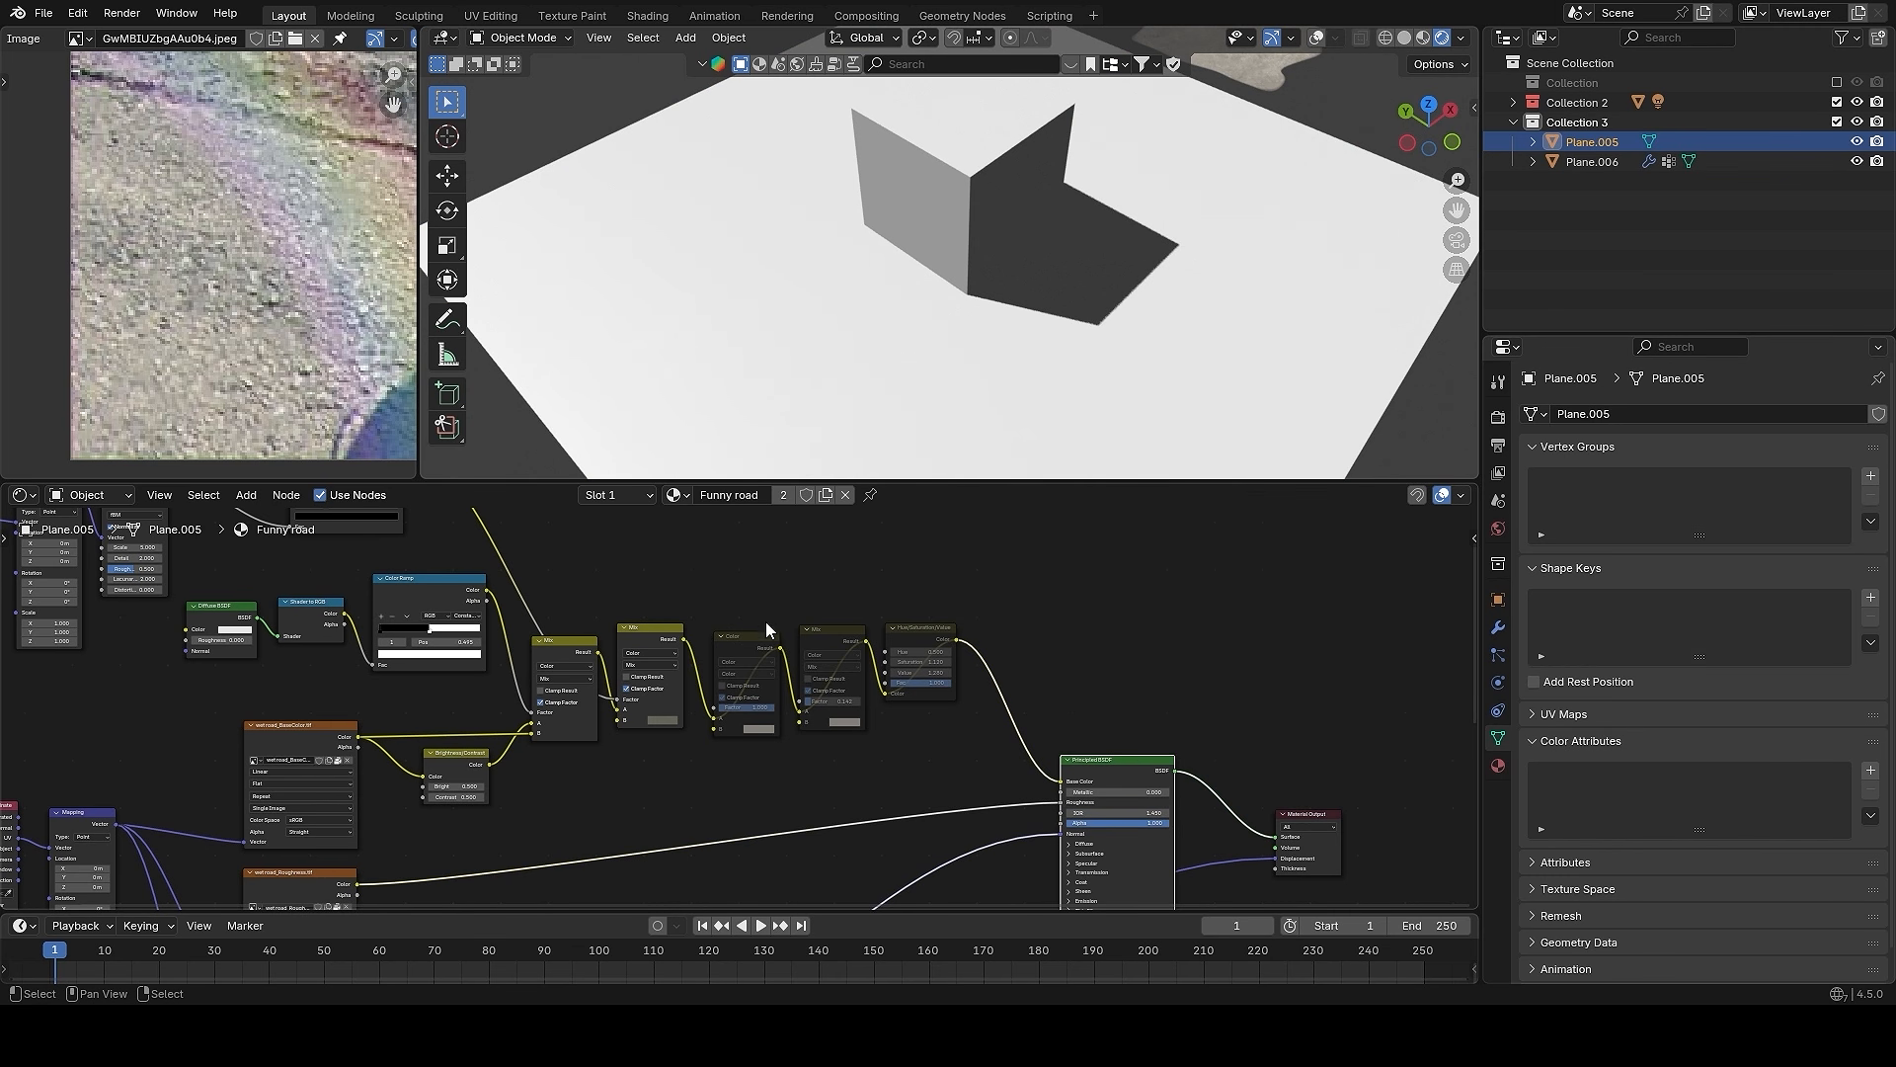
{"action": "left_click_drag", "start_coordinate": [762, 589], "coordinate": [937, 744]}
{"action": "middle_click_drag", "start_coordinate": [1071, 559], "coordinate": [1136, 575]}
{"action": "scroll", "coordinate": [1135, 579], "scroll_direction": "up", "scroll_amount": 1}
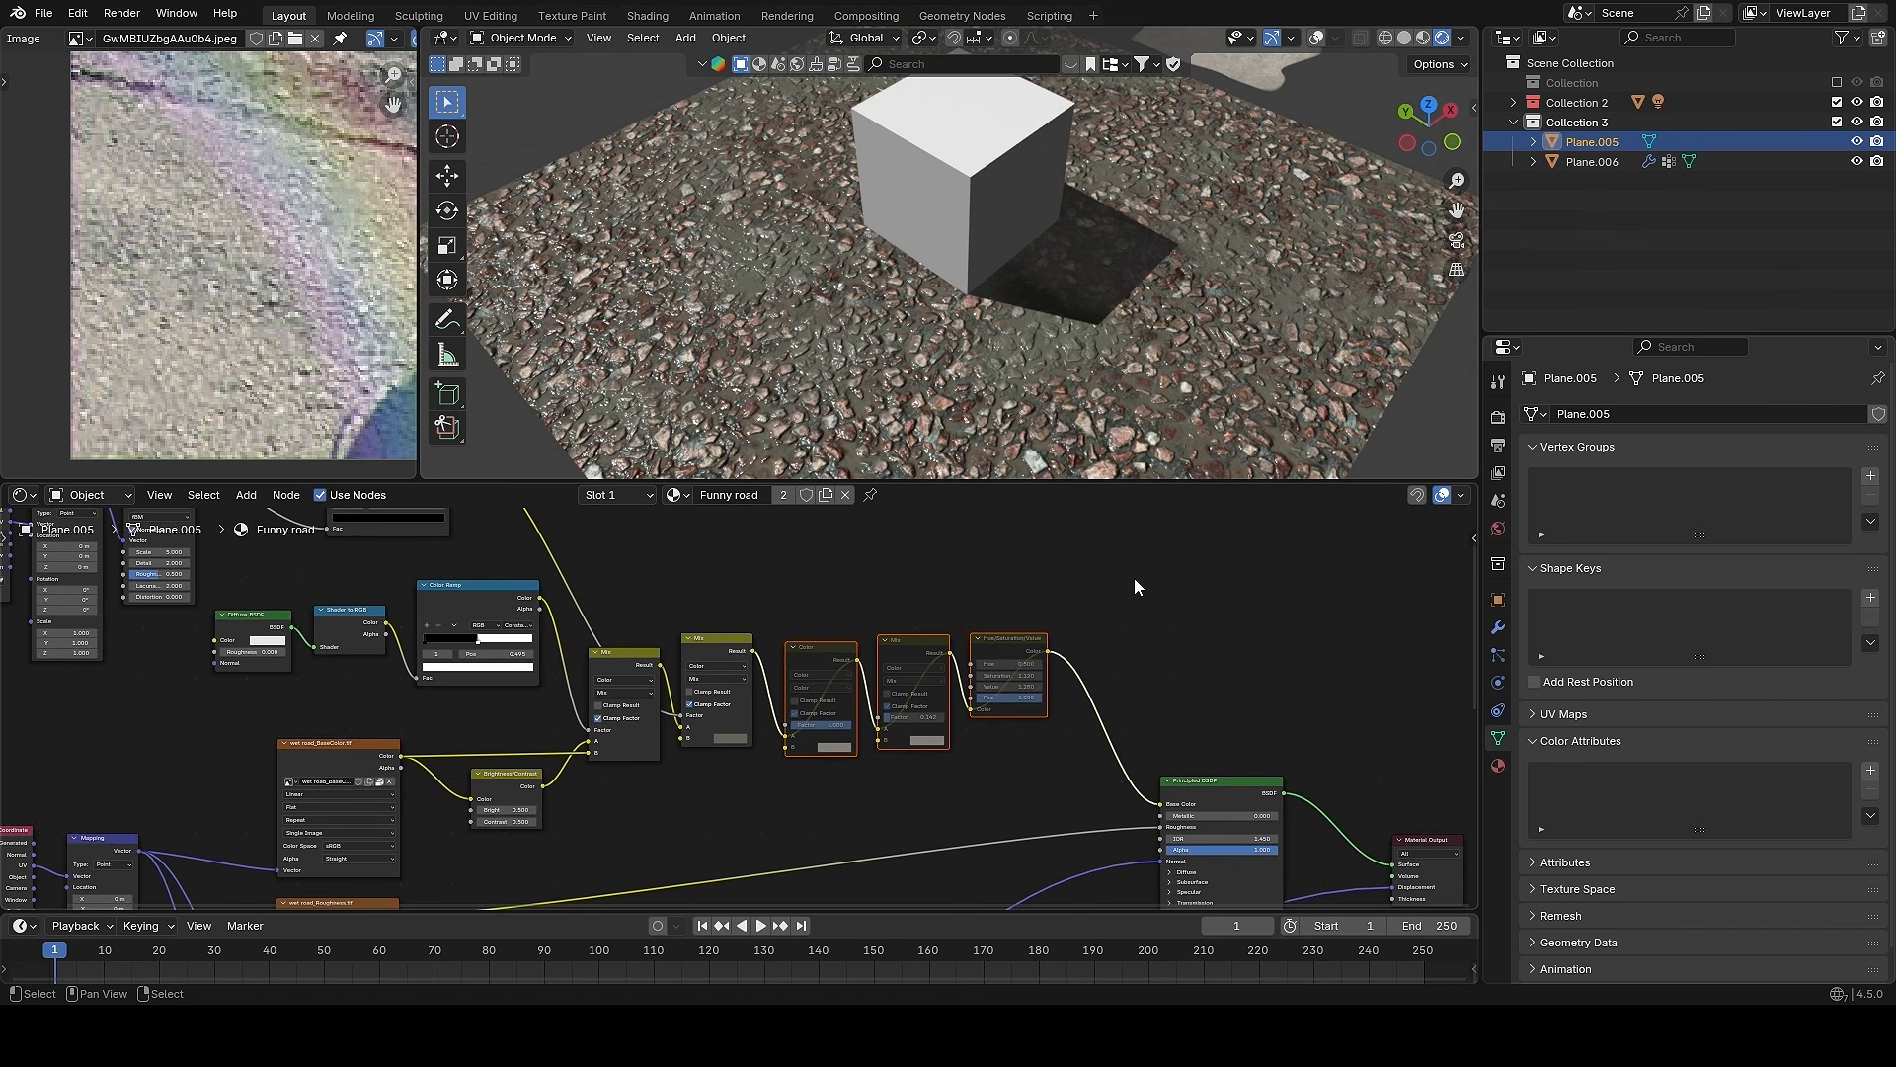
{"action": "key", "text": "m"}
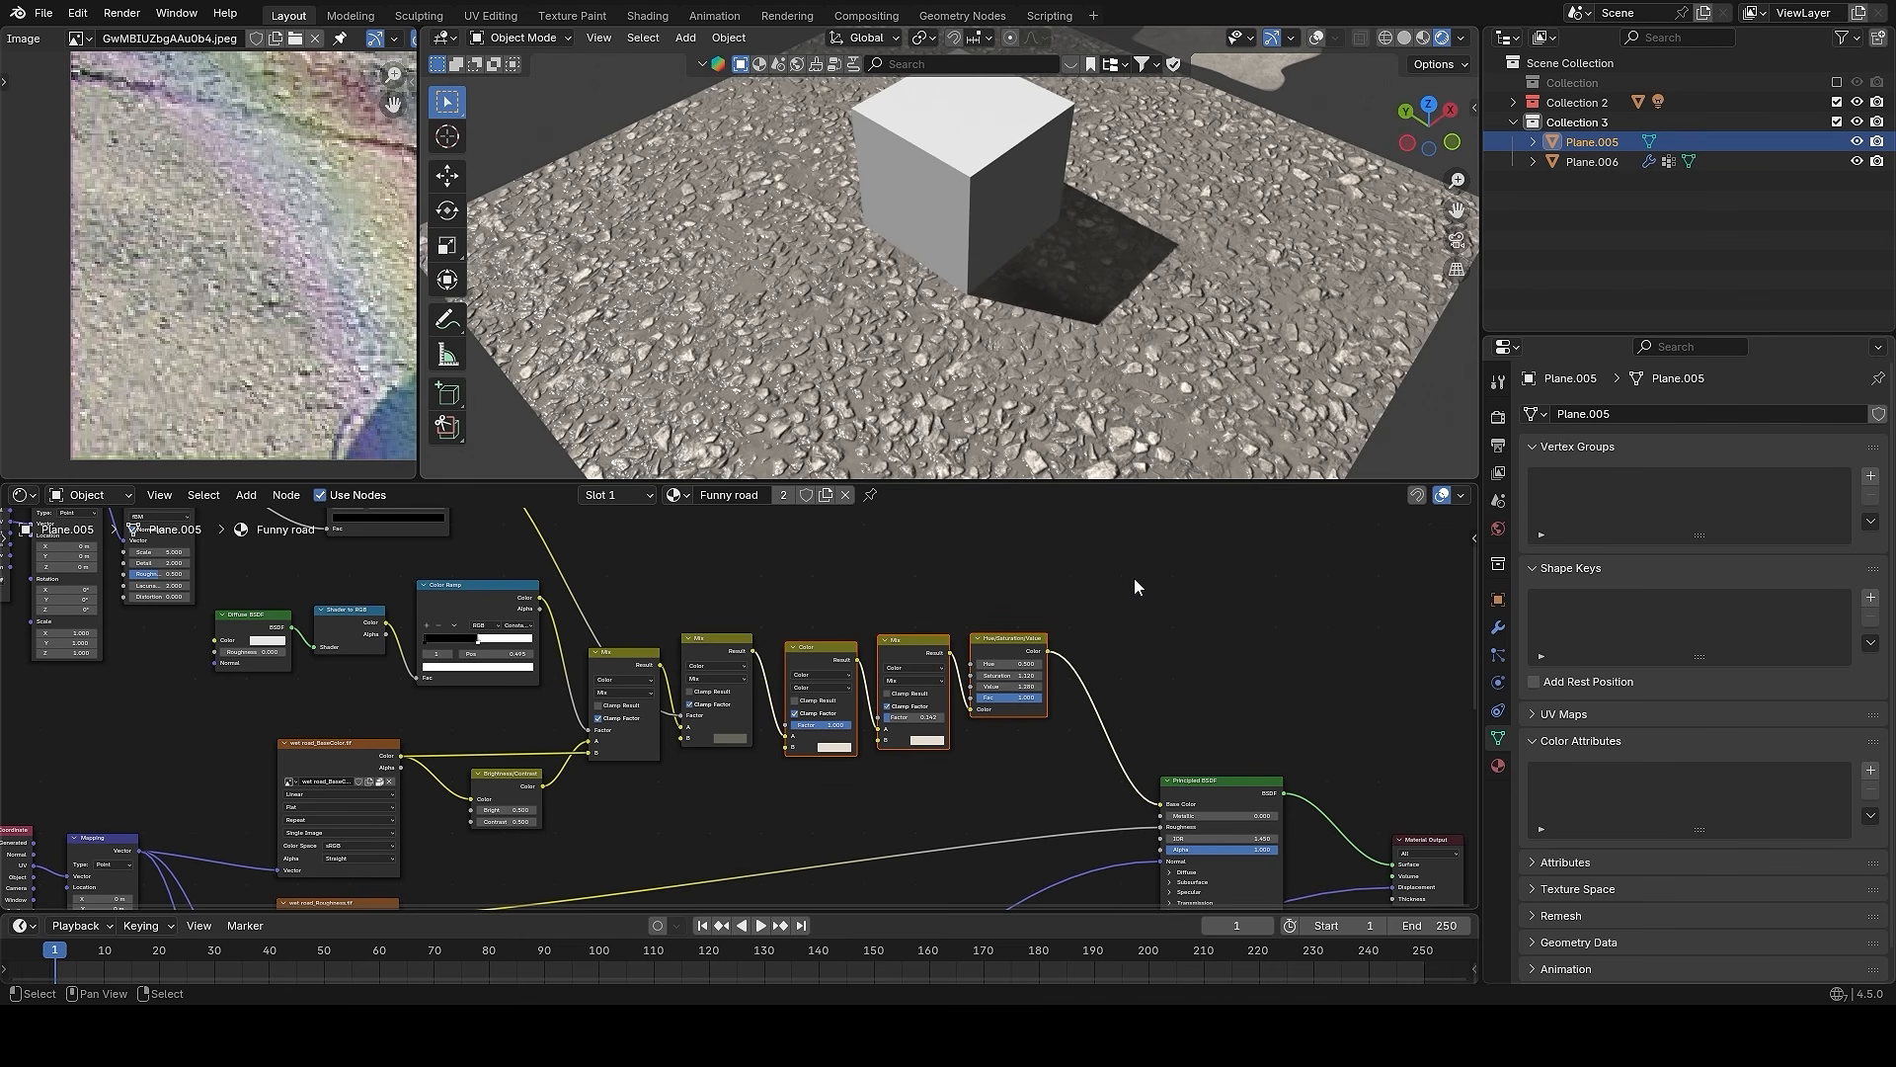
- Try a factor of 0.233 on the Mix node feeding Hue/Saturation/Value while checking the ground
{"action": "middle_click_drag", "start_coordinate": [1097, 390], "coordinate": [1067, 341]}
{"action": "scroll", "coordinate": [1147, 668], "scroll_direction": "up", "scroll_amount": 4}
{"action": "middle_click_drag", "start_coordinate": [1147, 667], "coordinate": [1090, 685]}
{"action": "key", "text": "alt+shift+z"}
{"action": "middle_click_drag", "start_coordinate": [1025, 264], "coordinate": [1074, 323]}
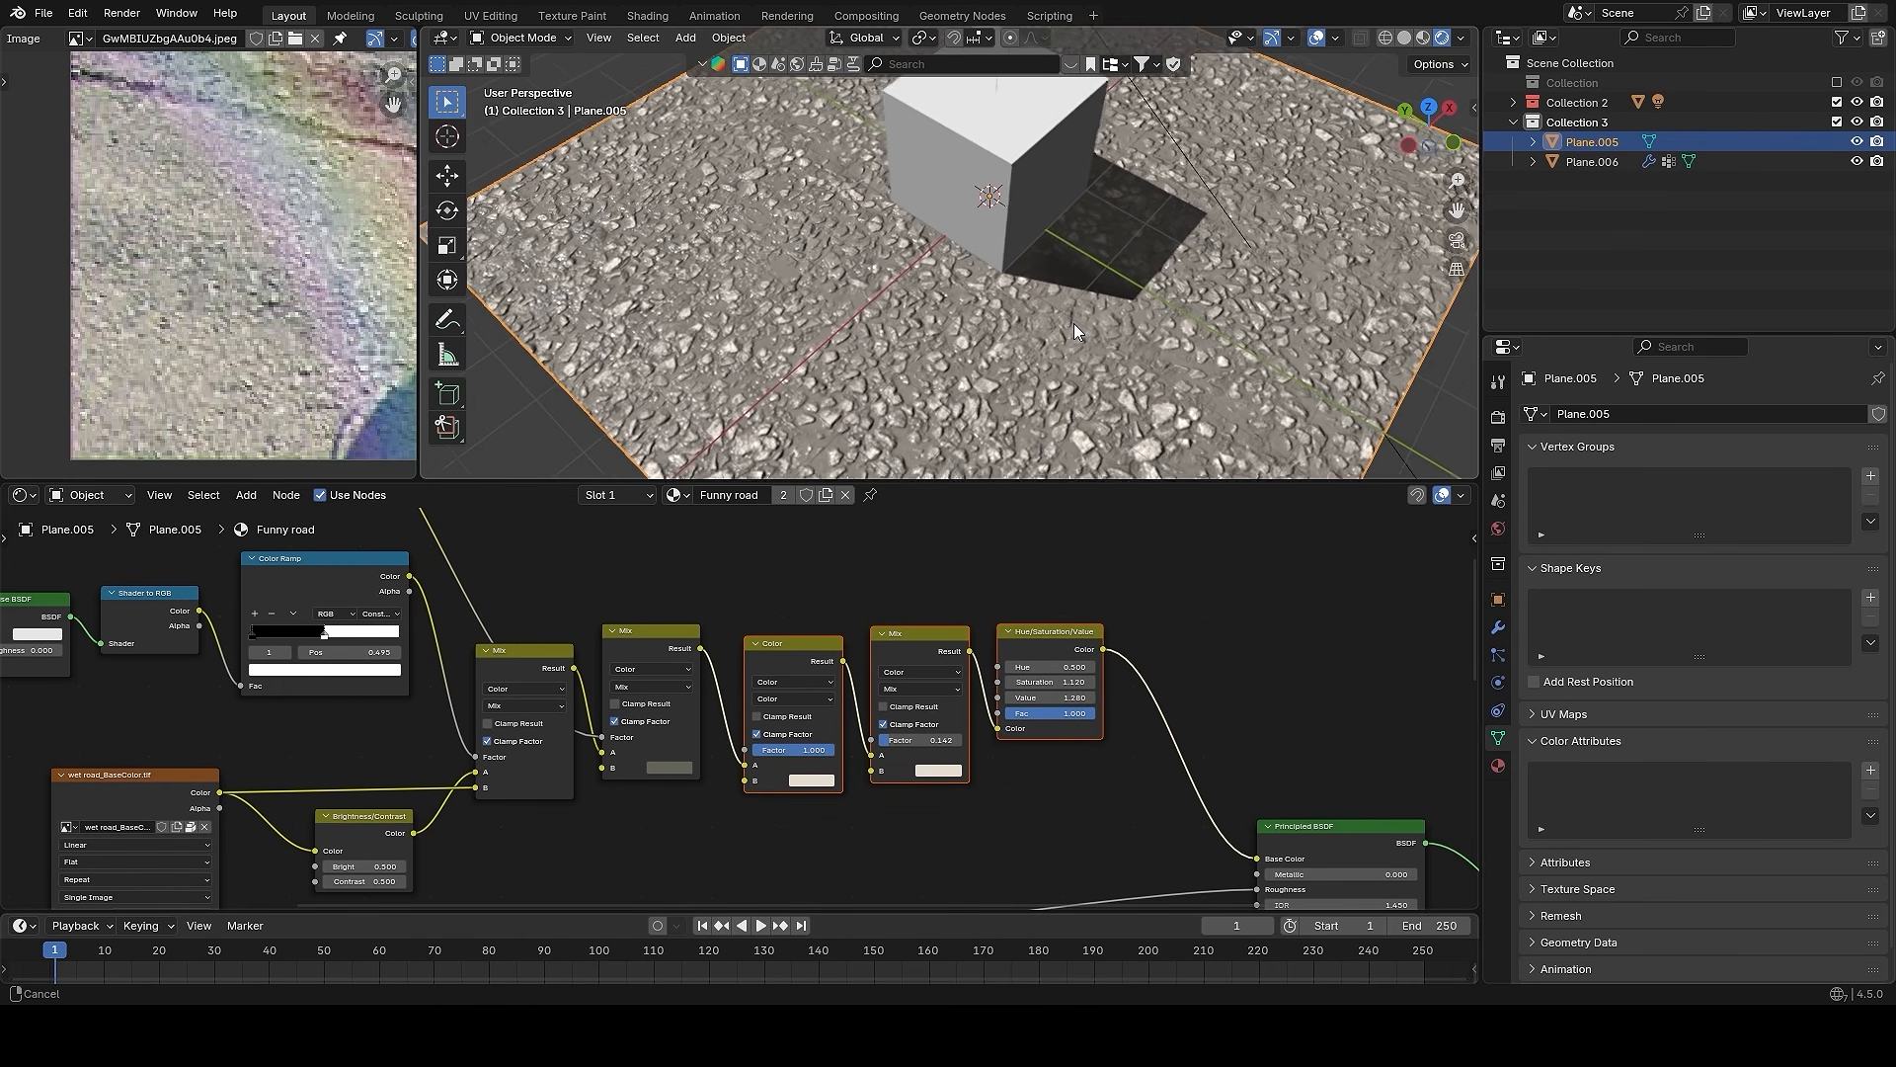
{"action": "scroll", "coordinate": [950, 717], "scroll_direction": "up", "scroll_amount": 3}
{"action": "mouse_move", "coordinate": [950, 747]}
{"action": "left_mouse_down"}
{"action": "mouse_move", "coordinate": [995, 747]}
{"action": "mouse_move", "coordinate": [939, 746]}
{"action": "left_mouse_up"}
{"action": "key", "text": "Escape"}
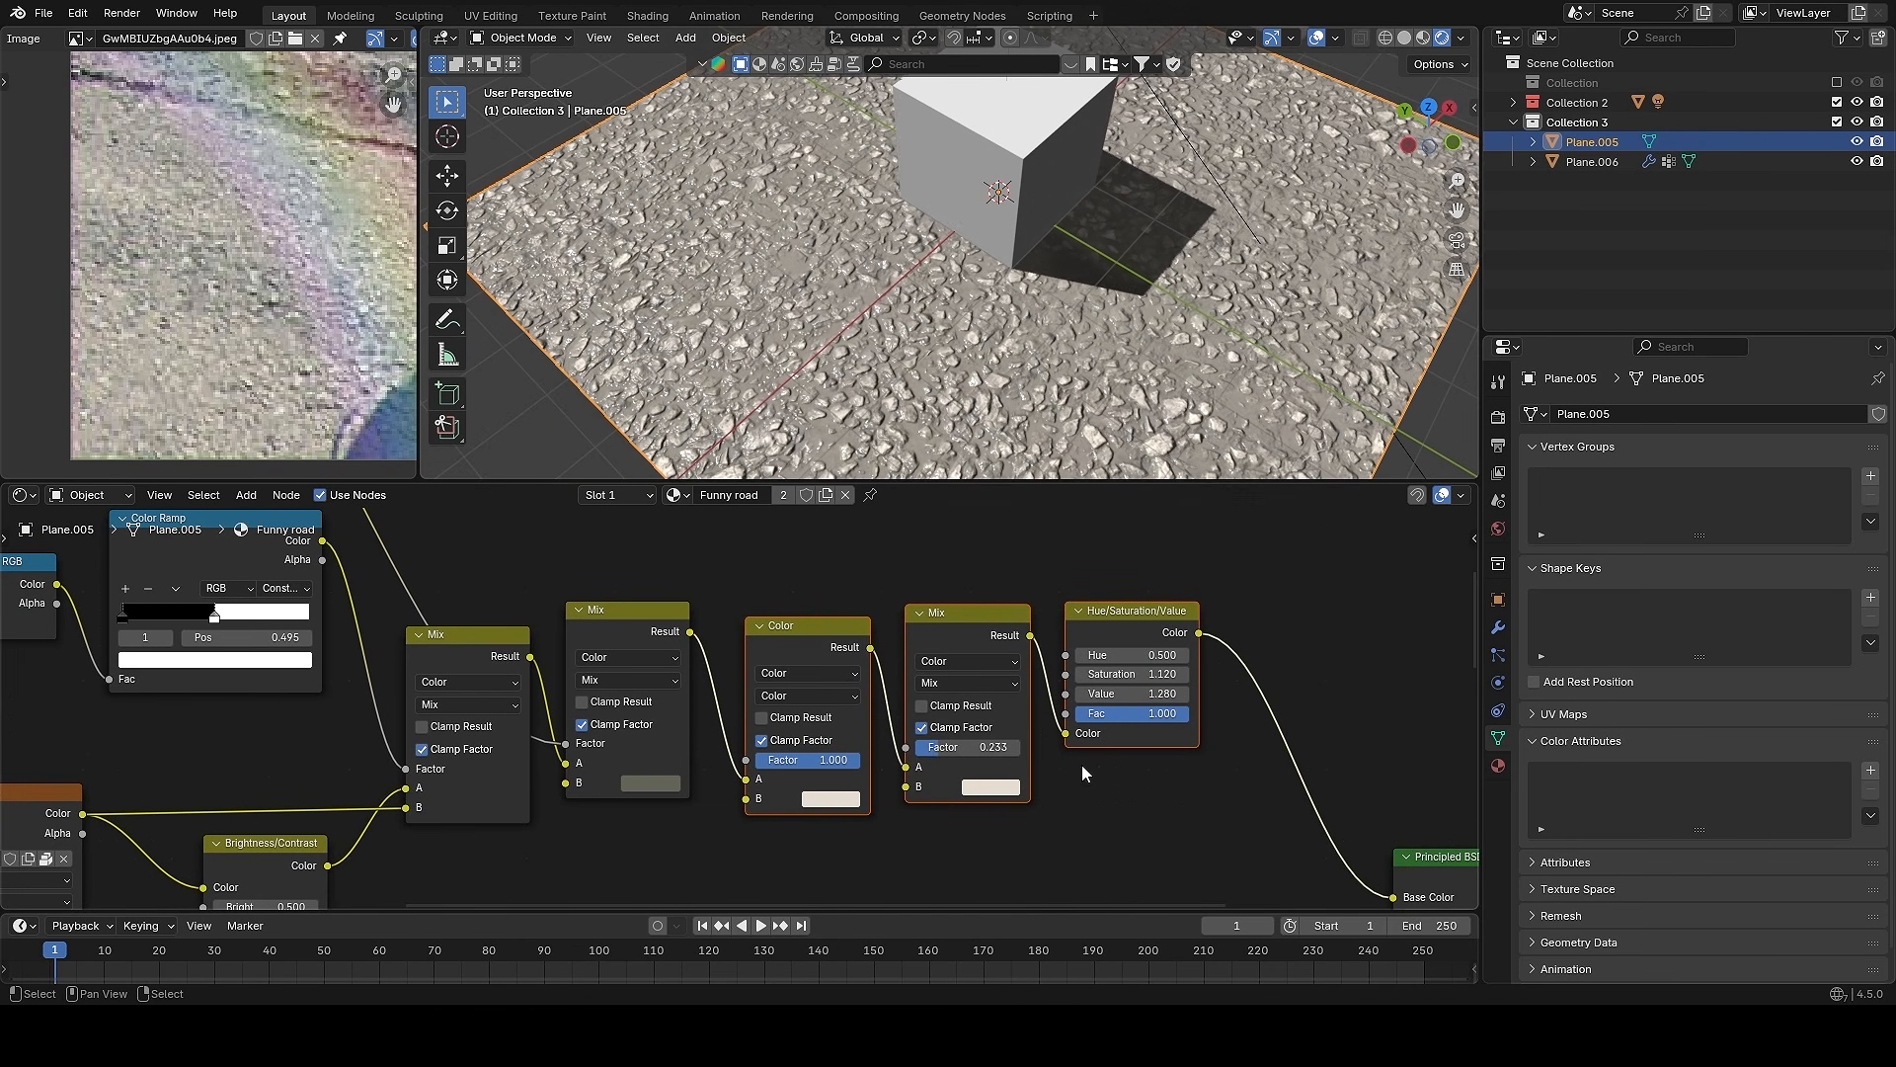
{"action": "key", "text": "alt+shift+z"}
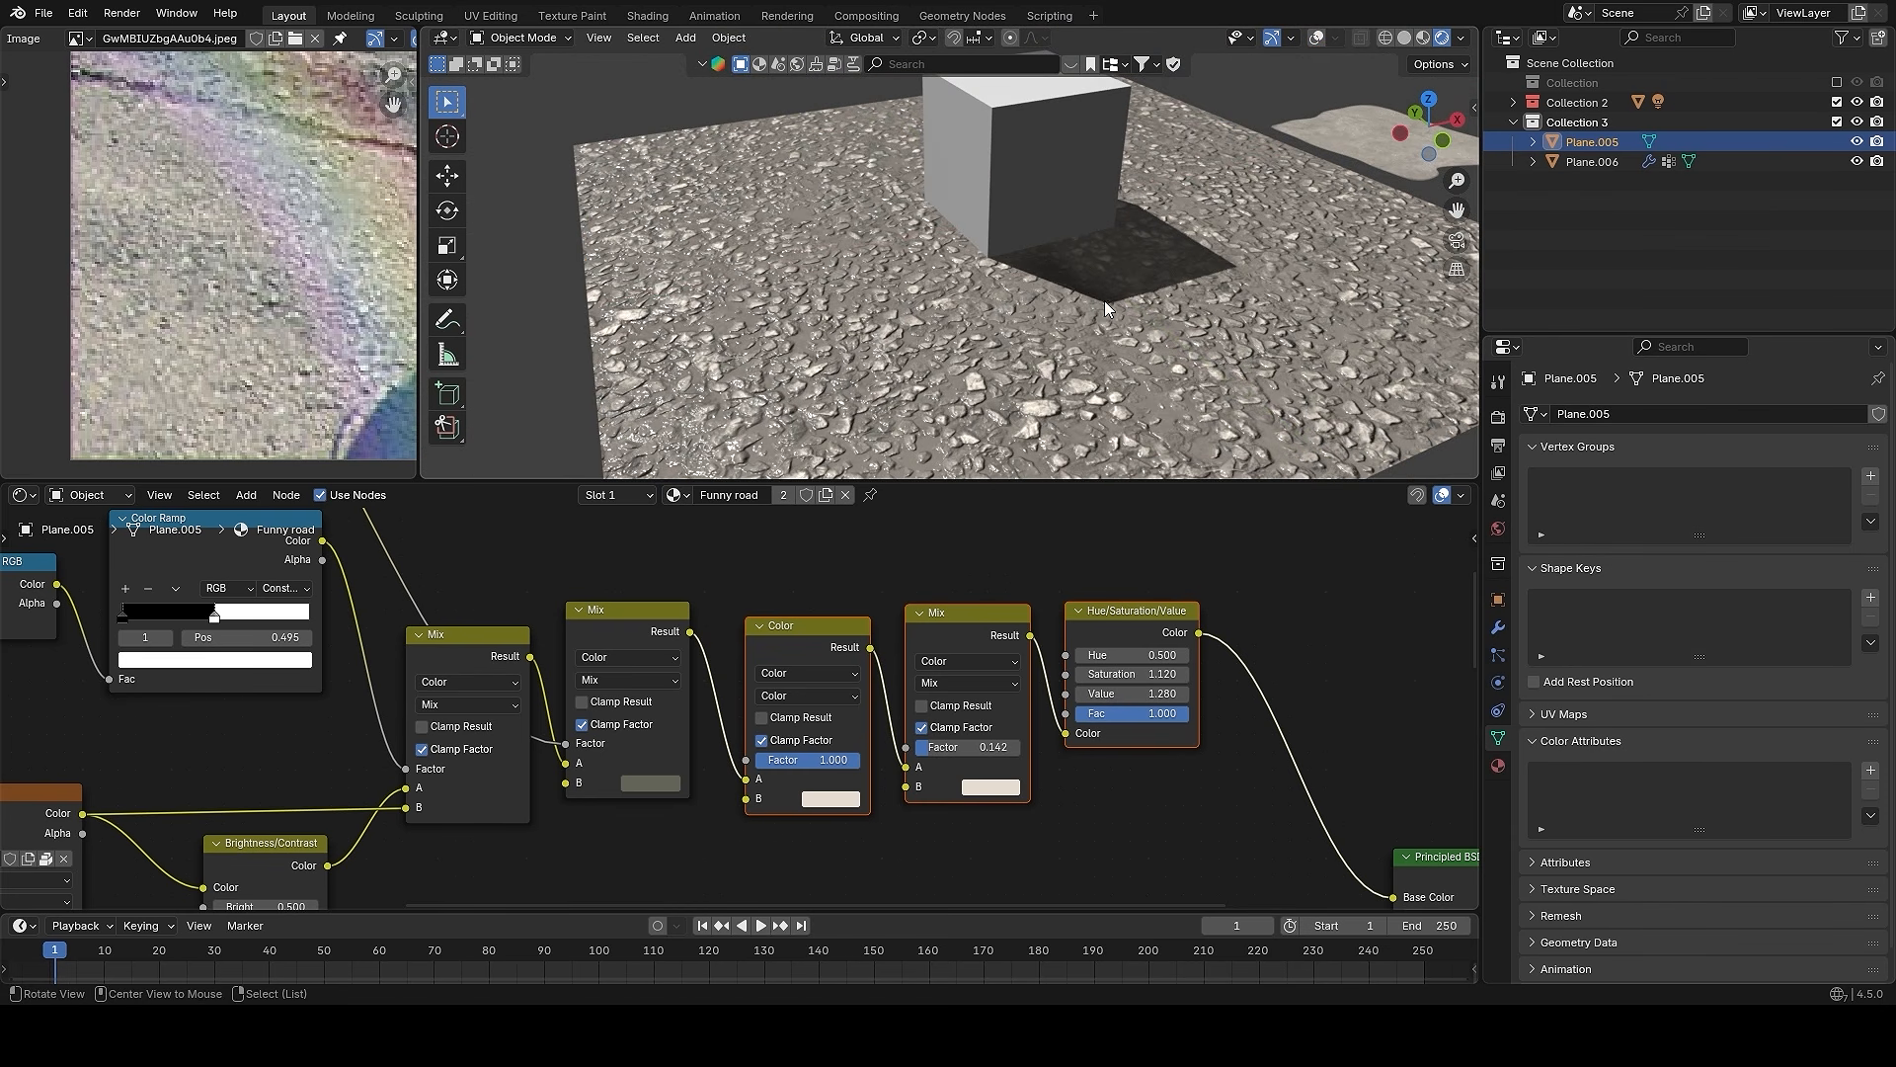
{"action": "middle_click_drag", "start_coordinate": [1105, 300], "coordinate": [1101, 328]}
- Preview the noise Color Ramp and readjust its two stops, placing the white stop at 0.595
{"action": "middle_click_drag", "start_coordinate": [785, 666], "coordinate": [1027, 711]}
{"action": "scroll", "coordinate": [523, 539], "scroll_direction": "up", "scroll_amount": 1}
{"action": "middle_click_drag", "start_coordinate": [524, 538], "coordinate": [849, 741]}
{"action": "scroll", "coordinate": [593, 617], "scroll_direction": "up", "scroll_amount": 2}
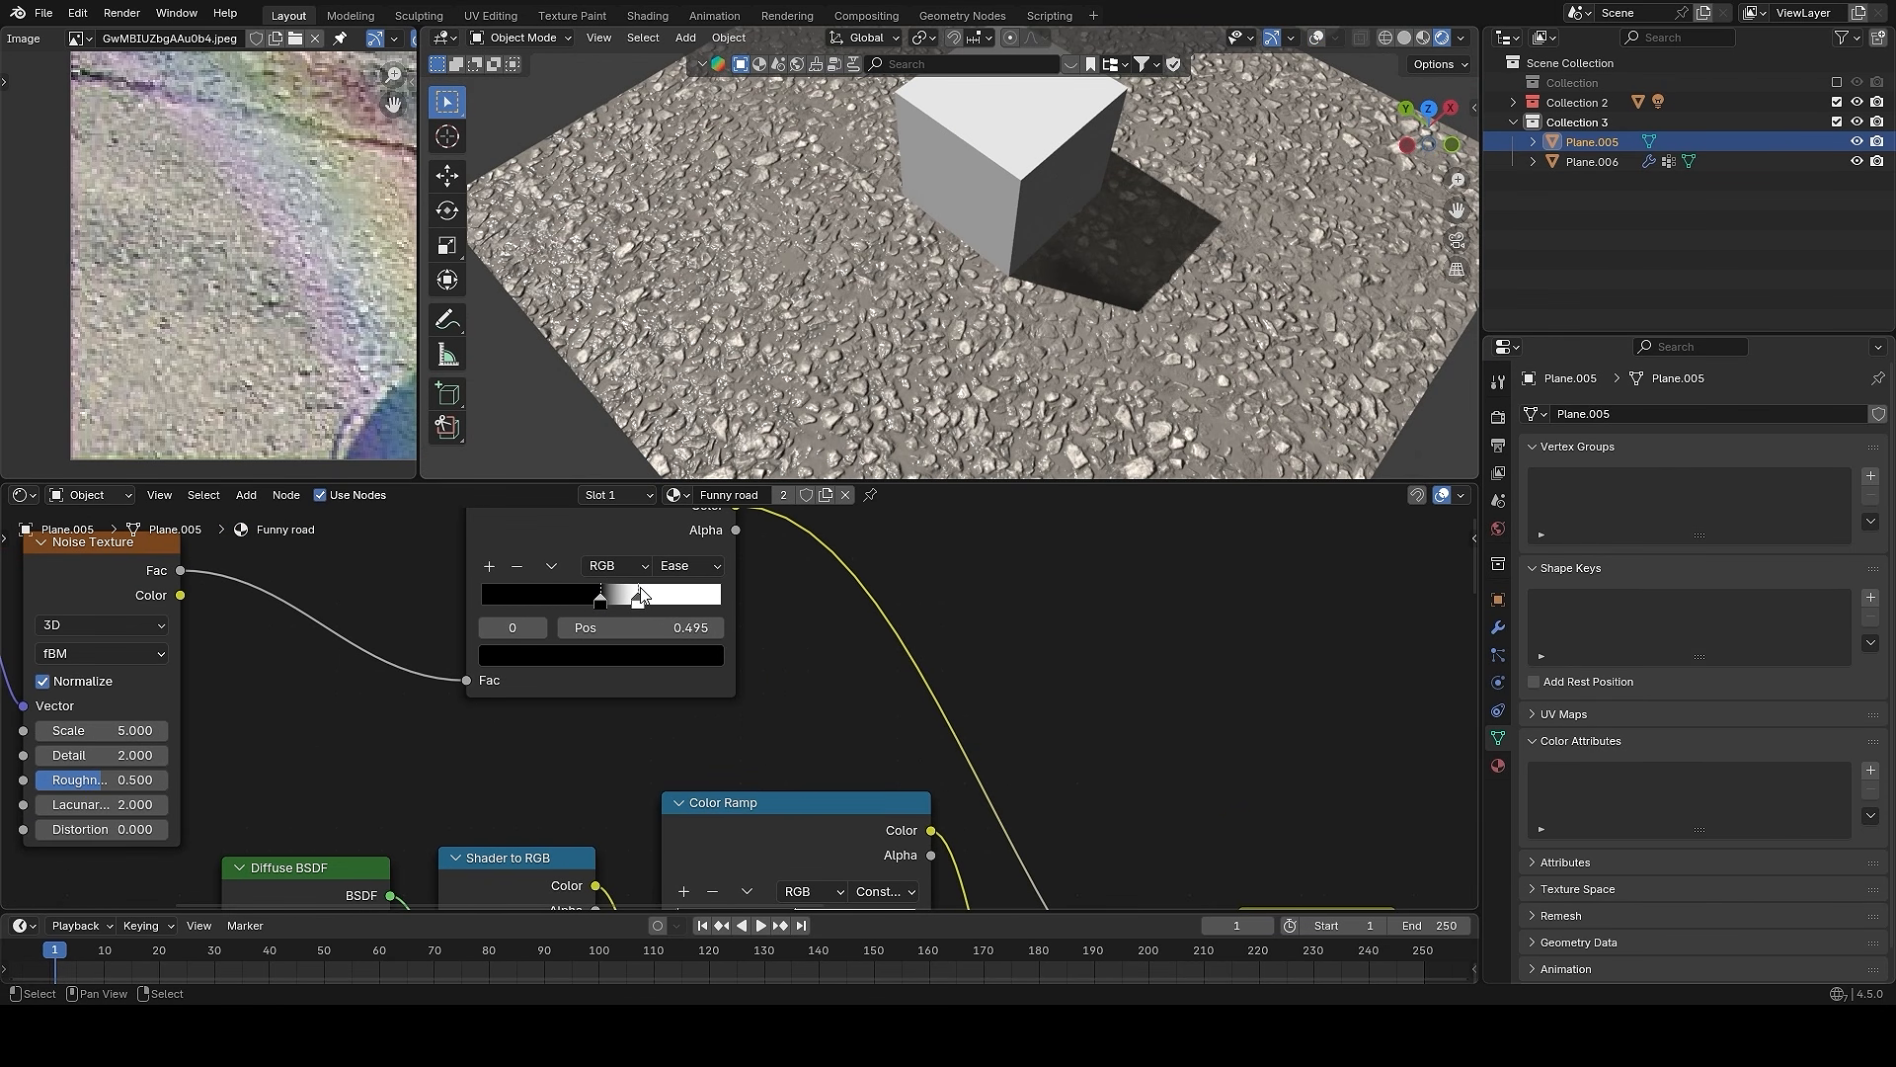
{"action": "left_click_drag", "start_coordinate": [638, 600], "coordinate": [662, 599]}
{"action": "left_click_drag", "start_coordinate": [564, 600], "coordinate": [619, 599]}
{"action": "scroll", "coordinate": [751, 395], "scroll_direction": "up", "scroll_amount": 3}
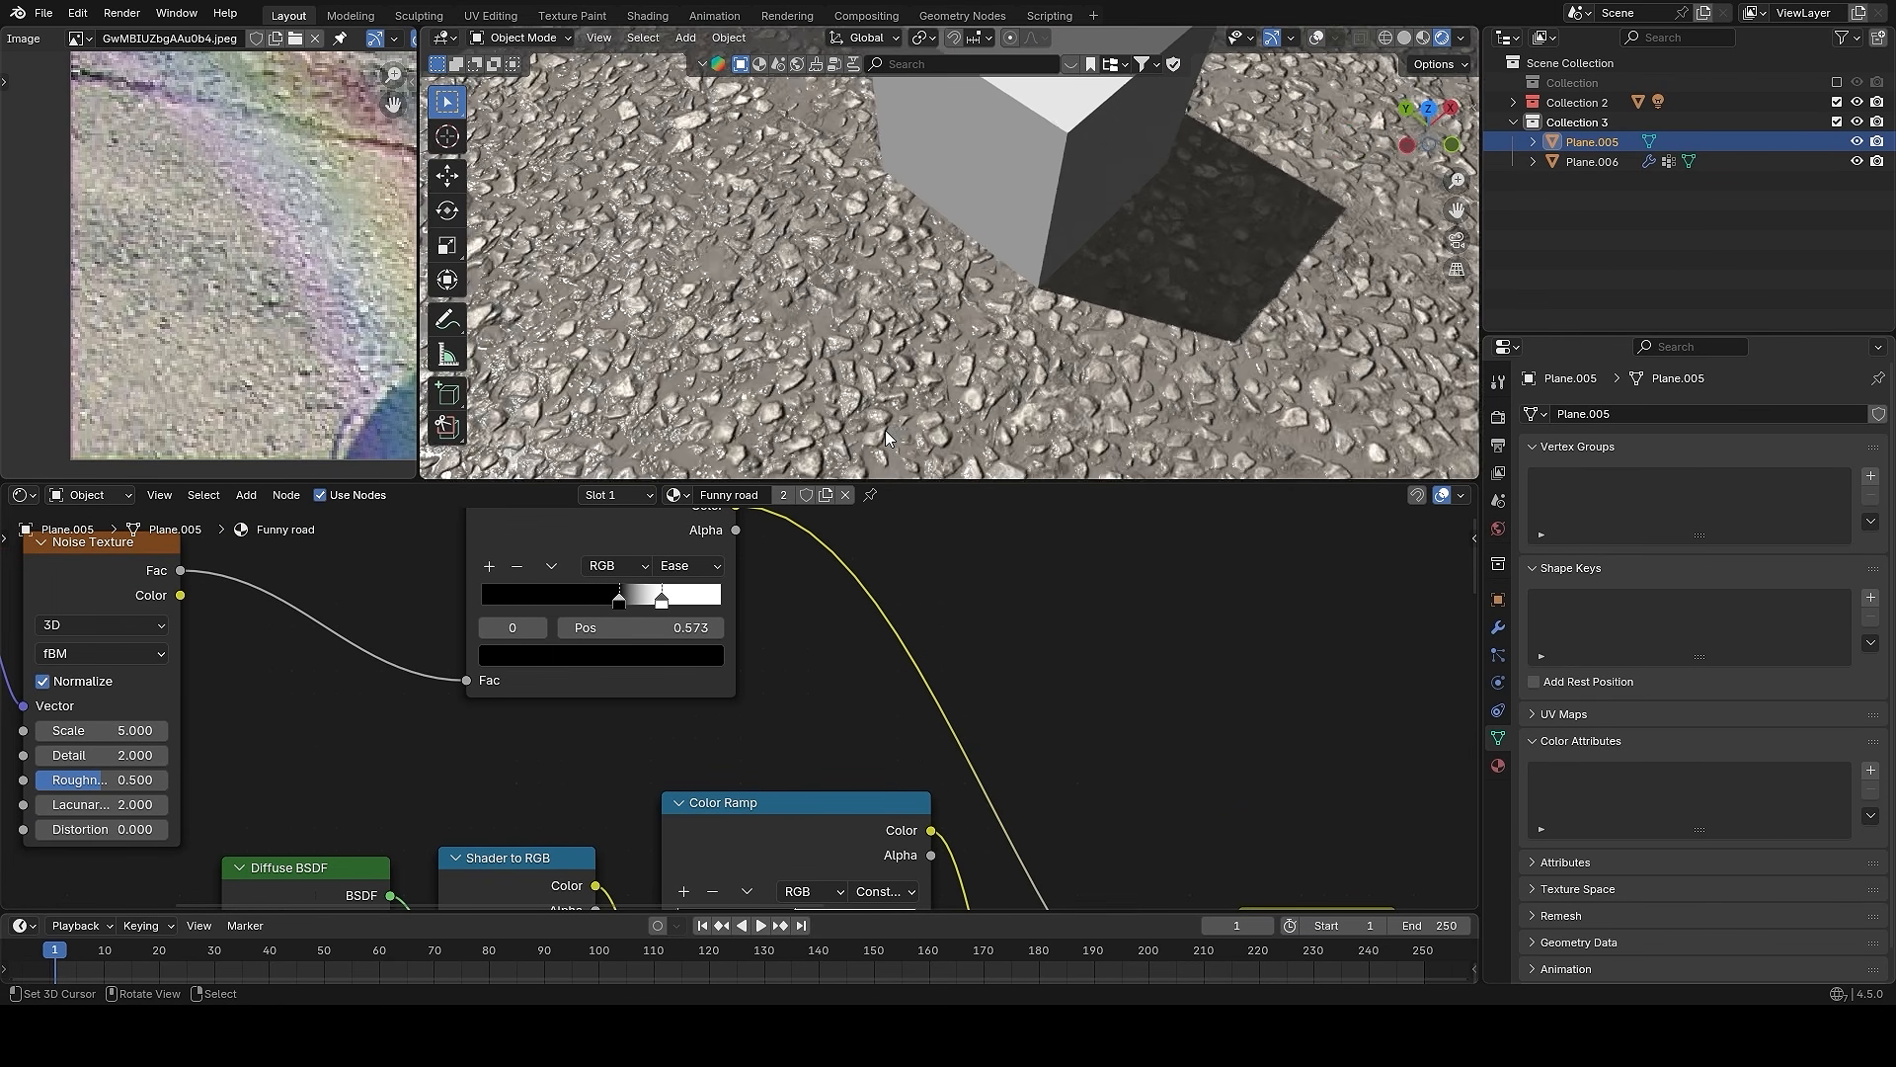
{"action": "middle_click_drag", "start_coordinate": [645, 519], "coordinate": [734, 634]}
{"action": "left_click", "coordinate": [733, 602], "text": "ctrl+shift"}
{"action": "mouse_move", "coordinate": [708, 714]}
{"action": "left_mouse_down"}
{"action": "mouse_move", "coordinate": [652, 714]}
{"action": "mouse_move", "coordinate": [714, 714]}
{"action": "left_mouse_up"}
{"action": "middle_click_drag", "start_coordinate": [894, 681], "coordinate": [1072, 879], "text": "ctrl"}
- Preview the outputs of the noise-masked Mix node and the Color node on the plane
{"action": "middle_click_drag", "start_coordinate": [1071, 879], "coordinate": [954, 729]}
{"action": "left_click", "coordinate": [954, 729], "text": "ctrl+shift"}
{"action": "scroll", "coordinate": [1034, 453], "scroll_direction": "down", "scroll_amount": 1}
{"action": "left_click", "coordinate": [1104, 745], "text": "ctrl+shift"}
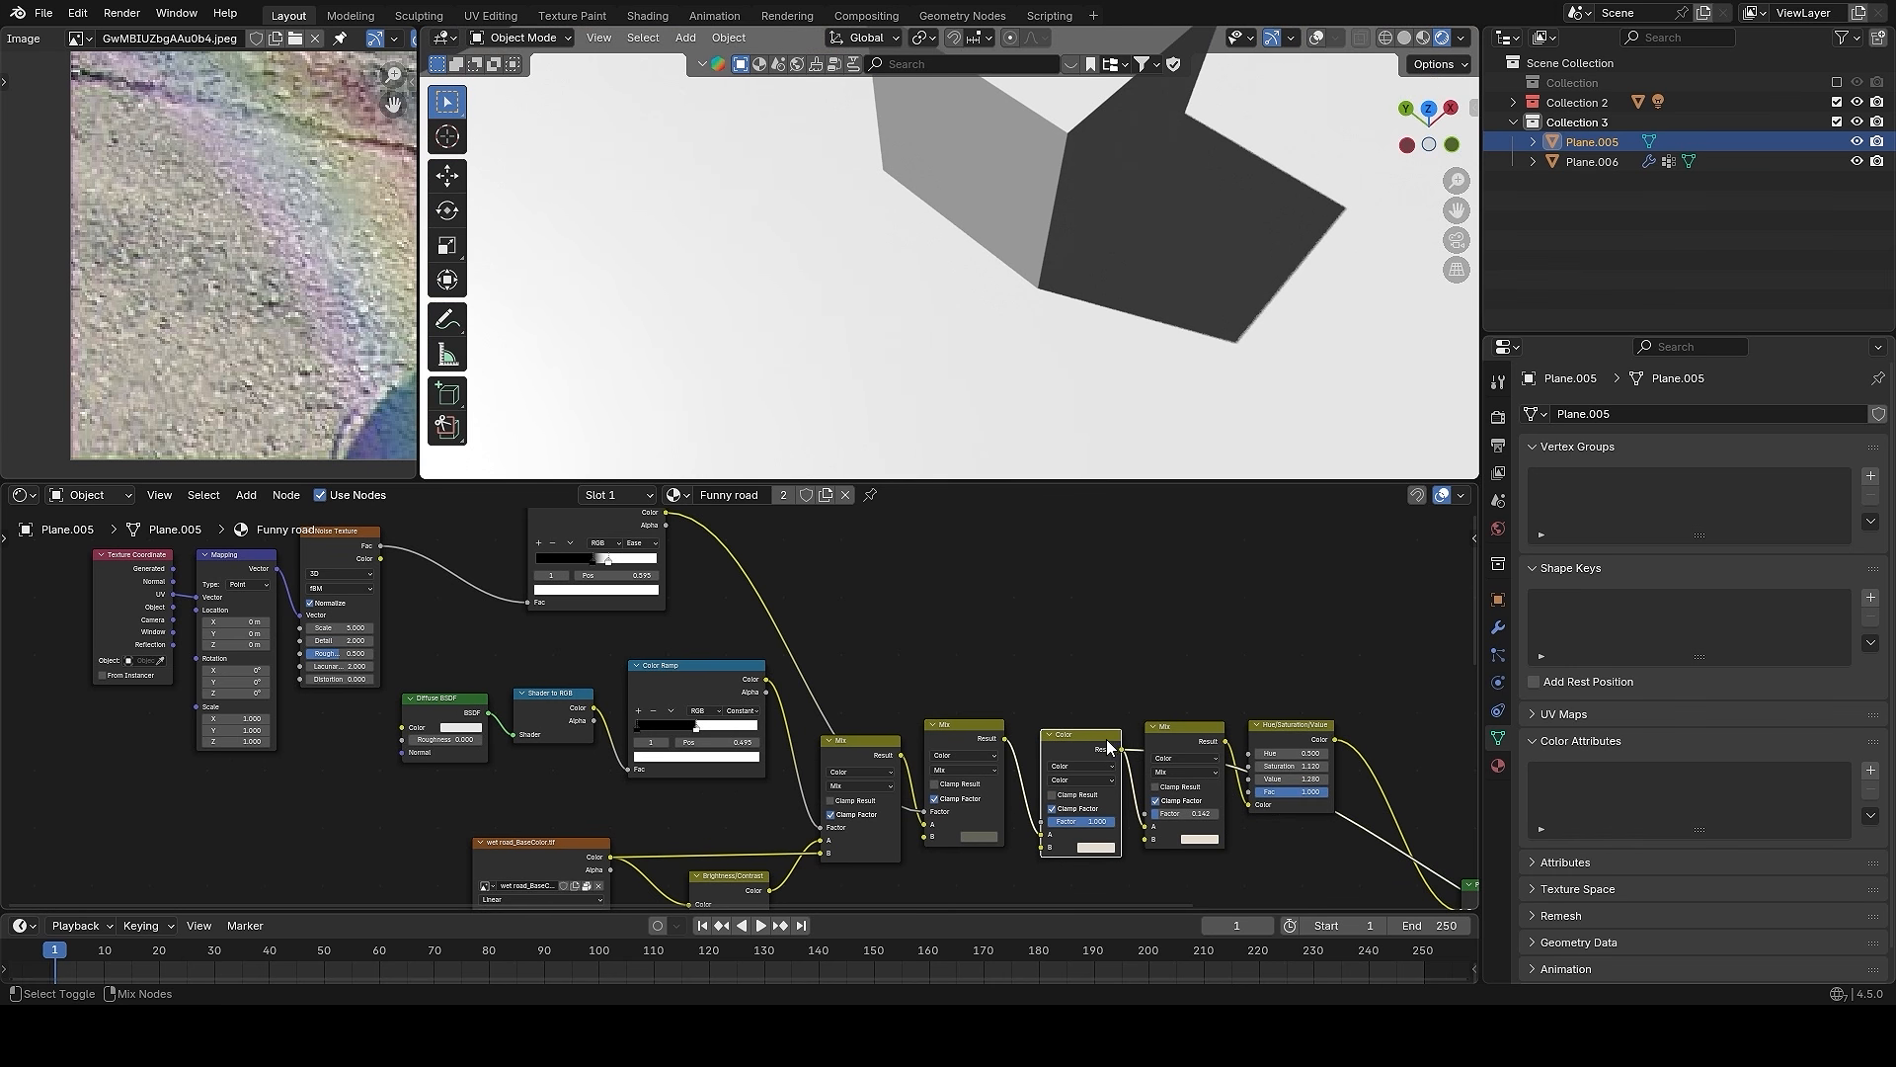
{"action": "middle_click_drag", "start_coordinate": [1125, 719], "coordinate": [1010, 680]}
{"action": "scroll", "coordinate": [946, 423], "scroll_direction": "down", "scroll_amount": 1}
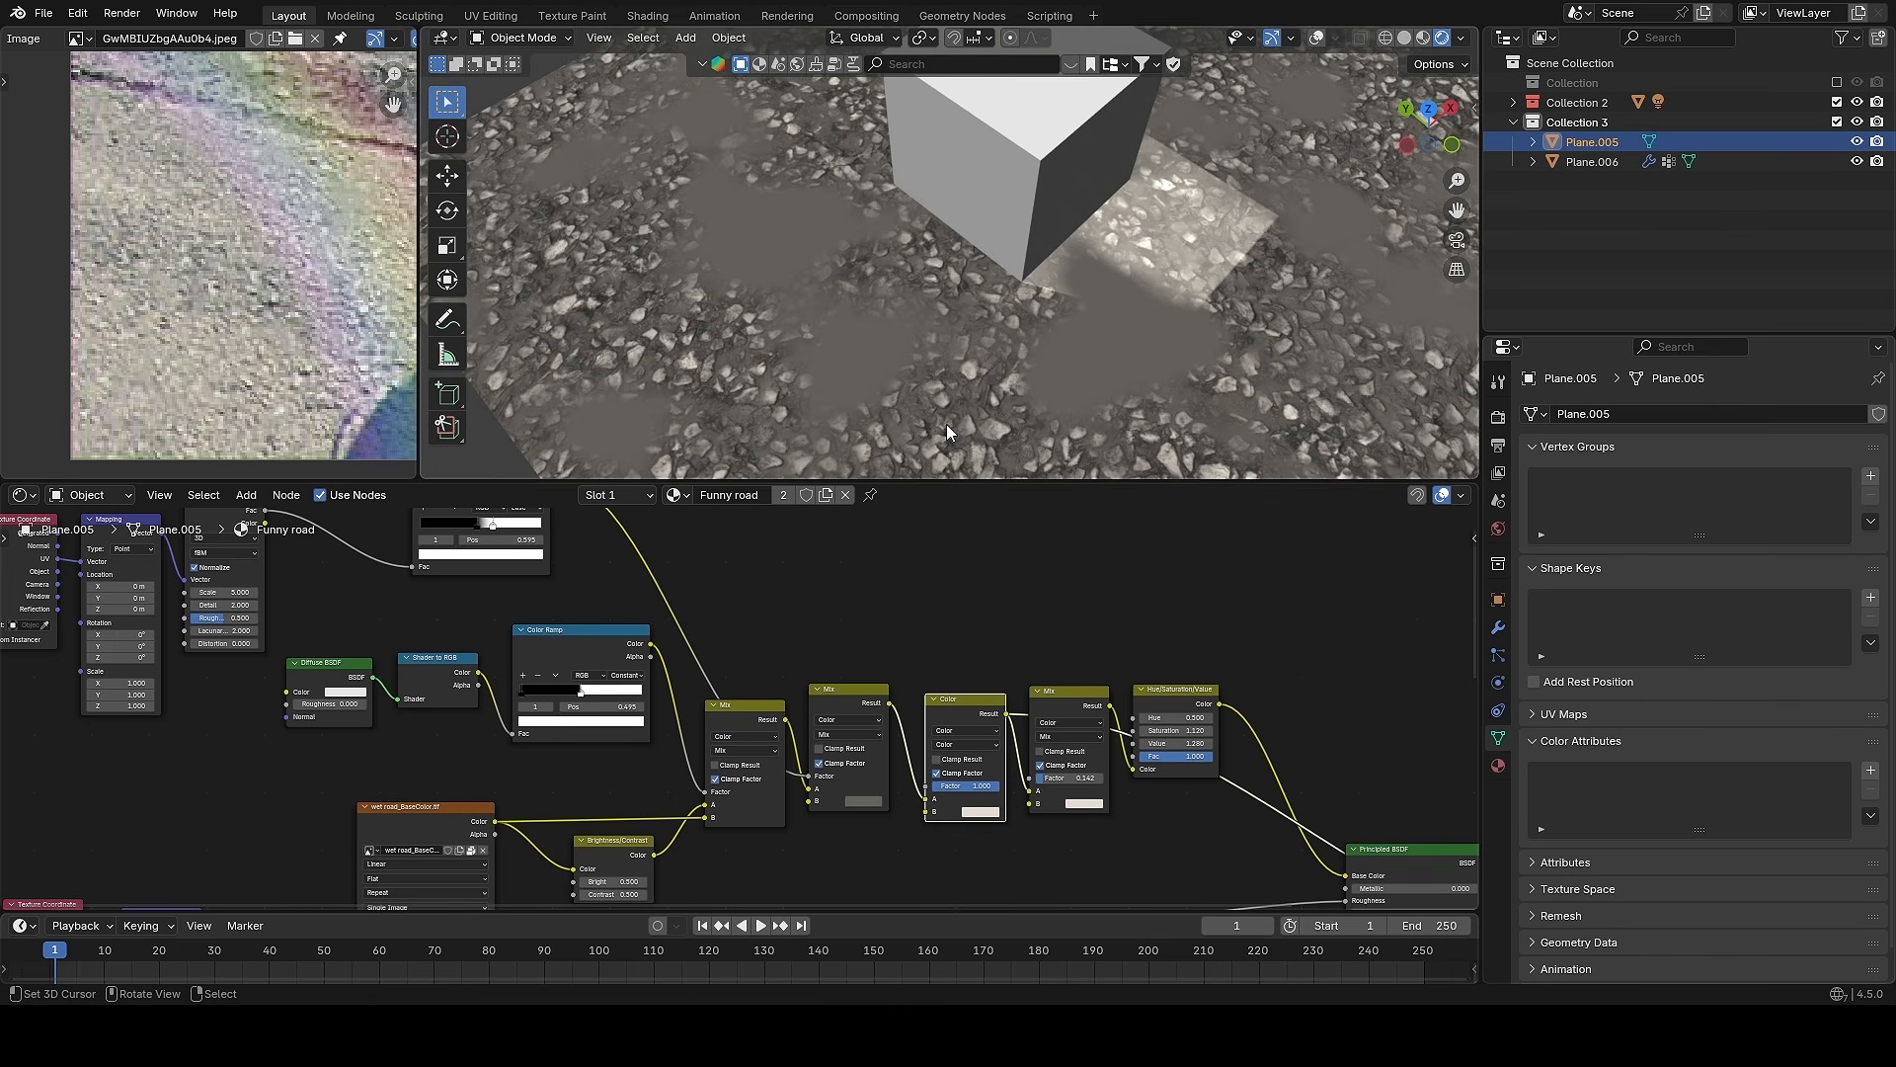
- Restore the full Principled BSDF preview and examine the road material from several angles
{"action": "middle_click_drag", "start_coordinate": [1401, 813], "coordinate": [1098, 723]}
{"action": "left_click", "coordinate": [1101, 754], "text": "ctrl+shift"}
{"action": "middle_click_drag", "start_coordinate": [1036, 636], "coordinate": [1222, 704]}
{"action": "middle_click_drag", "start_coordinate": [1098, 395], "coordinate": [1098, 330]}
{"action": "middle_click_drag", "start_coordinate": [819, 287], "coordinate": [1073, 344], "text": "shift"}
{"action": "scroll", "coordinate": [1070, 342], "scroll_direction": "down", "scroll_amount": 7}
{"action": "middle_click_drag", "start_coordinate": [1147, 288], "coordinate": [1068, 219], "text": "shift"}
{"action": "middle_click_drag", "start_coordinate": [1132, 278], "coordinate": [1131, 235]}
{"action": "scroll", "coordinate": [1131, 235], "scroll_direction": "up", "scroll_amount": 1}
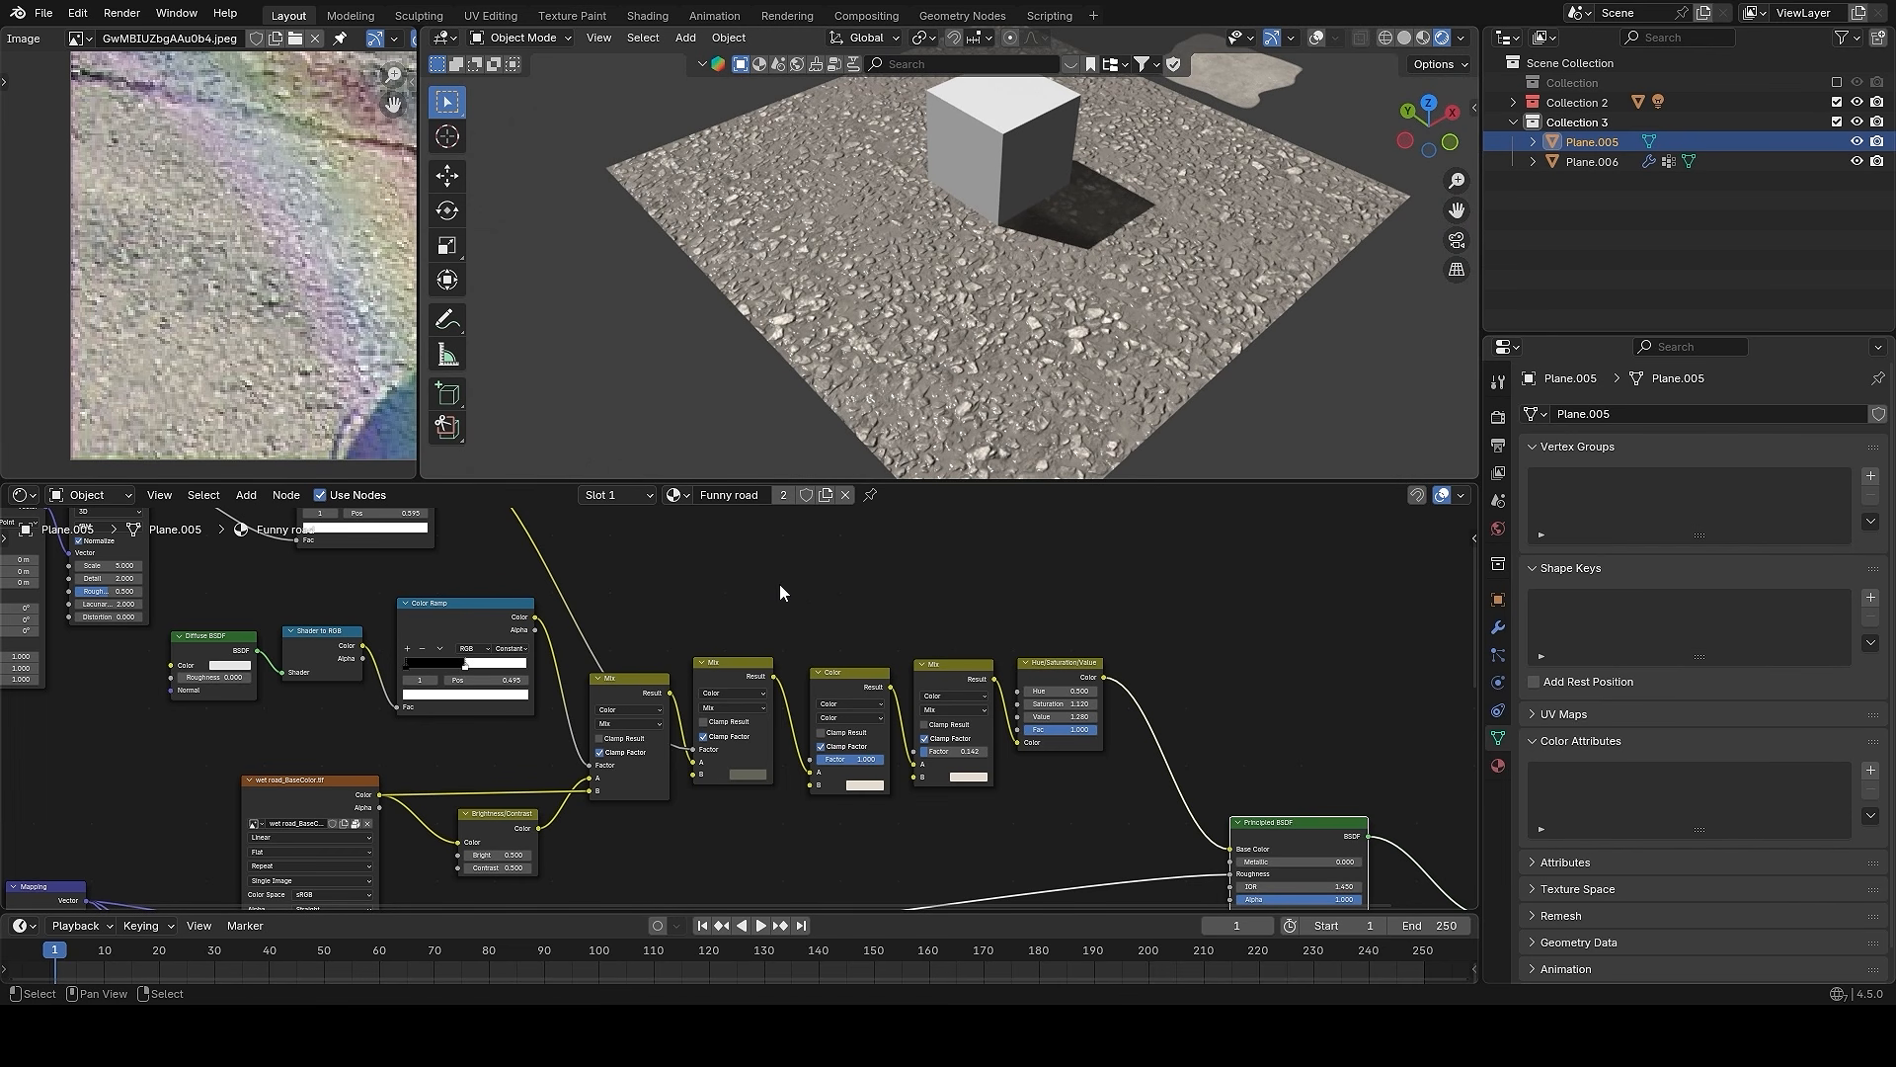
- Shift the Color, last Mix and Hue/Saturation/Value nodes together slightly closer to the noise-masked Mix node
{"action": "middle_click_drag", "start_coordinate": [1081, 330], "coordinate": [1085, 307]}
{"action": "scroll", "coordinate": [1085, 307], "scroll_direction": "up", "scroll_amount": 2}
{"action": "scroll", "coordinate": [1062, 761], "scroll_direction": "up", "scroll_amount": 1}
{"action": "left_click_drag", "start_coordinate": [1185, 812], "coordinate": [862, 583]}
{"action": "key", "text": "g"}
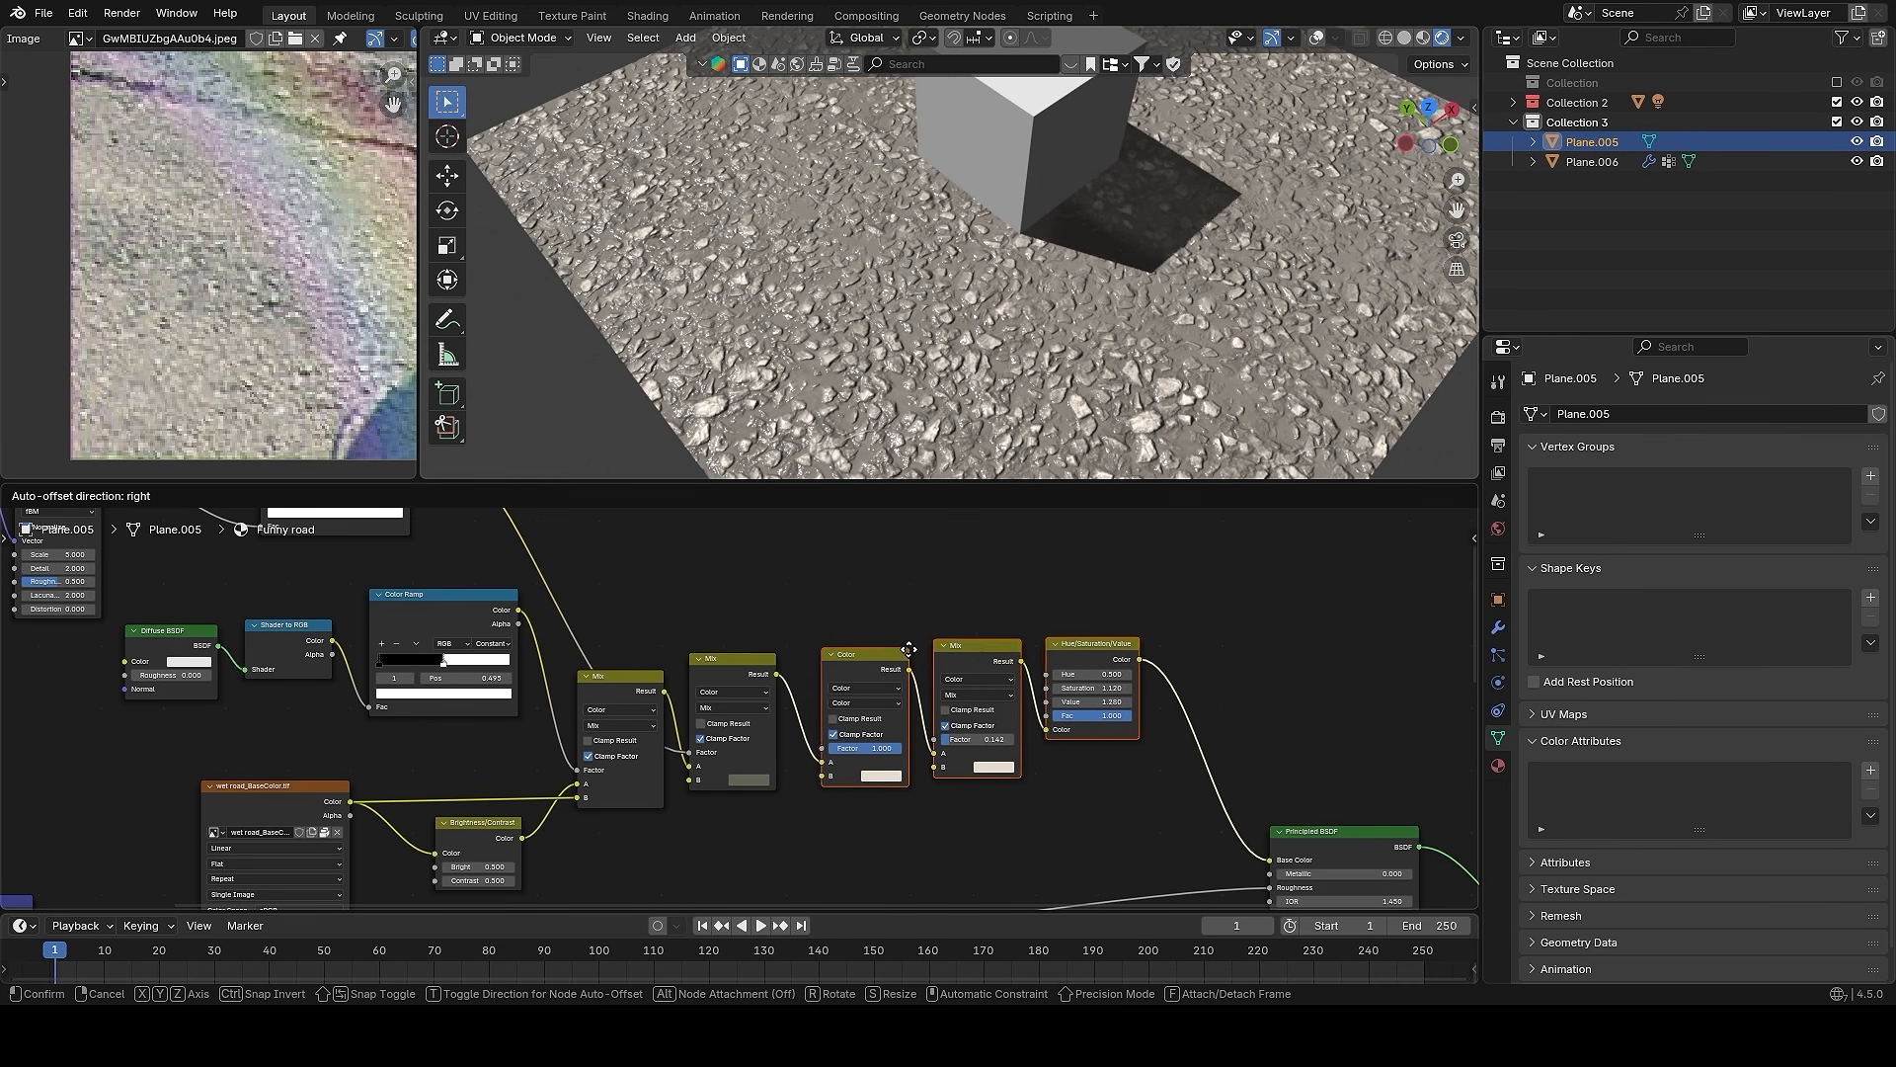
{"action": "left_click", "coordinate": [851, 563]}
- Examine the pebble ground around the cube from different angles and compare it with the reference photo
{"action": "scroll", "coordinate": [1106, 259], "scroll_direction": "down", "scroll_amount": 5}
{"action": "scroll", "coordinate": [1100, 277], "scroll_direction": "up", "scroll_amount": 2}
{"action": "middle_click_drag", "start_coordinate": [1100, 276], "coordinate": [1195, 285]}
{"action": "scroll", "coordinate": [265, 267], "scroll_direction": "down", "scroll_amount": 1}
{"action": "middle_click_drag", "start_coordinate": [1005, 280], "coordinate": [1019, 270]}
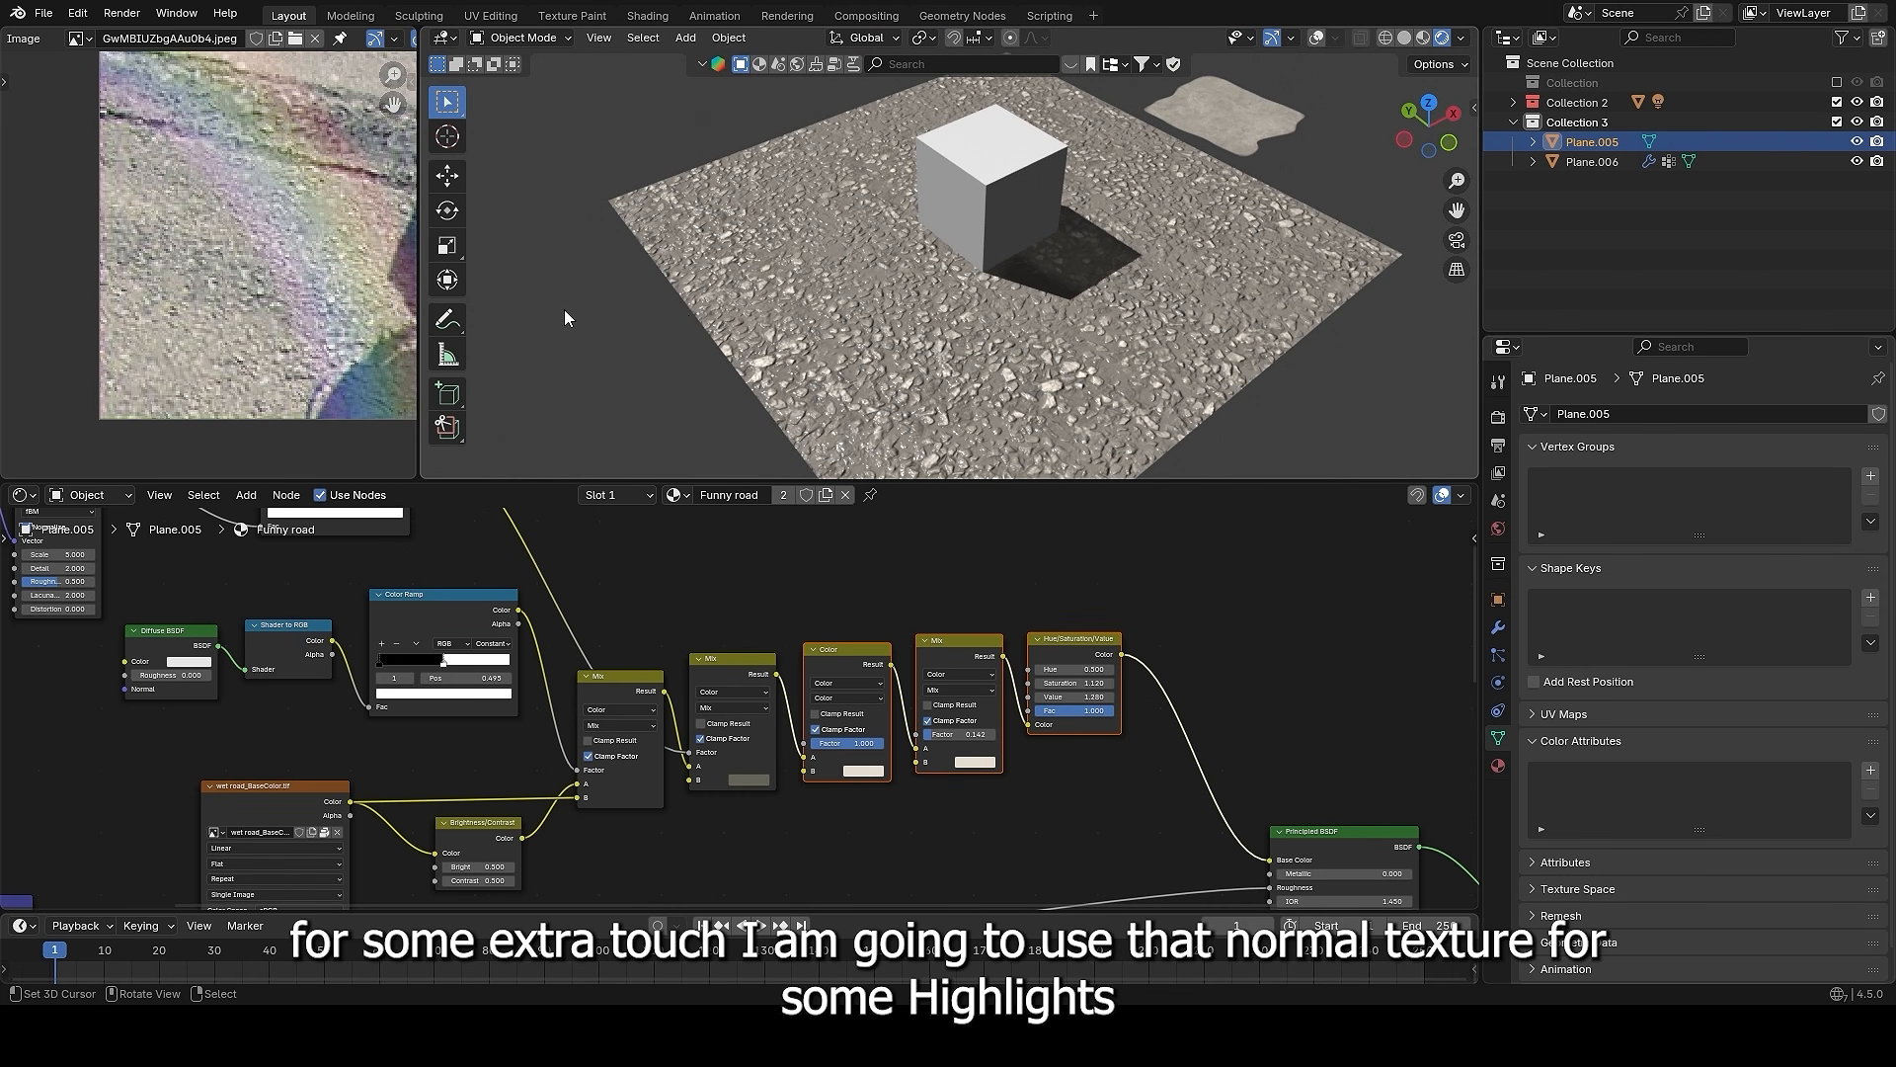
{"action": "scroll", "coordinate": [885, 324], "scroll_direction": "up", "scroll_amount": 2}
{"action": "middle_click_drag", "start_coordinate": [885, 324], "coordinate": [966, 330]}
{"action": "scroll", "coordinate": [868, 590], "scroll_direction": "down", "scroll_amount": 2}
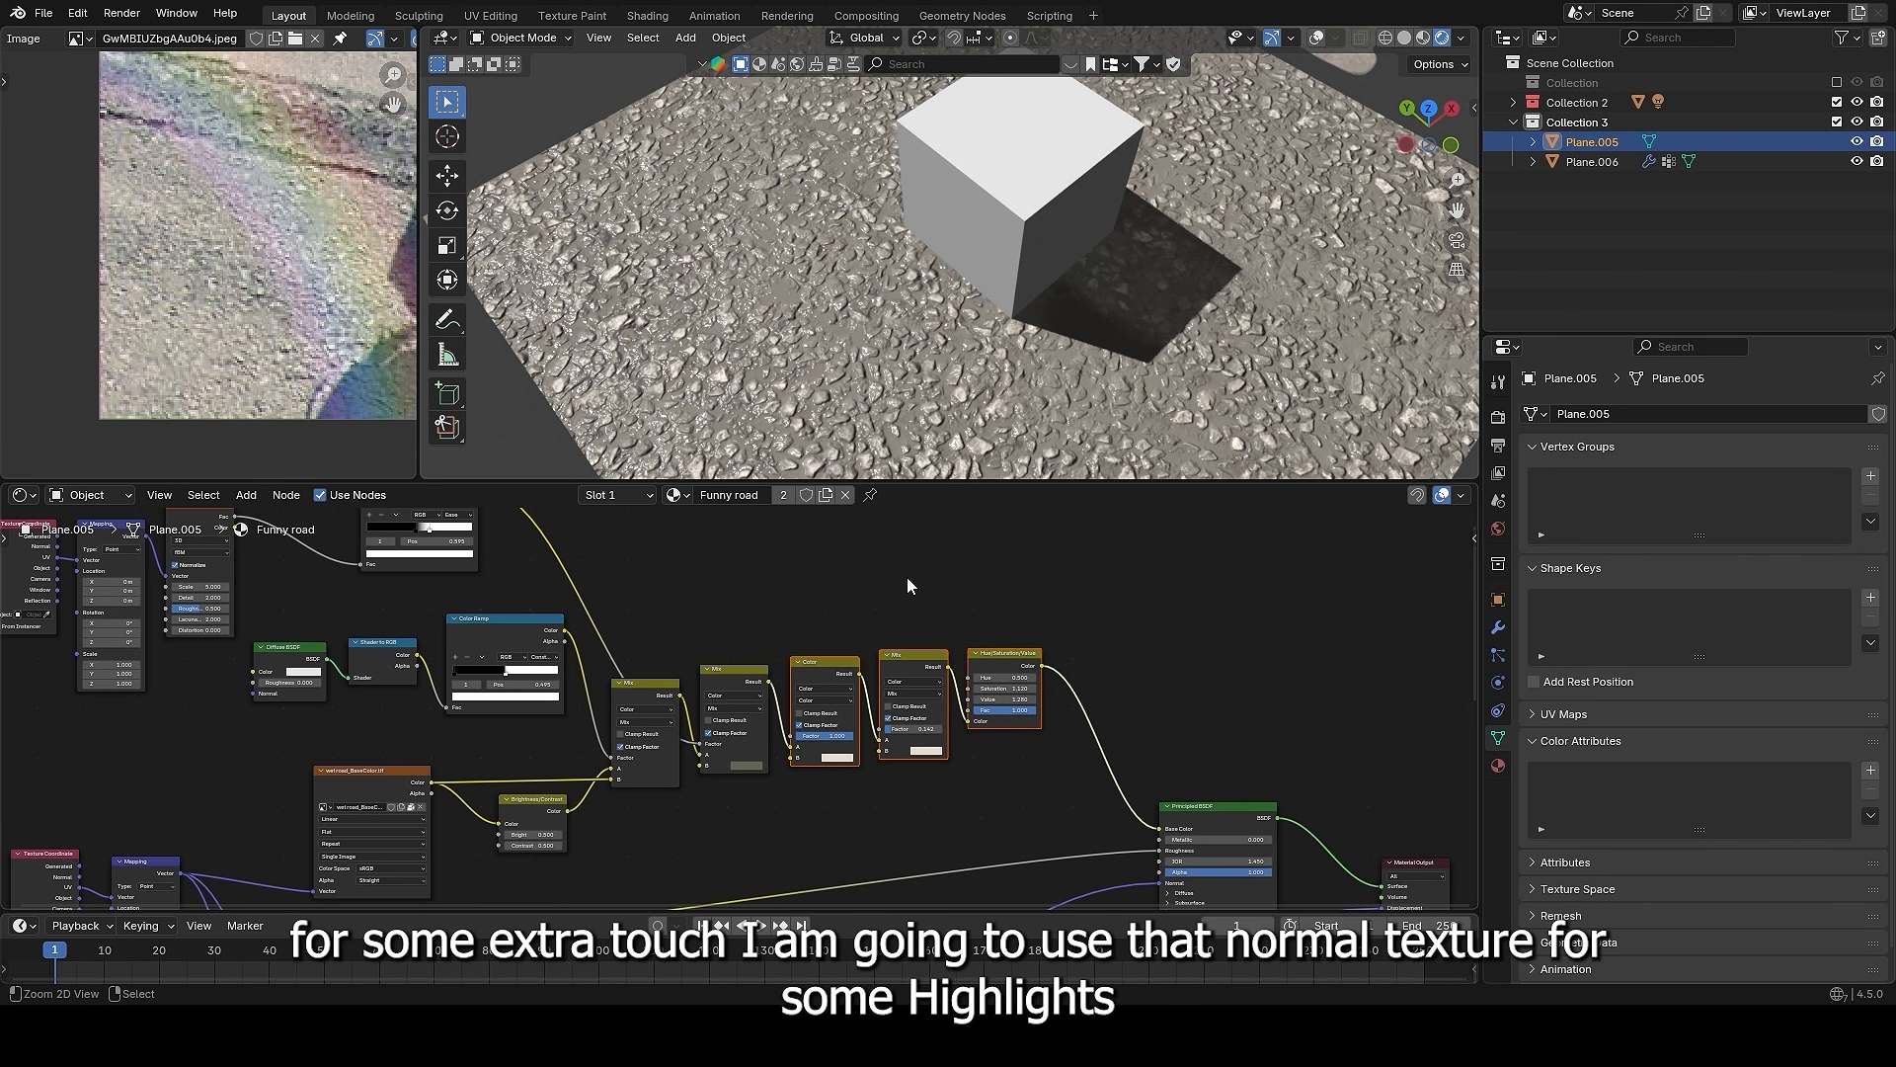
- Add another Color Ramp node above the chain of Mix nodes for the highlight mask
{"action": "scroll", "coordinate": [907, 577], "scroll_direction": "down", "scroll_amount": 3}
{"action": "middle_click_drag", "start_coordinate": [919, 653], "coordinate": [962, 512]}
{"action": "scroll", "coordinate": [732, 719], "scroll_direction": "up", "scroll_amount": 3}
{"action": "mouse_move", "coordinate": [756, 771]}
{"action": "left_mouse_down"}
{"action": "mouse_move", "coordinate": [797, 707]}
{"action": "mouse_move", "coordinate": [736, 748]}
{"action": "left_mouse_up"}
{"action": "middle_click_drag", "start_coordinate": [822, 673], "coordinate": [800, 766]}
{"action": "scroll", "coordinate": [840, 703], "scroll_direction": "down", "scroll_amount": 4}
{"action": "middle_click_drag", "start_coordinate": [880, 643], "coordinate": [880, 704]}
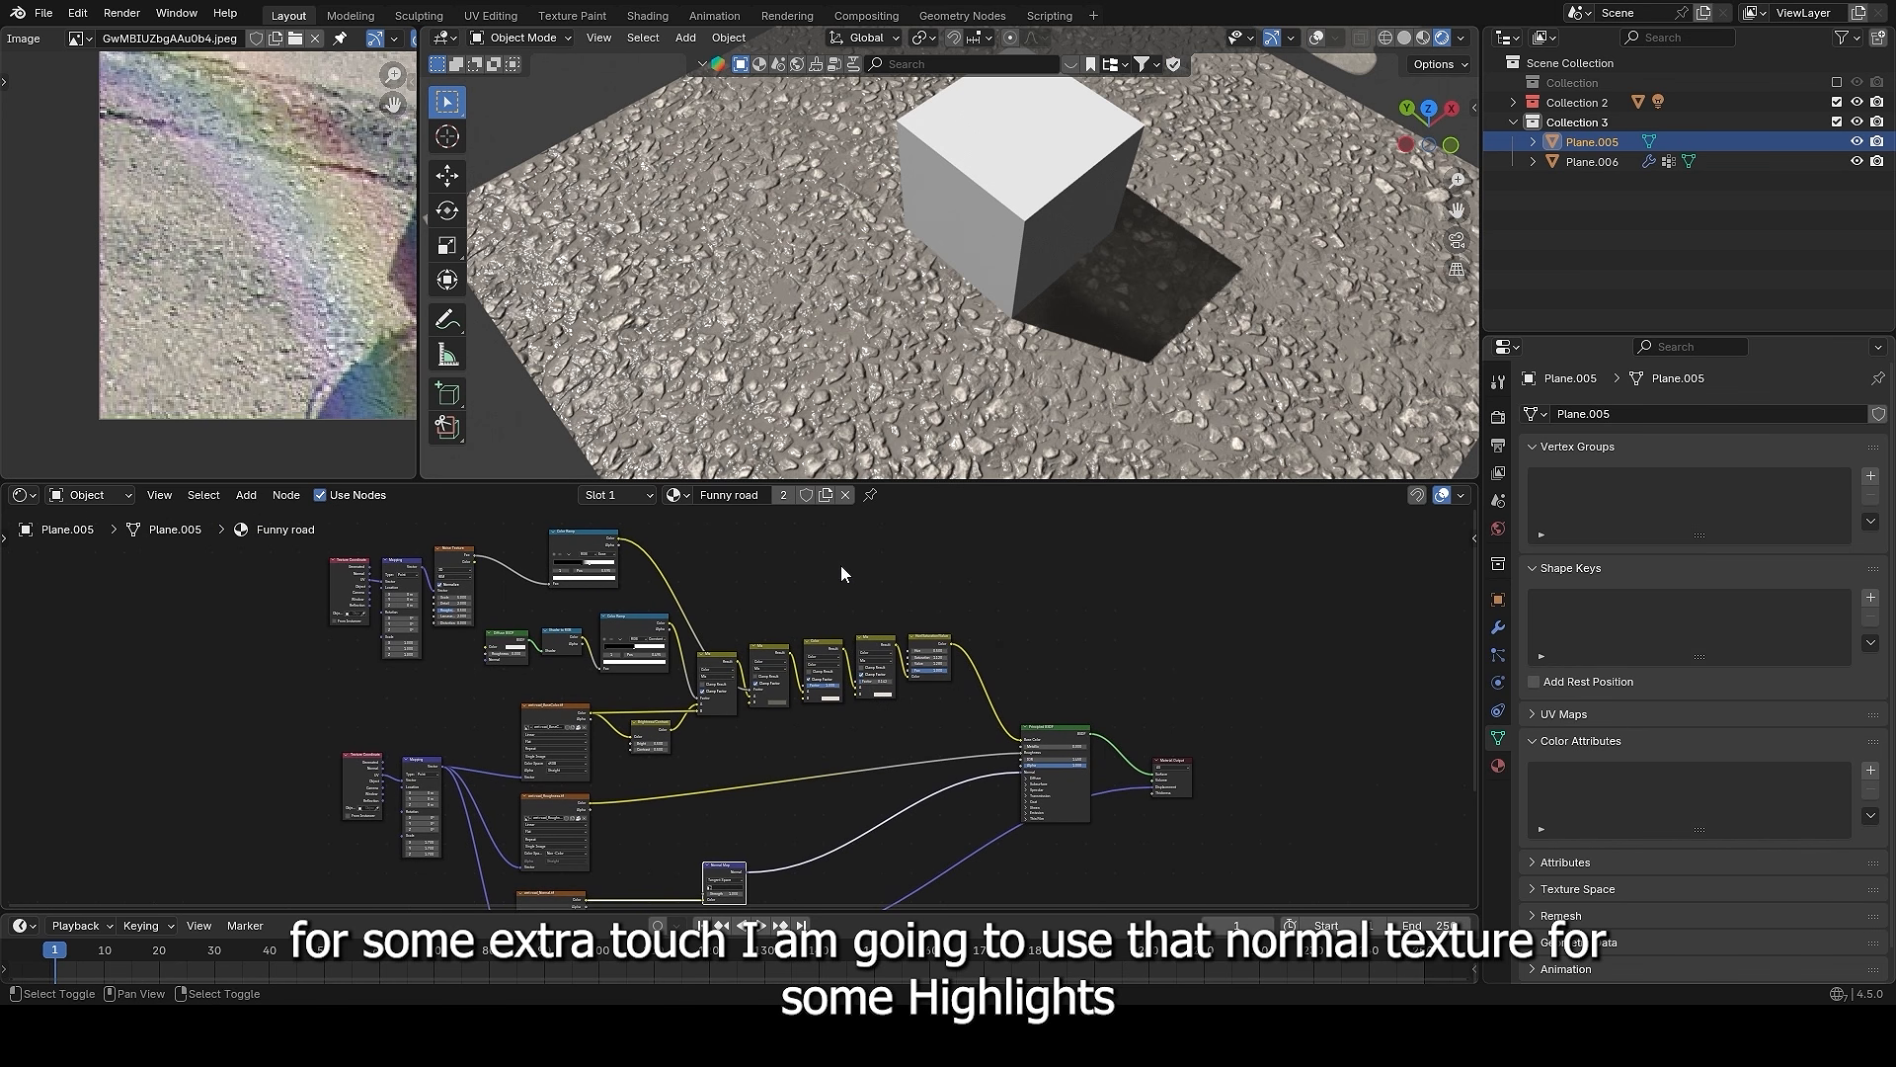
{"action": "key", "text": "shift+a"}
{"action": "left_click", "coordinate": [842, 566]}
{"action": "key", "text": "Return"}
{"action": "left_click", "coordinate": [795, 602]}
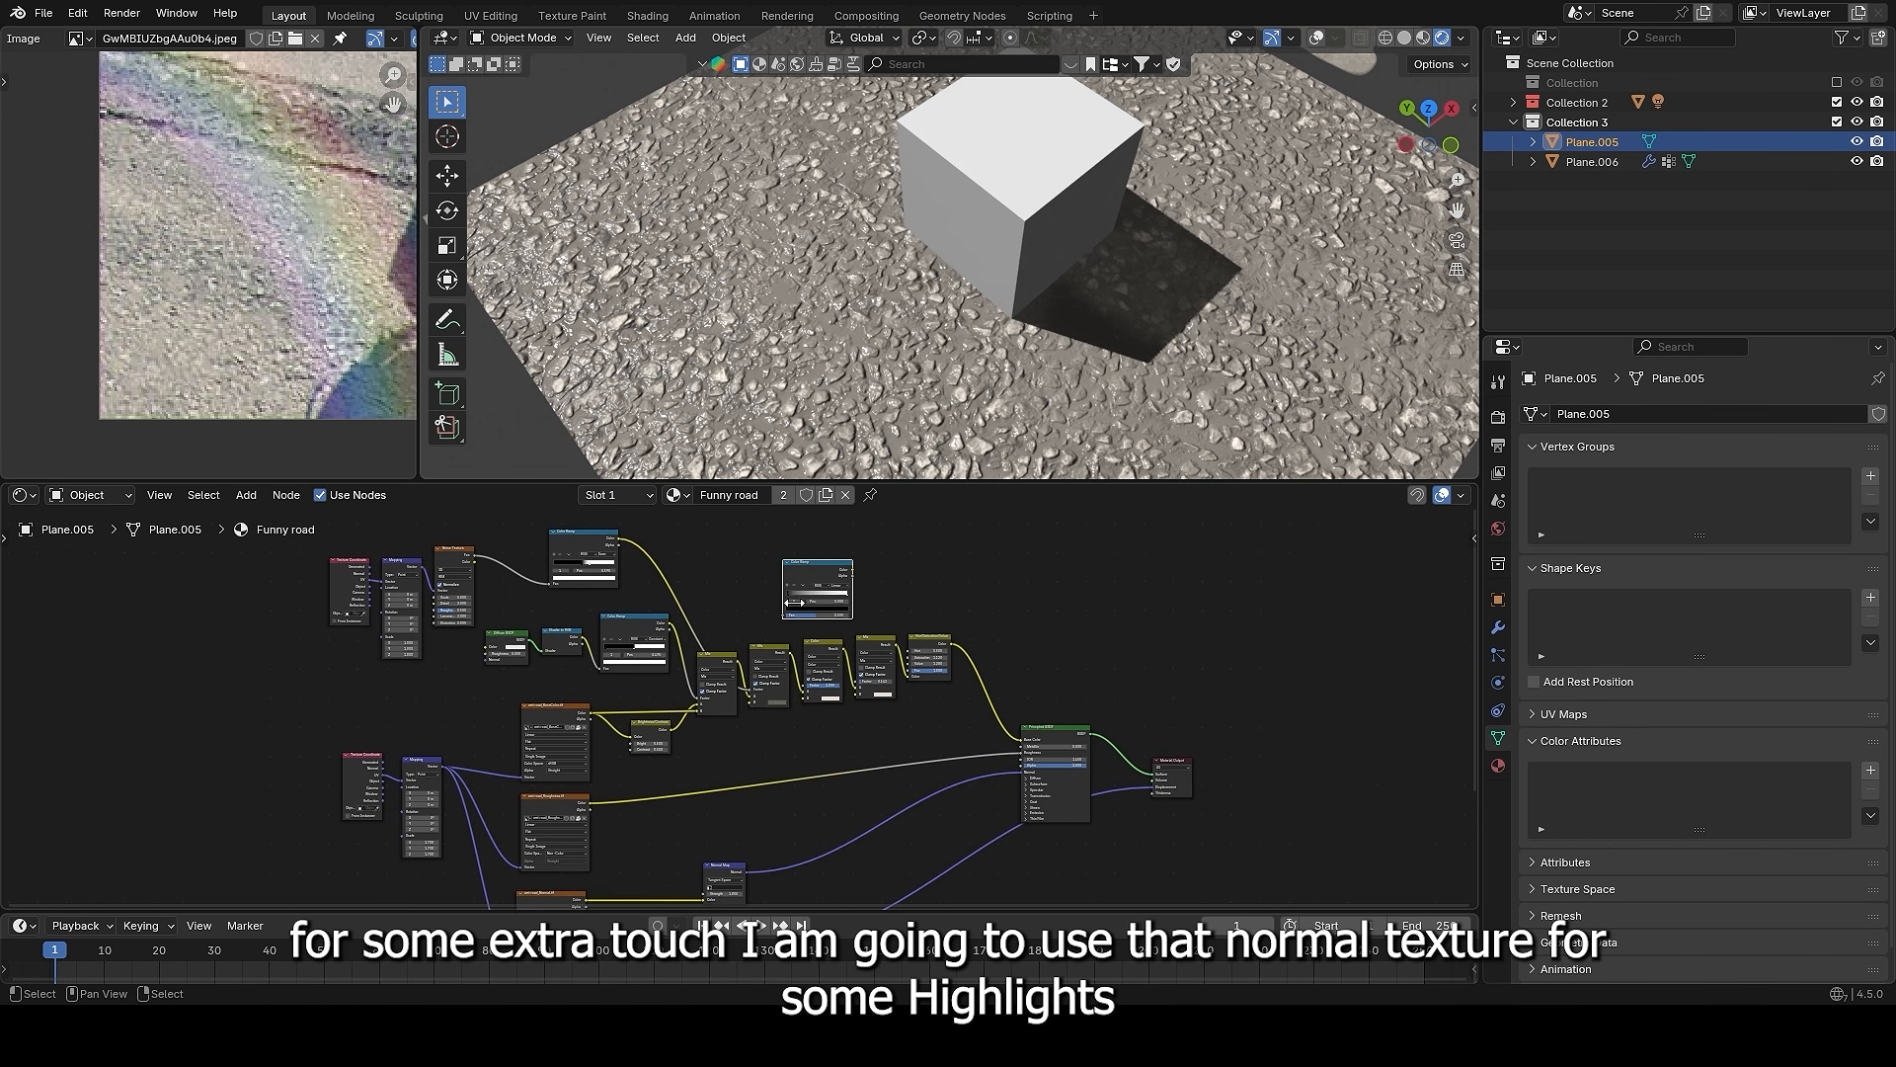
- Connect the normal image texture's Color to the newest Color Ramp's Fac and preview the ramp on the plane
{"action": "middle_click_drag", "start_coordinate": [707, 873], "coordinate": [719, 804]}
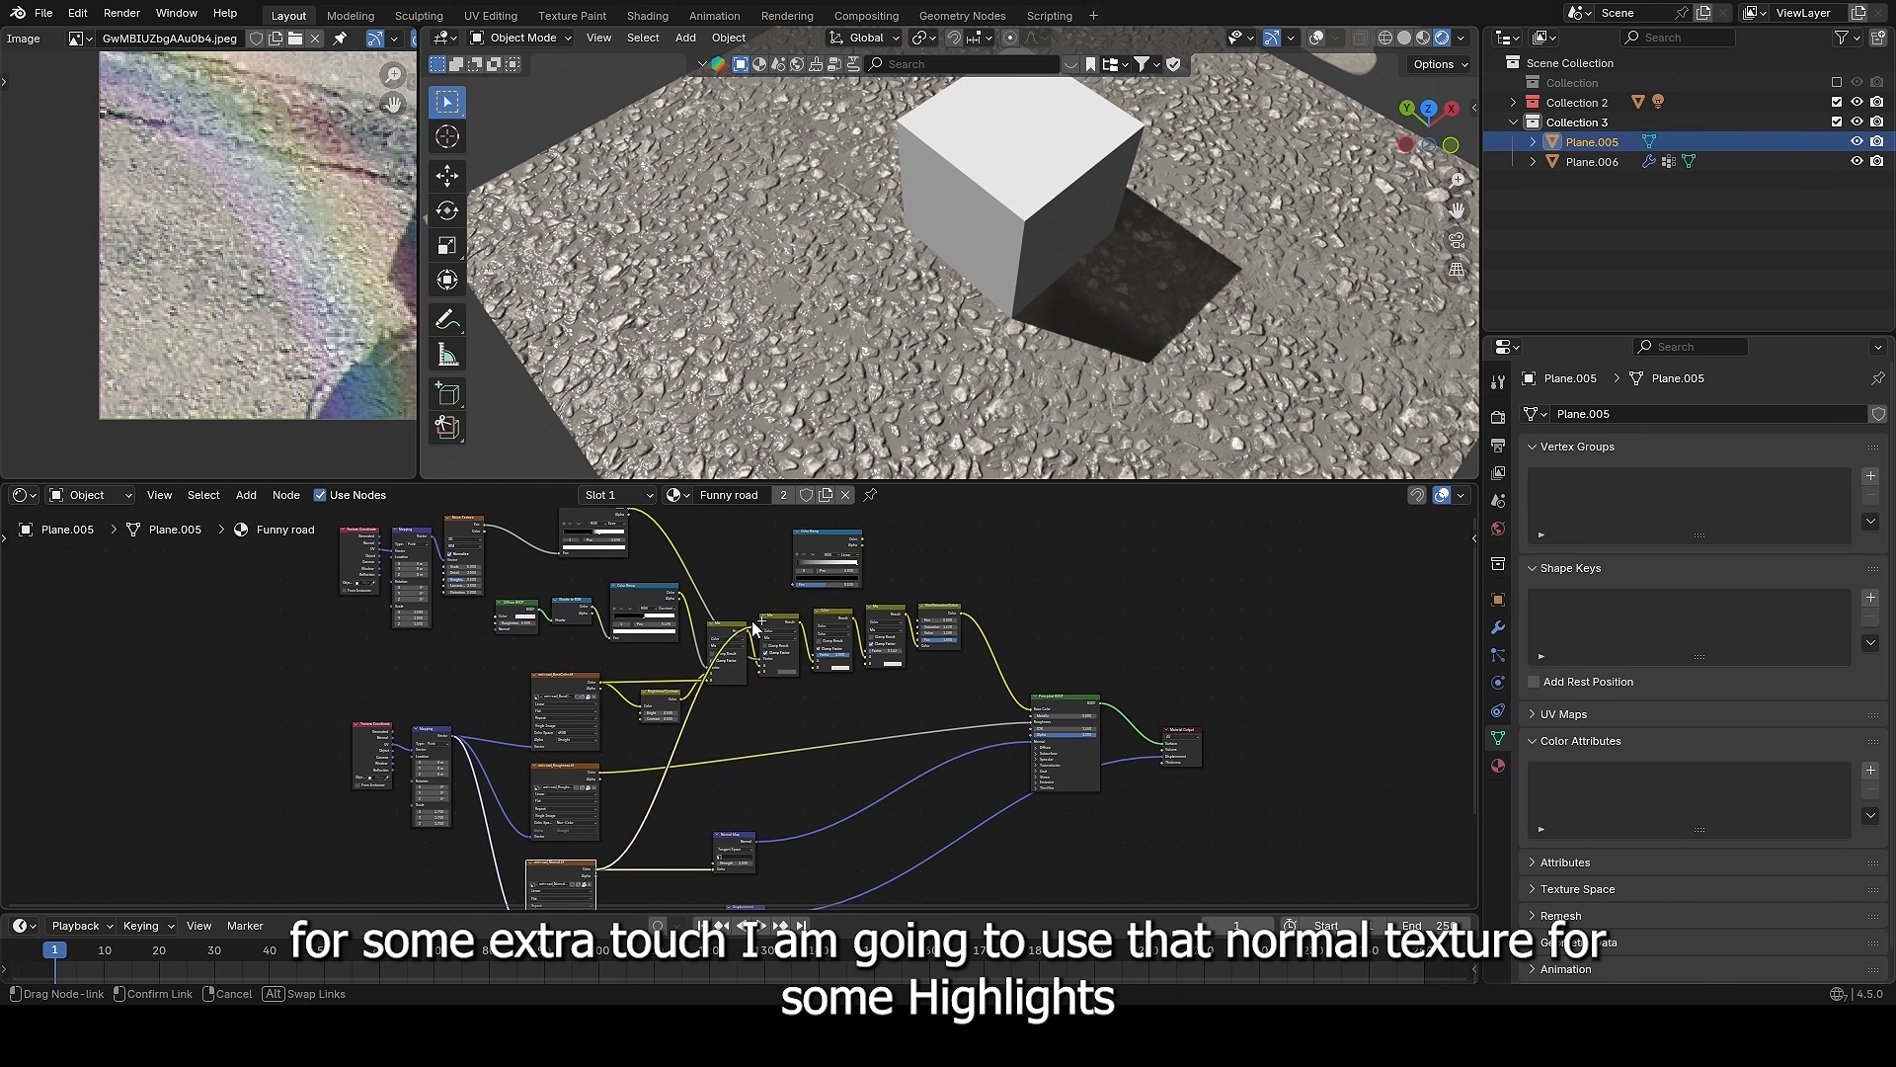
{"action": "left_click_drag", "start_coordinate": [787, 588], "coordinate": [793, 585]}
{"action": "middle_click_drag", "start_coordinate": [928, 577], "coordinate": [931, 663]}
{"action": "scroll", "coordinate": [921, 632], "scroll_direction": "up", "scroll_amount": 6}
{"action": "left_click", "coordinate": [900, 582], "text": "ctrl+shift"}
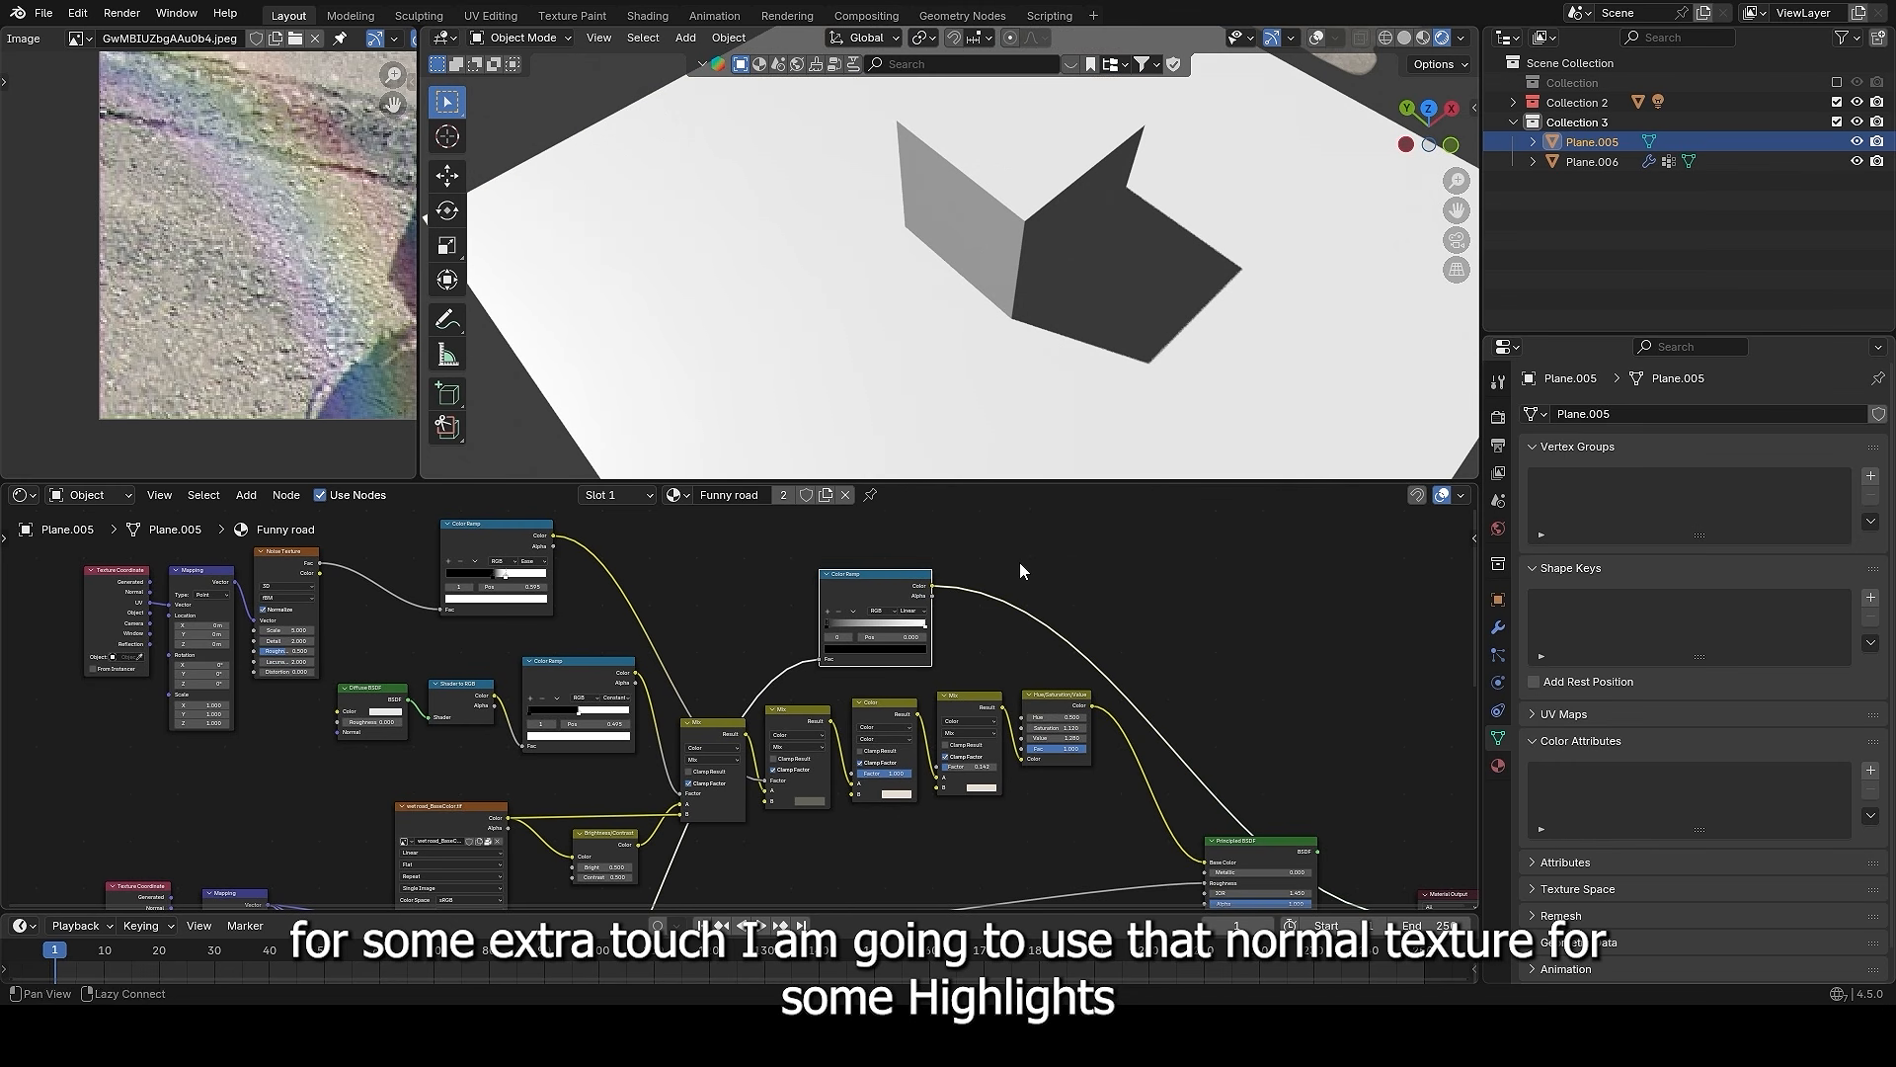
- Move the highlight Color Ramp's black stop to 0.673, check the mask, and restore the Principled BSDF preview
{"action": "scroll", "coordinate": [1018, 569], "scroll_direction": "up", "scroll_amount": 1}
{"action": "middle_click_drag", "start_coordinate": [1018, 571], "coordinate": [945, 639]}
{"action": "scroll", "coordinate": [946, 639], "scroll_direction": "up", "scroll_amount": 3}
{"action": "left_click_drag", "start_coordinate": [812, 660], "coordinate": [939, 668]}
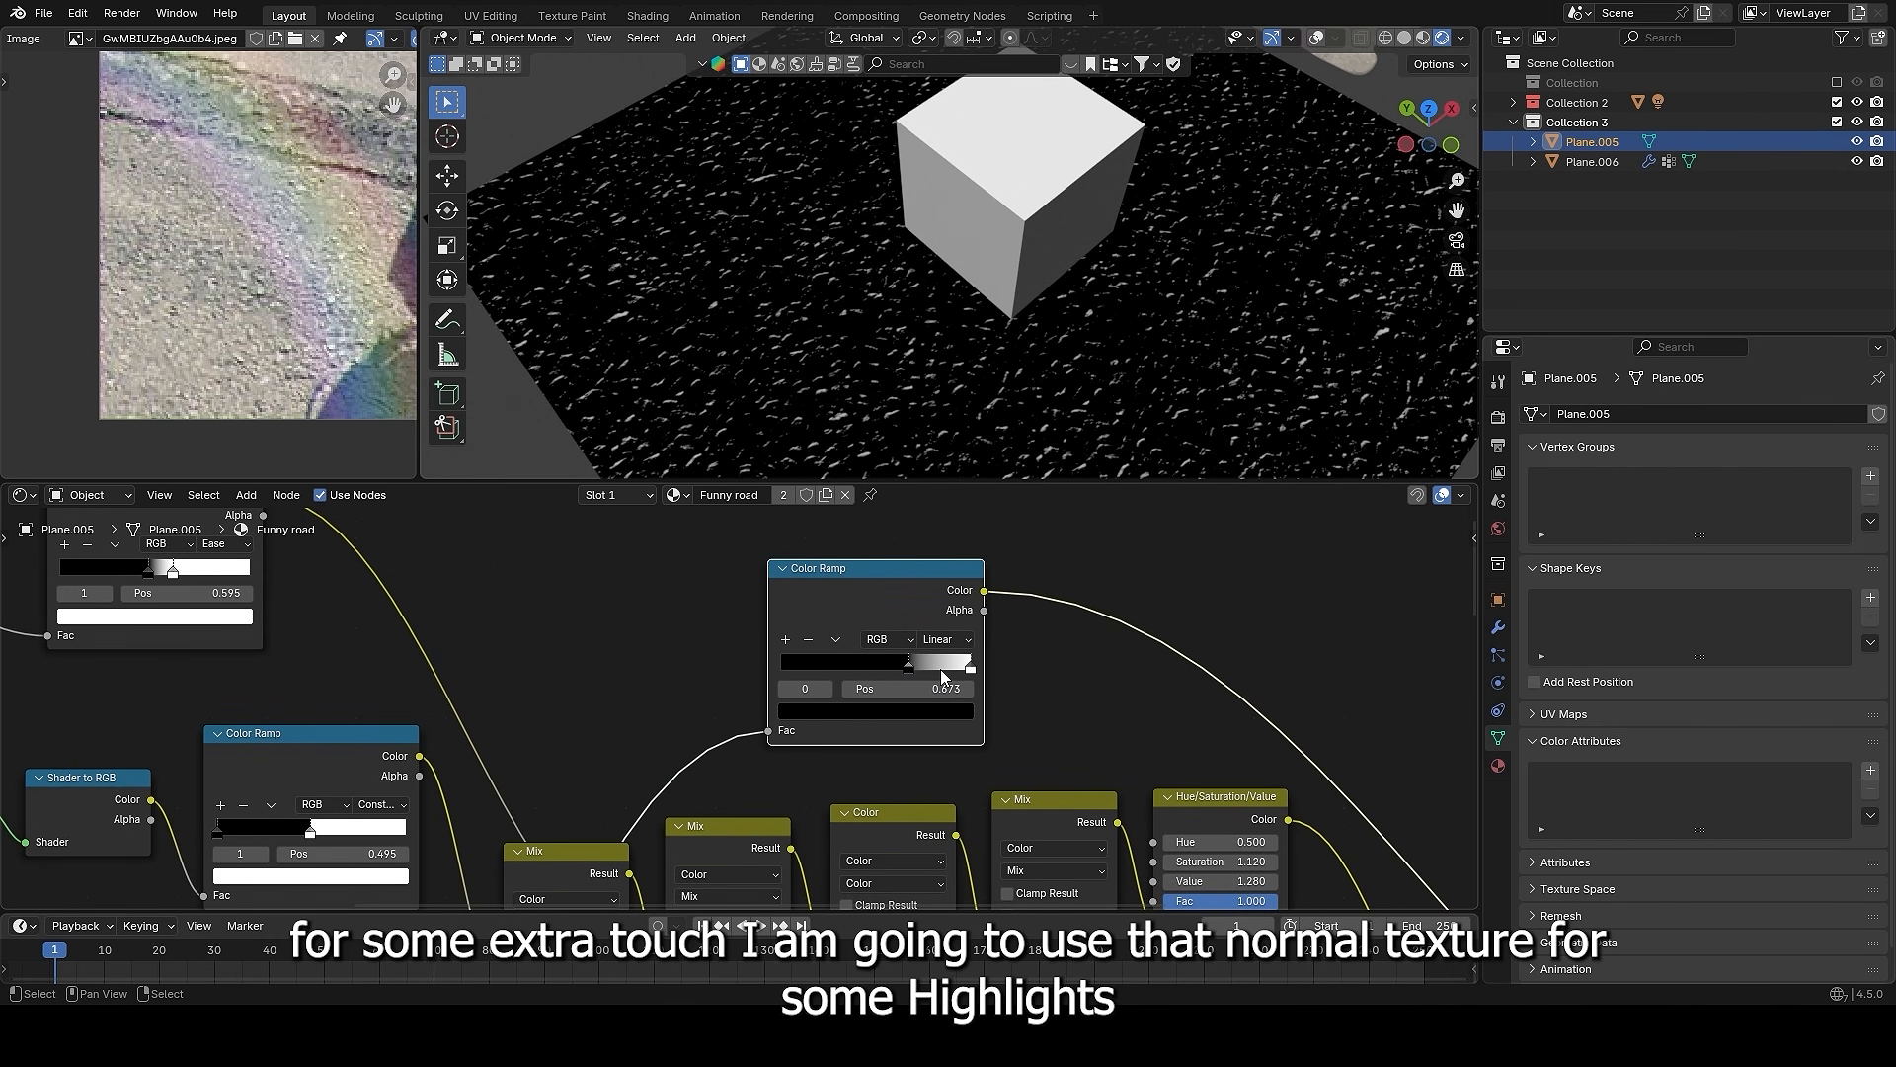
{"action": "middle_click_drag", "start_coordinate": [1032, 326], "coordinate": [1057, 346]}
{"action": "scroll", "coordinate": [1284, 780], "scroll_direction": "down", "scroll_amount": 3}
{"action": "middle_click_drag", "start_coordinate": [1284, 781], "coordinate": [1017, 581]}
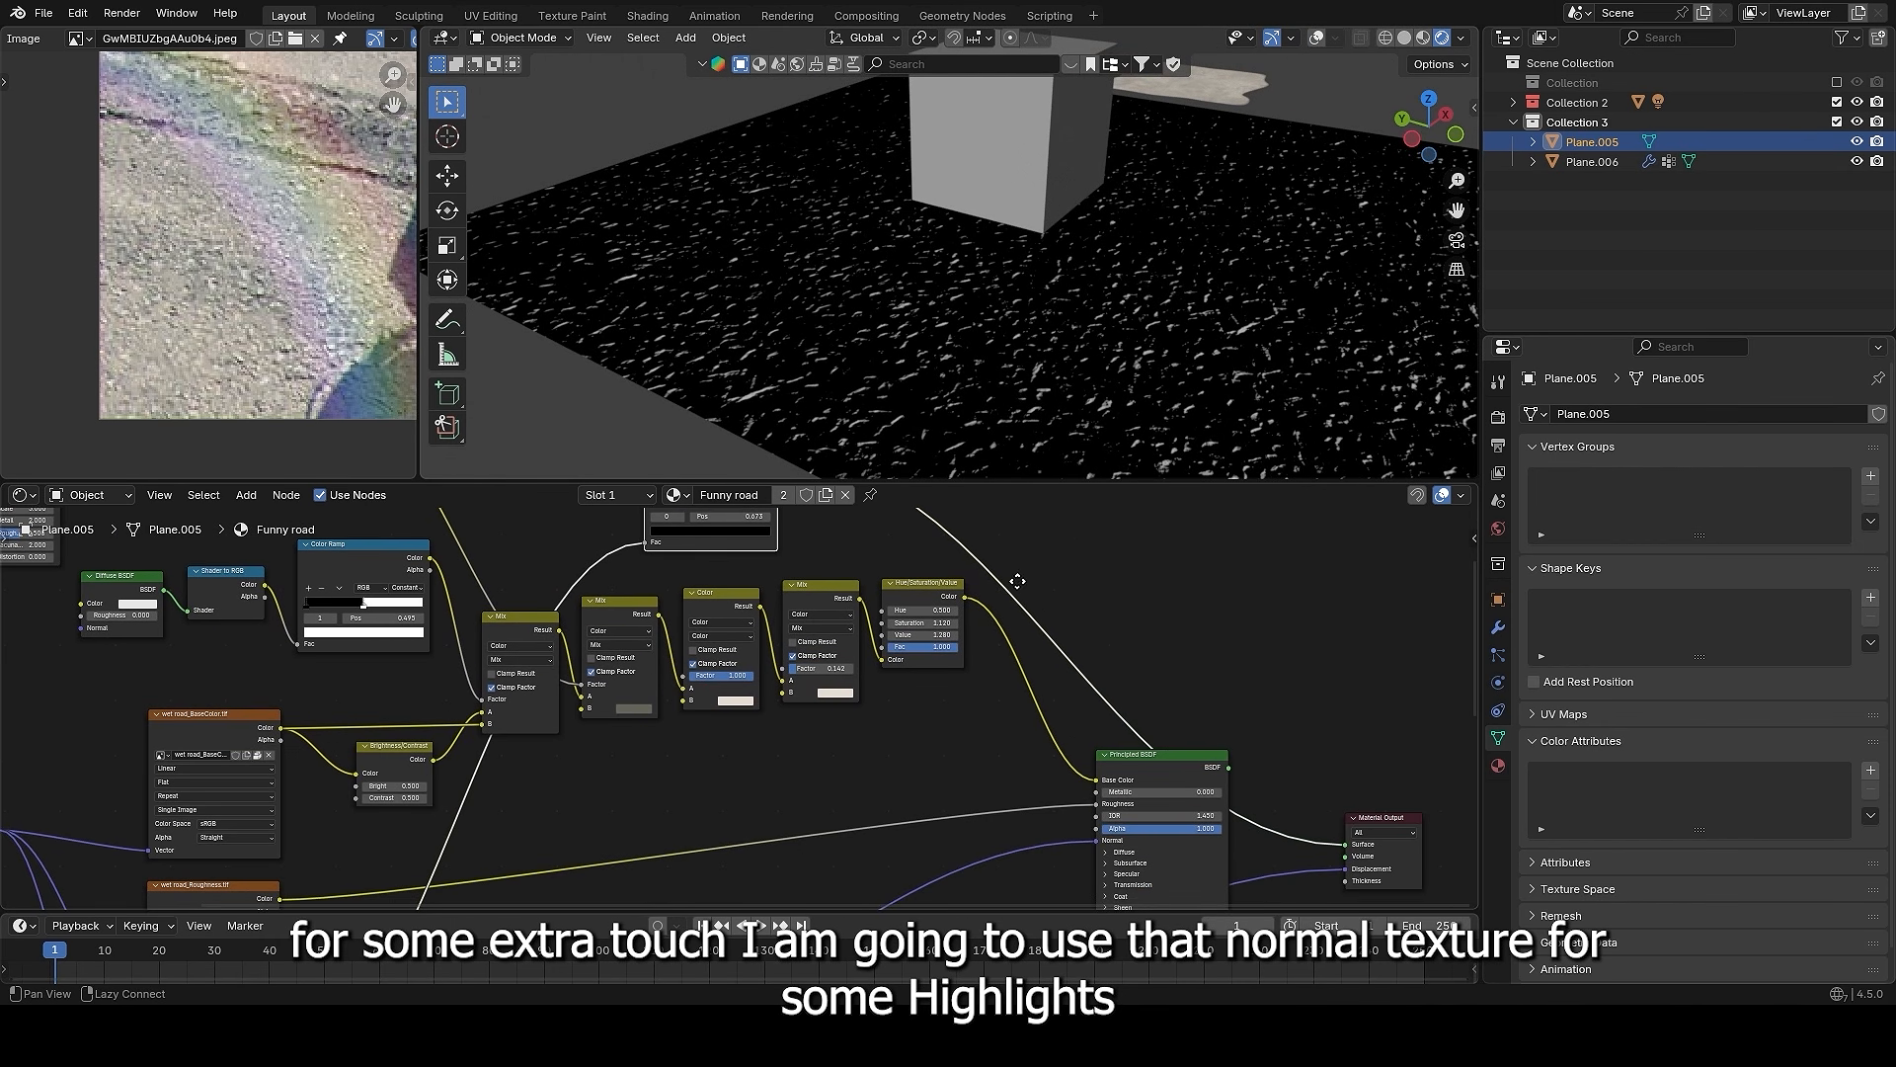
{"action": "left_click", "coordinate": [1193, 783], "text": "ctrl+shift"}
- Insert a duplicate of the last Mix node before Hue/Saturation/Value and set its blending mode to Add
{"action": "middle_click_drag", "start_coordinate": [826, 589], "coordinate": [873, 667]}
{"action": "scroll", "coordinate": [873, 666], "scroll_direction": "up", "scroll_amount": 1}
{"action": "left_click", "coordinate": [873, 667]}
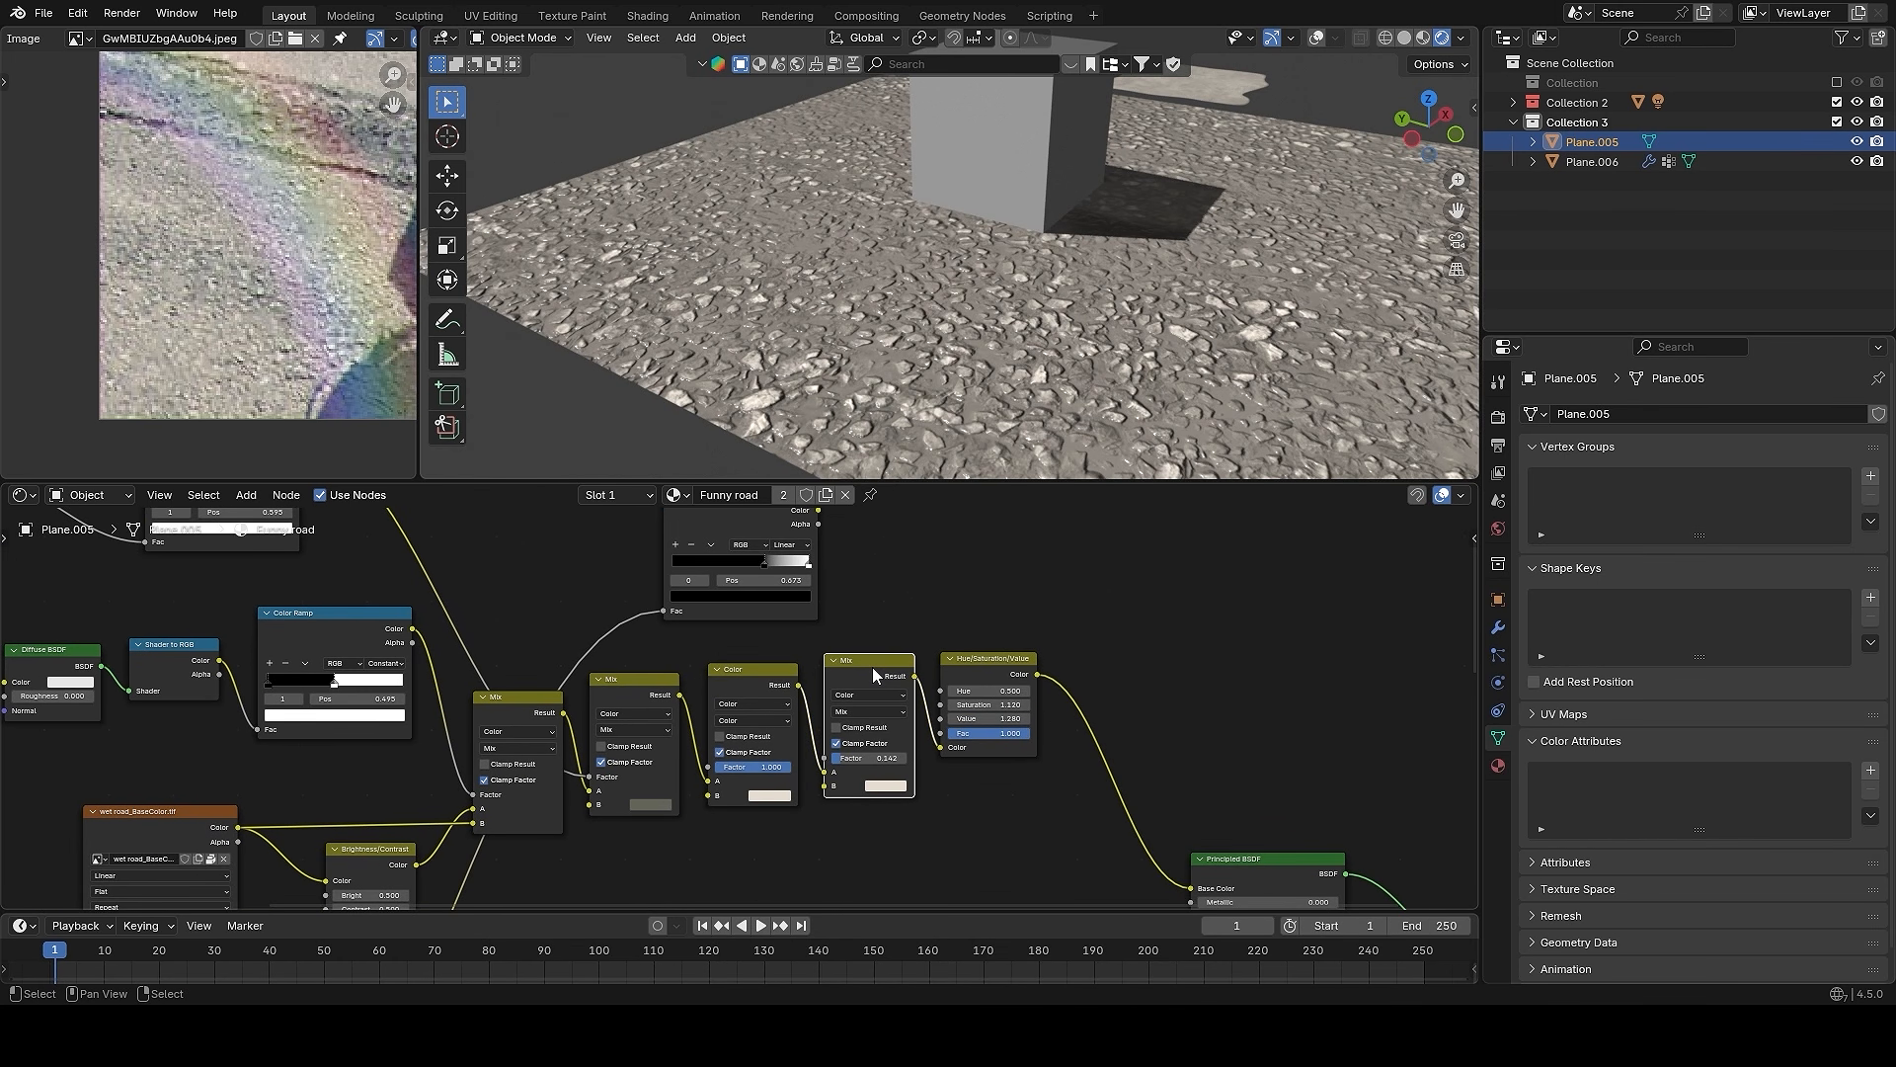
{"action": "key", "text": "shift+d"}
{"action": "left_click", "coordinate": [958, 677]}
{"action": "left_click", "coordinate": [991, 712]}
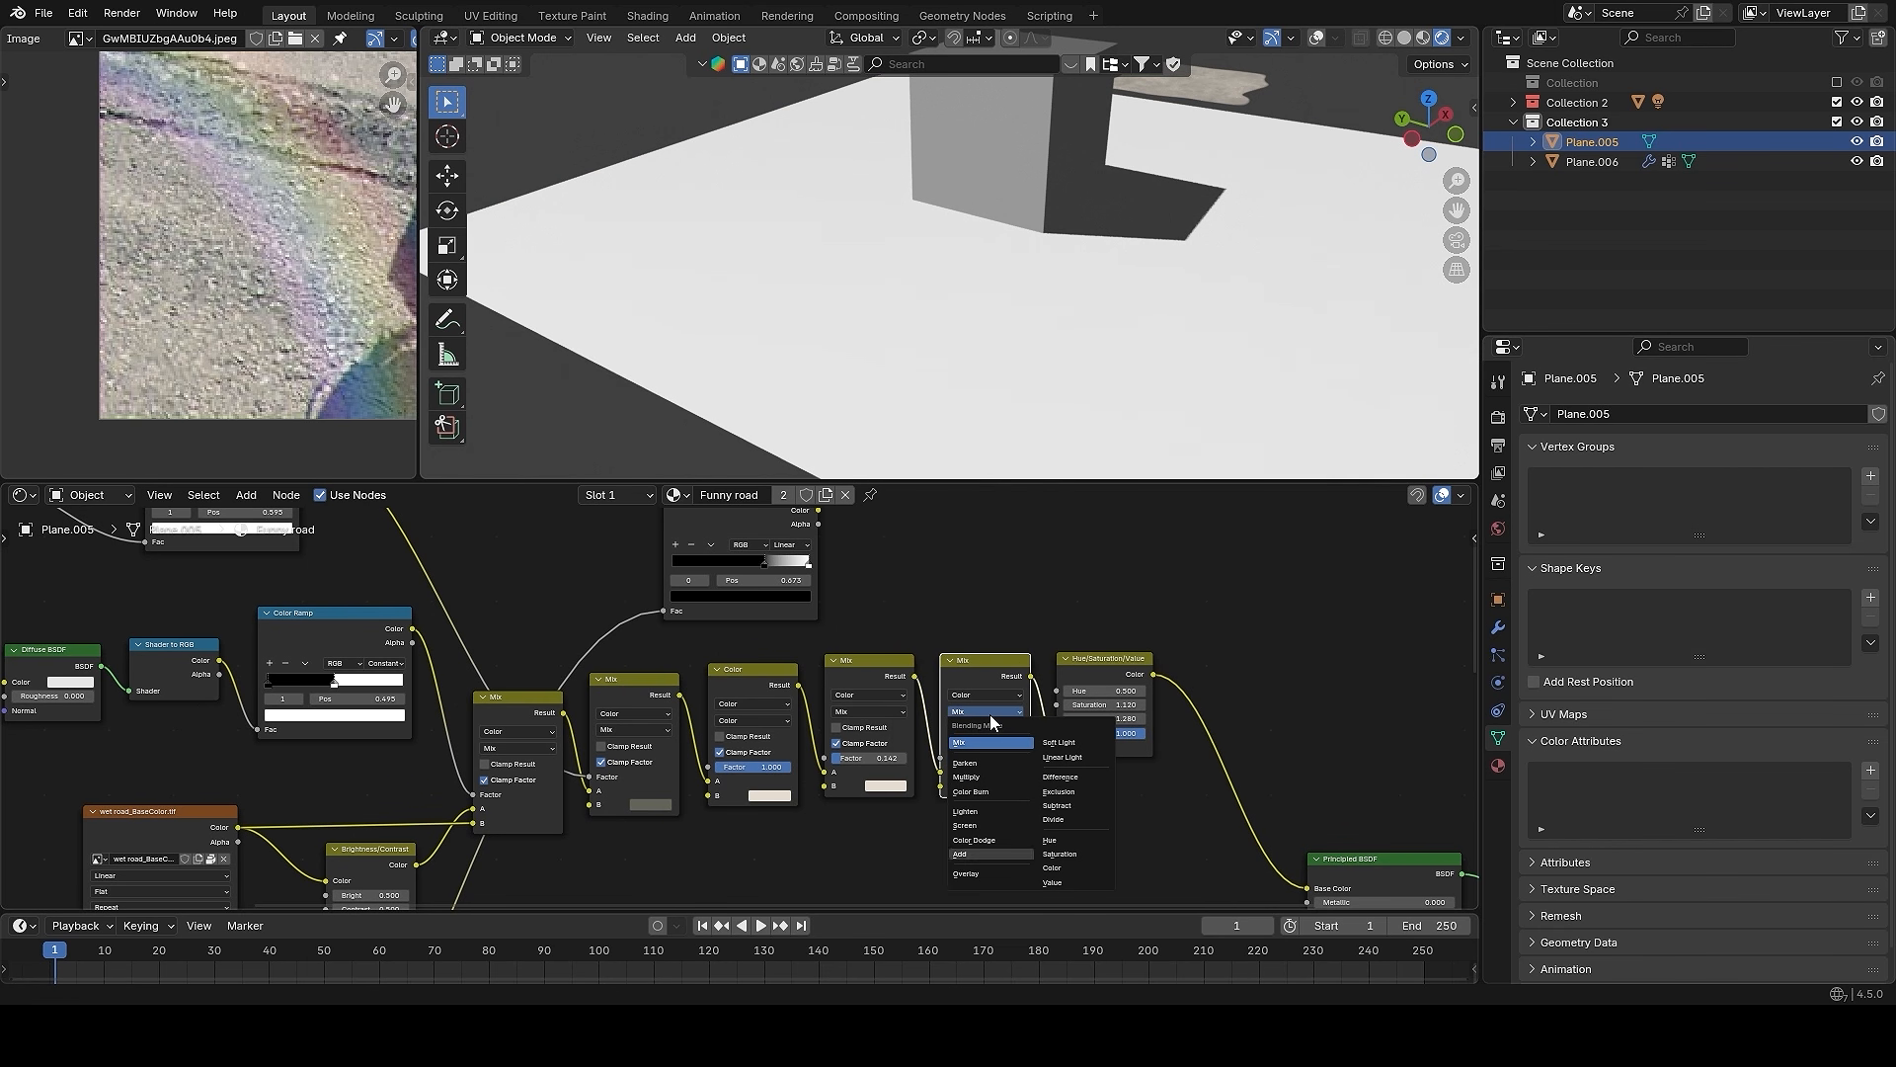
{"action": "left_click", "coordinate": [993, 805]}
- Try to connect the highlight Color Ramp's Color to the Add node's B input
{"action": "left_click_drag", "start_coordinate": [819, 509], "coordinate": [957, 798]}
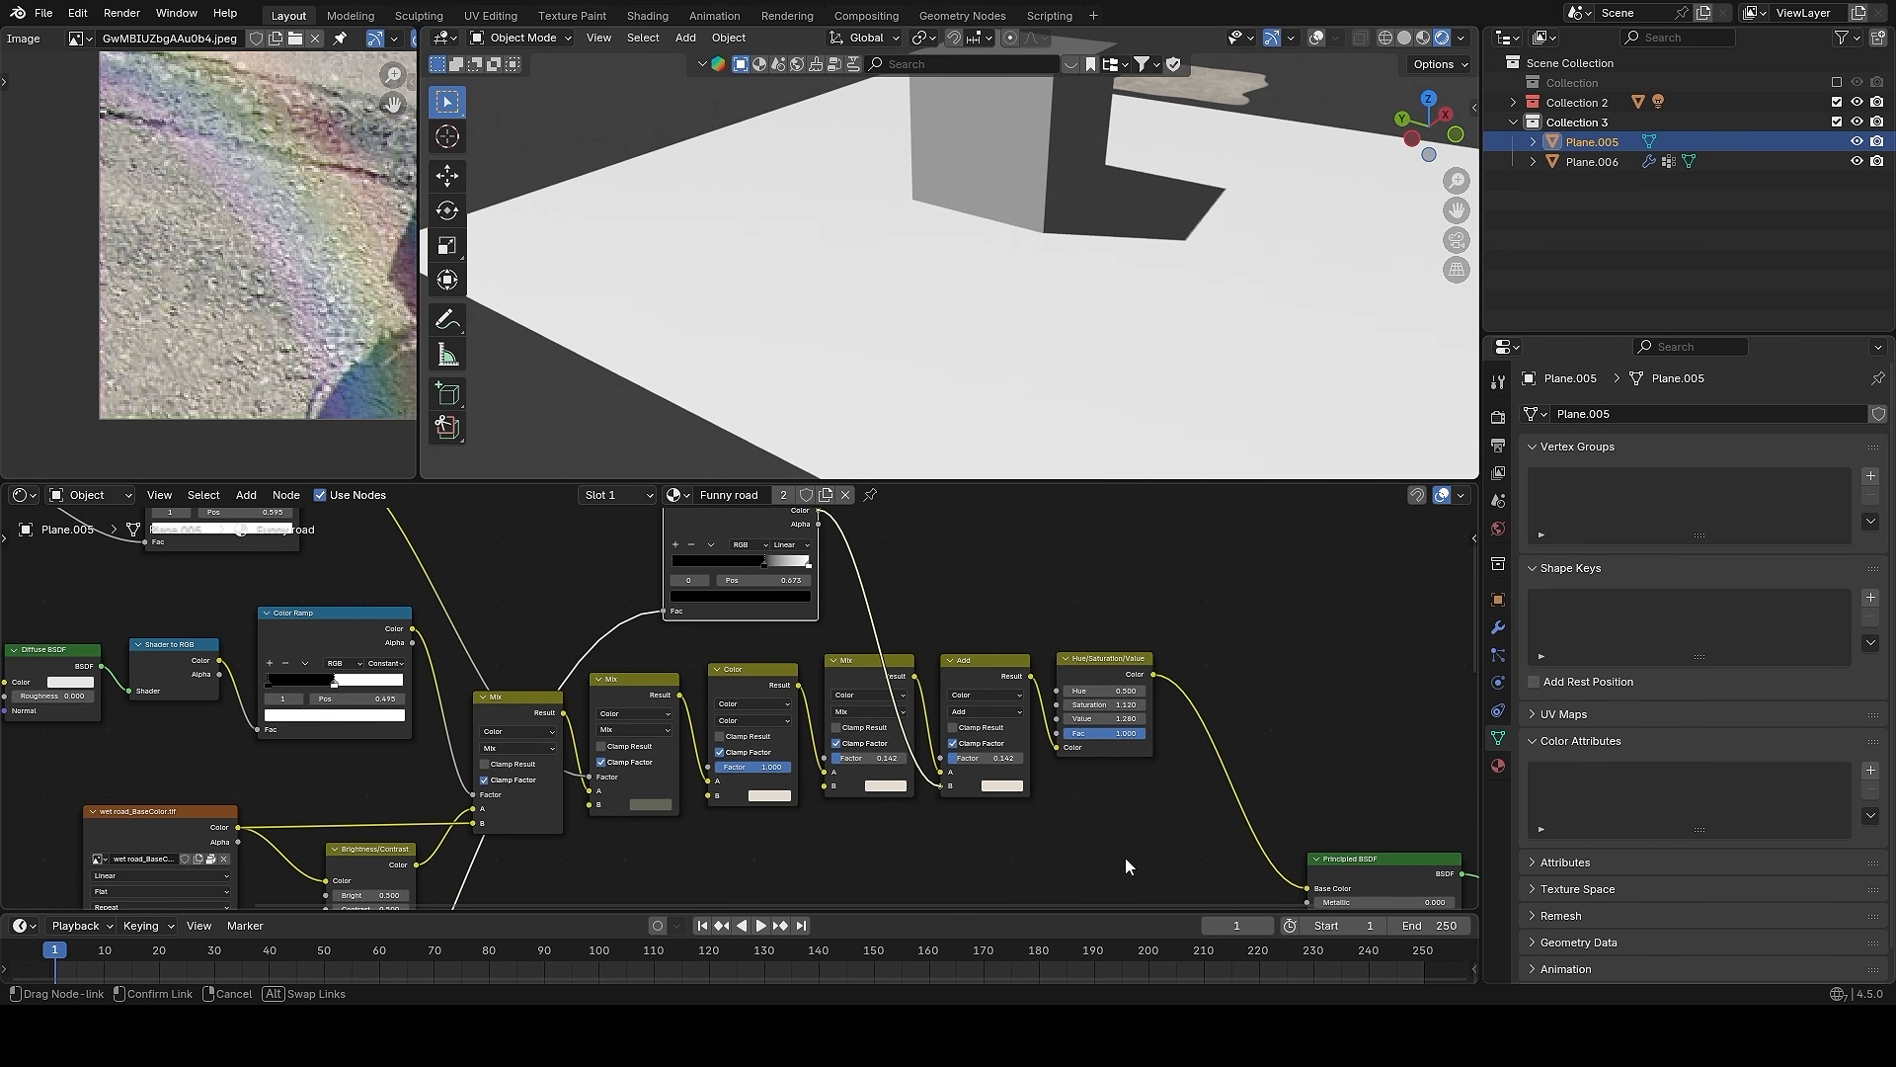
{"action": "left_click_drag", "start_coordinate": [1110, 811], "coordinate": [1110, 811]}
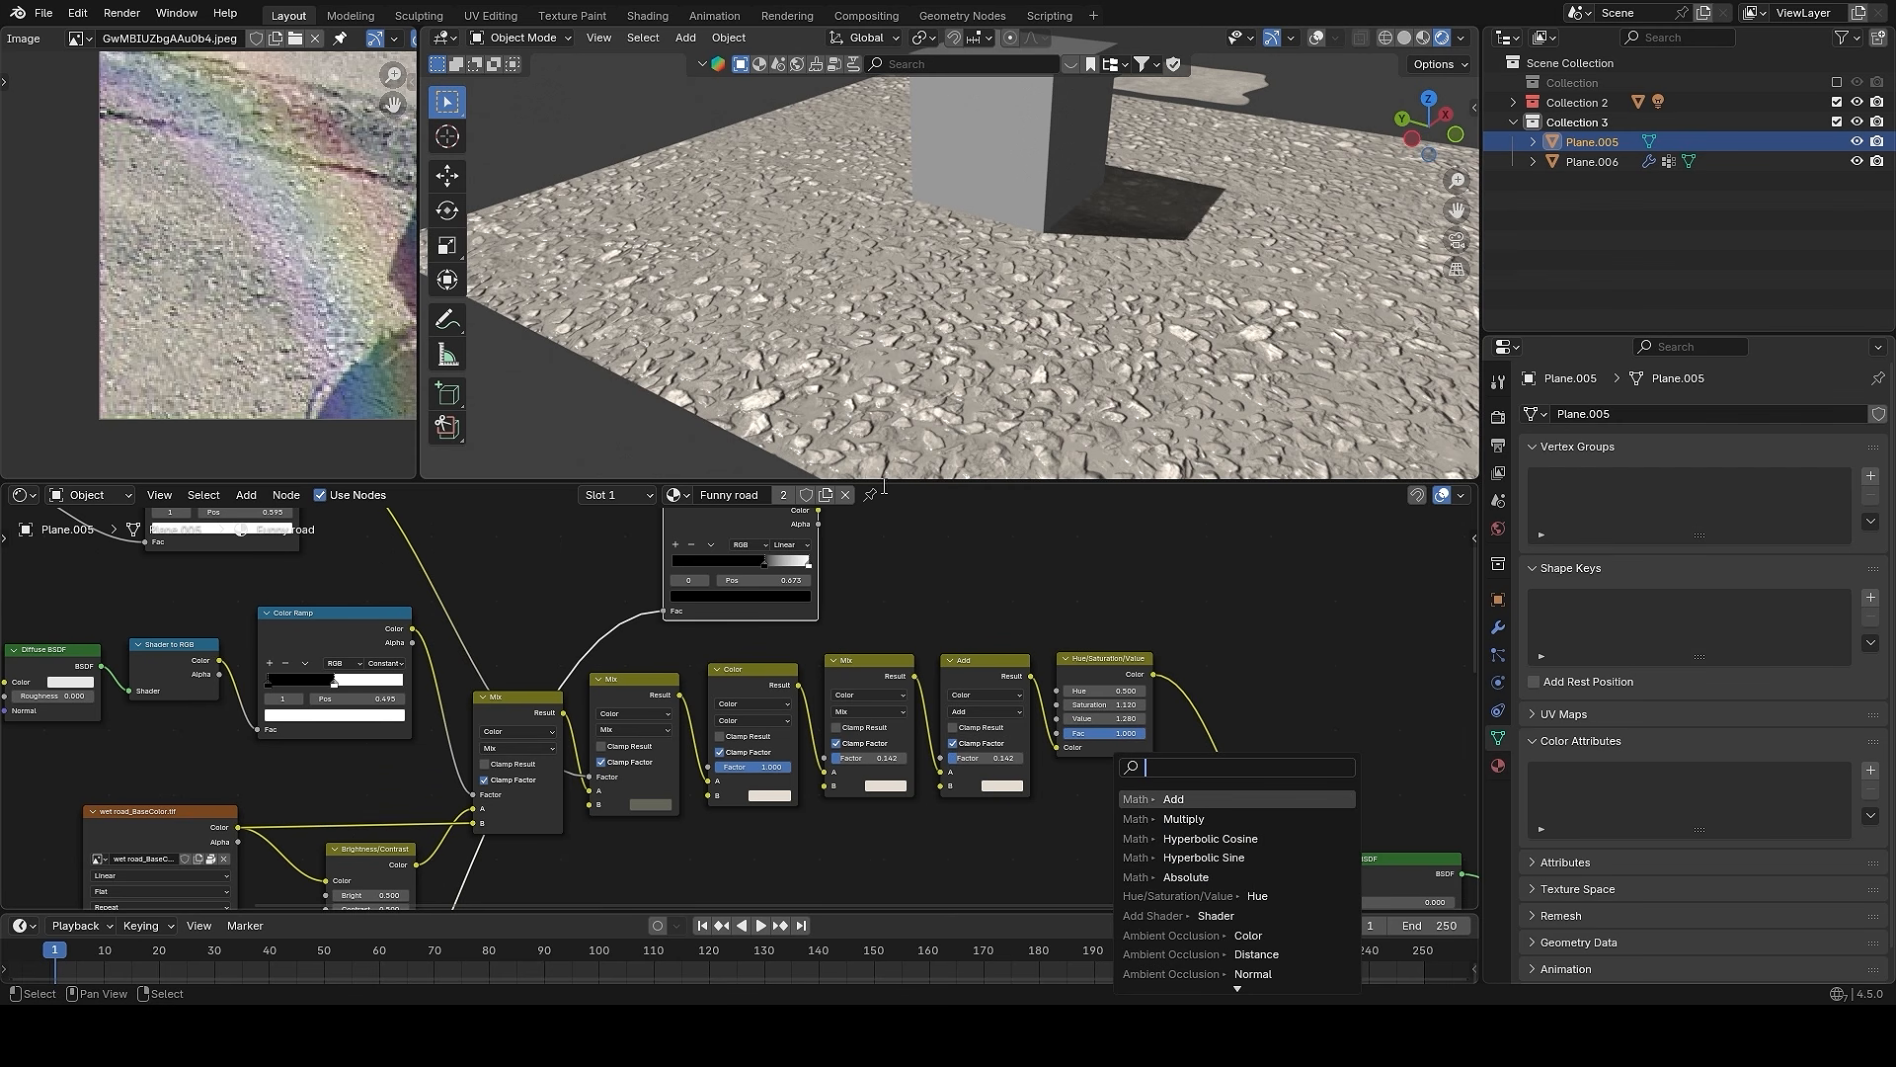
{"action": "middle_click_drag", "start_coordinate": [1133, 286], "coordinate": [1105, 348]}
{"action": "scroll", "coordinate": [1105, 348], "scroll_direction": "up", "scroll_amount": 1}
{"action": "scroll", "coordinate": [1076, 732], "scroll_direction": "up", "scroll_amount": 3}
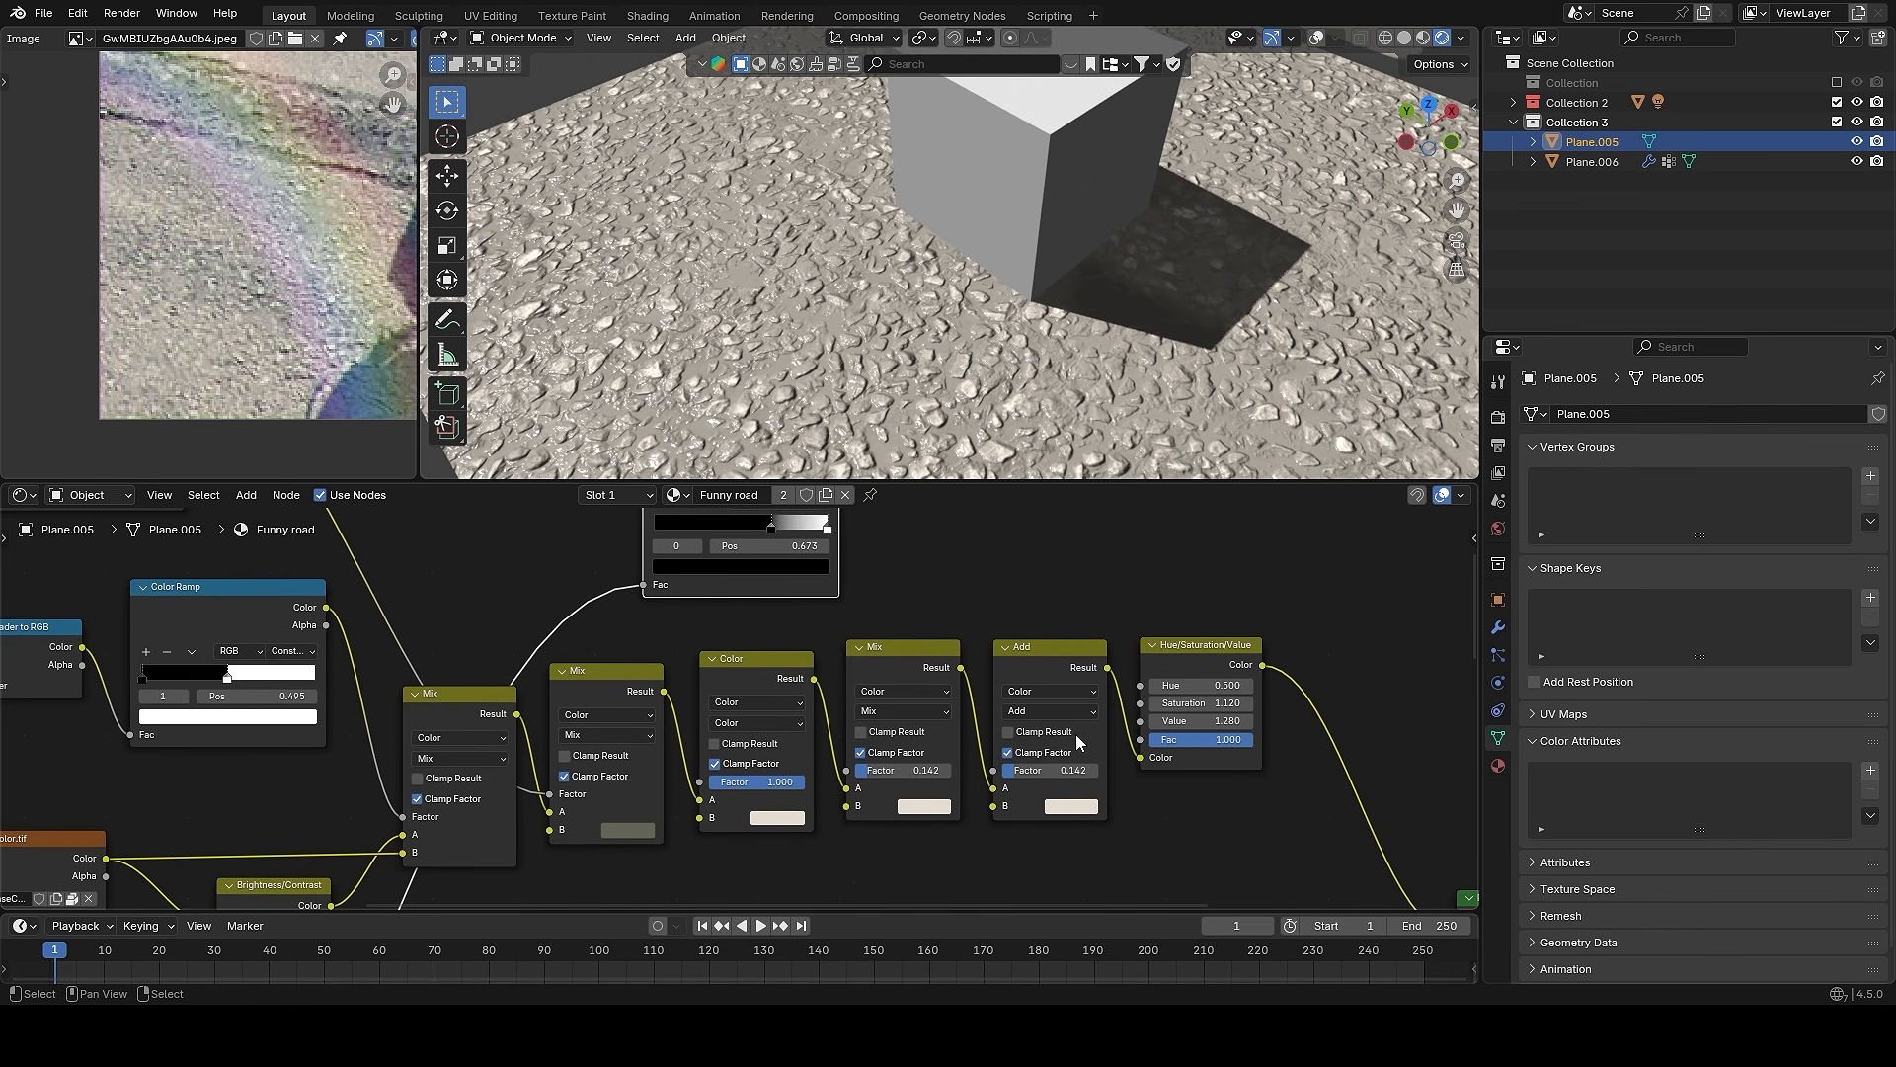
- Set the Add node's factor to 0.442 and connect the highlight Color Ramp's Color to its B input
{"action": "left_click_drag", "start_coordinate": [1050, 771], "coordinate": [1081, 770]}
{"action": "middle_click_drag", "start_coordinate": [887, 488], "coordinate": [885, 555]}
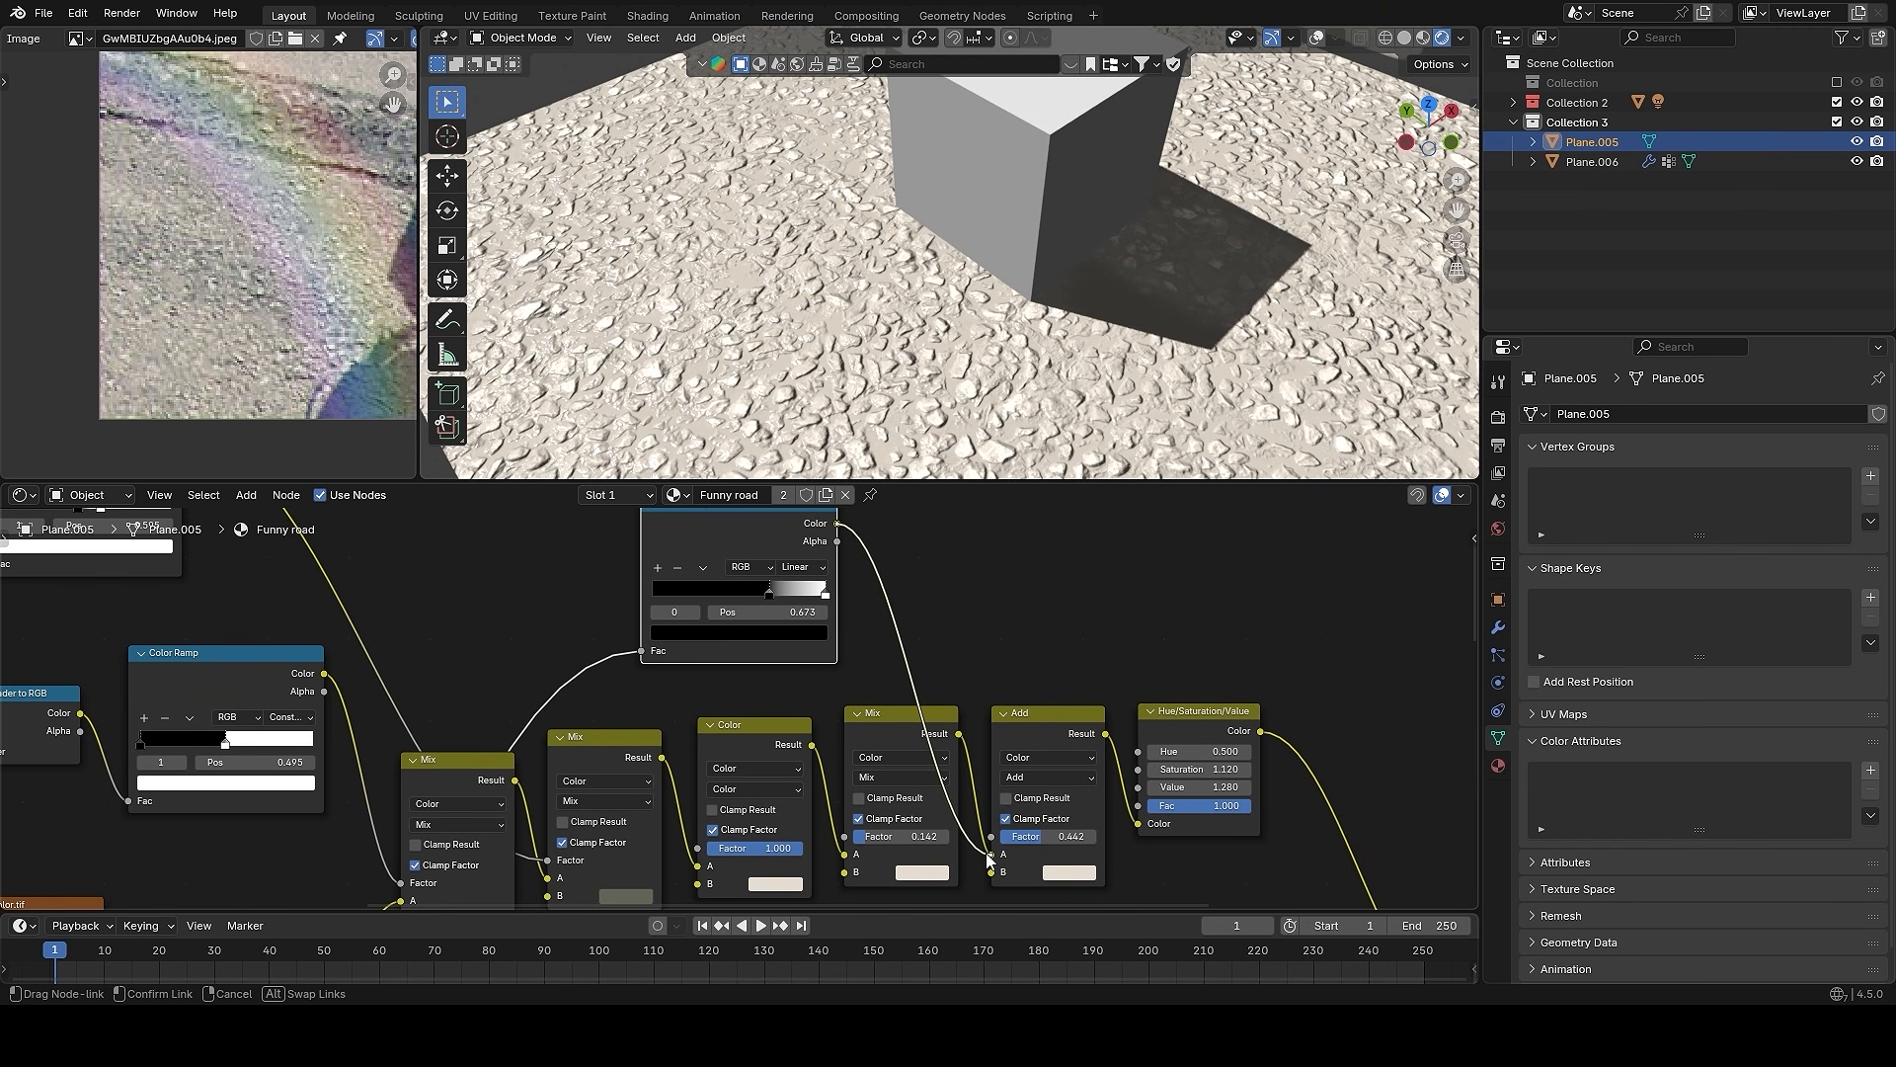
{"action": "left_click_drag", "start_coordinate": [1000, 875], "coordinate": [995, 872]}
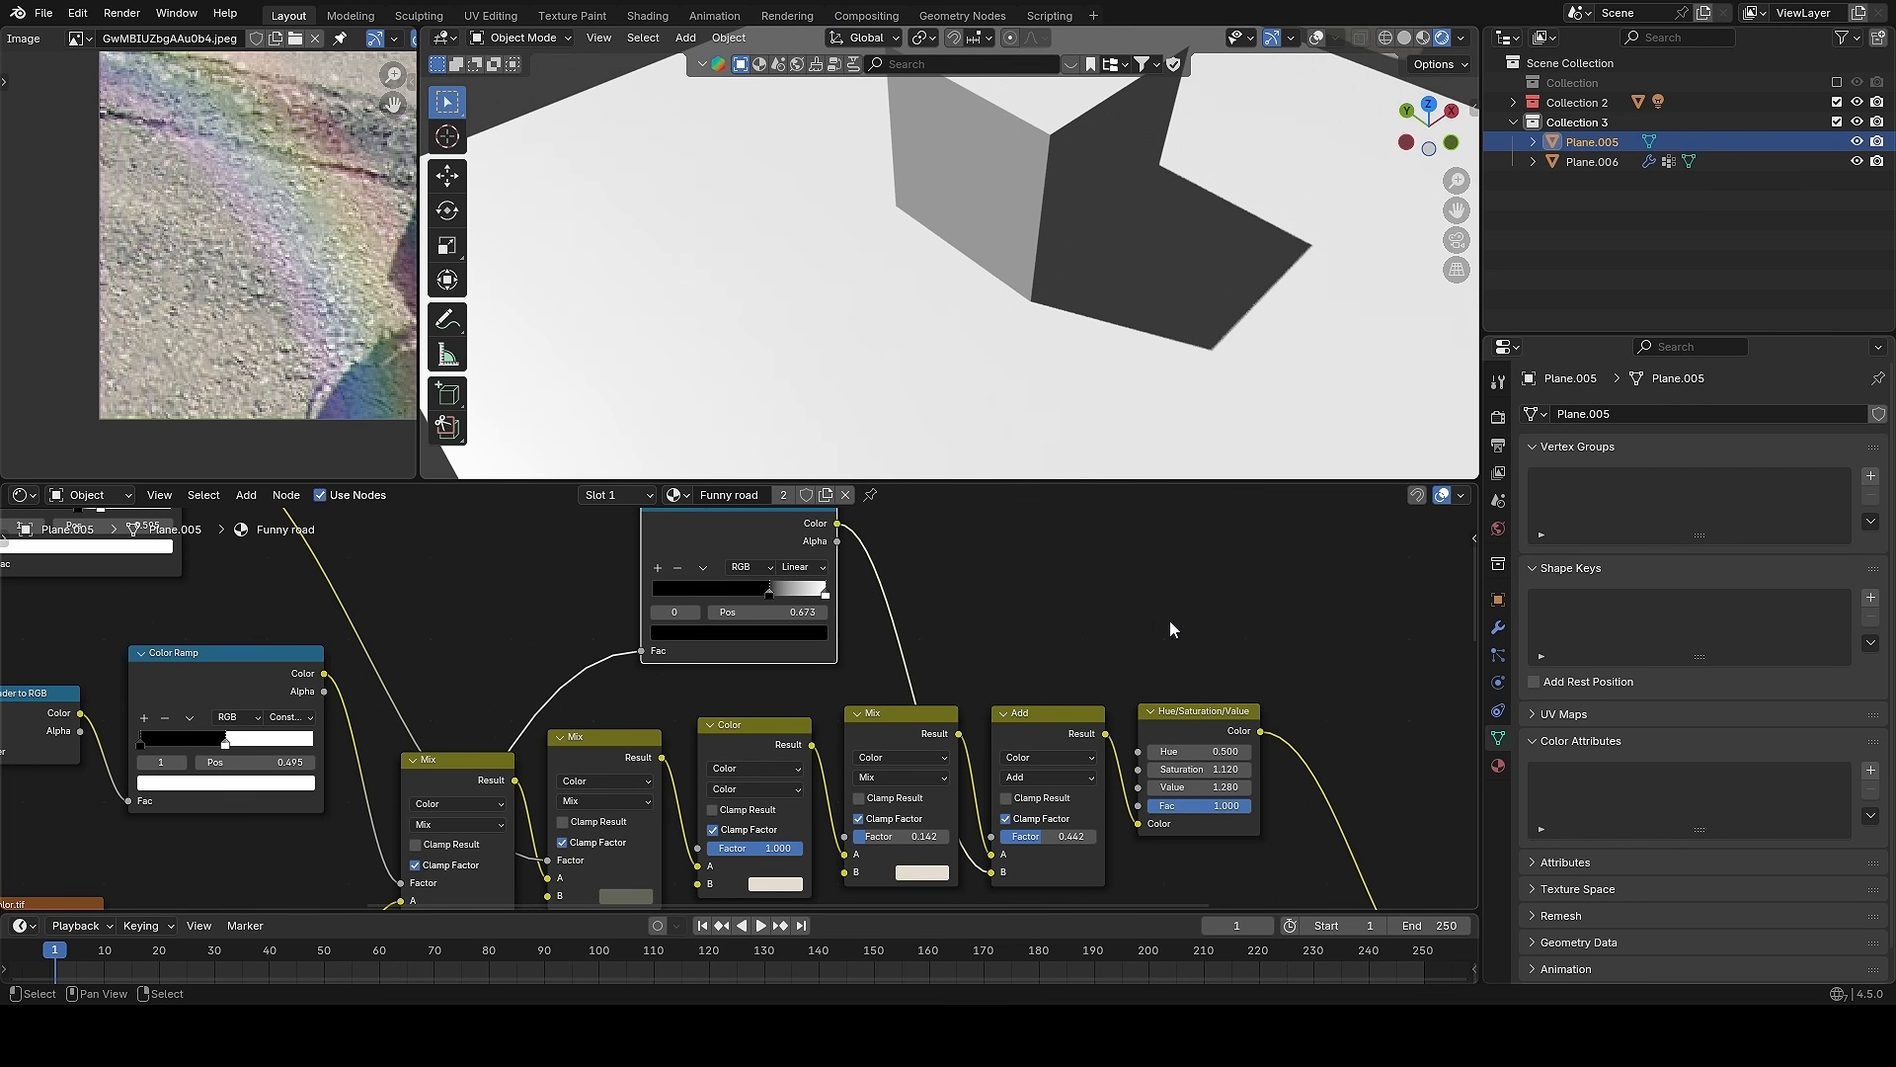
- Set the Add node's factor to 1.000 and move the highlight Color Ramp's white stop to 0.709 while previewing the mask
{"action": "scroll", "coordinate": [1058, 640], "scroll_direction": "up", "scroll_amount": 1}
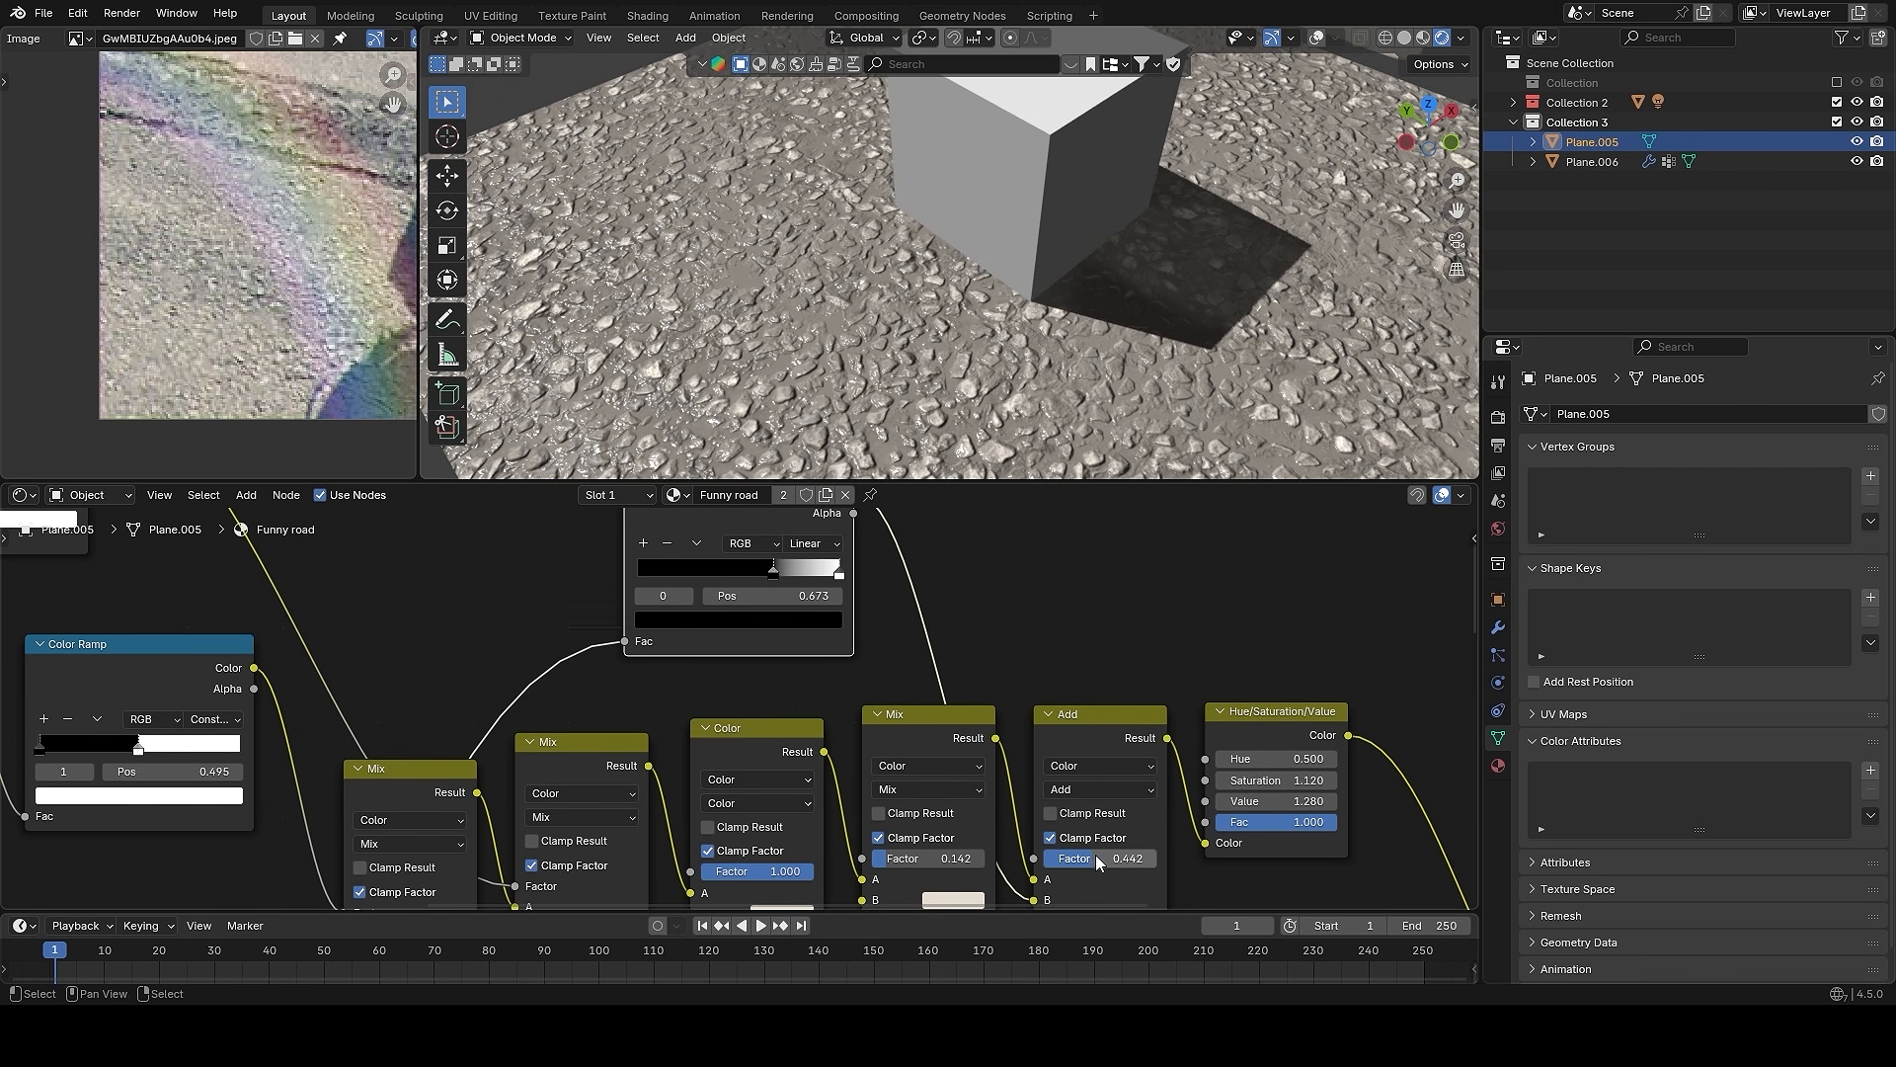
{"action": "middle_click_drag", "start_coordinate": [1017, 425], "coordinate": [946, 386]}
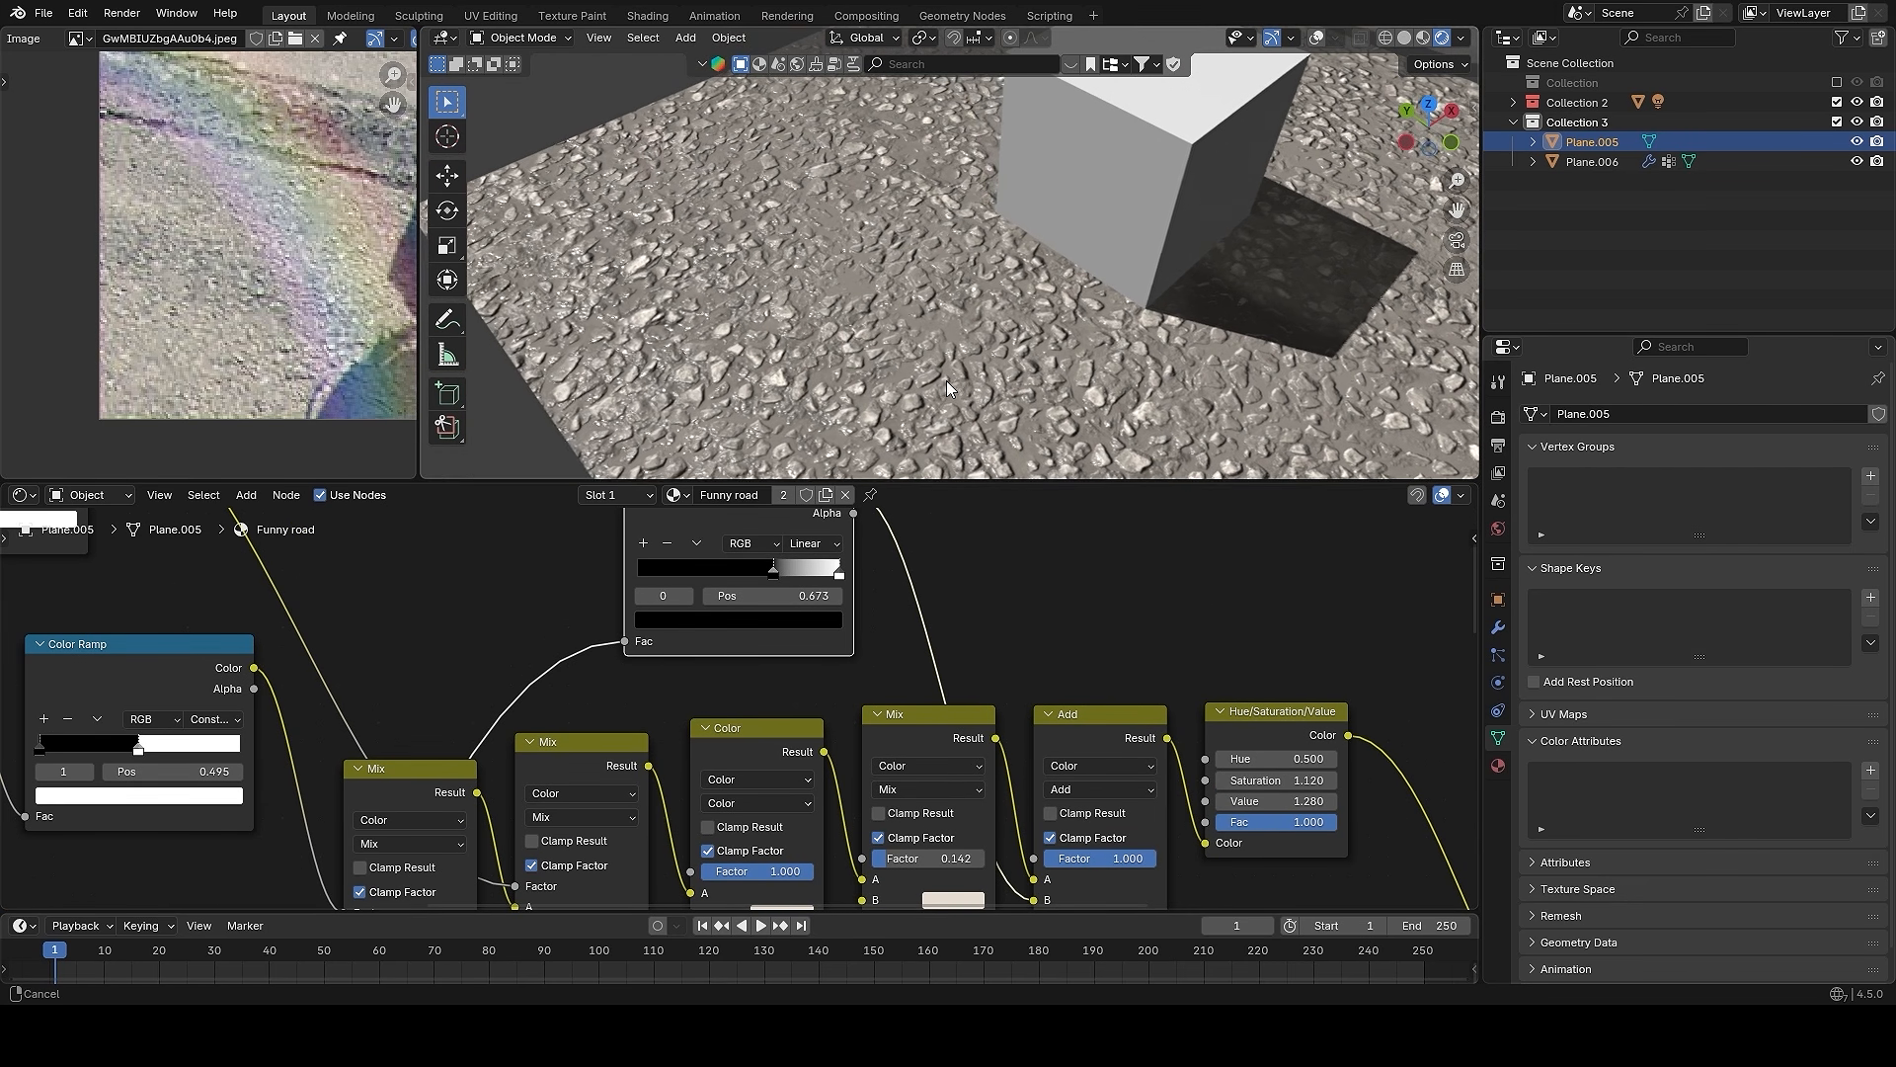
{"action": "mouse_move", "coordinate": [766, 578]}
{"action": "left_mouse_down"}
{"action": "mouse_move", "coordinate": [719, 573]}
{"action": "mouse_move", "coordinate": [778, 568]}
{"action": "mouse_move", "coordinate": [761, 563]}
{"action": "left_mouse_up"}
{"action": "middle_click_drag", "start_coordinate": [780, 553], "coordinate": [844, 646]}
{"action": "scroll", "coordinate": [856, 583], "scroll_direction": "up", "scroll_amount": 1}
{"action": "left_click_drag", "start_coordinate": [863, 660], "coordinate": [844, 646]}
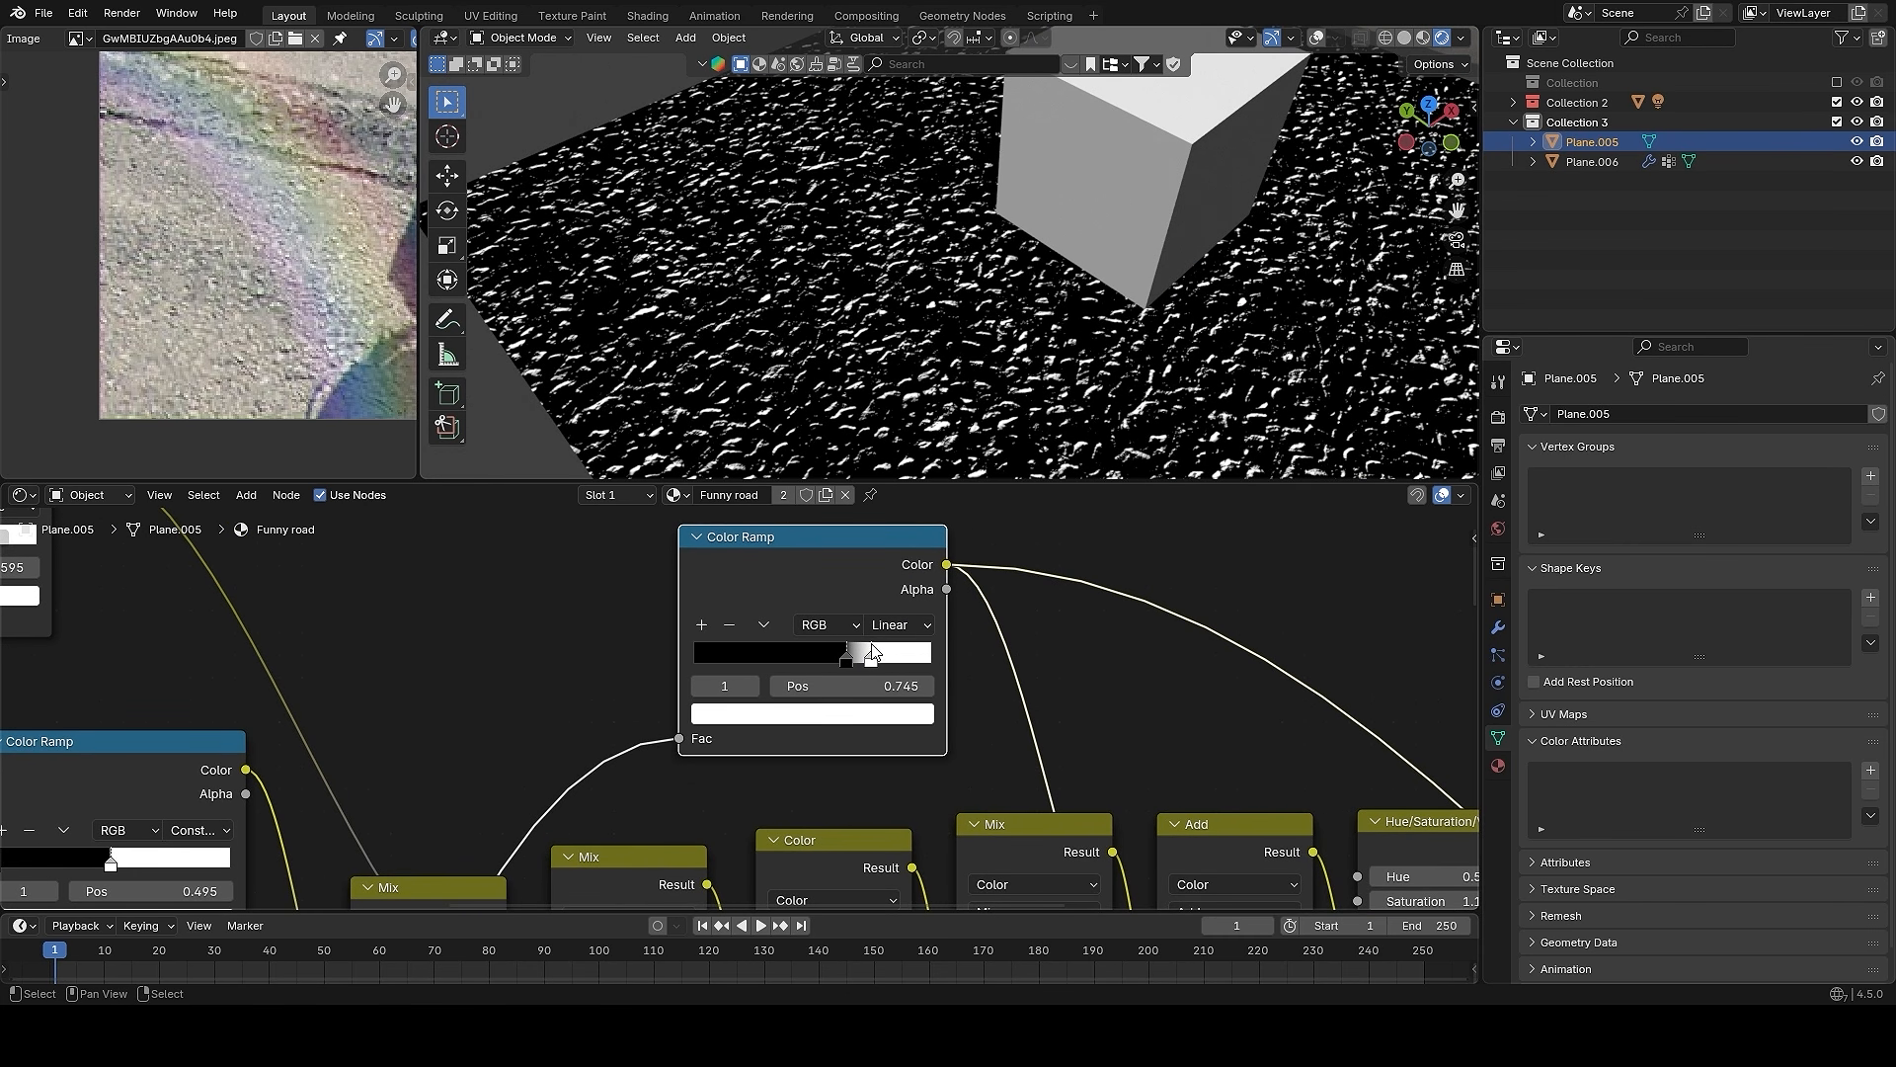
- Restore the Principled BSDF preview and examine the highlights on the road
{"action": "middle_click_drag", "start_coordinate": [1027, 700], "coordinate": [1185, 755], "text": "ctrl"}
{"action": "middle_click_drag", "start_coordinate": [1186, 754], "coordinate": [856, 610]}
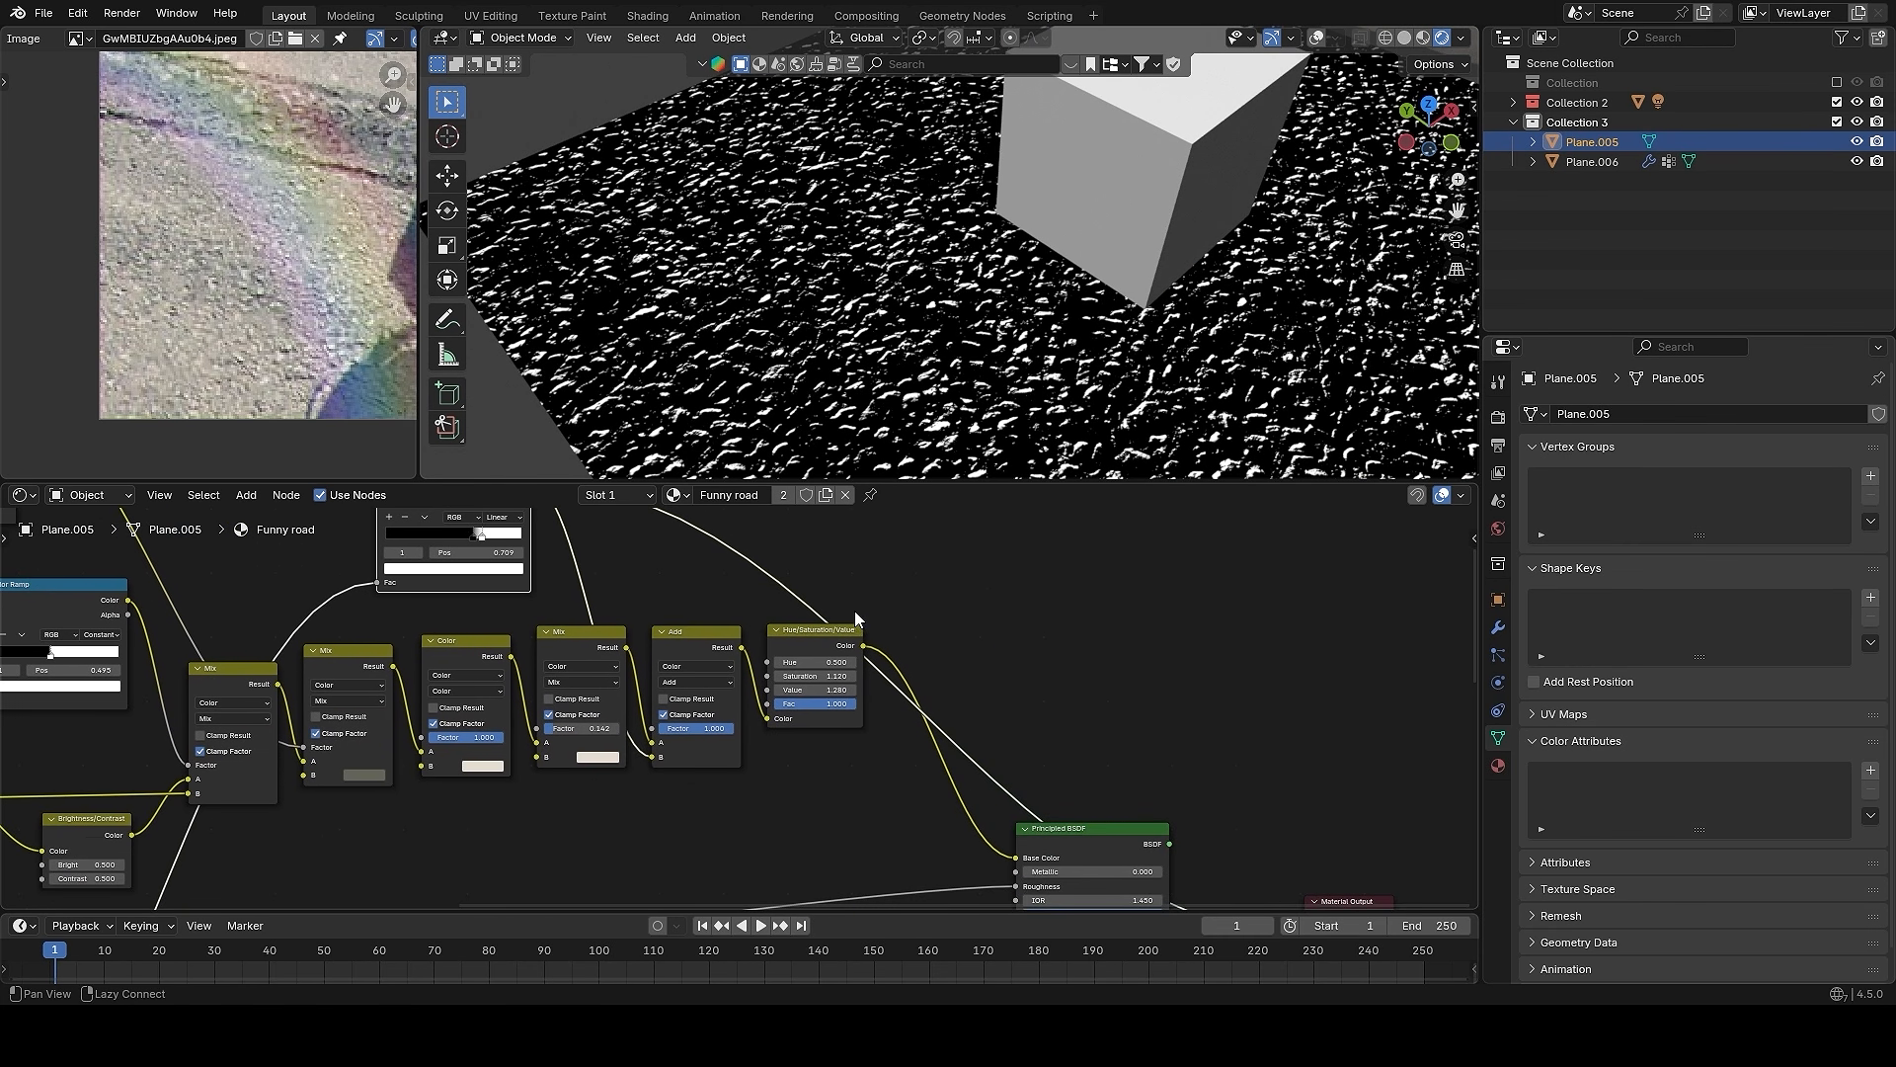
{"action": "left_click", "coordinate": [1107, 828], "text": "ctrl+shift"}
{"action": "middle_click_drag", "start_coordinate": [983, 620], "coordinate": [1104, 640]}
{"action": "scroll", "coordinate": [956, 435], "scroll_direction": "up", "scroll_amount": 1}
{"action": "scroll", "coordinate": [999, 726], "scroll_direction": "up", "scroll_amount": 3}
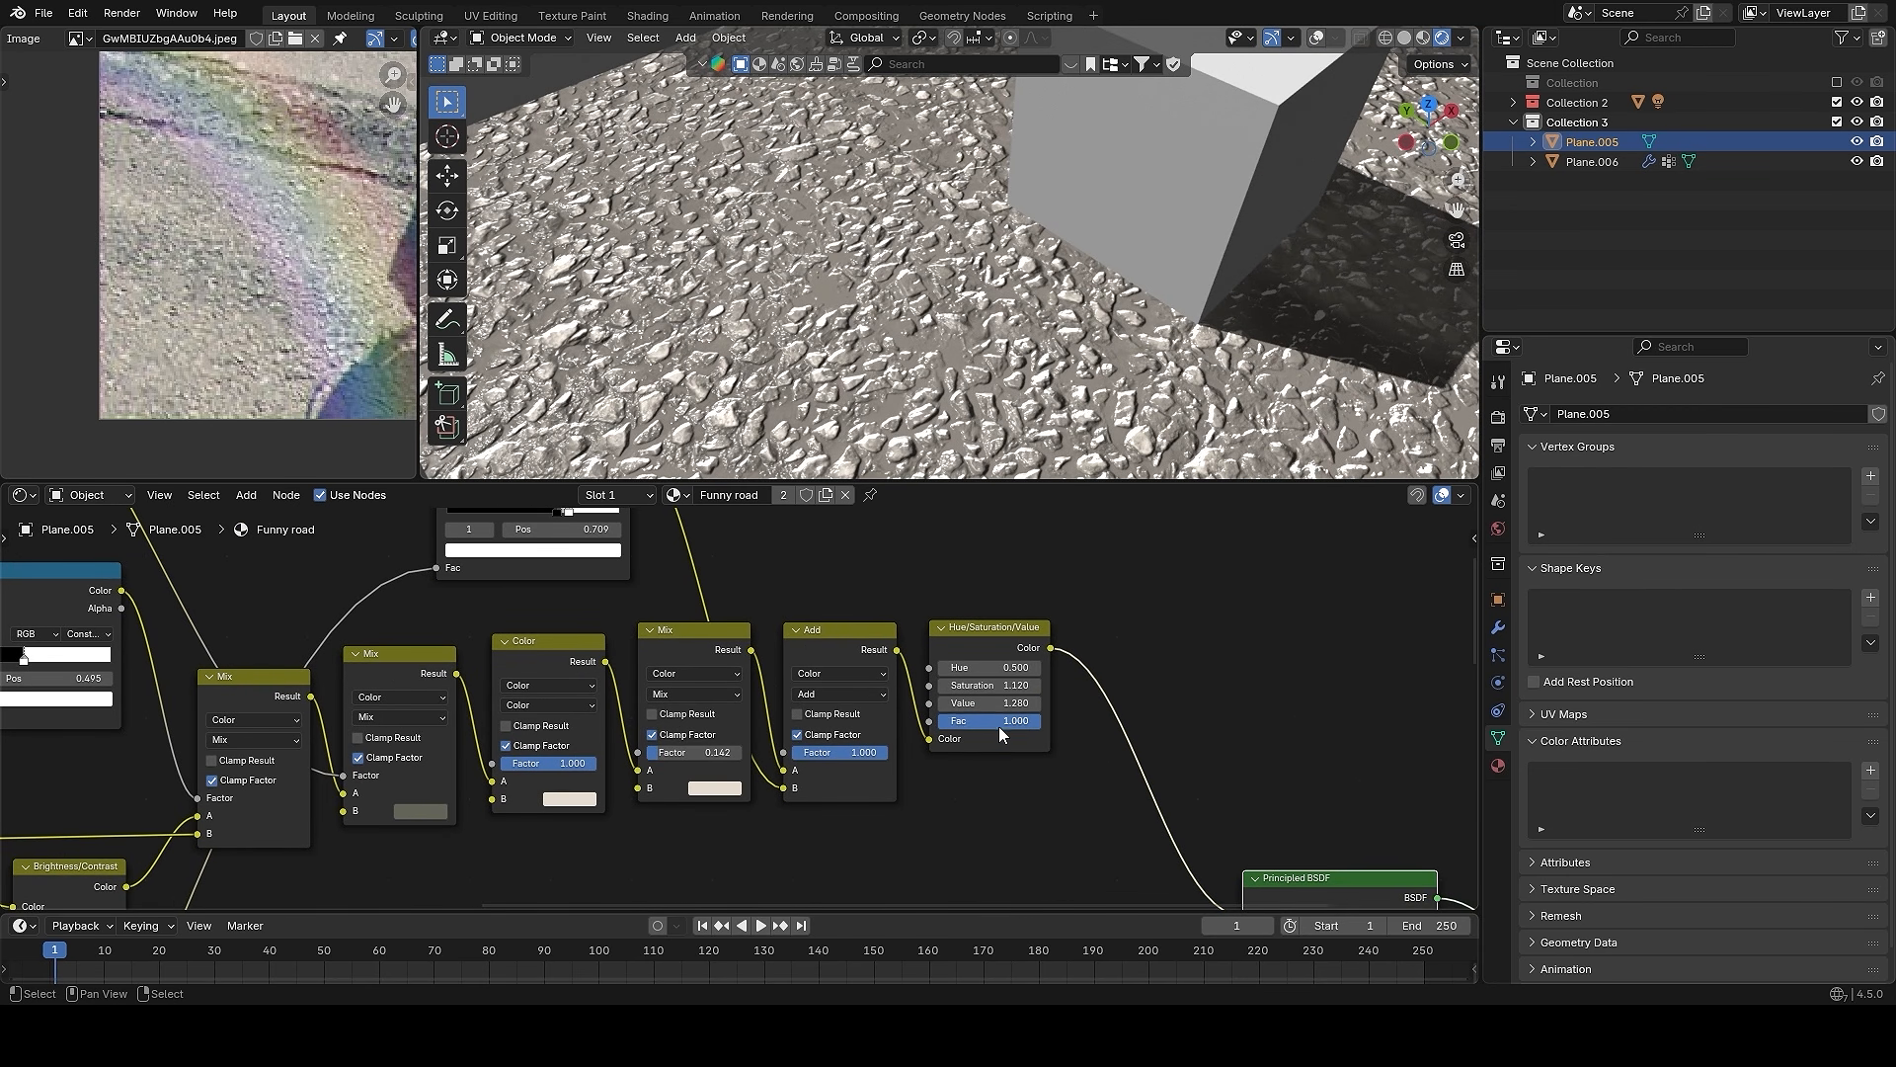
- Set the Add node's factor to 0.267 to soften the stone highlights
{"action": "left_click_drag", "start_coordinate": [868, 761], "coordinate": [821, 760]}
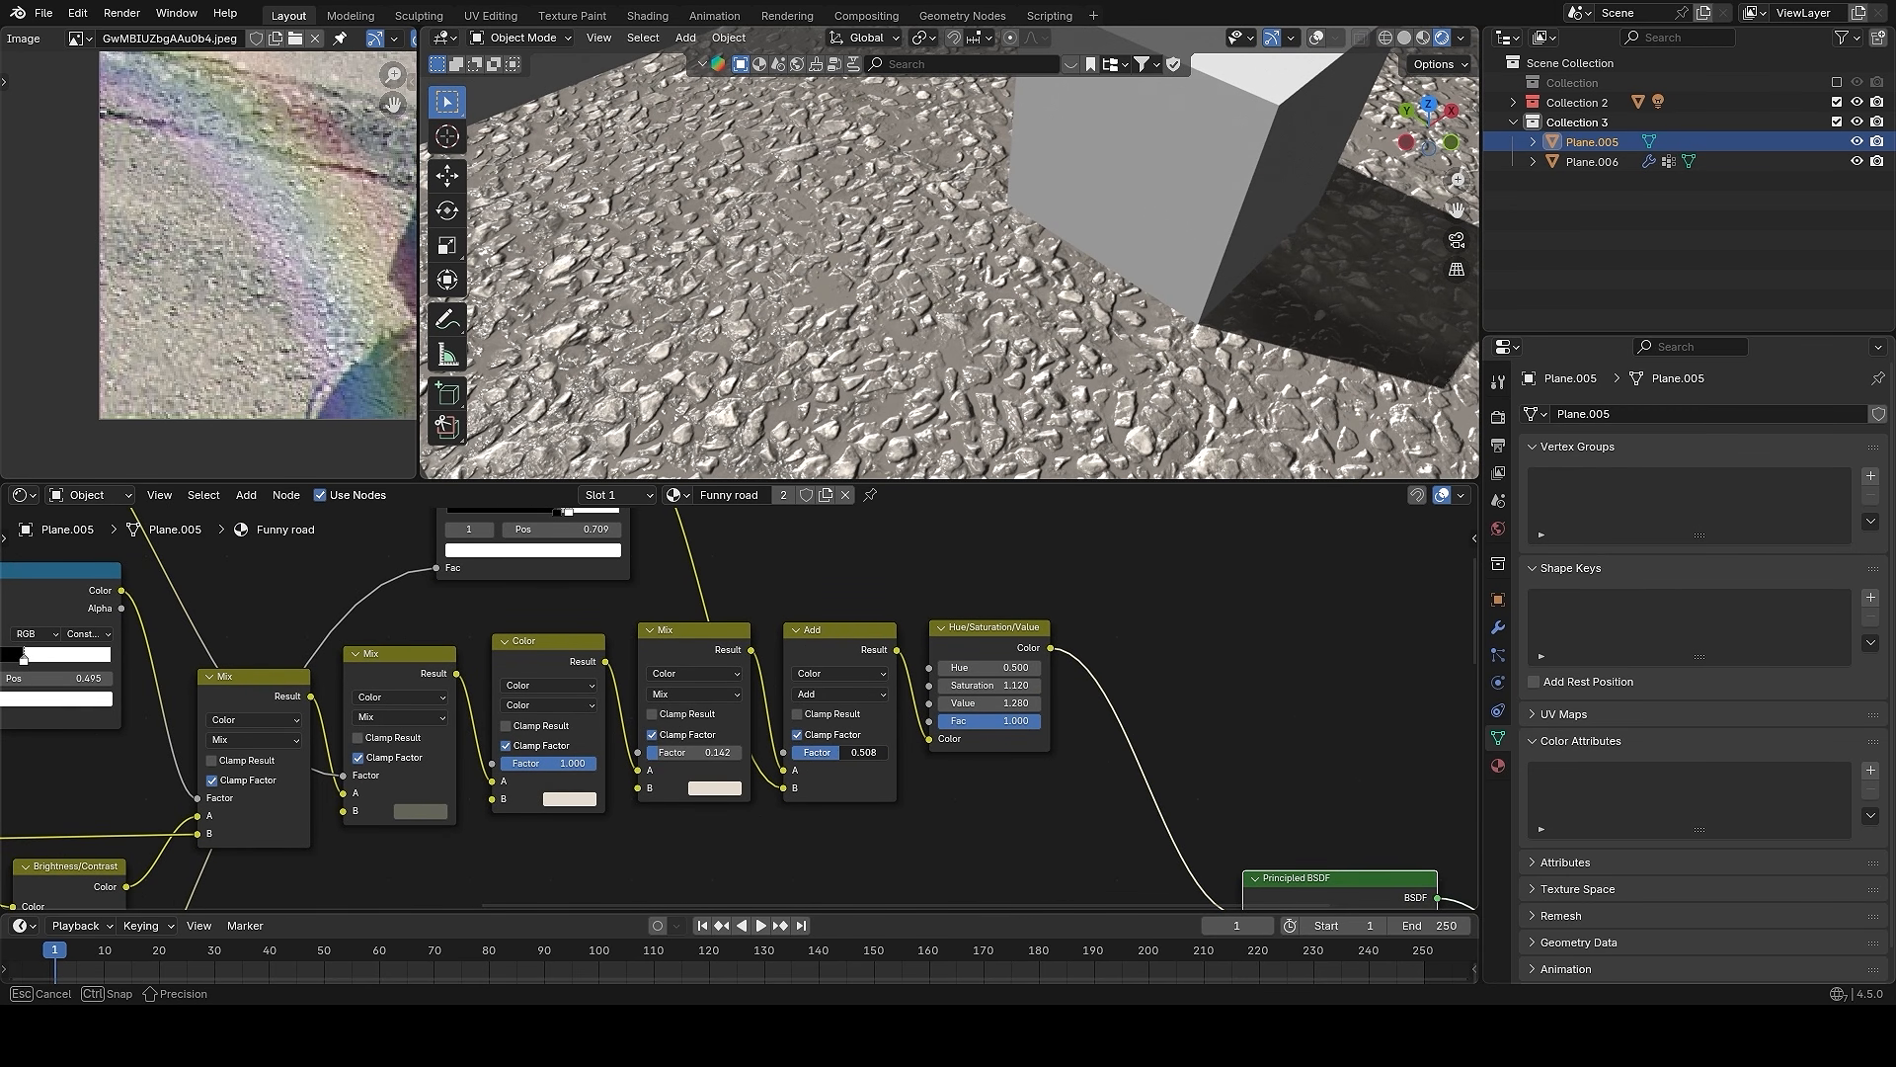
{"action": "scroll", "coordinate": [937, 407], "scroll_direction": "down", "scroll_amount": 8}
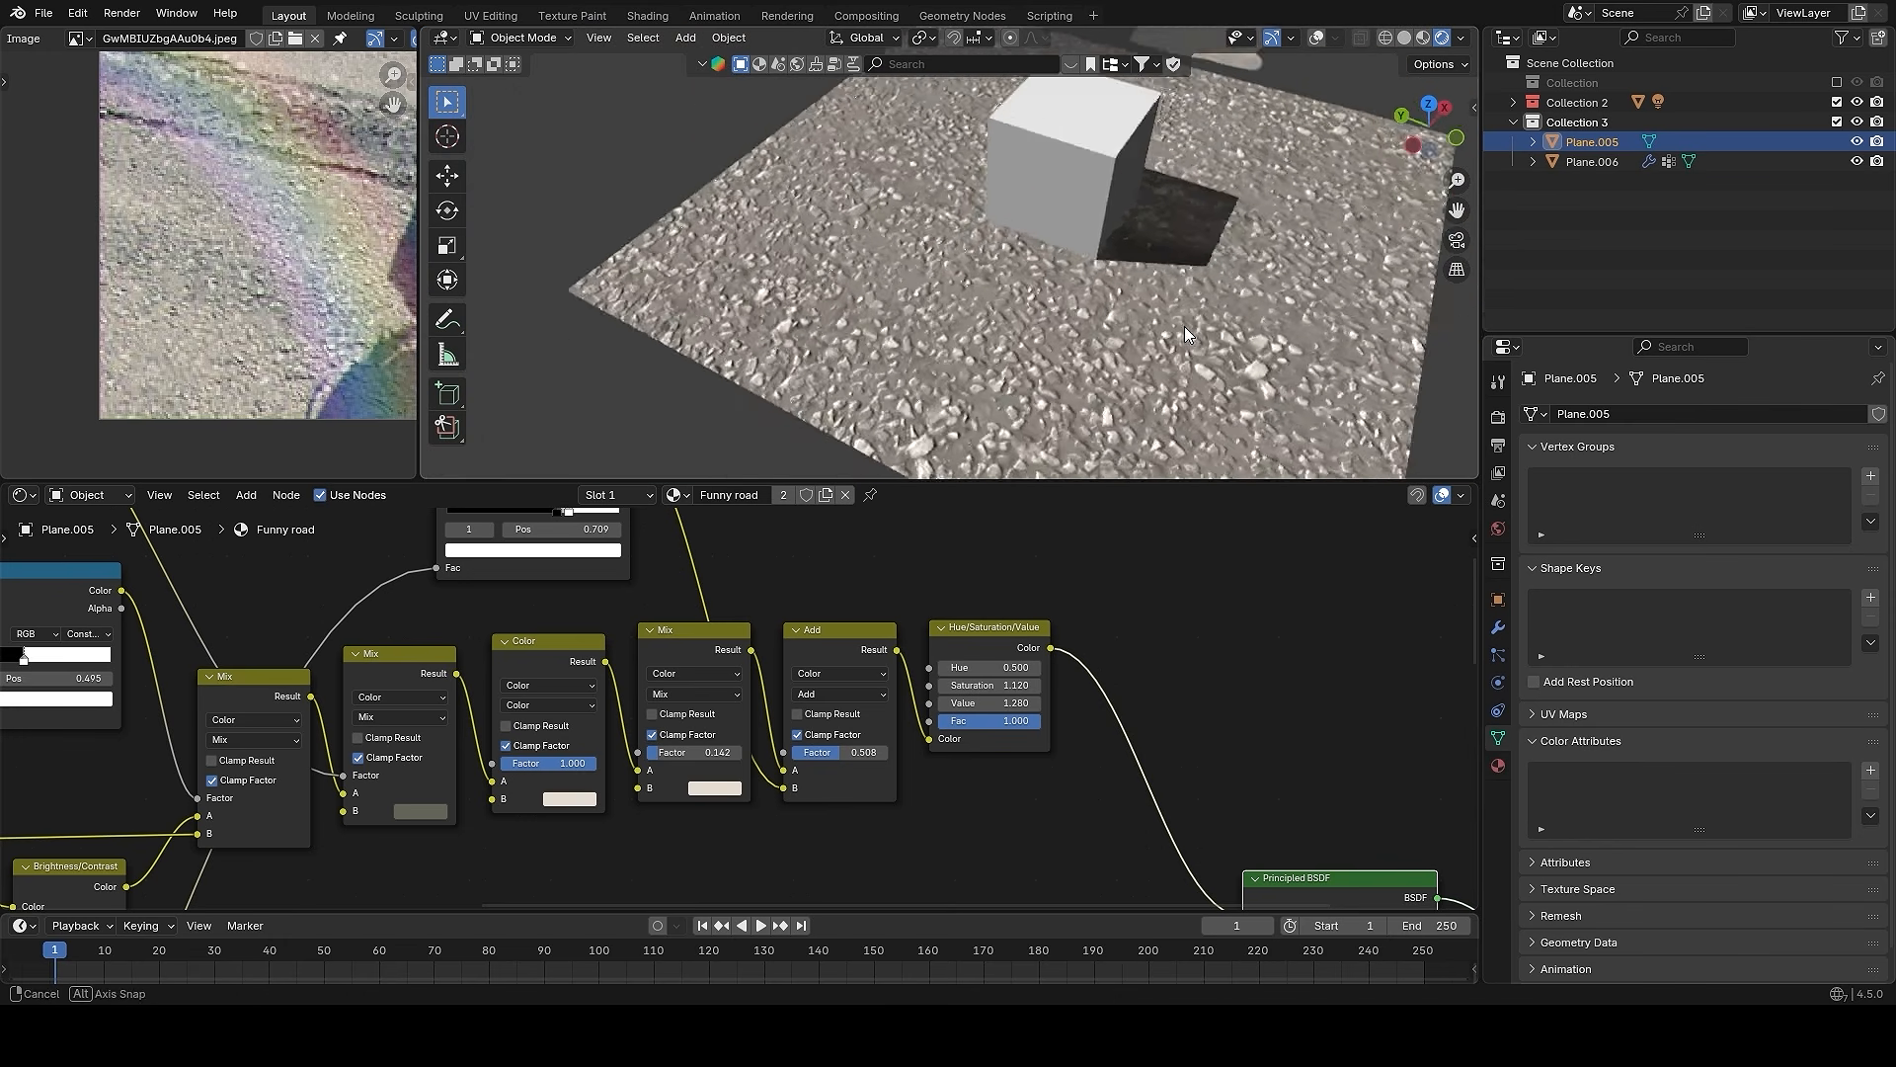
{"action": "scroll", "coordinate": [1158, 348], "scroll_direction": "up", "scroll_amount": 2}
{"action": "scroll", "coordinate": [917, 721], "scroll_direction": "up", "scroll_amount": 2}
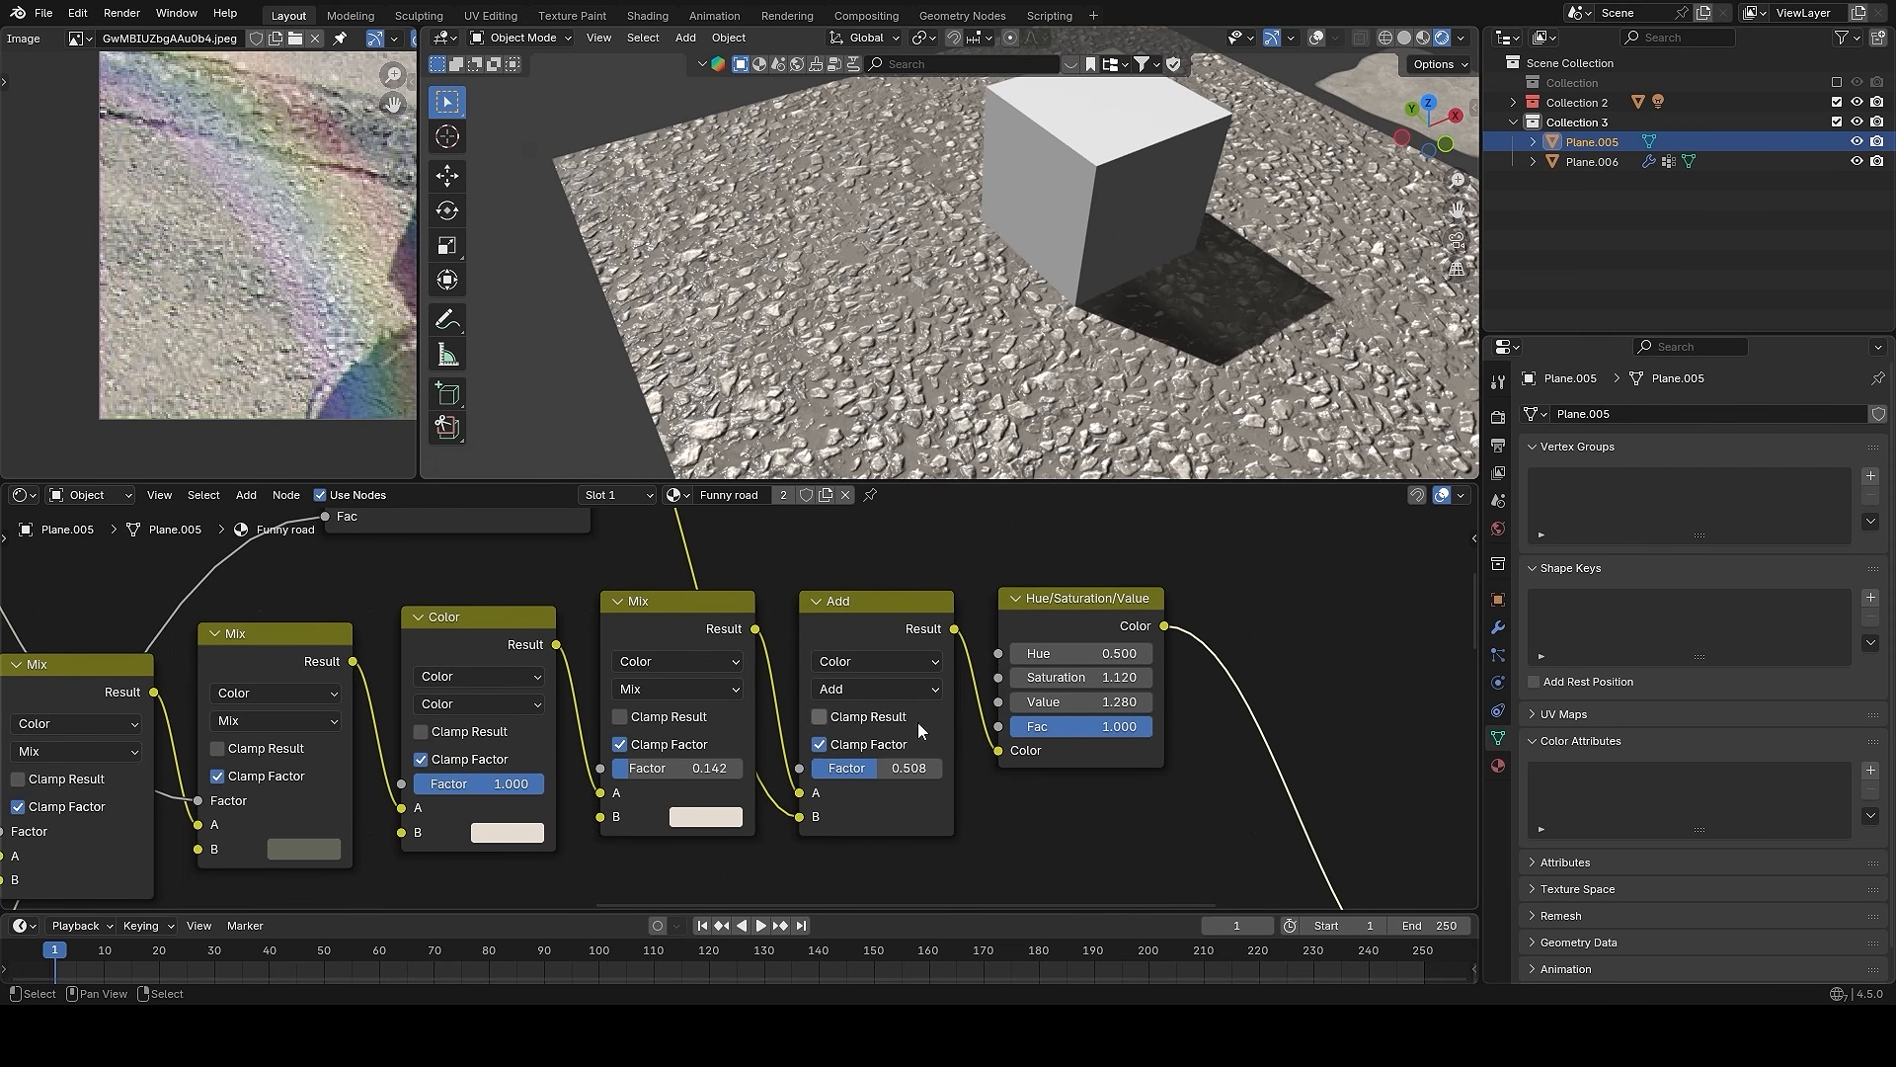
{"action": "middle_click_drag", "start_coordinate": [998, 367], "coordinate": [1010, 335]}
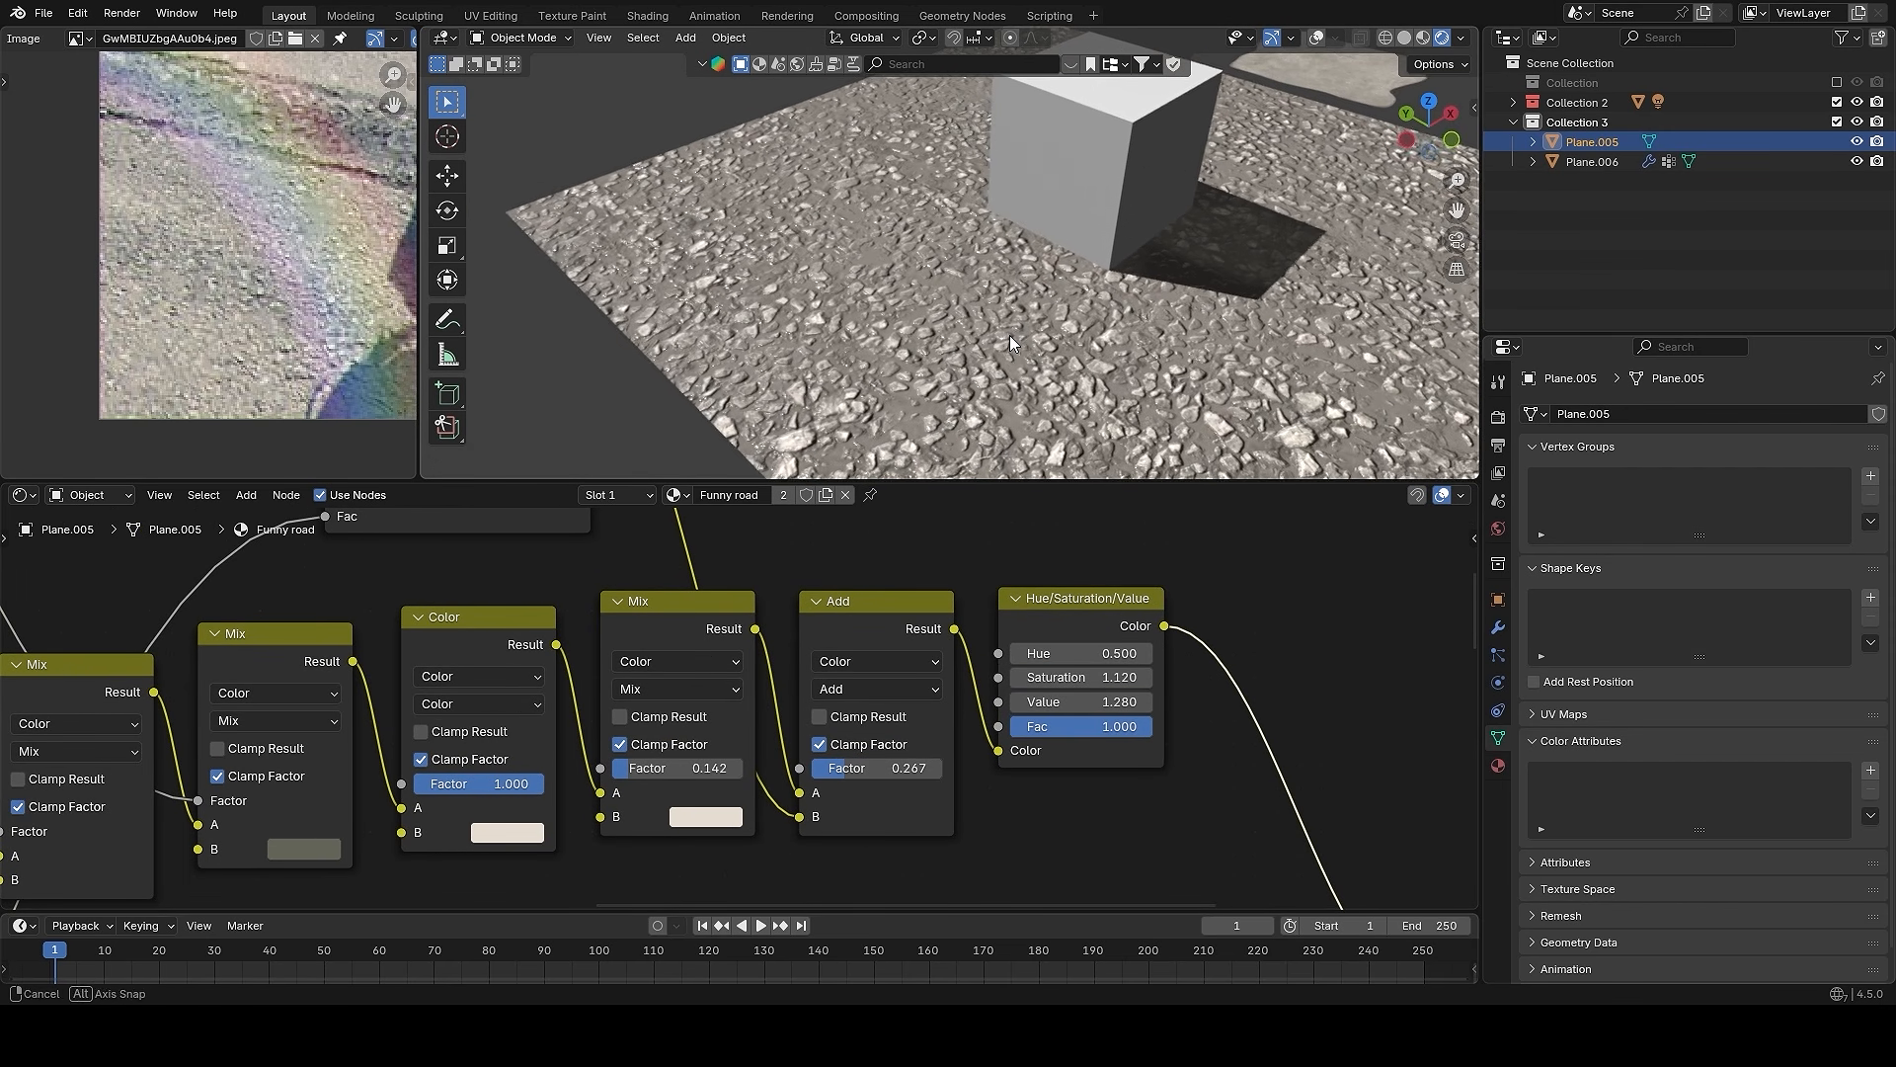
{"action": "scroll", "coordinate": [1009, 335], "scroll_direction": "down", "scroll_amount": 3}
{"action": "middle_click_drag", "start_coordinate": [1142, 306], "coordinate": [1077, 288], "text": "shift"}
{"action": "middle_click_drag", "start_coordinate": [1062, 287], "coordinate": [1099, 316]}
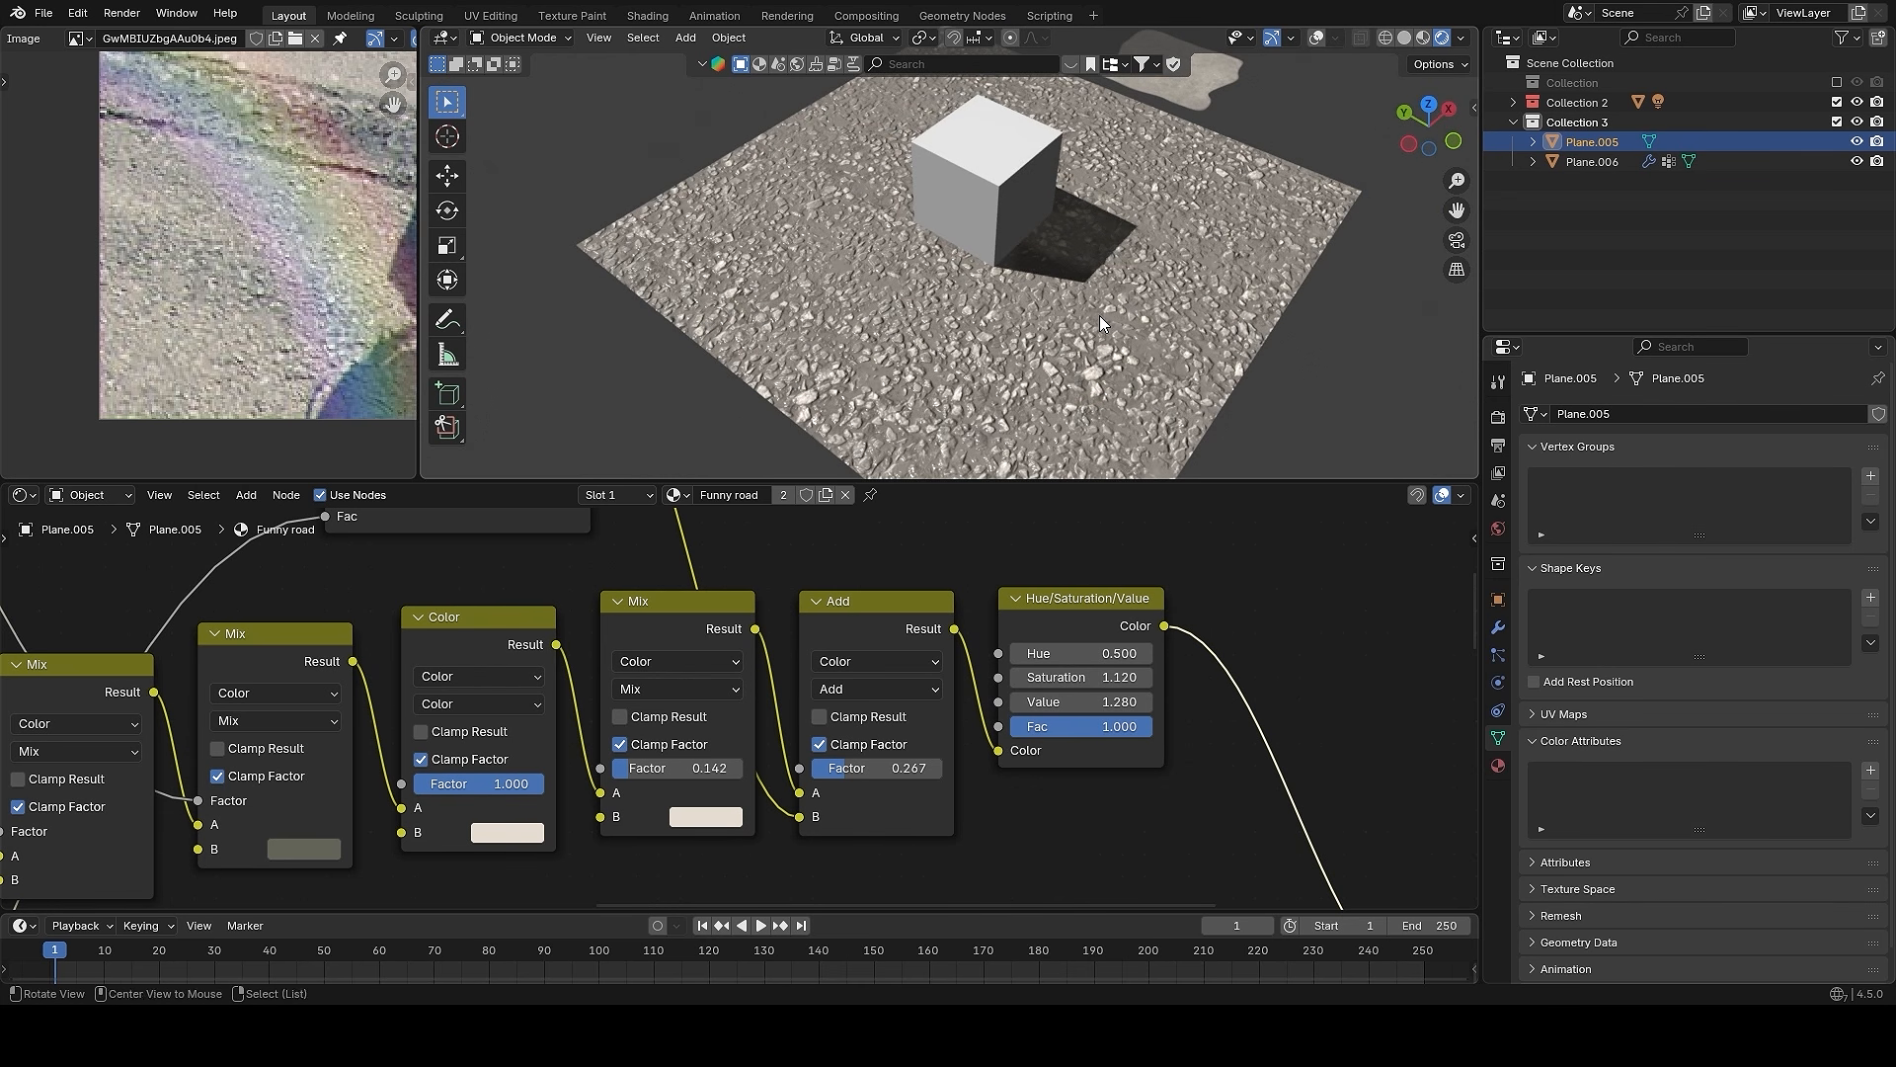
- Circle the dark strip of concrete on the reference photo with a freehand annotation
{"action": "scroll", "coordinate": [276, 180], "scroll_direction": "down", "scroll_amount": 2}
{"action": "middle_click_drag", "start_coordinate": [222, 124], "coordinate": [204, 264]}
{"action": "scroll", "coordinate": [204, 264], "scroll_direction": "up", "scroll_amount": 2}
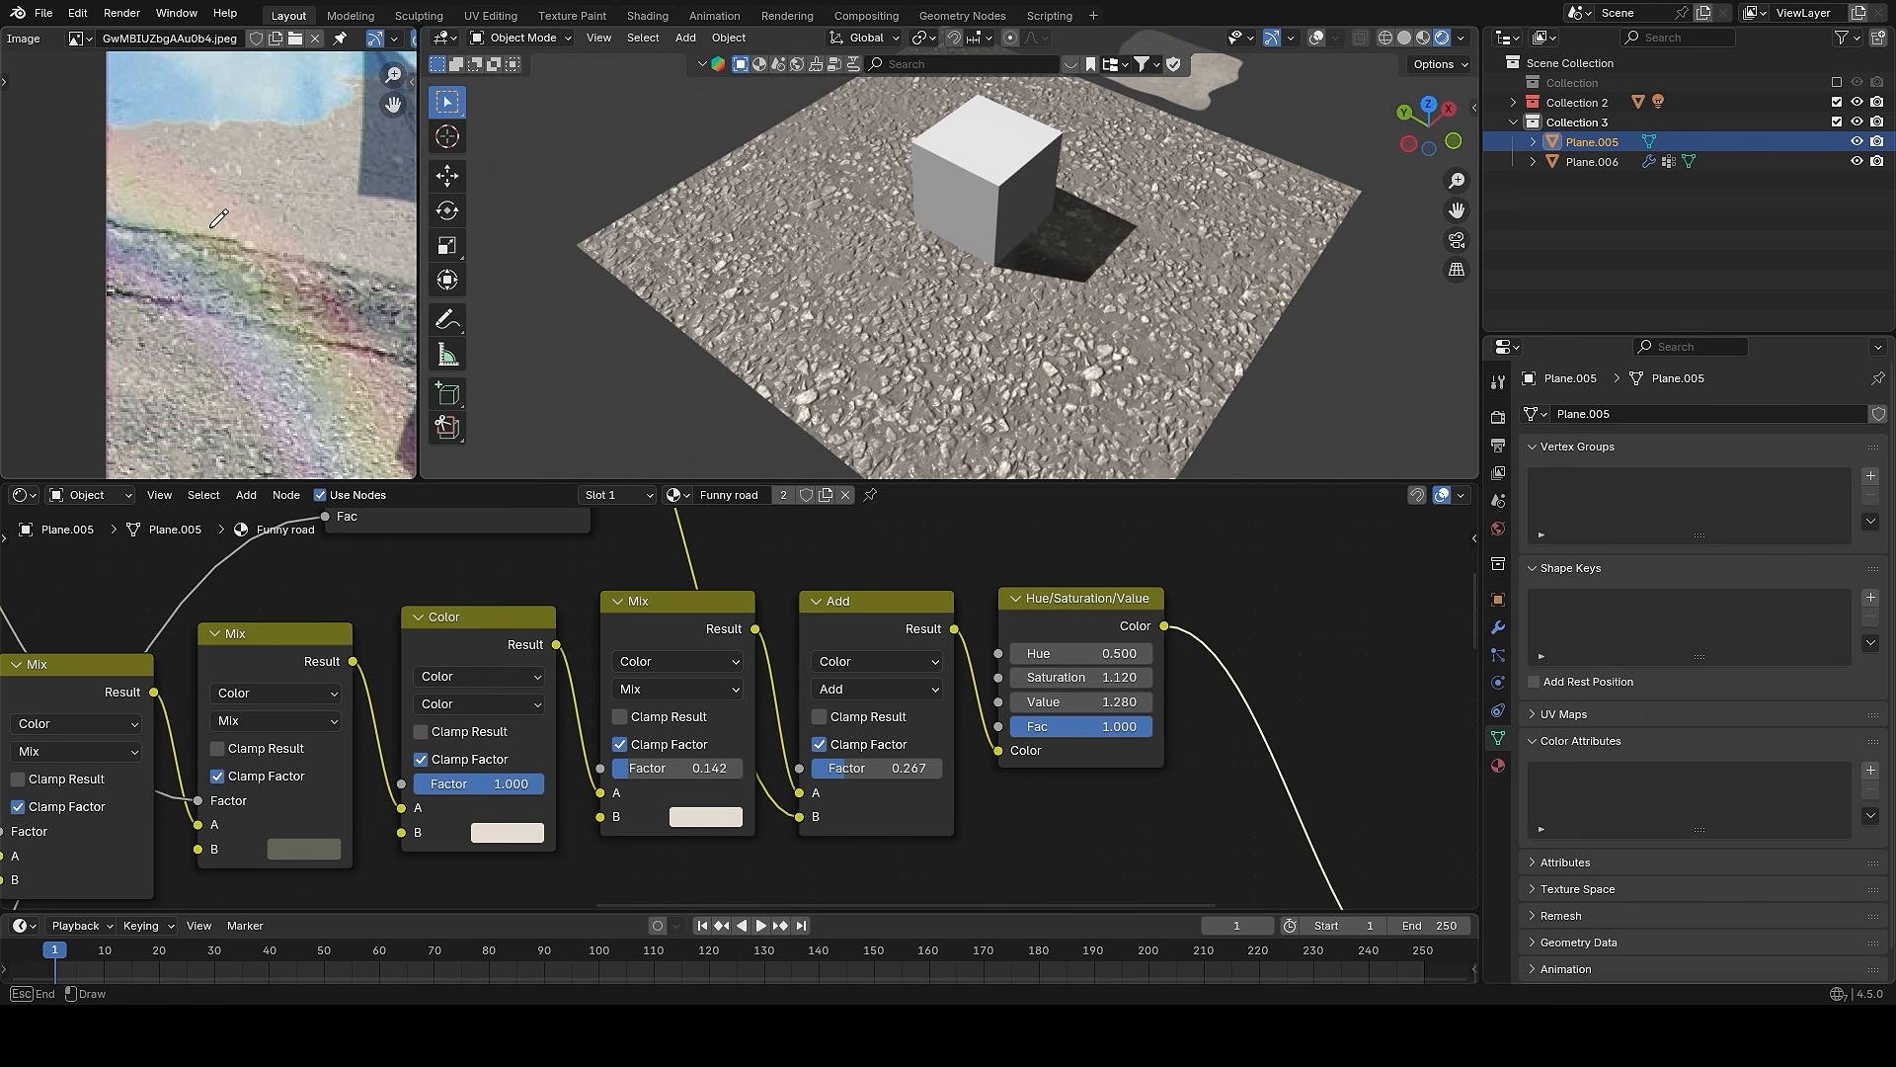
- Add a plane in top view and move it along the ground to just in front of the cube
{"action": "middle_click_drag", "start_coordinate": [1062, 259], "coordinate": [963, 229], "text": "shift"}
{"action": "key", "text": "alt+shift+z"}
{"action": "scroll", "coordinate": [992, 235], "scroll_direction": "down", "scroll_amount": 2}
{"action": "key", "text": "KP_7"}
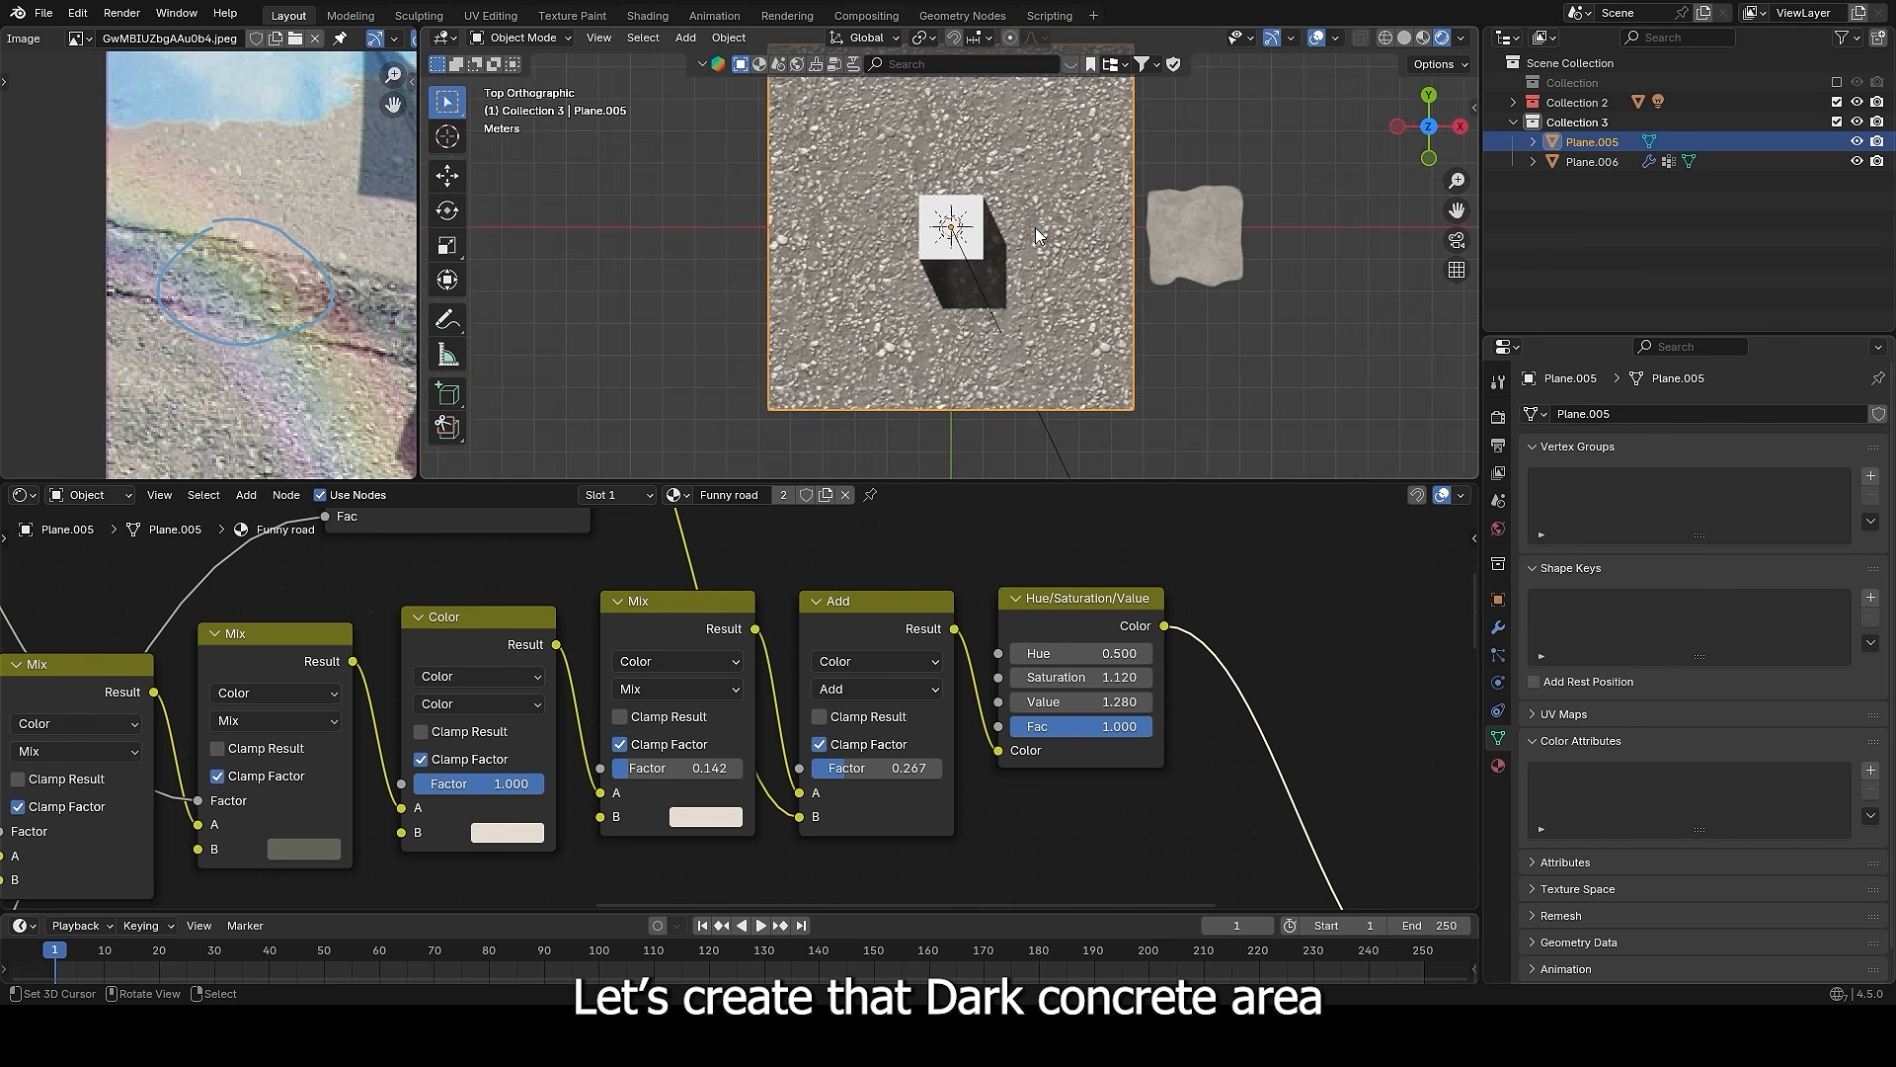
{"action": "key", "text": "shift+a"}
{"action": "mouse_move", "coordinate": [1025, 250]}
{"action": "left_click", "coordinate": [1143, 251]}
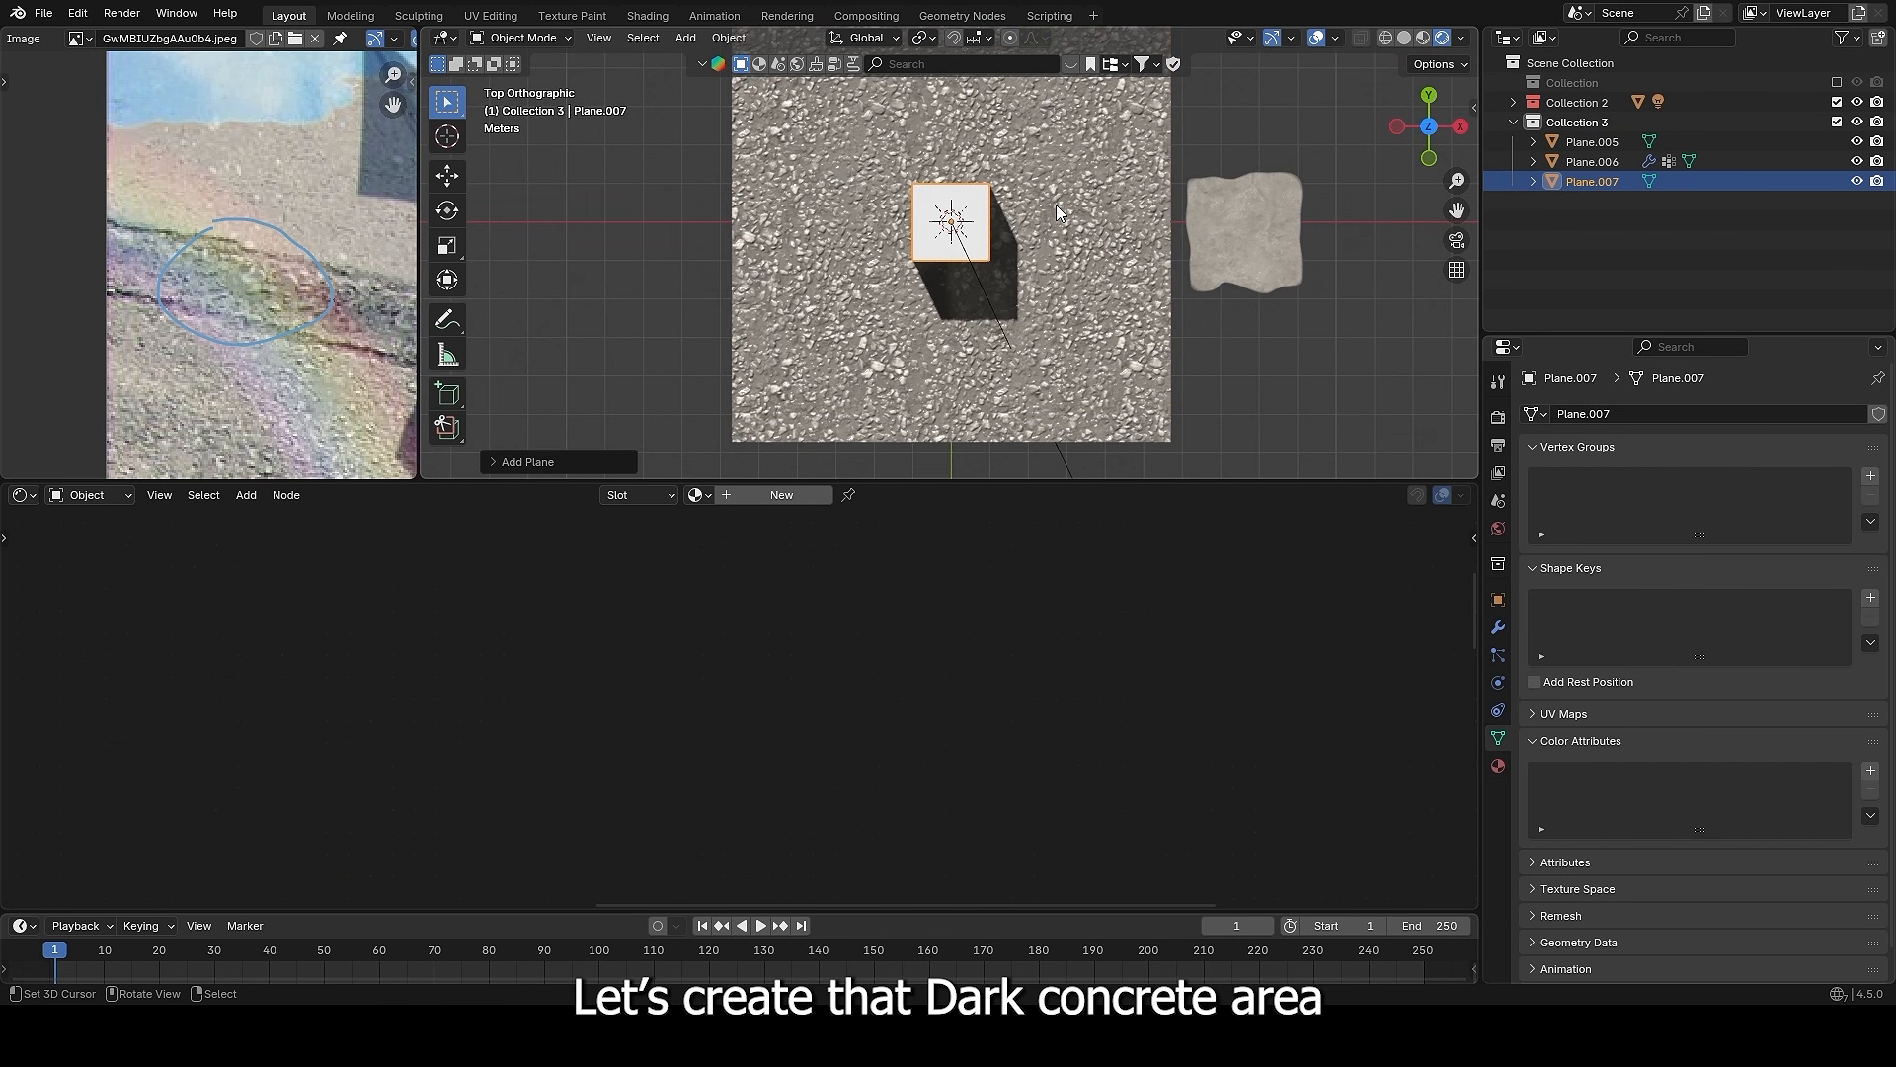
{"action": "key", "text": "g"}
{"action": "left_click", "coordinate": [1061, 366]}
- Stretch the new plane's mesh about 5.67 times along X to span the road and narrow it along Y
{"action": "key", "text": "Tab"}
{"action": "key", "text": "s"}
{"action": "key", "text": "x"}
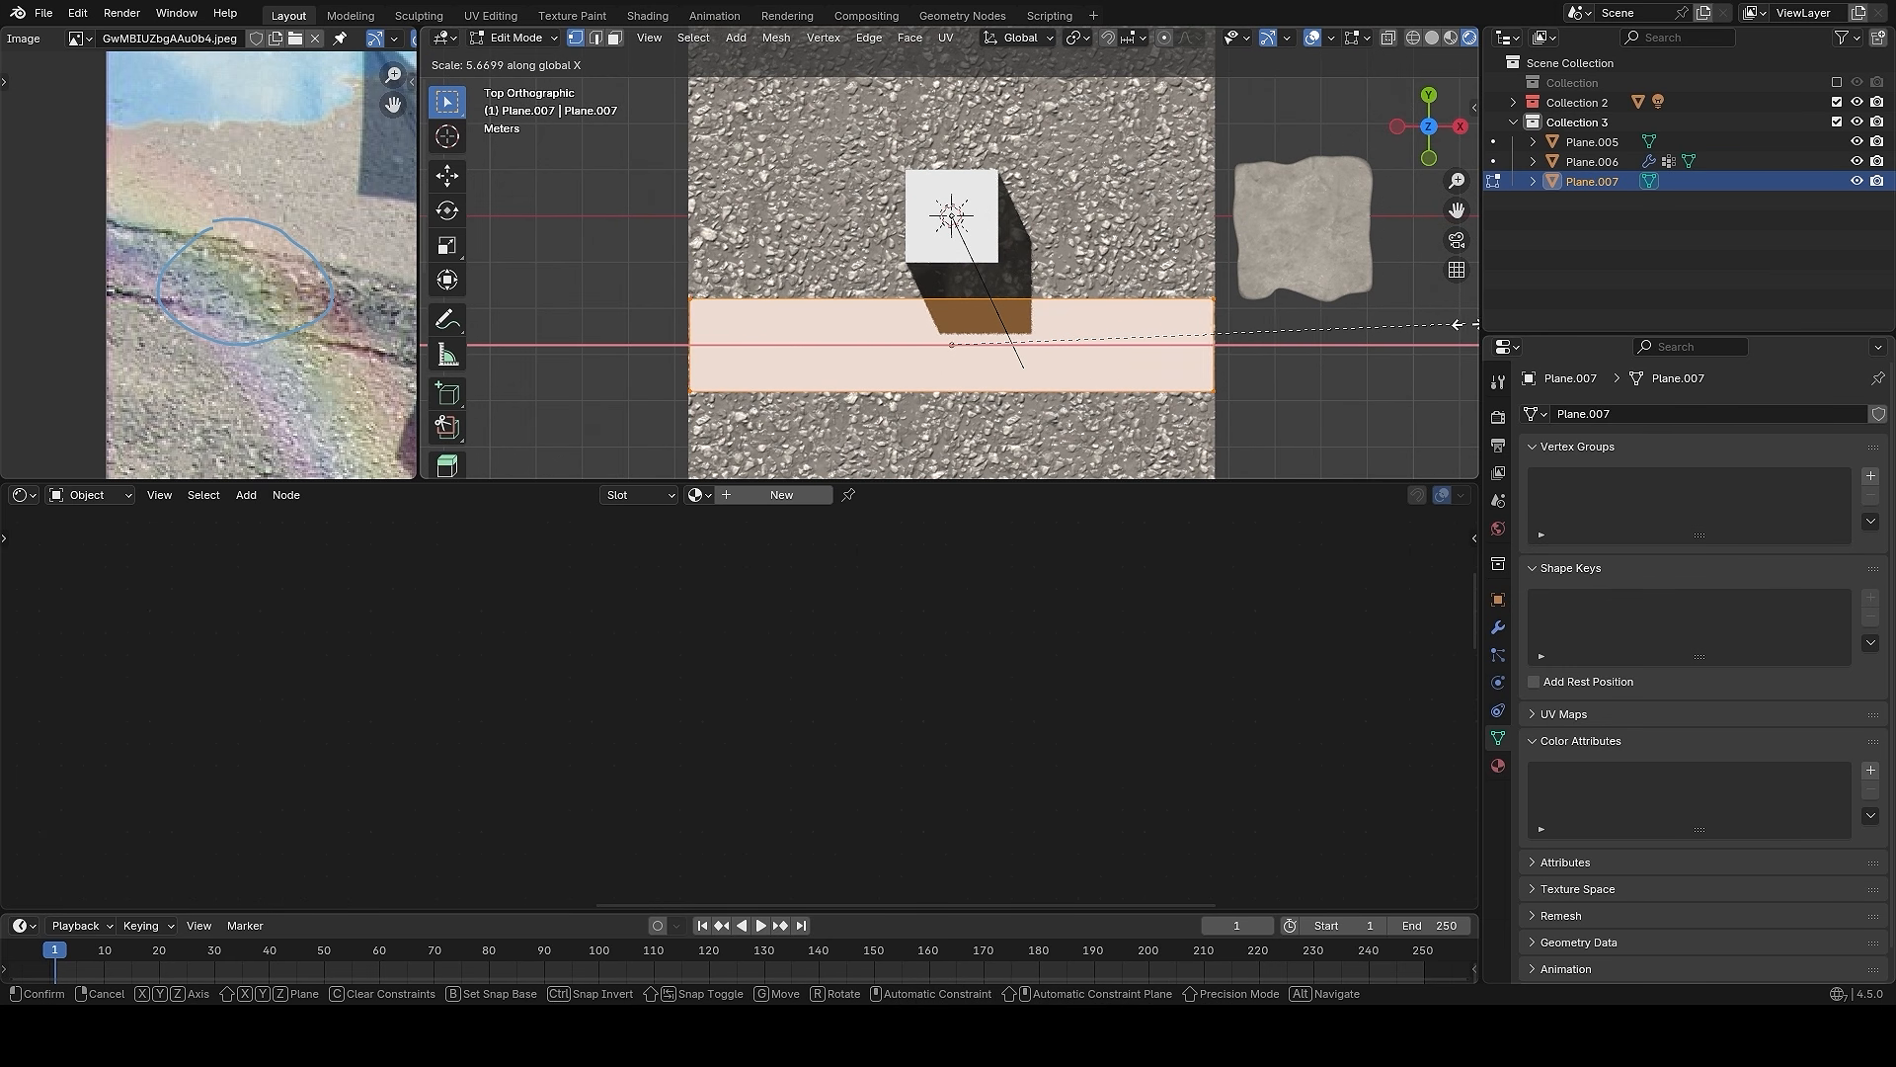
{"action": "left_click", "coordinate": [1465, 325]}
{"action": "key", "text": "s"}
{"action": "key", "text": "y"}
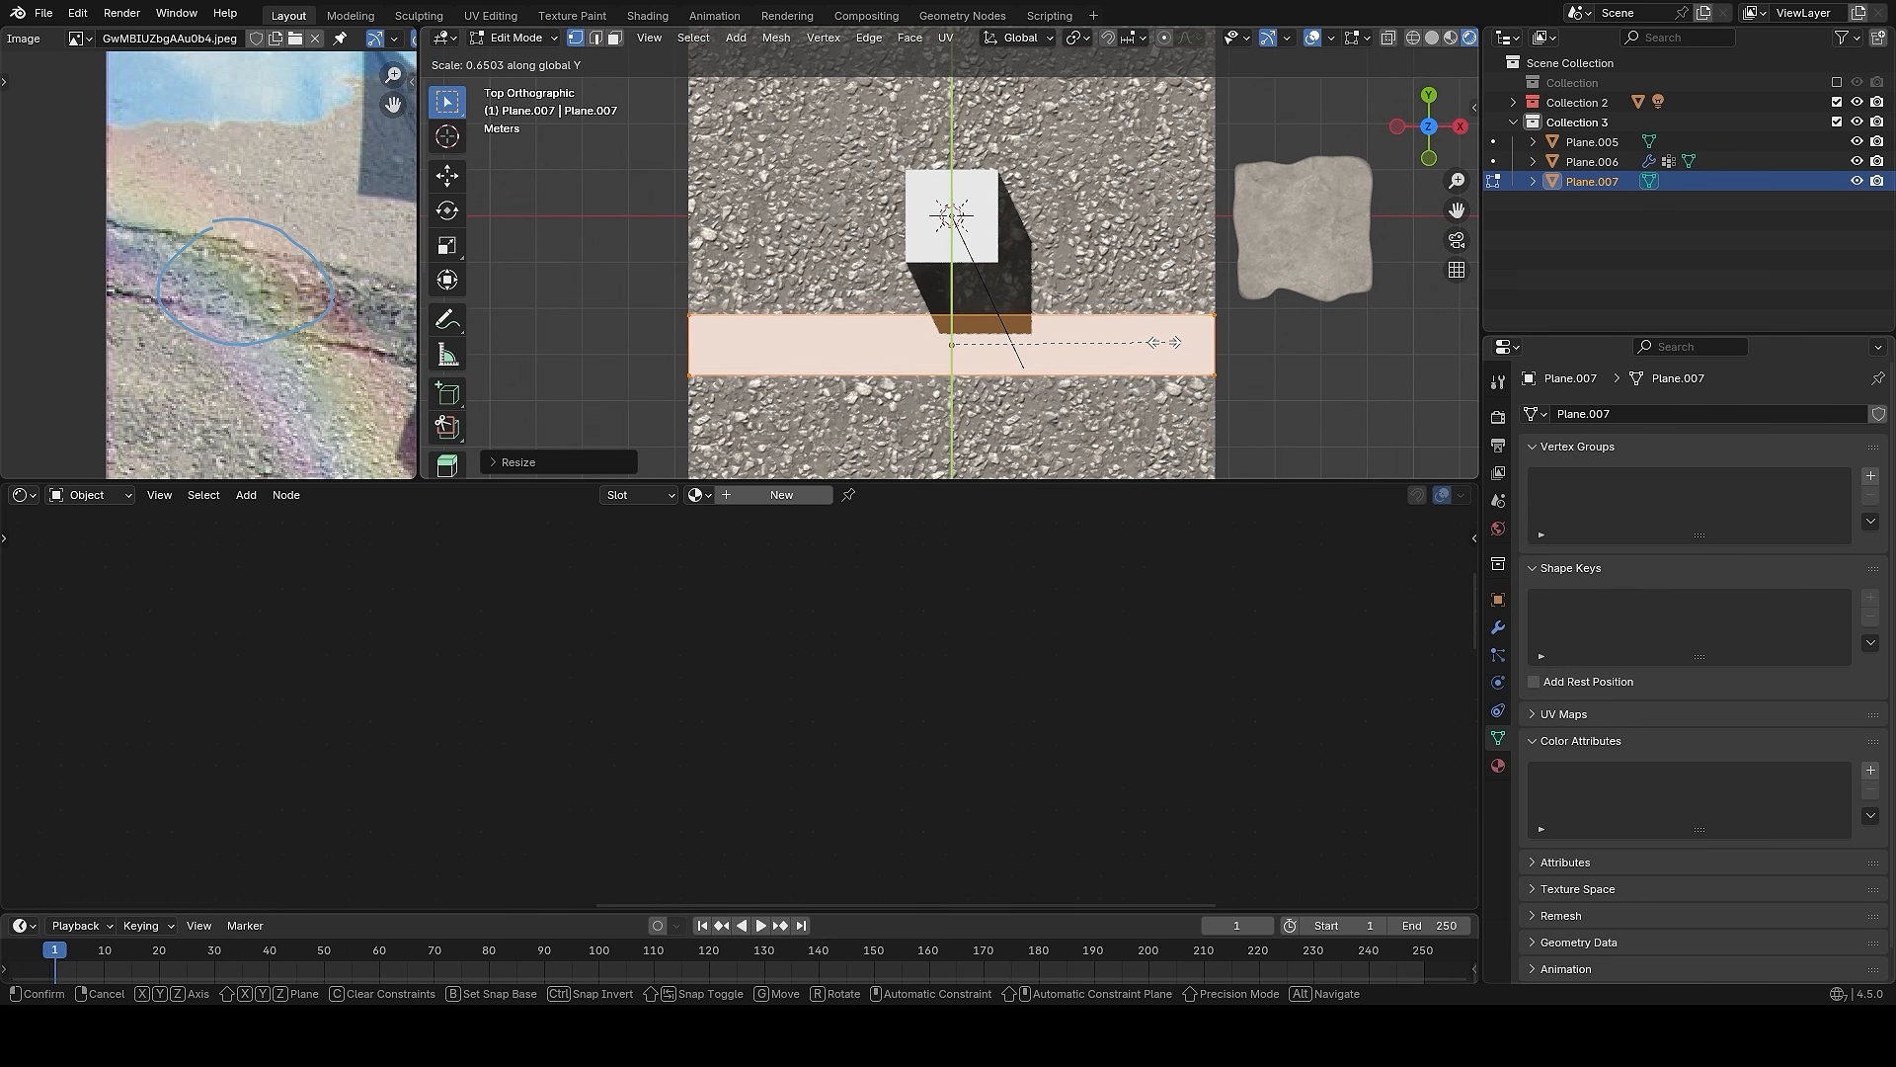
{"action": "left_click", "coordinate": [1115, 336]}
{"action": "key", "text": "Tab"}
- Raise the strip about 0.004 m along Z so it sits just above the road surface
{"action": "middle_click_drag", "start_coordinate": [980, 376], "coordinate": [1050, 336]}
{"action": "key", "text": "shift+alt+z"}
{"action": "key", "text": "shift+alt+z"}
{"action": "key", "text": "g"}
{"action": "key", "text": "z"}
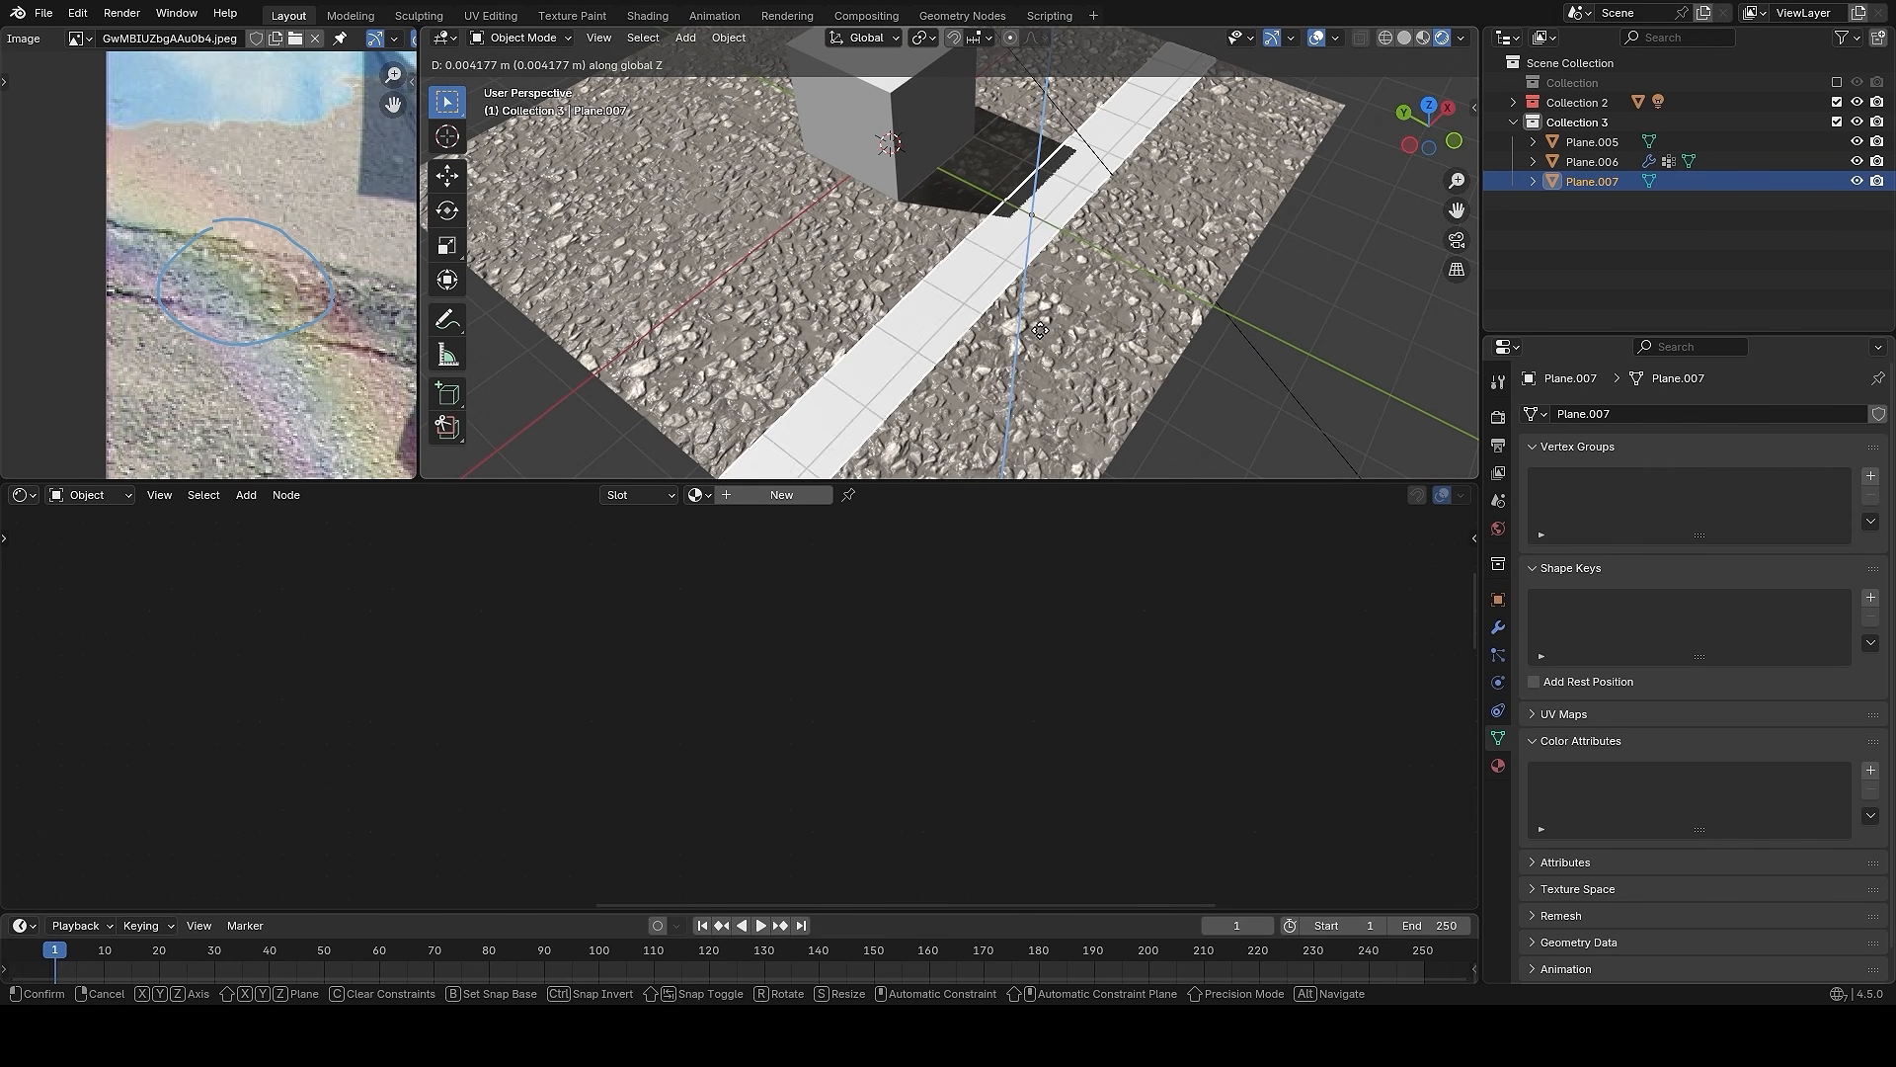
{"action": "left_click", "coordinate": [1037, 327]}
{"action": "middle_click_drag", "start_coordinate": [1037, 327], "coordinate": [1061, 298]}
{"action": "key", "text": "shift+alt+z"}
{"action": "key", "text": "shift+alt+z"}
- Copy all nodes of the road material and paste them into a new material on the strip
{"action": "right_click", "coordinate": [1060, 298]}
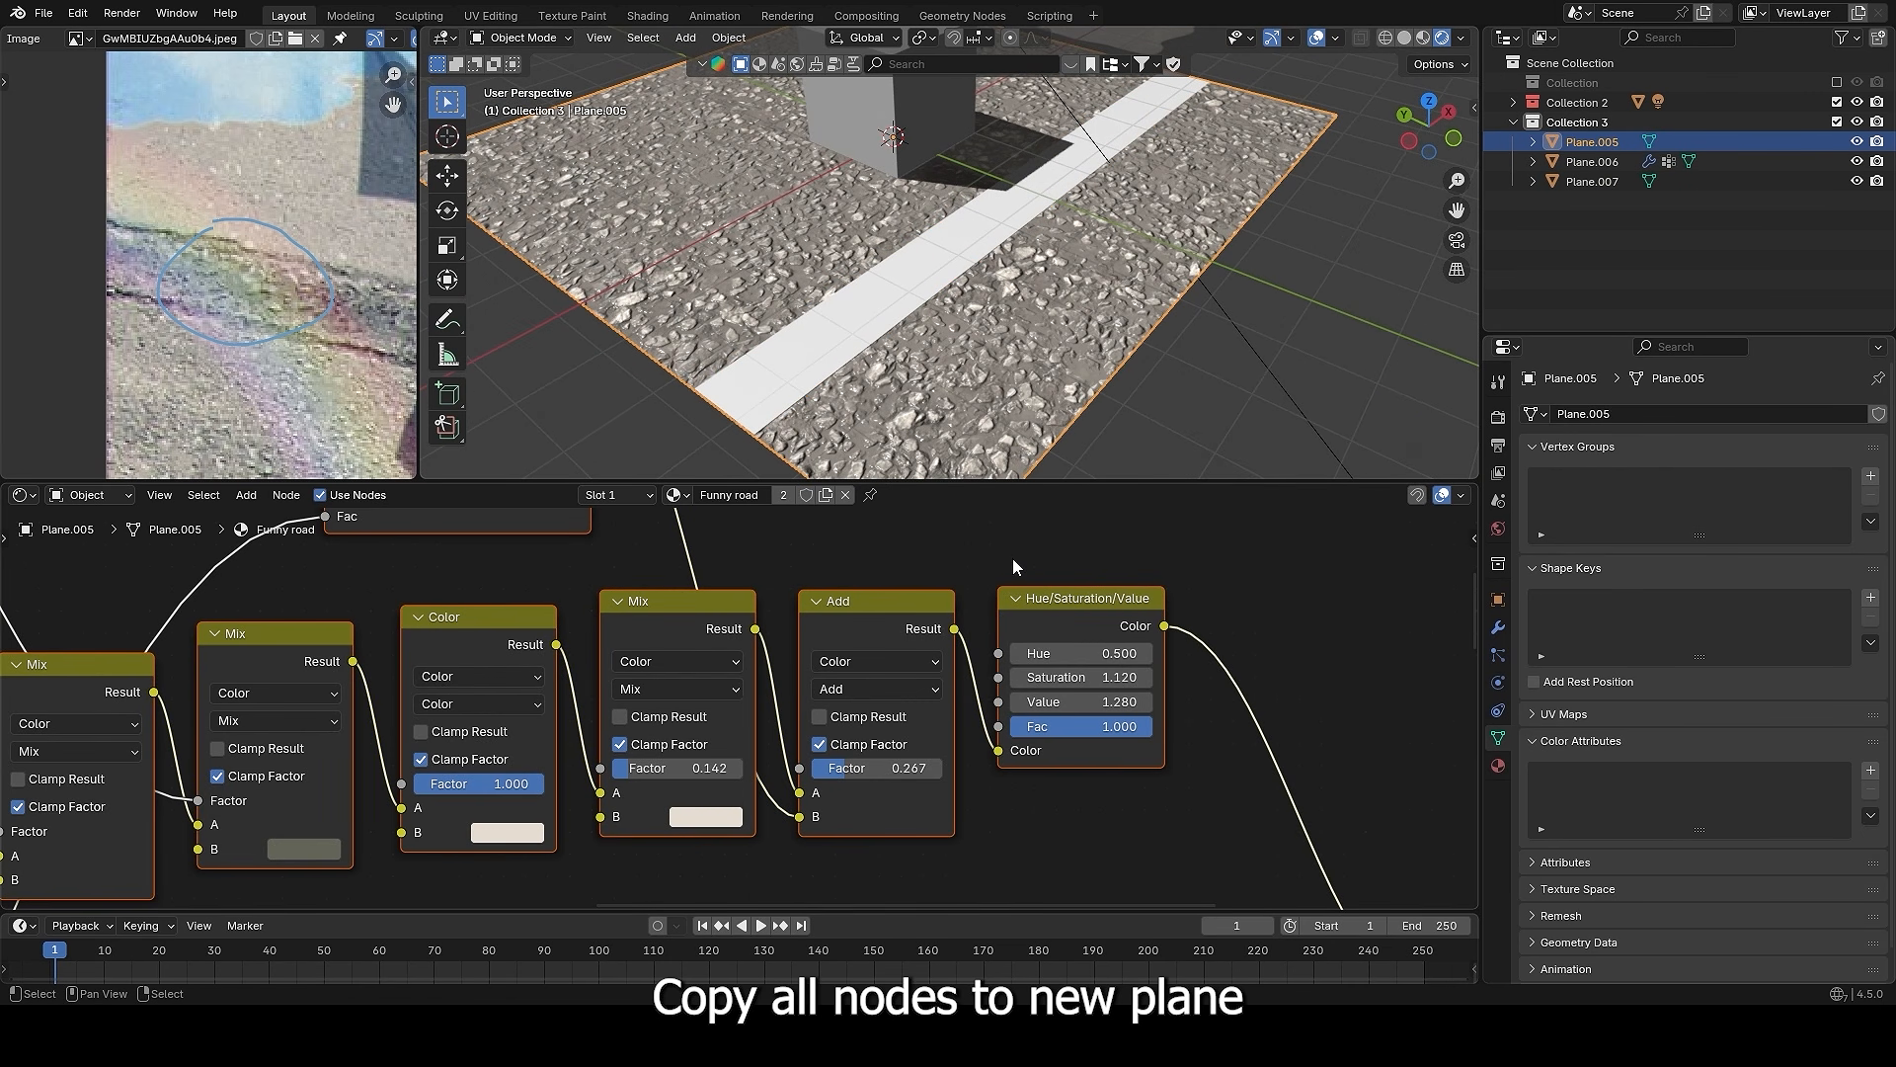
{"action": "left_click", "coordinate": [859, 349]}
{"action": "left_click", "coordinate": [755, 492]}
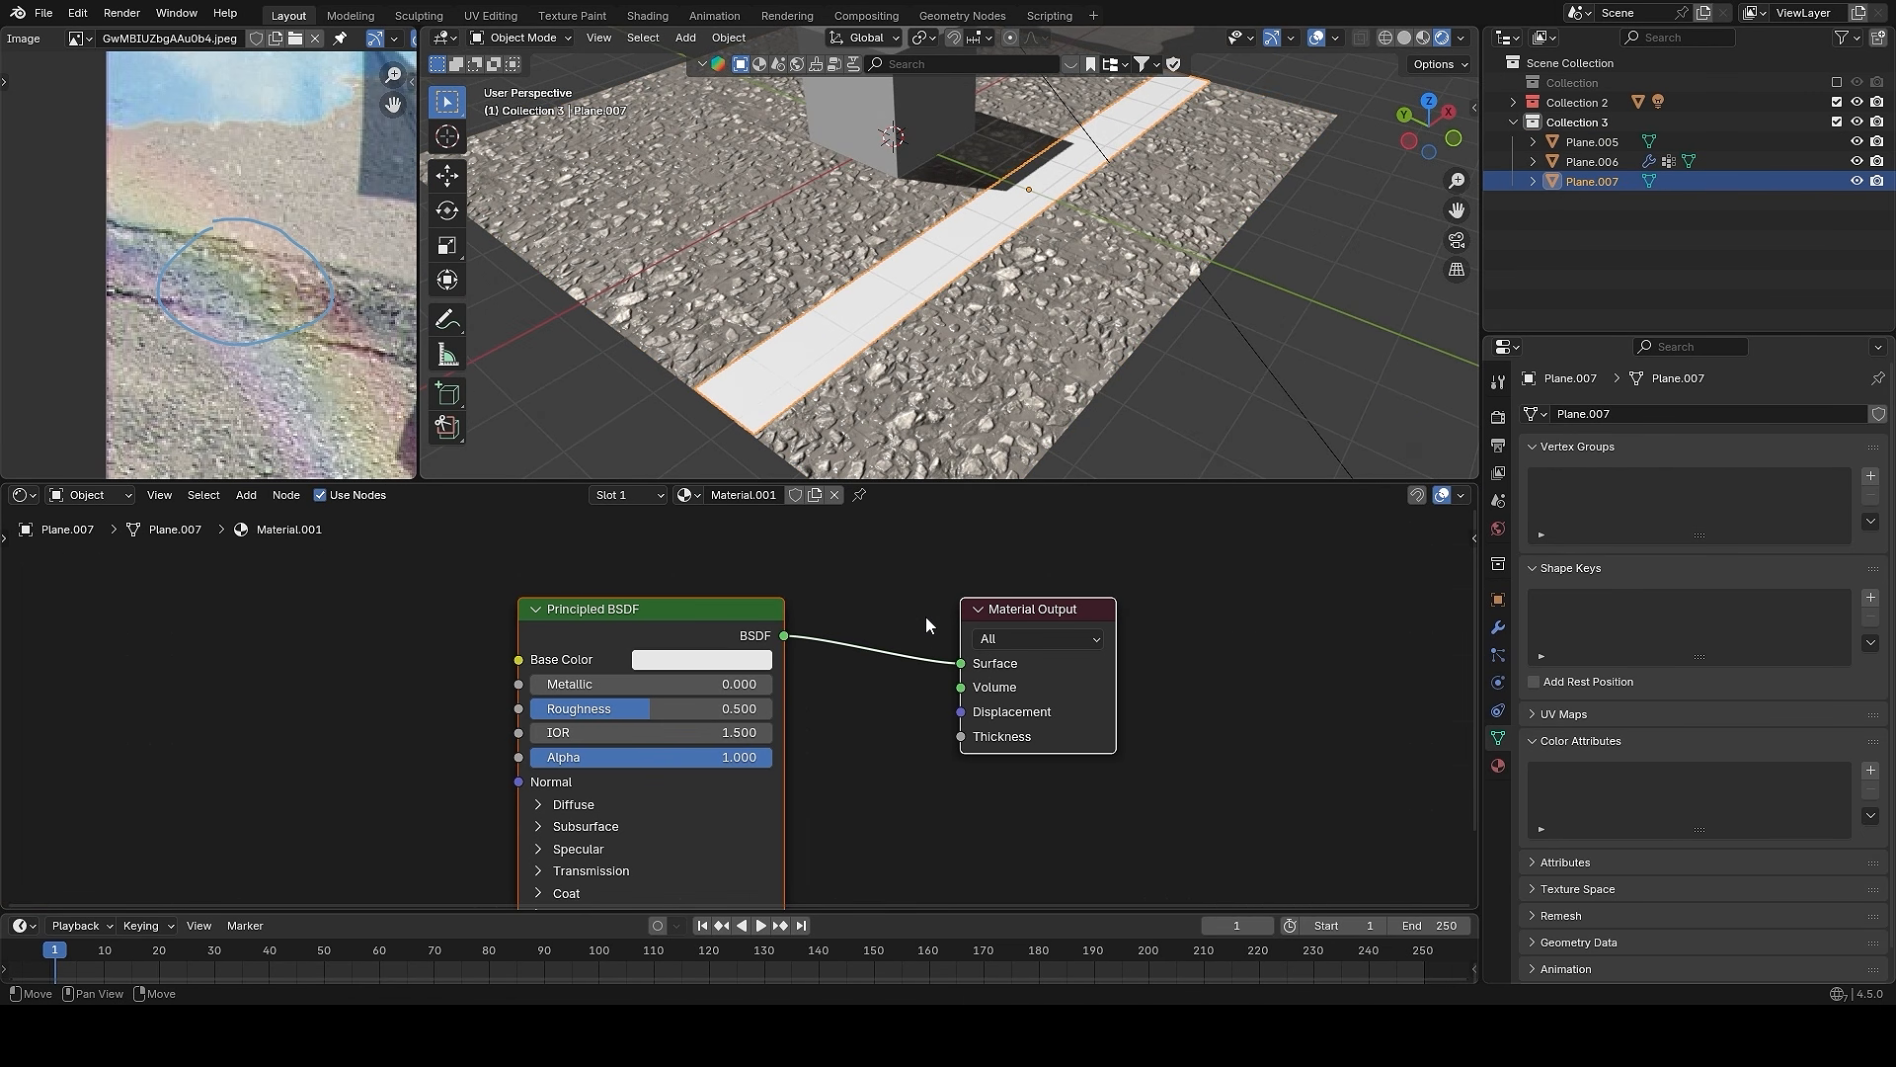
{"action": "key", "text": "ctrl+v"}
- Unwrap the strip with Project from View in the top orthographic view
{"action": "key", "text": "Tab"}
{"action": "key", "text": "KP_7"}
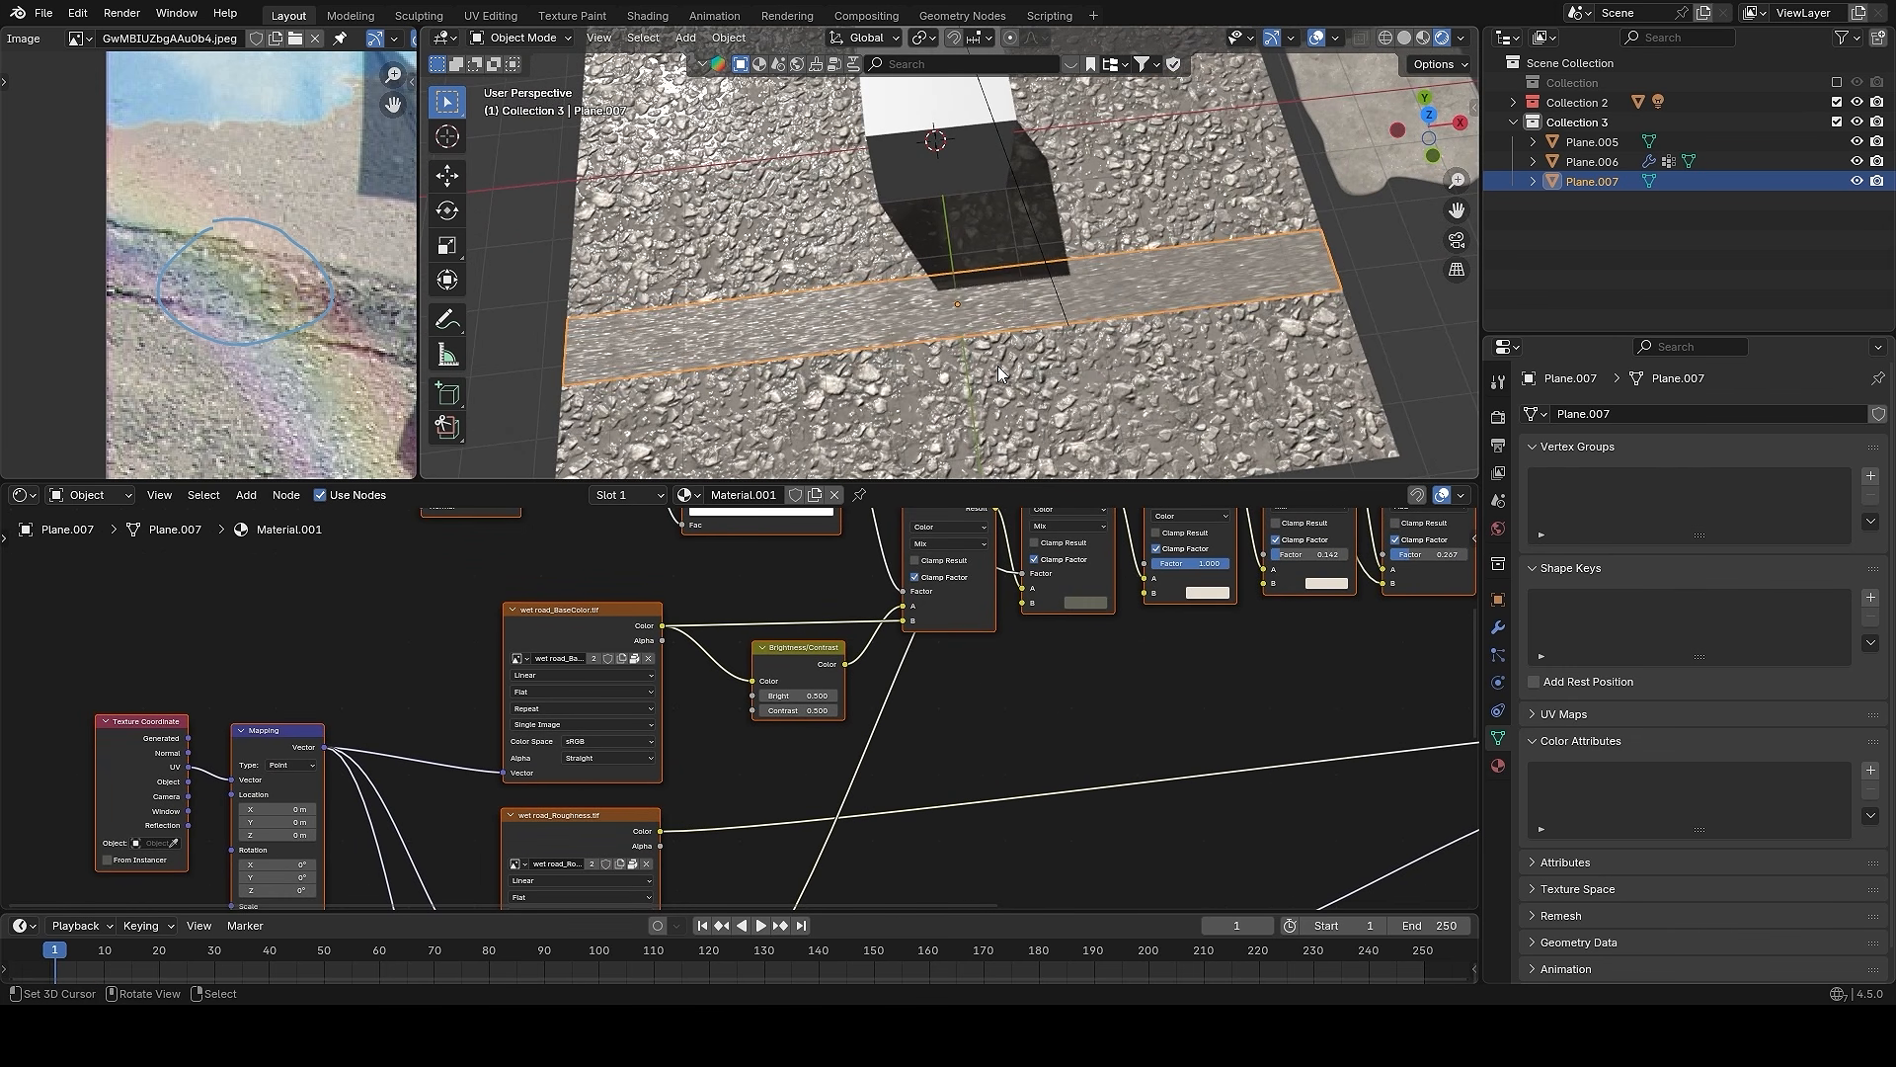
{"action": "key", "text": "u"}
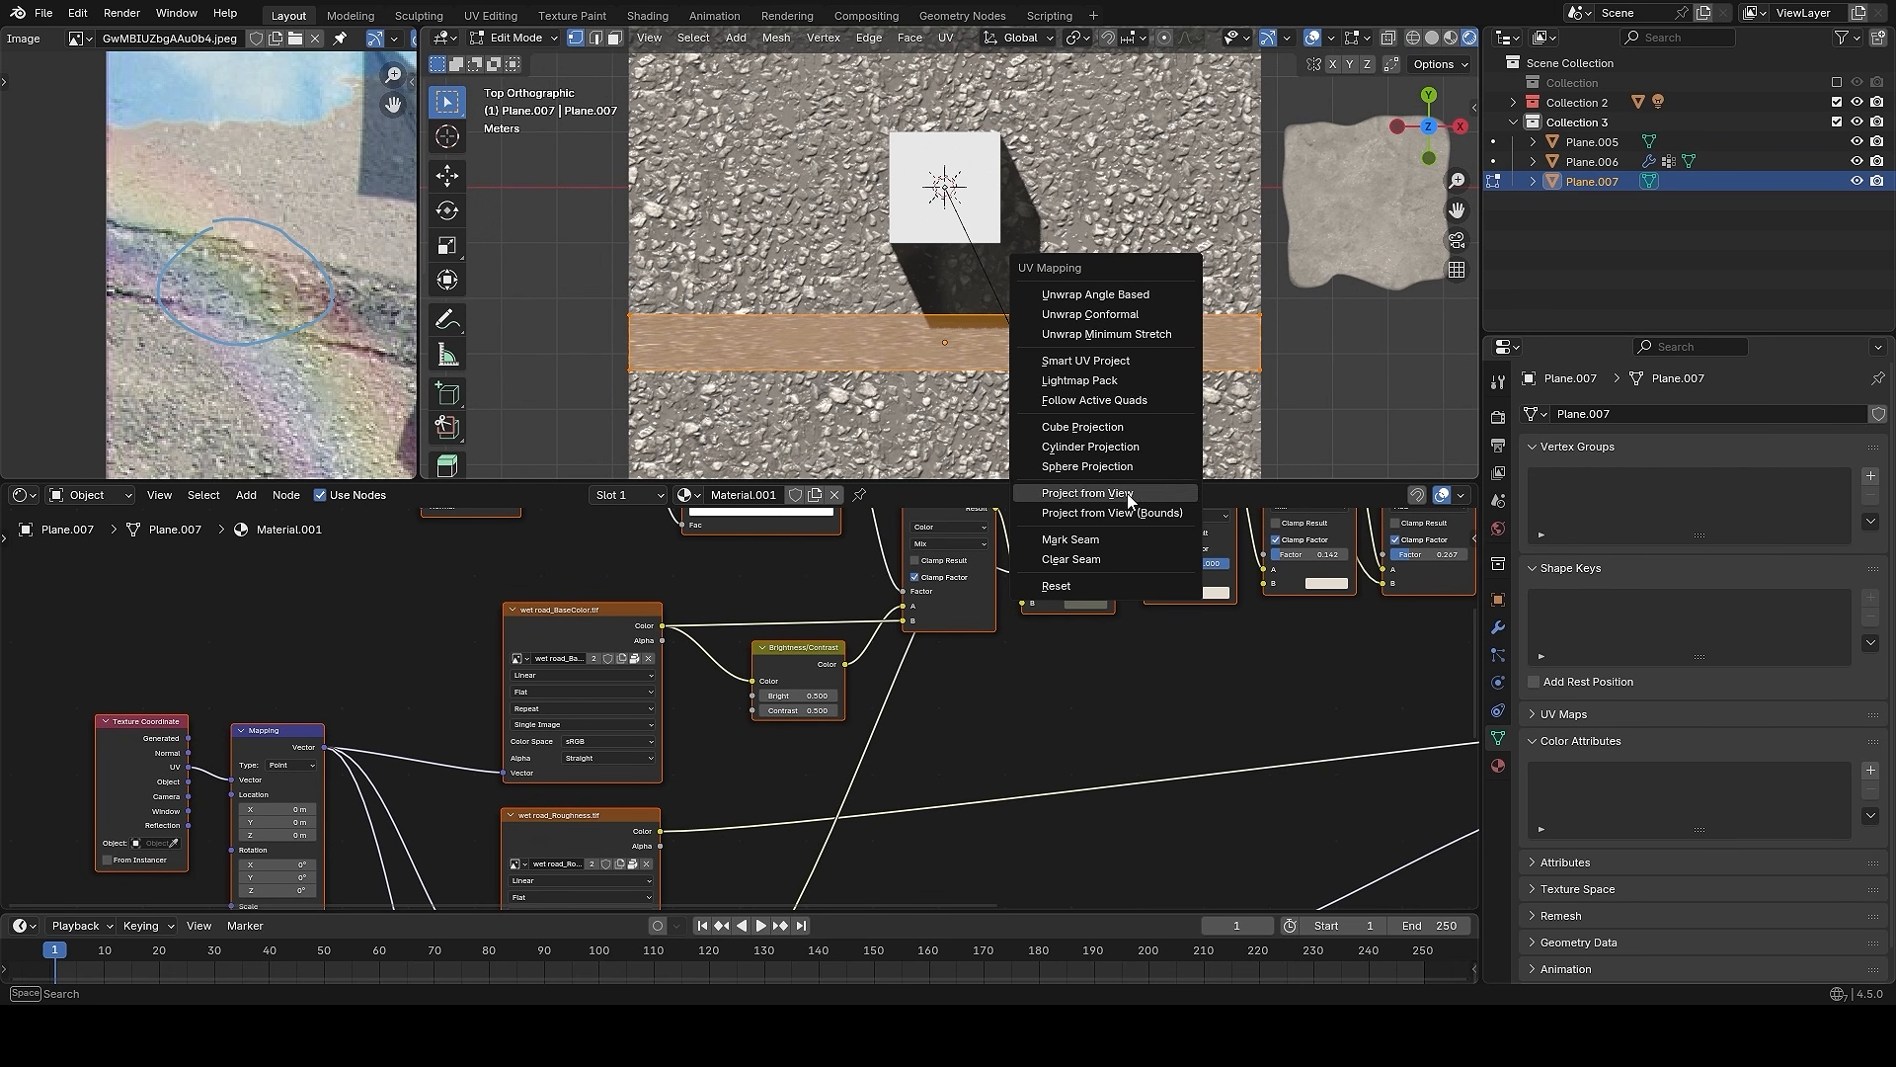
{"action": "left_click", "coordinate": [1087, 493]}
{"action": "middle_click_drag", "start_coordinate": [1114, 466], "coordinate": [1098, 290]}
{"action": "key", "text": "KP_7"}
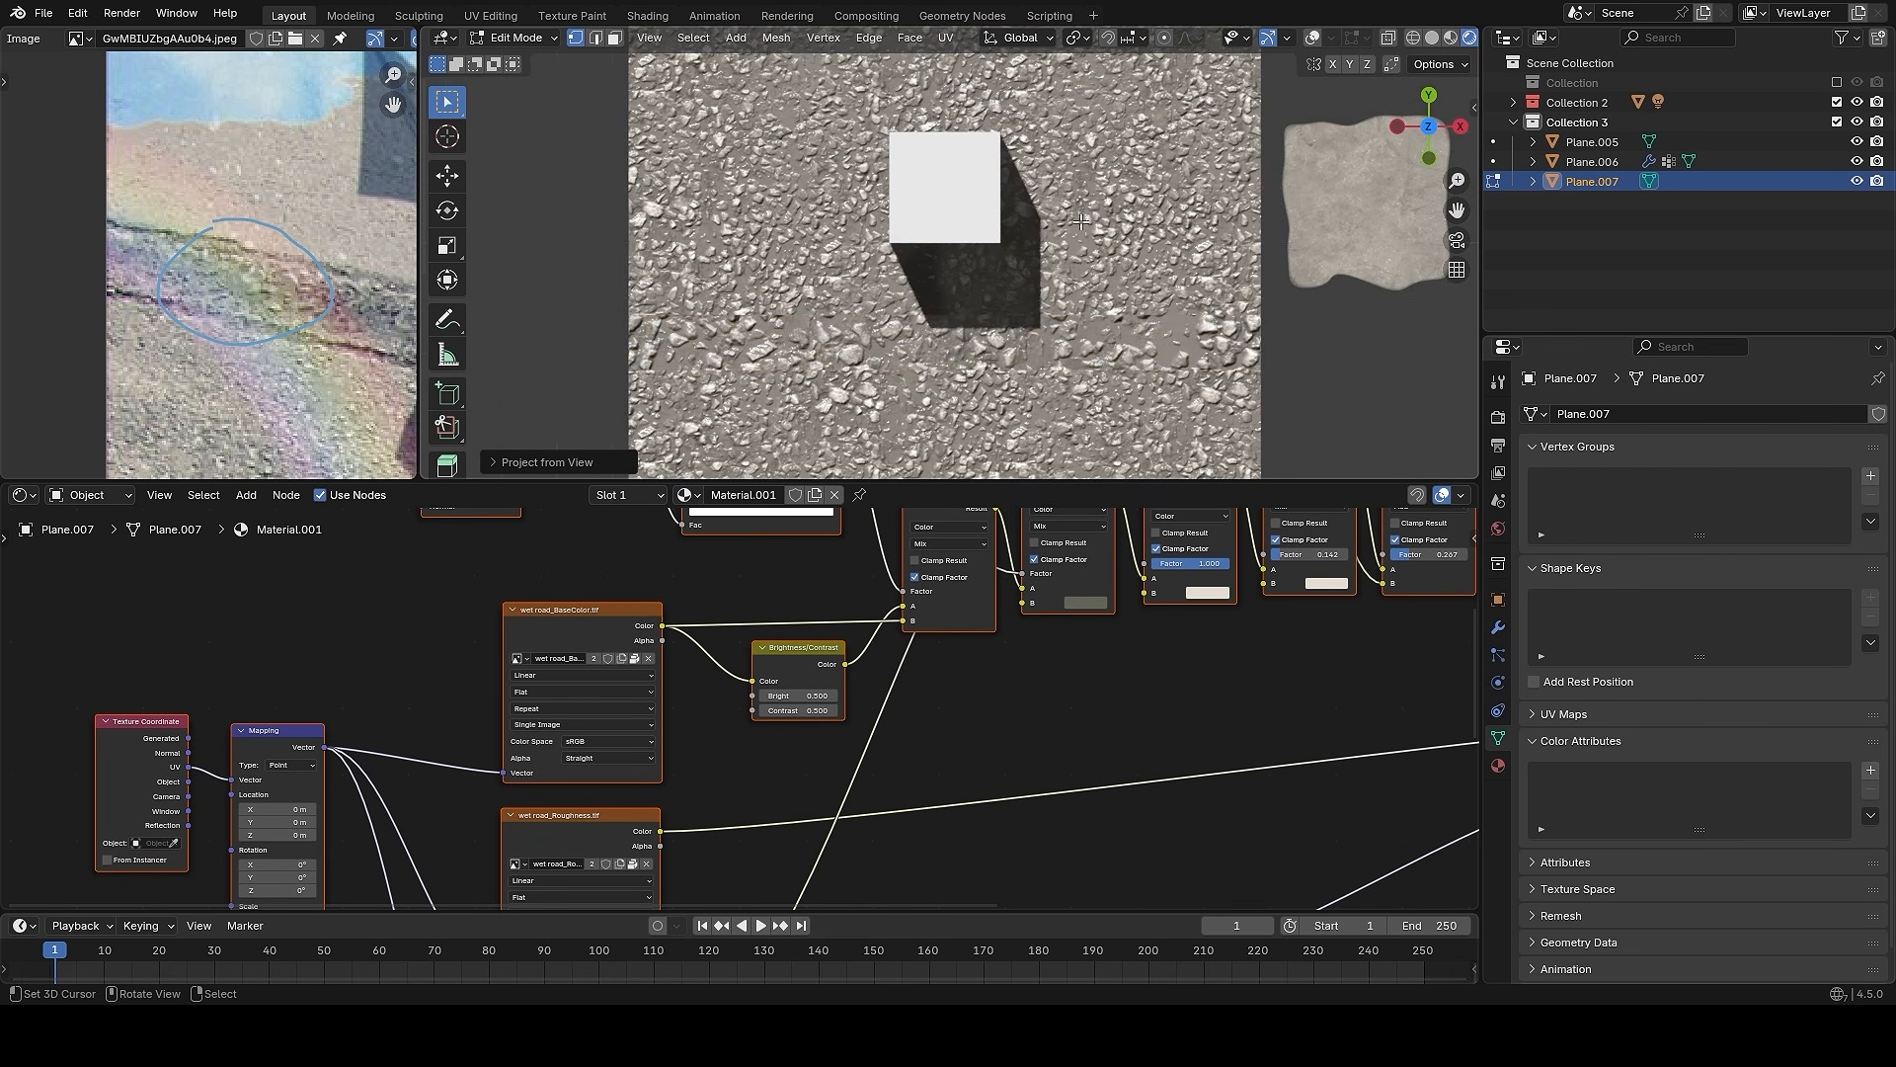
- Scale up the strip's UVs in the UV Editor to match the stone size of the surrounding road
{"action": "left_click", "coordinate": [32, 499]}
{"action": "left_click", "coordinate": [89, 594]}
{"action": "key", "text": "s"}
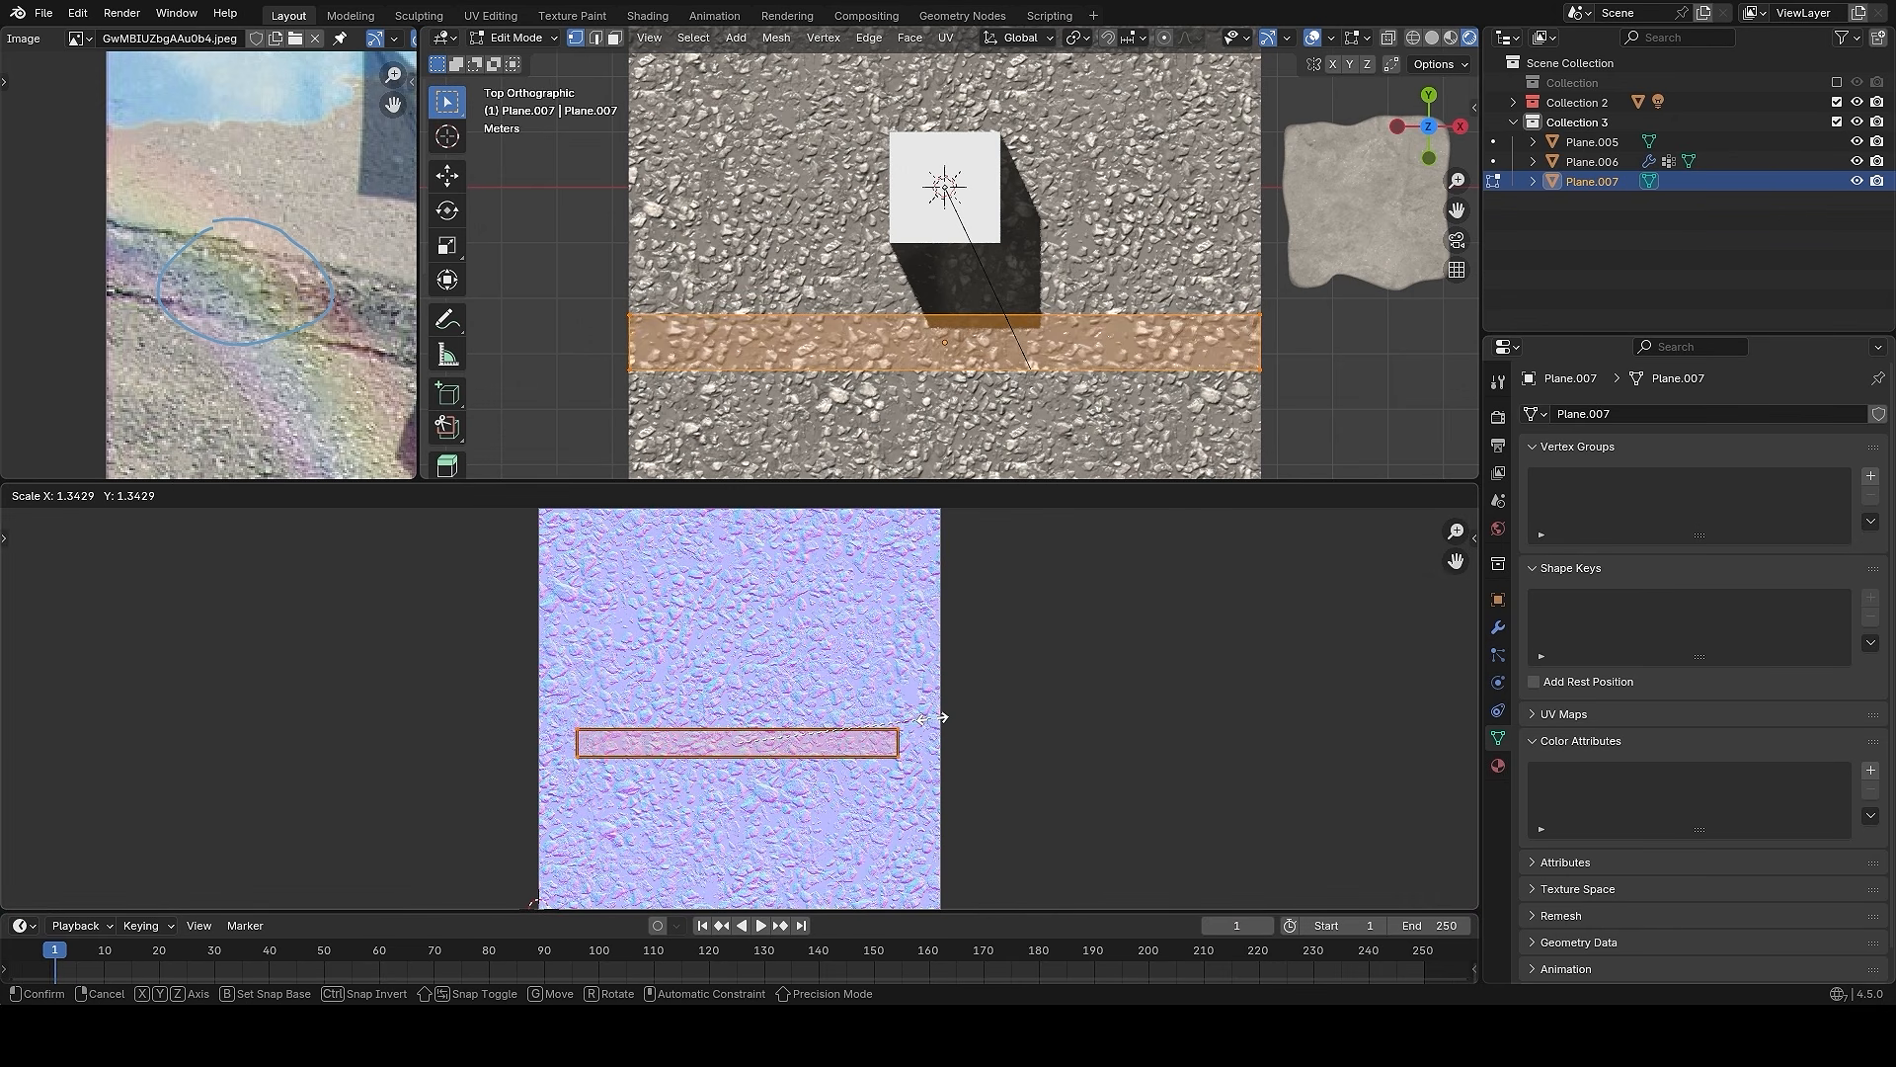
{"action": "left_click", "coordinate": [978, 719]}
{"action": "key", "text": "Tab"}
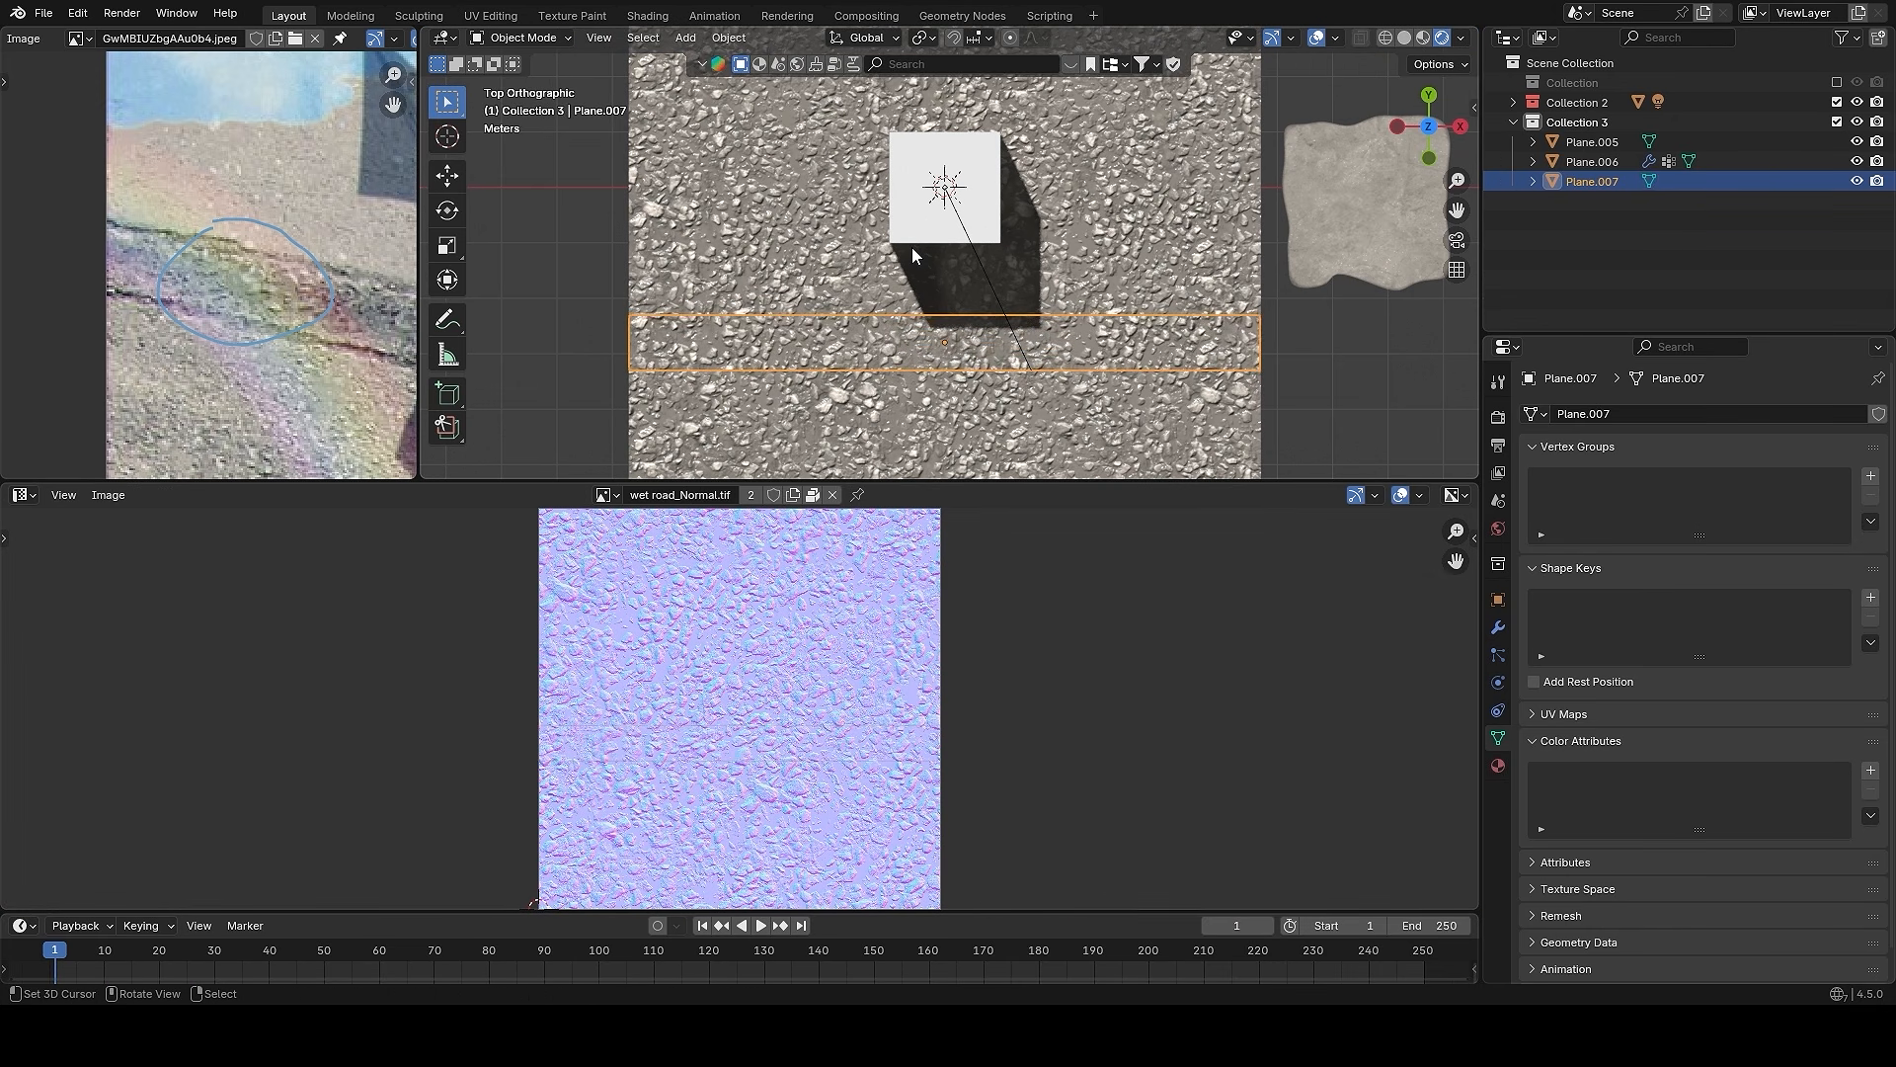
{"action": "middle_click_drag", "start_coordinate": [911, 246], "coordinate": [1076, 262]}
- Switch the UV Editor back to the Shader Editor and check how the strip blends with the road
{"action": "left_click", "coordinate": [24, 494]}
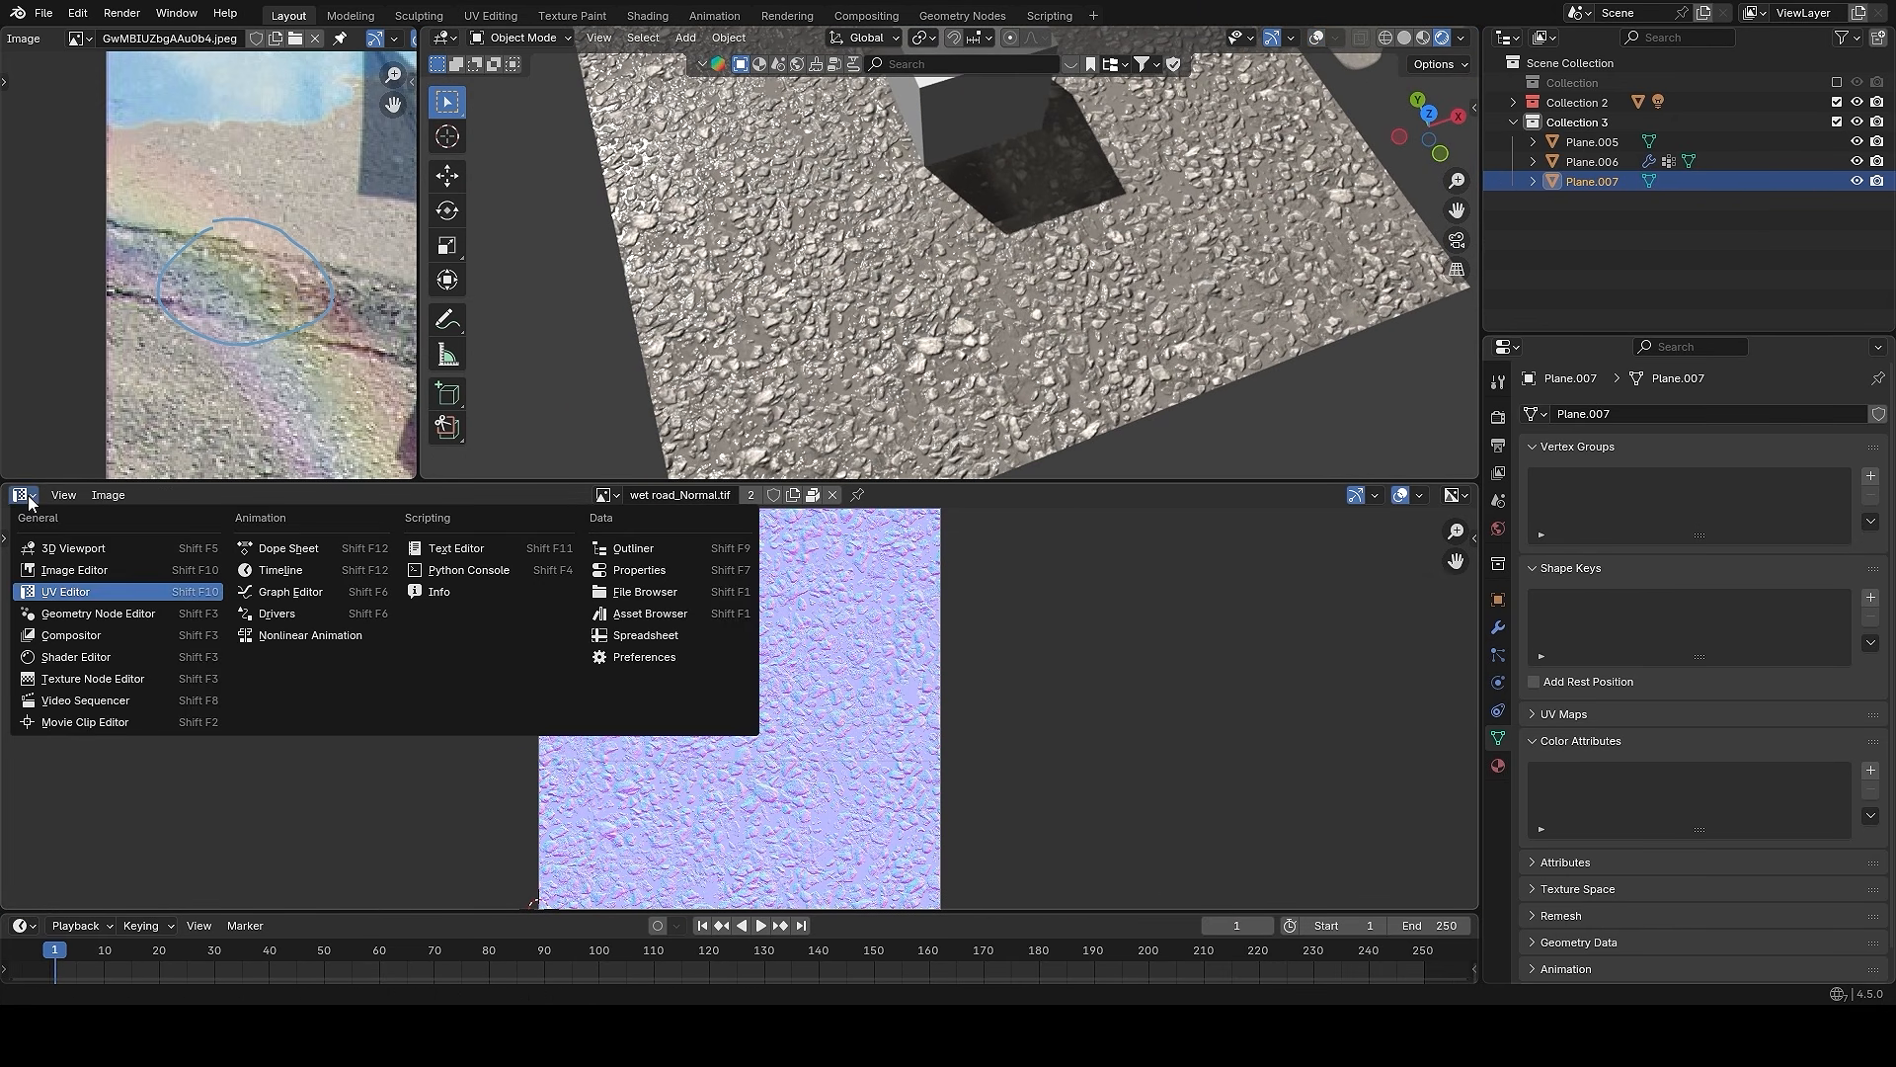
{"action": "left_click", "coordinate": [76, 657]}
{"action": "middle_click_drag", "start_coordinate": [948, 265], "coordinate": [1096, 355]}
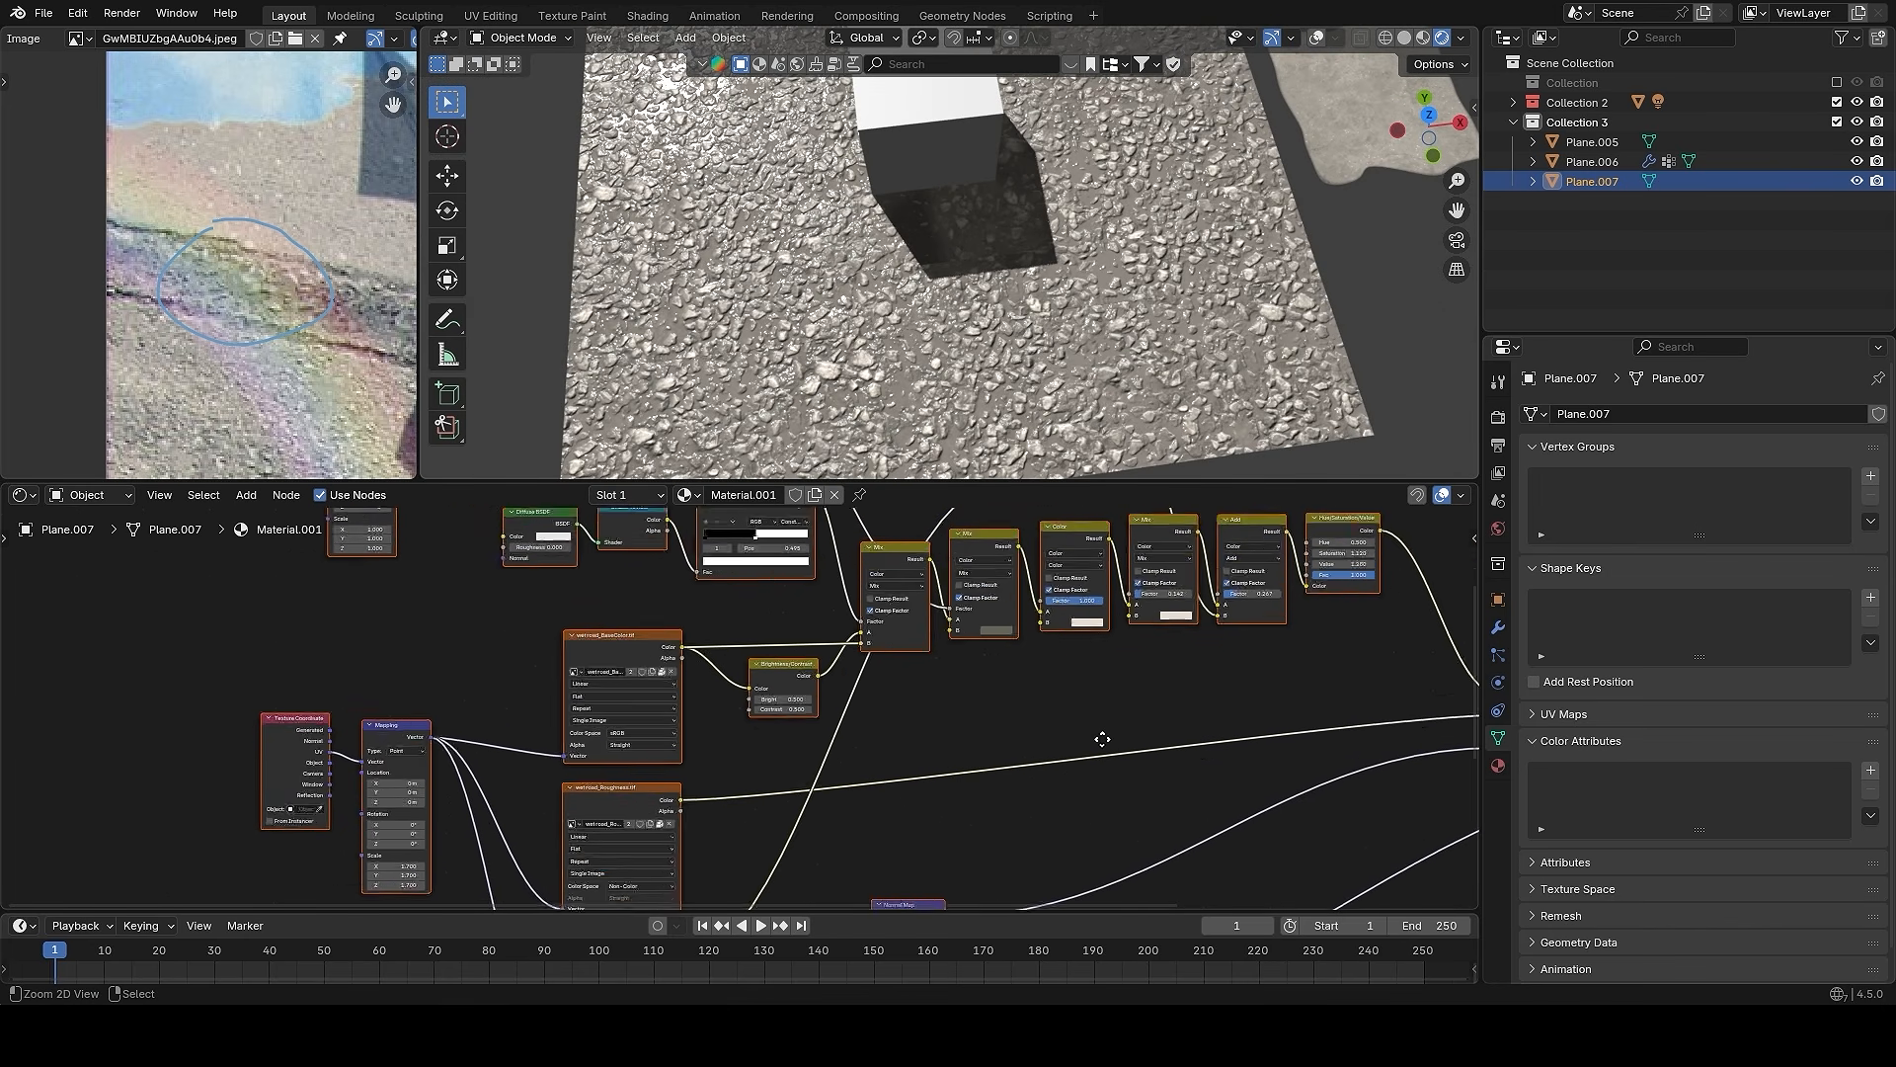
{"action": "middle_click_drag", "start_coordinate": [1102, 739], "coordinate": [1098, 668], "text": "ctrl"}
{"action": "middle_click_drag", "start_coordinate": [939, 326], "coordinate": [1057, 356]}
{"action": "key", "text": "alt+shift+z"}
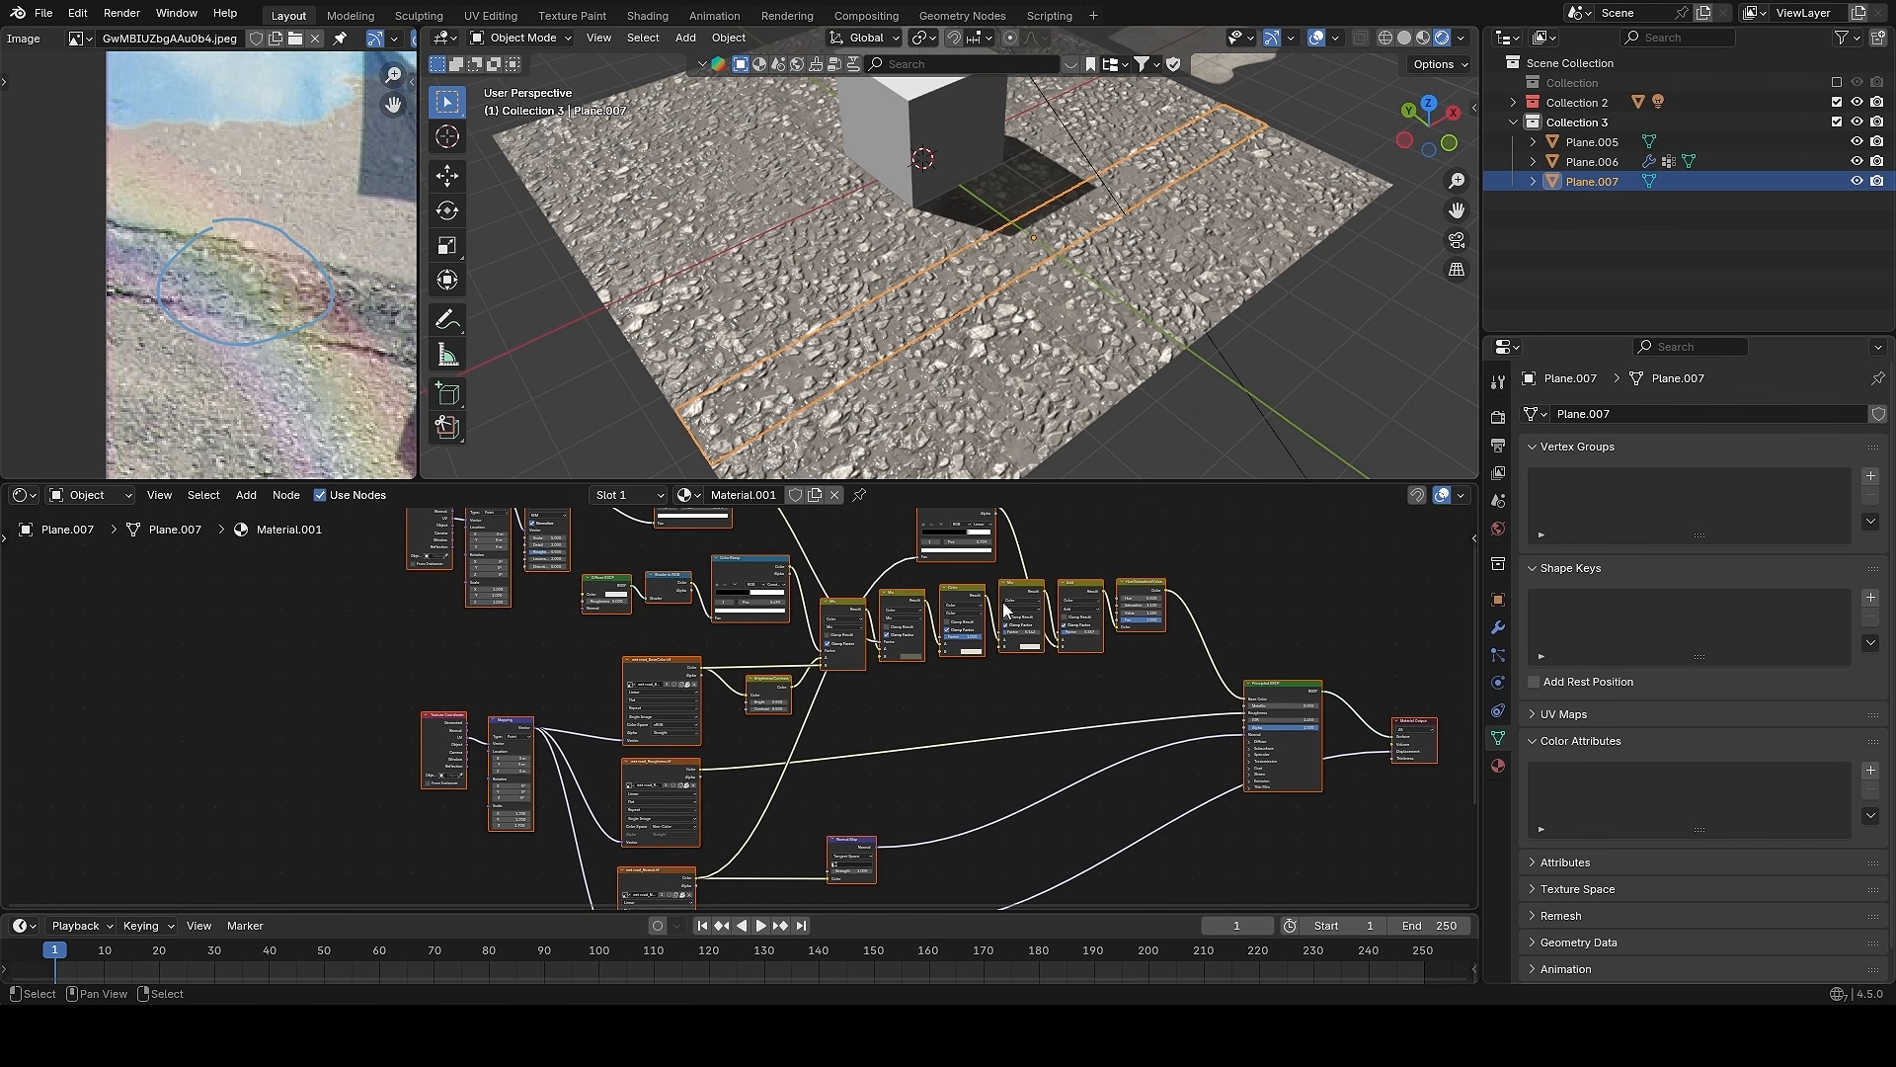
- Darken the strip by setting the Hue/Saturation/Value node's Value to 0.520
{"action": "middle_click_drag", "start_coordinate": [1173, 656], "coordinate": [1048, 732]}
{"action": "scroll", "coordinate": [879, 784], "scroll_direction": "up", "scroll_amount": 5}
{"action": "key", "text": "alt+shift+z"}
{"action": "scroll", "coordinate": [1199, 668], "scroll_direction": "up", "scroll_amount": 4}
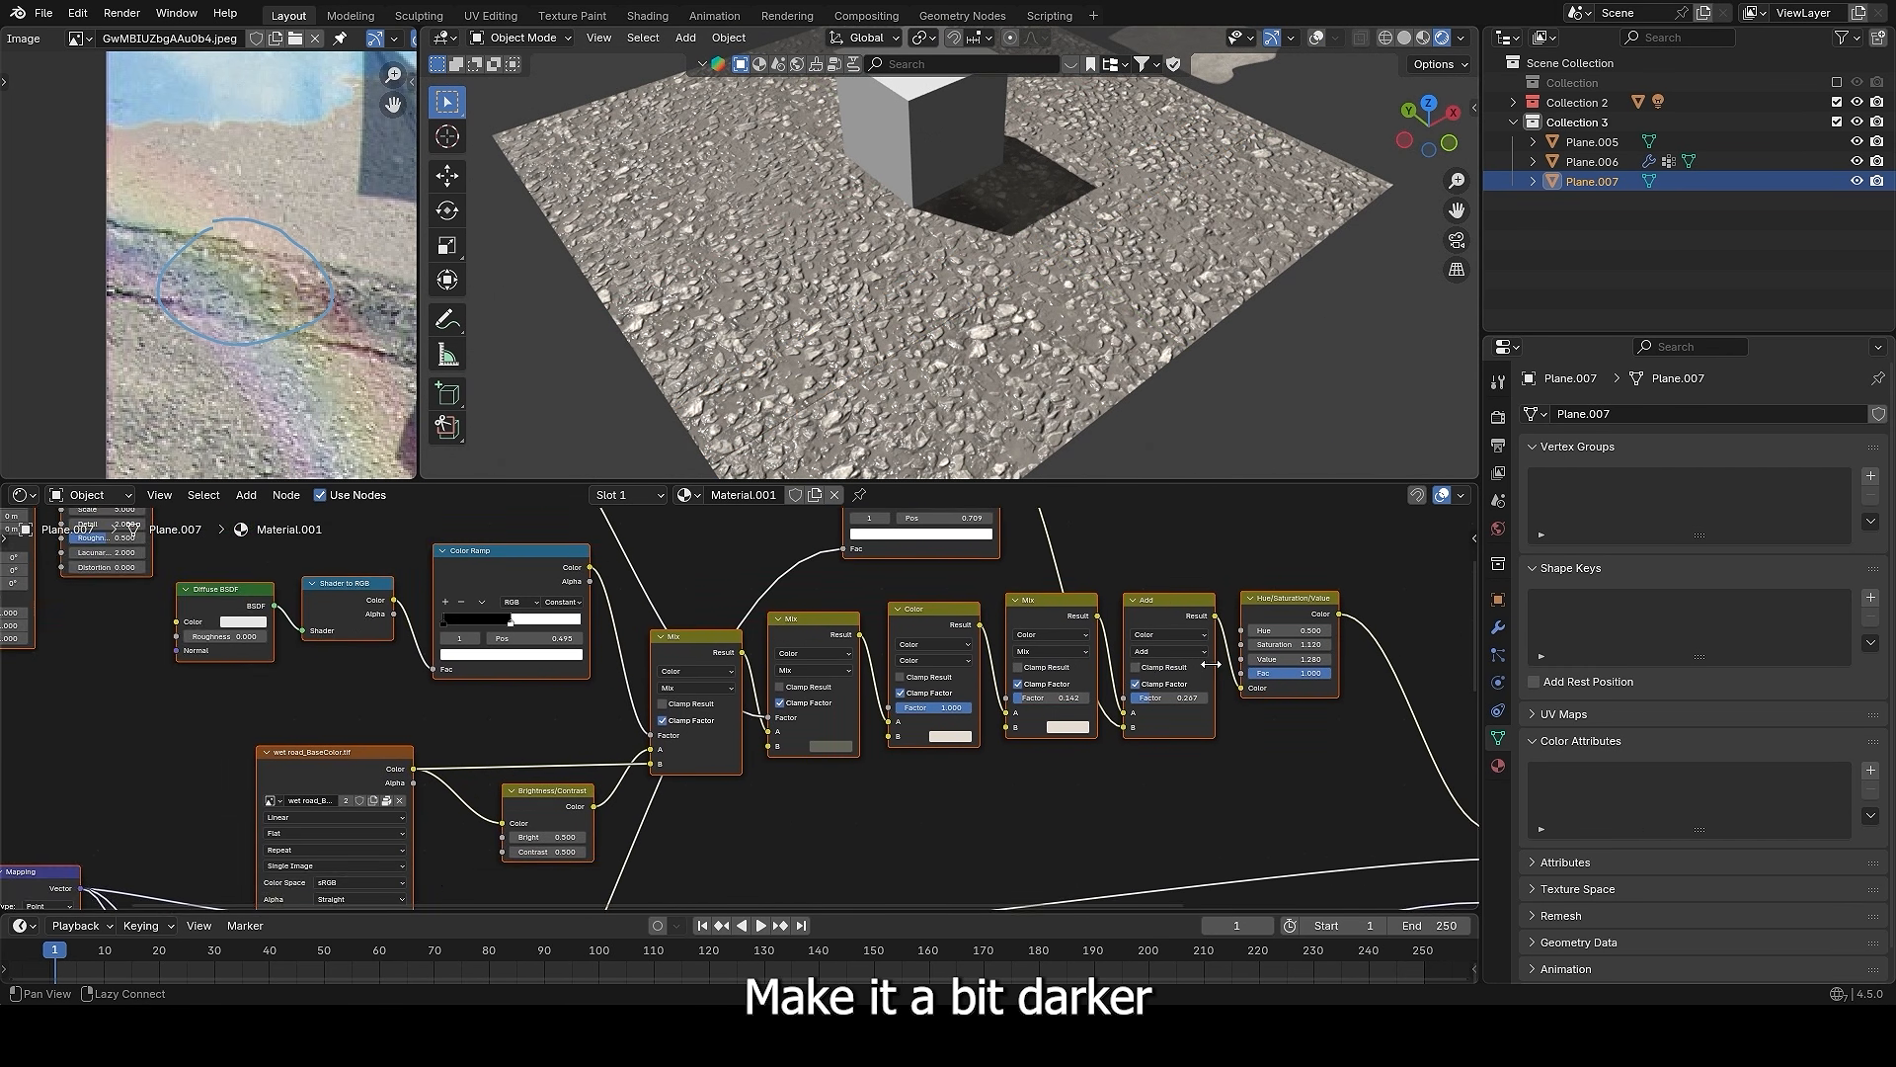
{"action": "middle_click_drag", "start_coordinate": [1199, 668], "coordinate": [916, 714]}
{"action": "scroll", "coordinate": [917, 721], "scroll_direction": "up", "scroll_amount": 1}
{"action": "left_click_drag", "start_coordinate": [1082, 703], "coordinate": [1027, 703]}
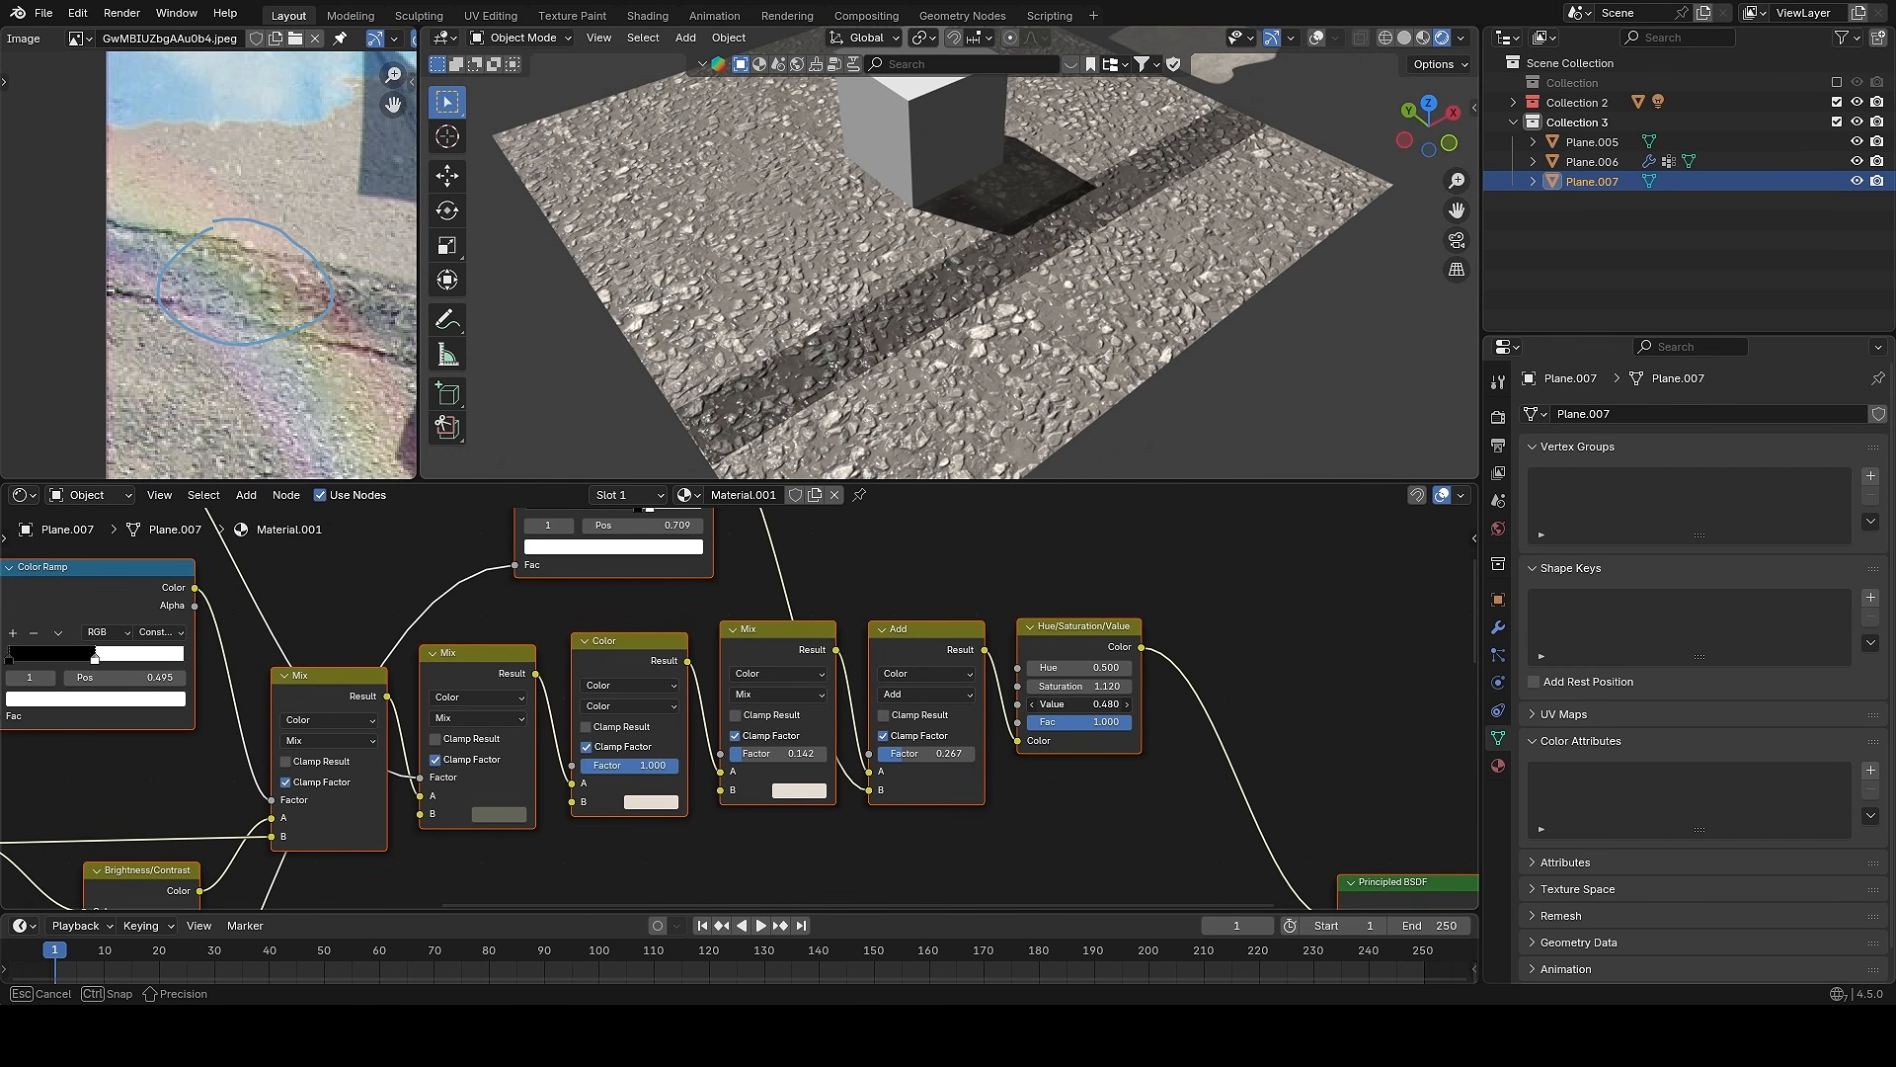
{"action": "mouse_move", "coordinate": [977, 415]}
{"action": "middle_mouse_down"}
{"action": "mouse_move", "coordinate": [1001, 386]}
{"action": "mouse_move", "coordinate": [966, 405]}
{"action": "middle_mouse_up"}
{"action": "middle_click_drag", "start_coordinate": [1086, 350], "coordinate": [1126, 334], "text": "shift"}
{"action": "scroll", "coordinate": [1206, 678], "scroll_direction": "up", "scroll_amount": 1}
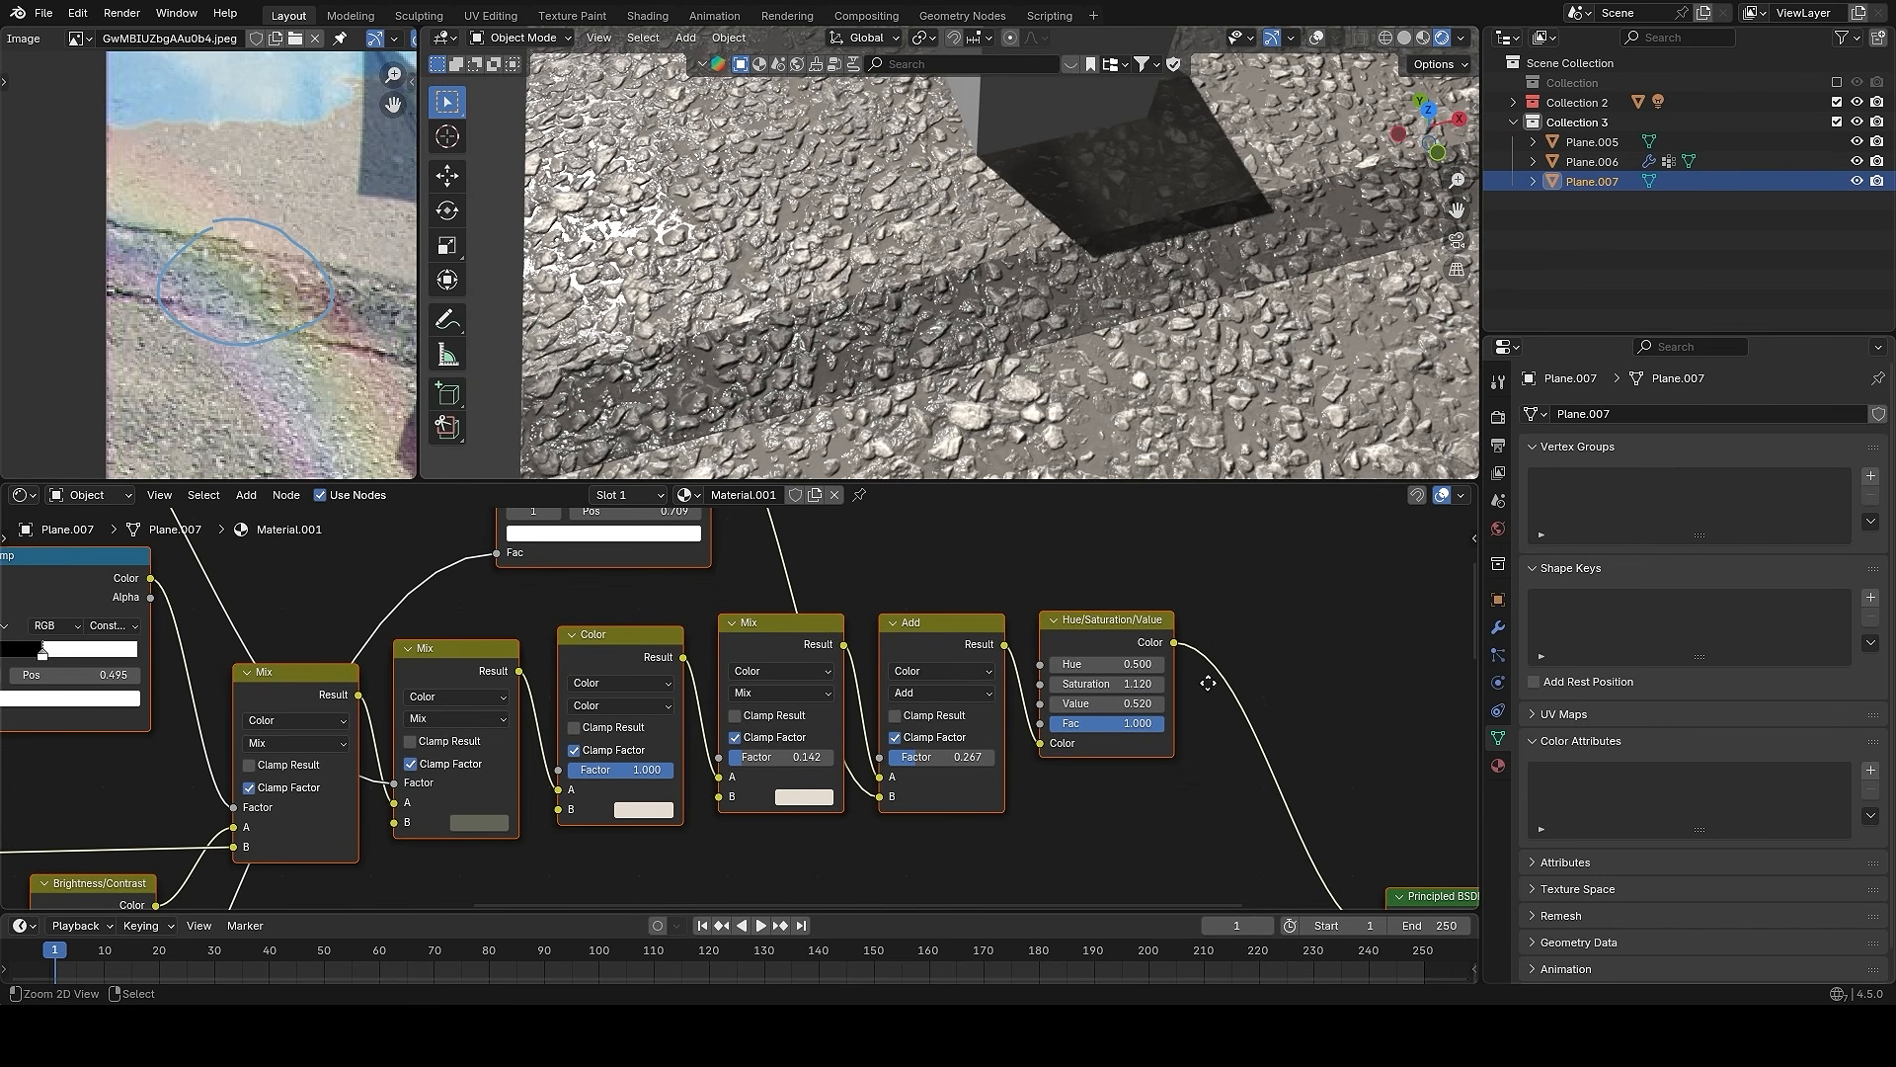
- Disconnect the roughness texture from the strip's Principled BSDF and set Roughness to 0.755
{"action": "scroll", "coordinate": [1210, 692], "scroll_direction": "down", "scroll_amount": 7}
{"action": "middle_click_drag", "start_coordinate": [1223, 770], "coordinate": [1064, 597]}
{"action": "scroll", "coordinate": [944, 690], "scroll_direction": "up", "scroll_amount": 3}
{"action": "left_click_drag", "start_coordinate": [1017, 699], "coordinate": [971, 694]}
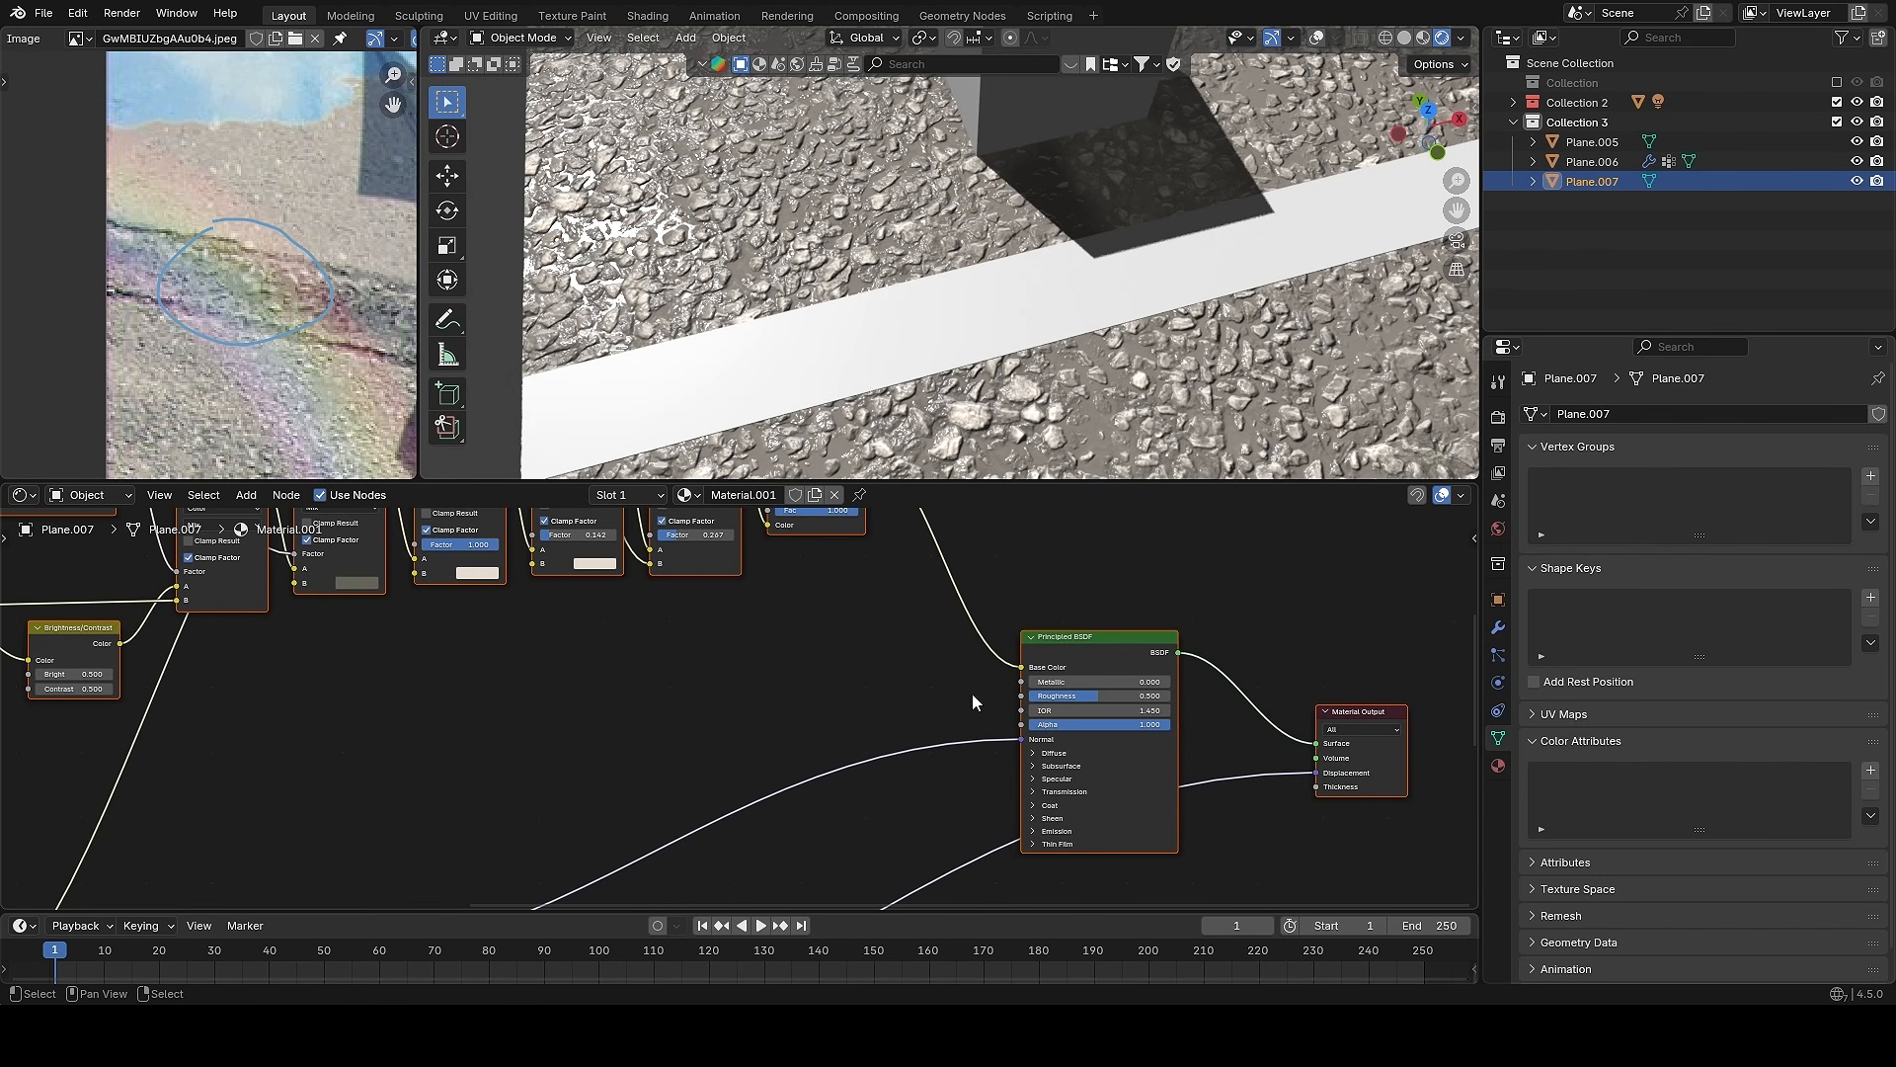
{"action": "scroll", "coordinate": [971, 694], "scroll_direction": "up", "scroll_amount": 1}
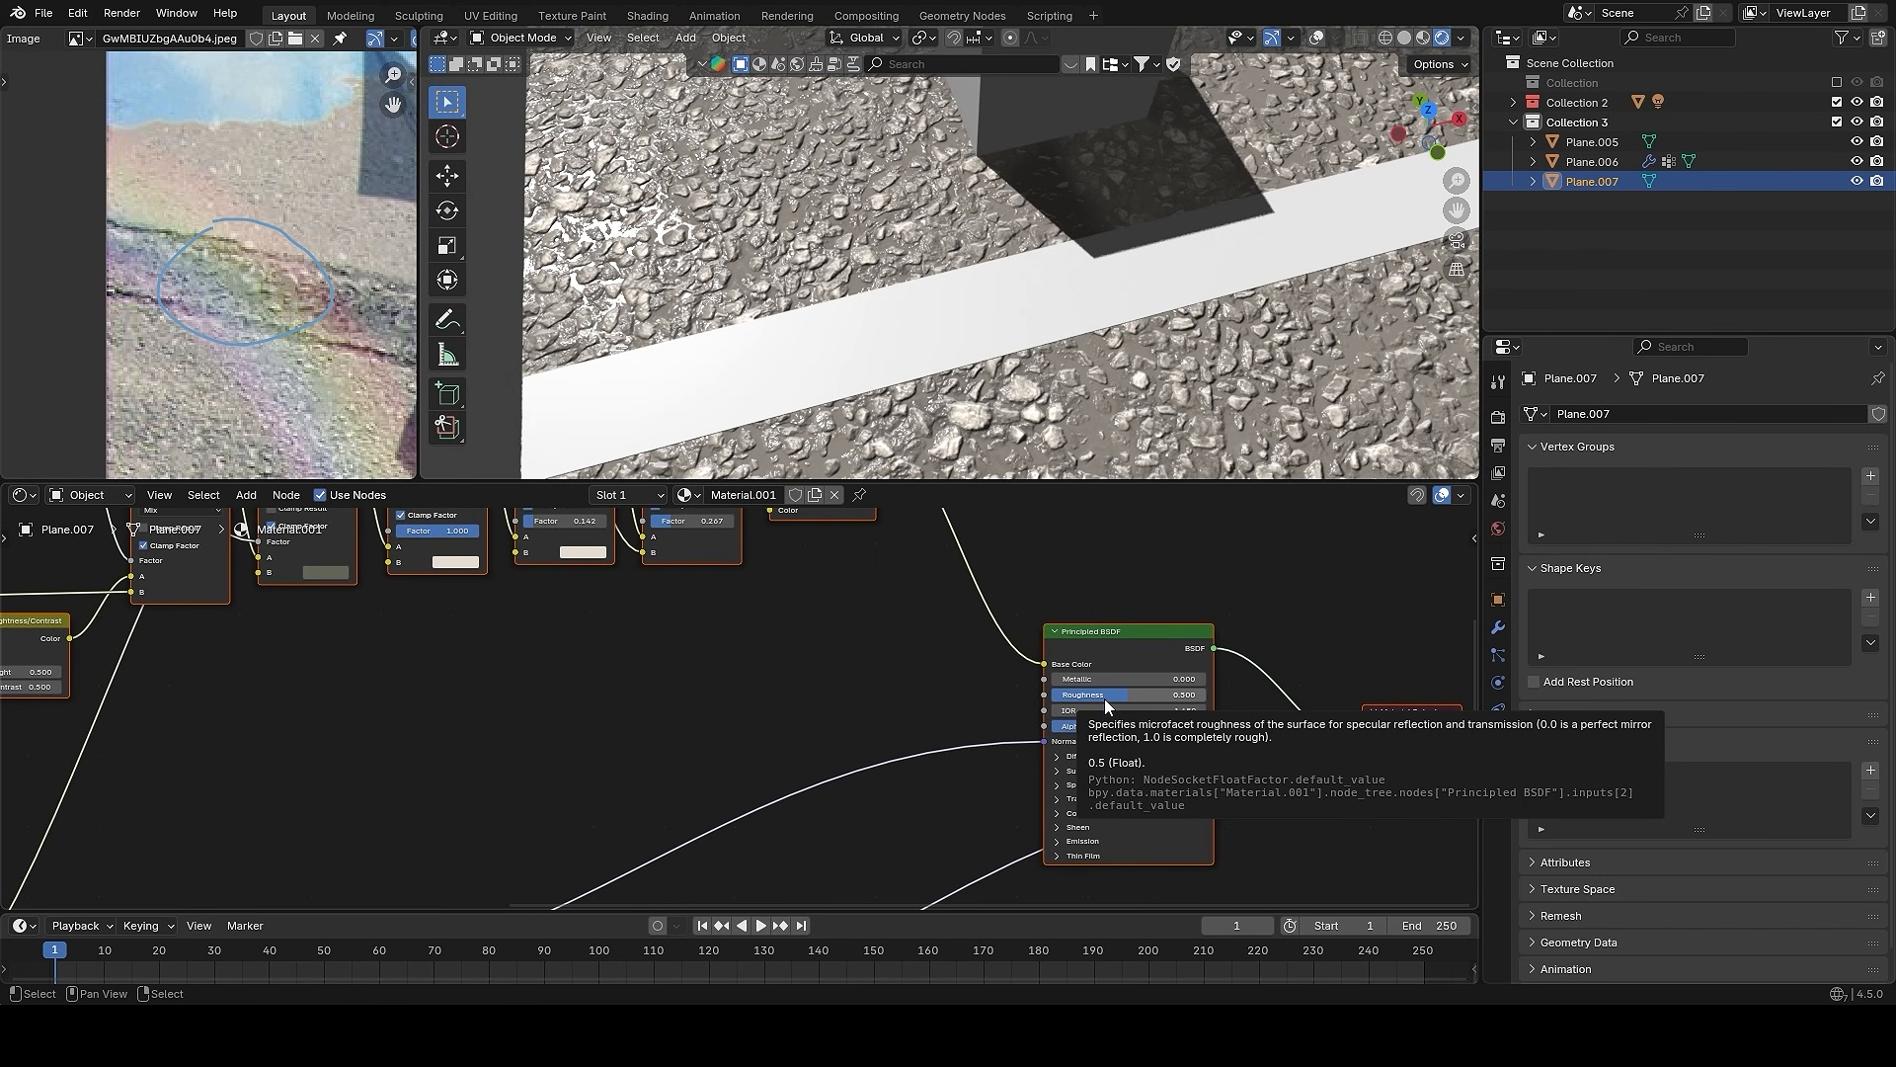
{"action": "left_click_drag", "start_coordinate": [1104, 698], "coordinate": [1149, 698]}
{"action": "left_click_drag", "start_coordinate": [808, 579], "coordinate": [918, 779], "text": "alt"}
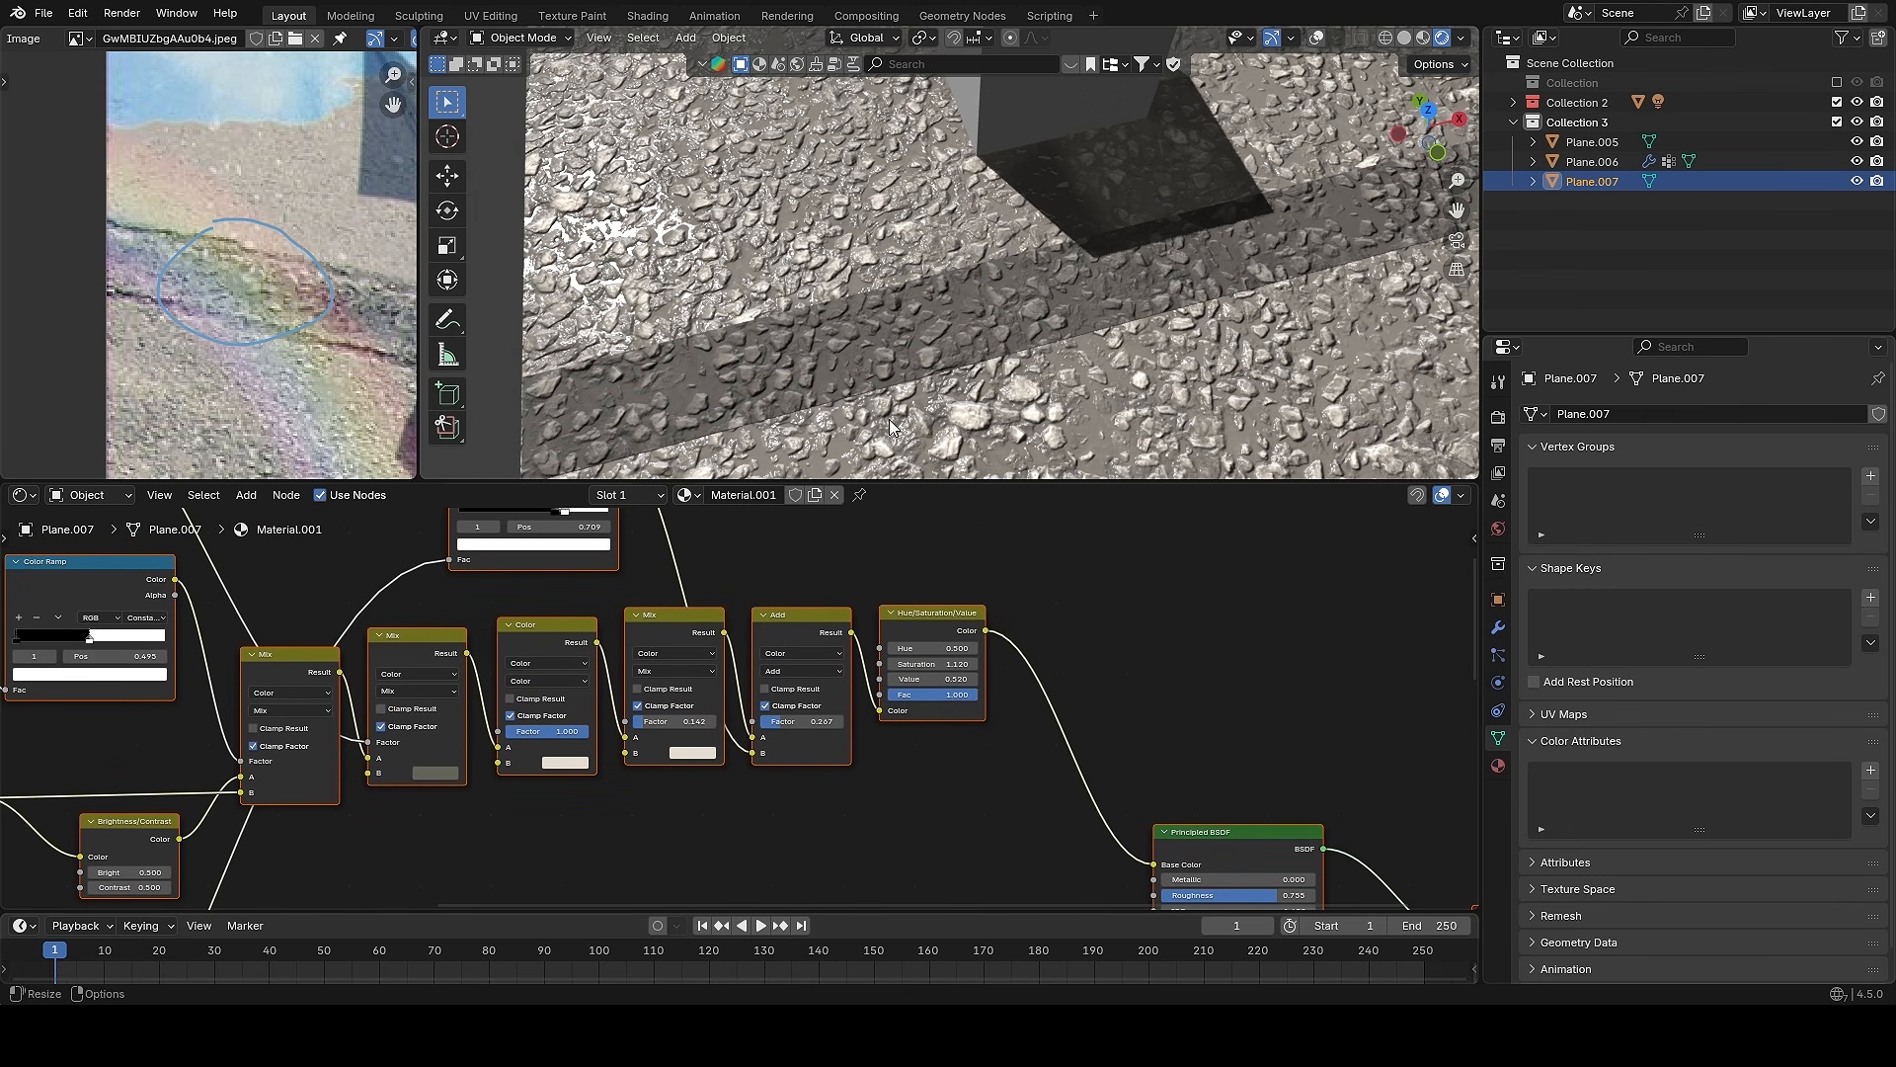
- Cut two evenly spaced lengthwise edge loops into the dark strip in Edit Mode and bevel them by about 0.29 m
{"action": "scroll", "coordinate": [928, 265], "scroll_direction": "down", "scroll_amount": 4}
{"action": "key", "text": "shift+alt+z"}
{"action": "key", "text": "shift+alt+z"}
{"action": "left_click_drag", "start_coordinate": [928, 264], "coordinate": [964, 311], "text": "alt"}
{"action": "key", "text": "shift+alt+z"}
{"action": "key", "text": "Tab"}
{"action": "key", "text": "alt+a"}
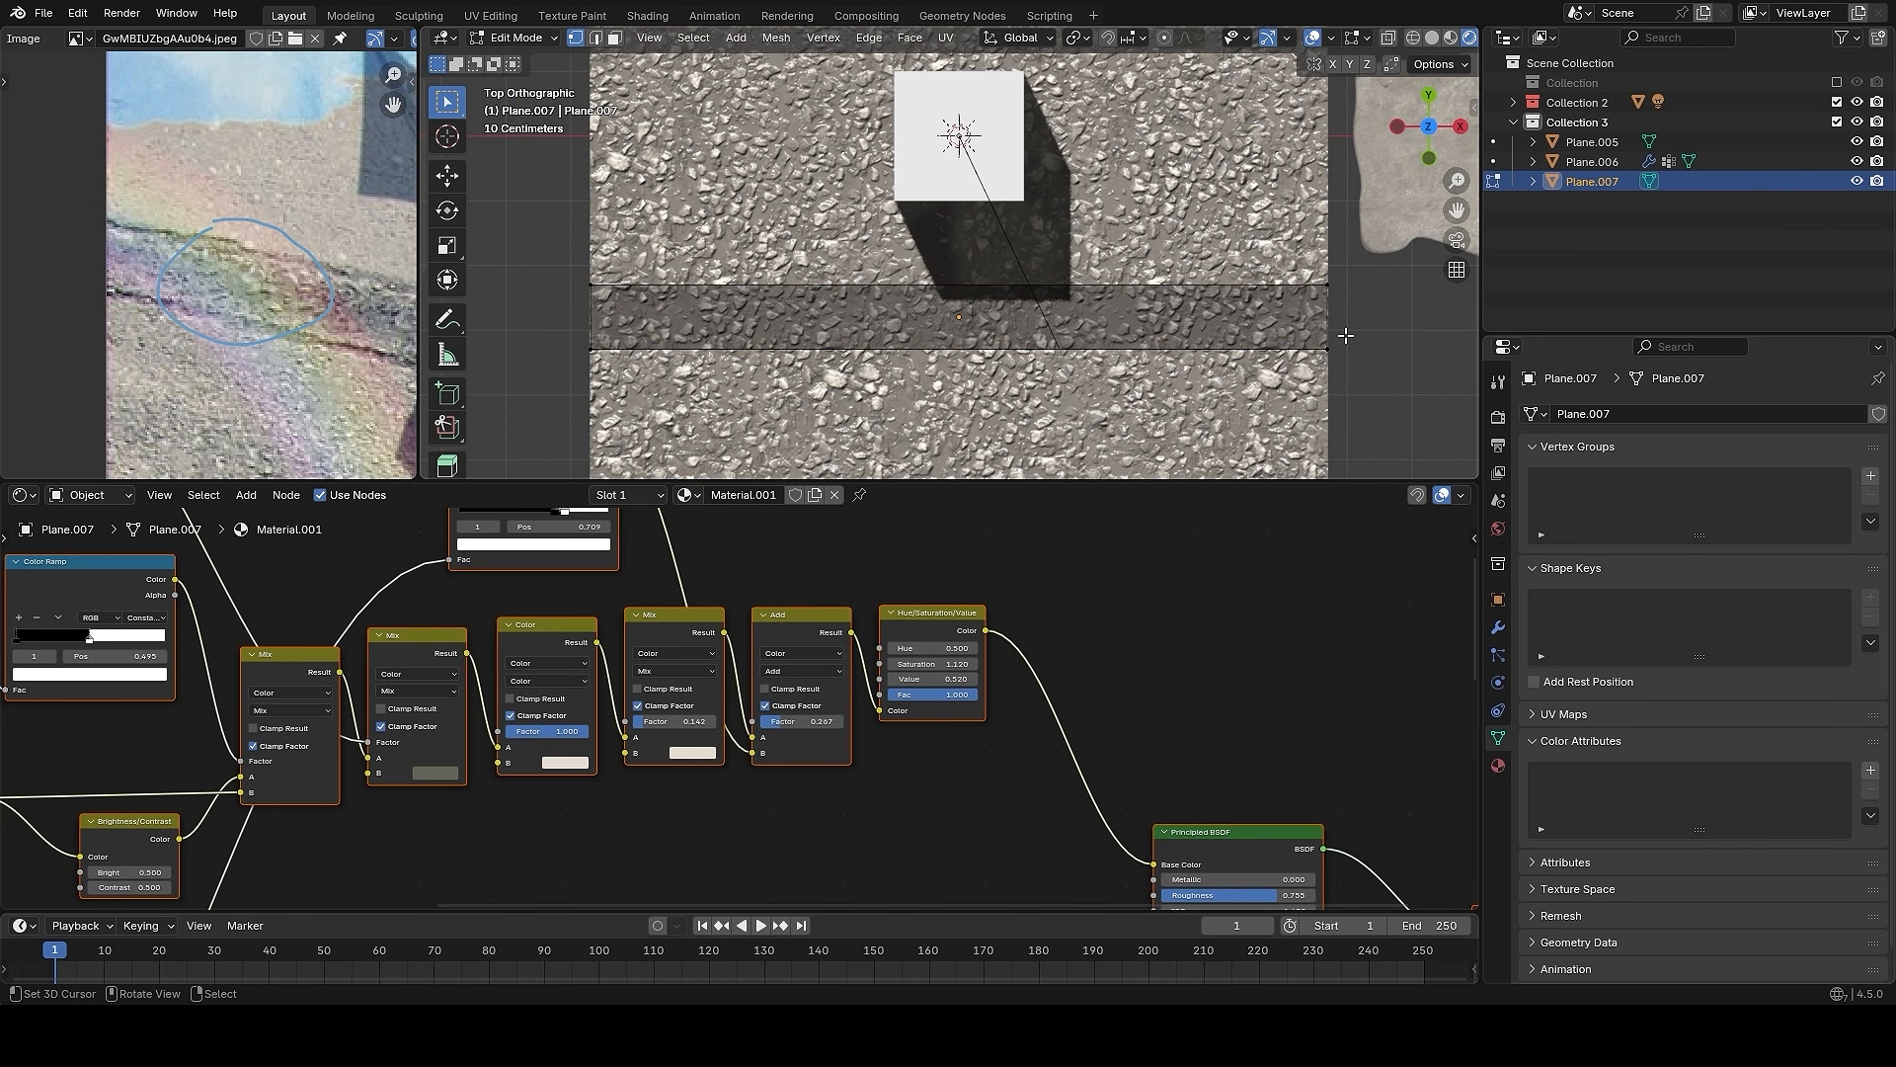
{"action": "scroll", "coordinate": [1362, 337], "scroll_direction": "up", "scroll_amount": 1}
{"action": "key", "text": "ctrl+r"}
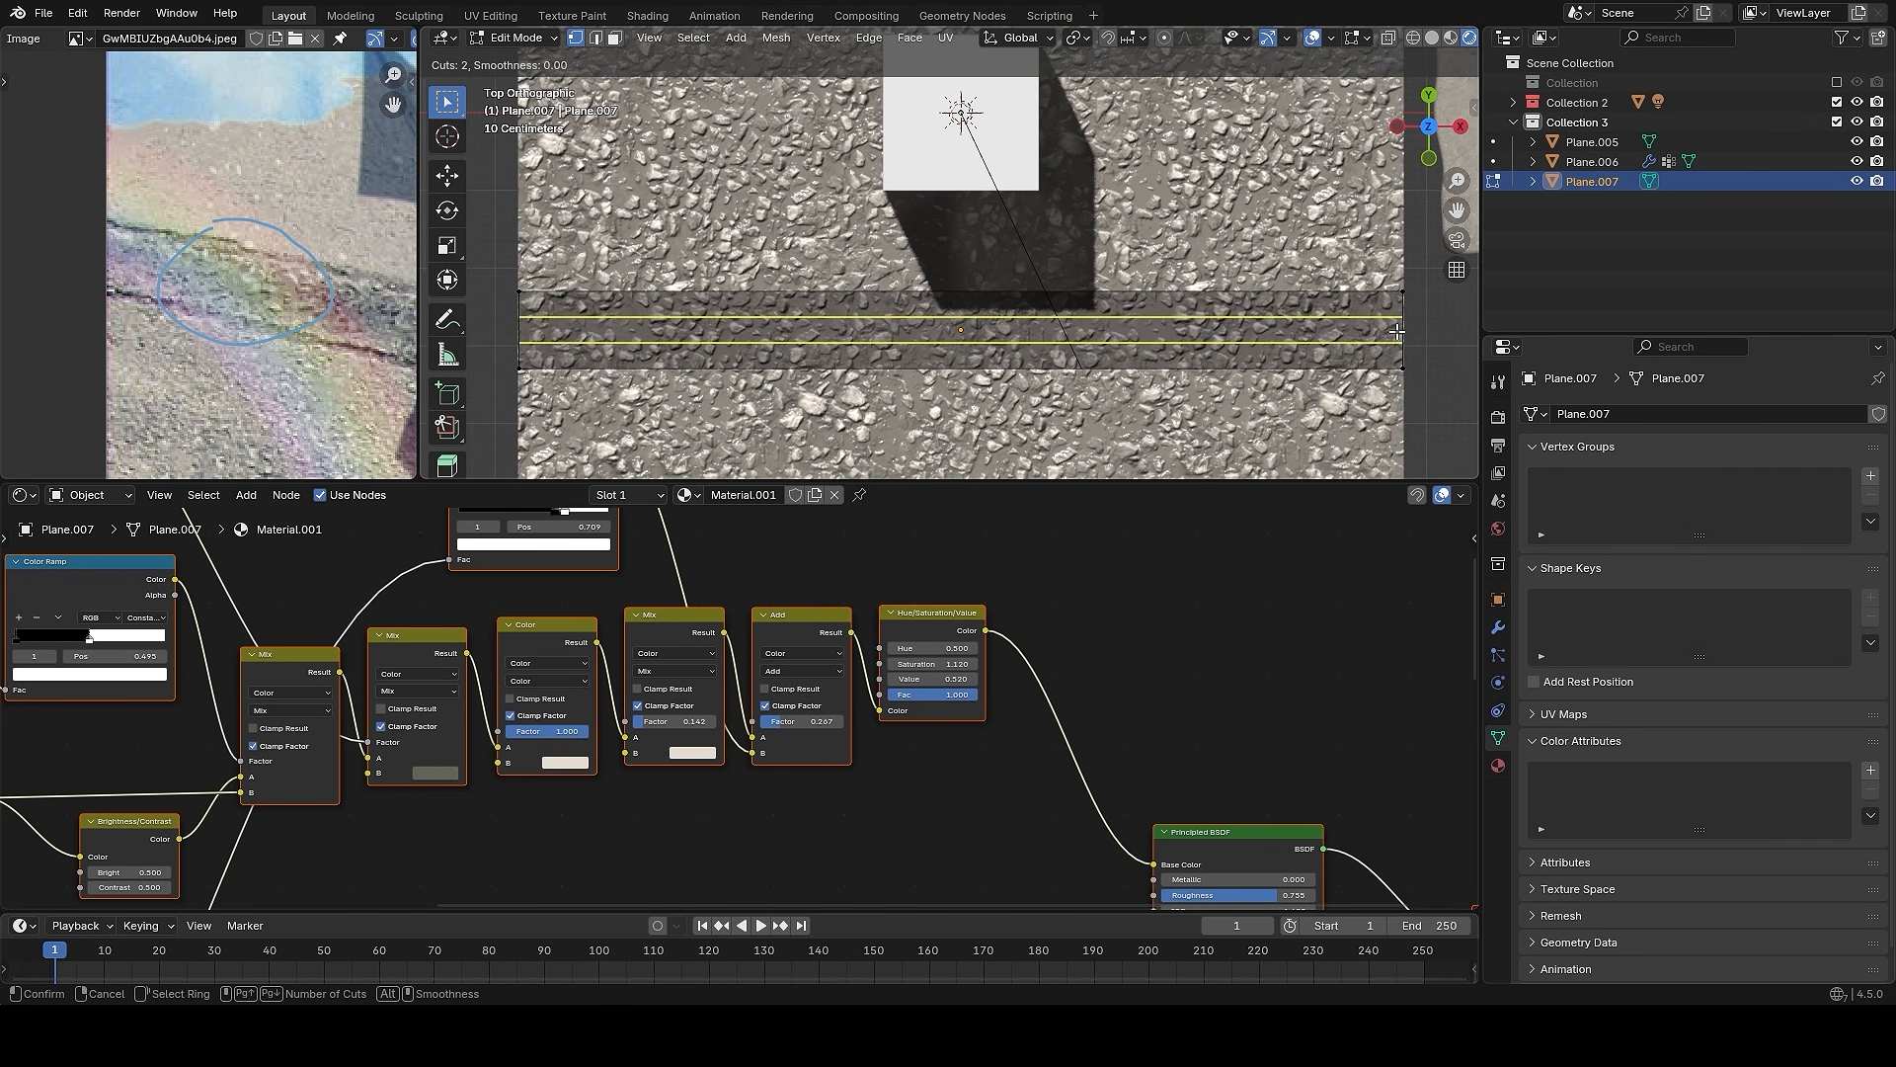
{"action": "left_click", "coordinate": [1397, 330]}
{"action": "right_click", "coordinate": [1396, 330]}
{"action": "key", "text": "ctrl+b"}
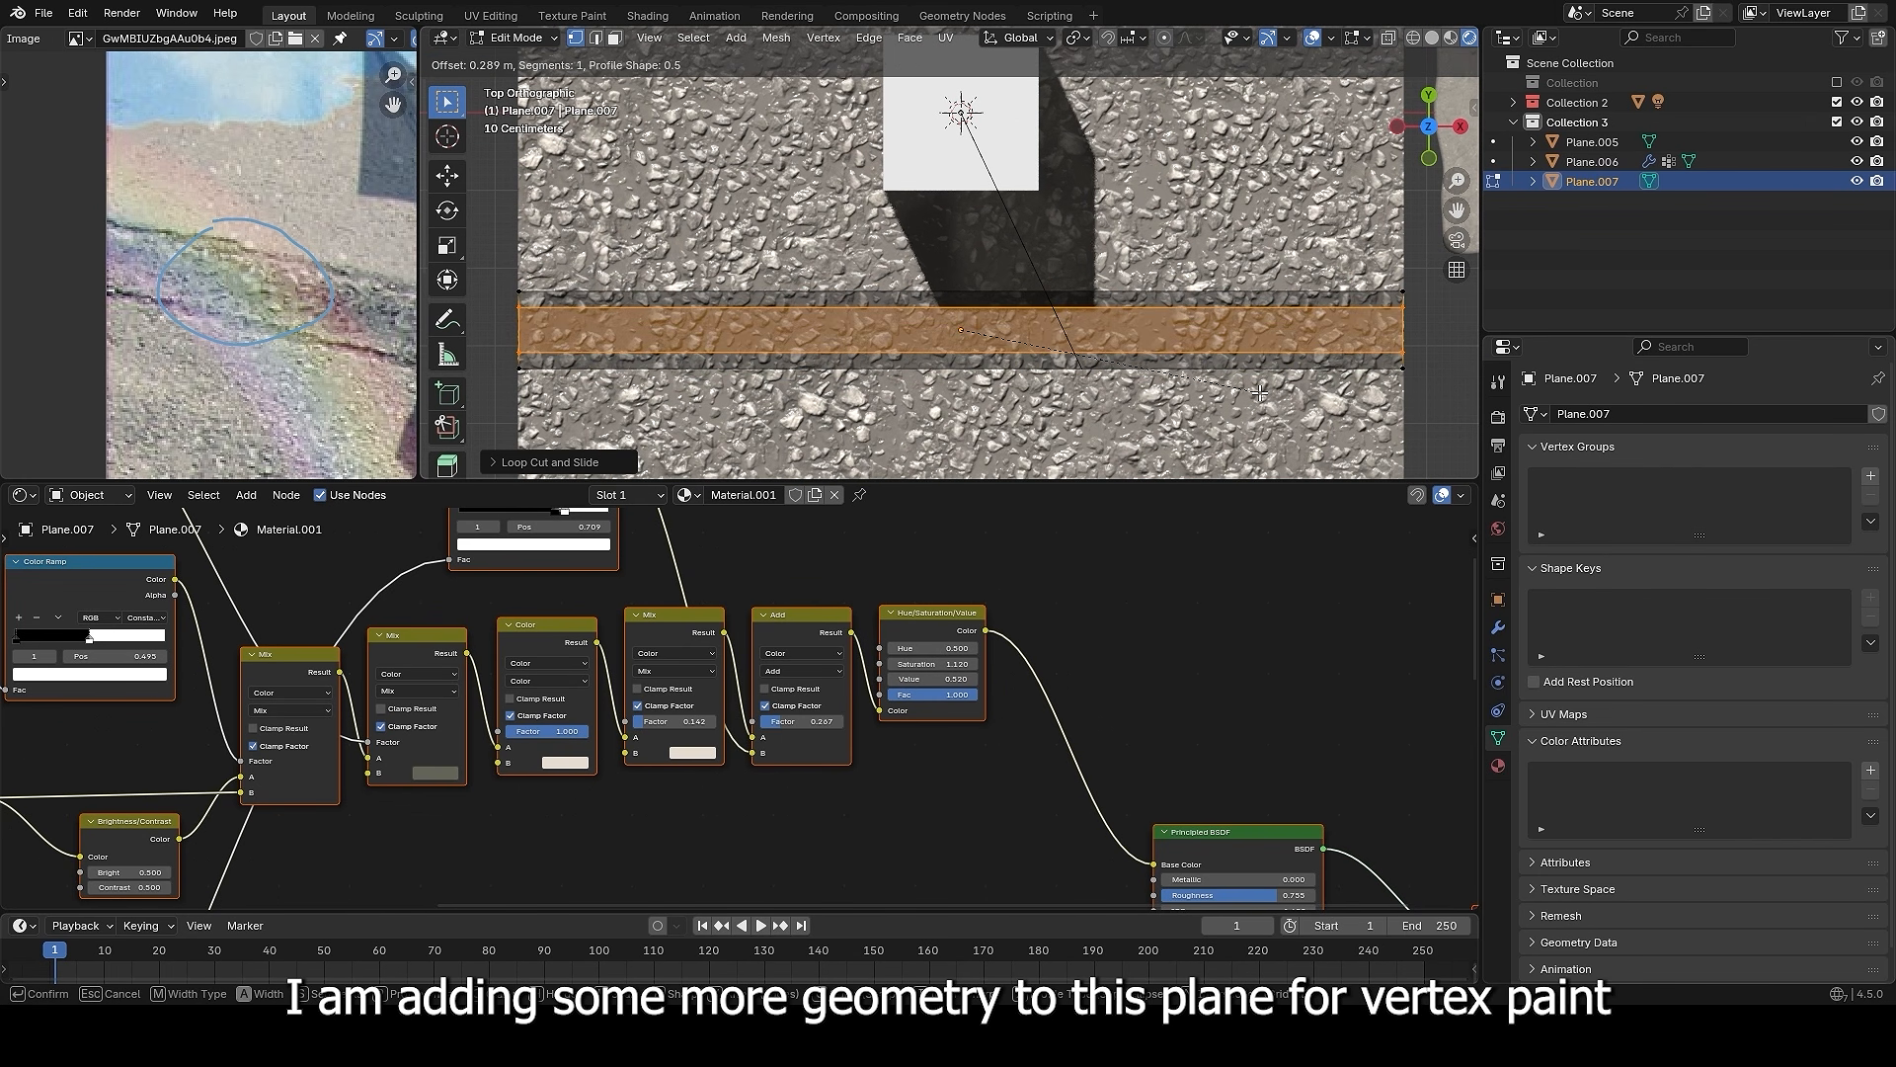
{"action": "left_click", "coordinate": [1266, 394]}
- Add further centered loop cuts running lengthwise through the strip's middle band
{"action": "key", "text": "alt+a"}
{"action": "key", "text": "ctrl+r"}
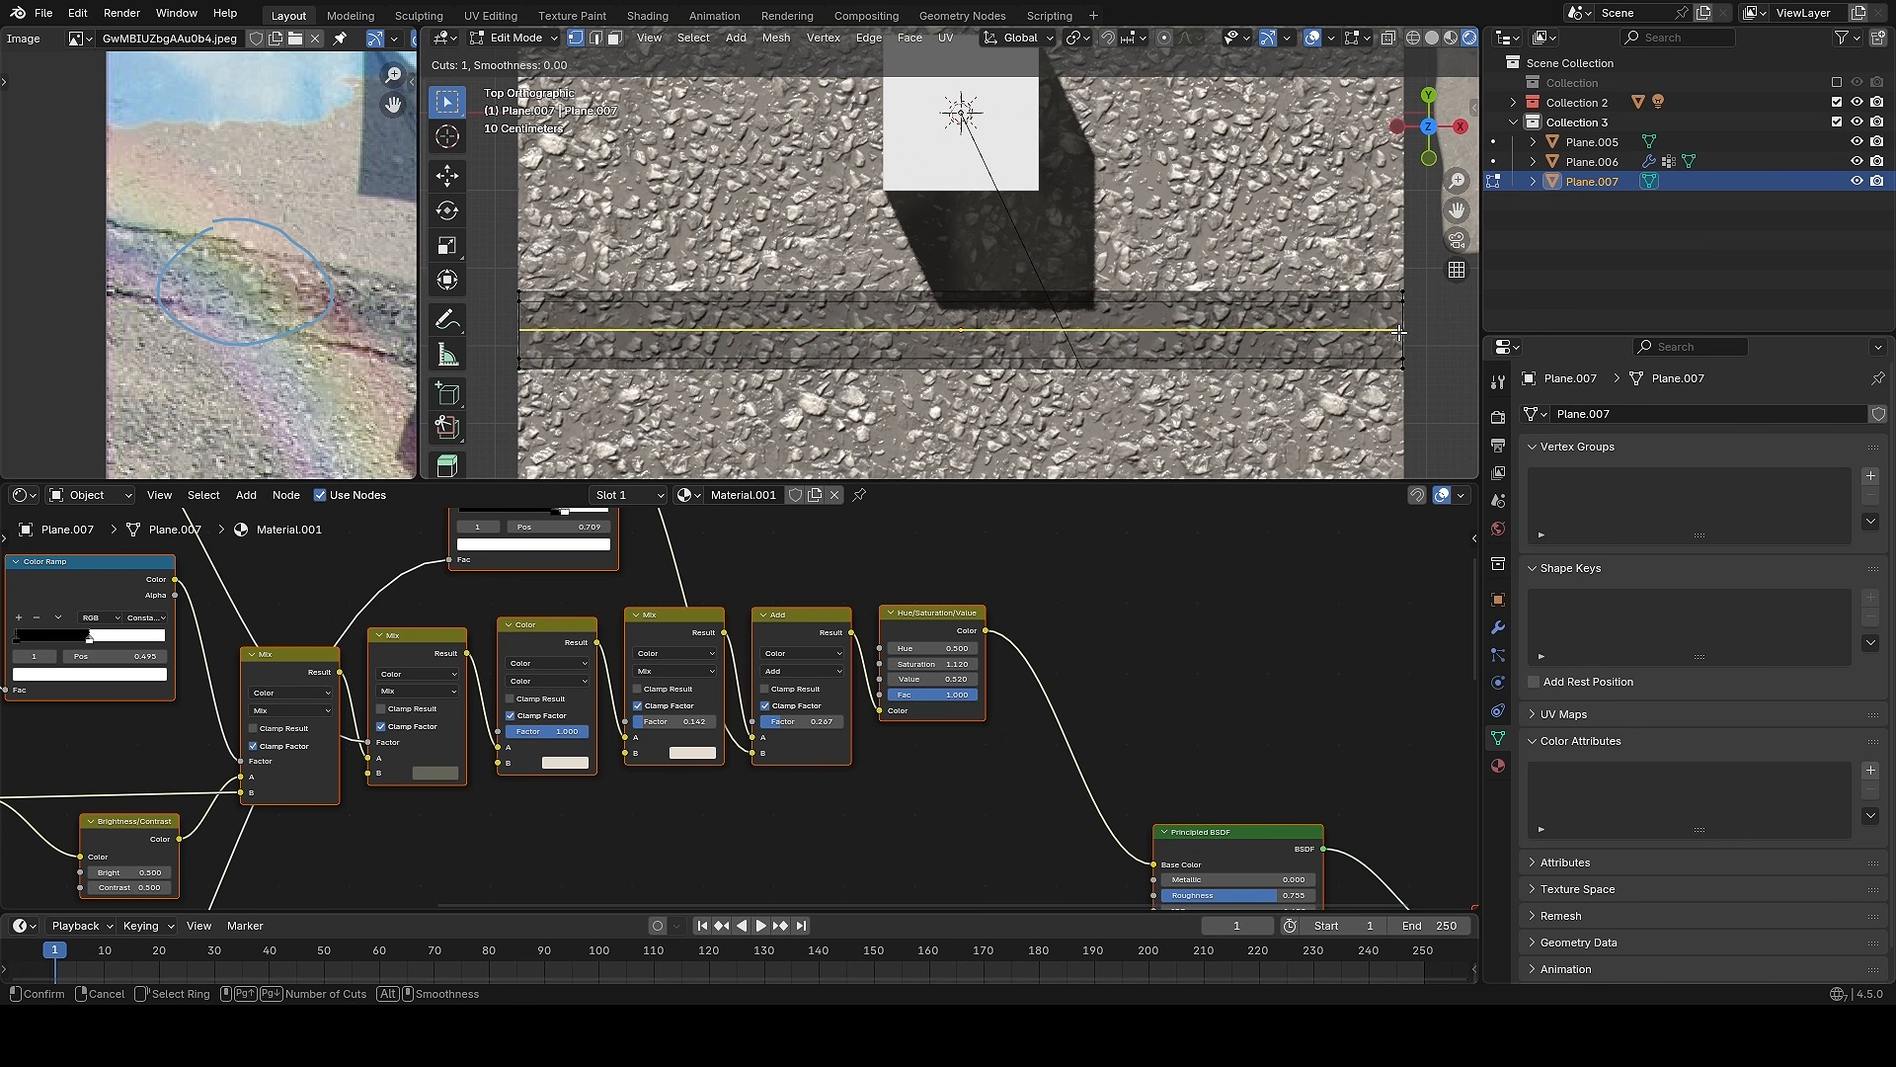
{"action": "scroll", "coordinate": [1398, 333], "scroll_direction": "up", "scroll_amount": 1}
{"action": "left_click", "coordinate": [1398, 333]}
{"action": "right_click", "coordinate": [1398, 333]}
{"action": "key", "text": "alt+a"}
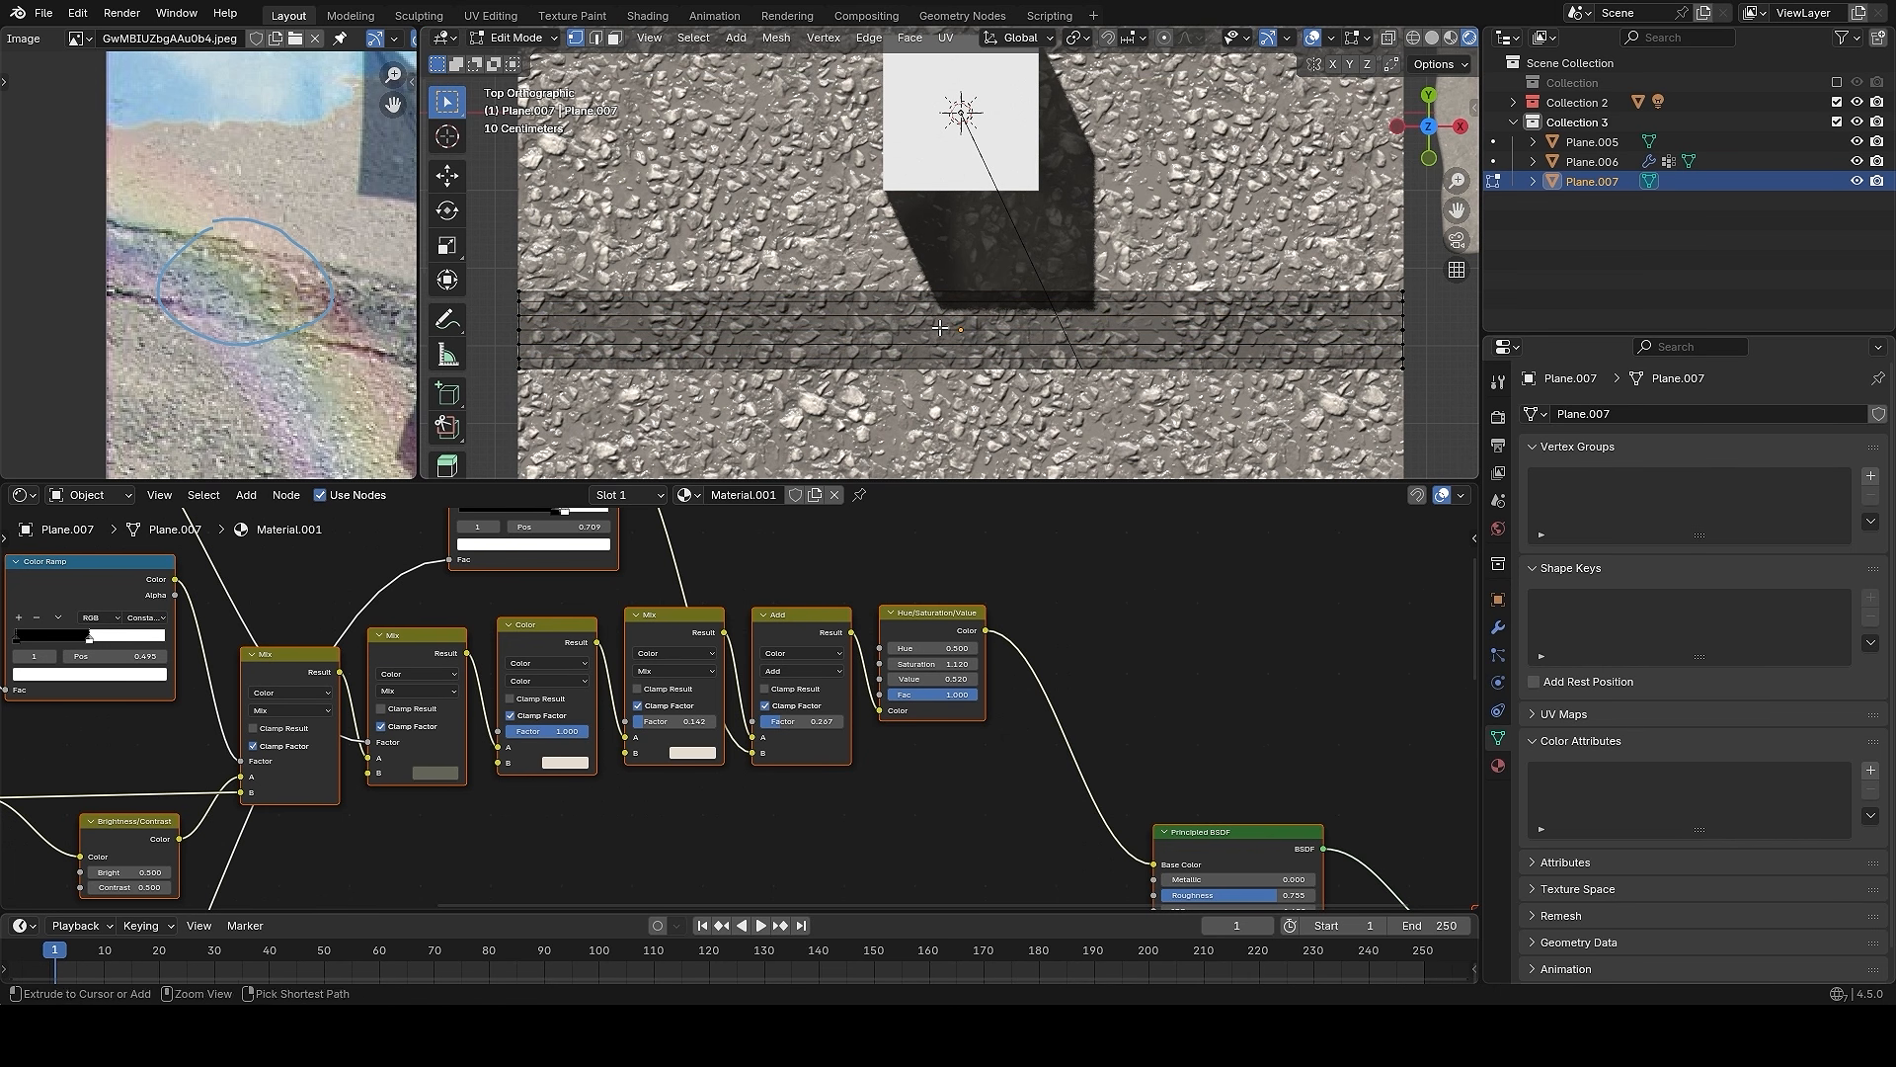
- Divide the strip crosswise with about 29 evenly spaced loop cuts and select the whole mesh to check the grid
{"action": "key", "text": "ctrl+r"}
{"action": "scroll", "coordinate": [939, 325], "scroll_direction": "up", "scroll_amount": 2}
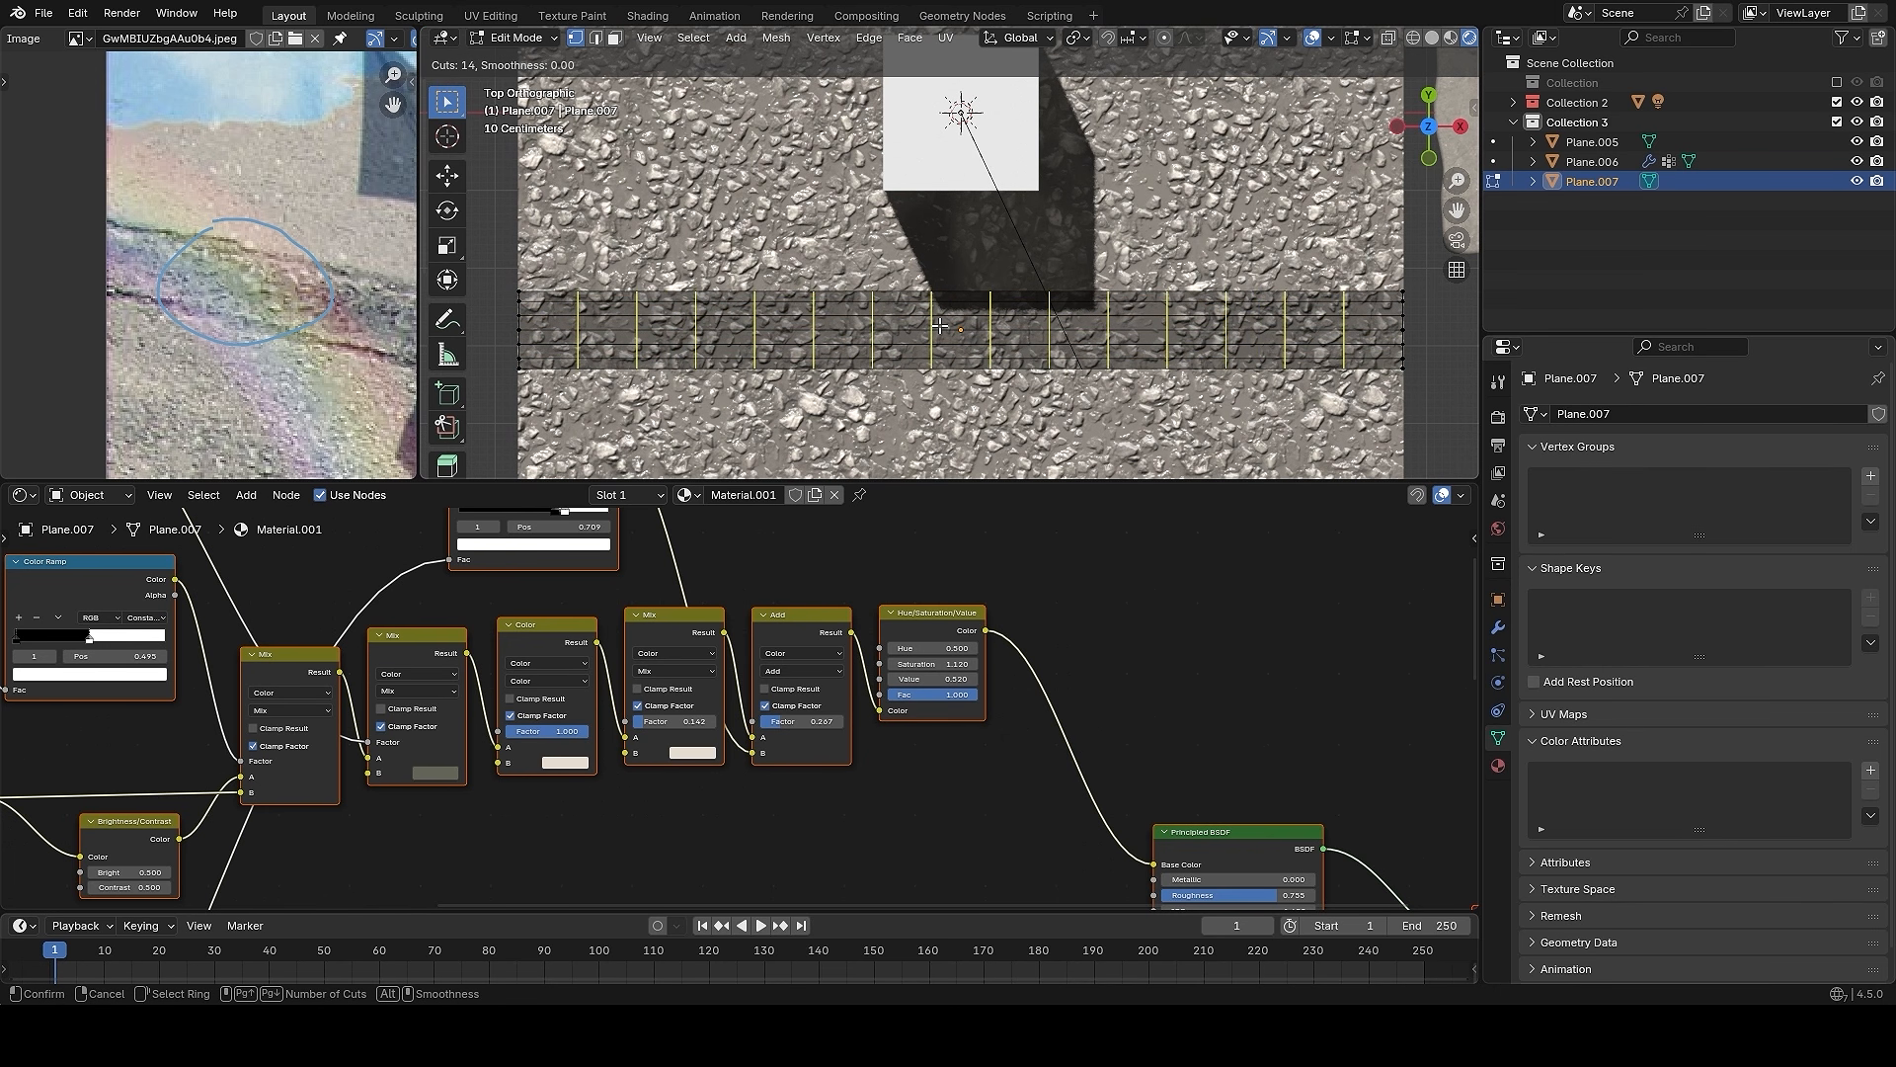
{"action": "scroll", "coordinate": [939, 325], "scroll_direction": "up", "scroll_amount": 10}
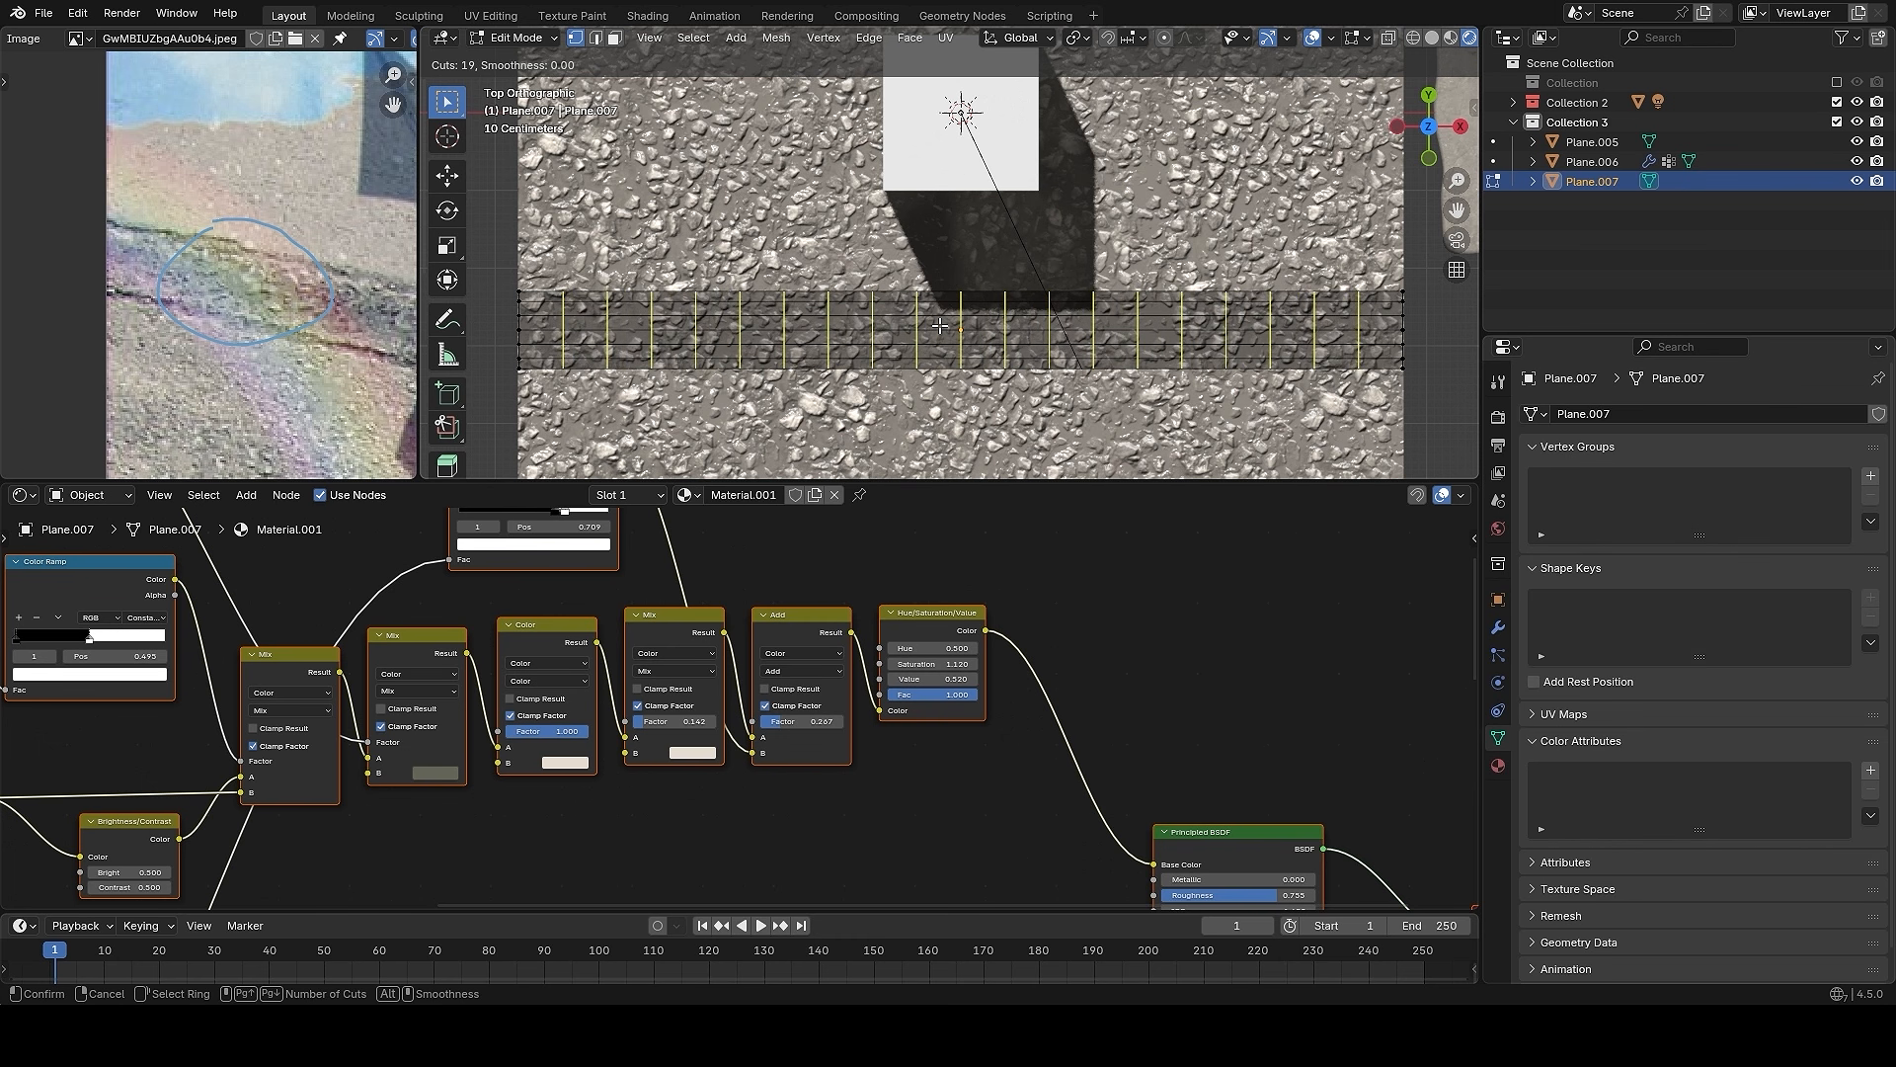
{"action": "scroll", "coordinate": [939, 325], "scroll_direction": "up", "scroll_amount": 5}
{"action": "left_click", "coordinate": [939, 324]}
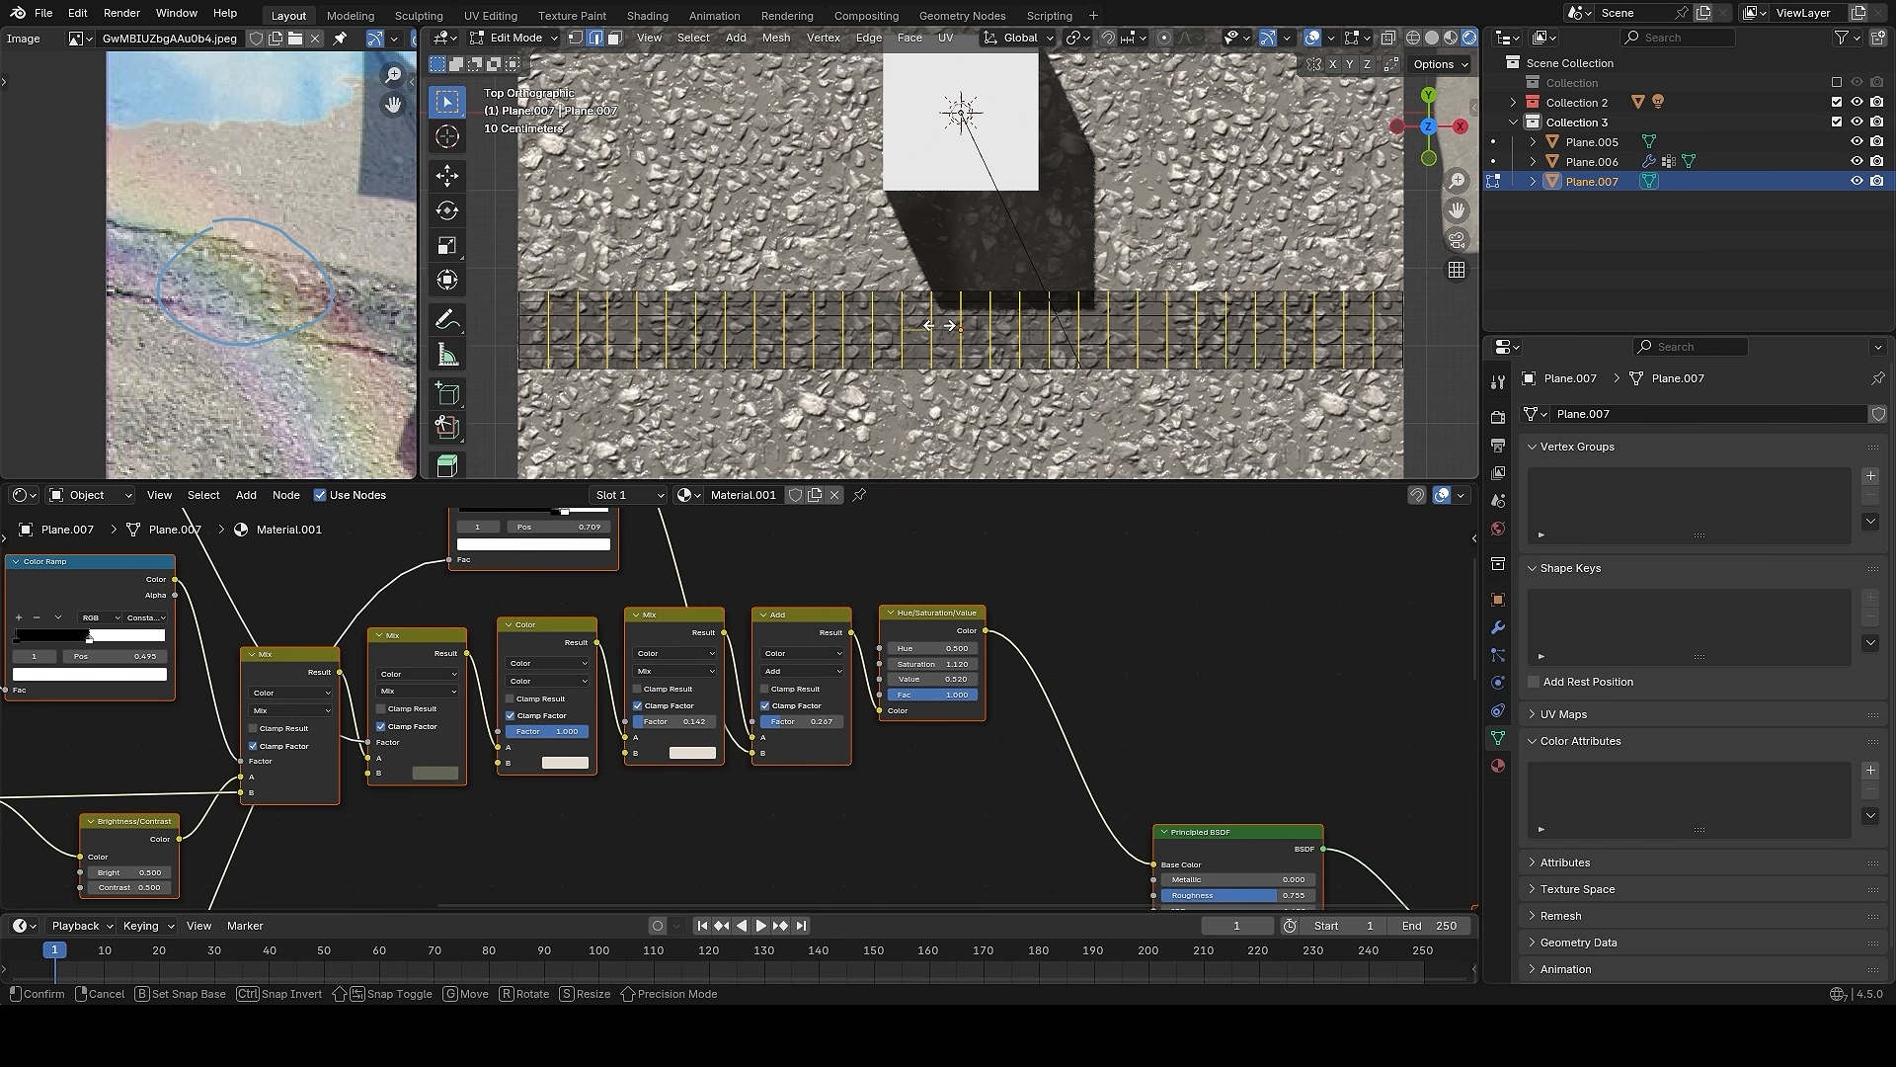
{"action": "right_click", "coordinate": [940, 325]}
{"action": "key", "text": "alt+a"}
{"action": "key", "text": "a"}
{"action": "key", "text": "alt+shift+z"}
{"action": "key", "text": "alt+shift+z"}
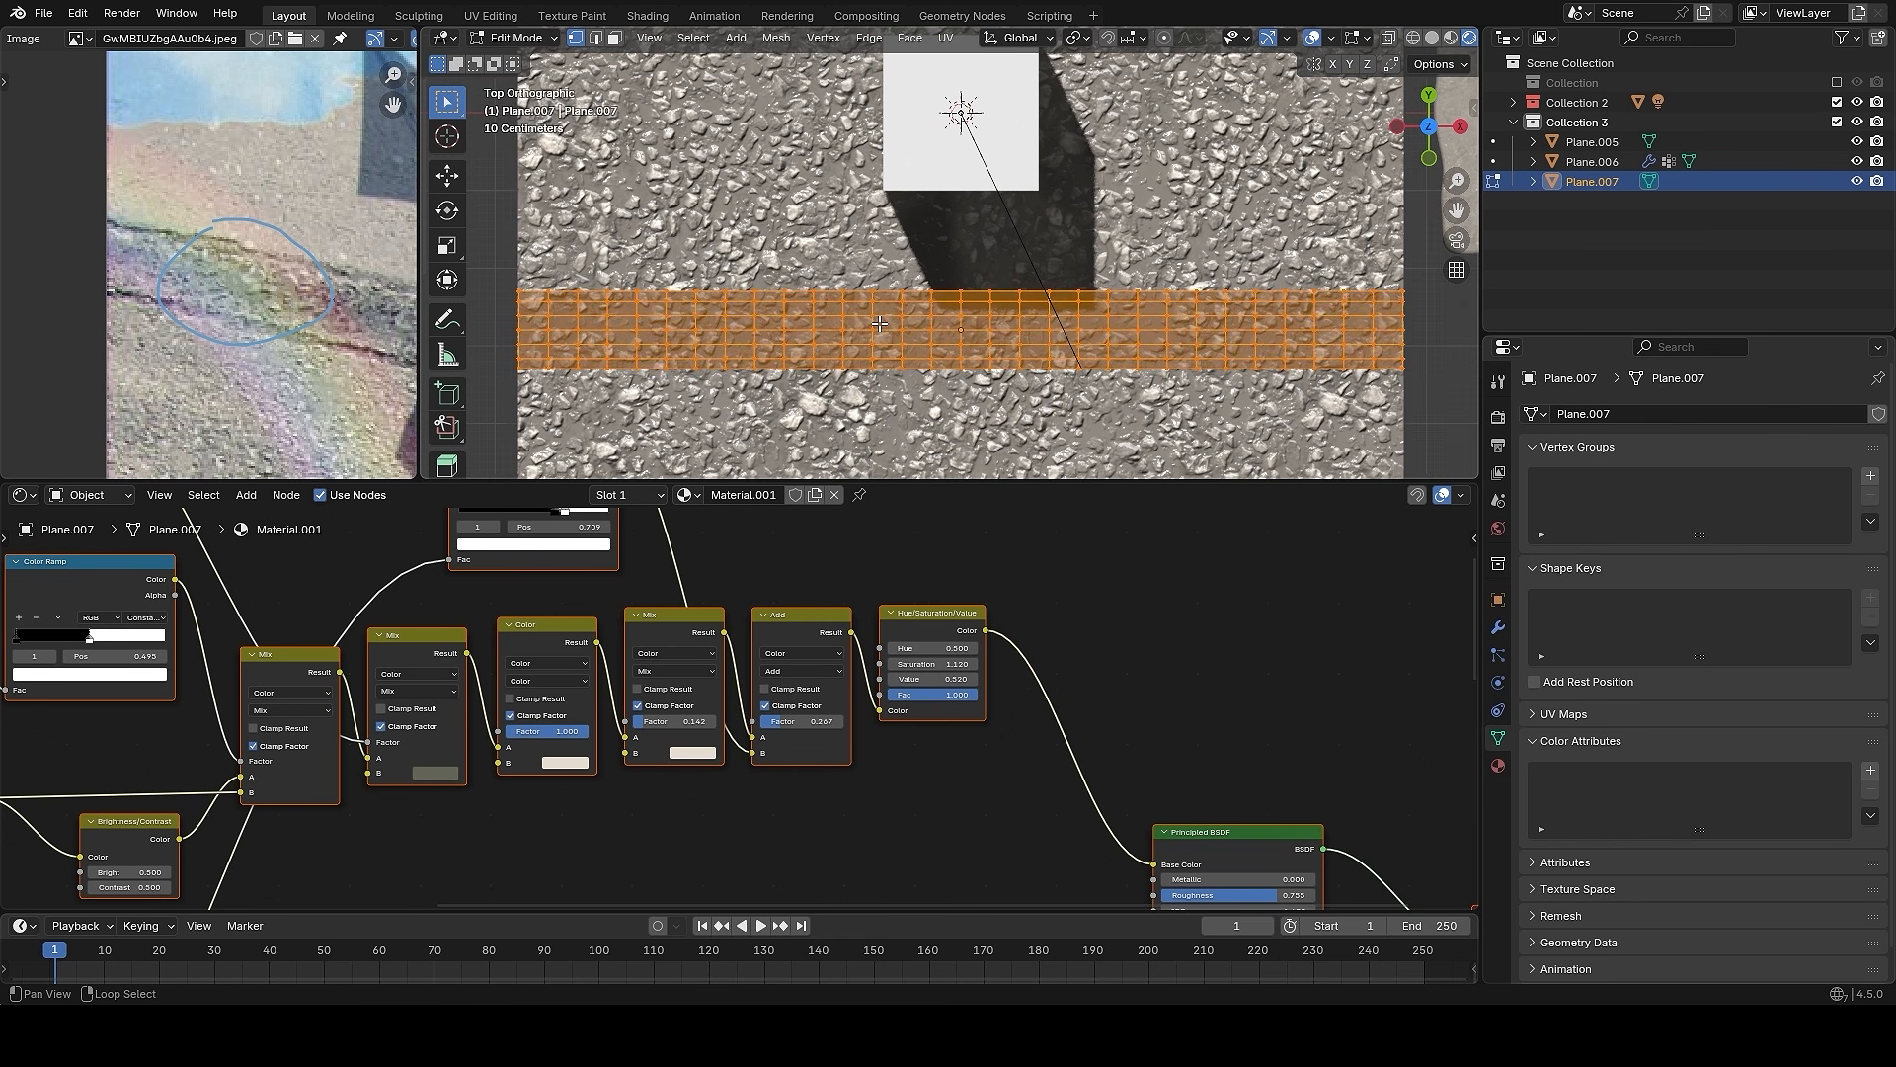
- Select the two long outer boundary edge loops of the strip
{"action": "middle_click_drag", "start_coordinate": [1184, 387], "coordinate": [1288, 352], "text": "shift"}
{"action": "key", "text": "alt+a"}
{"action": "scroll", "coordinate": [938, 281], "scroll_direction": "up", "scroll_amount": 2}
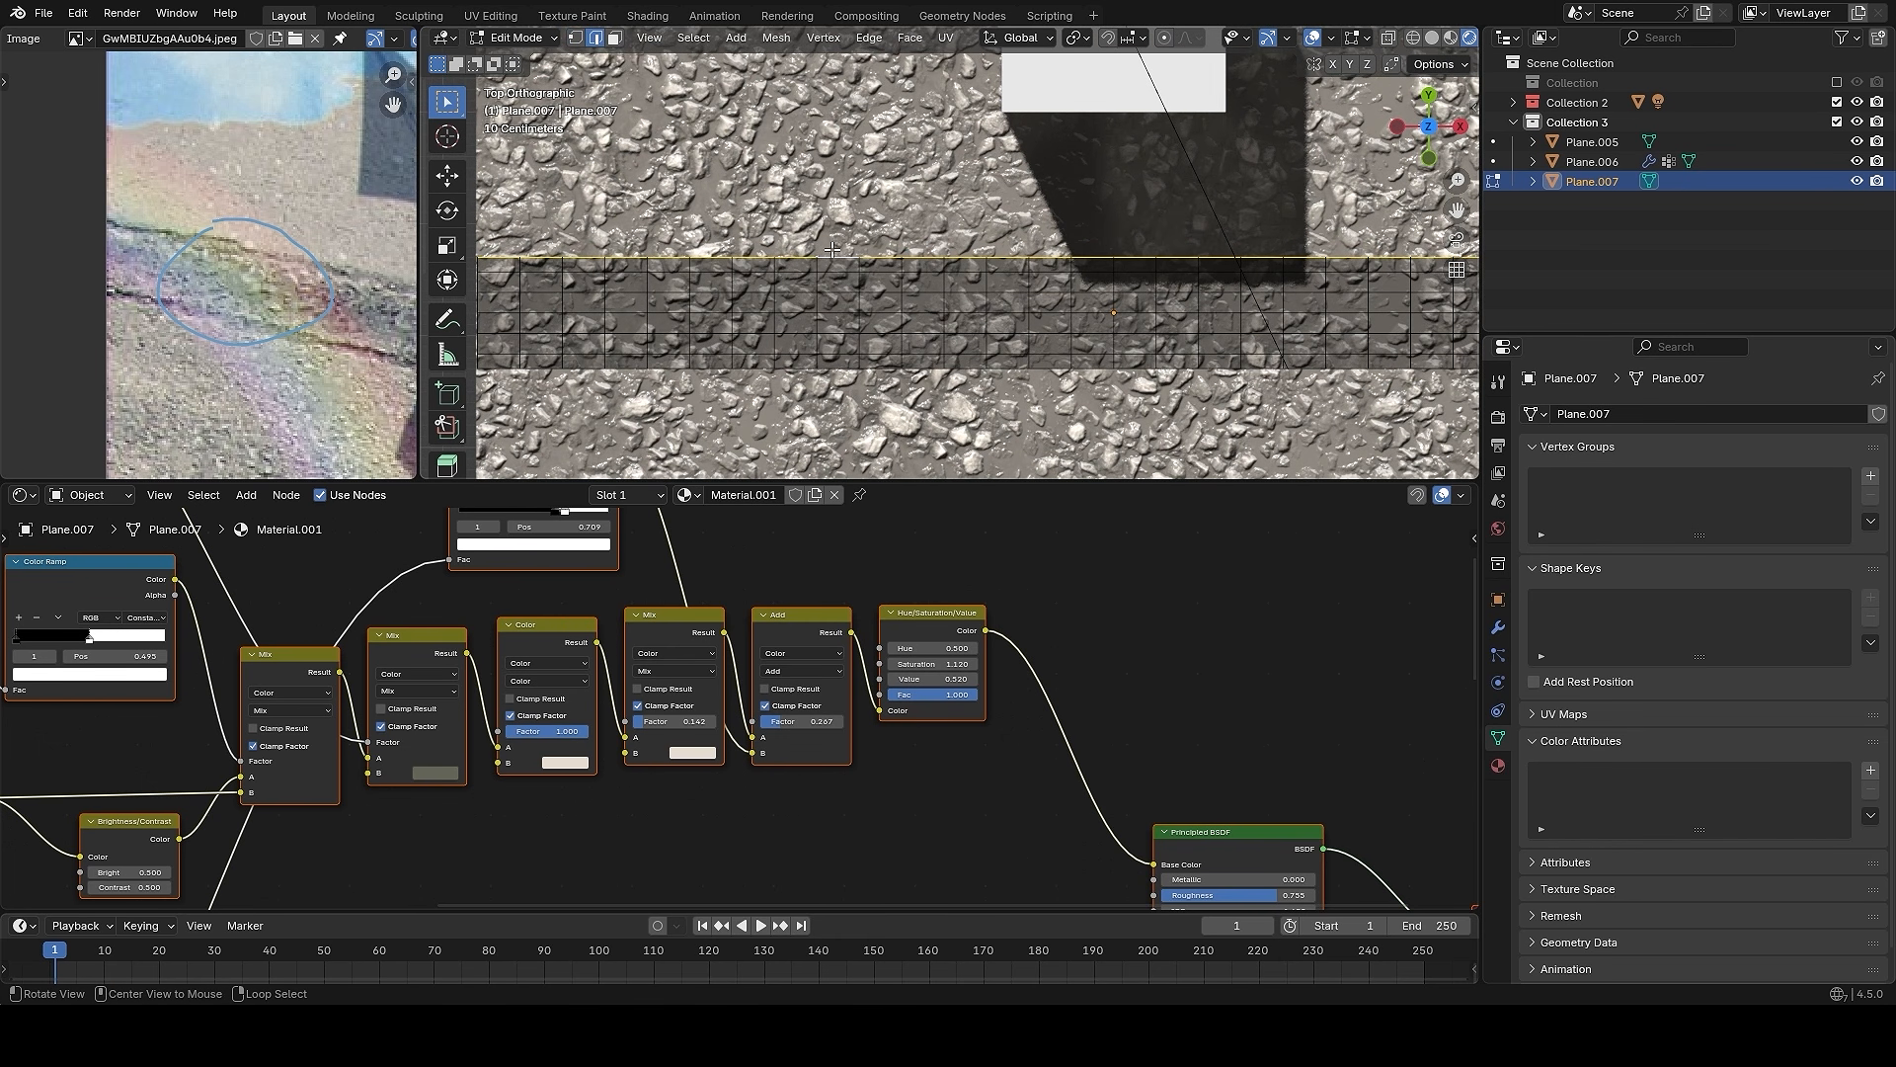
{"action": "scroll", "coordinate": [1016, 281], "scroll_direction": "down", "scroll_amount": 1}
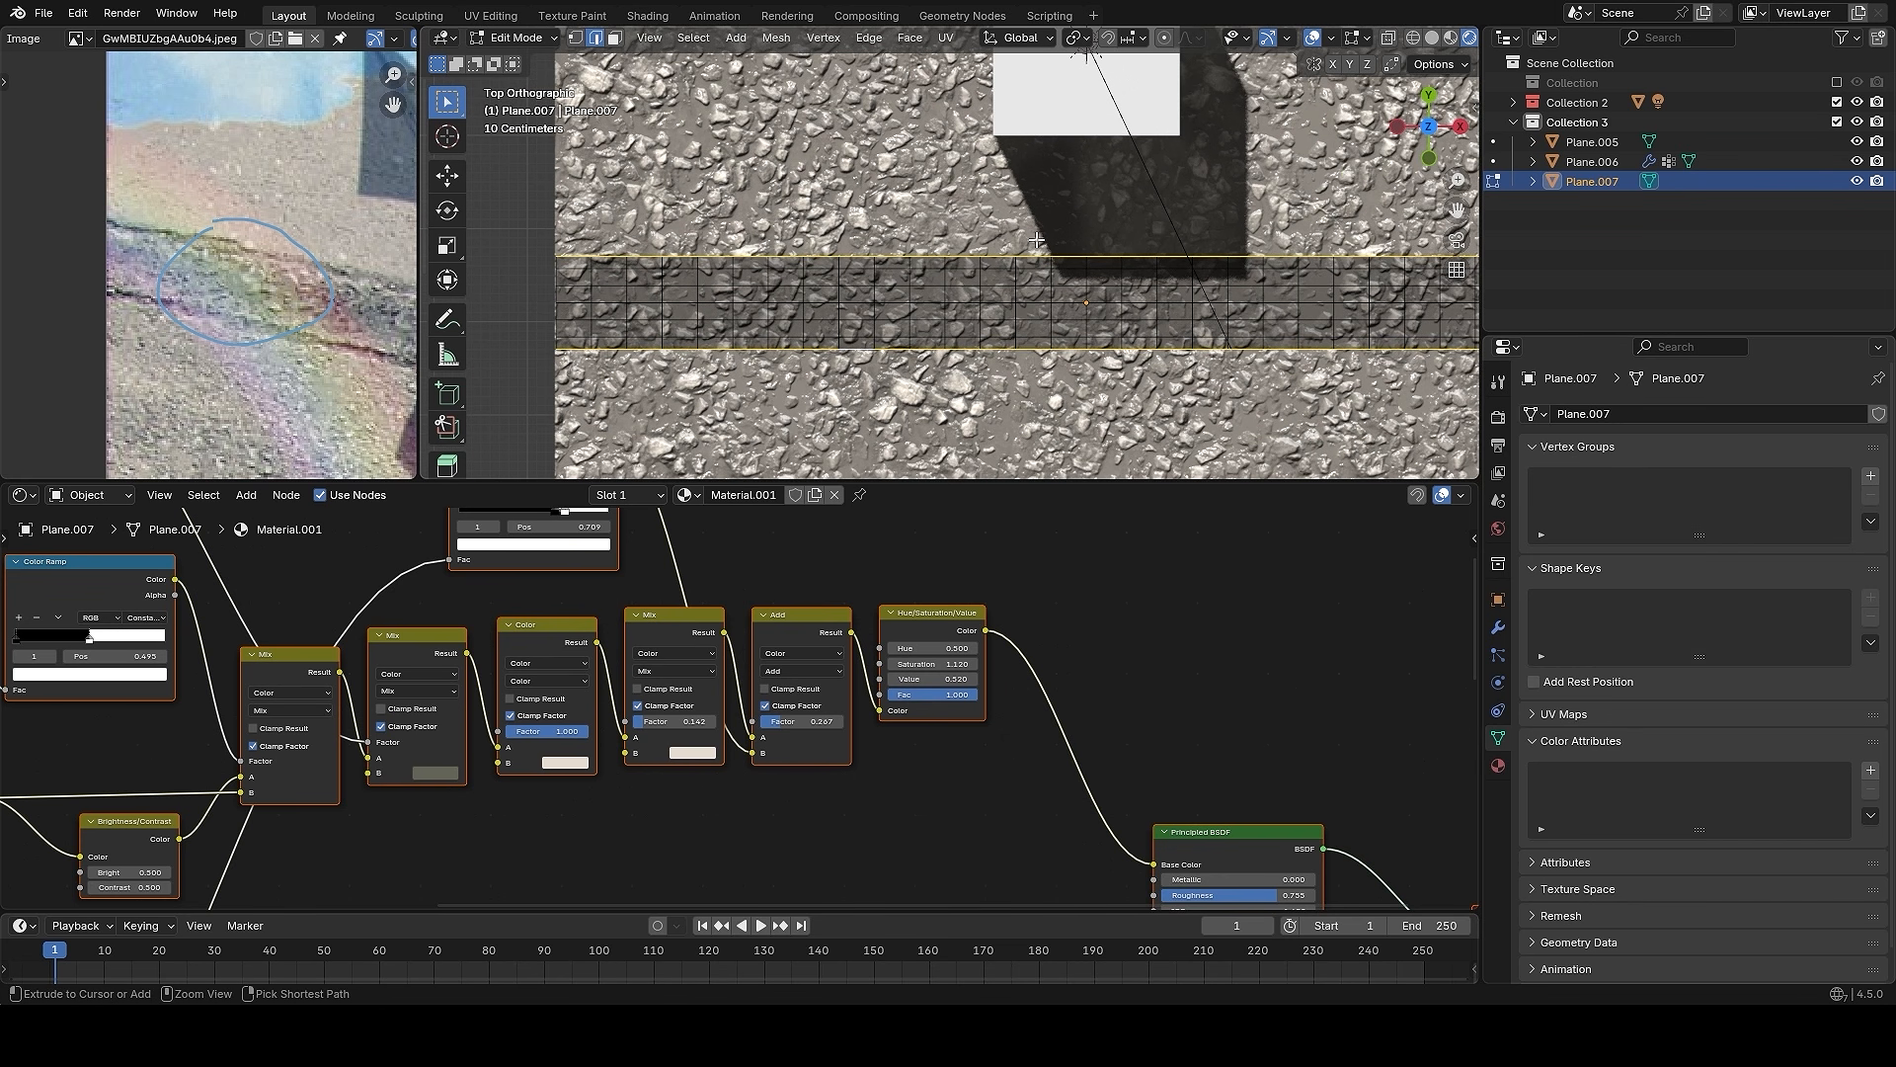
{"action": "key", "text": "ctrl+Tab"}
{"action": "key", "text": "Escape"}
{"action": "scroll", "coordinate": [1020, 323], "scroll_direction": "up", "scroll_amount": 1}
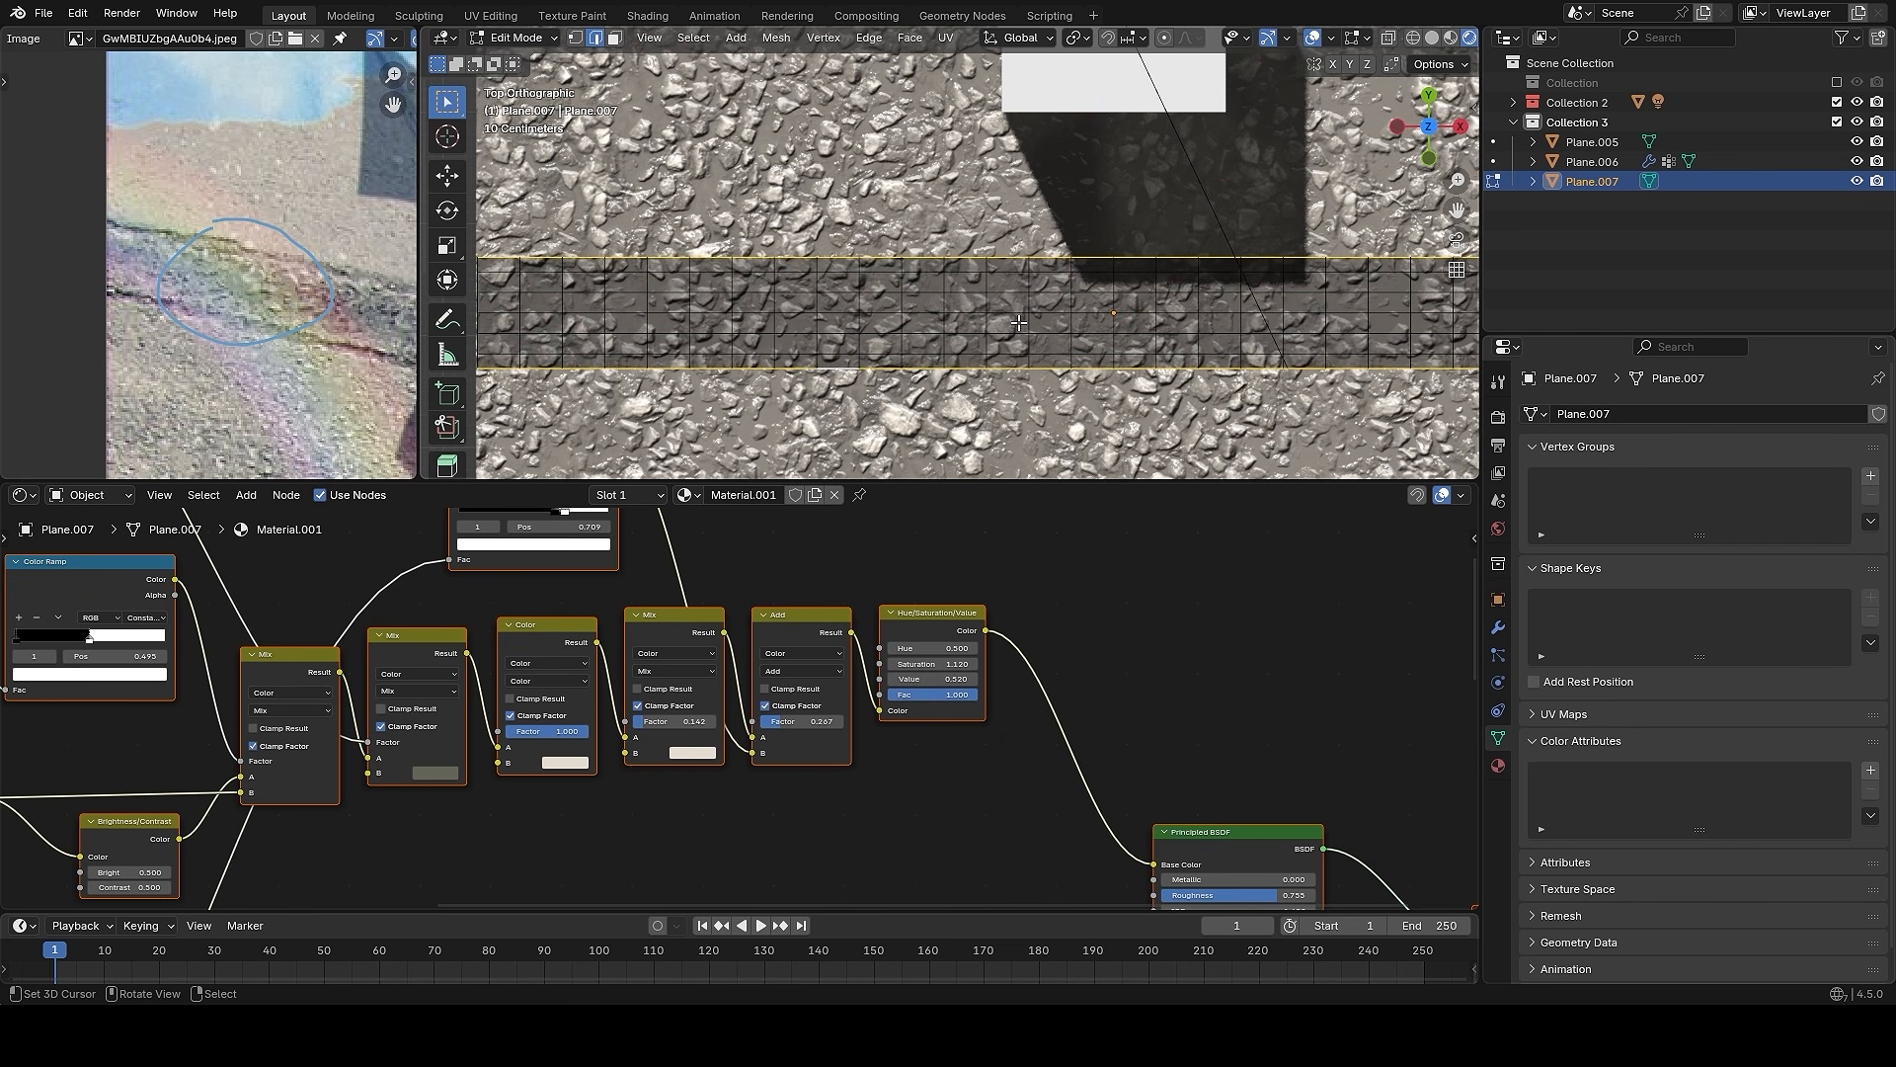
{"action": "key", "text": "3"}
{"action": "left_click", "coordinate": [944, 365], "text": "alt"}
{"action": "scroll", "coordinate": [943, 271], "scroll_direction": "up", "scroll_amount": 1}
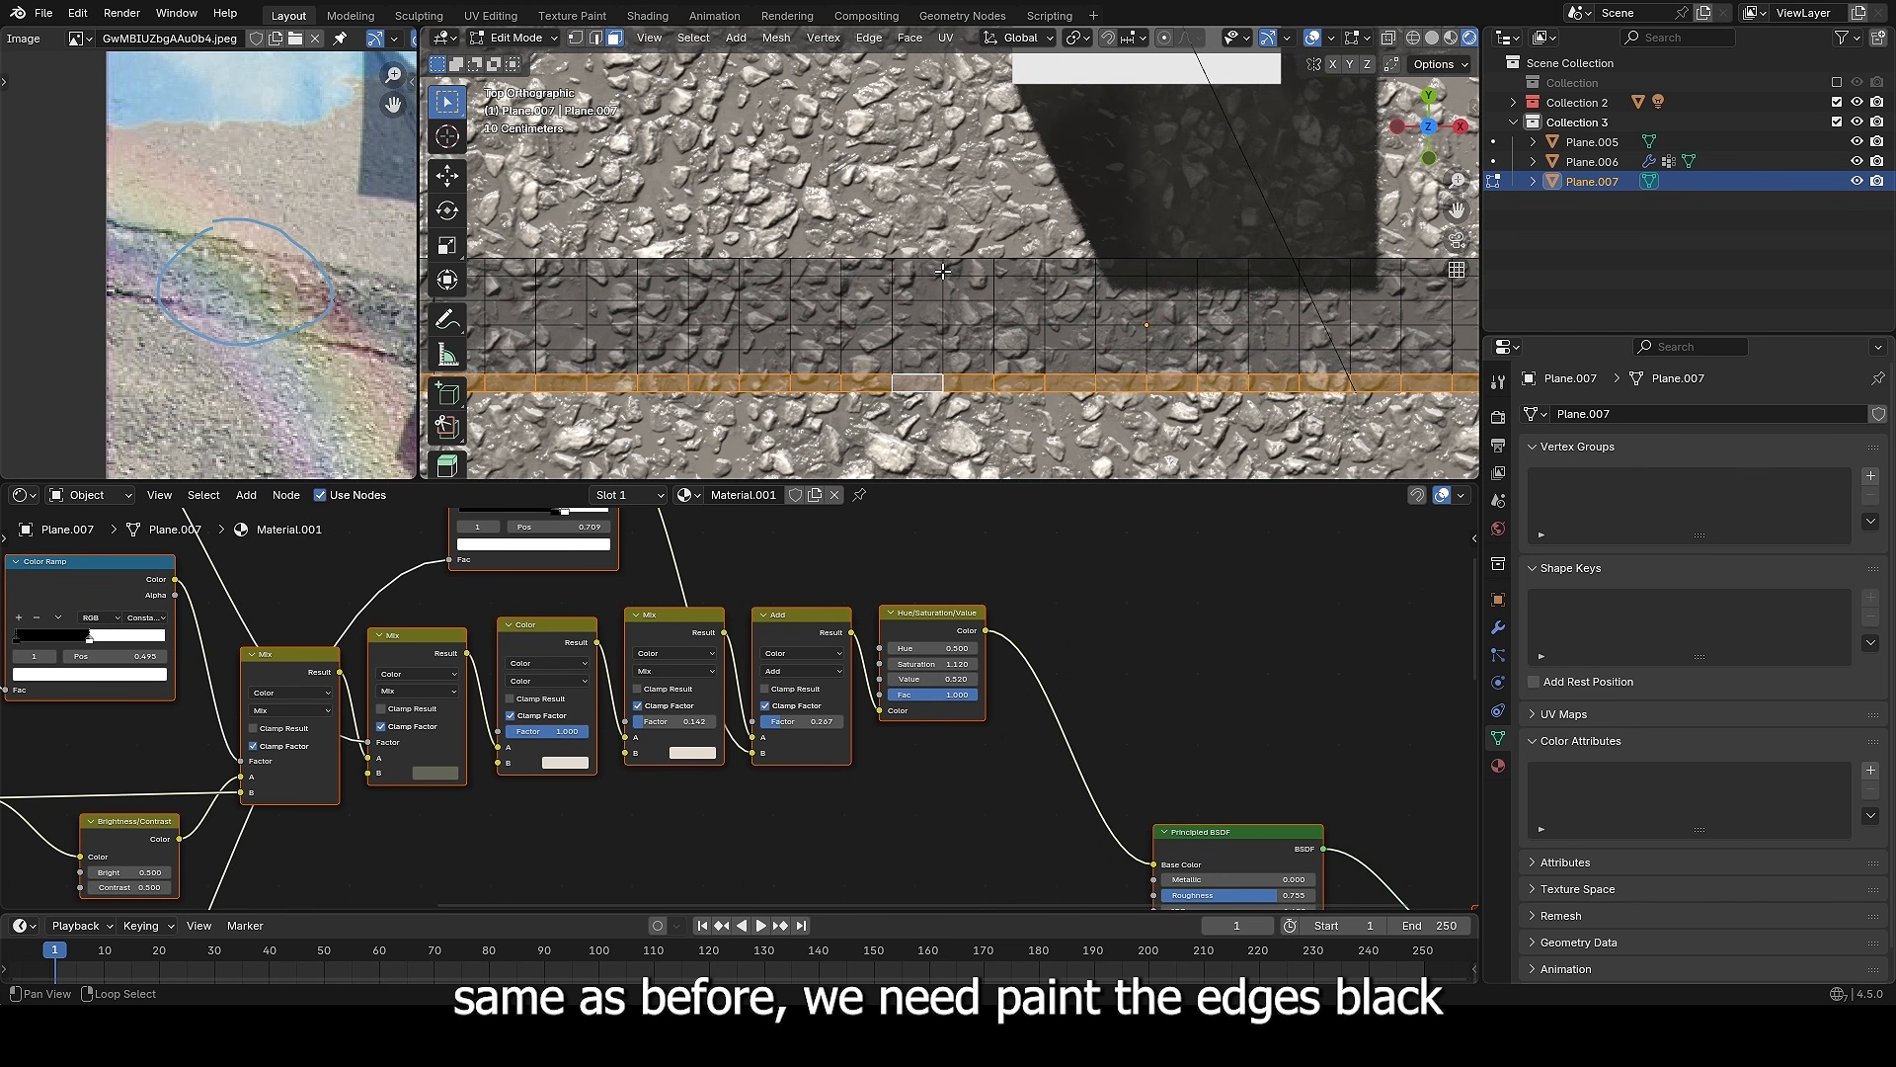
{"action": "key", "text": "2"}
{"action": "left_click", "coordinate": [951, 259], "text": "alt"}
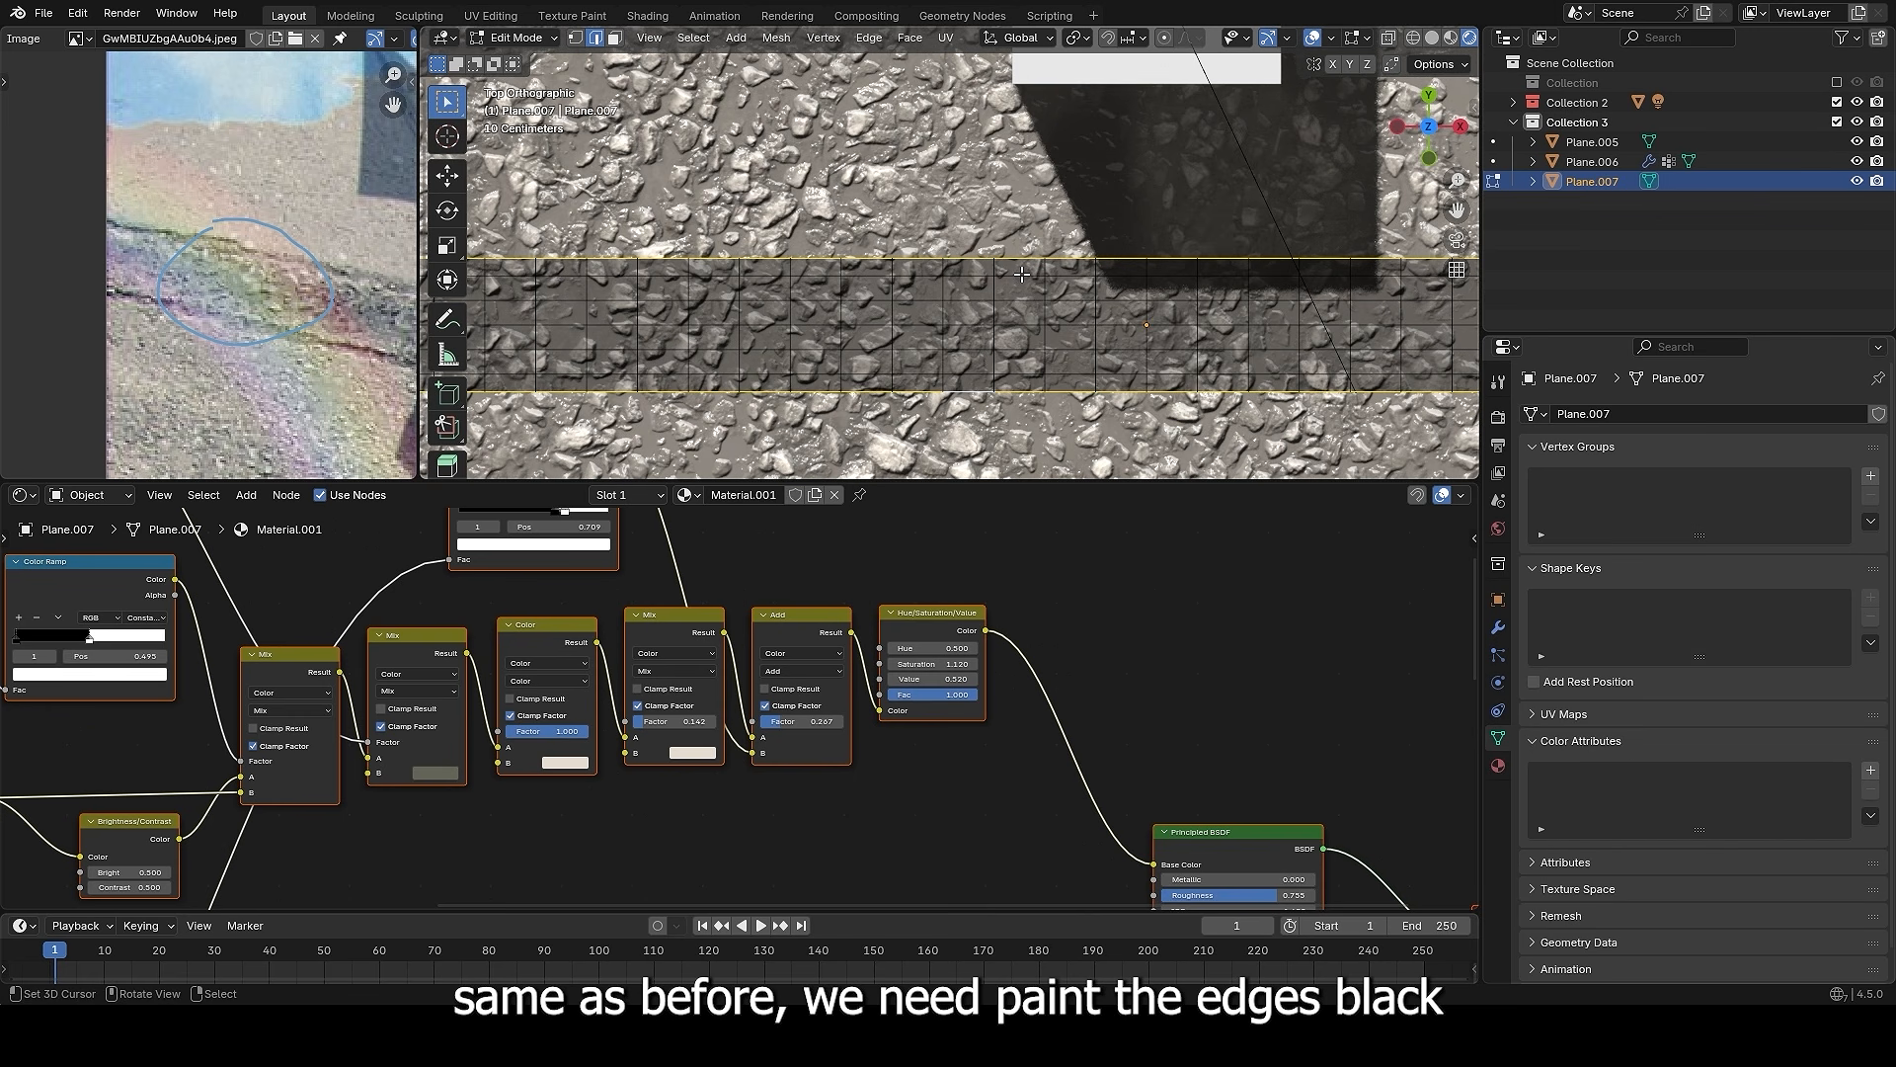
- Switch to Vertex Paint mode, enable vertex selection masking, and set the selected border vertices to black
{"action": "scroll", "coordinate": [1022, 275], "scroll_direction": "down", "scroll_amount": 1}
{"action": "key", "text": "ctrl+Tab"}
{"action": "scroll", "coordinate": [788, 125], "scroll_direction": "down", "scroll_amount": 1}
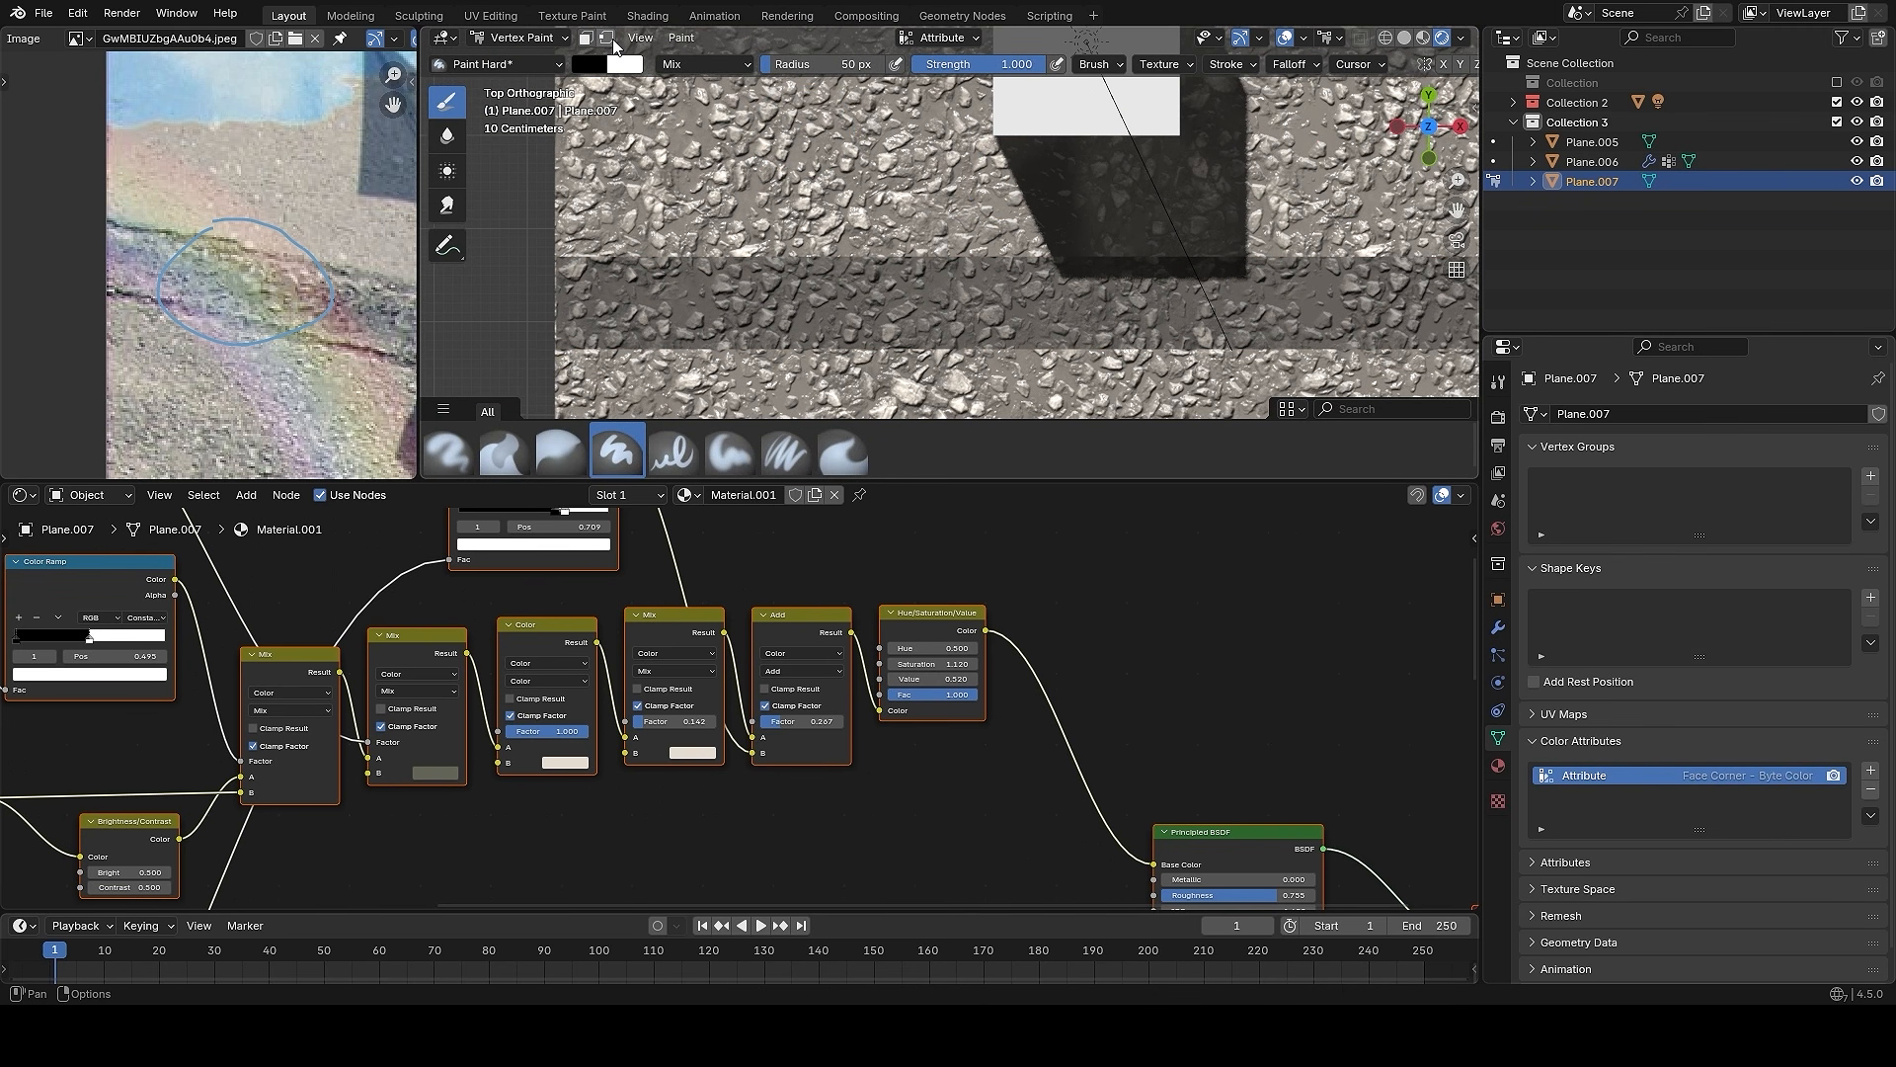
{"action": "scroll", "coordinate": [816, 148], "scroll_direction": "down", "scroll_amount": 1}
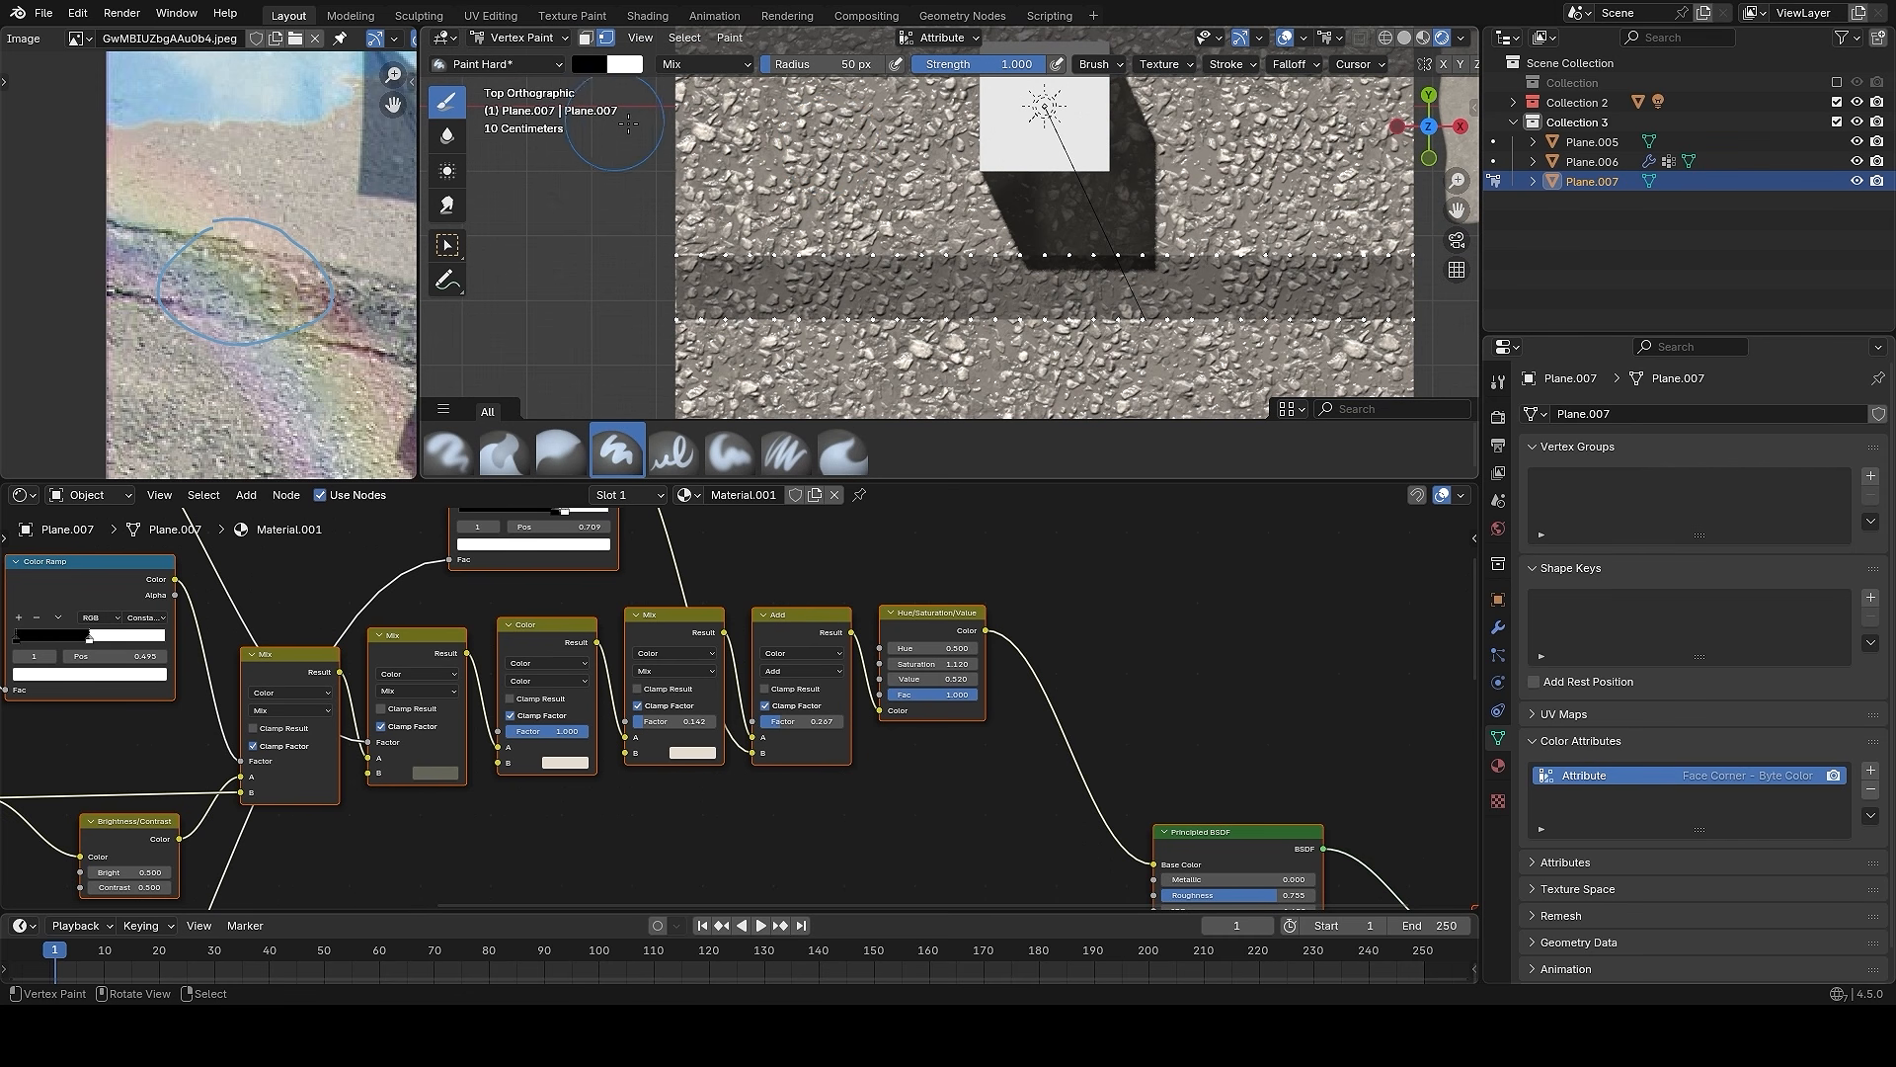
{"action": "left_click", "coordinate": [731, 38]}
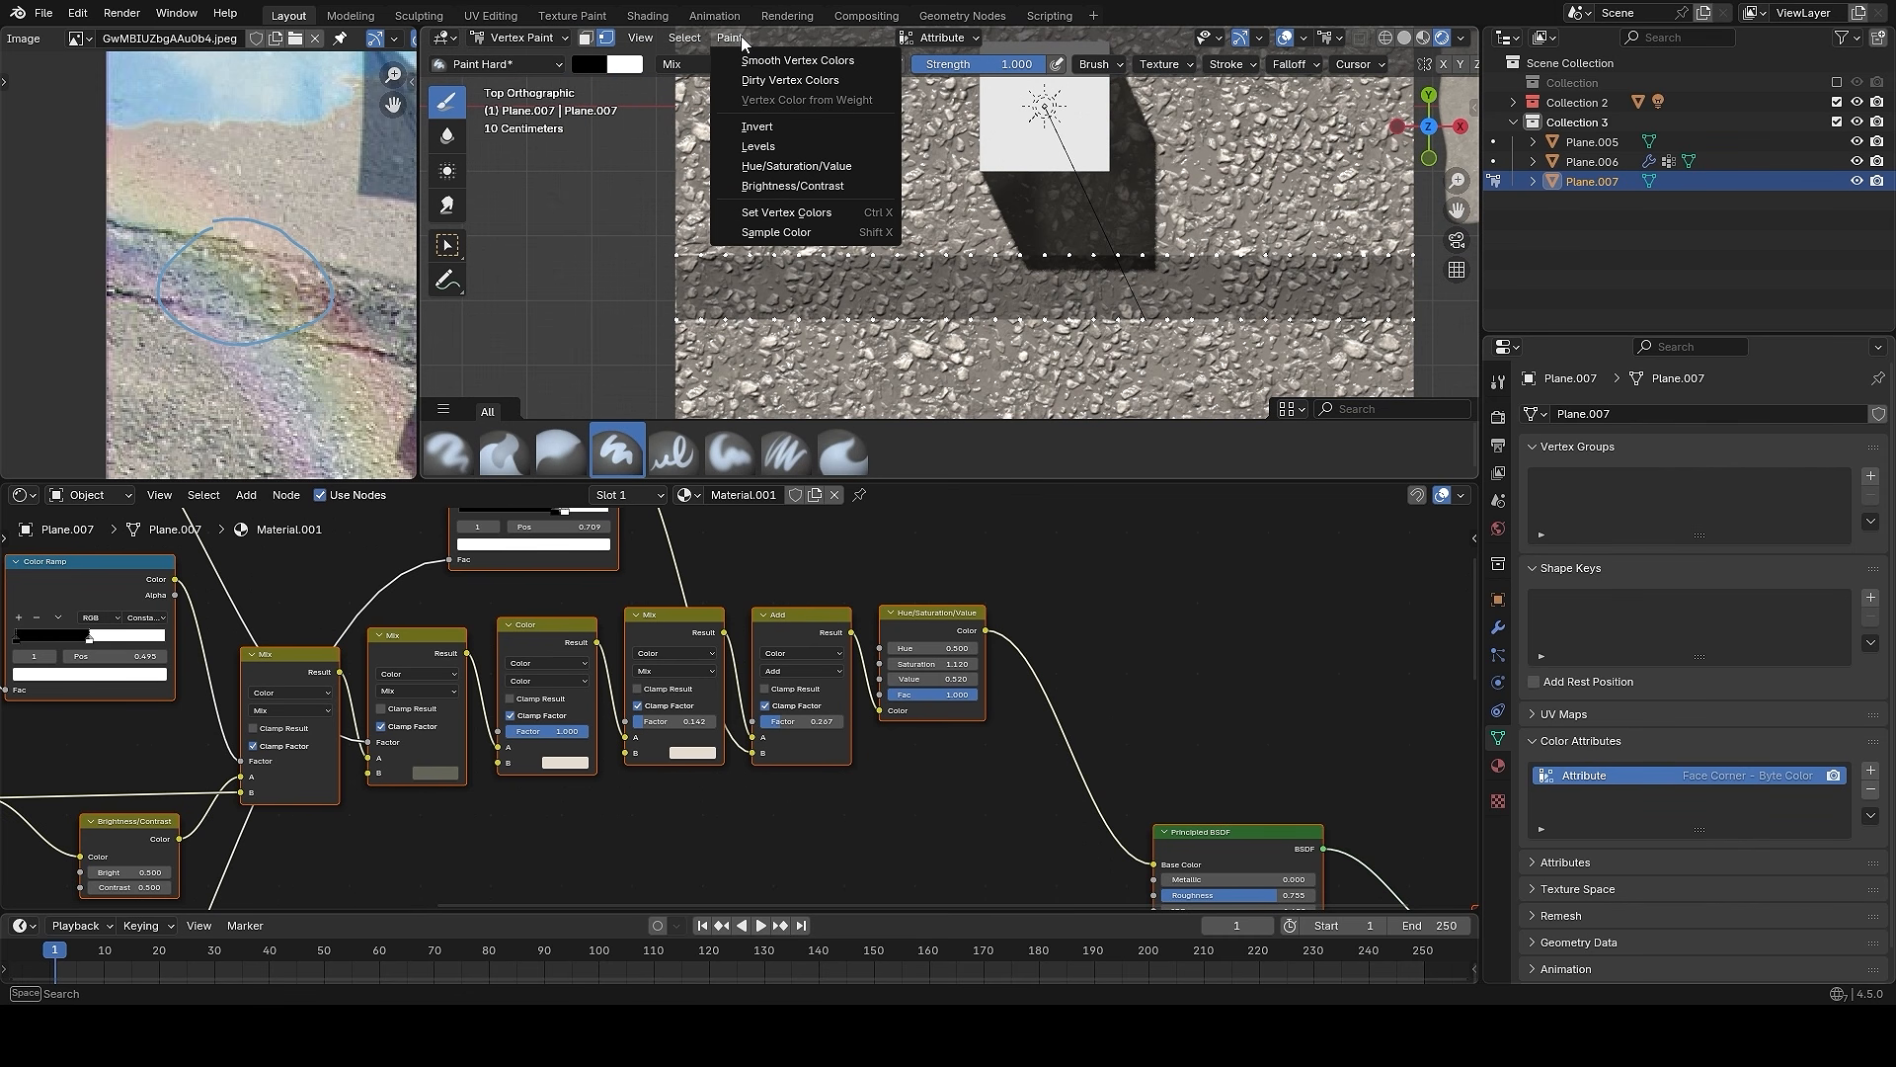
{"action": "left_click", "coordinate": [816, 215]}
- Return to Object Mode and rename the strip's color attribute to "V color"
{"action": "key", "text": "ctrl+Tab"}
{"action": "left_click", "coordinate": [876, 266]}
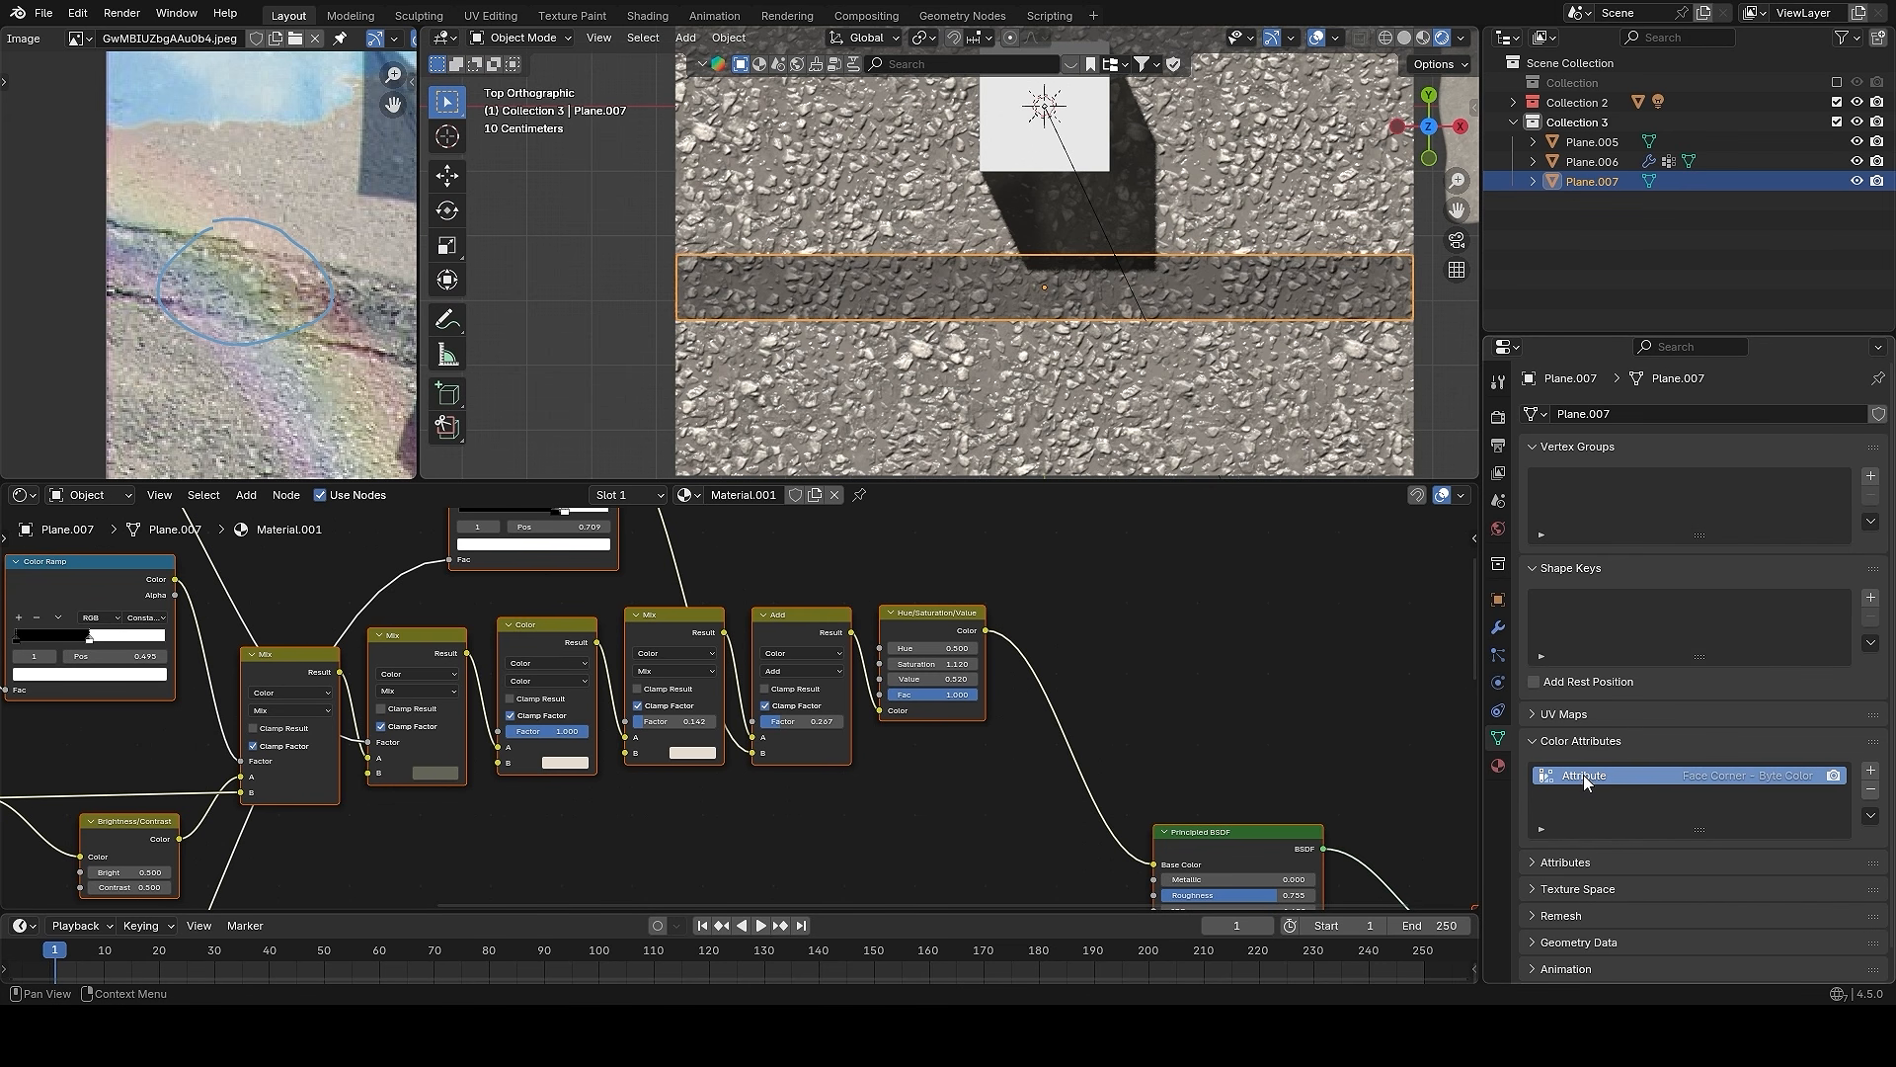
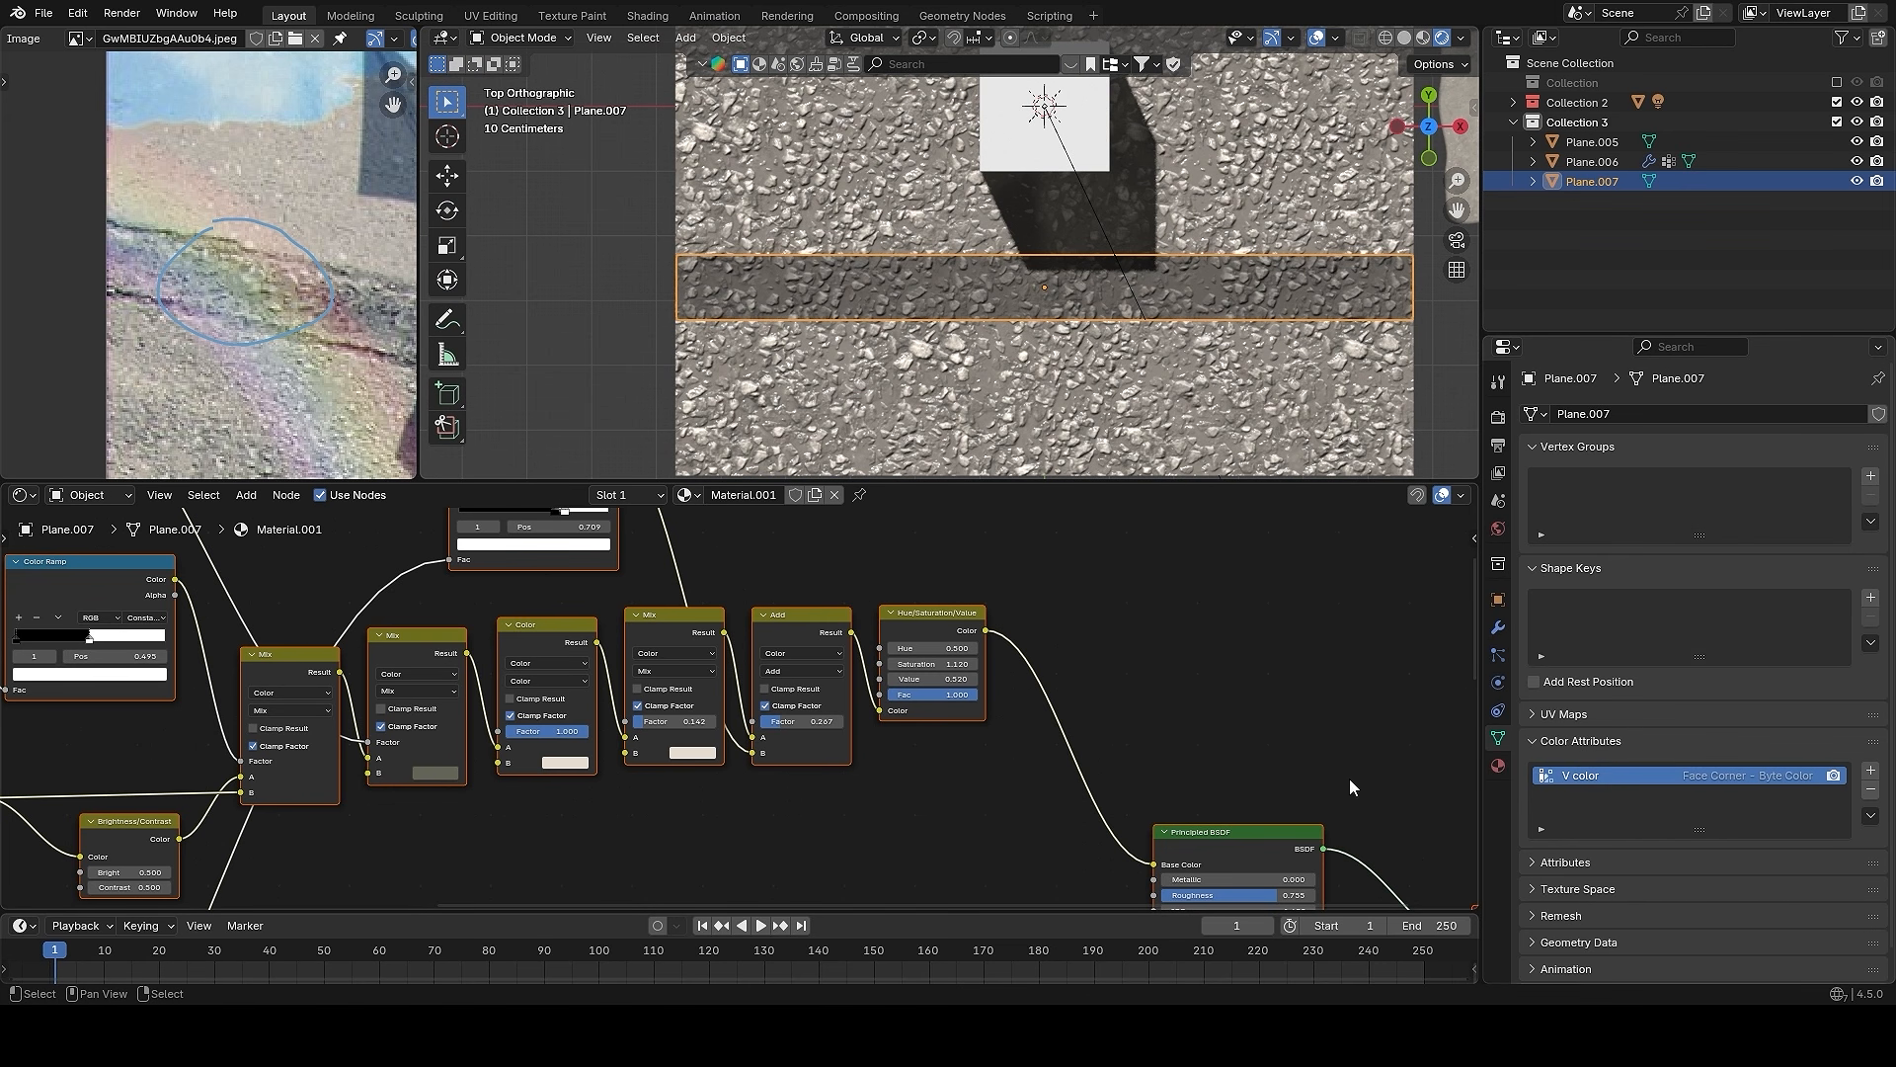
{"action": "middle_click_drag", "start_coordinate": [1183, 622], "coordinate": [1176, 634], "text": "ctrl"}
{"action": "key", "text": "alt+shift+z"}
{"action": "middle_click_drag", "start_coordinate": [1078, 346], "coordinate": [1106, 287]}
- Add an Attribute node reading "V color" and preview it on the strip through a Color Ramp
{"action": "middle_click_drag", "start_coordinate": [1076, 559], "coordinate": [1039, 622]}
{"action": "key", "text": "shift+a"}
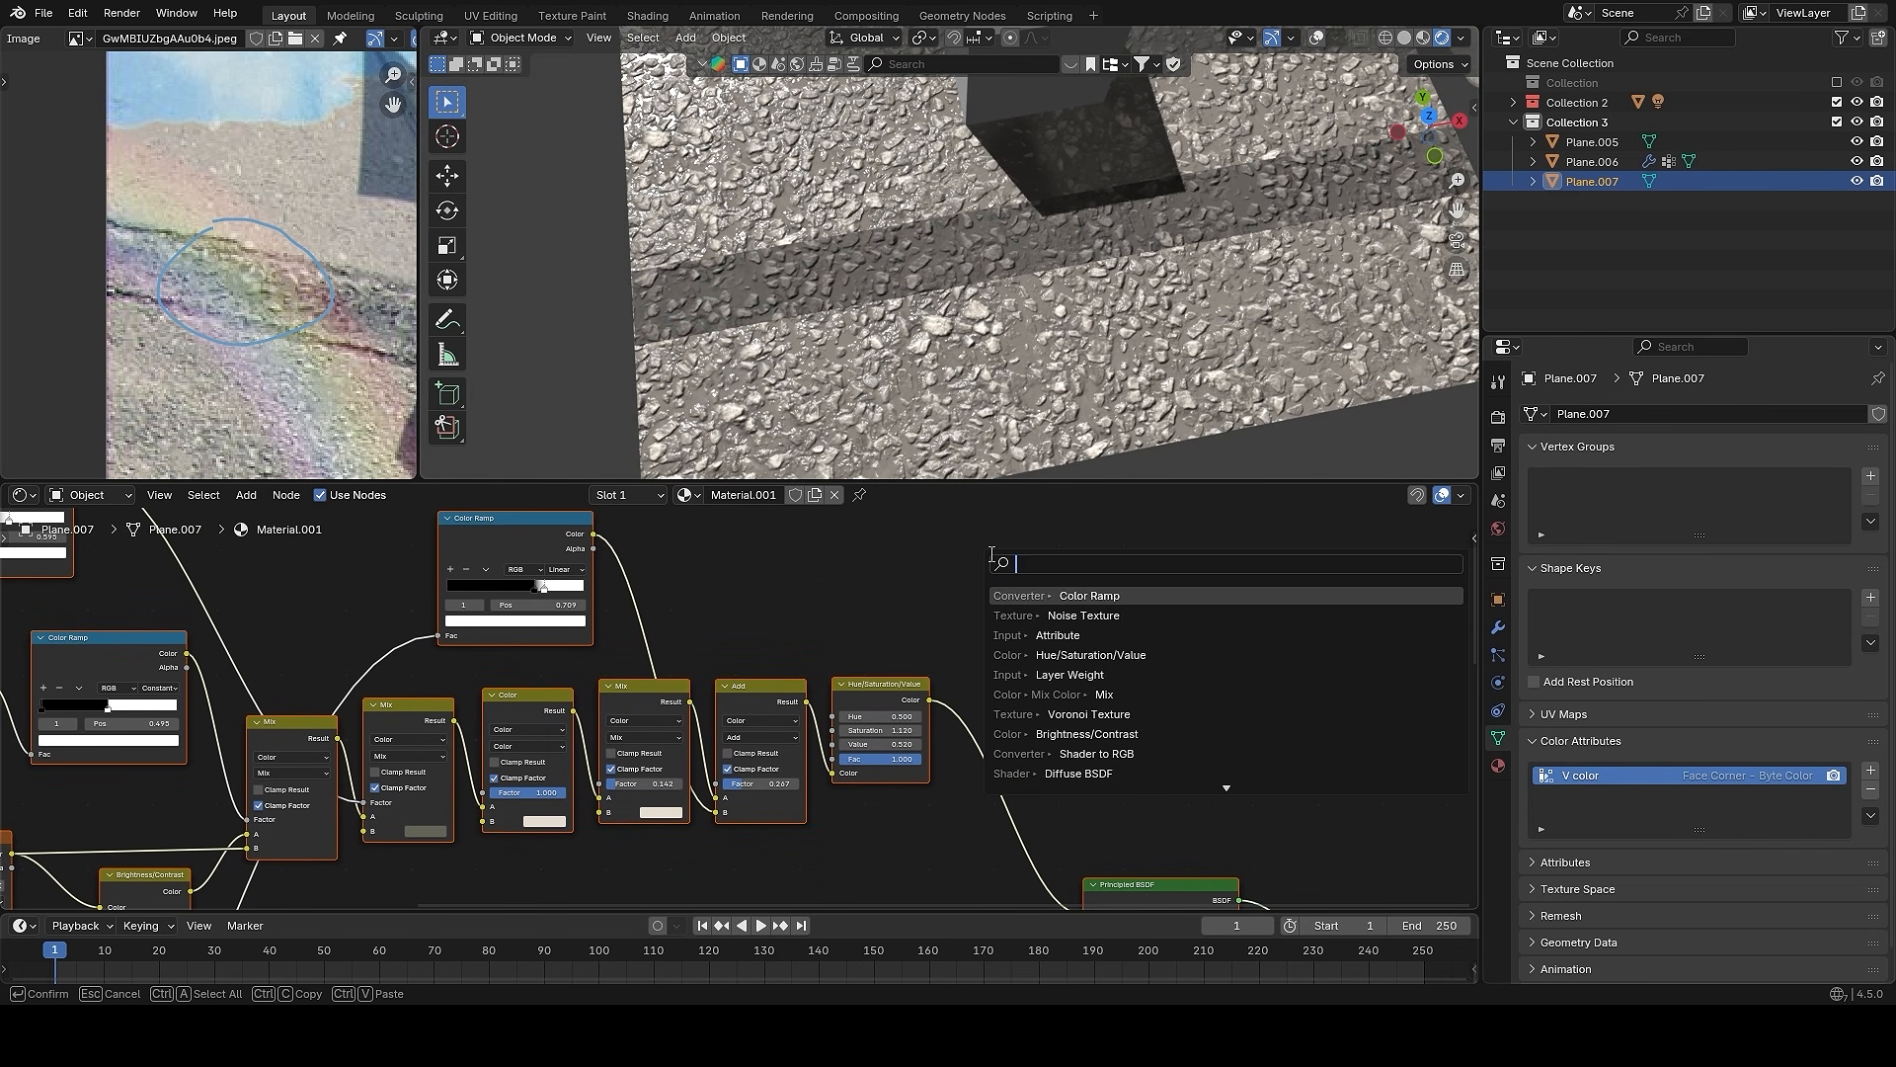
{"action": "type", "text": "a"}
{"action": "left_click", "coordinate": [1044, 594]}
{"action": "left_click", "coordinate": [832, 555]}
{"action": "scroll", "coordinate": [869, 592], "scroll_direction": "up", "scroll_amount": 2}
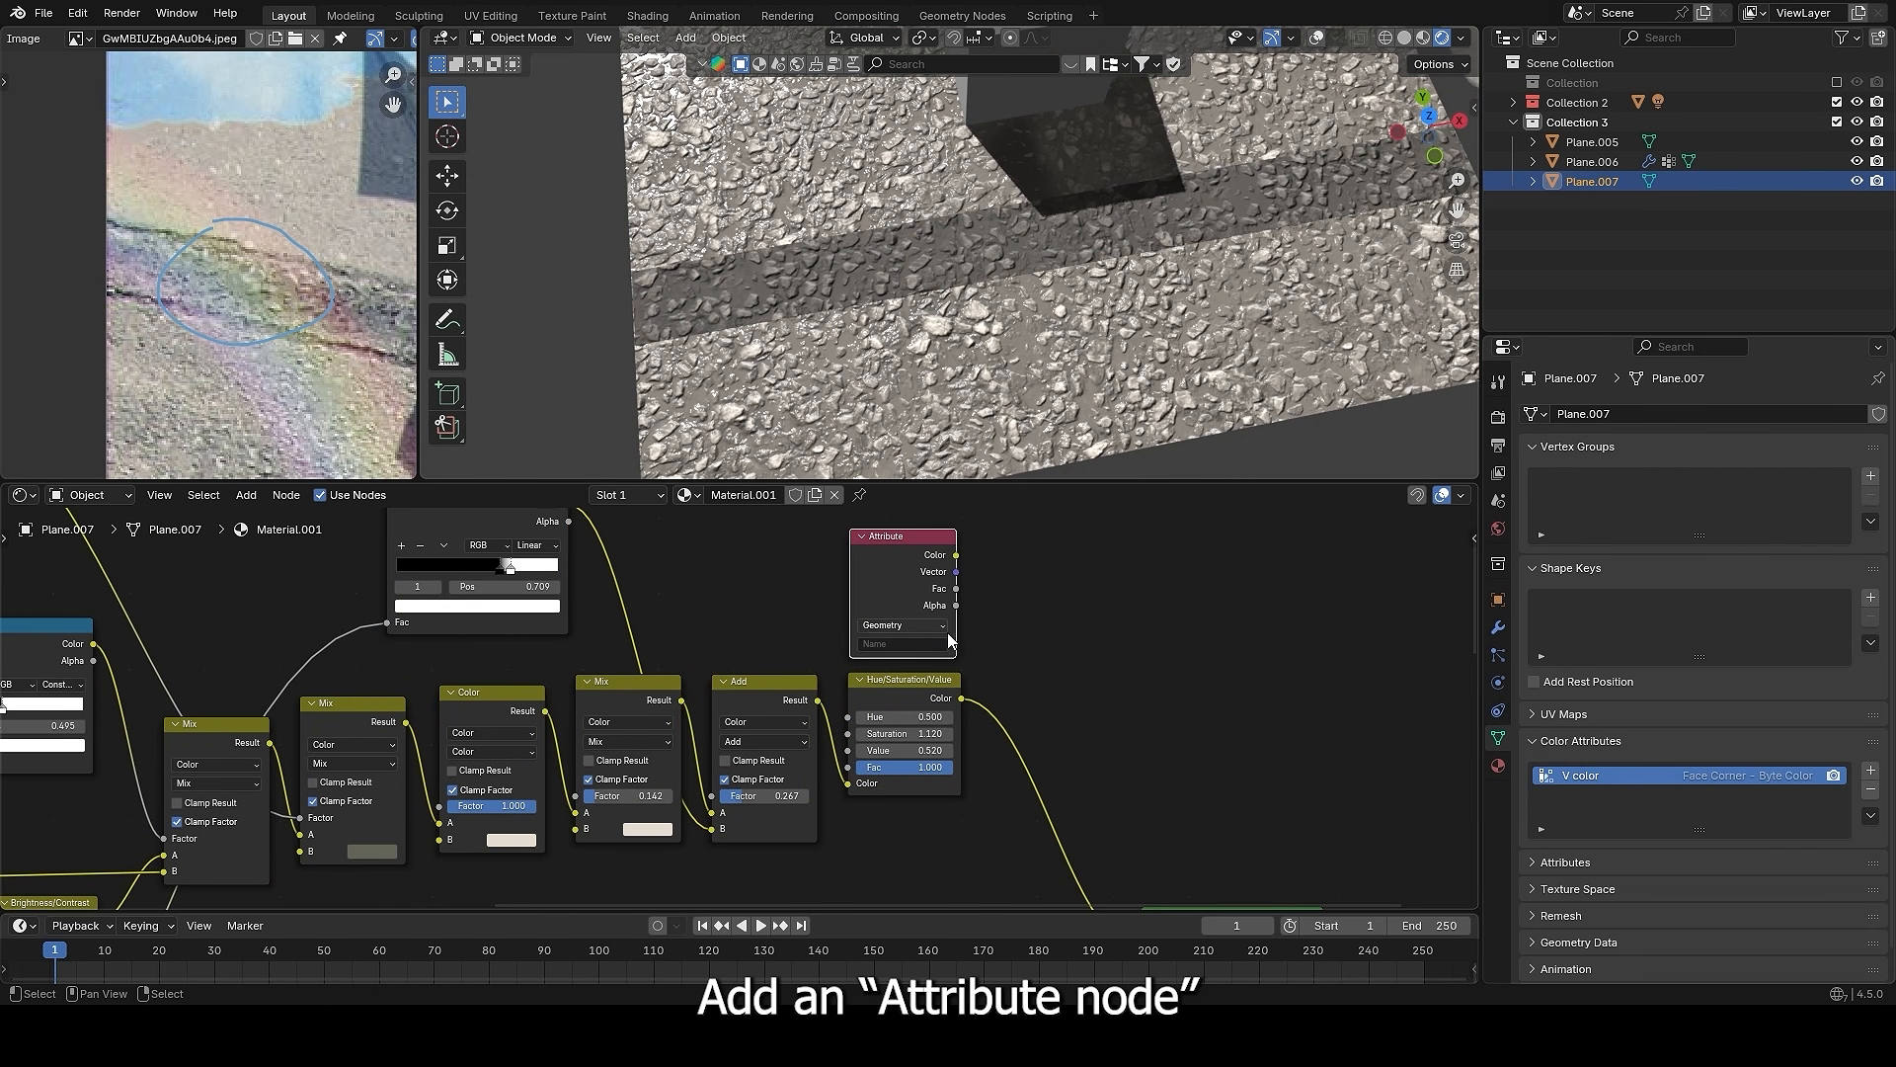
{"action": "left_click", "coordinate": [905, 642]}
{"action": "type", "text": "V color"}
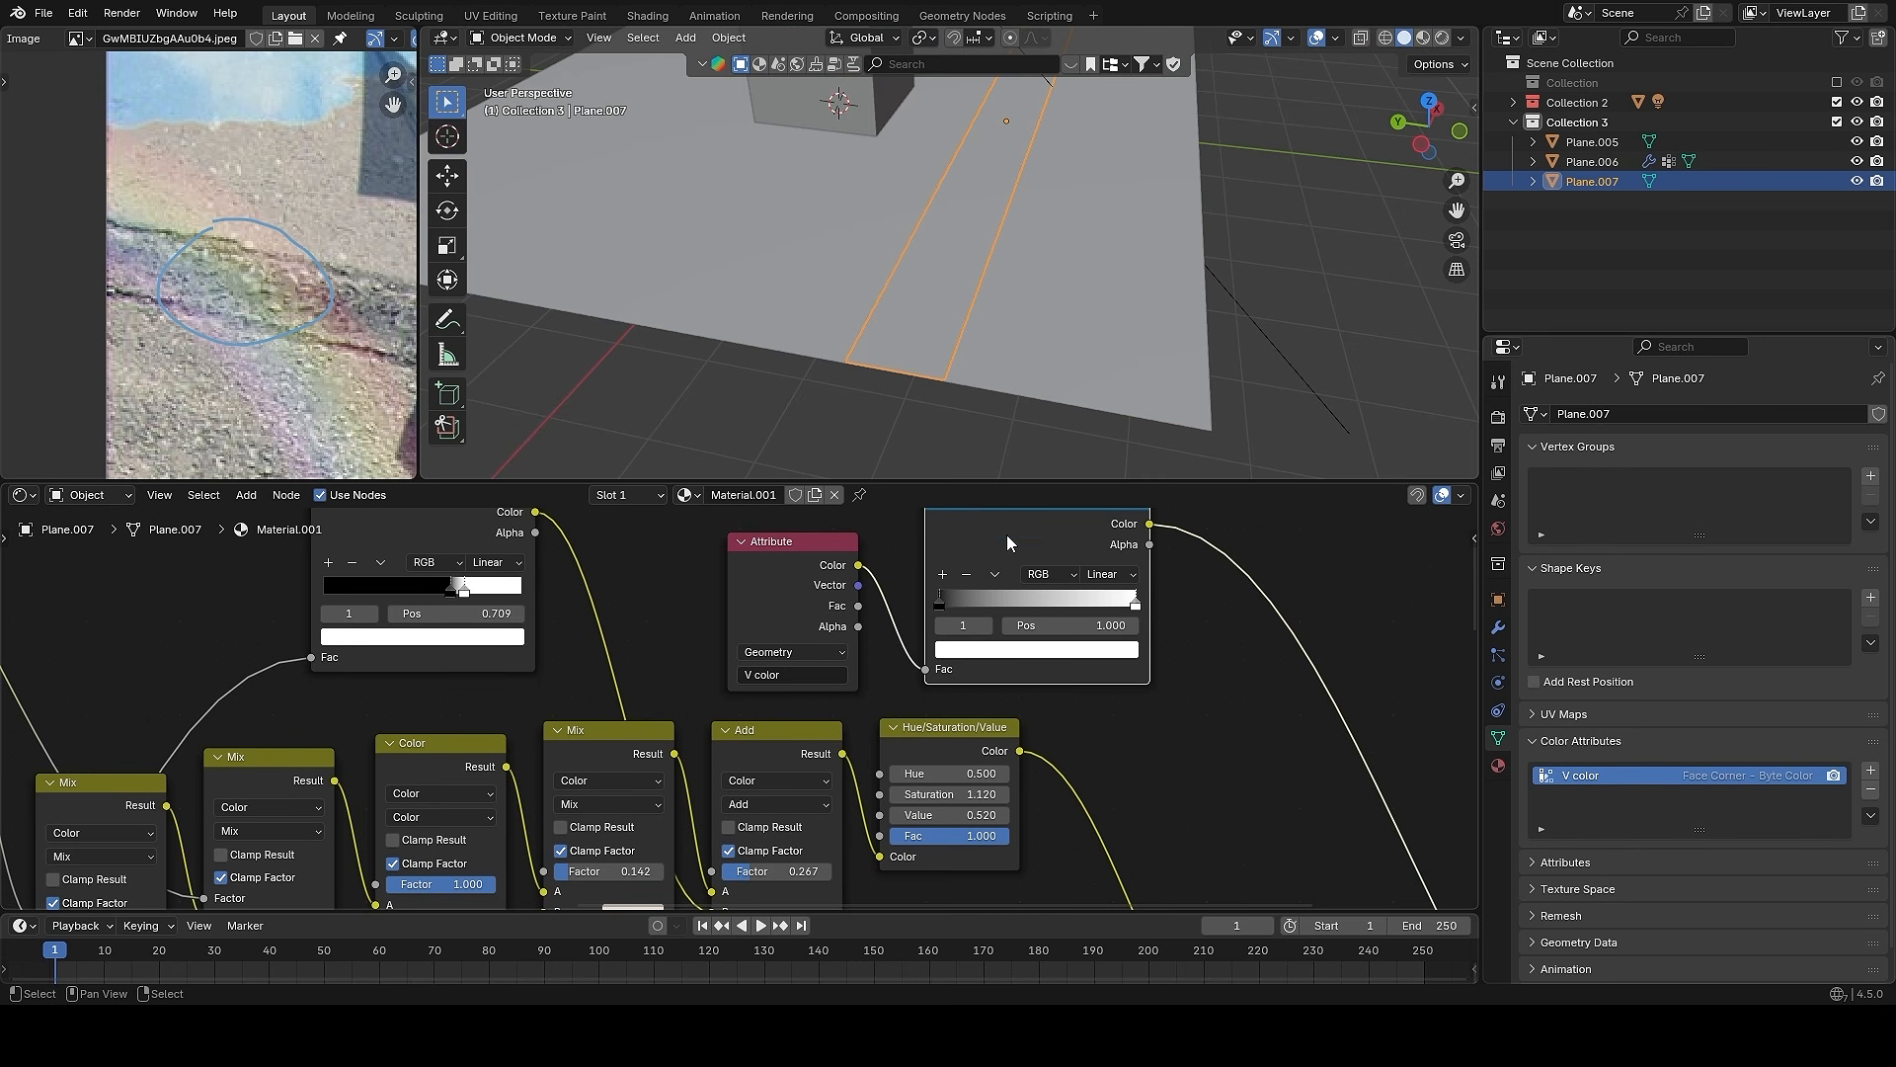
- Examine the black edge mask on the strip while testing the position of the Color Ramp's black stop
{"action": "left_click_drag", "start_coordinate": [957, 277], "coordinate": [915, 287], "text": "alt"}
{"action": "key", "text": "alt+shift+z"}
{"action": "left_click_drag", "start_coordinate": [1154, 569], "coordinate": [1136, 587], "text": "alt"}
{"action": "left_click_drag", "start_coordinate": [1097, 356], "coordinate": [1037, 400], "text": "alt"}
{"action": "scroll", "coordinate": [978, 642], "scroll_direction": "up", "scroll_amount": 1}
{"action": "left_click_drag", "start_coordinate": [1023, 610], "coordinate": [958, 606]}
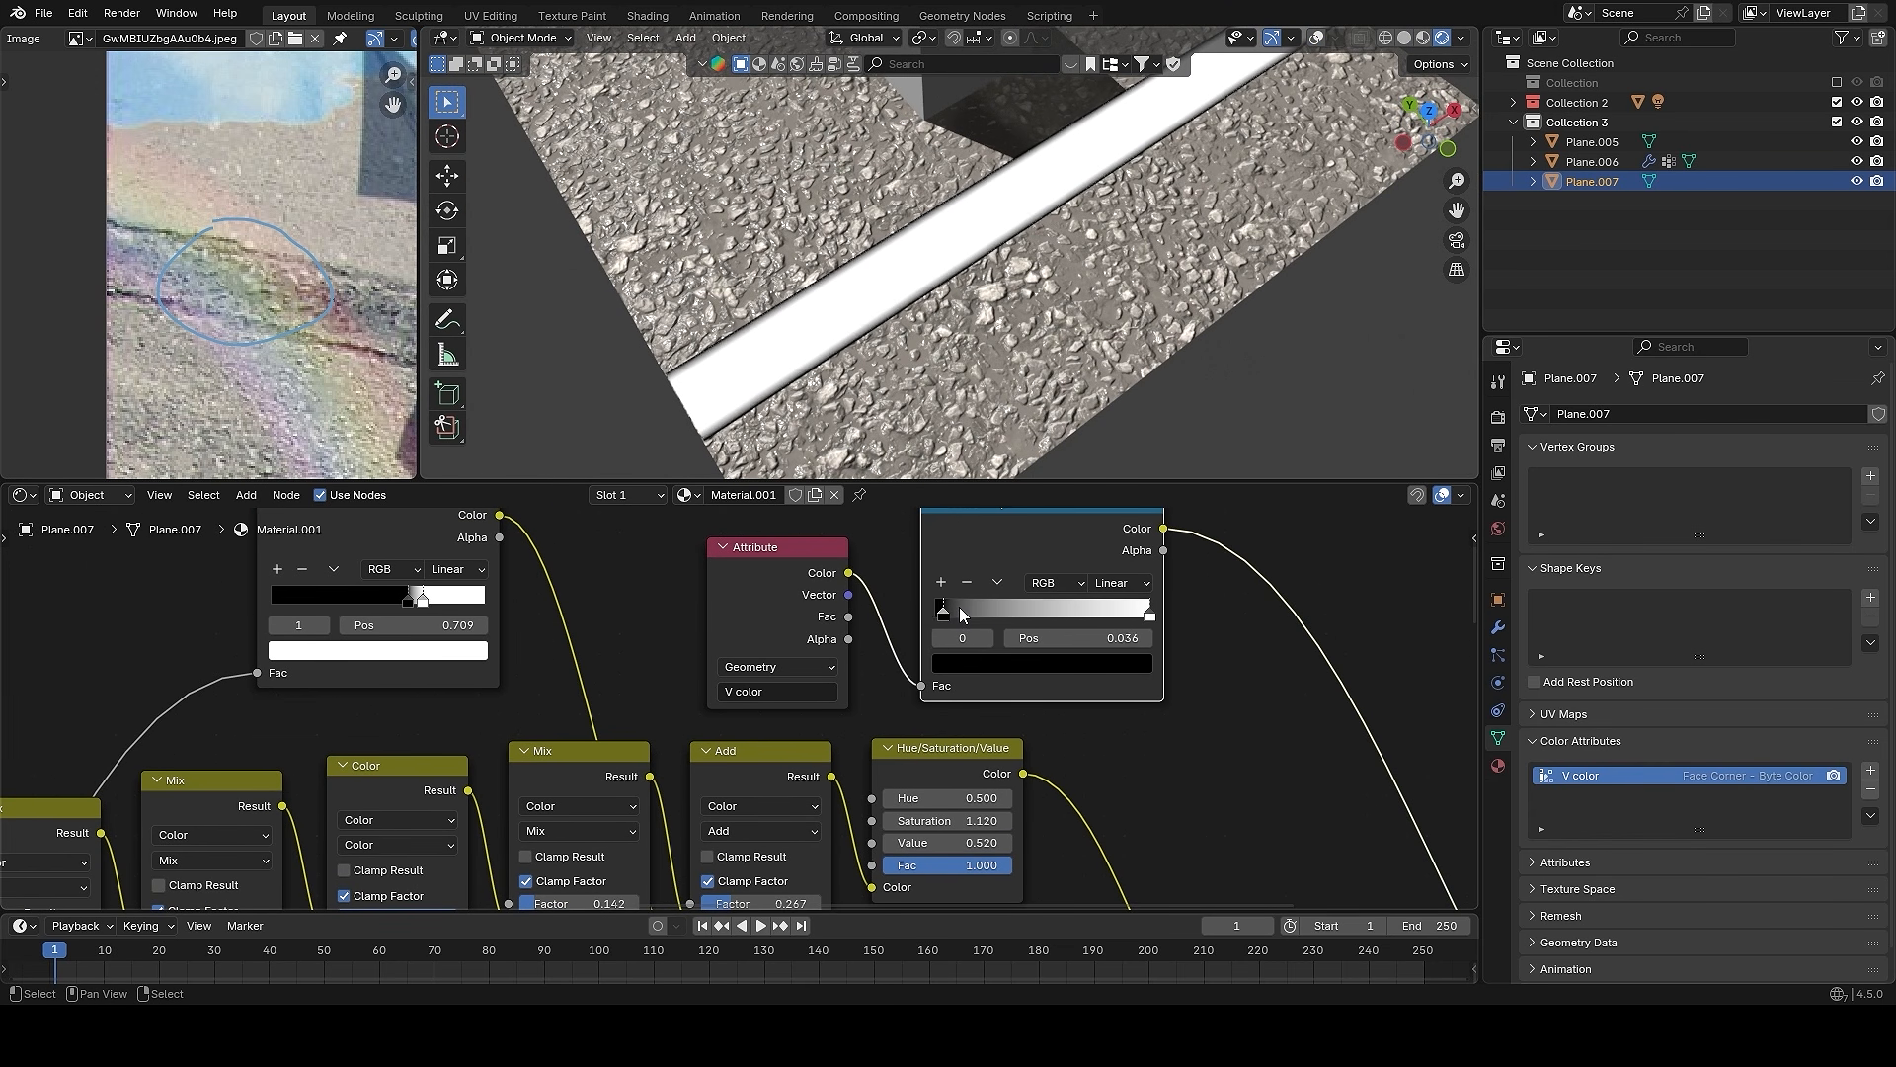
{"action": "middle_click_drag", "start_coordinate": [977, 445], "coordinate": [976, 330]}
{"action": "key", "text": "KP_7"}
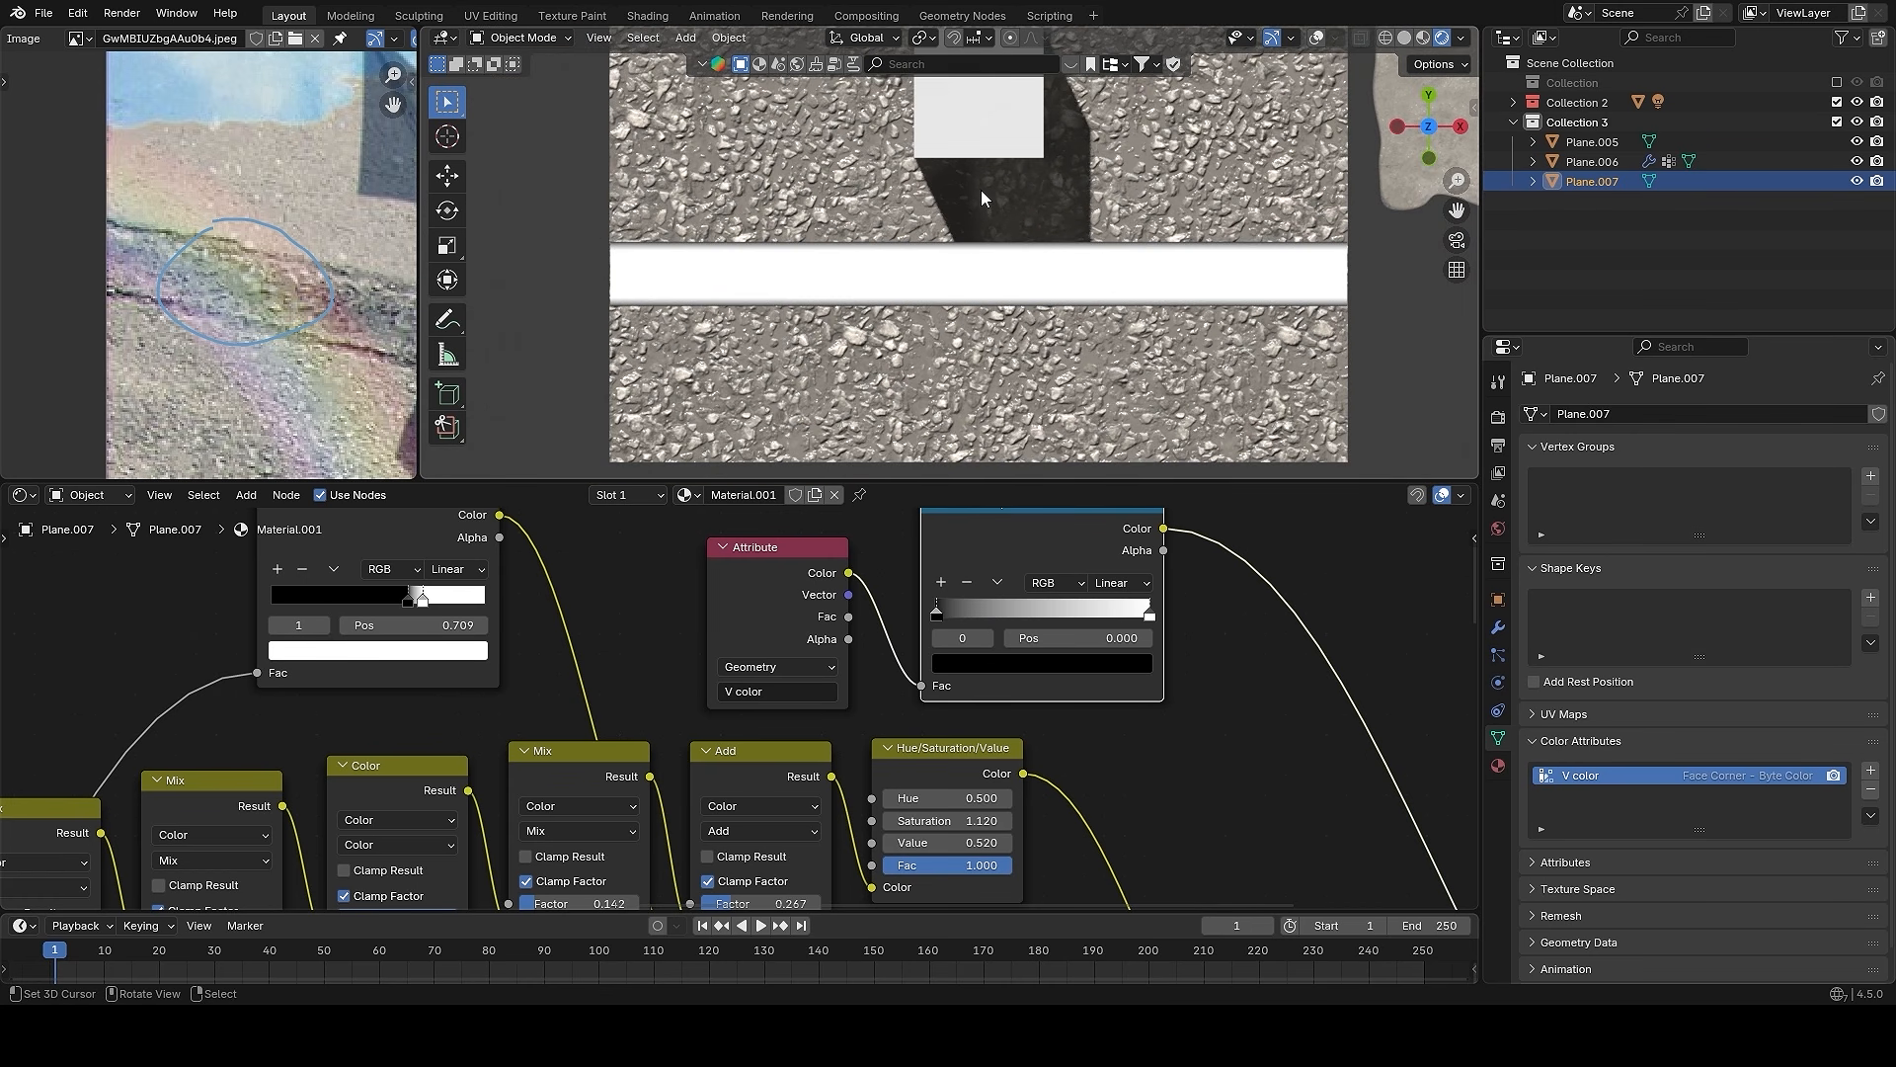
- Assign the strip's two long border edge loops to a new vertex group in Edit Mode
{"action": "scroll", "coordinate": [1037, 292], "scroll_direction": "down", "scroll_amount": 2}
{"action": "key", "text": "alt+shift+z"}
{"action": "key", "text": "Tab"}
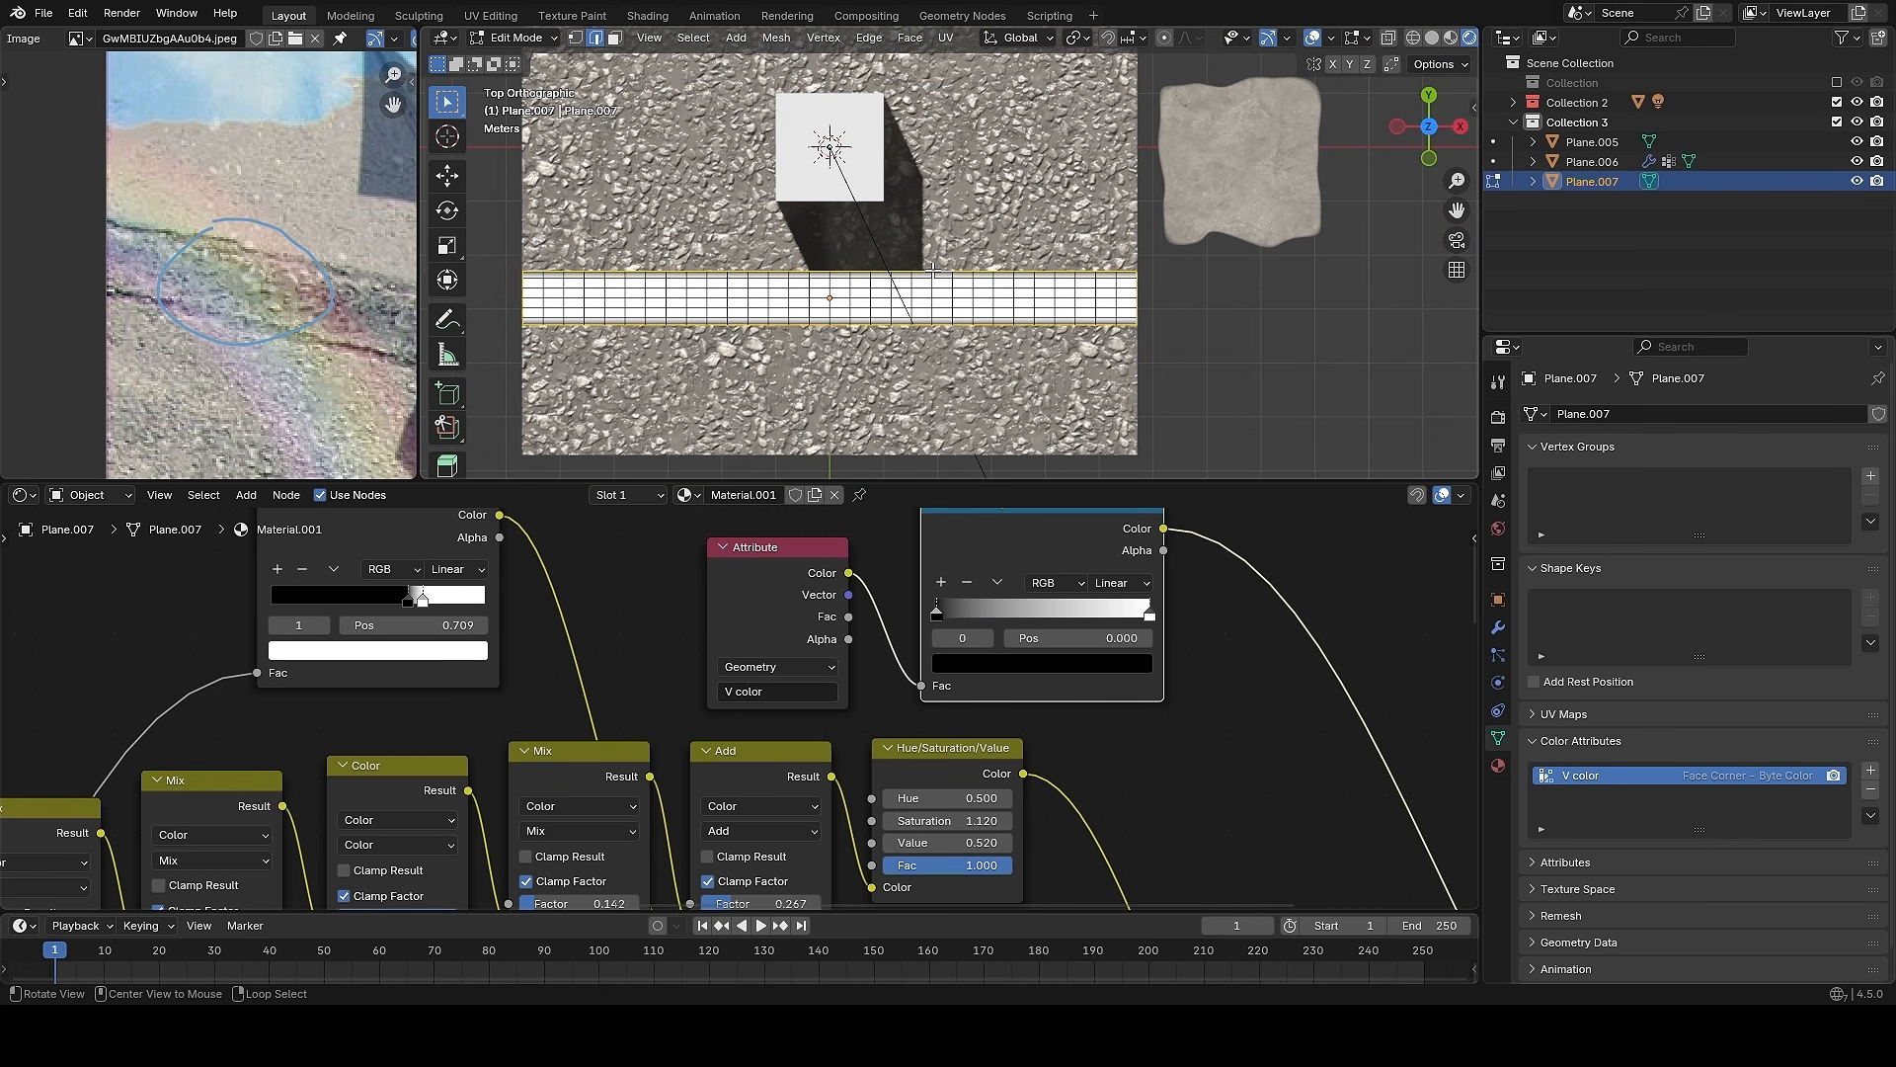
{"action": "scroll", "coordinate": [932, 268], "scroll_direction": "up", "scroll_amount": 2}
{"action": "left_click", "coordinate": [967, 377], "text": "alt+shift"}
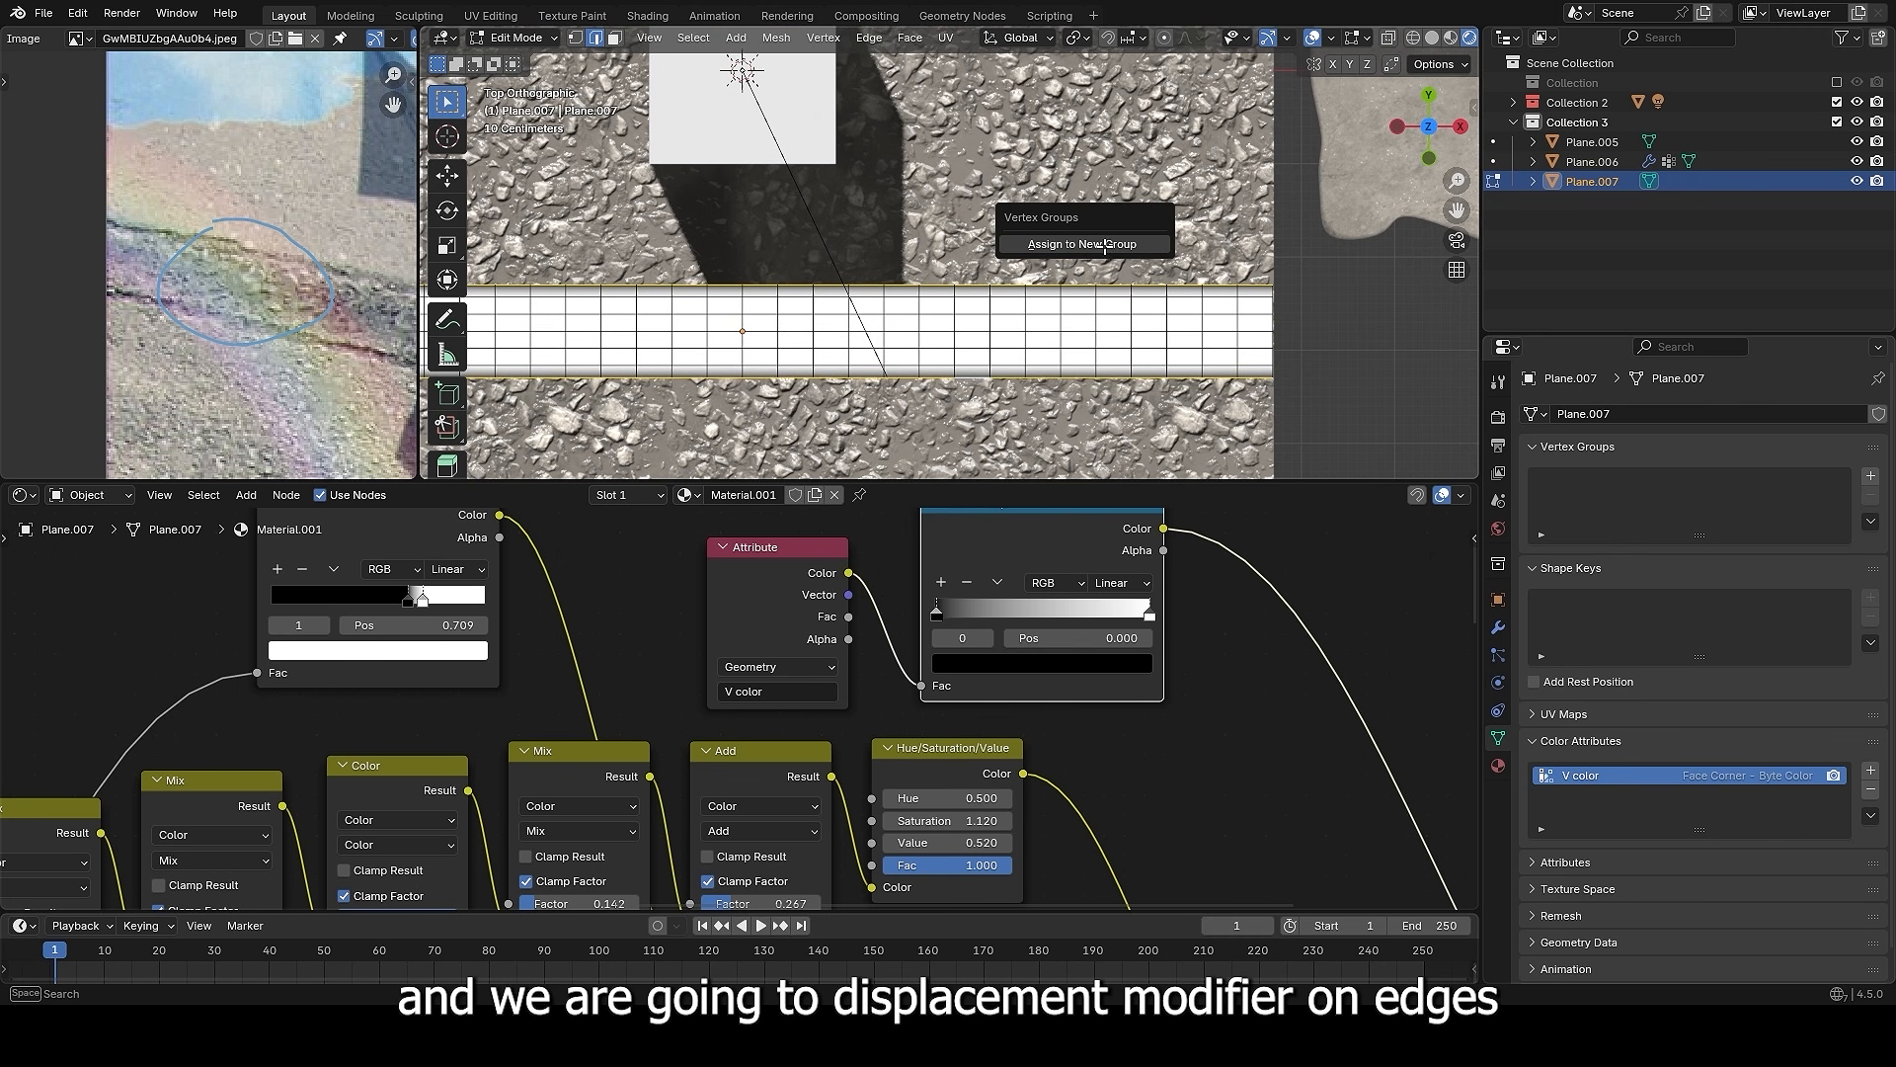
{"action": "left_click", "coordinate": [1114, 258]}
- Copy the Displace, Displace.001 and Subdivision modifiers from the concrete patch Plane.006 to the strip
{"action": "key", "text": "Tab"}
{"action": "left_click", "coordinate": [1354, 199], "text": "shift"}
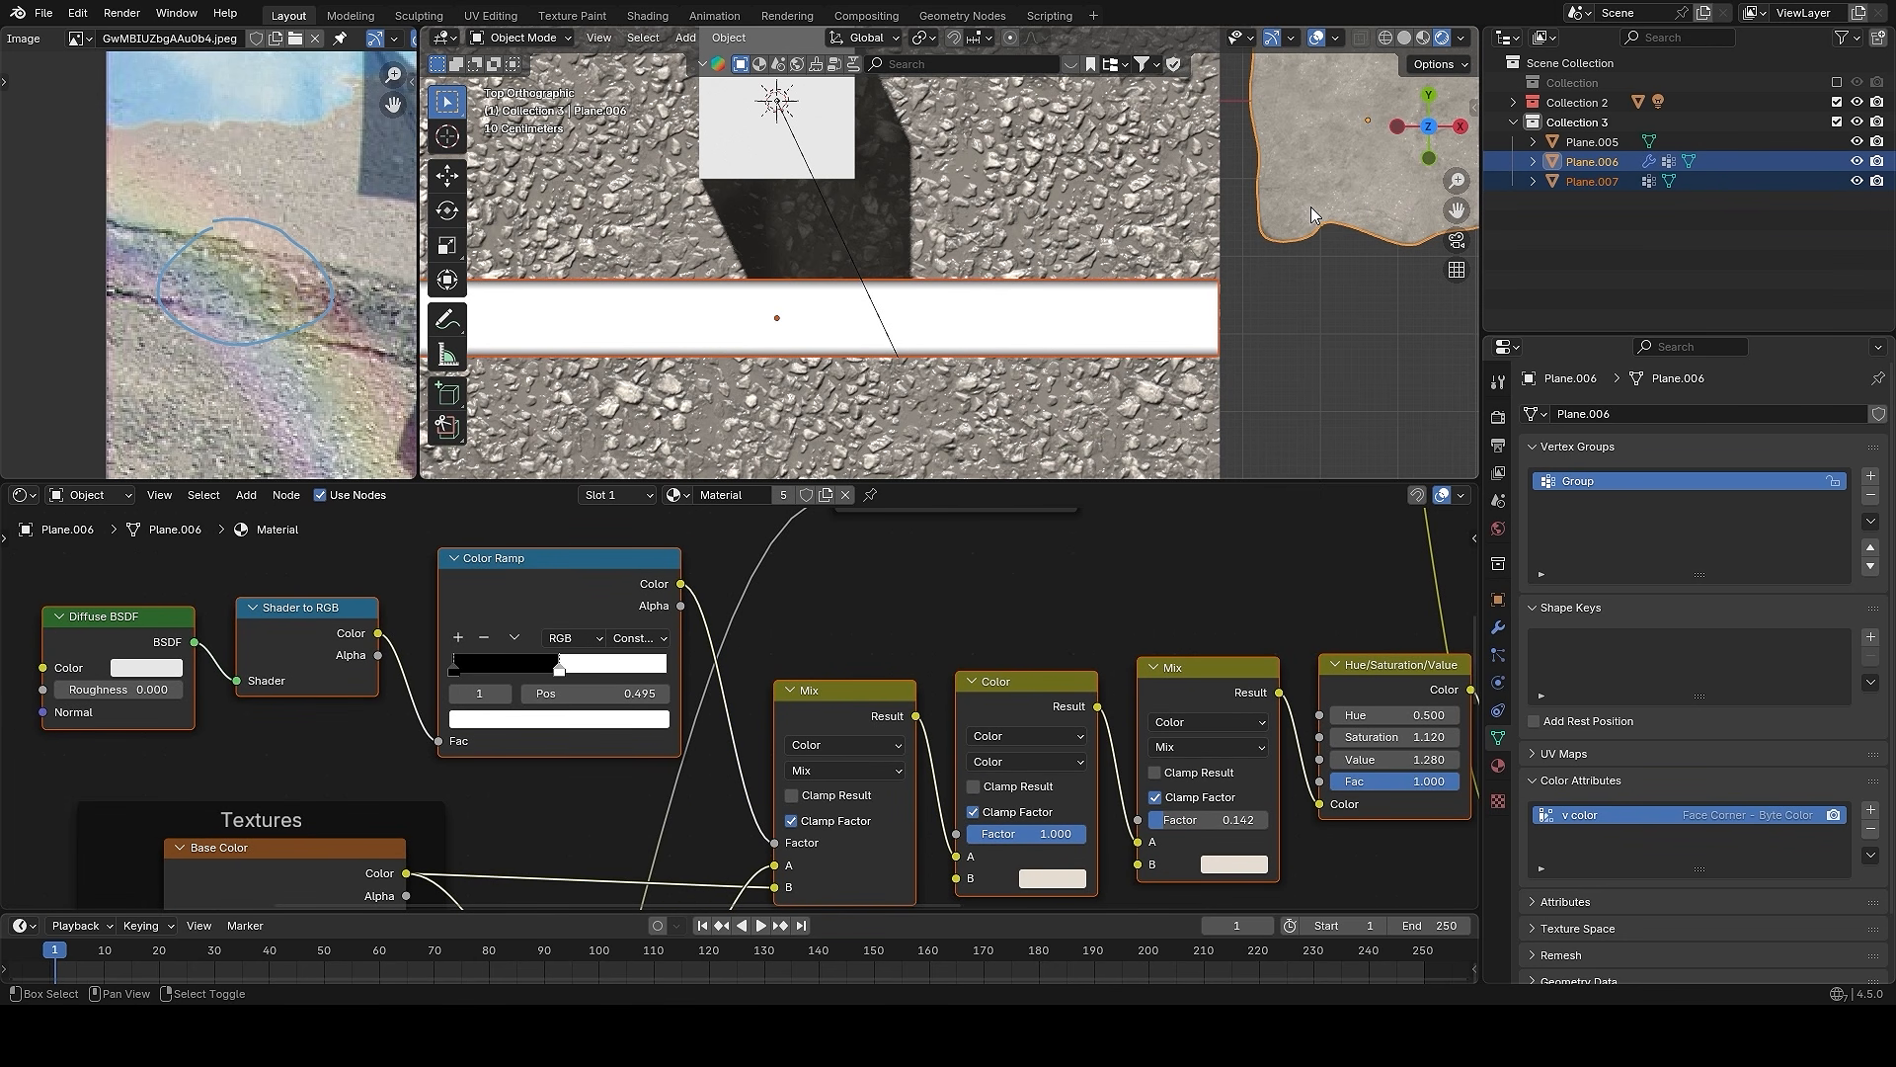
{"action": "left_click", "coordinate": [1498, 627]}
{"action": "left_click", "coordinate": [1530, 491]}
{"action": "left_click", "coordinate": [1531, 518]}
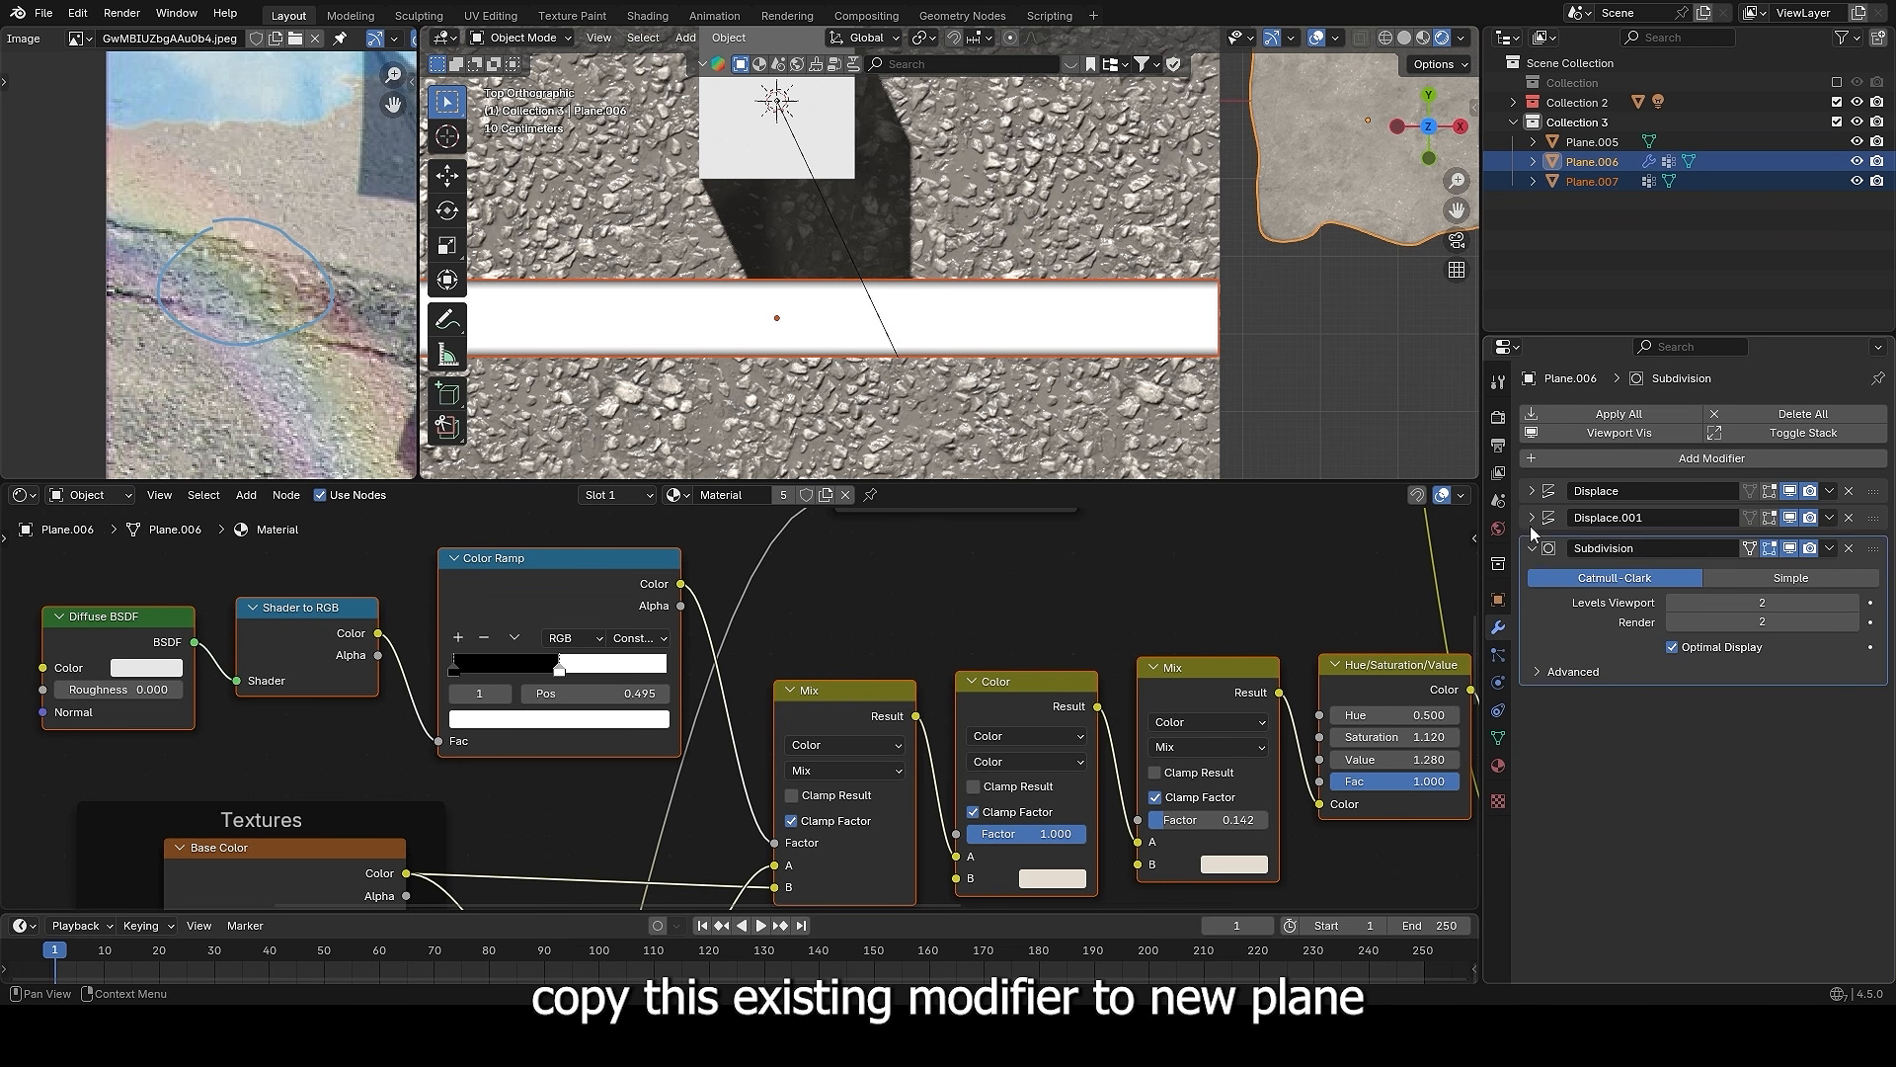
{"action": "left_click", "coordinate": [1531, 544]}
{"action": "left_click", "coordinate": [1829, 491]}
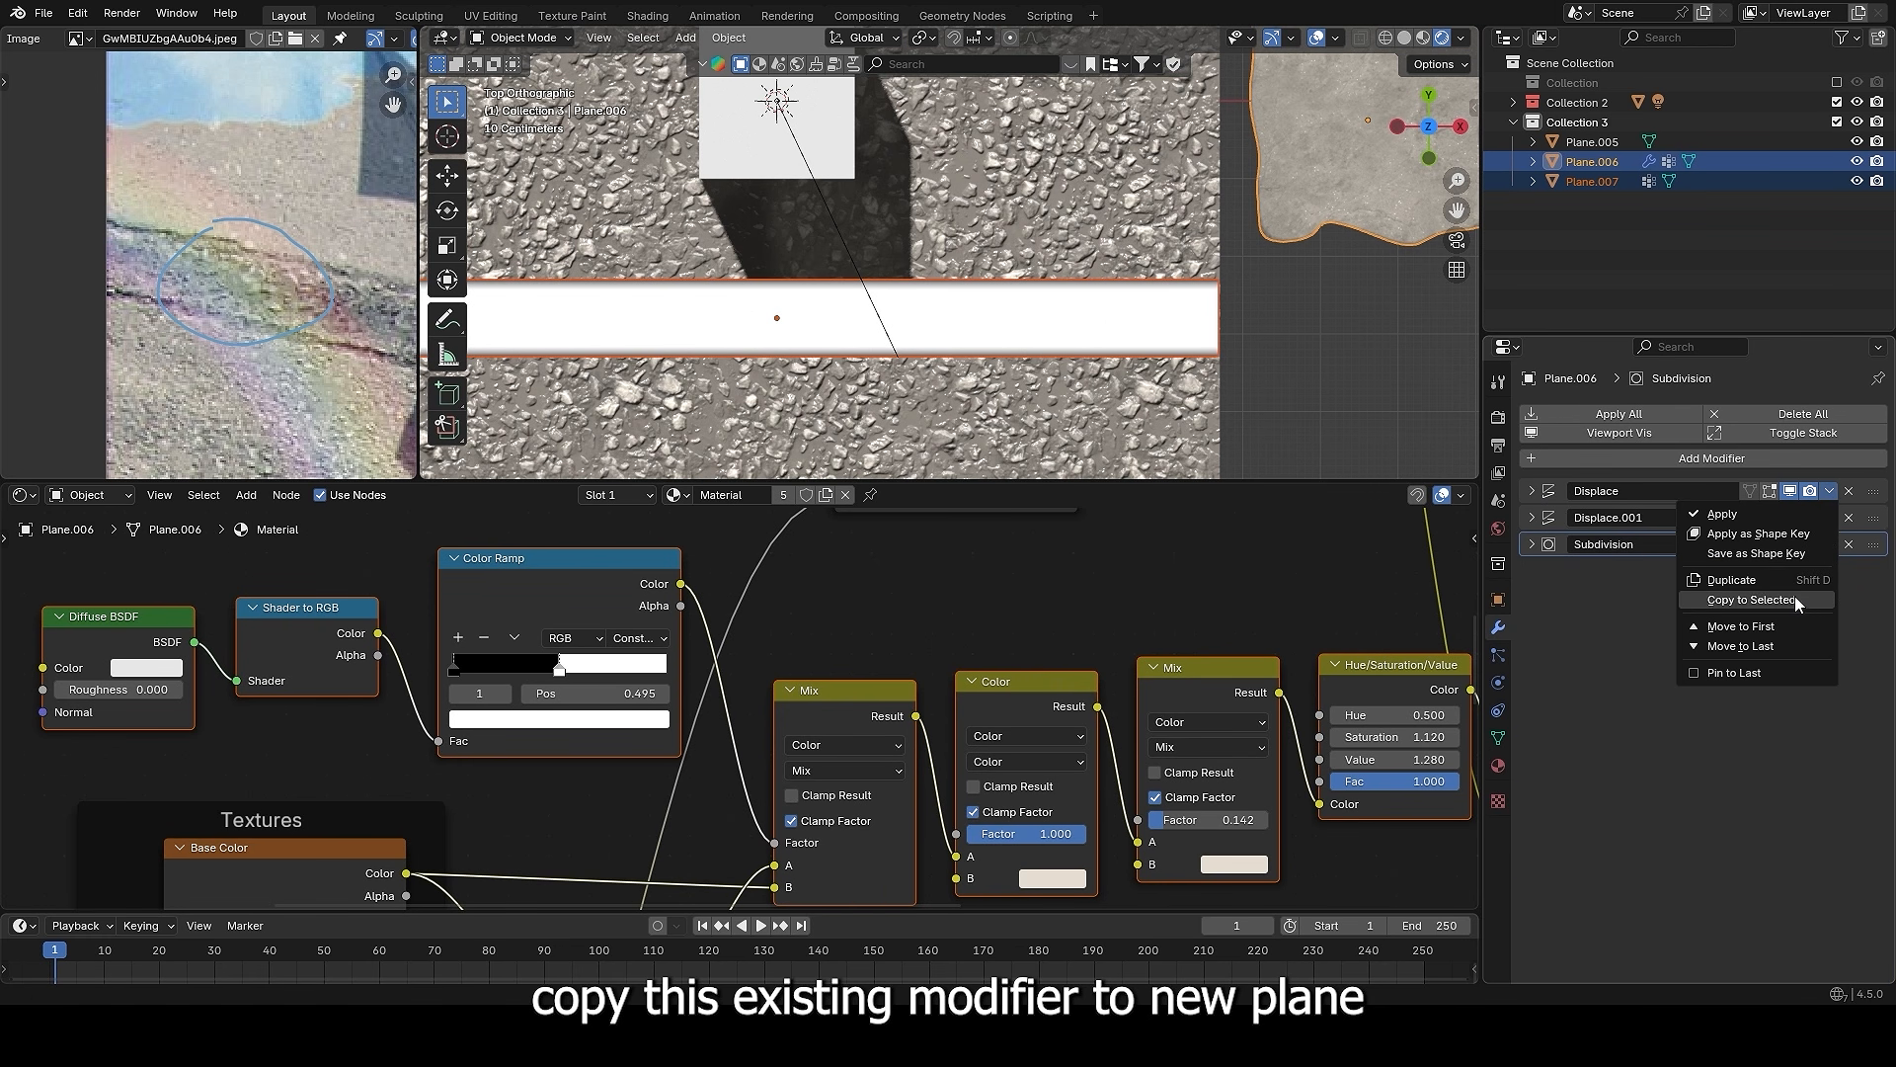
{"action": "left_click", "coordinate": [1798, 600]}
{"action": "left_click", "coordinate": [1829, 517]}
{"action": "left_click", "coordinate": [1768, 626]}
{"action": "left_click", "coordinate": [1829, 544]}
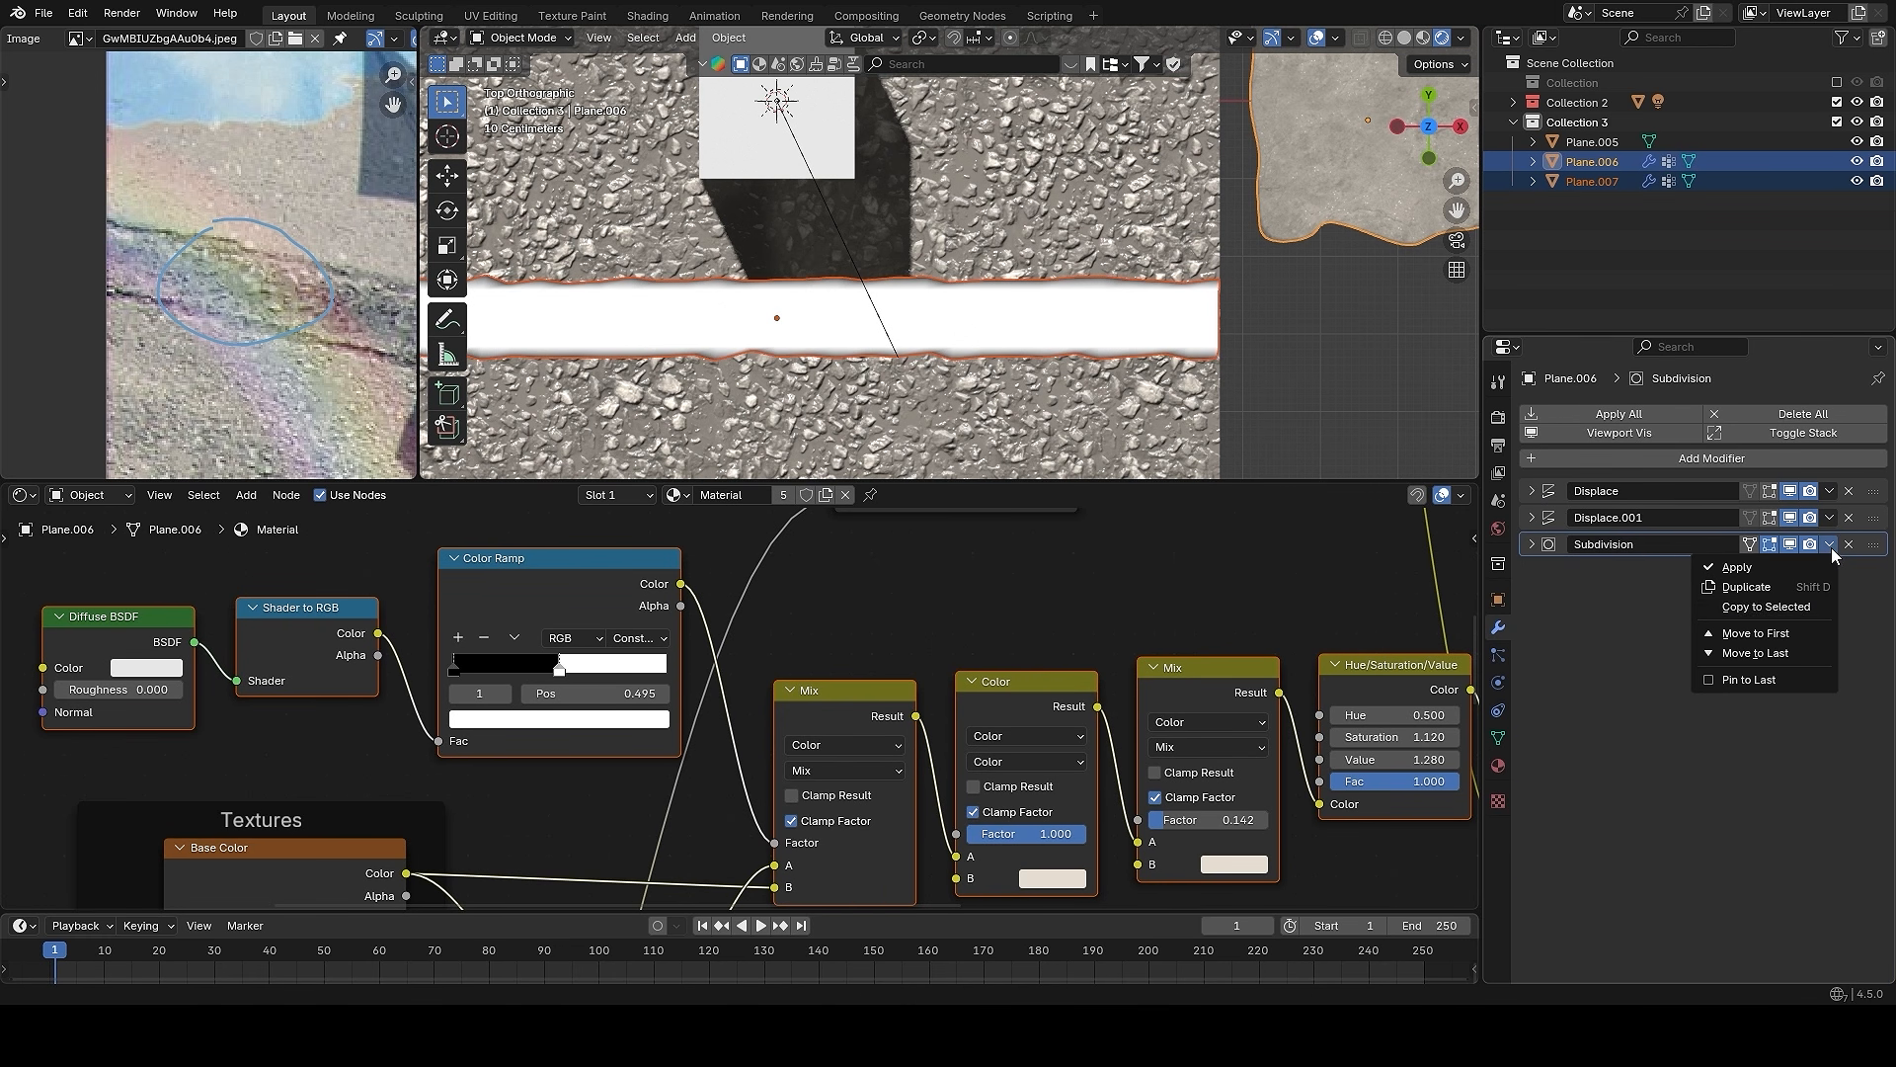
{"action": "left_click", "coordinate": [1796, 610]}
- Inspect the strip's displaced edges in perspective with nothing selected and the overlays hidden
{"action": "key", "text": "alt+a"}
{"action": "middle_click_drag", "start_coordinate": [1012, 321], "coordinate": [1041, 265]}
{"action": "key", "text": "shift+alt+z"}
{"action": "scroll", "coordinate": [1047, 331], "scroll_direction": "down", "scroll_amount": 2}
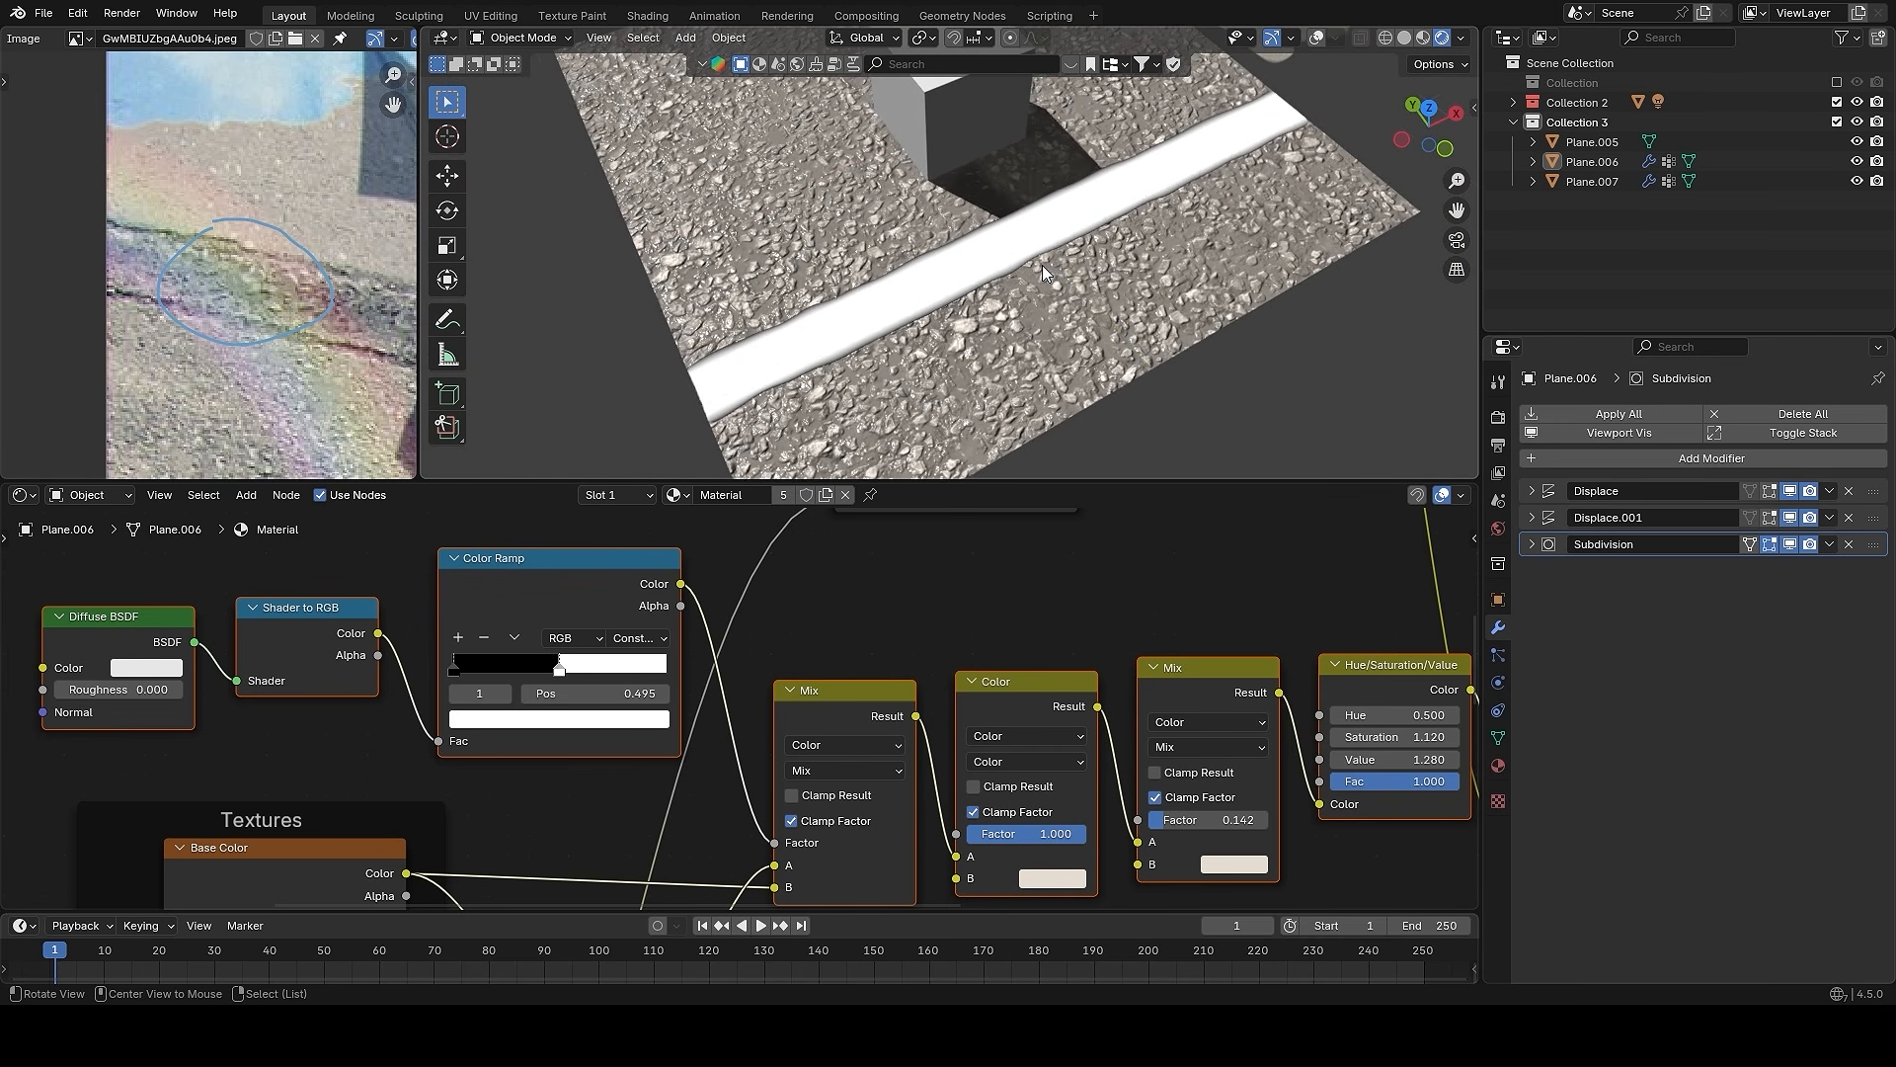
{"action": "key", "text": "shift+alt+z"}
- Insert a duplicated Mix node set to Multiply between the strip's Hue/Saturation/Value and Principled BSDF nodes, and preview the full shader
{"action": "left_click", "coordinate": [965, 277]}
{"action": "scroll", "coordinate": [1071, 543], "scroll_direction": "down", "scroll_amount": 3}
{"action": "scroll", "coordinate": [1016, 694], "scroll_direction": "up", "scroll_amount": 3}
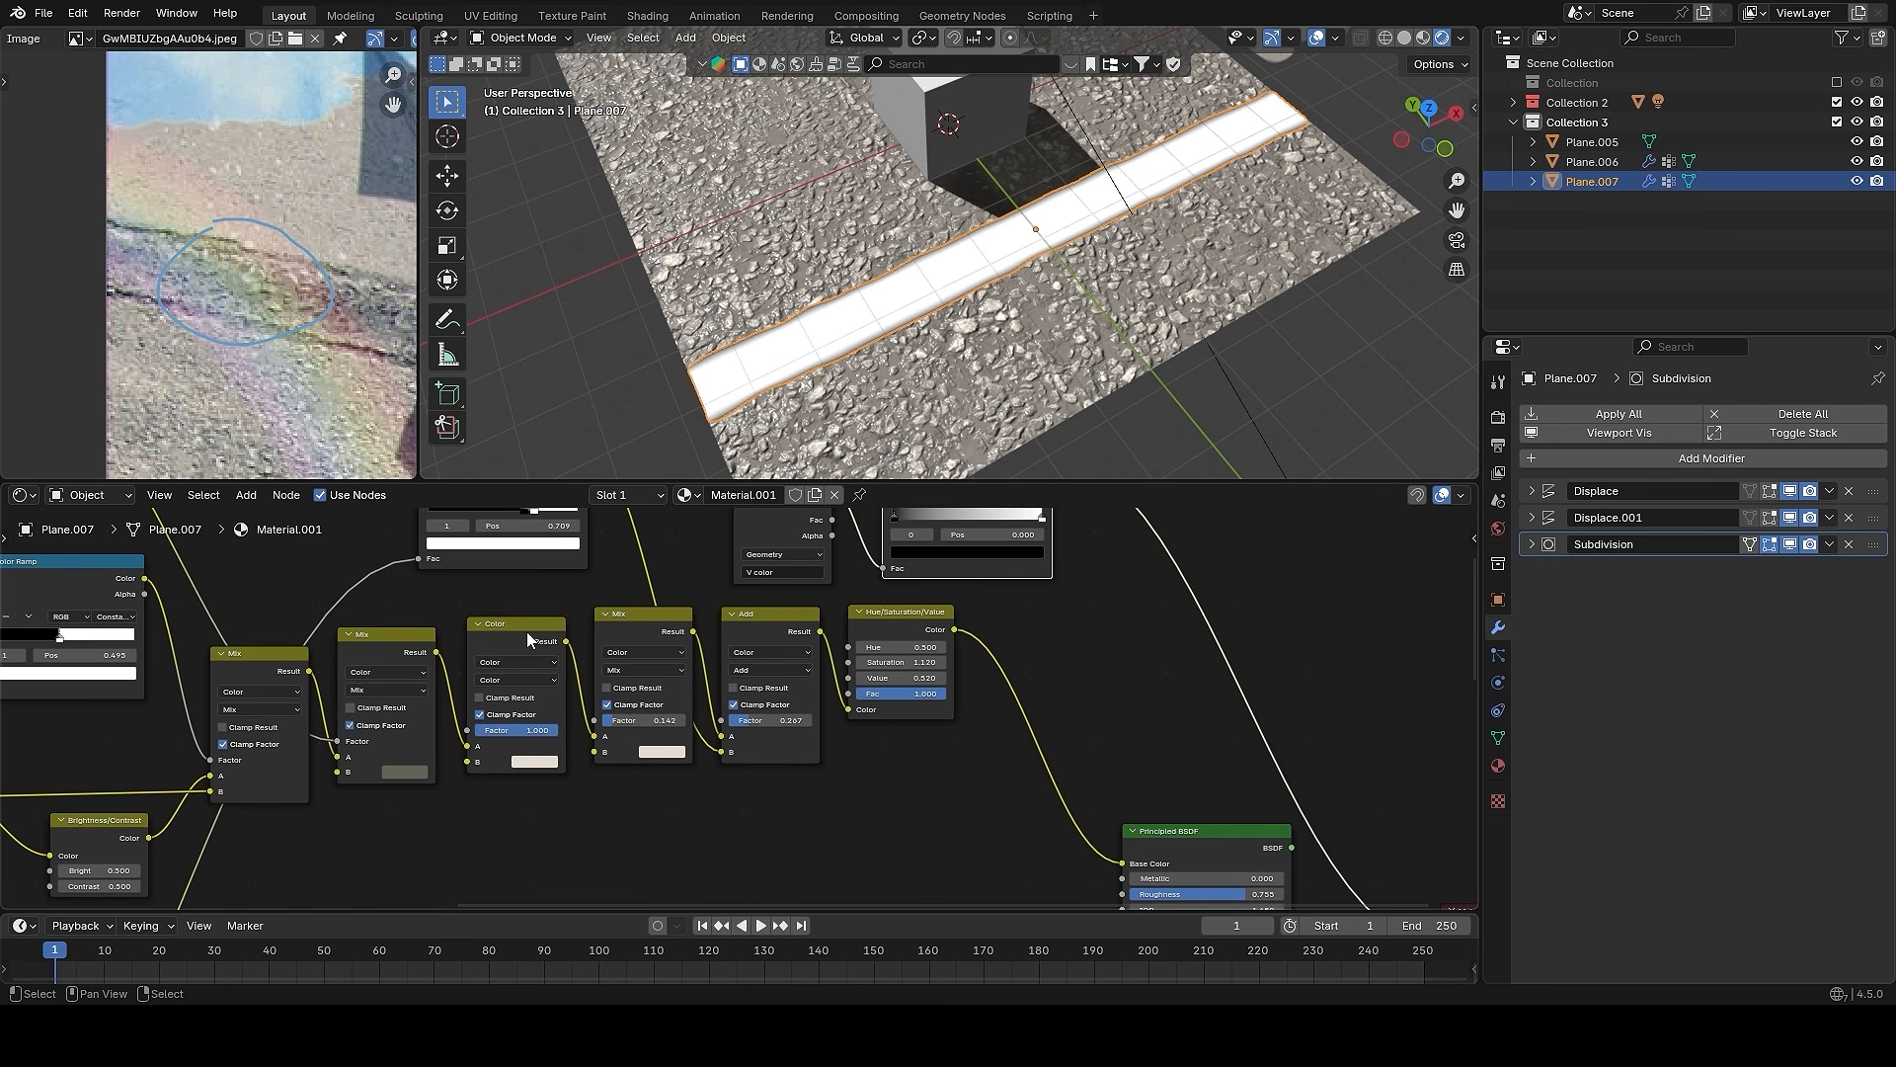
{"action": "key", "text": "shift+d"}
{"action": "left_click", "coordinate": [1013, 649]}
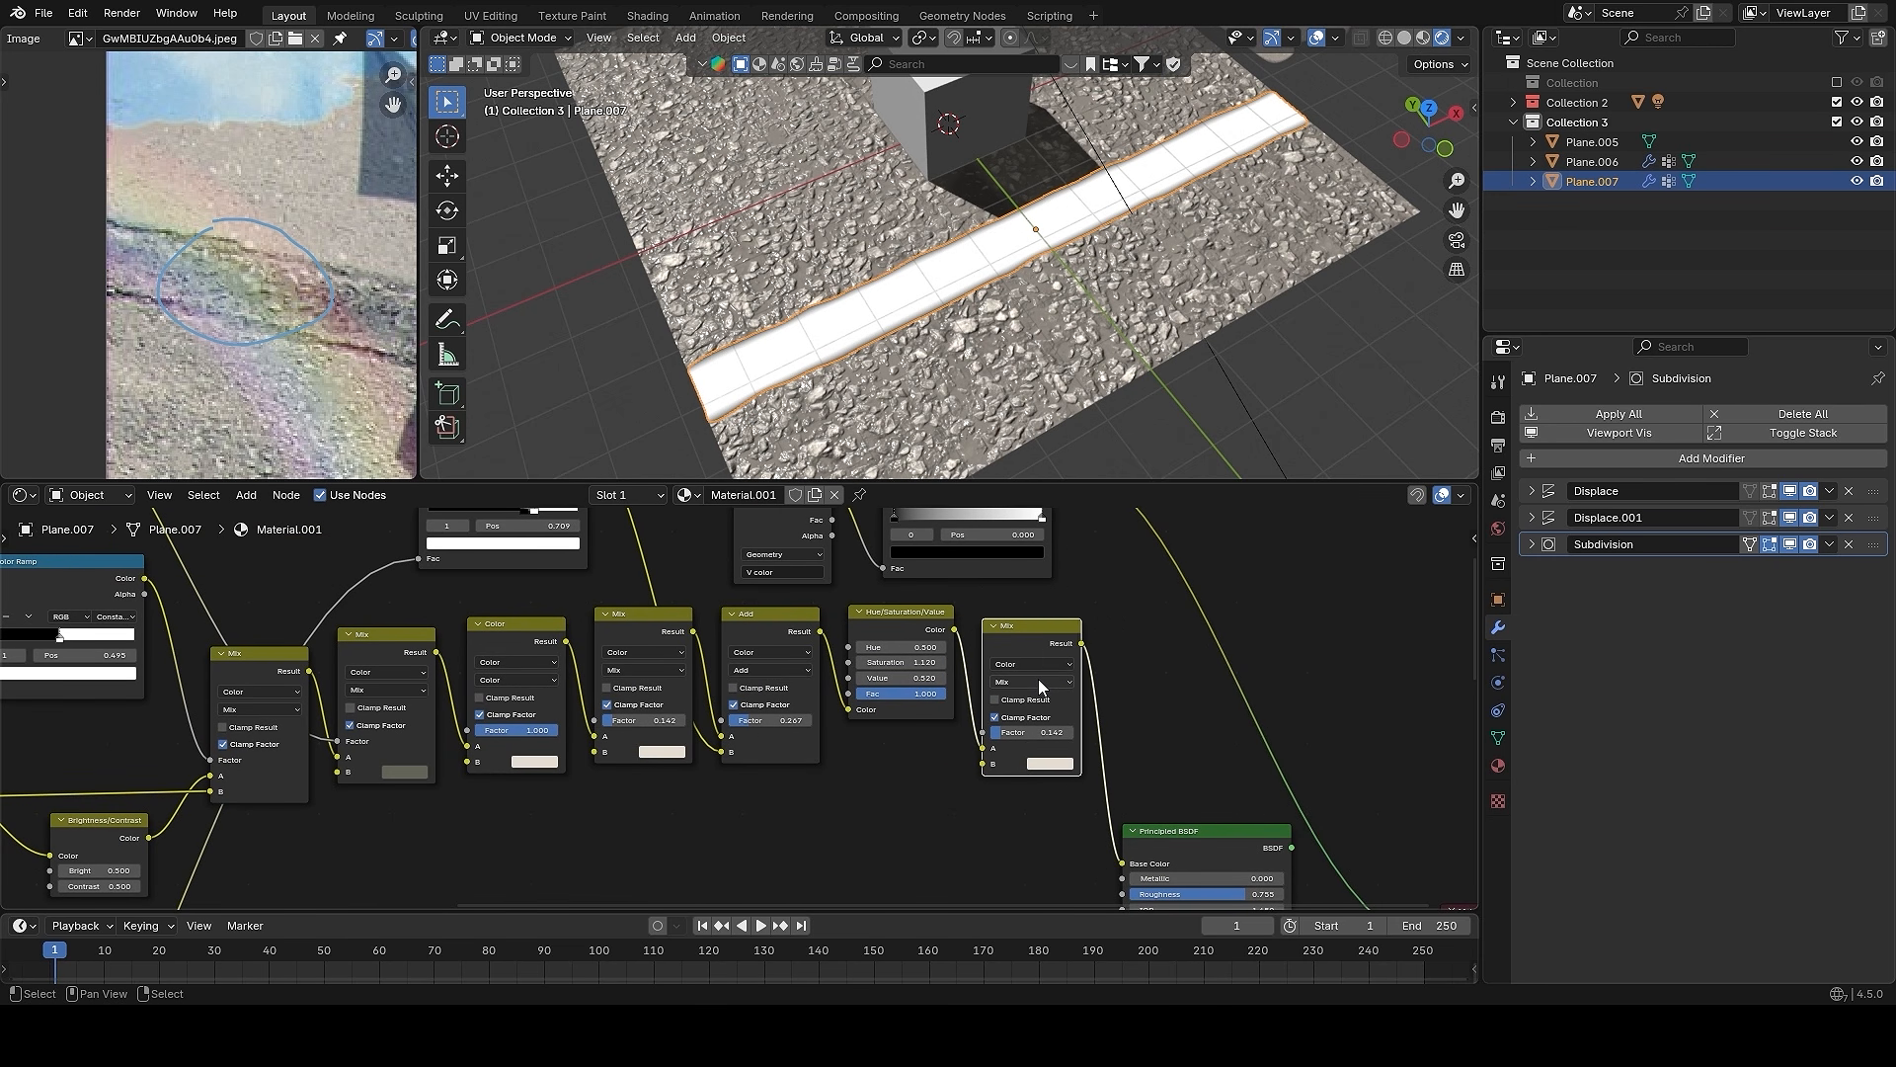
{"action": "left_click", "coordinate": [1039, 684]}
{"action": "left_click", "coordinate": [1033, 744]}
{"action": "middle_click_drag", "start_coordinate": [1195, 739], "coordinate": [1105, 642]}
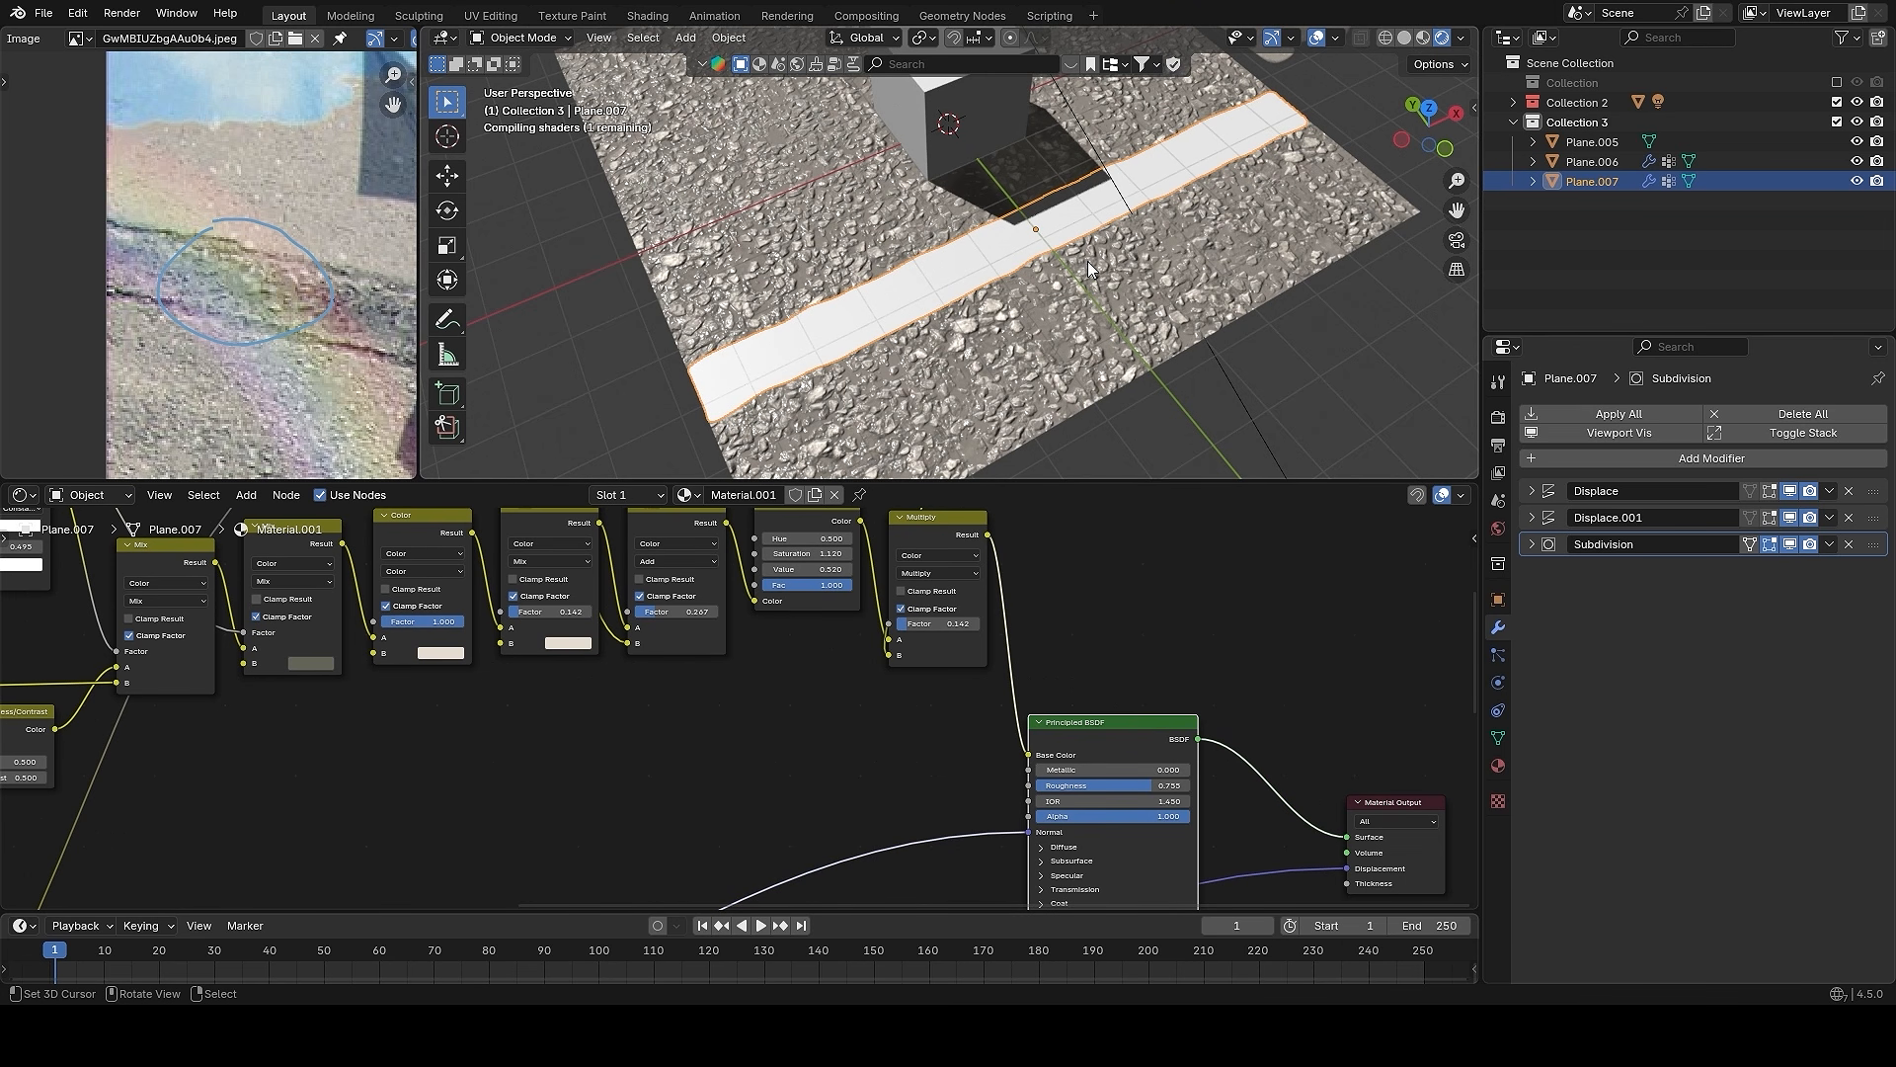
{"action": "scroll", "coordinate": [1094, 269], "scroll_direction": "up", "scroll_amount": 5}
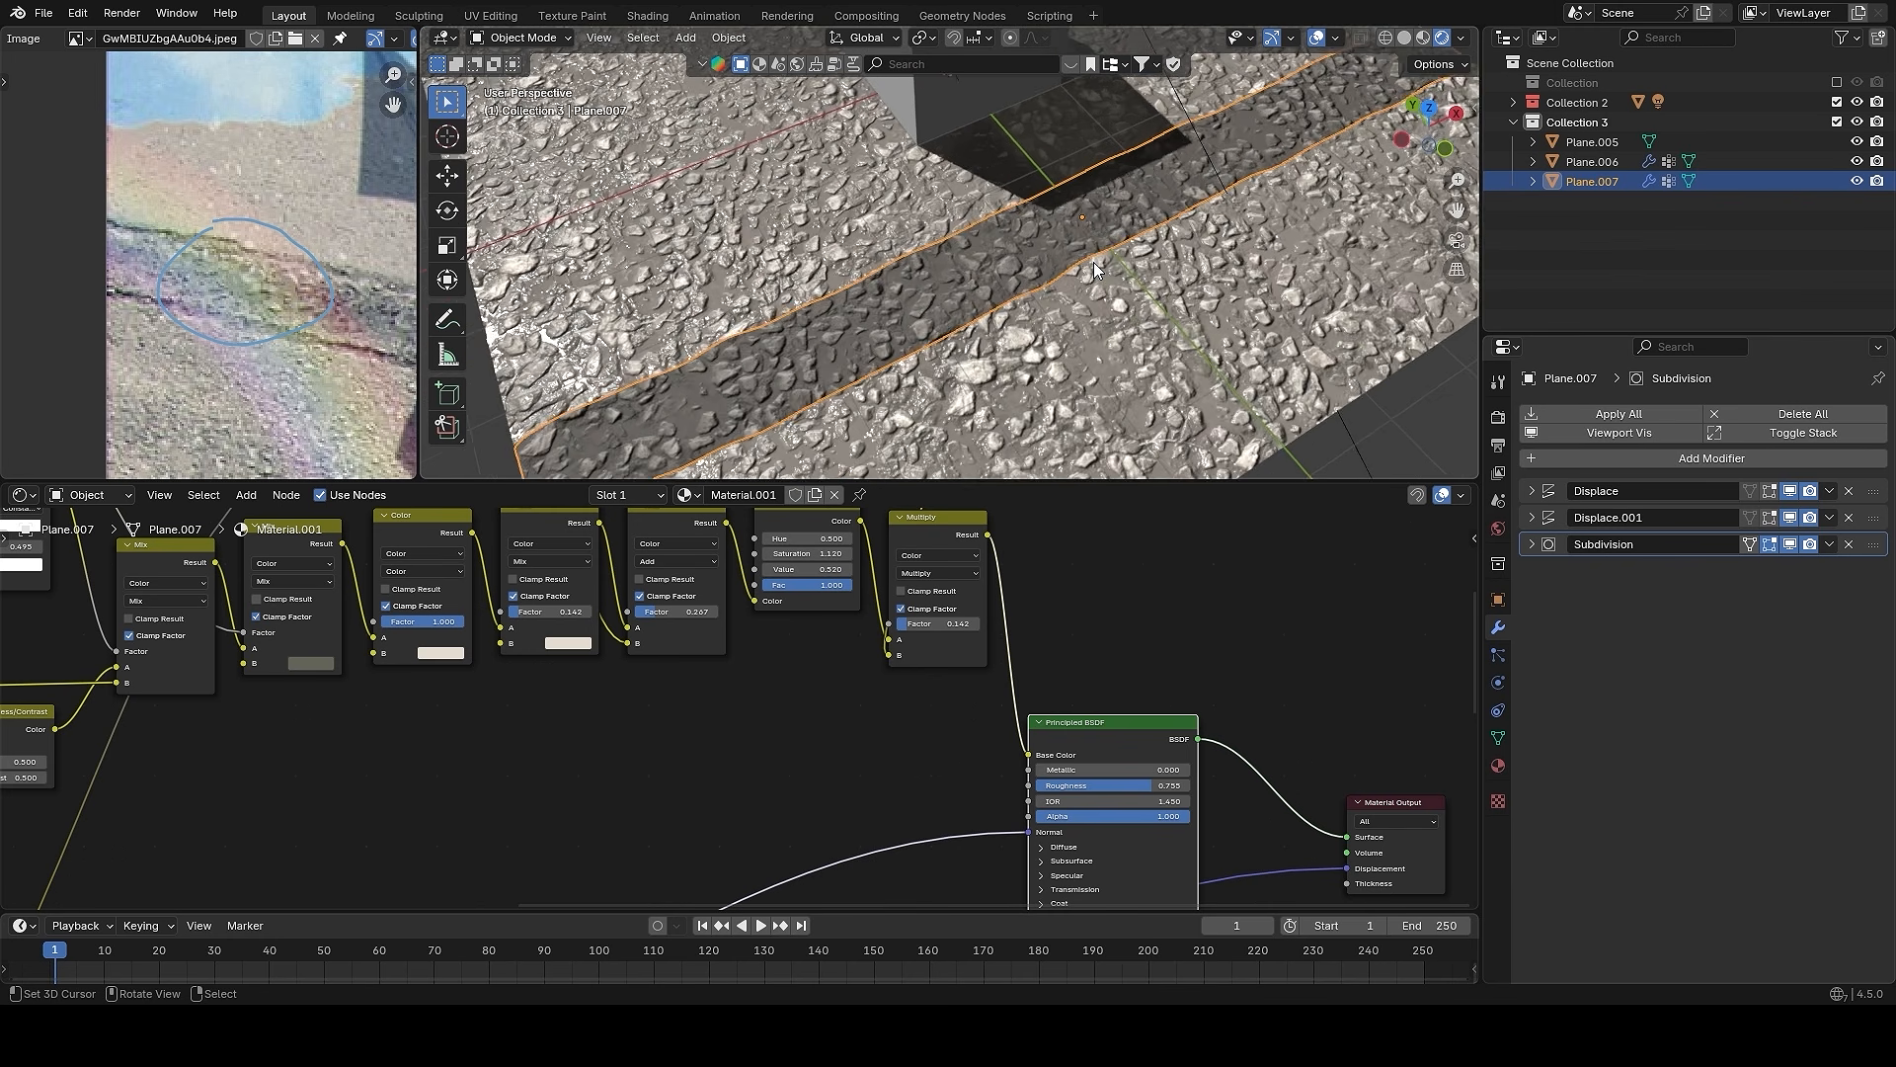
- Preview the vertex-color Color Ramp on the strip and sharpen its edge mask with stops at 0.750 and 0.991
{"action": "scroll", "coordinate": [1046, 554], "scroll_direction": "up", "scroll_amount": 2}
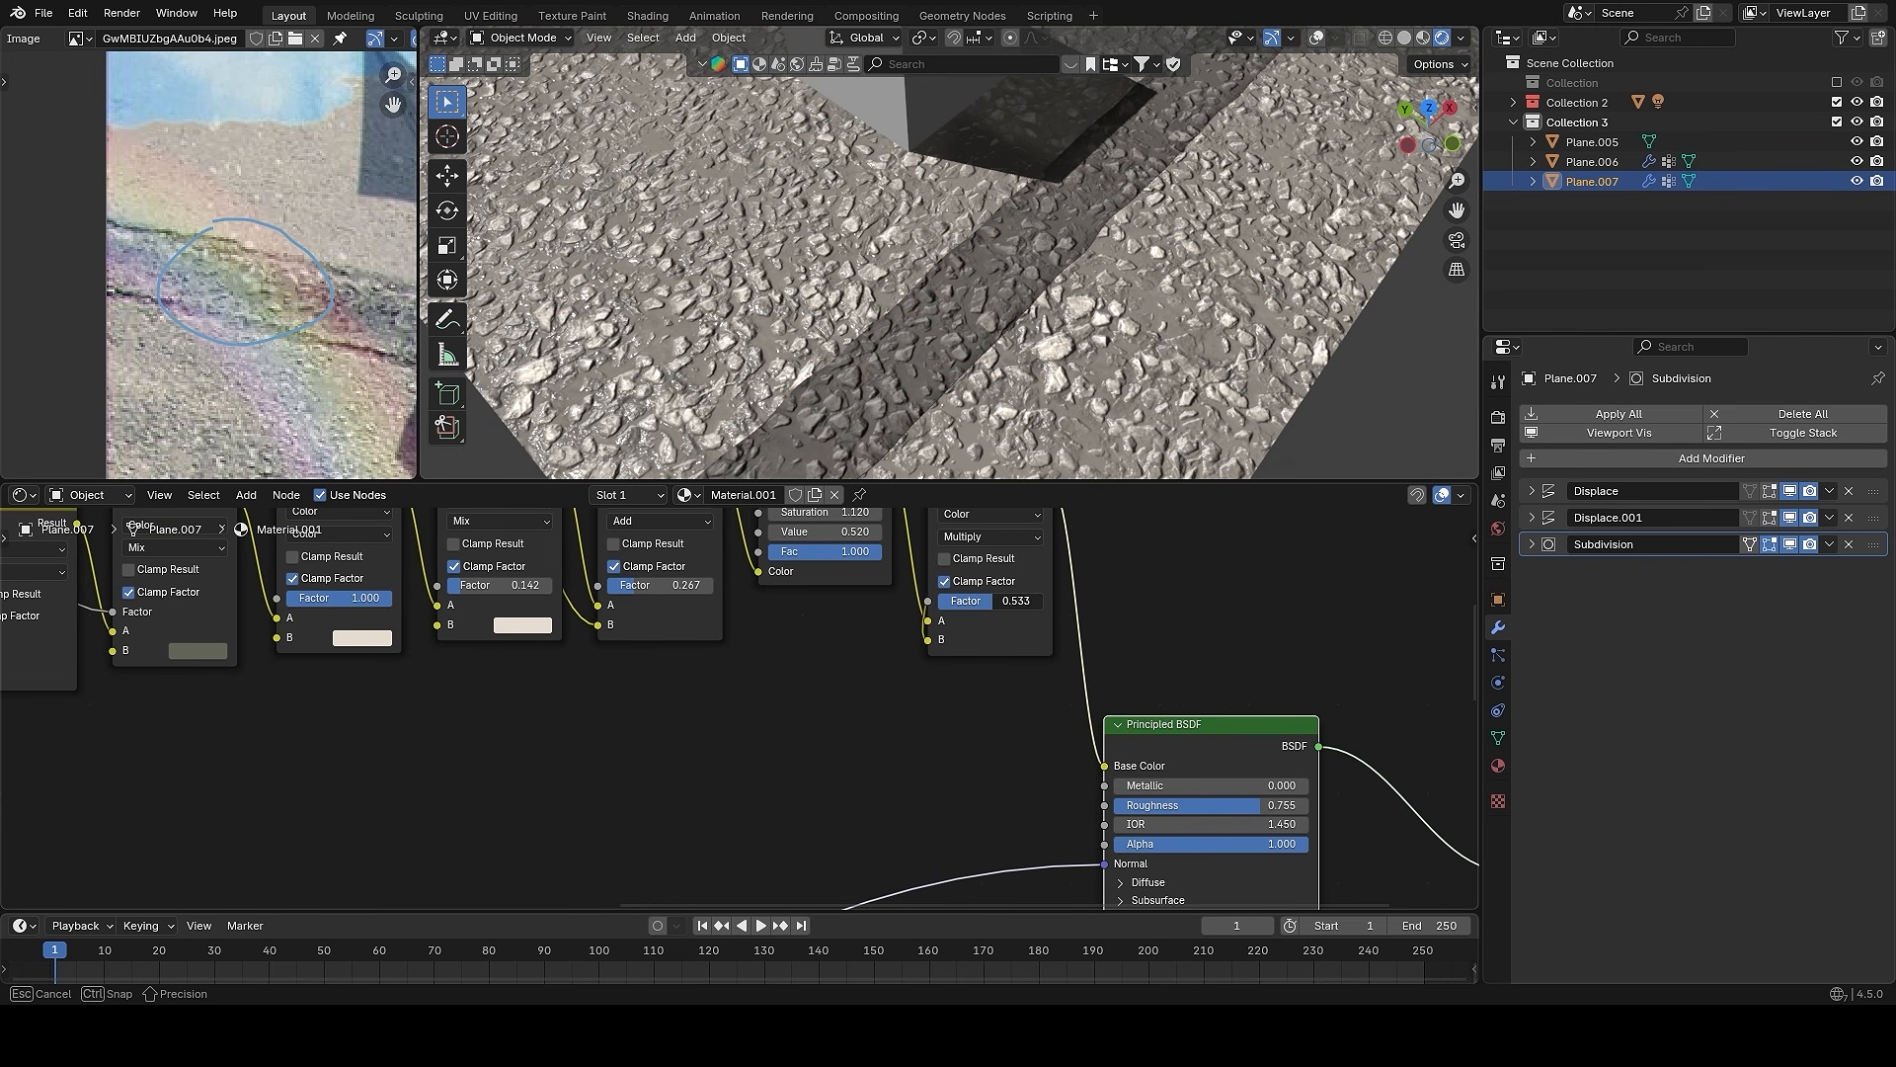
{"action": "middle_click_drag", "start_coordinate": [1082, 323], "coordinate": [1035, 727]}
{"action": "scroll", "coordinate": [1017, 691], "scroll_direction": "up", "scroll_amount": 4}
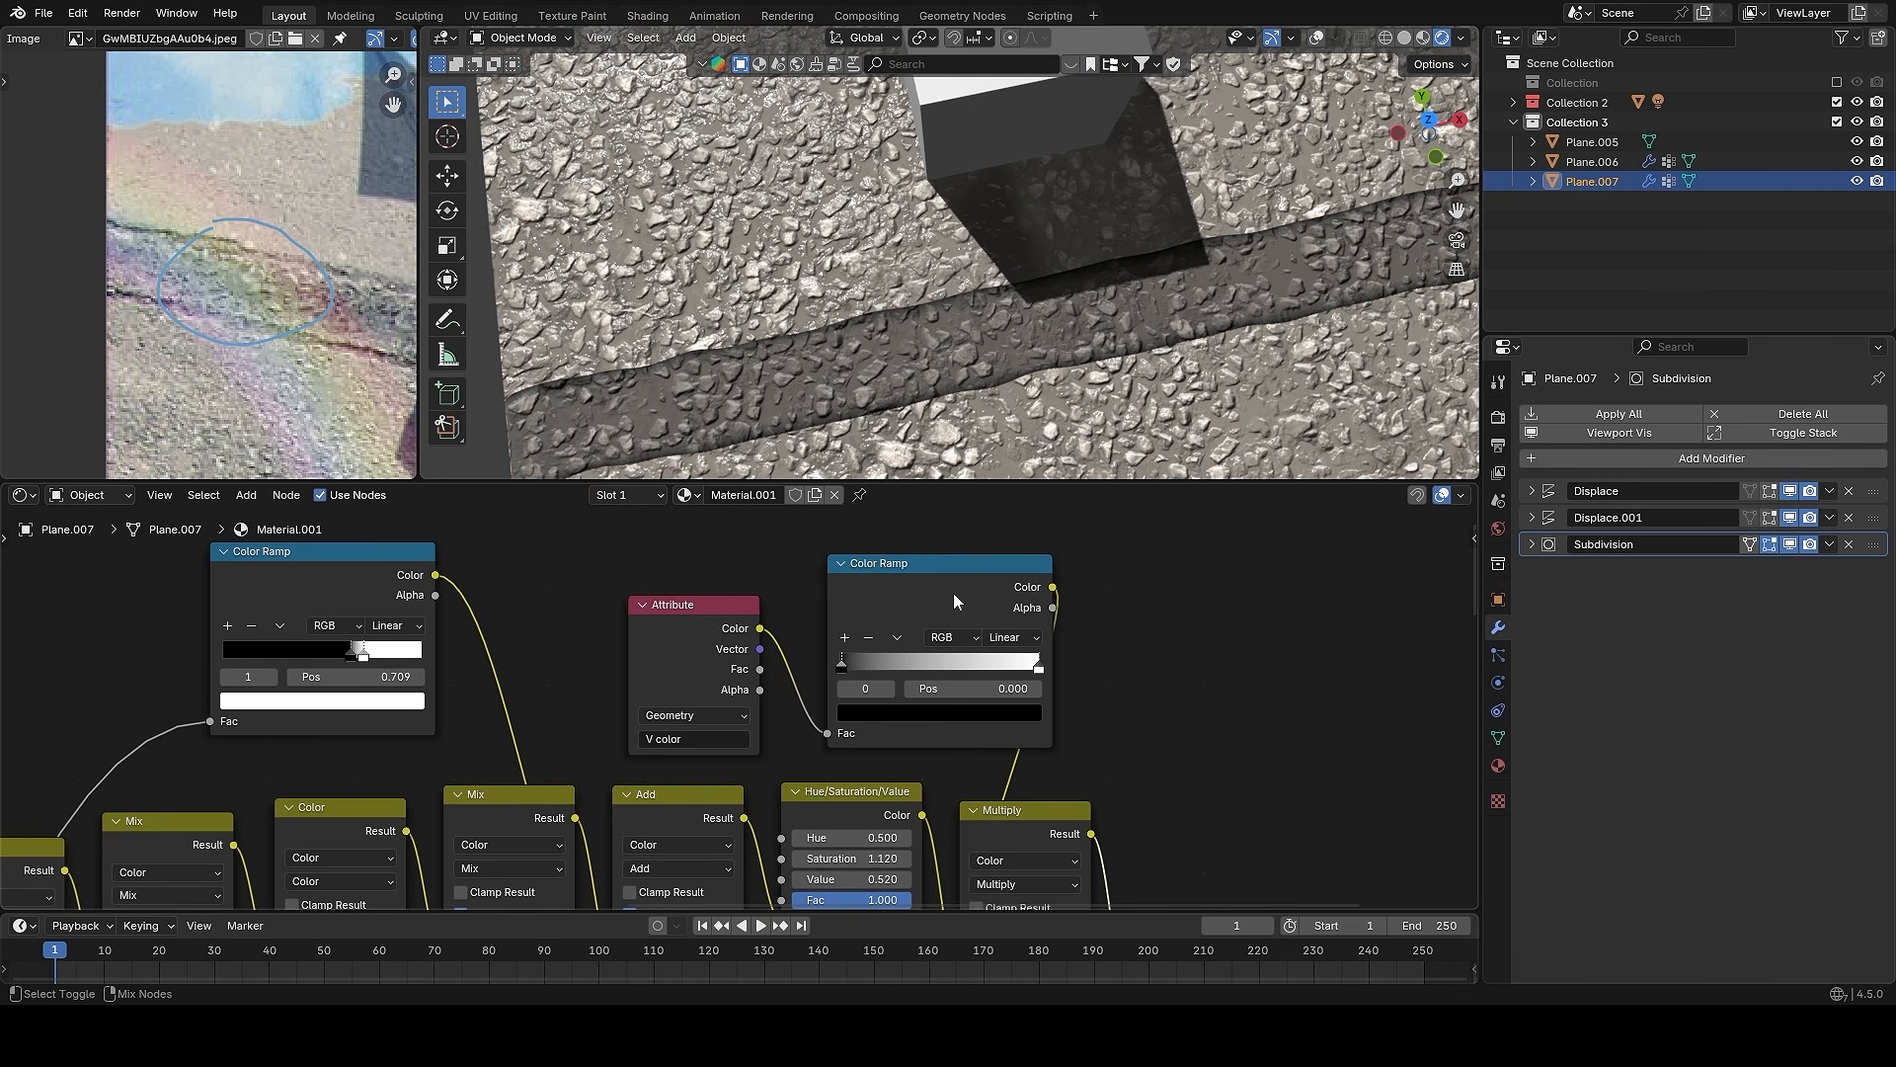
{"action": "left_click", "coordinate": [954, 596], "text": "ctrl+shift"}
{"action": "mouse_move", "coordinate": [1086, 660]}
{"action": "left_mouse_down"}
{"action": "mouse_move", "coordinate": [1060, 653]}
{"action": "mouse_move", "coordinate": [1101, 653]}
{"action": "left_mouse_up"}
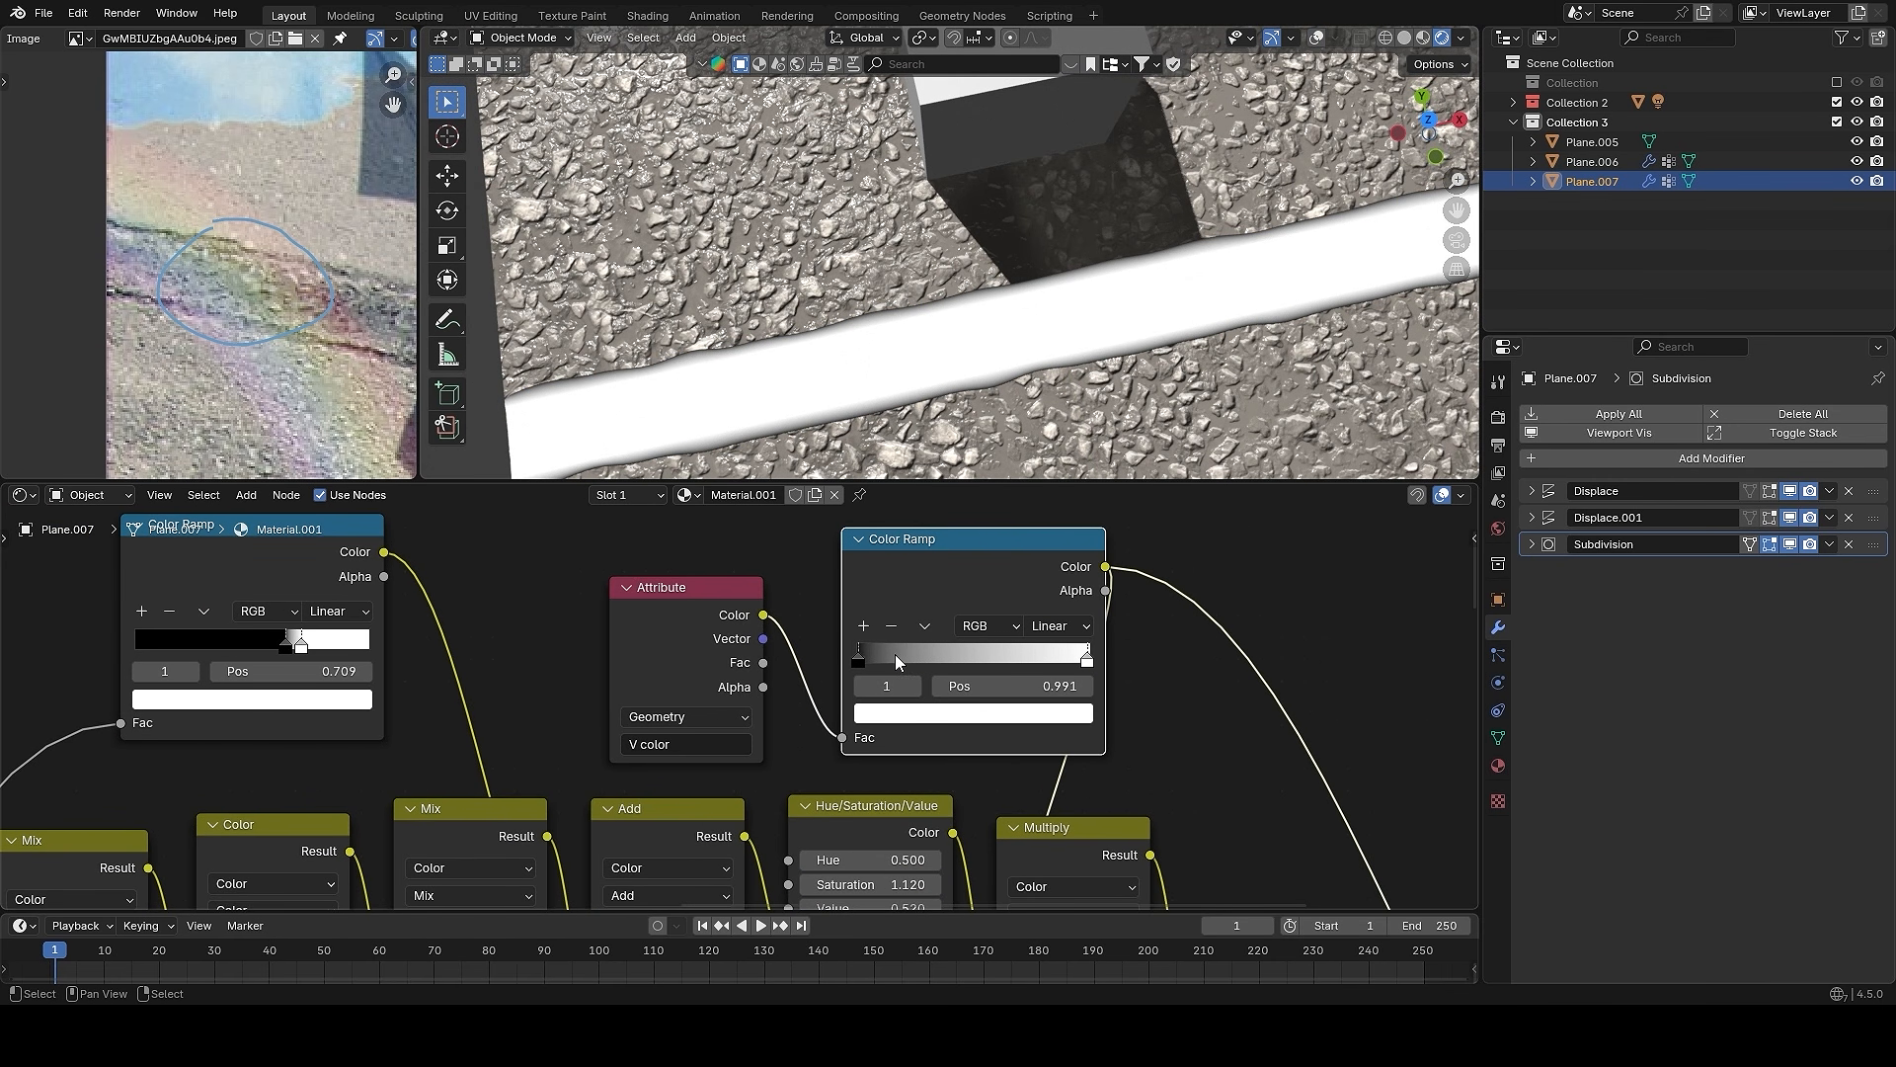
{"action": "left_click_drag", "start_coordinate": [893, 653], "coordinate": [1067, 655]}
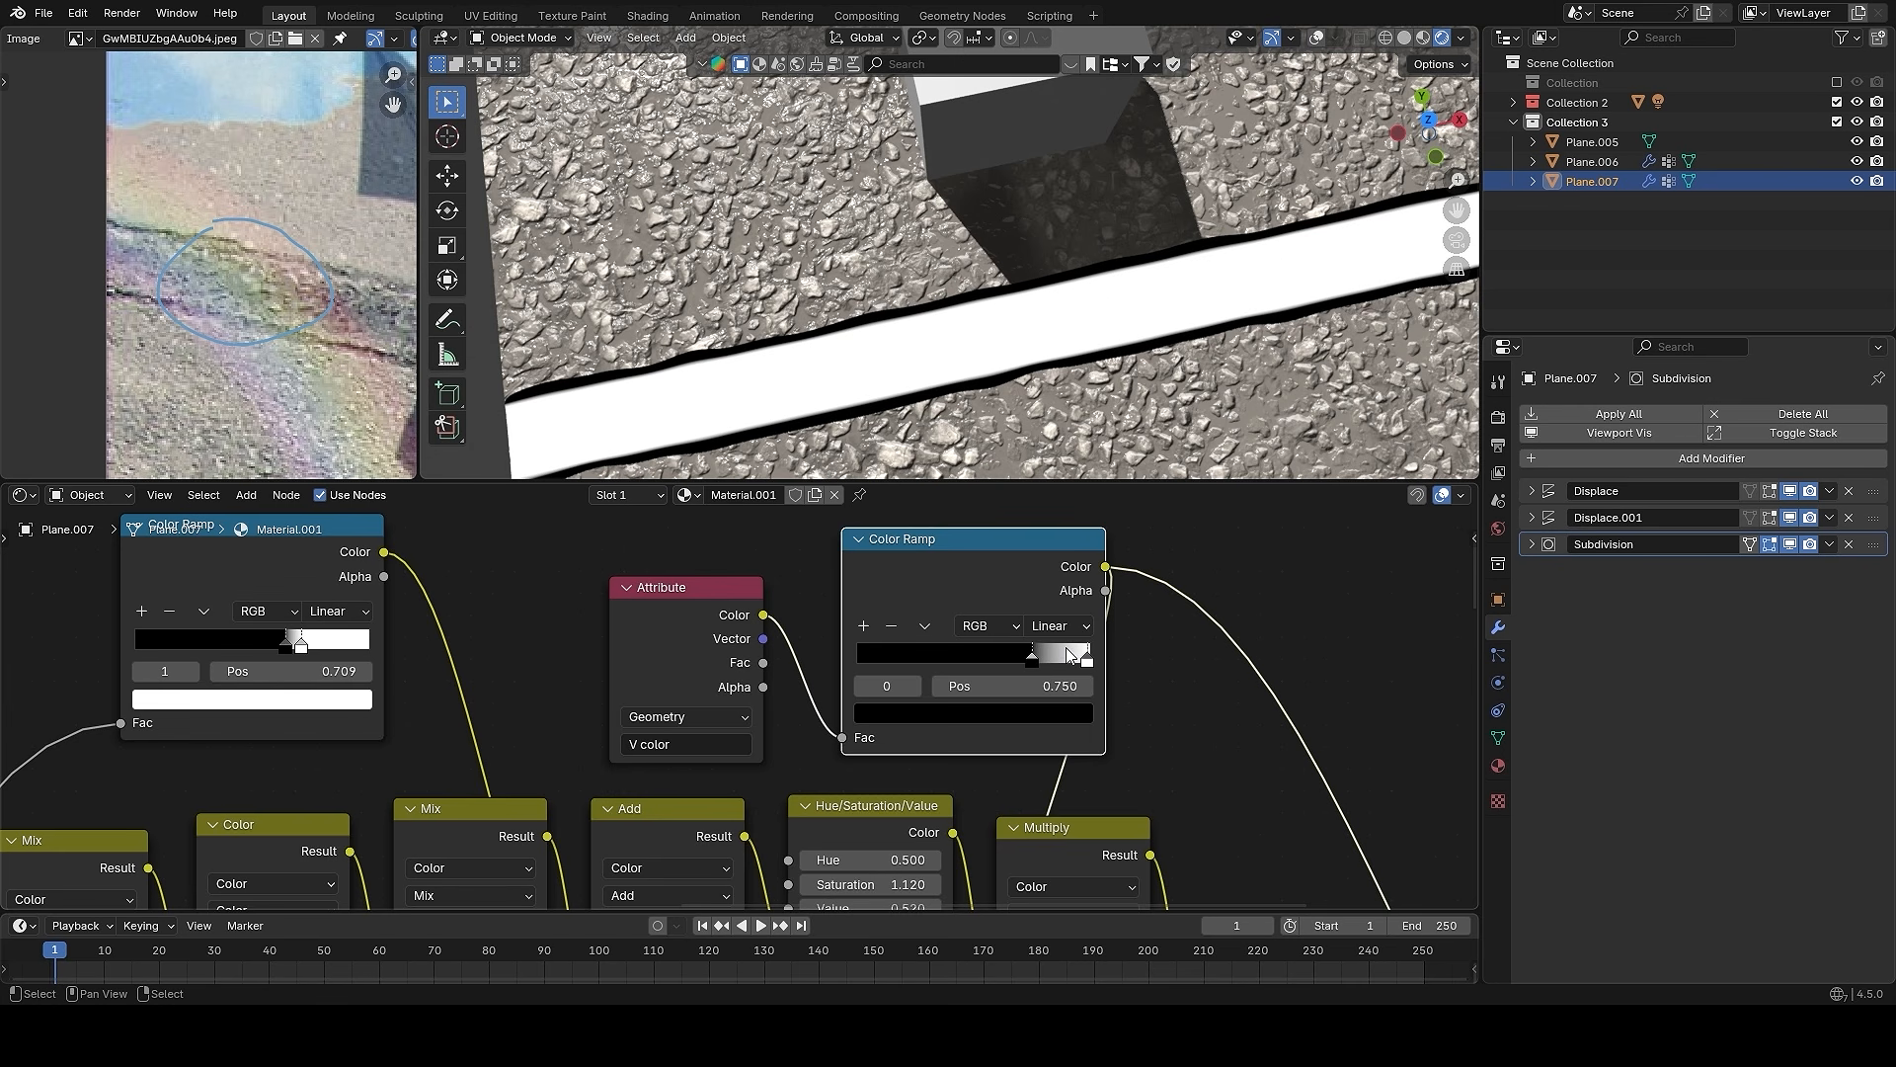
- Restore the full shader preview and set the Multiply node's factor to 0.450
{"action": "scroll", "coordinate": [1210, 677], "scroll_direction": "down", "scroll_amount": 7}
{"action": "middle_click_drag", "start_coordinate": [1193, 731], "coordinate": [1007, 537]}
{"action": "middle_click_drag", "start_coordinate": [1019, 725], "coordinate": [1013, 671]}
{"action": "left_click", "coordinate": [945, 727], "text": "ctrl+shift"}
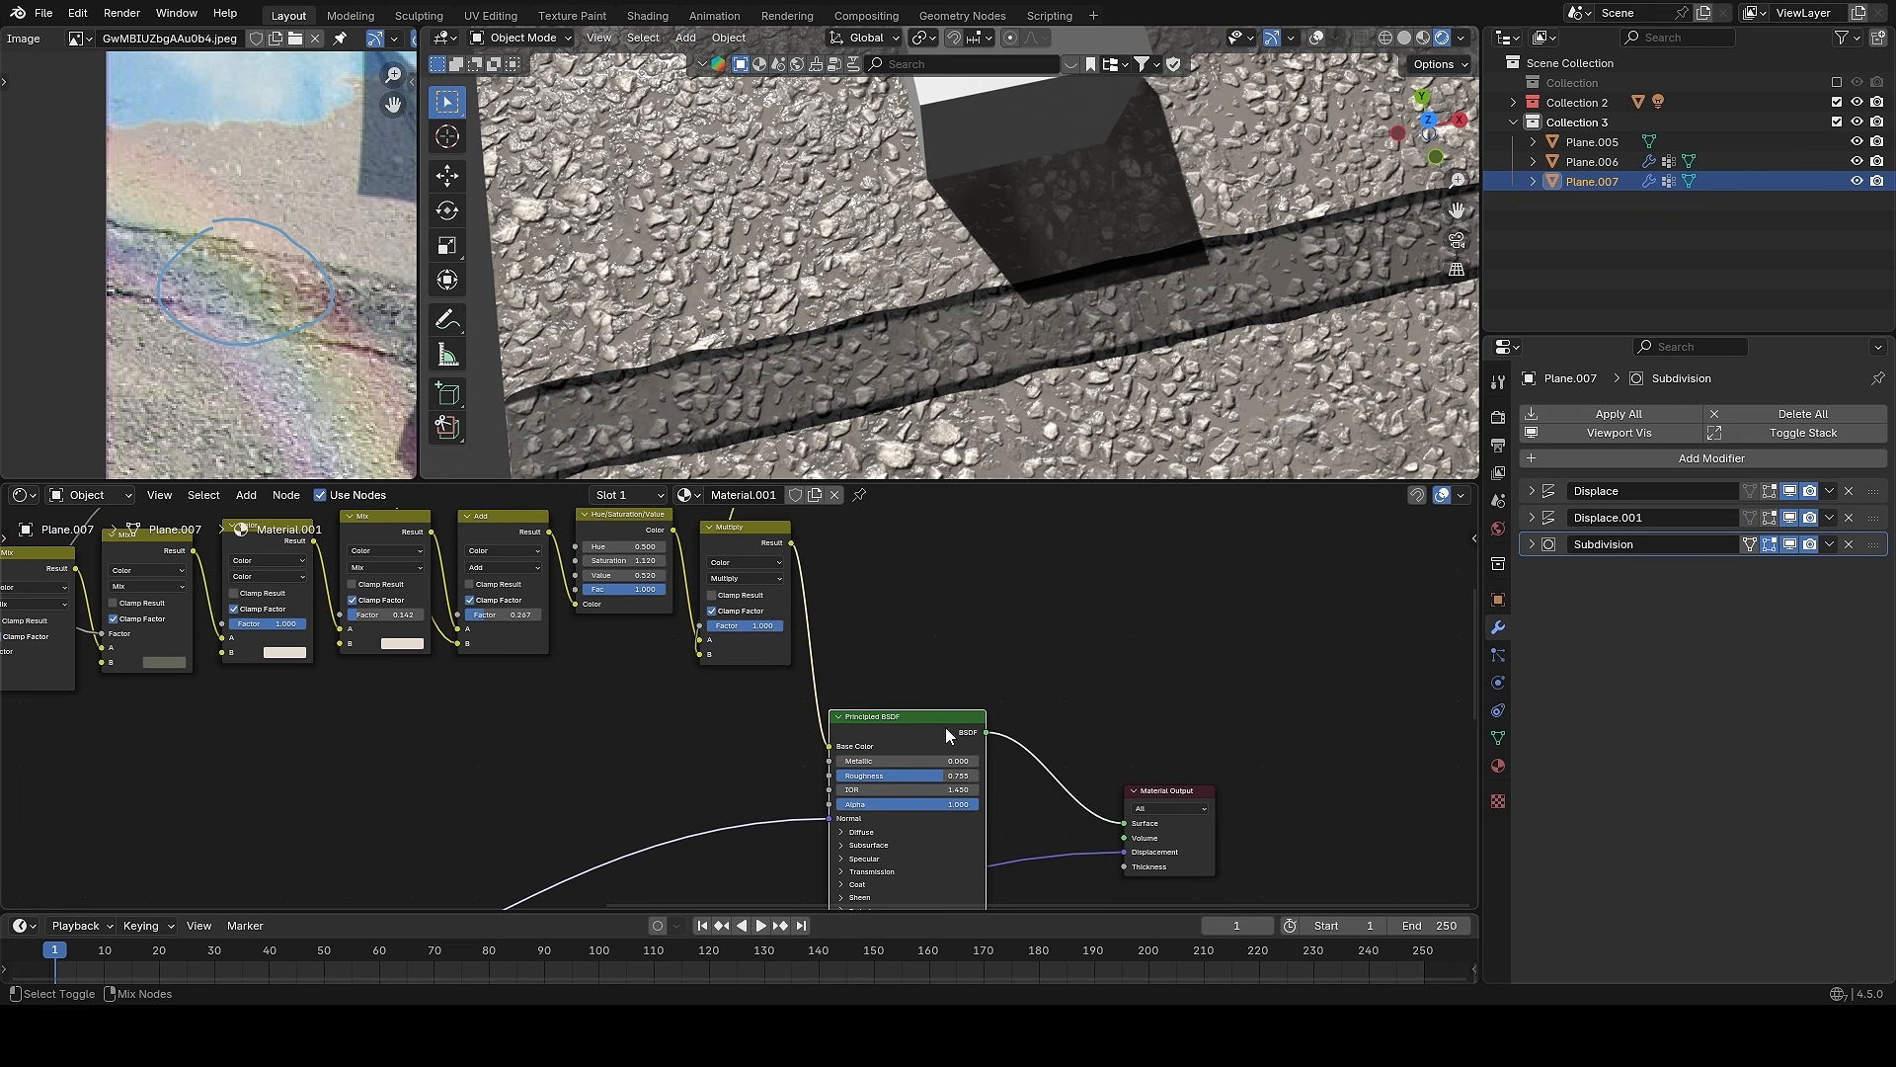
{"action": "middle_click_drag", "start_coordinate": [1124, 271], "coordinate": [1146, 410]}
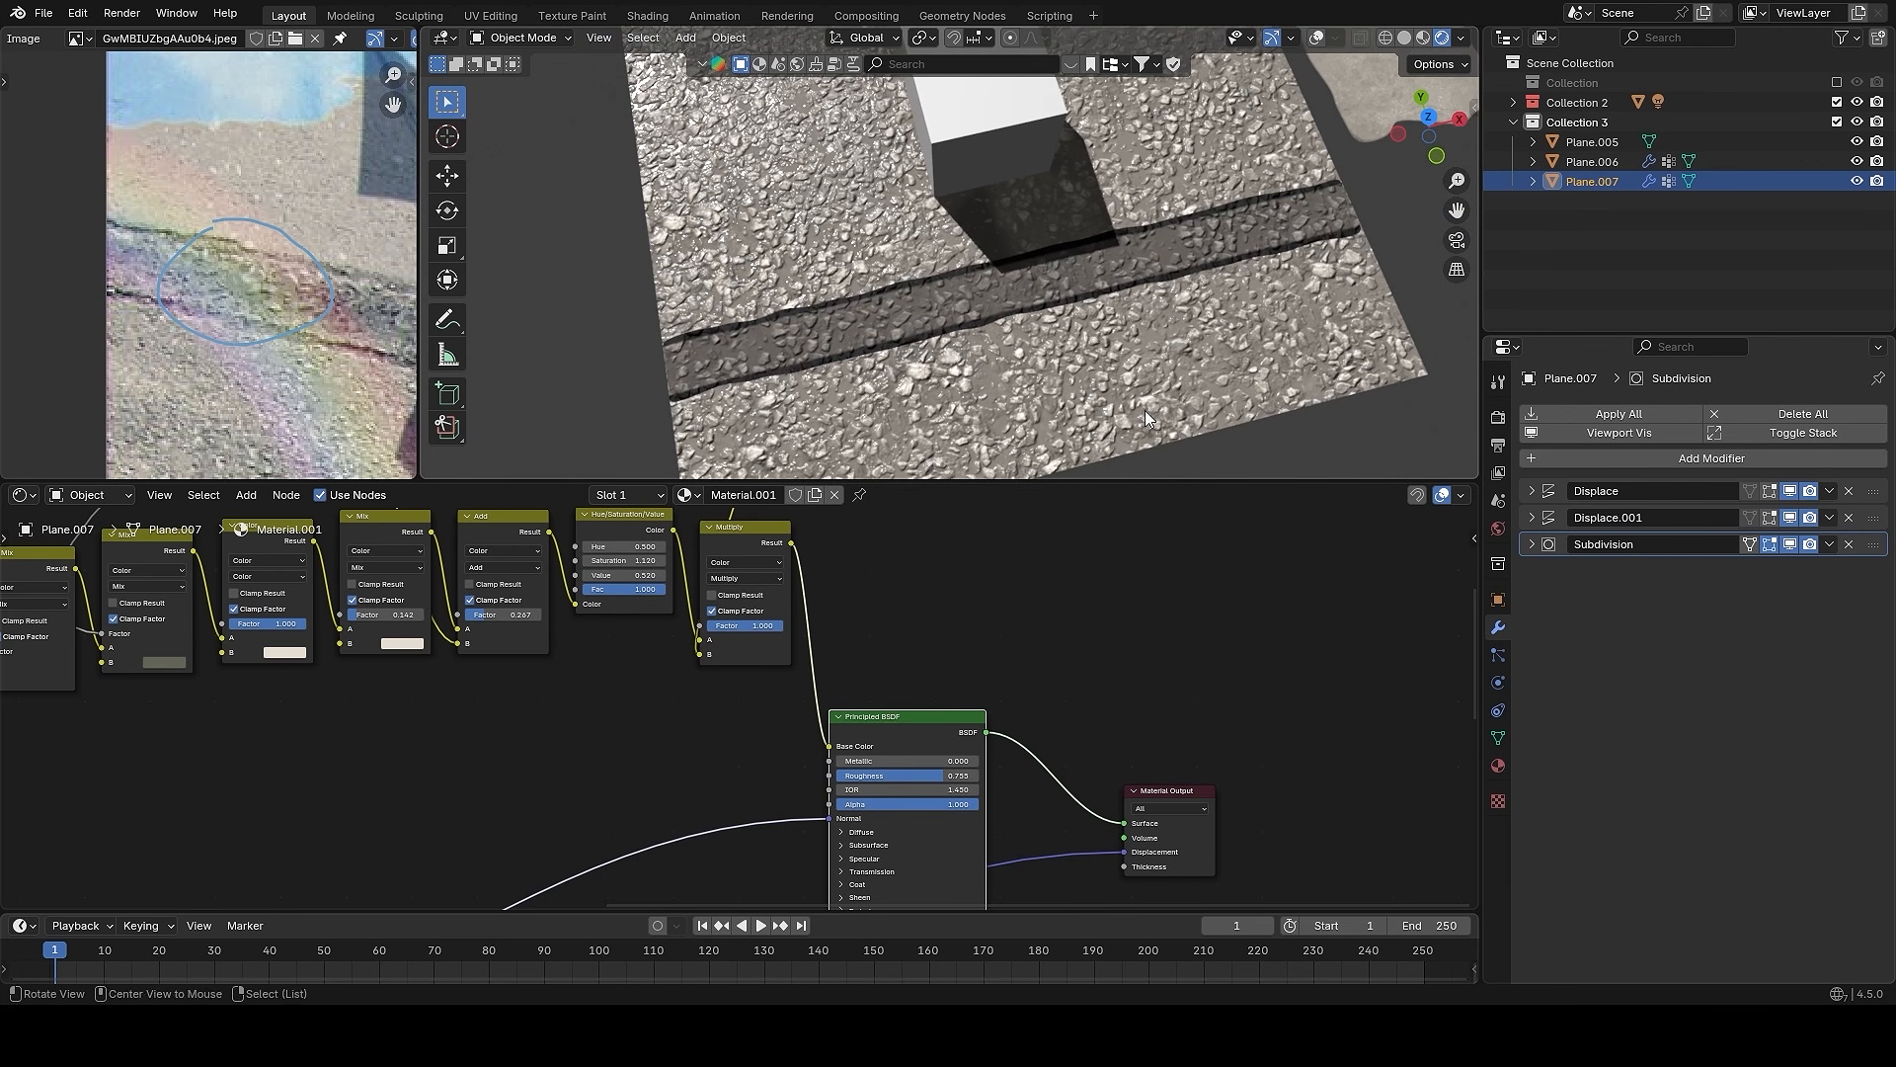
{"action": "scroll", "coordinate": [548, 558], "scroll_direction": "up", "scroll_amount": 4}
{"action": "left_click_drag", "start_coordinate": [962, 687], "coordinate": [893, 686]}
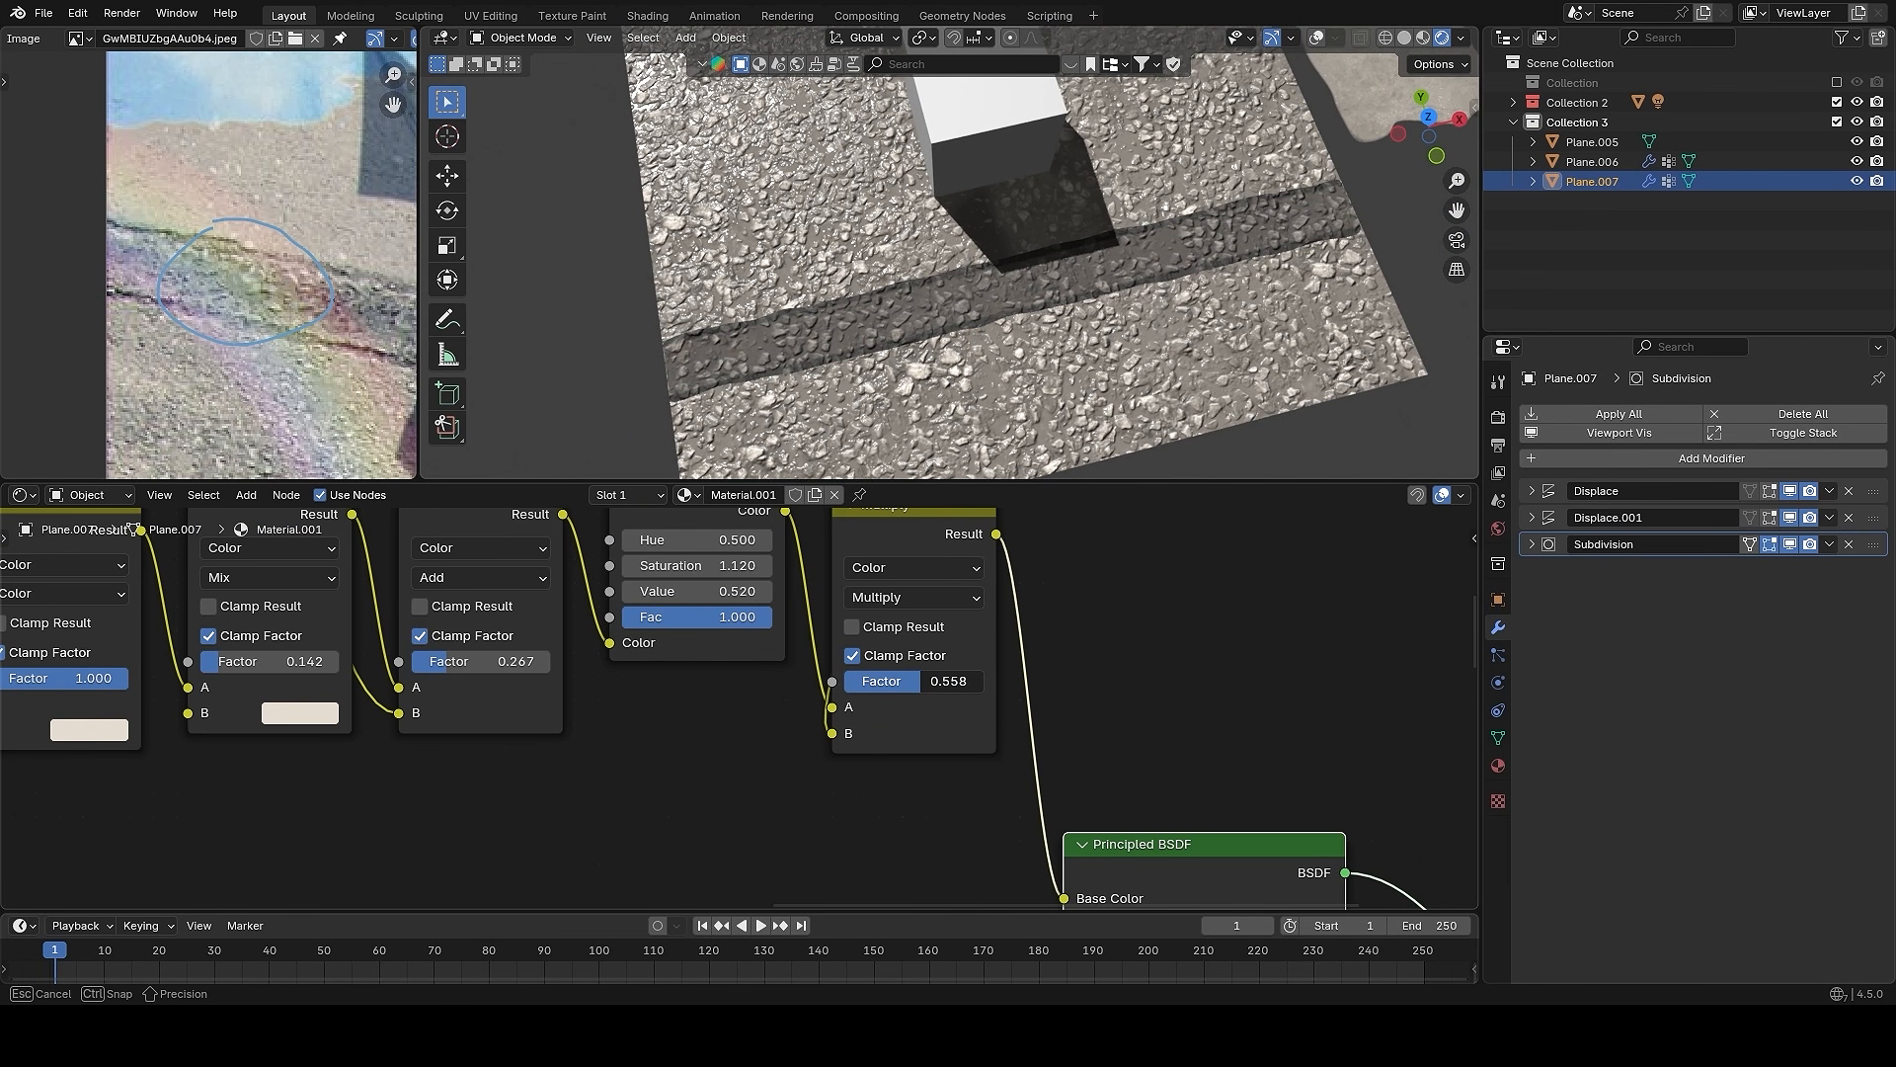
{"action": "scroll", "coordinate": [1067, 351], "scroll_direction": "up", "scroll_amount": 2}
{"action": "mouse_move", "coordinate": [1066, 346]}
{"action": "middle_mouse_down"}
{"action": "mouse_move", "coordinate": [1189, 324]}
{"action": "mouse_move", "coordinate": [1308, 257]}
{"action": "mouse_move", "coordinate": [1045, 292]}
{"action": "mouse_move", "coordinate": [1074, 289]}
{"action": "mouse_move", "coordinate": [1071, 375]}
{"action": "mouse_move", "coordinate": [1001, 316]}
{"action": "mouse_move", "coordinate": [1211, 305]}
{"action": "mouse_move", "coordinate": [1044, 292]}
{"action": "mouse_move", "coordinate": [1071, 332]}
{"action": "mouse_move", "coordinate": [1029, 318]}
{"action": "mouse_move", "coordinate": [1067, 346]}
{"action": "middle_mouse_up"}
{"action": "scroll", "coordinate": [1053, 660], "scroll_direction": "up", "scroll_amount": 1}
{"action": "key", "text": "grave"}
{"action": "left_click", "coordinate": [1193, 195]}
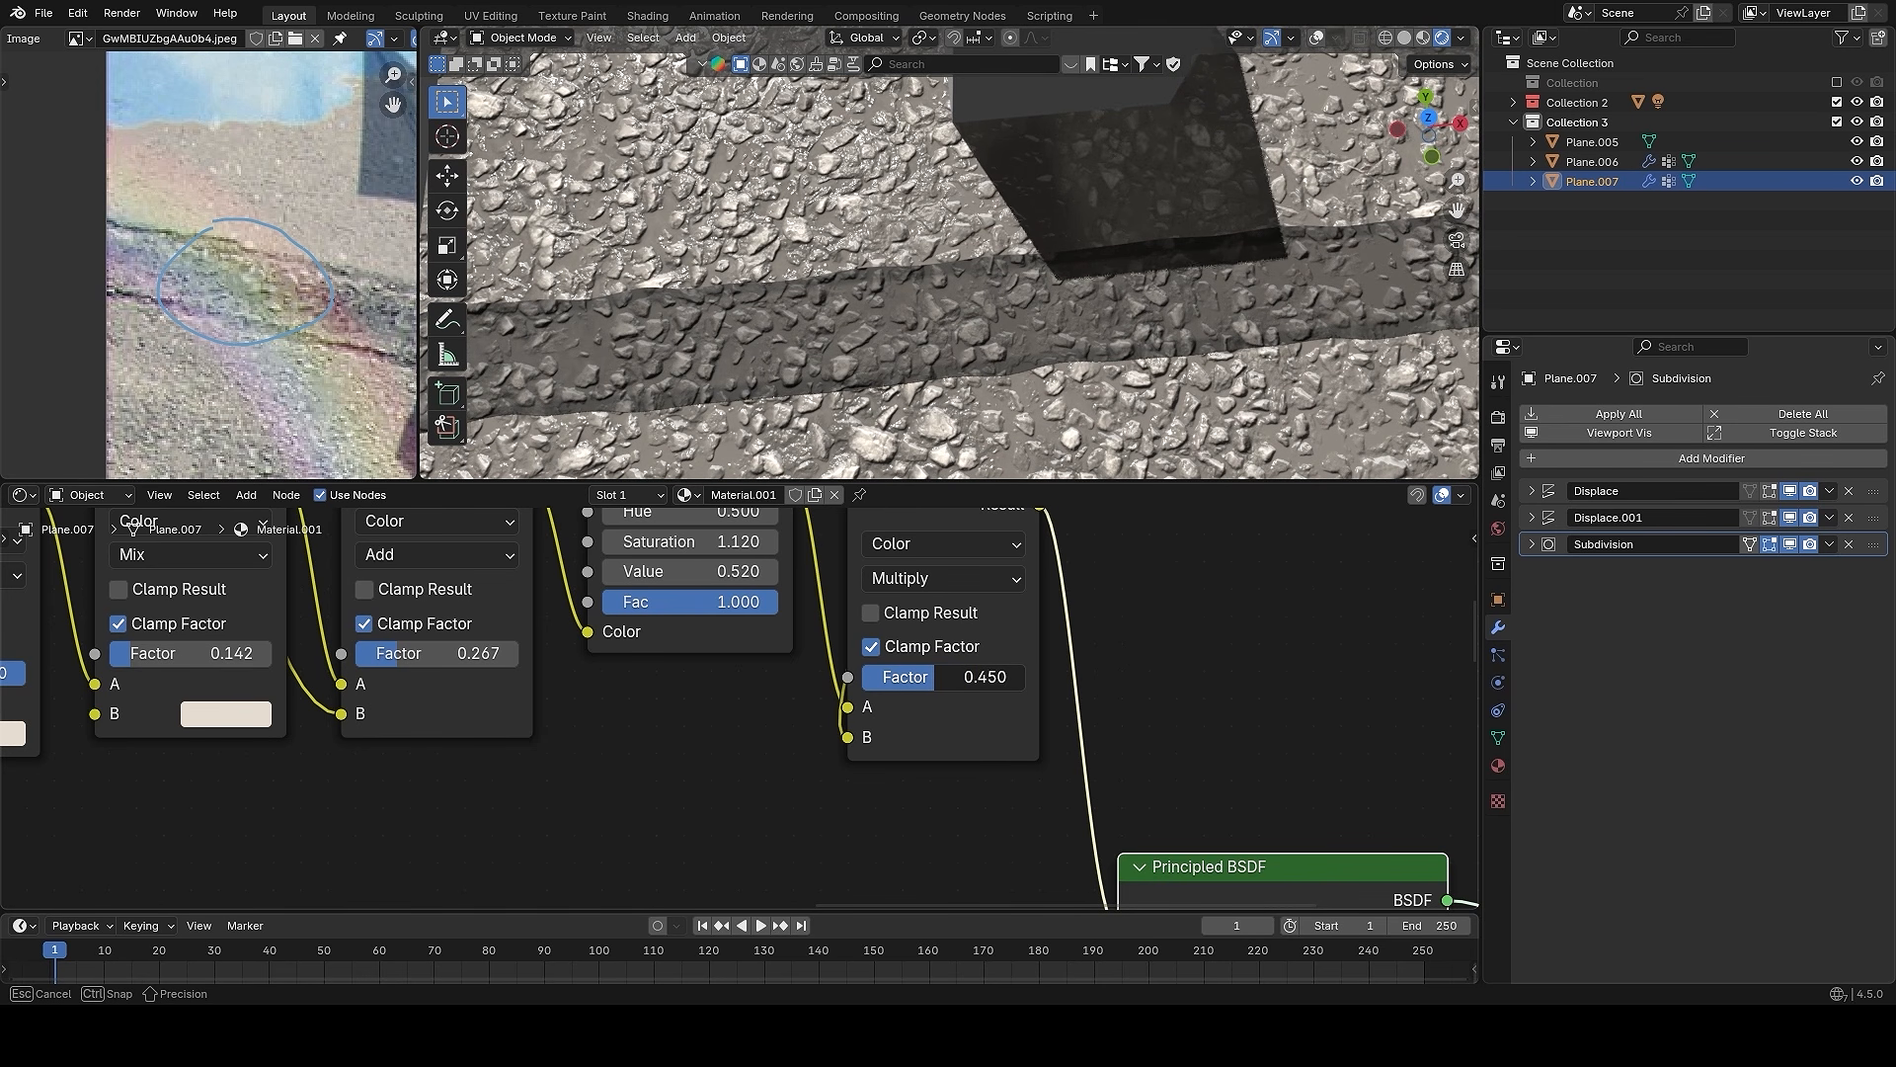
- Duplicate the edge-mask Color Ramp with its Attribute link, preview it, and shift its stops to make room for a third
{"action": "scroll", "coordinate": [1053, 575], "scroll_direction": "down", "scroll_amount": 4}
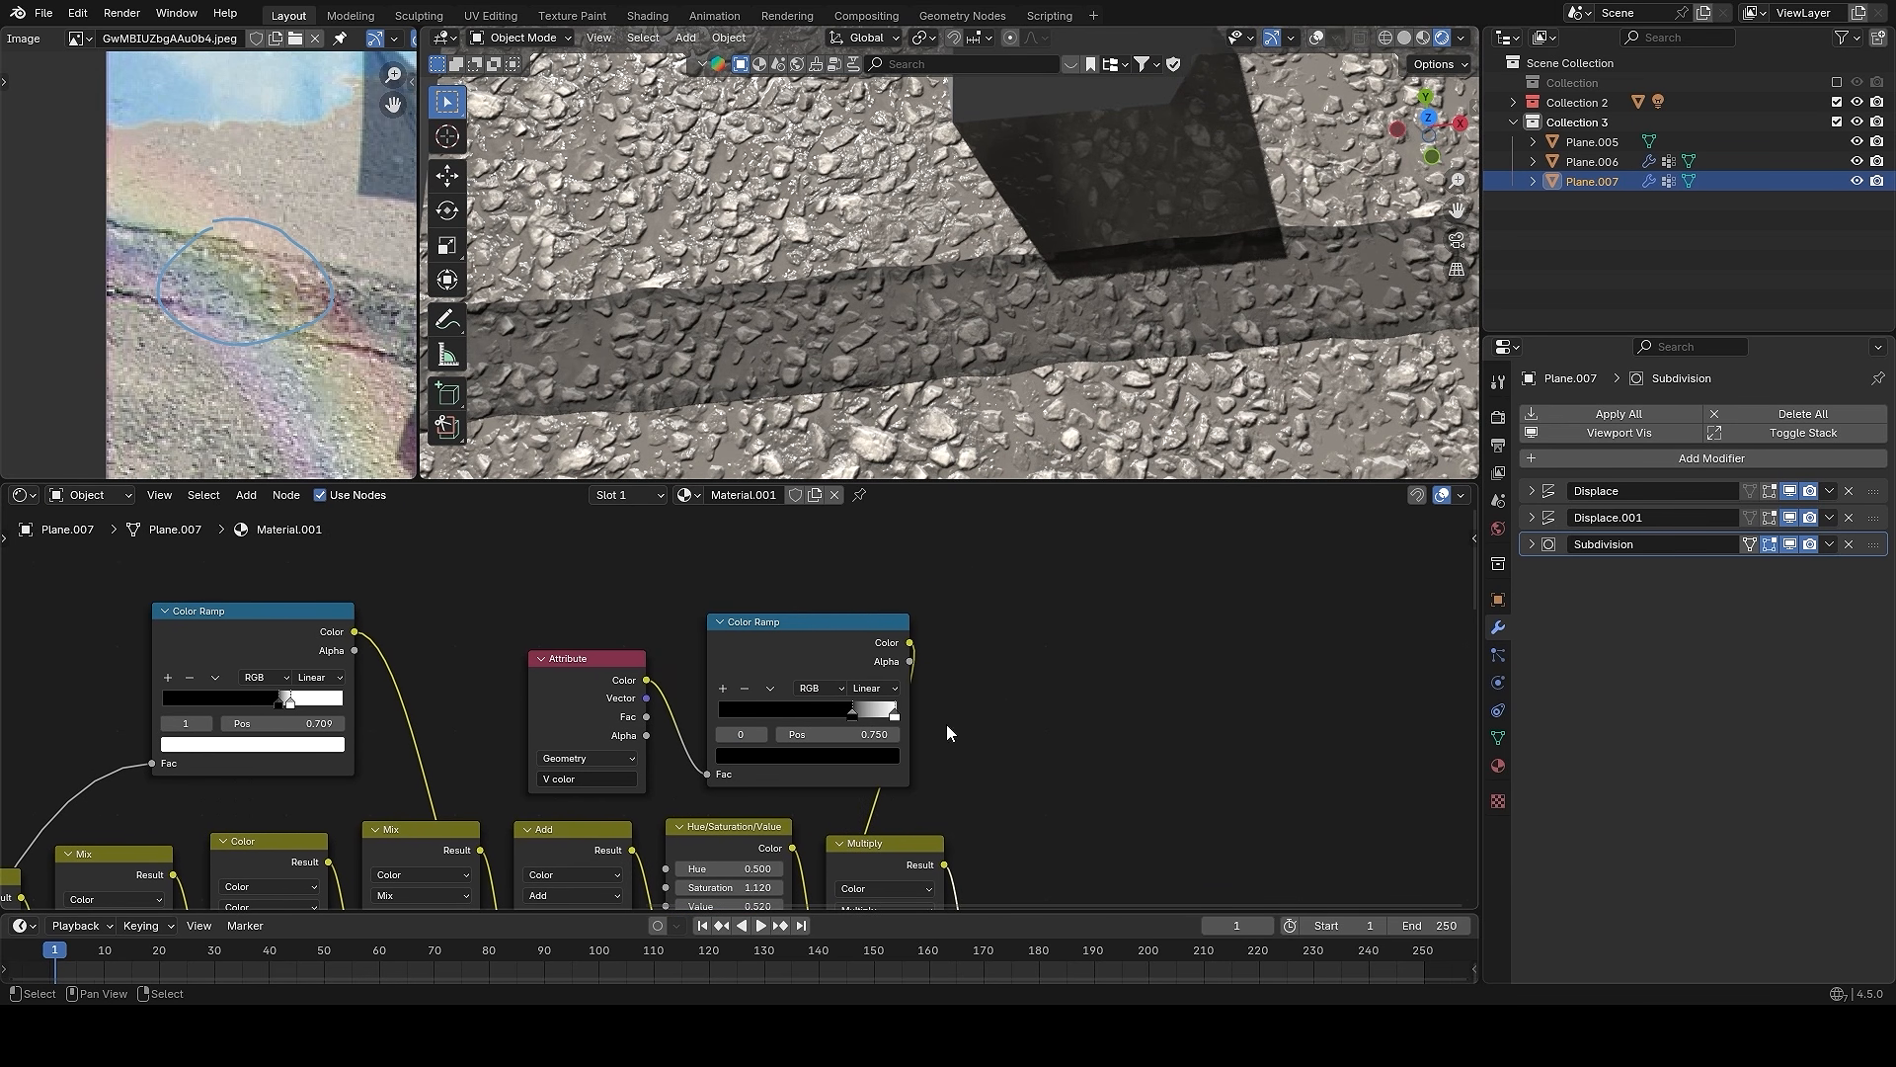
{"action": "key", "text": "ctrl+shift+d"}
{"action": "left_click", "coordinate": [889, 593]}
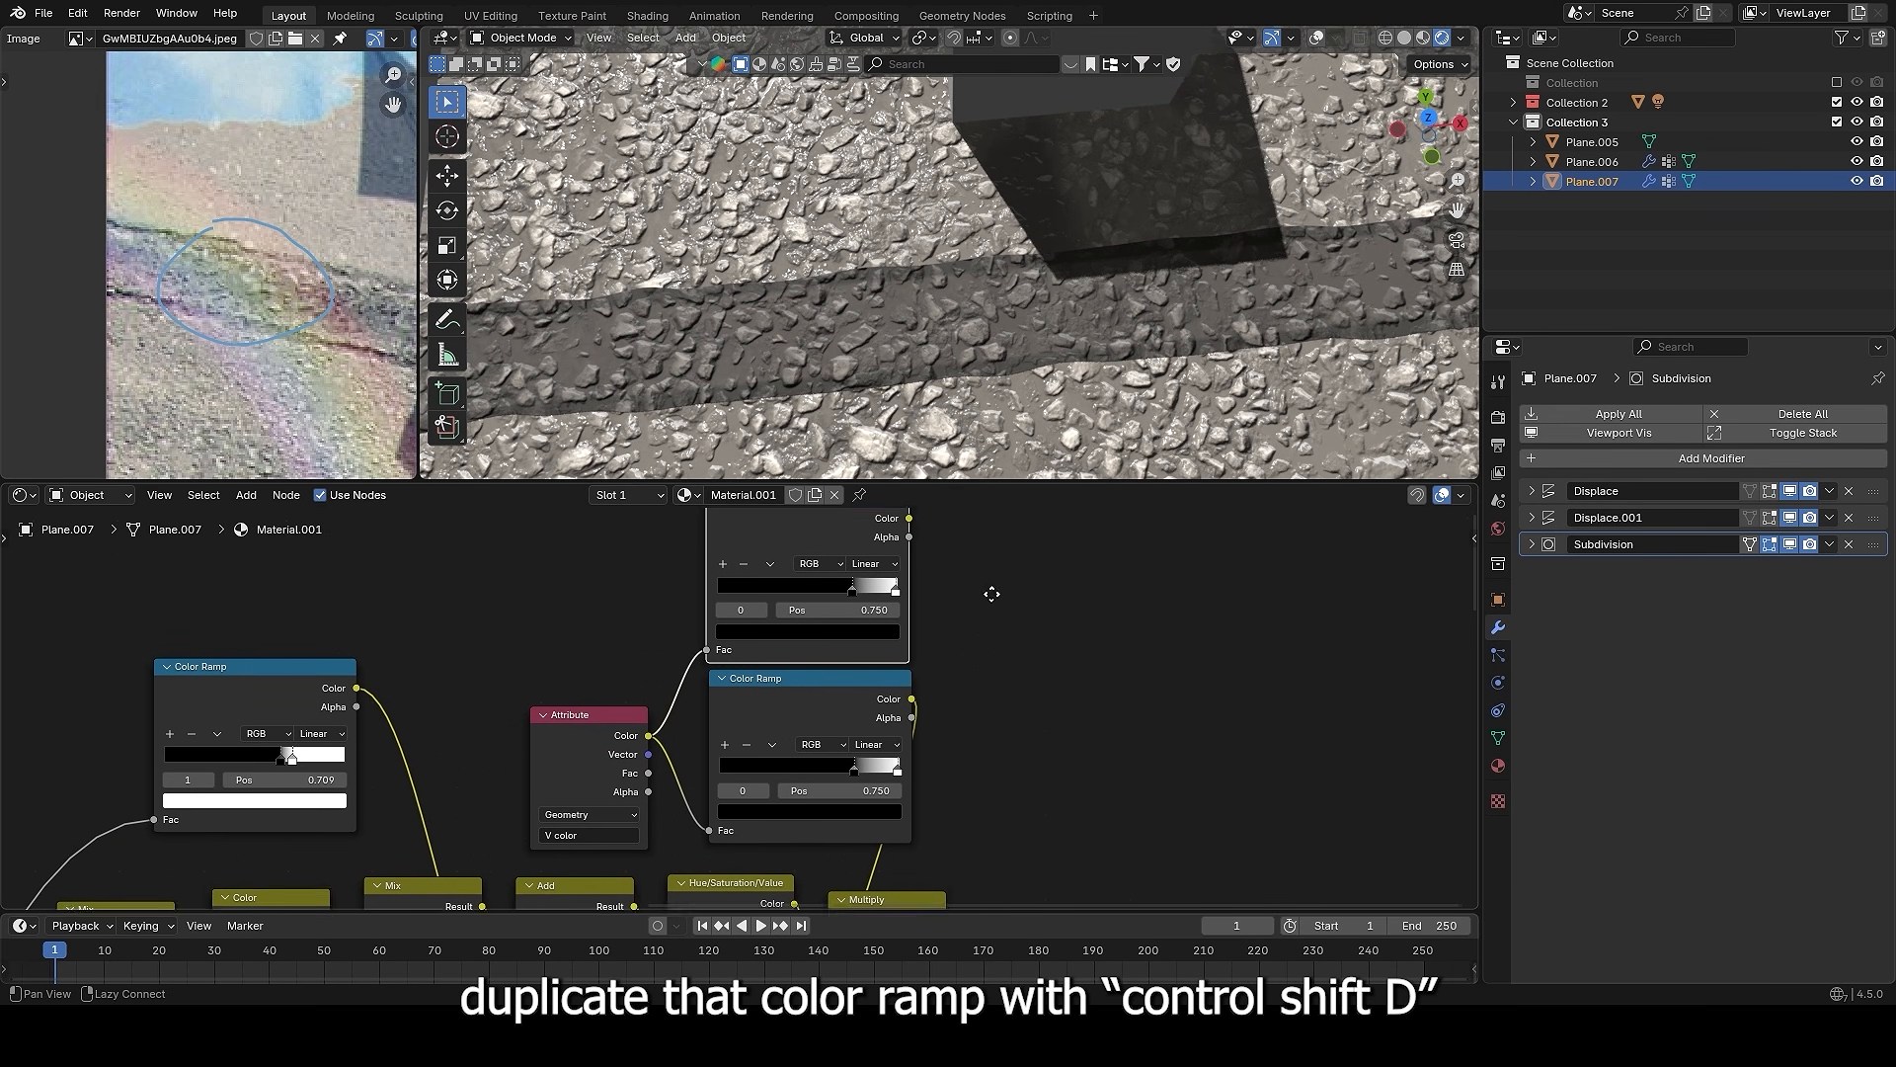
{"action": "scroll", "coordinate": [849, 607], "scroll_direction": "up", "scroll_amount": 3}
{"action": "left_click_drag", "start_coordinate": [954, 688], "coordinate": [901, 687]}
{"action": "scroll", "coordinate": [943, 688], "scroll_direction": "up", "scroll_amount": 1}
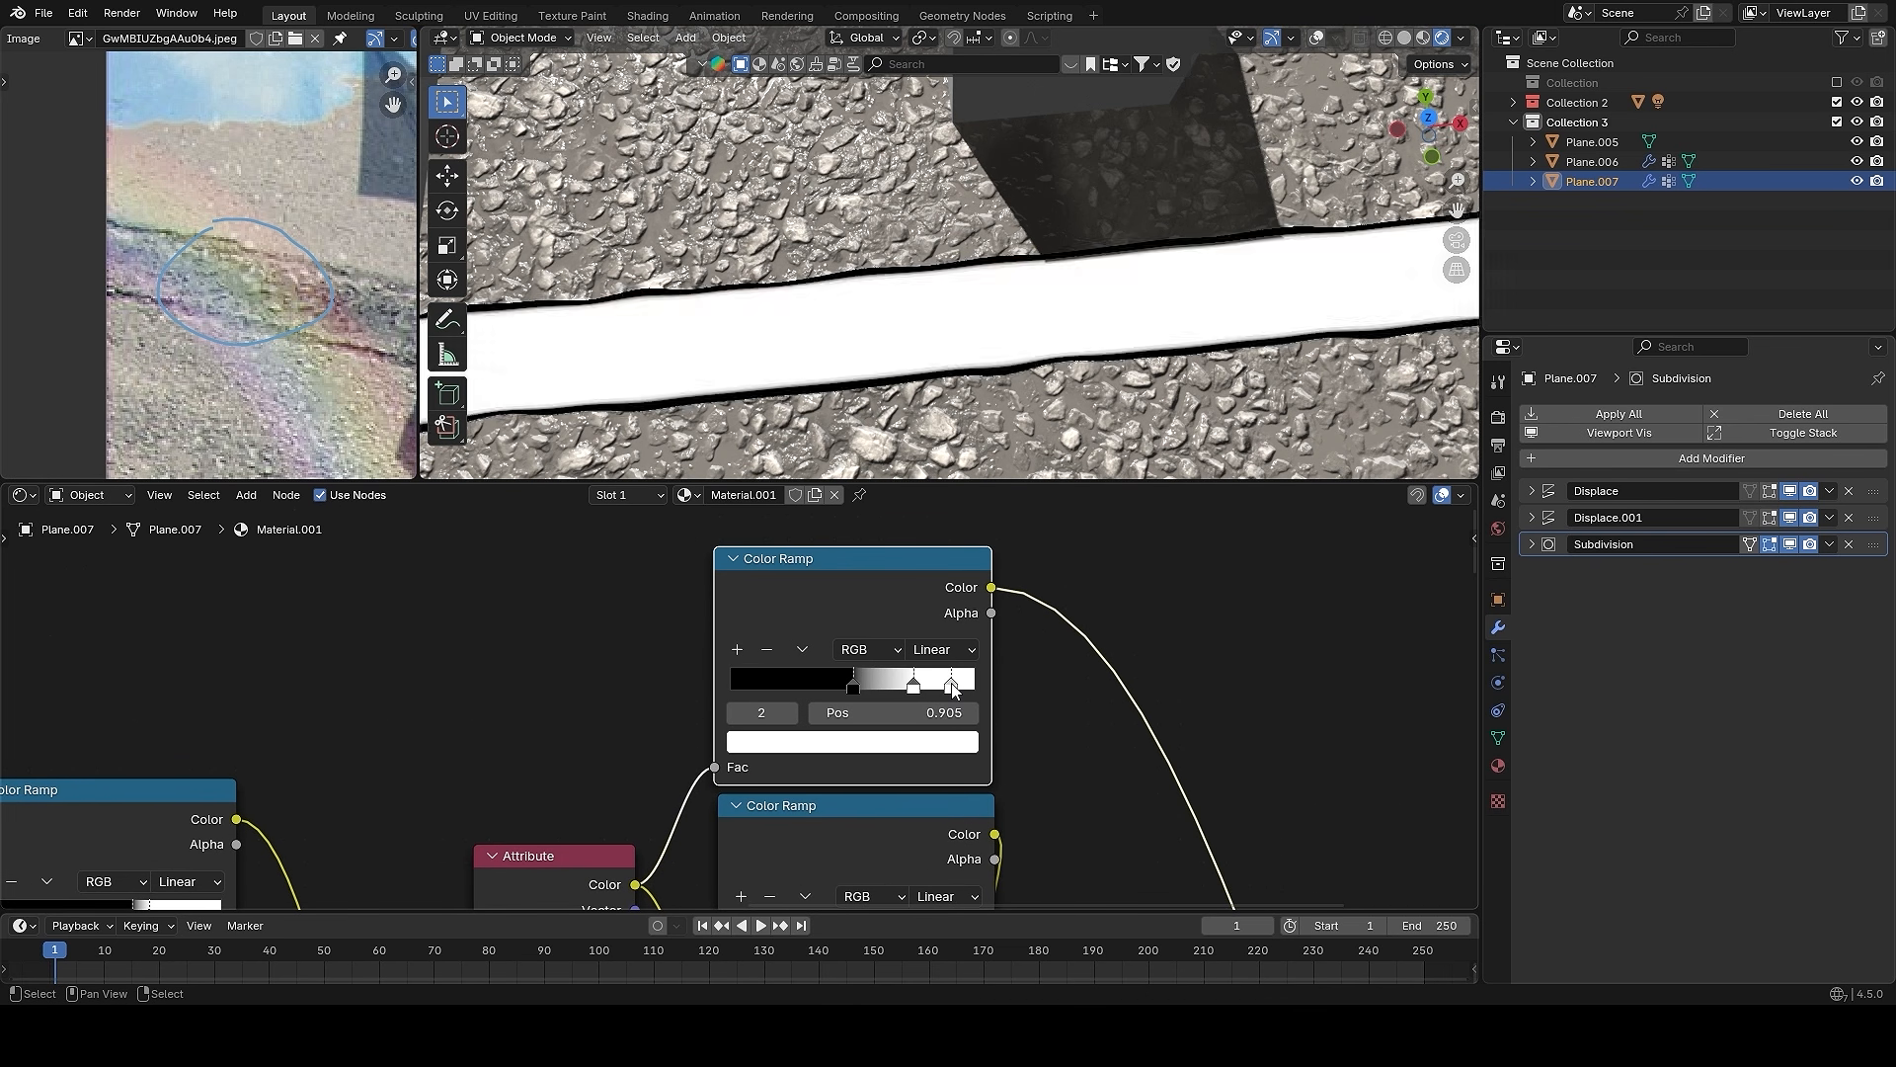
- Set the duplicated ramp's last stop to black at 1.000 and adjust the white stop to isolate thin edge bands
{"action": "left_click", "coordinate": [929, 742]}
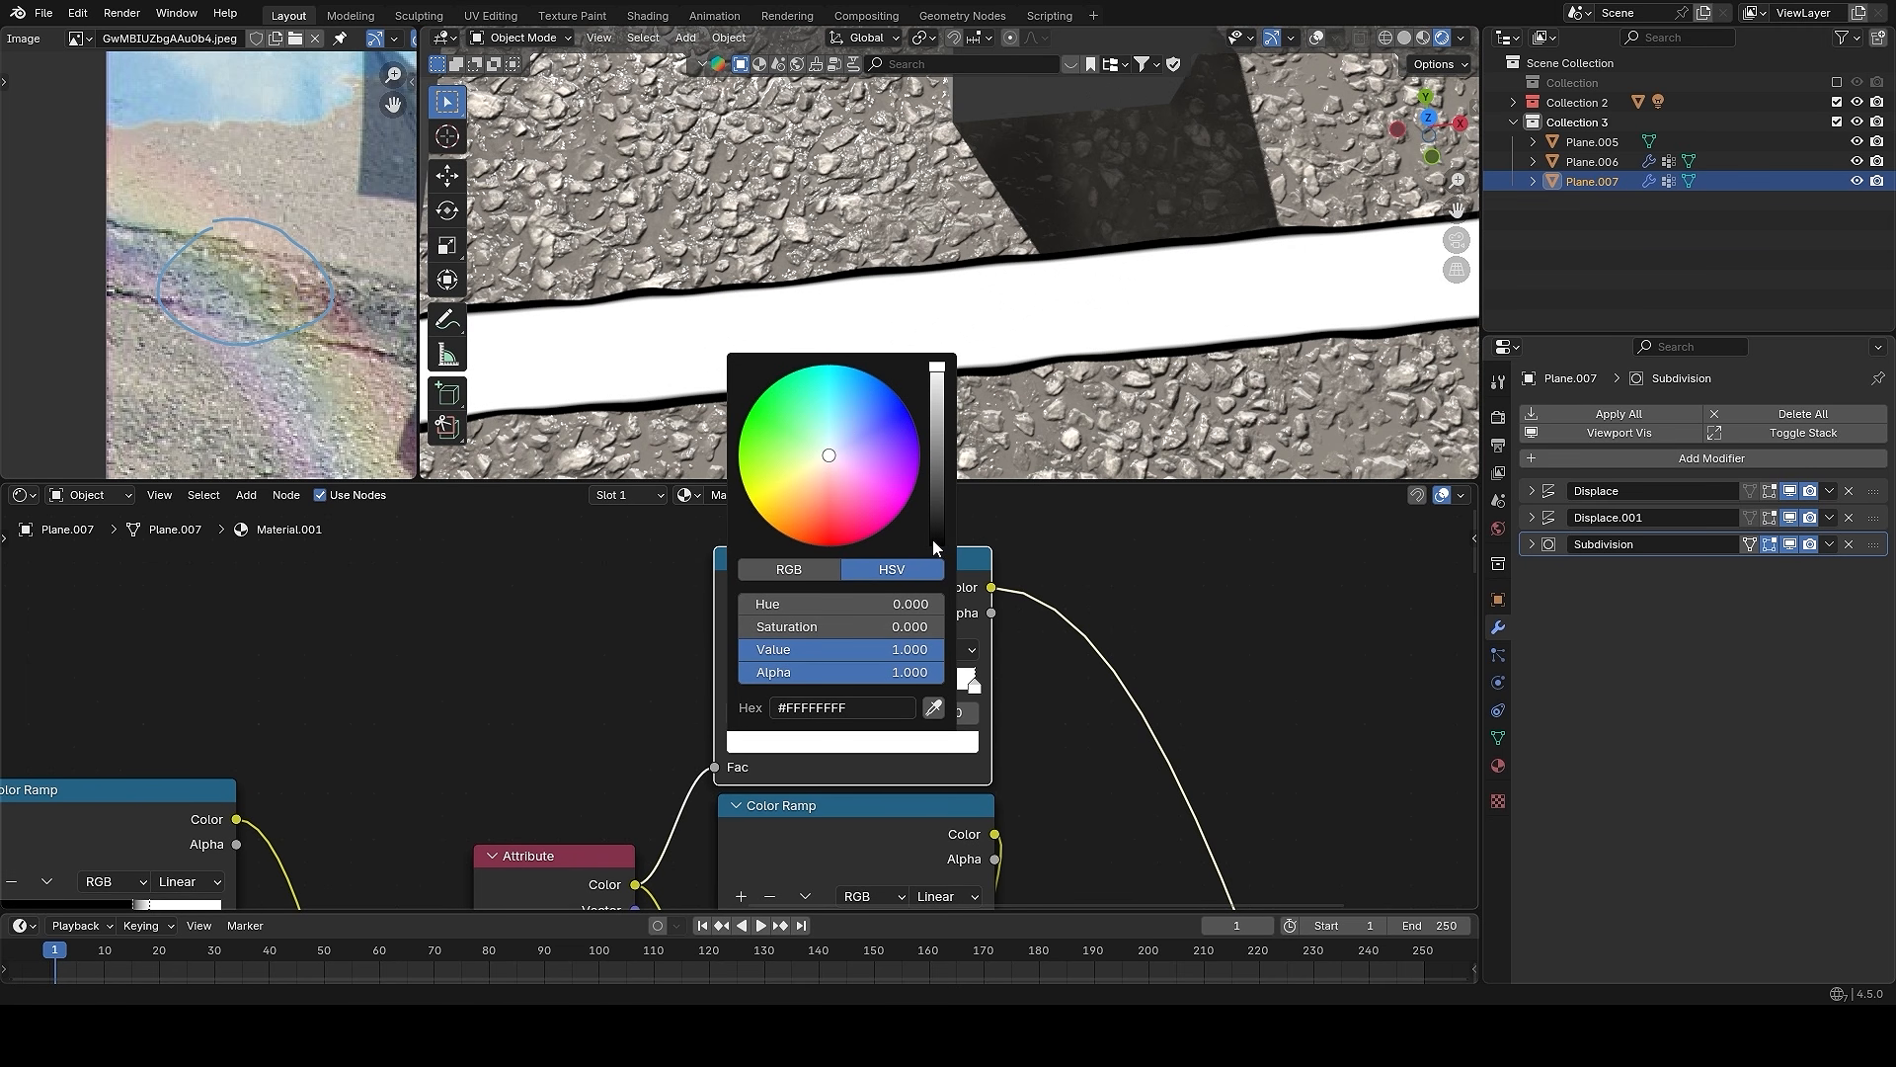
{"action": "left_click", "coordinate": [933, 542]}
{"action": "scroll", "coordinate": [741, 707], "scroll_direction": "up", "scroll_amount": 1}
{"action": "left_click_drag", "start_coordinate": [933, 679], "coordinate": [1026, 670]}
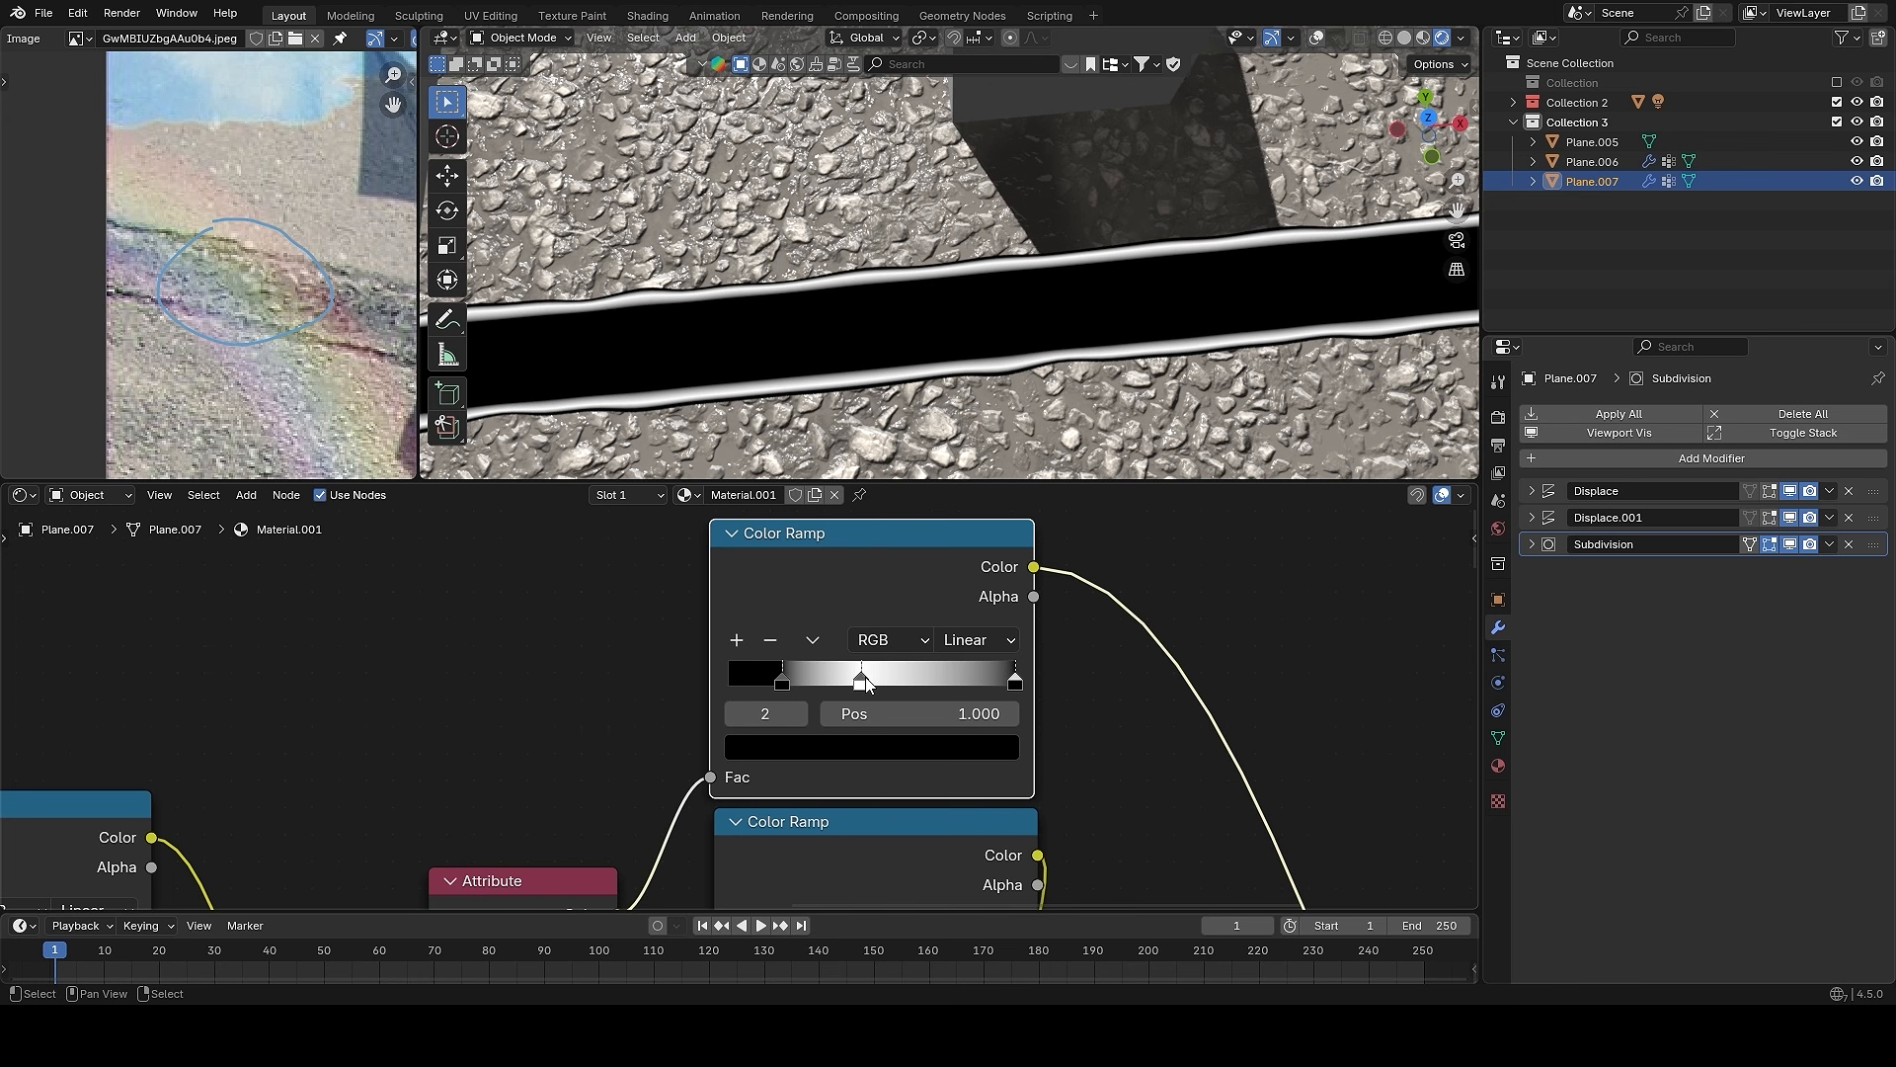
{"action": "left_click_drag", "start_coordinate": [865, 681], "coordinate": [921, 680]}
{"action": "scroll", "coordinate": [1104, 602], "scroll_direction": "down", "scroll_amount": 5}
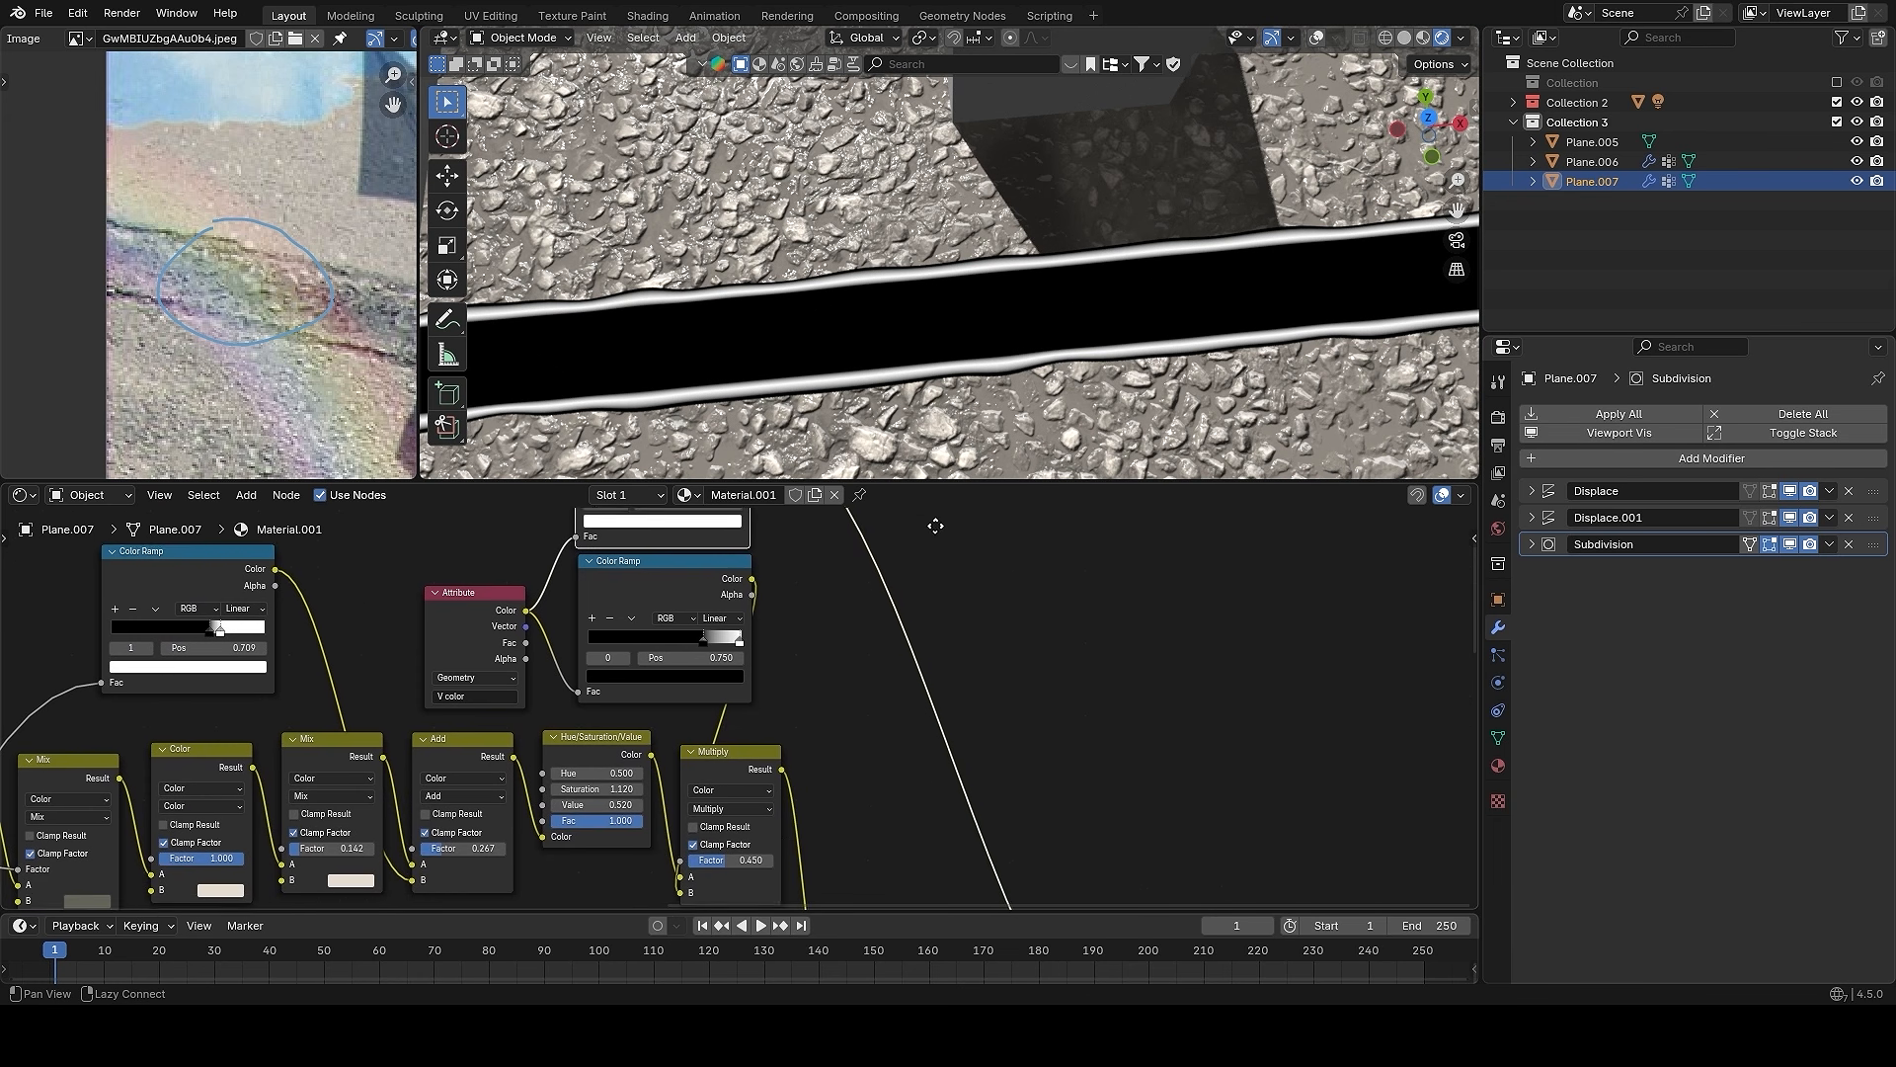
- Restore the full shader preview and insert a duplicate of the Add mix node between Multiply and Principled BSDF
{"action": "scroll", "coordinate": [988, 711], "scroll_direction": "down", "scroll_amount": 3, "text": "shift"}
{"action": "middle_click_drag", "start_coordinate": [846, 727], "coordinate": [920, 782], "text": "shift"}
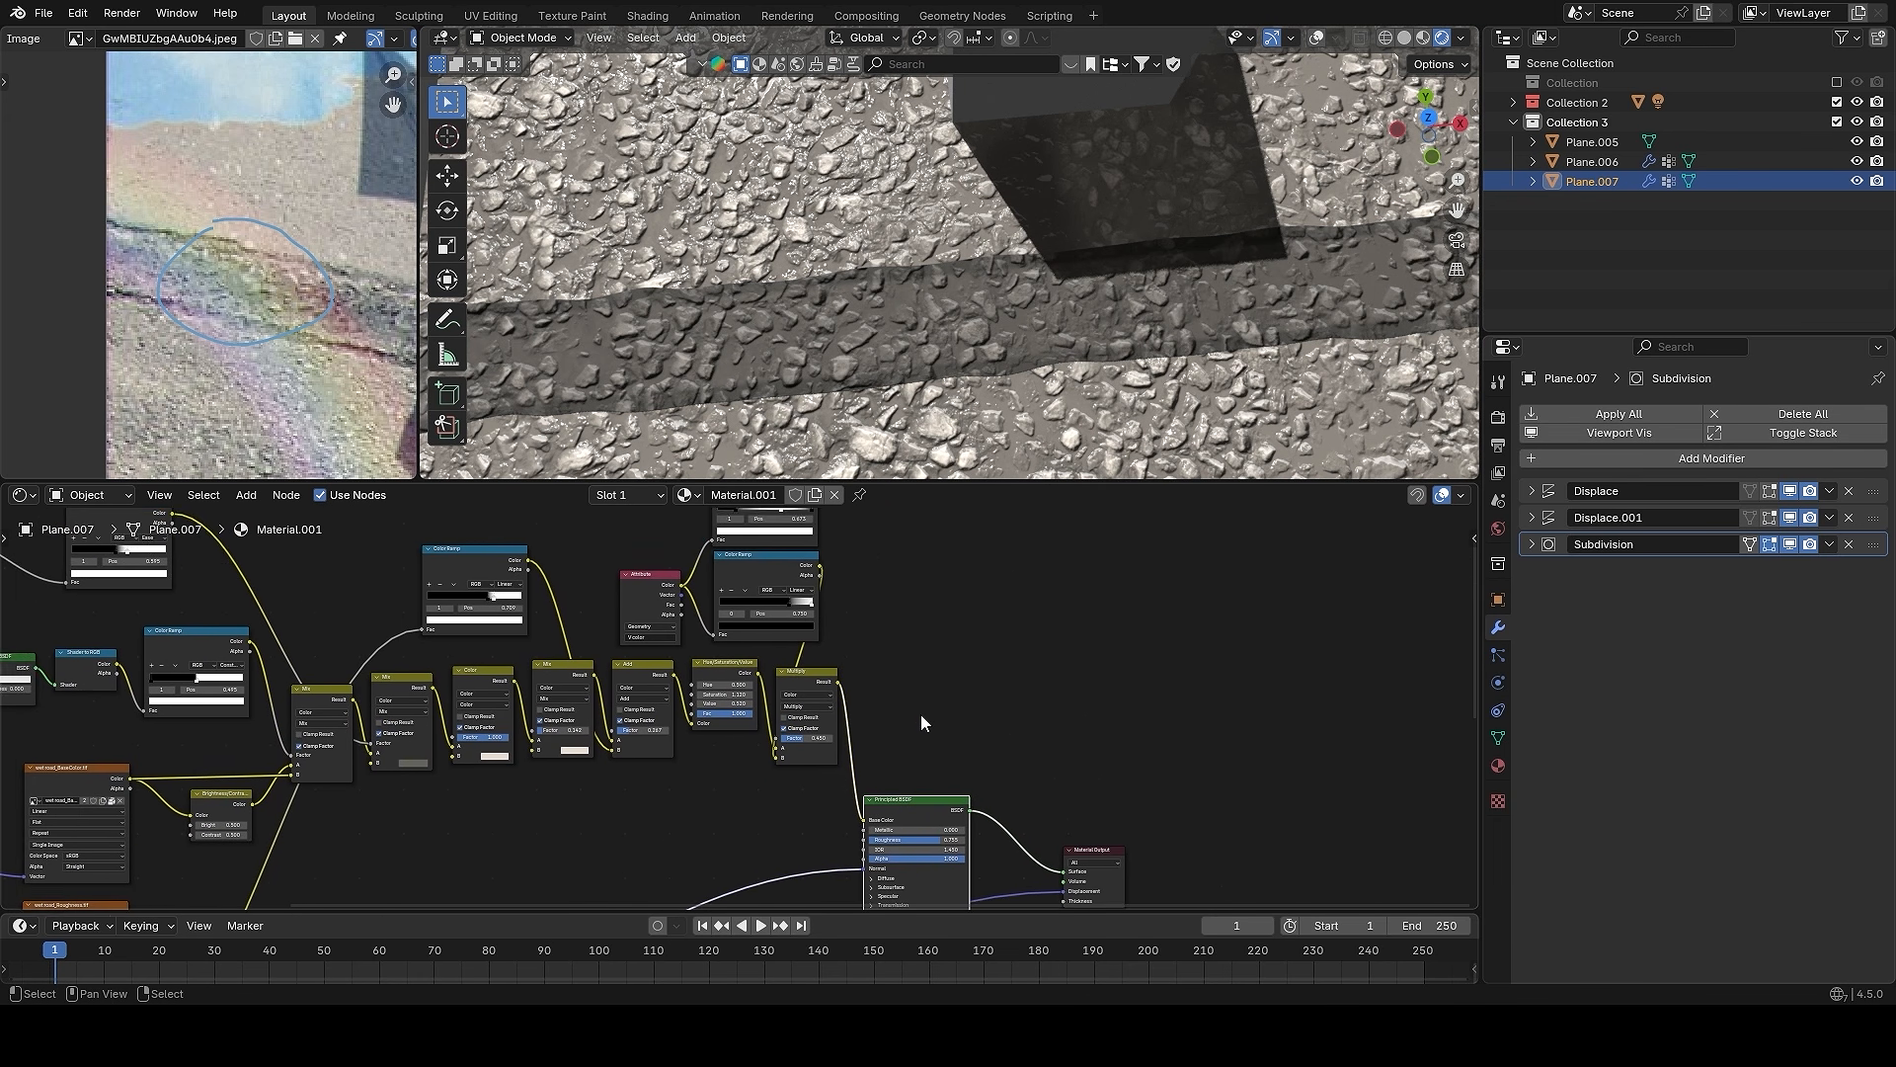
{"action": "scroll", "coordinate": [920, 714], "scroll_direction": "up", "scroll_amount": 6}
{"action": "key", "text": "shift+d"}
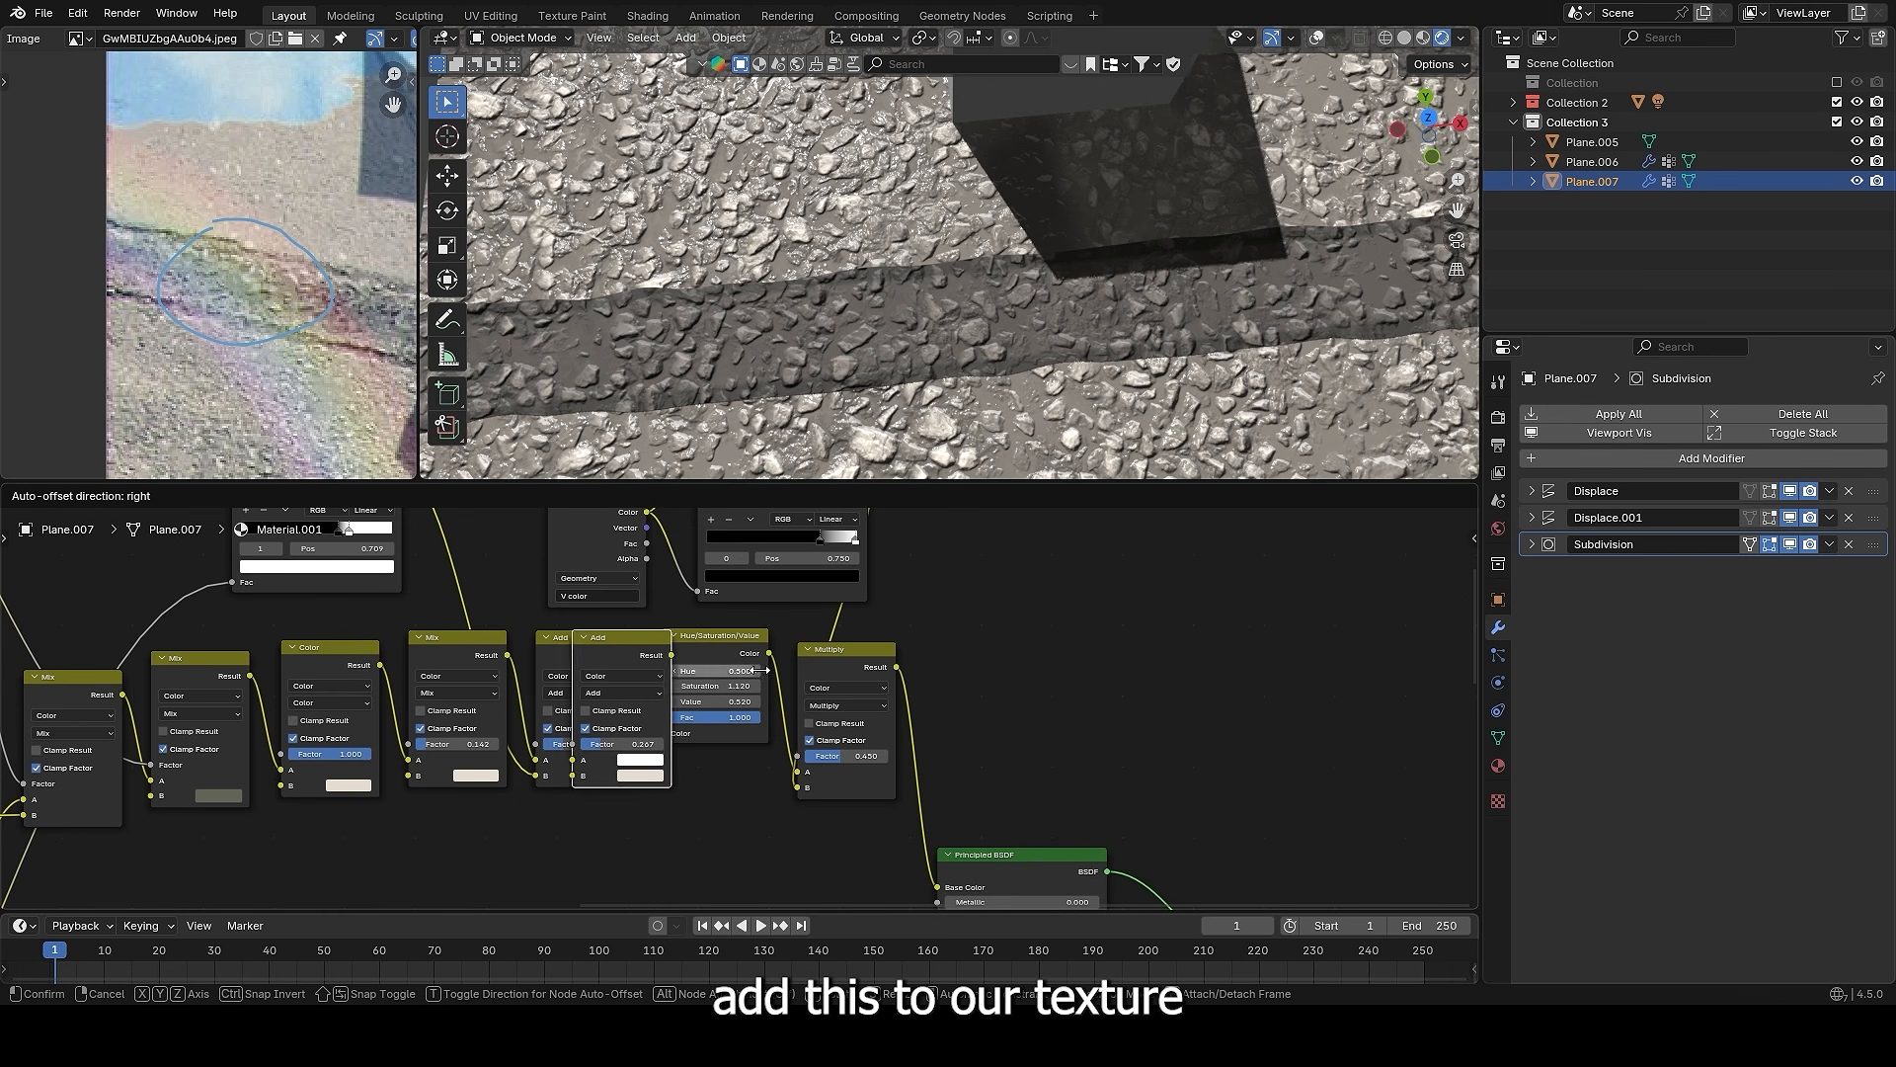
{"action": "left_click", "coordinate": [986, 668]}
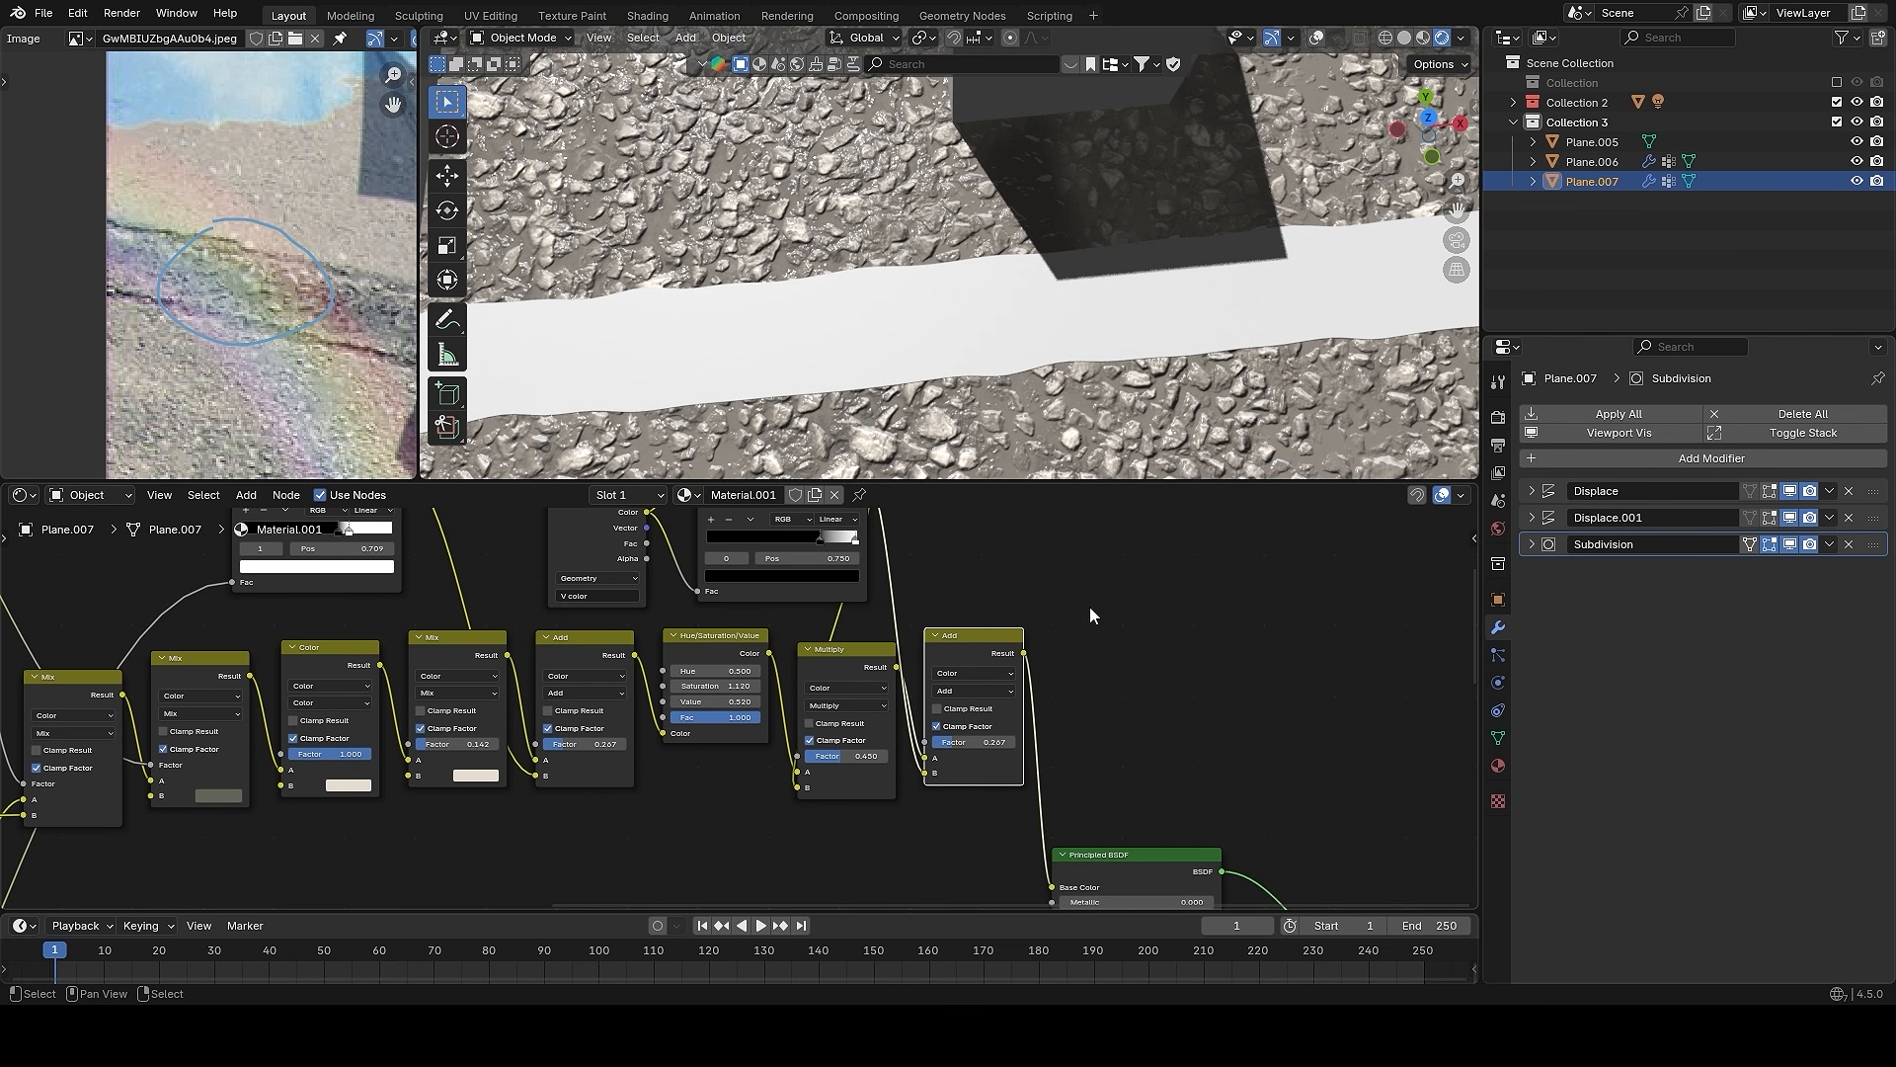
{"action": "scroll", "coordinate": [1081, 702], "scroll_direction": "up", "scroll_amount": 1}
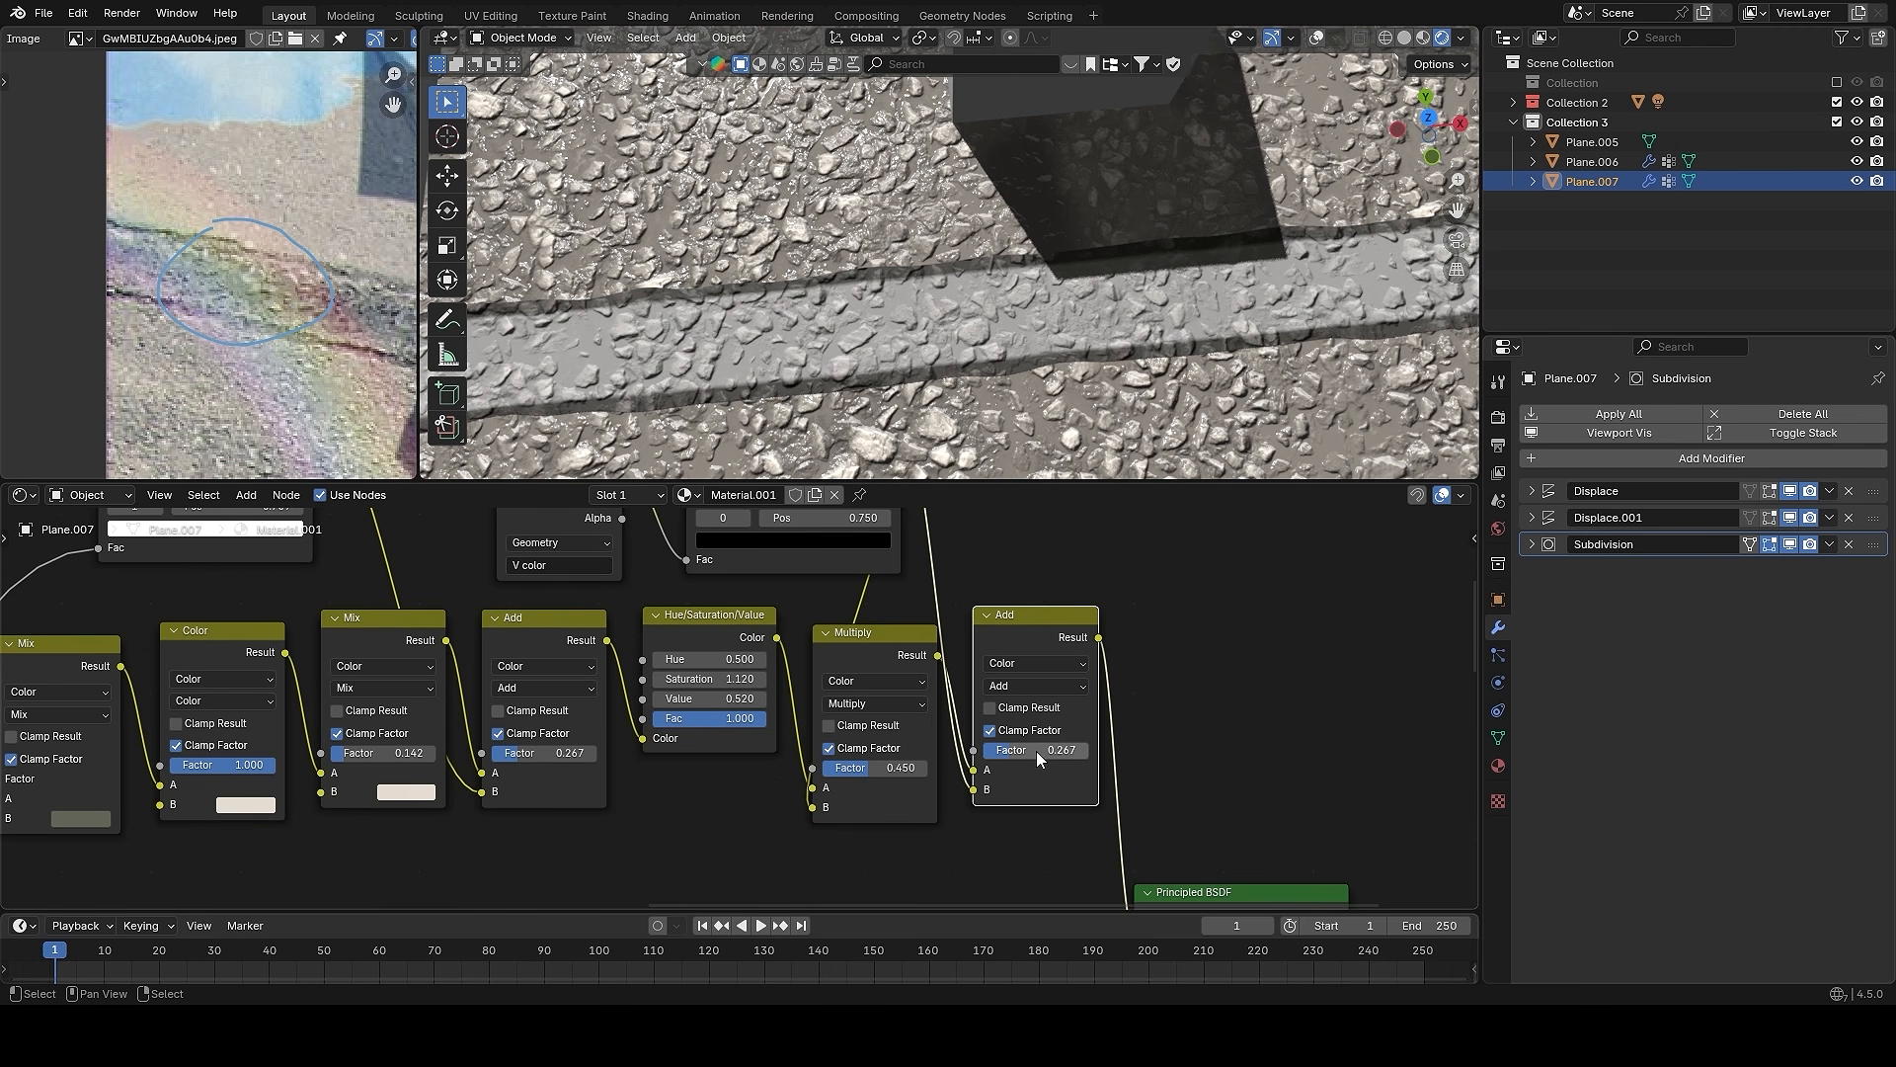
- Feed the Multiply result into A and the edge-band ramp into B of the new Add node, with factor 0.125
{"action": "mouse_move", "coordinate": [1035, 751]}
{"action": "left_mouse_down"}
{"action": "mouse_move", "coordinate": [1106, 750]}
{"action": "mouse_move", "coordinate": [1035, 750]}
{"action": "left_mouse_up"}
{"action": "middle_click_drag", "start_coordinate": [1026, 647], "coordinate": [1023, 691]}
{"action": "left_click_drag", "start_coordinate": [1023, 691], "coordinate": [1051, 592]}
{"action": "middle_click_drag", "start_coordinate": [1051, 593], "coordinate": [1049, 745]}
{"action": "scroll", "coordinate": [873, 579], "scroll_direction": "down", "scroll_amount": 2}
{"action": "left_click_drag", "start_coordinate": [909, 860], "coordinate": [917, 863]}
{"action": "middle_click_drag", "start_coordinate": [1090, 750], "coordinate": [1066, 669]}
{"action": "scroll", "coordinate": [1096, 687], "scroll_direction": "up", "scroll_amount": 3}
{"action": "mouse_move", "coordinate": [991, 765]}
{"action": "left_mouse_down"}
{"action": "mouse_move", "coordinate": [1013, 765]}
{"action": "mouse_move", "coordinate": [960, 766]}
{"action": "left_mouse_up"}
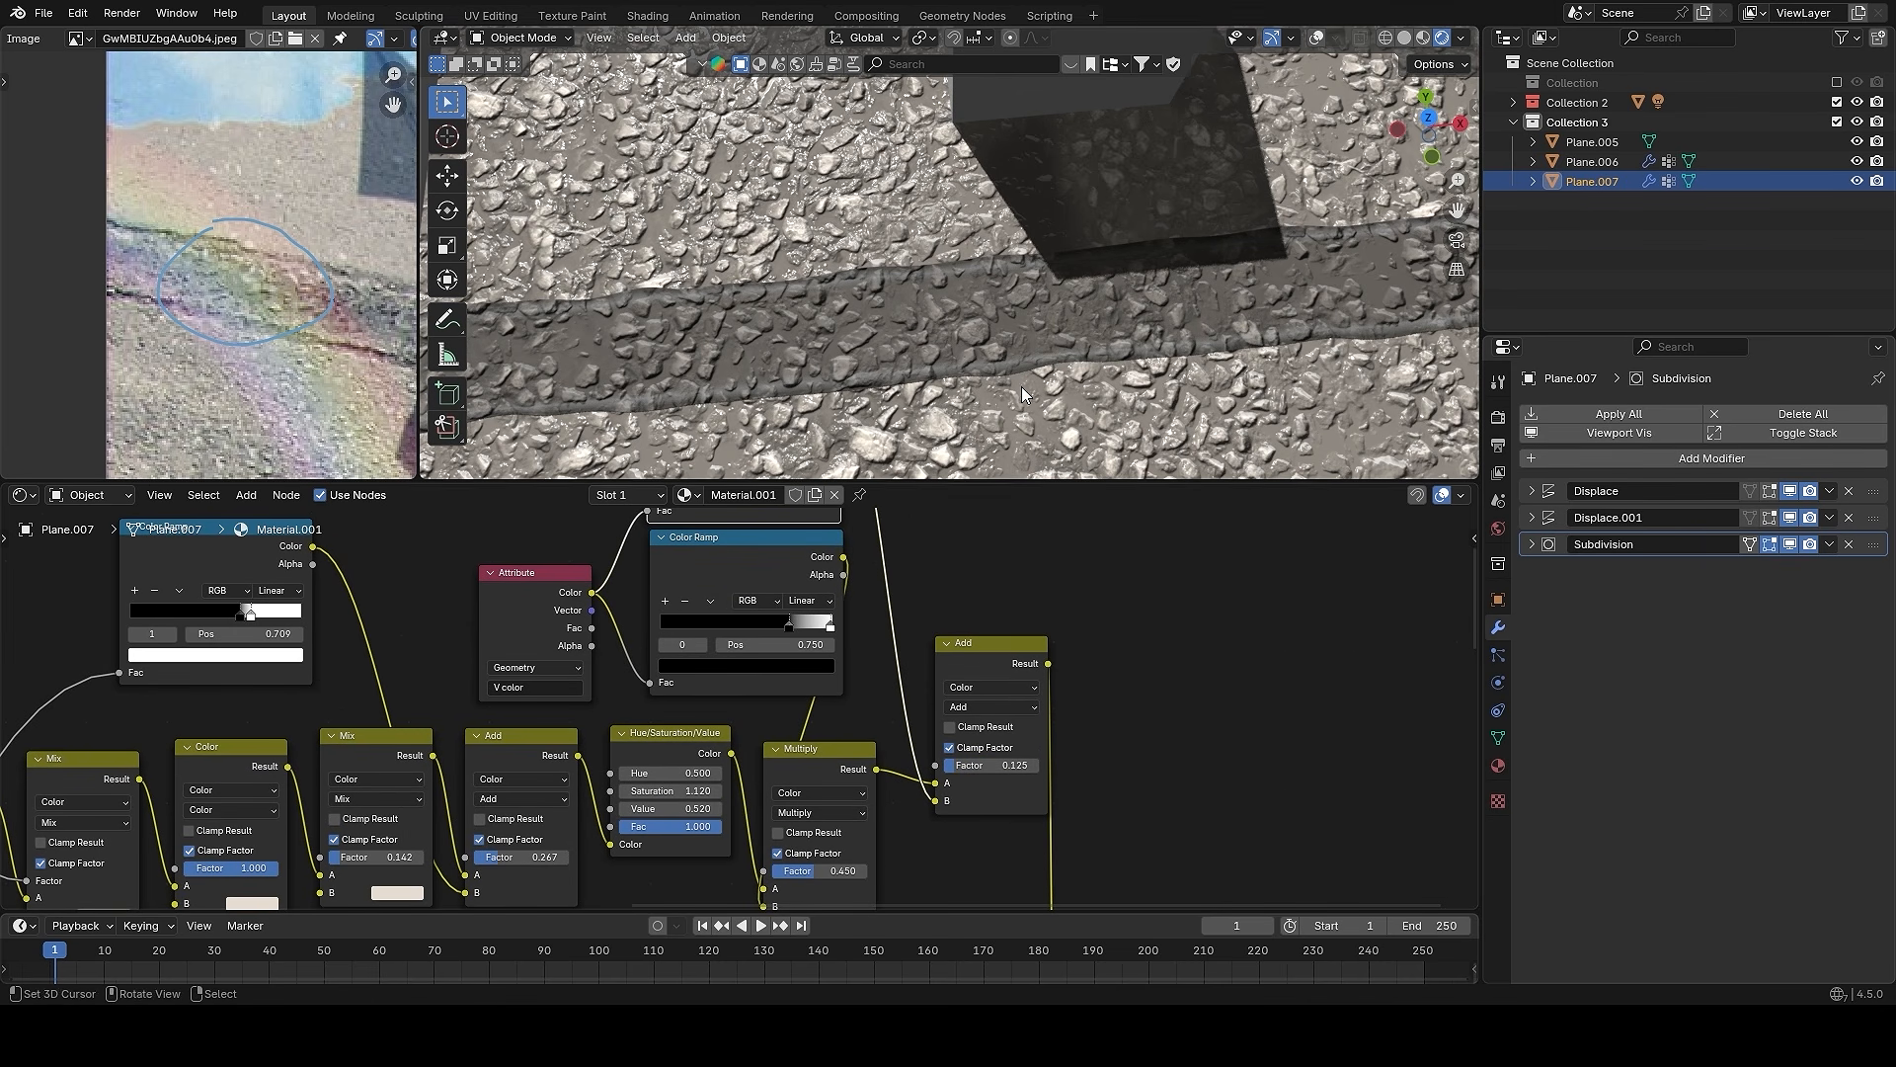
- Raise the new Add node's factor and place the edge-band ramp's white stop at 0.432
{"action": "middle_click_drag", "start_coordinate": [1106, 386], "coordinate": [1110, 314]}
{"action": "scroll", "coordinate": [1112, 345], "scroll_direction": "up", "scroll_amount": 3}
{"action": "left_click_drag", "start_coordinate": [988, 765], "coordinate": [1027, 765]}
{"action": "middle_click_drag", "start_coordinate": [778, 556], "coordinate": [861, 755]}
{"action": "scroll", "coordinate": [861, 755], "scroll_direction": "up", "scroll_amount": 1}
{"action": "mouse_move", "coordinate": [856, 633]}
{"action": "left_mouse_down"}
{"action": "mouse_move", "coordinate": [812, 630]}
{"action": "mouse_move", "coordinate": [918, 629]}
{"action": "left_mouse_up"}
{"action": "middle_click_drag", "start_coordinate": [998, 326], "coordinate": [1171, 289]}
{"action": "scroll", "coordinate": [1095, 319], "scroll_direction": "down", "scroll_amount": 3}
{"action": "scroll", "coordinate": [1171, 289], "scroll_direction": "up", "scroll_amount": 3}
{"action": "scroll", "coordinate": [813, 647], "scroll_direction": "up", "scroll_amount": 2}
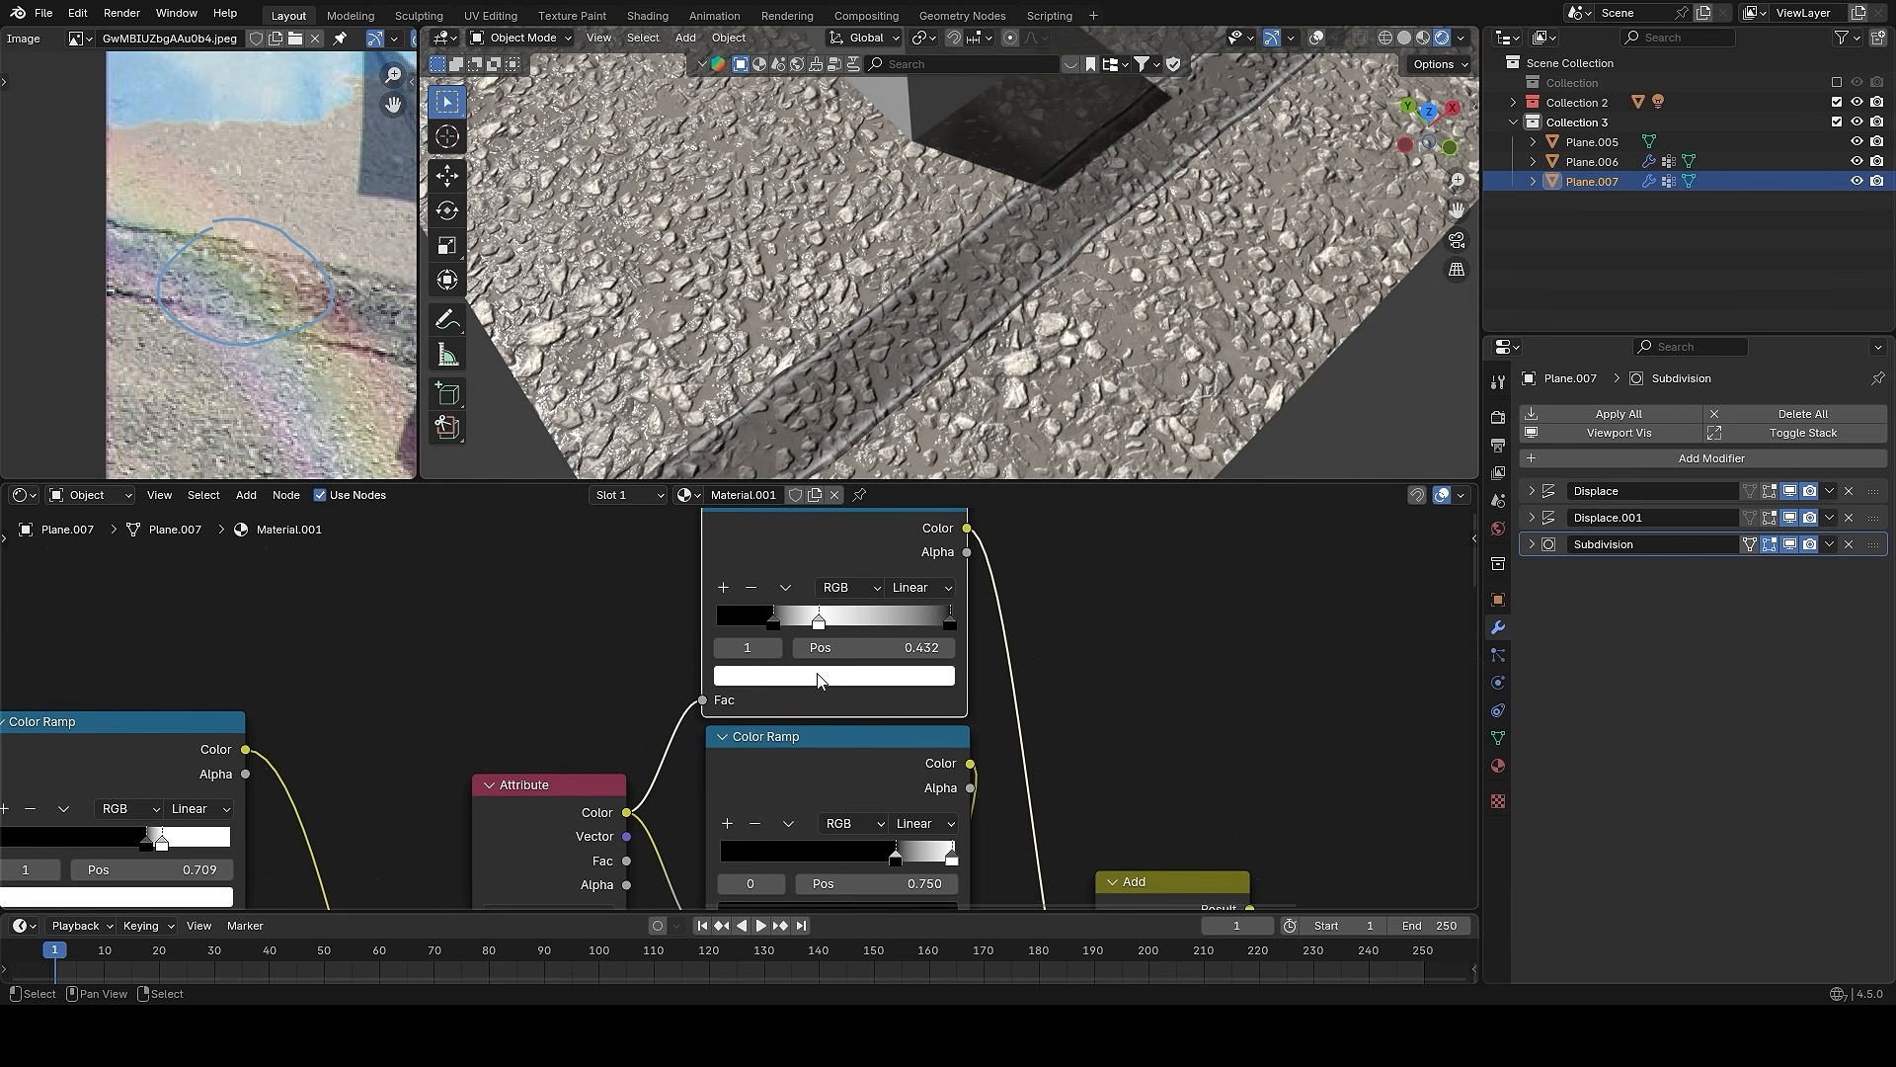
- Tint the edge-band ramp's white stop a slightly warm off-white
{"action": "left_click", "coordinate": [818, 676]}
{"action": "left_click", "coordinate": [802, 409]}
{"action": "scroll", "coordinate": [987, 365], "scroll_direction": "down", "scroll_amount": 1}
{"action": "middle_click_drag", "start_coordinate": [1020, 393], "coordinate": [1059, 282]}
- Scale the strip's border edges along Y in Edit Mode from the top view, then check the result without overlays
{"action": "key", "text": "alt+shift+z"}
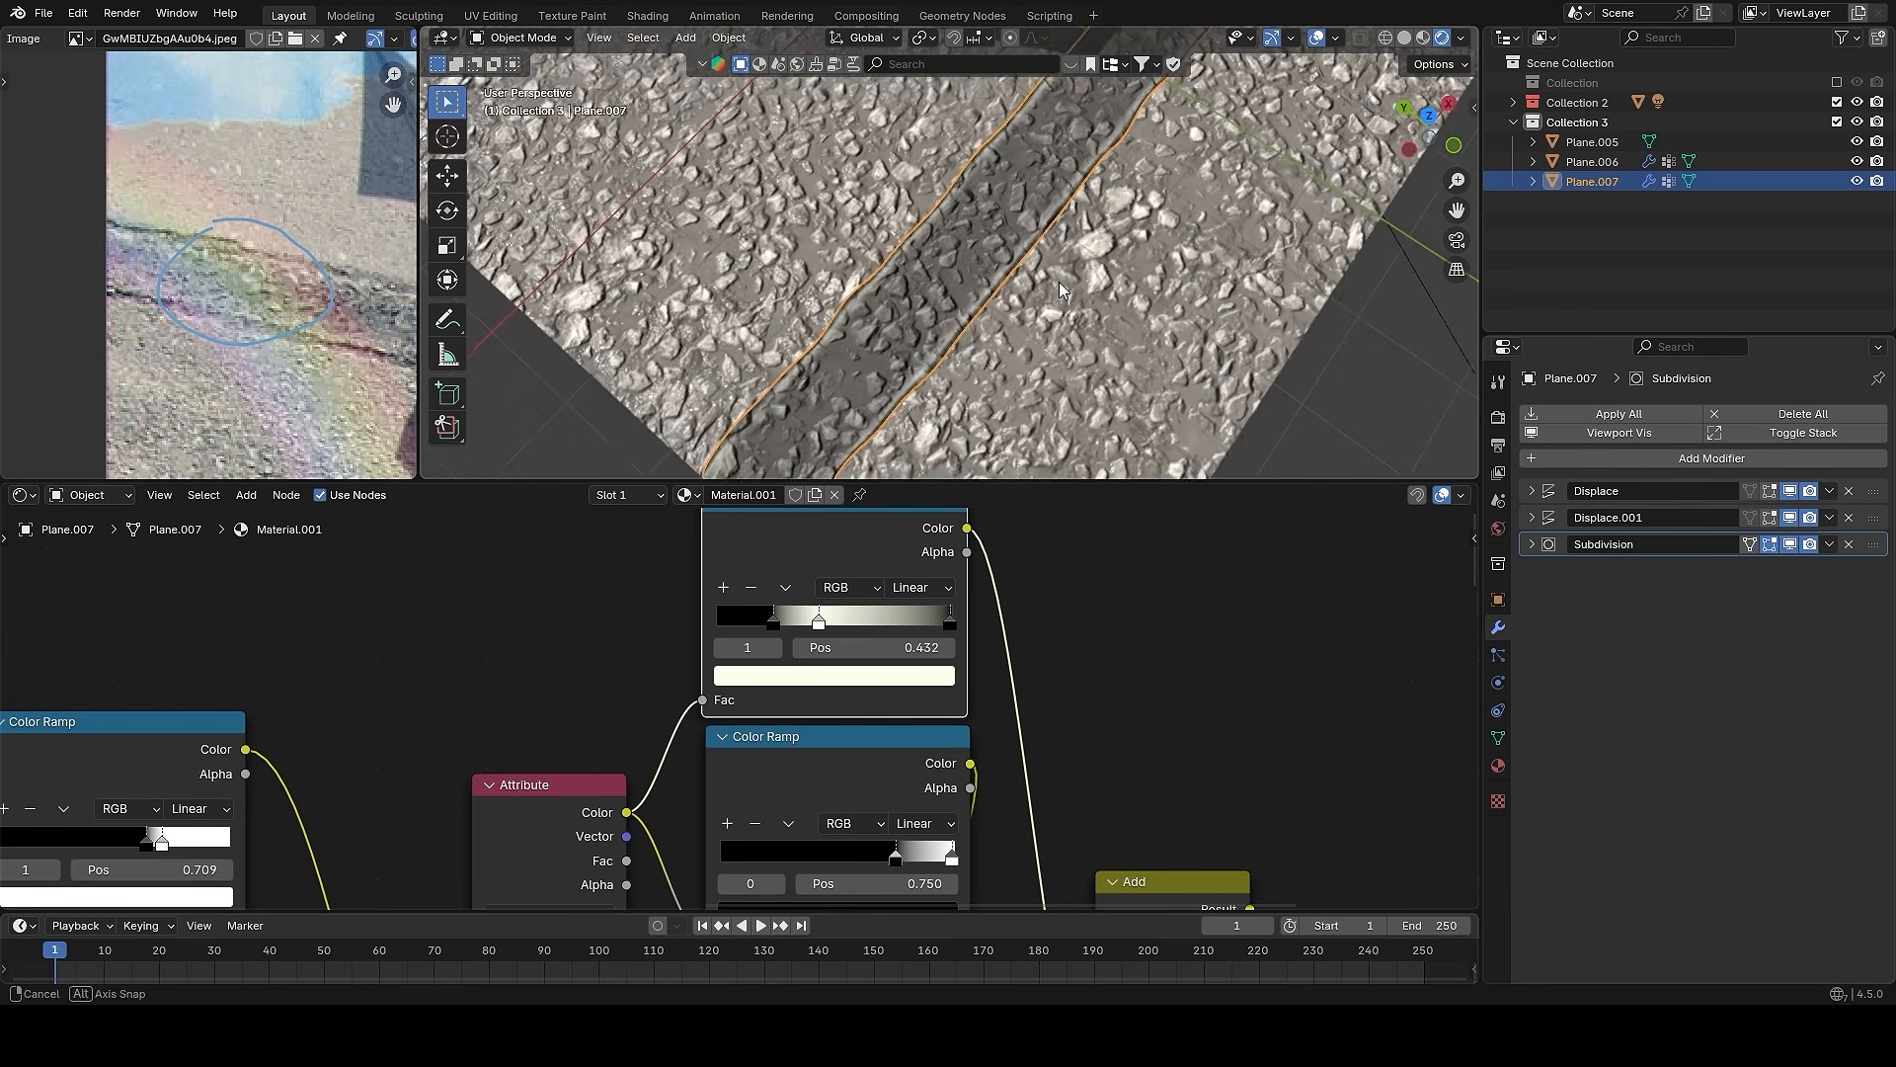
{"action": "key", "text": "KP_7"}
{"action": "key", "text": "Tab"}
{"action": "scroll", "coordinate": [1039, 245], "scroll_direction": "up", "scroll_amount": 1}
{"action": "key", "text": "s"}
{"action": "key", "text": "y"}
{"action": "left_click", "coordinate": [1017, 231]}
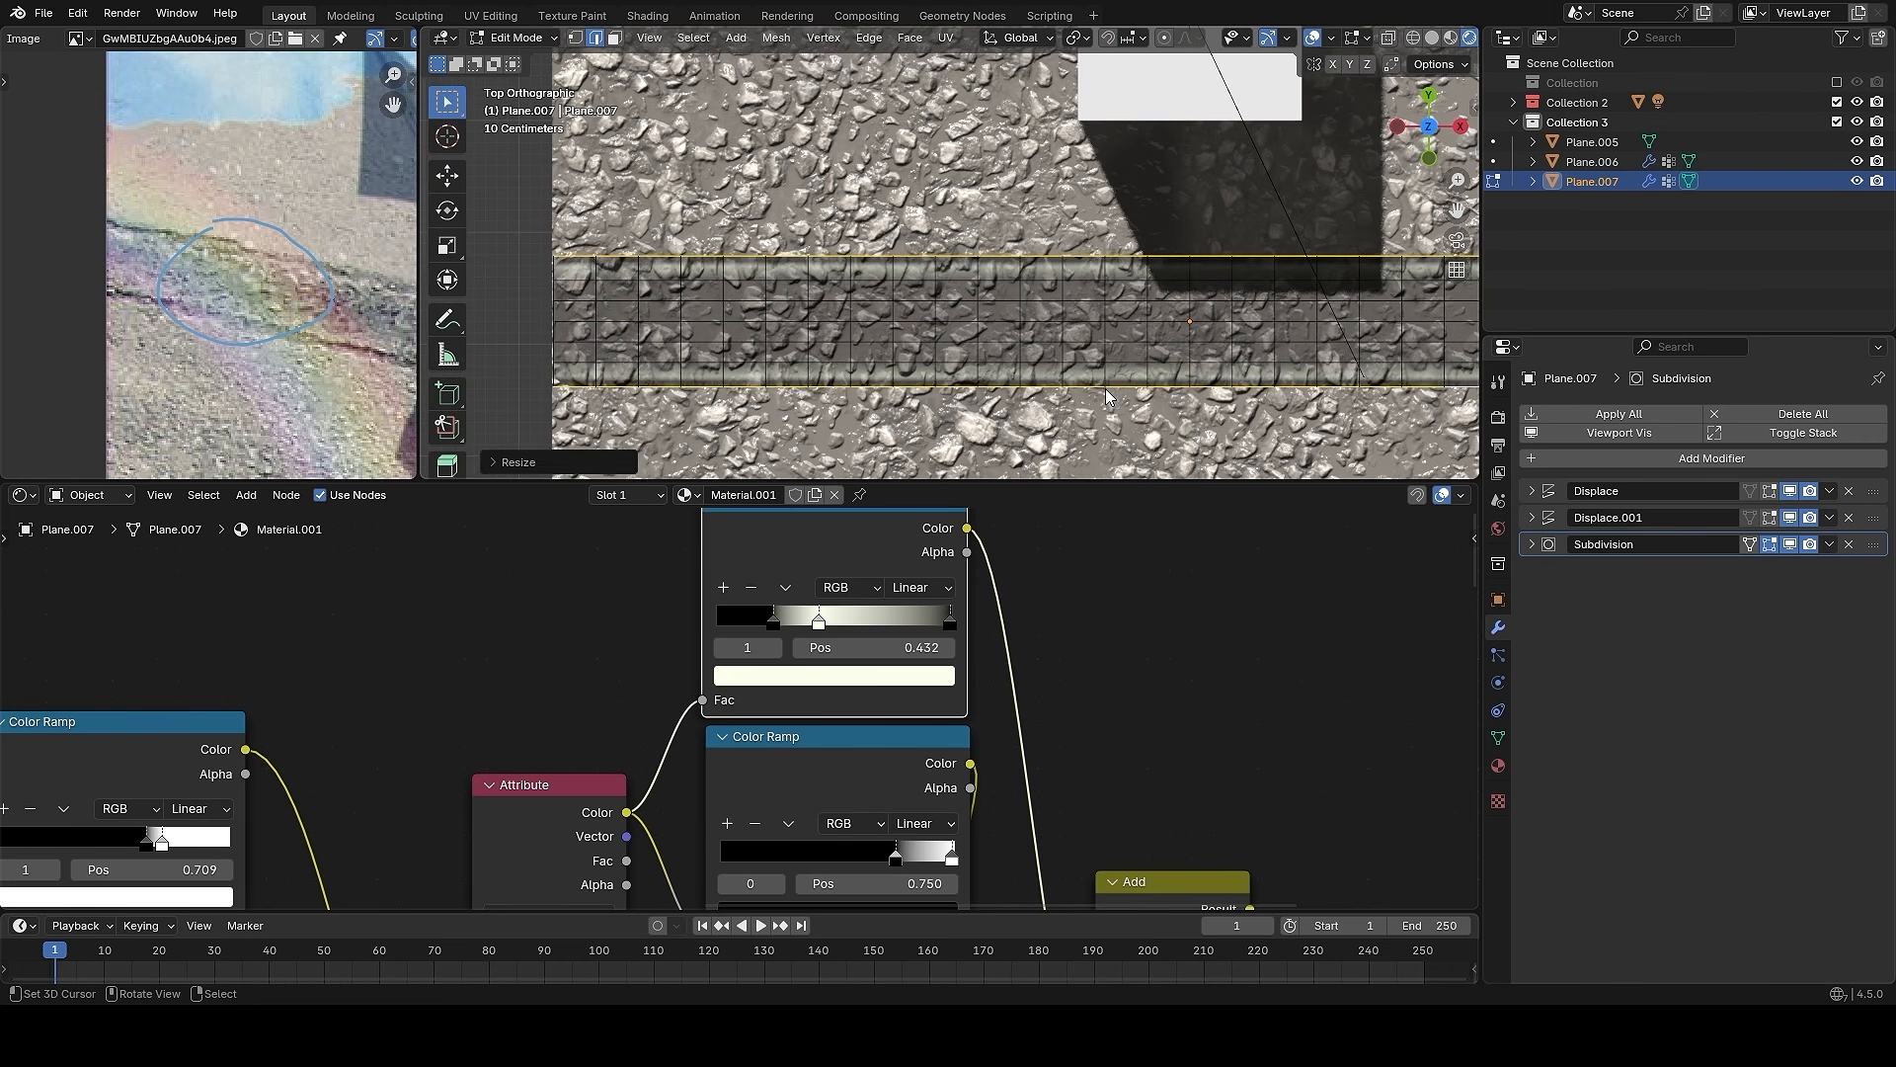
{"action": "key", "text": "Tab"}
{"action": "middle_click_drag", "start_coordinate": [1087, 351], "coordinate": [1116, 309]}
{"action": "scroll", "coordinate": [1116, 309], "scroll_direction": "up", "scroll_amount": 3}
{"action": "key", "text": "alt+shift+z"}
{"action": "scroll", "coordinate": [1116, 309], "scroll_direction": "down", "scroll_amount": 2}
{"action": "middle_click_drag", "start_coordinate": [1018, 746], "coordinate": [1072, 614]}
{"action": "left_click_drag", "start_coordinate": [951, 723], "coordinate": [1047, 705]}
{"action": "scroll", "coordinate": [1097, 294], "scroll_direction": "down", "scroll_amount": 2}
{"action": "scroll", "coordinate": [1027, 750], "scroll_direction": "down", "scroll_amount": 6}
{"action": "middle_click_drag", "start_coordinate": [939, 899], "coordinate": [951, 809]}
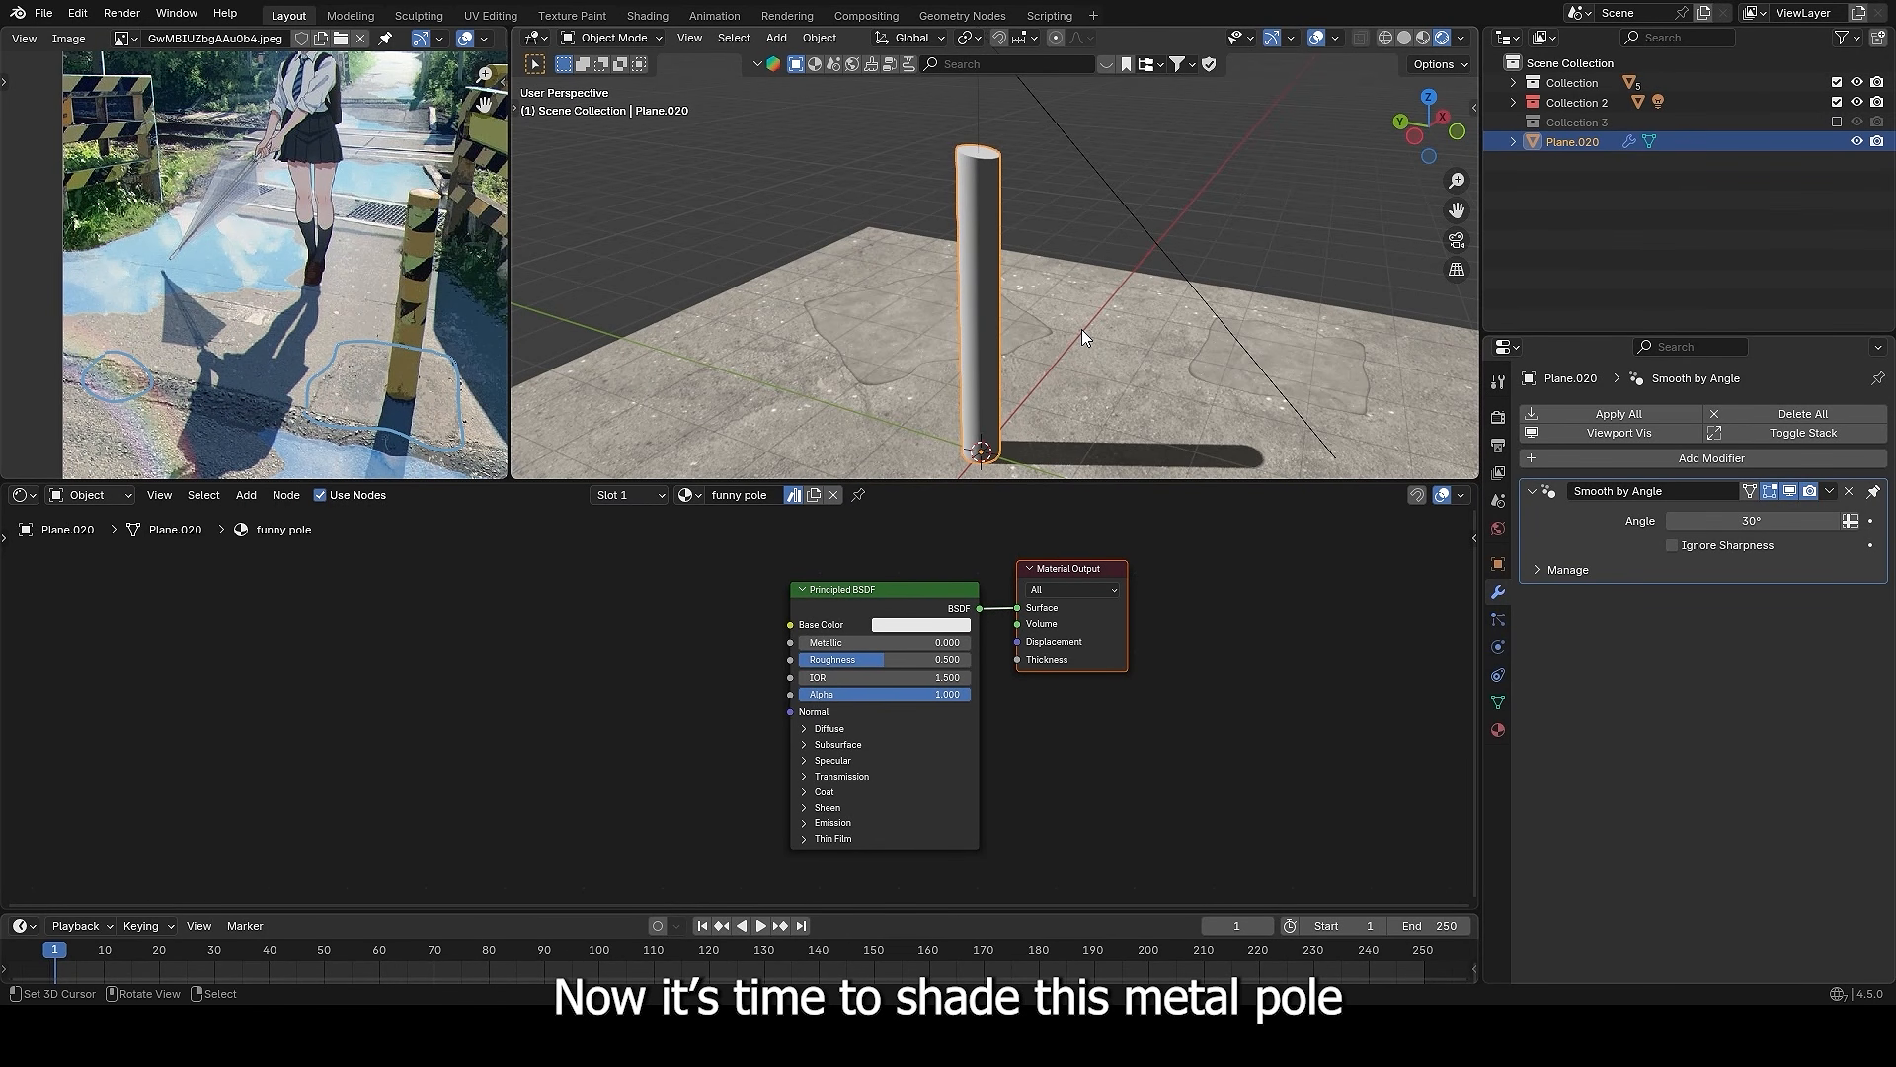
- Add a Diffuse BSDF node to the pole's funny pole material, before the Principled BSDF
{"action": "middle_click_drag", "start_coordinate": [1081, 329], "coordinate": [1045, 318]}
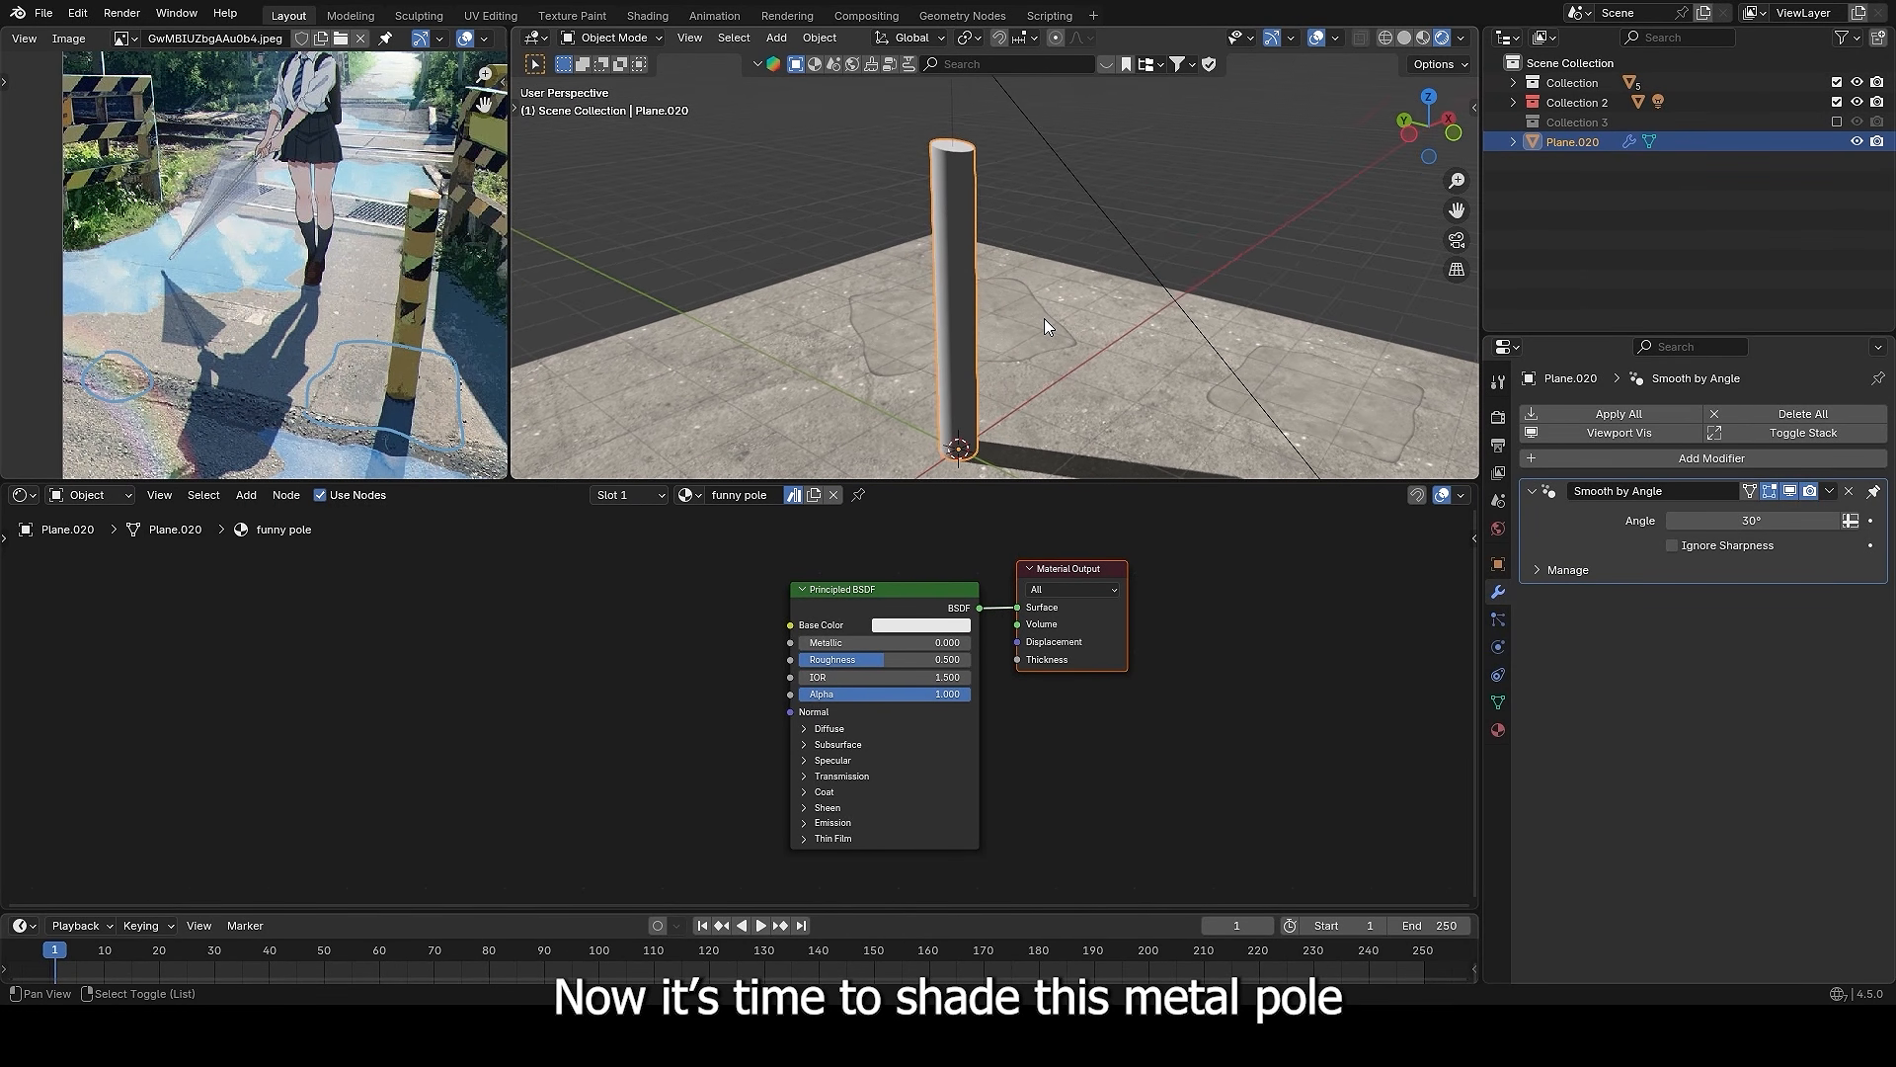
{"action": "middle_click_drag", "start_coordinate": [331, 302], "coordinate": [216, 280]}
{"action": "scroll", "coordinate": [267, 297], "scroll_direction": "up", "scroll_amount": 2}
{"action": "key", "text": "shift+a"}
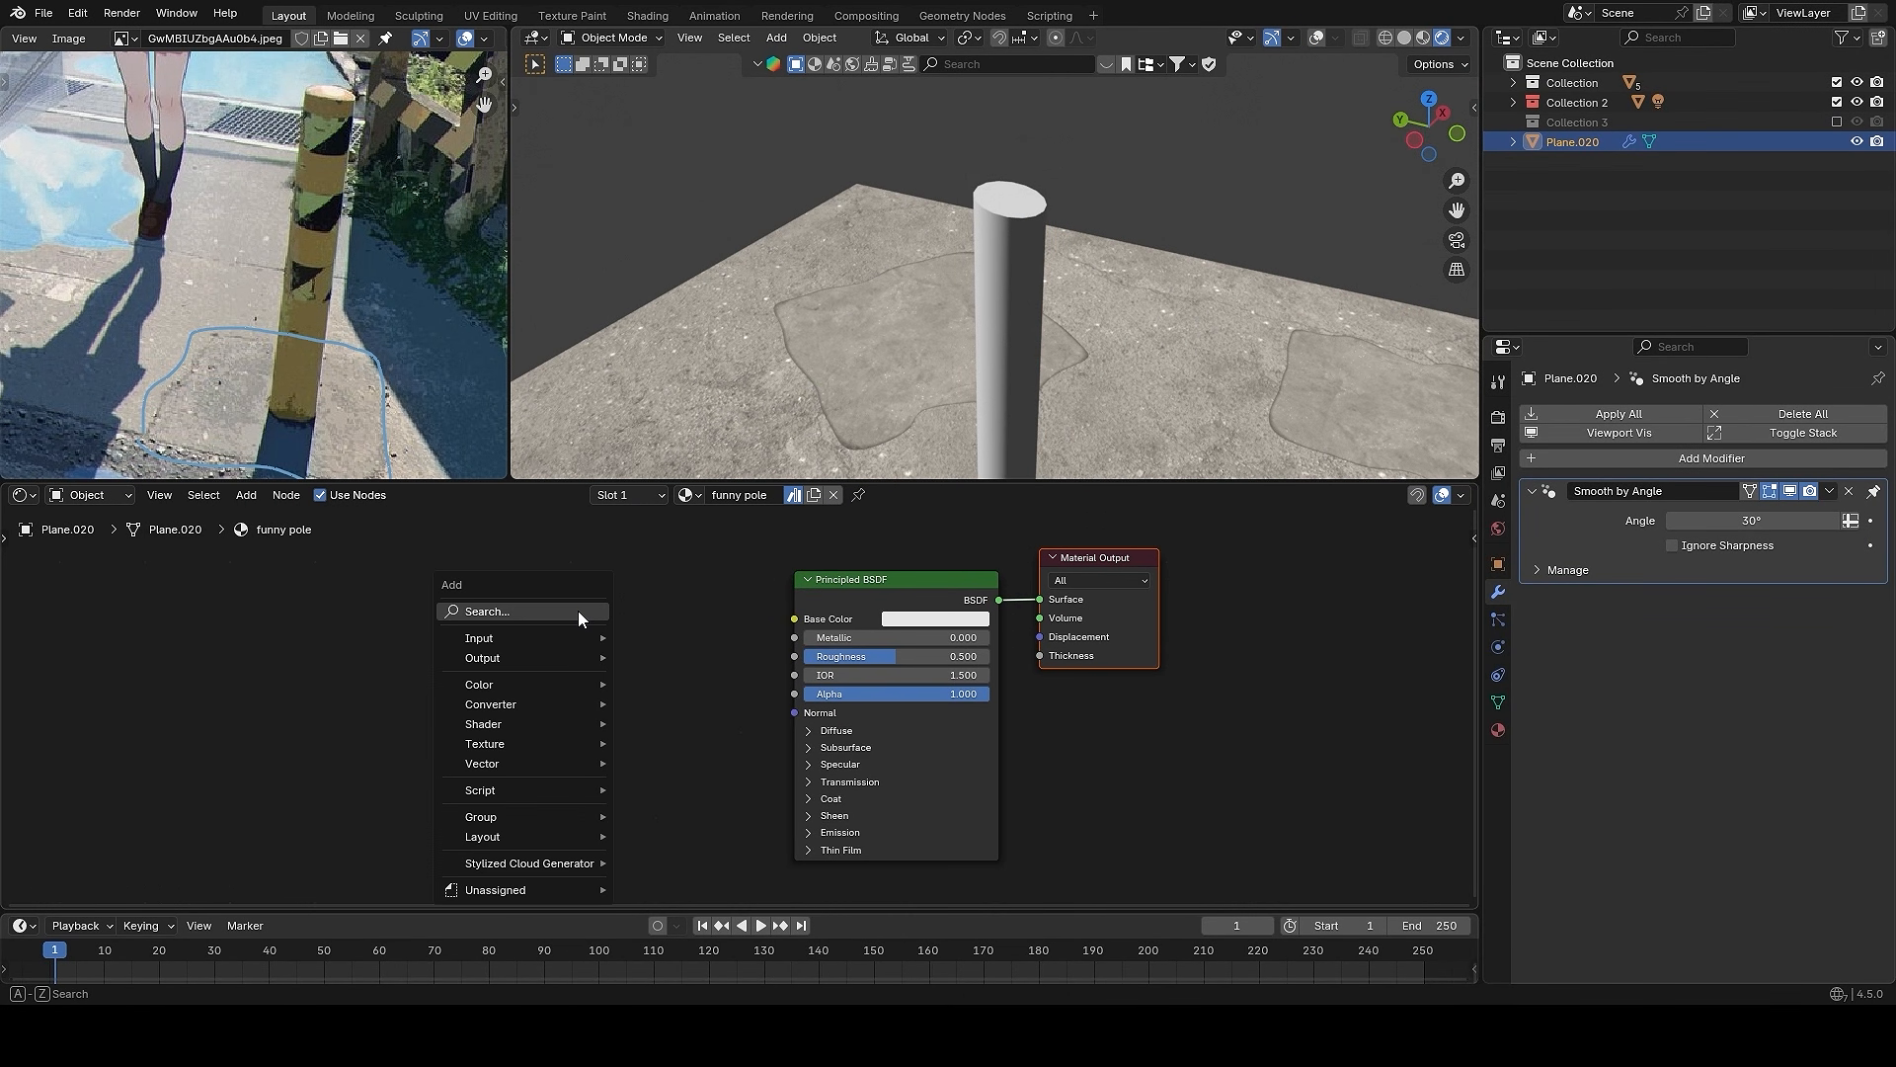
{"action": "type", "text": "d"}
{"action": "left_click", "coordinate": [649, 651]}
{"action": "left_click", "coordinate": [242, 594]}
{"action": "middle_click_drag", "start_coordinate": [576, 637], "coordinate": [619, 703]}
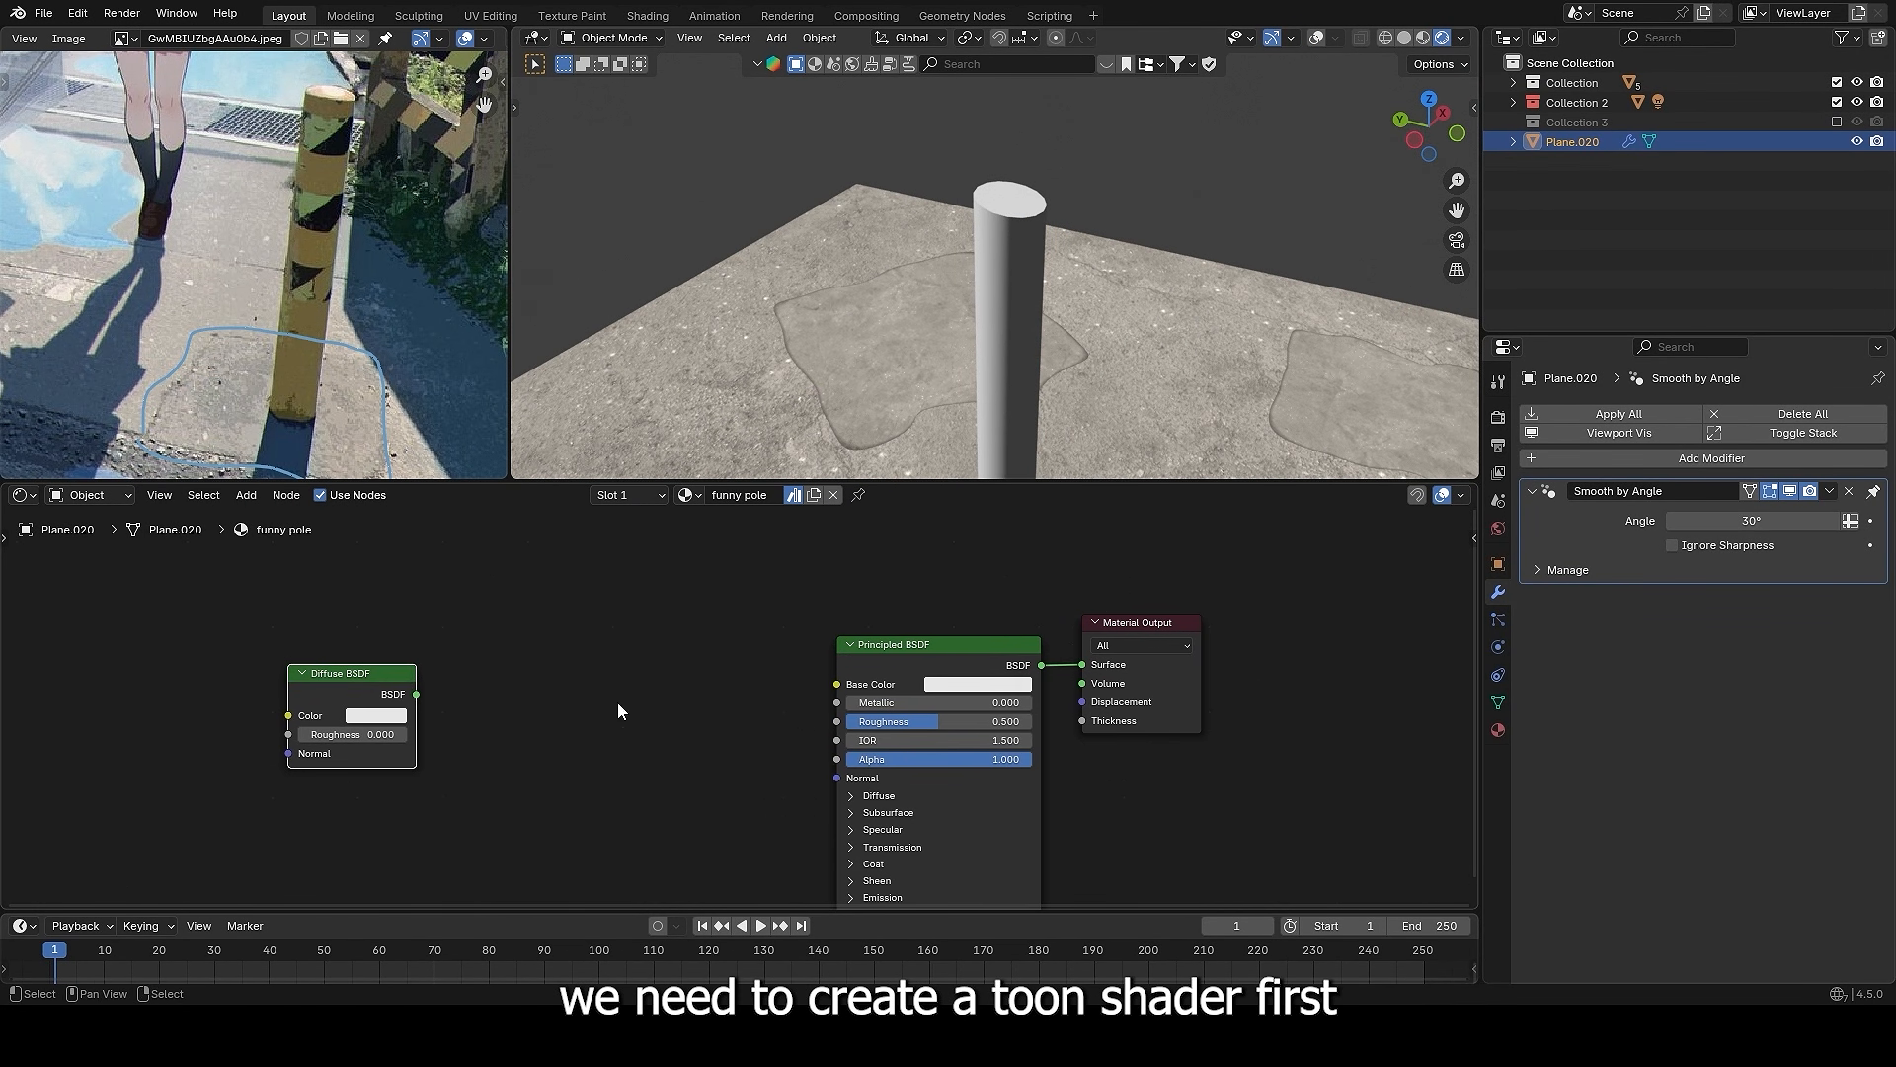
- Add a Shader to RGB node fed by the Diffuse BSDF and move the pair away from the Principled BSDF
{"action": "key", "text": "shift+a"}
{"action": "left_click", "coordinate": [536, 611]}
{"action": "type", "text": "sh"}
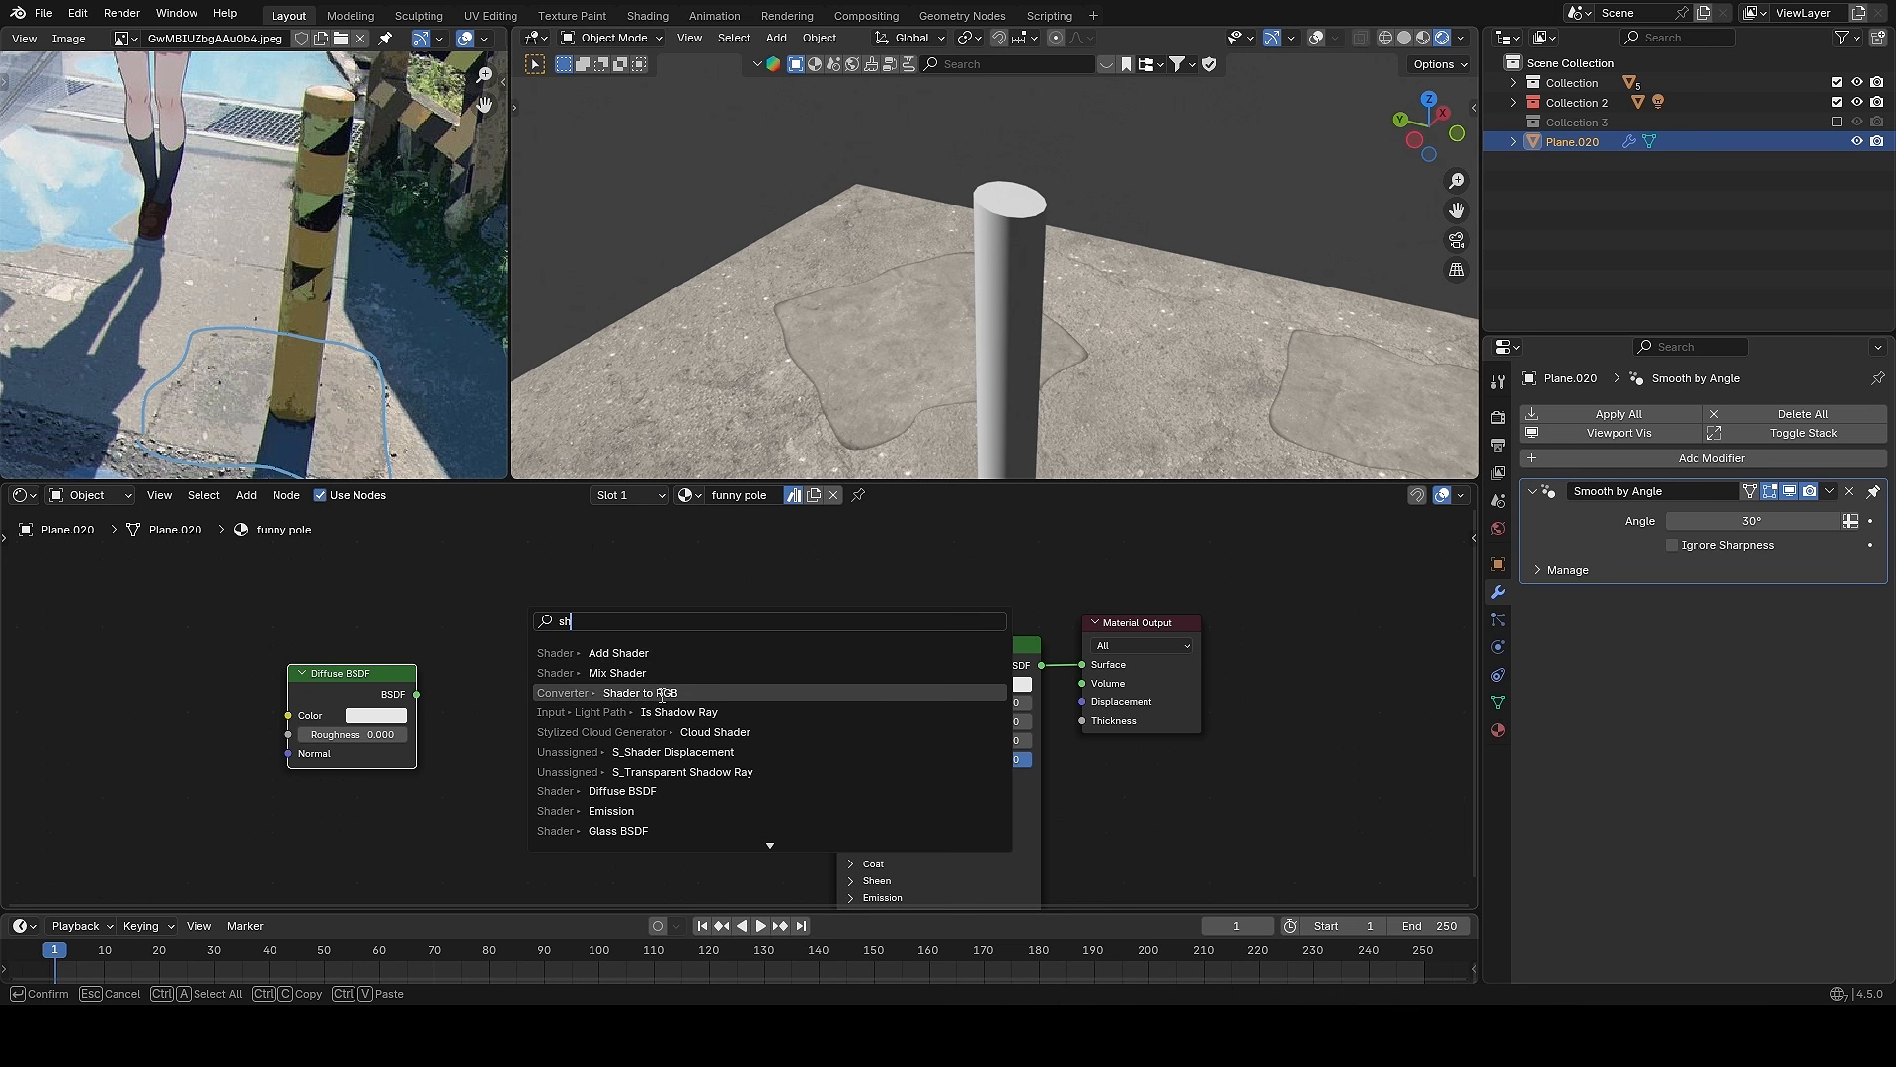
{"action": "left_click", "coordinate": [657, 692]}
{"action": "left_click", "coordinate": [427, 666]}
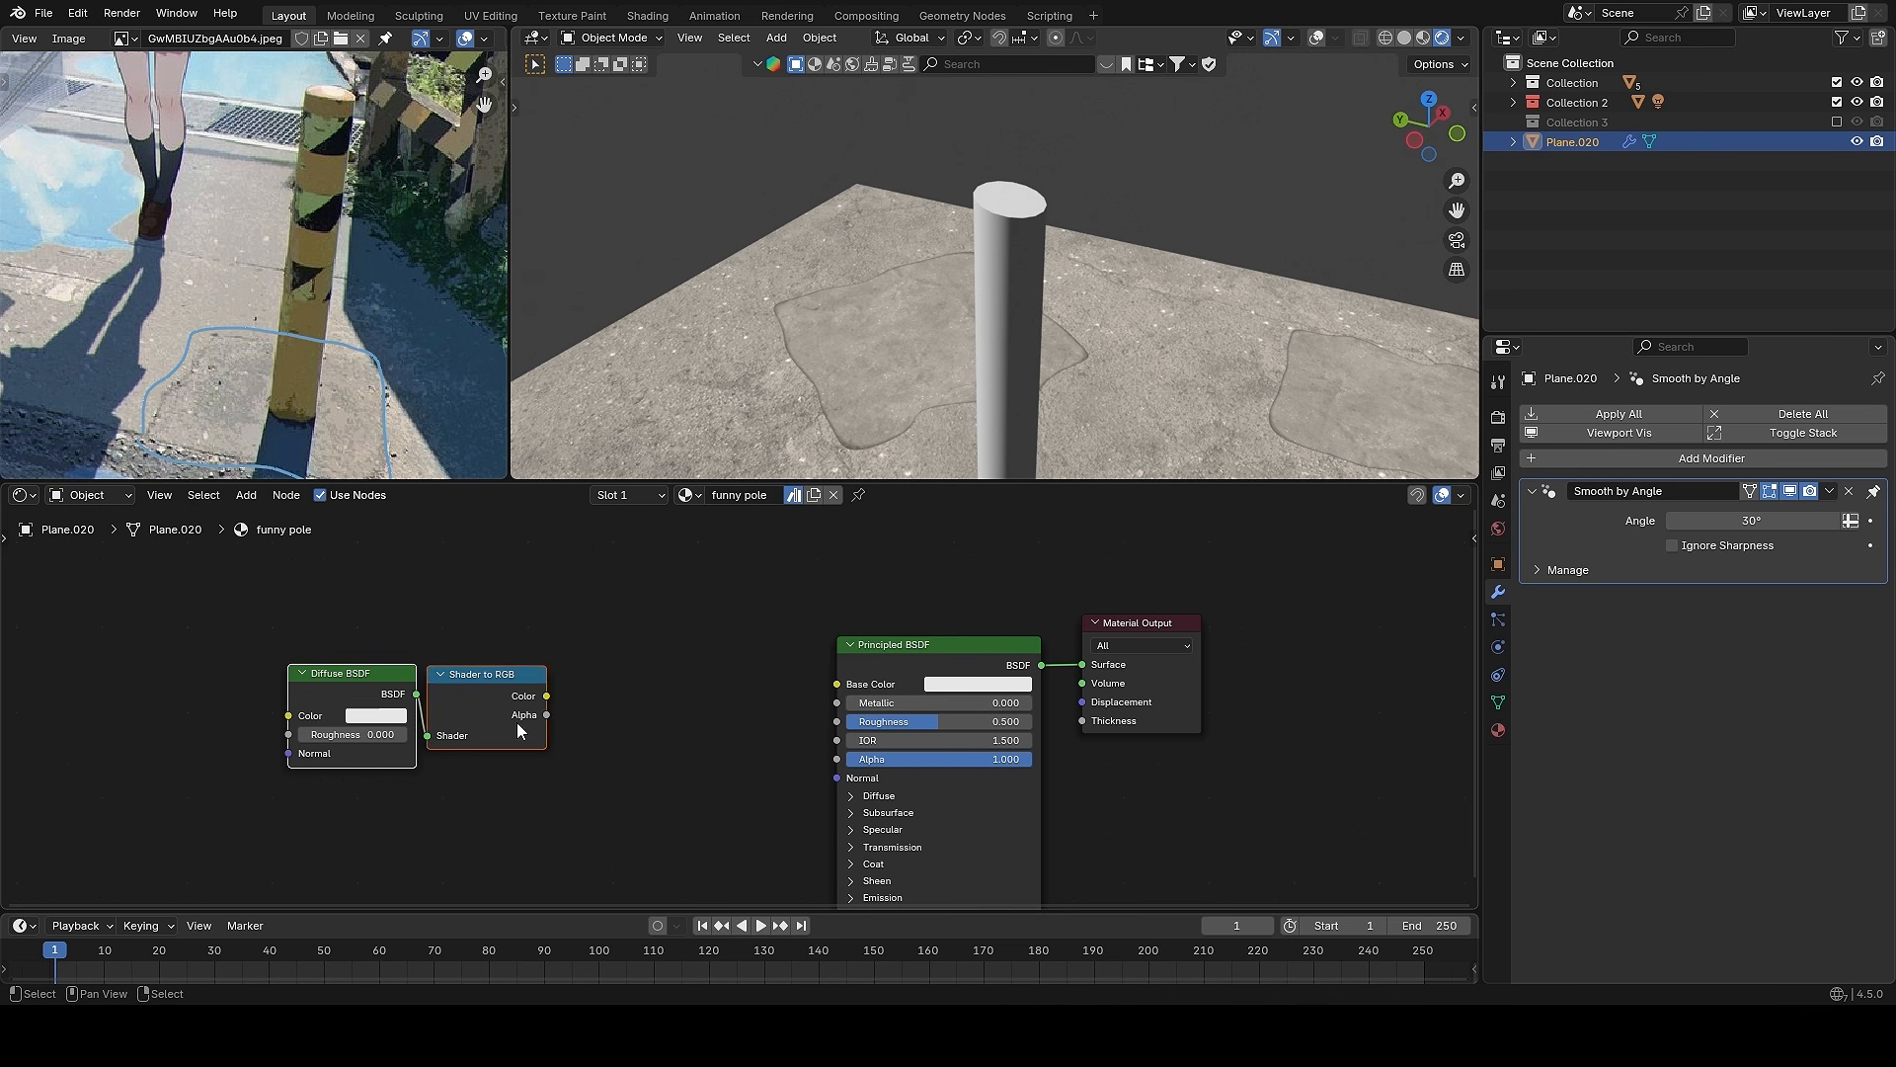
{"action": "left_click_drag", "start_coordinate": [517, 731], "coordinate": [398, 696]}
- Add a Color Ramp fed by the Shader to RGB color and preview it on the pole
{"action": "key", "text": "shift+a"}
{"action": "left_click", "coordinate": [533, 601]}
{"action": "type", "text": "c"}
{"action": "left_click", "coordinate": [593, 637]}
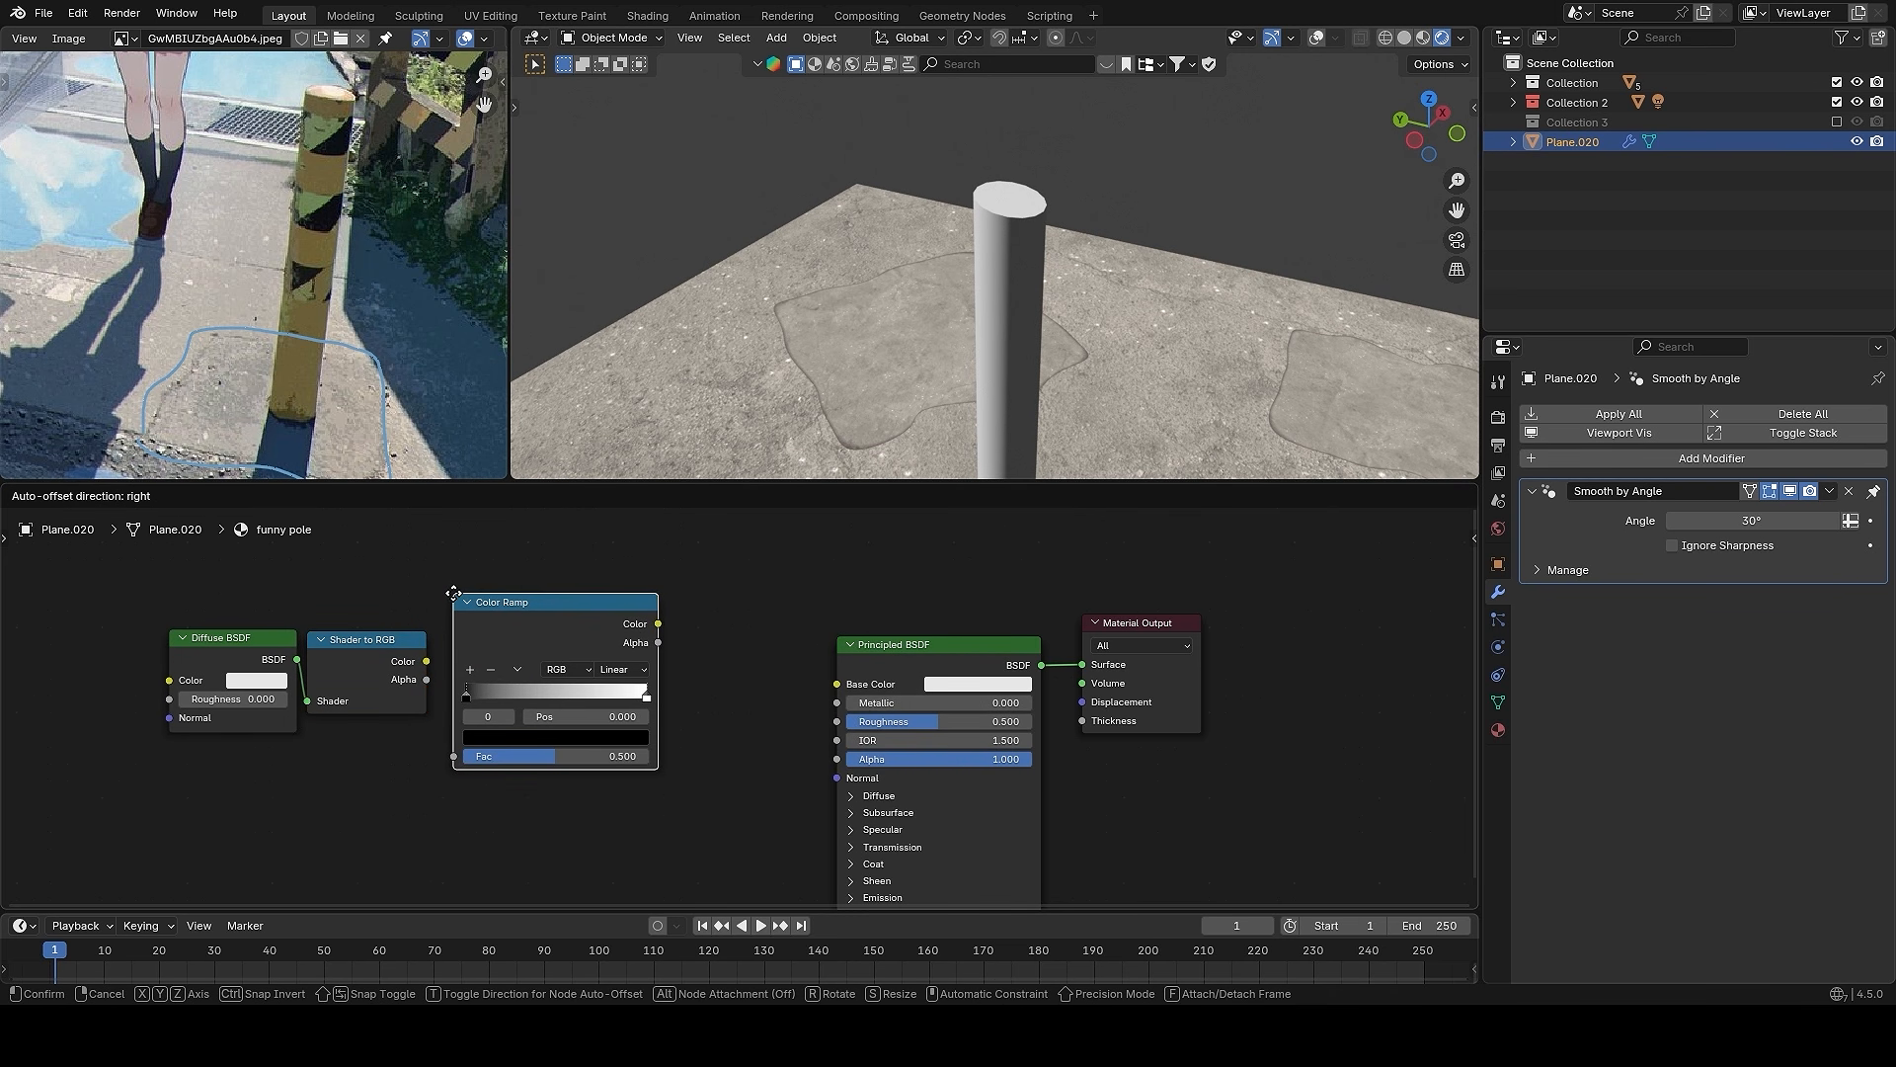
{"action": "left_click", "coordinate": [445, 591]}
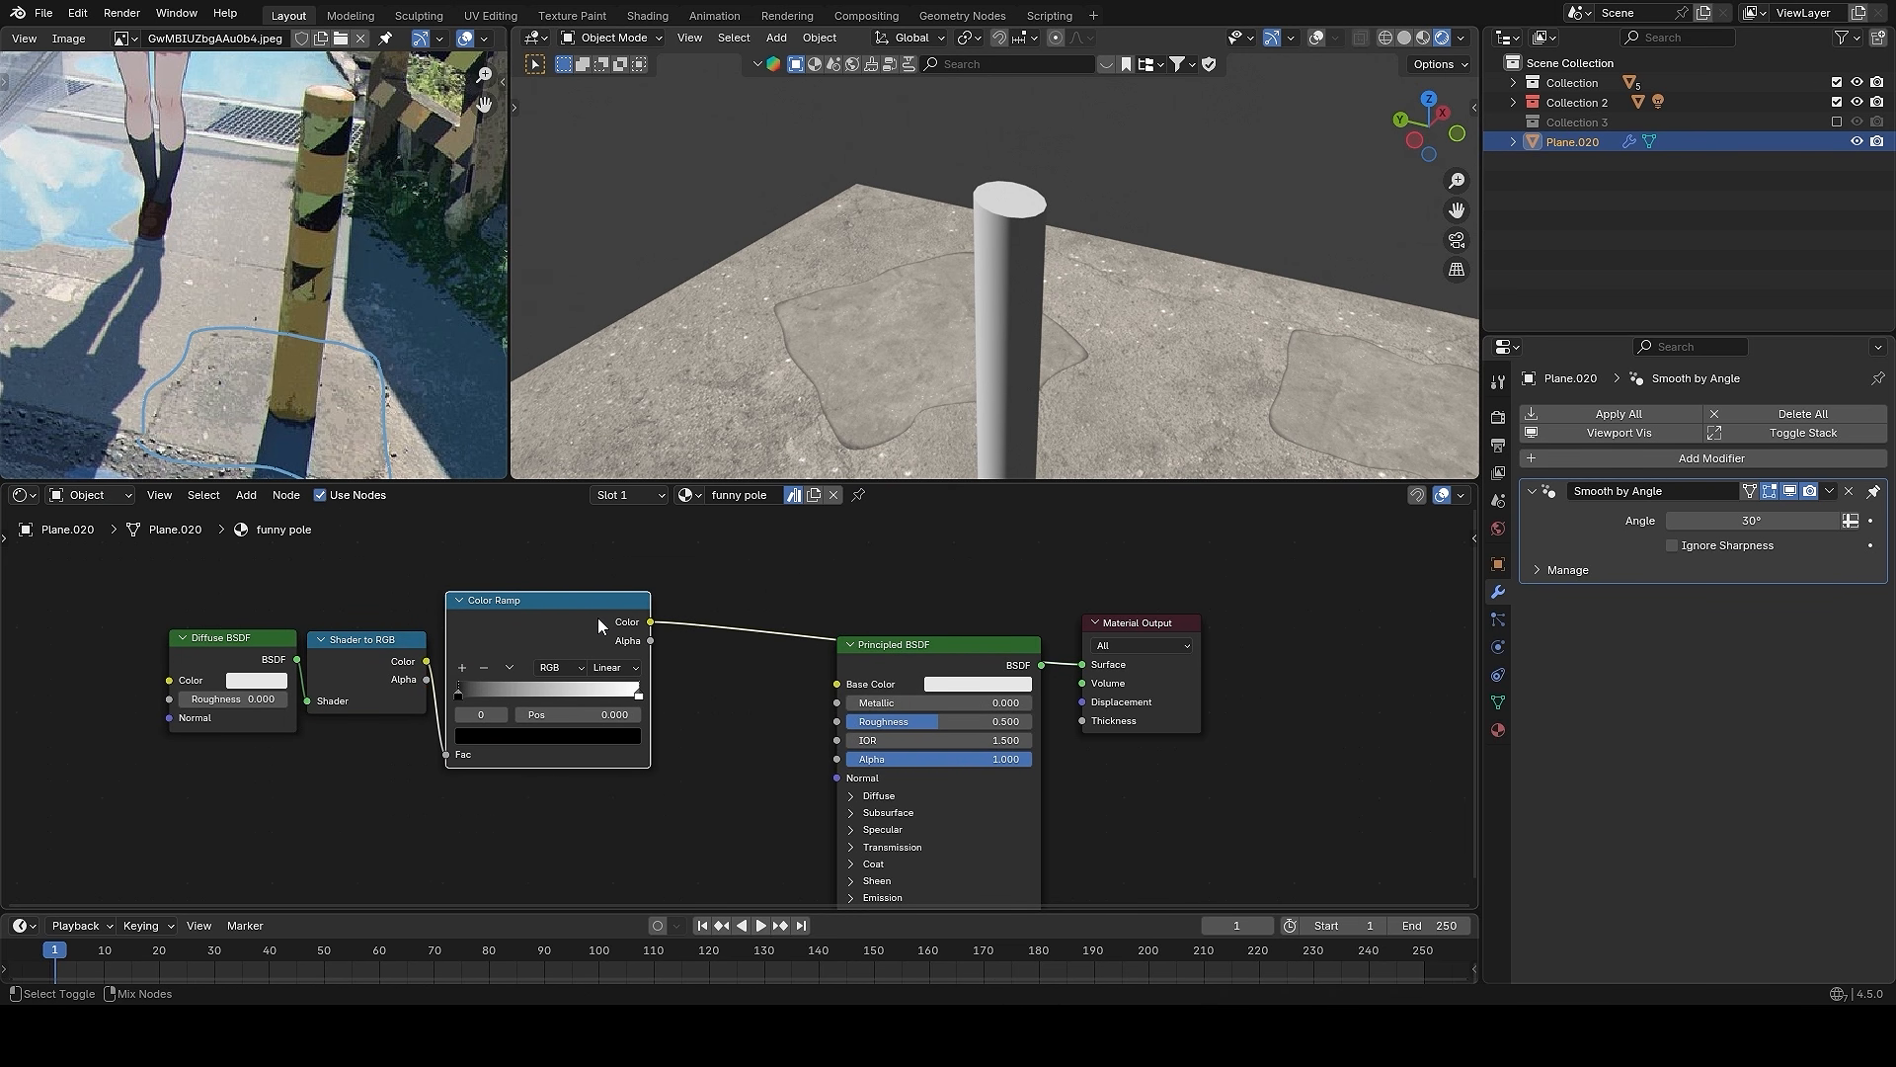
- Increase the pole's light and shadow contrast by moving the Color Ramp's black and white stops closer together
{"action": "middle_click_drag", "start_coordinate": [1023, 296], "coordinate": [1019, 292]}
{"action": "scroll", "coordinate": [620, 662], "scroll_direction": "up", "scroll_amount": 2}
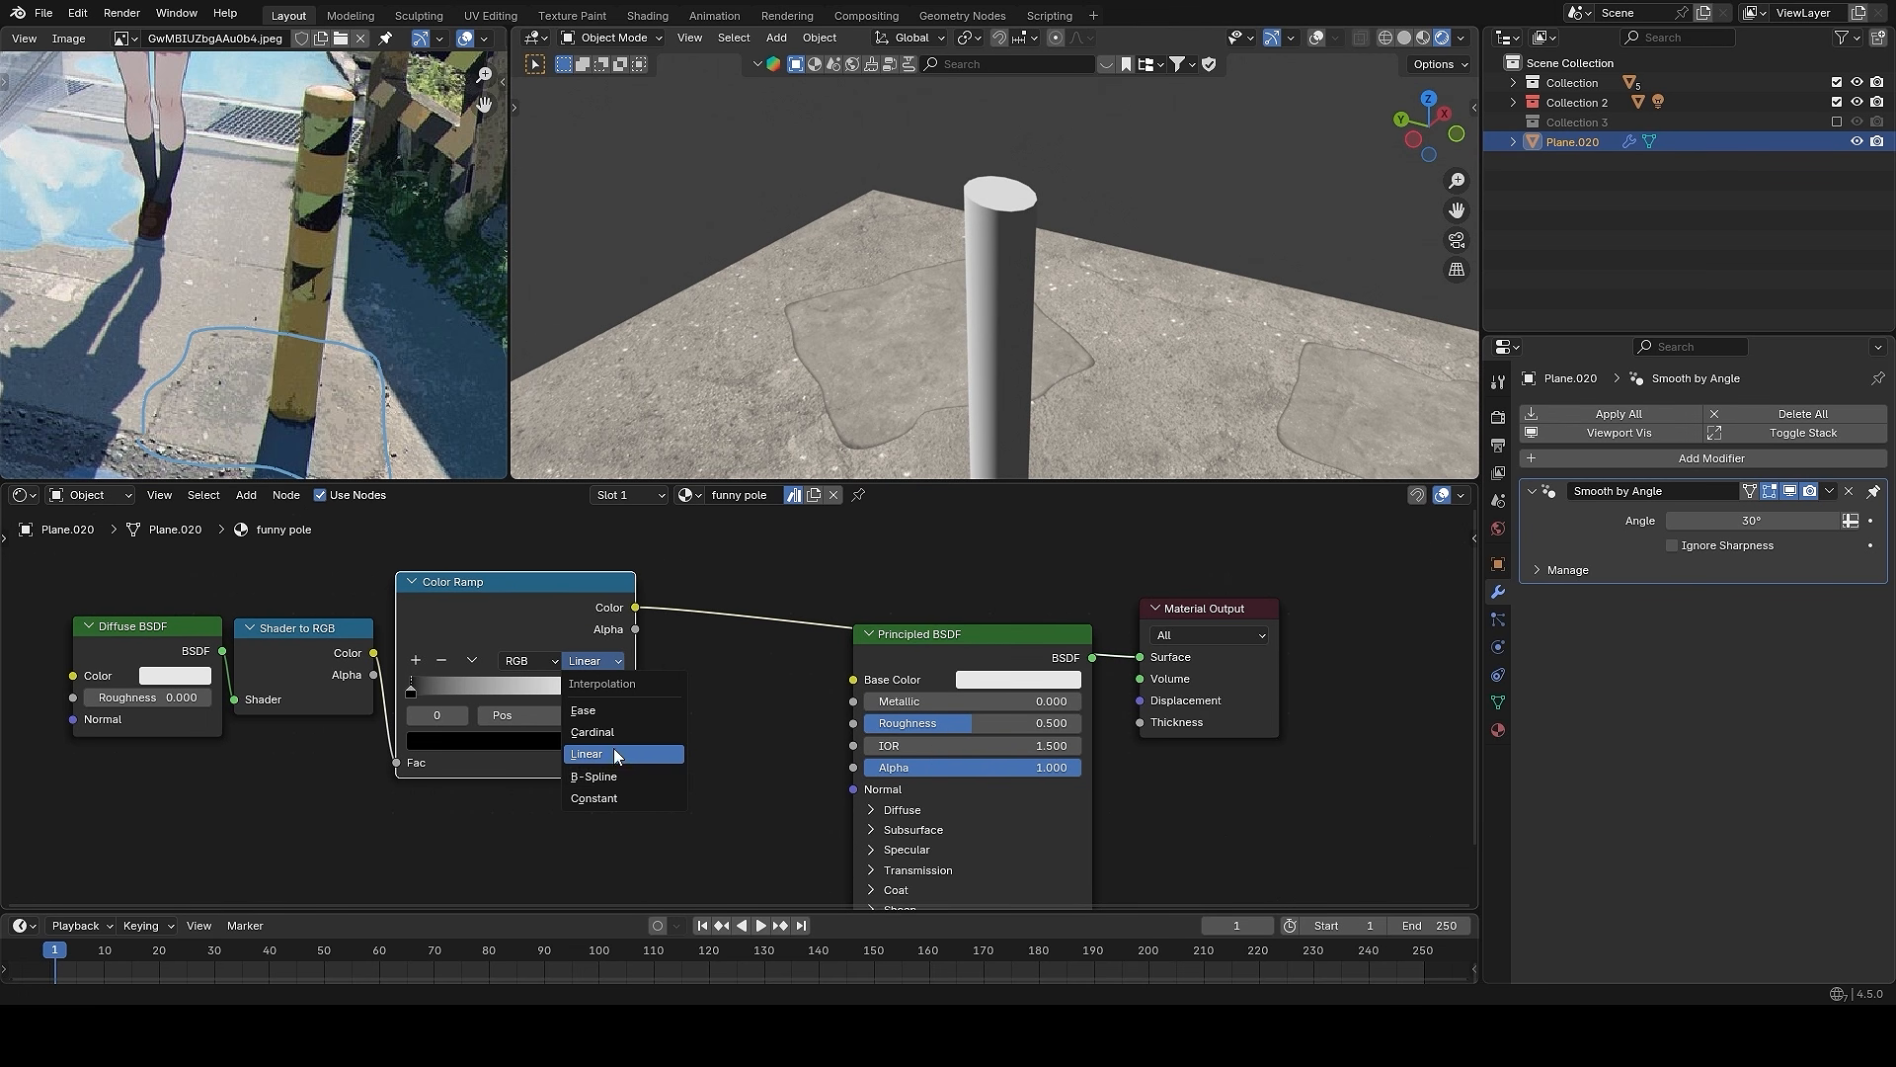
{"action": "left_click_drag", "start_coordinate": [443, 683], "coordinate": [475, 691]}
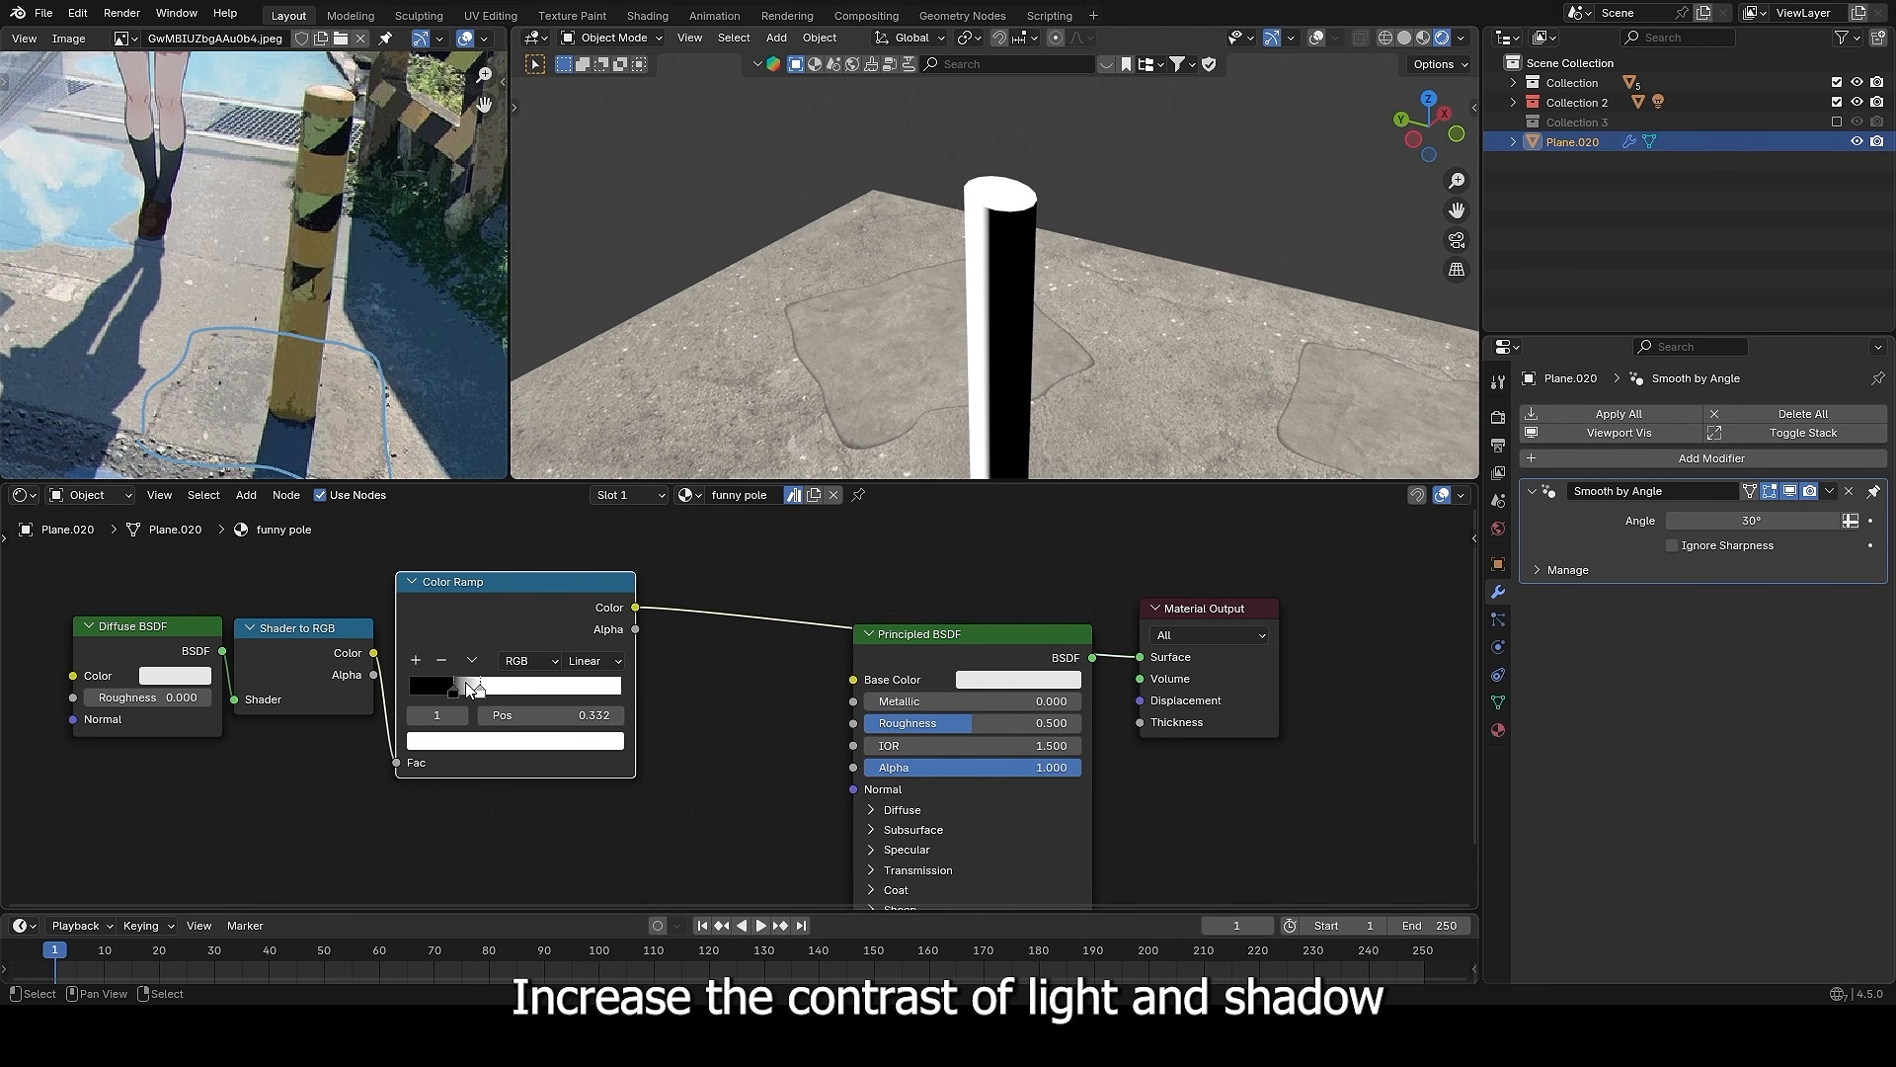
{"action": "left_click_drag", "start_coordinate": [494, 688], "coordinate": [469, 682]}
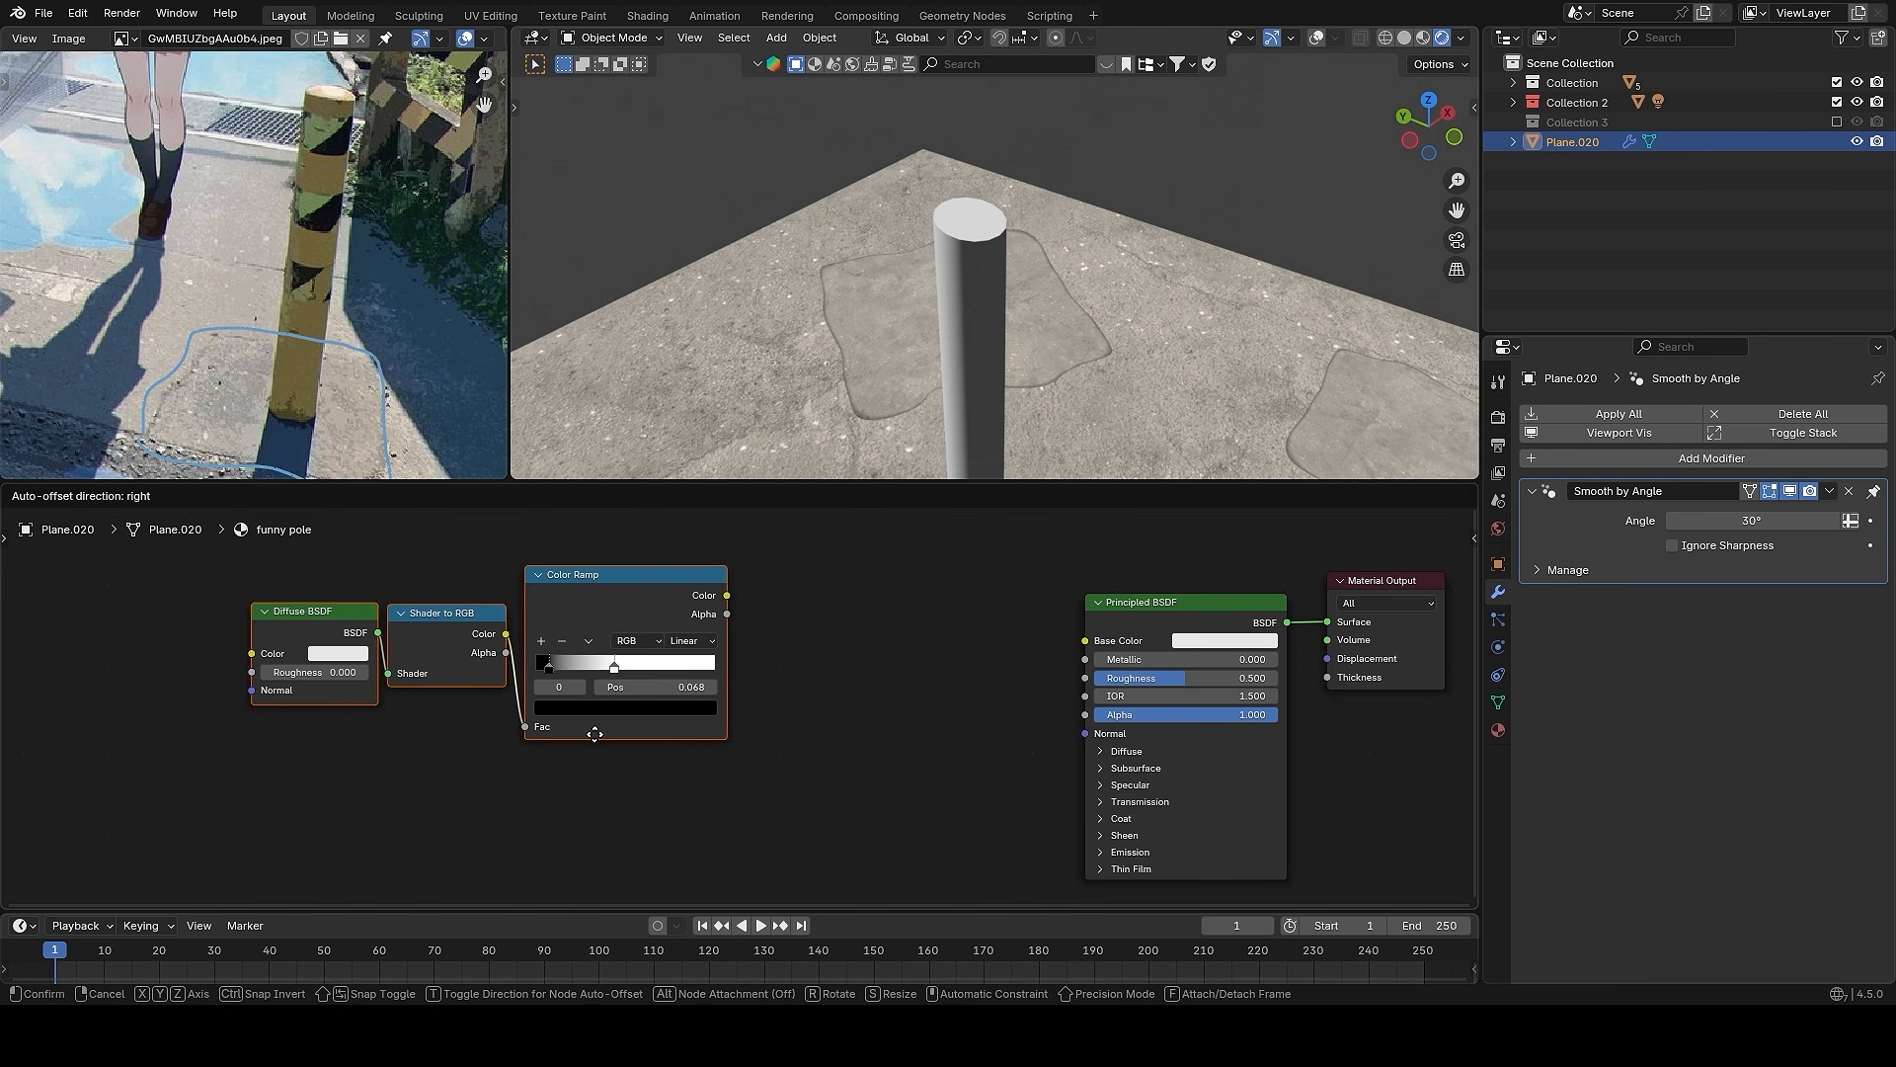
- Add a Mix color node between the Color Ramp and the Principled BSDF
{"action": "key", "text": "shift+a"}
{"action": "left_click", "coordinate": [858, 607]}
{"action": "type", "text": "mix"}
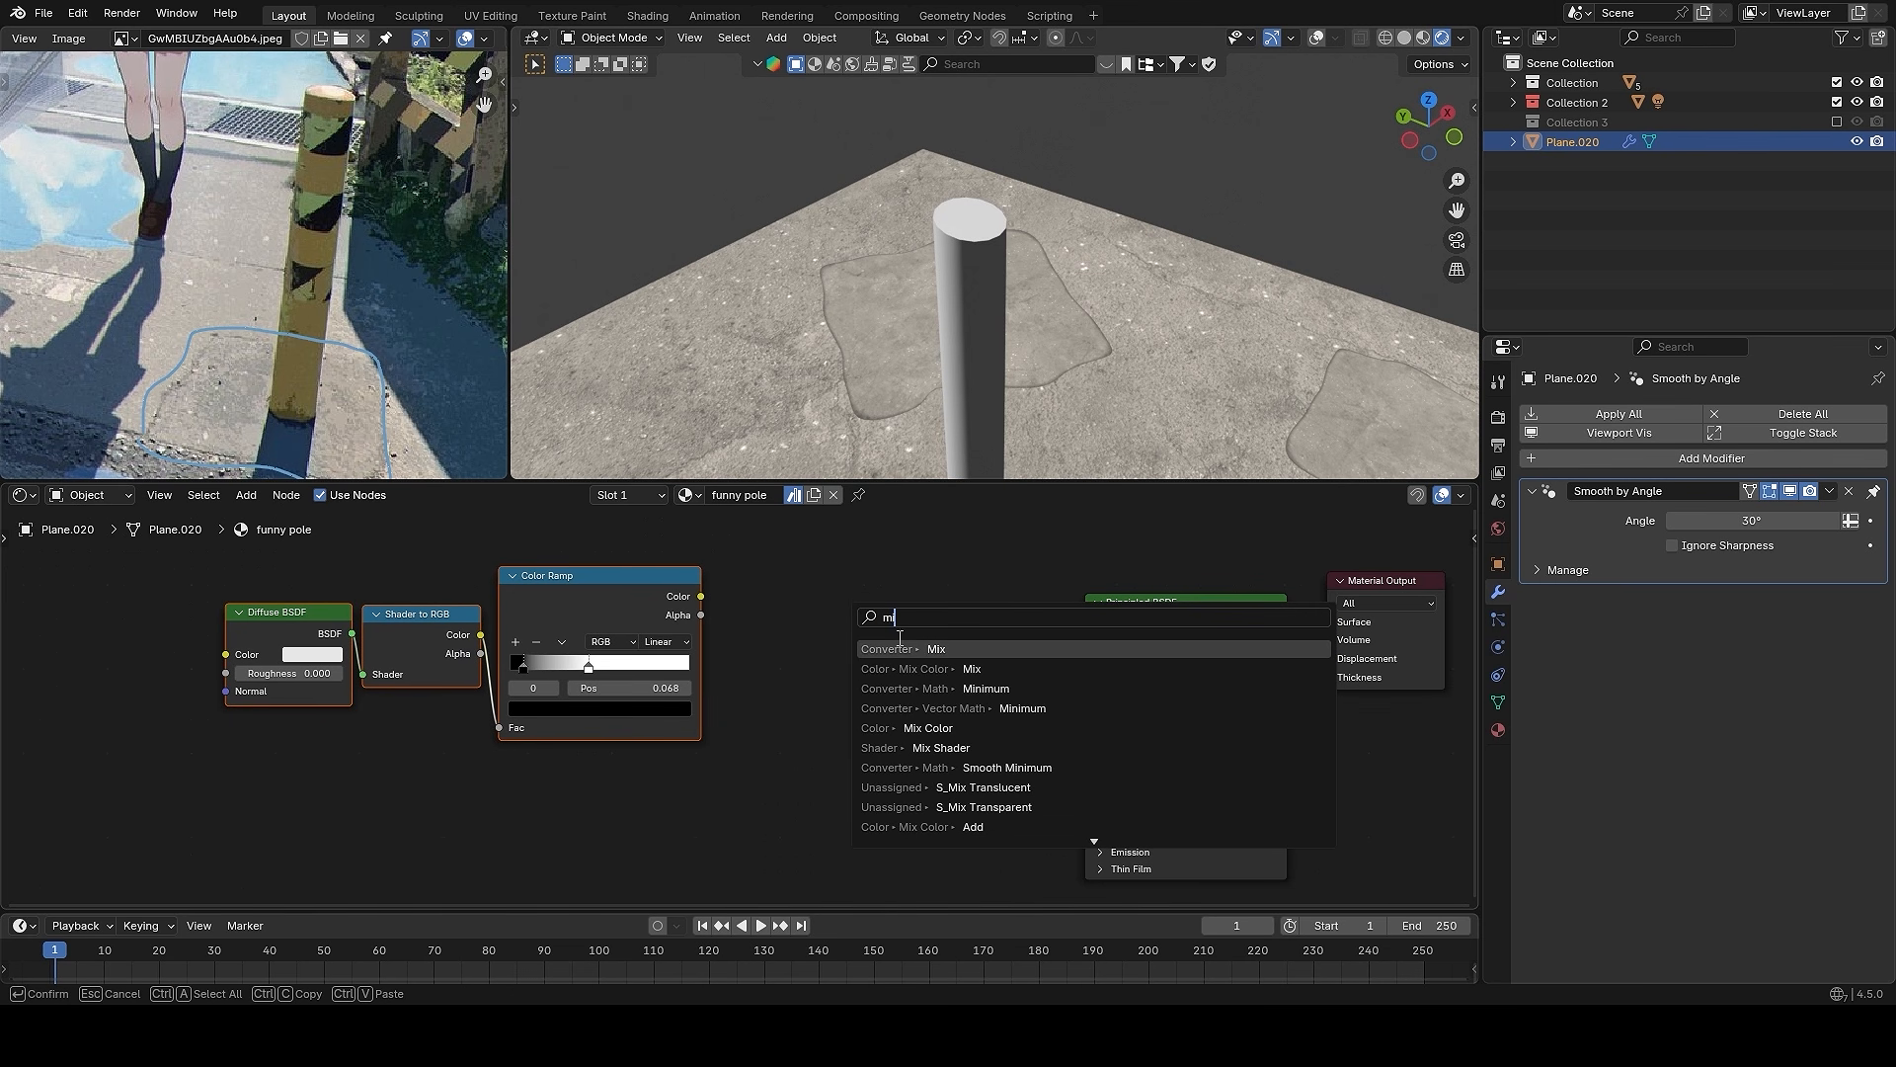
{"action": "key", "text": "Return"}
{"action": "left_click", "coordinate": [777, 603]}
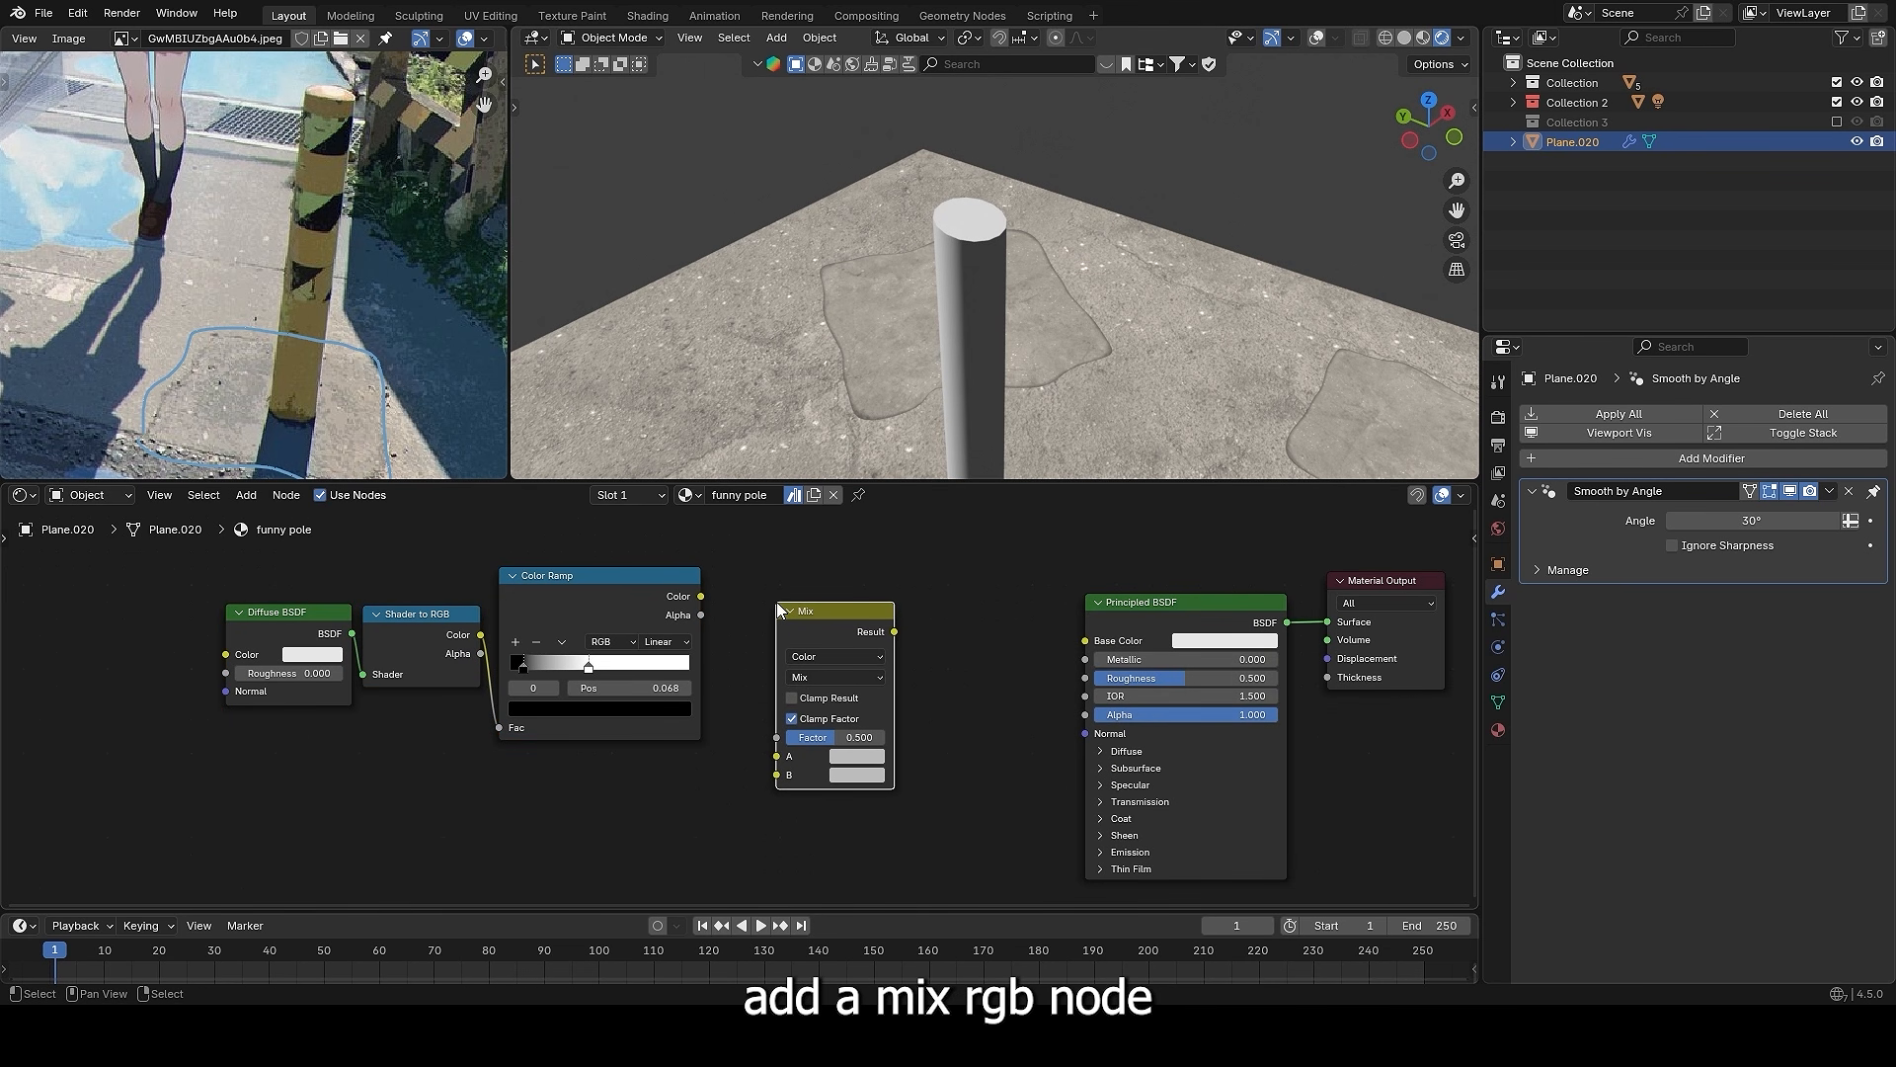
- Connect the Color Ramp's color output to the Mix node's factor
{"action": "scroll", "coordinate": [763, 661], "scroll_direction": "up", "scroll_amount": 1}
{"action": "left_click_drag", "start_coordinate": [693, 578], "coordinate": [773, 691]}
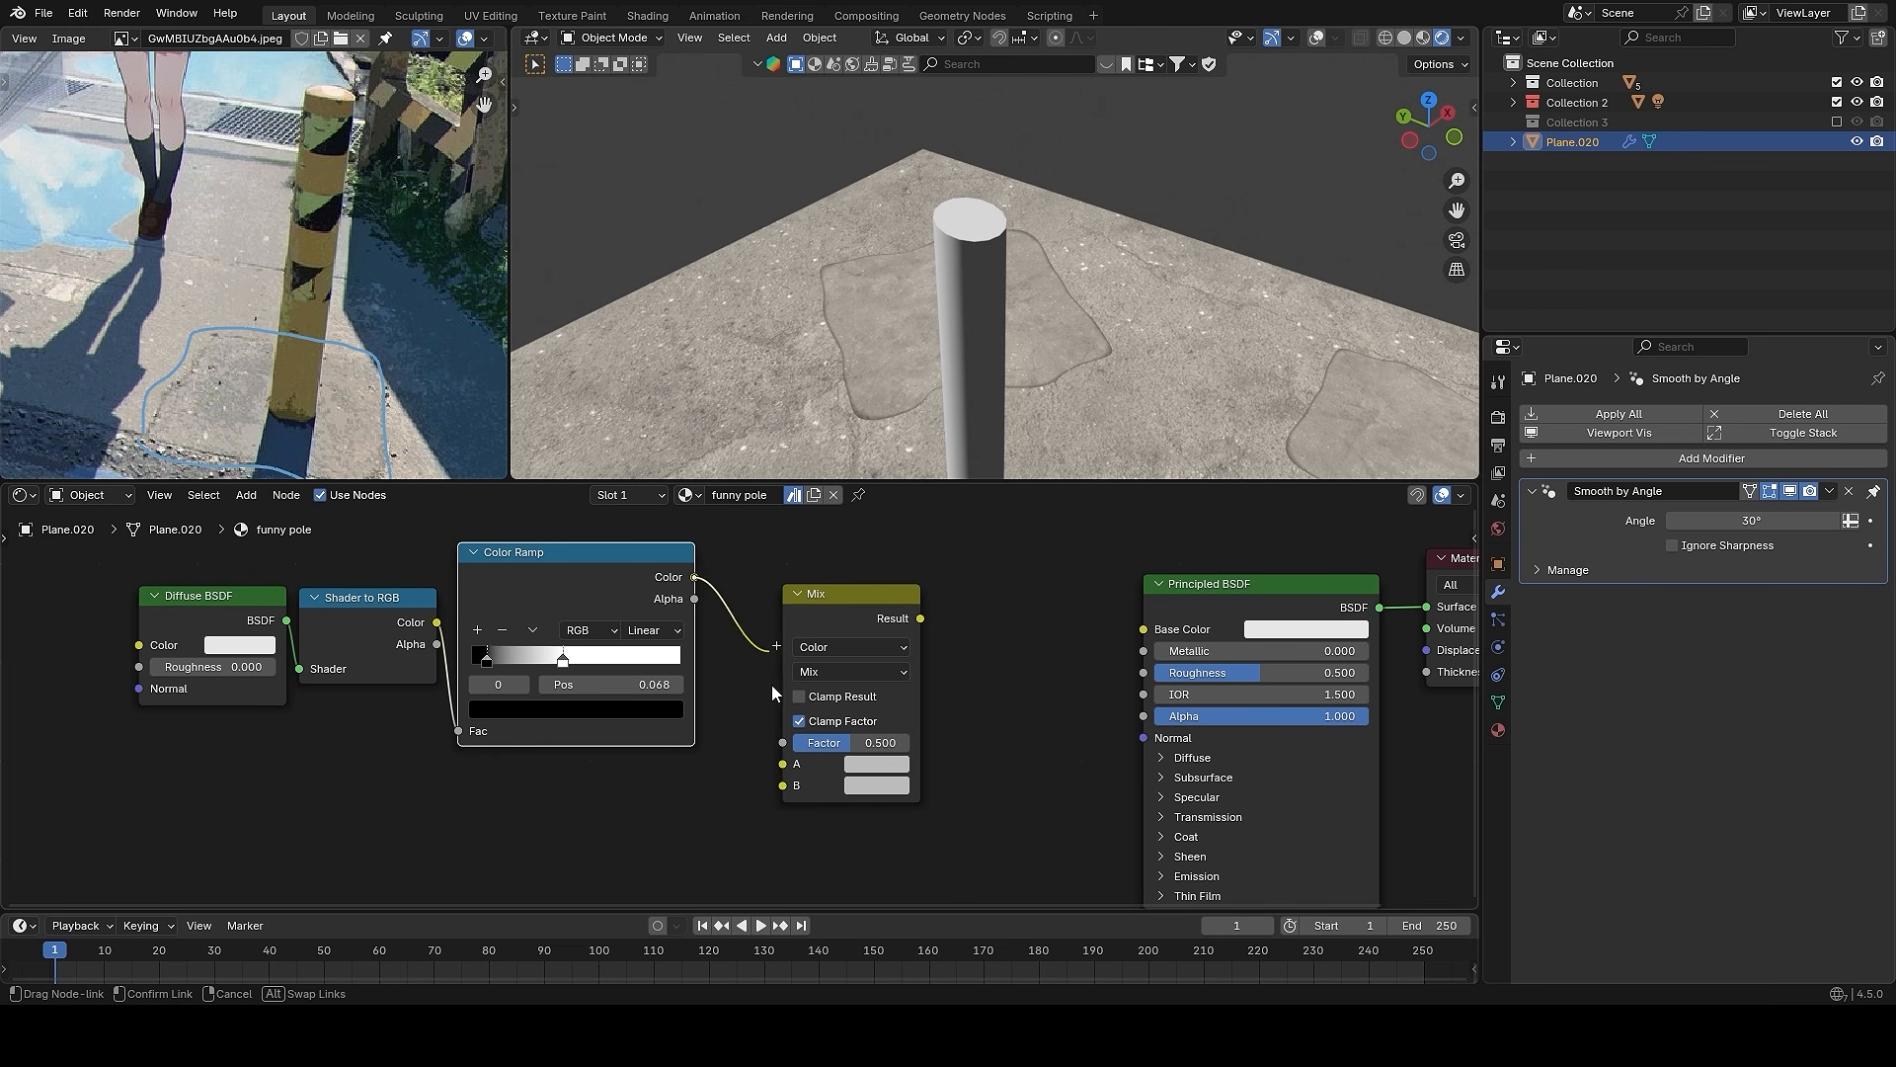
{"action": "left_click_drag", "start_coordinate": [767, 796], "coordinate": [795, 744]}
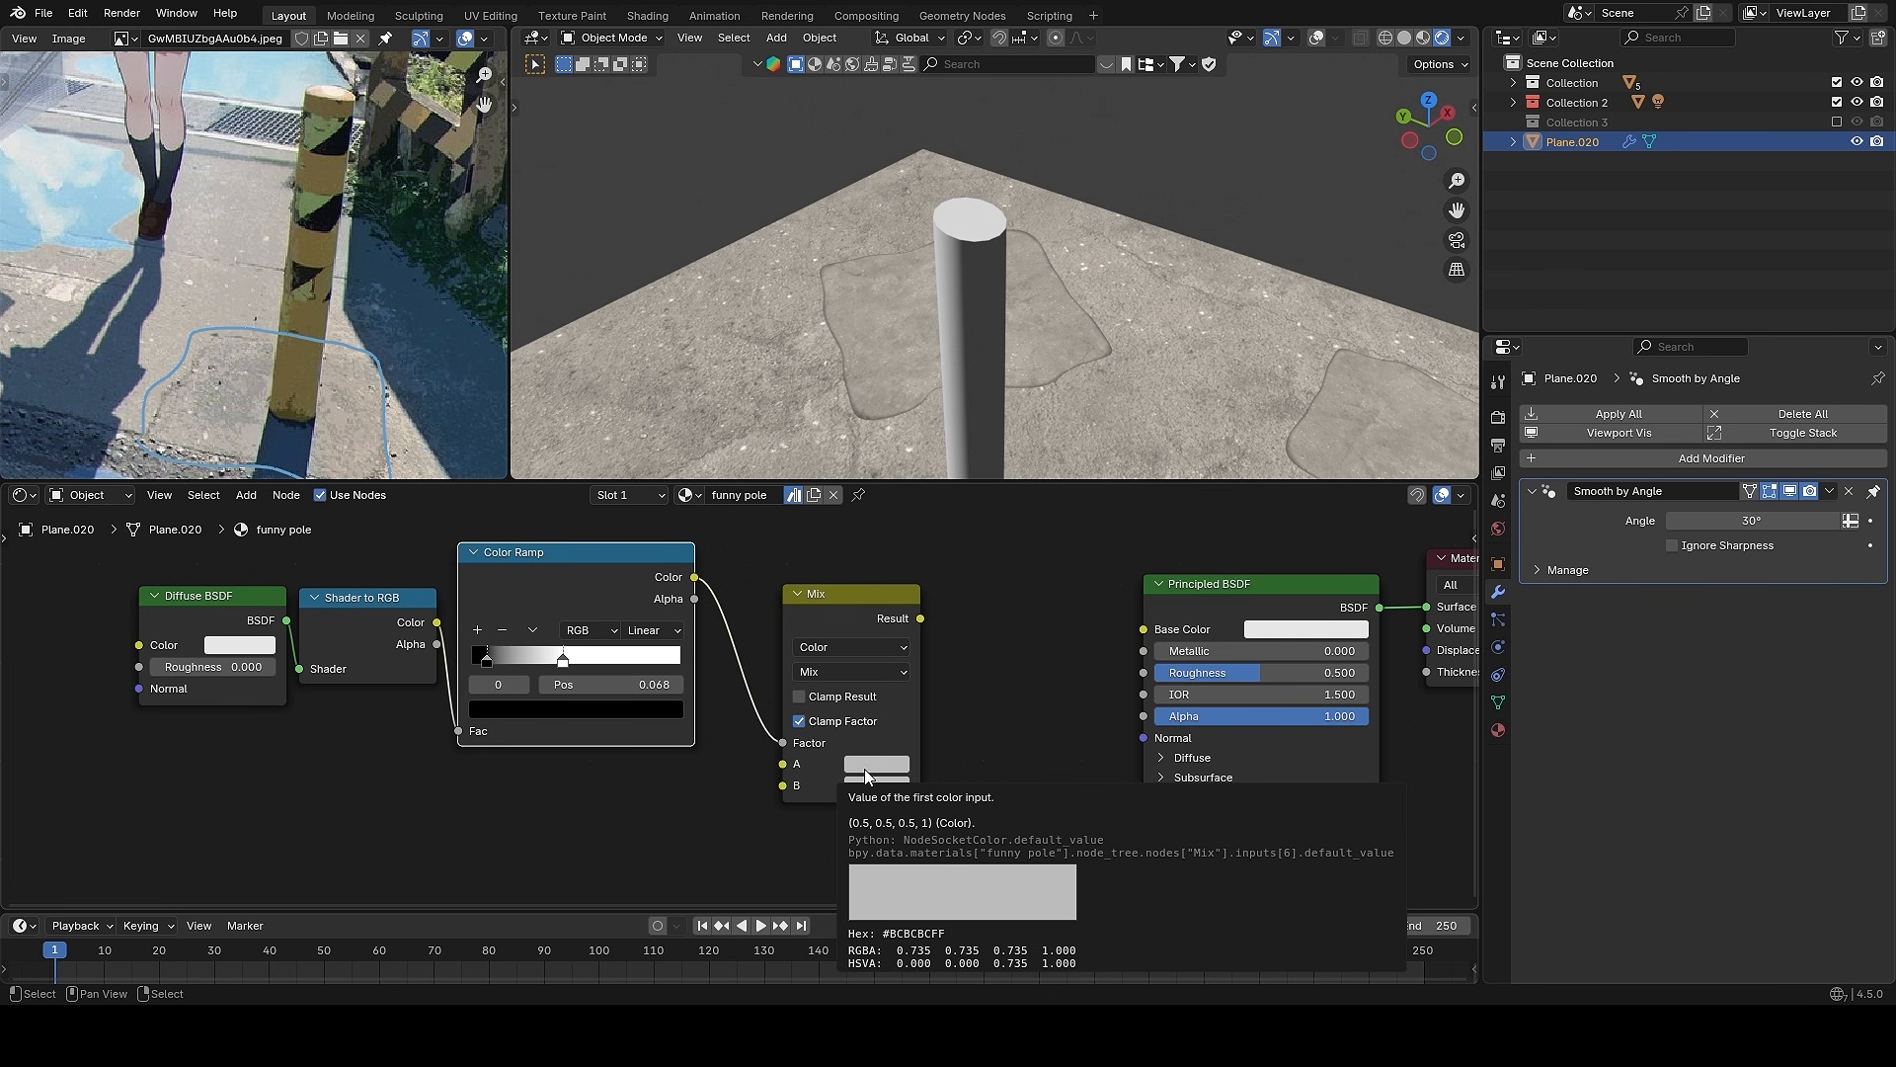
- Sample the Mix node's A and B colors from the reference pole's light and dark areas and preview the mix on the pole
{"action": "middle_click_drag", "start_coordinate": [345, 99], "coordinate": [312, 281]}
{"action": "scroll", "coordinate": [312, 281], "scroll_direction": "up", "scroll_amount": 4}
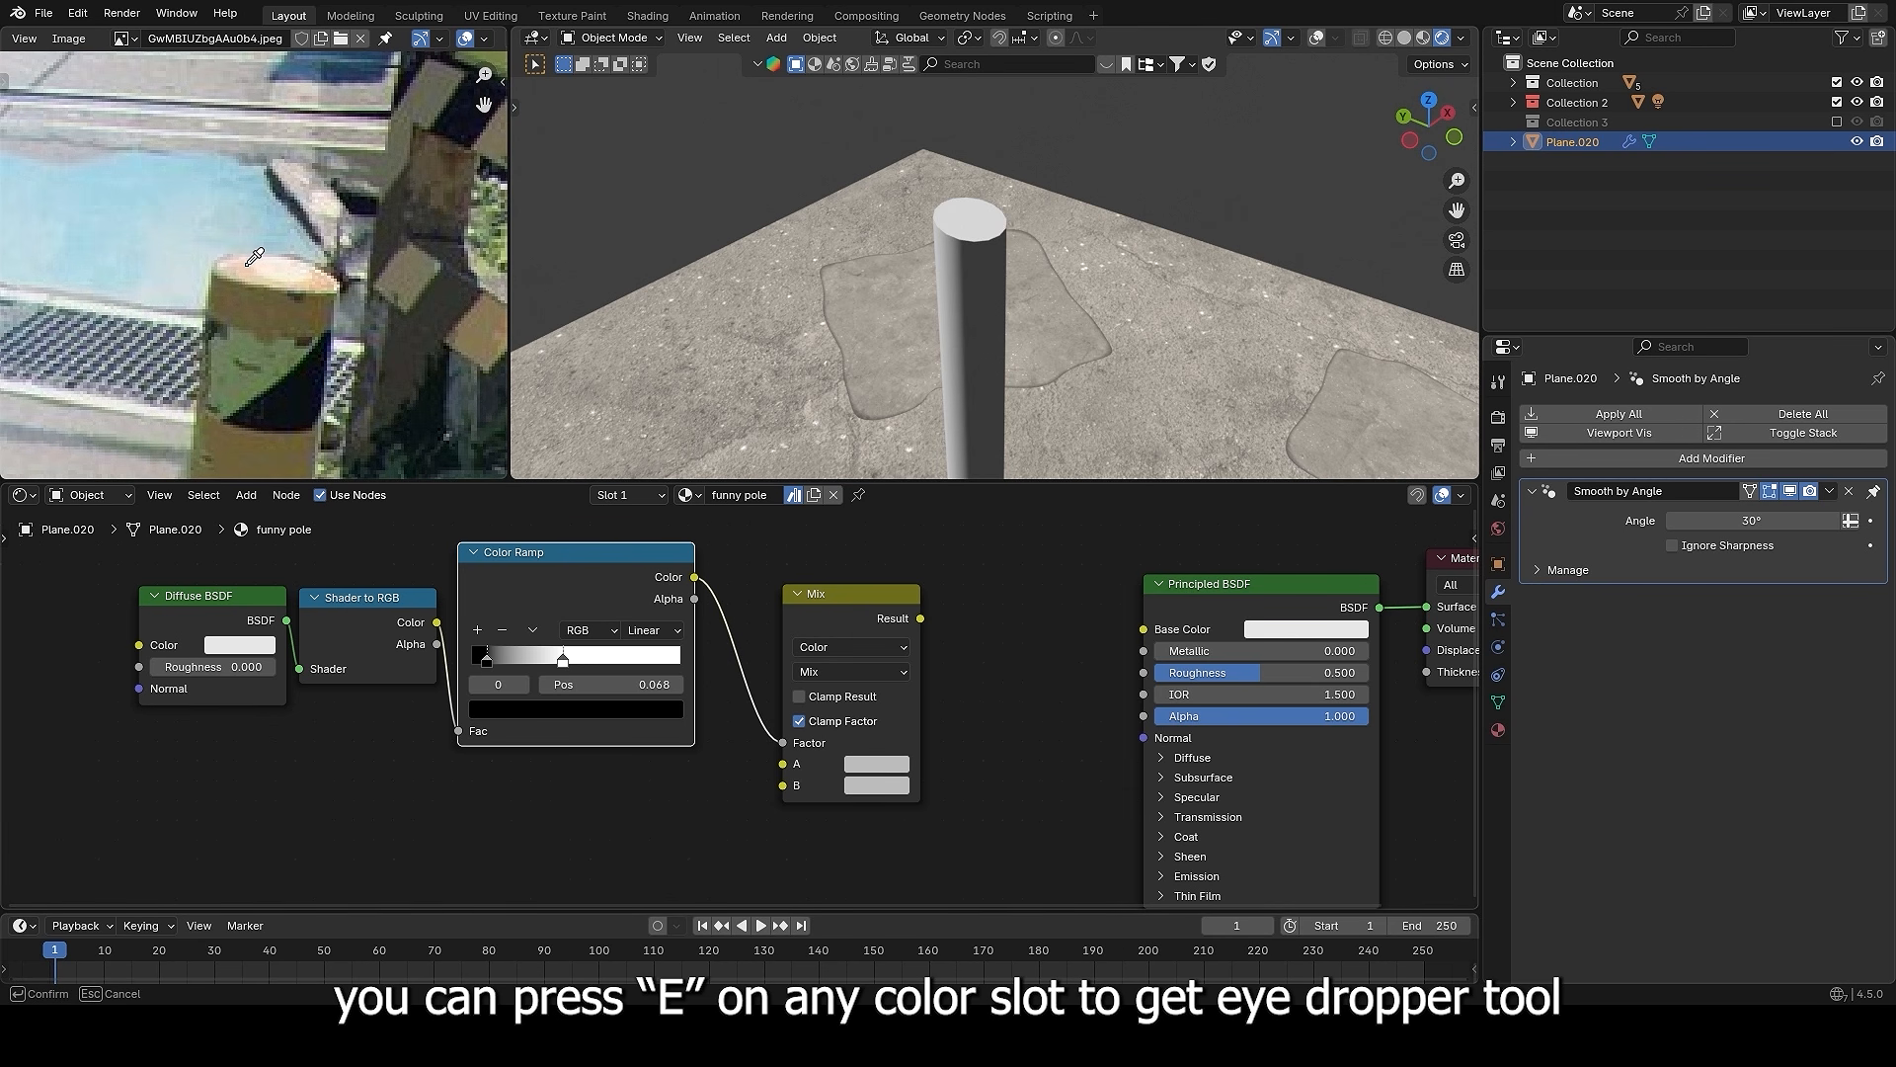
{"action": "key", "text": "e"}
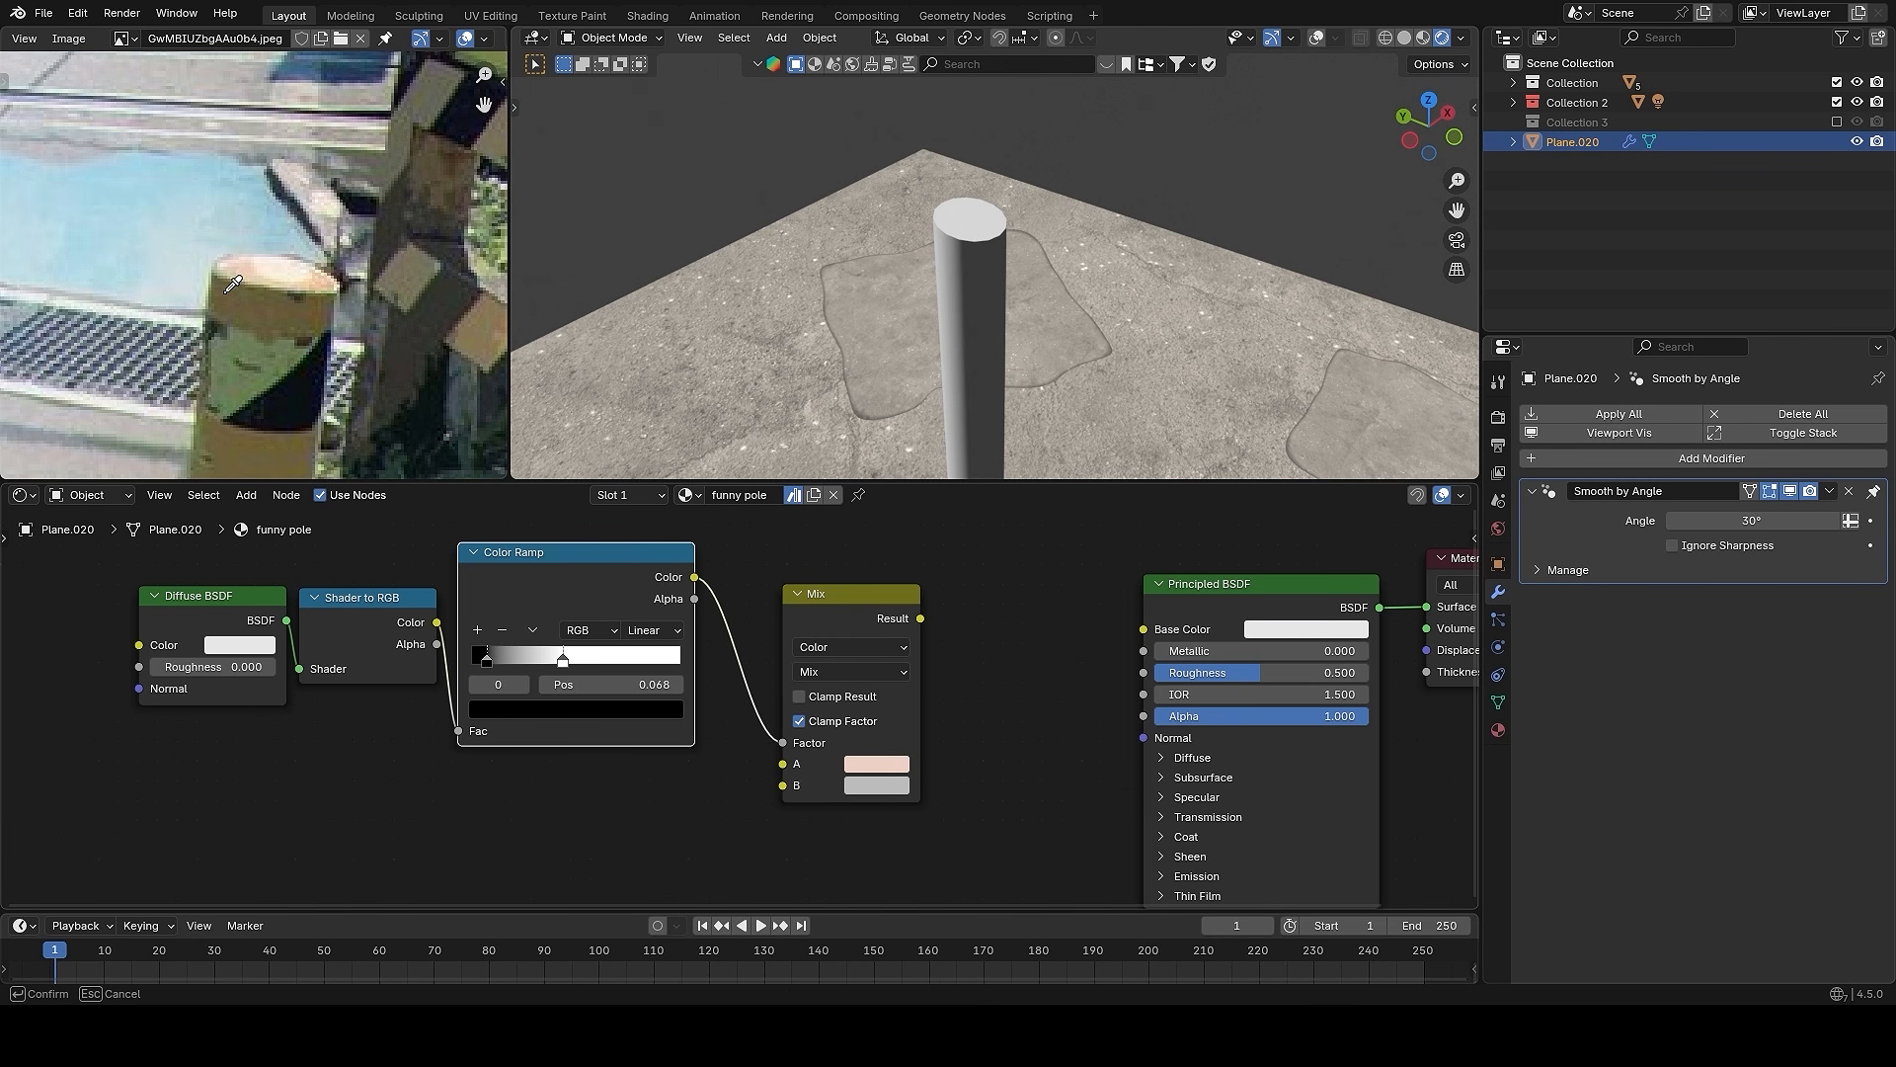
{"action": "scroll", "coordinate": [875, 639], "scroll_direction": "down", "scroll_amount": 2}
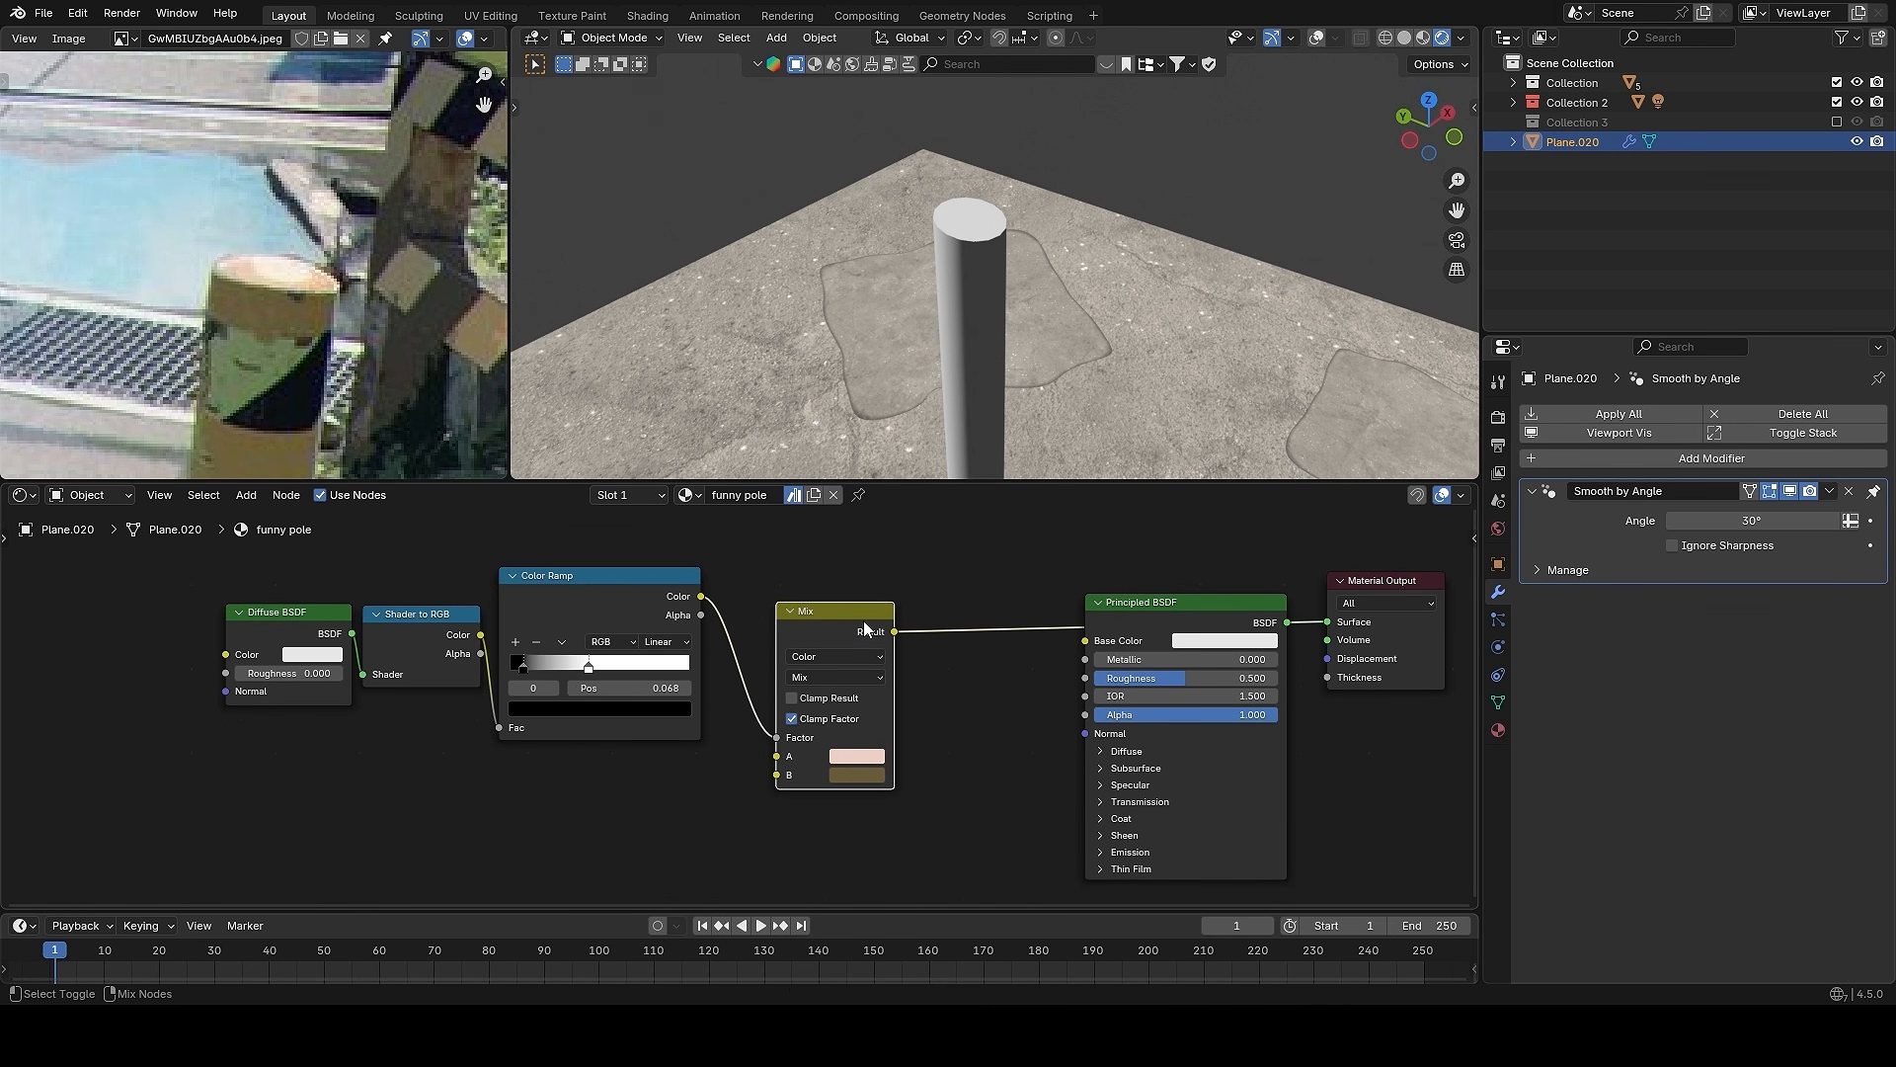
{"action": "middle_click_drag", "start_coordinate": [992, 359], "coordinate": [1045, 314]}
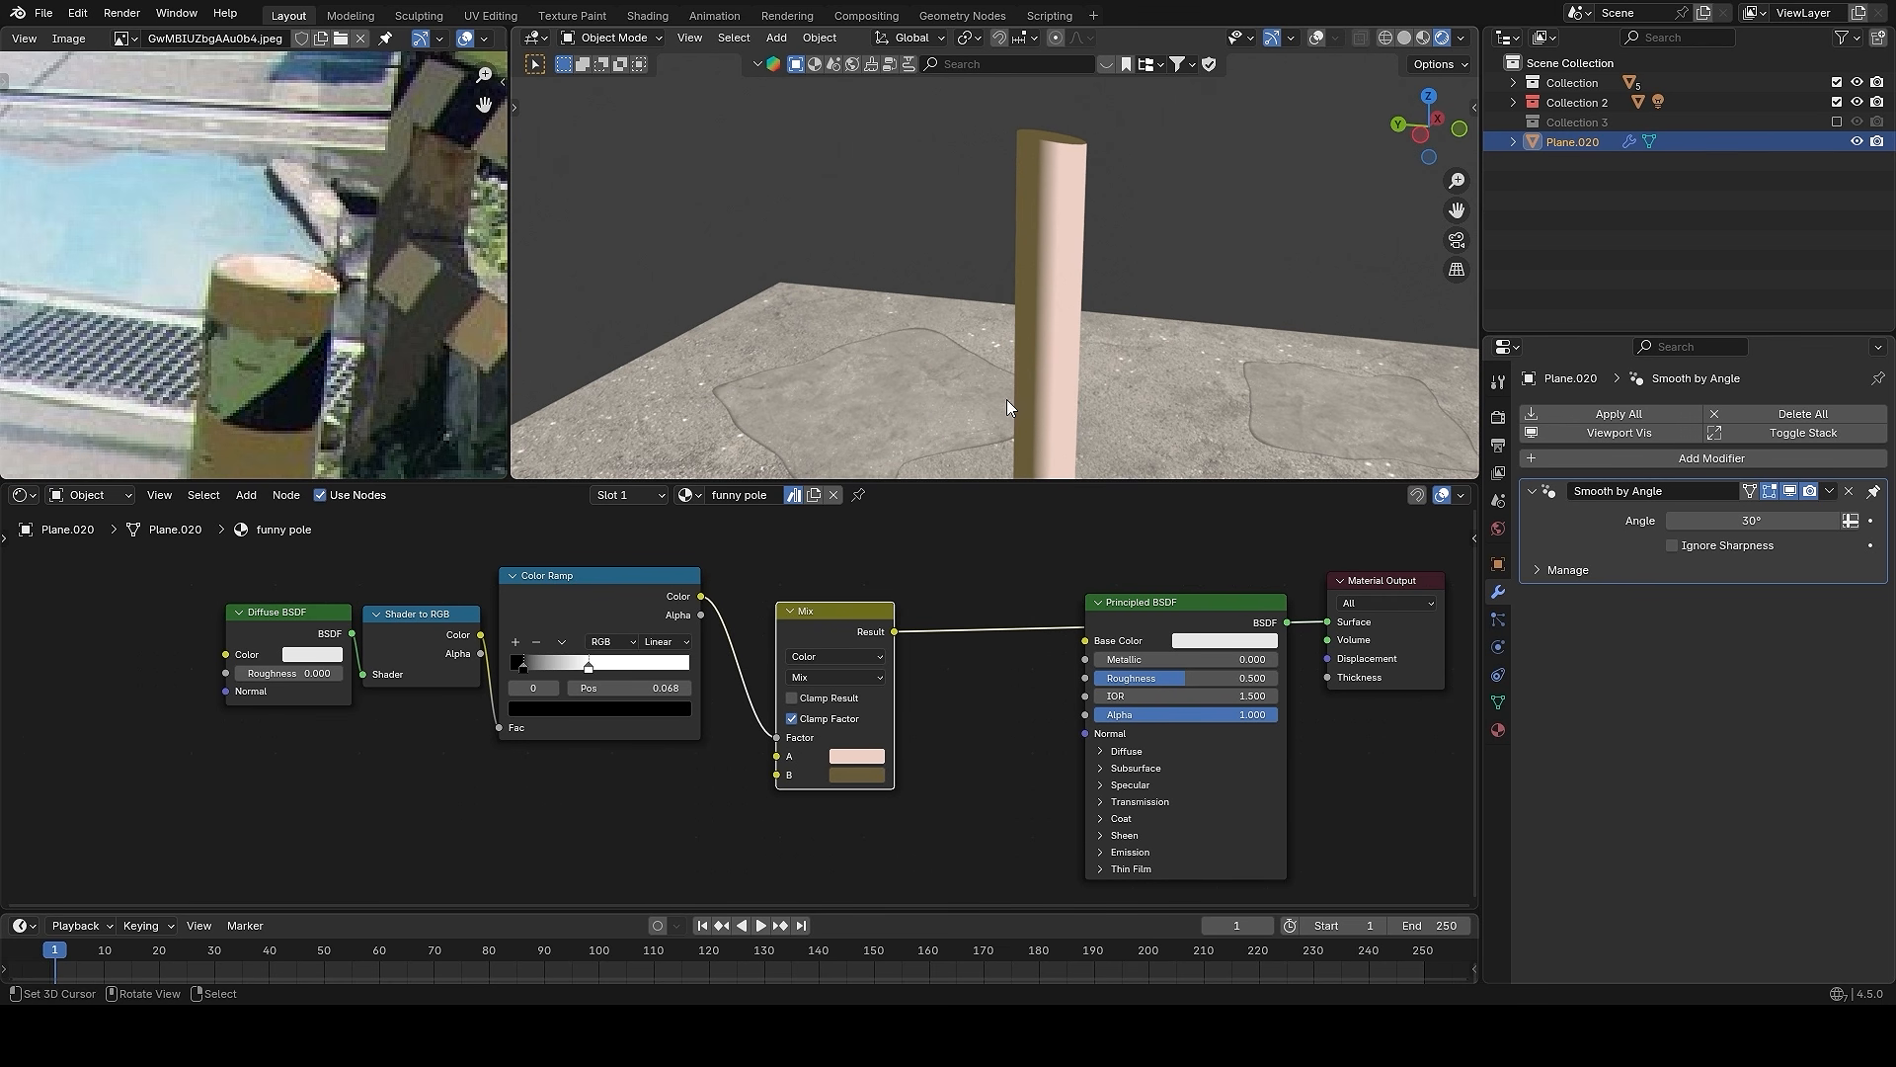
- Move the Diffuse BSDF, Shader to RGB and Color Ramp nodes back and insert an Invert Color node between the Color Ramp and the Mix factor
{"action": "middle_click_drag", "start_coordinate": [781, 736], "coordinate": [824, 729]}
{"action": "scroll", "coordinate": [865, 711], "scroll_direction": "up", "scroll_amount": 1}
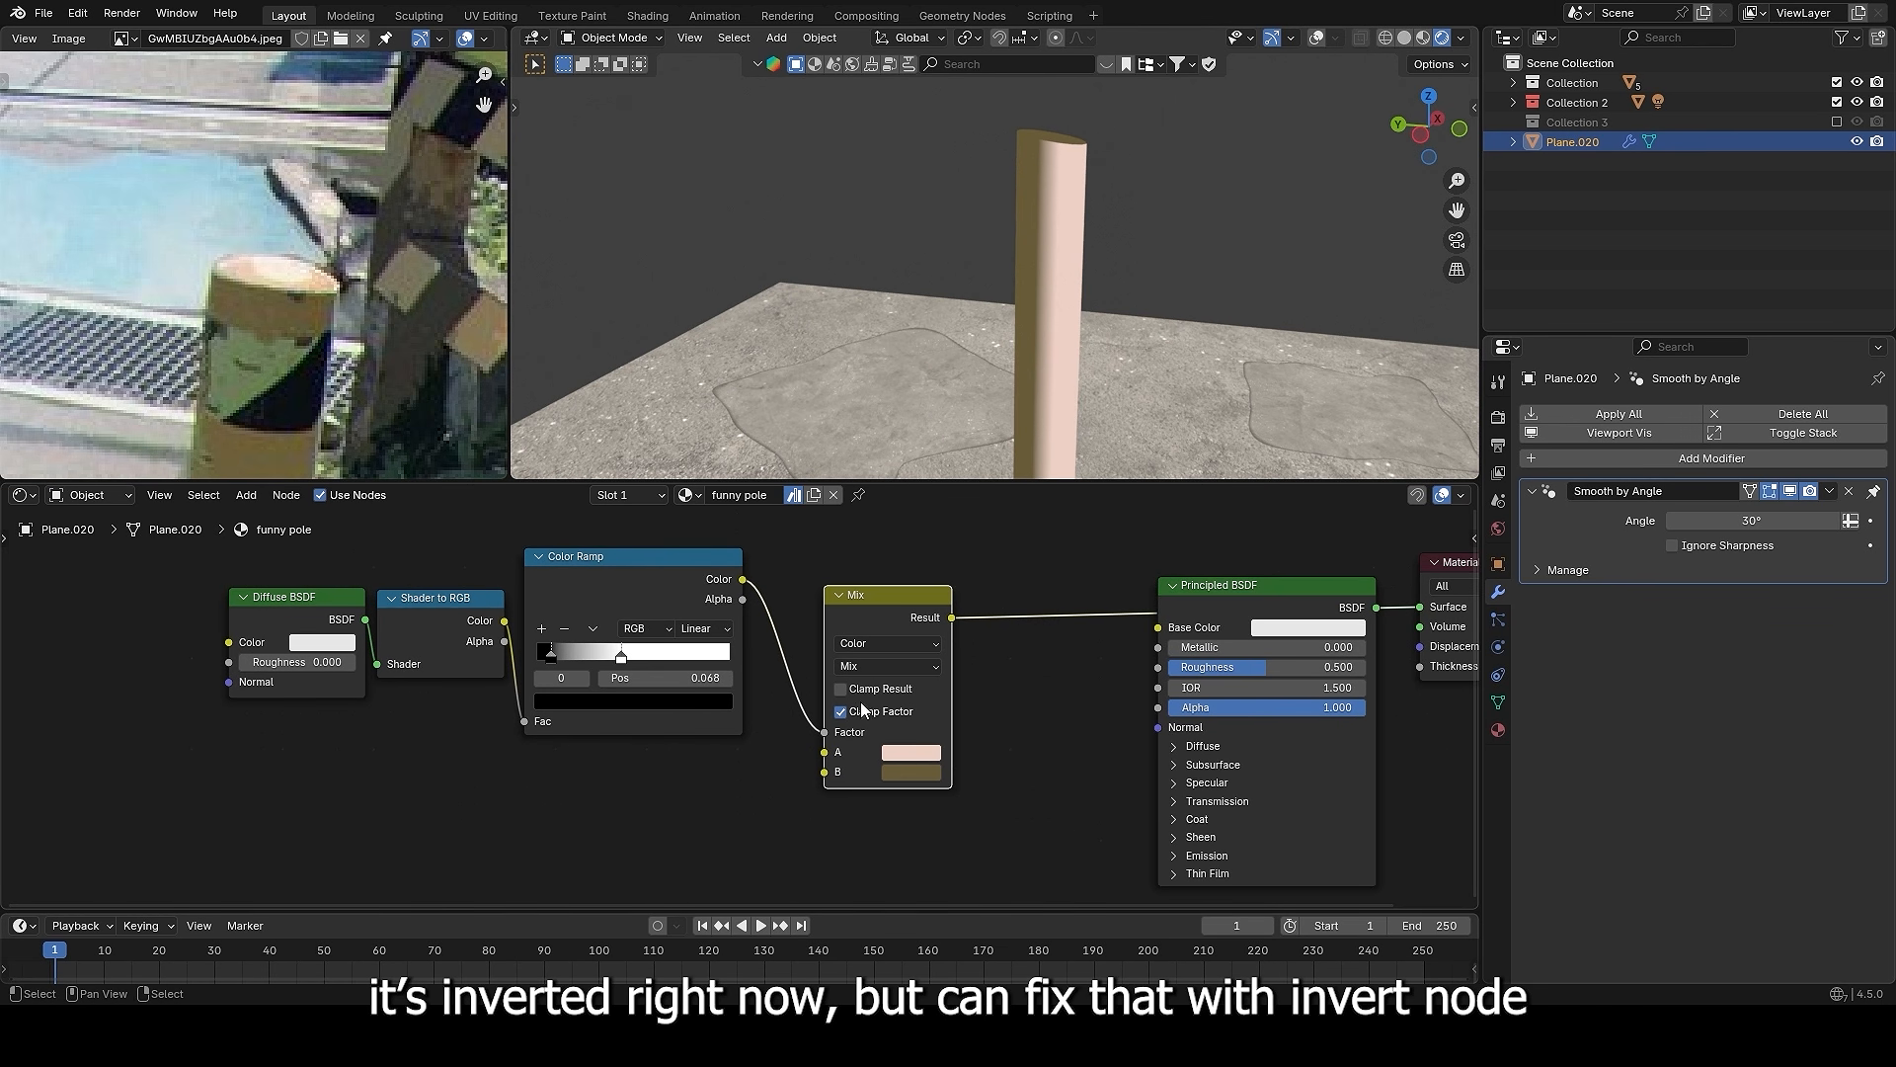
{"action": "middle_click_drag", "start_coordinate": [729, 633], "coordinate": [789, 658]}
{"action": "left_click_drag", "start_coordinate": [236, 558], "coordinate": [669, 772]}
{"action": "key", "text": "g"}
{"action": "left_click", "coordinate": [522, 780]}
{"action": "key", "text": "shift+a"}
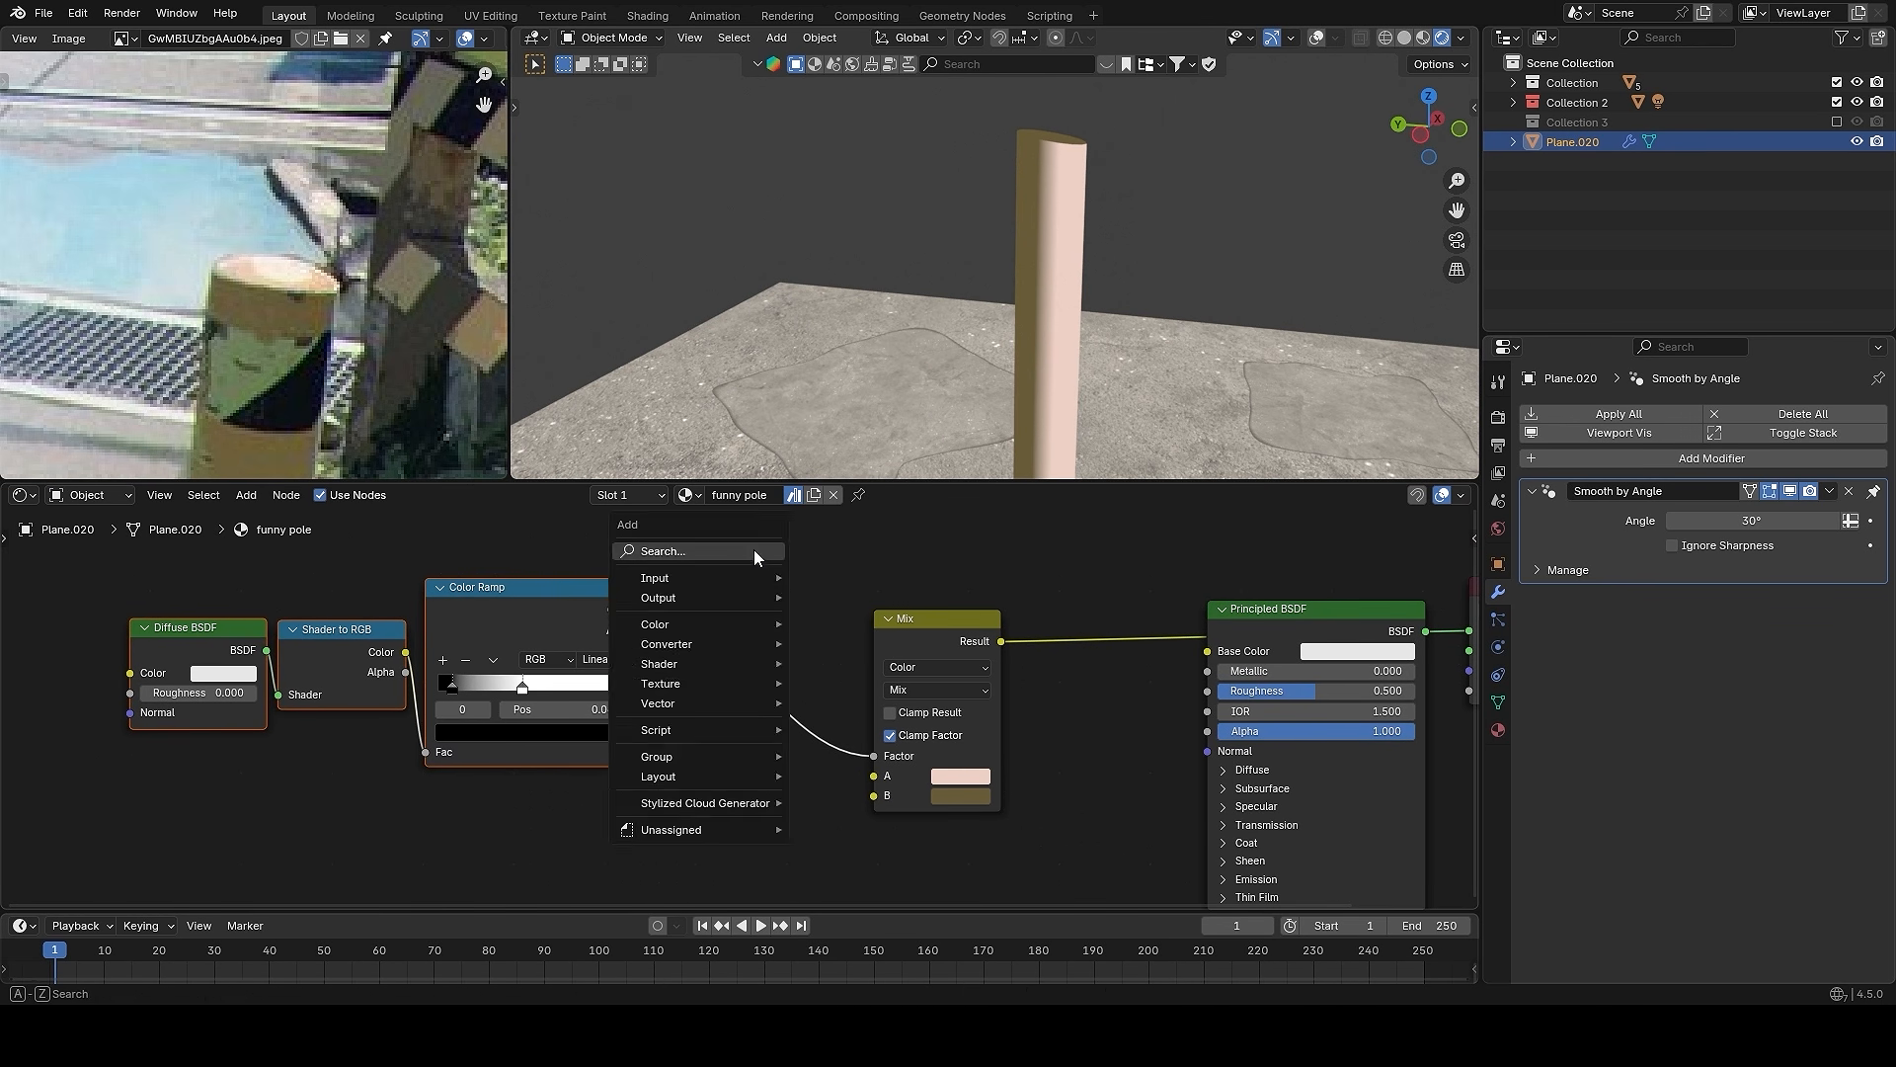
{"action": "left_click", "coordinate": [755, 554]}
{"action": "type", "text": "in"}
{"action": "left_click", "coordinate": [826, 589]}
{"action": "left_click", "coordinate": [679, 577]}
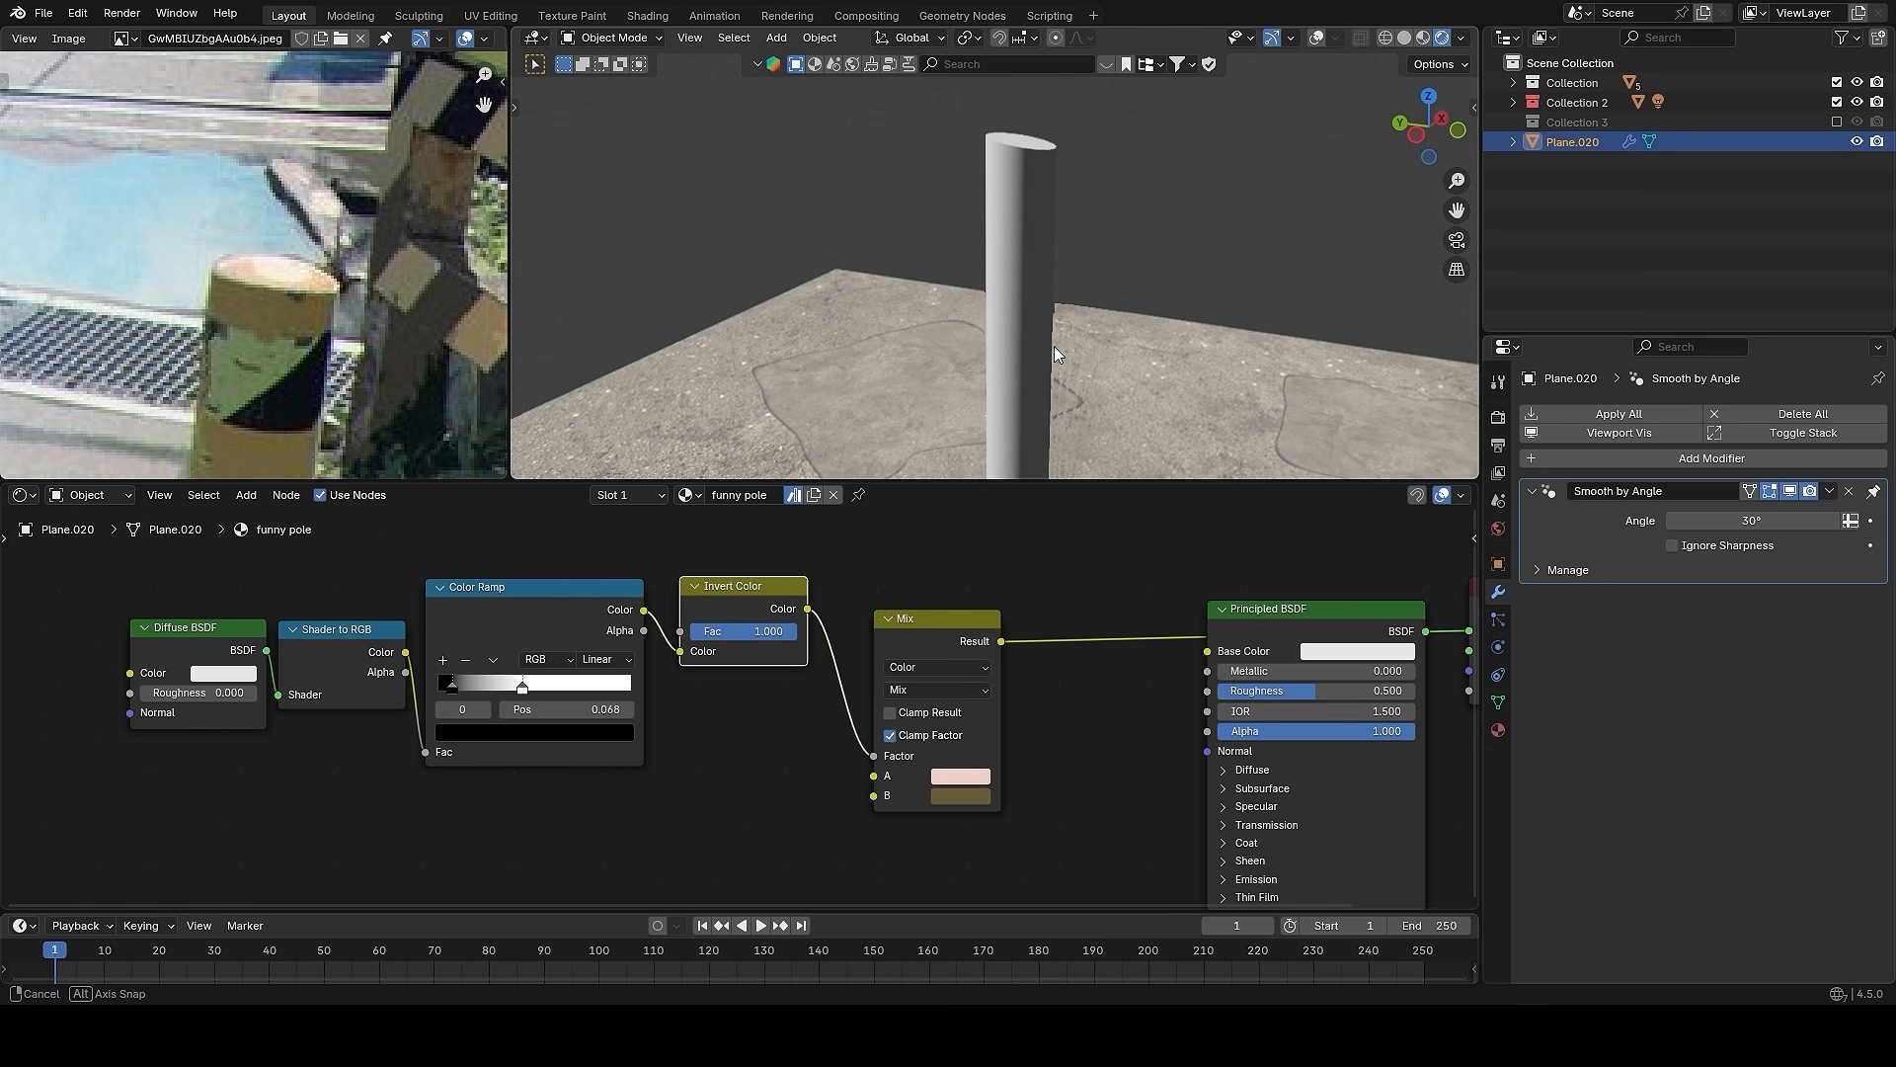
- Change the Mix node's B color to a saturated dark yellow (#C2B400) for the pole's shadow side
{"action": "mouse_move", "coordinate": [1053, 345]}
{"action": "middle_mouse_down"}
{"action": "mouse_move", "coordinate": [1206, 351]}
{"action": "mouse_move", "coordinate": [1072, 330]}
{"action": "mouse_move", "coordinate": [1063, 287]}
{"action": "mouse_move", "coordinate": [1057, 329]}
{"action": "middle_mouse_up"}
{"action": "scroll", "coordinate": [1017, 656], "scroll_direction": "up", "scroll_amount": 1}
{"action": "scroll", "coordinate": [1103, 680], "scroll_direction": "up", "scroll_amount": 1}
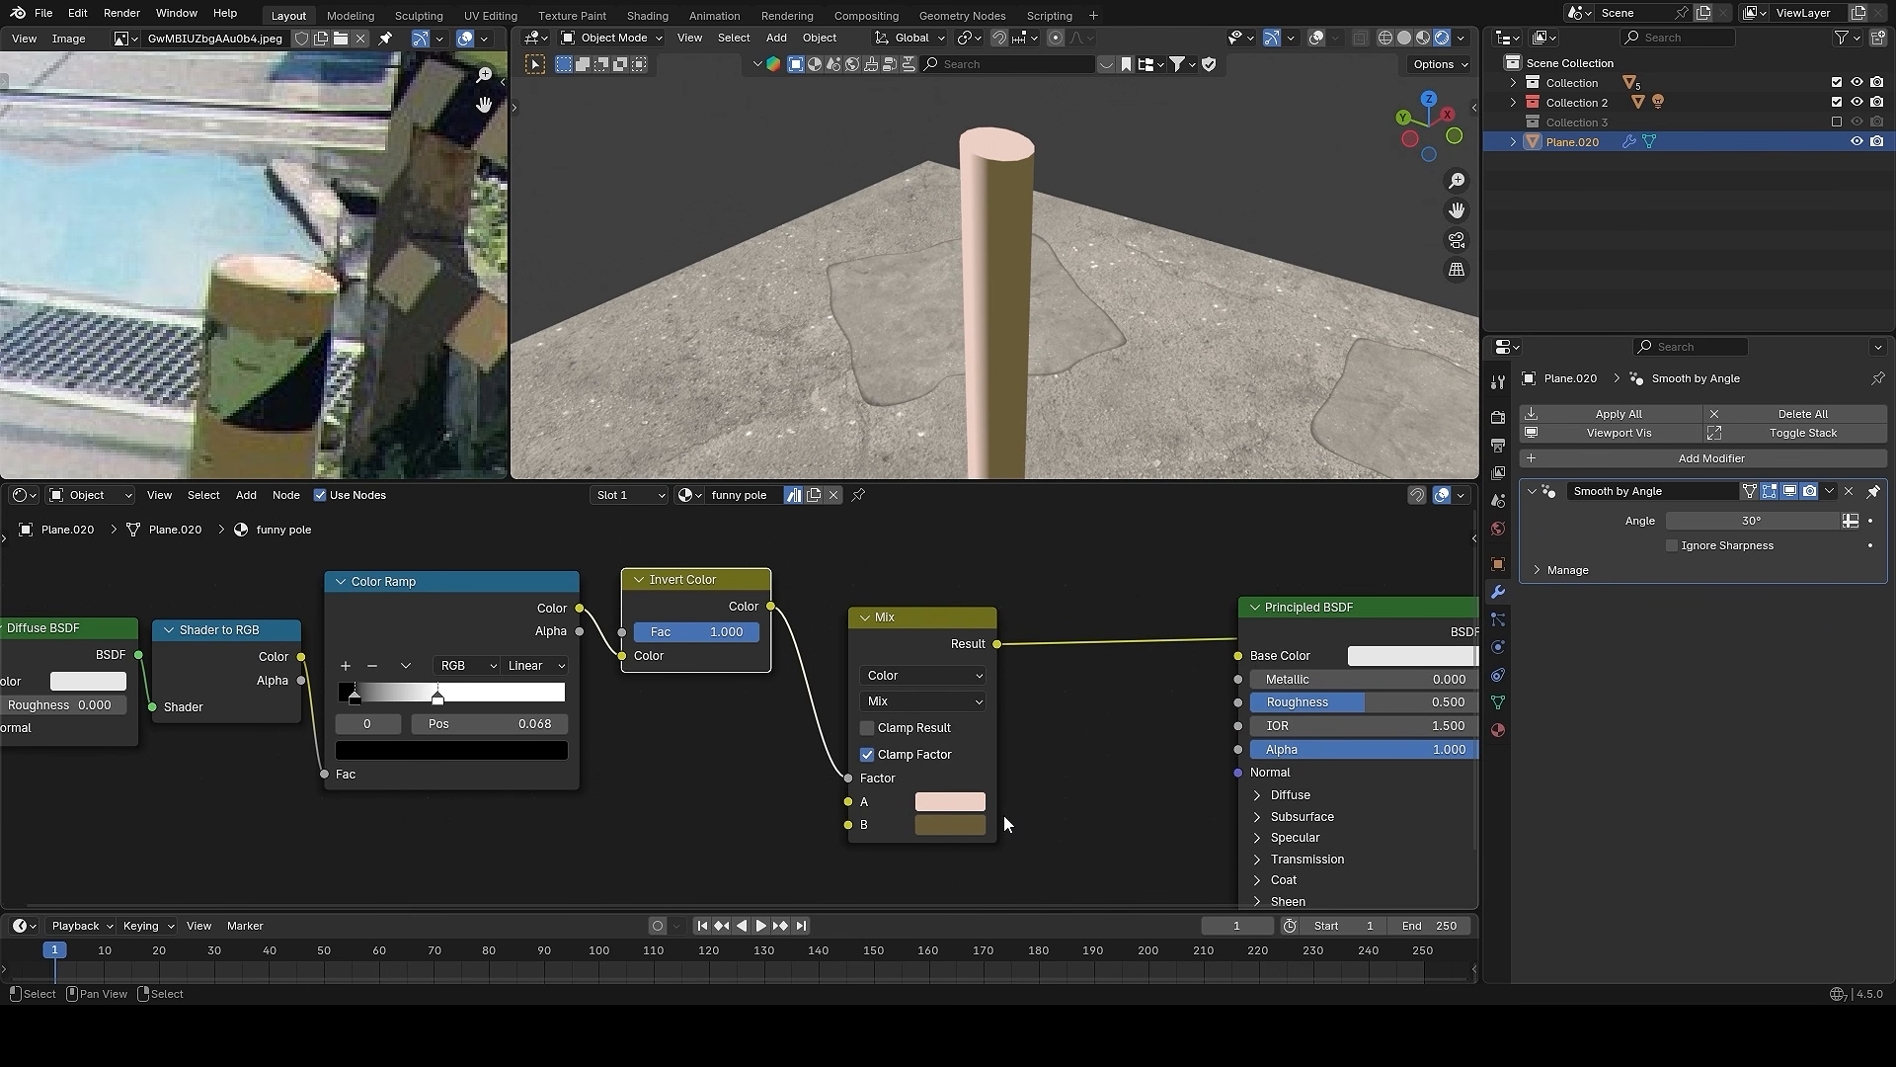
{"action": "left_click", "coordinate": [963, 820]}
{"action": "scroll", "coordinate": [964, 819], "scroll_direction": "up", "scroll_amount": 4}
{"action": "mouse_move", "coordinate": [958, 605]}
{"action": "left_mouse_down"}
{"action": "mouse_move", "coordinate": [948, 622]}
{"action": "mouse_move", "coordinate": [941, 608]}
{"action": "left_mouse_up"}
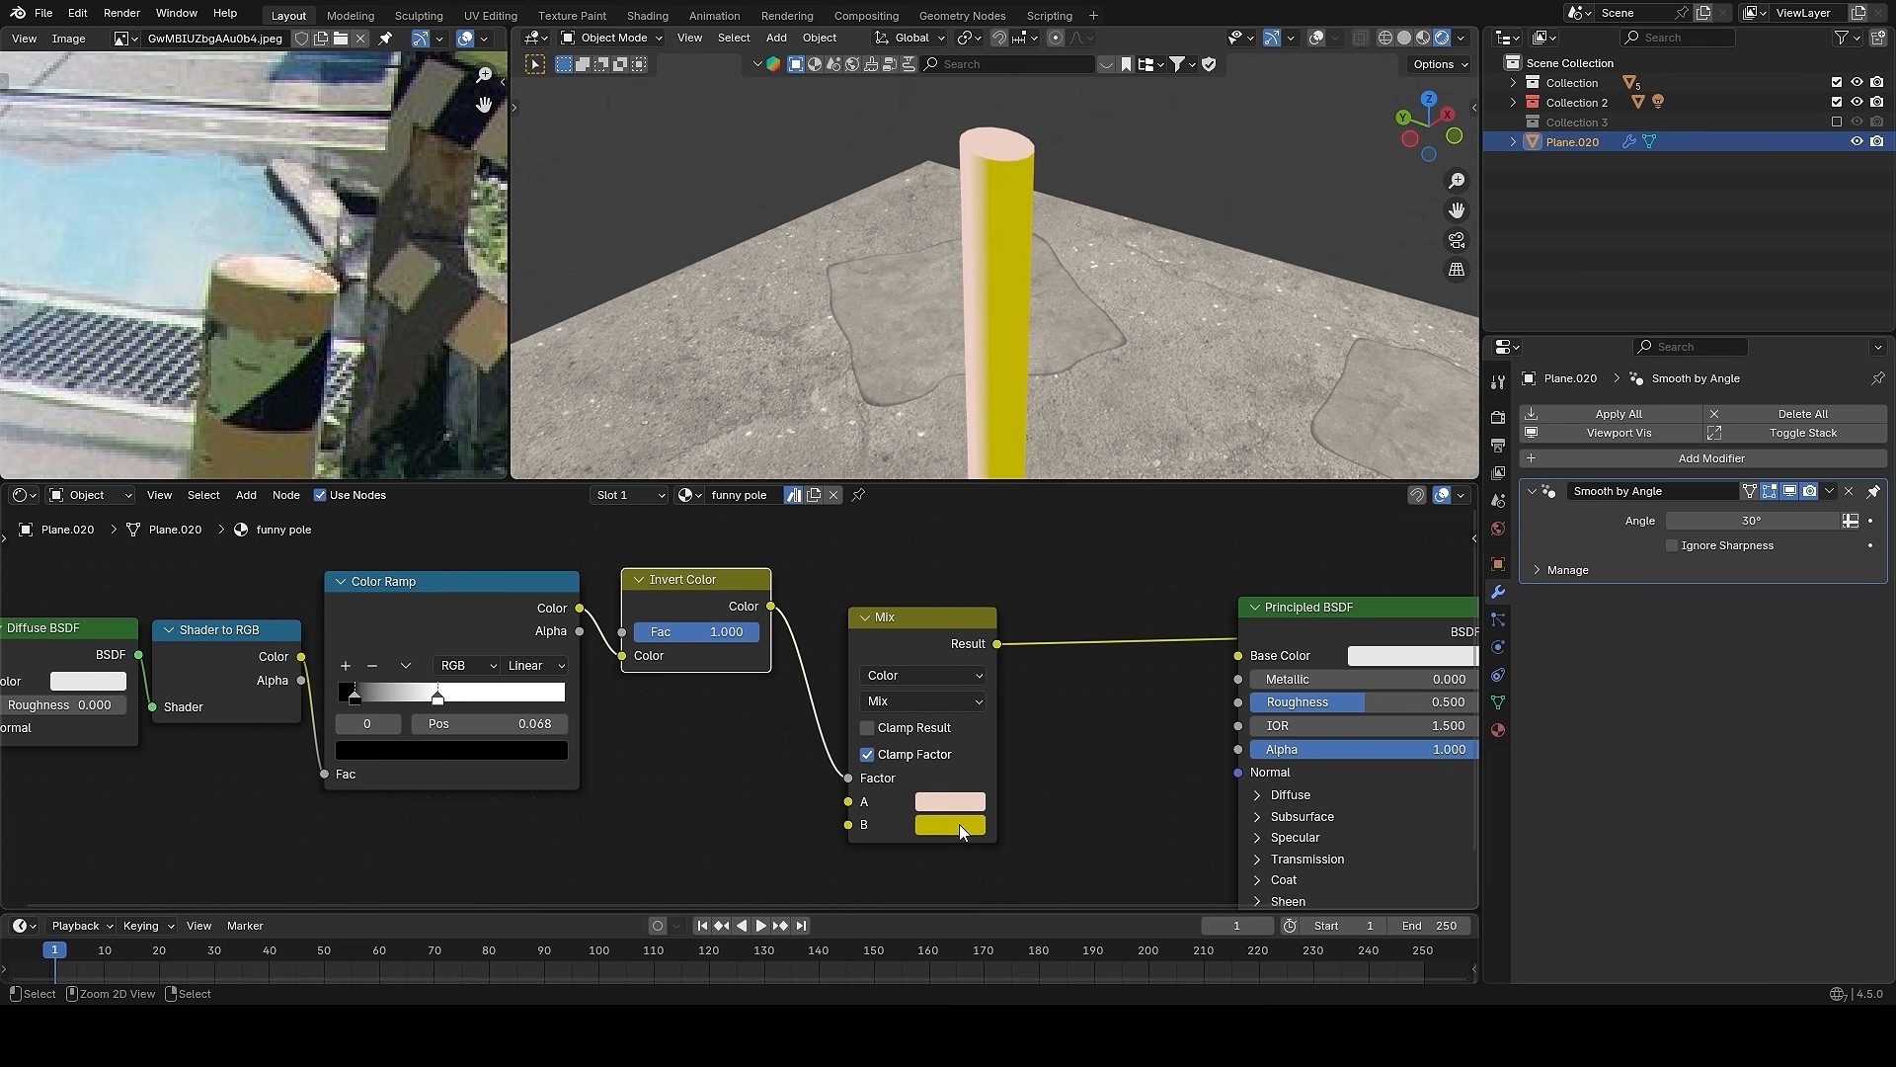
- Copy the shadow yellow to the Mix node's A color, then brighten and desaturate it to a pale yellow
{"action": "key", "text": "ctrl+c"}
{"action": "key", "text": "ctrl+v"}
{"action": "left_click", "coordinate": [948, 796]}
{"action": "scroll", "coordinate": [948, 796], "scroll_direction": "up", "scroll_amount": 4}
{"action": "middle_click_drag", "start_coordinate": [719, 453], "coordinate": [777, 438]}
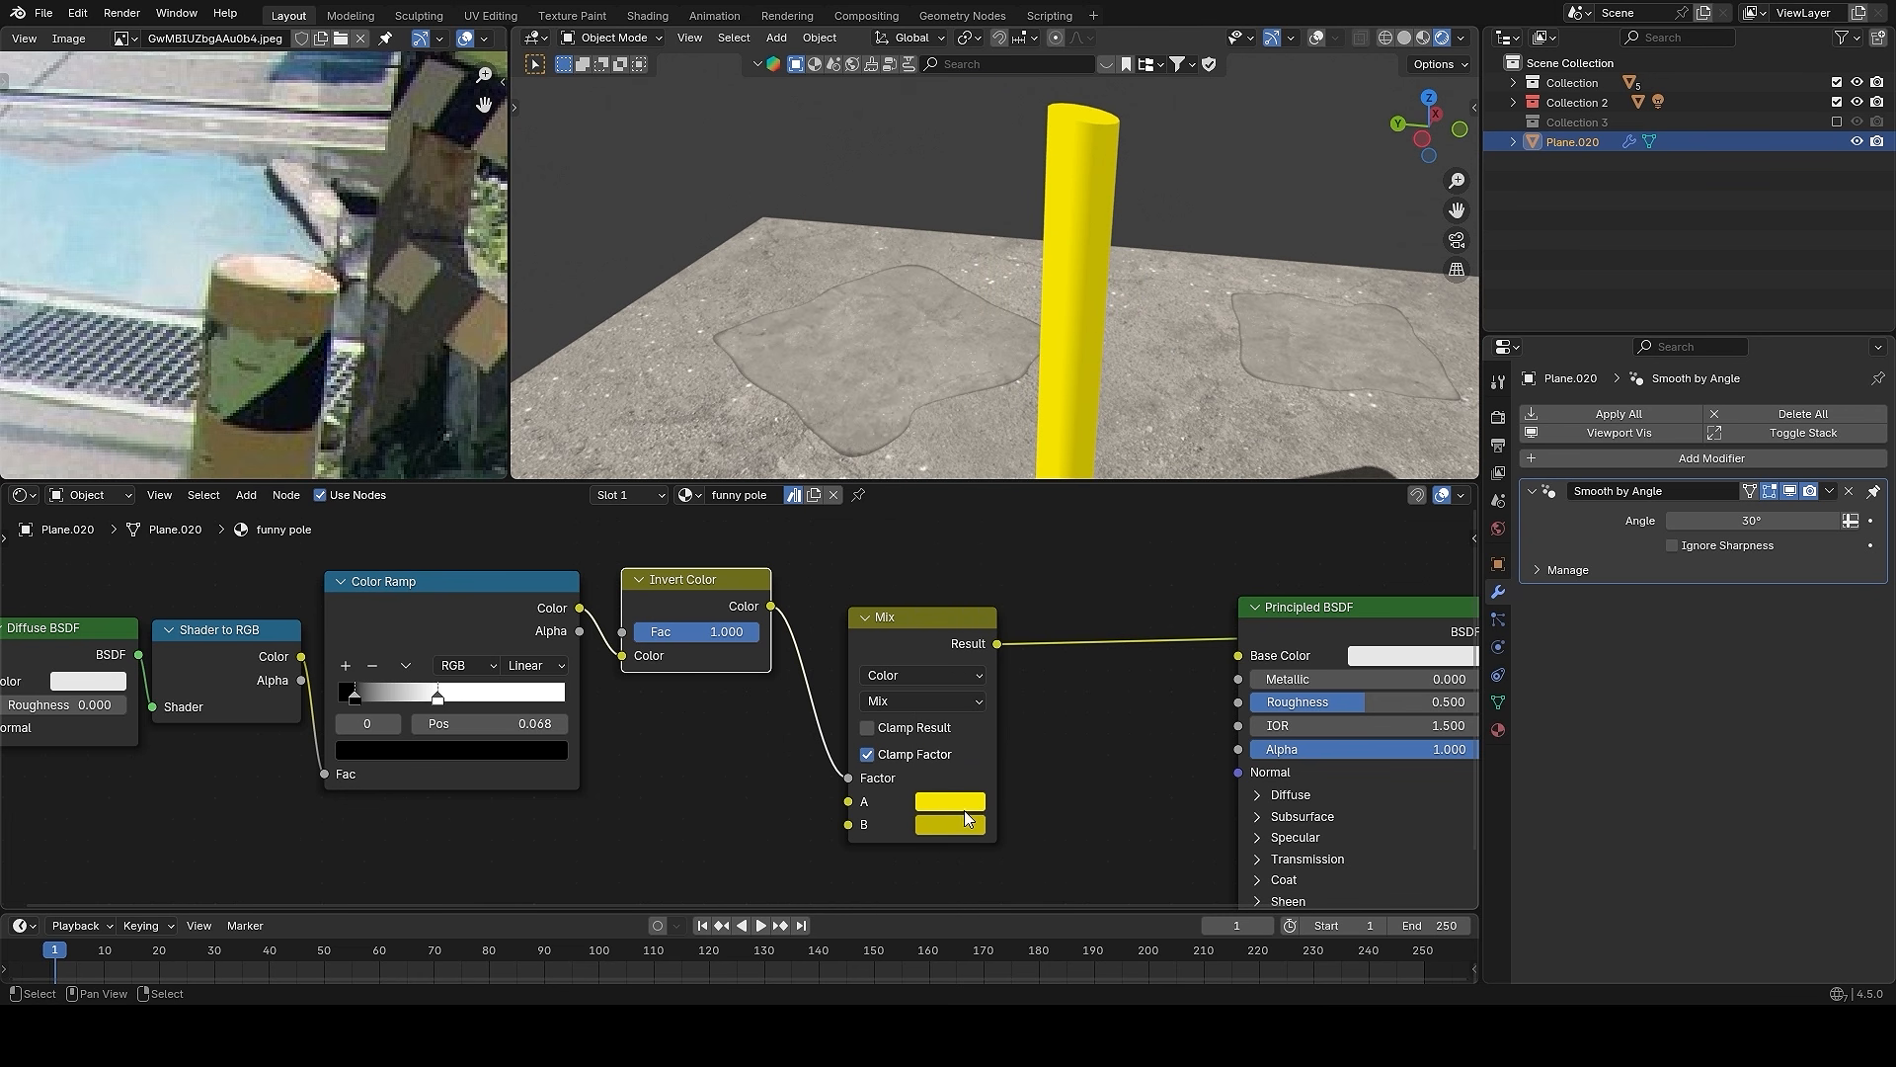
{"action": "left_click", "coordinate": [948, 808]}
{"action": "left_click_drag", "start_coordinate": [1096, 695], "coordinate": [1053, 695]}
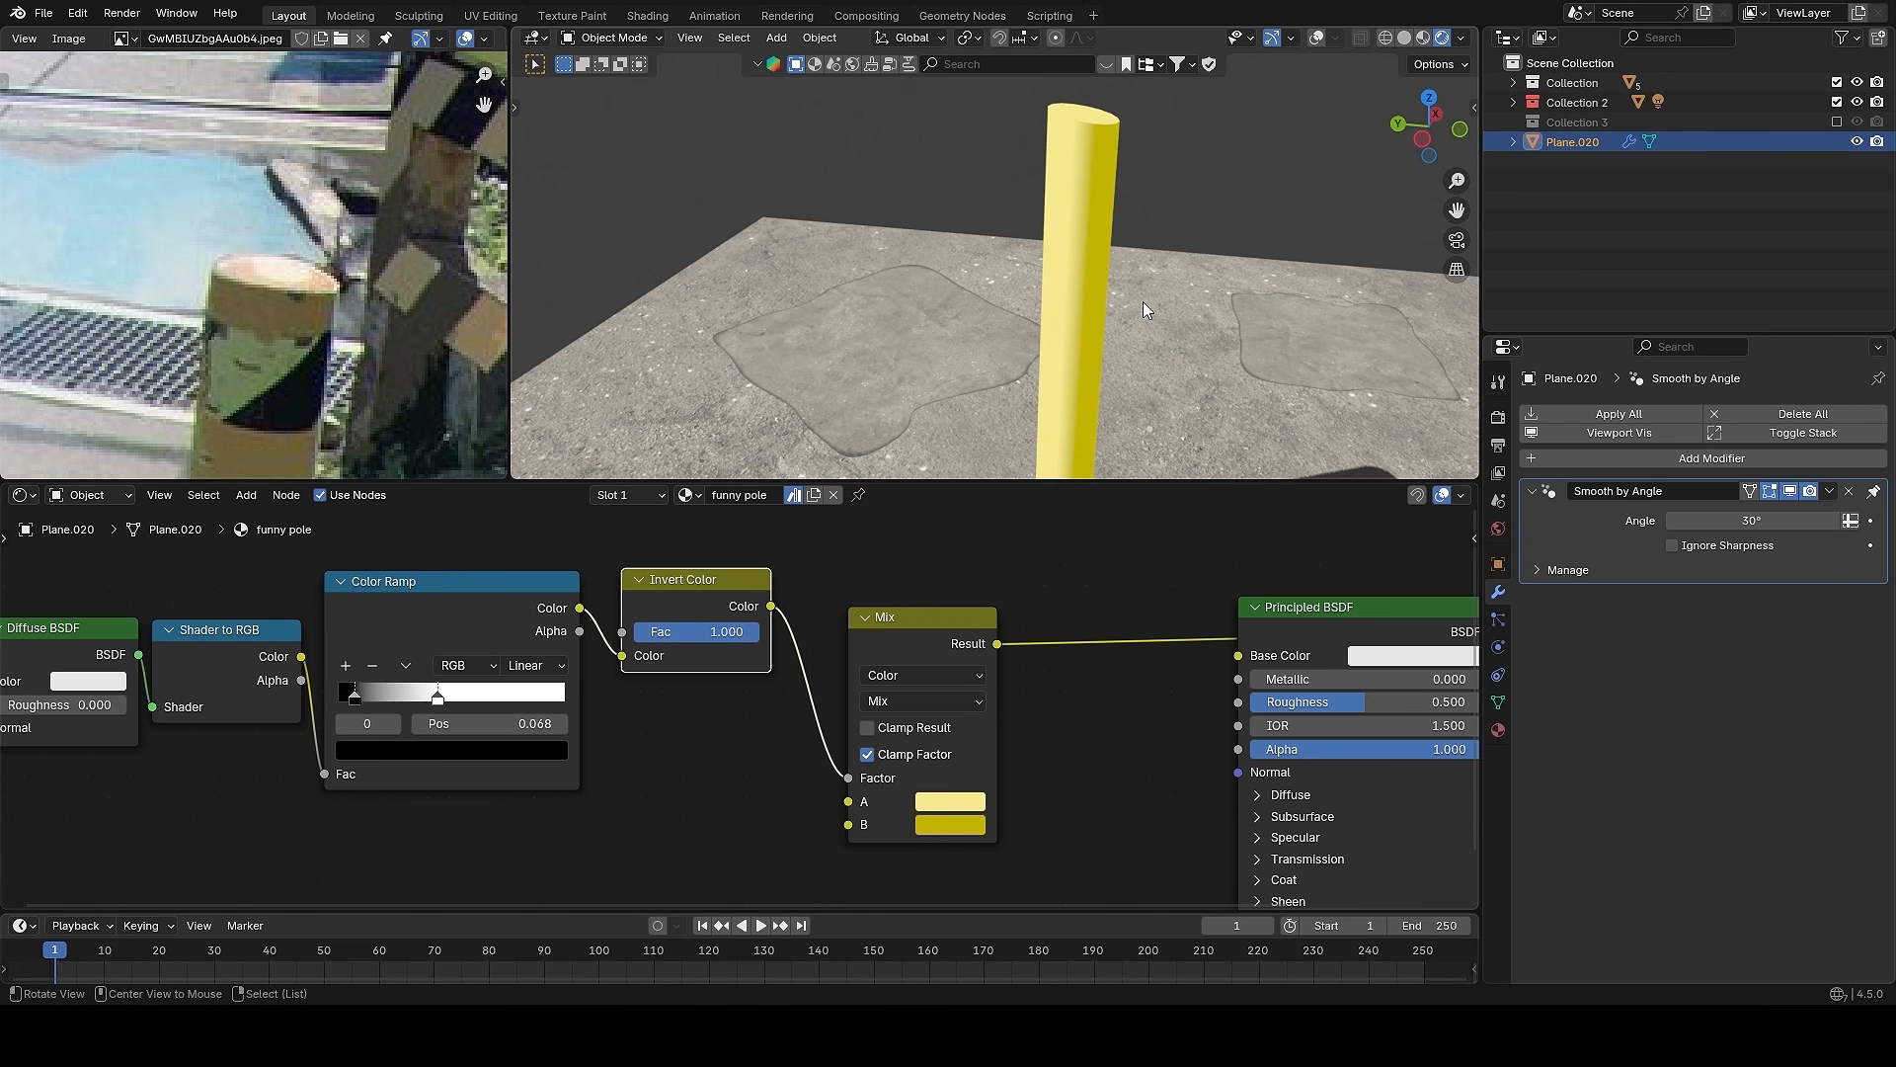
{"action": "middle_click_drag", "start_coordinate": [1141, 300], "coordinate": [1127, 240]}
- Connect the Mix result to the Principled BSDF's Base Color and show the Principled shader on the pole
{"action": "middle_click_drag", "start_coordinate": [1050, 654], "coordinate": [962, 662]}
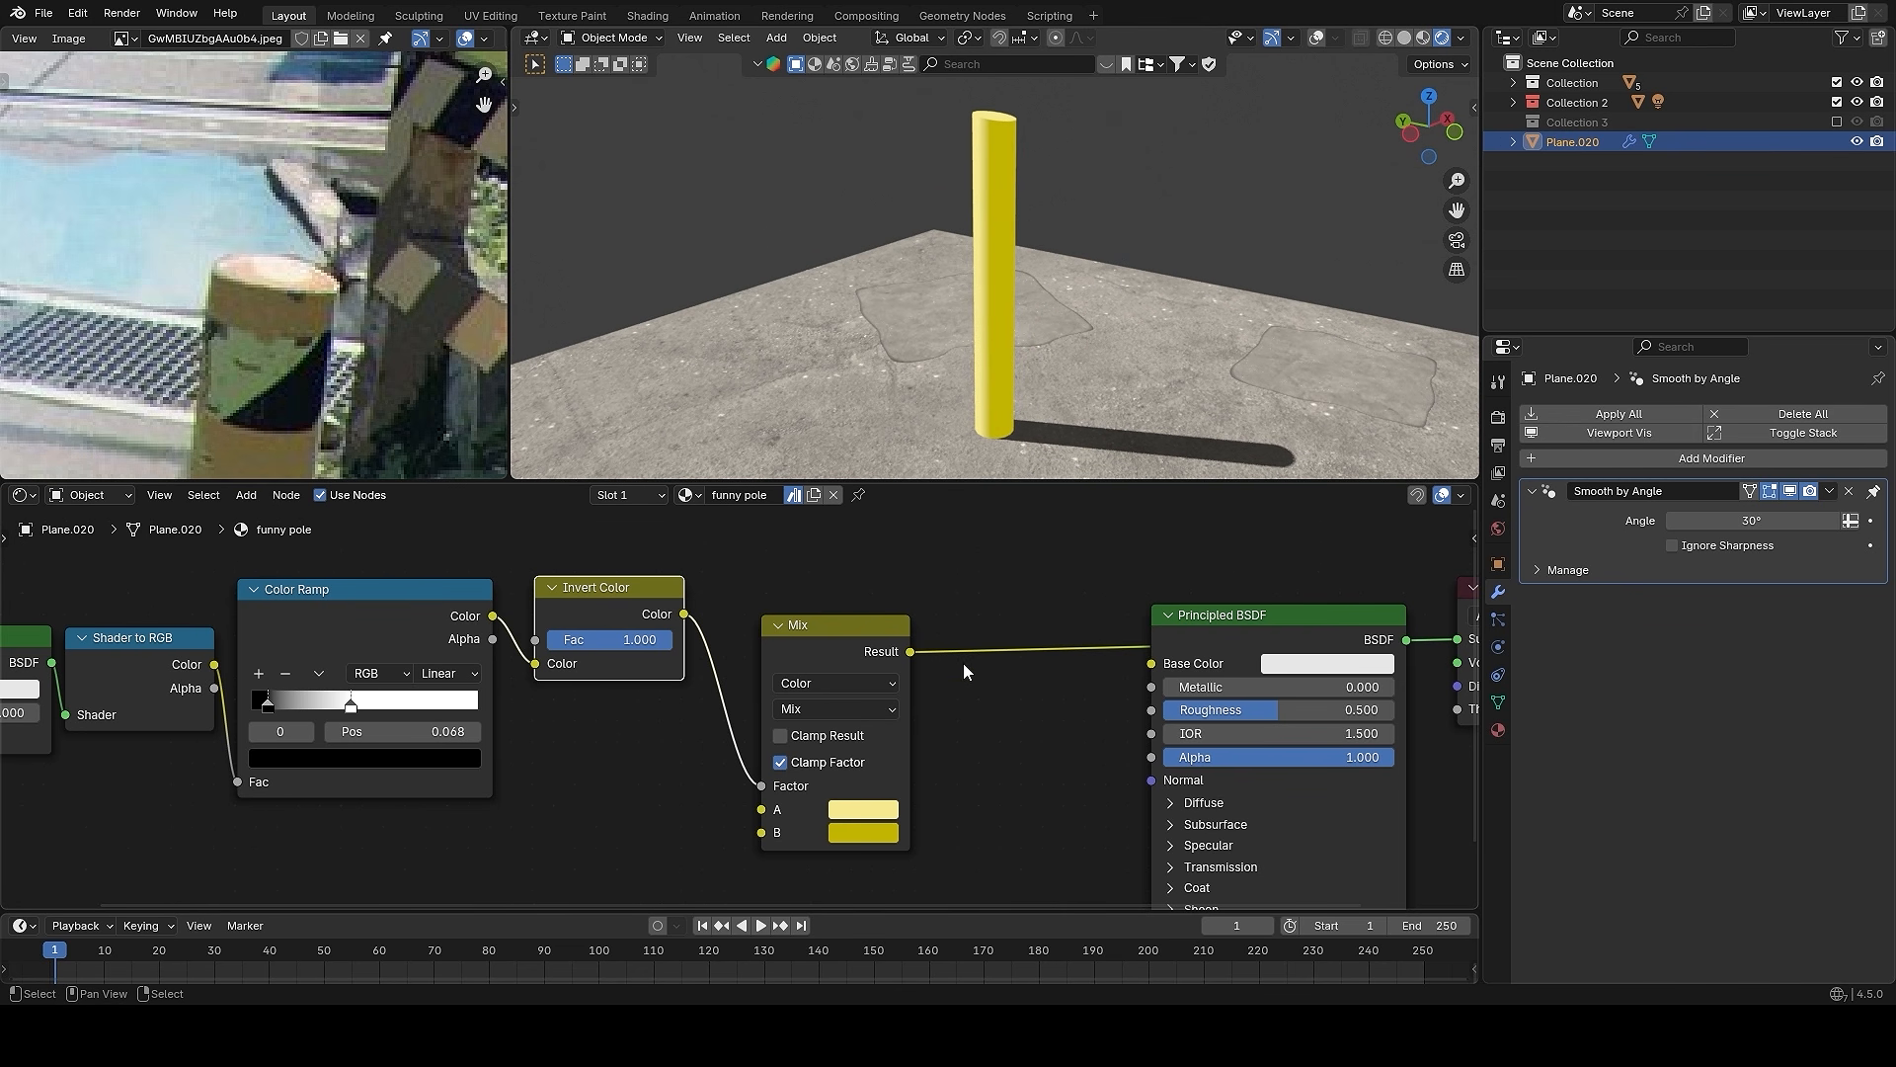
{"action": "middle_click_drag", "start_coordinate": [1070, 310], "coordinate": [1096, 328]}
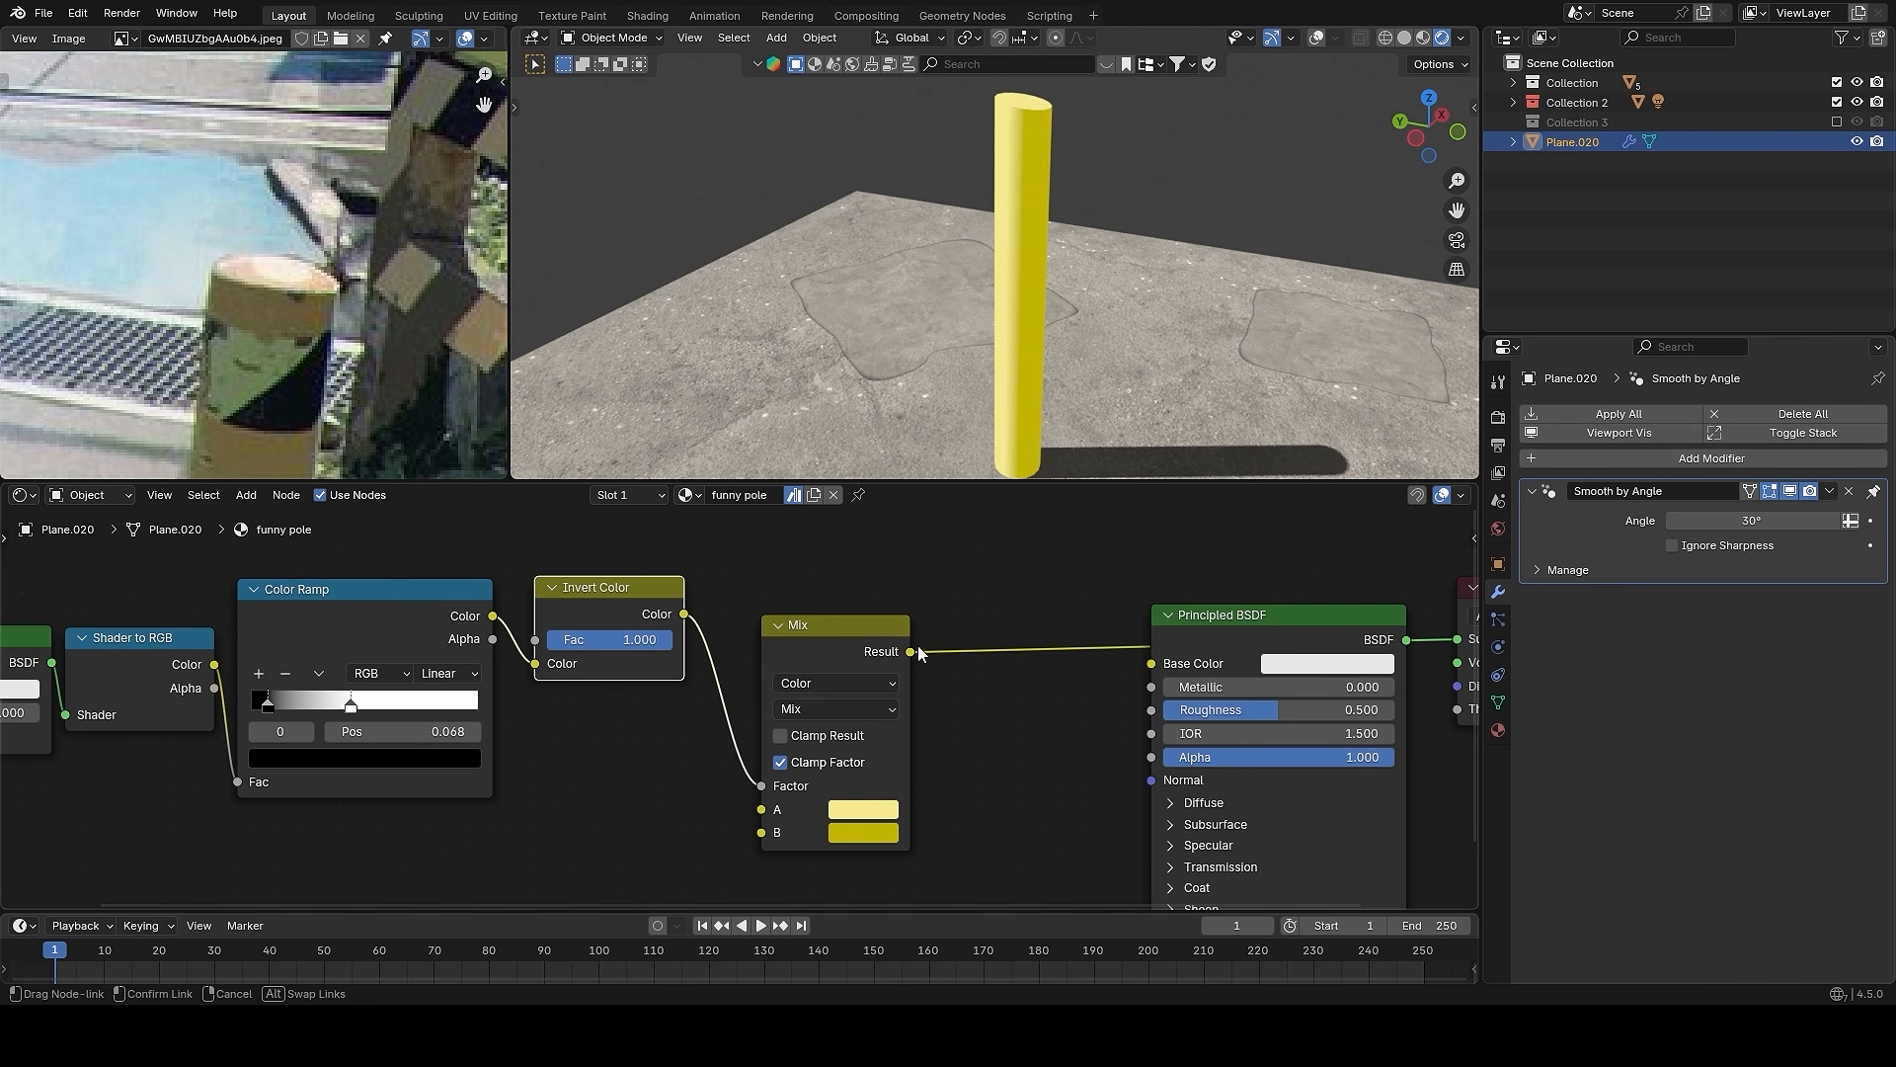
{"action": "left_click_drag", "start_coordinate": [1135, 662], "coordinate": [1137, 665]}
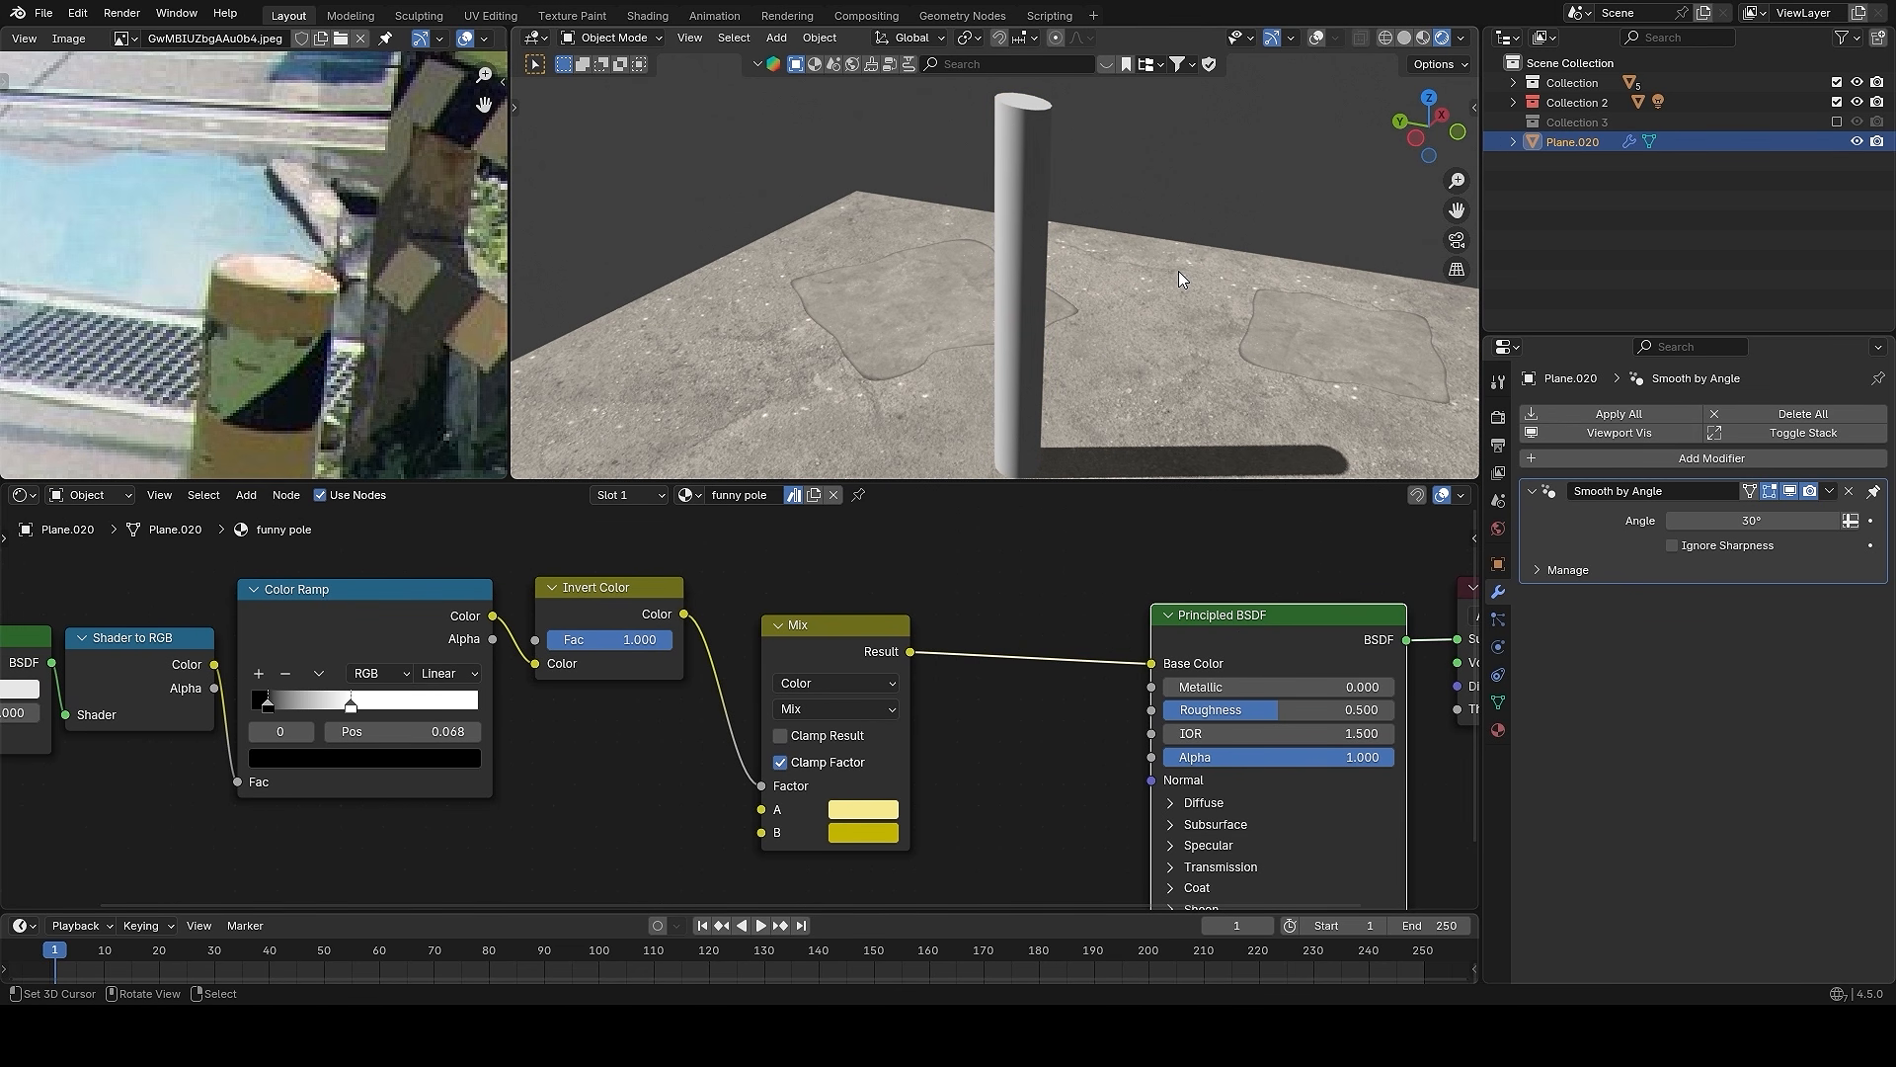
{"action": "mouse_move", "coordinate": [1179, 272]}
{"action": "middle_mouse_down"}
{"action": "mouse_move", "coordinate": [1207, 275]}
{"action": "mouse_move", "coordinate": [1177, 268]}
{"action": "middle_mouse_up"}
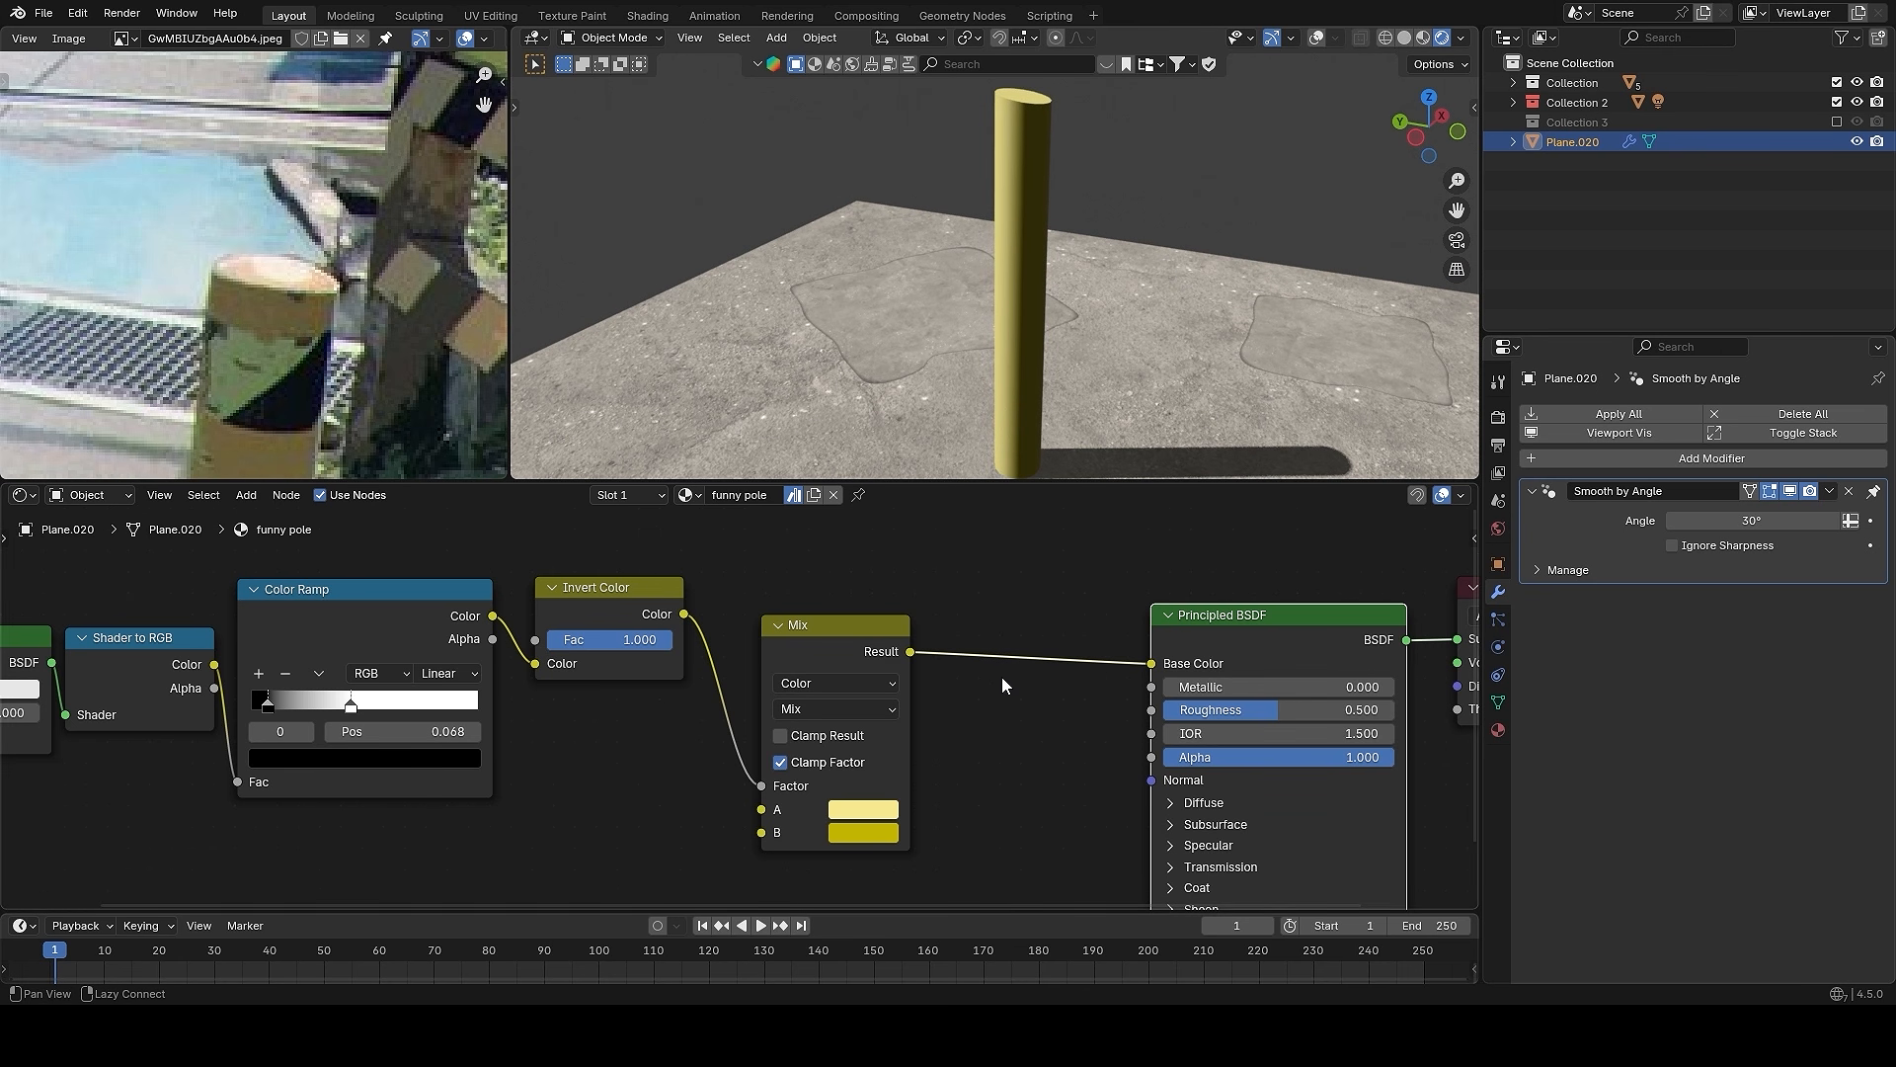
- Add a Hue/Saturation/Value node carrying the shadow yellow and connect it to the Mix node's B input
{"action": "middle_click_drag", "start_coordinate": [946, 812], "coordinate": [1033, 725]}
{"action": "scroll", "coordinate": [1033, 725], "scroll_direction": "up", "scroll_amount": 1}
{"action": "key", "text": "shift+a"}
{"action": "type", "text": "hu"}
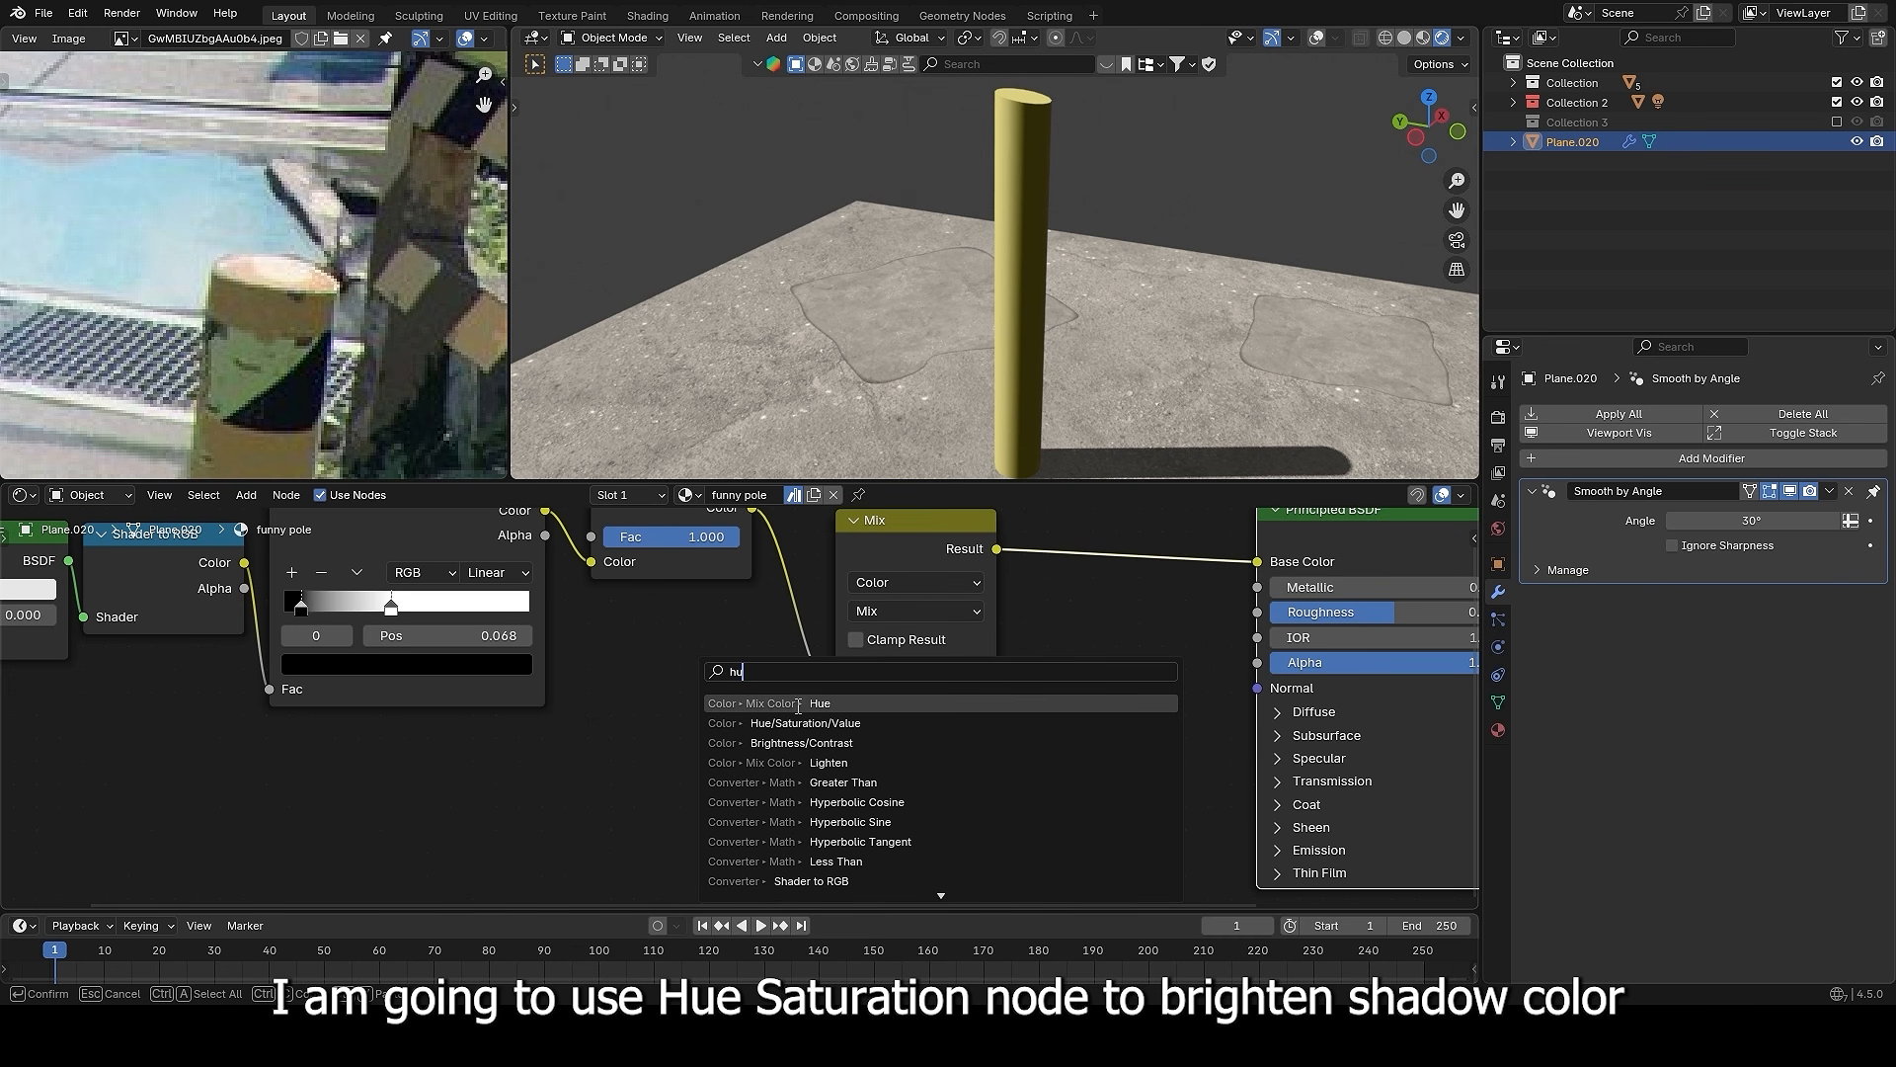
{"action": "left_click", "coordinate": [804, 722]}
{"action": "left_click", "coordinate": [600, 679]}
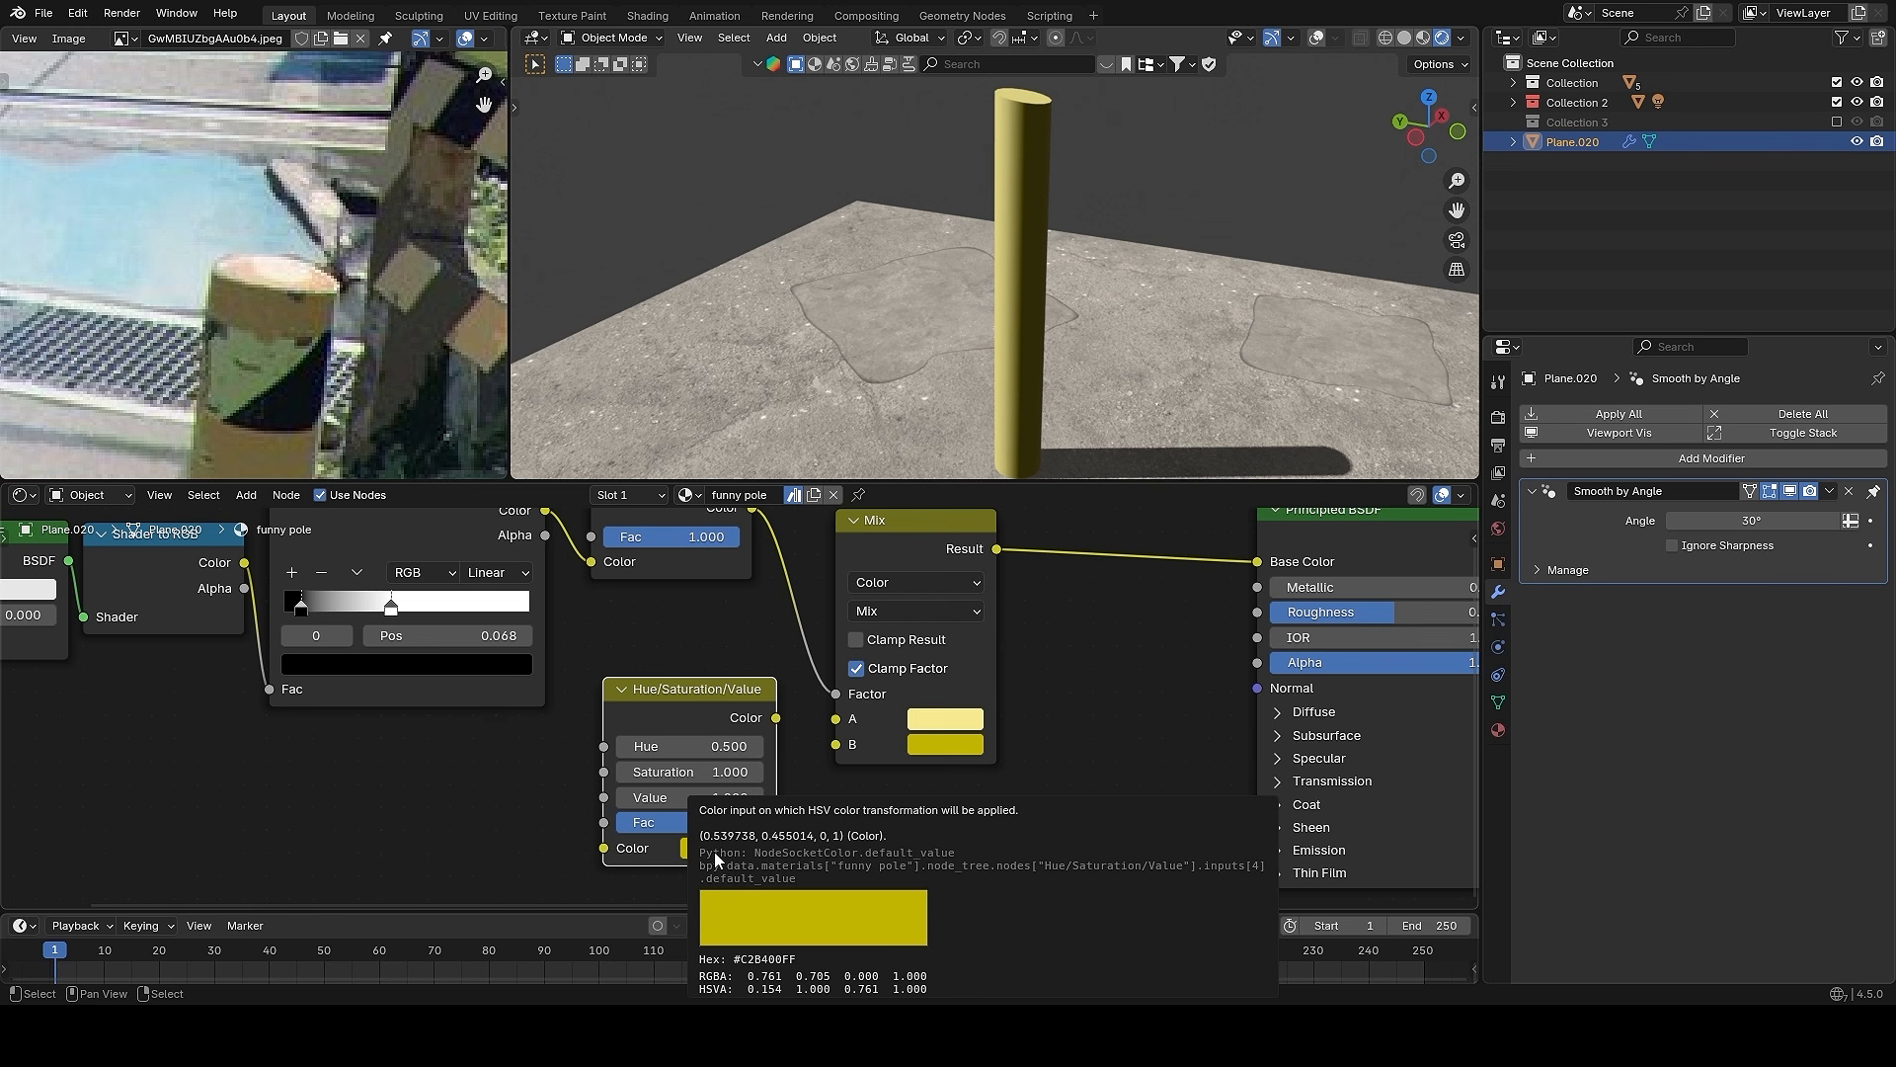
{"action": "left_click_drag", "start_coordinate": [776, 718], "coordinate": [836, 743]}
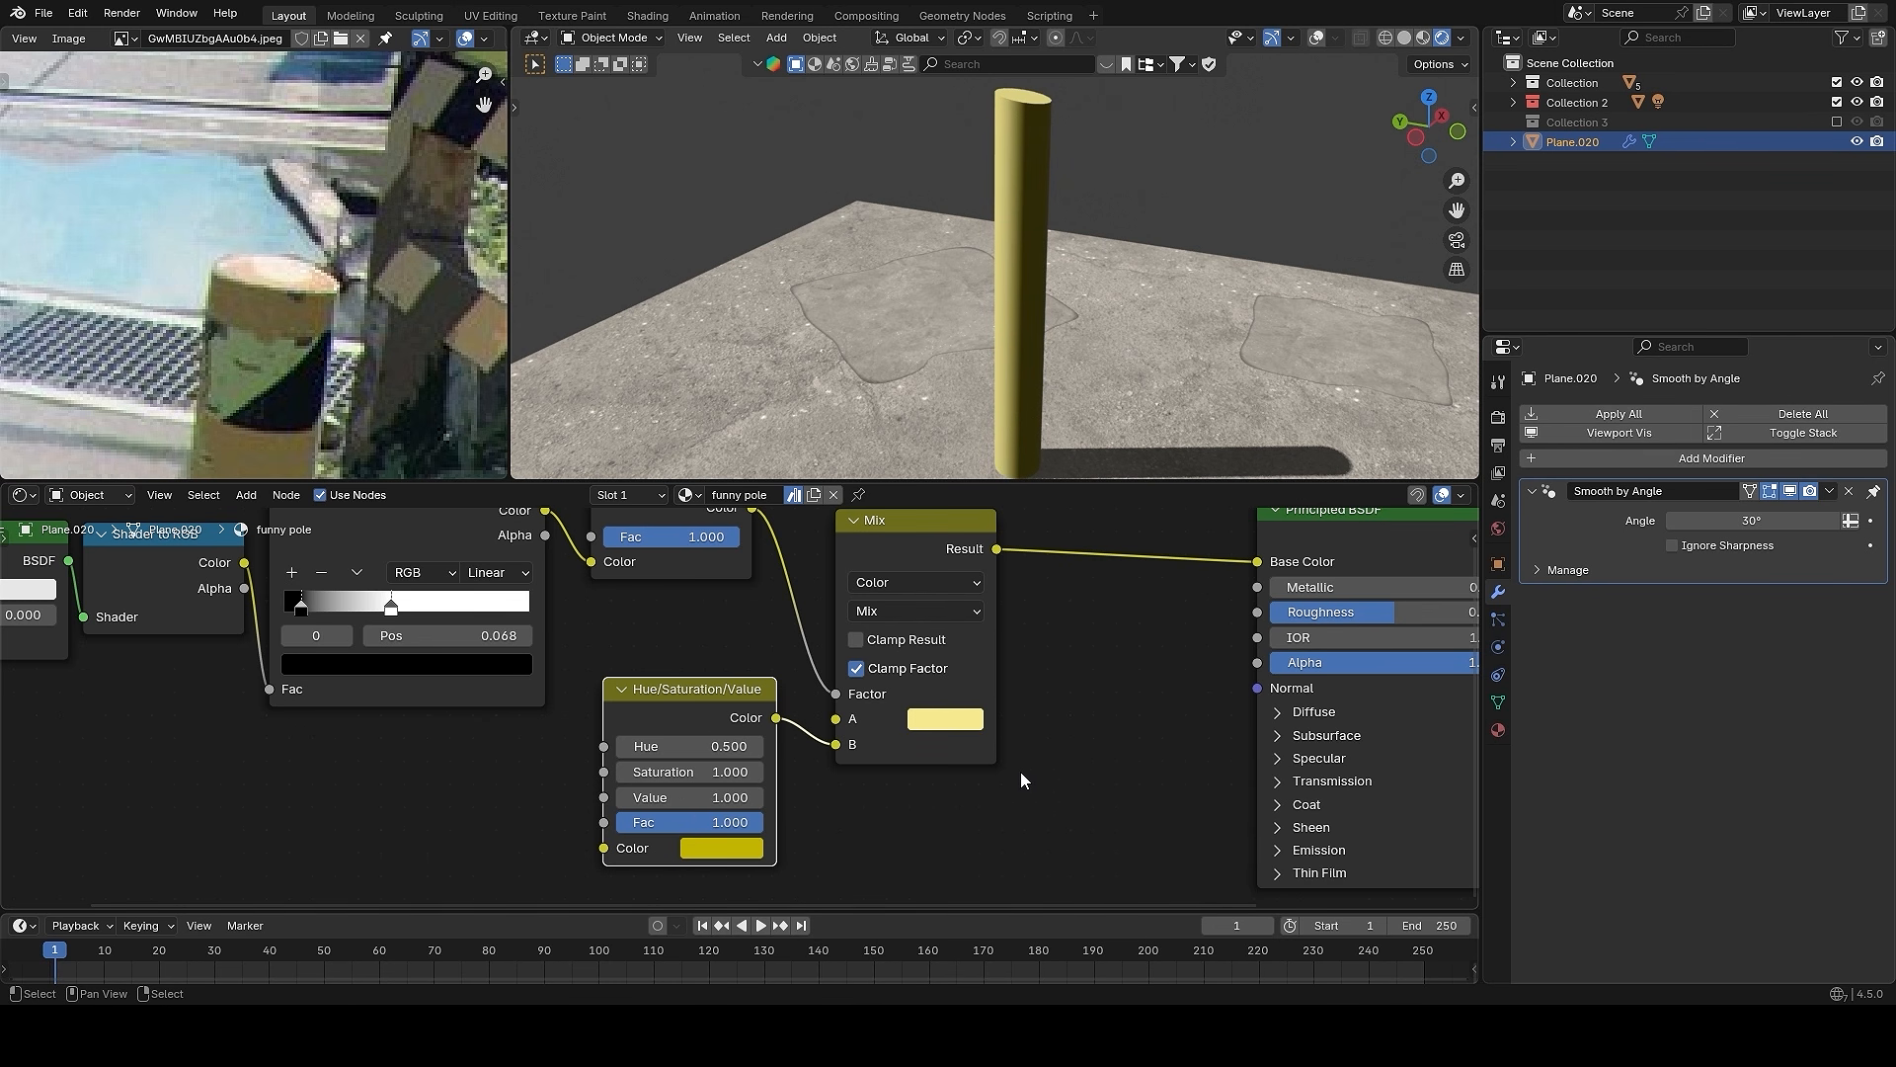
- Brighten the pole's shadow color by setting the Hue/Saturation/Value node's Value to 5
{"action": "left_click_drag", "start_coordinate": [689, 797], "coordinate": [689, 794]}
{"action": "type", "text": "5"}
{"action": "key", "text": "Return"}
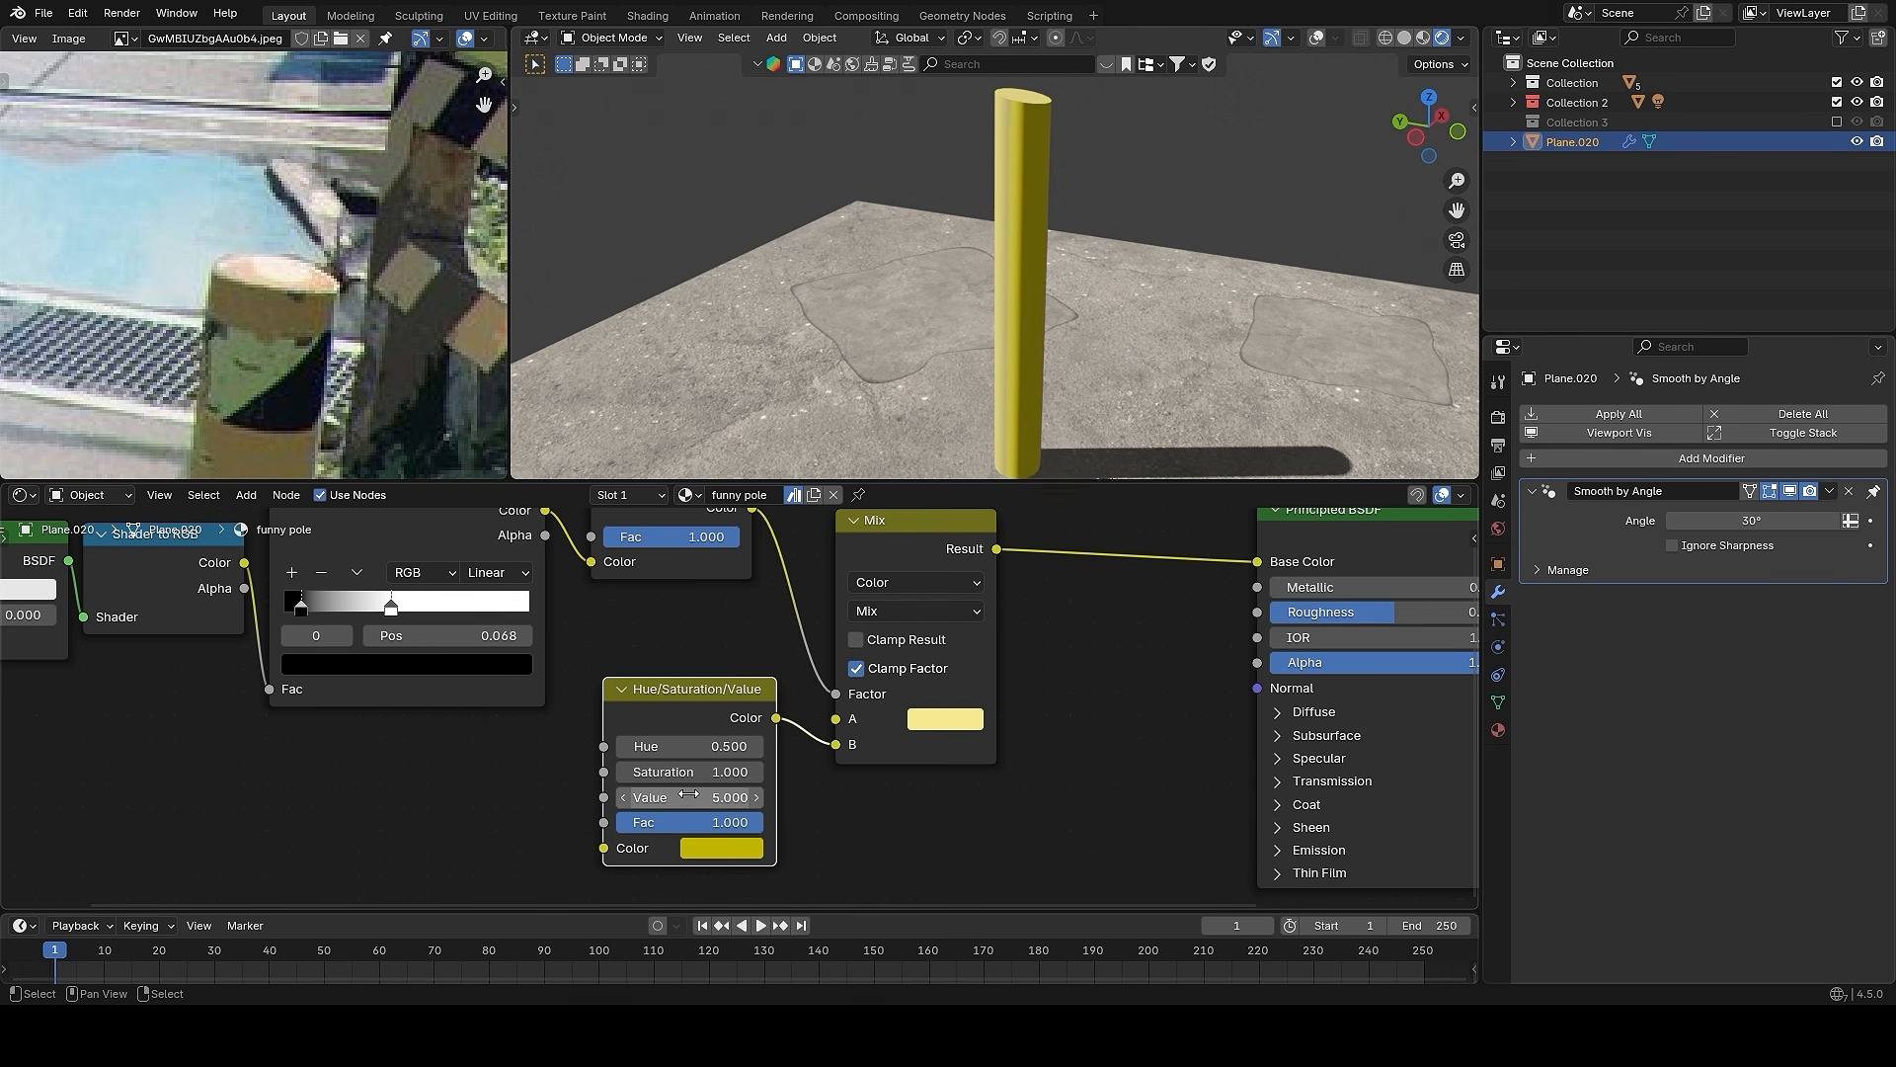
{"action": "scroll", "coordinate": [1014, 458], "scroll_direction": "up", "scroll_amount": 2}
{"action": "middle_click_drag", "start_coordinate": [1164, 237], "coordinate": [1164, 297]}
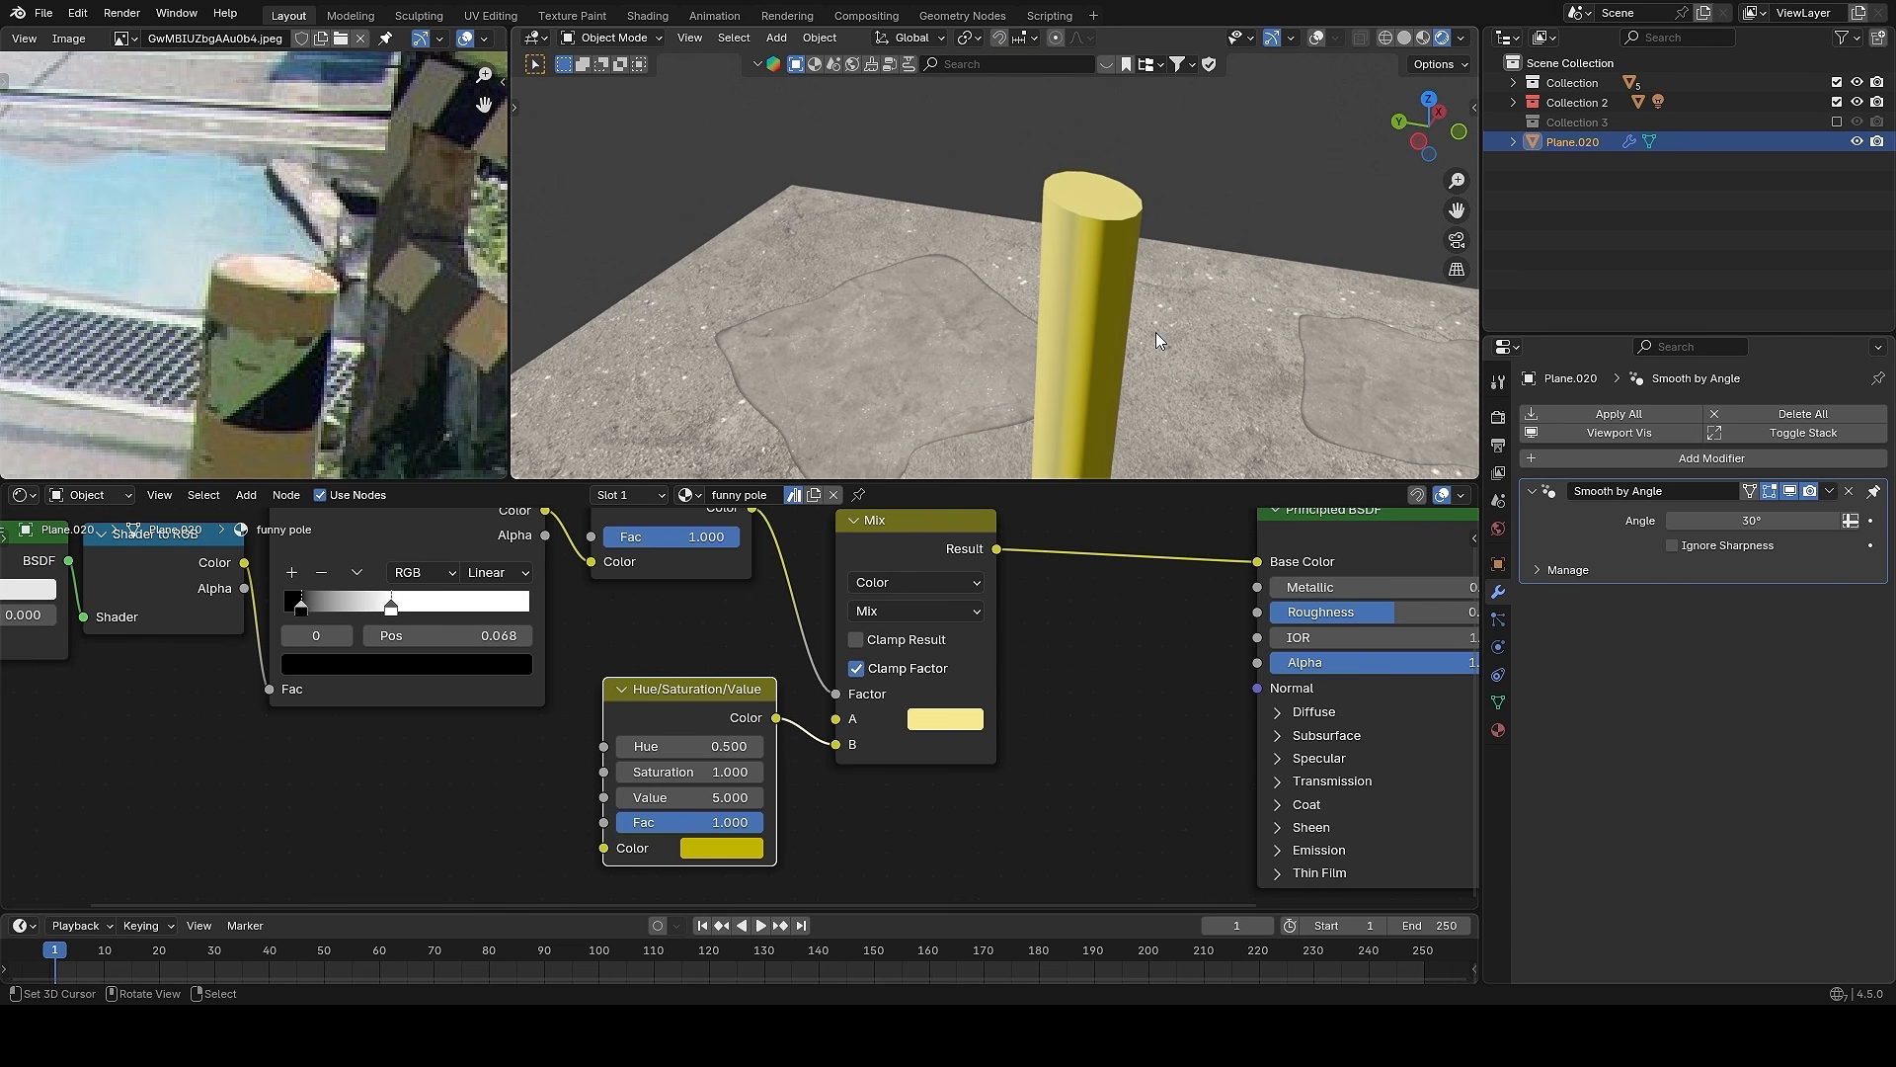
- Soften the pole's shading by setting the Color Ramp to Ease with its white stop at 0.727, then show the Principled shader again
{"action": "middle_click_drag", "start_coordinate": [406, 615], "coordinate": [514, 699]}
{"action": "mouse_move", "coordinate": [499, 691]}
{"action": "left_mouse_down"}
{"action": "mouse_move", "coordinate": [622, 678]}
{"action": "mouse_move", "coordinate": [571, 679]}
{"action": "left_mouse_up"}
{"action": "left_click", "coordinate": [771, 587], "text": "ctrl+shift"}
{"action": "scroll", "coordinate": [619, 654], "scroll_direction": "up", "scroll_amount": 2, "text": "ctrl"}
{"action": "left_click", "coordinate": [567, 618], "text": "ctrl+shift"}
{"action": "left_click", "coordinate": [1031, 638], "text": "ctrl+shift"}
{"action": "middle_click_drag", "start_coordinate": [1175, 402], "coordinate": [1250, 336]}
{"action": "scroll", "coordinate": [1158, 378], "scroll_direction": "down", "scroll_amount": 3}
{"action": "middle_click_drag", "start_coordinate": [1255, 599], "coordinate": [1076, 628]}
{"action": "left_click", "coordinate": [1280, 636], "text": "ctrl+shift"}
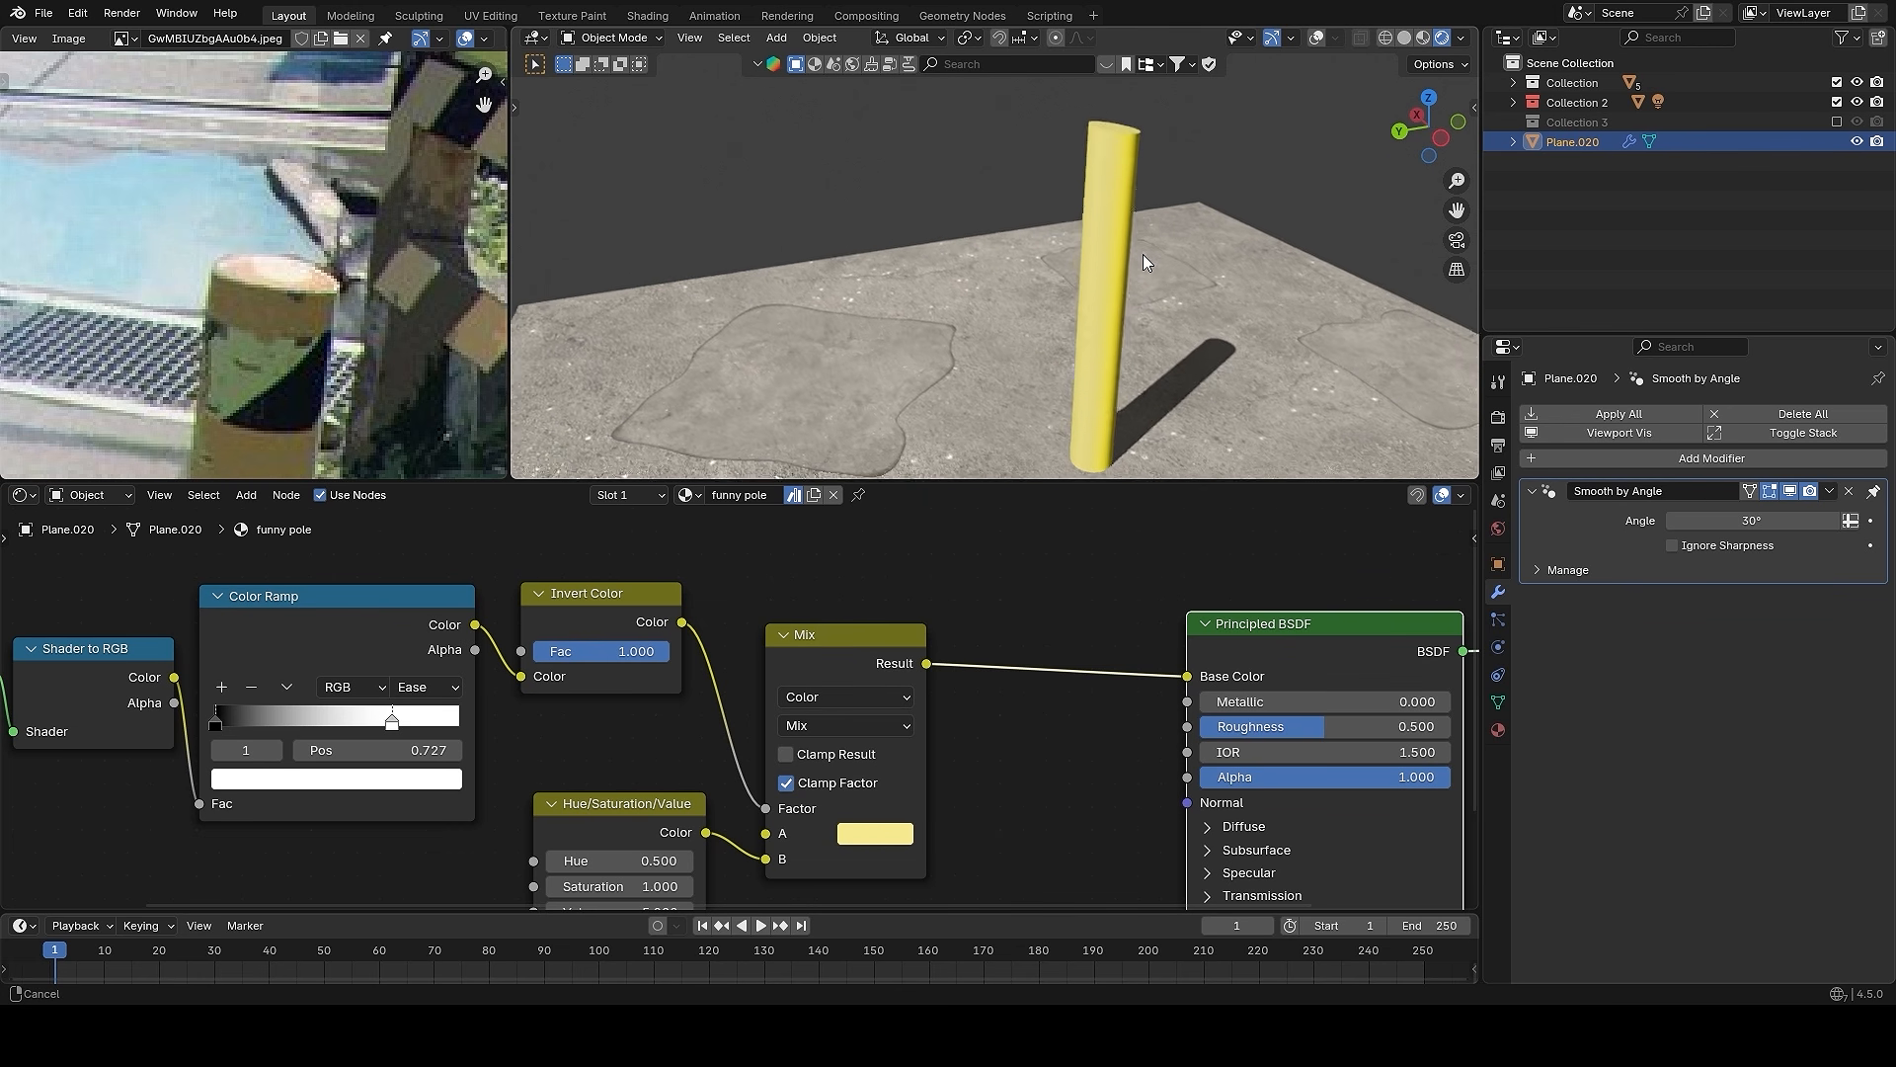
{"action": "middle_click_drag", "start_coordinate": [1142, 253], "coordinate": [1272, 239]}
{"action": "scroll", "coordinate": [1158, 733], "scroll_direction": "down", "scroll_amount": 4}
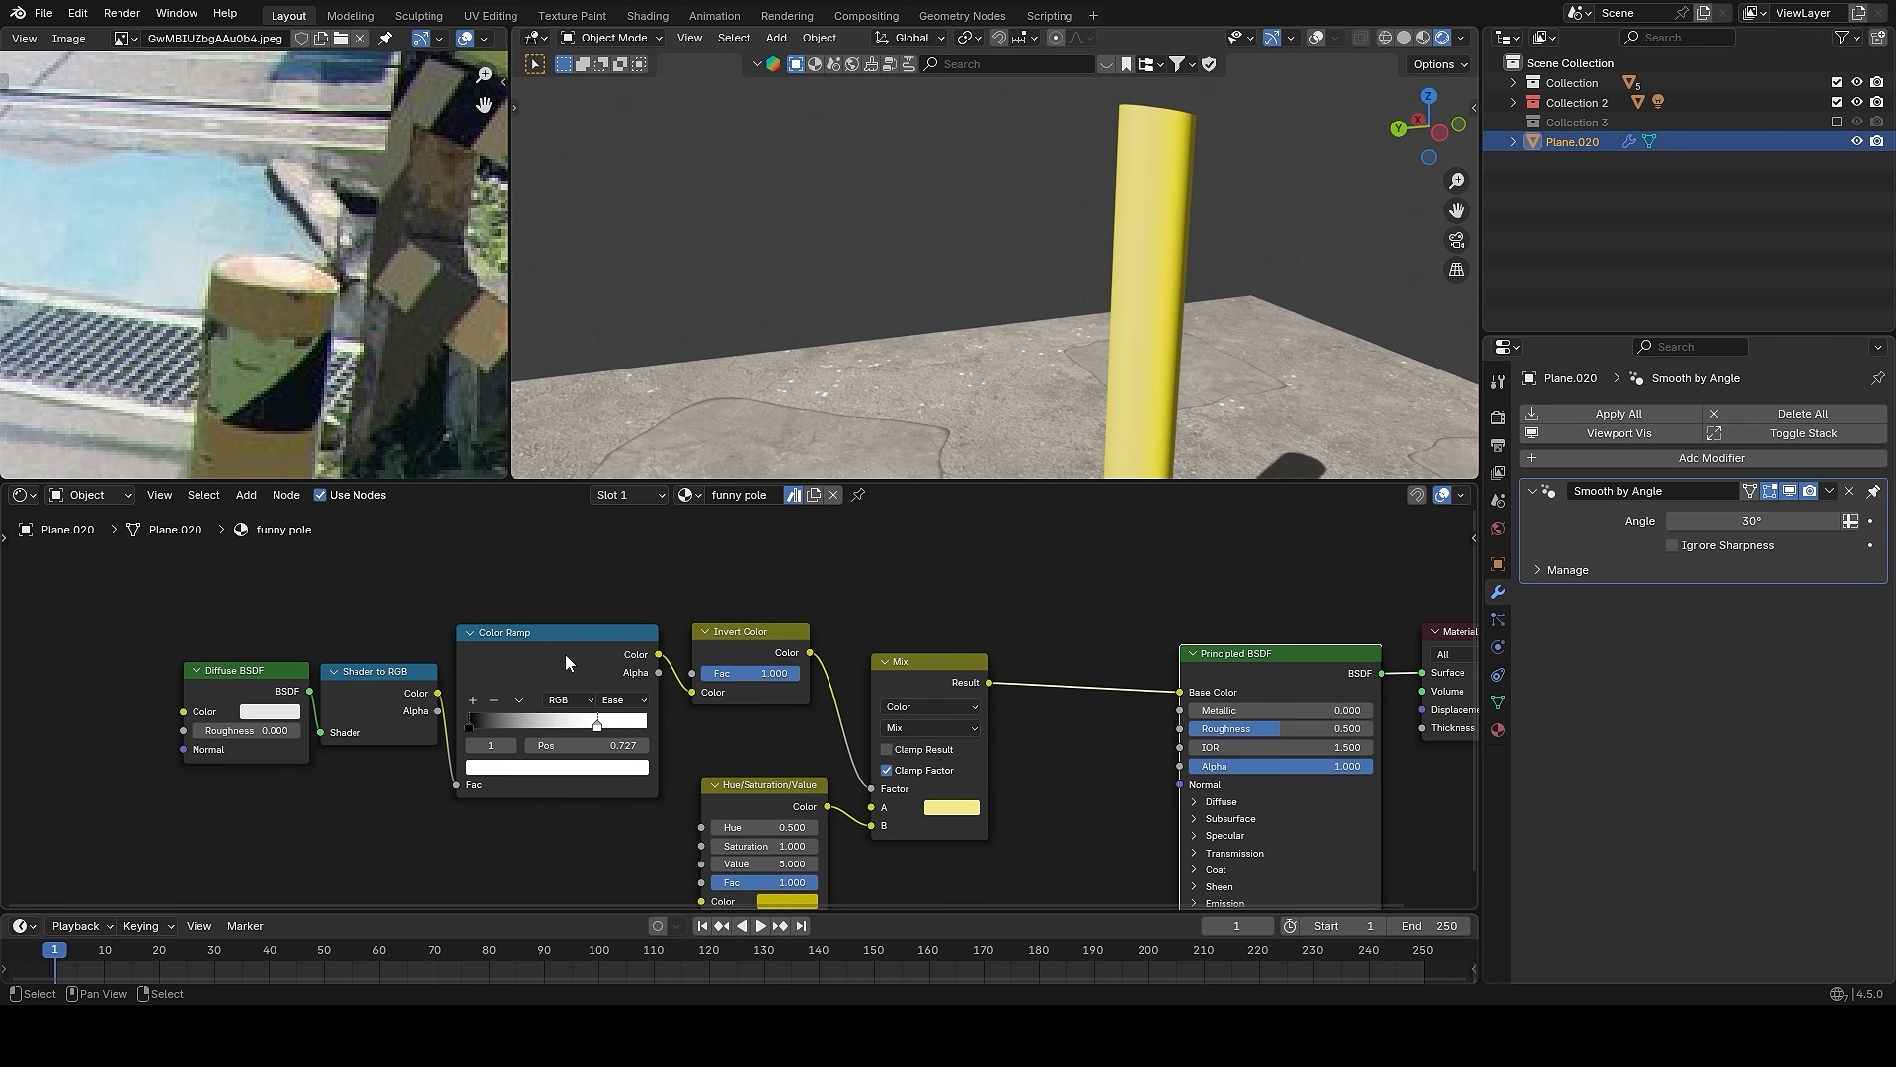
- Duplicate the Color Ramp above the original, keeping its Shader to RGB link, and preview the copy on the pole
{"action": "left_click", "coordinate": [567, 660]}
{"action": "key", "text": "ctrl+shift+d"}
{"action": "left_click", "coordinate": [752, 577]}
{"action": "middle_click_drag", "start_coordinate": [753, 576], "coordinate": [770, 732]}
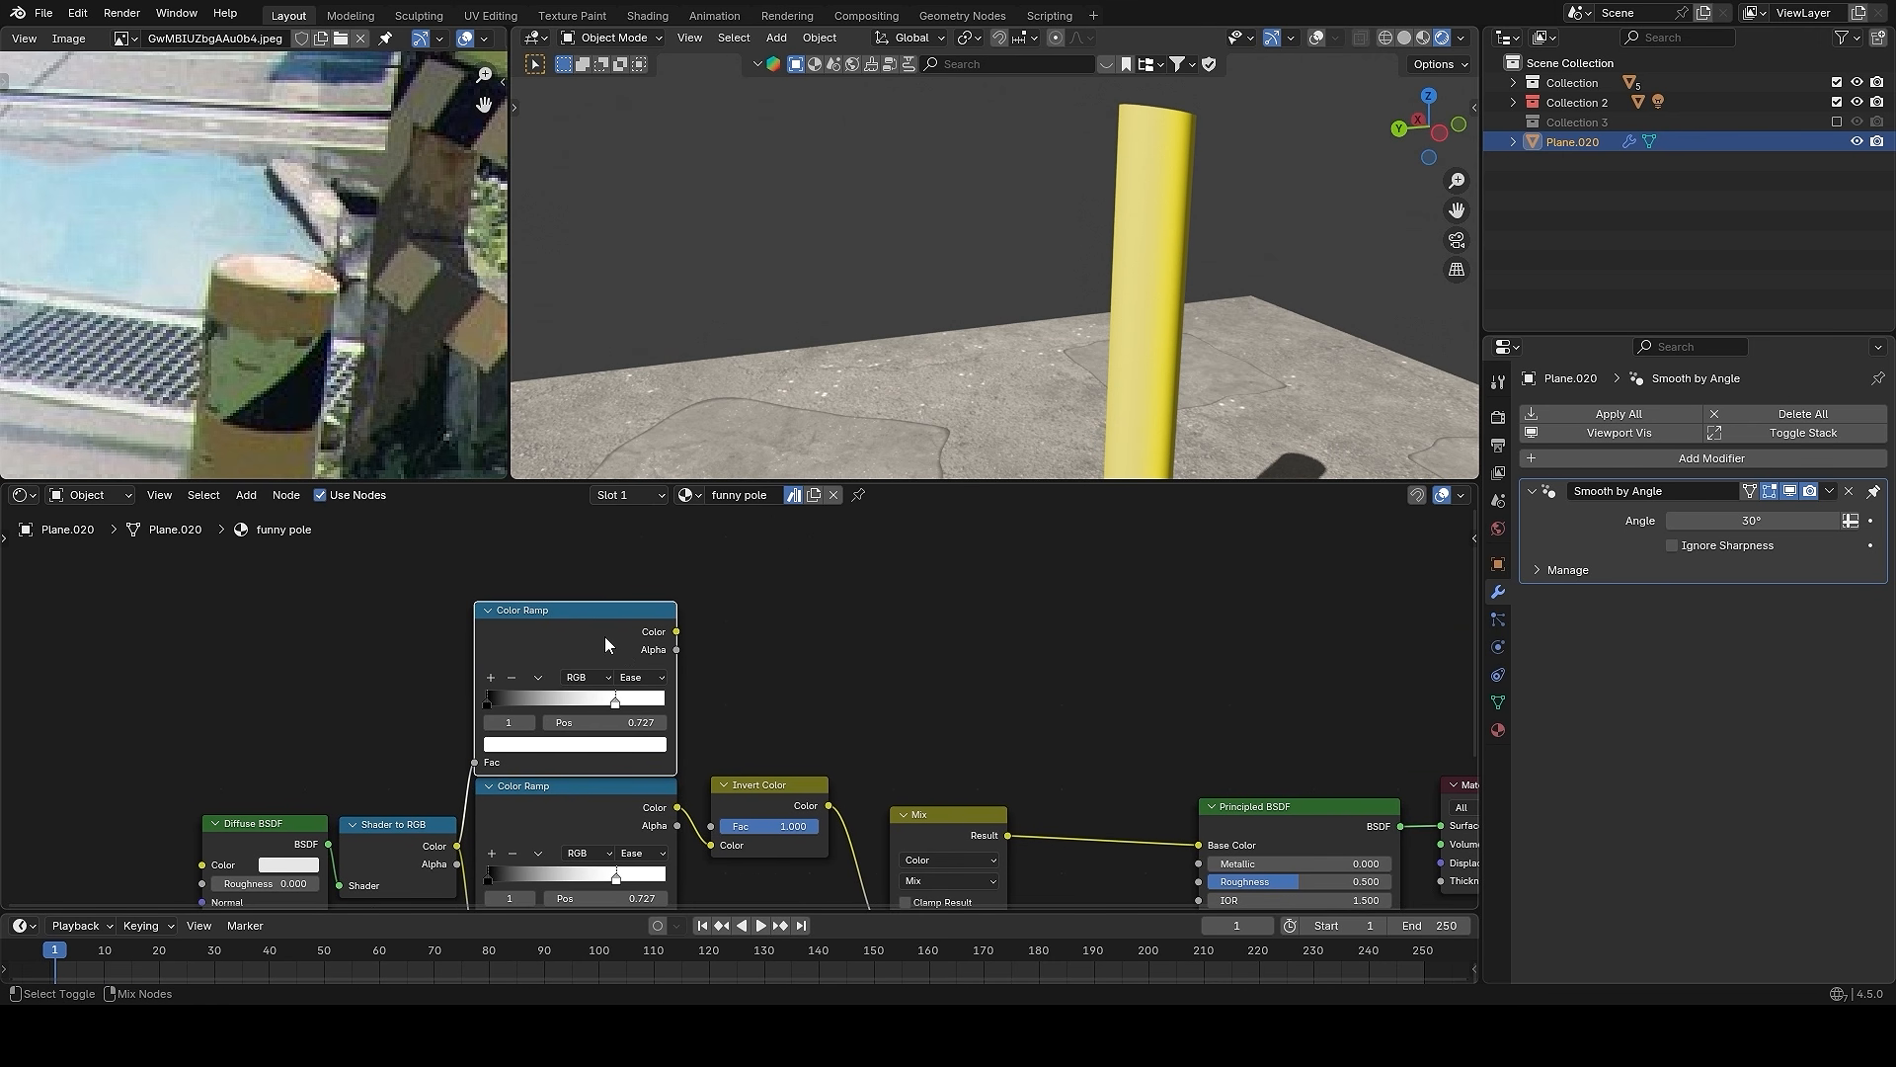
{"action": "left_click", "coordinate": [605, 632], "text": "ctrl+shift"}
{"action": "left_click_drag", "start_coordinate": [601, 621], "coordinate": [605, 605]}
- Narrow the duplicate Color Ramp to a thin highlight, with the black stop near 0.677 and the white stop near 0.704
{"action": "scroll", "coordinate": [632, 660], "scroll_direction": "up", "scroll_amount": 3}
{"action": "left_click_drag", "start_coordinate": [479, 680], "coordinate": [582, 682]}
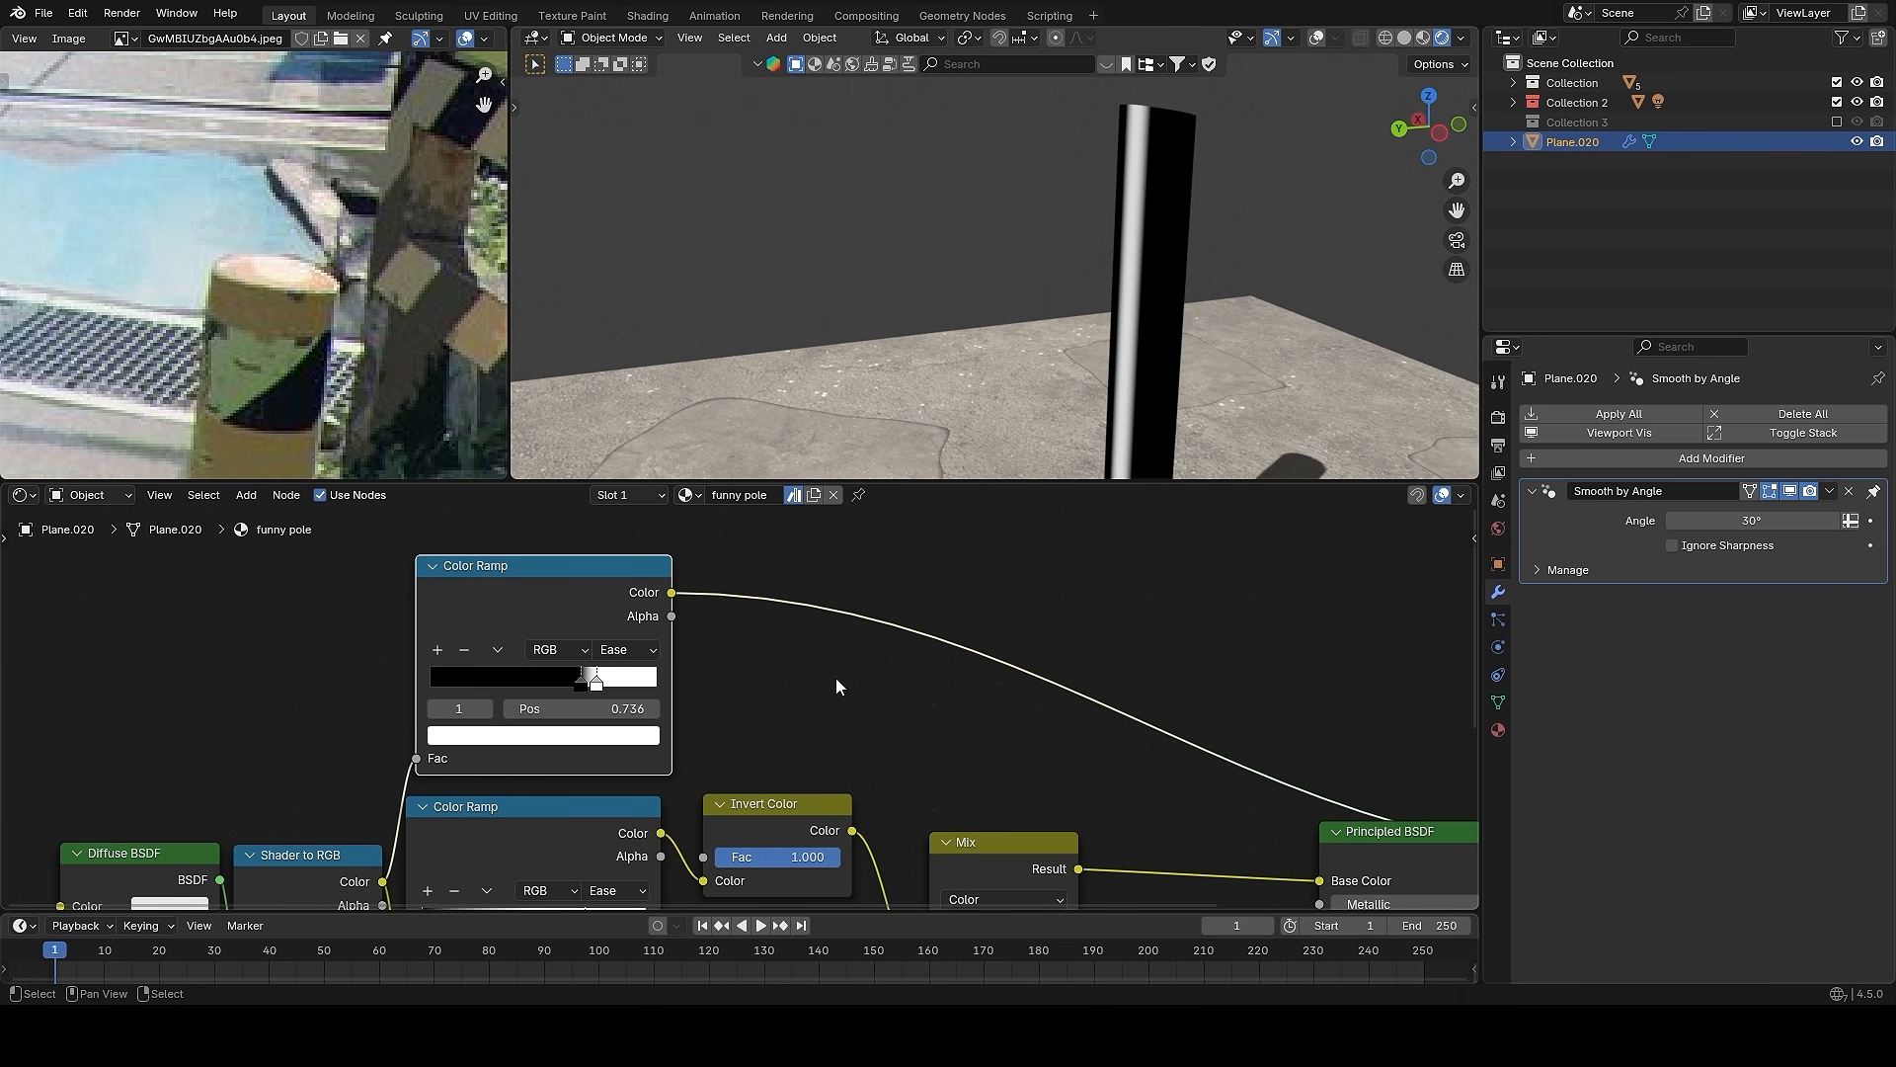
{"action": "scroll", "coordinate": [1041, 778], "scroll_direction": "down", "scroll_amount": 2}
{"action": "scroll", "coordinate": [647, 686], "scroll_direction": "up", "scroll_amount": 1}
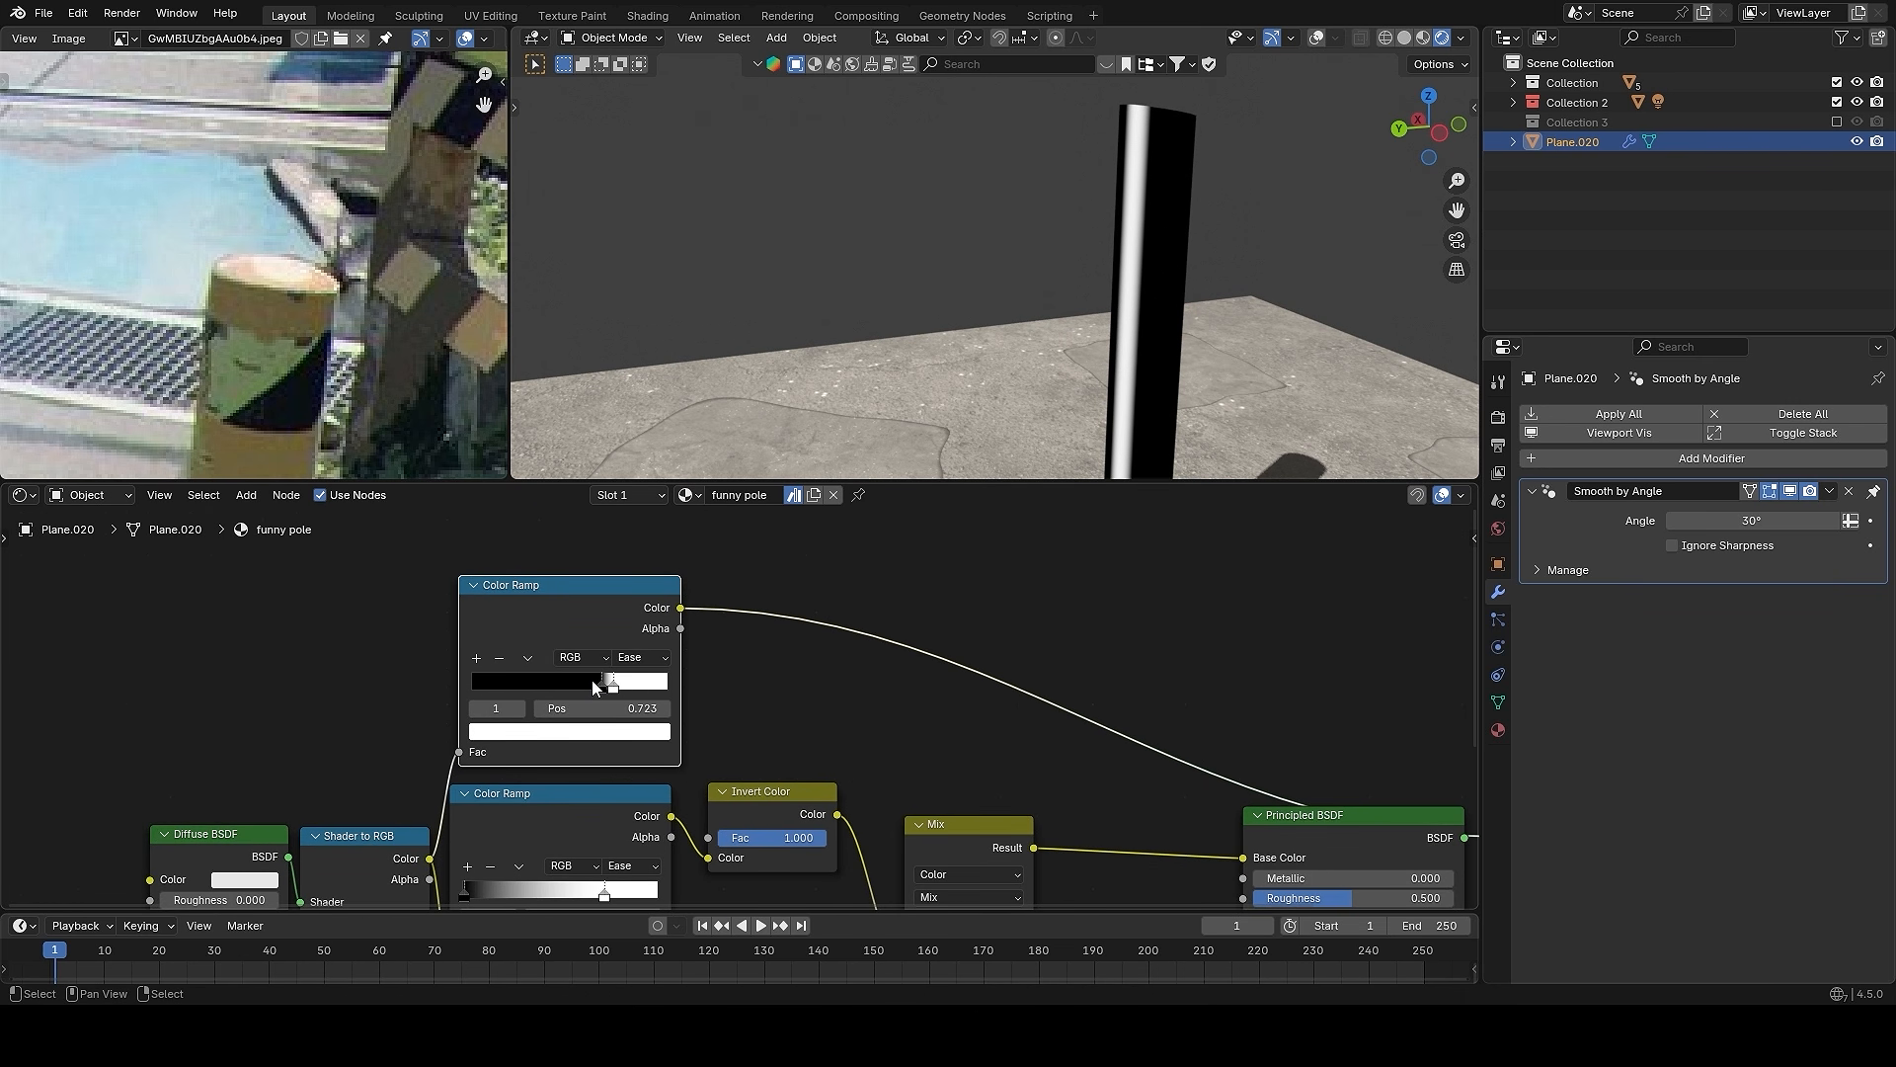
{"action": "left_click_drag", "start_coordinate": [596, 682], "coordinate": [603, 681]}
{"action": "middle_click_drag", "start_coordinate": [1014, 754], "coordinate": [924, 635]}
{"action": "middle_click_drag", "start_coordinate": [434, 593], "coordinate": [452, 611]}
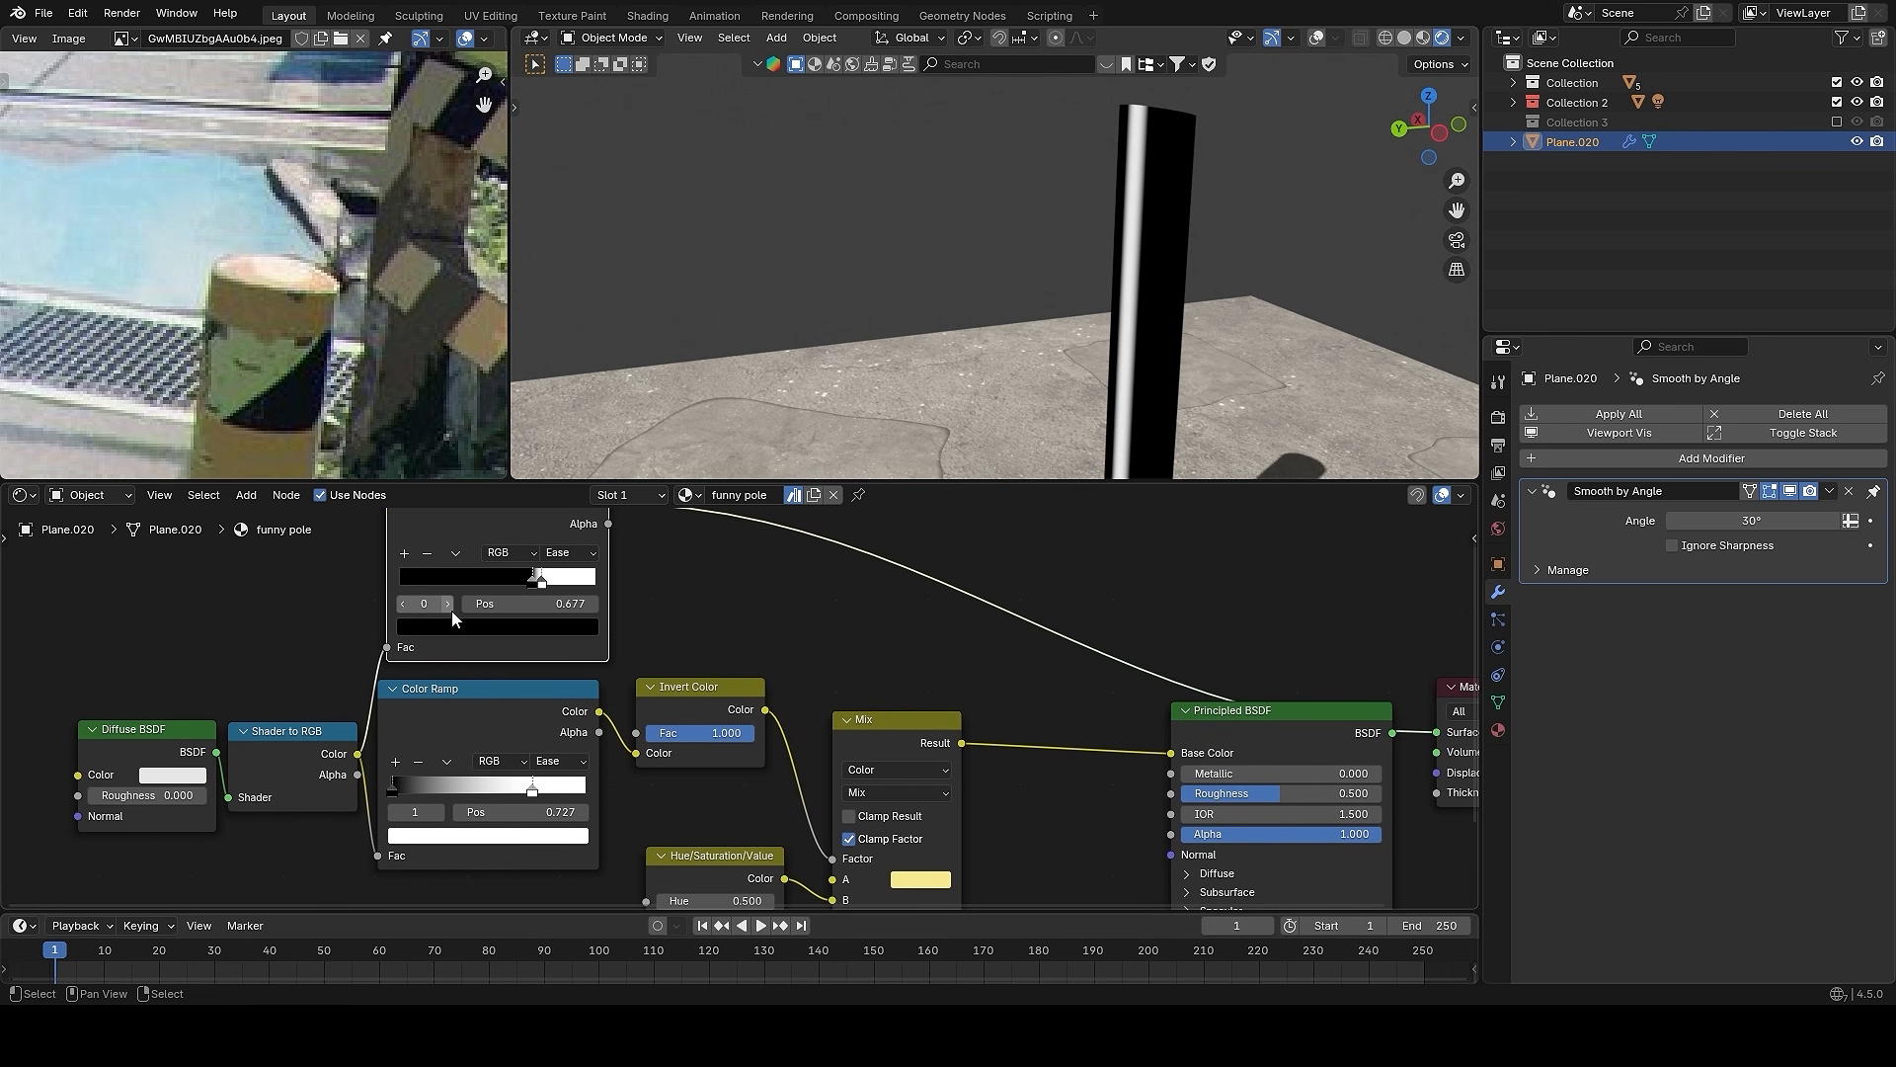
- Duplicate the Mix node as an Add blend before the Principled BSDF and feed the highlight Color Ramp into its B input
{"action": "left_click", "coordinate": [1270, 741], "text": "ctrl+shift"}
{"action": "left_click", "coordinate": [904, 729]}
{"action": "key", "text": "shift+d"}
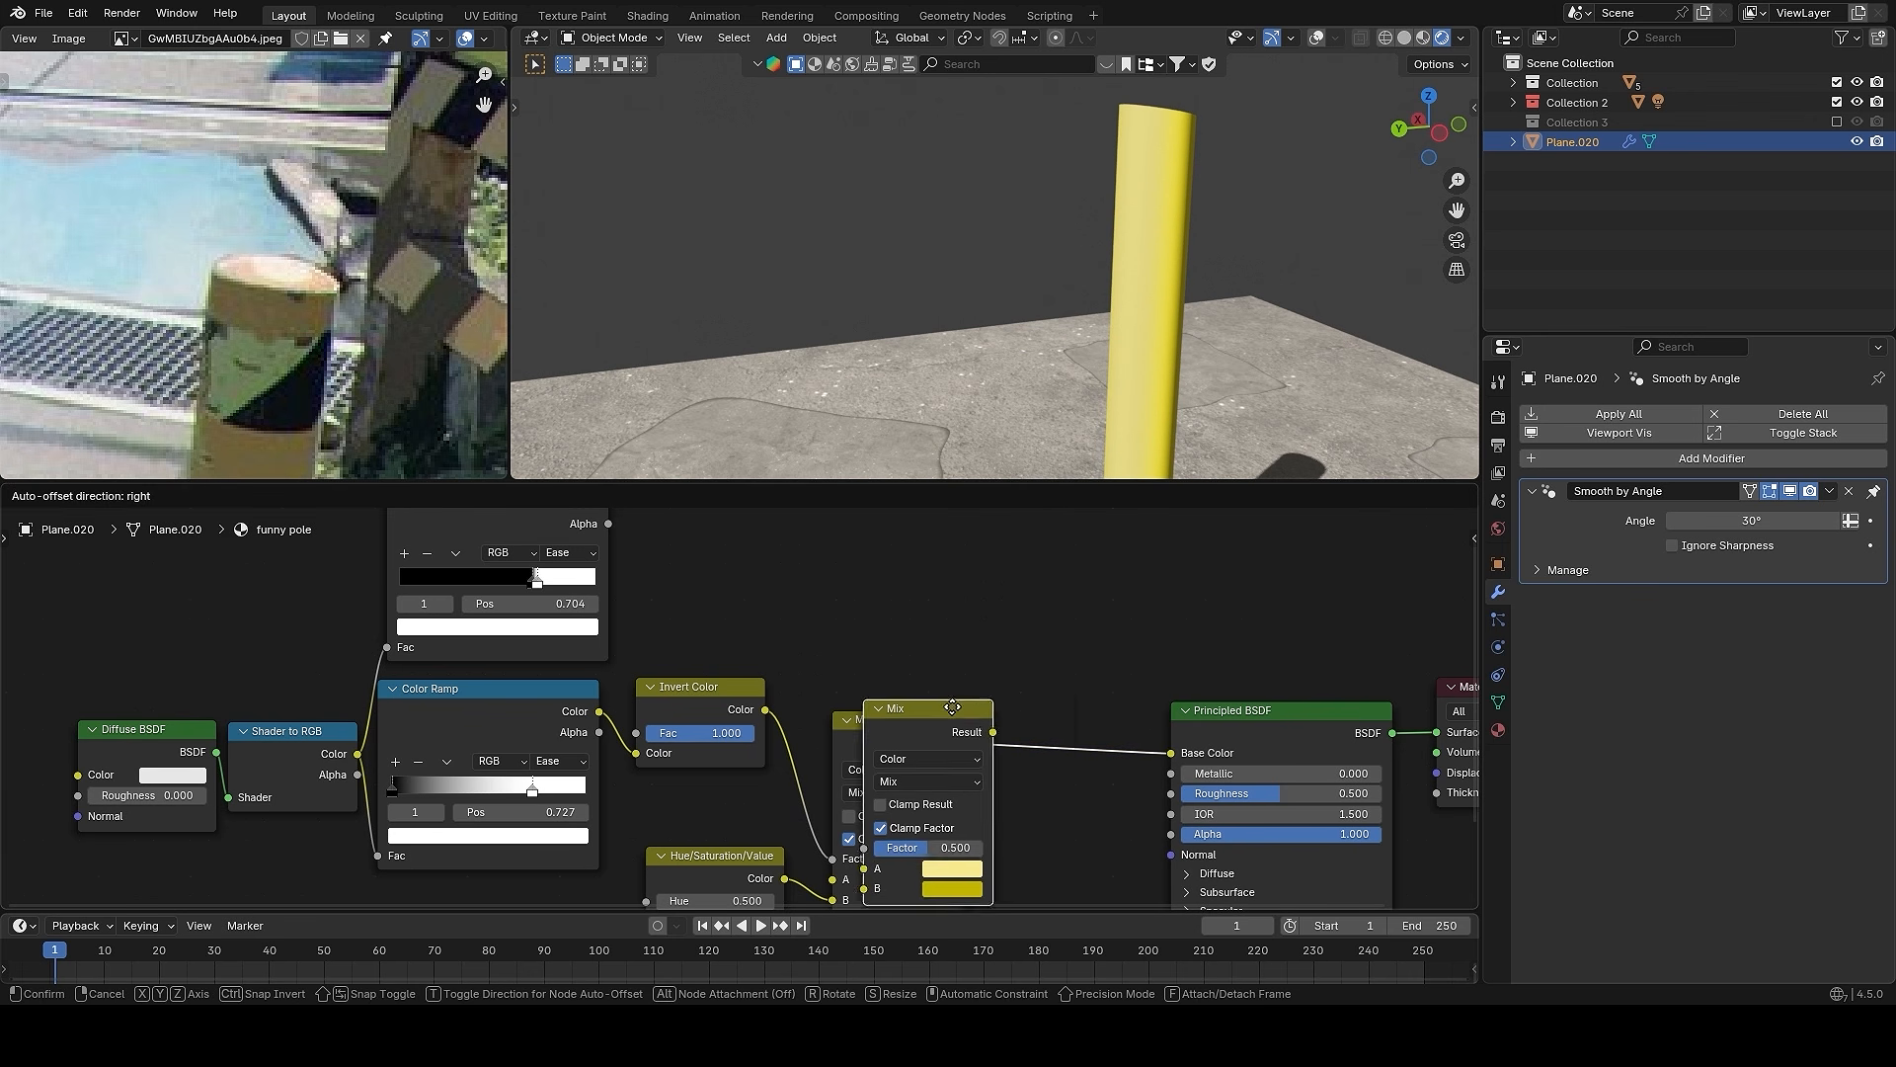
{"action": "left_click", "coordinate": [1037, 697]}
{"action": "left_click", "coordinate": [1069, 758]}
{"action": "left_click", "coordinate": [1048, 694]}
{"action": "right_click_drag", "start_coordinate": [589, 538], "coordinate": [1052, 655], "text": "alt"}
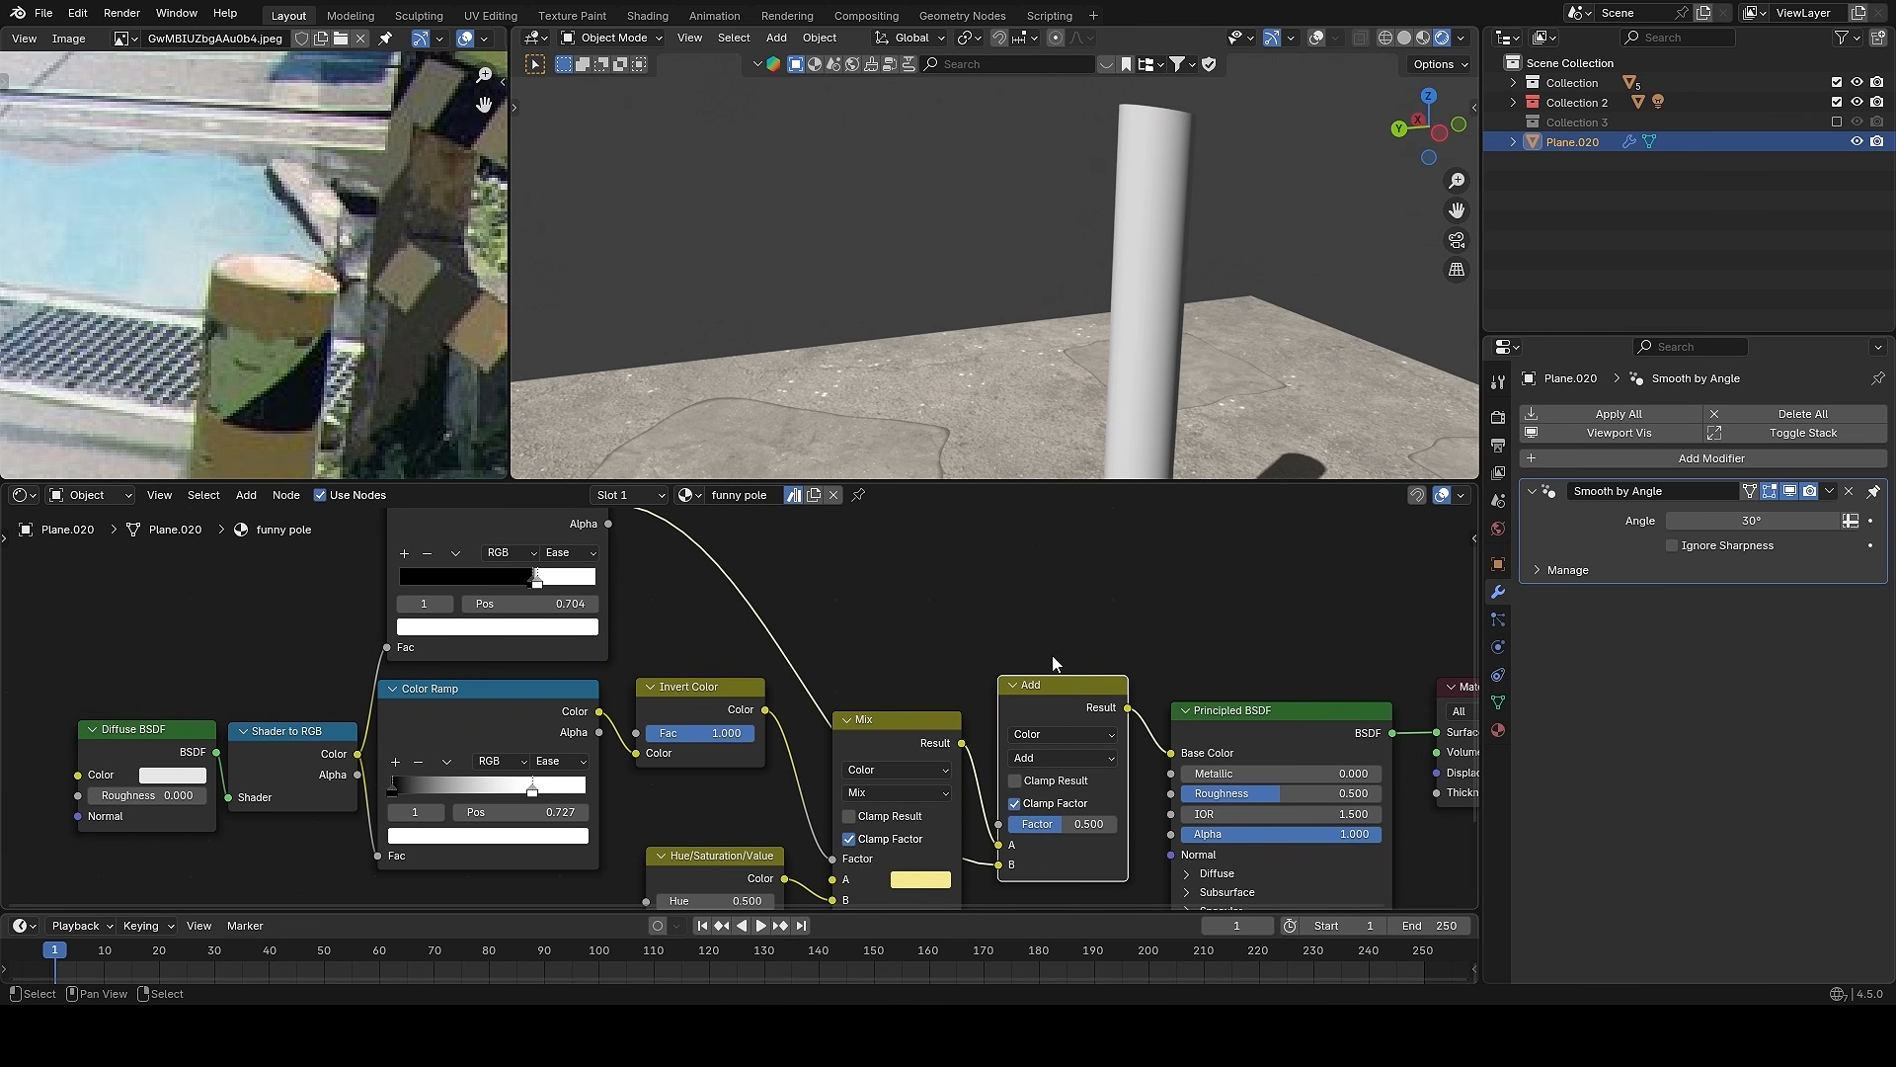
{"action": "scroll", "coordinate": [1197, 753], "scroll_direction": "up", "scroll_amount": 2}
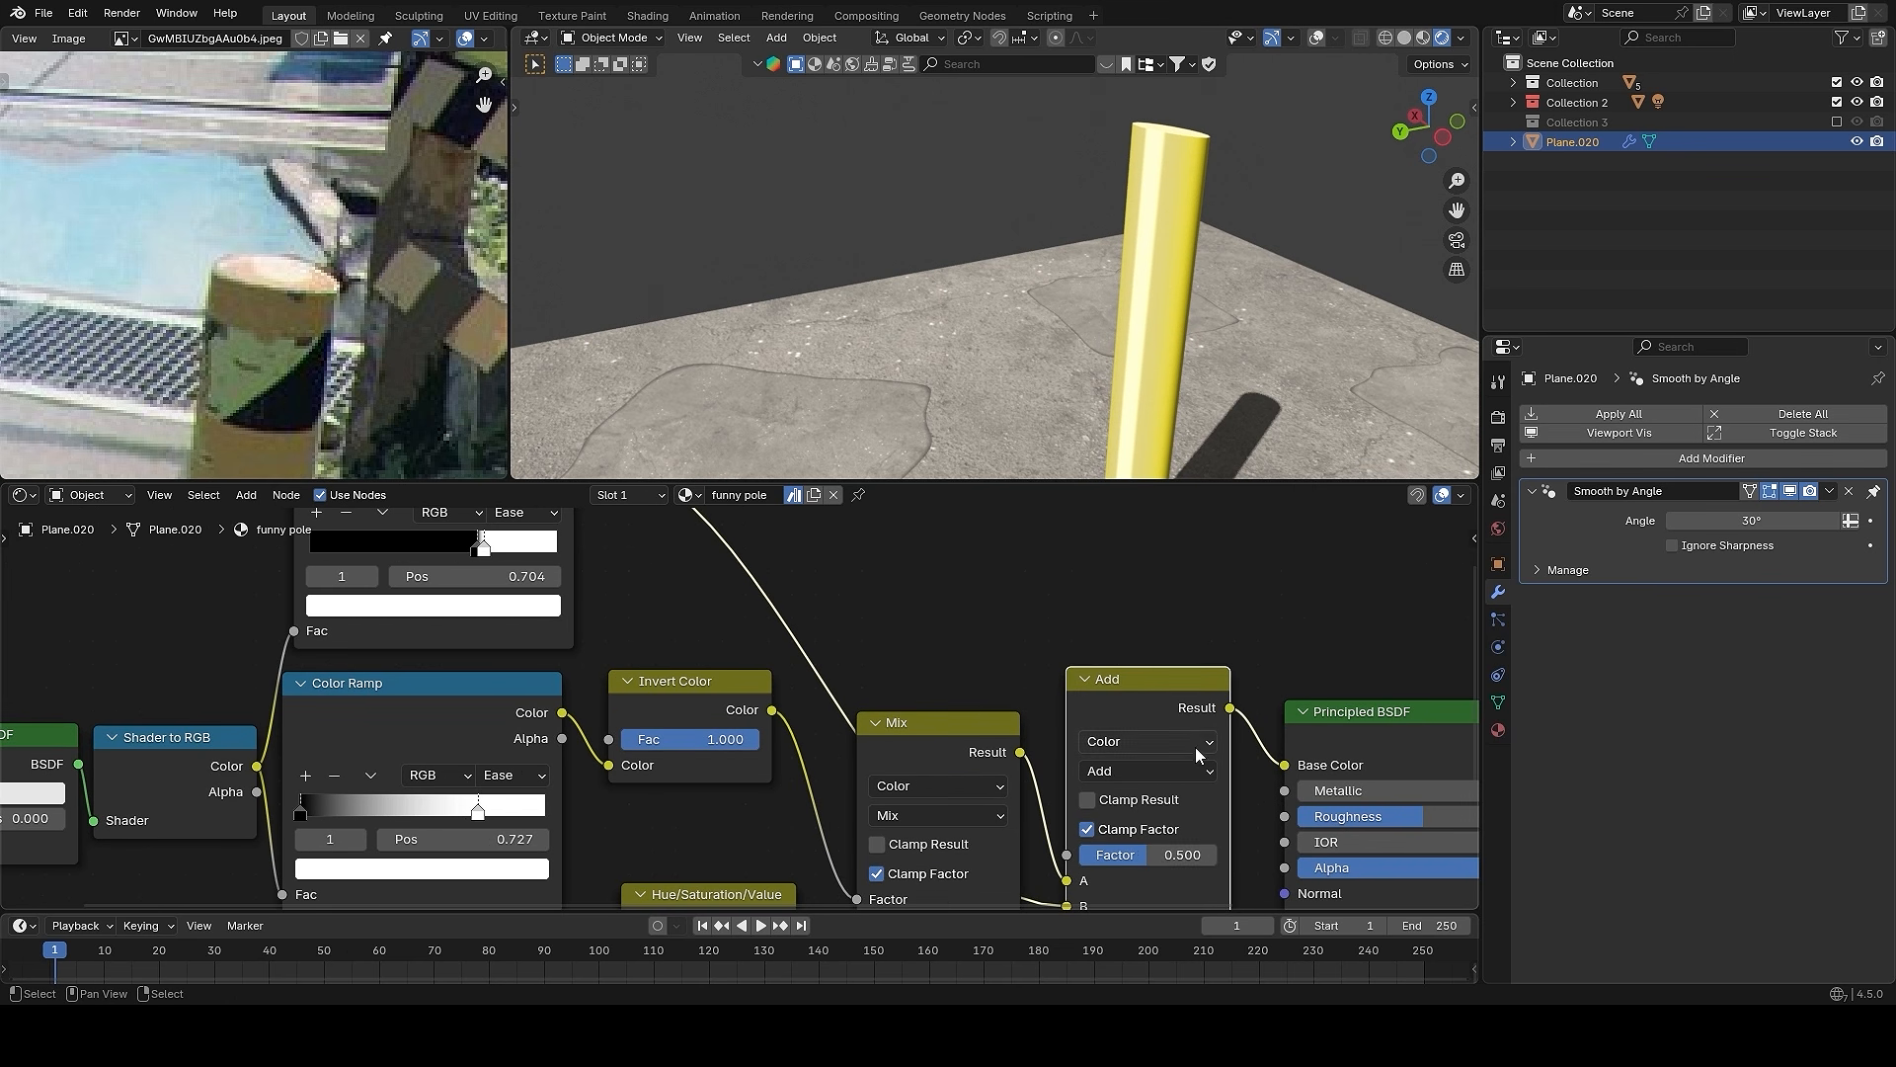
- Widen the highlight's falloff by moving the upper Color Ramp's black stop to 0.650
{"action": "left_click_drag", "start_coordinate": [763, 633], "coordinate": [977, 764], "text": "alt"}
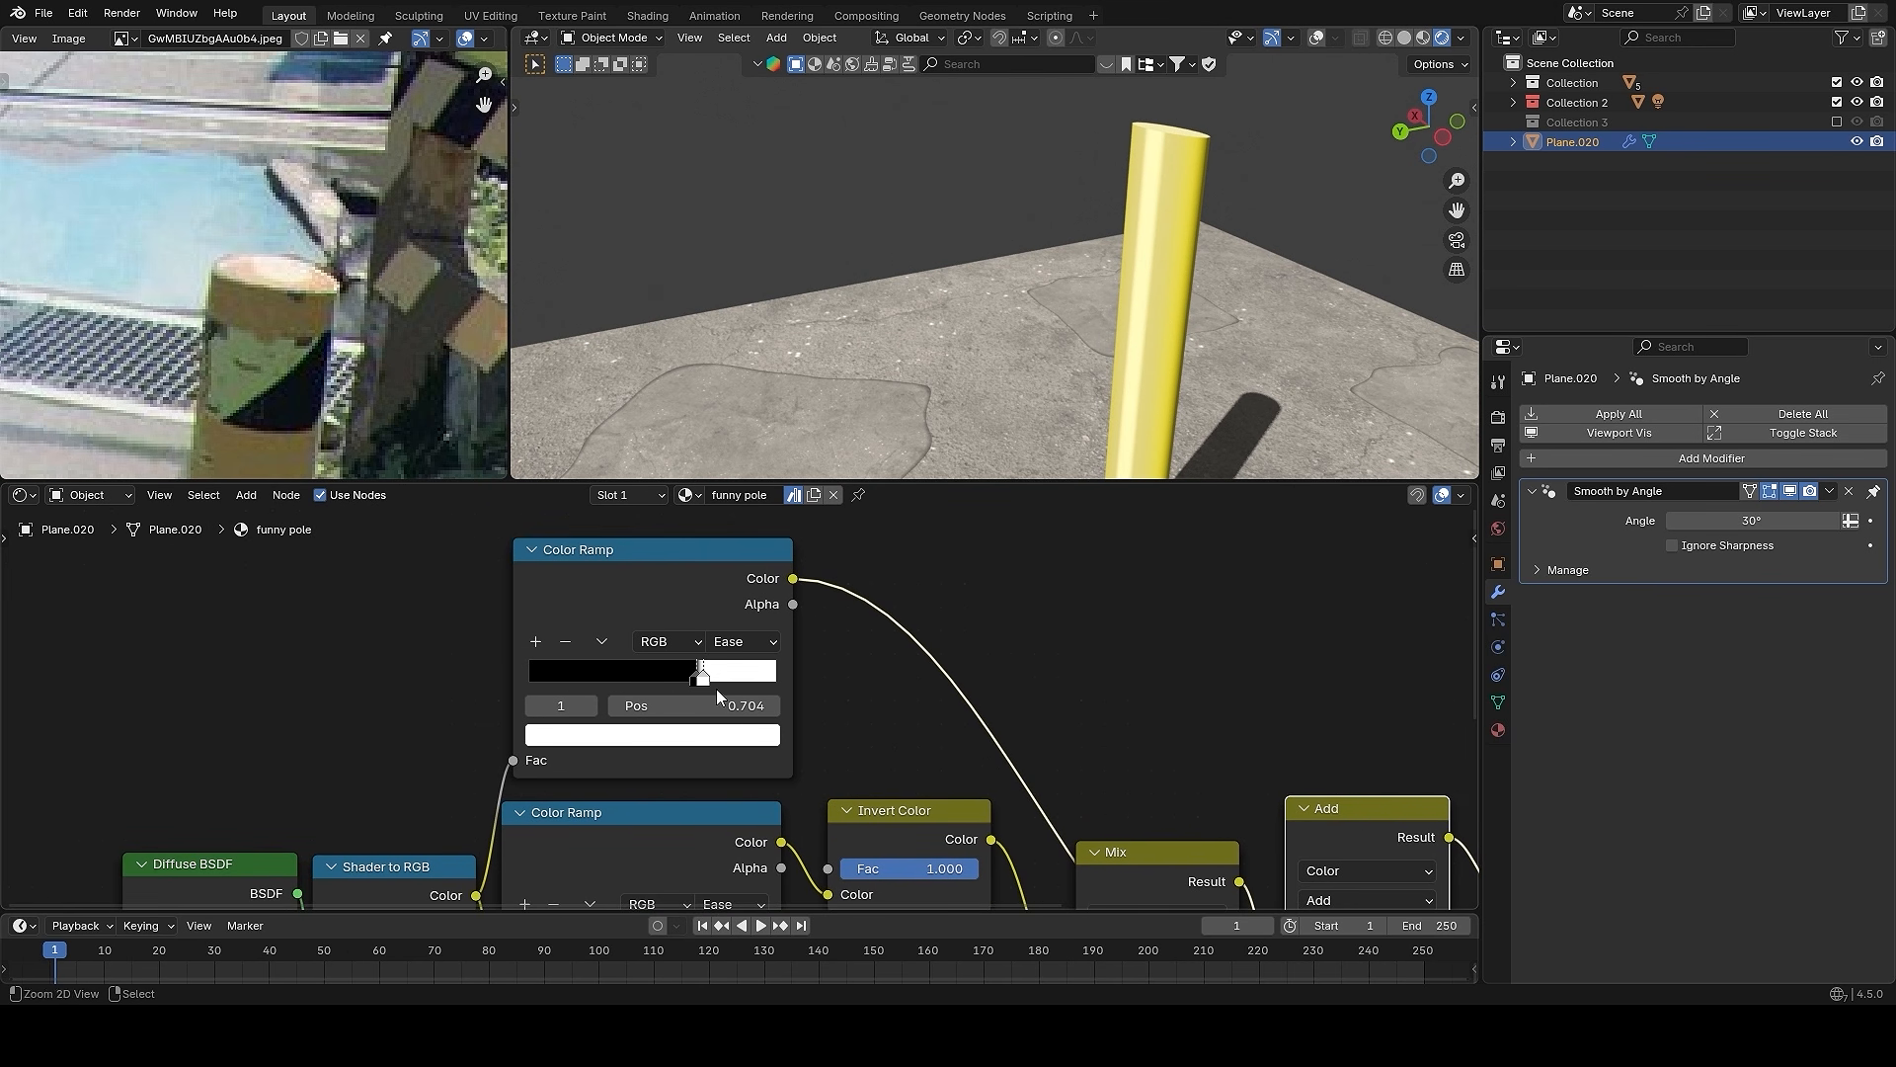
{"action": "scroll", "coordinate": [717, 693], "scroll_direction": "up", "scroll_amount": 2}
{"action": "mouse_move", "coordinate": [689, 667]}
{"action": "left_mouse_down"}
{"action": "mouse_move", "coordinate": [609, 662]}
{"action": "mouse_move", "coordinate": [780, 674]}
{"action": "mouse_move", "coordinate": [683, 672]}
{"action": "left_mouse_up"}
{"action": "middle_click_drag", "start_coordinate": [1086, 340], "coordinate": [1222, 227]}
{"action": "left_click_drag", "start_coordinate": [1403, 880], "coordinate": [1150, 713], "text": "alt"}
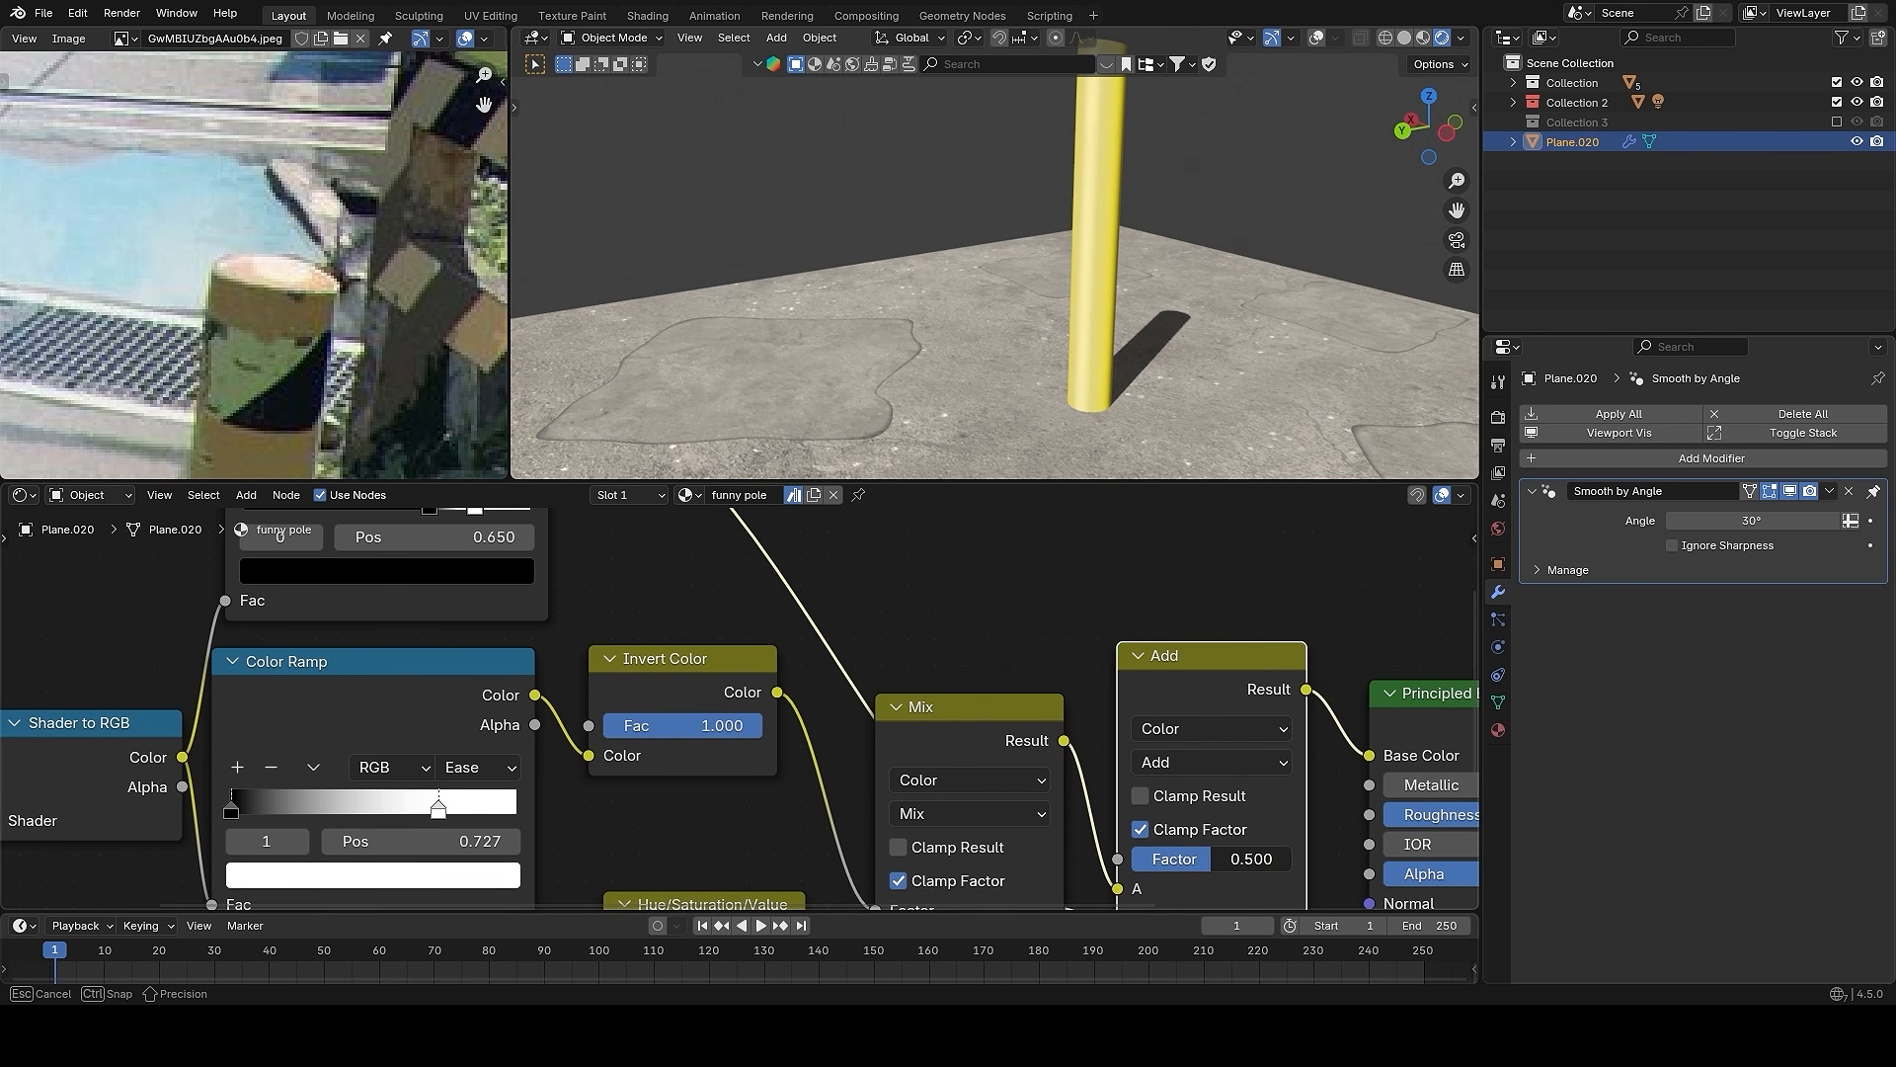
- Set the Add node's factor to 0.208 and circle the pole's base on the reference photo
{"action": "middle_click_drag", "start_coordinate": [1086, 376], "coordinate": [1146, 247]}
{"action": "scroll", "coordinate": [1080, 318], "scroll_direction": "up", "scroll_amount": 4}
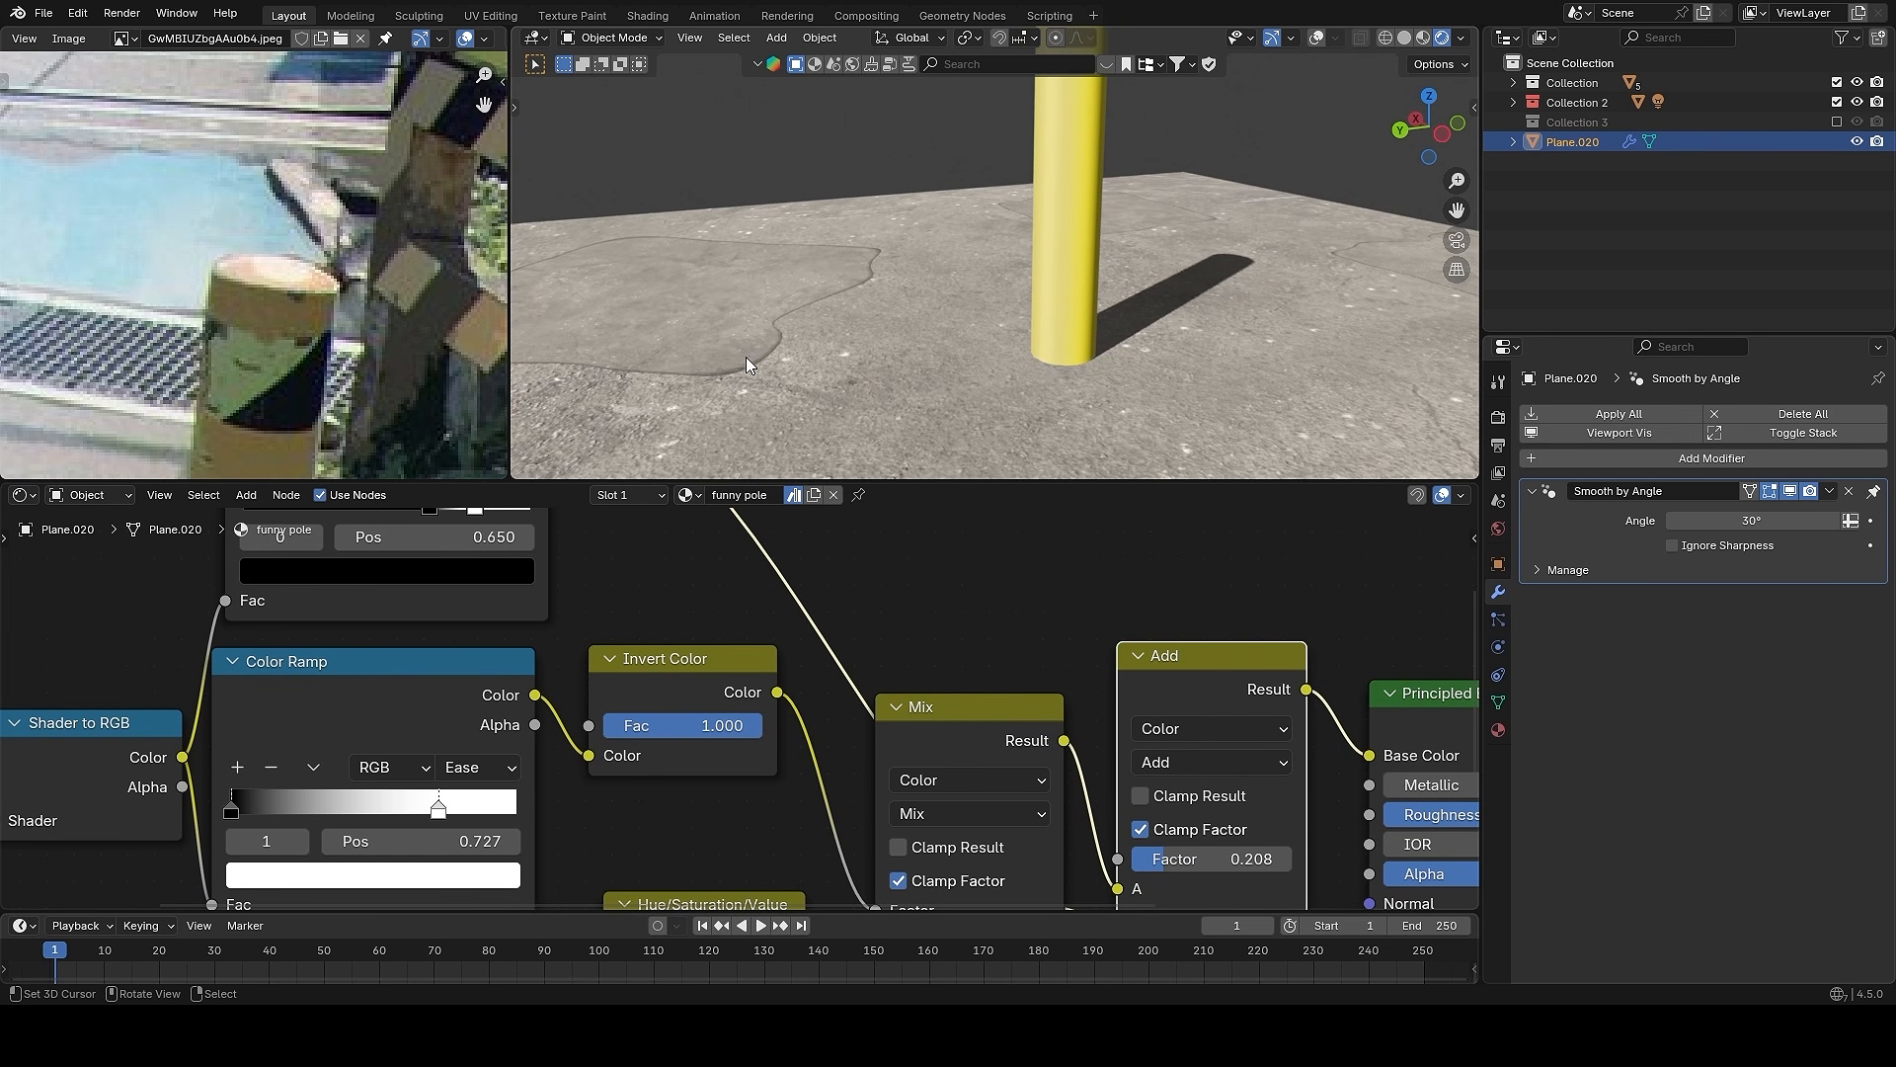
{"action": "scroll", "coordinate": [326, 336], "scroll_direction": "down", "scroll_amount": 5}
{"action": "middle_click_drag", "start_coordinate": [350, 405], "coordinate": [346, 209]}
{"action": "scroll", "coordinate": [315, 318], "scroll_direction": "up", "scroll_amount": 5}
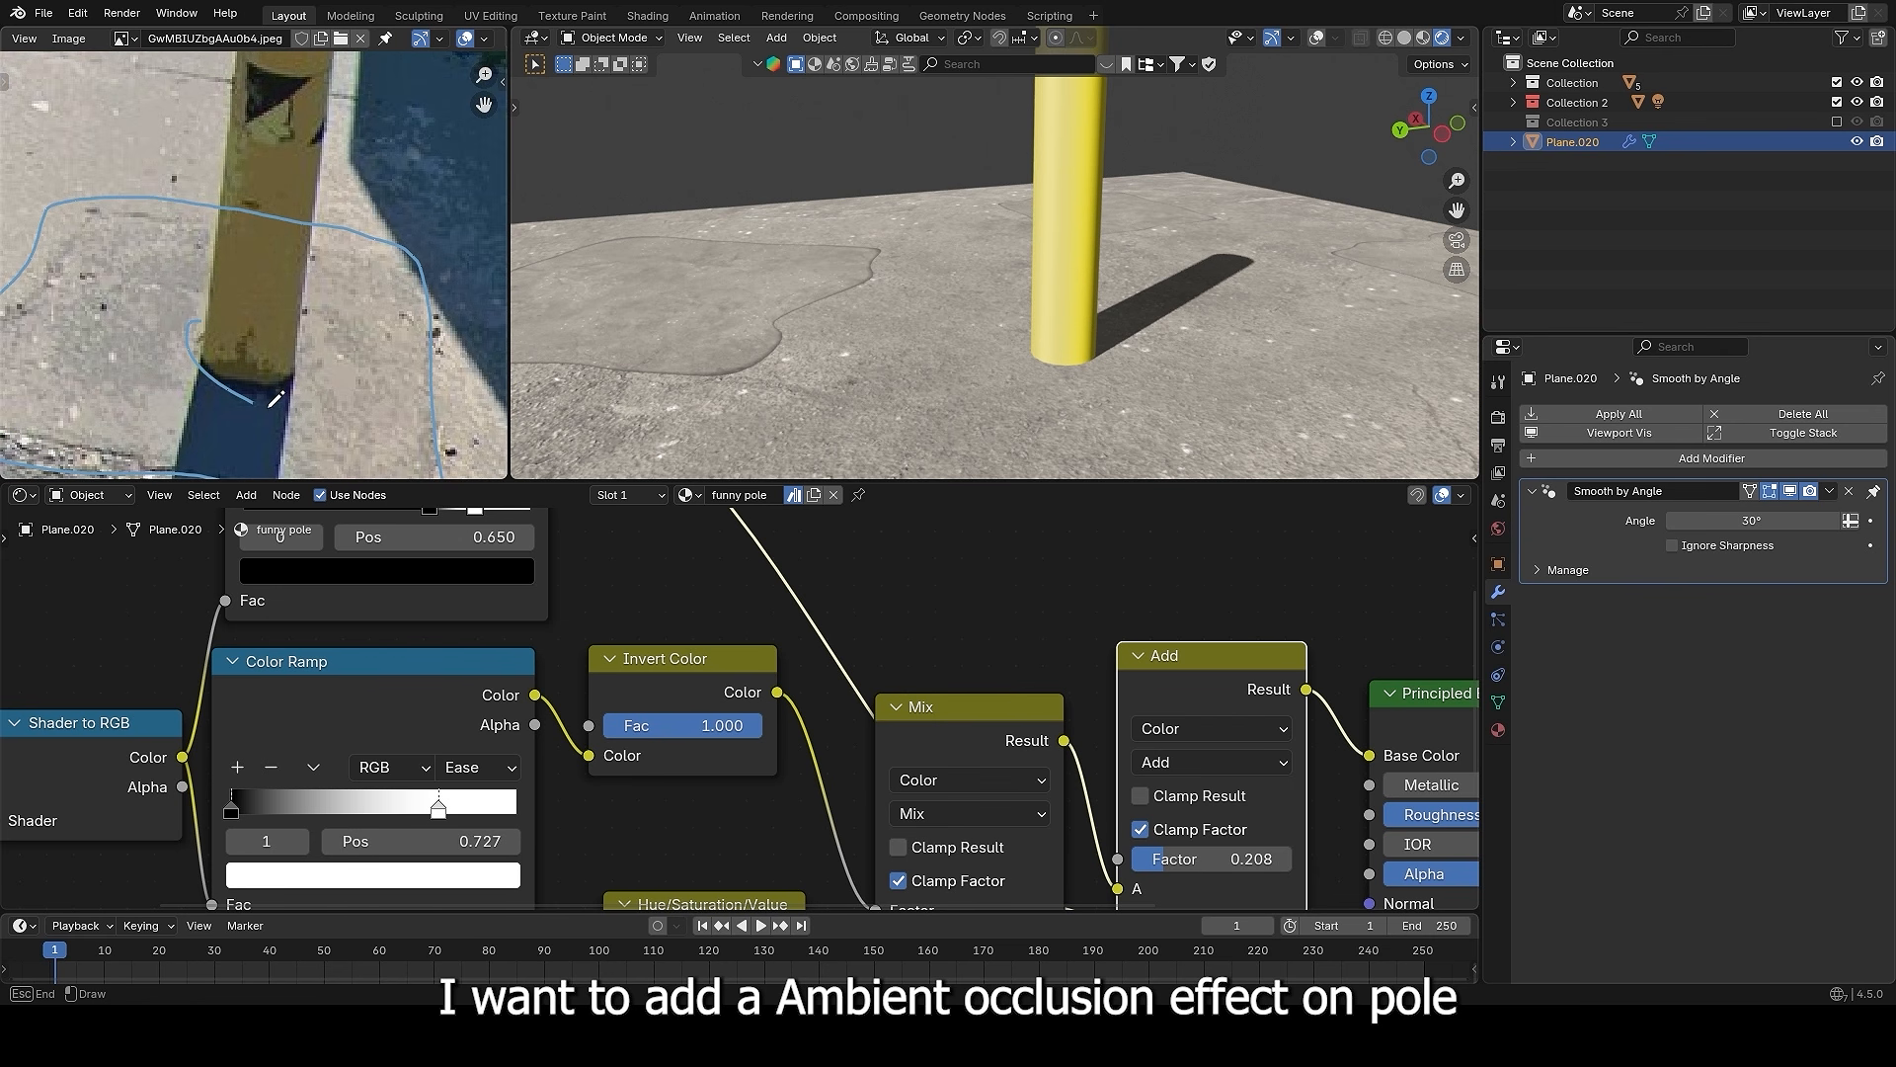
- Move the Principled BSDF and Material Output nodes horizontally, away from the Add node
{"action": "middle_click_drag", "start_coordinate": [1157, 259], "coordinate": [1064, 286]}
{"action": "scroll", "coordinate": [1201, 589], "scroll_direction": "down", "scroll_amount": 10}
{"action": "middle_click_drag", "start_coordinate": [1366, 828], "coordinate": [1250, 792]}
{"action": "left_click_drag", "start_coordinate": [1250, 792], "coordinate": [1019, 616]}
{"action": "key", "text": "g"}
{"action": "key", "text": "x"}
{"action": "left_click", "coordinate": [1154, 618]}
- Move the node group from Diffuse BSDF through Add downward to free space above it
{"action": "middle_click_drag", "start_coordinate": [935, 572], "coordinate": [960, 692]}
{"action": "middle_click_drag", "start_coordinate": [770, 678], "coordinate": [906, 618]}
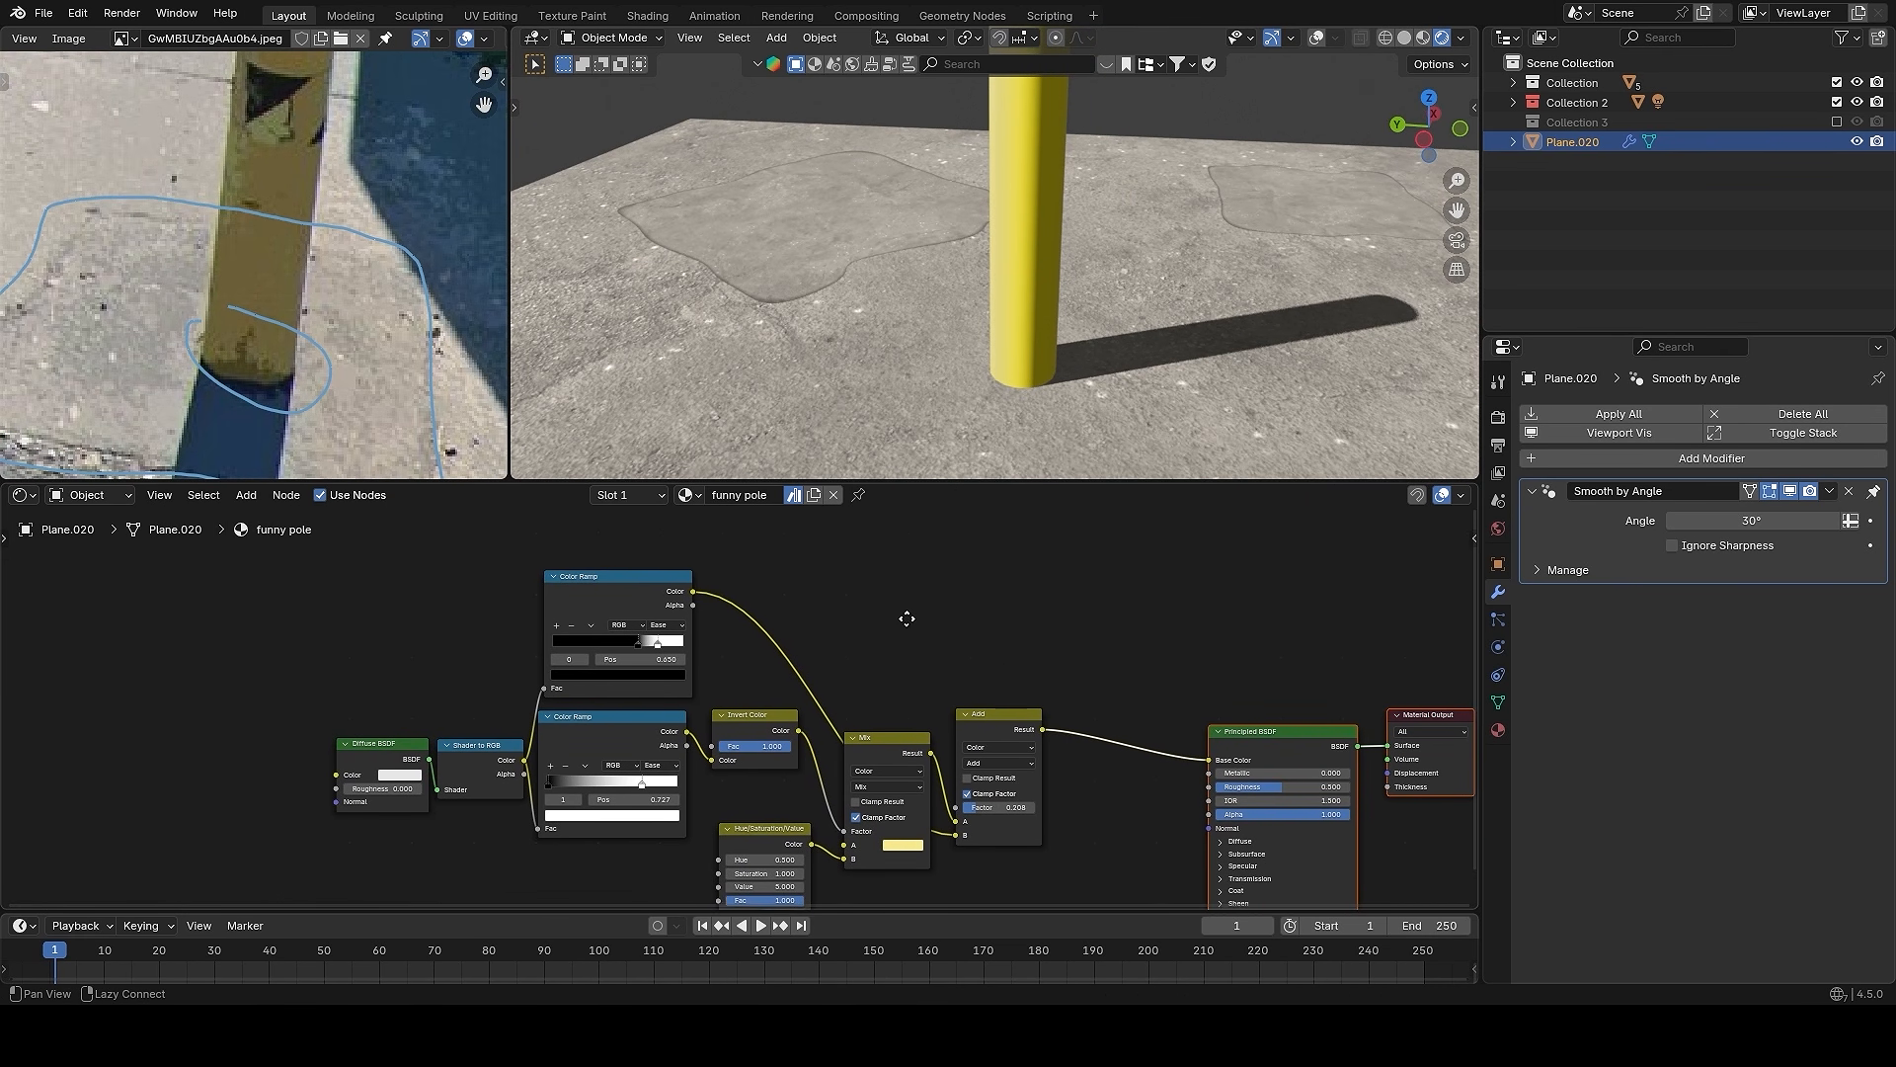
{"action": "scroll", "coordinate": [906, 618], "scroll_direction": "down", "scroll_amount": 2}
{"action": "left_click_drag", "start_coordinate": [379, 614], "coordinate": [925, 870]}
{"action": "key", "text": "g"}
{"action": "left_click", "coordinate": [836, 697]}
{"action": "middle_click_drag", "start_coordinate": [832, 618], "coordinate": [834, 687]}
- Add a Gradient Texture with Mapping and Texture Coordinate nodes, feed it Object coordinates, and preview it on the pole
{"action": "key", "text": "shift+a"}
{"action": "type", "text": "gradient"}
{"action": "key", "text": "Return"}
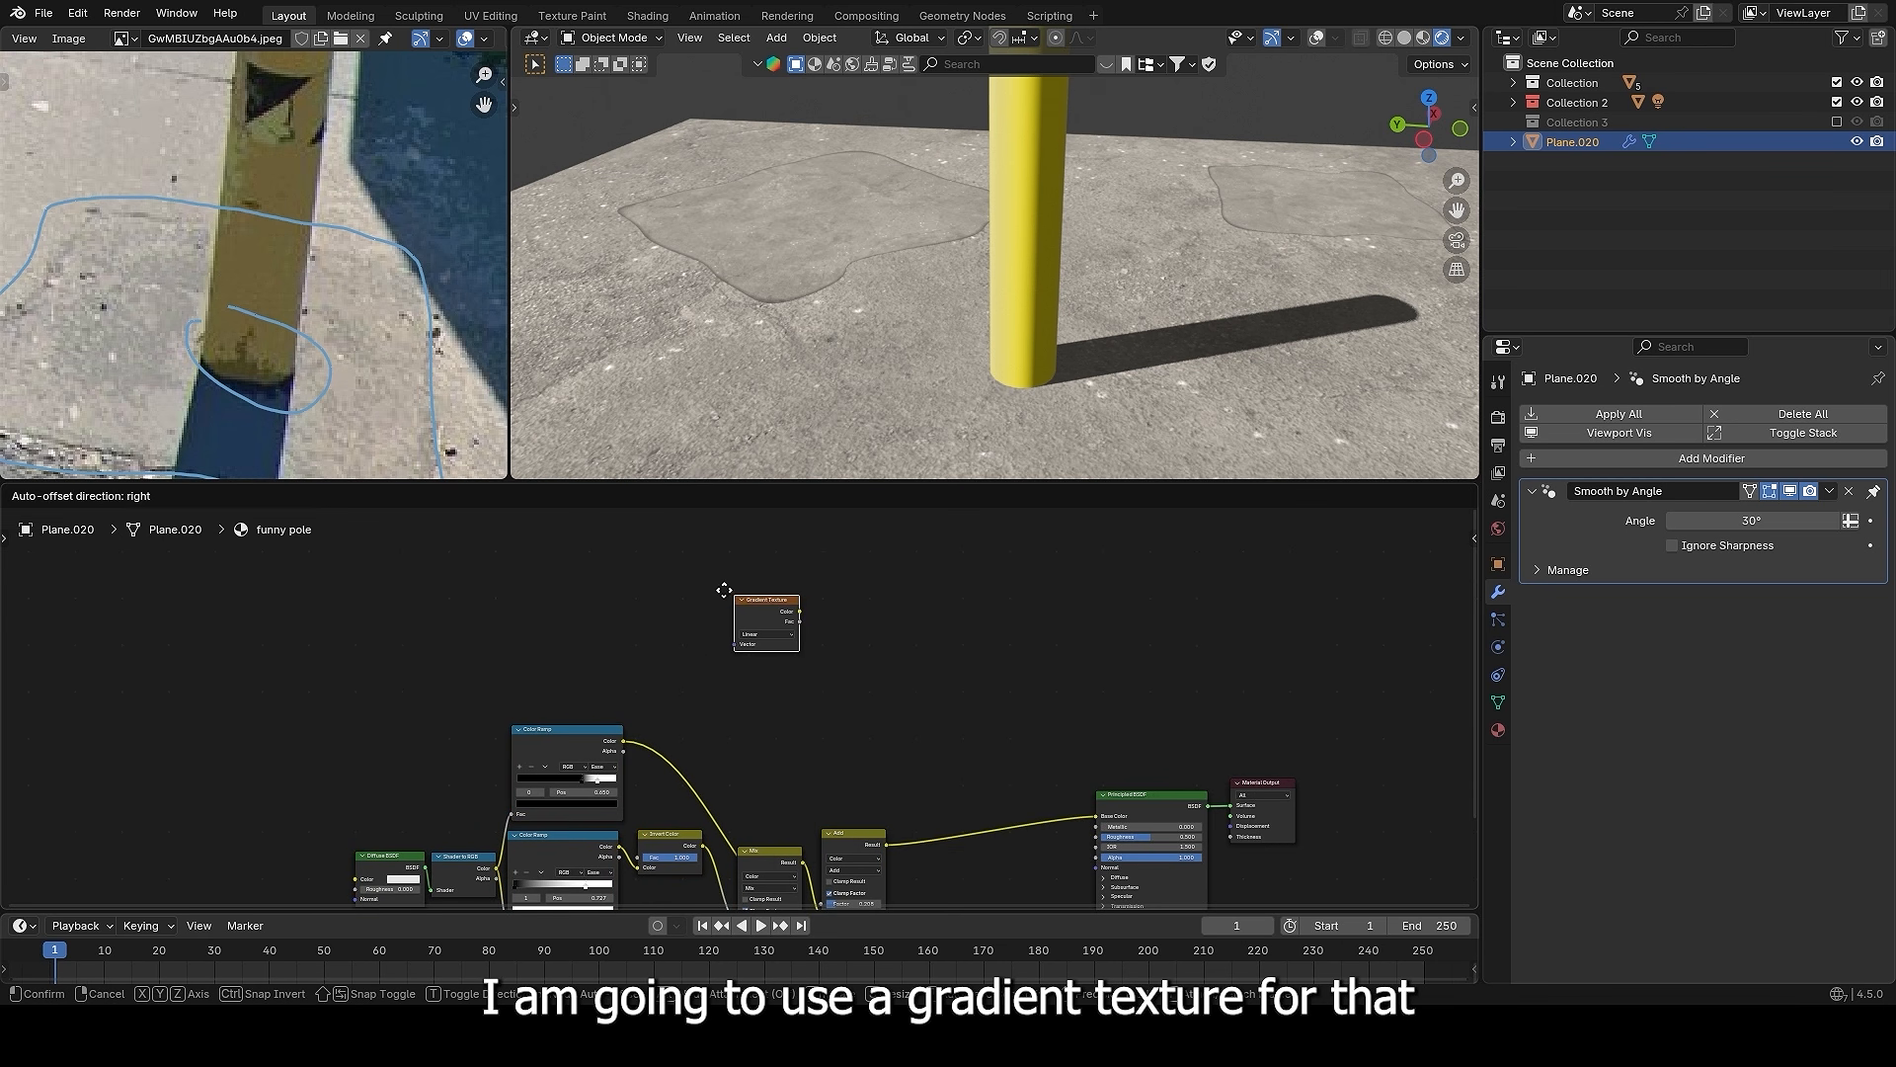
{"action": "left_click", "coordinate": [859, 649]}
{"action": "key", "text": "ctrl+t"}
{"action": "scroll", "coordinate": [880, 655], "scroll_direction": "up", "scroll_amount": 3}
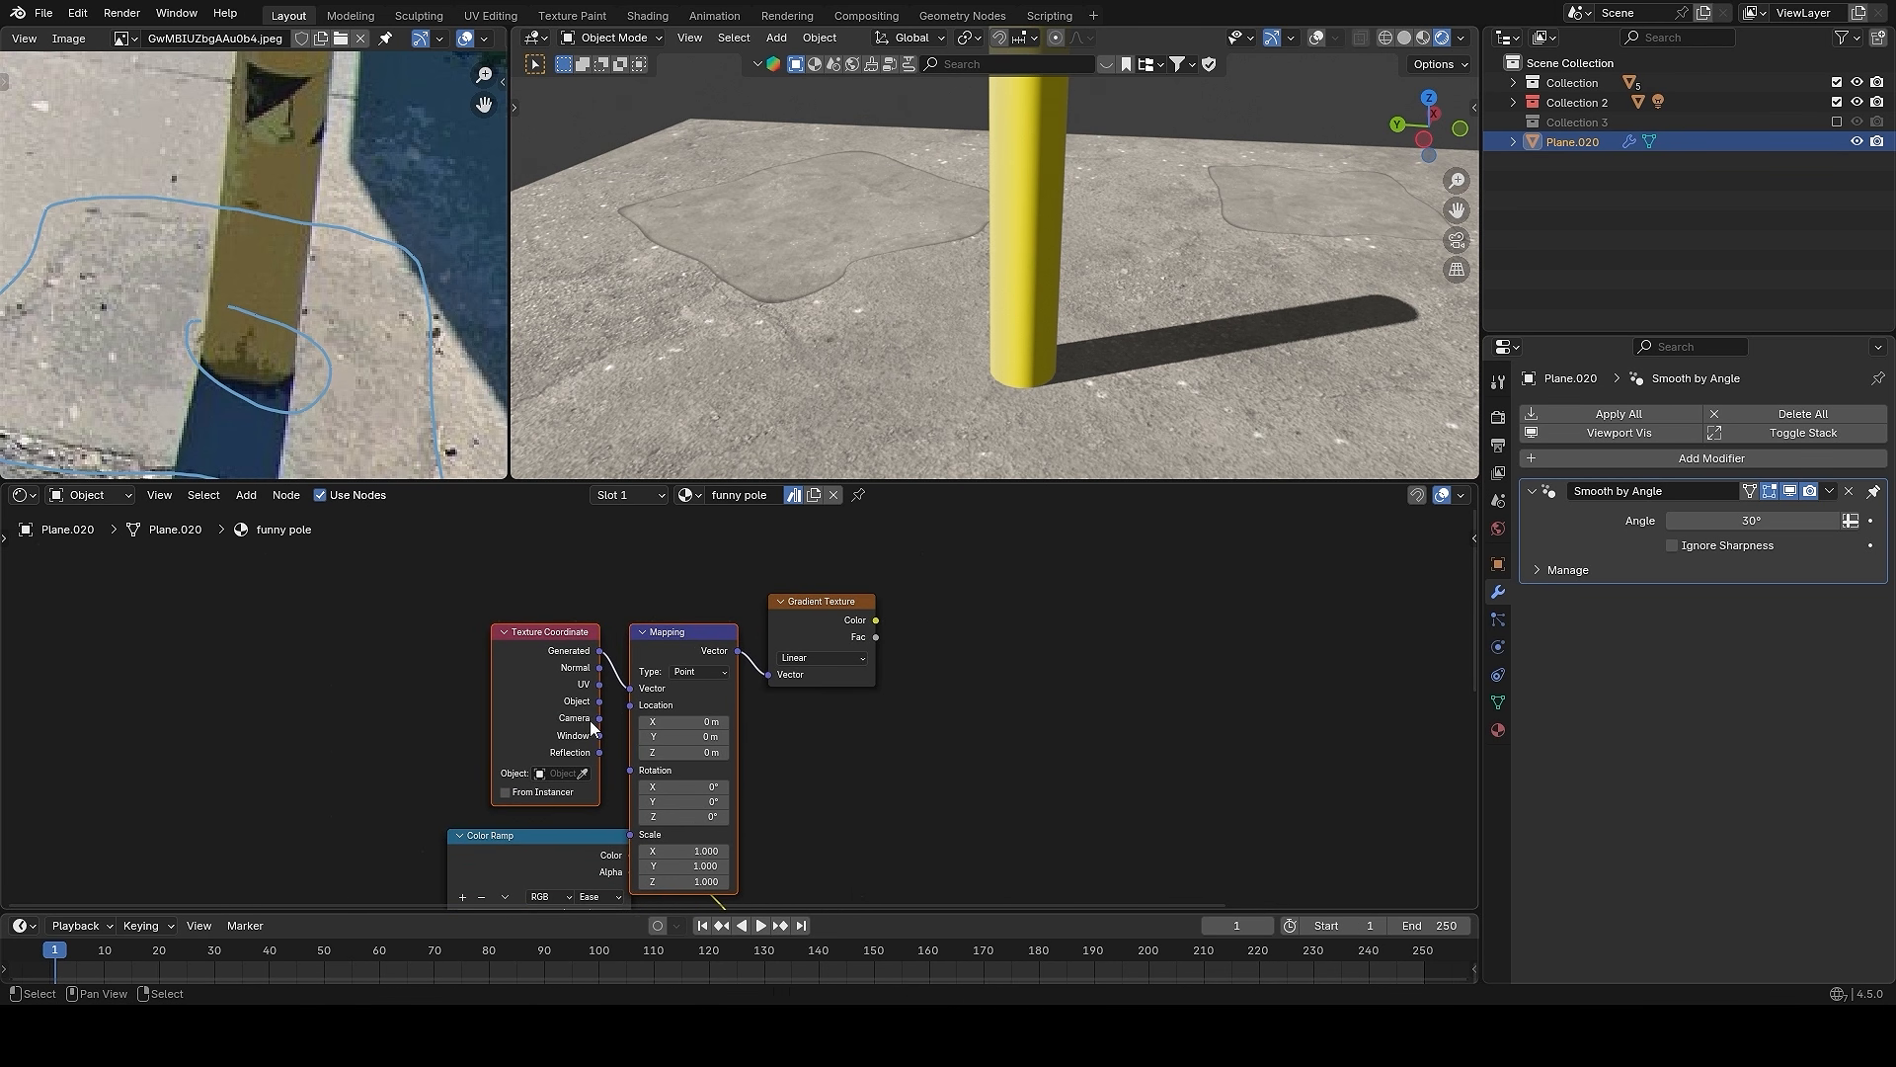
{"action": "left_click", "coordinate": [822, 609], "text": "ctrl+shift"}
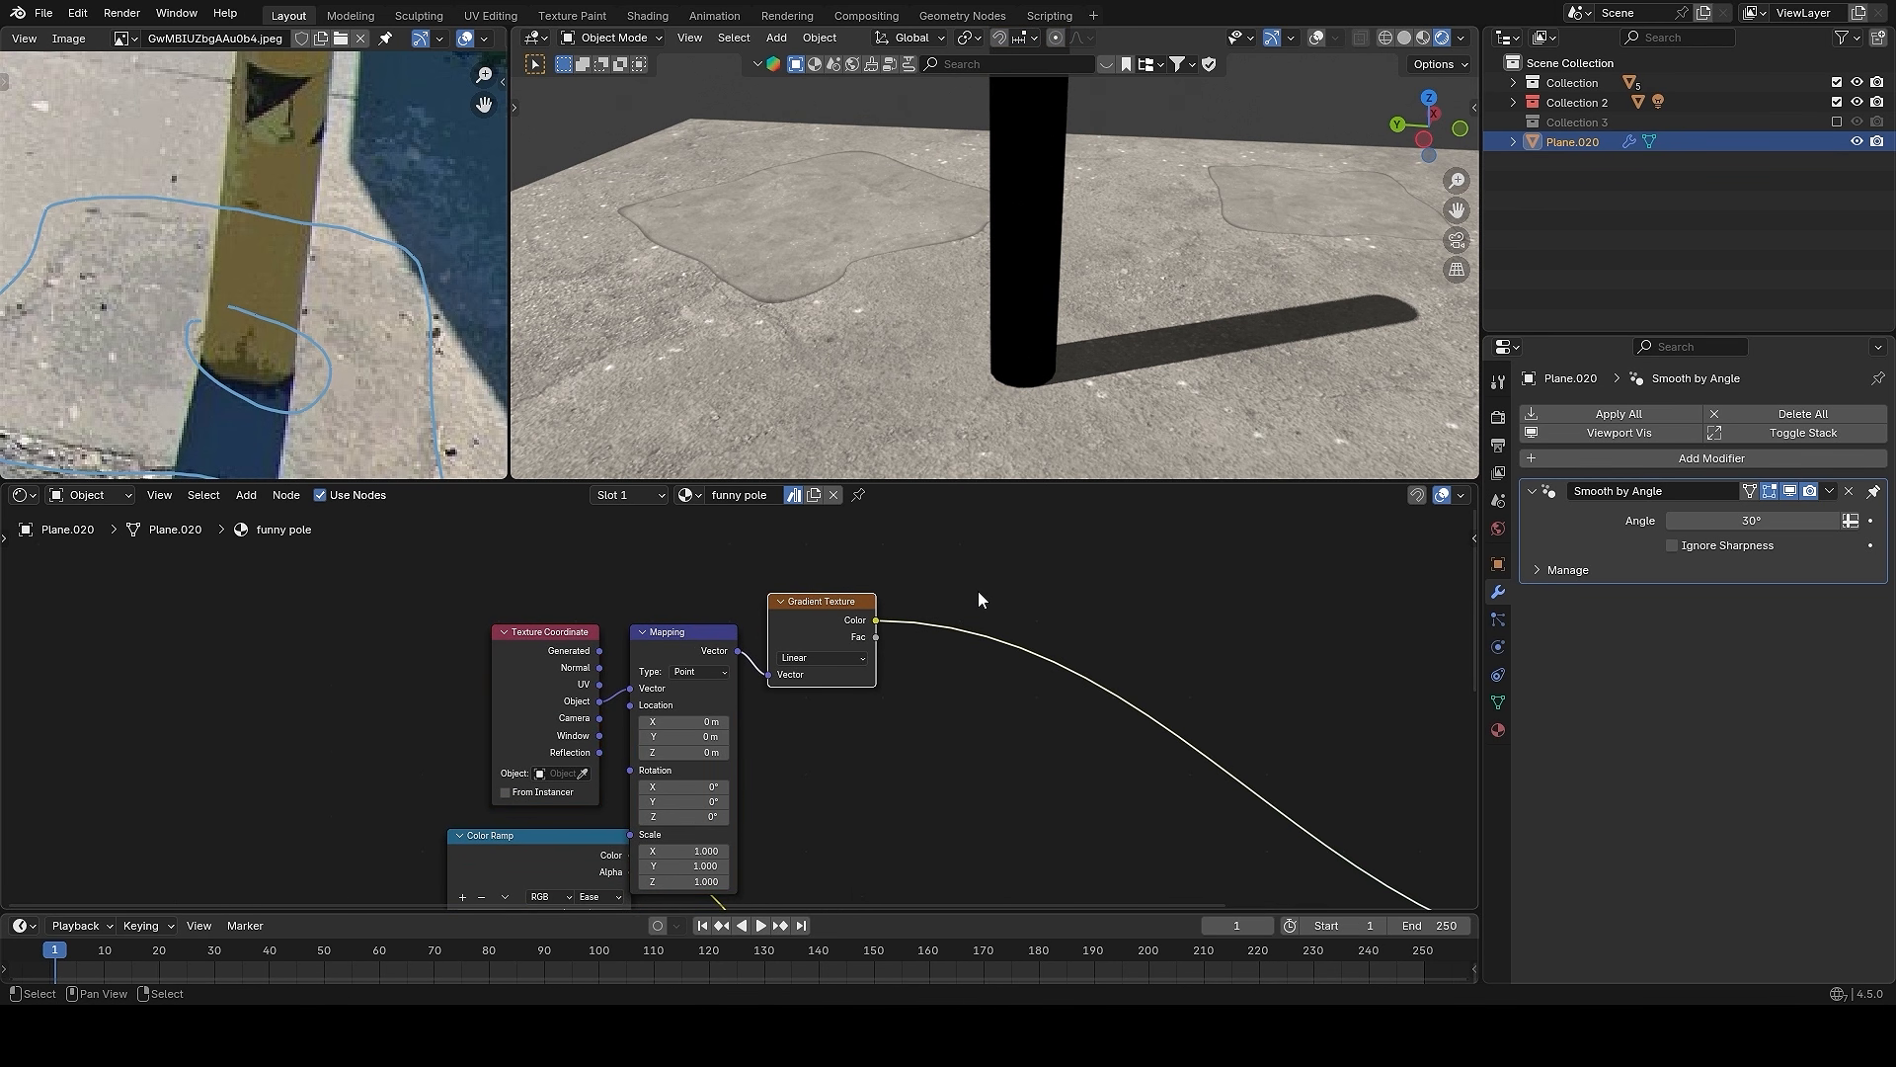
- Insert a Color Ramp after the Gradient Texture and reposition the gradient's source nodes beside it
{"action": "middle_click_drag", "start_coordinate": [979, 599], "coordinate": [953, 630]}
{"action": "scroll", "coordinate": [972, 324], "scroll_direction": "down", "scroll_amount": 3}
{"action": "middle_click_drag", "start_coordinate": [972, 324], "coordinate": [1019, 478]}
{"action": "key", "text": "shift+a"}
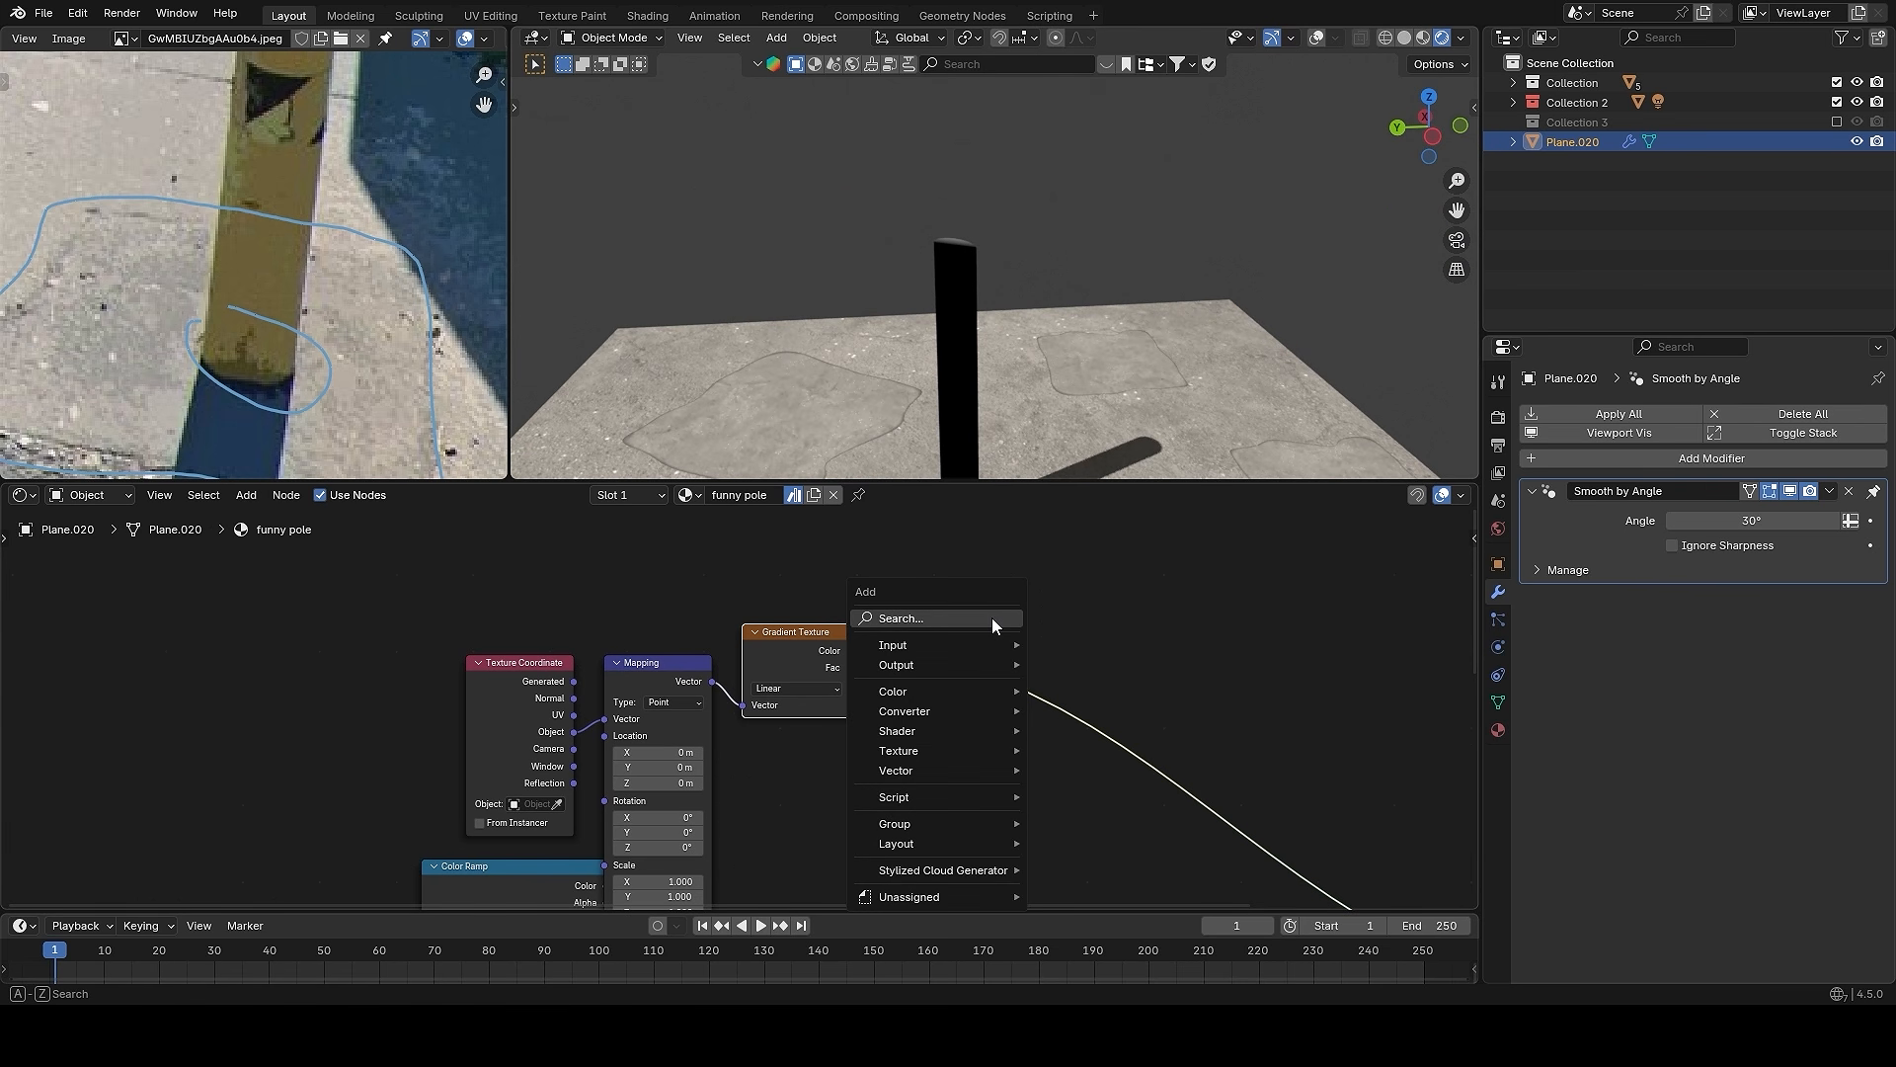
{"action": "type", "text": "co"}
{"action": "left_click", "coordinate": [1049, 678]}
{"action": "left_click", "coordinate": [887, 596]}
{"action": "left_click_drag", "start_coordinate": [381, 568], "coordinate": [787, 781]}
{"action": "key", "text": "g"}
{"action": "left_click", "coordinate": [768, 666]}
- Set the gradient Mapping node's Y rotation to 90° so the gradient runs along the pole's height
{"action": "middle_click_drag", "start_coordinate": [893, 418], "coordinate": [929, 381]}
{"action": "middle_click_drag", "start_coordinate": [933, 389], "coordinate": [952, 286], "text": "shift"}
{"action": "scroll", "coordinate": [728, 682], "scroll_direction": "up", "scroll_amount": 2}
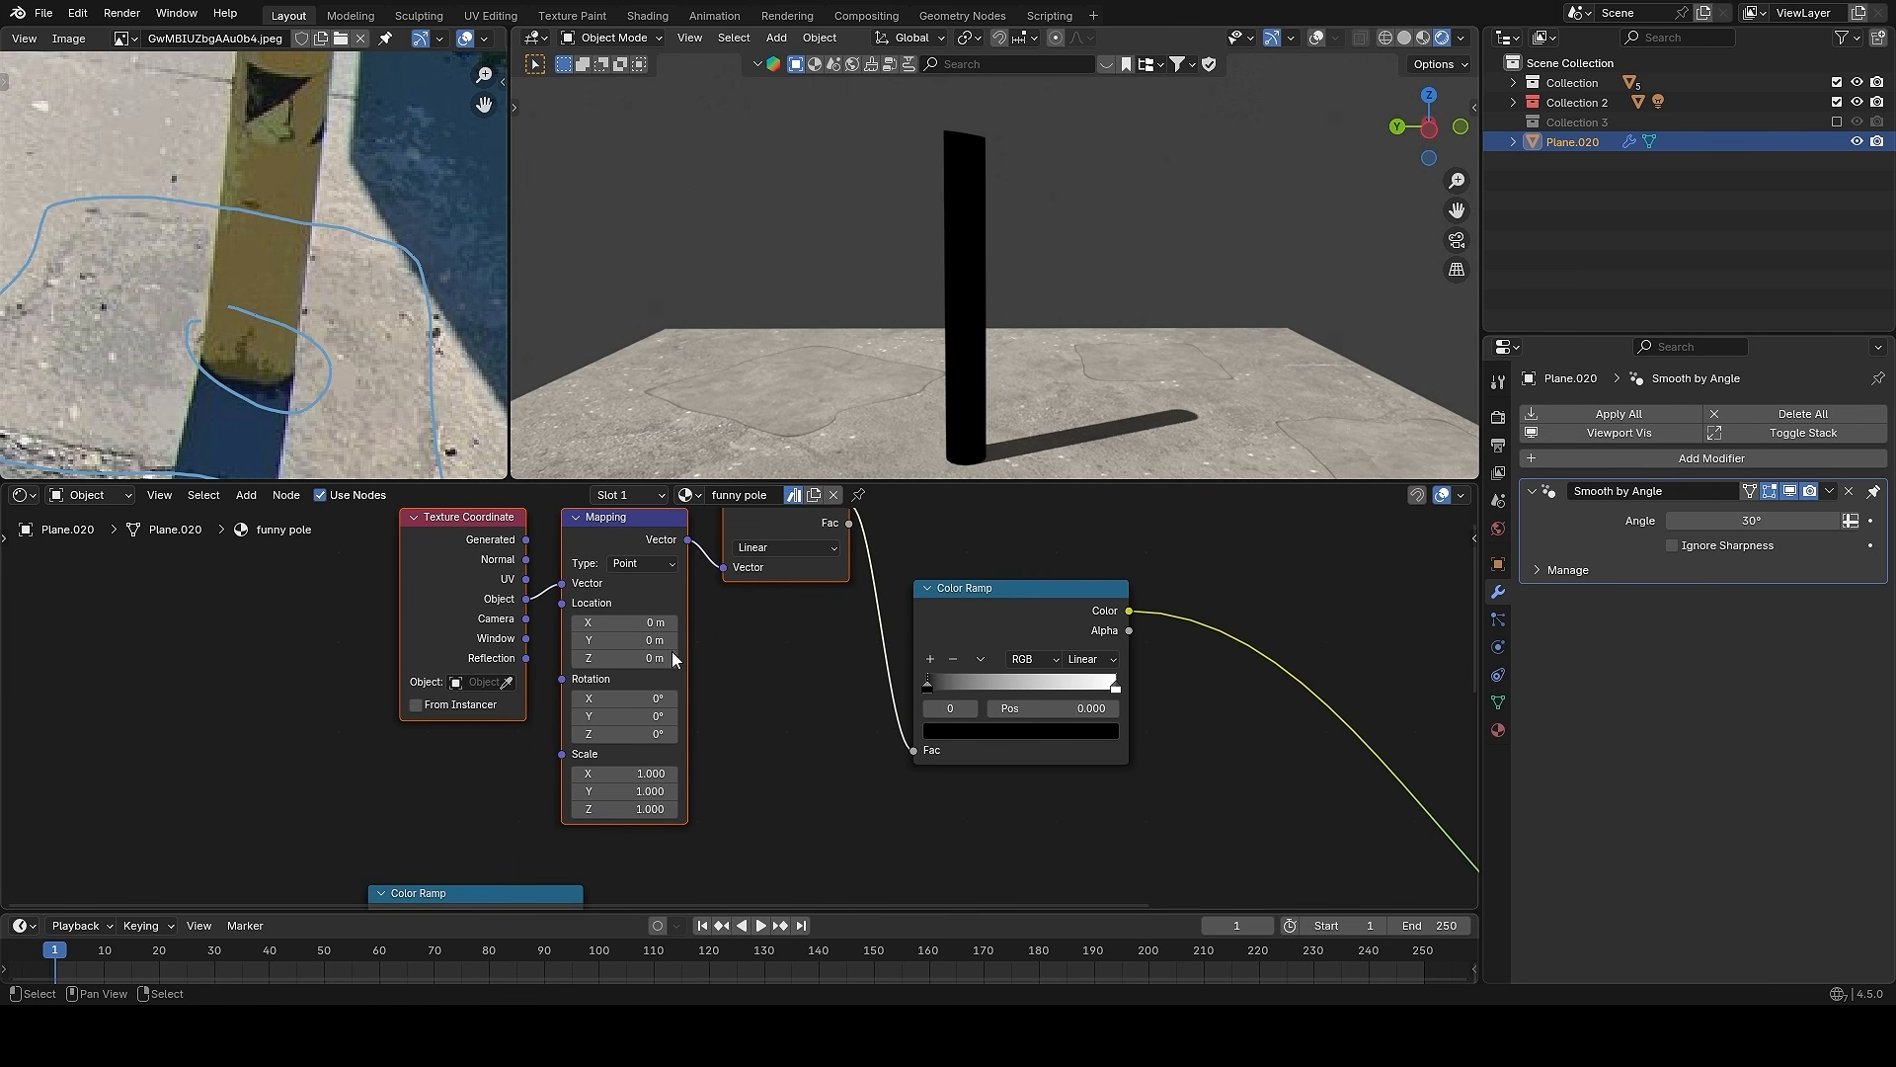
{"action": "middle_click_drag", "start_coordinate": [637, 652], "coordinate": [672, 658]}
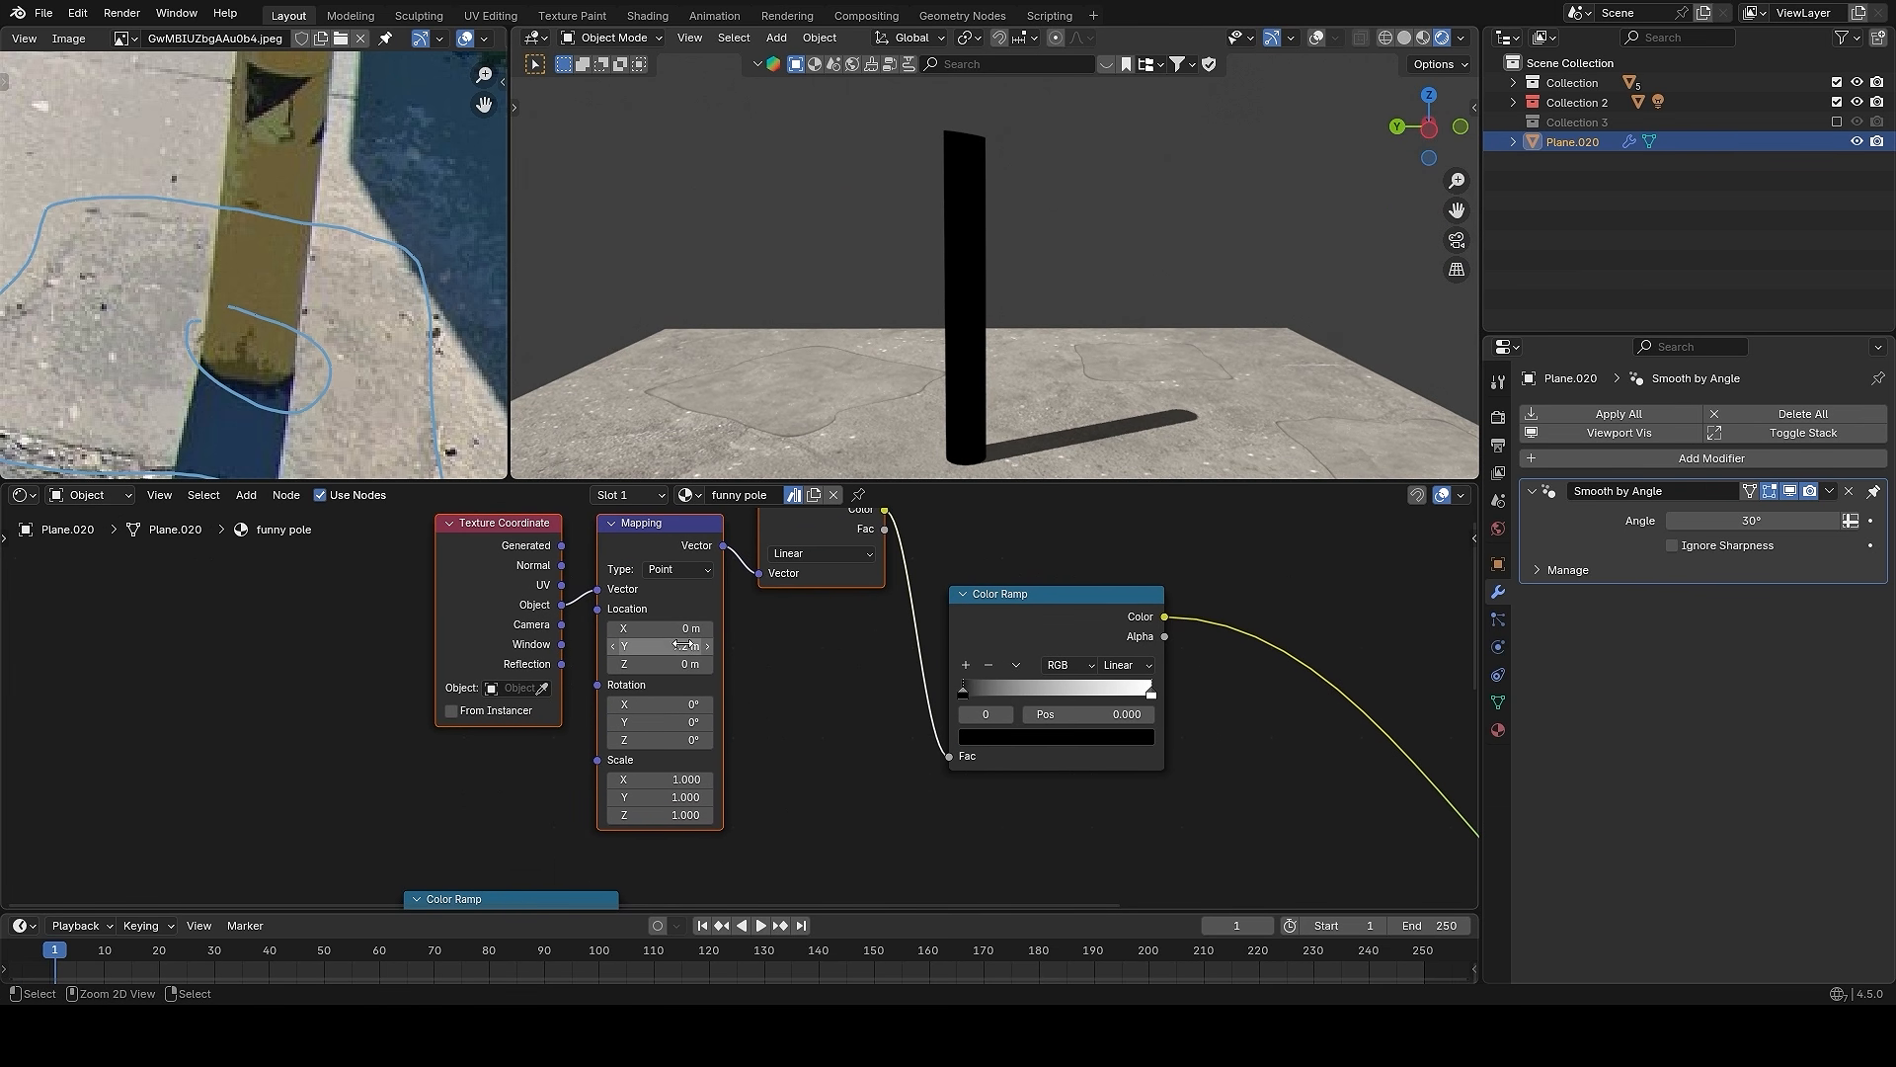
{"action": "left_click_drag", "start_coordinate": [672, 628], "coordinate": [717, 628]}
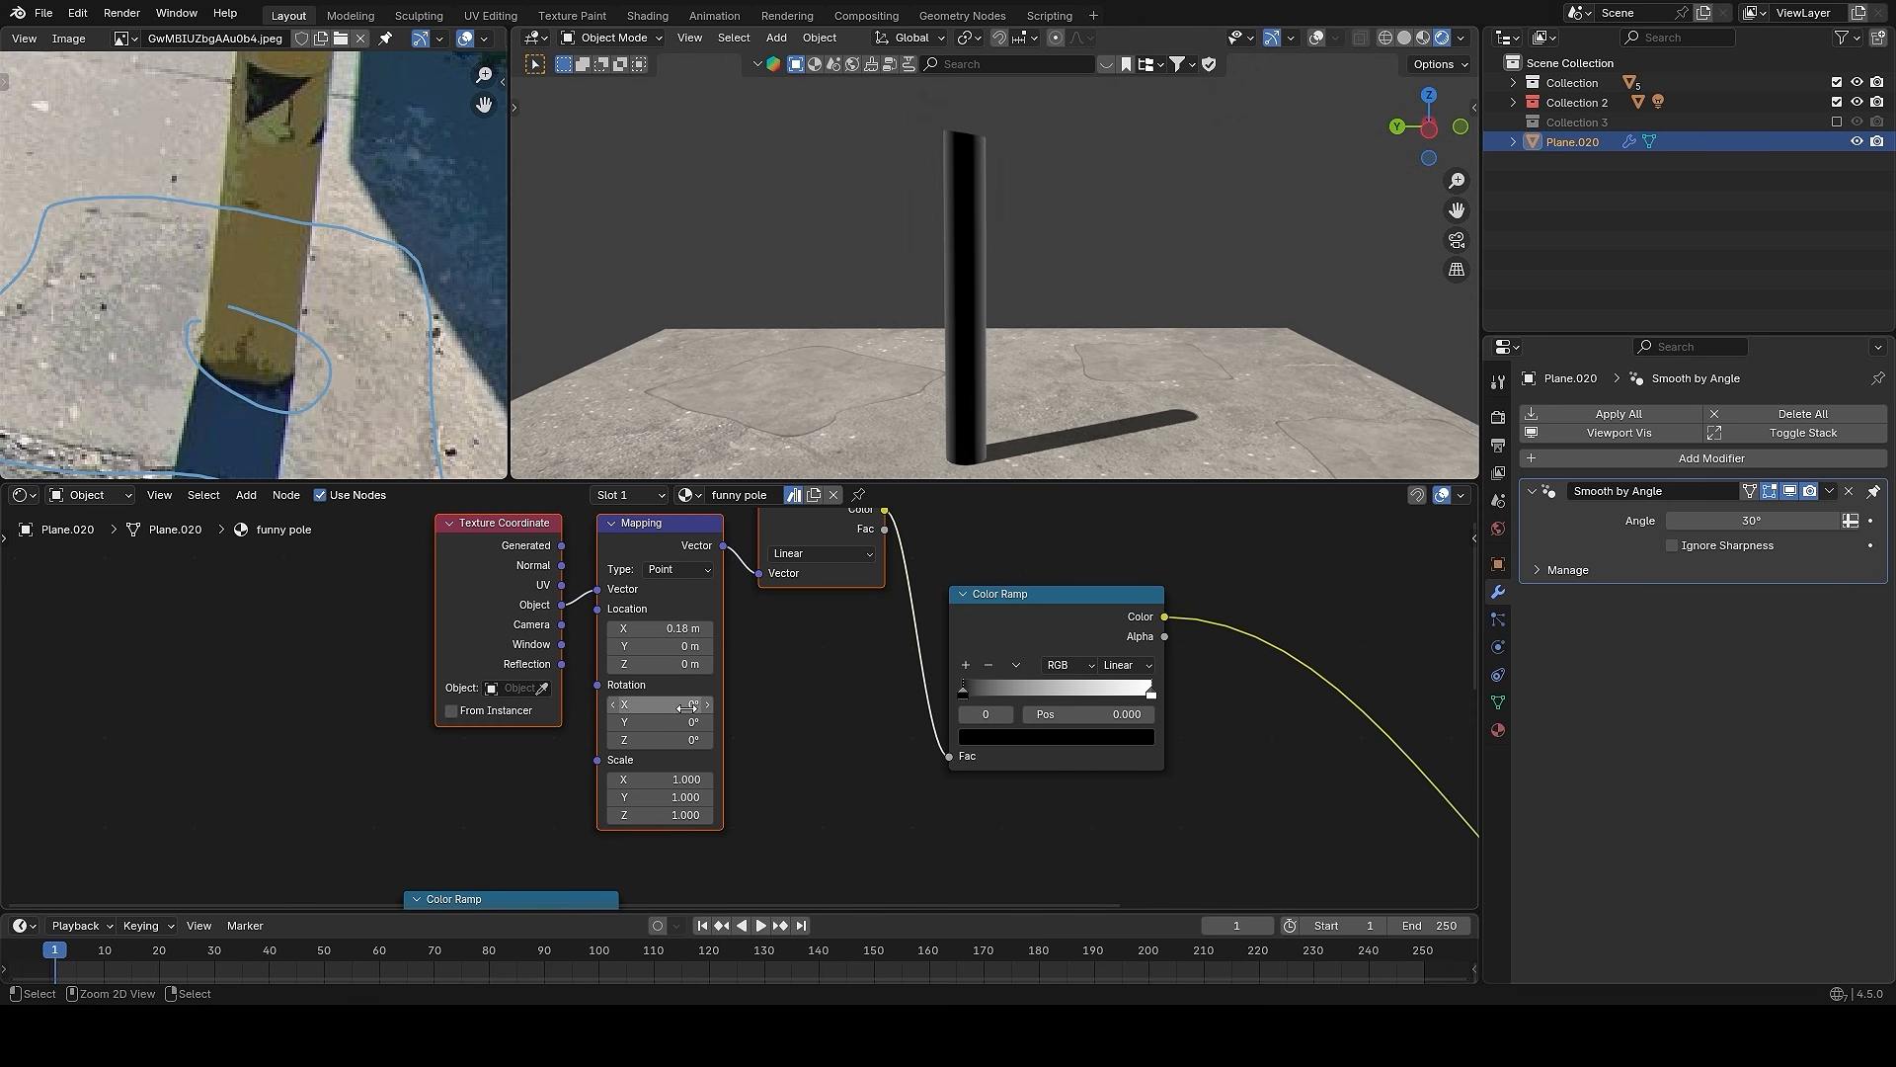
{"action": "key", "text": "ctrl+z"}
{"action": "key", "text": "Return"}
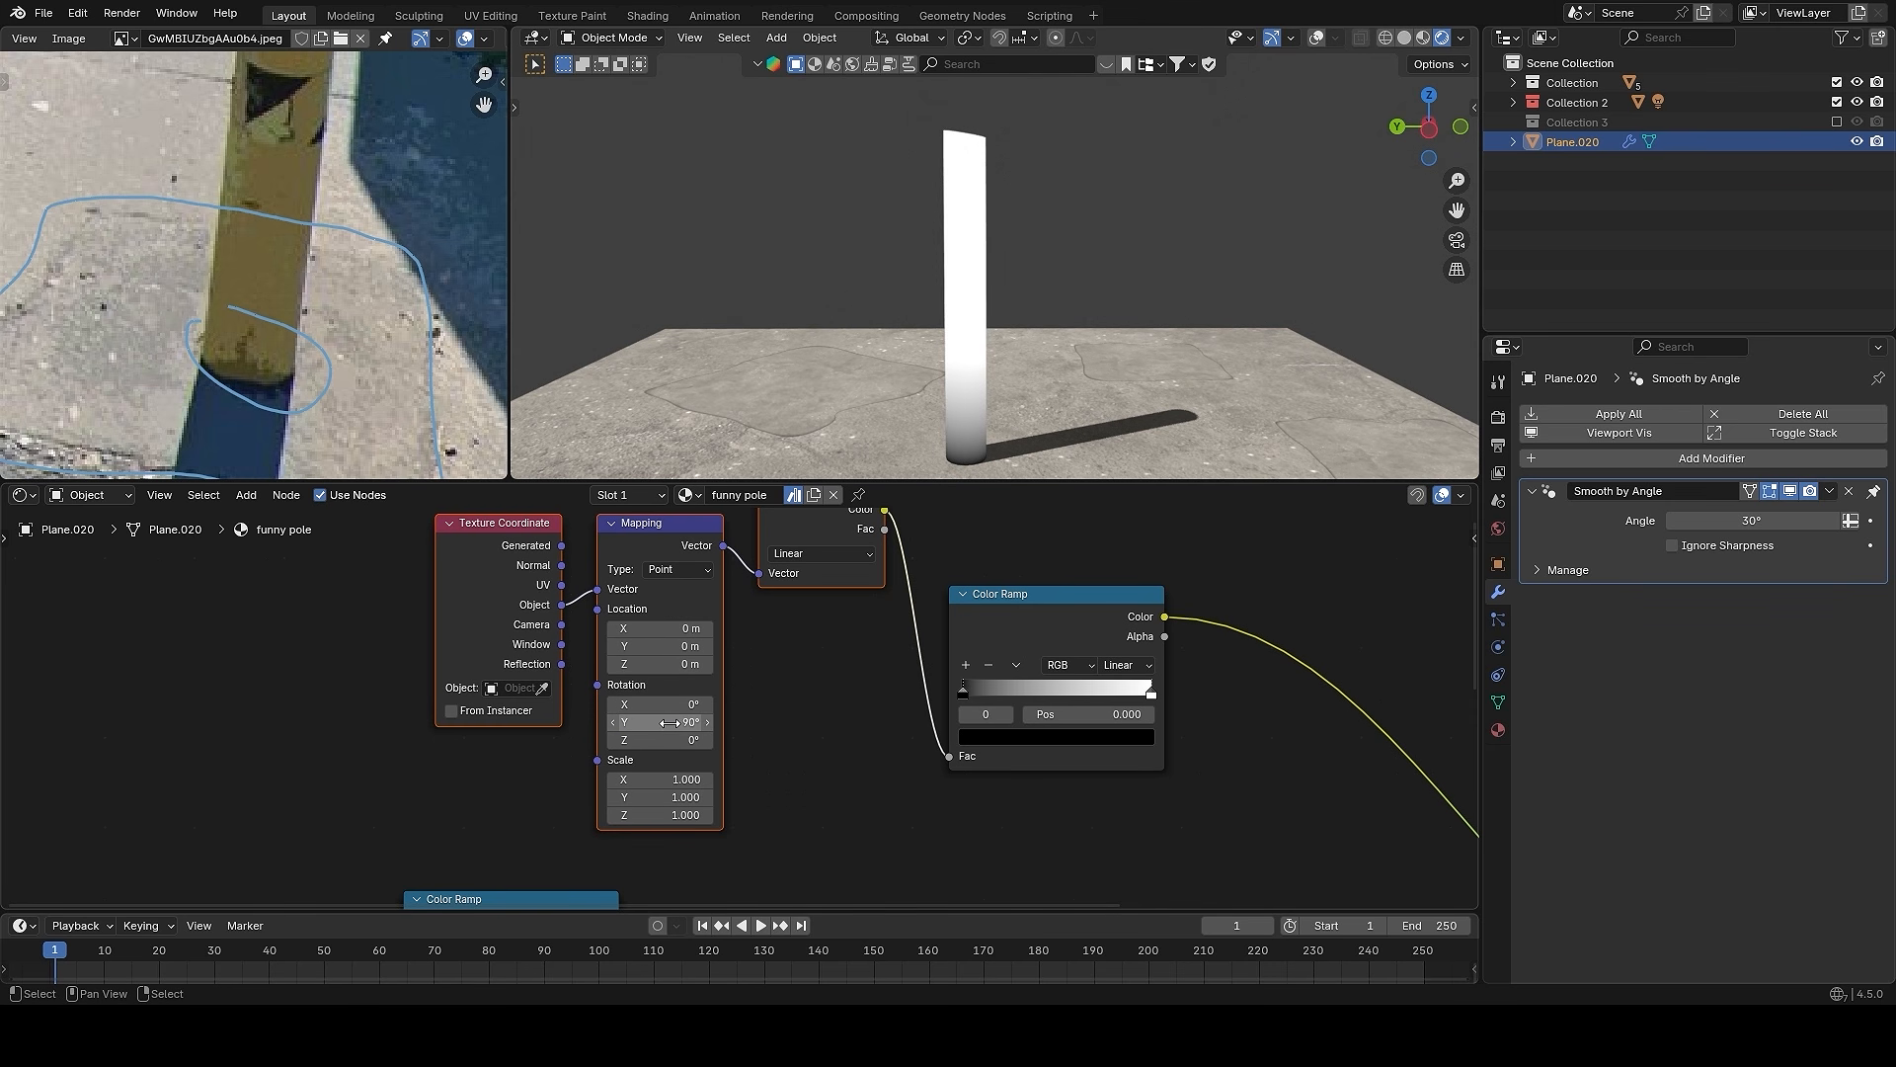
- Examine the gradient's falloff at the pole's base relative to the object origin, temporarily showing the viewport overlays
{"action": "middle_click_drag", "start_coordinate": [1212, 306], "coordinate": [1173, 306]}
{"action": "middle_click_drag", "start_coordinate": [1057, 664], "coordinate": [995, 633]}
{"action": "key", "text": "shift+alt+z"}
{"action": "middle_click_drag", "start_coordinate": [1000, 341], "coordinate": [1030, 269], "text": "shift"}
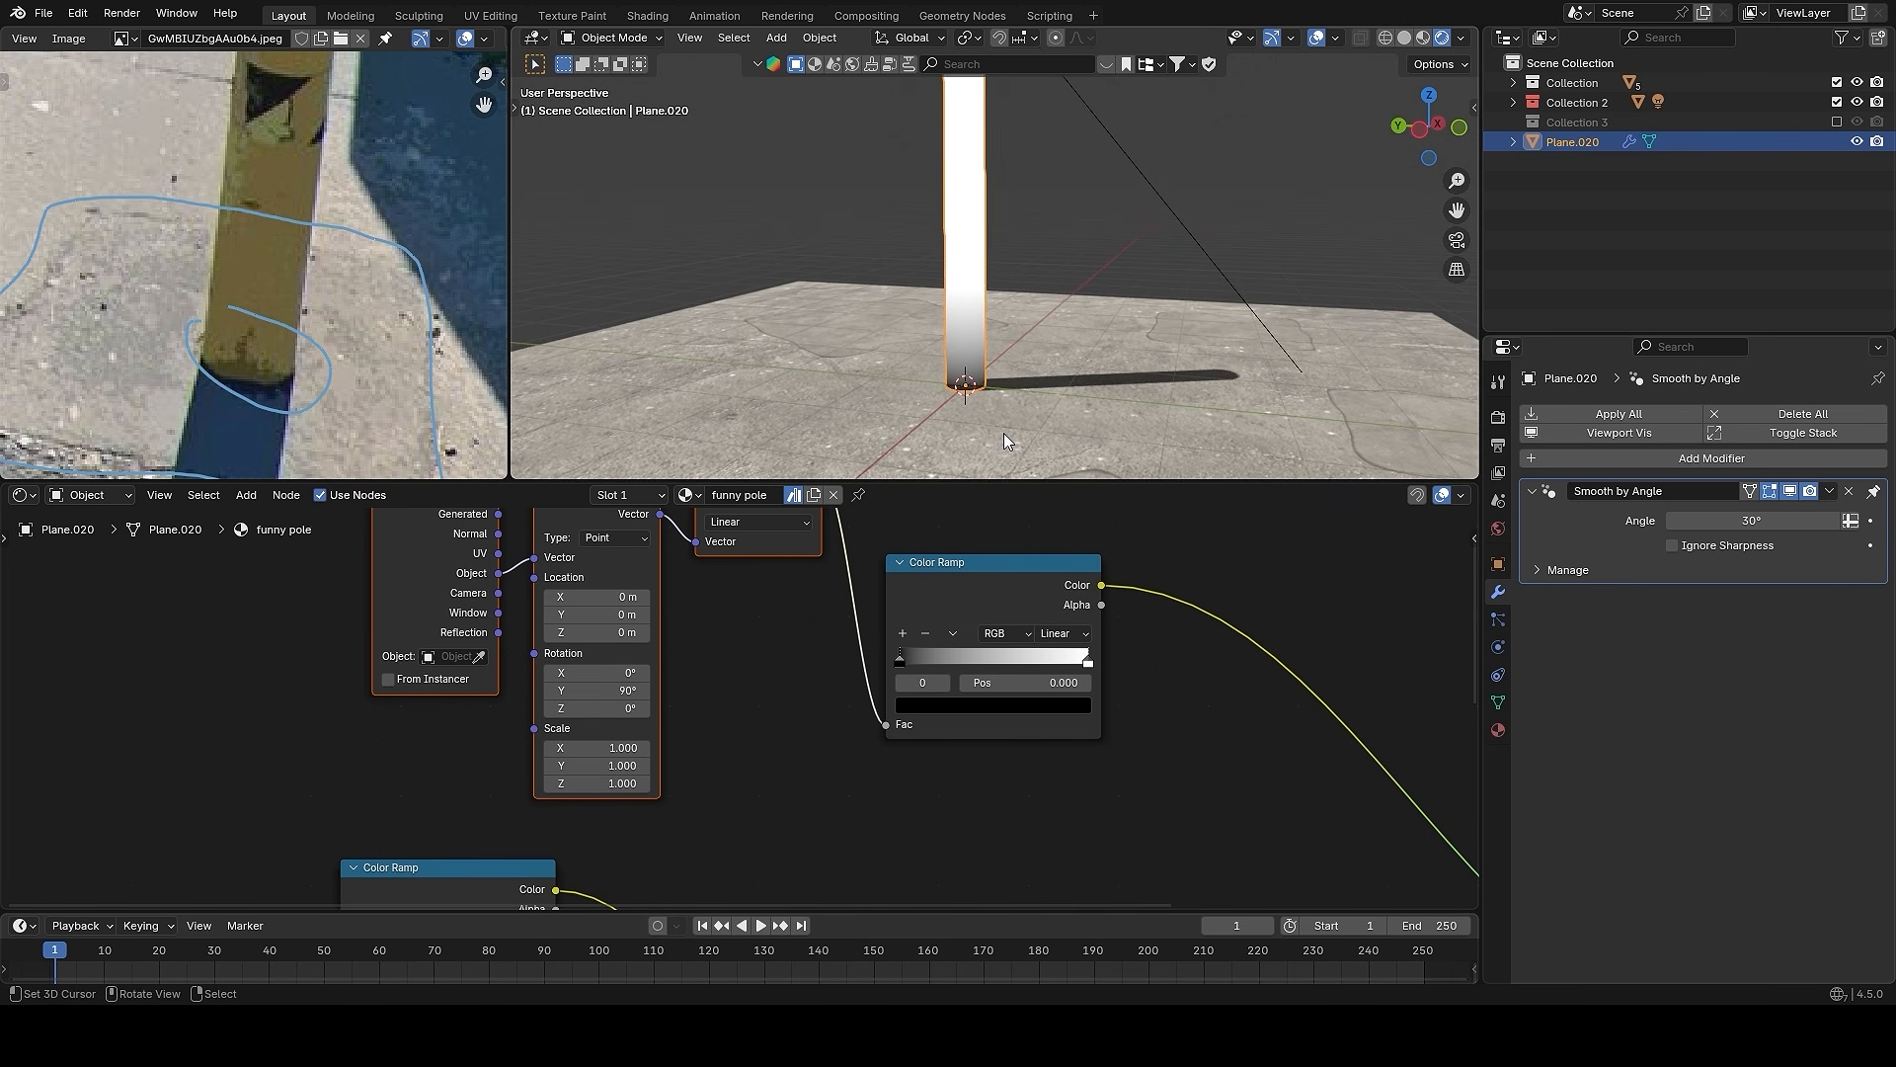
{"action": "middle_click_drag", "start_coordinate": [1003, 433], "coordinate": [974, 423]}
{"action": "scroll", "coordinate": [995, 429], "scroll_direction": "up", "scroll_amount": 1}
{"action": "middle_click_drag", "start_coordinate": [1057, 608], "coordinate": [1045, 661]}
{"action": "scroll", "coordinate": [1097, 696], "scroll_direction": "up", "scroll_amount": 3}
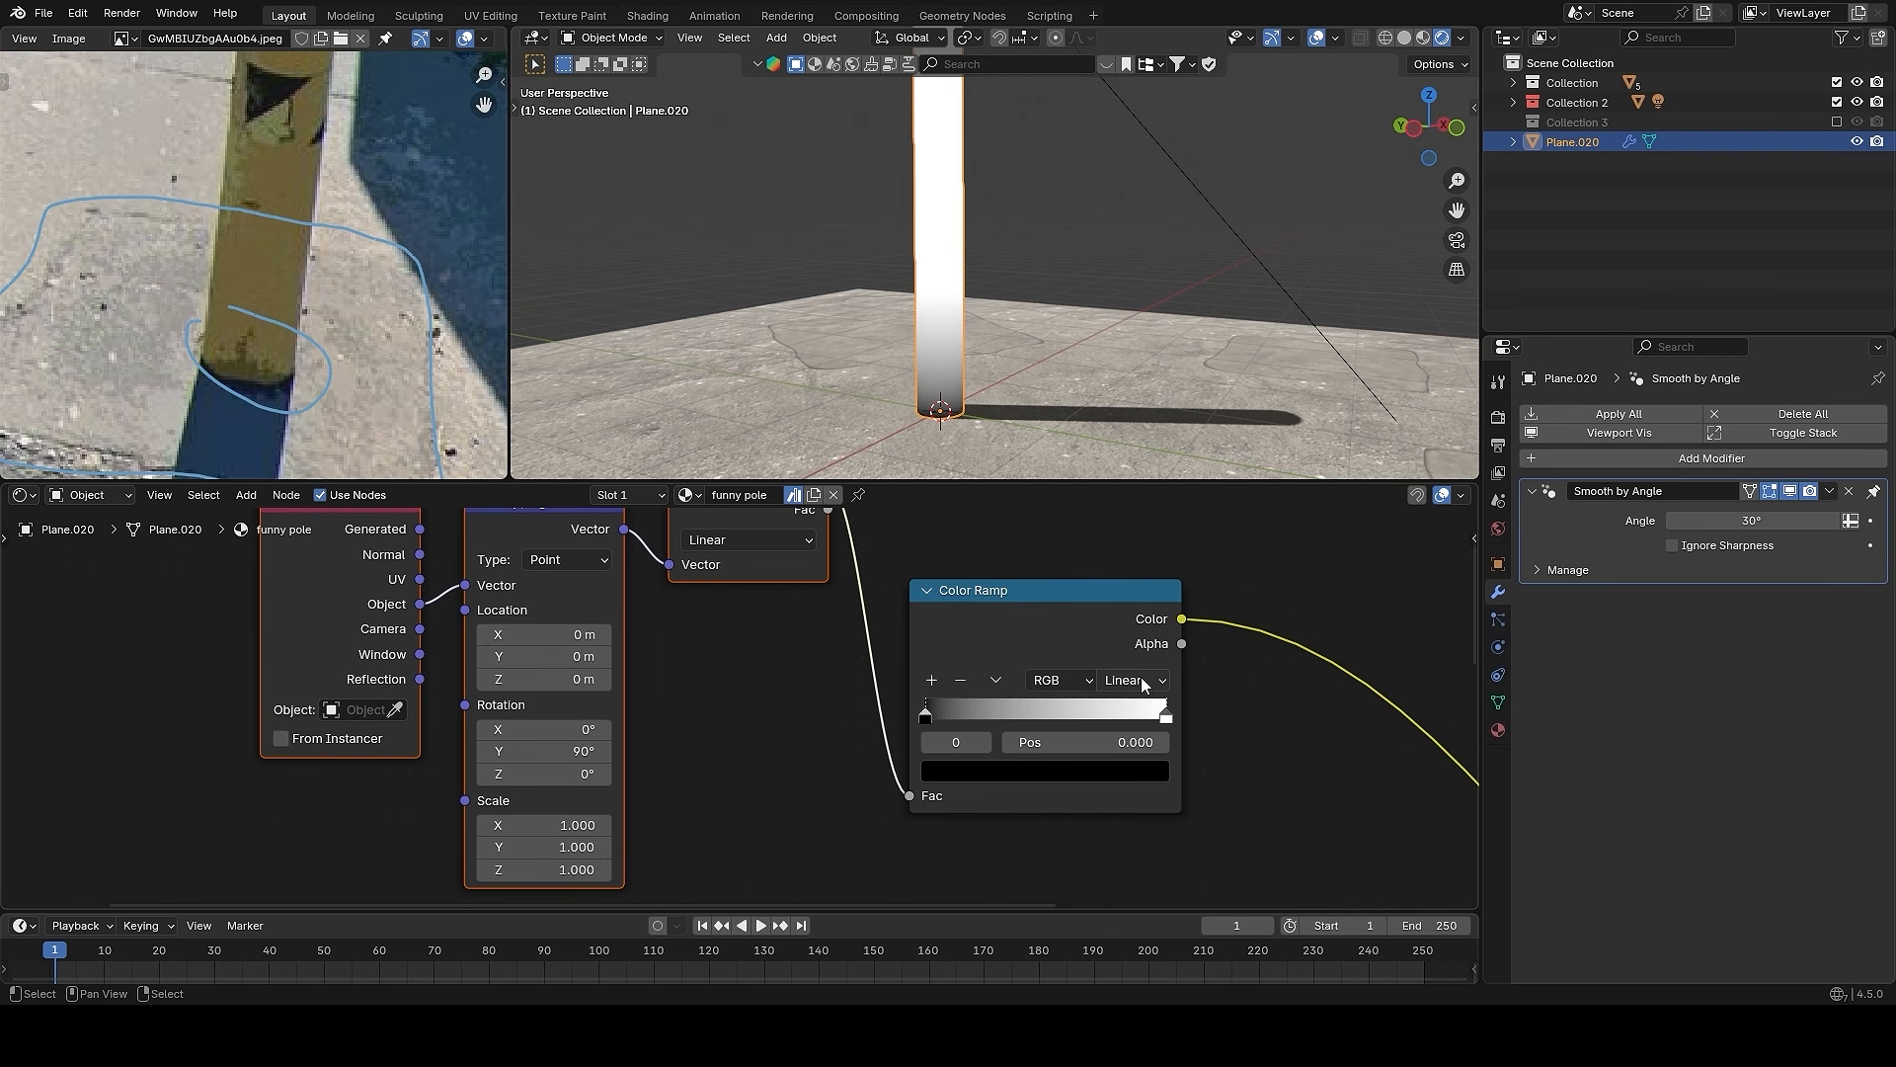
{"action": "left_click", "coordinate": [1142, 681]}
{"action": "key", "text": "shift+alt+z"}
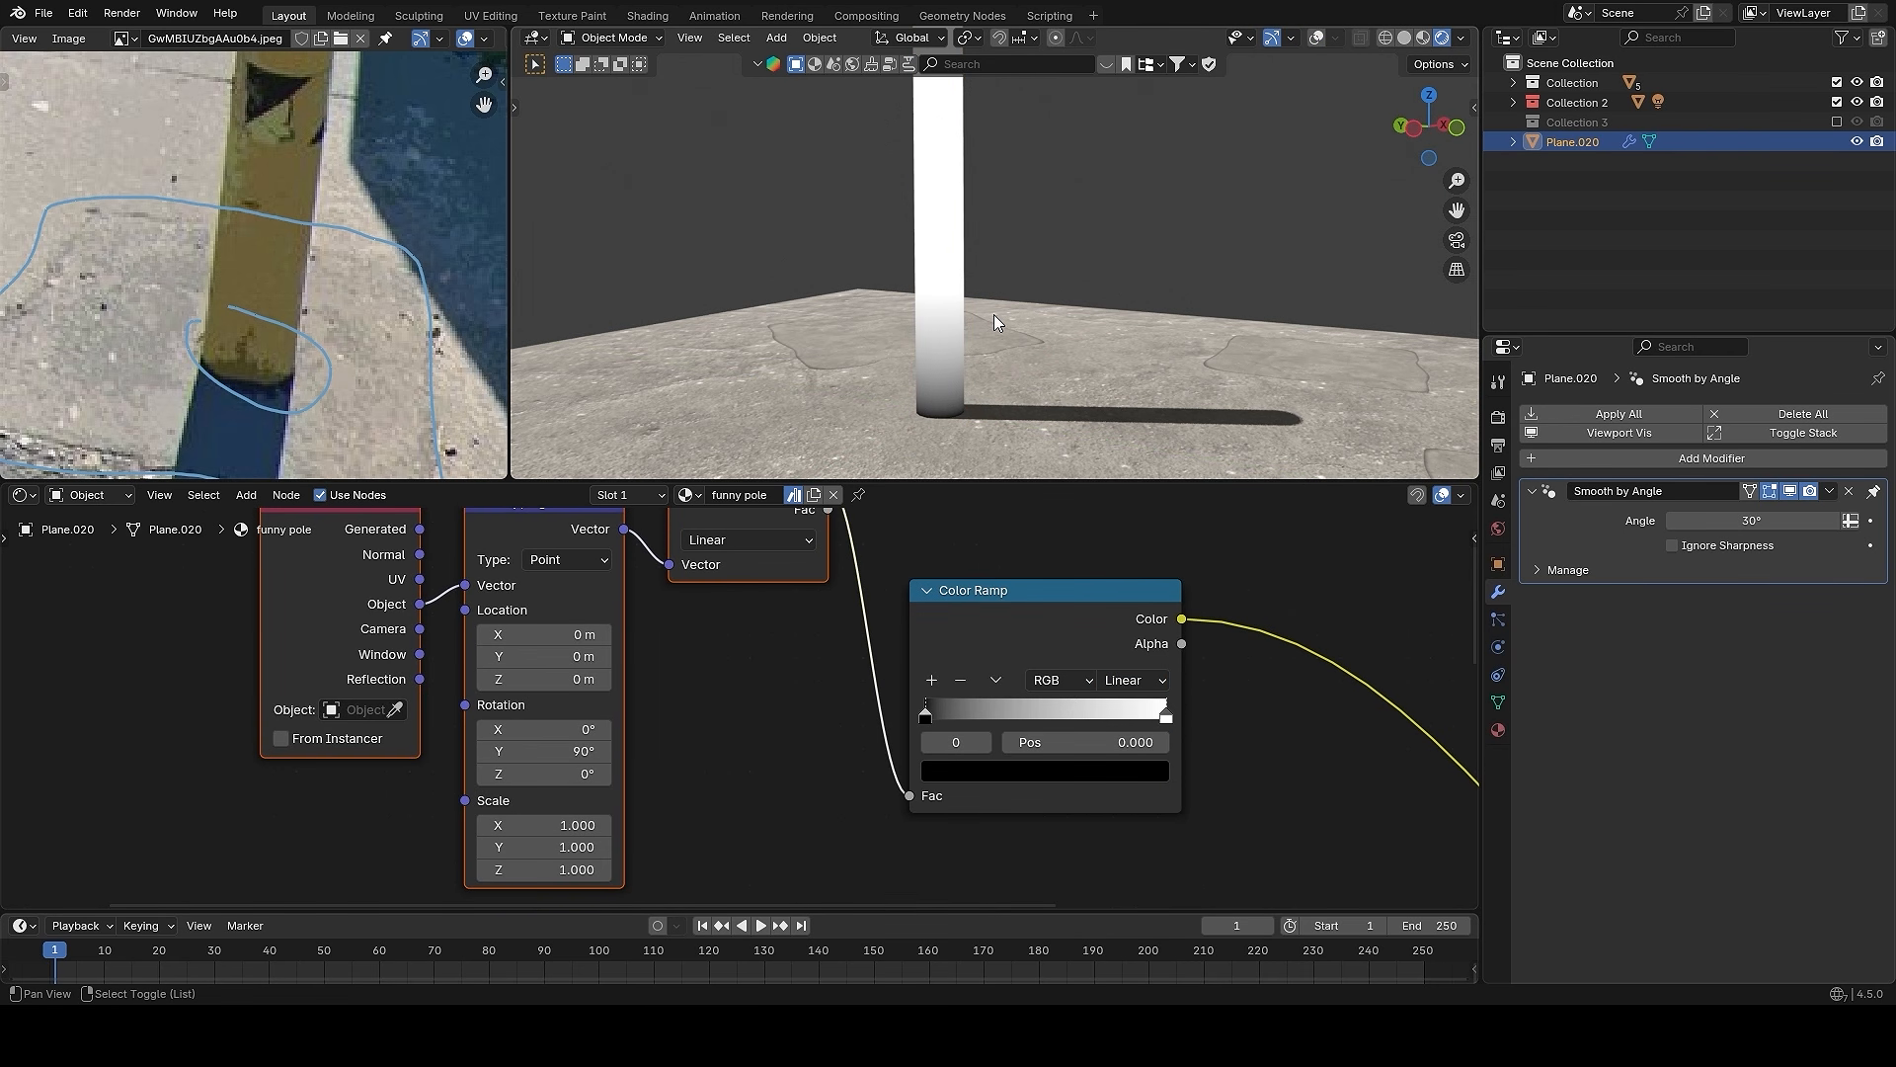
- Rearrange the gradient node chain and its Color Ramp above the shading nodes, leaving room for a second chain
{"action": "scroll", "coordinate": [1046, 749], "scroll_direction": "down", "scroll_amount": 8}
{"action": "left_click_drag", "start_coordinate": [376, 557], "coordinate": [933, 753]}
{"action": "key", "text": "g"}
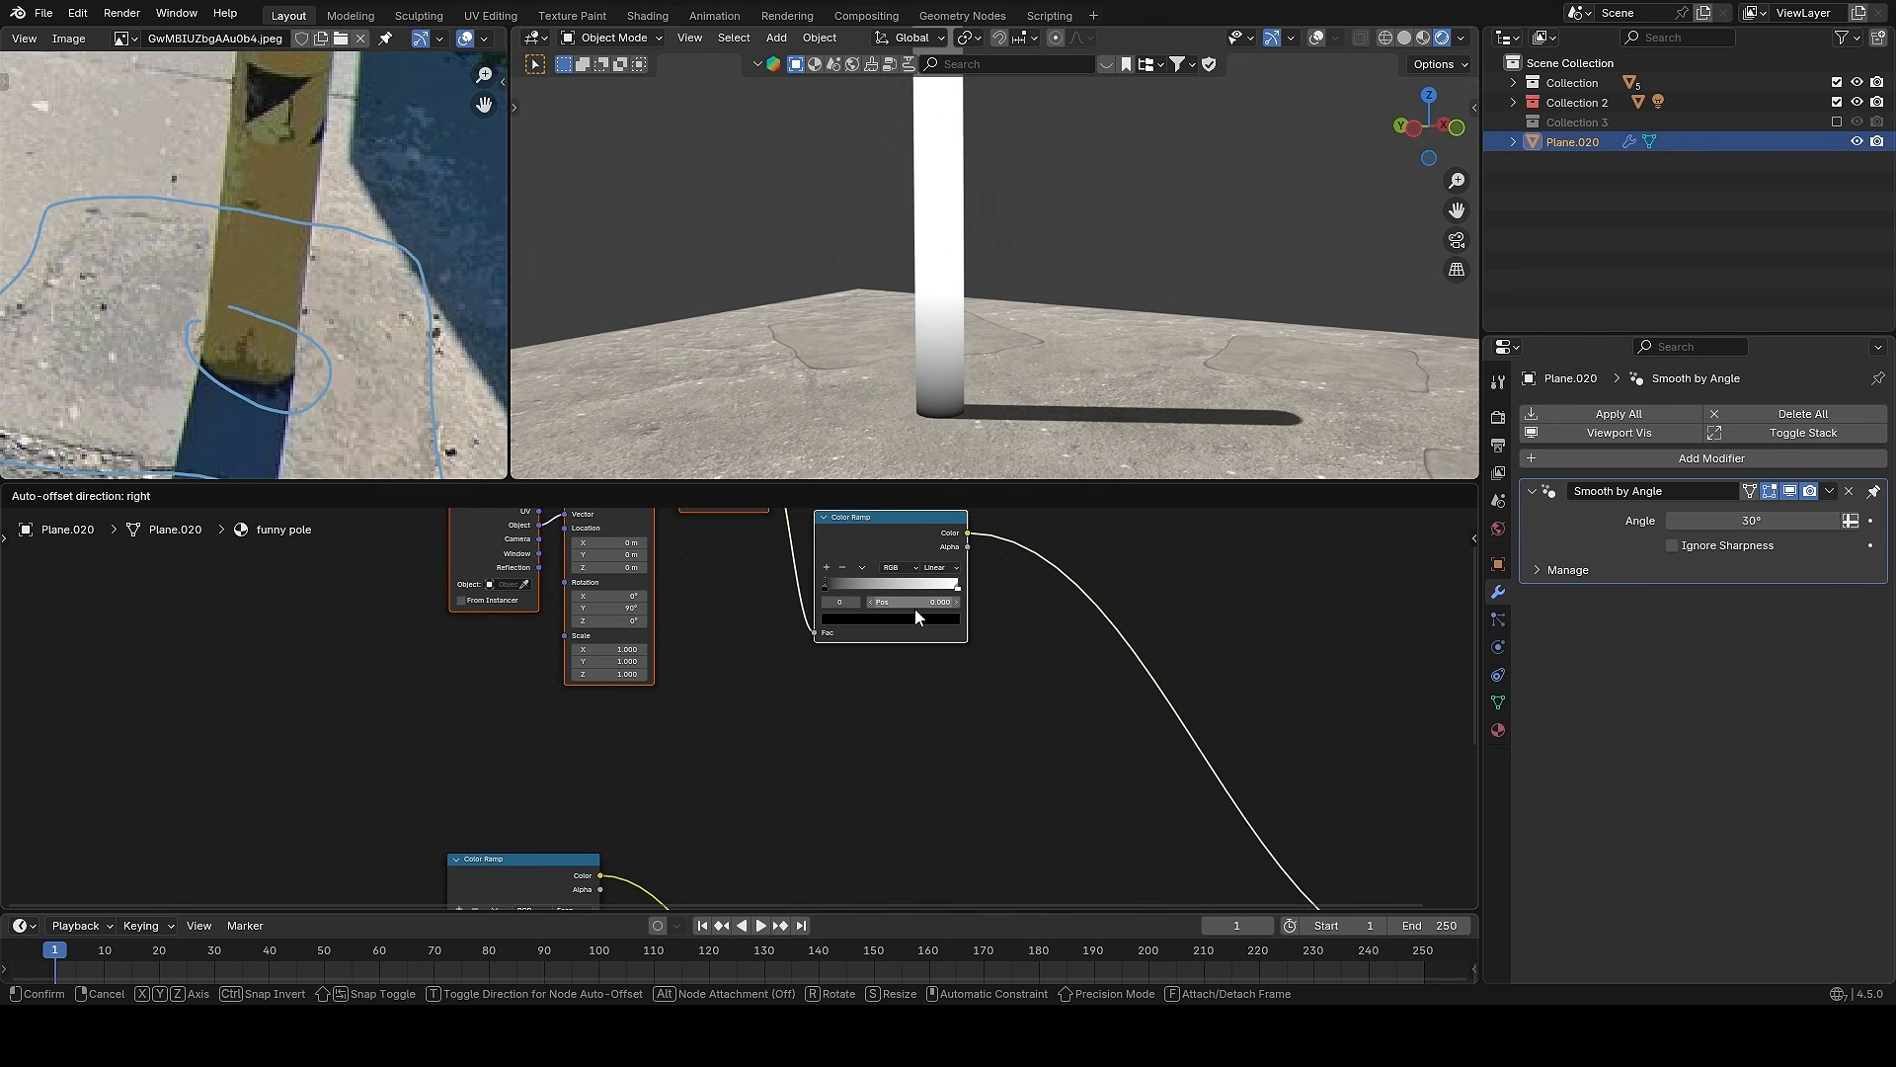
{"action": "left_click", "coordinate": [914, 609]}
{"action": "middle_click_drag", "start_coordinate": [915, 608], "coordinate": [949, 658]}
{"action": "left_click", "coordinate": [931, 611]}
{"action": "key", "text": "g"}
{"action": "left_click", "coordinate": [941, 577]}
{"action": "scroll", "coordinate": [938, 642], "scroll_direction": "down", "scroll_amount": 1}
{"action": "left_click_drag", "start_coordinate": [1025, 729], "coordinate": [559, 515]}
{"action": "key", "text": "g"}
{"action": "left_click", "coordinate": [830, 555]}
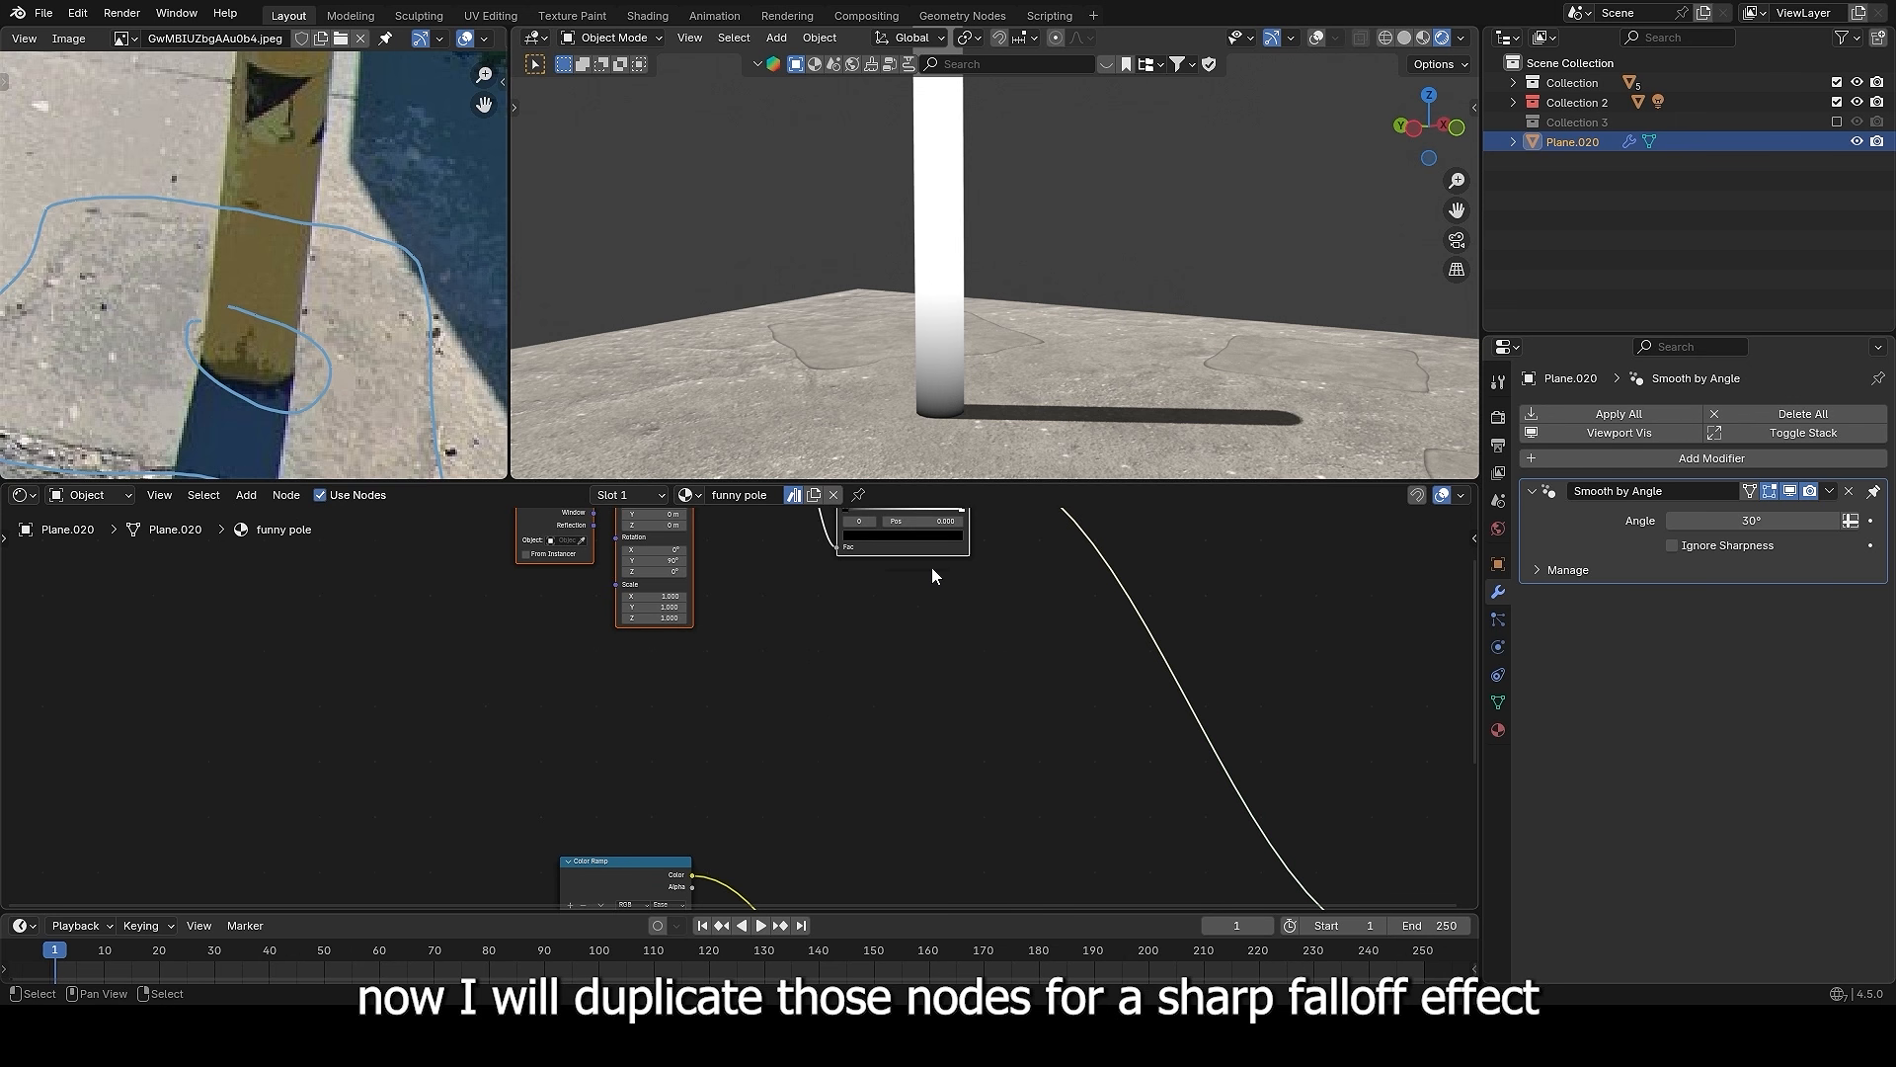
- Duplicate the whole gradient node chain below the original and preview the copied Color Ramp on the pole
{"action": "scroll", "coordinate": [942, 555], "scroll_direction": "up", "scroll_amount": 1}
{"action": "key", "text": "shift+d"}
{"action": "left_click", "coordinate": [903, 644]}
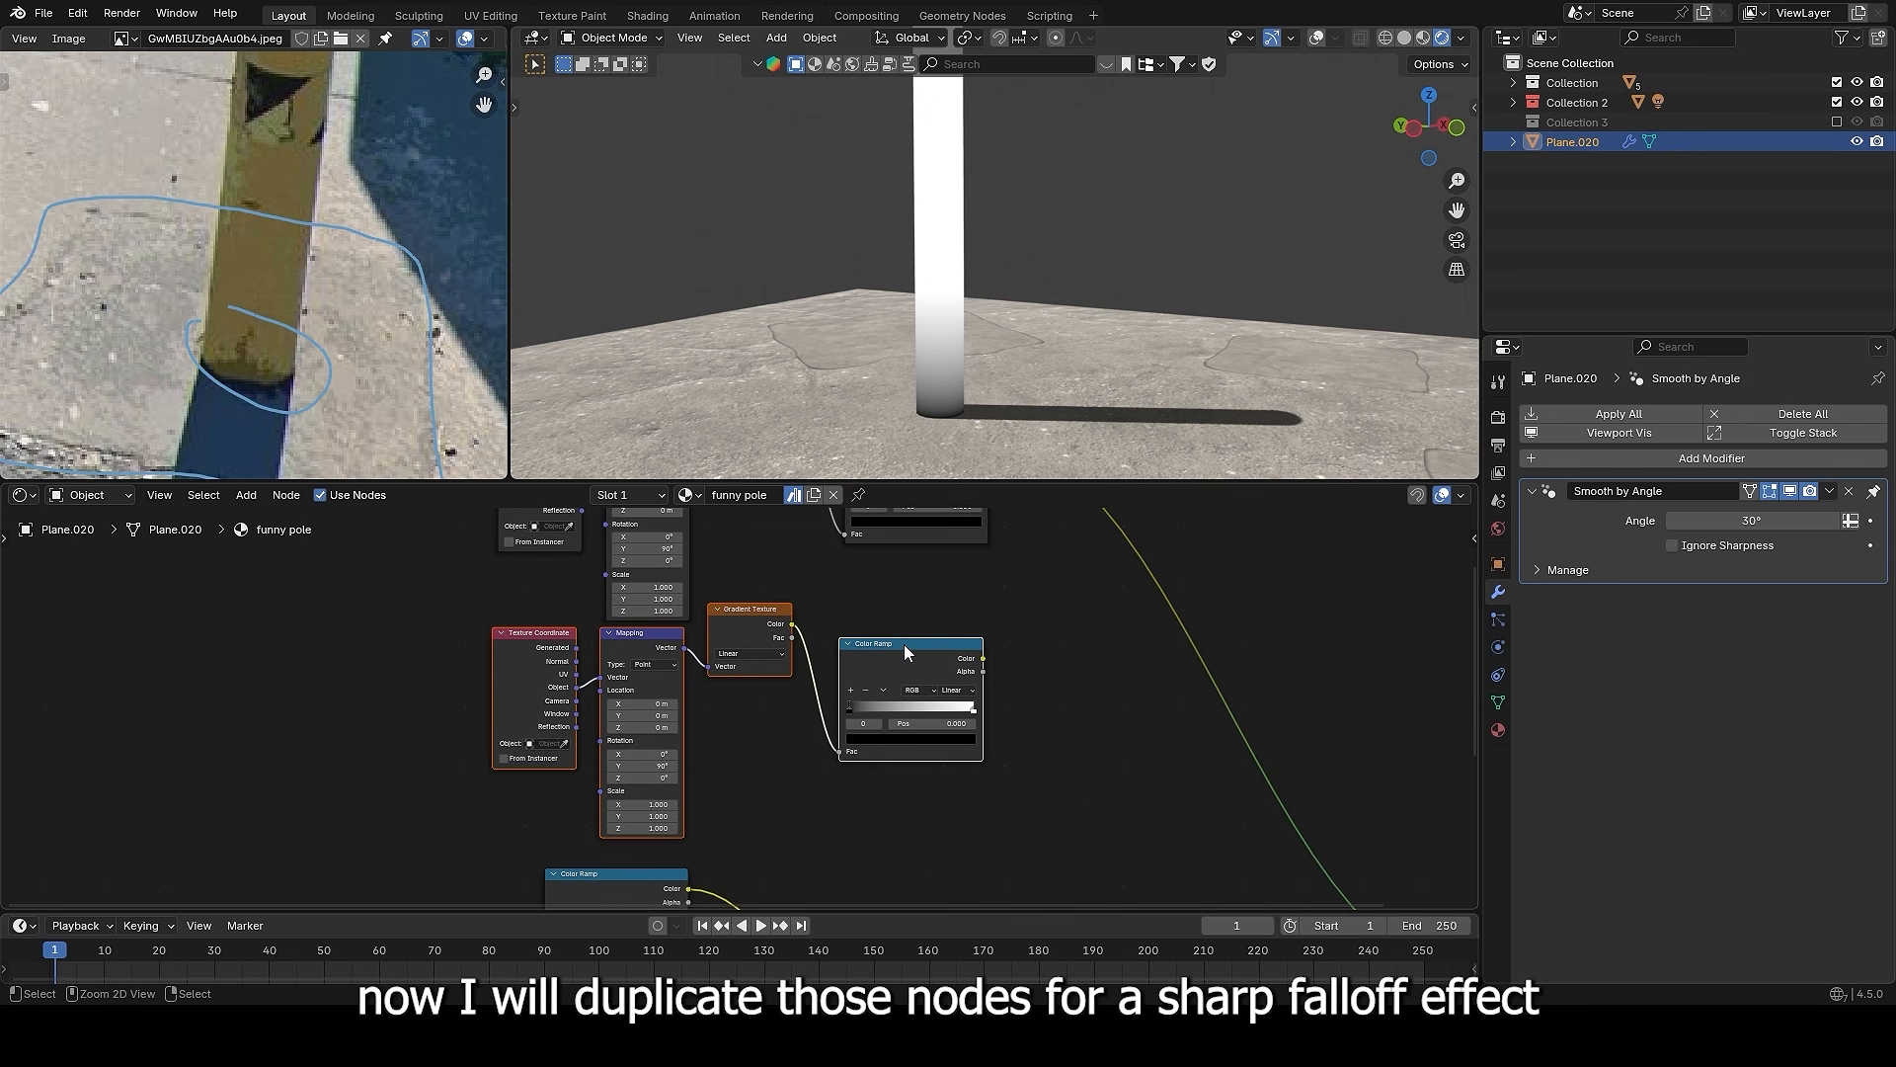
{"action": "scroll", "coordinate": [947, 589], "scroll_direction": "up", "scroll_amount": 2}
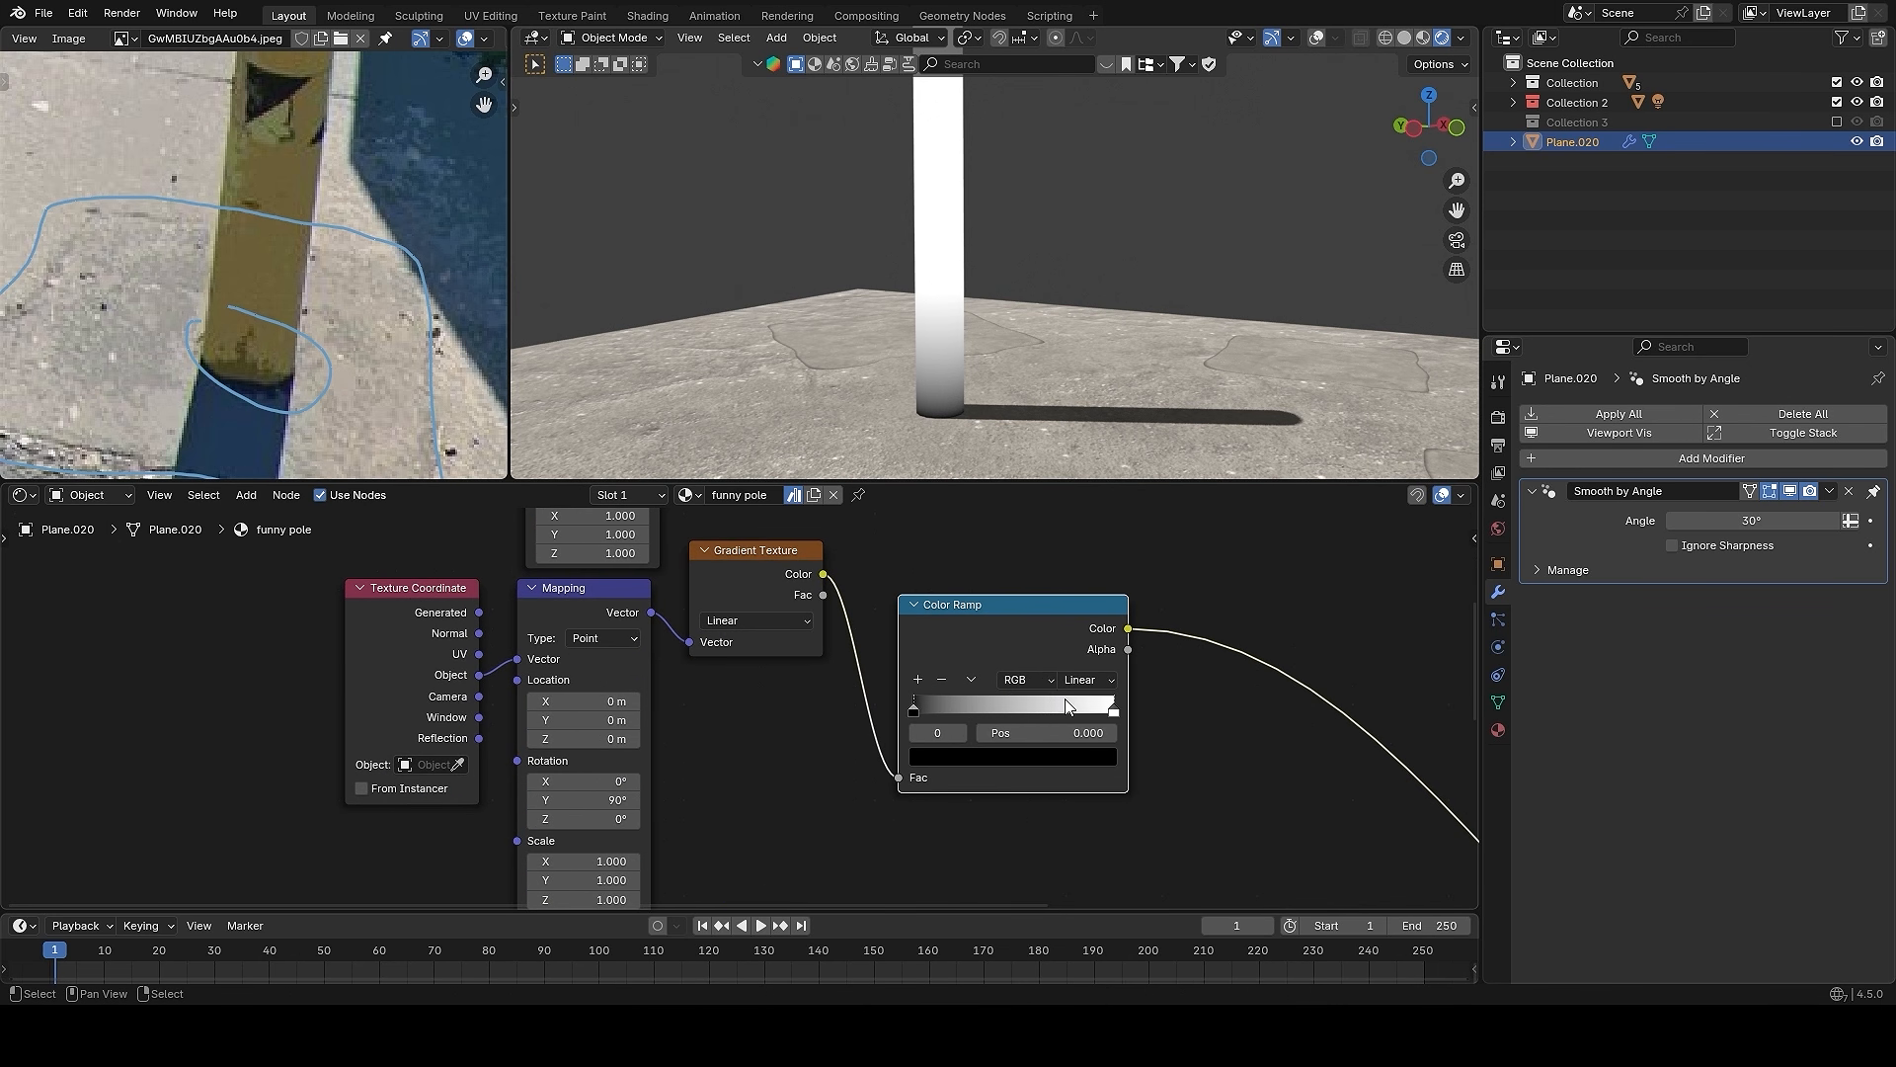
- Set the copied Color Ramp to Constant interpolation and place its white stop at 0.295
{"action": "left_click", "coordinate": [1090, 680]}
{"action": "left_click", "coordinate": [1096, 805]}
{"action": "scroll", "coordinate": [1135, 760], "scroll_direction": "up", "scroll_amount": 1}
{"action": "left_click_drag", "start_coordinate": [1147, 703], "coordinate": [1007, 706]}
{"action": "scroll", "coordinate": [988, 703], "scroll_direction": "down", "scroll_amount": 1}
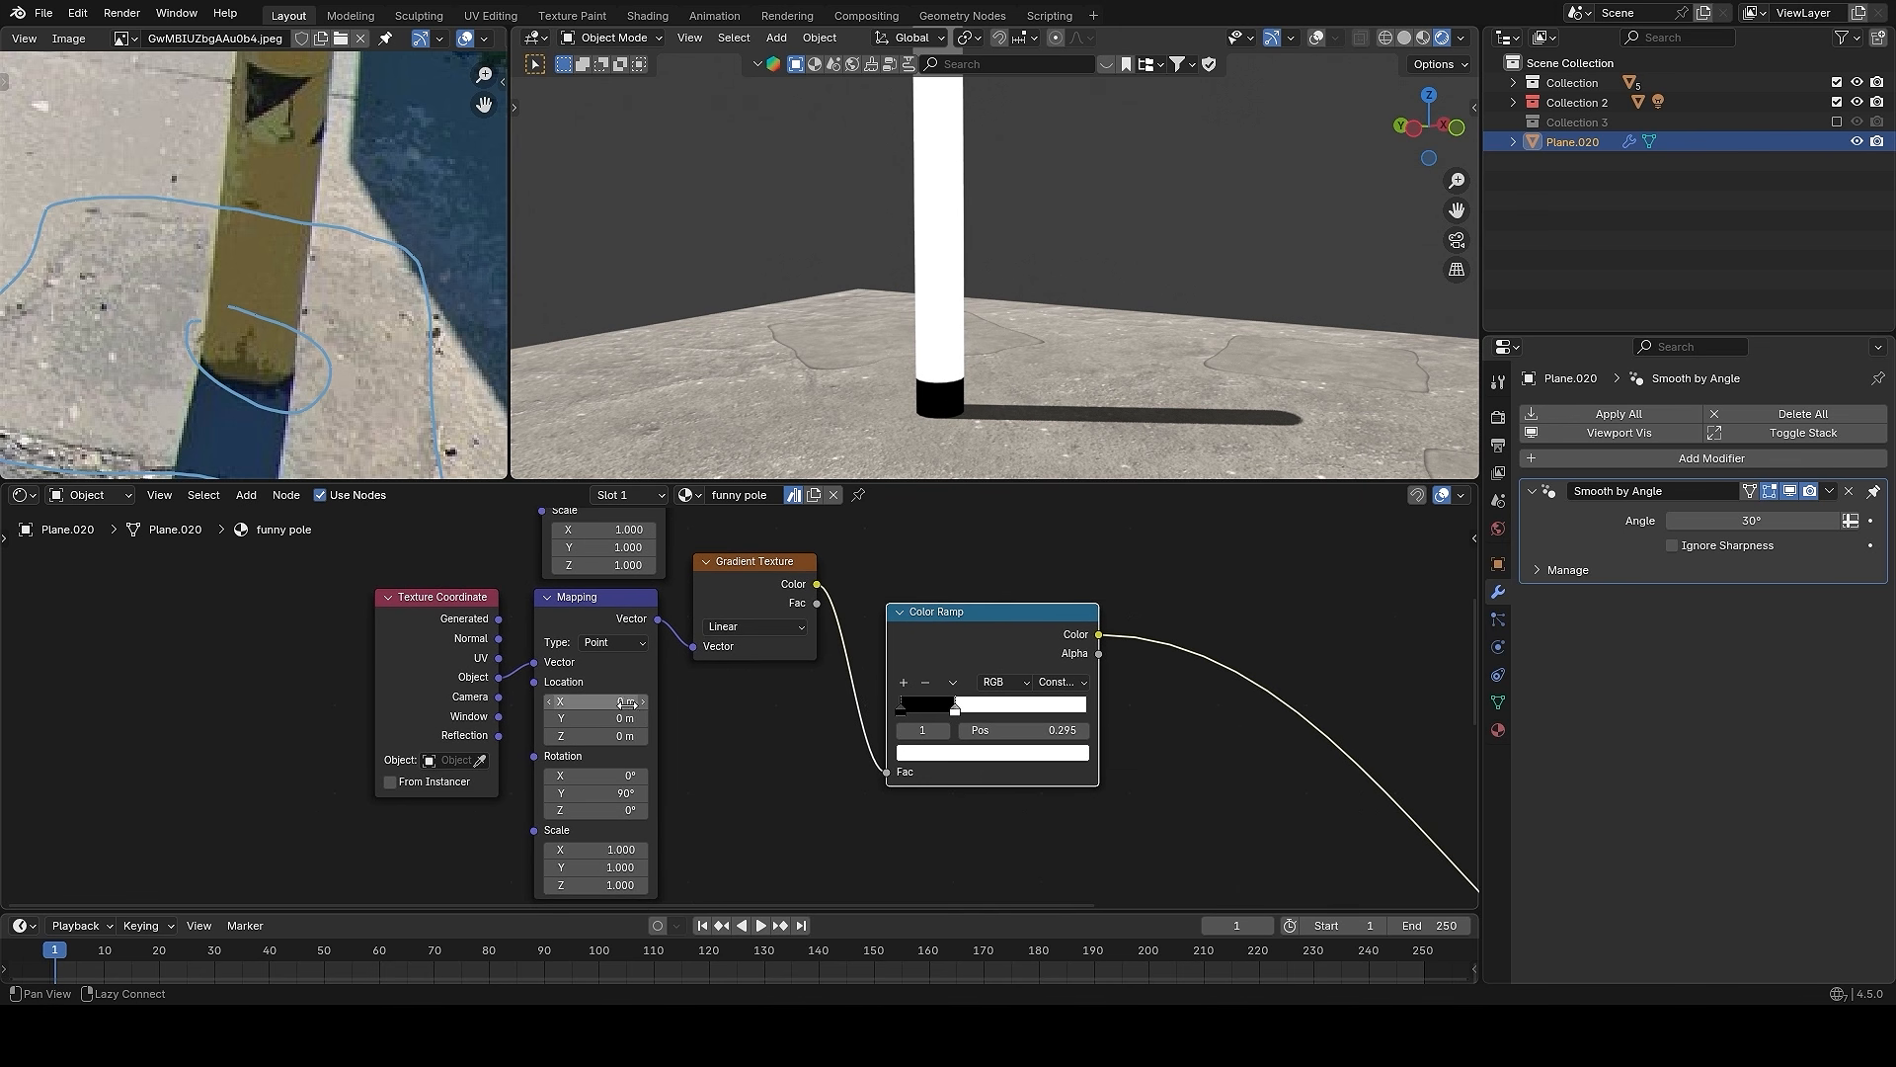
- Move the copied Texture Coordinate node away from Mapping and add a Noise Texture between them
{"action": "middle_click_drag", "start_coordinate": [478, 656], "coordinate": [774, 656]}
{"action": "left_click_drag", "start_coordinate": [774, 656], "coordinate": [349, 615]}
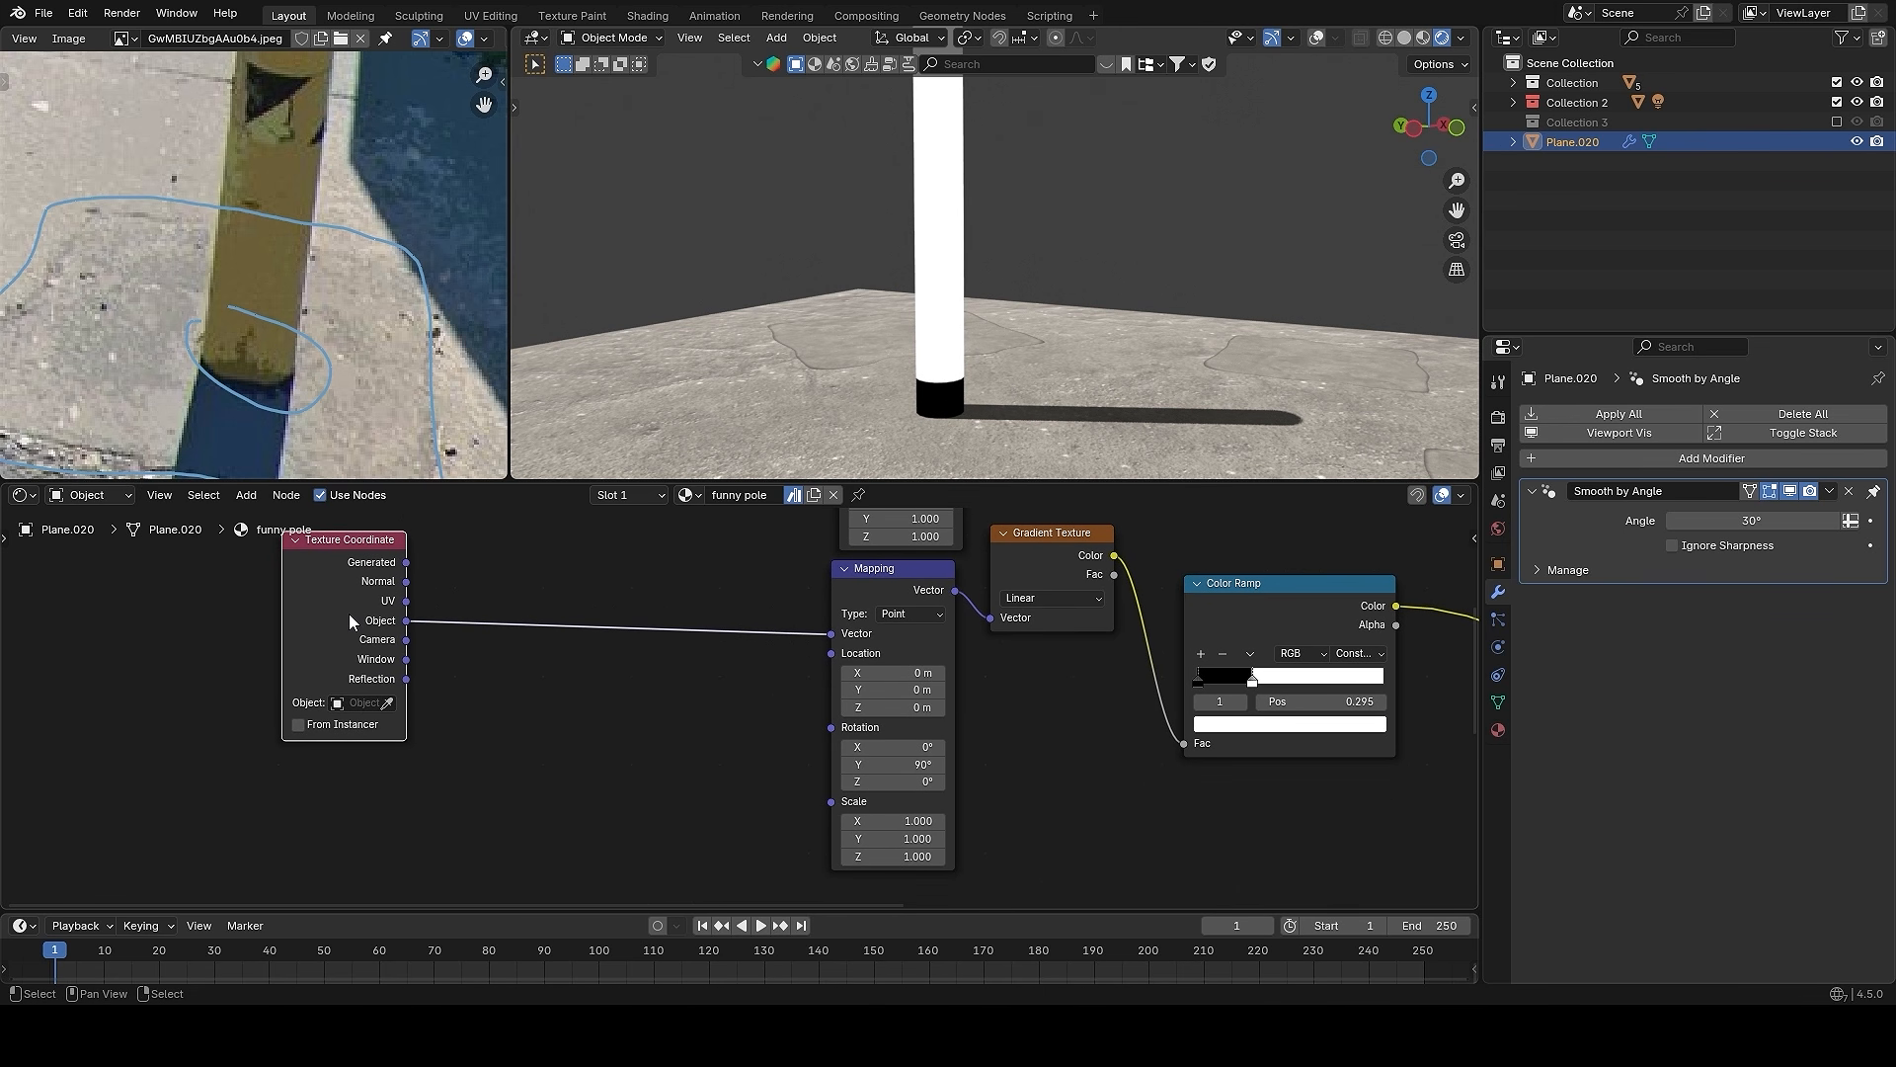
{"action": "key", "text": "shift+a"}
{"action": "type", "text": "noi"}
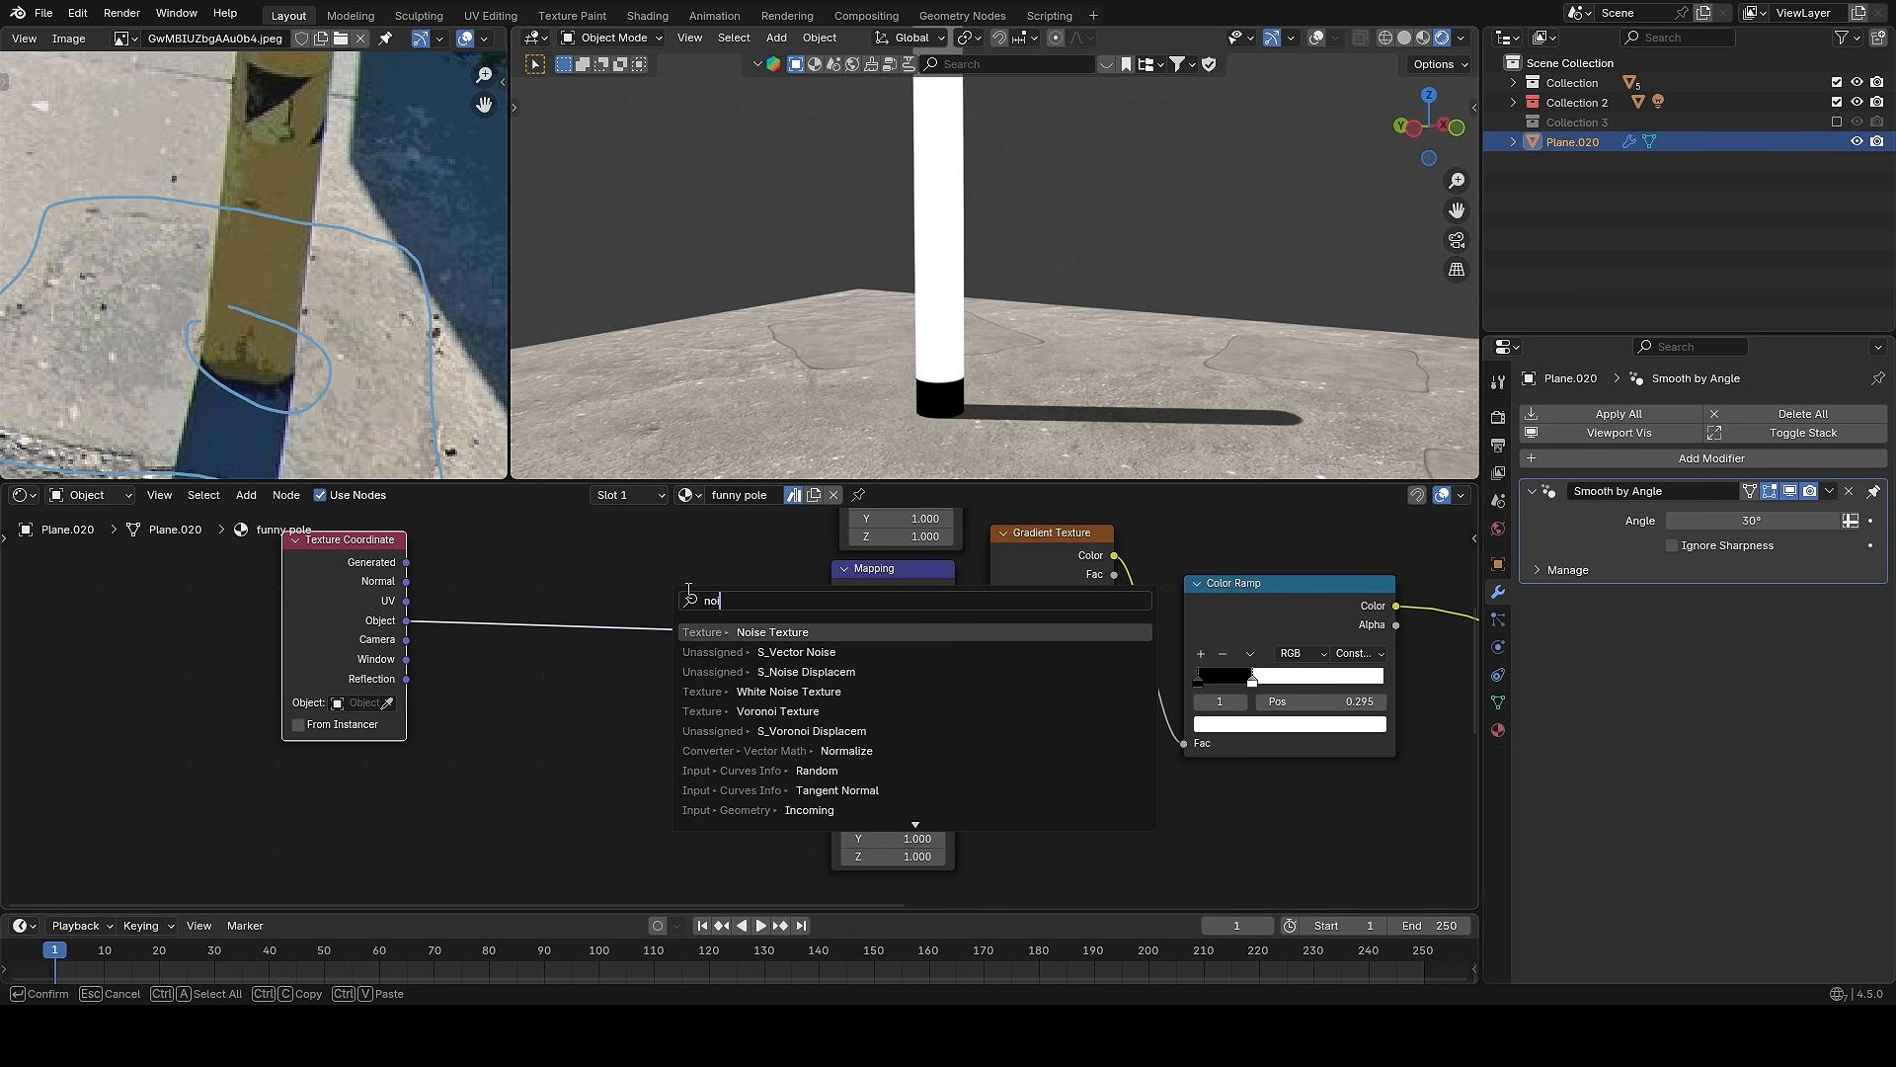
{"action": "left_click", "coordinate": [767, 630]}
{"action": "left_click", "coordinate": [480, 664]}
{"action": "middle_click_drag", "start_coordinate": [480, 664], "coordinate": [553, 615]}
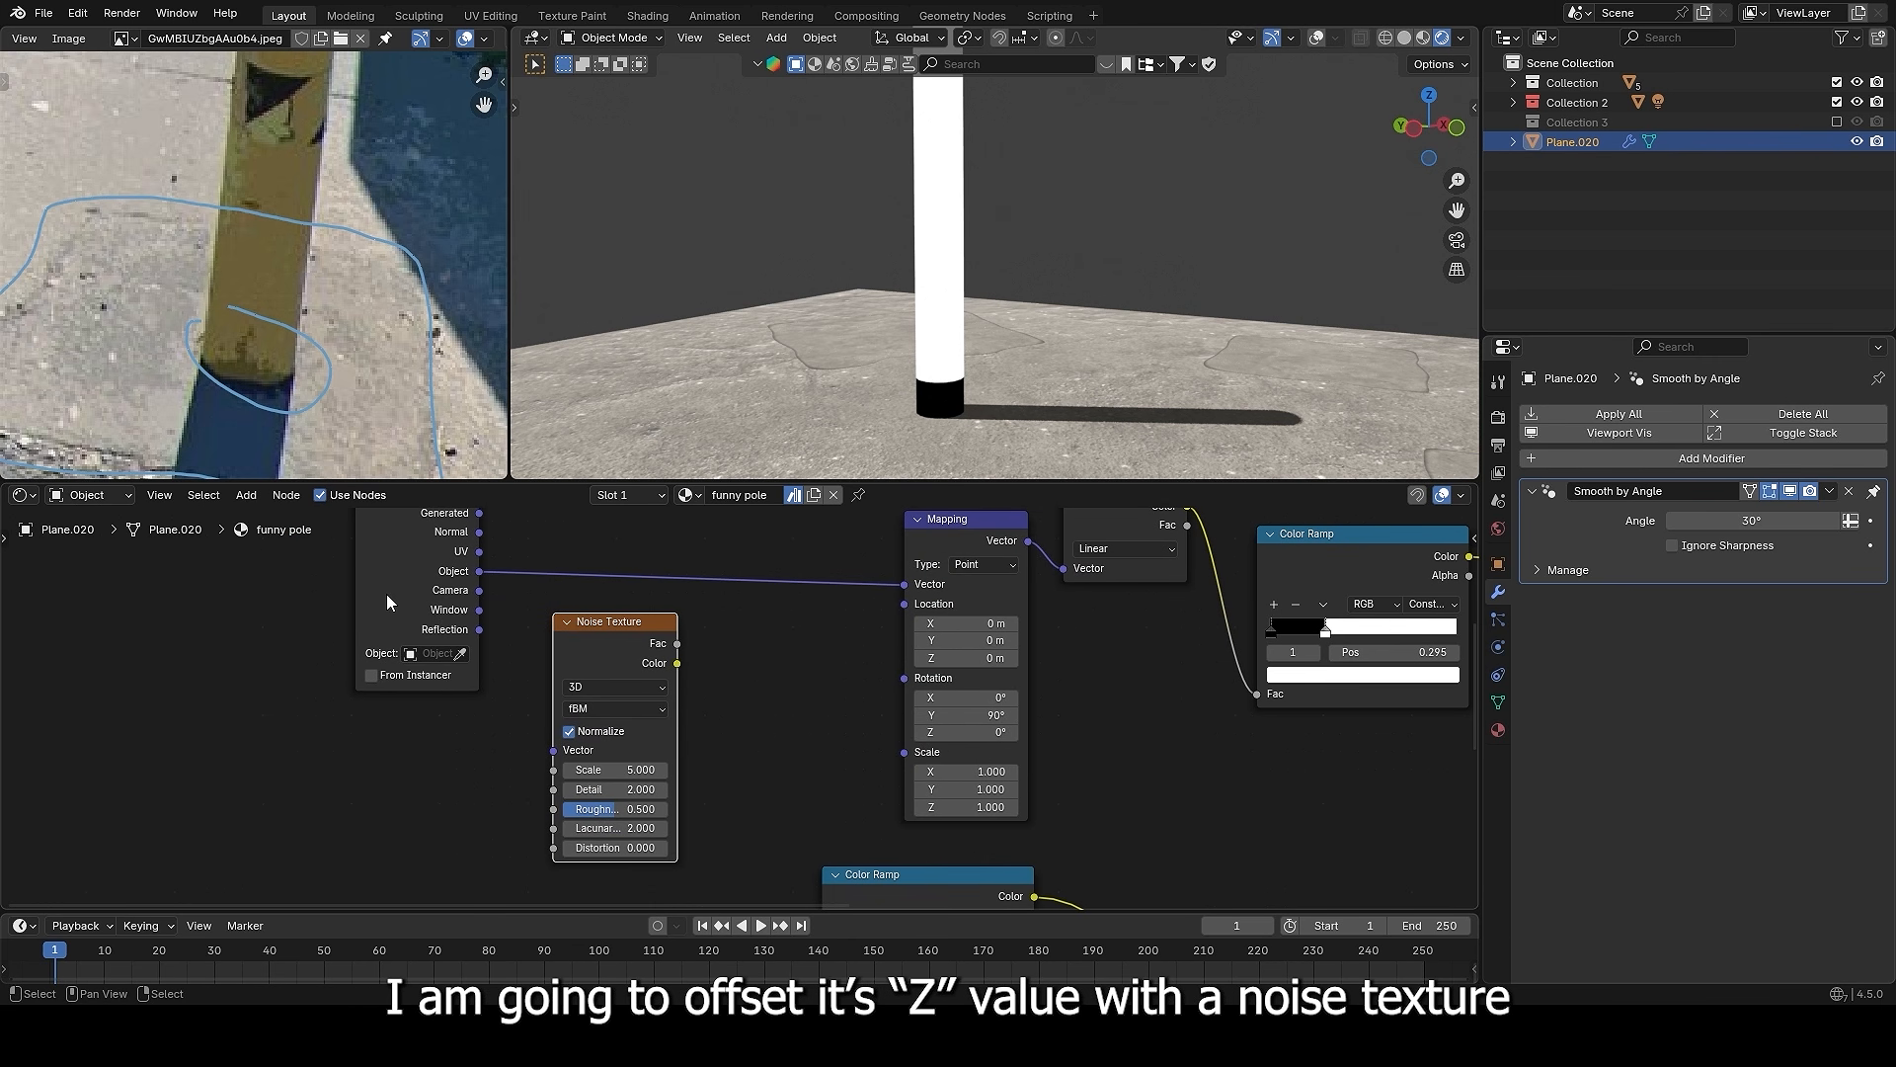
- Space out the Texture Coordinate and Noise Texture nodes and link the Object output to the noise's Vector input
{"action": "left_click_drag", "start_coordinate": [370, 590], "coordinate": [125, 588]}
{"action": "key", "text": "x"}
{"action": "left_click", "coordinate": [126, 588]}
{"action": "left_click_drag", "start_coordinate": [589, 640], "coordinate": [429, 640]}
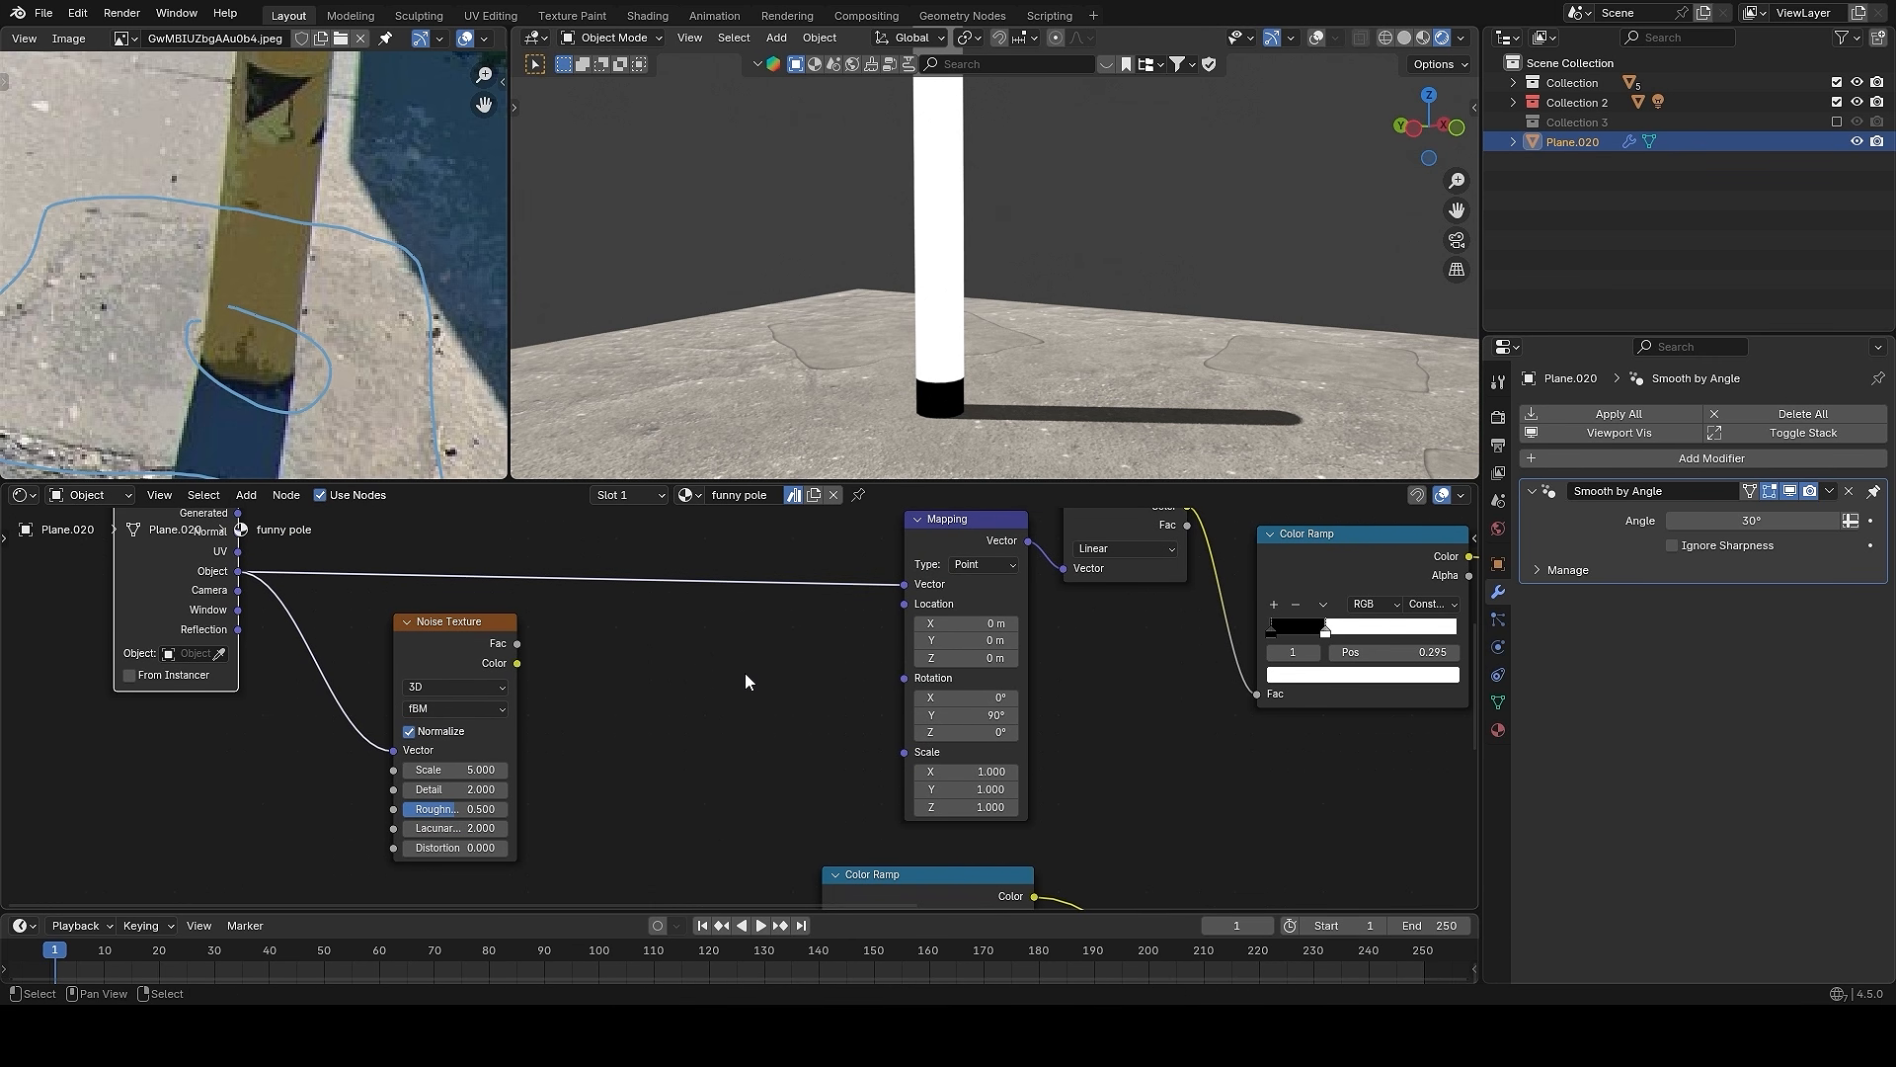
- Add a Combine XYZ node and connect its Vector output to the copied Mapping node's Scale input
{"action": "key", "text": "shift+a"}
{"action": "left_click", "coordinate": [737, 640]}
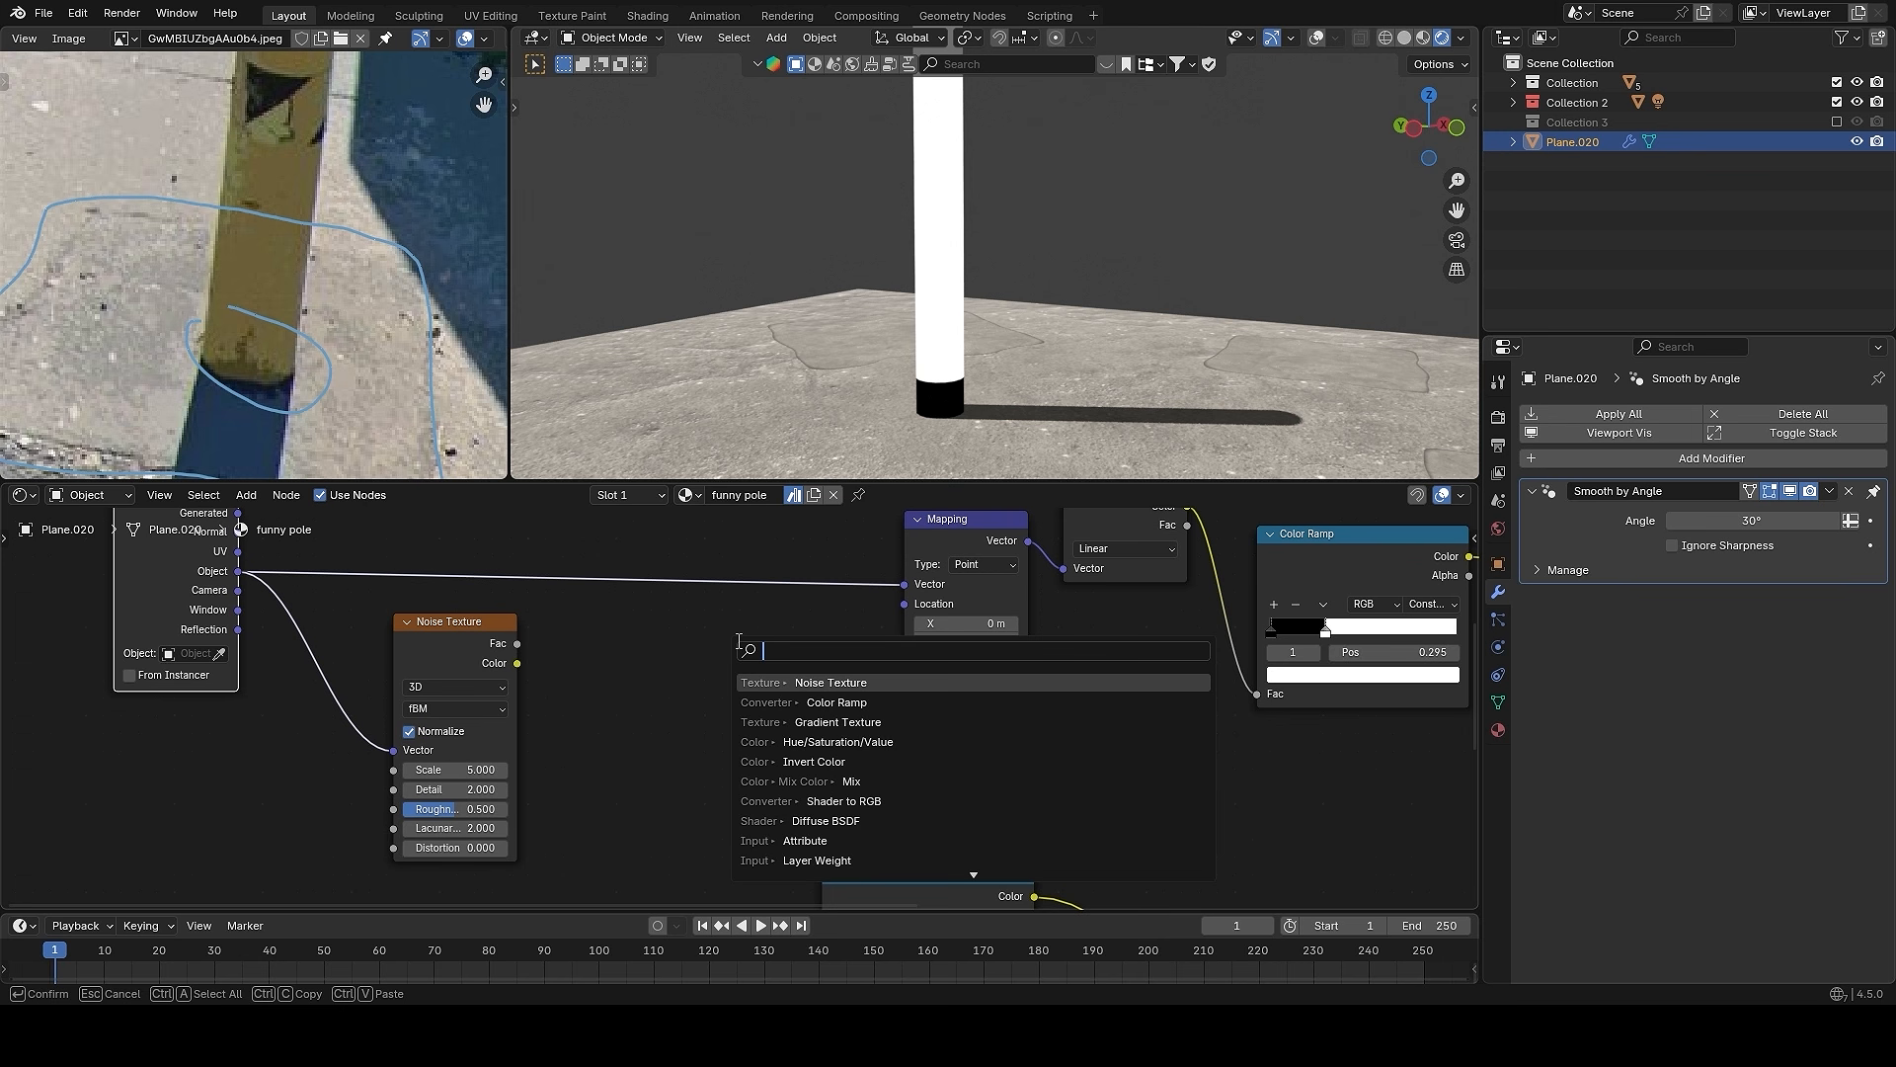
{"action": "type", "text": "comb"}
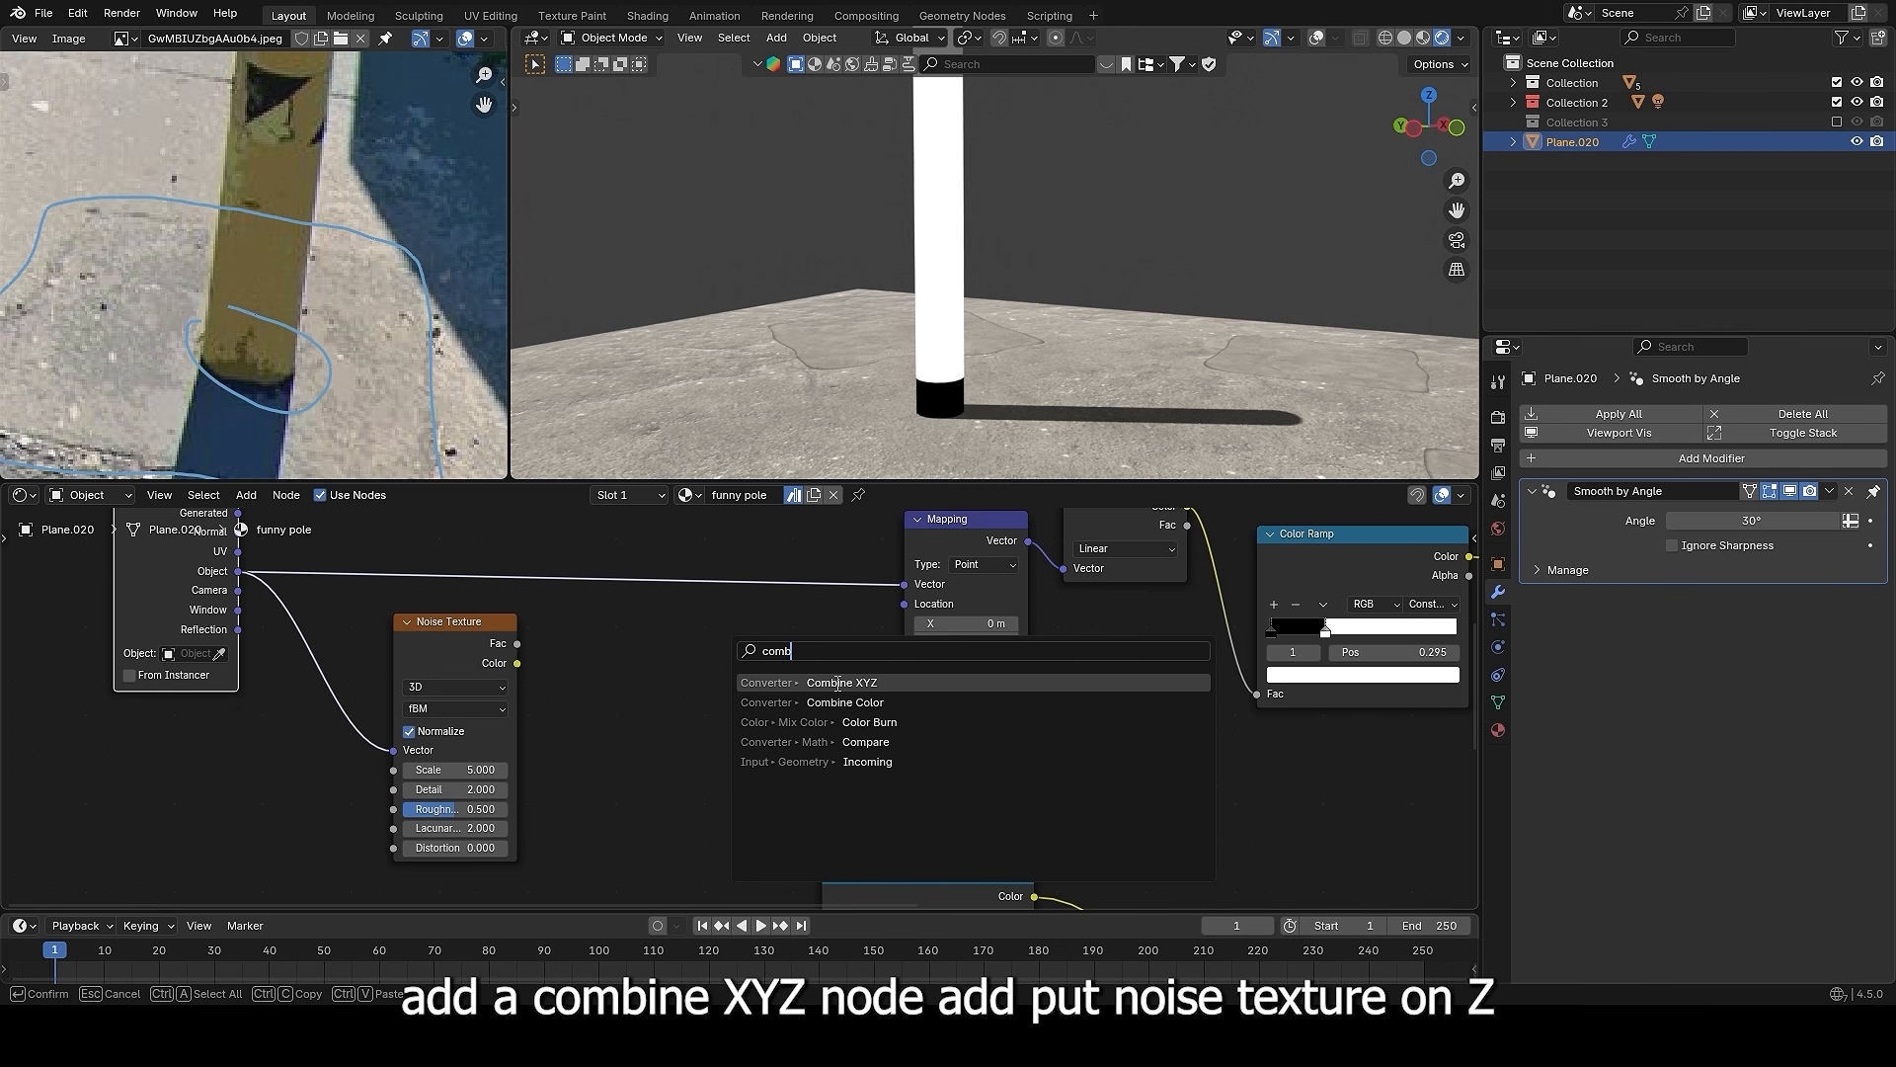
{"action": "left_click", "coordinate": [837, 683]}
{"action": "left_click", "coordinate": [830, 691]}
{"action": "scroll", "coordinate": [830, 694], "scroll_direction": "up", "scroll_amount": 1}
{"action": "left_click_drag", "start_coordinate": [945, 763], "coordinate": [932, 760]}
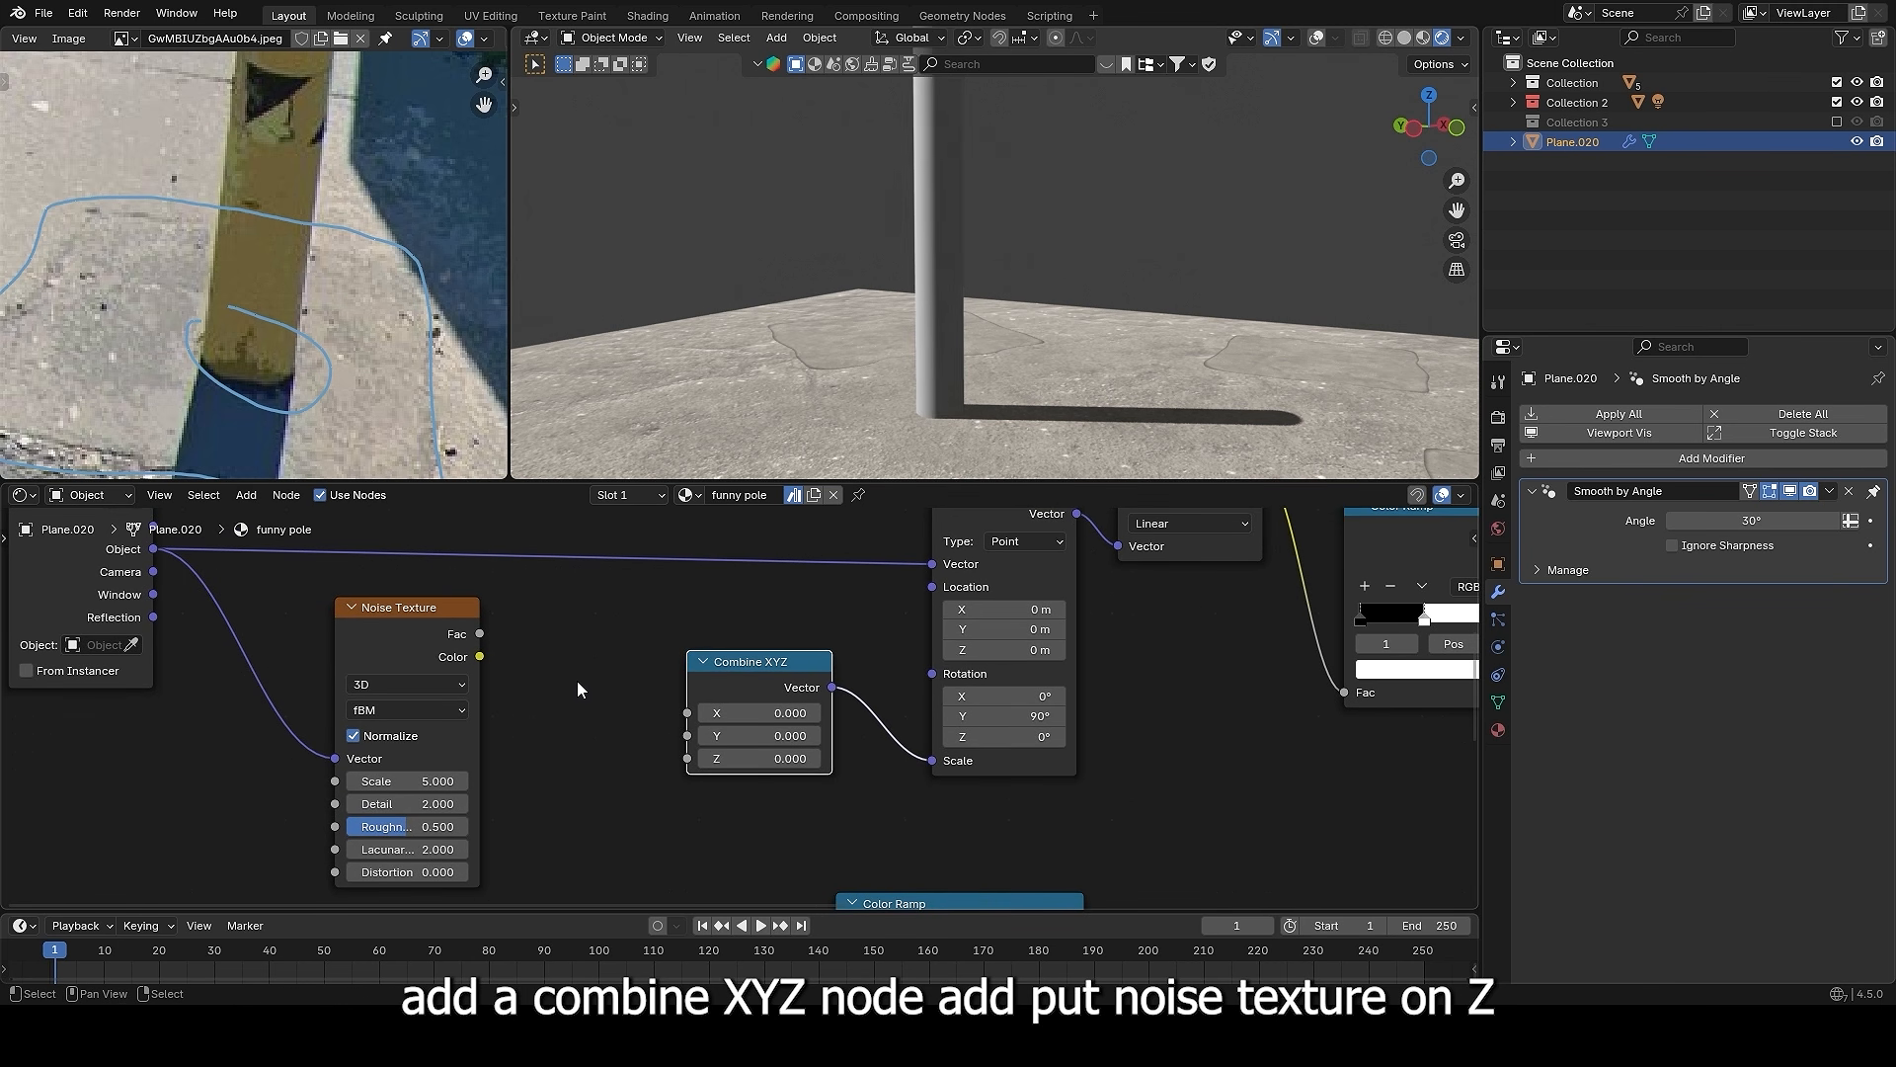
- Connect the Noise Texture's Fac output to the Z input of Combine XYZ and inspect the pole's edge
{"action": "left_click_drag", "start_coordinate": [691, 651], "coordinate": [709, 767]}
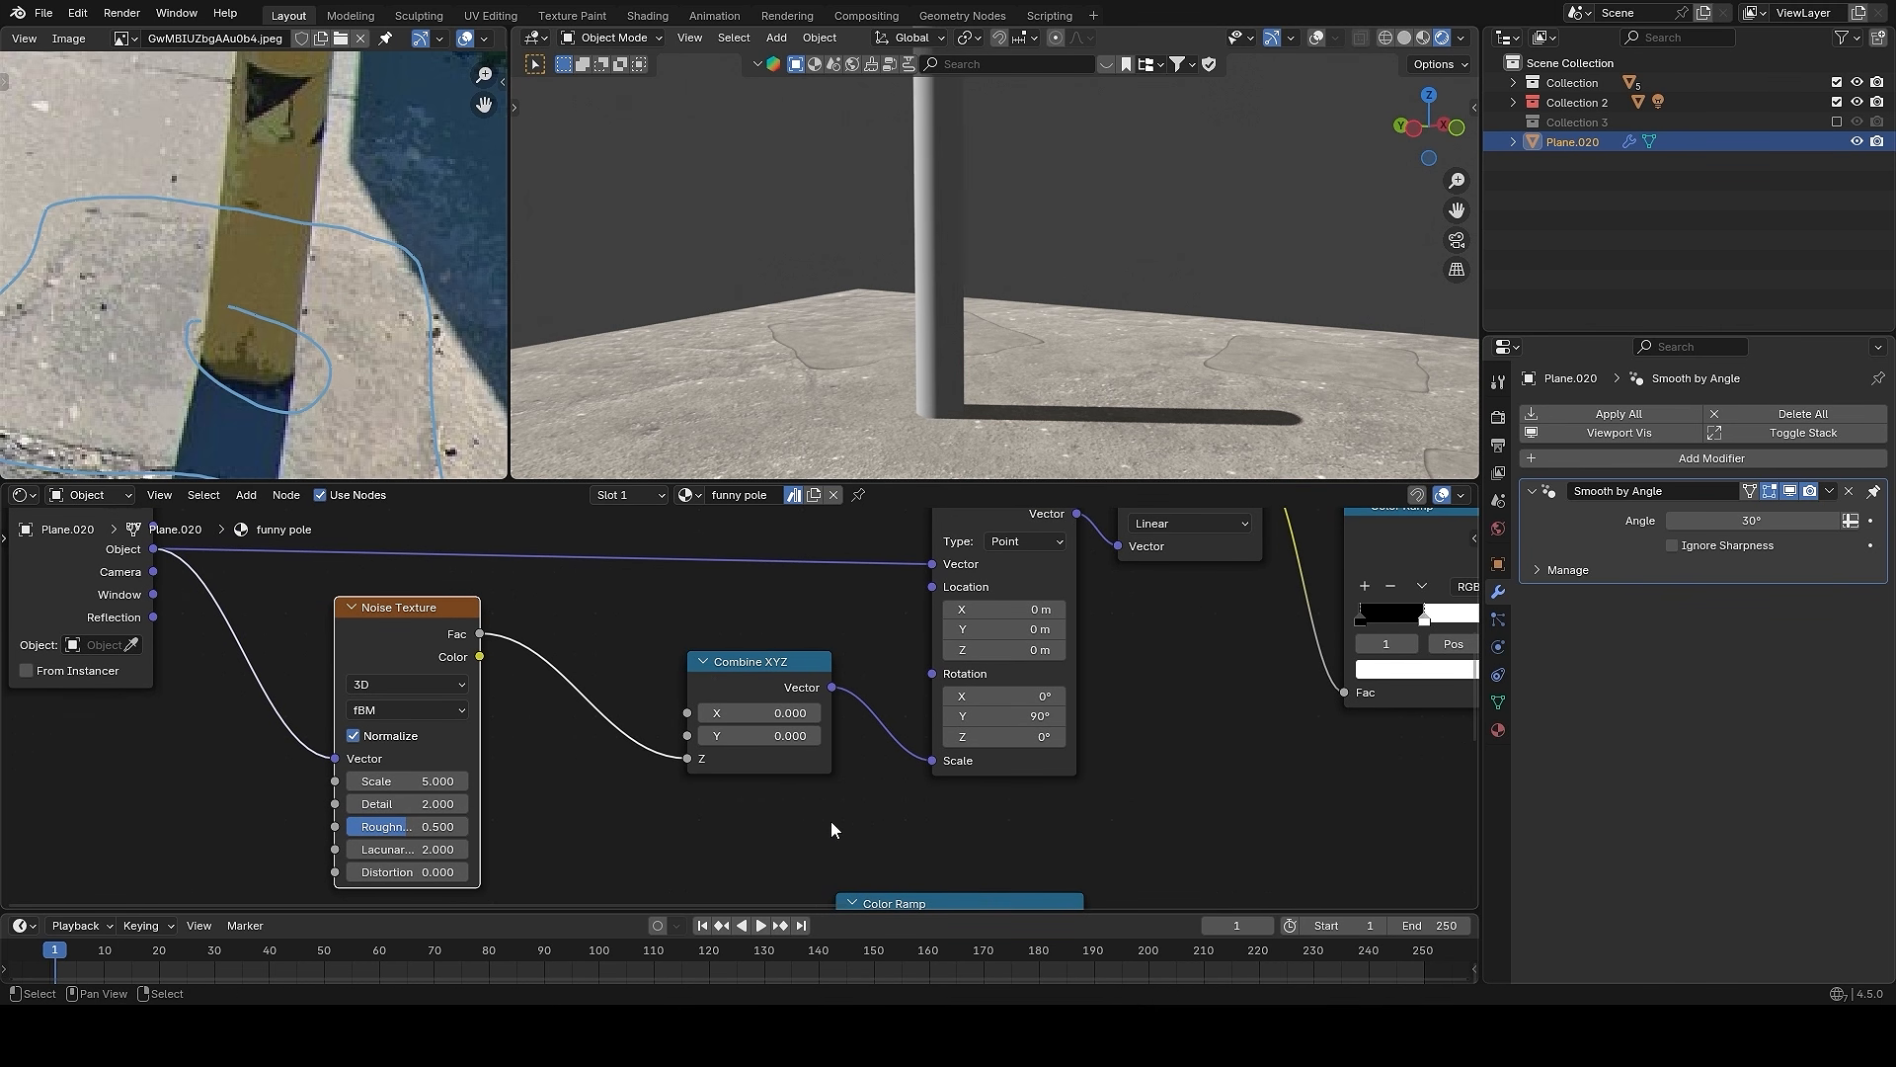
{"action": "mouse_move", "coordinate": [1007, 433]}
{"action": "middle_mouse_down"}
{"action": "mouse_move", "coordinate": [1058, 440]}
{"action": "mouse_move", "coordinate": [1005, 434]}
{"action": "middle_mouse_up"}
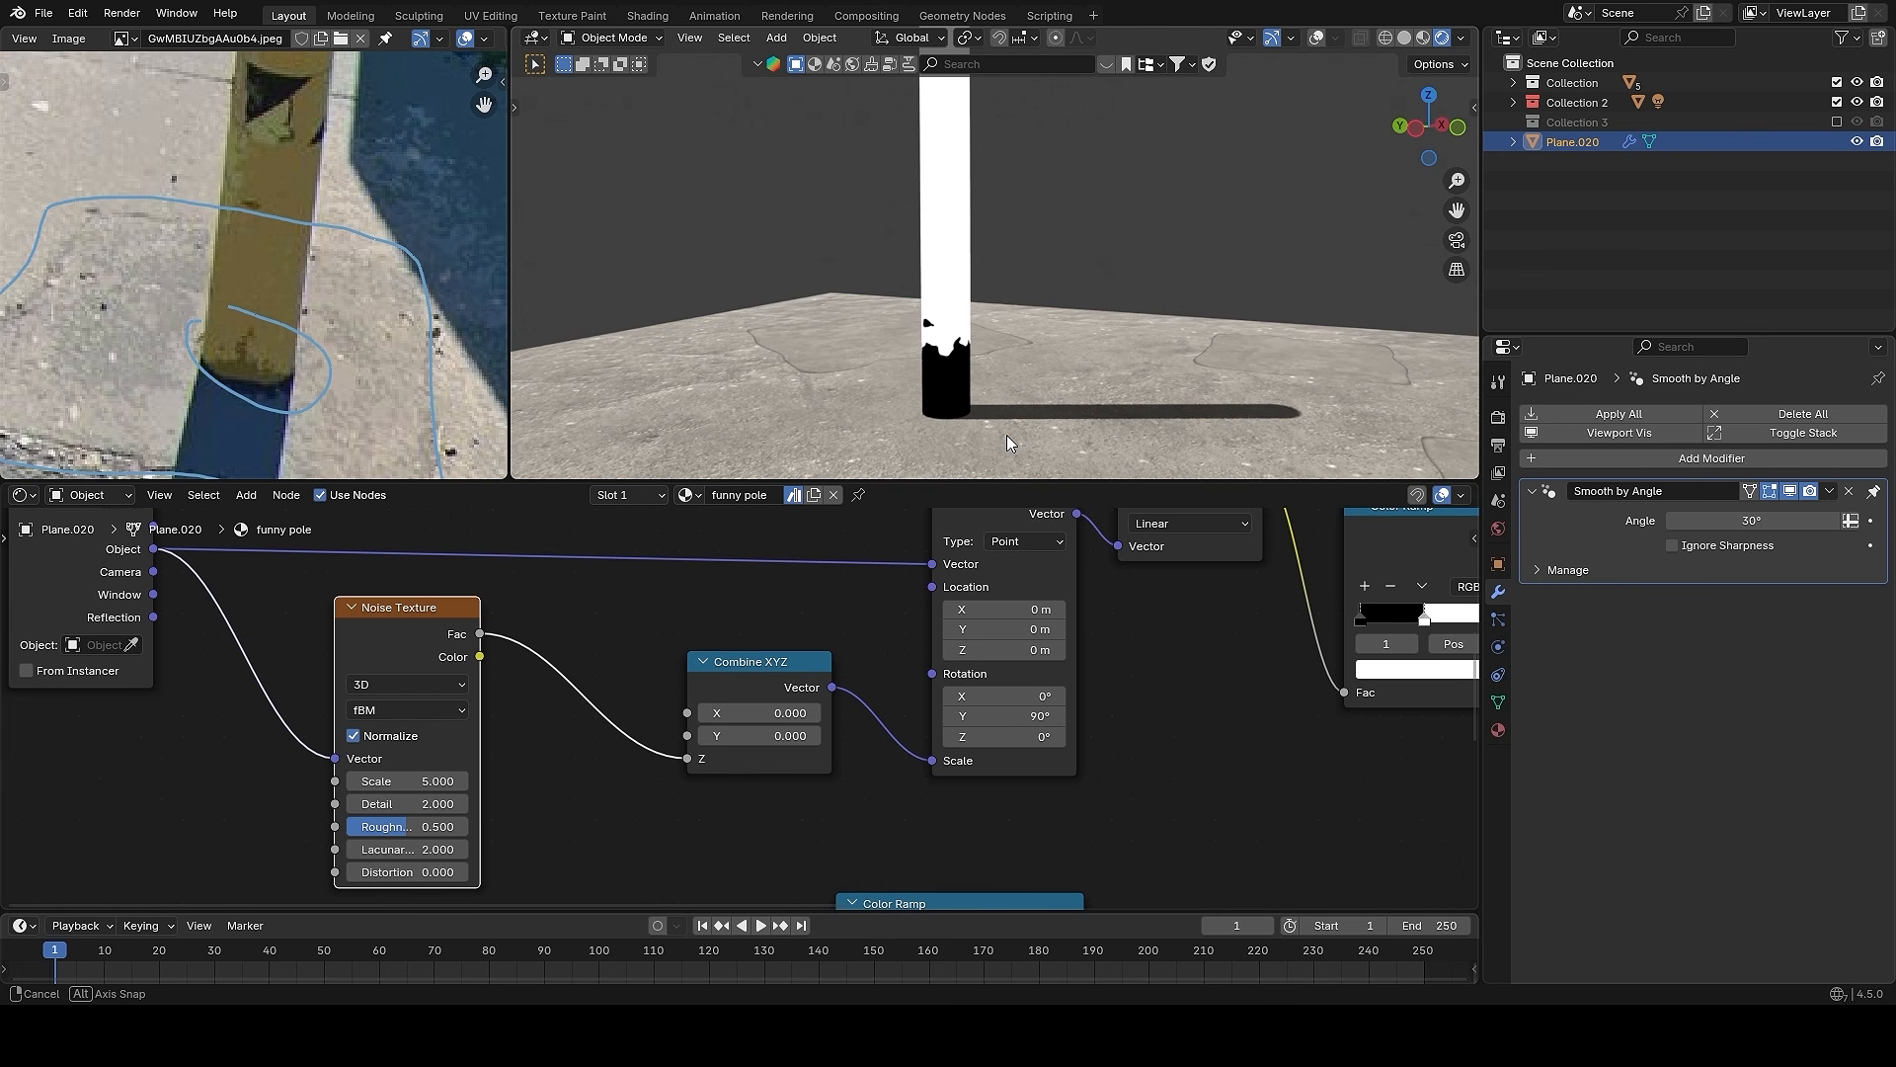
{"action": "scroll", "coordinate": [1007, 444], "scroll_direction": "up", "scroll_amount": 2}
{"action": "scroll", "coordinate": [737, 711], "scroll_direction": "down", "scroll_amount": 2}
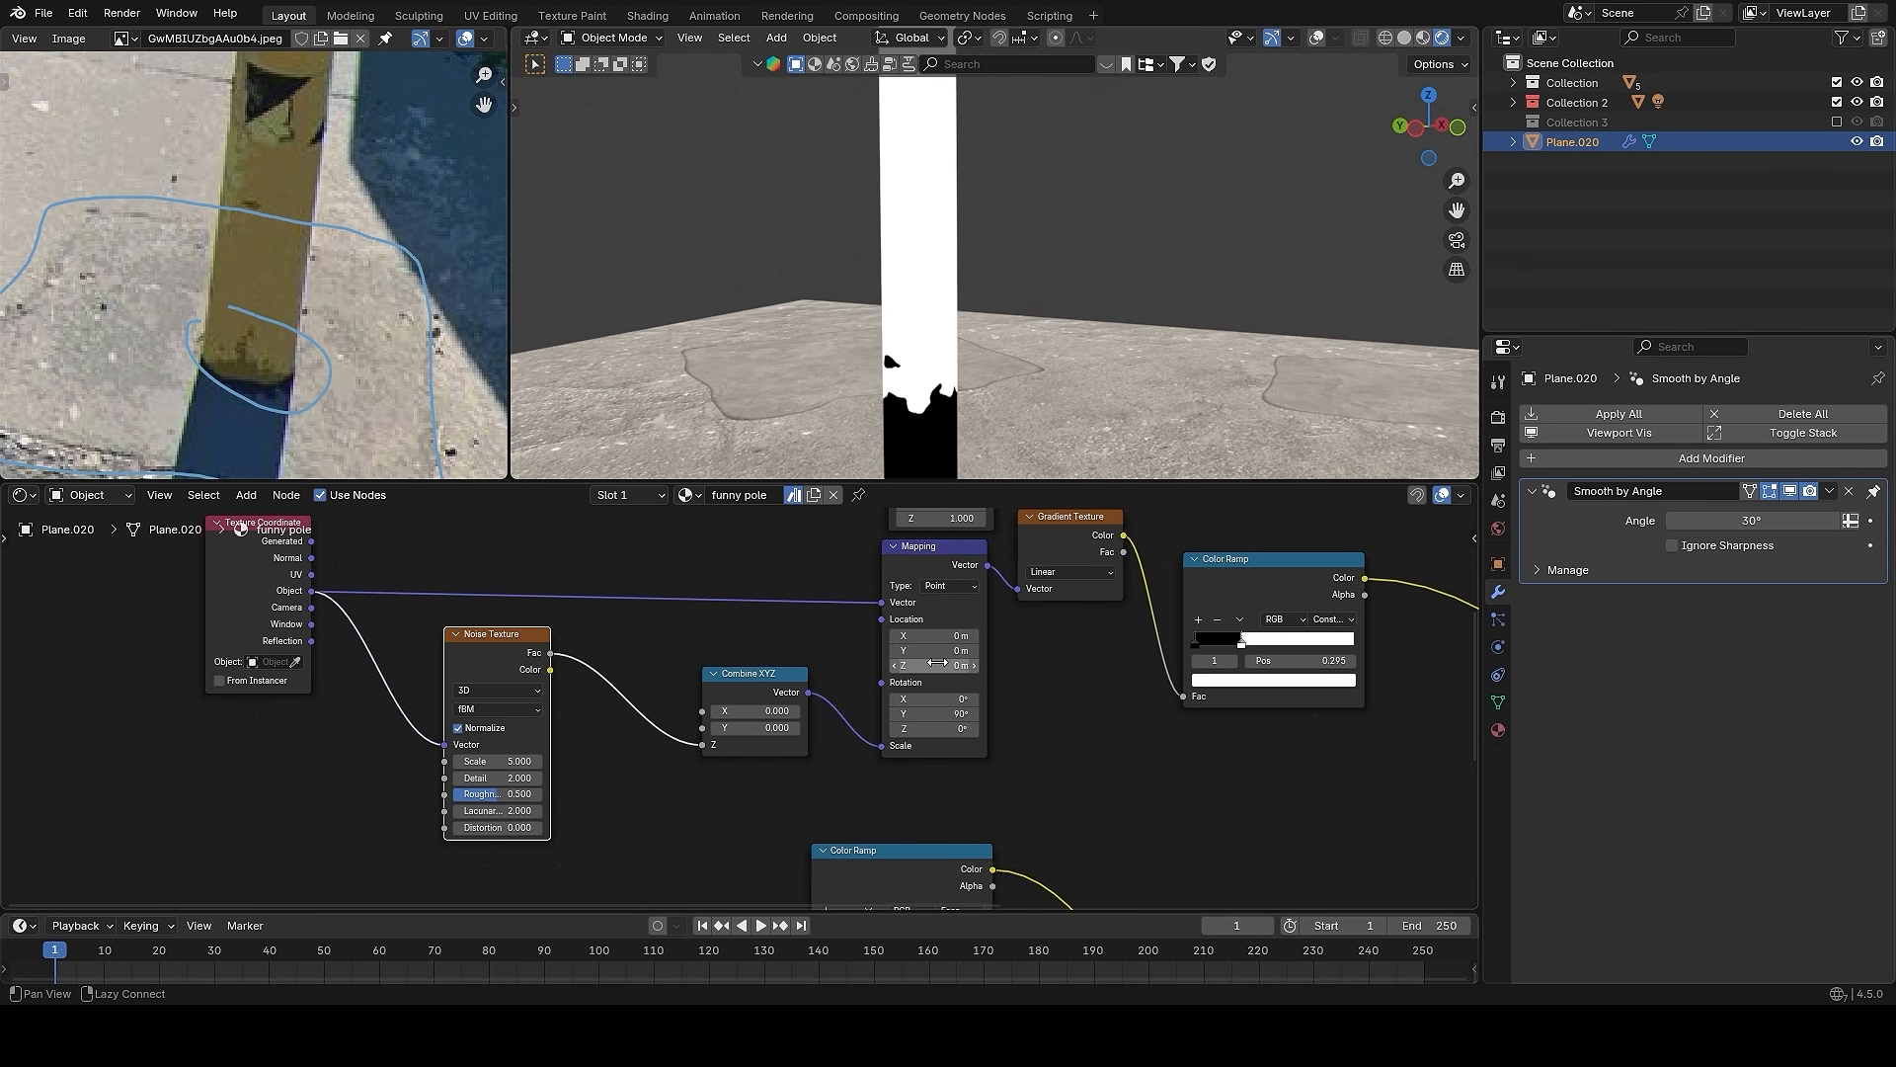
- Join the two Object coordinate links with a reroute and move the Texture Coordinate node farther from it
{"action": "middle_click_drag", "start_coordinate": [639, 598], "coordinate": [677, 604]}
{"action": "right_click_drag", "start_coordinate": [458, 551], "coordinate": [419, 699], "text": "shift"}
{"action": "left_click_drag", "start_coordinate": [296, 534], "coordinate": [182, 528]}
- Insert a duplicate Mapping node, reset to default values, between the Texture Coordinate node and the reroute
{"action": "left_click", "coordinate": [984, 573]}
{"action": "key", "text": "shift+d"}
{"action": "left_click", "coordinate": [310, 698]}
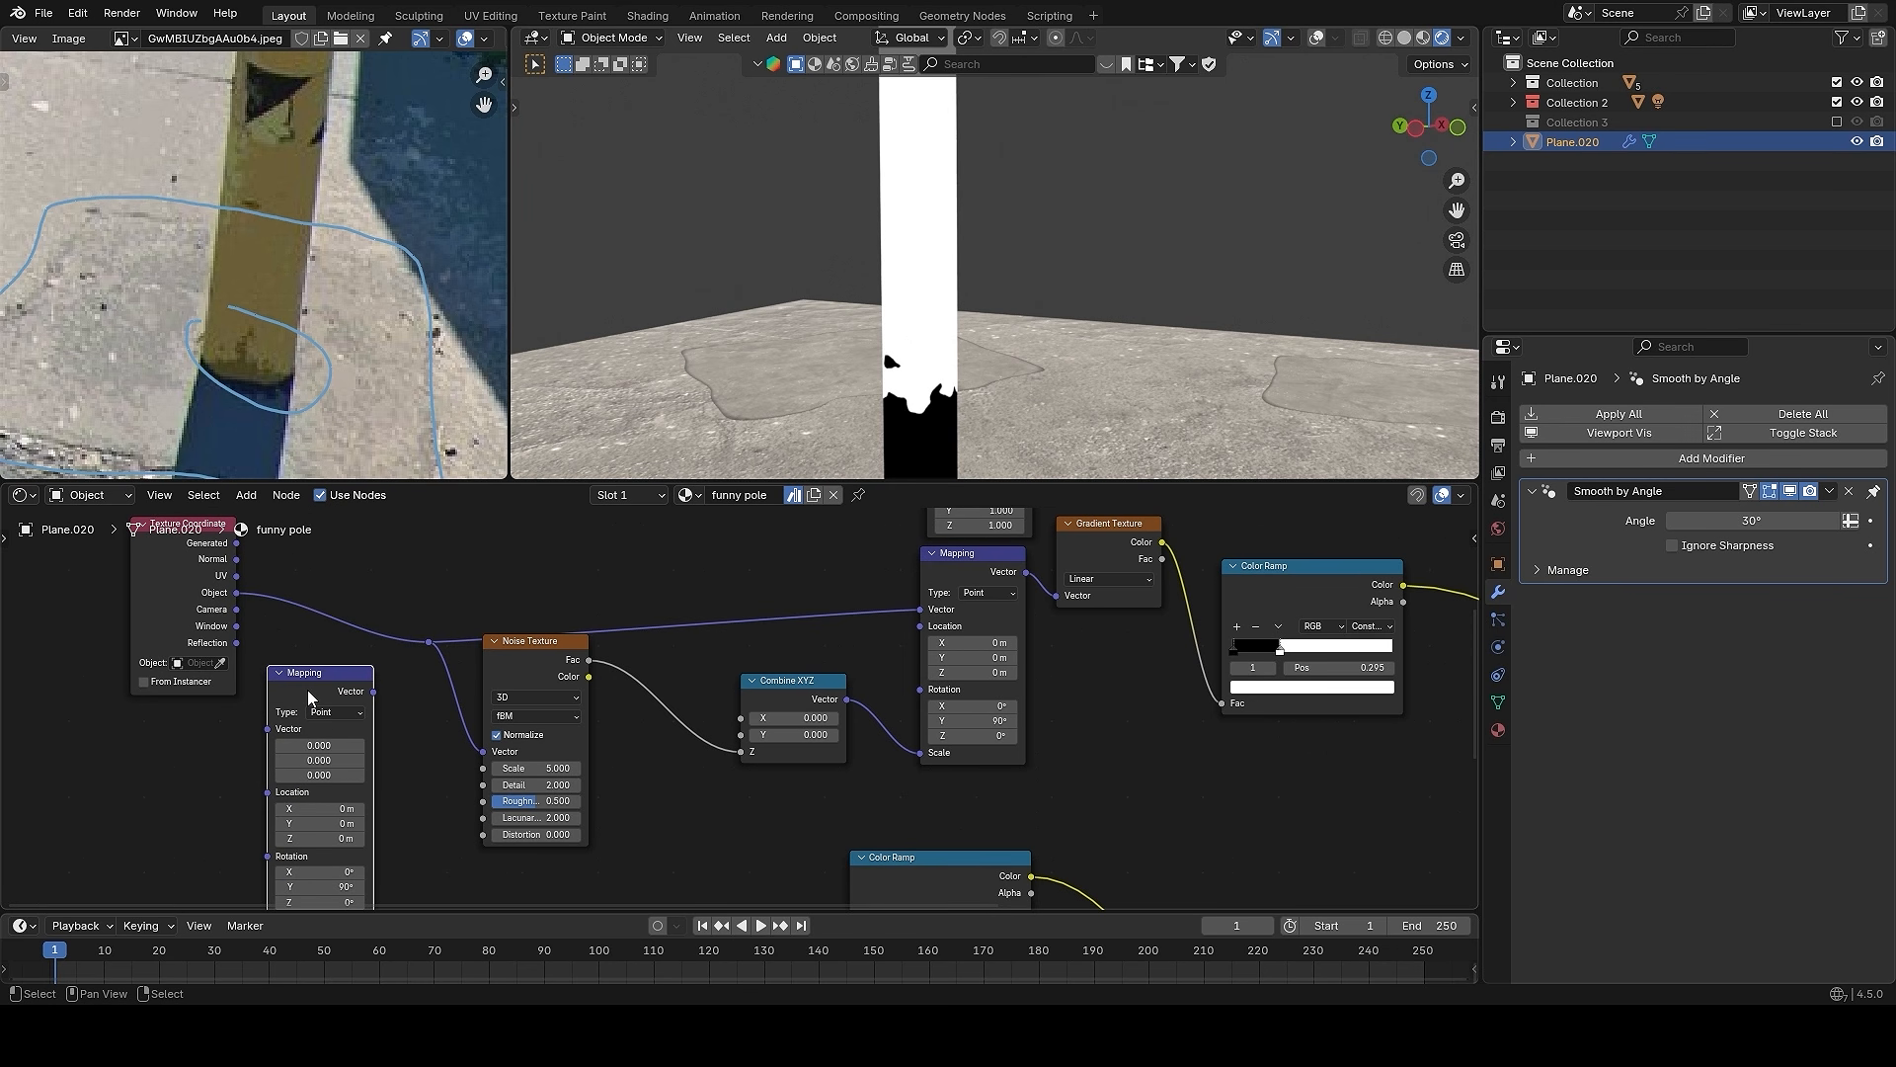
{"action": "scroll", "coordinate": [360, 694], "scroll_direction": "down", "scroll_amount": 1}
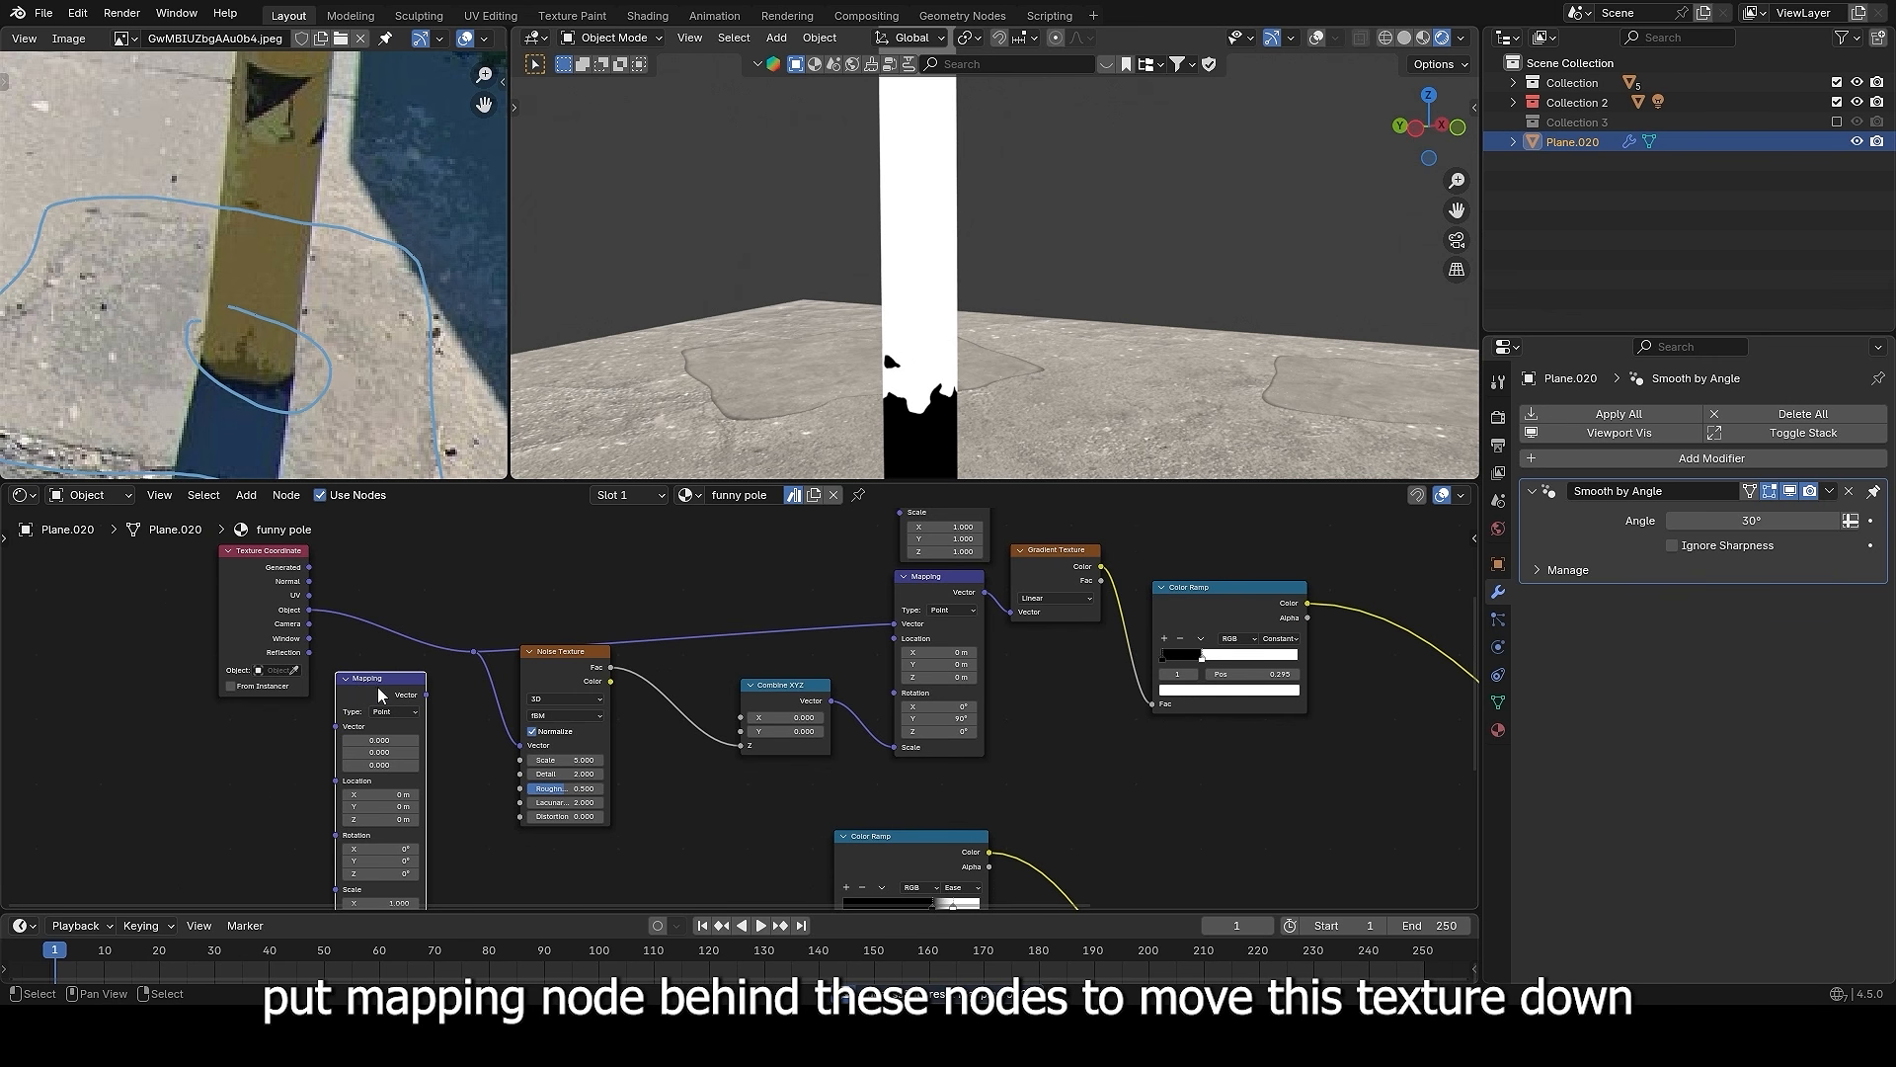
{"action": "left_click_drag", "start_coordinate": [380, 695], "coordinate": [380, 588]}
{"action": "key", "text": "BackSpace"}
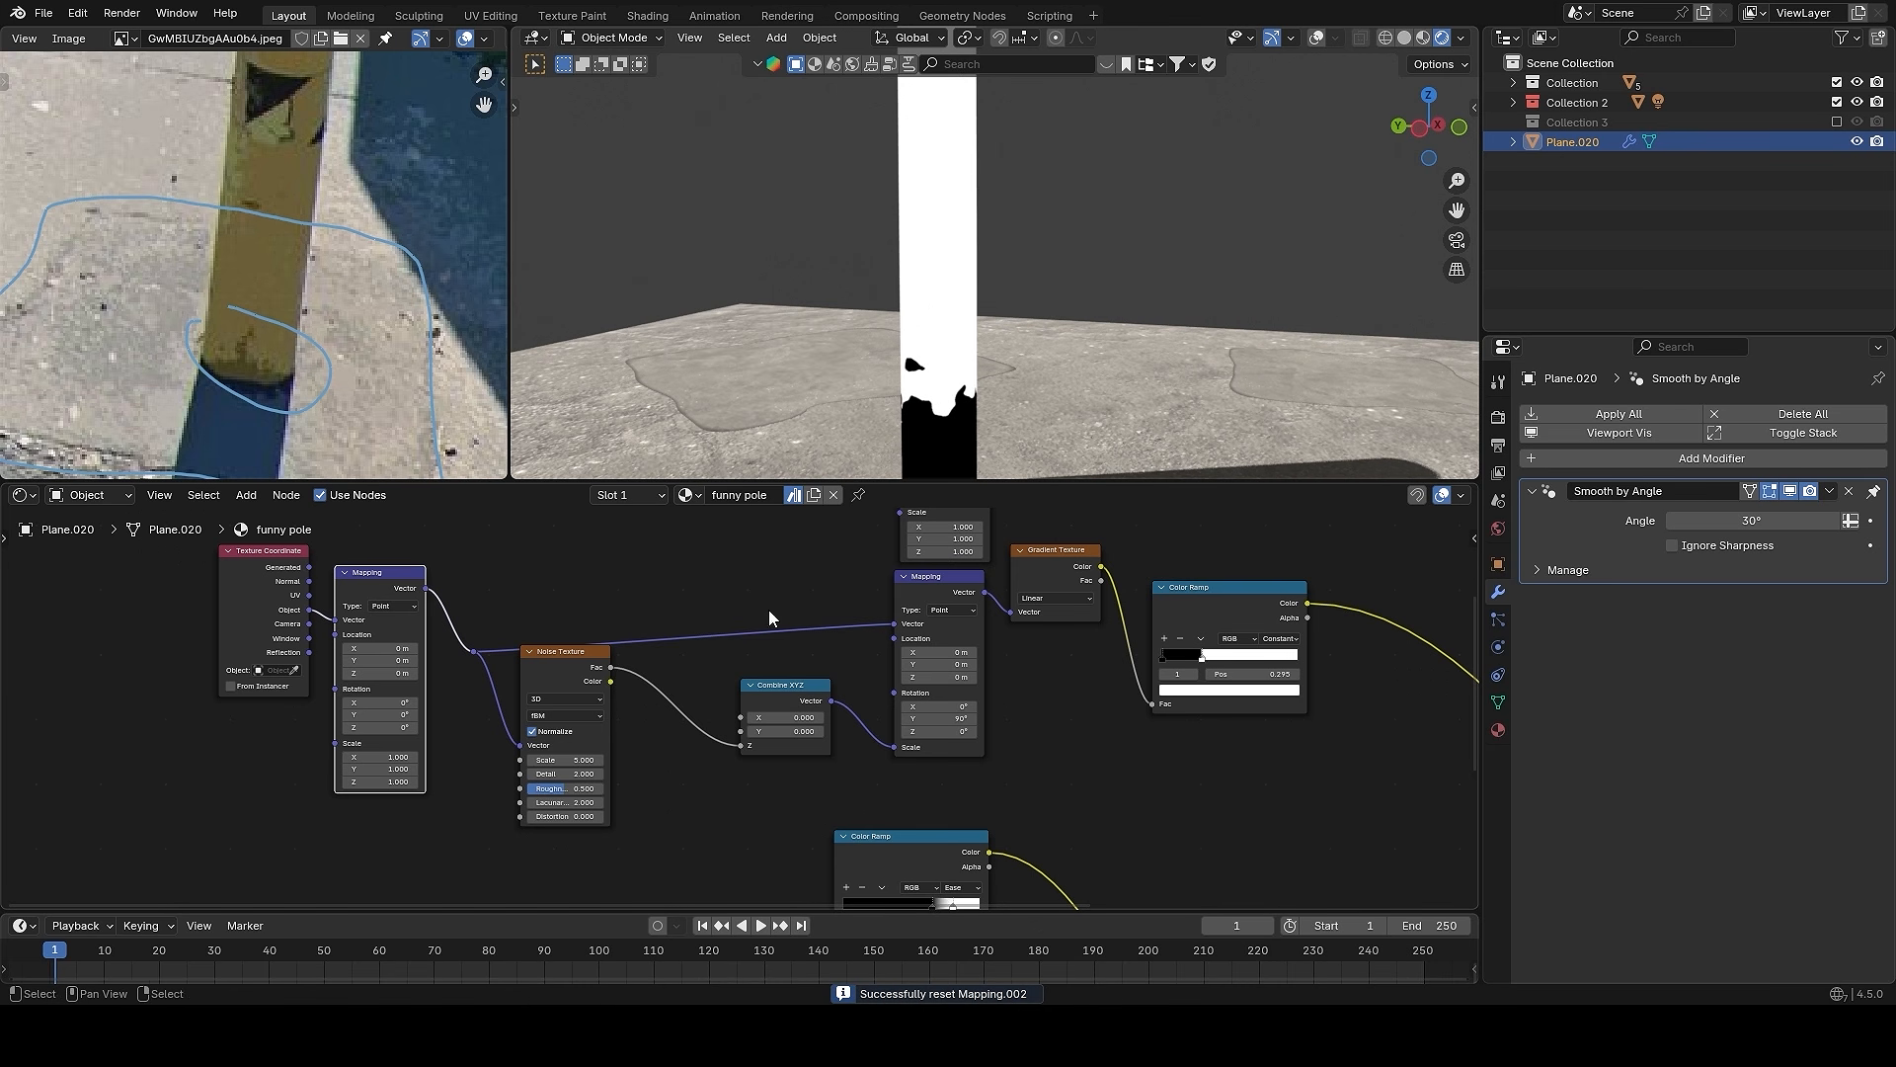
- Set the new Mapping node's Z location to 0.32 m to shift the dark band down the pole
{"action": "left_click_drag", "start_coordinate": [379, 673], "coordinate": [387, 672]}
{"action": "middle_click_drag", "start_coordinate": [1065, 439], "coordinate": [1031, 280], "text": "shift"}
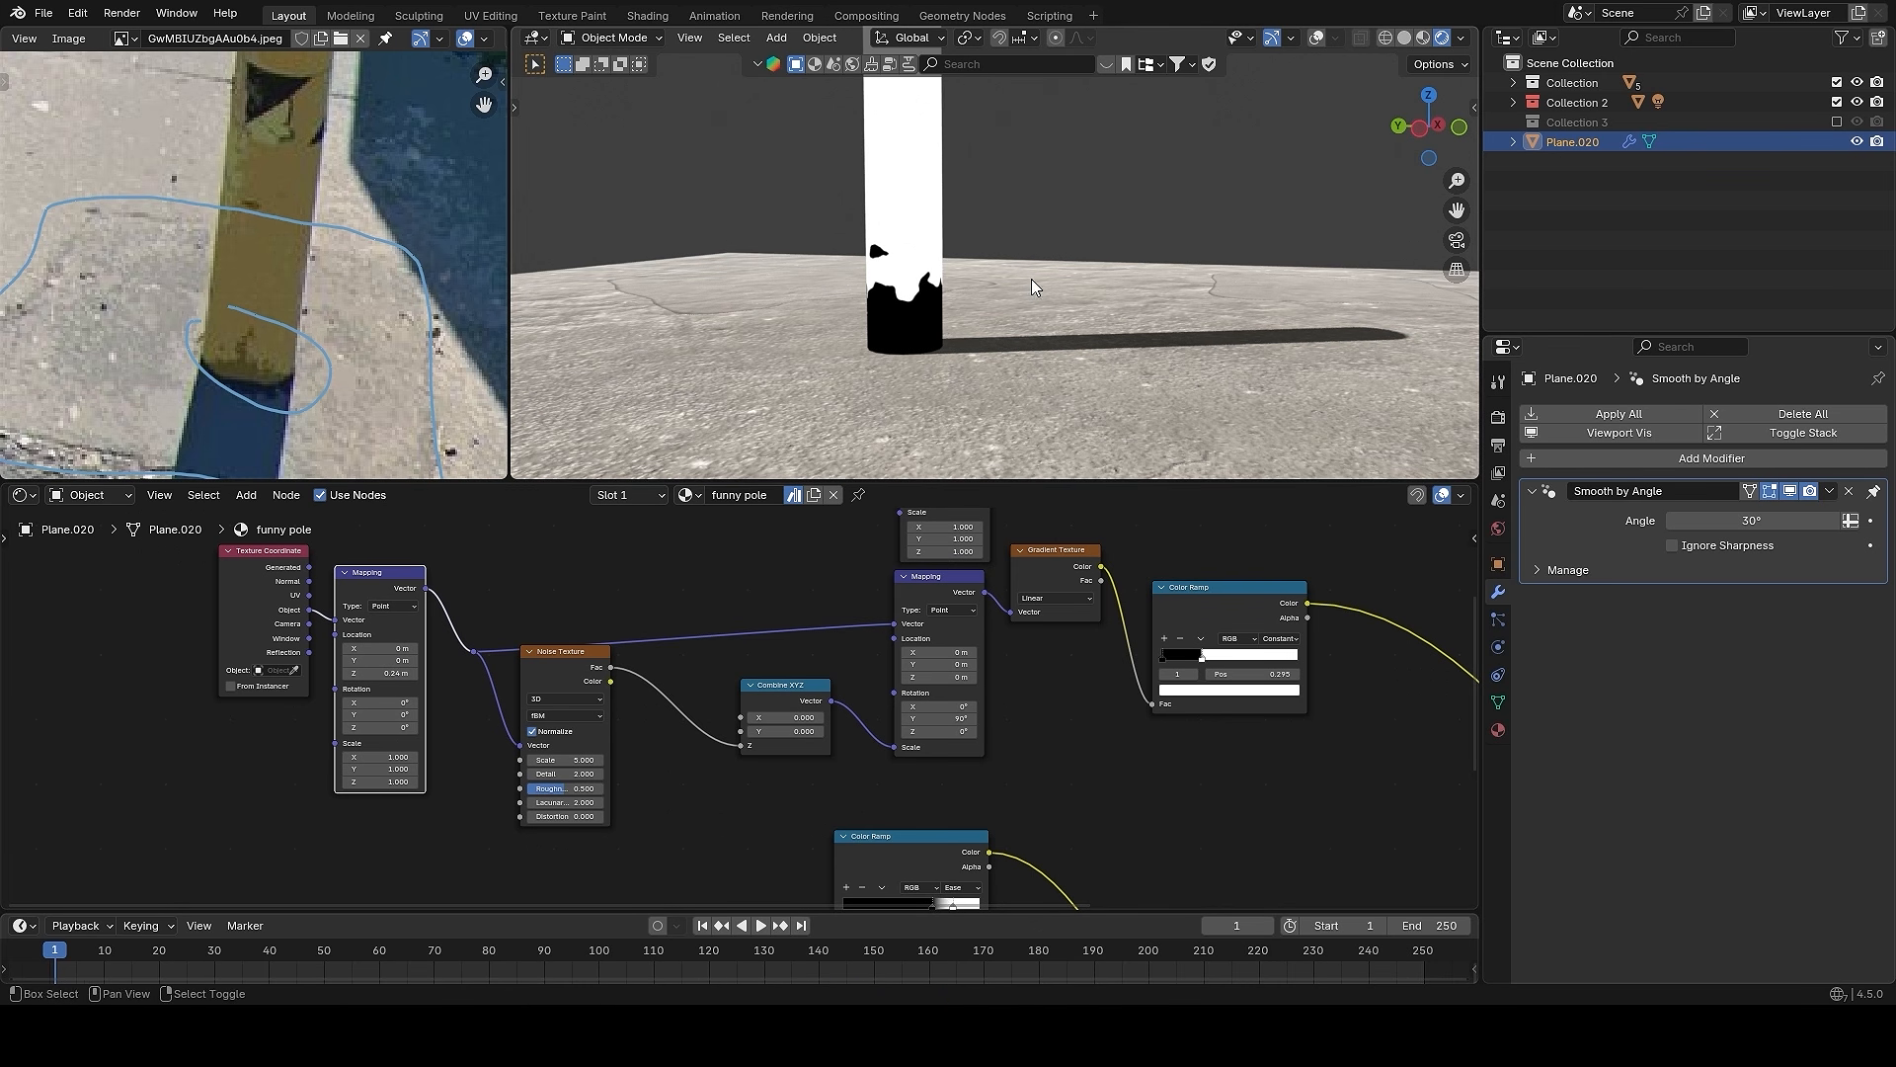
{"action": "left_click_drag", "start_coordinate": [395, 672], "coordinate": [400, 672]}
{"action": "scroll", "coordinate": [550, 790], "scroll_direction": "up", "scroll_amount": 2}
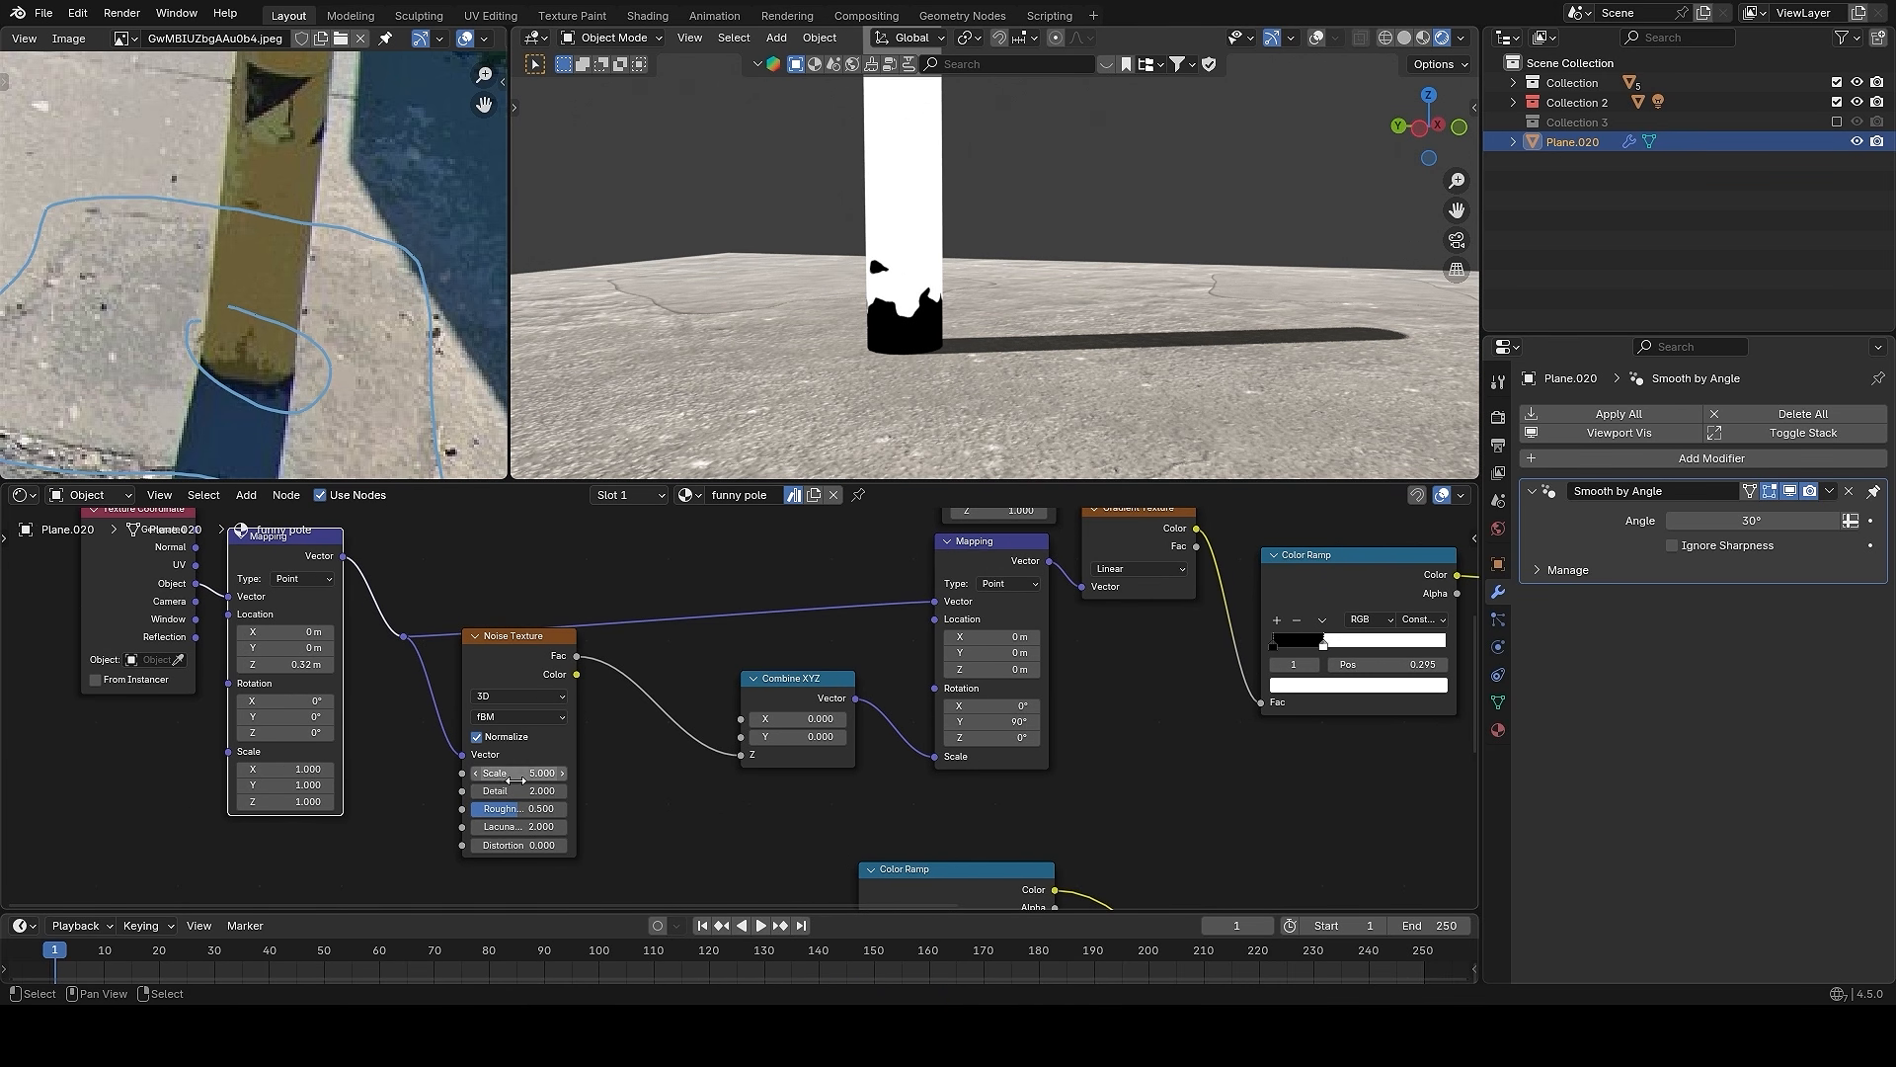
- Set the Noise Texture's scale to 6.4 and the constant Color Ramp's white stop to 0.273
{"action": "left_click_drag", "start_coordinate": [829, 377], "coordinate": [795, 331], "text": "alt"}
{"action": "scroll", "coordinate": [1382, 637], "scroll_direction": "up", "scroll_amount": 3}
{"action": "left_click_drag", "start_coordinate": [1403, 637], "coordinate": [1104, 688], "text": "alt"}
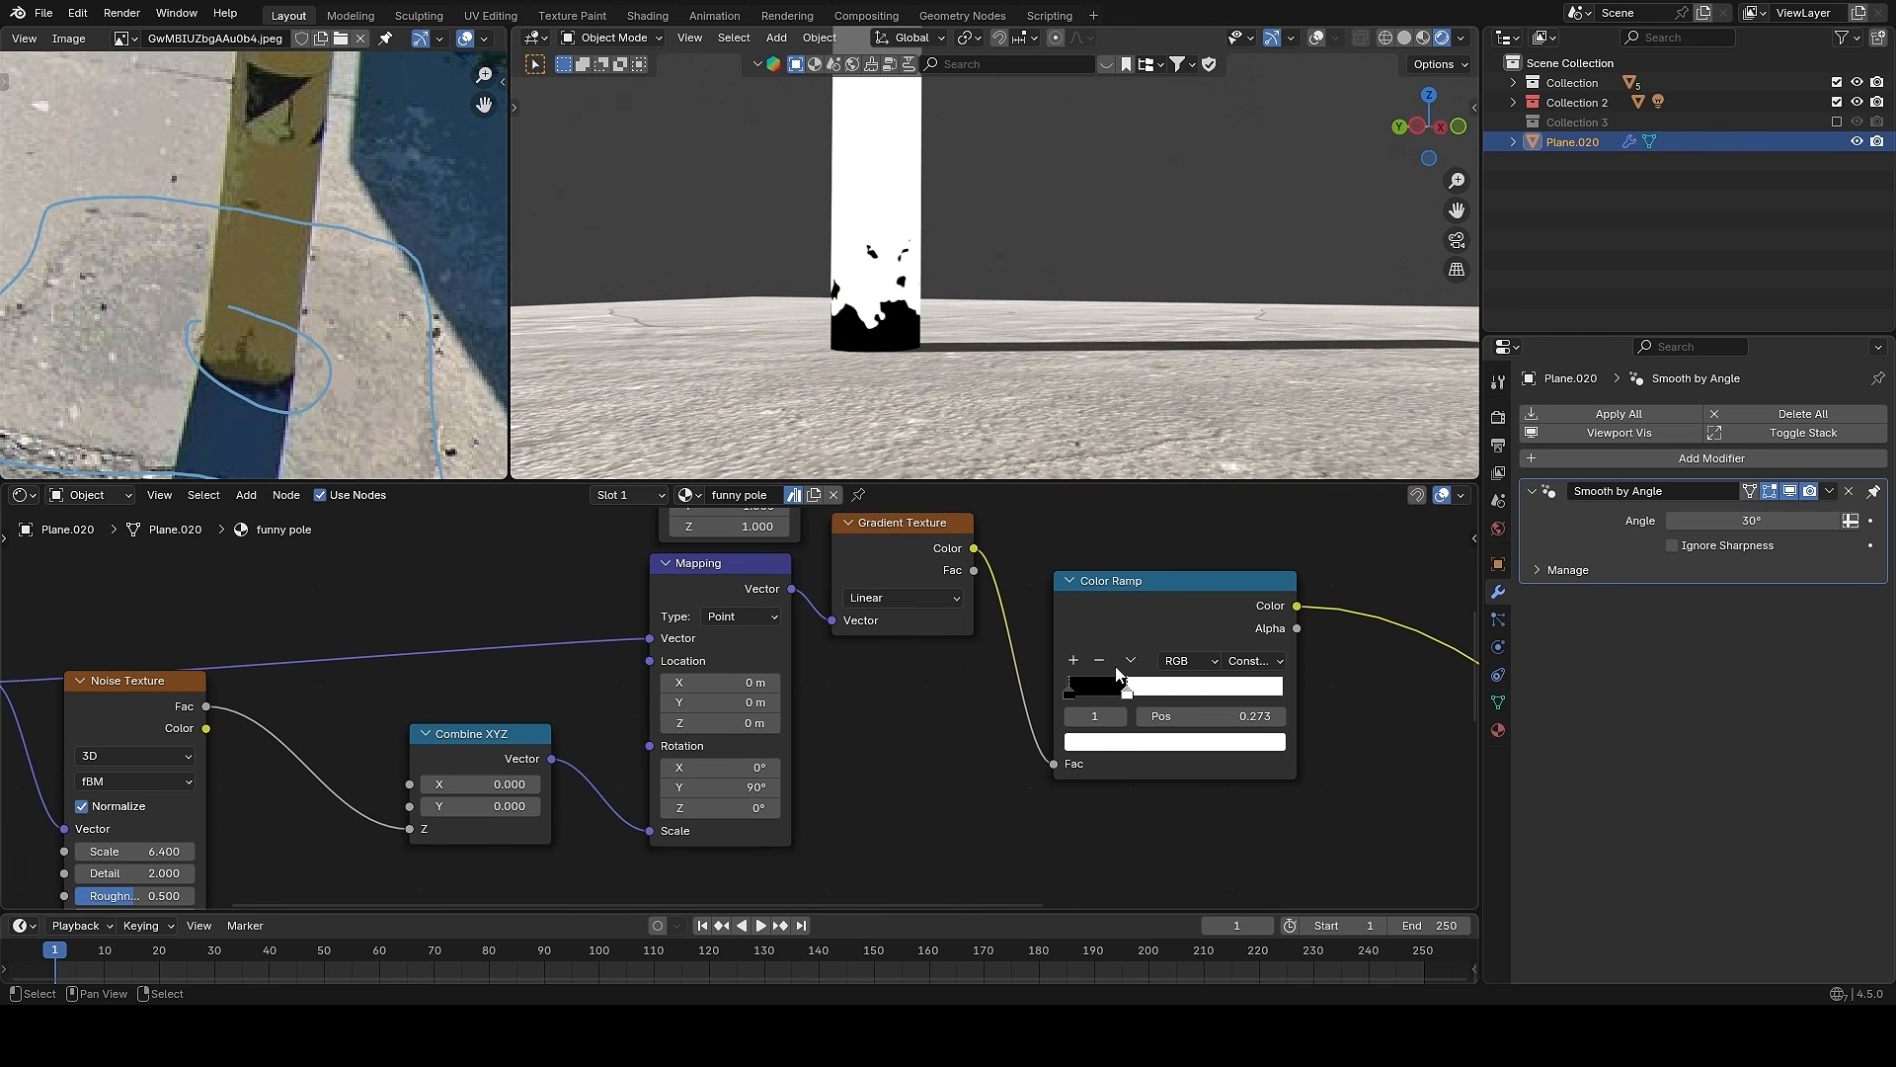
- Duplicate the Mix node and insert the copy between the Add node and the Principled BSDF
{"action": "left_click_drag", "start_coordinate": [998, 287], "coordinate": [997, 319], "text": "alt"}
{"action": "scroll", "coordinate": [1096, 751], "scroll_direction": "down", "scroll_amount": 9}
{"action": "left_click_drag", "start_coordinate": [1134, 835], "coordinate": [1053, 681], "text": "alt"}
{"action": "scroll", "coordinate": [998, 622], "scroll_direction": "down", "scroll_amount": 1}
{"action": "left_click_drag", "start_coordinate": [931, 803], "coordinate": [910, 767], "text": "alt"}
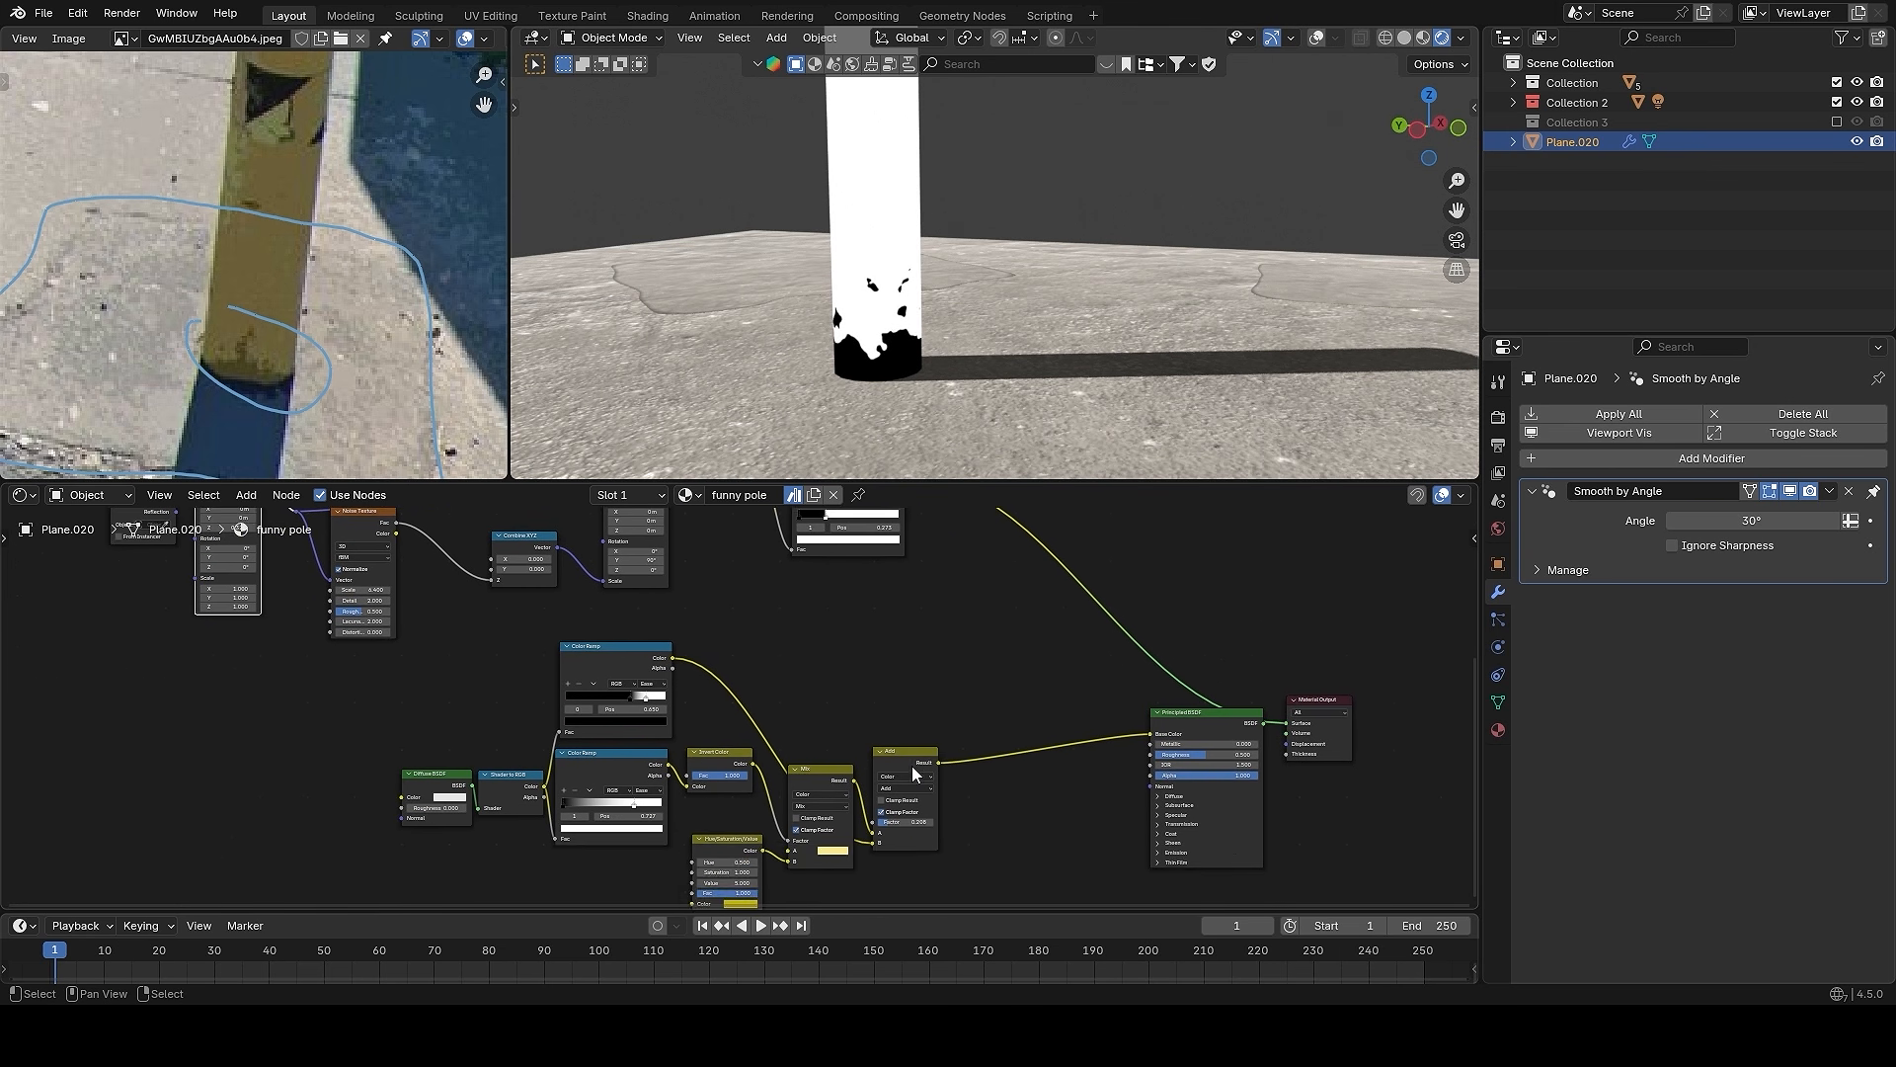
{"action": "scroll", "coordinate": [911, 767], "scroll_direction": "up", "scroll_amount": 1}
{"action": "left_click", "coordinate": [844, 782]}
{"action": "key", "text": "shift+d"}
{"action": "scroll", "coordinate": [1046, 605], "scroll_direction": "down", "scroll_amount": 1}
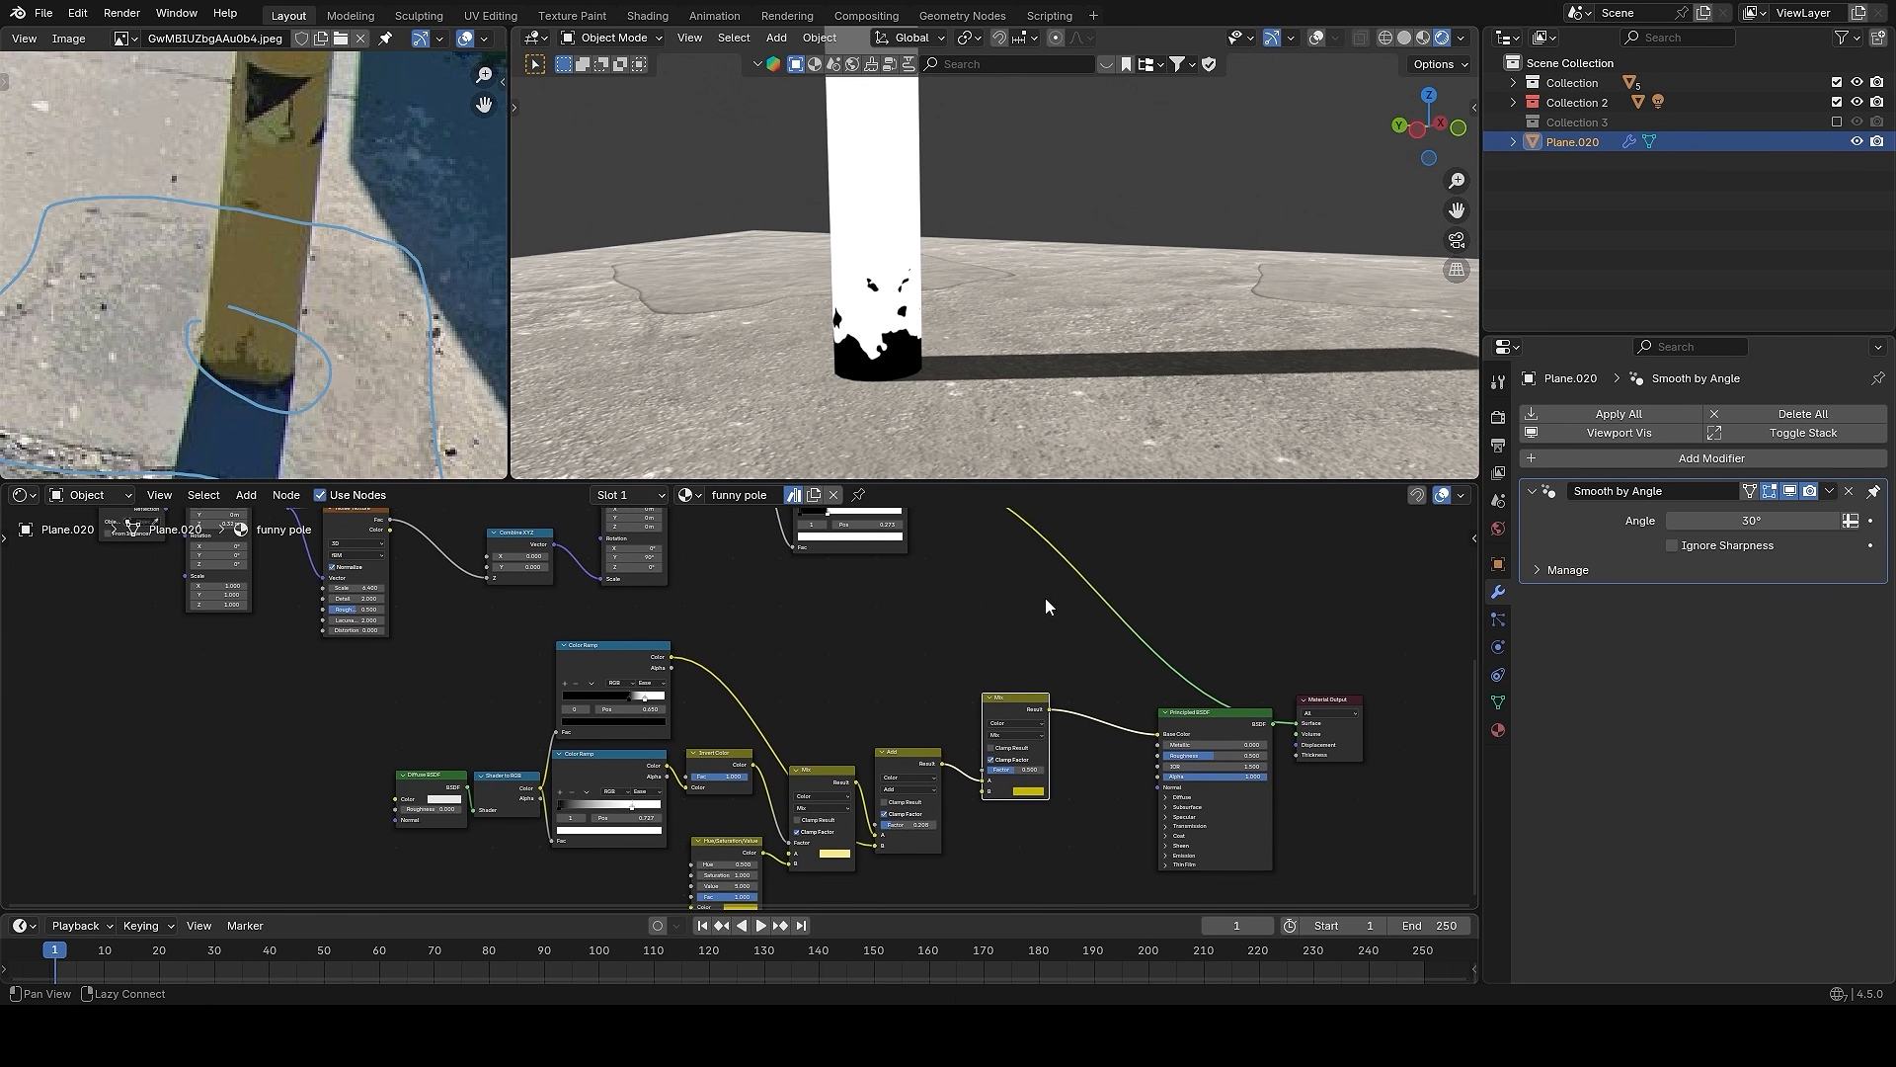
- Drive the new Mix node's Factor with the constant Color Ramp, route the Add result into B, and preview the Principled BSDF
{"action": "middle_click_drag", "start_coordinate": [1045, 602], "coordinate": [1018, 707]}
{"action": "left_click_drag", "start_coordinate": [877, 577], "coordinate": [951, 747]}
{"action": "left_click_drag", "start_coordinate": [961, 865], "coordinate": [954, 873]}
{"action": "middle_click_drag", "start_coordinate": [1056, 802], "coordinate": [1070, 624]}
{"action": "left_click", "coordinate": [1128, 729], "text": "ctrl+shift"}
{"action": "scroll", "coordinate": [969, 821], "scroll_direction": "up", "scroll_amount": 1}
{"action": "scroll", "coordinate": [969, 821], "scroll_direction": "up", "scroll_amount": 3}
{"action": "scroll", "coordinate": [1069, 624], "scroll_direction": "up", "scroll_amount": 2}
{"action": "left_click_drag", "start_coordinate": [969, 731], "coordinate": [970, 751]}
{"action": "scroll", "coordinate": [1094, 721], "scroll_direction": "up", "scroll_amount": 1}
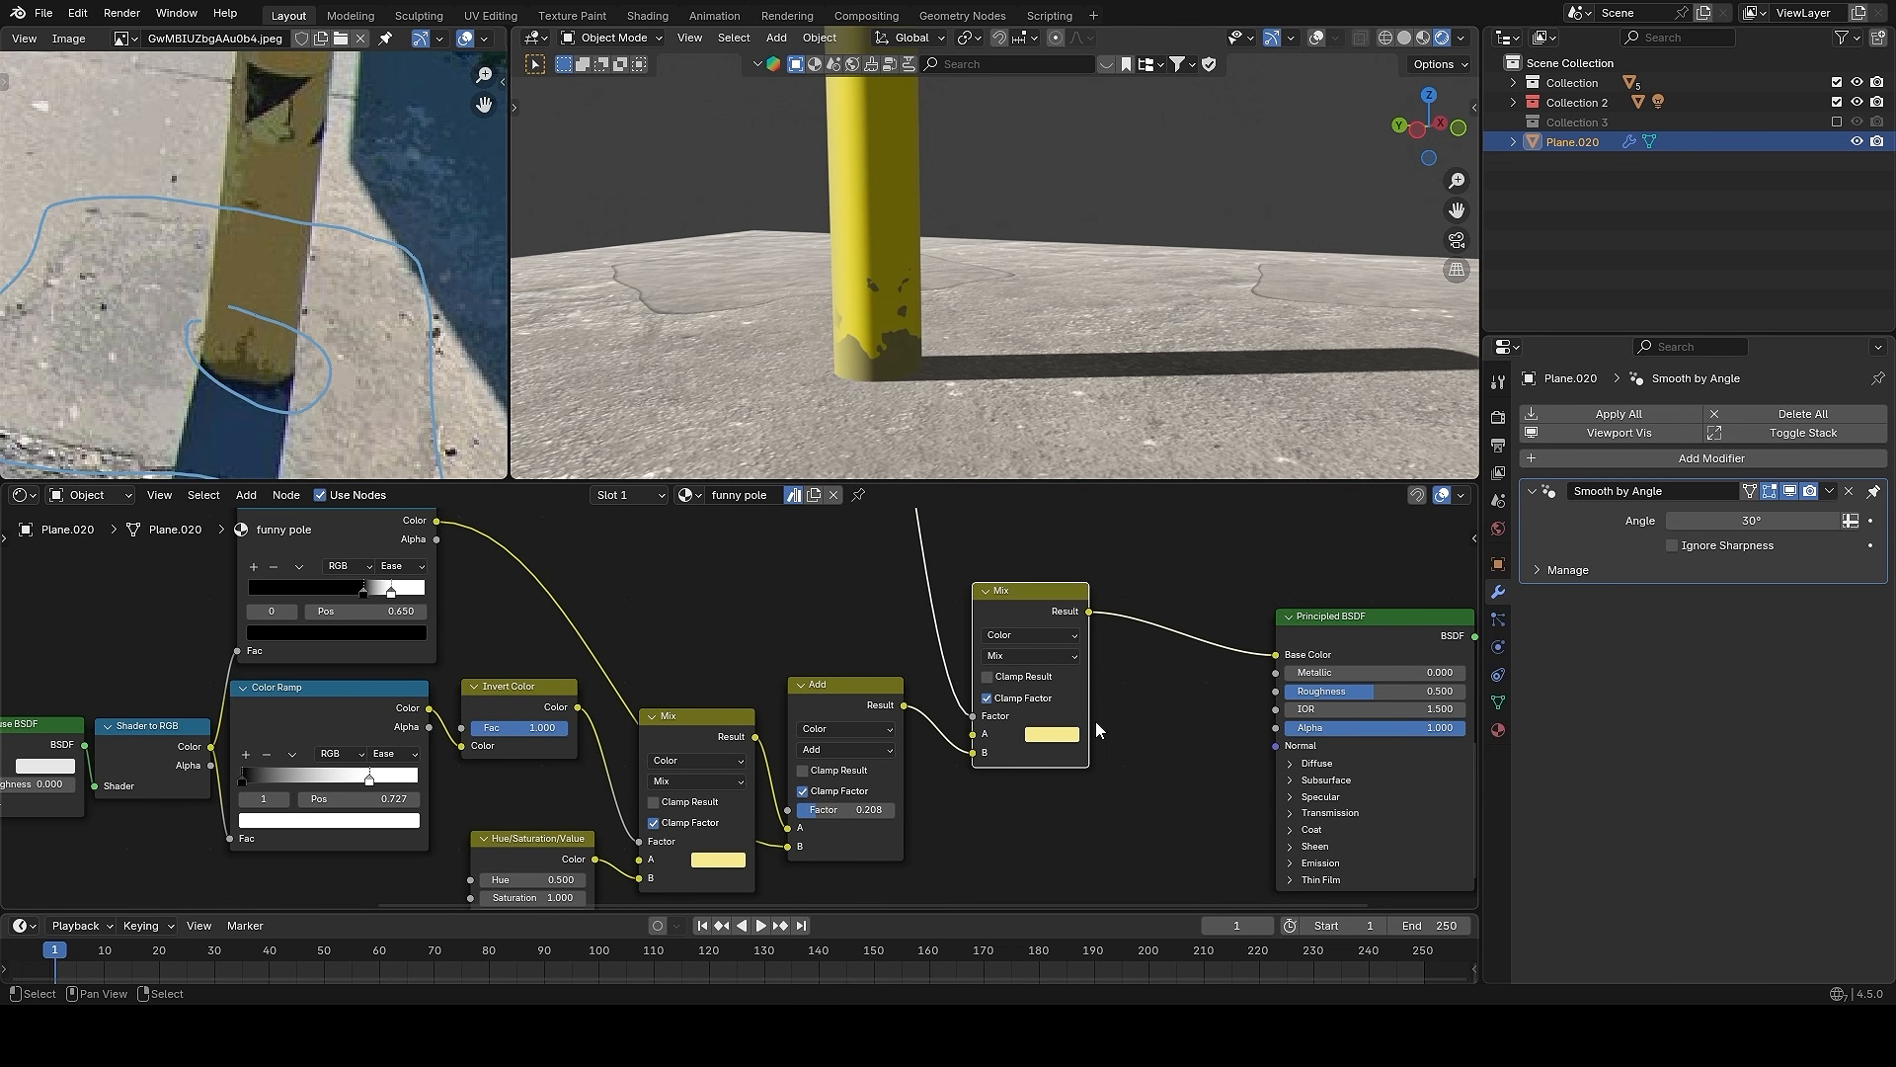
- Darken the new Mix node's A colour to black
{"action": "left_click", "coordinate": [1064, 737]}
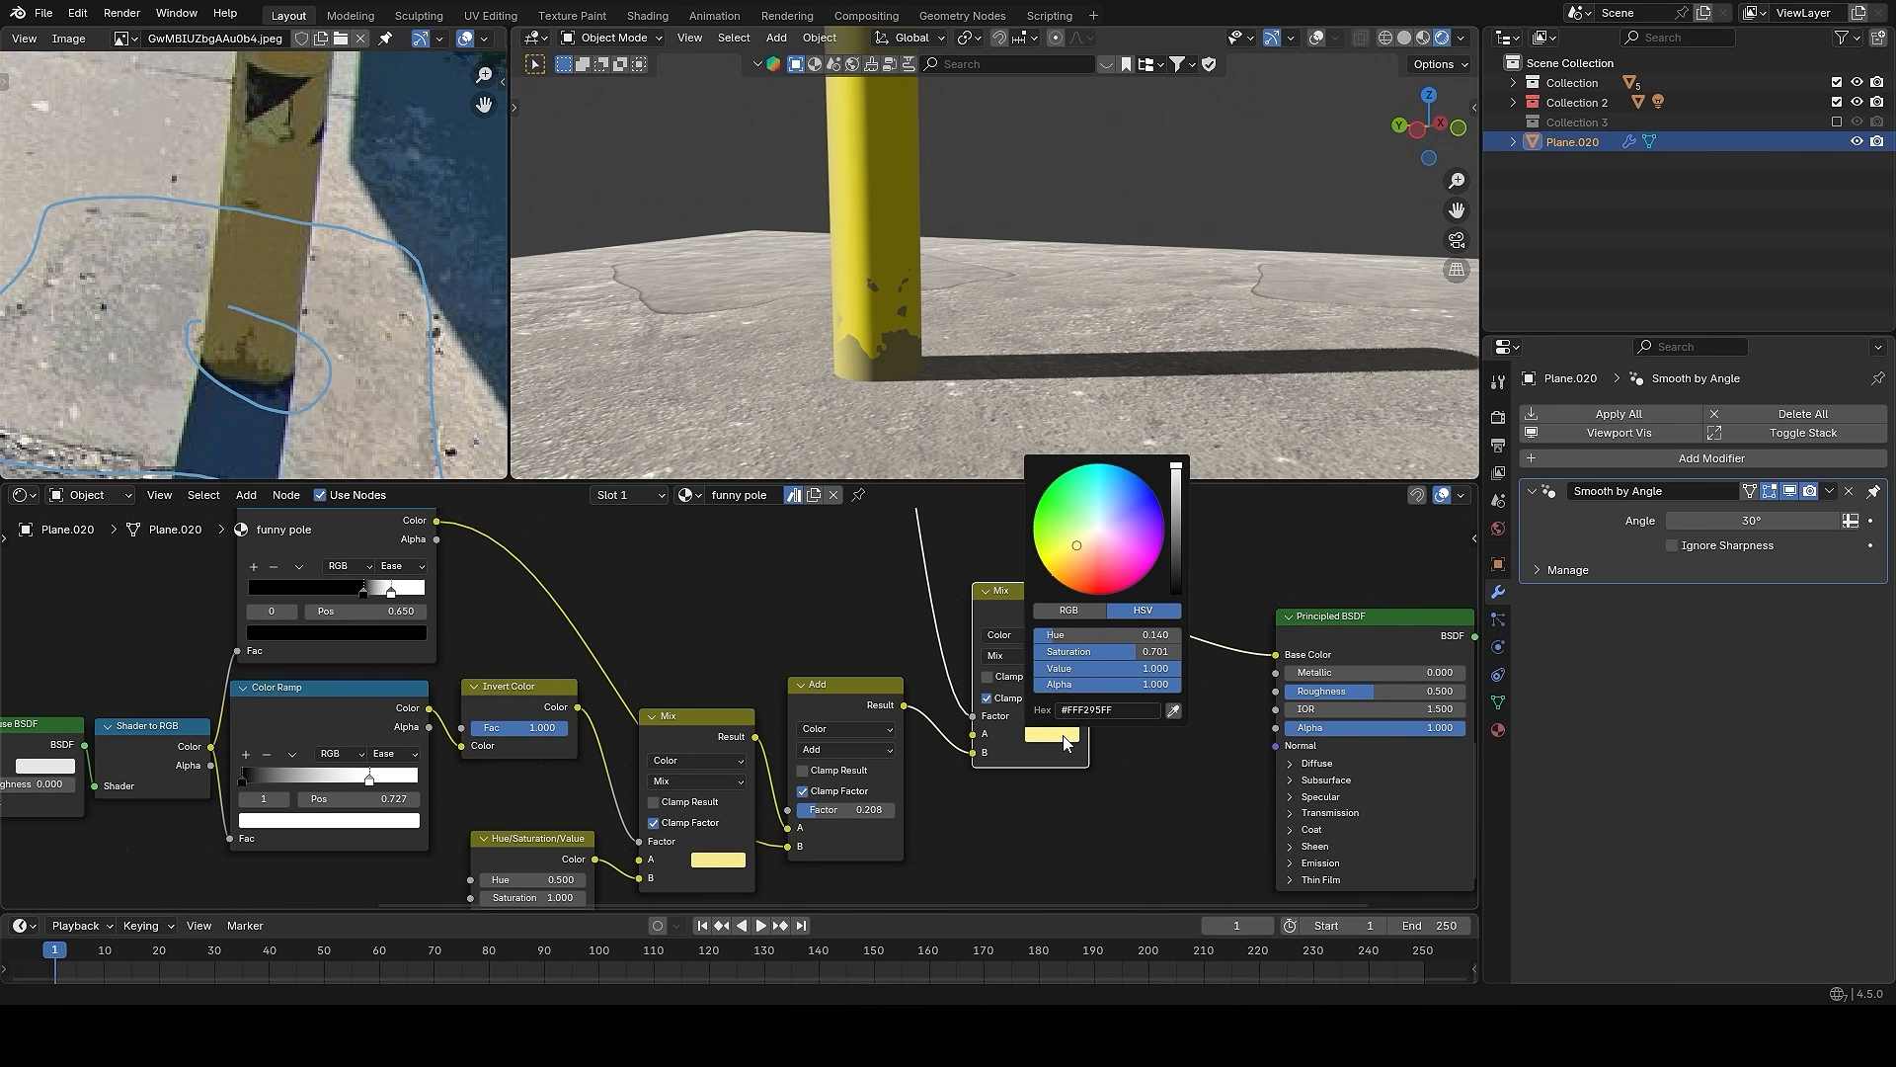
{"action": "scroll", "coordinate": [1062, 735], "scroll_direction": "down", "scroll_amount": 14}
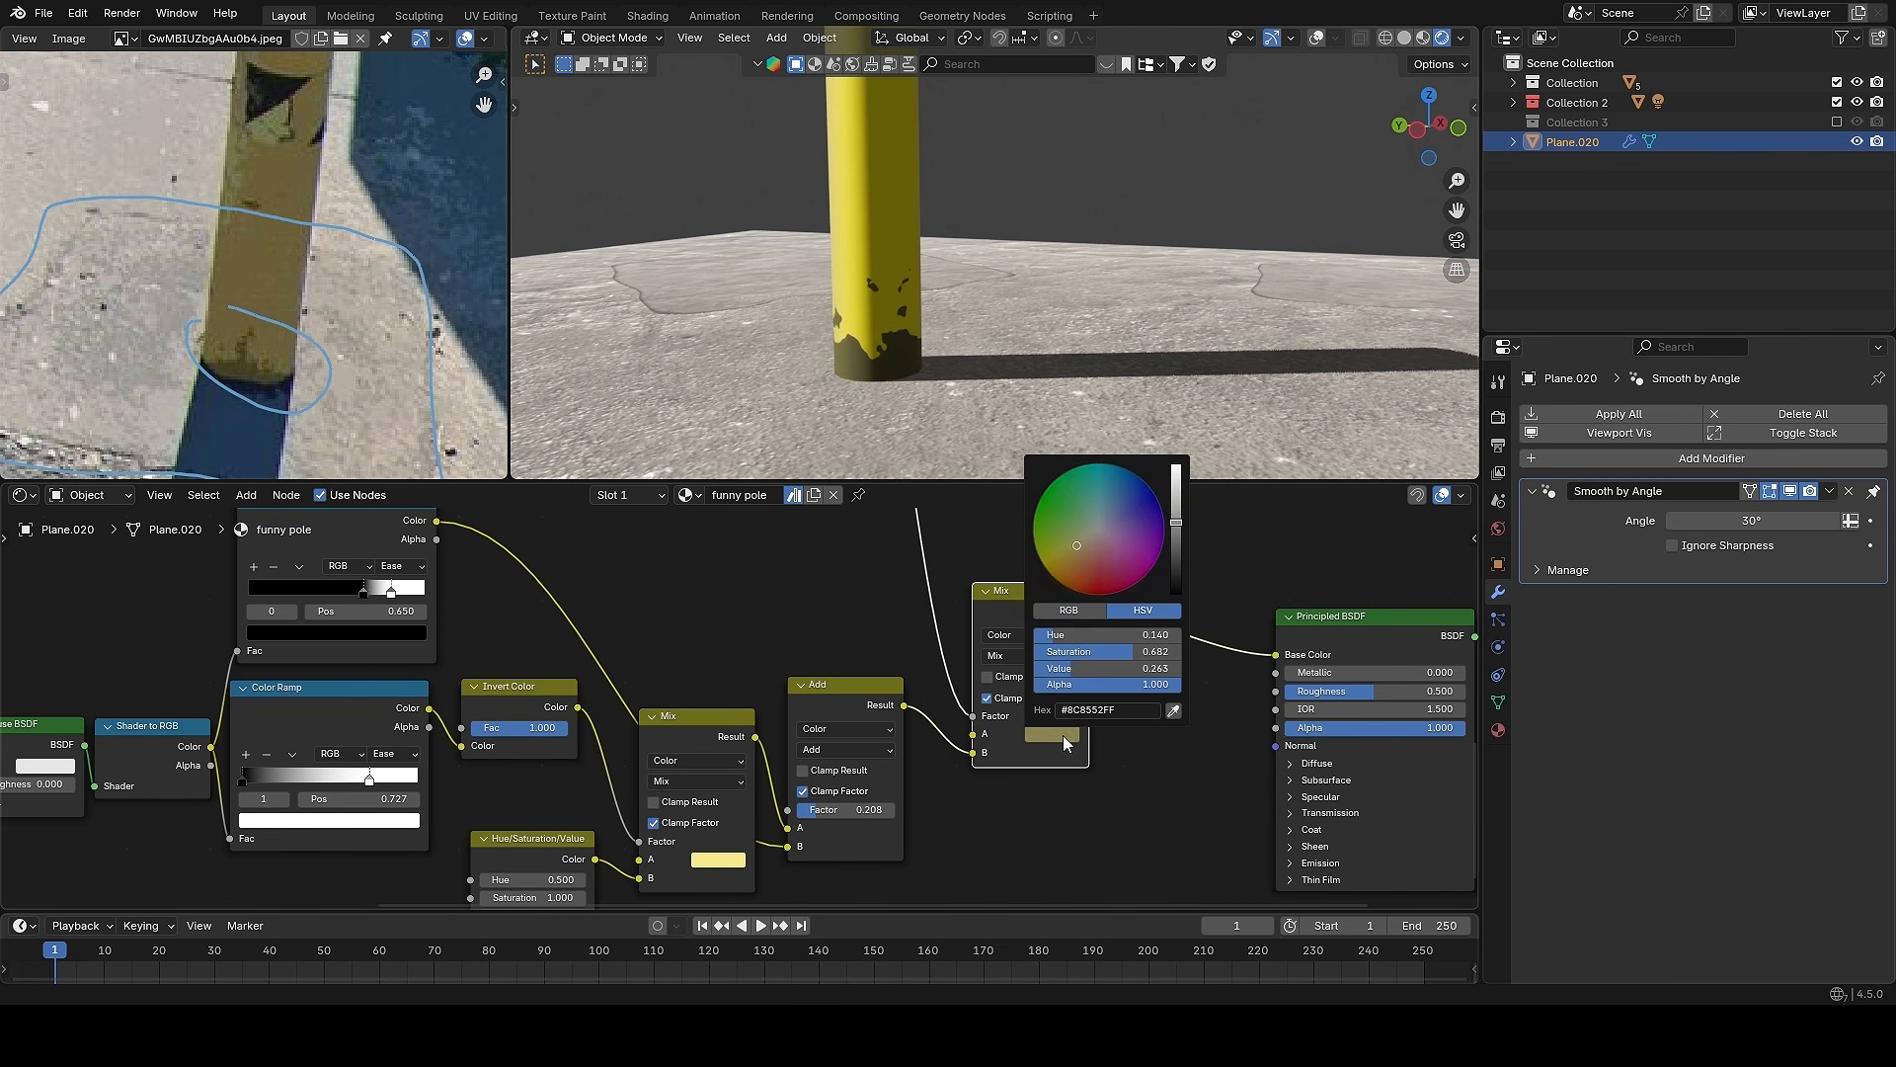
{"action": "scroll", "coordinate": [1062, 735], "scroll_direction": "down", "scroll_amount": 5}
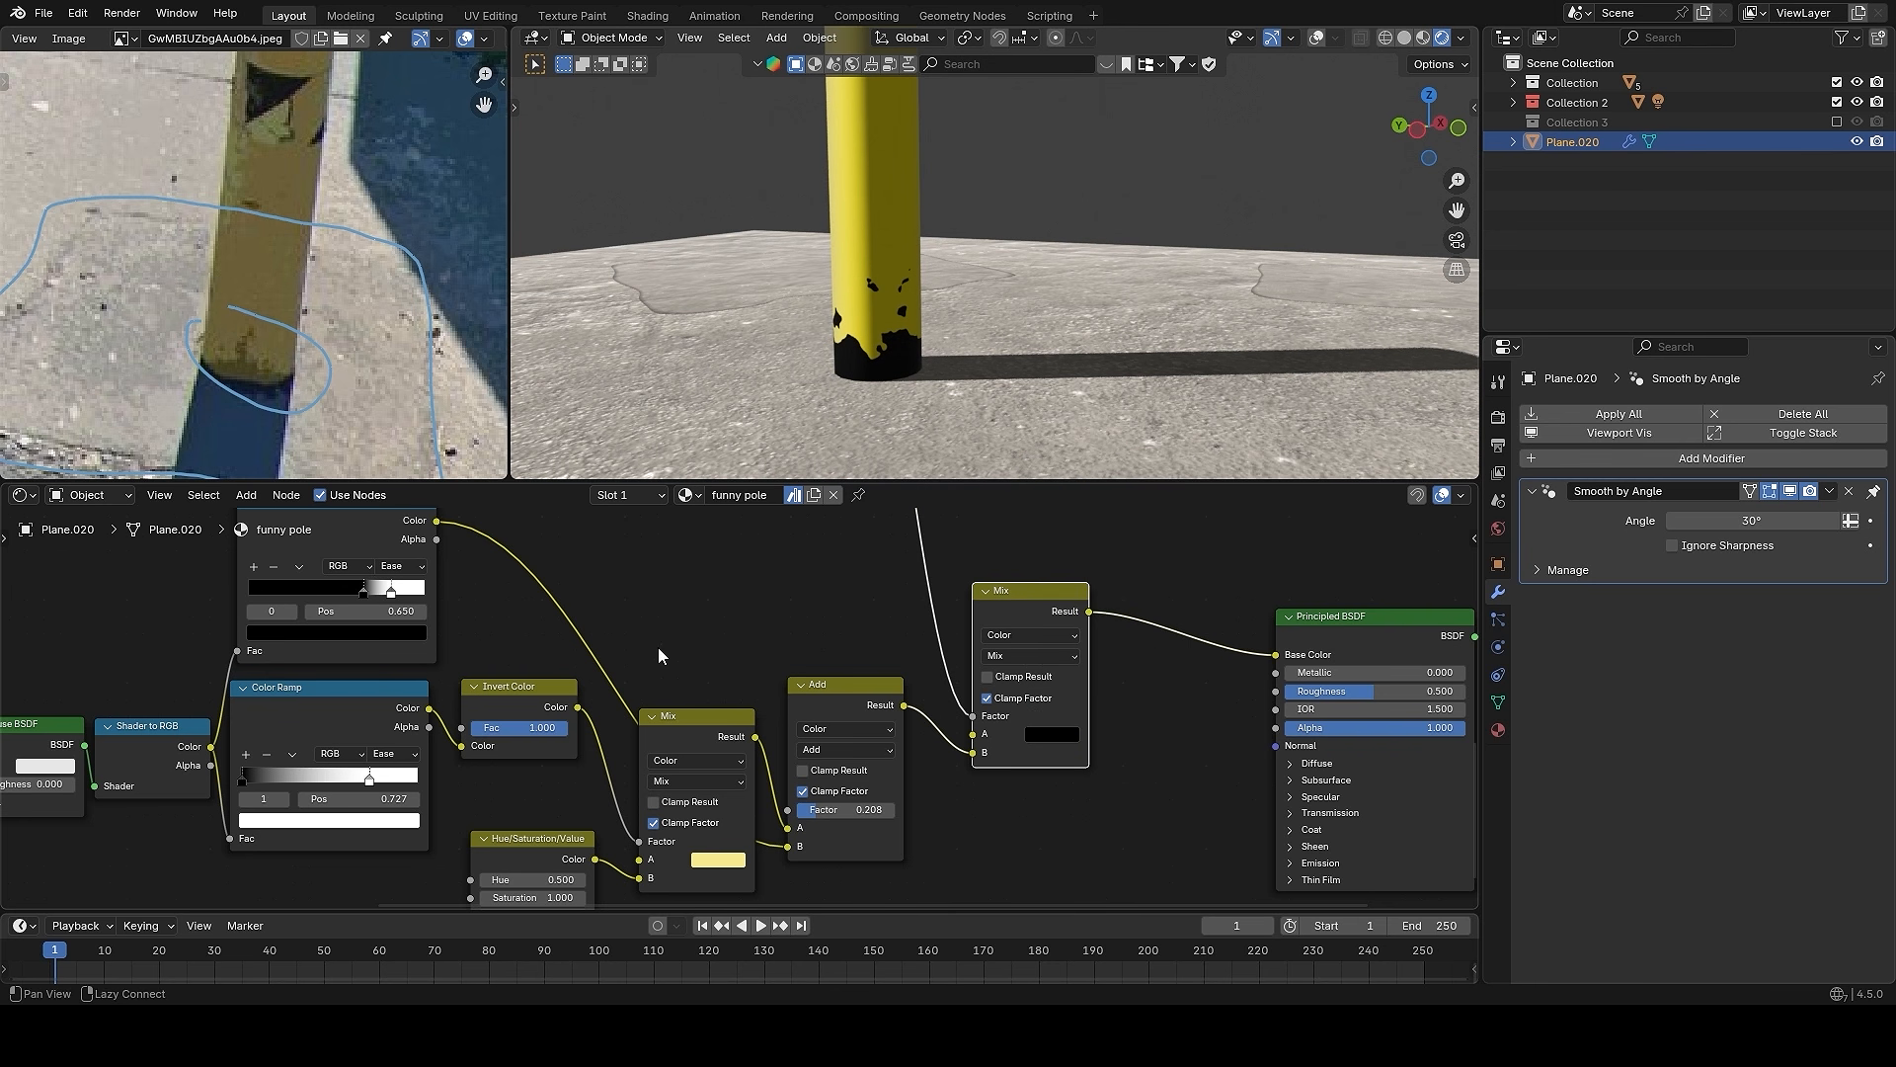
{"action": "scroll", "coordinate": [851, 664], "scroll_direction": "down", "scroll_amount": 3}
{"action": "middle_click_drag", "start_coordinate": [852, 659], "coordinate": [869, 763]}
{"action": "middle_click_drag", "start_coordinate": [938, 277], "coordinate": [986, 247]}
{"action": "scroll", "coordinate": [1051, 717], "scroll_direction": "up", "scroll_amount": 4}
{"action": "mouse_move", "coordinate": [1051, 715]}
{"action": "middle_mouse_down"}
{"action": "mouse_move", "coordinate": [1108, 856]}
{"action": "mouse_move", "coordinate": [1029, 584]}
{"action": "mouse_move", "coordinate": [1063, 704]}
{"action": "middle_mouse_up"}
- Preview the mask and the Mix result, tint the Mix node's A colour very dark brown, and restore the Principled BSDF output
{"action": "left_click", "coordinate": [886, 618], "text": "ctrl+shift"}
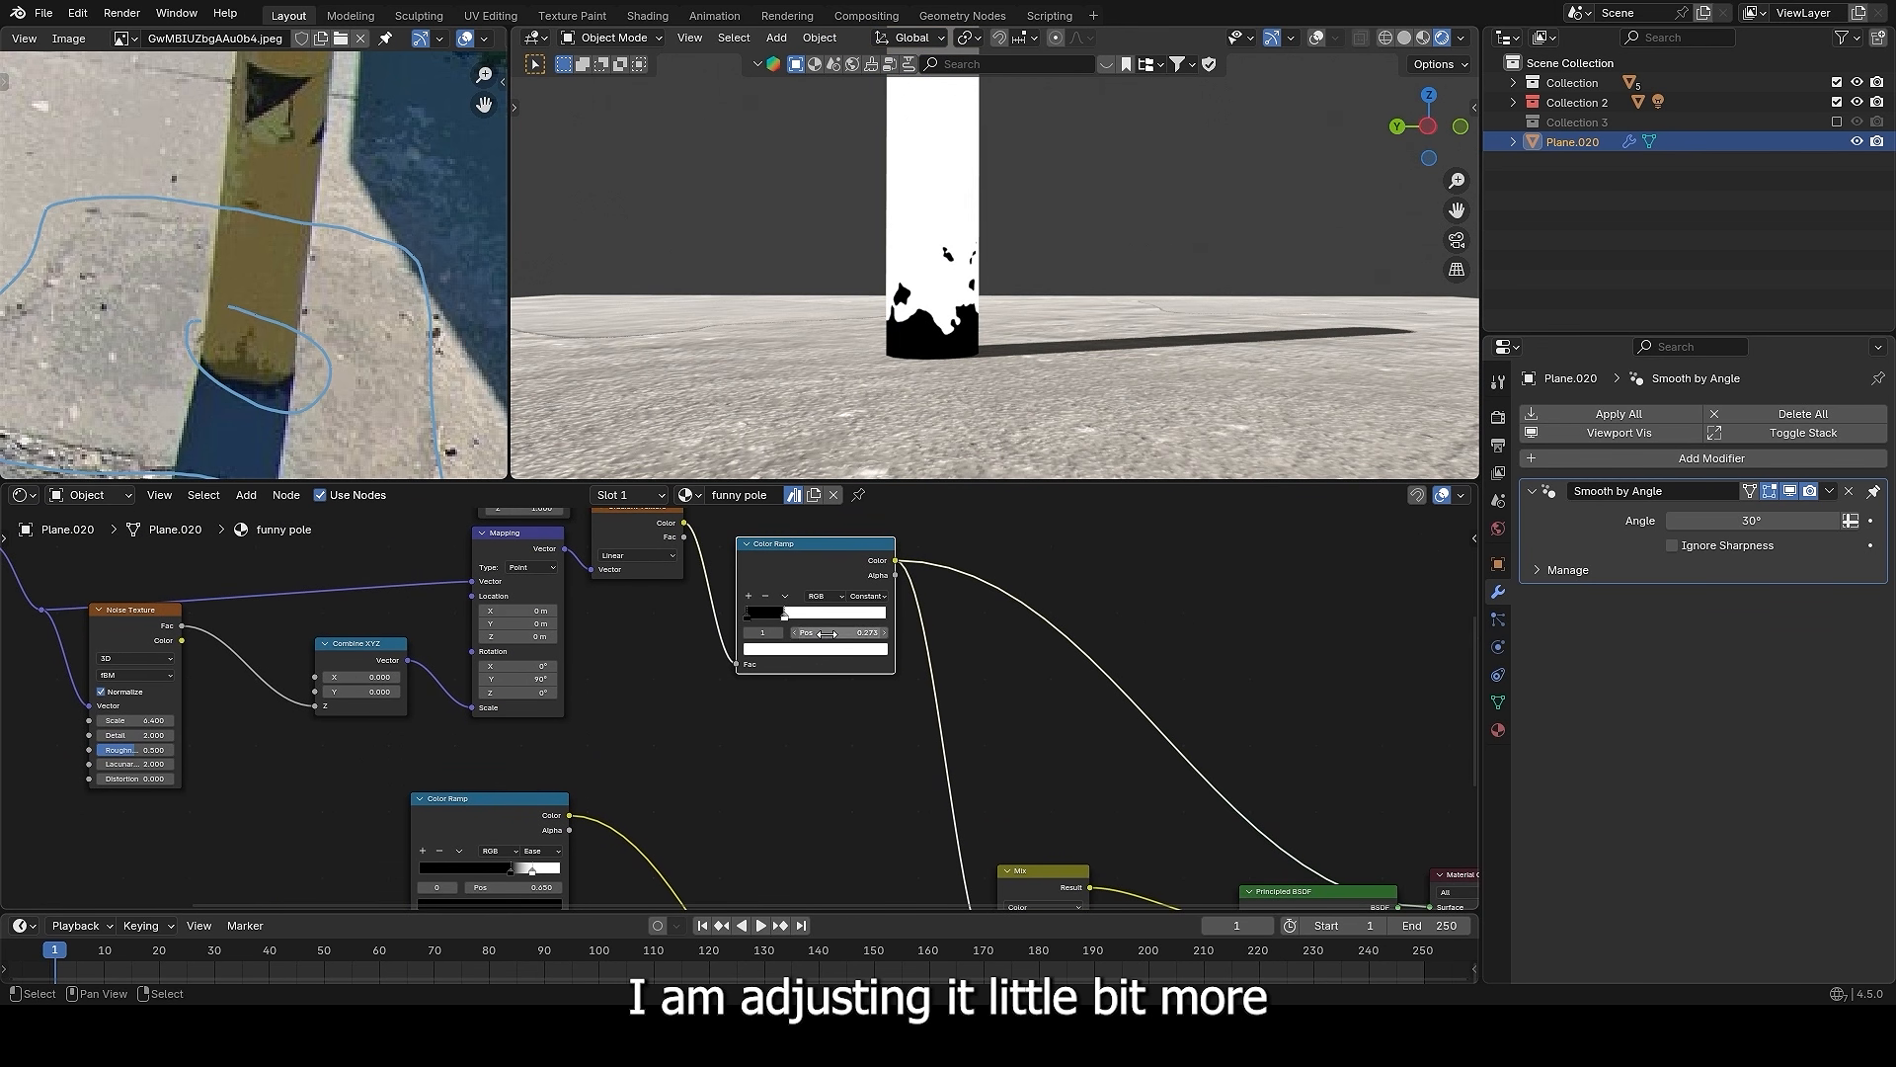
{"action": "left_click", "coordinate": [815, 648]}
{"action": "middle_click_drag", "start_coordinate": [1037, 871], "coordinate": [910, 684]}
{"action": "left_click", "coordinate": [911, 684], "text": "ctrl+shift"}
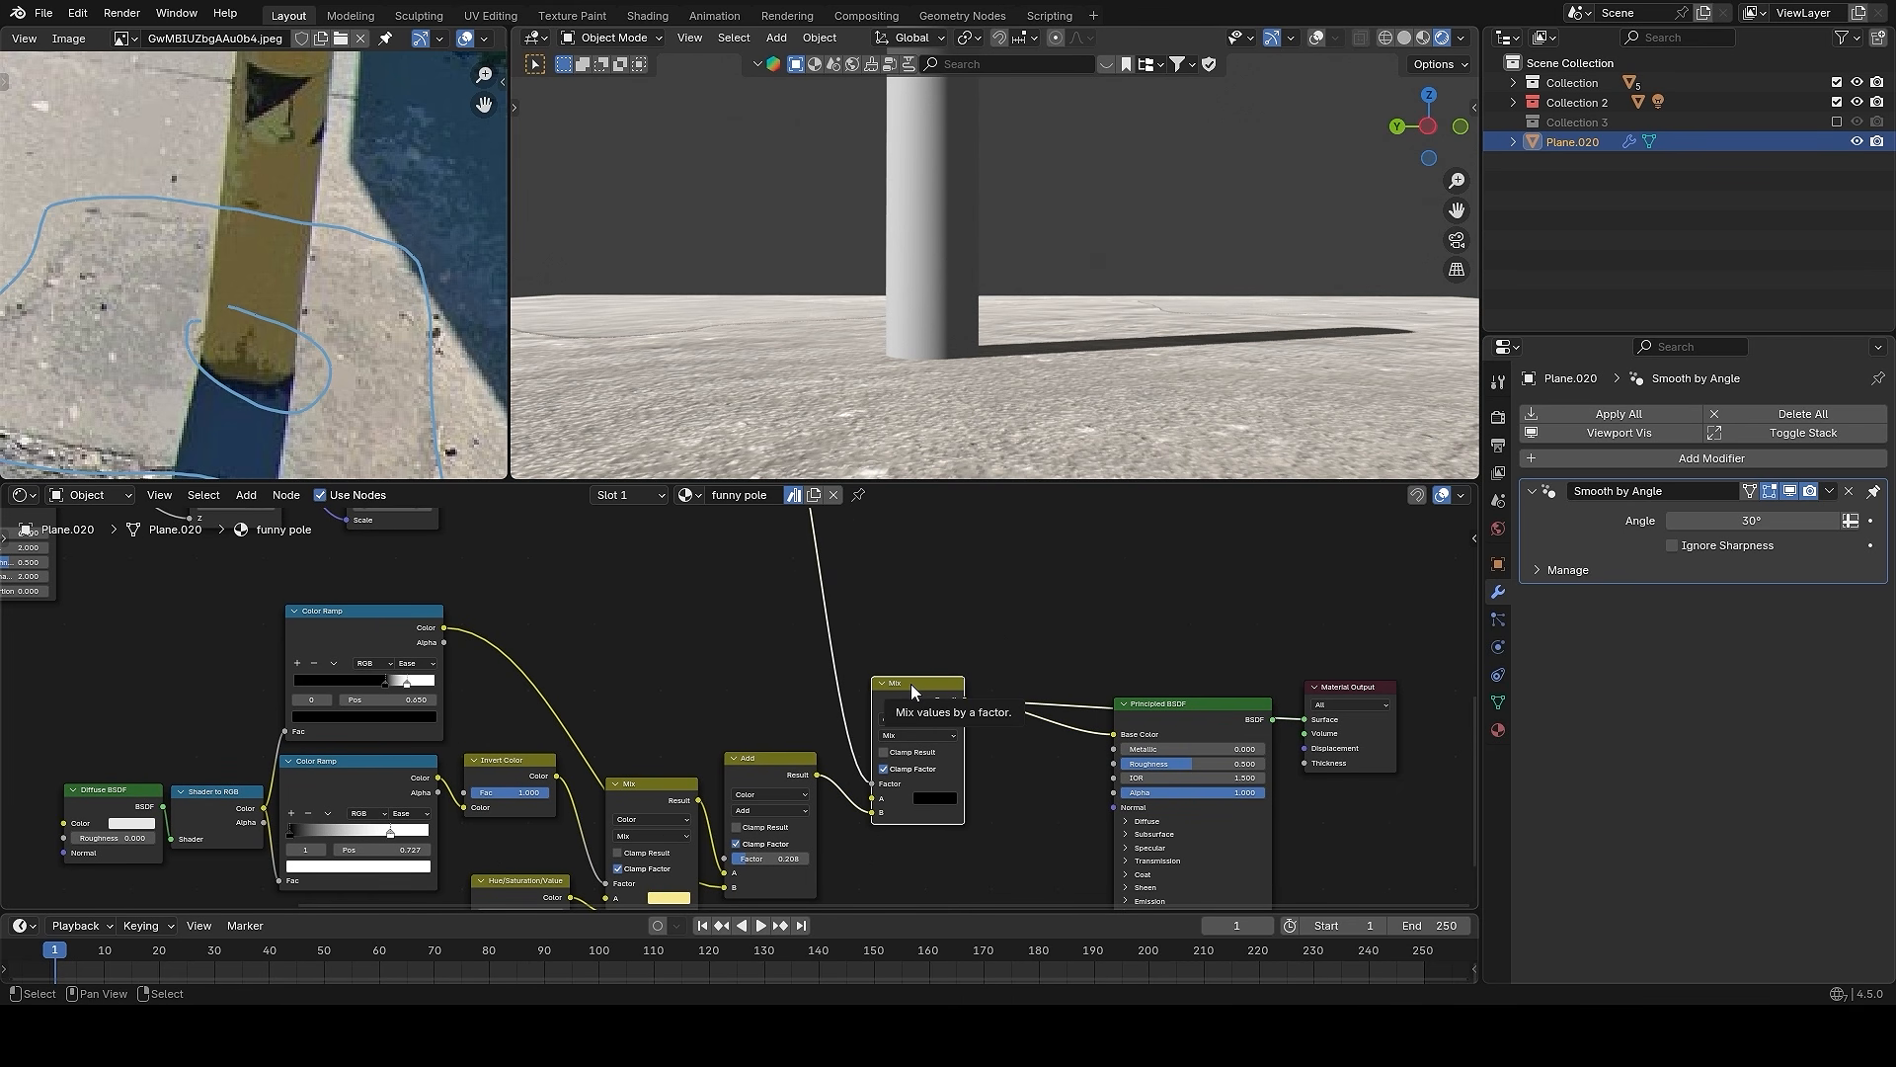
{"action": "scroll", "coordinate": [923, 740], "scroll_direction": "up", "scroll_amount": 1}
{"action": "left_click", "coordinate": [948, 803]}
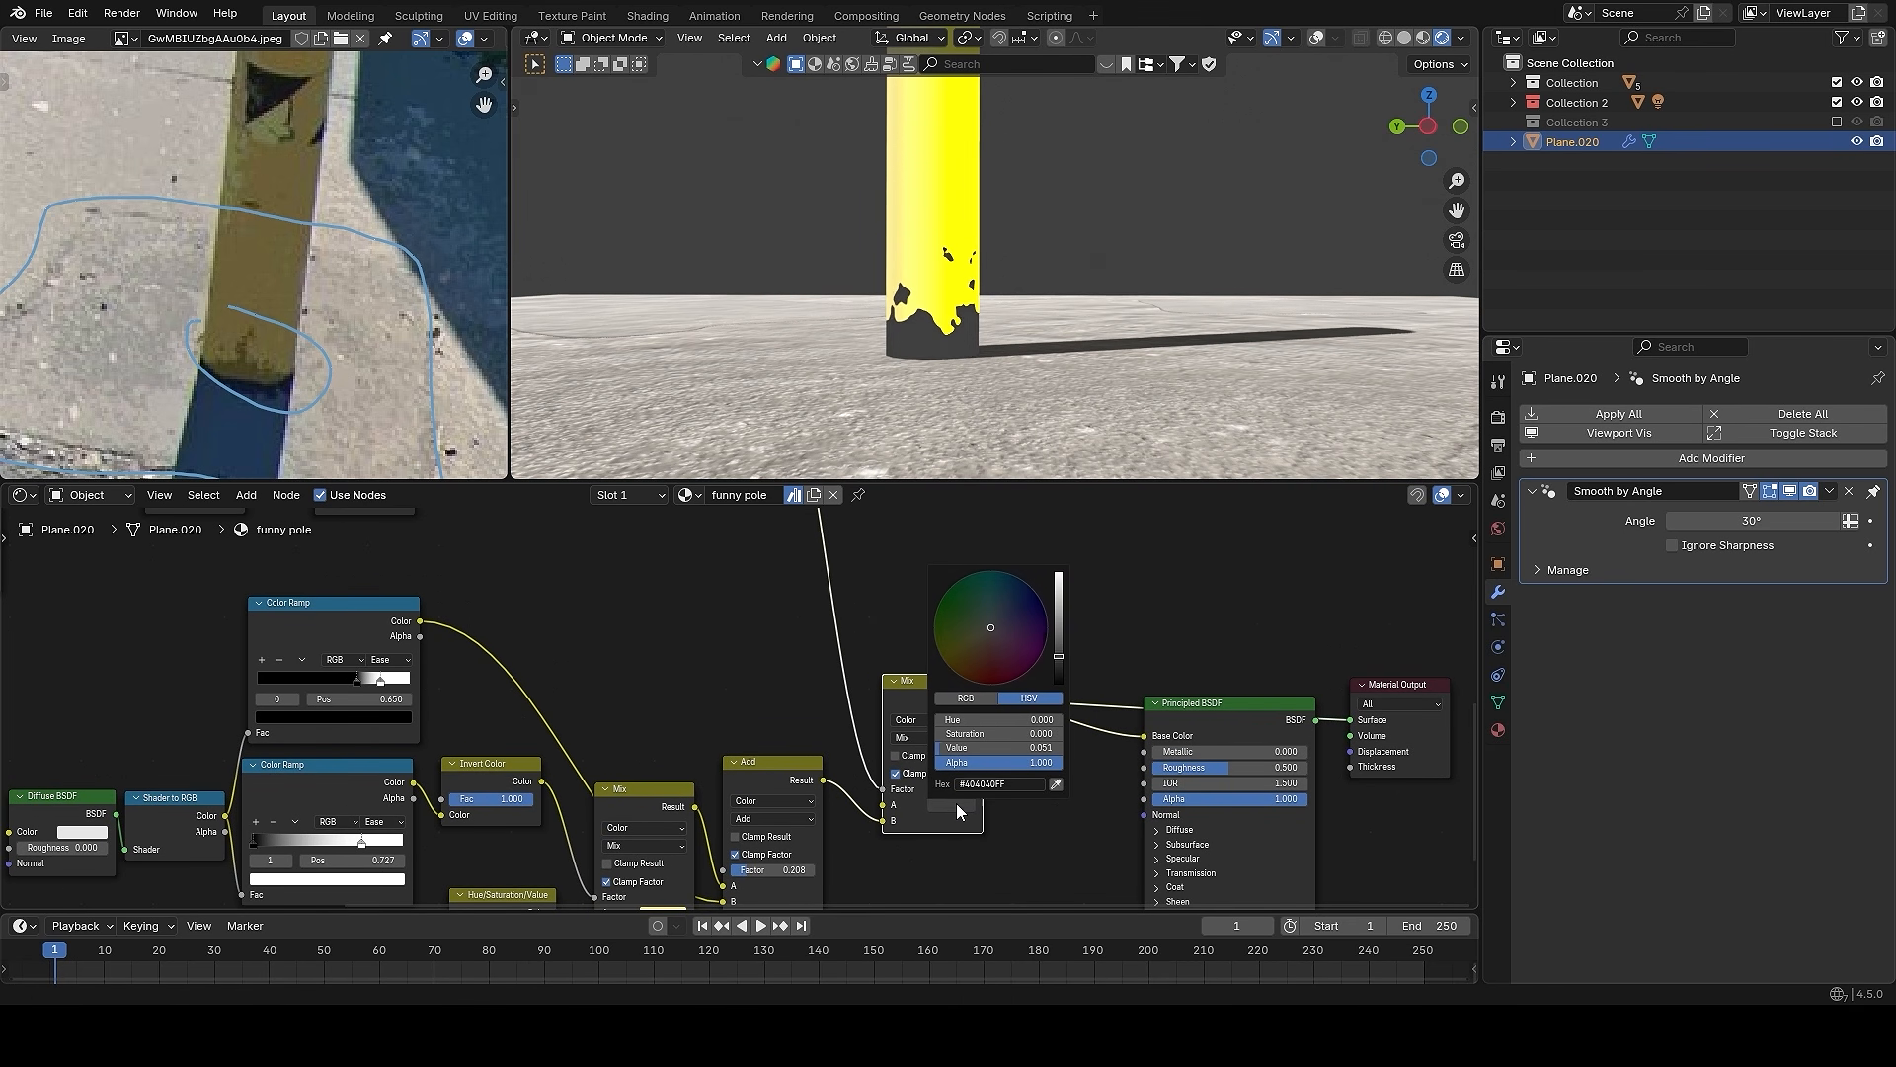
{"action": "scroll", "coordinate": [956, 802], "scroll_direction": "up", "scroll_amount": 3}
{"action": "scroll", "coordinate": [956, 803], "scroll_direction": "down", "scroll_amount": 4}
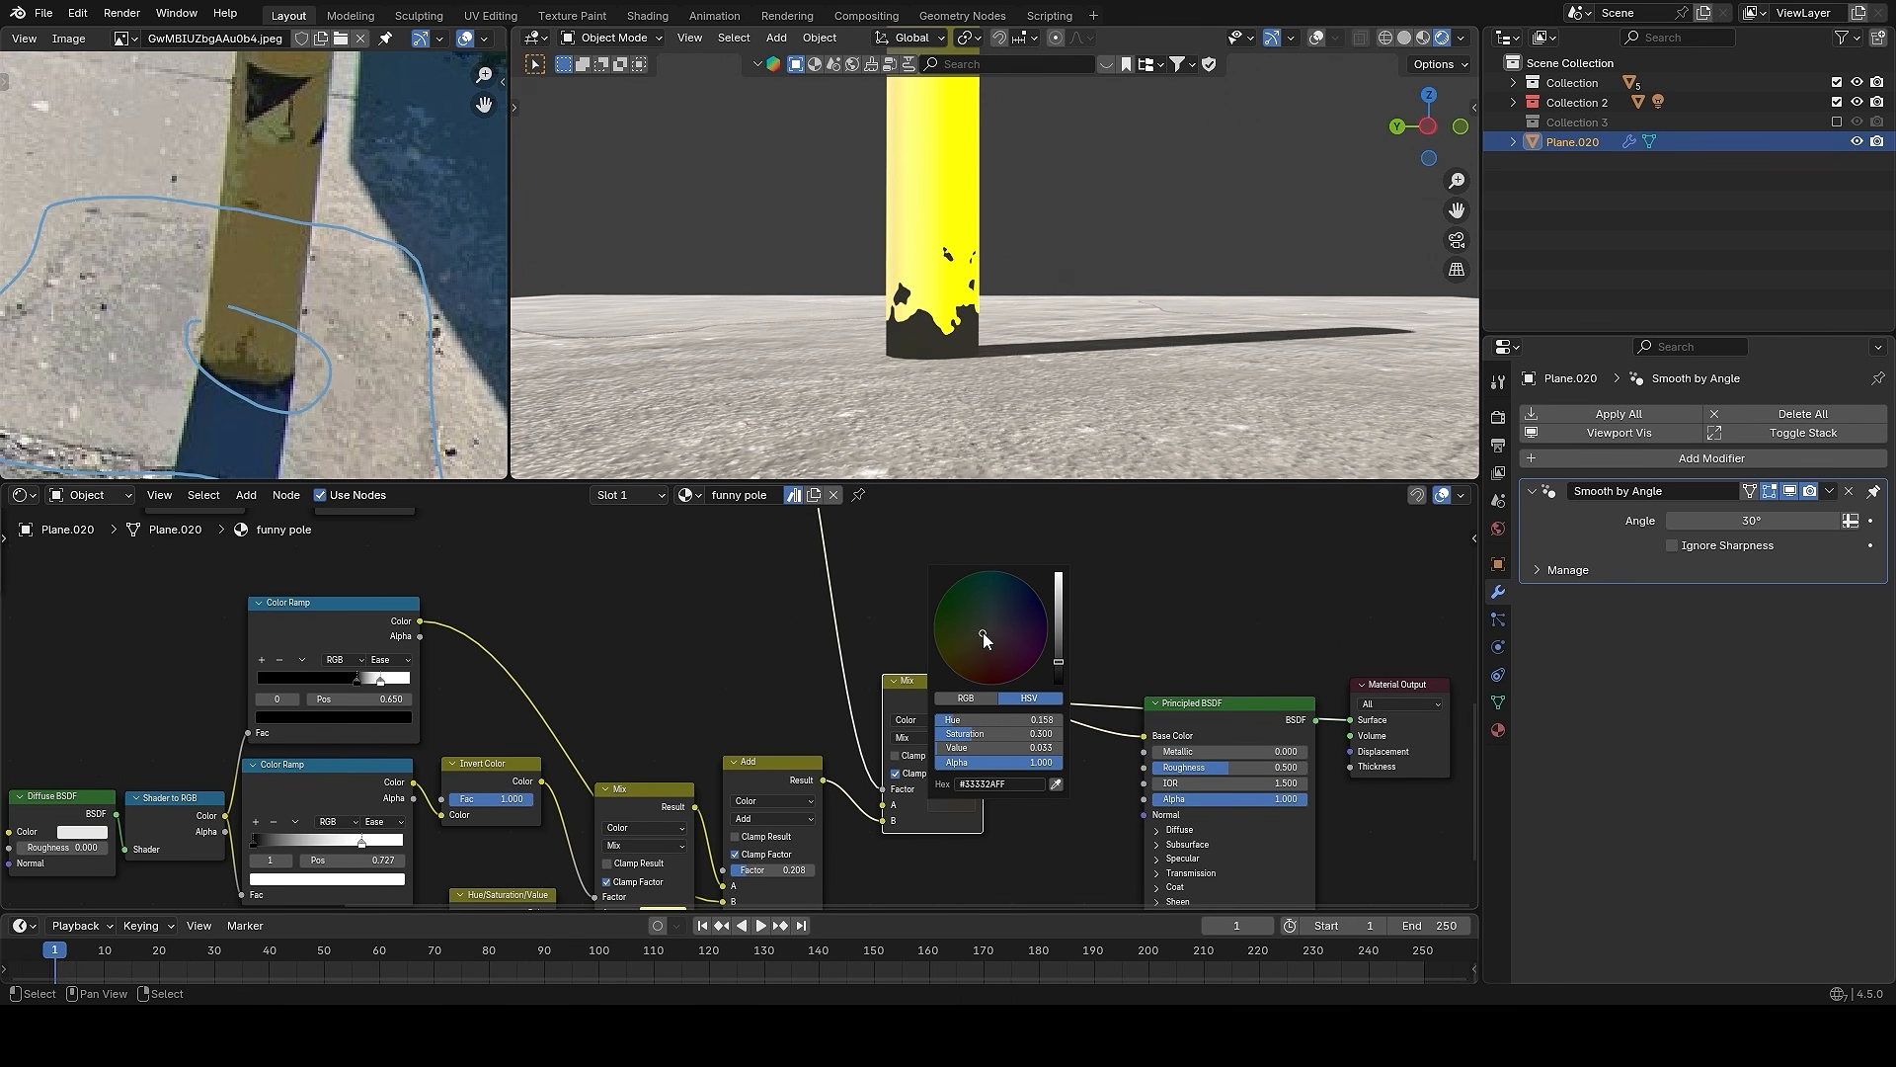
{"action": "left_click_drag", "start_coordinate": [982, 634], "coordinate": [987, 640]}
{"action": "left_click", "coordinate": [1228, 707], "text": "ctrl+shift"}
- Lighten the constant Color Ramp's black stop to grey to soften the dirt band at the pole's base
{"action": "middle_click_drag", "start_coordinate": [1032, 296], "coordinate": [1037, 330]}
{"action": "scroll", "coordinate": [1042, 720], "scroll_direction": "up", "scroll_amount": 1}
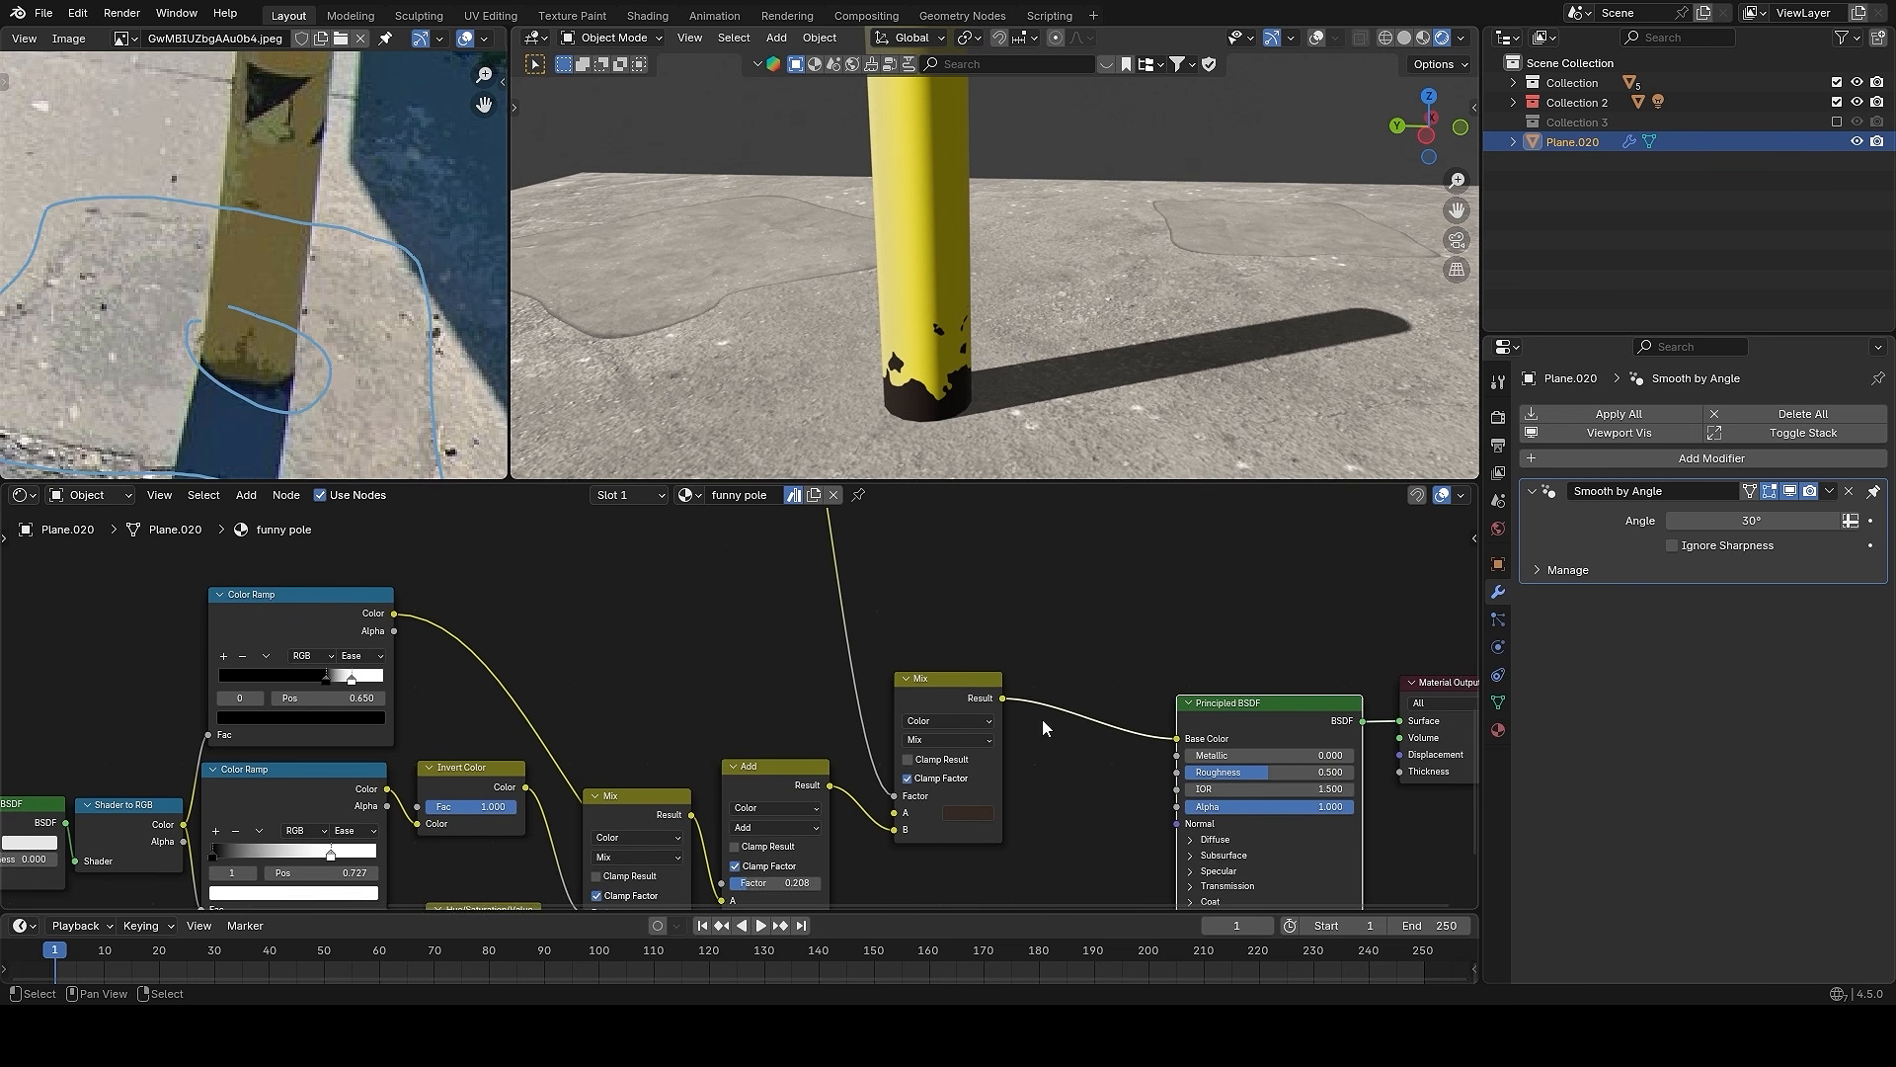
{"action": "middle_click_drag", "start_coordinate": [954, 534], "coordinate": [1027, 799]}
{"action": "scroll", "coordinate": [699, 689], "scroll_direction": "up", "scroll_amount": 2}
{"action": "left_click", "coordinate": [696, 682]}
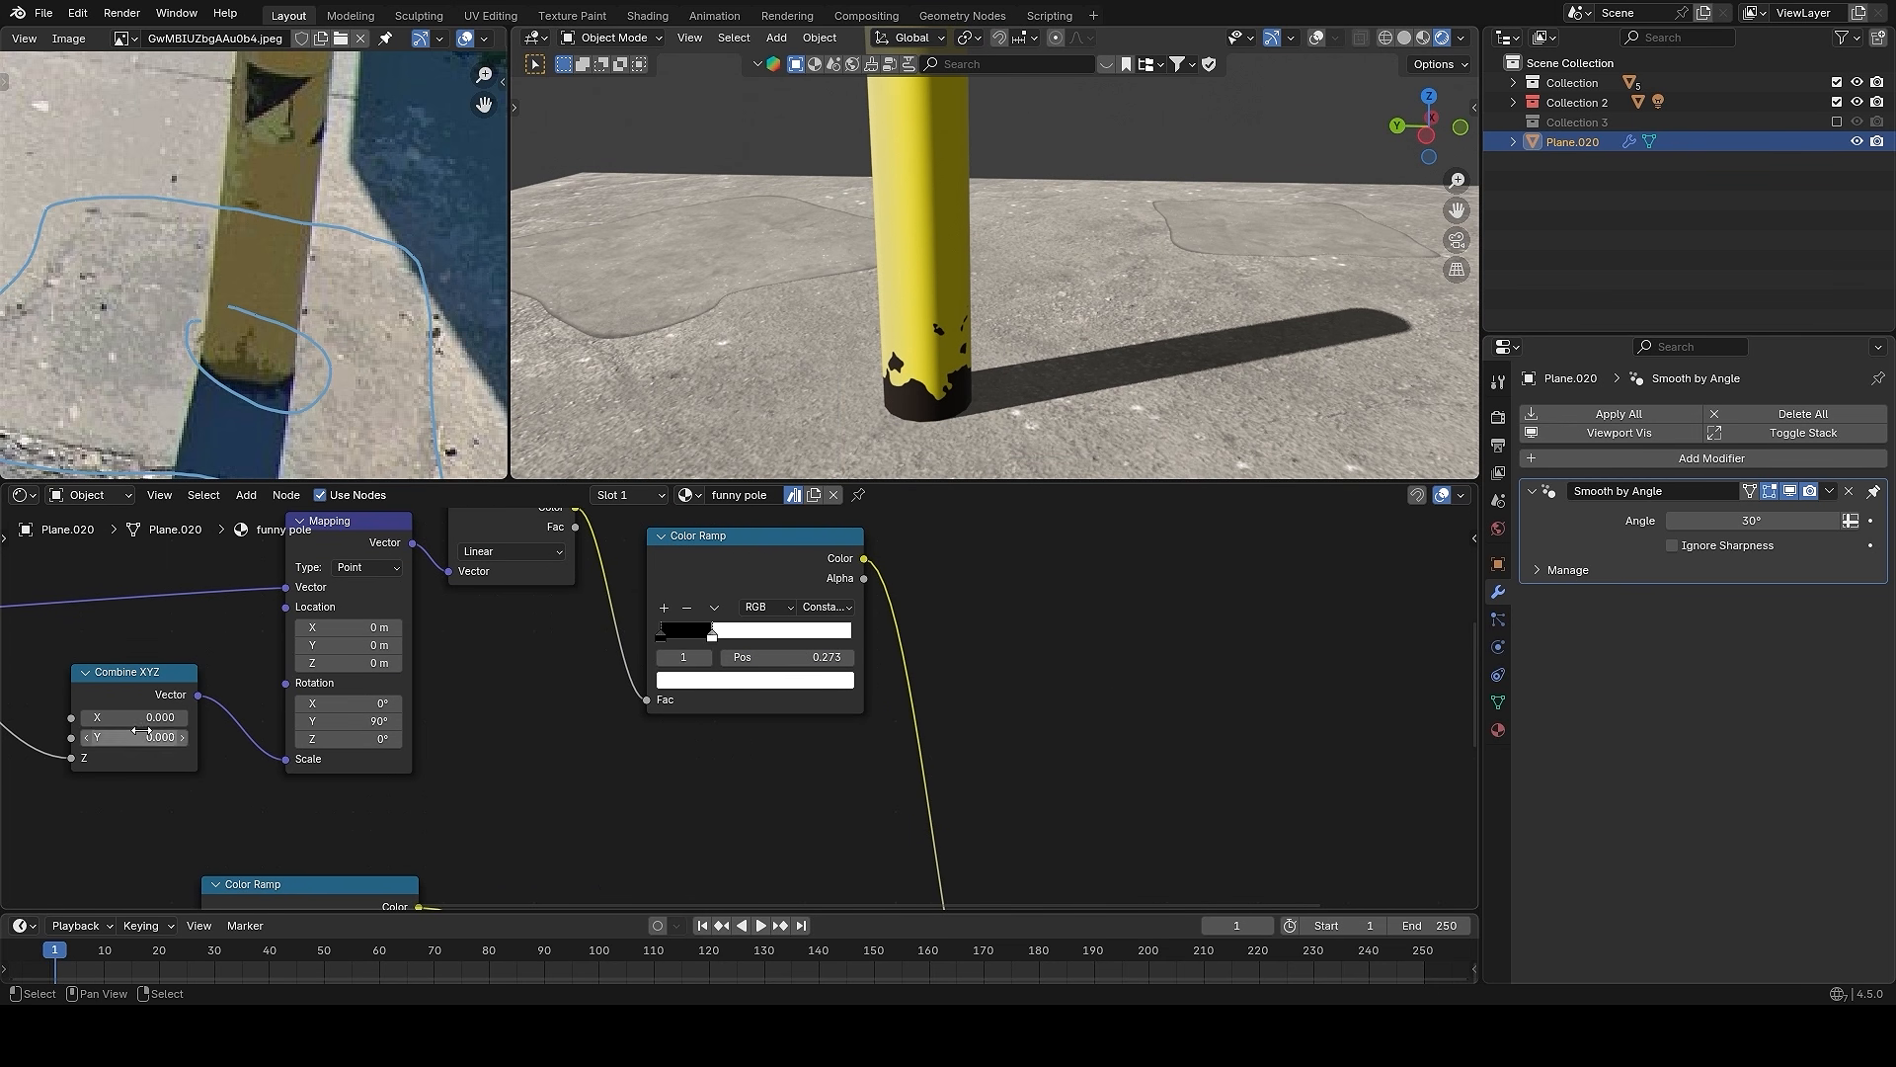
{"action": "left_click", "coordinate": [679, 682]}
{"action": "scroll", "coordinate": [680, 683], "scroll_direction": "up", "scroll_amount": 8}
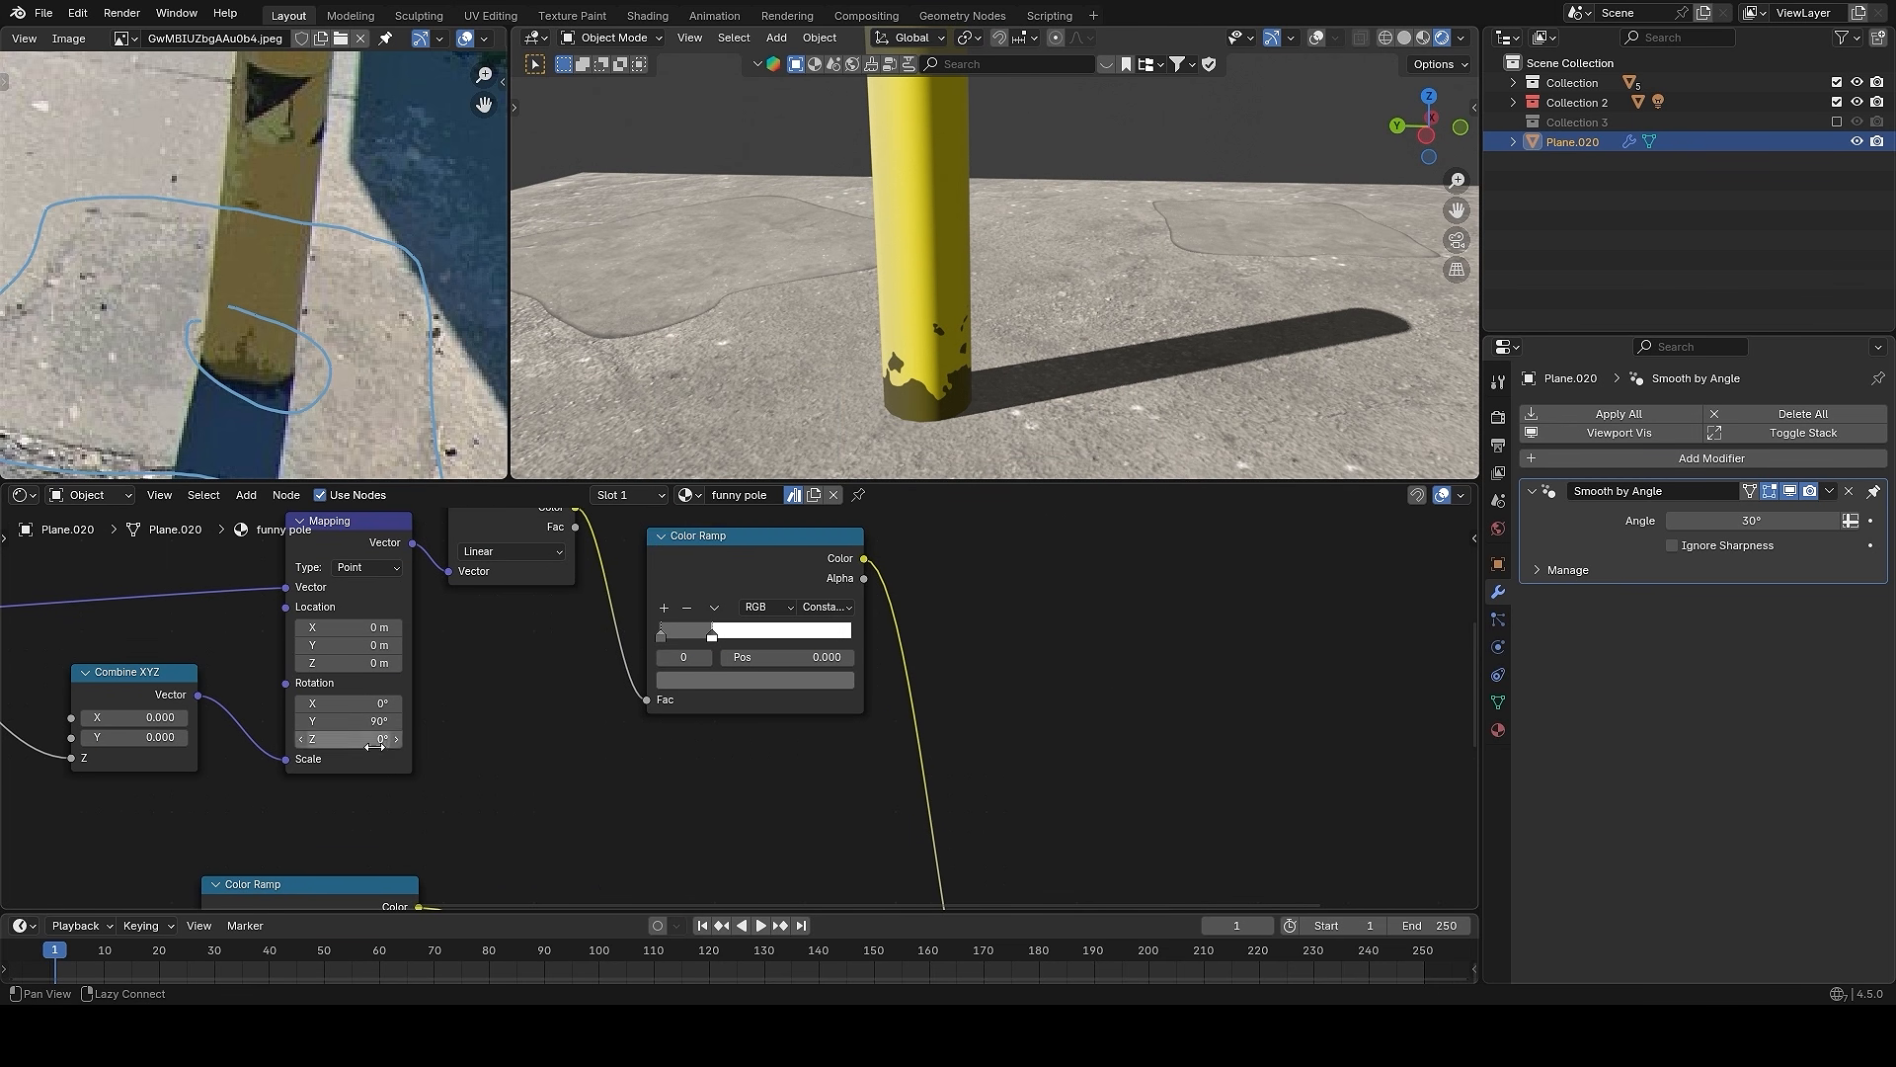
- Set the Z location of the Mapping node feeding the Noise Texture to 0.37 m
{"action": "middle_click_drag", "start_coordinate": [381, 739], "coordinate": [1003, 705]}
{"action": "left_click_drag", "start_coordinate": [192, 623], "coordinate": [186, 623]}
{"action": "middle_click_drag", "start_coordinate": [887, 365], "coordinate": [847, 354]}
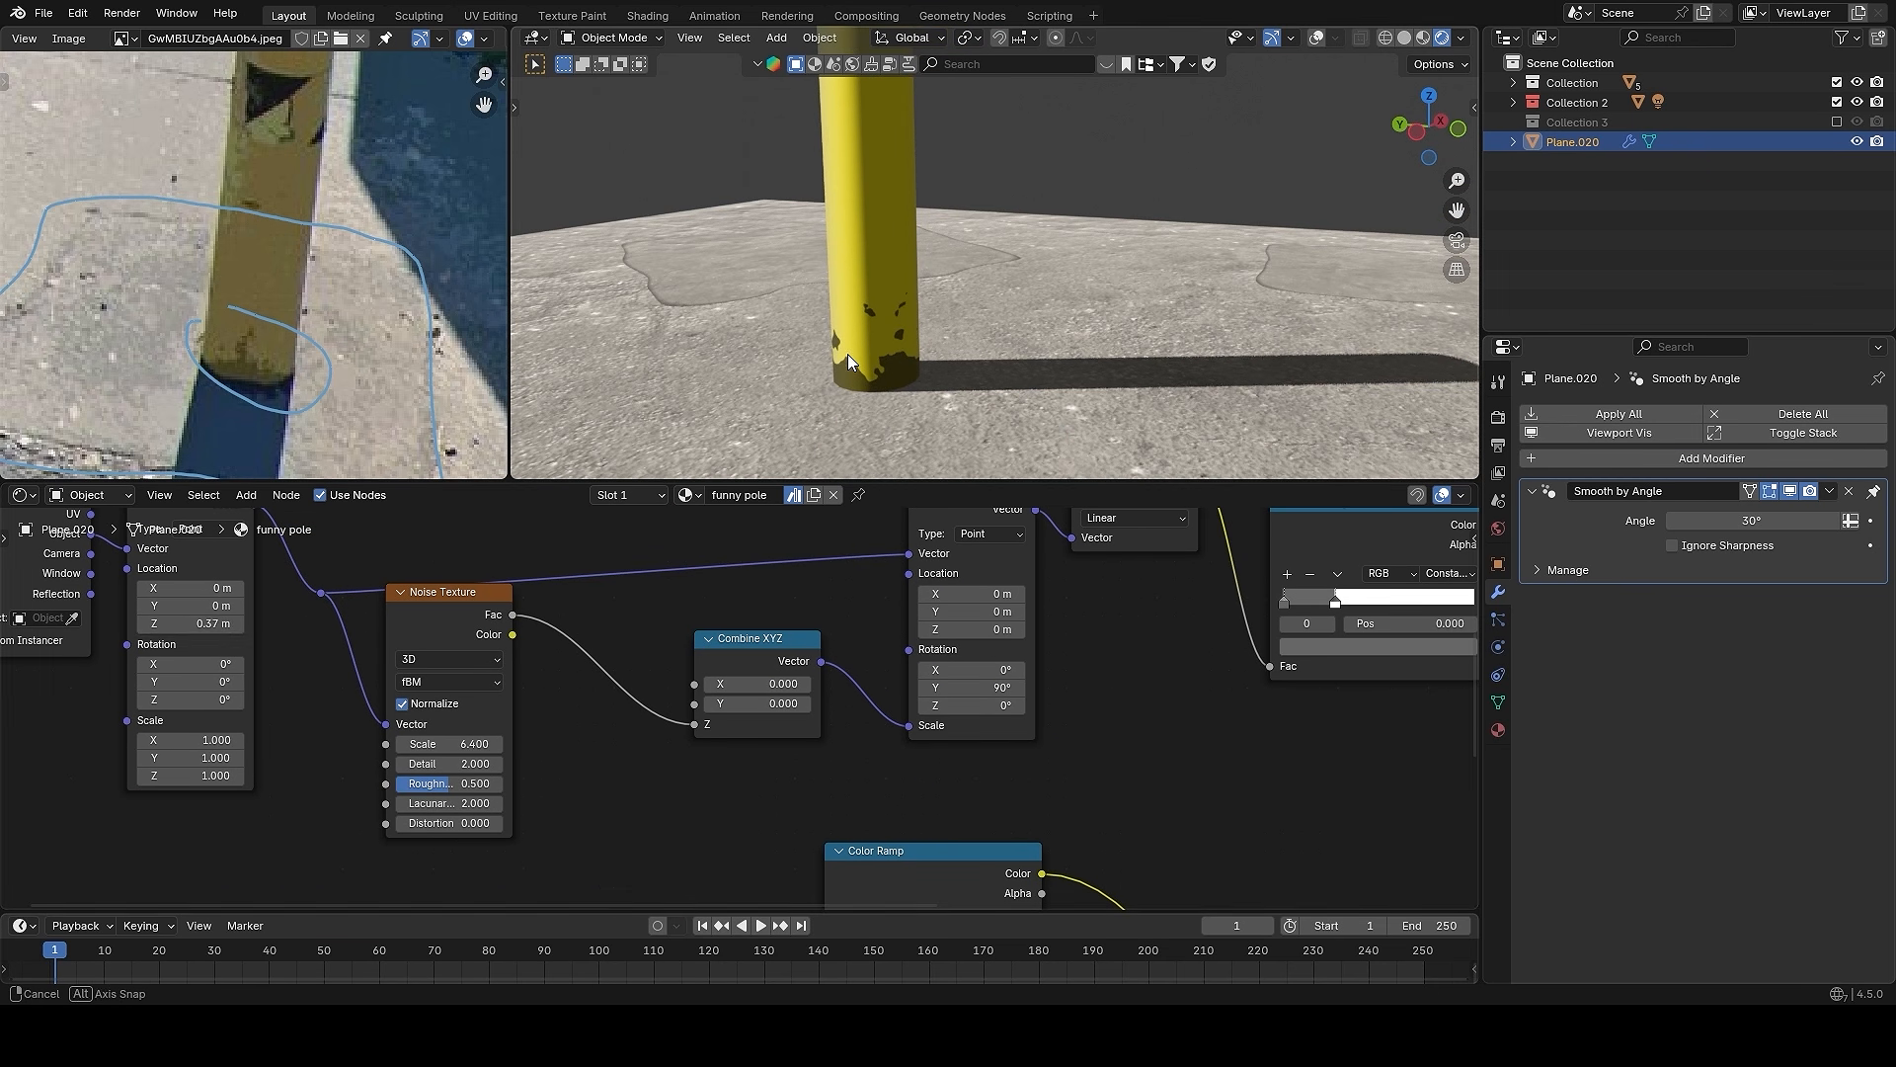
- Insert a duplicate Mix node before the Principled BSDF and set its blend mode to Multiply
{"action": "scroll", "coordinate": [770, 691], "scroll_direction": "down", "scroll_amount": 12}
{"action": "middle_click_drag", "start_coordinate": [1091, 582], "coordinate": [918, 635]}
{"action": "scroll", "coordinate": [963, 820], "scroll_direction": "up", "scroll_amount": 3}
{"action": "left_click_drag", "start_coordinate": [957, 773], "coordinate": [971, 764]}
{"action": "left_click", "coordinate": [1037, 746]}
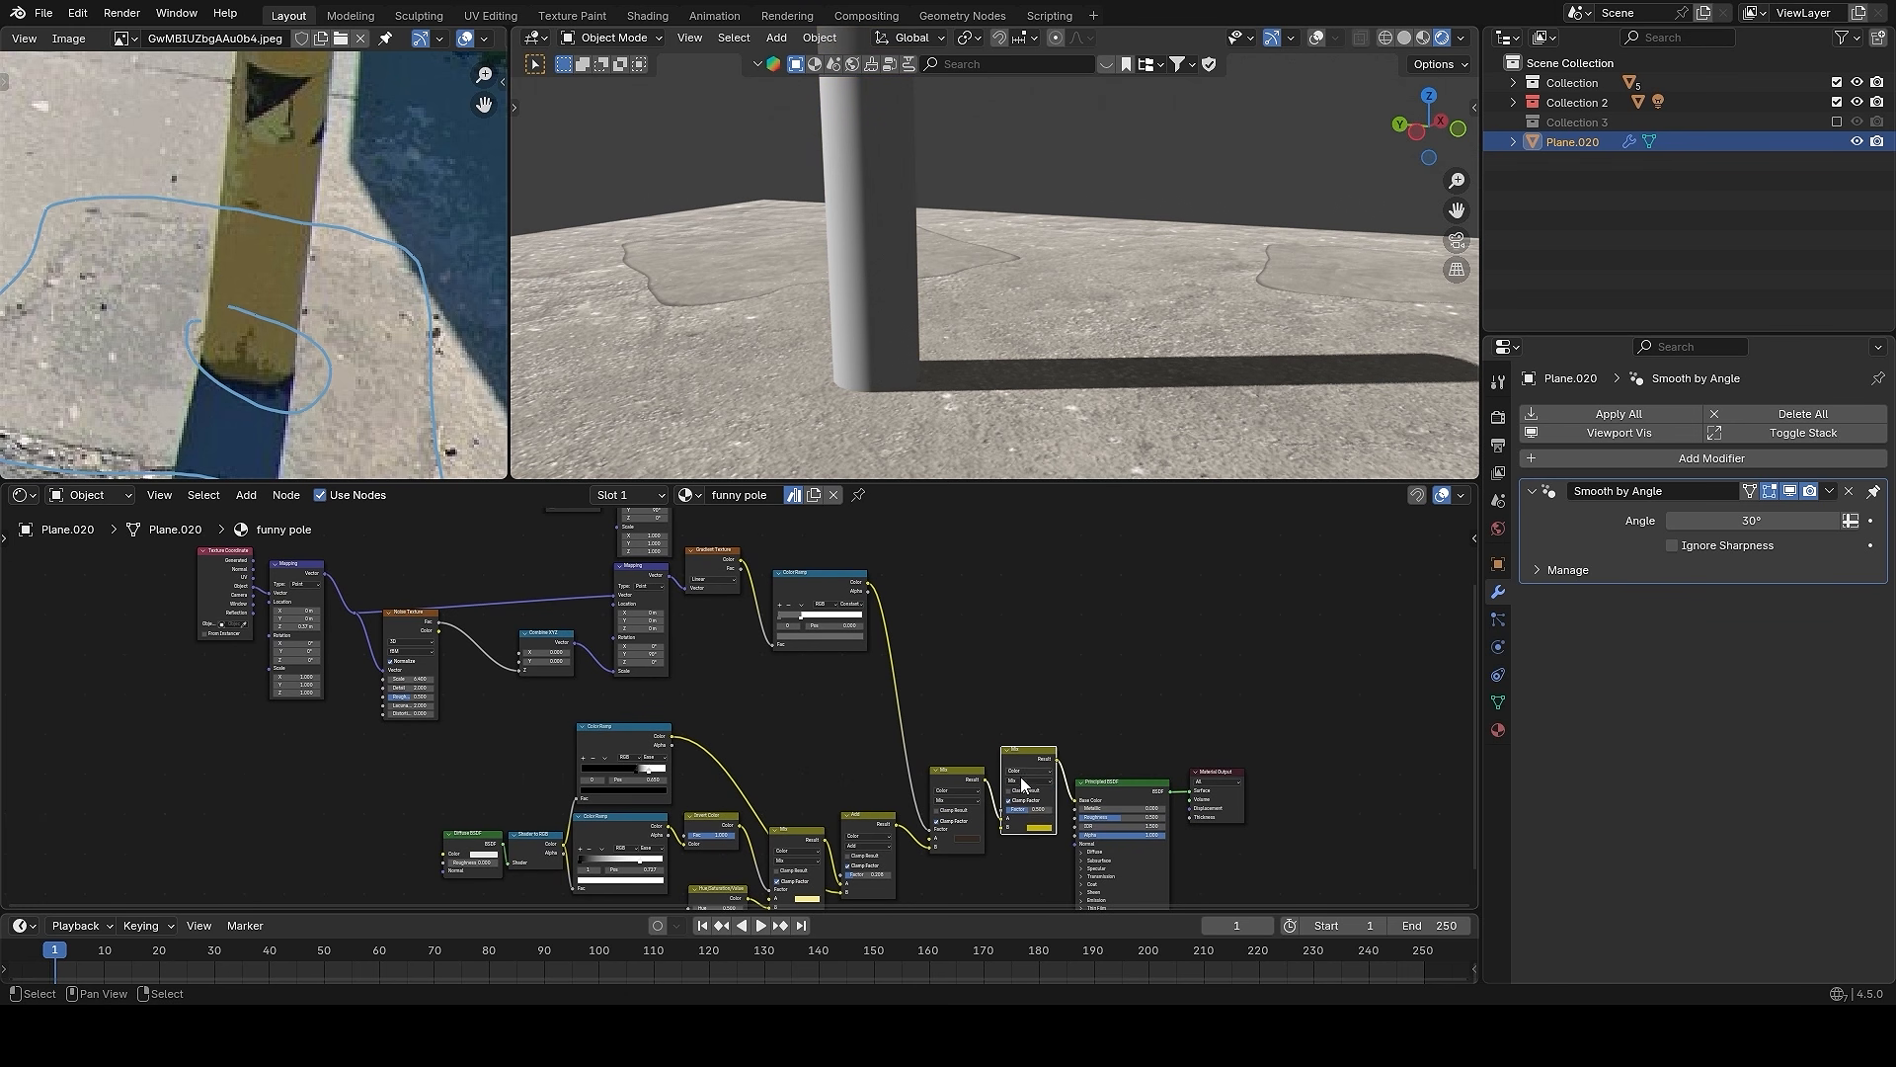
{"action": "left_click", "coordinate": [1025, 782]}
{"action": "left_click", "coordinate": [1029, 820]}
{"action": "middle_click_drag", "start_coordinate": [1034, 585], "coordinate": [1028, 679]}
{"action": "scroll", "coordinate": [1028, 678], "scroll_direction": "down", "scroll_amount": 1}
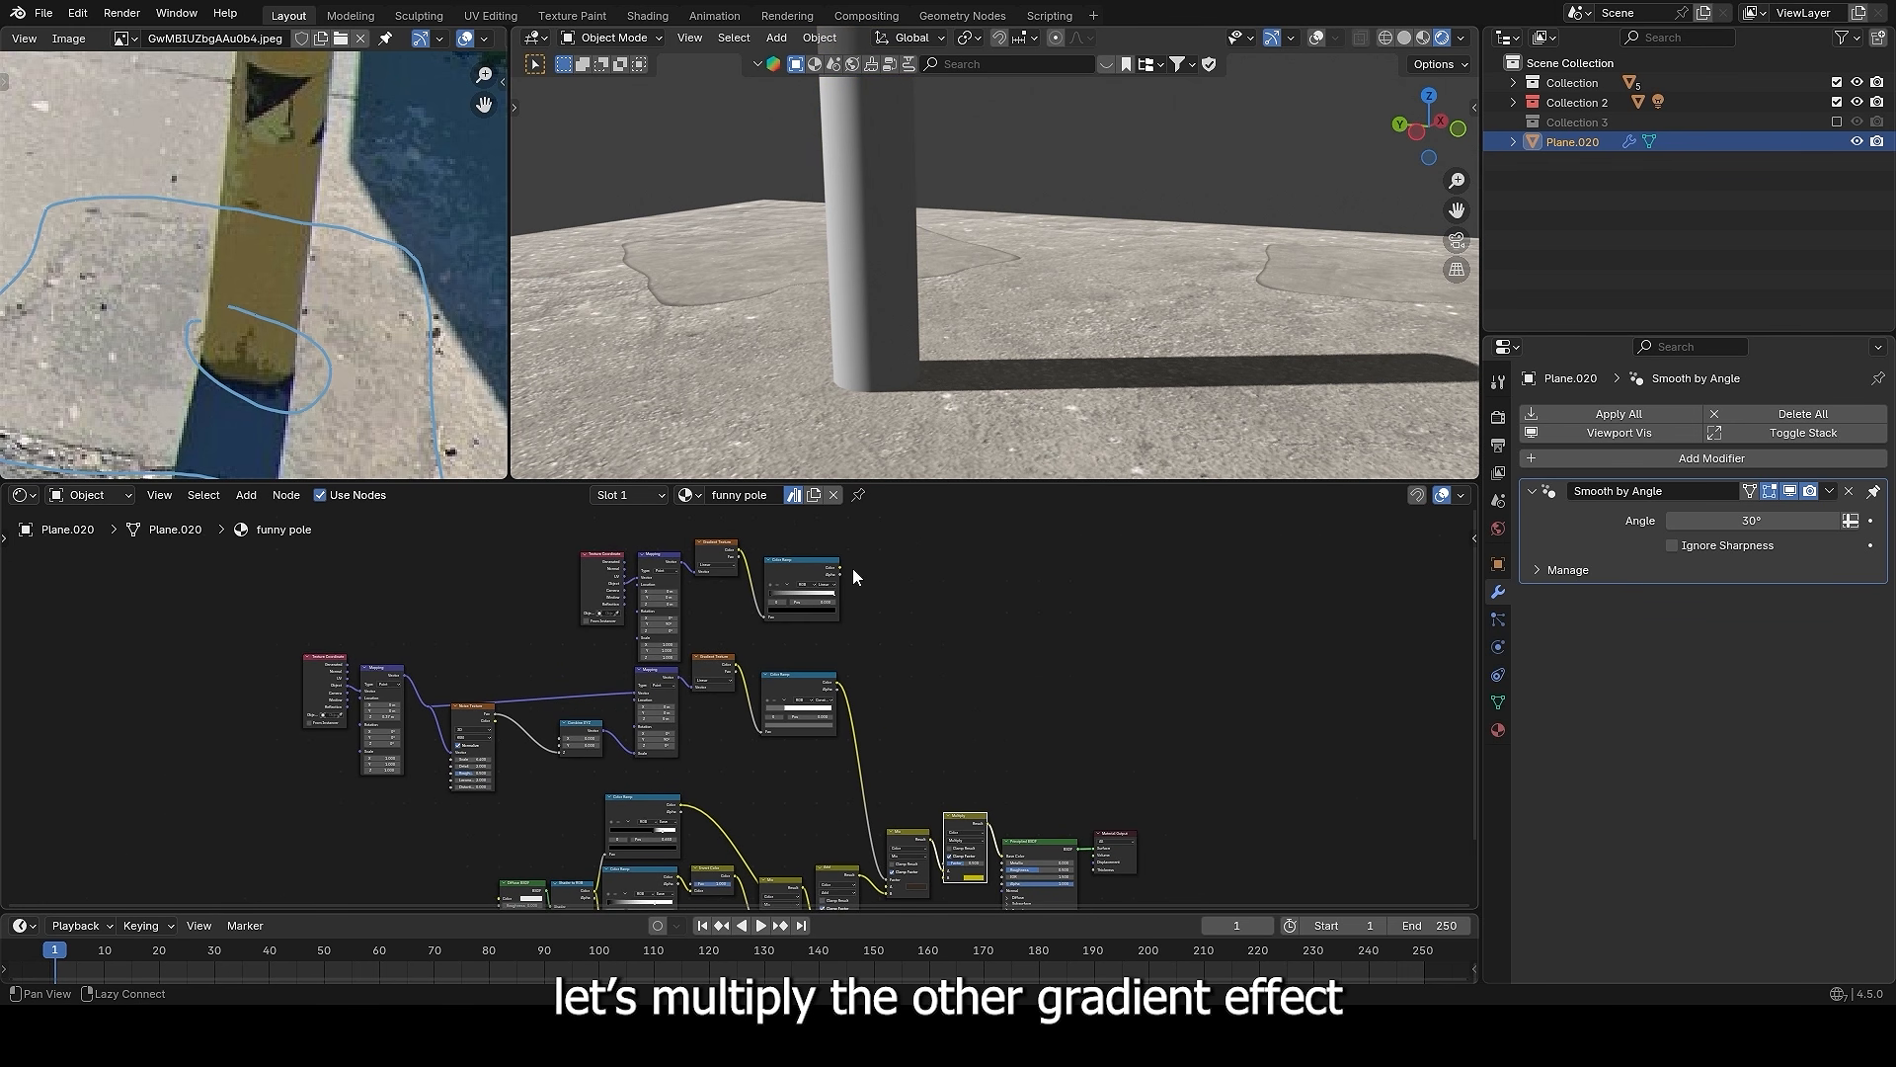
- Connect the linear gradient's Color Ramp to the Multiply node's B input and set its factor to 1.000
{"action": "right_click_drag", "start_coordinate": [820, 559], "coordinate": [1123, 703], "text": "alt"}
{"action": "middle_click_drag", "start_coordinate": [1124, 703], "coordinate": [1066, 605]}
{"action": "scroll", "coordinate": [1059, 686], "scroll_direction": "up", "scroll_amount": 3}
{"action": "scroll", "coordinate": [1066, 670], "scroll_direction": "up", "scroll_amount": 1}
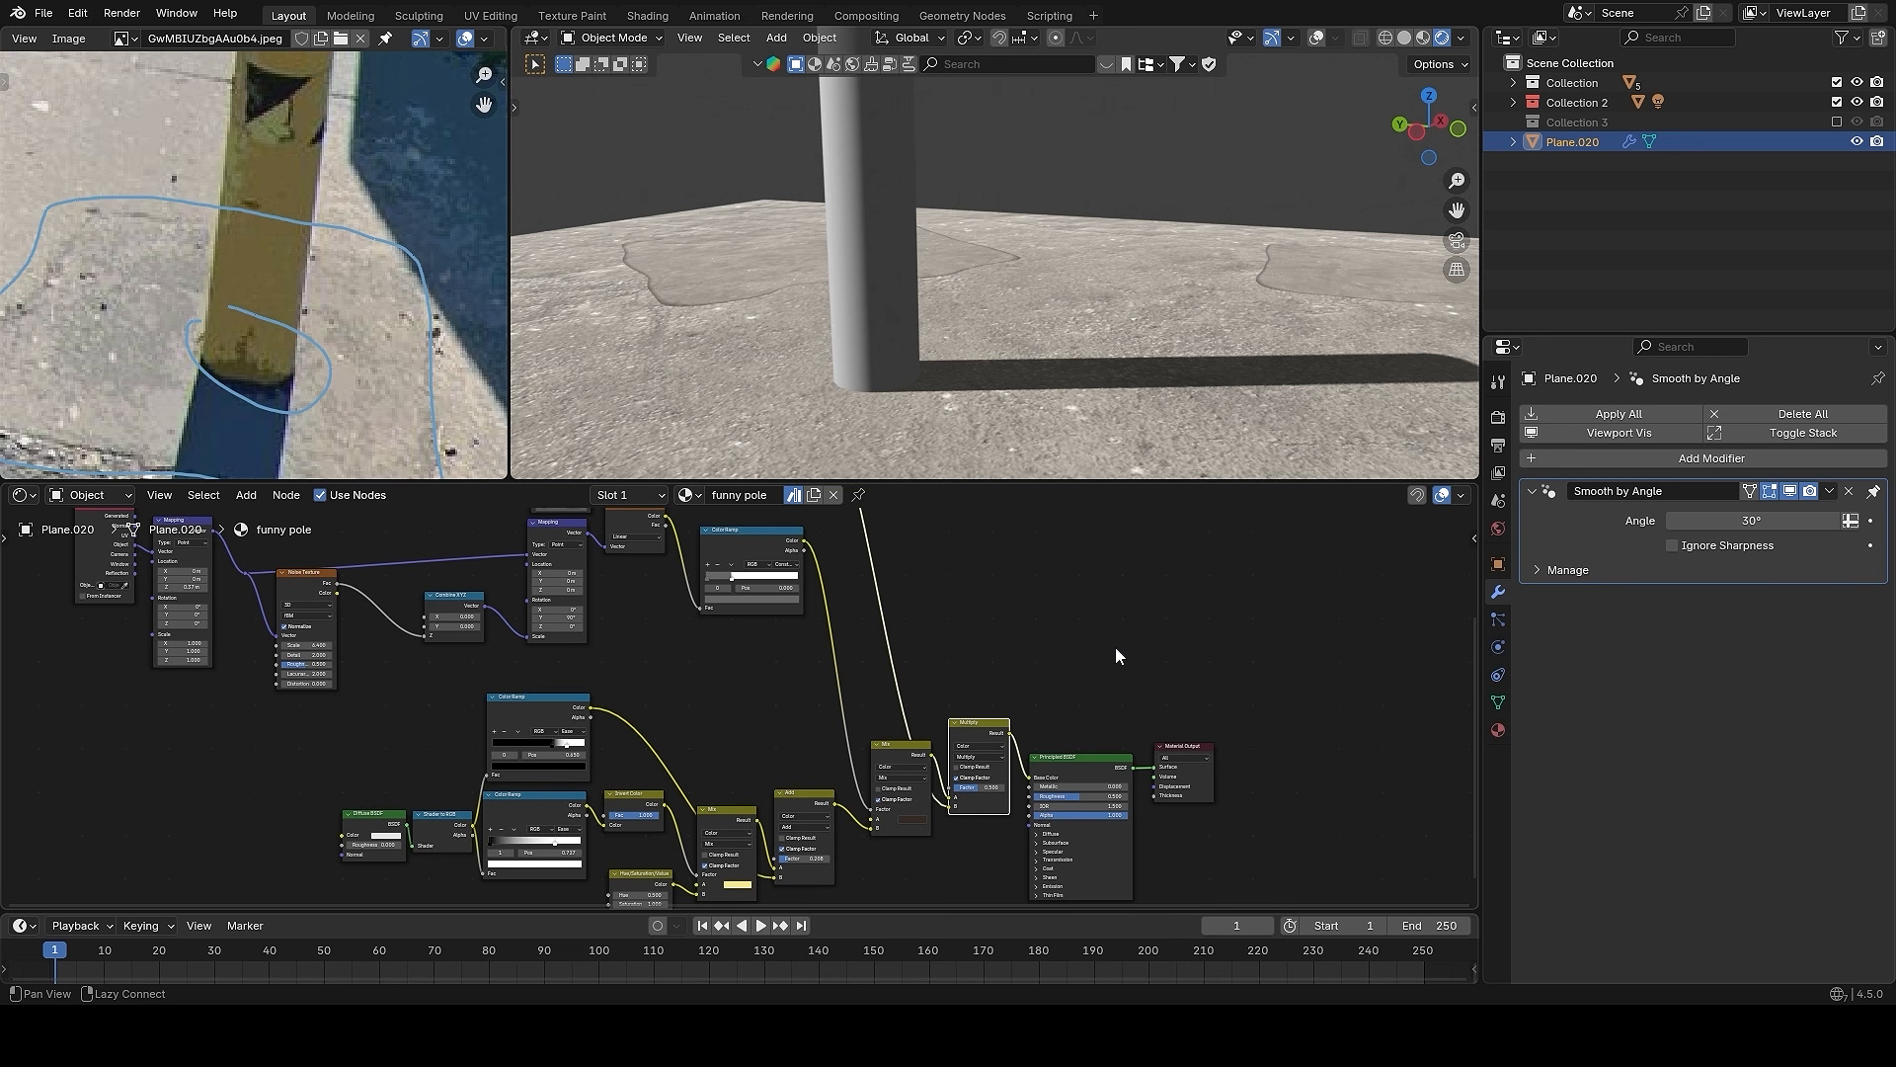
{"action": "scroll", "coordinate": [1037, 582], "scroll_direction": "up", "scroll_amount": 3}
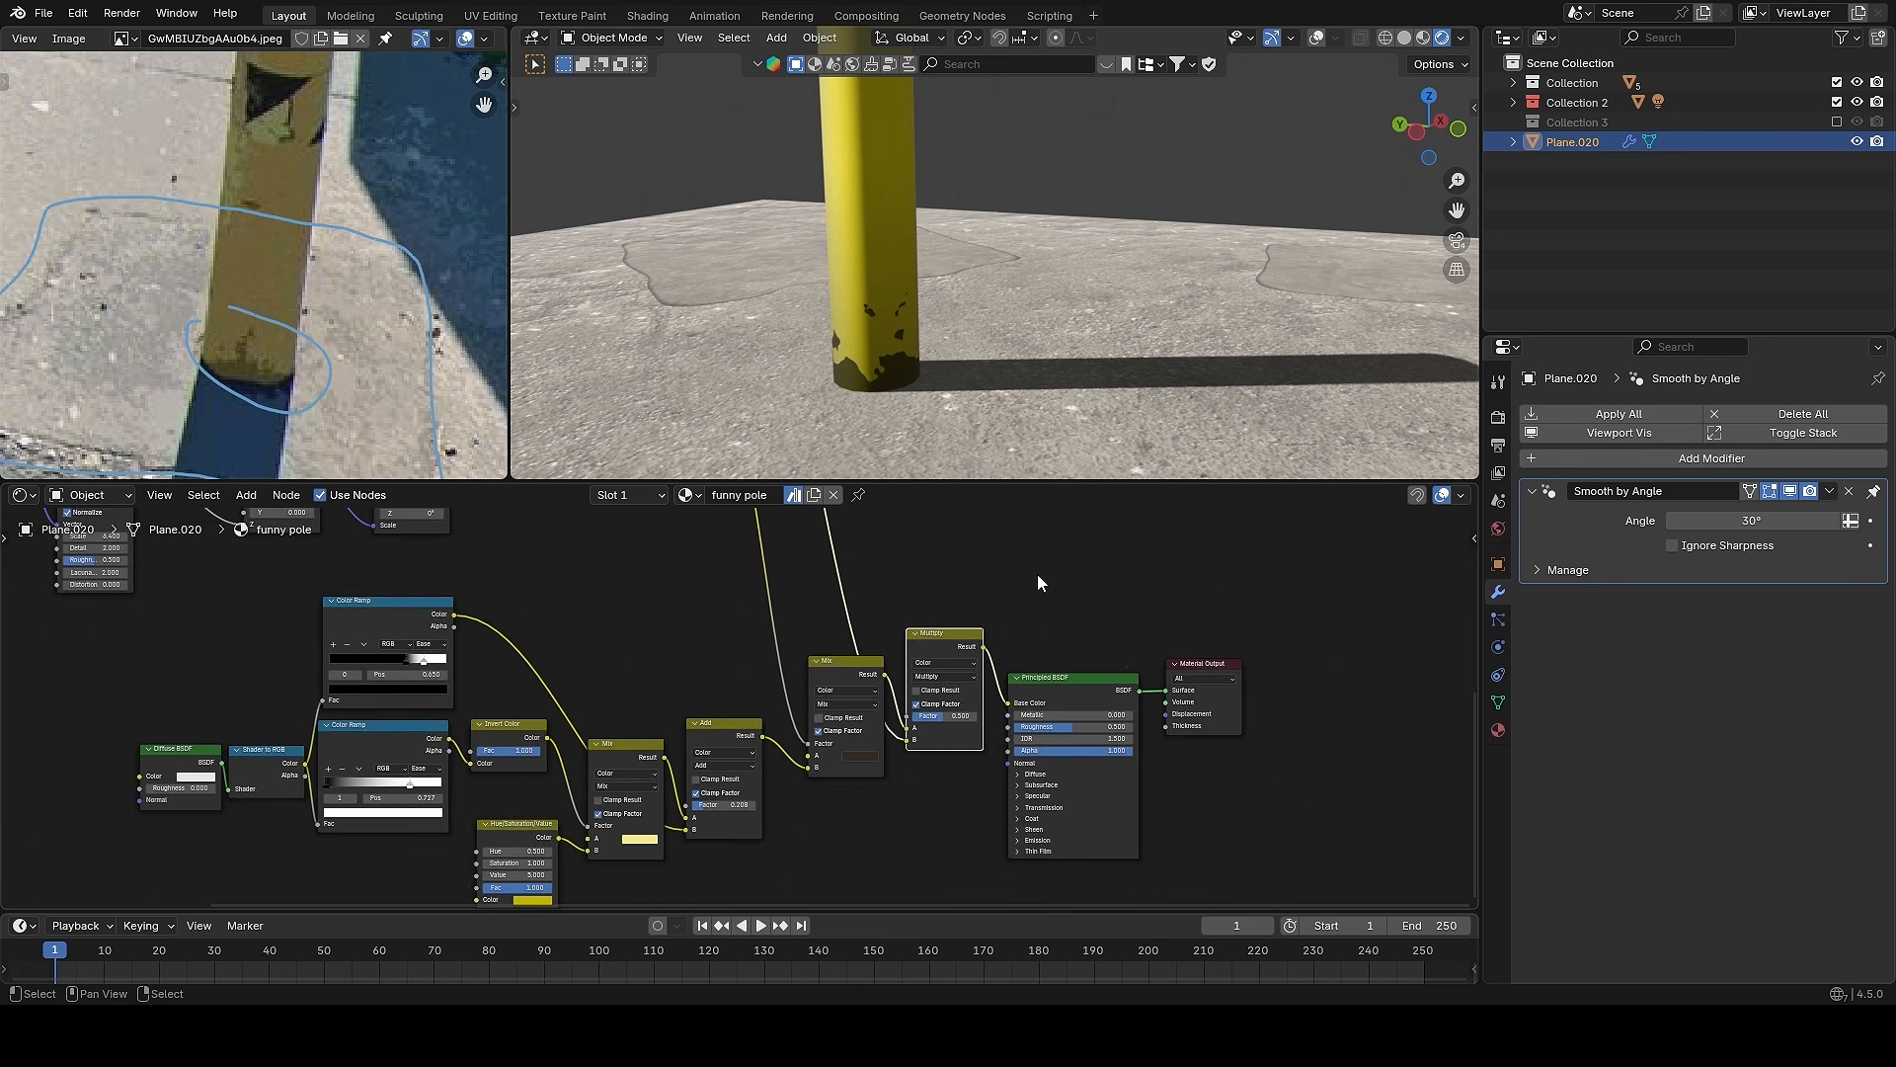
{"action": "left_click_drag", "start_coordinate": [1037, 719], "coordinate": [1072, 718]}
- Preview the linear gradient's Color Ramp and set its white stop position to 0.295
{"action": "middle_click_drag", "start_coordinate": [743, 573], "coordinate": [867, 787]}
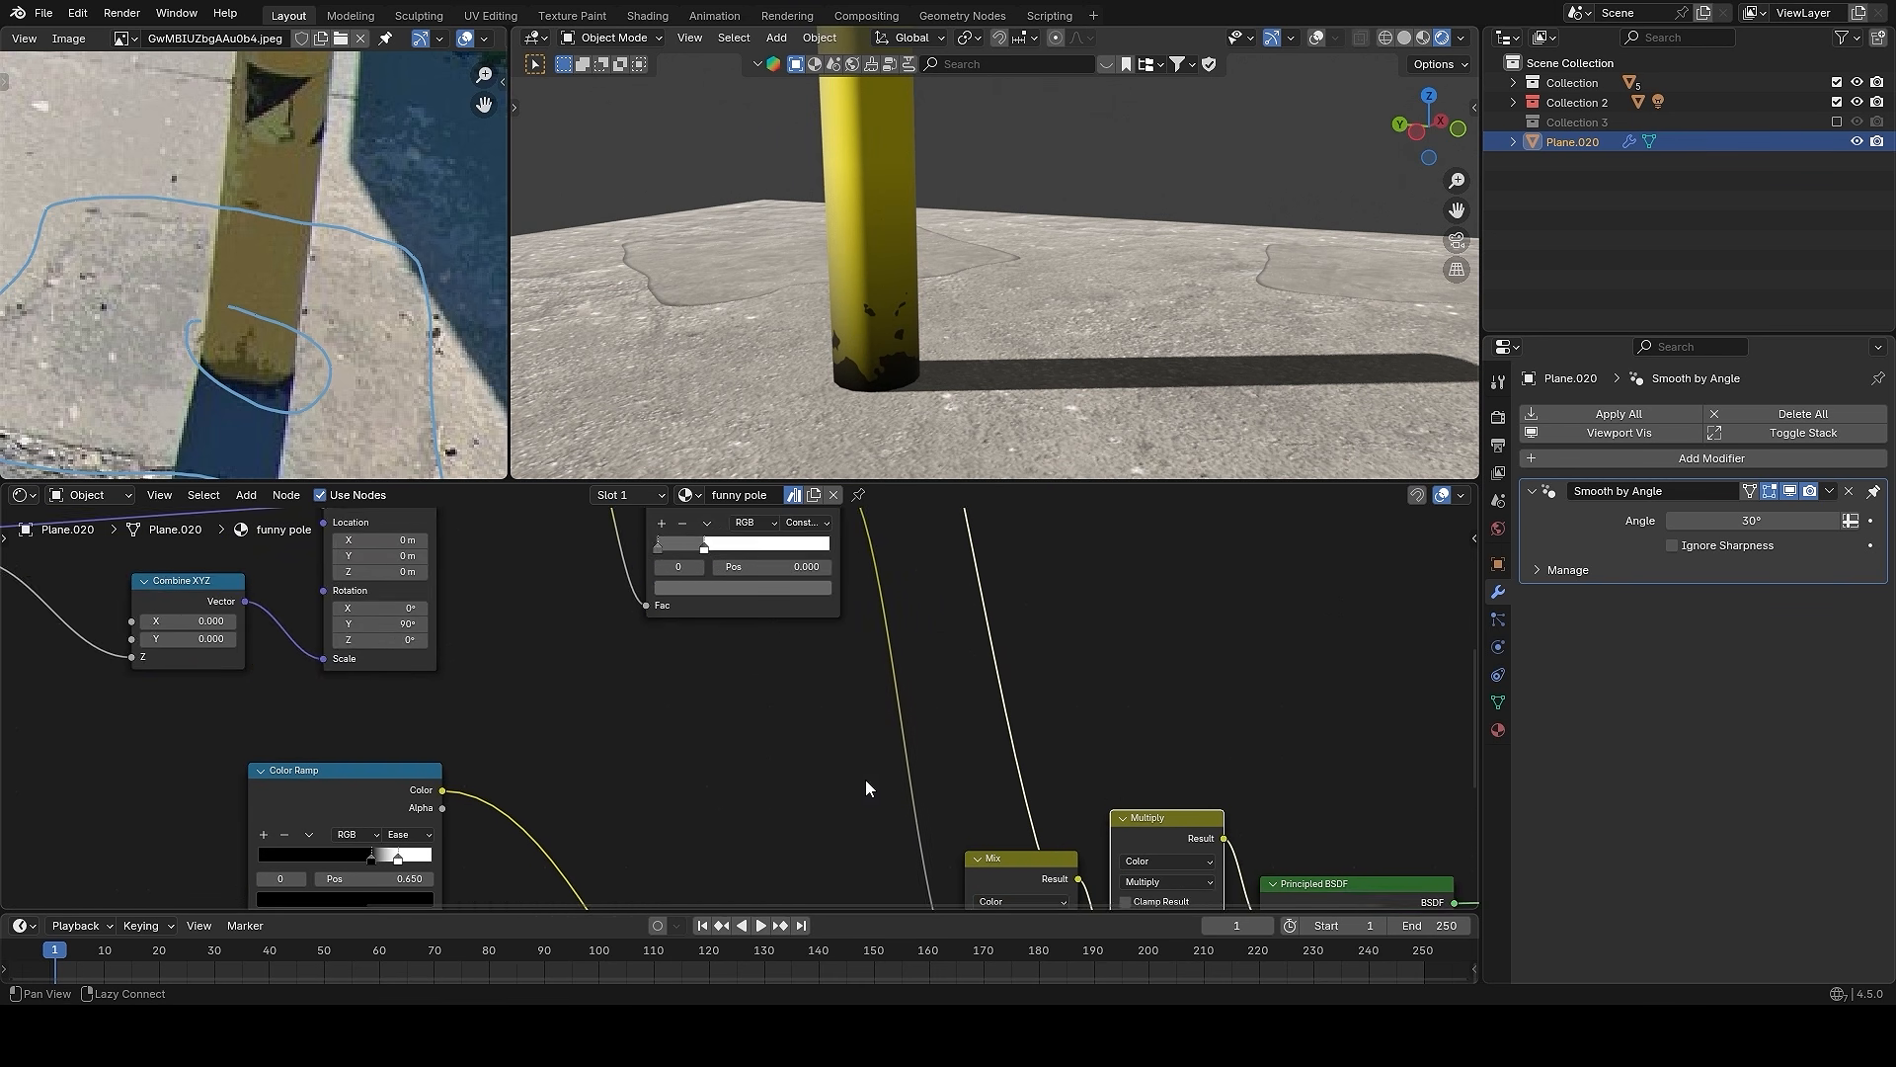
{"action": "scroll", "coordinate": [889, 711], "scroll_direction": "down", "scroll_amount": 6}
{"action": "middle_click_drag", "start_coordinate": [897, 632], "coordinate": [1045, 888]}
{"action": "left_click", "coordinate": [901, 625], "text": "ctrl+shift"}
{"action": "scroll", "coordinate": [970, 692], "scroll_direction": "up", "scroll_amount": 2}
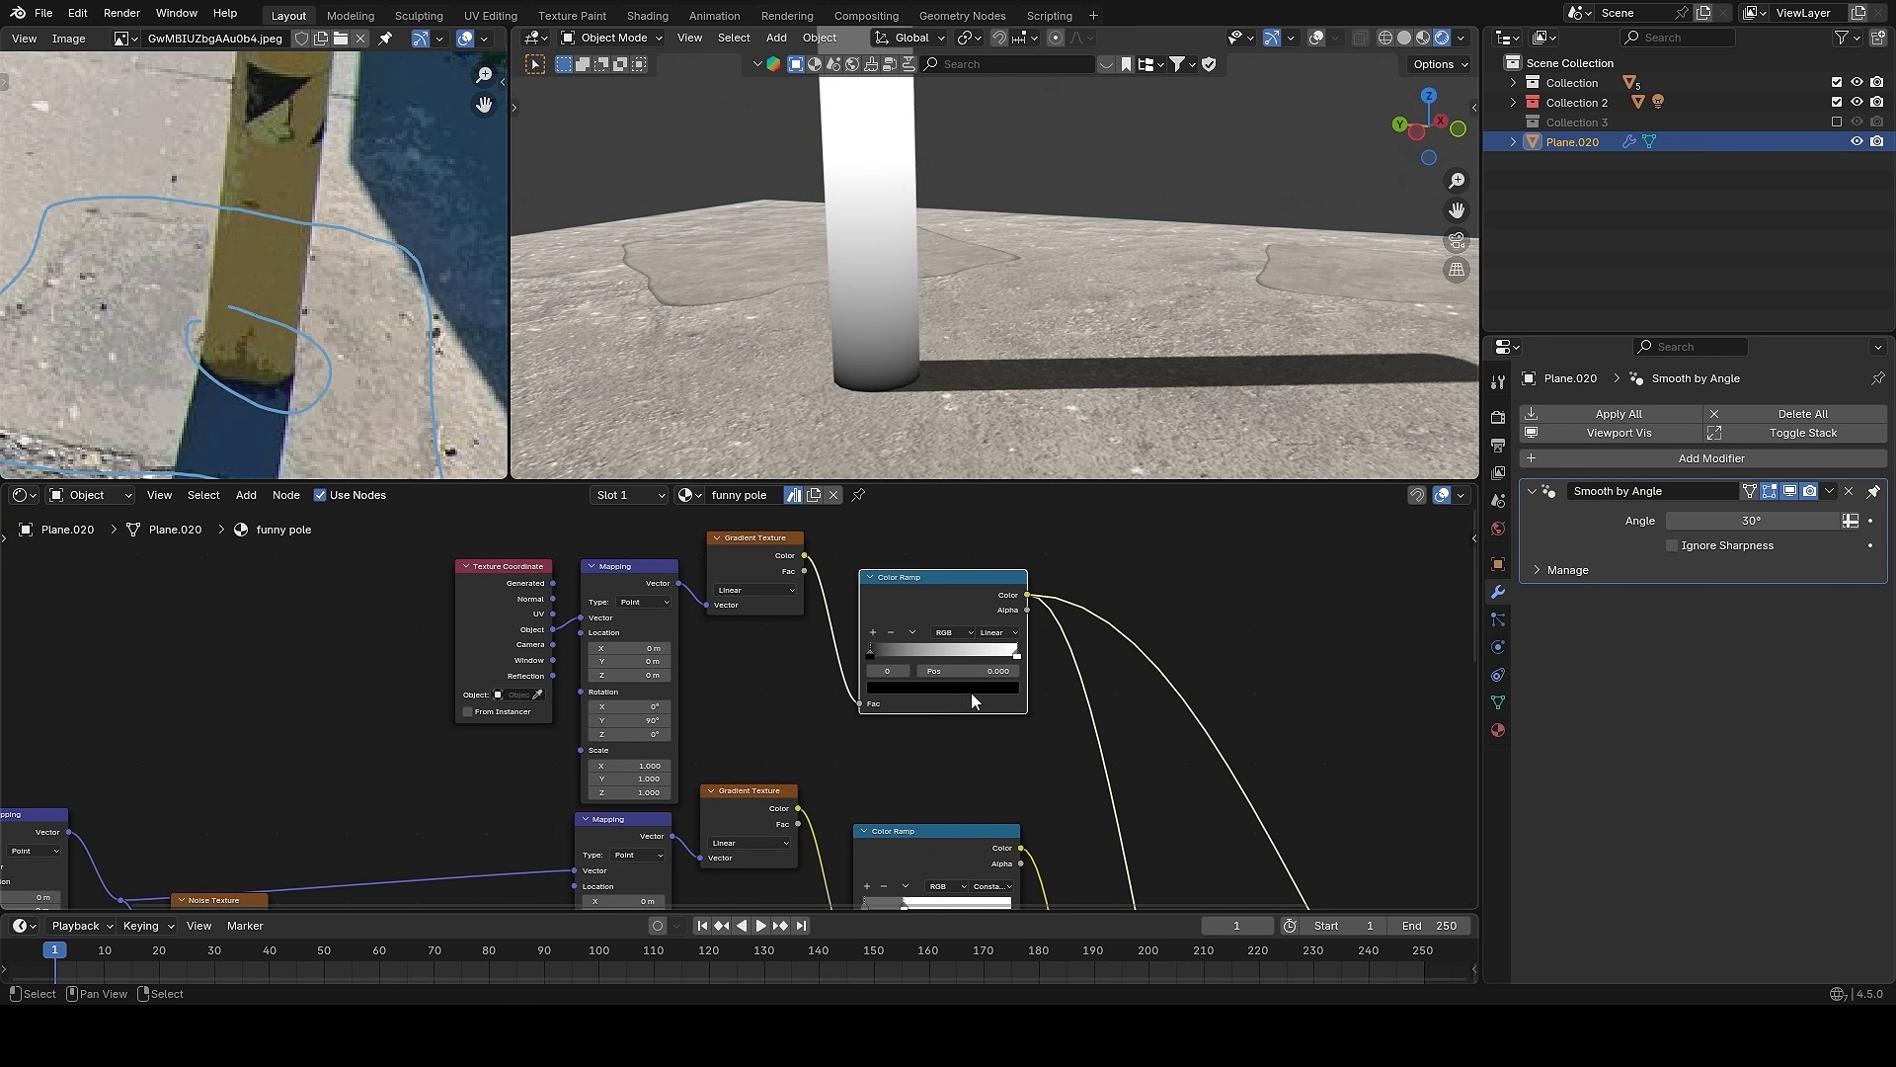
{"action": "left_click_drag", "start_coordinate": [994, 653], "coordinate": [891, 654]}
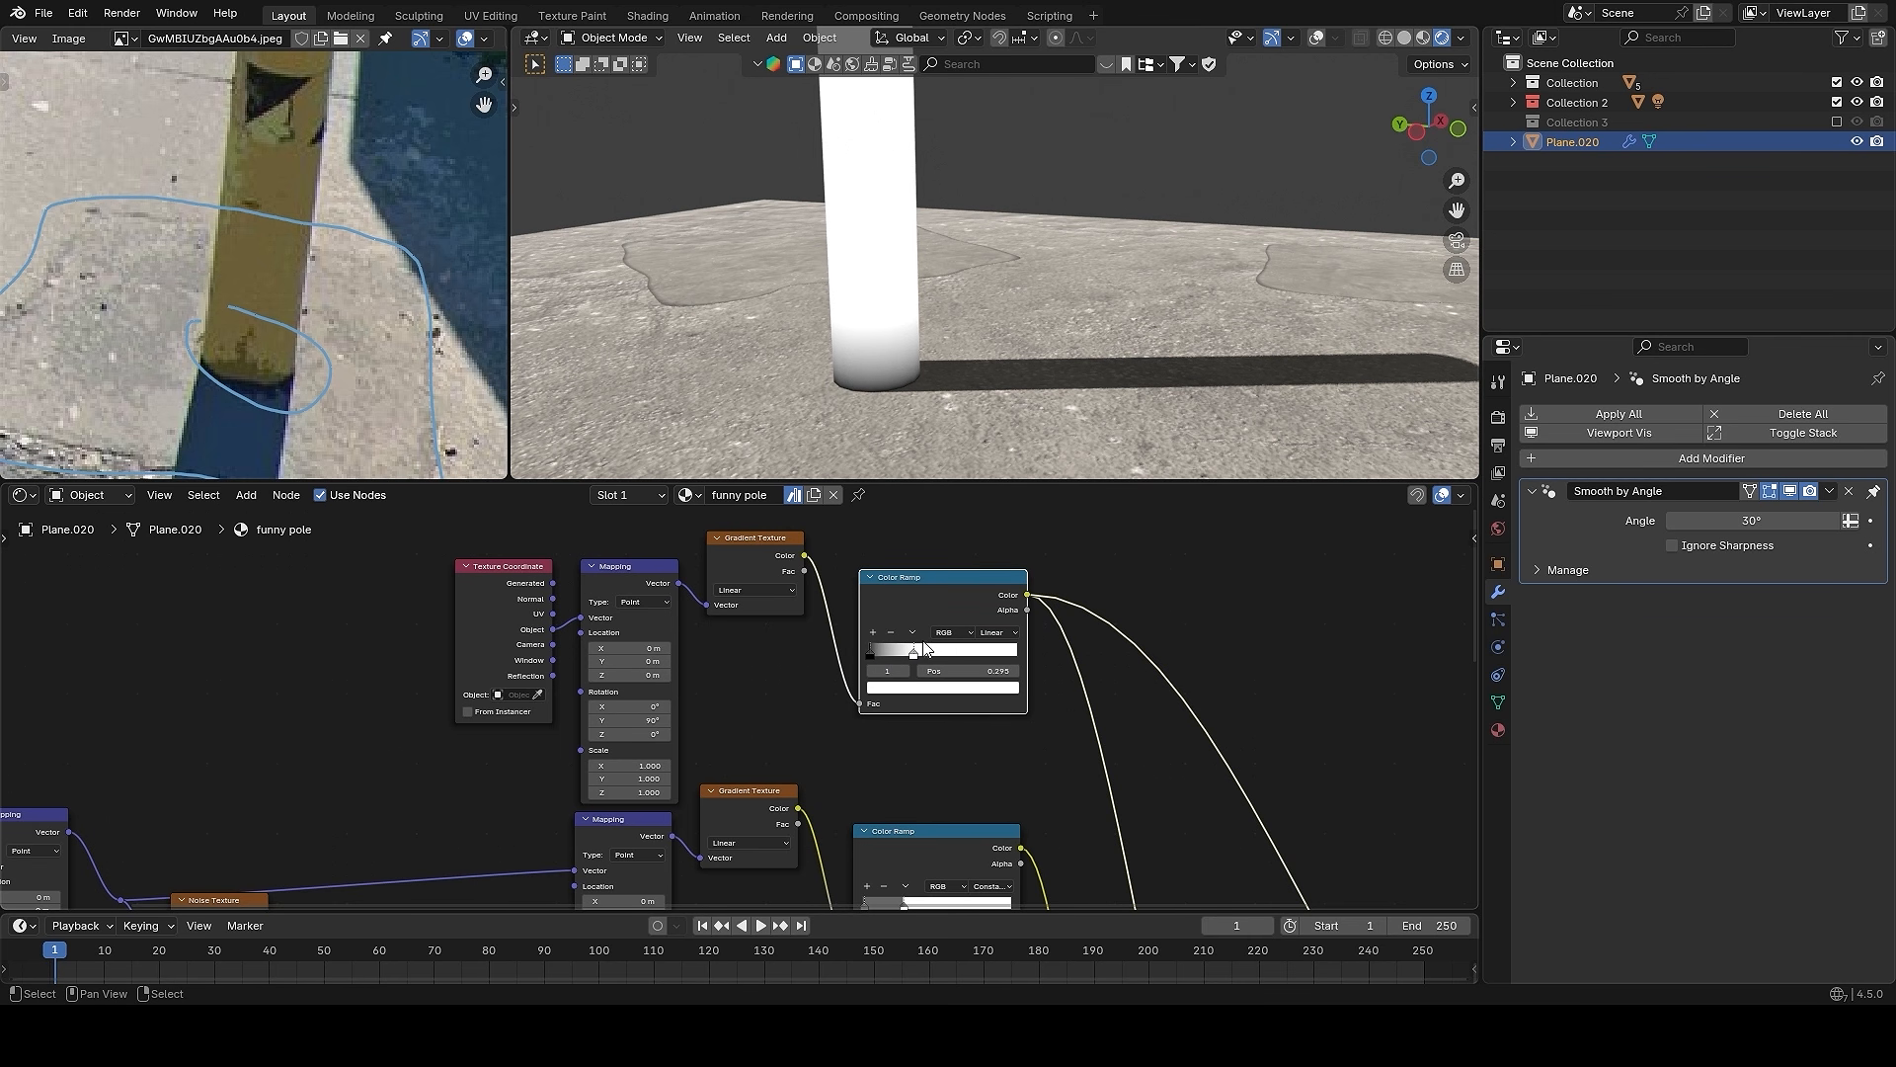
- Set the linear gradient's Mapping X location to 0.14 m and its Color Ramp's black stop to 0.050
{"action": "scroll", "coordinate": [956, 632], "scroll_direction": "up", "scroll_amount": 2}
{"action": "scroll", "coordinate": [1027, 637], "scroll_direction": "down", "scroll_amount": 4}
{"action": "scroll", "coordinate": [987, 640], "scroll_direction": "up", "scroll_amount": 3}
{"action": "left_click_drag", "start_coordinate": [889, 643], "coordinate": [897, 642]}
{"action": "scroll", "coordinate": [609, 644], "scroll_direction": "up", "scroll_amount": 1}
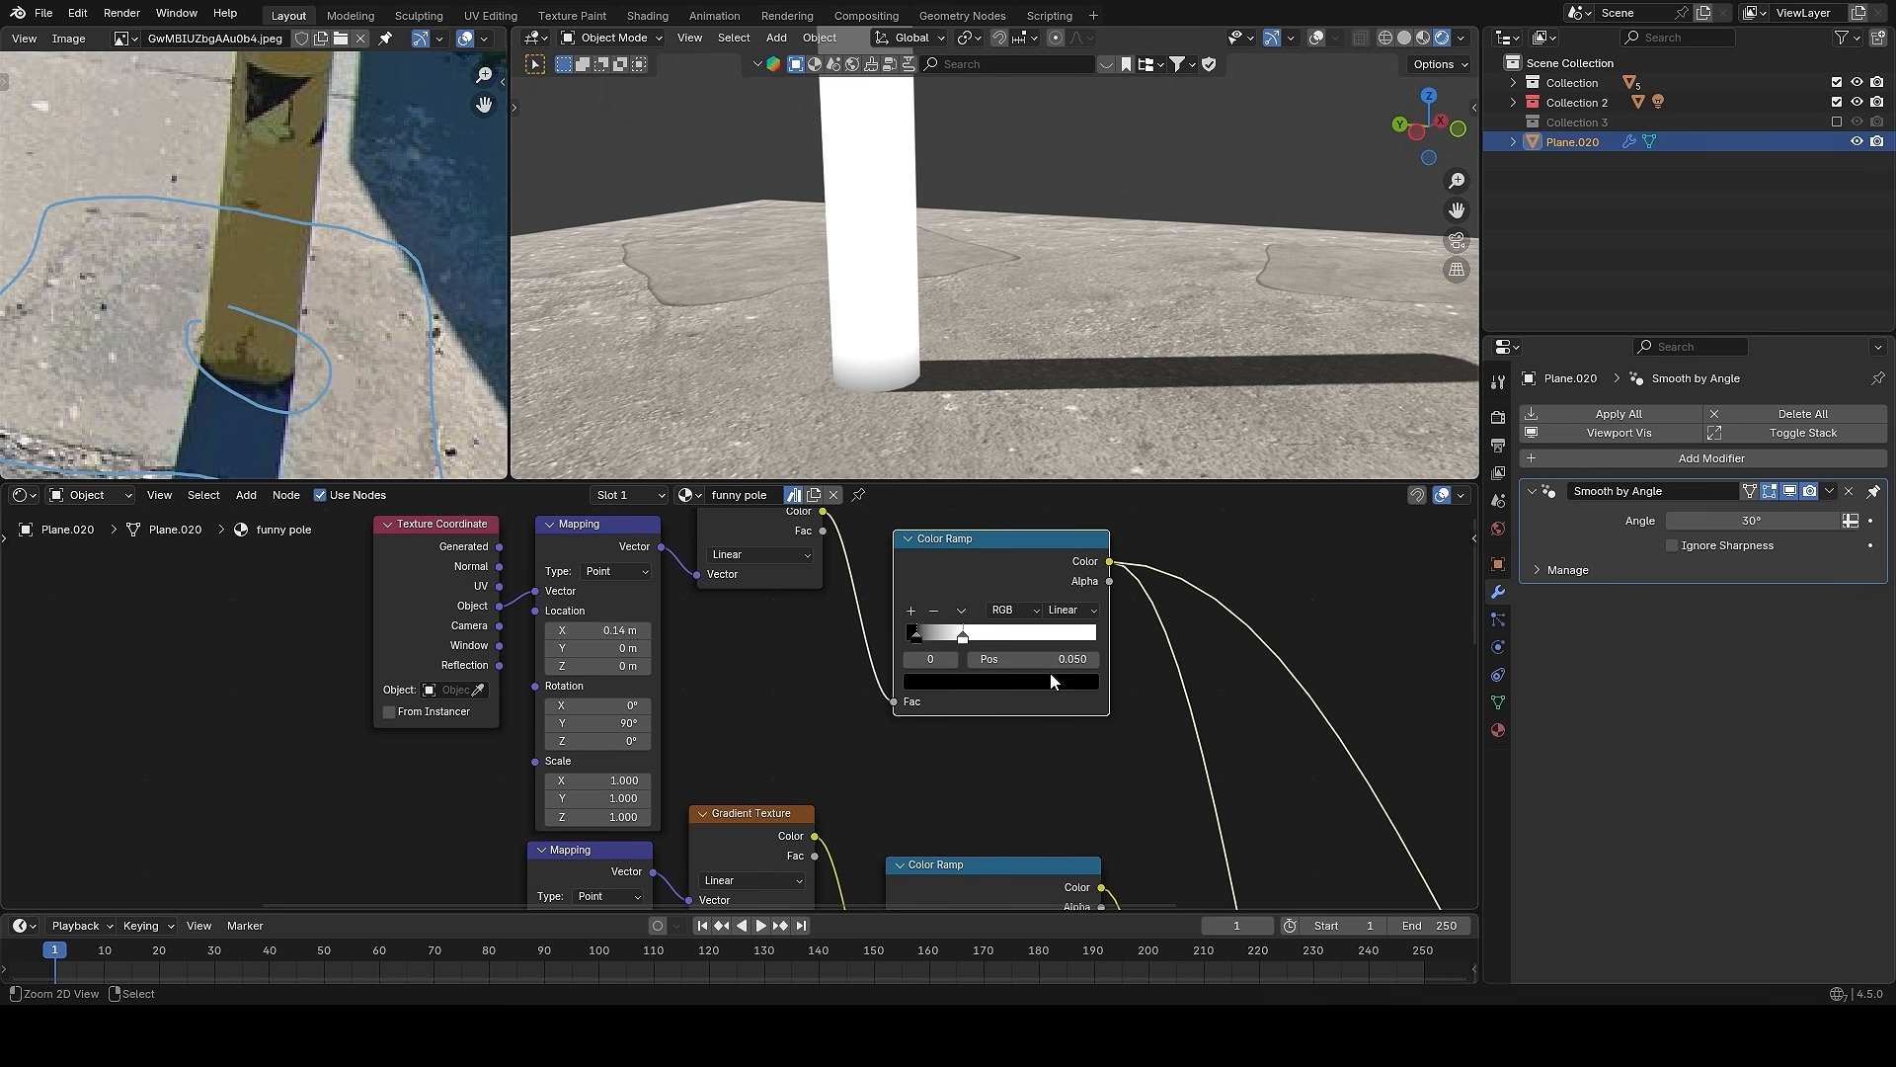
- Restore the Principled BSDF output and examine the shading over the whole pole without overlays and from farther away
{"action": "scroll", "coordinate": [1050, 673], "scroll_direction": "down", "scroll_amount": 3}
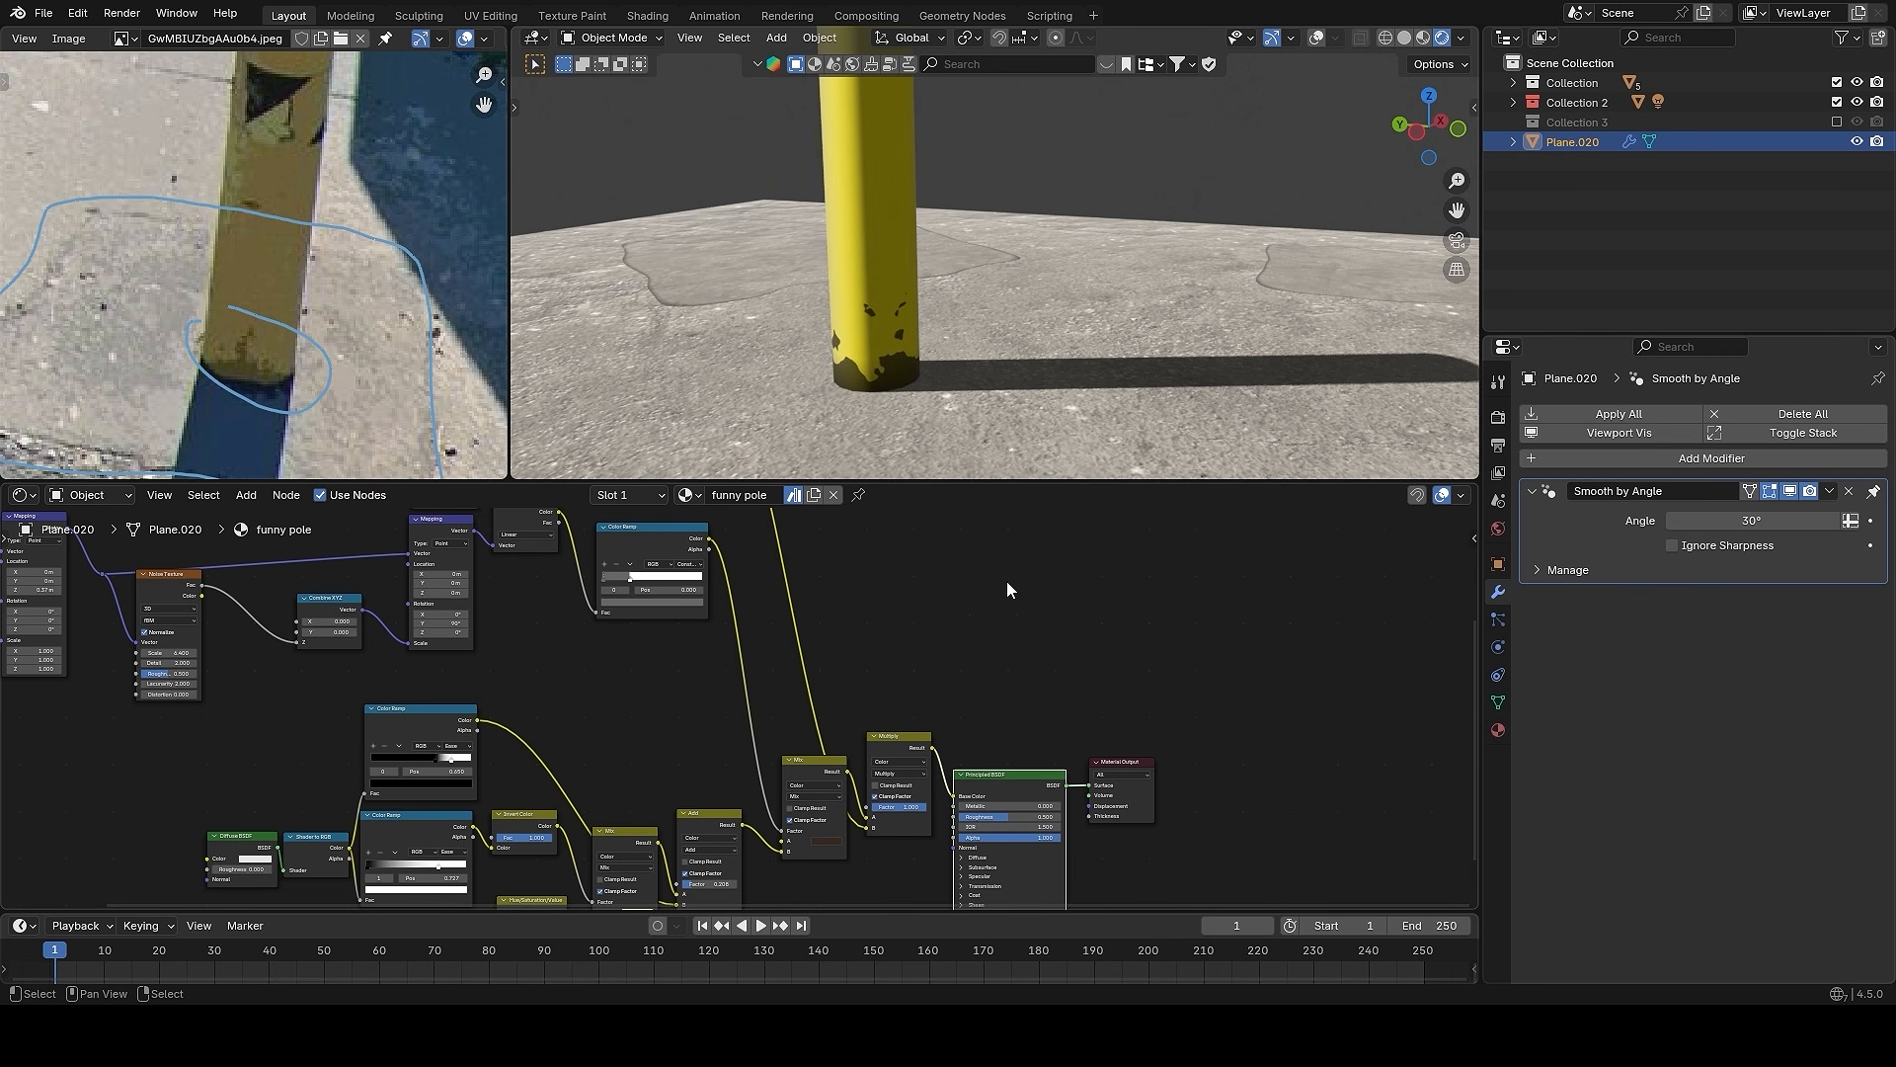
{"action": "scroll", "coordinate": [993, 692], "scroll_direction": "up", "scroll_amount": 2}
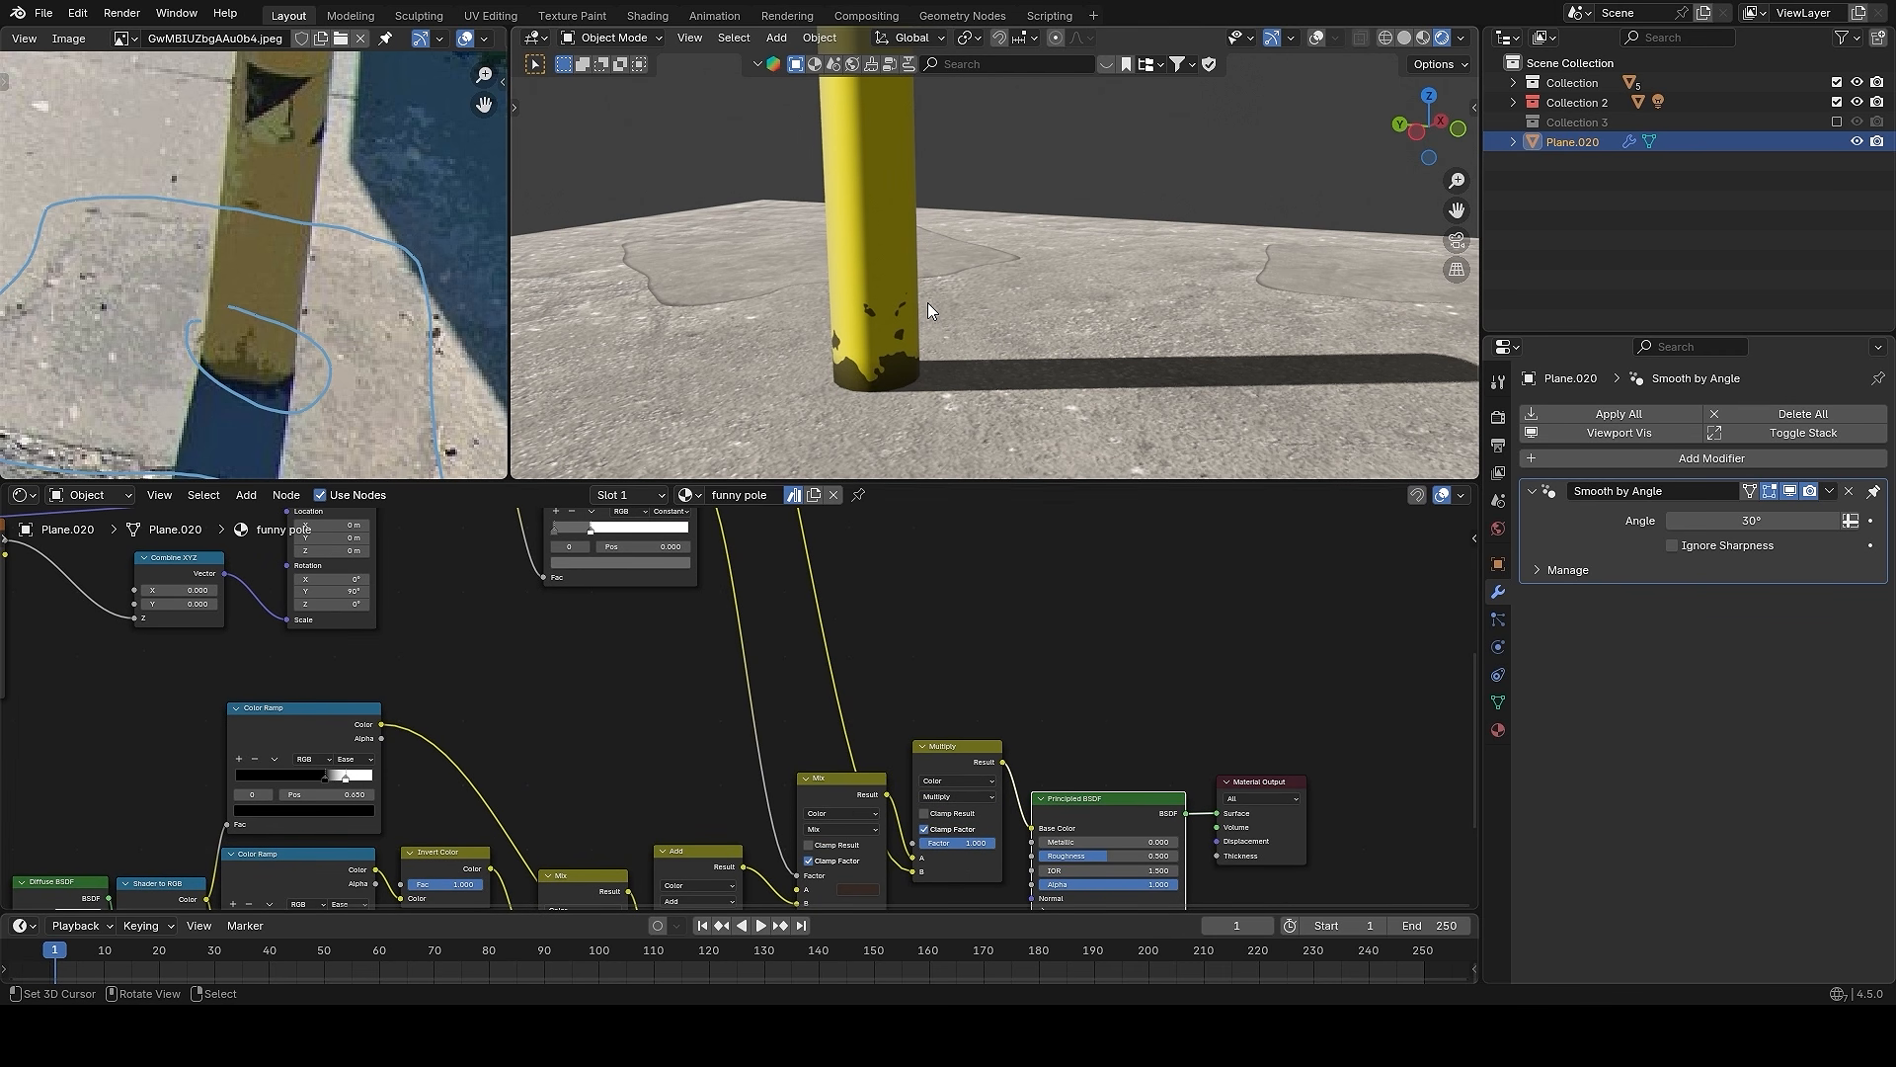
{"action": "scroll", "coordinate": [928, 302], "scroll_direction": "down", "scroll_amount": 7}
{"action": "middle_click_drag", "start_coordinate": [1141, 271], "coordinate": [1101, 254]}
{"action": "middle_click_drag", "start_coordinate": [1101, 255], "coordinate": [1140, 275], "text": "shift"}
{"action": "key", "text": "alt+shift+z"}
{"action": "key", "text": "alt+shift+z"}
{"action": "scroll", "coordinate": [1089, 328], "scroll_direction": "up", "scroll_amount": 2}
{"action": "middle_click_drag", "start_coordinate": [1143, 340], "coordinate": [1082, 326], "text": "shift"}
{"action": "scroll", "coordinate": [1051, 691], "scroll_direction": "down", "scroll_amount": 4}
- Move the Principled BSDF and Material Output nodes farther from the Multiply node to make room
{"action": "middle_click_drag", "start_coordinate": [1056, 739], "coordinate": [1029, 679]}
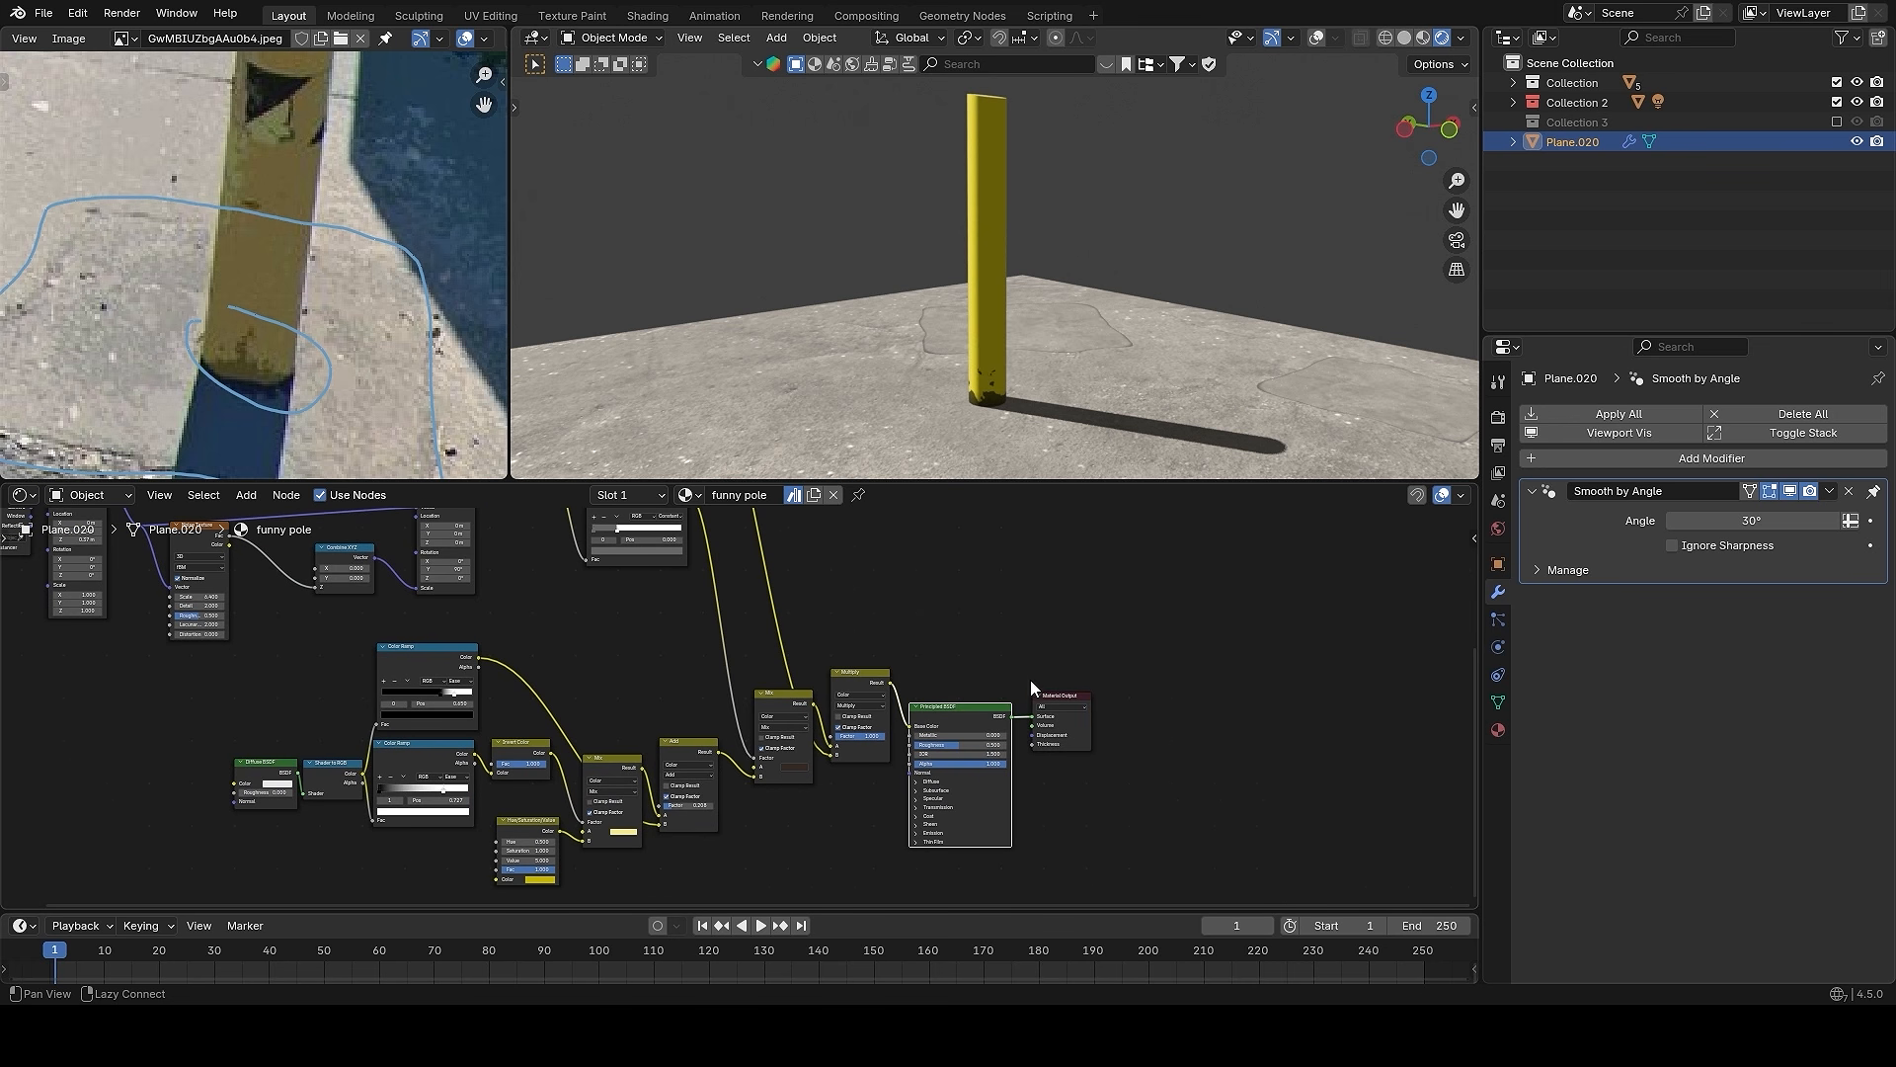
{"action": "left_click_drag", "start_coordinate": [986, 622], "coordinate": [1165, 794]}
{"action": "key", "text": "g"}
{"action": "left_click", "coordinate": [1379, 791]}
- Add a Noise Texture above the Principled BSDF with its own Mapping and Texture Coordinate nodes
{"action": "middle_click_drag", "start_coordinate": [1071, 630], "coordinate": [887, 738]}
{"action": "scroll", "coordinate": [1020, 711], "scroll_direction": "down", "scroll_amount": 6}
{"action": "key", "text": "shift+a"}
{"action": "left_click", "coordinate": [849, 611]}
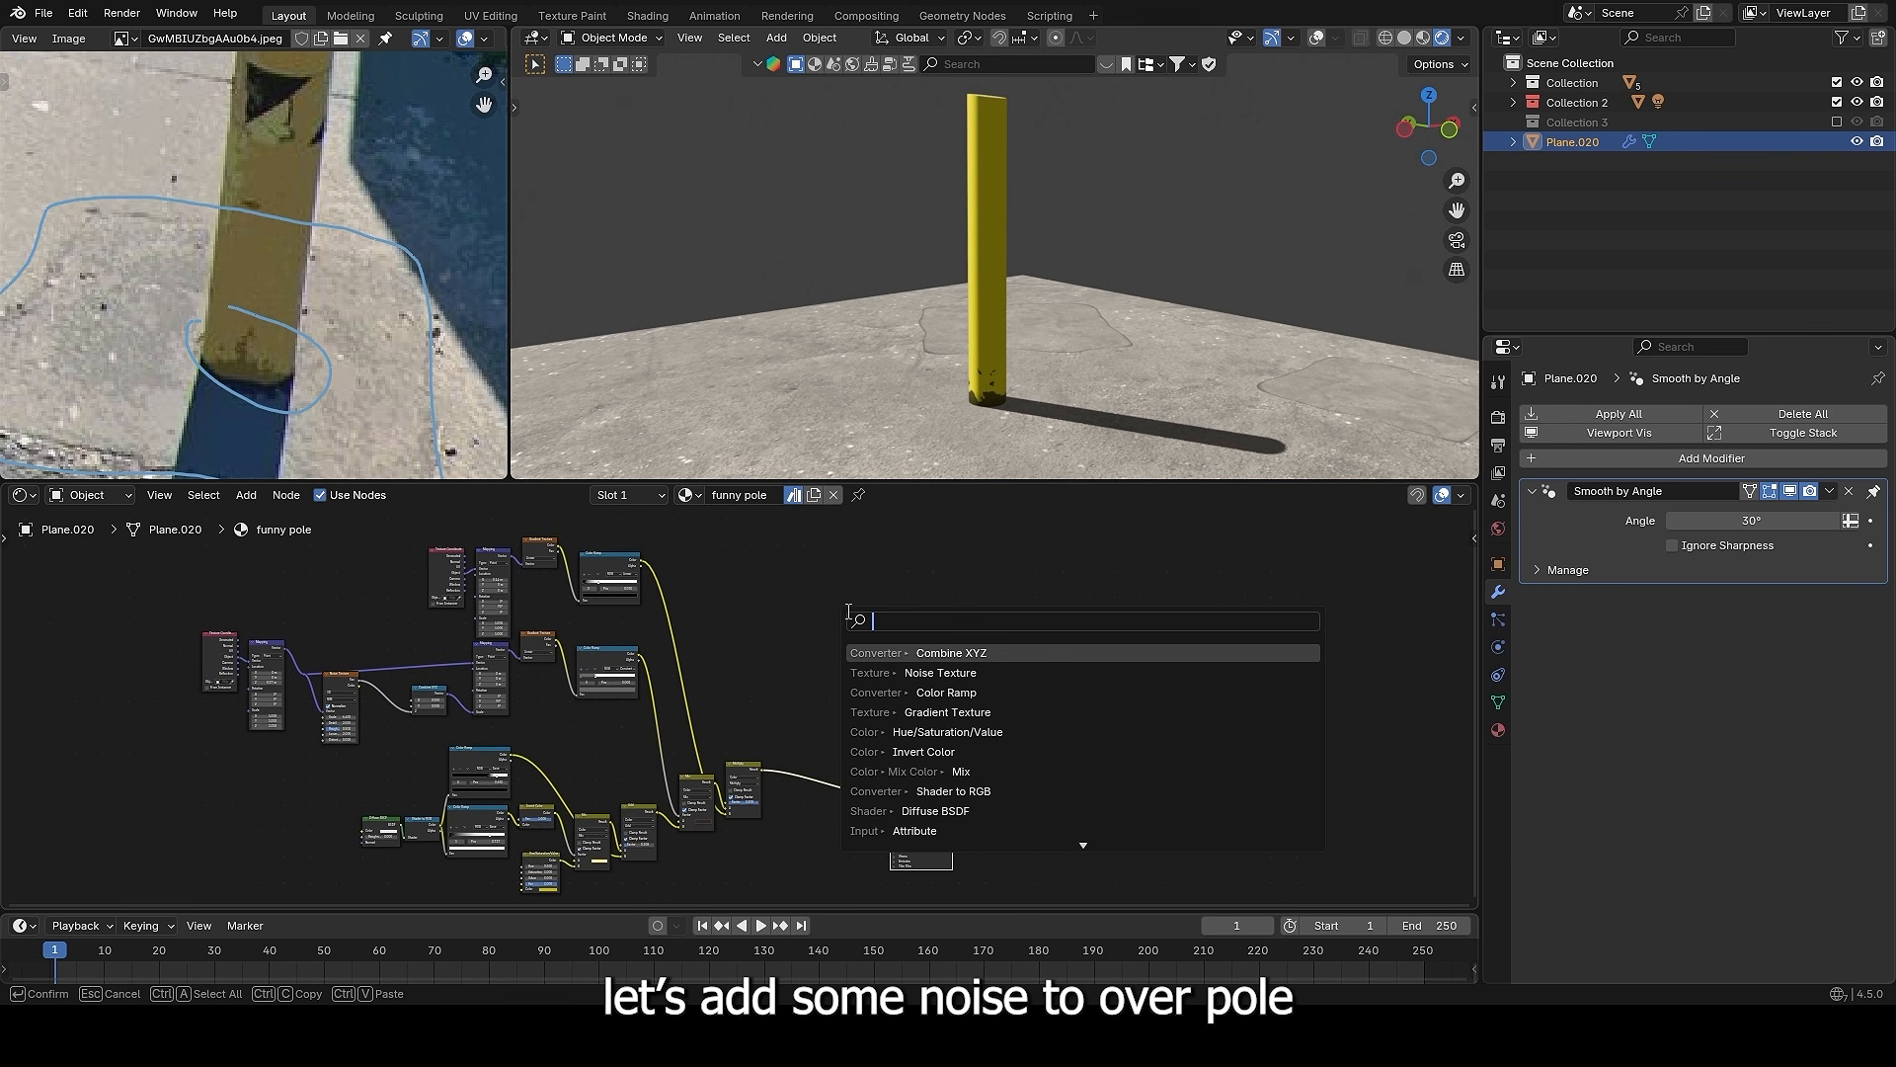
{"action": "type", "text": "noi"}
{"action": "left_click", "coordinate": [919, 651]}
{"action": "left_click", "coordinate": [824, 589]}
{"action": "key", "text": "ctrl+t"}
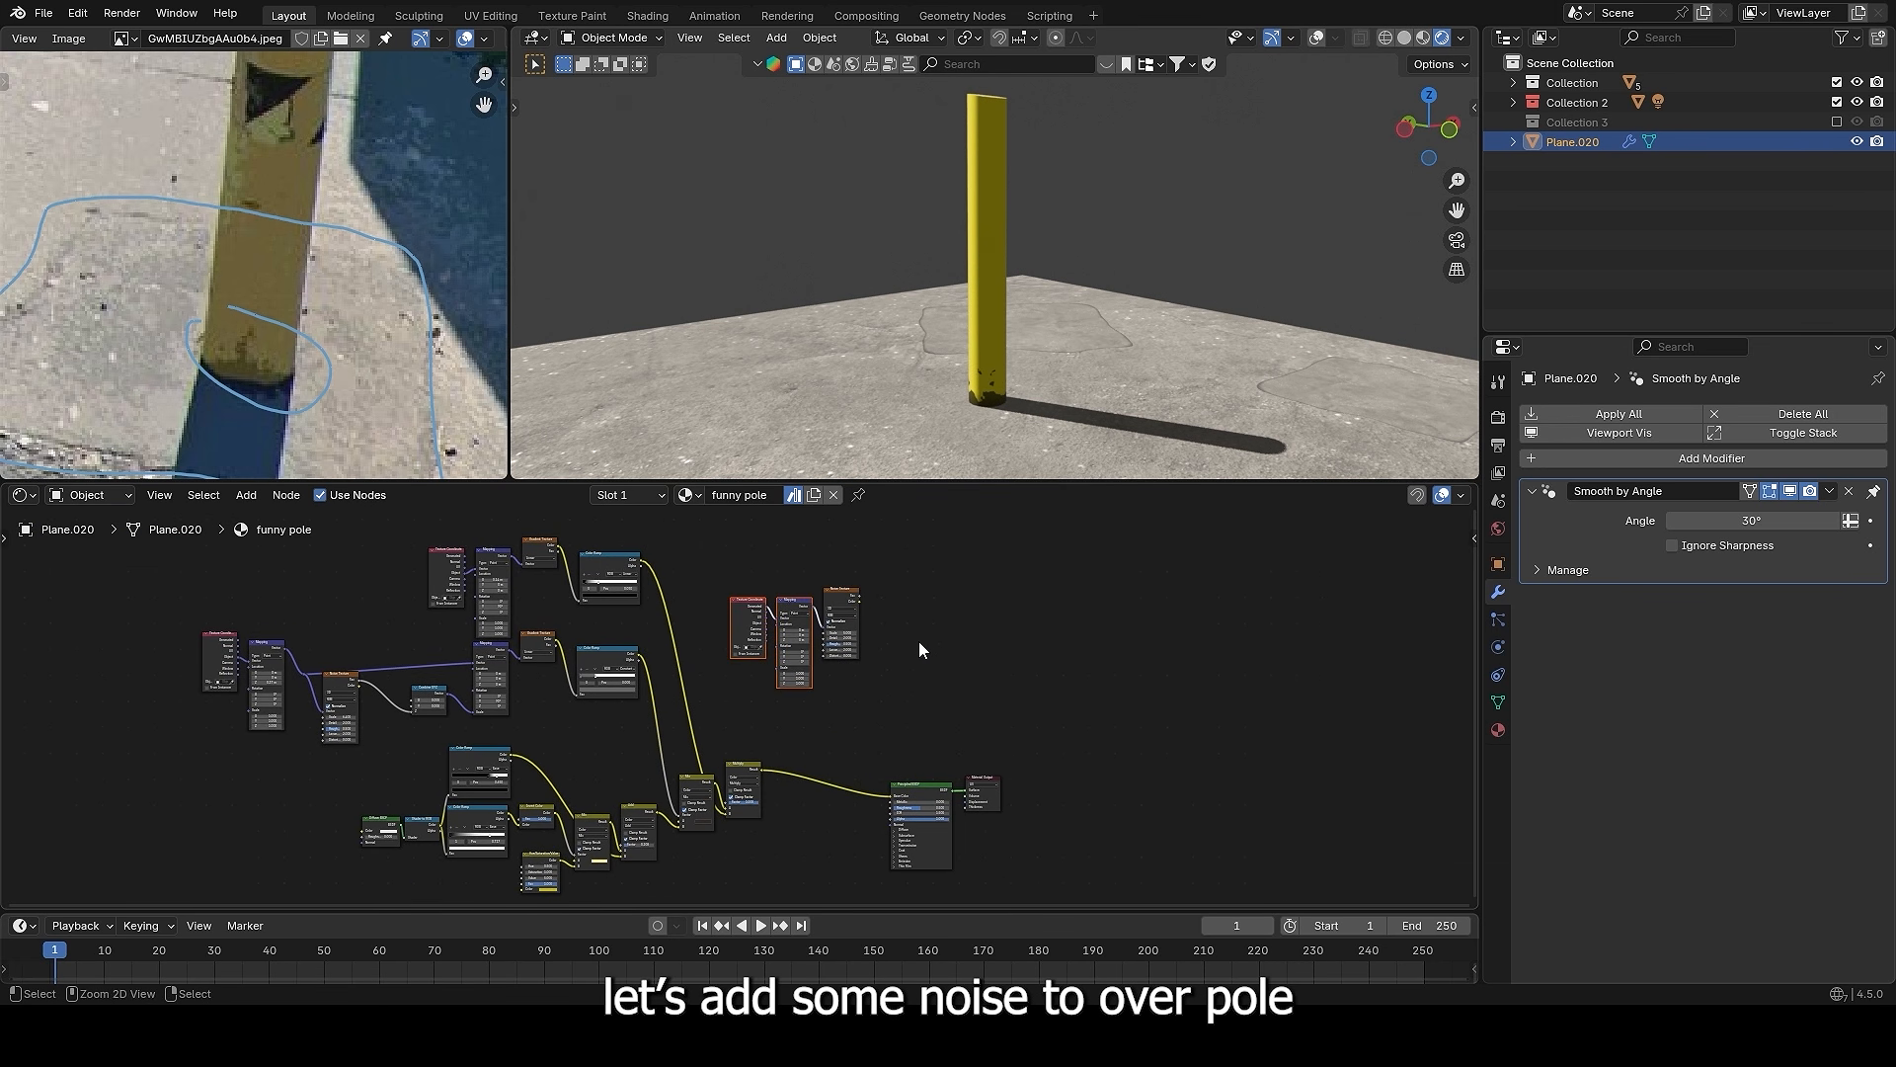
- Reposition the new noise nodes, feed their Mapping from Object coordinates, and preview the Noise Texture on the pole
{"action": "scroll", "coordinate": [919, 649], "scroll_direction": "up", "scroll_amount": 5}
{"action": "key", "text": "g"}
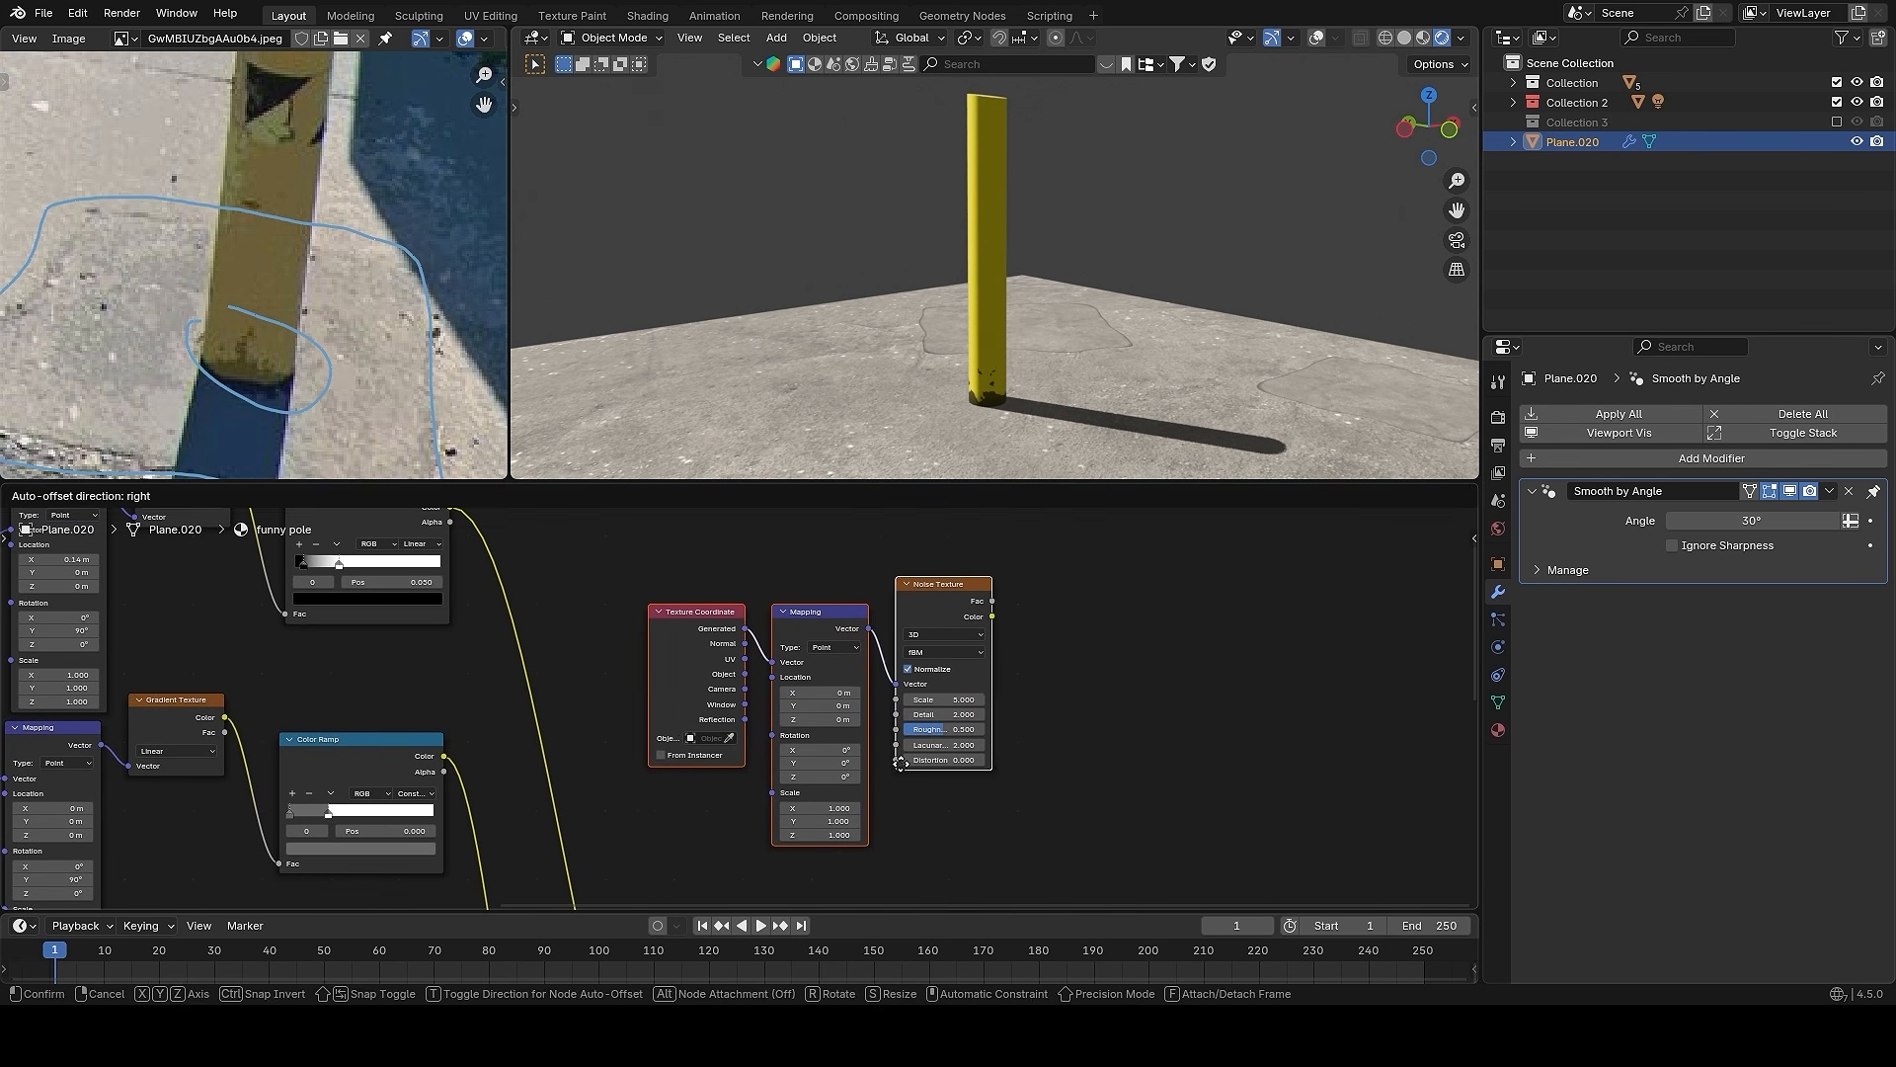
{"action": "left_click", "coordinate": [855, 761]}
{"action": "scroll", "coordinate": [681, 671], "scroll_direction": "up", "scroll_amount": 1}
{"action": "left_click", "coordinate": [938, 559], "text": "ctrl+shift"}
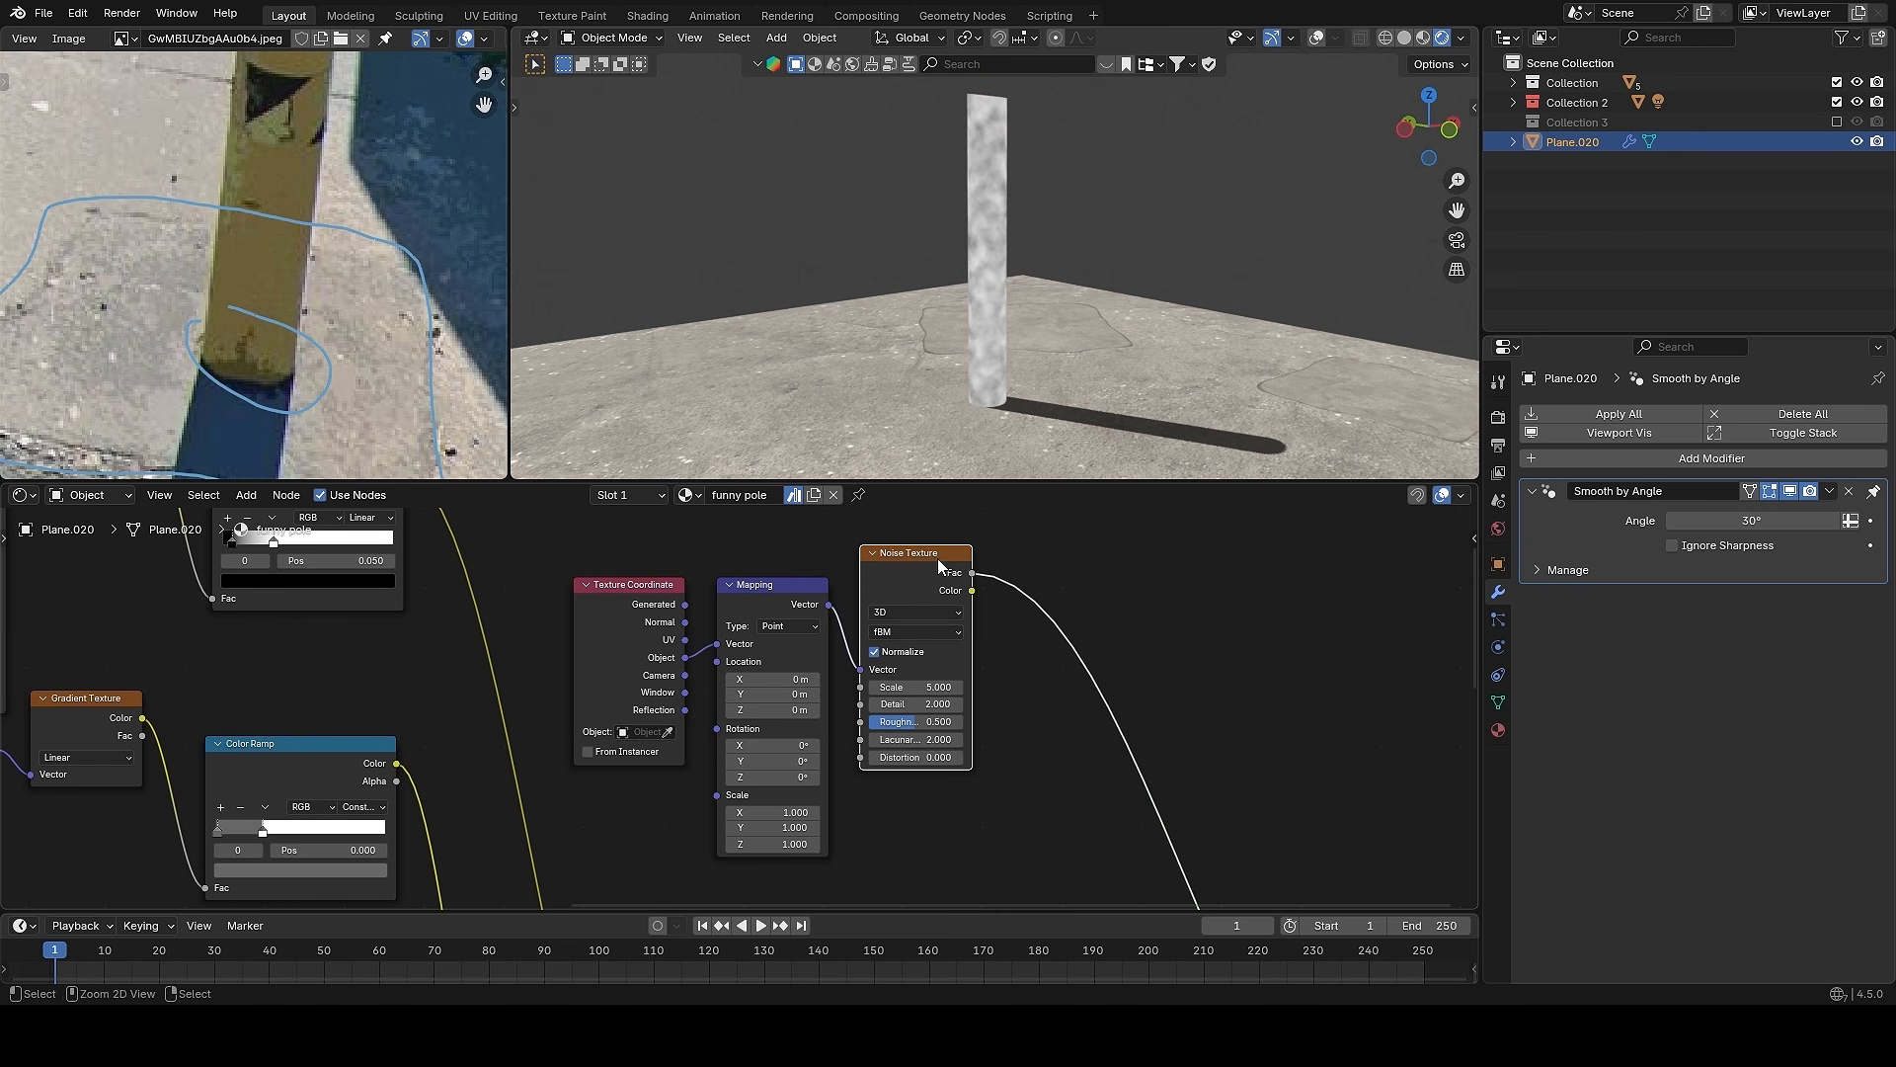
- Add a Color Ramp after the new Noise Texture's Fac output
{"action": "left_click_drag", "start_coordinate": [972, 571], "coordinate": [1057, 621]}
{"action": "type", "text": "c"}
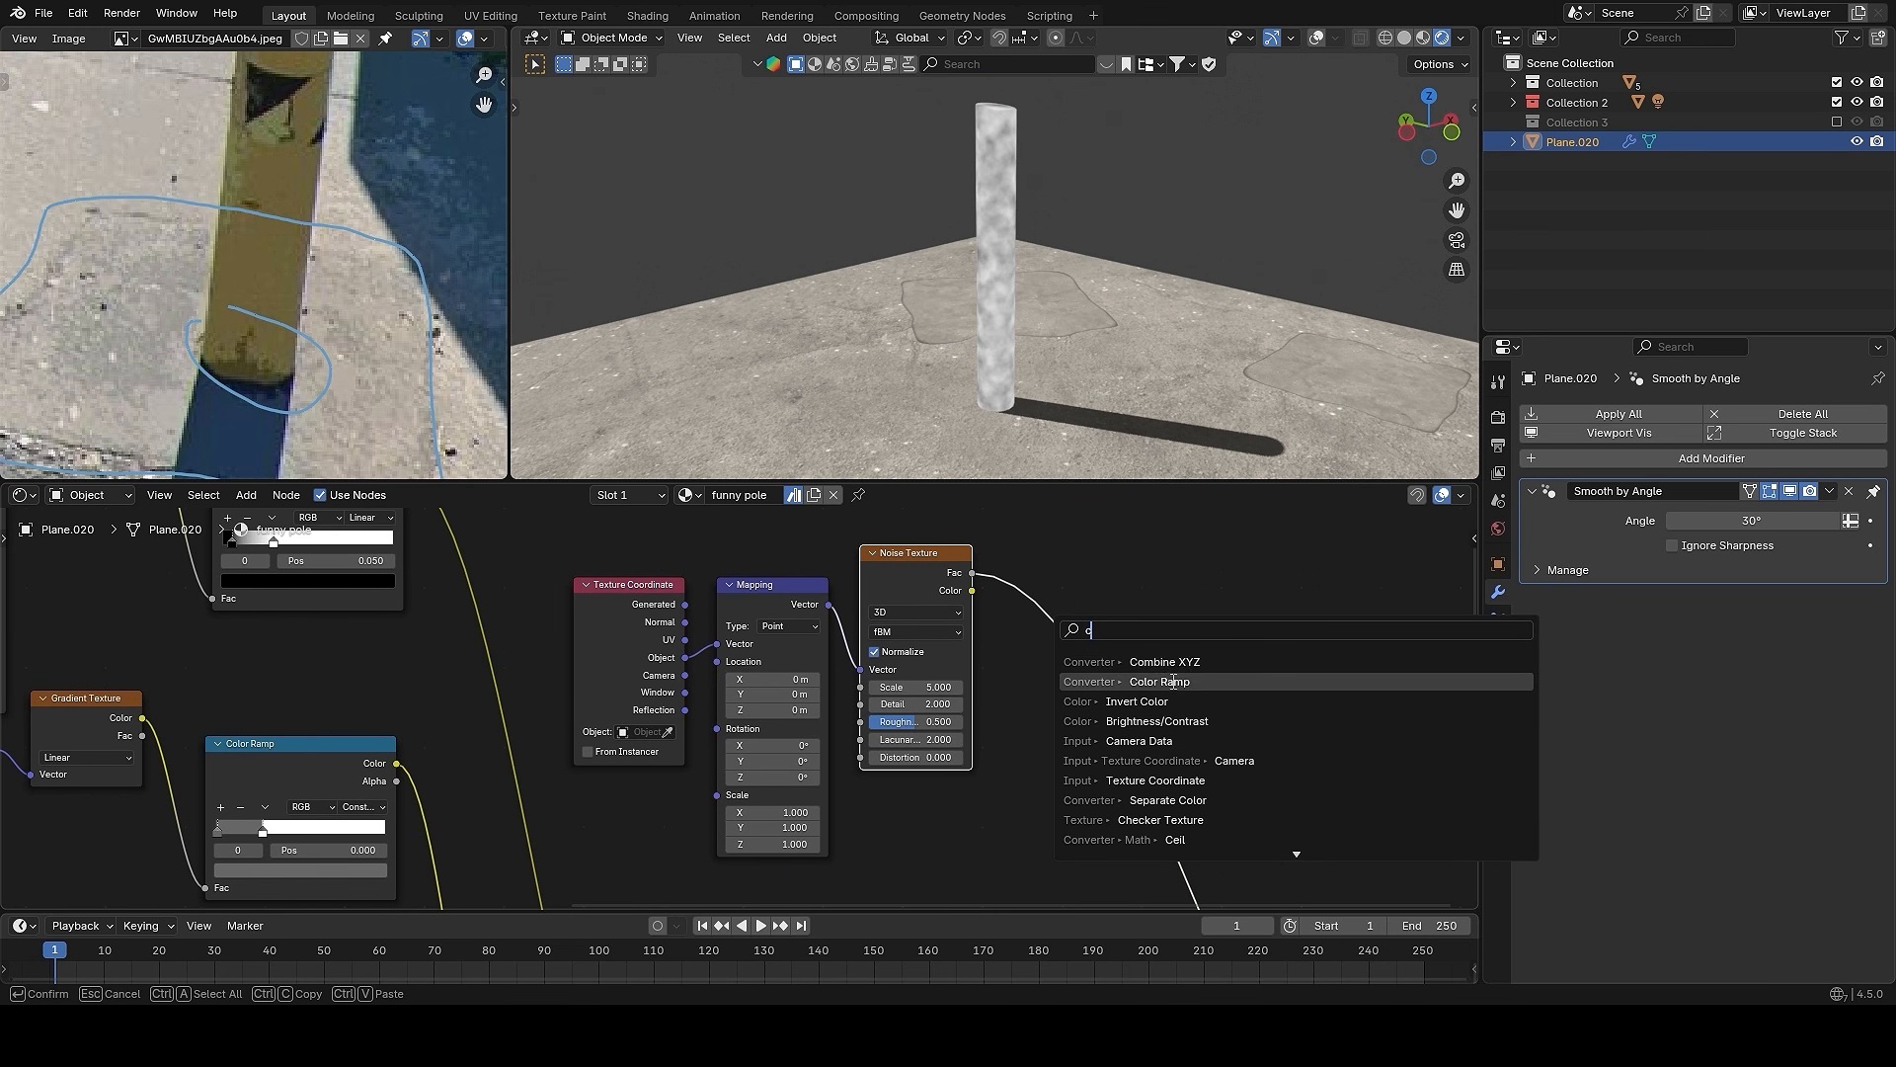
{"action": "left_click", "coordinate": [1160, 682]}
{"action": "left_click", "coordinate": [984, 535]}
- Set the new Noise Texture's scale to 1.300 for broader patches along the pole
{"action": "middle_click_drag", "start_coordinate": [1009, 261], "coordinate": [1029, 266]}
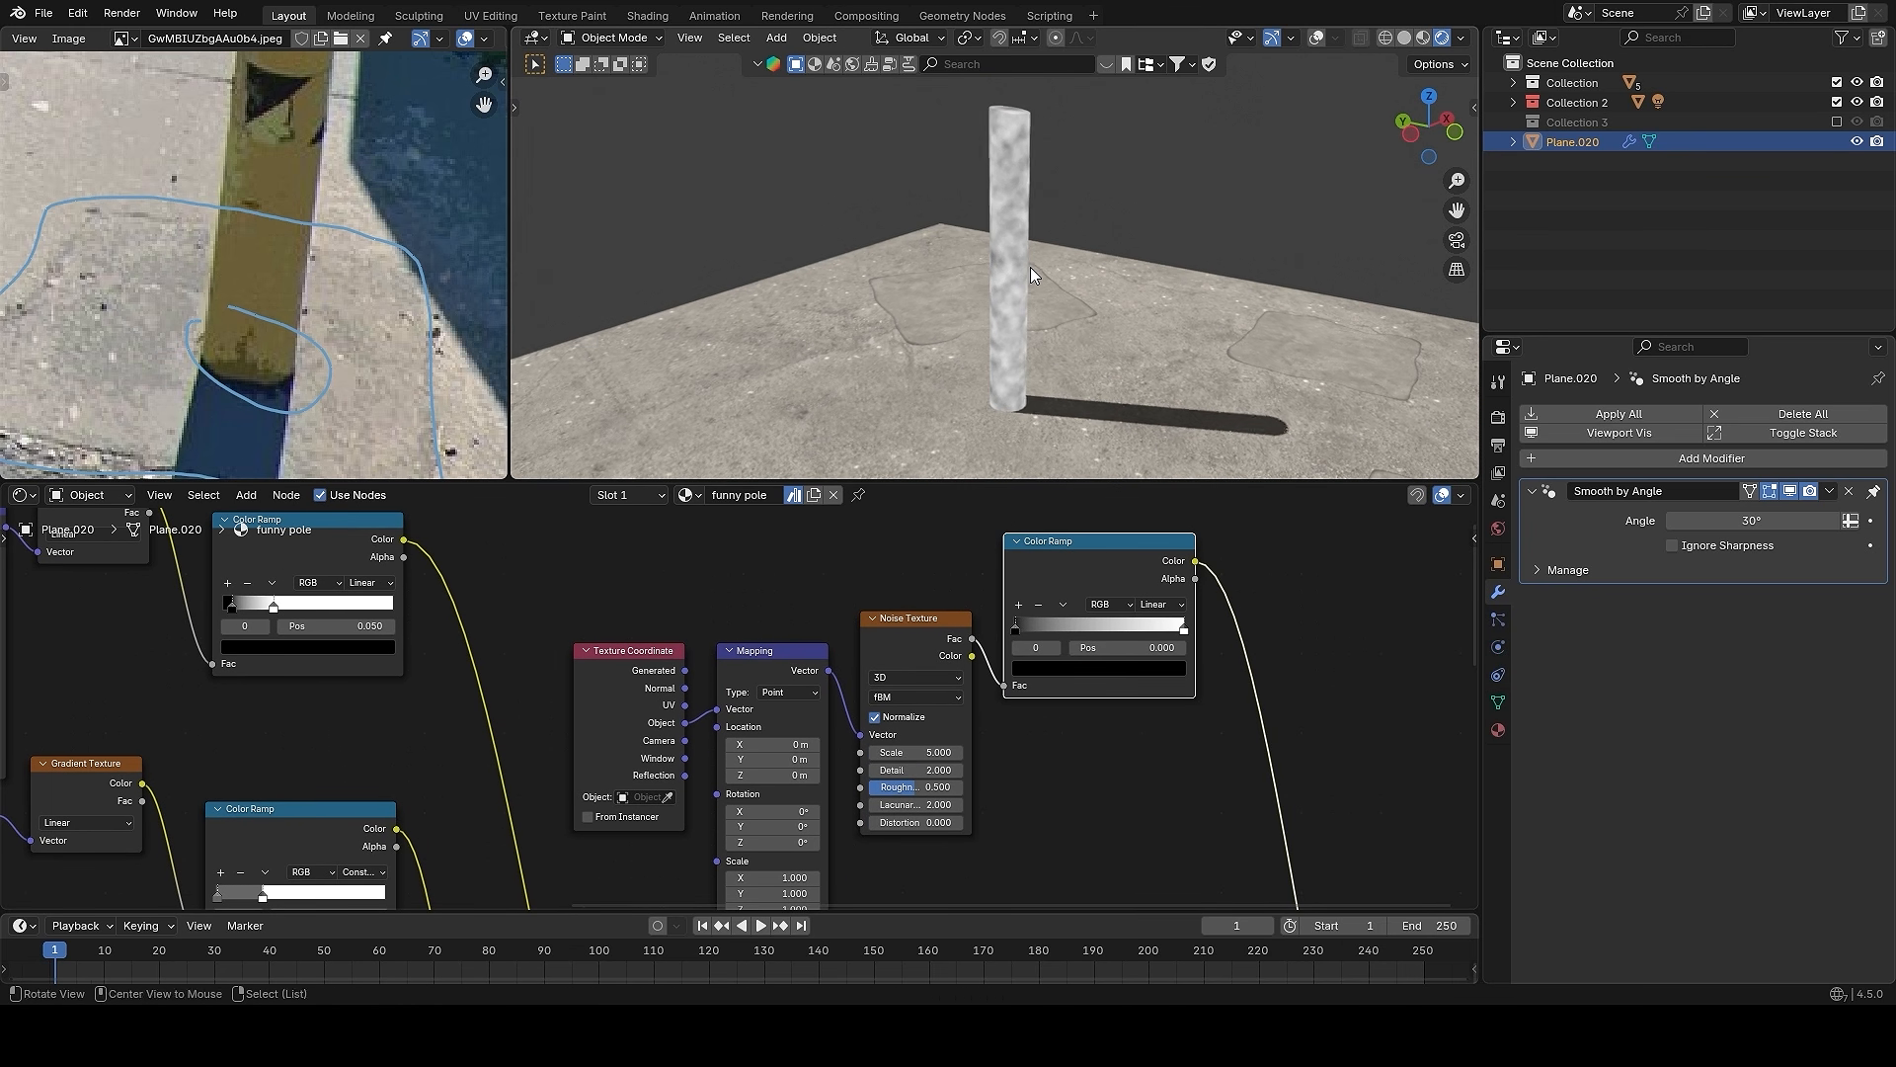
{"action": "scroll", "coordinate": [972, 748], "scroll_direction": "up", "scroll_amount": 2}
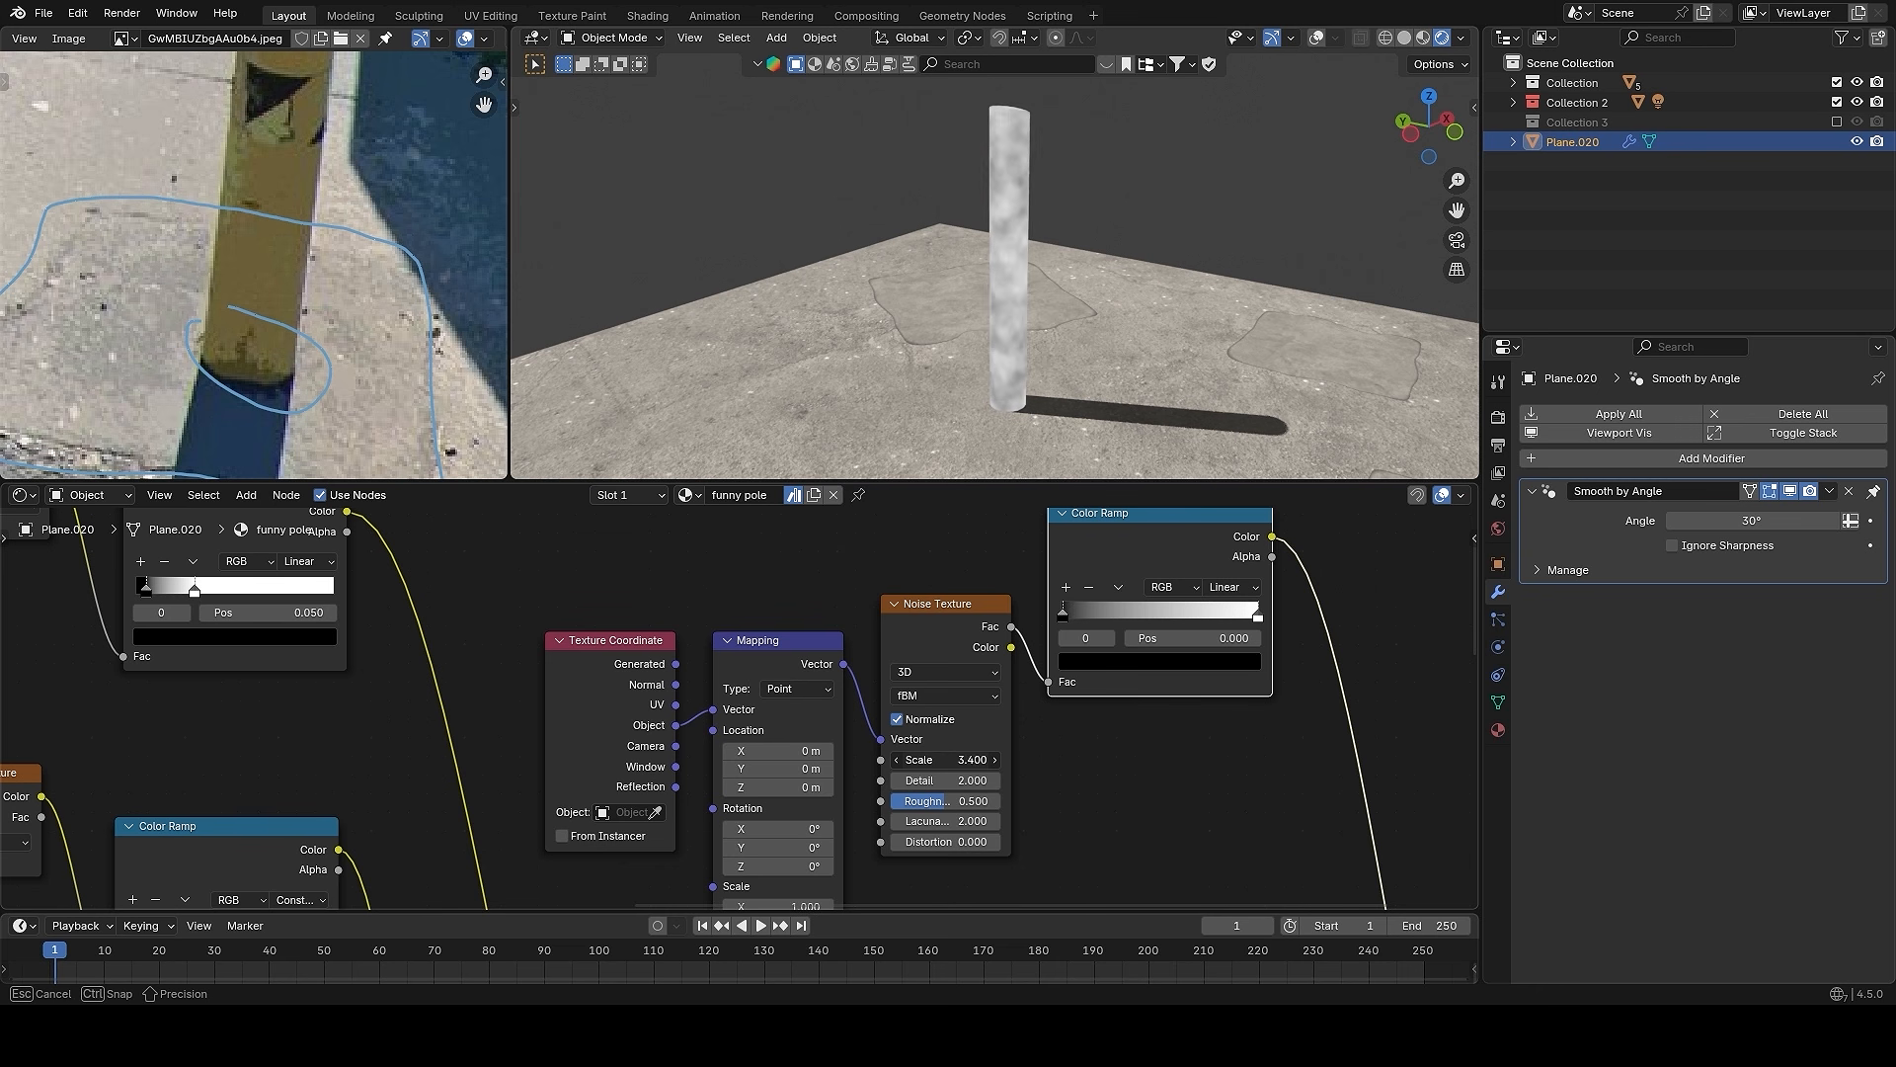
{"action": "middle_click_drag", "start_coordinate": [994, 300], "coordinate": [1045, 302]}
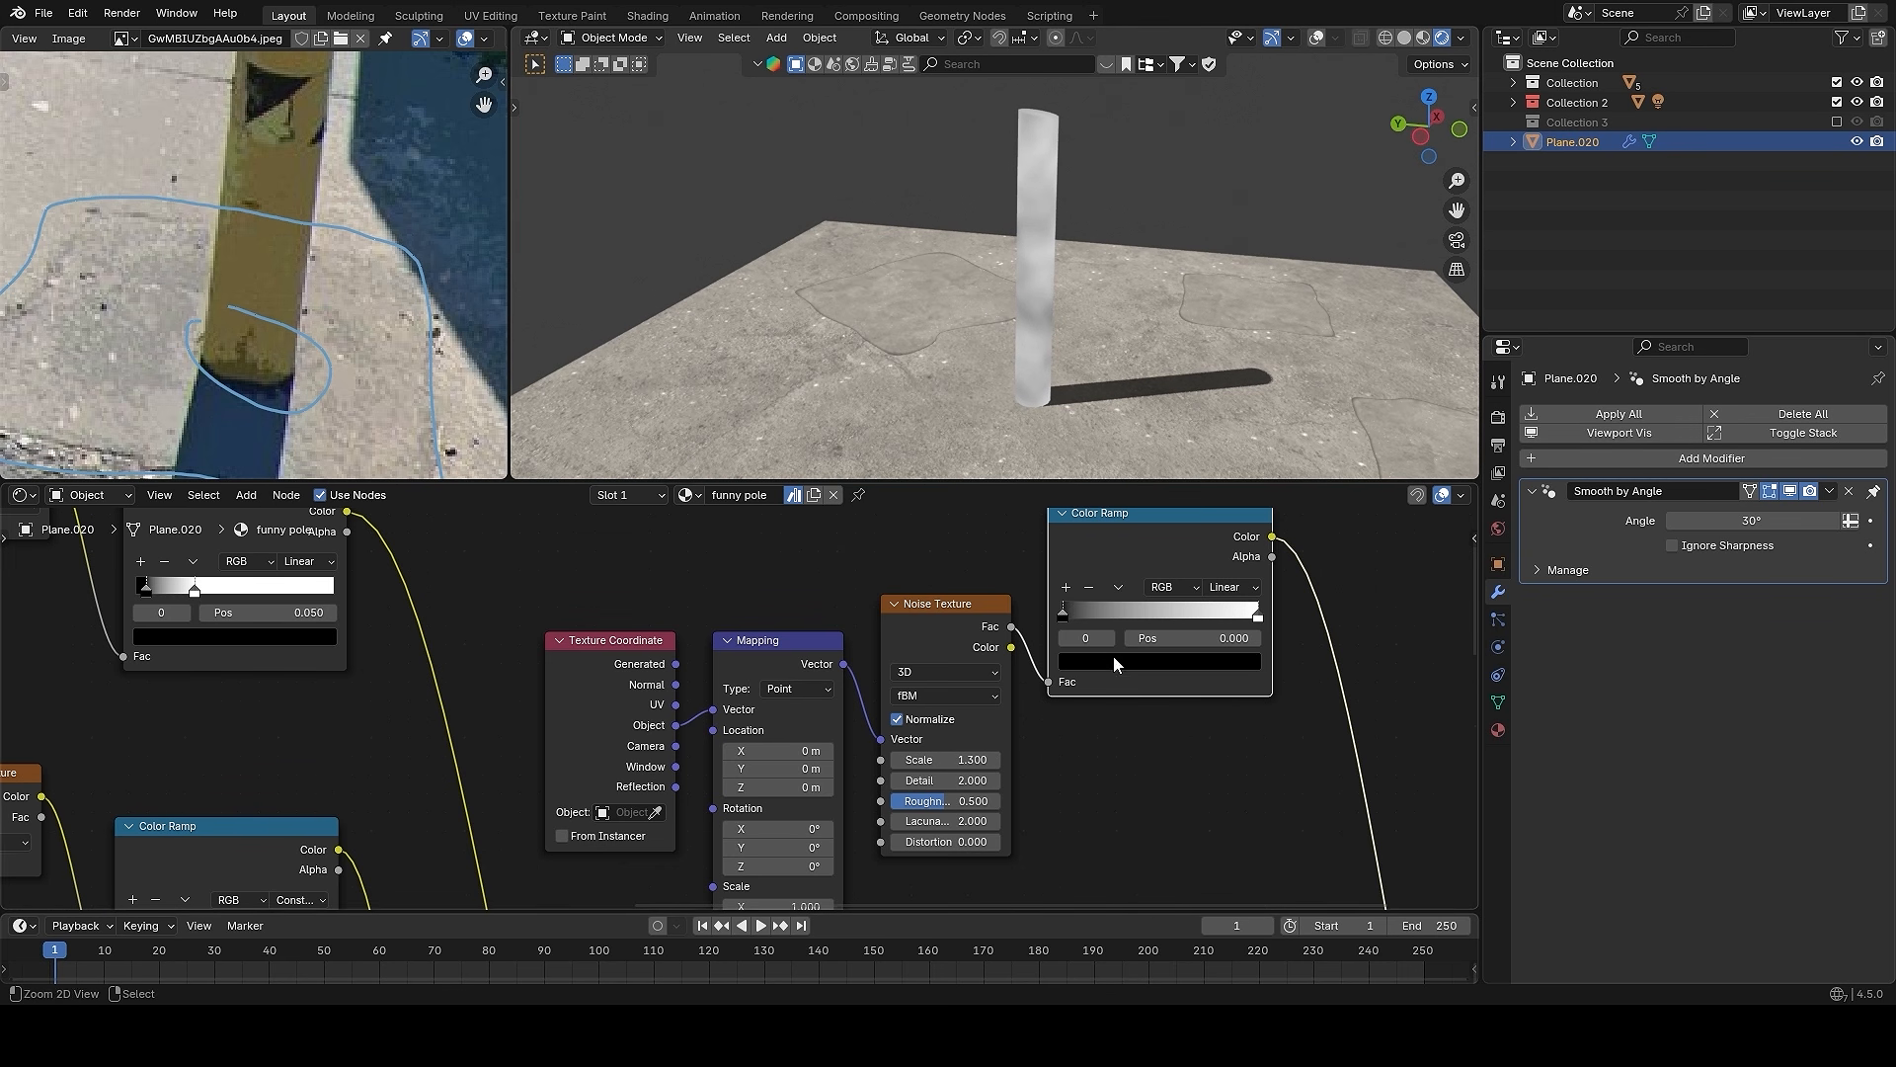
- Raise the noise contrast by moving the white stop of its Color Ramp inward
{"action": "scroll", "coordinate": [1116, 681], "scroll_direction": "down", "scroll_amount": 7}
{"action": "middle_click_drag", "start_coordinate": [1139, 815], "coordinate": [1063, 524]}
{"action": "scroll", "coordinate": [790, 692], "scroll_direction": "down", "scroll_amount": 1}
{"action": "middle_click_drag", "start_coordinate": [736, 726], "coordinate": [786, 732]}
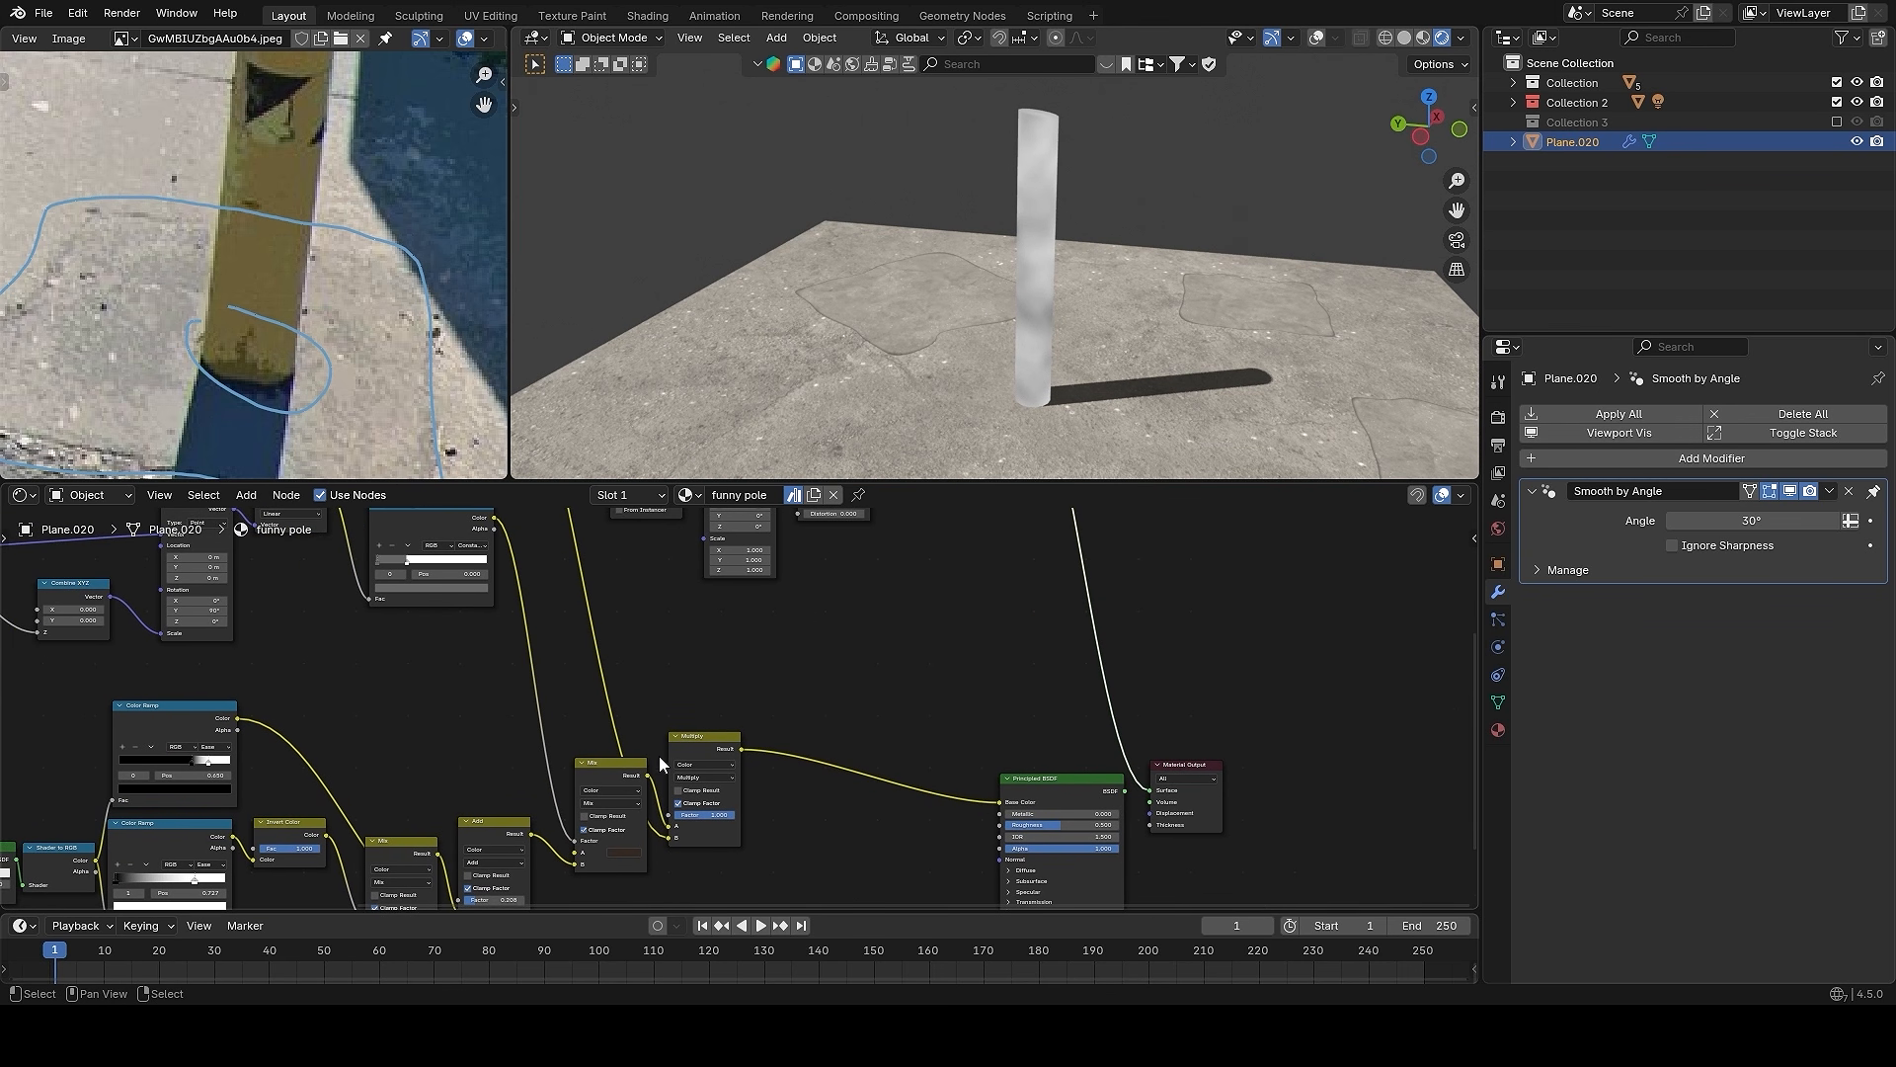
{"action": "middle_click_drag", "start_coordinate": [870, 593], "coordinate": [940, 618]}
{"action": "middle_click_drag", "start_coordinate": [966, 553], "coordinate": [911, 781]}
{"action": "scroll", "coordinate": [912, 782], "scroll_direction": "up", "scroll_amount": 6}
{"action": "left_click_drag", "start_coordinate": [1139, 583], "coordinate": [1021, 582]}
- Duplicate the Multiply node and insert the copy between the existing Multiply and the Principled BSDF
{"action": "middle_click_drag", "start_coordinate": [1009, 632], "coordinate": [942, 613], "text": "ctrl"}
{"action": "key", "text": "shift+d"}
{"action": "left_click", "coordinate": [781, 775]}
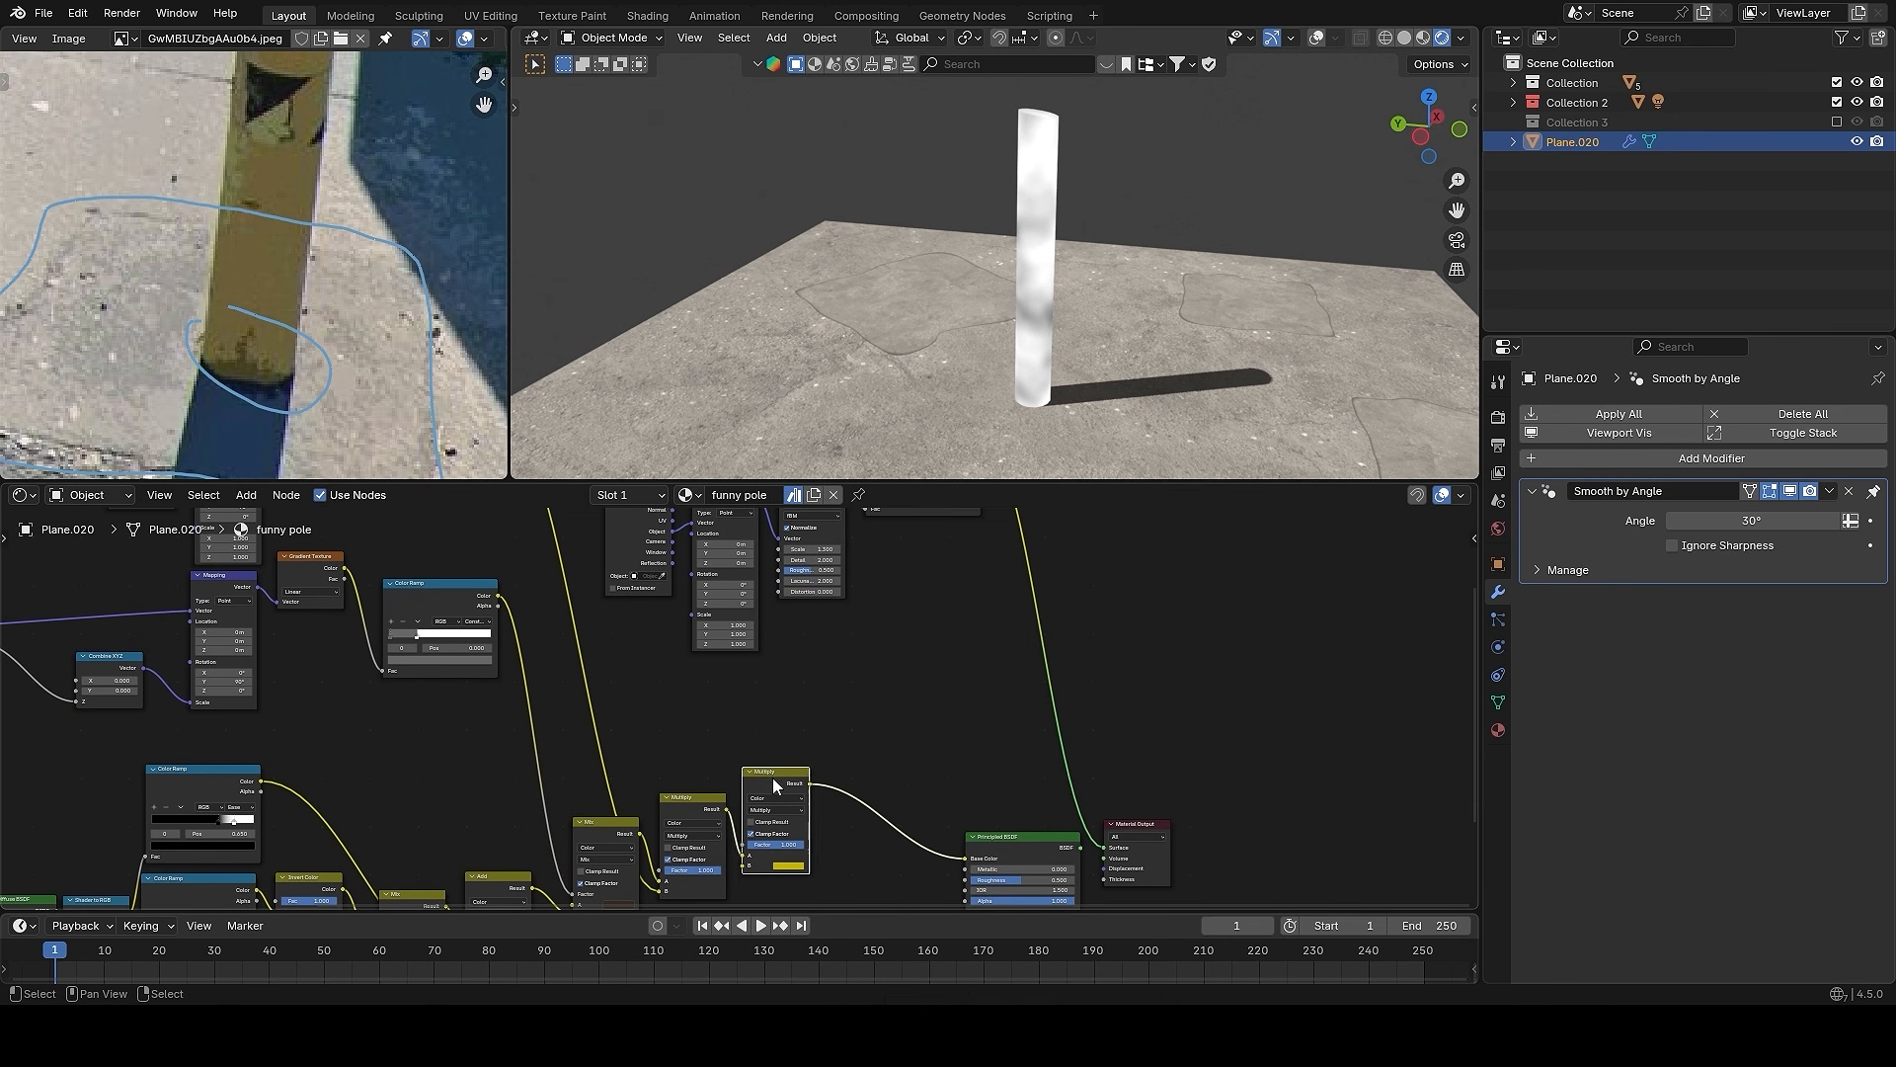
- Set the duplicated Multiply node to Overlay, feed it from the noise Color Ramp, and send the Principled BSDF to the output
{"action": "left_click", "coordinate": [793, 810]}
{"action": "left_click", "coordinate": [766, 929]}
{"action": "scroll", "coordinate": [940, 591], "scroll_direction": "down", "scroll_amount": 1}
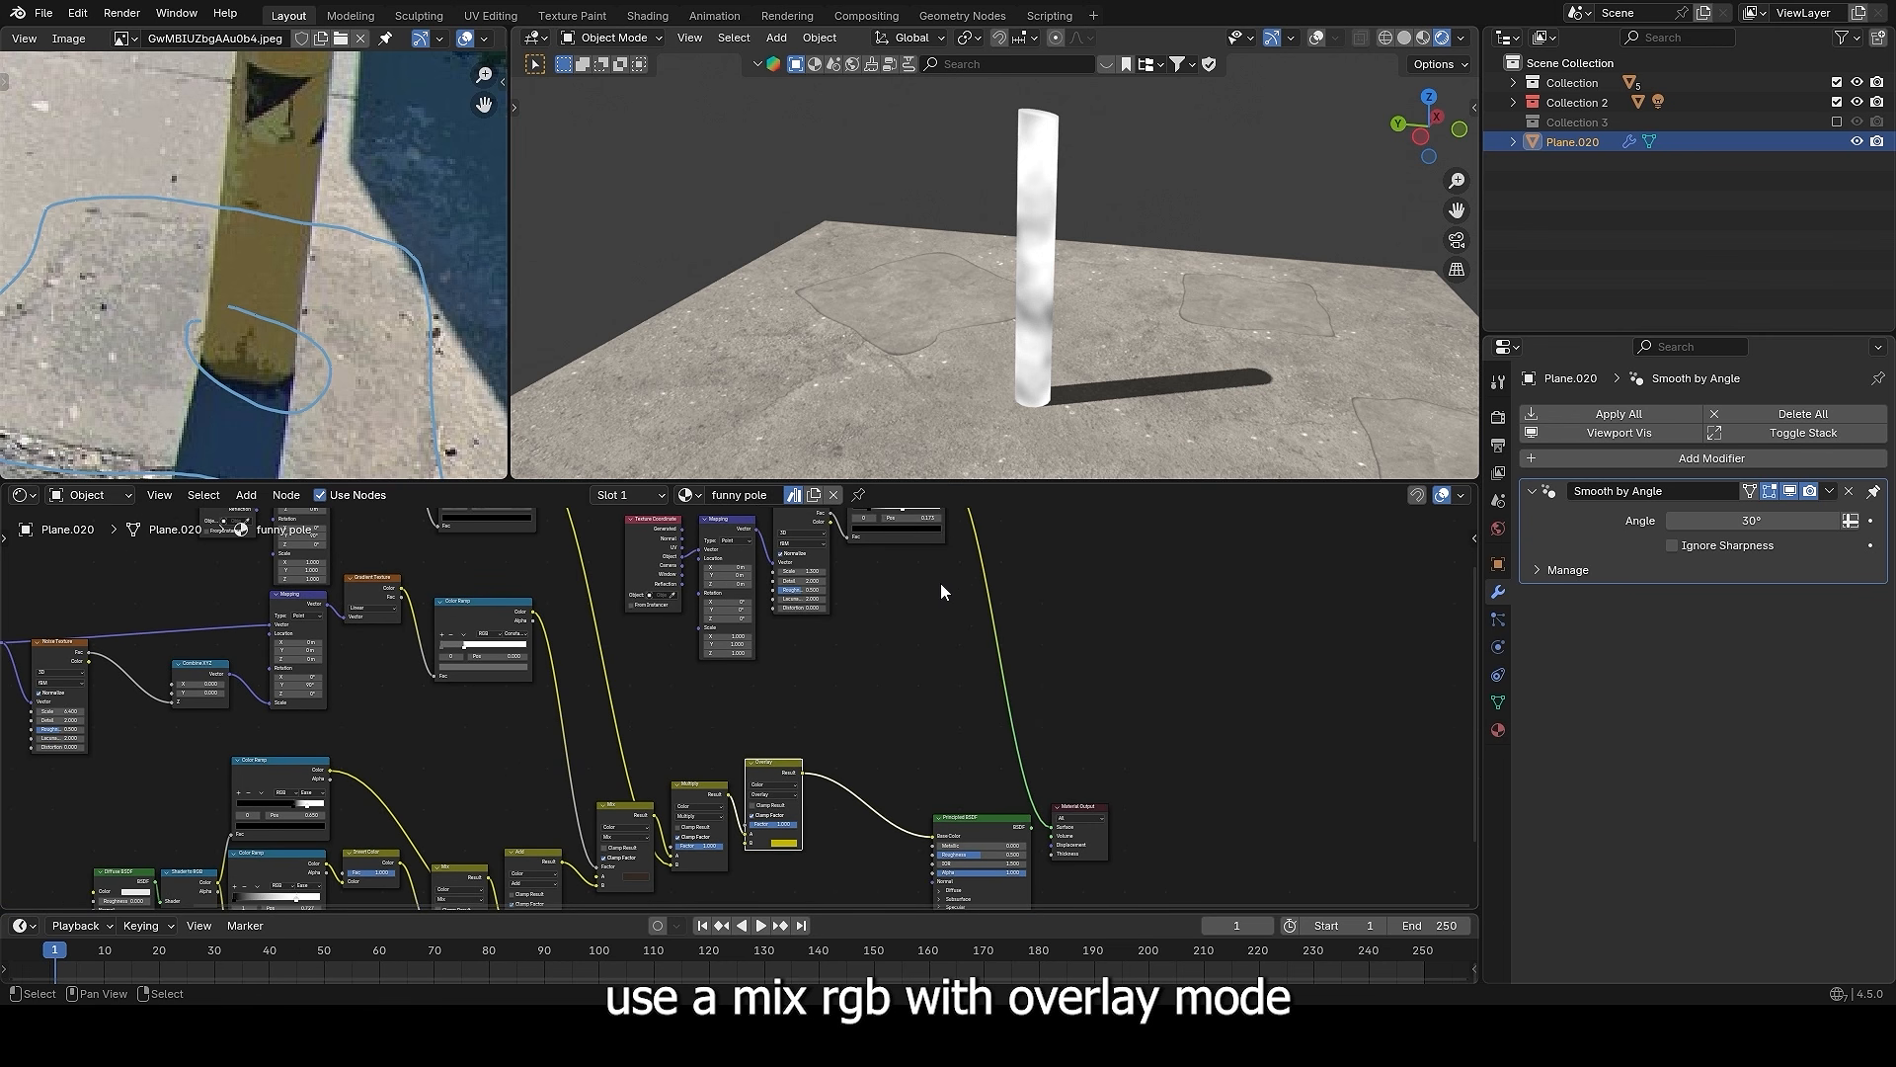
{"action": "middle_click_drag", "start_coordinate": [999, 842], "coordinate": [992, 719]}
{"action": "left_click", "coordinate": [976, 697], "text": "ctrl+shift"}
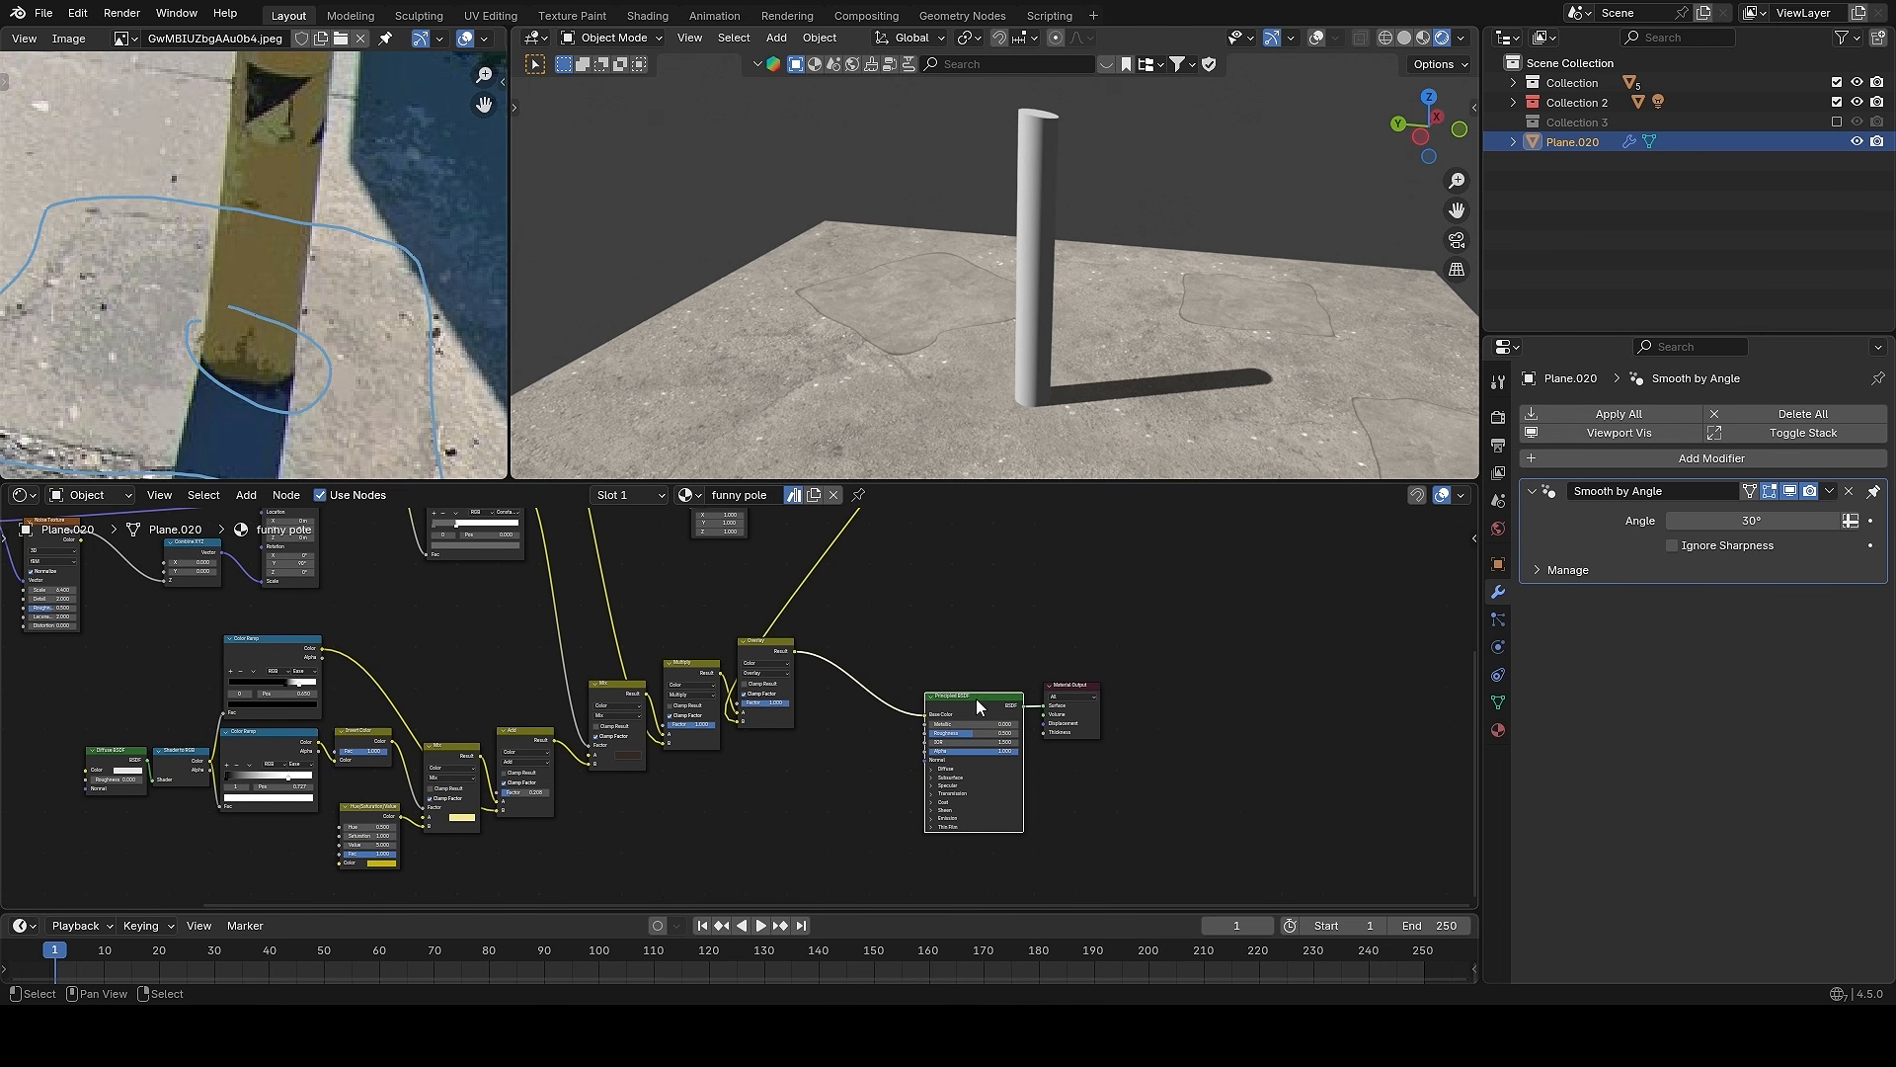
{"action": "scroll", "coordinate": [909, 659], "scroll_direction": "up", "scroll_amount": 1}
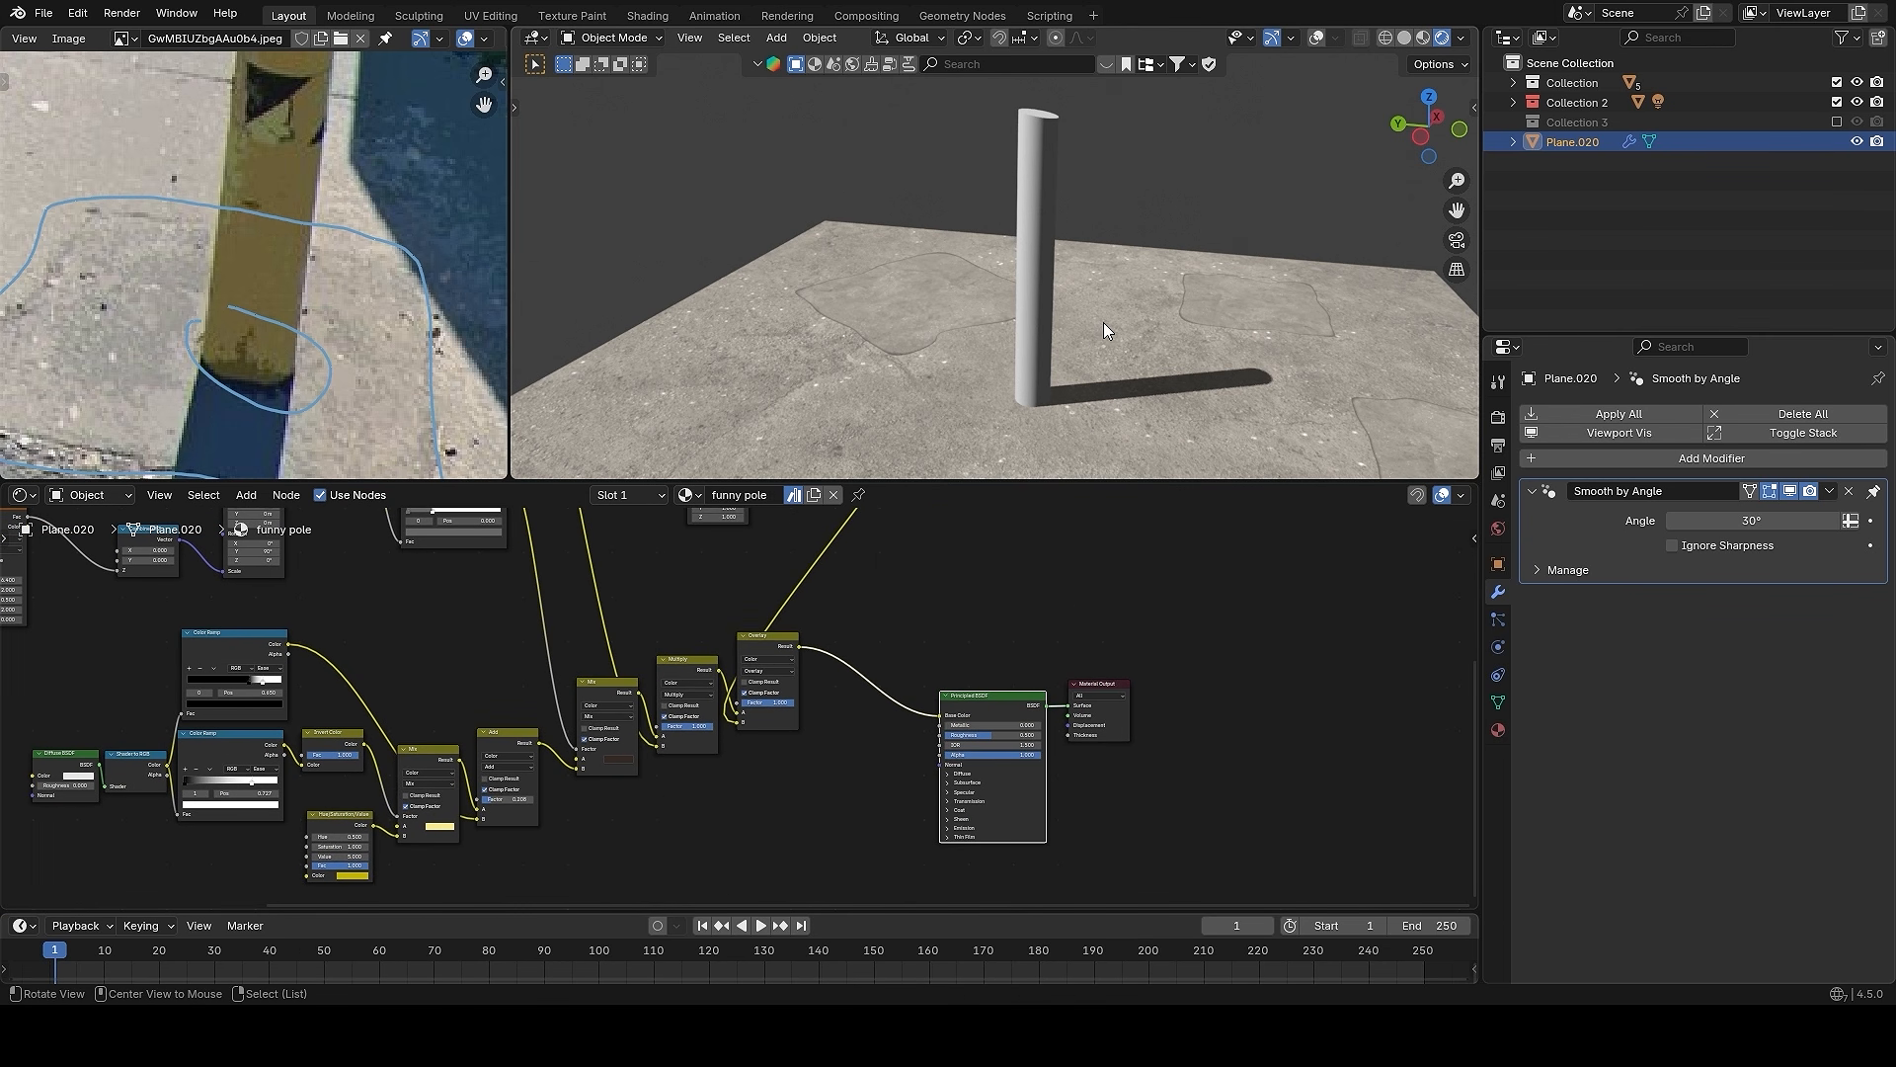
- Lower the Overlay node's factor to about 0.47 to soften the noise variation on the pole
{"action": "middle_click_drag", "start_coordinate": [1045, 289], "coordinate": [1039, 277]}
{"action": "scroll", "coordinate": [1039, 276], "scroll_direction": "up", "scroll_amount": 3}
{"action": "scroll", "coordinate": [957, 577], "scroll_direction": "up", "scroll_amount": 3}
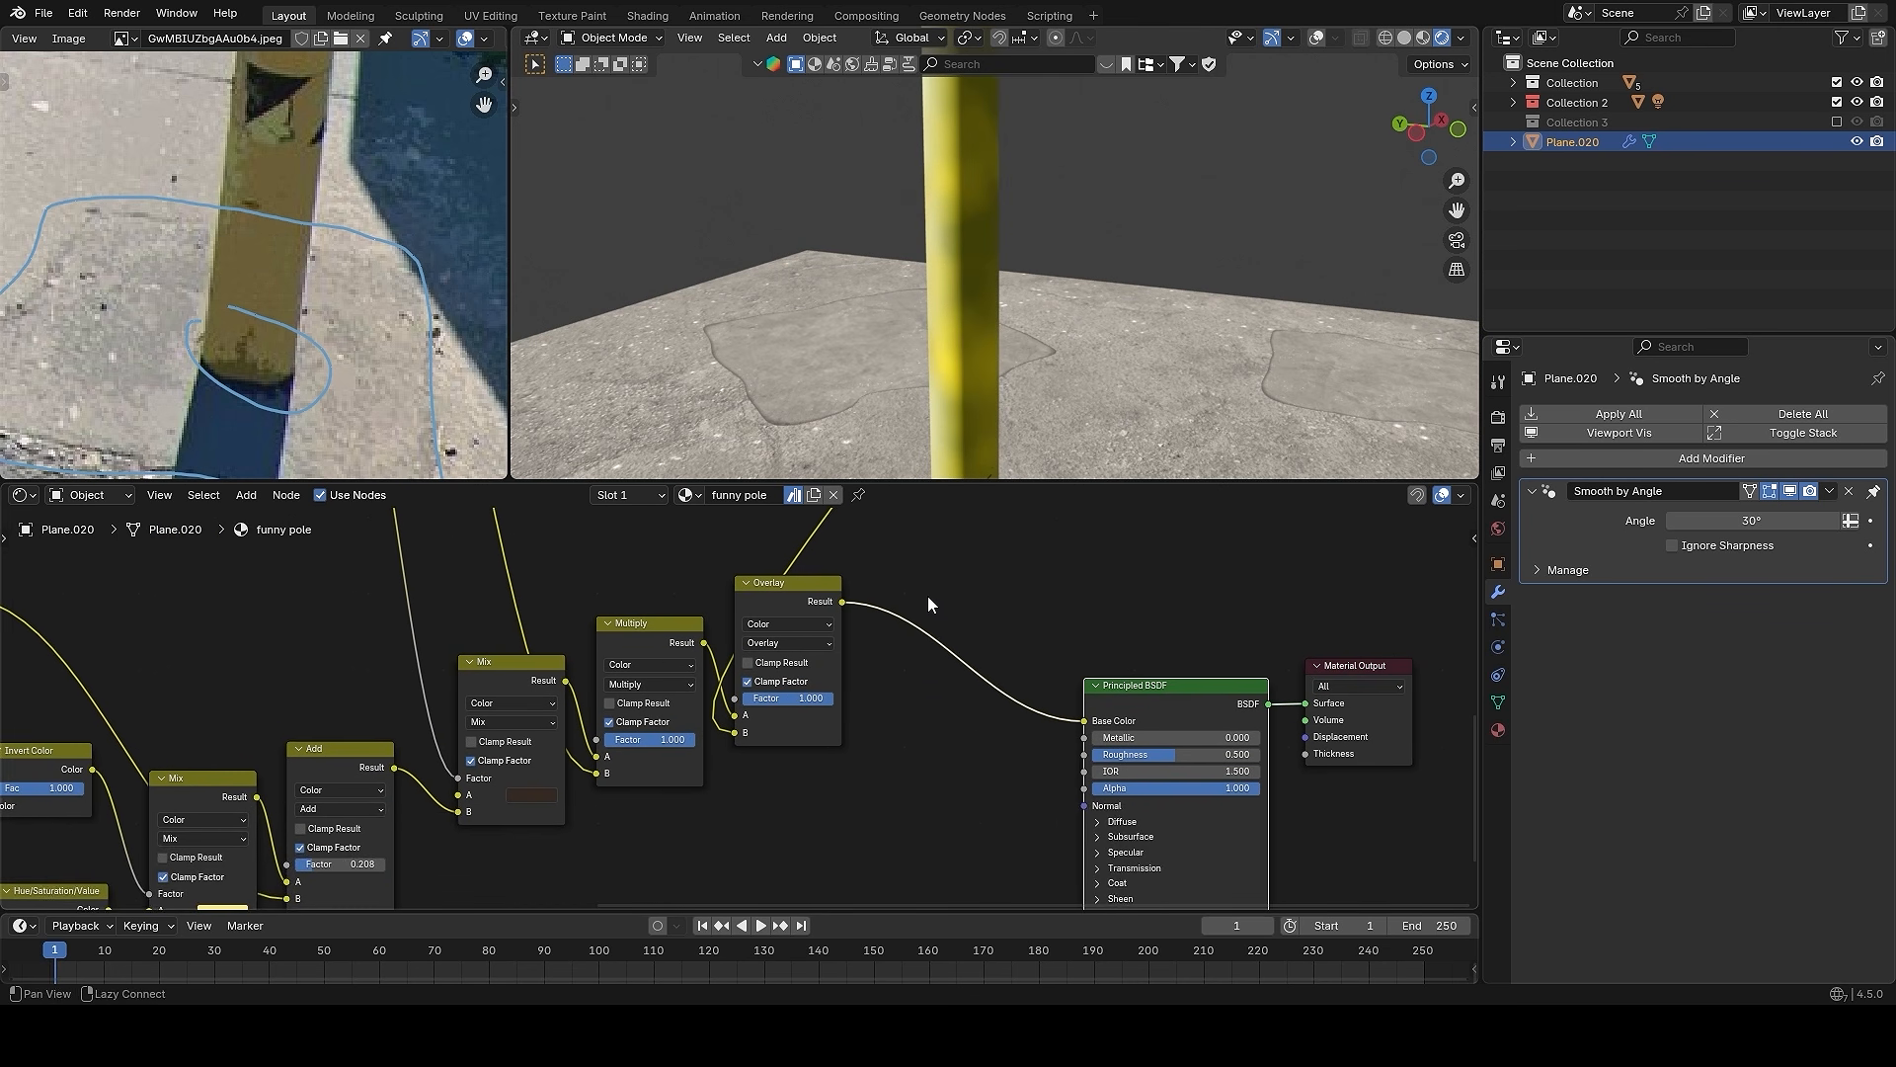
{"action": "left_click_drag", "start_coordinate": [839, 796], "coordinate": [786, 796]}
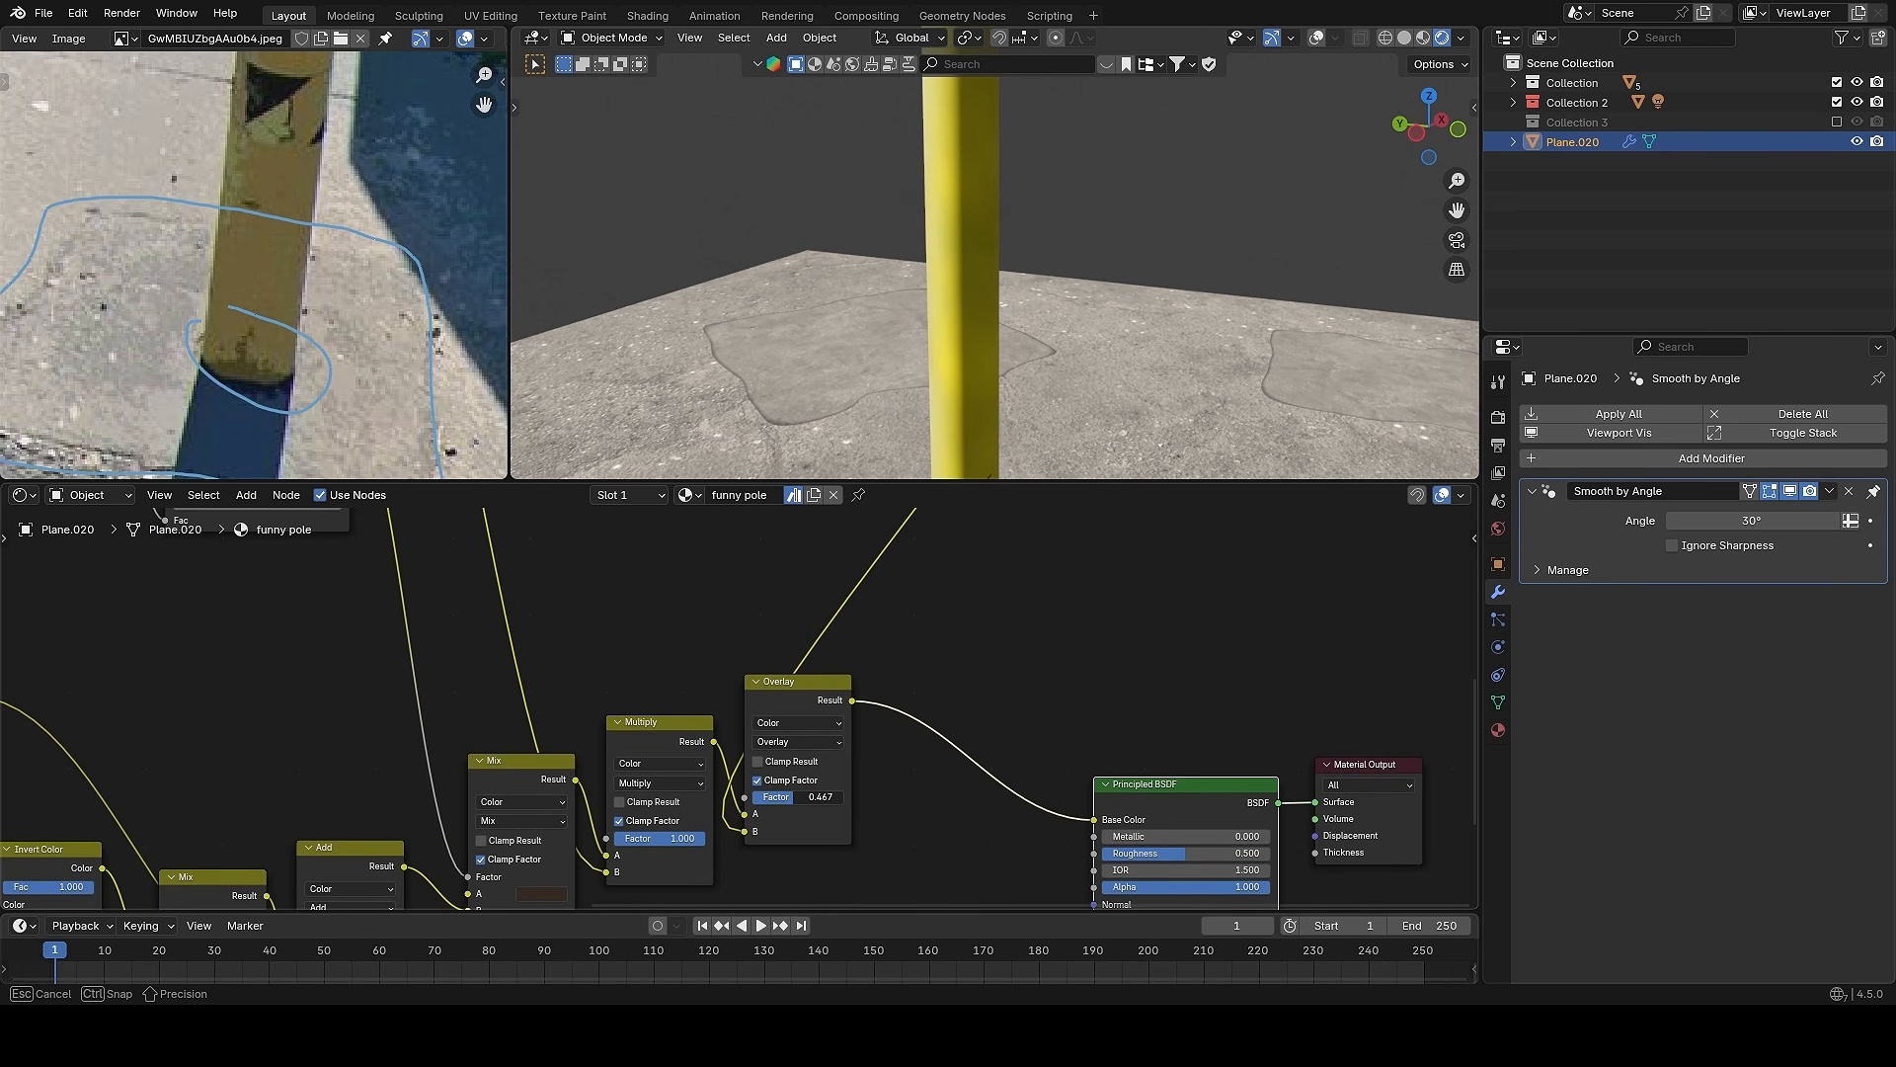
- Tighten the noise Color Ramp, placing the black stop near 0.5 and the white stop at about 0.64
{"action": "scroll", "coordinate": [1024, 216], "scroll_direction": "down", "scroll_amount": 4}
{"action": "middle_click_drag", "start_coordinate": [1037, 570], "coordinate": [991, 796]}
{"action": "middle_click_drag", "start_coordinate": [1000, 597], "coordinate": [974, 796]}
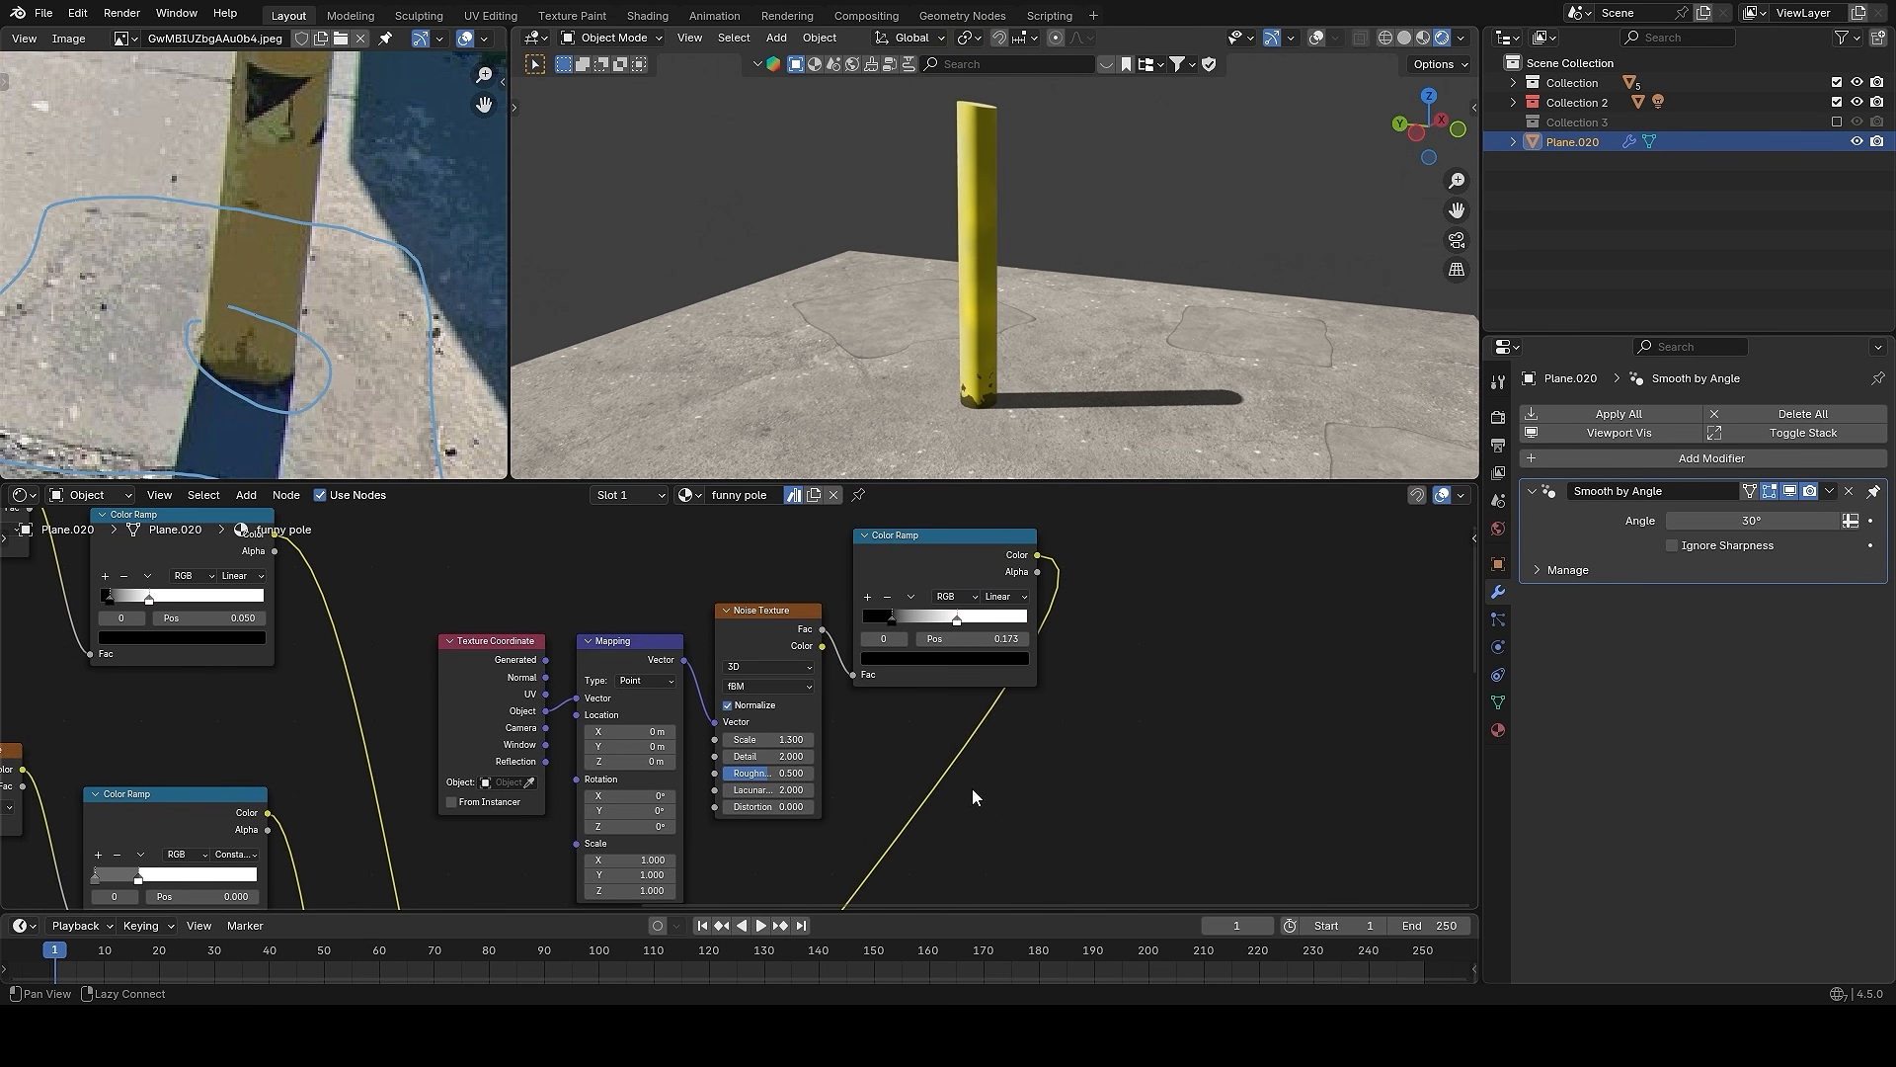
{"action": "scroll", "coordinate": [1047, 684], "scroll_direction": "down", "scroll_amount": 4}
{"action": "middle_click_drag", "start_coordinate": [1047, 684], "coordinate": [948, 744]}
{"action": "scroll", "coordinate": [956, 648], "scroll_direction": "up", "scroll_amount": 4}
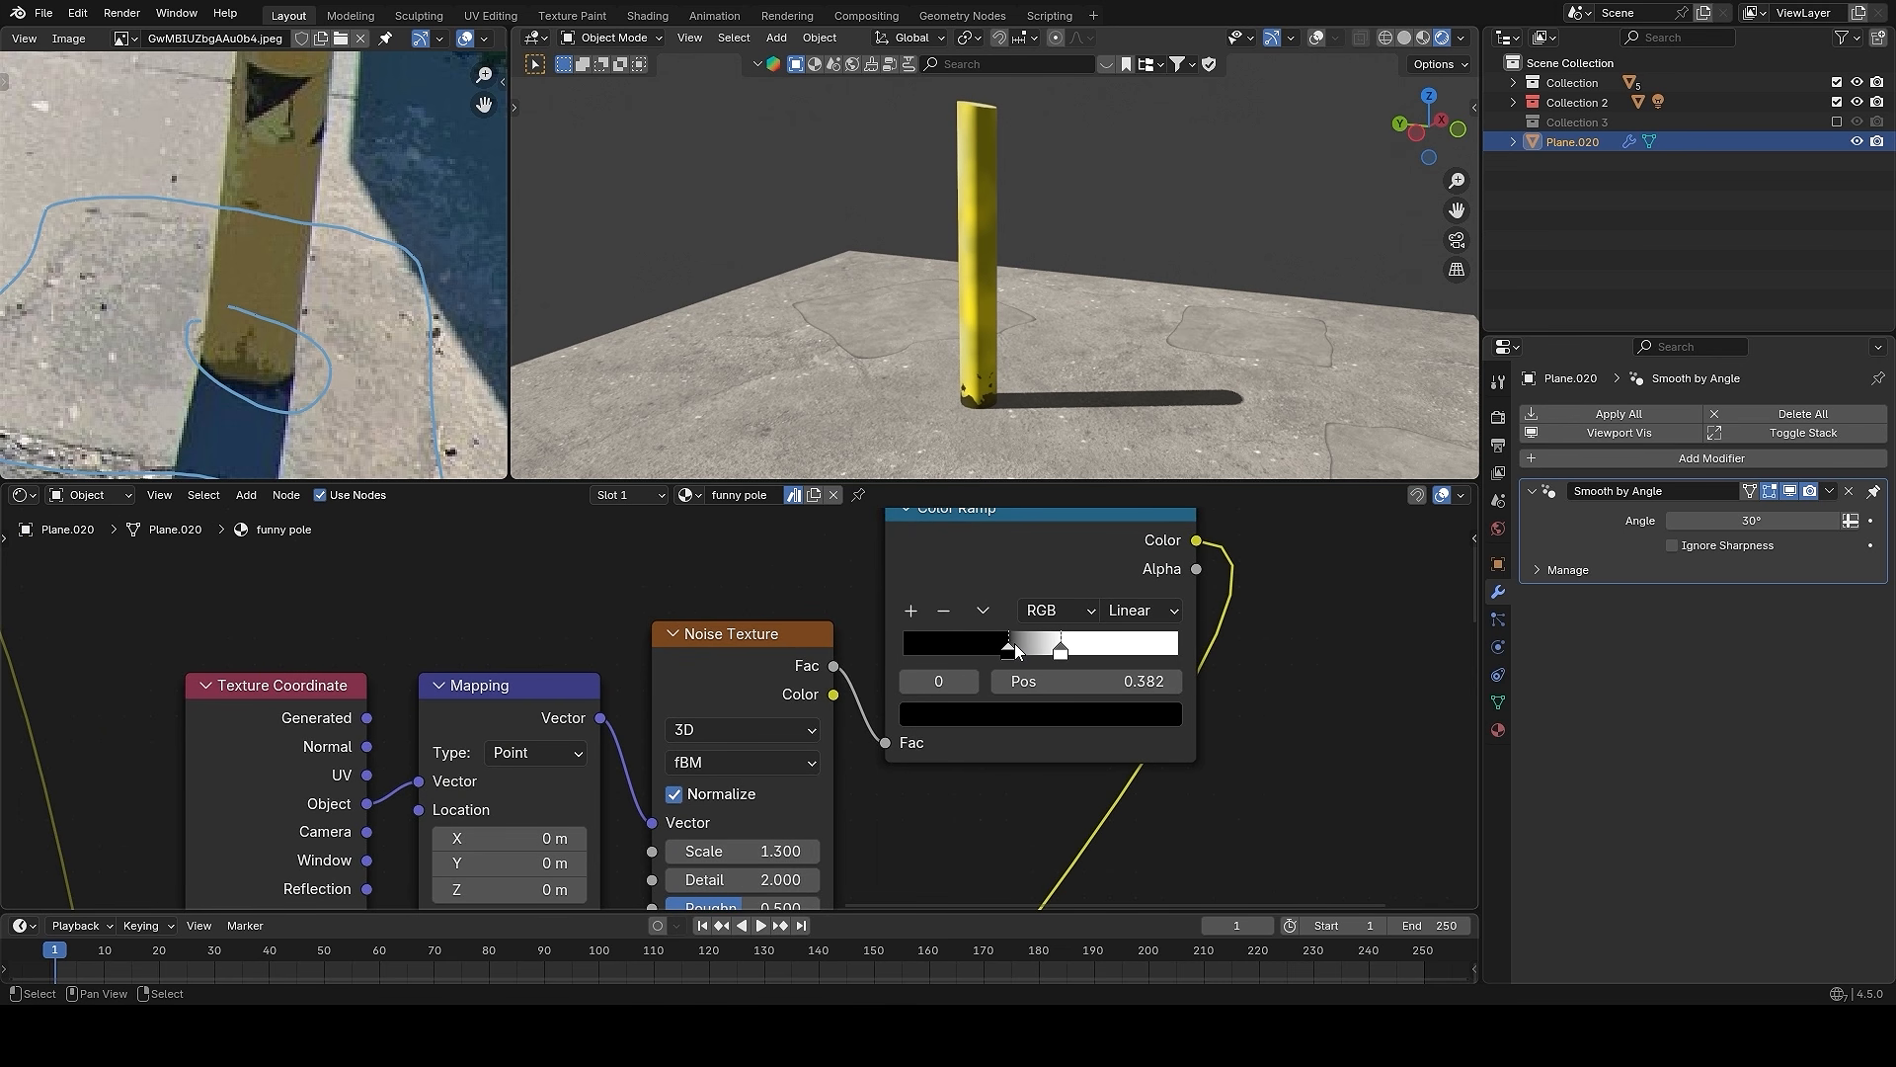
{"action": "left_click_drag", "start_coordinate": [1016, 652], "coordinate": [1013, 652]}
{"action": "scroll", "coordinate": [1074, 301], "scroll_direction": "up", "scroll_amount": 4}
{"action": "scroll", "coordinate": [1030, 645], "scroll_direction": "up", "scroll_amount": 1}
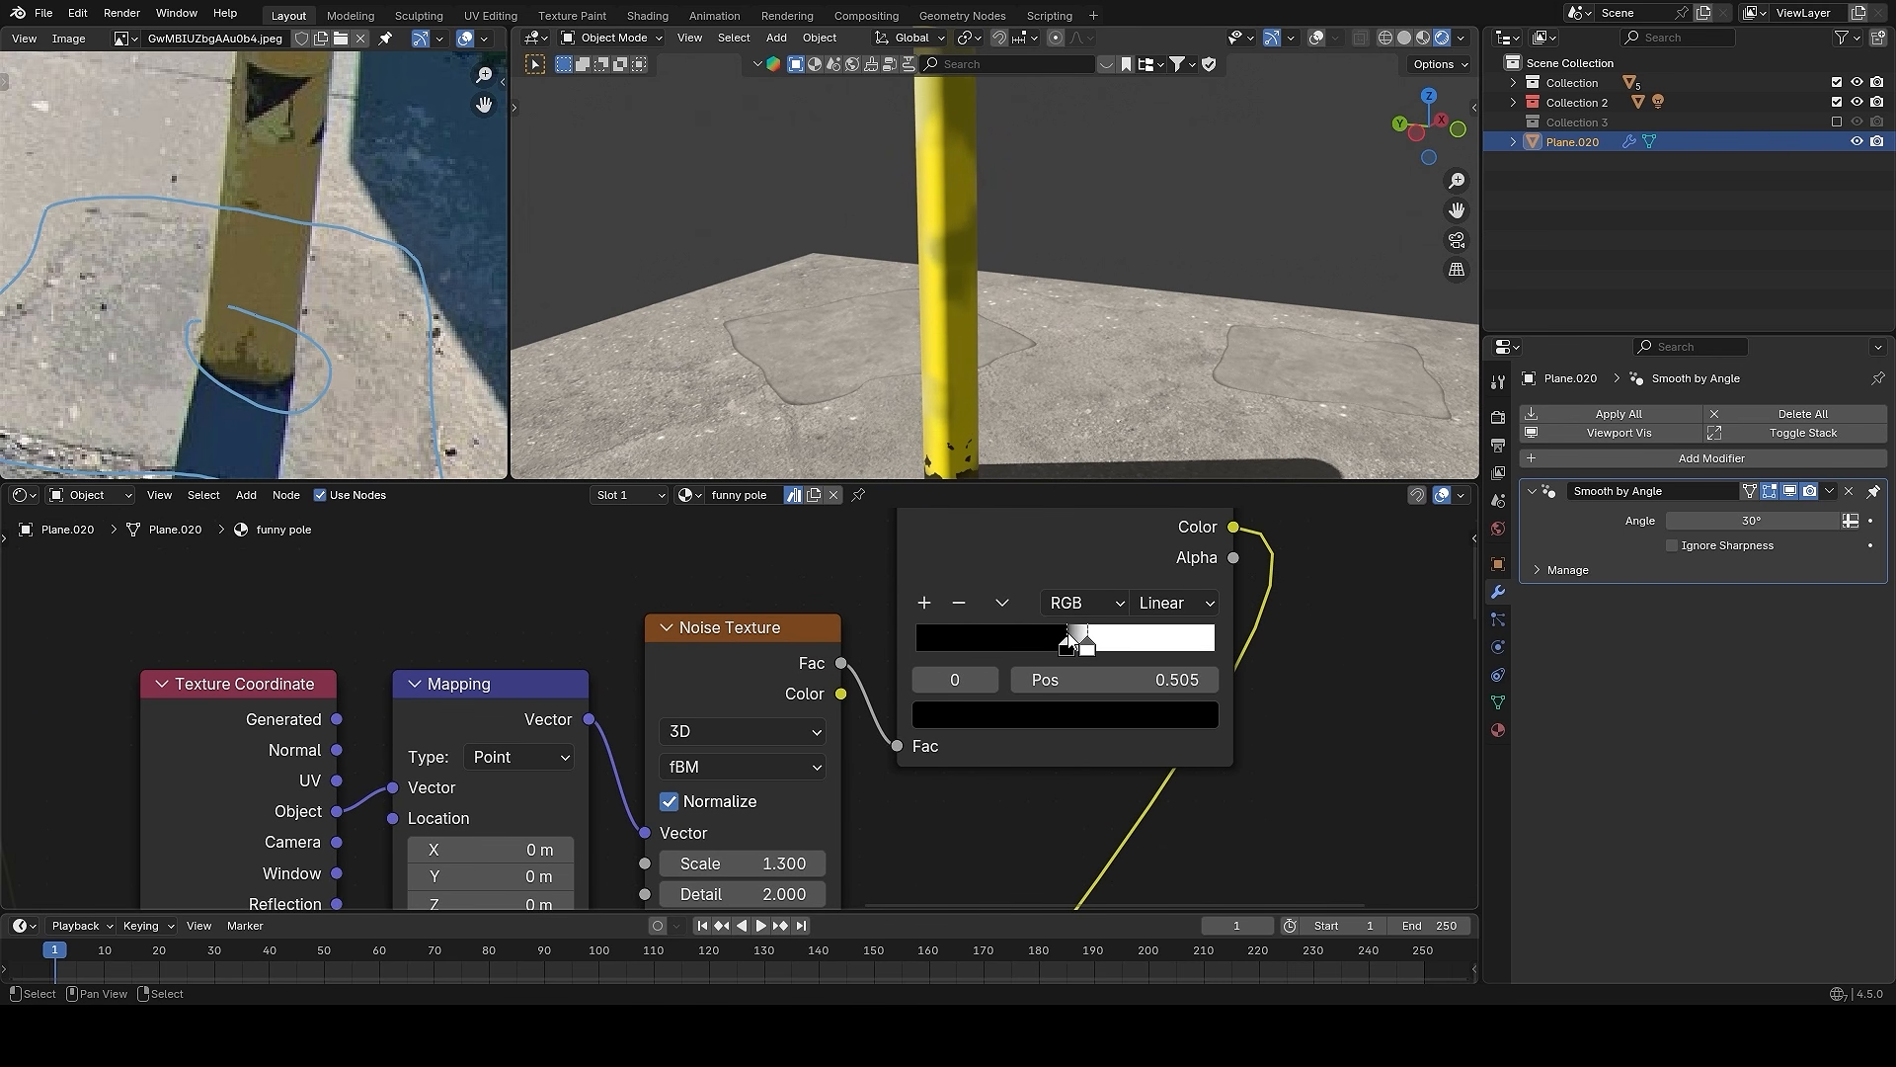
{"action": "left_click", "coordinate": [1102, 634]}
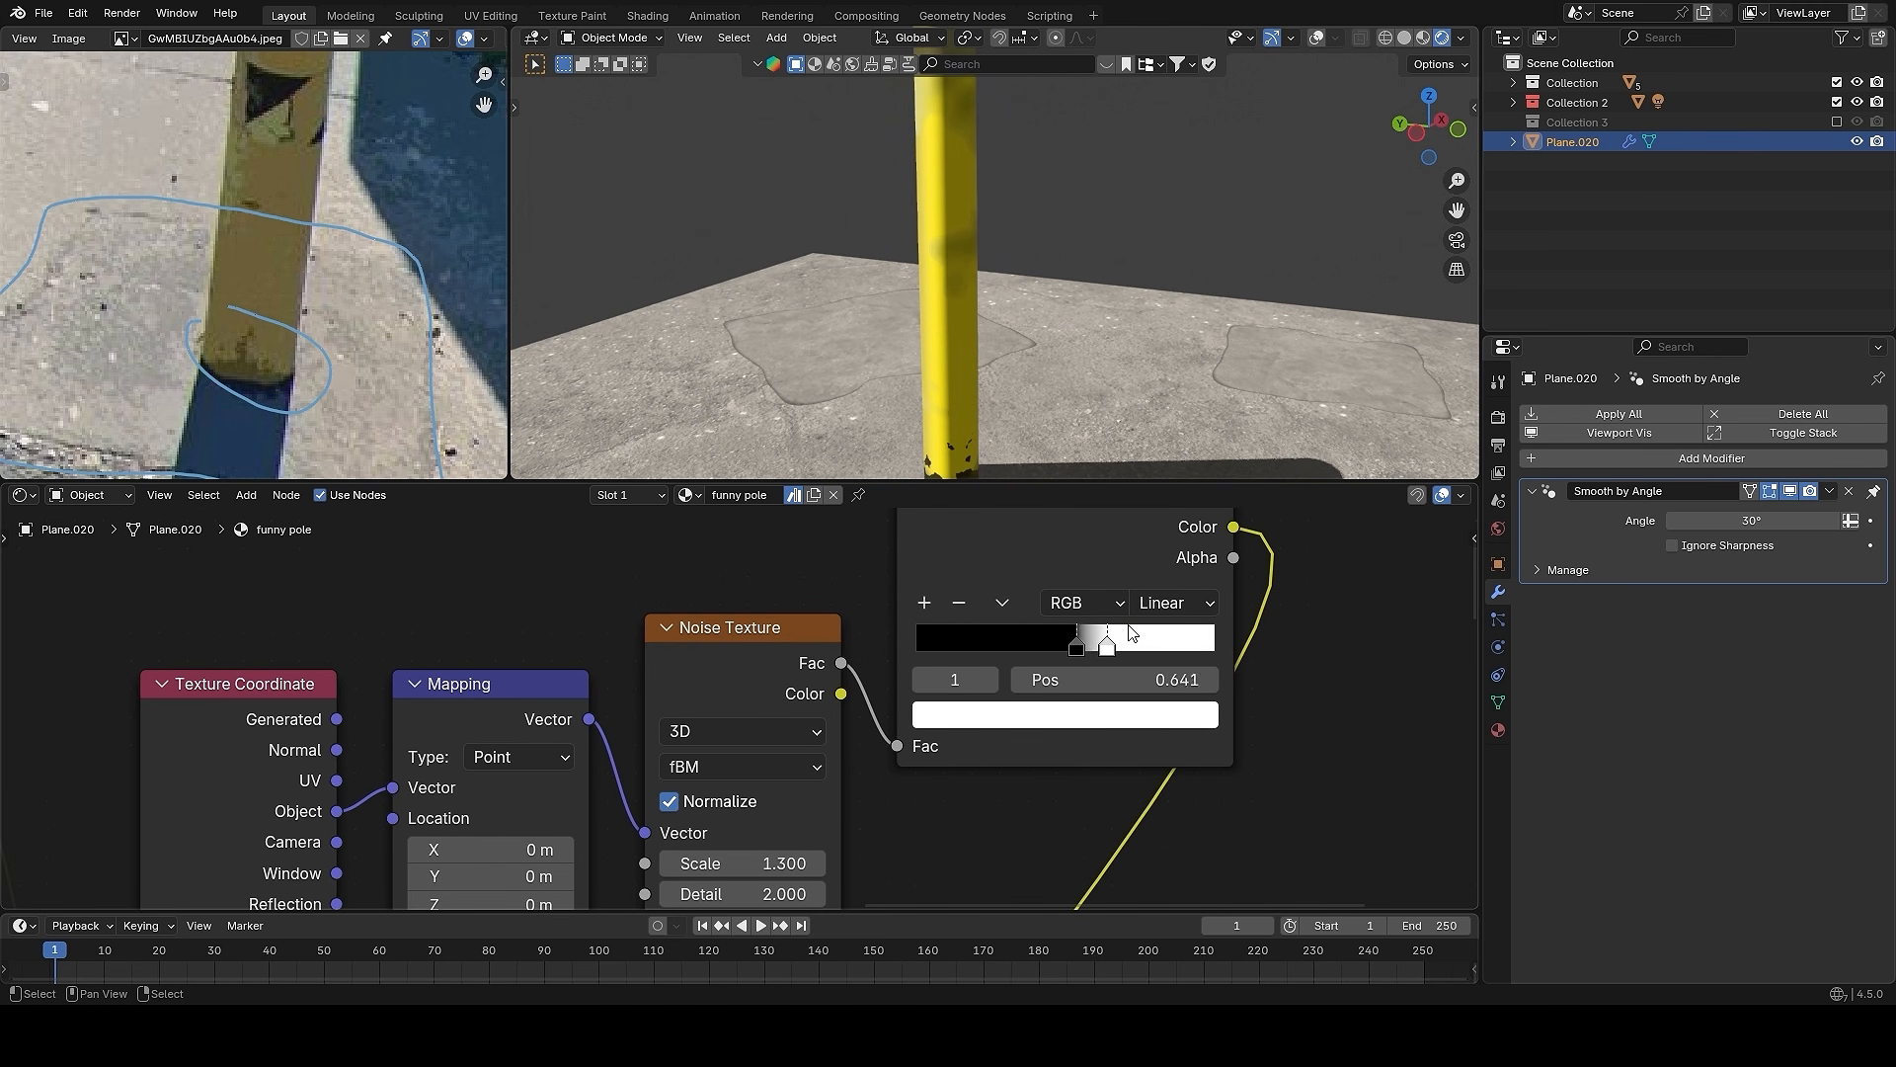
{"action": "left_click_drag", "start_coordinate": [1065, 644], "coordinate": [1044, 647]}
- Raise the noise variation's Noise Texture detail to about 8.700
{"action": "middle_click_drag", "start_coordinate": [1074, 282], "coordinate": [1047, 255]}
{"action": "middle_click_drag", "start_coordinate": [966, 799], "coordinate": [1020, 622]}
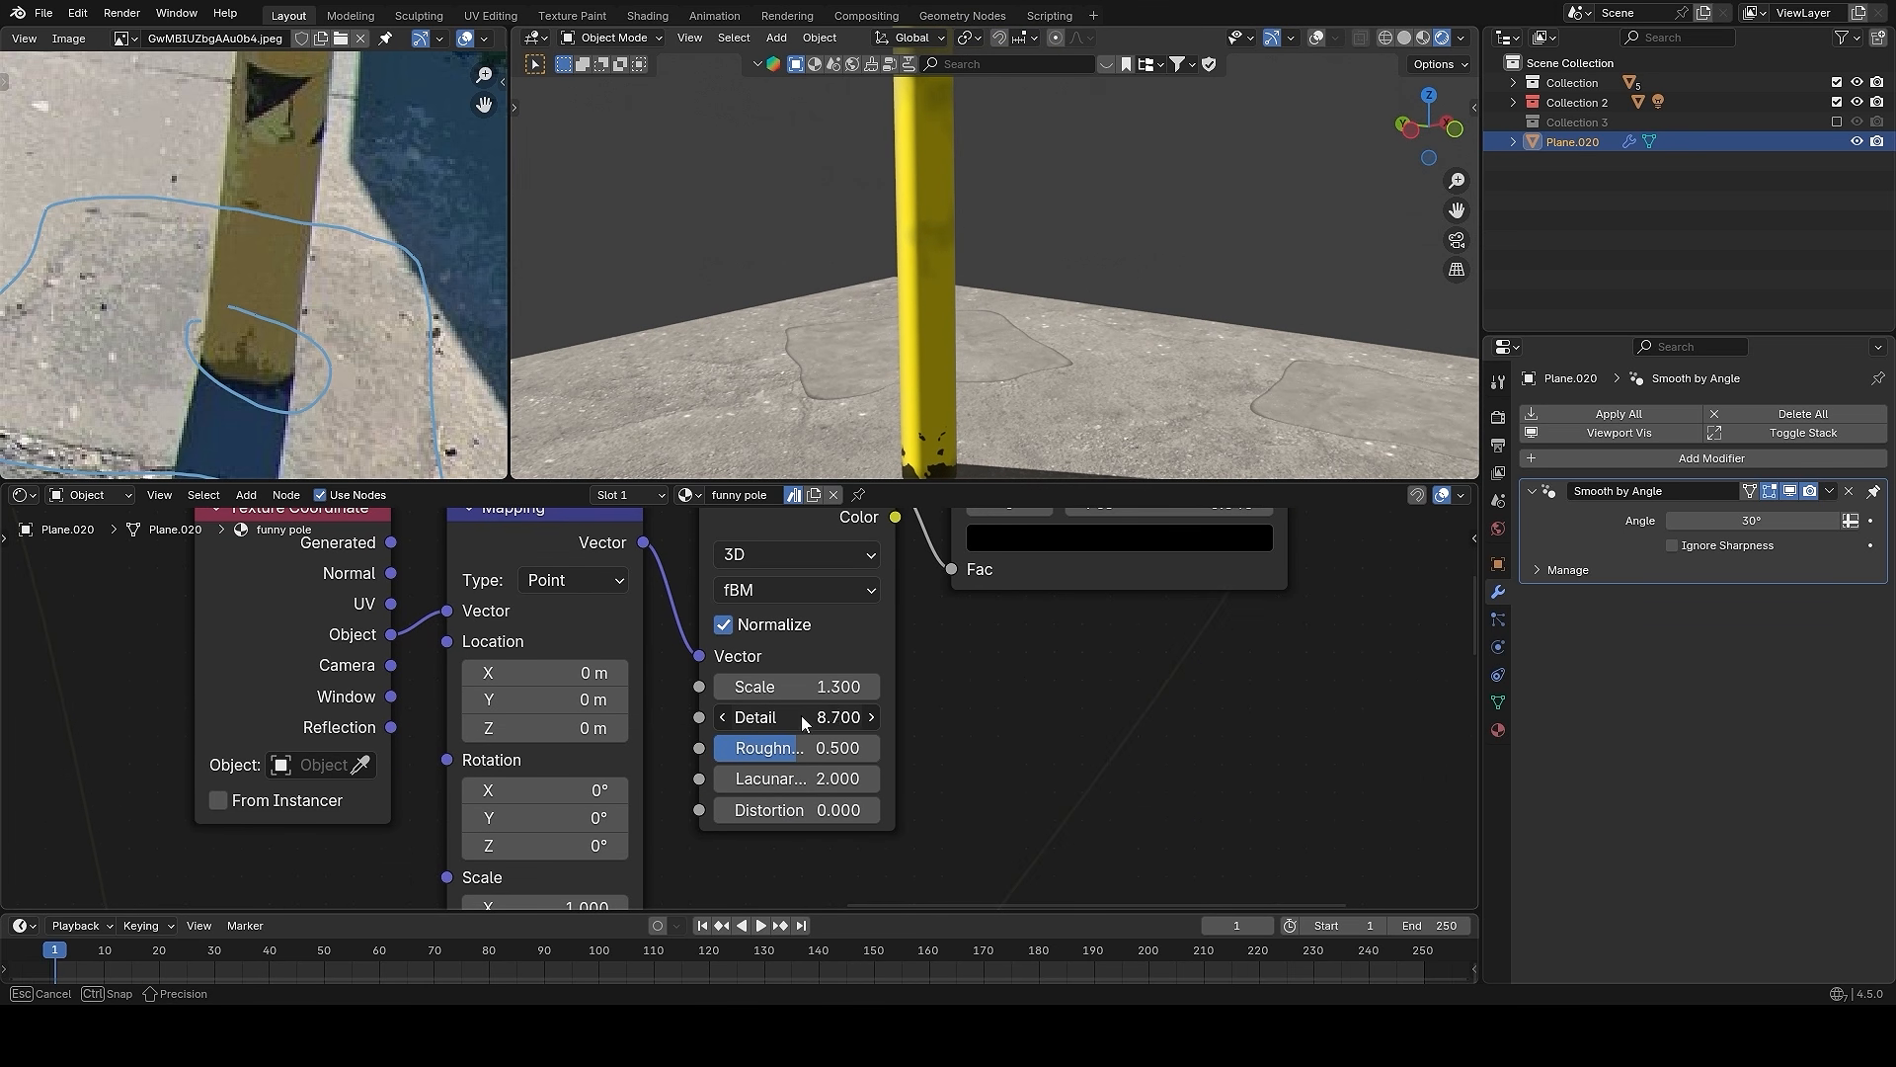
{"action": "middle_click_drag", "start_coordinate": [998, 339], "coordinate": [977, 282]}
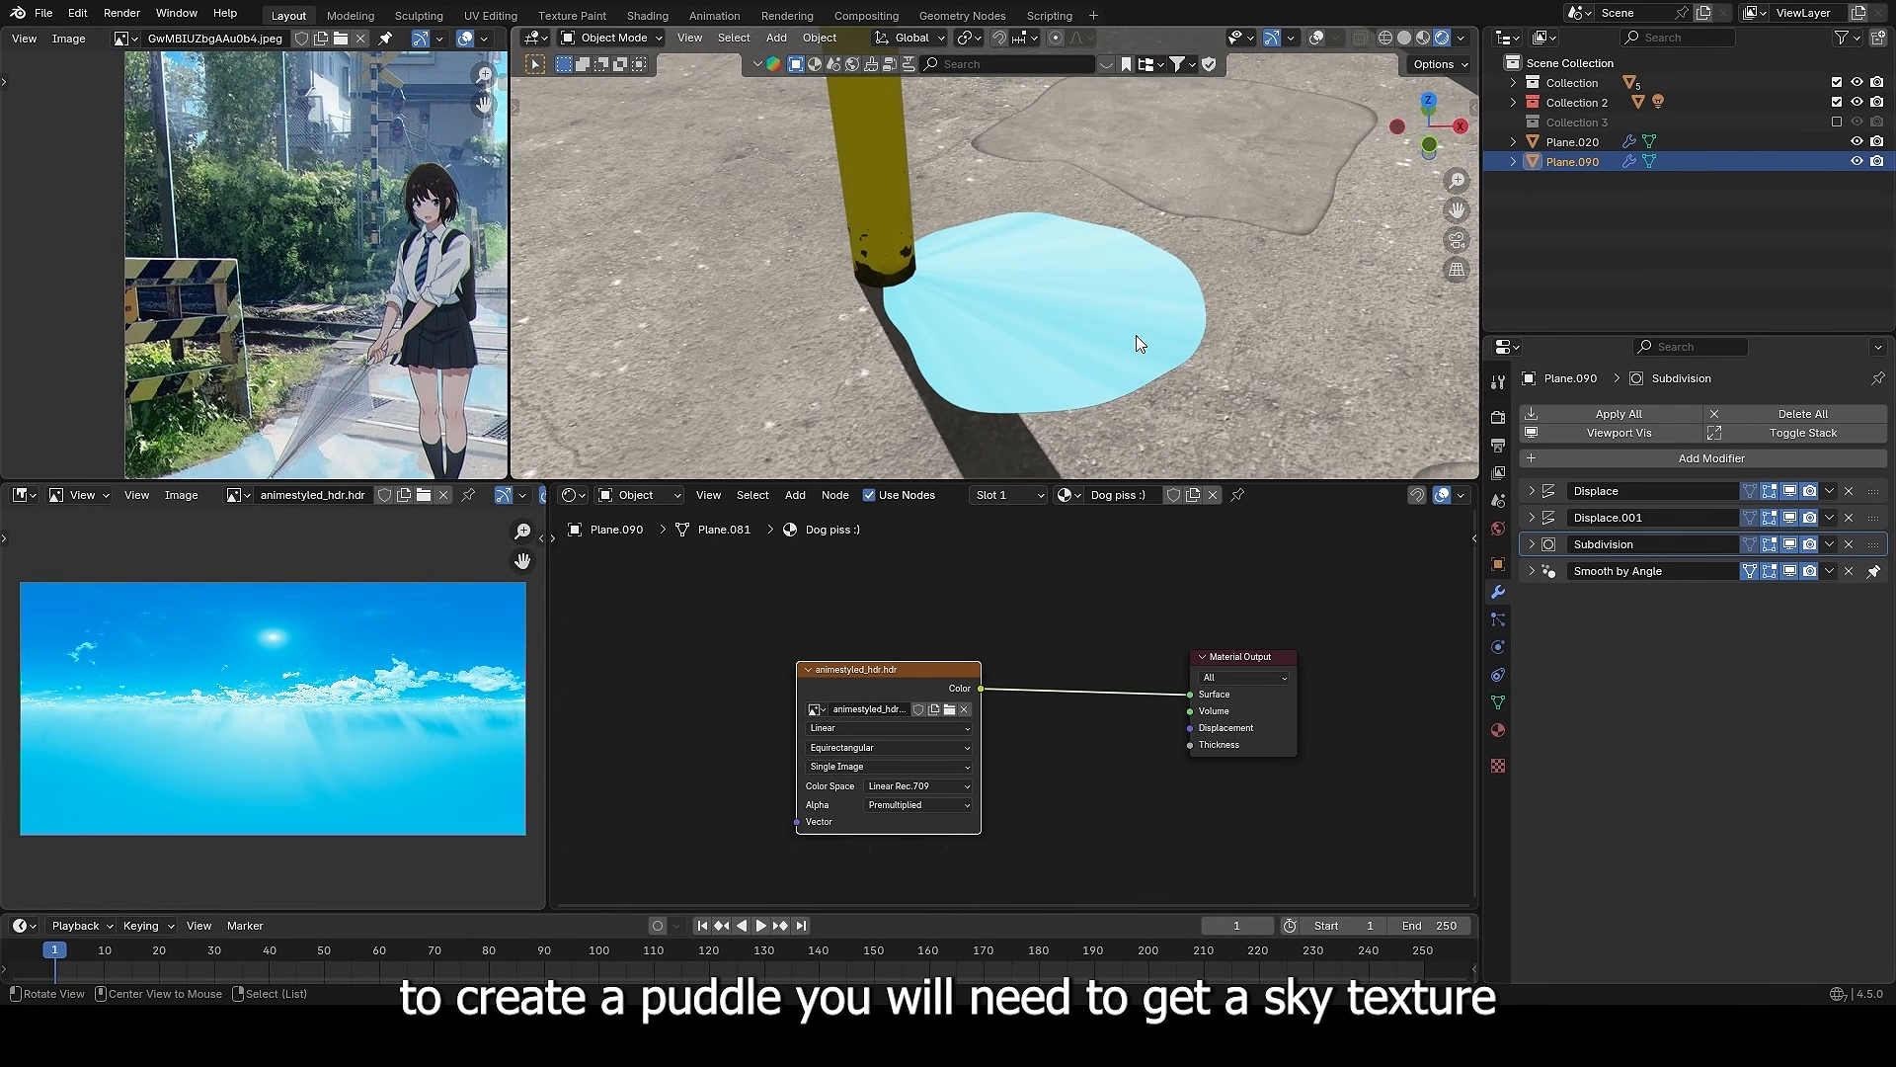
- Add Texture Coordinate and Mapping nodes to the puddle's sky environment texture and drive the mapping with Reflection coordinates
{"action": "middle_click_drag", "start_coordinate": [1139, 343], "coordinate": [987, 393]}
{"action": "middle_click_drag", "start_coordinate": [919, 653], "coordinate": [966, 637]}
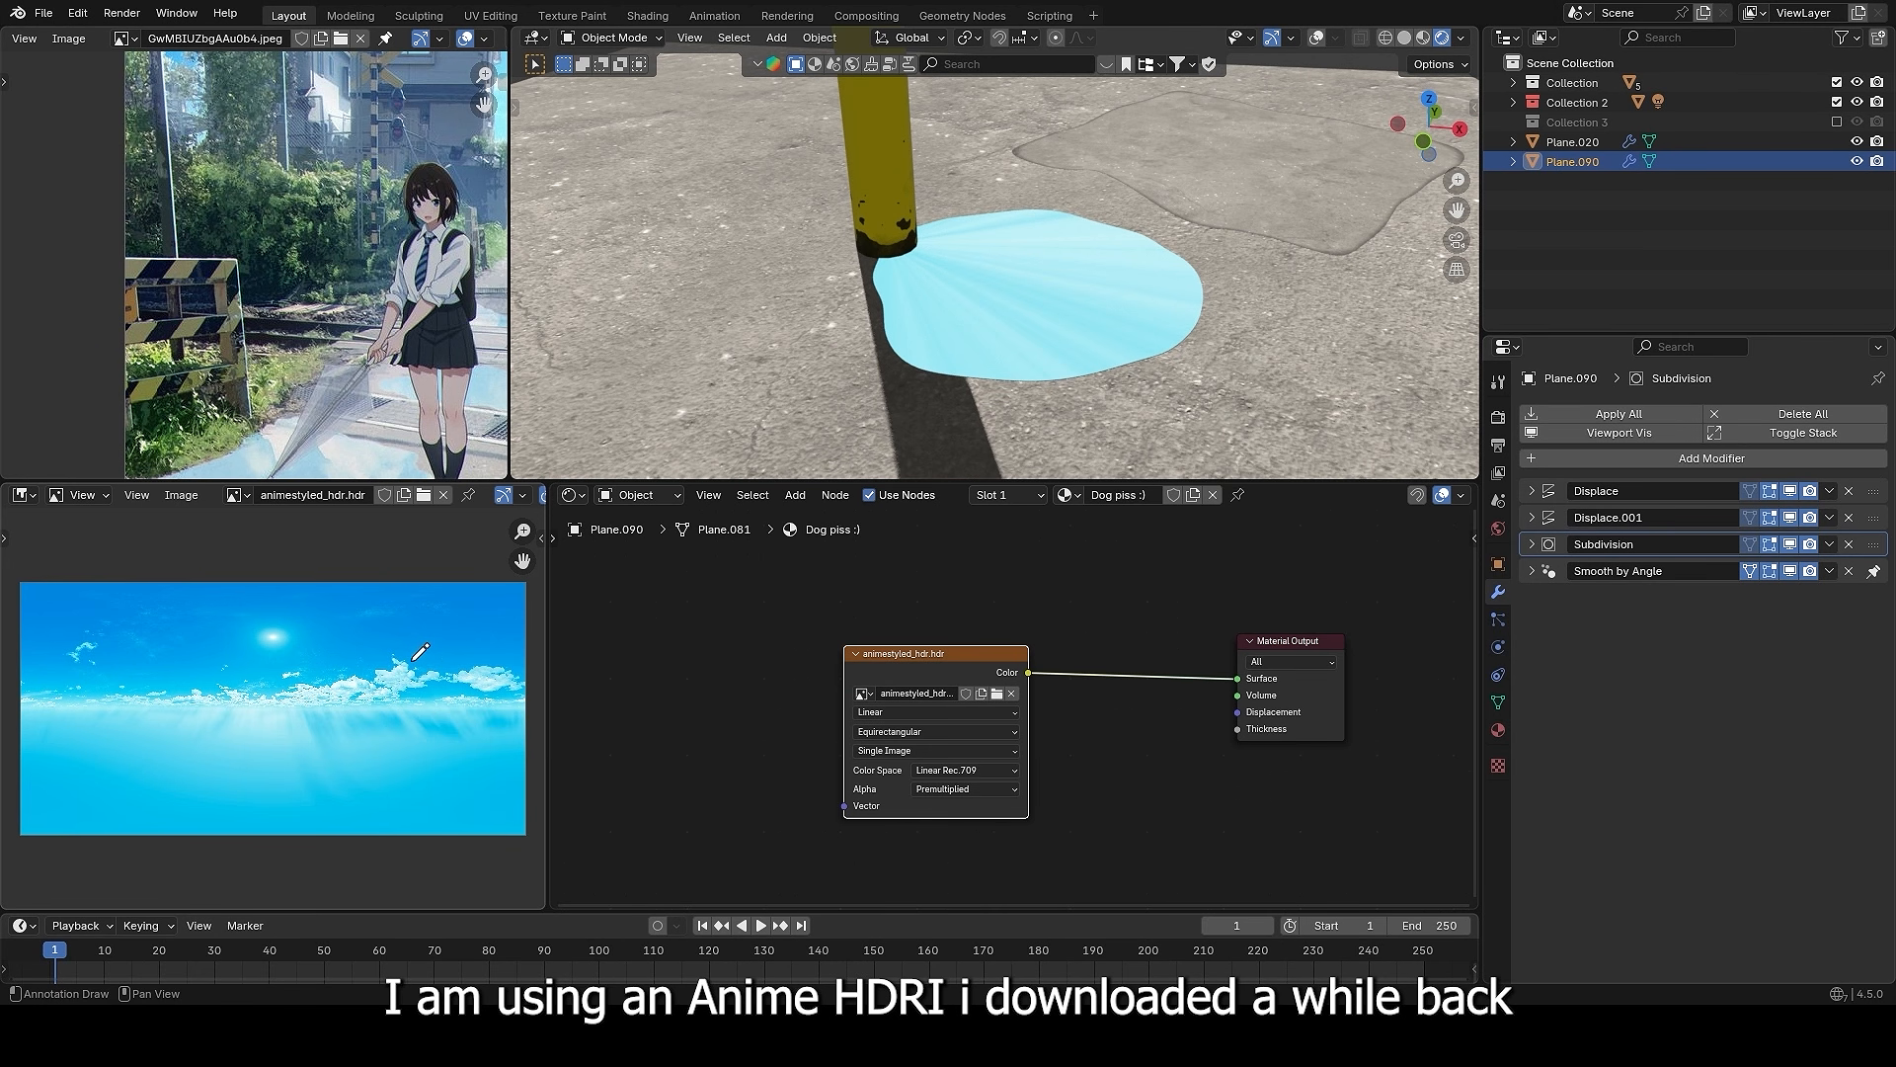
{"action": "middle_click_drag", "start_coordinate": [1183, 617], "coordinate": [1148, 612]}
{"action": "middle_click_drag", "start_coordinate": [1002, 676], "coordinate": [1108, 633], "text": "ctrl"}
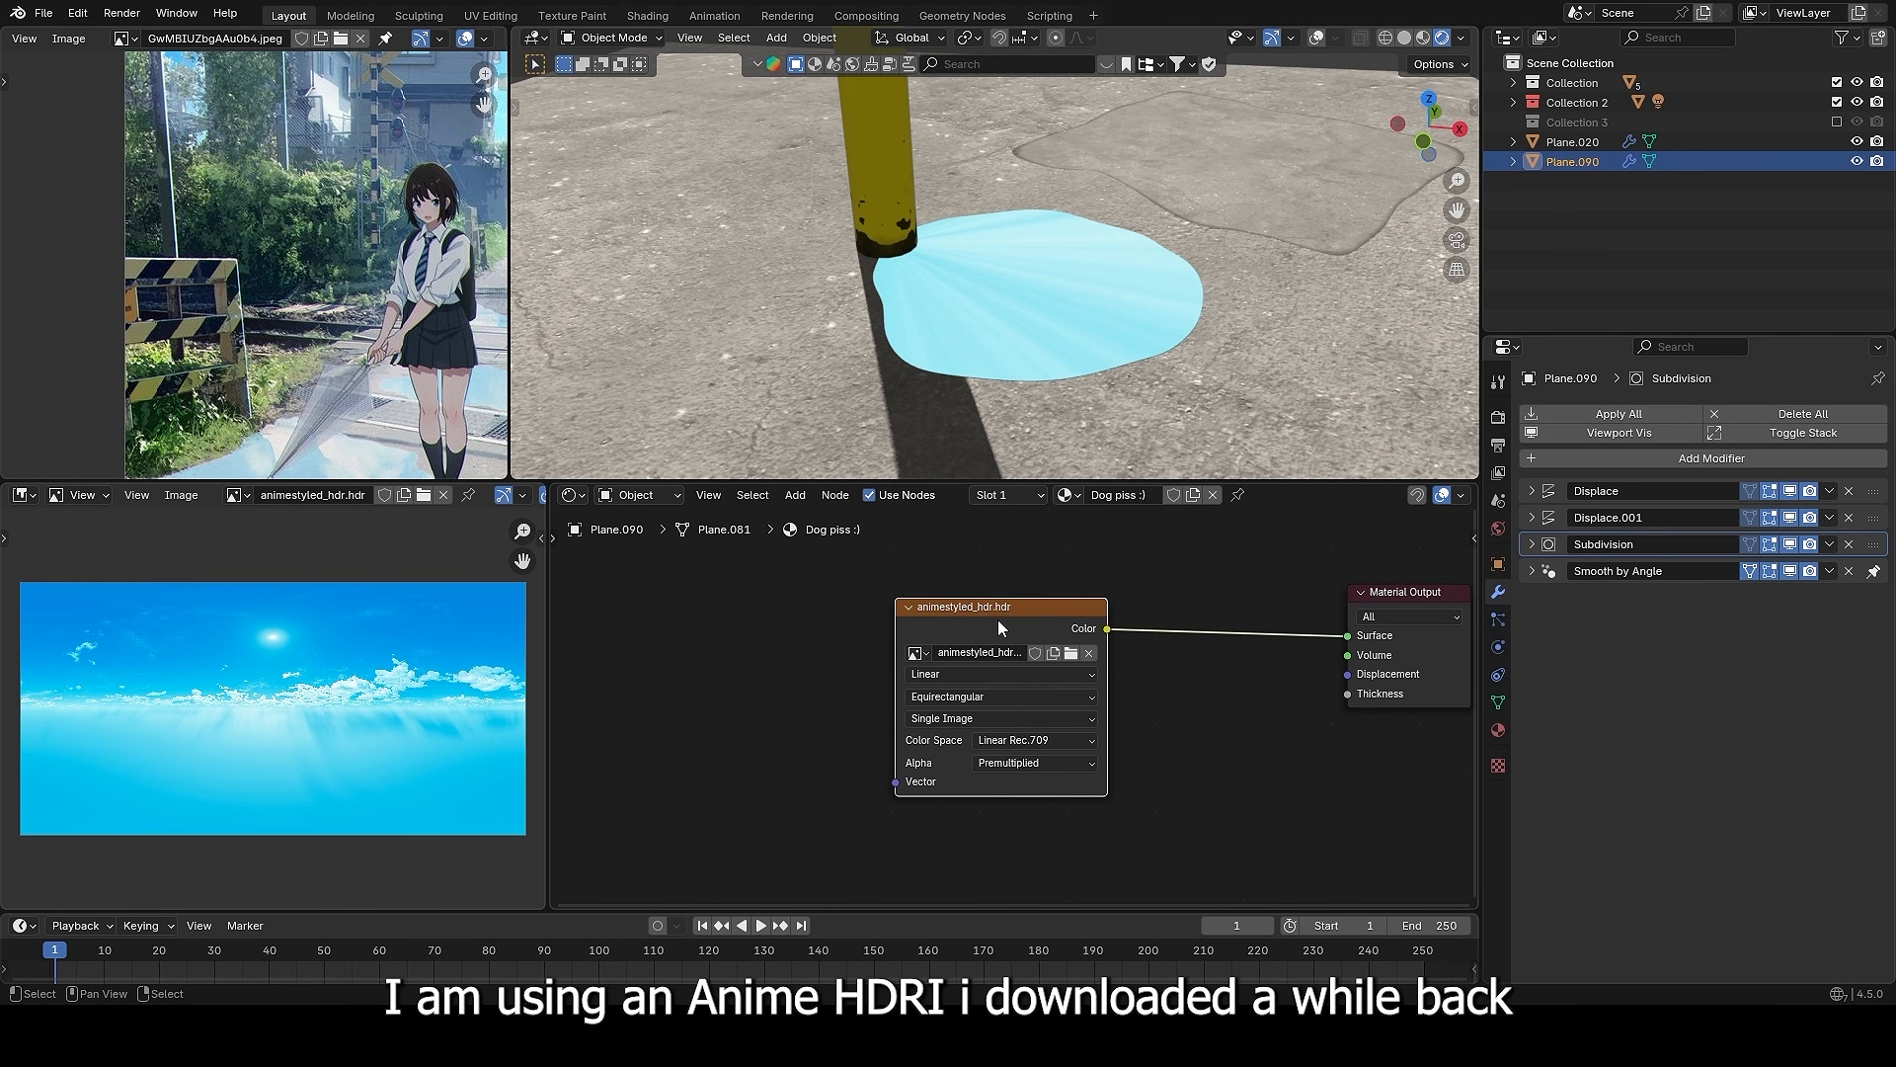
{"action": "key", "text": "ctrl+t"}
{"action": "middle_click_drag", "start_coordinate": [732, 743], "coordinate": [802, 678]}
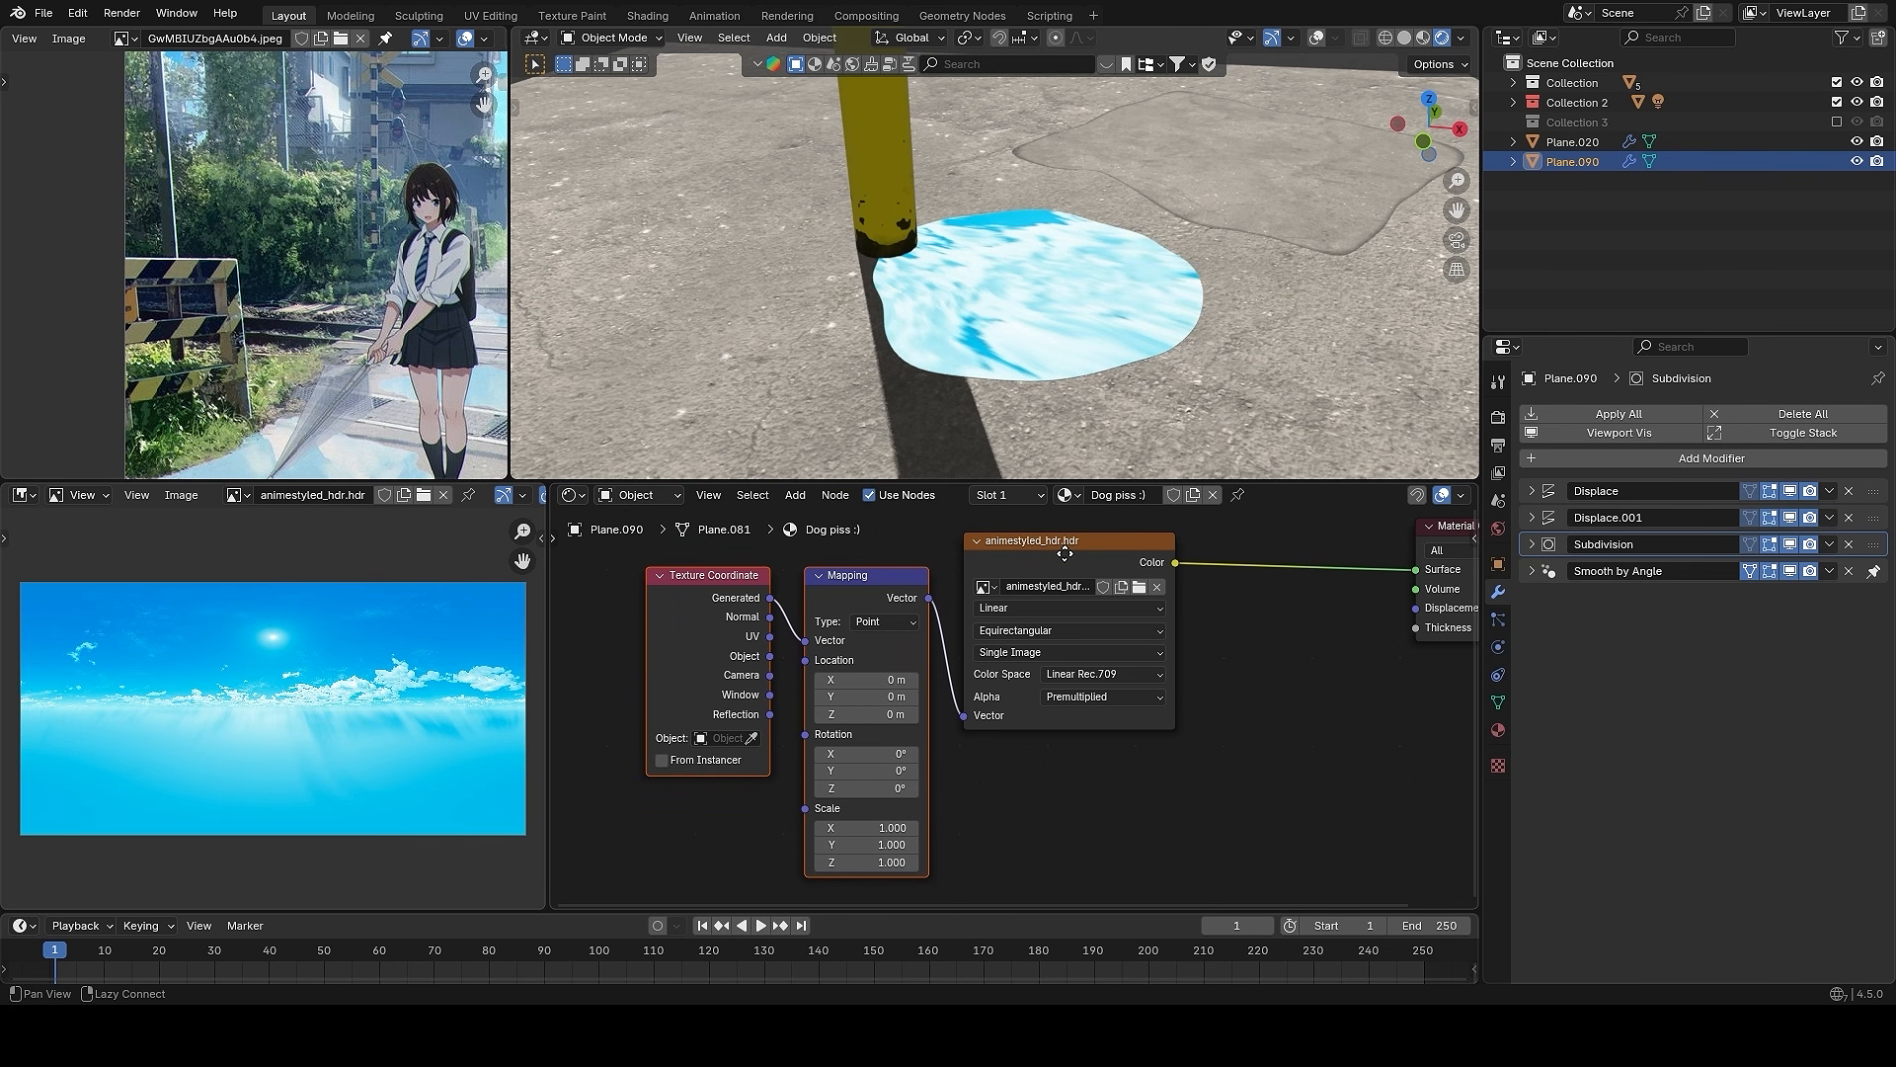
{"action": "scroll", "coordinate": [802, 678], "scroll_direction": "up", "scroll_amount": 1}
{"action": "left_click_drag", "start_coordinate": [773, 684], "coordinate": [795, 636]}
{"action": "middle_click_drag", "start_coordinate": [1099, 360], "coordinate": [1153, 379]}
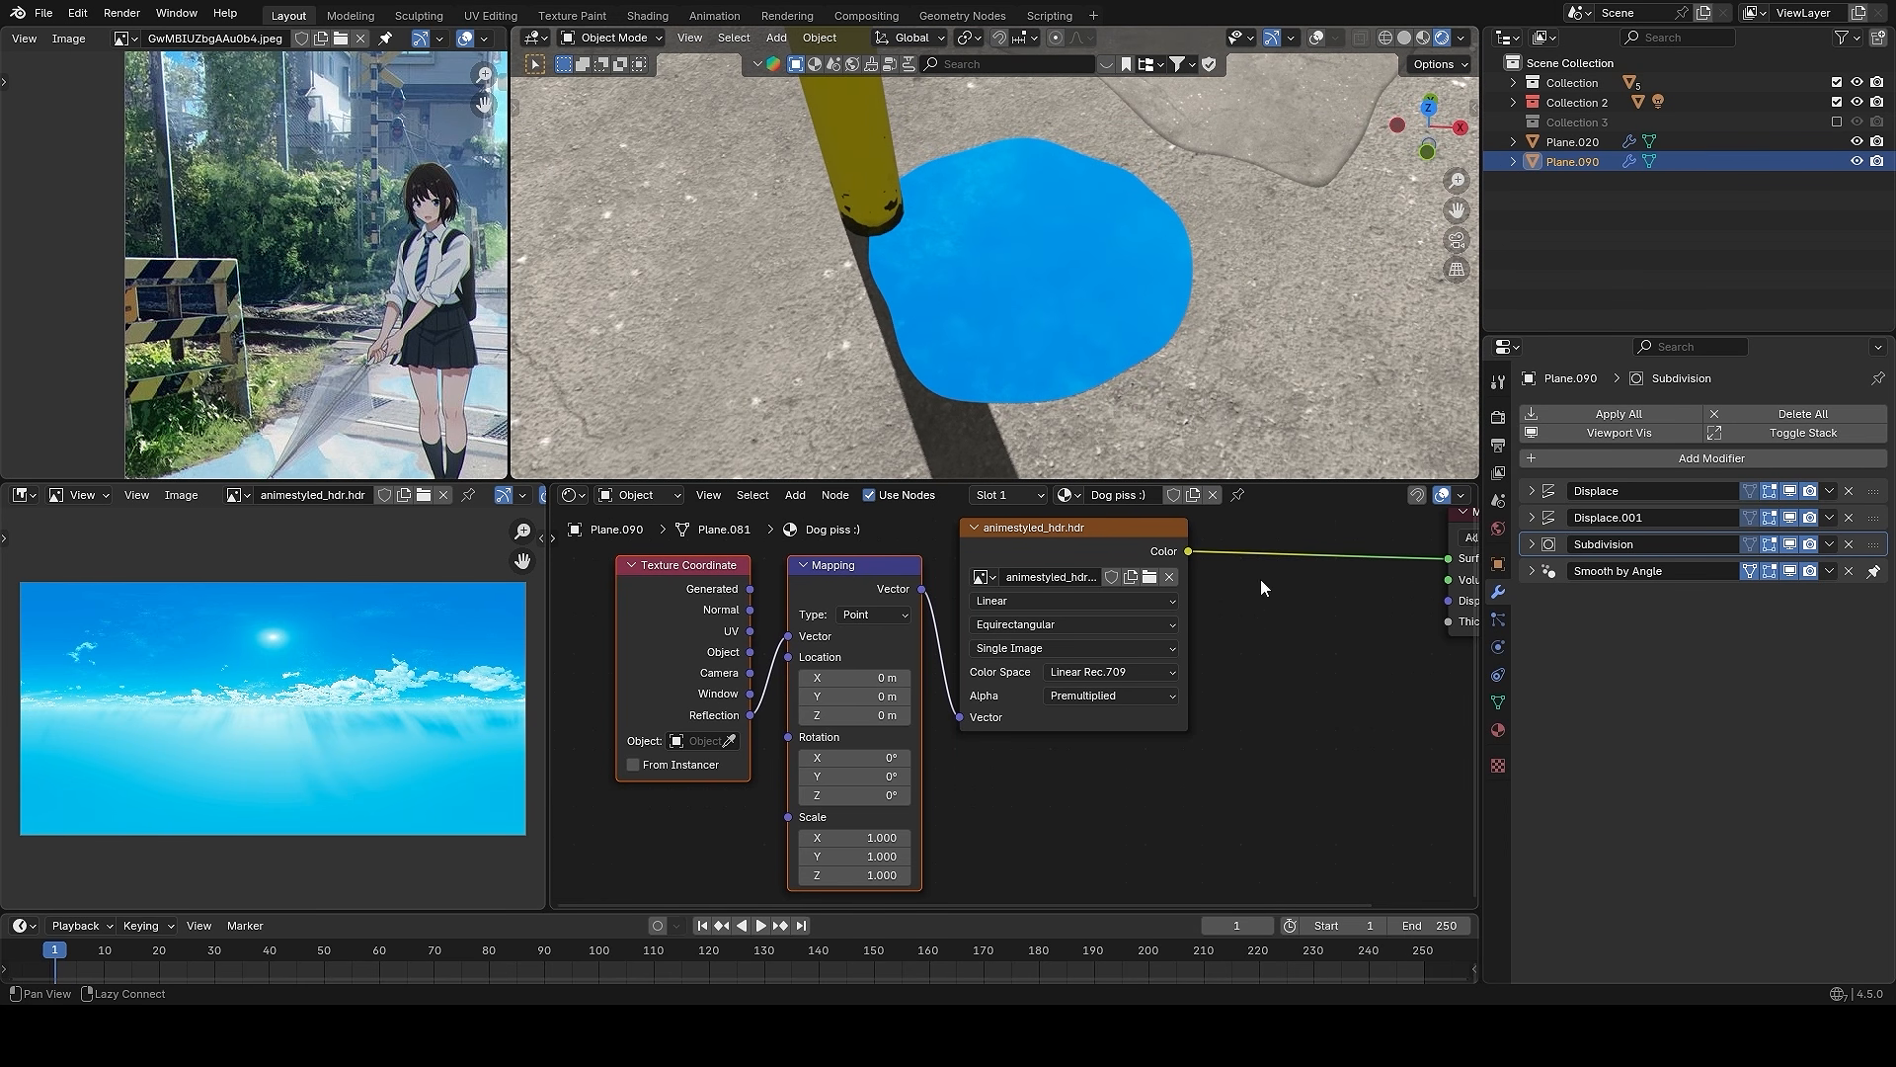
- Insert a Hue/Saturation/Value node between the sky texture and the Material Output
{"action": "middle_click_drag", "start_coordinate": [1260, 579], "coordinate": [1108, 589]}
{"action": "key", "text": "shift+a"}
{"action": "type", "text": "hu"}
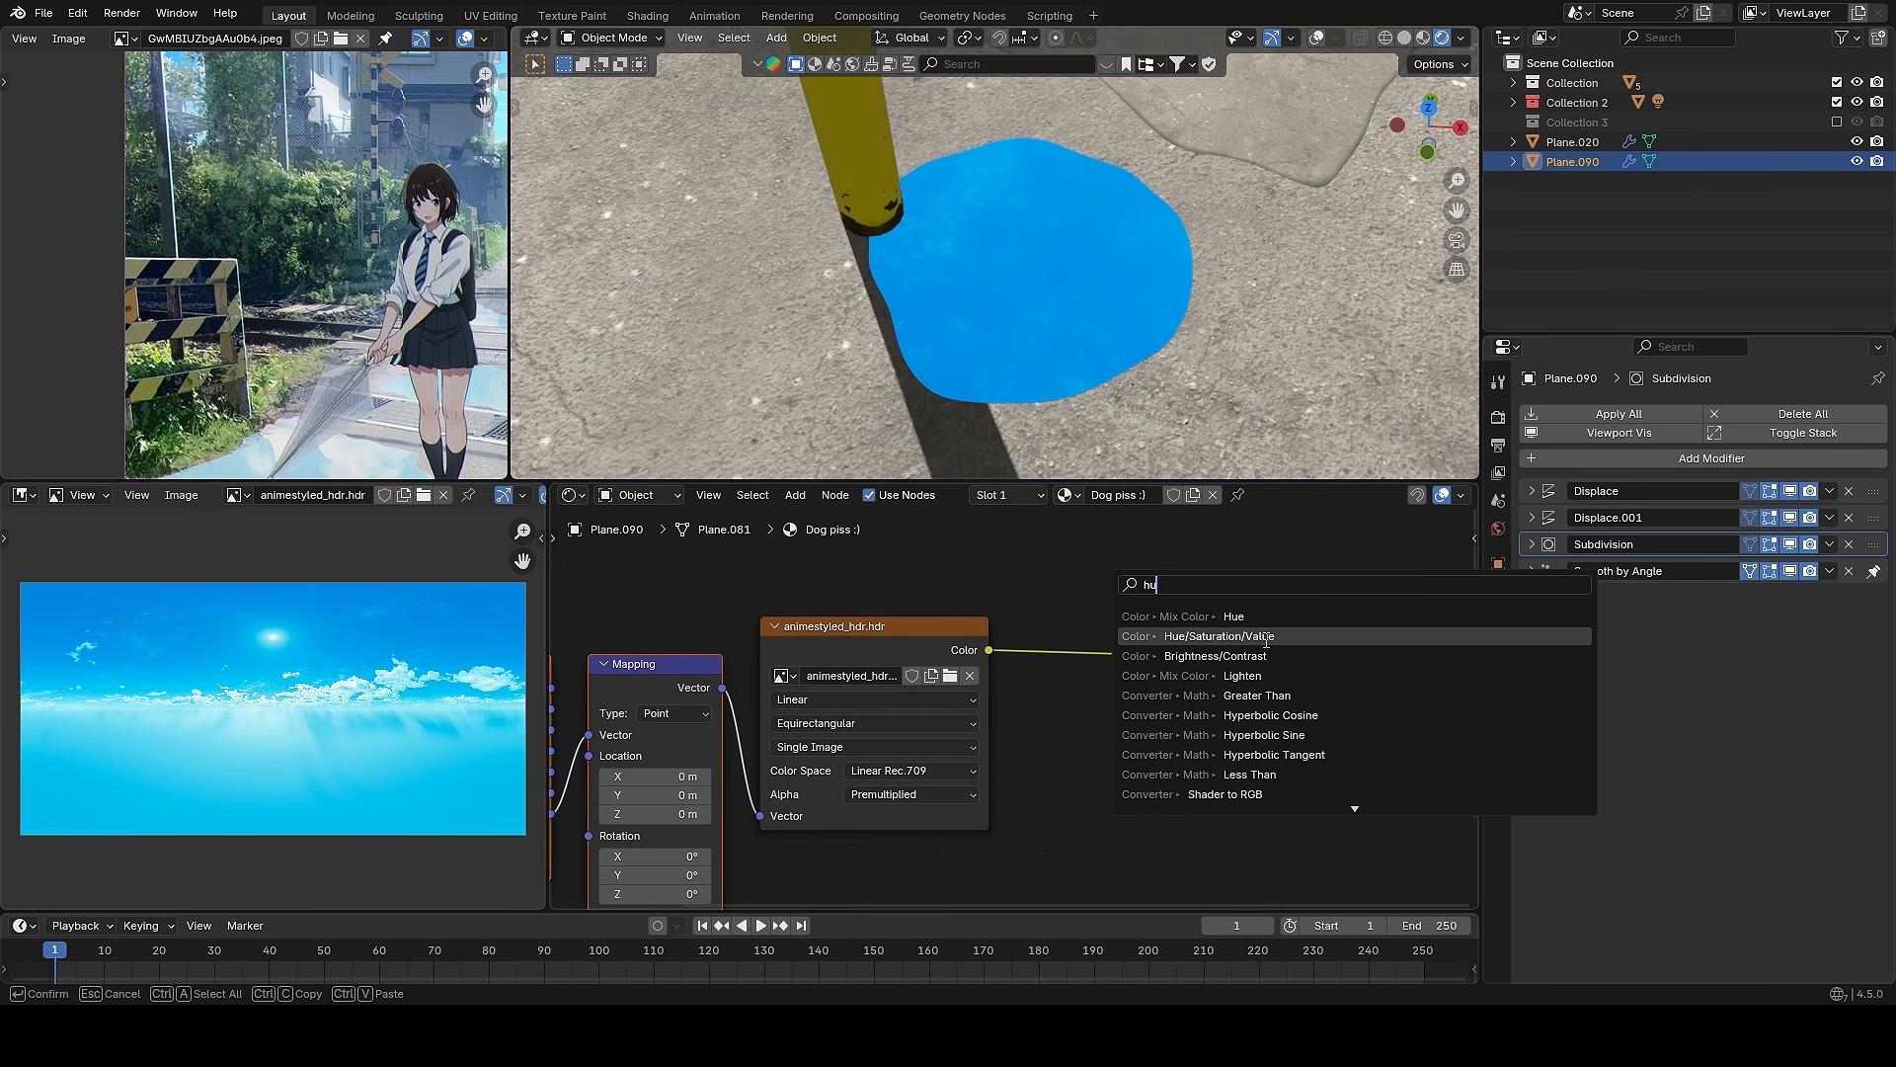
{"action": "left_click", "coordinate": [1219, 636]}
{"action": "left_click", "coordinate": [1232, 619]}
- Set the Hue/Saturation/Value node's saturation to 0.870 and its value to 2.000
{"action": "middle_click_drag", "start_coordinate": [1230, 620], "coordinate": [1126, 640]}
{"action": "scroll", "coordinate": [1126, 640], "scroll_direction": "up", "scroll_amount": 1}
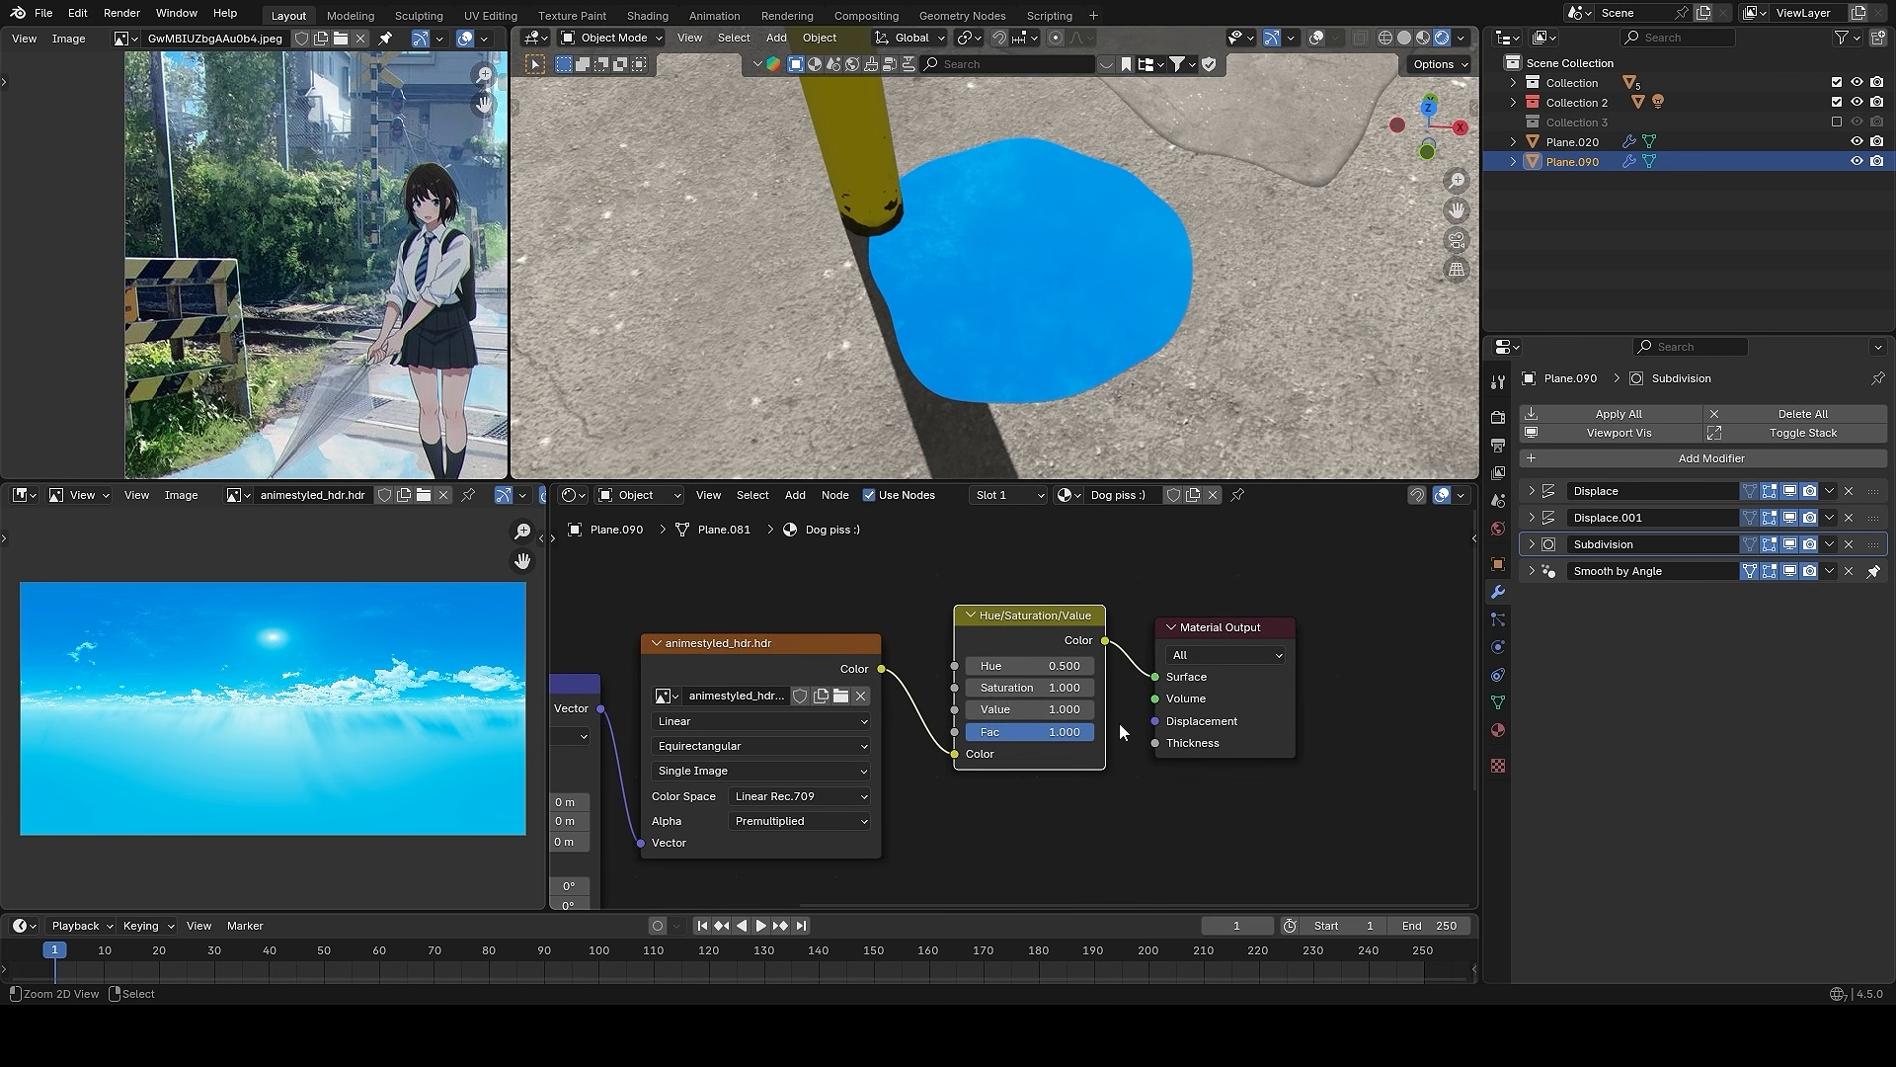
{"action": "mouse_move", "coordinate": [1039, 710]}
{"action": "left_mouse_down"}
{"action": "mouse_move", "coordinate": [1146, 709]}
{"action": "mouse_move", "coordinate": [1039, 687]}
{"action": "left_mouse_up"}
{"action": "scroll", "coordinate": [1054, 710], "scroll_direction": "up", "scroll_amount": 1}
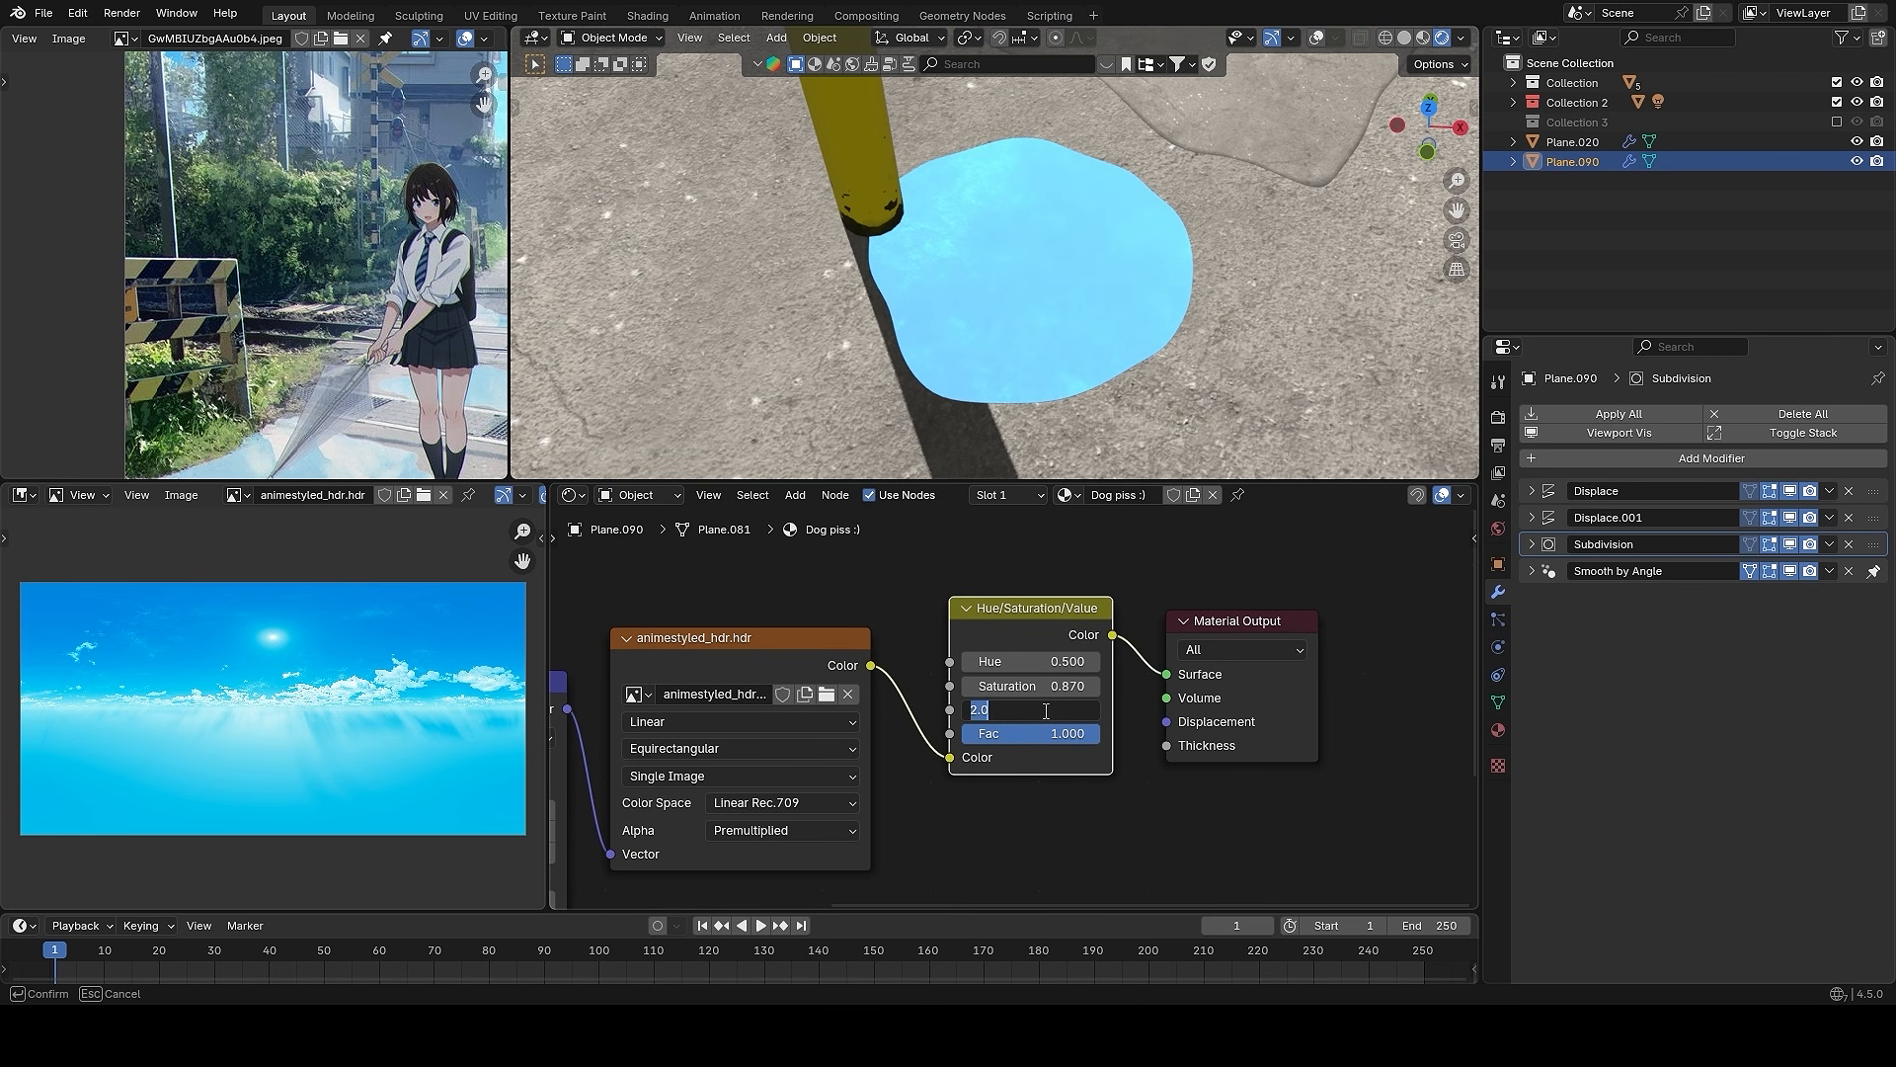
{"action": "key", "text": "Return"}
- Insert a Brightness/Contrast node between the sky texture and Hue/Saturation/Value, with the contrast raised to 0.610
{"action": "key", "text": "shift+a"}
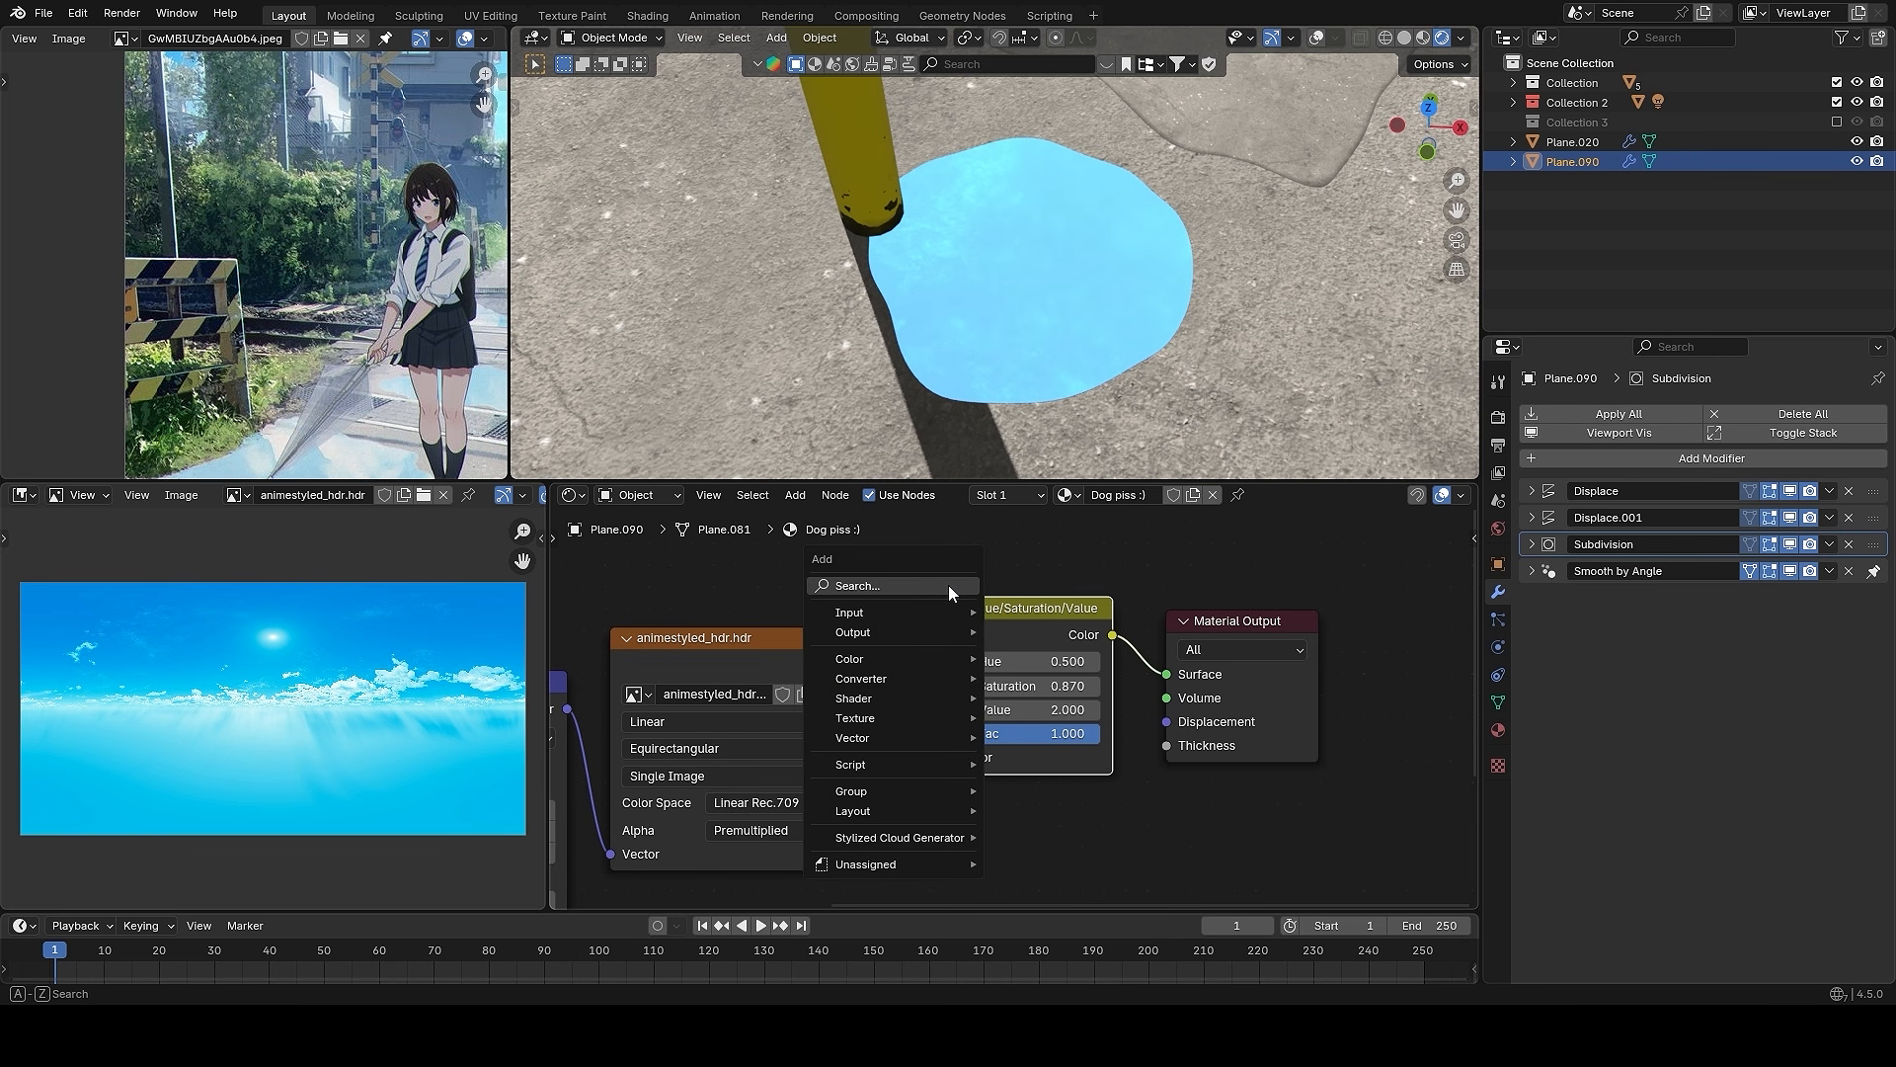
{"action": "type", "text": "br"}
{"action": "left_click", "coordinate": [1045, 647]}
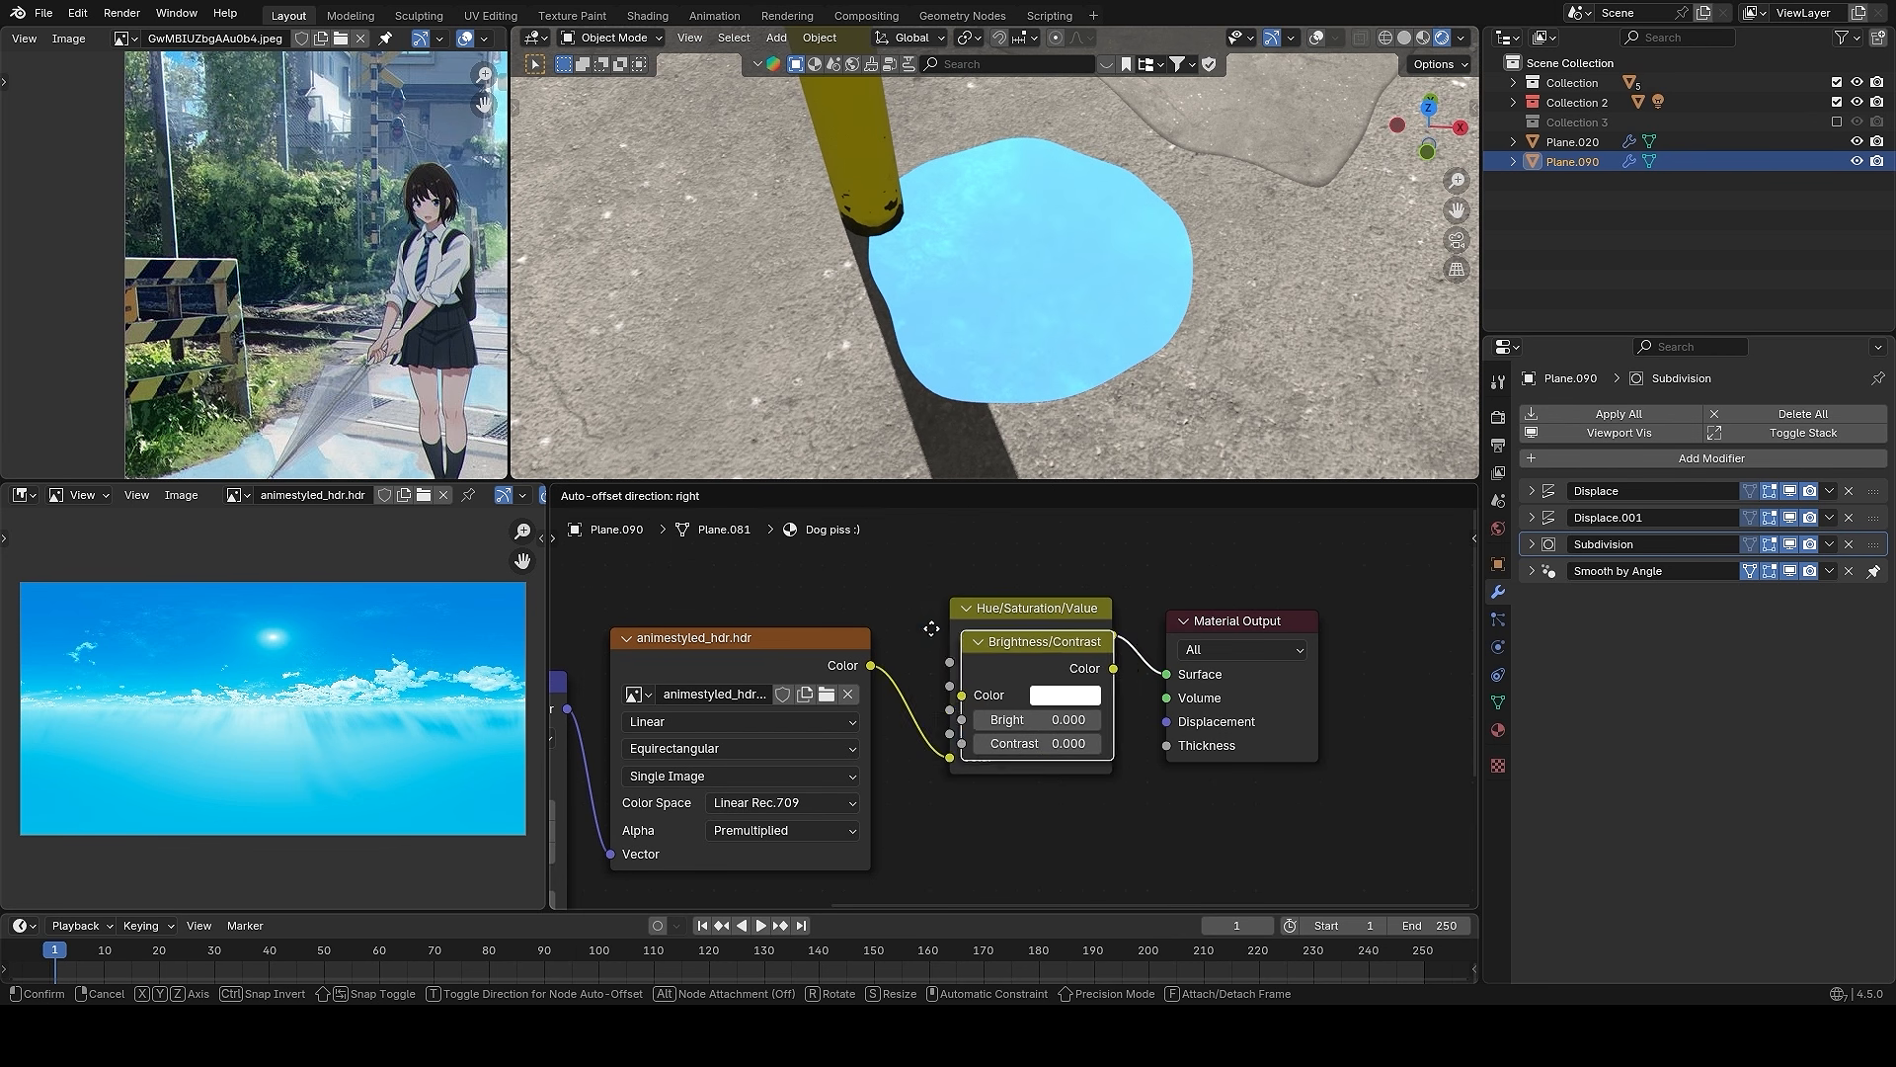
{"action": "left_click", "coordinate": [942, 662]}
{"action": "scroll", "coordinate": [999, 744], "scroll_direction": "up", "scroll_amount": 1}
{"action": "left_click_drag", "start_coordinate": [984, 745], "coordinate": [1027, 744]}
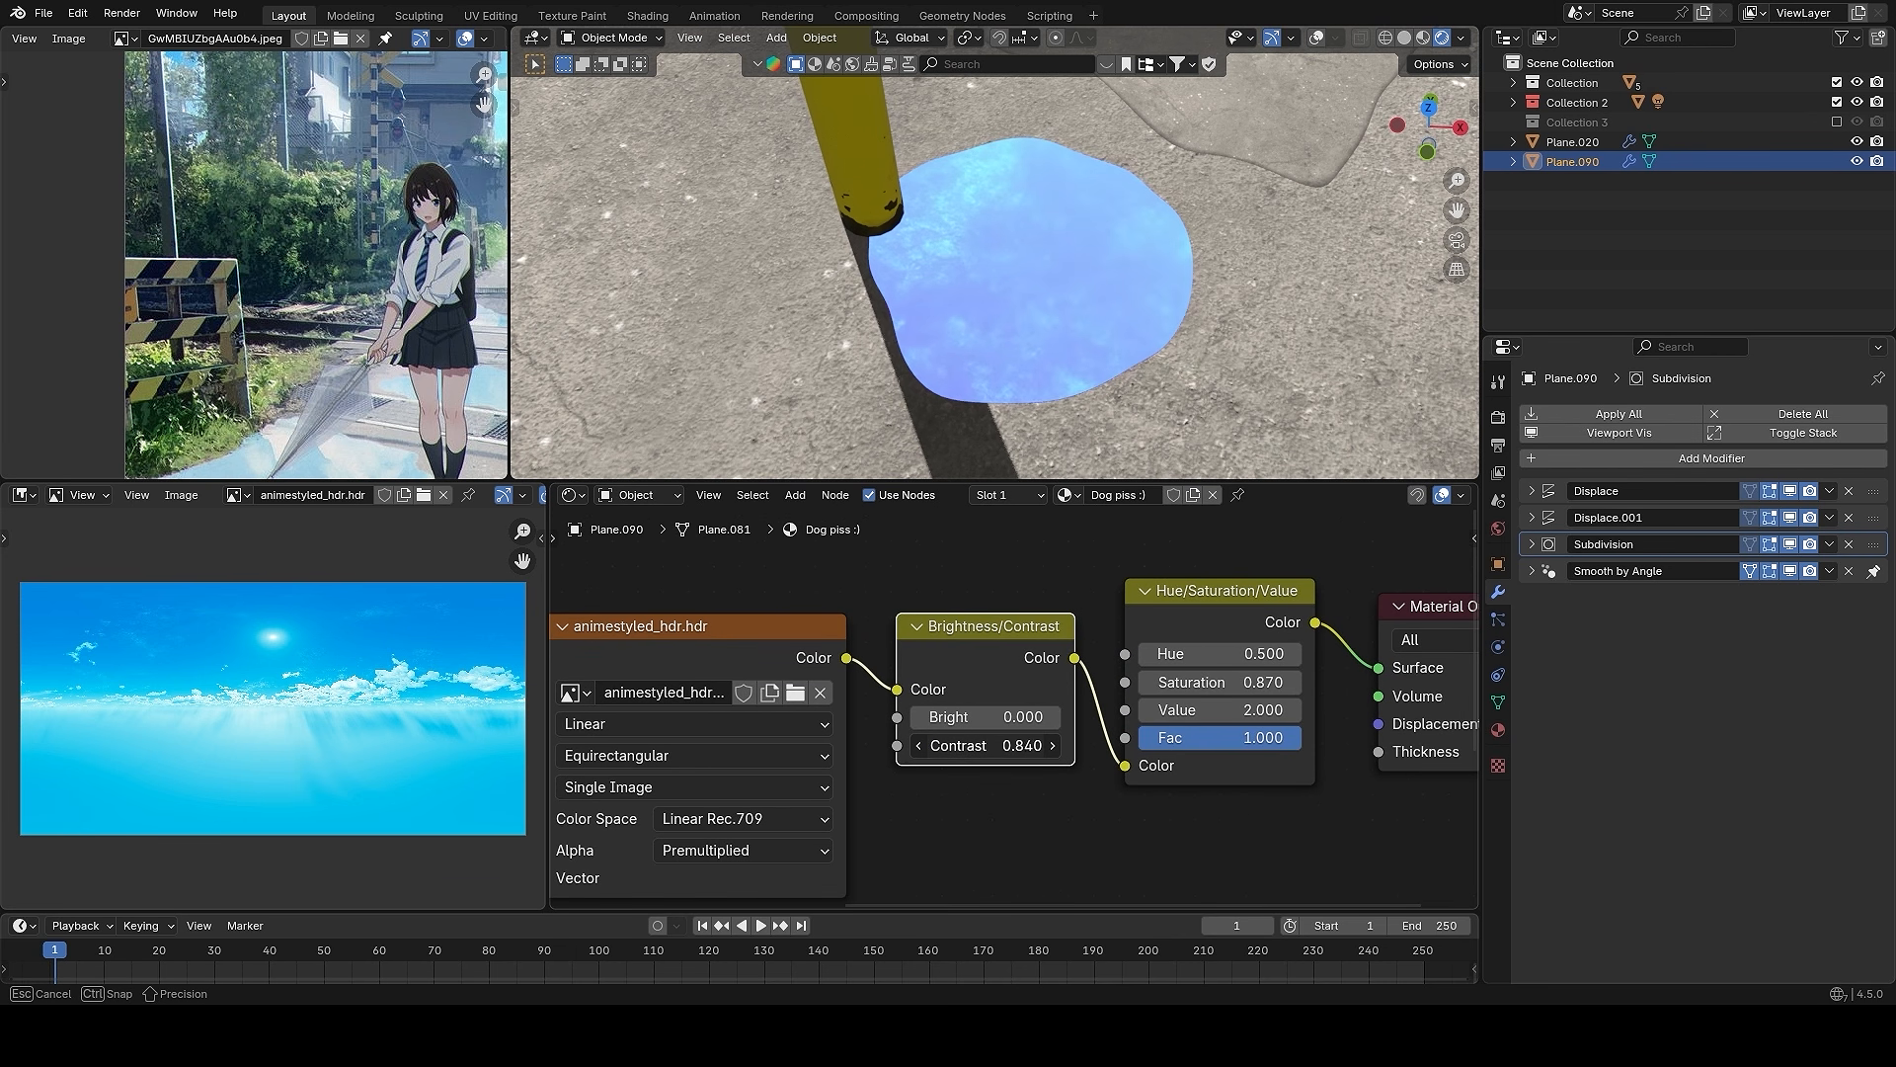
{"action": "middle_click_drag", "start_coordinate": [1106, 316], "coordinate": [1104, 403]}
- Move the puddle material's Material Output node farther from Hue/Saturation/Value to make room for more nodes
{"action": "scroll", "coordinate": [1216, 739], "scroll_direction": "down", "scroll_amount": 6}
{"action": "middle_click_drag", "start_coordinate": [1217, 739], "coordinate": [1044, 759]}
{"action": "left_click_drag", "start_coordinate": [1201, 780], "coordinate": [1105, 599]}
{"action": "key", "text": "g"}
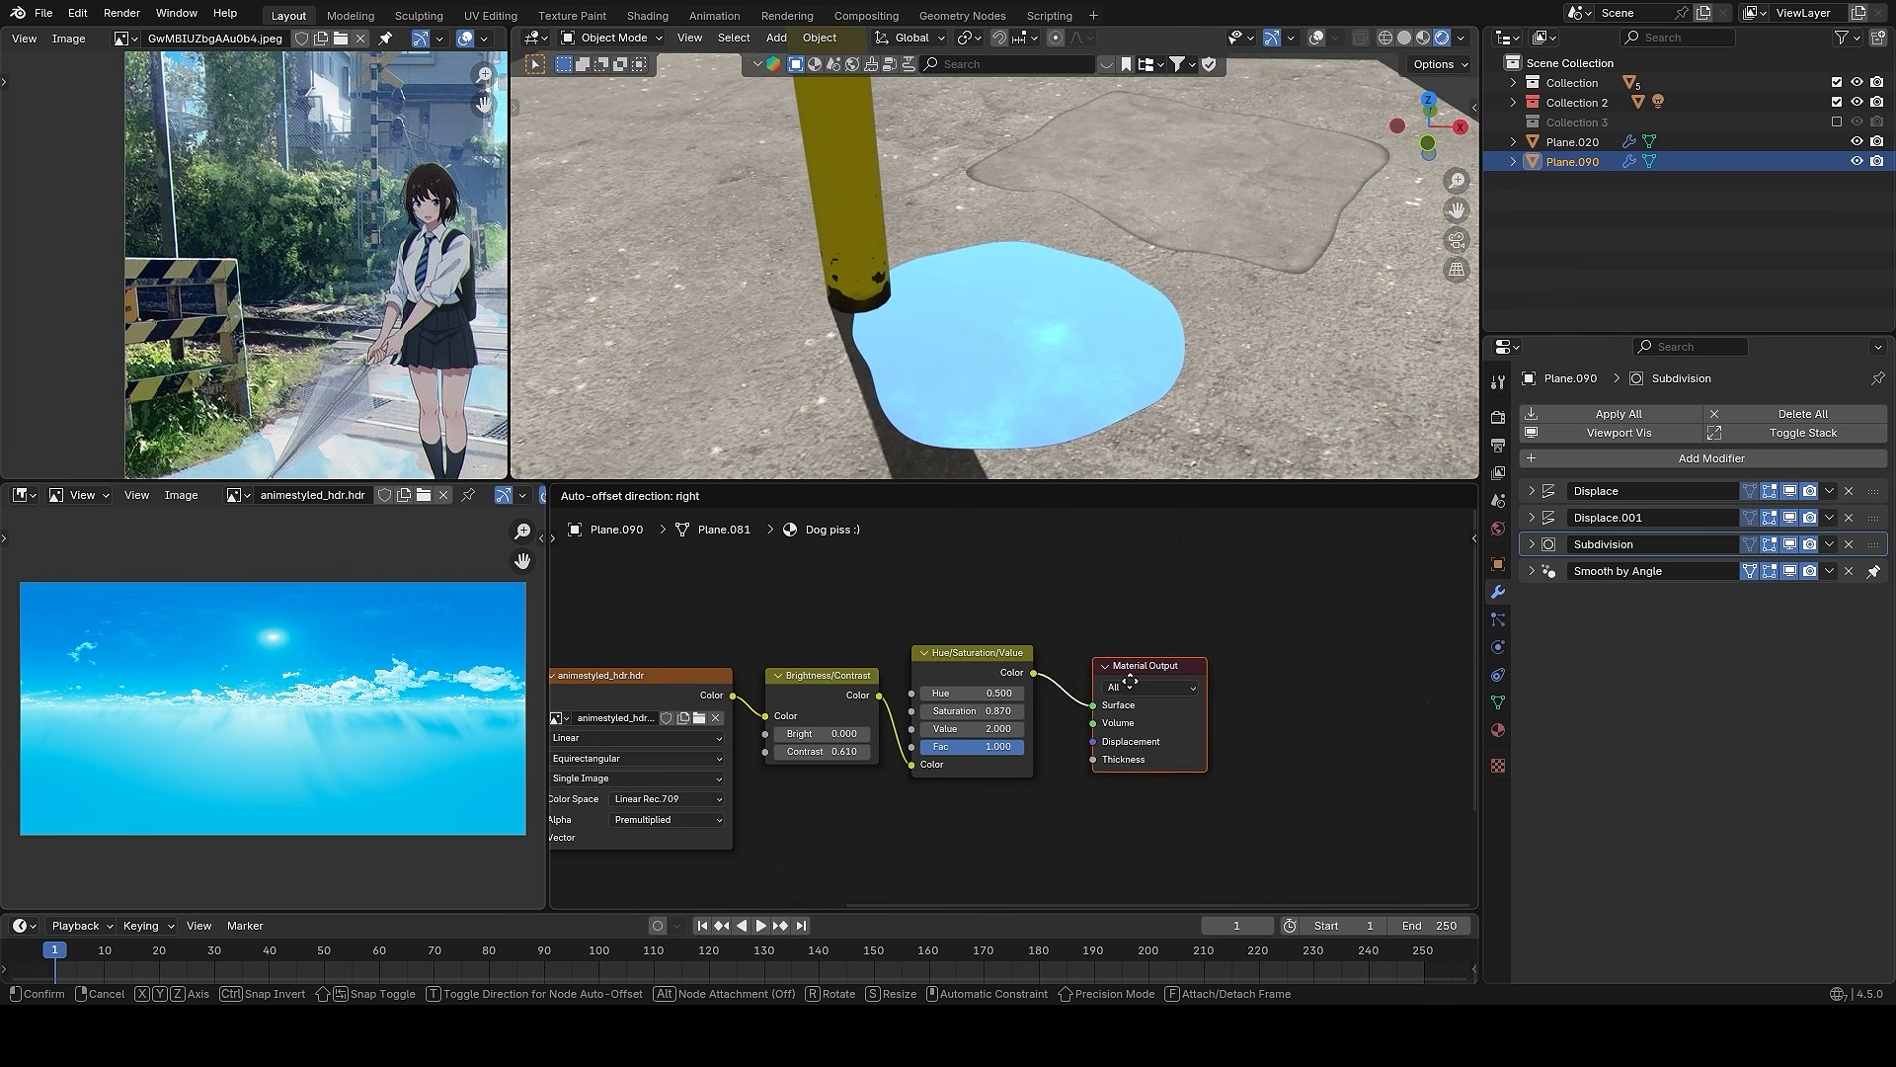
{"action": "left_click", "coordinate": [1189, 636]}
- Use the Blended render method in the puddle material's surface settings
{"action": "left_click", "coordinate": [1498, 730]}
{"action": "scroll", "coordinate": [1758, 632], "scroll_direction": "down", "scroll_amount": 8}
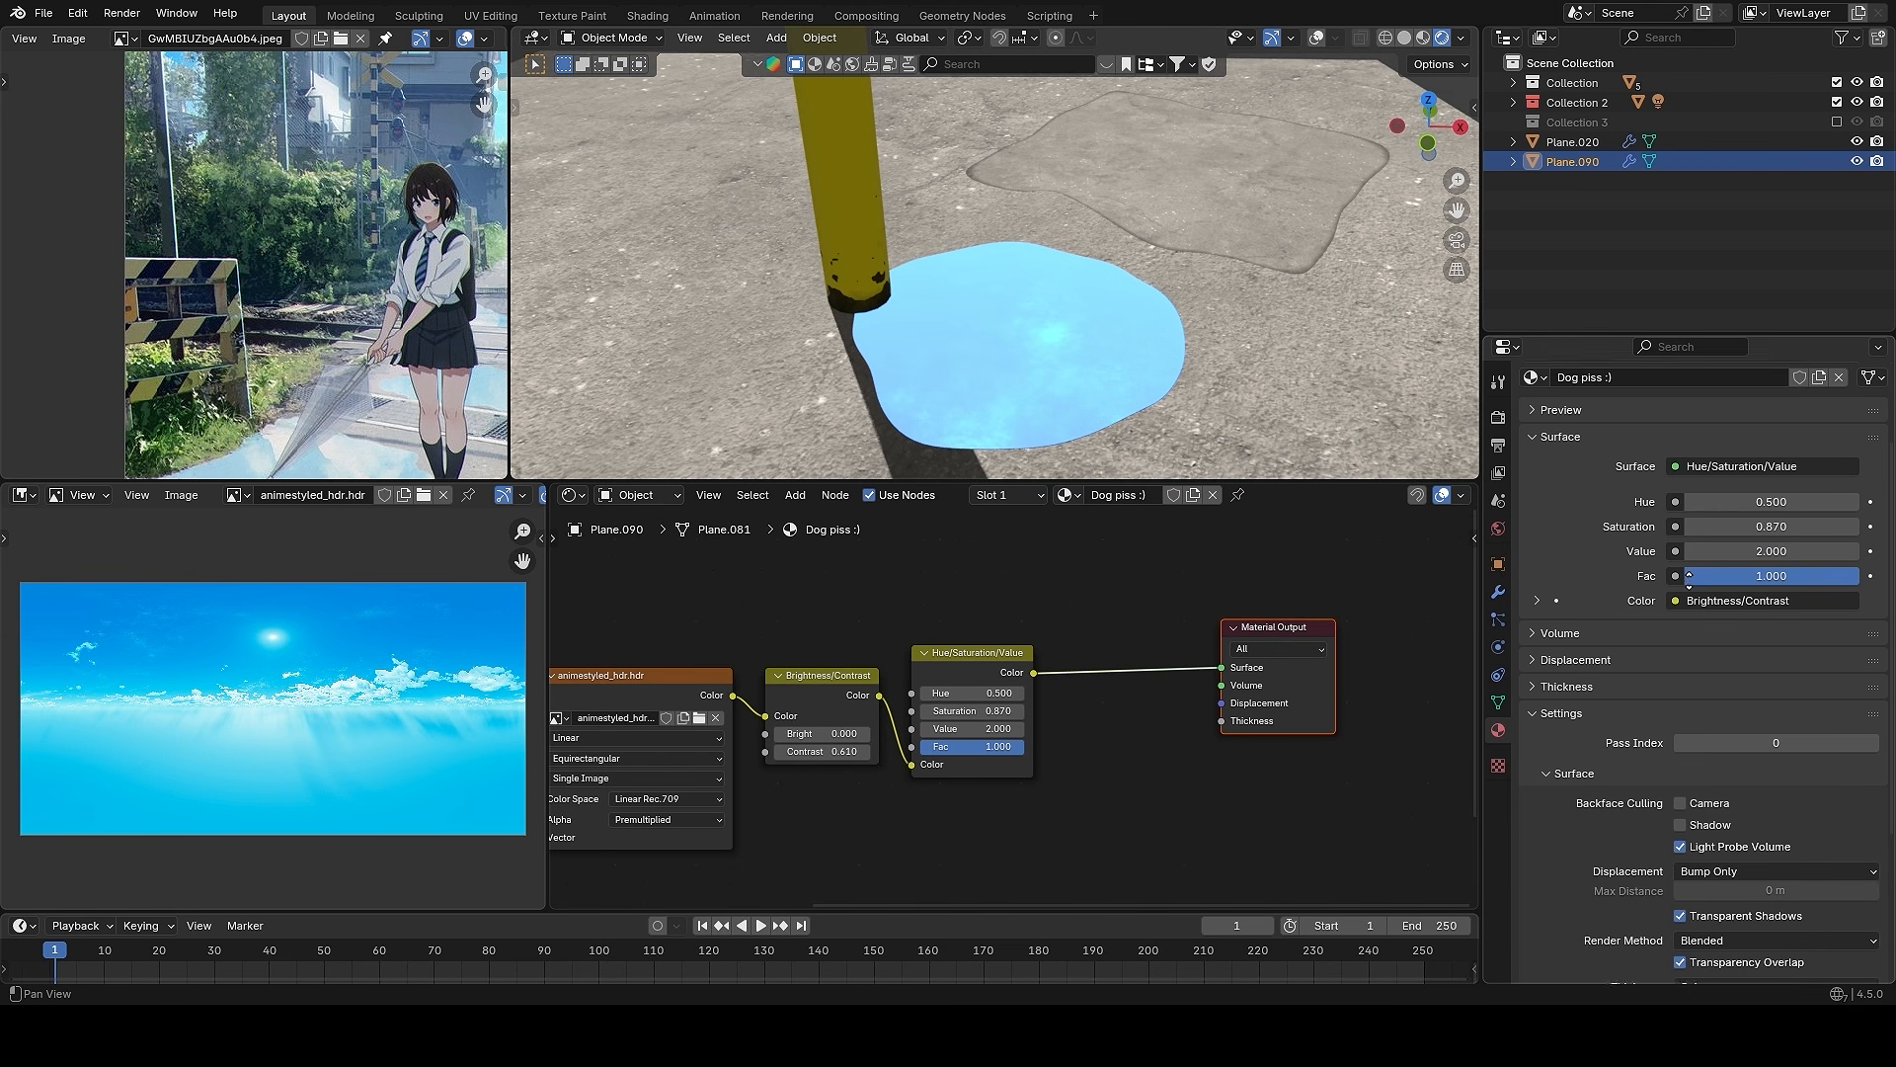
{"action": "left_click", "coordinate": [1742, 719]}
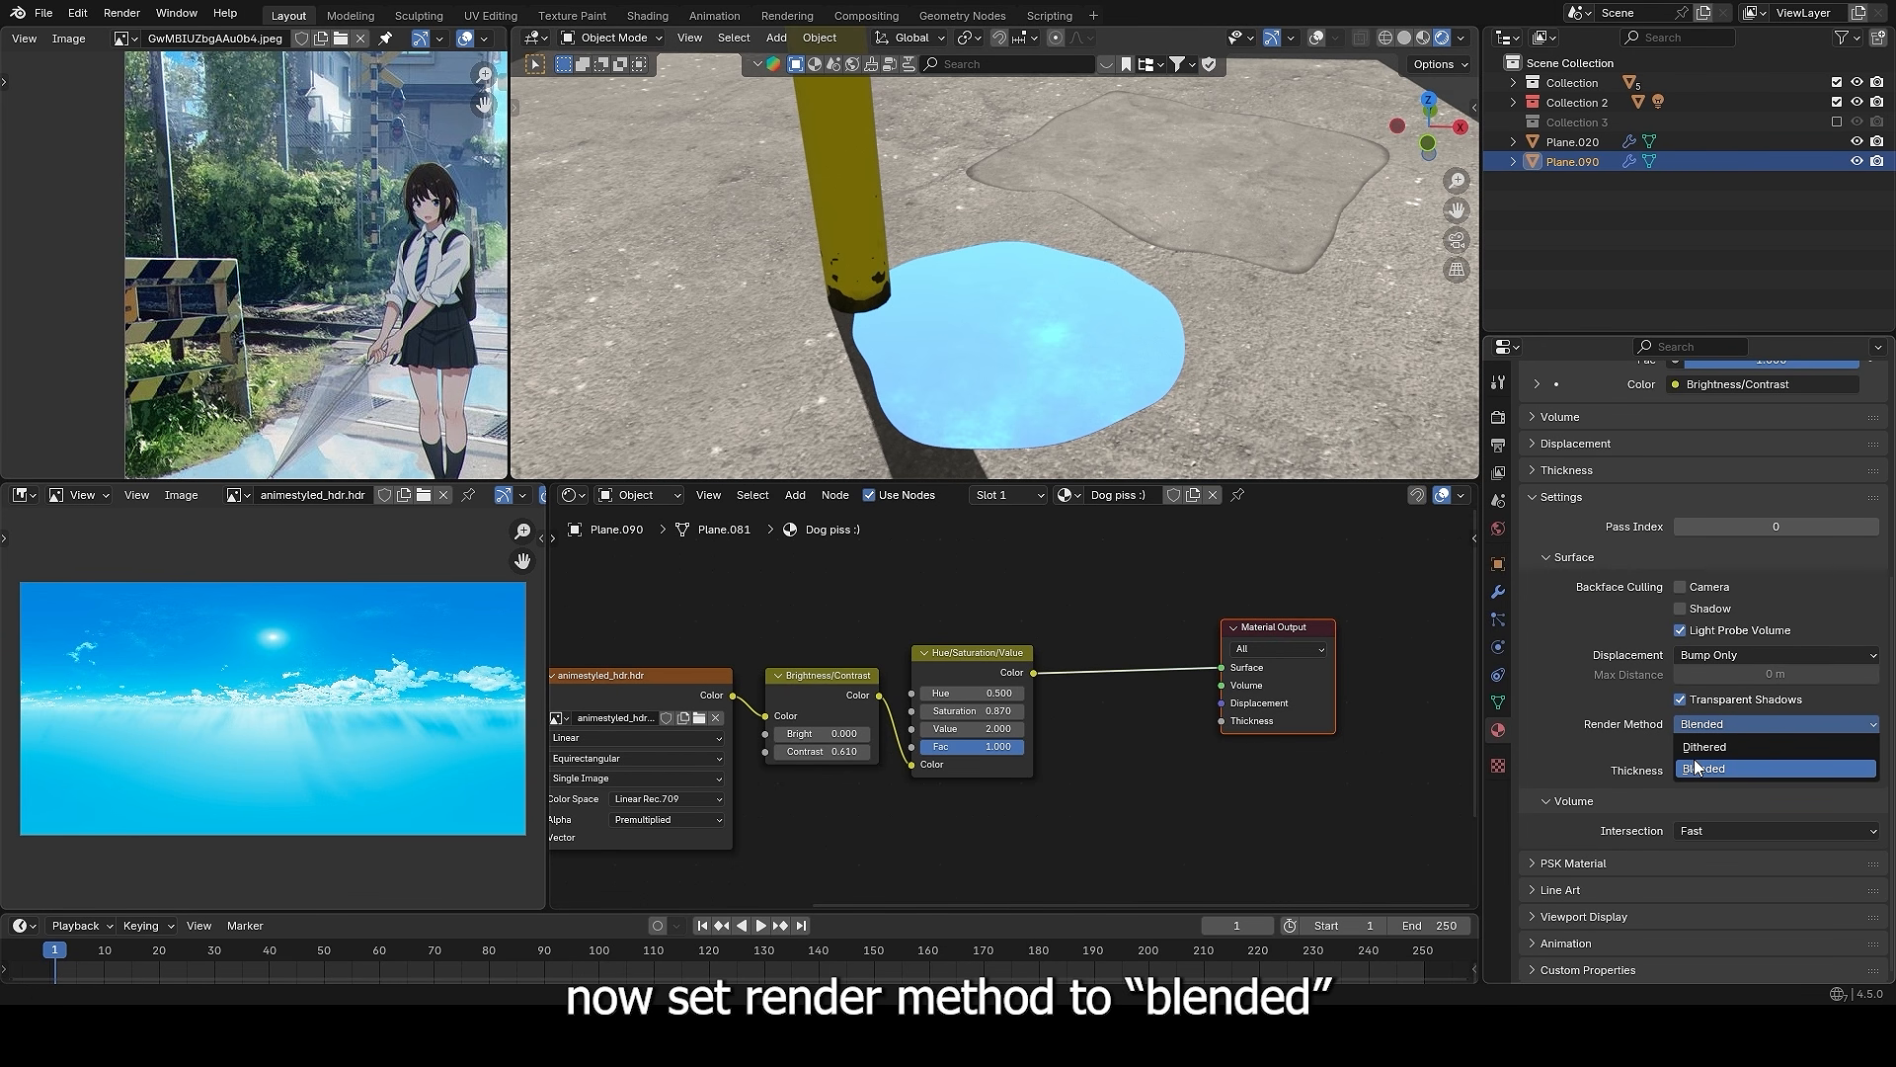
{"action": "left_click", "coordinate": [1757, 719]}
- Add a Transparent BSDF and combine it with the Hue/Saturation/Value output through a Mix Shader placed before the Material Output
{"action": "scroll", "coordinate": [1145, 660], "scroll_direction": "down", "scroll_amount": 2}
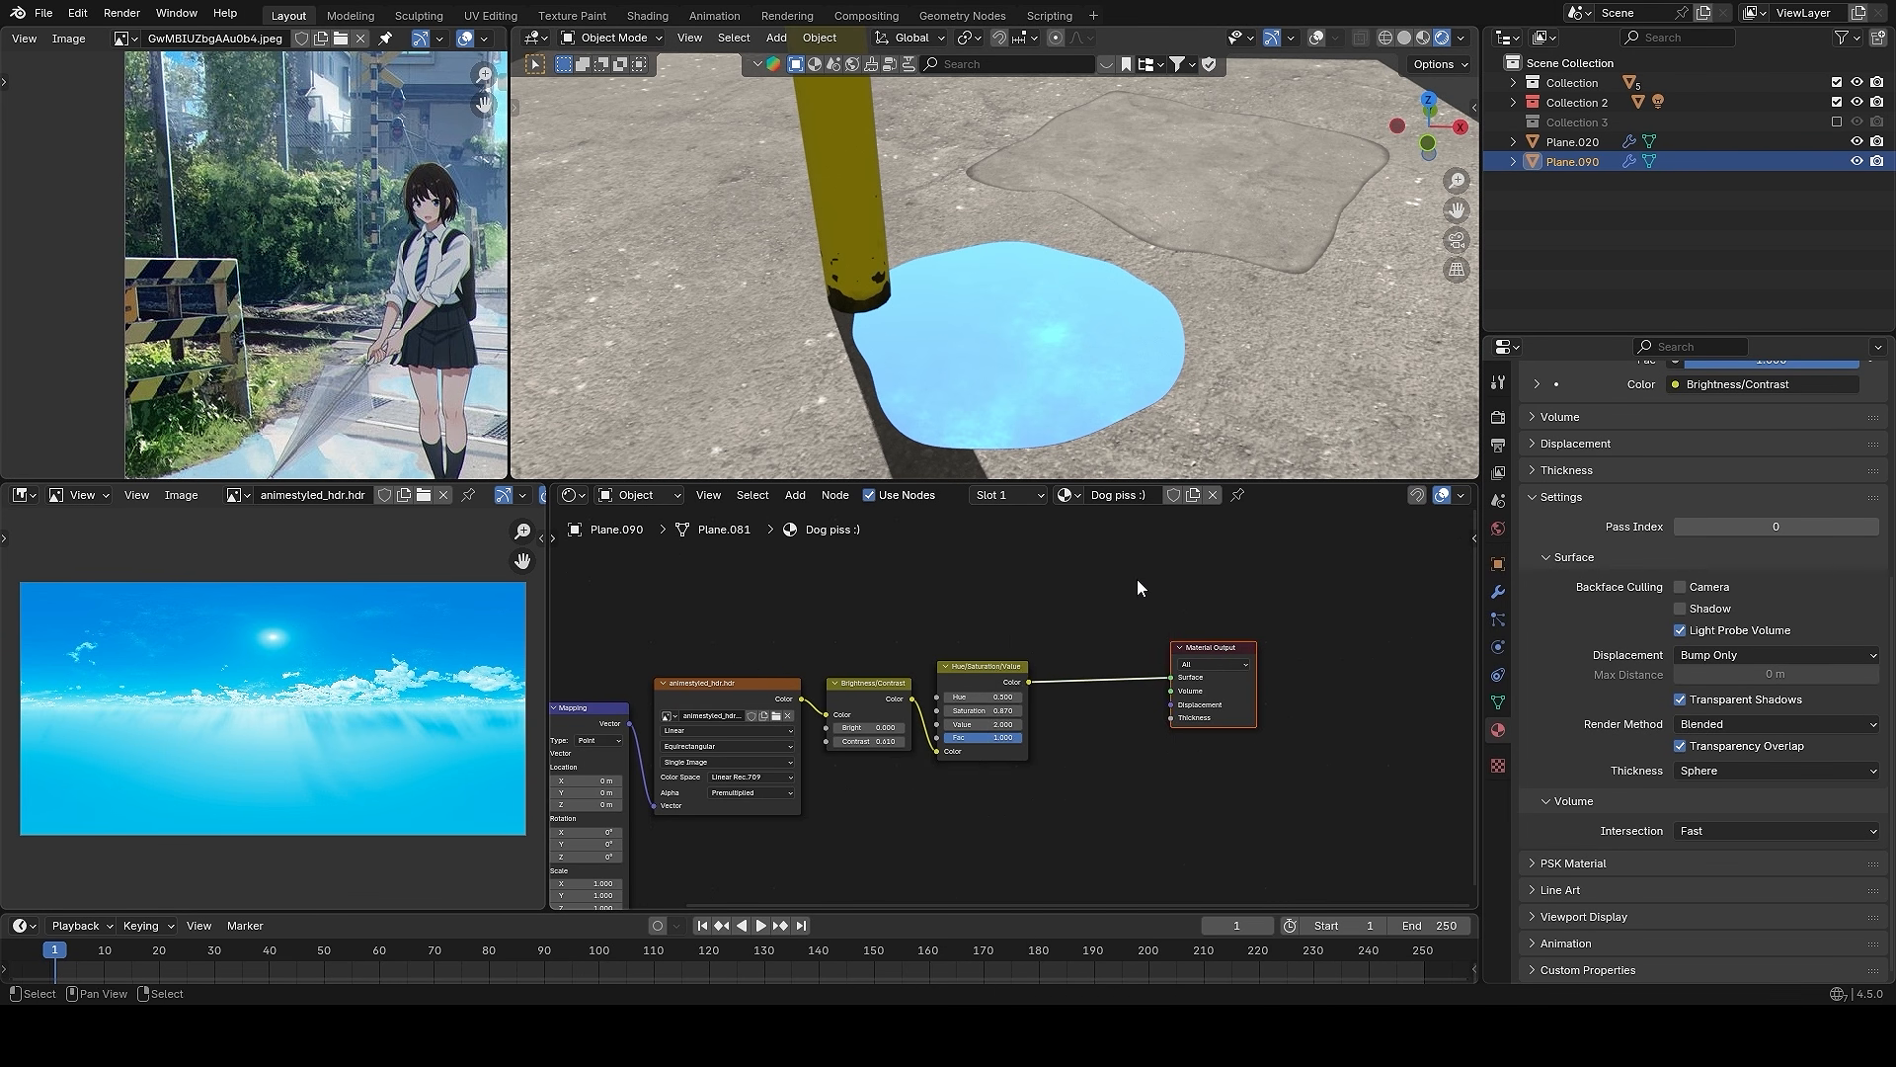
{"action": "key", "text": "shift+a"}
{"action": "type", "text": "trans"}
{"action": "key", "text": "Return"}
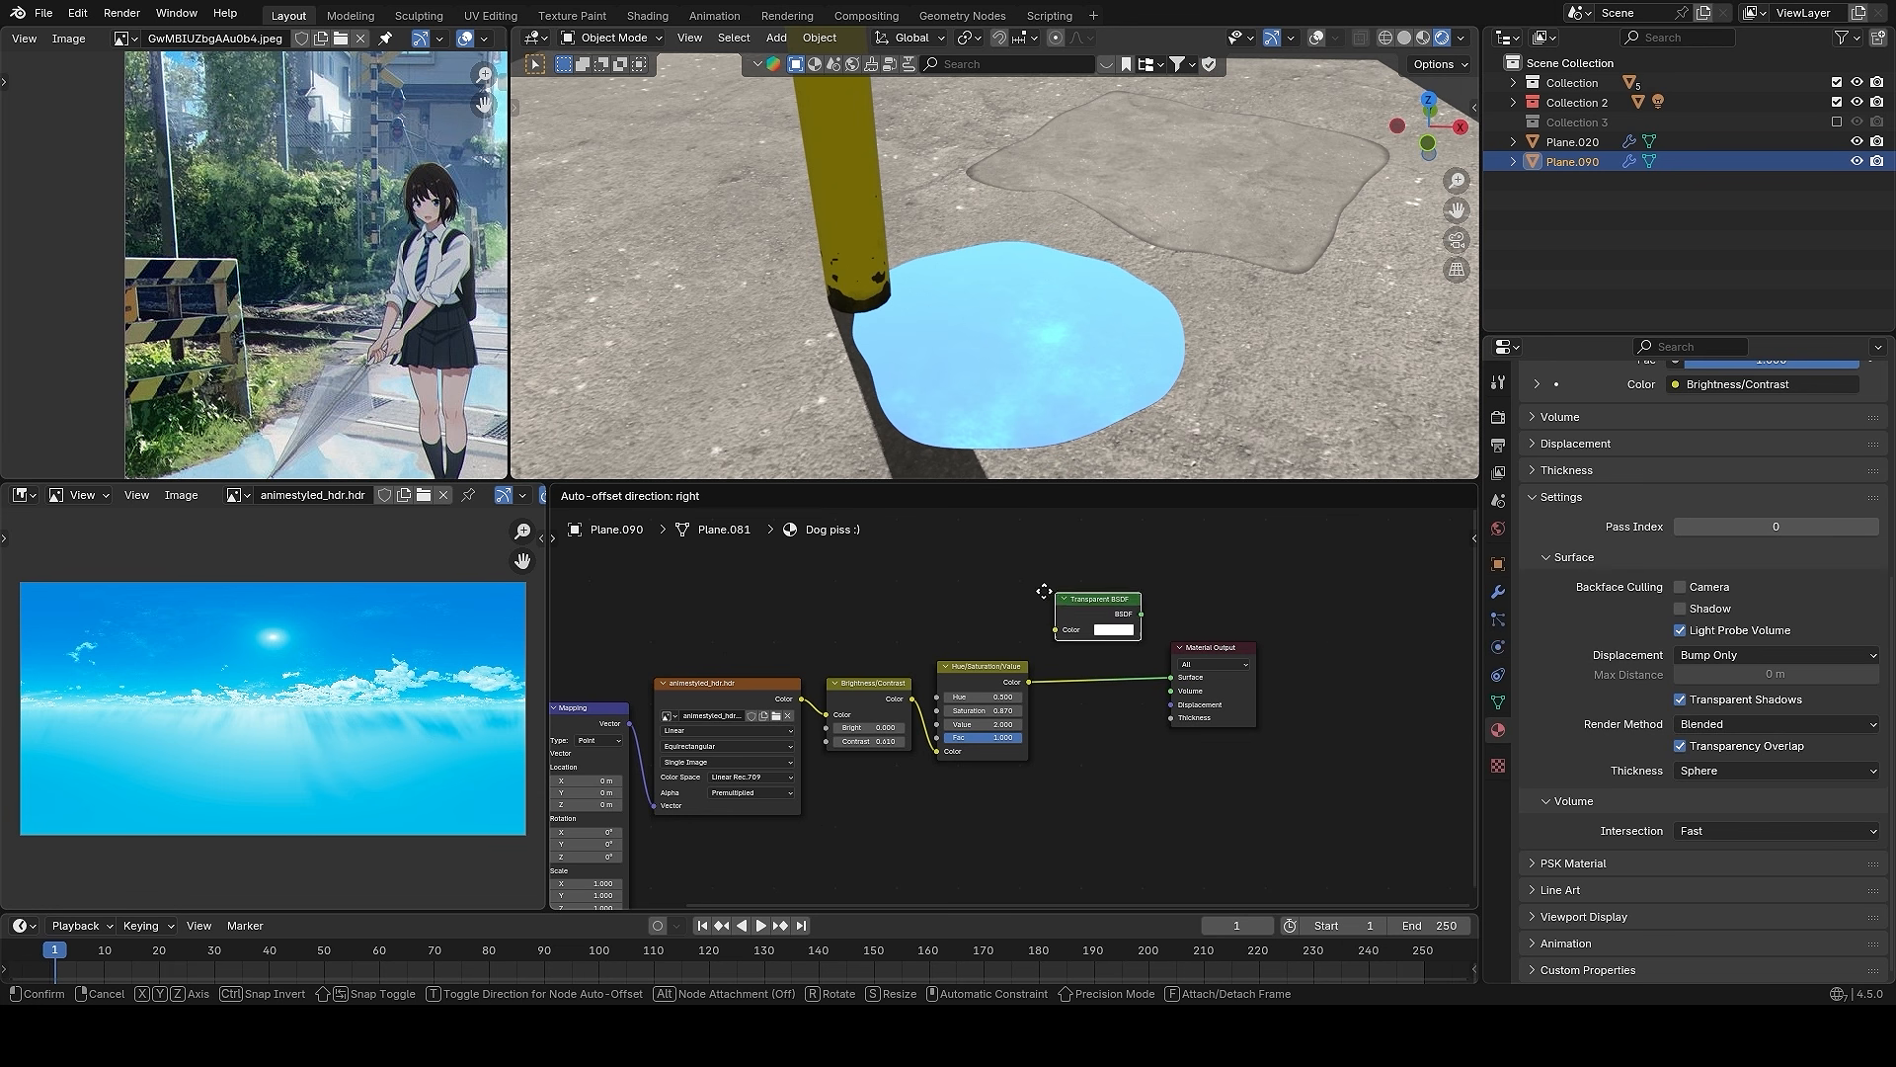
{"action": "left_click", "coordinate": [1018, 612]}
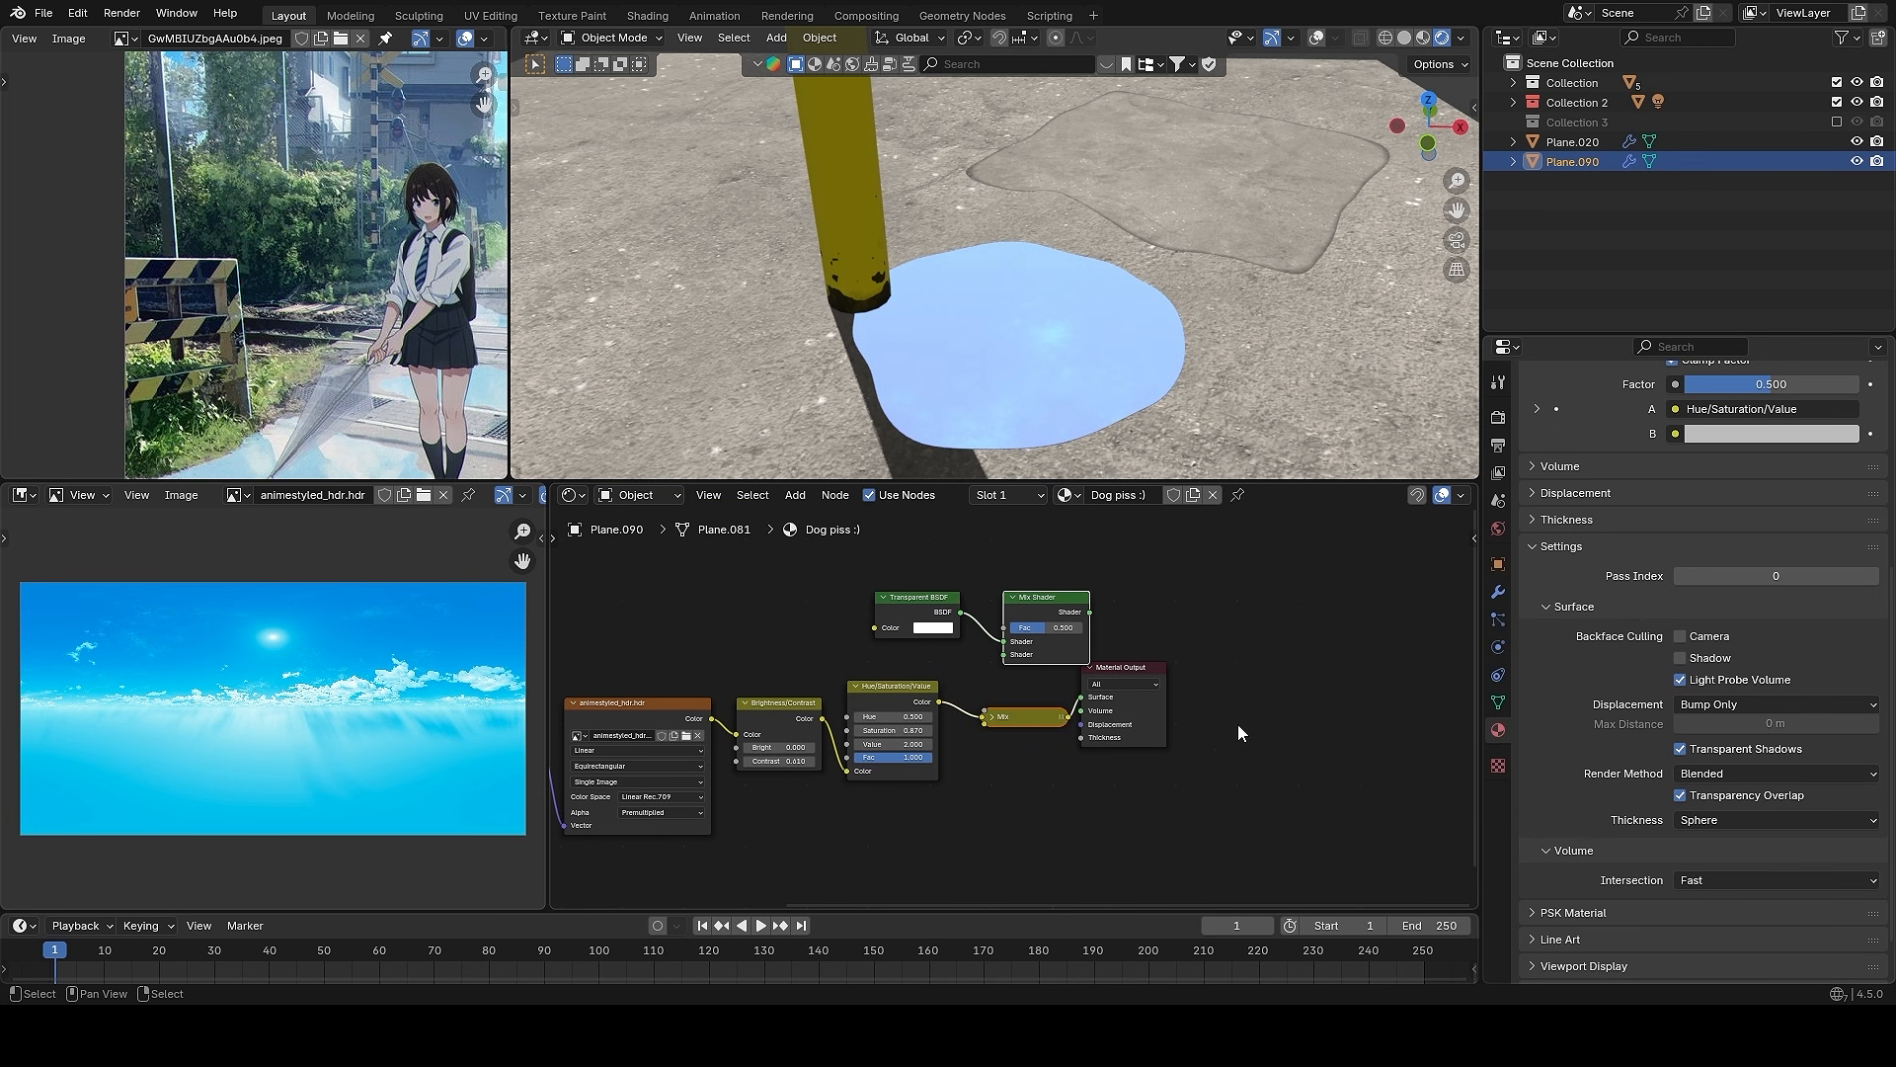
{"action": "left_click_drag", "start_coordinate": [1056, 591], "coordinate": [1059, 653]}
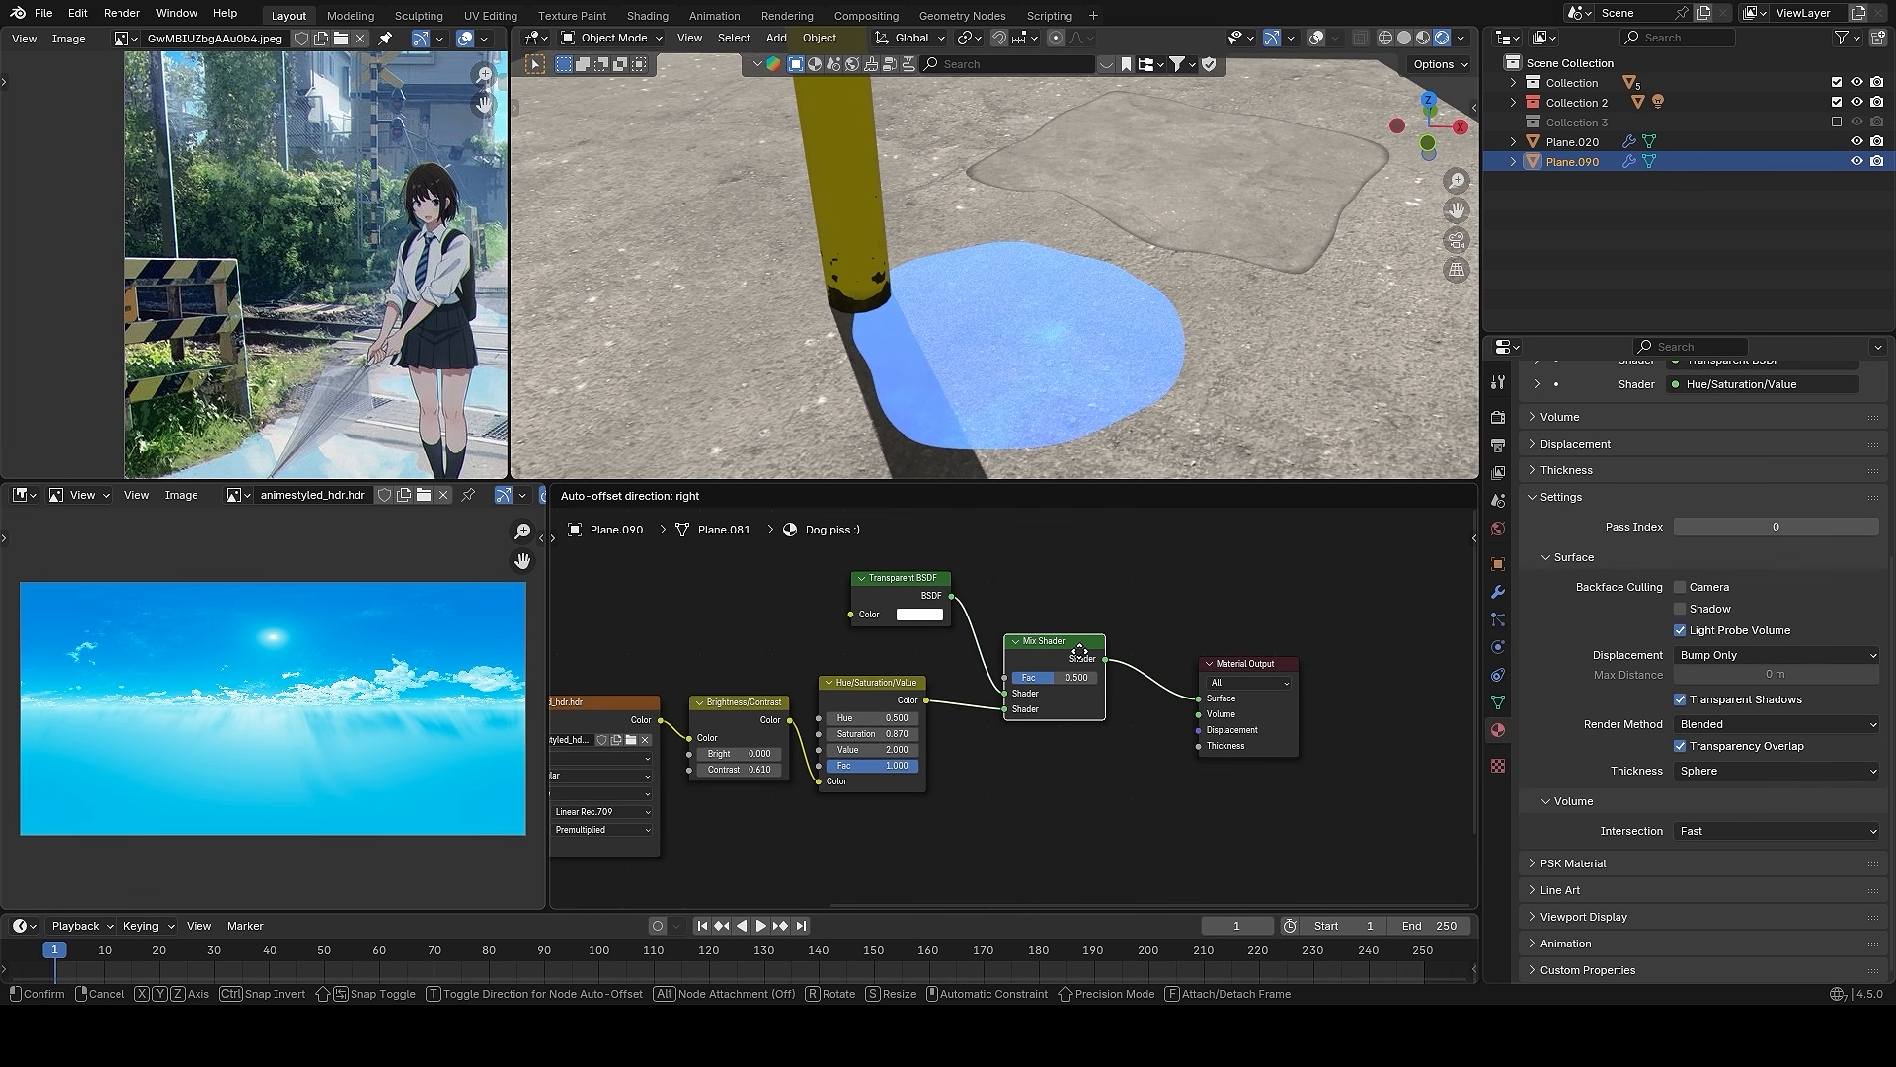
- Adjust the Mix Shader's factor to about 0.8 so the puddle is slightly transparent
{"action": "middle_click_drag", "start_coordinate": [1176, 350], "coordinate": [1105, 375]}
{"action": "scroll", "coordinate": [1047, 679], "scroll_direction": "up", "scroll_amount": 2}
{"action": "left_click_drag", "start_coordinate": [1047, 680], "coordinate": [1059, 666]}
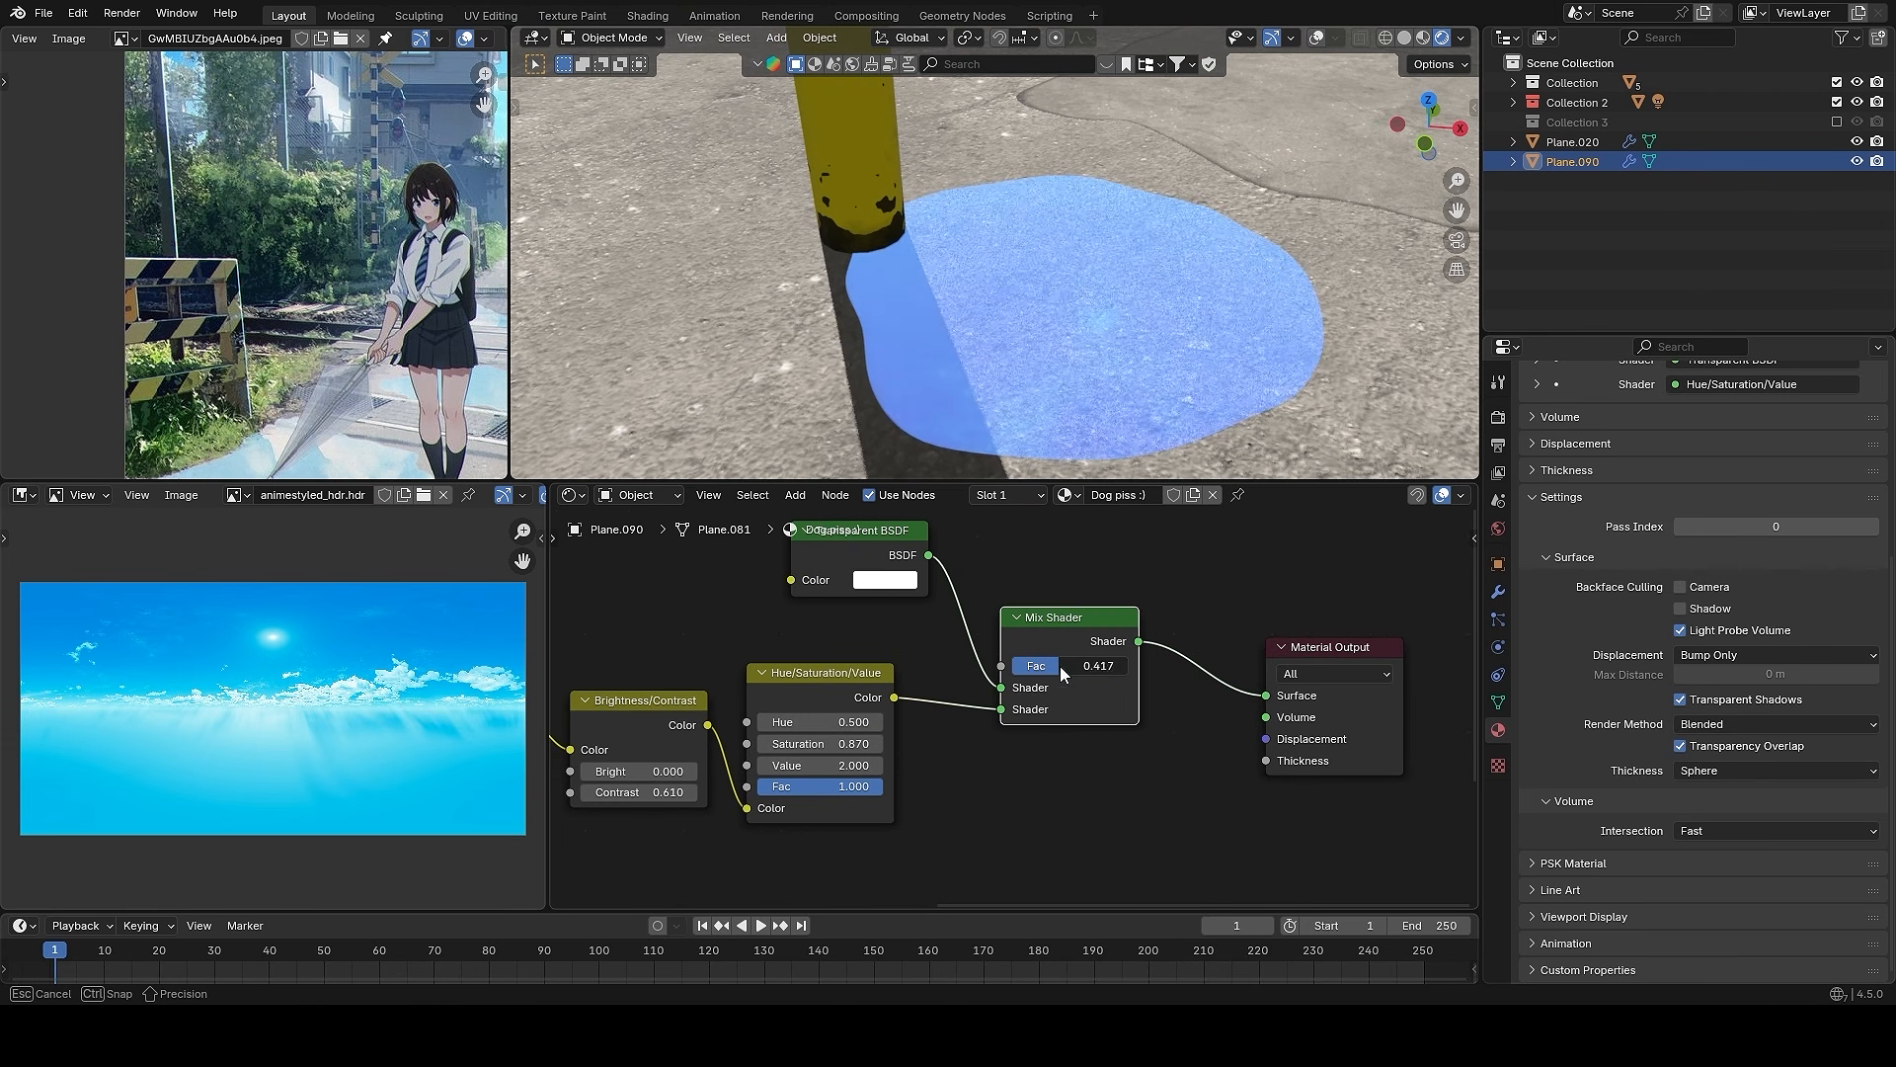
{"action": "middle_click_drag", "start_coordinate": [1185, 366], "coordinate": [1098, 302]}
{"action": "scroll", "coordinate": [1070, 675], "scroll_direction": "up", "scroll_amount": 2}
{"action": "left_click_drag", "start_coordinate": [1070, 662], "coordinate": [1124, 659]}
{"action": "mouse_move", "coordinate": [1139, 333]}
{"action": "middle_mouse_down"}
{"action": "mouse_move", "coordinate": [1112, 375]}
{"action": "mouse_move", "coordinate": [1156, 328]}
{"action": "middle_mouse_up"}
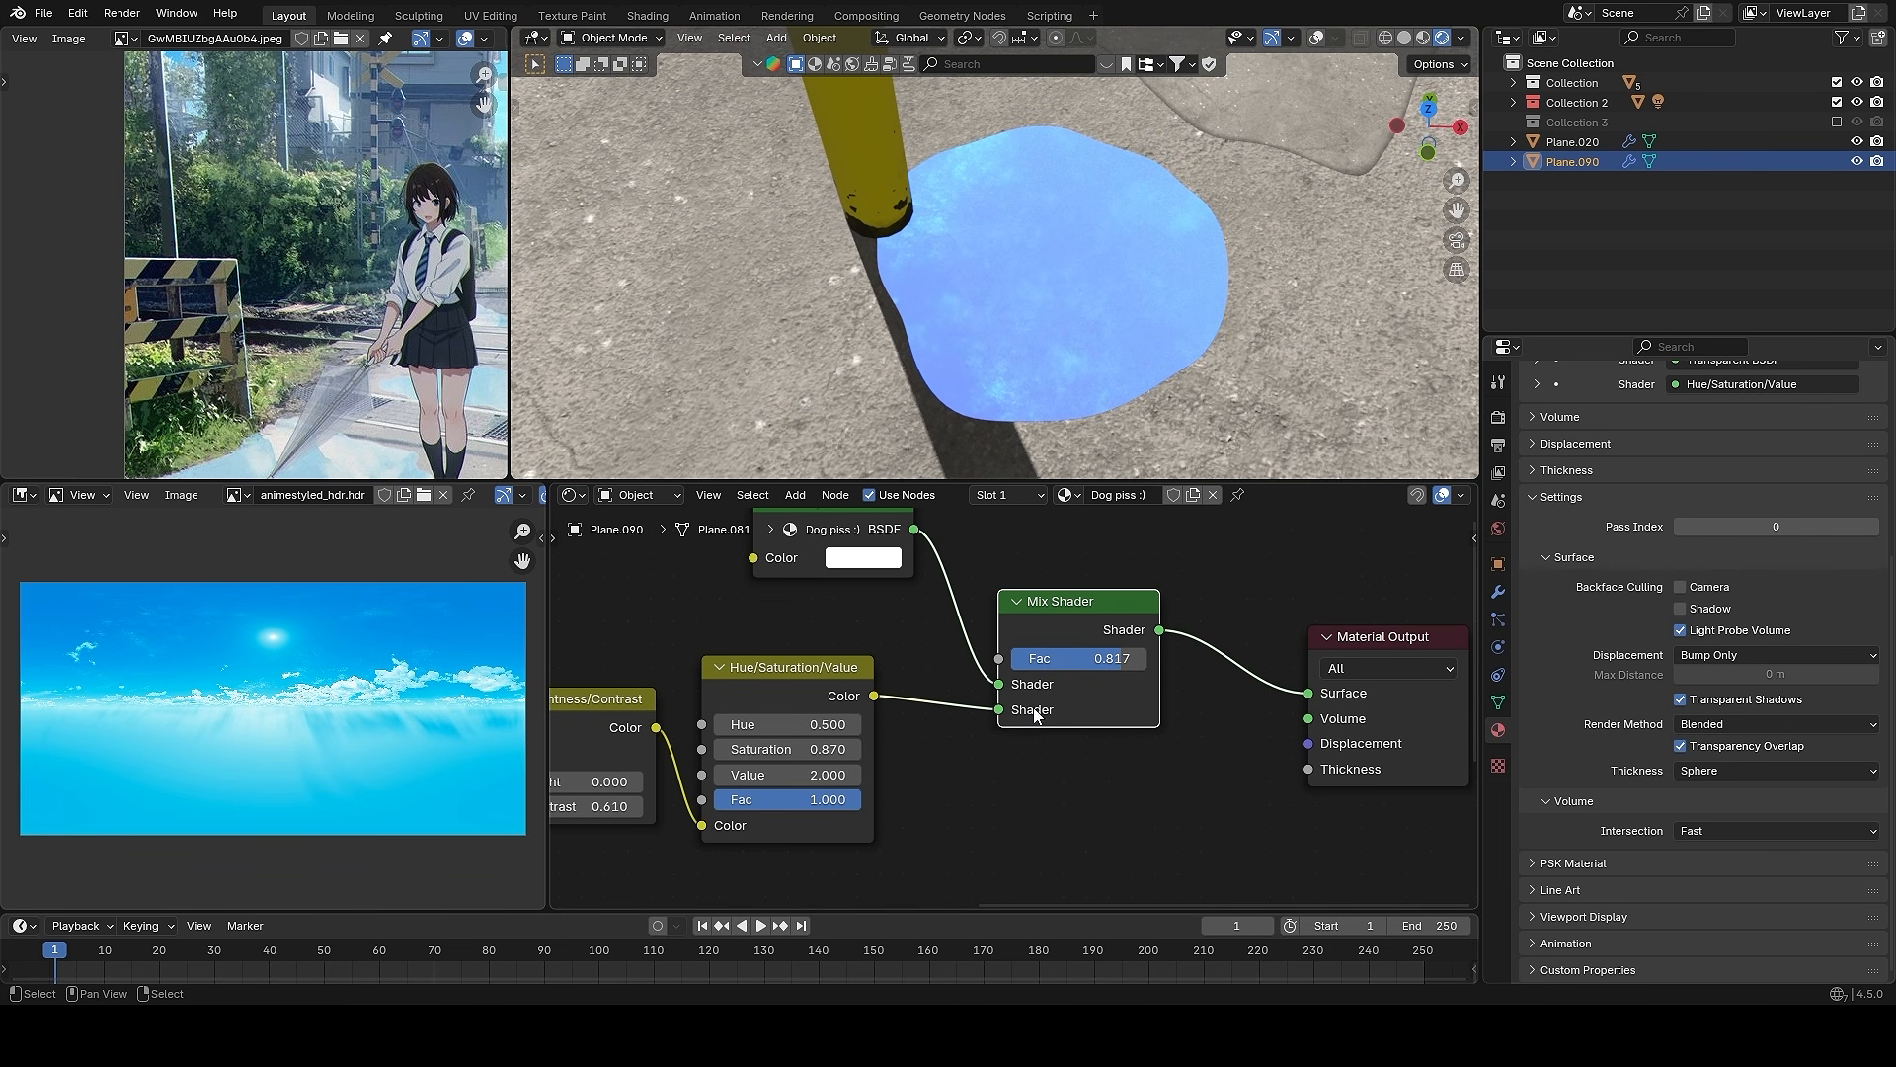
{"action": "left_click_drag", "start_coordinate": [1123, 660], "coordinate": [1114, 659]}
- Fine-tune the Hue/Saturation/Value node's sliders while checking the puddle's reflected sky colour
{"action": "middle_click_drag", "start_coordinate": [1224, 229], "coordinate": [1208, 388]}
{"action": "left_click_drag", "start_coordinate": [787, 749], "coordinate": [787, 749]}
{"action": "left_click_drag", "start_coordinate": [787, 724], "coordinate": [770, 775]}
{"action": "middle_click_drag", "start_coordinate": [1072, 316], "coordinate": [1219, 293]}
{"action": "middle_click_drag", "start_coordinate": [1246, 330], "coordinate": [1098, 751]}
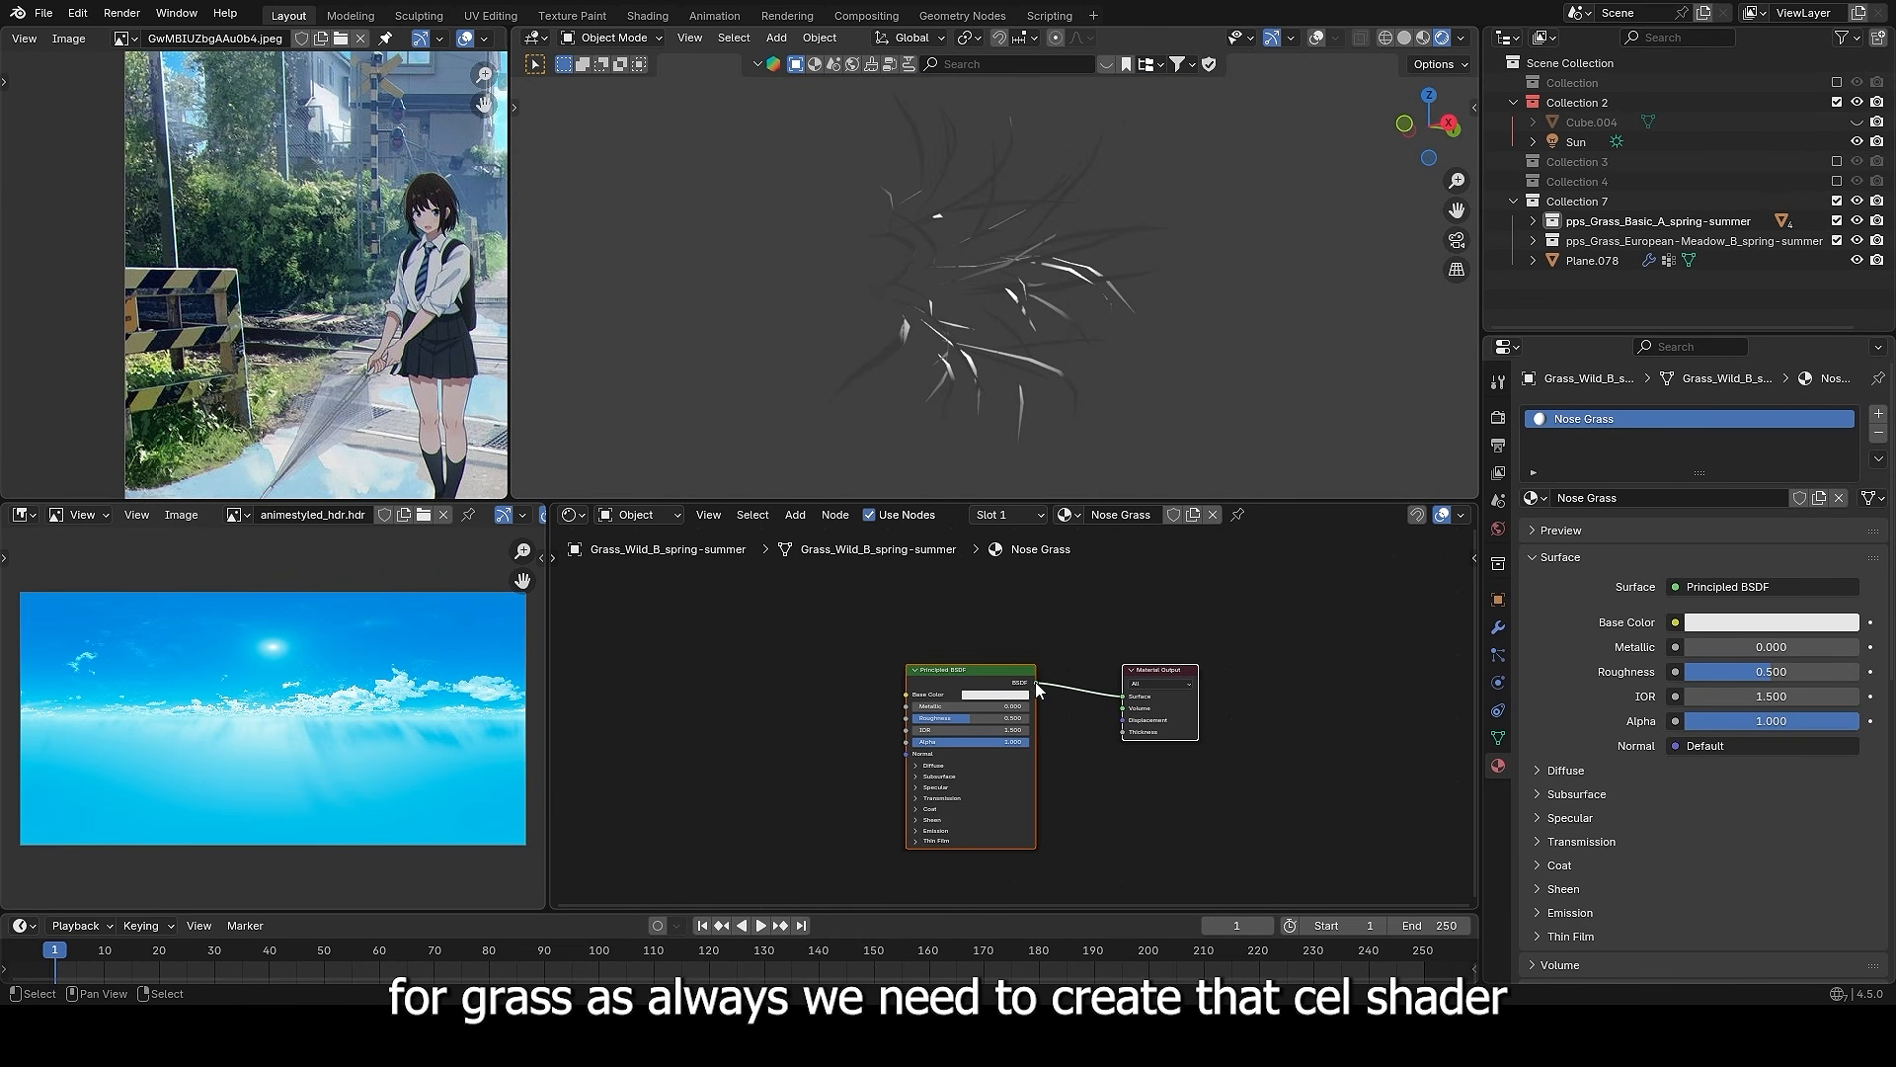
- Add a Diffuse BSDF node to the Nose Grass material, in front of the Principled BSDF
{"action": "scroll", "coordinate": [869, 650], "scroll_direction": "up", "scroll_amount": 3}
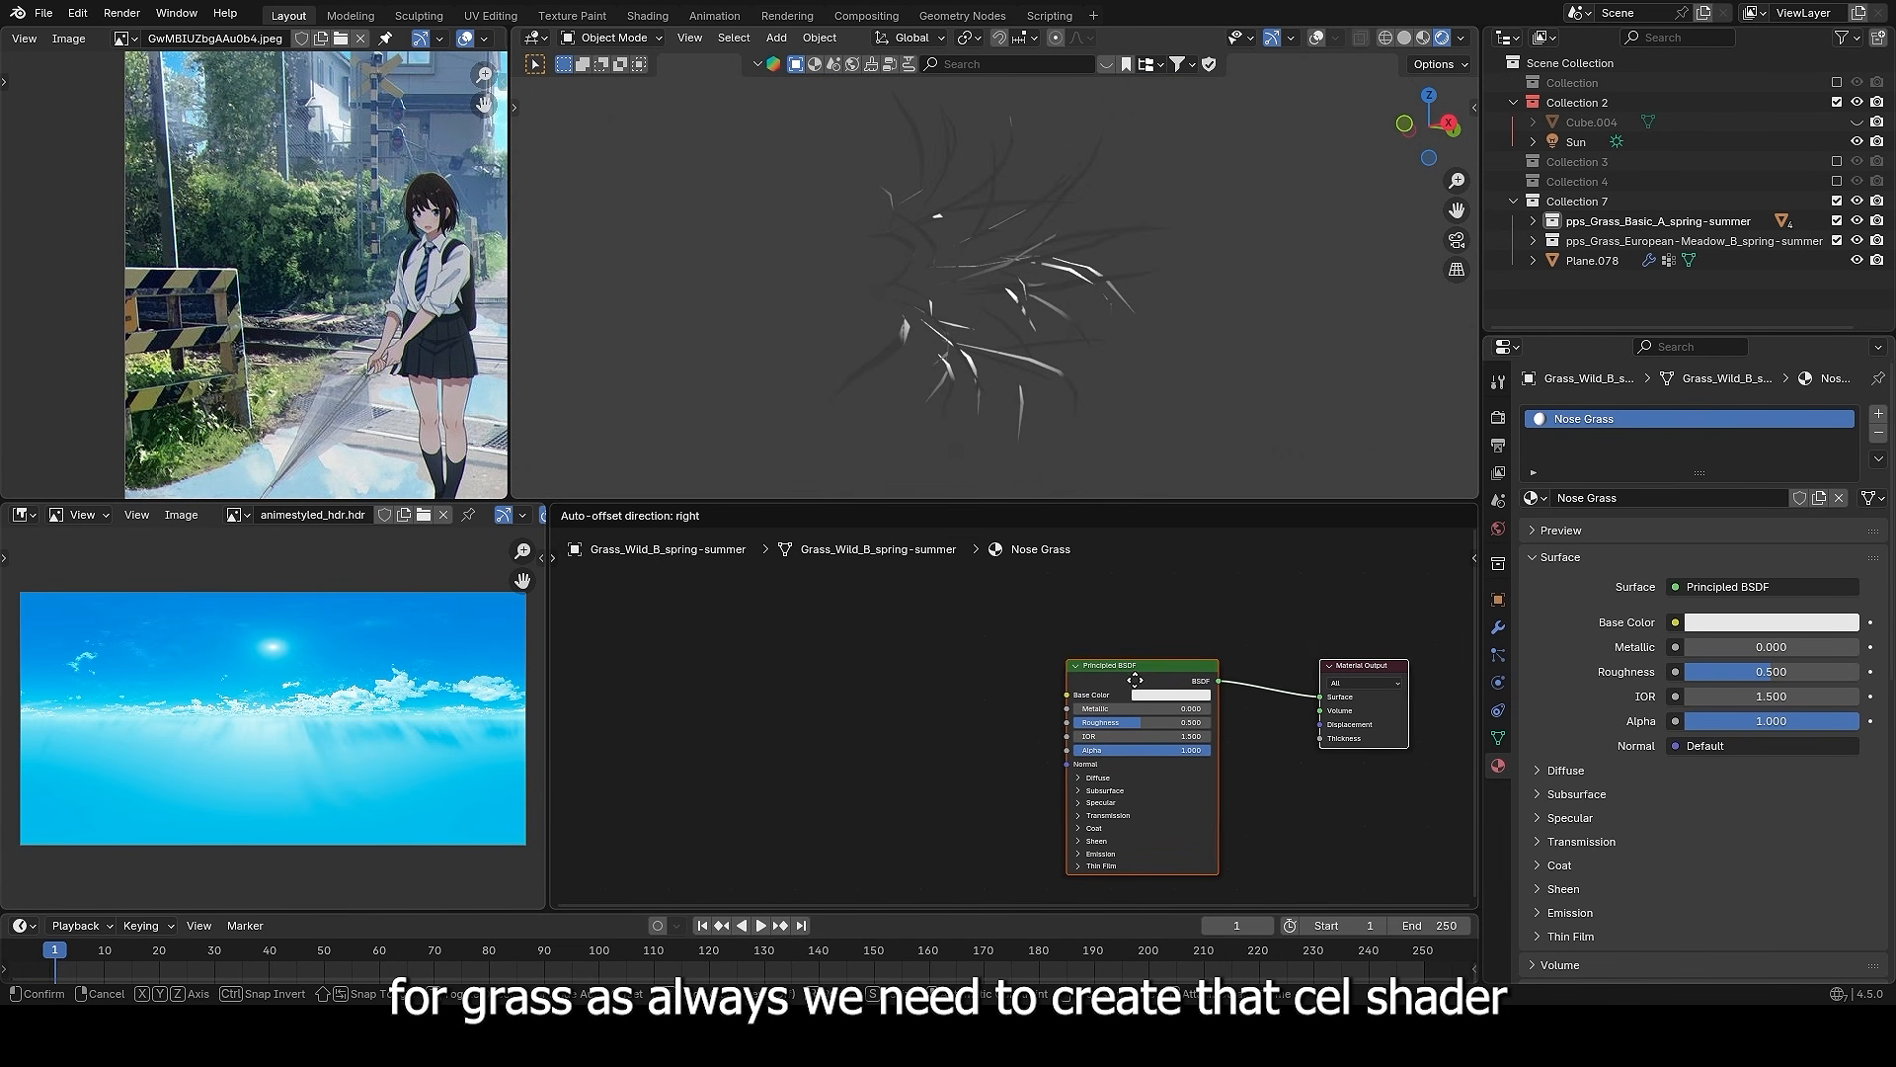
{"action": "key", "text": "shift+a"}
{"action": "type", "text": "d"}
{"action": "left_click", "coordinate": [928, 684]}
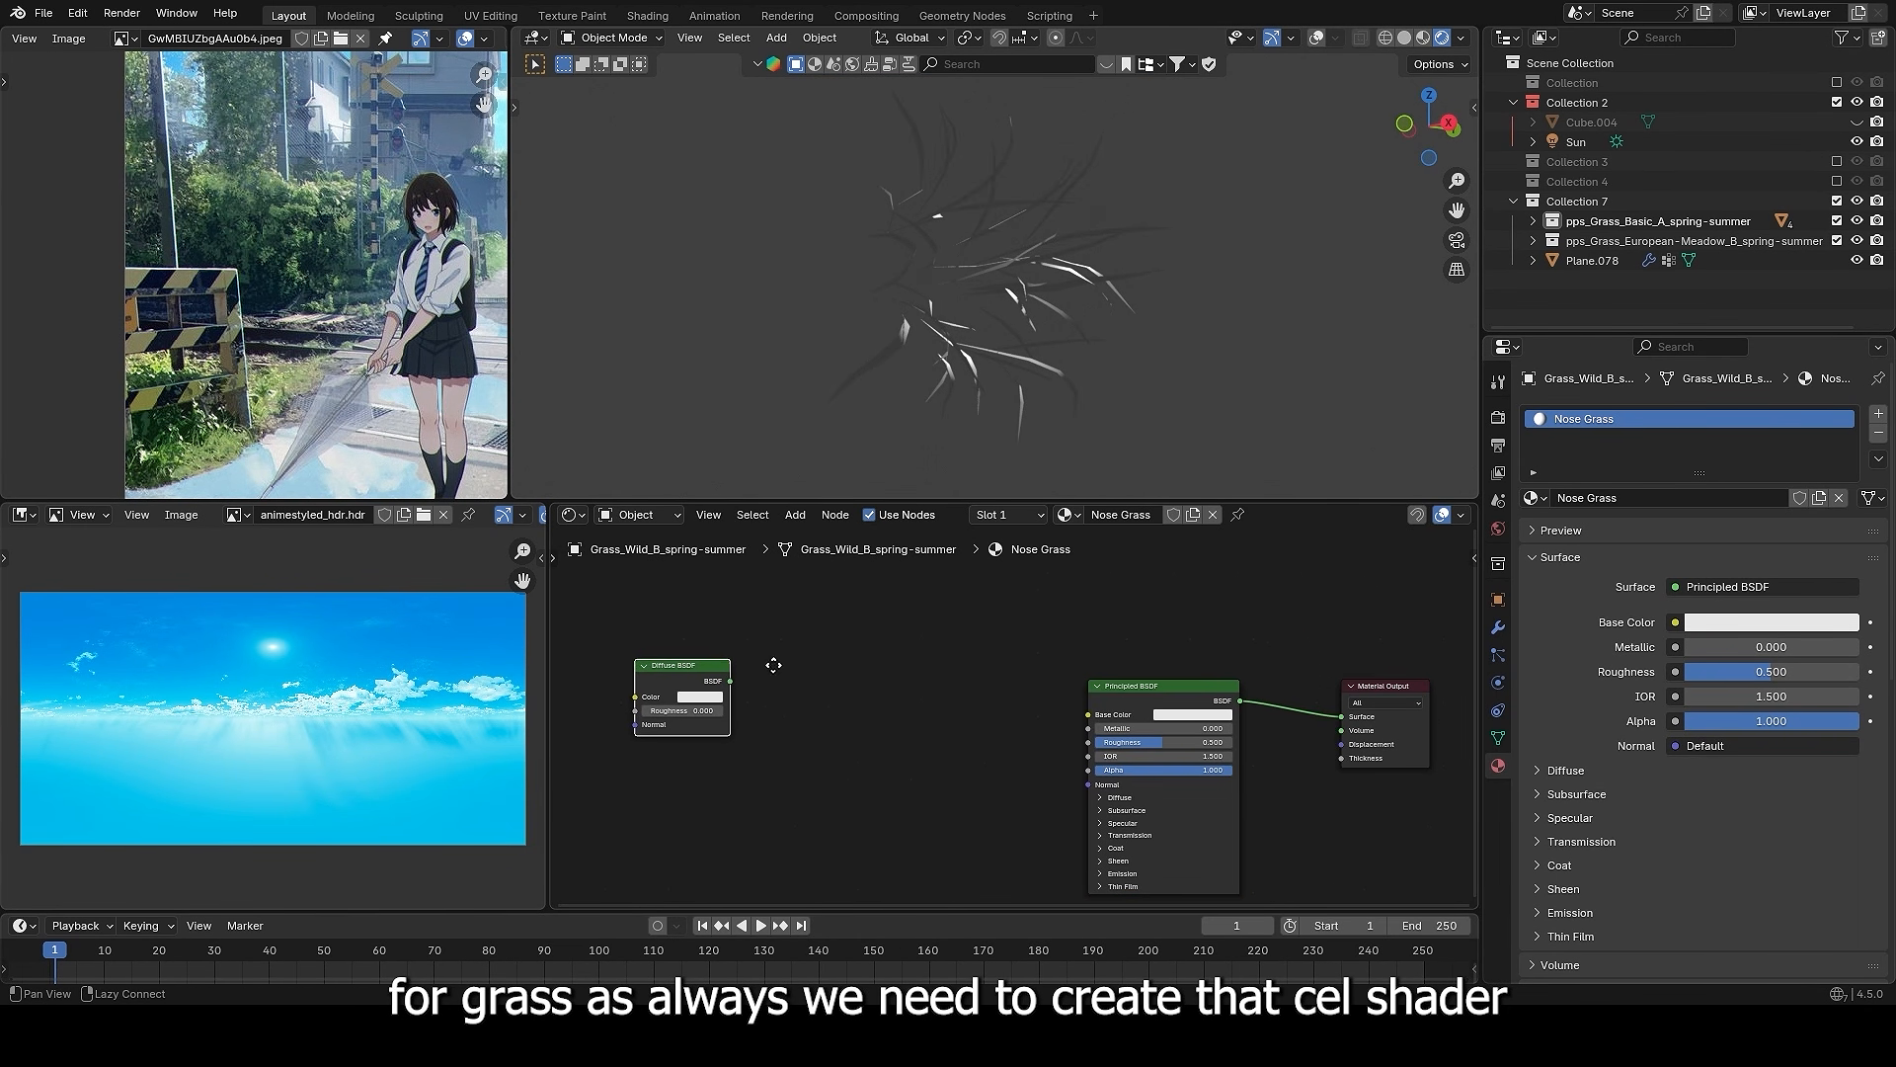
{"action": "left_click", "coordinate": [961, 668]}
- Add a Shader to RGB node fed by the Diffuse BSDF, and move both nodes away from the Principled BSDF
{"action": "key", "text": "shift+a"}
{"action": "type", "text": "shad"}
{"action": "left_click", "coordinate": [1106, 707]}
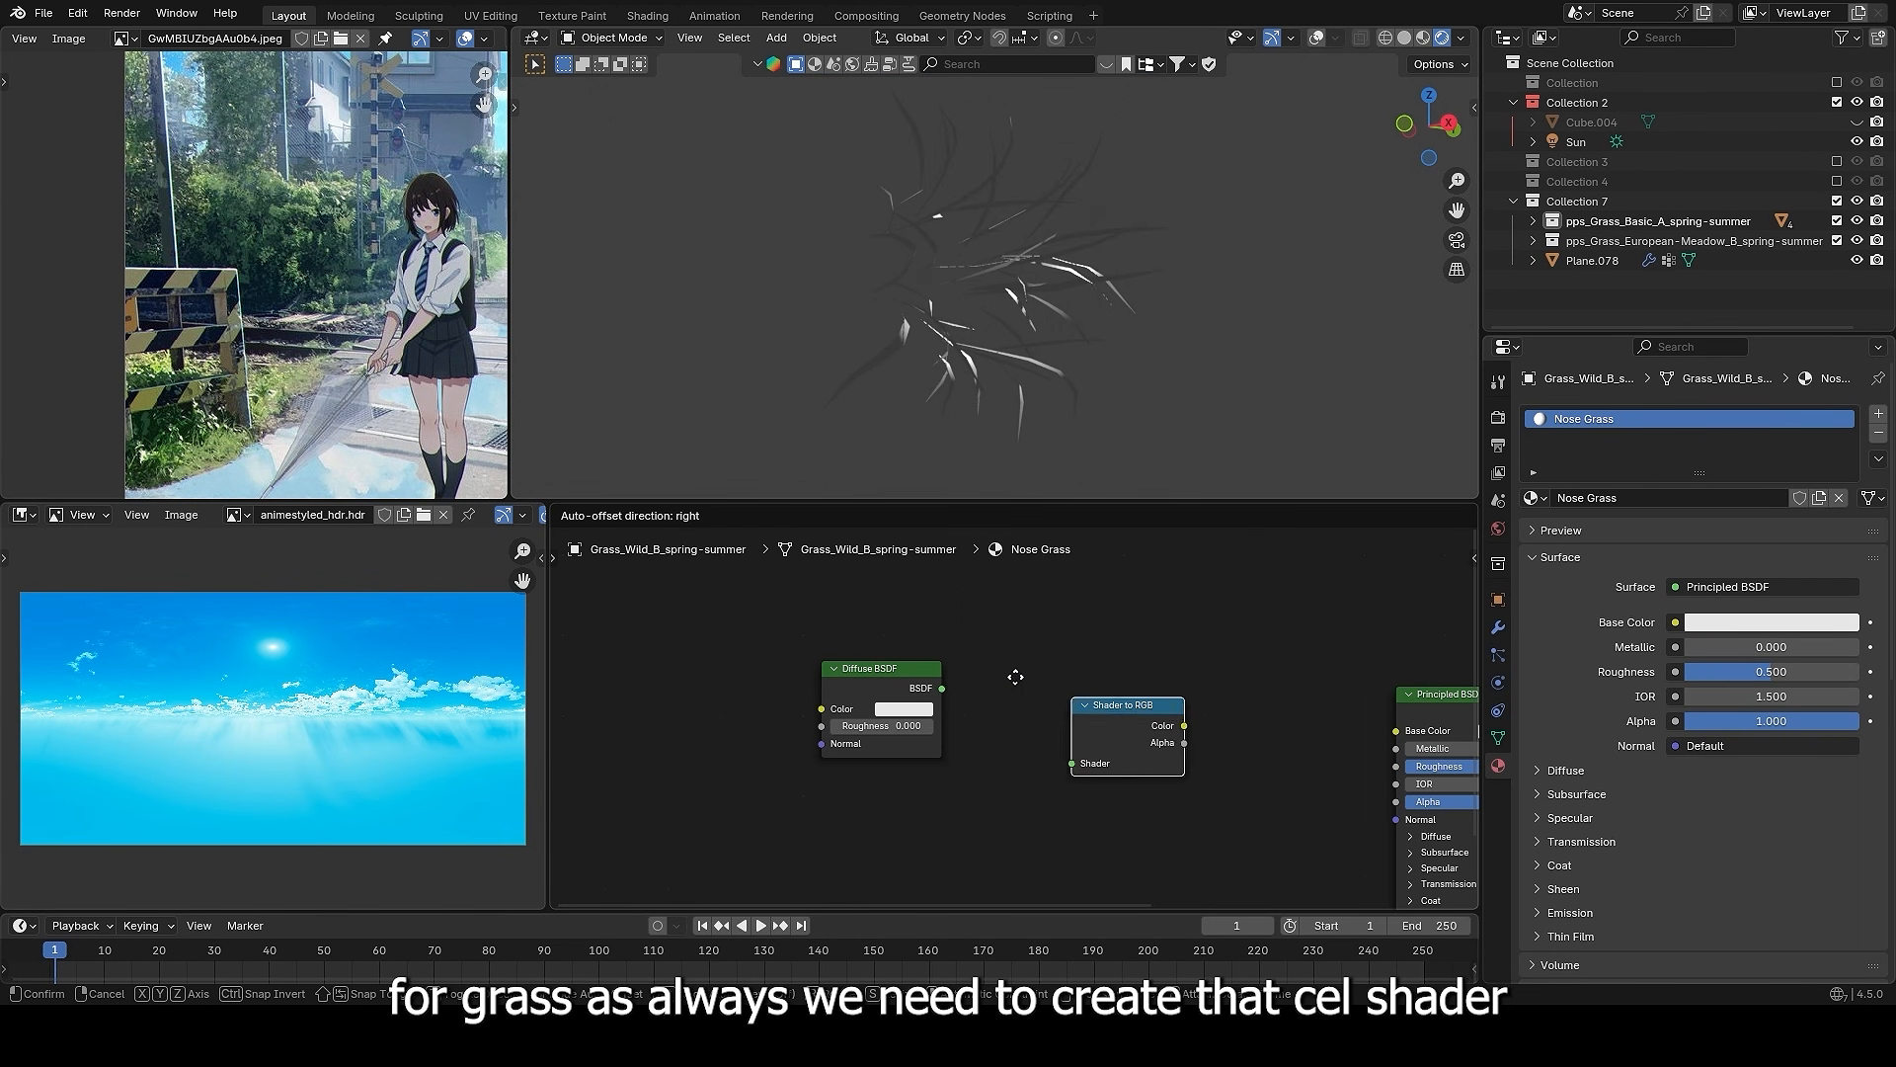
{"action": "left_click", "coordinate": [901, 640]}
{"action": "left_click_drag", "start_coordinate": [941, 688], "coordinate": [964, 725]}
{"action": "left_click_drag", "start_coordinate": [1013, 619], "coordinate": [848, 738]}
{"action": "key", "text": "g"}
{"action": "left_click", "coordinate": [680, 715]}
- Add a Color Ramp node after the Shader to RGB node and feed its factor from the Shader to RGB colour output
{"action": "key", "text": "shift+a"}
{"action": "type", "text": "c"}
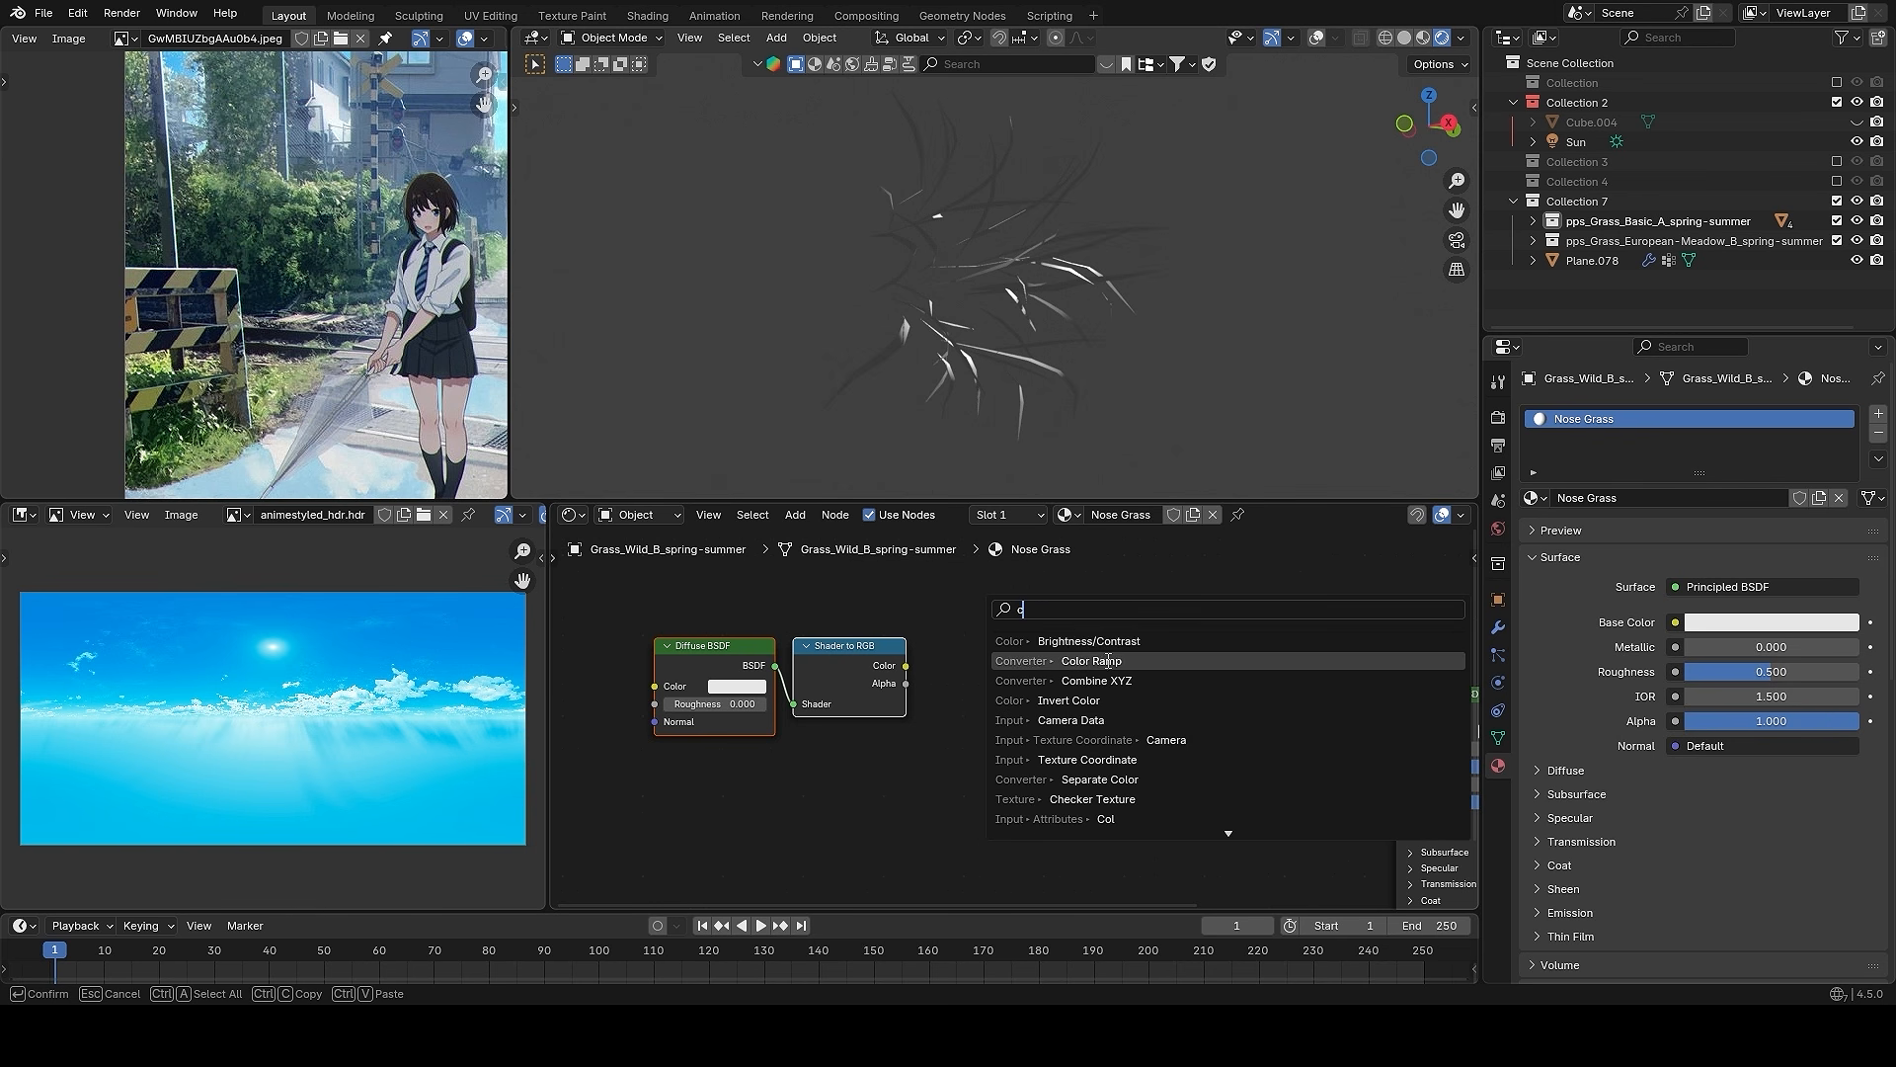
{"action": "left_click", "coordinate": [1091, 661]}
{"action": "left_click", "coordinate": [1047, 652]}
{"action": "left_click_drag", "start_coordinate": [905, 665], "coordinate": [946, 775]}
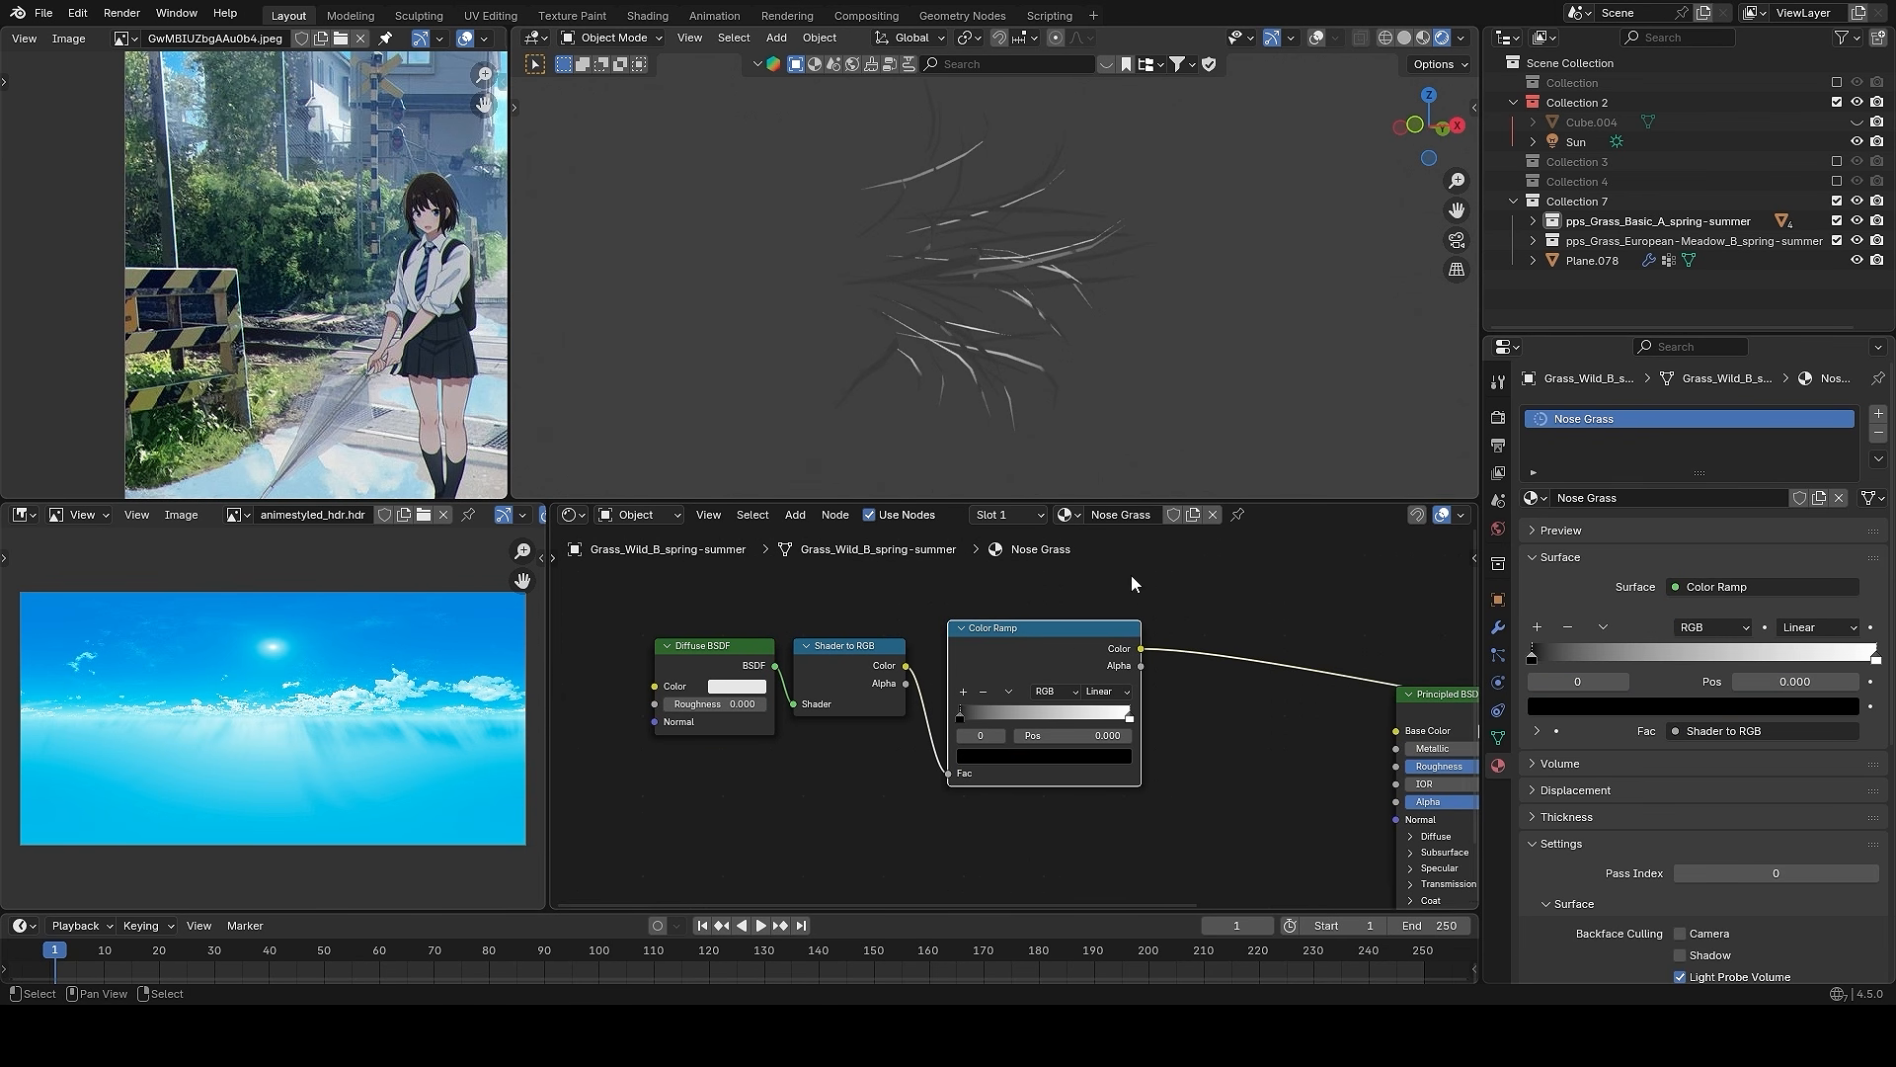
- Set the Color Ramp's interpolation to Constant and move its white stop to about 0.636
{"action": "scroll", "coordinate": [1130, 583], "scroll_direction": "up", "scroll_amount": 2}
{"action": "left_click", "coordinate": [1136, 685]}
{"action": "left_click", "coordinate": [1106, 823]}
{"action": "left_click_drag", "start_coordinate": [1138, 724], "coordinate": [1050, 719]}
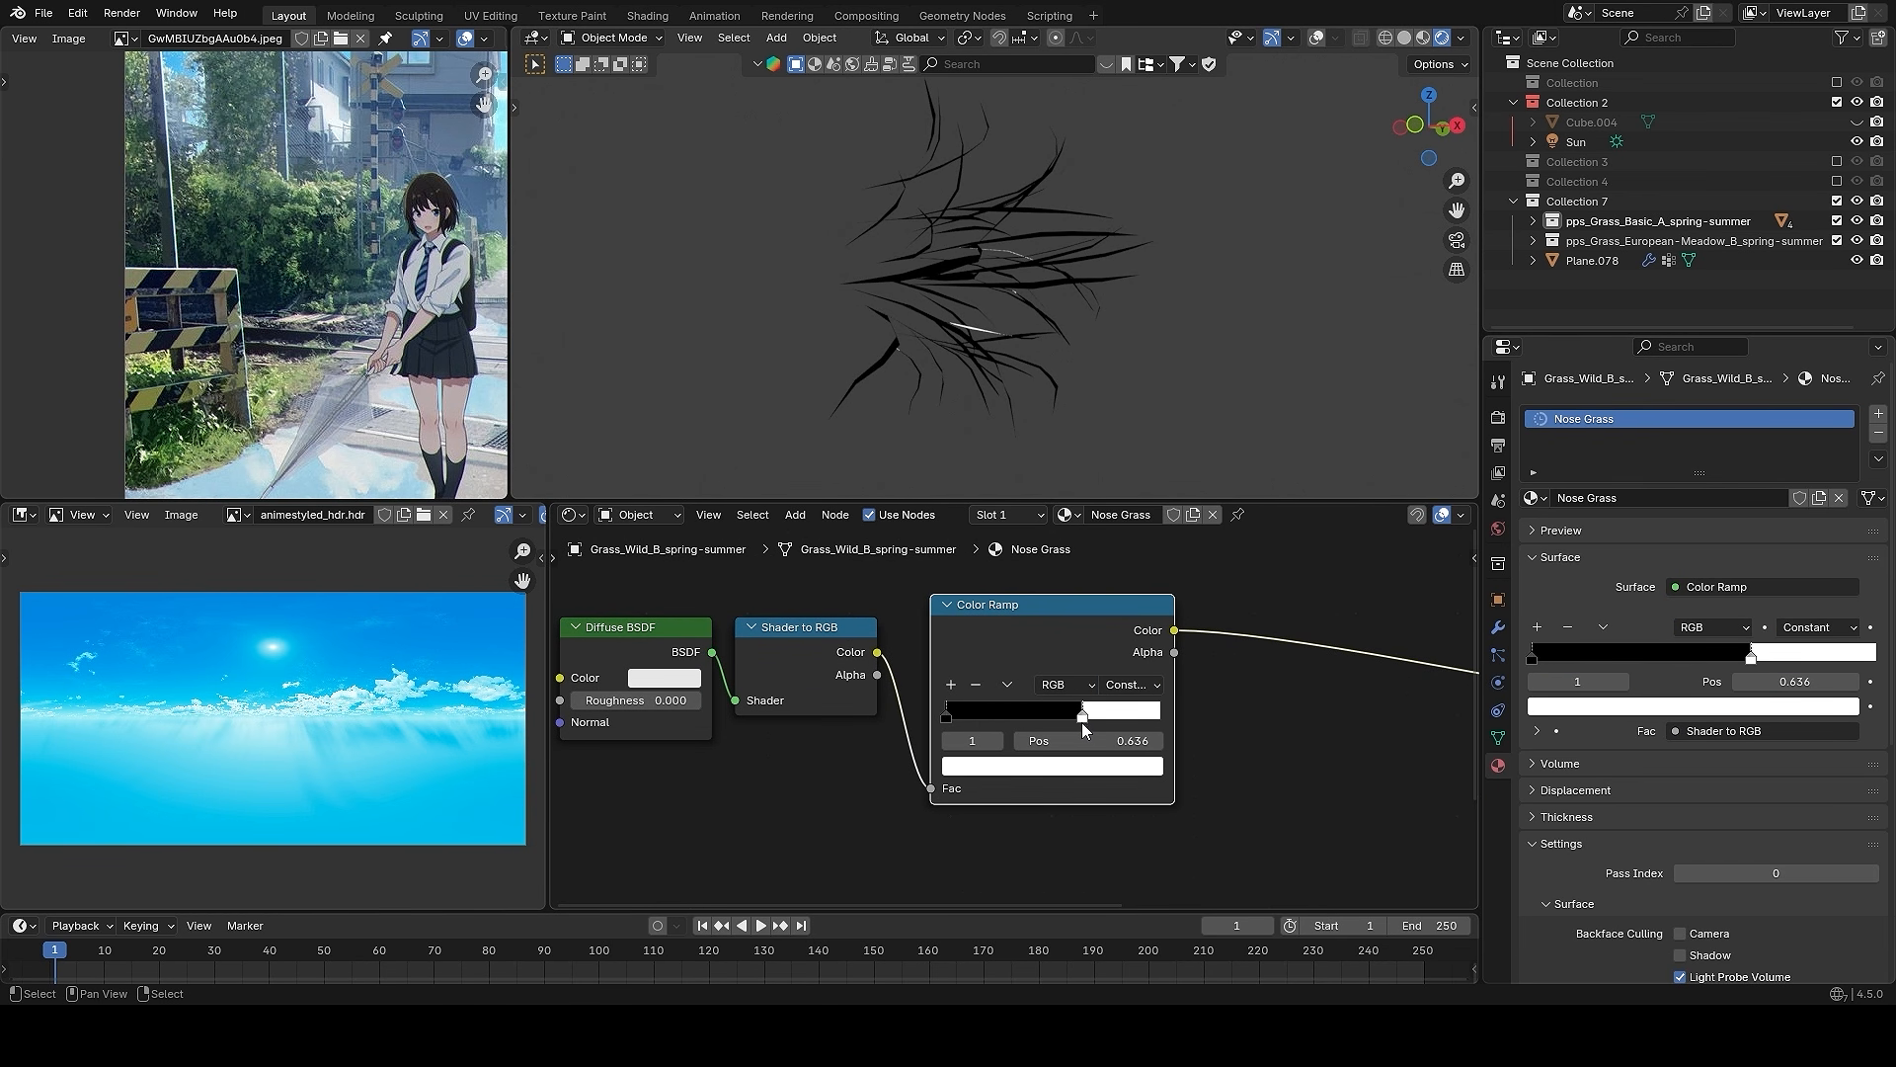
{"action": "middle_click_drag", "start_coordinate": [1111, 385], "coordinate": [1050, 385]}
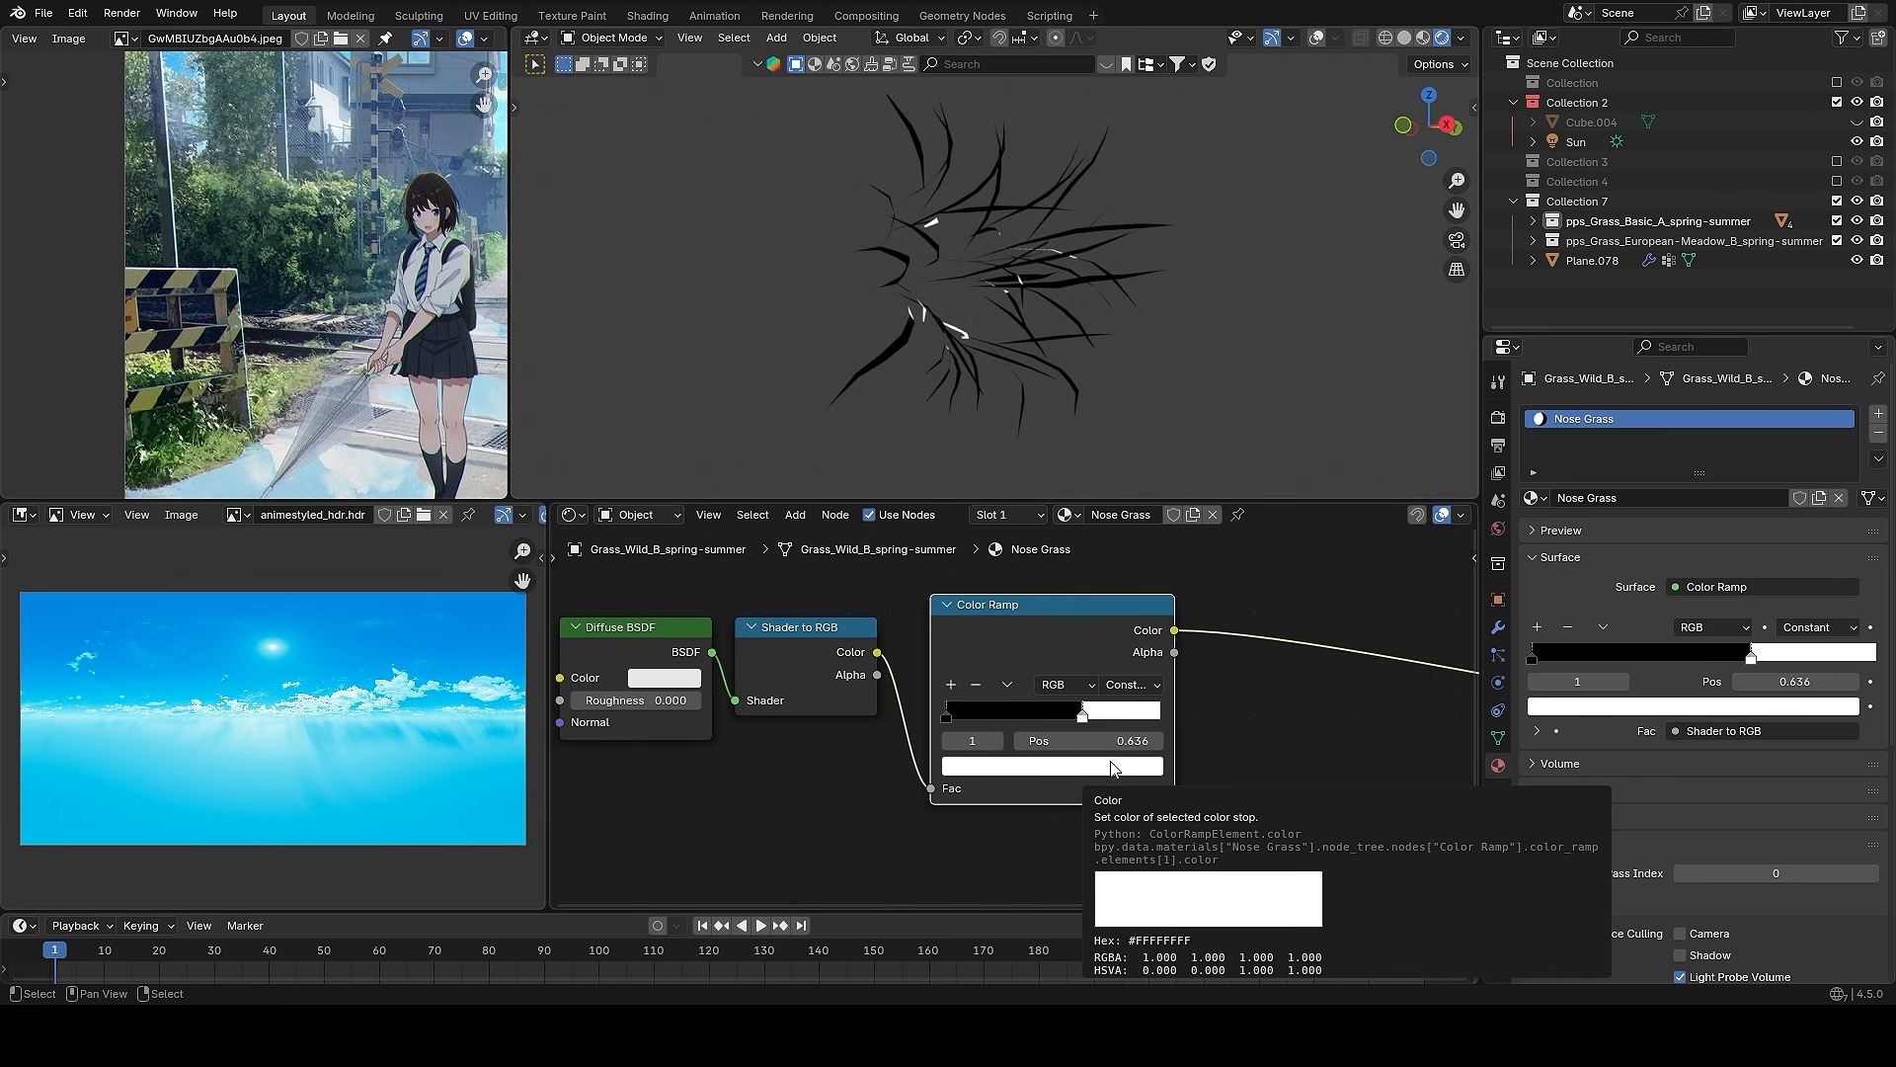
- Colour the Color Ramp's white stop light green and its black stop a medium green
{"action": "left_click", "coordinate": [1111, 761]}
{"action": "left_click_drag", "start_coordinate": [1024, 497], "coordinate": [998, 495]}
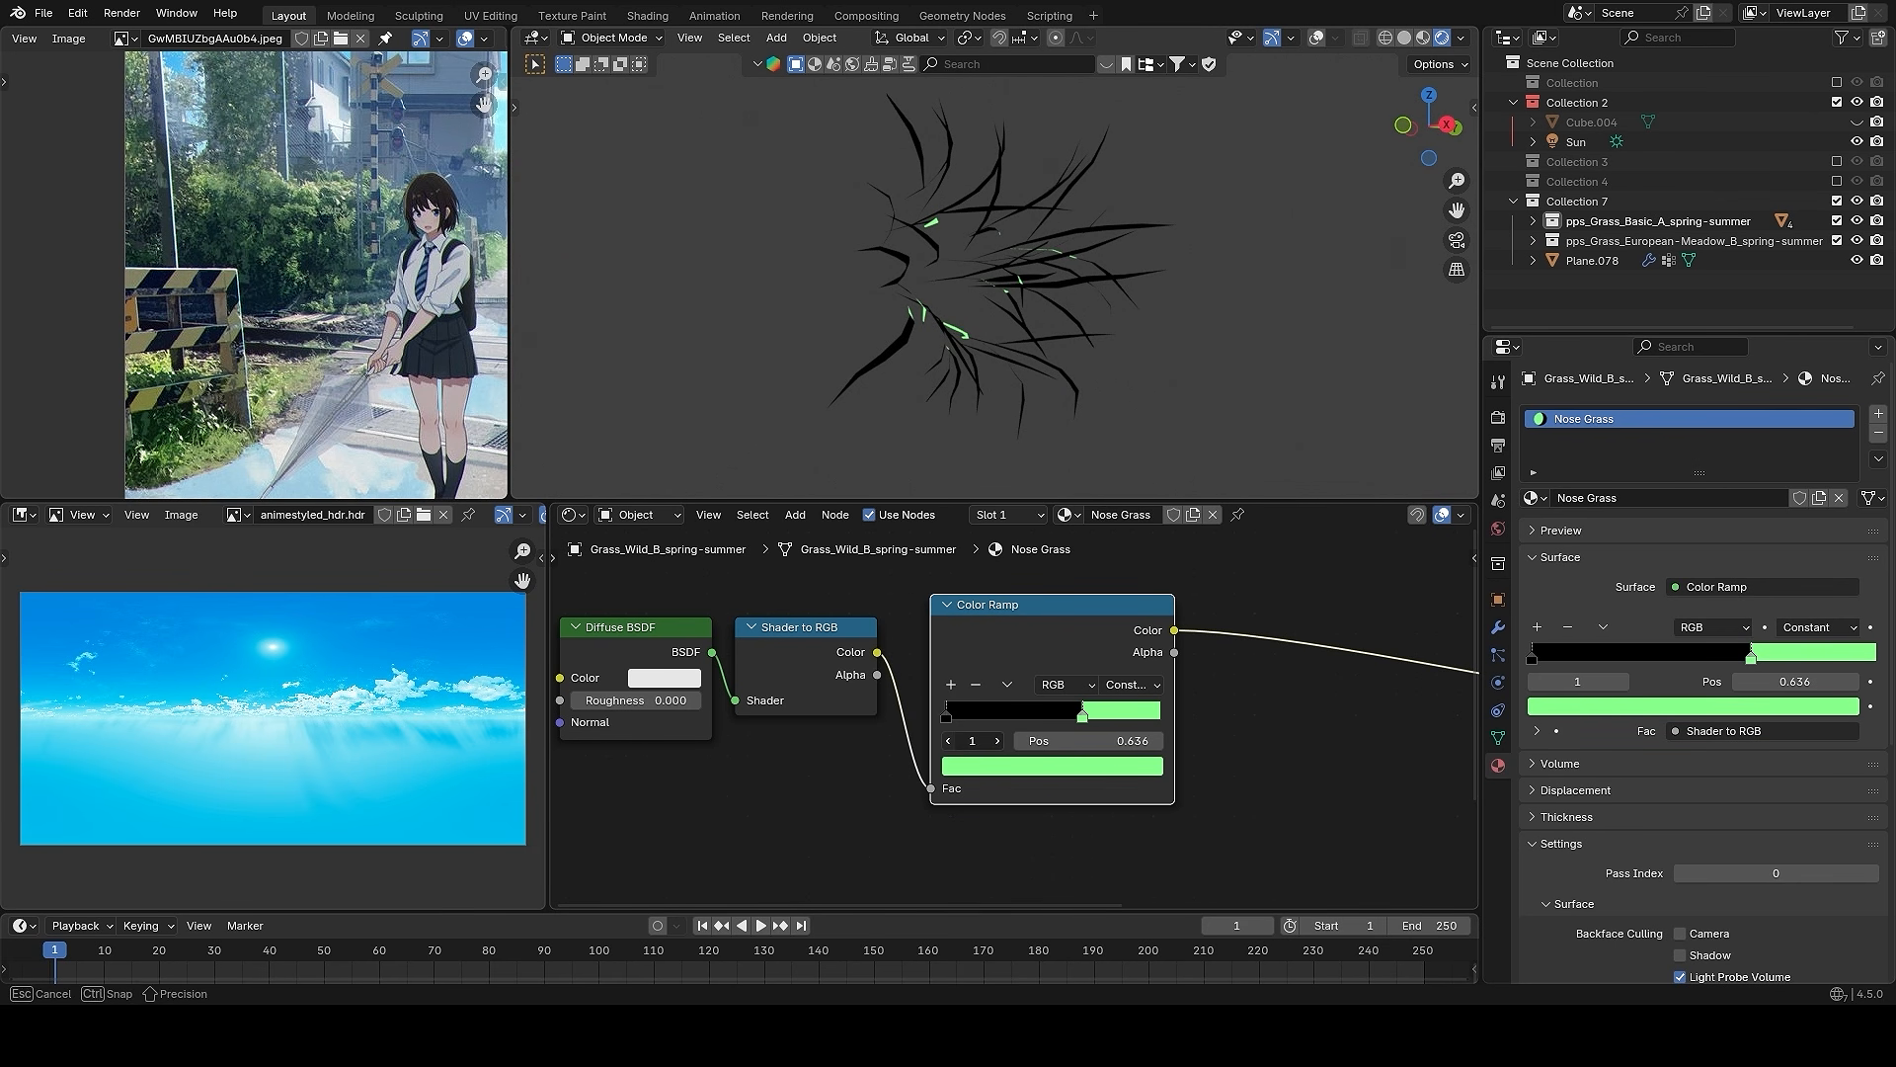
{"action": "left_click", "coordinate": [948, 741]}
{"action": "key", "text": "ctrl+v"}
{"action": "left_click", "coordinate": [993, 764]}
{"action": "scroll", "coordinate": [993, 765], "scroll_direction": "down", "scroll_amount": 6}
{"action": "left_click_drag", "start_coordinate": [1027, 665], "coordinate": [1068, 719]}
{"action": "scroll", "coordinate": [1013, 755], "scroll_direction": "down", "scroll_amount": 1}
{"action": "left_click", "coordinate": [1032, 764]}
{"action": "scroll", "coordinate": [1032, 764], "scroll_direction": "down", "scroll_amount": 1}
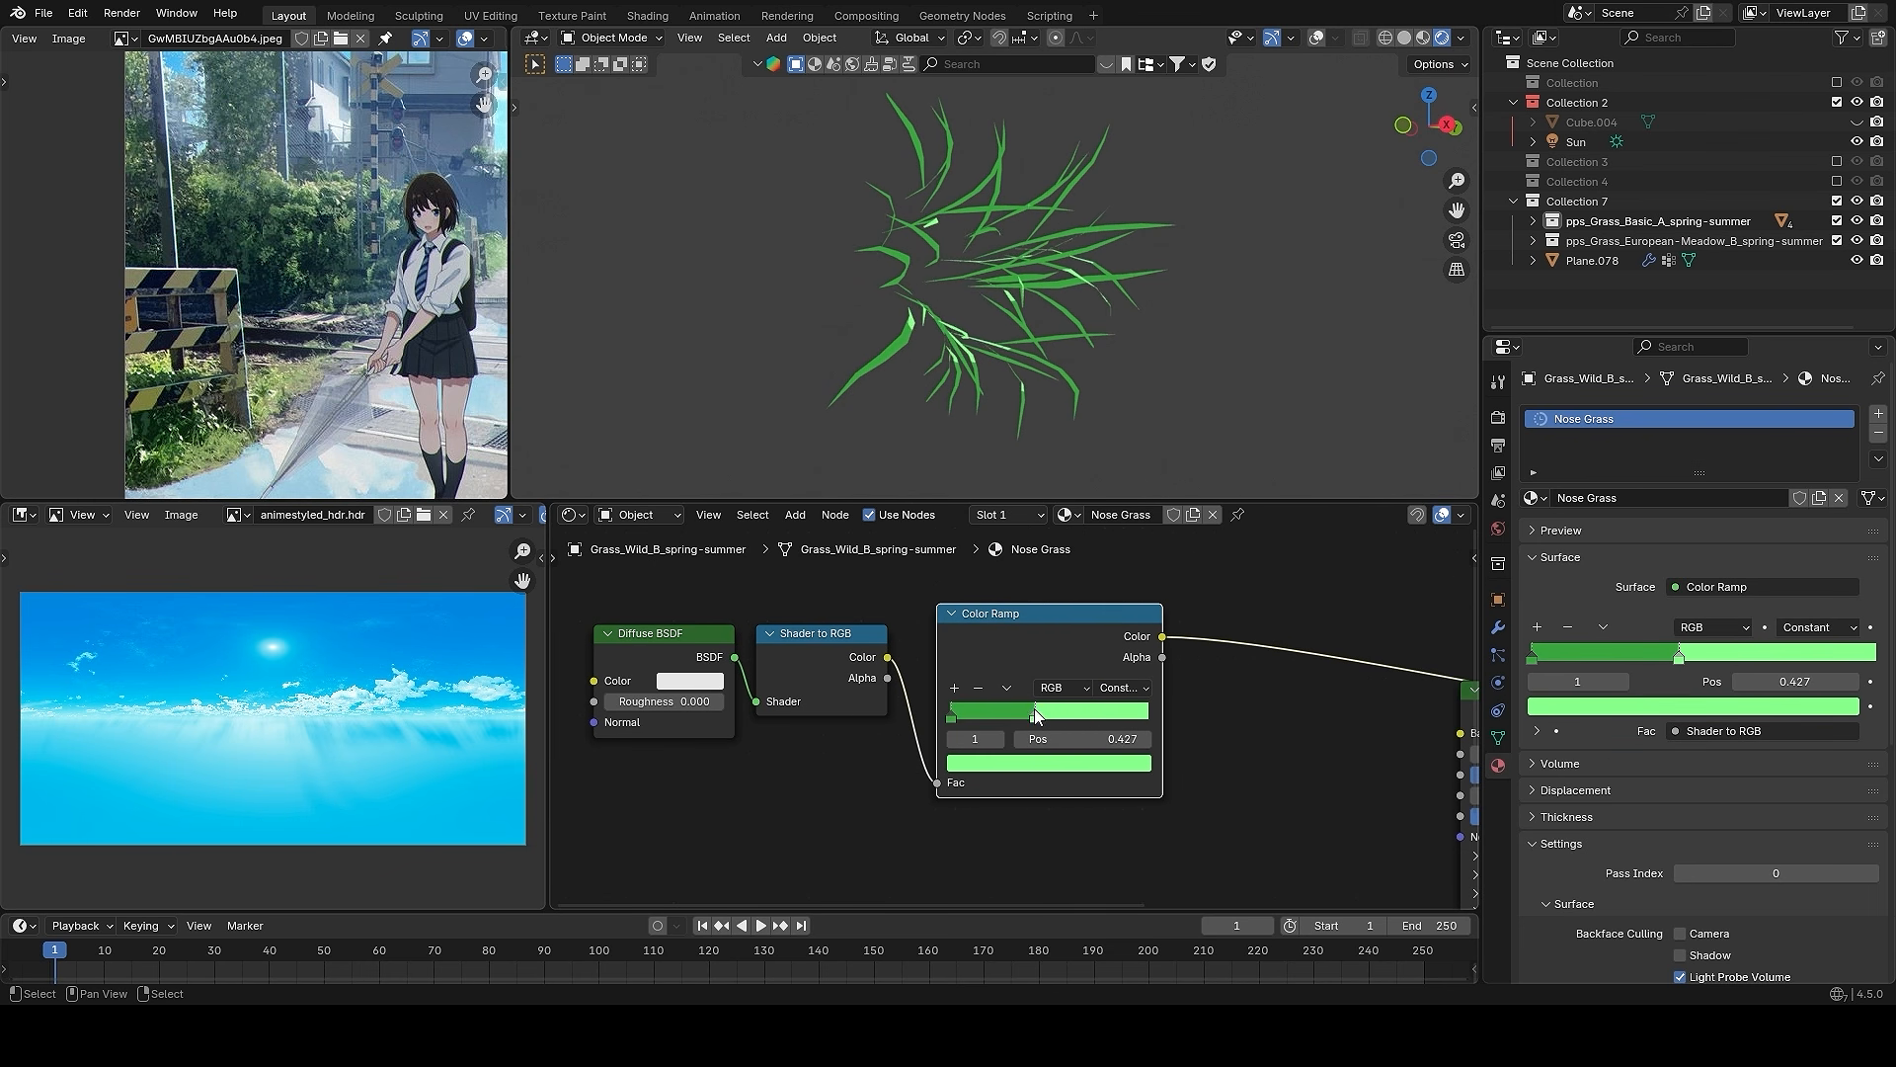
- Move the Color Ramp's light green stop to about 0.632 and darken the other stop's green slightly
{"action": "left_click_drag", "start_coordinate": [1034, 708], "coordinate": [1102, 713]}
{"action": "left_click", "coordinate": [951, 717]}
{"action": "left_click", "coordinate": [1007, 762]}
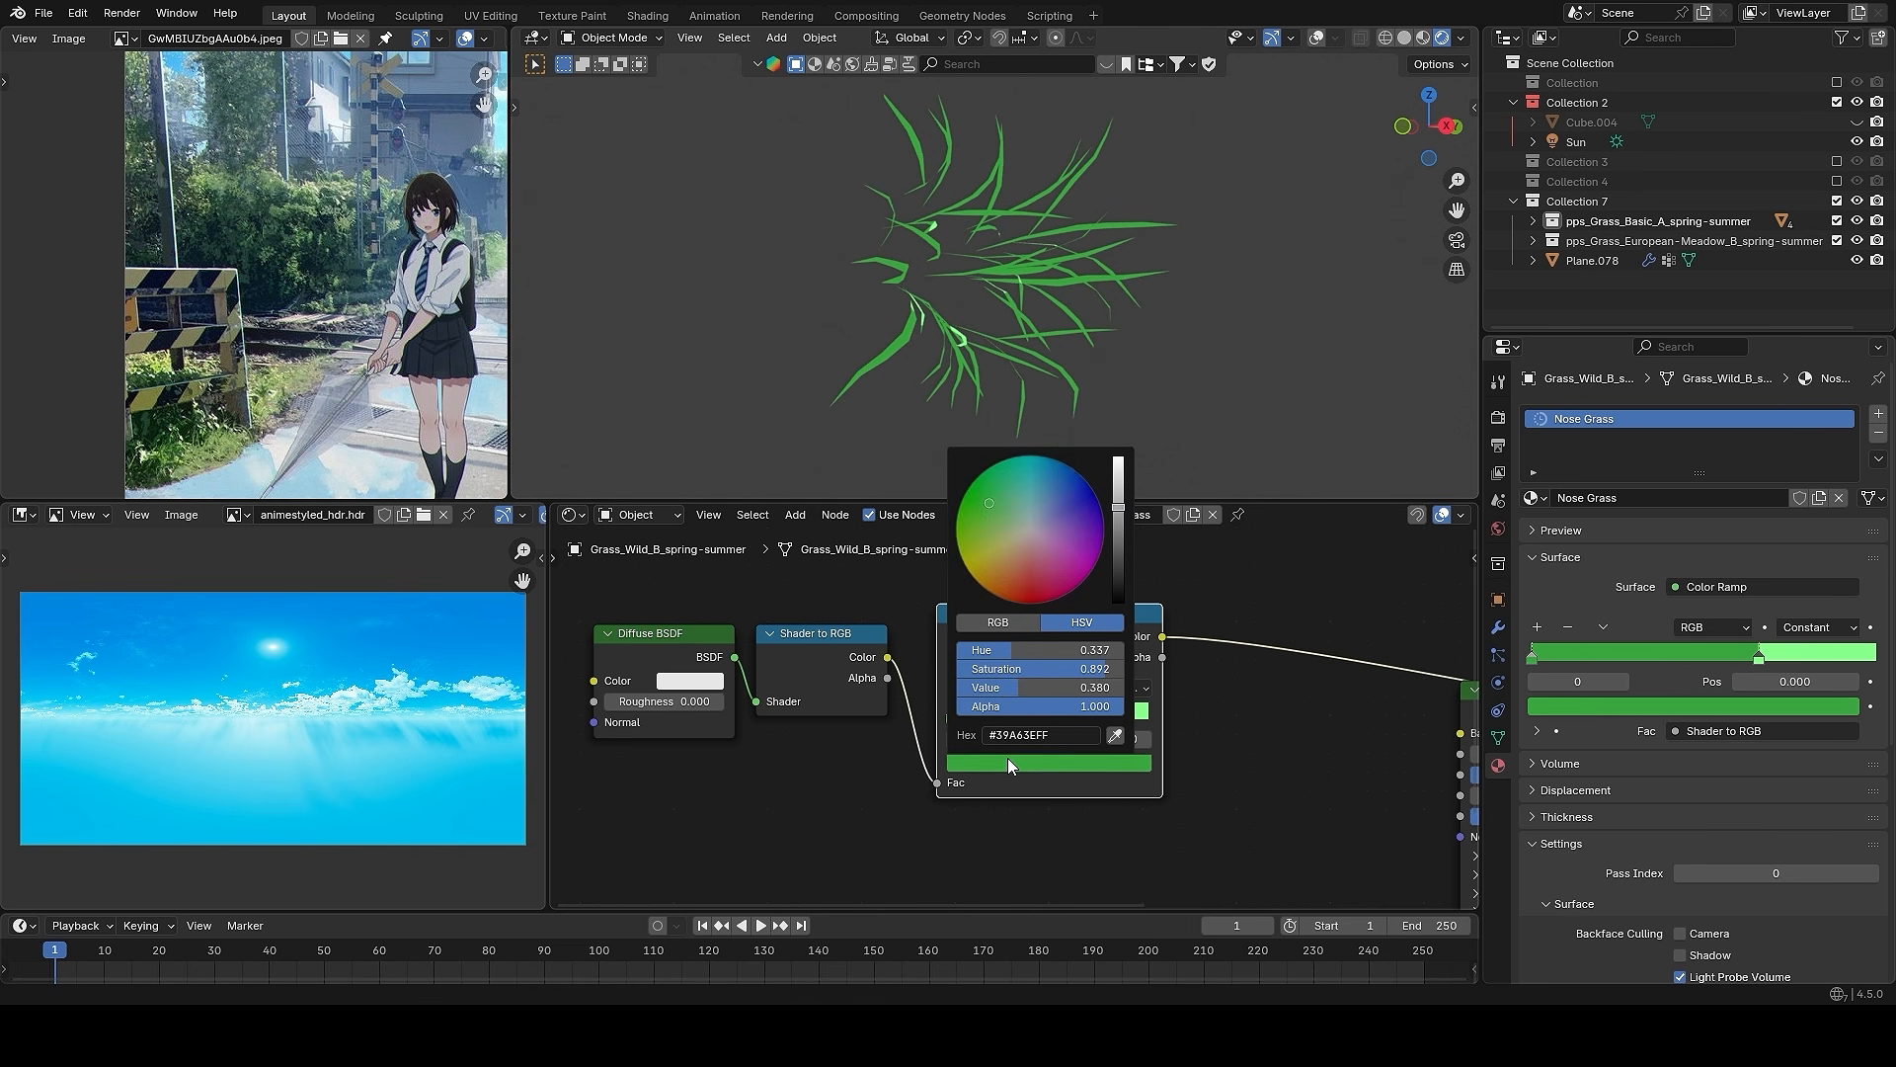
{"action": "left_click", "coordinate": [1077, 717]}
{"action": "scroll", "coordinate": [1197, 693], "scroll_direction": "down", "scroll_amount": 2}
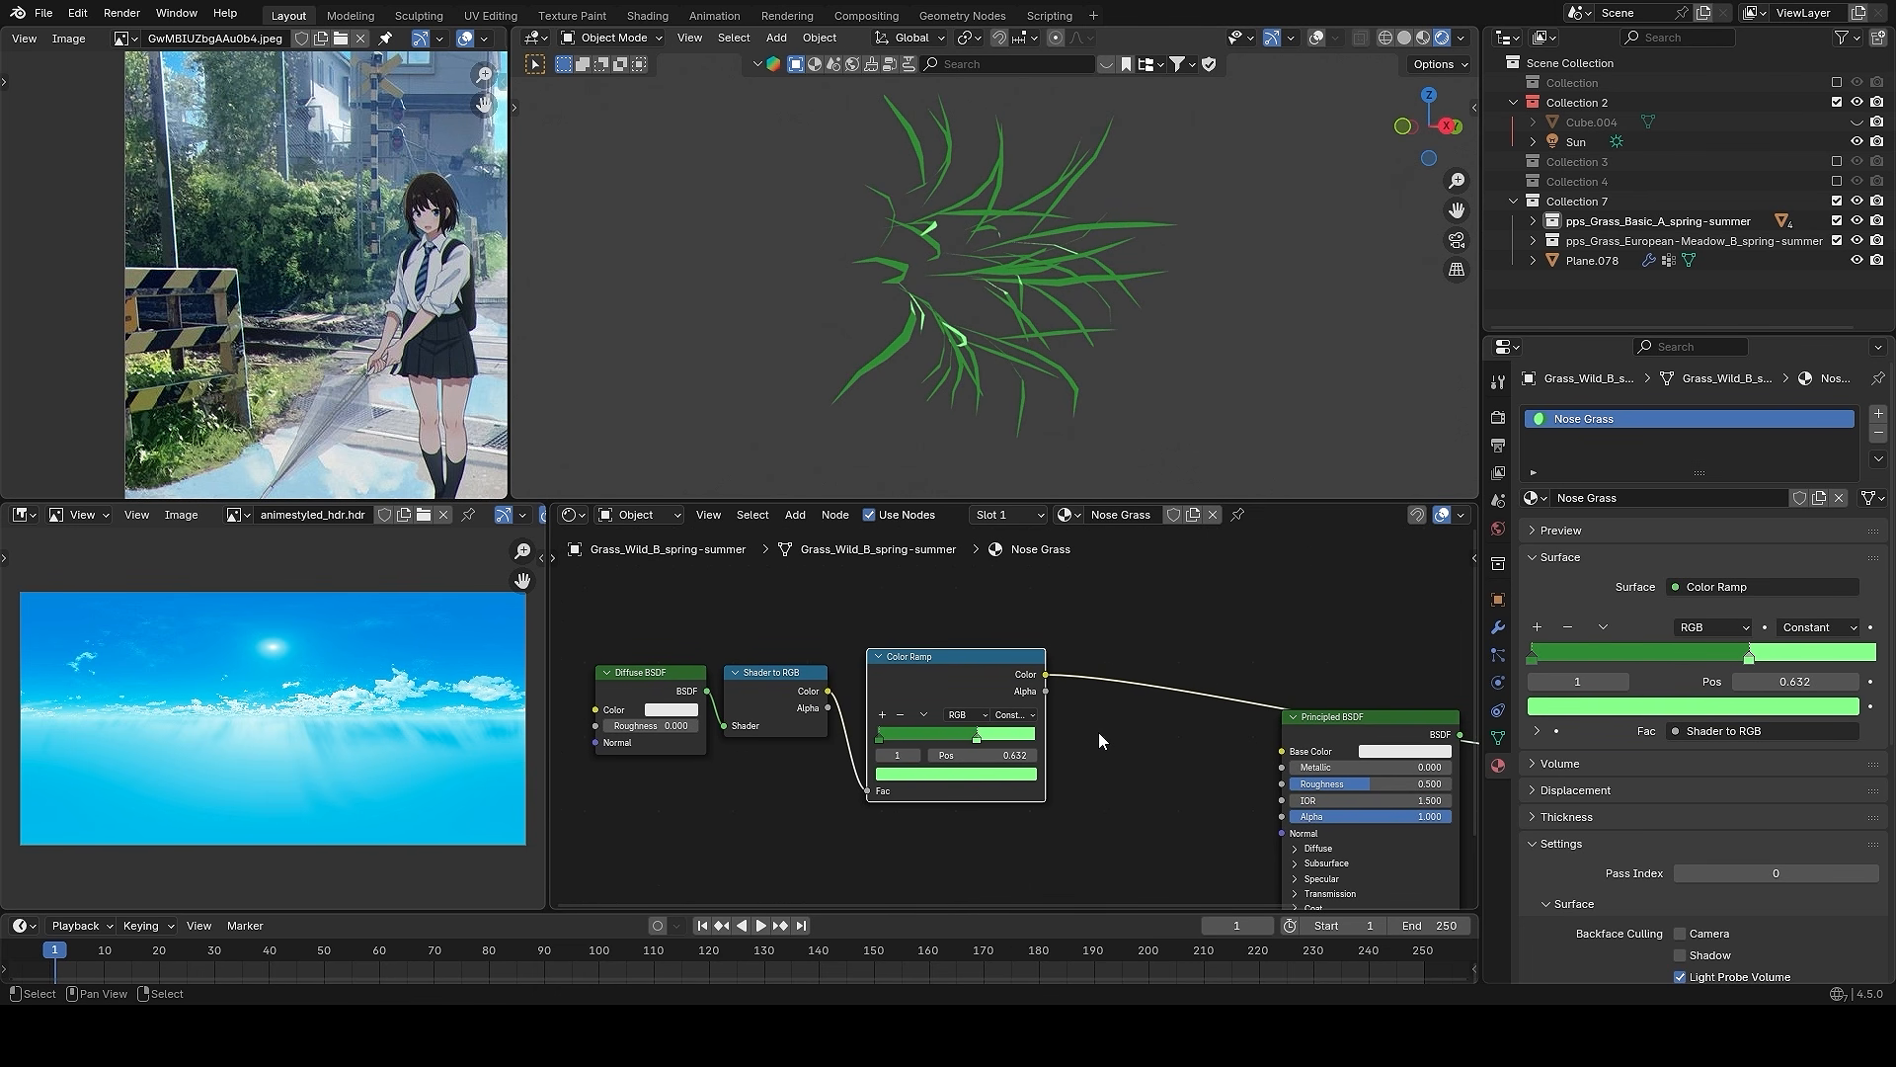
- Feed the Color Ramp into the Principled BSDF's base colour, output that shader as the surface, and reposition the three cel-shader nodes
{"action": "scroll", "coordinate": [1098, 732], "scroll_direction": "down", "scroll_amount": 1}
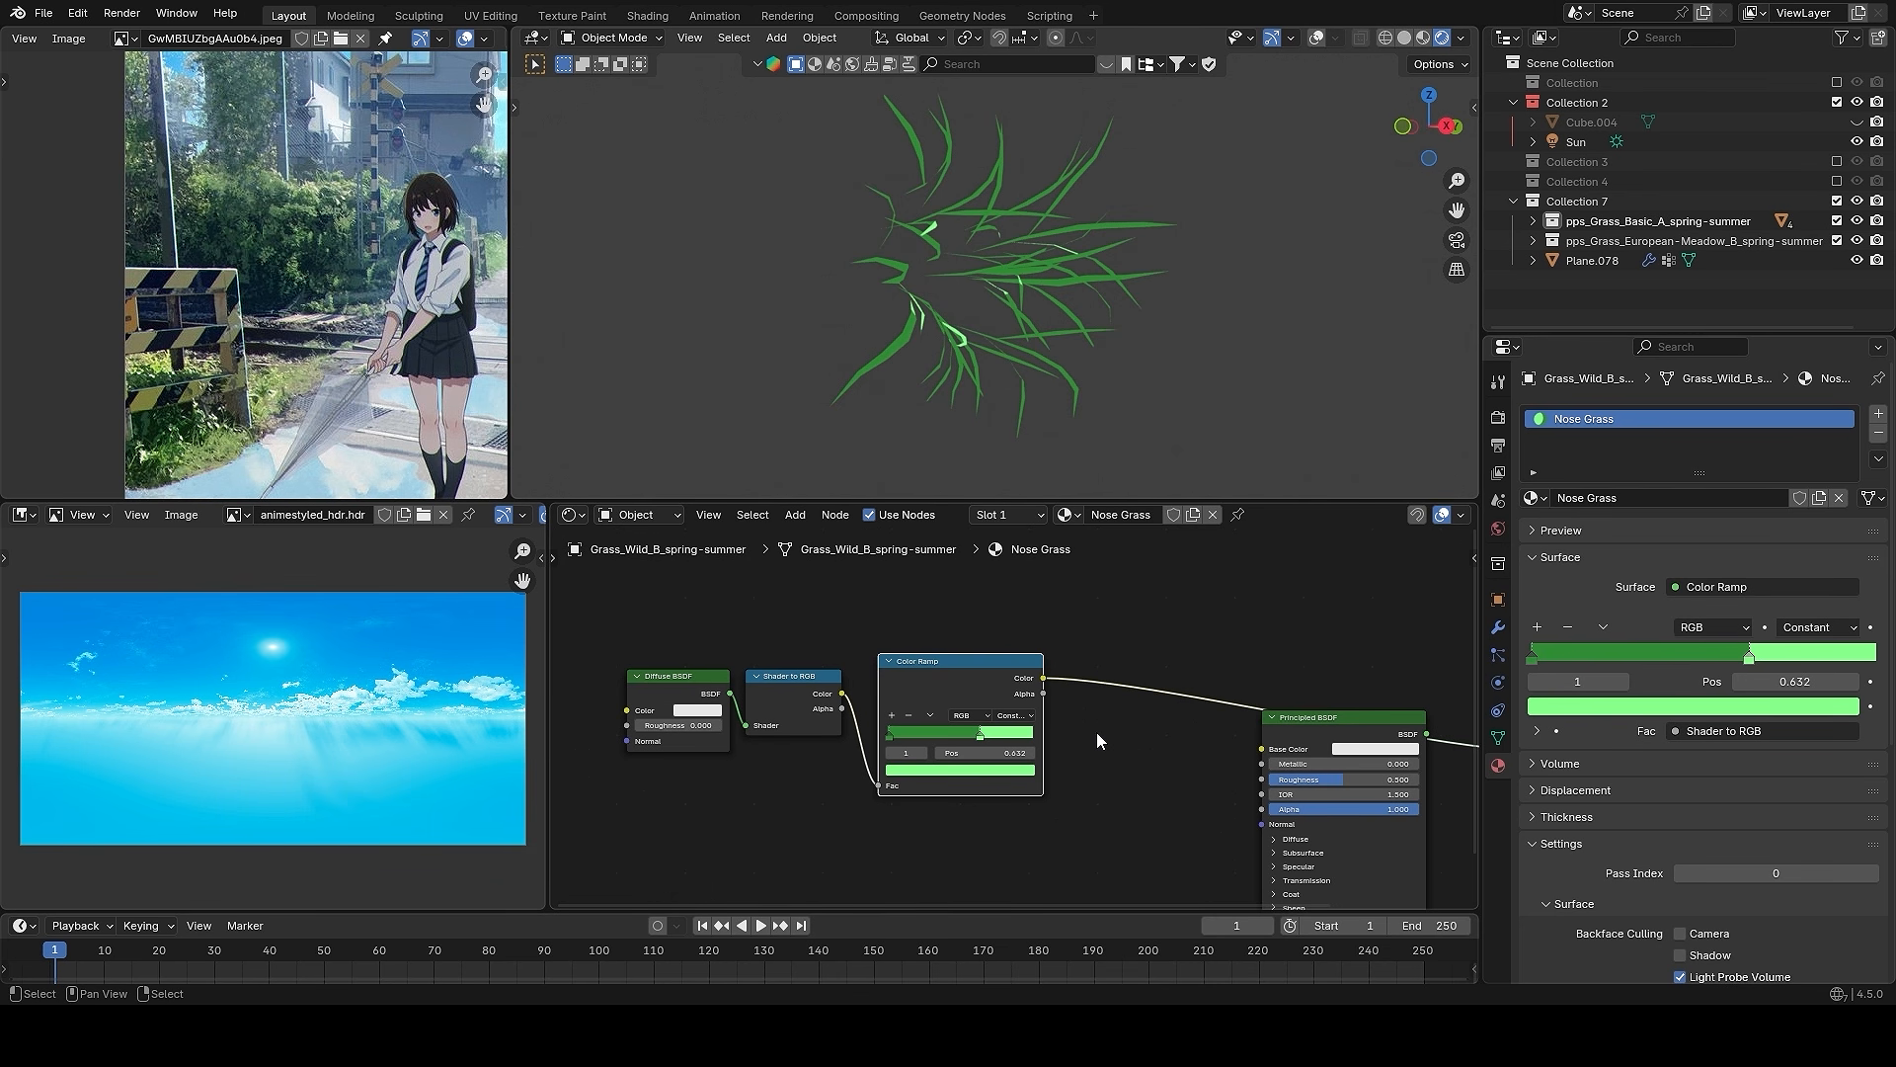
{"action": "scroll", "coordinate": [1096, 734], "scroll_direction": "down", "scroll_amount": 1}
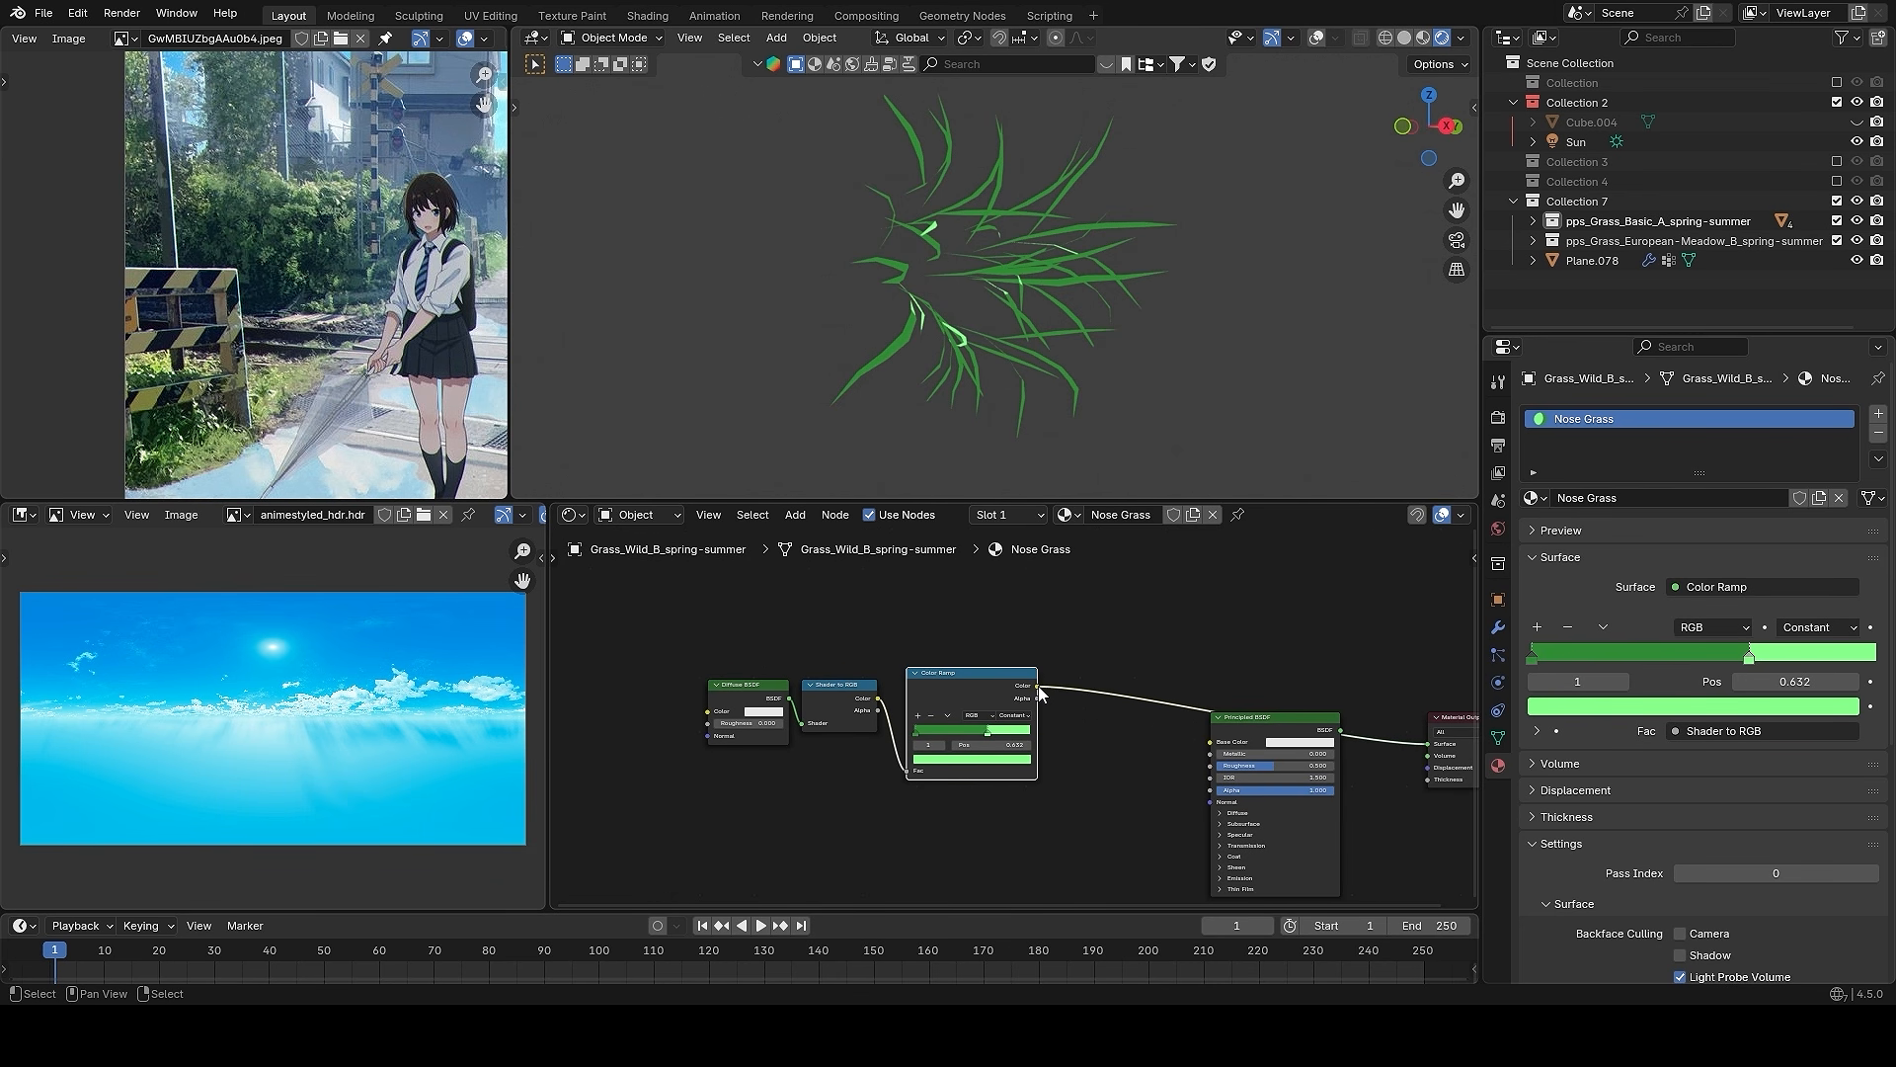
{"action": "left_click", "coordinate": [1273, 729], "text": "ctrl+shift"}
{"action": "middle_click_drag", "start_coordinate": [1170, 707], "coordinate": [1169, 637]}
{"action": "left_click_drag", "start_coordinate": [1031, 827], "coordinate": [737, 584]}
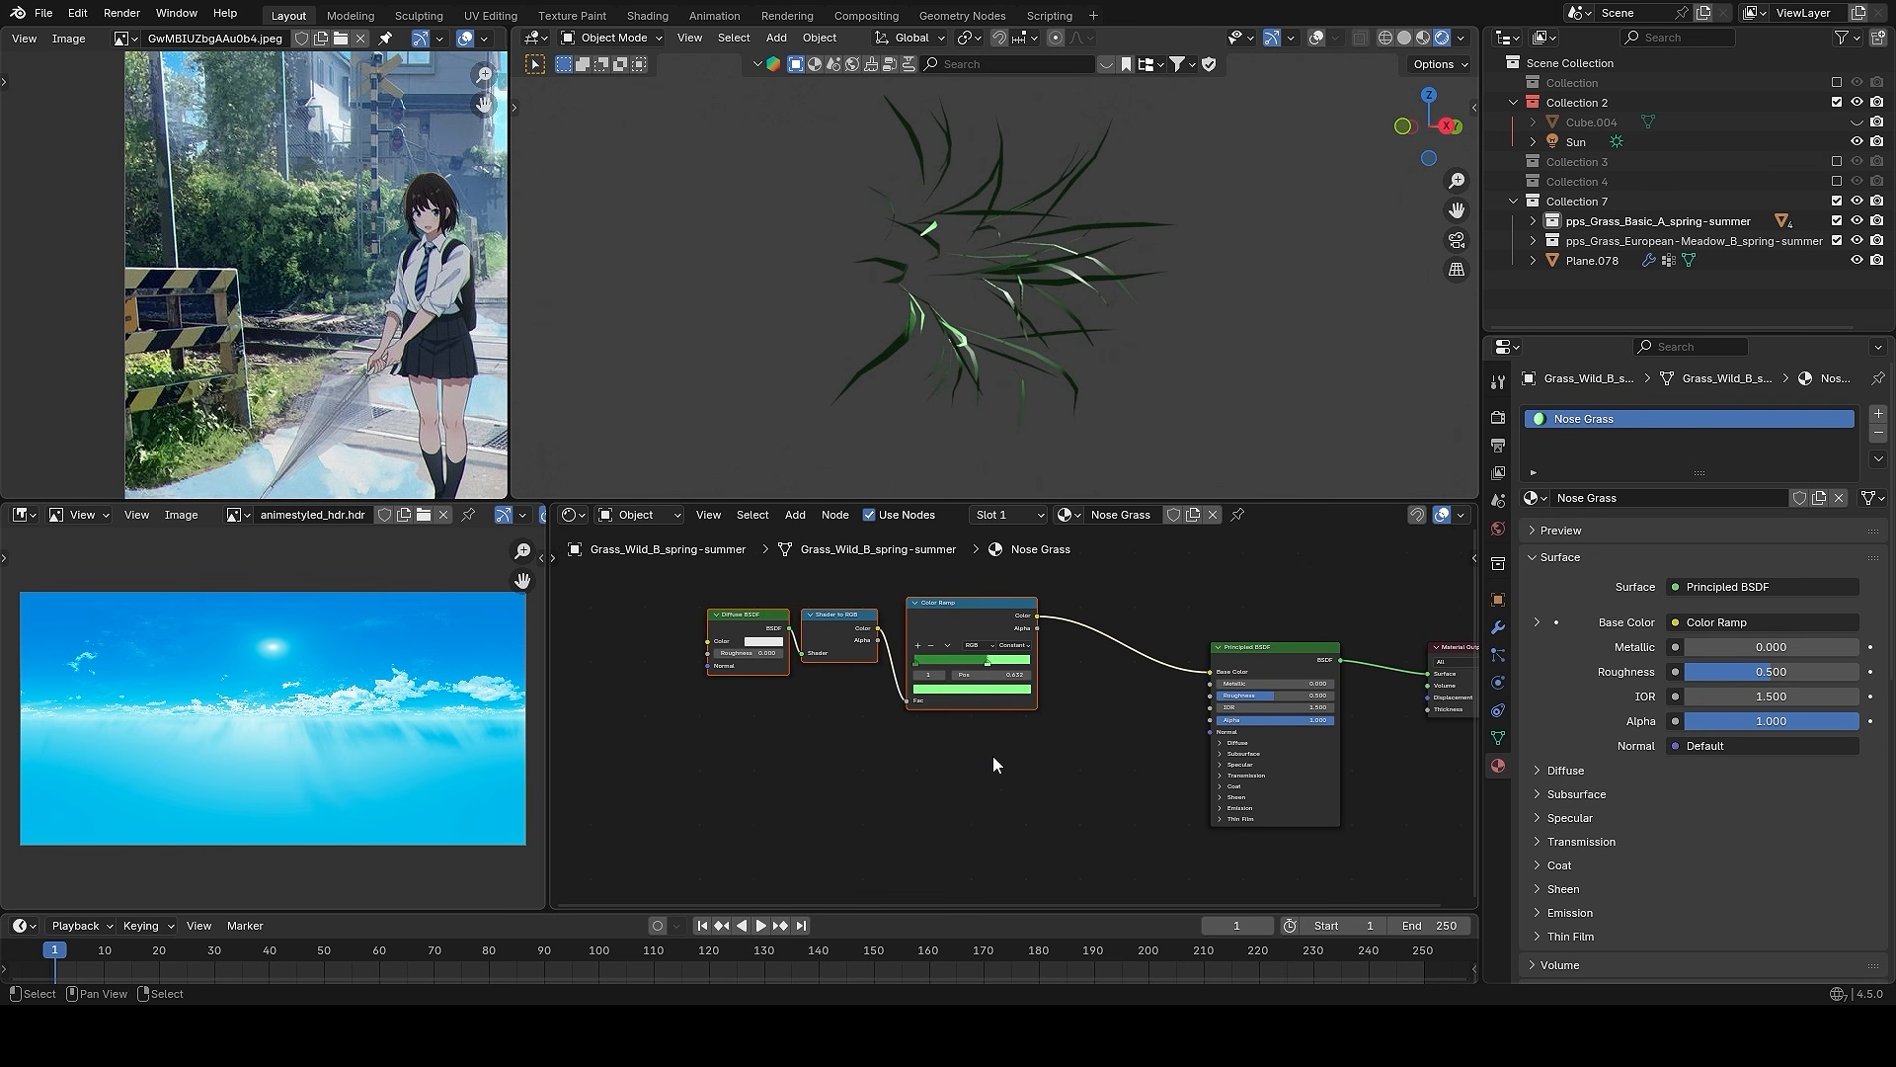
{"action": "key", "text": "g"}
{"action": "left_click", "coordinate": [1041, 846]}
{"action": "left_click_drag", "start_coordinate": [1214, 345], "coordinate": [1094, 341], "text": "alt"}
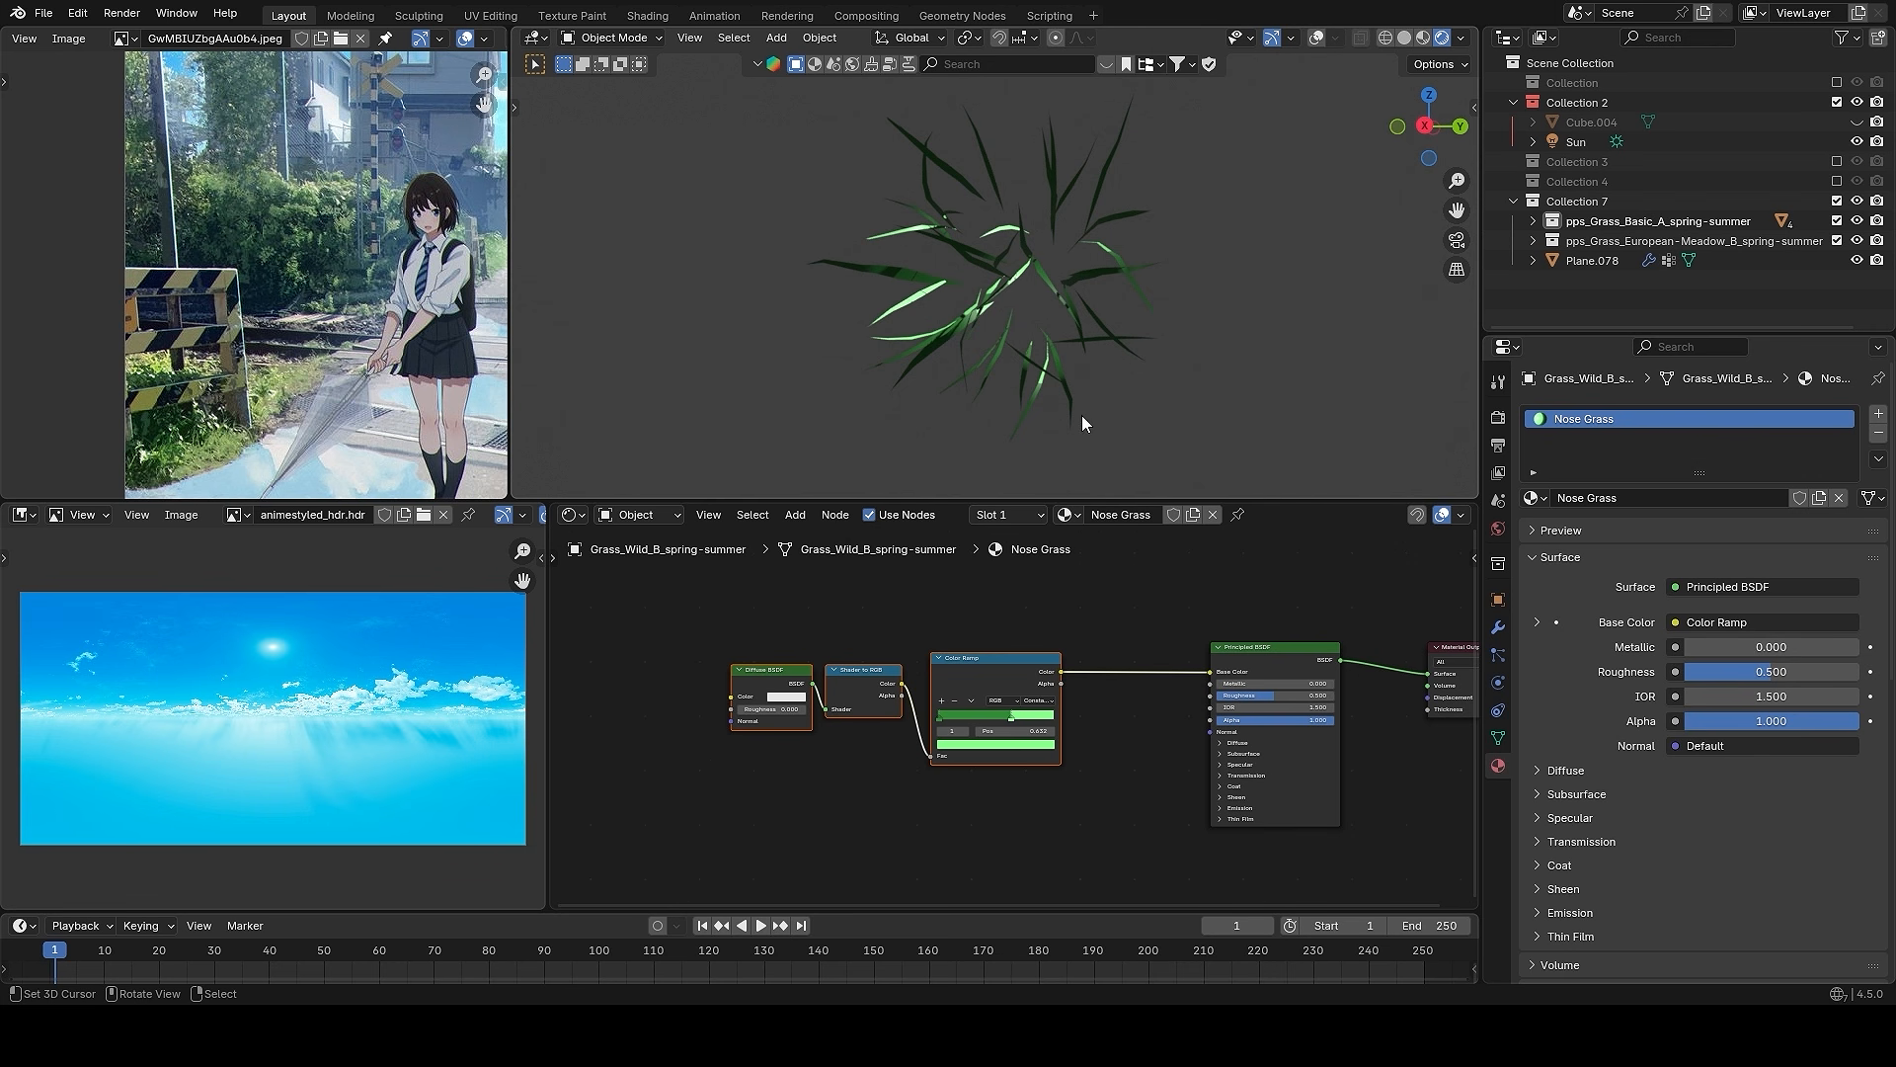
- Insert a Hue/Saturation/Value node between the Color Ramp and the Principled BSDF
{"action": "scroll", "coordinate": [1124, 648], "scroll_direction": "up", "scroll_amount": 3}
{"action": "key", "text": "shift+a"}
{"action": "left_click", "coordinate": [1095, 569]}
{"action": "type", "text": "hu"}
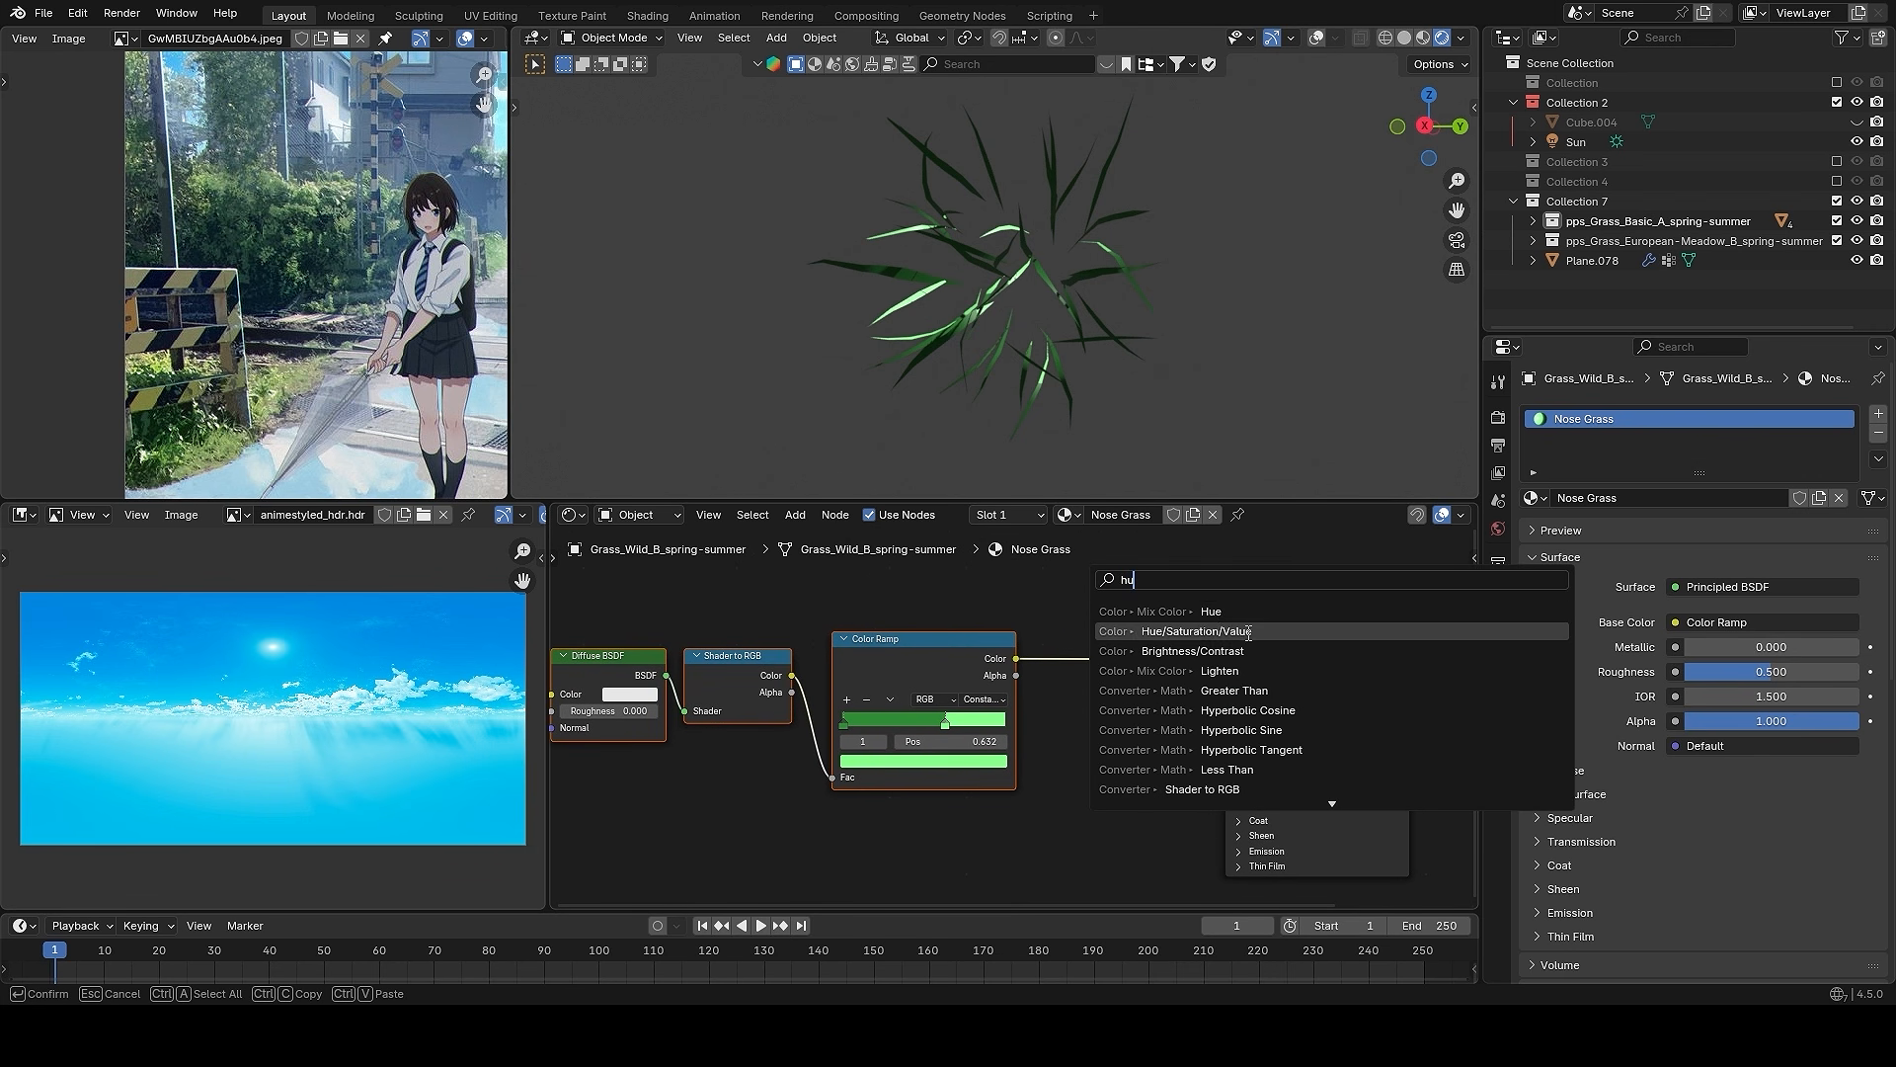
{"action": "left_click", "coordinate": [1159, 629]}
{"action": "left_click", "coordinate": [1071, 600]}
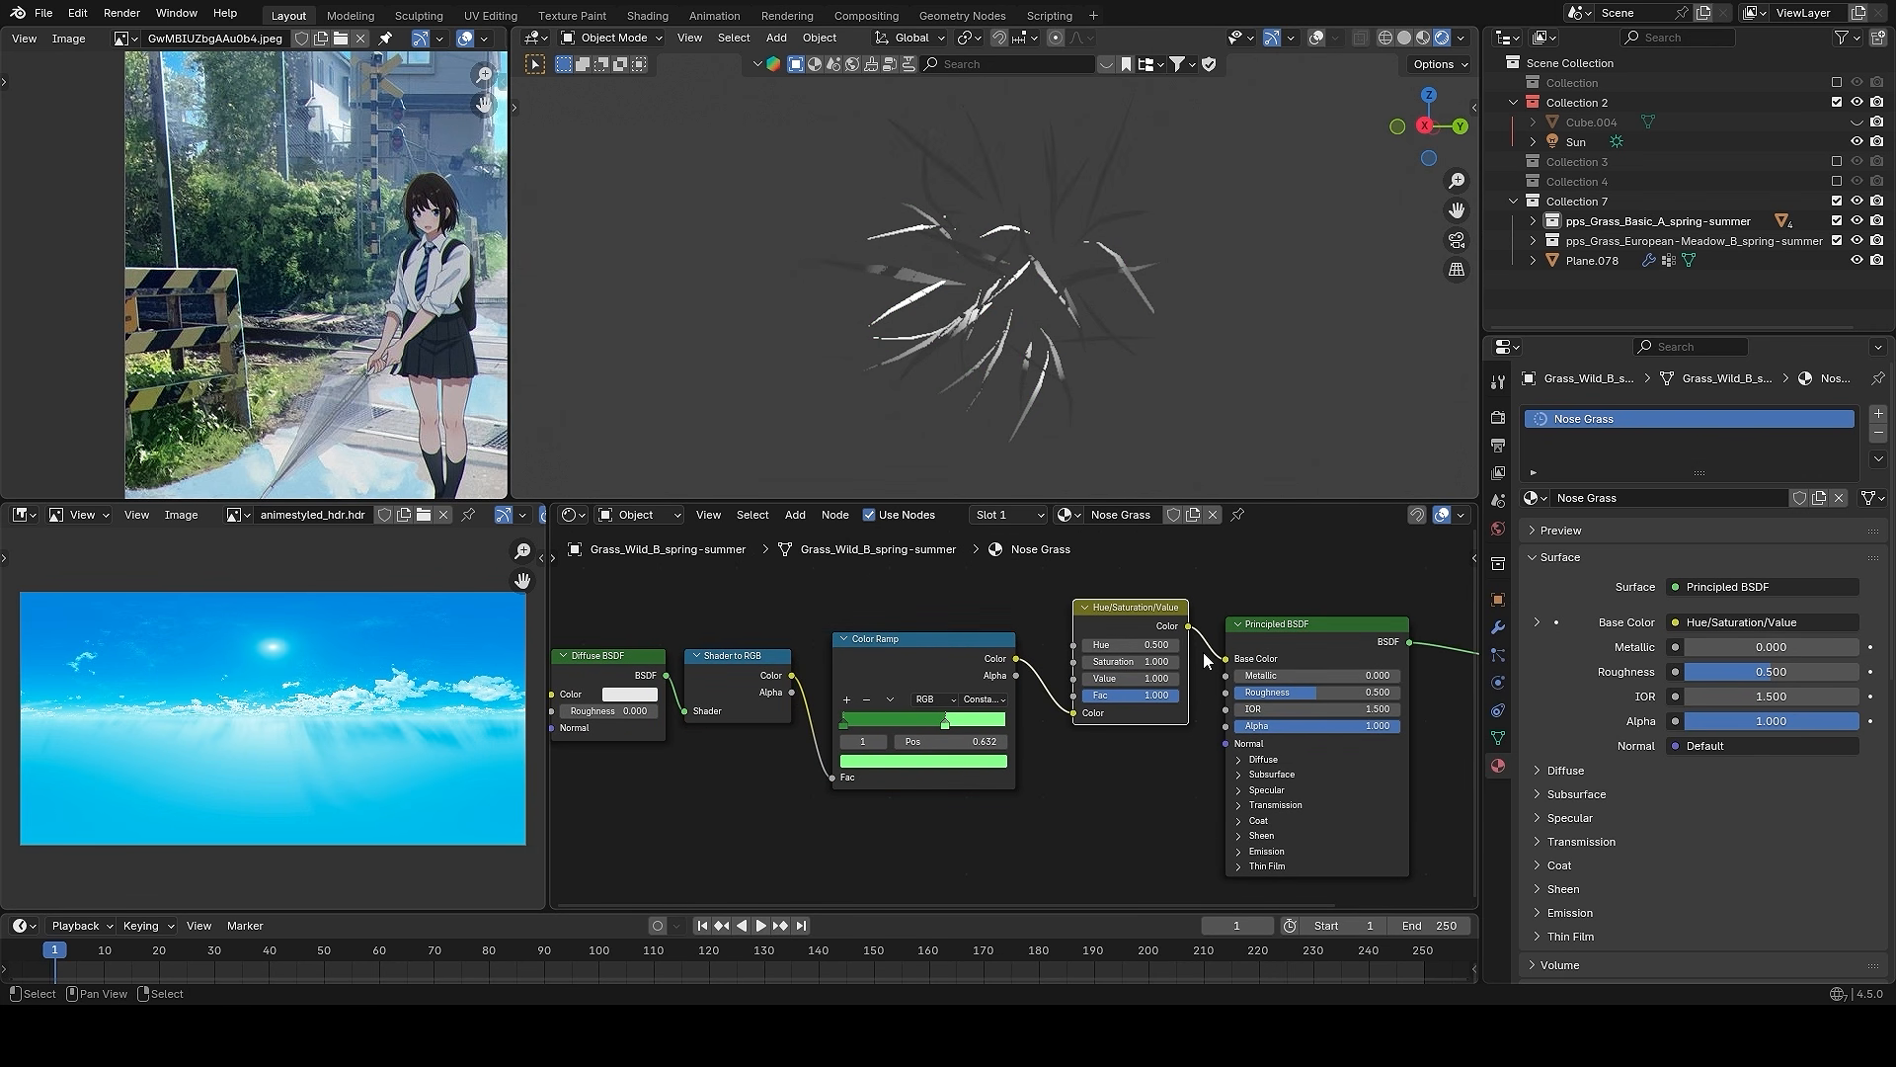
- Set the Hue/Saturation/Value node's value to 2
{"action": "scroll", "coordinate": [1139, 688], "scroll_direction": "up", "scroll_amount": 1}
{"action": "left_click", "coordinate": [1160, 674]}
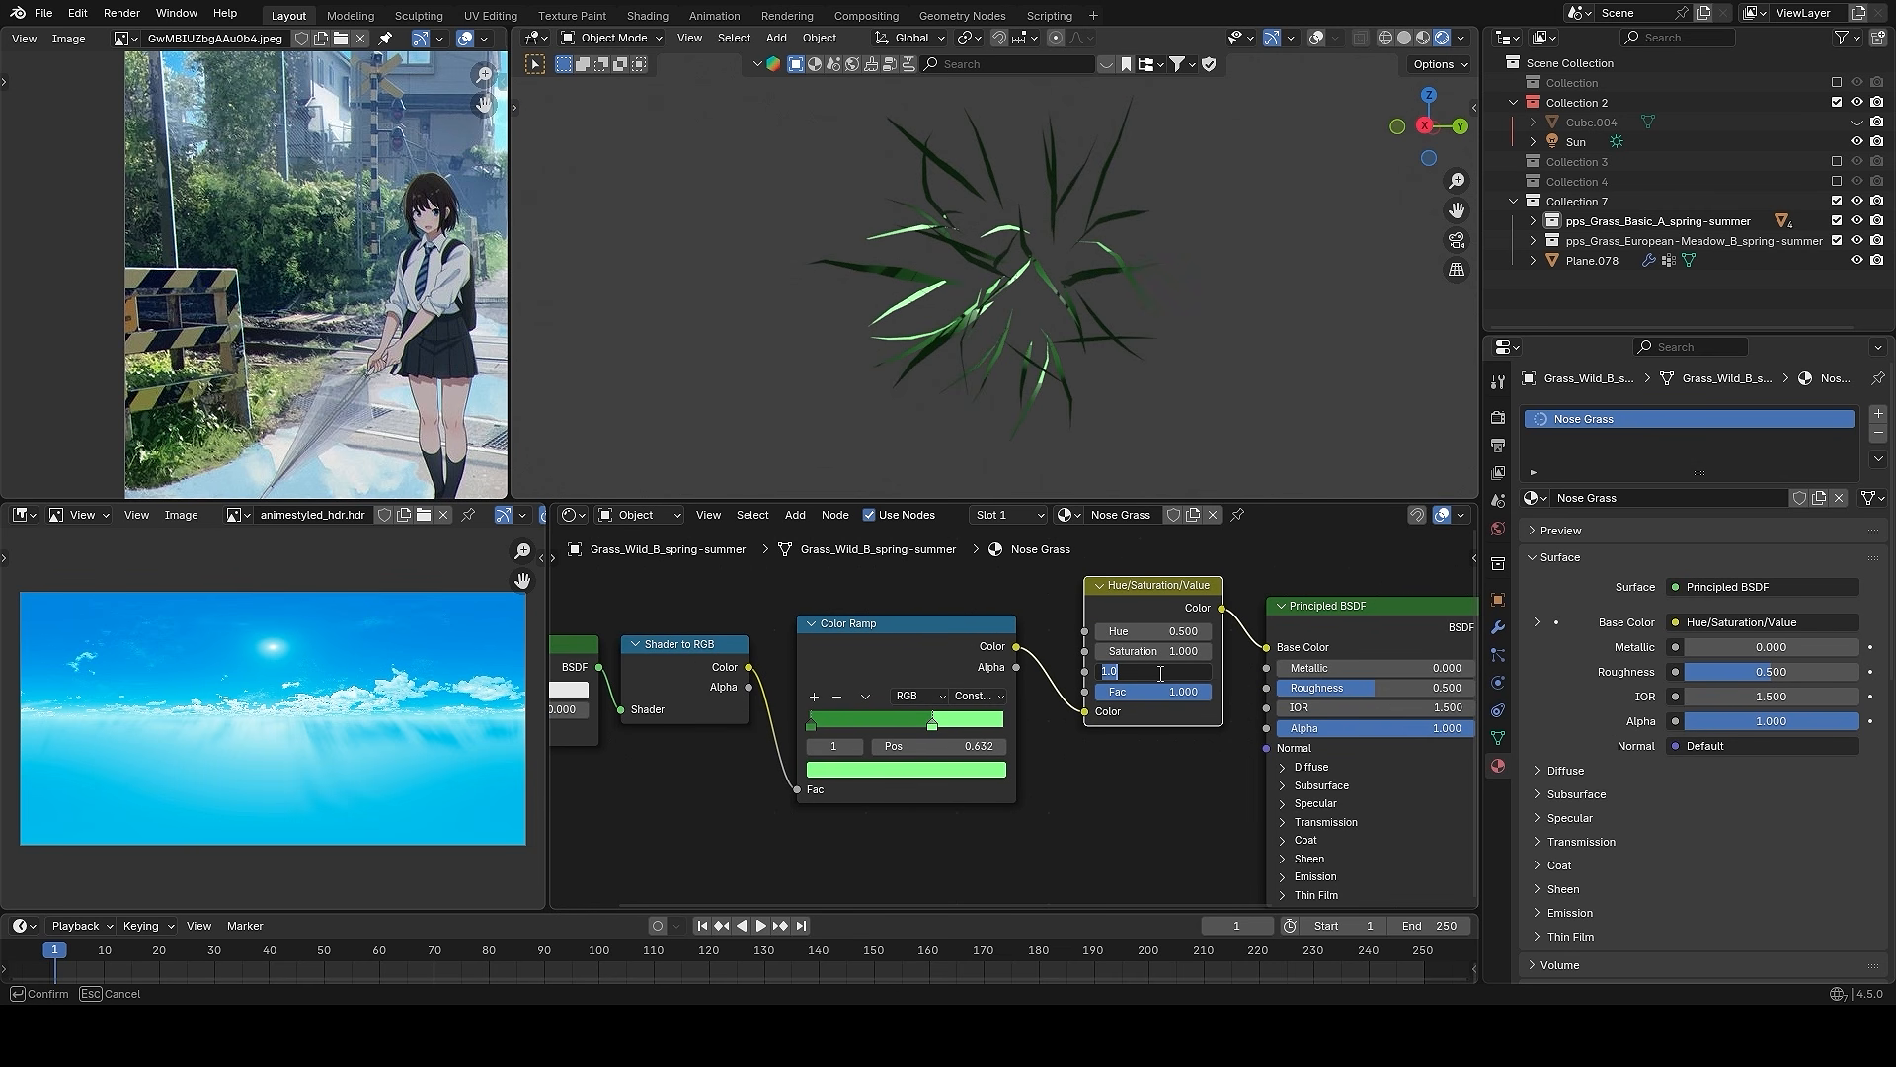
{"action": "type", "text": "2"}
{"action": "key", "text": "Return"}
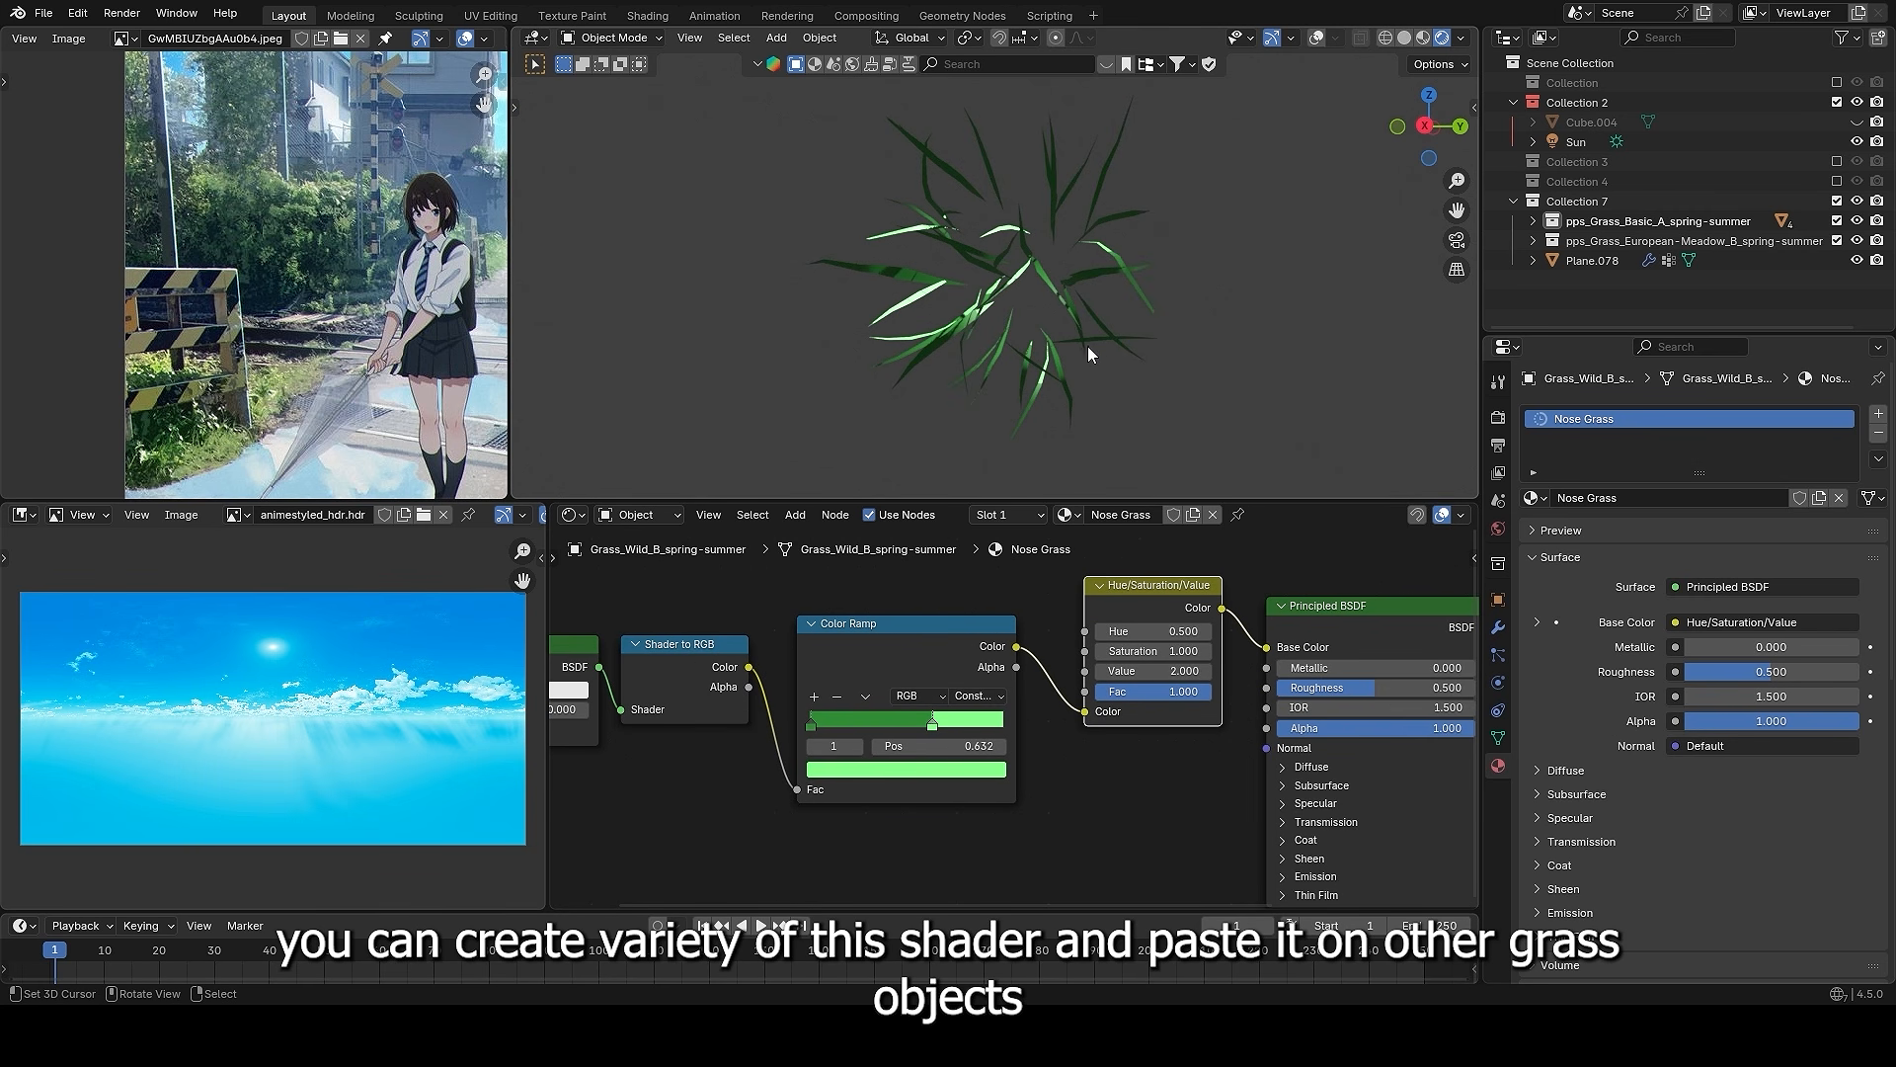
- Adjust the Hue/Saturation/Value node's hue to 0.53 while checking the grass colour from different angles
{"action": "middle_click_drag", "start_coordinate": [1089, 353], "coordinate": [1175, 306]}
{"action": "scroll", "coordinate": [1231, 644], "scroll_direction": "up", "scroll_amount": 1}
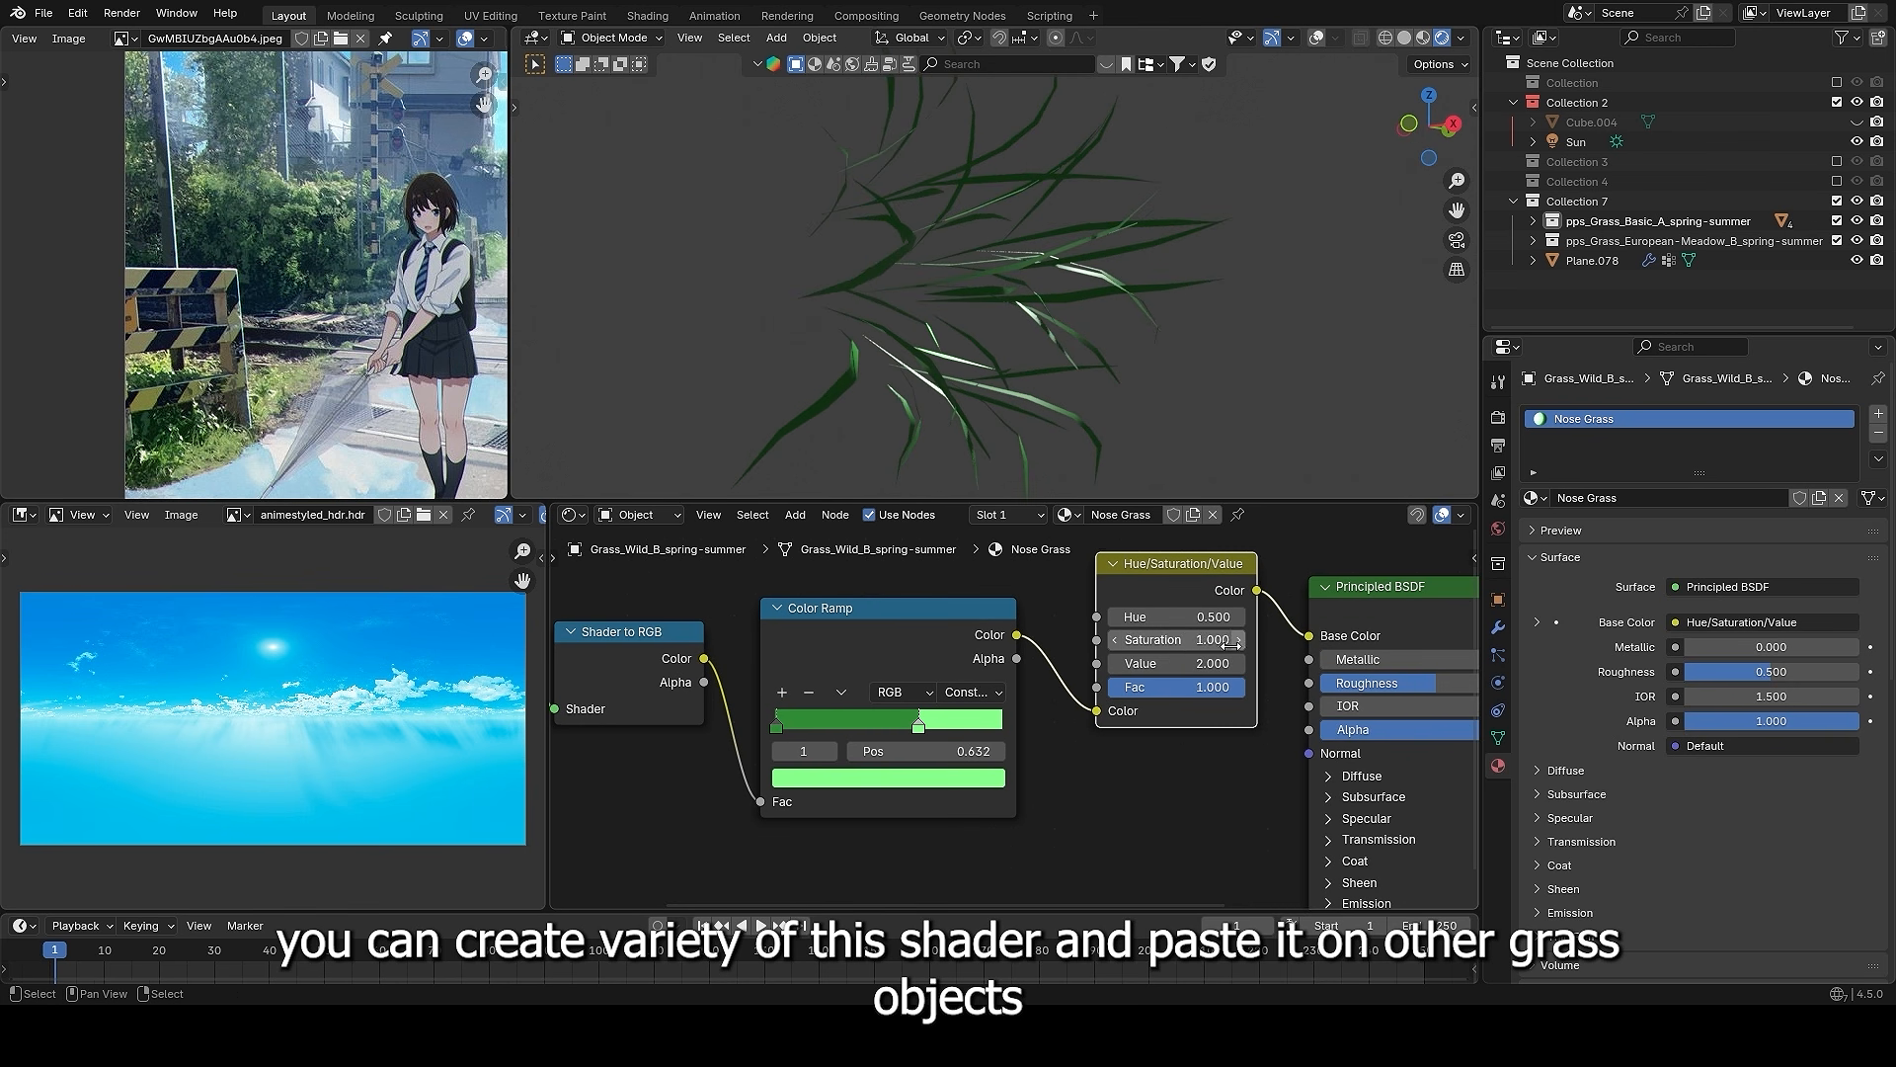
{"action": "left_click_drag", "start_coordinate": [1175, 617], "coordinate": [1205, 617]}
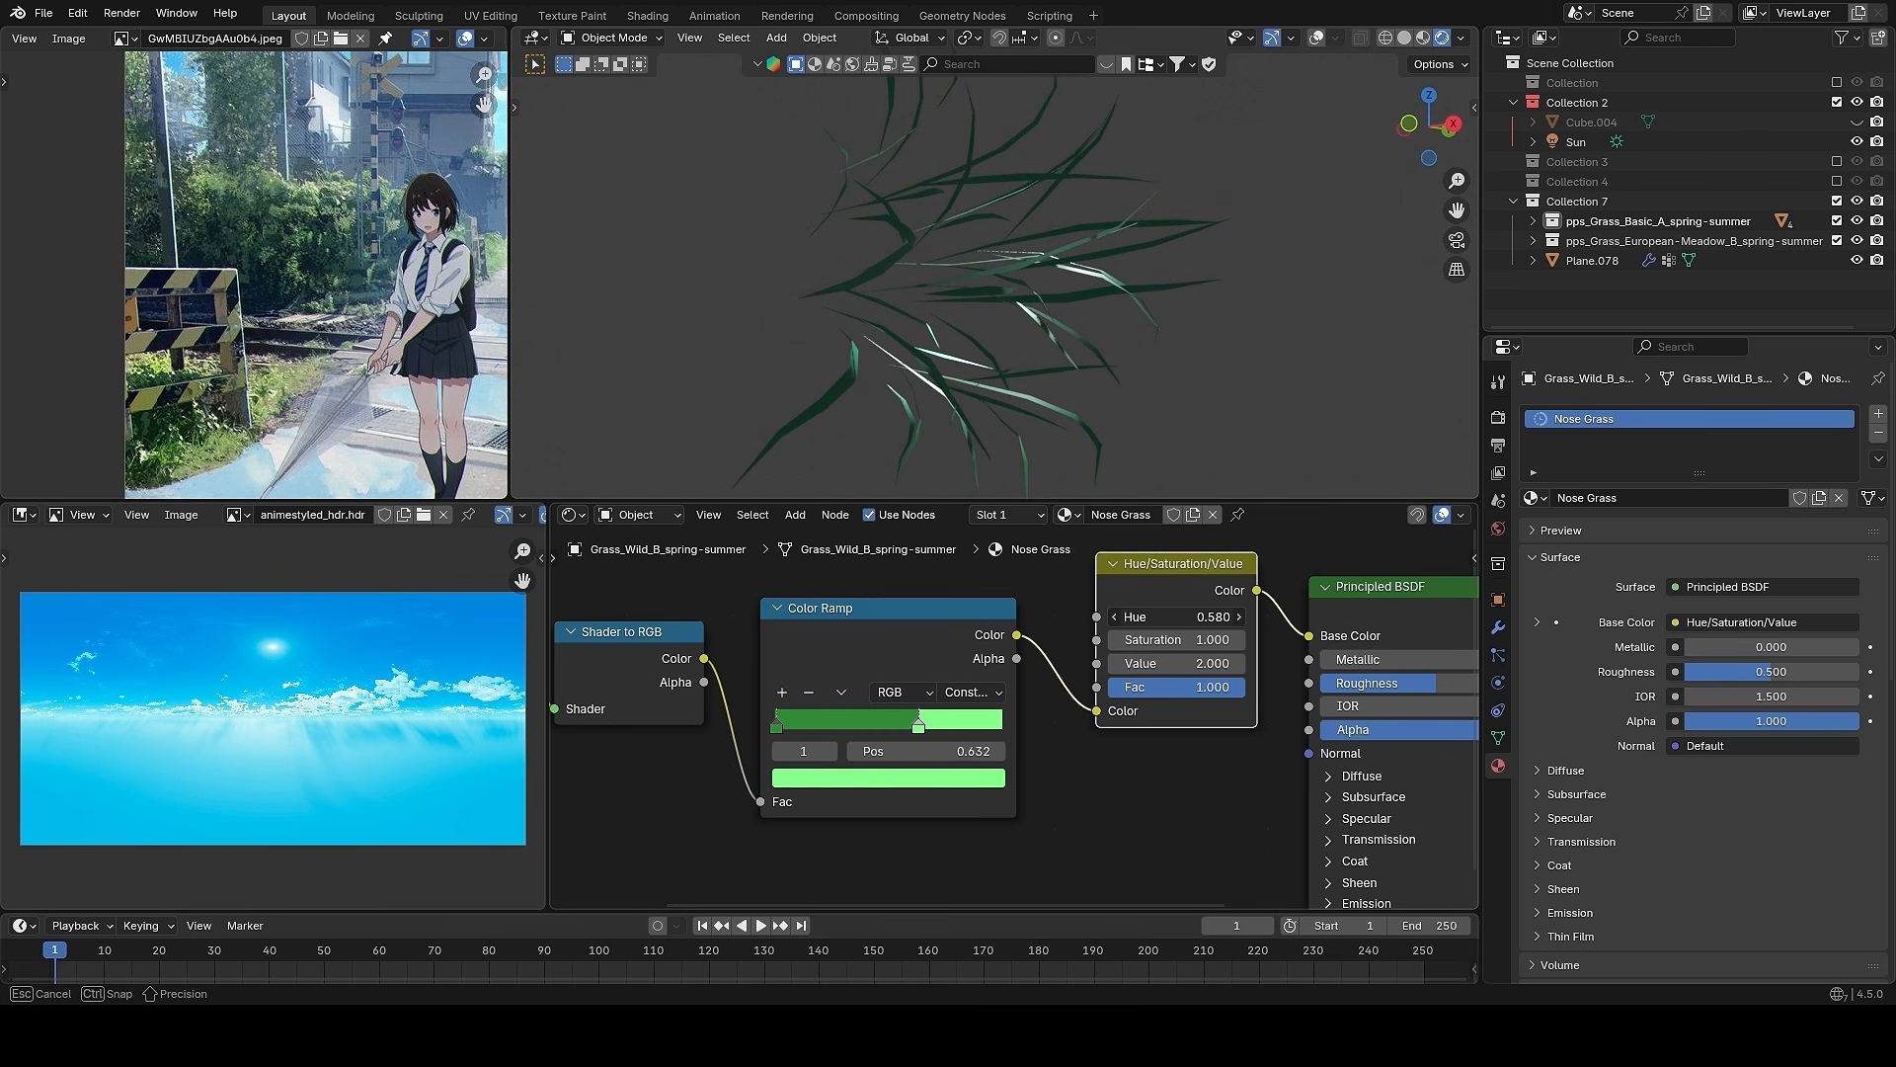
{"action": "middle_click_drag", "start_coordinate": [1086, 464], "coordinate": [1052, 426]}
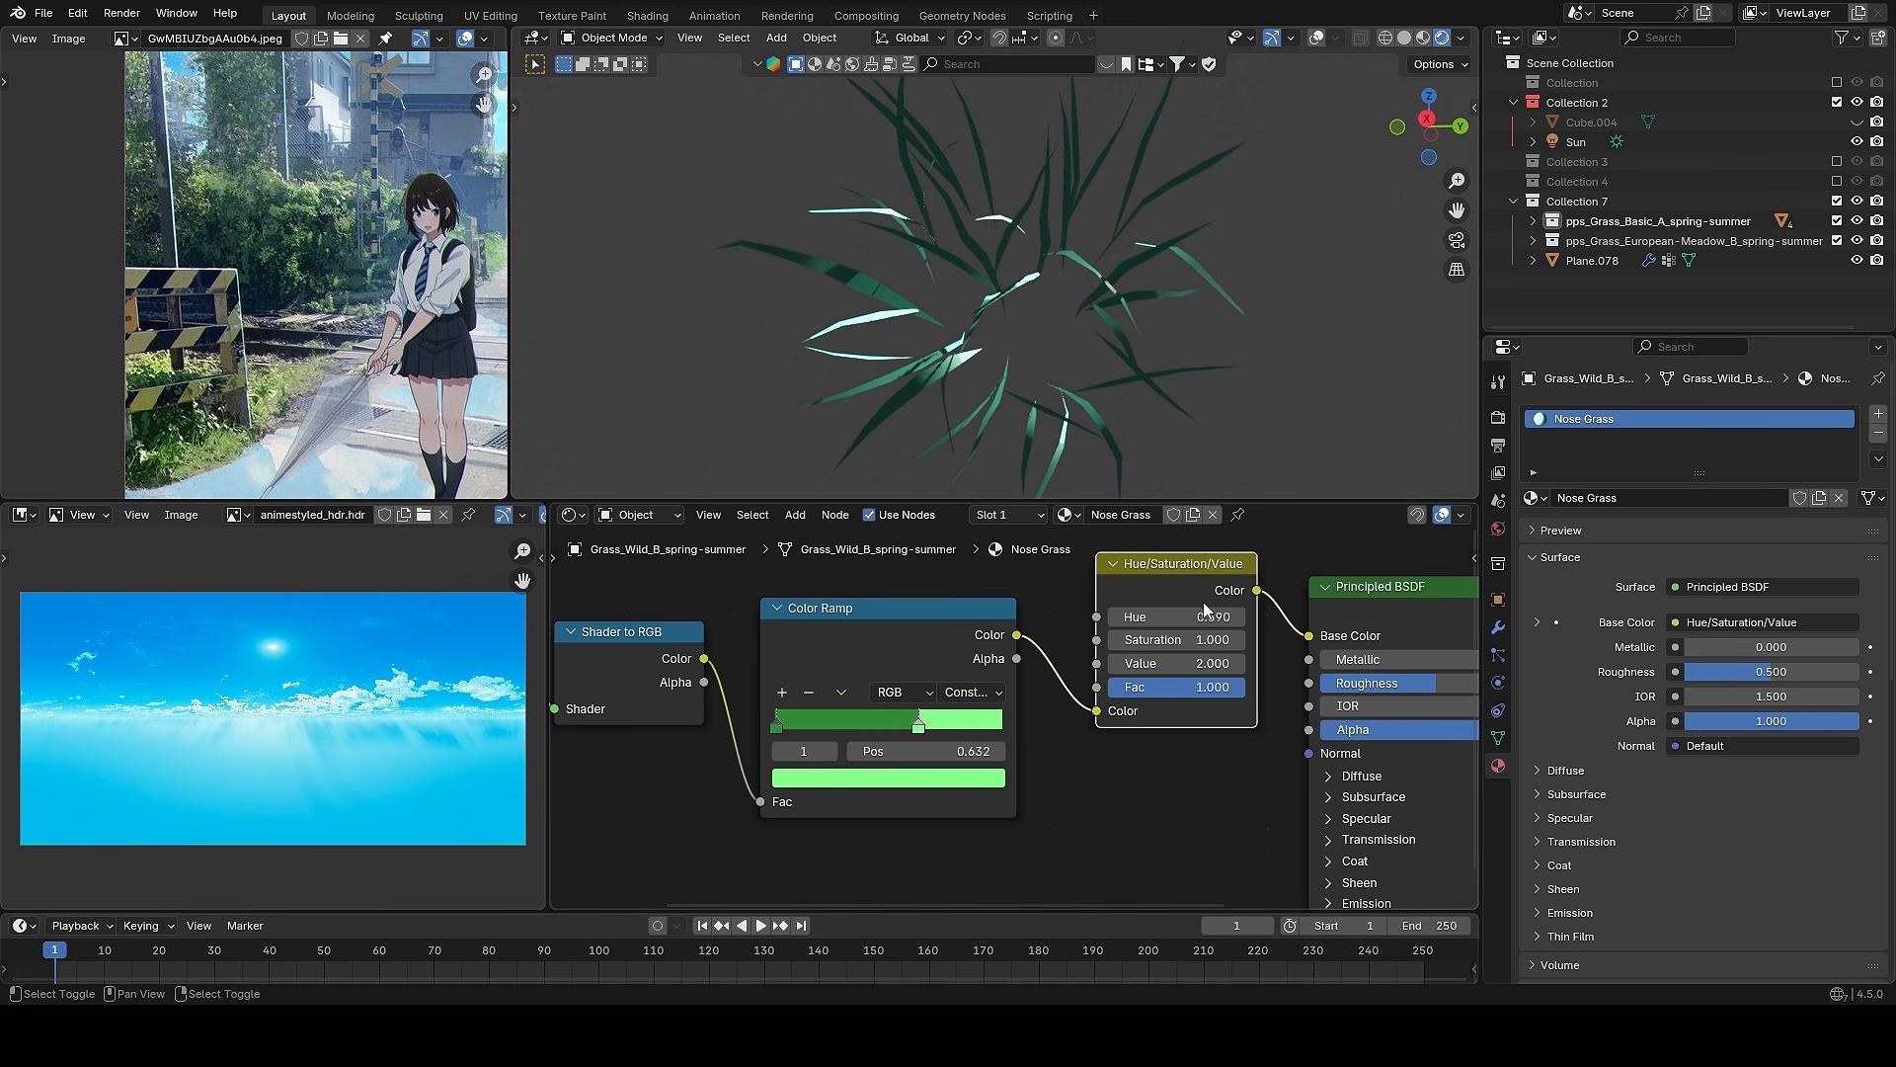
{"action": "middle_click_drag", "start_coordinate": [1040, 348], "coordinate": [1124, 359]}
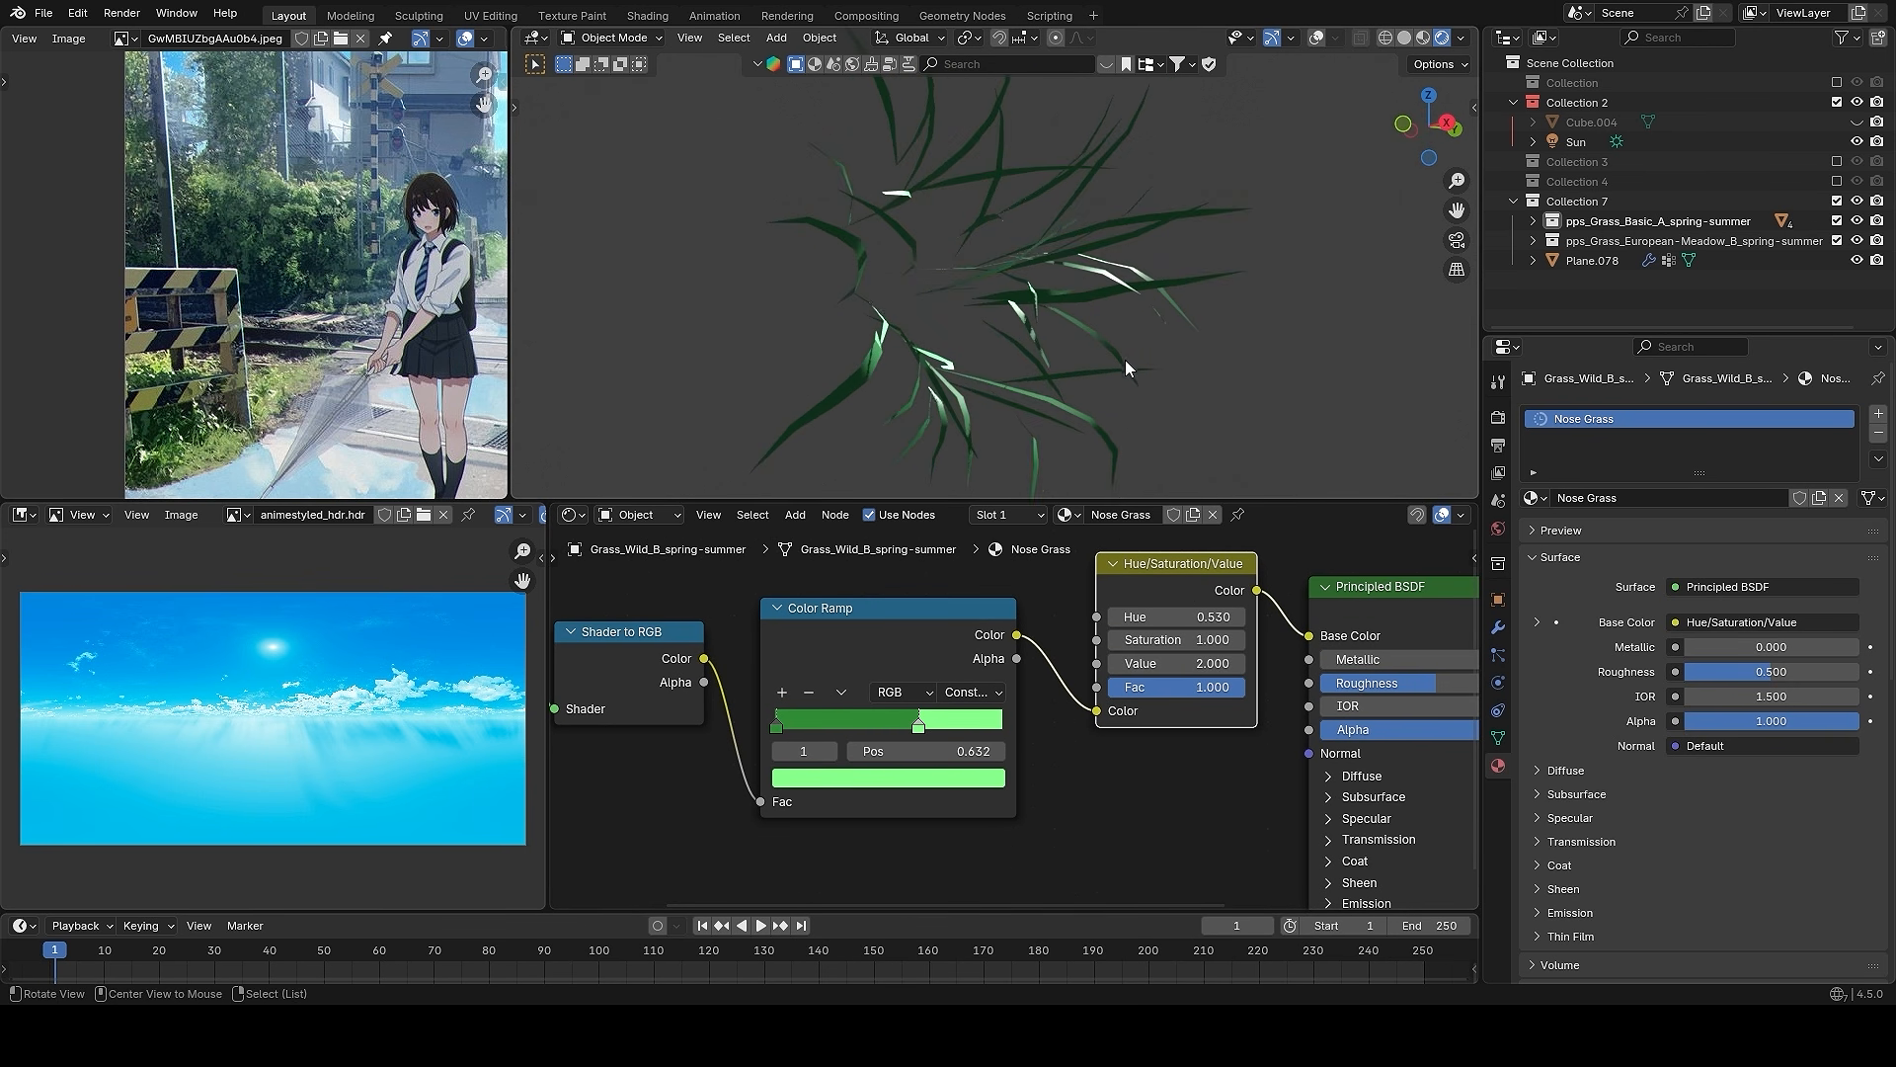
- Move the Principled BSDF and Material Output farther from the Hue/Saturation/Value node, and nudge that node into line
{"action": "scroll", "coordinate": [1020, 712], "scroll_direction": "down", "scroll_amount": 6}
{"action": "left_click_drag", "start_coordinate": [1182, 593], "coordinate": [1328, 819]}
{"action": "key", "text": "g"}
{"action": "left_click", "coordinate": [1271, 767]}
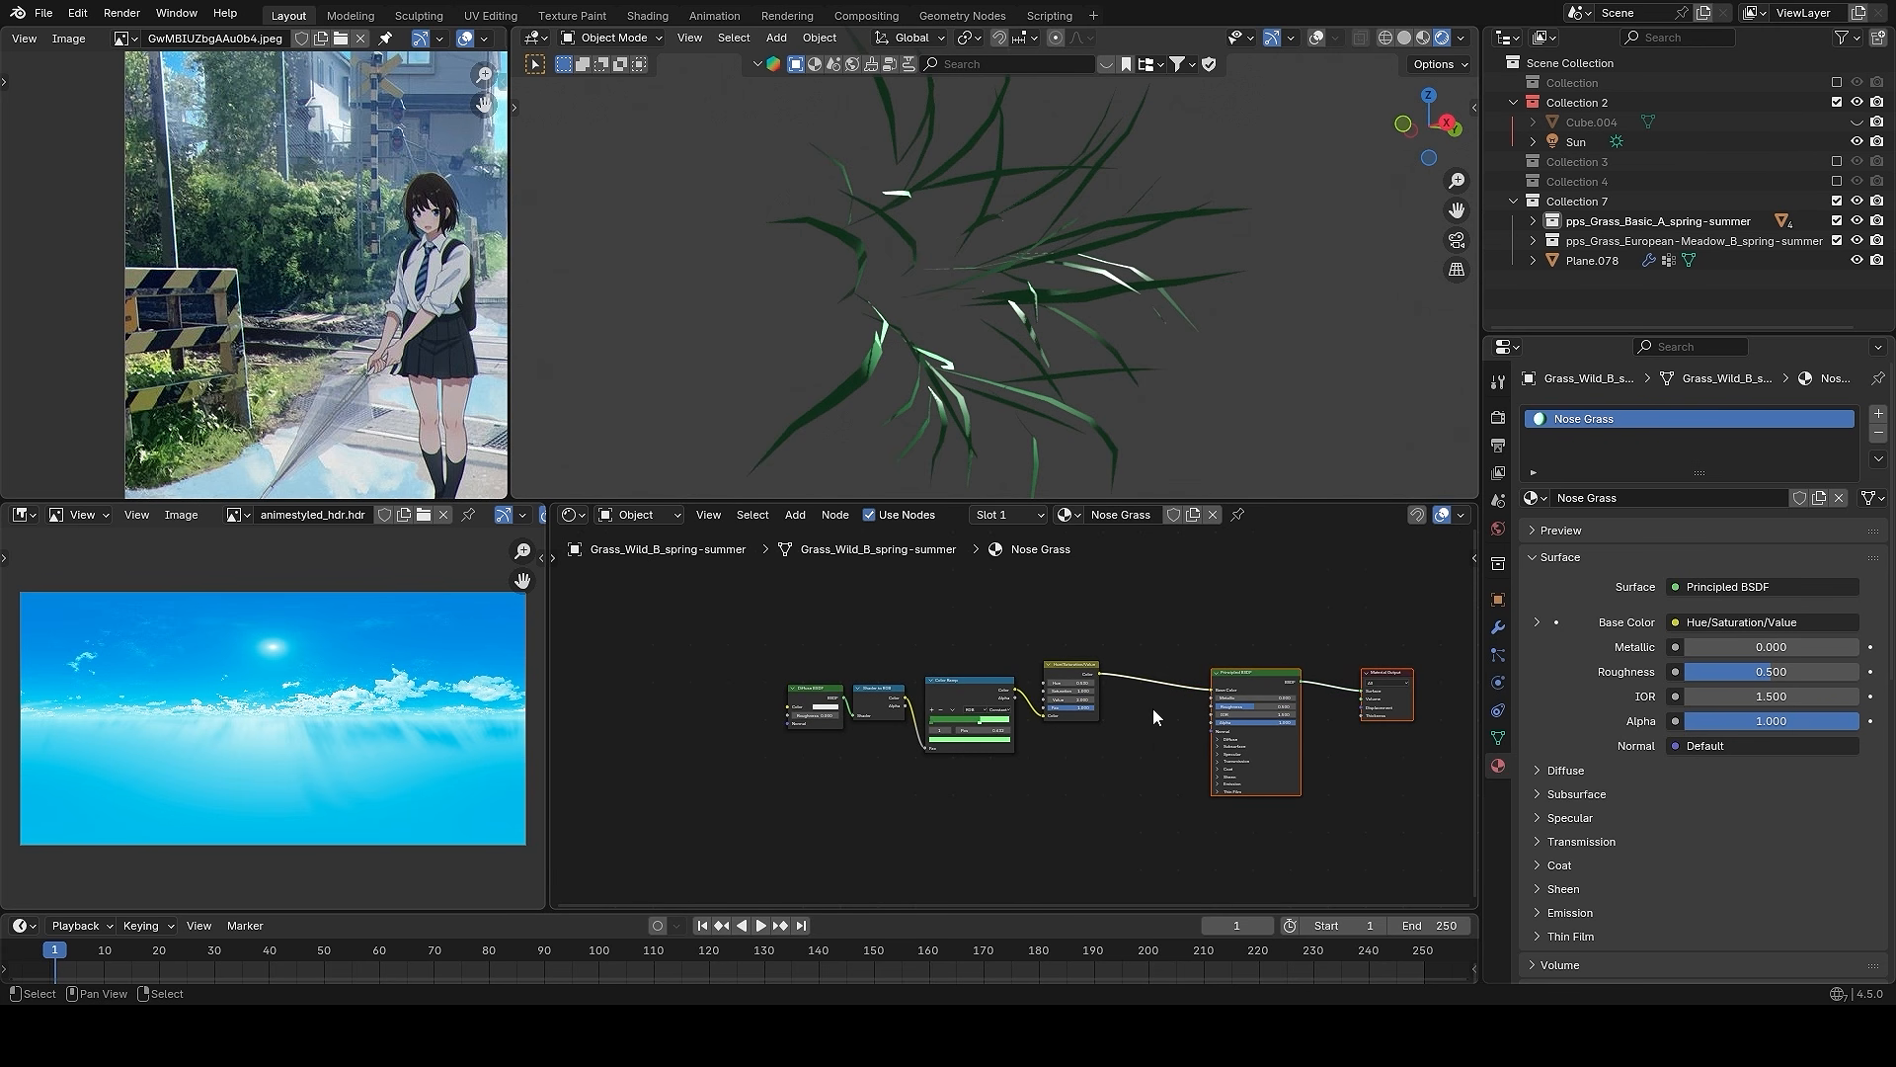
{"action": "scroll", "coordinate": [1153, 708], "scroll_direction": "up", "scroll_amount": 2}
{"action": "left_click_drag", "start_coordinate": [1094, 649], "coordinate": [1093, 661]}
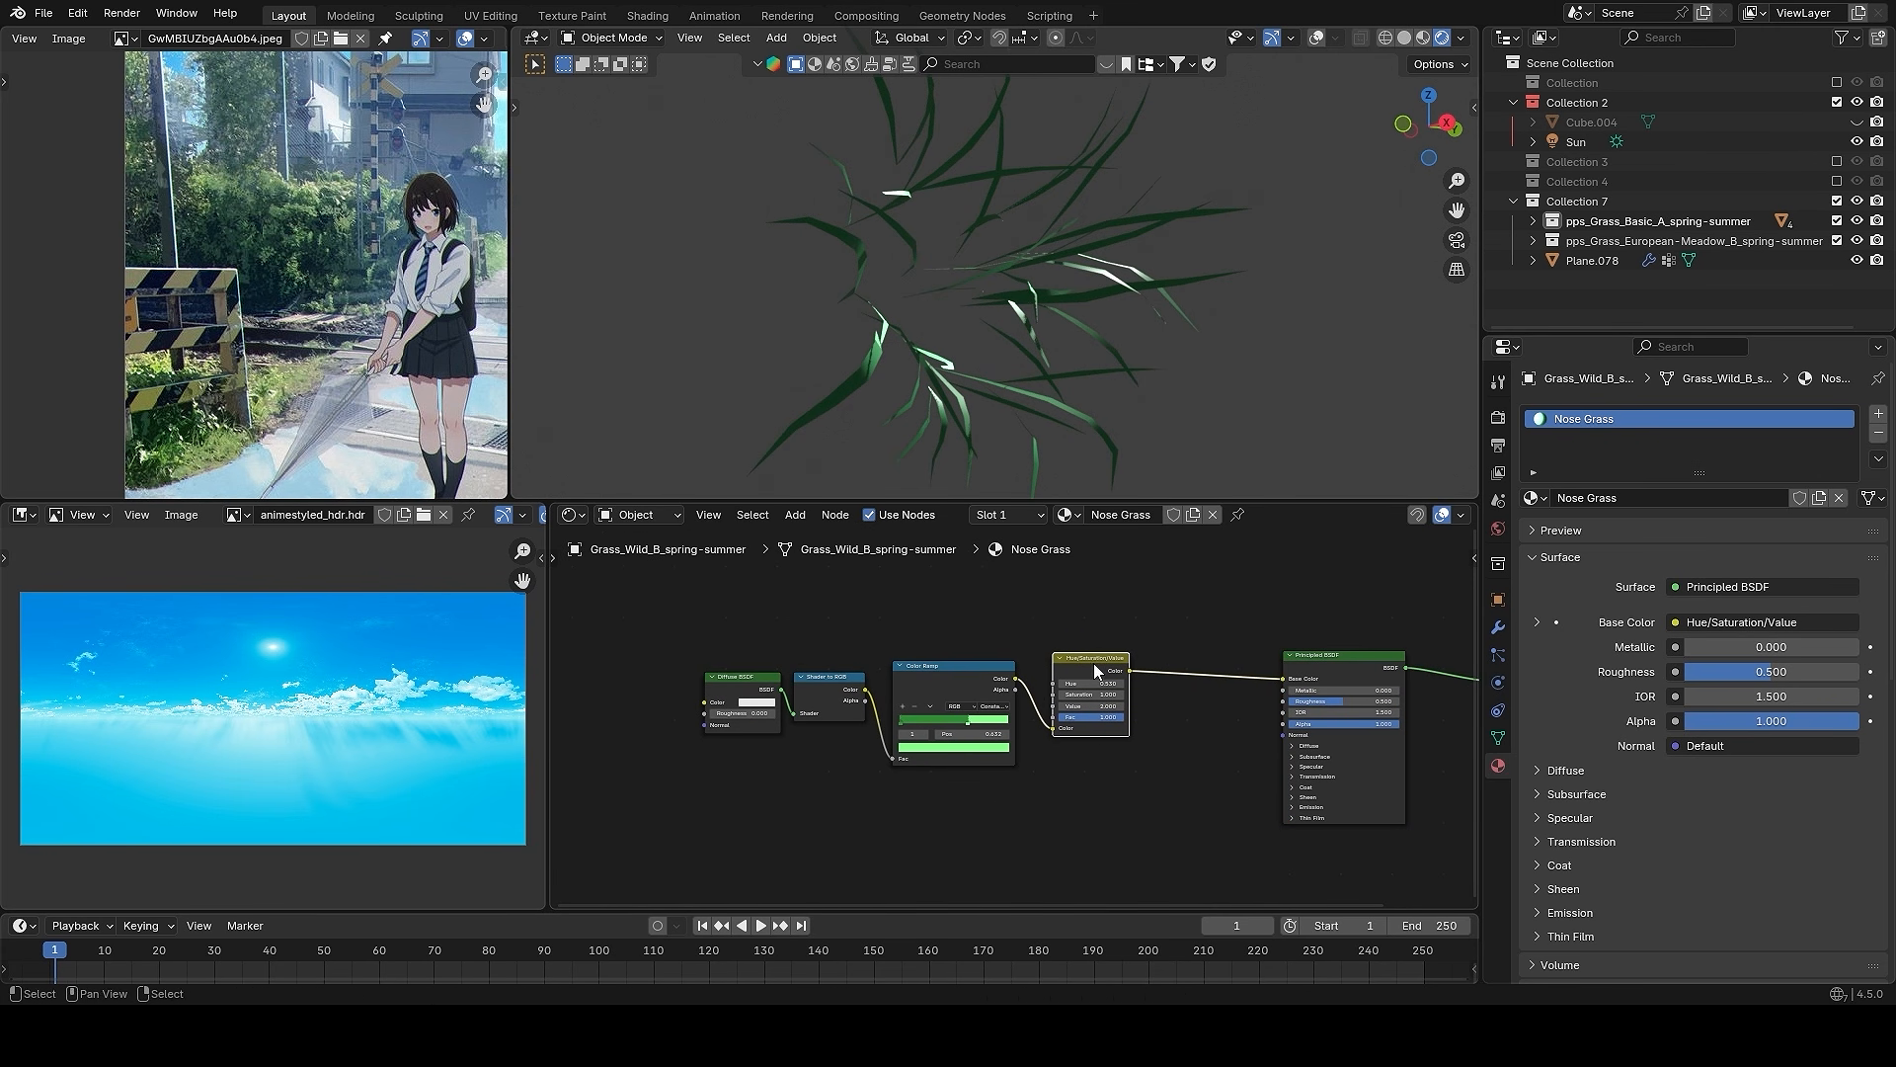
{"action": "mouse_move", "coordinate": [958, 620]}
{"action": "middle_mouse_down"}
{"action": "mouse_move", "coordinate": [956, 696]}
{"action": "mouse_move", "coordinate": [941, 639]}
{"action": "middle_mouse_up"}
{"action": "middle_click_drag", "start_coordinate": [999, 341], "coordinate": [1080, 365]}
{"action": "middle_click_drag", "start_coordinate": [1191, 665], "coordinate": [1113, 636]}
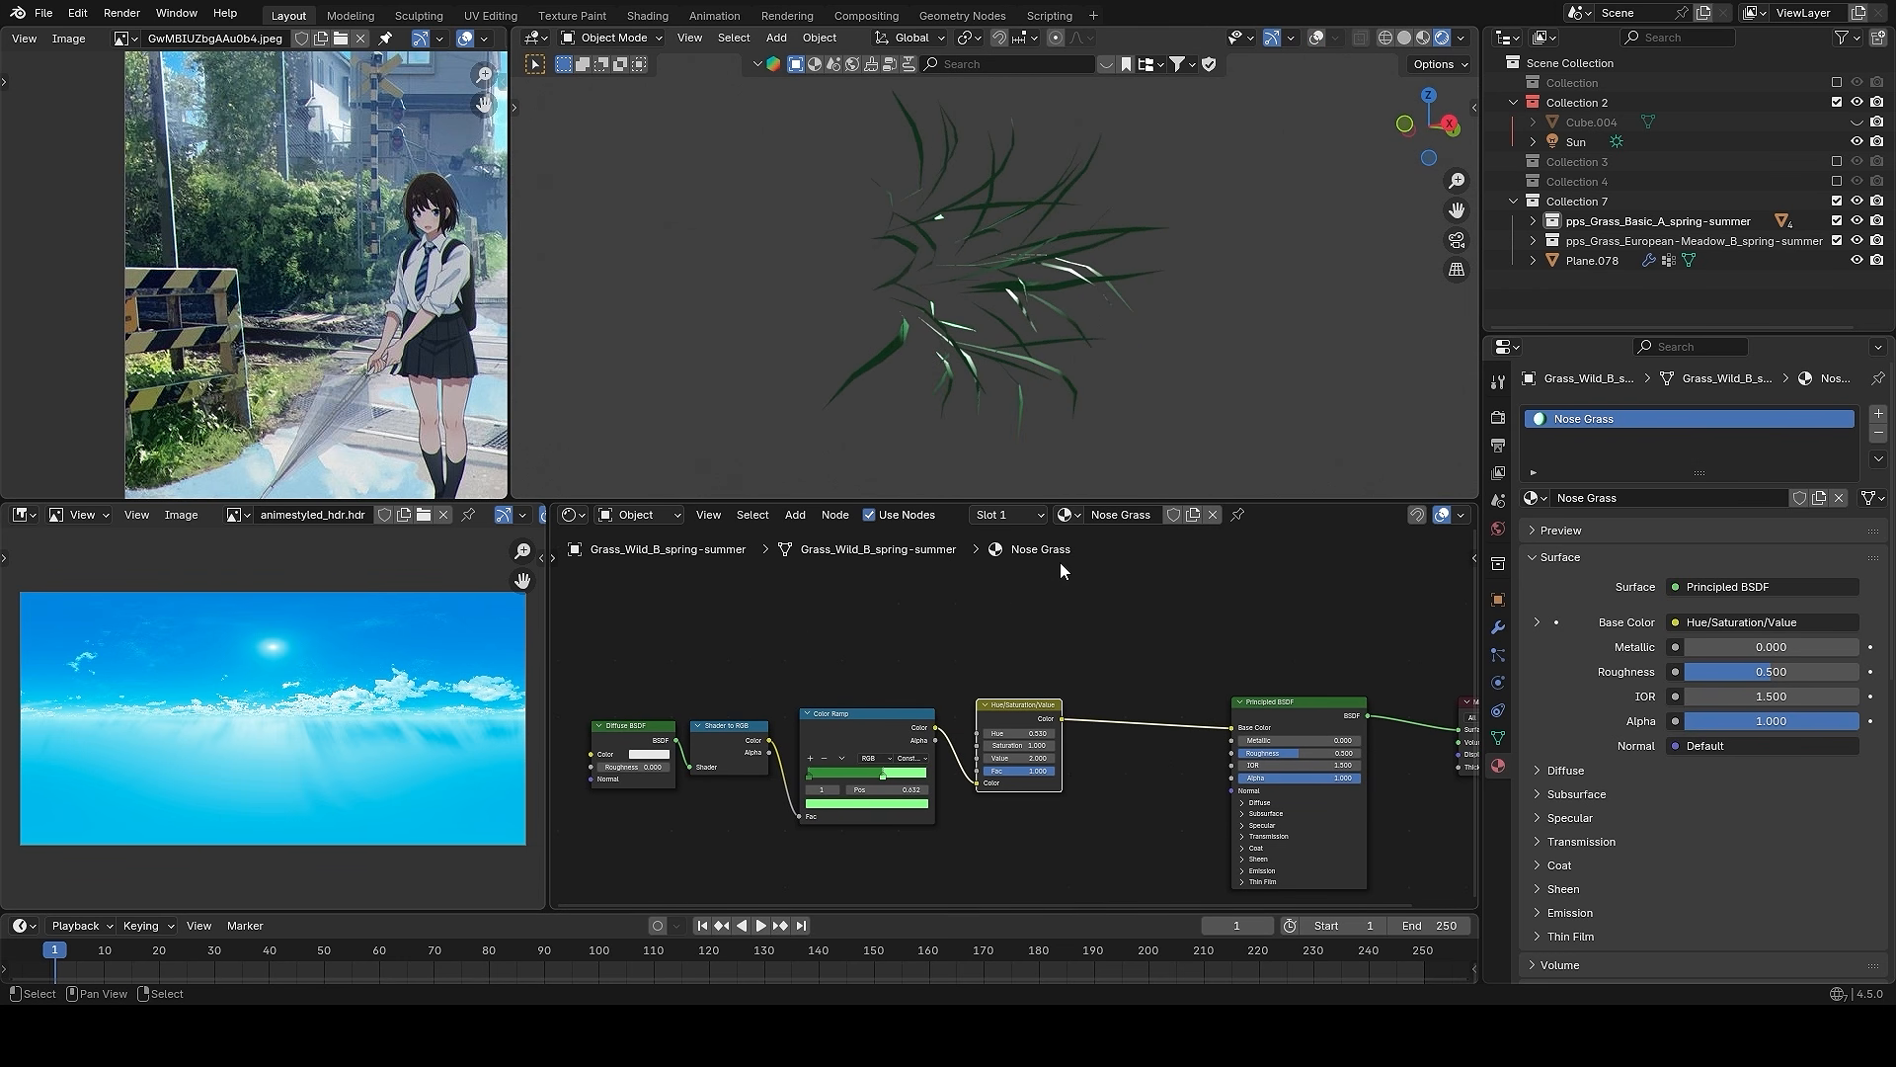
- Leave the isolated view of the wild grass and bring all the grass objects back into view
{"action": "key", "text": "q"}
{"action": "left_click", "coordinate": [1095, 296]}
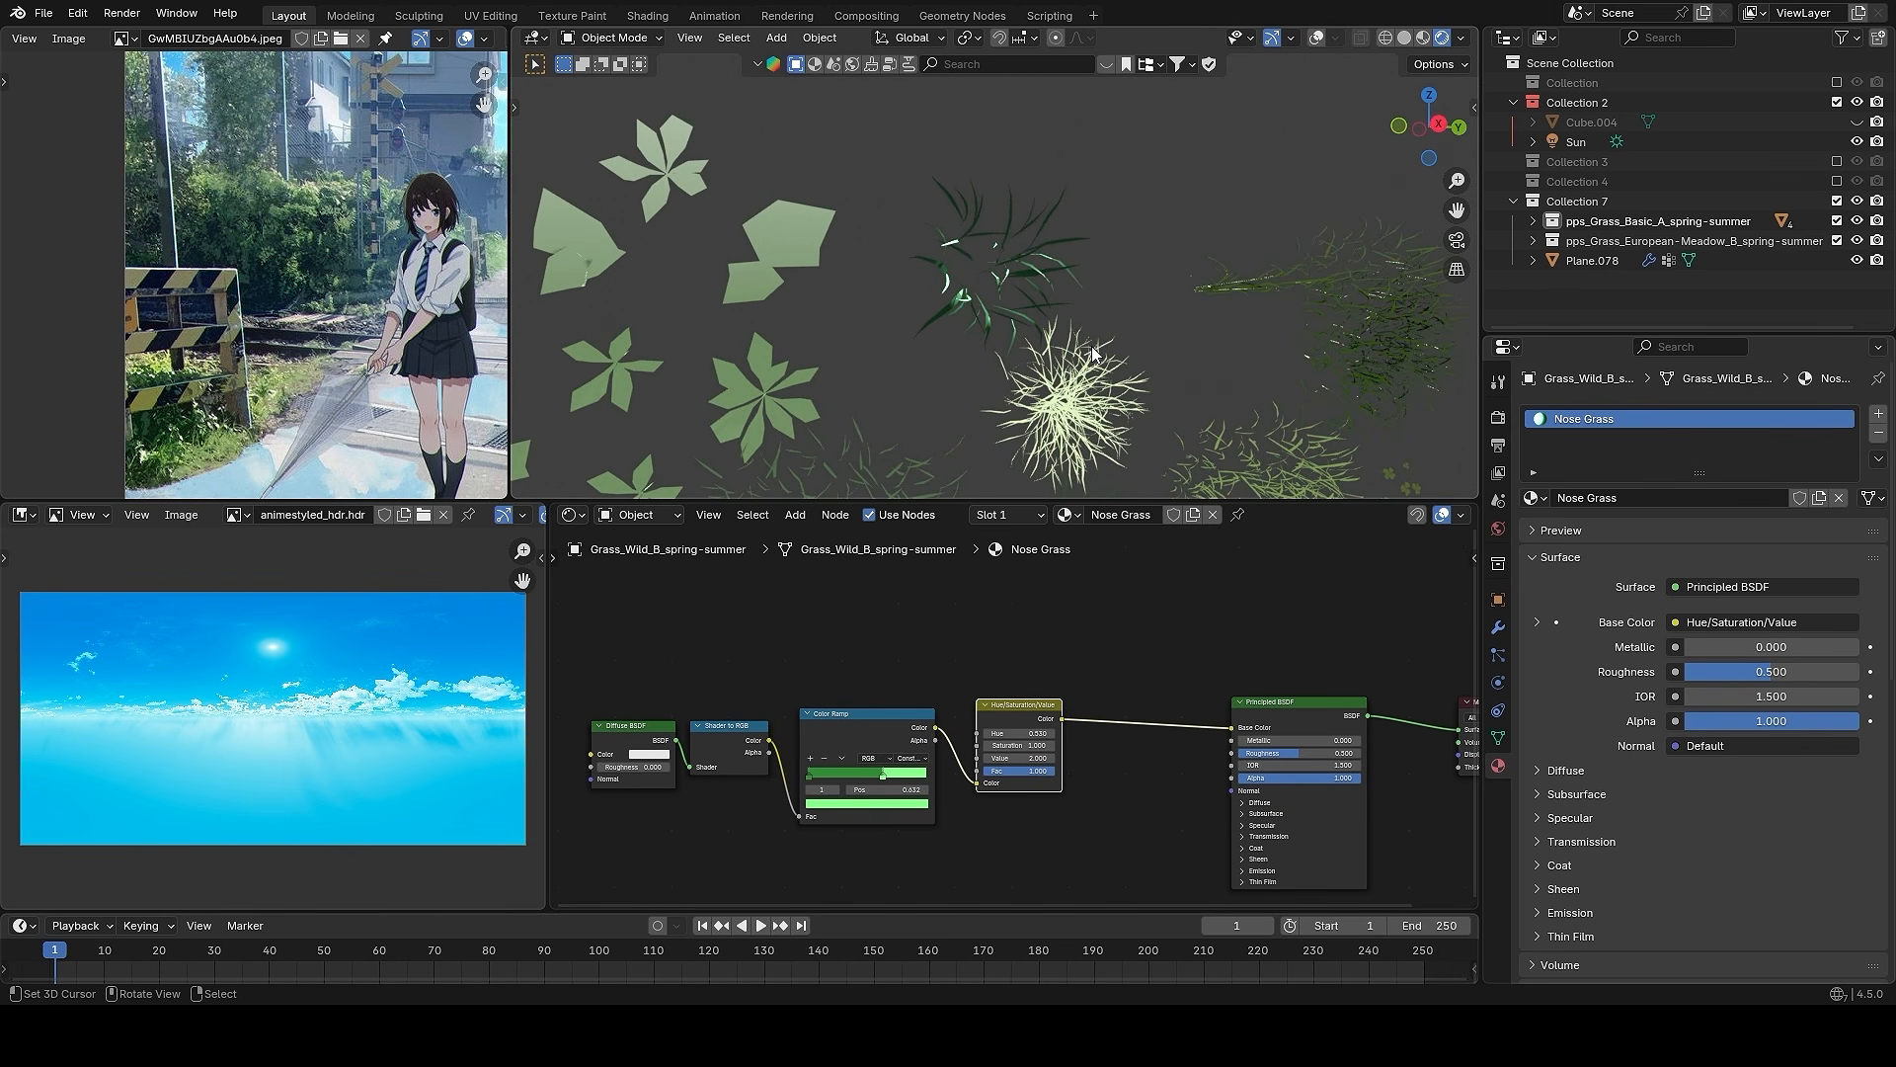
{"action": "middle_click_drag", "start_coordinate": [1093, 353], "coordinate": [1295, 359]}
{"action": "scroll", "coordinate": [1139, 295], "scroll_direction": "down", "scroll_amount": 3}
{"action": "scroll", "coordinate": [1296, 360], "scroll_direction": "up", "scroll_amount": 5}
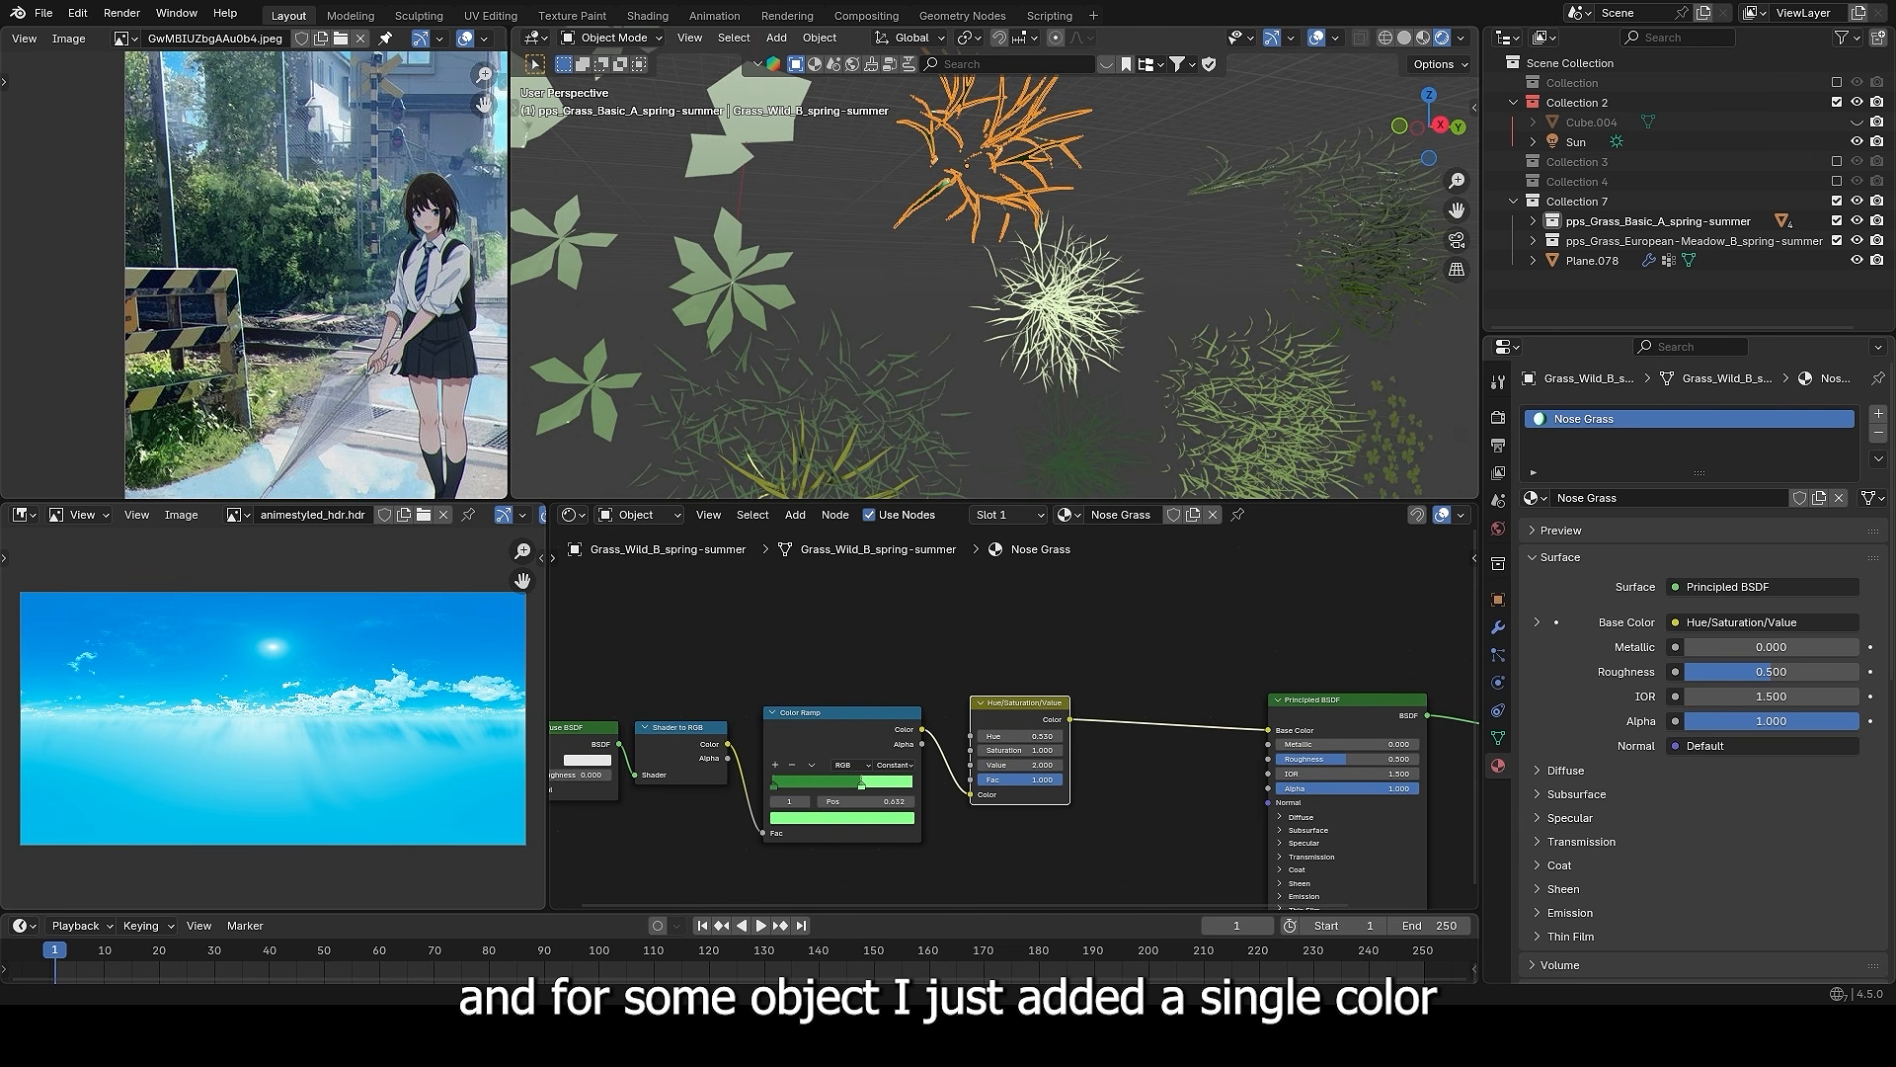
{"action": "scroll", "coordinate": [1077, 294], "scroll_direction": "up", "scroll_amount": 3}
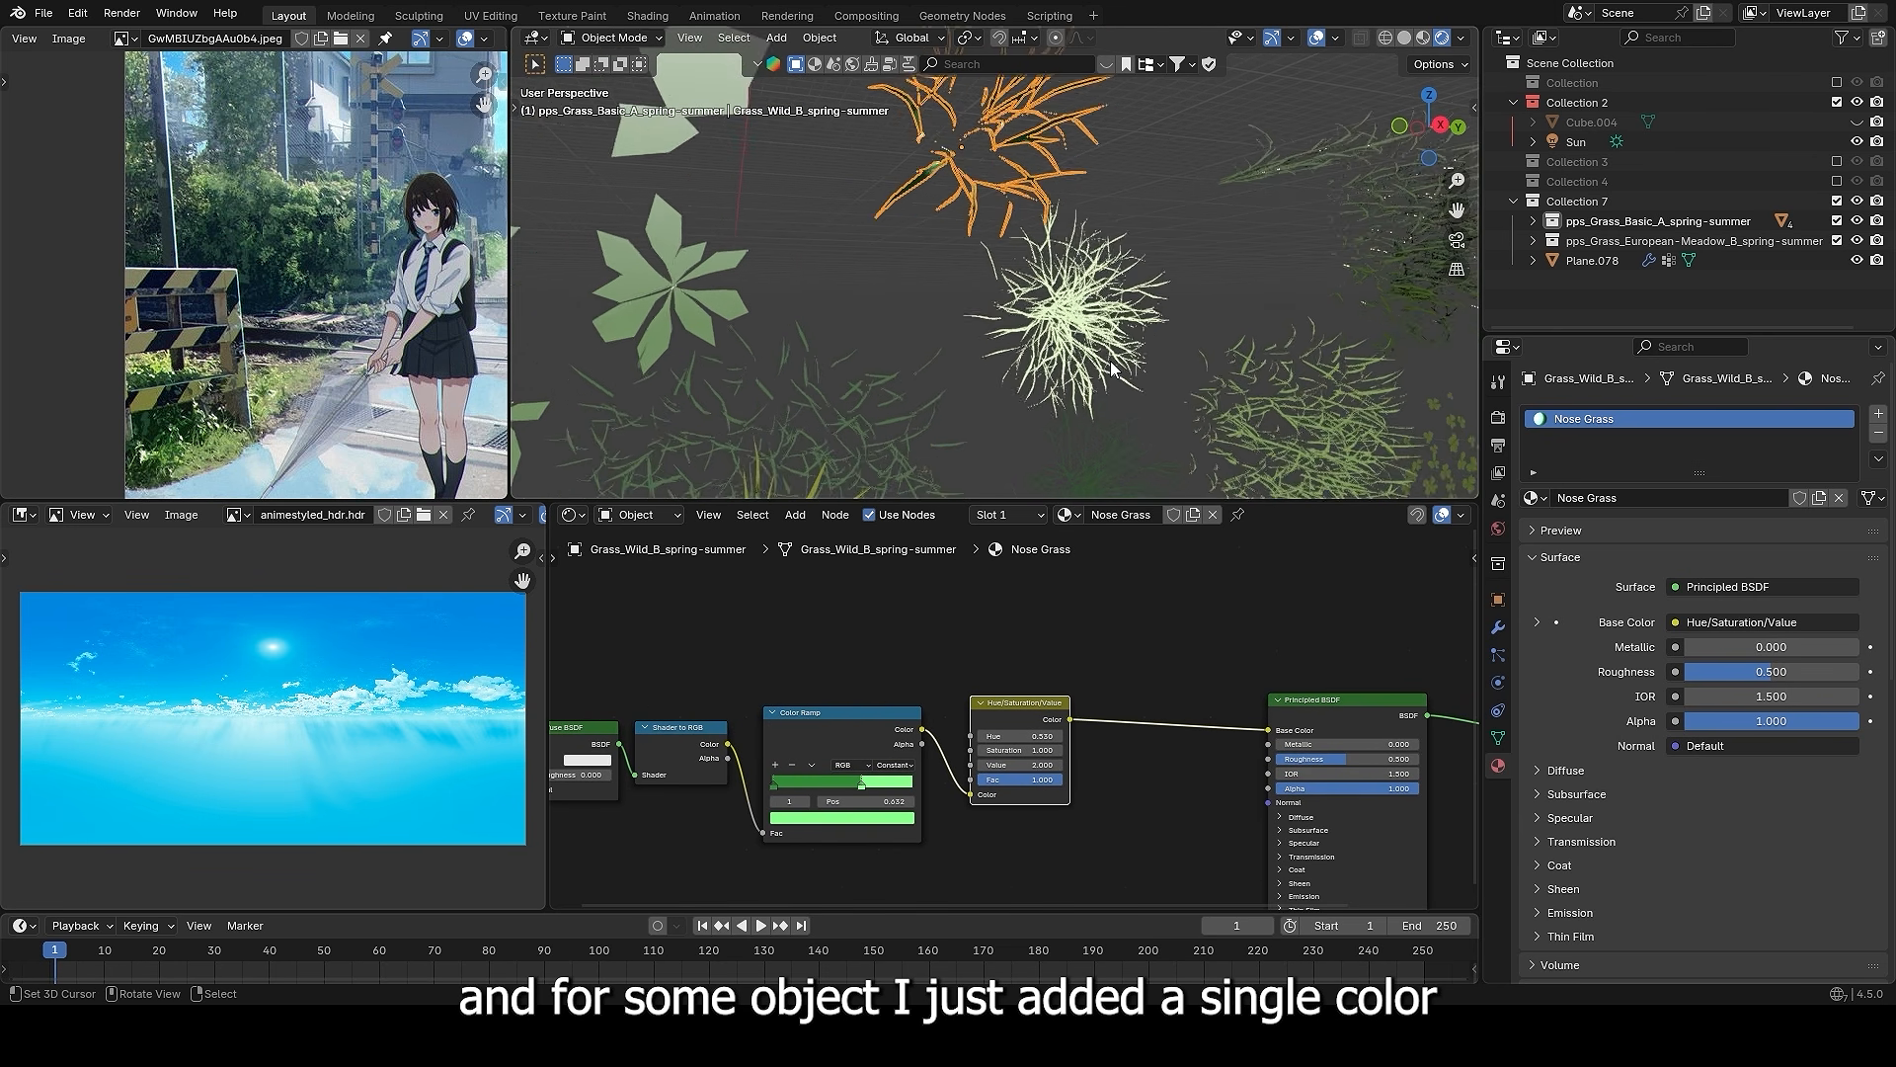
- Select the pale dry grass clump, try a bright green in its RGB node, and undo the colour change
{"action": "left_click", "coordinate": [1077, 295]}
{"action": "left_click_drag", "start_coordinate": [1005, 684], "coordinate": [958, 703]}
{"action": "left_click", "coordinate": [947, 685]}
{"action": "left_click", "coordinate": [945, 687]}
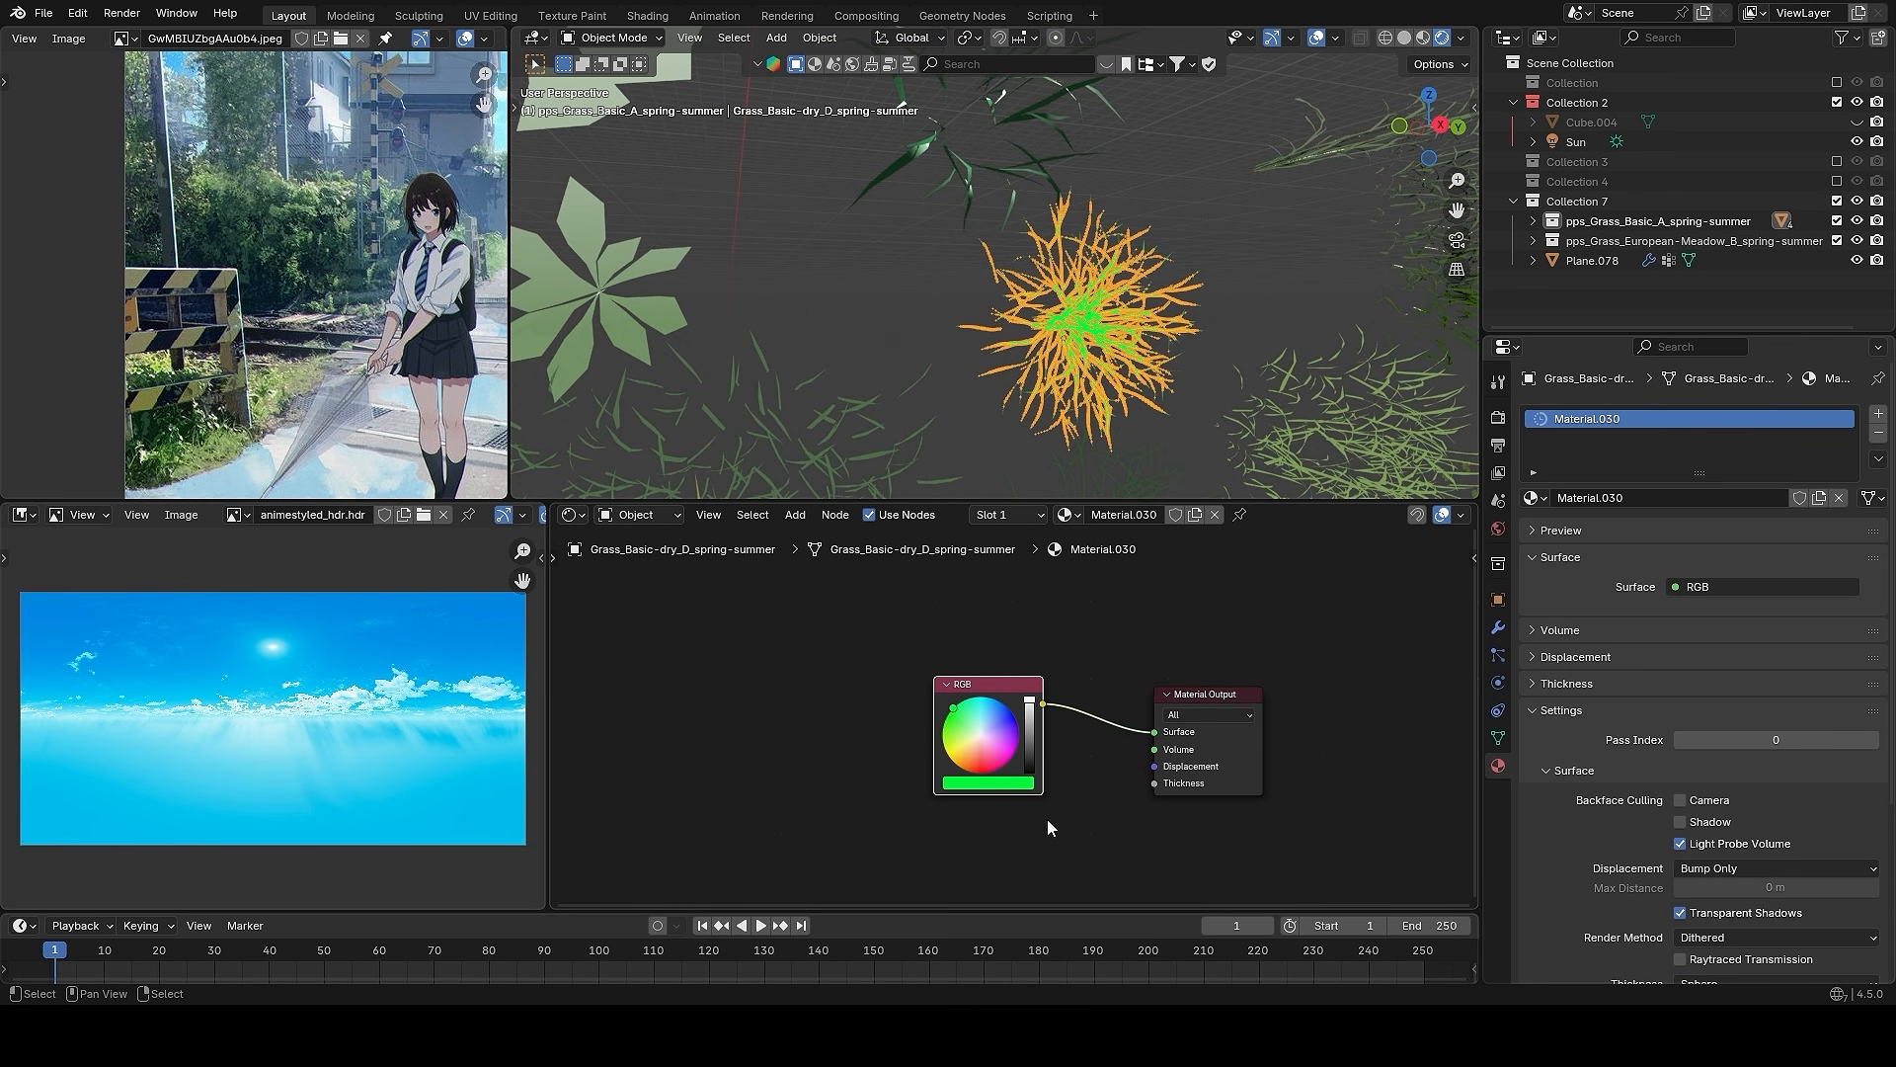
{"action": "key", "text": "ctrl+z"}
- Hide the viewport overlays and fine-tune the dry grass clump's RGB node to a pale green
{"action": "middle_click_drag", "start_coordinate": [1062, 323], "coordinate": [972, 326]}
{"action": "key", "text": "alt+shift+z"}
{"action": "mouse_move", "coordinate": [970, 732]}
{"action": "left_mouse_down"}
{"action": "mouse_move", "coordinate": [1009, 708]}
{"action": "mouse_move", "coordinate": [945, 724]}
{"action": "mouse_move", "coordinate": [973, 735]}
{"action": "left_mouse_up"}
- Select the grass-covered Plane.078, open its particle settings, and toggle the European-Meadow system's viewport display
{"action": "scroll", "coordinate": [1006, 281], "scroll_direction": "down", "scroll_amount": 4}
{"action": "middle_click_drag", "start_coordinate": [1009, 282], "coordinate": [1181, 249]}
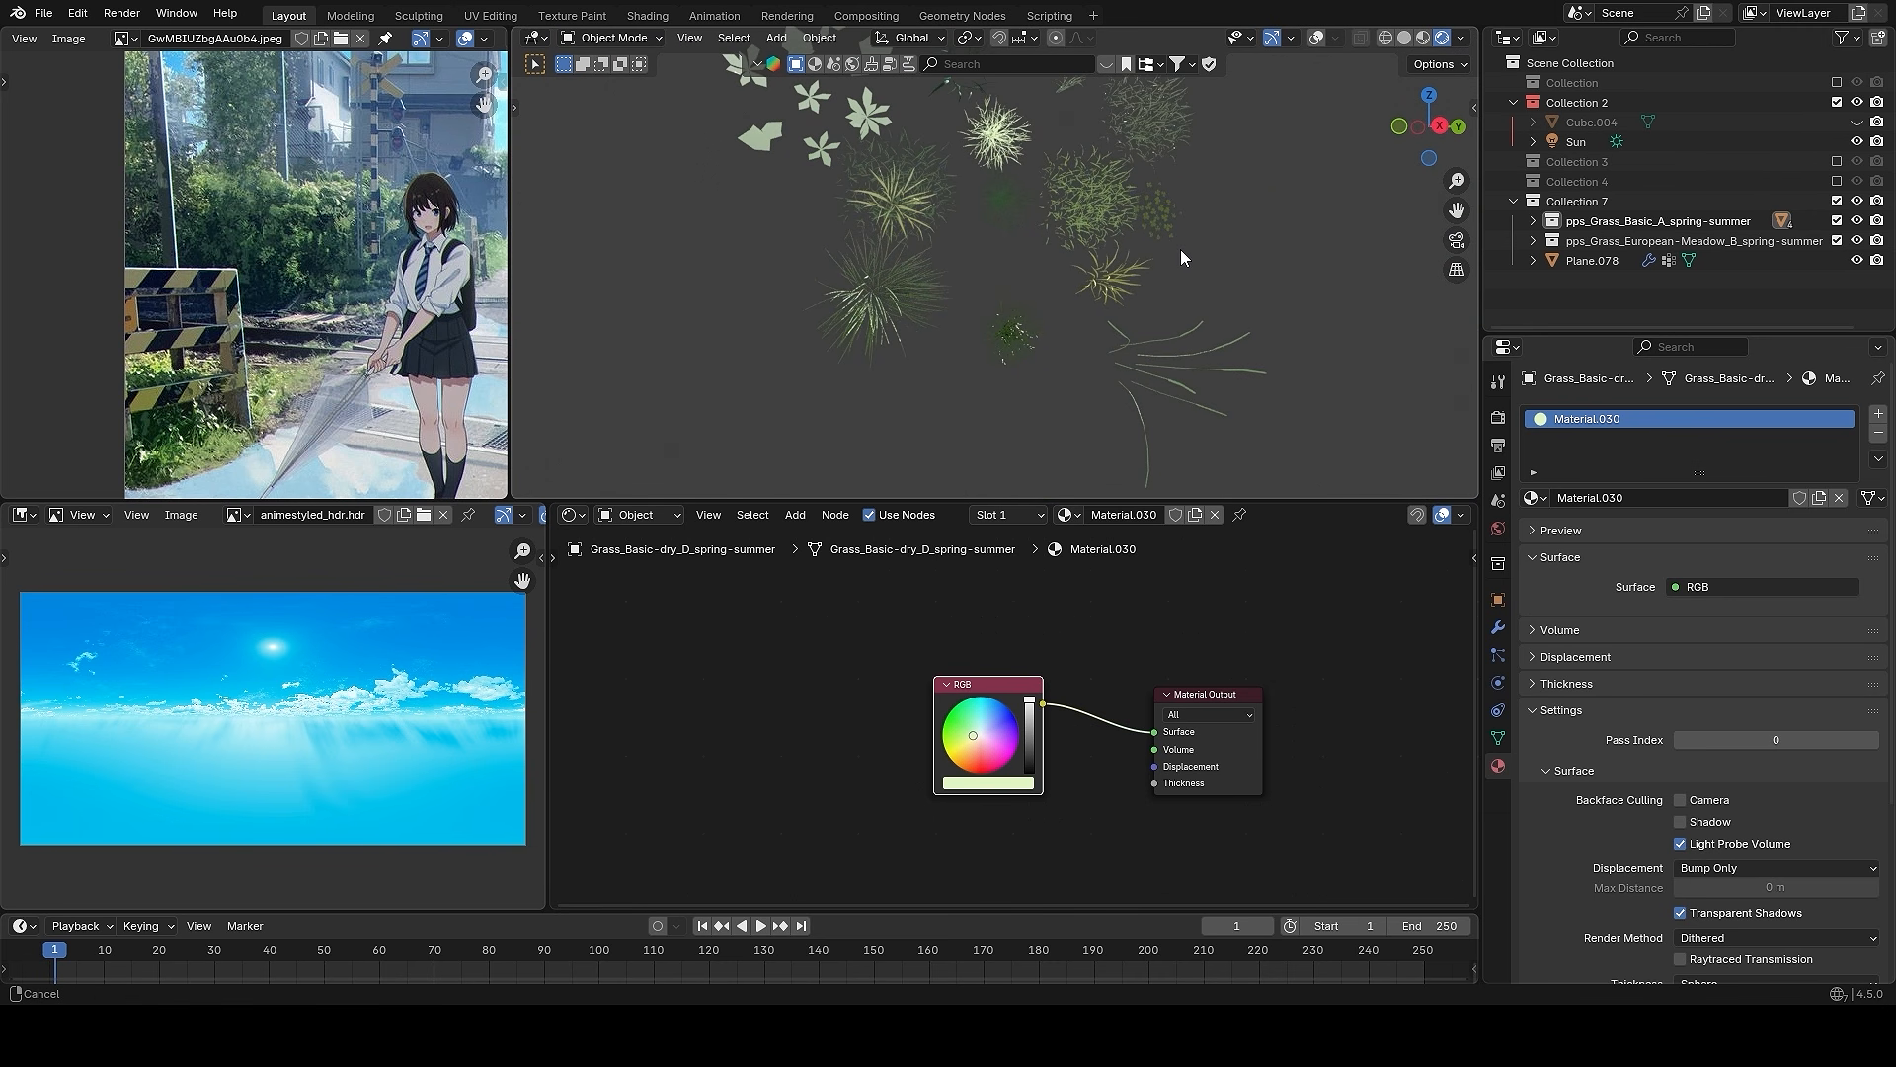
{"action": "scroll", "coordinate": [1252, 314], "scroll_direction": "down", "scroll_amount": 5}
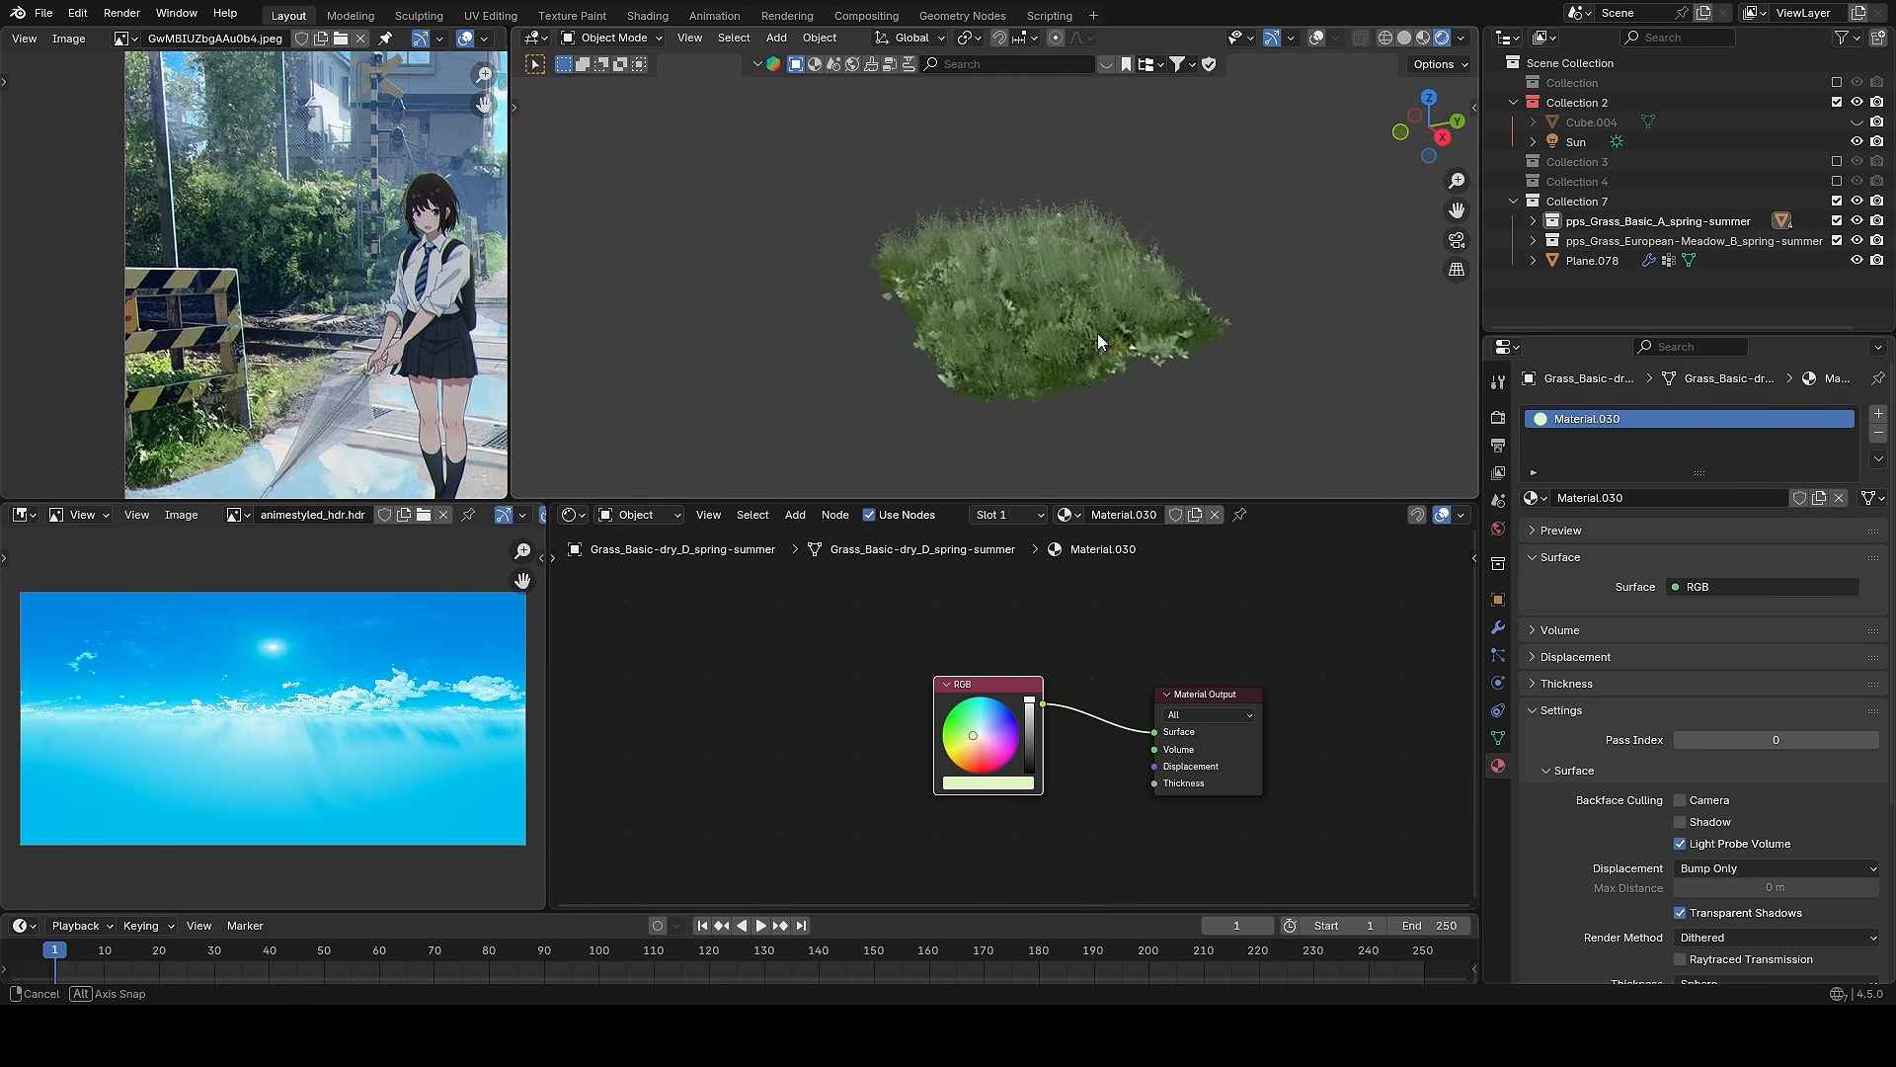
{"action": "scroll", "coordinate": [1098, 334], "scroll_direction": "up", "scroll_amount": 5}
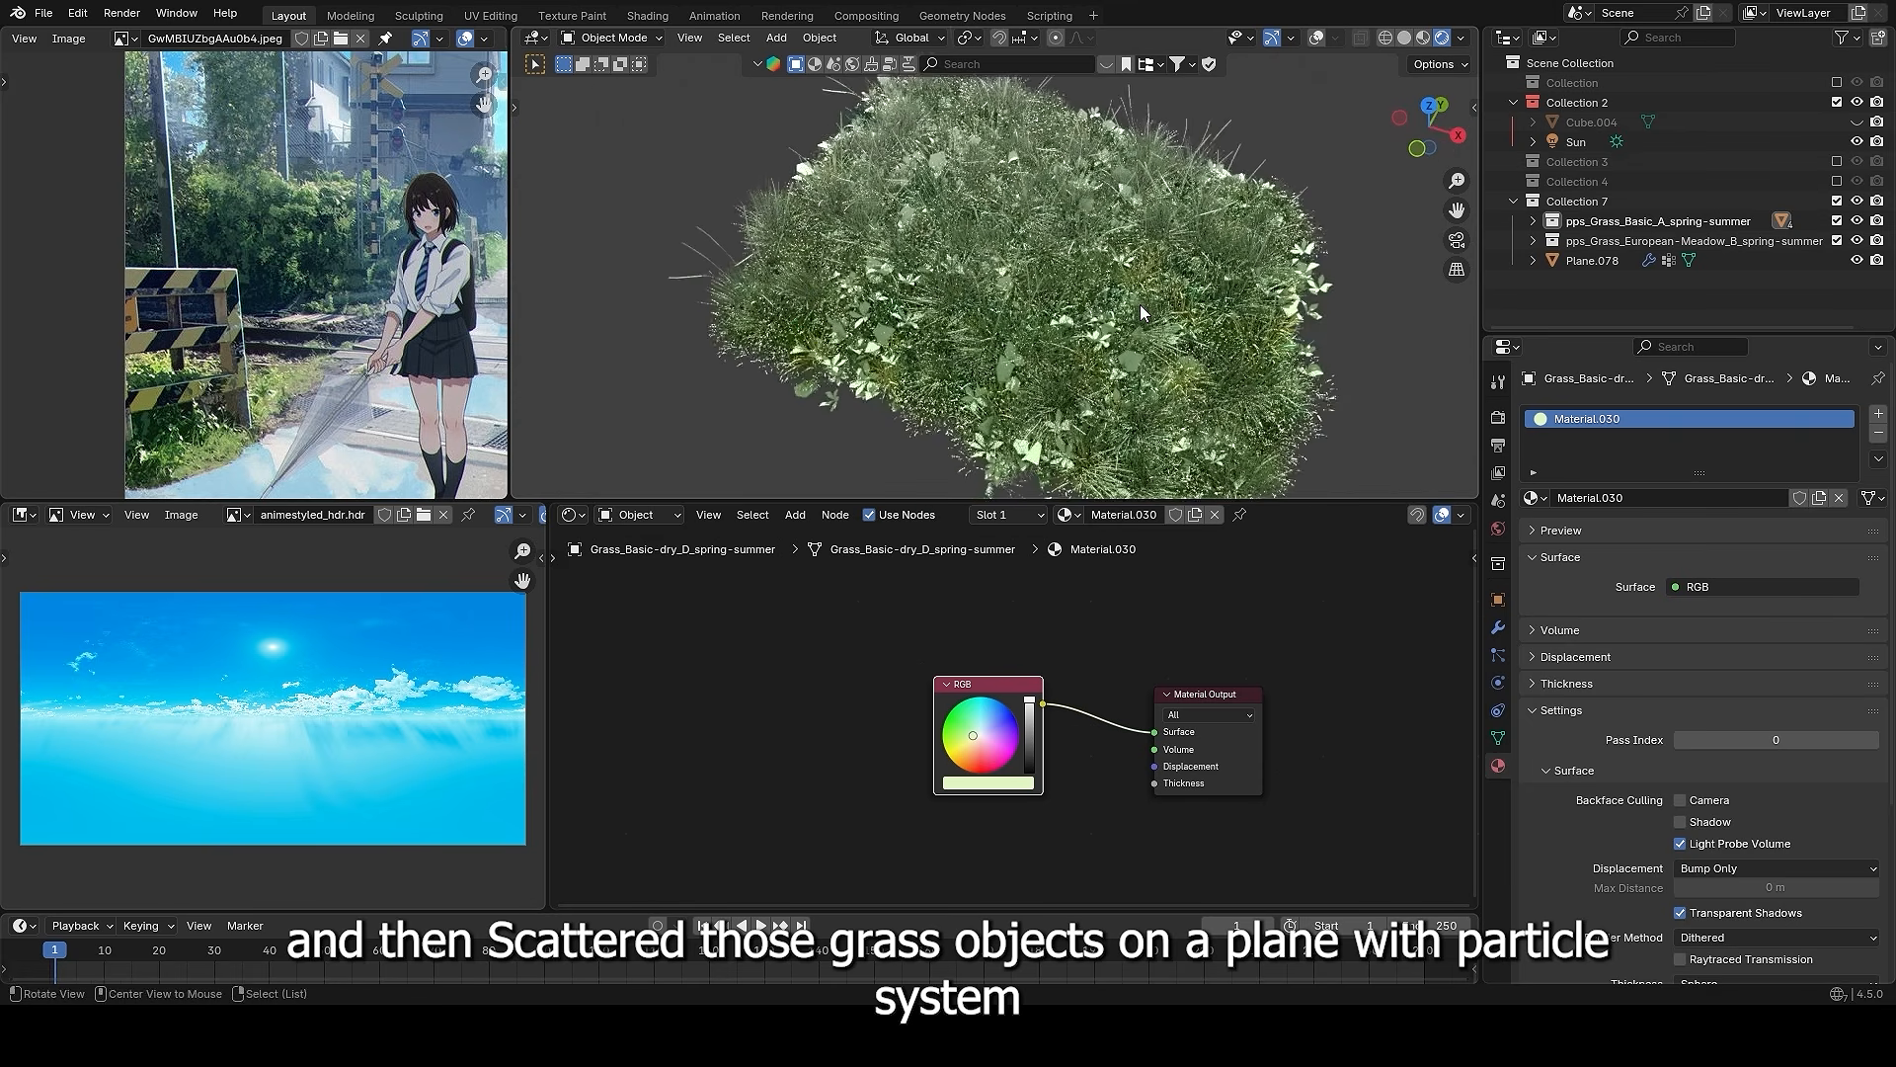
{"action": "scroll", "coordinate": [1106, 267], "scroll_direction": "up", "scroll_amount": 2}
{"action": "left_click", "coordinate": [1078, 233]}
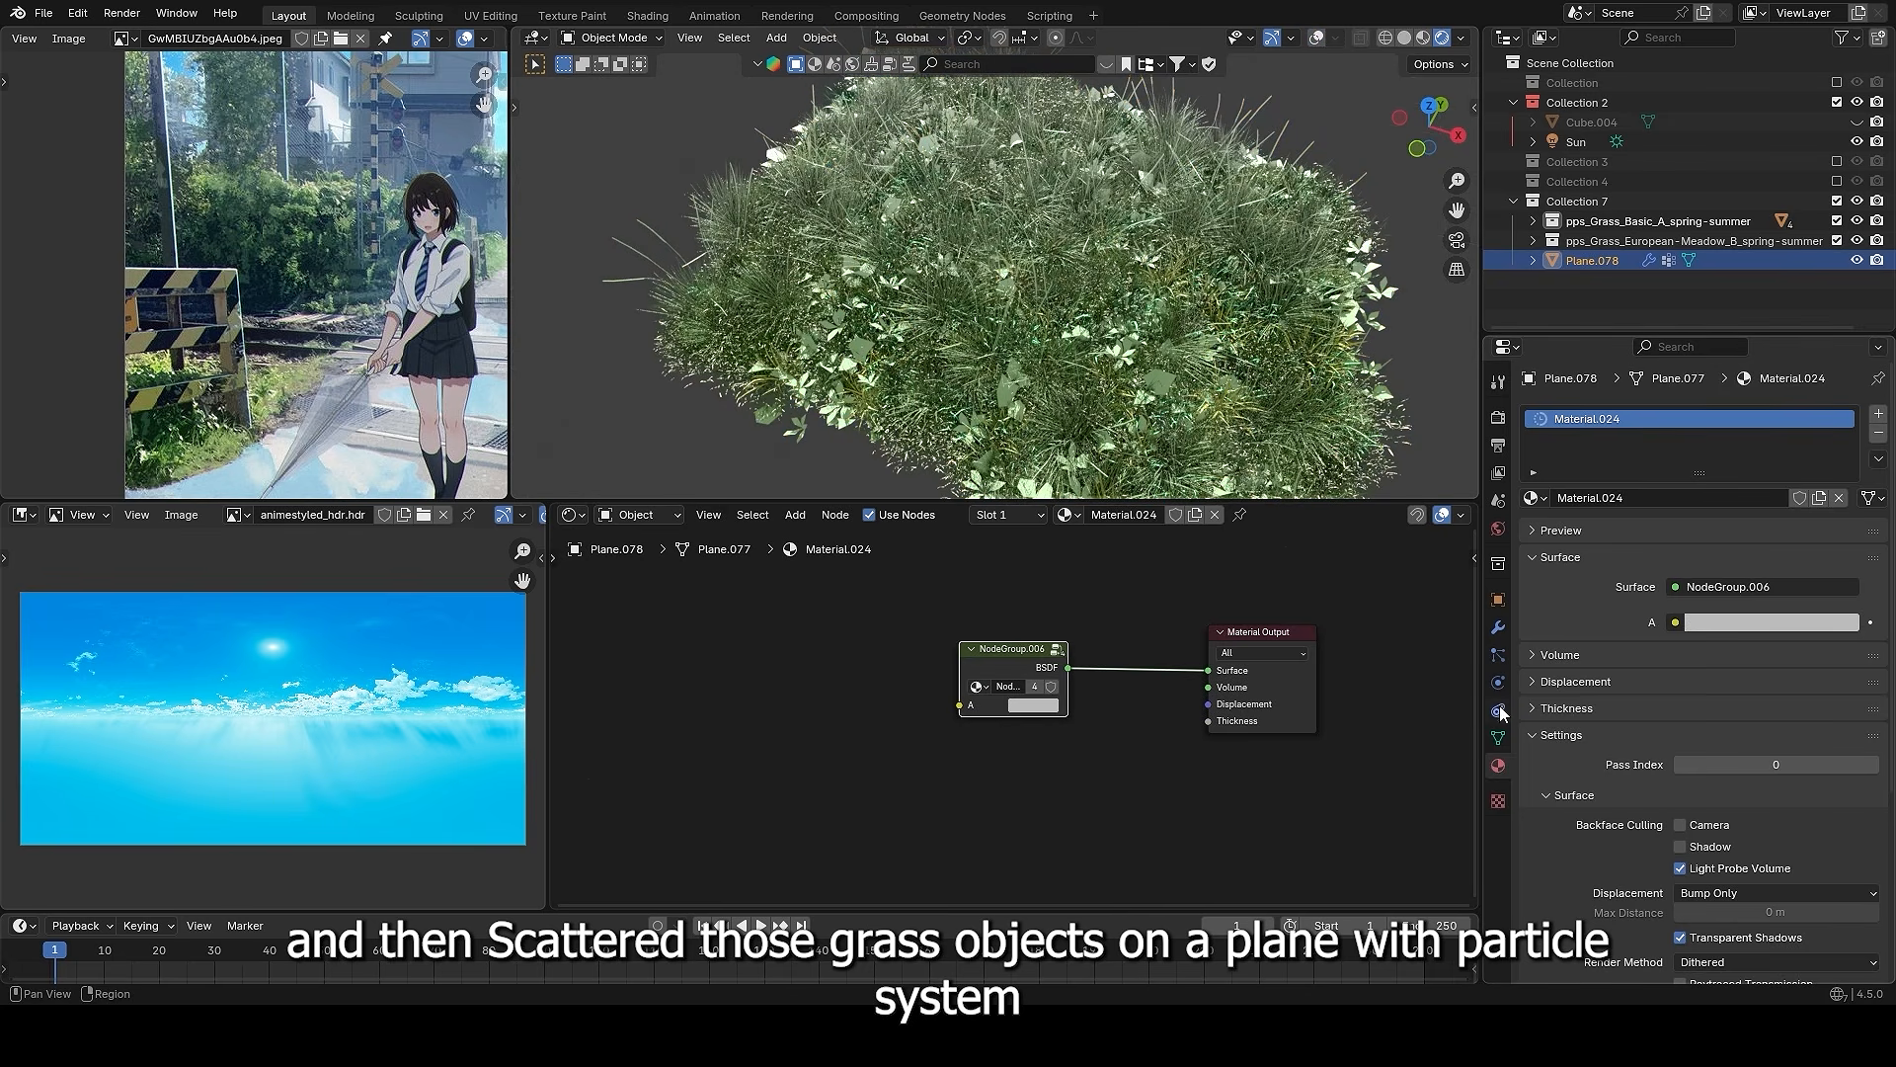
{"action": "left_click", "coordinate": [1498, 654]}
{"action": "left_click", "coordinate": [1822, 439]}
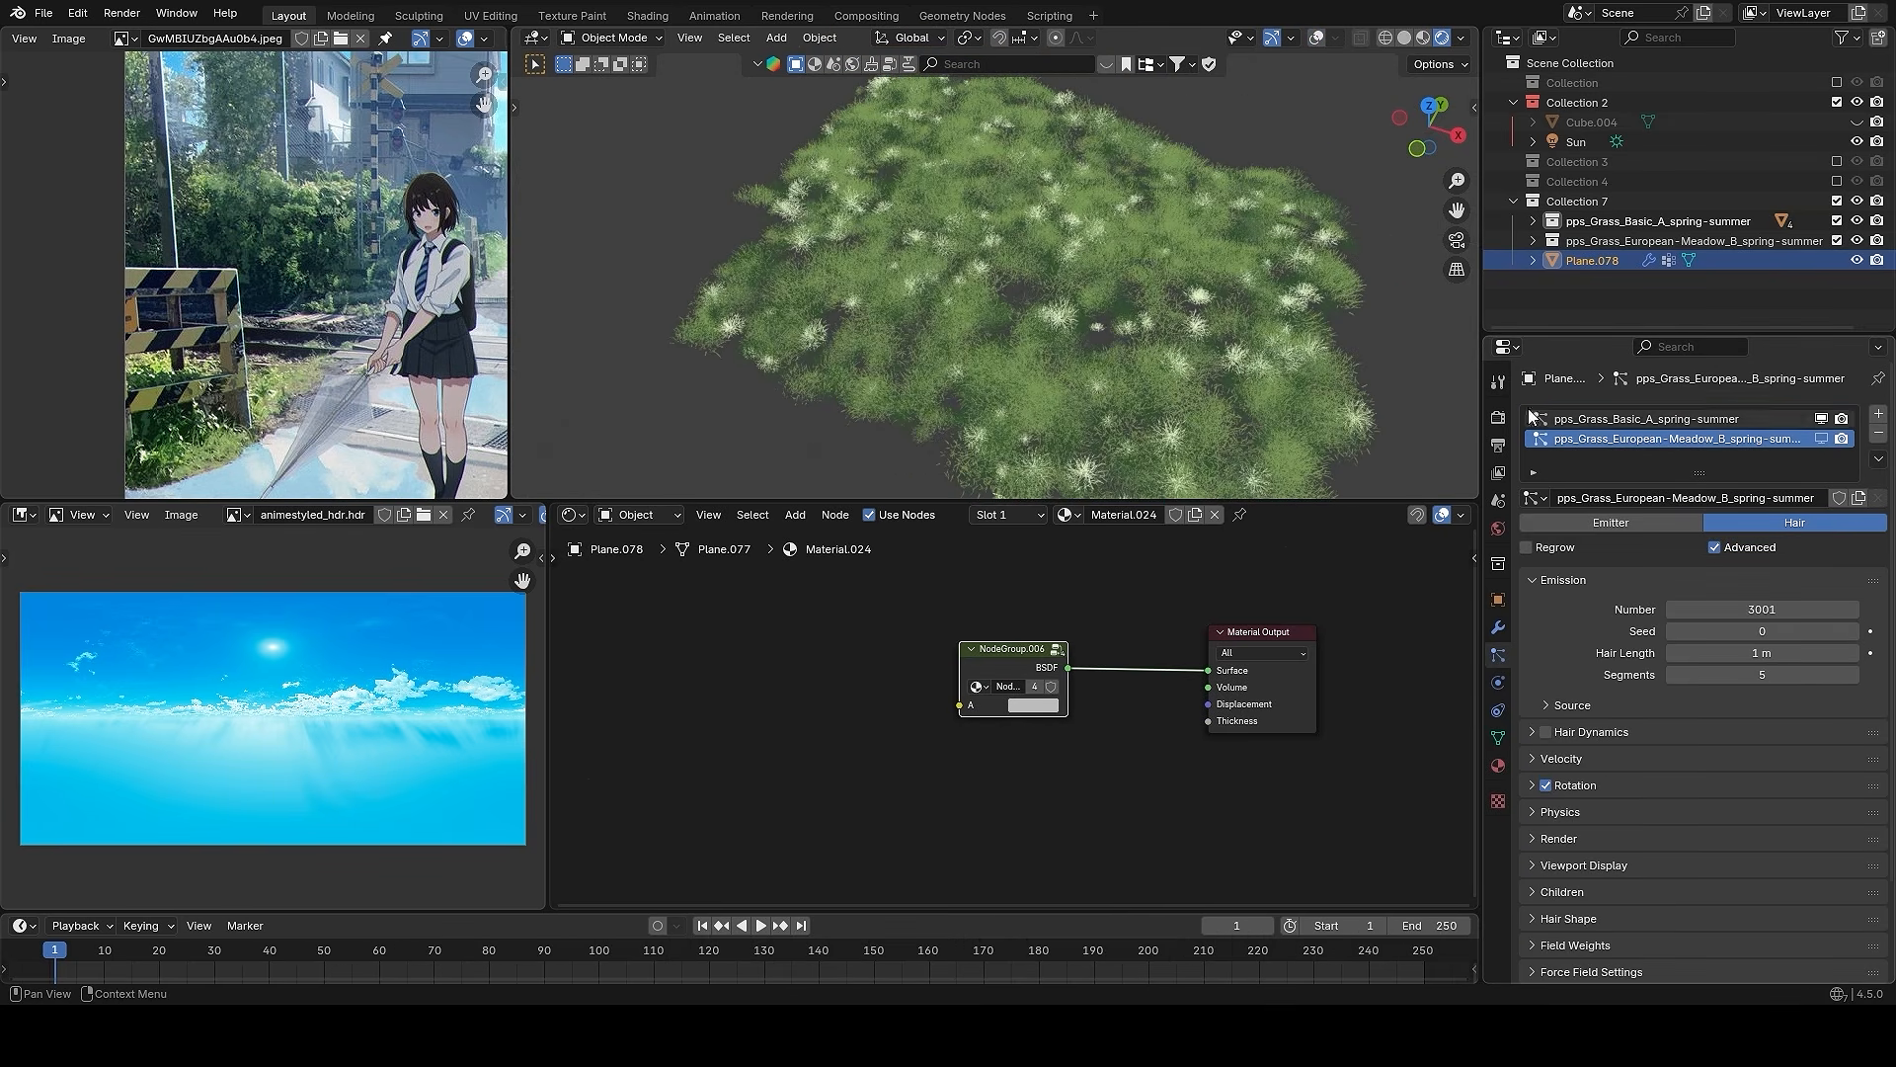
- Examine the grass scattered over the plane with both particle systems shown, up close and from several angles
{"action": "middle_click_drag", "start_coordinate": [1284, 415], "coordinate": [1076, 312]}
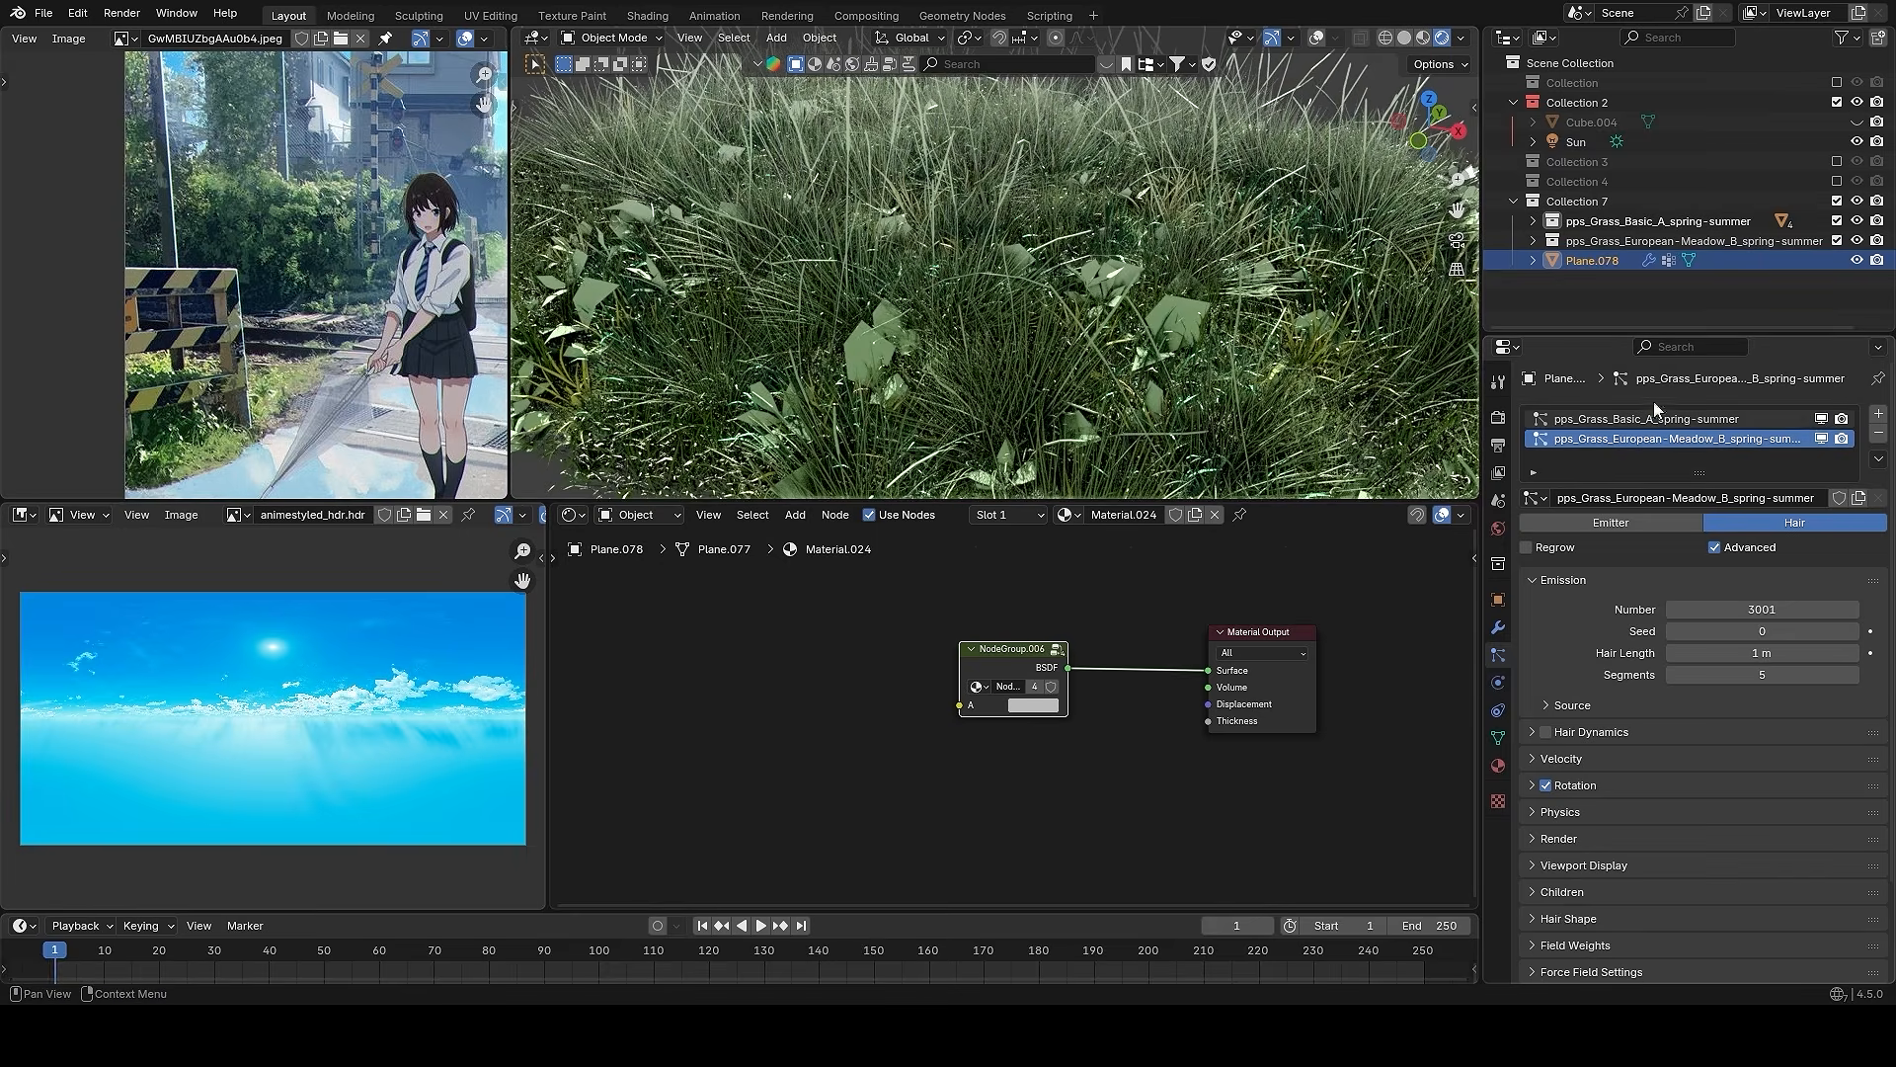
{"action": "scroll", "coordinate": [1147, 322], "scroll_direction": "down", "scroll_amount": 3}
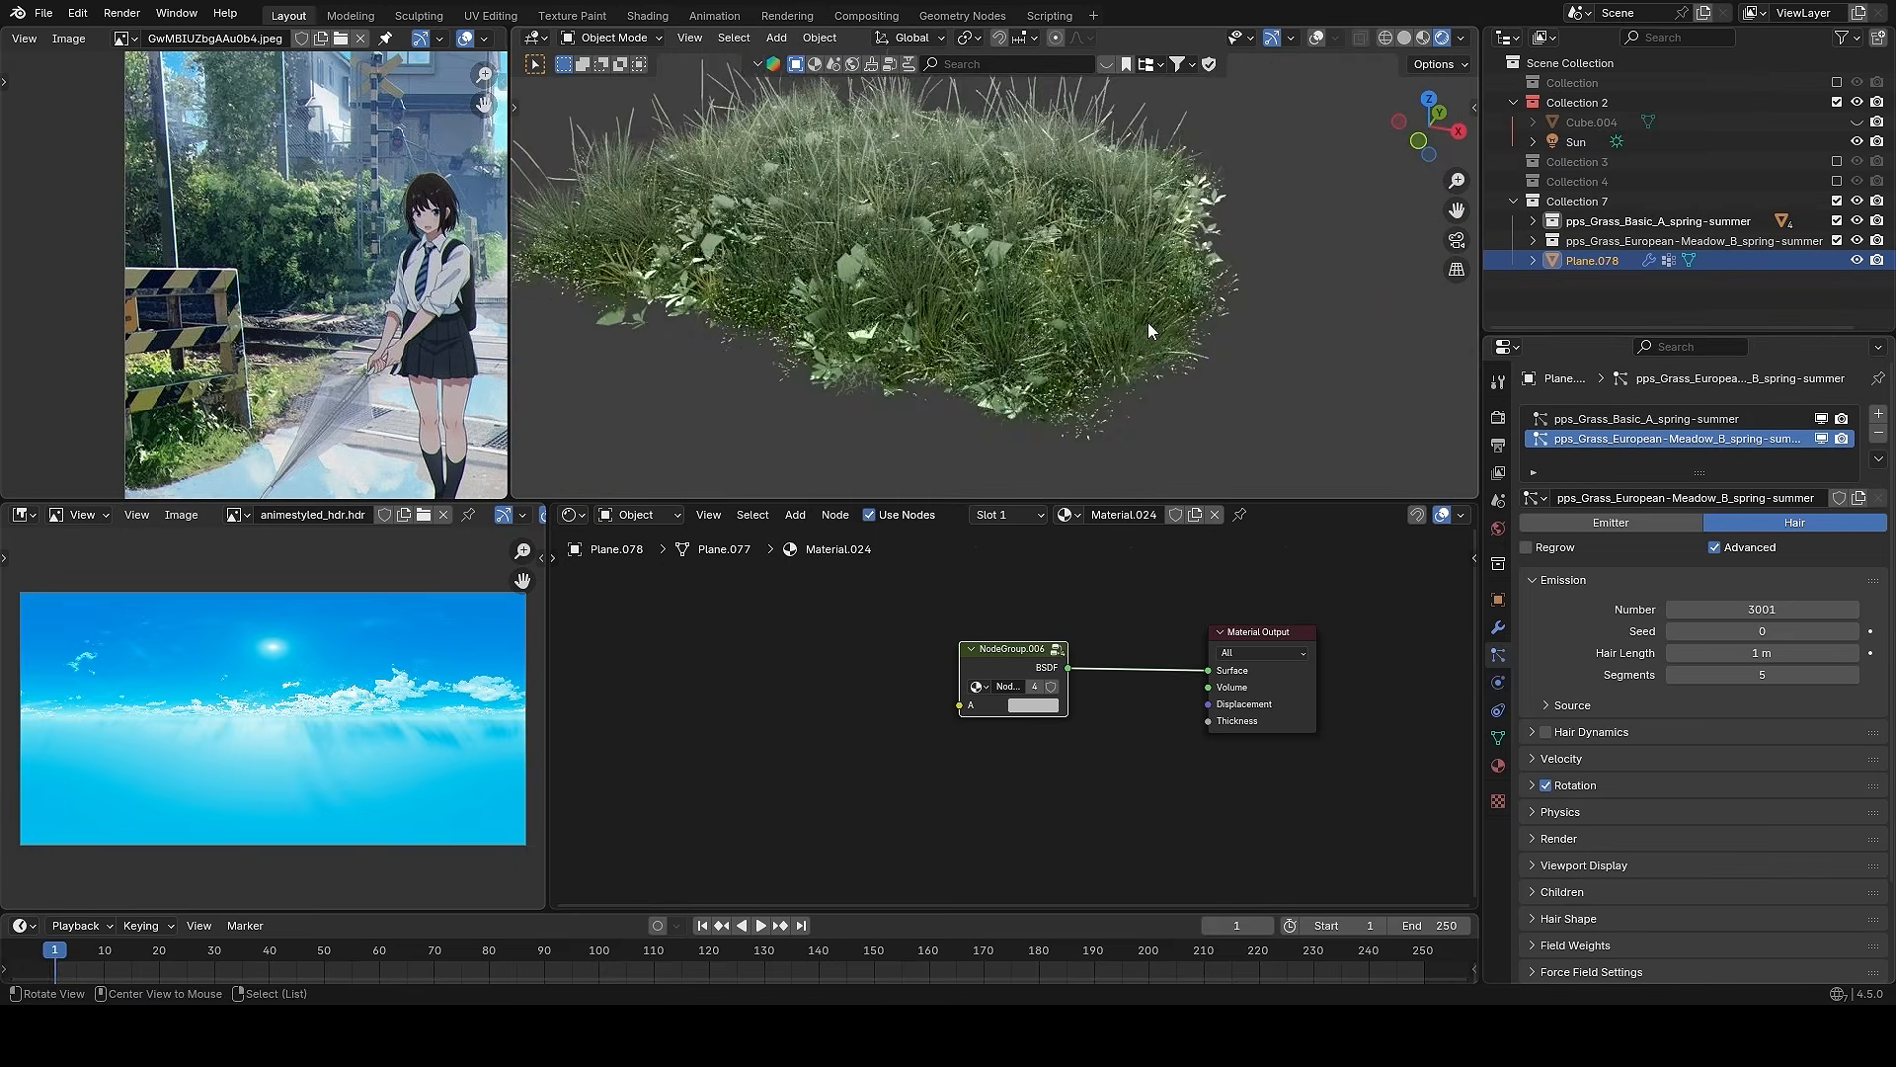
{"action": "left_click_drag", "start_coordinate": [1149, 323], "coordinate": [1286, 258], "text": "alt"}
{"action": "scroll", "coordinate": [1234, 258], "scroll_direction": "up", "scroll_amount": 3}
{"action": "scroll", "coordinate": [1241, 318], "scroll_direction": "down", "scroll_amount": 3}
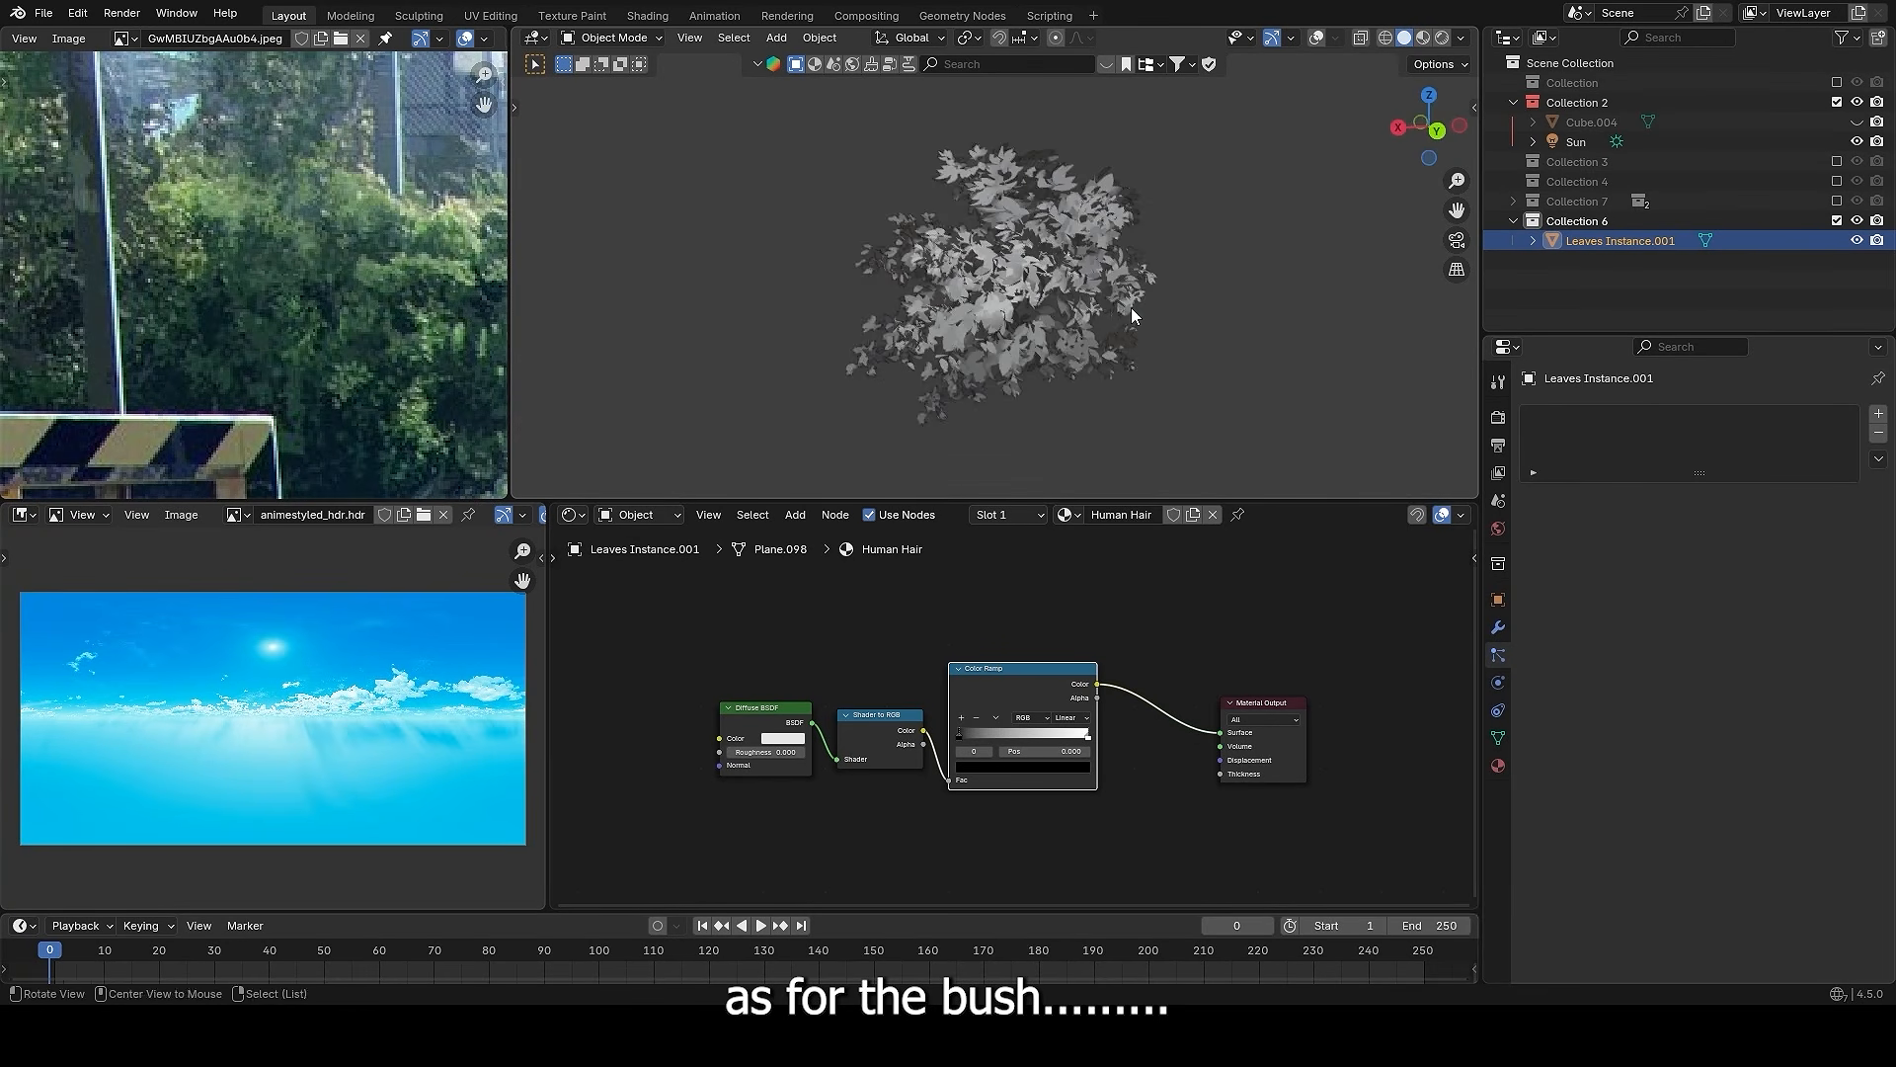
- Examine the leaf bush's full mesh in Edit Mode, return to Object Mode, and view it rendered without overlays
{"action": "left_click_drag", "start_coordinate": [1130, 306], "coordinate": [1143, 395], "text": "alt"}
{"action": "scroll", "coordinate": [1142, 395], "scroll_direction": "up", "scroll_amount": 6}
{"action": "key", "text": "Tab"}
{"action": "key", "text": "alt+shift+z"}
{"action": "key", "text": "a"}
{"action": "scroll", "coordinate": [1235, 276], "scroll_direction": "down", "scroll_amount": 4}
{"action": "left_click_drag", "start_coordinate": [1284, 272], "coordinate": [1157, 269], "text": "alt"}
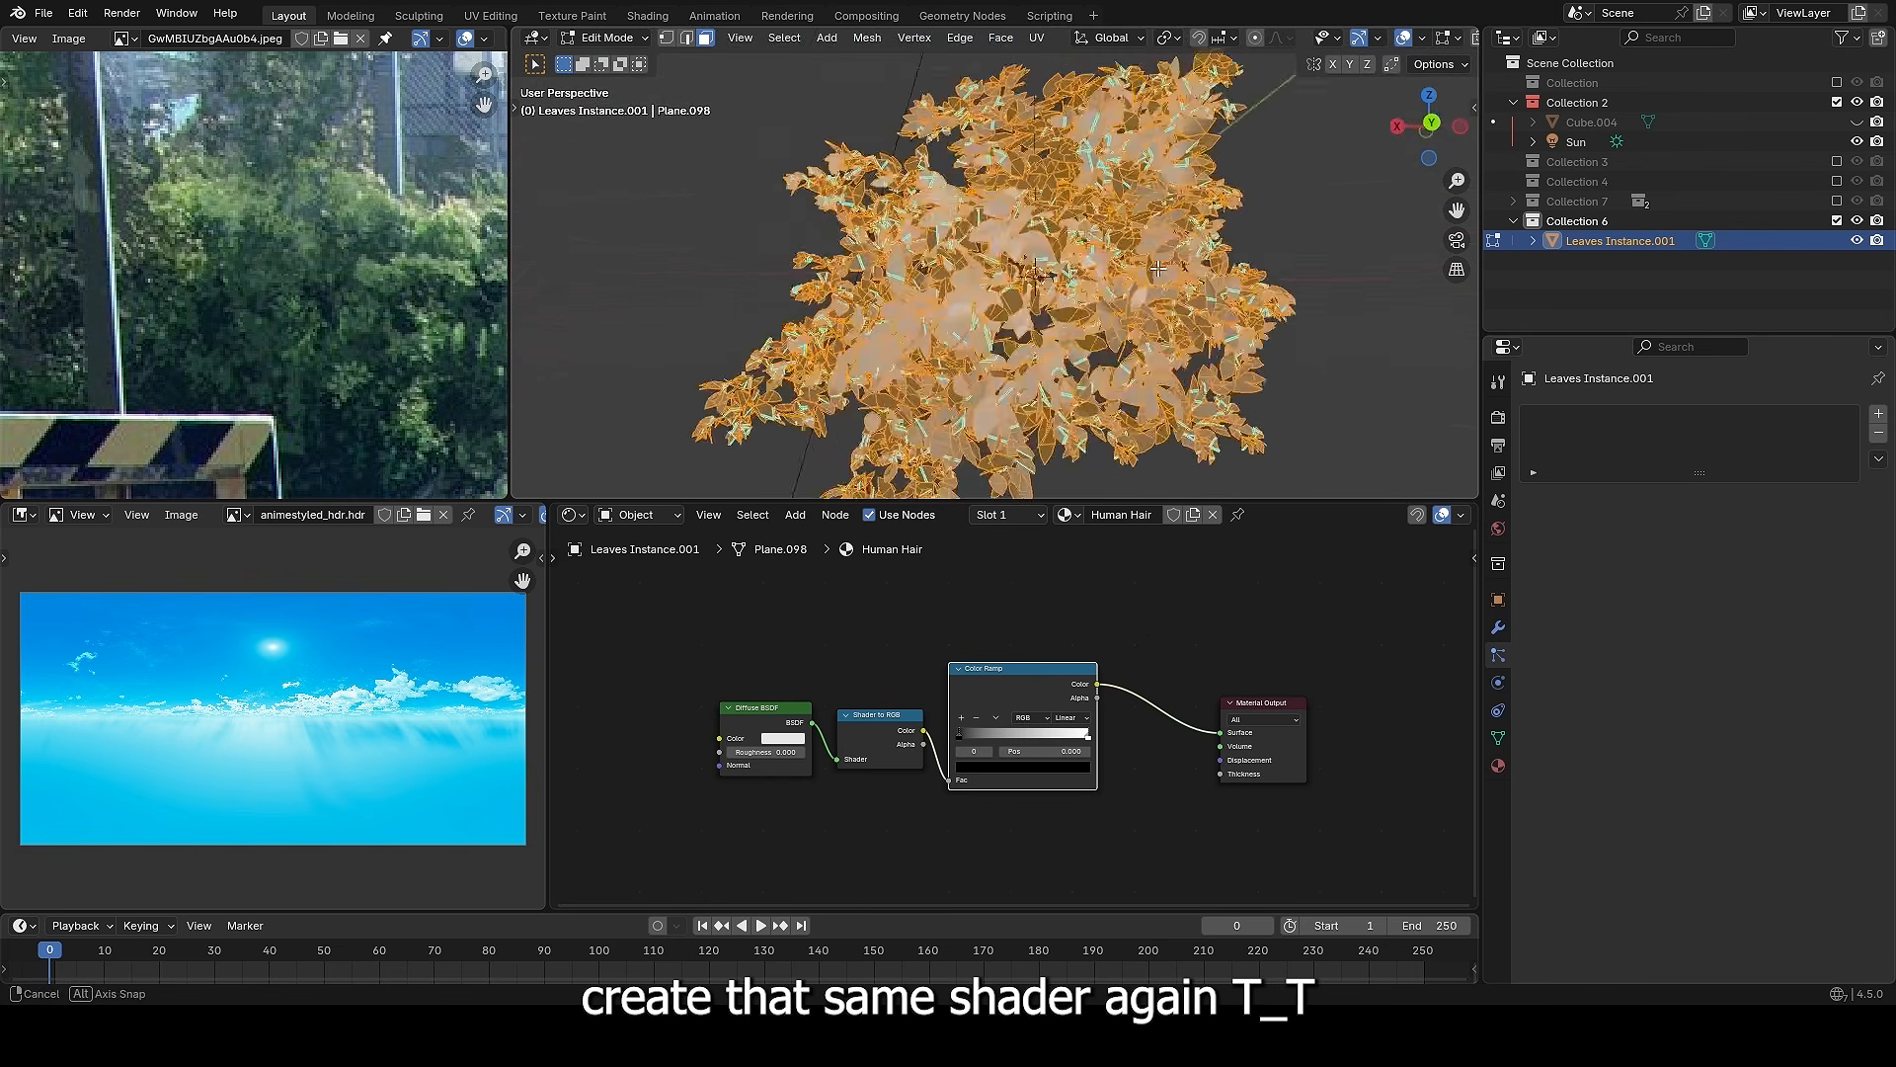
{"action": "key", "text": "Tab"}
{"action": "scroll", "coordinate": [1191, 294], "scroll_direction": "down", "scroll_amount": 2}
{"action": "mouse_move", "coordinate": [1158, 268]}
{"action": "middle_mouse_down"}
{"action": "mouse_move", "coordinate": [1191, 294]}
{"action": "mouse_move", "coordinate": [1128, 239]}
{"action": "mouse_move", "coordinate": [1150, 237]}
{"action": "middle_mouse_up"}
{"action": "key", "text": "alt+shift+z"}
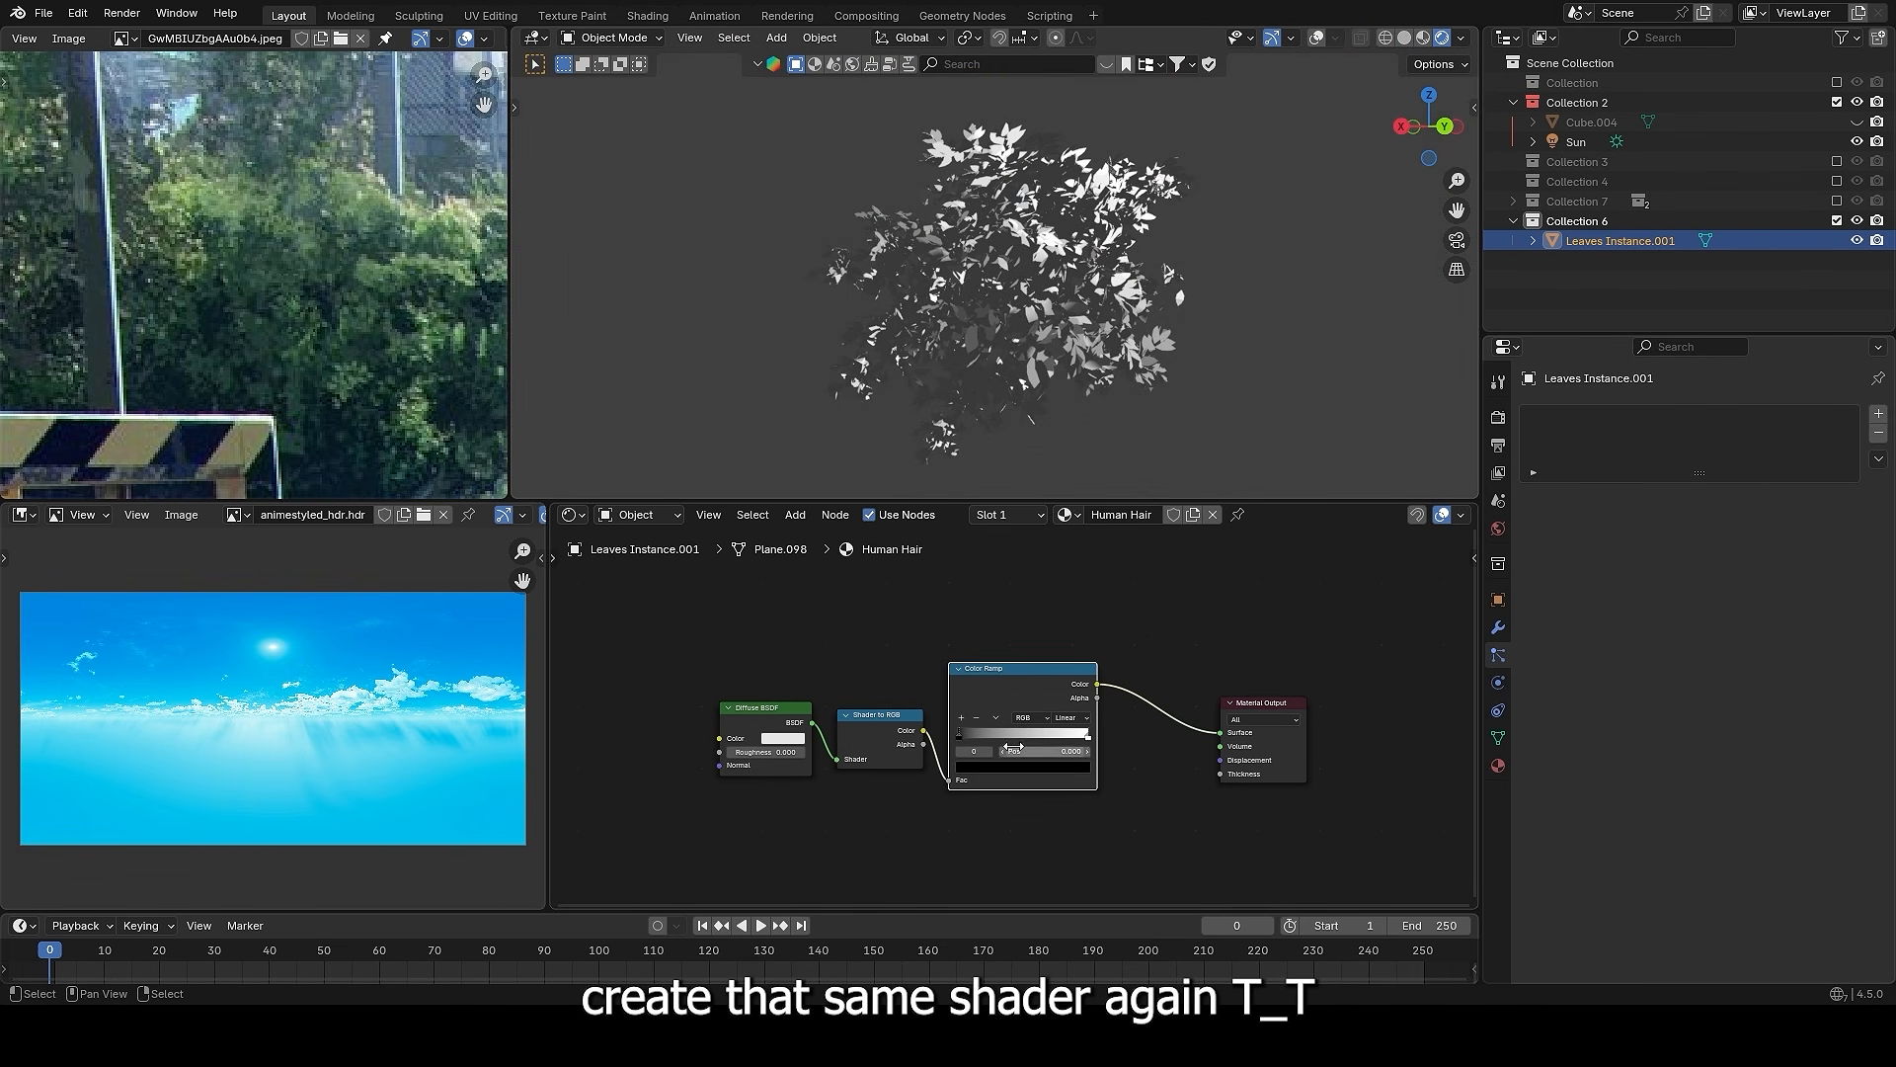
- Colour the bush's Color Ramp from the foliage reference image: mid green for the light stop and dark blue-green for the dark stop
{"action": "scroll", "coordinate": [1013, 746], "scroll_direction": "up", "scroll_amount": 1}
{"action": "left_click_drag", "start_coordinate": [1027, 688], "coordinate": [1046, 683]}
{"action": "middle_click_drag", "start_coordinate": [219, 187], "coordinate": [295, 187]}
{"action": "scroll", "coordinate": [294, 188], "scroll_direction": "up", "scroll_amount": 1}
{"action": "scroll", "coordinate": [1017, 686], "scroll_direction": "up", "scroll_amount": 1}
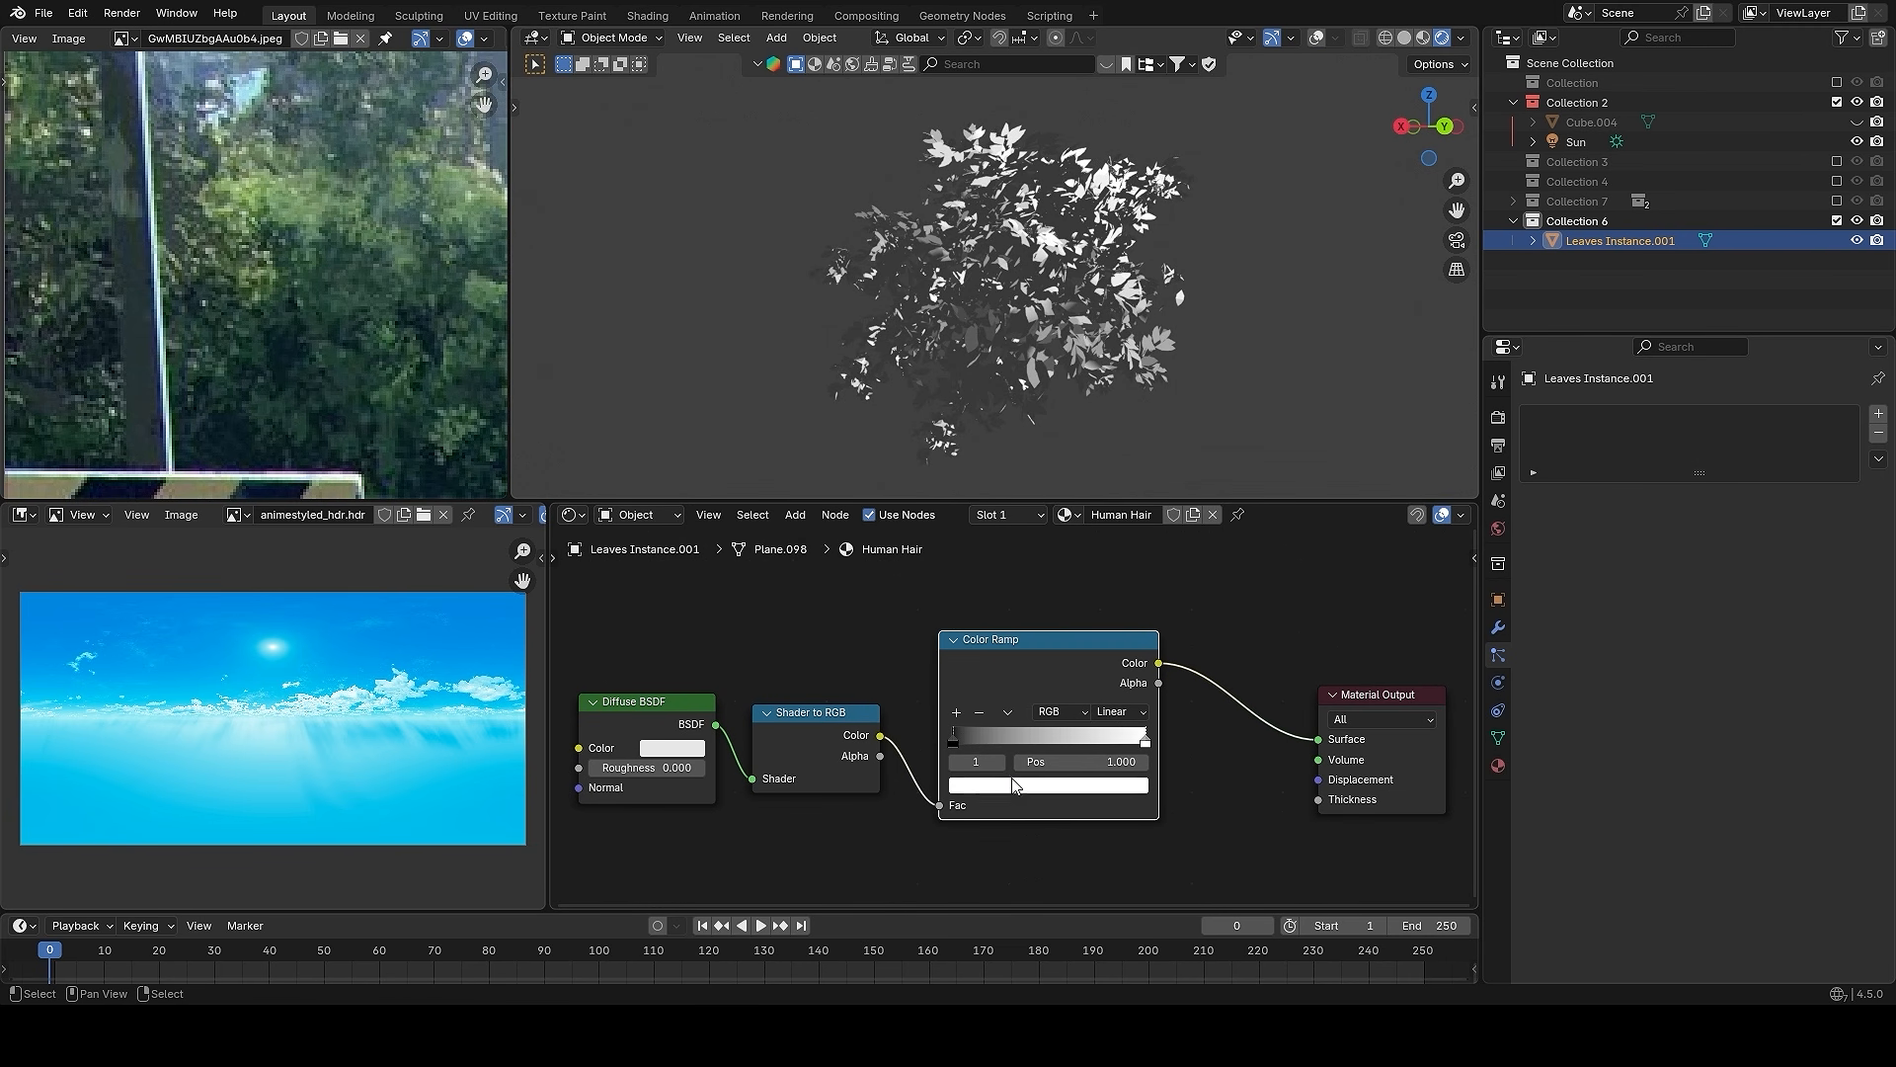
{"action": "left_click", "coordinate": [270, 269]}
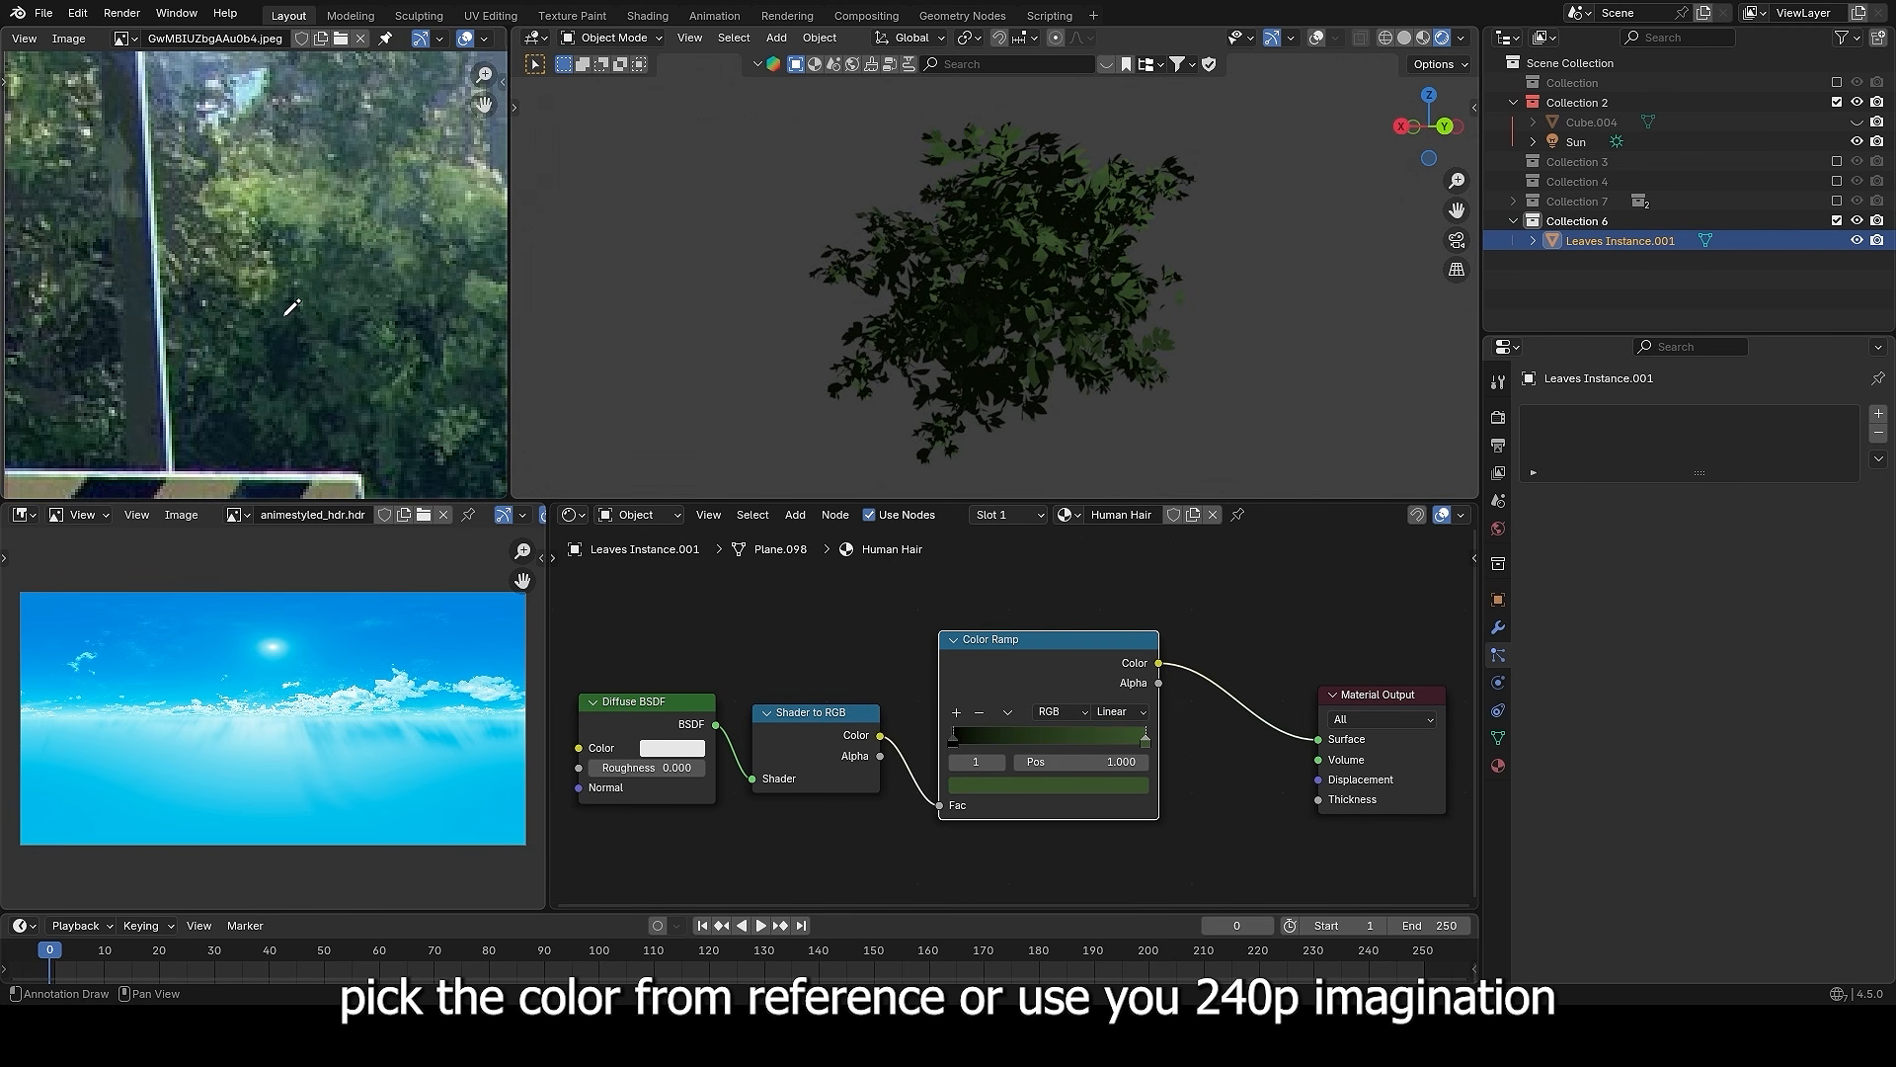
{"action": "scroll", "coordinate": [270, 268], "scroll_direction": "up", "scroll_amount": 2}
{"action": "left_click", "coordinate": [954, 762]}
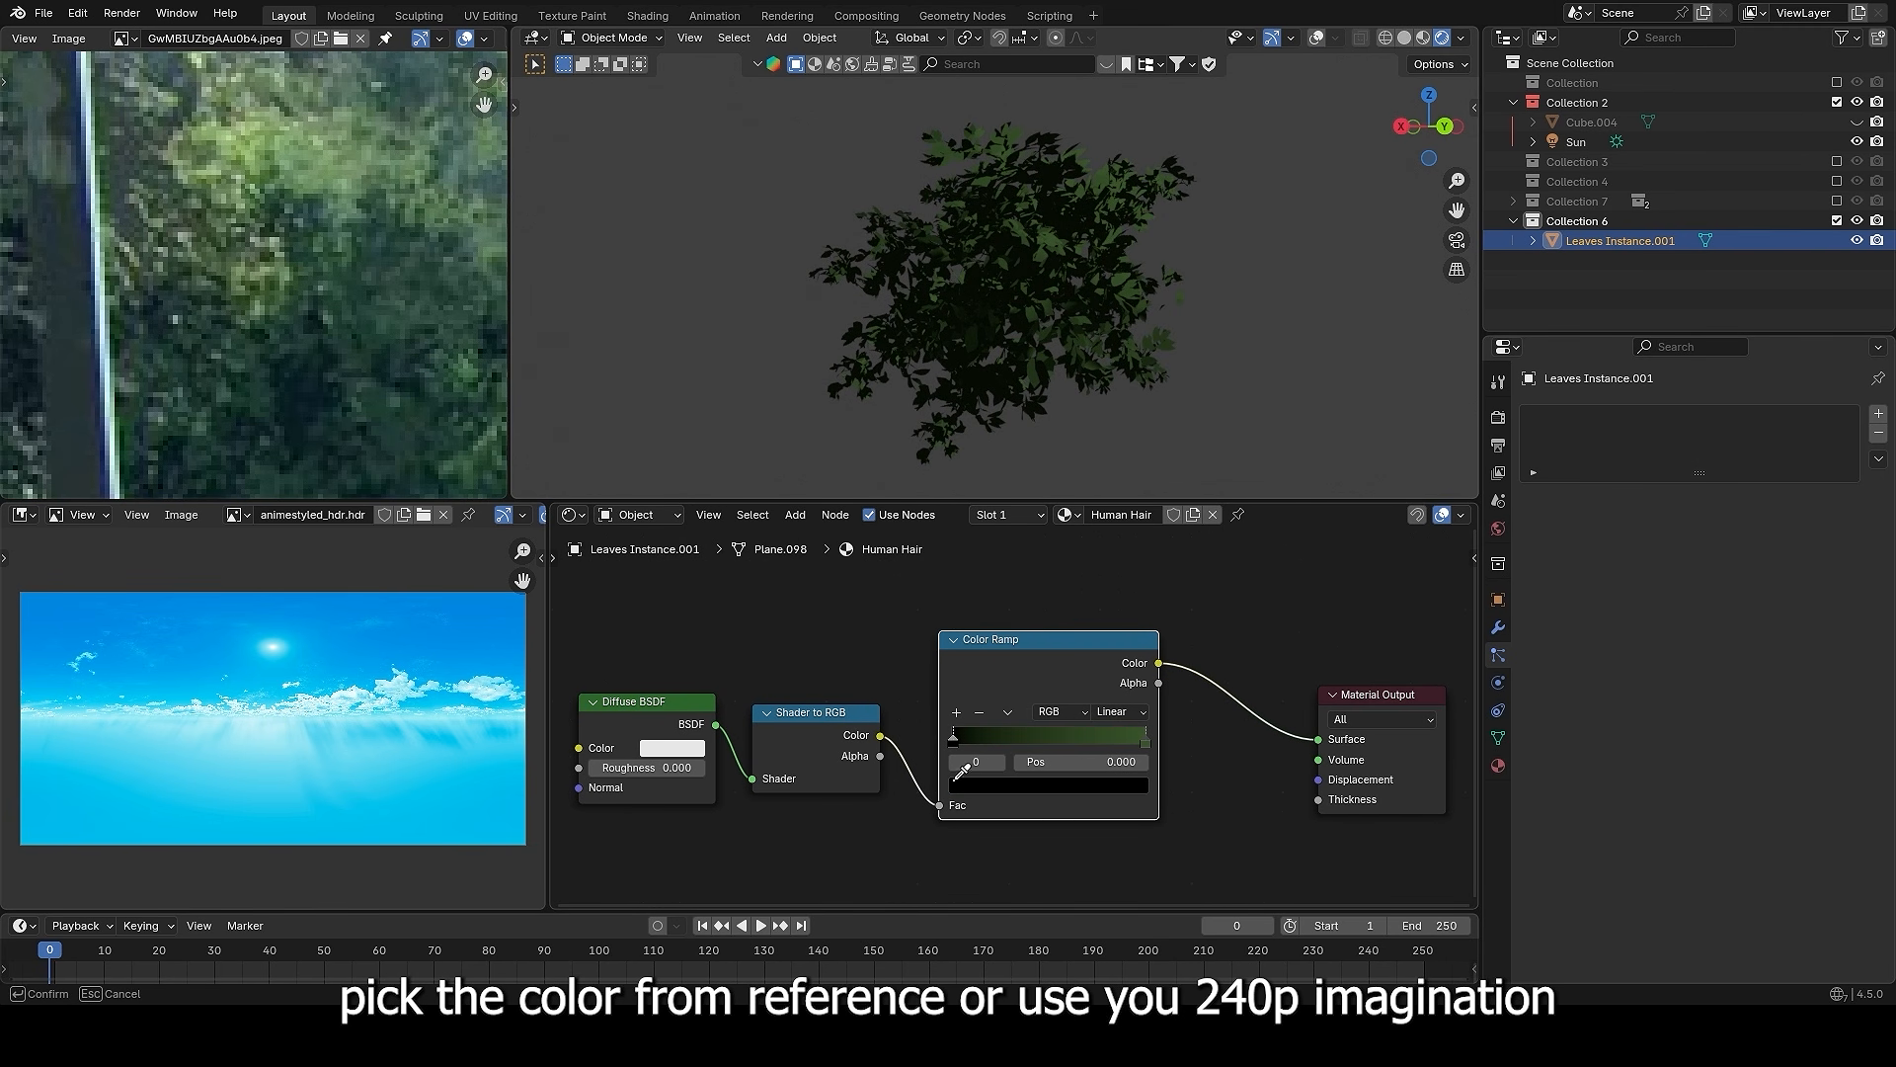
{"action": "key", "text": "e"}
{"action": "left_click", "coordinate": [306, 391]}
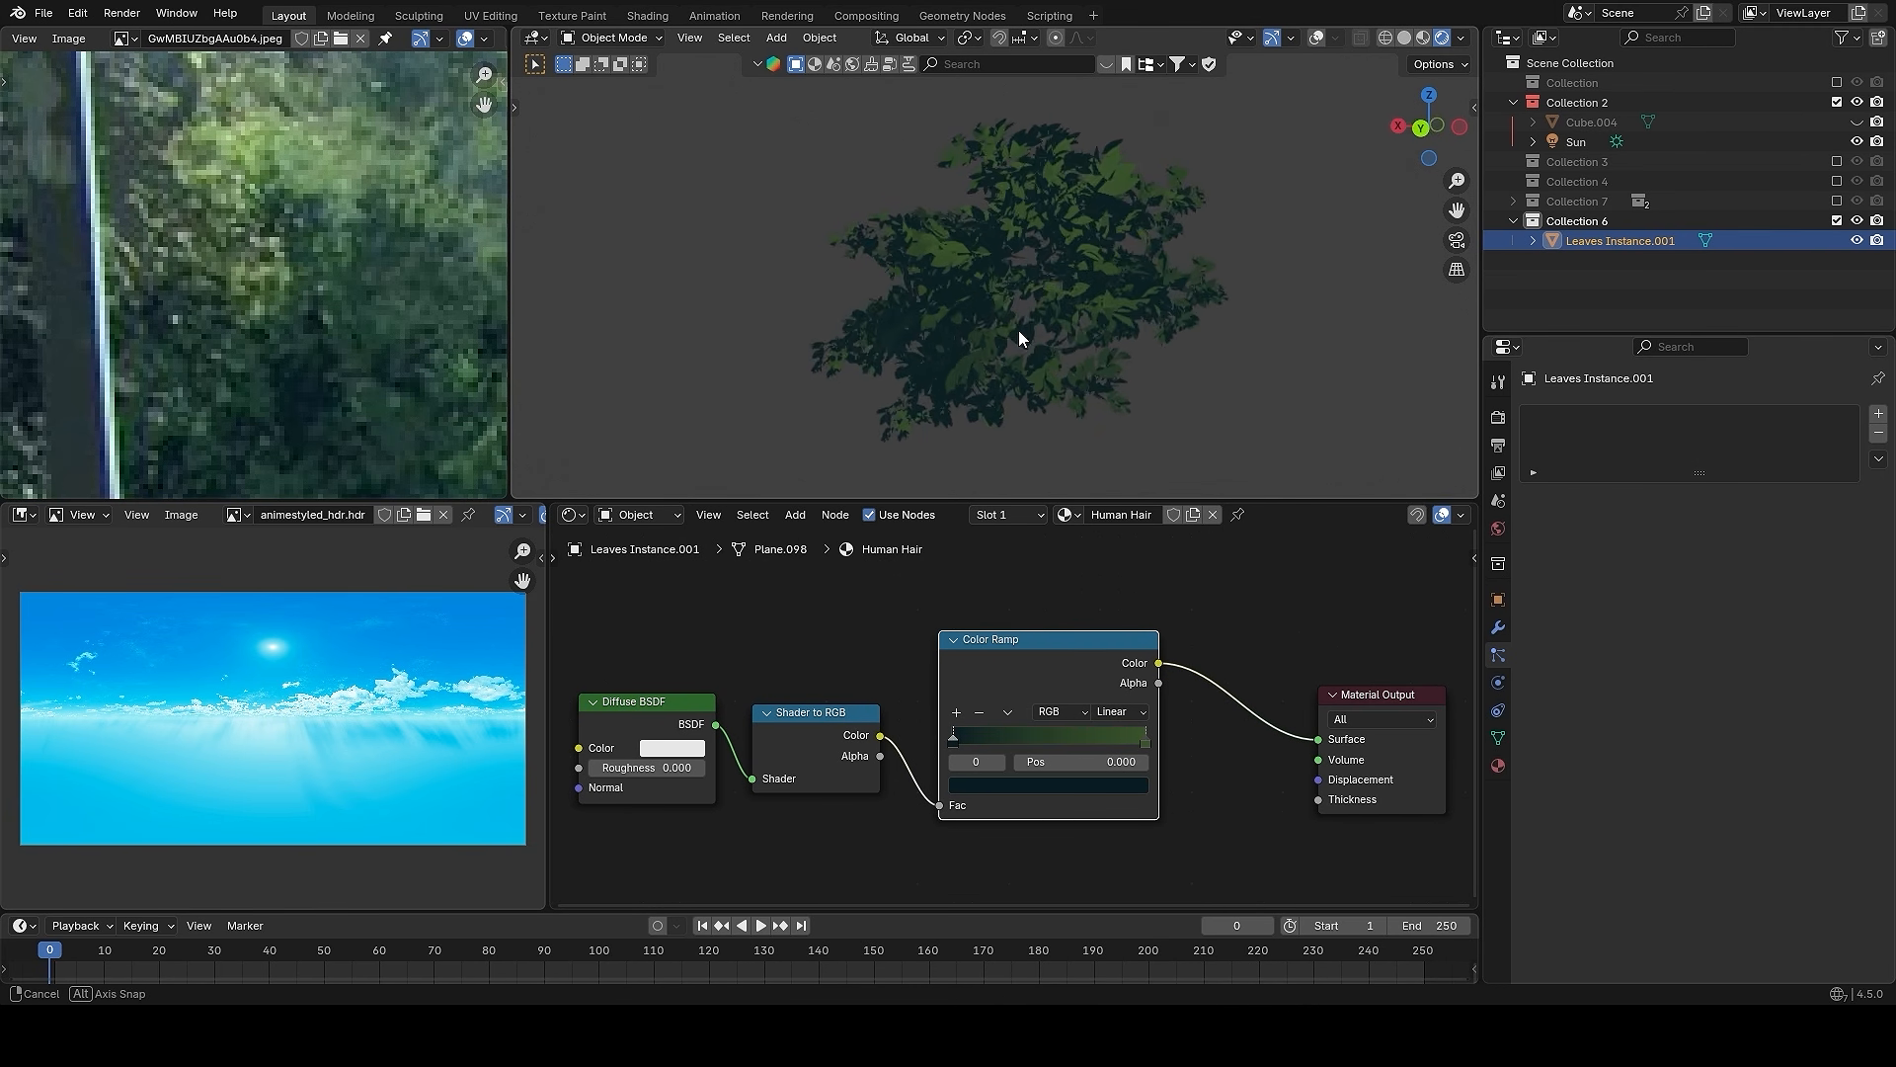
- Set the Color Ramp's interpolation to Ease and move its green stop to position 0.432
{"action": "scroll", "coordinate": [1117, 399], "scroll_direction": "up", "scroll_amount": 3}
{"action": "left_click", "coordinate": [1122, 711]}
{"action": "left_click", "coordinate": [1122, 754]}
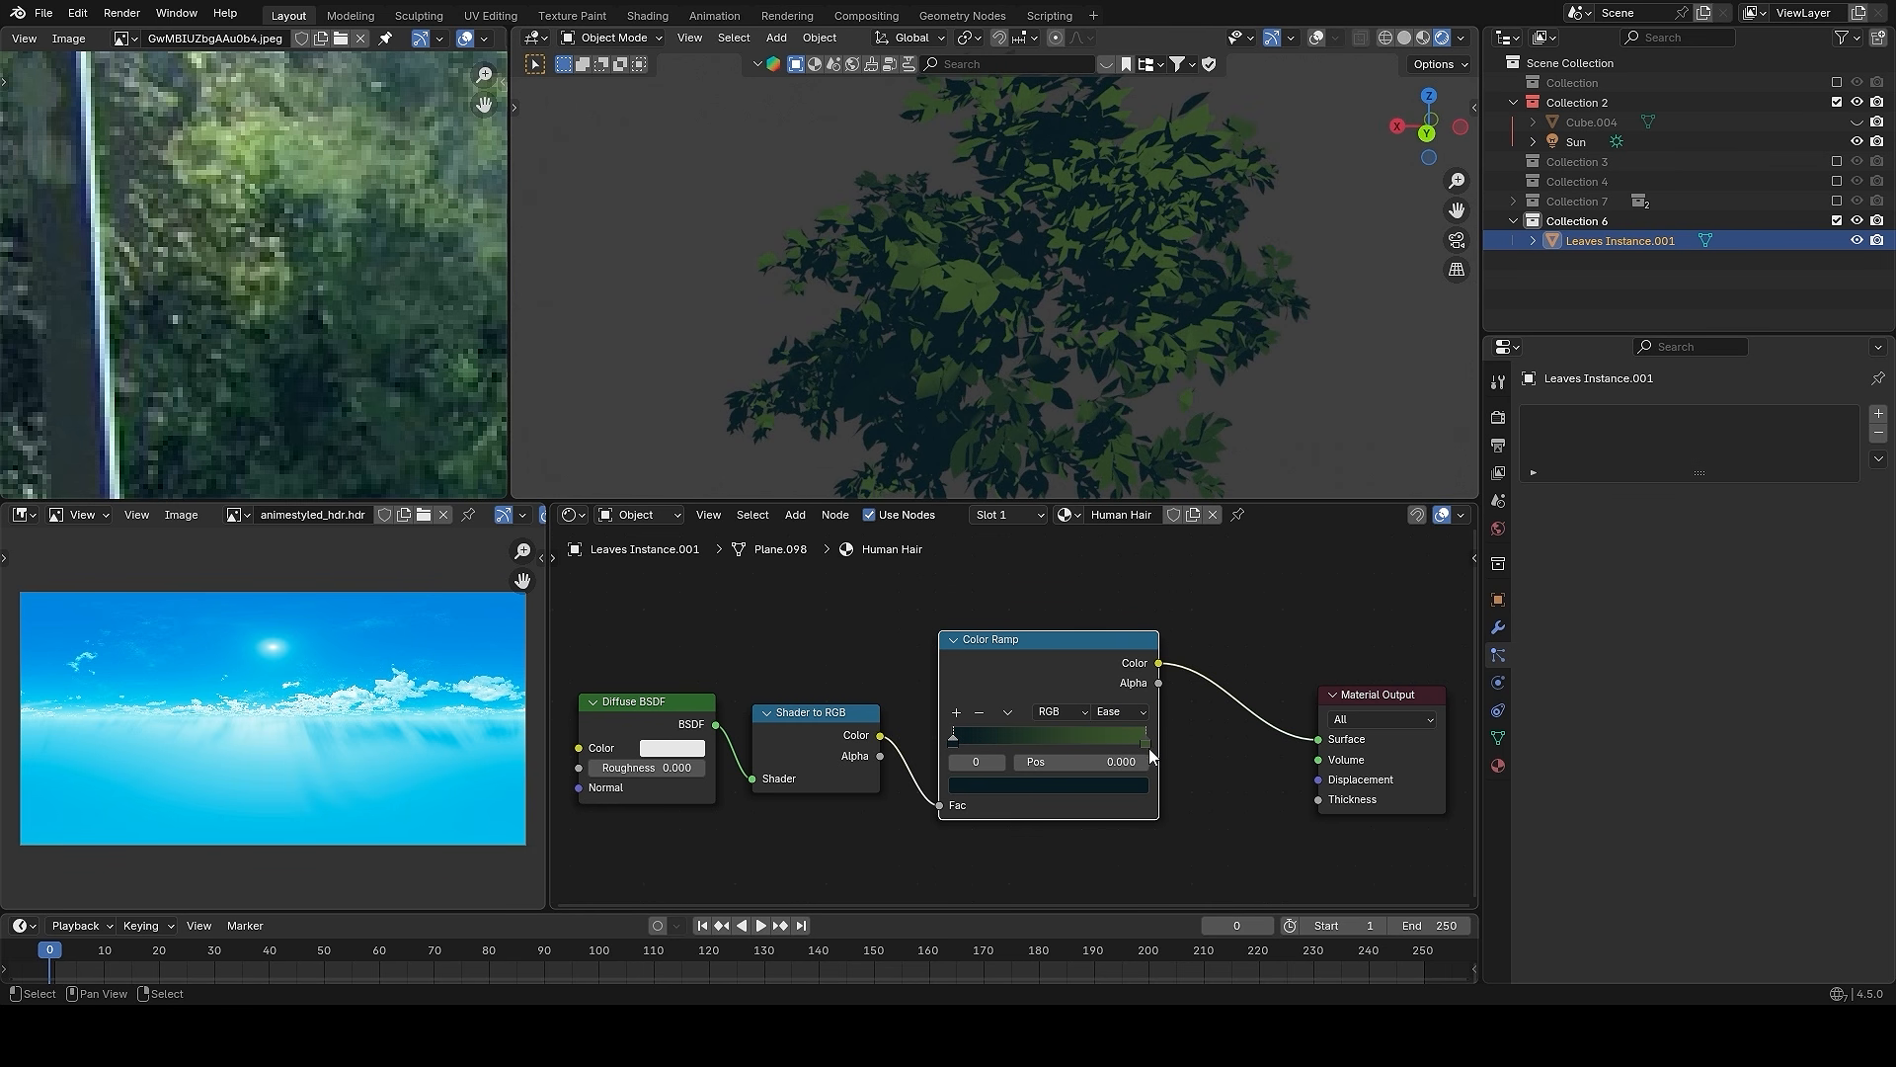
{"action": "left_click_drag", "start_coordinate": [1150, 741], "coordinate": [1007, 729]}
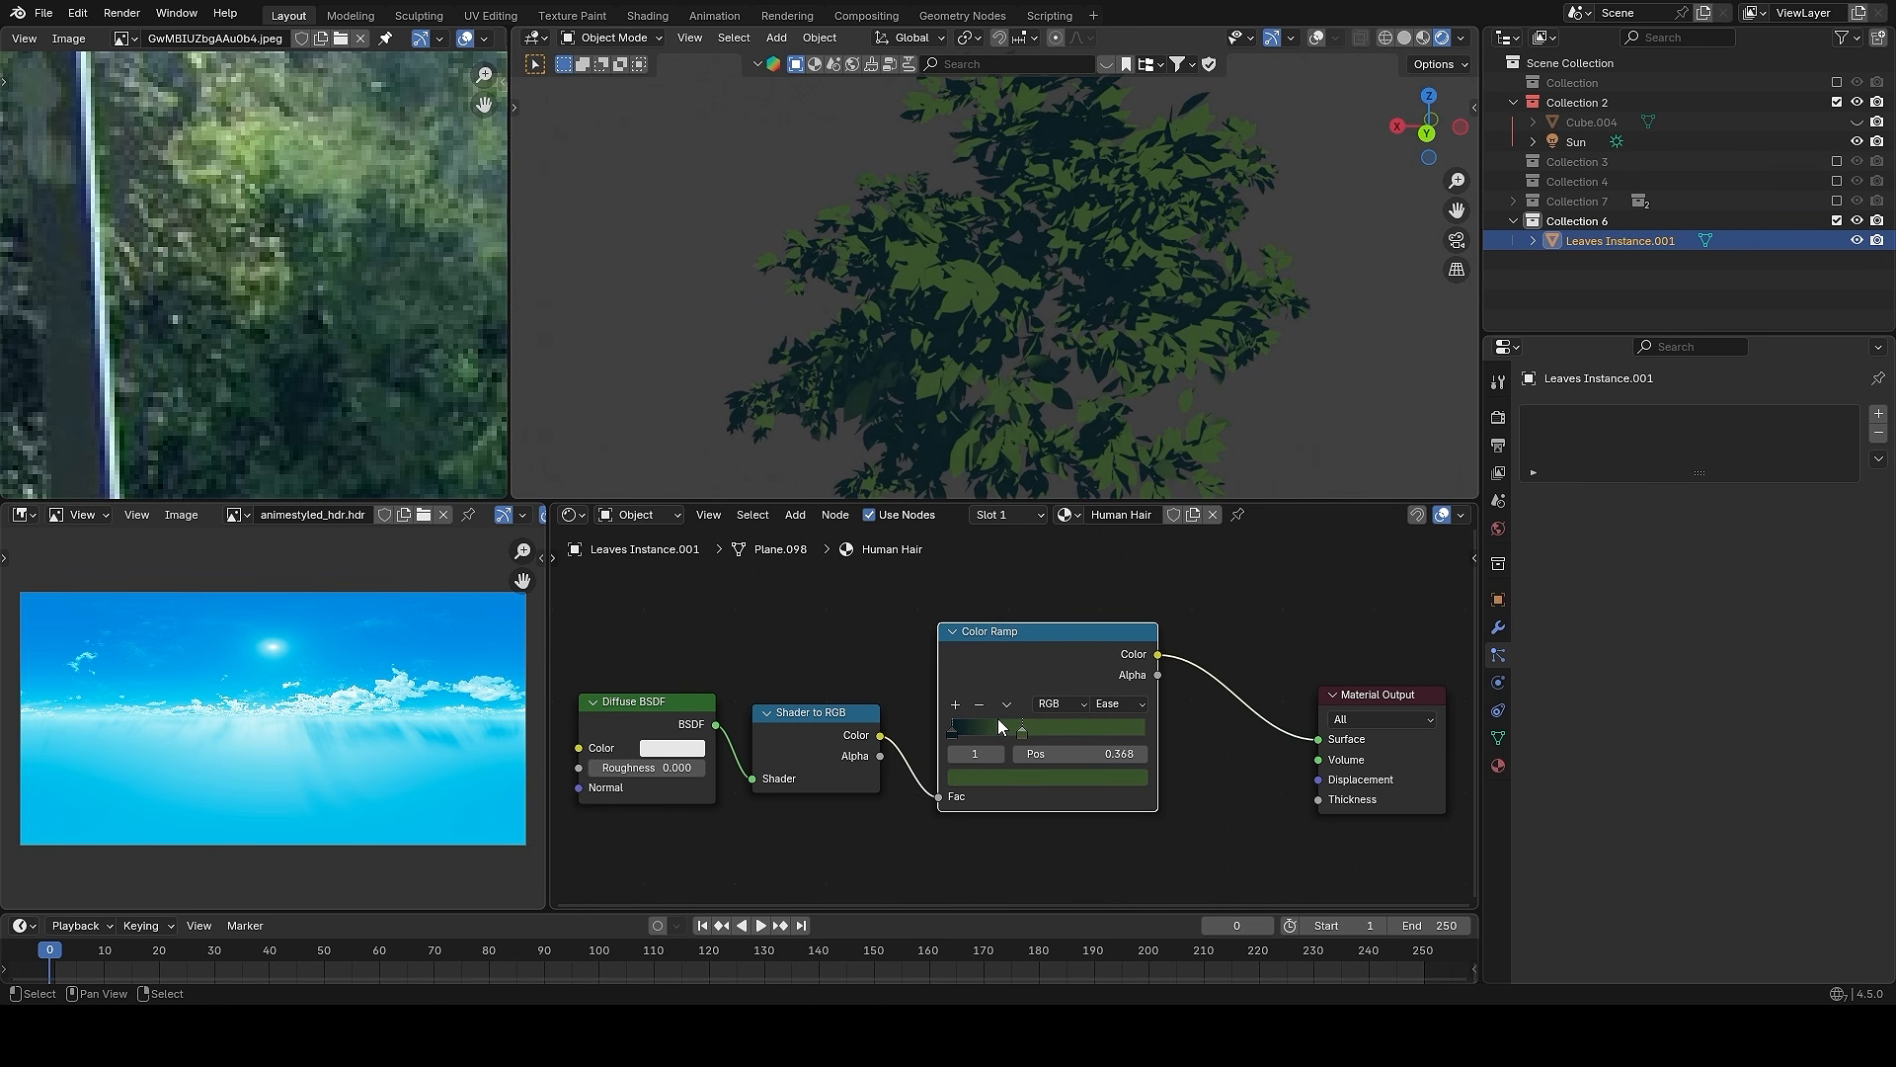
{"action": "scroll", "coordinate": [994, 727], "scroll_direction": "up", "scroll_amount": 1}
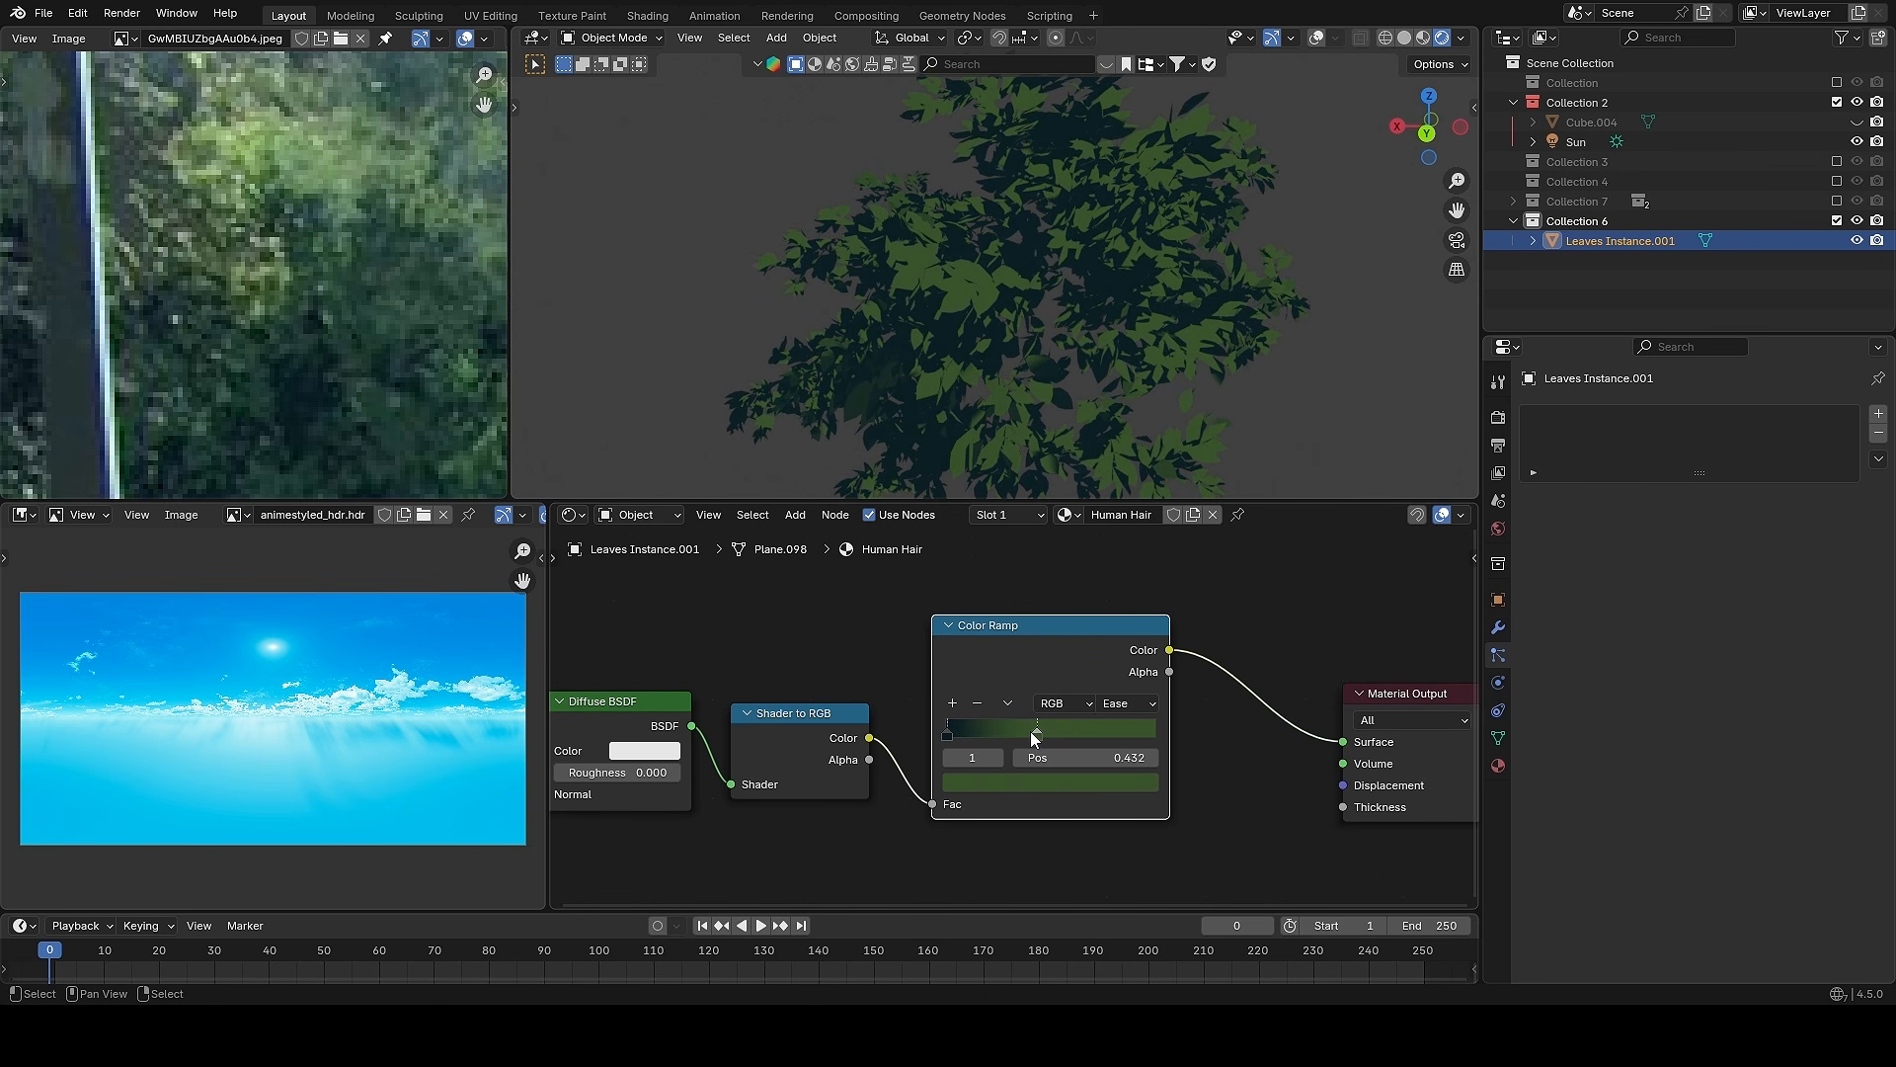
- Add a Color Ramp stop at position 0.218 between the dark and green stops and colour it teal green
{"action": "mouse_move", "coordinate": [992, 353]}
{"action": "middle_mouse_down"}
{"action": "mouse_move", "coordinate": [1086, 330]}
{"action": "mouse_move", "coordinate": [1025, 345]}
{"action": "middle_mouse_up"}
{"action": "scroll", "coordinate": [1016, 722], "scroll_direction": "up", "scroll_amount": 2}
{"action": "left_click", "coordinate": [986, 729]}
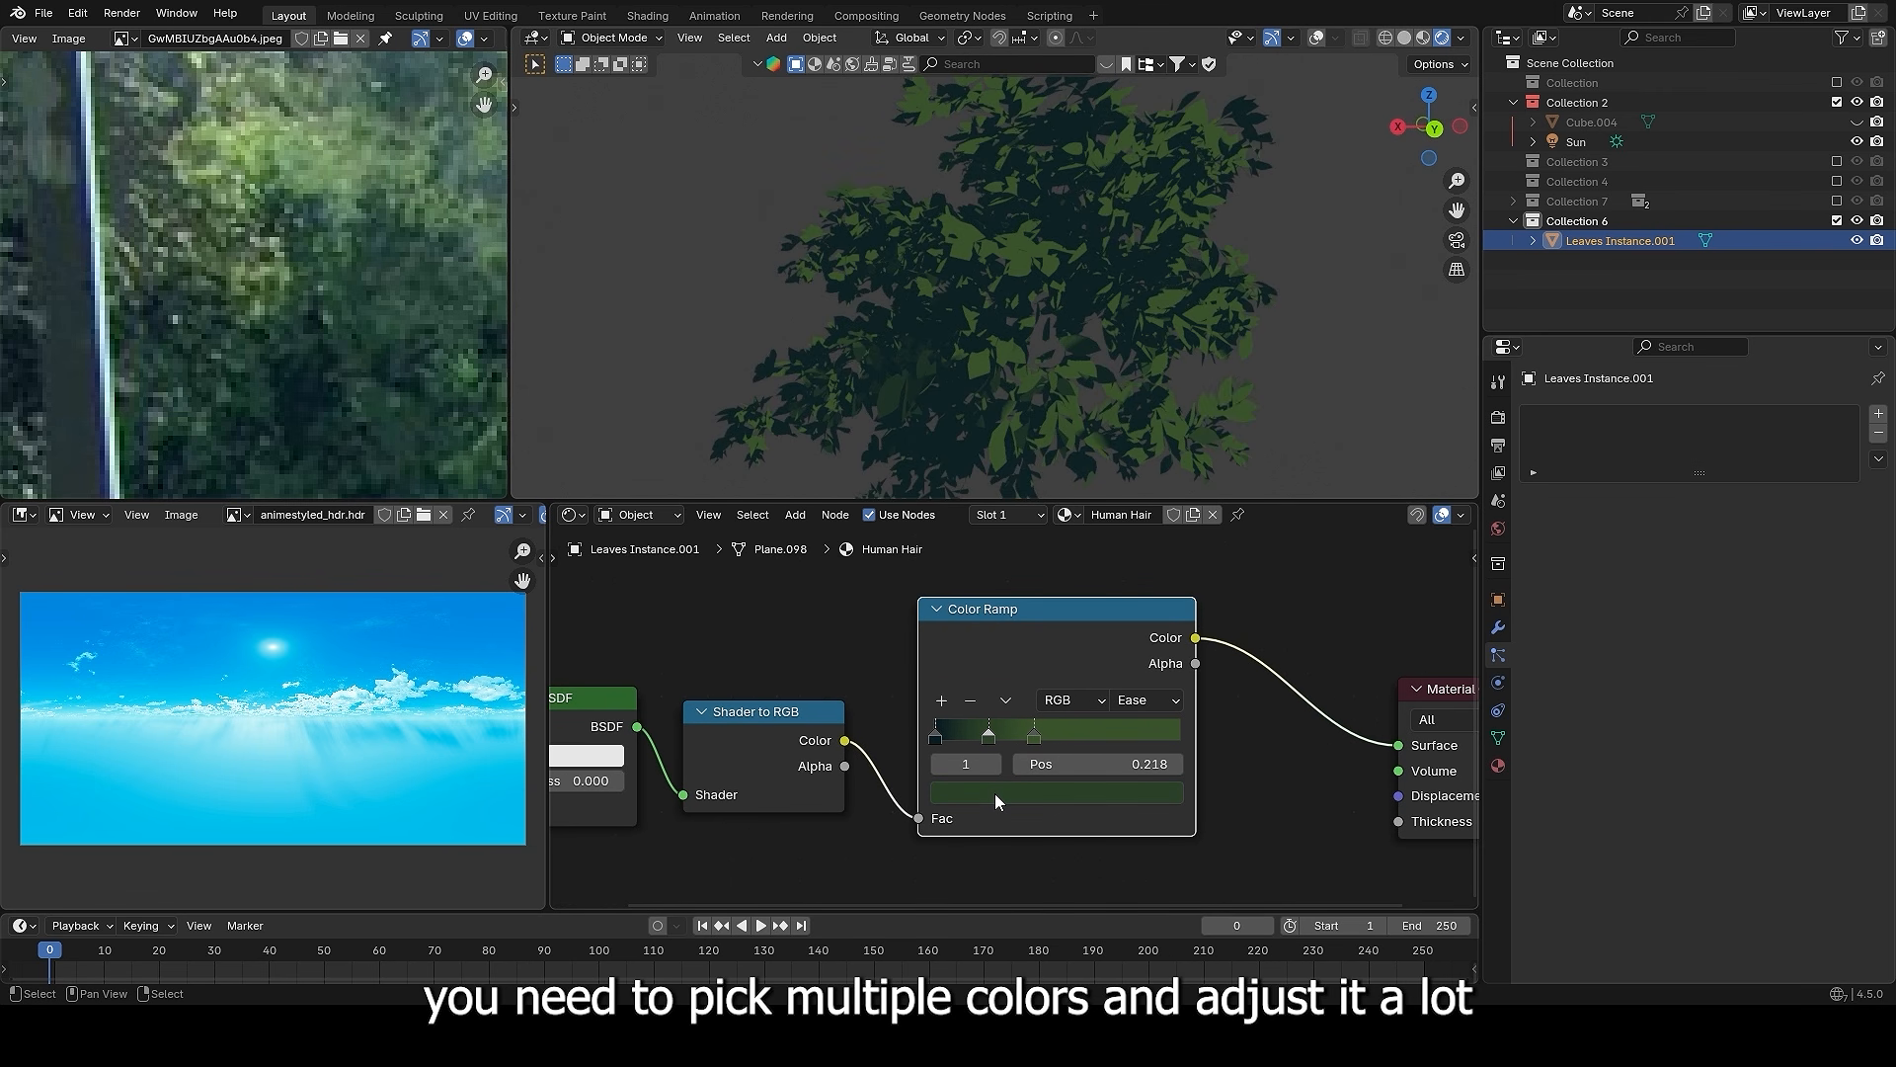
{"action": "left_click", "coordinate": [993, 792]}
{"action": "left_click_drag", "start_coordinate": [1029, 654], "coordinate": [1047, 654]}
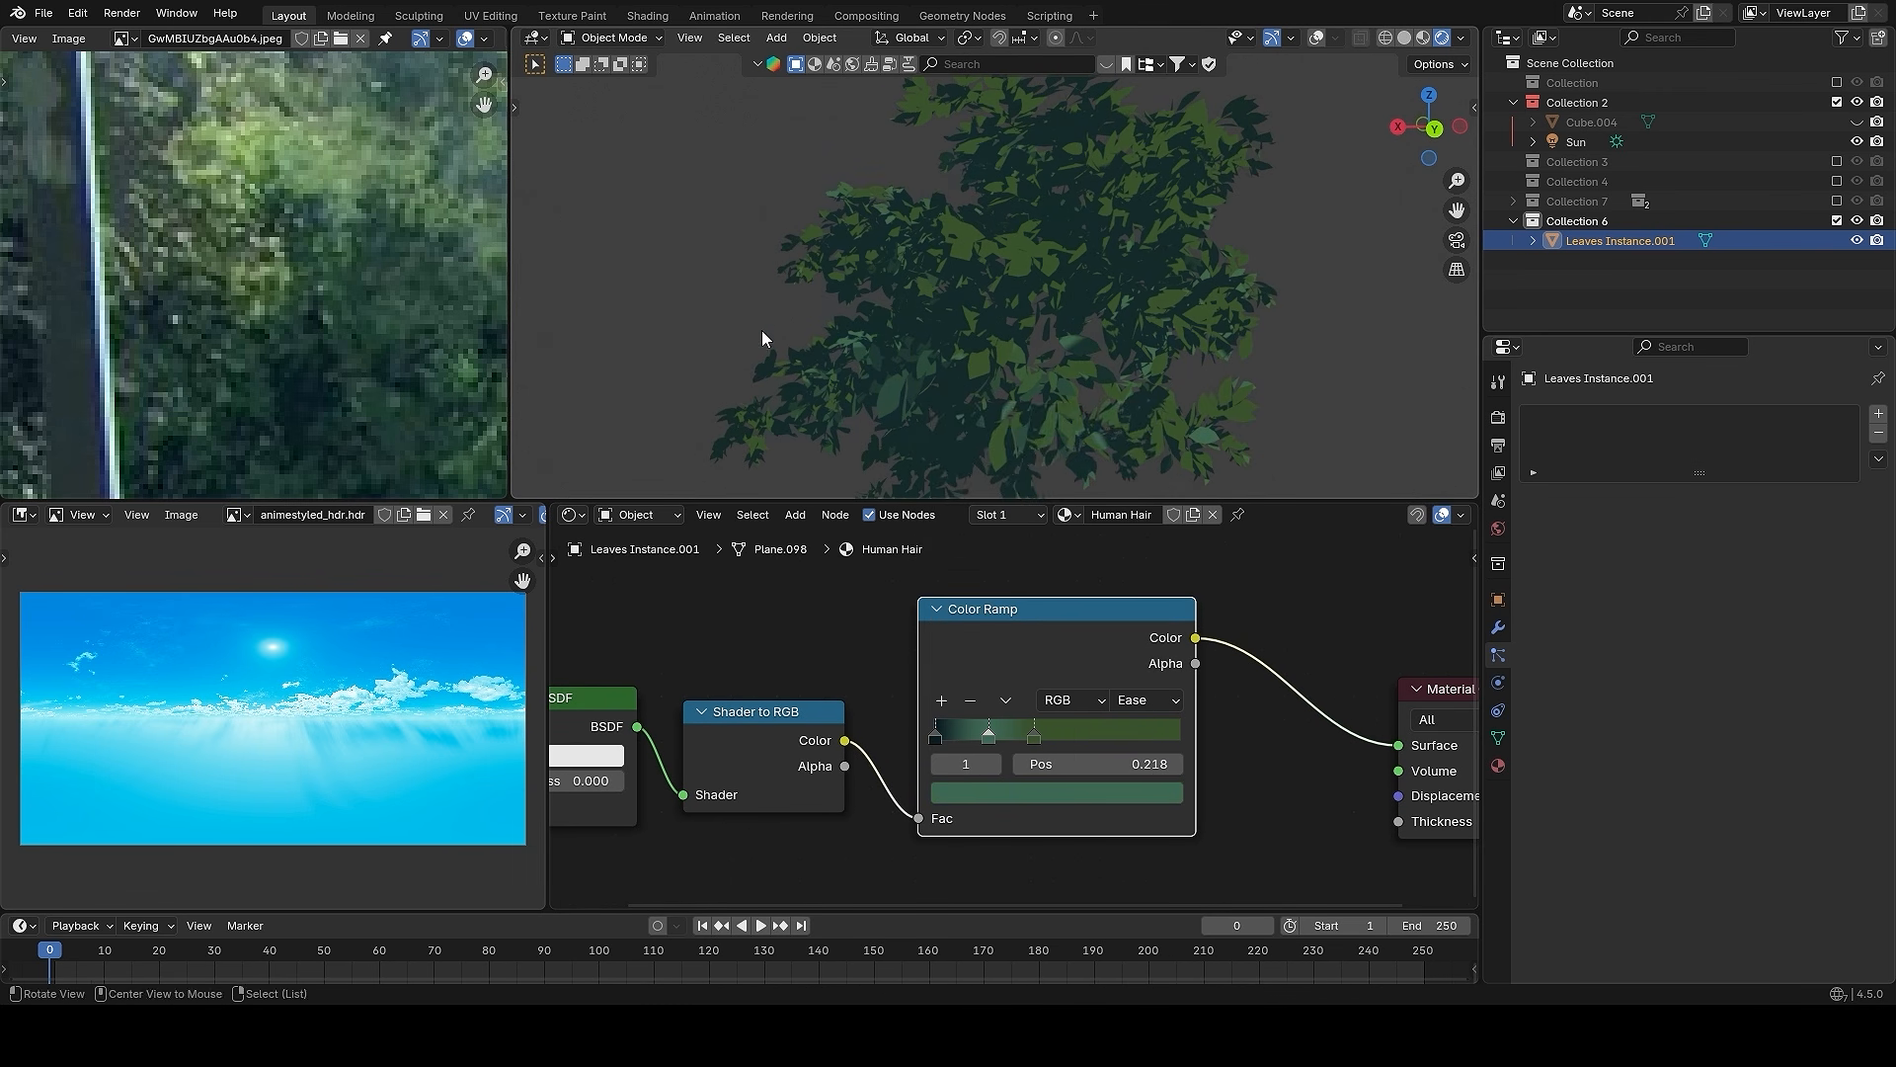
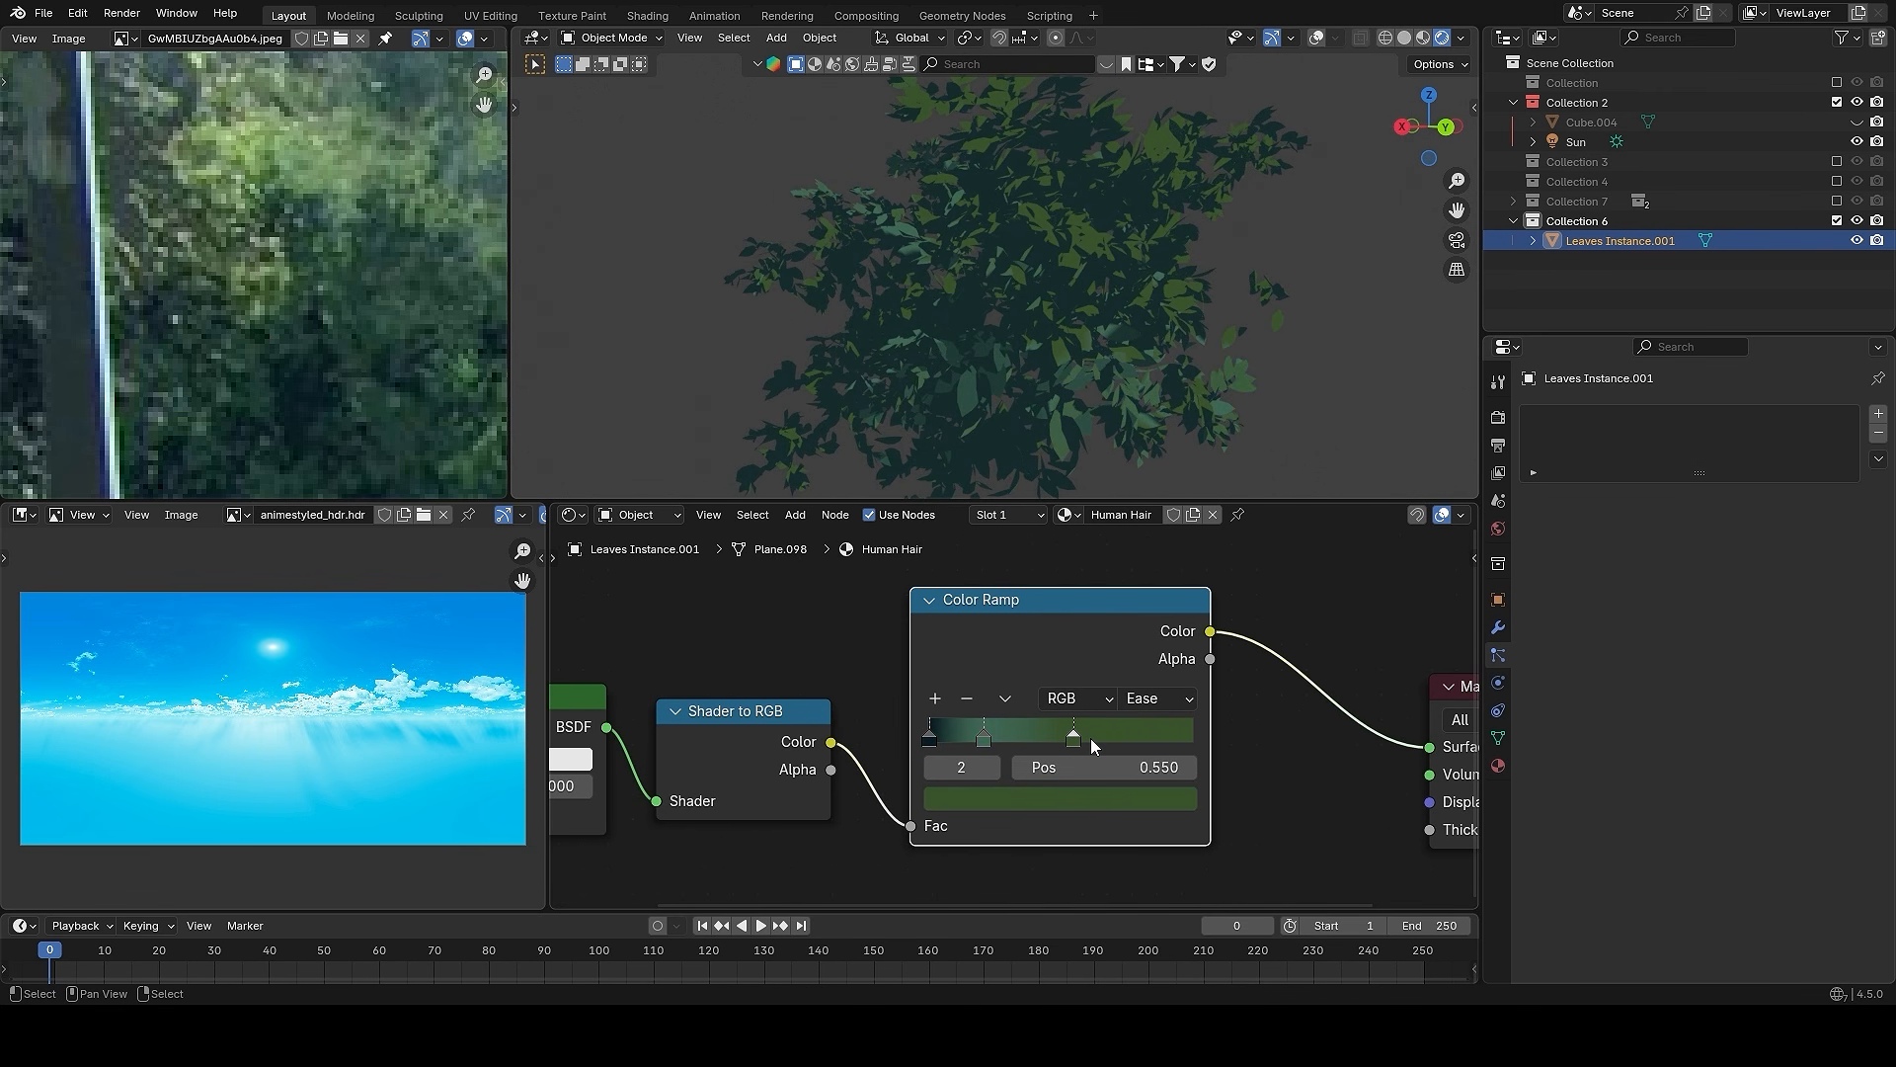
- Reorder the Color Ramp's stops so the olive green sits at 0.377 and the teal at 0.745
{"action": "left_click_drag", "start_coordinate": [984, 739], "coordinate": [994, 739]}
{"action": "mouse_move", "coordinate": [1147, 312]}
{"action": "middle_mouse_down"}
{"action": "mouse_move", "coordinate": [1236, 293]}
{"action": "mouse_move", "coordinate": [1126, 286]}
{"action": "middle_mouse_up"}
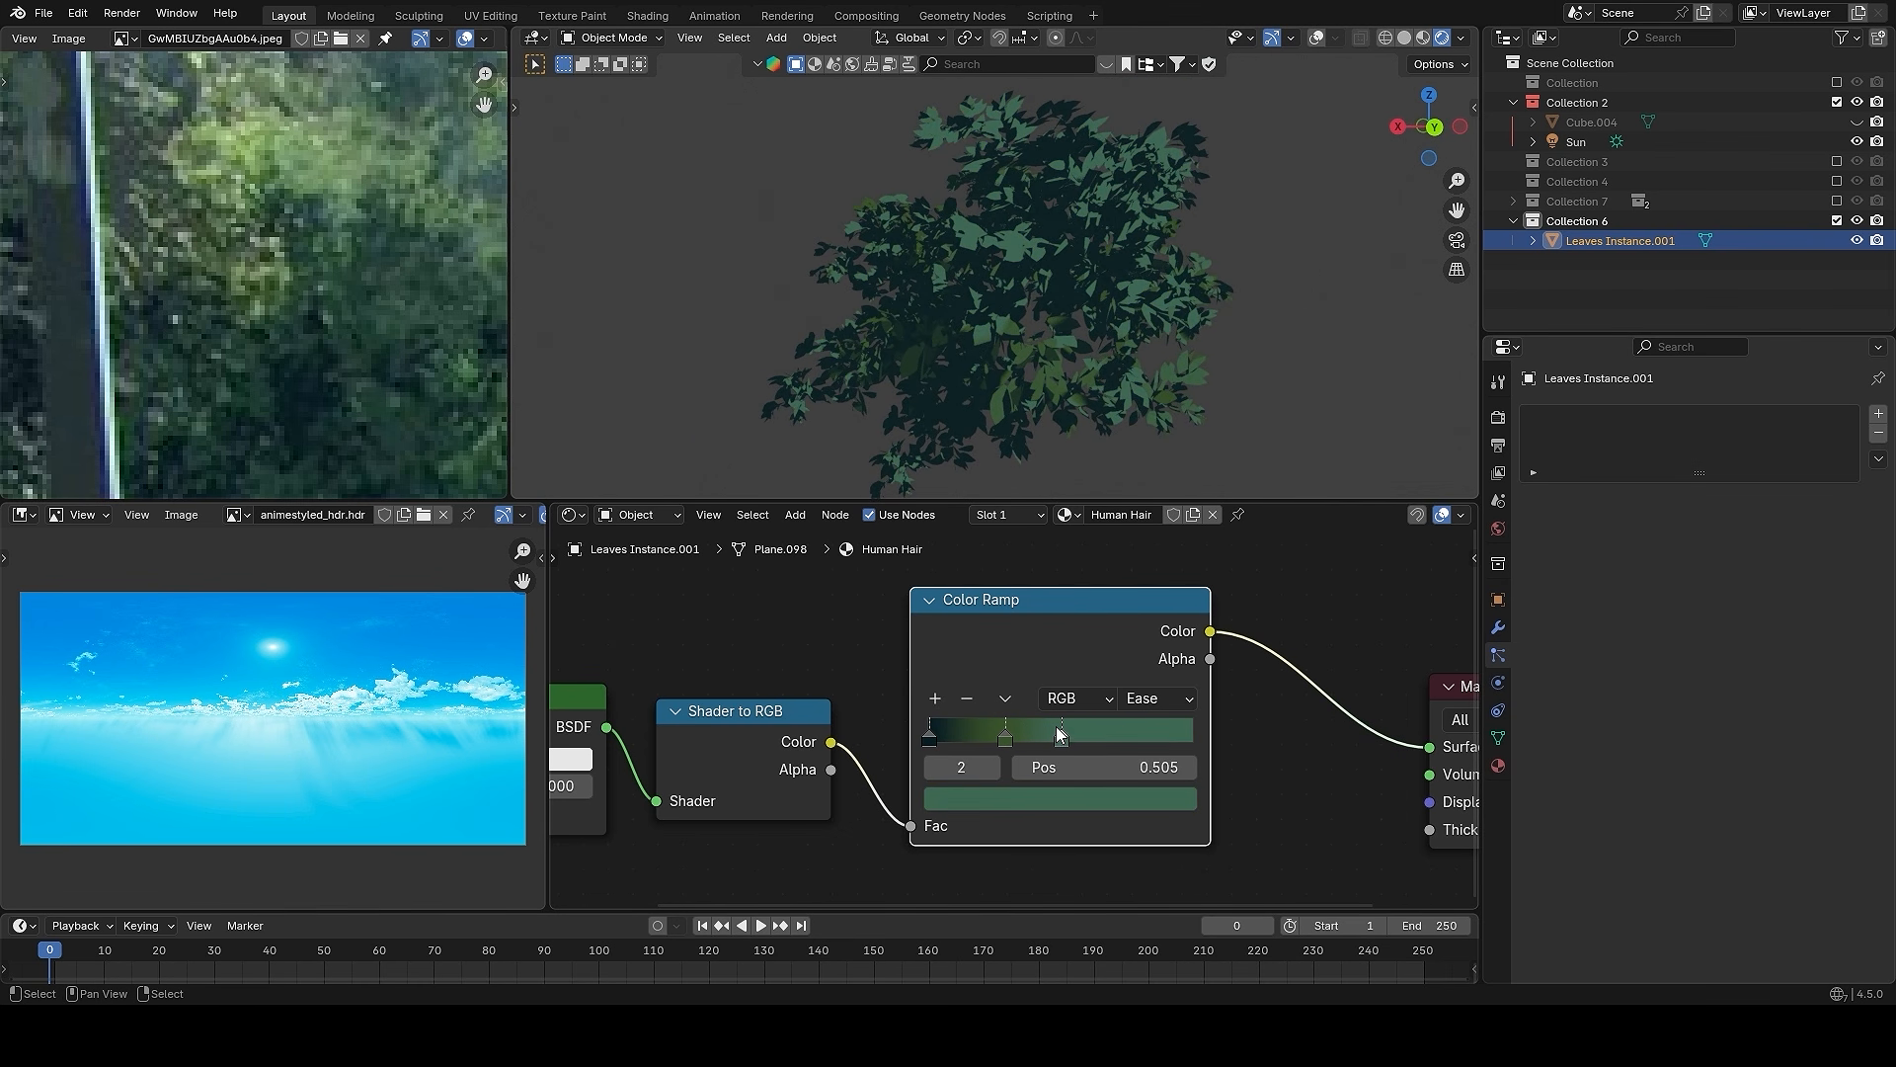
{"action": "left_click_drag", "start_coordinate": [1155, 739], "coordinate": [1144, 738]}
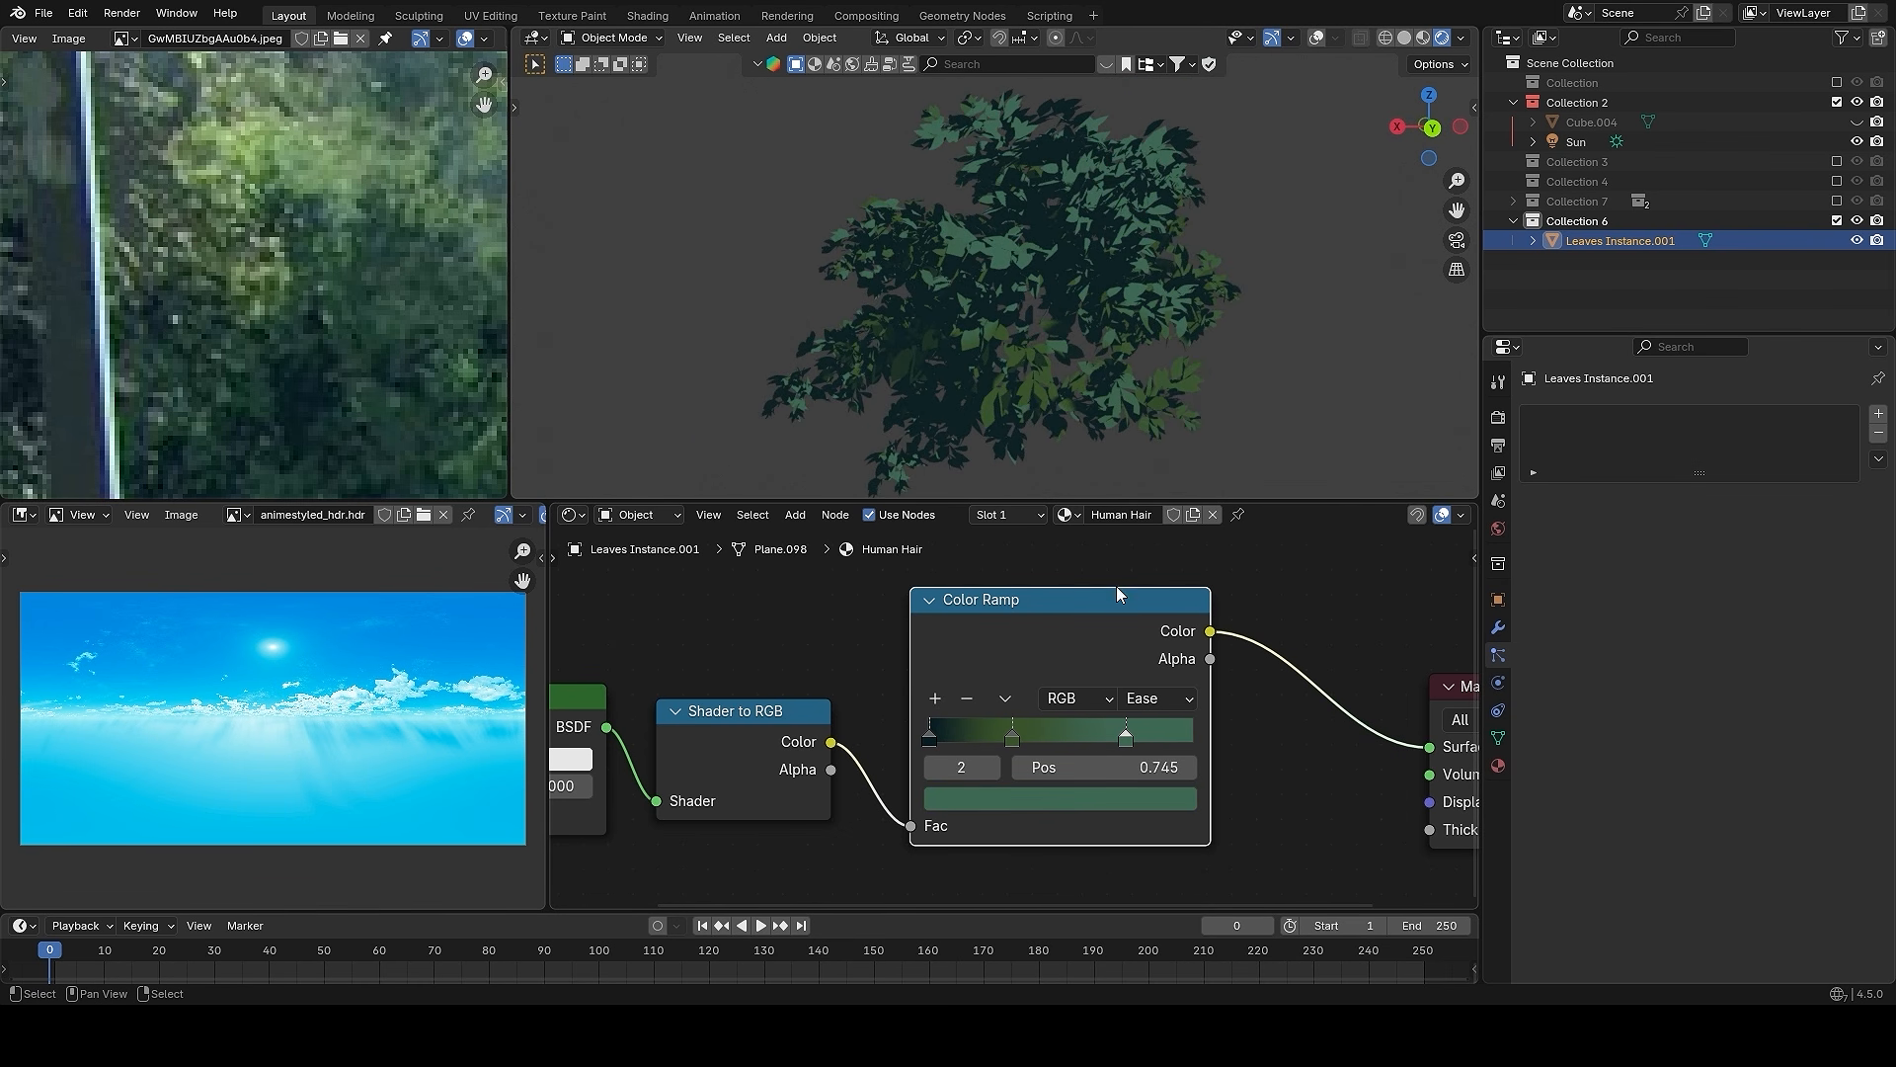
{"action": "scroll", "coordinate": [1175, 294], "scroll_direction": "down", "scroll_amount": 1}
{"action": "mouse_move", "coordinate": [1175, 295]}
{"action": "middle_mouse_down"}
{"action": "mouse_move", "coordinate": [1169, 239]}
{"action": "mouse_move", "coordinate": [1175, 282]}
{"action": "middle_mouse_up"}
{"action": "scroll", "coordinate": [1252, 721], "scroll_direction": "down", "scroll_amount": 6}
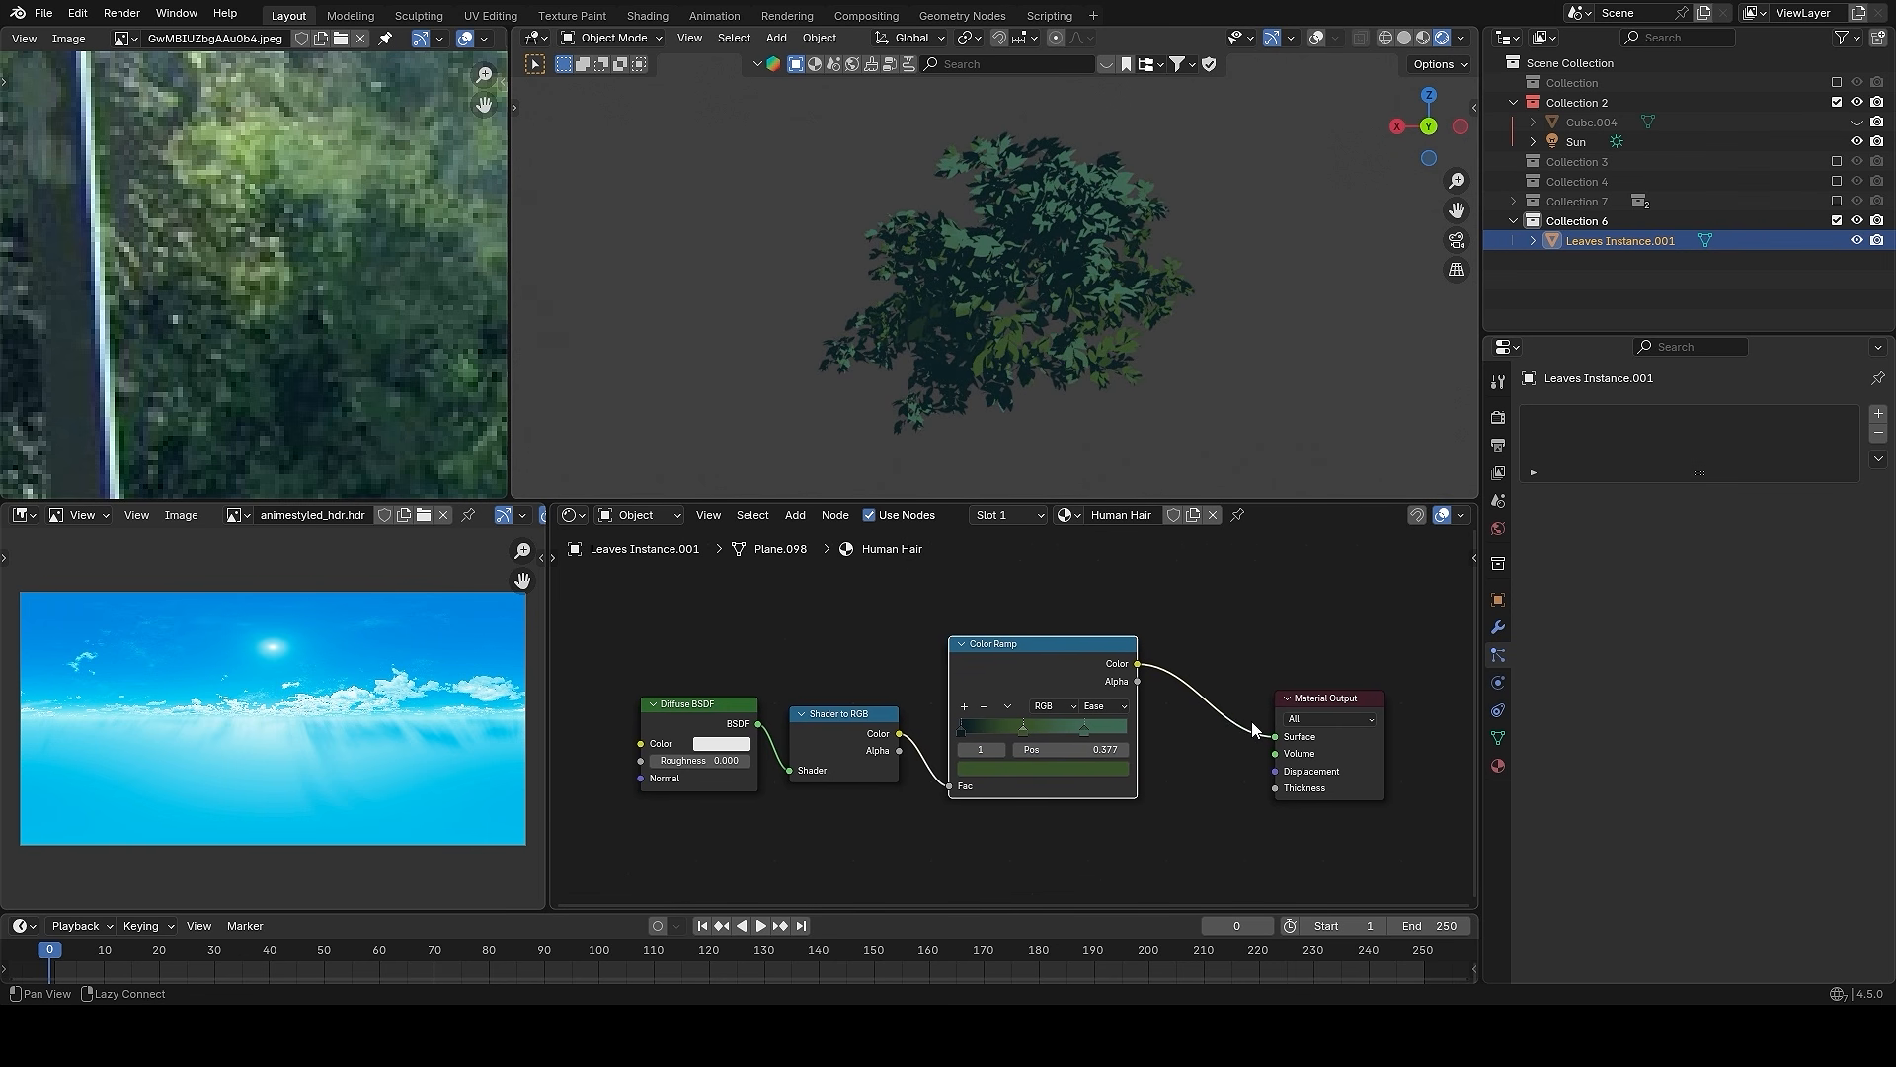
- Move the Material Output away from the Color Ramp and insert a Hue/Saturation/Value node between them
{"action": "middle_click_drag", "start_coordinate": [1253, 721], "coordinate": [1183, 735]}
{"action": "left_click_drag", "start_coordinate": [1235, 756], "coordinate": [1340, 699]}
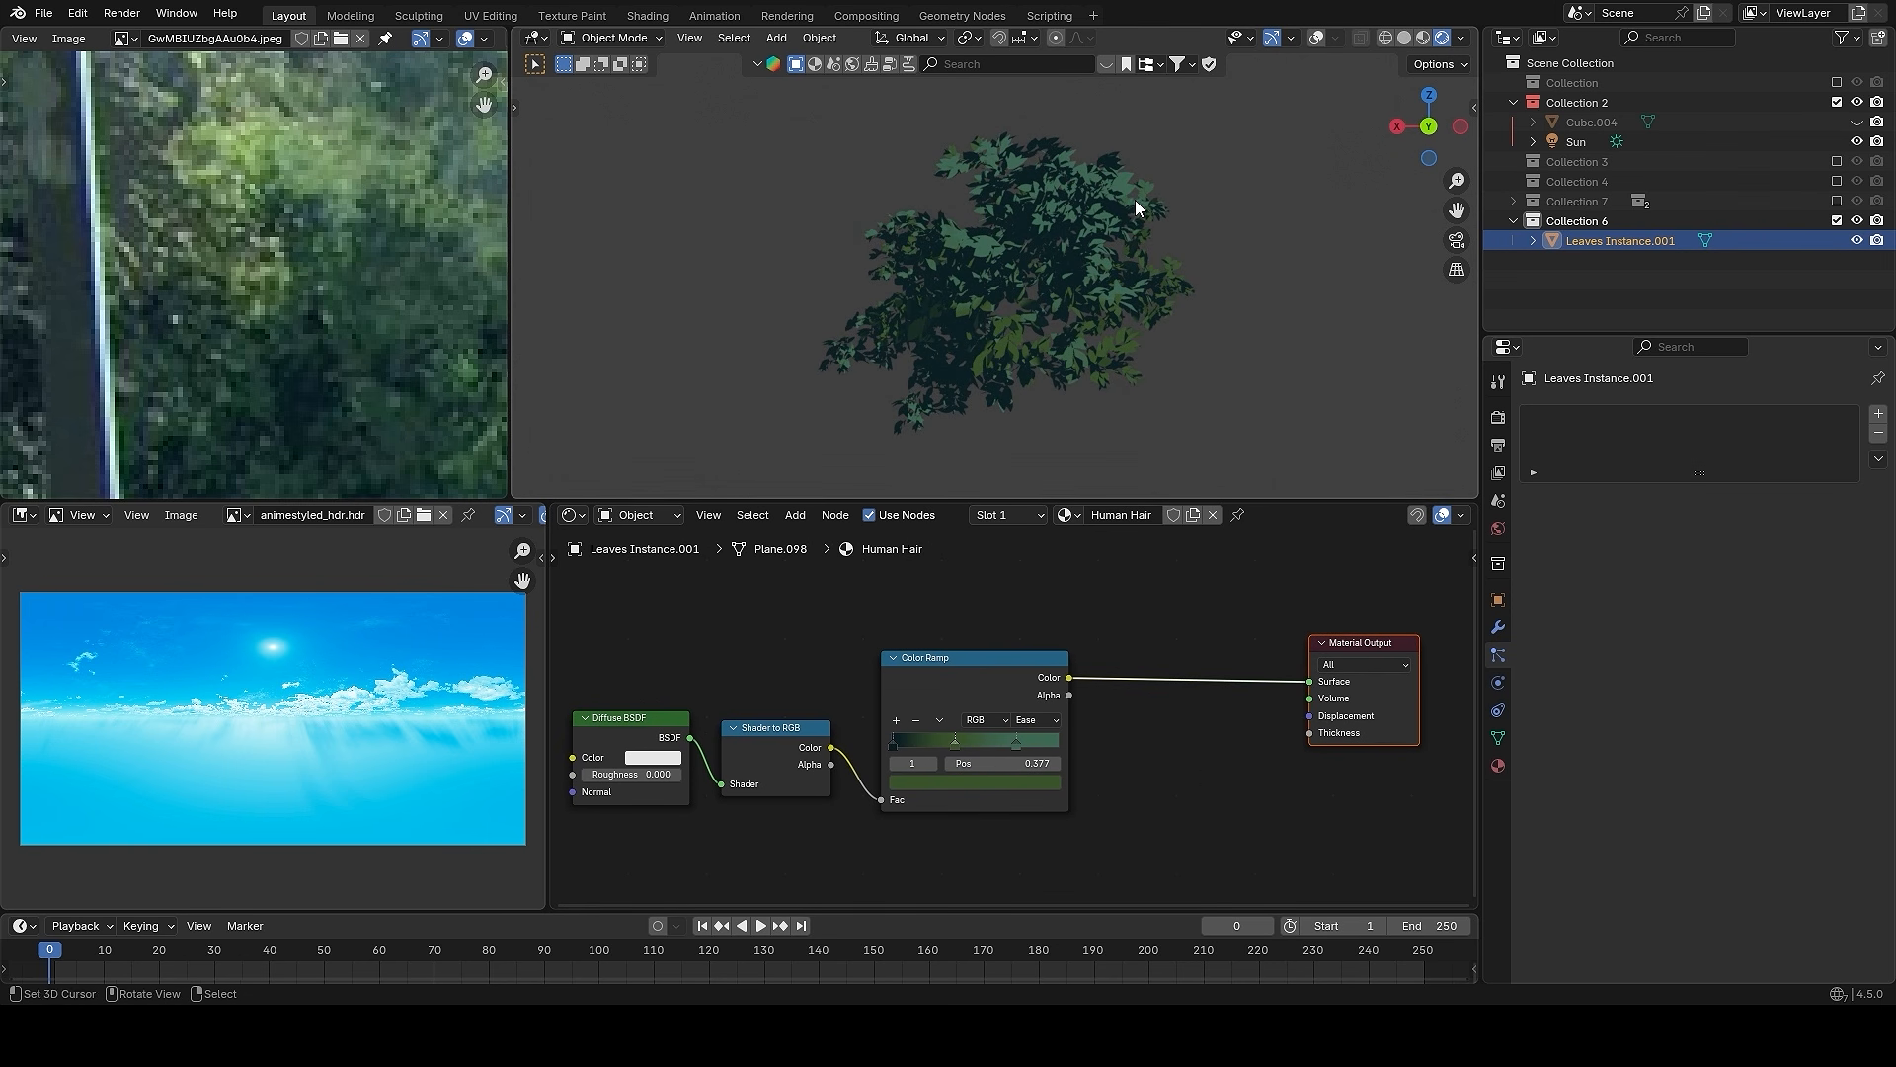
{"action": "middle_click_drag", "start_coordinate": [1135, 200], "coordinate": [1125, 356]}
{"action": "scroll", "coordinate": [1135, 613], "scroll_direction": "down", "scroll_amount": 4}
{"action": "middle_click_drag", "start_coordinate": [1136, 464], "coordinate": [1122, 328]}
{"action": "middle_click_drag", "start_coordinate": [1145, 591], "coordinate": [1114, 618]}
{"action": "scroll", "coordinate": [1112, 619], "scroll_direction": "up", "scroll_amount": 1}
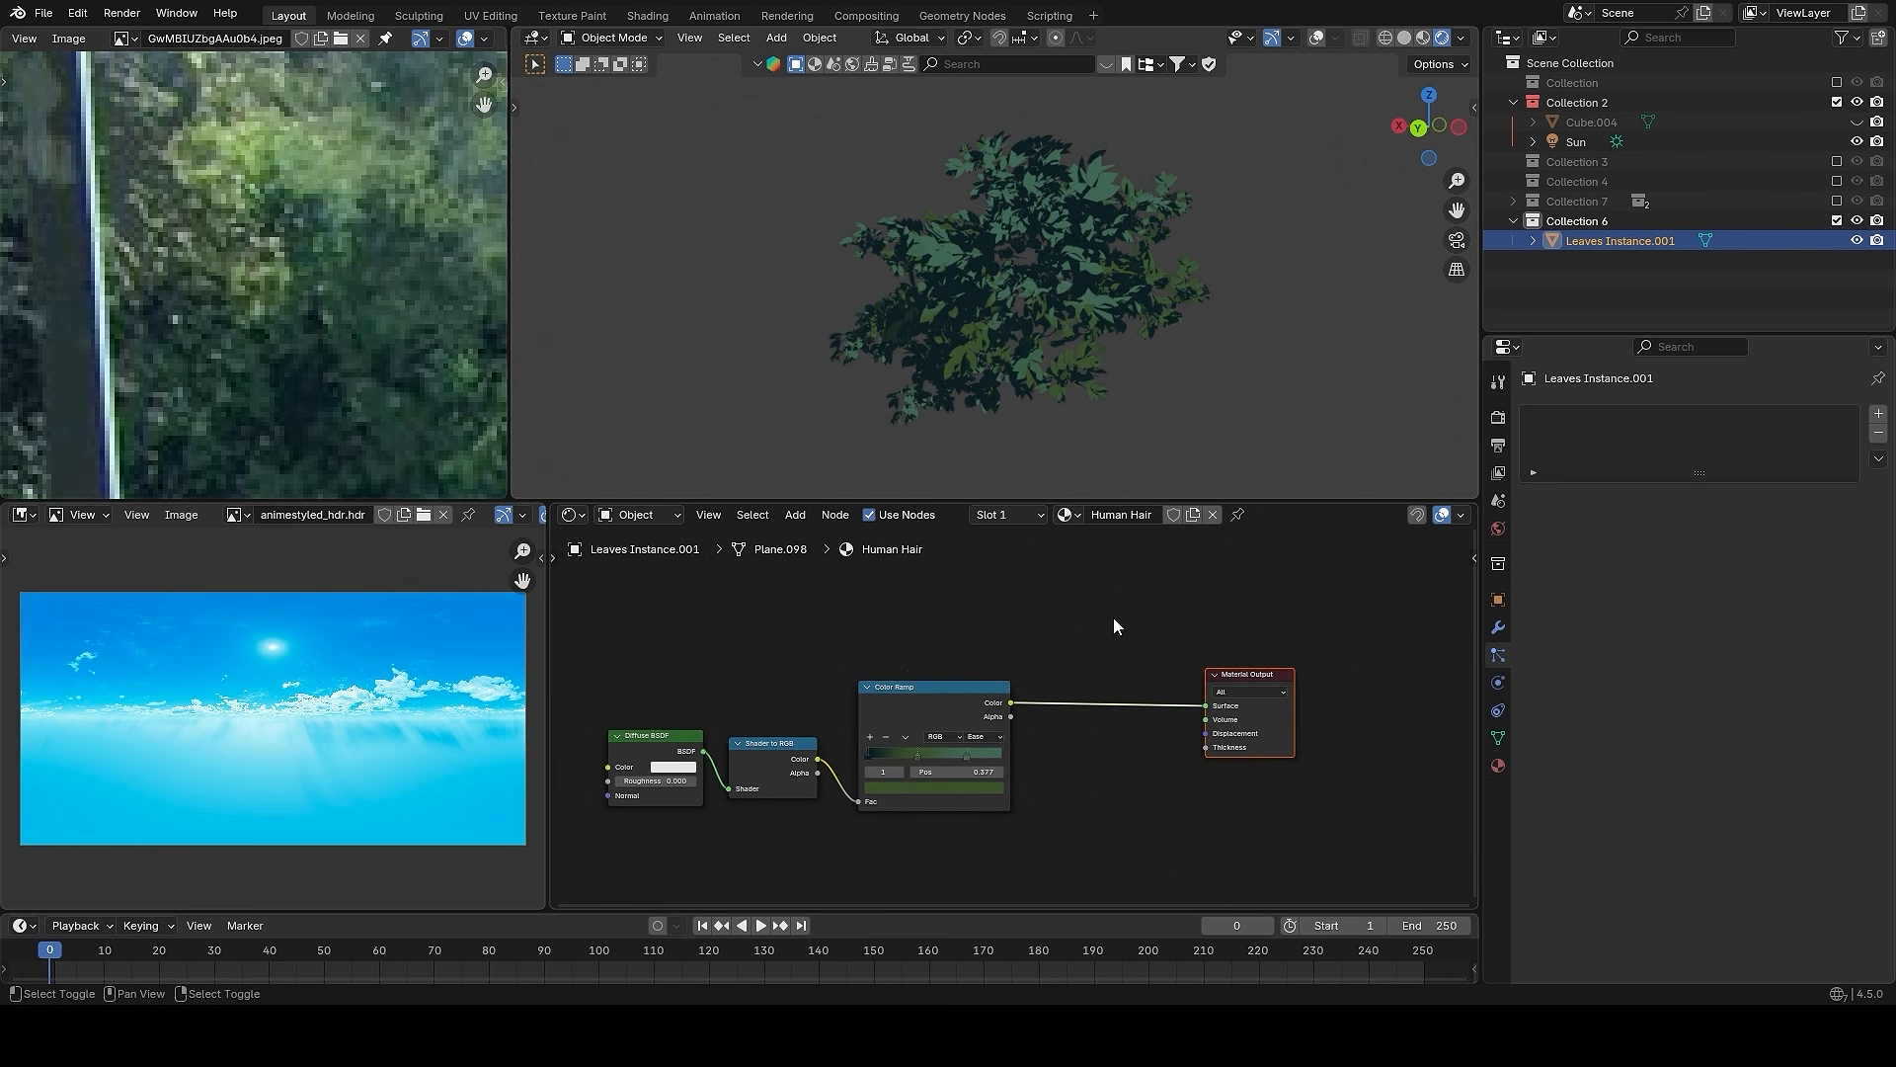
{"action": "key", "text": "shift+a"}
{"action": "type", "text": "hue"}
{"action": "key", "text": "Return"}
{"action": "left_click", "coordinate": [1033, 674]}
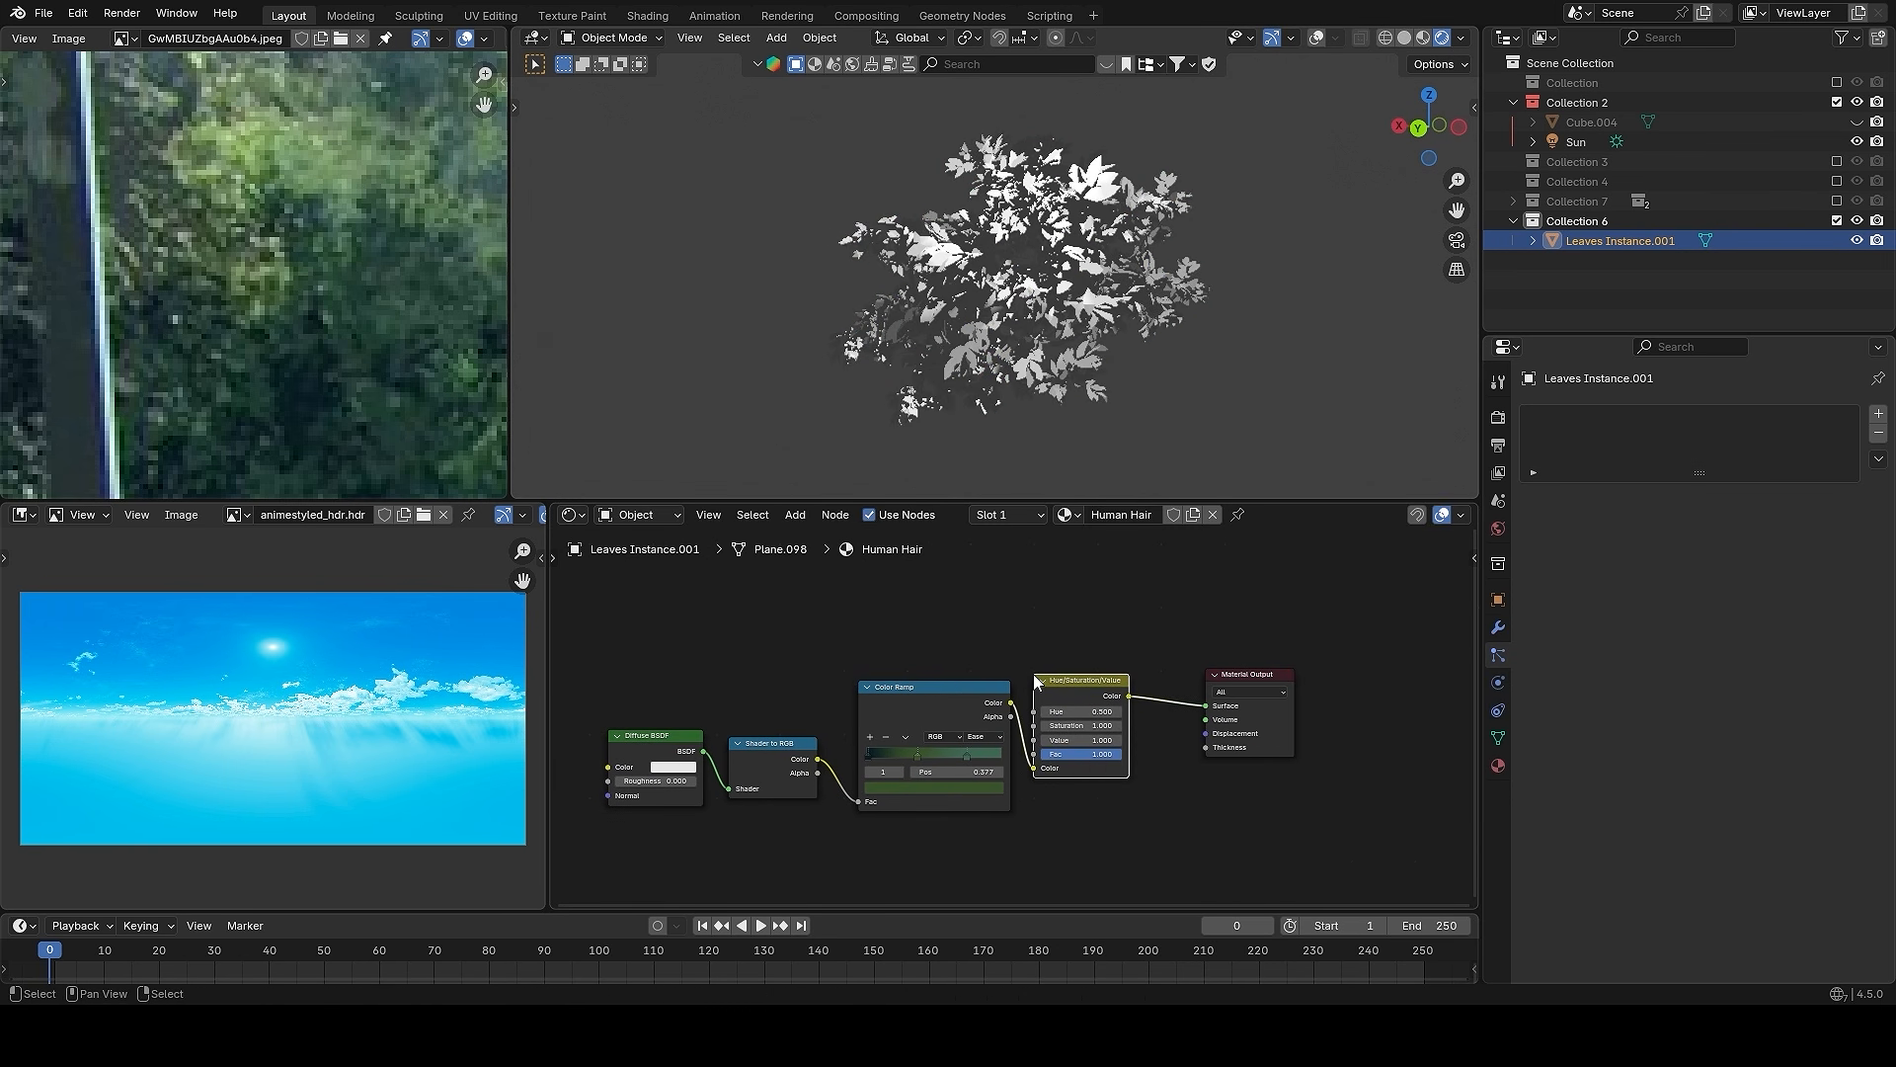
- Brighten the leaf colours by setting the Hue/Saturation/Value node's Value to 1.240
{"action": "scroll", "coordinate": [1000, 718], "scroll_direction": "up", "scroll_amount": 1}
{"action": "left_click_drag", "start_coordinate": [1097, 745], "coordinate": [1102, 745]}
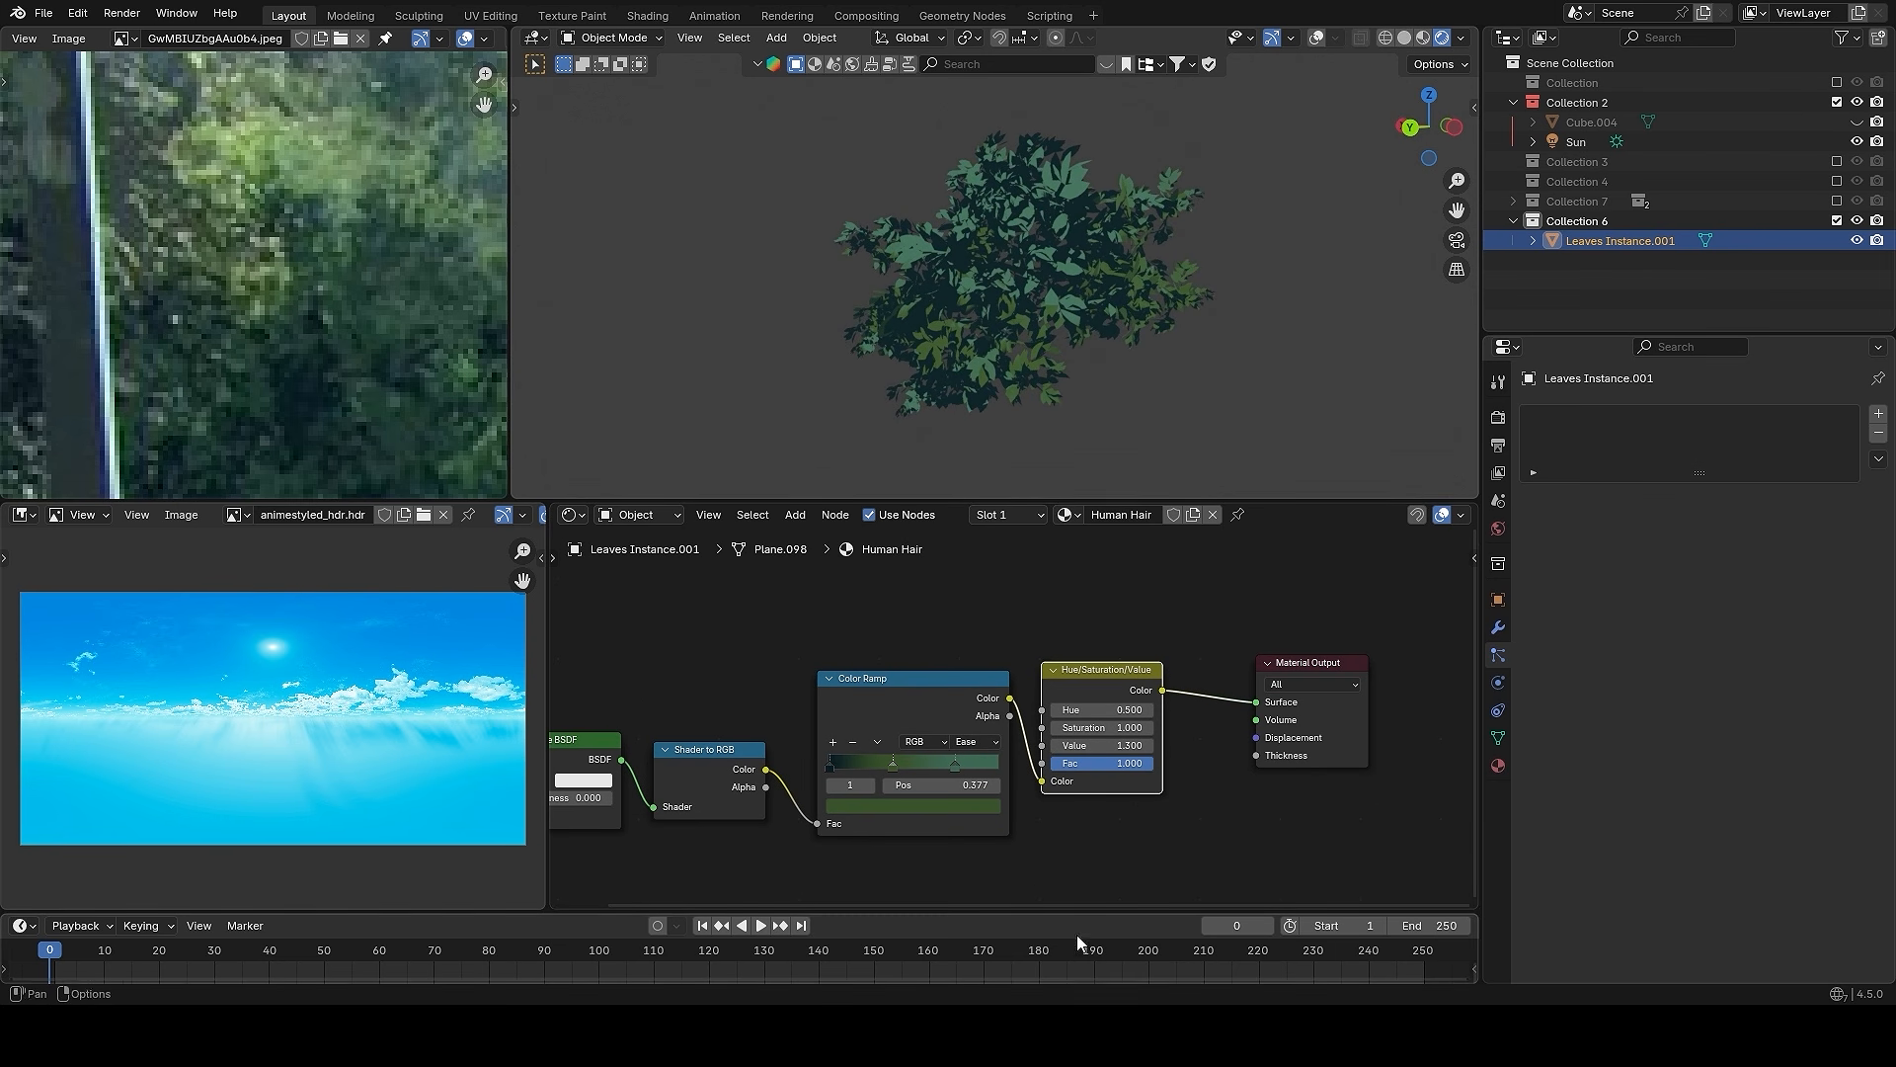
{"action": "left_click_drag", "start_coordinate": [1116, 749], "coordinate": [1116, 750]}
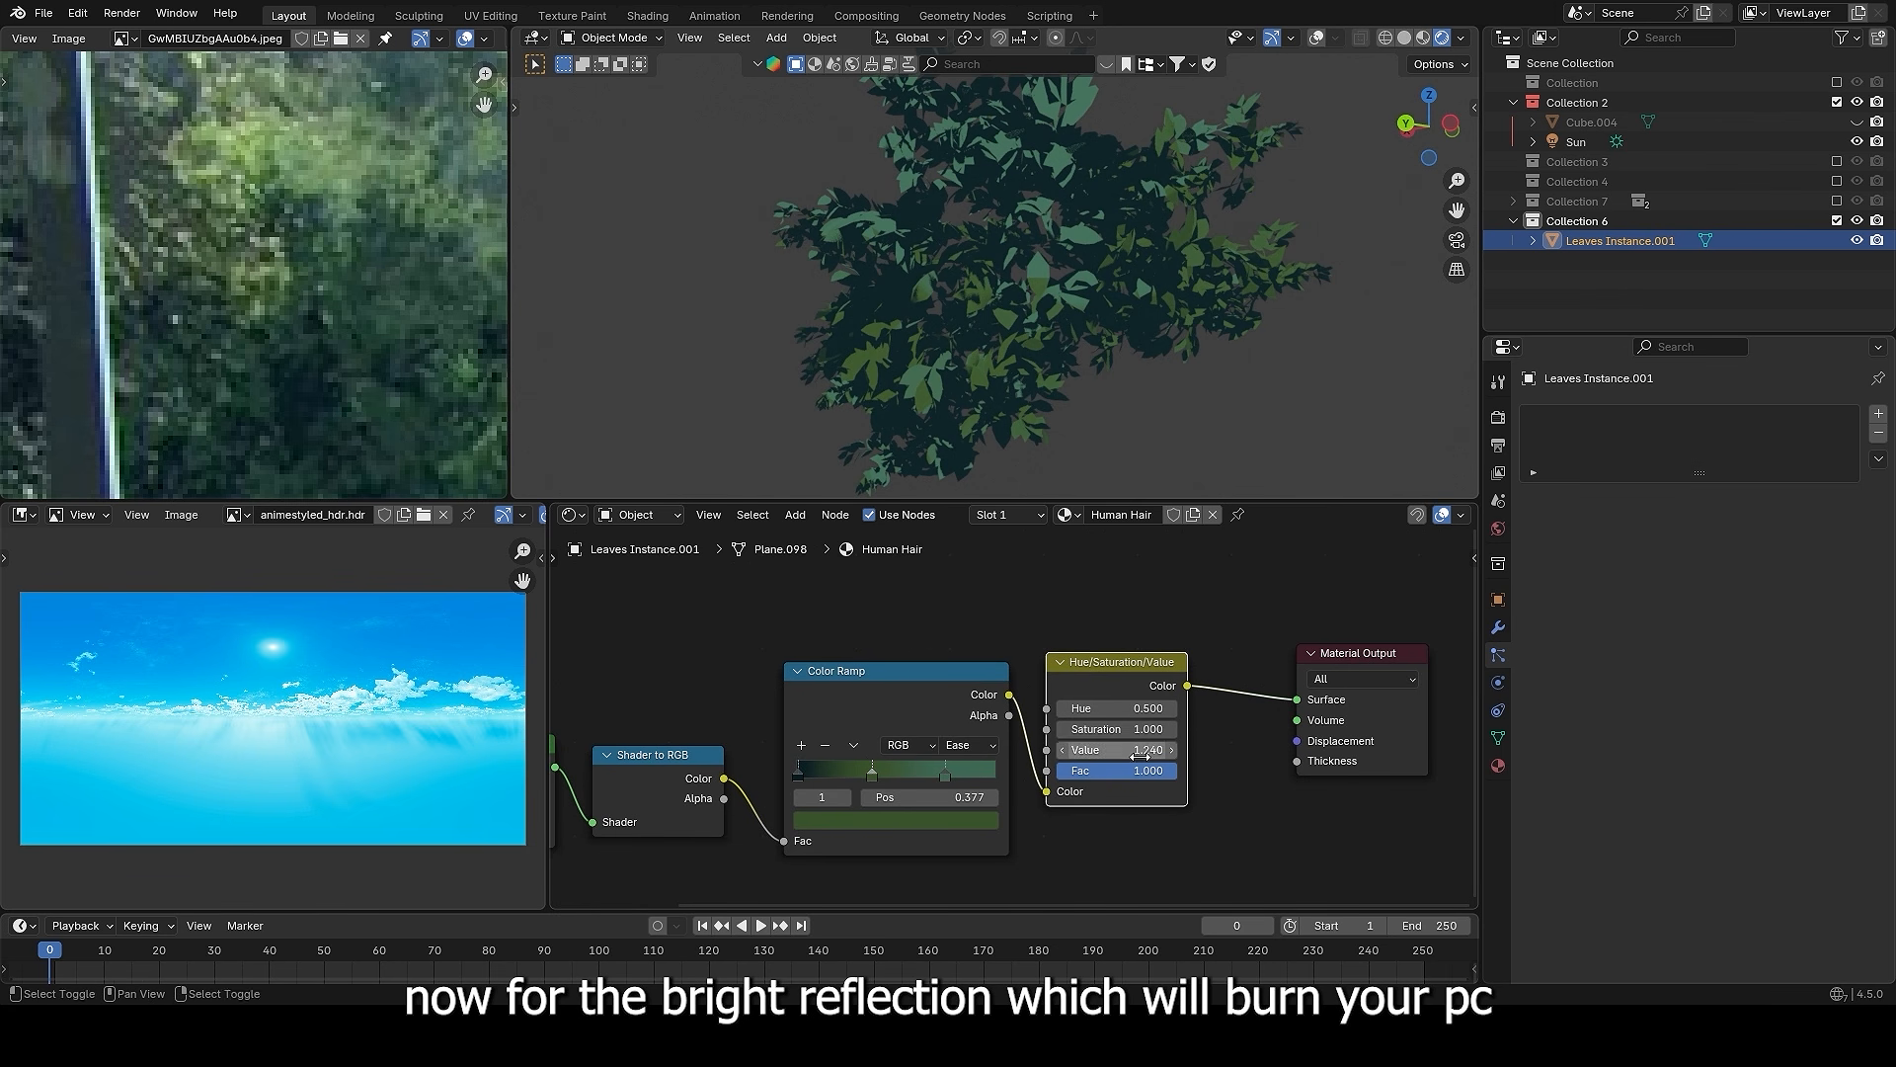
{"action": "scroll", "coordinate": [1140, 755], "scroll_direction": "down", "scroll_amount": 2}
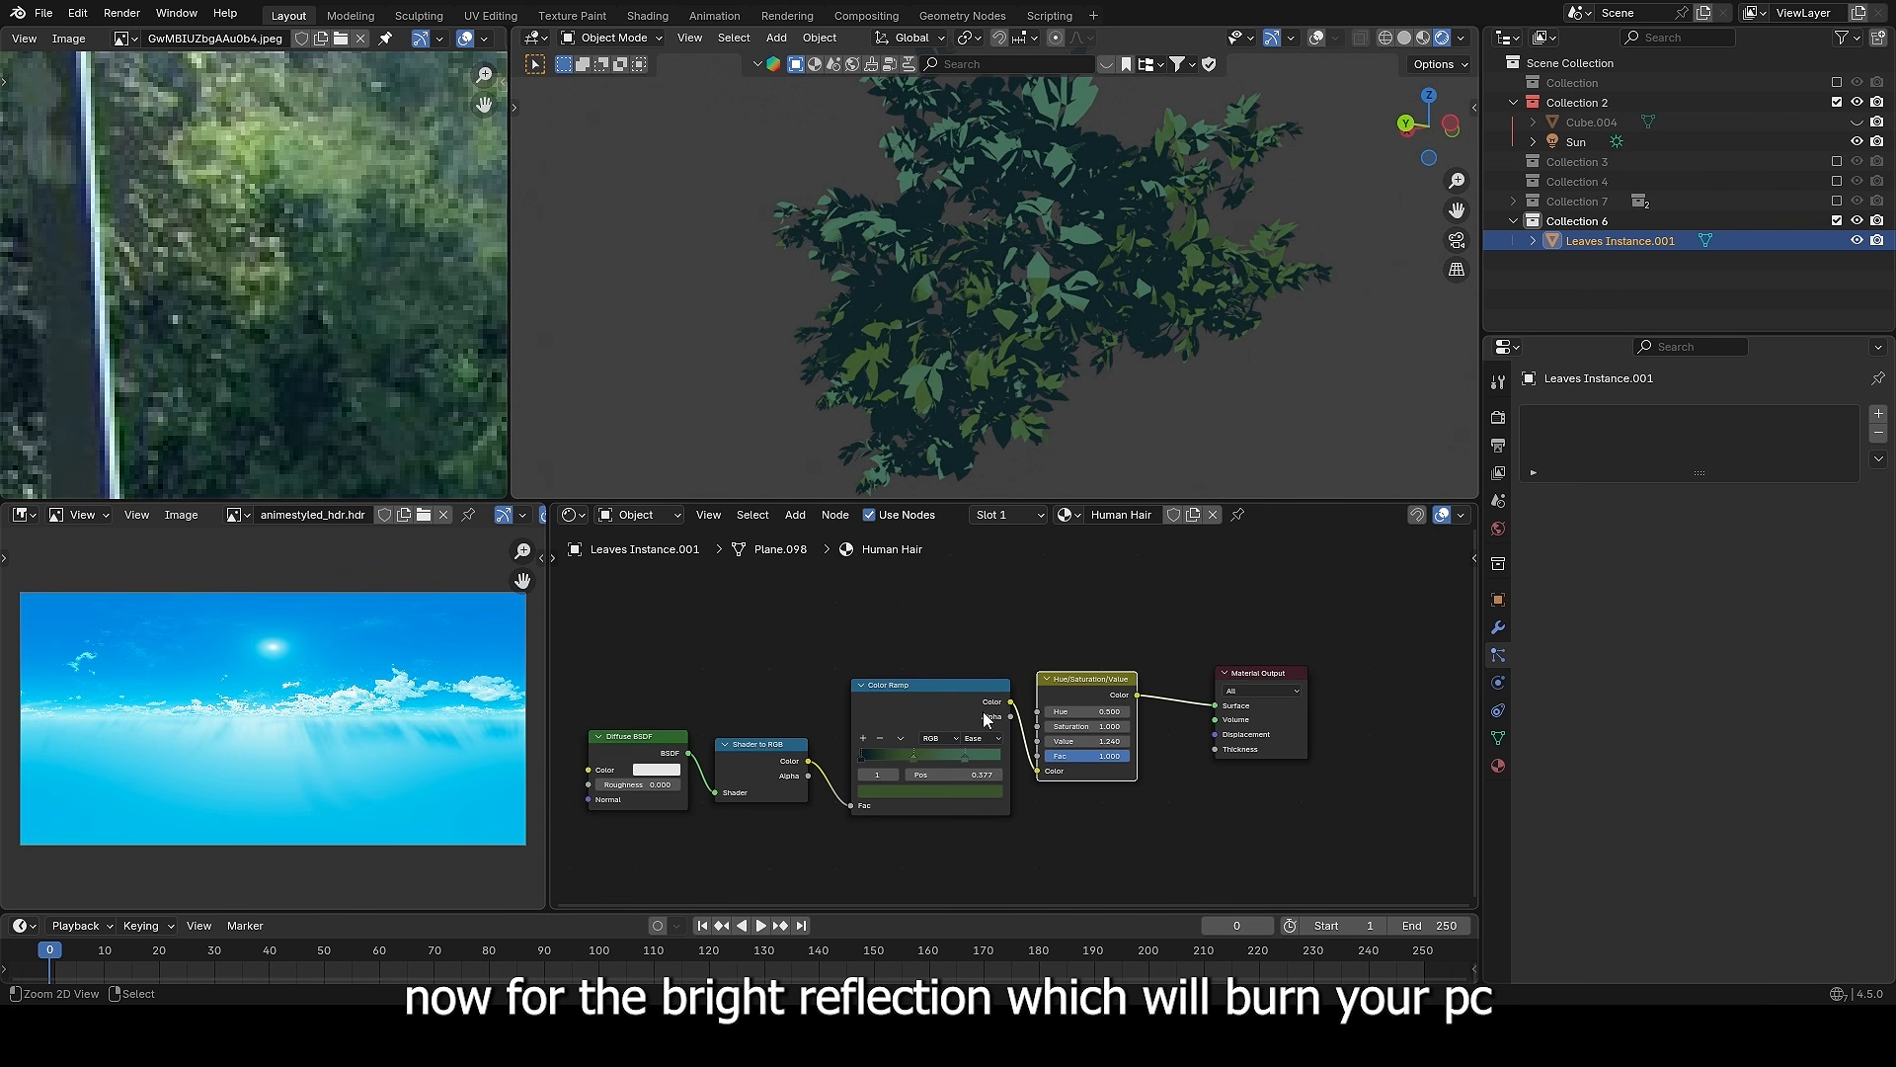
- Add a Layer Weight node above the bush's existing shader chain
{"action": "key", "text": "shift+a"}
{"action": "left_click", "coordinate": [987, 632]}
{"action": "type", "text": "layer weight"}
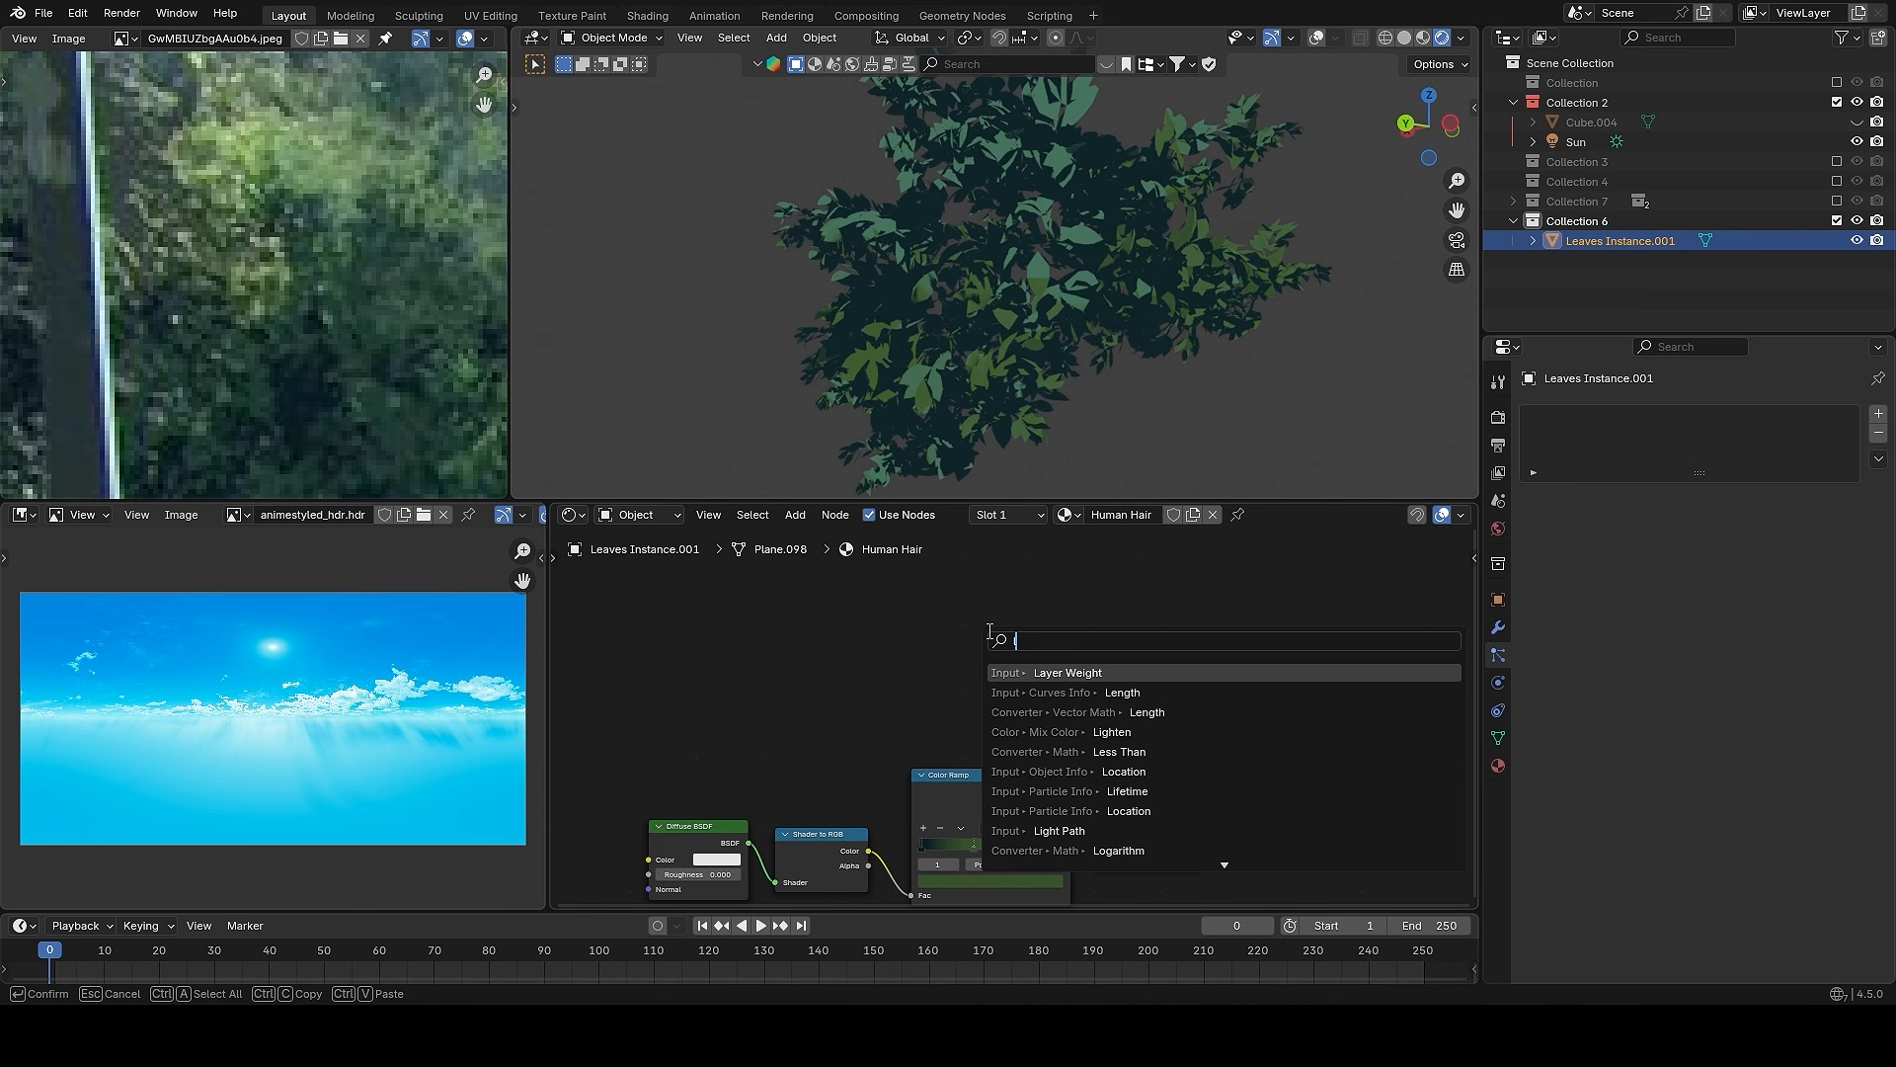
{"action": "key", "text": "Return"}
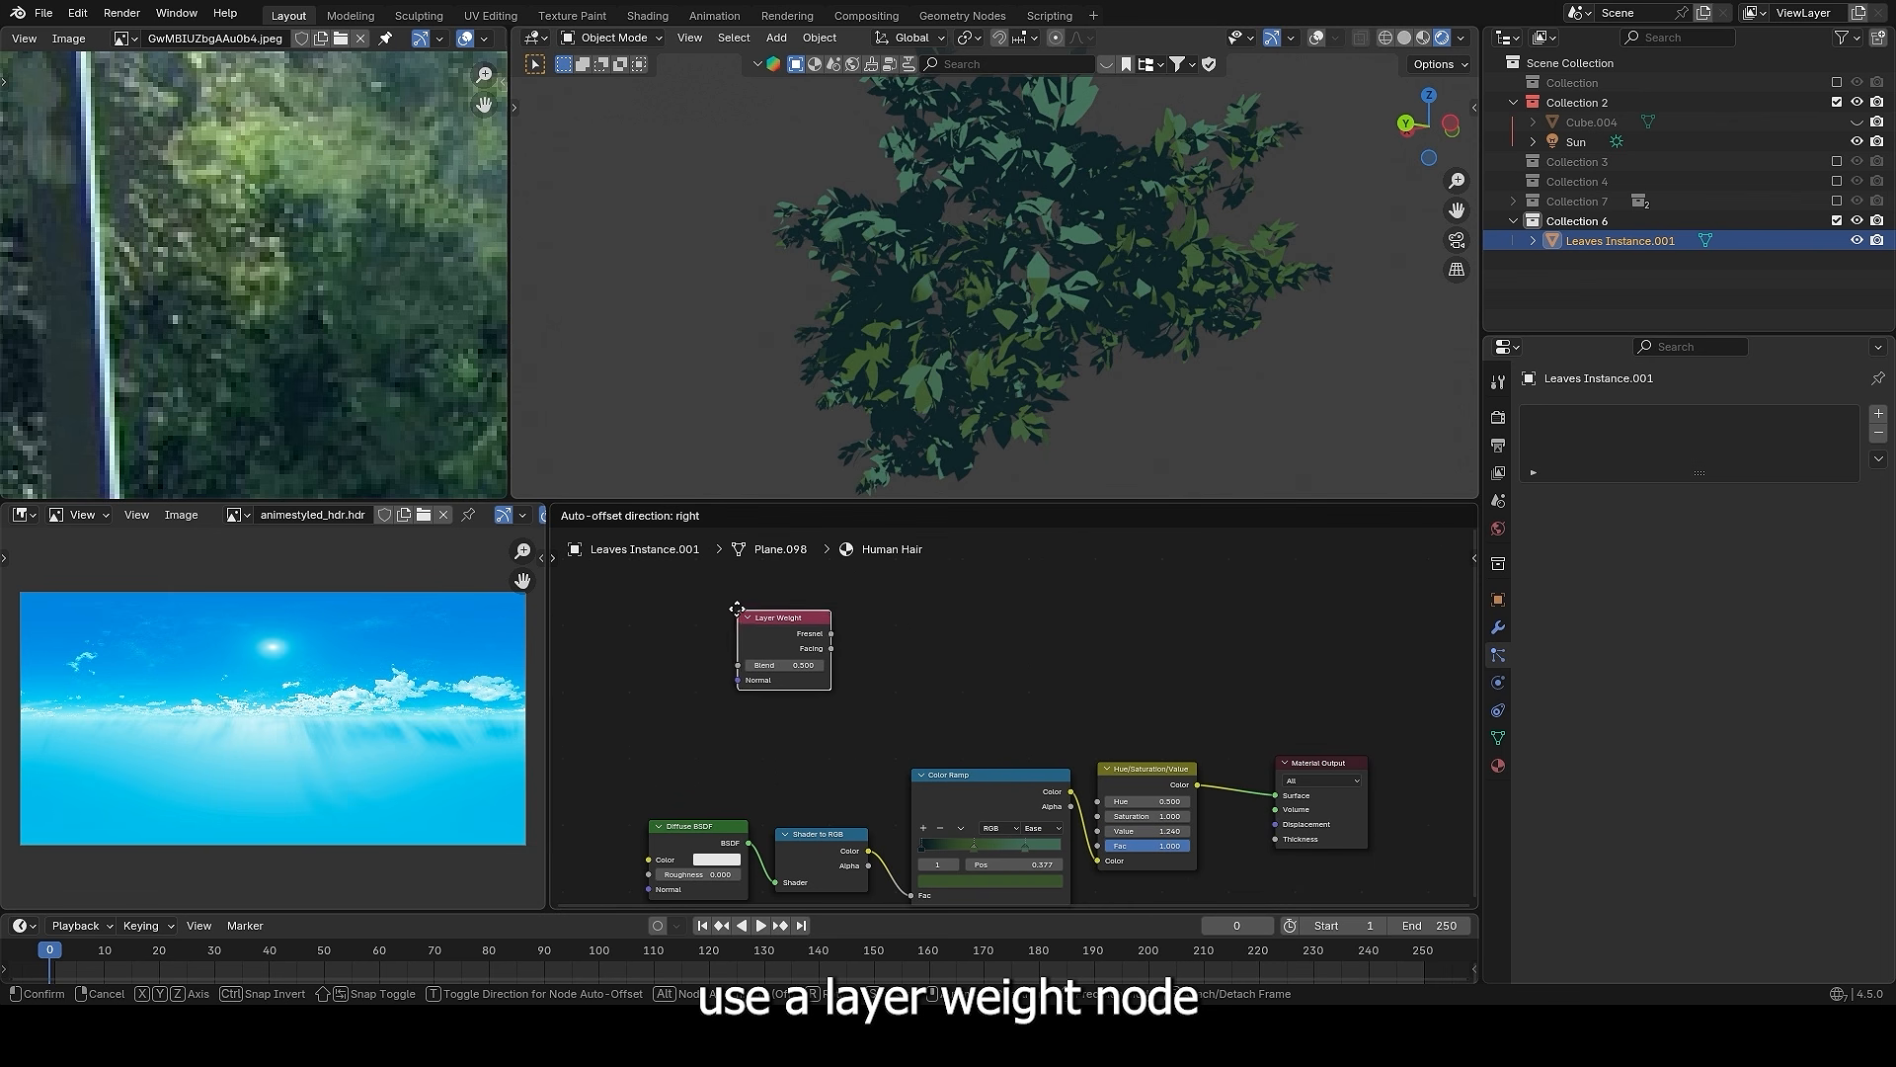
{"action": "left_click", "coordinate": [724, 596]}
{"action": "middle_click_drag", "start_coordinate": [872, 627], "coordinate": [866, 684]}
{"action": "key", "text": "g"}
{"action": "left_click", "coordinate": [898, 632]}
- Add a second Color Ramp driven by the Layer Weight's Fresnel output and preview it on the bush
{"action": "key", "text": "shift+a"}
{"action": "type", "text": "c"}
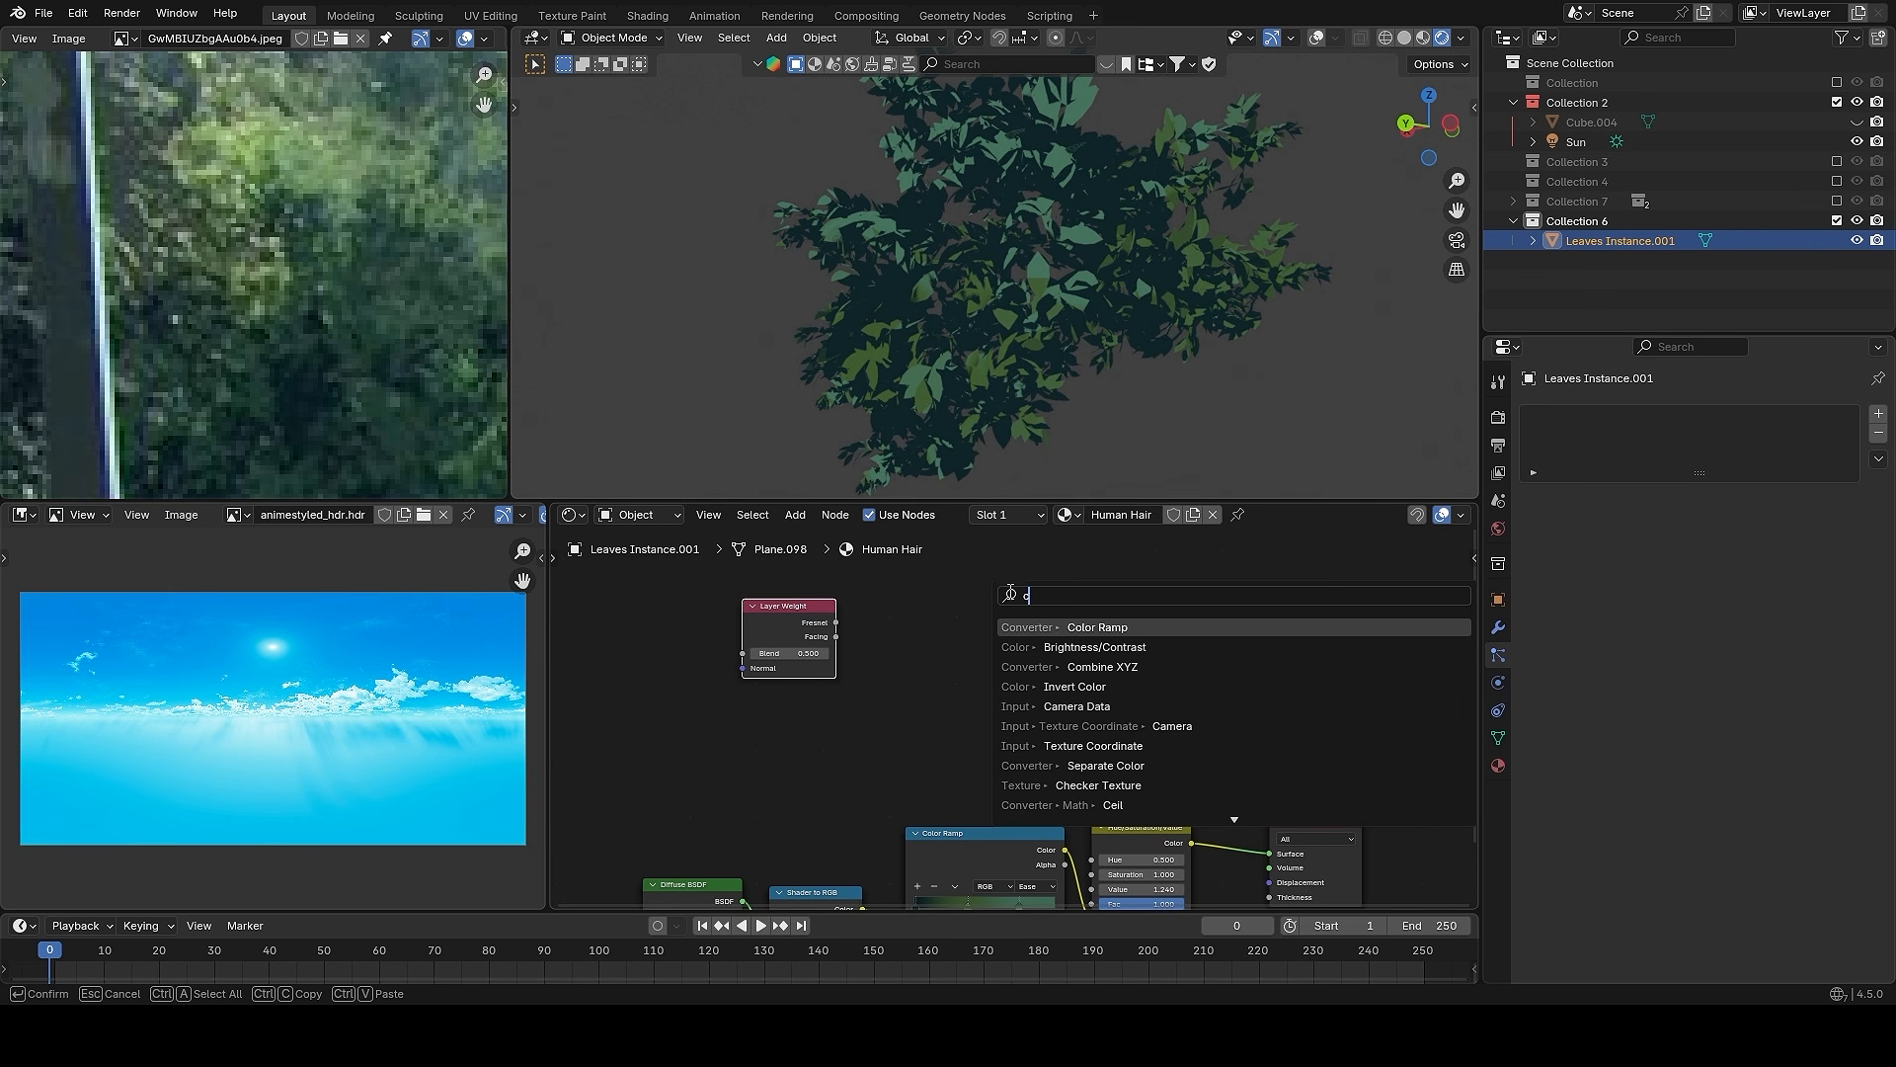
{"action": "key", "text": "Return"}
{"action": "left_click", "coordinate": [880, 583]}
{"action": "scroll", "coordinate": [869, 600], "scroll_direction": "up", "scroll_amount": 1}
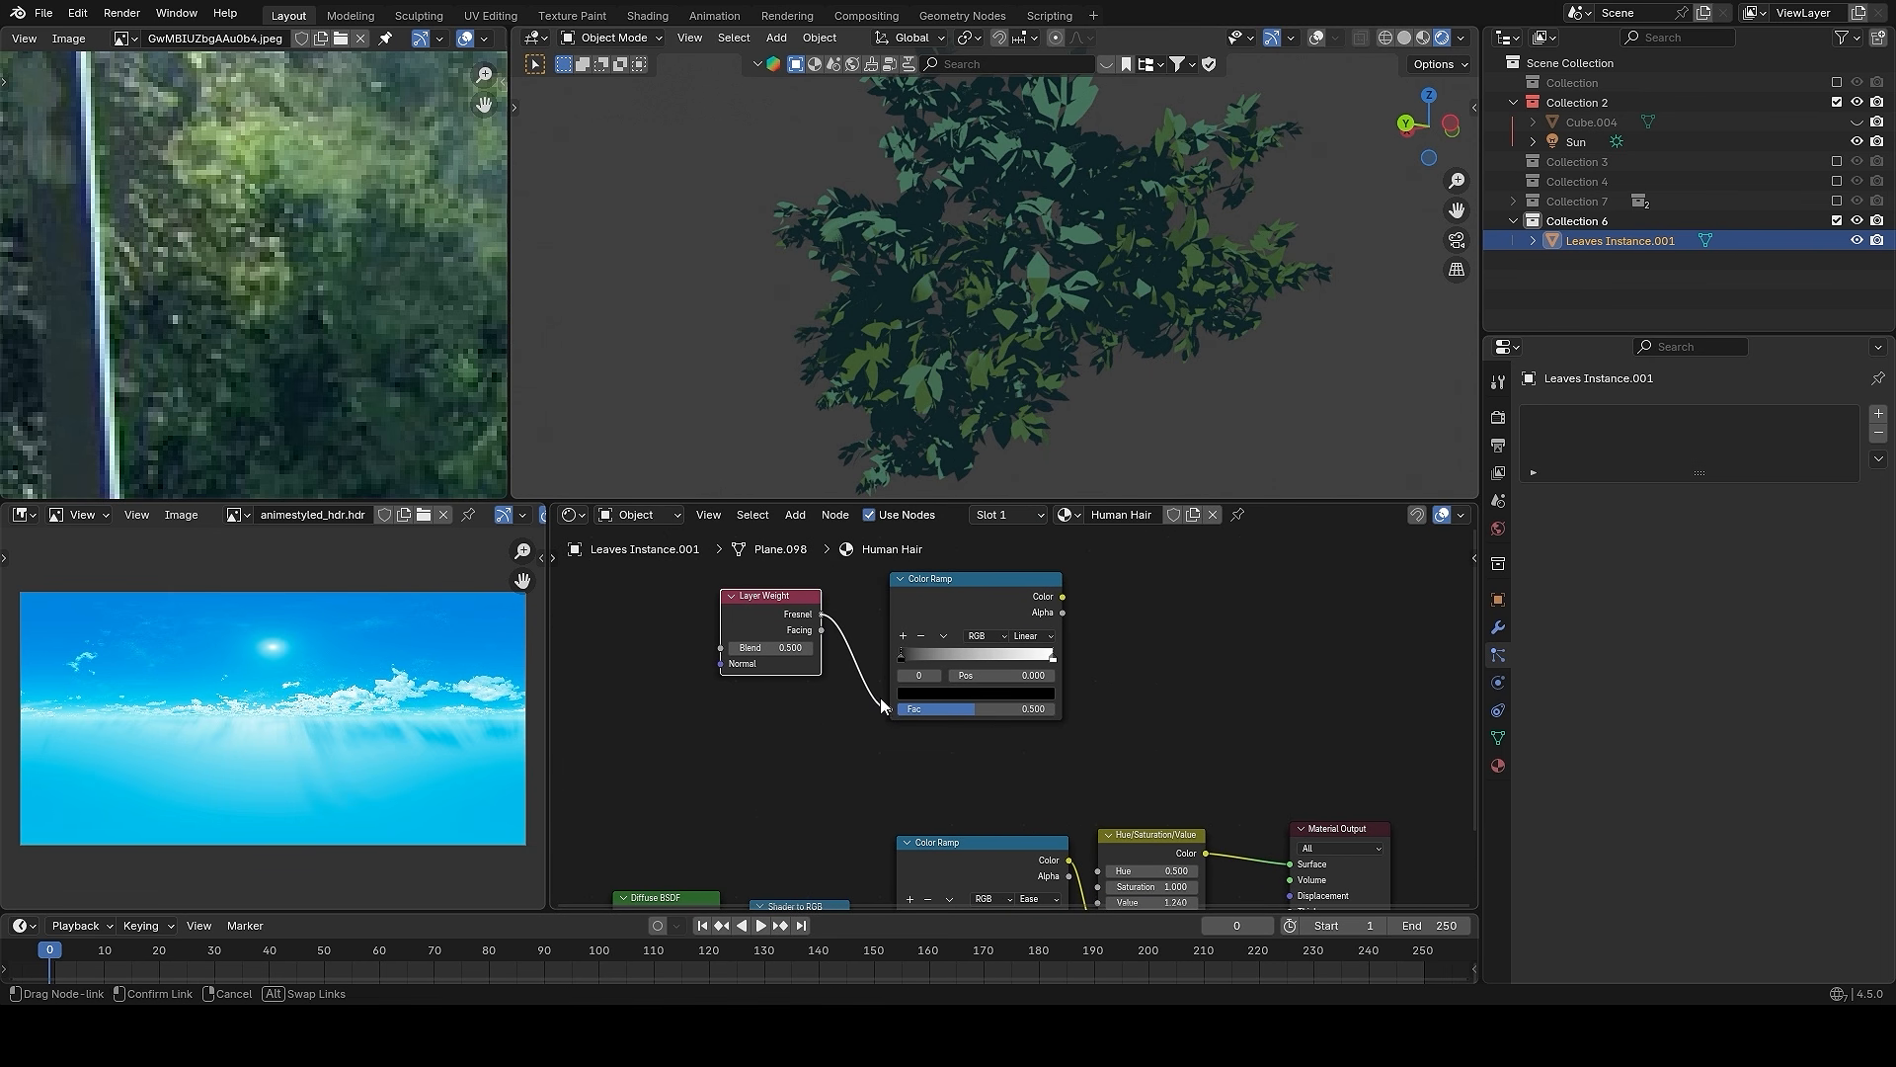
{"action": "left_click_drag", "start_coordinate": [880, 698], "coordinate": [885, 704]}
{"action": "left_click", "coordinate": [940, 606], "text": "ctrl+shift"}
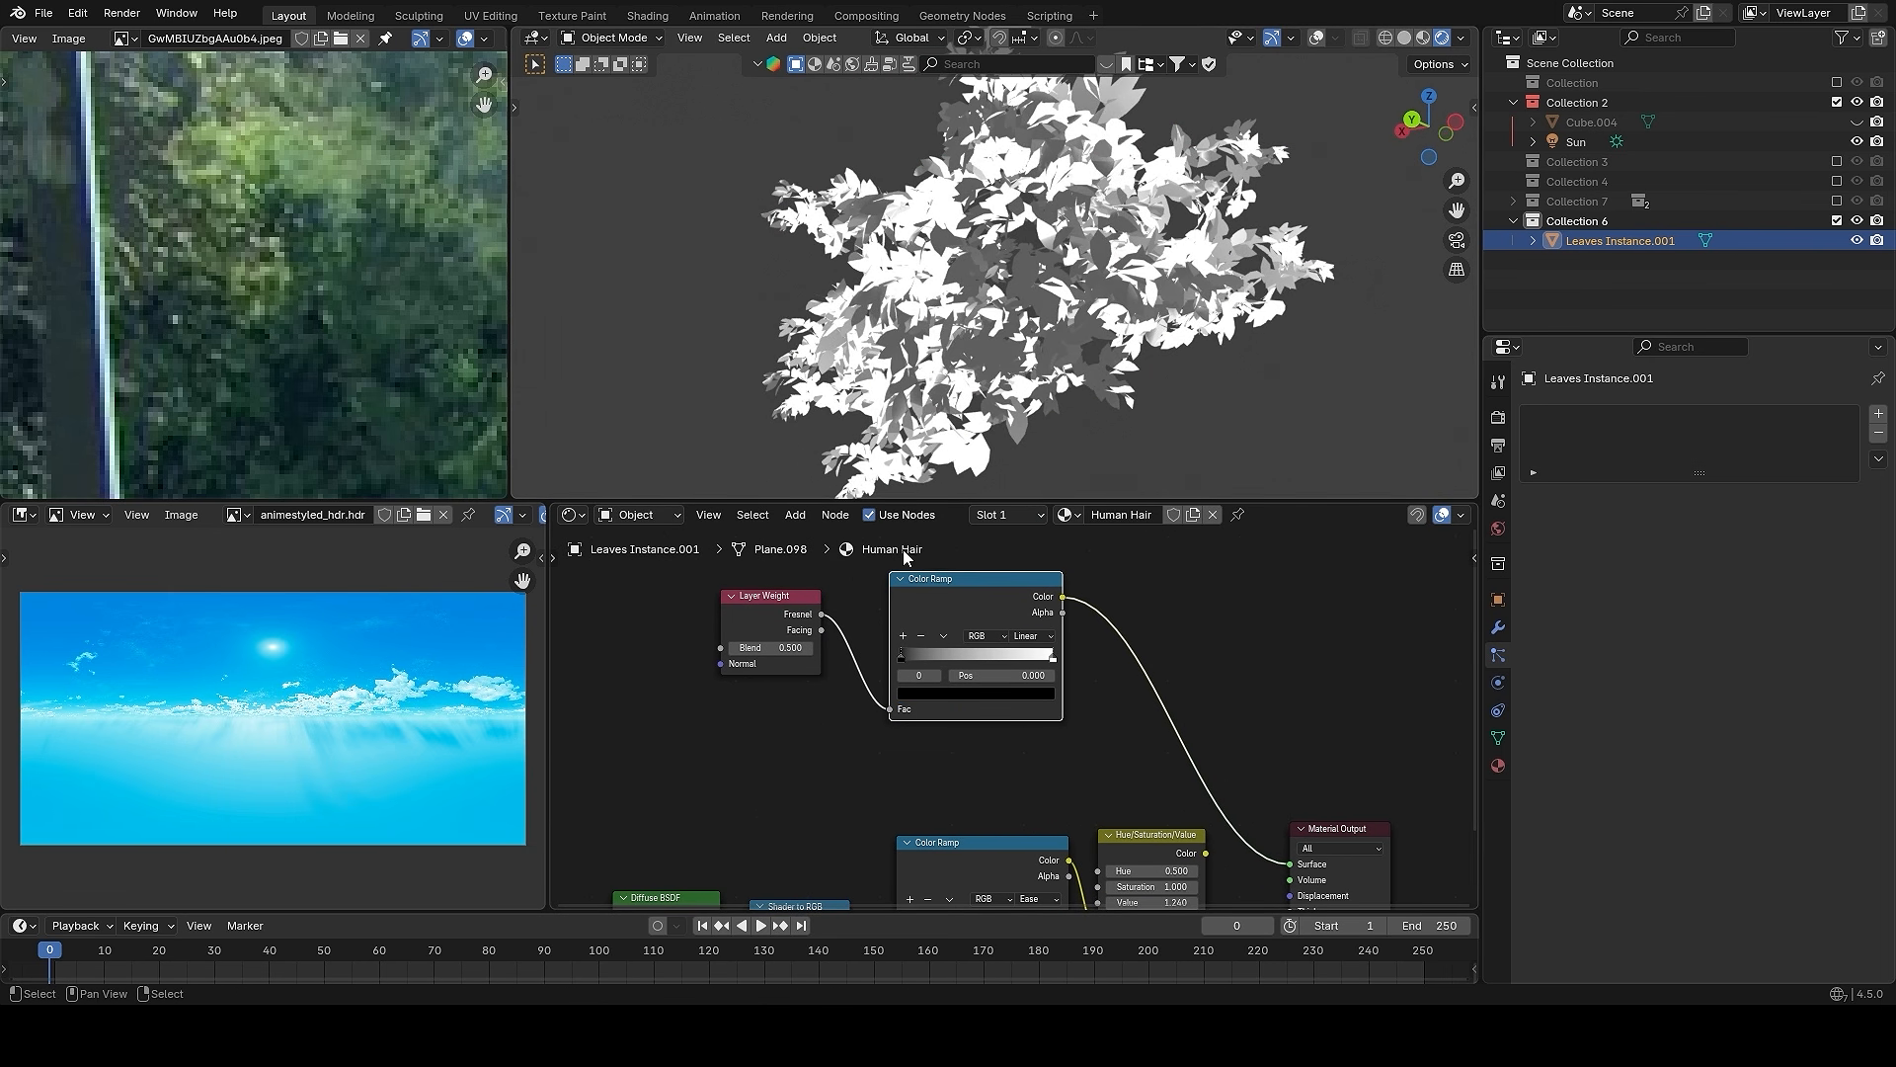
- Drive the new Color Ramp from the Layer Weight's Facing output instead and set Blend to 0.110
{"action": "left_click_drag", "start_coordinate": [903, 713], "coordinate": [901, 711]}
{"action": "scroll", "coordinate": [955, 640], "scroll_direction": "up", "scroll_amount": 1}
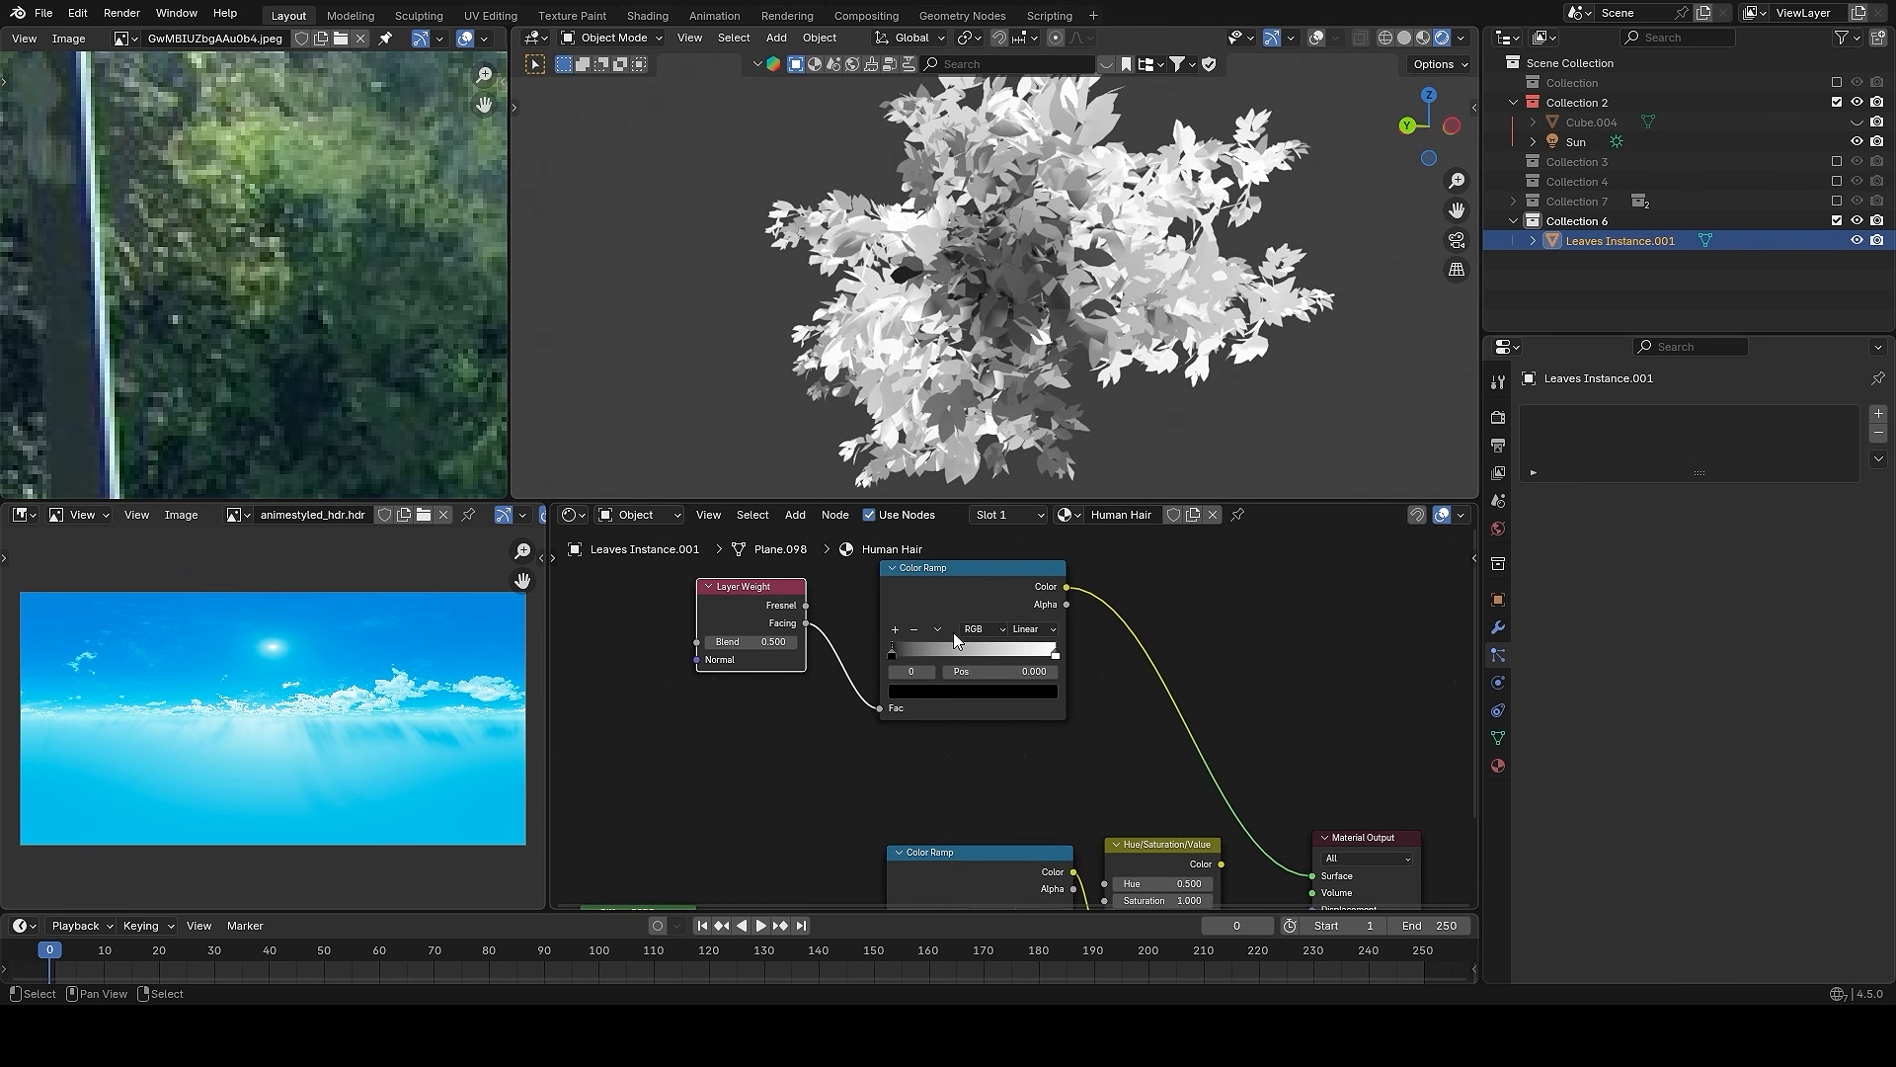
{"action": "mouse_move", "coordinate": [761, 642]}
{"action": "left_mouse_down"}
{"action": "mouse_move", "coordinate": [692, 642]}
{"action": "mouse_move", "coordinate": [770, 642]}
{"action": "left_mouse_up"}
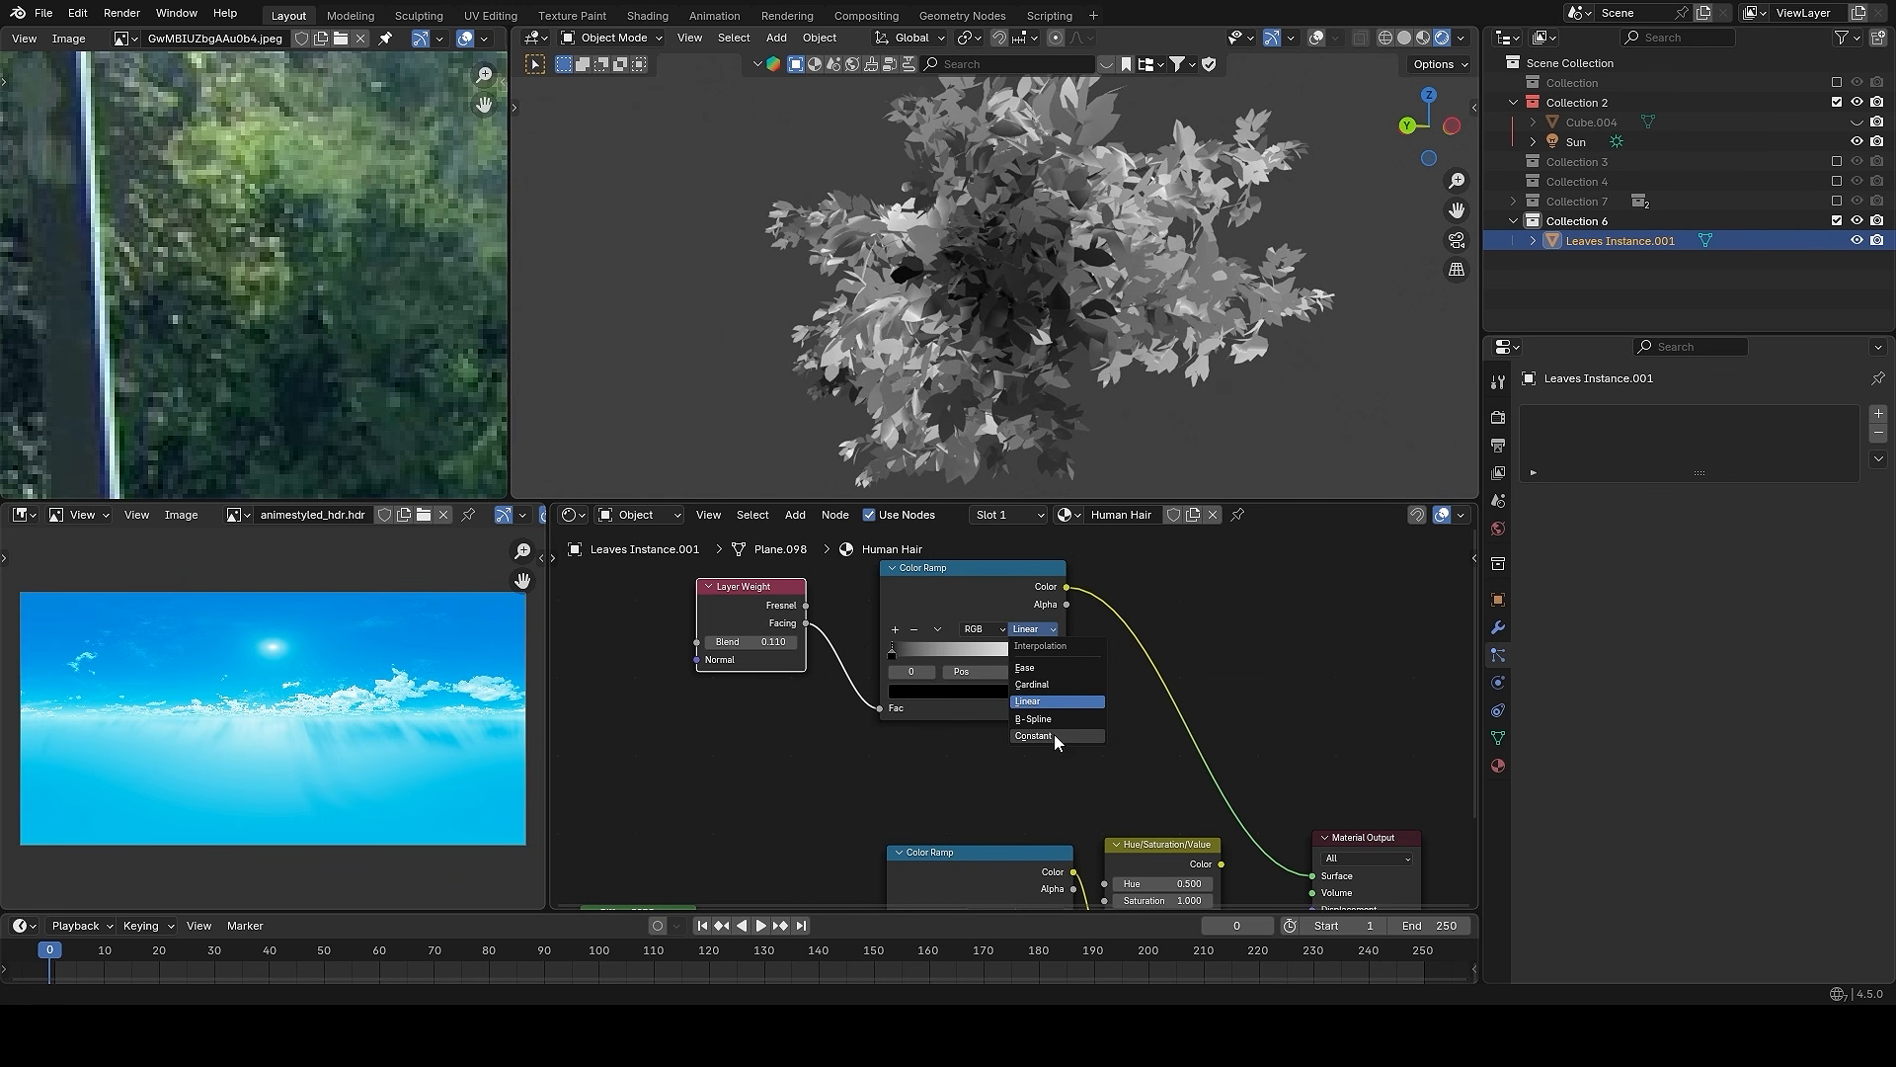
- Try Constant interpolation with the white stop at 0.441 on the Layer Weight's Color Ramp, and reset the ramp
{"action": "left_click", "coordinate": [1061, 736]}
{"action": "scroll", "coordinate": [1042, 663], "scroll_direction": "up", "scroll_amount": 1}
{"action": "left_click_drag", "start_coordinate": [998, 641], "coordinate": [934, 638]}
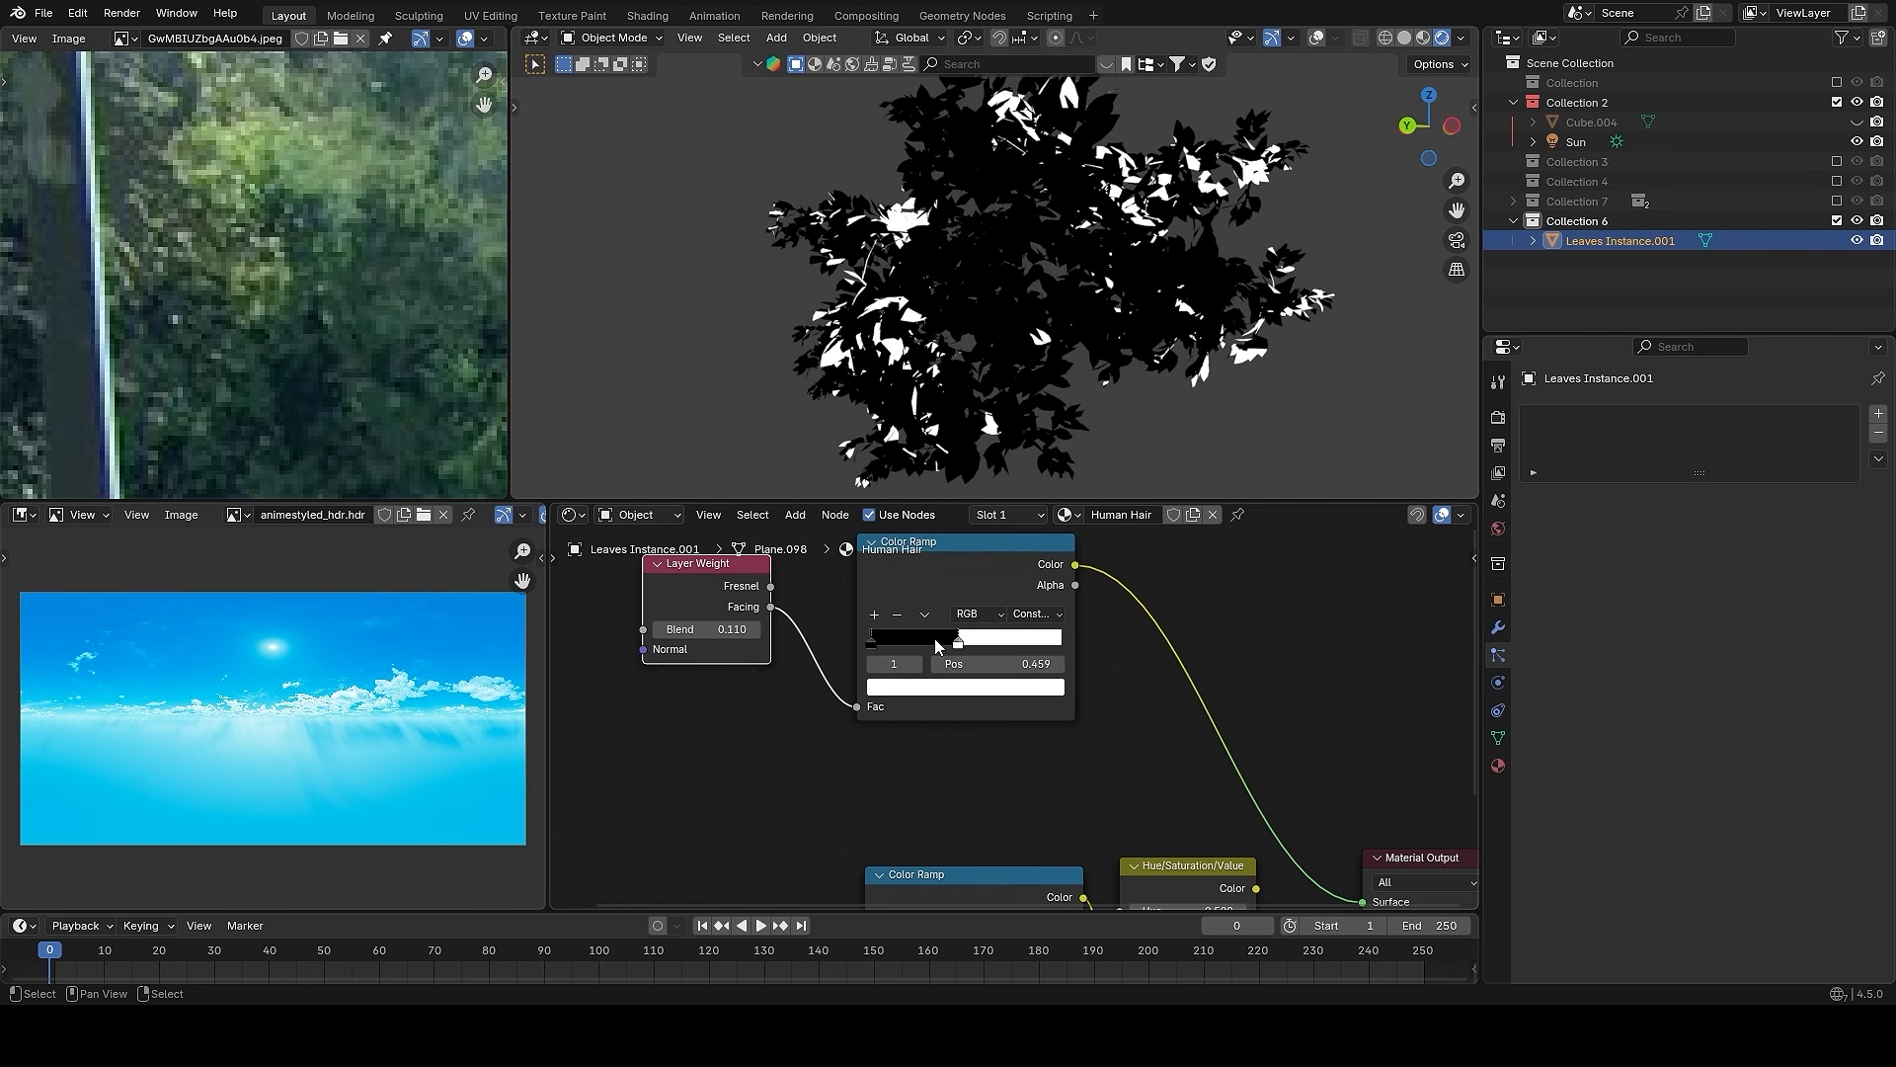
{"action": "middle_click_drag", "start_coordinate": [1067, 375], "coordinate": [1142, 452]}
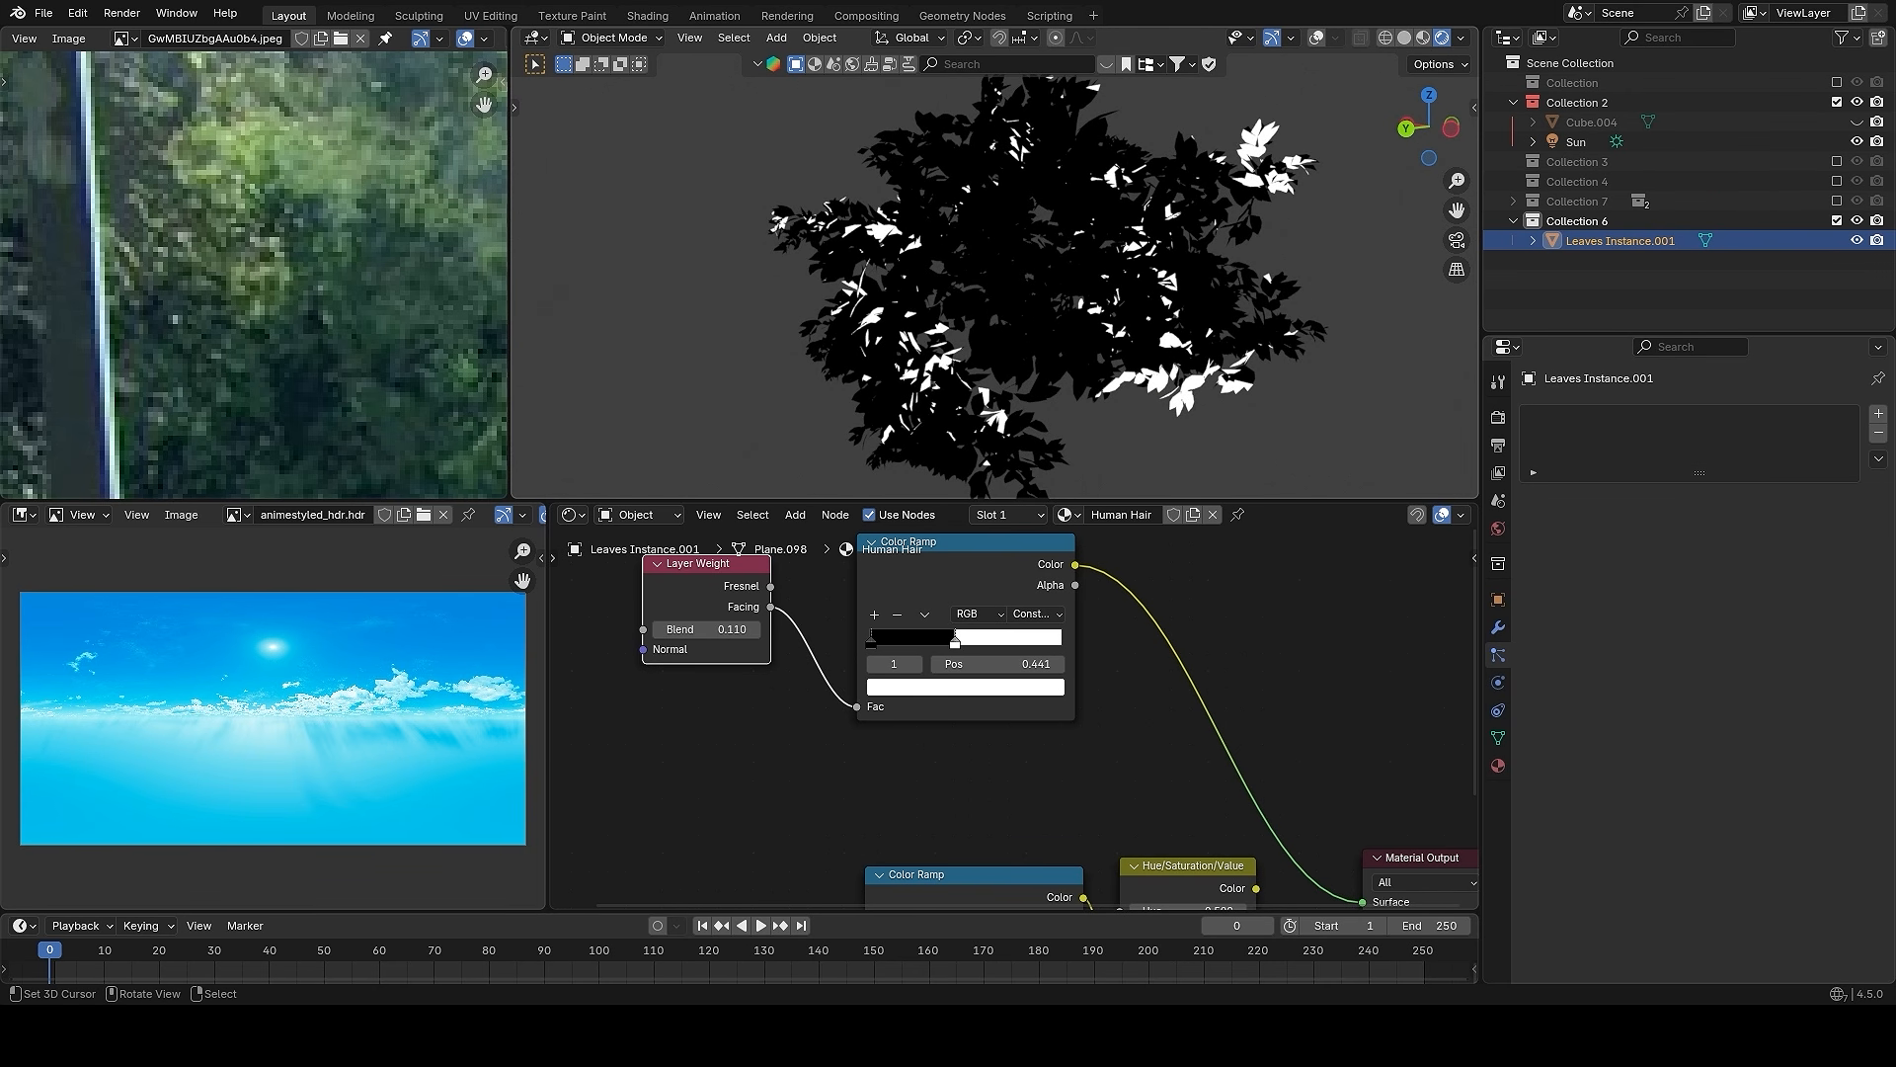
{"action": "scroll", "coordinate": [958, 664], "scroll_direction": "up", "scroll_amount": 1}
{"action": "key", "text": "BackSpace"}
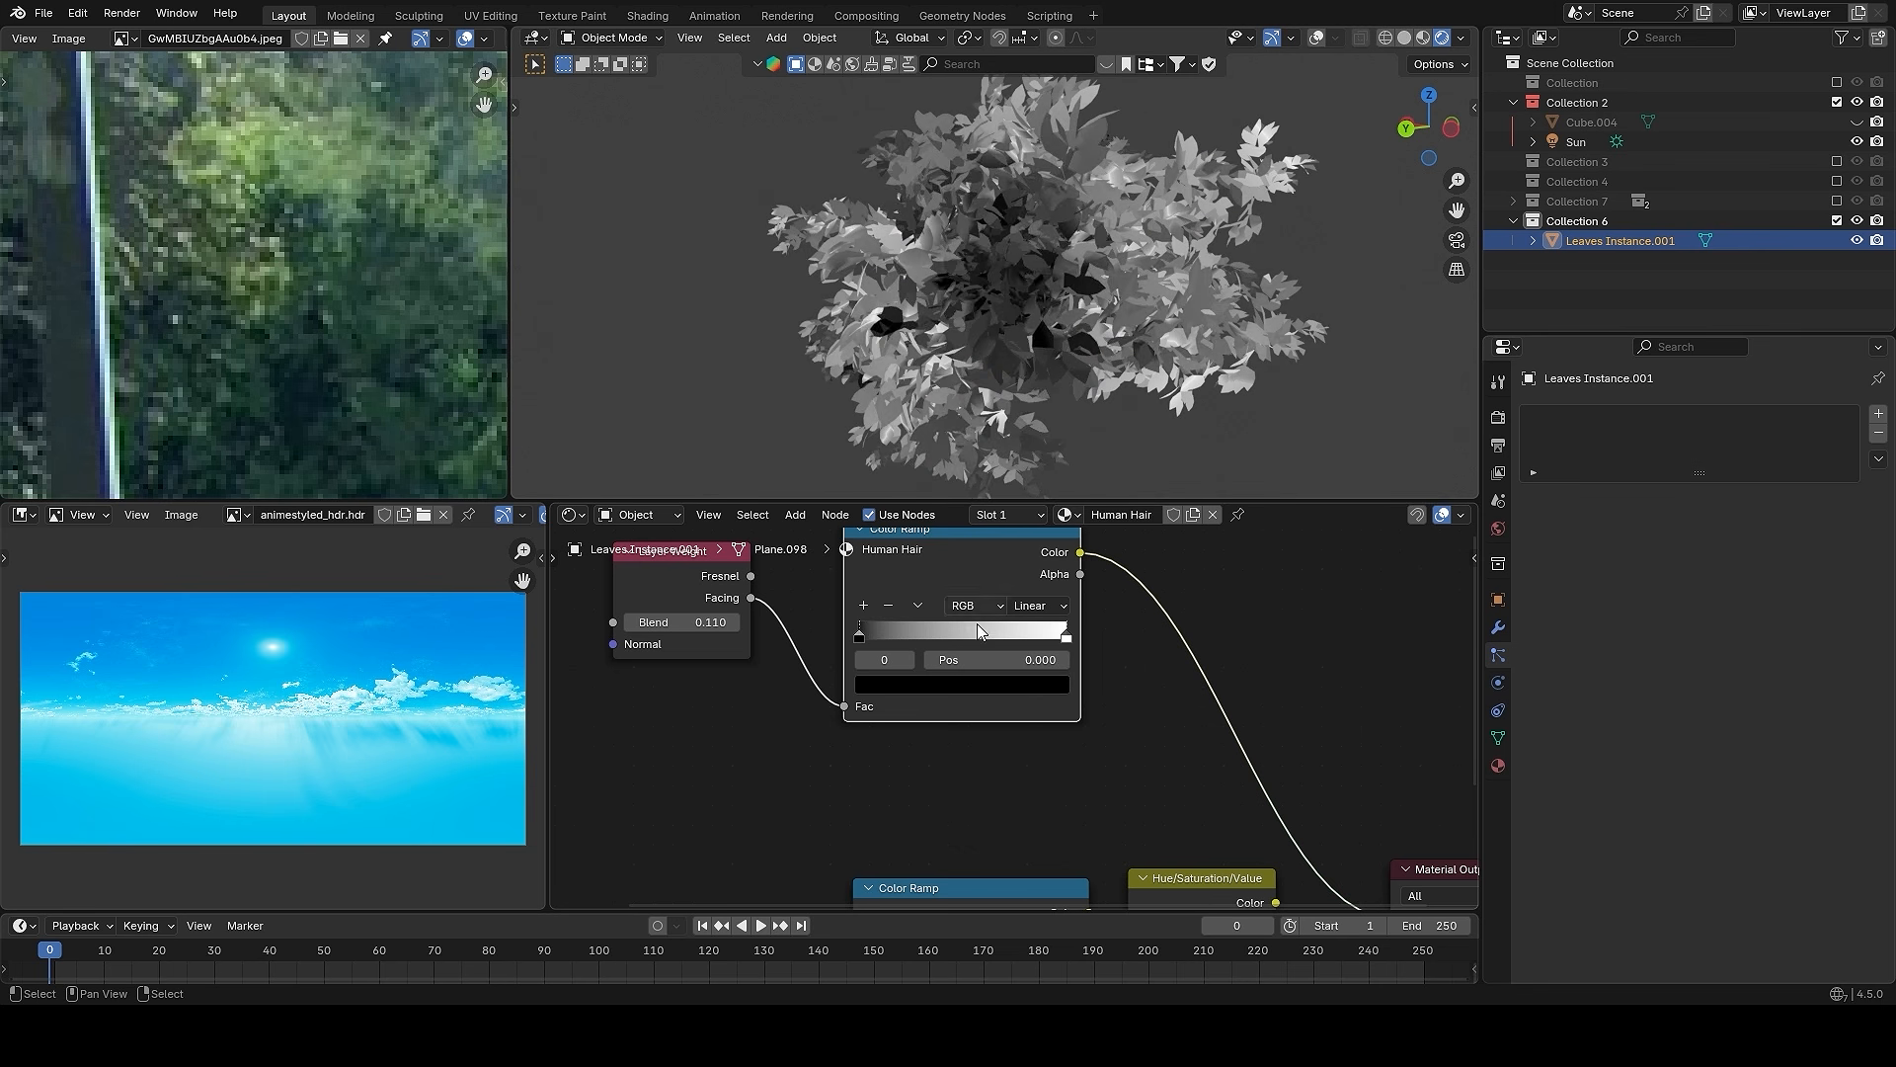
- Move the black stop of the Layer Weight's Color Ramp to 0.327 to limit the highlights to fewer leaves
{"action": "left_click_drag", "start_coordinate": [897, 630], "coordinate": [957, 636]}
{"action": "left_click_drag", "start_coordinate": [963, 636], "coordinate": [964, 636]}
{"action": "middle_click_drag", "start_coordinate": [1155, 374], "coordinate": [1198, 381]}
{"action": "scroll", "coordinate": [1193, 726], "scroll_direction": "down", "scroll_amount": 6}
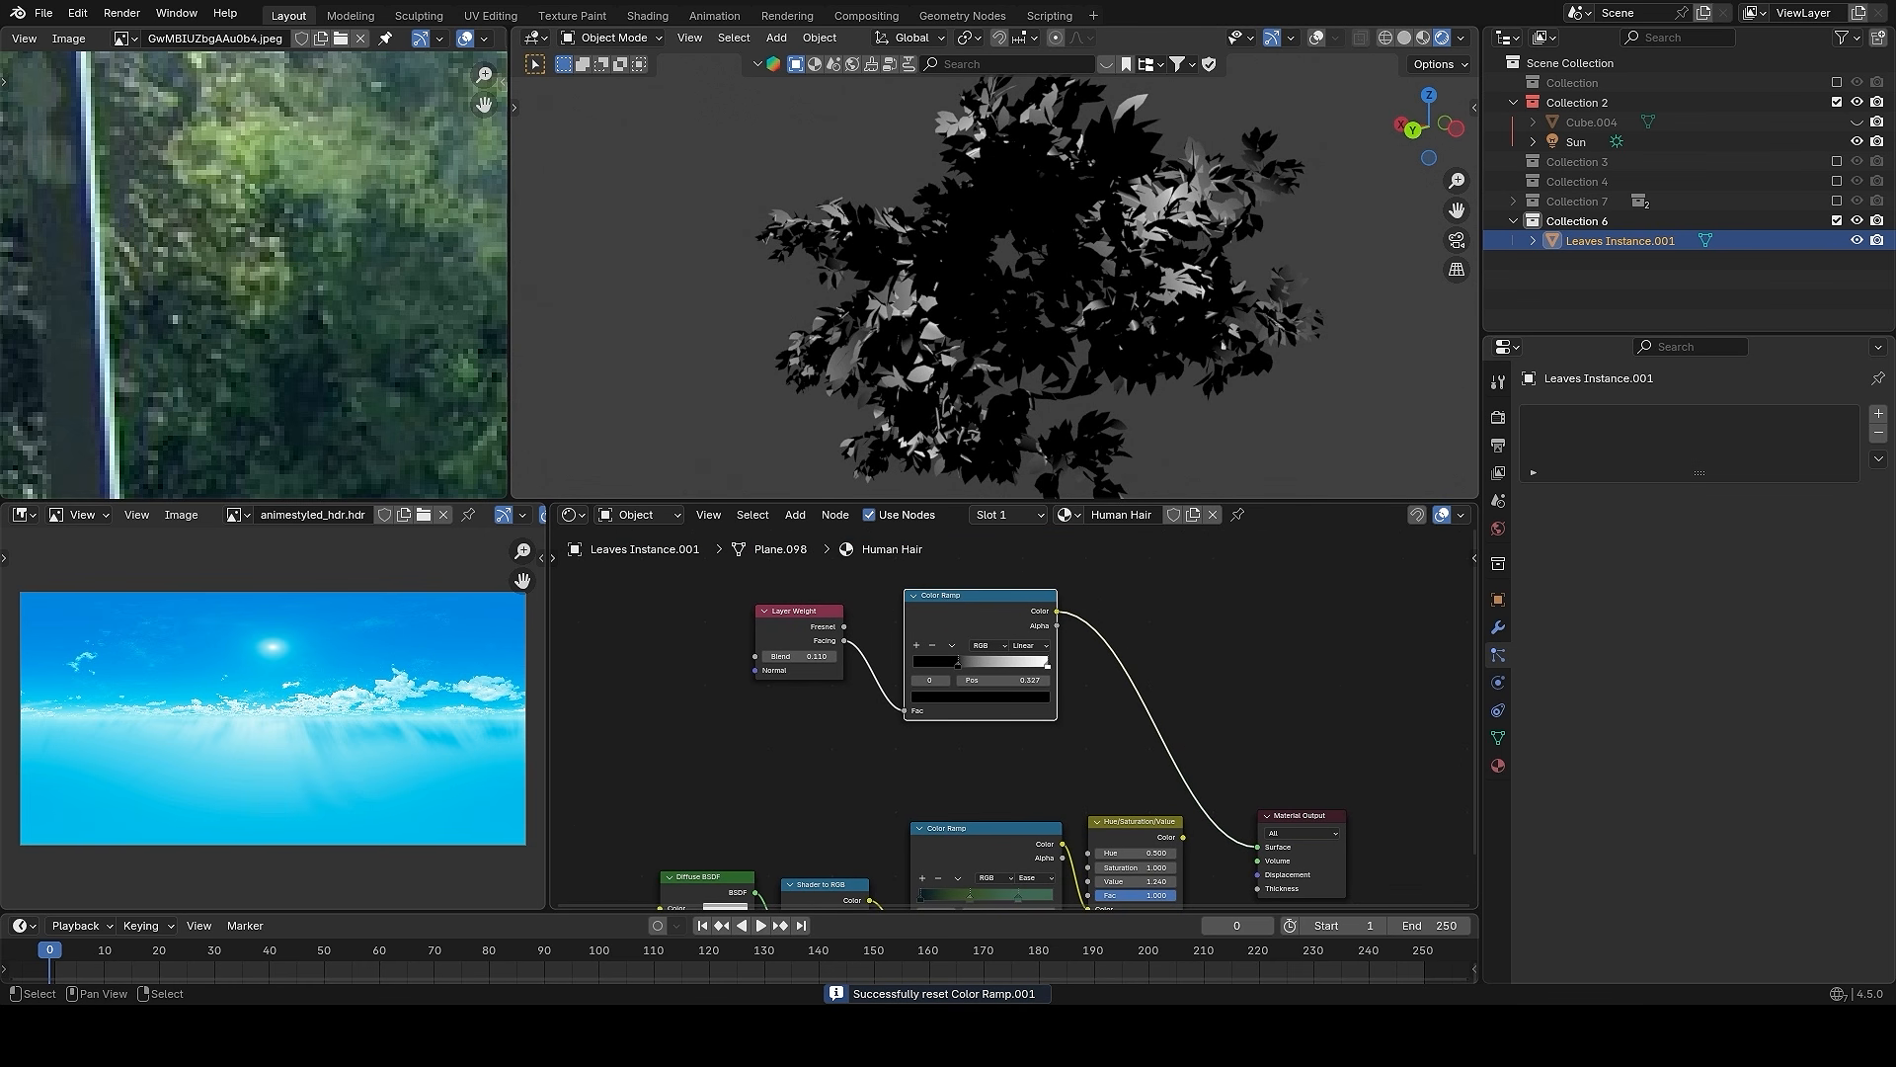
- Move the Layer Weight node and its Color Ramp together farther above the cel-shading chain
{"action": "scroll", "coordinate": [1010, 719], "scroll_direction": "down", "scroll_amount": 3}
{"action": "left_click_drag", "start_coordinate": [744, 606], "coordinate": [1028, 717]}
{"action": "key", "text": "g"}
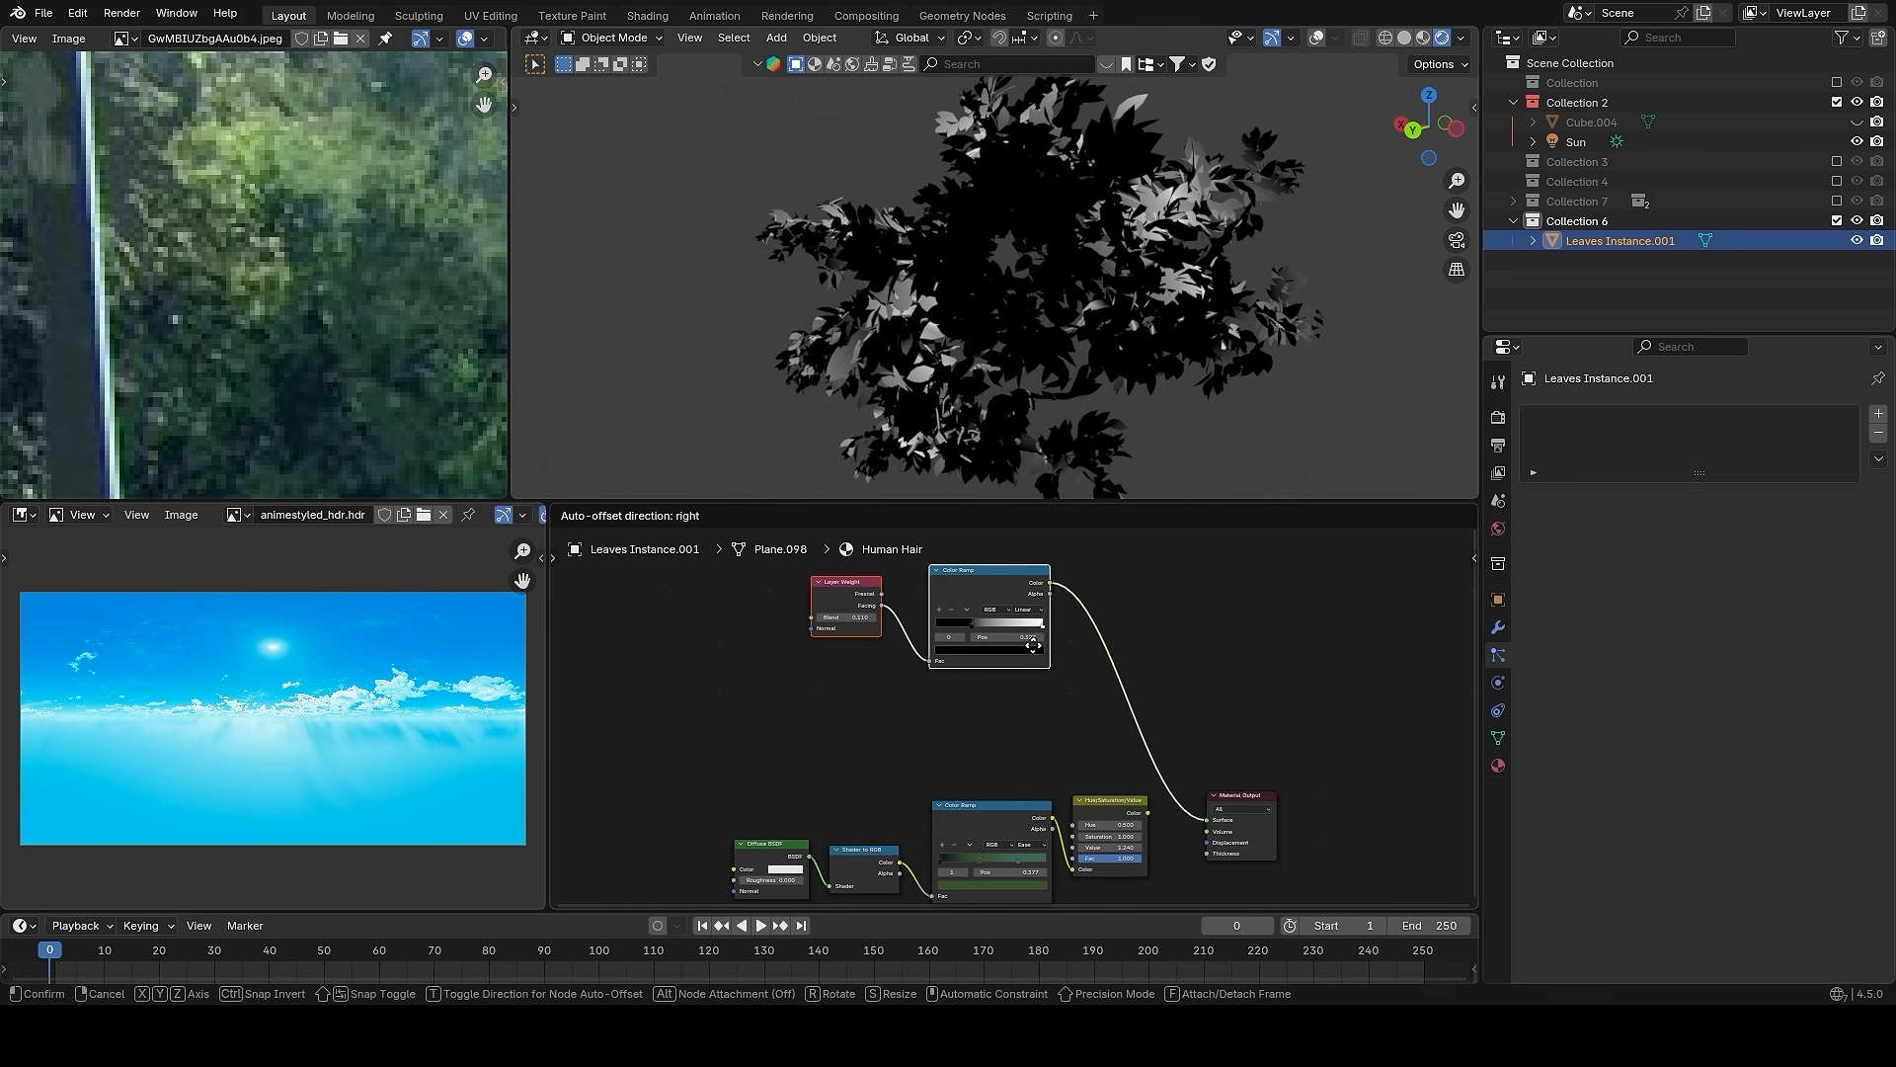
{"action": "left_click", "coordinate": [1049, 630]}
- Duplicate the green Color Ramp with its Shader to RGB input and place the copy between the two existing ramps
{"action": "left_click", "coordinate": [1011, 813]}
{"action": "key", "text": "shift+d"}
{"action": "left_click", "coordinate": [1015, 677]}
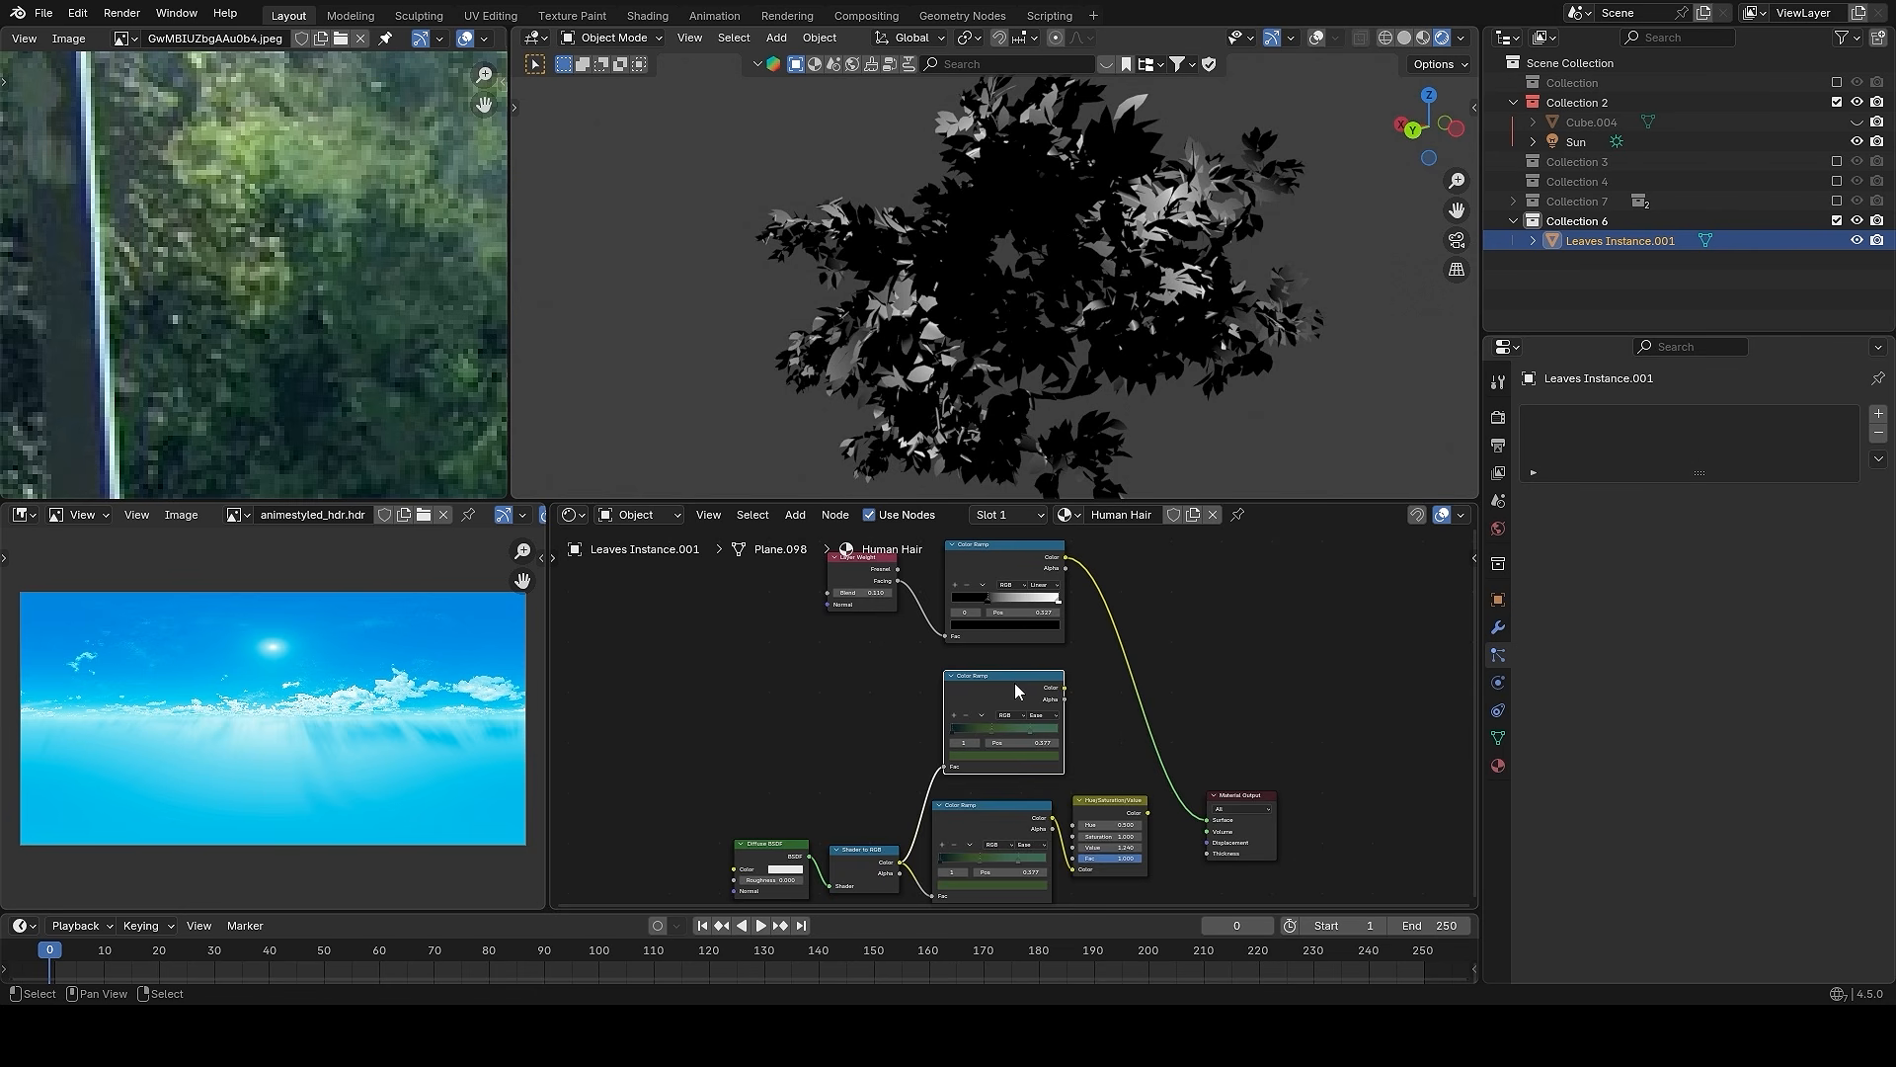
{"action": "scroll", "coordinate": [1015, 683], "scroll_direction": "up", "scroll_amount": 3}
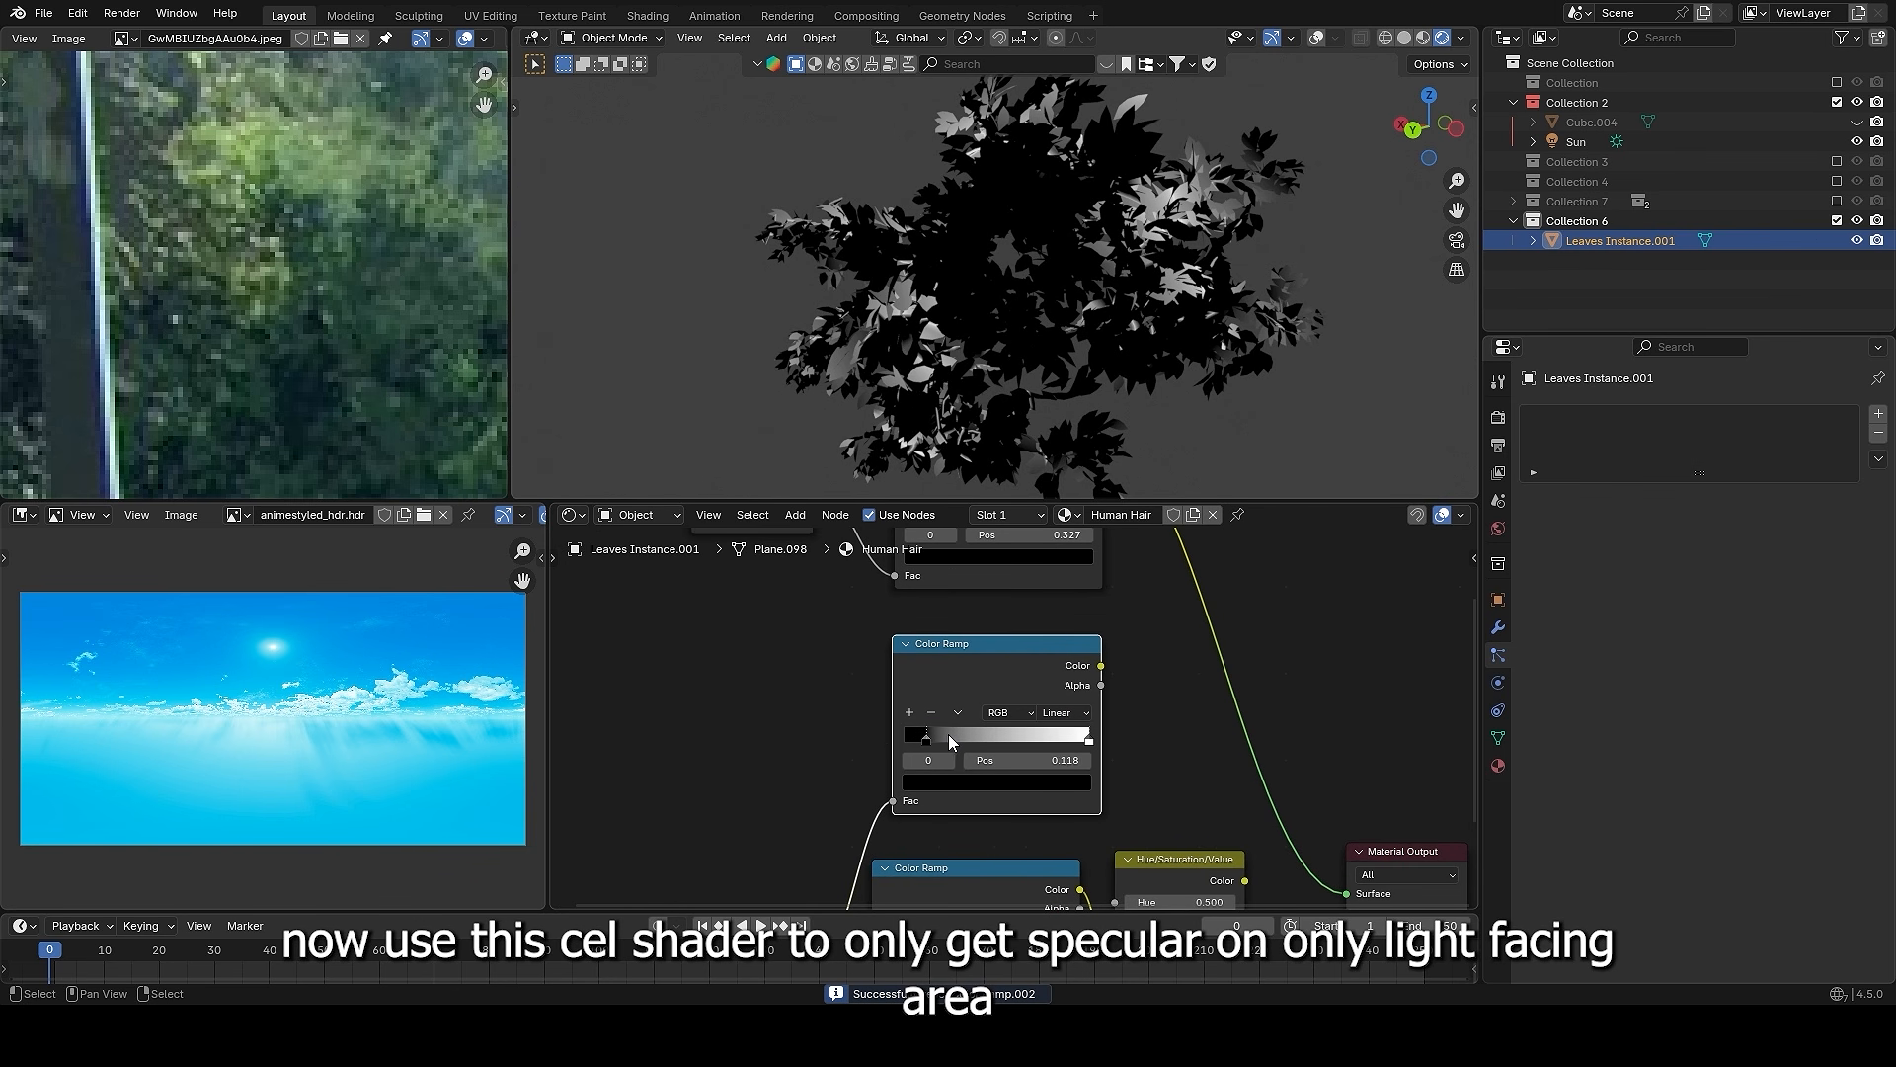
- Set the copied Color Ramp between the two existing ramps to Constant interpolation with its white stop at 0.509
{"action": "left_click", "coordinate": [1103, 831]}
{"action": "mouse_move", "coordinate": [1090, 737]}
{"action": "left_mouse_down"}
{"action": "mouse_move", "coordinate": [970, 737]}
{"action": "mouse_move", "coordinate": [1004, 741]}
{"action": "left_mouse_up"}
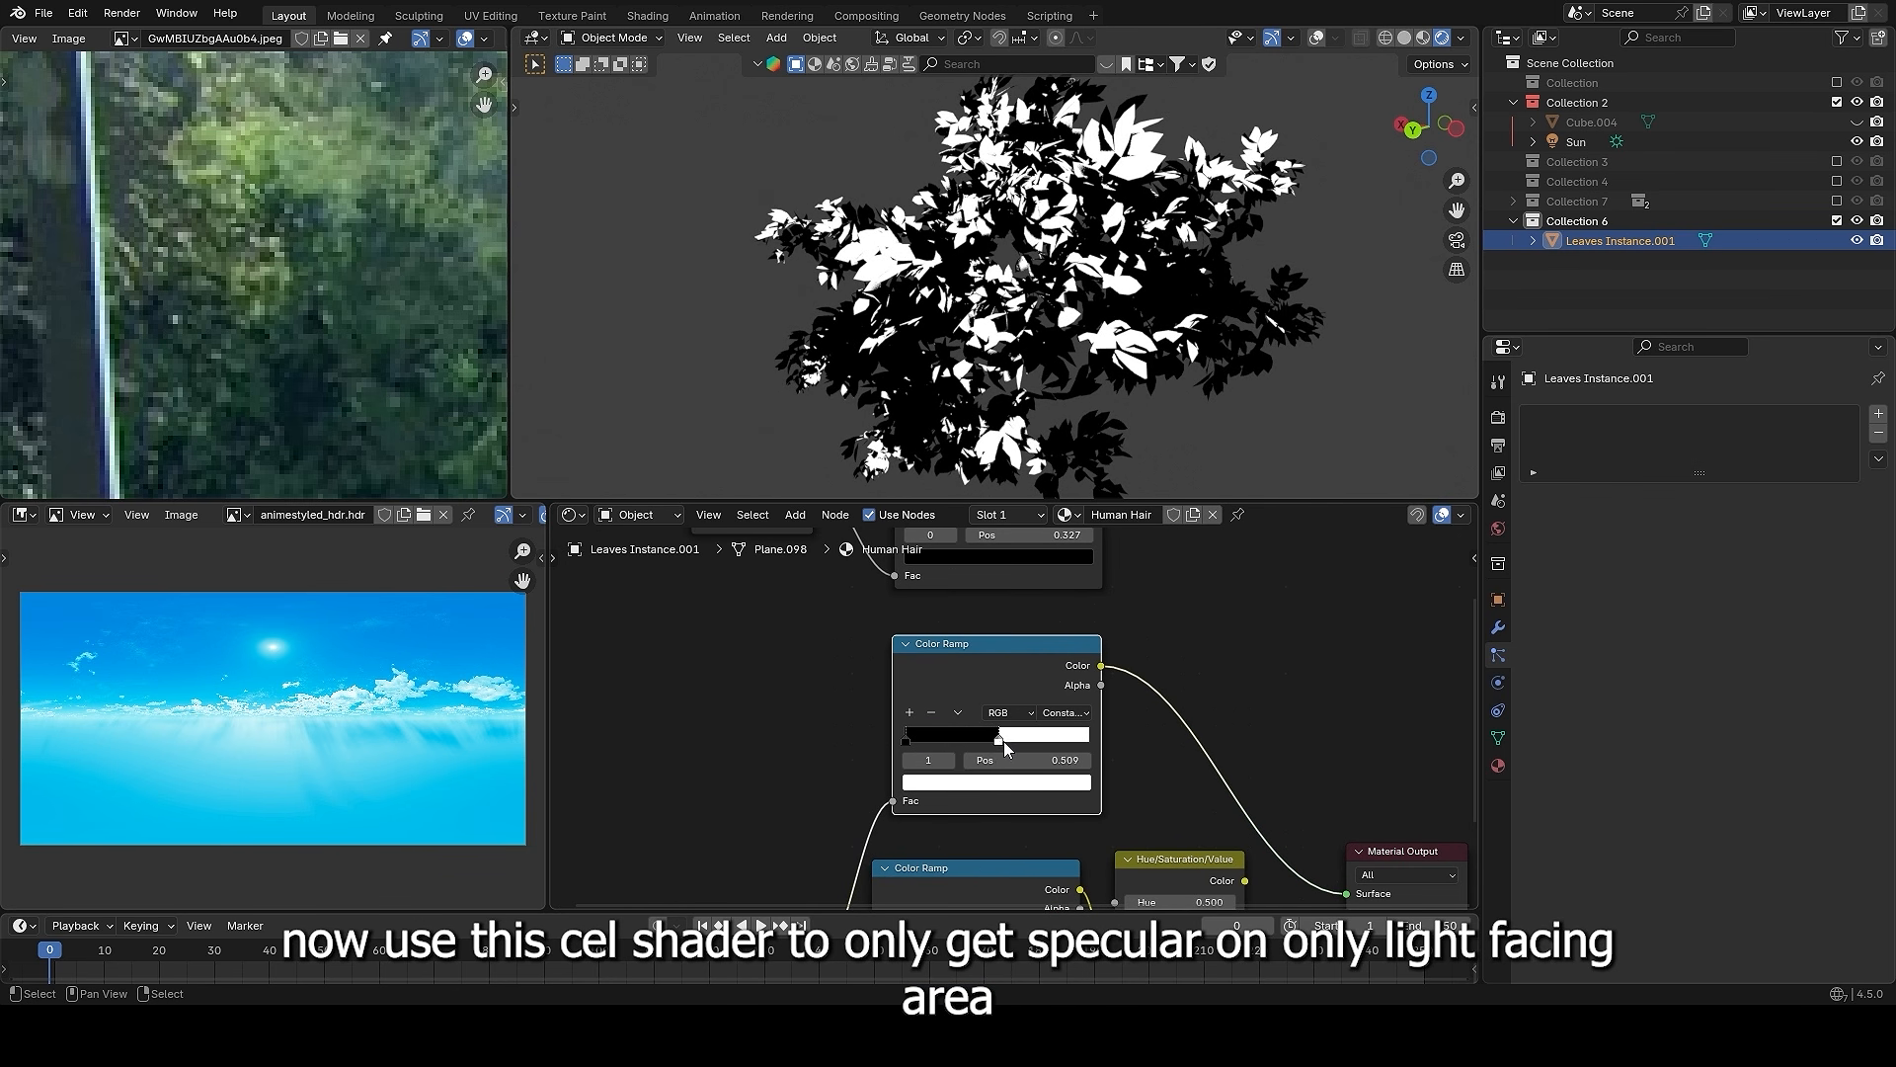
- Preview the Layer Weight's Color Ramp and insert a Mix color node after it, blending with Multiply
{"action": "scroll", "coordinate": [1146, 658], "scroll_direction": "down", "scroll_amount": 3}
{"action": "middle_click_drag", "start_coordinate": [1145, 658], "coordinate": [1009, 741]}
{"action": "left_click", "coordinate": [897, 564], "text": "ctrl+shift"}
{"action": "key", "text": "shift+a"}
{"action": "type", "text": "mix"}
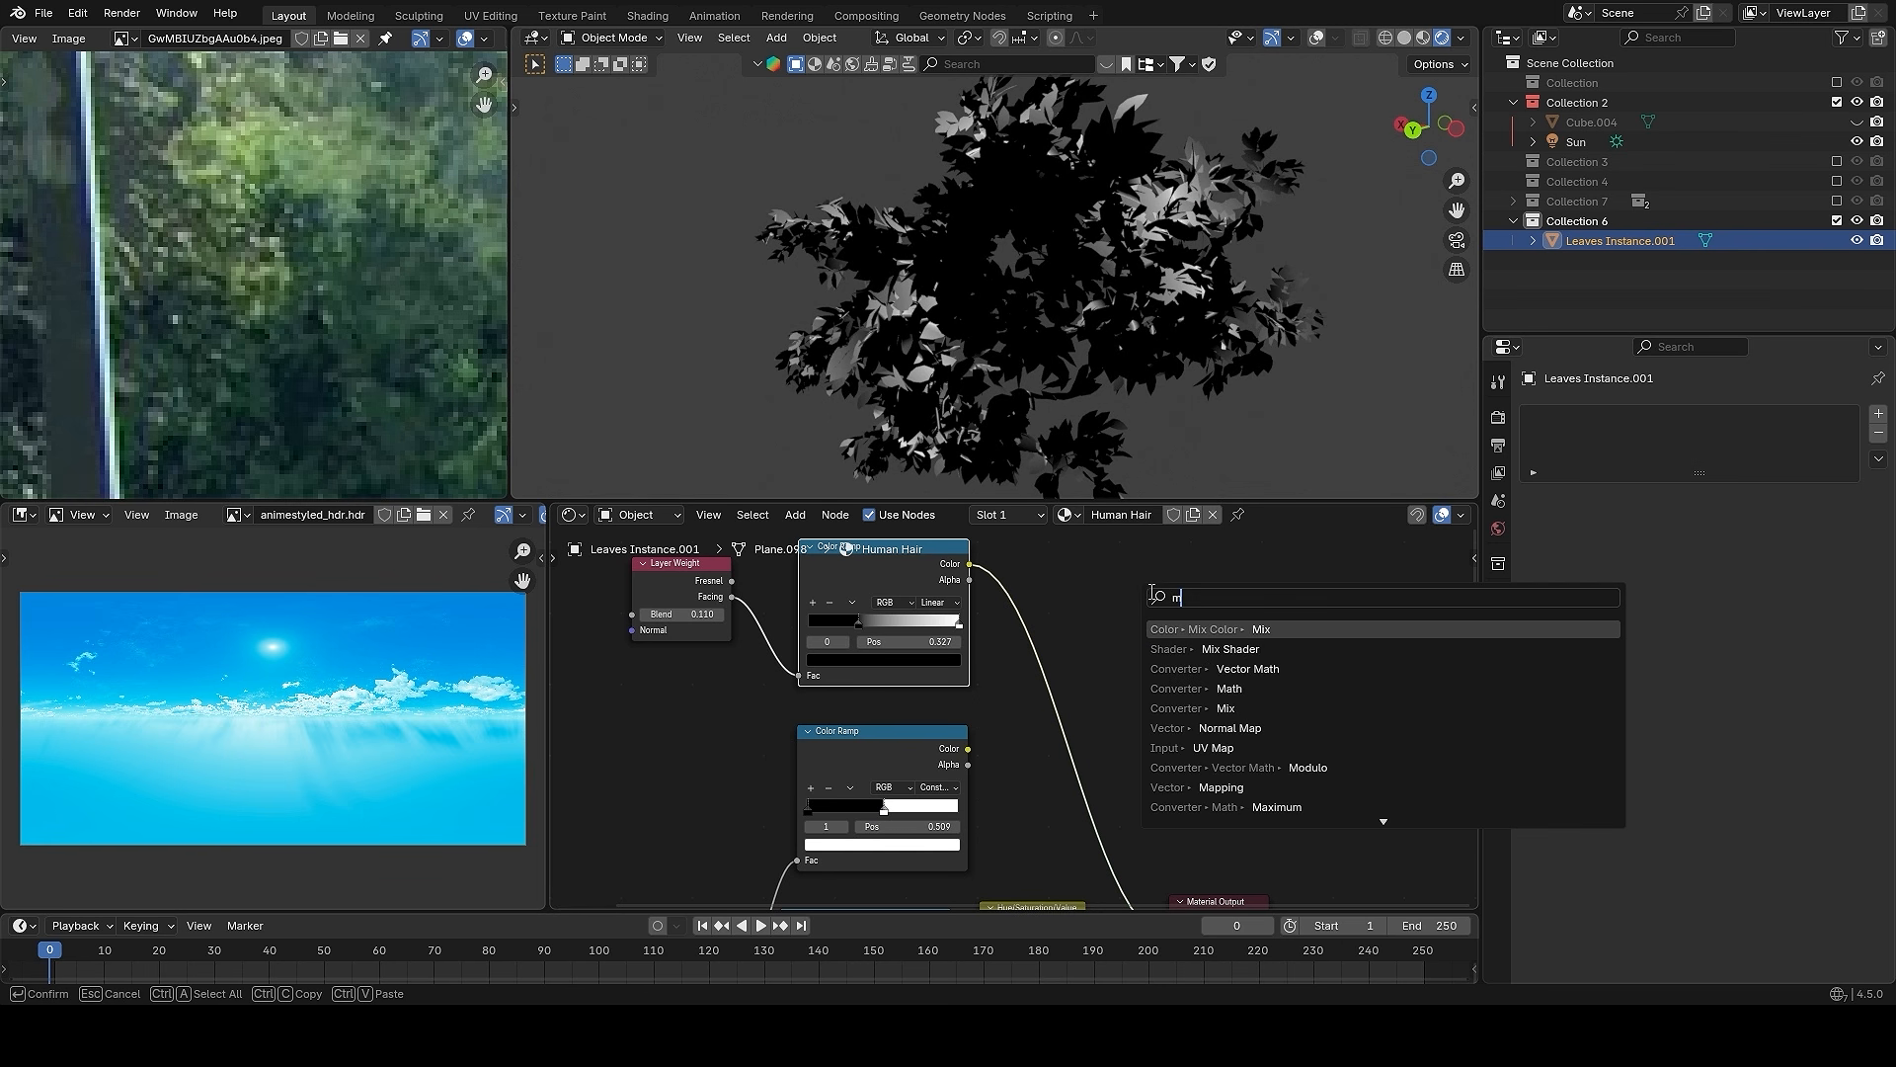
{"action": "key", "text": "Return"}
{"action": "left_click", "coordinate": [1013, 598]}
{"action": "left_click", "coordinate": [1067, 659]}
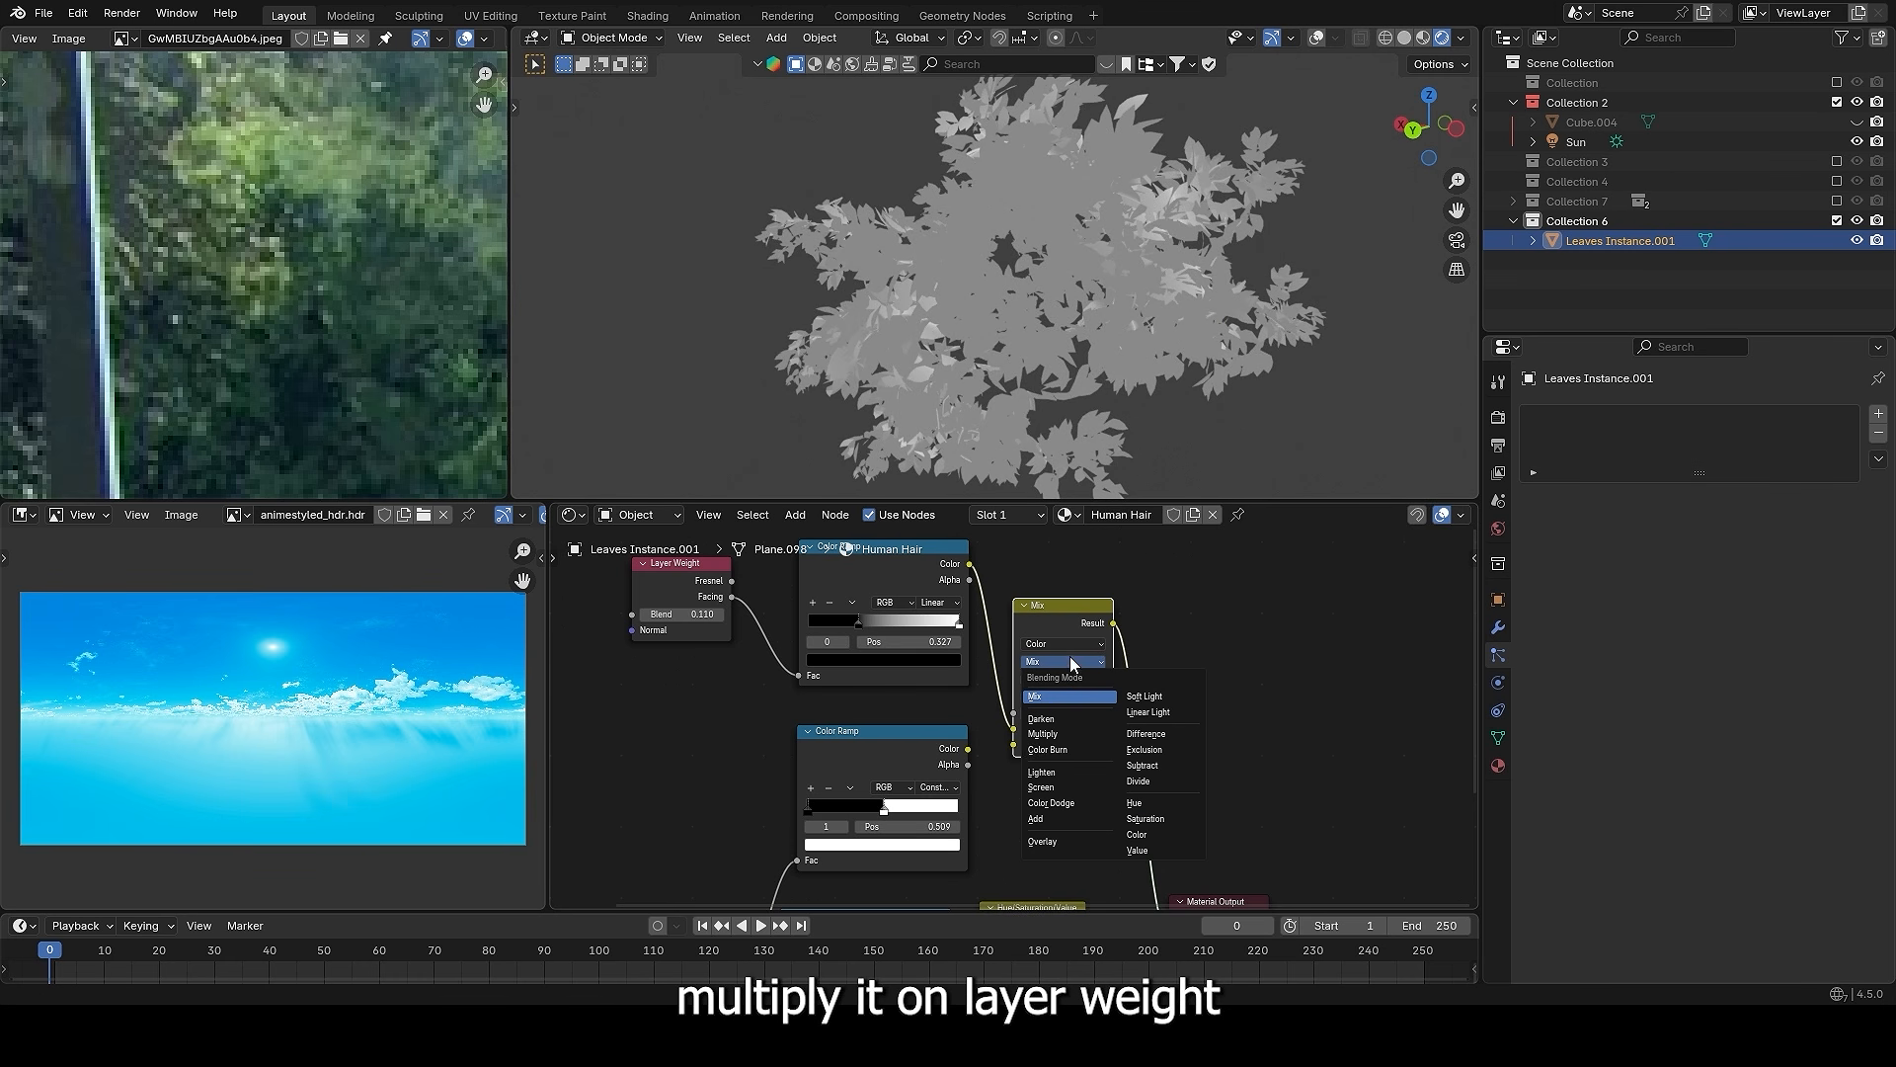
{"action": "left_click", "coordinate": [1058, 740]}
- Feed the Constant Color Ramp into the Multiply node's B input at factor 1.000, and lower that ramp's white stop to widen the highlights
{"action": "scroll", "coordinate": [1027, 731], "scroll_direction": "up", "scroll_amount": 1}
{"action": "left_click_drag", "start_coordinate": [996, 749], "coordinate": [1112, 713]}
{"action": "scroll", "coordinate": [1146, 205], "scroll_direction": "down", "scroll_amount": 1}
{"action": "middle_click_drag", "start_coordinate": [1146, 206], "coordinate": [1305, 256]}
{"action": "scroll", "coordinate": [1014, 718], "scroll_direction": "up", "scroll_amount": 1}
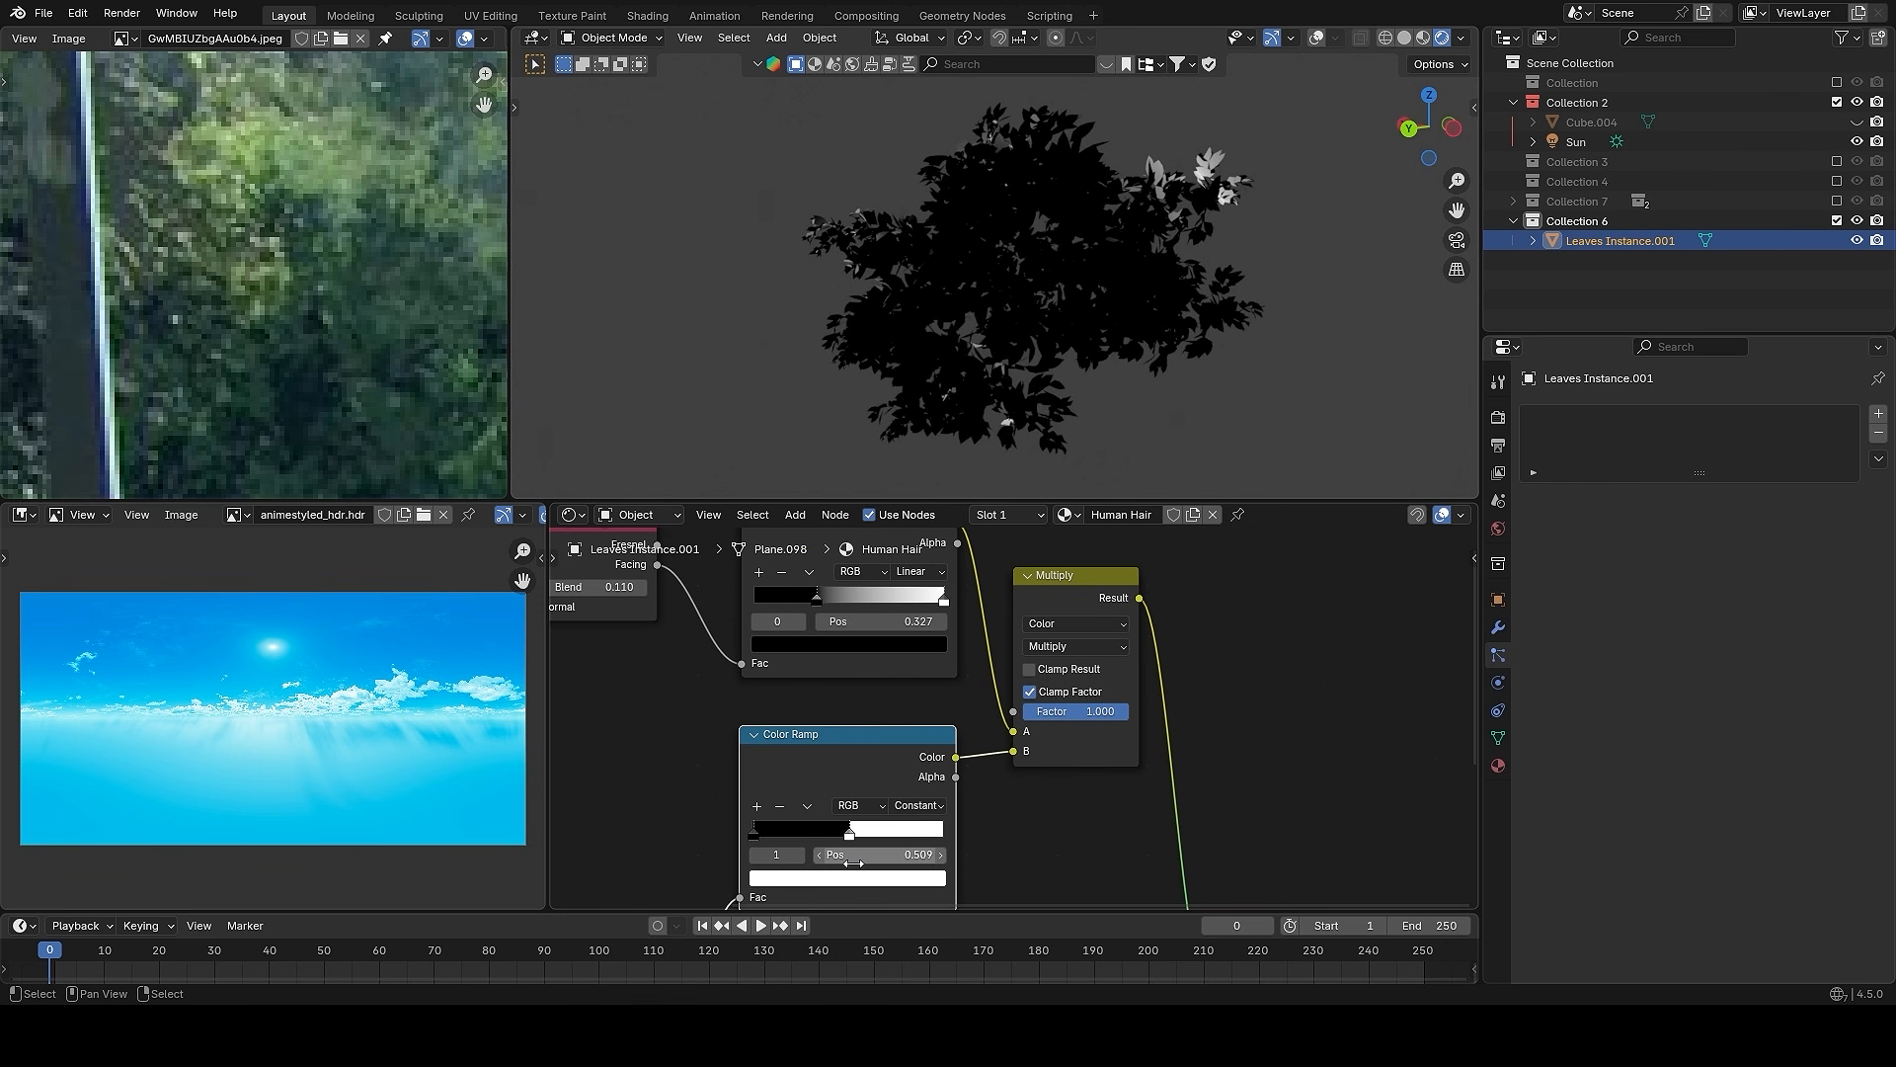
{"action": "middle_click_drag", "start_coordinate": [968, 449], "coordinate": [1213, 355]}
{"action": "scroll", "coordinate": [1207, 725], "scroll_direction": "down", "scroll_amount": 2}
{"action": "scroll", "coordinate": [1185, 637], "scroll_direction": "up", "scroll_amount": 1}
- Preview the Hue/Saturation/Value node and insert a Mix node set to Add between it and the Material Output
{"action": "left_click", "coordinate": [983, 750], "text": "ctrl+shift"}
{"action": "middle_click_drag", "start_coordinate": [1207, 725], "coordinate": [1107, 699]}
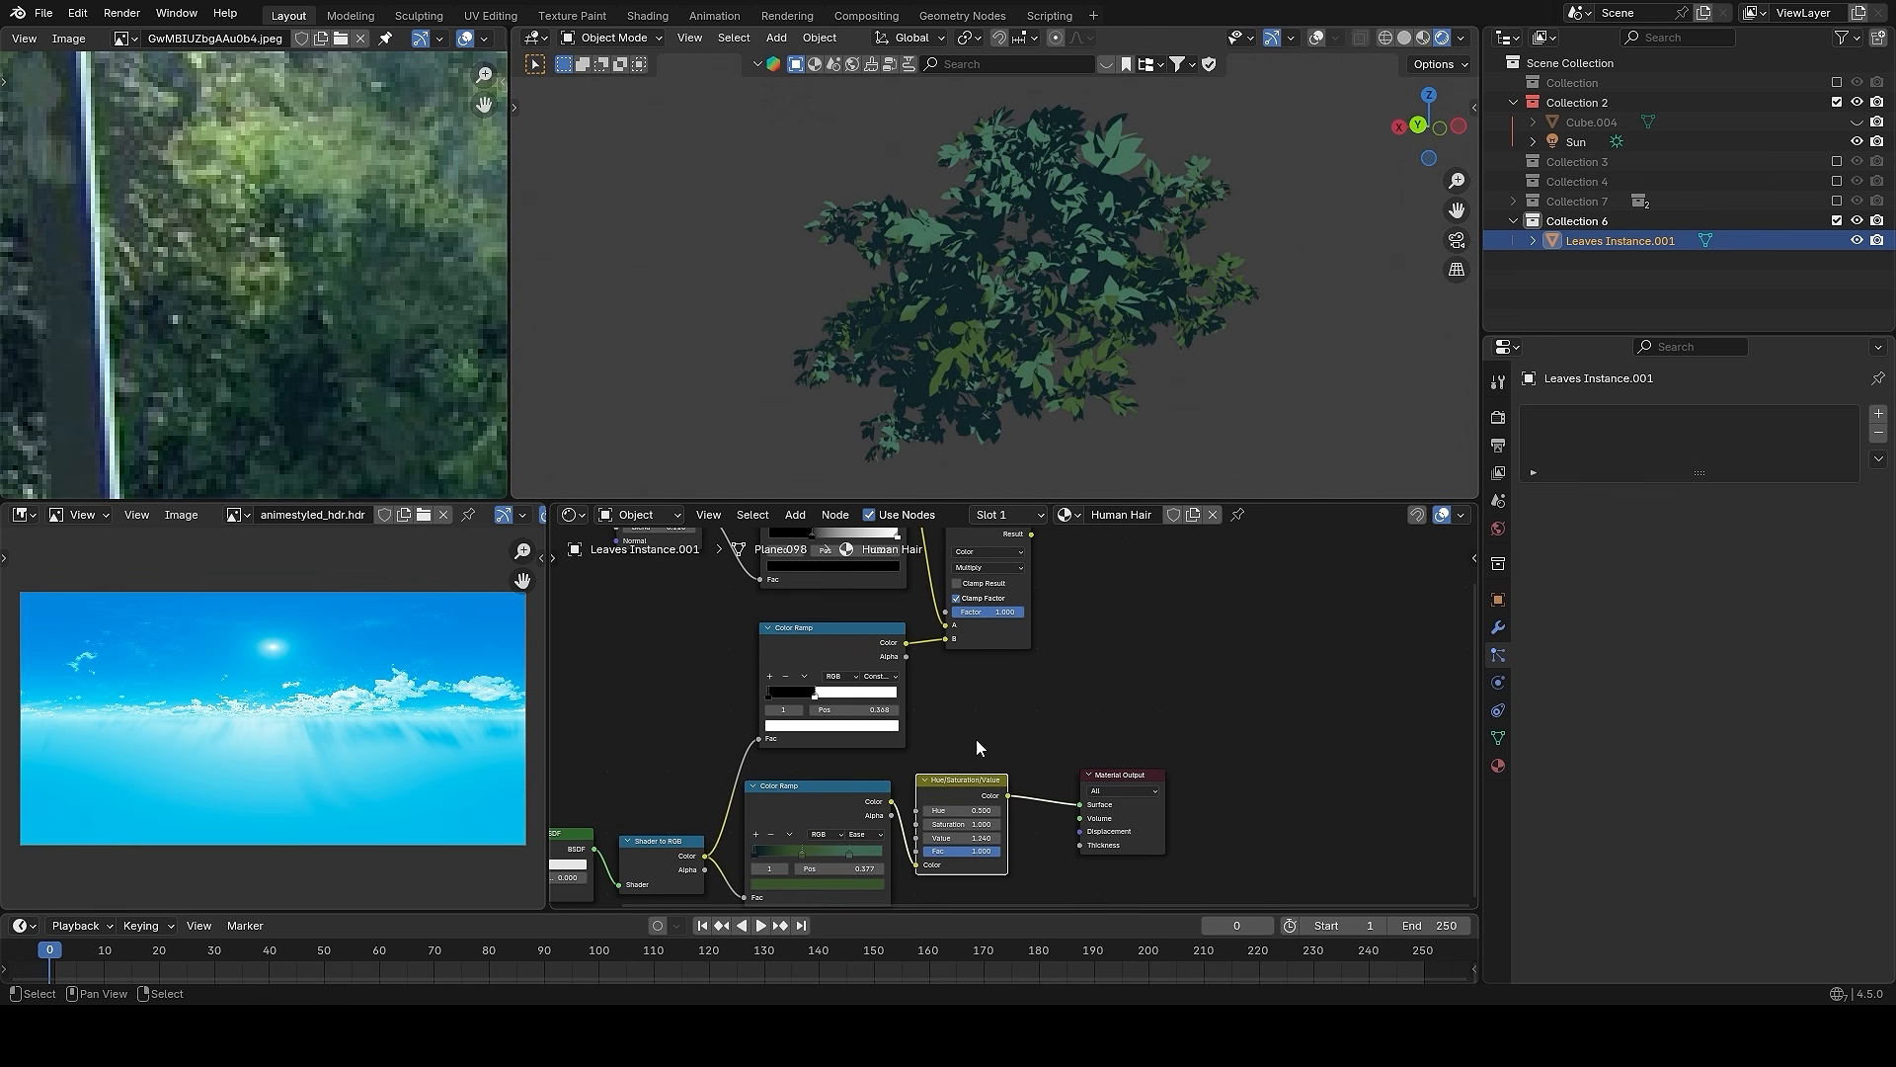
{"action": "left_click", "coordinate": [1077, 733]}
{"action": "left_click", "coordinate": [1076, 760]}
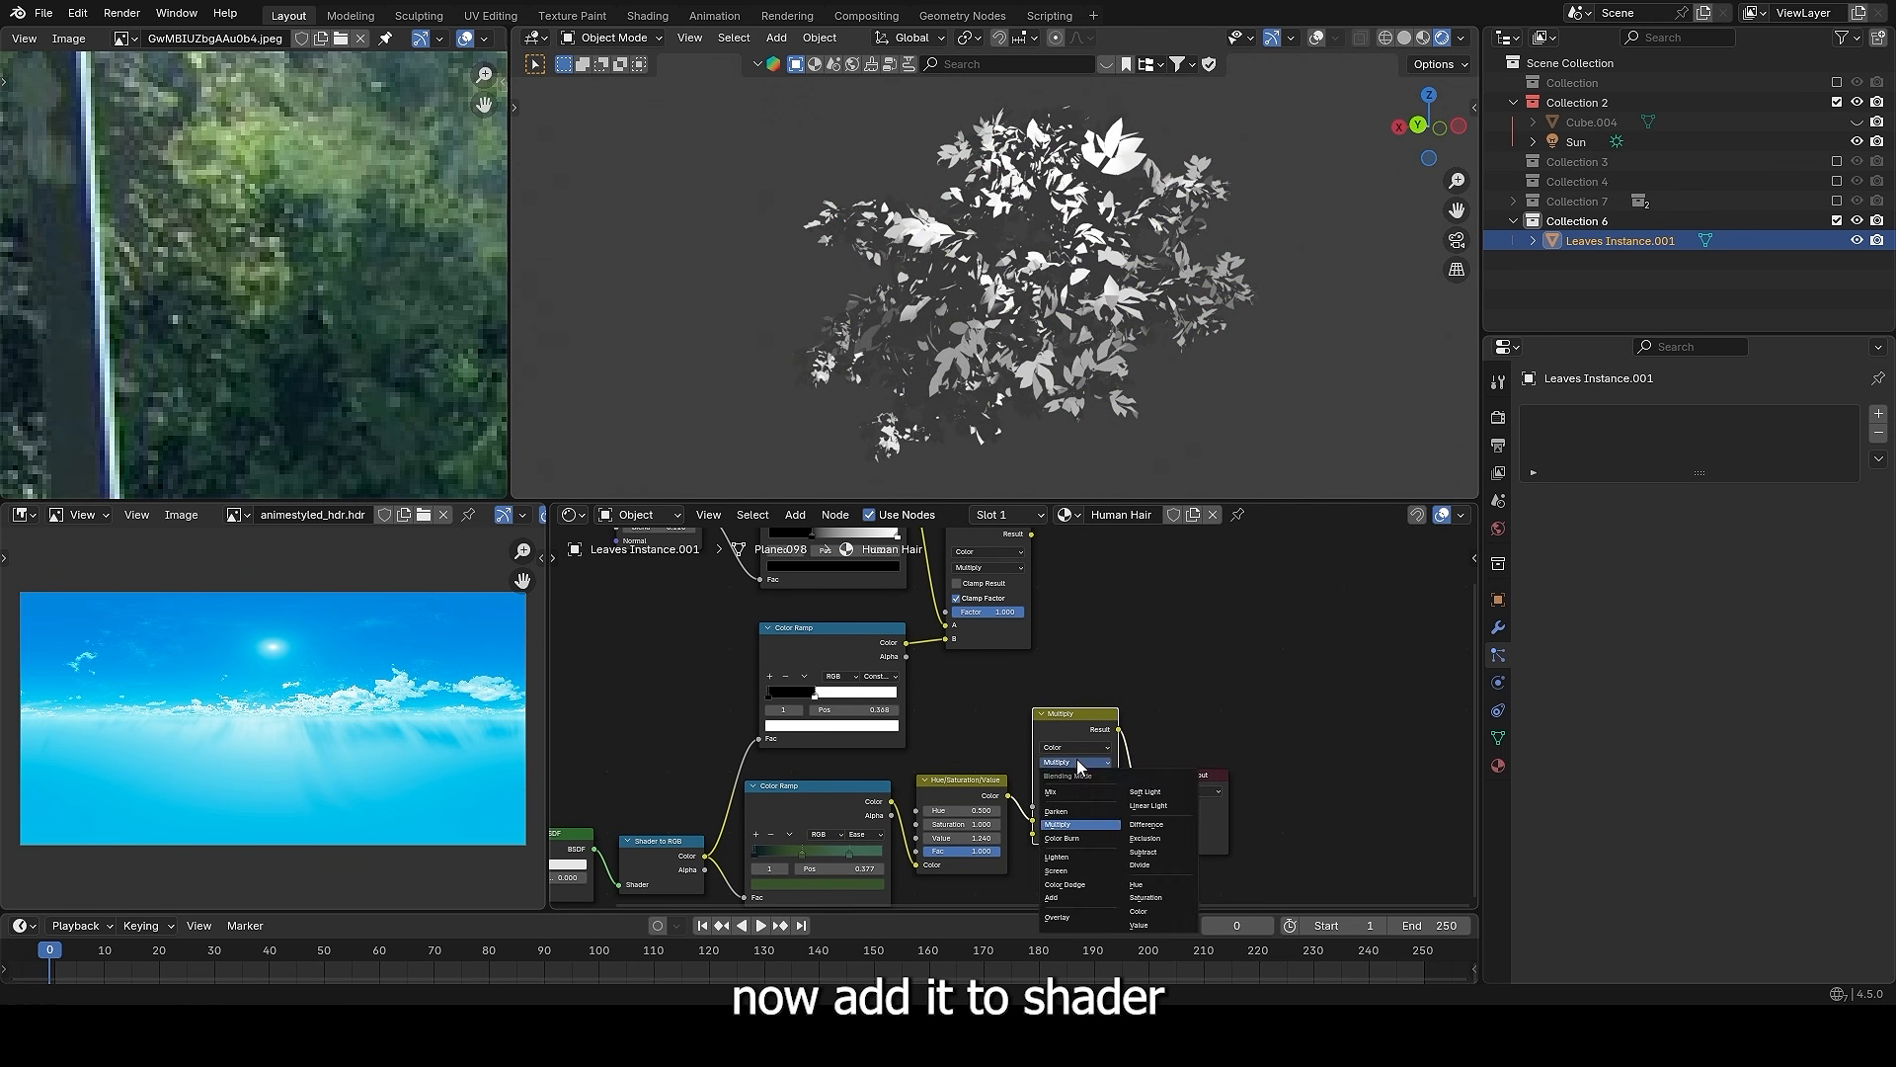
{"action": "left_click", "coordinate": [1062, 901]}
- Connect the Hue/Saturation/Value color to input A of the Add node and the highlight Multiply result to input B
{"action": "right_click_drag", "start_coordinate": [1008, 597], "coordinate": [1084, 707], "text": "alt"}
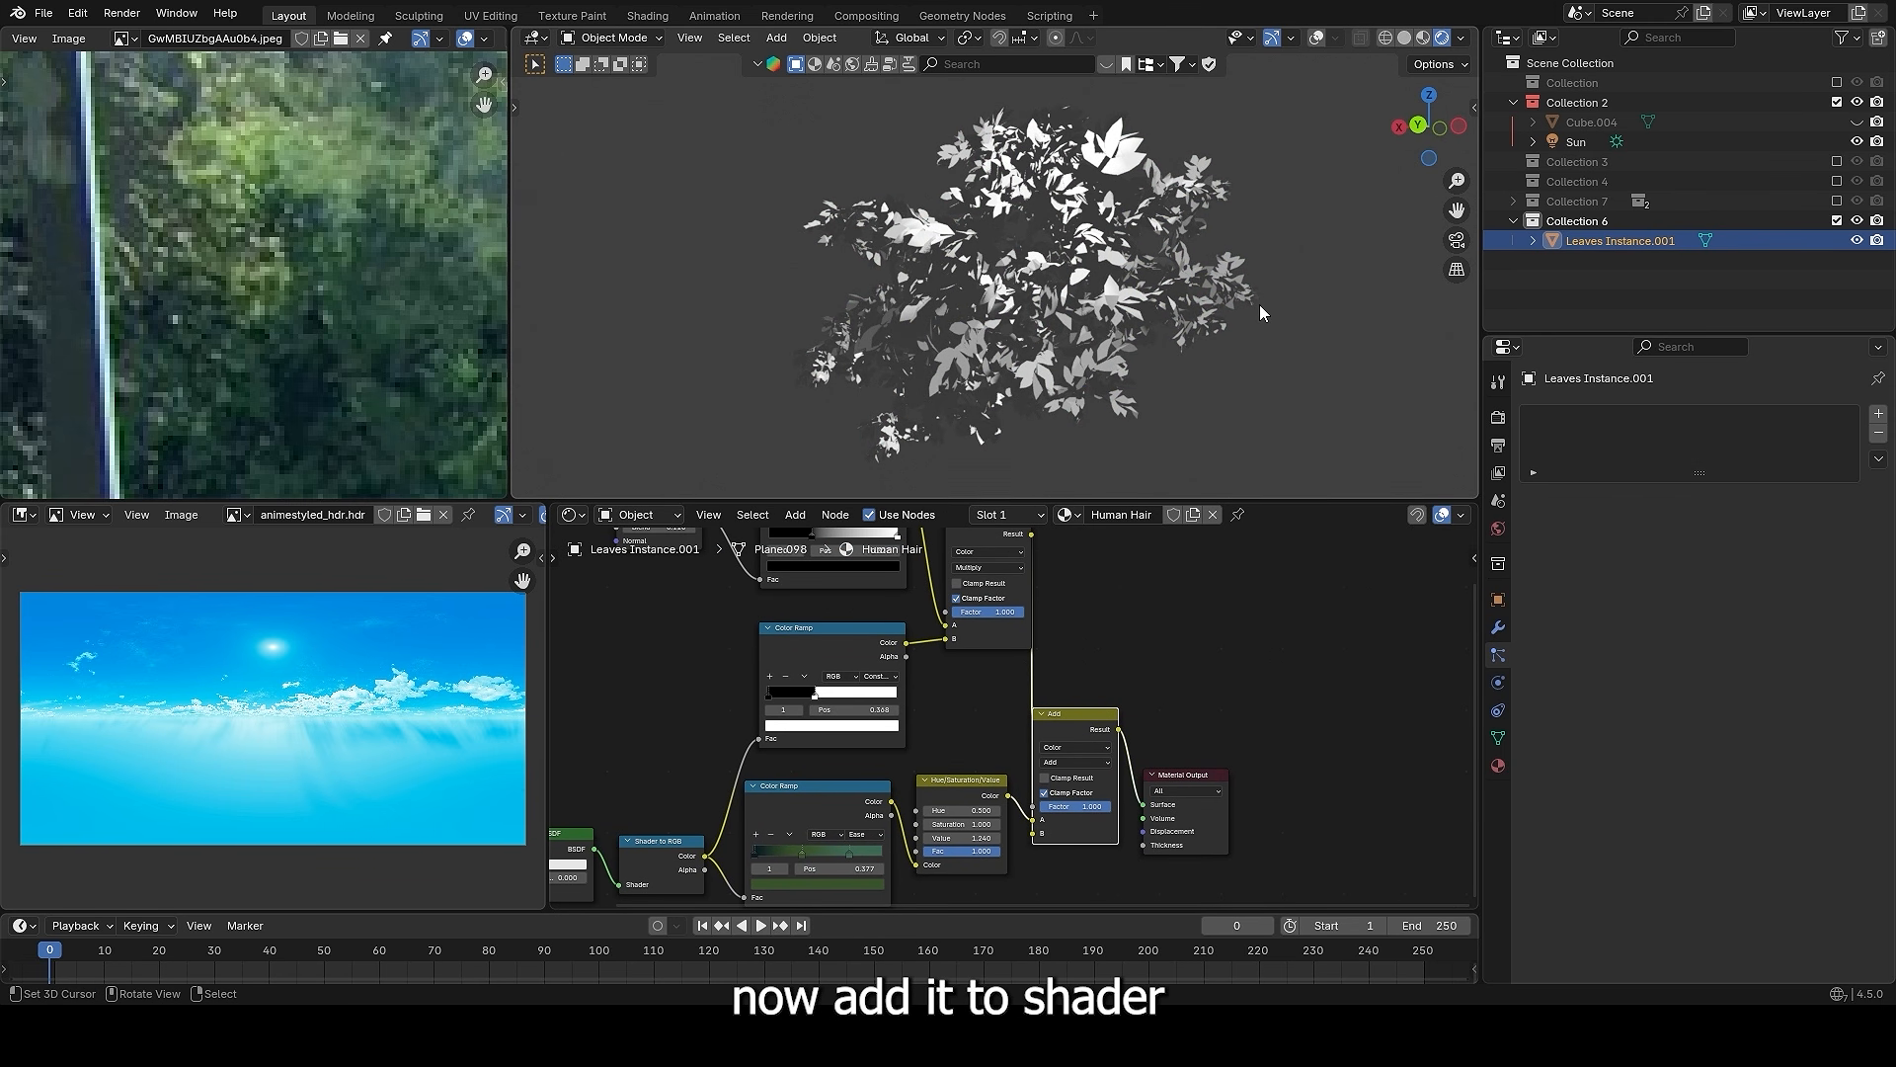
{"action": "middle_click_drag", "start_coordinate": [1211, 313], "coordinate": [1205, 369]}
{"action": "scroll", "coordinate": [1126, 750], "scroll_direction": "up", "scroll_amount": 3}
{"action": "left_click_drag", "start_coordinate": [1110, 825], "coordinate": [1106, 816]}
{"action": "left_click_drag", "start_coordinate": [1126, 615], "coordinate": [1197, 830]}
{"action": "left_click_drag", "start_coordinate": [1139, 829], "coordinate": [1222, 790]}
{"action": "middle_click_drag", "start_coordinate": [1106, 351], "coordinate": [1141, 369]}
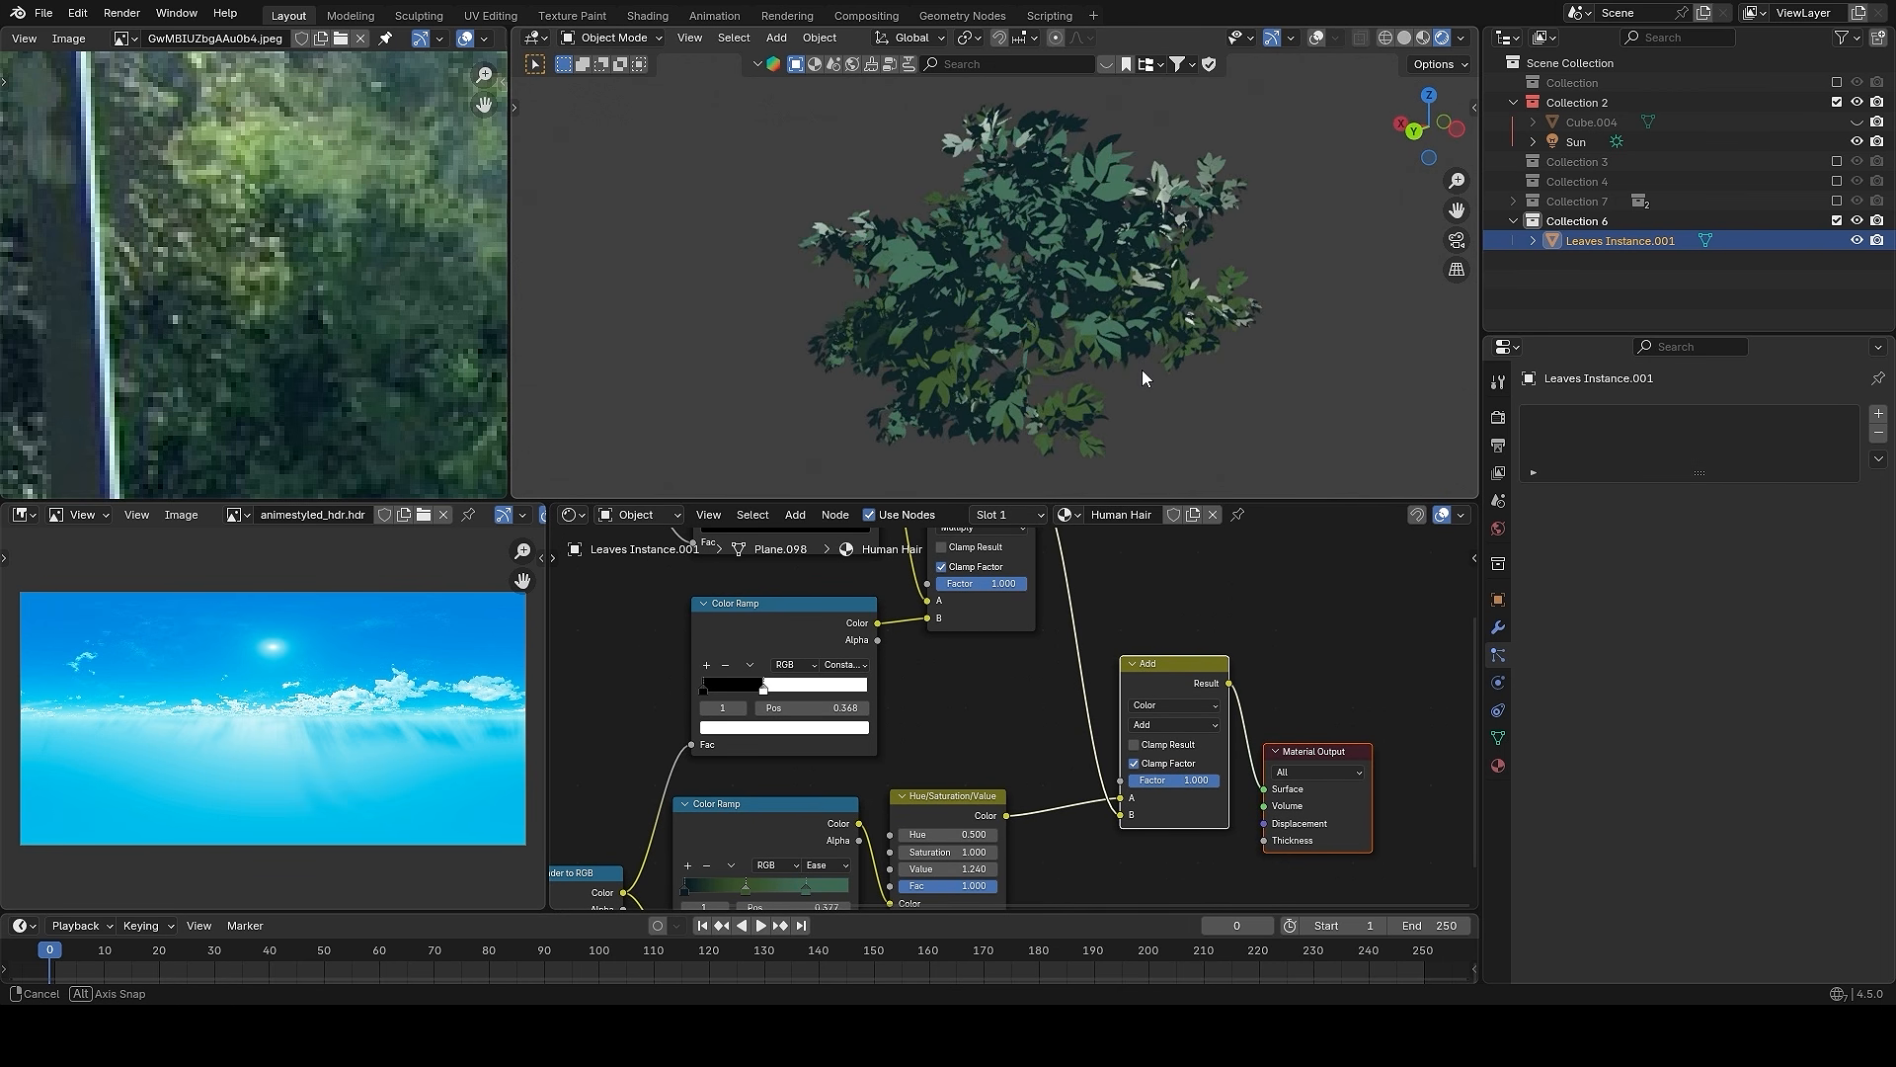
- Tint the white stop of the Layer Weight's Color Ramp a pale warm yellow
{"action": "scroll", "coordinate": [1053, 583], "scroll_direction": "down", "scroll_amount": 2}
{"action": "middle_click_drag", "start_coordinate": [1053, 569], "coordinate": [1033, 626]}
{"action": "middle_click_drag", "start_coordinate": [875, 660], "coordinate": [970, 736]}
{"action": "scroll", "coordinate": [970, 736], "scroll_direction": "up", "scroll_amount": 1}
{"action": "left_click", "coordinate": [855, 684]}
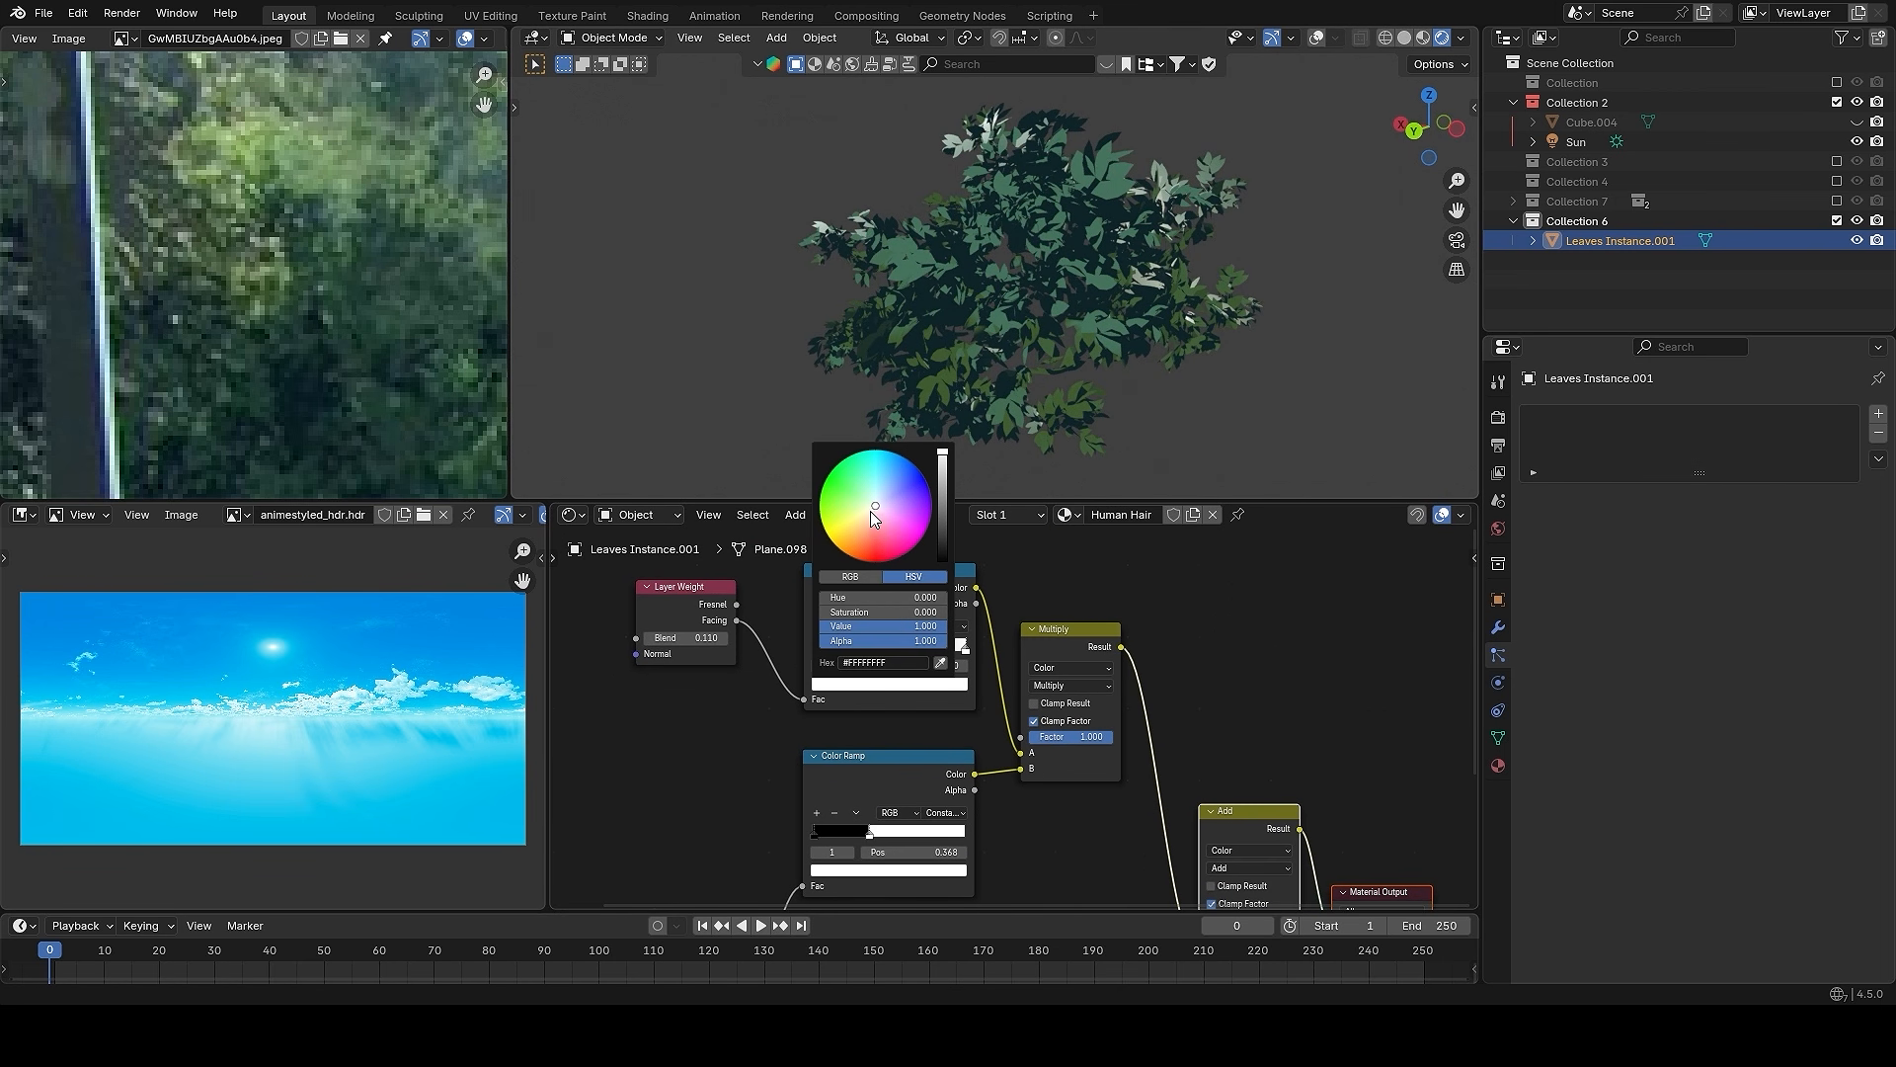
{"action": "left_click", "coordinate": [869, 512]}
{"action": "scroll", "coordinate": [1290, 350], "scroll_direction": "down", "scroll_amount": 2}
{"action": "scroll", "coordinate": [1265, 365], "scroll_direction": "down", "scroll_amount": 2}
{"action": "middle_click_drag", "start_coordinate": [1265, 366], "coordinate": [1248, 338]}
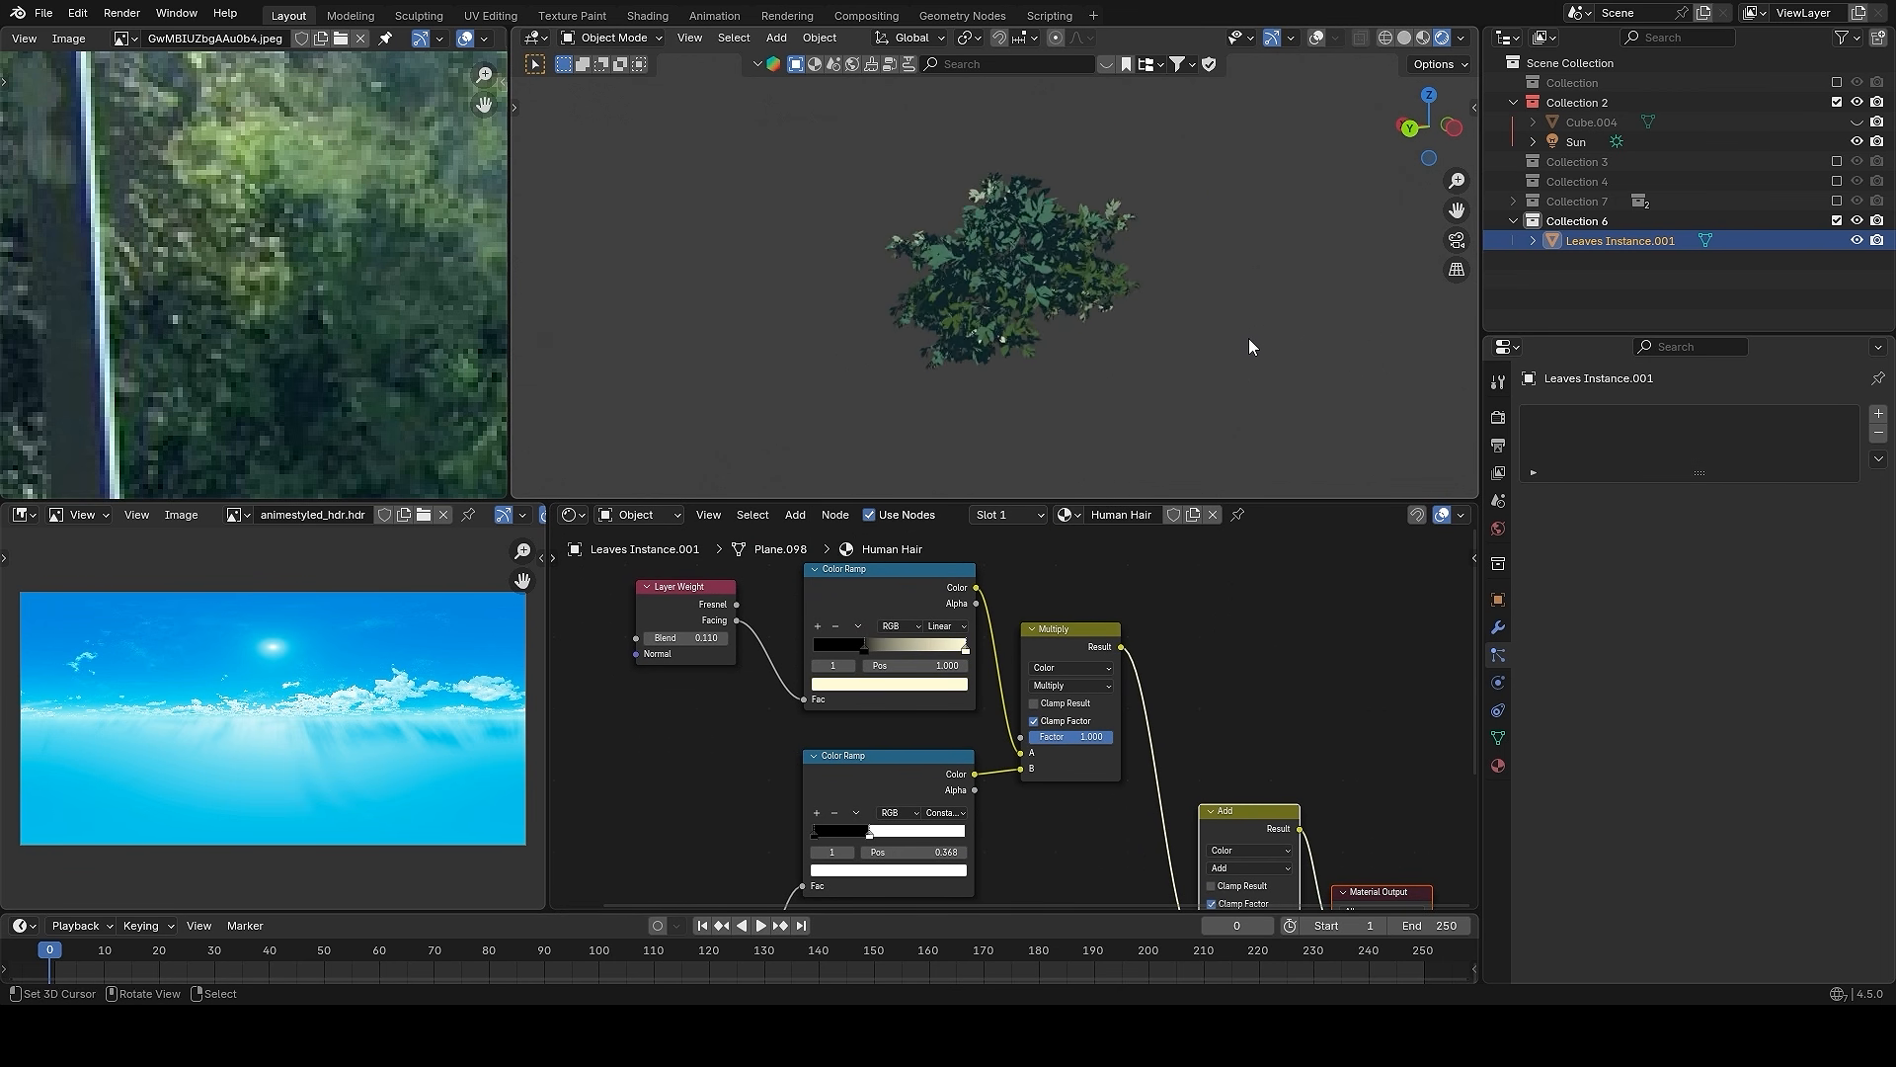
- Move the white stop of the Constant Color Ramp to 0.223 so the reflections cover more leaves
{"action": "scroll", "coordinate": [1248, 337], "scroll_direction": "up", "scroll_amount": 4}
{"action": "middle_click_drag", "start_coordinate": [949, 780], "coordinate": [967, 751]}
{"action": "scroll", "coordinate": [968, 751], "scroll_direction": "up", "scroll_amount": 1}
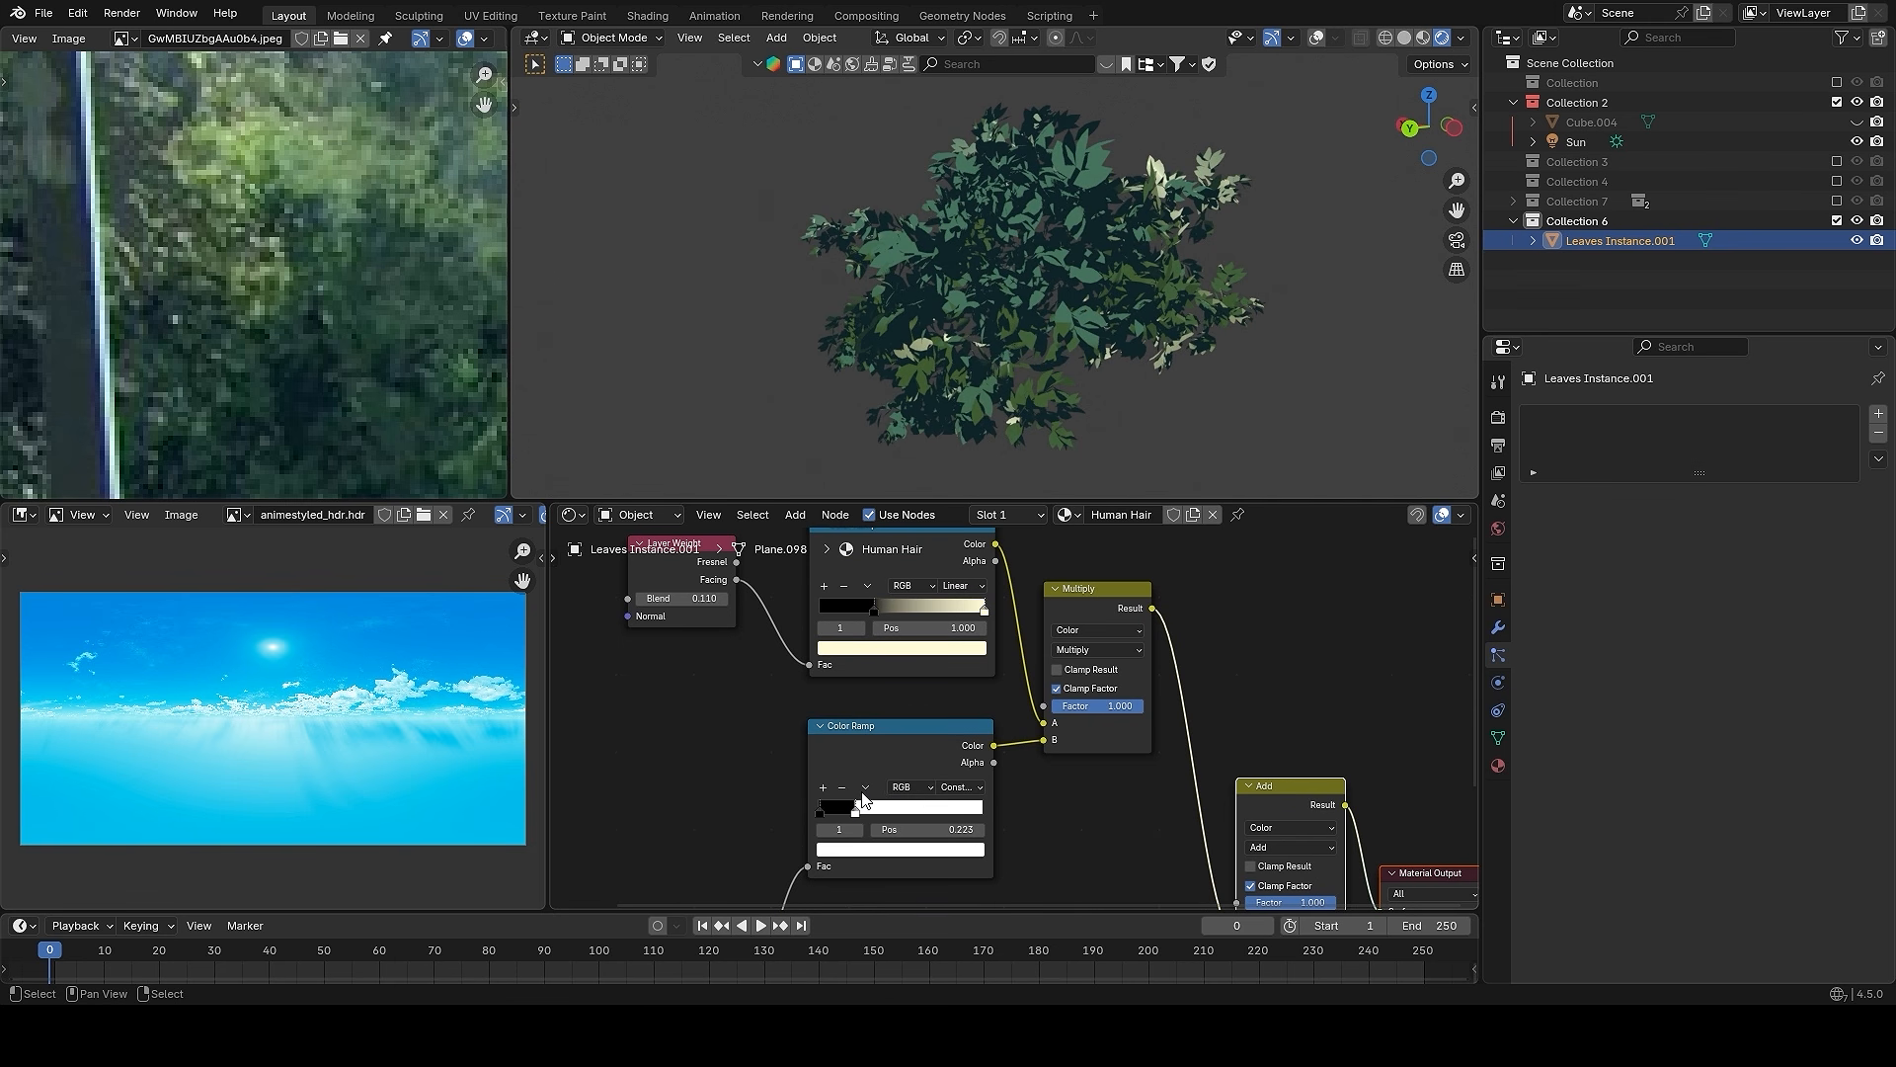
{"action": "middle_click_drag", "start_coordinate": [1096, 405], "coordinate": [1252, 358]}
- Move the Material Output node farther away from the Add node to make room in the graph
{"action": "middle_click_drag", "start_coordinate": [1239, 639], "coordinate": [1076, 651]}
{"action": "left_click_drag", "start_coordinate": [1092, 654], "coordinate": [1165, 814]}
{"action": "key", "text": "g"}
{"action": "left_click", "coordinate": [1347, 735]}
- Add a Gradient Texture above the shader chain with Texture Coordinate and Mapping nodes attached to it
{"action": "scroll", "coordinate": [1108, 719], "scroll_direction": "up", "scroll_amount": 2}
{"action": "key", "text": "shift+a"}
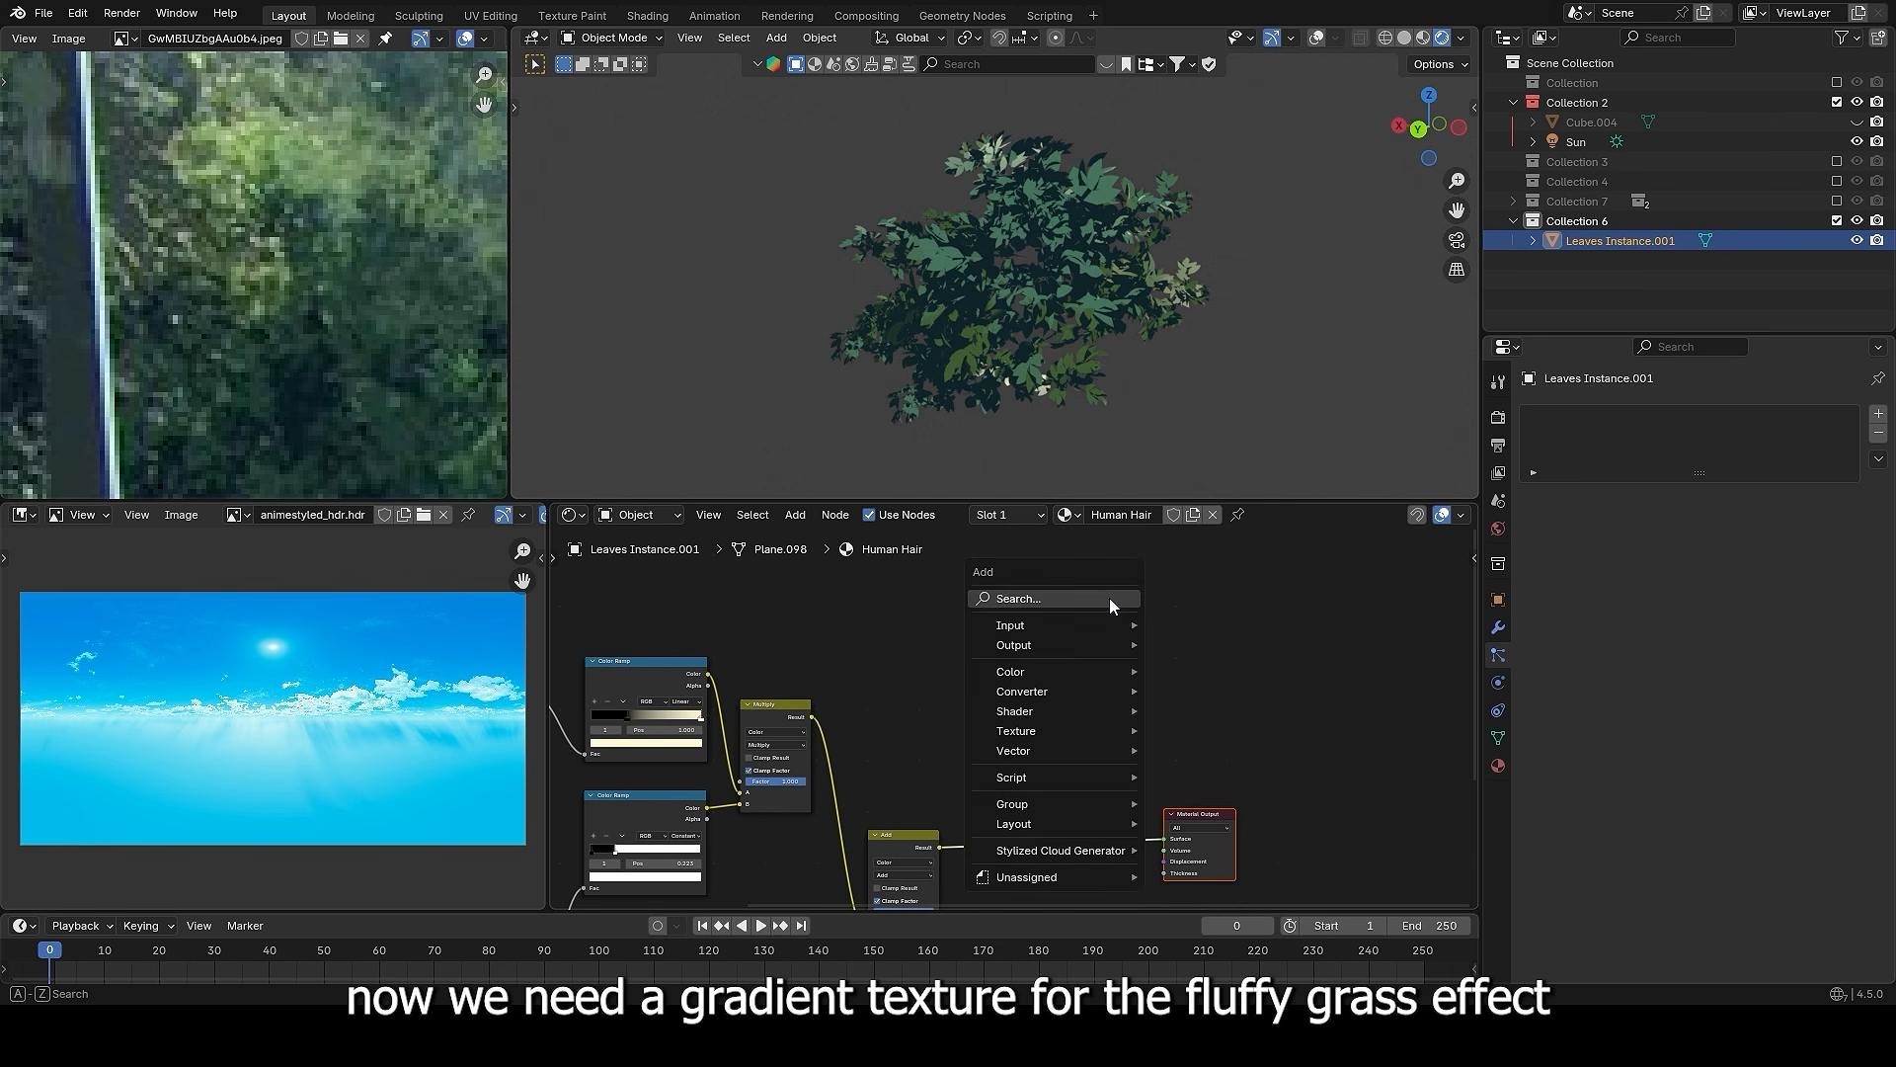
{"action": "type", "text": "gra"}
{"action": "left_click", "coordinate": [1212, 637]}
{"action": "left_click", "coordinate": [986, 596]}
{"action": "middle_click_drag", "start_coordinate": [1111, 621], "coordinate": [1117, 686]}
{"action": "scroll", "coordinate": [1136, 667], "scroll_direction": "up", "scroll_amount": 5}
{"action": "key", "text": "ctrl+t"}
{"action": "scroll", "coordinate": [945, 697], "scroll_direction": "up", "scroll_amount": 1}
{"action": "key", "text": "g"}
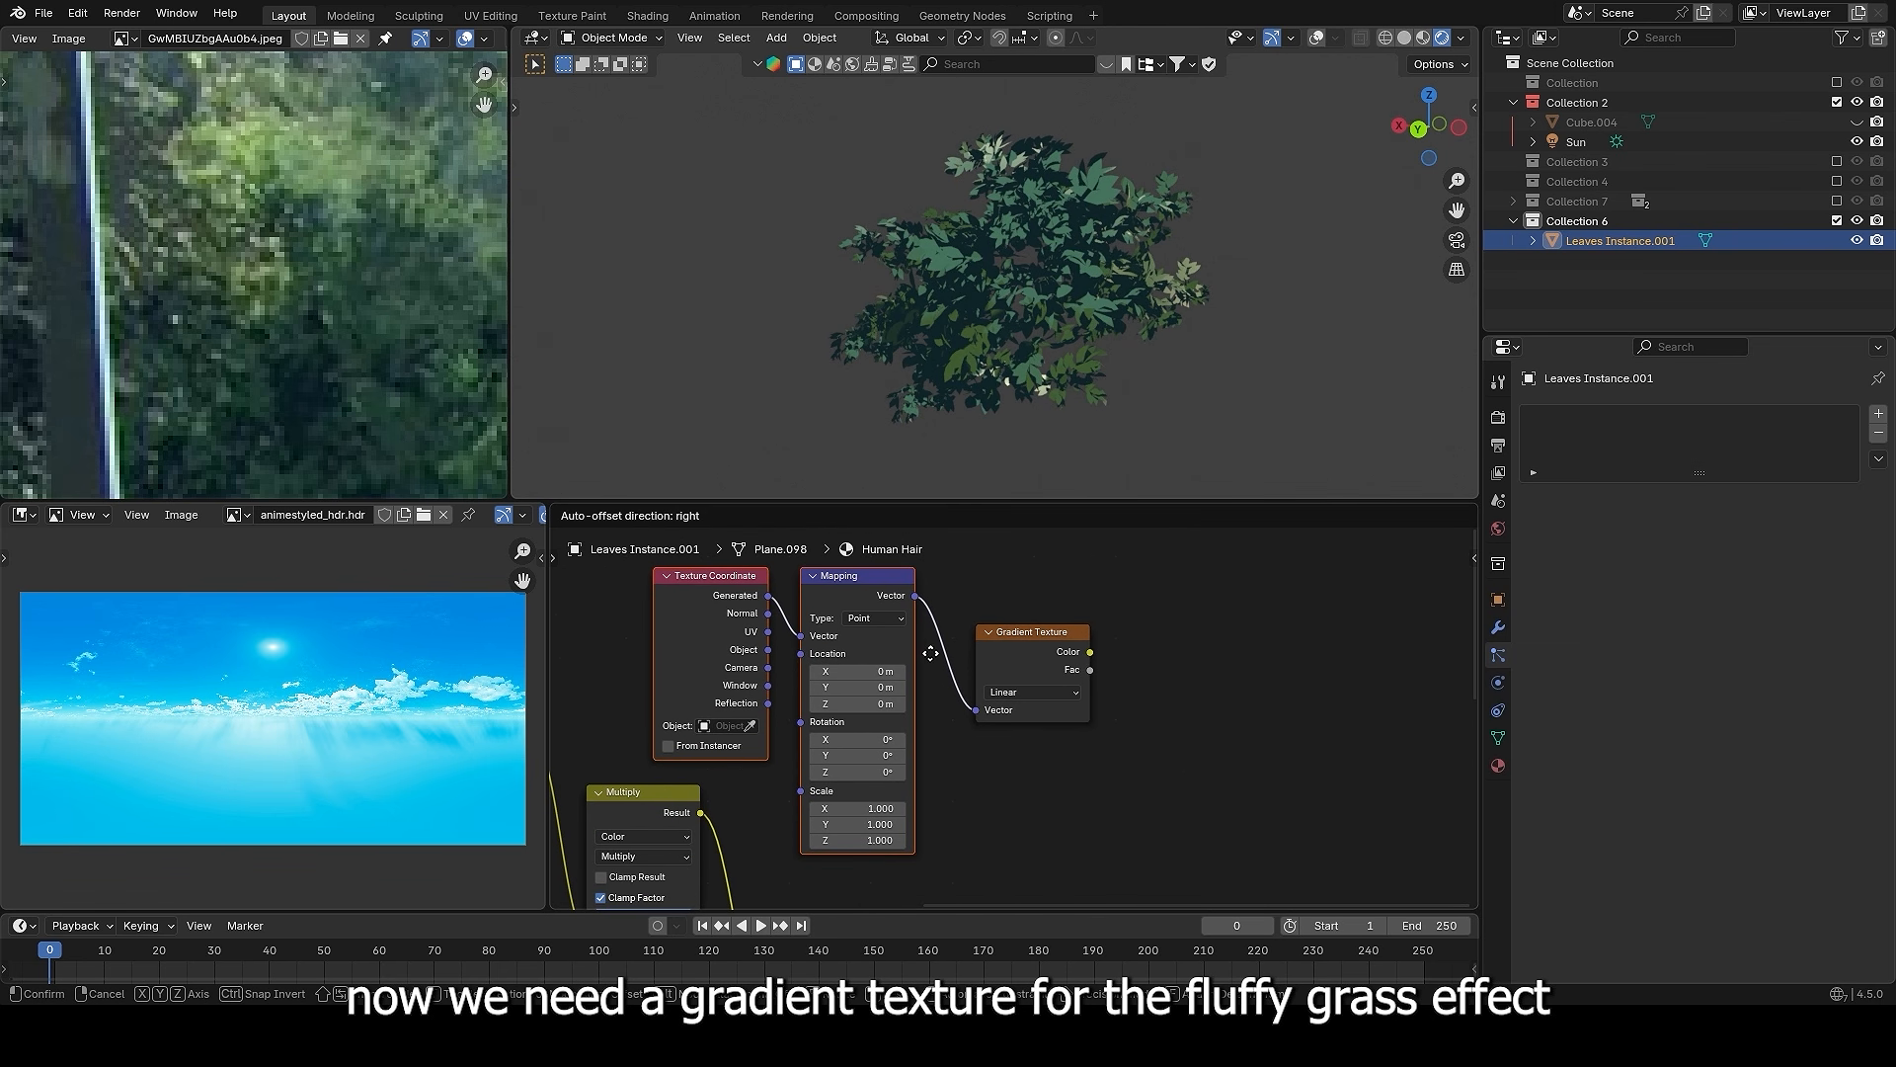
- Feed the Object coordinates into the Mapping node and preview the Gradient Texture on the bush
{"action": "left_click", "coordinate": [772, 649]}
{"action": "left_click_drag", "start_coordinate": [804, 638], "coordinate": [800, 636]}
{"action": "left_click", "coordinate": [1057, 666], "text": "ctrl+shift"}
- Turn on the viewport overlays and add a plain-axes Empty at the origin with a display size of about 3.19
{"action": "middle_click_drag", "start_coordinate": [1106, 356], "coordinate": [1124, 239]}
{"action": "key", "text": "alt+shift+z"}
{"action": "key", "text": "shift+a"}
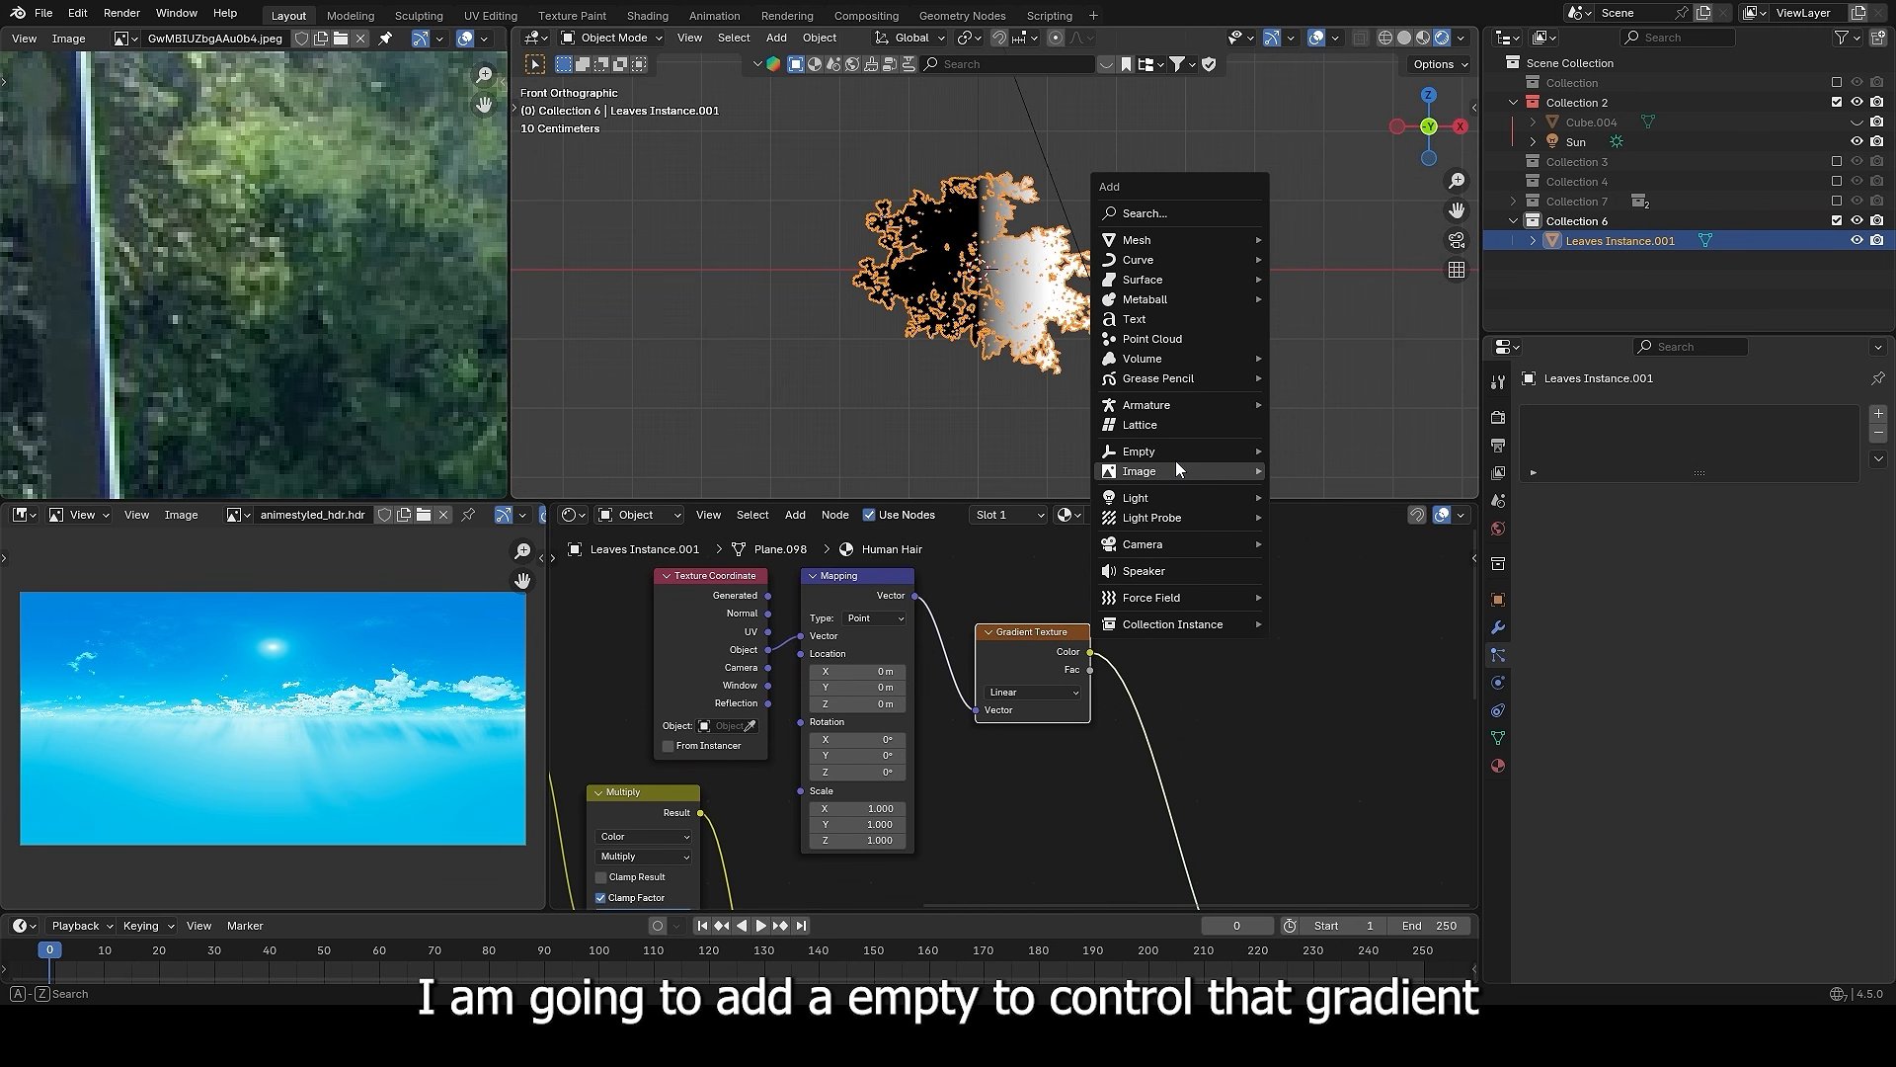
{"action": "mouse_move", "coordinate": [1182, 450]}
{"action": "left_click", "coordinate": [1327, 451]}
{"action": "right_click", "coordinate": [1219, 229]}
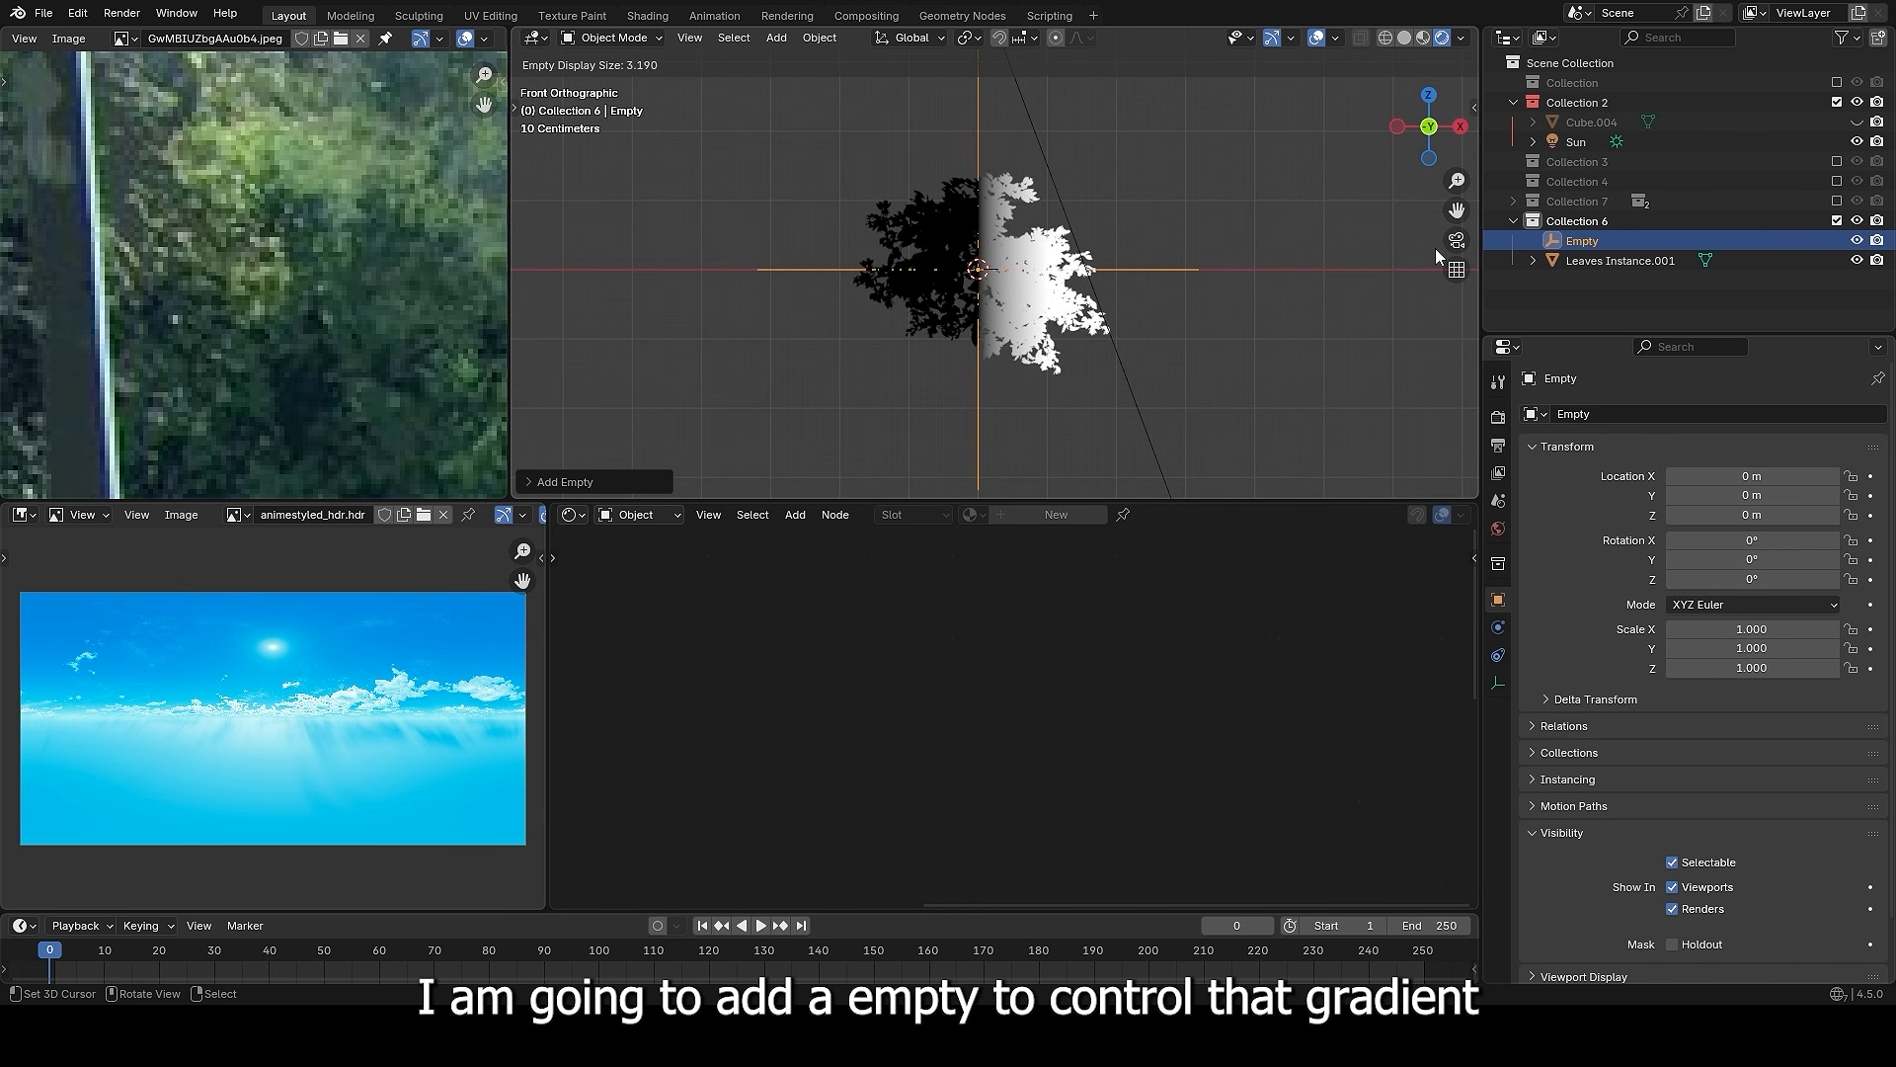
- Reselect the bush and assign the Empty as the object of its Texture Coordinate node
{"action": "middle_click_drag", "start_coordinate": [1430, 247], "coordinate": [956, 287]}
{"action": "left_click", "coordinate": [997, 306]}
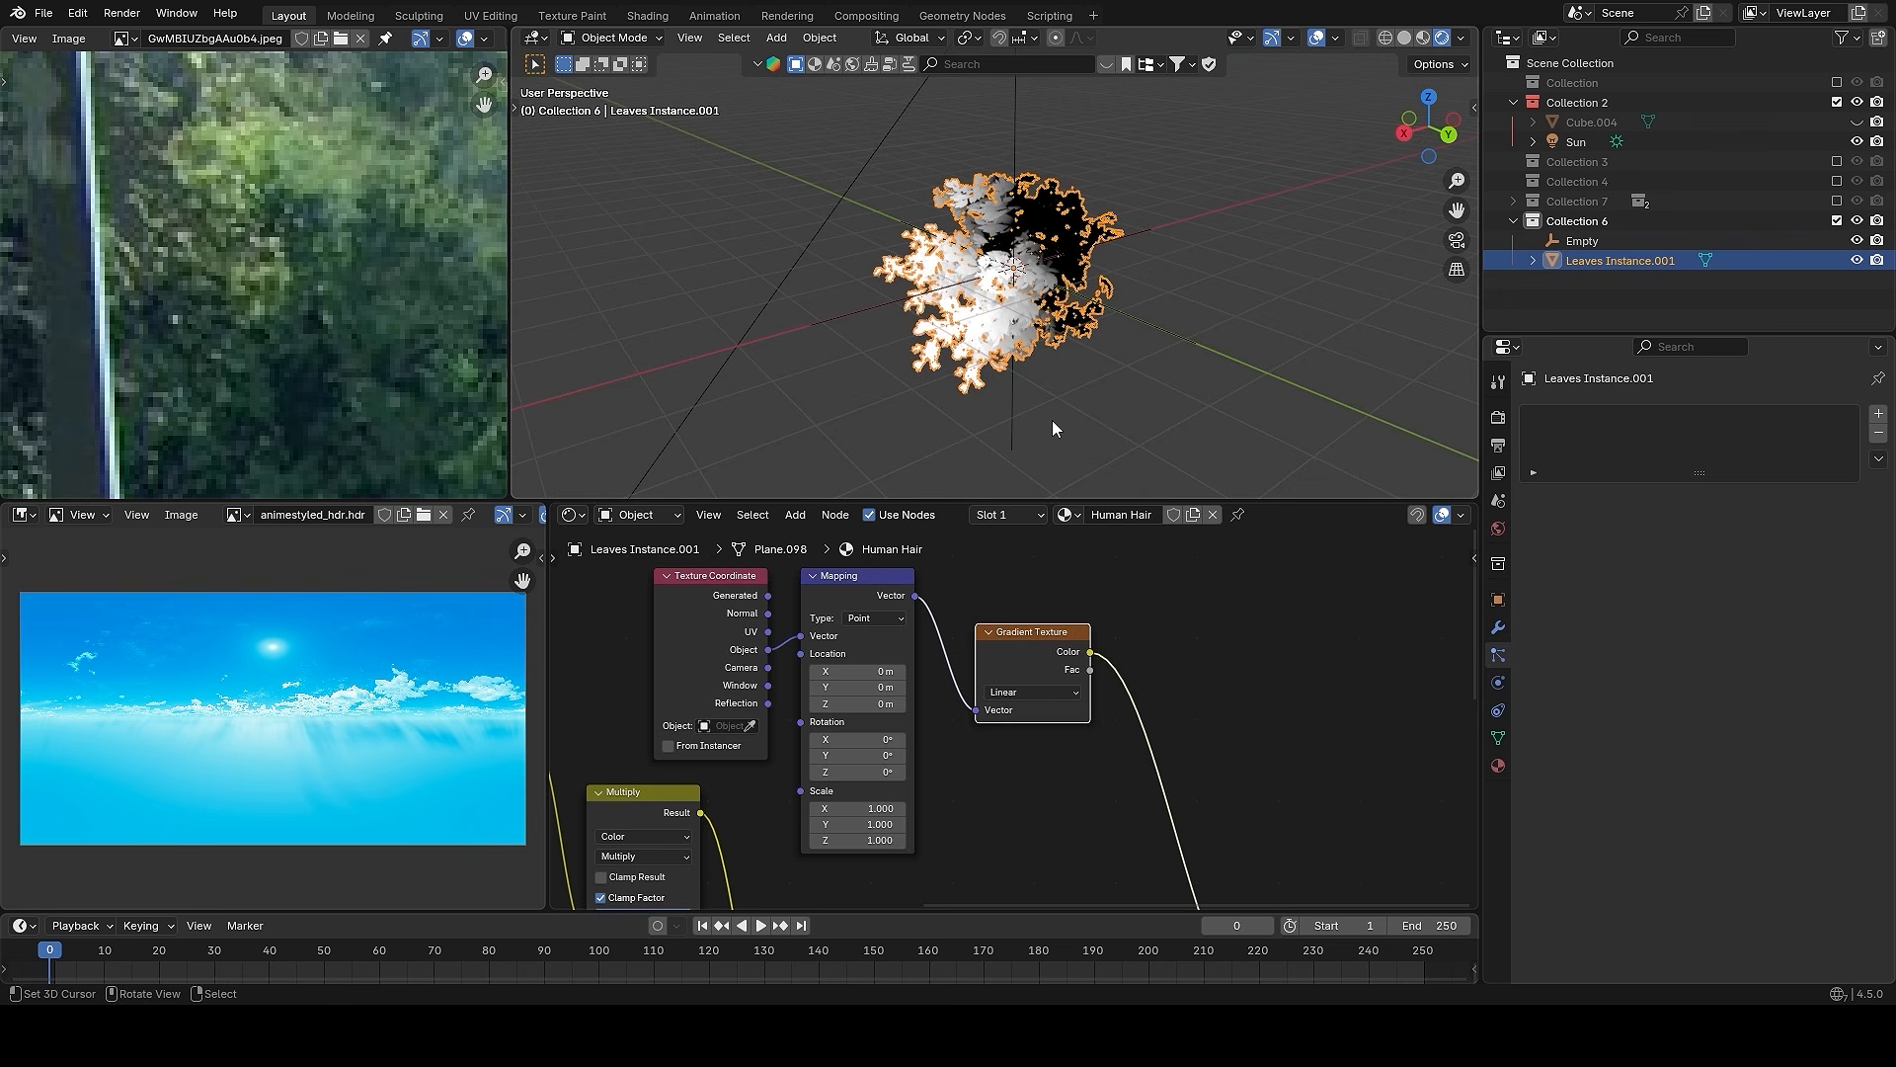
{"action": "left_click", "coordinate": [705, 727]}
- Rotate the Empty by -90° about the global Y axis so the gradient runs vertically
{"action": "left_click", "coordinate": [1147, 229]}
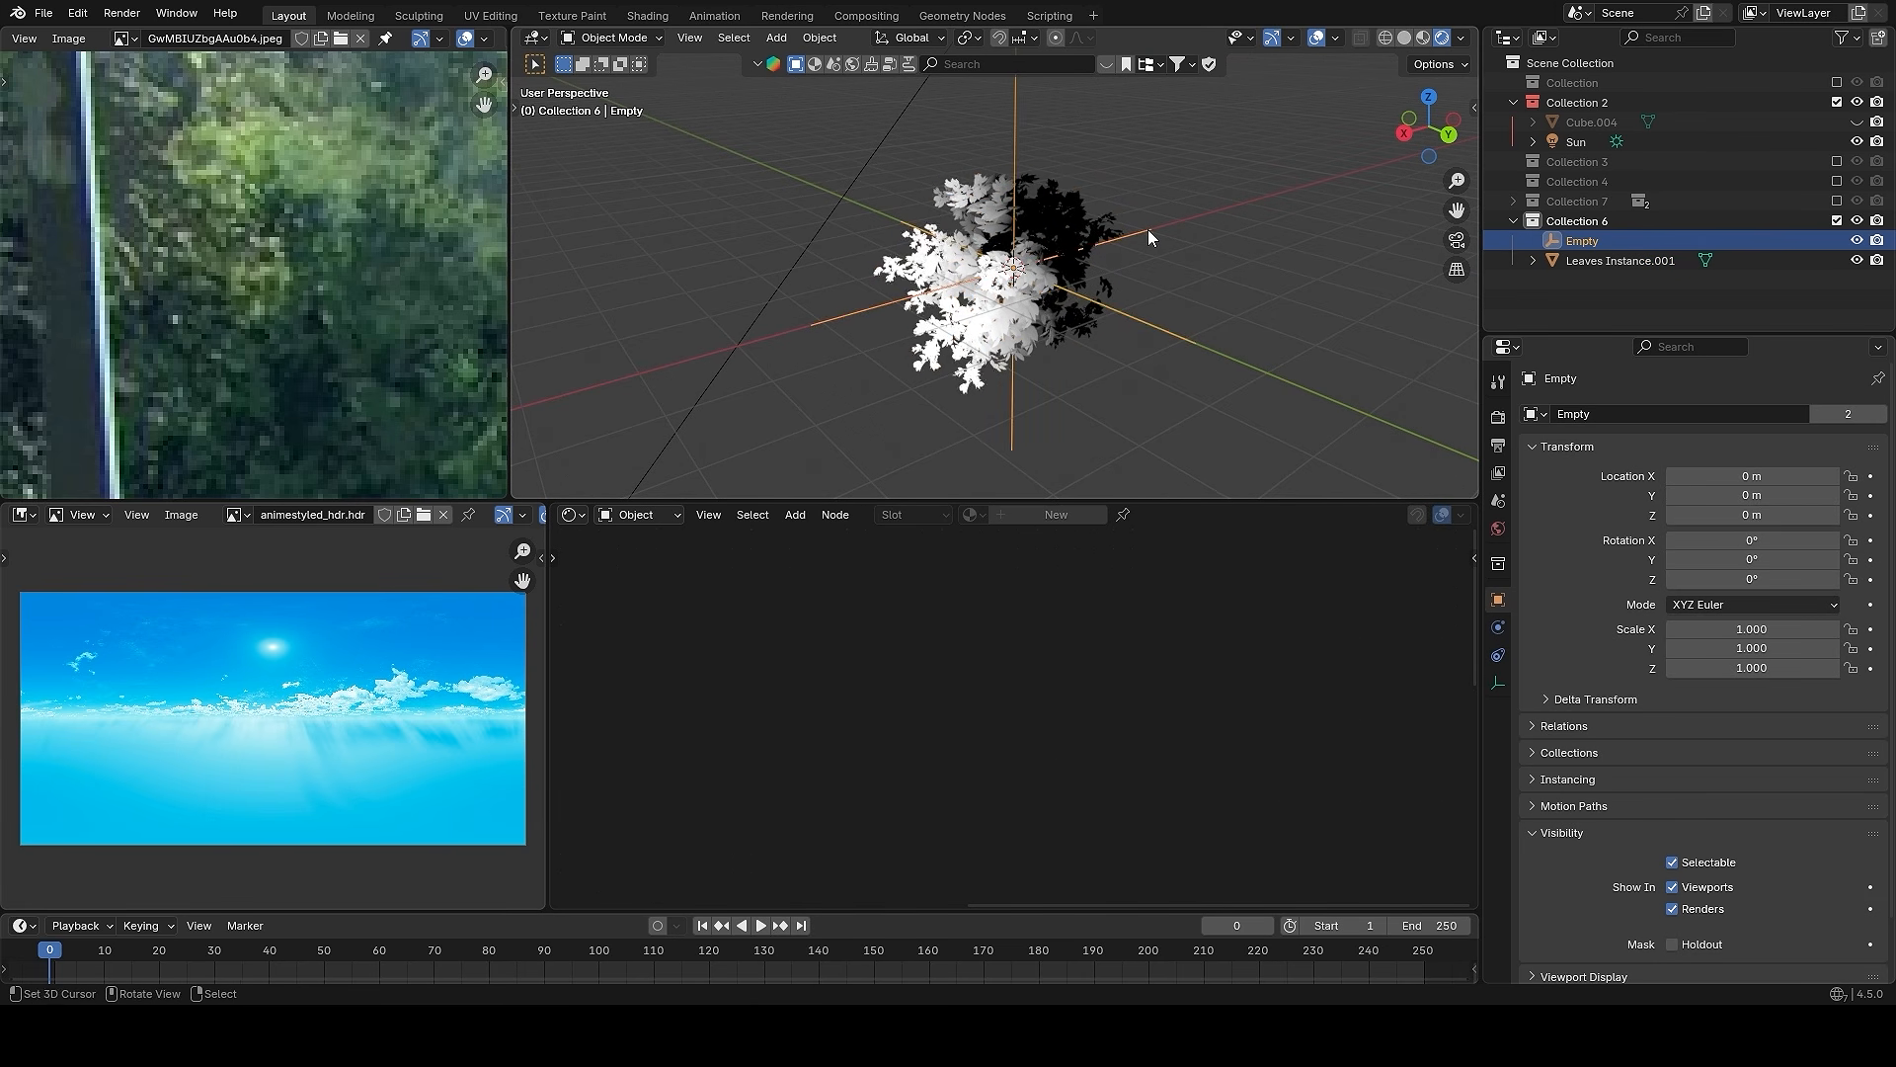
{"action": "type", "text": "ry90"}
{"action": "type", "text": "-"}
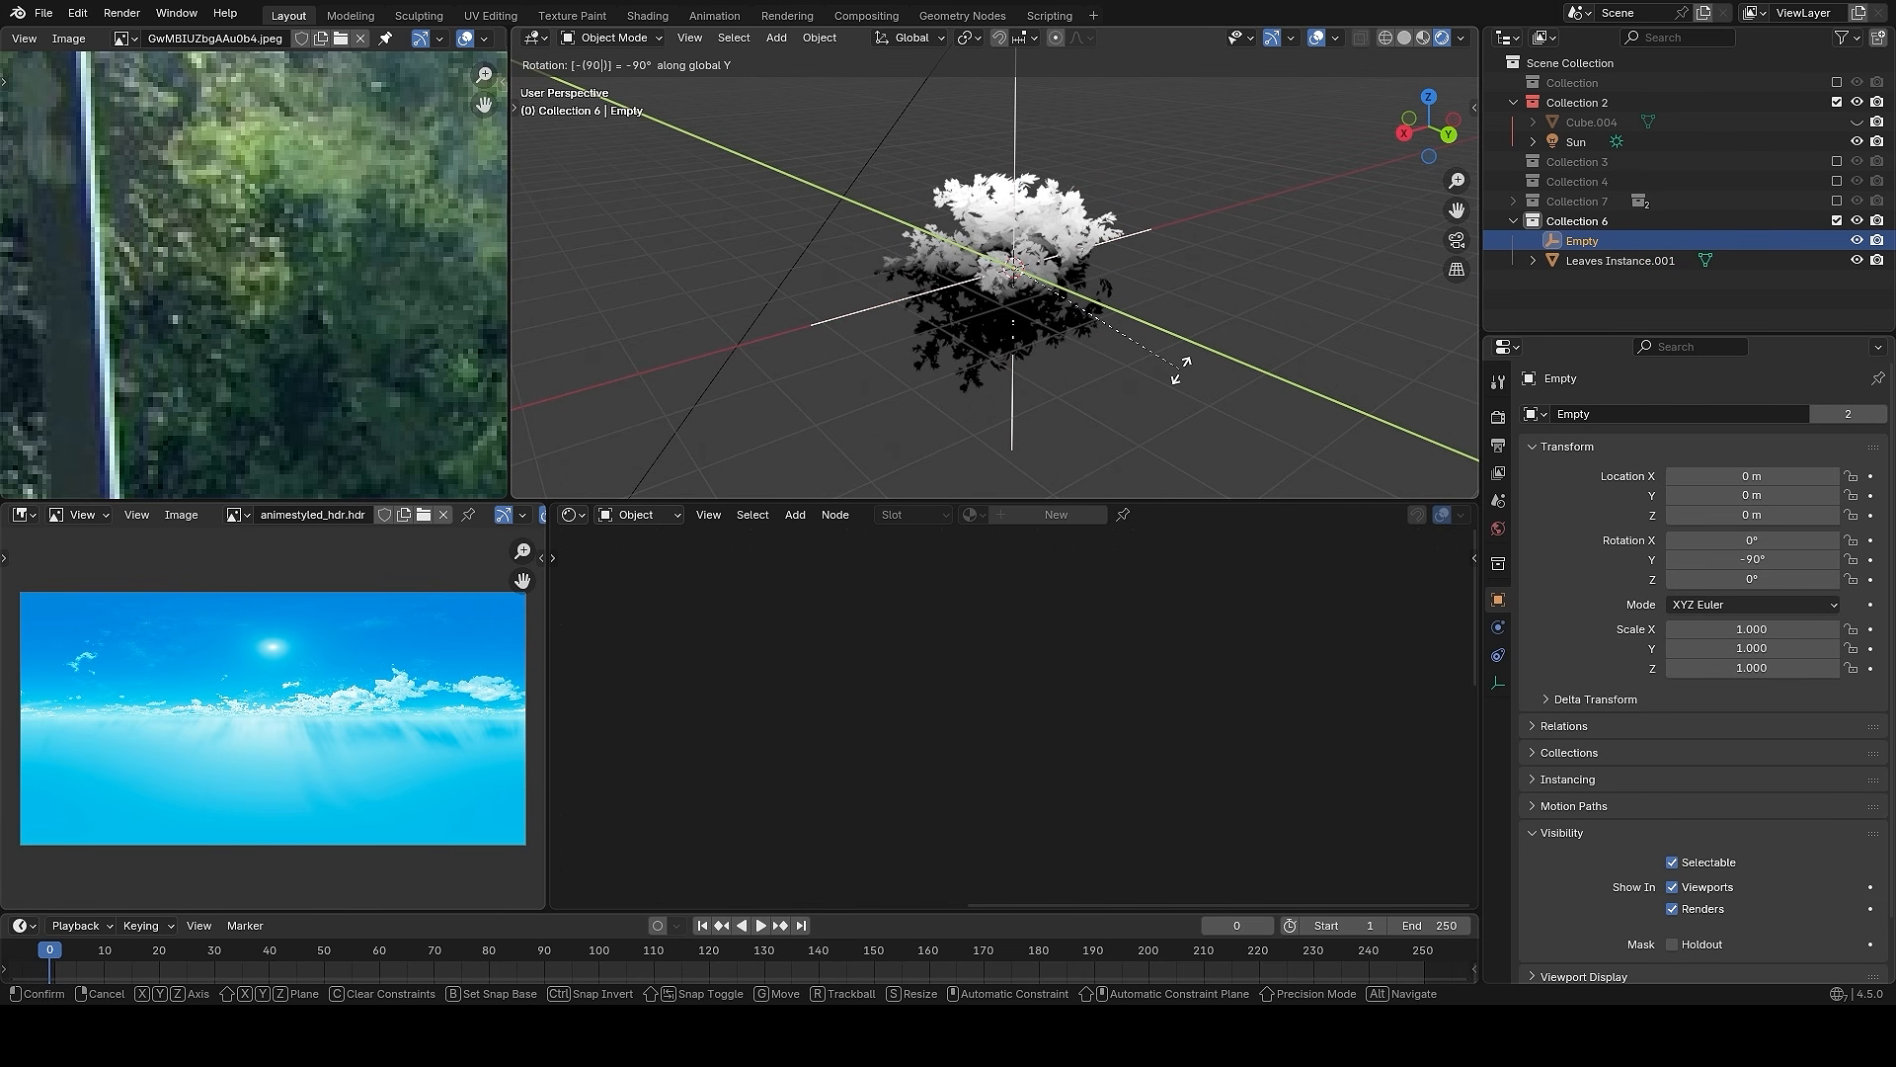
{"action": "key", "text": "Return"}
- In the right orthographic view, raise the Empty about 0.24 m and tilt it about 15°
{"action": "key", "text": "KP_3"}
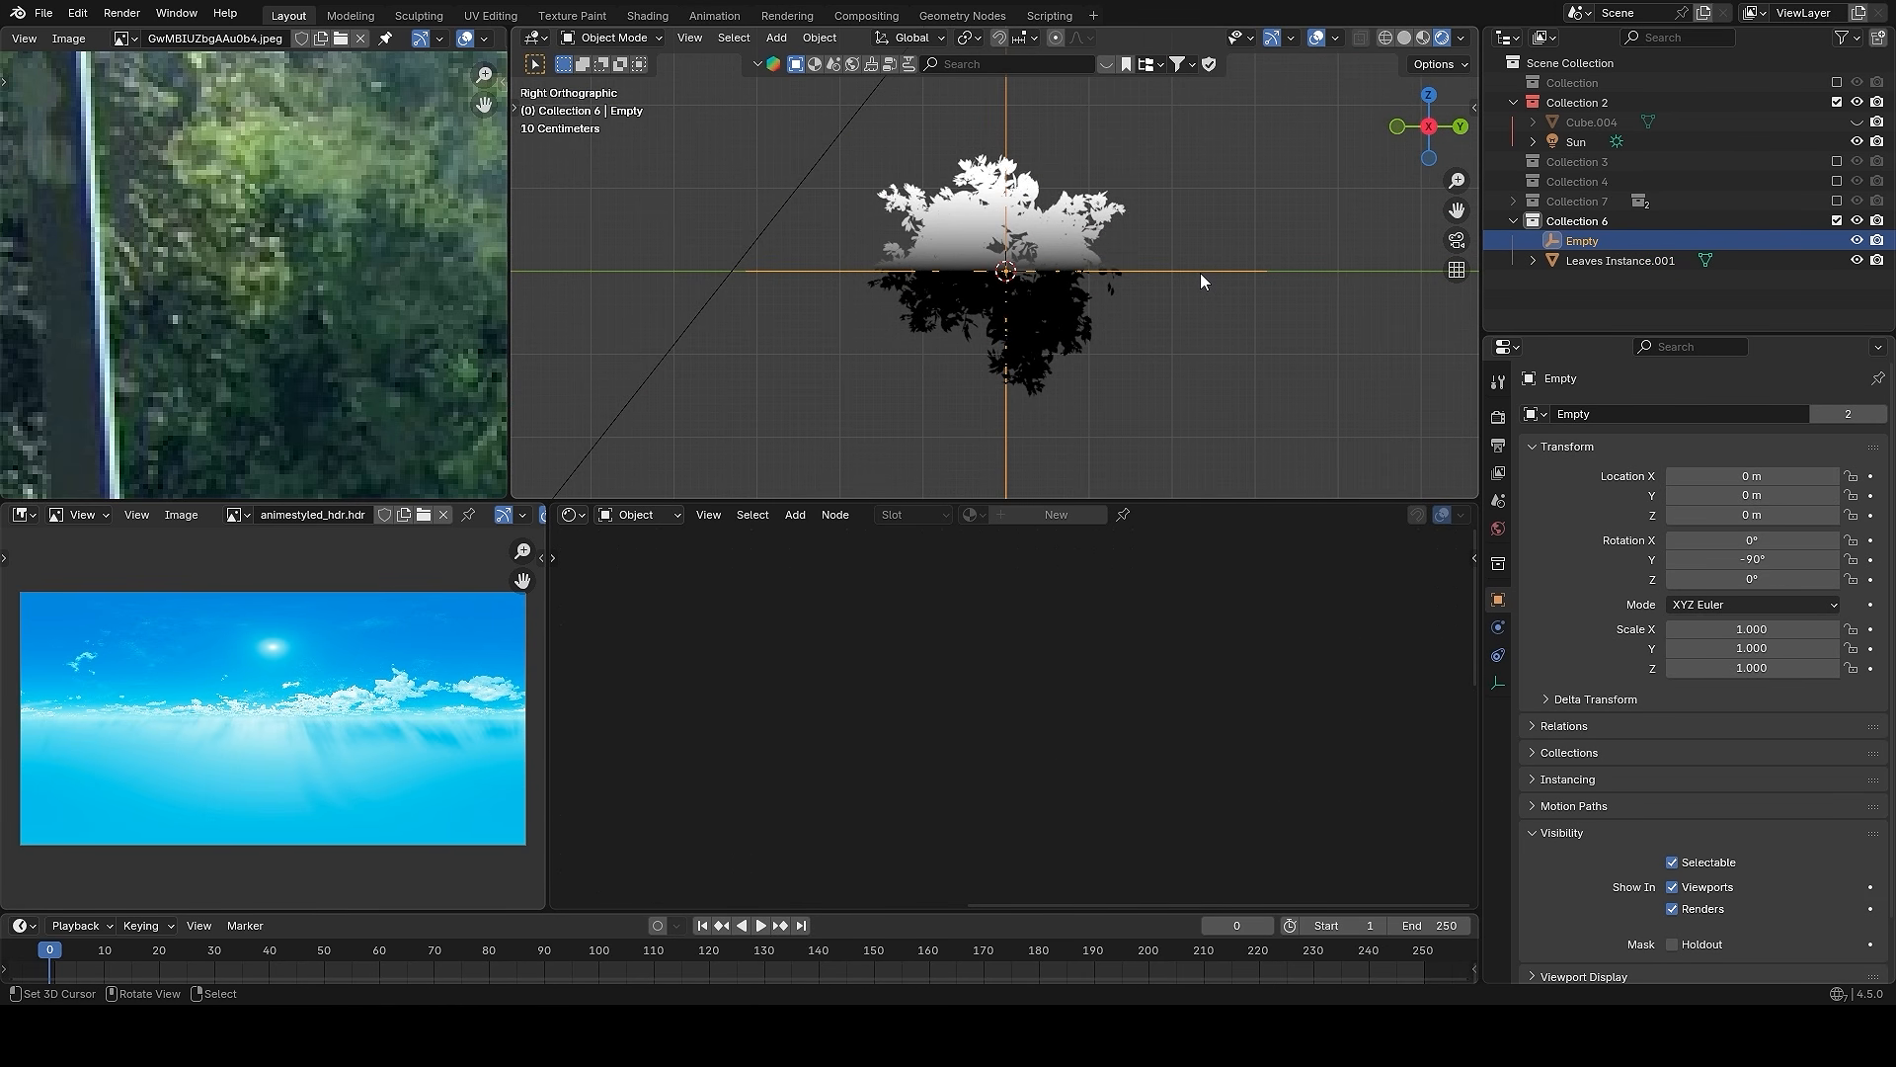
{"action": "key", "text": "g"}
{"action": "key", "text": "z"}
{"action": "left_click", "coordinate": [1204, 271]}
{"action": "key", "text": "r"}
{"action": "left_click", "coordinate": [1149, 266]}
{"action": "key", "text": "s"}
{"action": "key", "text": "z"}
{"action": "key", "text": "y"}
{"action": "key", "text": "y"}
{"action": "right_click", "coordinate": [1202, 330]}
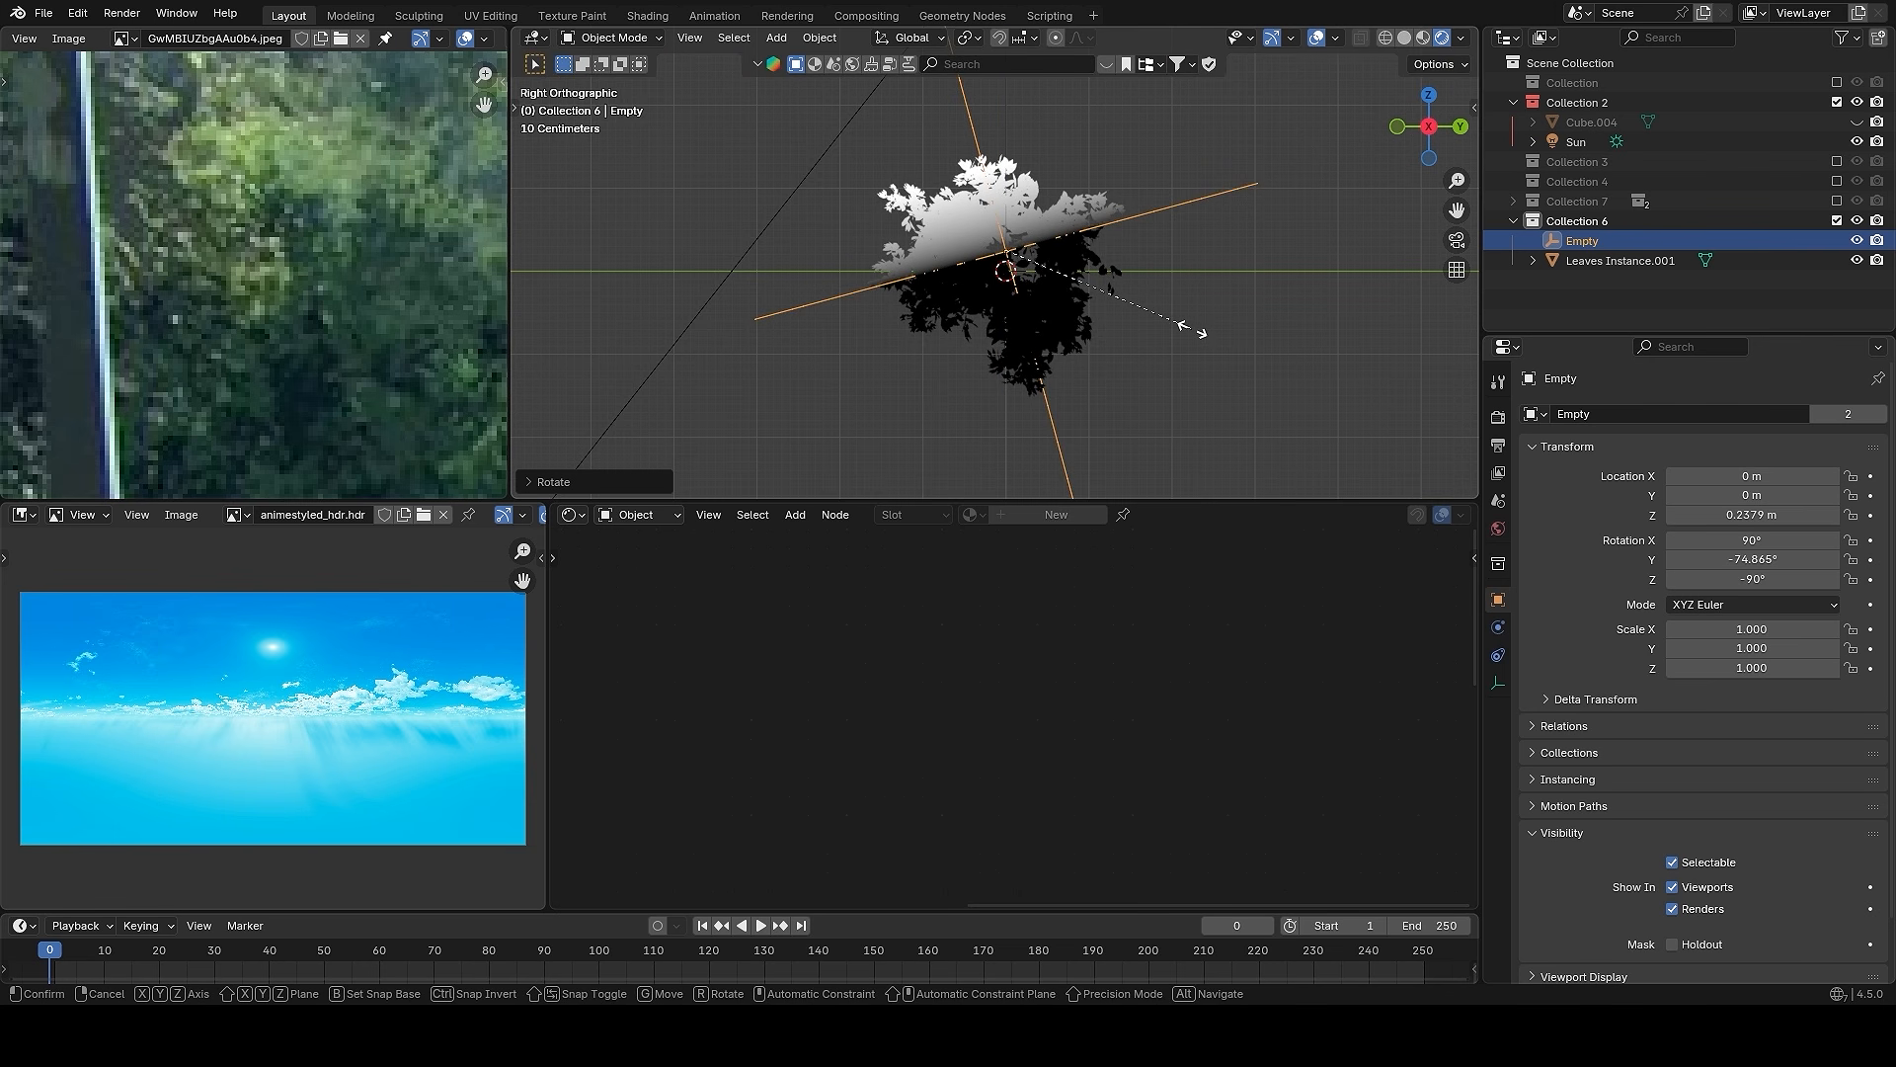
- Scale the Empty along its local X axis to about 4.54 to soften the gradient
{"action": "key", "text": "s"}
{"action": "key", "text": "x"}
{"action": "key", "text": "x"}
{"action": "left_click", "coordinate": [1155, 279]}
{"action": "key", "text": "g"}
{"action": "key", "text": "y"}
{"action": "key", "text": "y"}
{"action": "right_click", "coordinate": [1184, 383]}
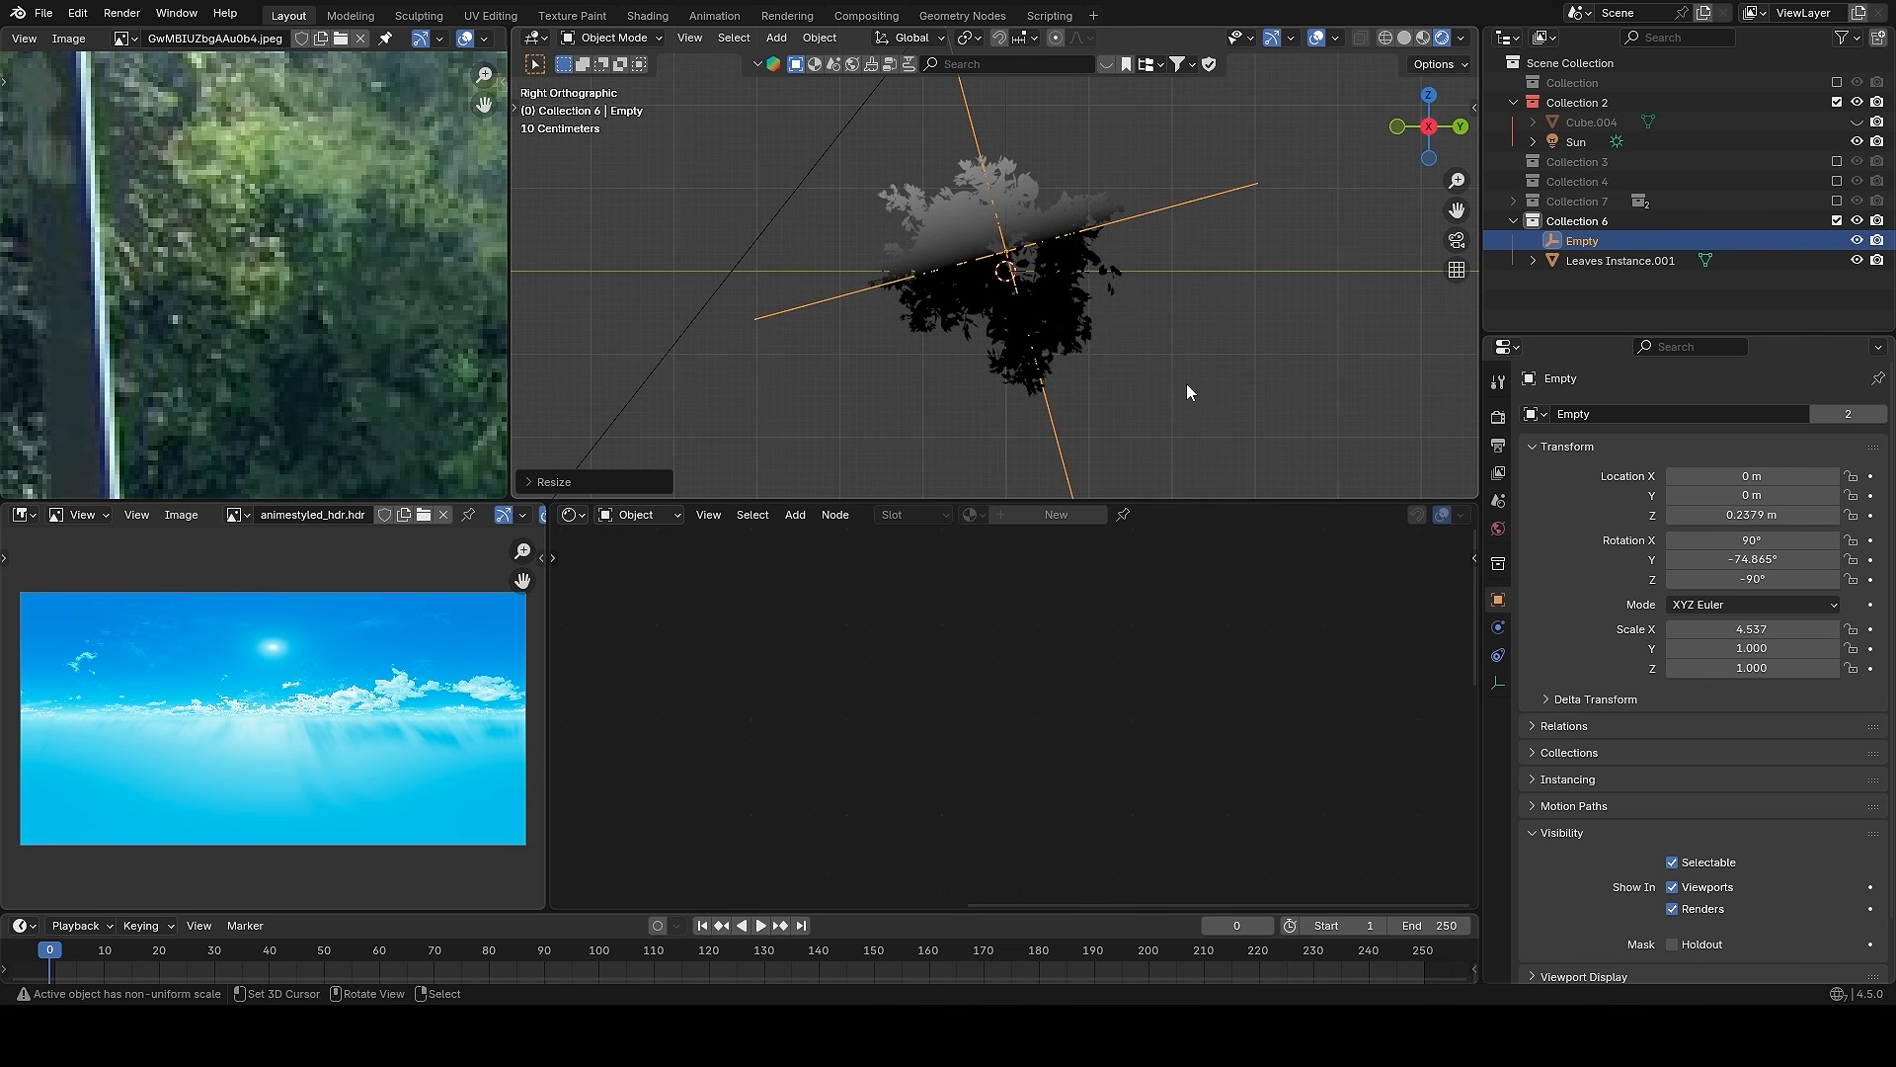
- Lower the Empty along its local X axis until the gradient spans the whole bush, and reselect the bush
{"action": "key", "text": "g"}
{"action": "key", "text": "x"}
{"action": "key", "text": "x"}
{"action": "left_click", "coordinate": [1213, 427]}
{"action": "middle_click_drag", "start_coordinate": [1168, 322], "coordinate": [1050, 269]}
{"action": "left_click", "coordinate": [1051, 269]}
{"action": "middle_click_drag", "start_coordinate": [1158, 620], "coordinate": [1171, 668]}
{"action": "scroll", "coordinate": [1093, 591], "scroll_direction": "down", "scroll_amount": 5}
{"action": "key", "text": "shift+a"}
{"action": "left_click", "coordinate": [1093, 599]}
{"action": "key", "text": "Escape"}
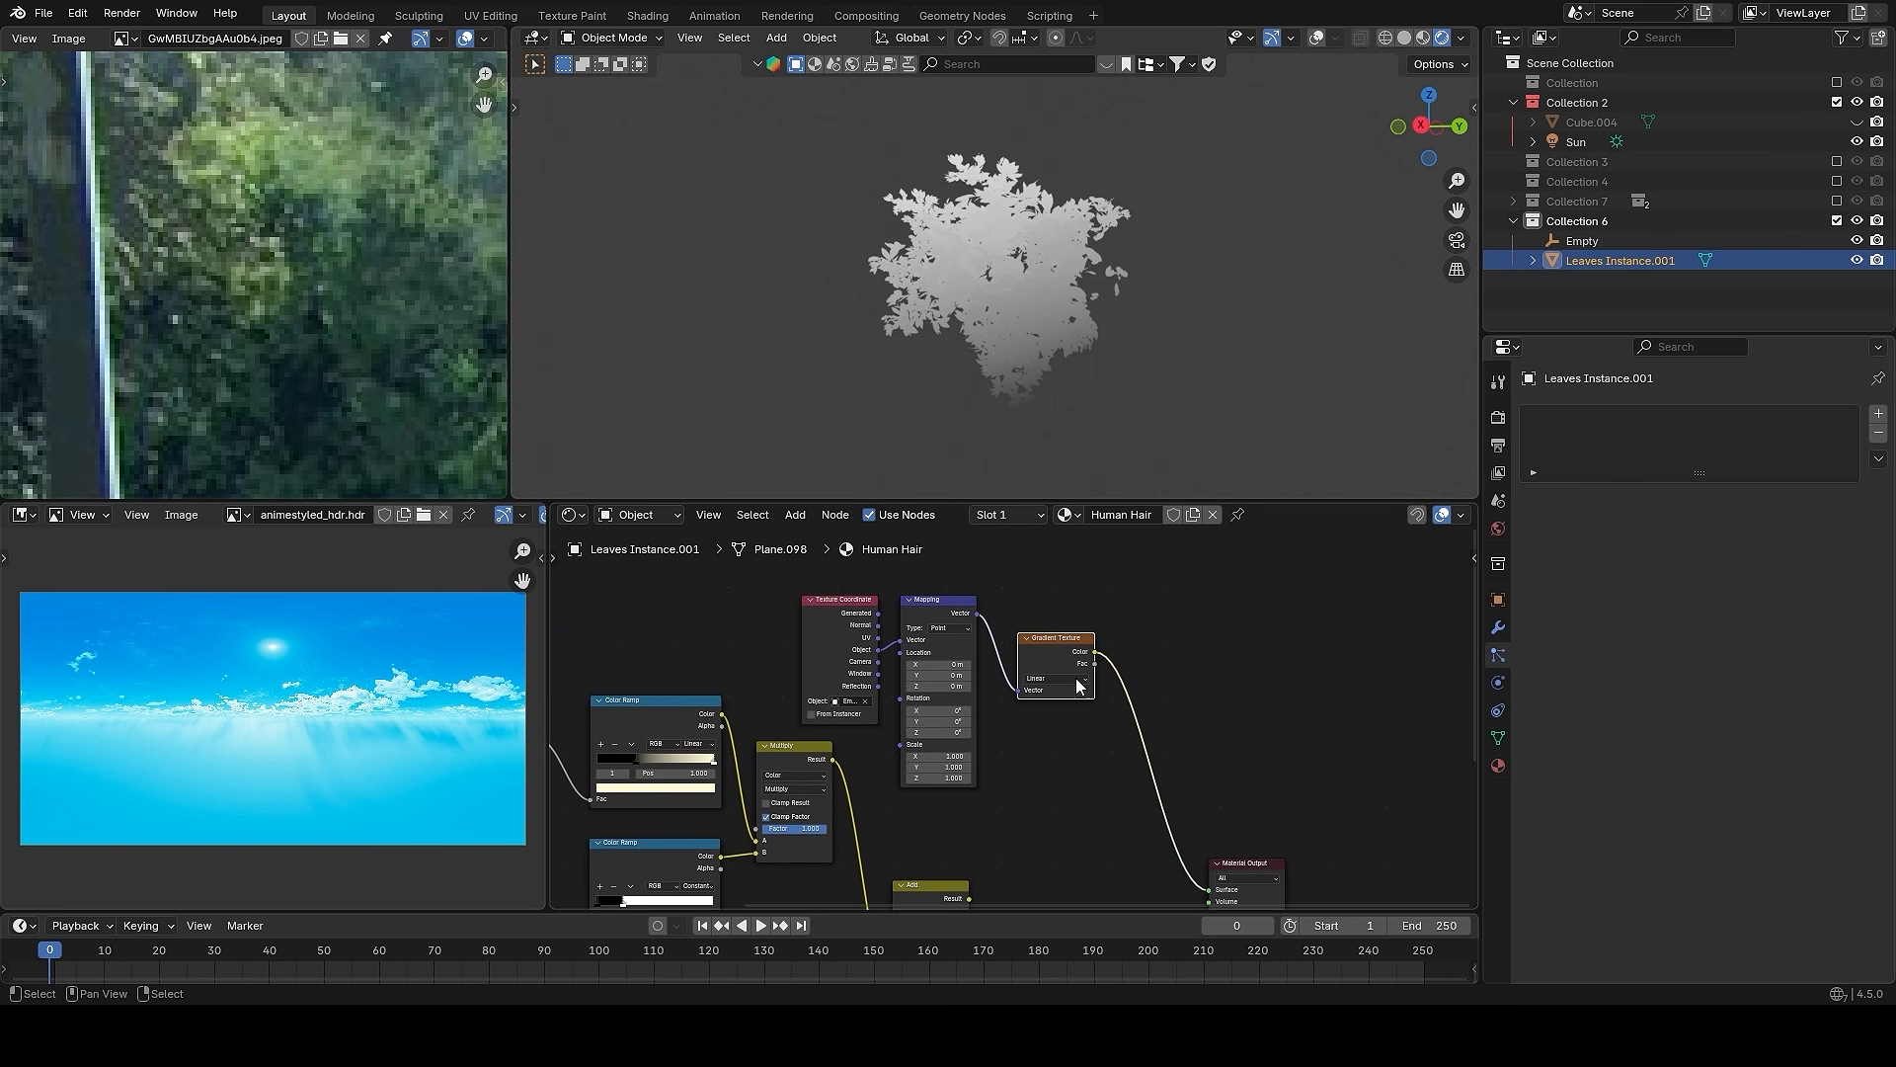
- Group the Texture Coordinate, Mapping and Gradient Texture nodes, expose the Mapping's Location as a group input, and leave the group
{"action": "left_click_drag", "start_coordinate": [753, 563], "coordinate": [1039, 661]}
{"action": "key", "text": "ctrl+g"}
{"action": "middle_click_drag", "start_coordinate": [1089, 799], "coordinate": [1117, 698]}
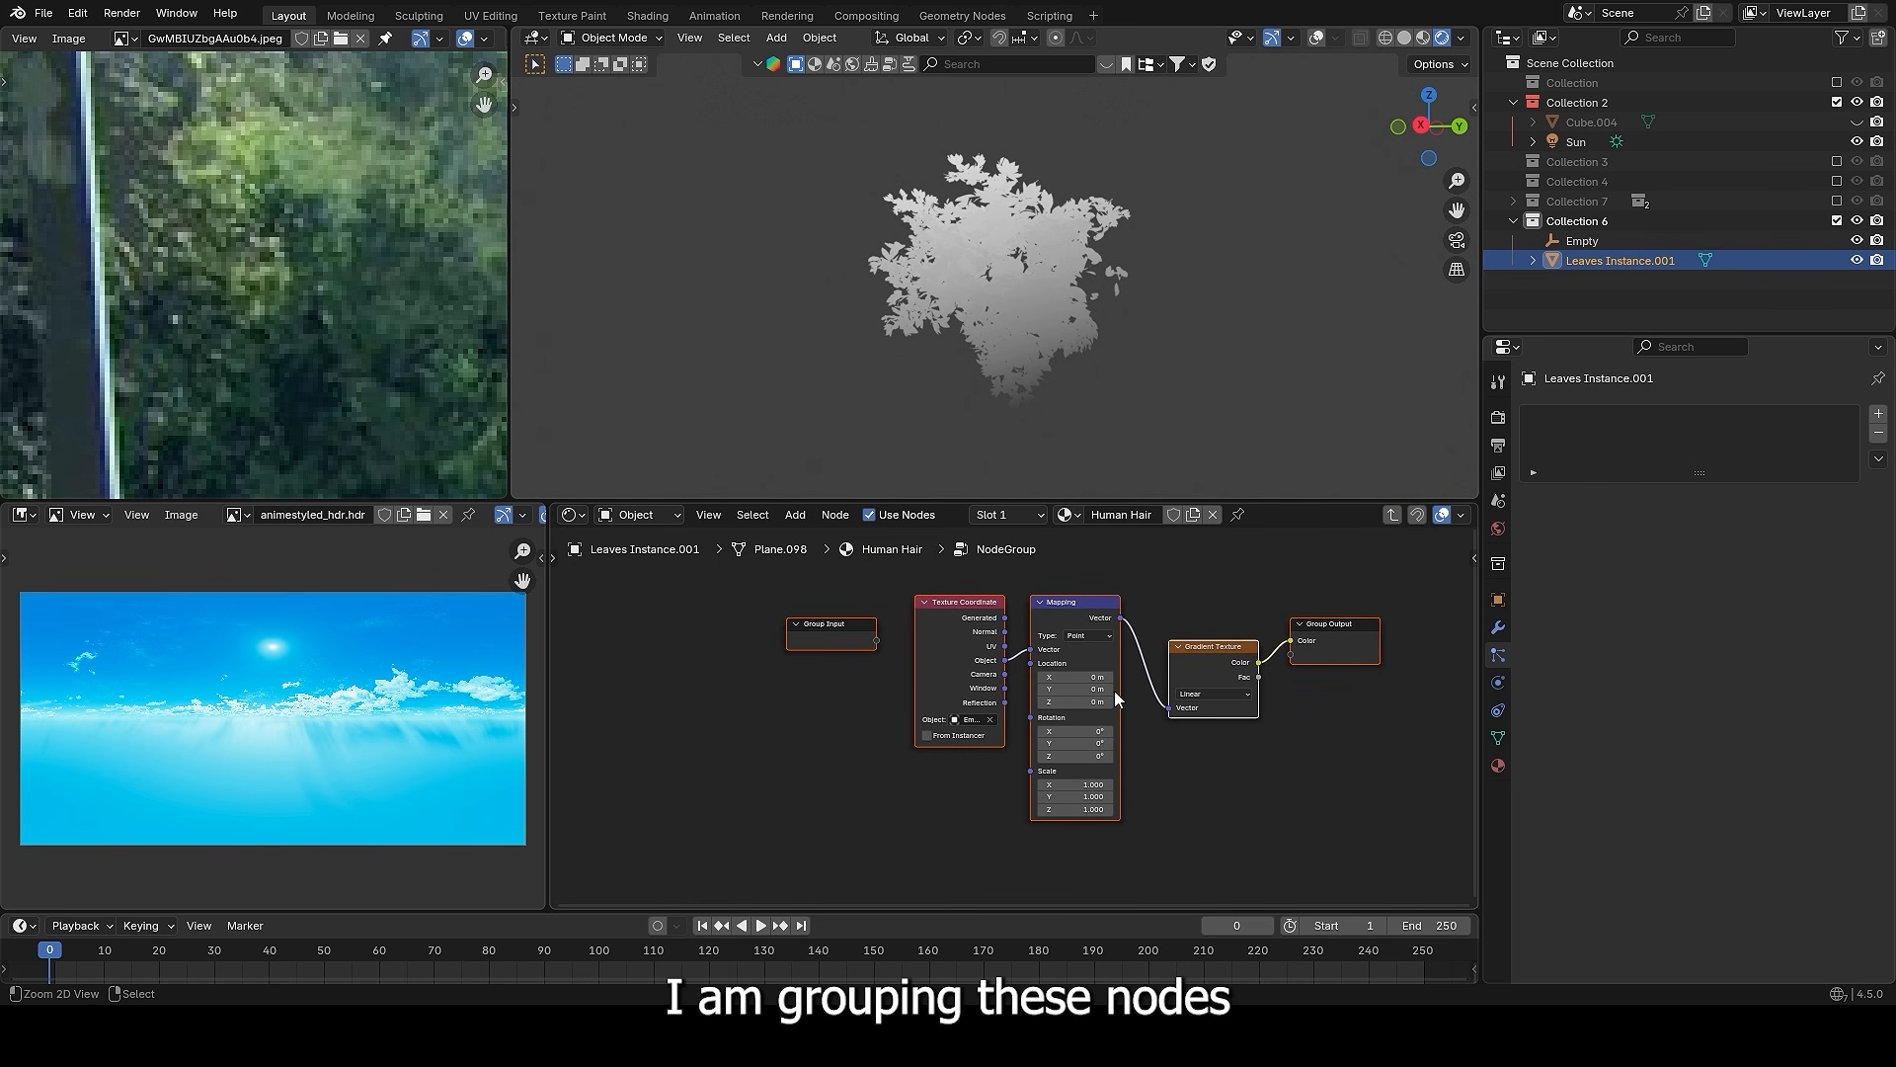
{"action": "scroll", "coordinate": [1096, 664], "scroll_direction": "up", "scroll_amount": 3}
{"action": "left_click_drag", "start_coordinate": [849, 605], "coordinate": [841, 616]}
{"action": "key", "text": "Tab"}
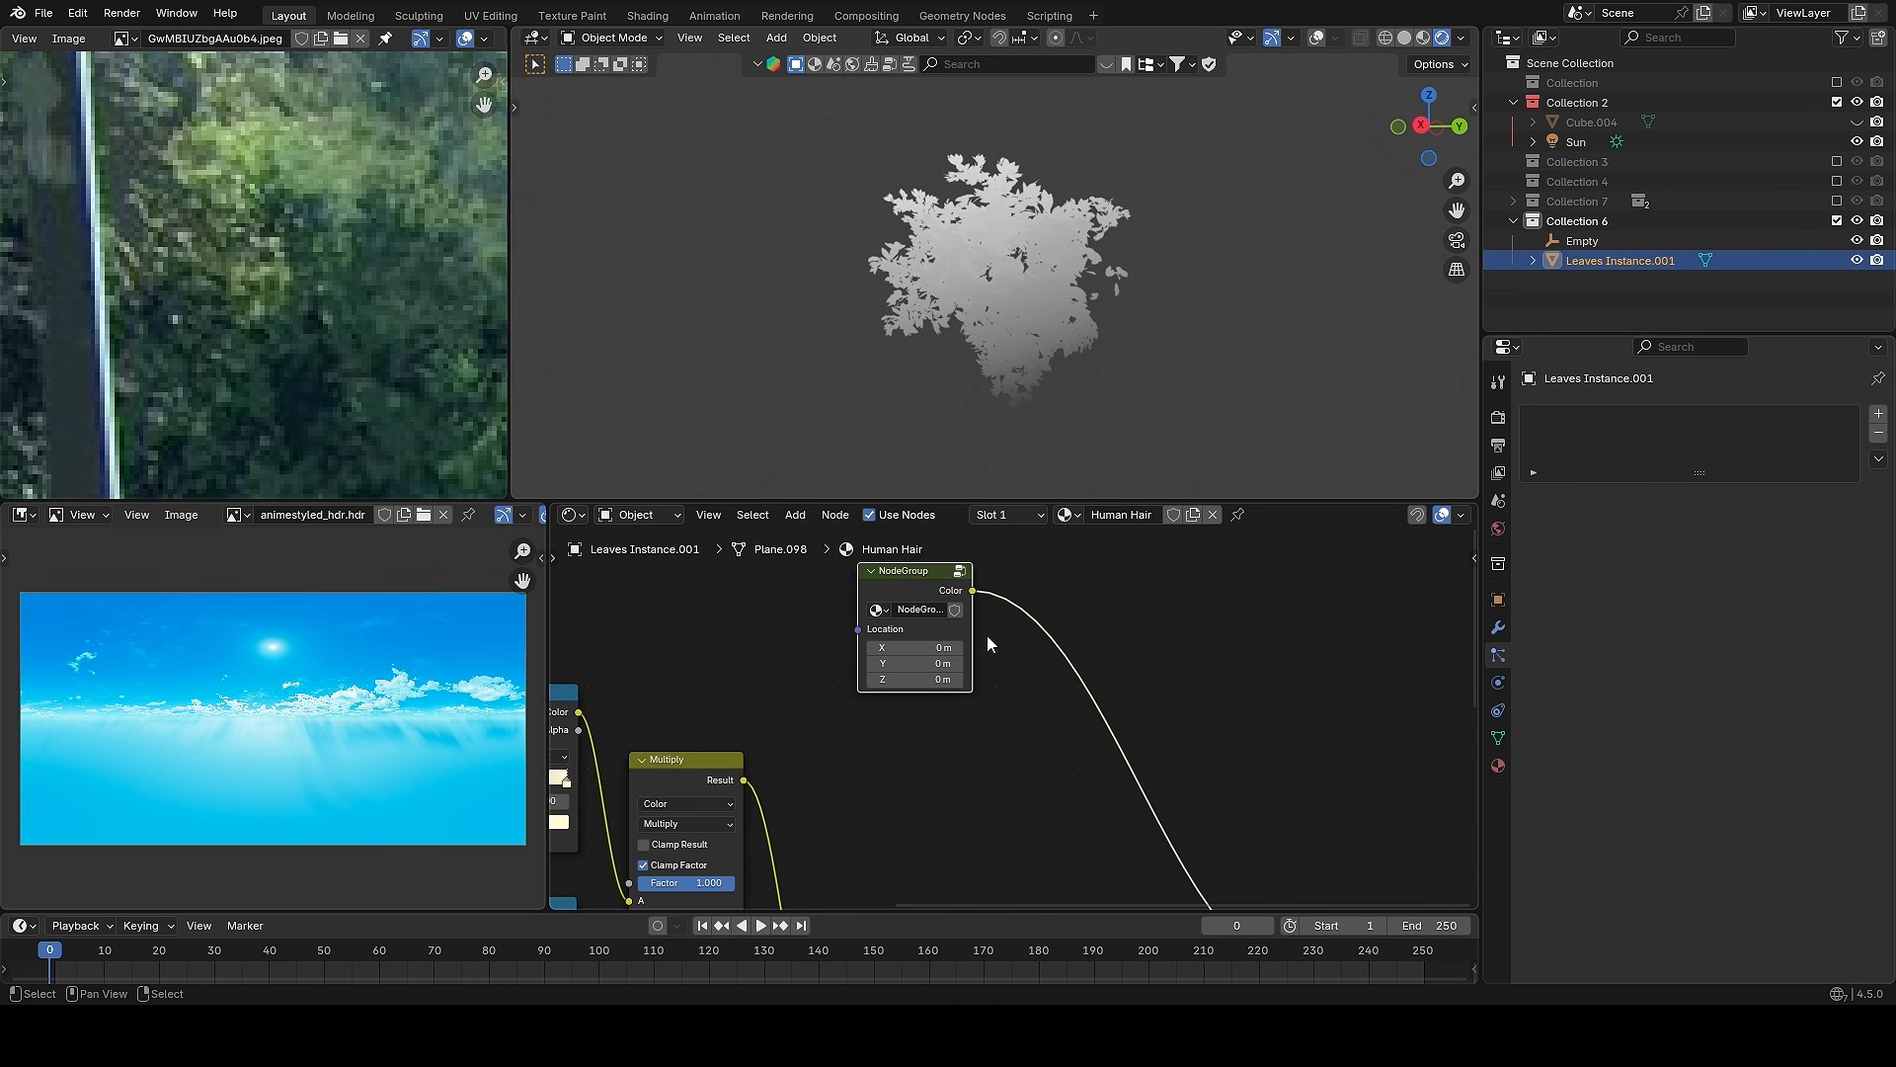
- Insert a Color Ramp between the gradient node group and the Material Output
{"action": "key", "text": "shift+a"}
{"action": "type", "text": "c"}
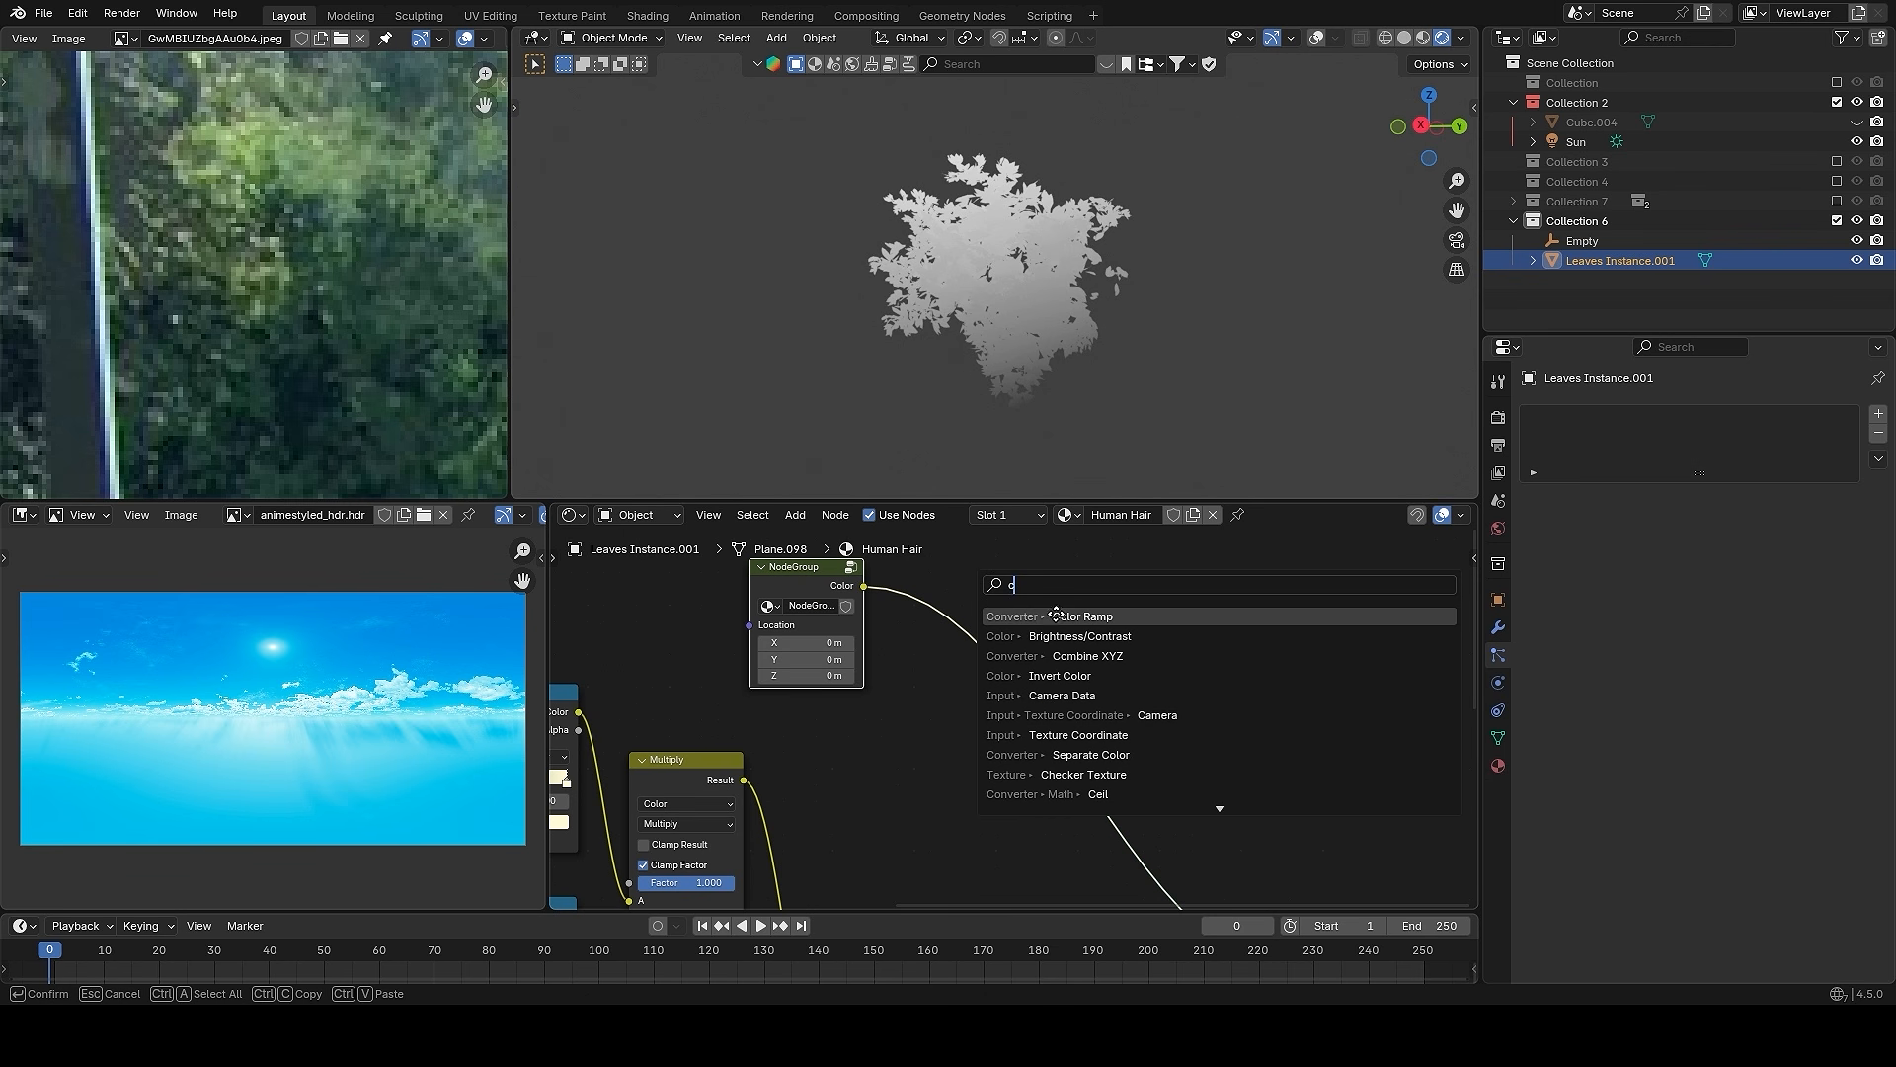
{"action": "left_click", "coordinate": [1055, 613]}
{"action": "left_click", "coordinate": [875, 600]}
- Move the Add node closer to the gradient's Color Ramp to tidy the graph
{"action": "scroll", "coordinate": [1017, 718], "scroll_direction": "down", "scroll_amount": 8}
{"action": "middle_click_drag", "start_coordinate": [990, 833], "coordinate": [1000, 743]}
{"action": "scroll", "coordinate": [999, 743], "scroll_direction": "up", "scroll_amount": 2}
{"action": "left_click_drag", "start_coordinate": [960, 775], "coordinate": [1007, 717]}
{"action": "scroll", "coordinate": [1040, 674], "scroll_direction": "up", "scroll_amount": 1}
{"action": "middle_click_drag", "start_coordinate": [1042, 664], "coordinate": [1070, 736]}
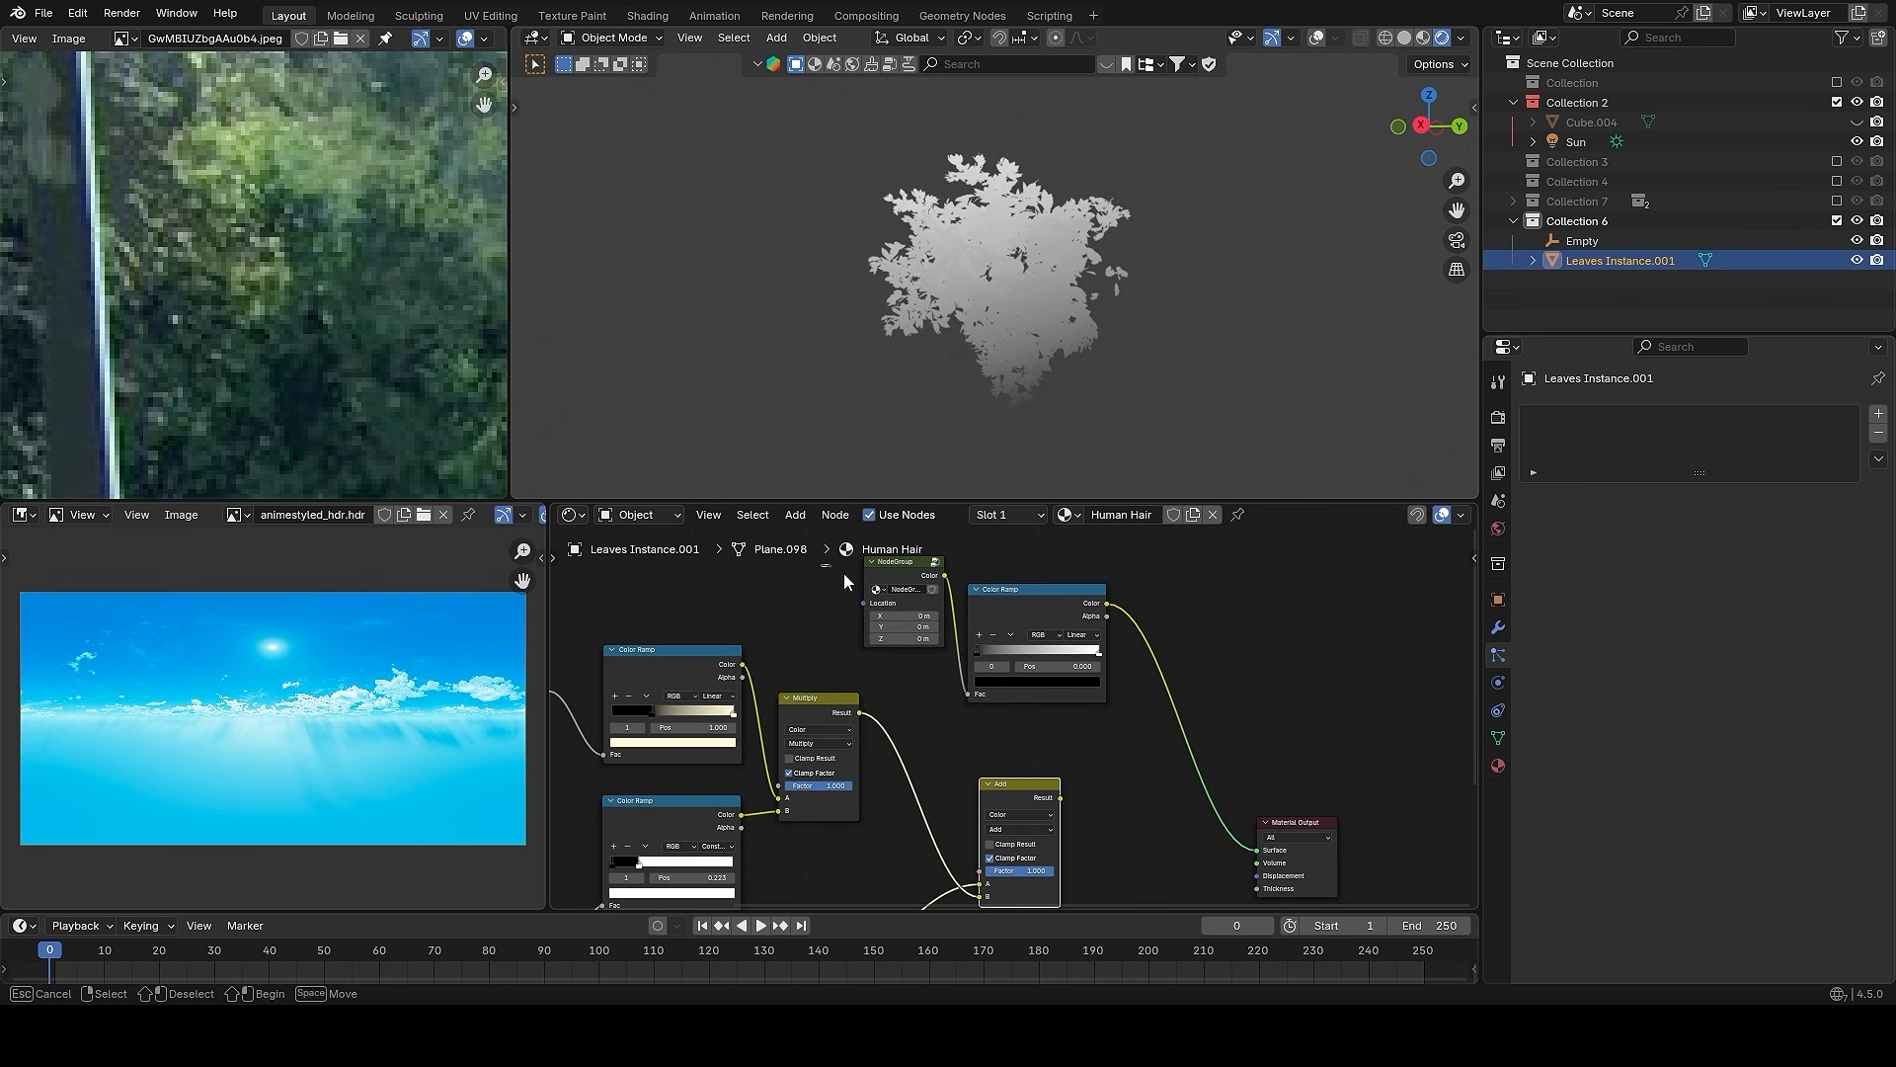
- Shift the gradient node group and its Color Ramp up together, and try the ramp's black stop at 0.123
{"action": "left_click_drag", "start_coordinate": [843, 573], "coordinate": [1031, 655]}
{"action": "key", "text": "g"}
{"action": "left_click", "coordinate": [993, 642]}
{"action": "scroll", "coordinate": [994, 642], "scroll_direction": "up", "scroll_amount": 1}
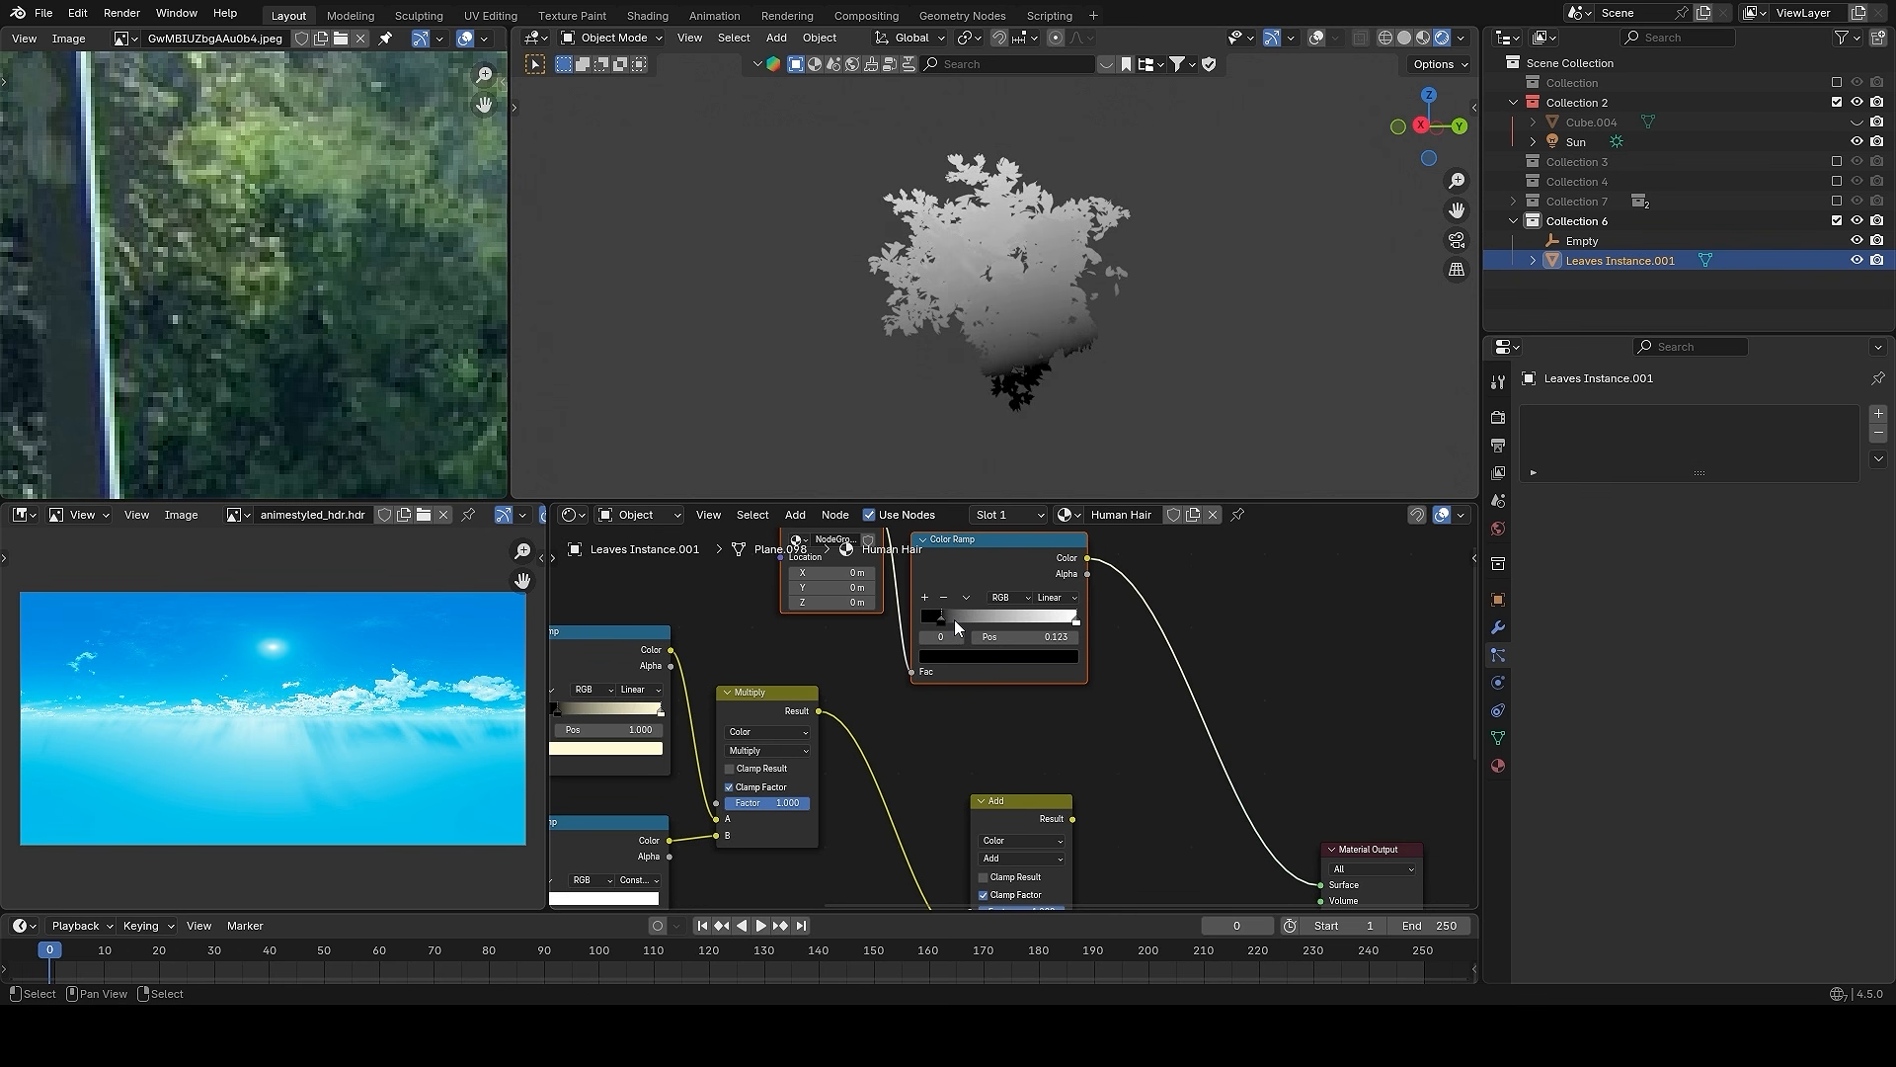
{"action": "left_click_drag", "start_coordinate": [1054, 619], "coordinate": [1096, 626]}
- Insert a Multiply node between the Add node and the Material Output, with the gradient's Color Ramp feeding input B
{"action": "middle_click_drag", "start_coordinate": [1012, 837], "coordinate": [1024, 707]}
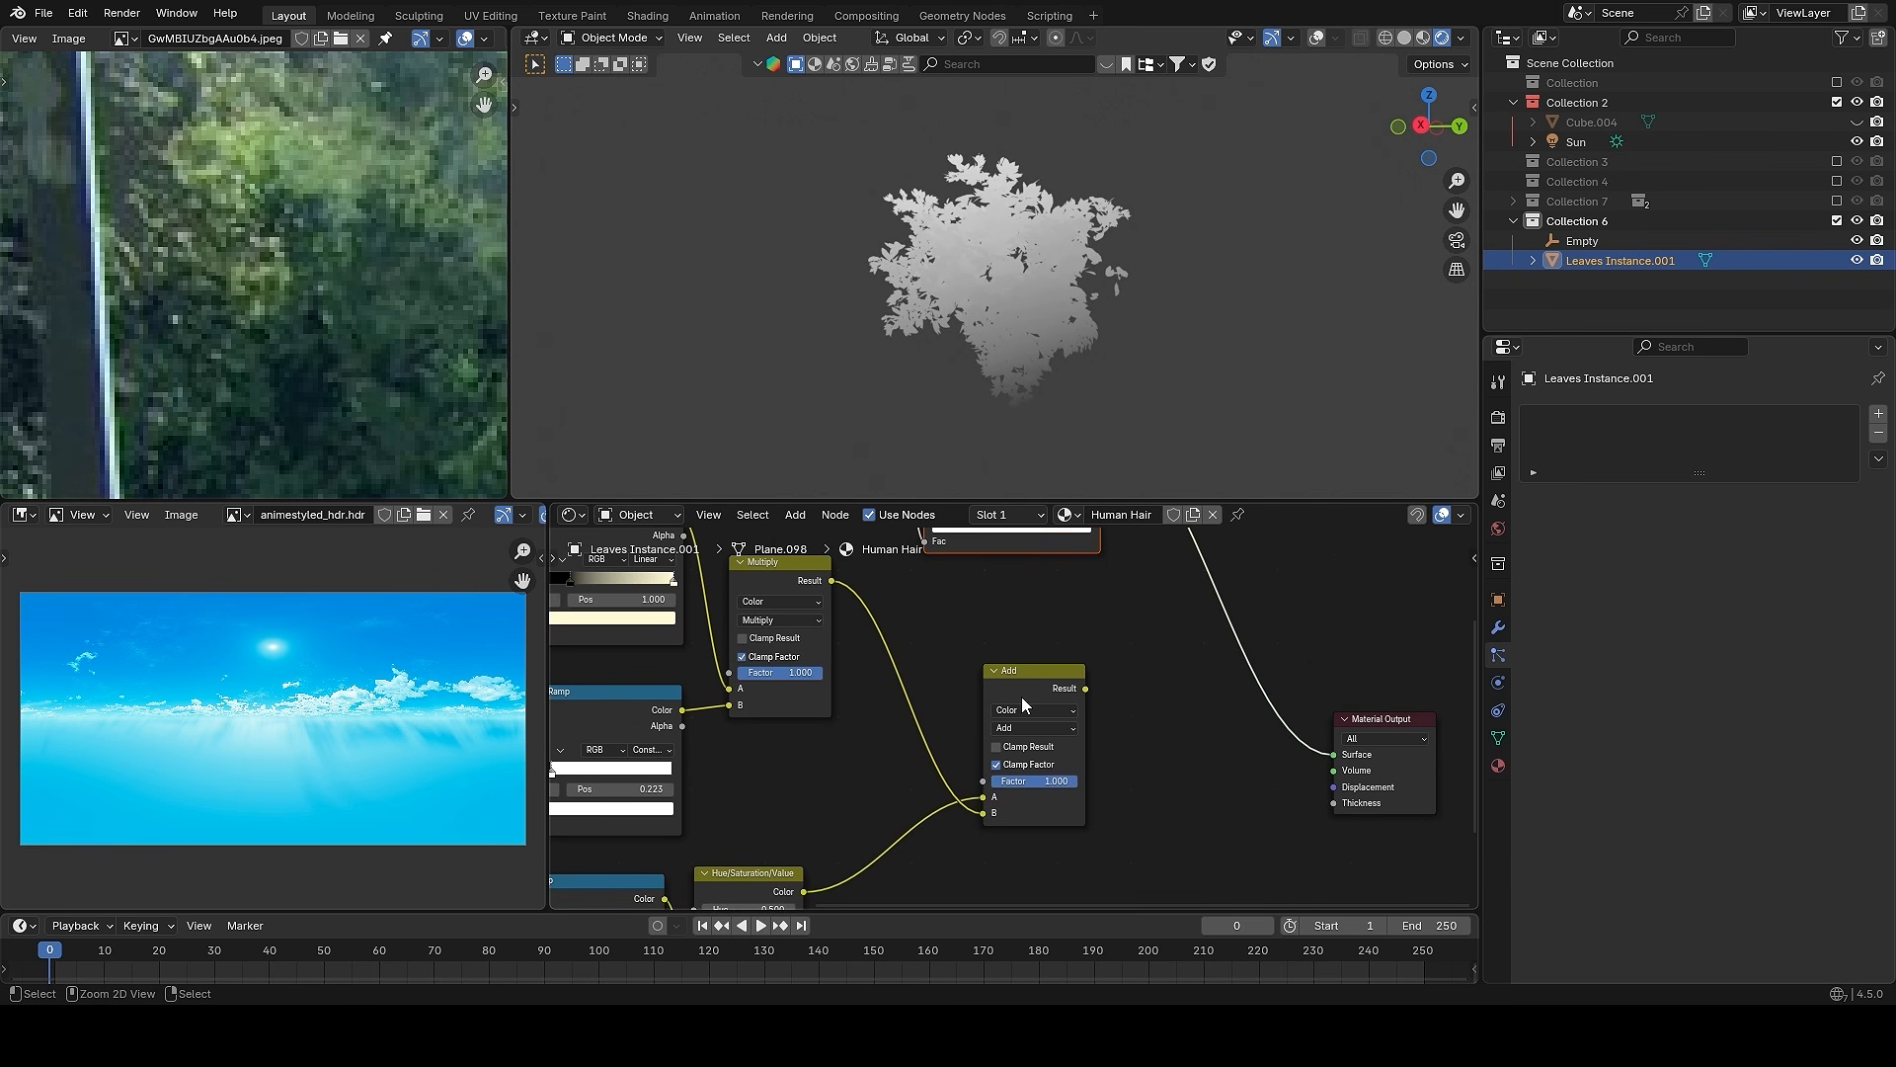
{"action": "left_click", "coordinate": [1023, 689], "text": "ctrl+shift"}
{"action": "key", "text": "shift+d"}
{"action": "left_click", "coordinate": [1154, 648]}
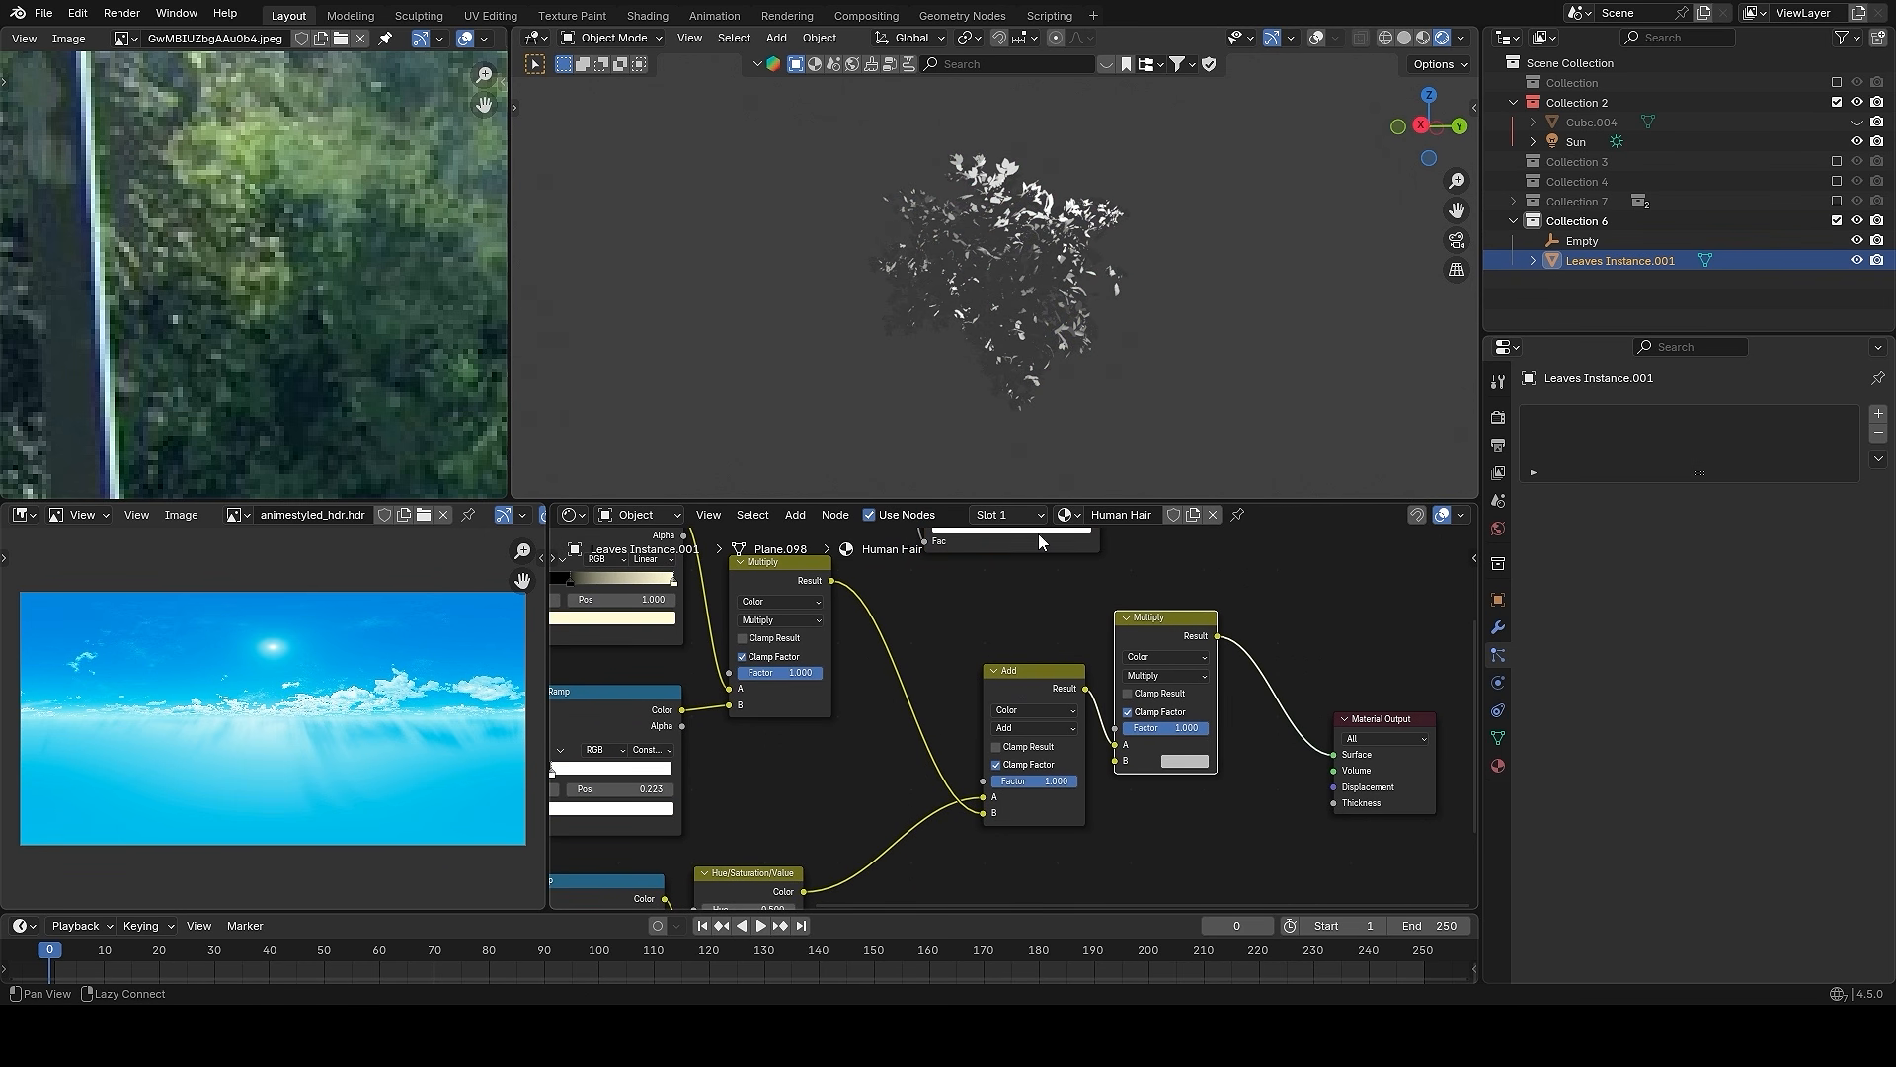
{"action": "middle_click_drag", "start_coordinate": [1312, 624], "coordinate": [1279, 632]}
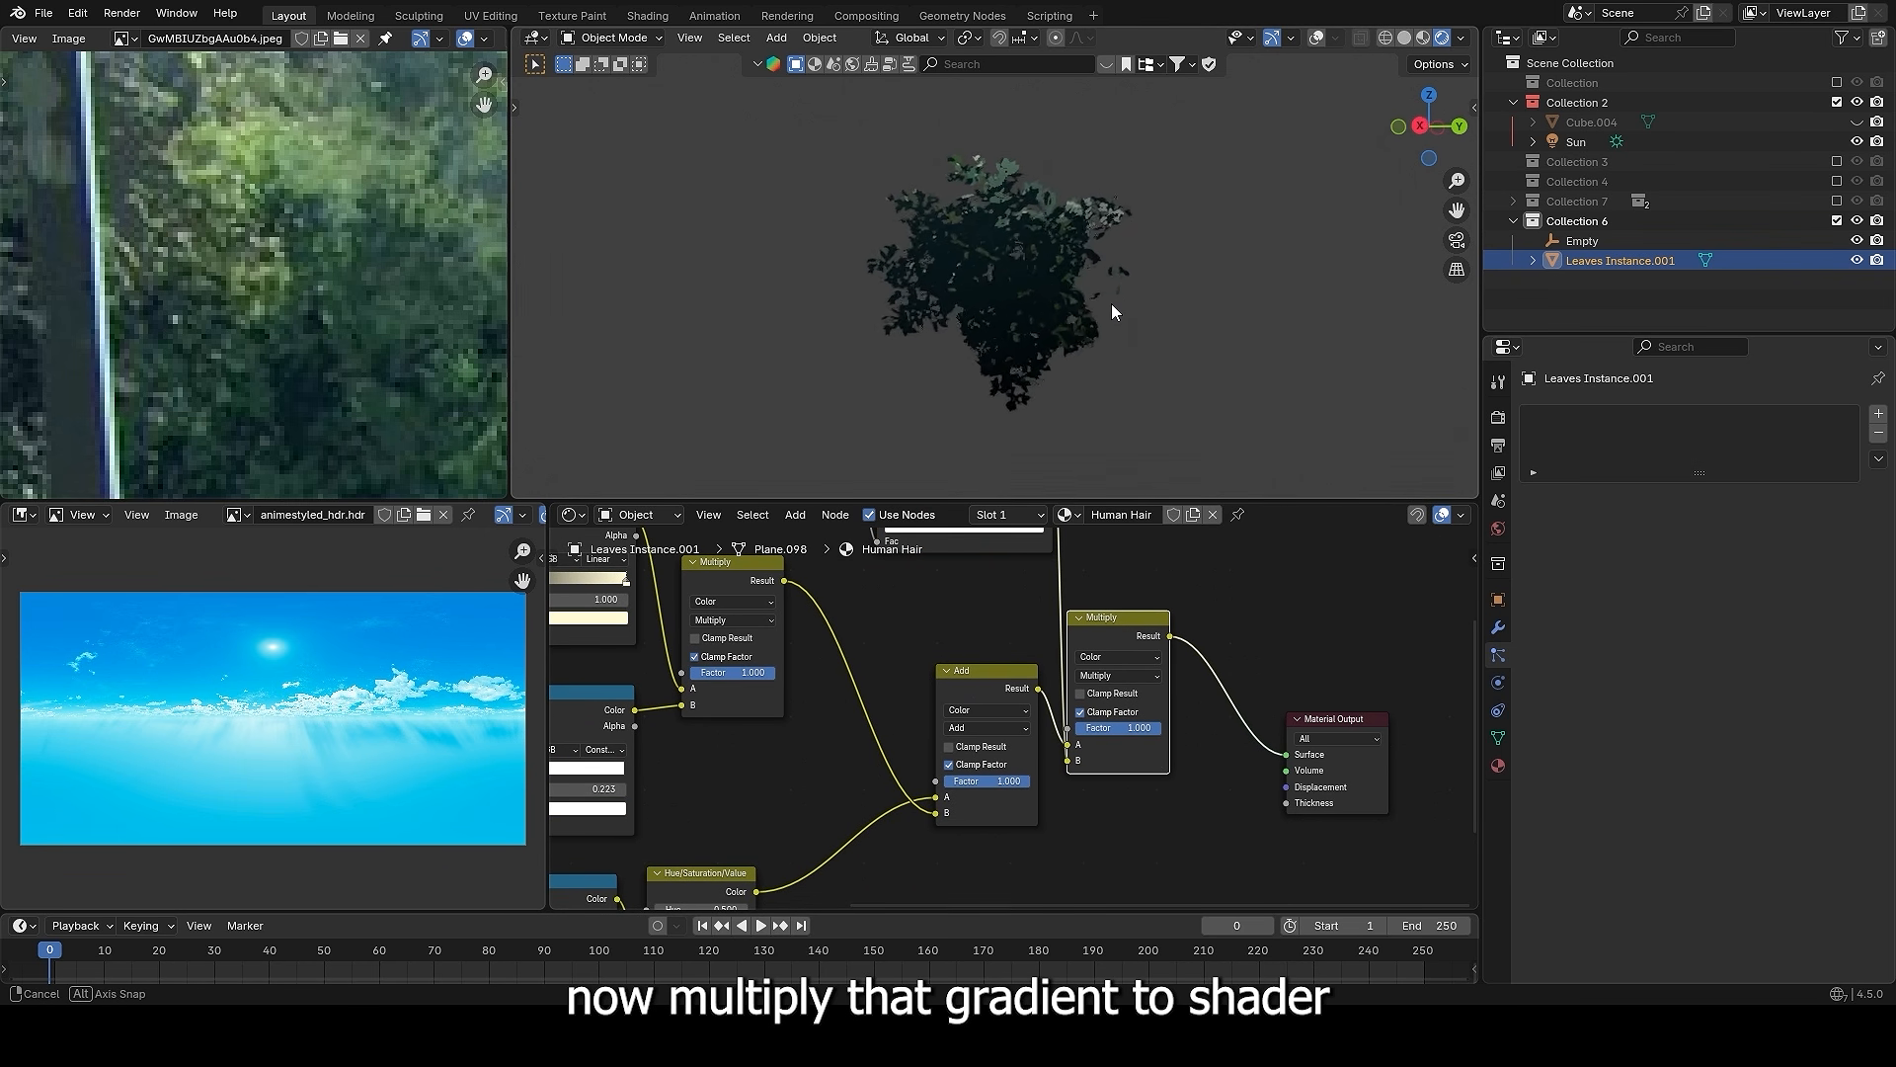
- Set the factor of the gradient Multiply node to 0.342 while judging the bush from several angles
{"action": "scroll", "coordinate": [1009, 720], "scroll_direction": "up", "scroll_amount": 1}
{"action": "left_click_drag", "start_coordinate": [1165, 731], "coordinate": [1123, 731]}
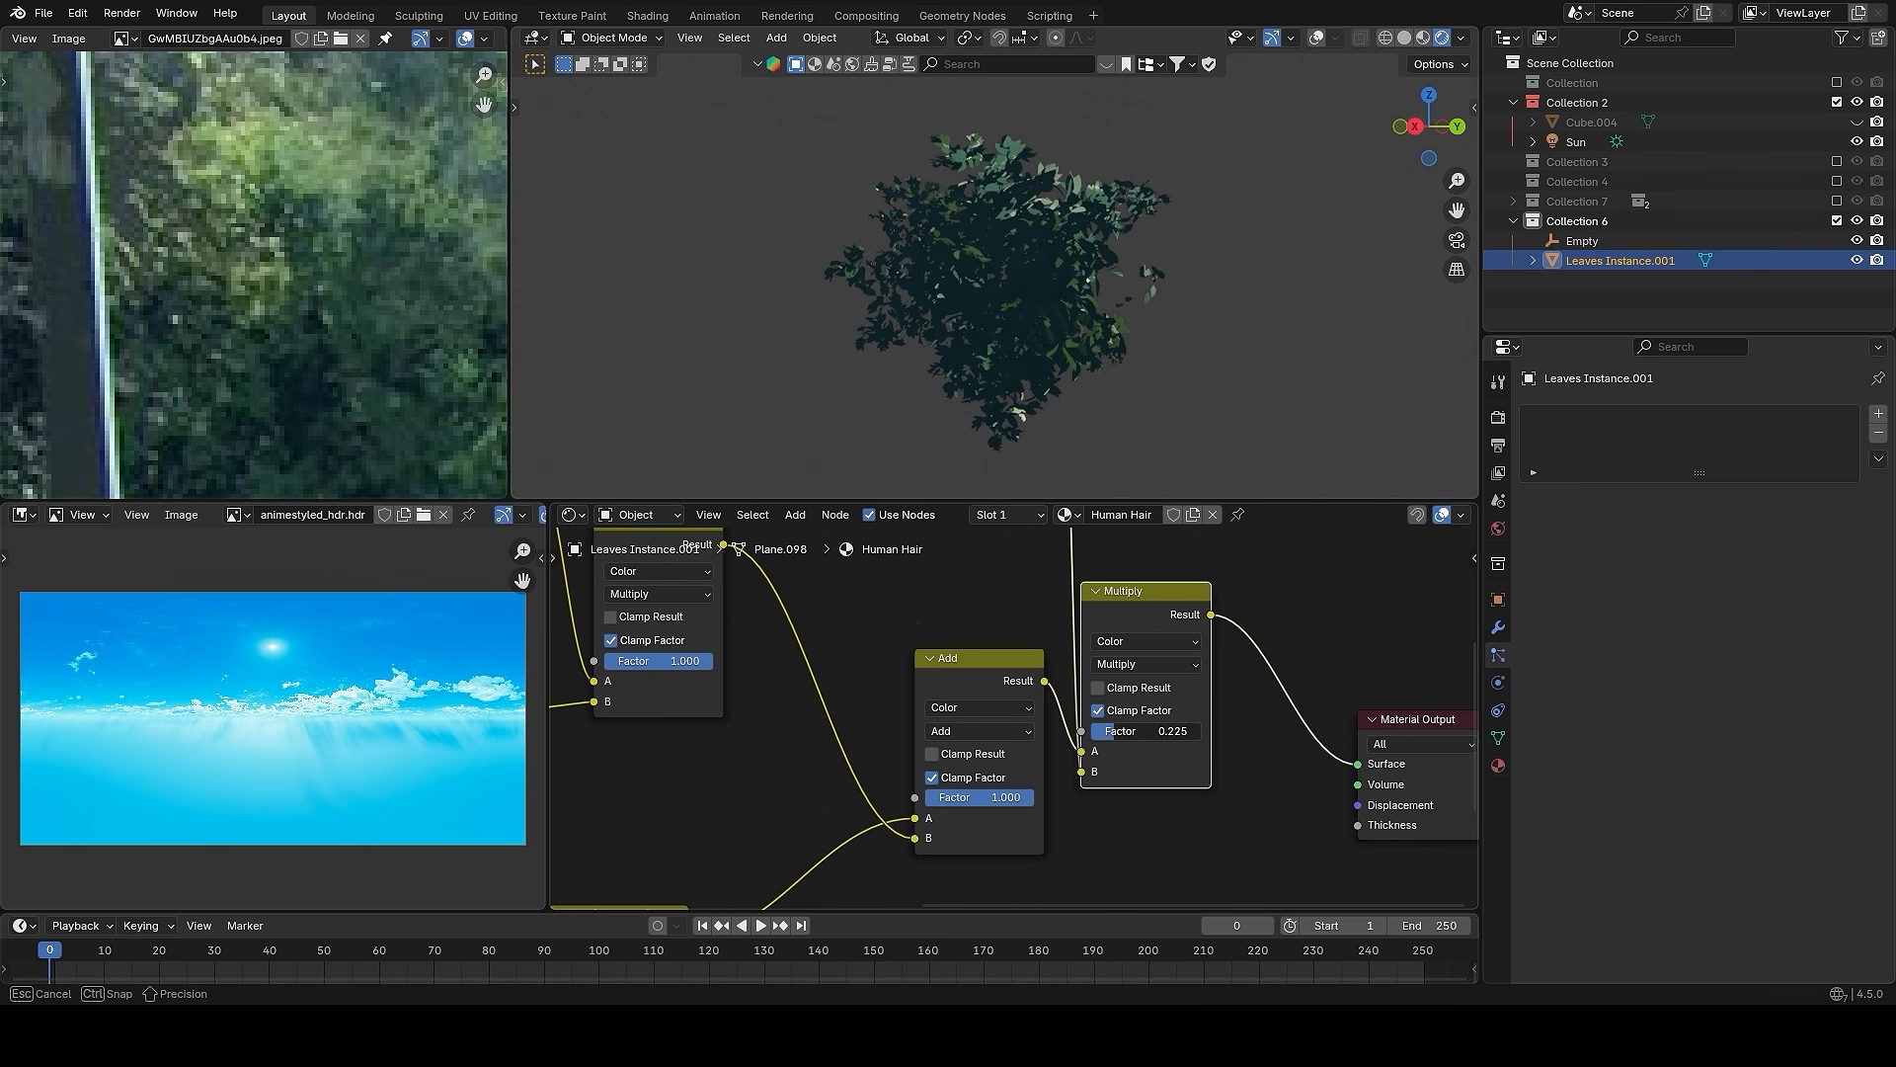
{"action": "middle_click_drag", "start_coordinate": [1077, 306], "coordinate": [1215, 306]}
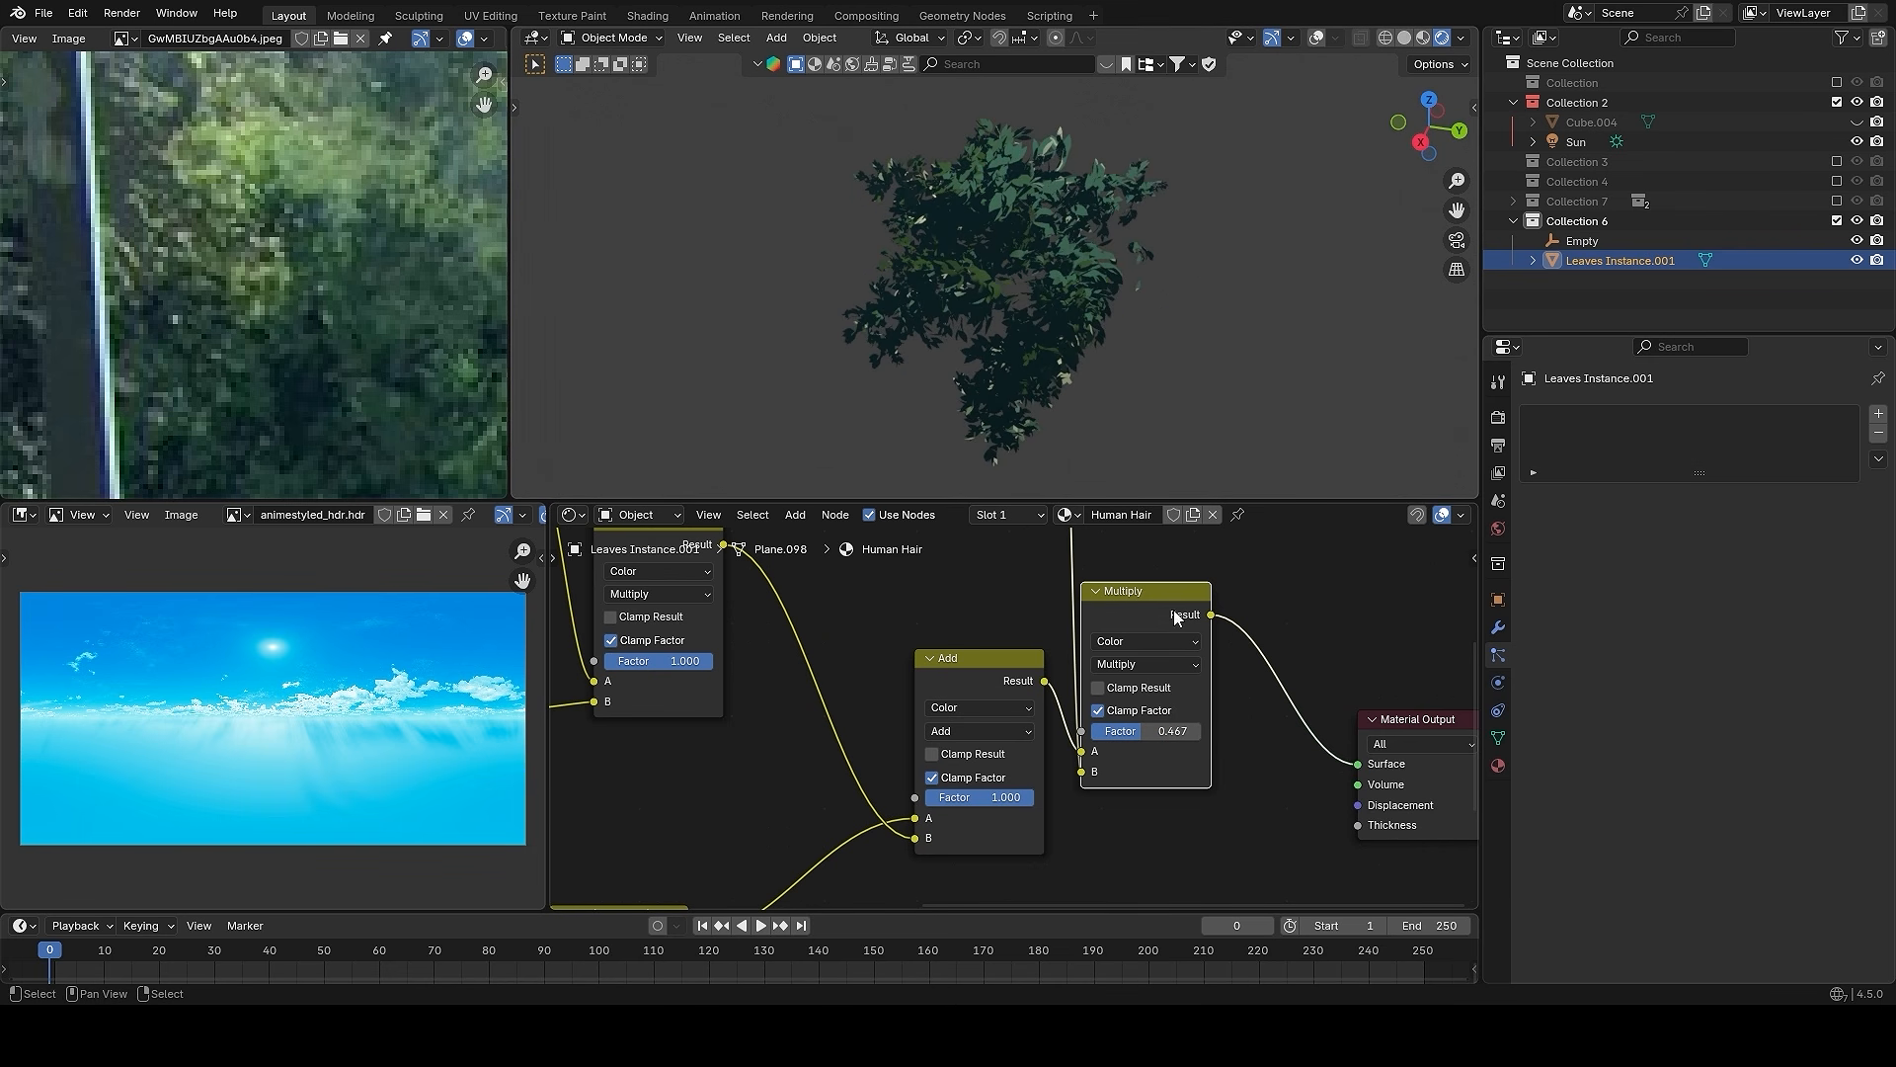
{"action": "scroll", "coordinate": [1186, 731], "scroll_direction": "up", "scroll_amount": 1}
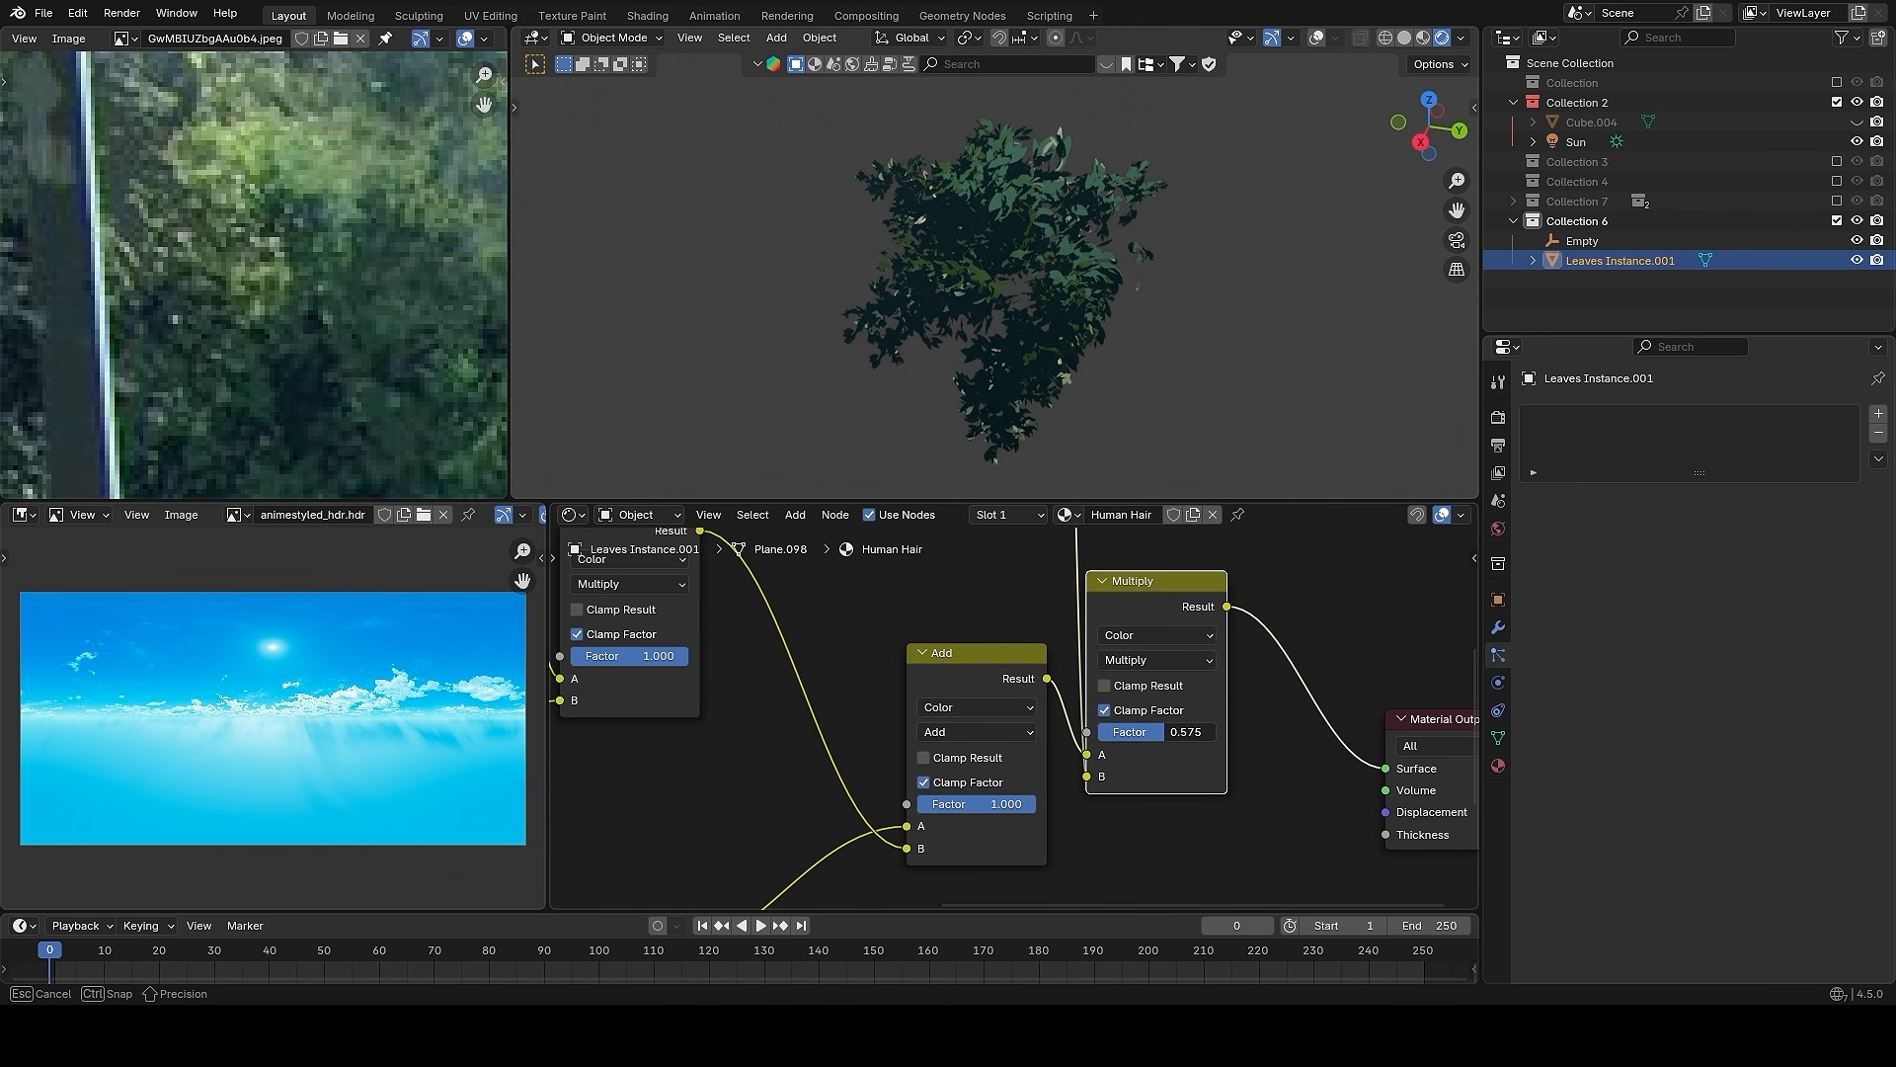
{"action": "left_click_drag", "start_coordinate": [1138, 732], "coordinate": [1137, 732]}
{"action": "middle_click_drag", "start_coordinate": [1136, 331], "coordinate": [1068, 275]}
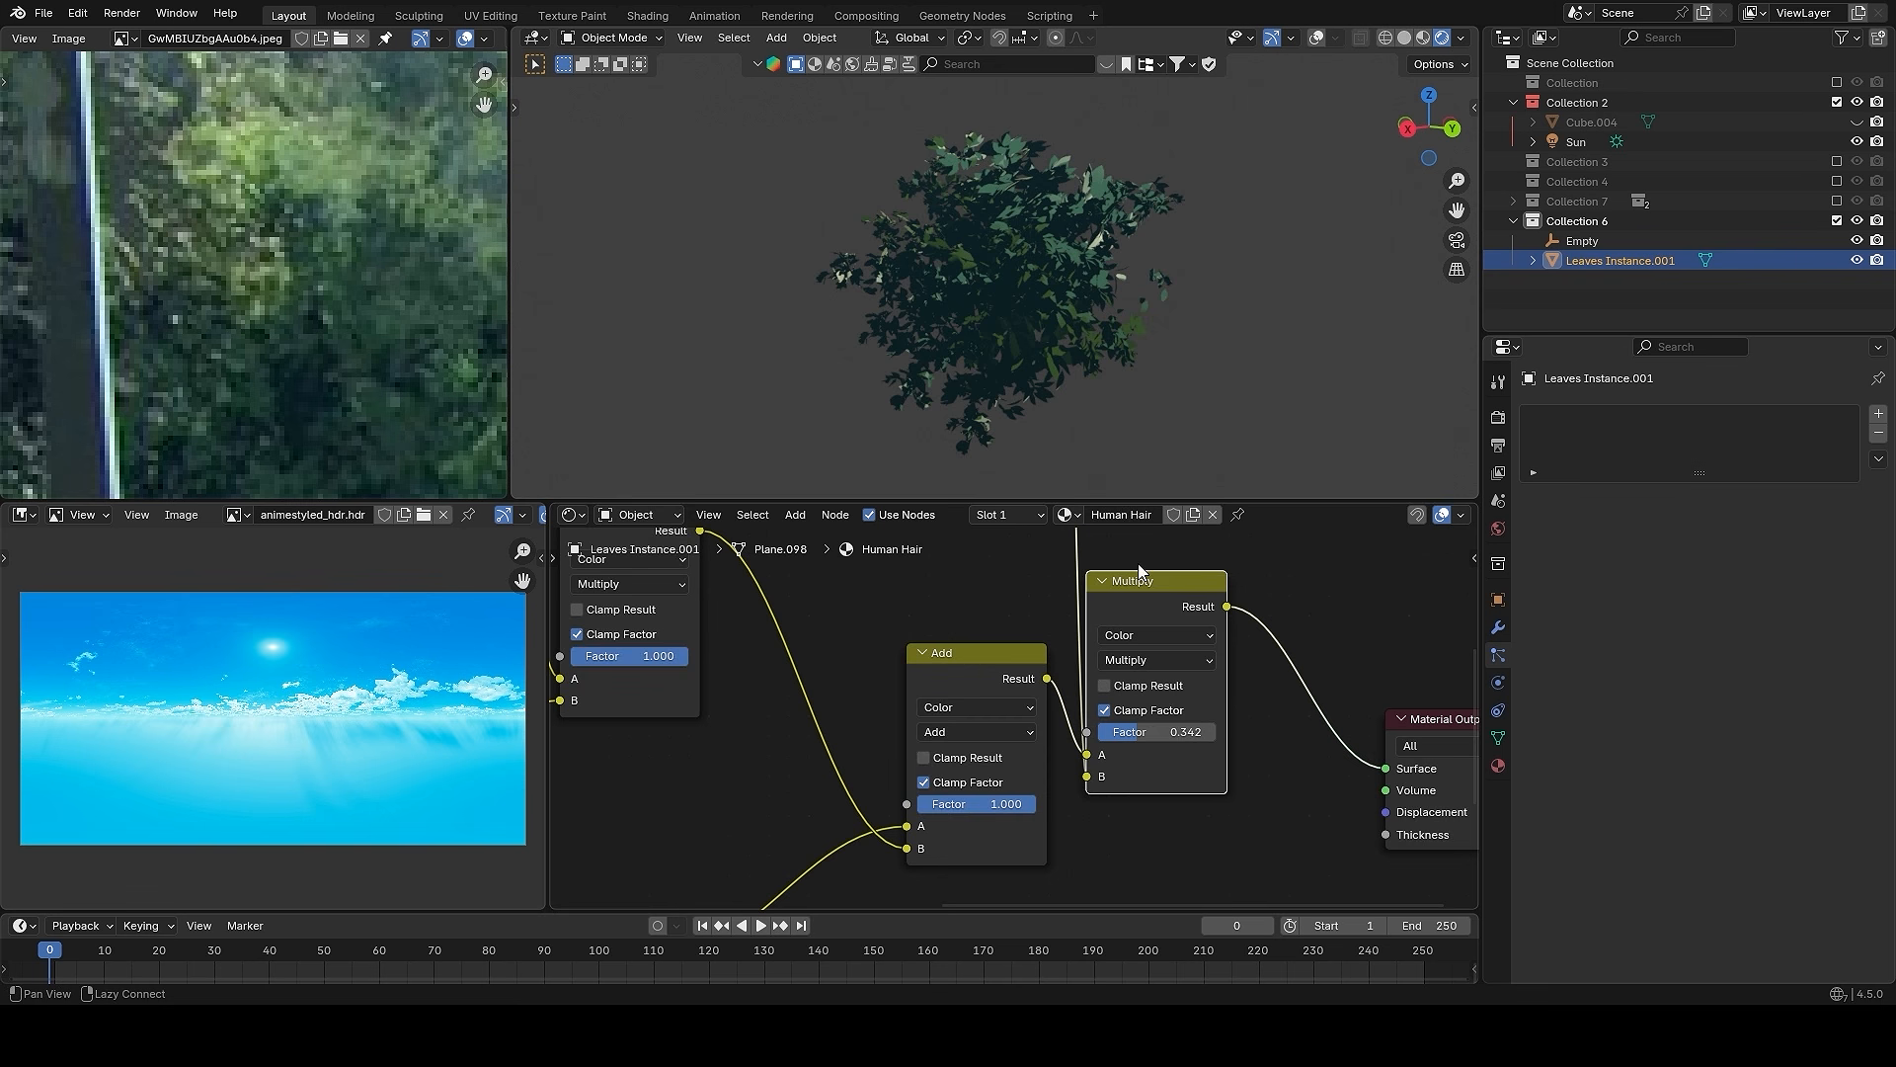
- Duplicate the gradient's Color Ramp with its input link kept, place the copy above the original, and preview its output on the bush
{"action": "scroll", "coordinate": [1137, 563], "scroll_direction": "down", "scroll_amount": 6}
{"action": "middle_click_drag", "start_coordinate": [1118, 652], "coordinate": [1096, 824]}
{"action": "left_click_drag", "start_coordinate": [780, 563], "coordinate": [1007, 686]}
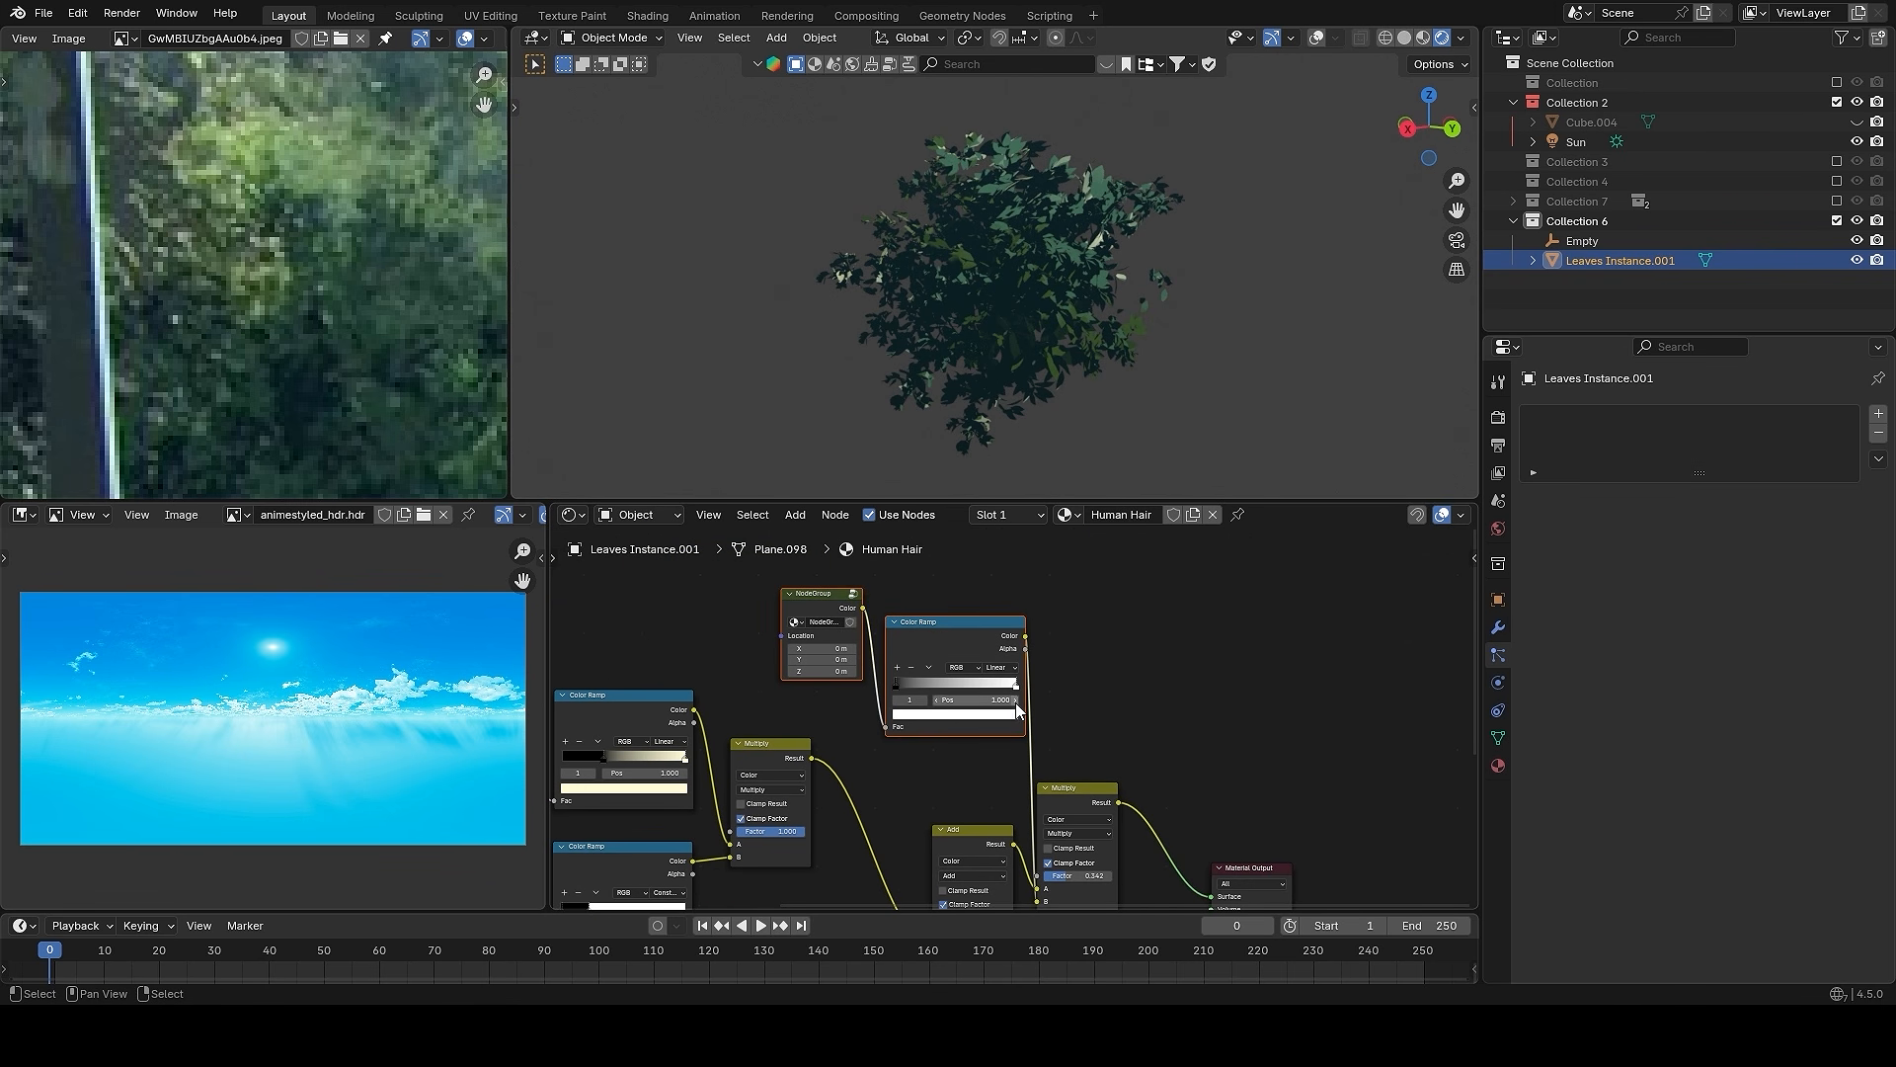
{"action": "left_click", "coordinate": [967, 624]}
{"action": "key", "text": "ctrl+shift+d"}
{"action": "left_click", "coordinate": [1039, 596]}
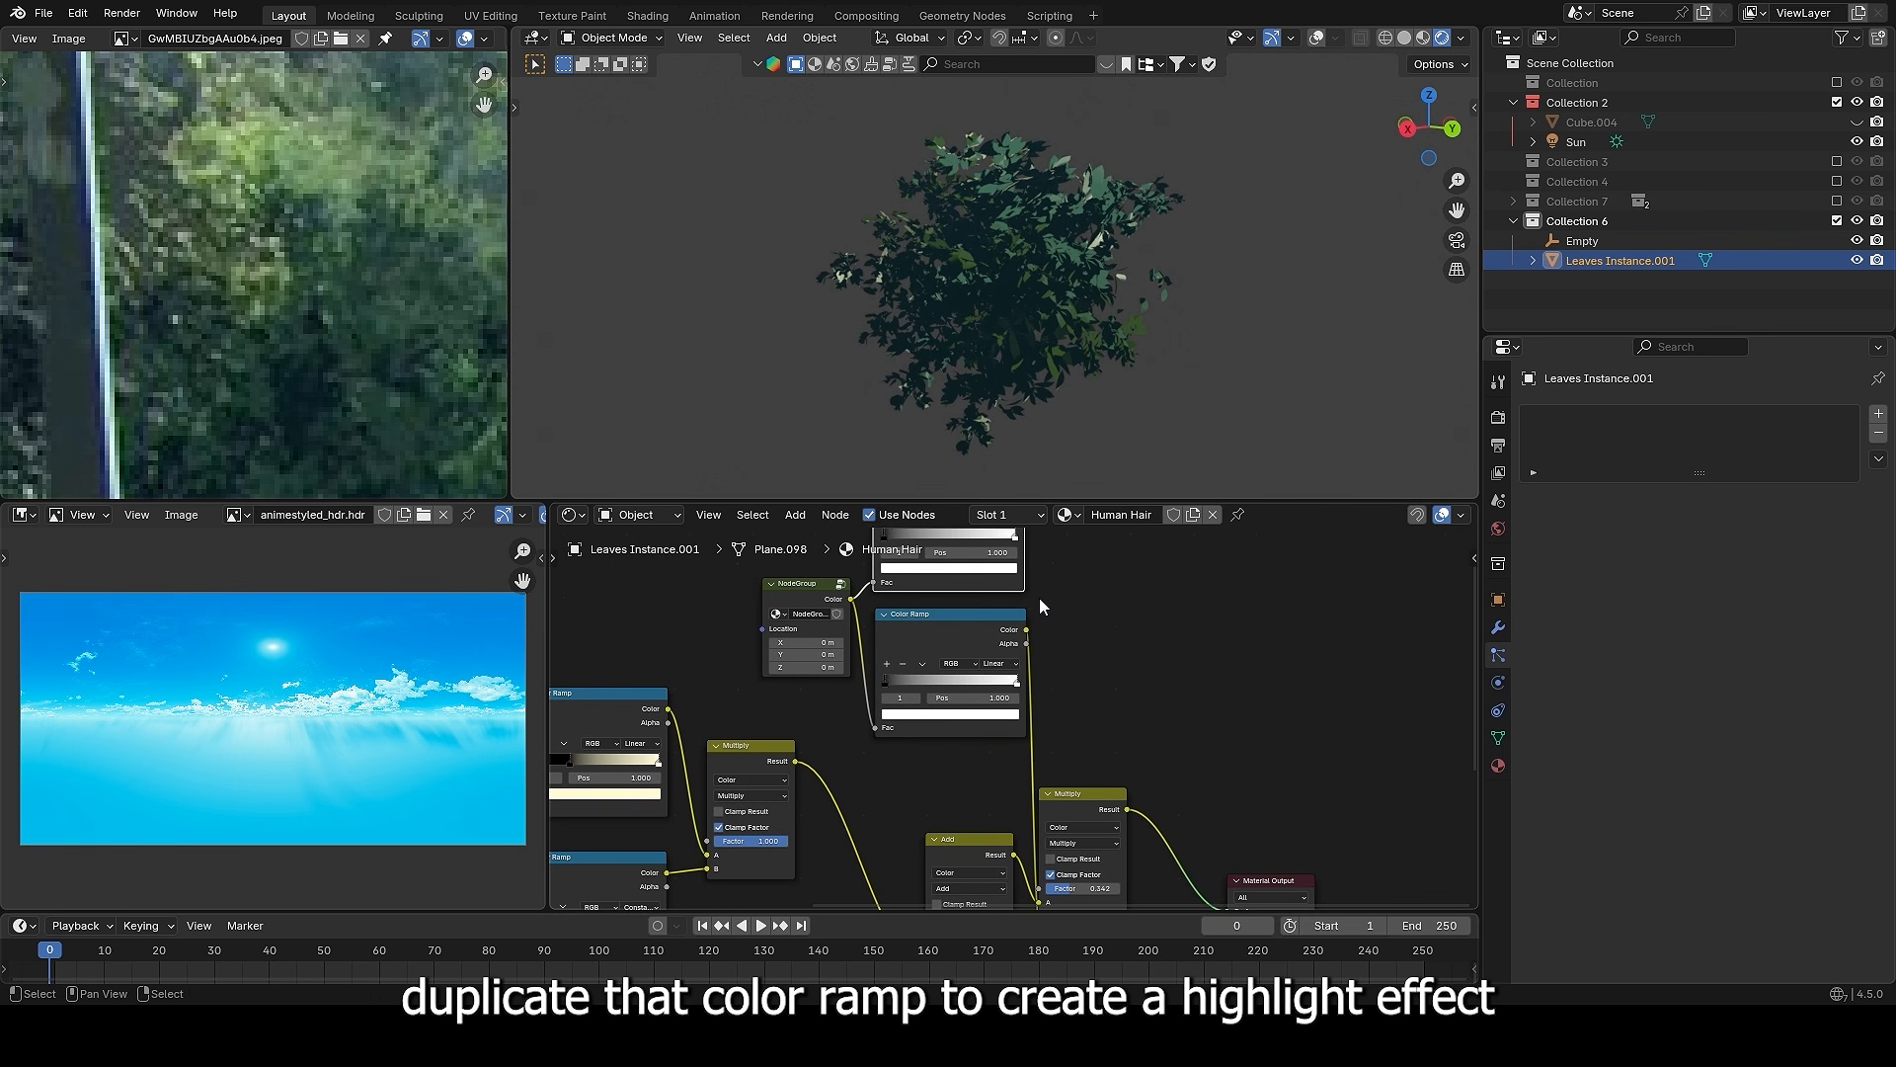
{"action": "middle_click_drag", "start_coordinate": [1029, 533], "coordinate": [1045, 690]}
{"action": "left_click", "coordinate": [975, 638], "text": "ctrl+shift"}
{"action": "scroll", "coordinate": [1035, 389], "scroll_direction": "up", "scroll_amount": 2}
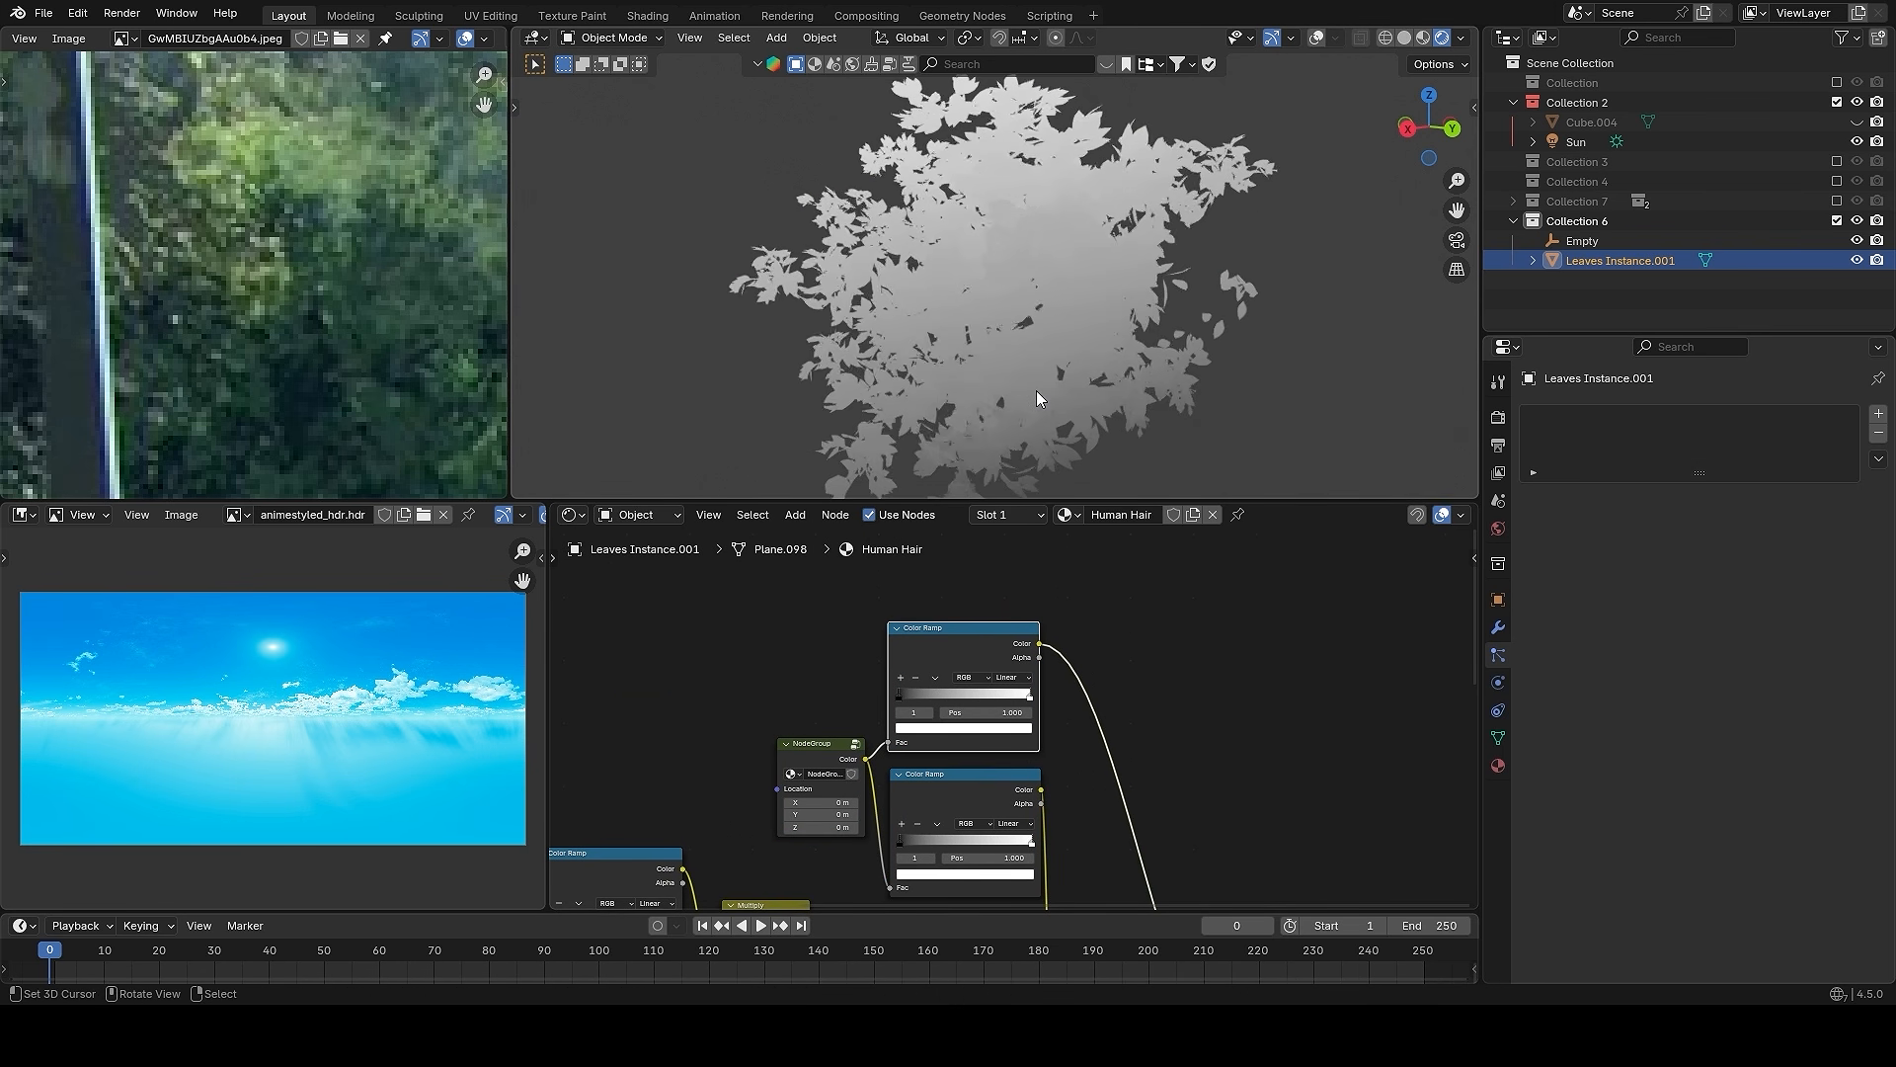
{"action": "scroll", "coordinate": [883, 693], "scroll_direction": "up", "scroll_amount": 1}
- Set the duplicated Color Ramp's black stop to 0.436 and its interpolation to Ease
{"action": "left_click_drag", "start_coordinate": [883, 693], "coordinate": [945, 683]}
{"action": "left_click", "coordinate": [1019, 671]}
{"action": "left_click", "coordinate": [1005, 705]}
{"action": "scroll", "coordinate": [1007, 711], "scroll_direction": "up", "scroll_amount": 1}
- Insert a duplicated mix node set to Add between the gradient Multiply node and the Material Output, fed by the new Color Ramp
{"action": "scroll", "coordinate": [945, 683], "scroll_direction": "down", "scroll_amount": 7}
{"action": "middle_click_drag", "start_coordinate": [1116, 738], "coordinate": [1097, 664]}
{"action": "scroll", "coordinate": [1061, 672], "scroll_direction": "up", "scroll_amount": 2}
{"action": "left_click", "coordinate": [1045, 723], "text": "ctrl+shift"}
{"action": "key", "text": "shift+d"}
{"action": "left_click", "coordinate": [1150, 718]}
{"action": "scroll", "coordinate": [1120, 666], "scroll_direction": "down", "scroll_amount": 4}
{"action": "right_click_drag", "start_coordinate": [970, 549], "coordinate": [1136, 727], "text": "alt"}
{"action": "middle_click_drag", "start_coordinate": [1136, 727], "coordinate": [1147, 844]}
- Tint the highlight Color Ramp's white stop pale green and check the bush without overlays from another angle
{"action": "scroll", "coordinate": [1158, 695], "scroll_direction": "up", "scroll_amount": 2}
{"action": "scroll", "coordinate": [1147, 845], "scroll_direction": "up", "scroll_amount": 1}
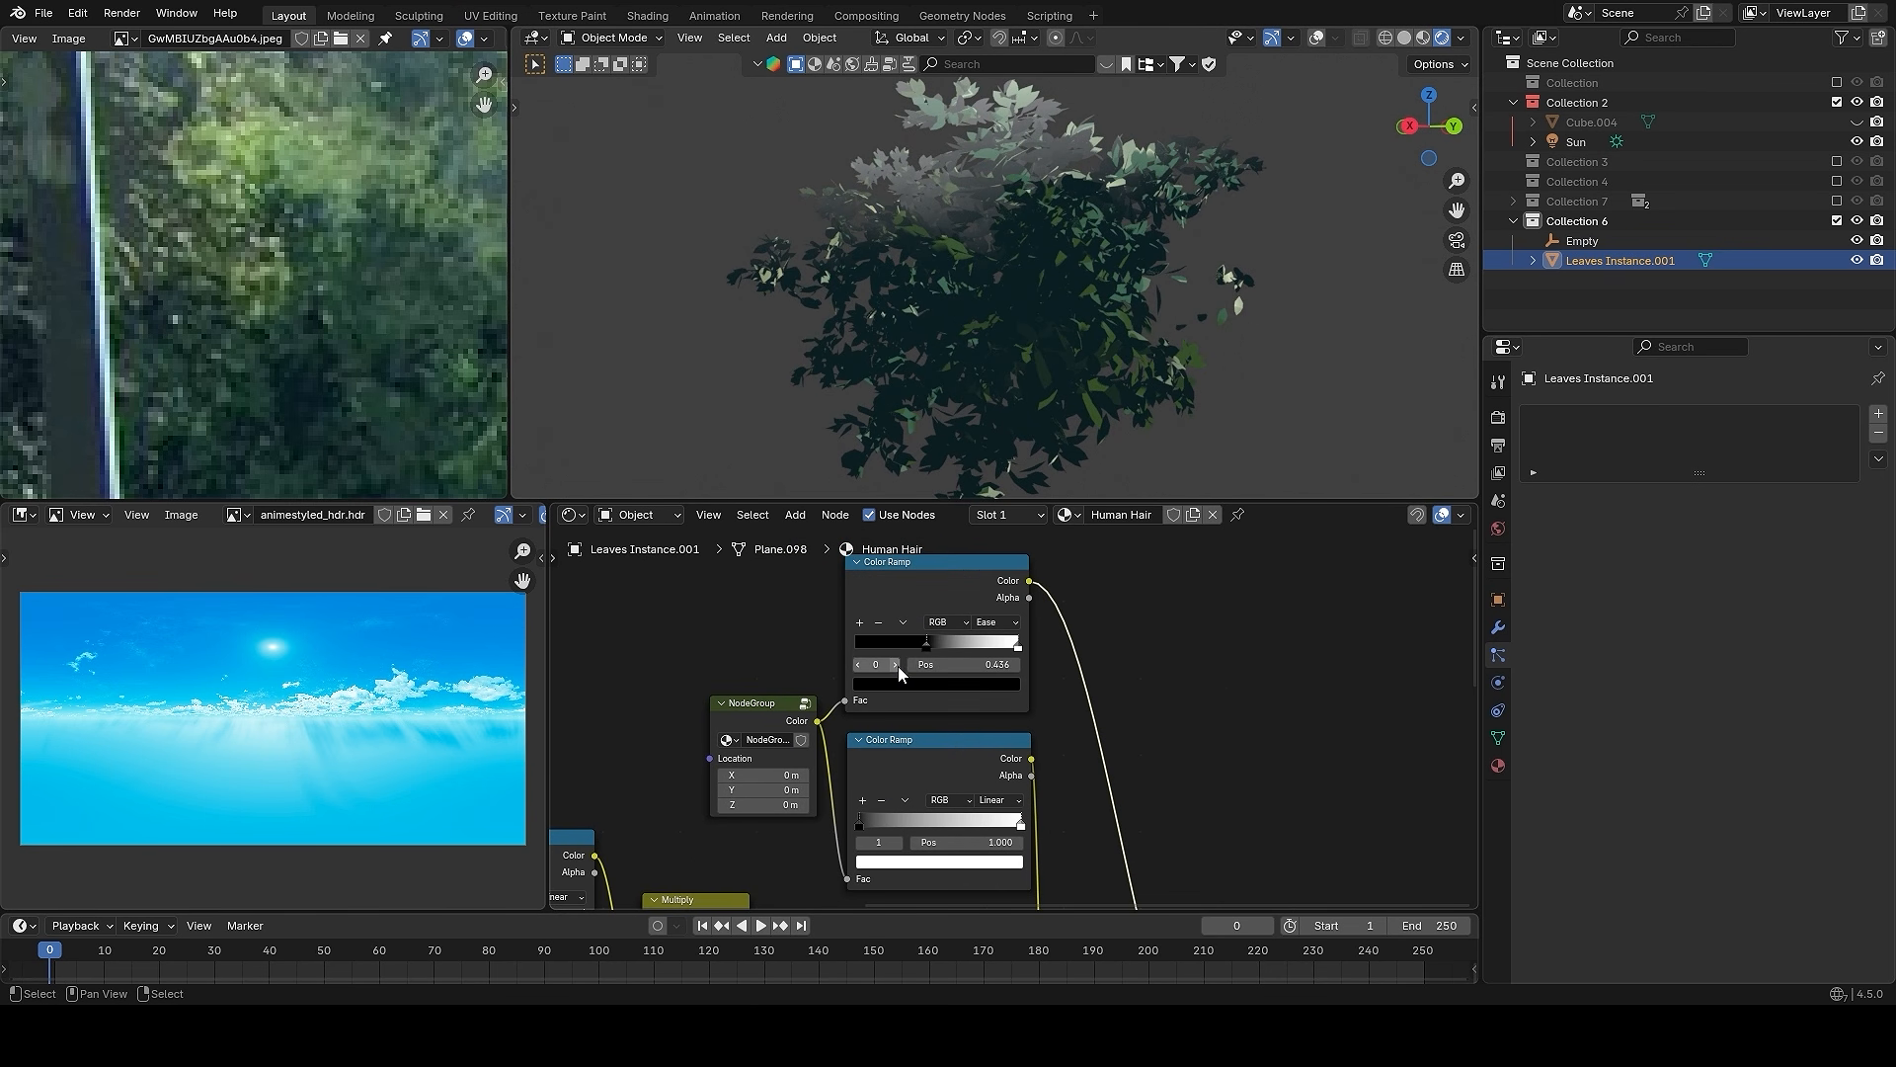
{"action": "left_click", "coordinate": [898, 665]}
{"action": "left_click", "coordinate": [904, 684]}
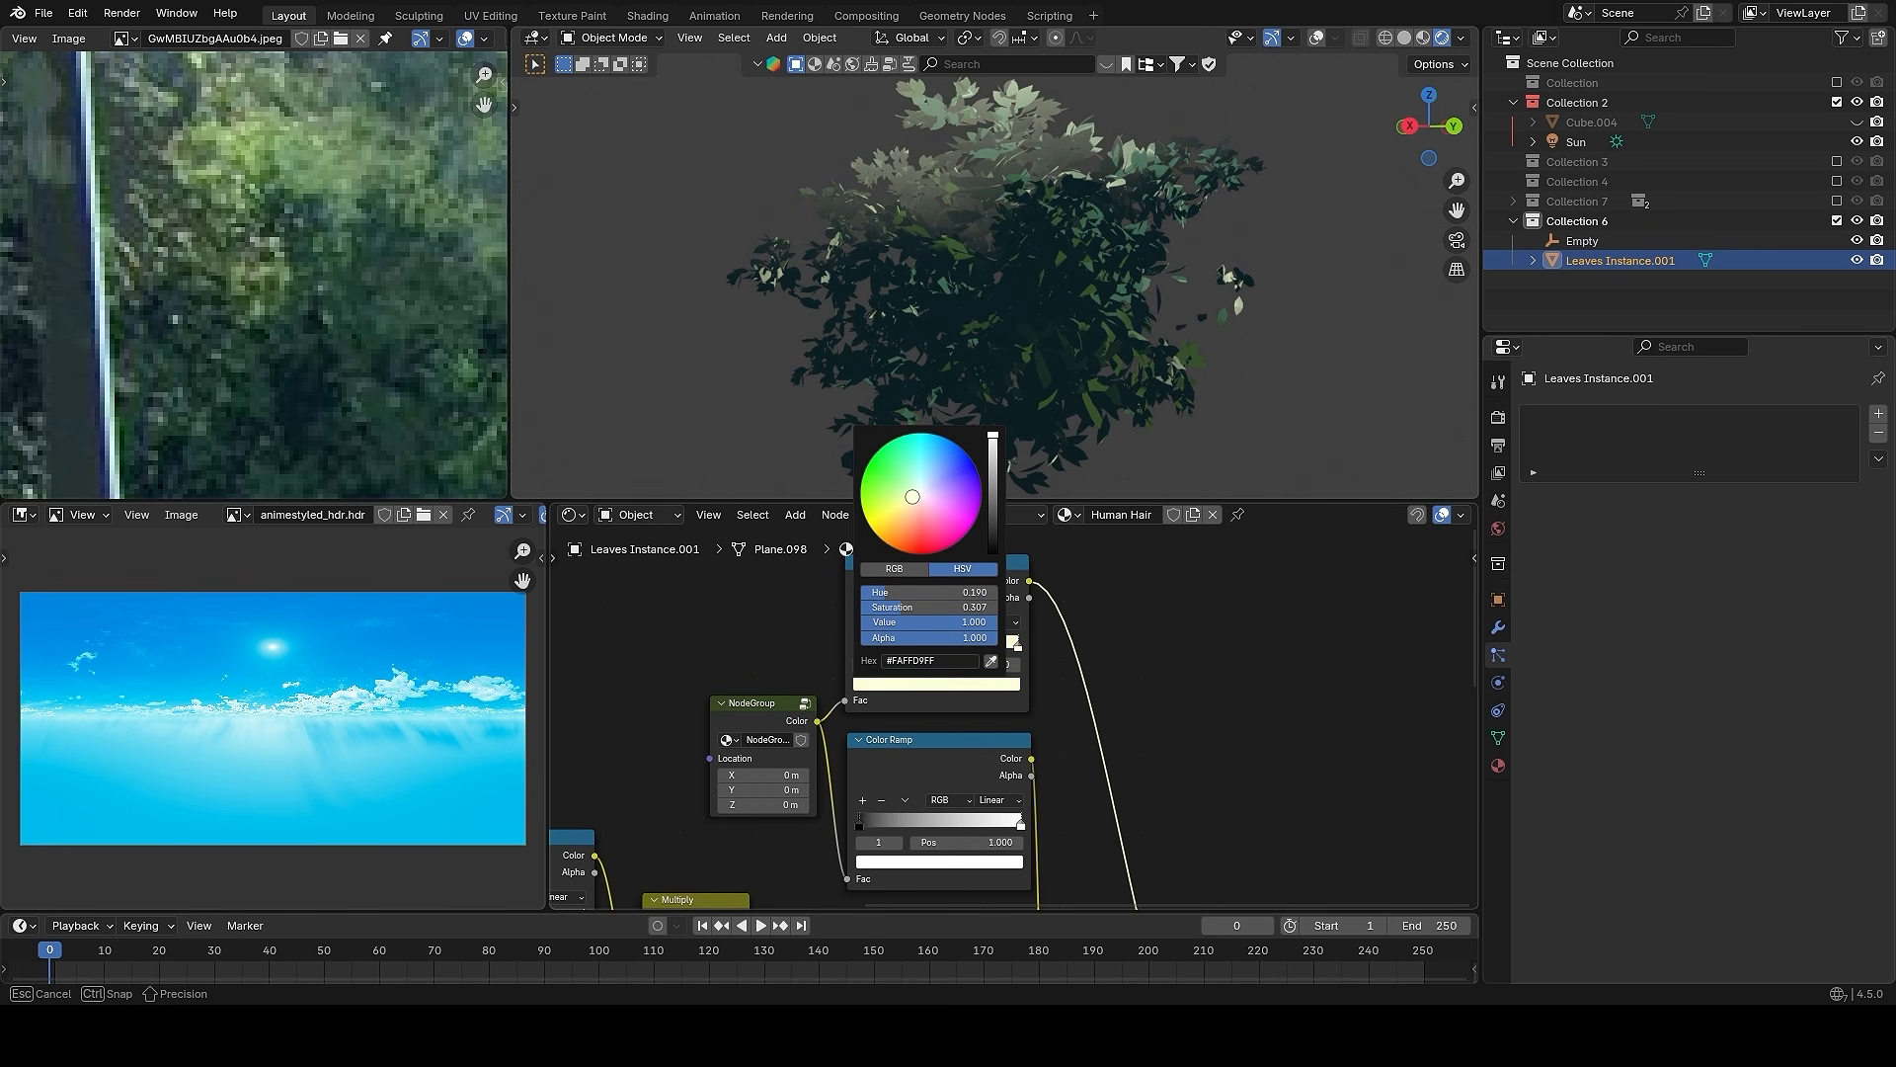
{"action": "scroll", "coordinate": [1225, 272], "scroll_direction": "down", "scroll_amount": 3}
{"action": "middle_click_drag", "start_coordinate": [1200, 269], "coordinate": [1047, 322]}
{"action": "key", "text": "alt+shift+z"}
{"action": "key", "text": "alt+shift+z"}
{"action": "scroll", "coordinate": [1189, 235], "scroll_direction": "down", "scroll_amount": 1}
{"action": "key", "text": "alt+shift+z"}
{"action": "middle_click_drag", "start_coordinate": [1189, 235], "coordinate": [1261, 304]}
- Duplicate the bush and place the copy beside the original
{"action": "key", "text": "shift+d"}
{"action": "left_click", "coordinate": [1175, 259]}
{"action": "key", "text": "alt+shift+z"}
{"action": "key", "text": "g"}
{"action": "left_click", "coordinate": [1274, 296]}
{"action": "key", "text": "alt+shift+z"}
{"action": "key", "text": "g"}
{"action": "left_click", "coordinate": [1190, 314]}
{"action": "key", "text": "alt+shift+z"}
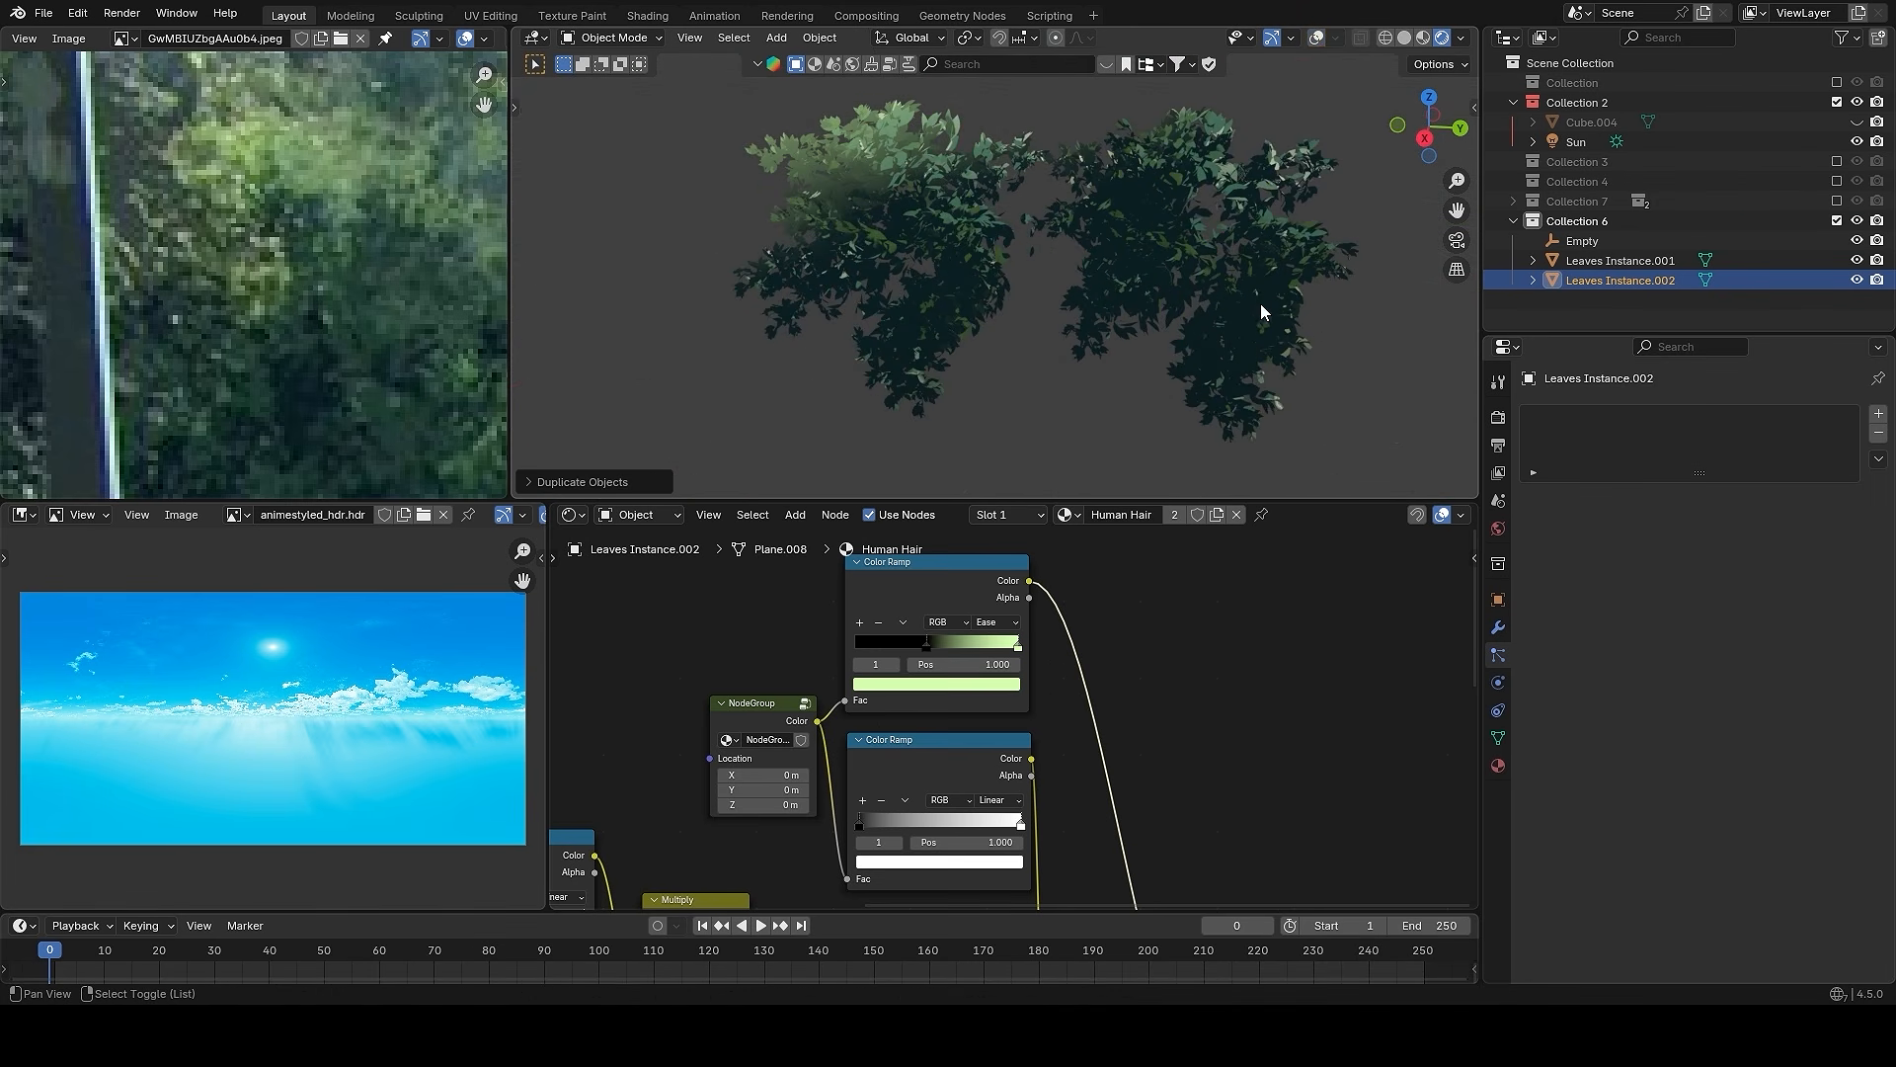
- Move the gradient's Empty along the Y axis to about 3.18 m, beneath the duplicated bush
{"action": "key", "text": "alt+shift+z"}
{"action": "left_click", "coordinate": [1028, 362]}
{"action": "key", "text": "g"}
{"action": "key", "text": "z"}
{"action": "right_click", "coordinate": [1085, 358]}
{"action": "key", "text": "g"}
{"action": "key", "text": "y"}
{"action": "left_click", "coordinate": [1333, 370]}
- Rotate the Empty so the gradient lights the tops of both bushes, and reselect the duplicated bush
{"action": "key", "text": "r"}
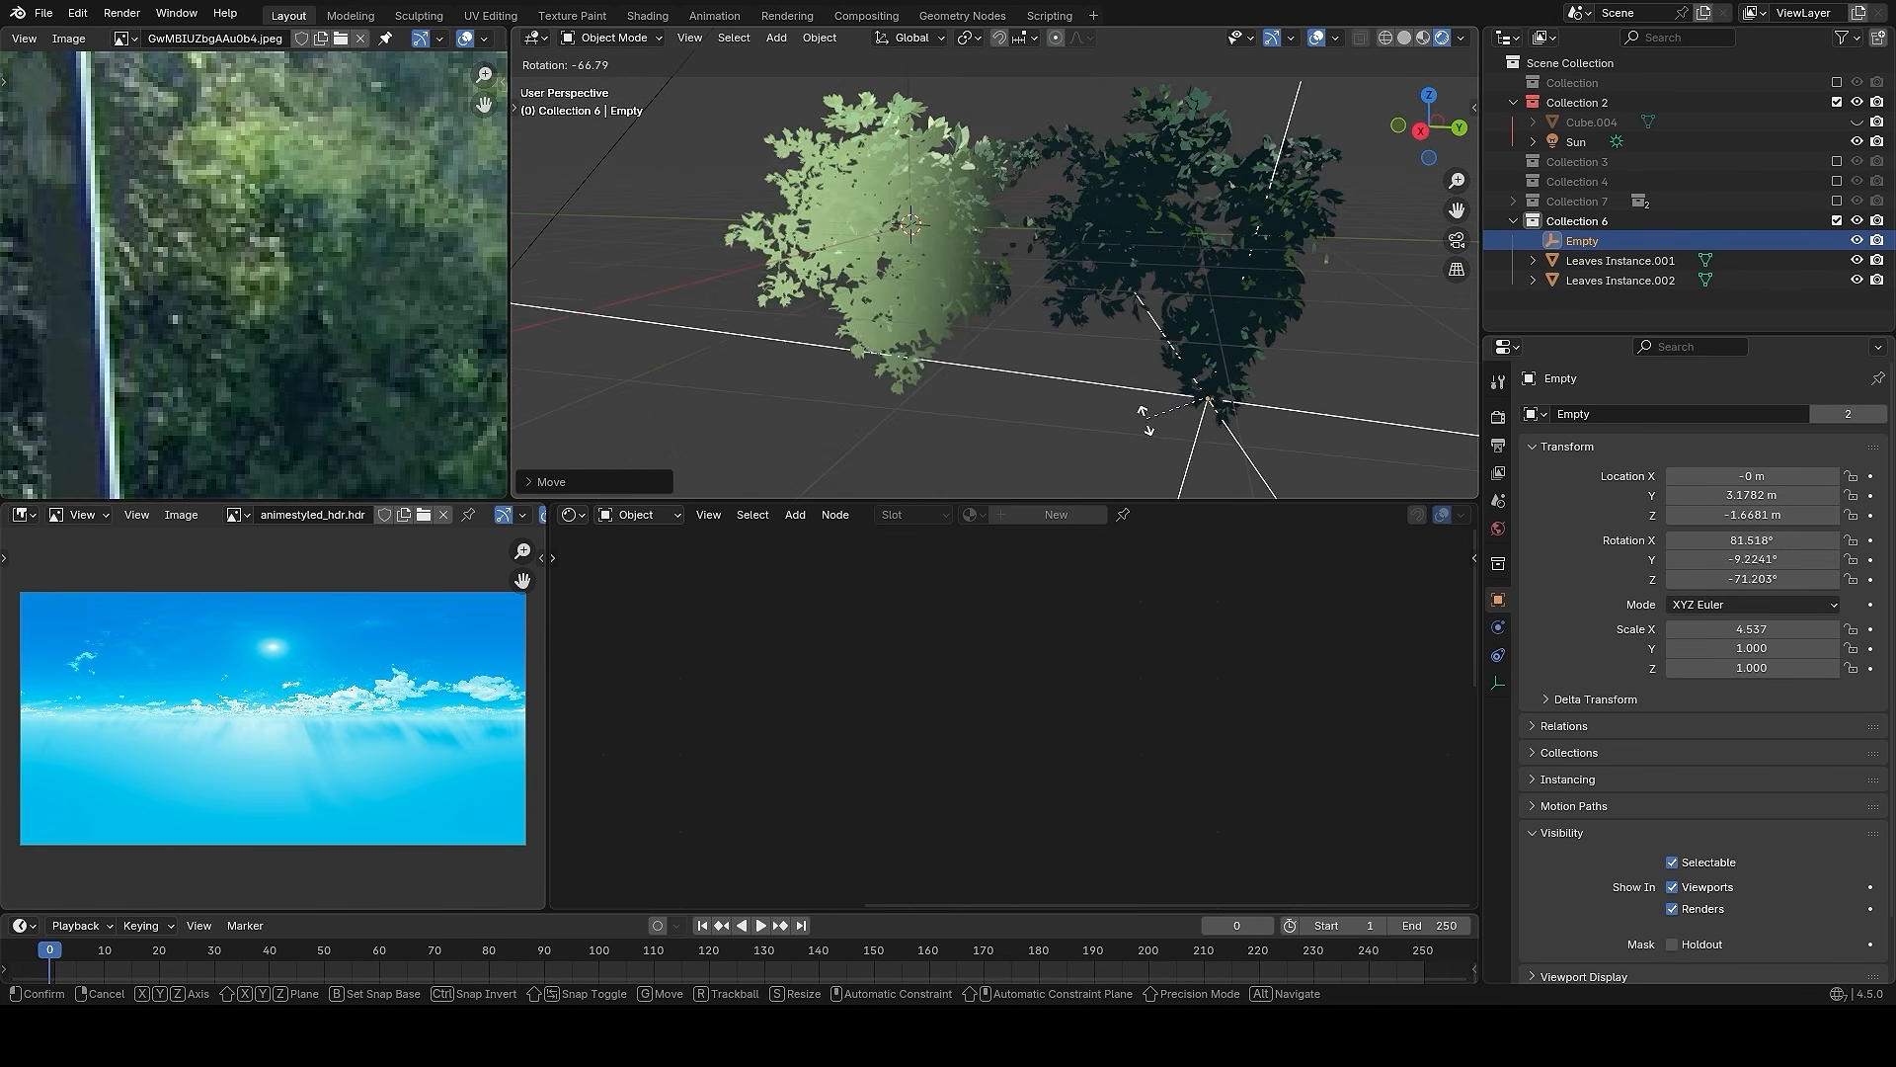
{"action": "right_click", "coordinate": [1147, 427]}
{"action": "scroll", "coordinate": [1391, 317], "scroll_direction": "down", "scroll_amount": 1}
{"action": "key", "text": "r"}
{"action": "middle_click_drag", "start_coordinate": [1412, 348], "coordinate": [1226, 314]}
{"action": "left_click", "coordinate": [1396, 342]}
{"action": "key", "text": "alt+shift+z"}
{"action": "left_click", "coordinate": [1221, 176]}
{"action": "key", "text": "alt+shift+z"}
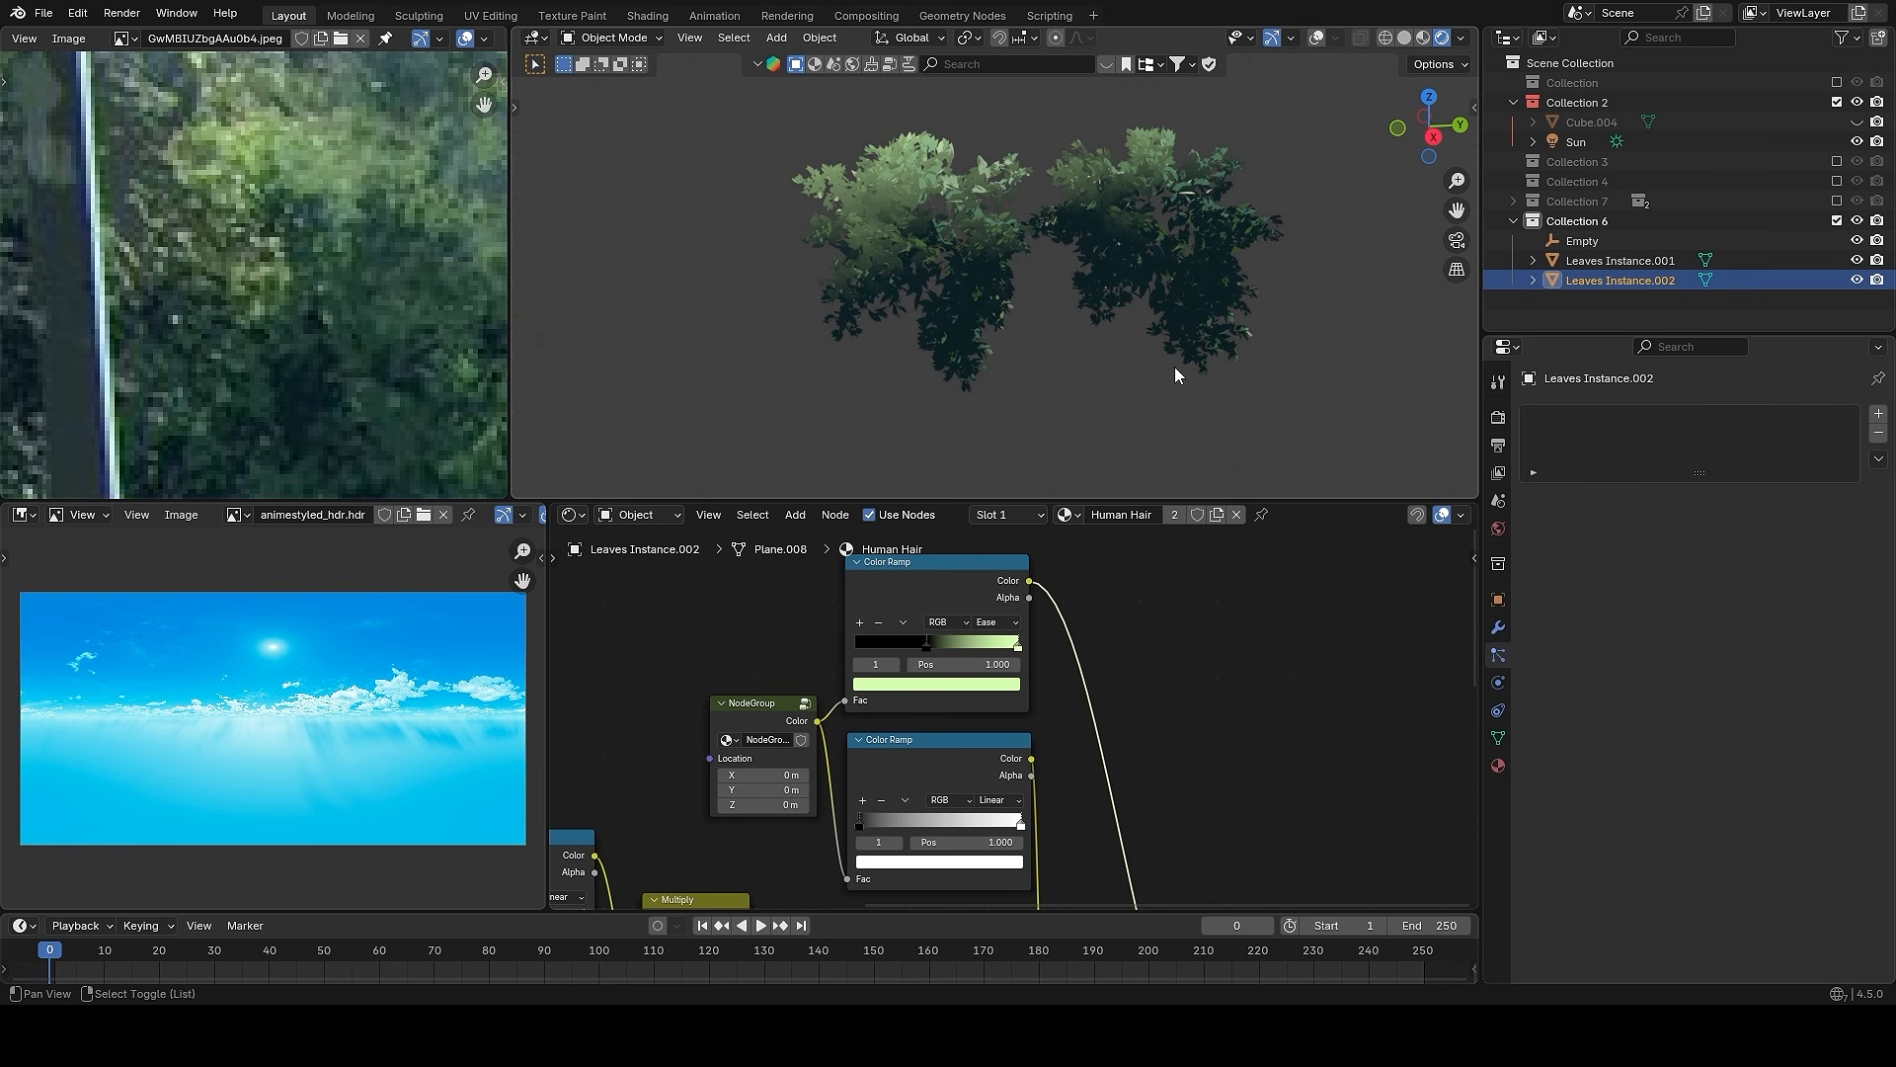
- Add an Object Info node below the Diffuse BSDF and Shader to RGB nodes
{"action": "scroll", "coordinate": [1155, 787], "scroll_direction": "down", "scroll_amount": 3}
{"action": "middle_click_drag", "start_coordinate": [1156, 787], "coordinate": [1195, 553]}
{"action": "scroll", "coordinate": [1113, 779], "scroll_direction": "up", "scroll_amount": 3}
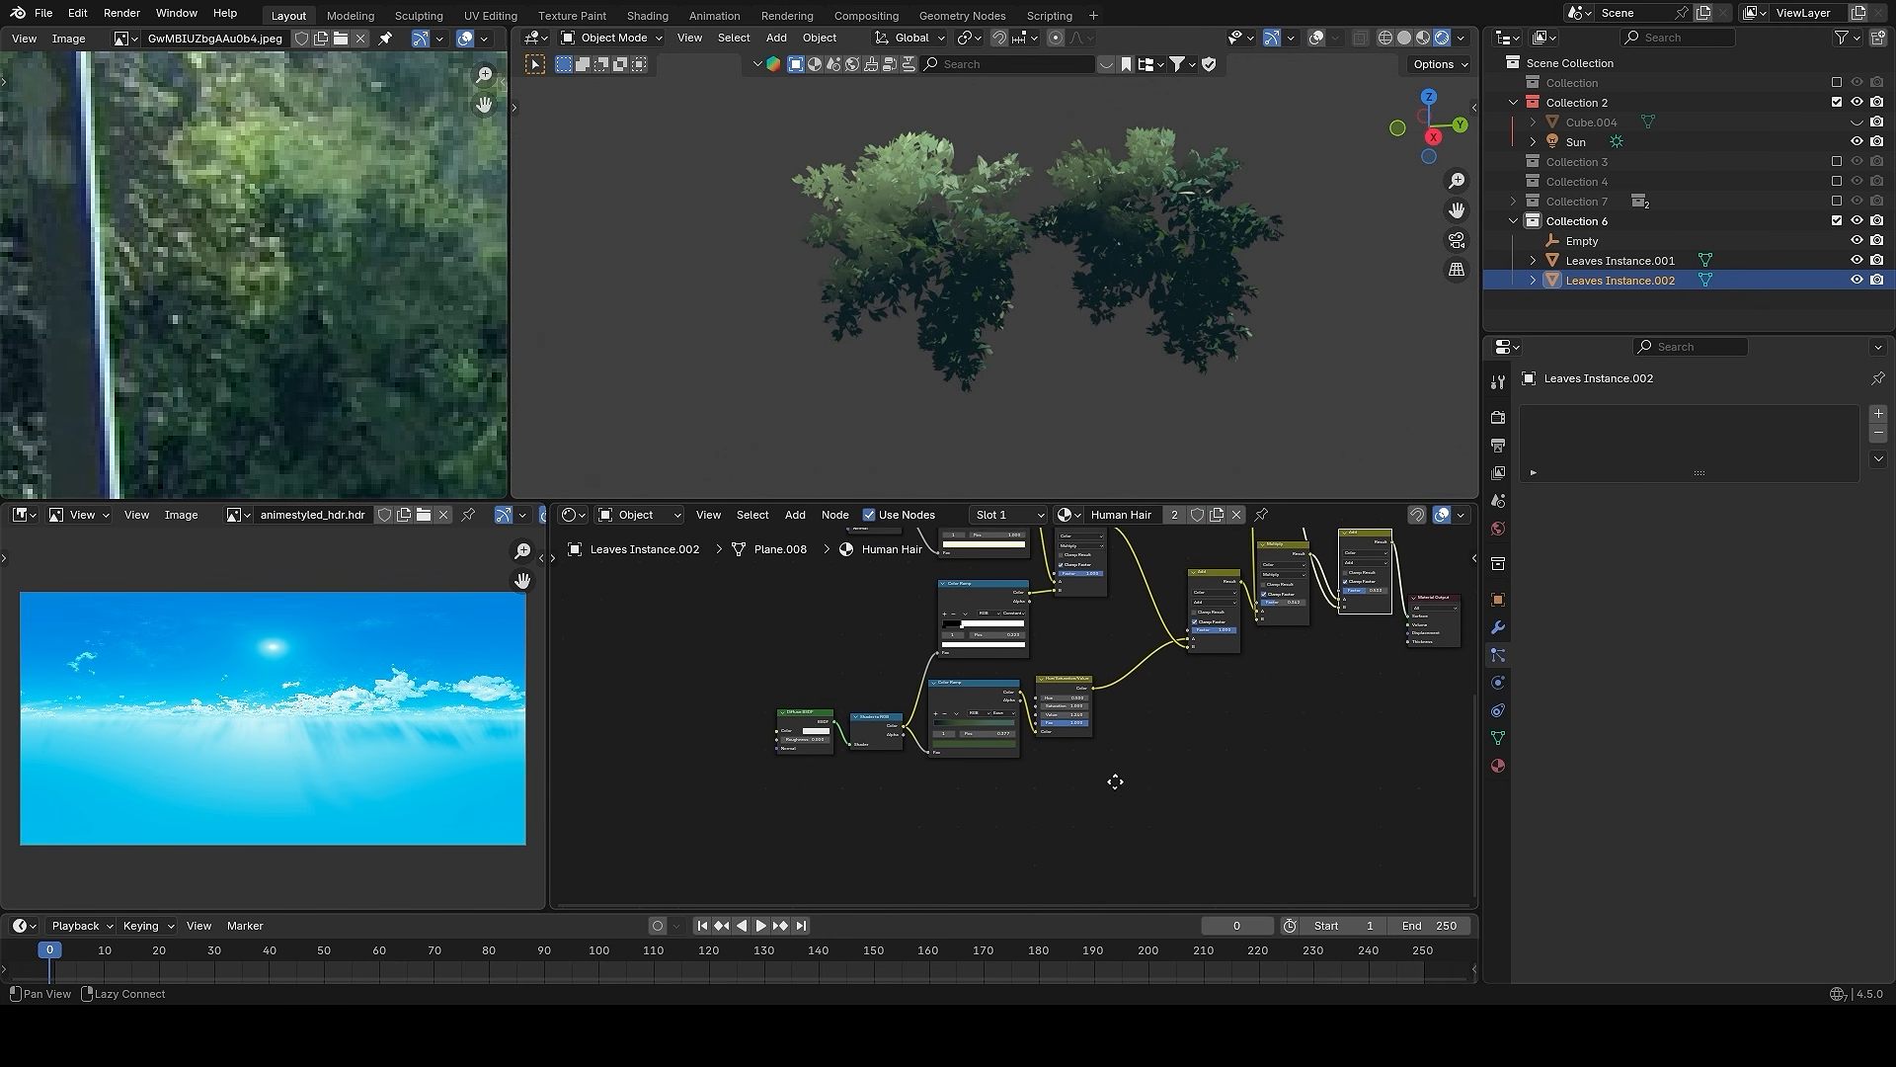
{"action": "key", "text": "shift+a"}
{"action": "type", "text": "ob"}
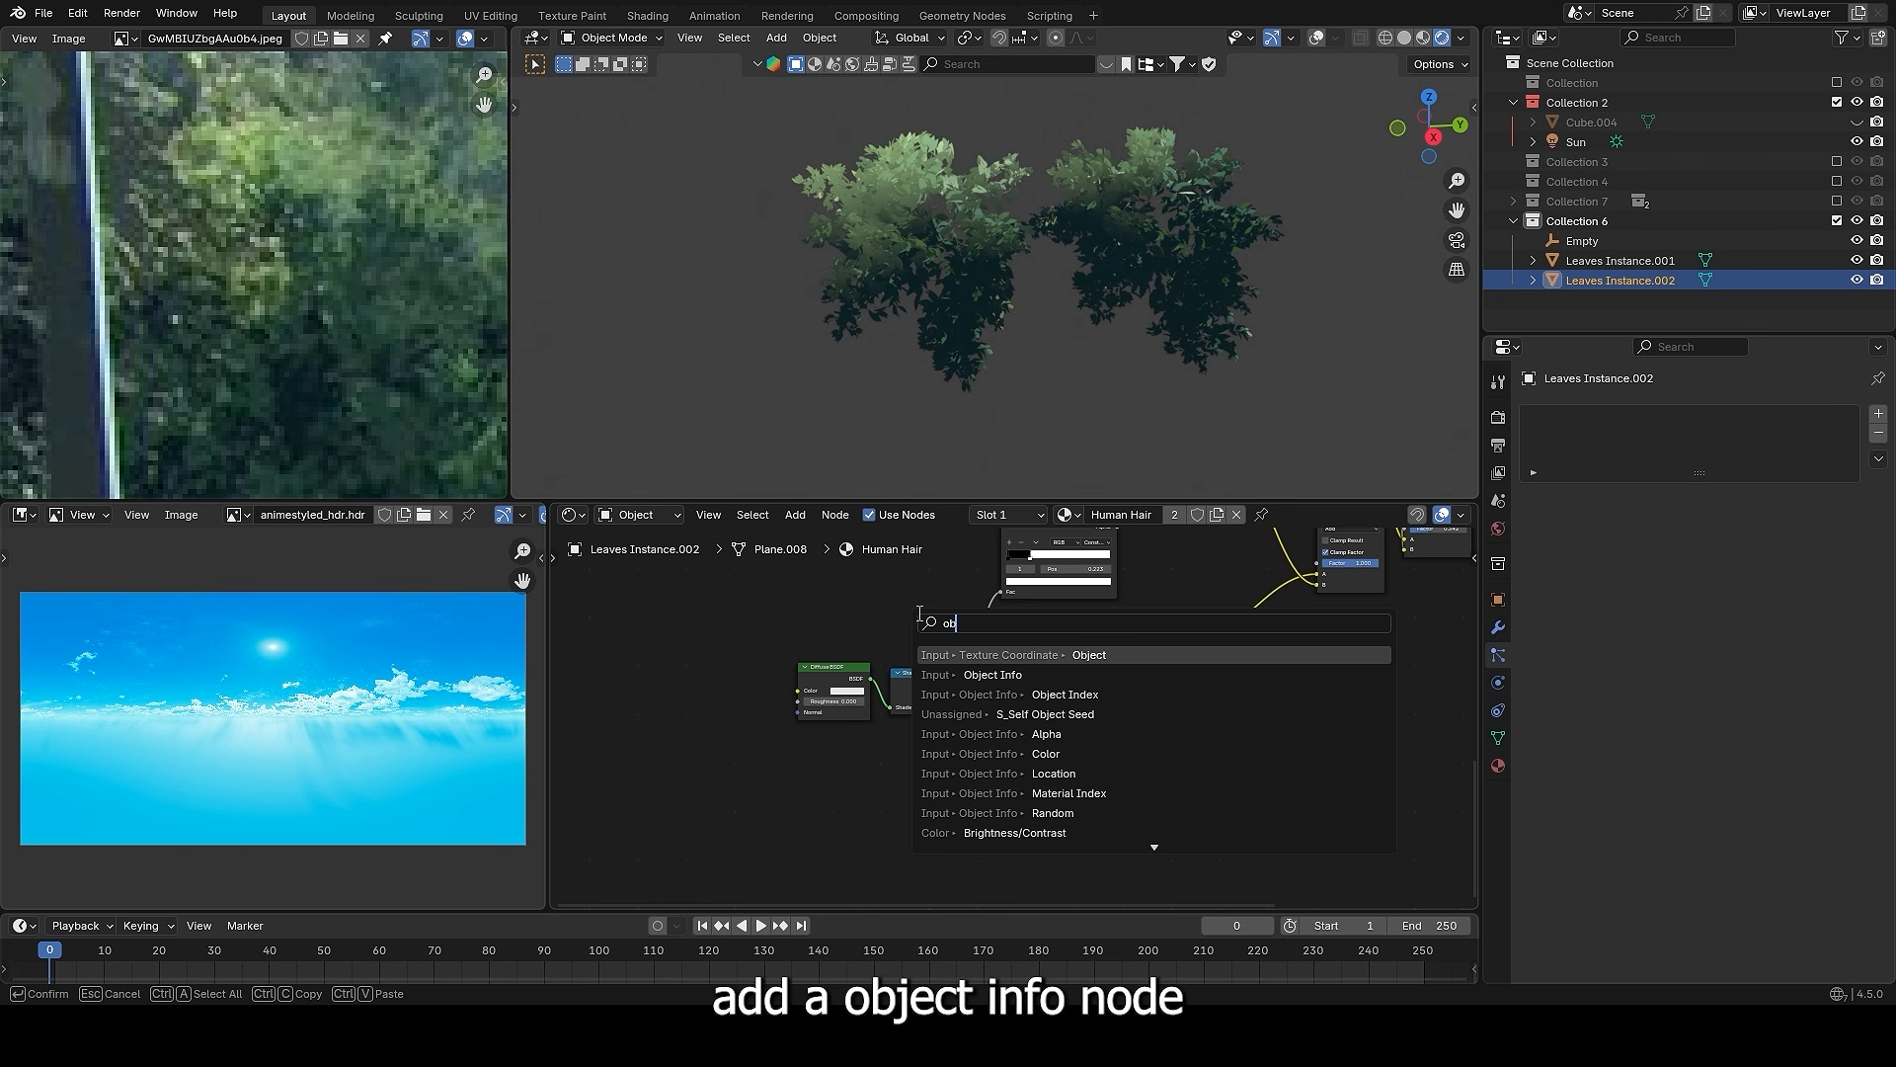
{"action": "left_click", "coordinate": [1033, 676]}
{"action": "left_click", "coordinate": [886, 774]}
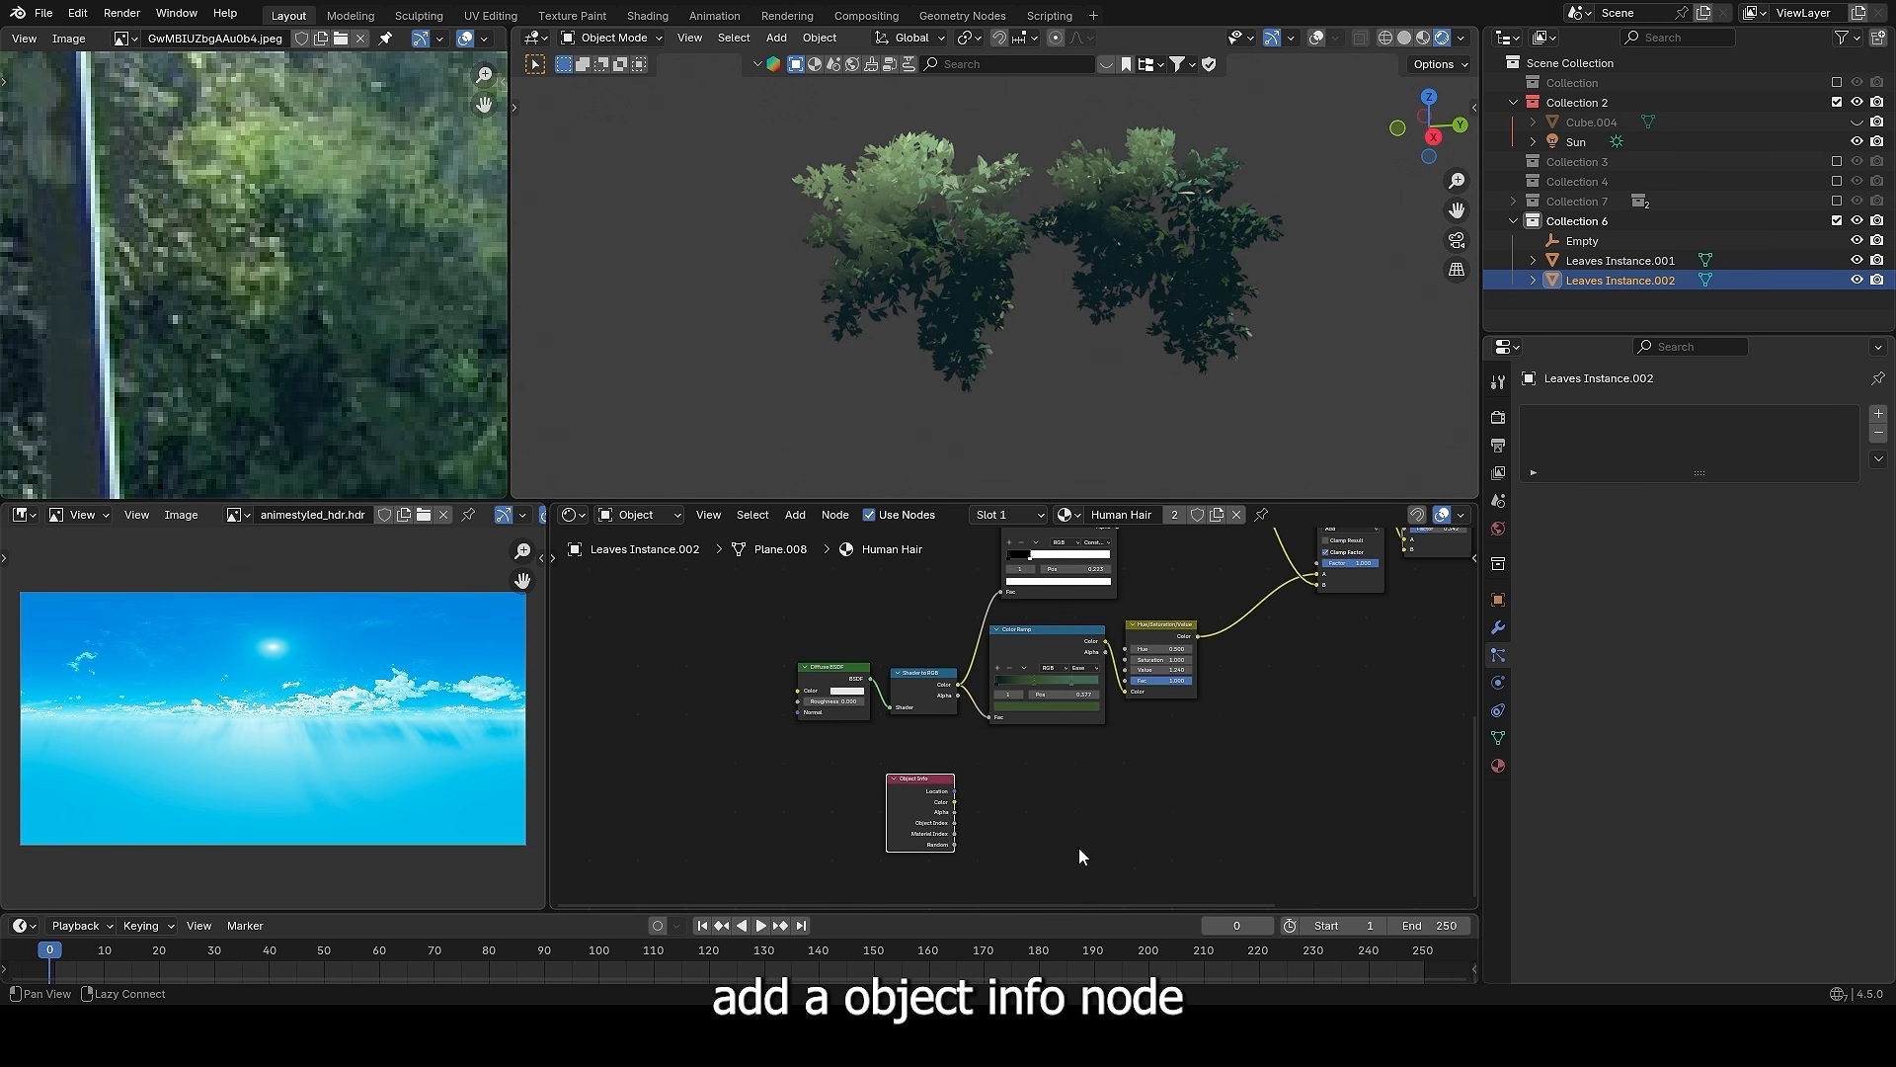
- Preview the Object Info node's outputs one after another on both bushes, ending on Random
{"action": "middle_click_drag", "start_coordinate": [1030, 805], "coordinate": [1012, 731]}
{"action": "middle_click_drag", "start_coordinate": [1013, 730], "coordinate": [1012, 699], "text": "ctrl"}
{"action": "left_click", "coordinate": [866, 727], "text": "ctrl+shift"}
{"action": "left_click", "coordinate": [852, 729], "text": "ctrl+shift"}
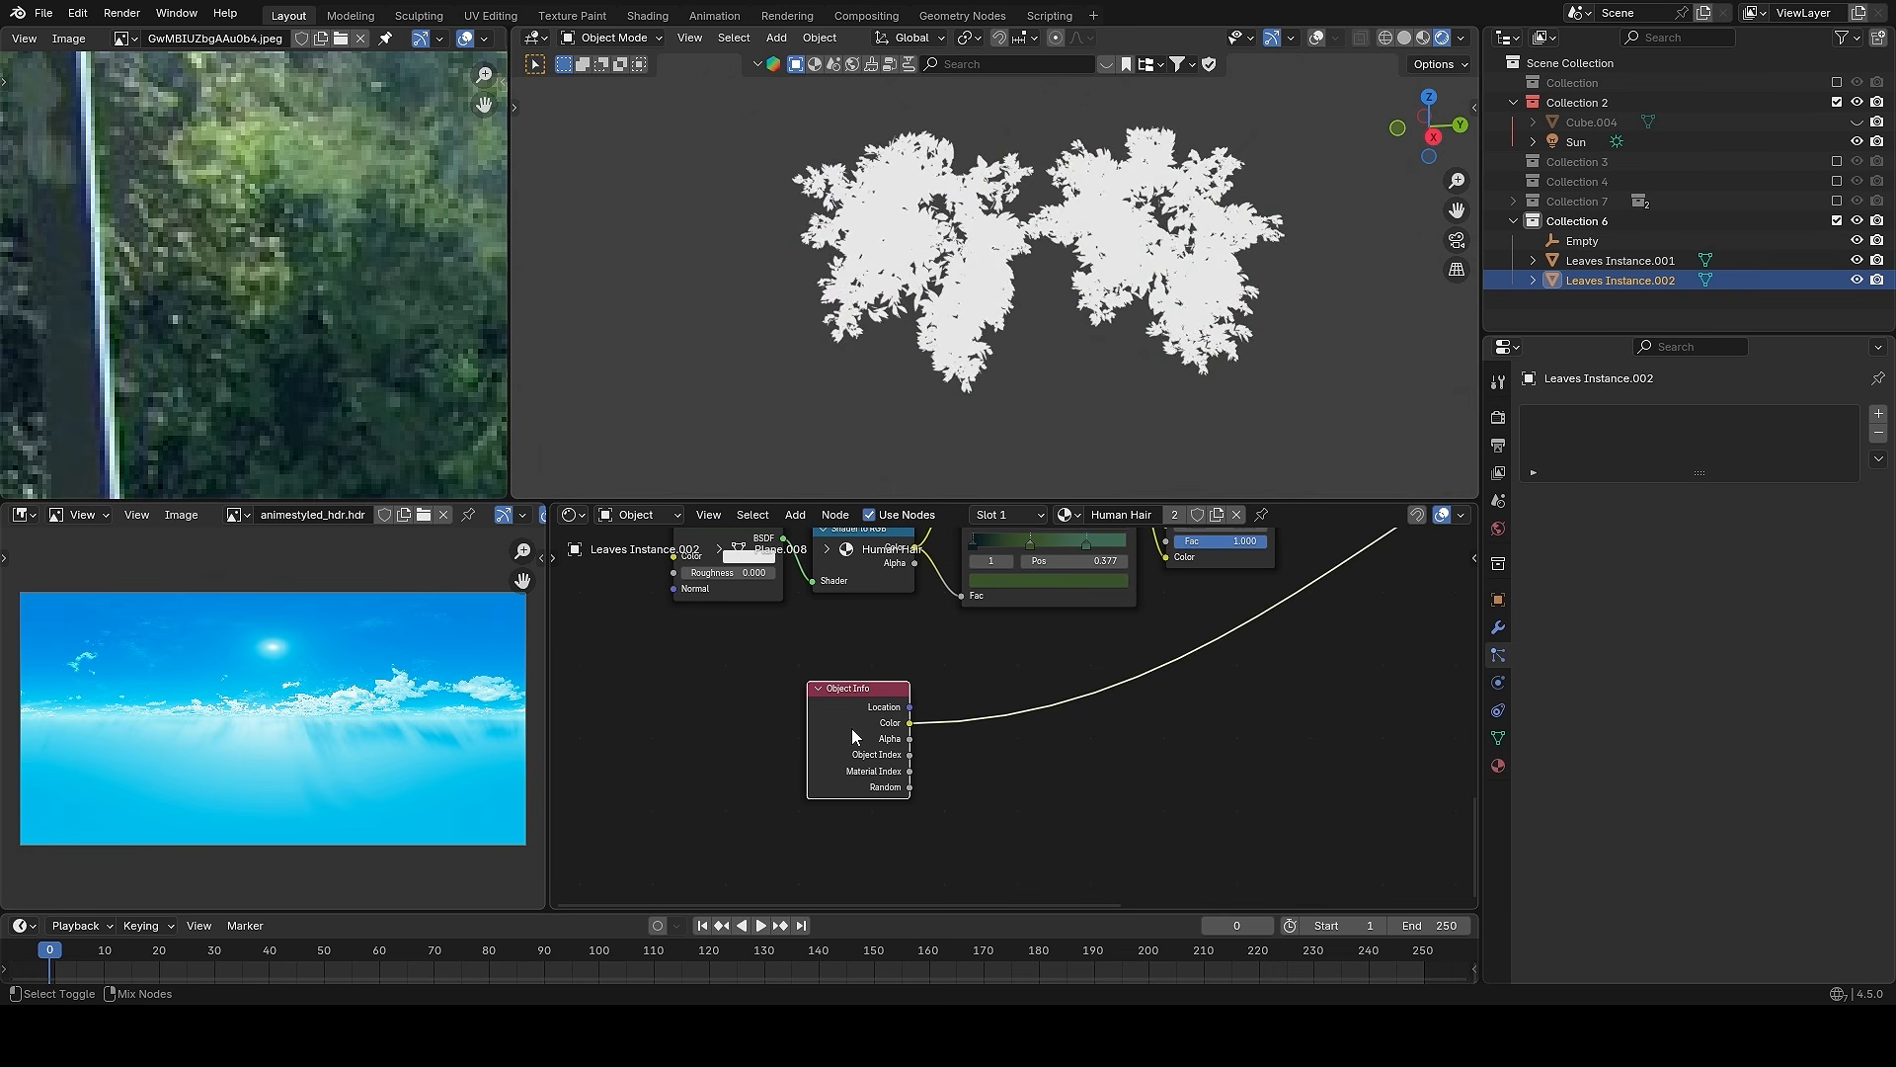
{"action": "left_click", "coordinate": [852, 730], "text": "ctrl+shift"}
{"action": "left_click", "coordinate": [852, 730], "text": "ctrl+shift"}
{"action": "left_click", "coordinate": [852, 730], "text": "ctrl+shift"}
{"action": "left_click", "coordinate": [851, 728], "text": "ctrl+shift"}
- Add a Color Ramp to the Random output and bring its stops close together, with the white stop at 0.250
{"action": "key", "text": "shift+a"}
{"action": "type", "text": "c"}
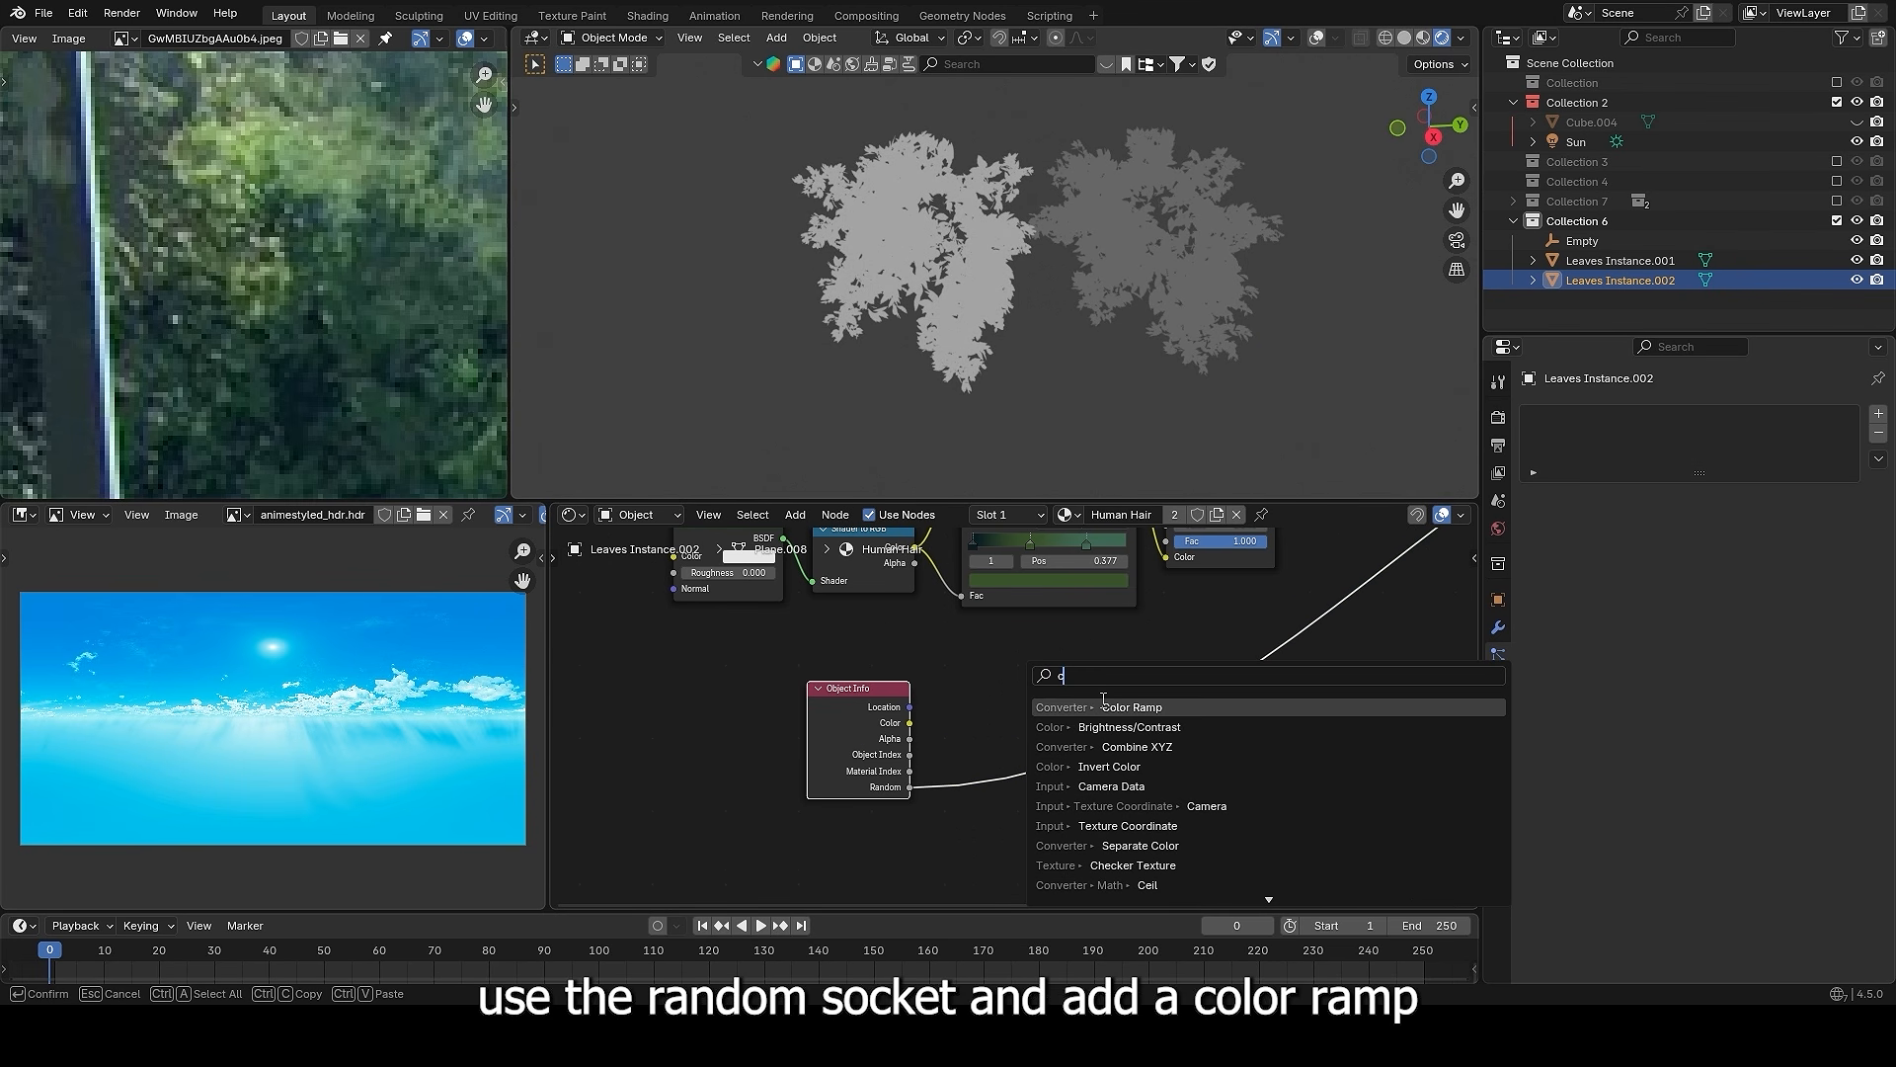
{"action": "left_click", "coordinate": [1035, 707]}
{"action": "left_click", "coordinate": [1036, 711]}
{"action": "mouse_move", "coordinate": [1019, 763]}
{"action": "left_mouse_down"}
{"action": "mouse_move", "coordinate": [1064, 760]}
{"action": "mouse_move", "coordinate": [1043, 759]}
{"action": "left_mouse_up"}
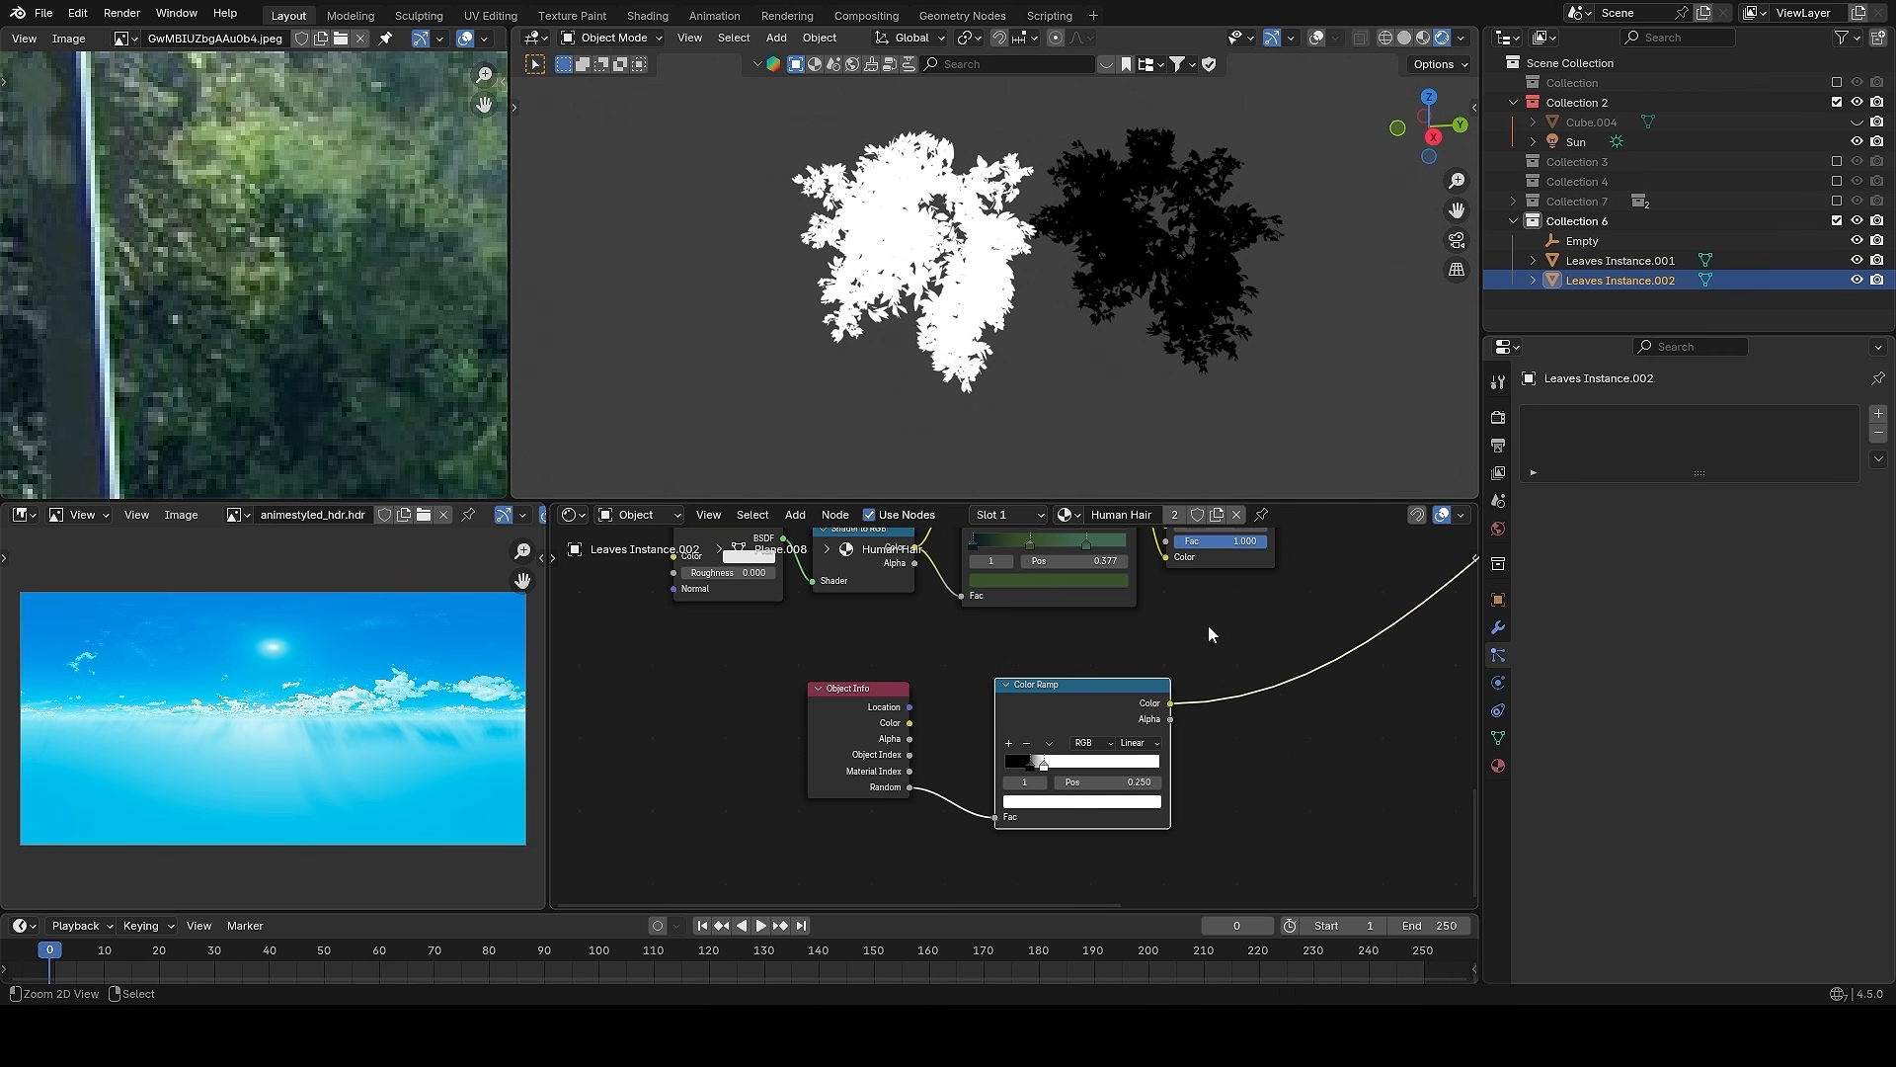
- Shift the random Color Ramp slightly up and reconnect the final Add node to the Material Output
{"action": "middle_click_drag", "start_coordinate": [1207, 626], "coordinate": [1176, 718], "text": "ctrl"}
{"action": "middle_click_drag", "start_coordinate": [1176, 718], "coordinate": [1099, 768]}
{"action": "left_click_drag", "start_coordinate": [985, 767], "coordinate": [1053, 732]}
{"action": "middle_click_drag", "start_coordinate": [1195, 665], "coordinate": [1150, 708]}
{"action": "middle_click_drag", "start_coordinate": [1387, 563], "coordinate": [1352, 640]}
{"action": "left_click", "coordinate": [1361, 597], "text": "ctrl+shift"}
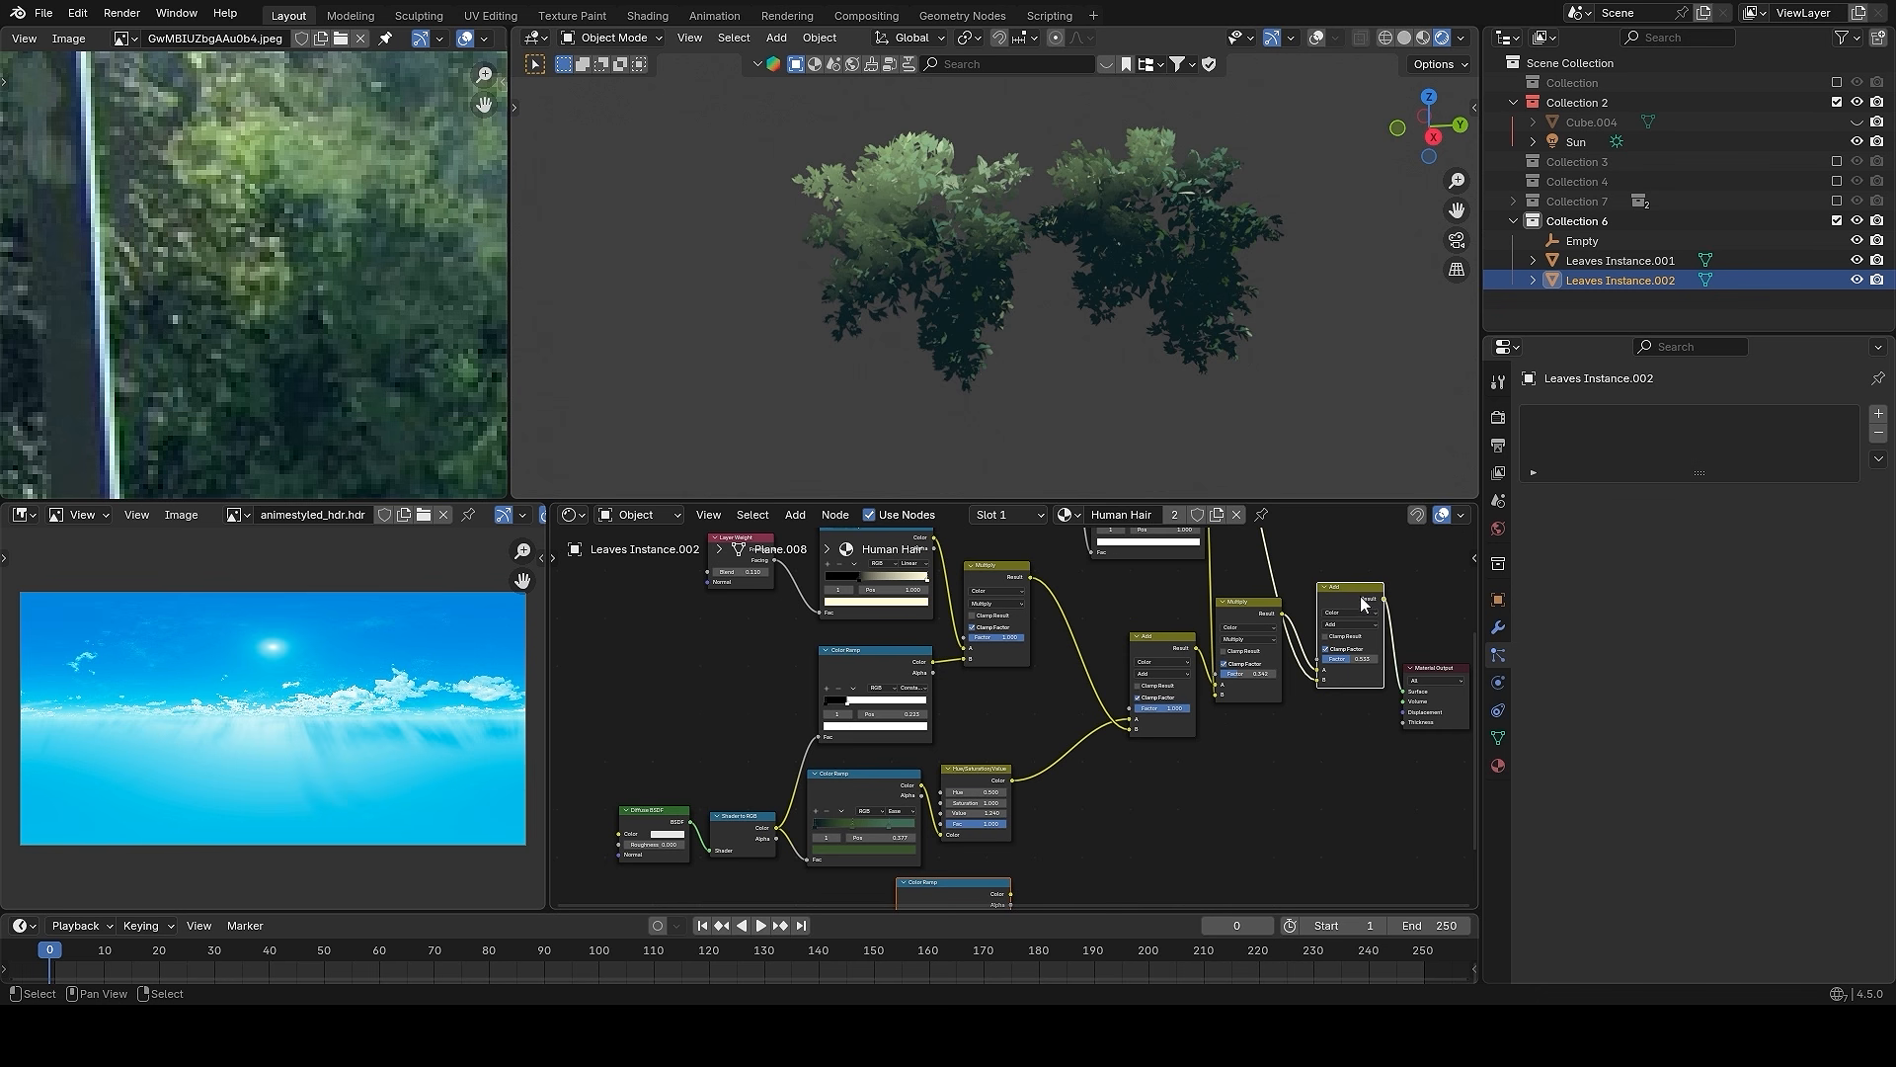
- Duplicate the reflection's Multiply node and insert the copy between the Hue/Saturation/Value node and the Add node
{"action": "middle_click_drag", "start_coordinate": [1053, 732], "coordinate": [1094, 674]}
{"action": "scroll", "coordinate": [1094, 674], "scroll_direction": "up", "scroll_amount": 1}
{"action": "scroll", "coordinate": [1070, 773], "scroll_direction": "down", "scroll_amount": 2}
{"action": "middle_click_drag", "start_coordinate": [1070, 772], "coordinate": [1084, 737]}
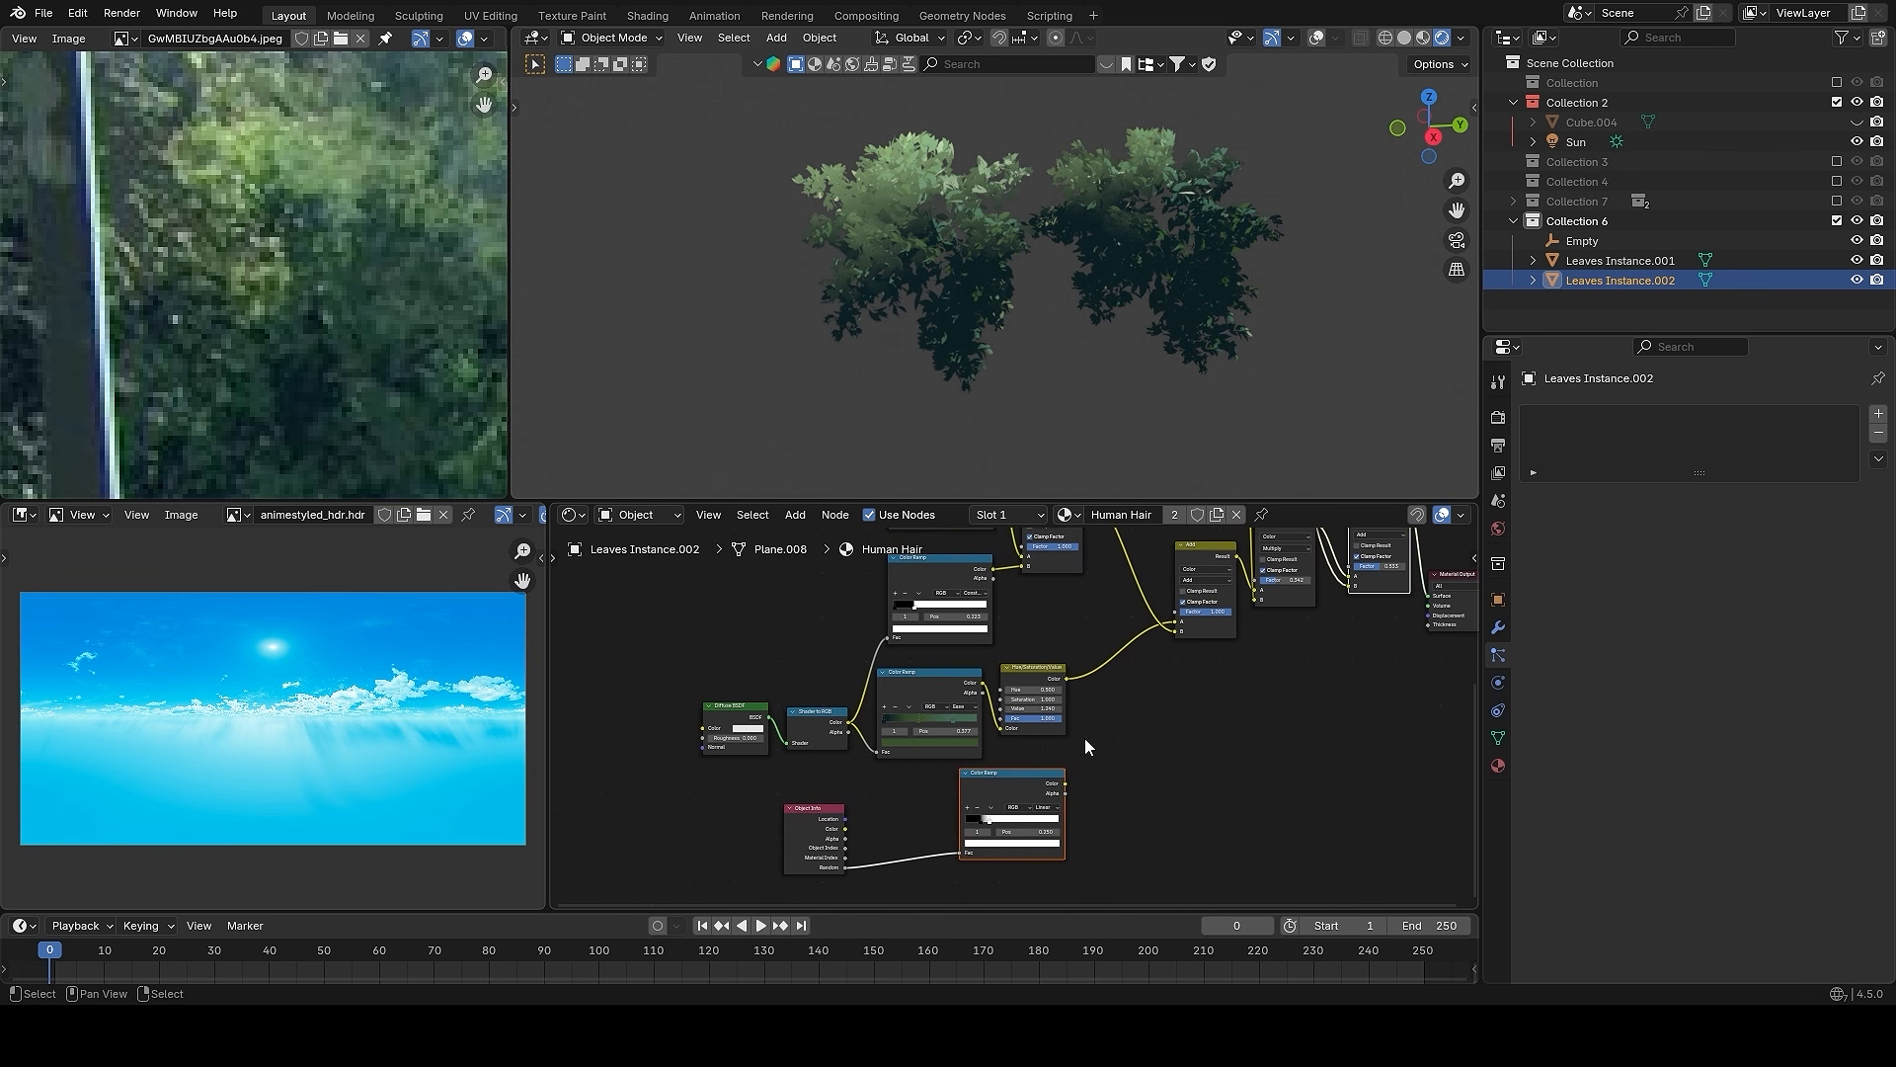
{"action": "scroll", "coordinate": [1084, 701], "scroll_direction": "up", "scroll_amount": 1}
{"action": "middle_click_drag", "start_coordinate": [1085, 663], "coordinate": [1172, 751]}
{"action": "left_click", "coordinate": [1008, 581]}
{"action": "key", "text": "shift+d"}
{"action": "left_click", "coordinate": [1082, 763]}
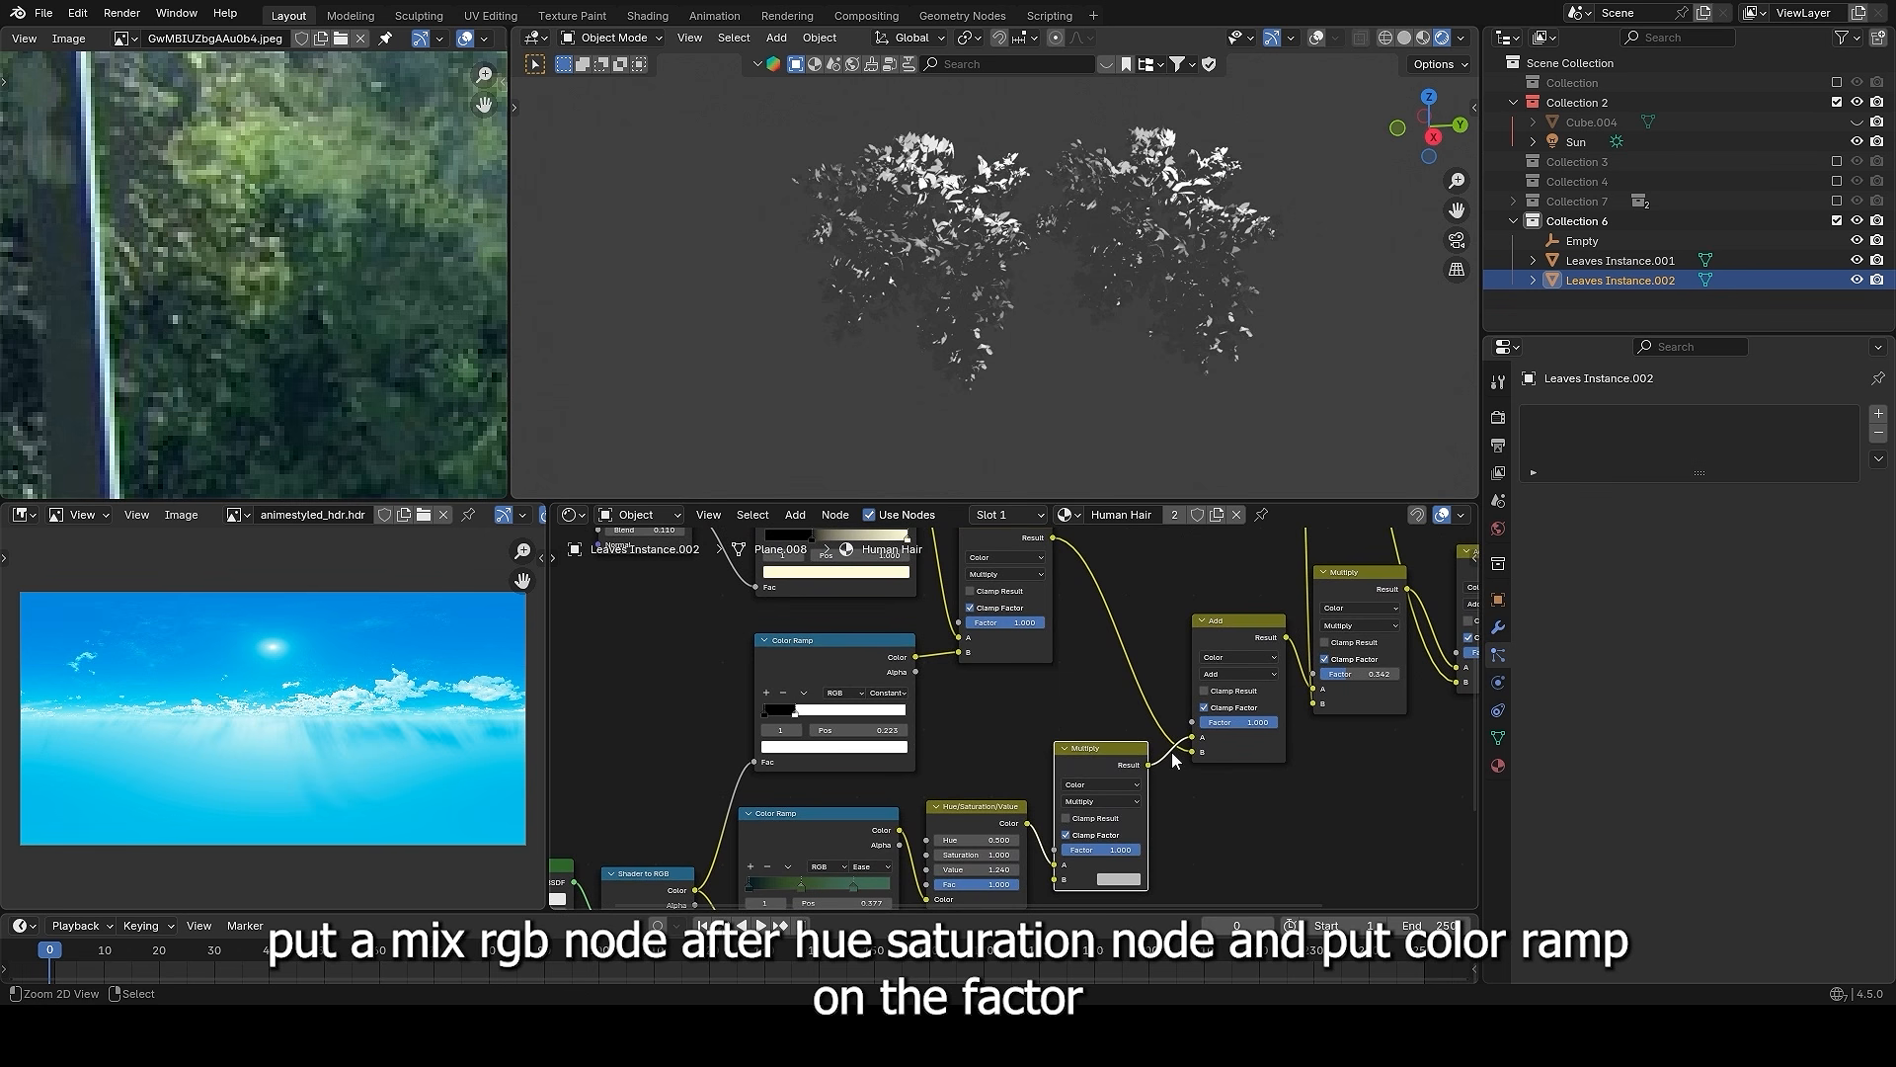
- Switch the inserted node's blending mode to Mix and drive its Factor with the random Color Ramp
{"action": "left_click", "coordinate": [1117, 835]}
{"action": "scroll", "coordinate": [1077, 841], "scroll_direction": "down", "scroll_amount": 3, "text": "shift"}
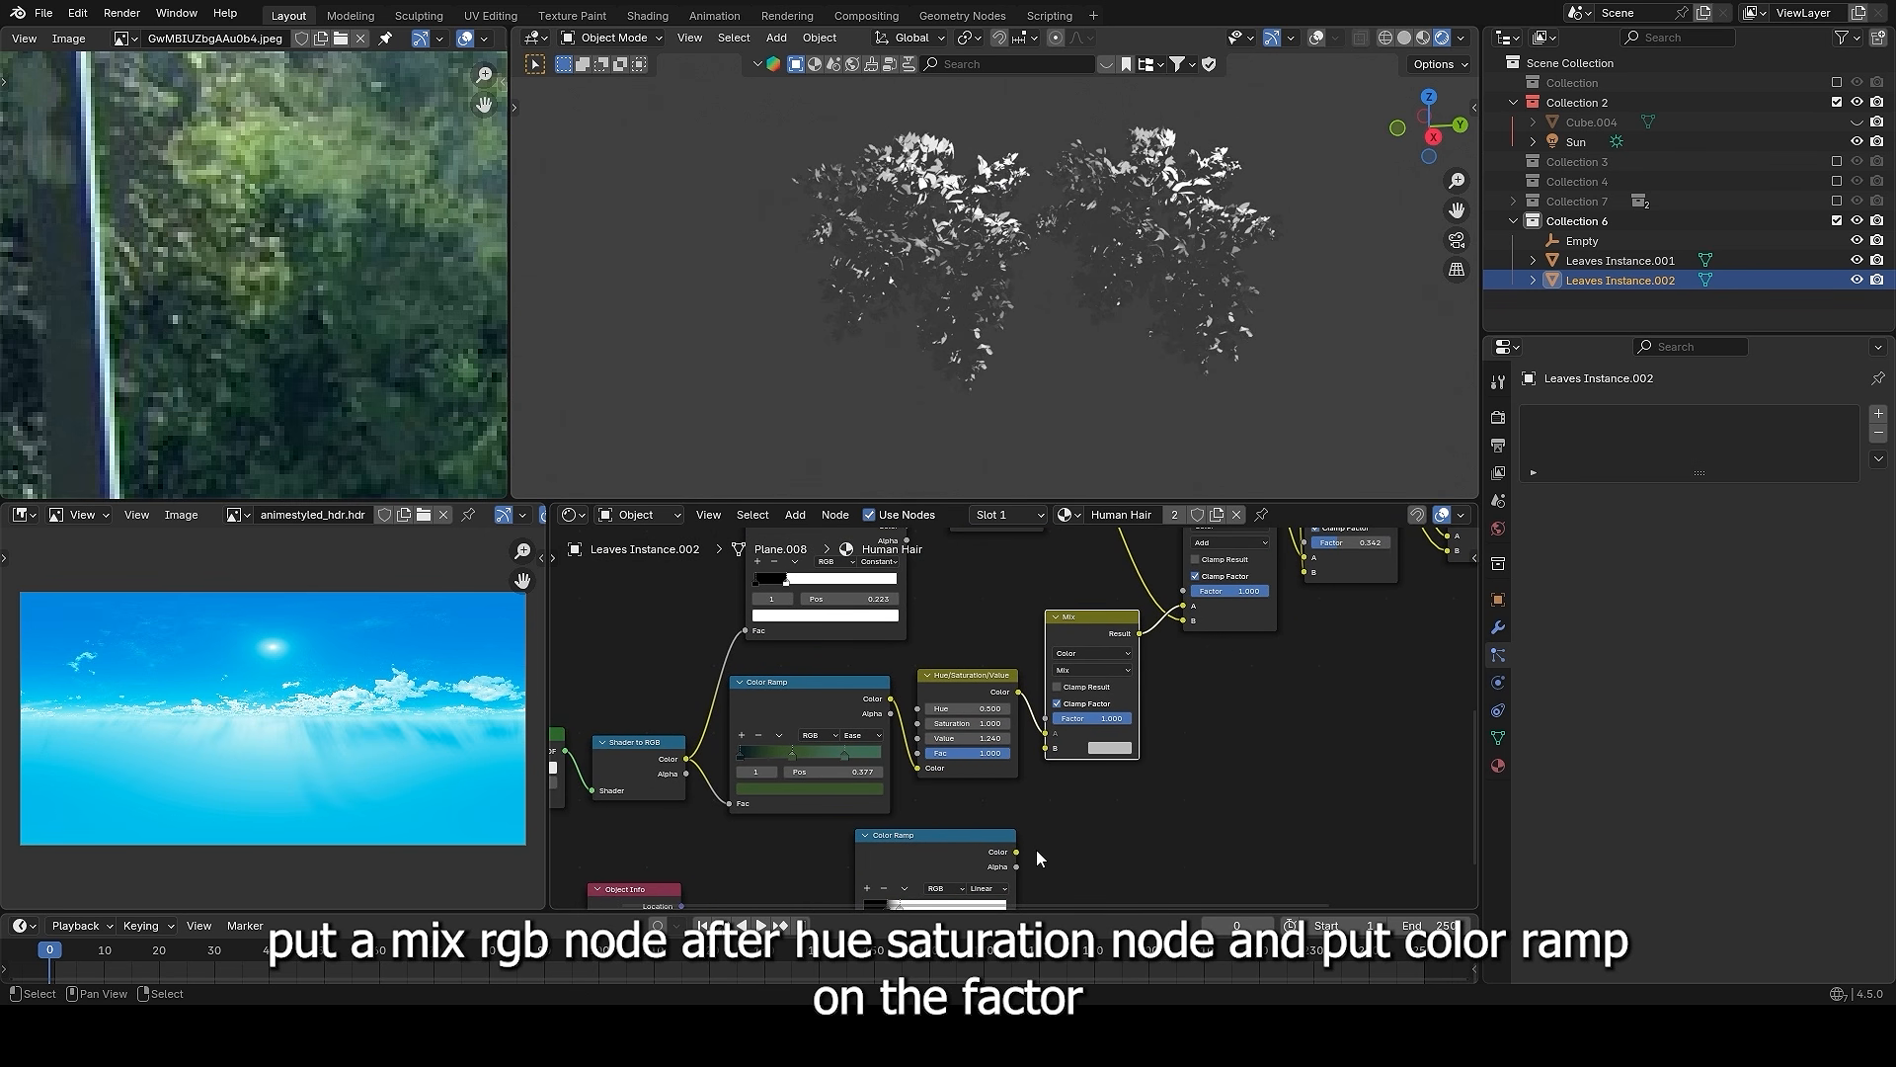
{"action": "left_click_drag", "start_coordinate": [1047, 728], "coordinate": [1045, 718]}
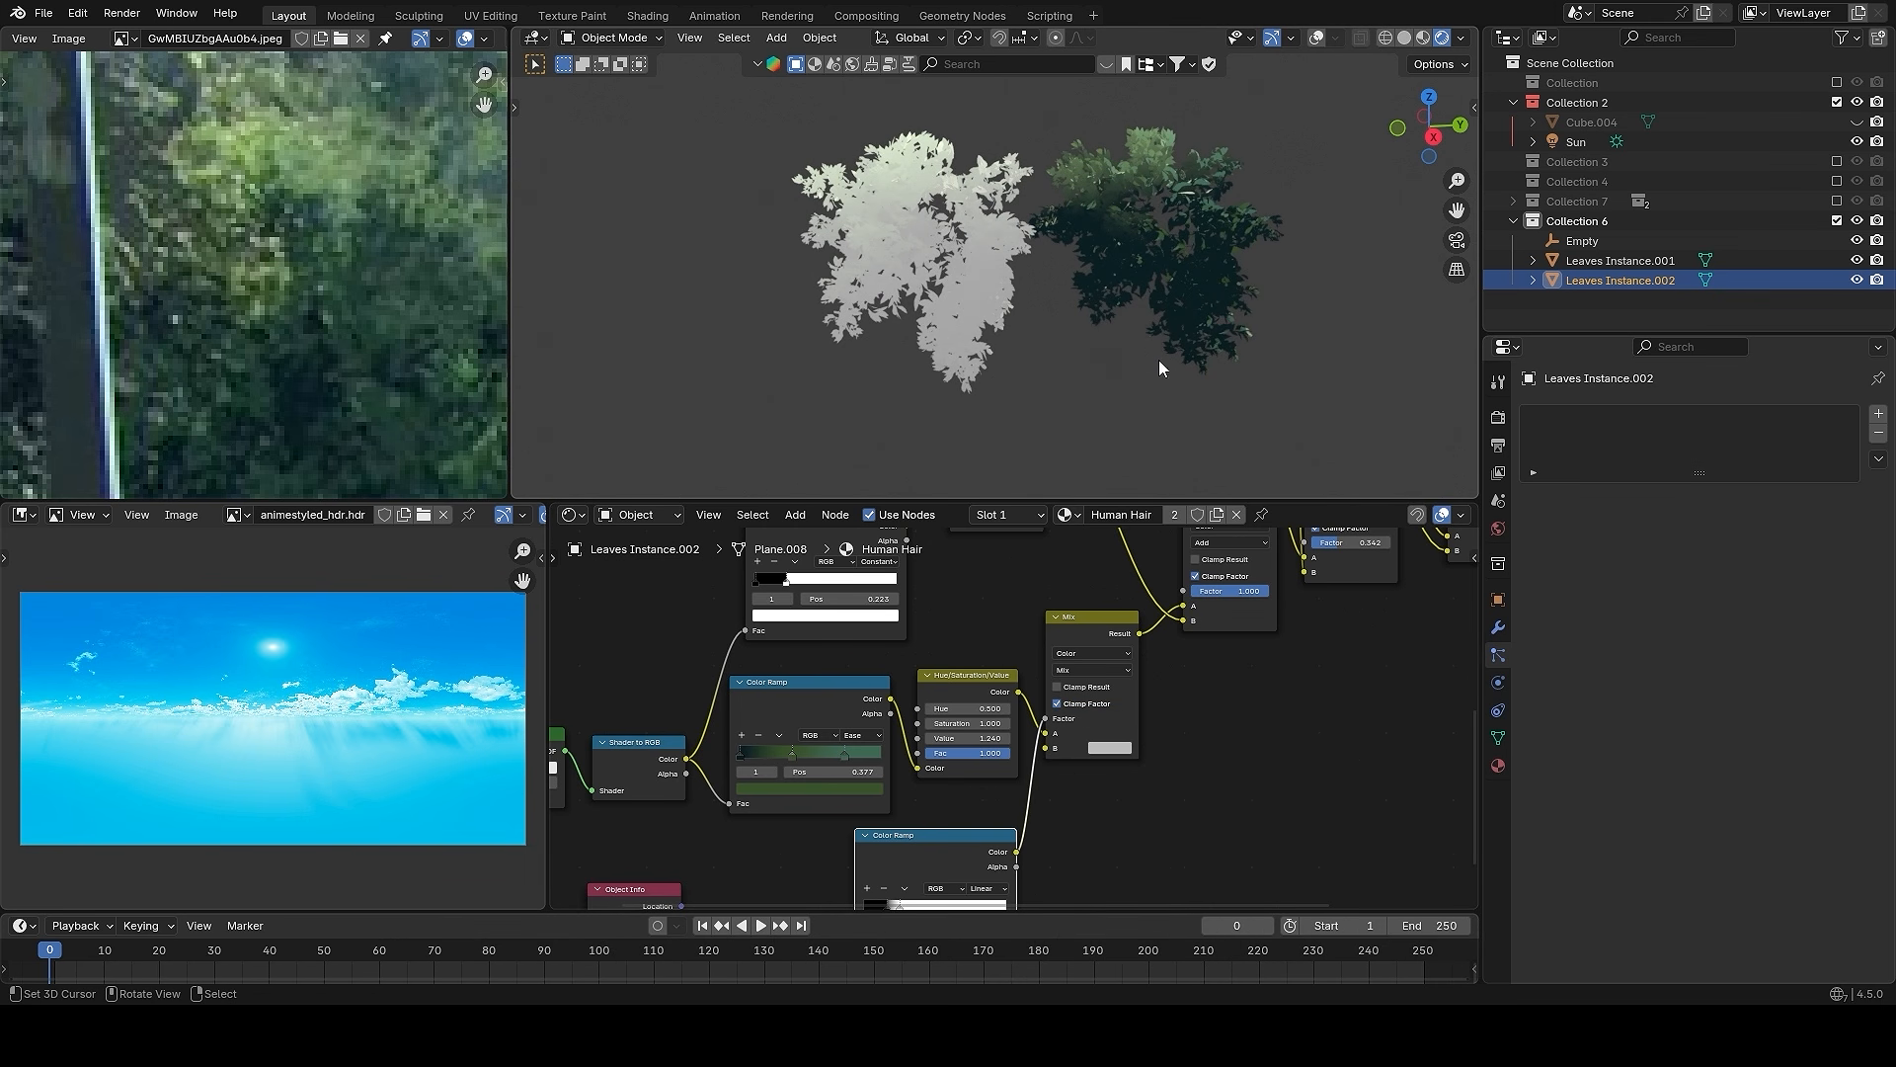
- Move the Object Info node and its Color Ramp down to make room beneath the Hue/Saturation/Value node
{"action": "middle_click_drag", "start_coordinate": [1111, 814], "coordinate": [1165, 654]}
{"action": "scroll", "coordinate": [1015, 725], "scroll_direction": "up", "scroll_amount": 2}
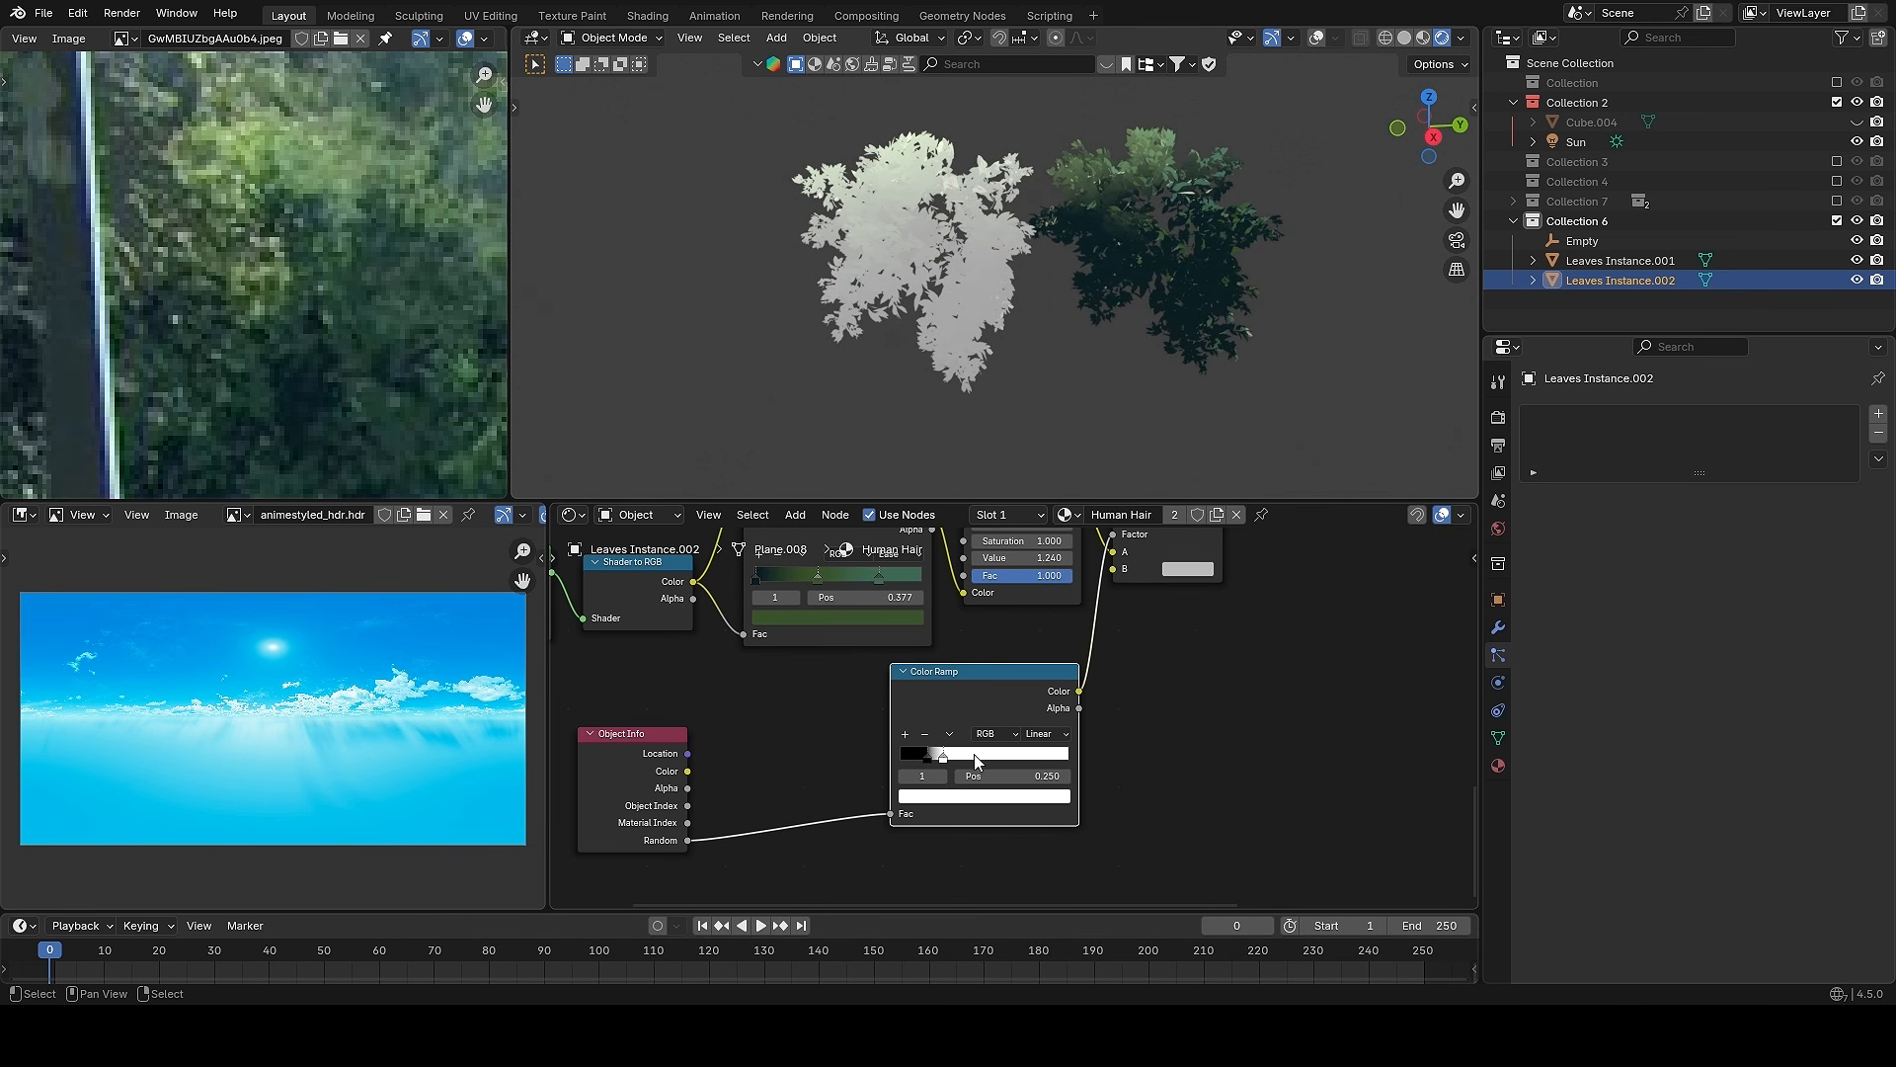
{"action": "scroll", "coordinate": [1142, 674], "scroll_direction": "down", "scroll_amount": 5}
{"action": "left_click_drag", "start_coordinate": [695, 700], "coordinate": [1020, 824]}
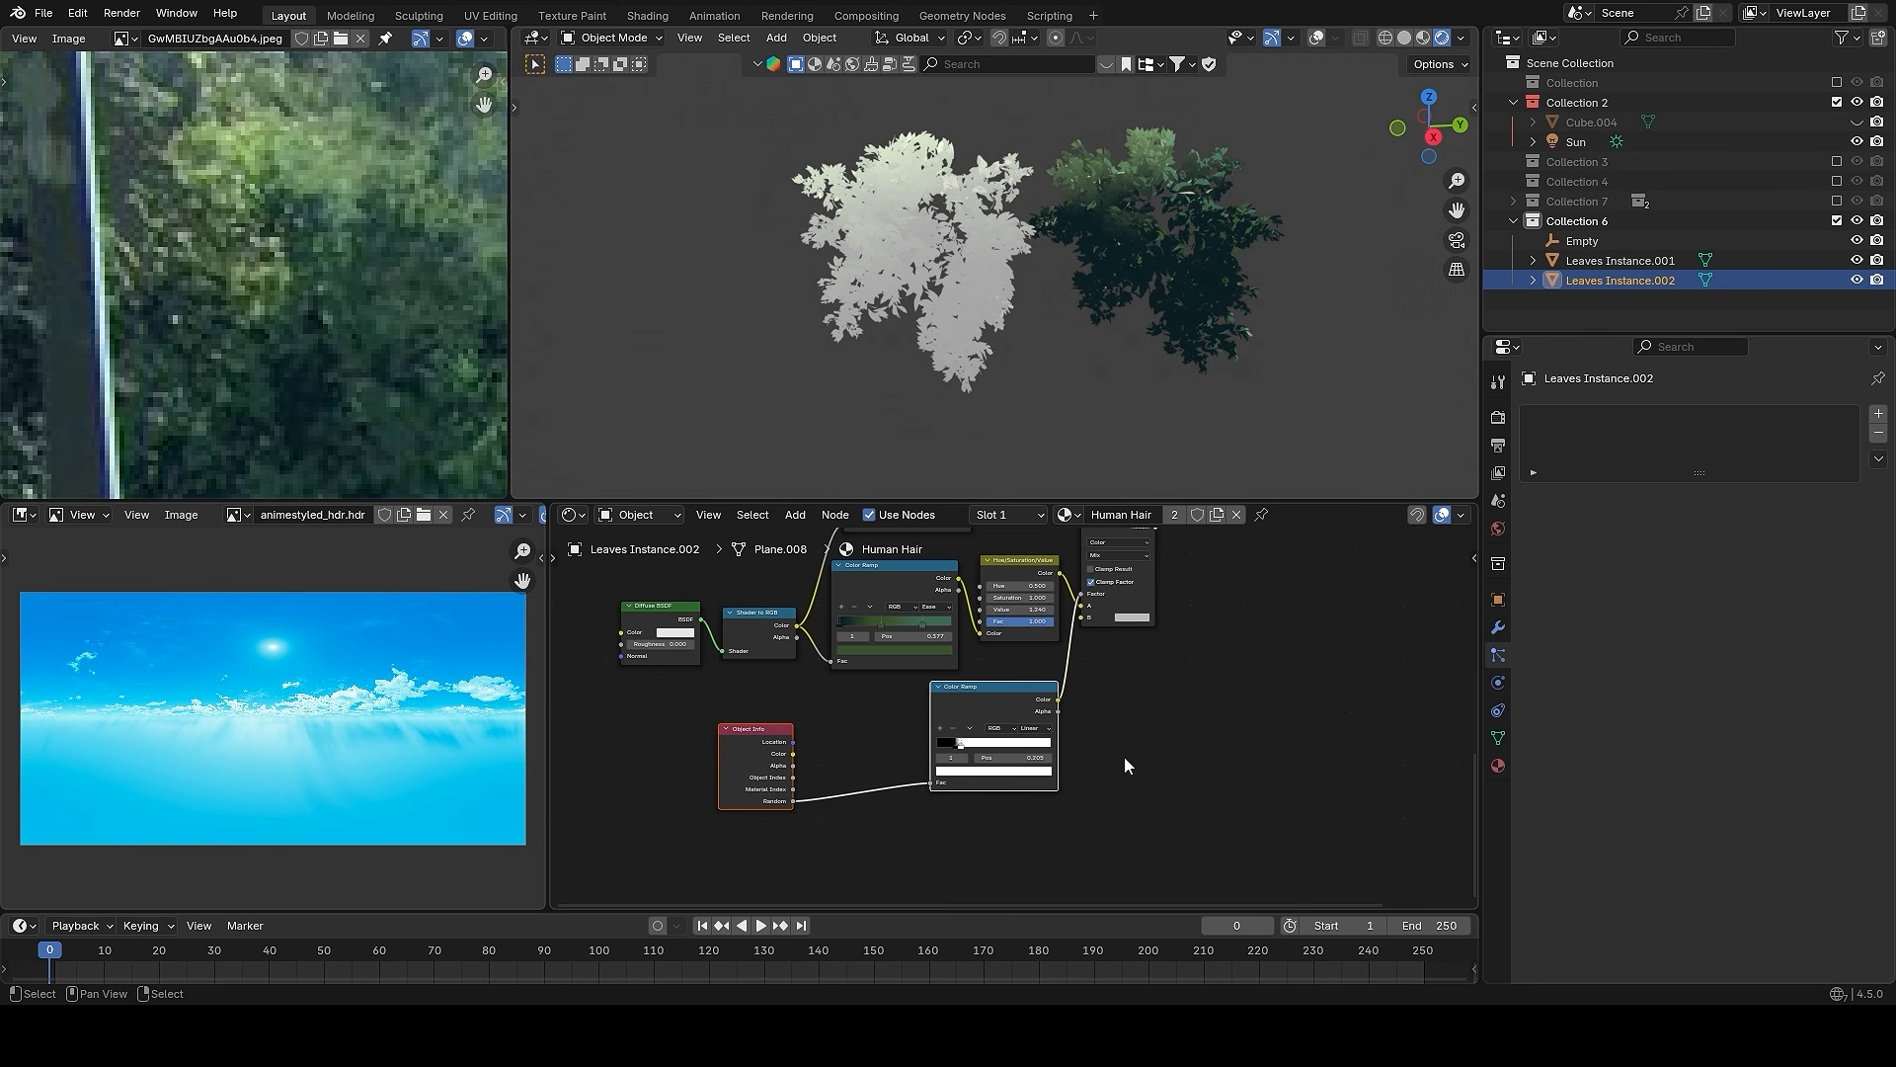
{"action": "key", "text": "g"}
{"action": "left_click", "coordinate": [1009, 879]}
- Duplicate the Hue/Saturation/Value node below the original, linking the green Color Ramp through it into the Mix node's B input
{"action": "middle_click_drag", "start_coordinate": [1075, 697], "coordinate": [1030, 754]}
{"action": "scroll", "coordinate": [999, 635], "scroll_direction": "up", "scroll_amount": 2}
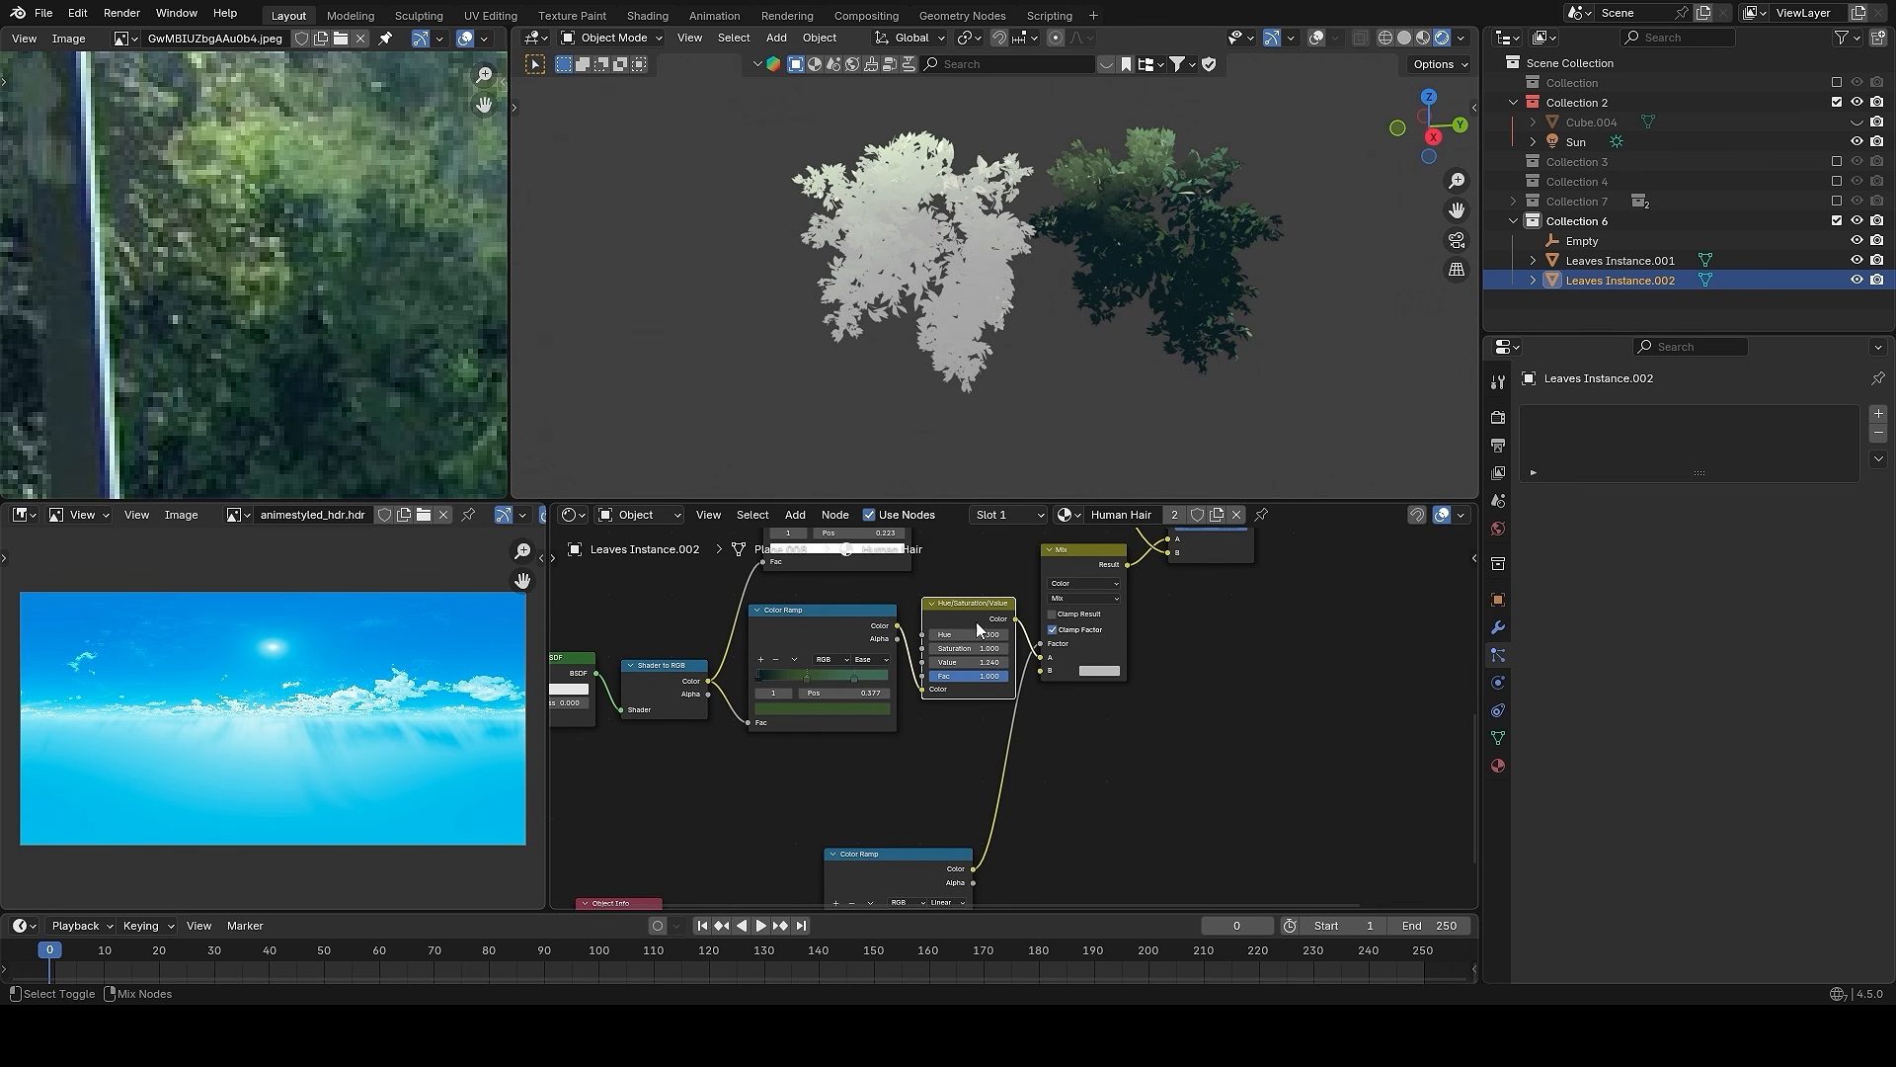
{"action": "key", "text": "shift+d"}
{"action": "left_click", "coordinate": [1017, 727]}
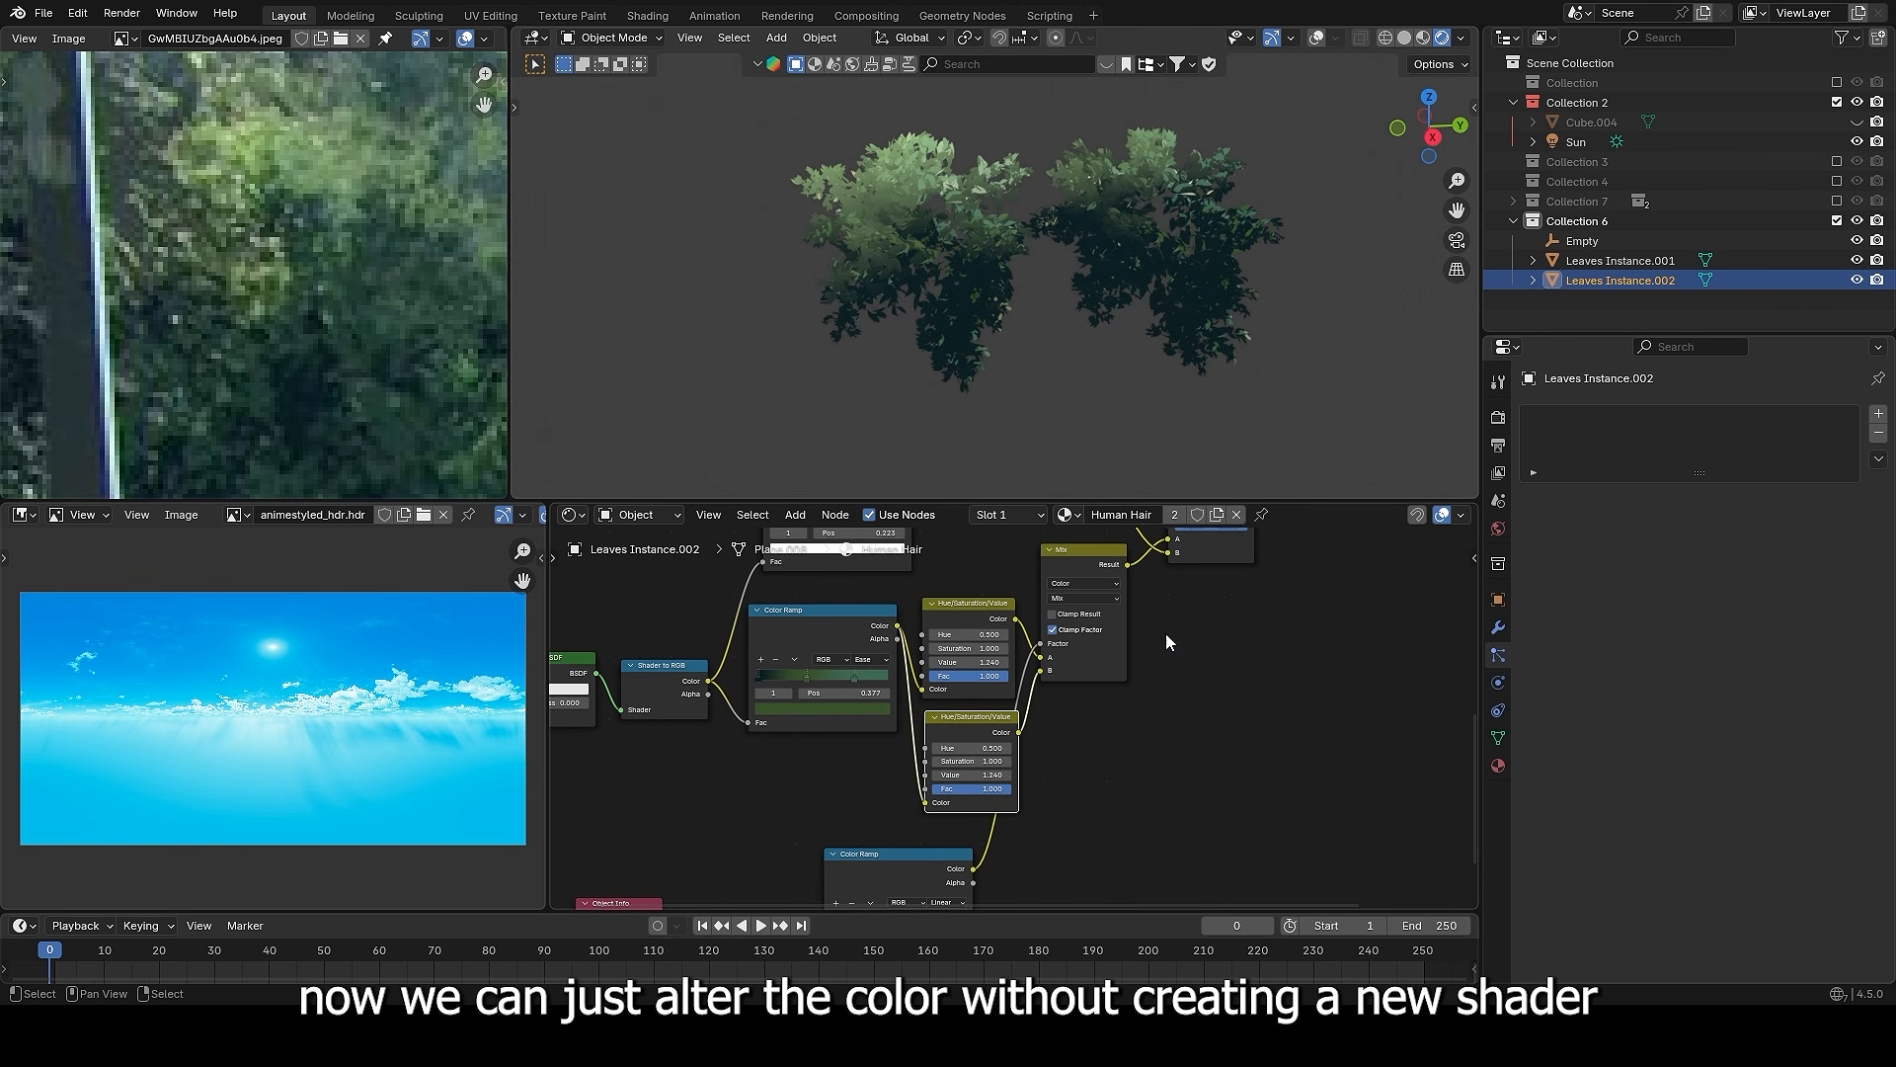
- Set the duplicated Hue/Saturation/Value node's Hue to 0.290 and compare the two bushes
{"action": "scroll", "coordinate": [1051, 704], "scroll_direction": "up", "scroll_amount": 2}
{"action": "left_click_drag", "start_coordinate": [943, 767], "coordinate": [765, 766]}
{"action": "middle_click_drag", "start_coordinate": [1064, 363], "coordinate": [998, 362]}
{"action": "scroll", "coordinate": [1111, 336], "scroll_direction": "down", "scroll_amount": 3}
- Show the overlays and delete the duplicated bush
{"action": "key", "text": "shift+alt+z"}
{"action": "scroll", "coordinate": [988, 235], "scroll_direction": "up", "scroll_amount": 2}
{"action": "key", "text": "x"}
{"action": "key", "text": "x"}
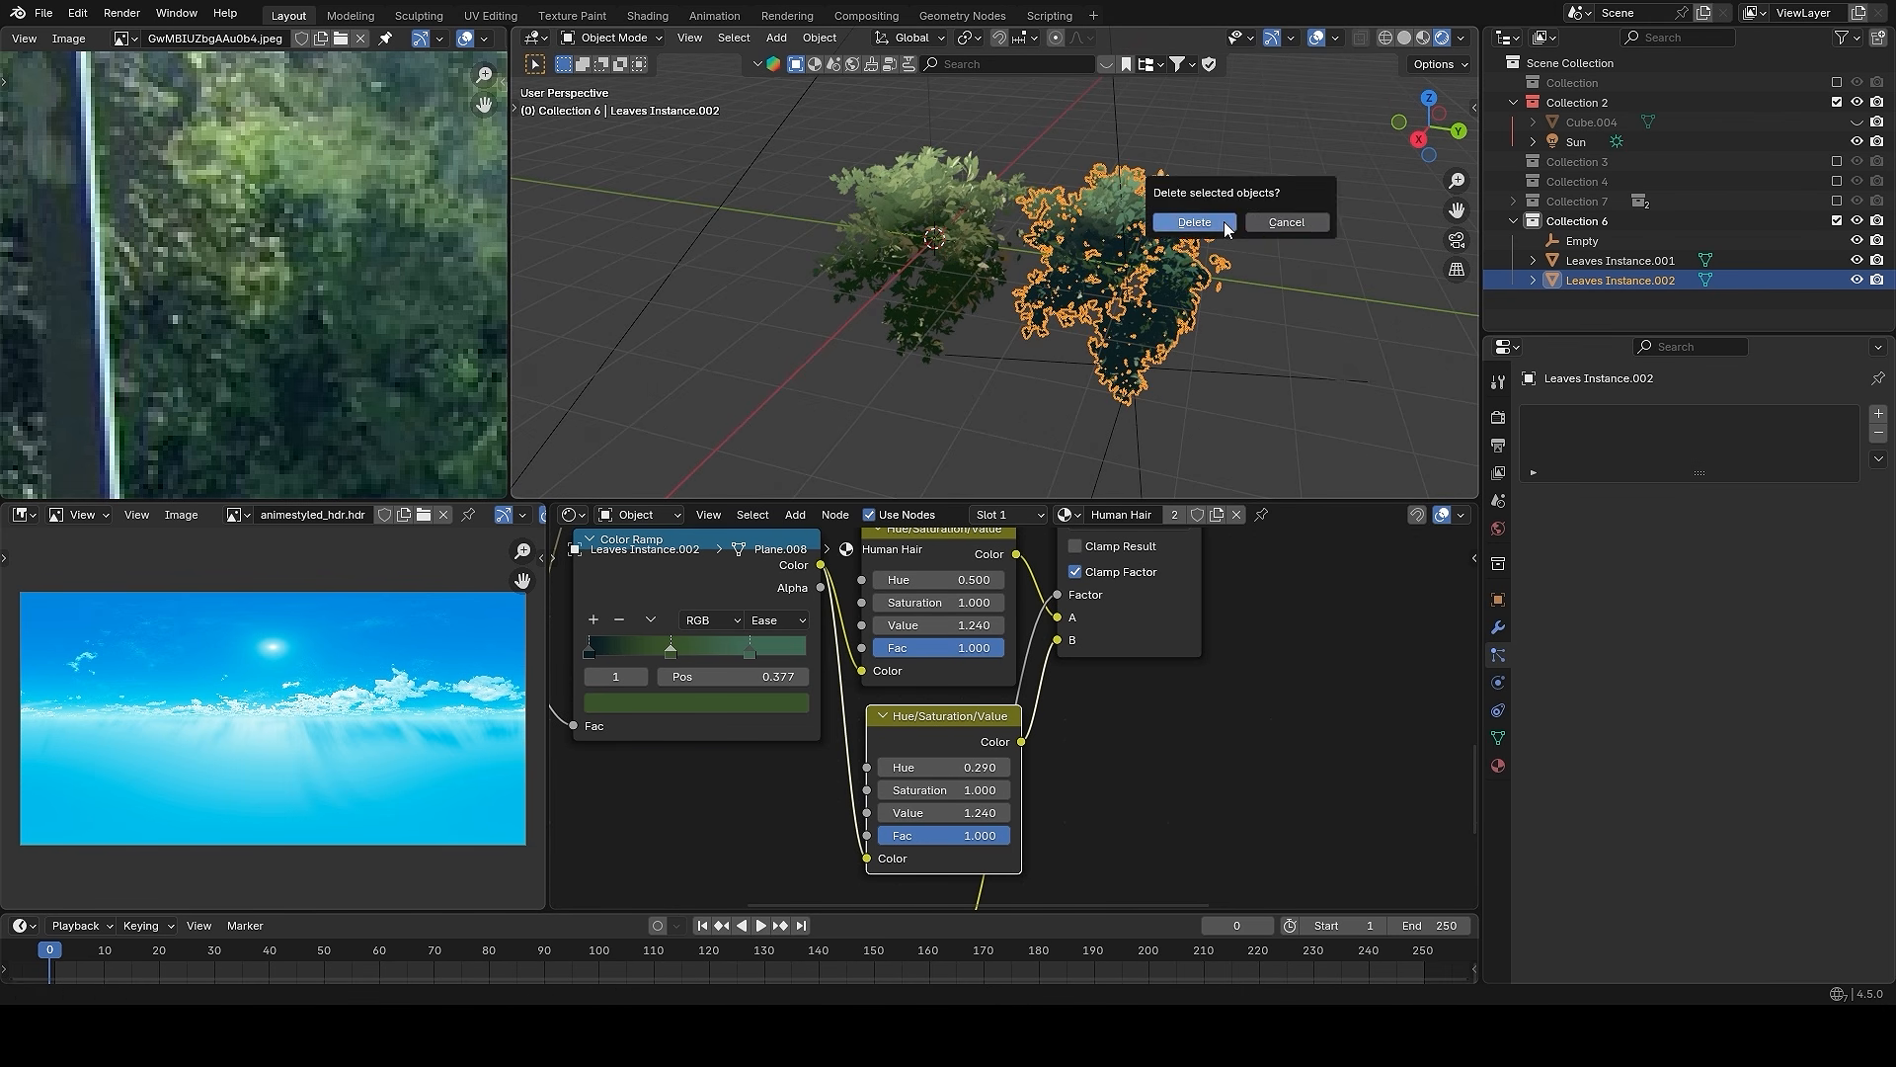
{"action": "left_click", "coordinate": [1225, 227]}
{"action": "left_click", "coordinate": [1132, 335]}
{"action": "scroll", "coordinate": [1110, 240], "scroll_direction": "down", "scroll_amount": 3}
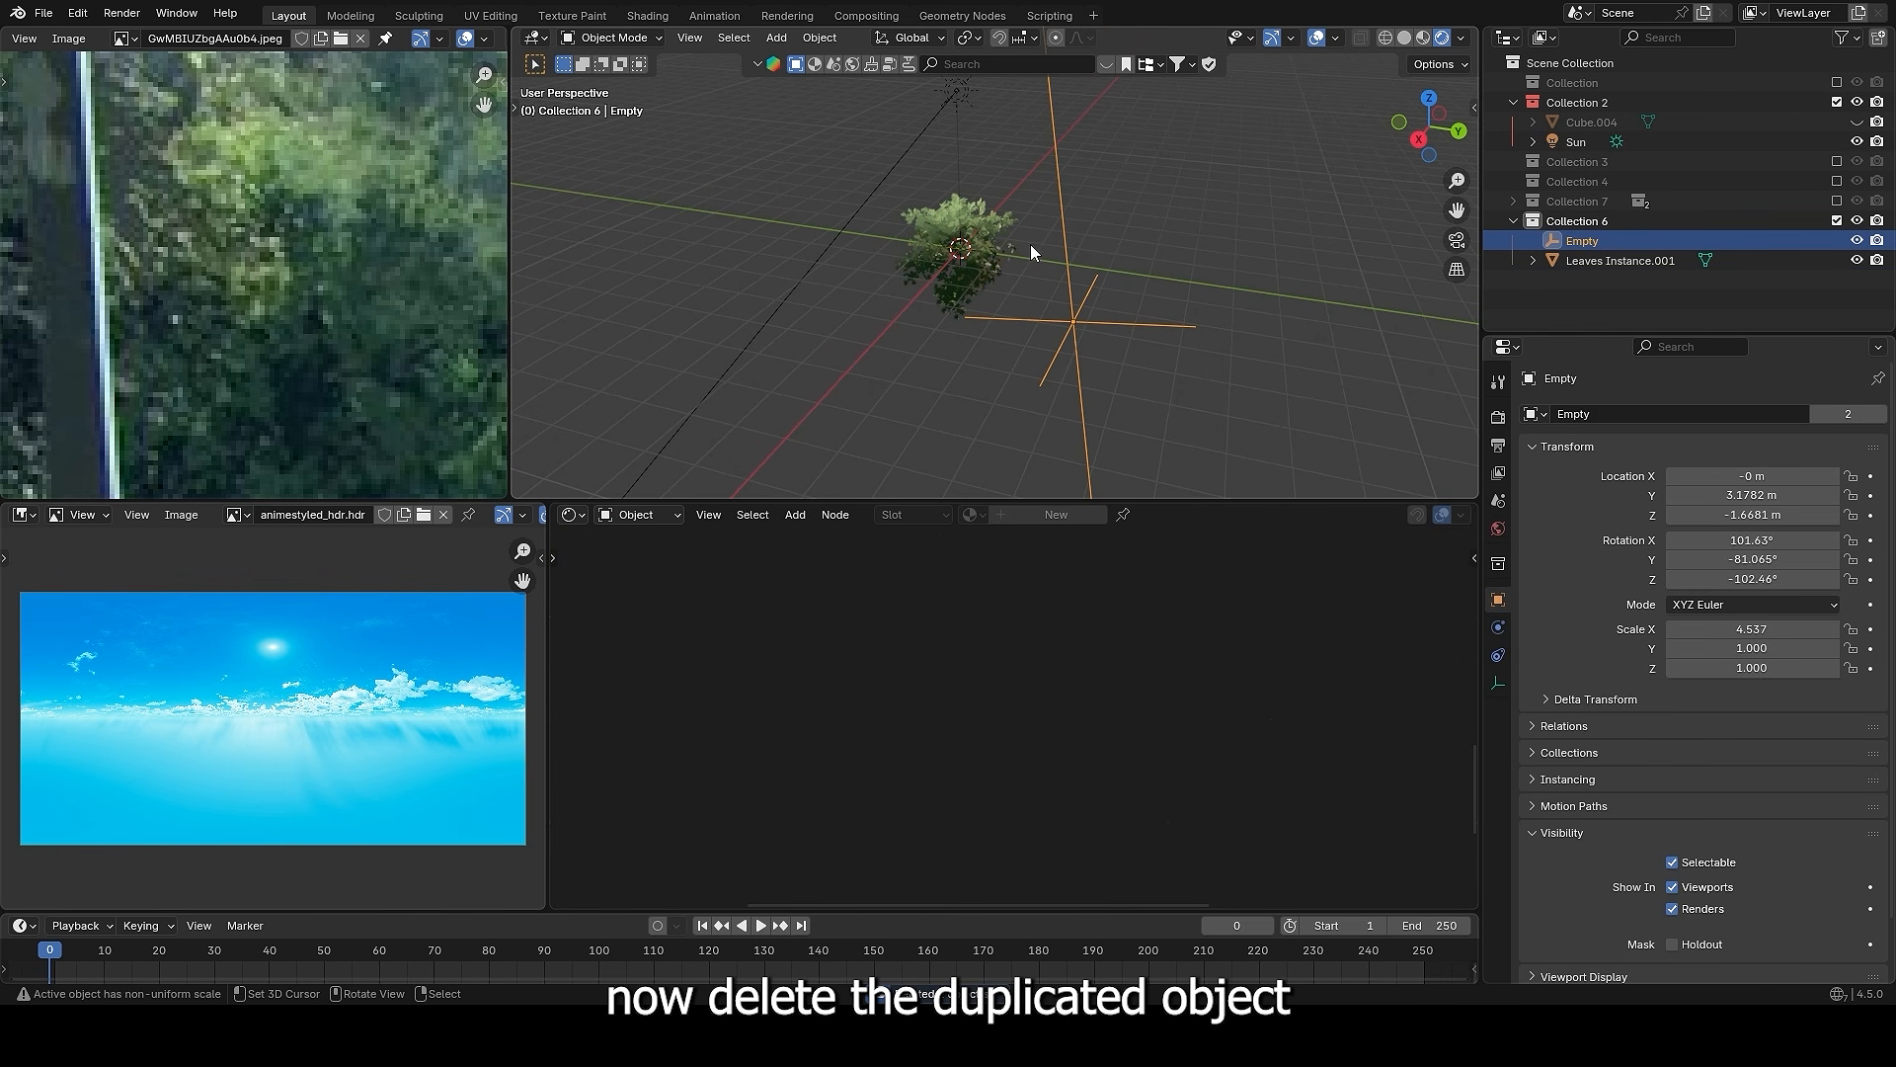
- Switch to solid shading, add a plane, and move it clear of the bush in top view
{"action": "key", "text": "z"}
{"action": "middle_click_drag", "start_coordinate": [1173, 232], "coordinate": [1247, 272], "text": "shift"}
{"action": "key", "text": "shift+a"}
{"action": "mouse_move", "coordinate": [1225, 286]}
{"action": "left_click", "coordinate": [1318, 284]}
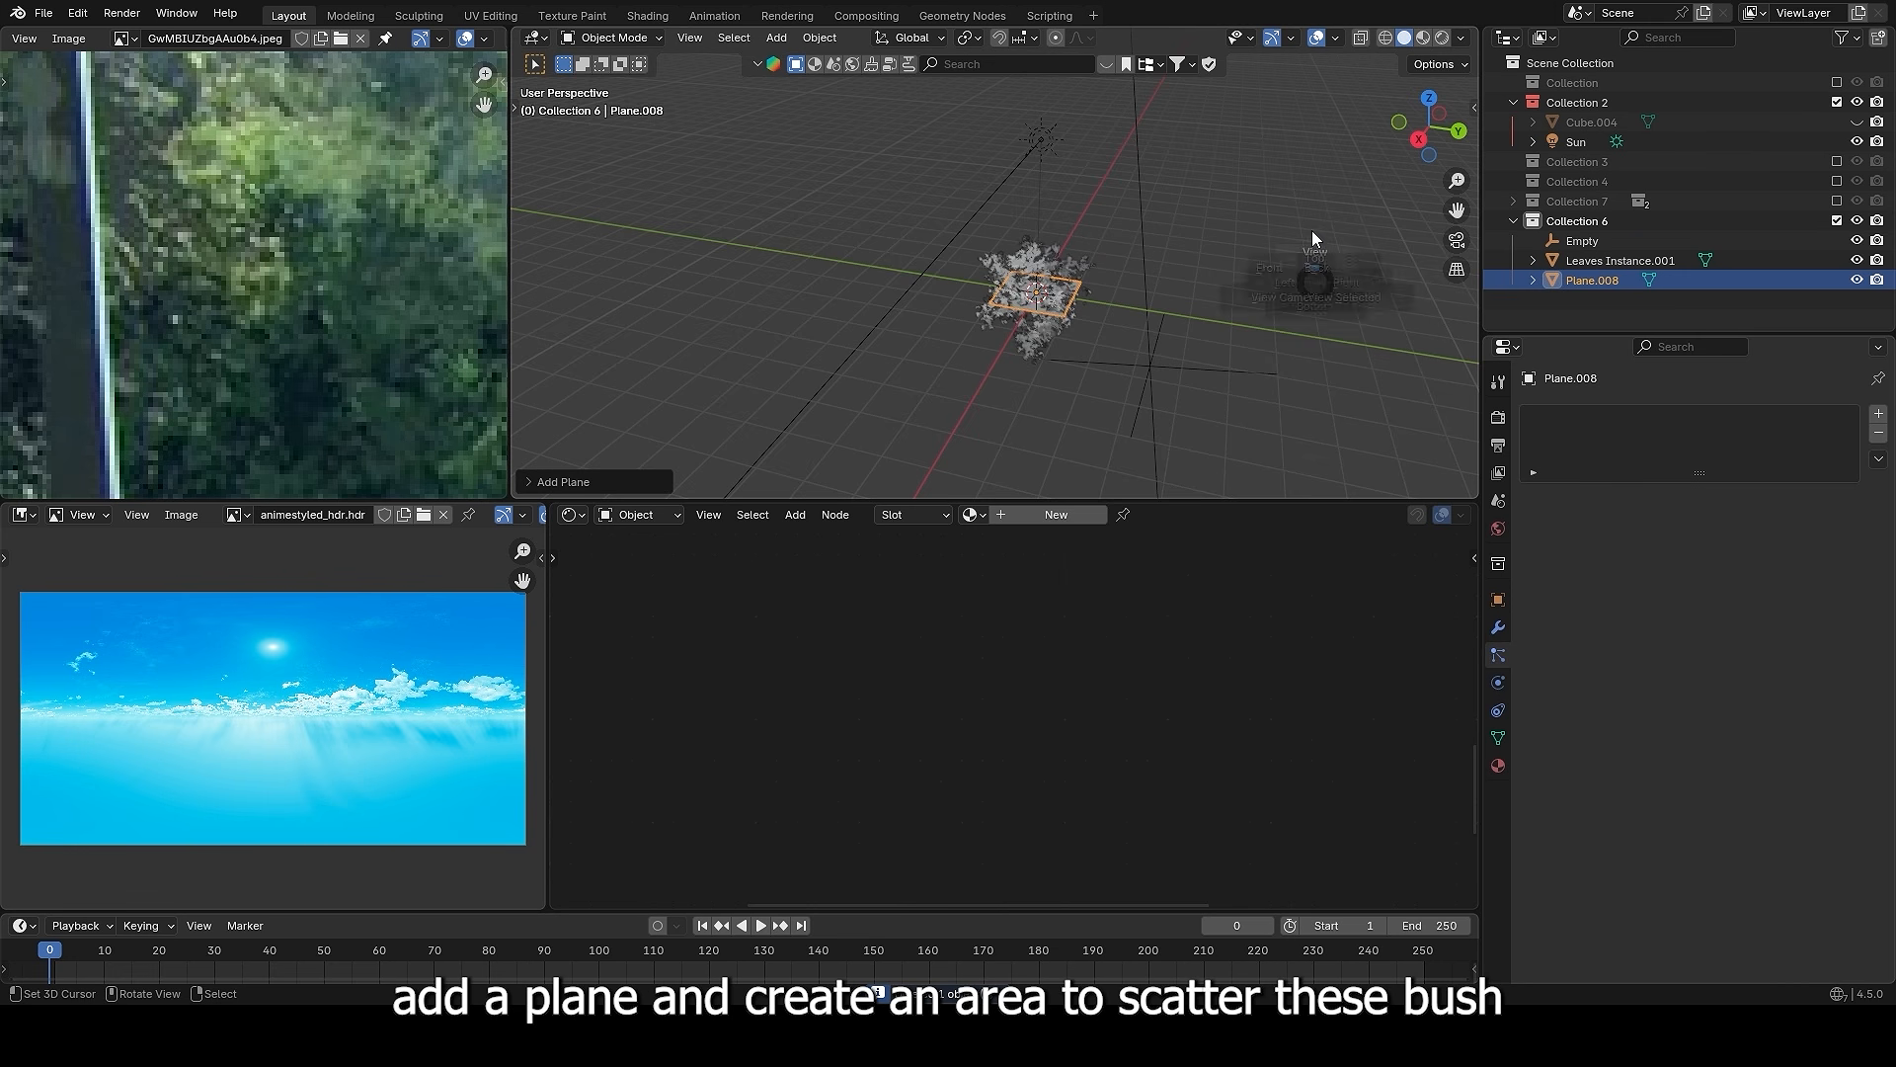
{"action": "key", "text": "KP_7"}
{"action": "key", "text": "g"}
{"action": "left_click", "coordinate": [1234, 402]}
{"action": "scroll", "coordinate": [1234, 401], "scroll_direction": "down", "scroll_amount": 3}
- Enlarge the plane's face in Edit Mode into a scatter area several times wider than the bush, and position it beside the bush
{"action": "key", "text": "Tab"}
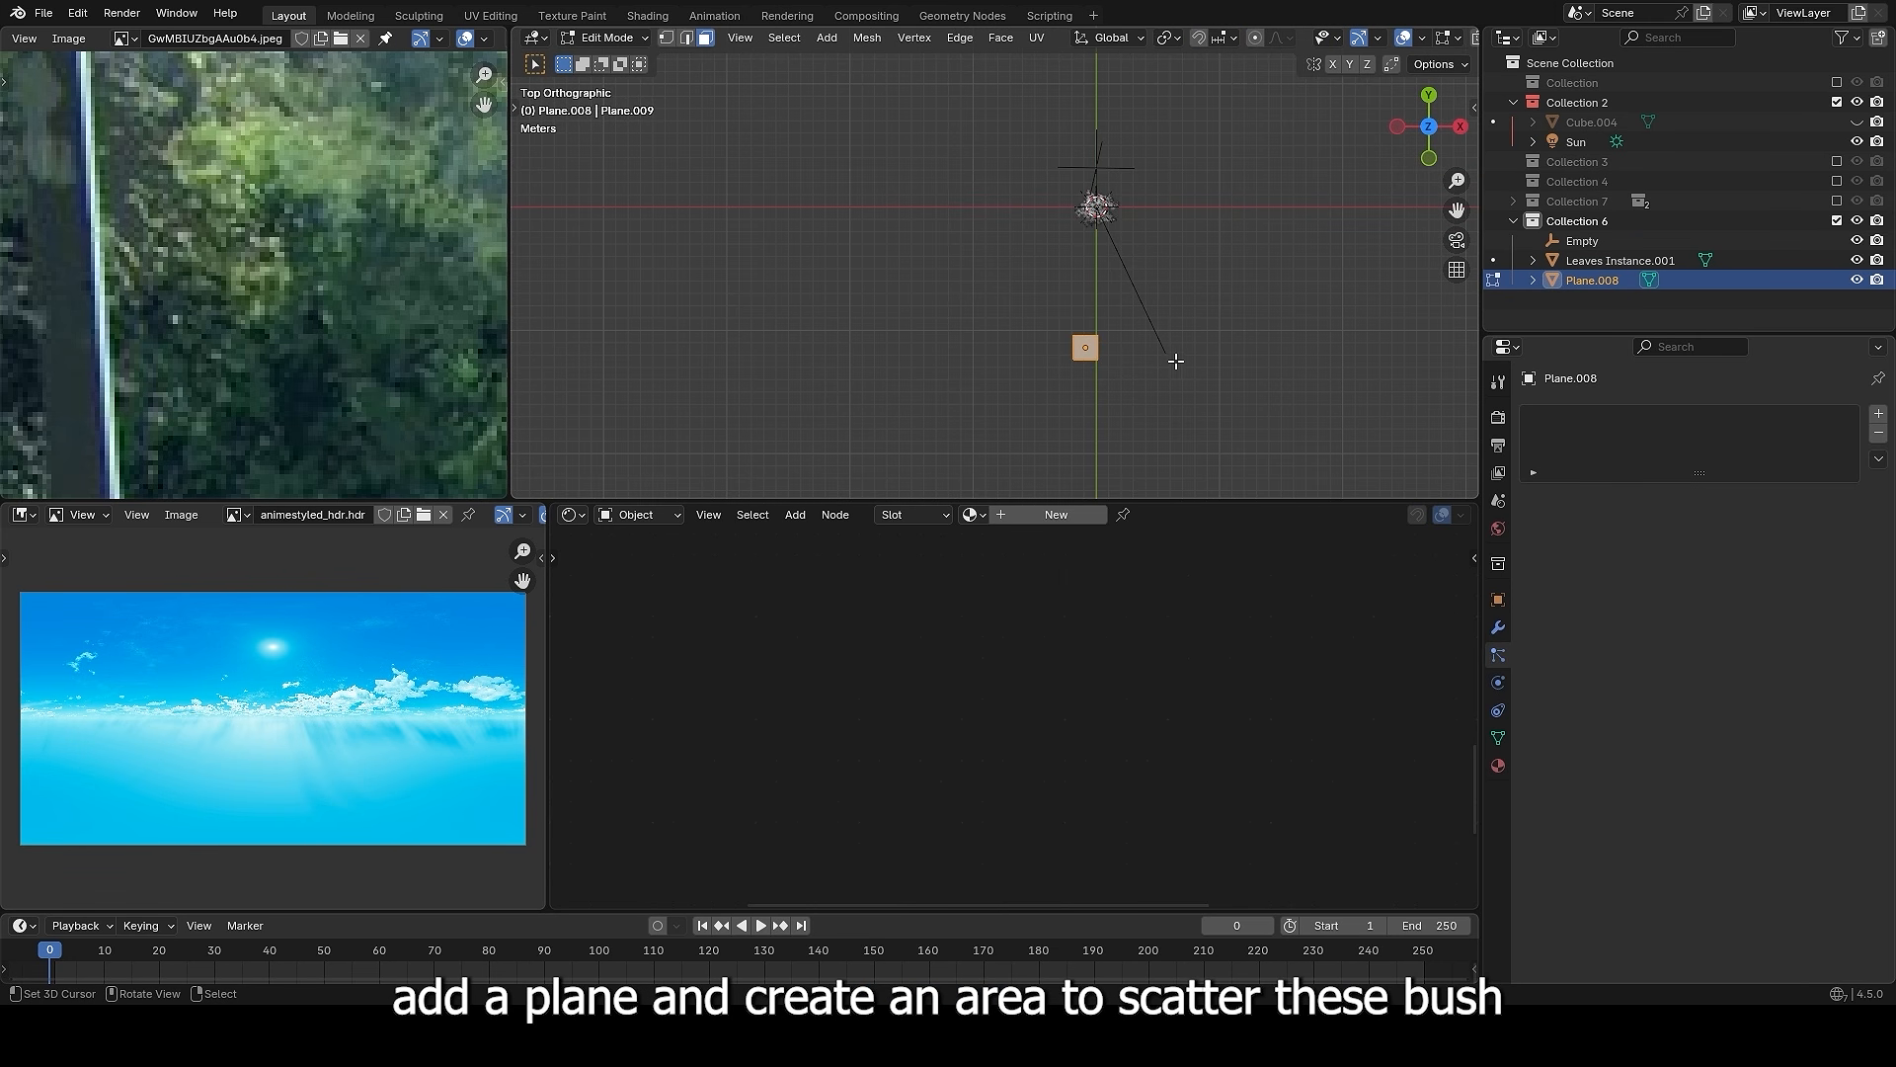
{"action": "key", "text": "s"}
{"action": "left_click", "coordinate": [745, 394]}
{"action": "key", "text": "g"}
{"action": "left_click", "coordinate": [1201, 369]}
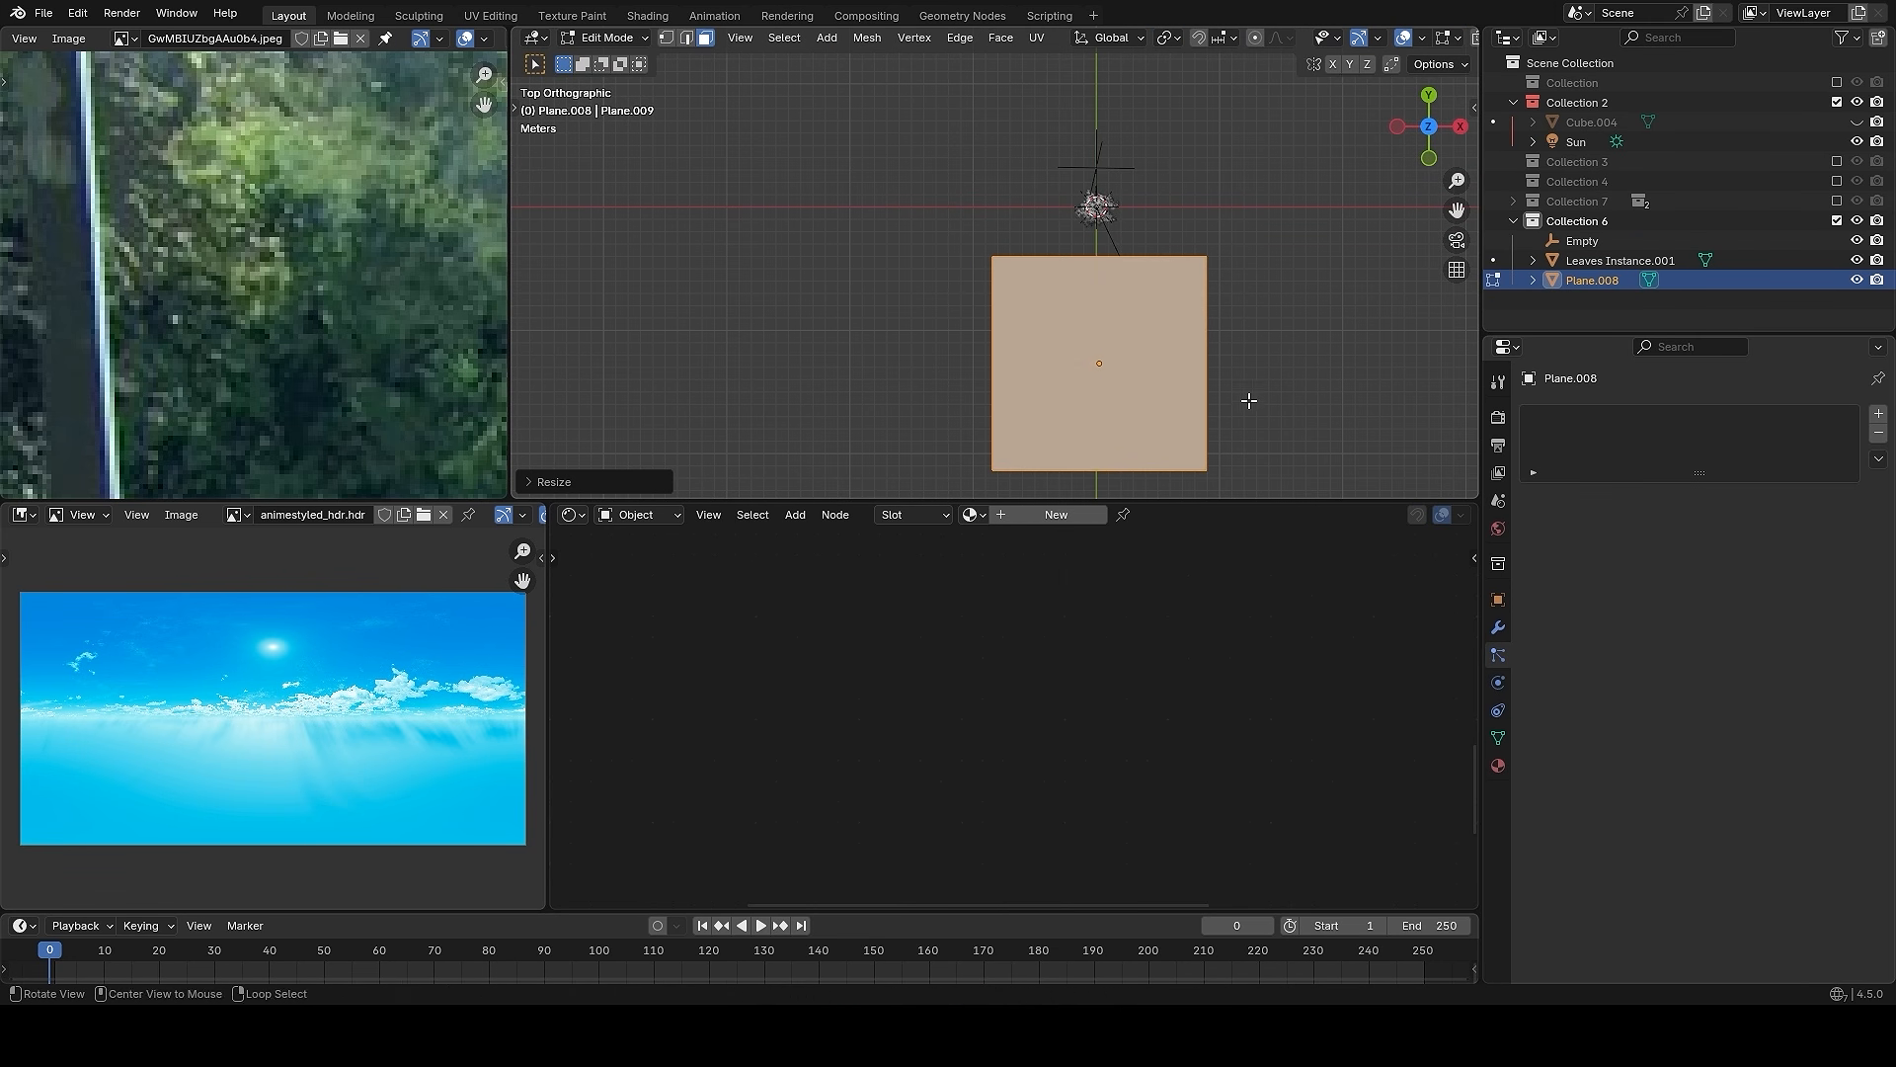
- Extrude the enlarged plane upward into a box and delete its top face
{"action": "key", "text": "e"}
{"action": "middle_click_drag", "start_coordinate": [1249, 402], "coordinate": [1083, 306]}
{"action": "left_click", "coordinate": [1088, 311]}
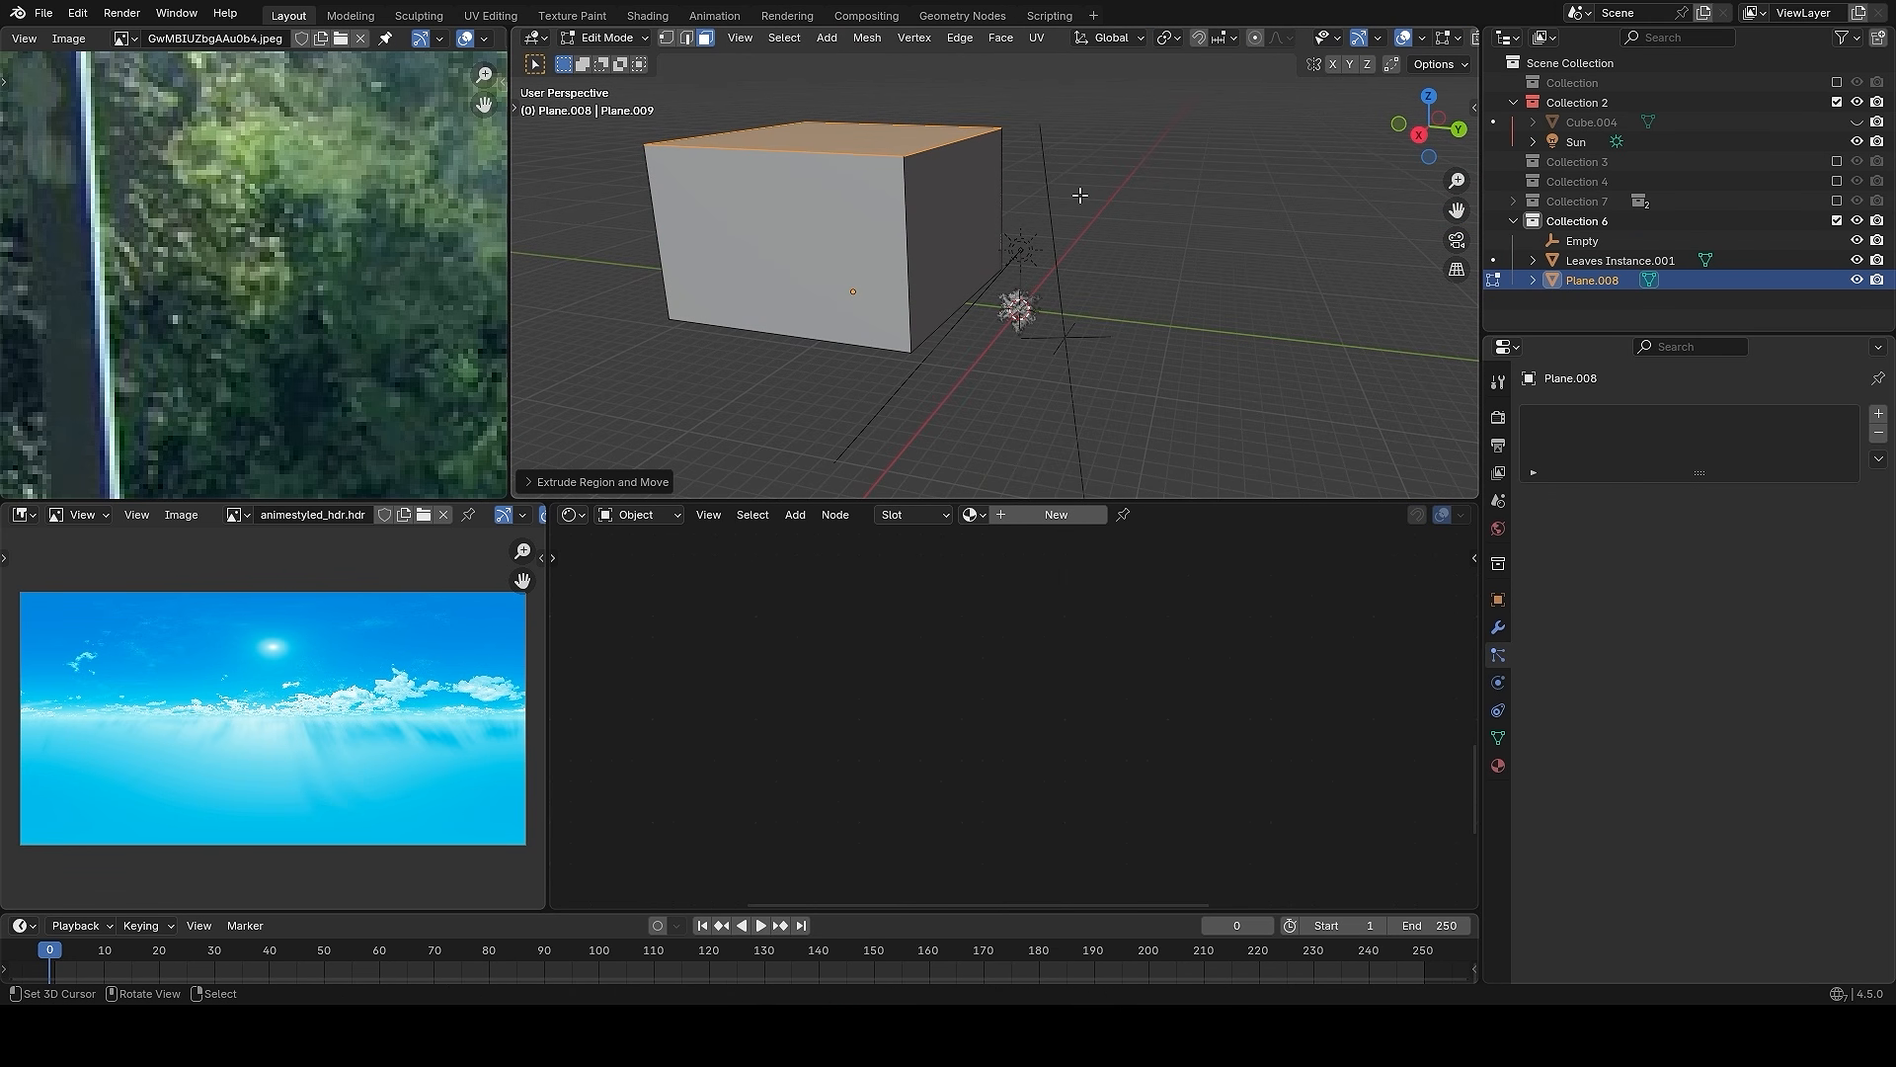
{"action": "key", "text": "x"}
{"action": "left_click", "coordinate": [1045, 237]}
{"action": "key", "text": "Tab"}
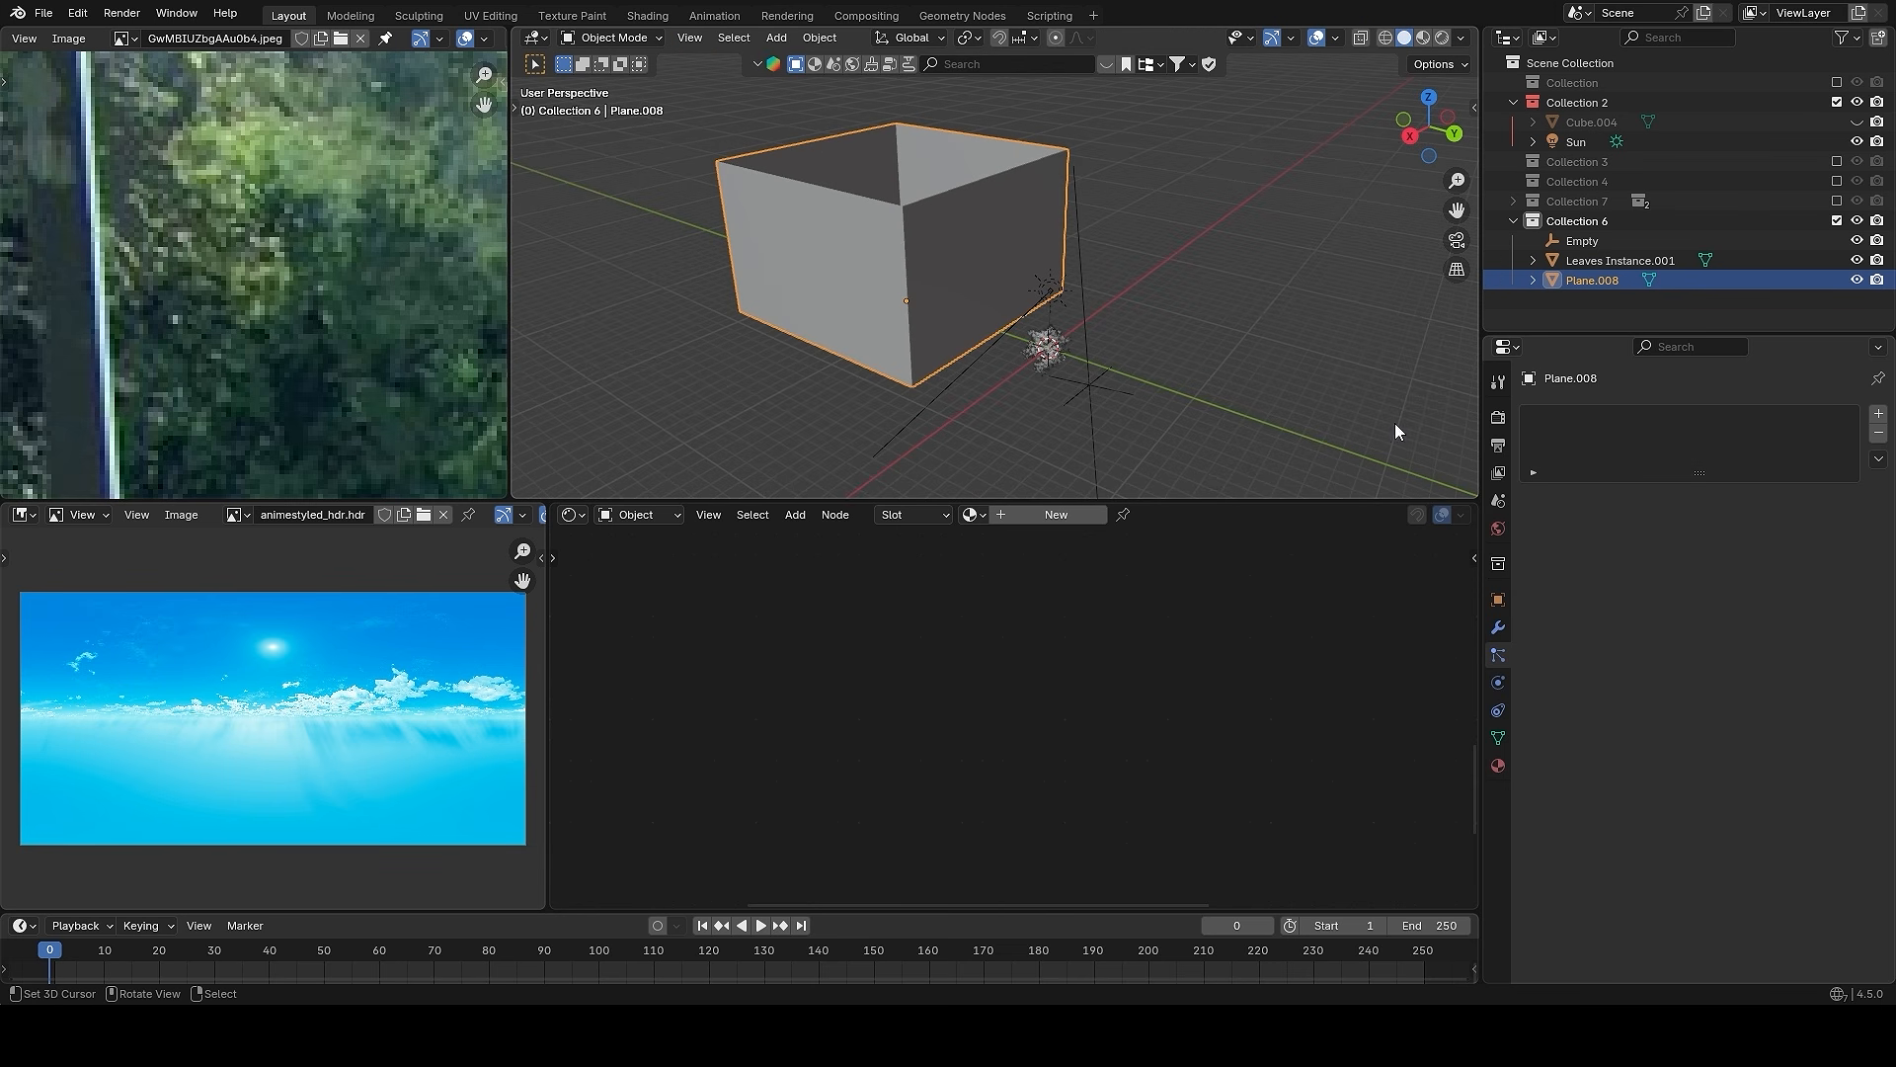
- Add a particle system of type Hair to the open box
{"action": "left_click", "coordinate": [1879, 414]}
{"action": "left_click", "coordinate": [1798, 527]}
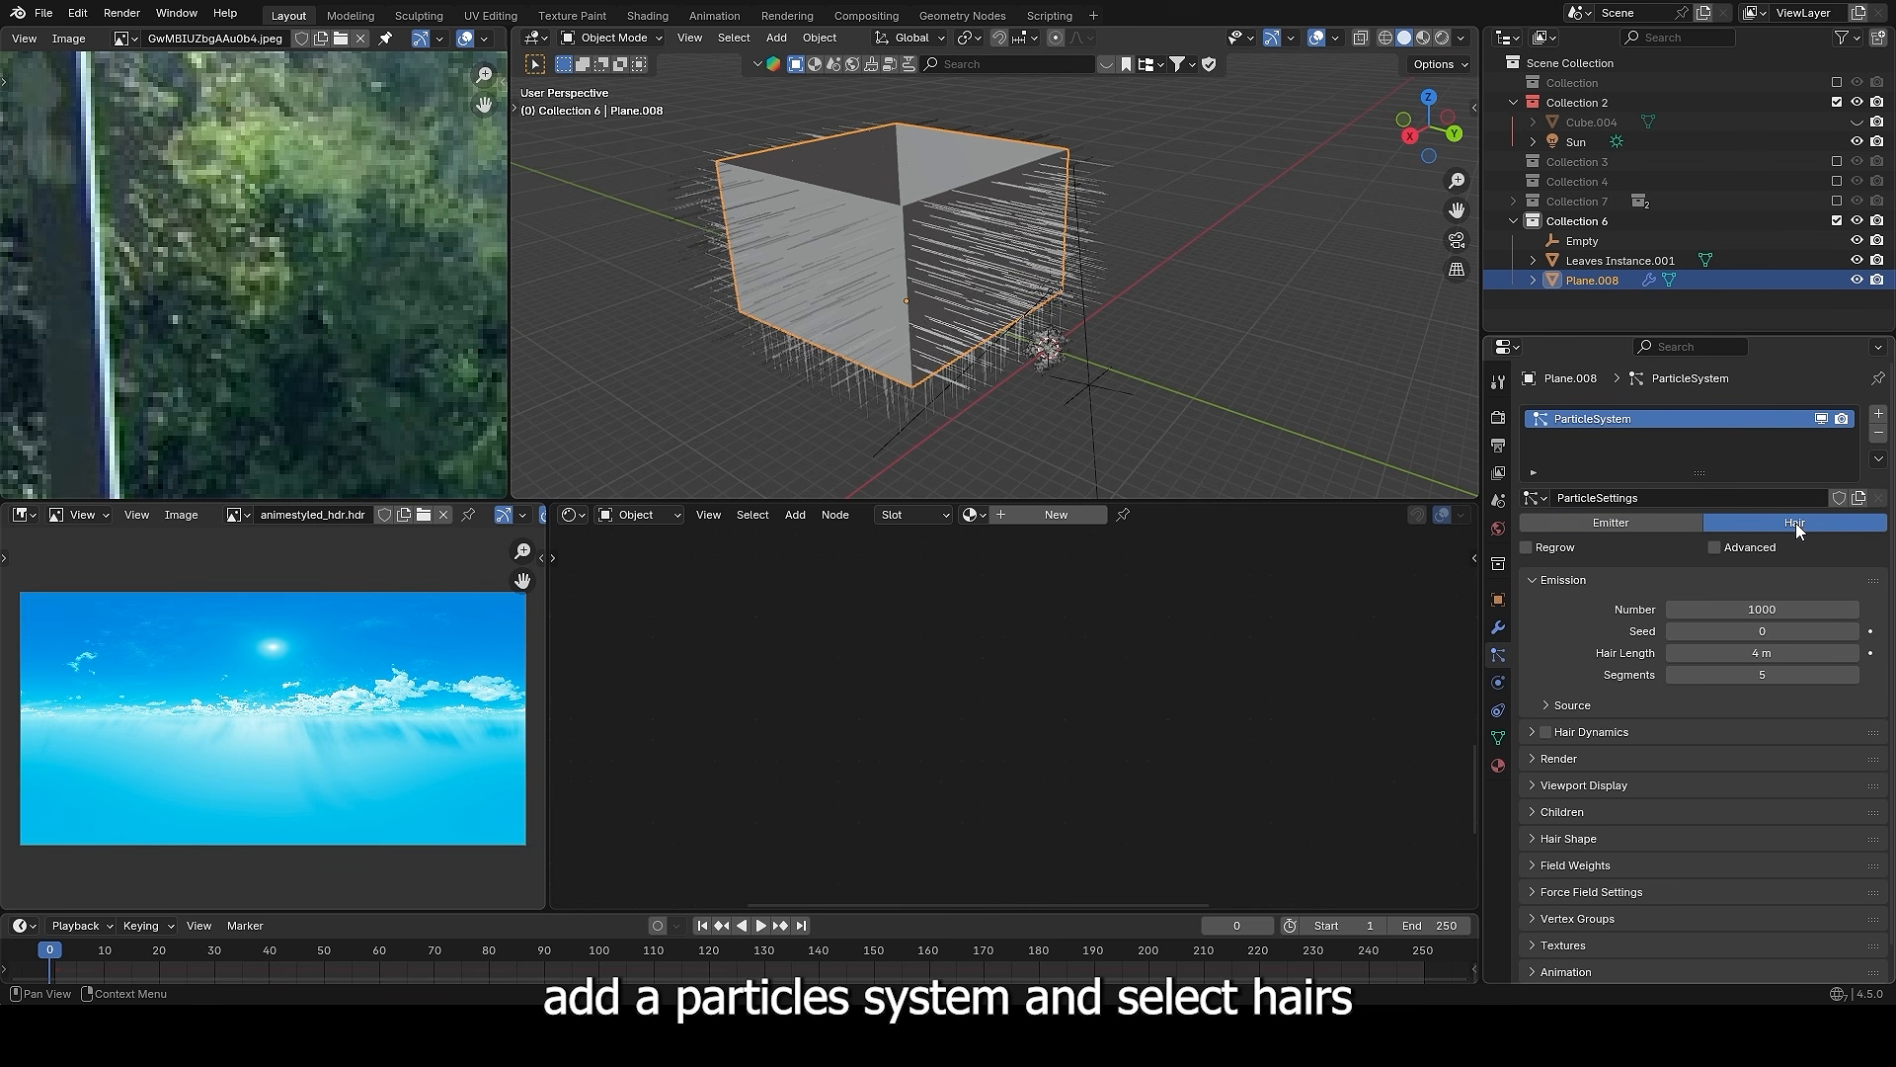
{"action": "left_click", "coordinate": [1590, 758]}
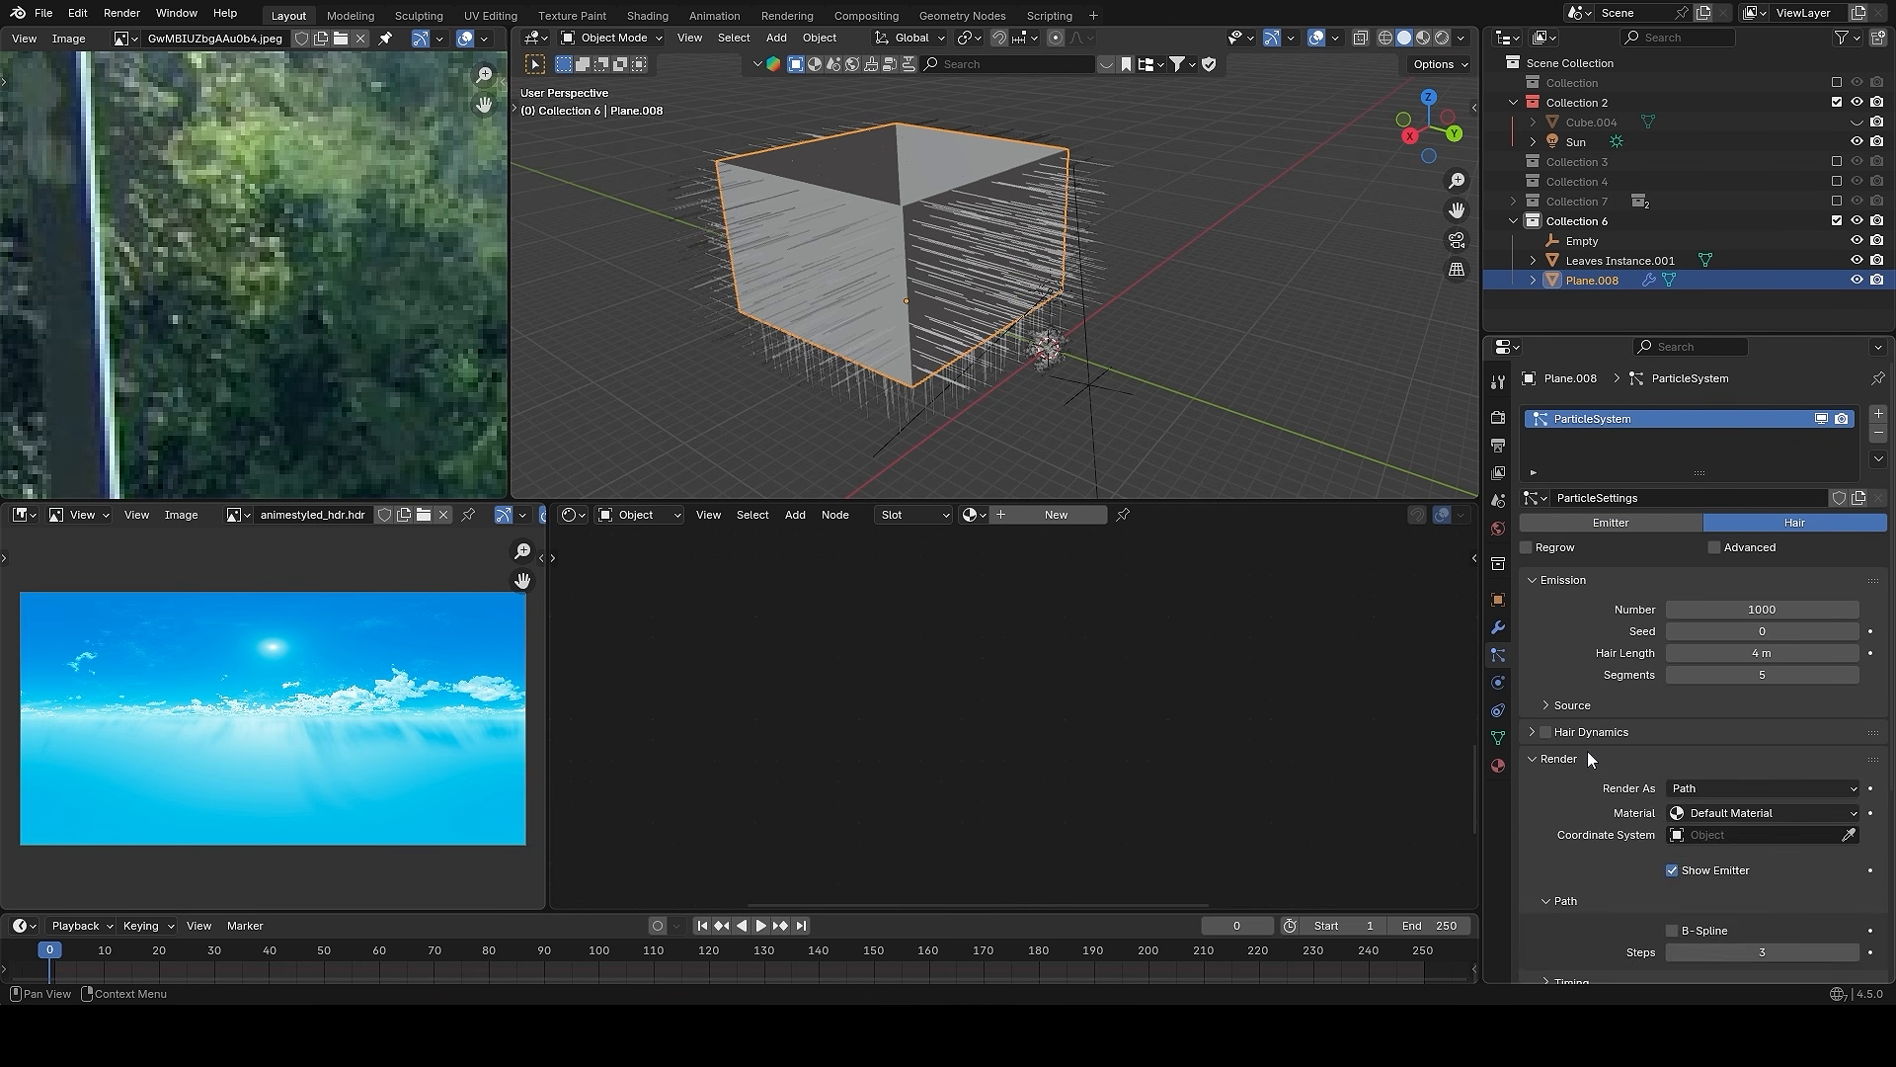
{"action": "left_click", "coordinate": [1592, 758]}
- Set the hair particles to emit from Volume and inspect their distribution in the box
{"action": "left_click", "coordinate": [1578, 705]}
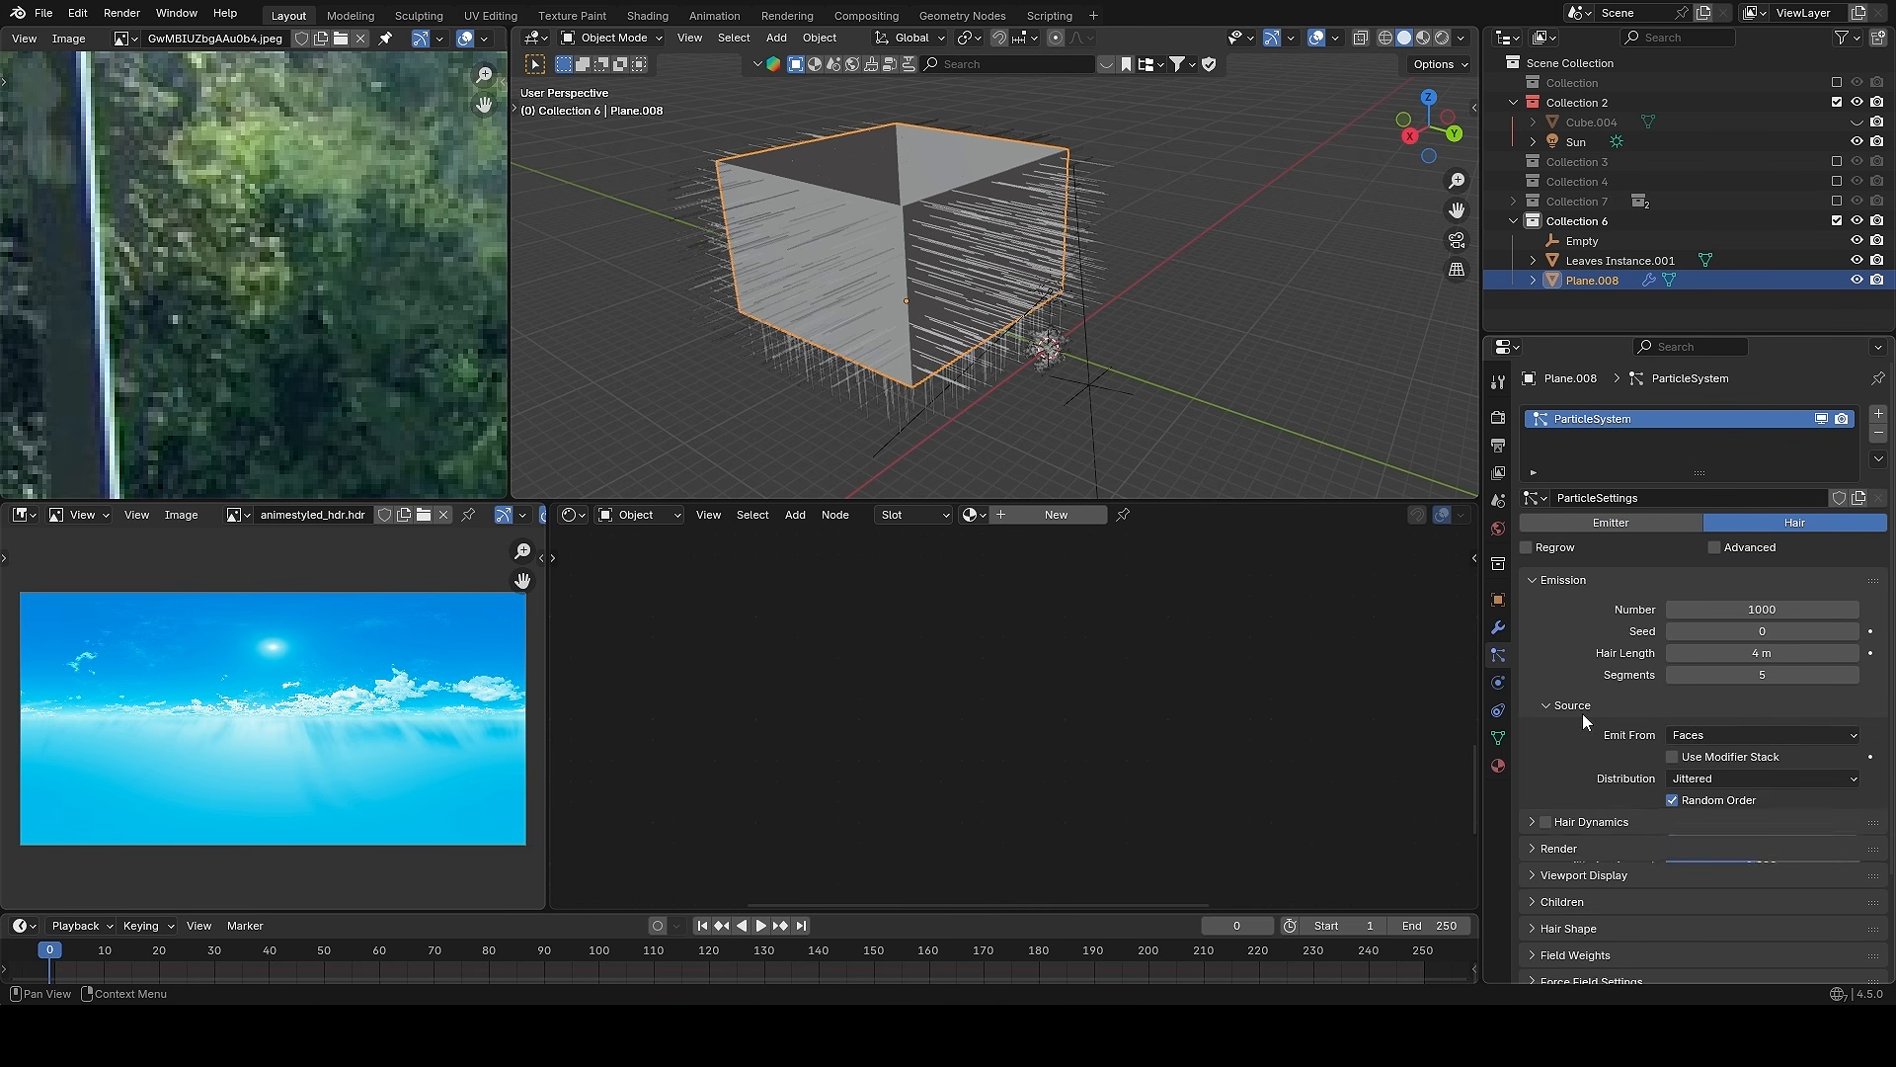
{"action": "left_click", "coordinate": [1768, 736]}
{"action": "left_click", "coordinate": [1715, 802]}
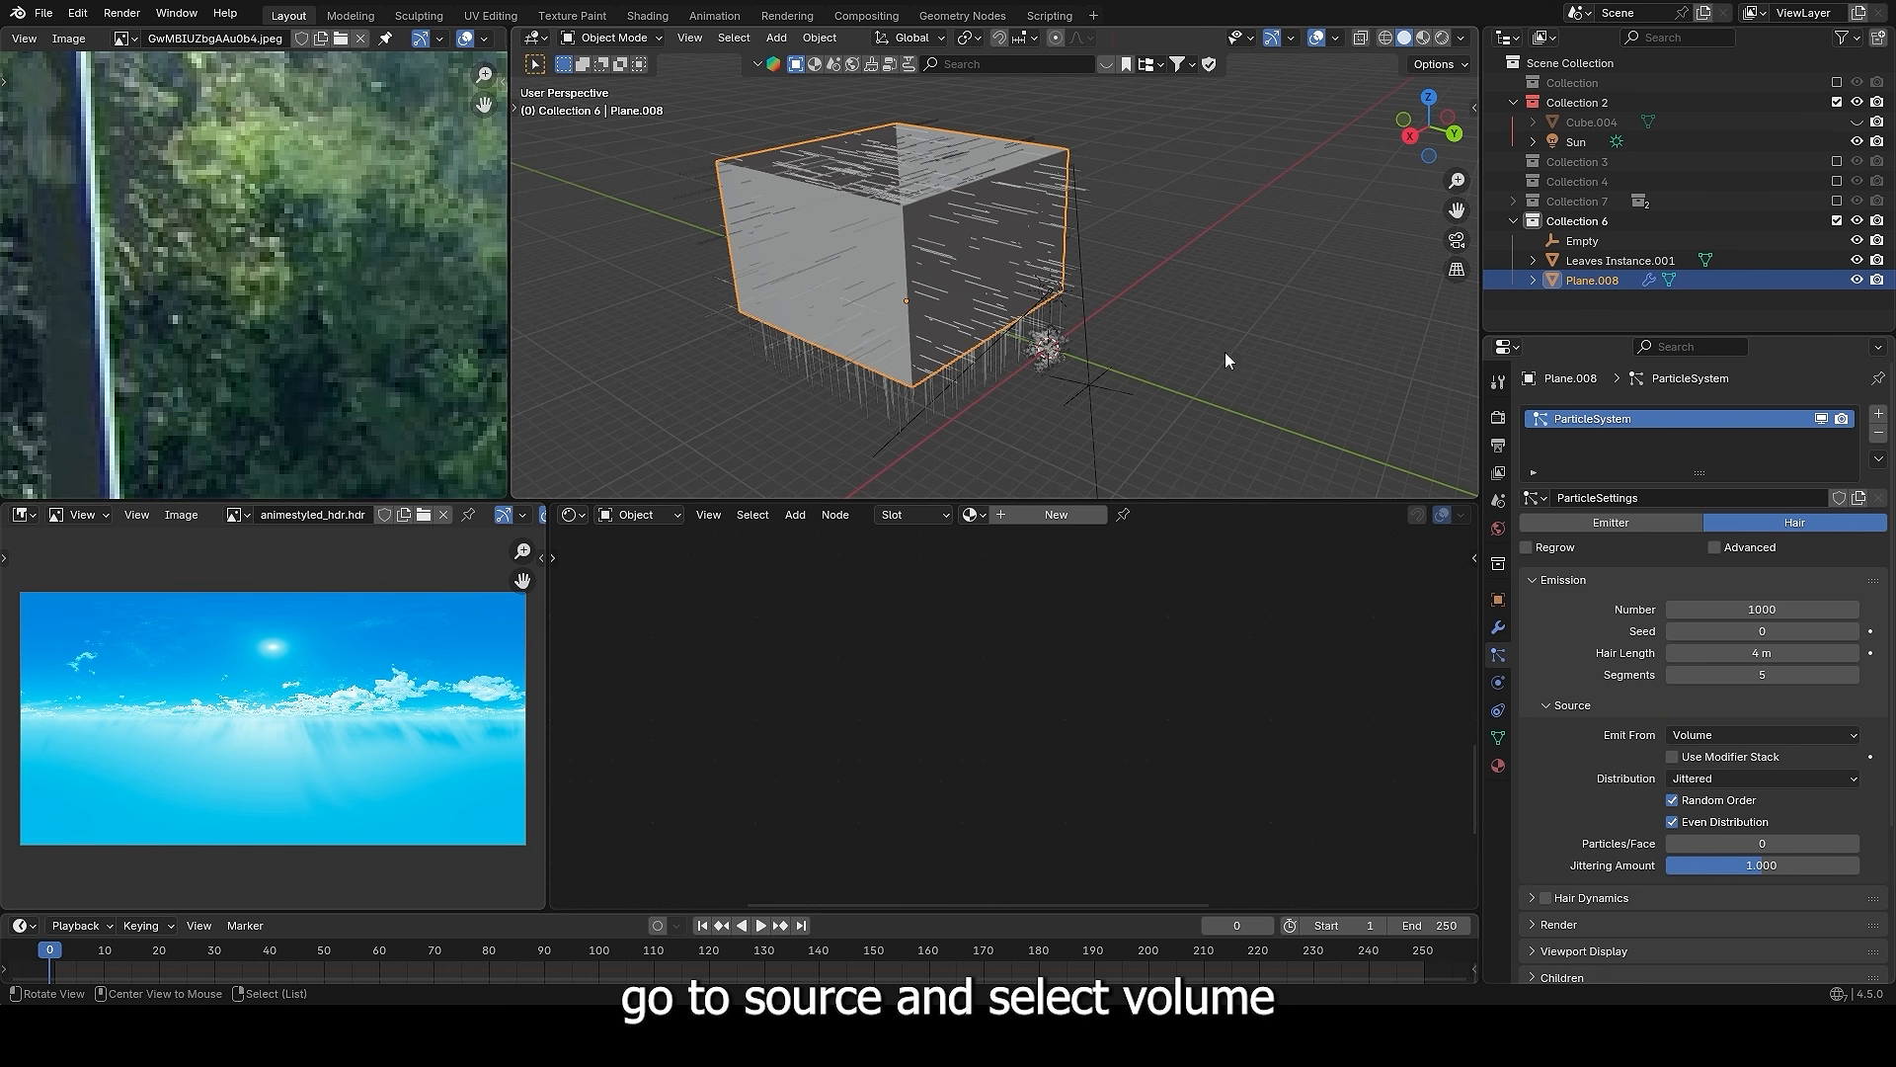
{"action": "mouse_move", "coordinate": [1225, 352]}
{"action": "middle_mouse_down"}
{"action": "mouse_move", "coordinate": [1276, 418]}
{"action": "mouse_move", "coordinate": [1201, 318]}
{"action": "mouse_move", "coordinate": [1210, 336]}
{"action": "middle_mouse_up"}
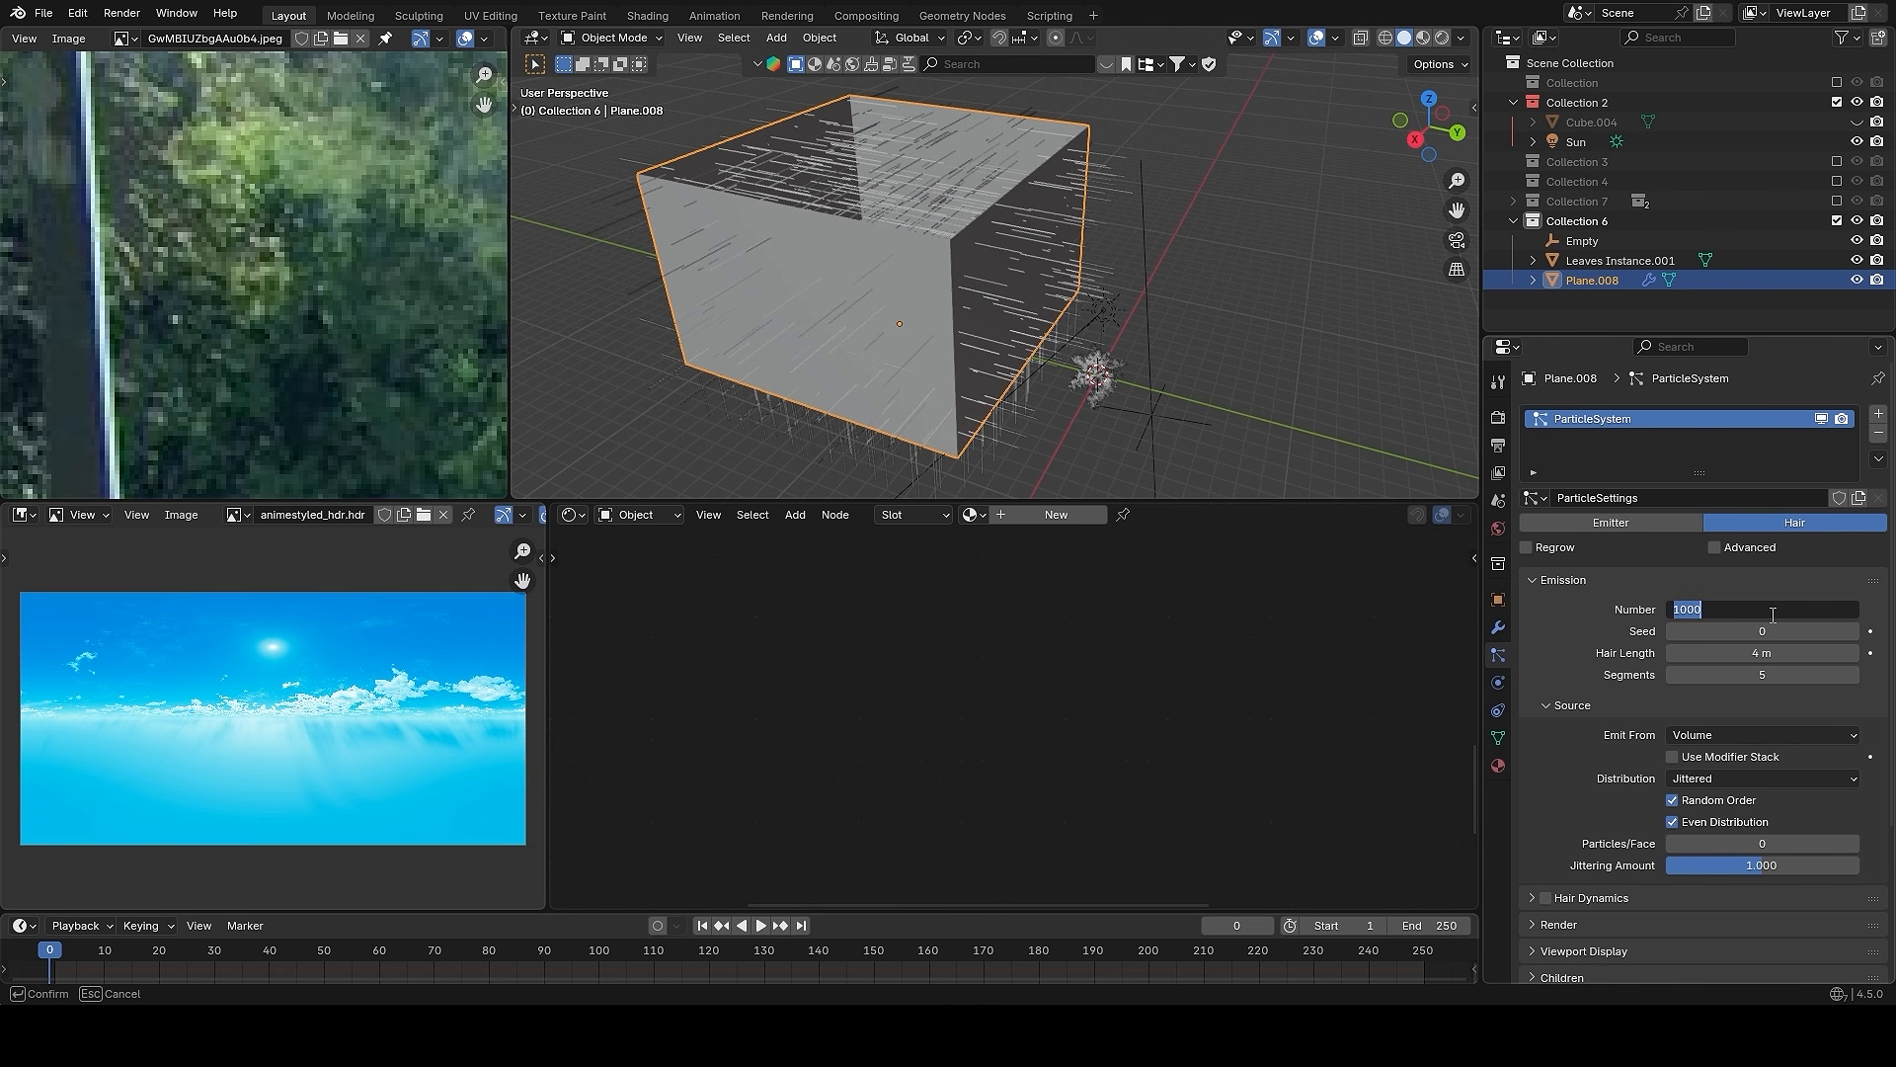
- Set the hair particle number to 10 and pick the box as the coordinate system in the particle render settings
{"action": "type", "text": "5"}
{"action": "key", "text": "Return"}
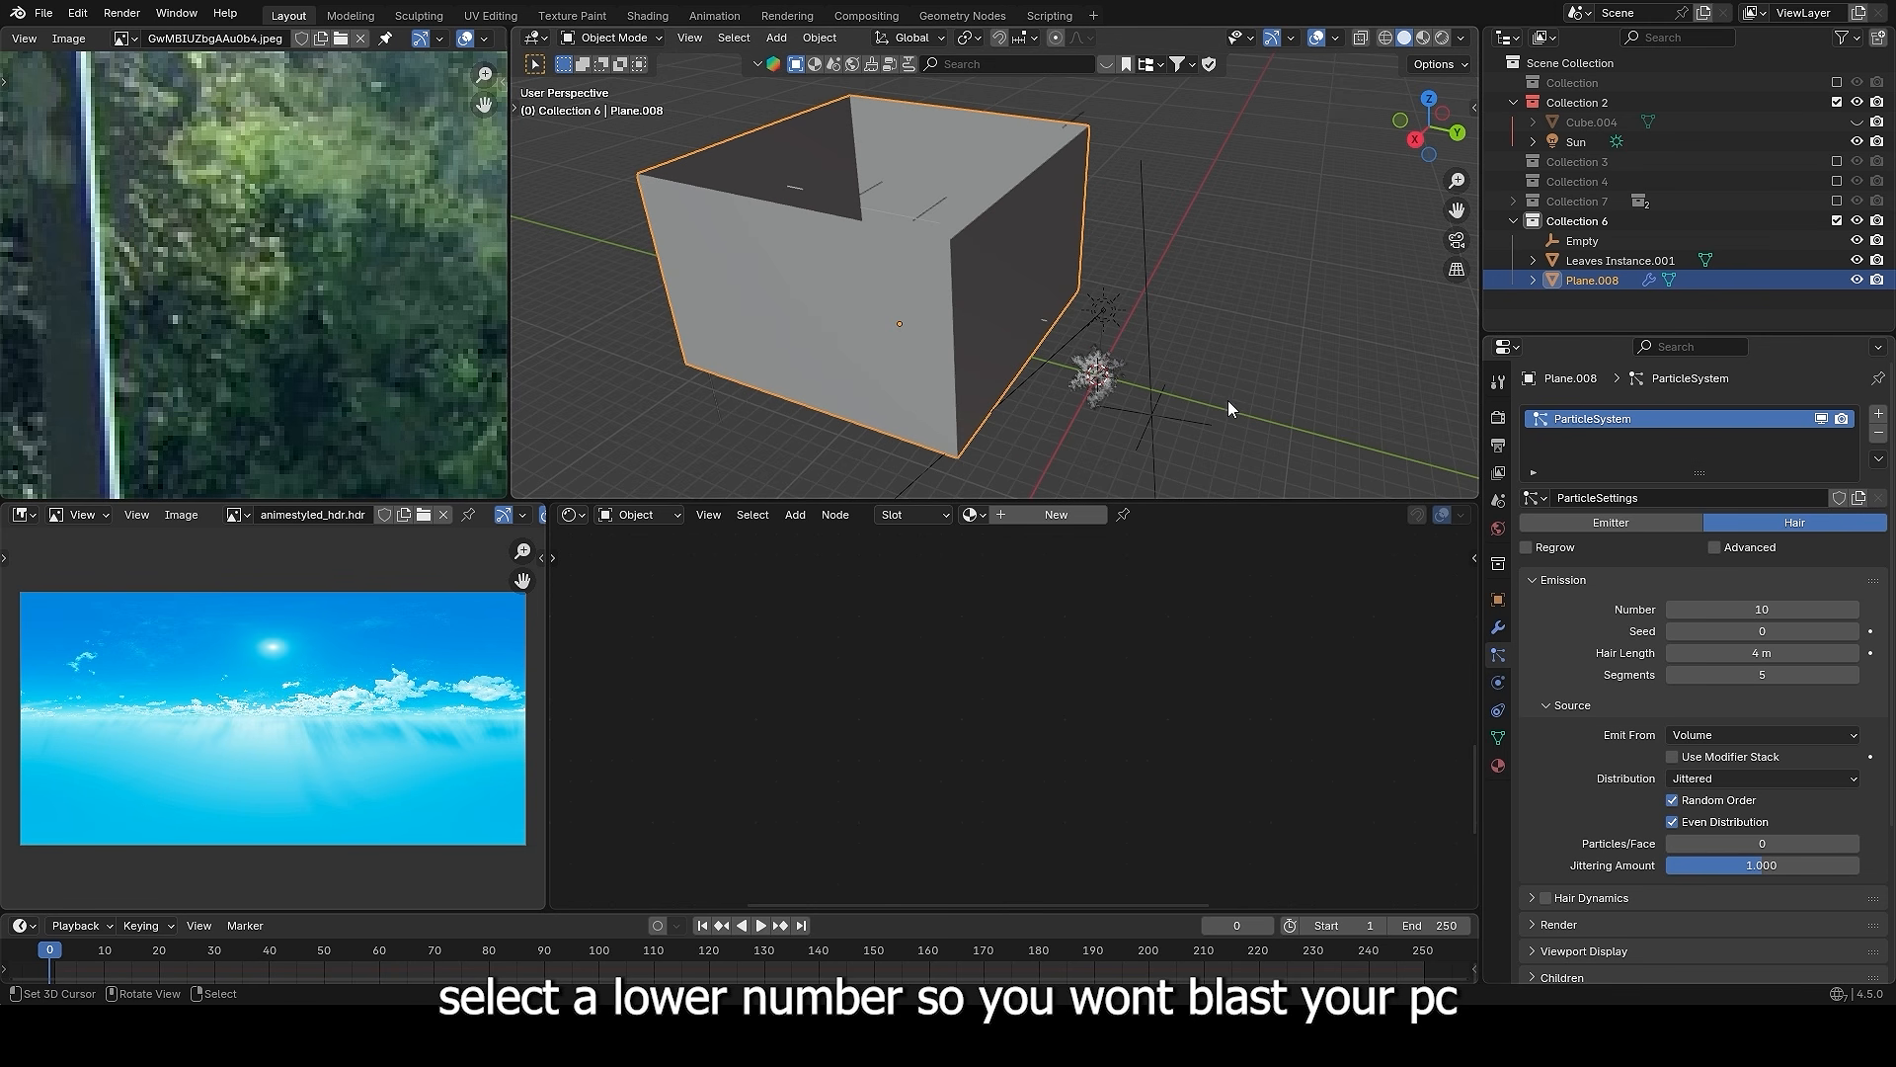
{"action": "scroll", "coordinate": [1609, 828], "scroll_direction": "down", "scroll_amount": 5}
{"action": "left_click", "coordinate": [1679, 729]}
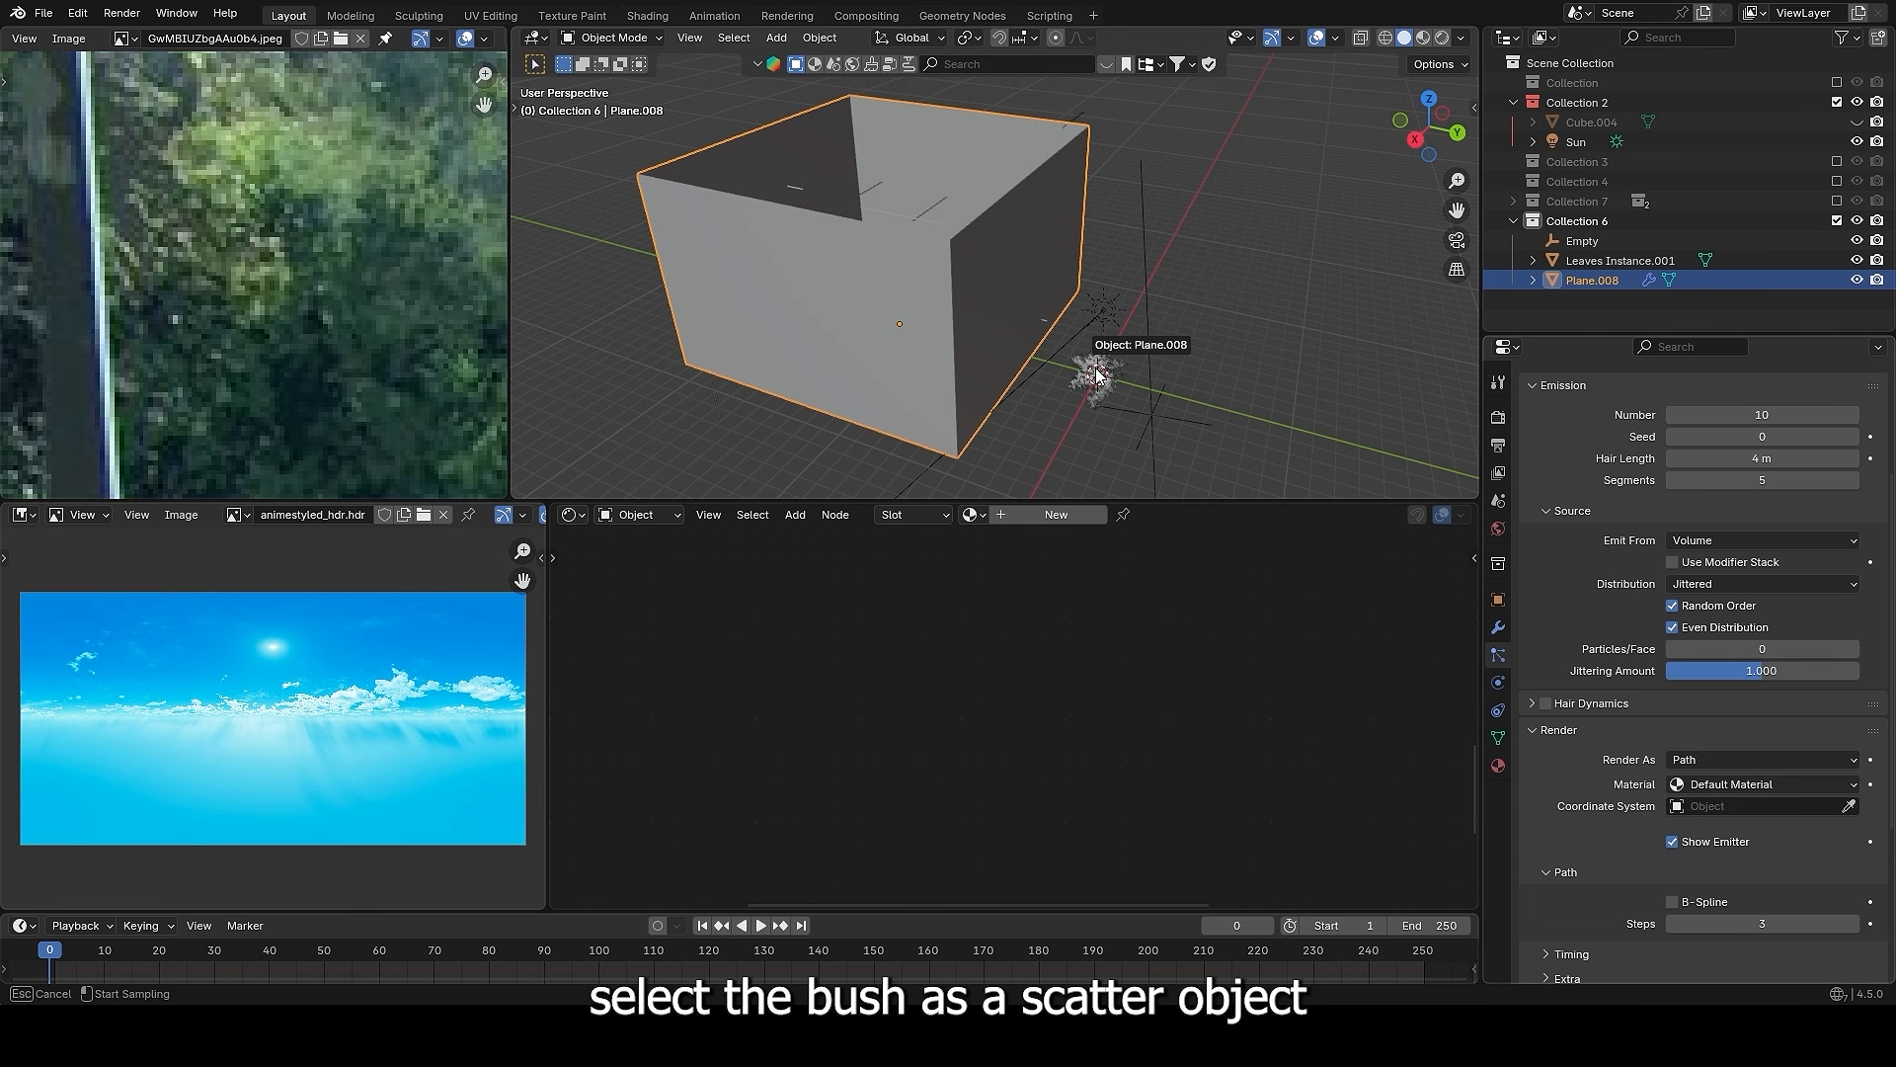
- Switch the viewport to rendered shading and turn off Show Emitter for both render and viewport display
{"action": "key", "text": "z"}
{"action": "left_click", "coordinate": [1290, 287]}
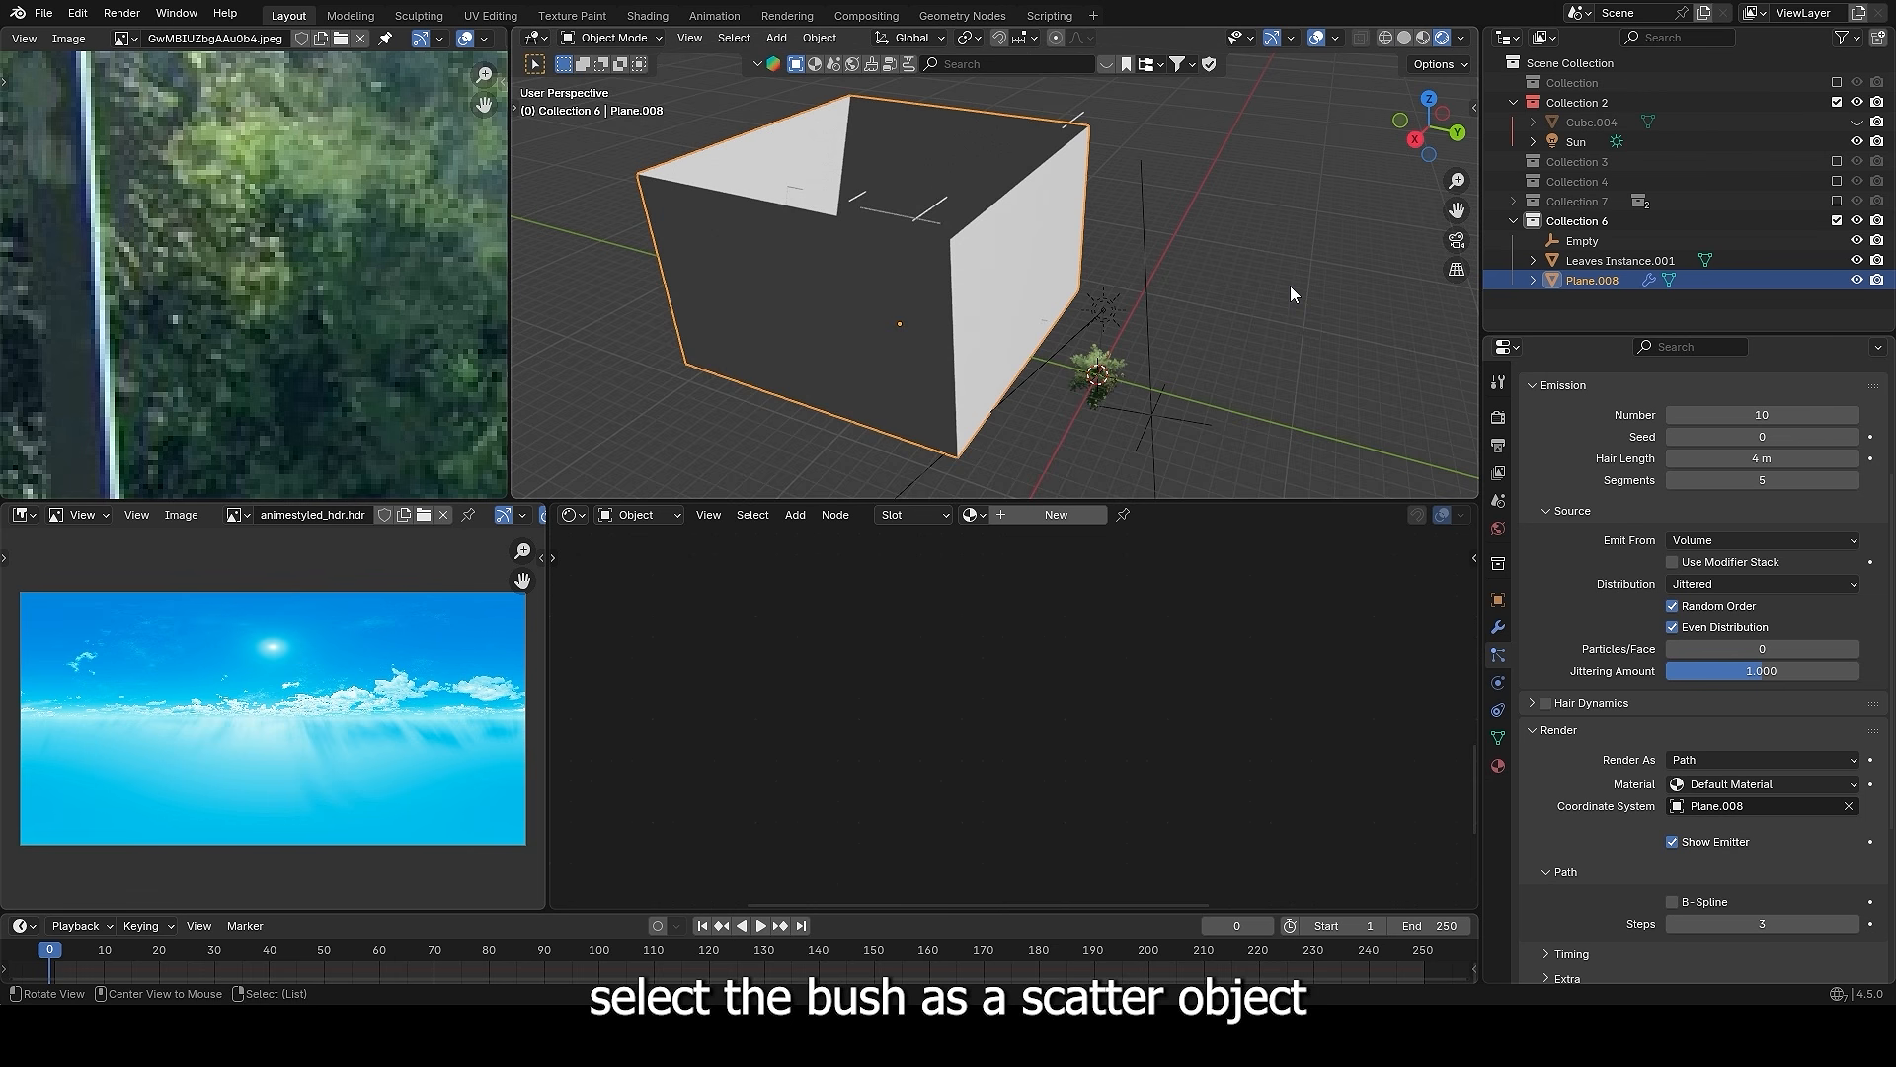
{"action": "middle_click_drag", "start_coordinate": [1290, 286], "coordinate": [1219, 287]}
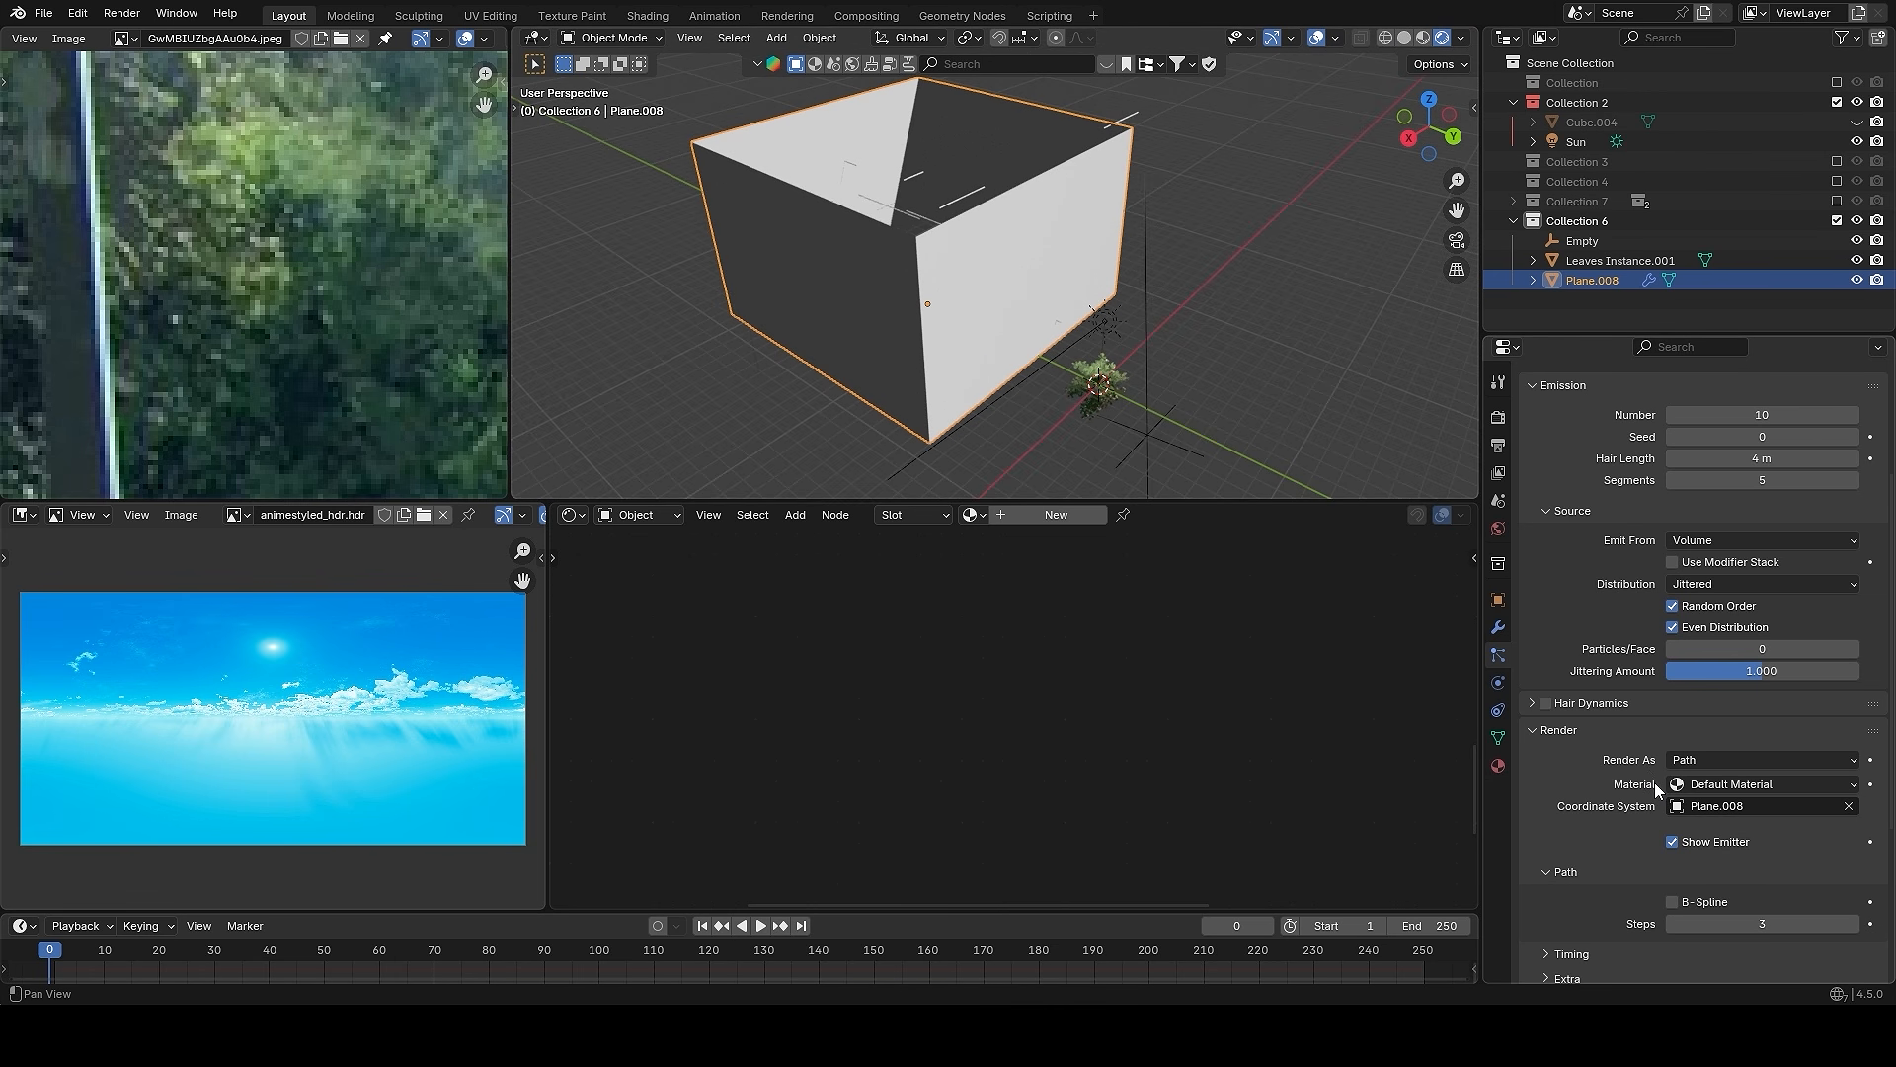
{"action": "scroll", "coordinate": [1660, 790], "scroll_direction": "down", "scroll_amount": 2}
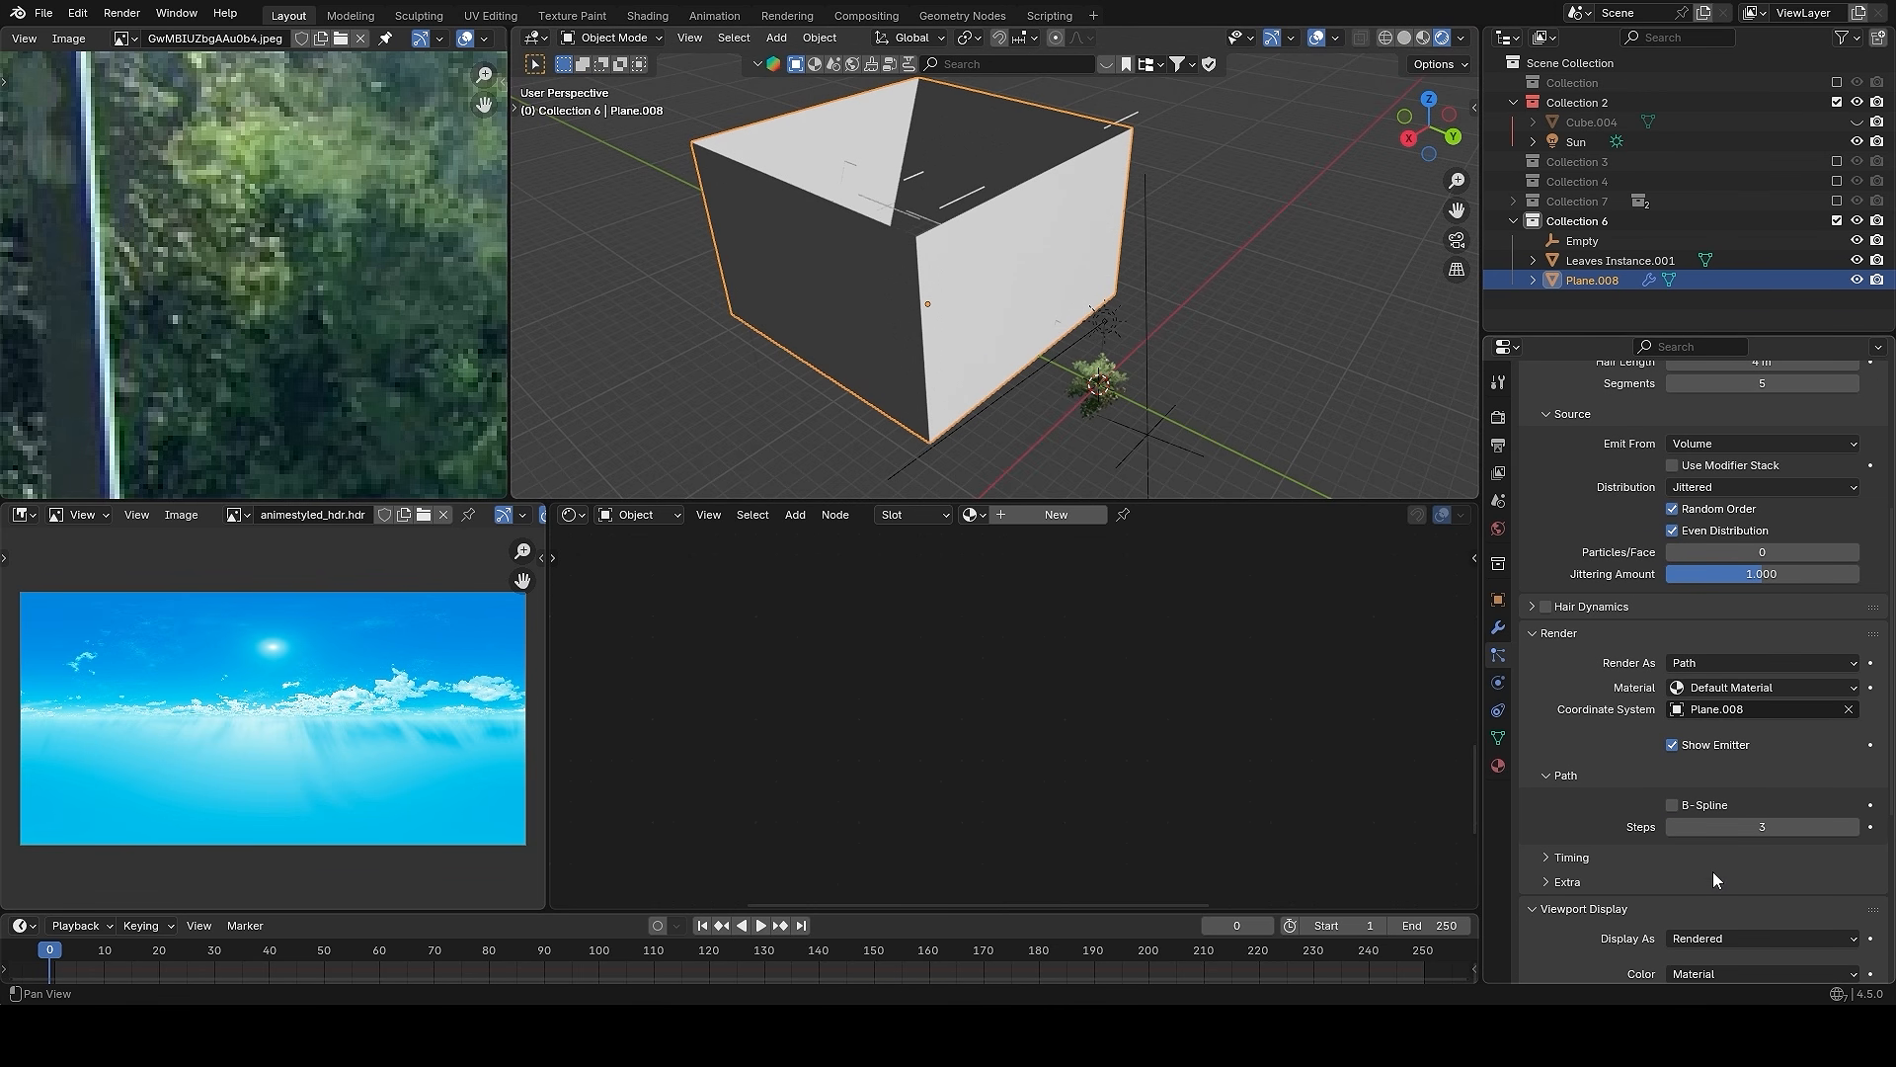
{"action": "scroll", "coordinate": [1715, 879], "scroll_direction": "down", "scroll_amount": 3}
{"action": "left_click", "coordinate": [1704, 918]}
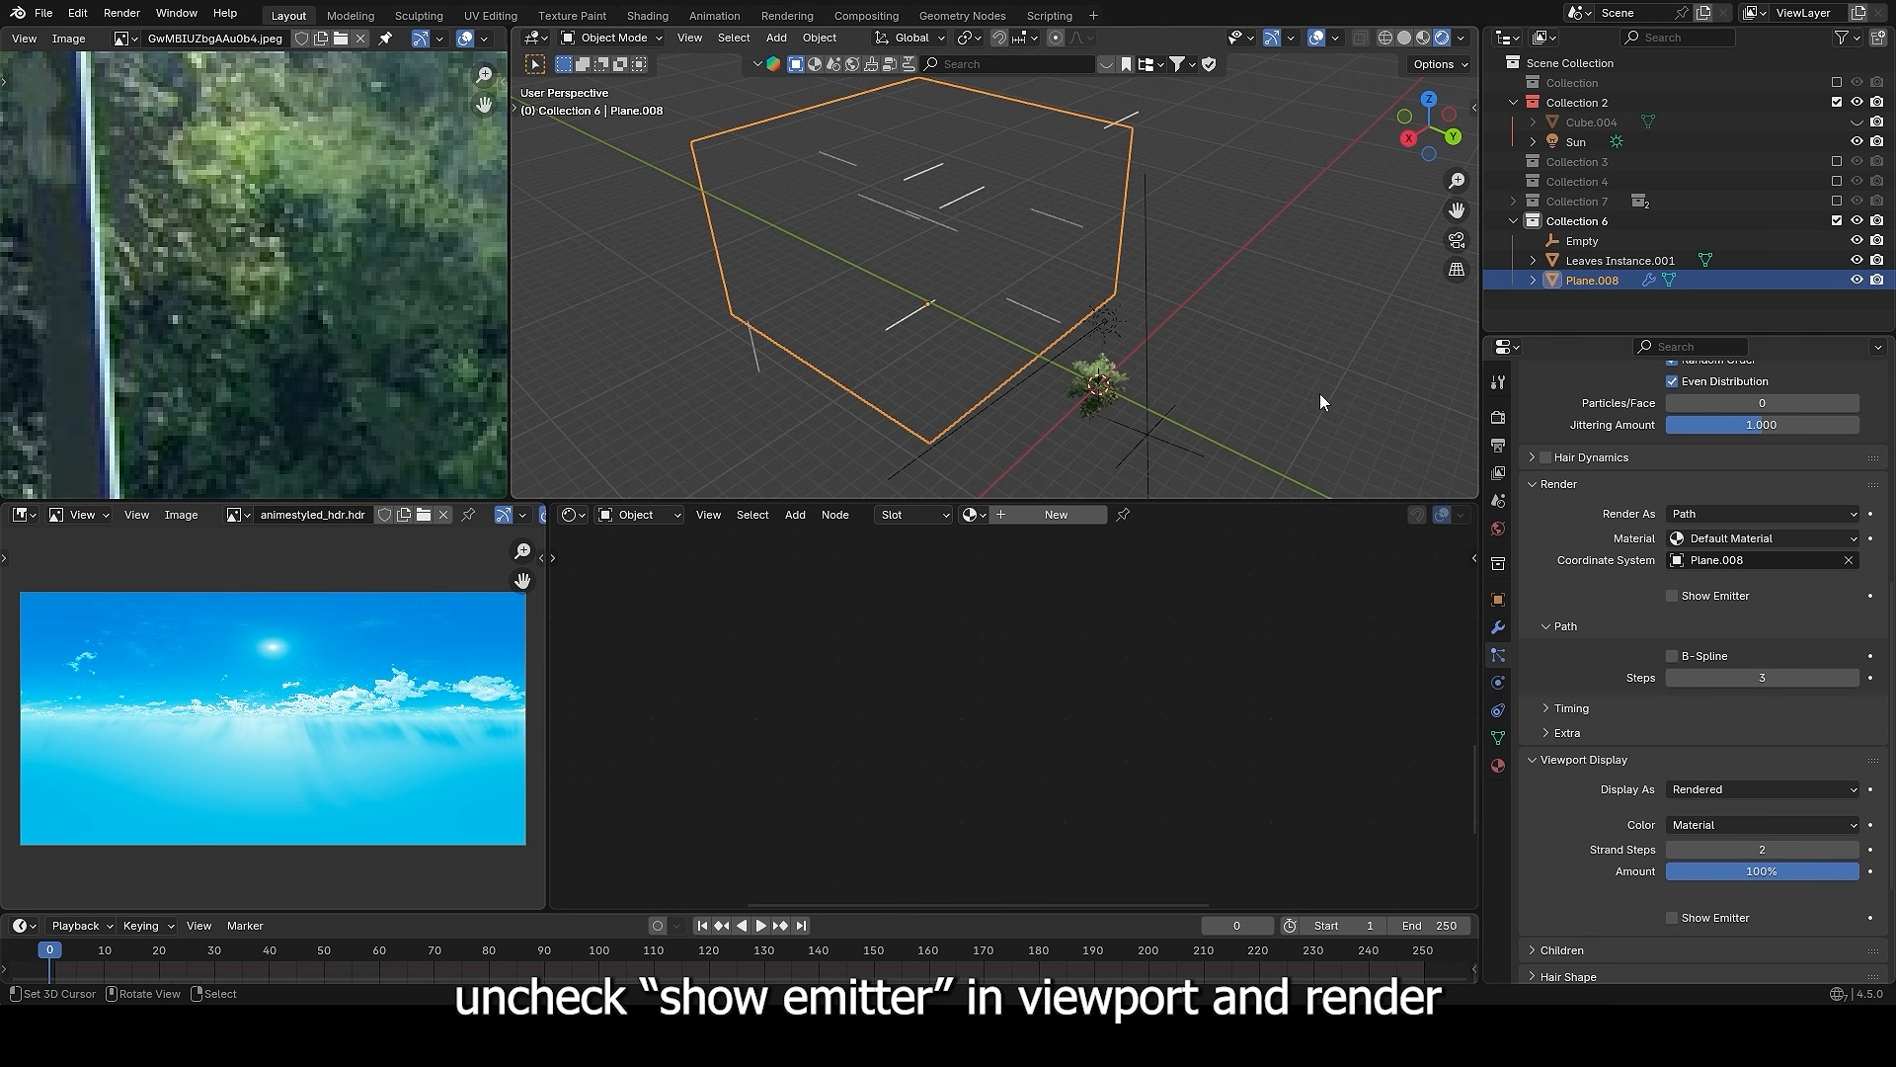
- Render the particles as Object, using the bush Leaves Instance.001 as the instance object
{"action": "middle_click_drag", "start_coordinate": [1320, 393], "coordinate": [1229, 341]}
{"action": "scroll", "coordinate": [1233, 347], "scroll_direction": "up", "scroll_amount": 2}
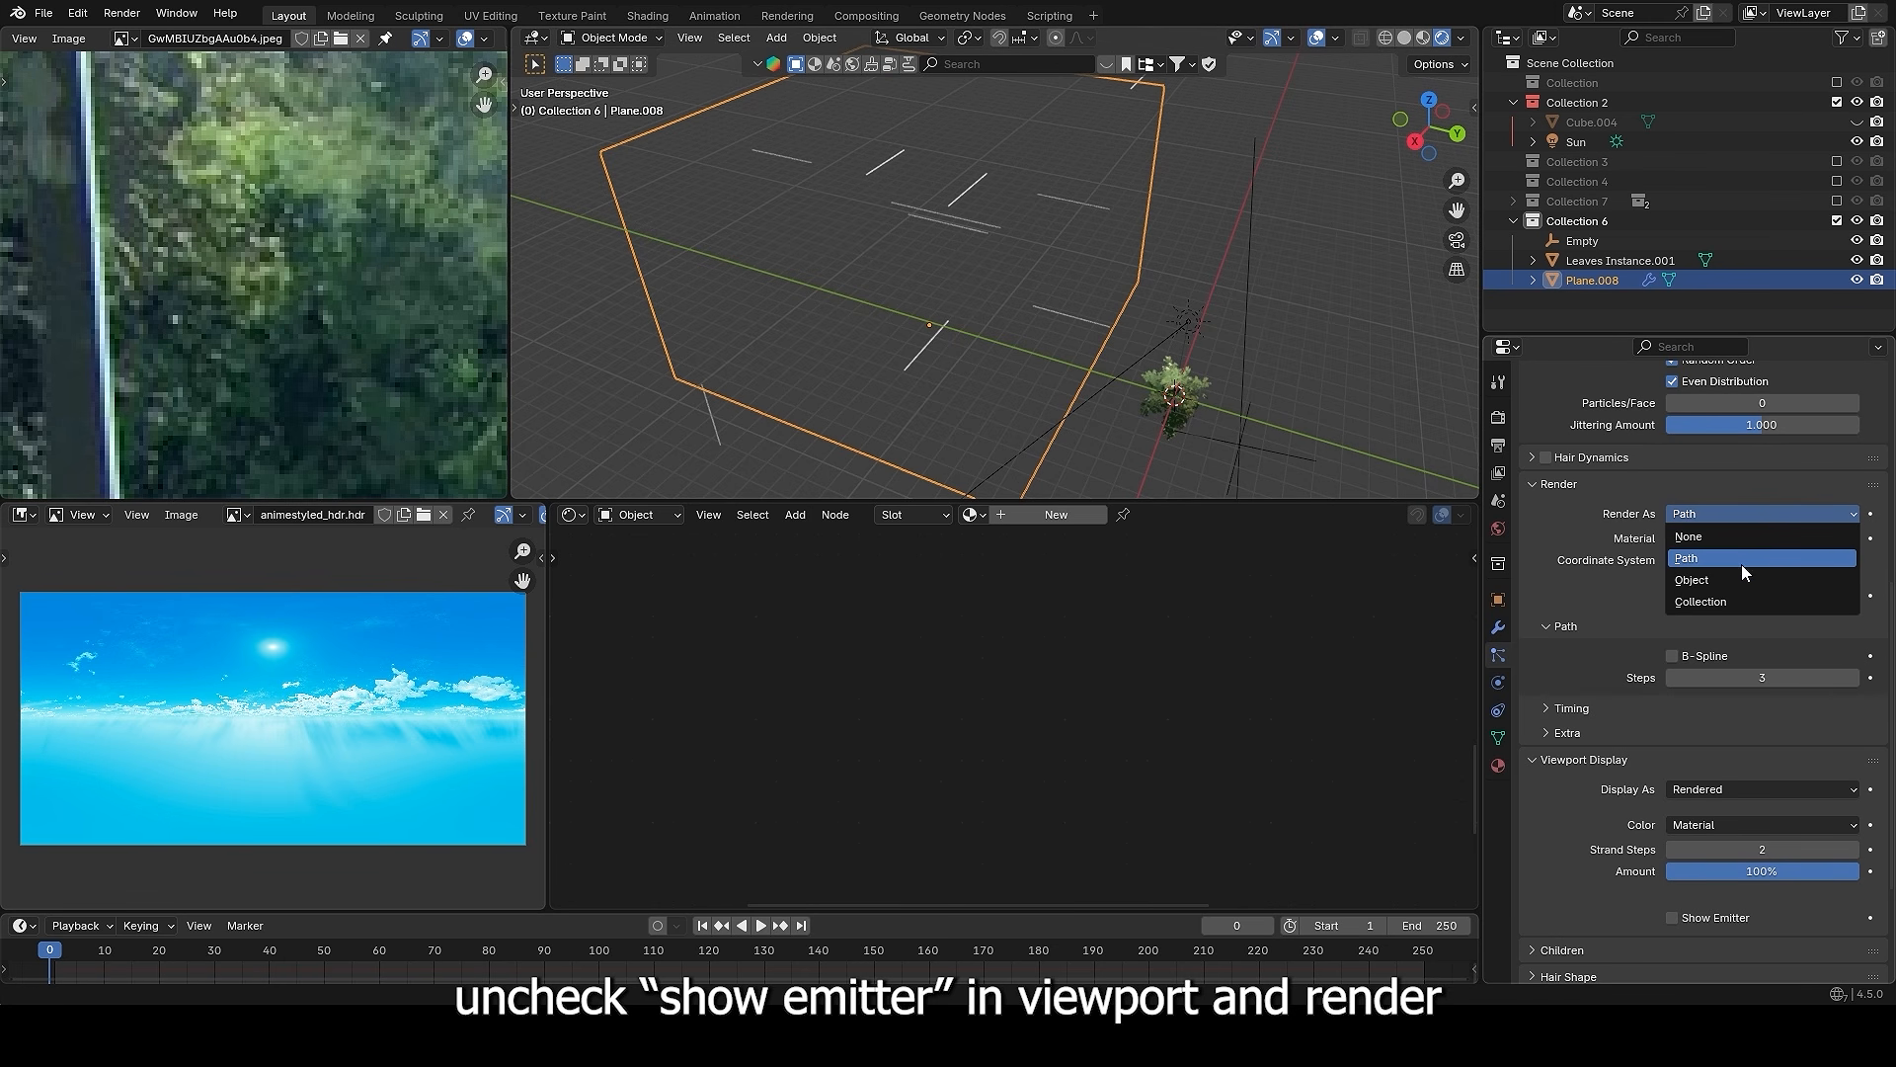
{"action": "left_click", "coordinate": [1731, 580]}
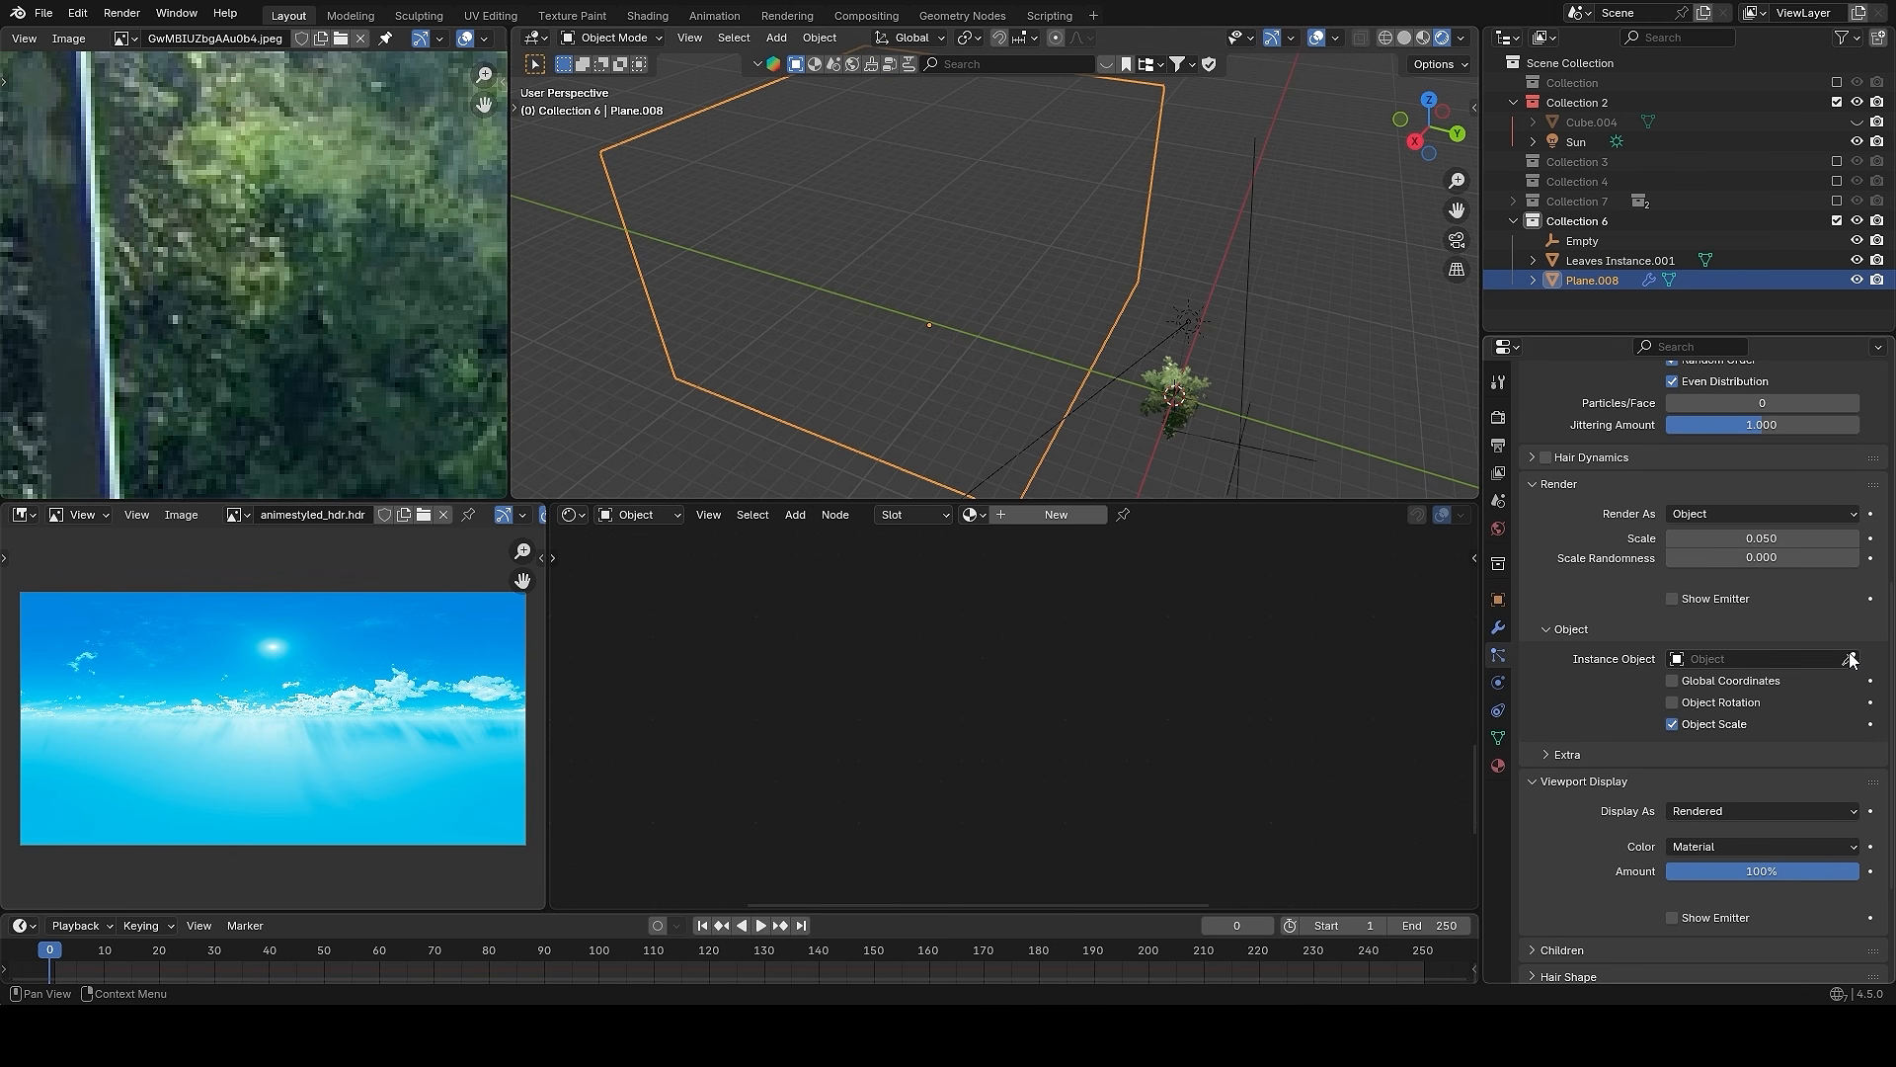
{"action": "middle_click_drag", "start_coordinate": [1225, 367], "coordinate": [1260, 257]}
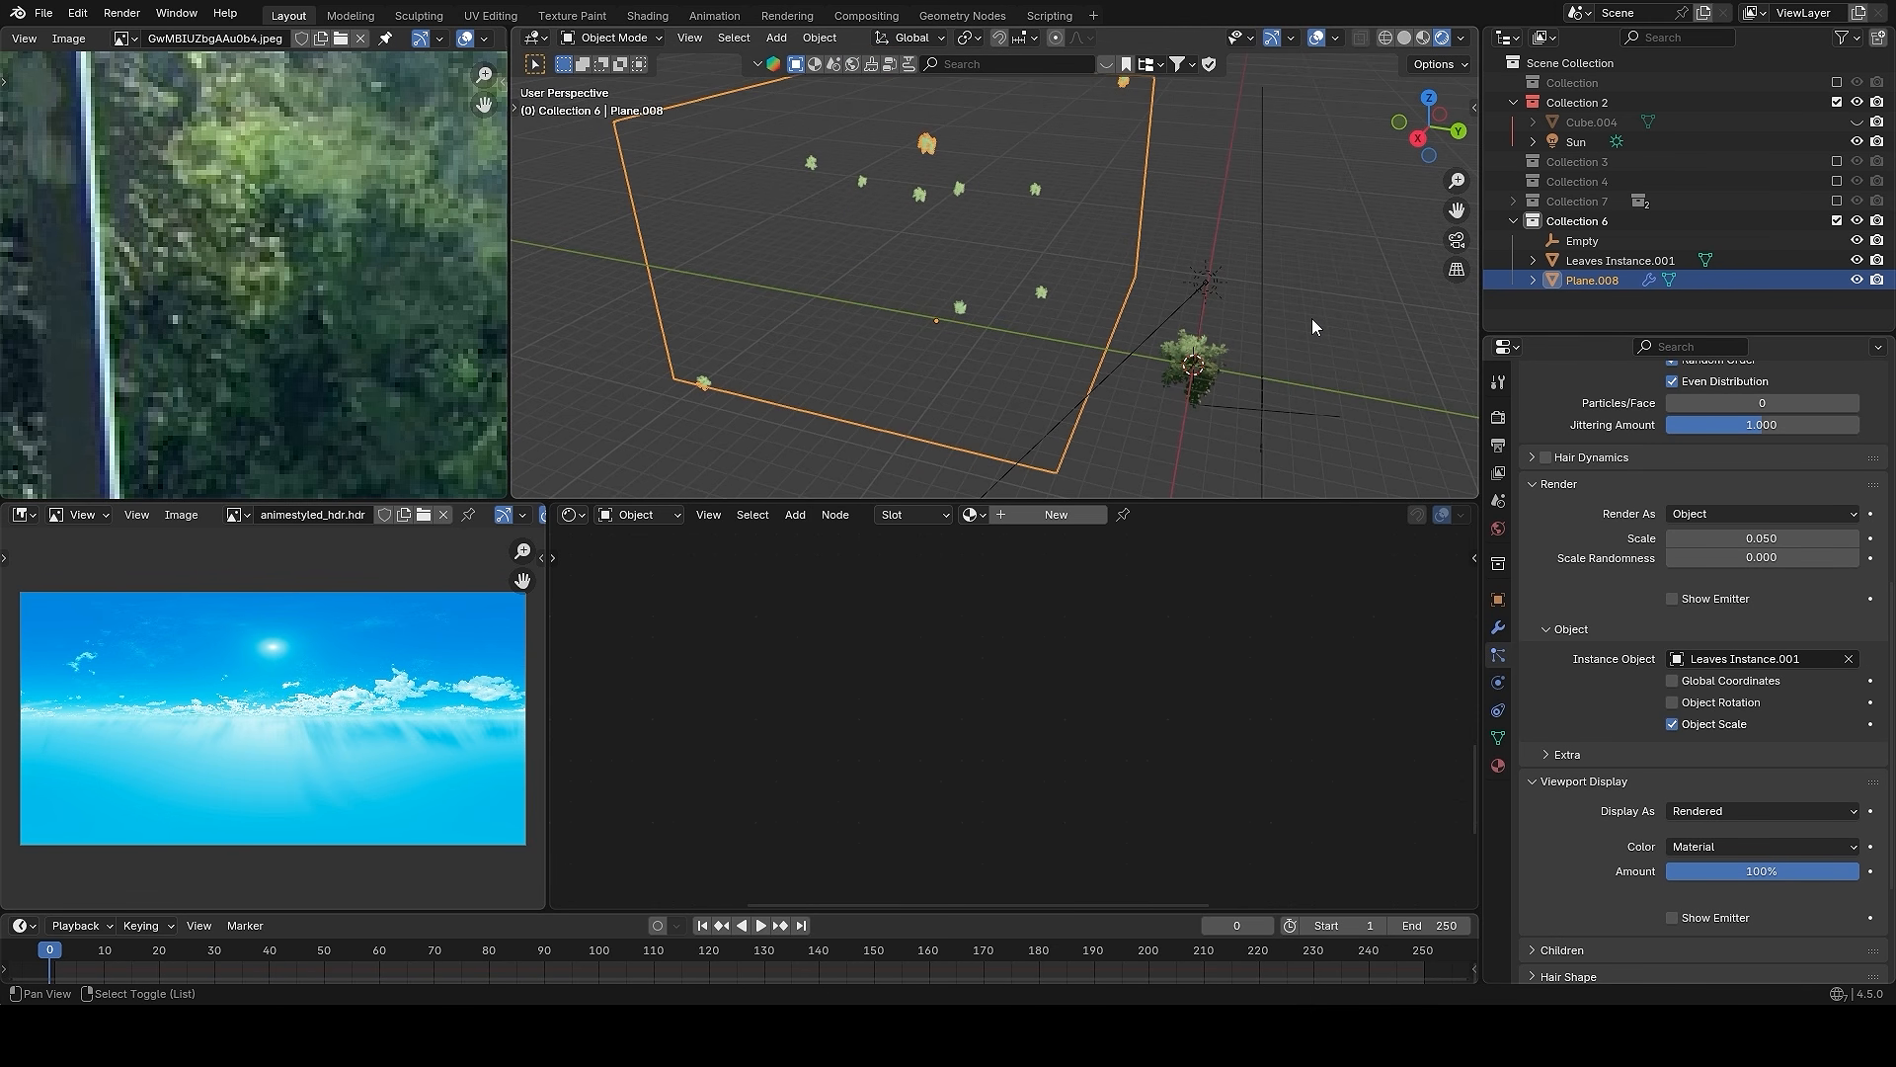
- Set the hair length to 10 m, the particle render scale to 0.123 and the scale randomness to 0.338
{"action": "scroll", "coordinate": [1685, 442], "scroll_direction": "up", "scroll_amount": 5}
{"action": "scroll", "coordinate": [1710, 457], "scroll_direction": "up", "scroll_amount": 3}
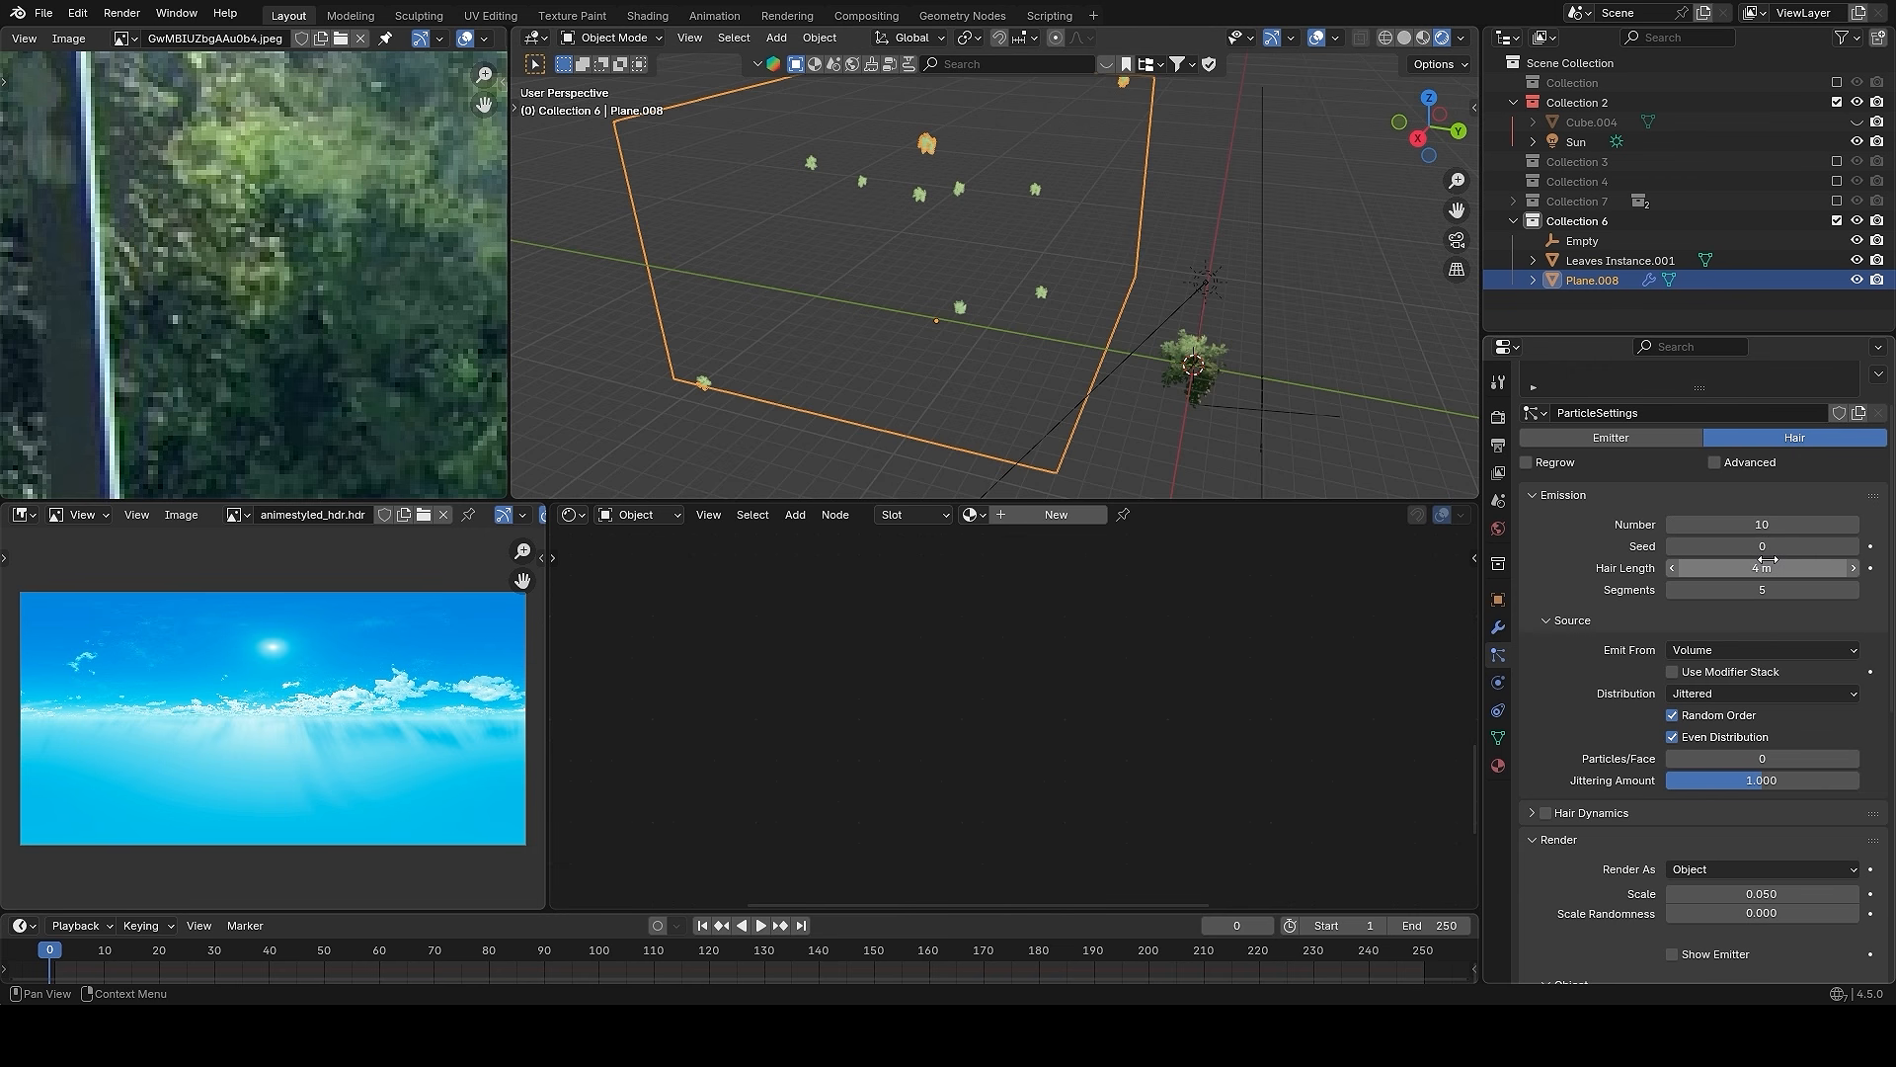
{"action": "left_click_drag", "start_coordinate": [1767, 564], "coordinate": [1775, 563]}
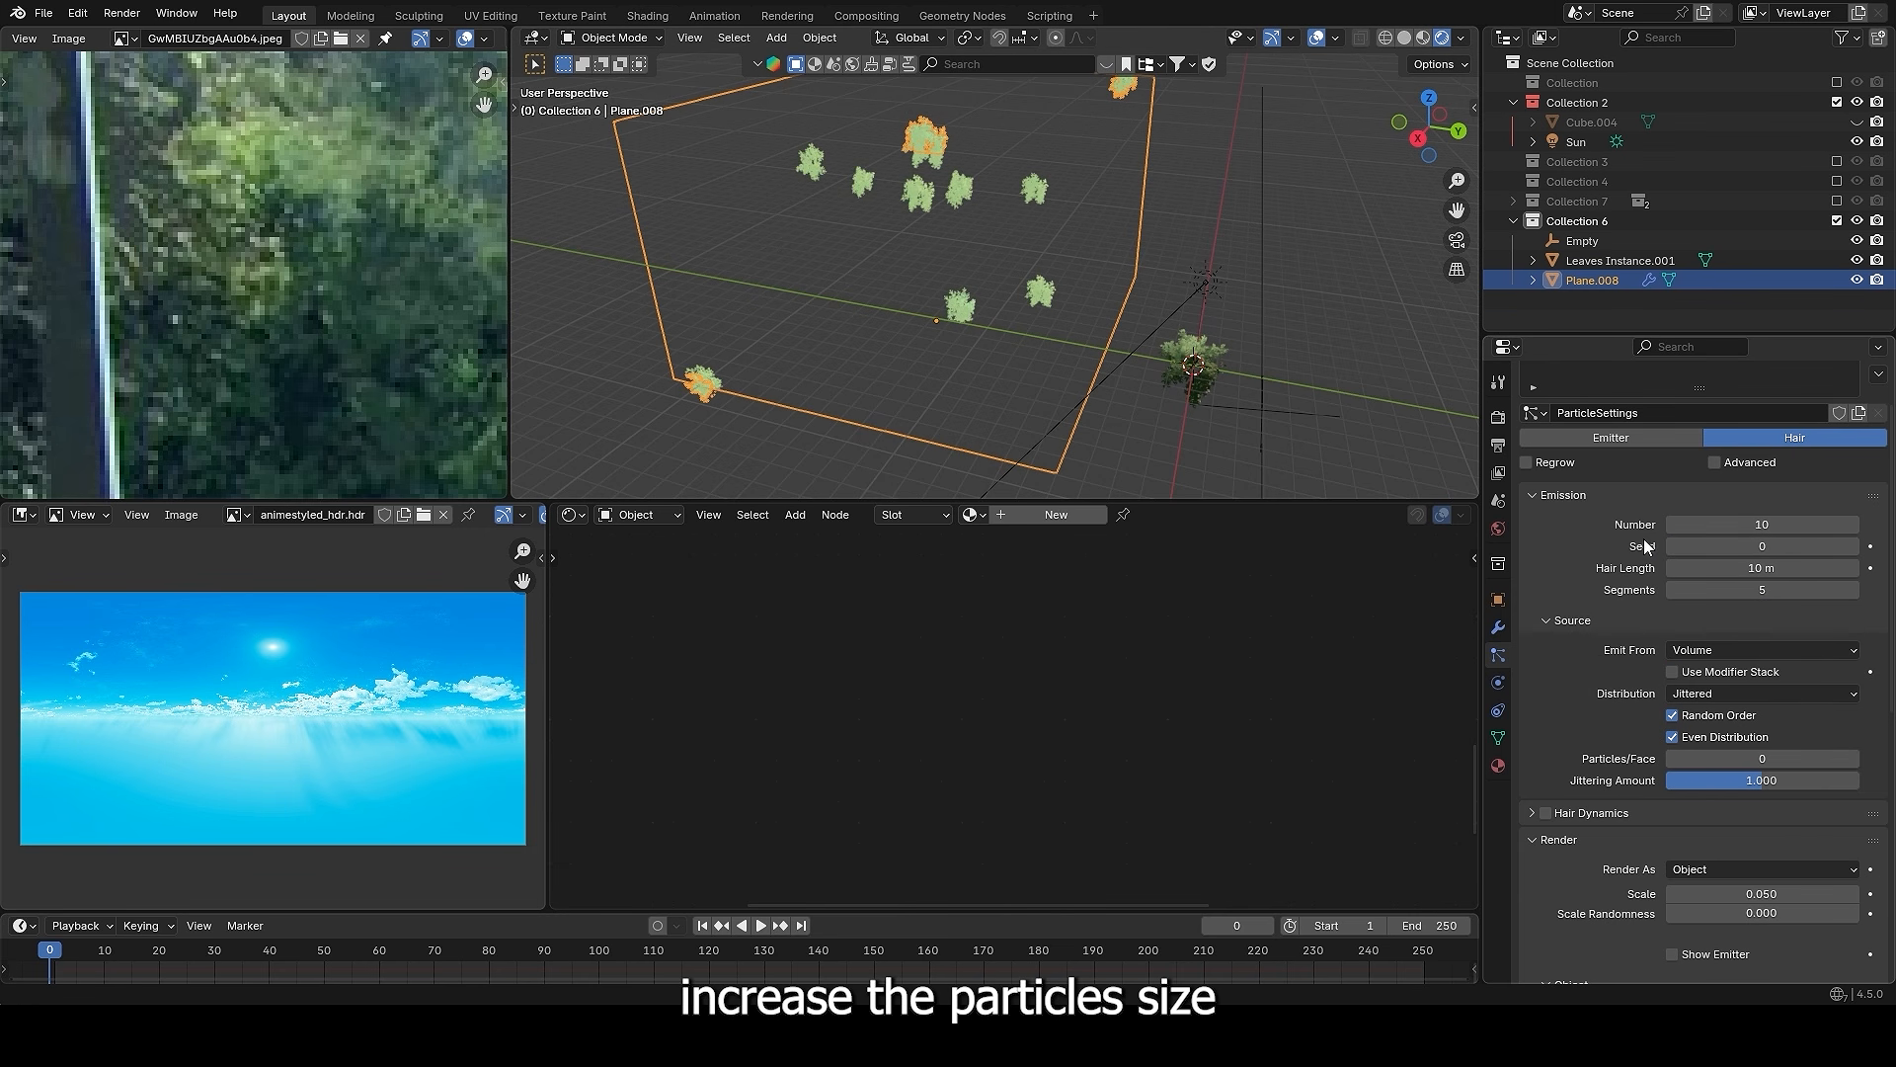
{"action": "scroll", "coordinate": [1775, 844], "scroll_direction": "down", "scroll_amount": 2}
{"action": "left_click_drag", "start_coordinate": [1767, 814], "coordinate": [1827, 834]}
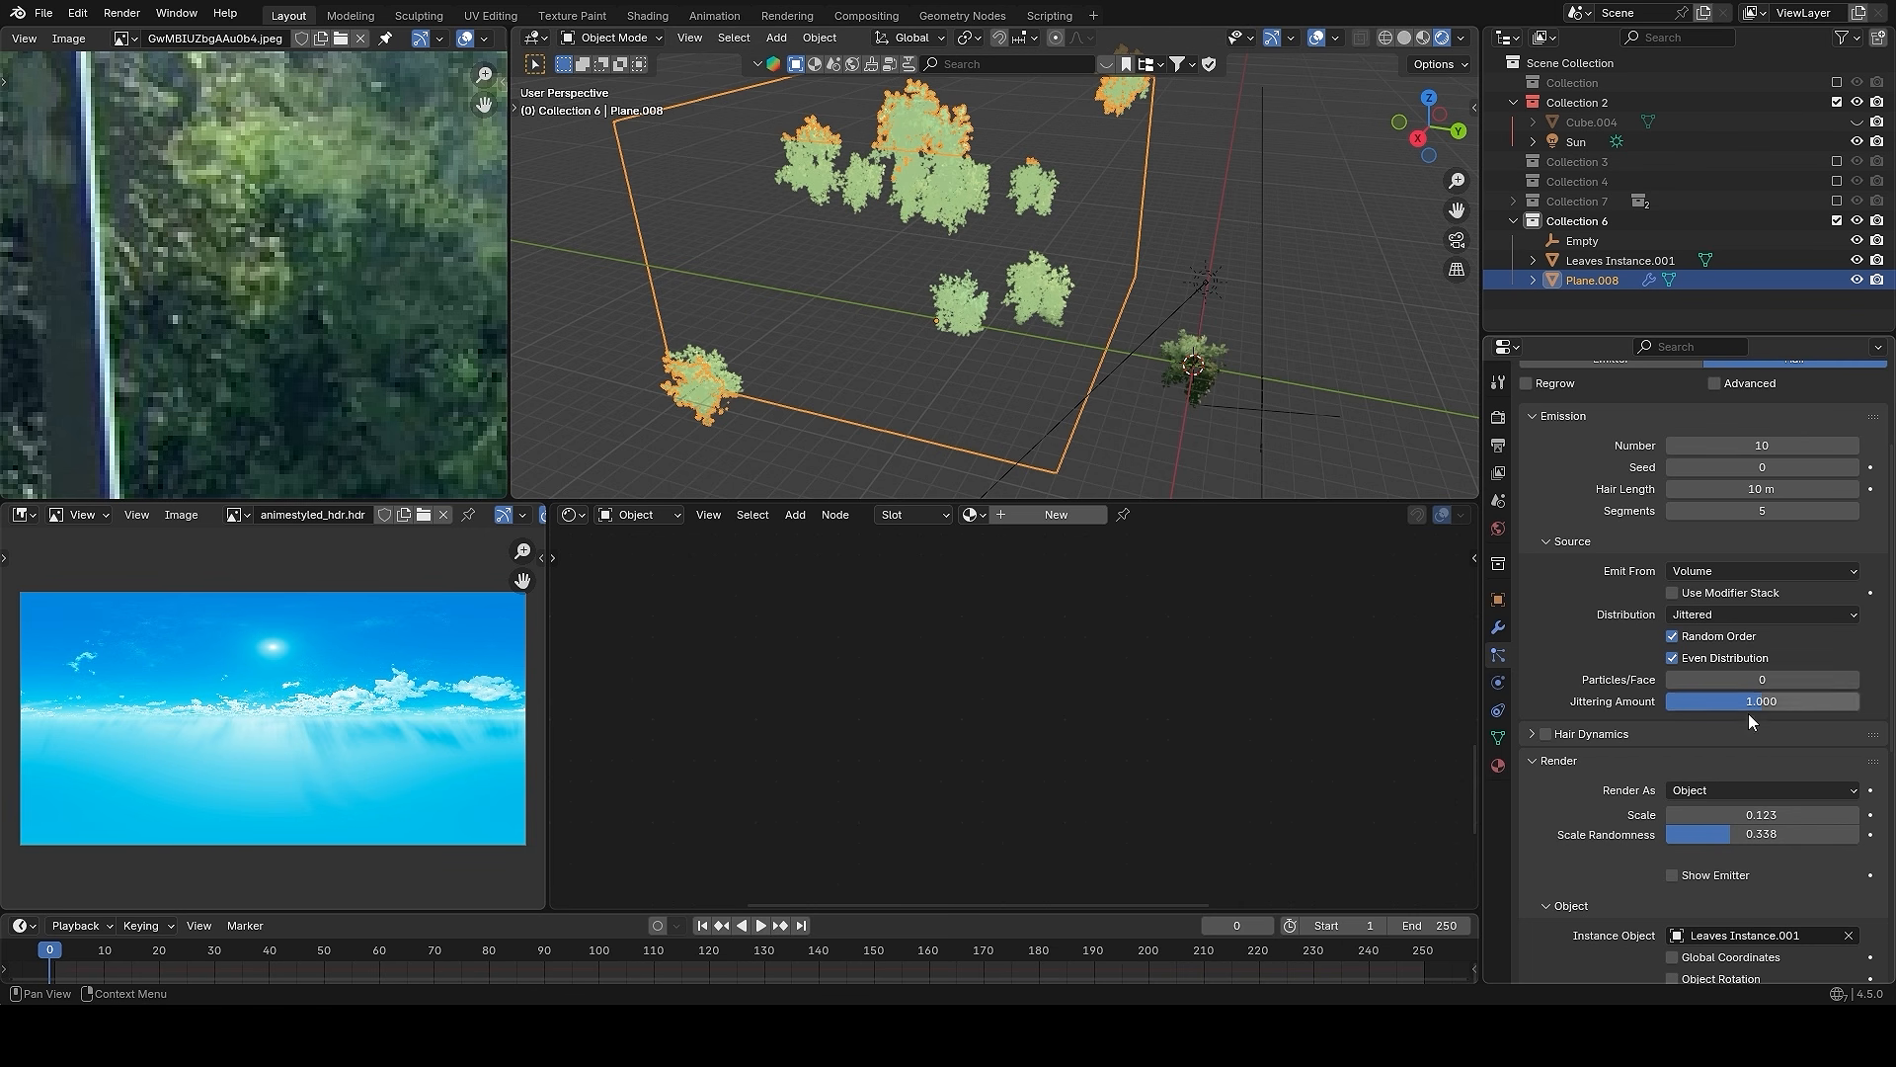
- Move the Empty that drives the gradient up to about Y -0.61 m, Z 9.35 m, working from the right orthographic view
{"action": "middle_click_drag", "start_coordinate": [1150, 380], "coordinate": [1147, 338]}
{"action": "right_click", "coordinate": [1201, 414]}
{"action": "key", "text": "KP_1"}
{"action": "key", "text": "KP_3"}
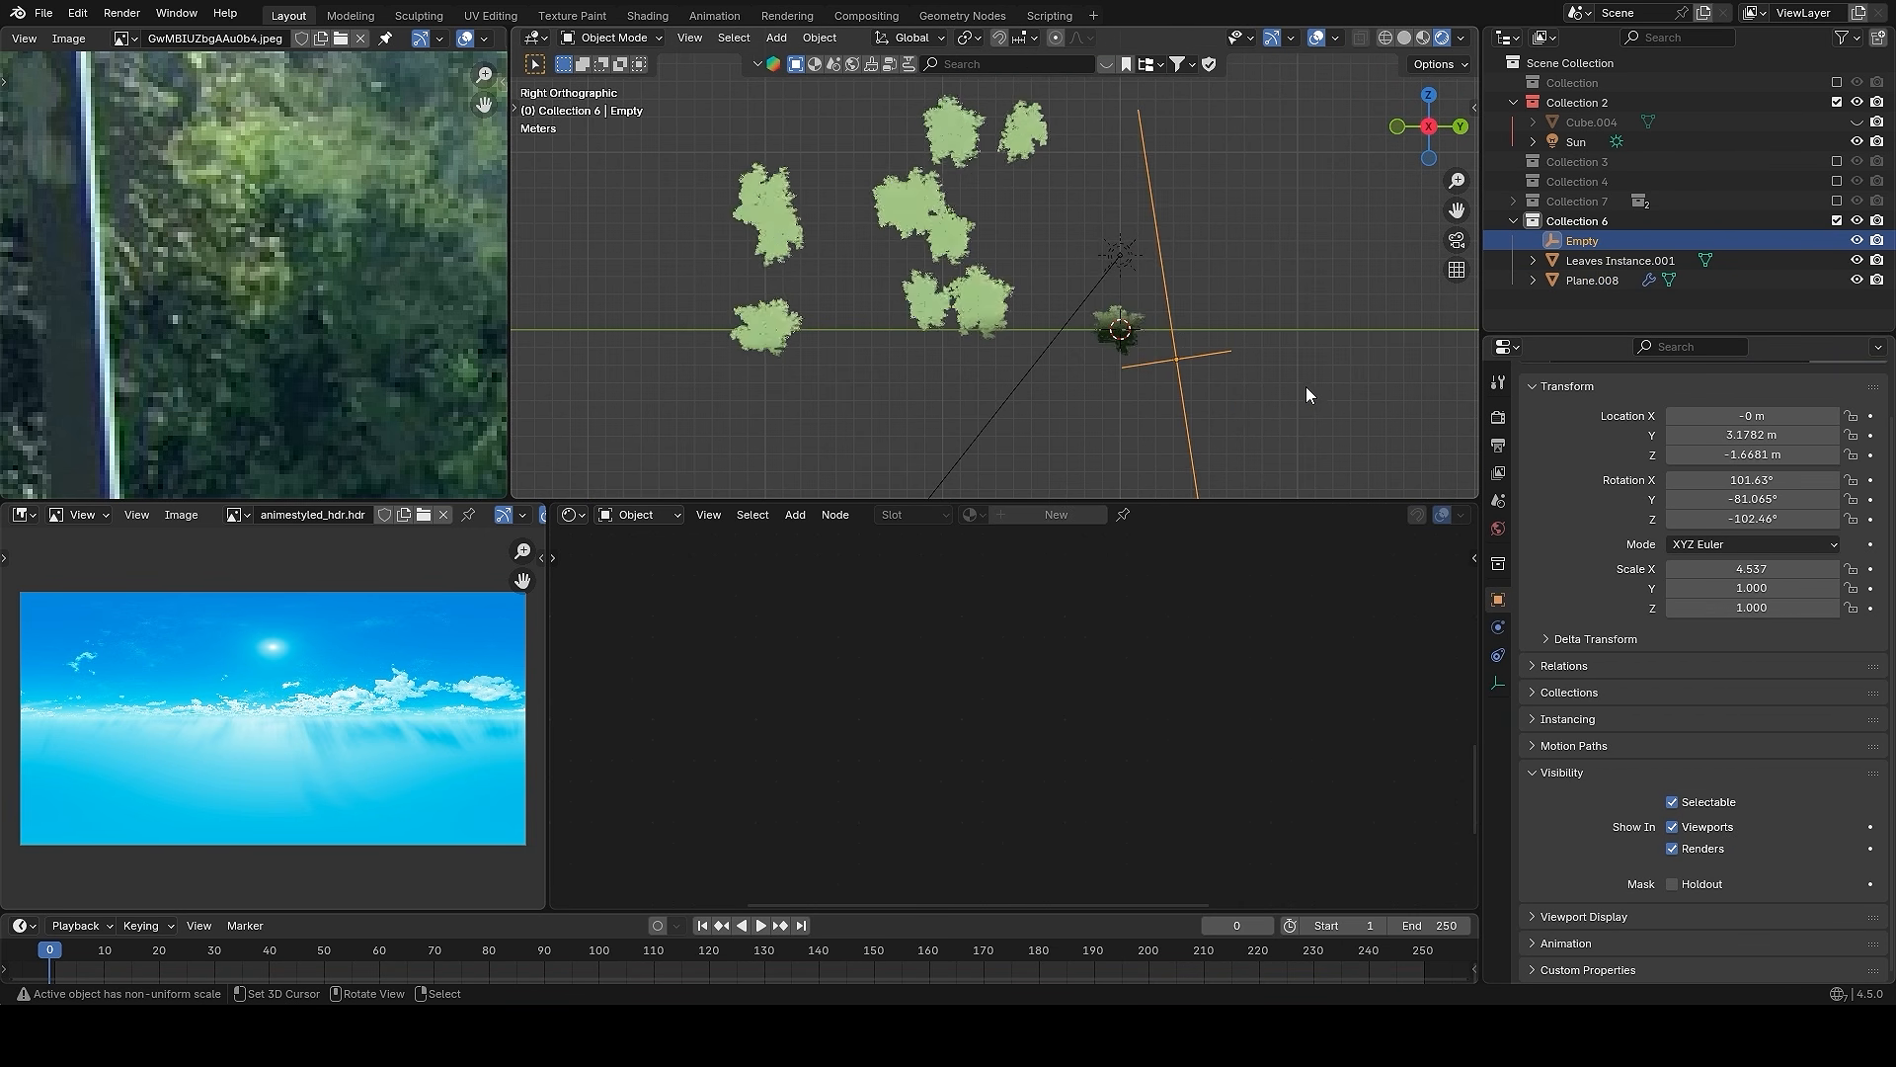
{"action": "key", "text": "g"}
{"action": "left_click", "coordinate": [1165, 200]}
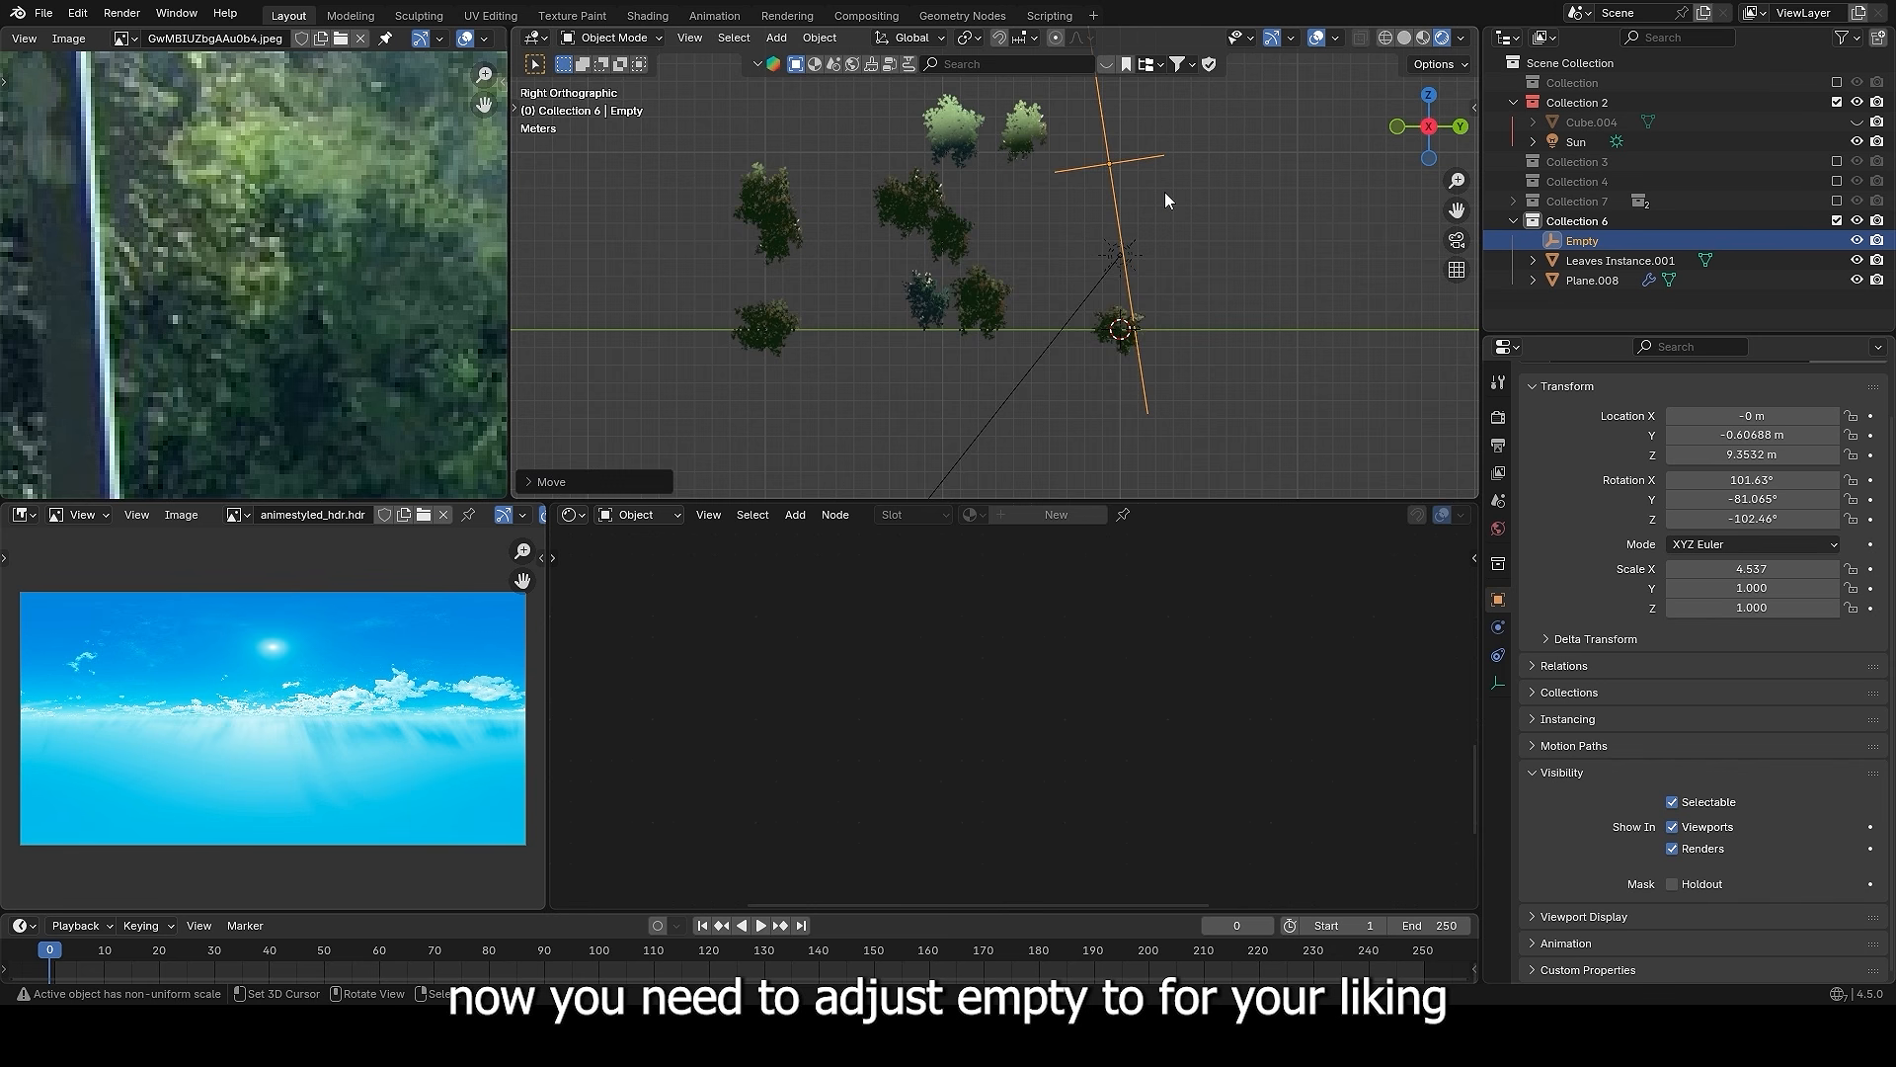
{"action": "middle_click_drag", "start_coordinate": [1166, 192], "coordinate": [950, 203]}
{"action": "right_click", "coordinate": [950, 202]}
{"action": "middle_click_drag", "start_coordinate": [1065, 257], "coordinate": [1140, 251]}
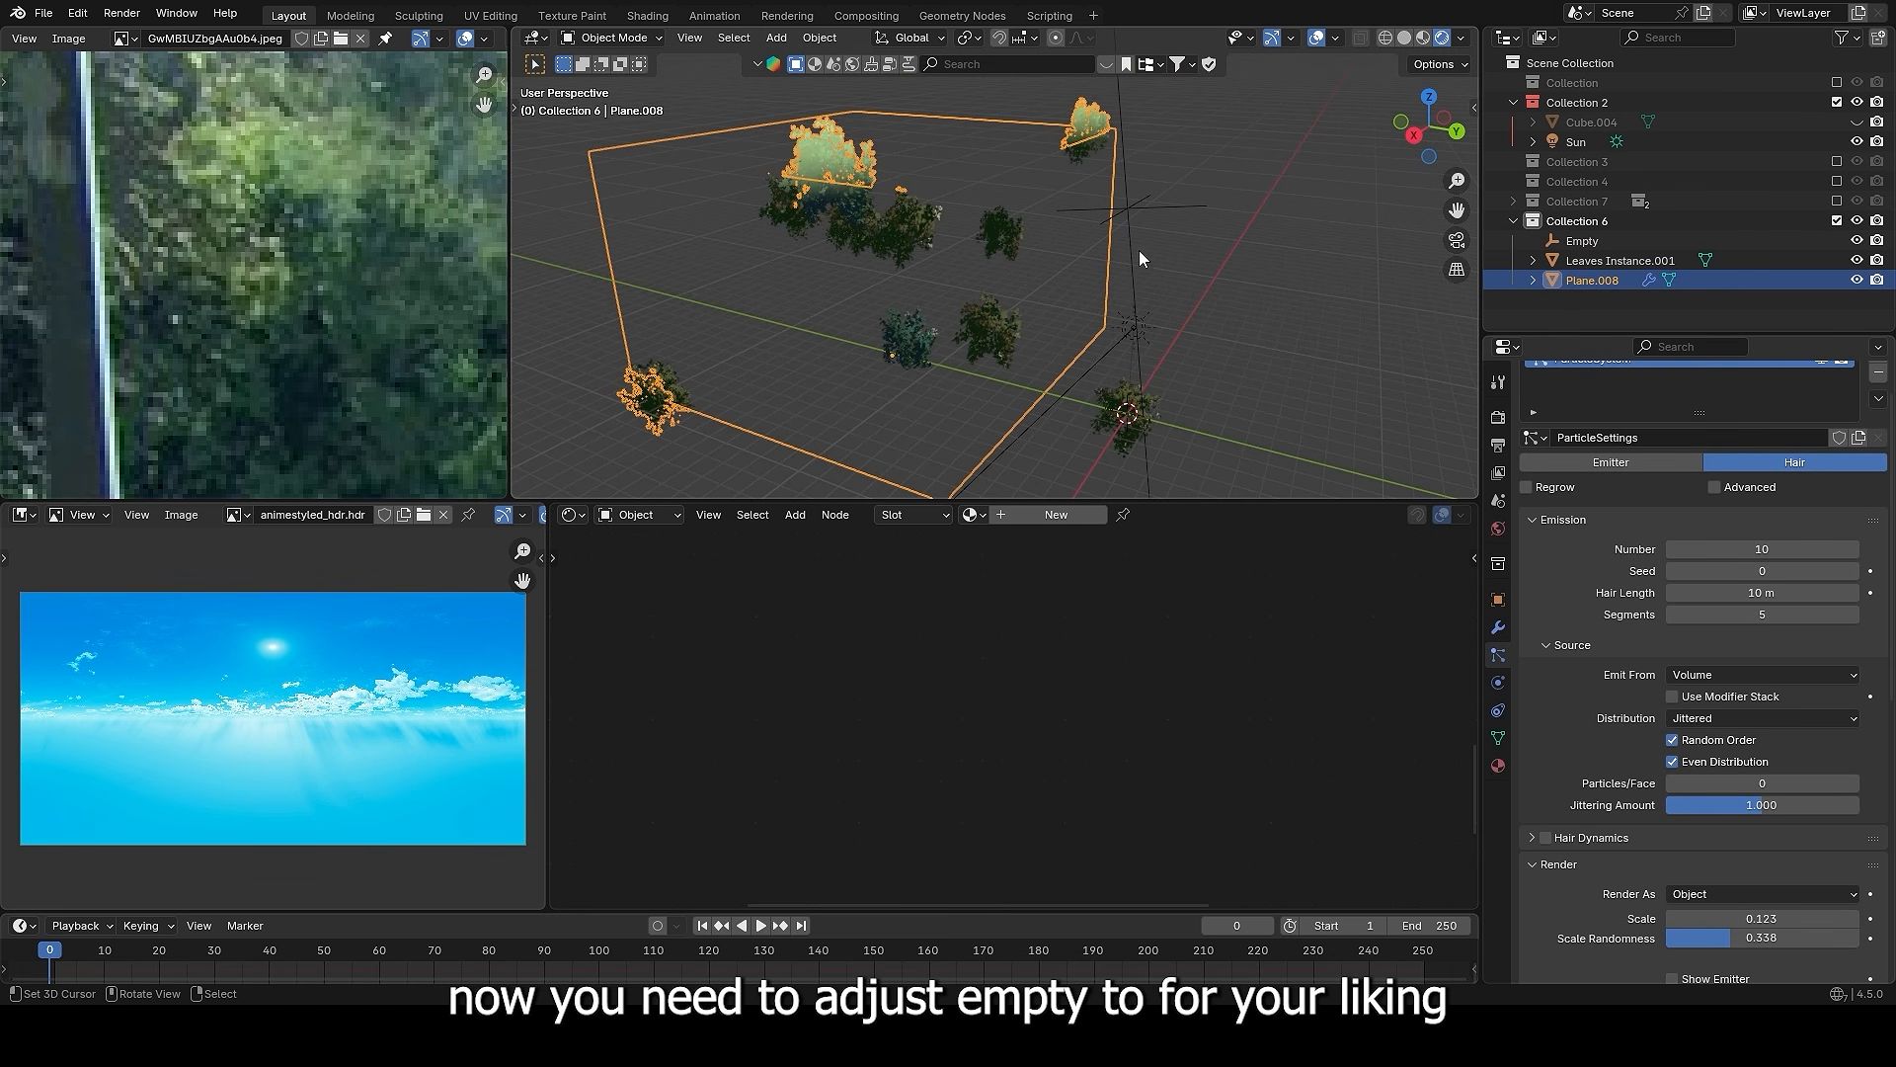
- Scale the Empty along its local Y axis to 8.716 in the right orthographic view
{"action": "right_click", "coordinate": [1135, 242]}
{"action": "key", "text": "grave"}
{"action": "left_click", "coordinate": [1071, 124]}
{"action": "key", "text": "KP_3"}
{"action": "key", "text": "s"}
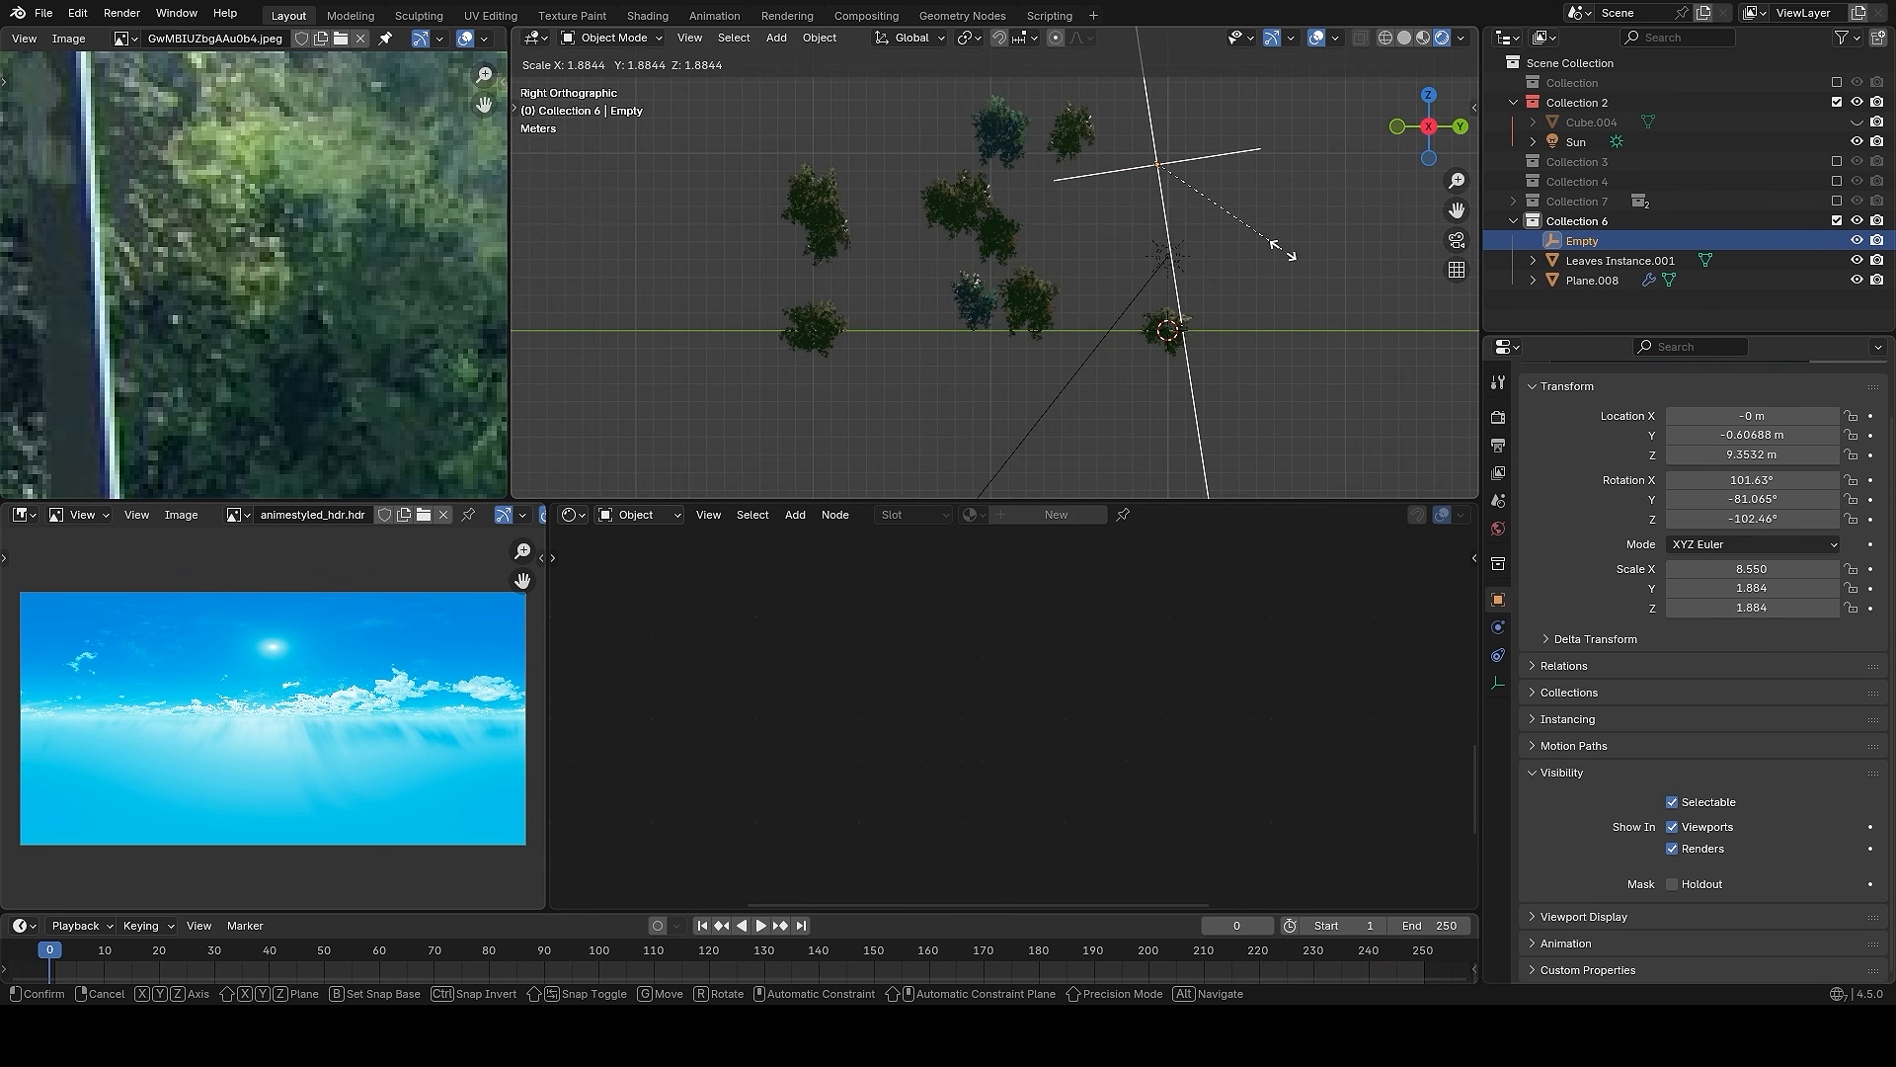
{"action": "key", "text": "x"}
{"action": "right_click", "coordinate": [1349, 216]}
{"action": "key", "text": "s"}
{"action": "key", "text": "y"}
{"action": "key", "text": "y"}
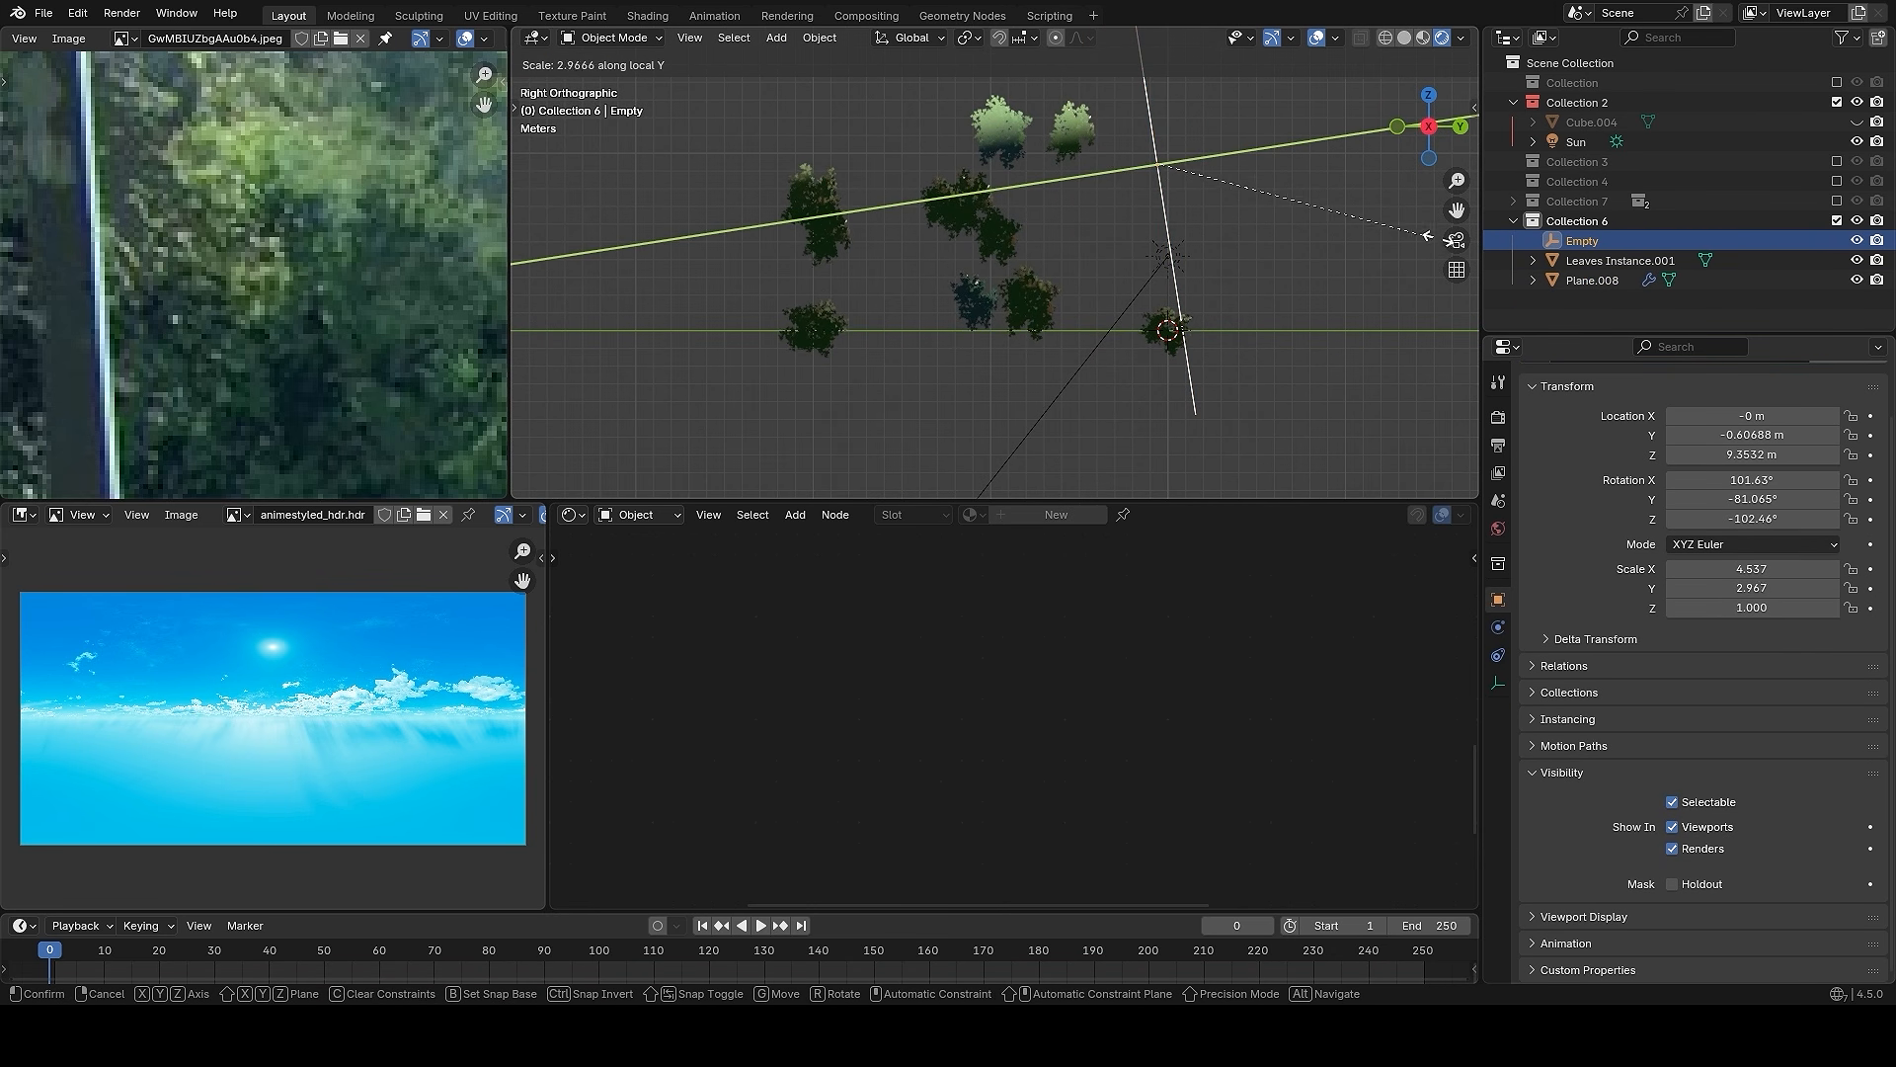
{"action": "left_click", "coordinate": [1070, 237]}
- Move the Empty to about Y -2.33 m, Z 10.52 m and rotate it to about 101.3°, -80.8°, -102.1°
{"action": "key", "text": "r"}
{"action": "left_click", "coordinate": [1304, 213]}
{"action": "key", "text": "g"}
{"action": "left_click", "coordinate": [1253, 178]}
{"action": "key", "text": "r"}
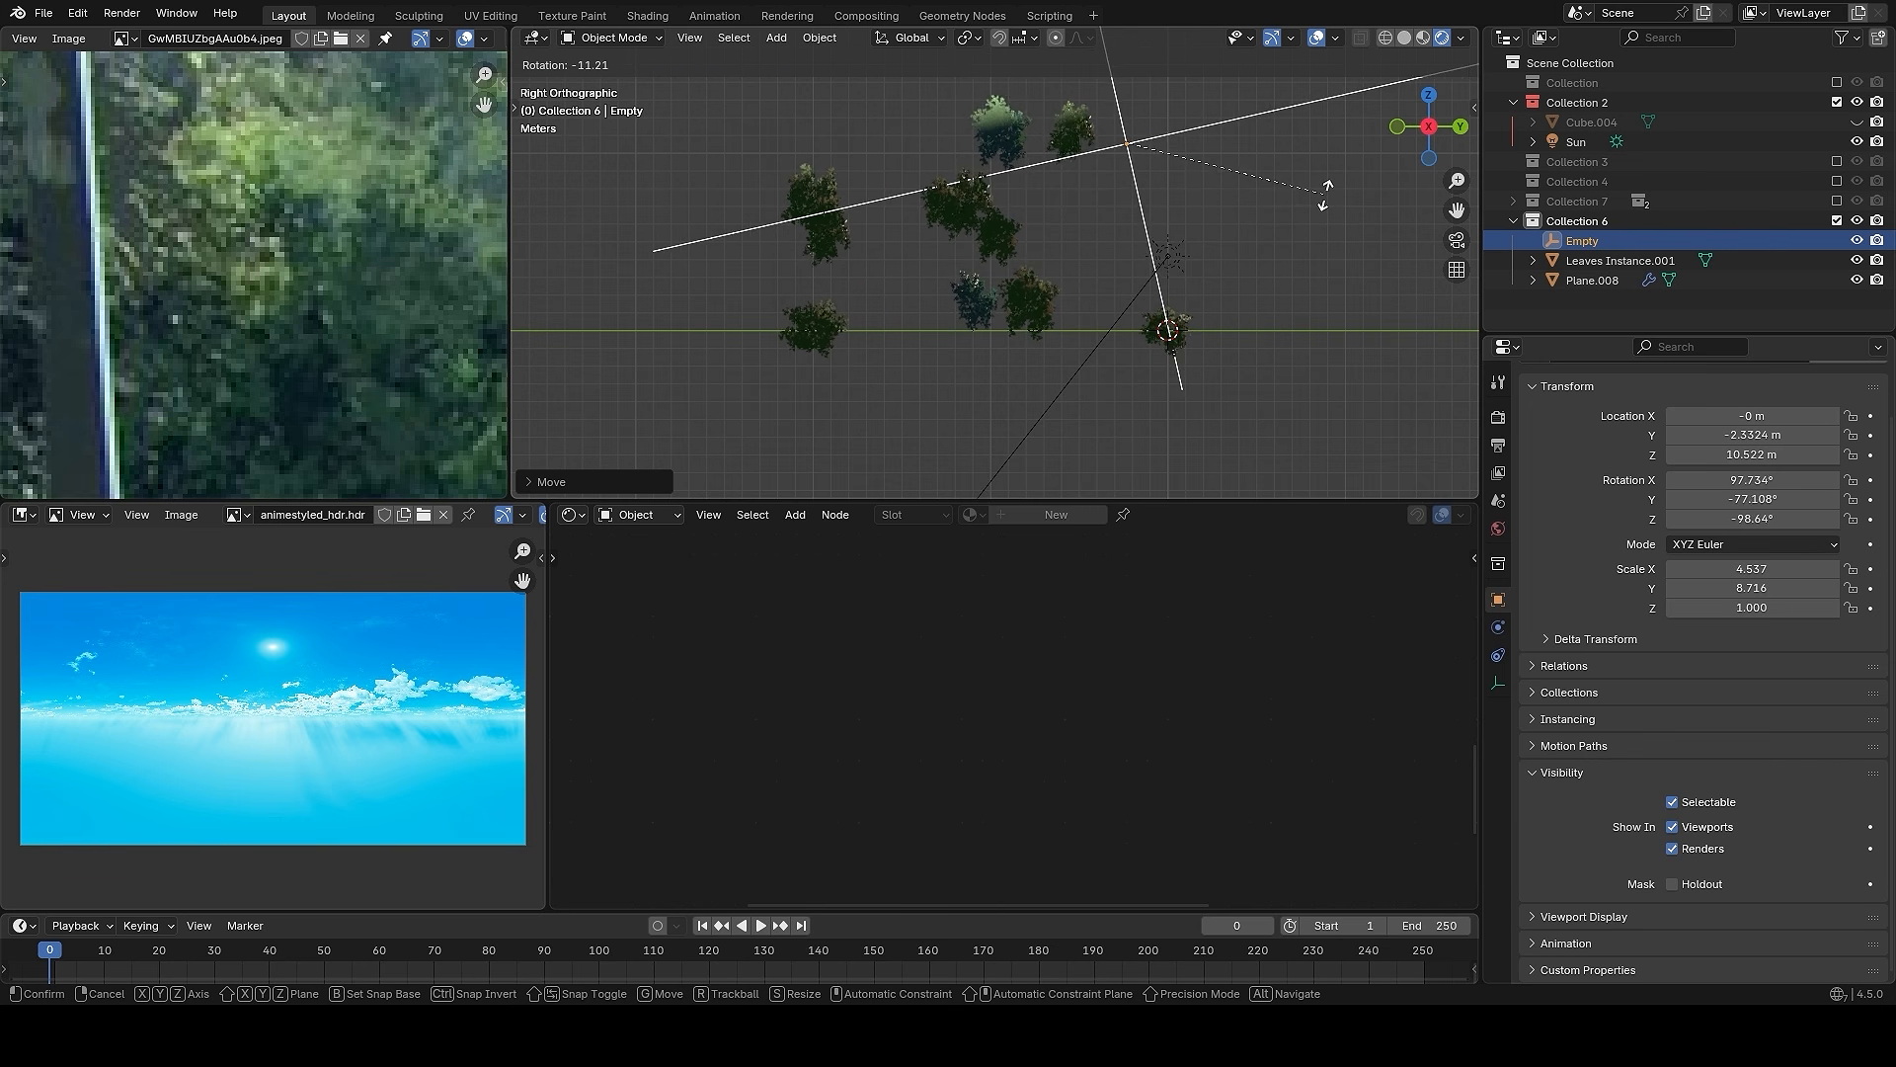
{"action": "left_click", "coordinate": [1324, 203]}
- Select the emitter box, hide the viewport overlays and enable Object Rotation for the instanced bushes
{"action": "left_click", "coordinate": [943, 274]}
{"action": "middle_click_drag", "start_coordinate": [1130, 253], "coordinate": [1023, 339]}
{"action": "key", "text": "shift+alt+z"}
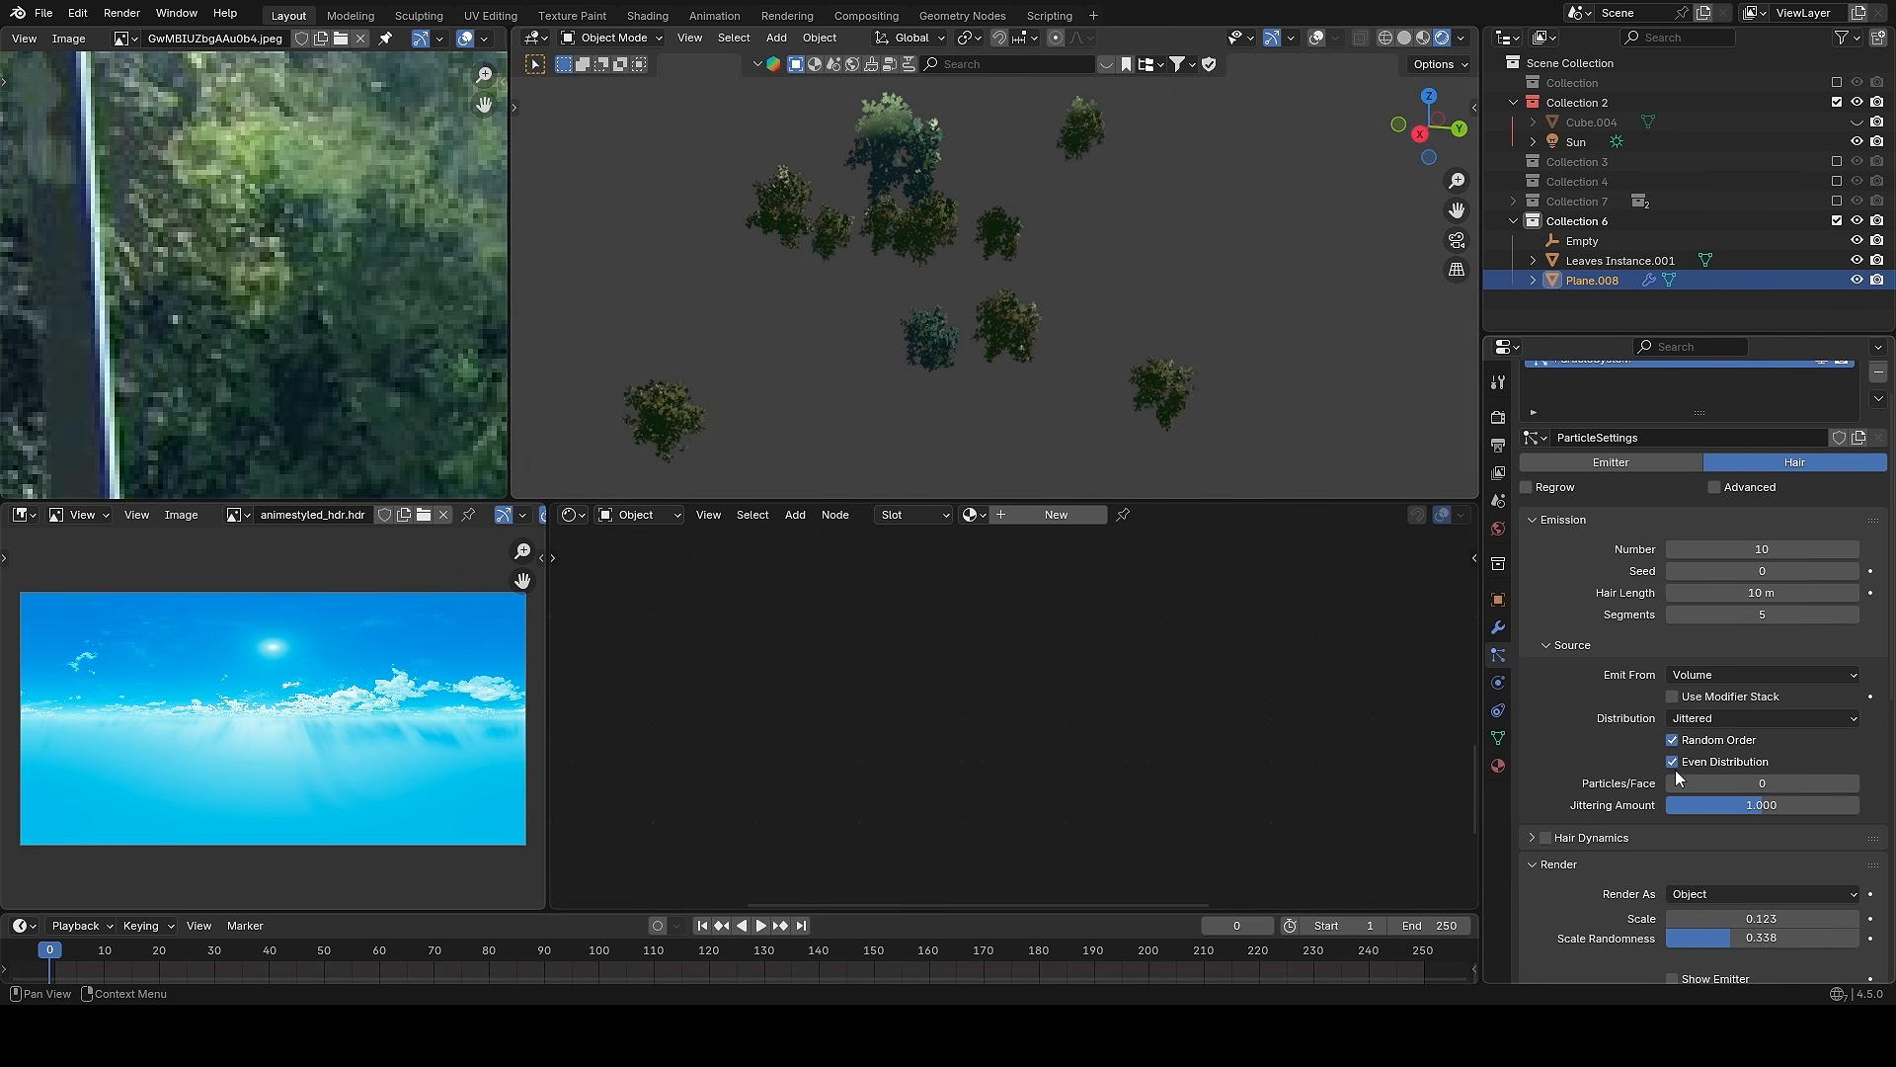
{"action": "scroll", "coordinate": [1676, 777], "scroll_direction": "down", "scroll_amount": 3}
{"action": "scroll", "coordinate": [1729, 756], "scroll_direction": "down", "scroll_amount": 2}
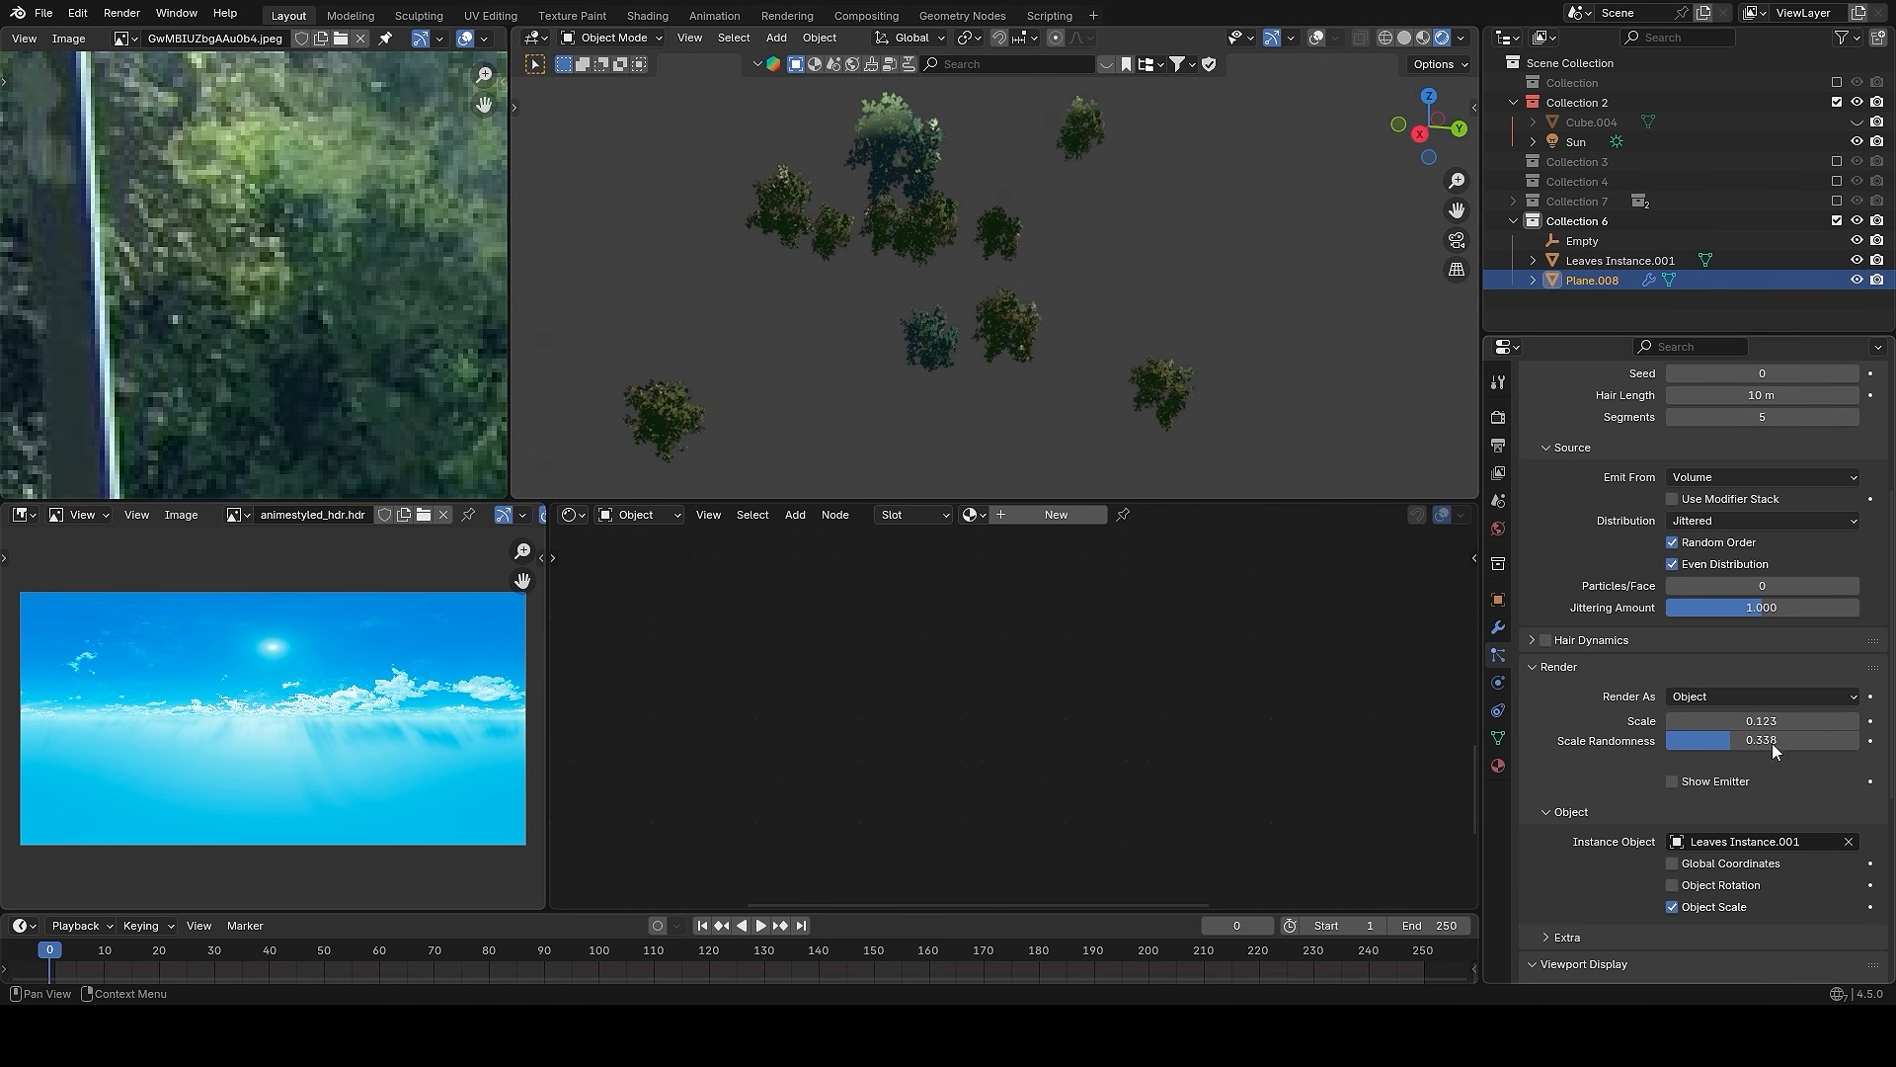
{"action": "left_click", "coordinate": [1730, 883]}
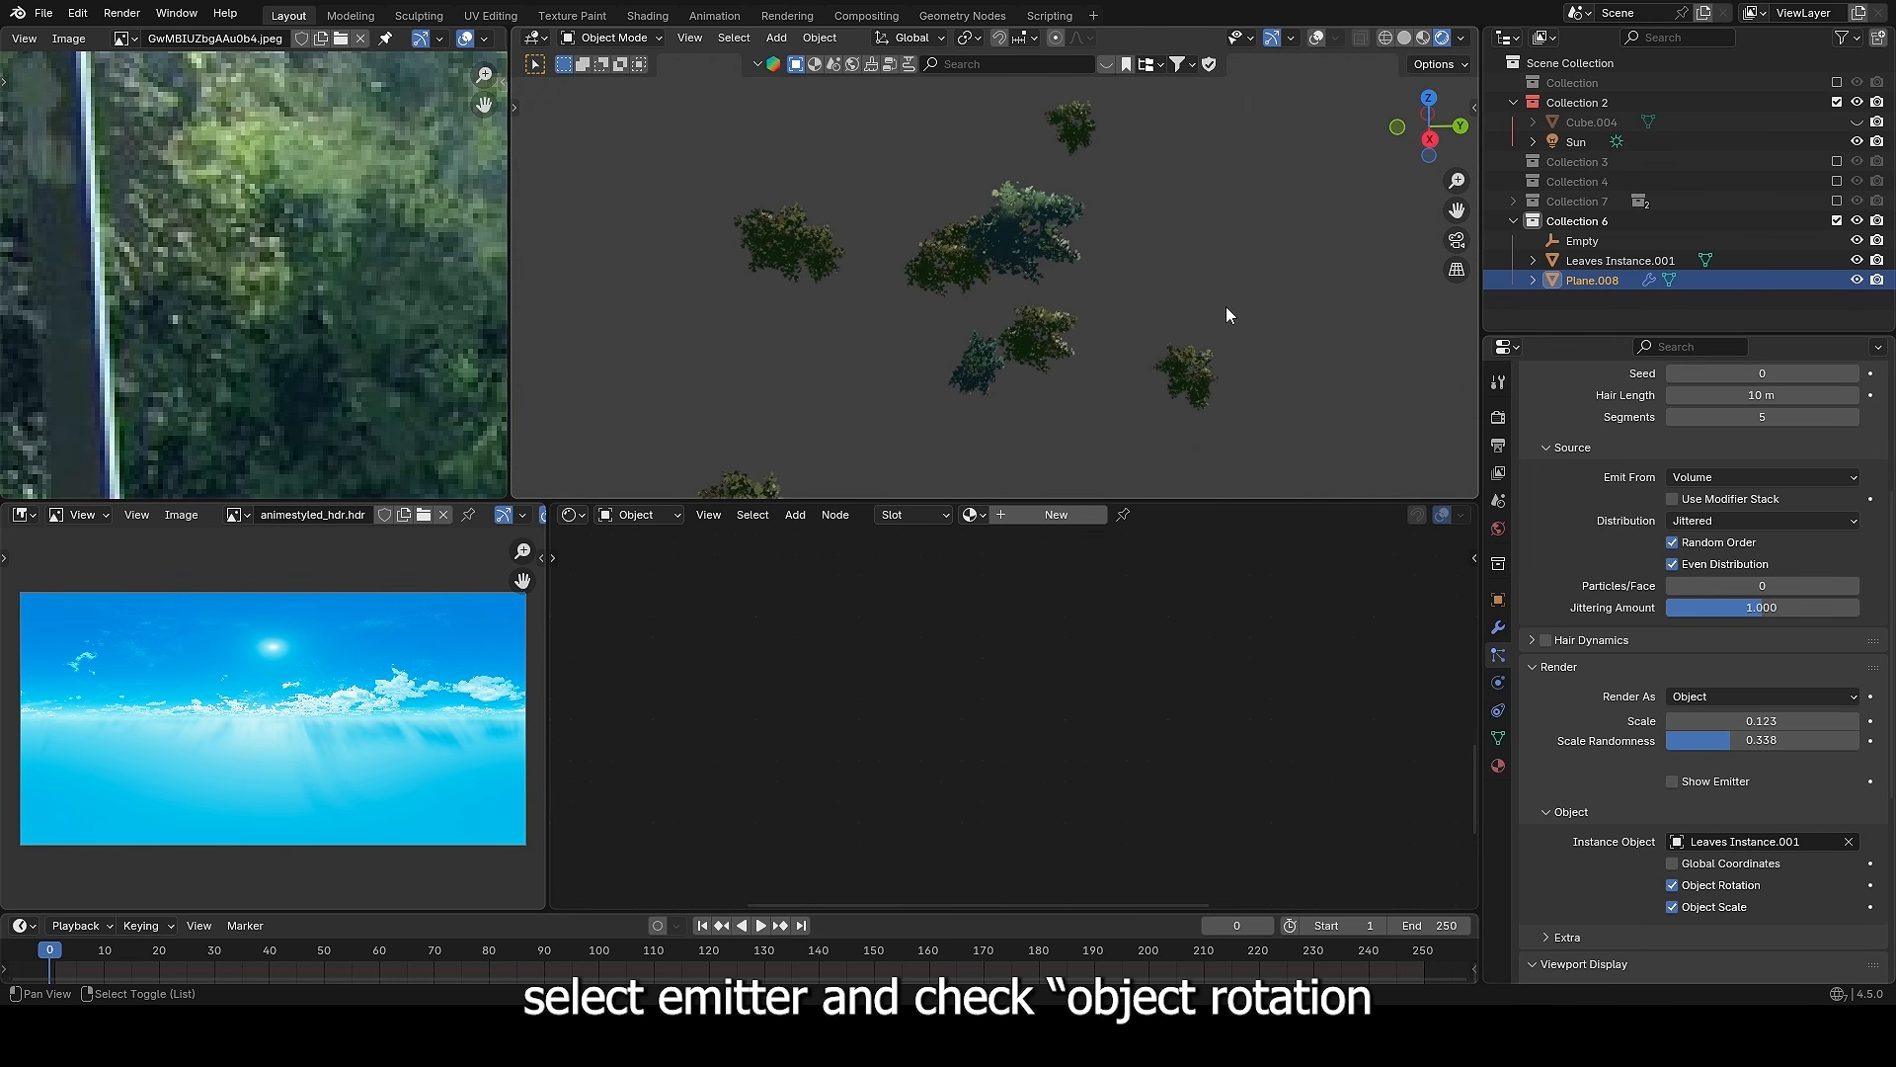
- Reposition the Empty to about Y -3.06 m, Z 9.74 m and rotate it to about 105°, -82.9°, -105.8°
{"action": "key", "text": "alt+shift+z"}
{"action": "right_click", "coordinate": [1185, 125]}
{"action": "key", "text": "KP_1"}
{"action": "key", "text": "KP_3"}
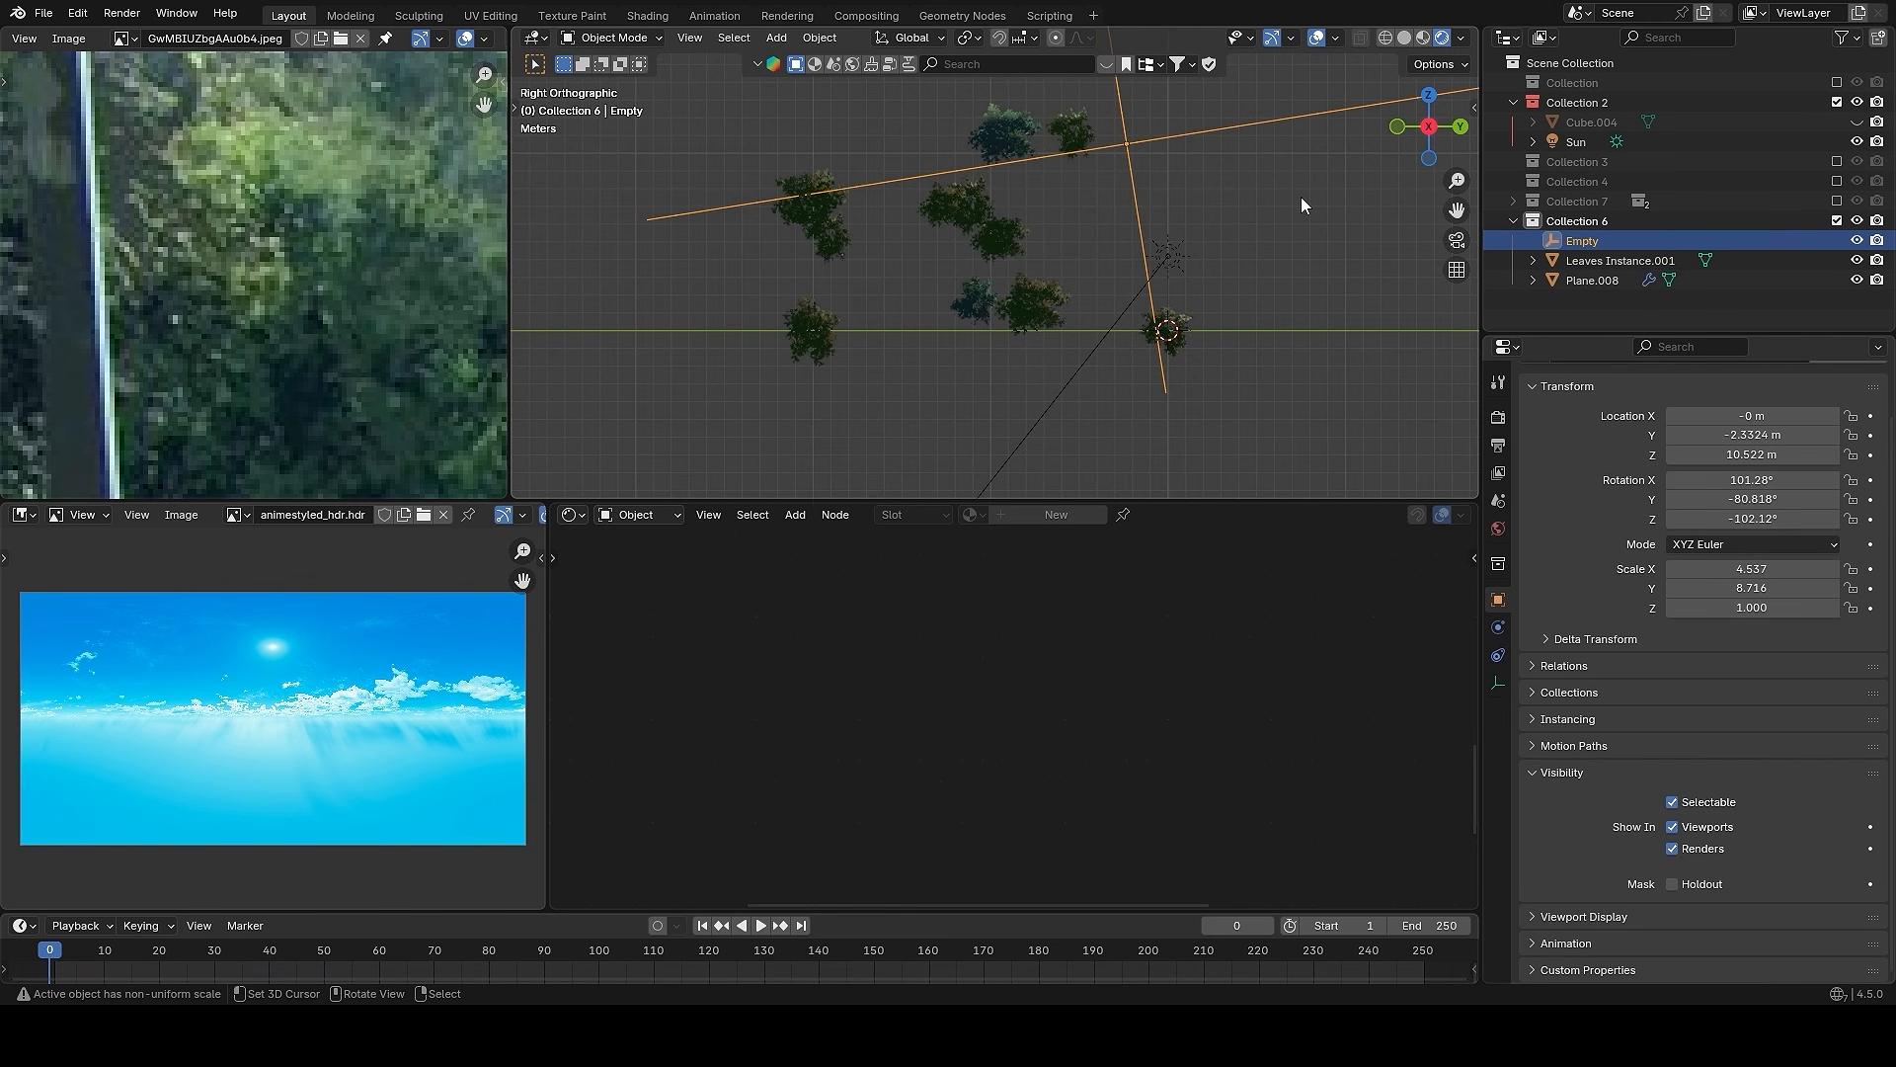
{"action": "key", "text": "g"}
{"action": "left_click", "coordinate": [1293, 217]}
{"action": "key", "text": "r"}
{"action": "left_click", "coordinate": [1335, 246]}
{"action": "middle_click_drag", "start_coordinate": [1335, 246], "coordinate": [1294, 269]}
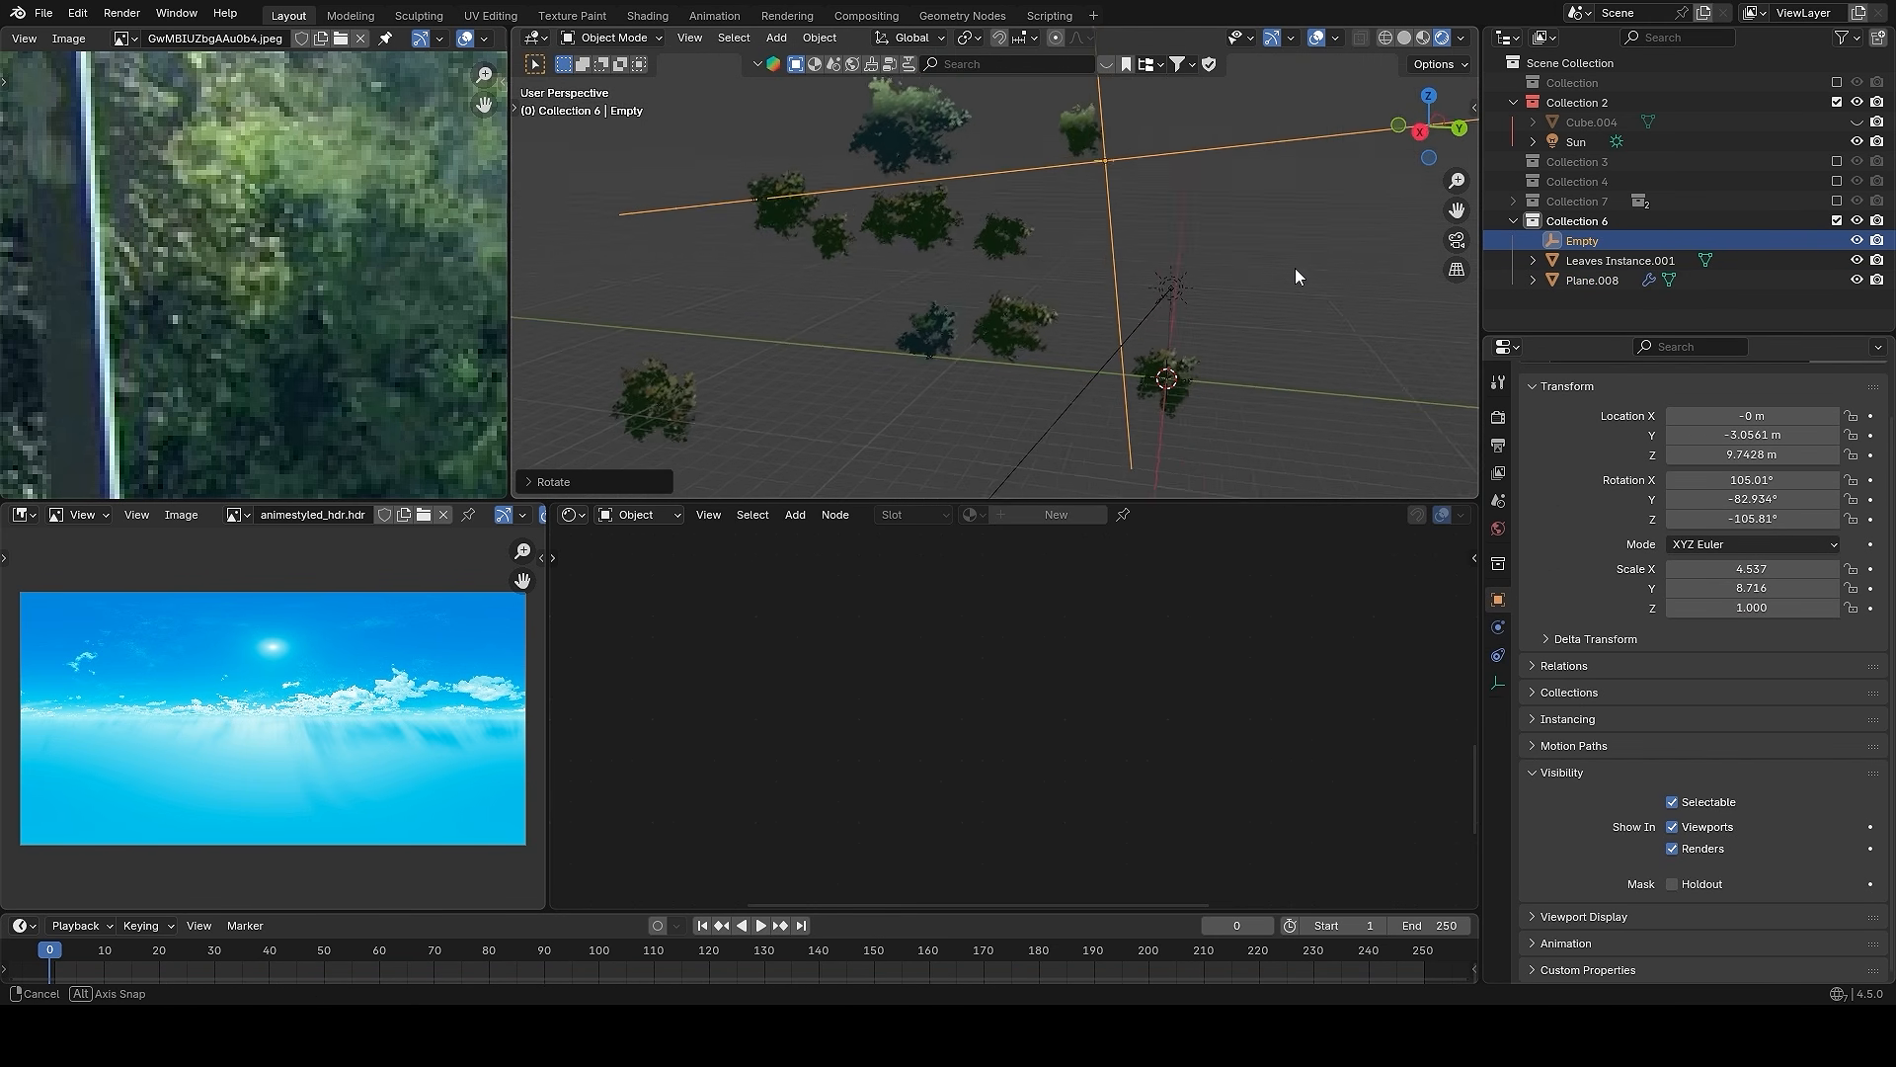
- Raise the emitter box's hair particle number to 100
{"action": "right_click", "coordinate": [1181, 388]}
{"action": "right_click", "coordinate": [1081, 348]}
{"action": "key", "text": "alt+shift+z"}
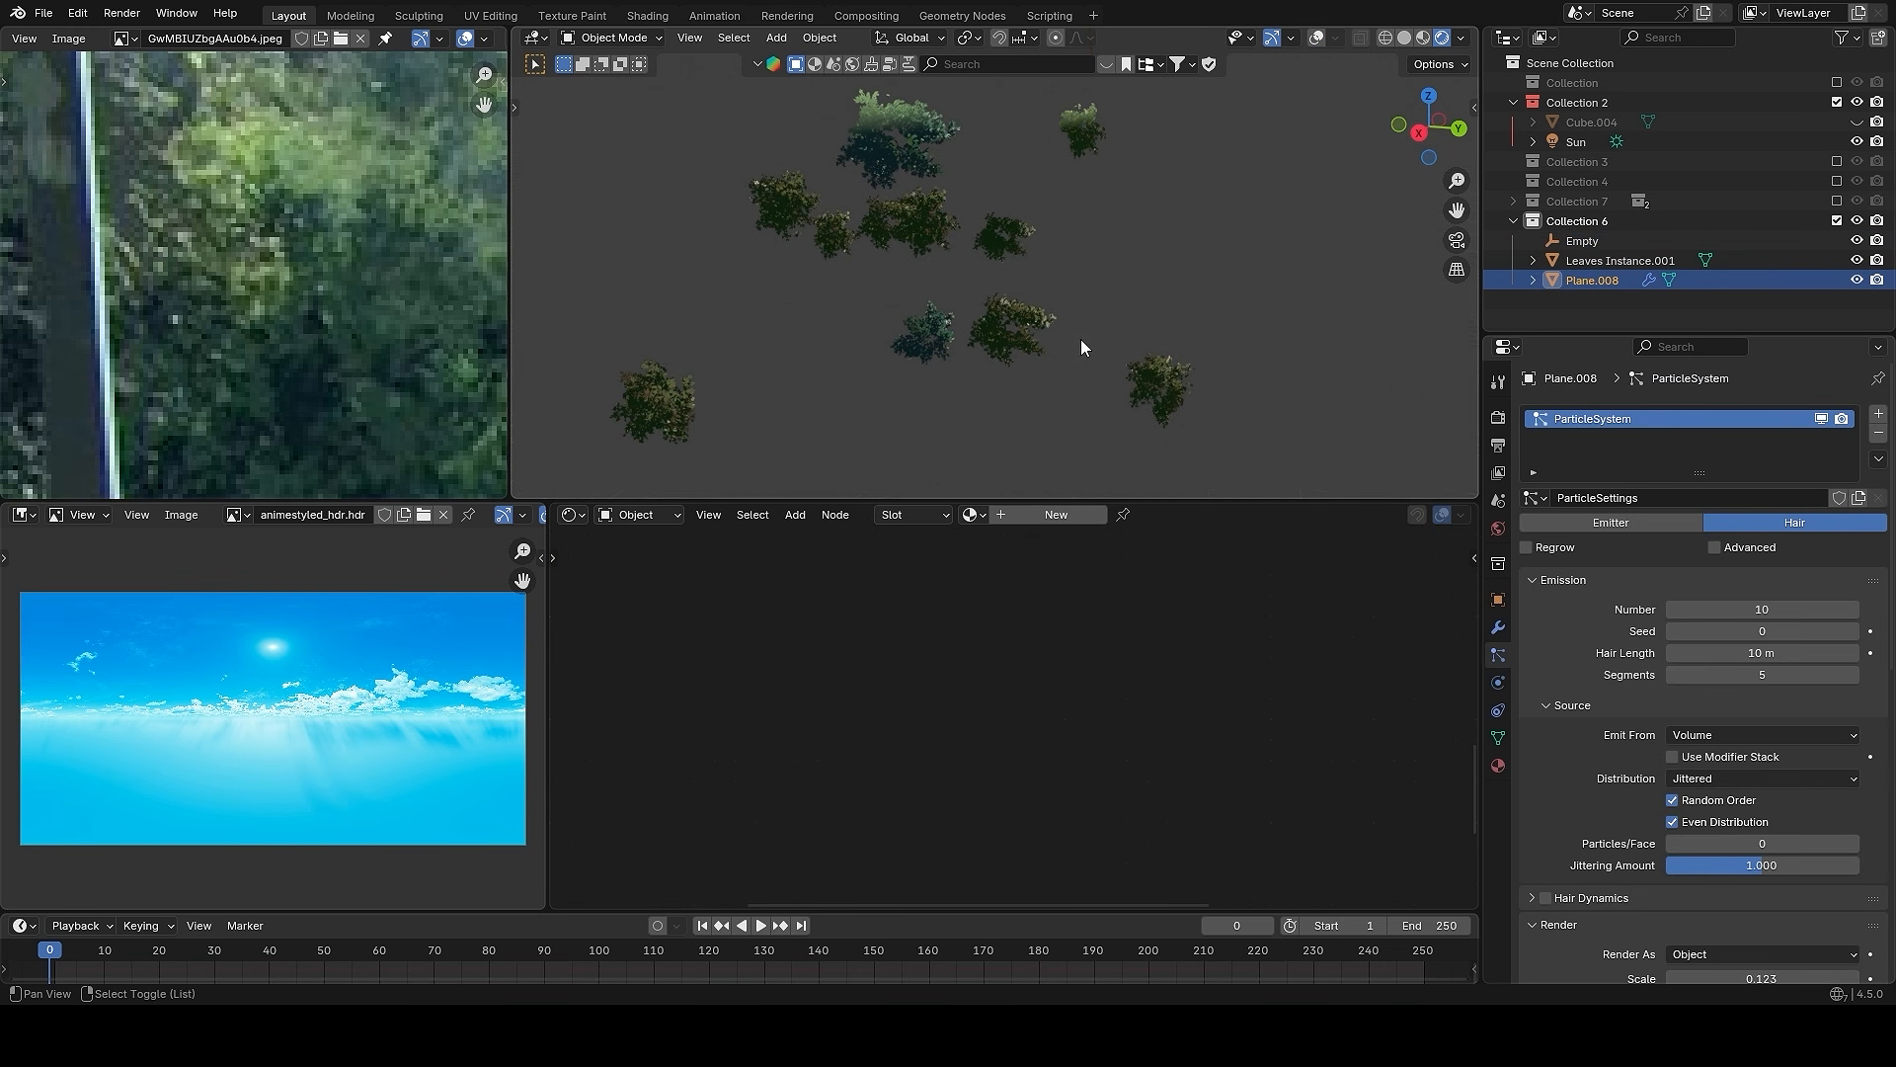
{"action": "left_click", "coordinate": [1770, 609]}
{"action": "type", "text": "10"}
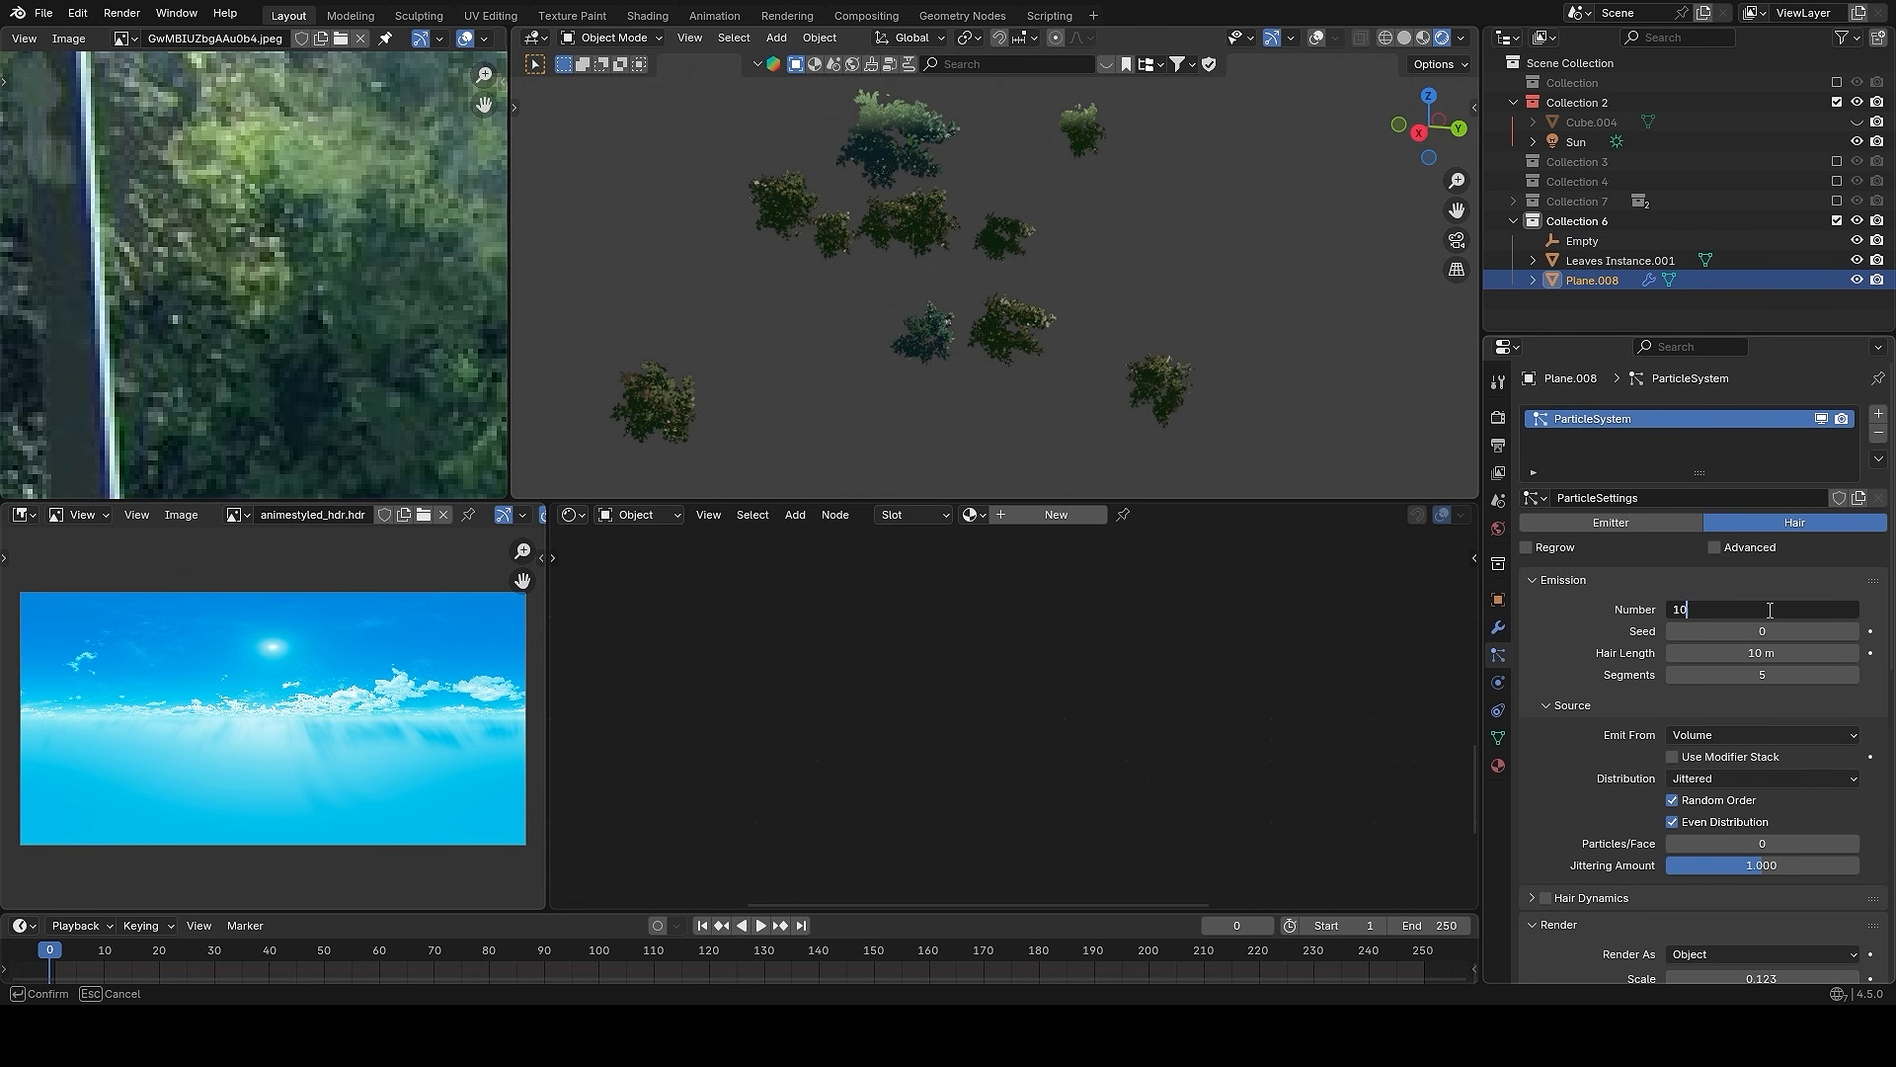
{"action": "type", "text": "0"}
{"action": "key", "text": "Return"}
- Rotate the Empty to about 111.7°, -85°, -112.5° and move it to about Y -3.39 m, Z 8.07 m
{"action": "key", "text": "alt+shift+z"}
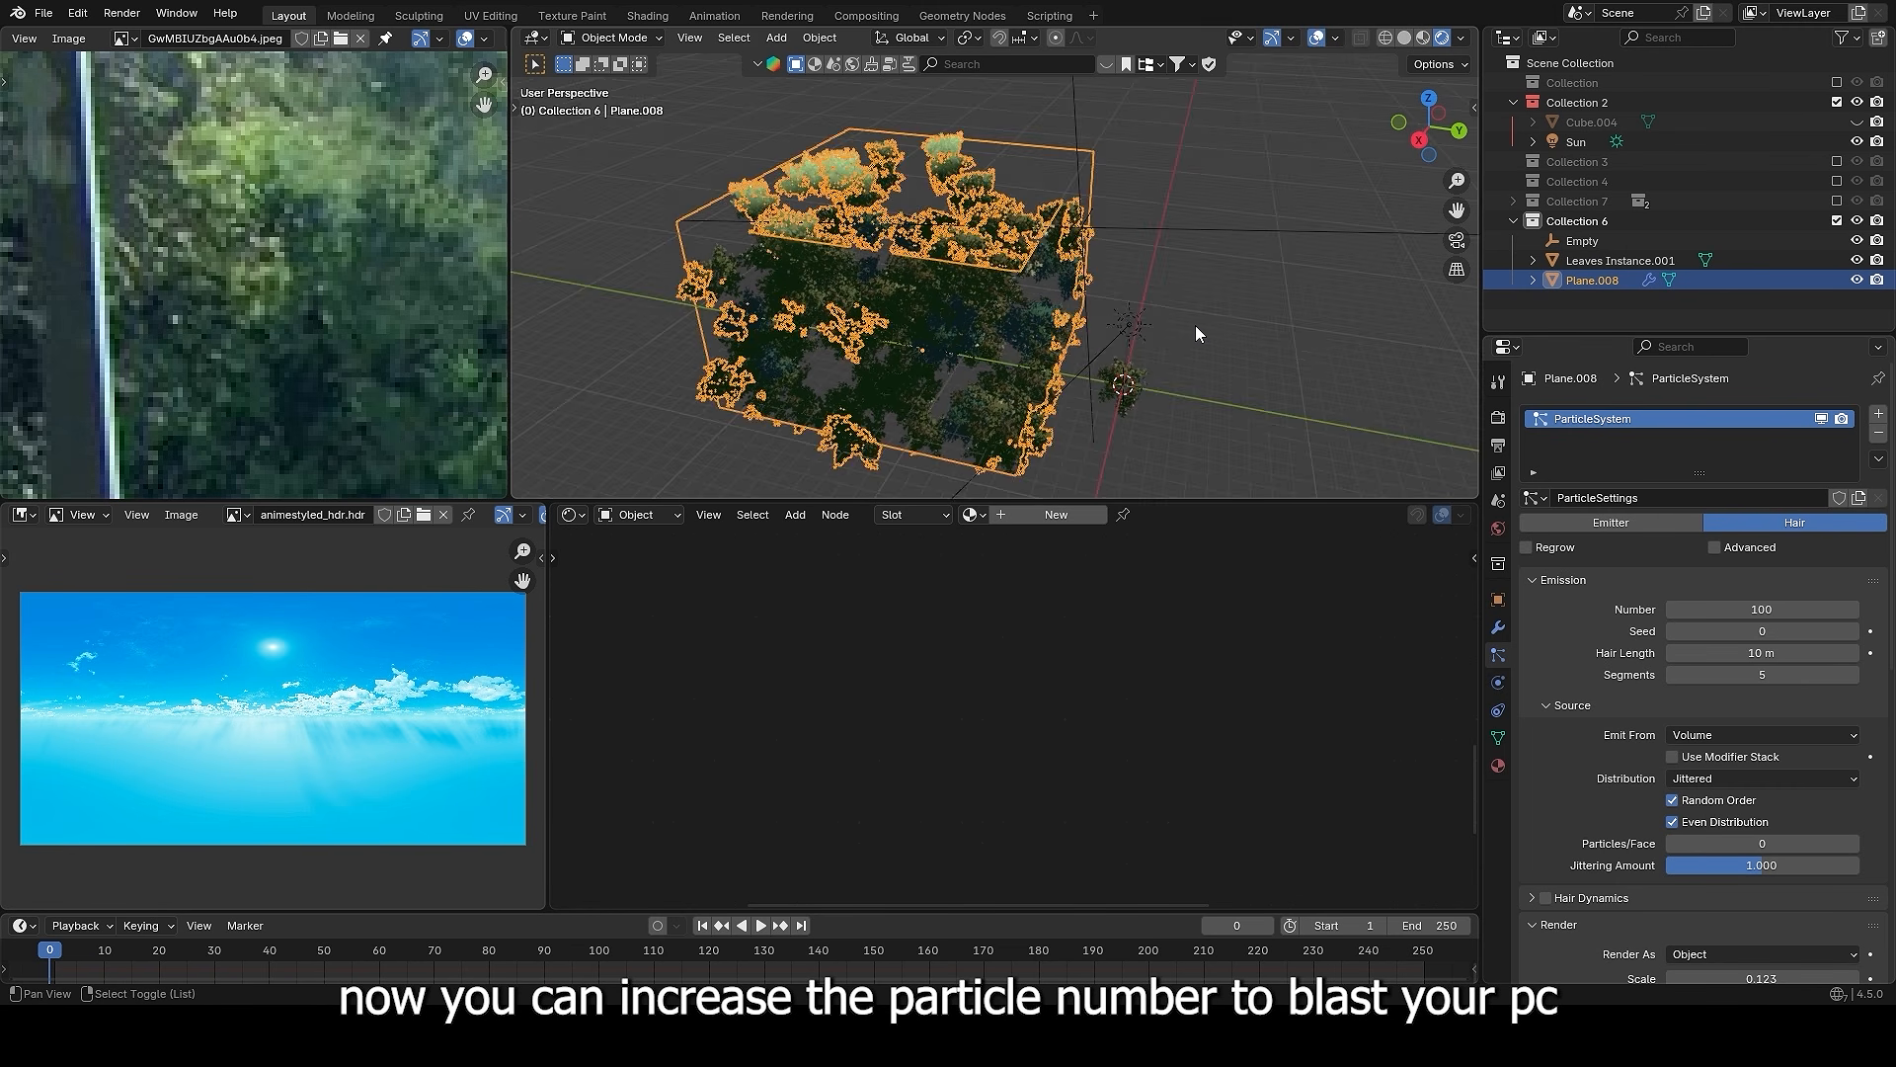
{"action": "right_click", "coordinate": [1194, 228]}
{"action": "key", "text": "grave"}
{"action": "left_click", "coordinate": [1262, 179]}
{"action": "key", "text": "r"}
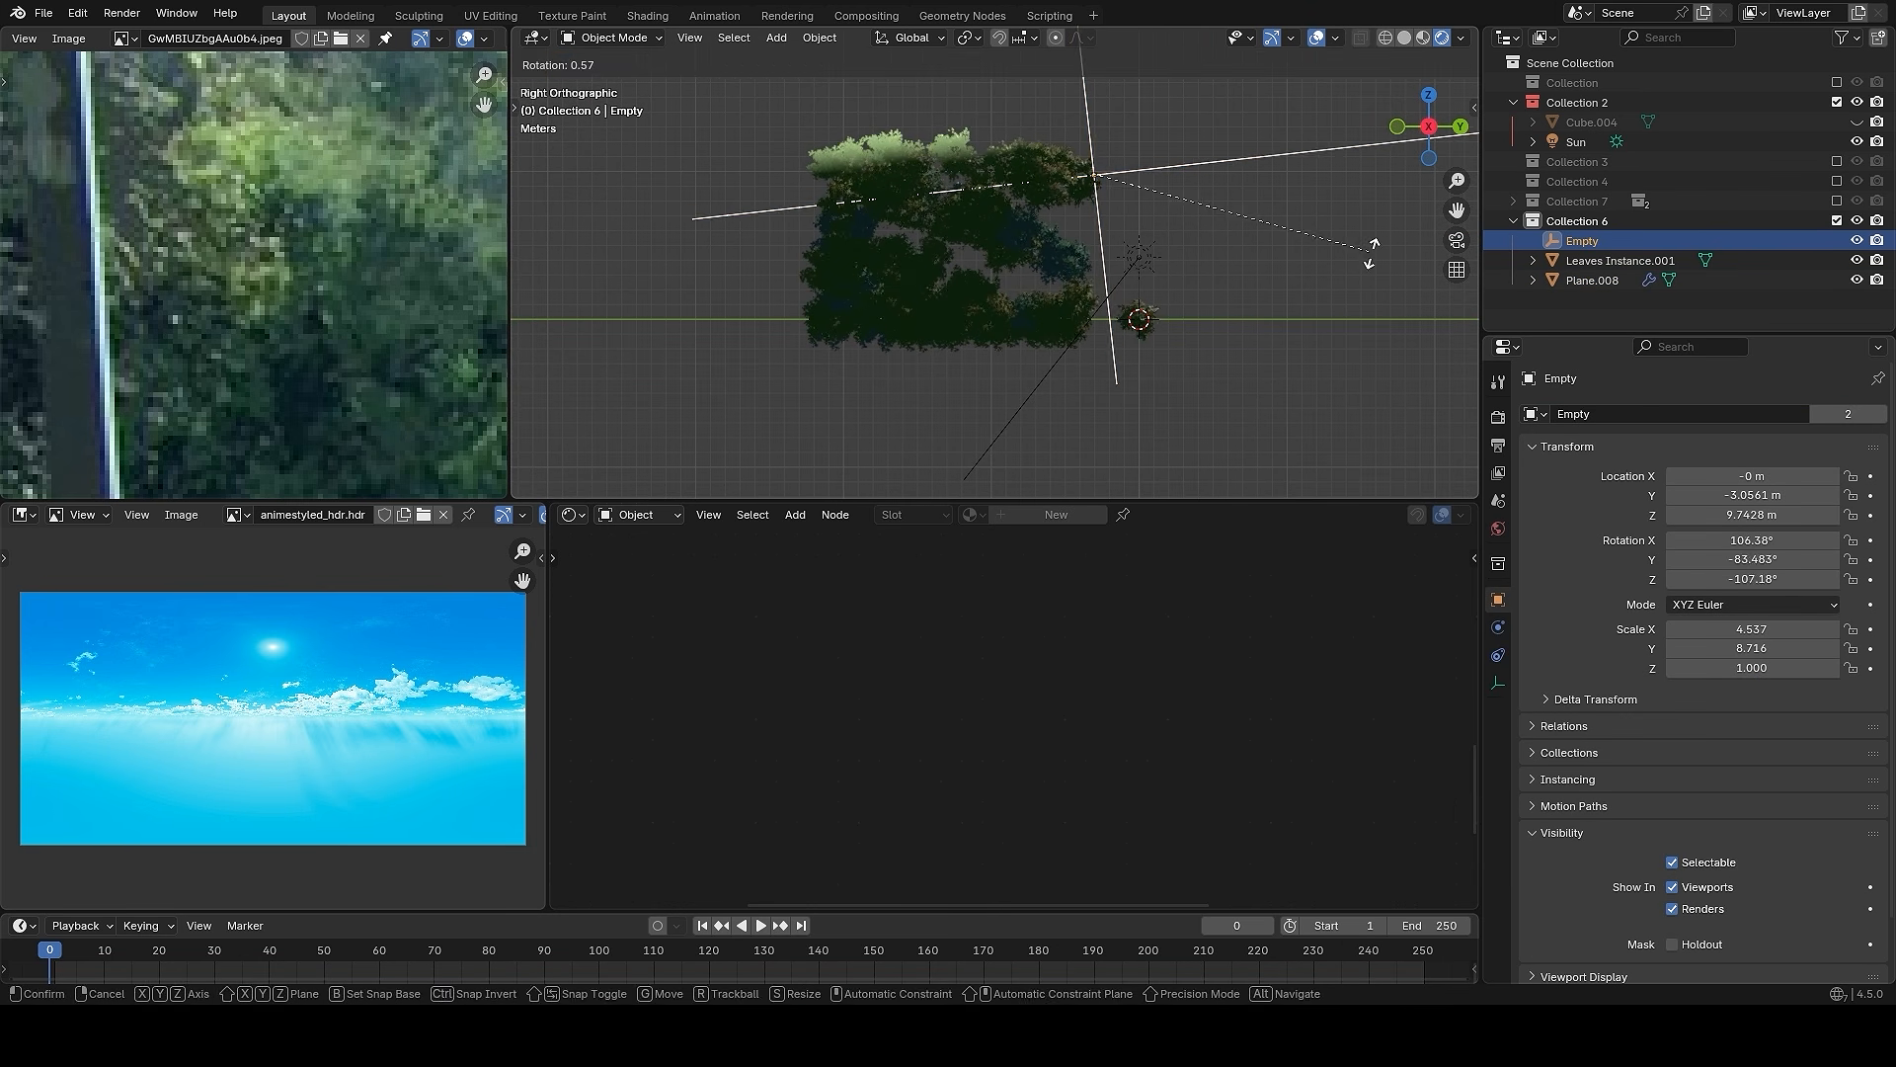
{"action": "left_click", "coordinate": [1374, 267]}
{"action": "key", "text": "g"}
{"action": "left_click", "coordinate": [1372, 287]}
- Enlarge the Empty to an X scale of 7.391 and rotate it to about 169.9°, -75.9°, -171.1°
{"action": "key", "text": "alt+shift+z"}
{"action": "middle_click_drag", "start_coordinate": [1372, 287], "coordinate": [1168, 326]}
{"action": "key", "text": "alt+shift+z"}
{"action": "key", "text": "s"}
{"action": "key", "text": "y"}
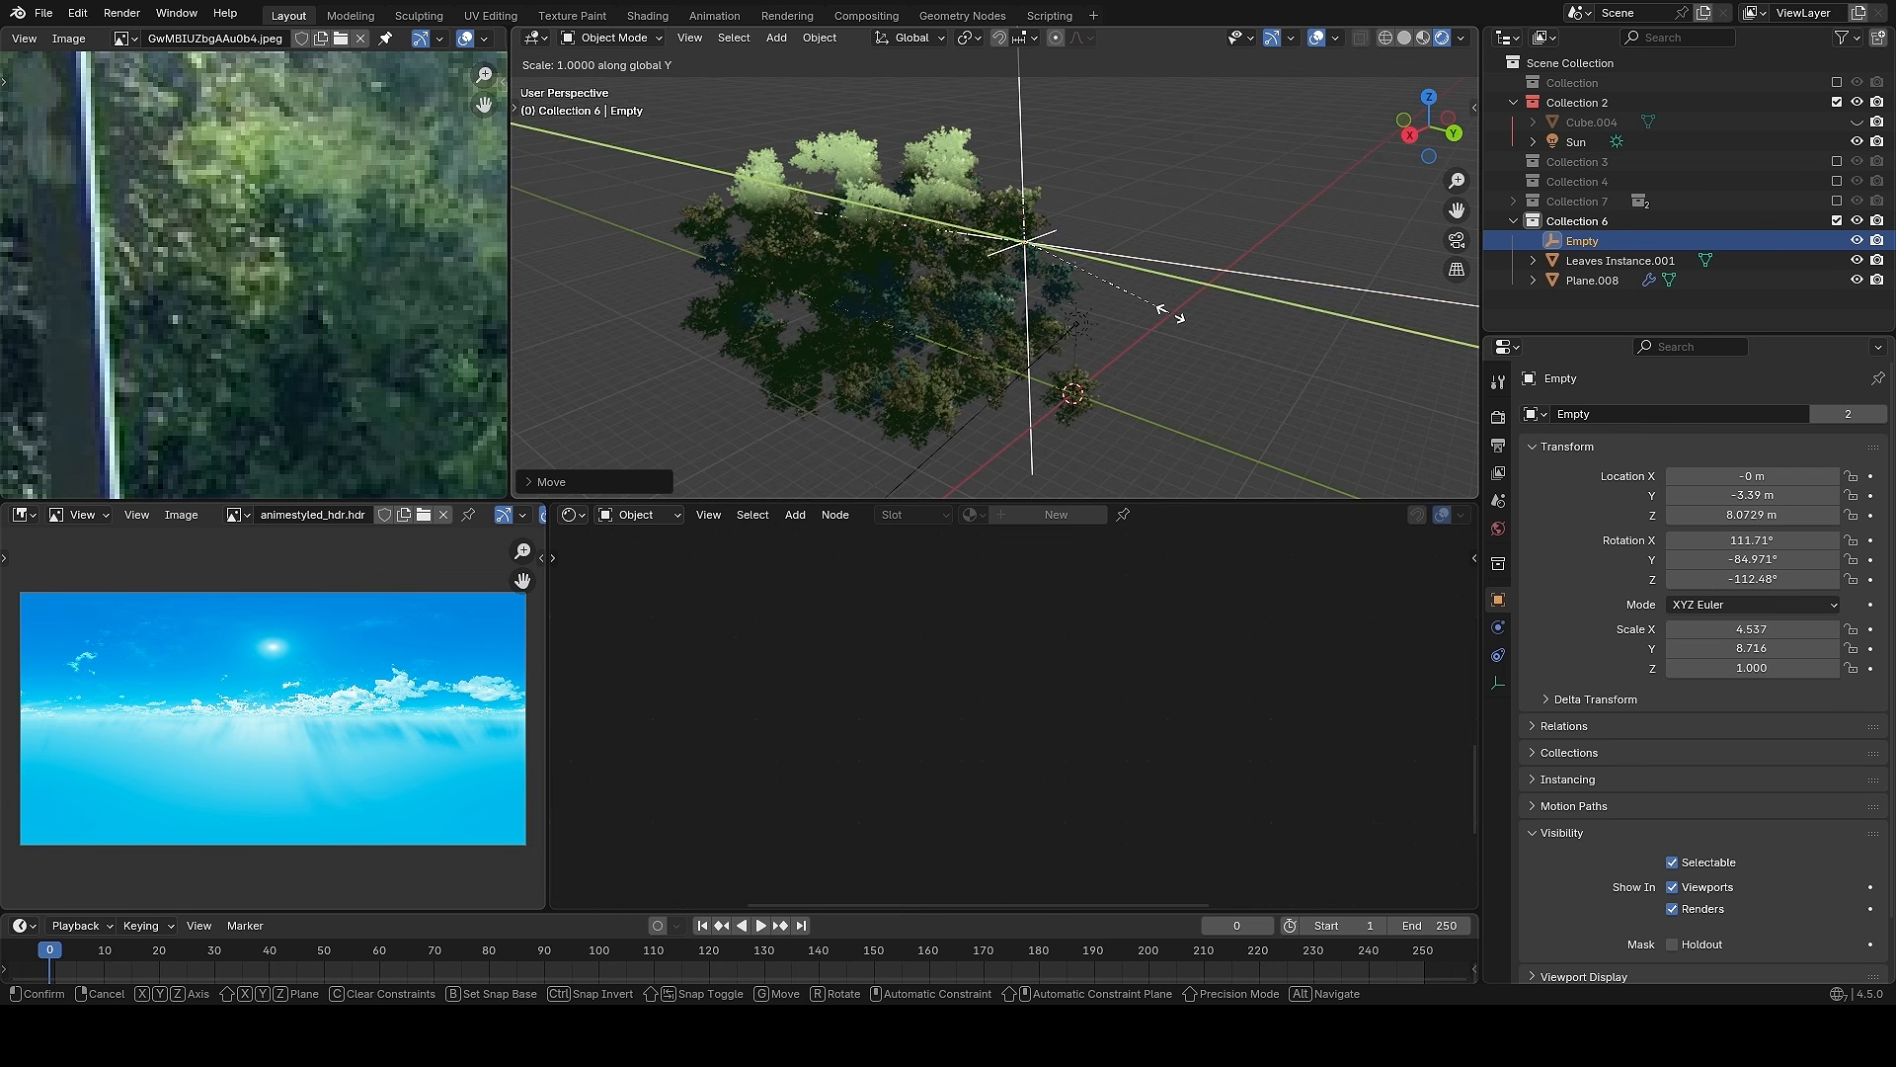
{"action": "left_click", "coordinate": [1261, 435]}
{"action": "key", "text": "alt+shift+z"}
{"action": "middle_click_drag", "start_coordinate": [1261, 435], "coordinate": [1312, 330]}
{"action": "key", "text": "r"}
{"action": "left_click", "coordinate": [1314, 222]}
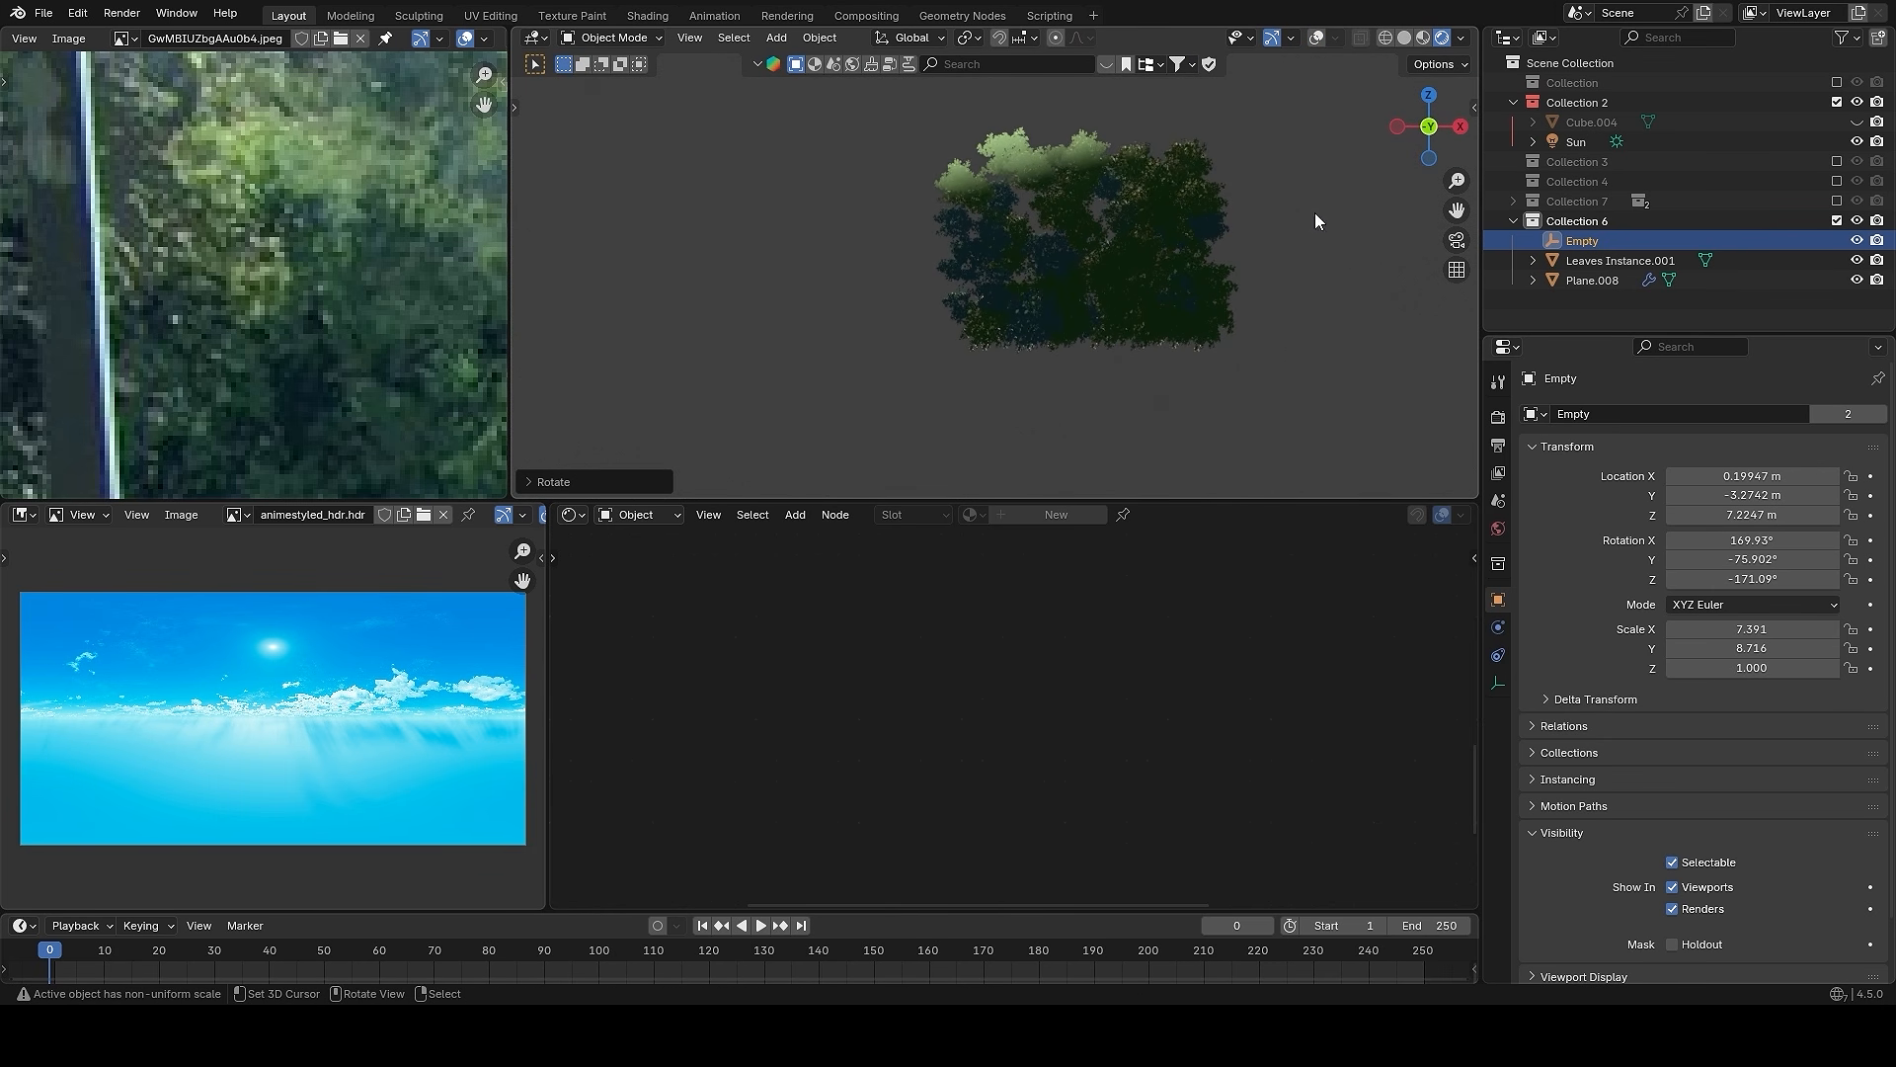
- Move the Empty to about X 4.97 m, Y -4.22 m, Z 1.26 m and rotate it to about 175.9°, -75.2°, -177°
{"action": "key", "text": "g"}
{"action": "left_click", "coordinate": [1317, 286]}
{"action": "left_click_drag", "start_coordinate": [1317, 287], "coordinate": [1225, 326], "text": "alt"}
{"action": "key", "text": "g"}
{"action": "left_click", "coordinate": [1265, 305]}
{"action": "key", "text": "g"}
{"action": "key", "text": "r"}
{"action": "key", "text": "g"}
{"action": "left_click", "coordinate": [1206, 347]}
{"action": "key", "text": "r"}
{"action": "left_click", "coordinate": [1160, 254]}
{"action": "key", "text": "alt+shift+z"}
{"action": "left_click_drag", "start_coordinate": [1126, 269], "coordinate": [1072, 290], "text": "alt"}
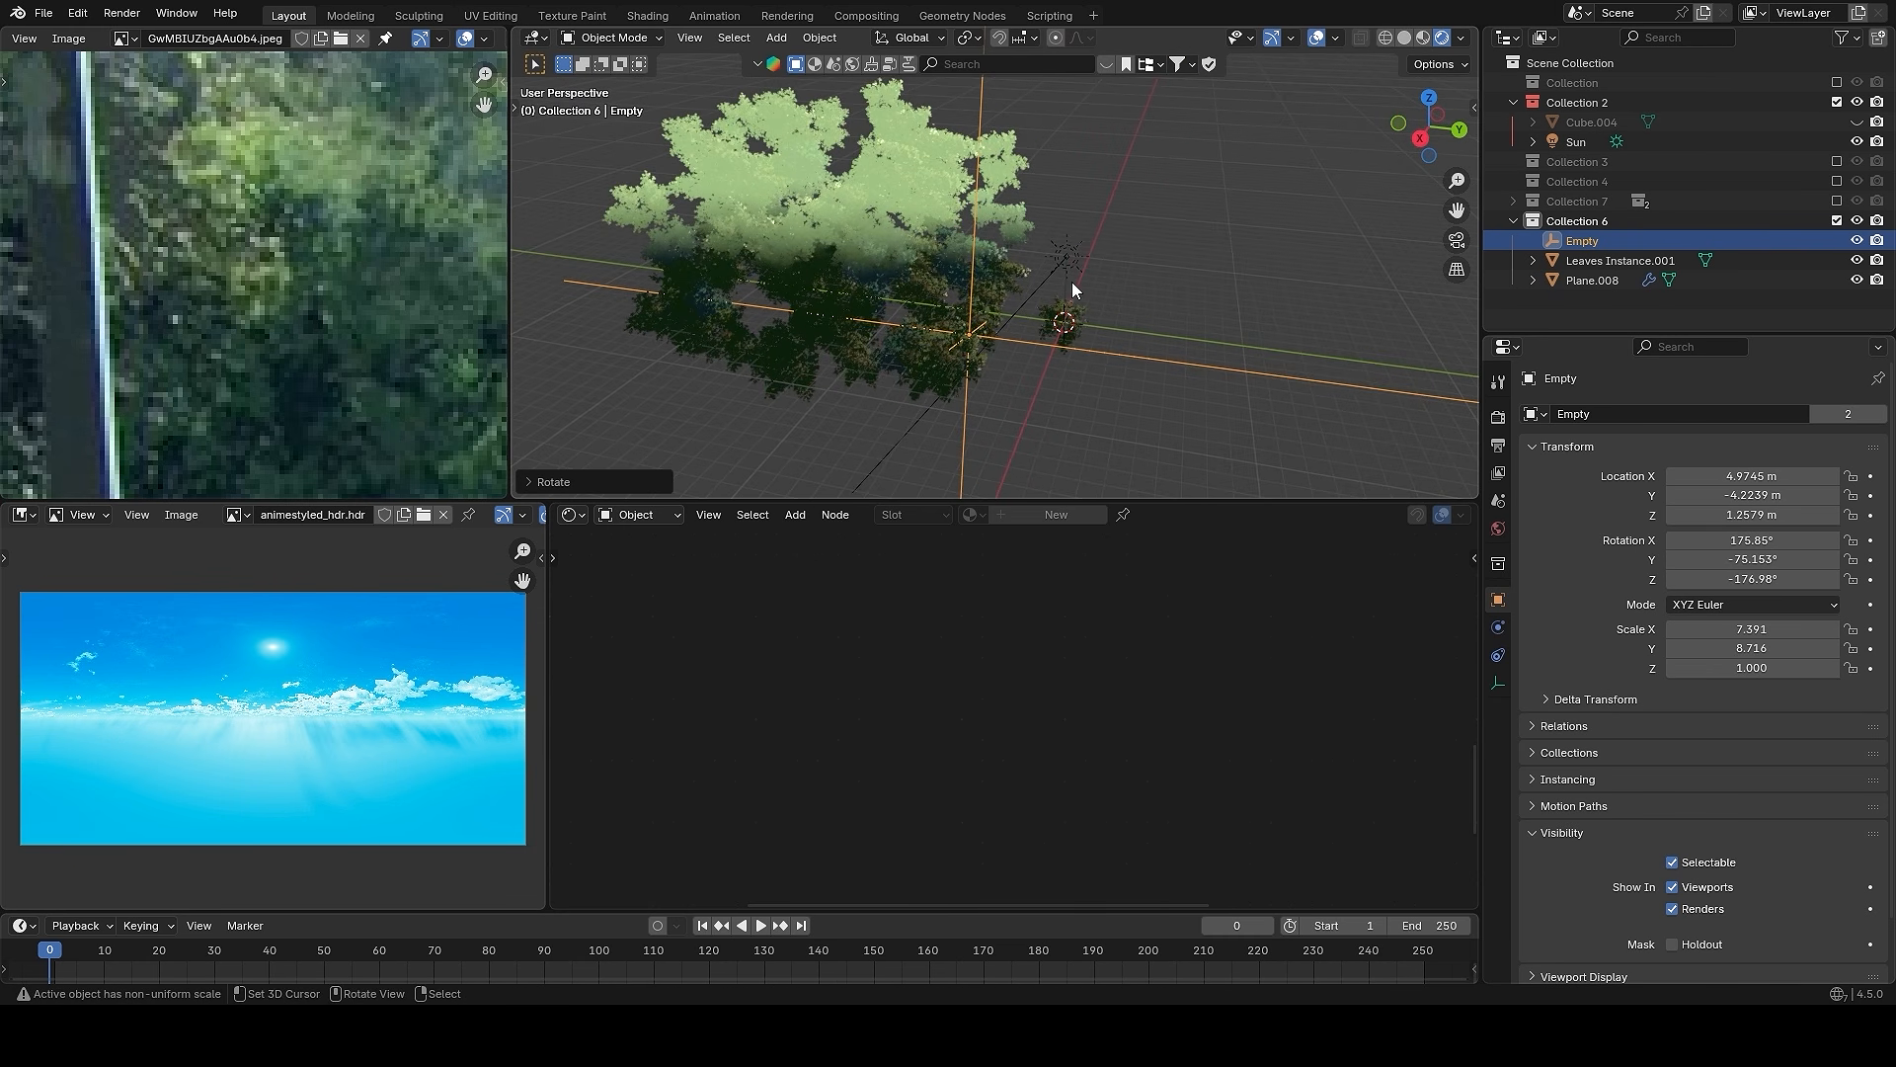
- Set the Factor of the bush material's last Add node, just before the Material Output, to 0.133
{"action": "right_click", "coordinate": [1069, 315]}
{"action": "scroll", "coordinate": [1240, 677], "scroll_direction": "down", "scroll_amount": 2}
{"action": "middle_click_drag", "start_coordinate": [1283, 652], "coordinate": [1221, 770]}
{"action": "key", "text": "alt+shift+z"}
{"action": "middle_click_drag", "start_coordinate": [1325, 534], "coordinate": [1220, 691]}
{"action": "middle_click_drag", "start_coordinate": [1388, 732], "coordinate": [1304, 754]}
{"action": "scroll", "coordinate": [1303, 754], "scroll_direction": "up", "scroll_amount": 2}
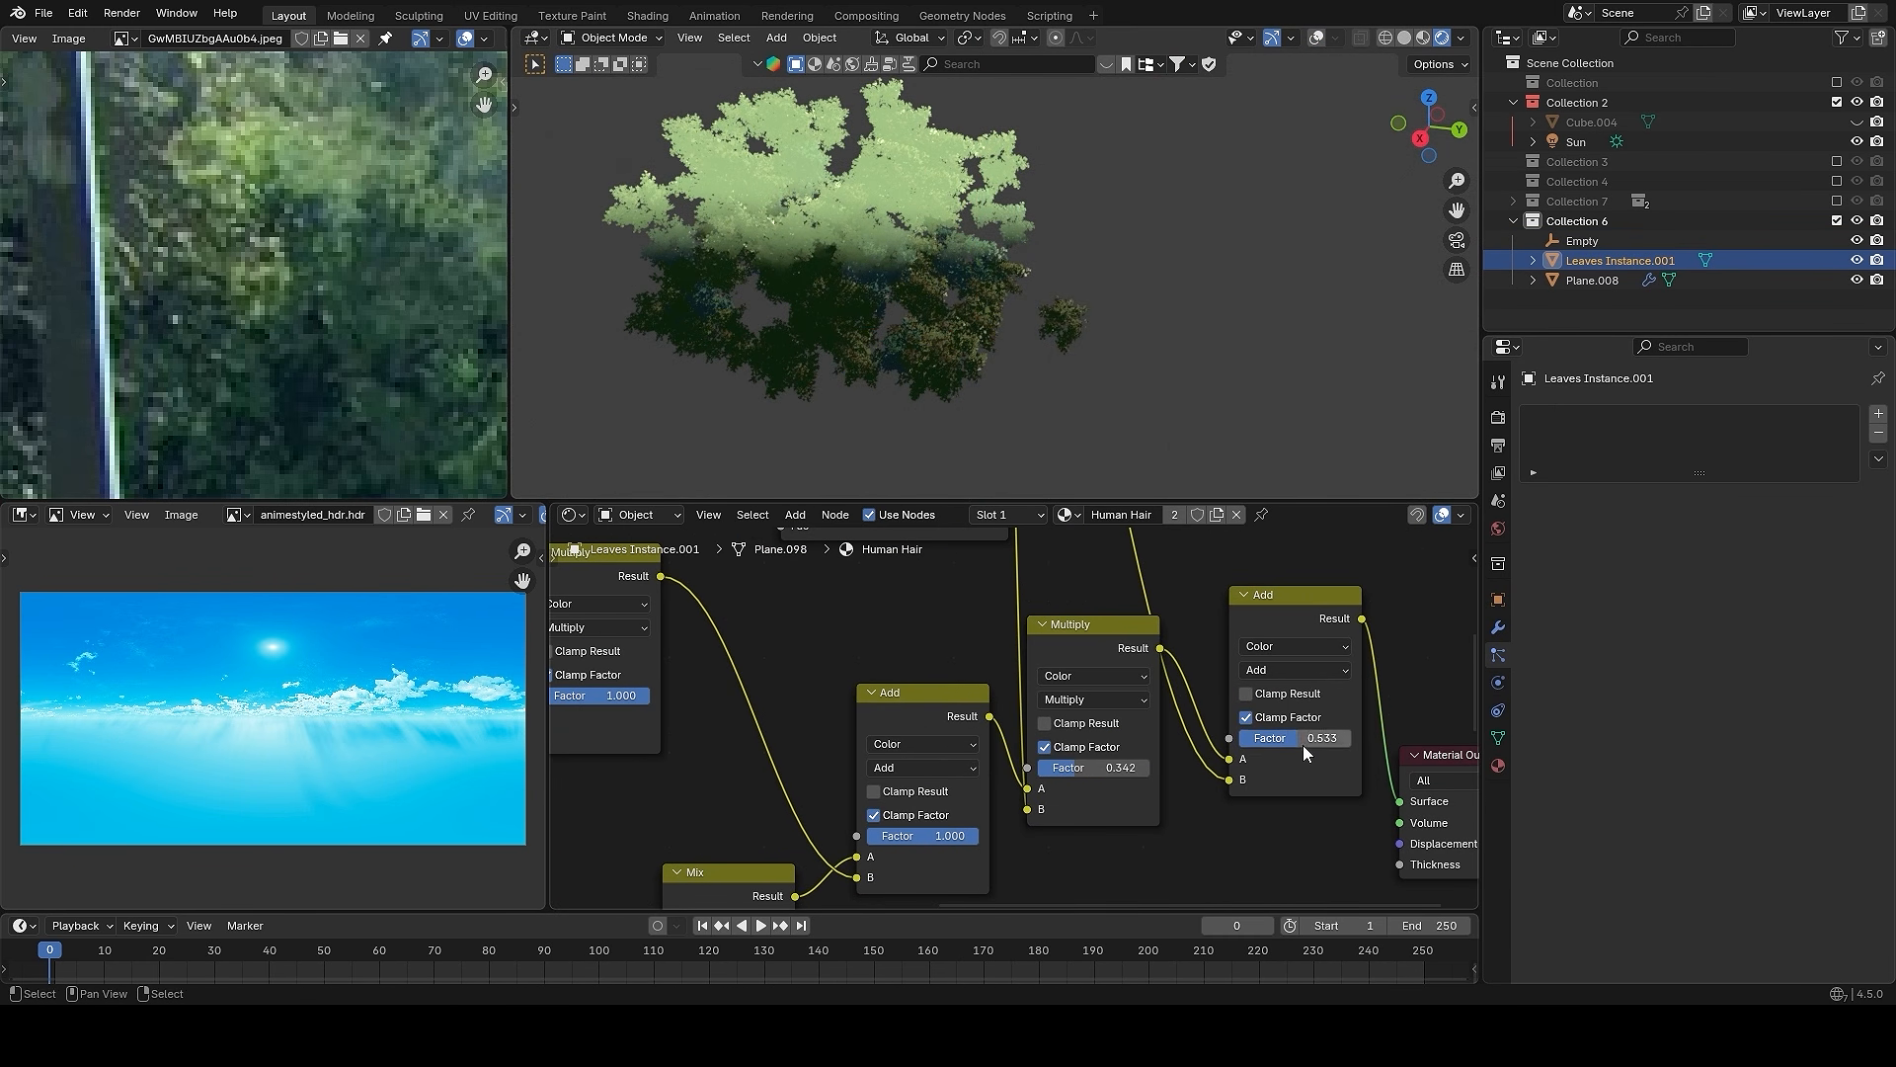
{"action": "left_click_drag", "start_coordinate": [1304, 746], "coordinate": [1256, 746]}
{"action": "middle_click_drag", "start_coordinate": [1076, 435], "coordinate": [1076, 415]}
{"action": "scroll", "coordinate": [1076, 415], "scroll_direction": "up", "scroll_amount": 1}
{"action": "scroll", "coordinate": [1205, 601], "scroll_direction": "up", "scroll_amount": 1}
{"action": "left_click_drag", "start_coordinate": [1308, 741], "coordinate": [1265, 741]}
{"action": "middle_click_drag", "start_coordinate": [1088, 424], "coordinate": [1087, 400]}
{"action": "left_click_drag", "start_coordinate": [1269, 741], "coordinate": [1274, 740]}
{"action": "middle_click_drag", "start_coordinate": [1094, 314], "coordinate": [1093, 299]}
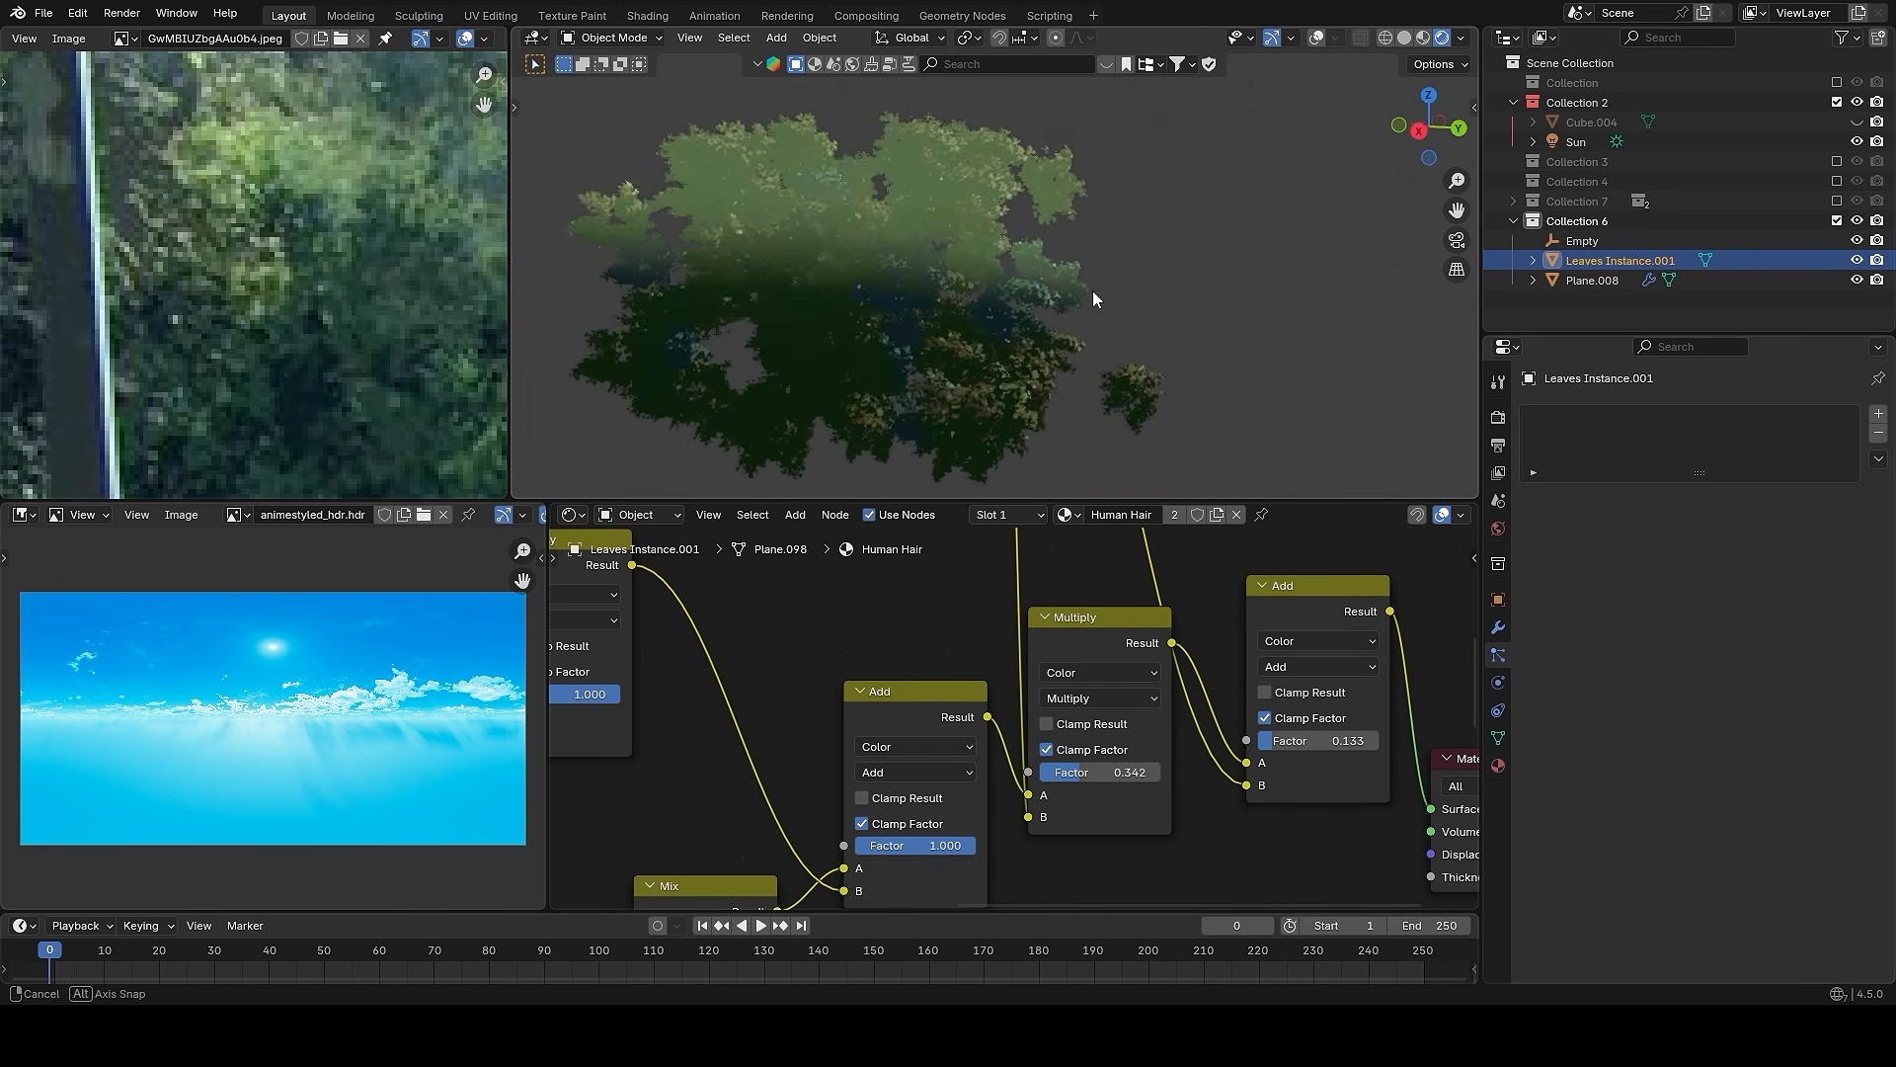
- Move and rotate the Empty again to adjust the highlight gradient across the scattered foliage
{"action": "key", "text": "alt+shift+z"}
{"action": "left_click", "coordinate": [1249, 444]}
{"action": "key", "text": "g"}
{"action": "left_click", "coordinate": [1200, 307]}
{"action": "key", "text": "r"}
{"action": "left_click", "coordinate": [1312, 311]}
{"action": "scroll", "coordinate": [1244, 281], "scroll_direction": "down", "scroll_amount": 3}
{"action": "key", "text": "alt+shift+z"}
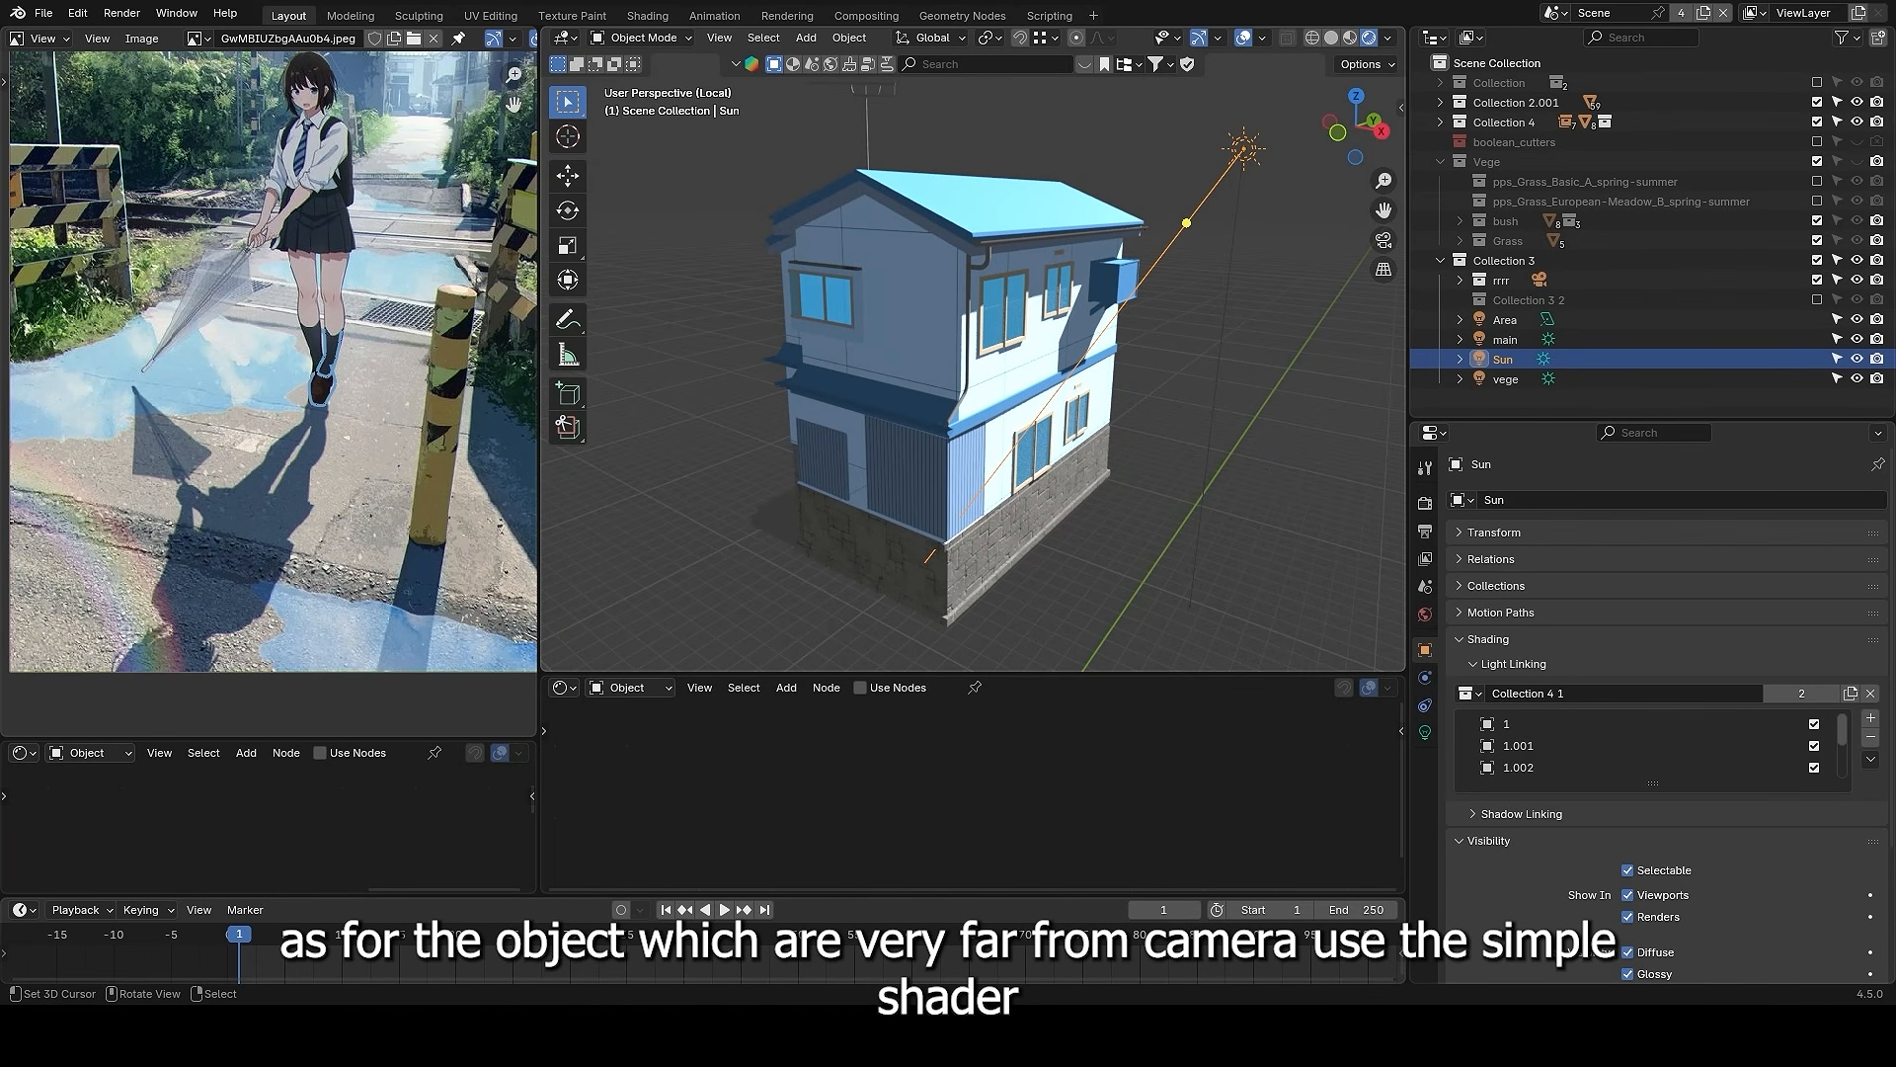
- Rotate the Sun light about the Z axis to change the shading on the two-storey house
{"action": "middle_click_drag", "start_coordinate": [1214, 371], "coordinate": [790, 318]}
{"action": "scroll", "coordinate": [1067, 385], "scroll_direction": "up", "scroll_amount": 3}
{"action": "key", "text": "r"}
{"action": "key", "text": "z"}
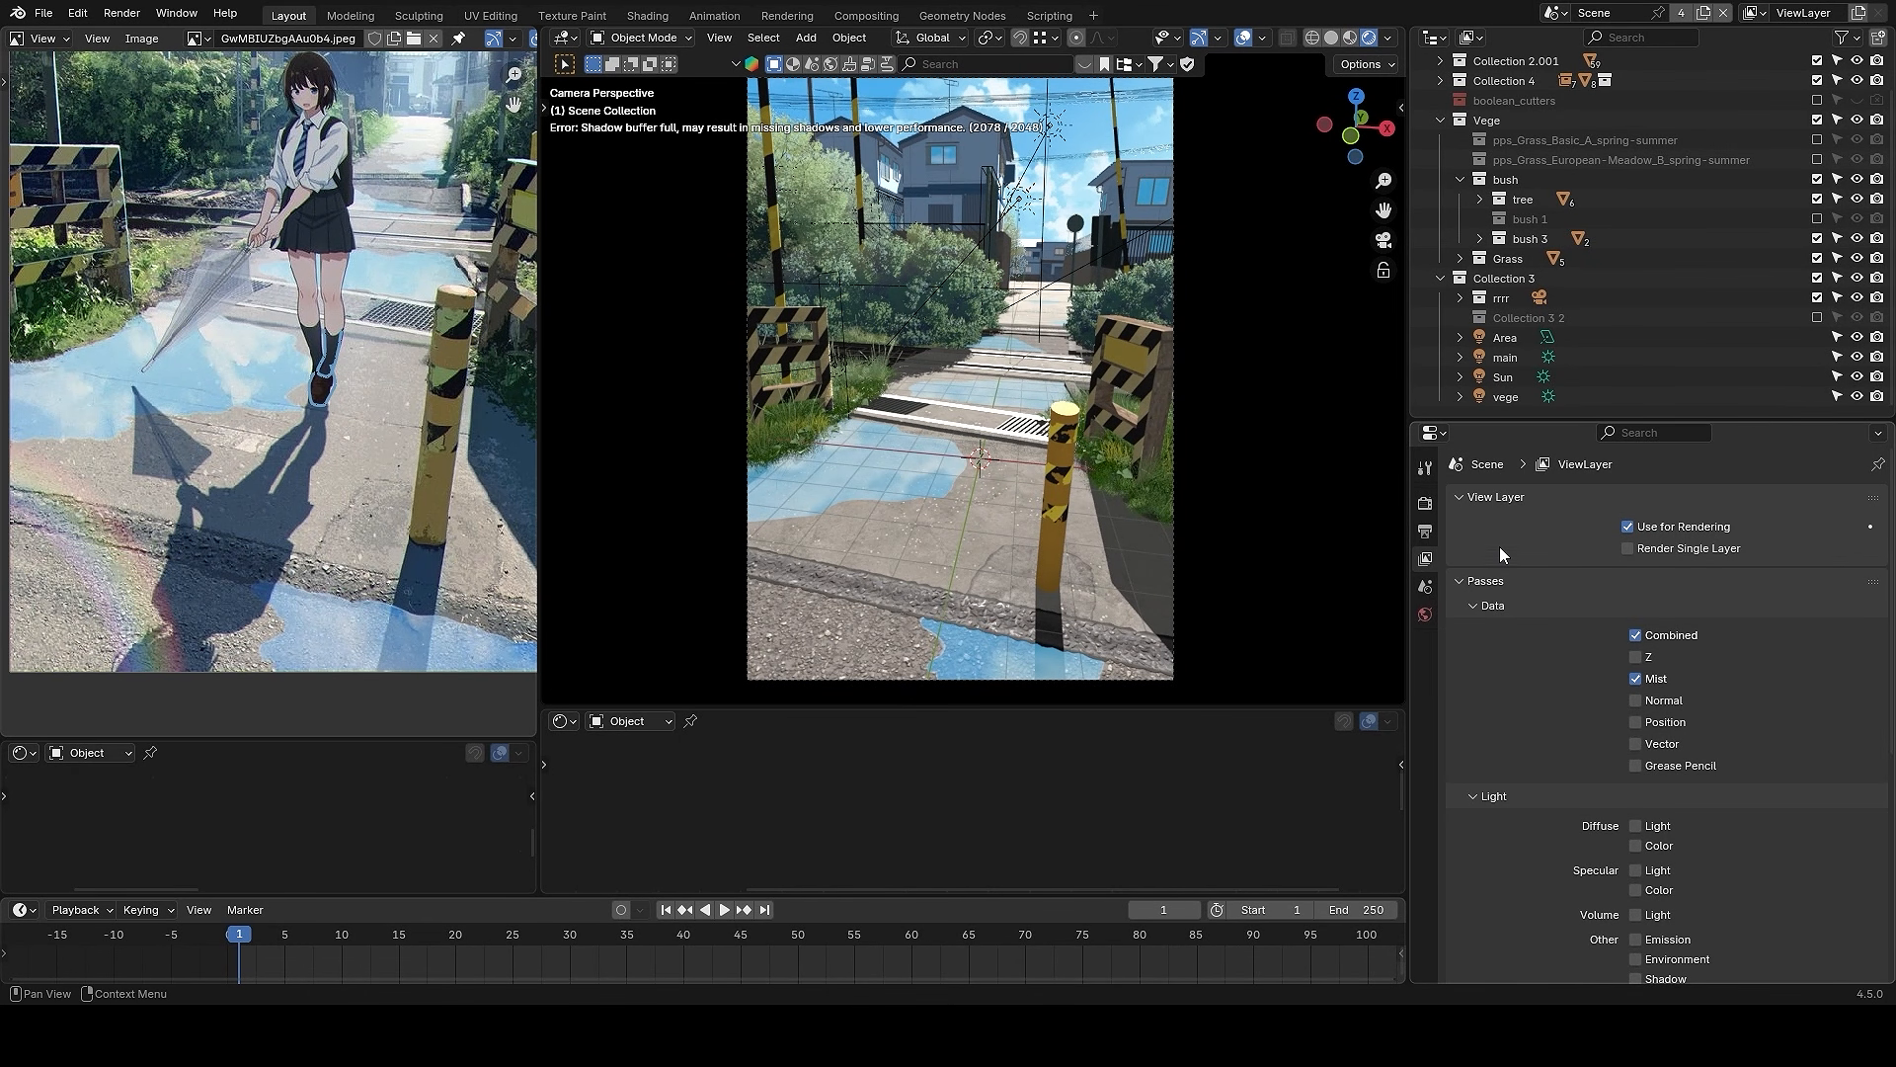
- Examine the view layer's data passes, in particular the Mist pass
{"action": "scroll", "coordinate": [1529, 593], "scroll_direction": "down", "scroll_amount": 4}
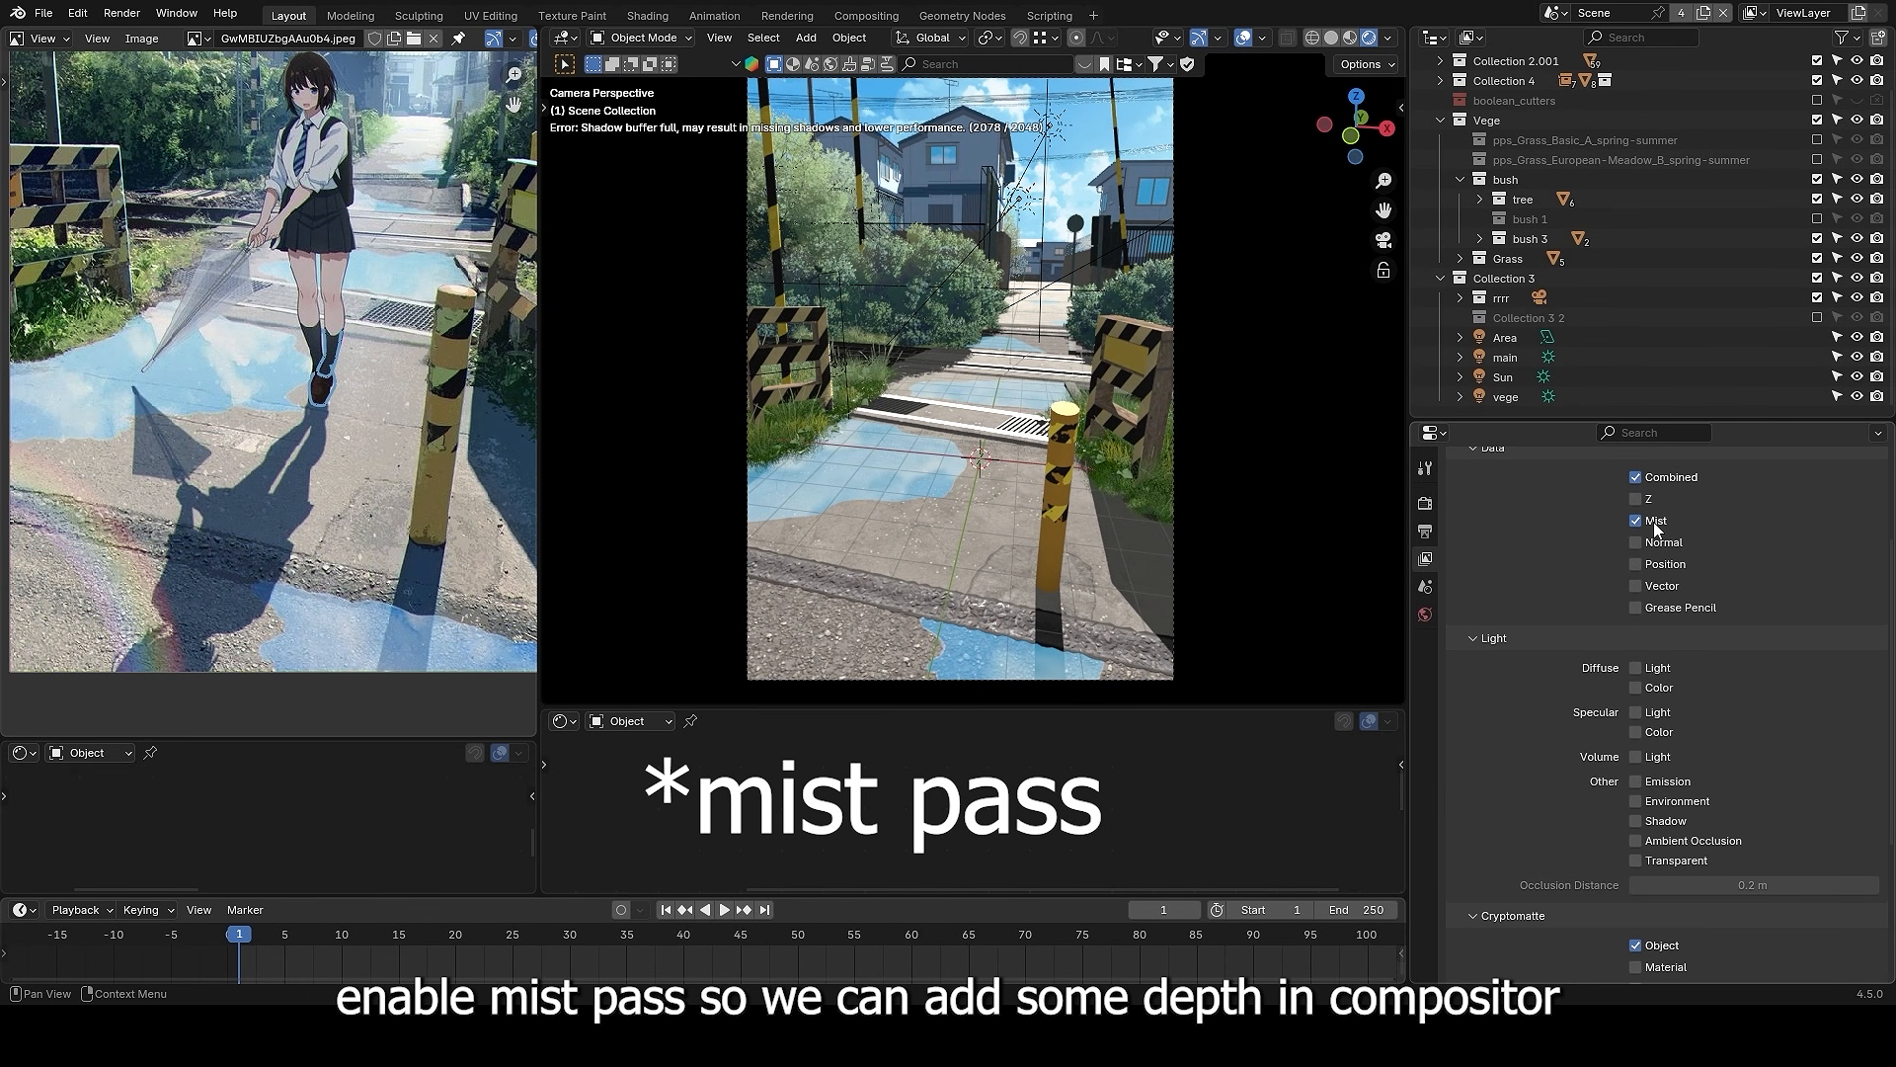
- Display the Mist render pass in the camera viewport to check the scene's depth gradient
{"action": "left_click", "coordinate": [1388, 38]}
{"action": "left_click", "coordinate": [1323, 279]}
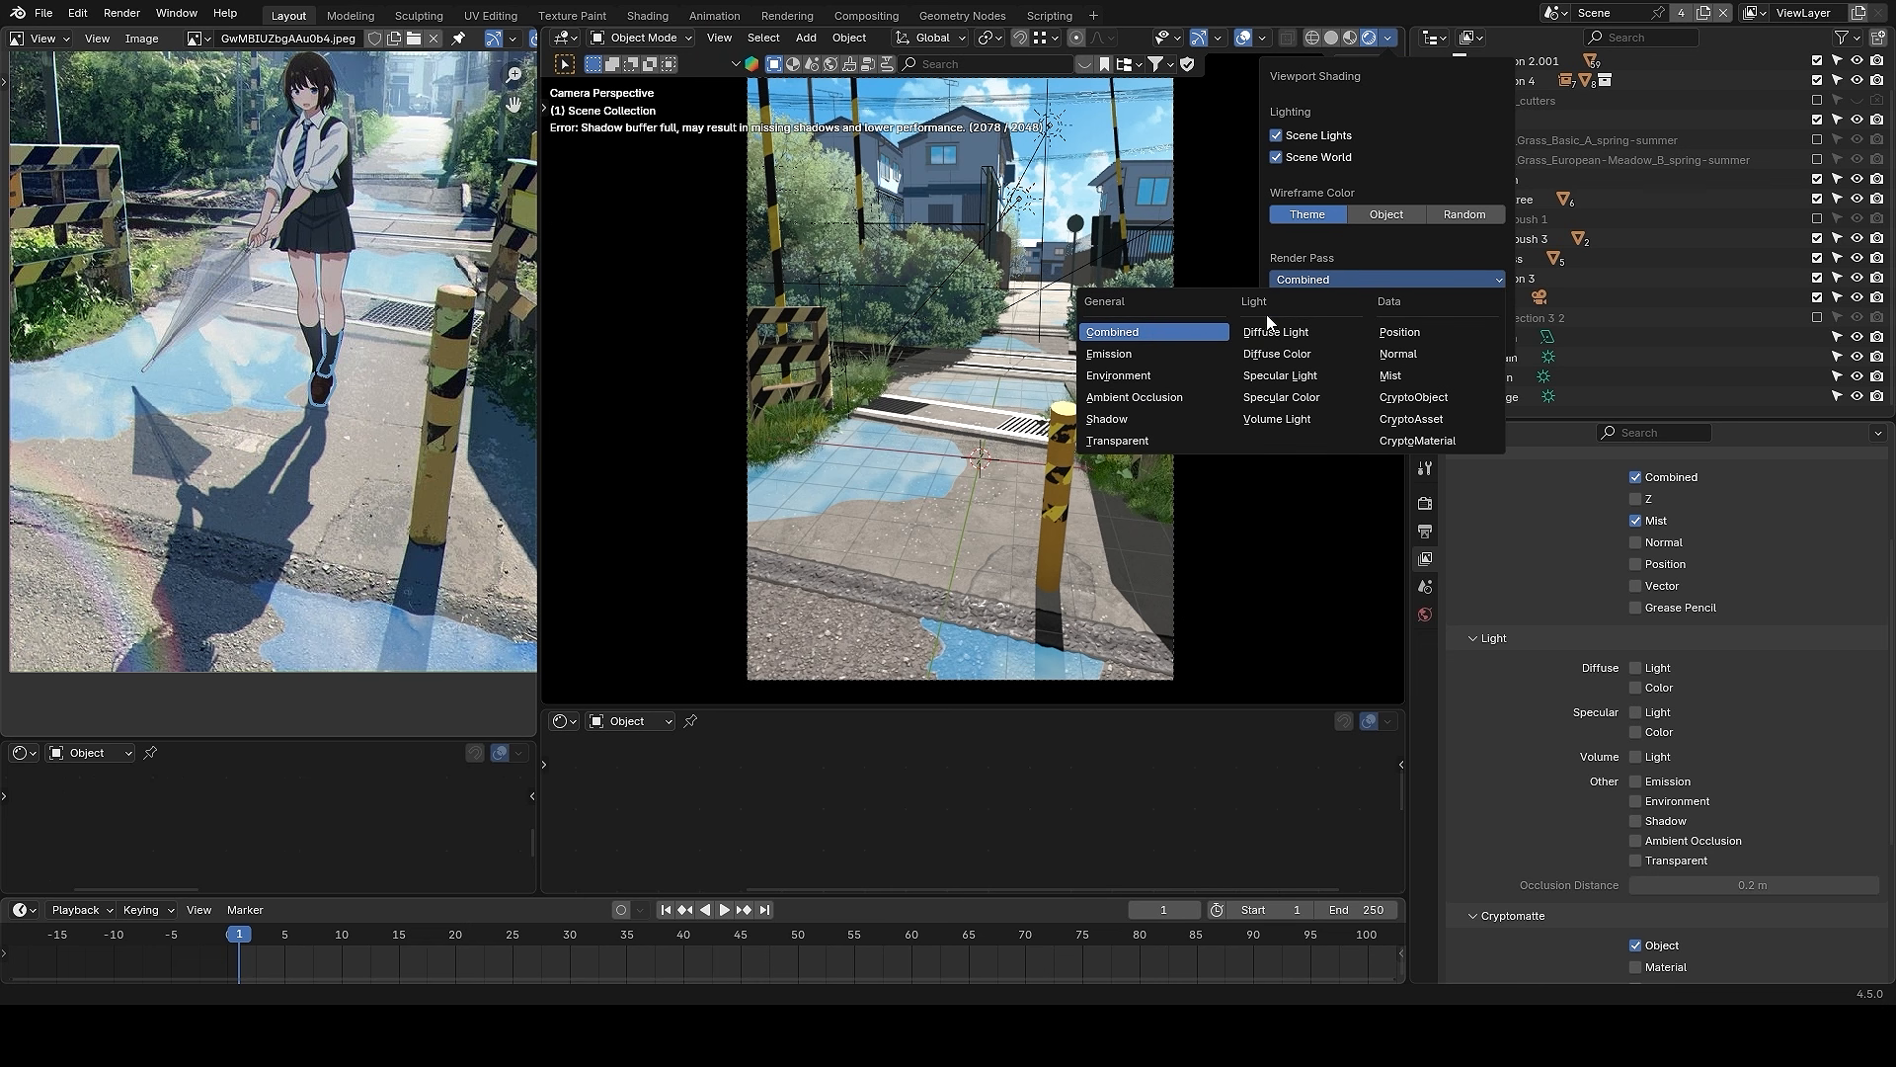
{"action": "left_click", "coordinate": [1389, 375]}
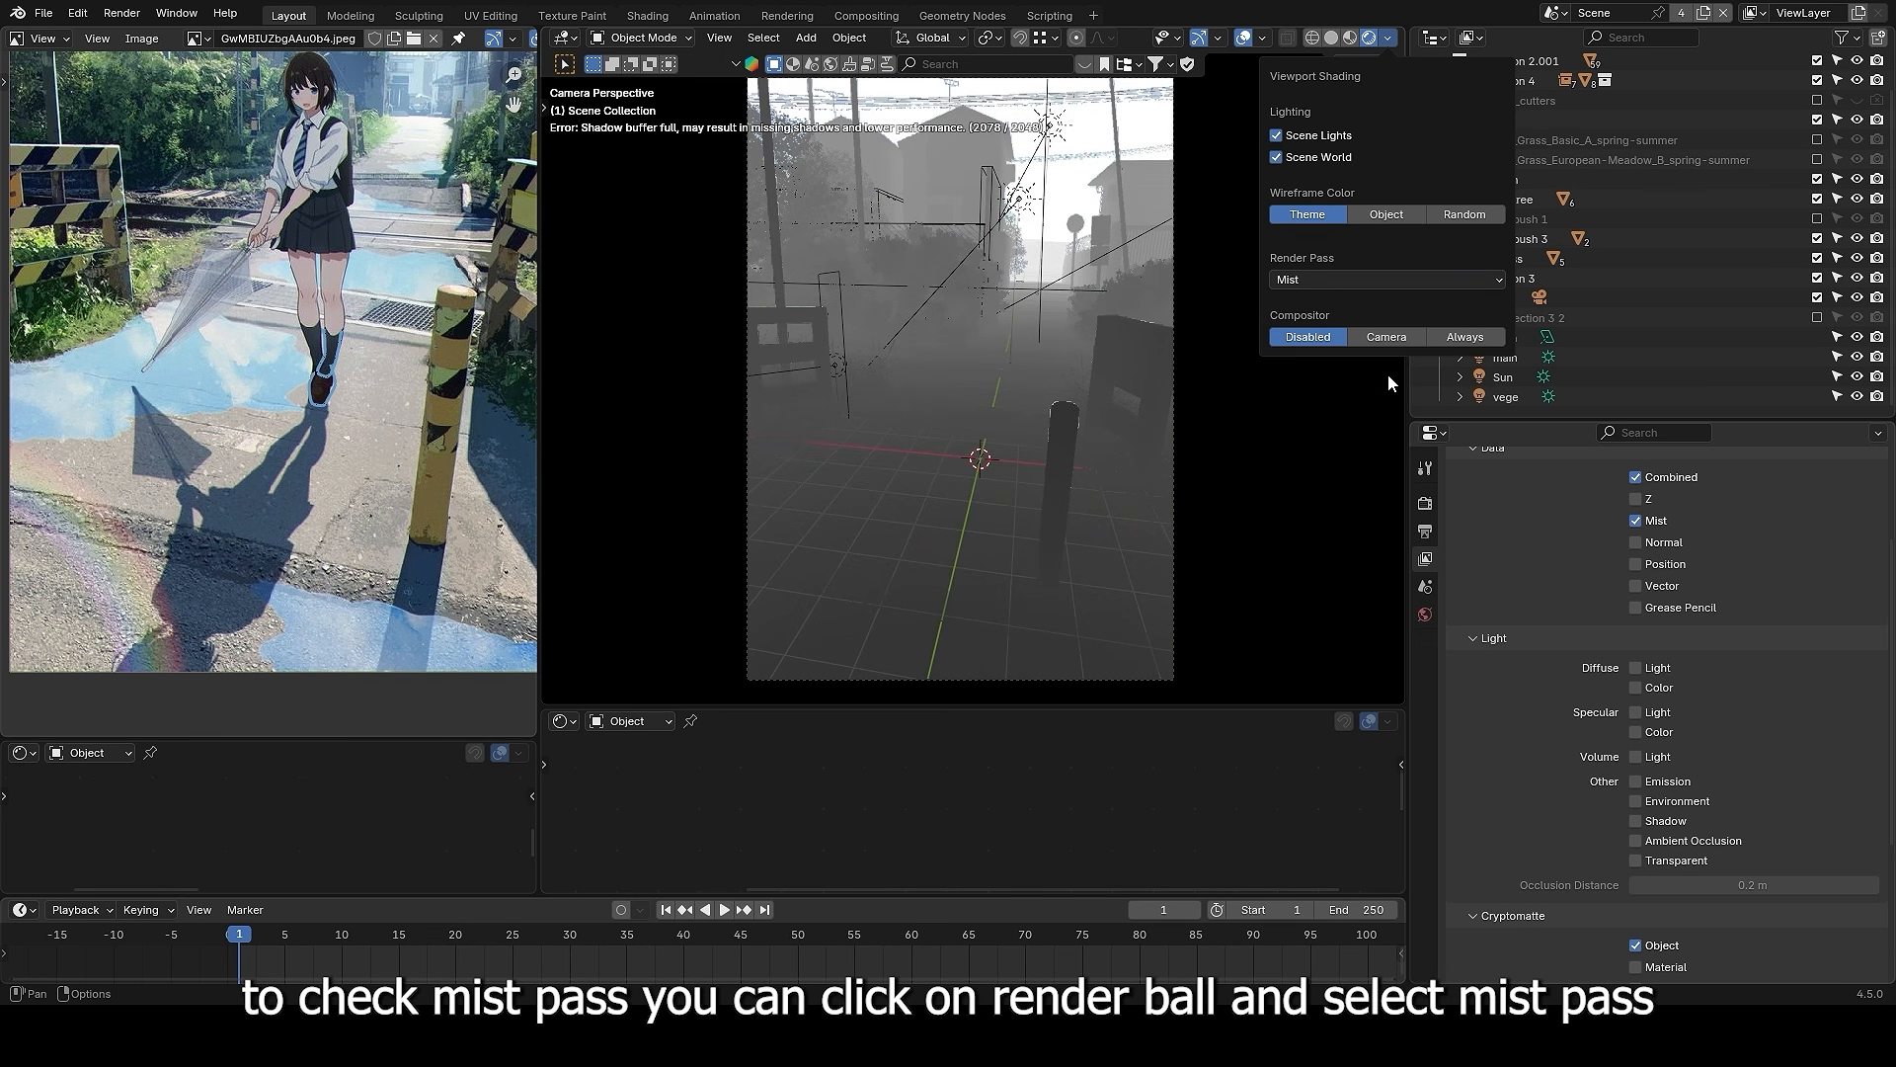
- Adjust the Depth value in the world's Mist Pass settings
{"action": "left_click", "coordinate": [1425, 614]}
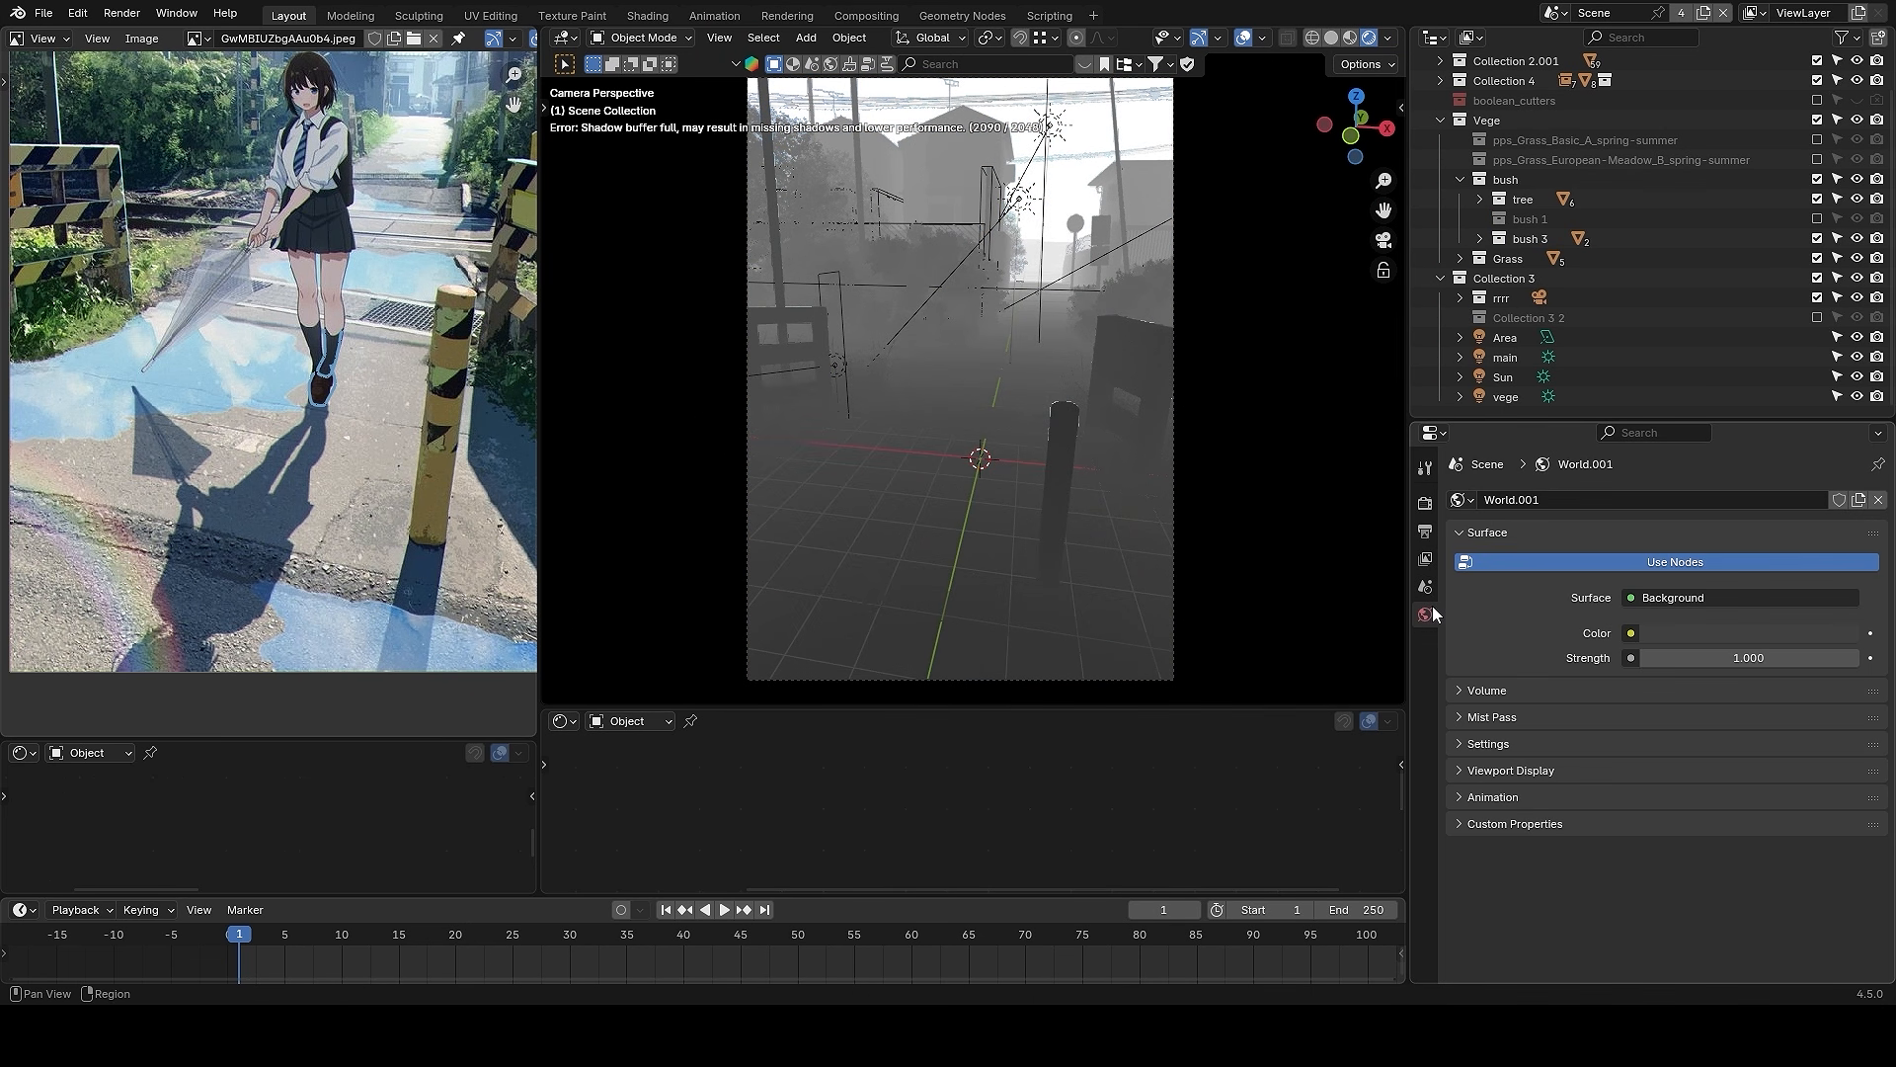
{"action": "left_click", "coordinate": [1508, 721]}
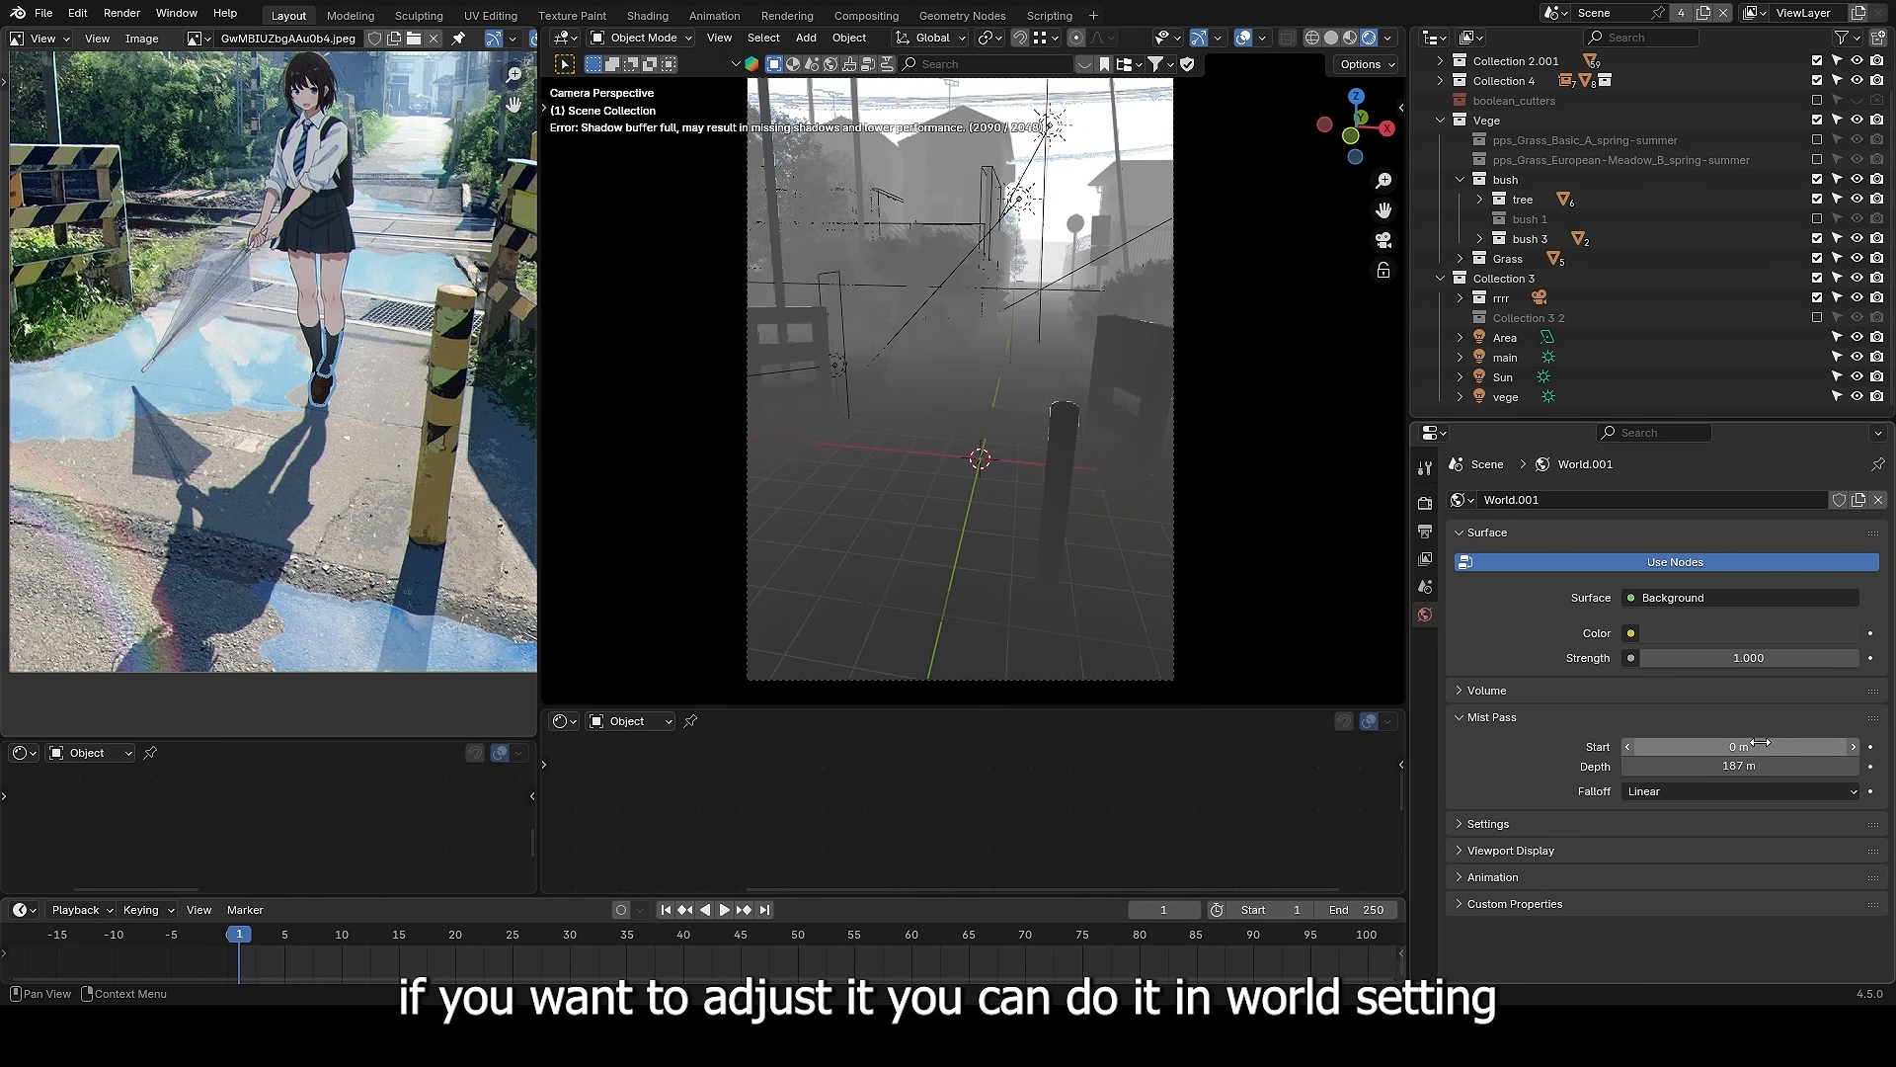
{"action": "mouse_move", "coordinate": [1739, 766]}
{"action": "left_mouse_down"}
{"action": "mouse_move", "coordinate": [1837, 766]}
{"action": "mouse_move", "coordinate": [1750, 771]}
{"action": "left_mouse_up"}
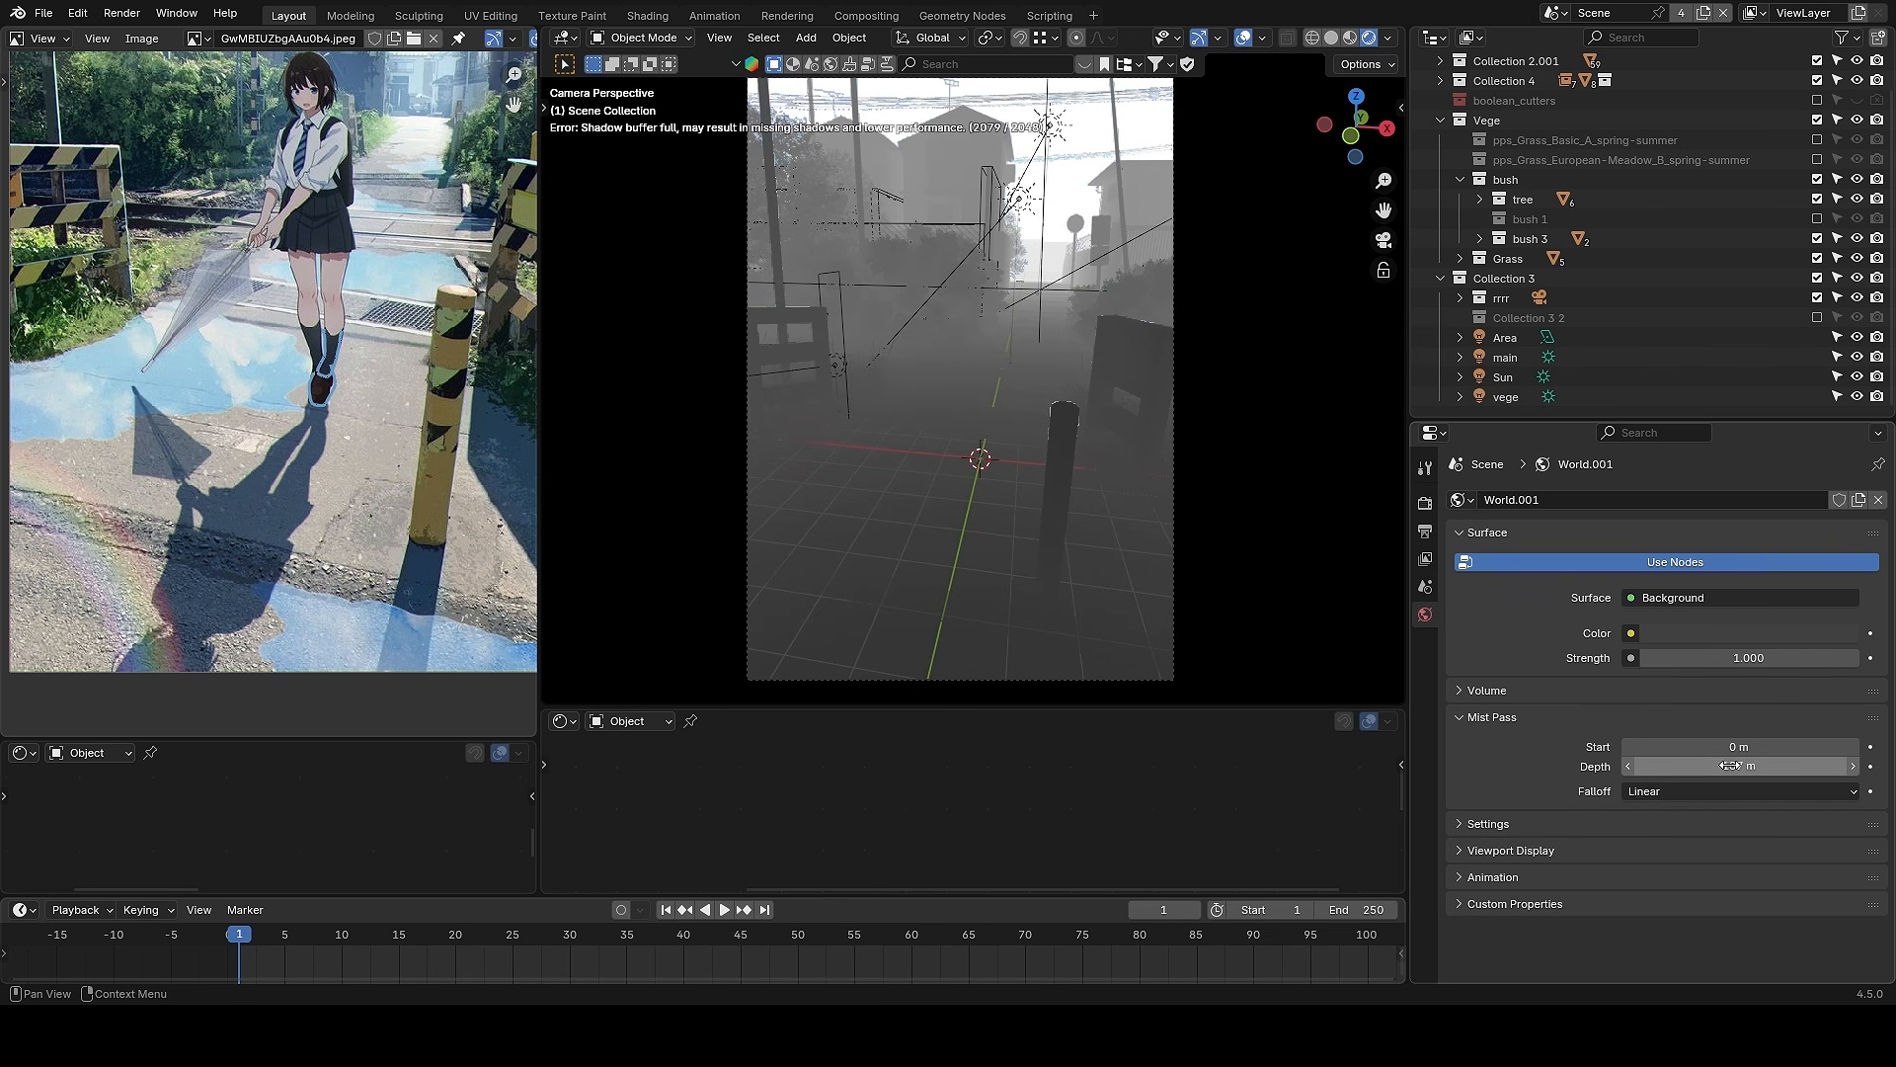
- Check that the Object Cryptomatte pass is enabled for the view layer
{"action": "left_click", "coordinate": [1424, 559]}
{"action": "scroll", "coordinate": [1546, 662], "scroll_direction": "down", "scroll_amount": 1}
{"action": "scroll", "coordinate": [1545, 659], "scroll_direction": "down", "scroll_amount": 6}
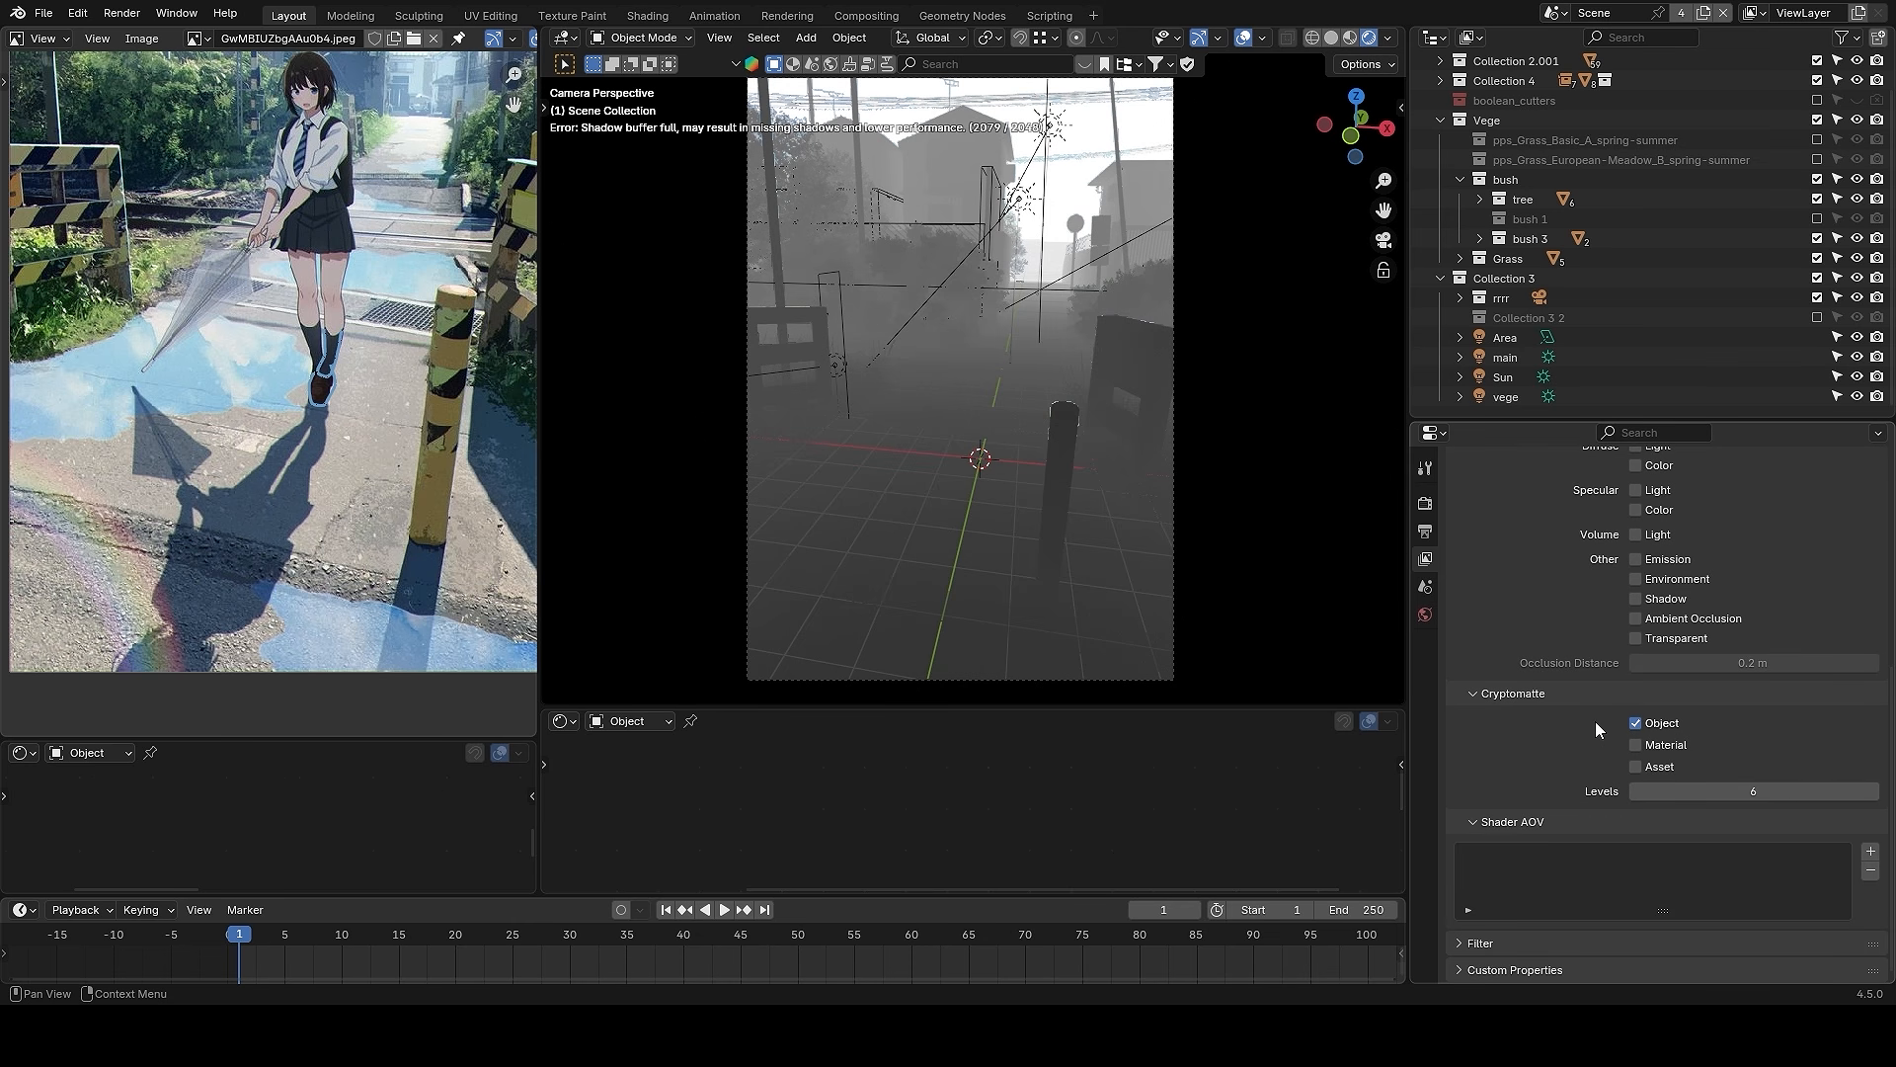
{"action": "left_click", "coordinate": [1669, 729]}
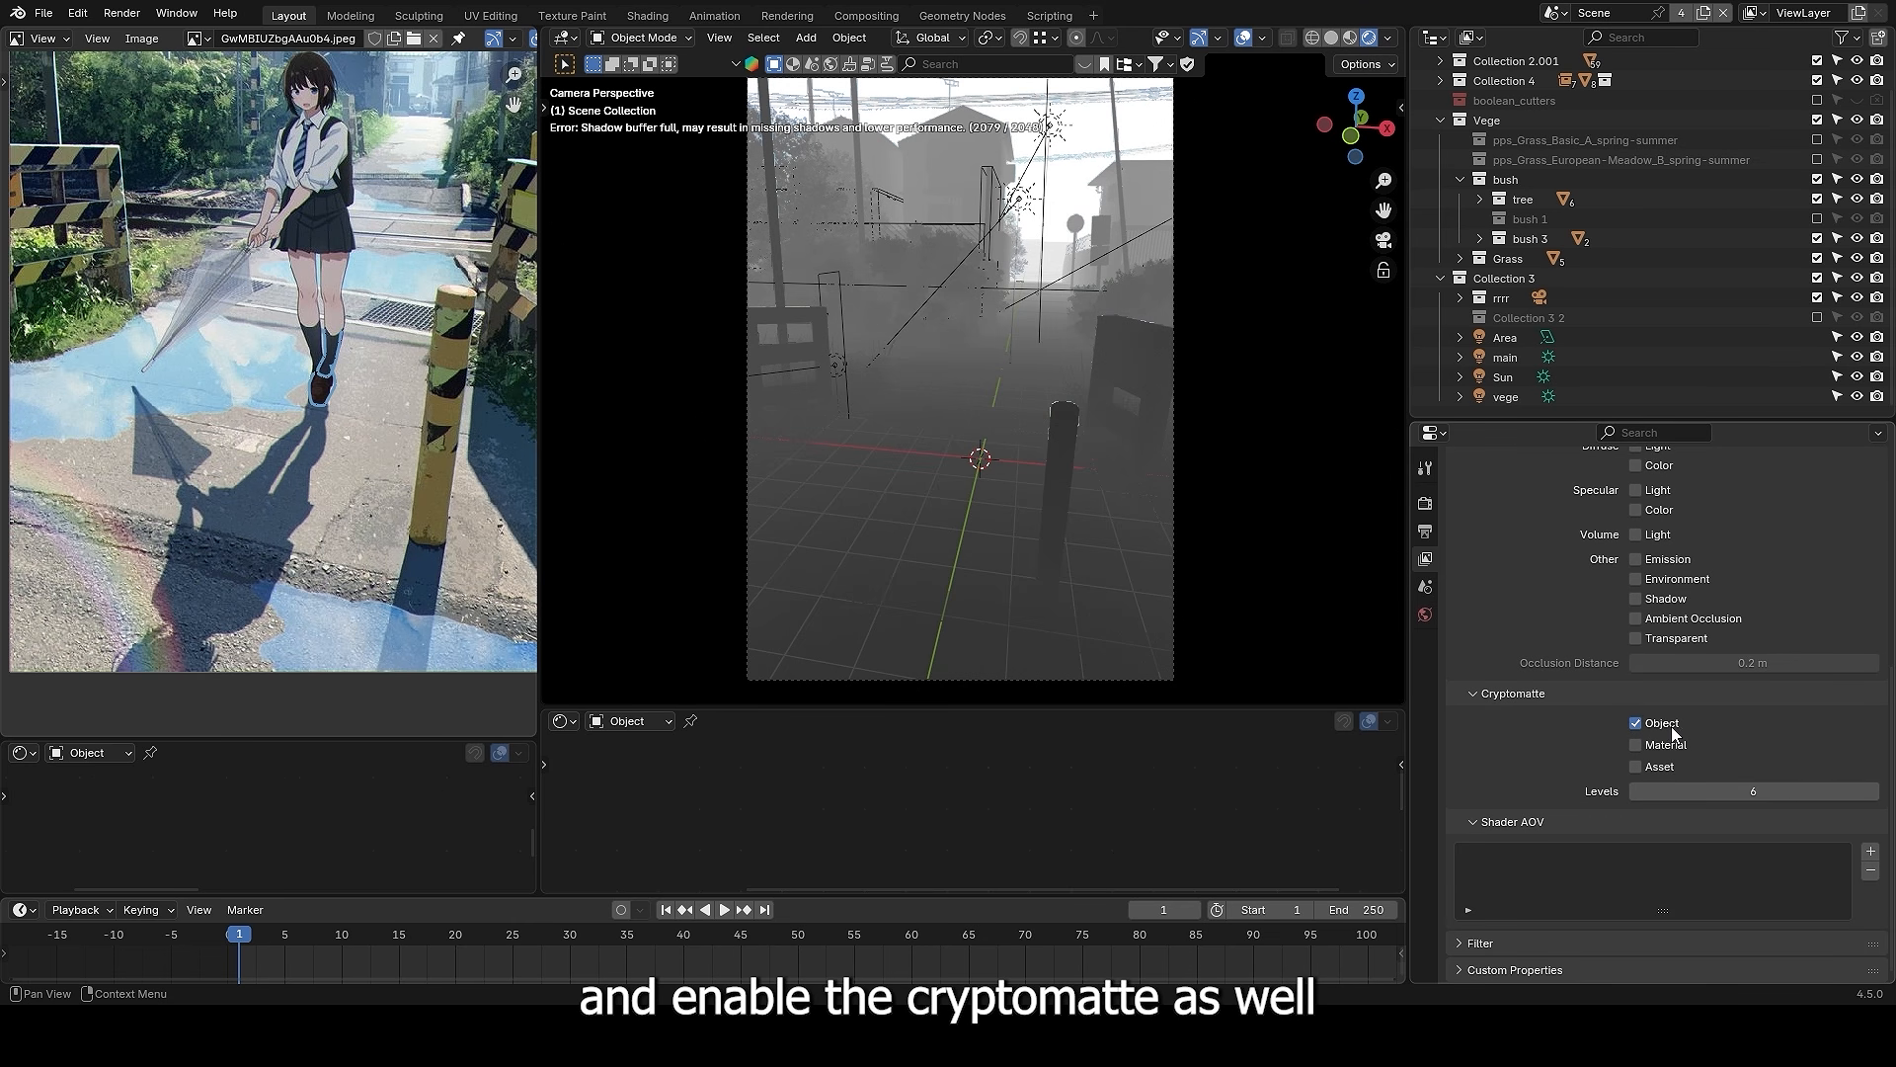
- Return the viewport to the Combined pass in solid shading and open the Compositing workspace
{"action": "left_click", "coordinate": [1389, 38]}
{"action": "left_click", "coordinate": [1355, 280]}
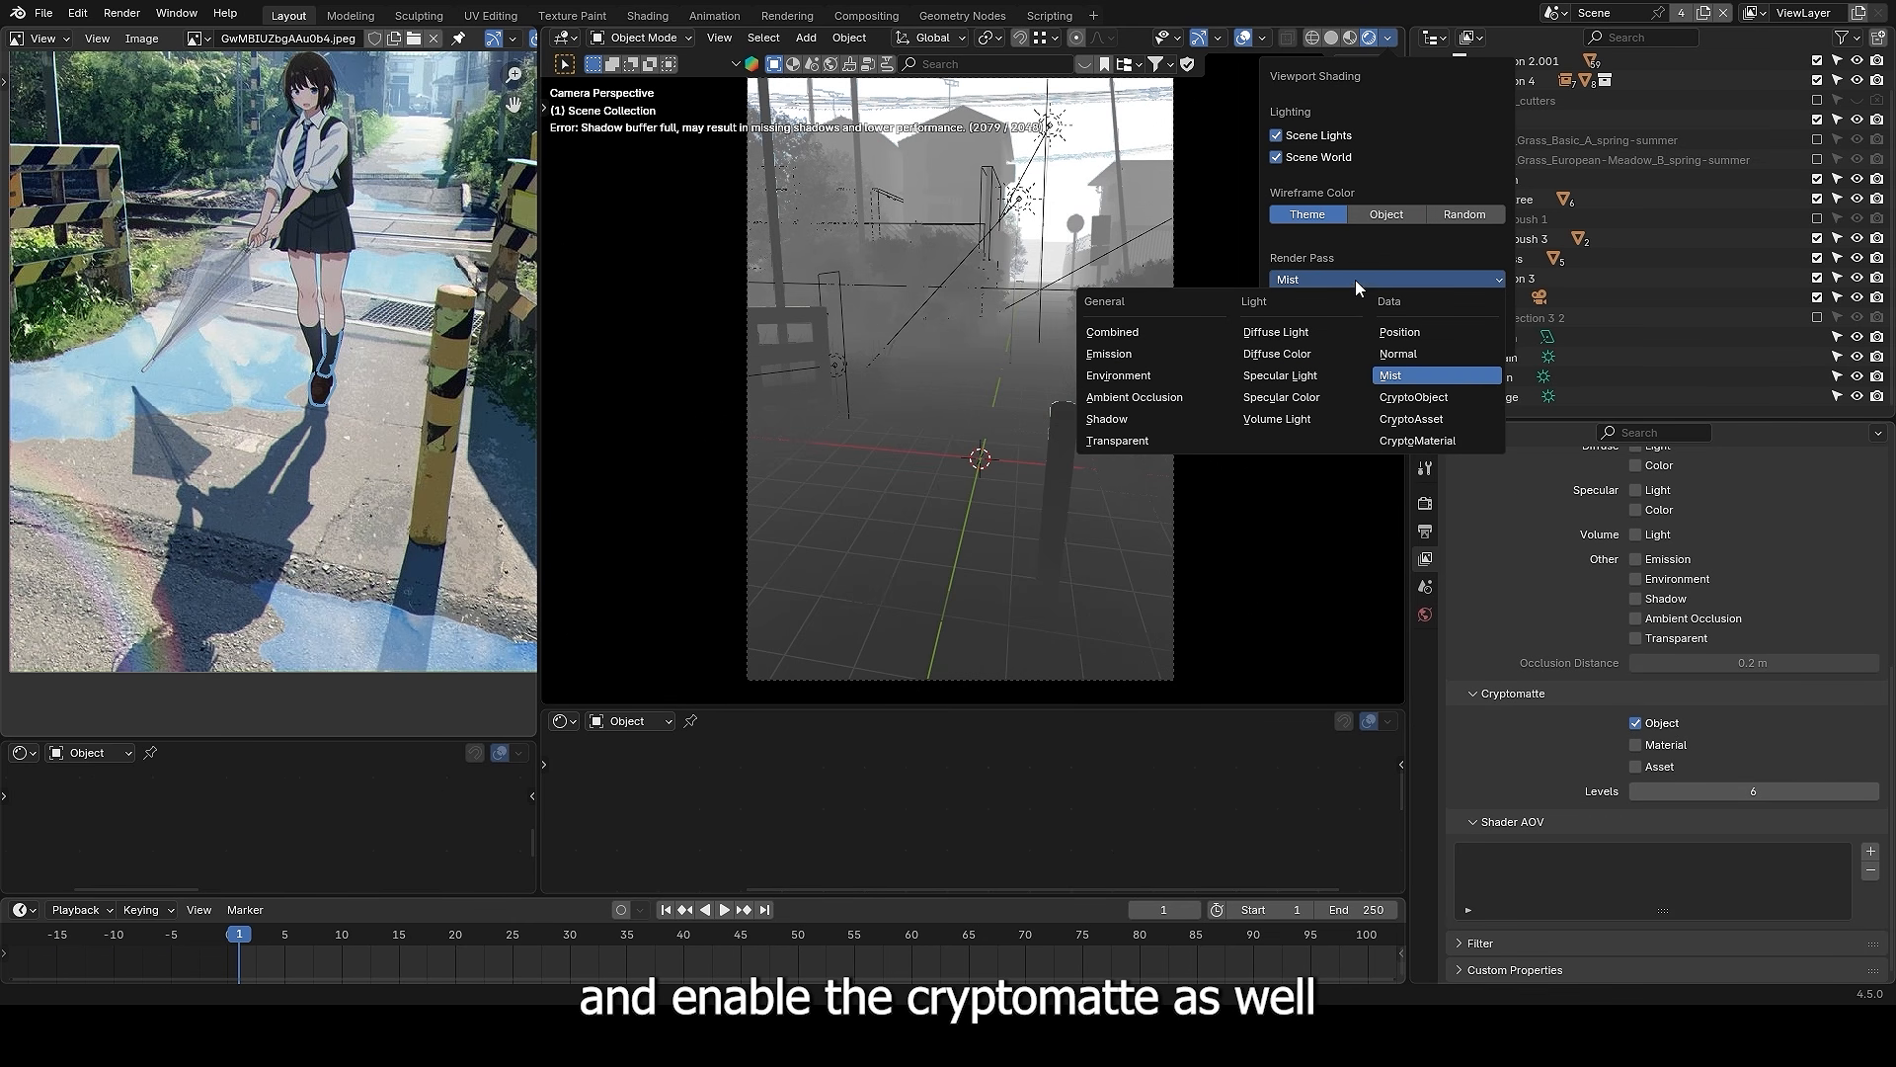
{"action": "left_click", "coordinate": [1126, 332]}
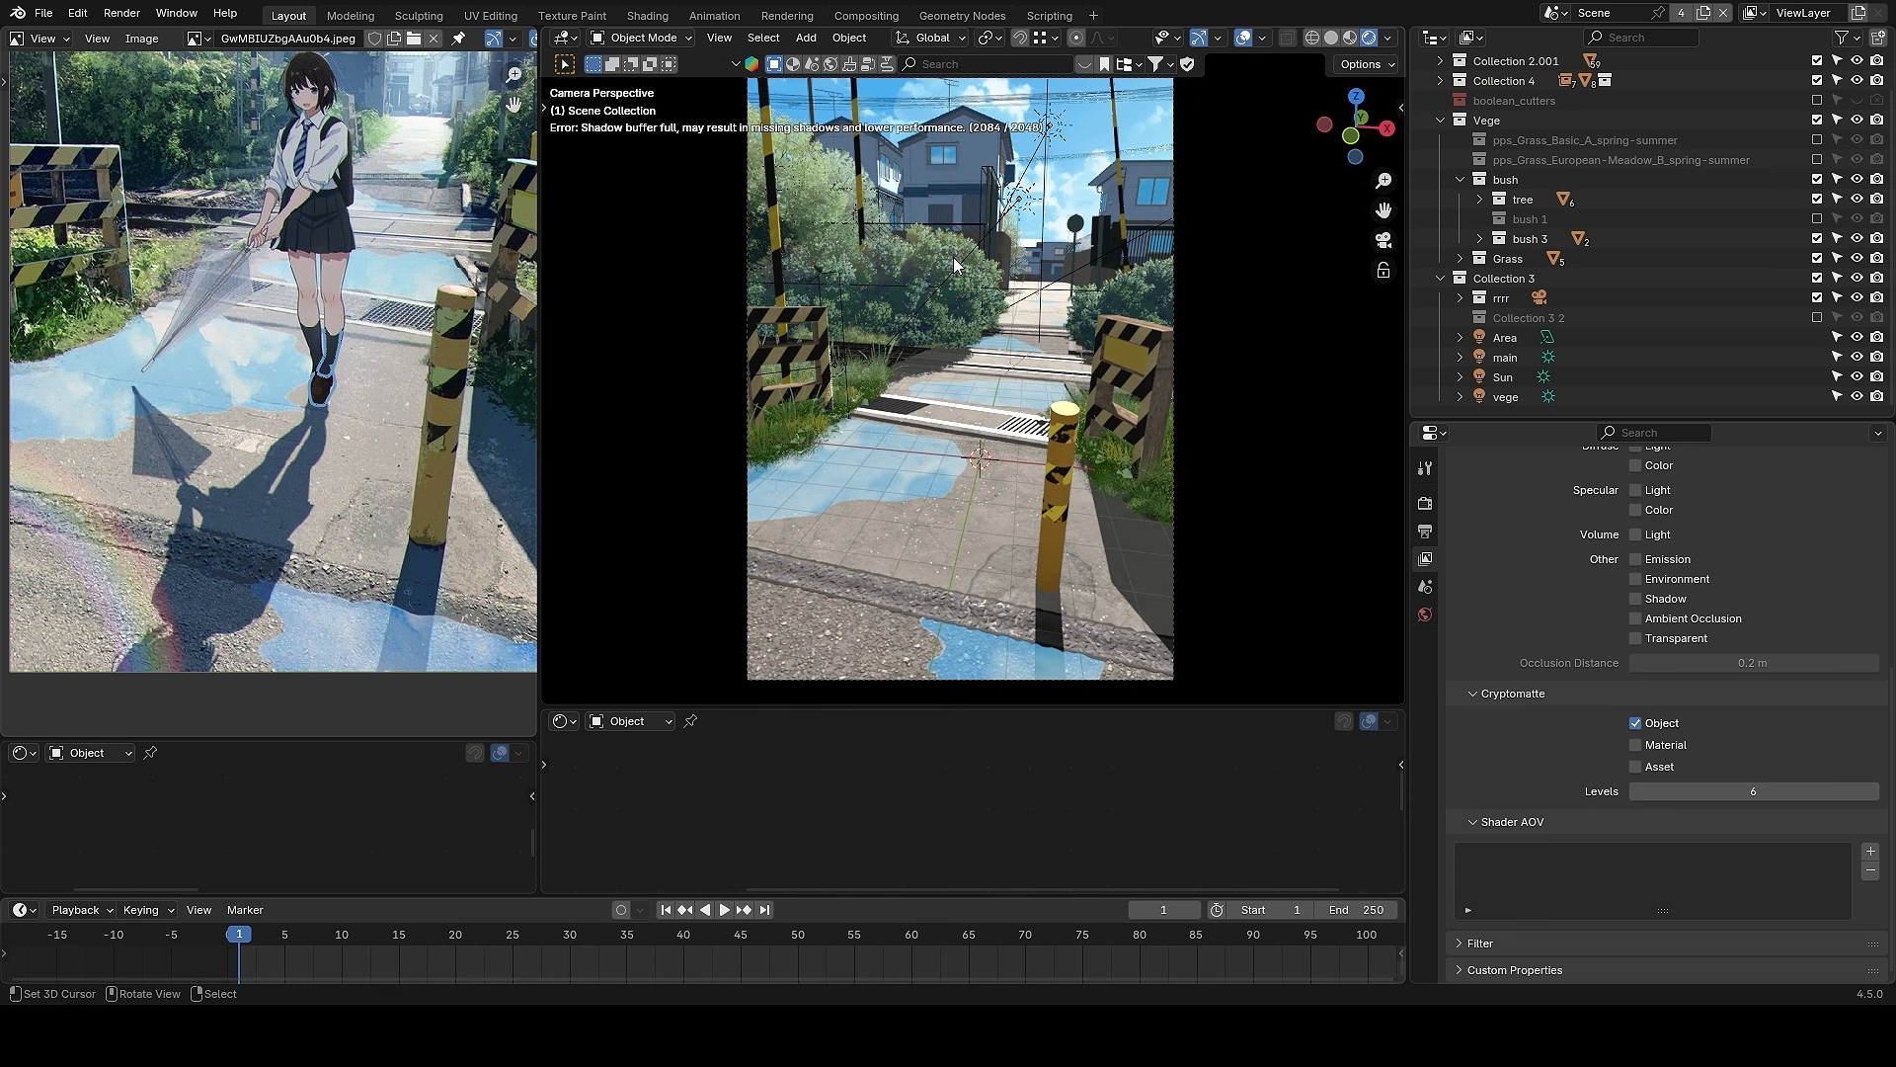
{"action": "key", "text": "z"}
{"action": "left_click", "coordinate": [1183, 314]}
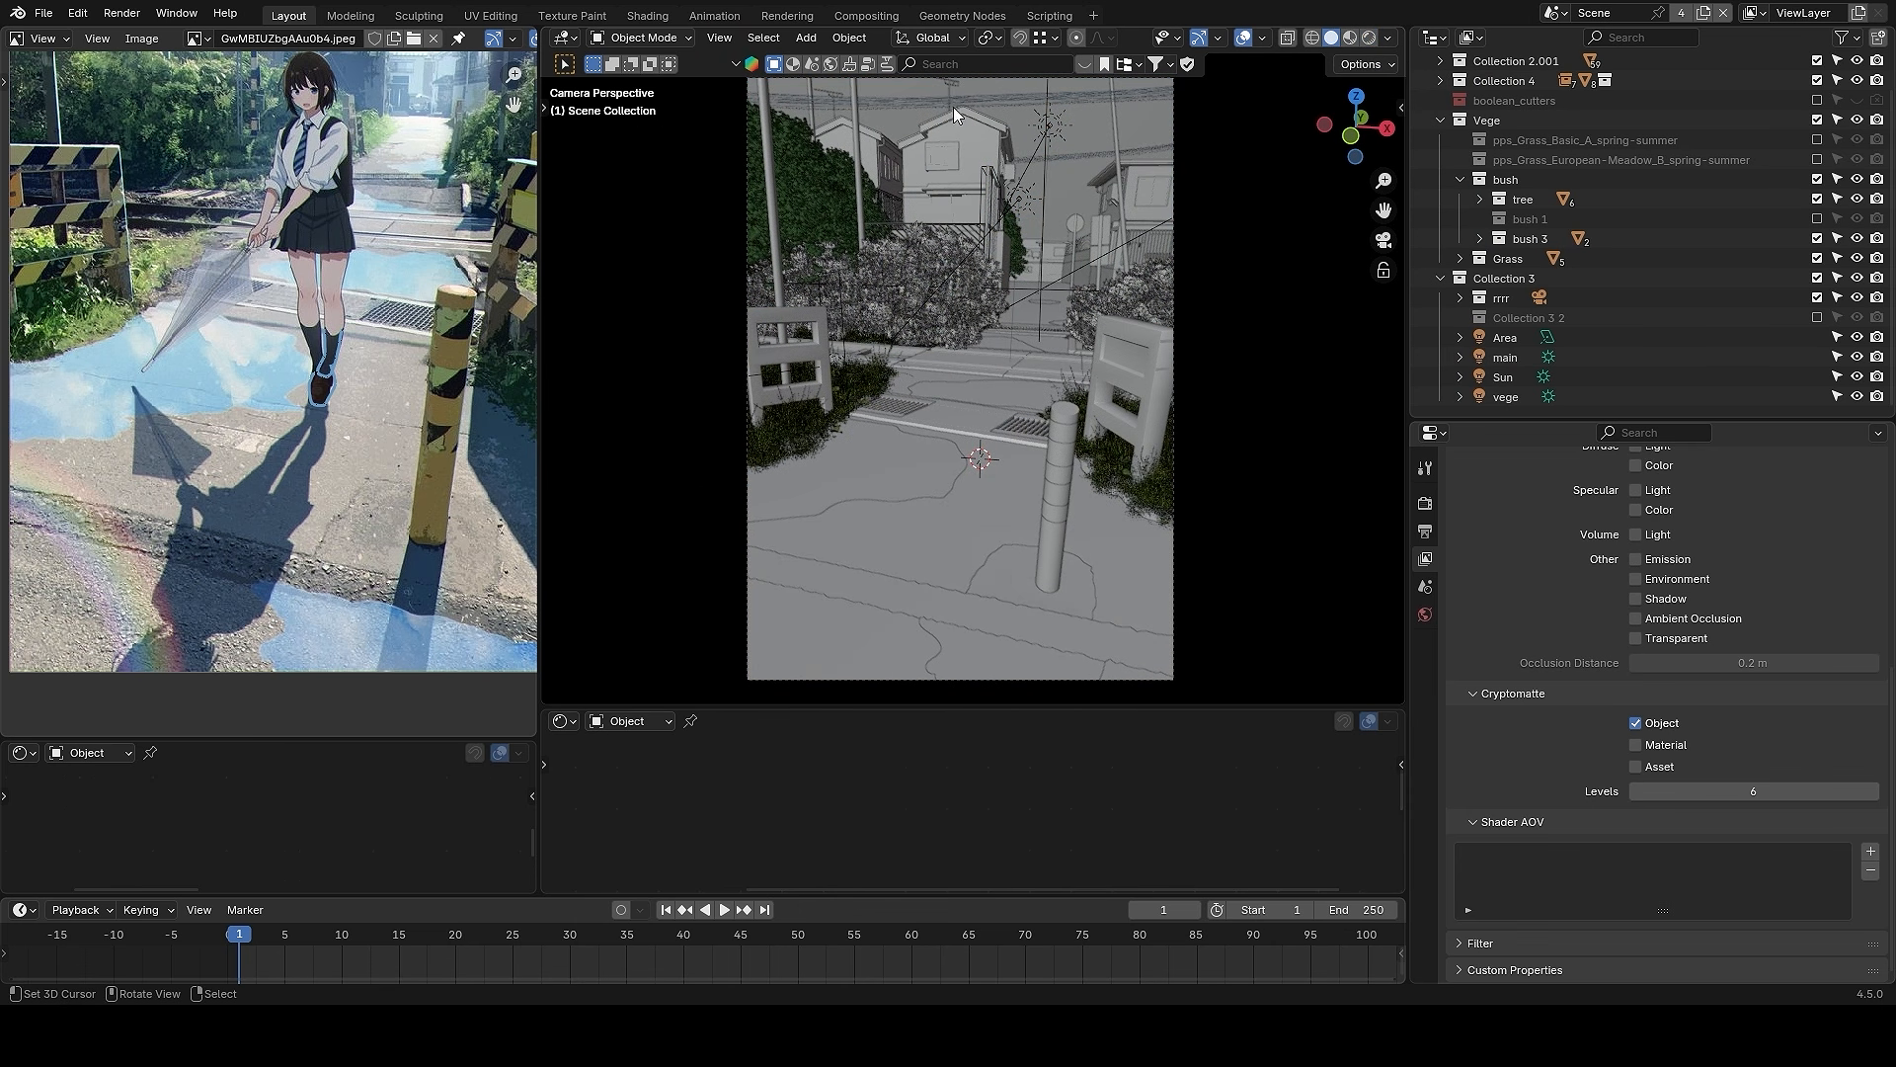
{"action": "left_click", "coordinate": [866, 16]}
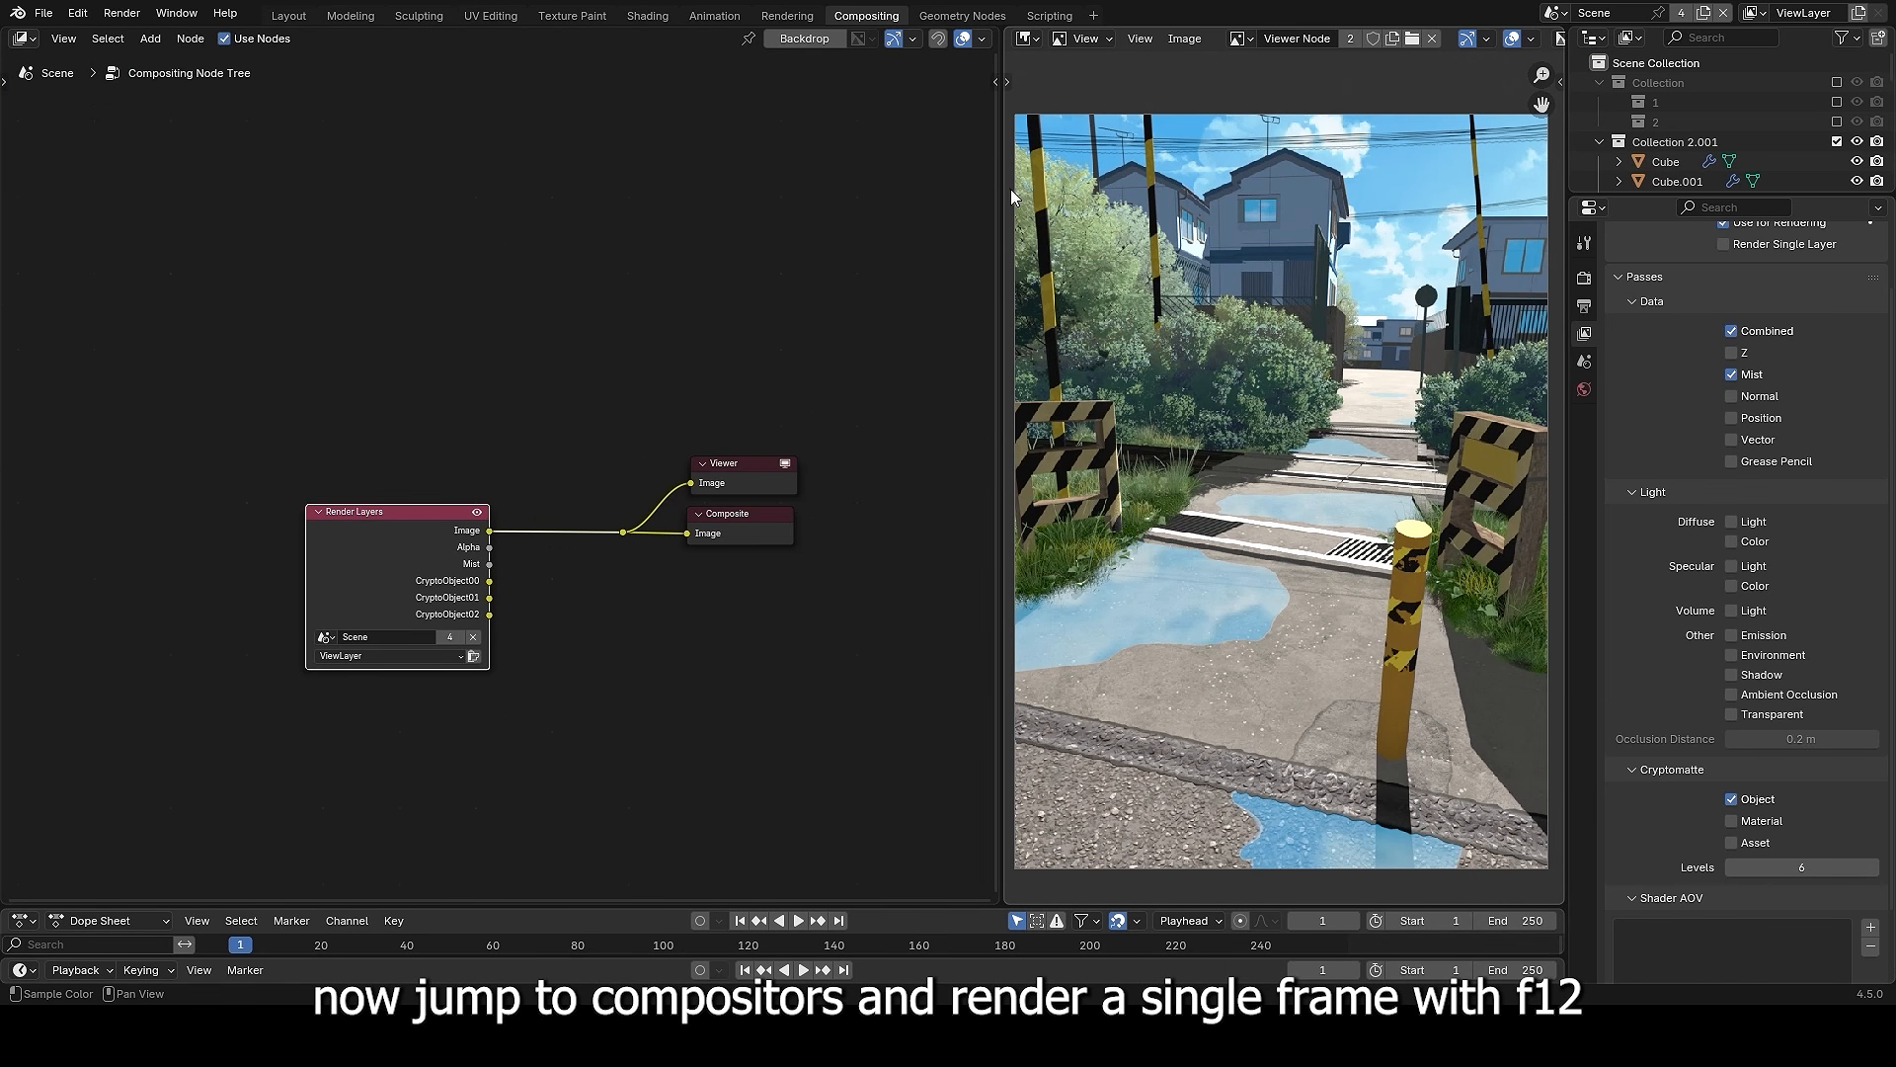
{"action": "left_click_drag", "start_coordinate": [1002, 186], "coordinate": [981, 183]}
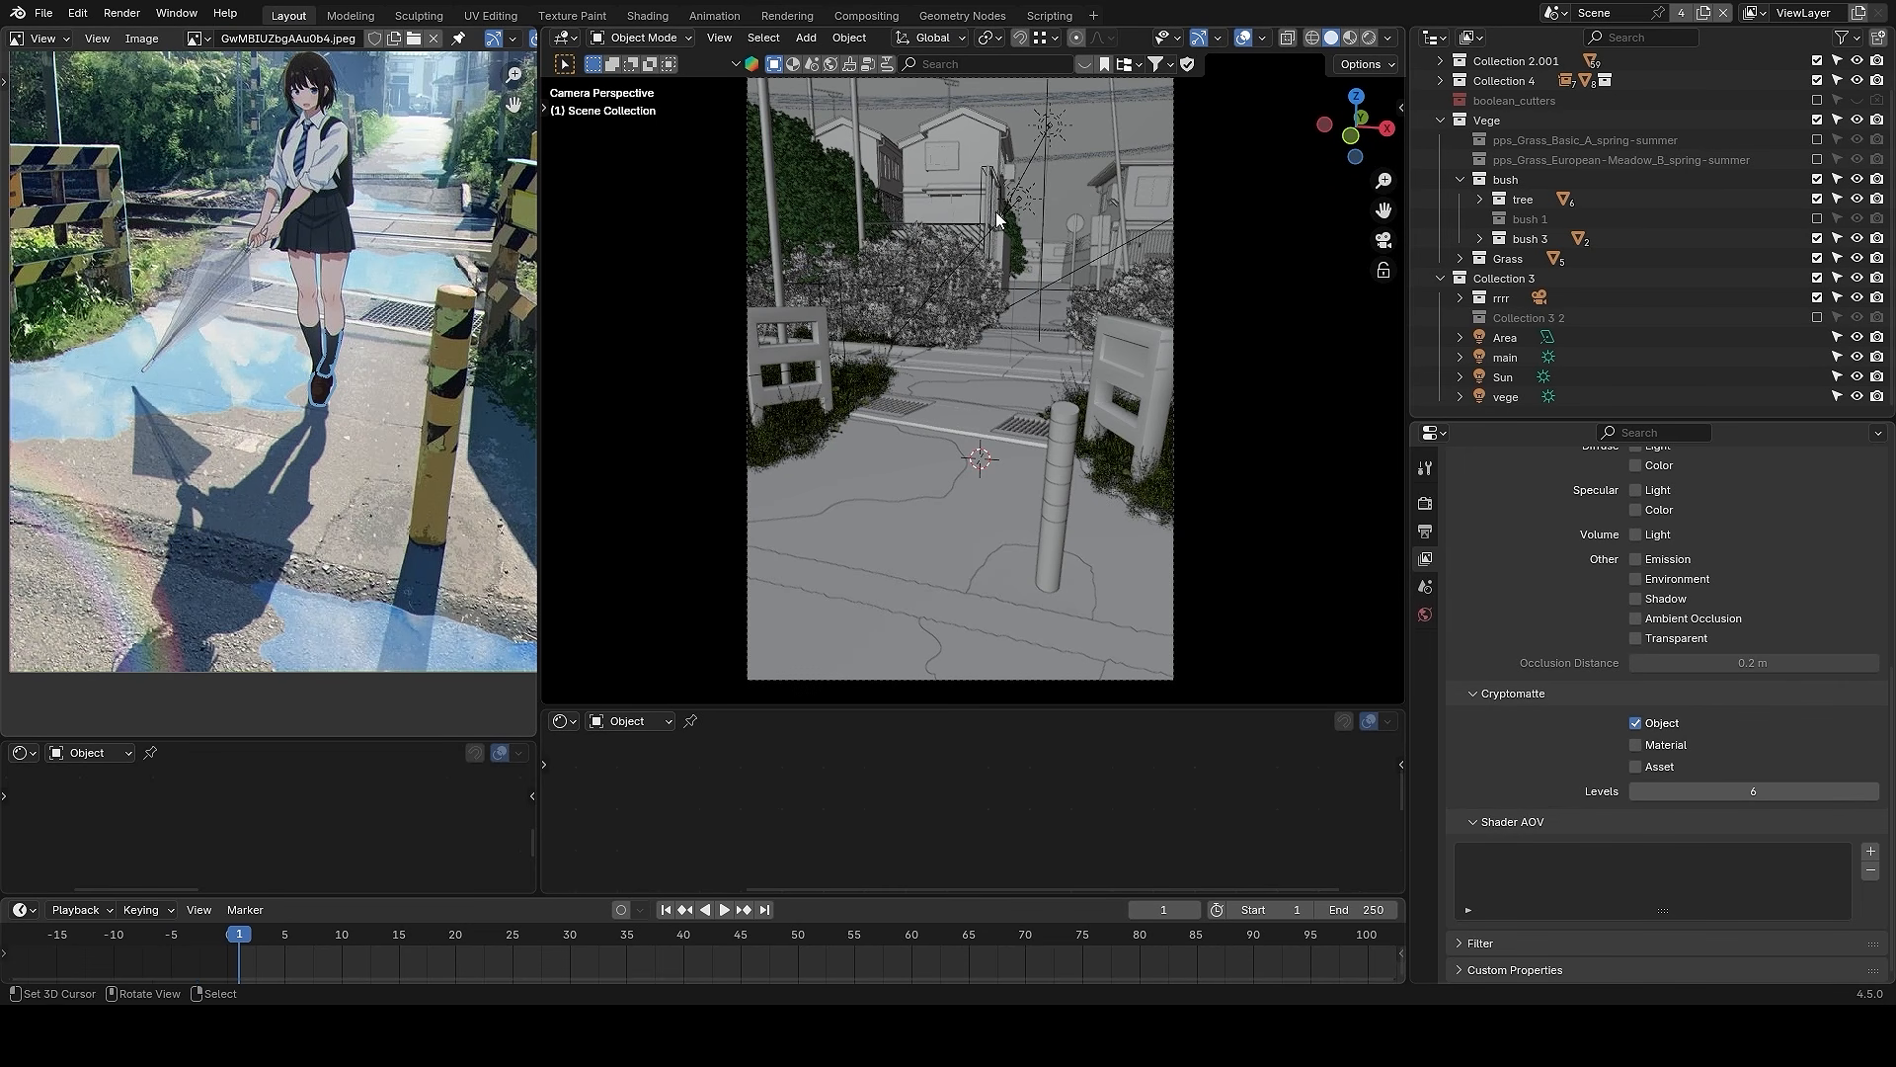
- Isolate the sky image plane behind the houses in local view
{"action": "scroll", "coordinate": [1118, 131], "scroll_direction": "down", "scroll_amount": 5}
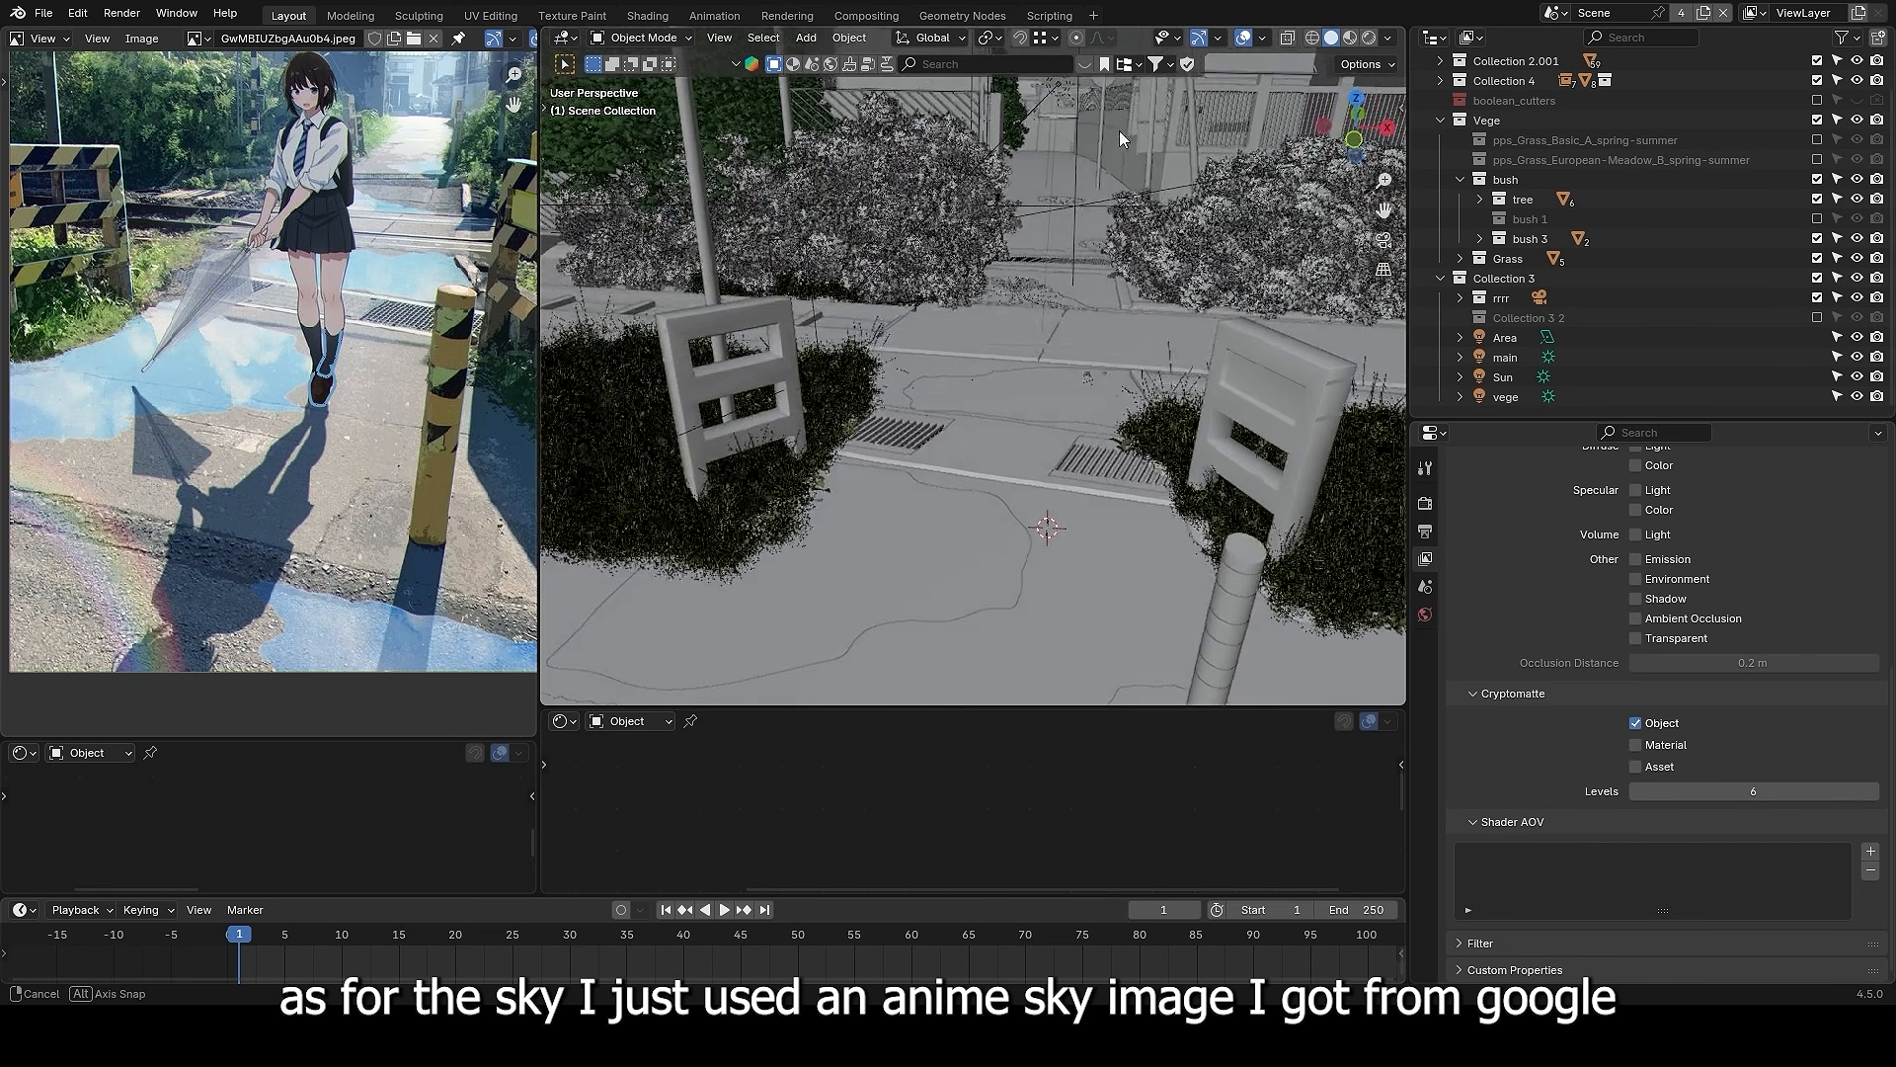
{"action": "middle_click_drag", "start_coordinate": [1153, 216], "coordinate": [1086, 205]}
{"action": "left_click", "coordinate": [1086, 206]}
{"action": "key", "text": "q"}
{"action": "left_click", "coordinate": [1147, 231]}
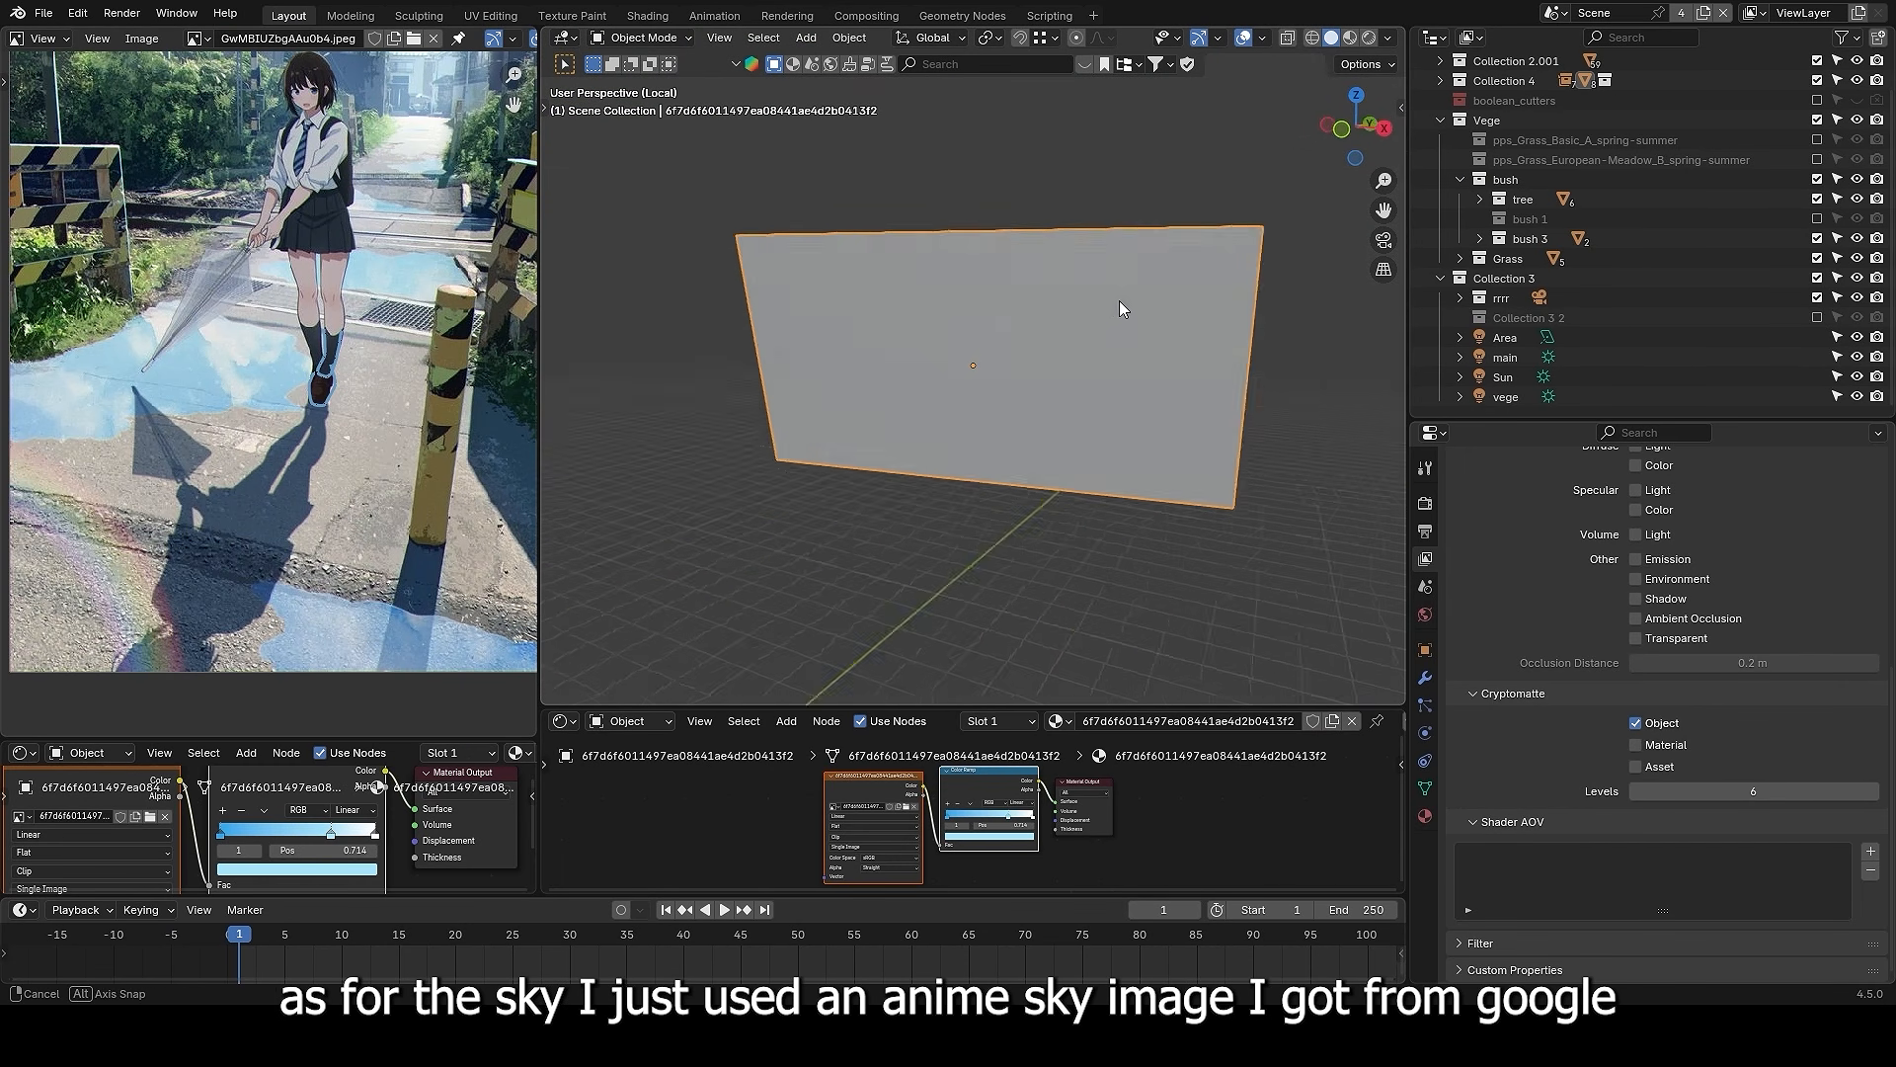
- Examine the sky plane's material in a shaded view, previewing the image texture alone and then with its Color Ramp
{"action": "key", "text": "z"}
{"action": "mouse_move", "coordinate": [1118, 301]}
{"action": "middle_mouse_down"}
{"action": "mouse_move", "coordinate": [1134, 257]}
{"action": "mouse_move", "coordinate": [1157, 699]}
{"action": "middle_mouse_up"}
{"action": "left_click_drag", "start_coordinate": [1136, 710], "coordinate": [1157, 513]}
{"action": "middle_click_drag", "start_coordinate": [1167, 706], "coordinate": [1187, 702]}
{"action": "scroll", "coordinate": [1187, 702], "scroll_direction": "up", "scroll_amount": 8}
{"action": "mouse_move", "coordinate": [789, 680]}
{"action": "left_mouse_down"}
{"action": "mouse_move", "coordinate": [835, 694]}
{"action": "mouse_move", "coordinate": [768, 671]}
{"action": "left_mouse_up"}
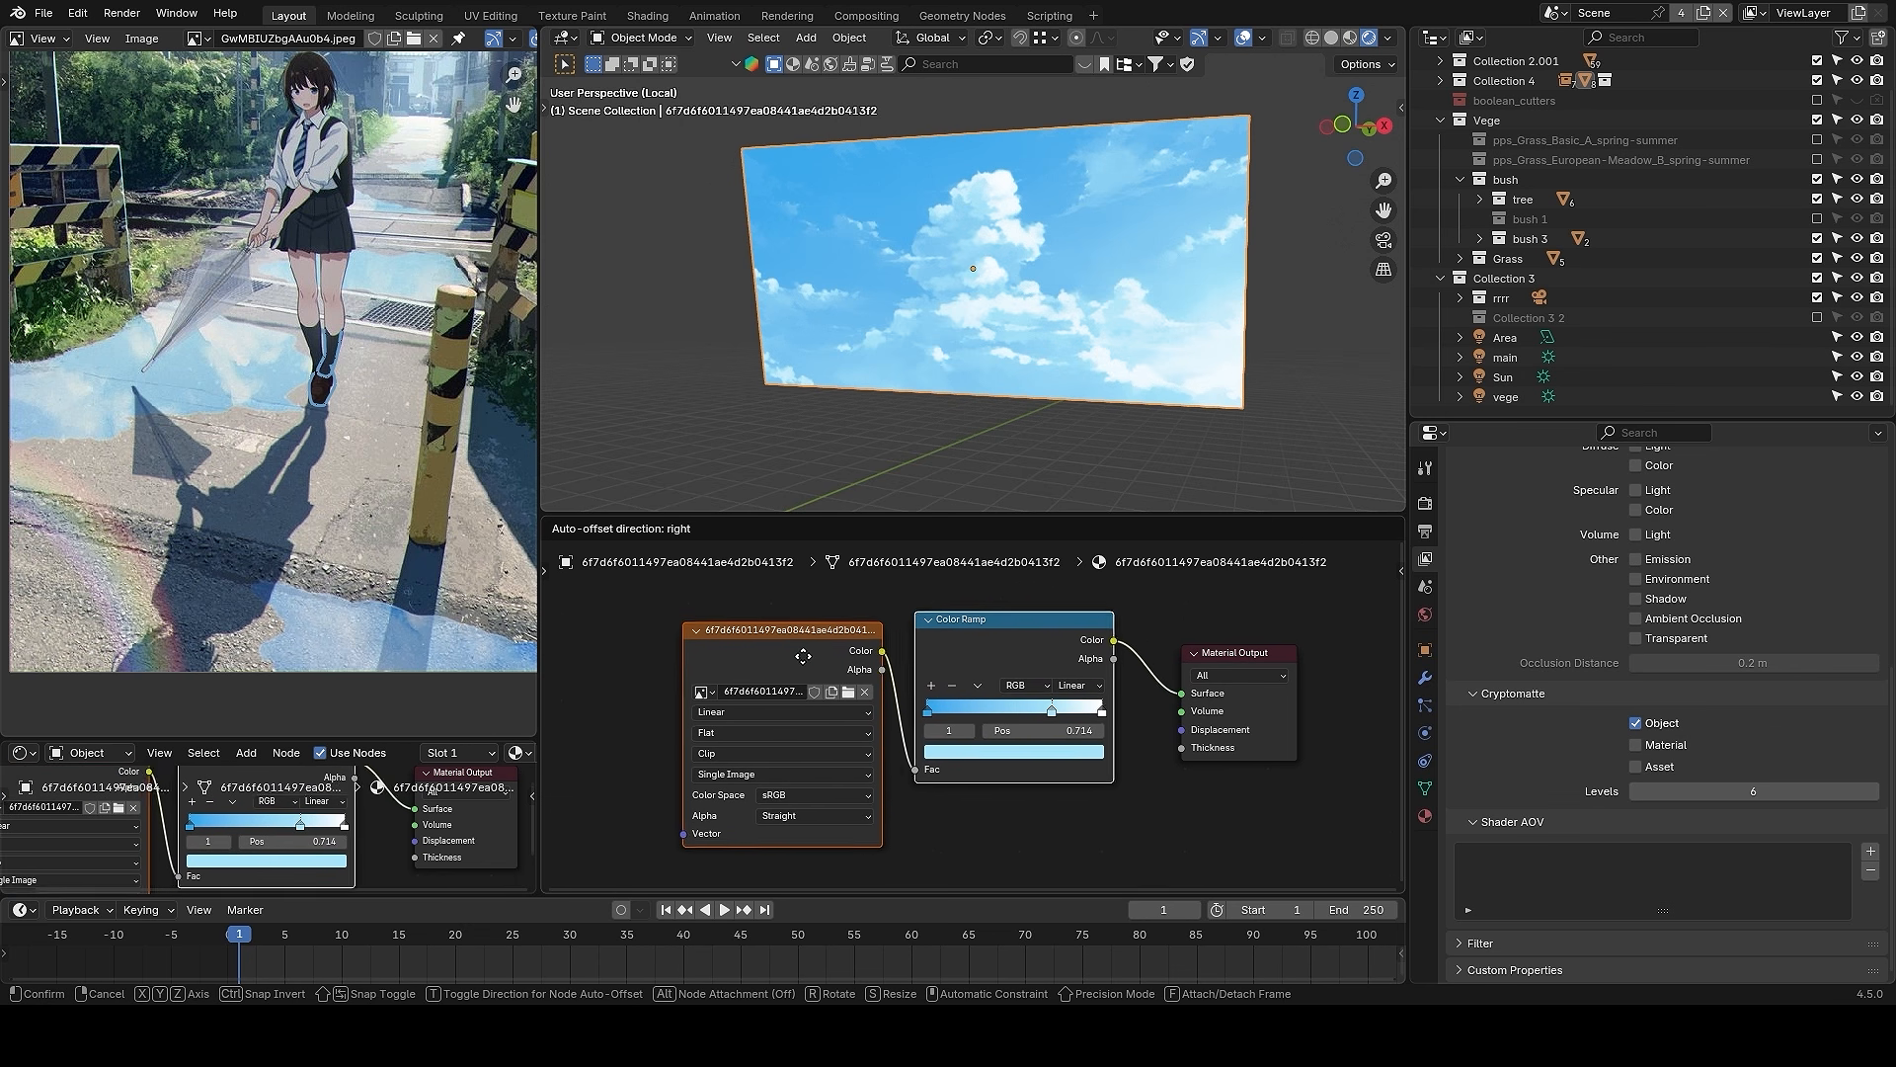
{"action": "middle_click_drag", "start_coordinate": [1005, 436], "coordinate": [1080, 441]}
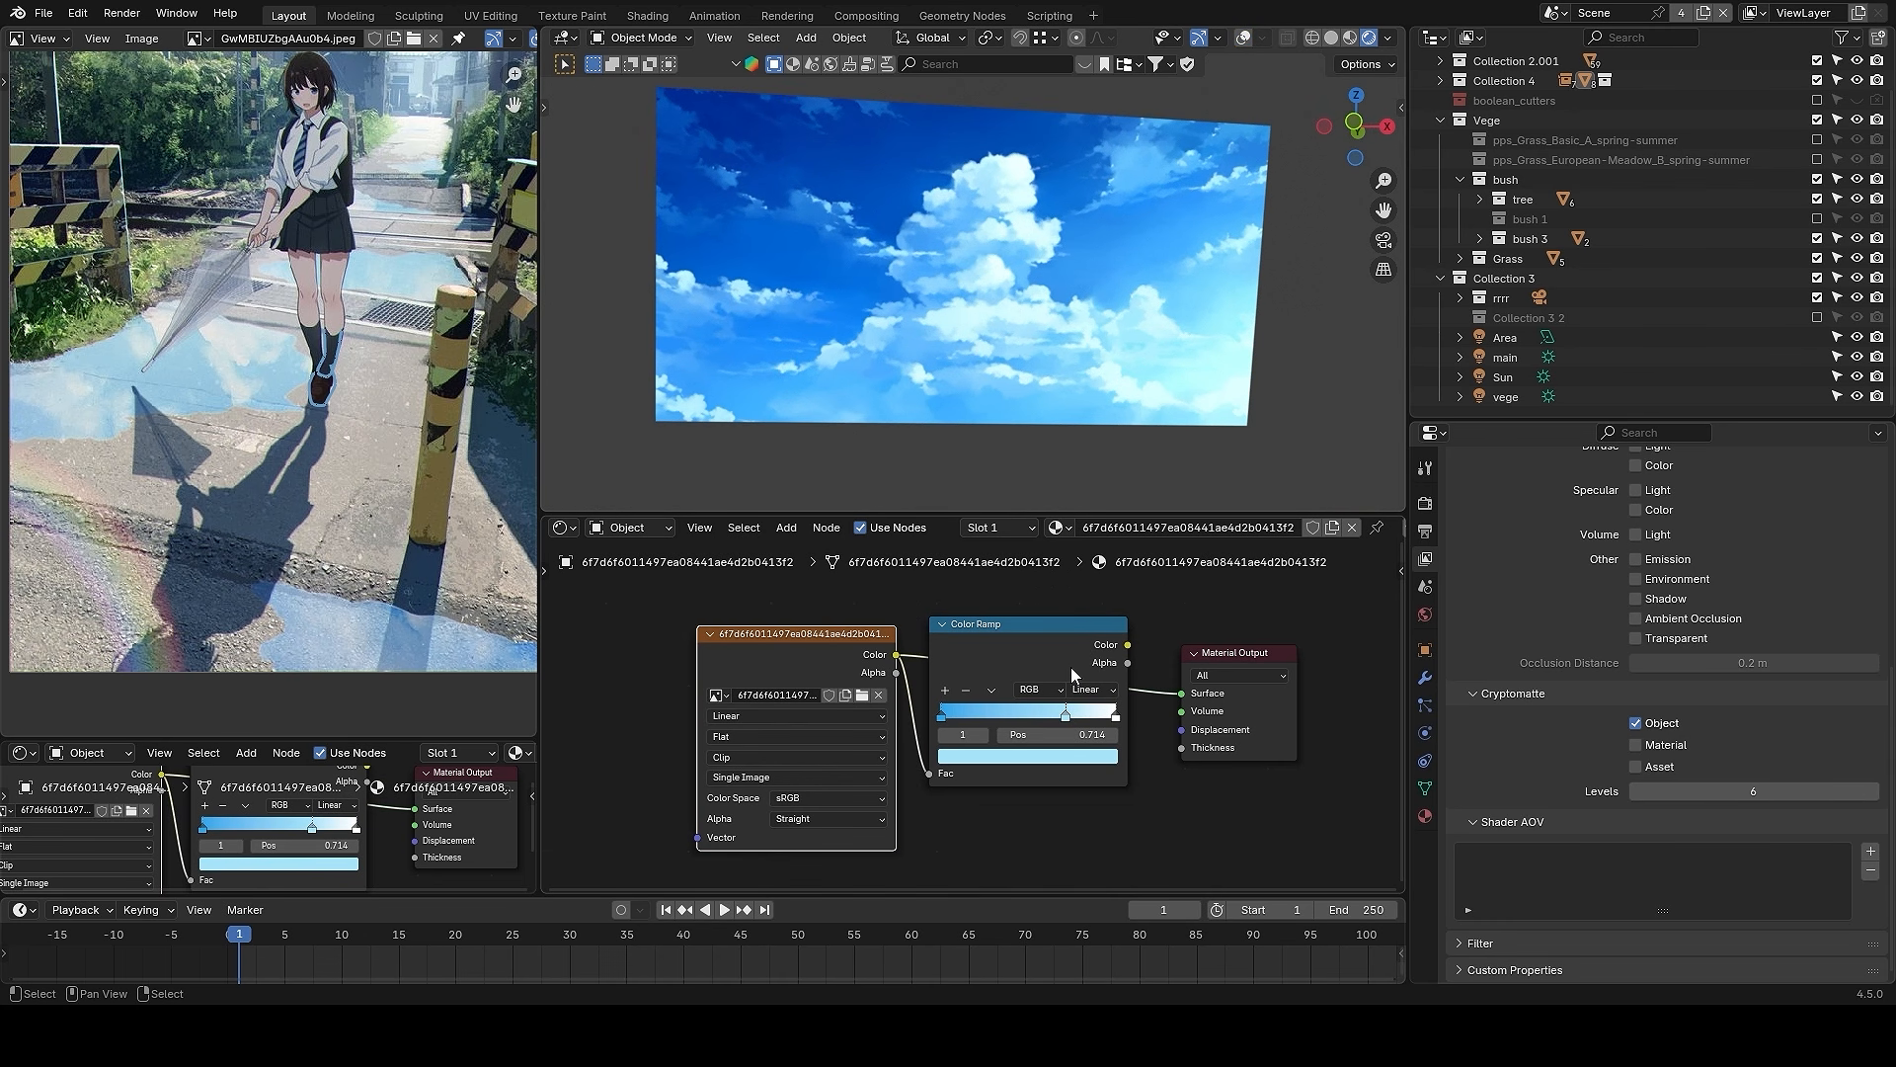
{"action": "left_click", "coordinate": [1045, 650], "text": "ctrl+shift"}
- Return the viewport to solid shading and leave the sky plane's local view
{"action": "key", "text": "z"}
{"action": "left_click", "coordinate": [1221, 358]}
{"action": "key", "text": "q"}
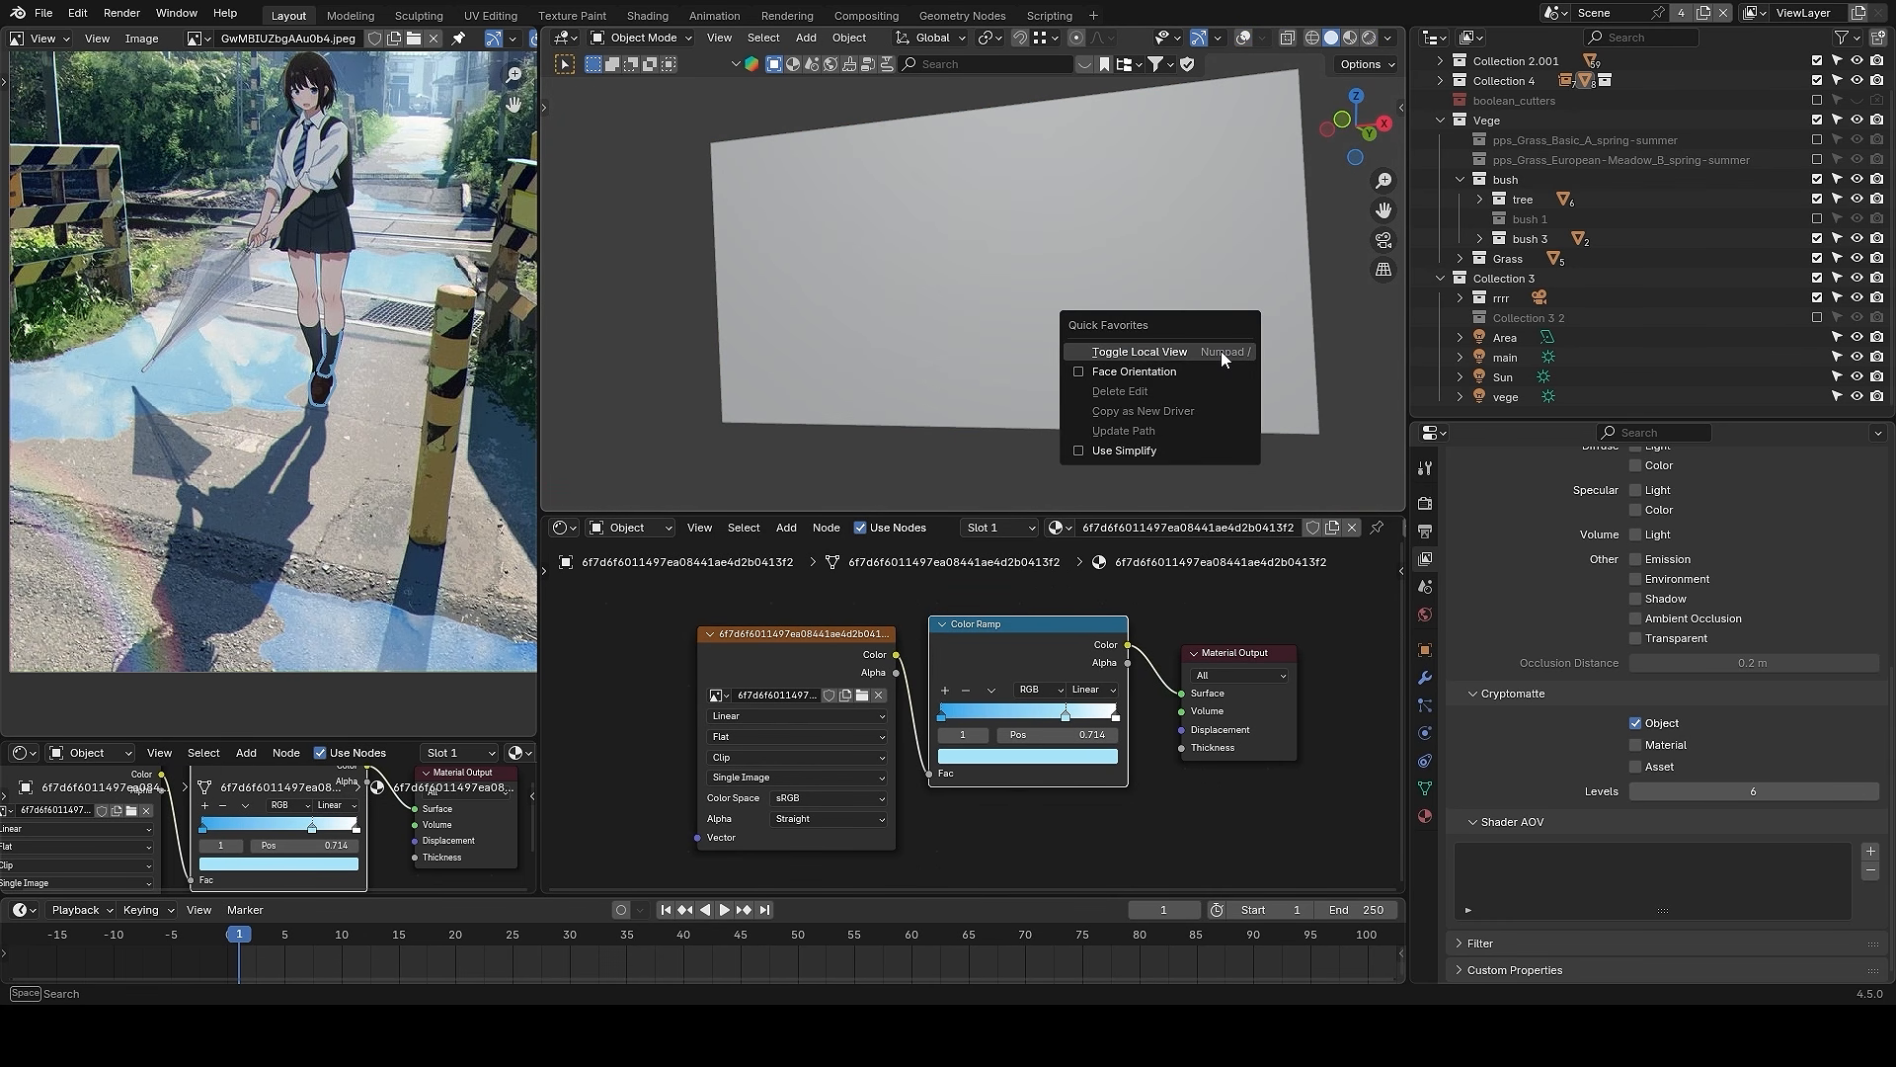
{"action": "left_click", "coordinate": [1221, 356]}
- In the Compositing workspace, spread the Render Layers node away from the Viewer and Composite nodes to make room for new ones
{"action": "left_click", "coordinate": [866, 16]}
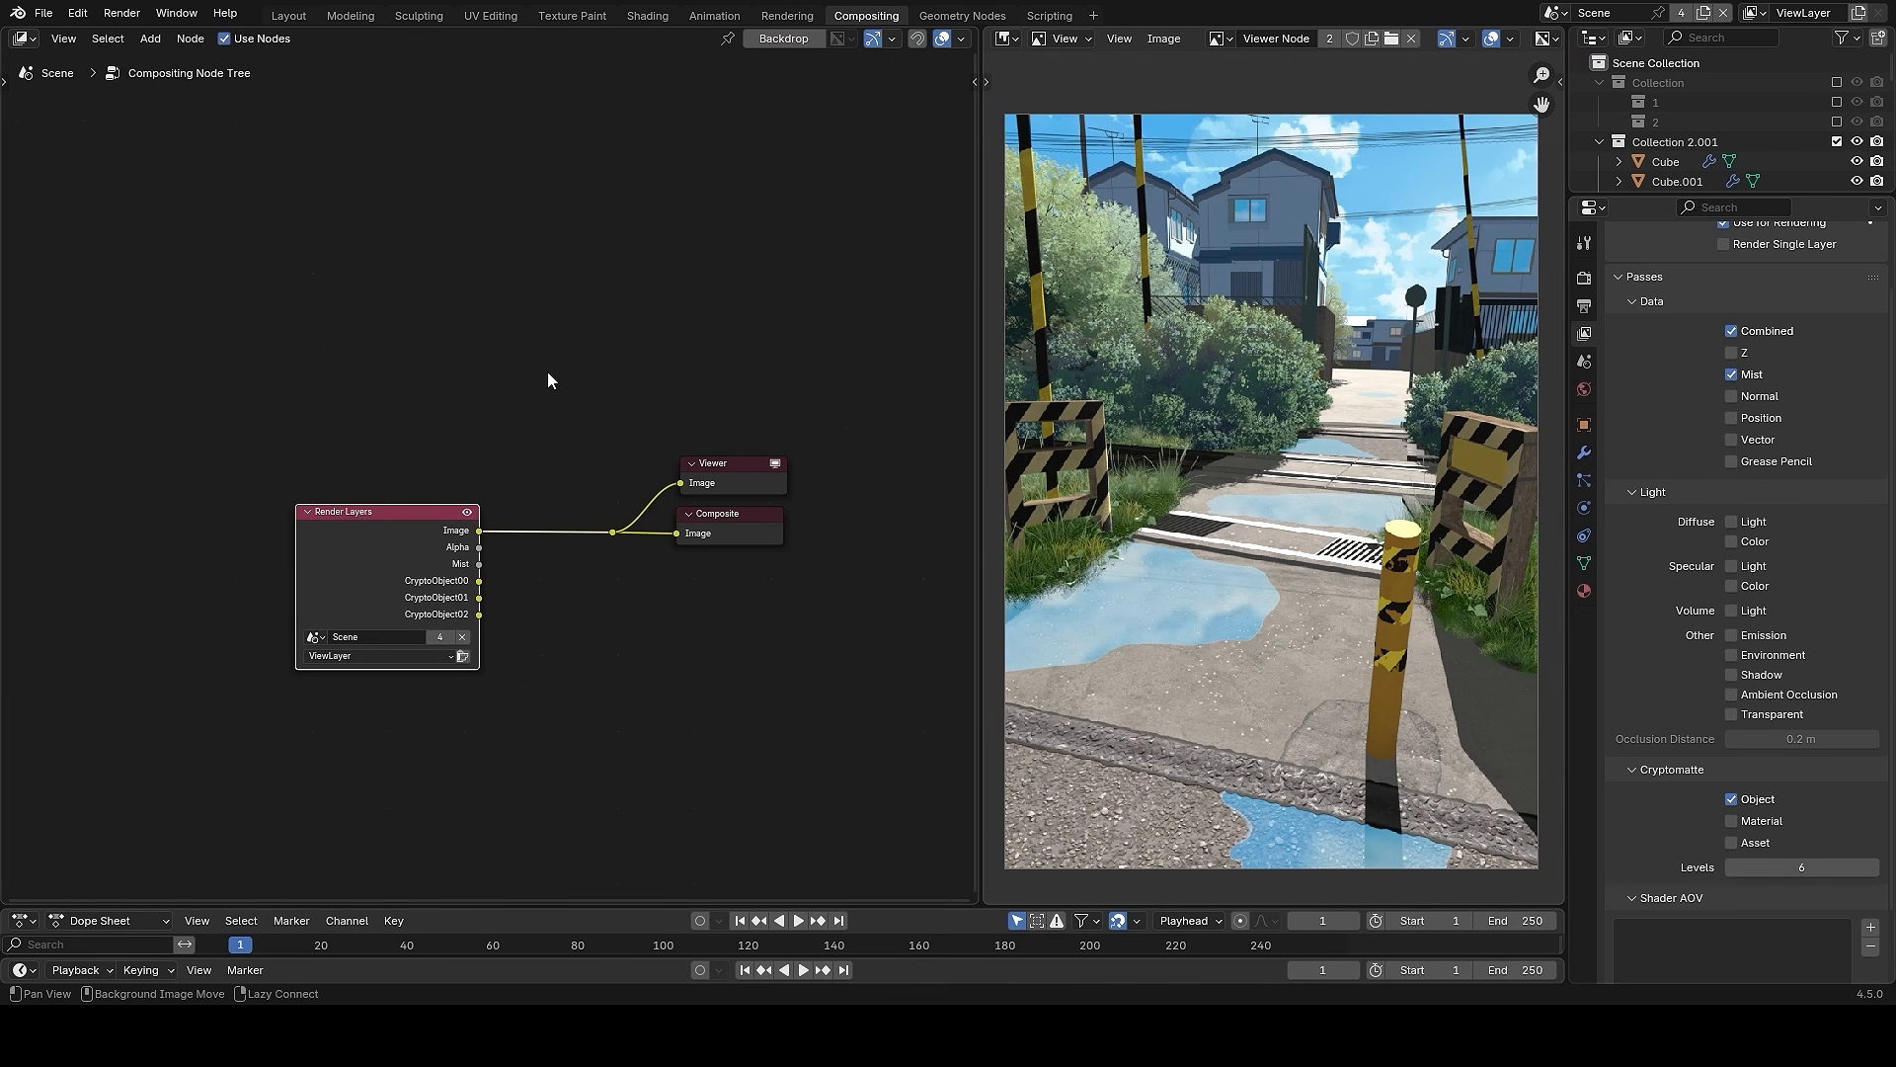
{"action": "left_click_drag", "start_coordinate": [548, 373], "coordinate": [640, 298], "text": "alt"}
{"action": "left_click_drag", "start_coordinate": [407, 470], "coordinate": [132, 461]}
{"action": "left_click_drag", "start_coordinate": [419, 363], "coordinate": [543, 371], "text": "alt"}
{"action": "scroll", "coordinate": [547, 371], "scroll_direction": "up", "scroll_amount": 1}
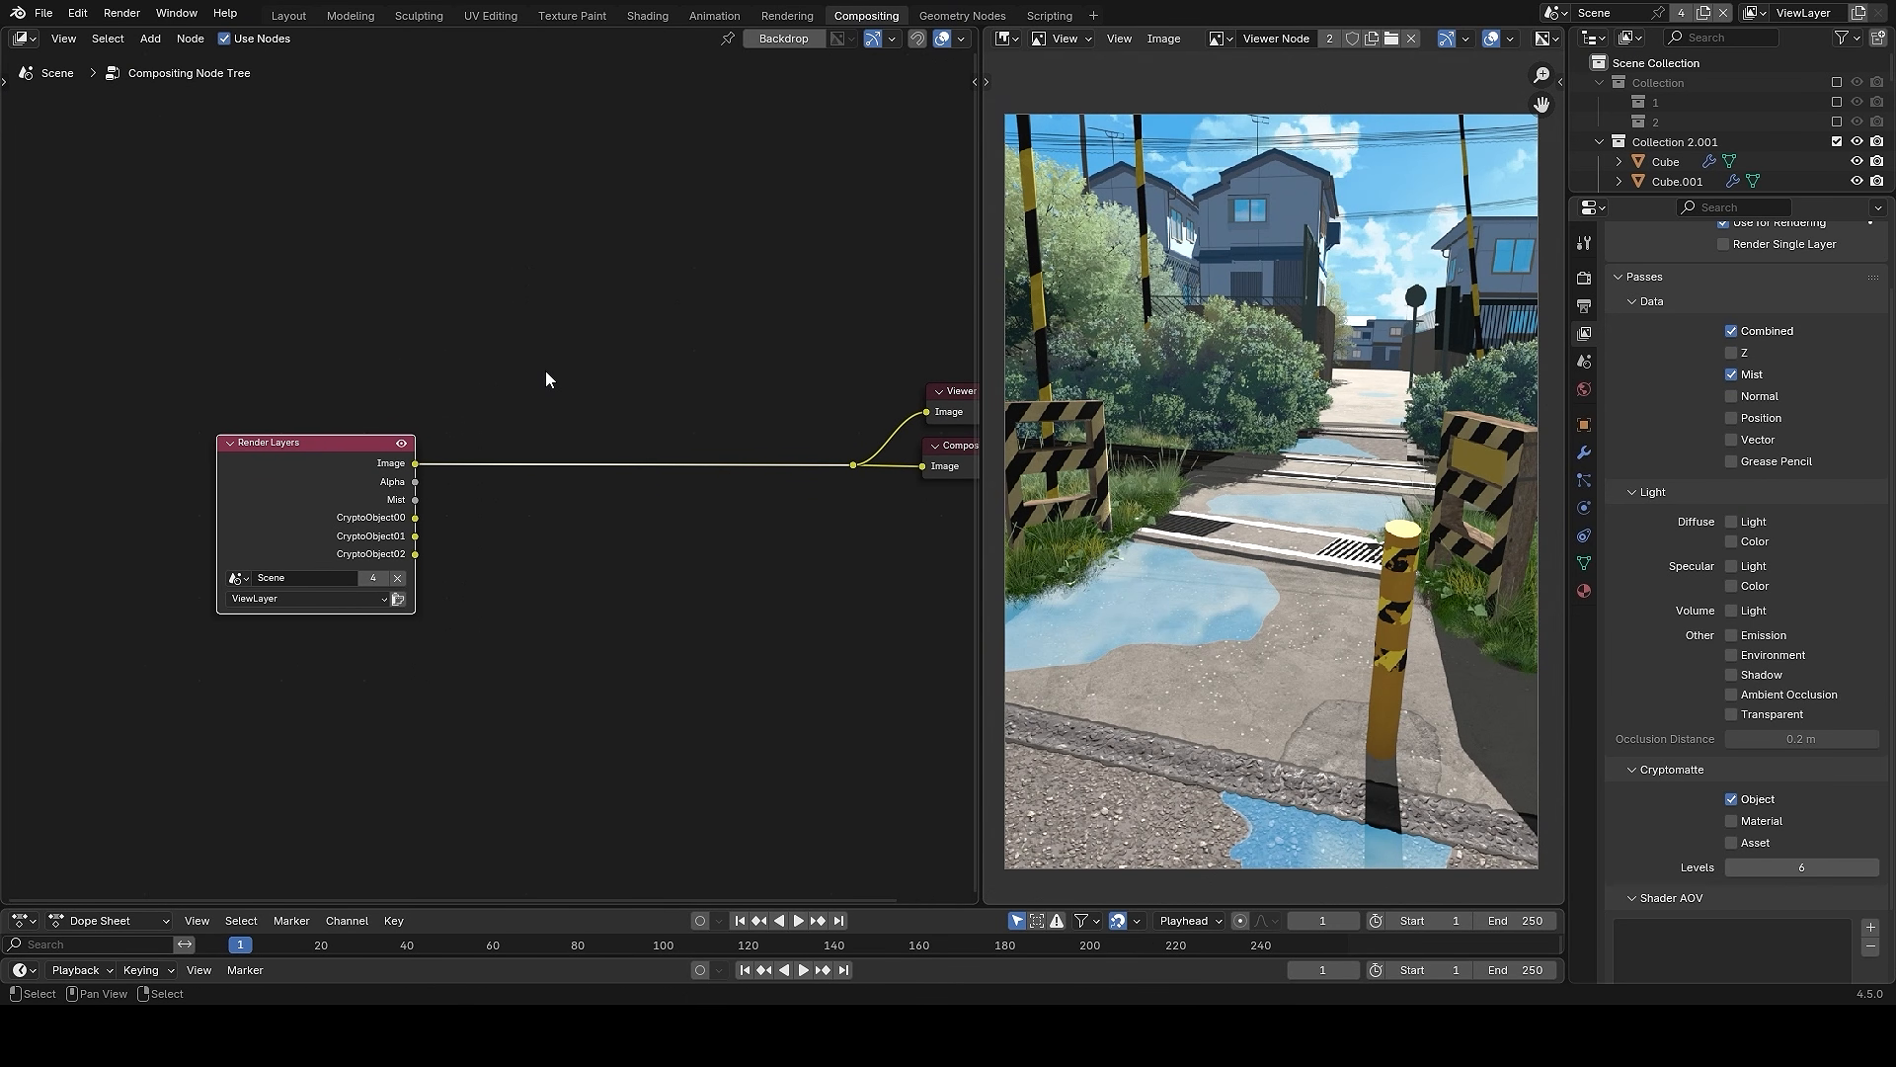
{"action": "middle_click_drag", "start_coordinate": [618, 319], "coordinate": [592, 316]}
{"action": "scroll", "coordinate": [593, 316], "scroll_direction": "down", "scroll_amount": 1}
{"action": "key", "text": "g"}
{"action": "key", "text": "x"}
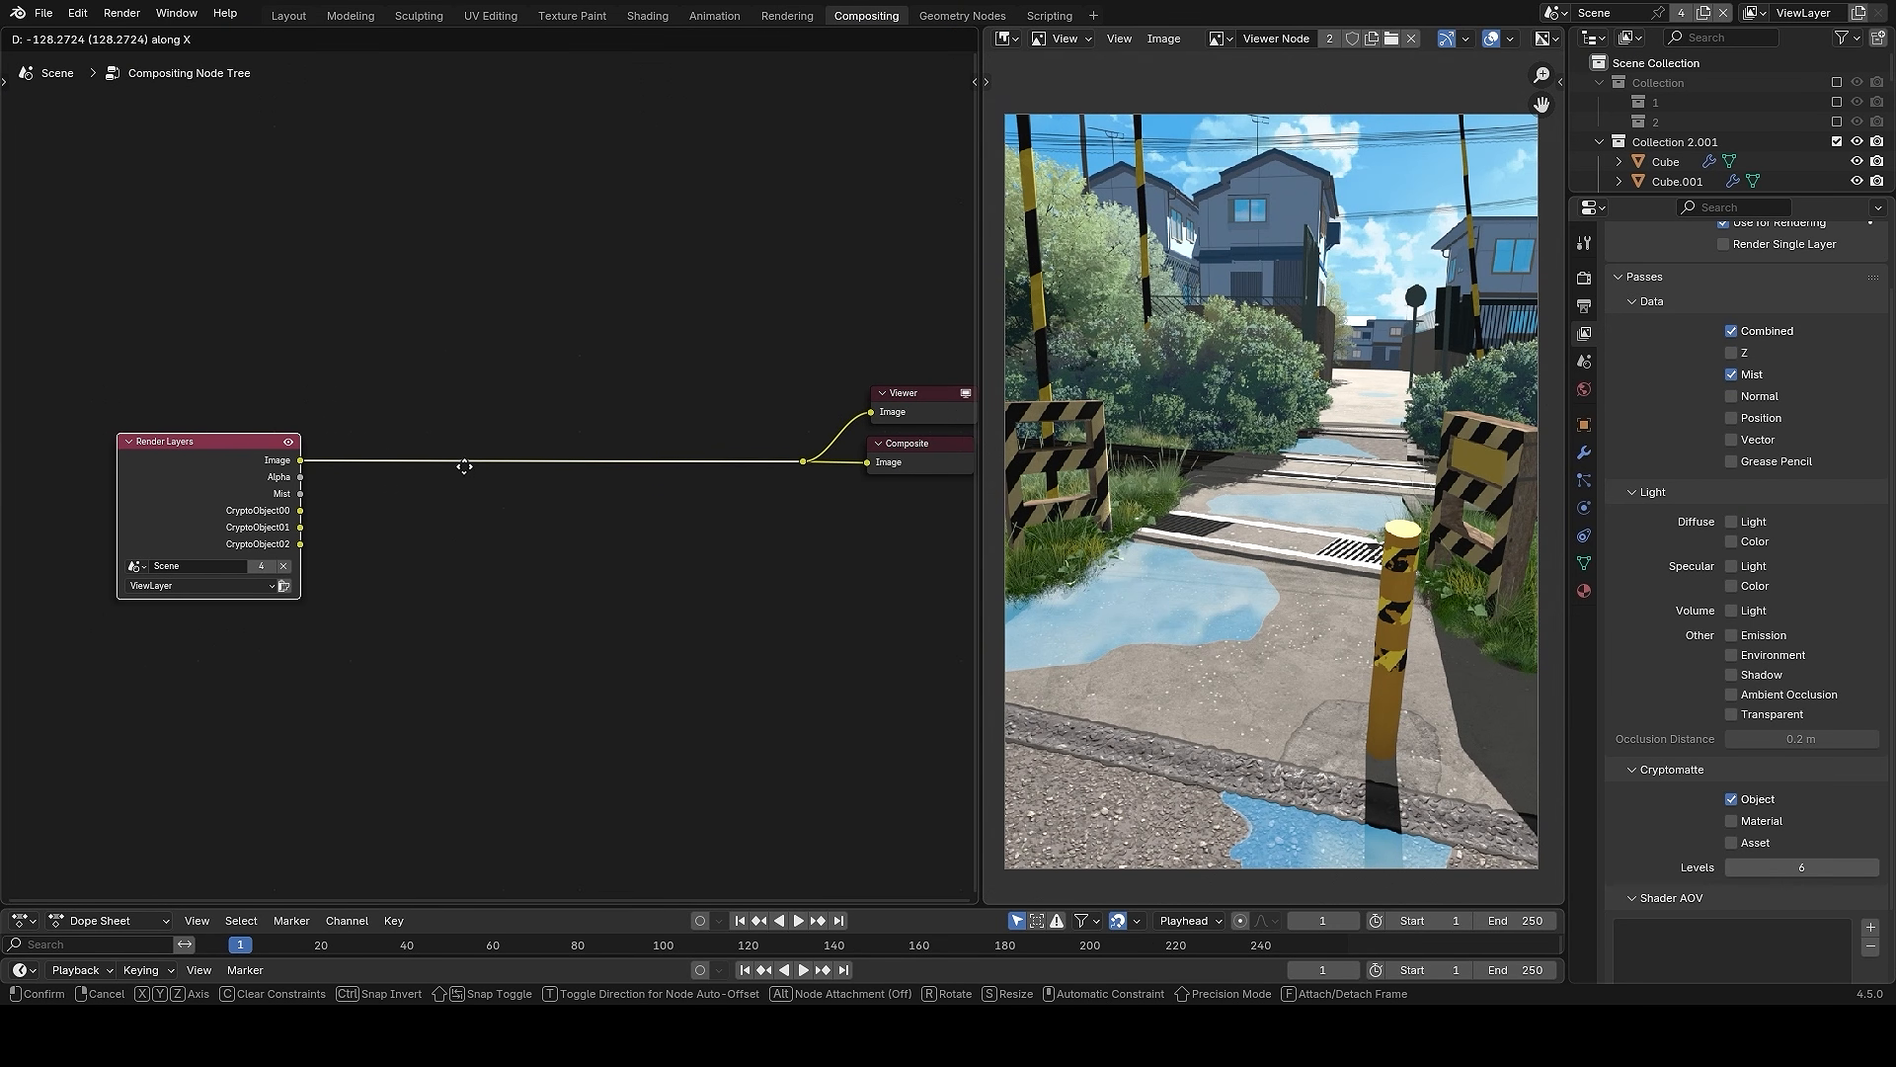
{"action": "left_click", "coordinate": [465, 466]}
{"action": "key", "text": "shift+a"}
{"action": "left_click", "coordinate": [523, 363]}
{"action": "type", "text": "h"}
{"action": "key", "text": "Escape"}
- Insert a Glare node into the image link between Render Layers and the output nodes
{"action": "key", "text": "shift+a"}
{"action": "left_click", "coordinate": [522, 361]}
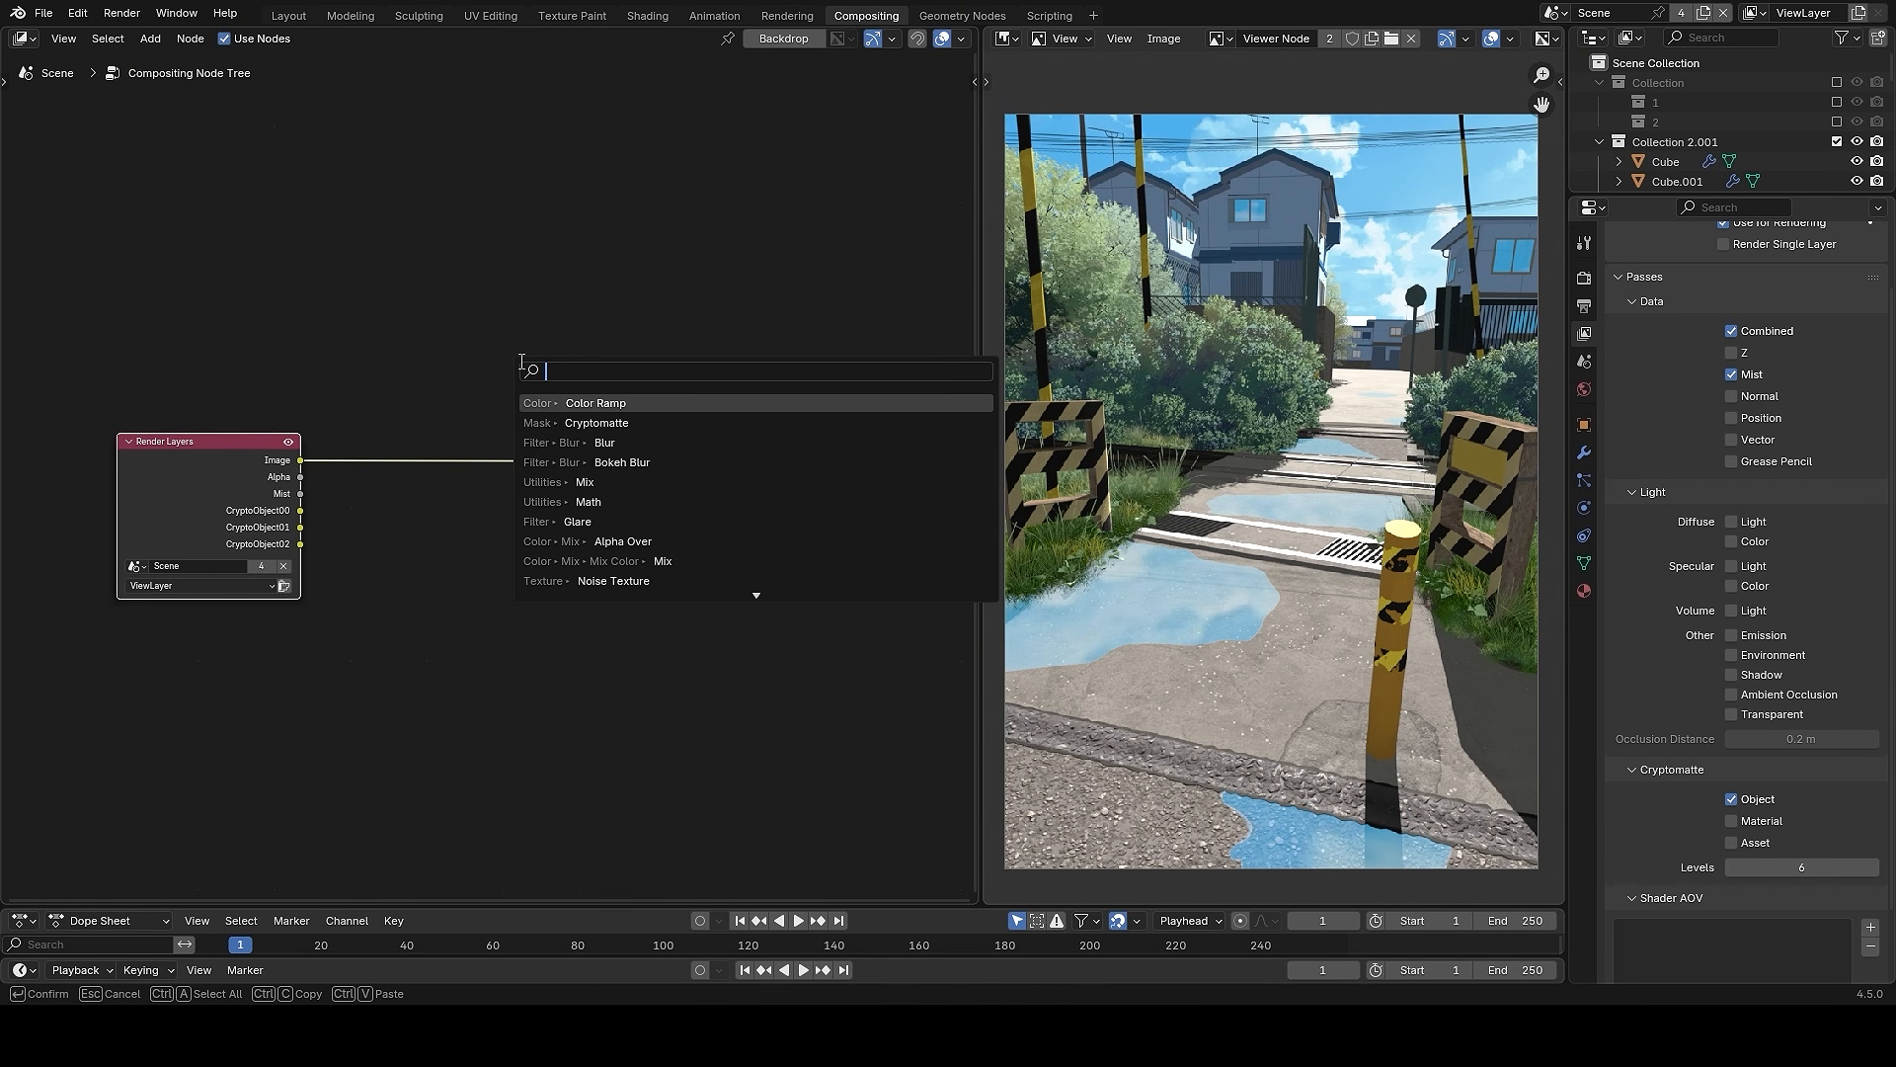
{"action": "type", "text": "gl"}
{"action": "key", "text": "Return"}
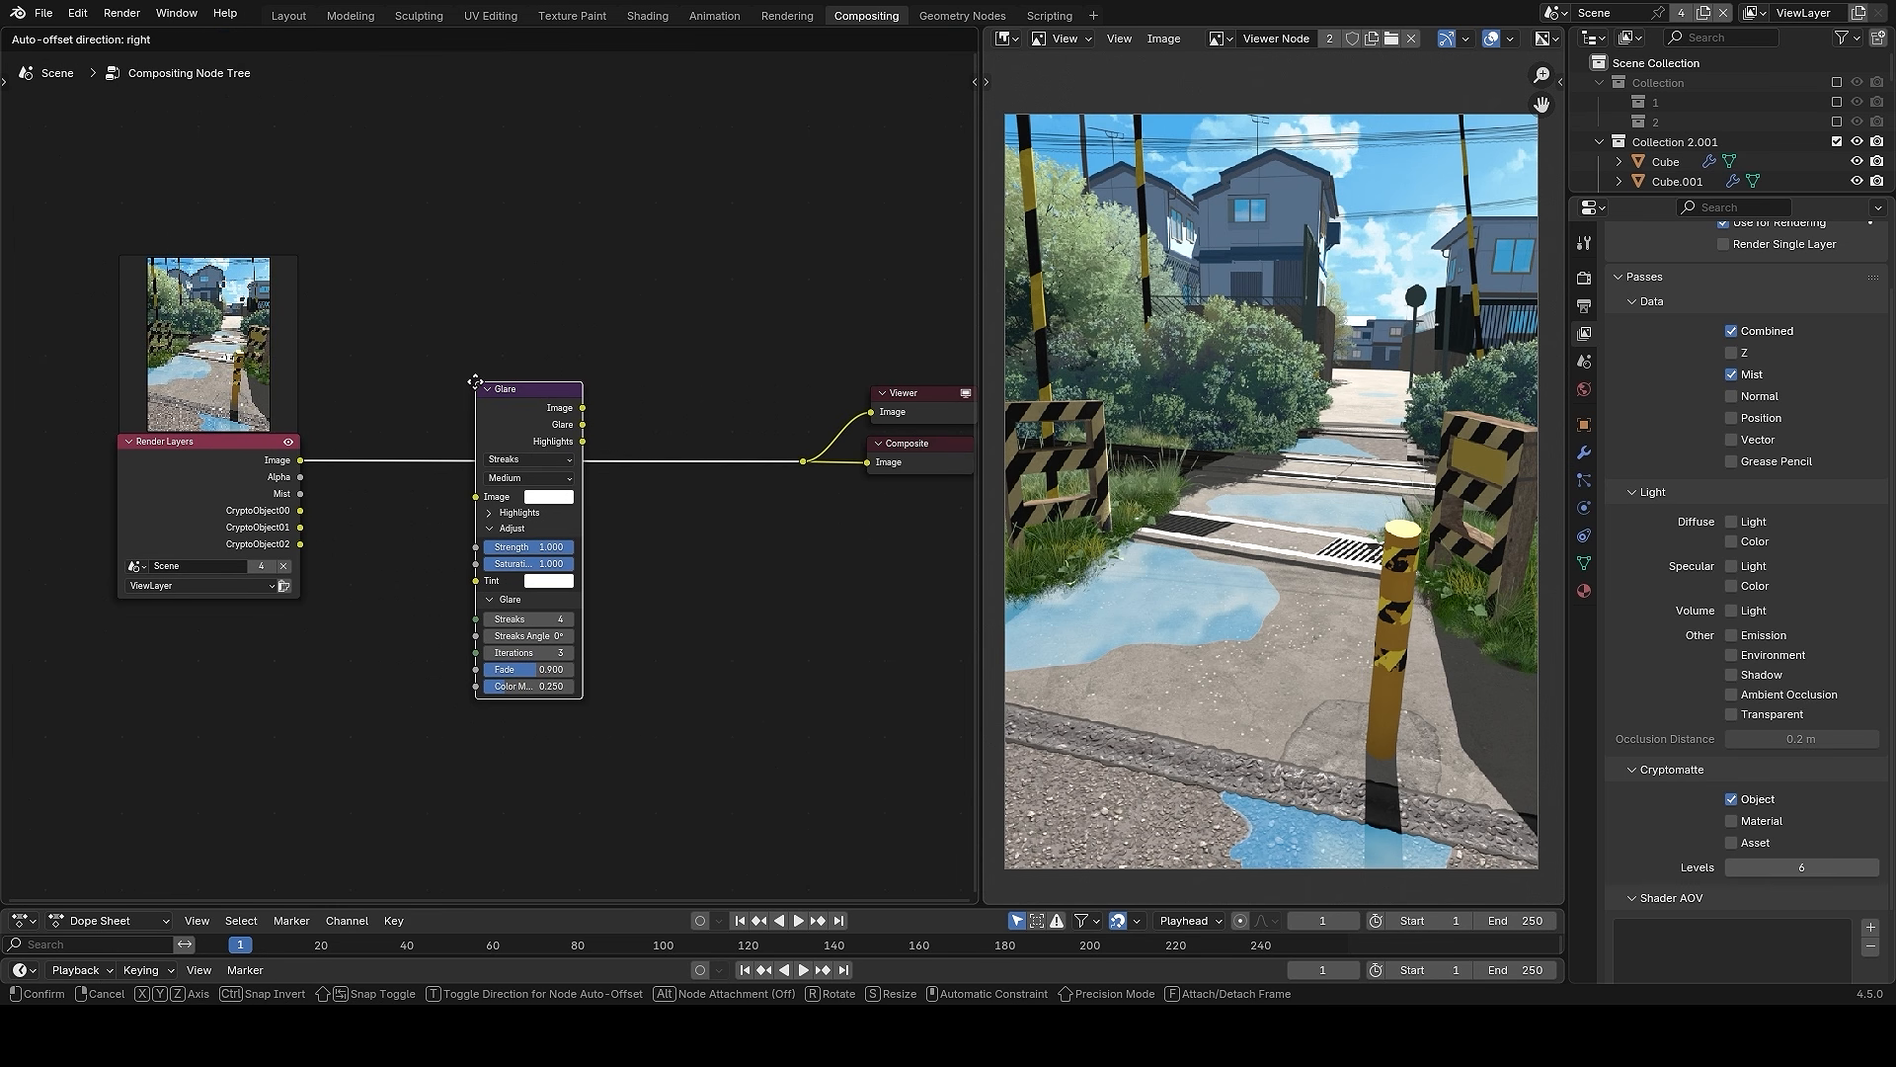
{"action": "left_click", "coordinate": [566, 441]}
- Set the Glare node to Fog Glow with a strength of 2, and shift it closer to Render Layers
{"action": "scroll", "coordinate": [565, 440], "scroll_direction": "up", "scroll_amount": 1}
{"action": "left_click", "coordinate": [529, 456]}
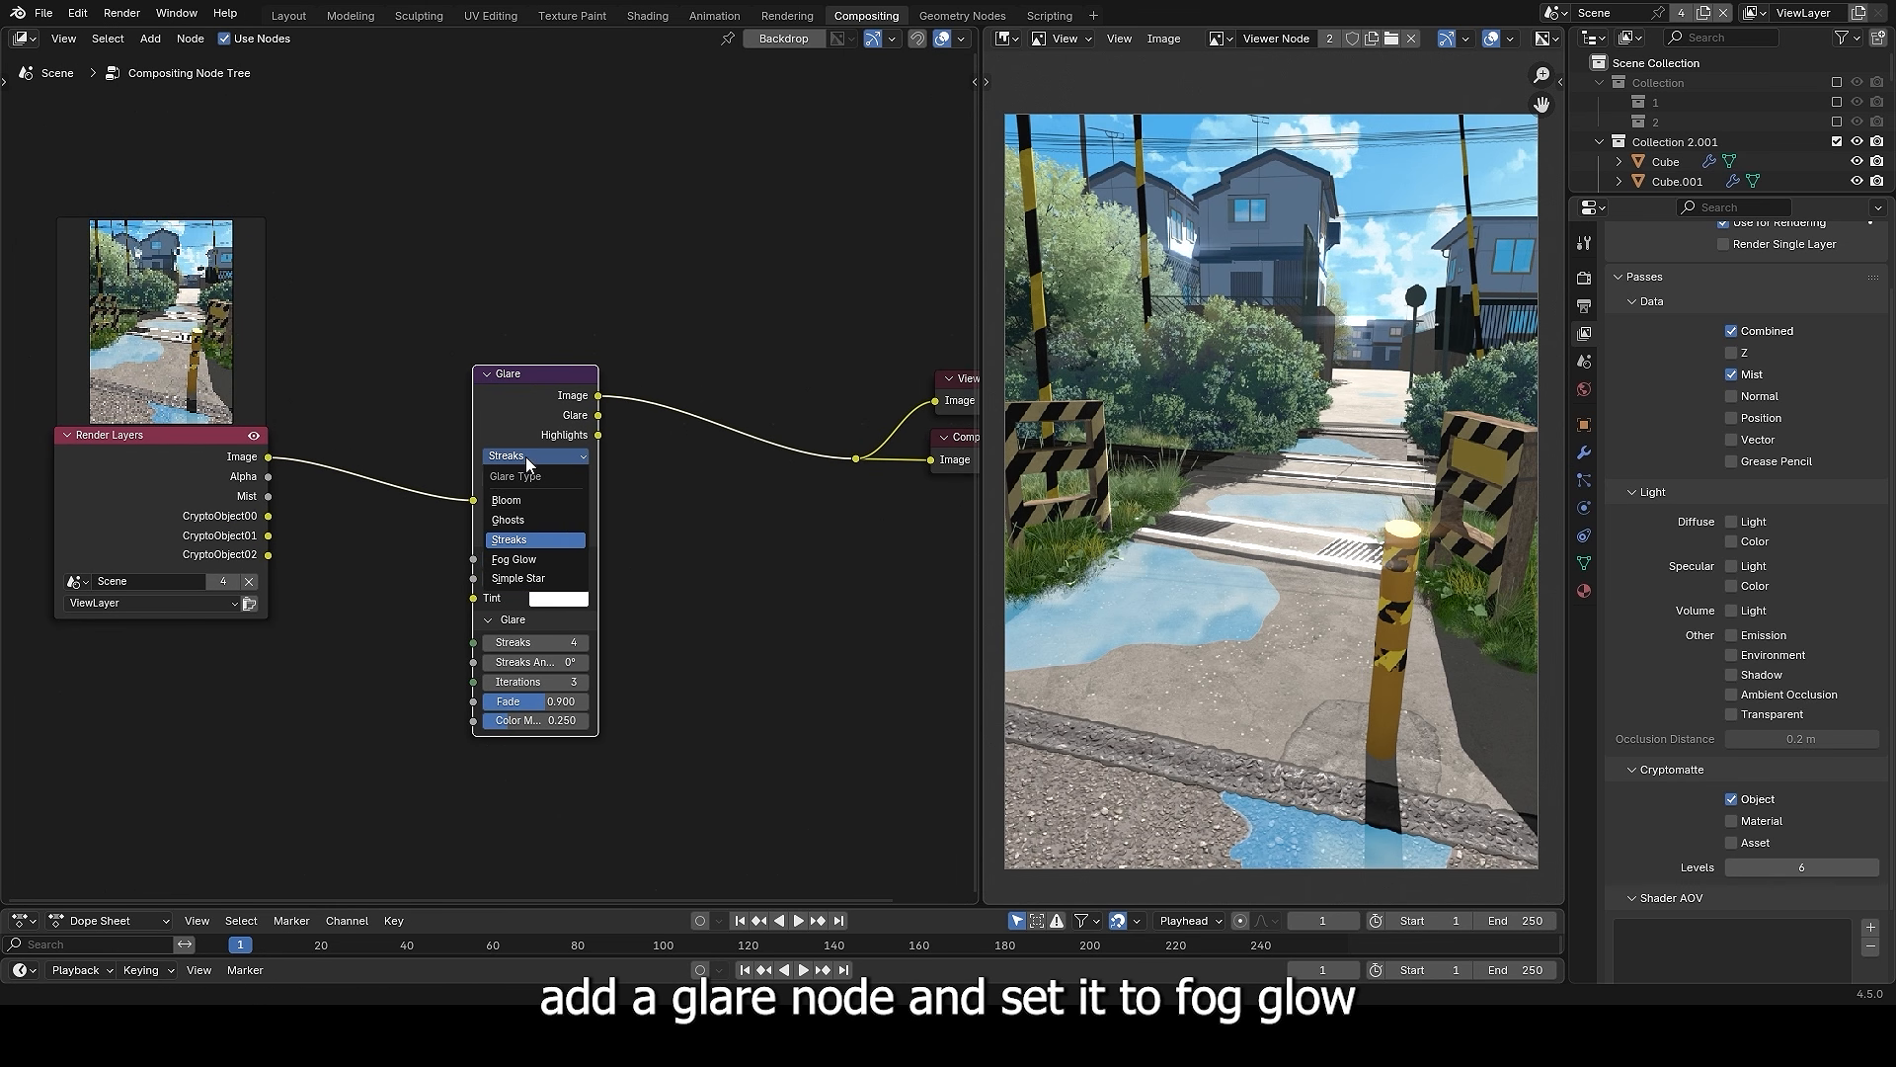
{"action": "left_click", "coordinate": [530, 563]}
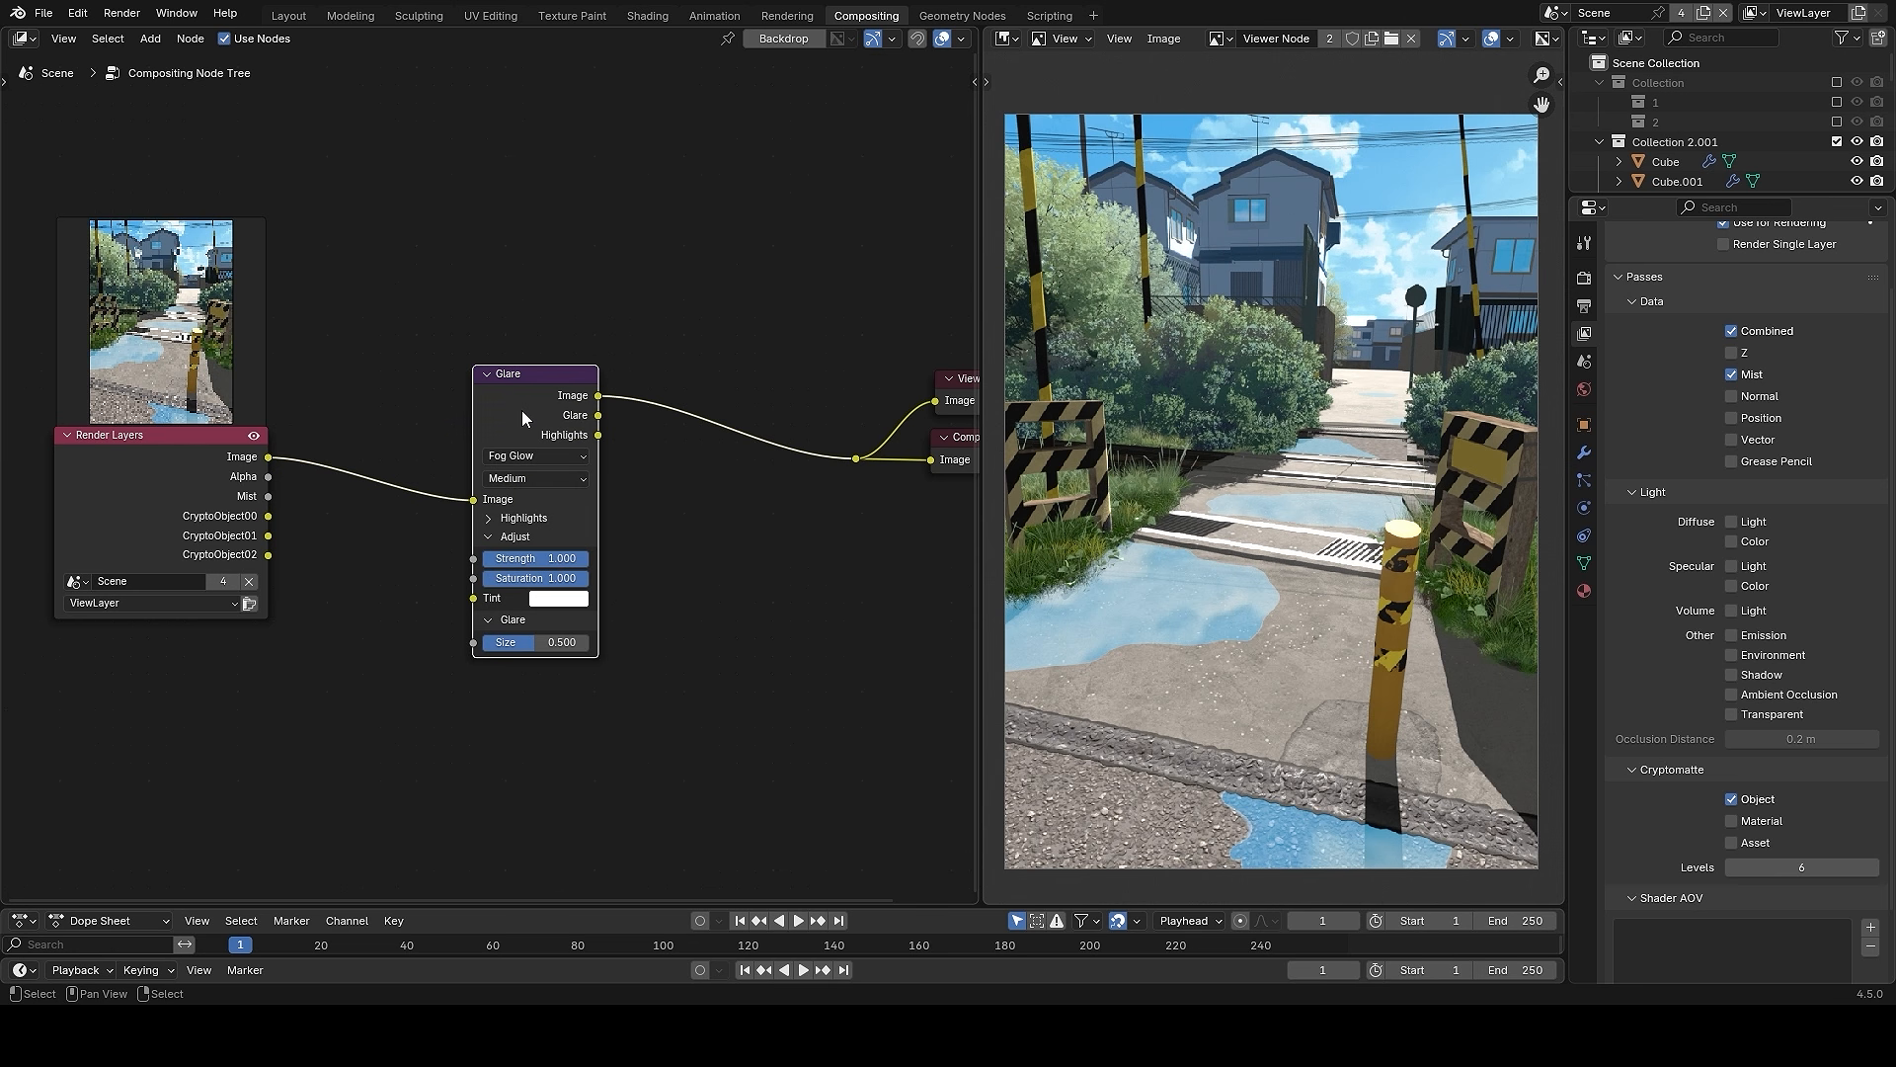
{"action": "scroll", "coordinate": [616, 561], "scroll_direction": "up", "scroll_amount": 1}
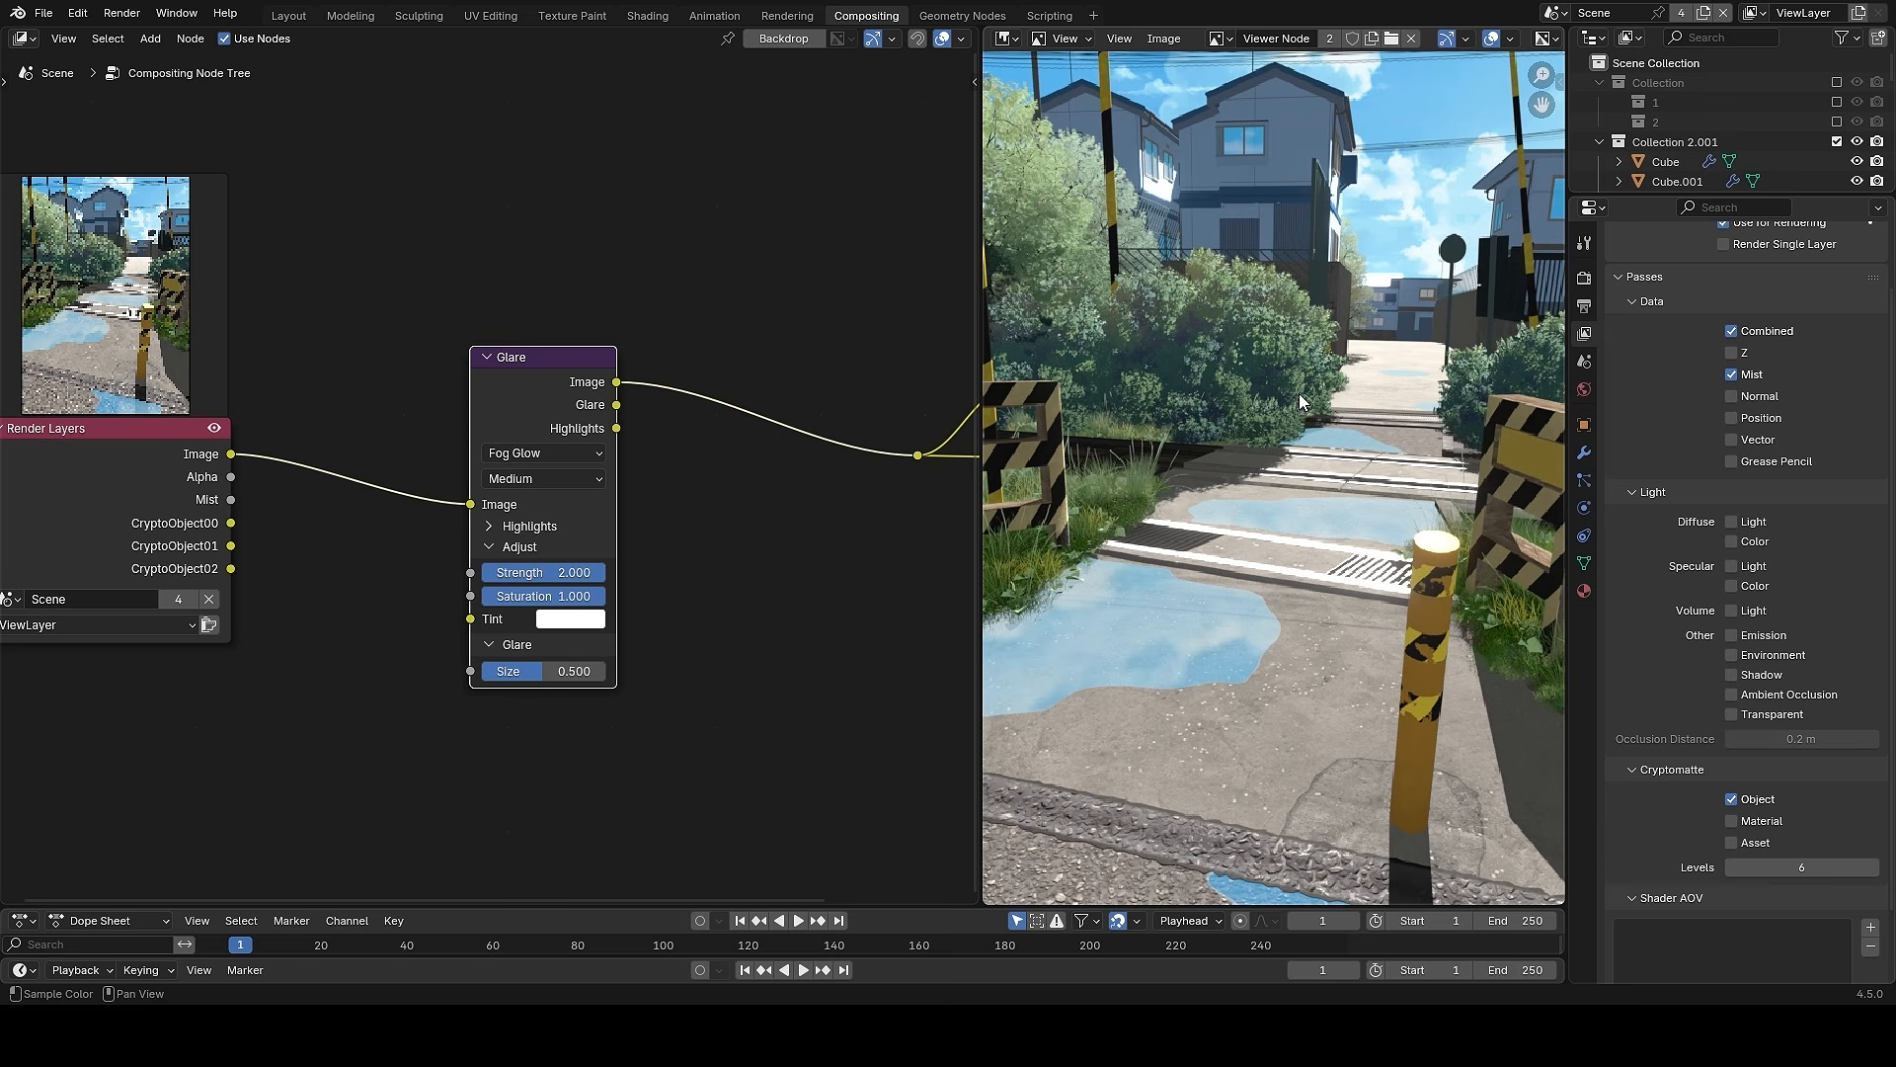
{"action": "scroll", "coordinate": [718, 327], "scroll_direction": "down", "scroll_amount": 2}
{"action": "key", "text": "g"}
{"action": "key", "text": "x"}
{"action": "middle_click_drag", "start_coordinate": [506, 321], "coordinate": [475, 411]}
{"action": "left_click", "coordinate": [453, 360]}
- Add a Color Ramp node below the Glare node and connect the Mist pass to its Fac input
{"action": "key", "text": "shift+a"}
{"action": "type", "text": "ramp"}
{"action": "key", "text": "Return"}
{"action": "left_click", "coordinate": [441, 756]}
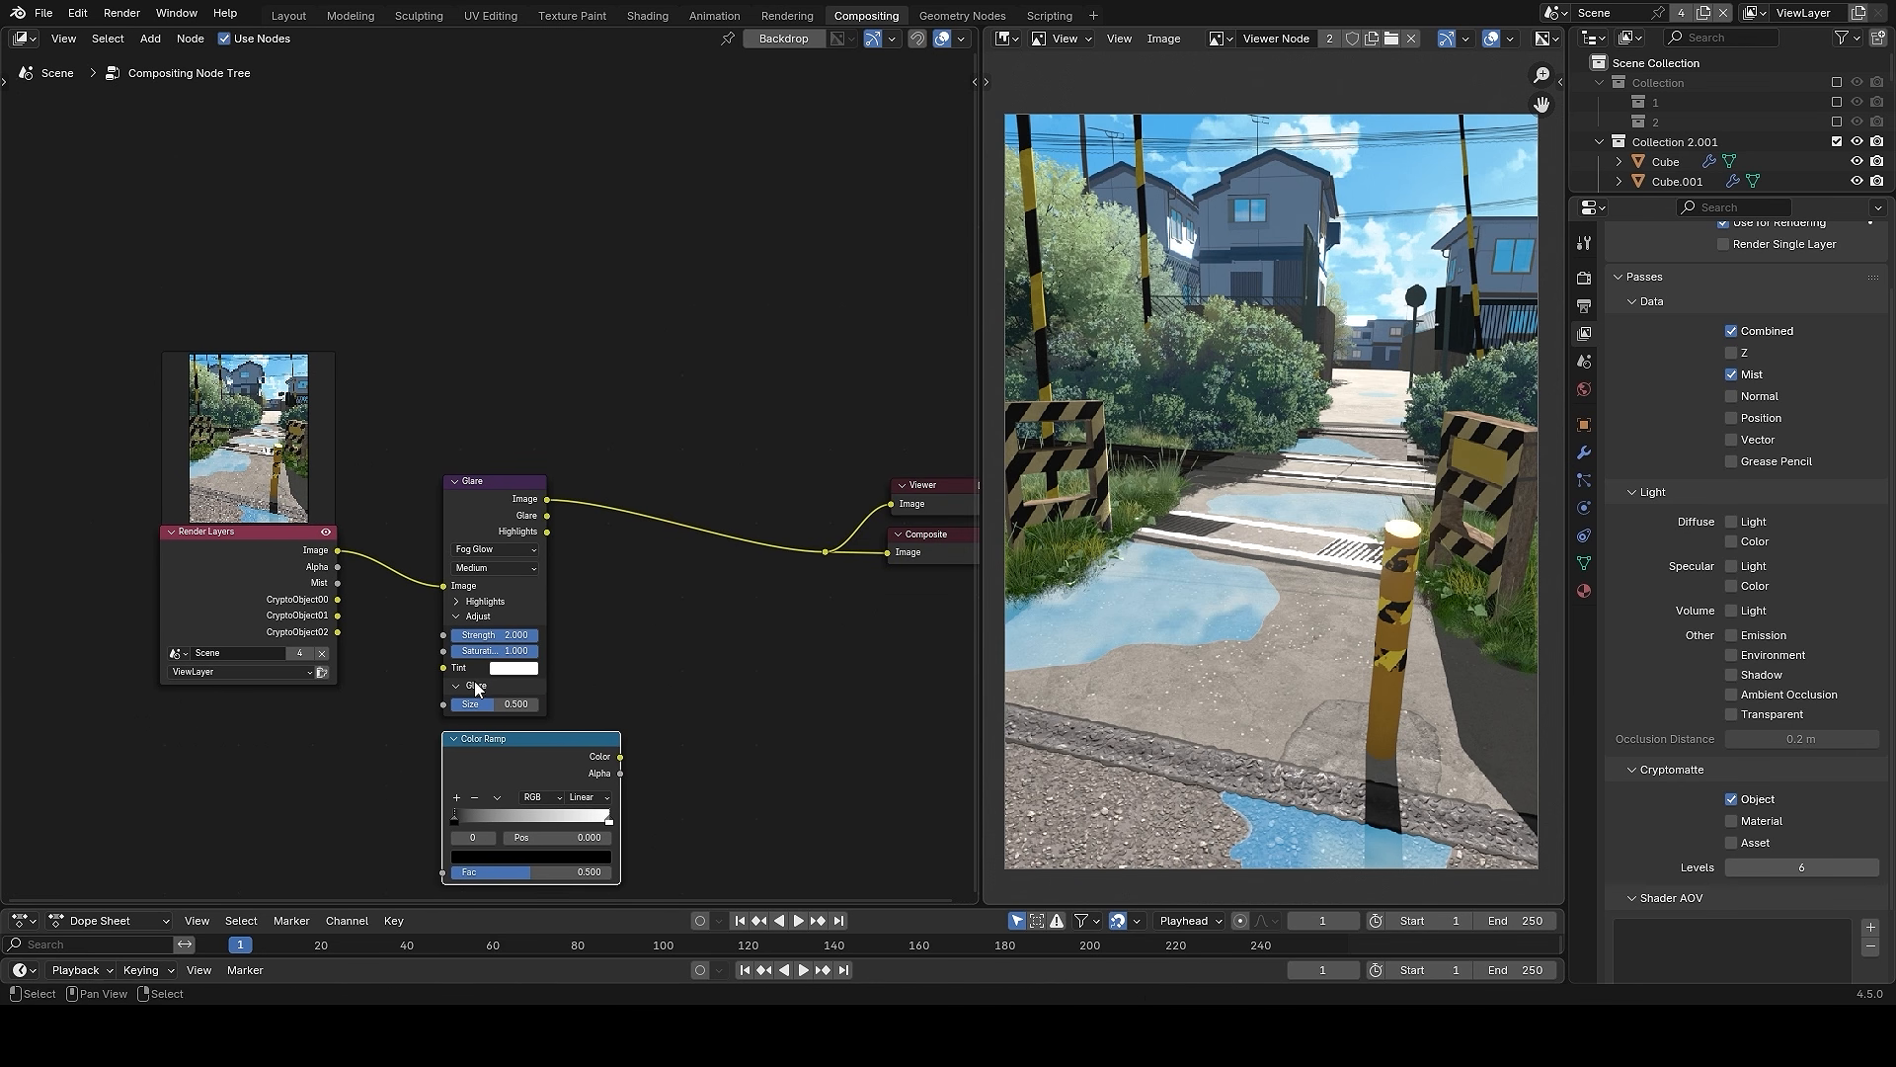
{"action": "middle_click_drag", "start_coordinate": [464, 691], "coordinate": [468, 523]}
{"action": "scroll", "coordinate": [468, 524], "scroll_direction": "up", "scroll_amount": 2}
{"action": "left_click_drag", "start_coordinate": [310, 396], "coordinate": [451, 781]}
{"action": "middle_click_drag", "start_coordinate": [452, 781], "coordinate": [425, 696]}
- Preview the Color Ramp's output through the Viewer and move the Viewer node out of the way
{"action": "scroll", "coordinate": [572, 547], "scroll_direction": "up", "scroll_amount": 2}
{"action": "left_click", "coordinate": [573, 547], "text": "ctrl+shift"}
{"action": "middle_click_drag", "start_coordinate": [597, 553], "coordinate": [733, 647]}
{"action": "scroll", "coordinate": [726, 573], "scroll_direction": "down", "scroll_amount": 1}
{"action": "middle_click_drag", "start_coordinate": [770, 490], "coordinate": [756, 535]}
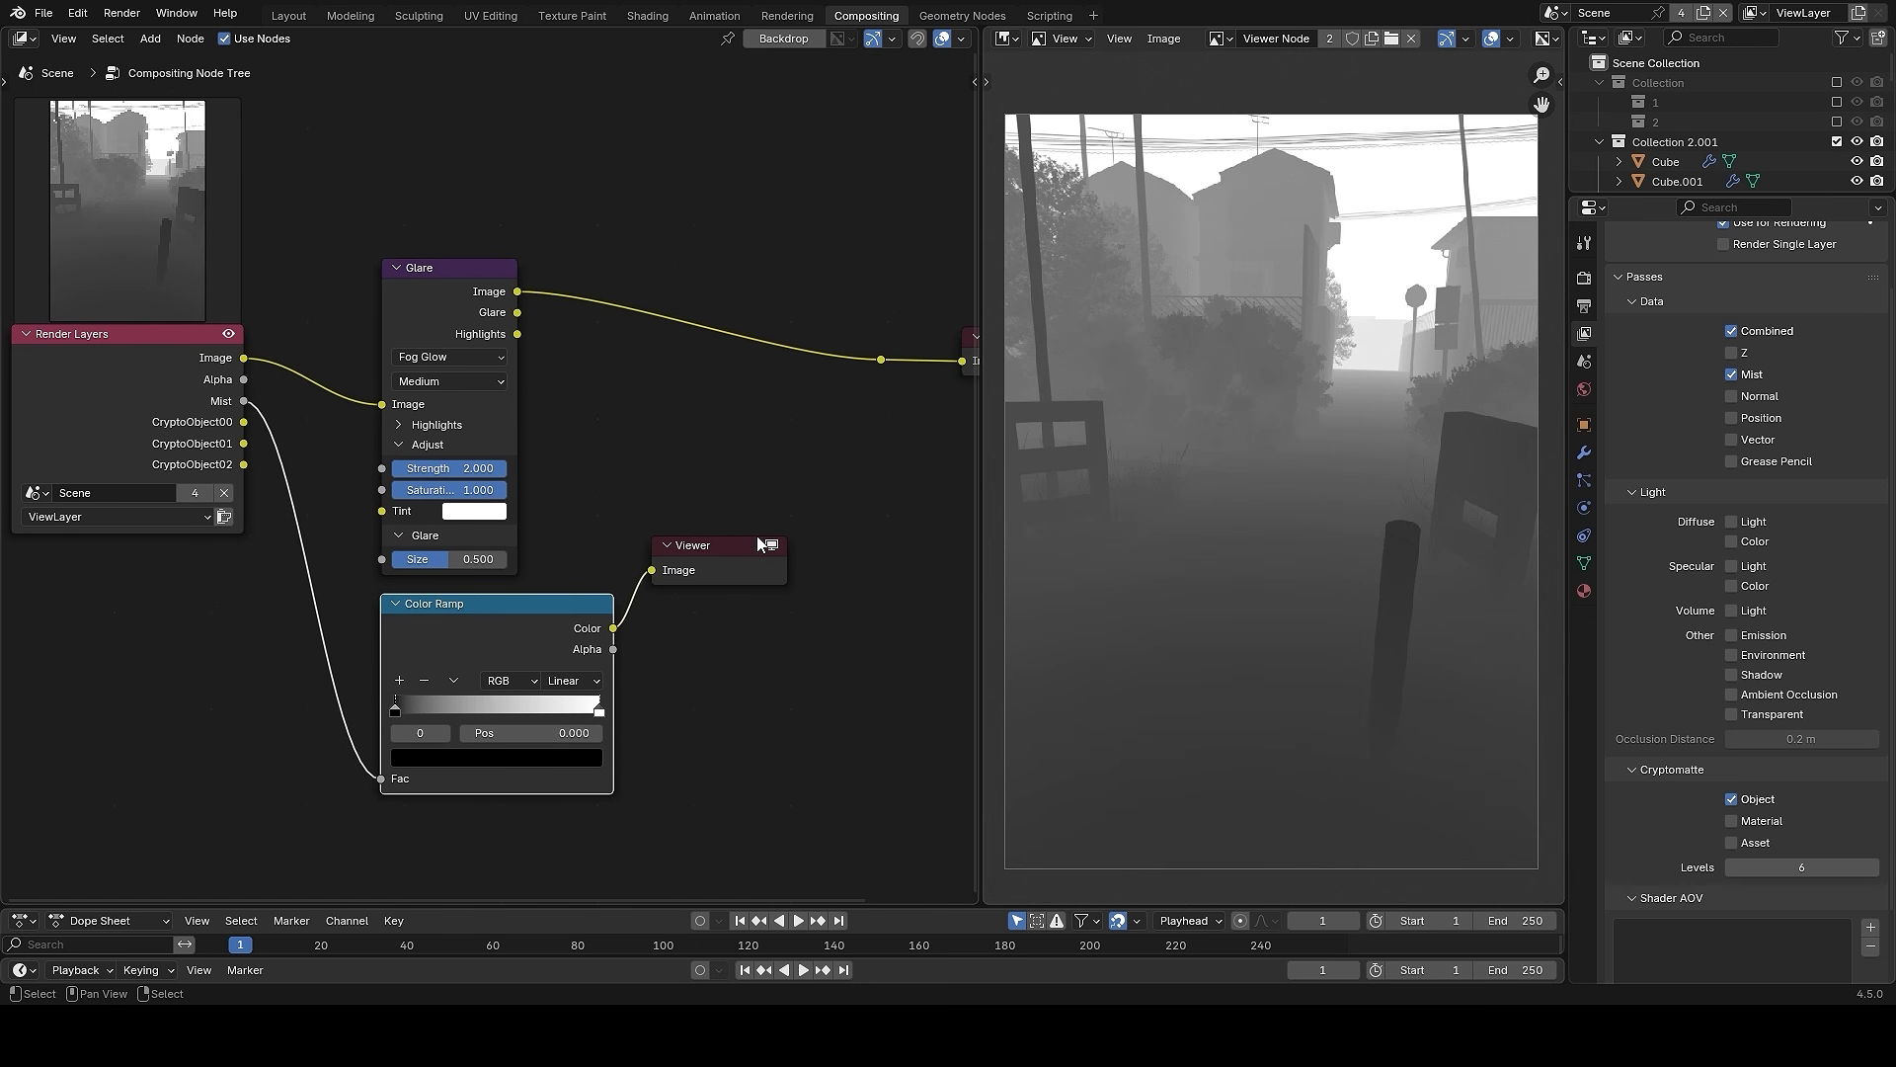
{"action": "left_click_drag", "start_coordinate": [734, 441], "coordinate": [814, 697]}
{"action": "key", "text": "g"}
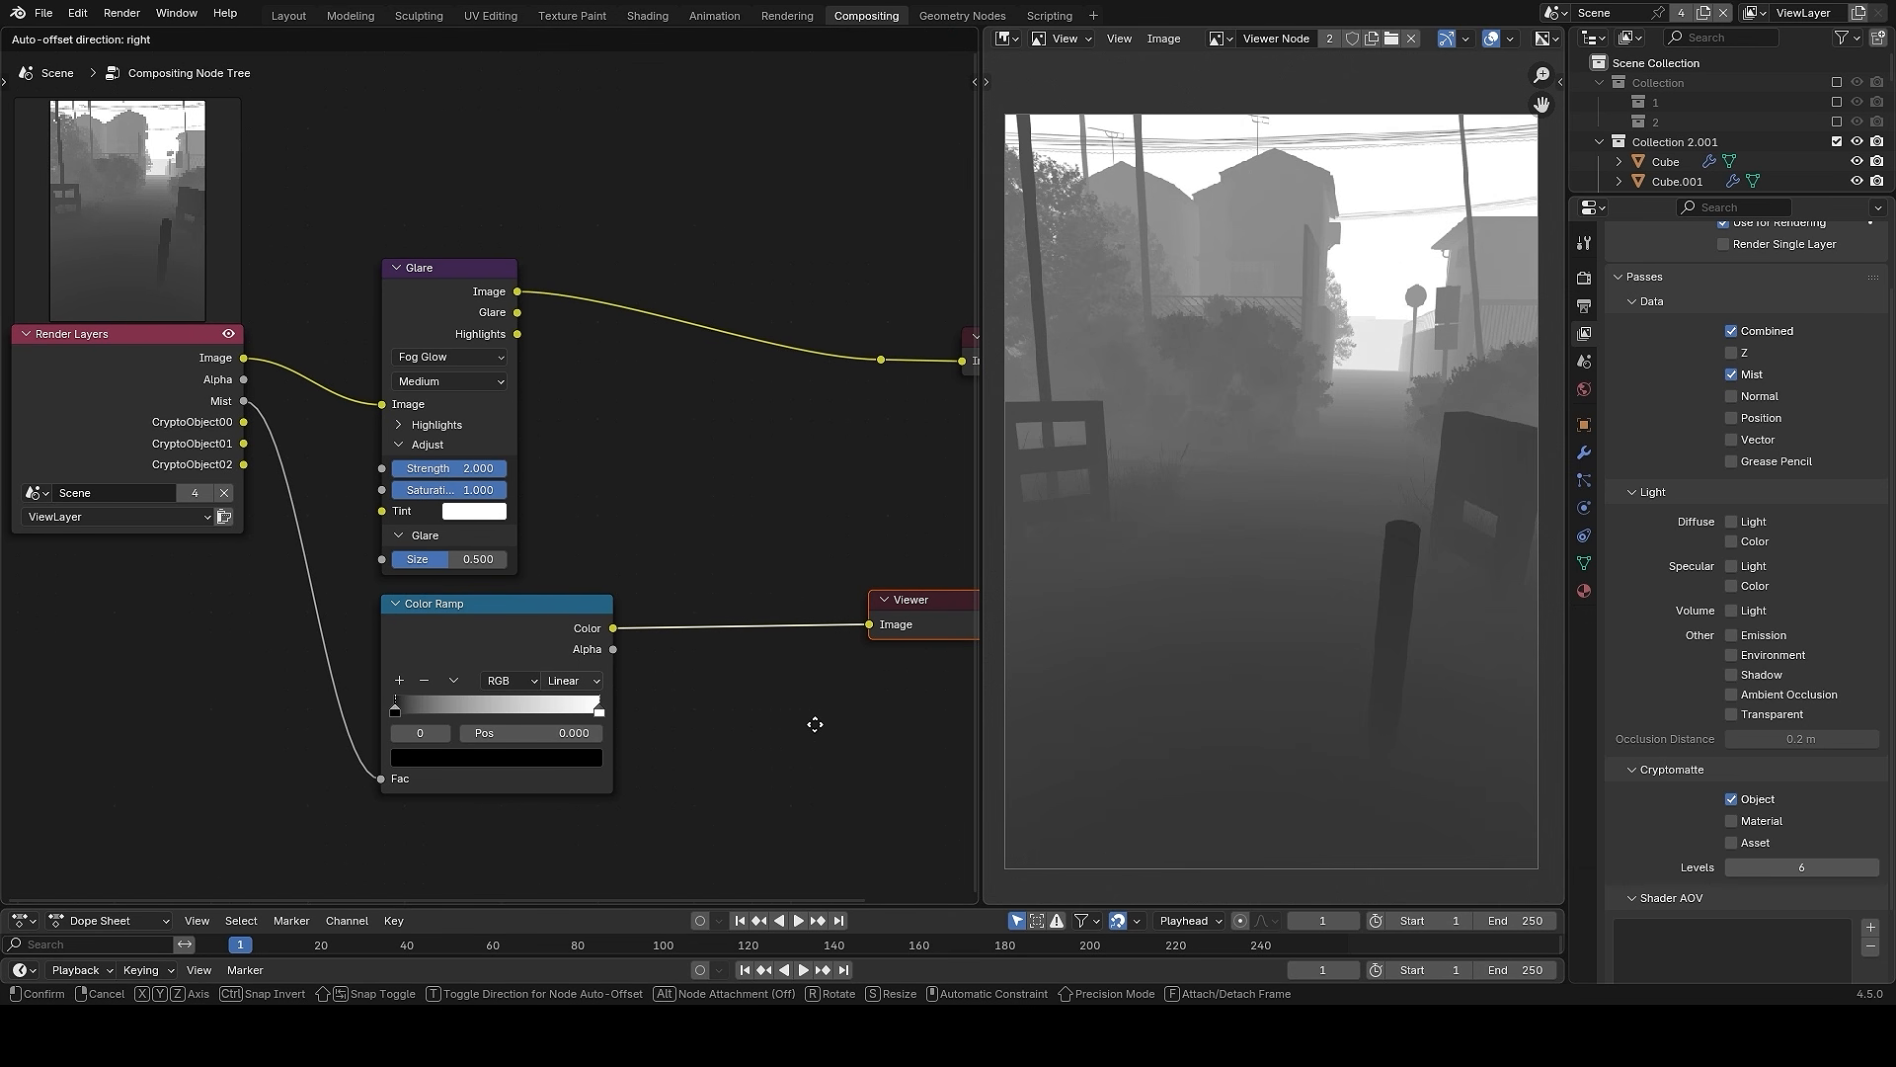
{"action": "left_click", "coordinate": [815, 724]}
{"action": "middle_click_drag", "start_coordinate": [796, 690], "coordinate": [771, 616]}
{"action": "key", "text": "shift+a"}
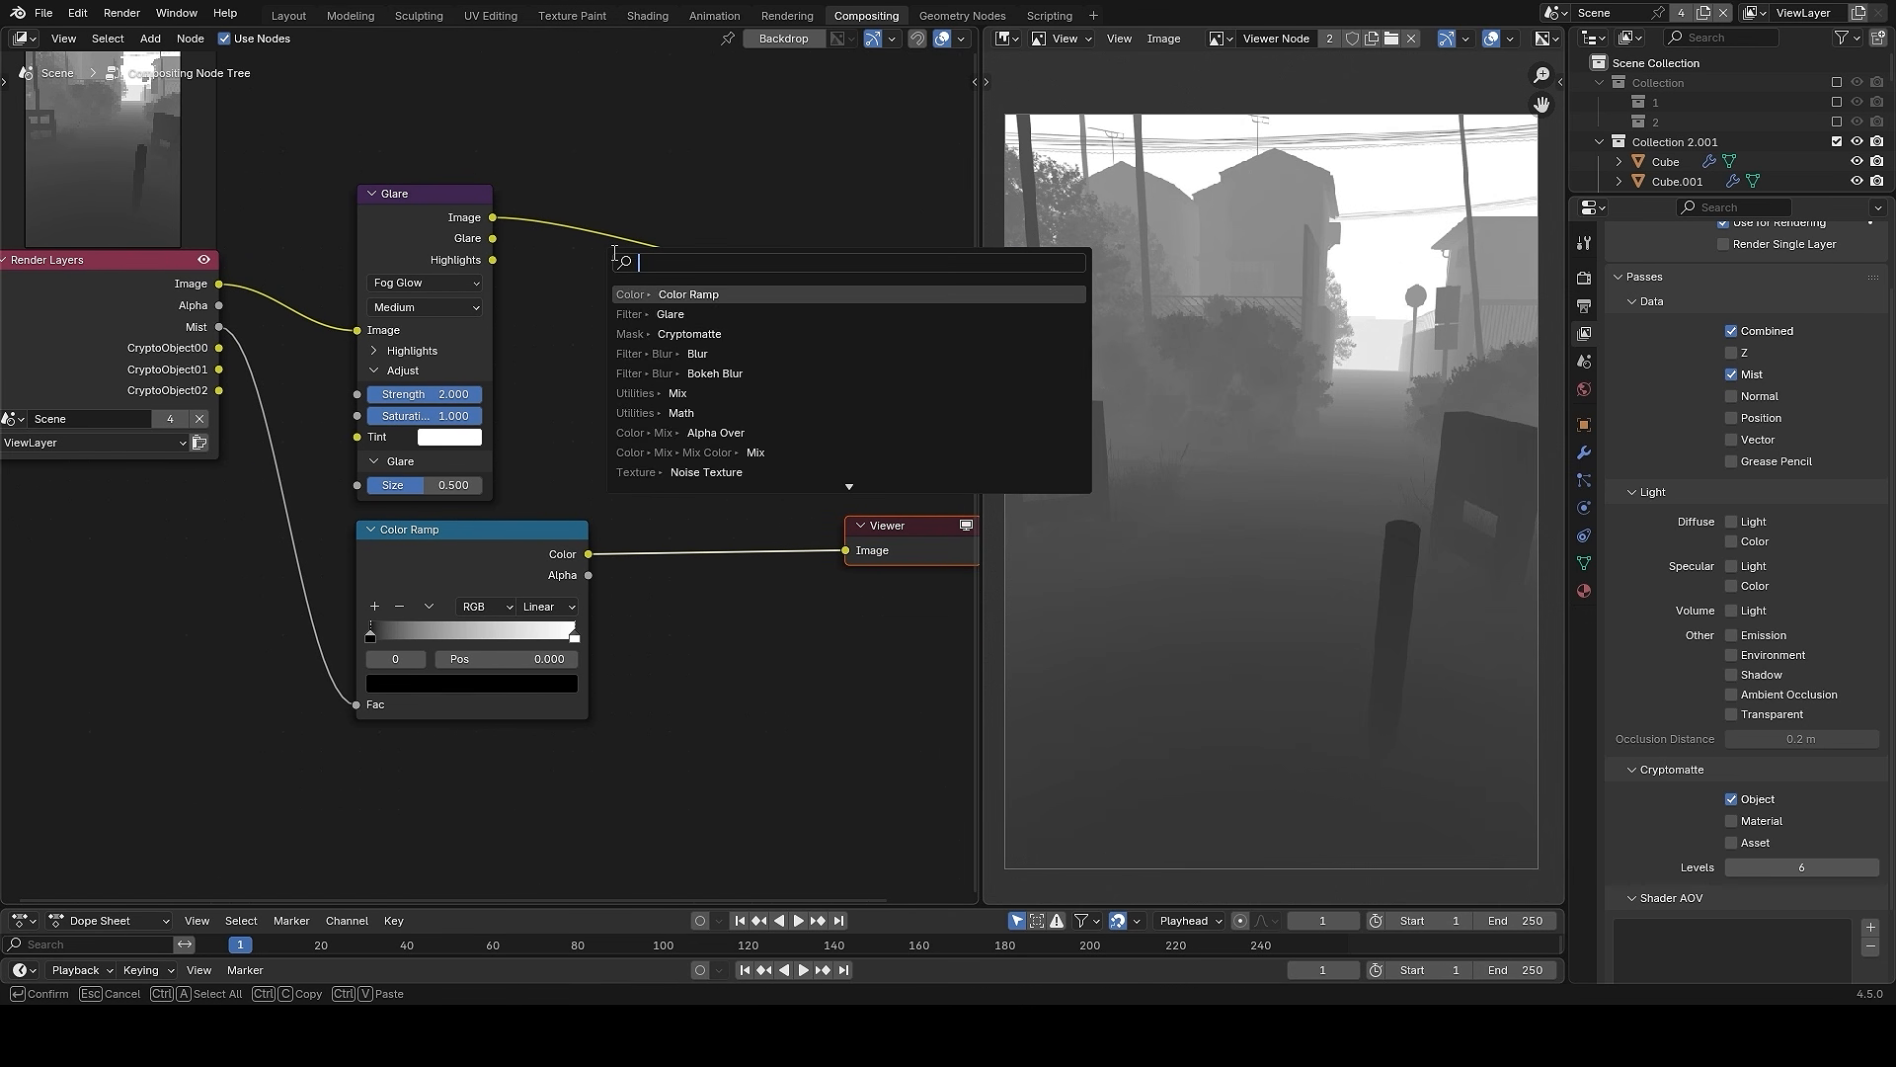
{"action": "left_click", "coordinate": [734, 293]}
{"action": "left_click", "coordinate": [675, 194]}
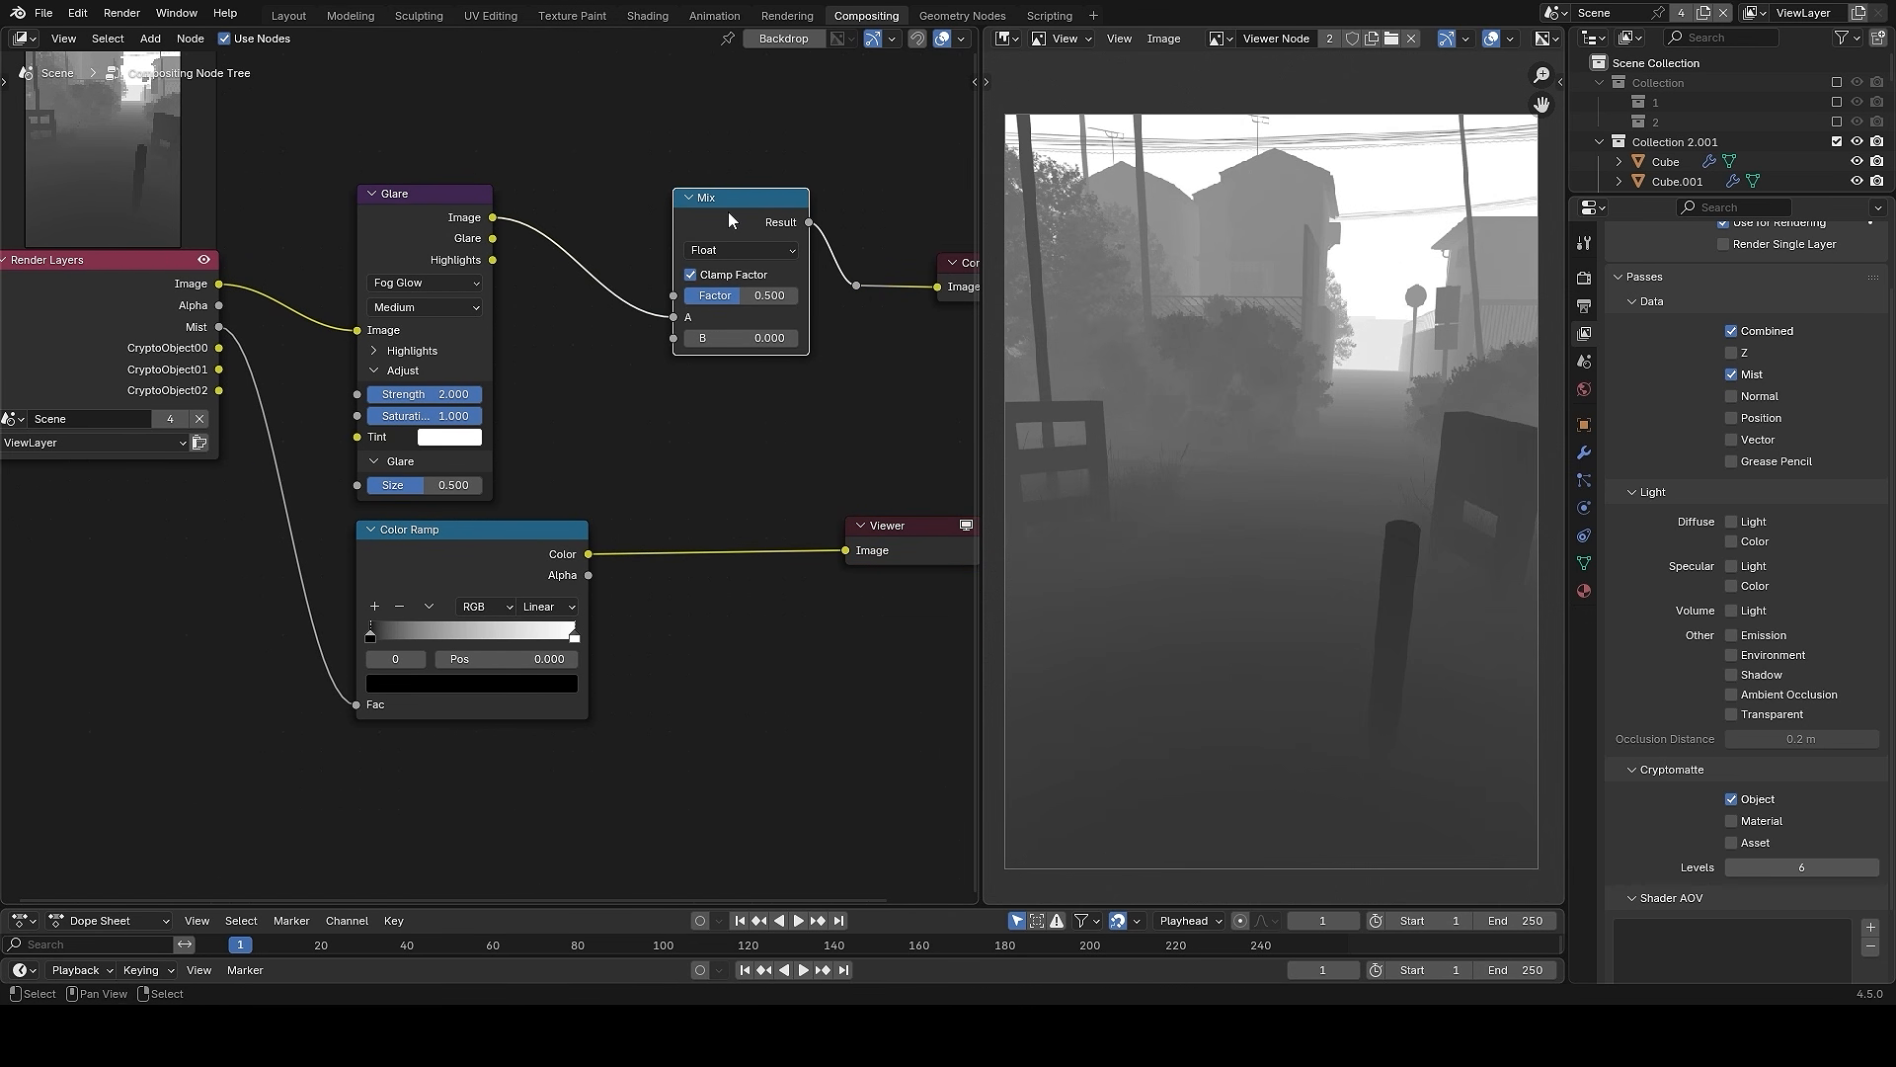
{"action": "key", "text": "ctrl+x"}
- Insert a color Mix node after the Glare node and set its blend mode to Add
{"action": "key", "text": "shift+a"}
{"action": "type", "text": "mi"}
{"action": "left_click", "coordinate": [795, 271]}
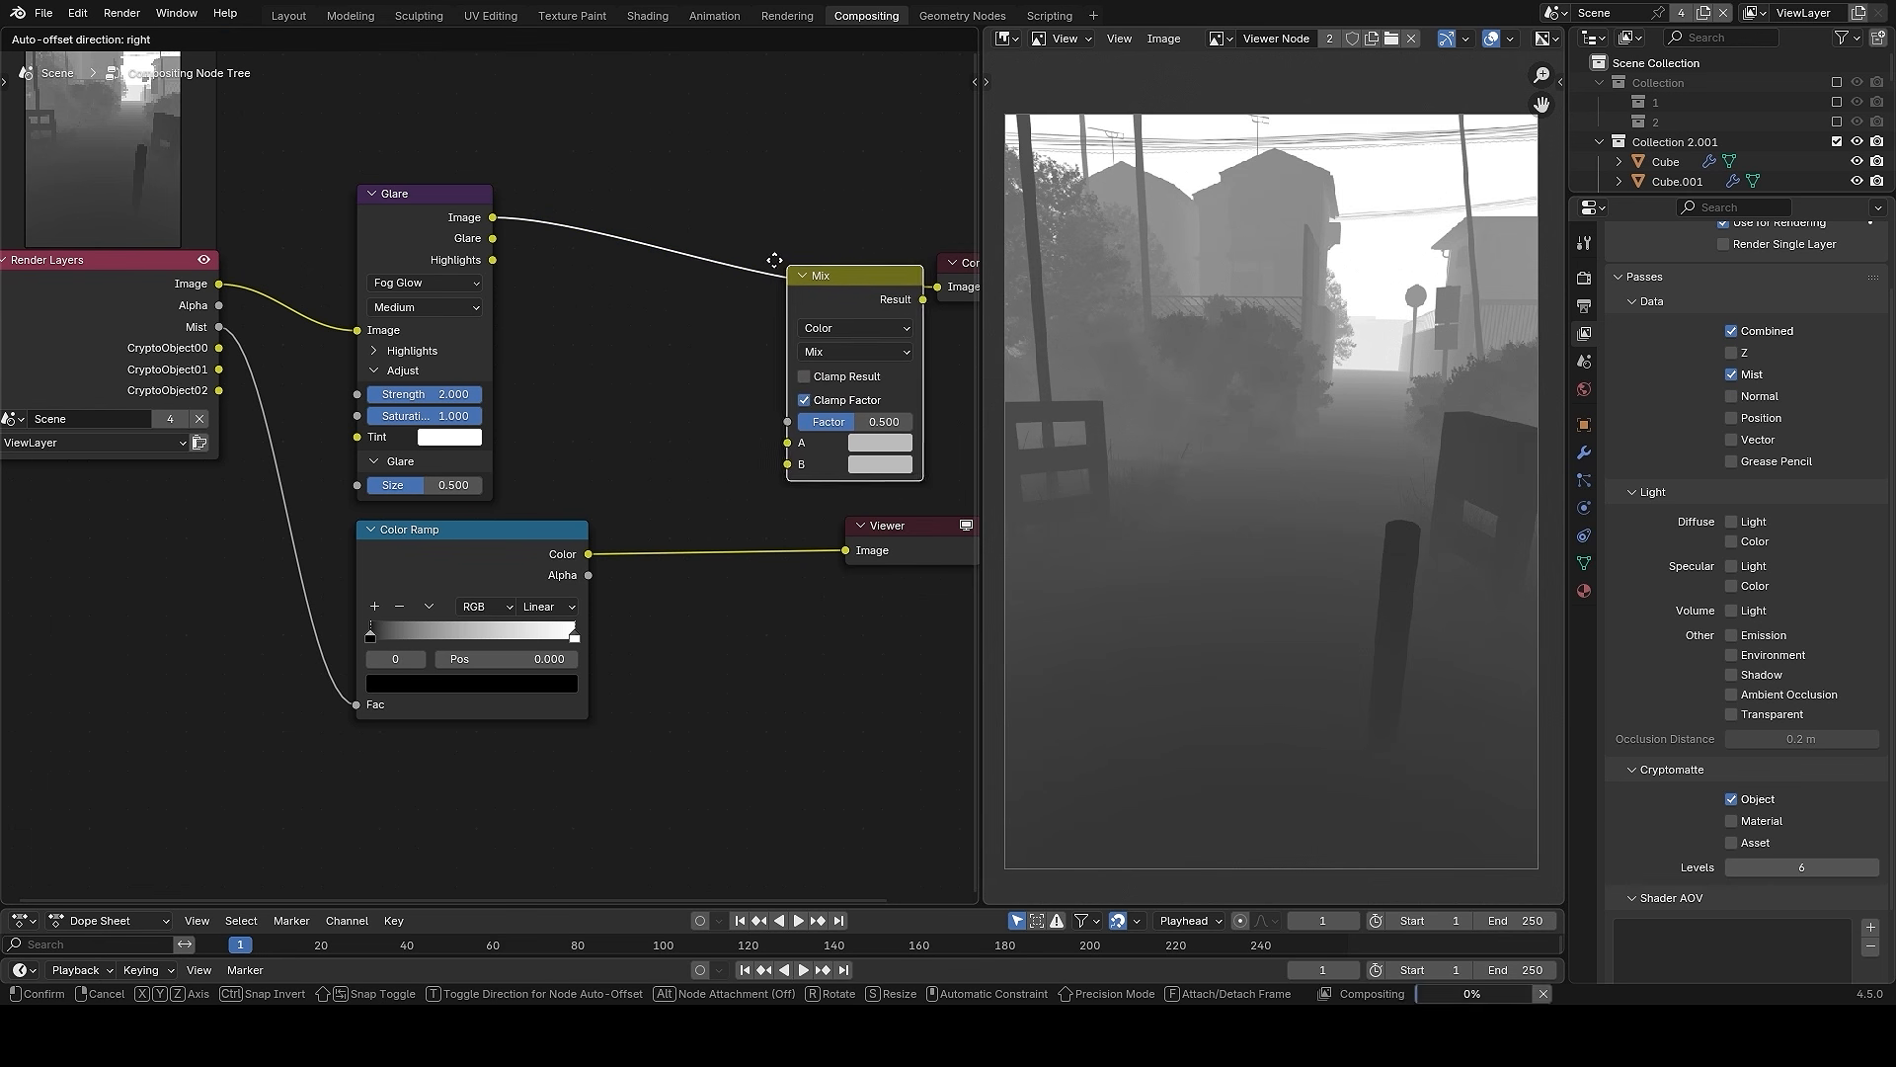
{"action": "left_click", "coordinate": [664, 187]}
{"action": "left_click", "coordinate": [745, 287]}
- Feed the Color Ramp's color into the Add node's B input, view the combined result, and set the Factor to 1
{"action": "left_click", "coordinate": [691, 443]}
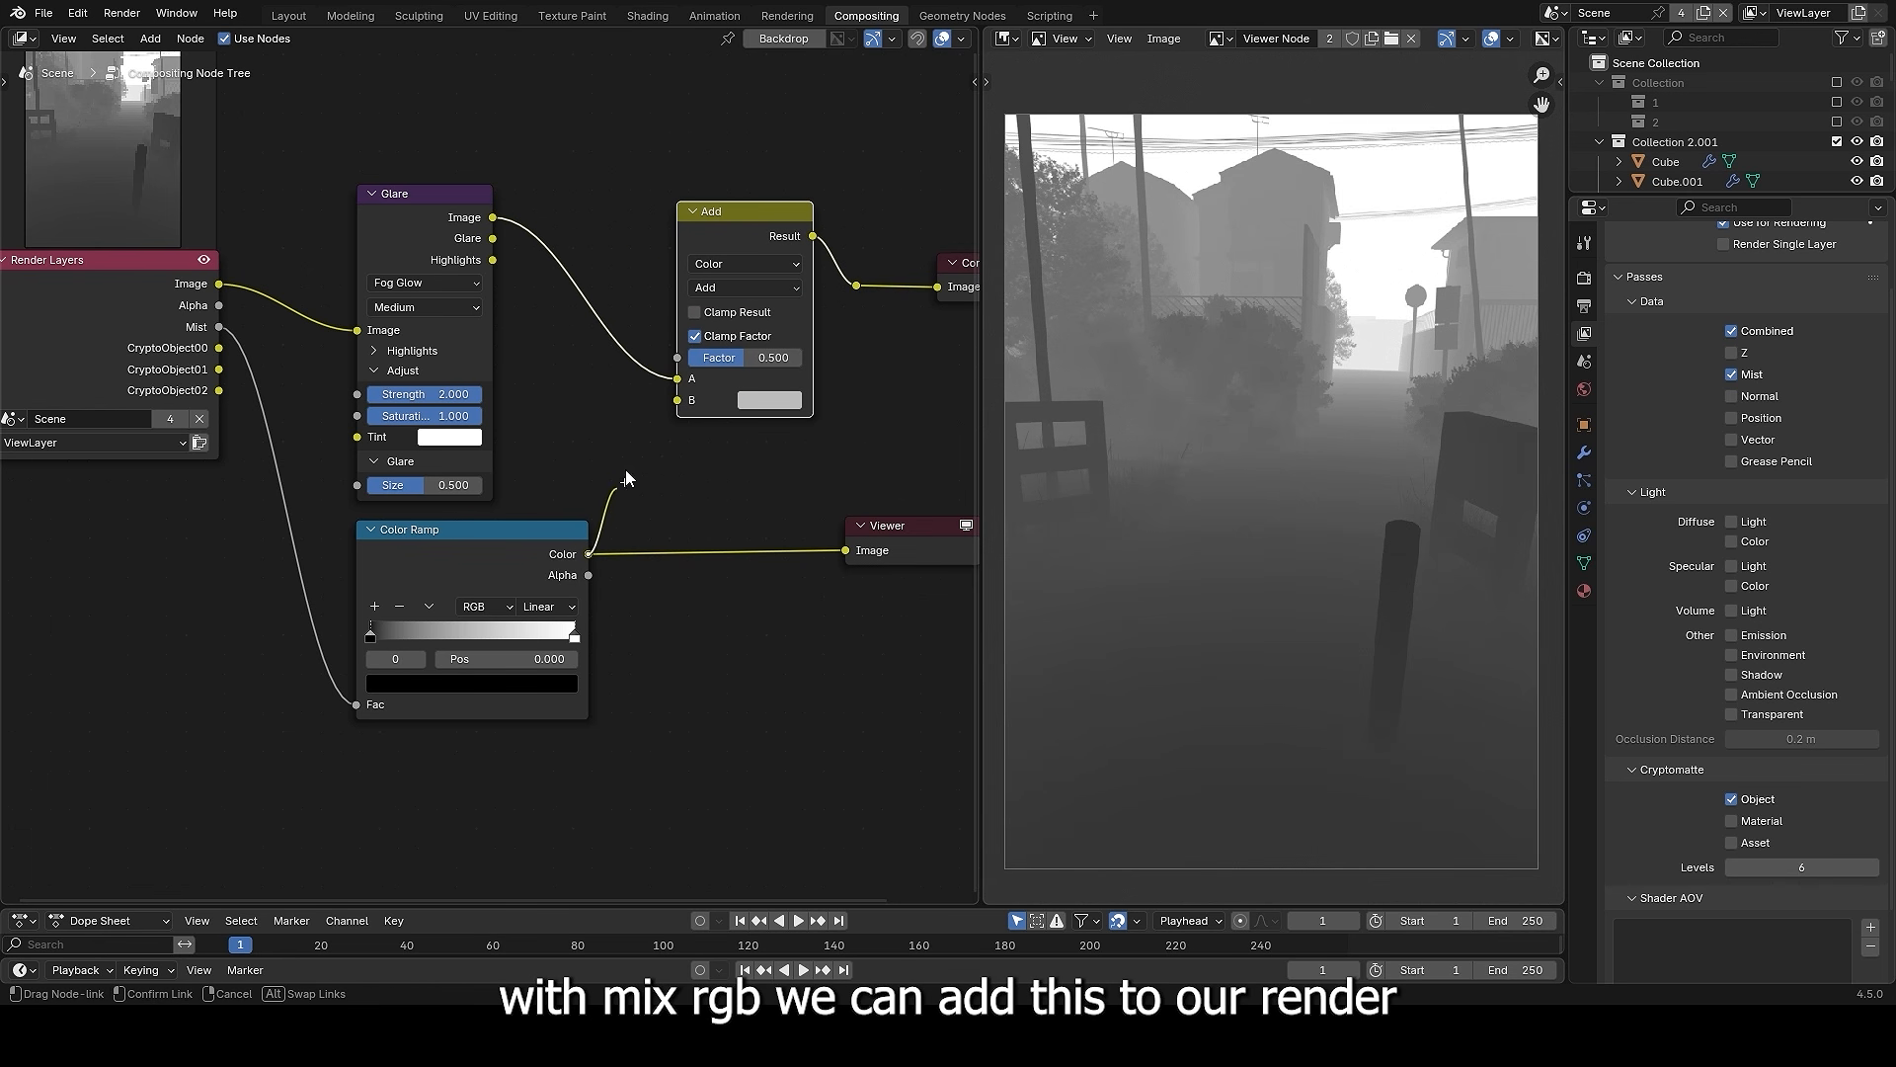
{"action": "left_click", "coordinate": [858, 287], "text": "ctrl+shift"}
{"action": "left_click_drag", "start_coordinate": [745, 358], "coordinate": [795, 358]}
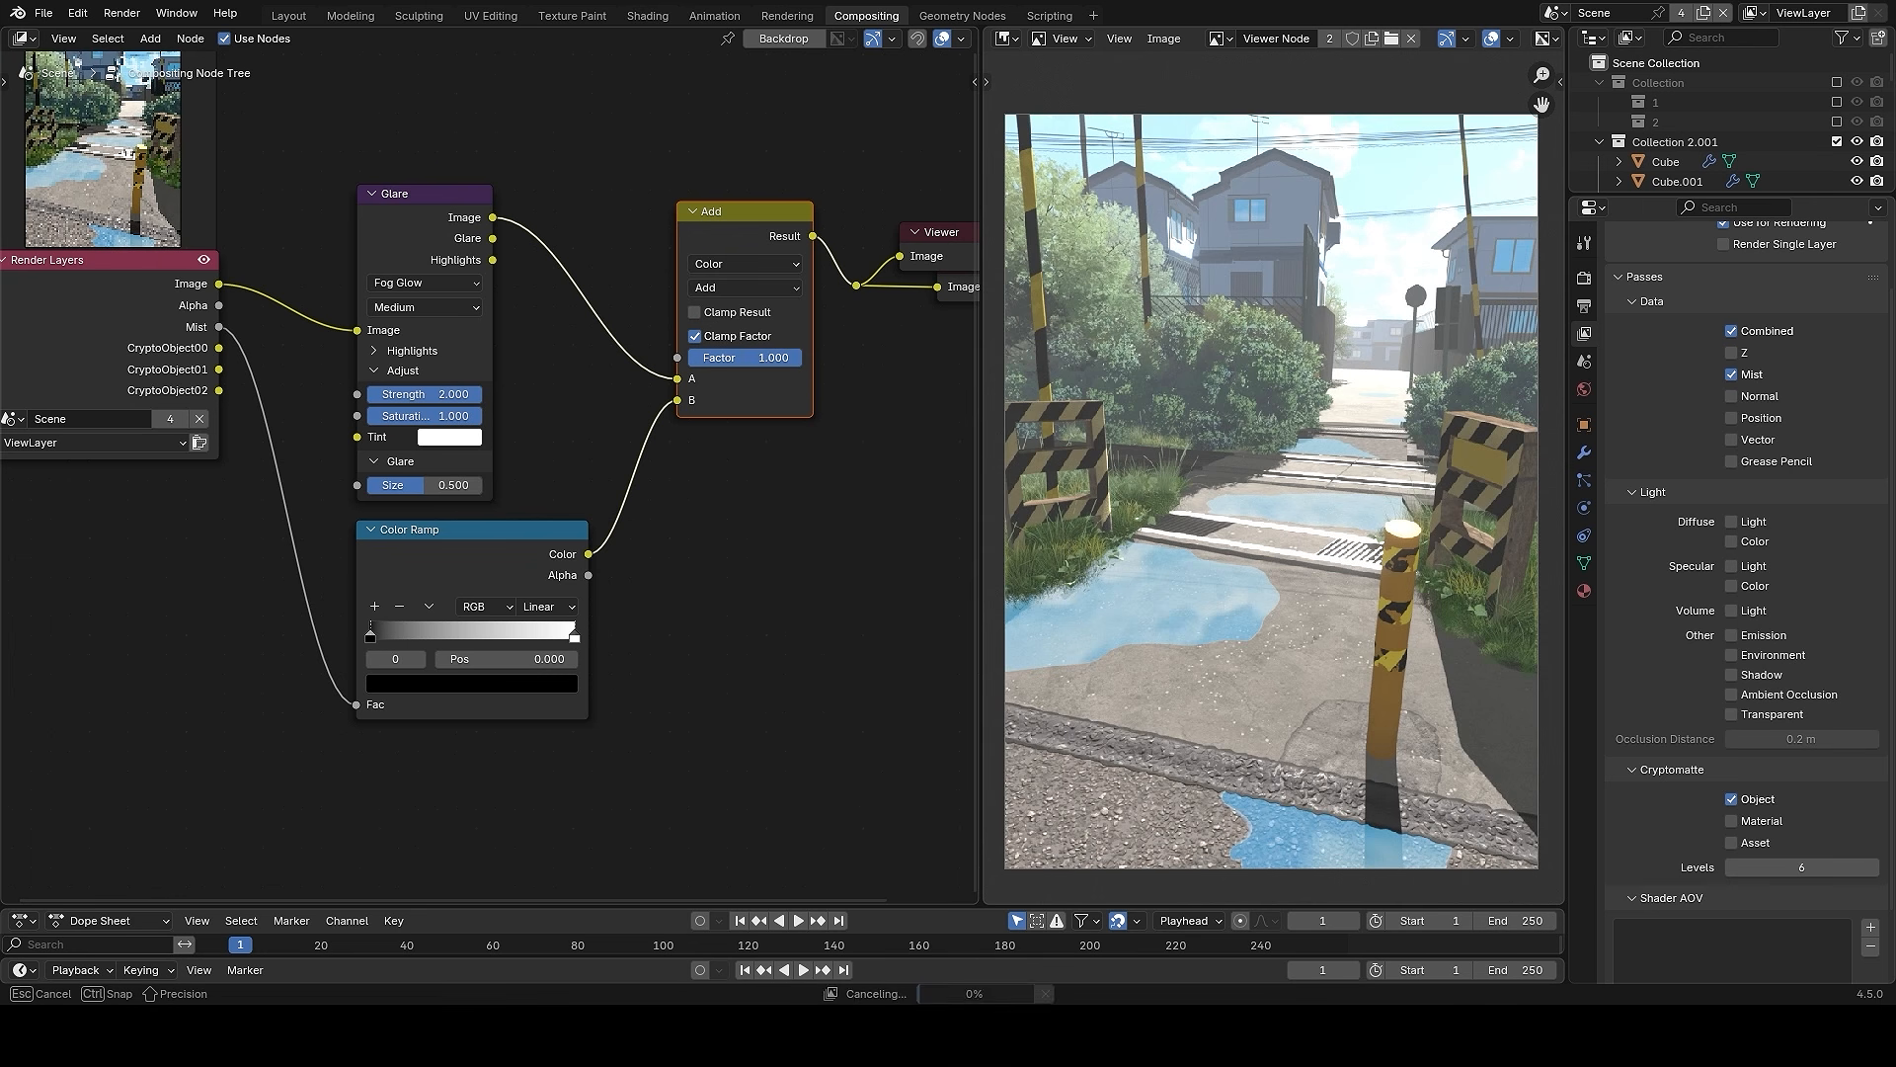
- Add a Cryptomatte node below the Color Ramp node
{"action": "scroll", "coordinate": [559, 279], "scroll_direction": "down", "scroll_amount": 1}
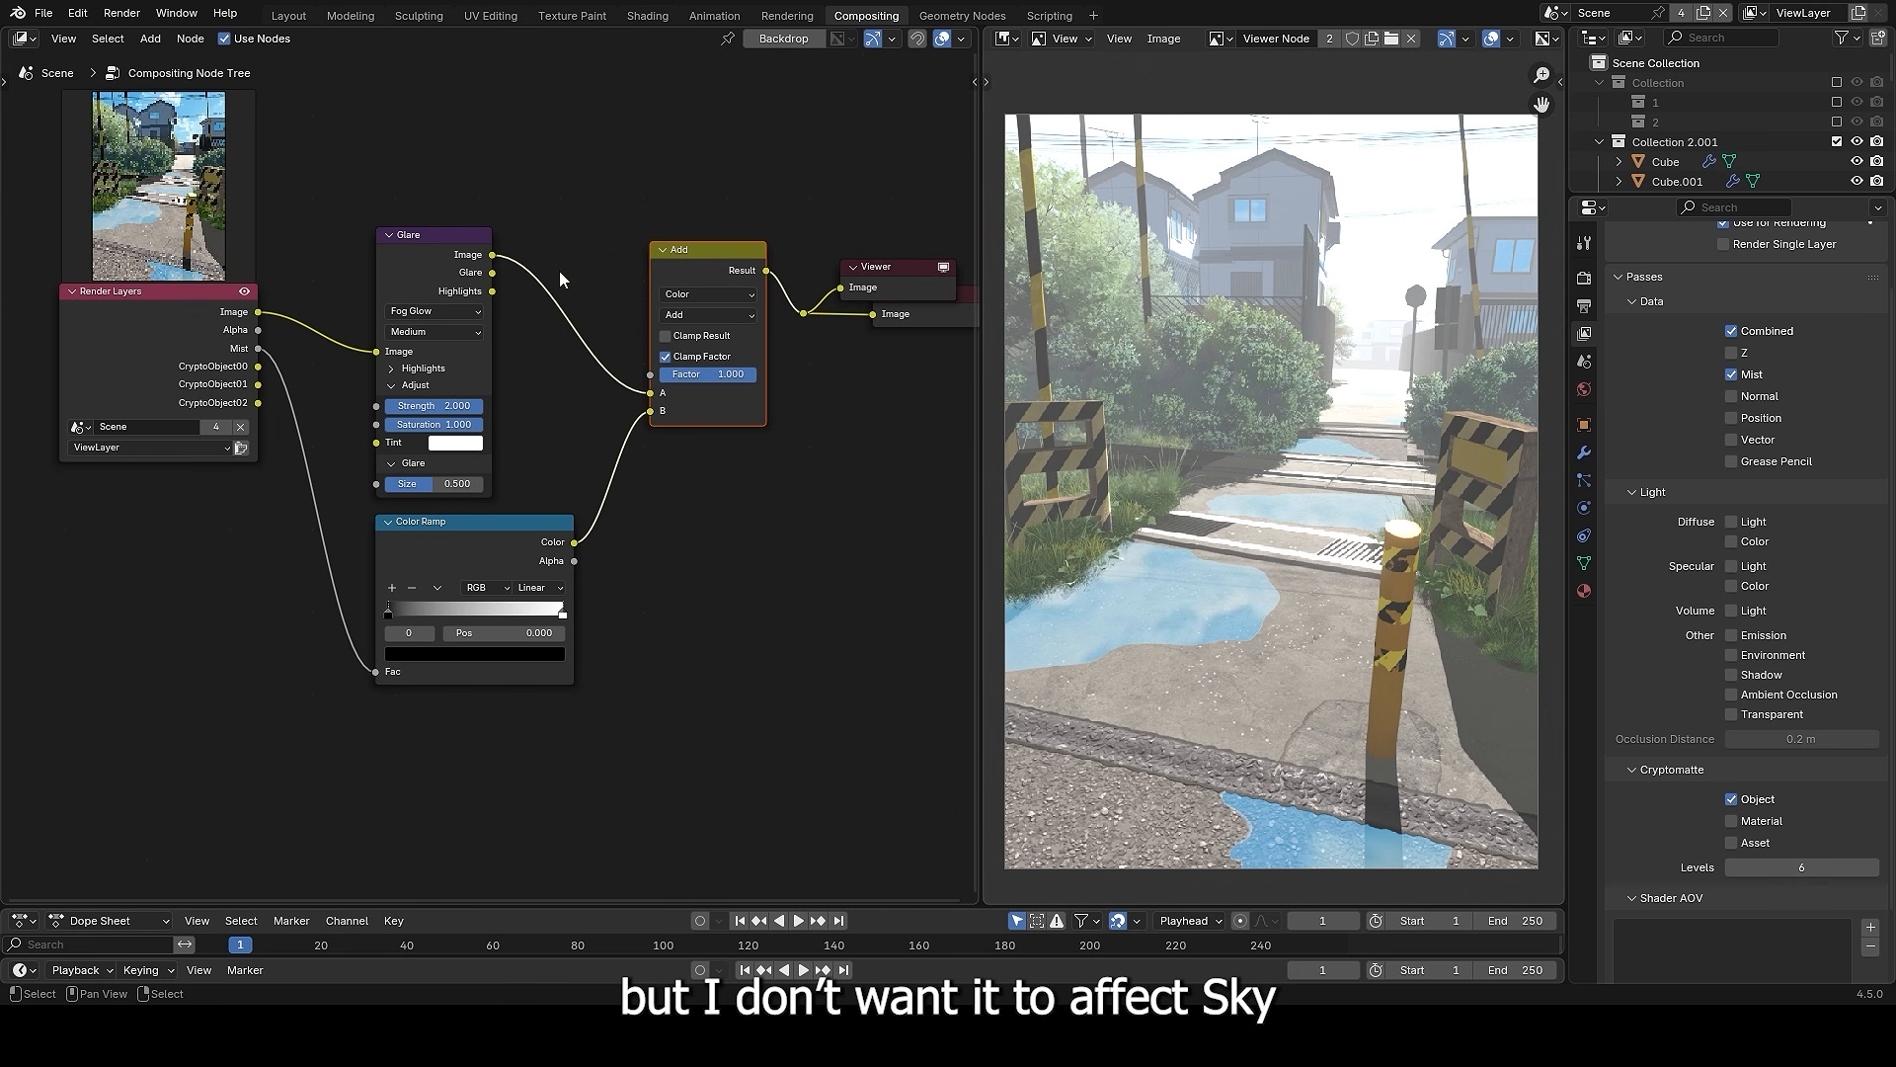
{"action": "middle_click_drag", "start_coordinate": [548, 362], "coordinate": [592, 282]}
{"action": "key", "text": "shift+a"}
{"action": "left_click", "coordinate": [652, 238]}
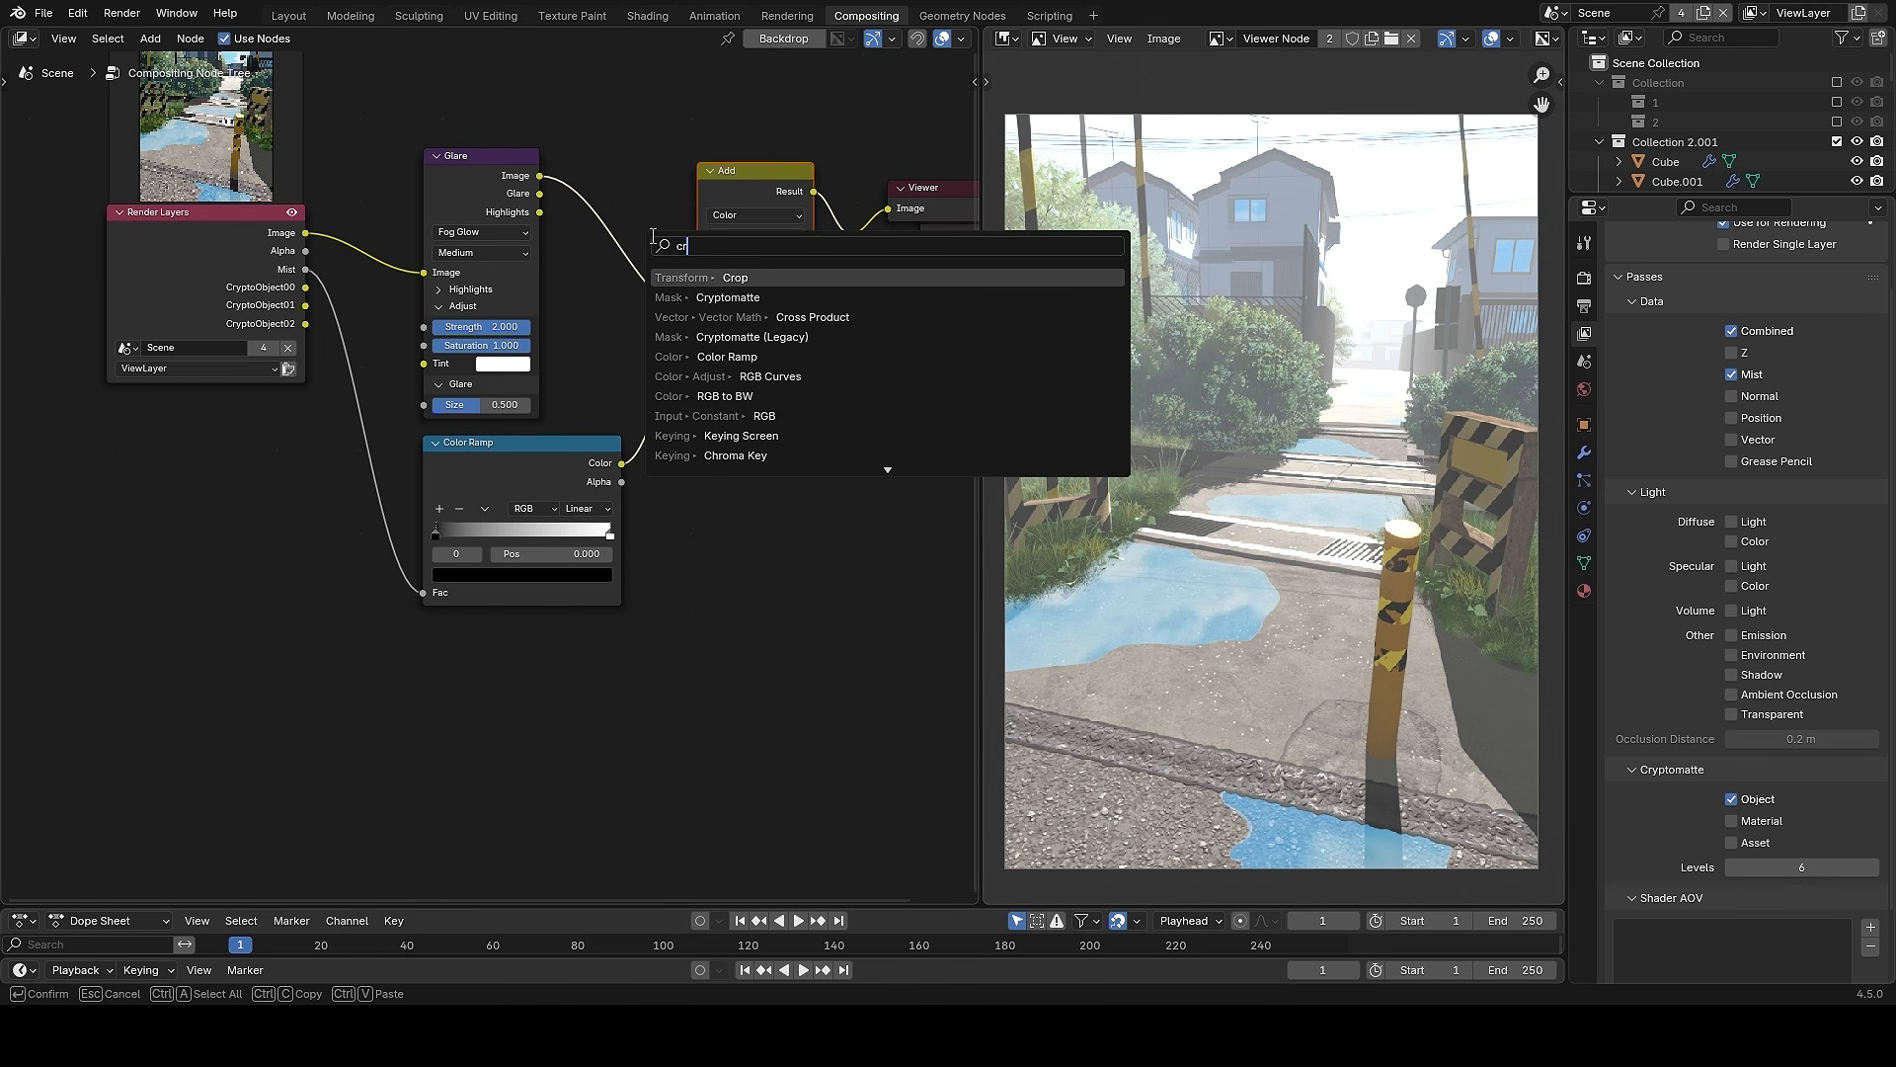
{"action": "type", "text": "cr"}
{"action": "left_click", "coordinate": [728, 297]}
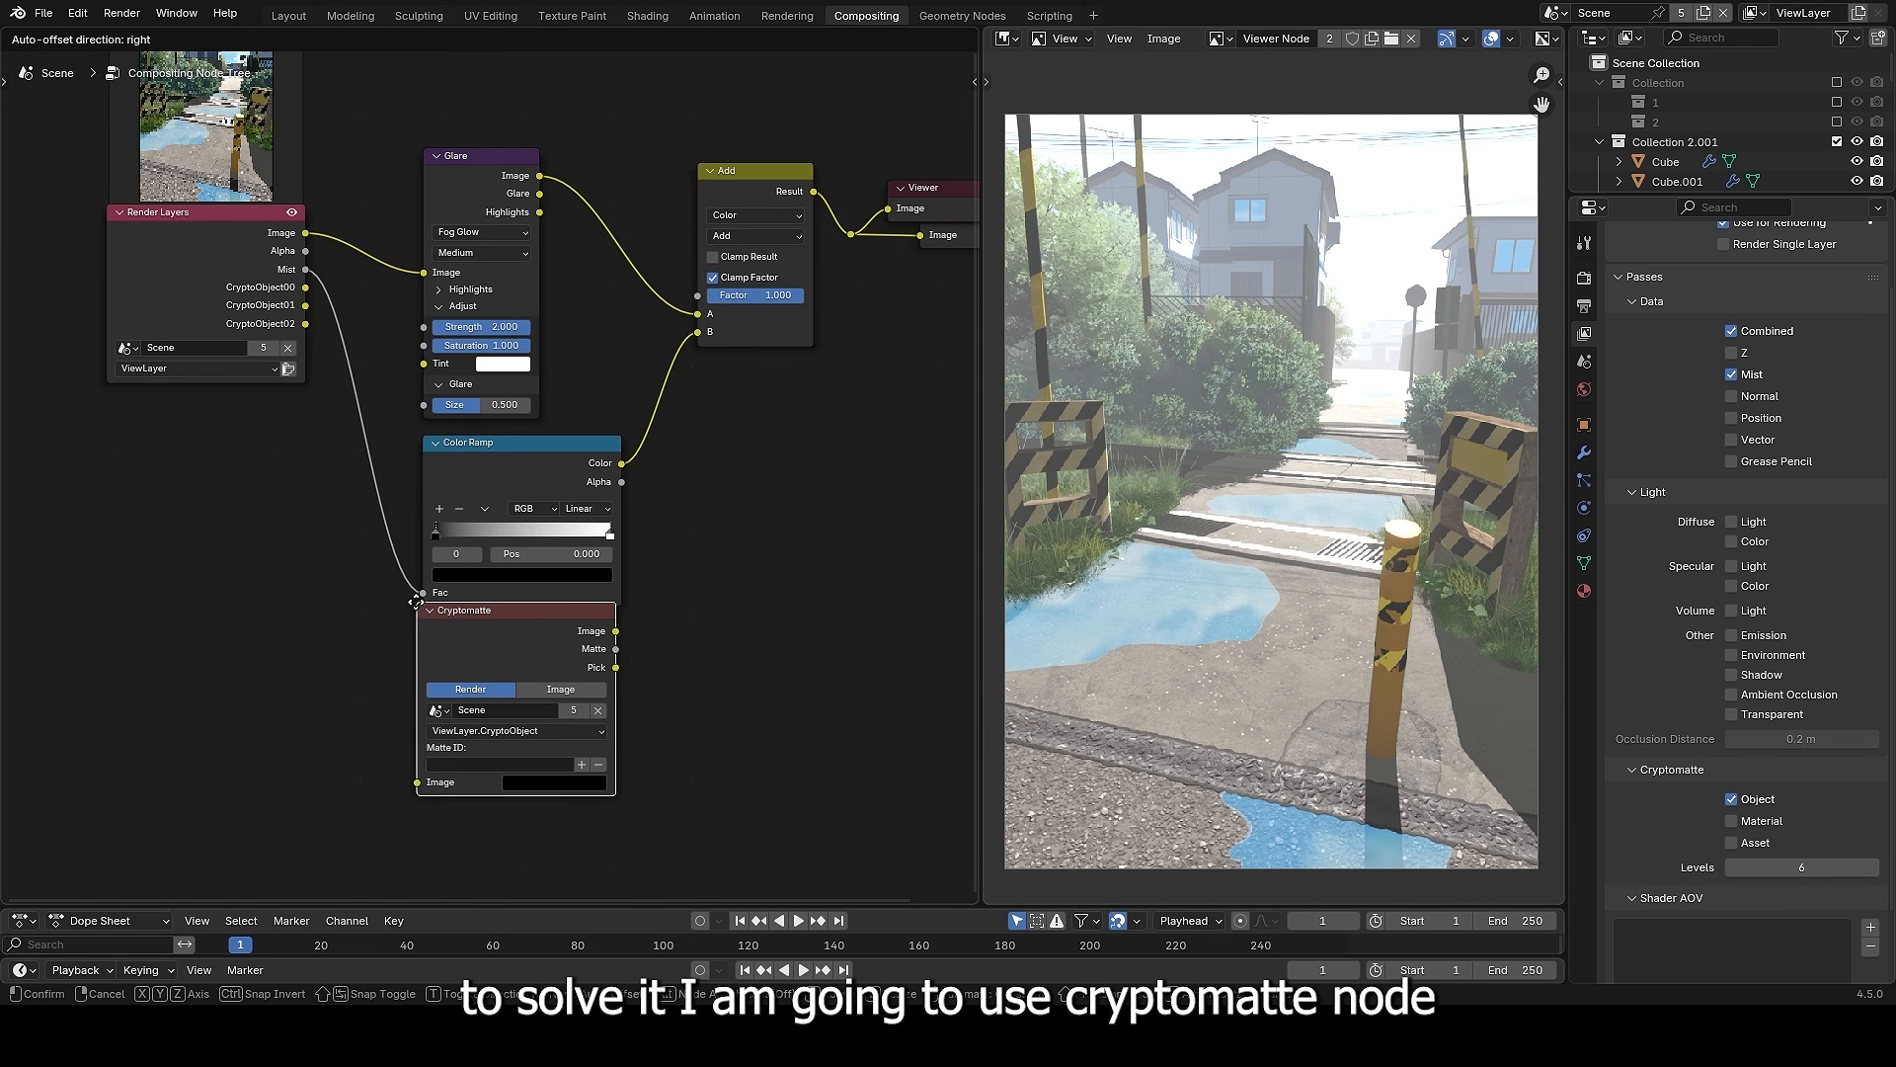
{"action": "left_click", "coordinate": [432, 618]}
- View the Render Layers image, pick the sky plane as the Cryptomatte's matte object, and preview the Matte output
{"action": "left_click", "coordinate": [269, 223], "text": "ctrl+shift"}
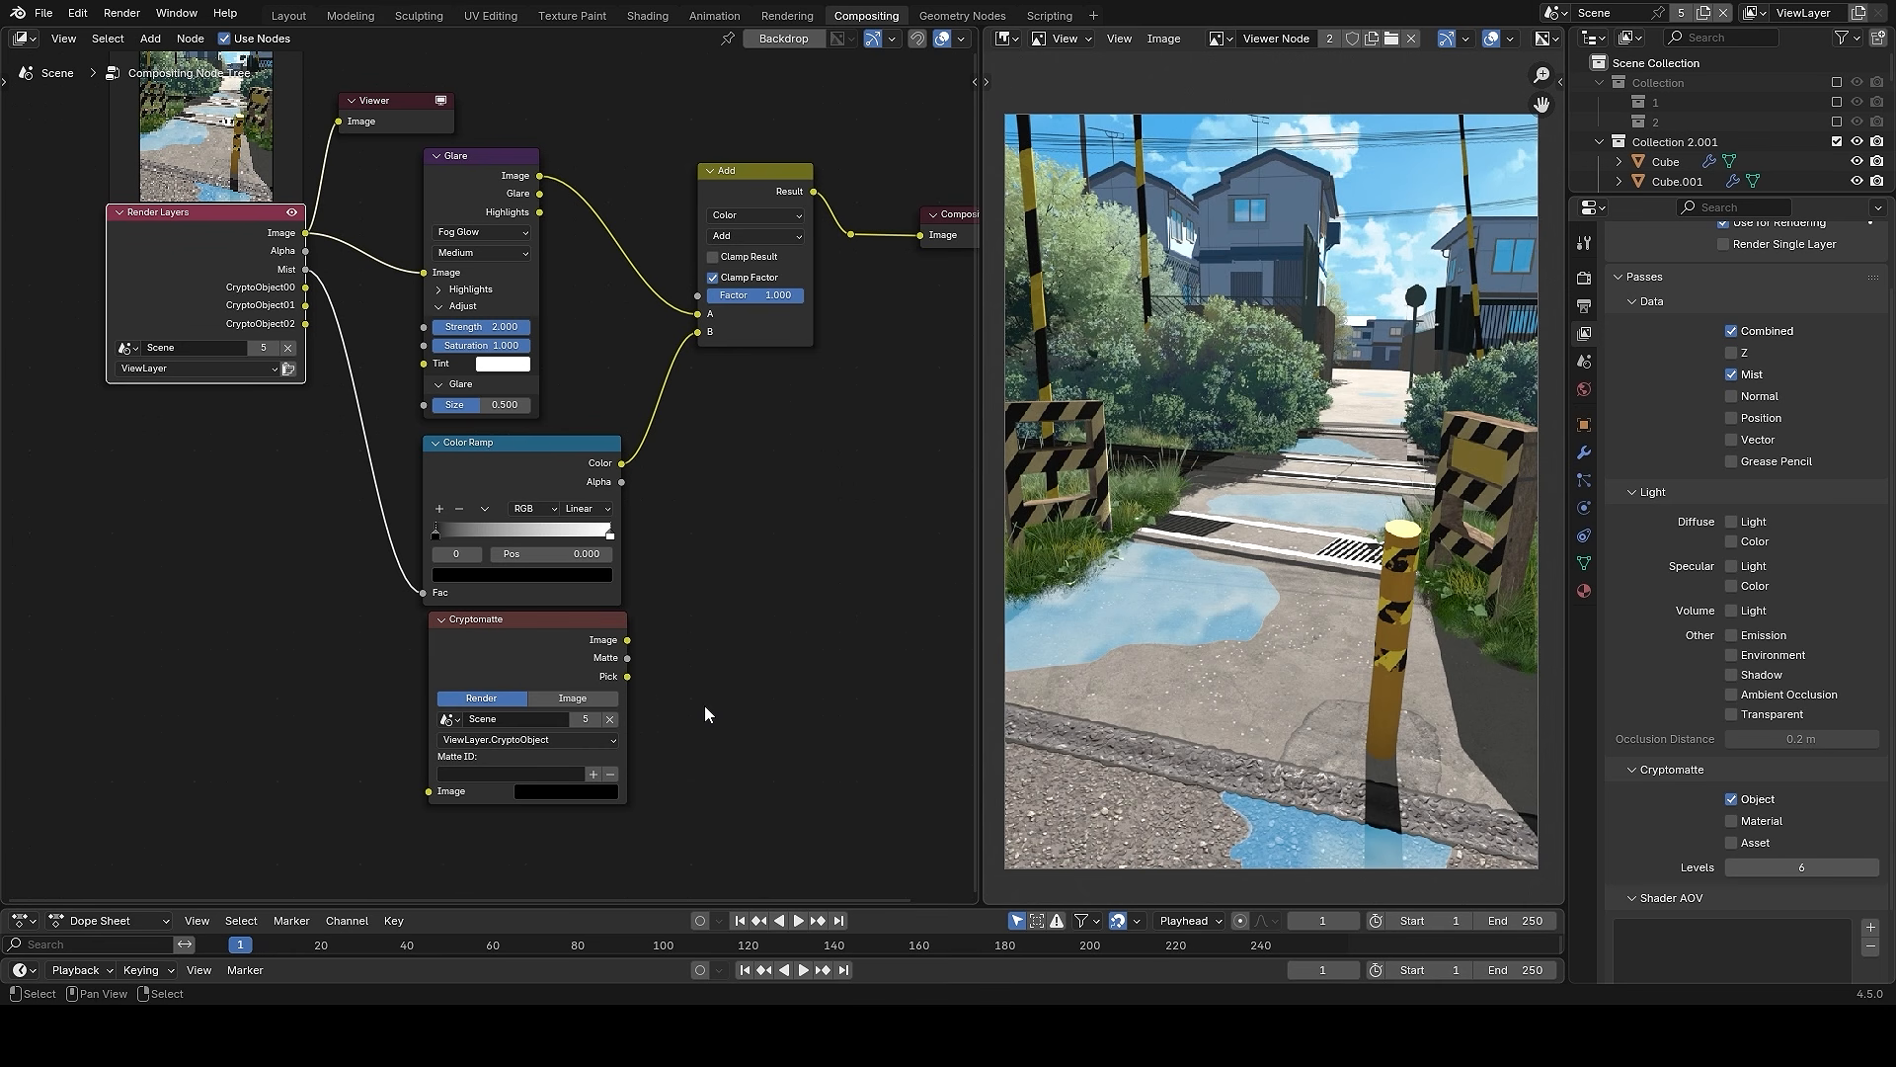
{"action": "left_click", "coordinate": [595, 776]}
{"action": "left_click", "coordinate": [1411, 179]}
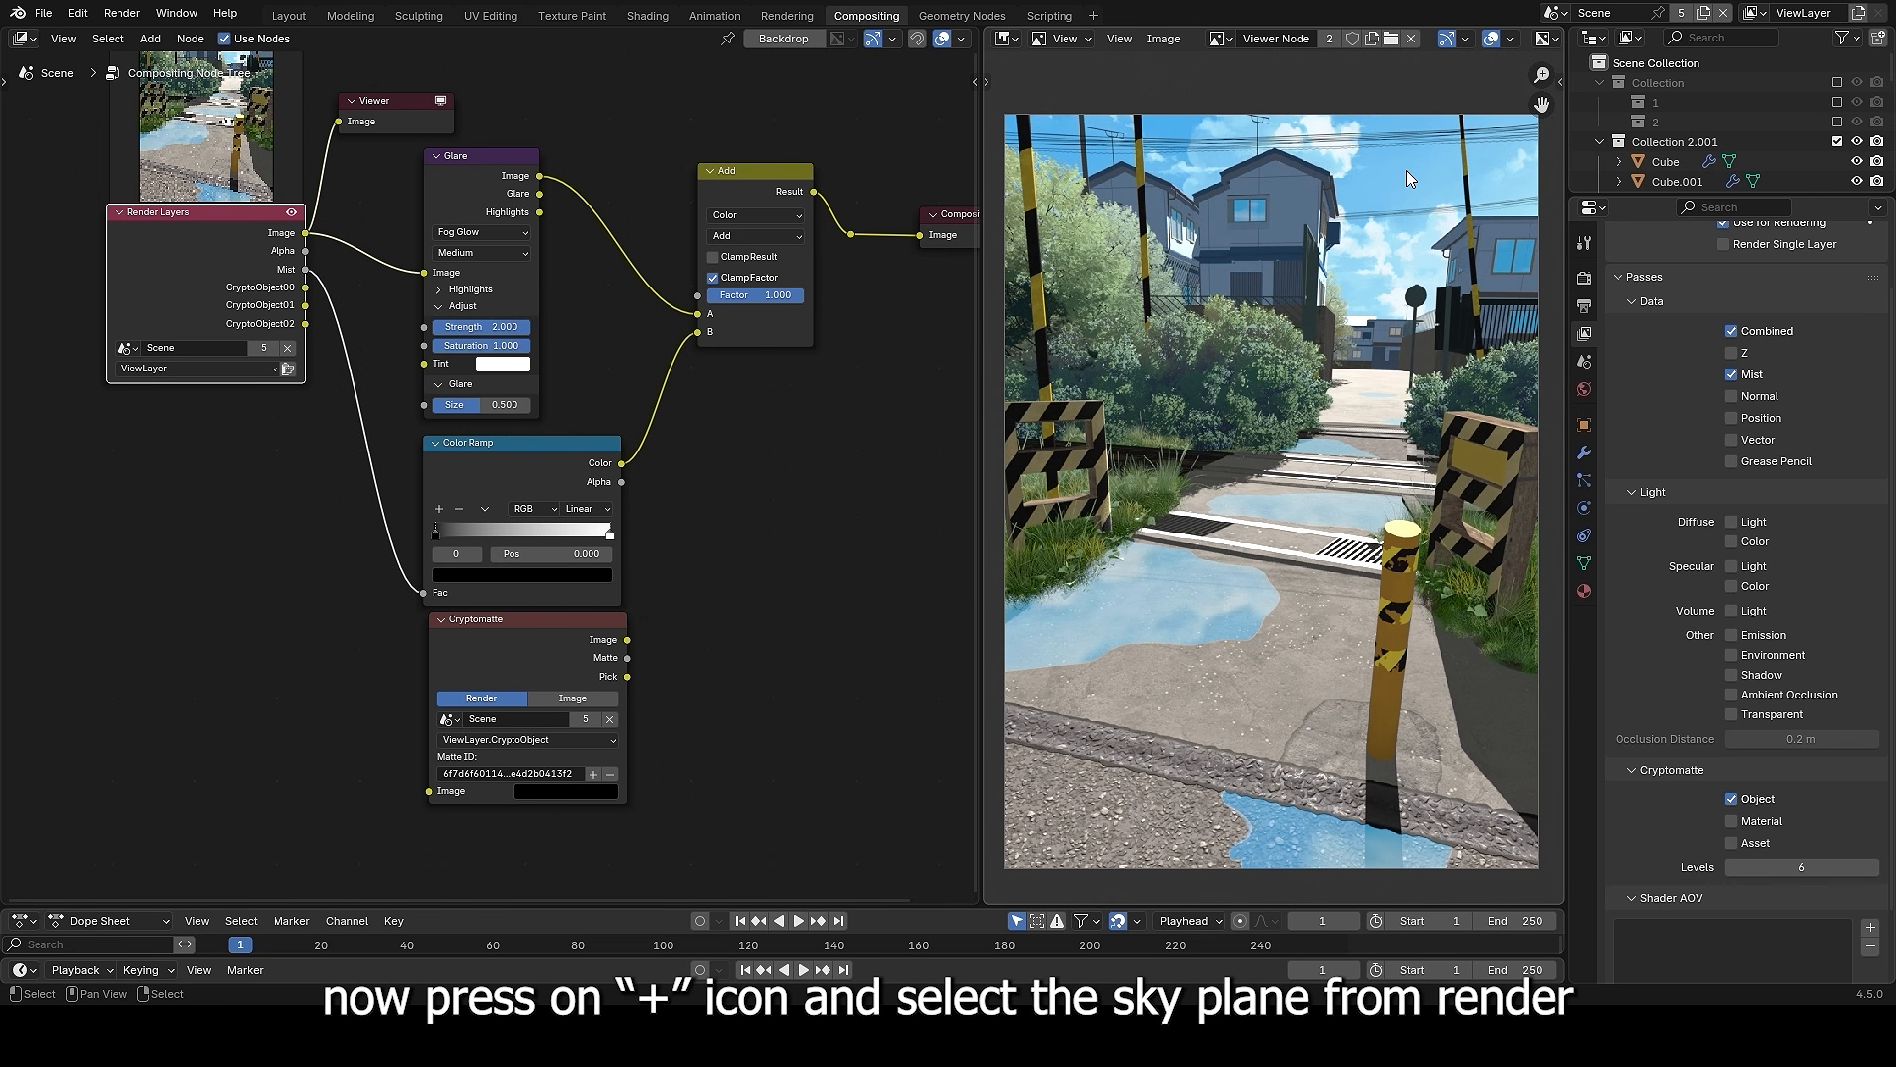
{"action": "left_click", "coordinate": [520, 637], "text": "ctrl+shift"}
{"action": "left_click", "coordinate": [519, 637], "text": "ctrl+shift"}
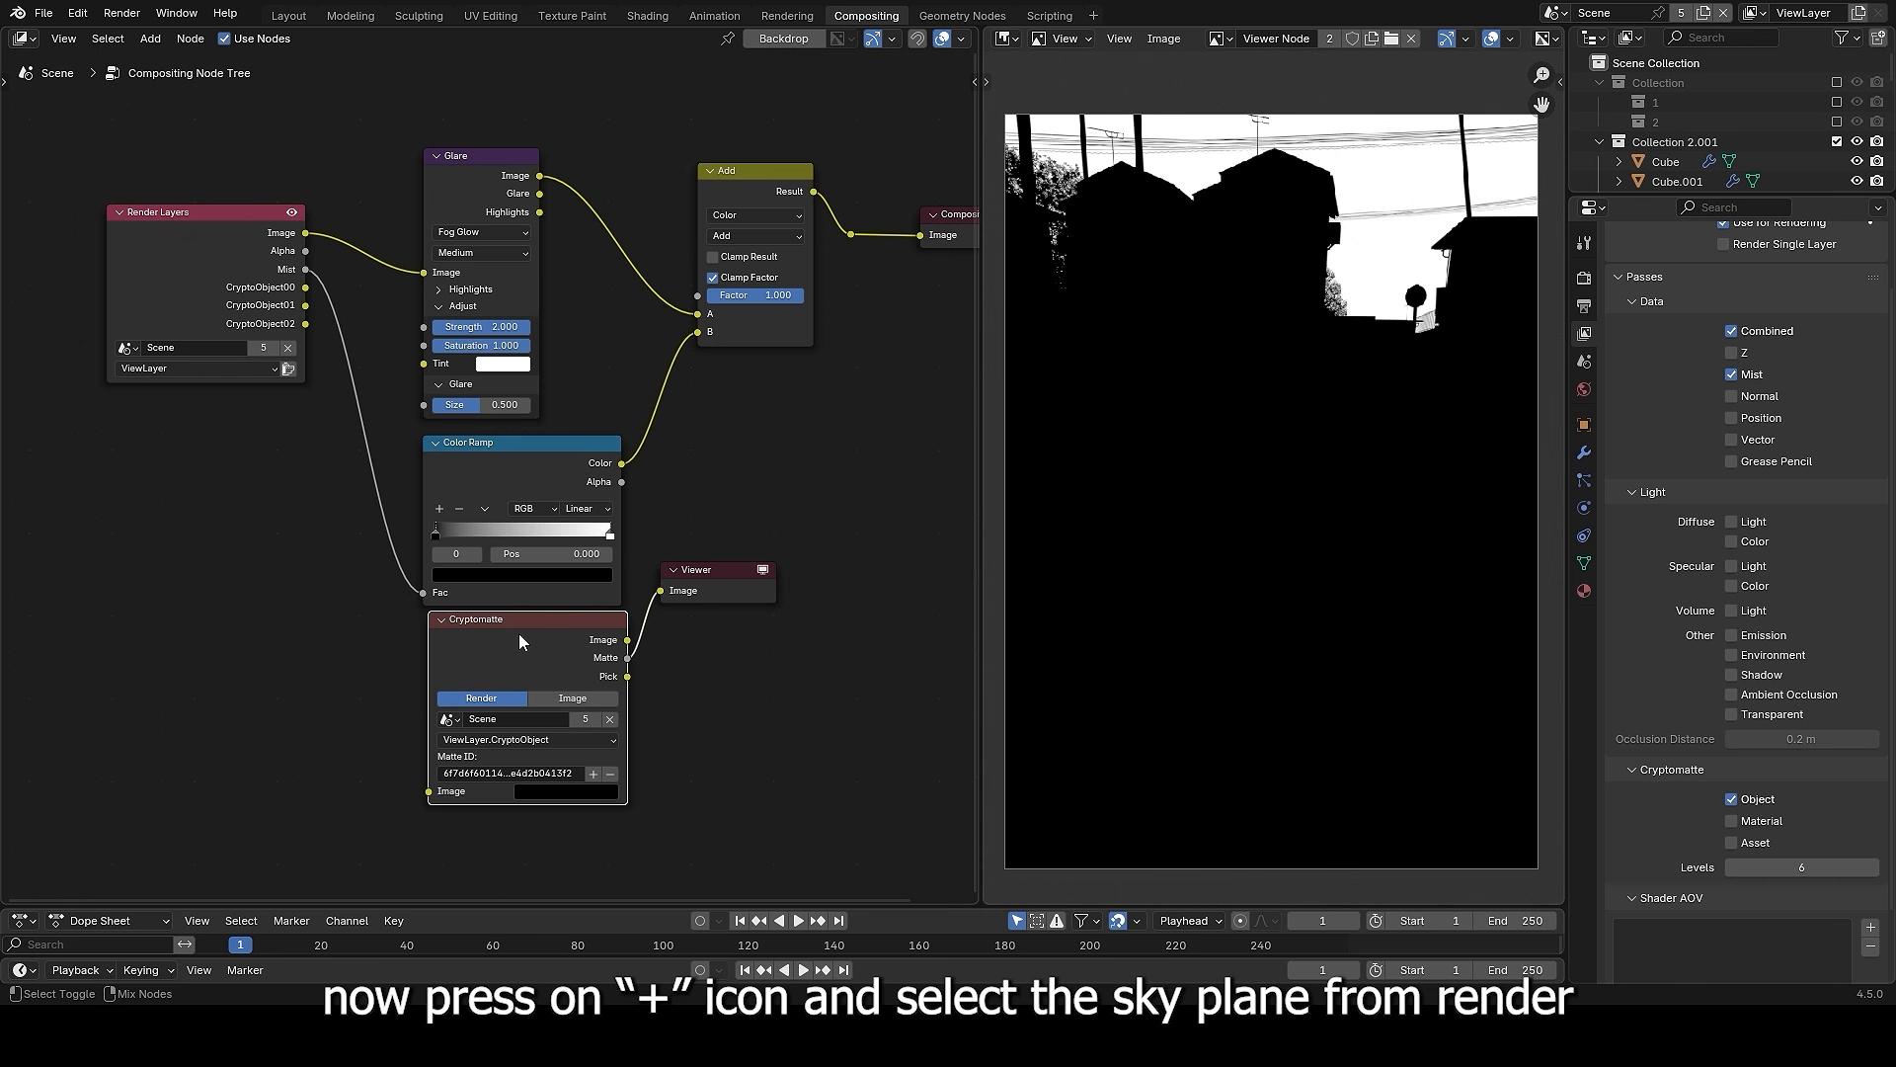
{"action": "middle_click_drag", "start_coordinate": [738, 523], "coordinate": [681, 585]}
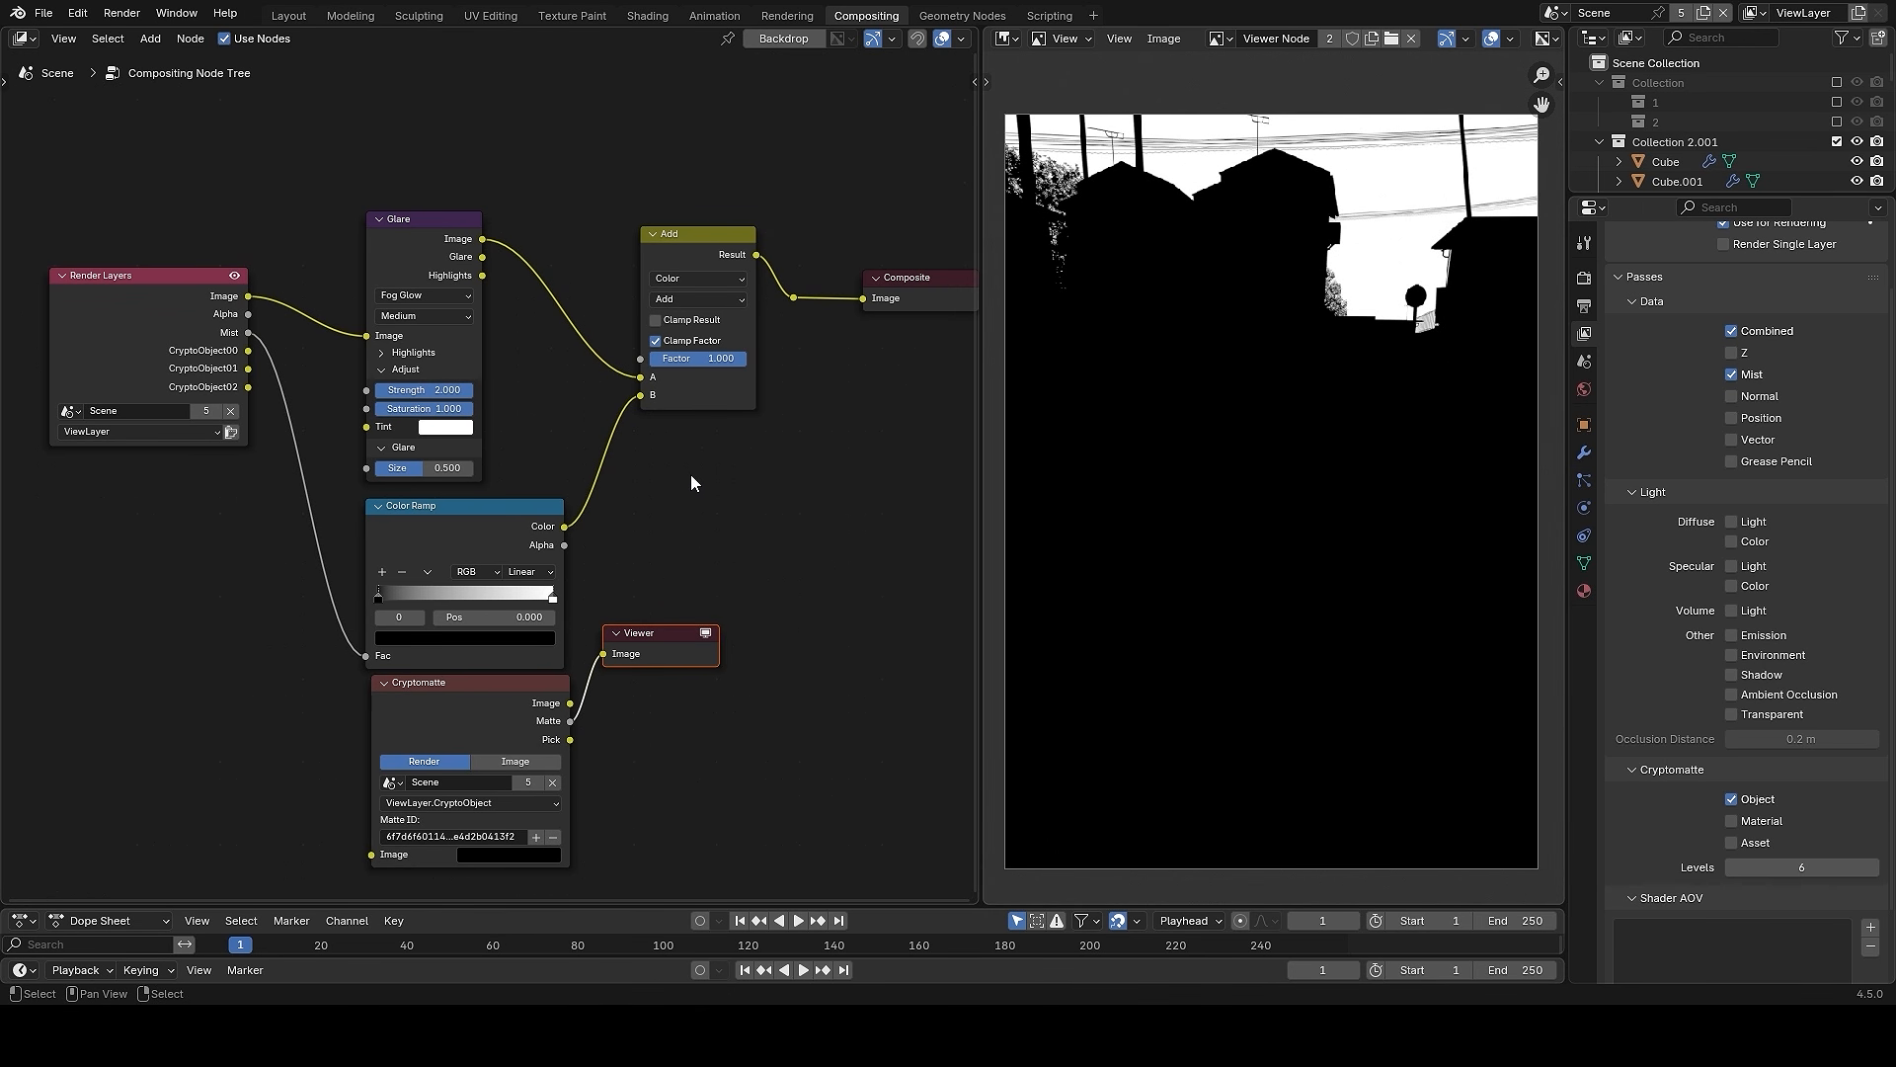
- View the Add node's combined result again and move the Viewer and Composite nodes farther along to make room
{"action": "left_click", "coordinate": [812, 304], "text": "ctrl+shift"}
{"action": "middle_click_drag", "start_coordinate": [780, 174], "coordinate": [721, 177]}
{"action": "left_click_drag", "start_coordinate": [721, 178], "coordinate": [920, 377]}
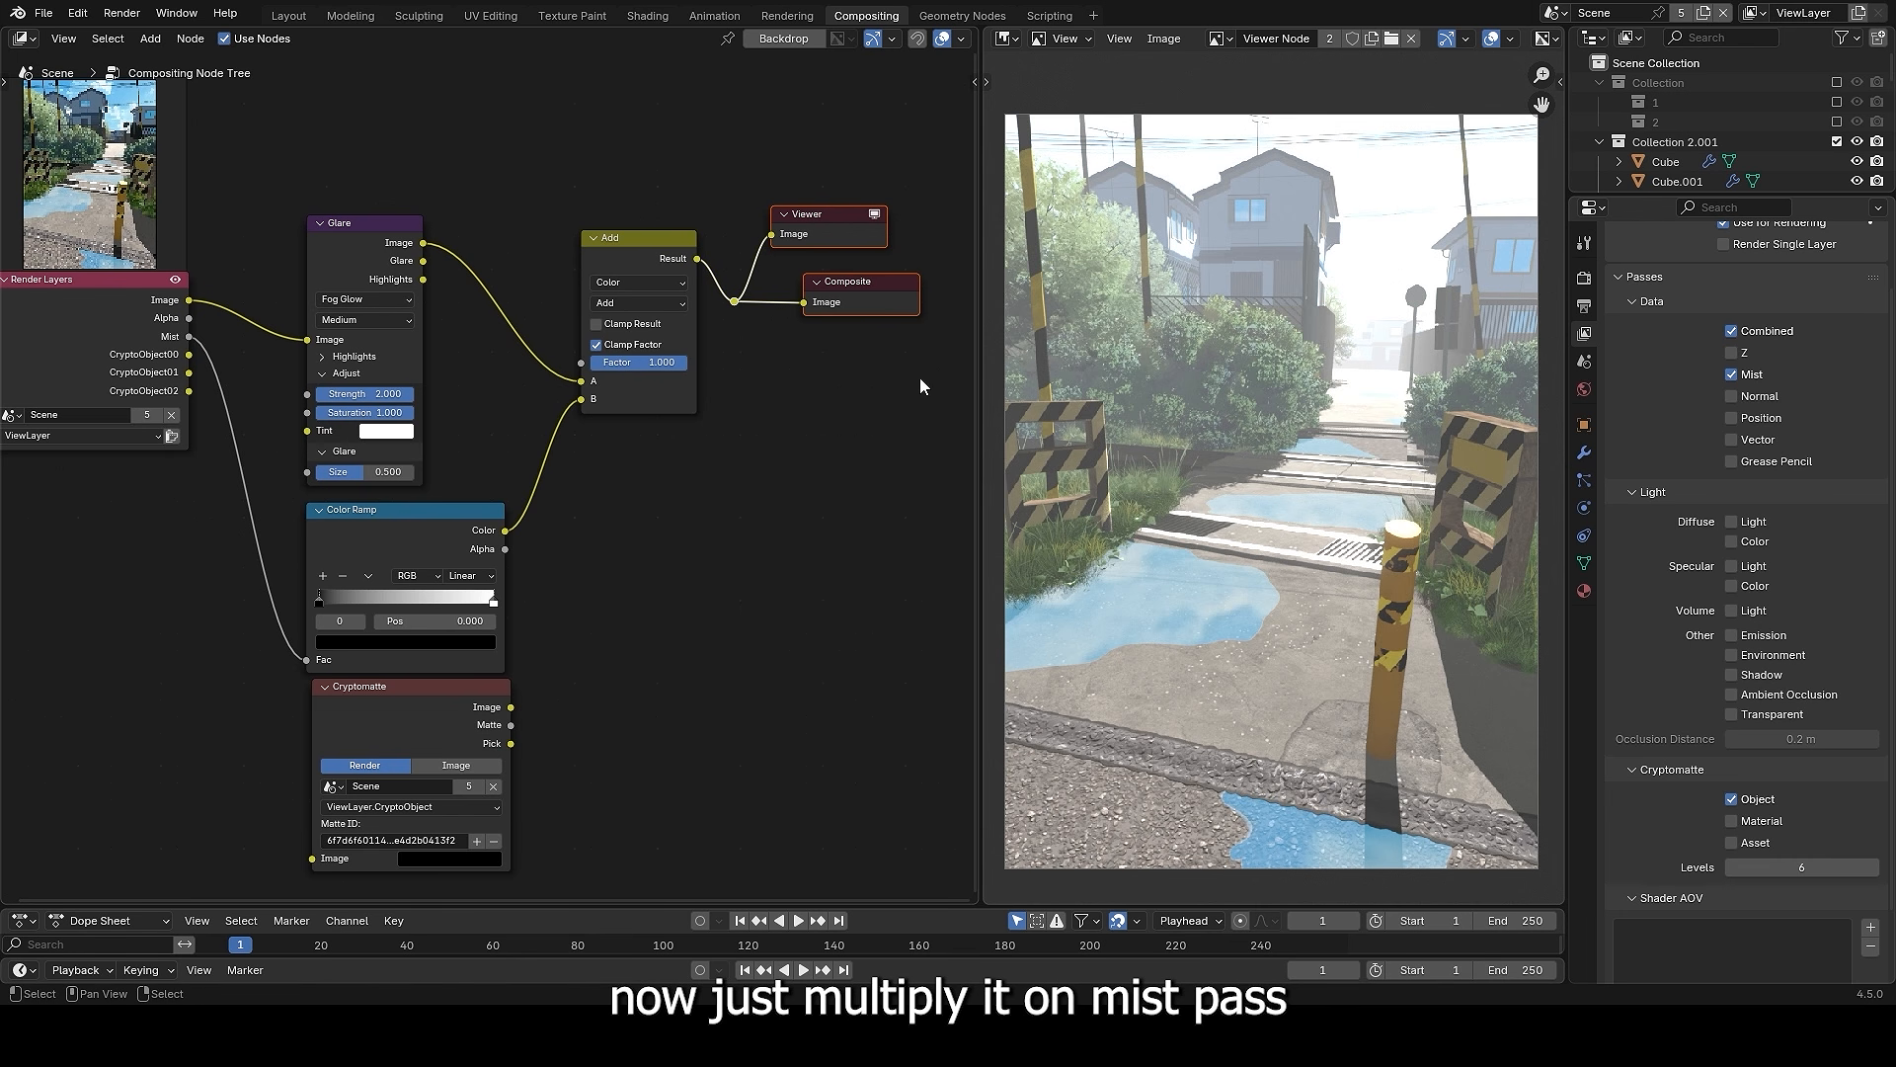
{"action": "key", "text": "g"}
{"action": "left_click", "coordinate": [888, 410]}
- Insert a duplicate of the Add node after the Color Ramp, set it to Multiply, and feed the Cryptomatte's Matte into B
{"action": "middle_click_drag", "start_coordinate": [562, 483], "coordinate": [743, 395]}
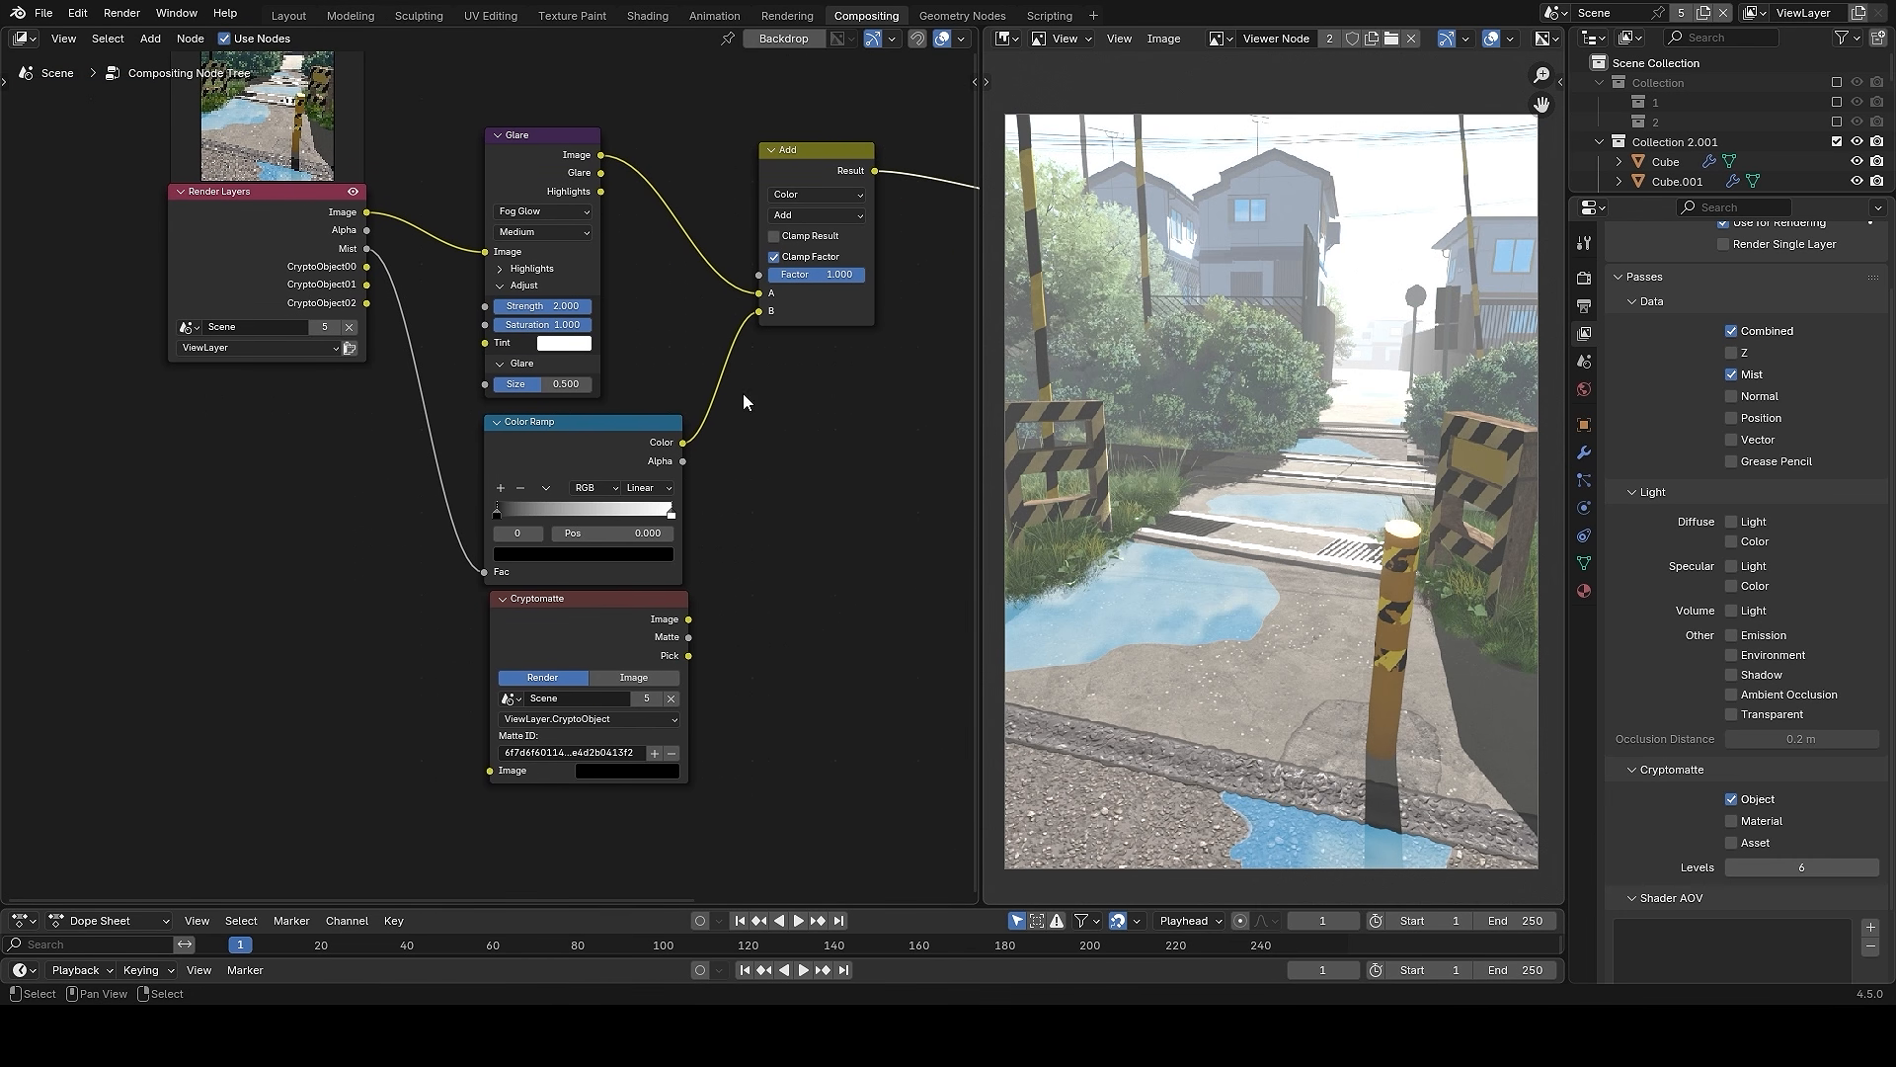
{"action": "key", "text": "shift+d"}
{"action": "left_click", "coordinate": [771, 362]}
{"action": "left_click", "coordinate": [790, 419]}
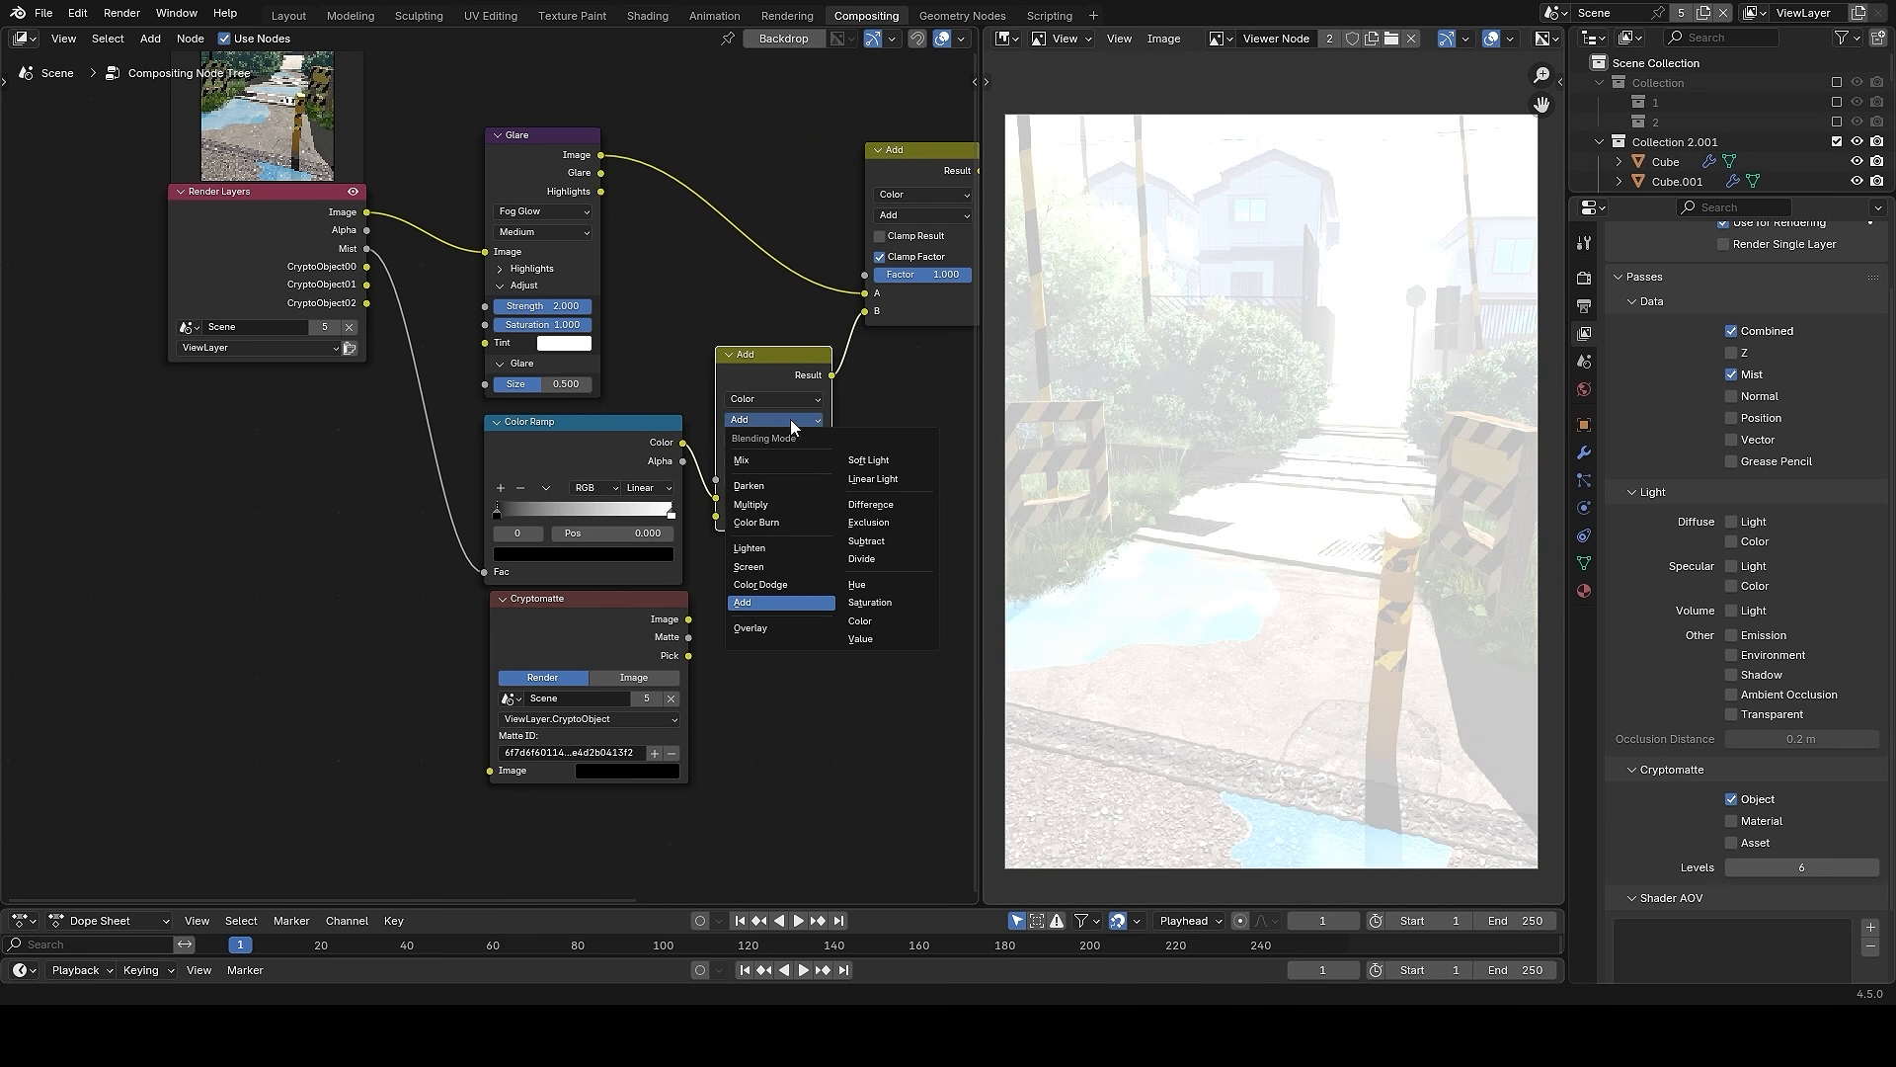
{"action": "left_click", "coordinate": [786, 508]}
{"action": "left_click_drag", "start_coordinate": [688, 637], "coordinate": [716, 516]}
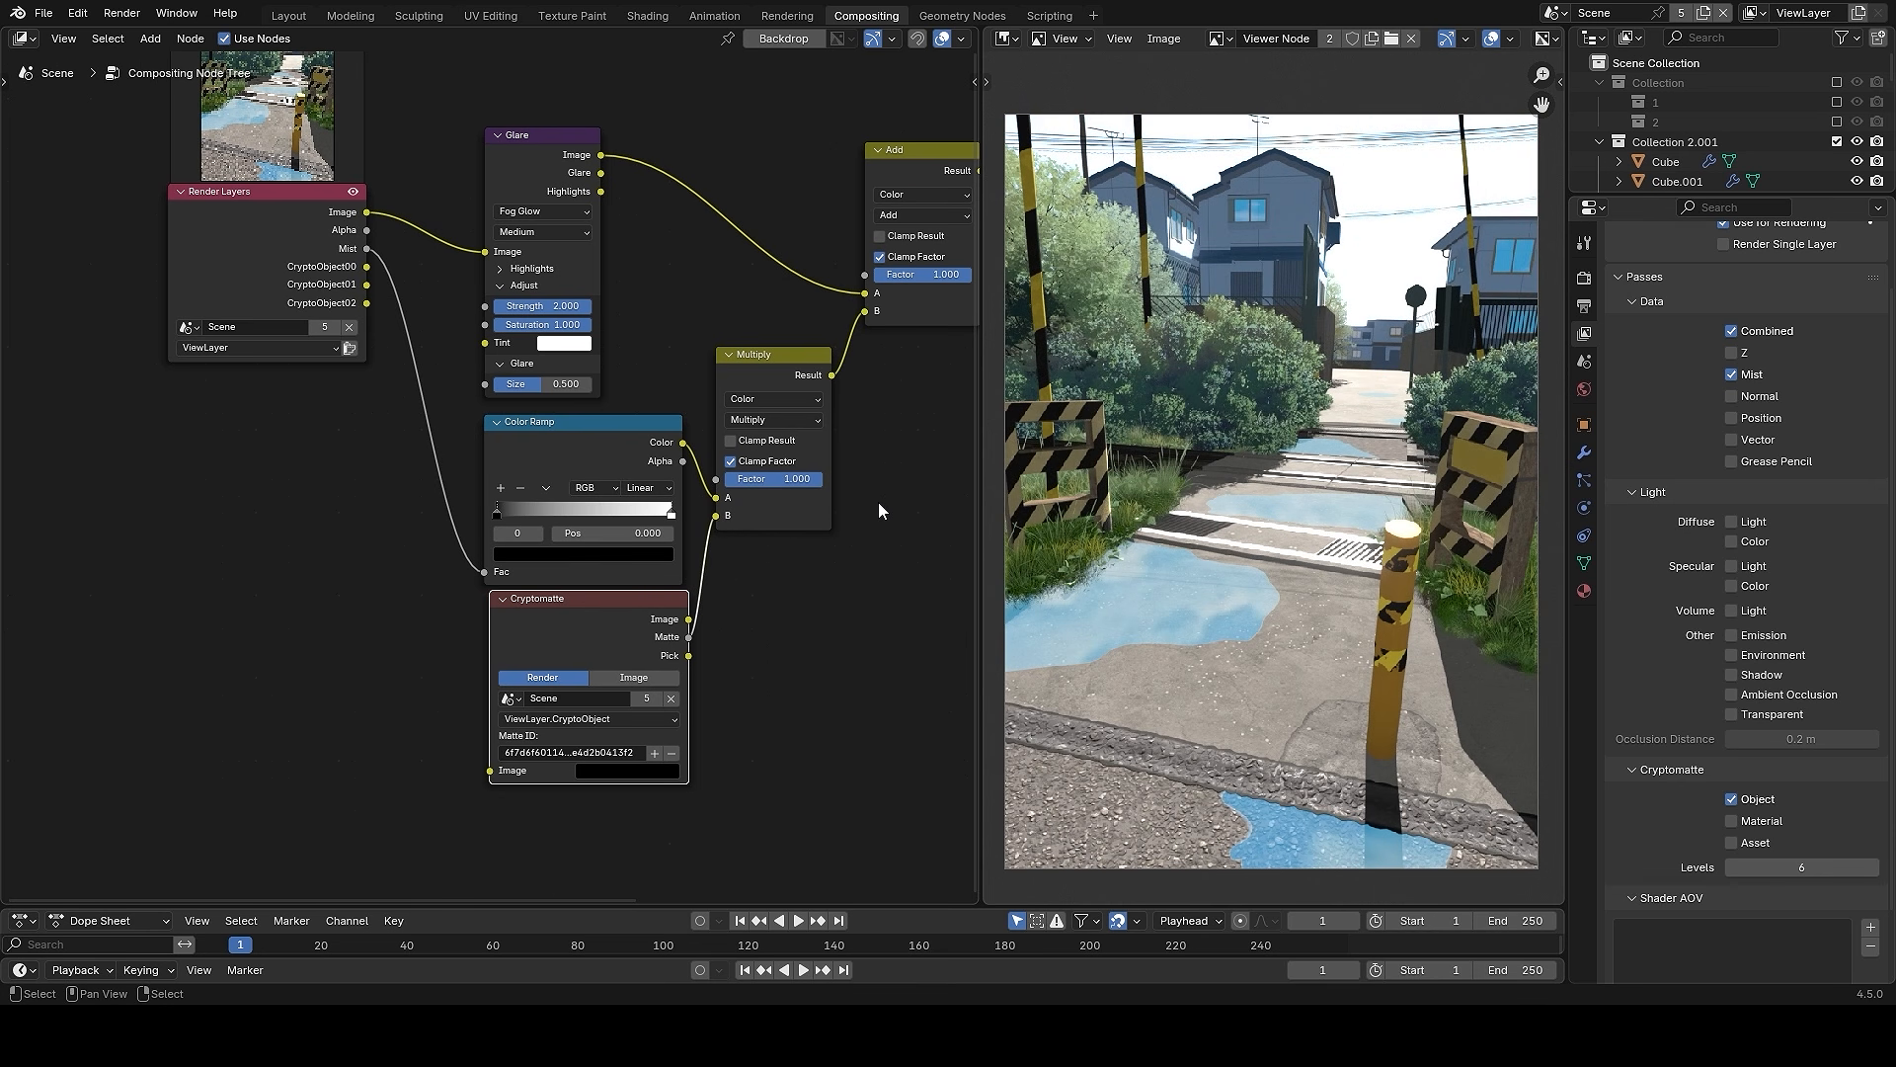
- Preview the Multiply result and insert an Invert Color node between the Cryptomatte's Matte output and the Multiply node's B input
{"action": "middle_click_drag", "start_coordinate": [829, 492], "coordinate": [799, 497]}
{"action": "left_click", "coordinate": [719, 388], "text": "ctrl+shift"}
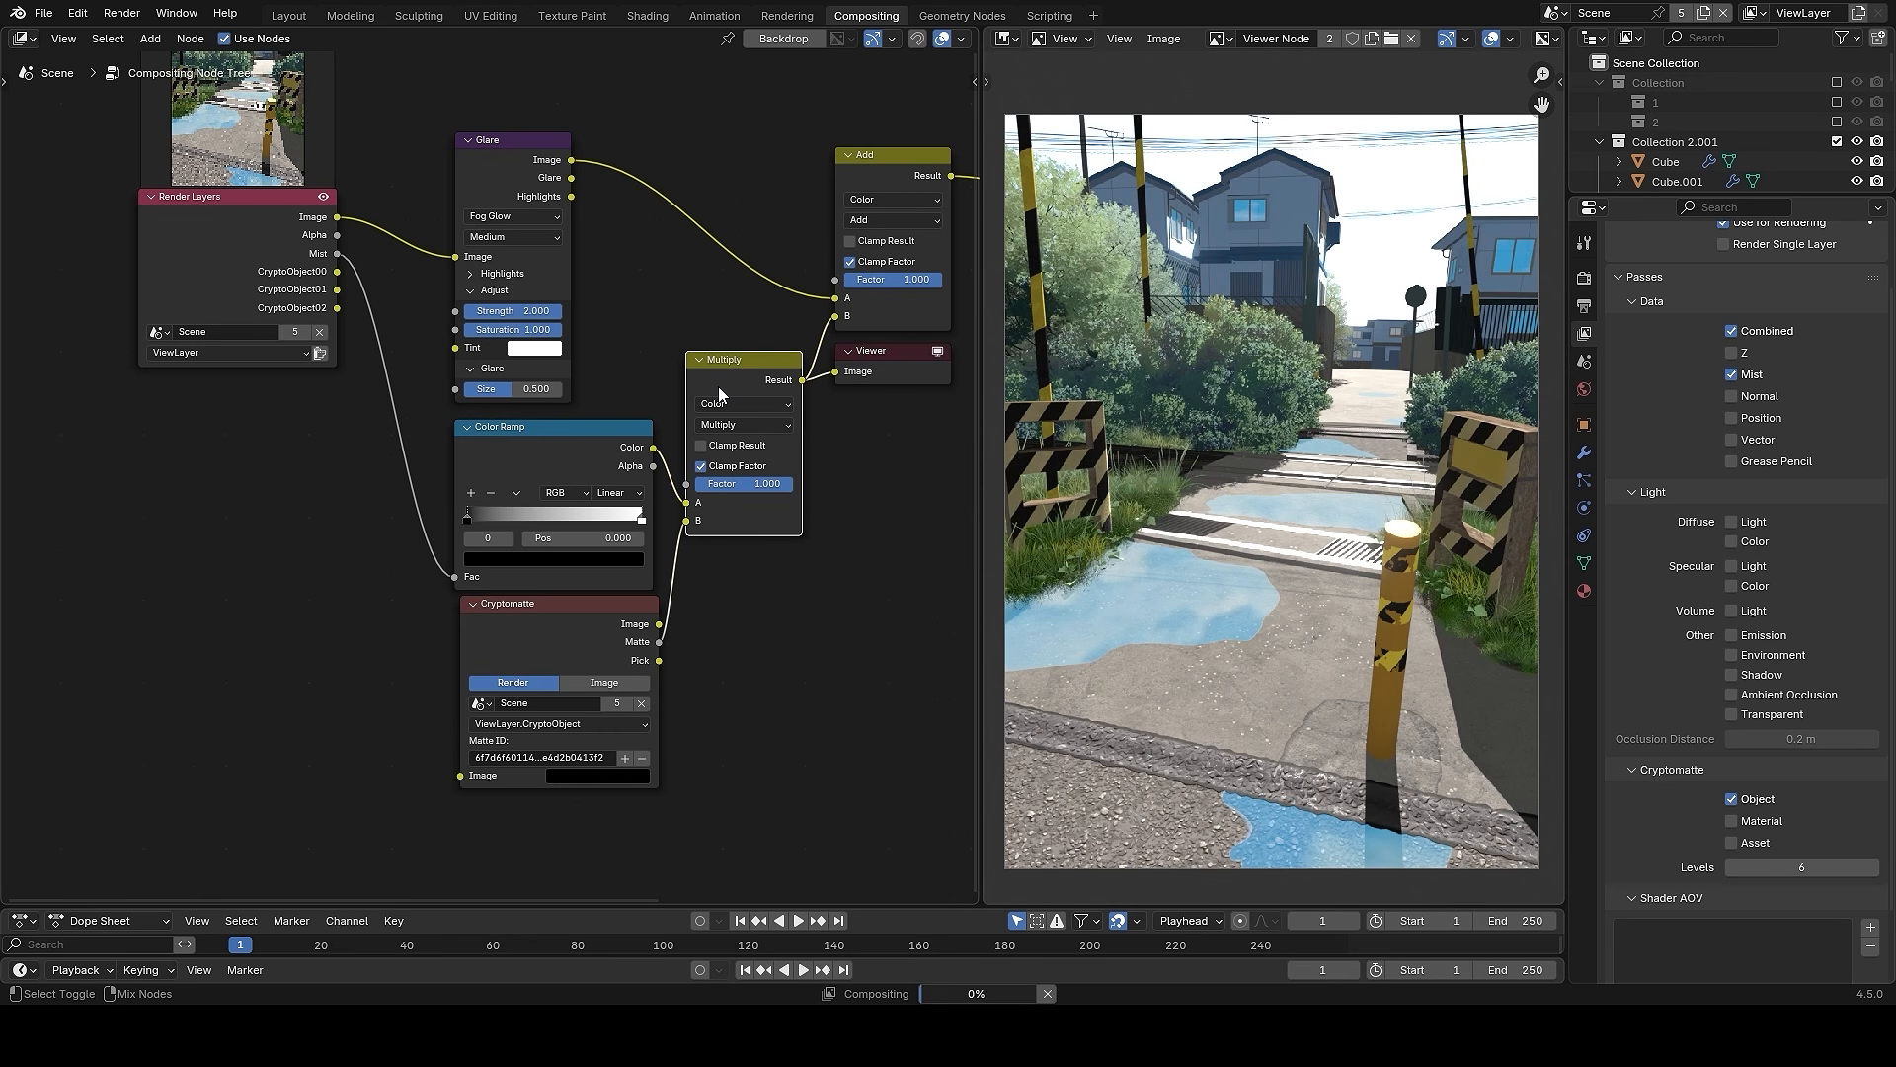
{"action": "scroll", "coordinate": [855, 597], "scroll_direction": "up", "scroll_amount": 1}
{"action": "left_click_drag", "start_coordinate": [626, 668], "coordinate": [558, 674]}
{"action": "key", "text": "shift+a"}
{"action": "type", "text": "invert"}
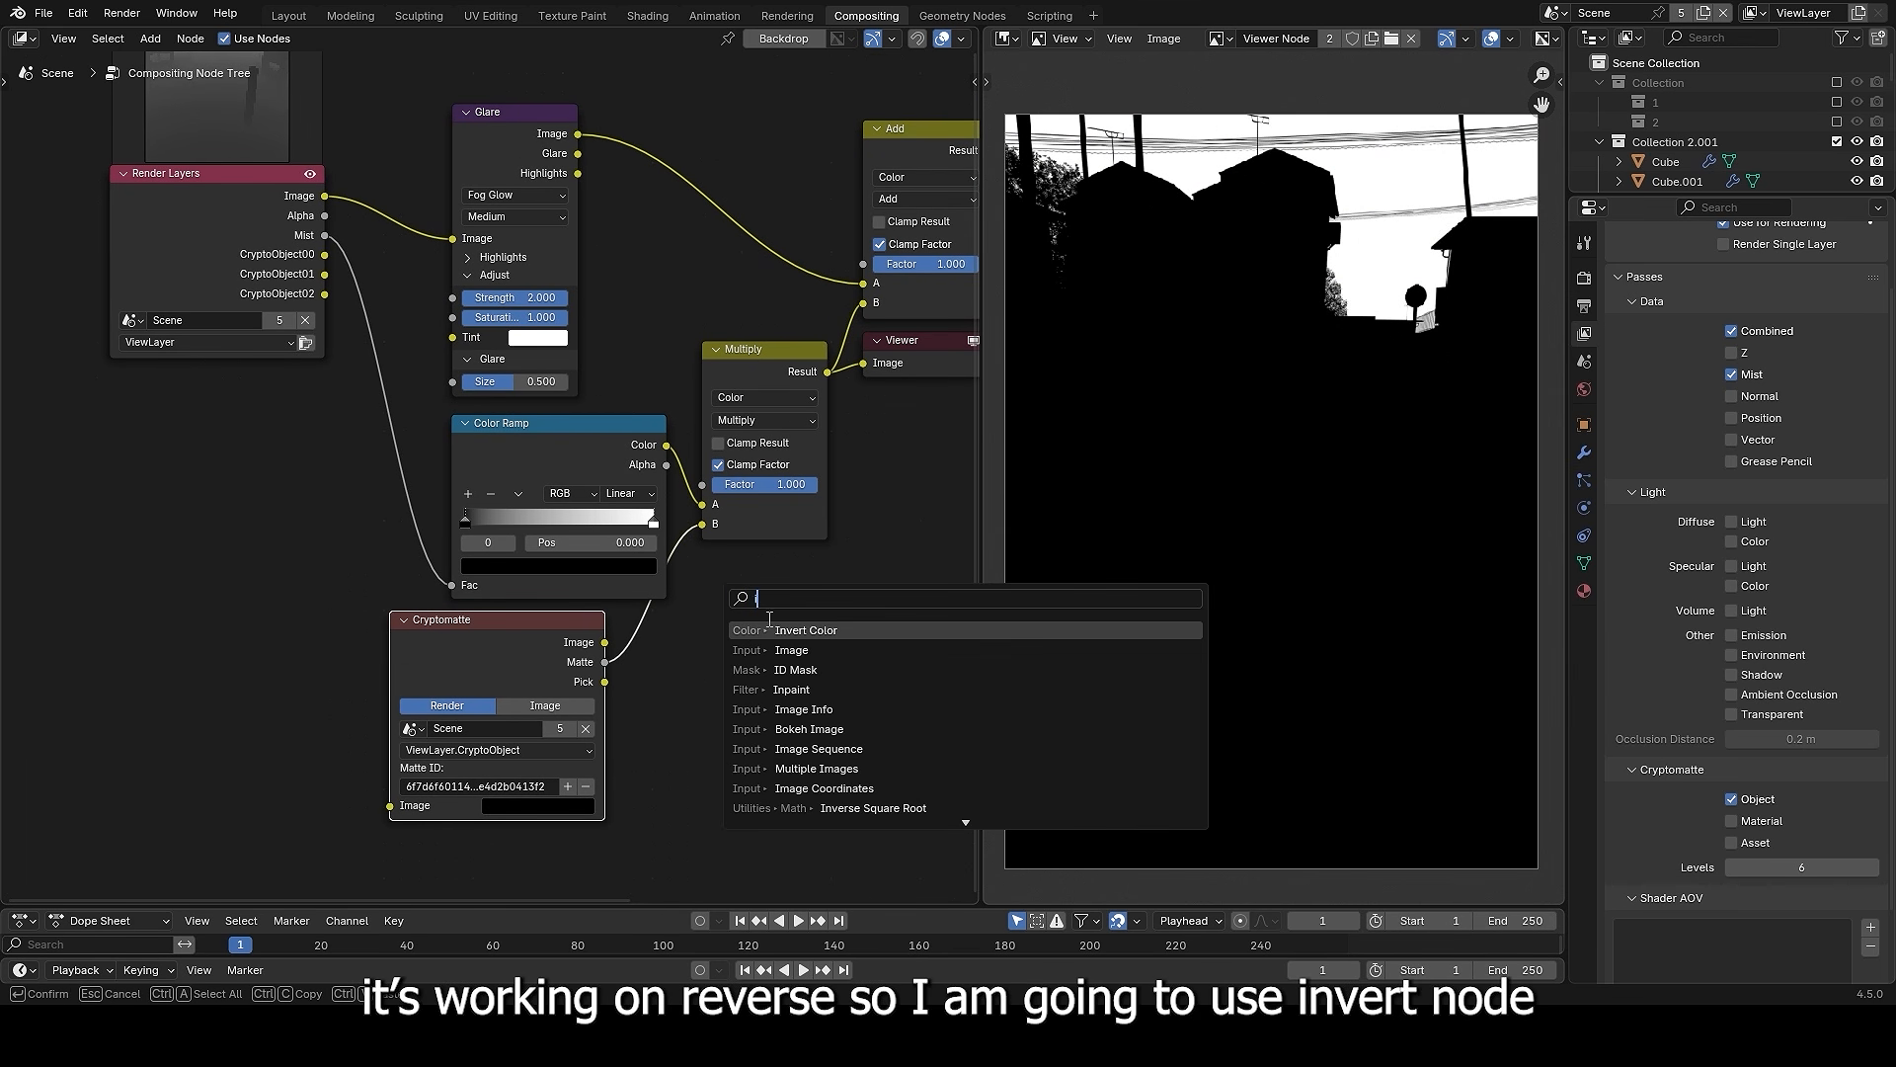
{"action": "key", "text": "Return"}
{"action": "left_click", "coordinate": [661, 620]}
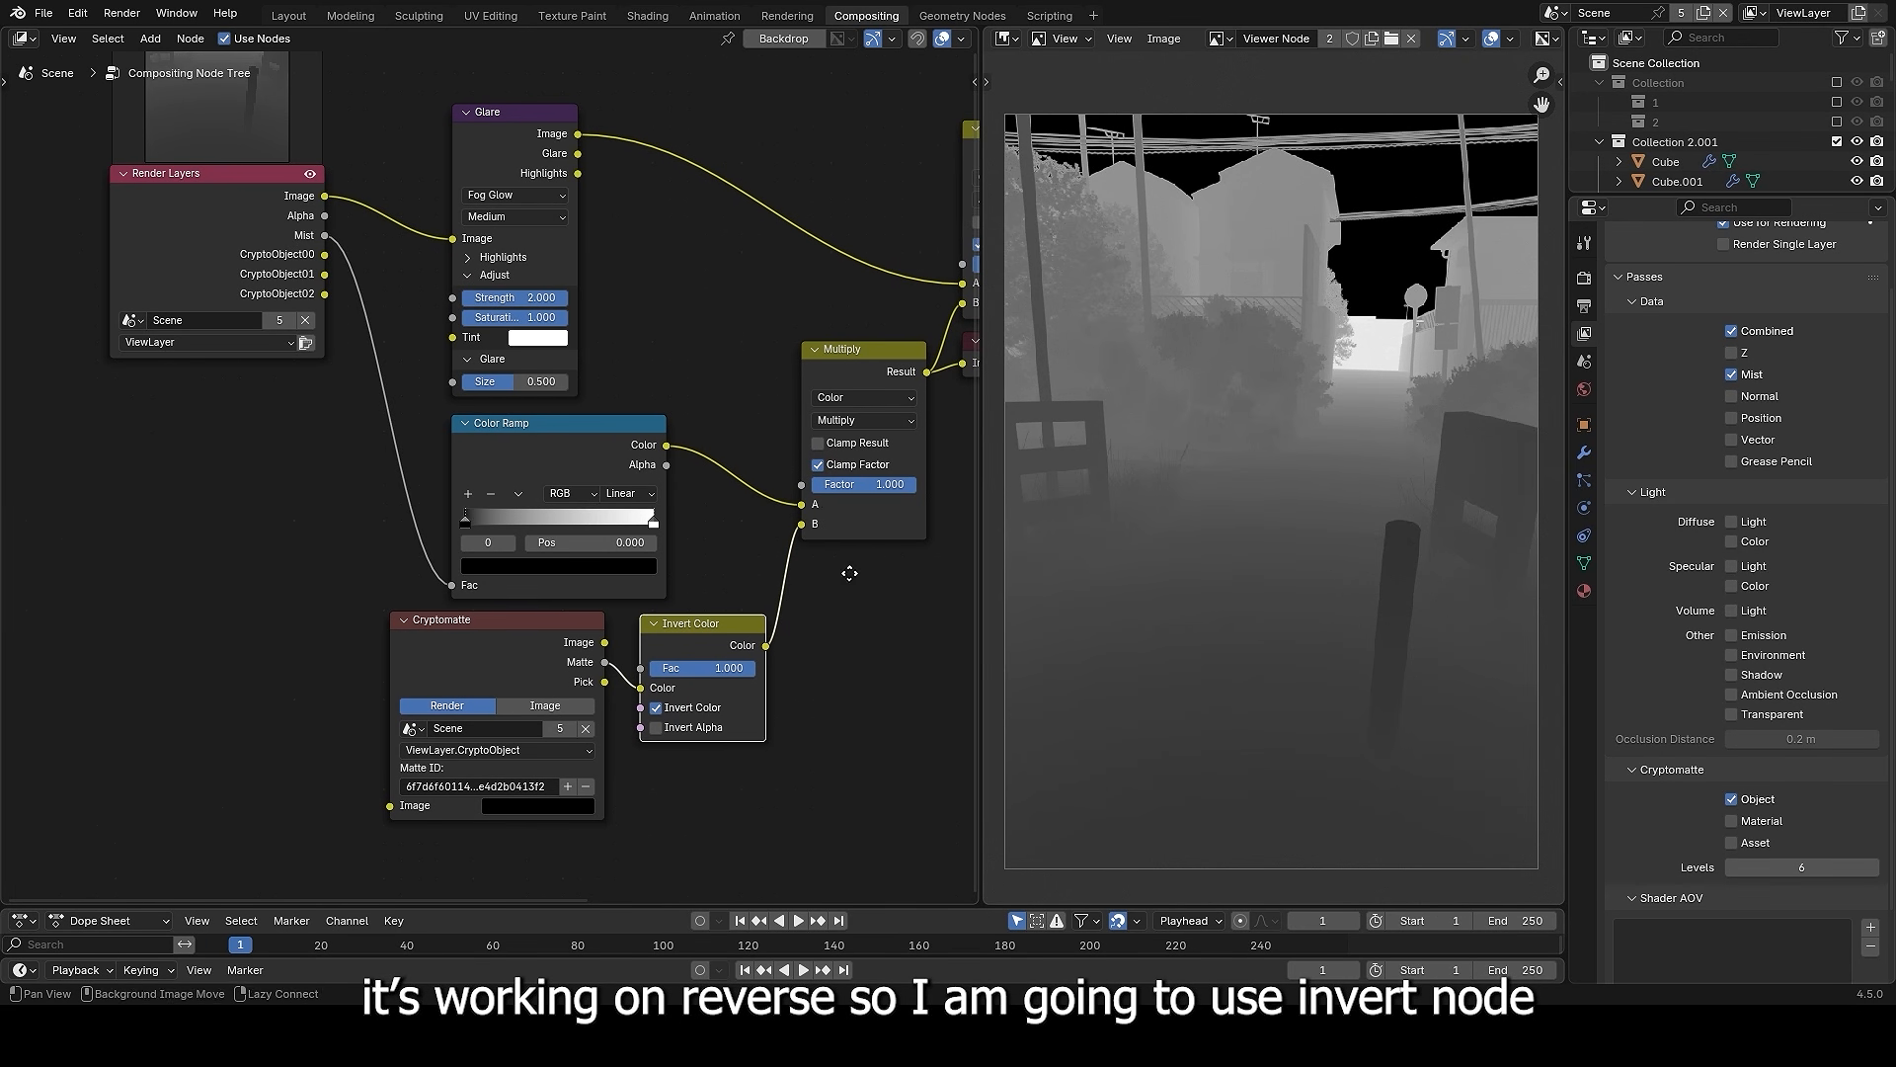
{"action": "middle_click_drag", "start_coordinate": [849, 572], "coordinate": [722, 600]}
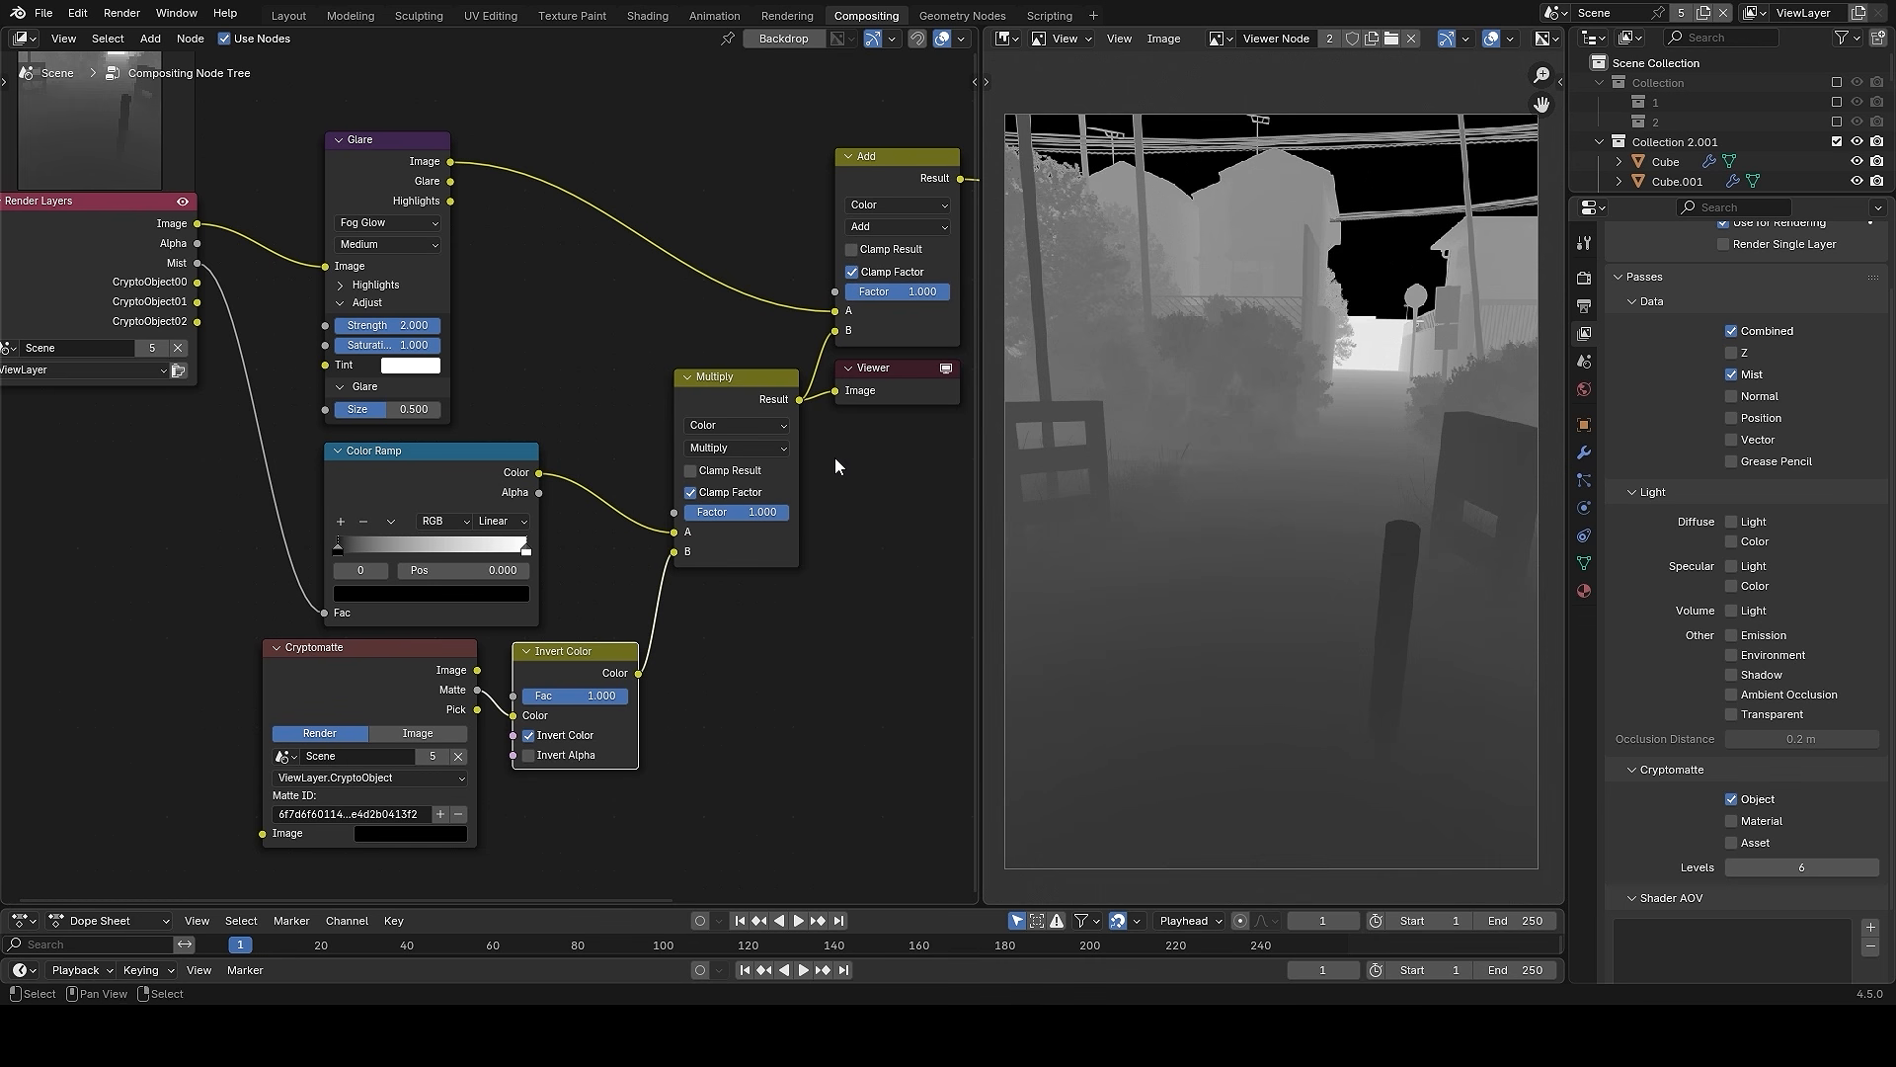
- View the final combined output and compare it with the Add node's Factor lowered to 0
{"action": "middle_click_drag", "start_coordinate": [933, 324], "coordinate": [694, 431]}
{"action": "scroll", "coordinate": [694, 431], "scroll_direction": "down", "scroll_amount": 2}
{"action": "left_click", "coordinate": [905, 354], "text": "ctrl+shift"}
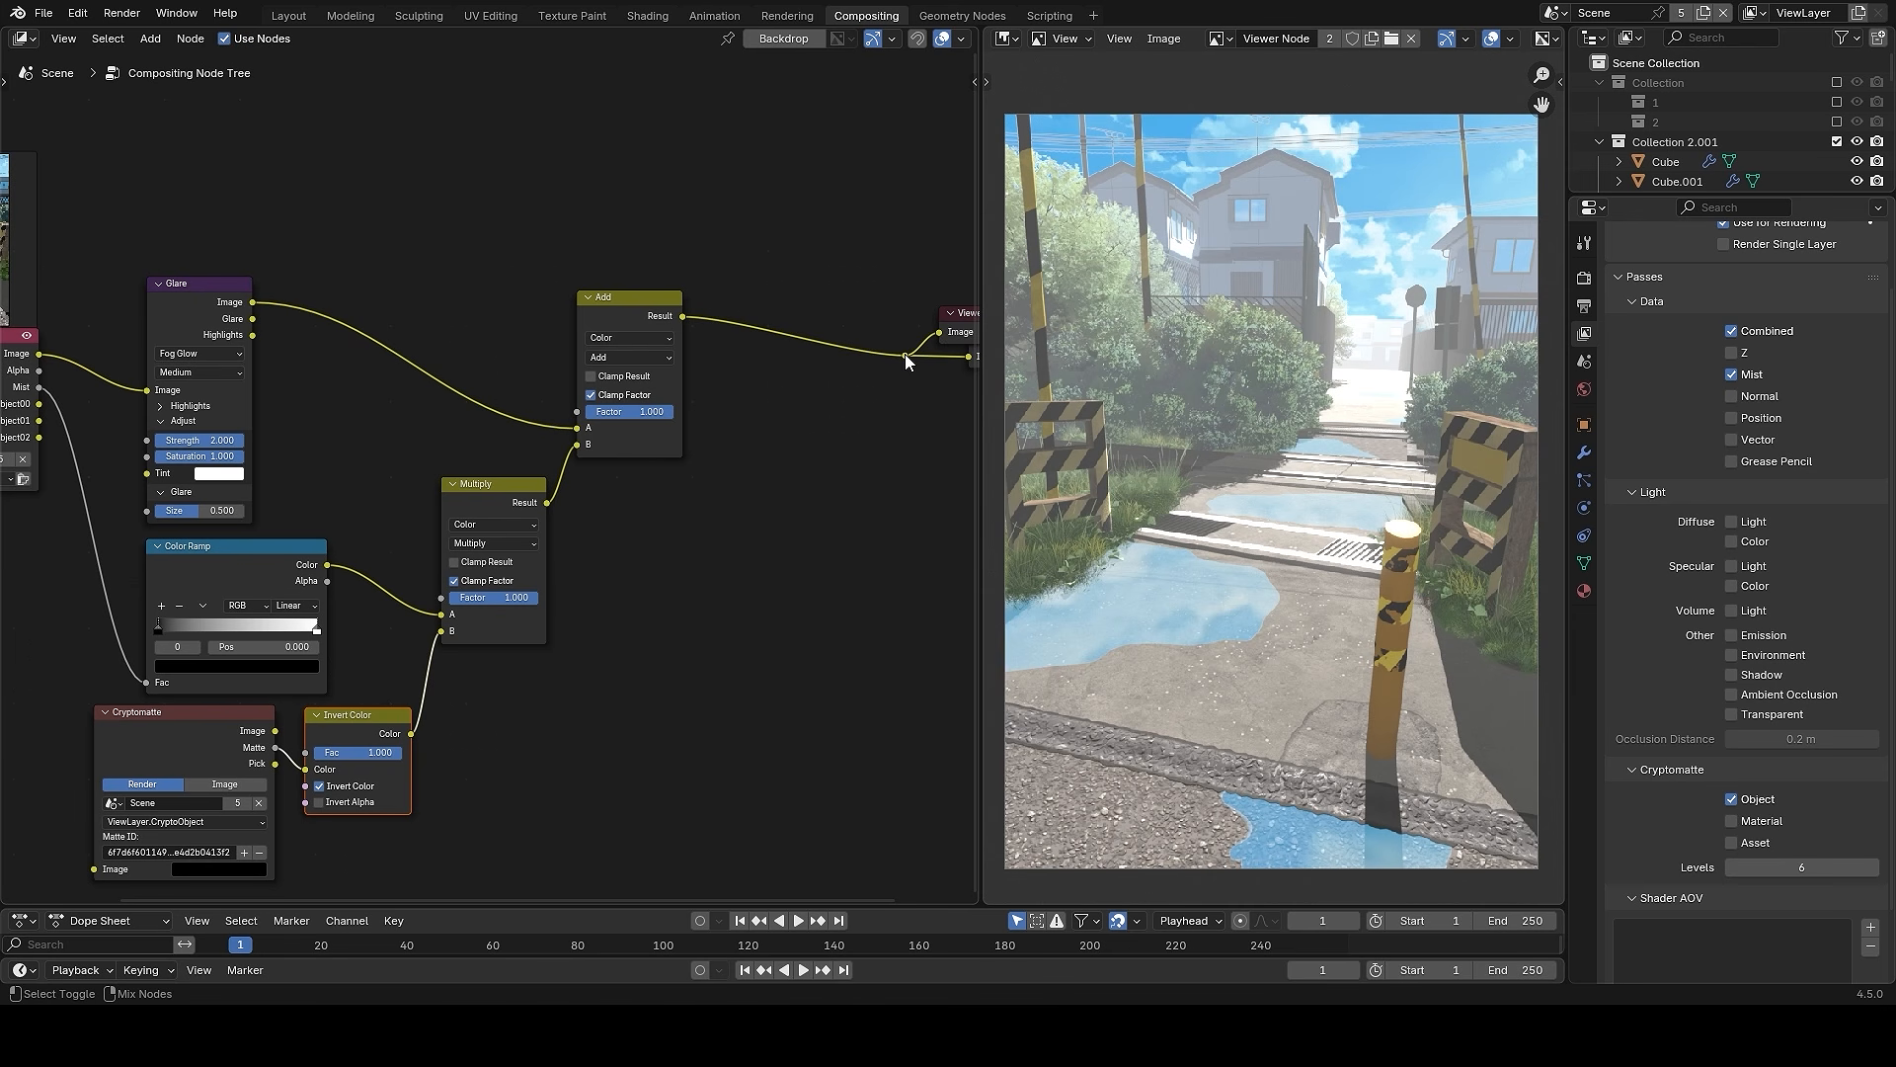
{"action": "scroll", "coordinate": [825, 370], "scroll_direction": "up", "scroll_amount": 2}
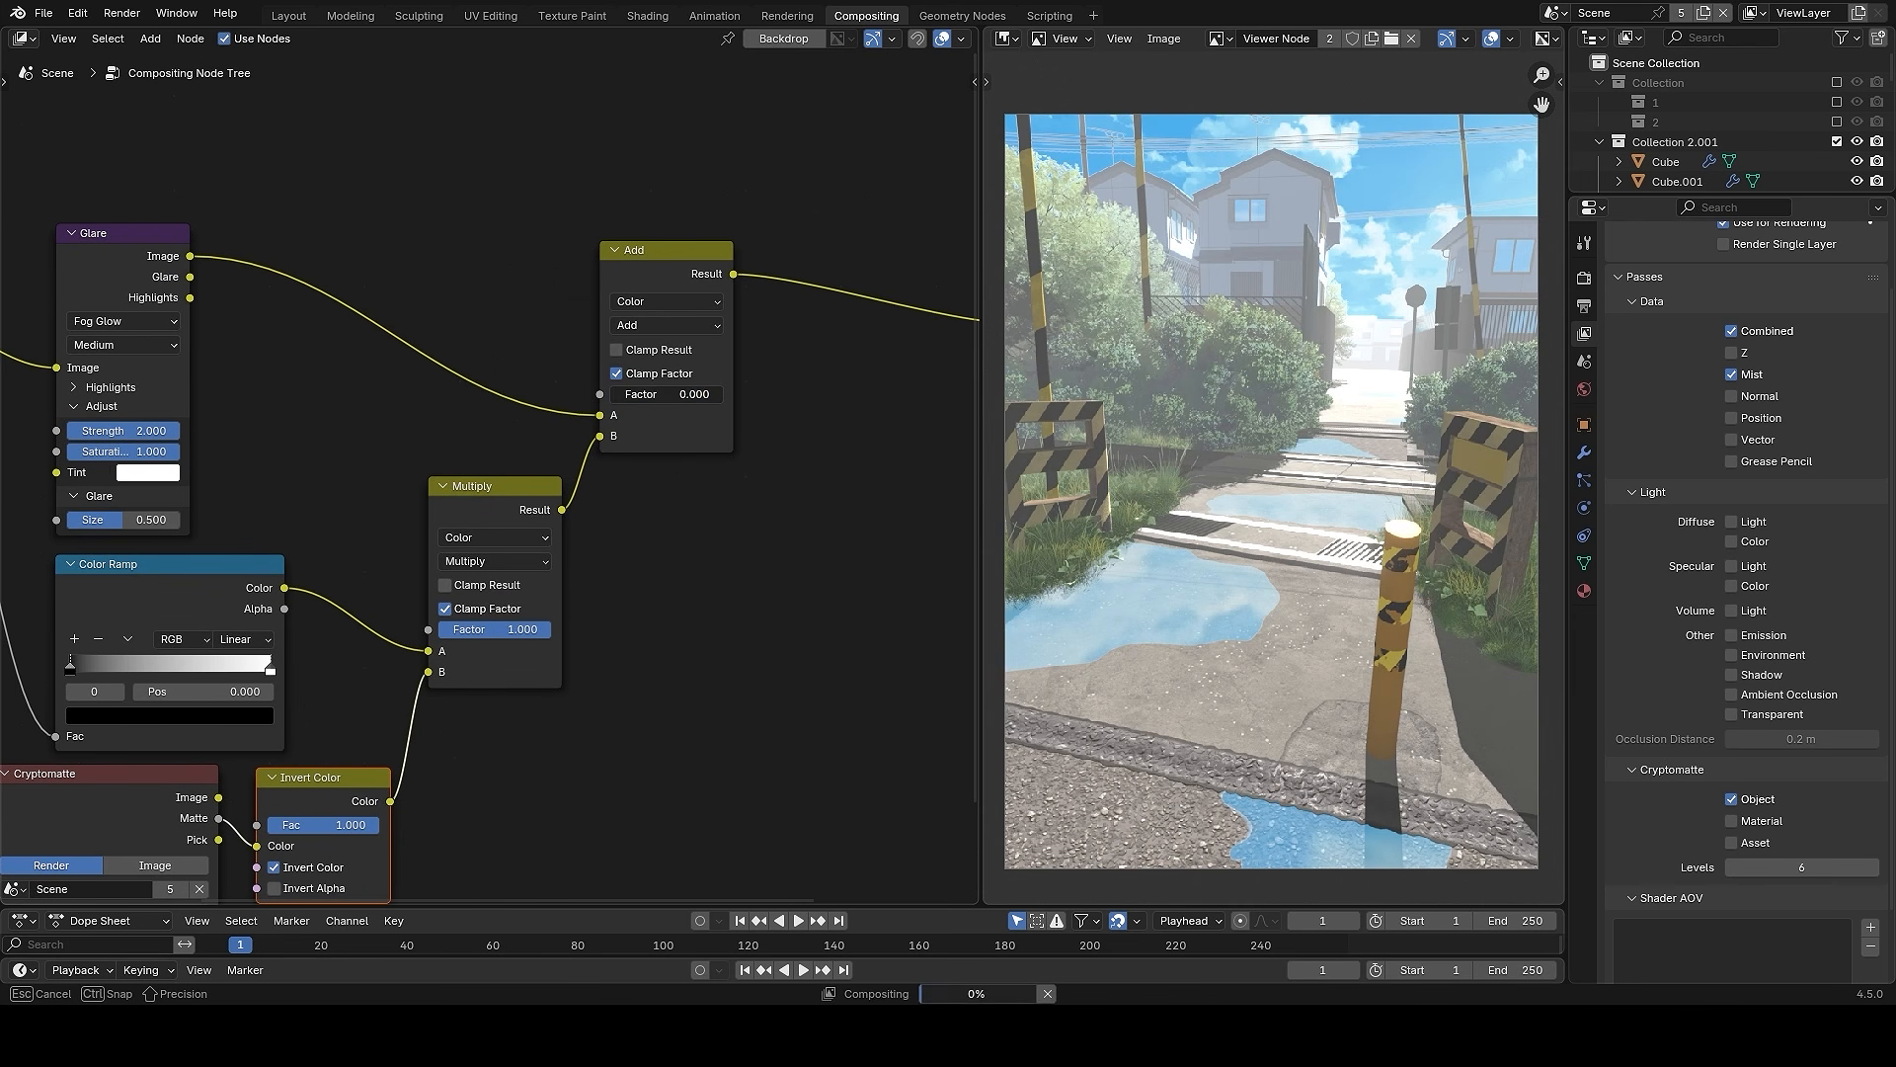
{"action": "middle_click_drag", "start_coordinate": [651, 443], "coordinate": [798, 453]}
{"action": "left_click_drag", "start_coordinate": [798, 453], "coordinate": [933, 423], "text": "alt"}
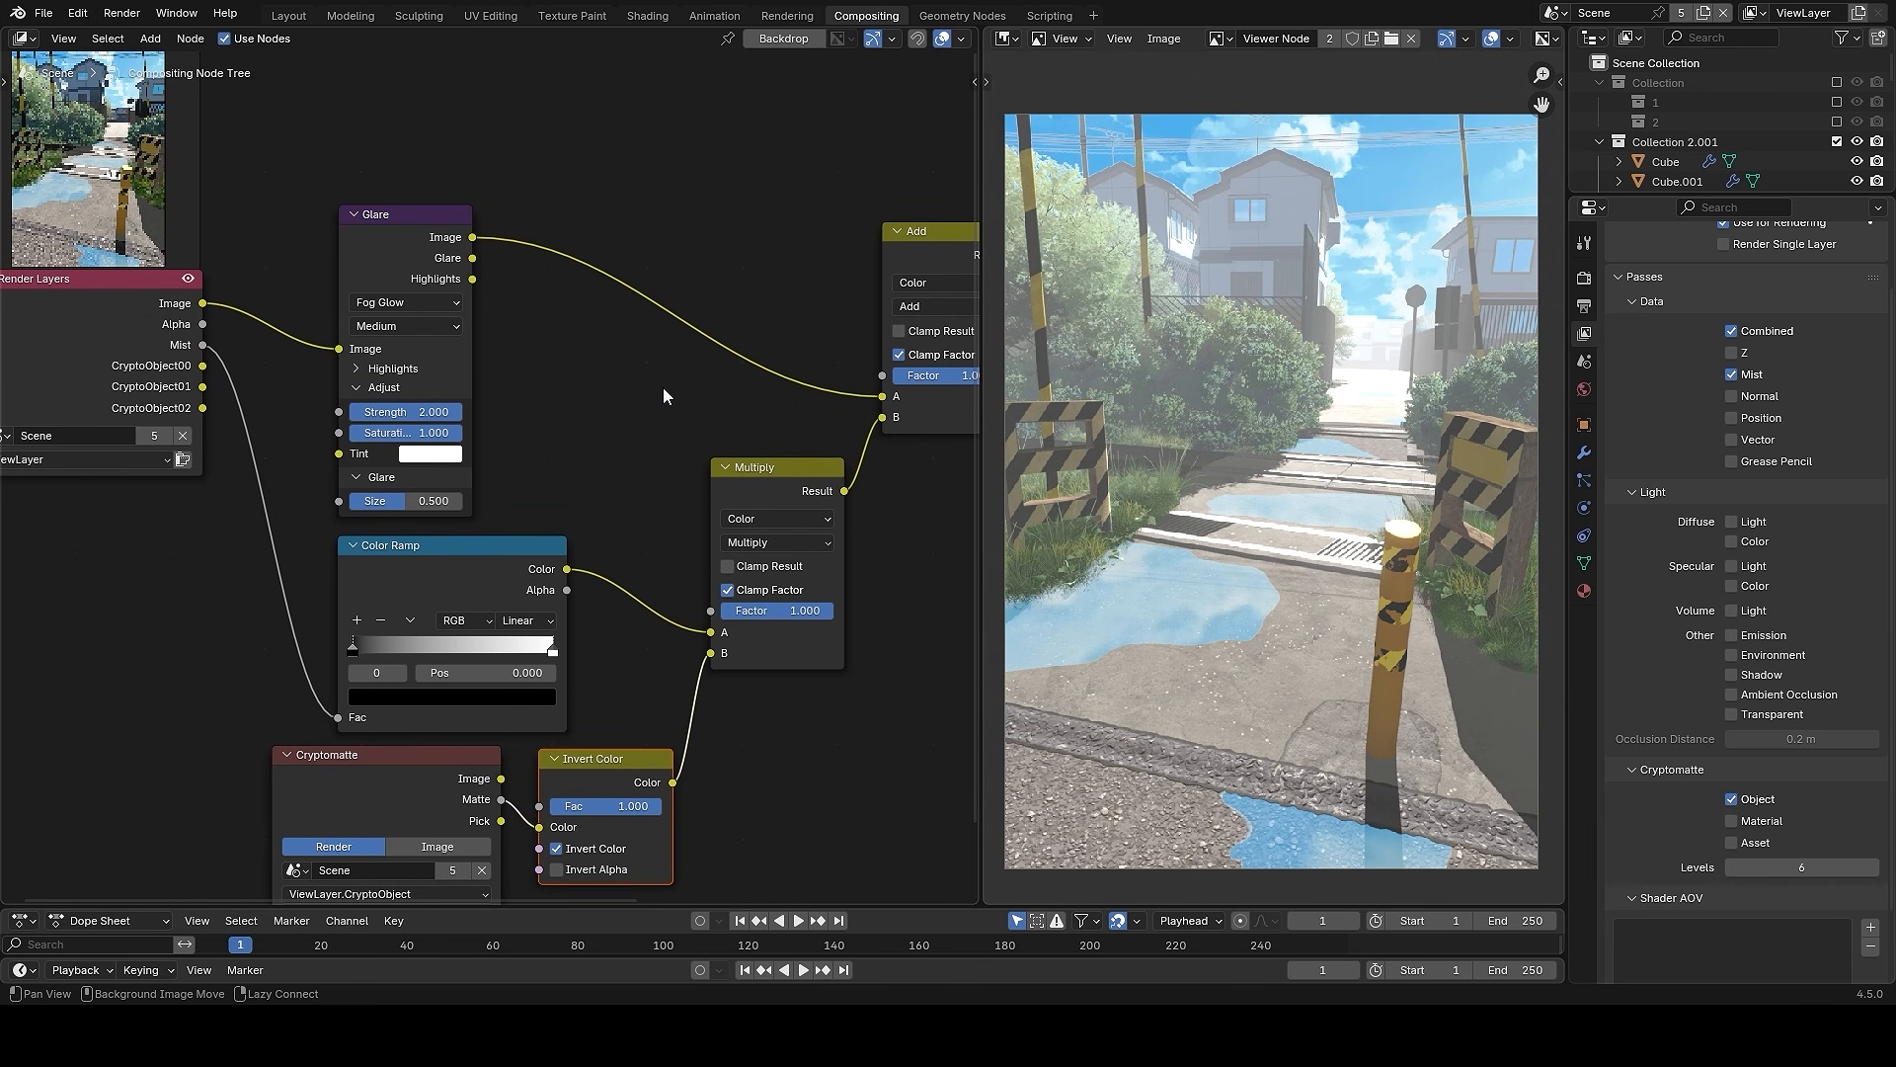
- Change the Color Ramp's white end stop to light blue #93BAFF to tint the mist
{"action": "left_click_drag", "start_coordinate": [661, 387], "coordinate": [689, 247], "text": "alt"}
{"action": "scroll", "coordinate": [437, 574], "scroll_direction": "up", "scroll_amount": 4}
{"action": "left_click", "coordinate": [412, 552]}
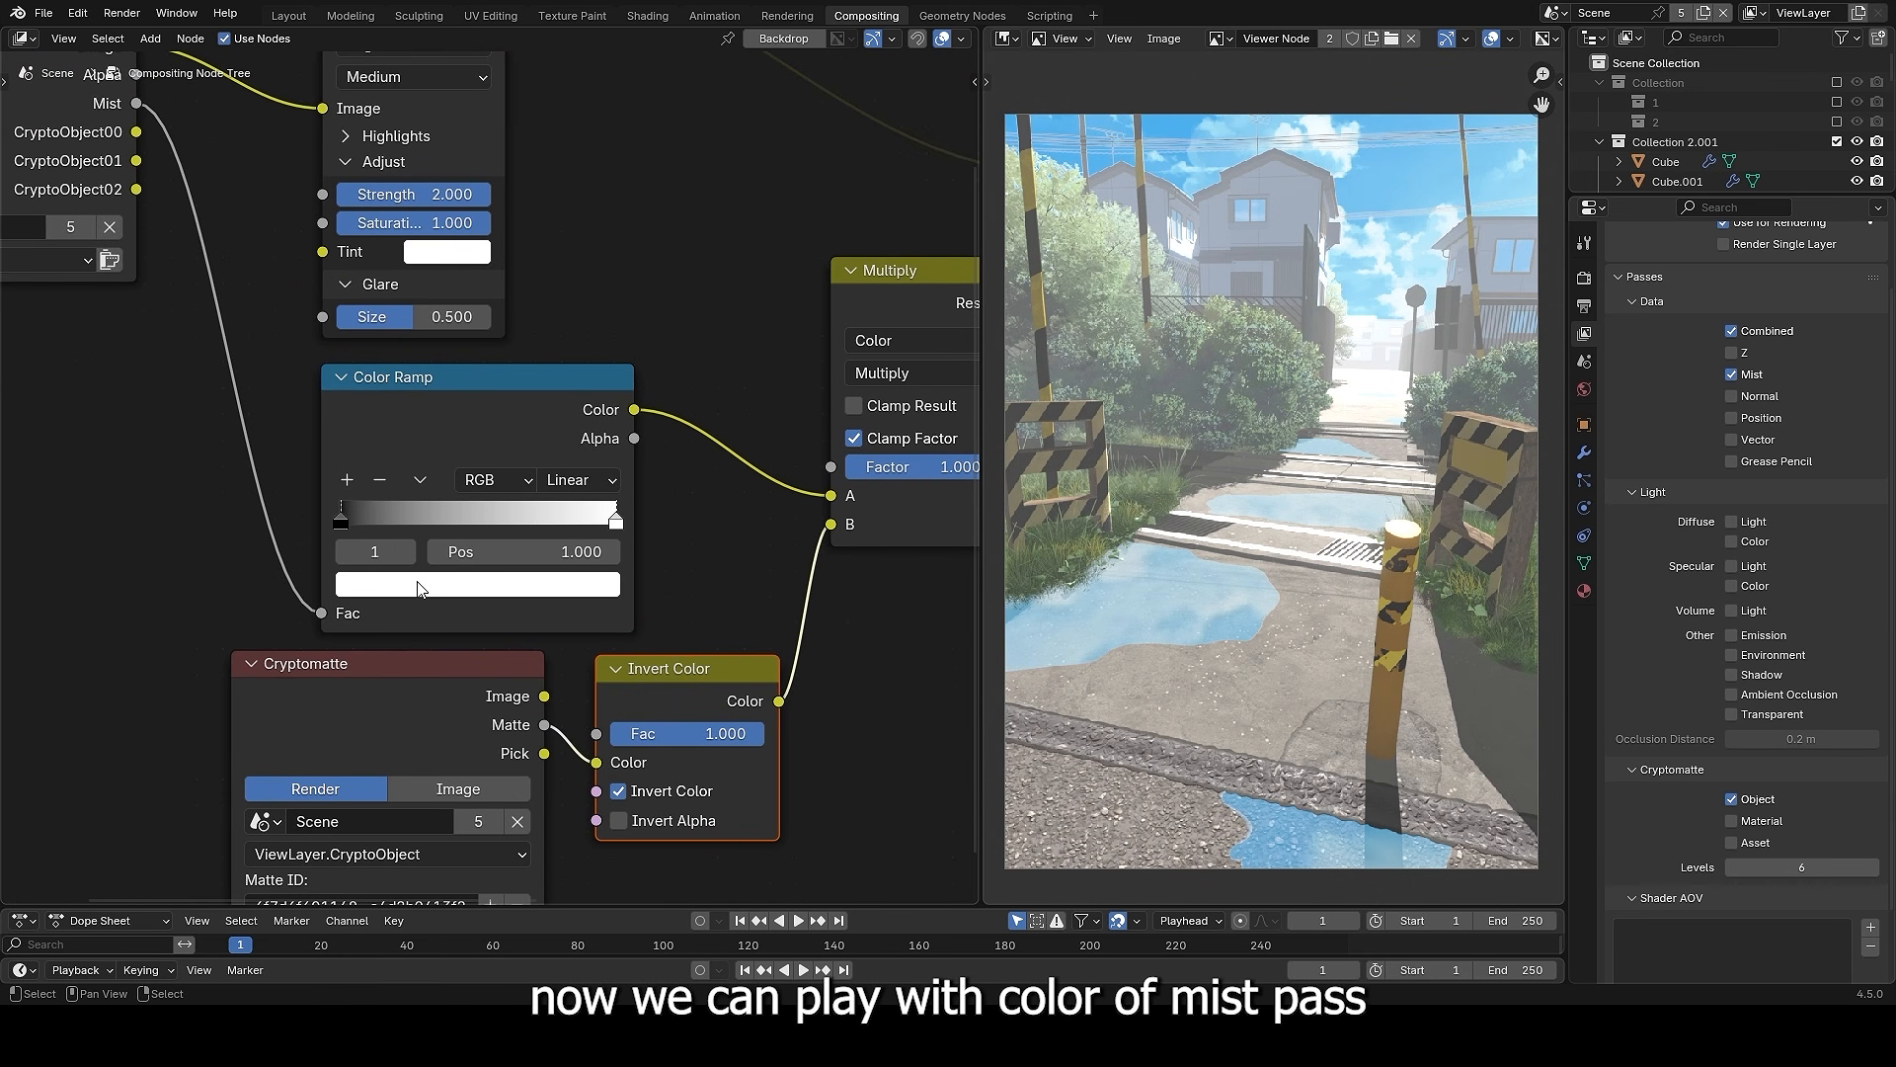
{"action": "left_click", "coordinate": [424, 584]}
{"action": "left_click_drag", "start_coordinate": [470, 253], "coordinate": [478, 225]}
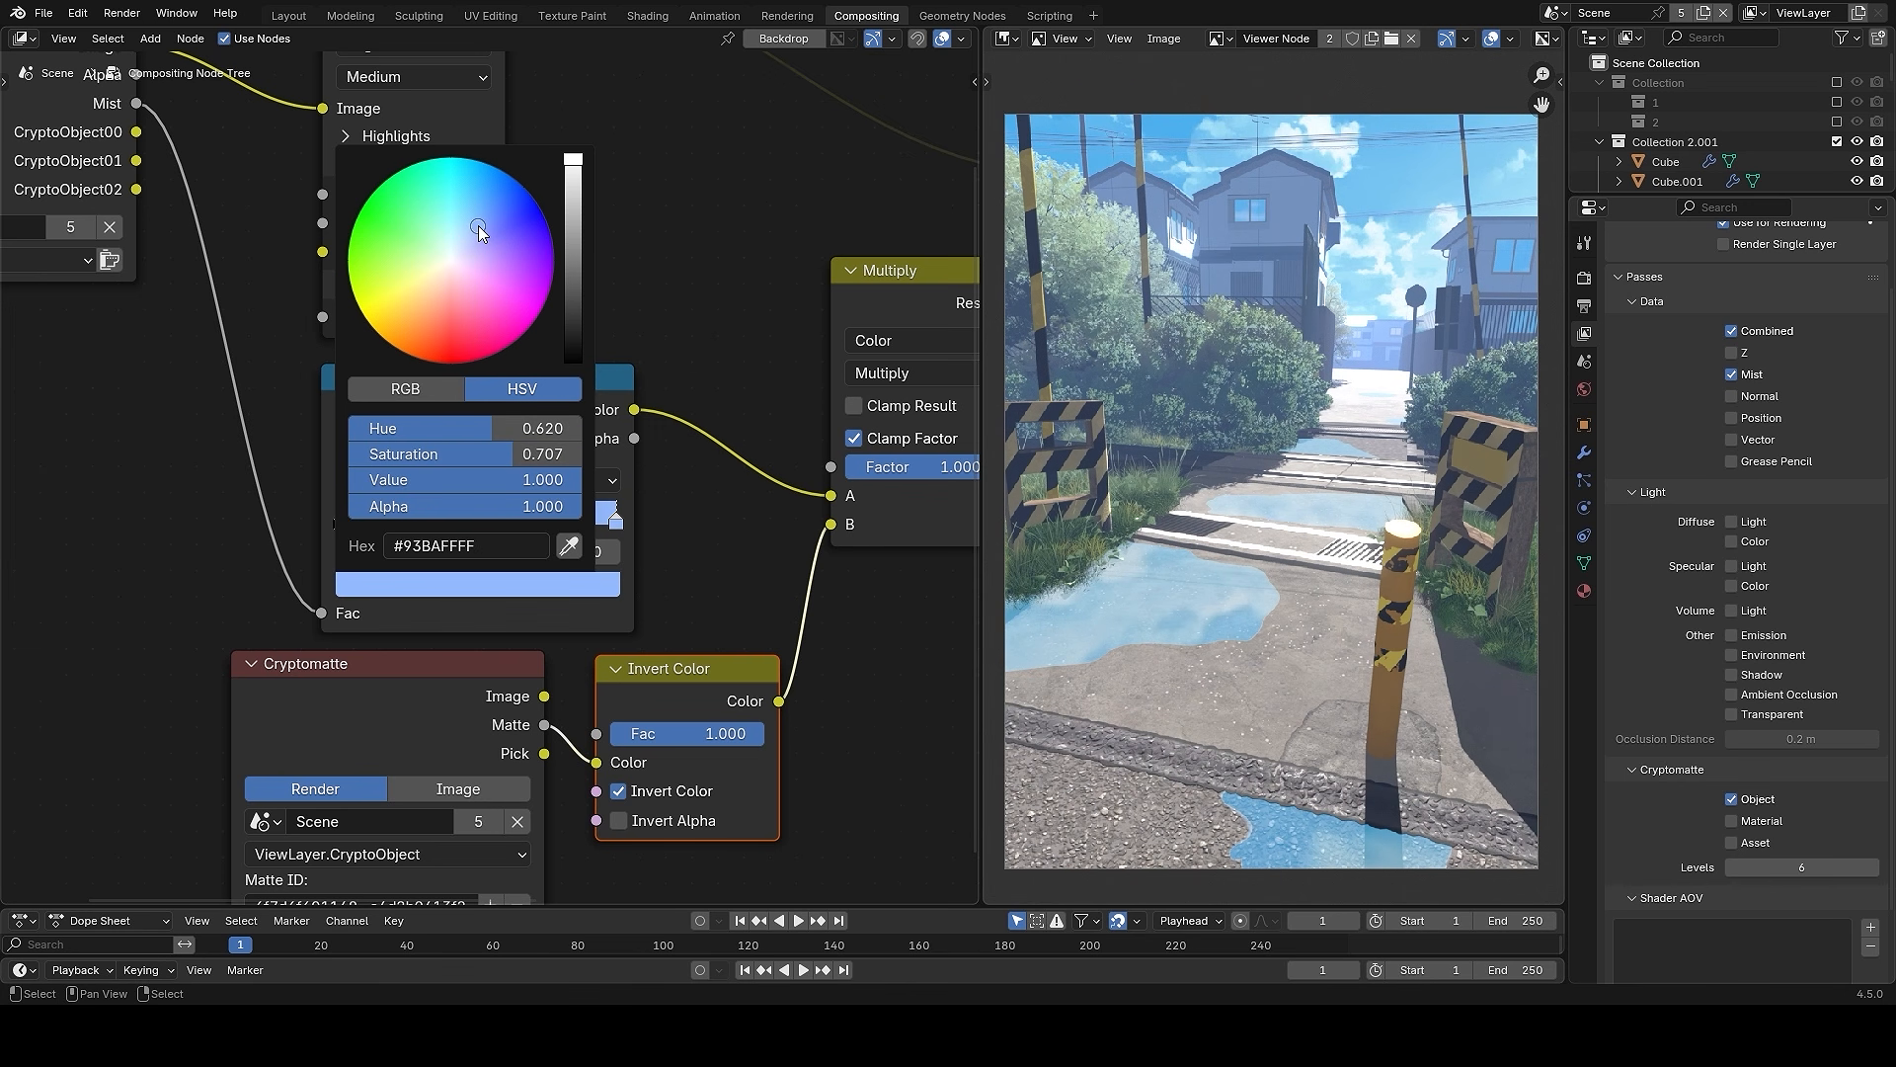
- Mute and unmute the Add node to compare the render with and without the blue mist
{"action": "left_click_drag", "start_coordinate": [808, 259], "coordinate": [565, 358], "text": "alt"}
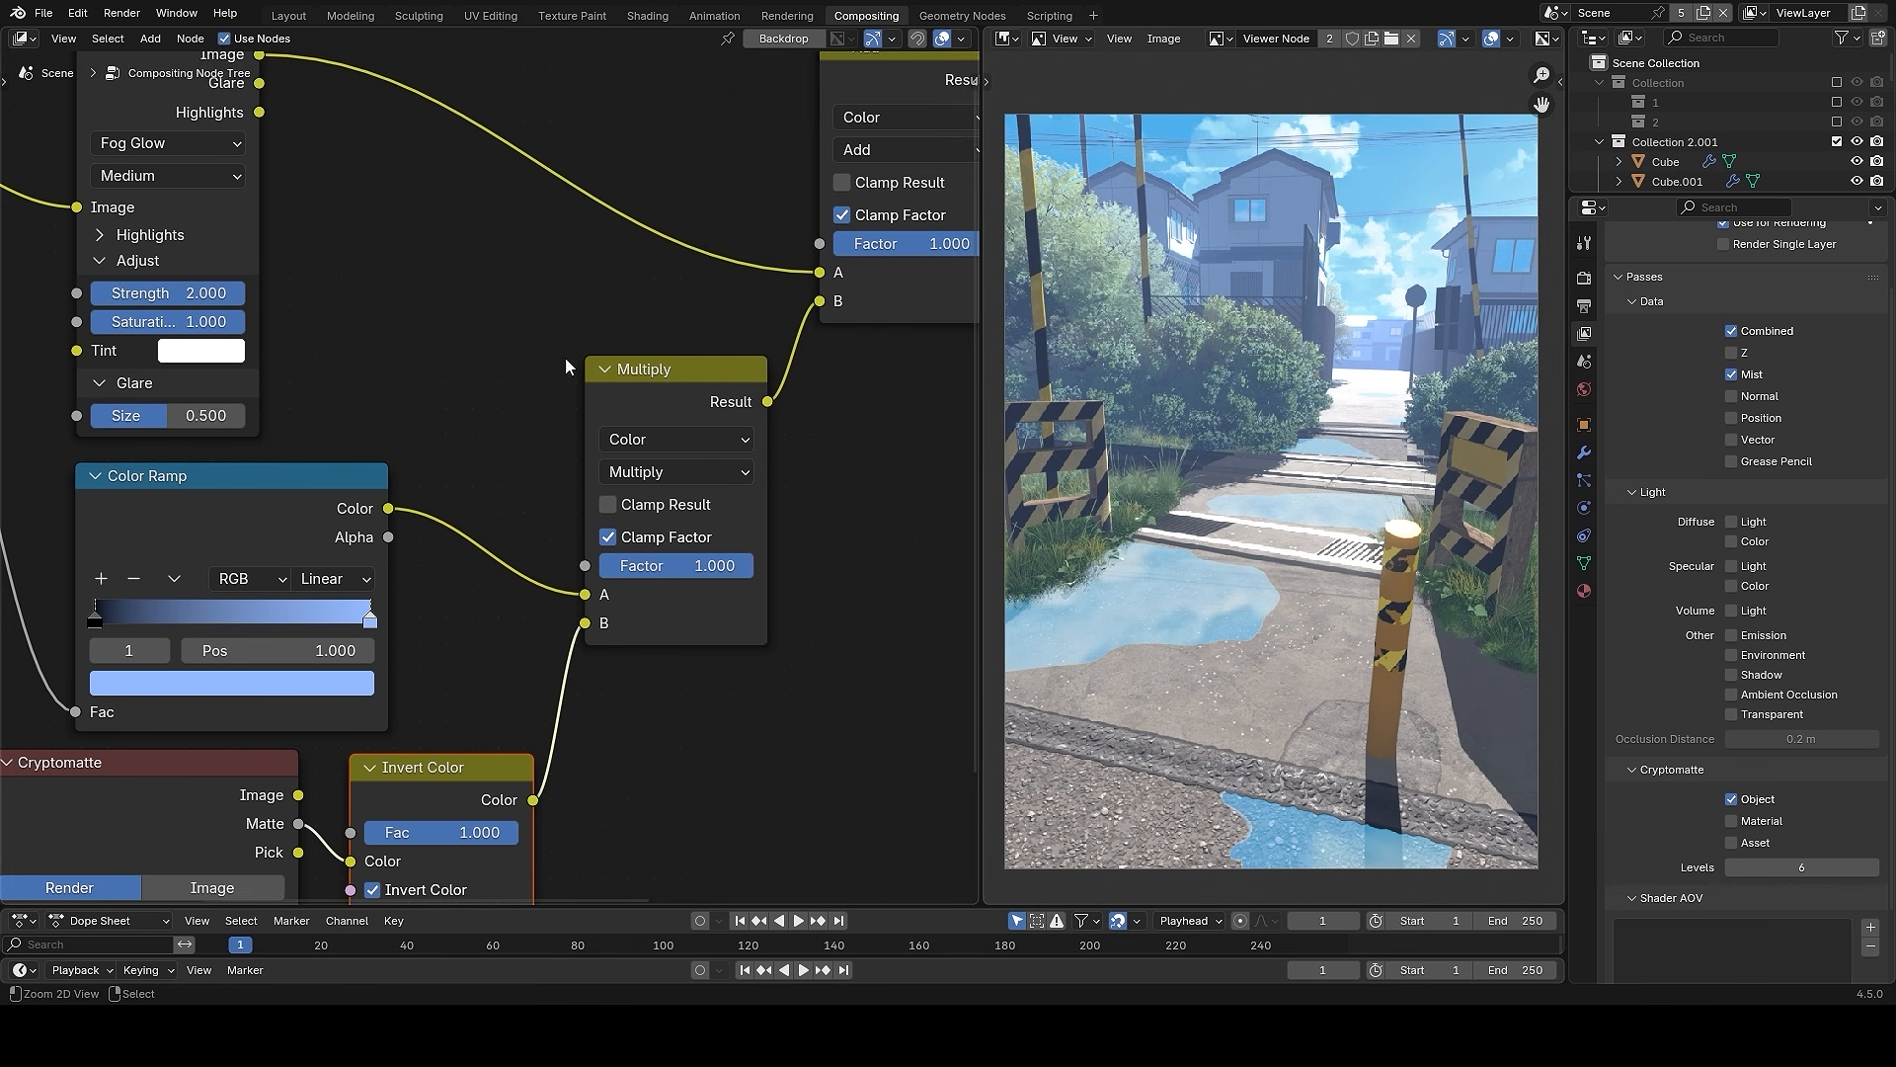
{"action": "scroll", "coordinate": [565, 357], "scroll_direction": "down", "scroll_amount": 3}
{"action": "left_click_drag", "start_coordinate": [688, 342], "coordinate": [608, 436], "text": "alt"}
{"action": "left_click", "coordinate": [755, 253]}
{"action": "key", "text": "m"}
{"action": "key", "text": "m"}
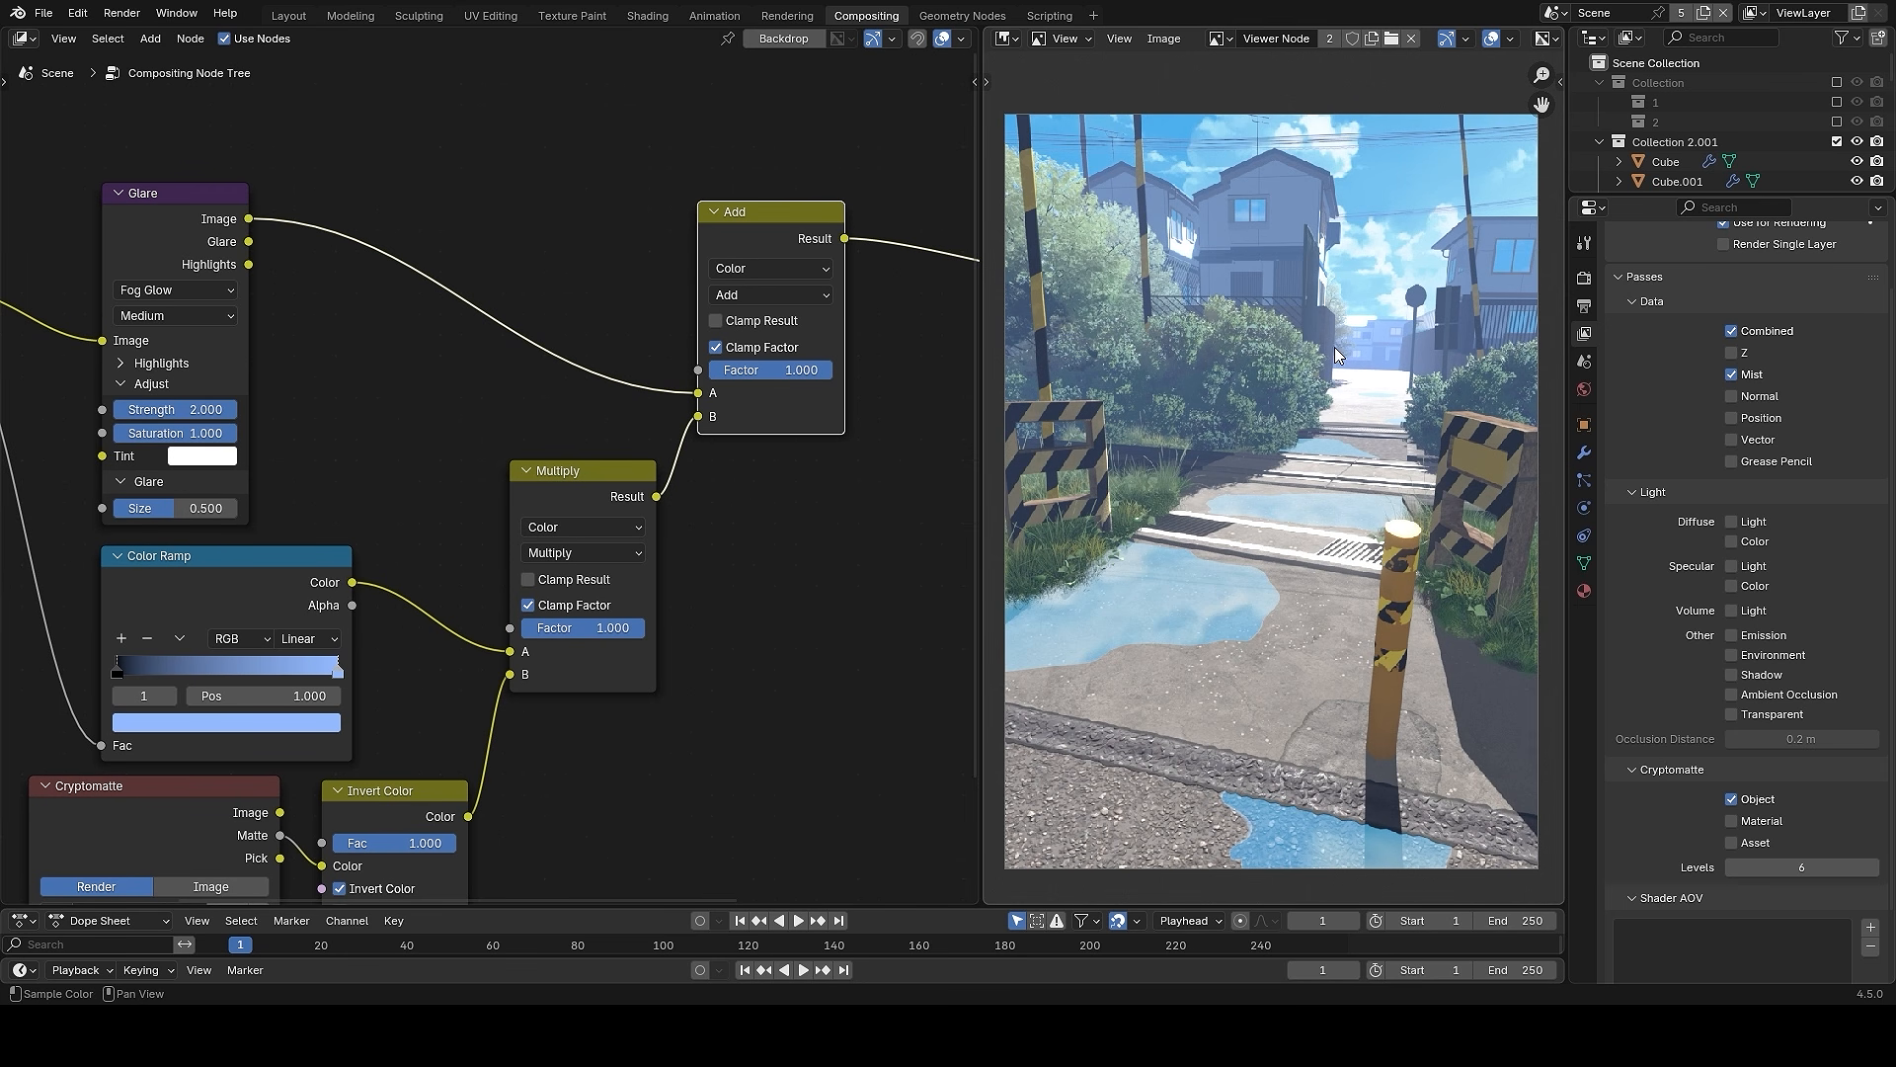
- Add a middle stop to the mist Color Ramp at position 0.482 and give it a warm tan color
{"action": "left_click_drag", "start_coordinate": [349, 555], "coordinate": [669, 427], "text": "alt"}
{"action": "scroll", "coordinate": [602, 490], "scroll_direction": "up", "scroll_amount": 2}
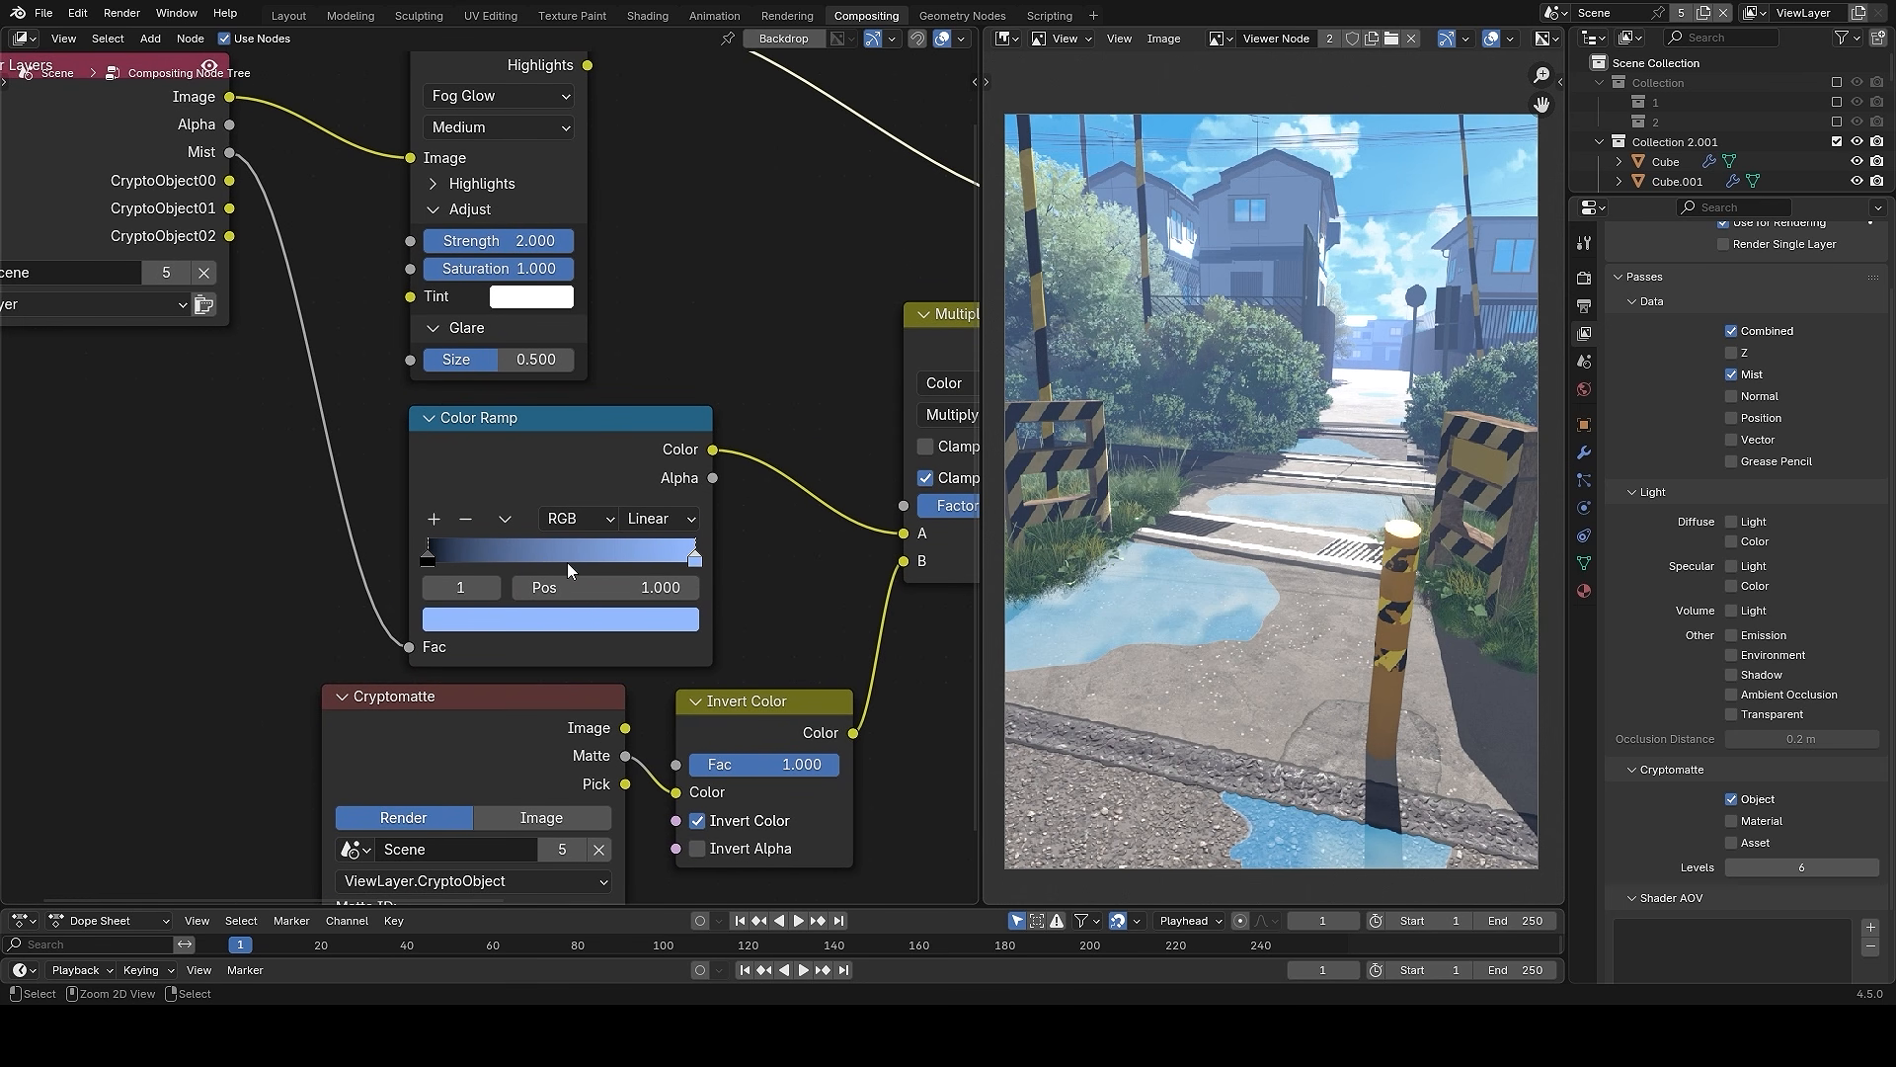
{"action": "left_click", "coordinate": [557, 561], "text": "ctrl"}
{"action": "left_click", "coordinate": [579, 620]}
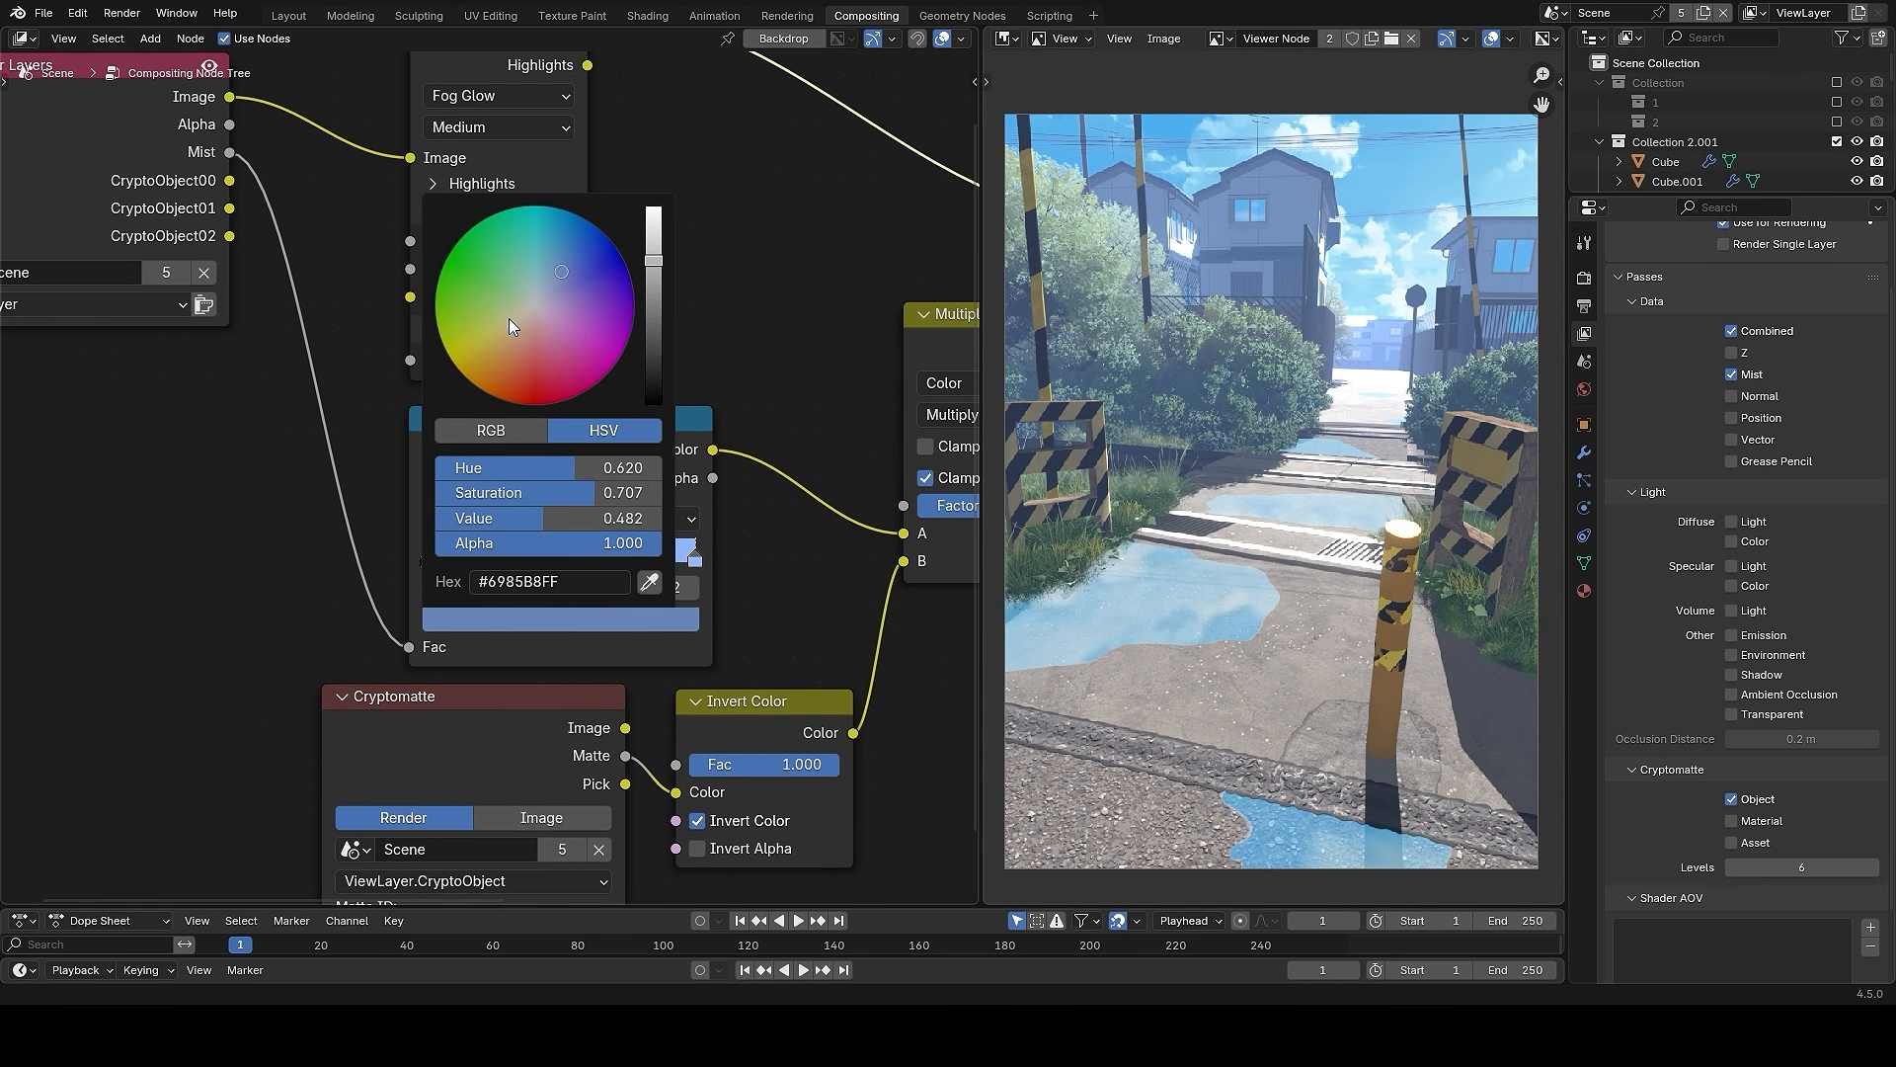
{"action": "left_click_drag", "start_coordinate": [509, 319], "coordinate": [515, 336]}
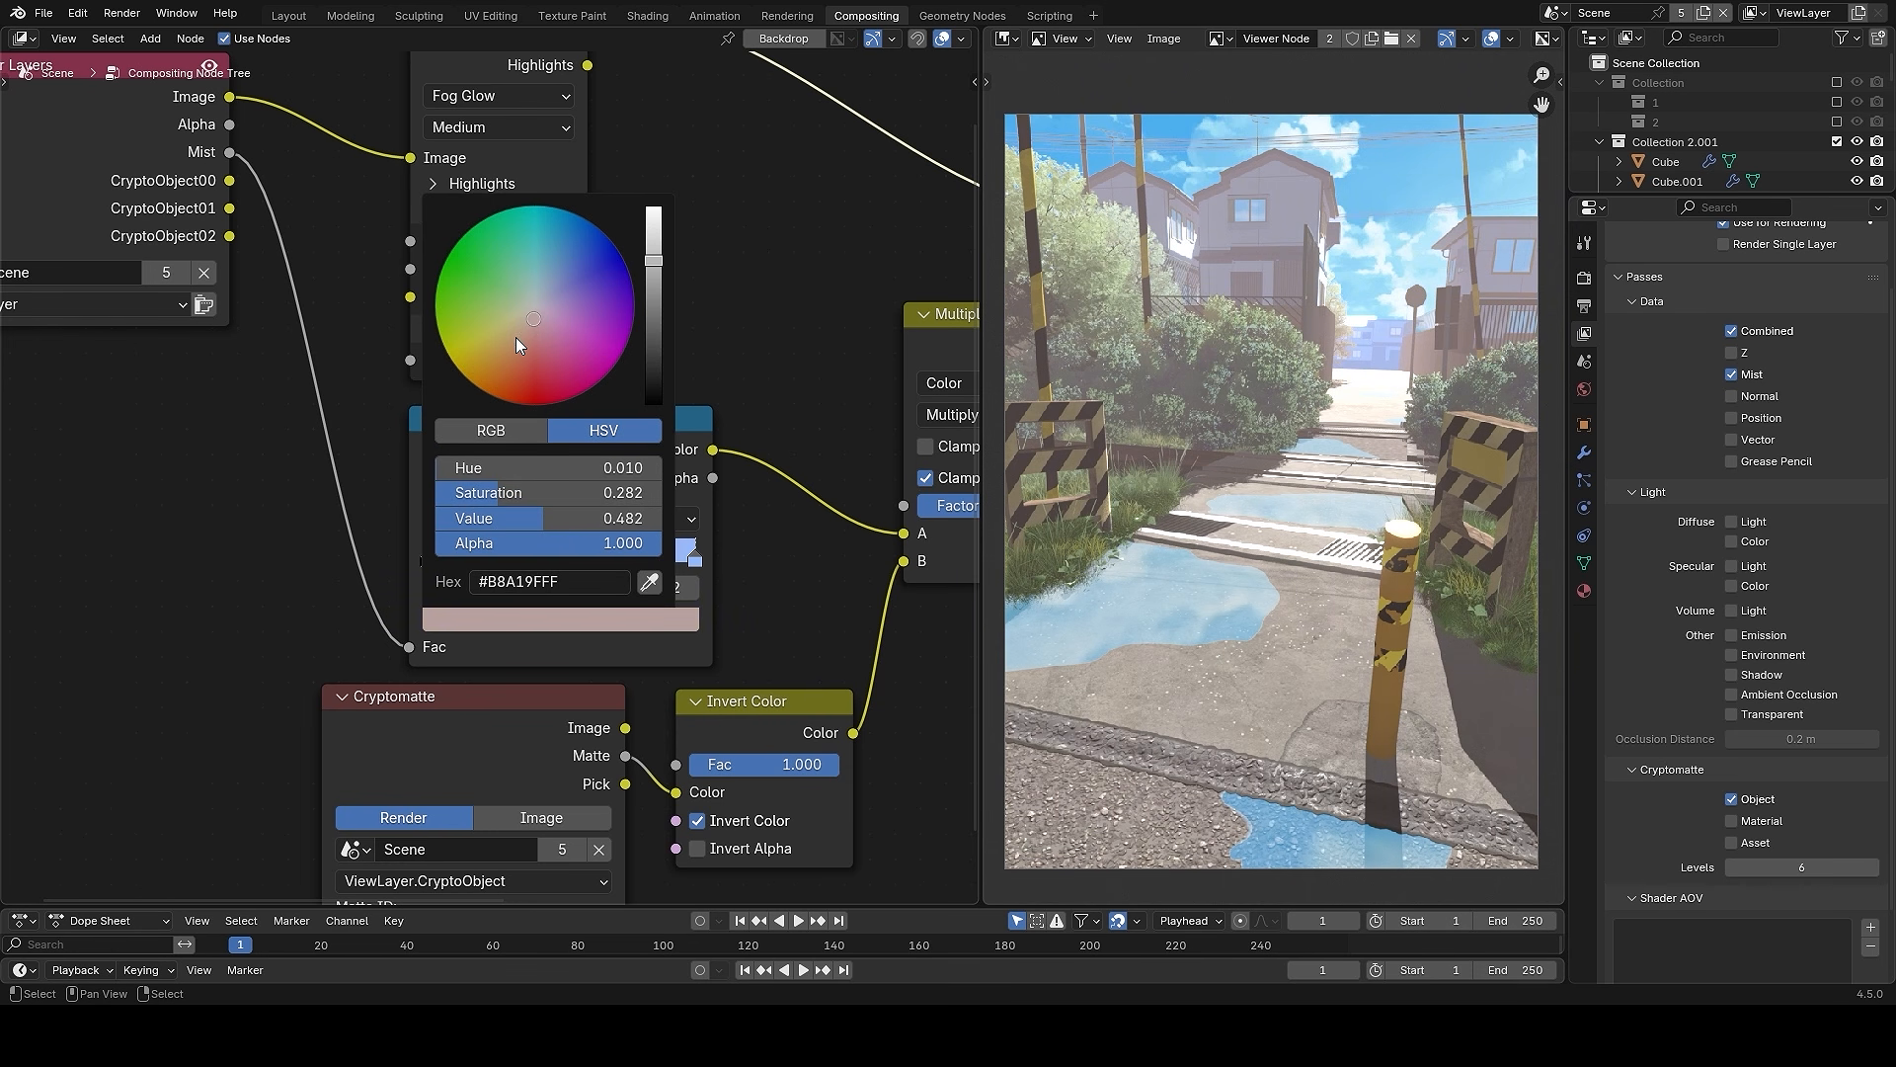
{"action": "left_click", "coordinate": [516, 337]}
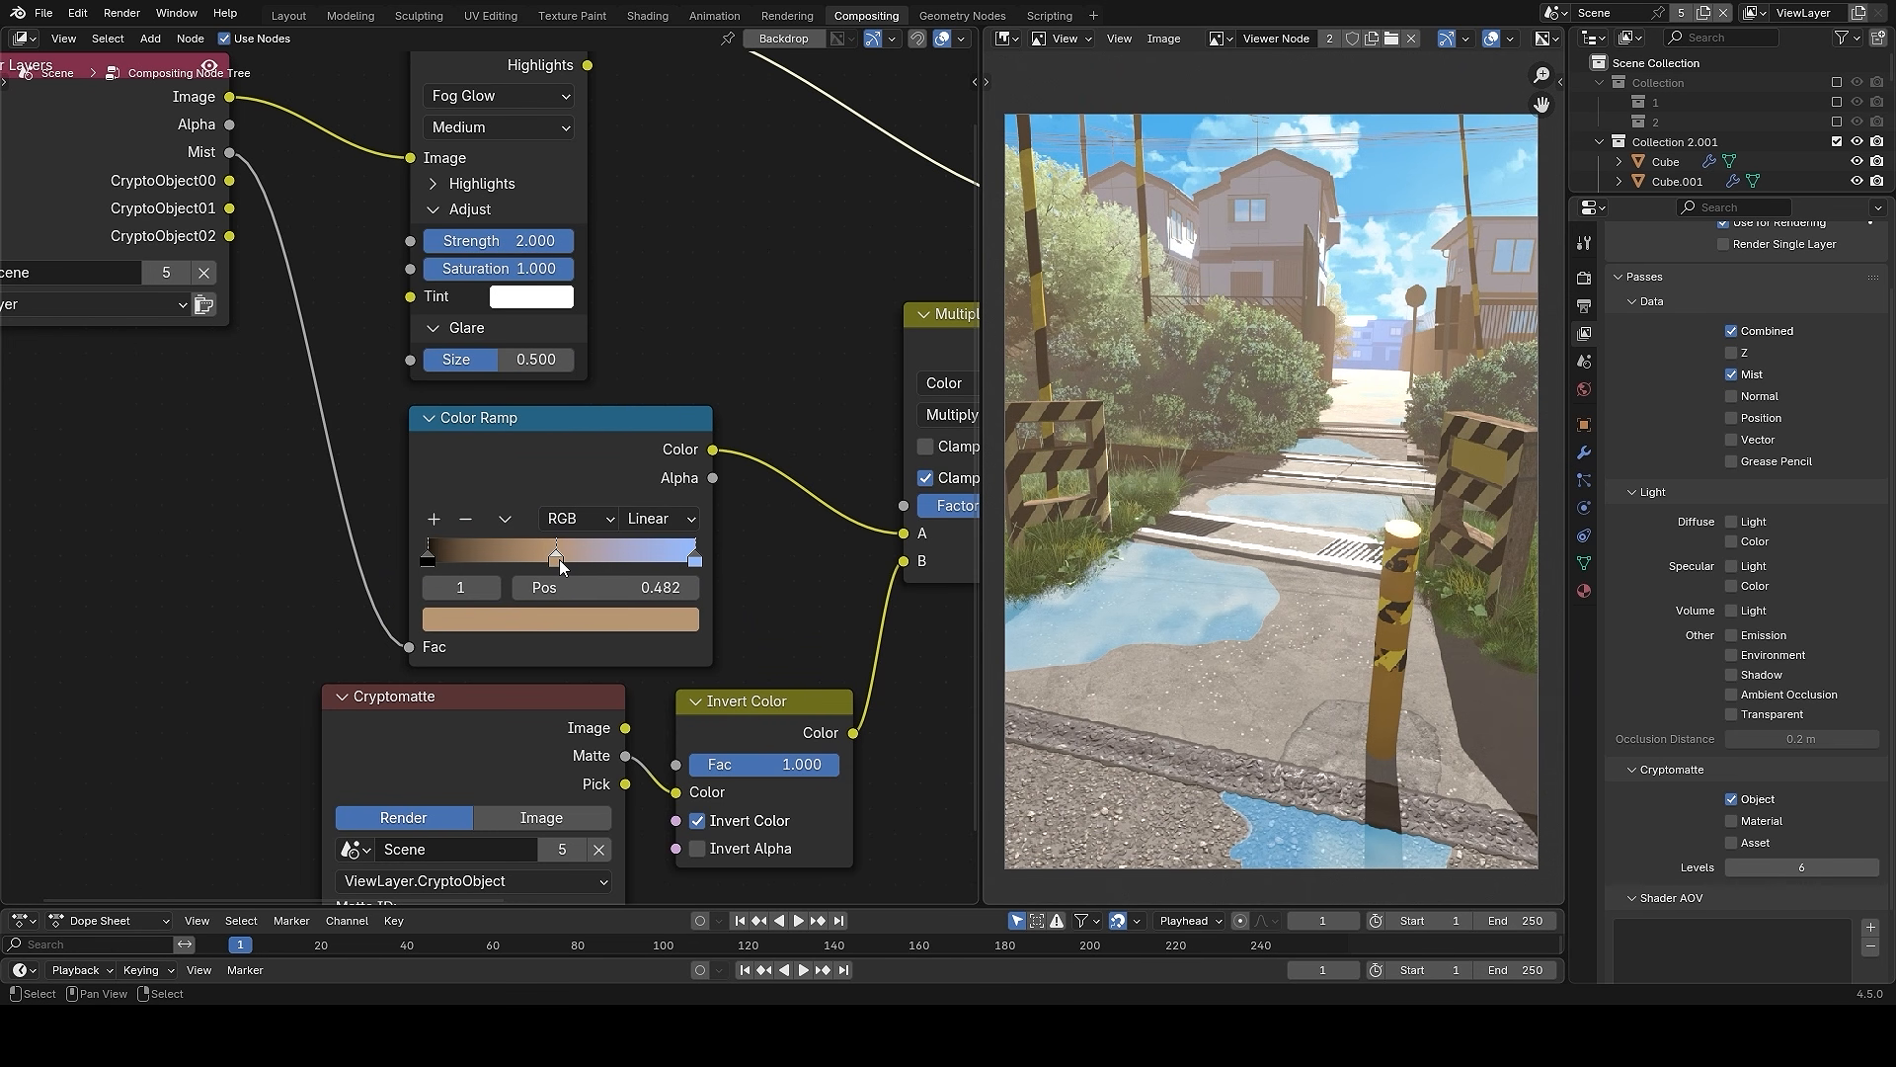
- Darken the Color Ramp's middle stop to deep brown and move it to position 0.168
{"action": "left_click", "coordinate": [561, 619]}
{"action": "scroll", "coordinate": [563, 620], "scroll_direction": "down", "scroll_amount": 5}
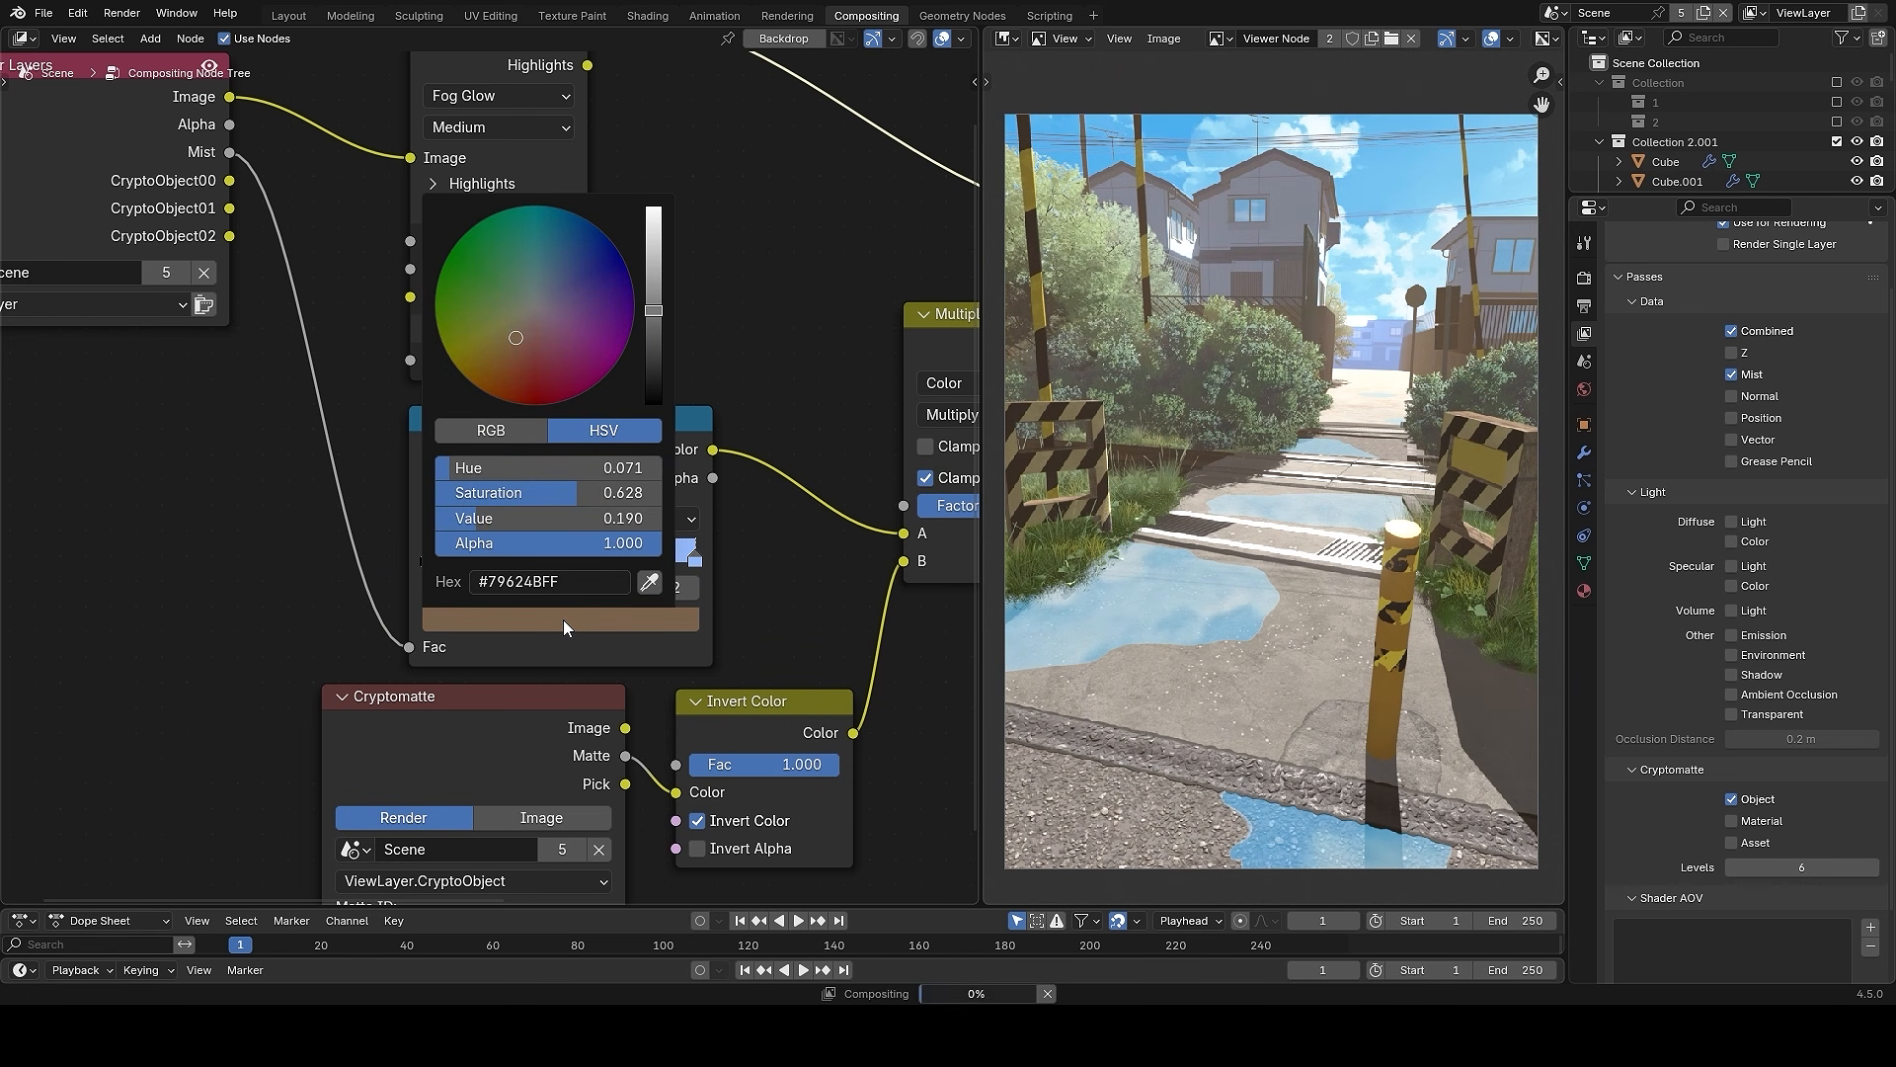
{"action": "left_click_drag", "start_coordinate": [549, 562], "coordinate": [470, 555]}
{"action": "left_click", "coordinate": [531, 611]}
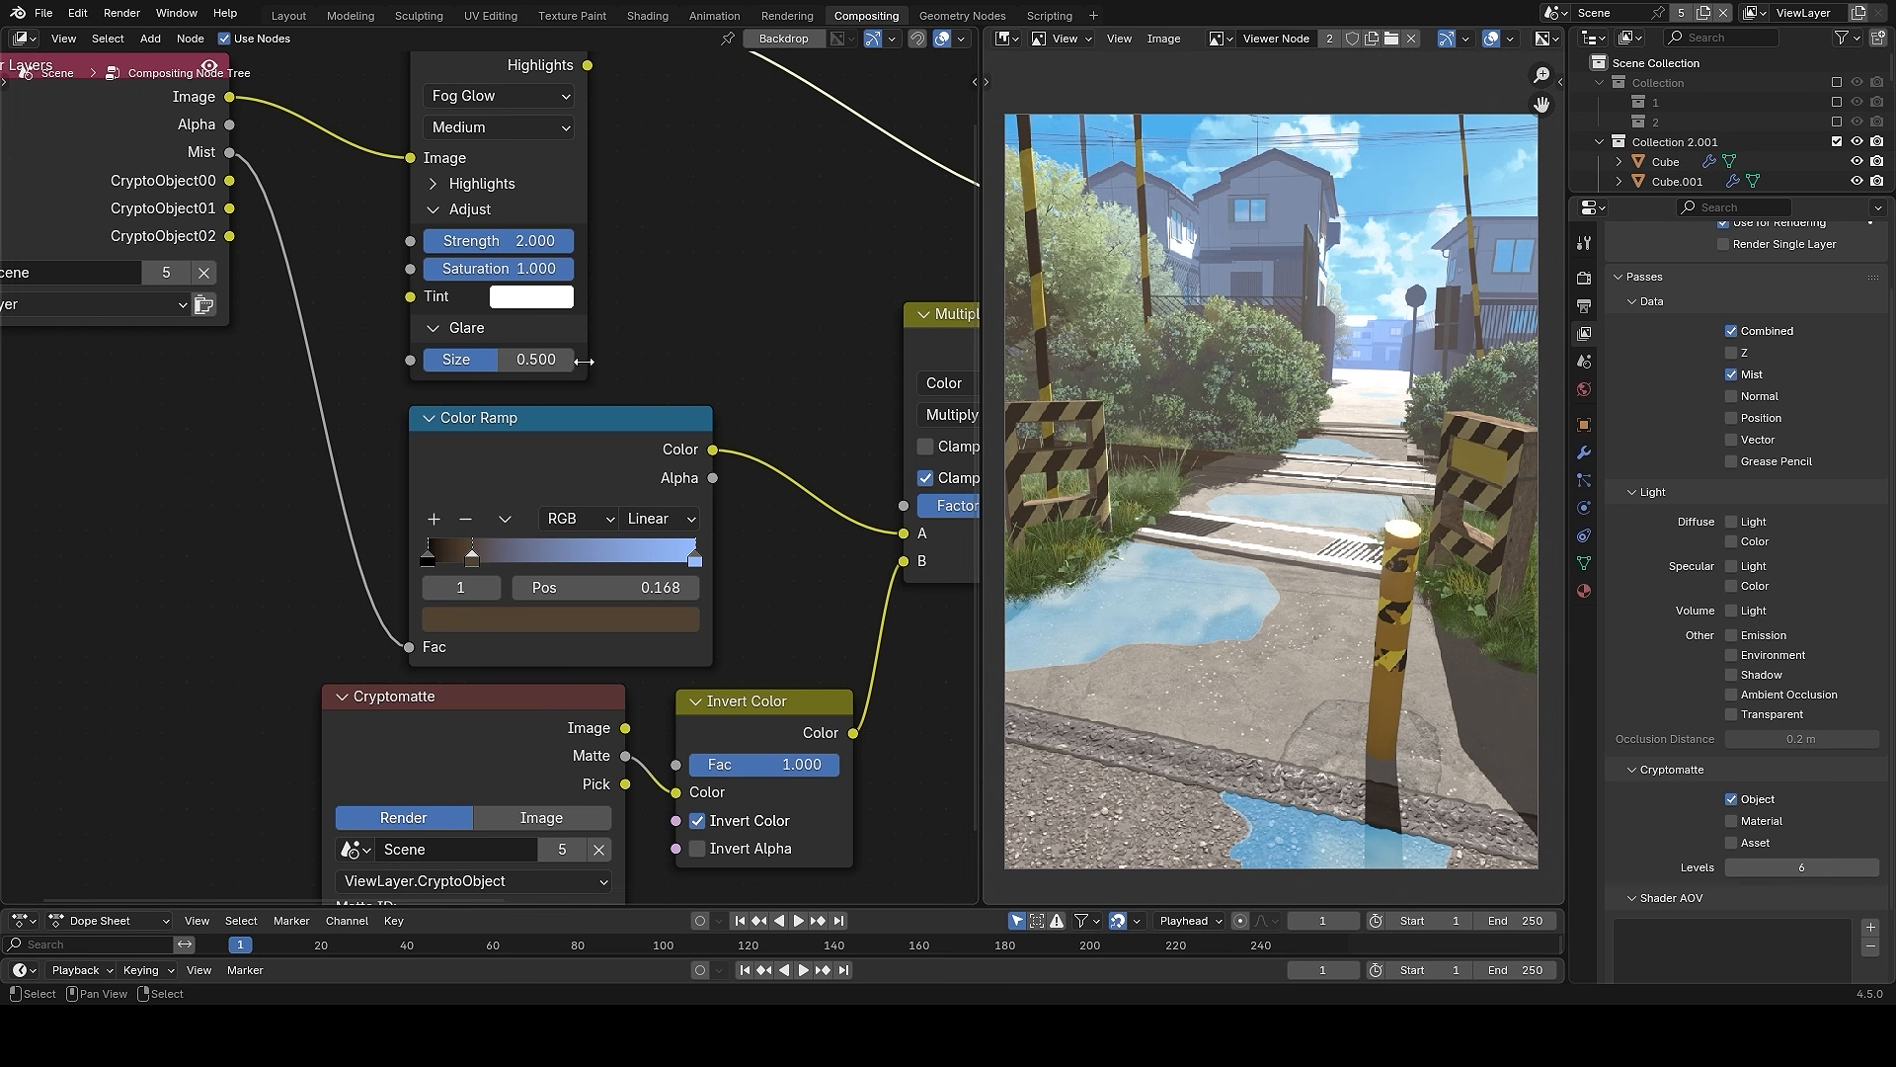
- Move the Viewer and Composite nodes farther away from the Add node to free up space
{"action": "scroll", "coordinate": [635, 344], "scroll_direction": "down", "scroll_amount": 6}
{"action": "left_click_drag", "start_coordinate": [720, 322], "coordinate": [449, 361], "text": "alt"}
{"action": "scroll", "coordinate": [634, 345], "scroll_direction": "down", "scroll_amount": 2}
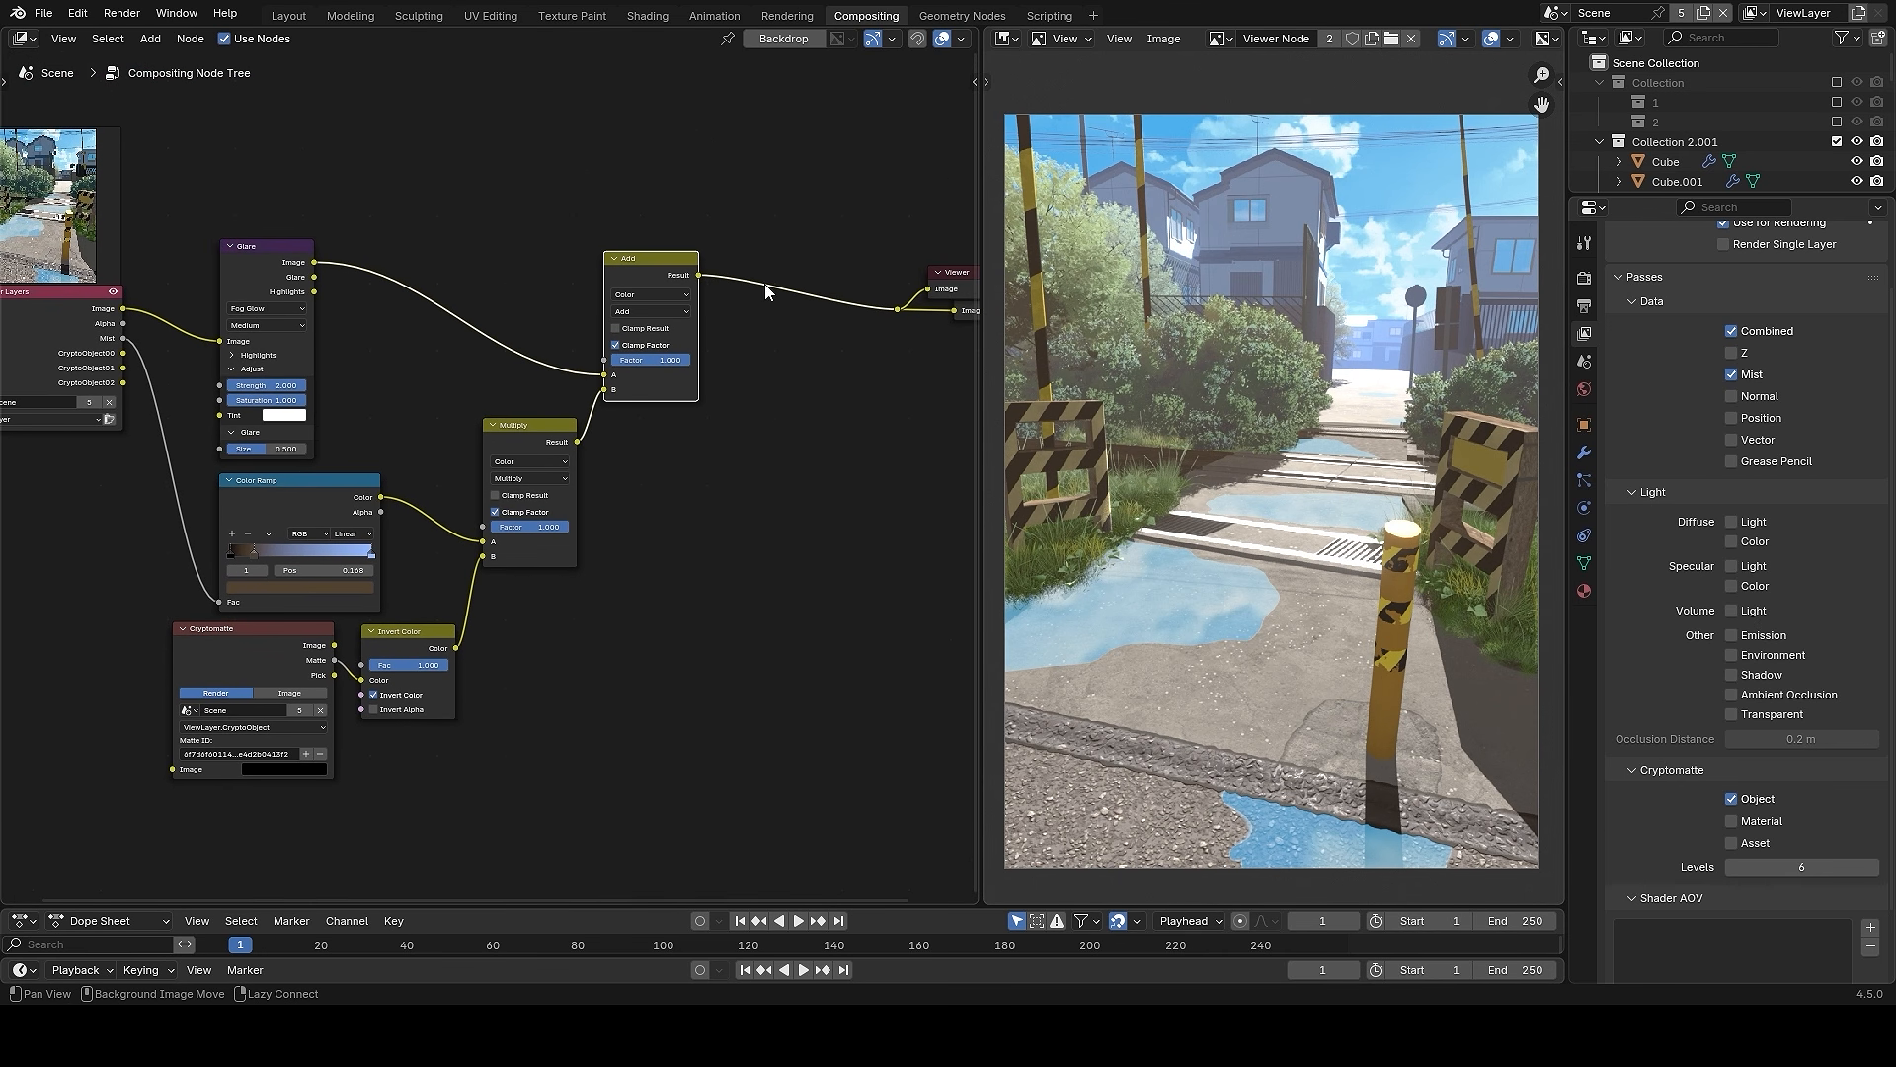
{"action": "left_click_drag", "start_coordinate": [765, 282], "coordinate": [723, 347], "text": "alt"}
{"action": "left_click_drag", "start_coordinate": [802, 247], "coordinate": [979, 437]}
{"action": "key", "text": "g"}
{"action": "key", "text": "x"}
{"action": "left_click", "coordinate": [806, 459]}
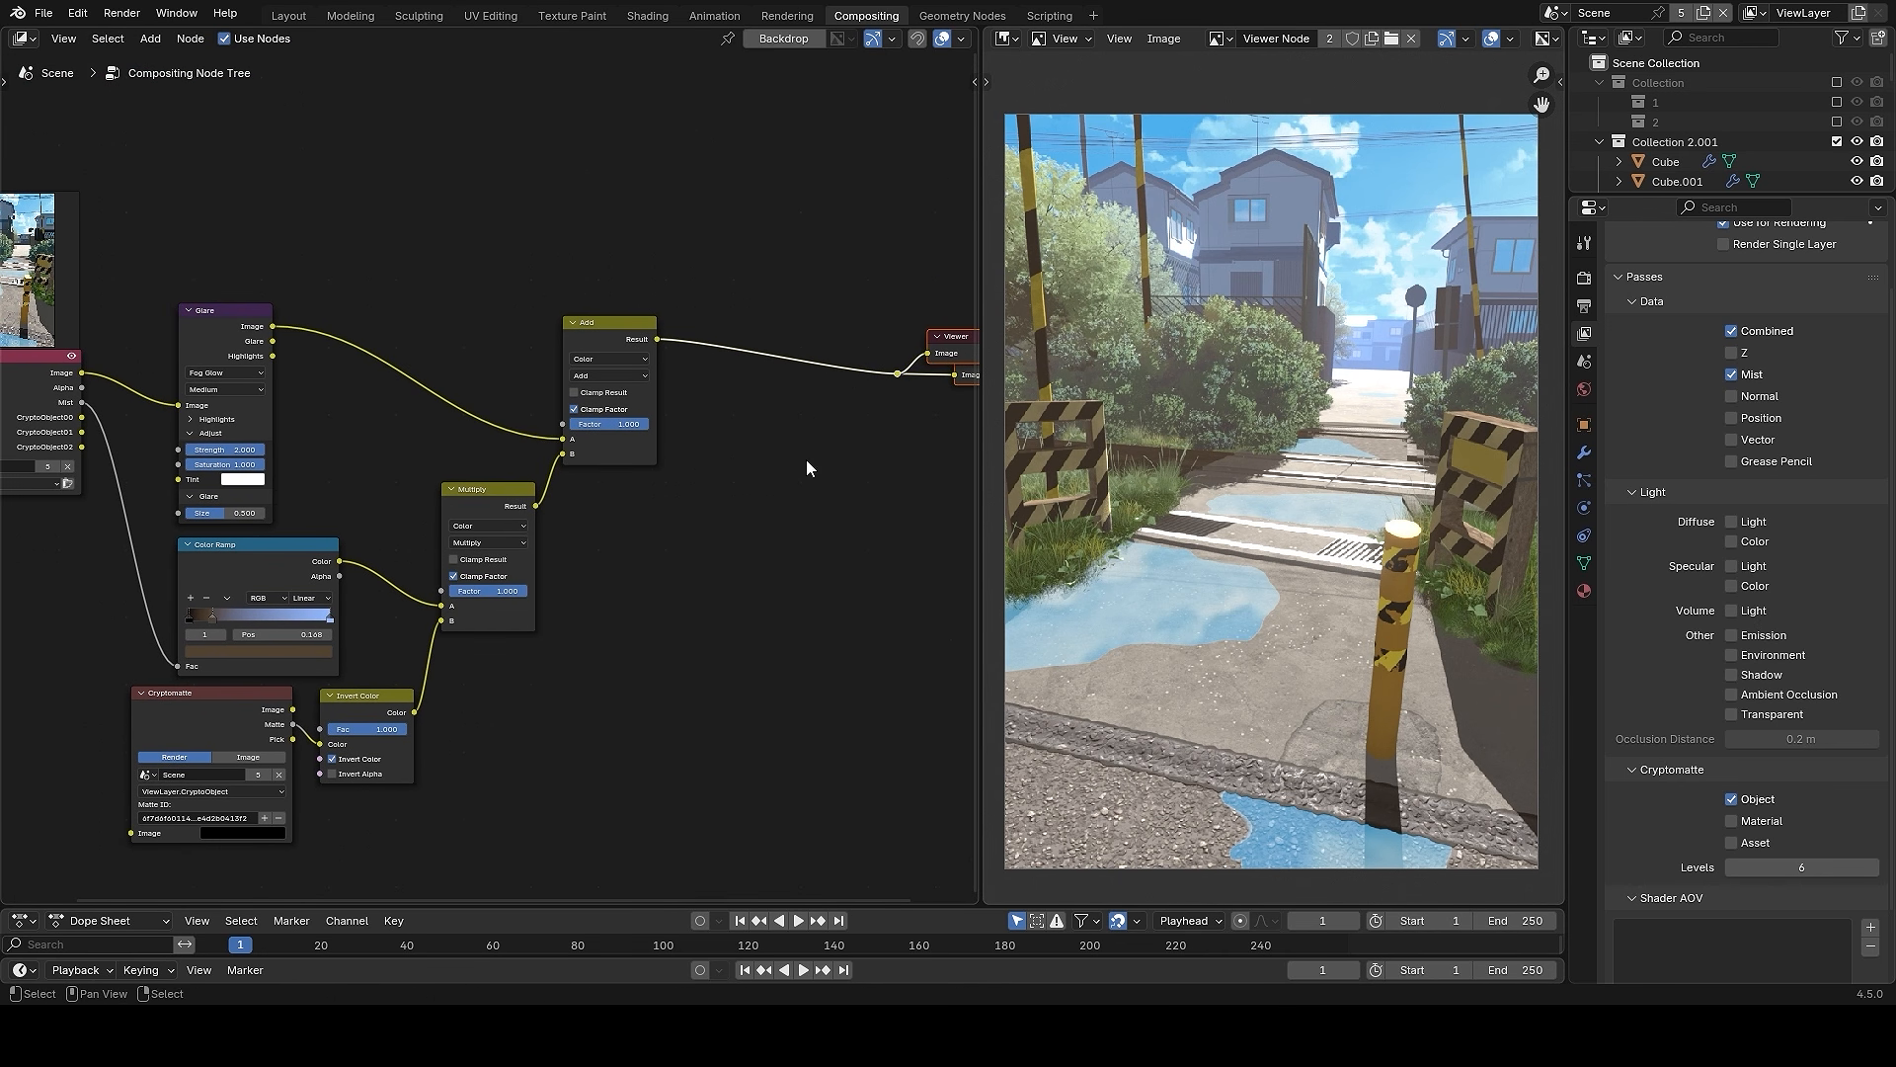
{"action": "left_click_drag", "start_coordinate": [724, 423], "coordinate": [818, 523], "text": "alt"}
{"action": "key", "text": "g"}
{"action": "left_click", "coordinate": [876, 440]}
- Duplicate the Cryptomatte node and place the copy above the Render Layers and Glare nodes
{"action": "scroll", "coordinate": [653, 278], "scroll_direction": "down", "scroll_amount": 2}
{"action": "left_click_drag", "start_coordinate": [602, 234], "coordinate": [626, 277], "text": "alt"}
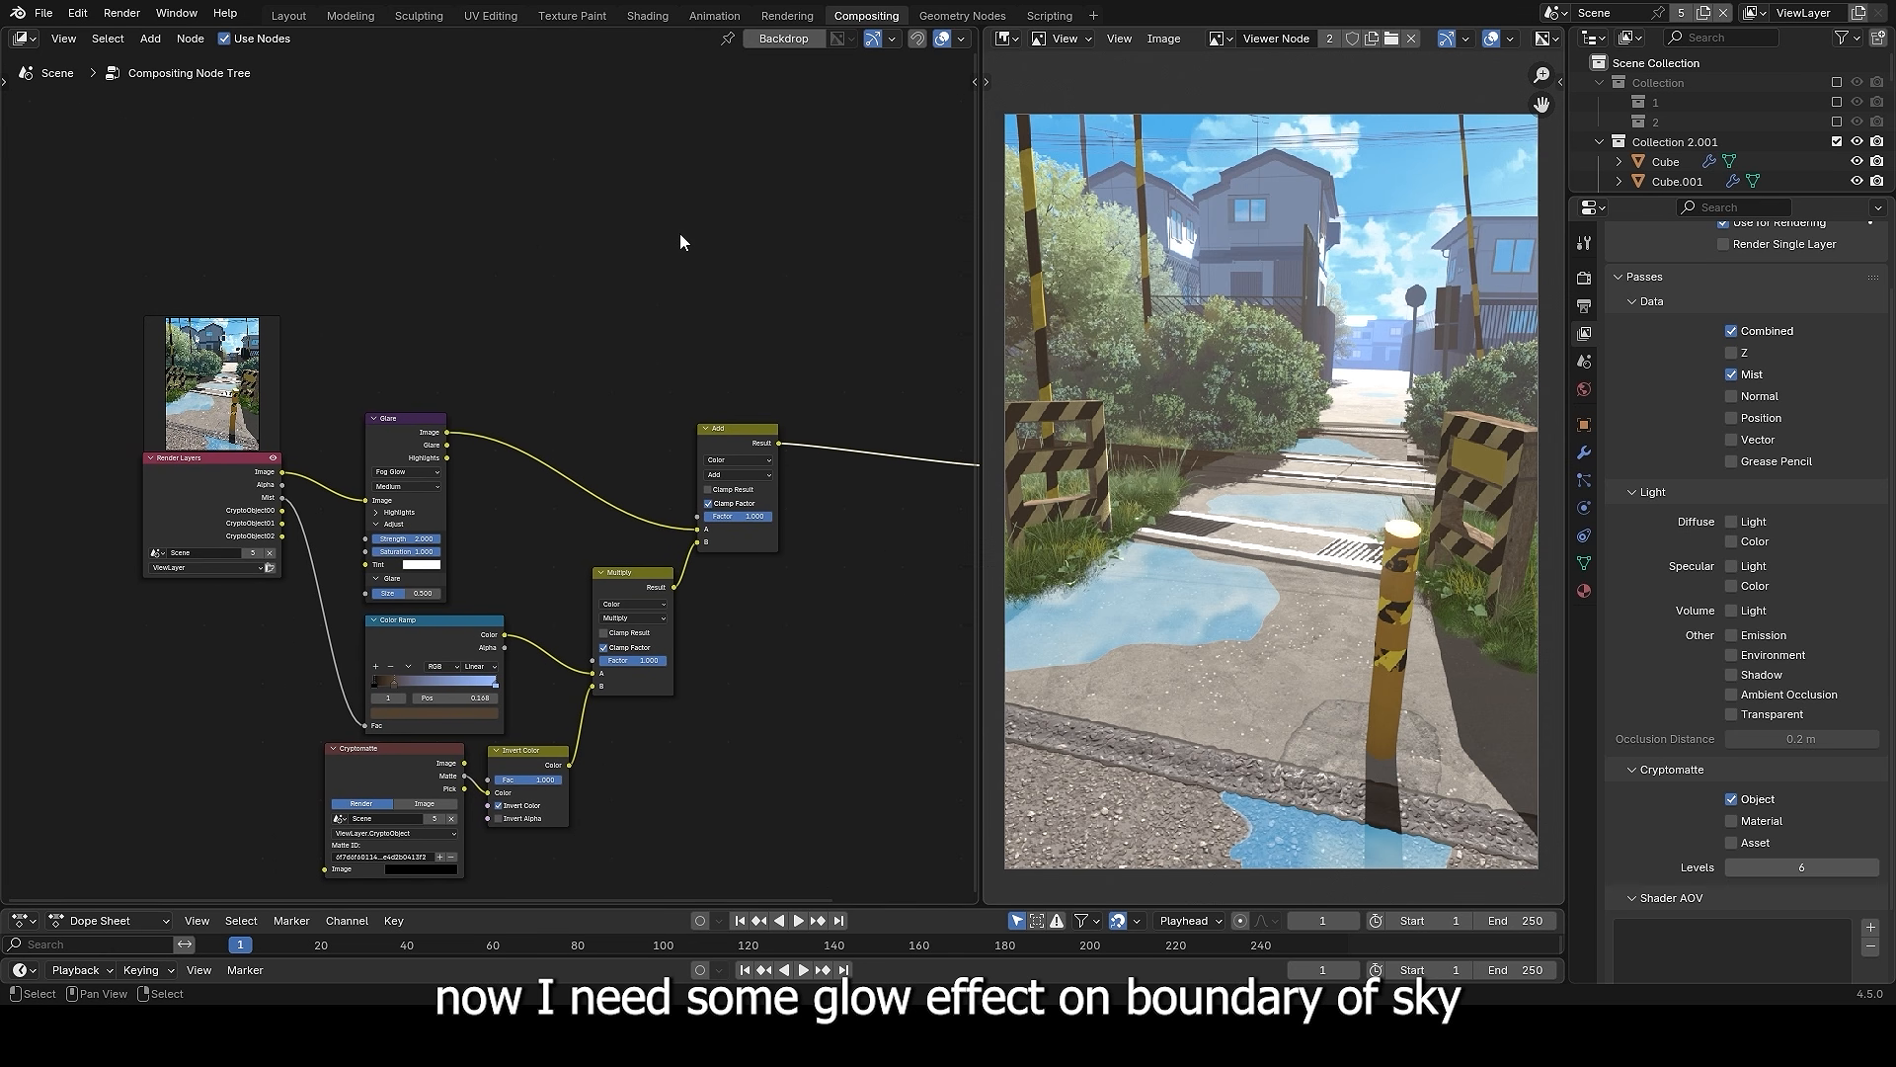
{"action": "scroll", "coordinate": [518, 217], "scroll_direction": "down", "scroll_amount": 1}
{"action": "middle_click_drag", "start_coordinate": [547, 219], "coordinate": [533, 246]}
{"action": "scroll", "coordinate": [423, 336], "scroll_direction": "up", "scroll_amount": 1}
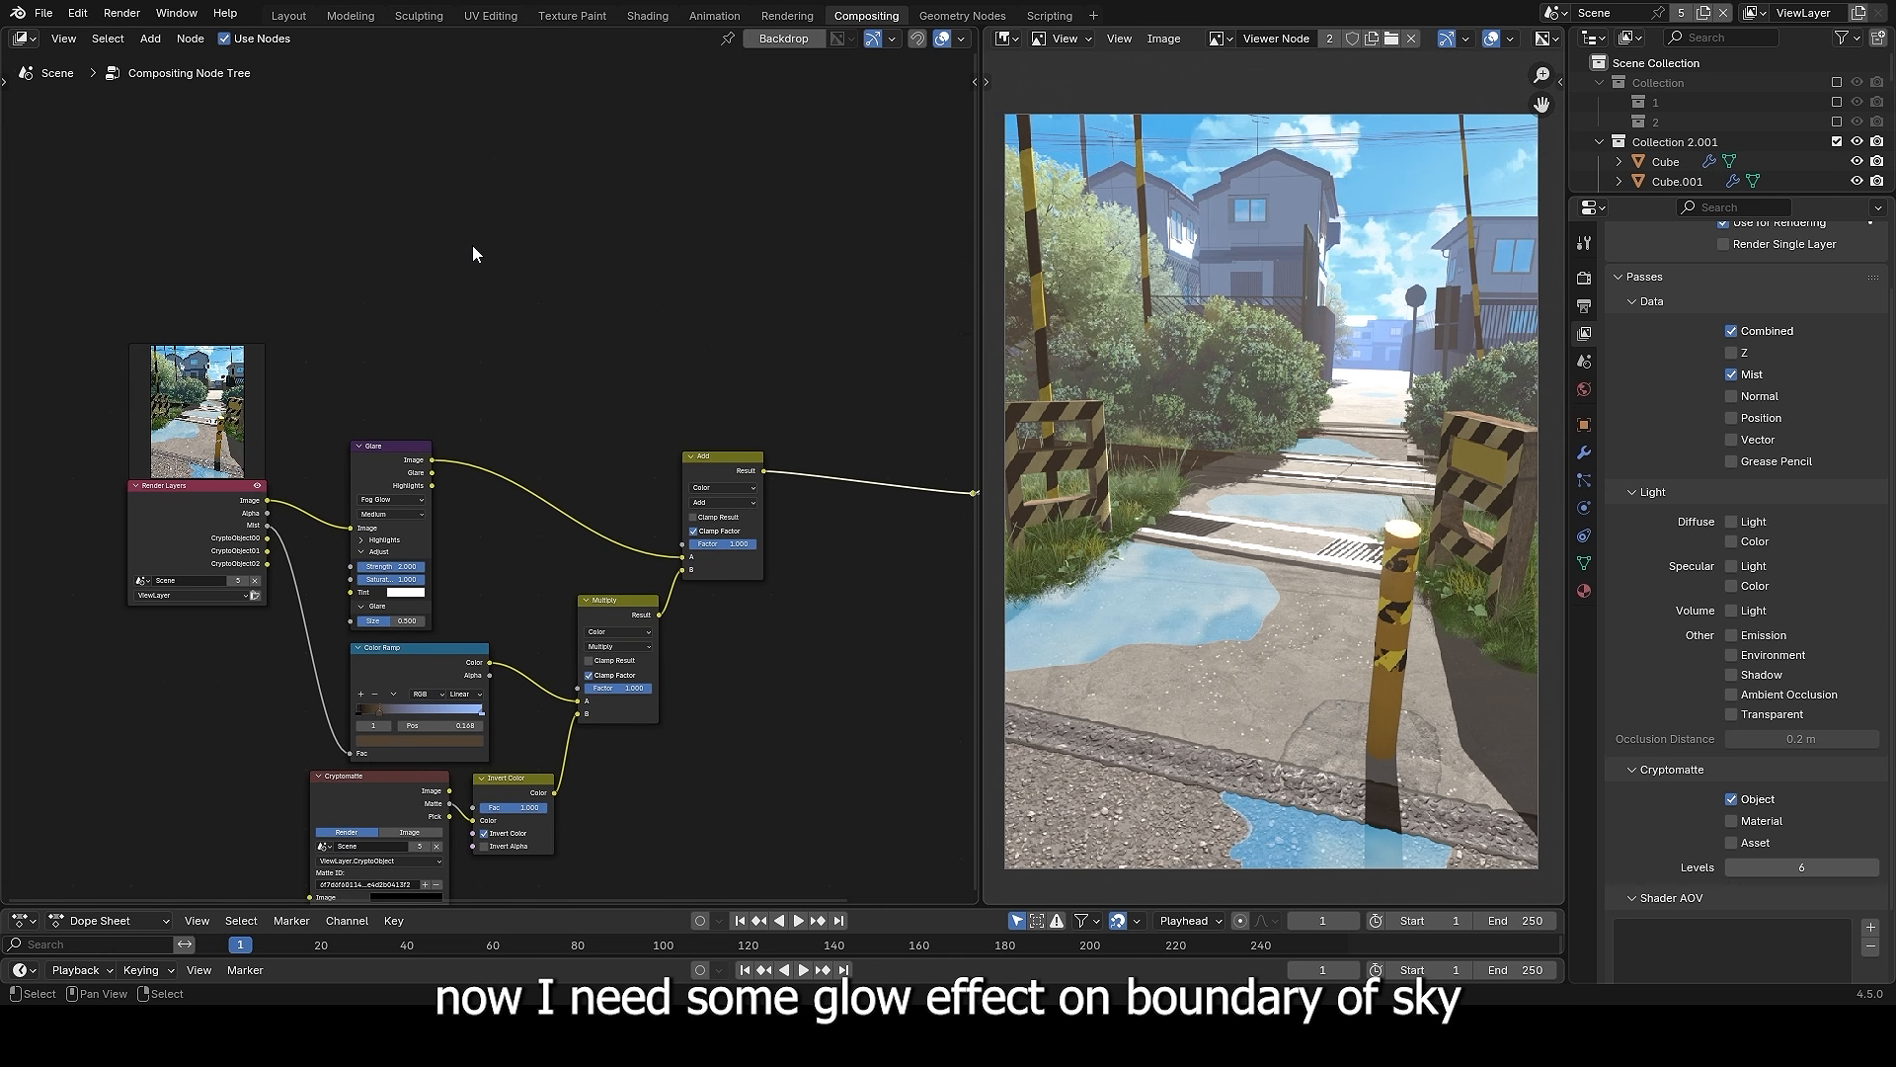
{"action": "left_click", "coordinate": [371, 803]}
{"action": "key", "text": "shift+d"}
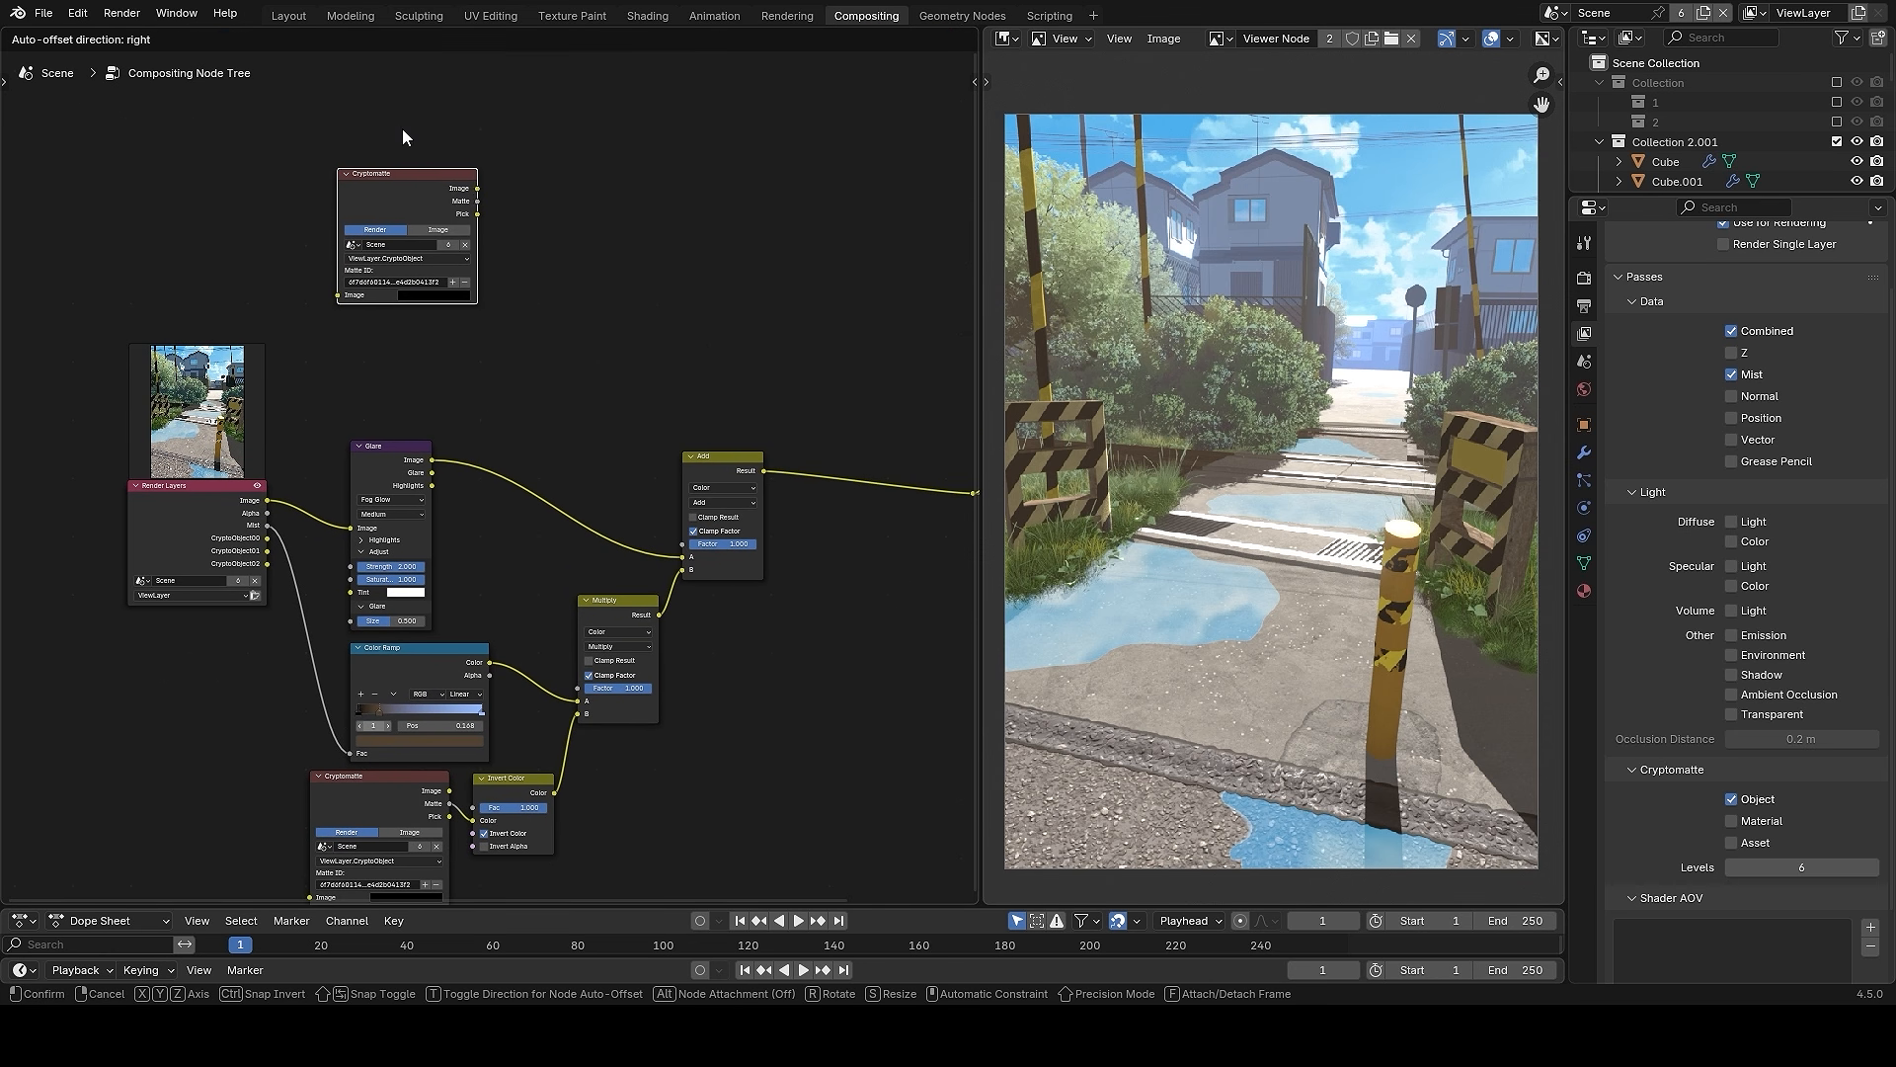
{"action": "left_click", "coordinate": [401, 130]}
- Preview the duplicated Cryptomatte's Matte output and move the Viewer node away from it
{"action": "middle_click_drag", "start_coordinate": [444, 244], "coordinate": [449, 343]}
{"action": "scroll", "coordinate": [449, 341], "scroll_direction": "up", "scroll_amount": 1}
{"action": "left_click", "coordinate": [421, 245], "text": "ctrl+shift"}
{"action": "left_click", "coordinate": [421, 244], "text": "ctrl+shift"}
{"action": "left_click_drag", "start_coordinate": [687, 289], "coordinate": [543, 131]}
{"action": "key", "text": "g"}
{"action": "left_click", "coordinate": [832, 207]}
- Insert a Blur node between the duplicated Cryptomatte's Matte output and the Viewer, with its size set to 30 on both axes
{"action": "middle_click_drag", "start_coordinate": [660, 191], "coordinate": [620, 248]}
{"action": "scroll", "coordinate": [620, 248], "scroll_direction": "up", "scroll_amount": 1}
{"action": "key", "text": "shift+a"}
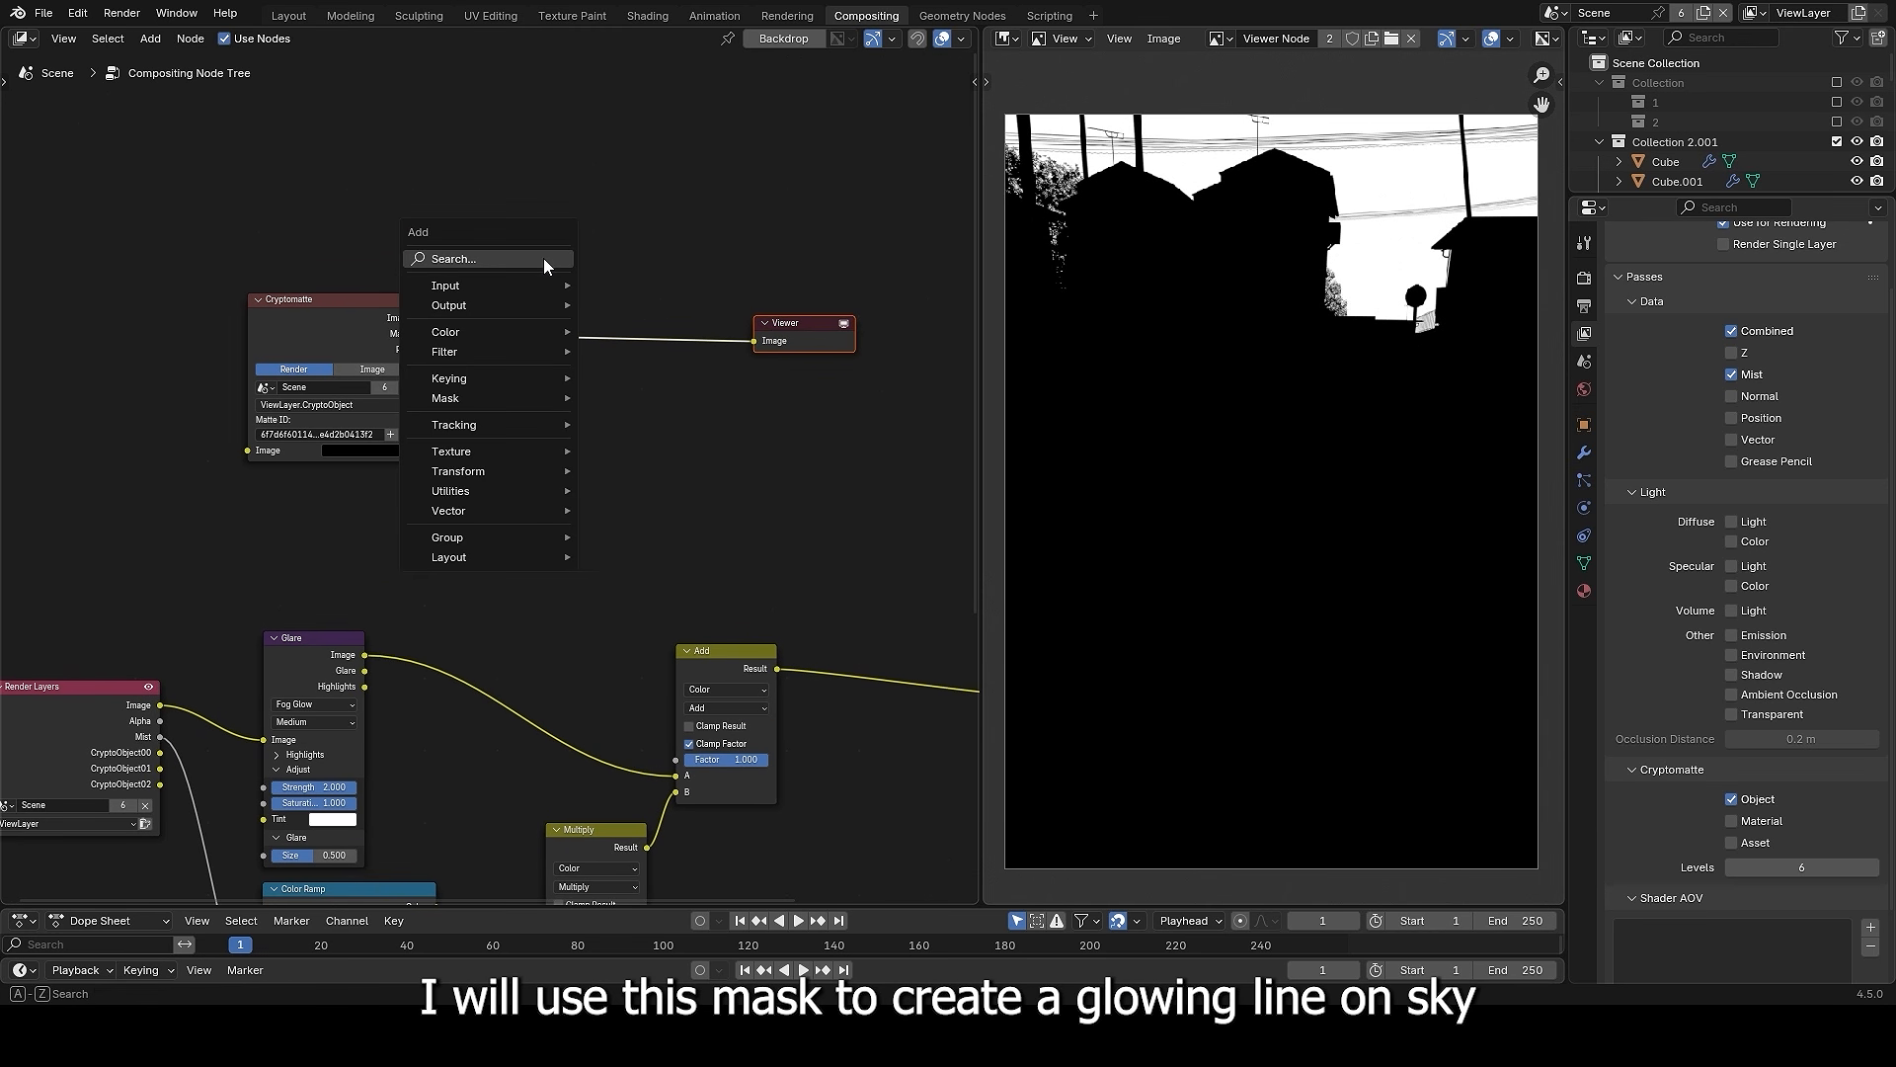
{"action": "left_click", "coordinate": [544, 258]}
{"action": "type", "text": "b"}
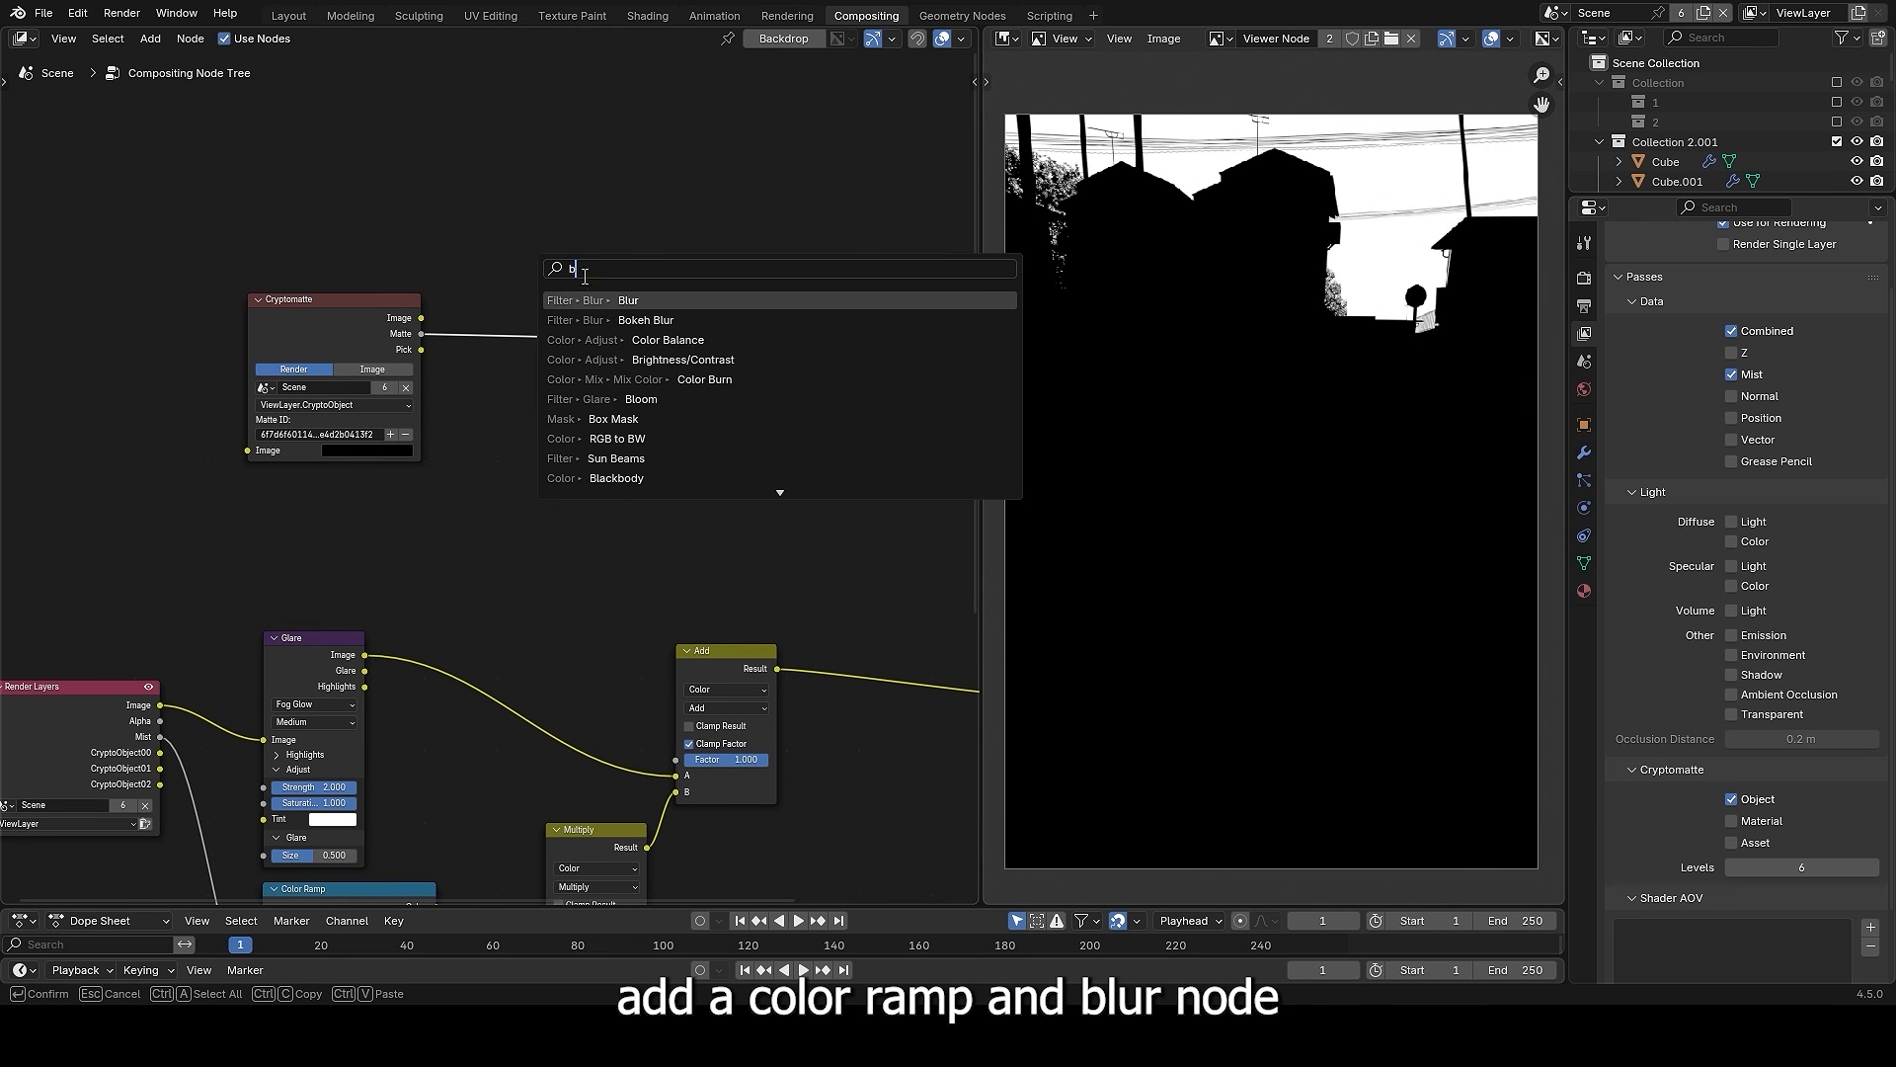
{"action": "left_click", "coordinate": [654, 299]}
{"action": "left_click", "coordinate": [551, 316]}
{"action": "scroll", "coordinate": [569, 274], "scroll_direction": "up", "scroll_amount": 1}
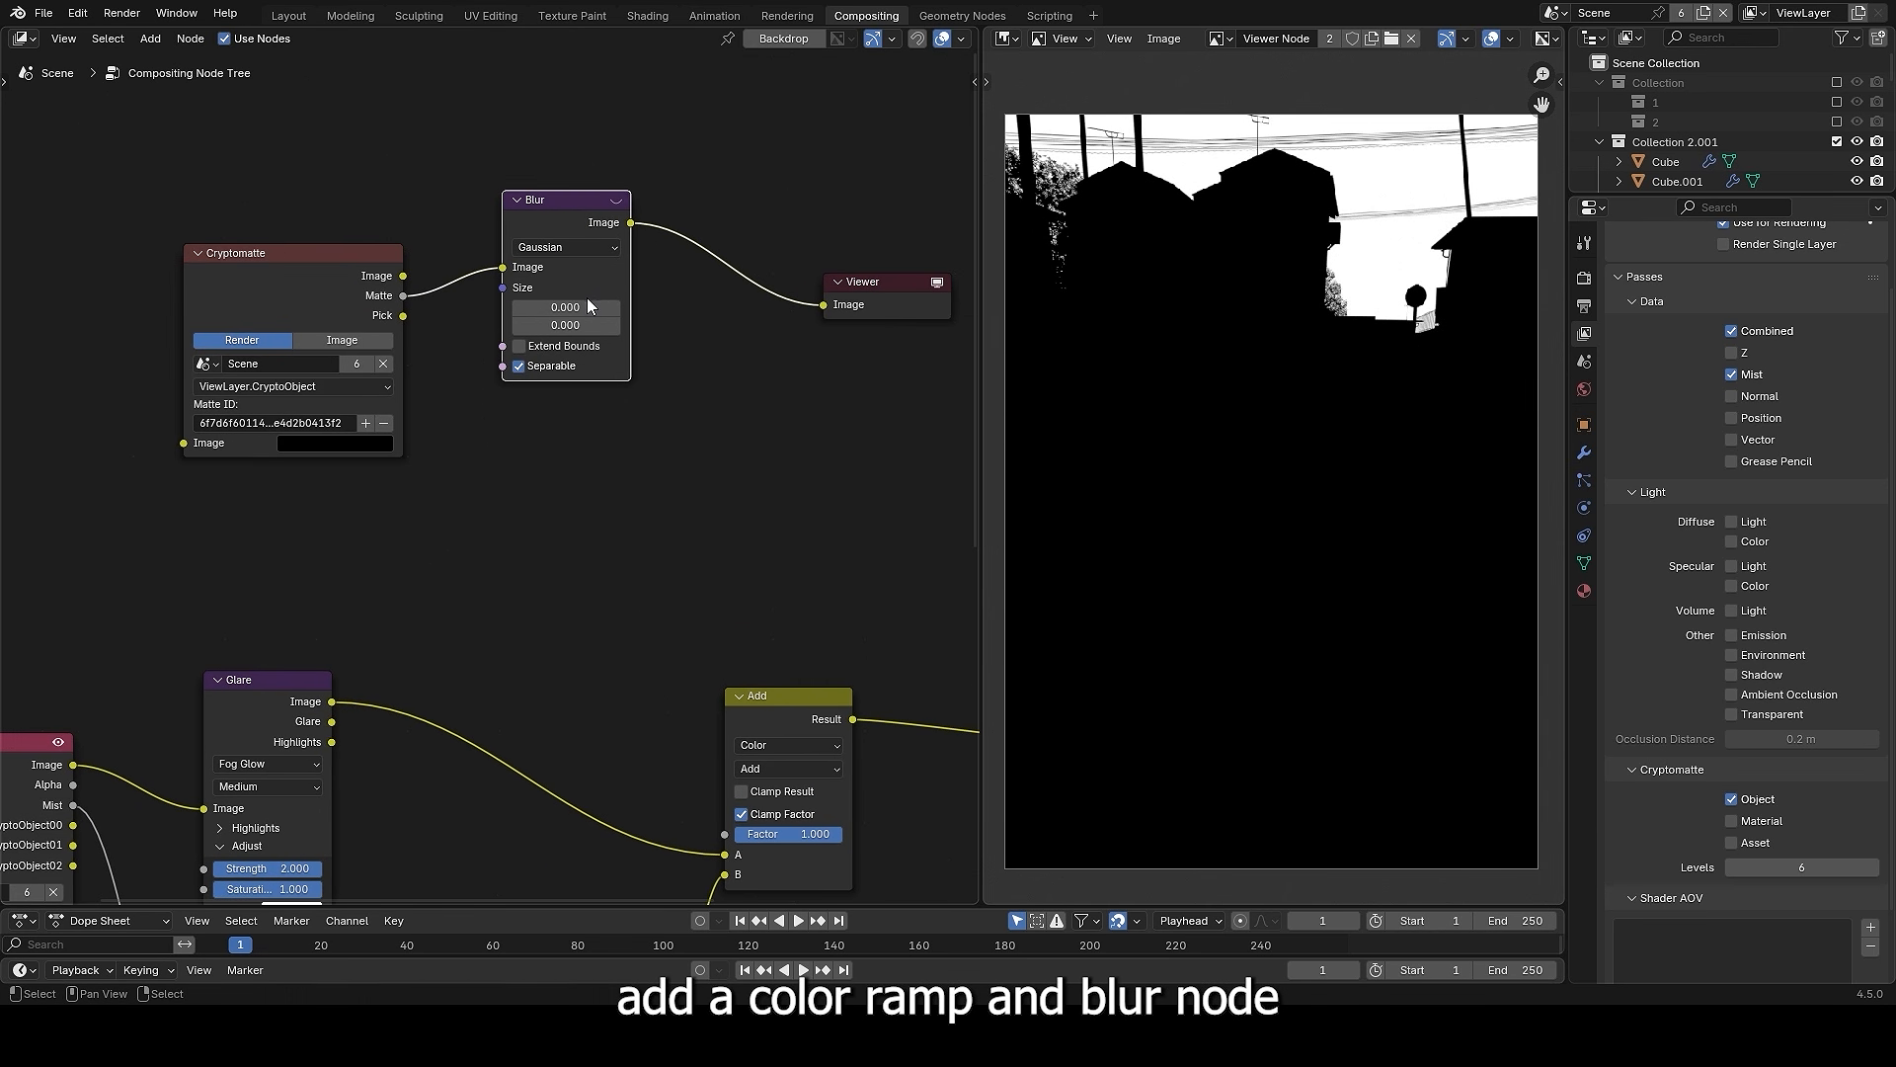
{"action": "mouse_move", "coordinate": [586, 307]}
{"action": "left_mouse_down"}
{"action": "mouse_move", "coordinate": [587, 324]}
{"action": "mouse_move", "coordinate": [587, 305]}
{"action": "left_mouse_up"}
{"action": "type", "text": "30"}
{"action": "key", "text": "Return"}
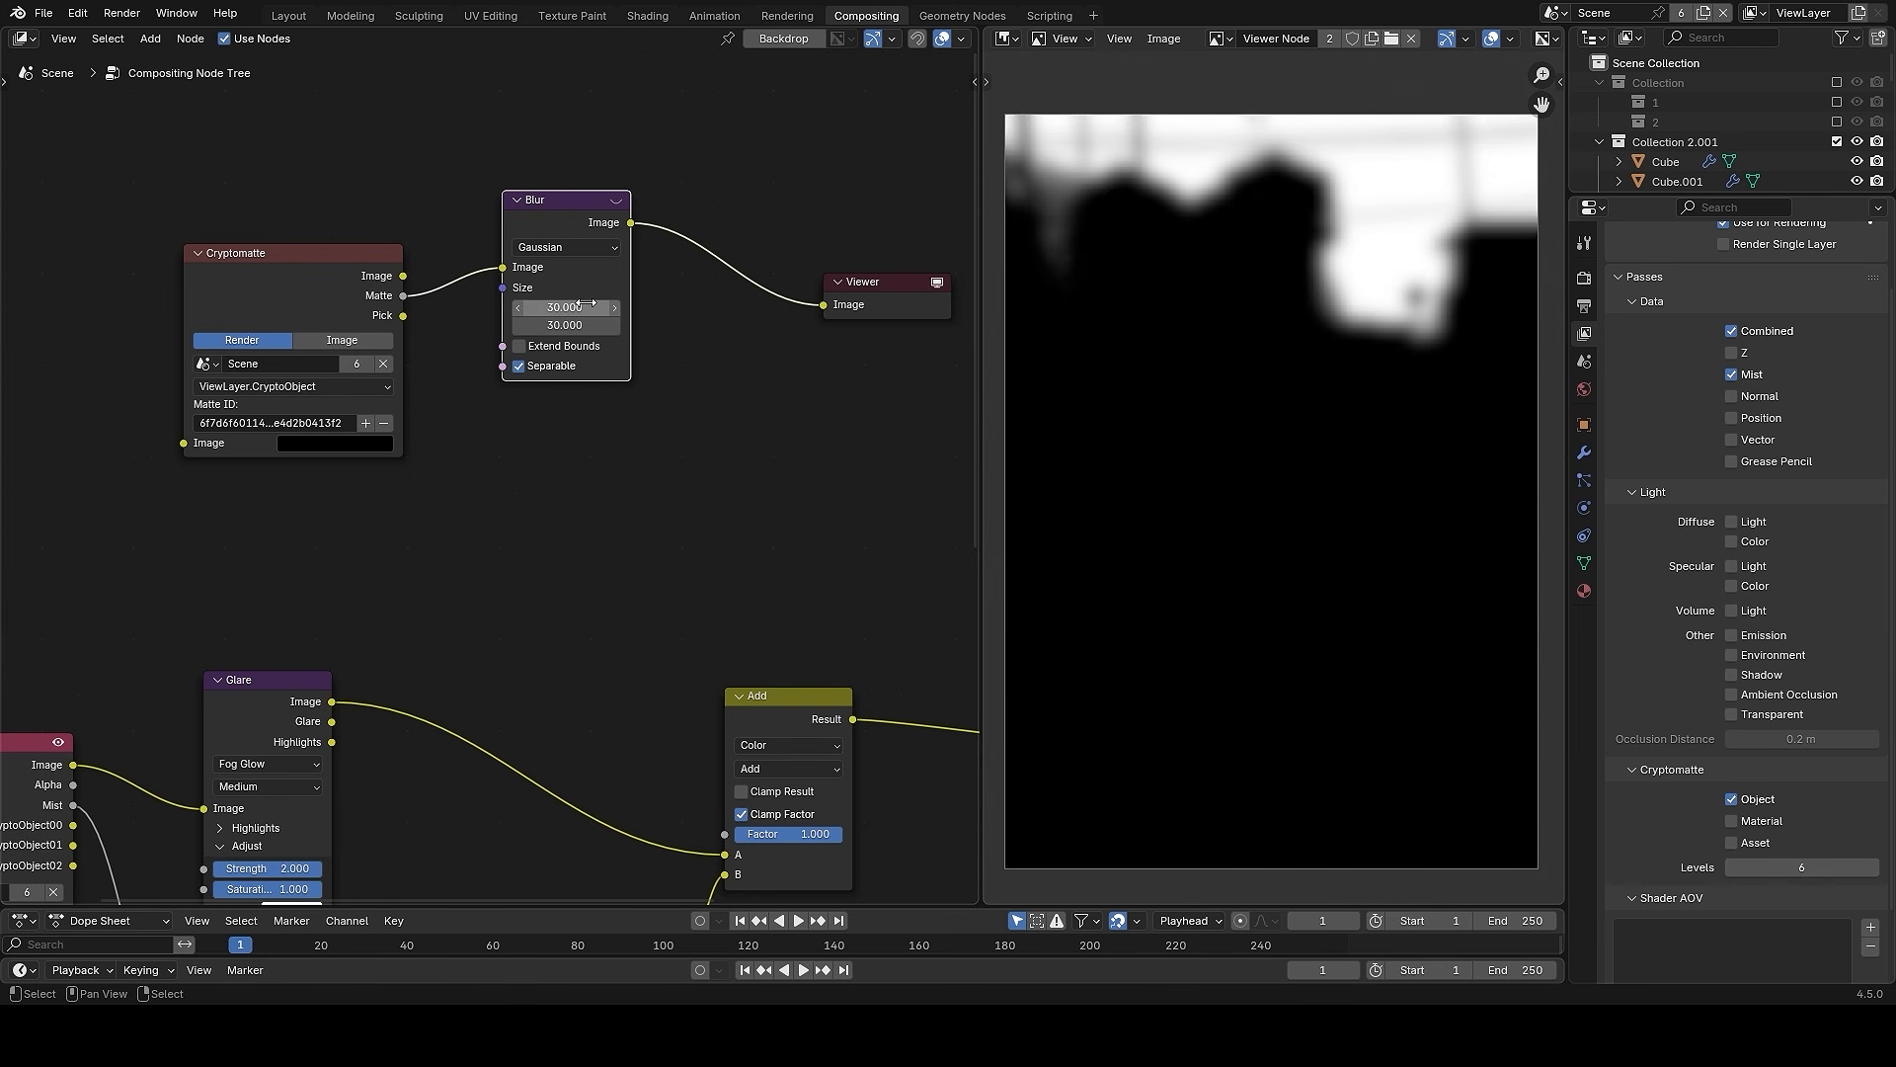
- Shift the duplicated Cryptomatte and Blur nodes away from the Viewer and insert a Color Ramp between Blur and Viewer
{"action": "left_click_drag", "start_coordinate": [273, 183], "coordinate": [561, 375]}
{"action": "key", "text": "g"}
{"action": "left_click", "coordinate": [414, 381]}
{"action": "key", "text": "shift+a"}
{"action": "left_click", "coordinate": [589, 166]}
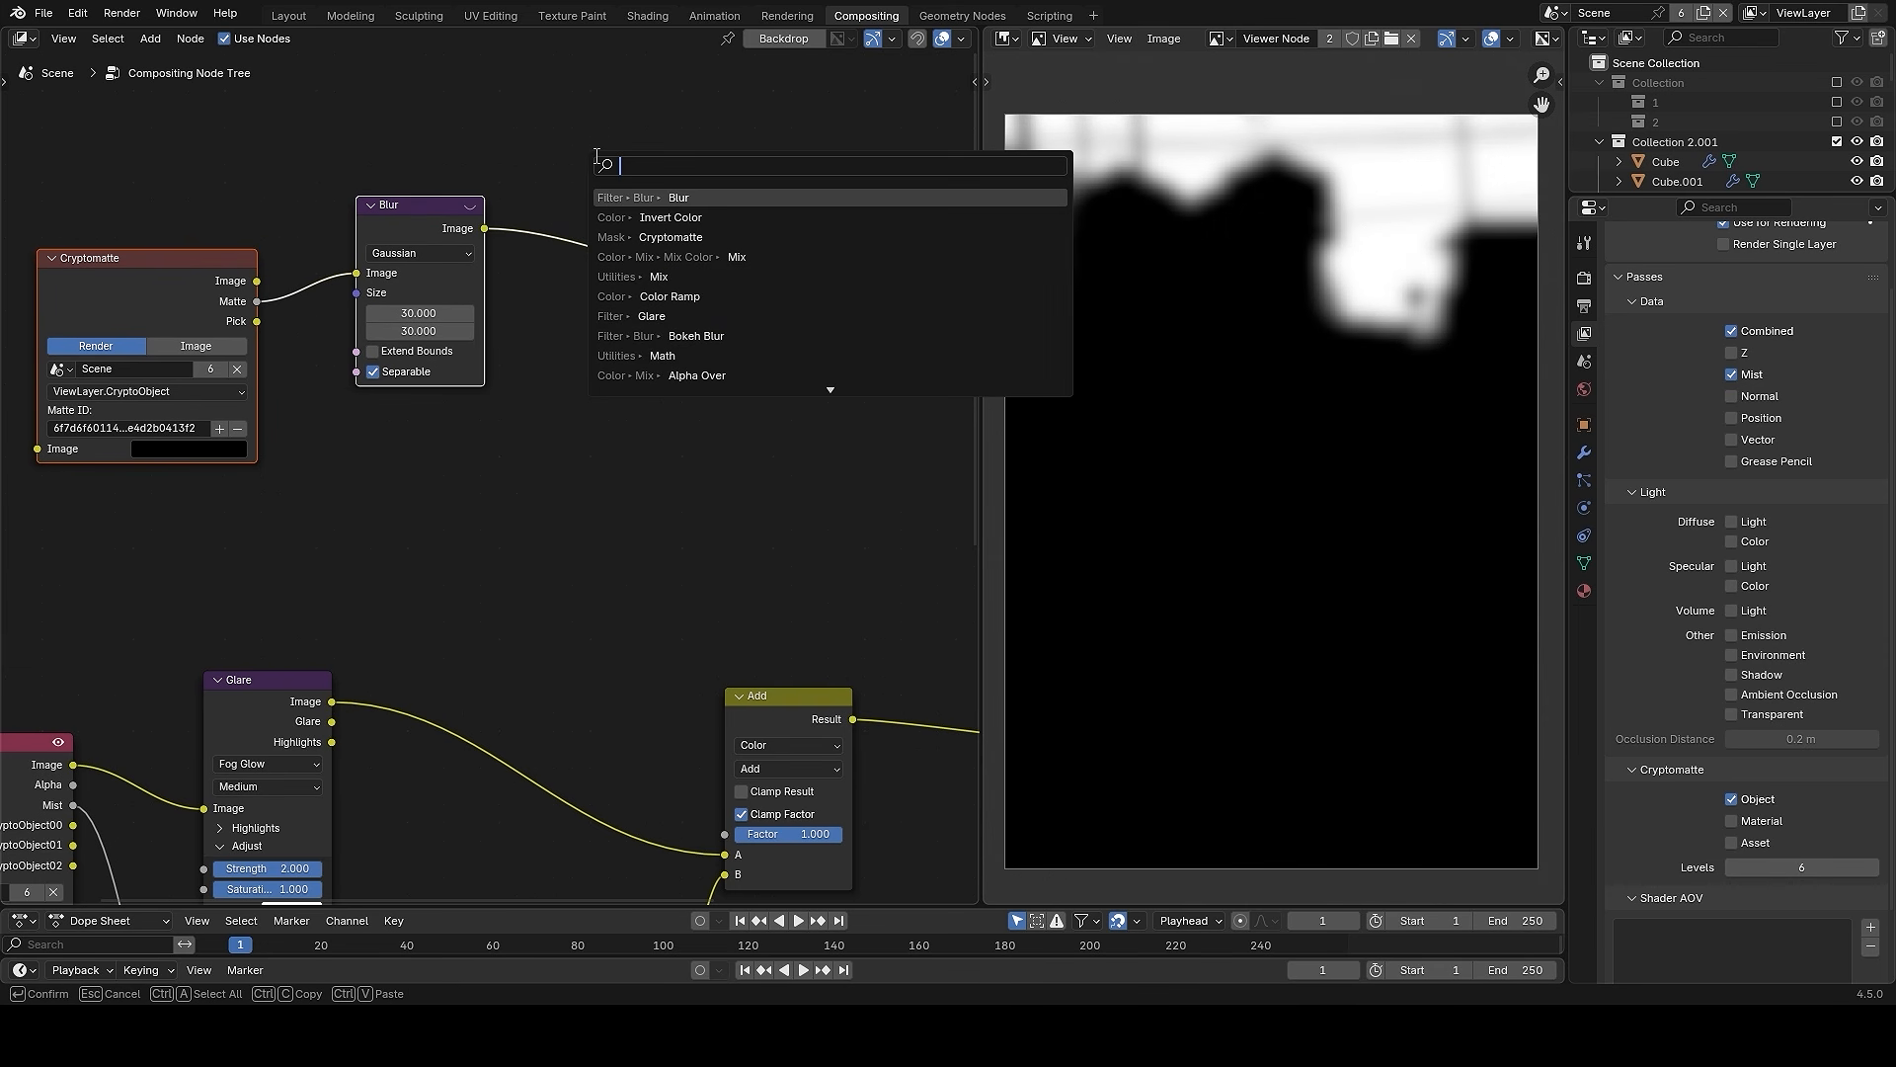
{"action": "type", "text": "c"}
{"action": "left_click", "coordinate": [670, 237]}
{"action": "left_click", "coordinate": [659, 240]}
- Add a white middle stop at position 0.5 to the new Color Ramp and make its end stop black
{"action": "middle_click_drag", "start_coordinate": [659, 240], "coordinate": [624, 341]}
{"action": "scroll", "coordinate": [593, 372], "scroll_direction": "up", "scroll_amount": 3}
{"action": "left_click", "coordinate": [577, 392]}
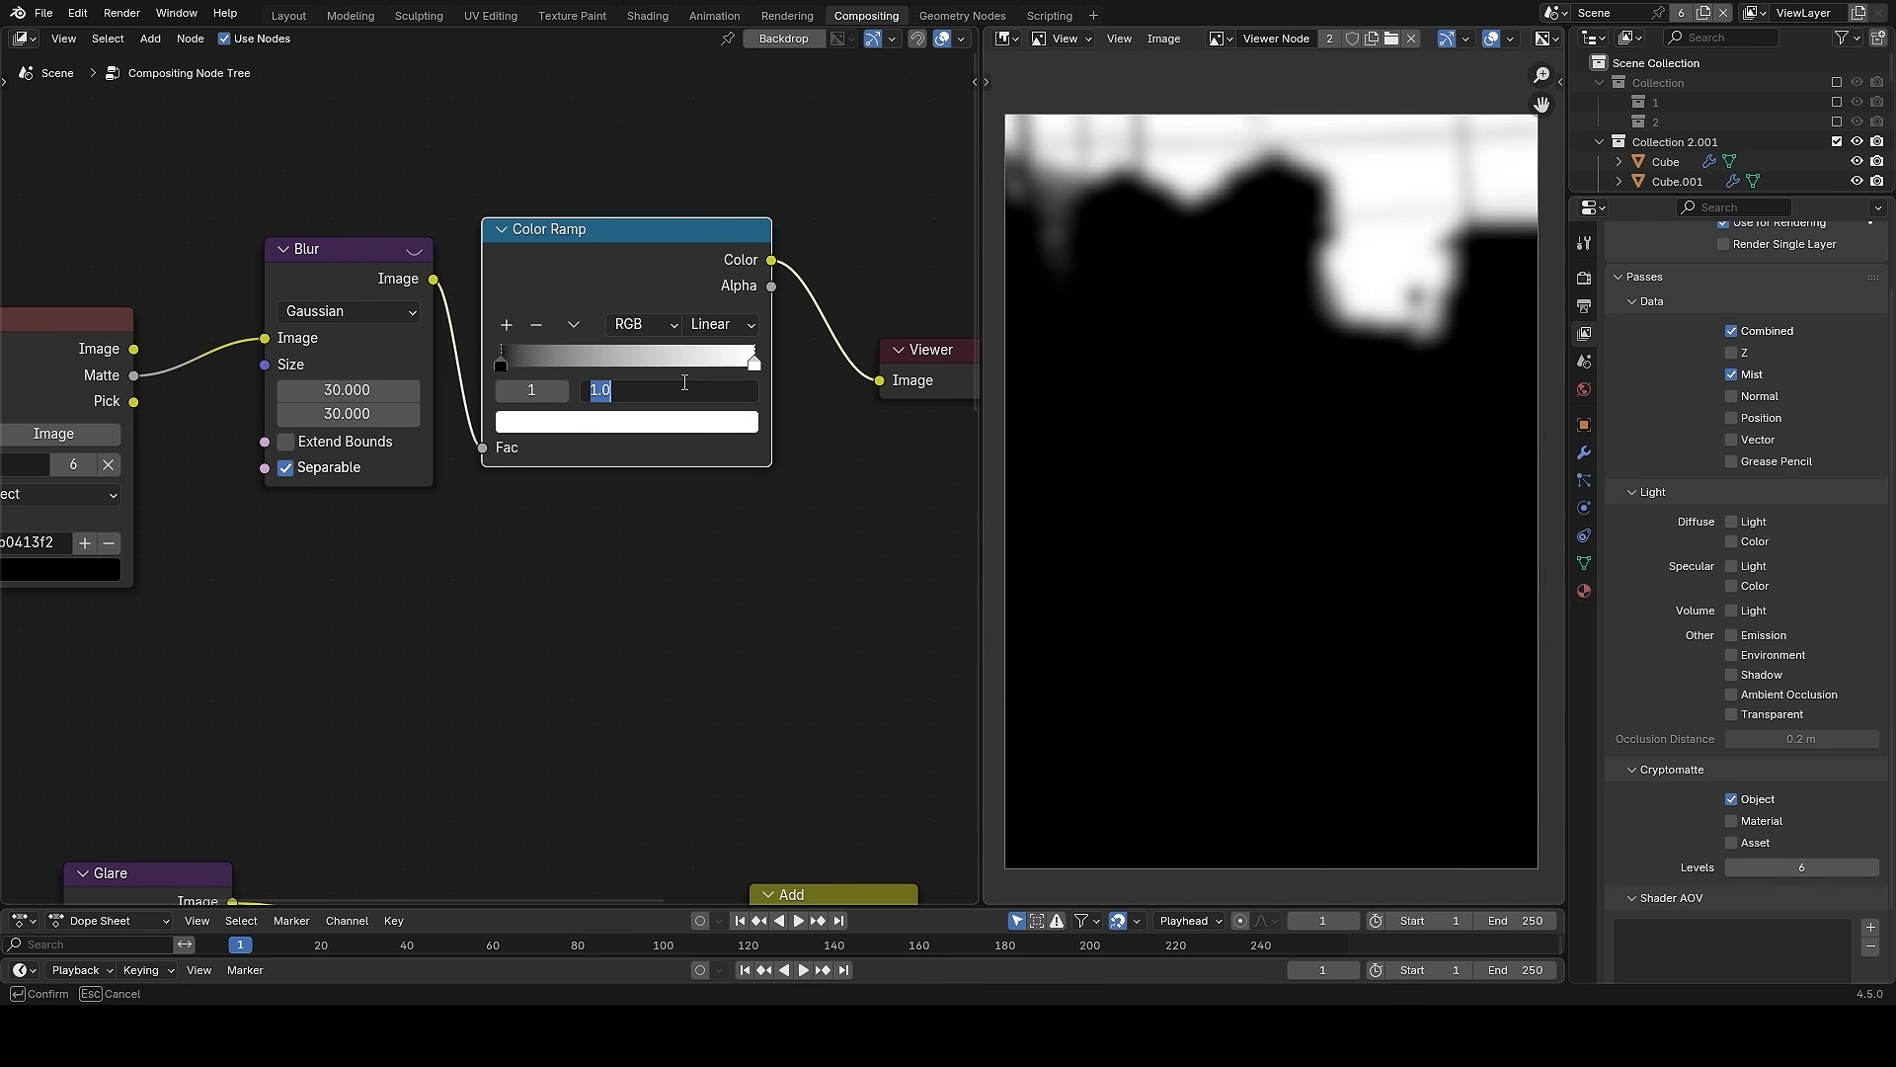
{"action": "type", "text": "0.5"}
{"action": "key", "text": "Return"}
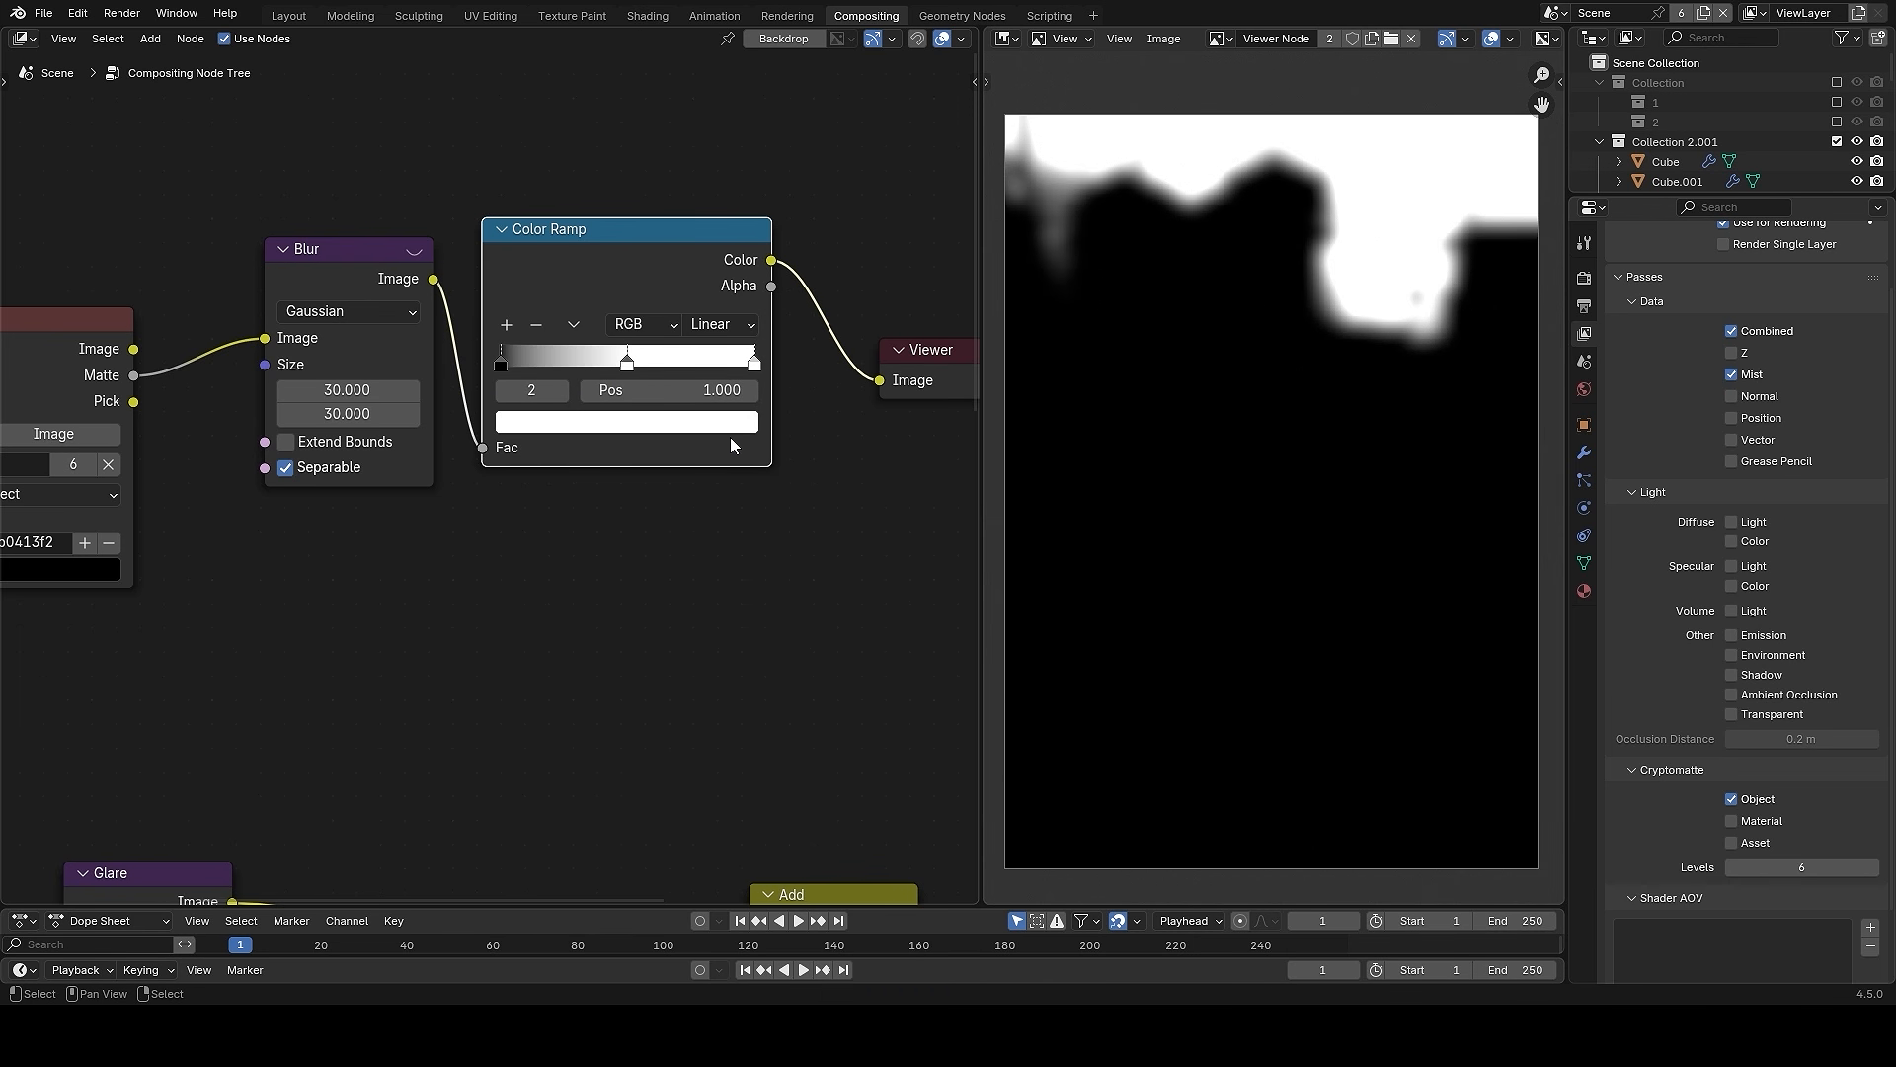
{"action": "left_click", "coordinate": [730, 423]}
{"action": "left_click", "coordinate": [707, 179]}
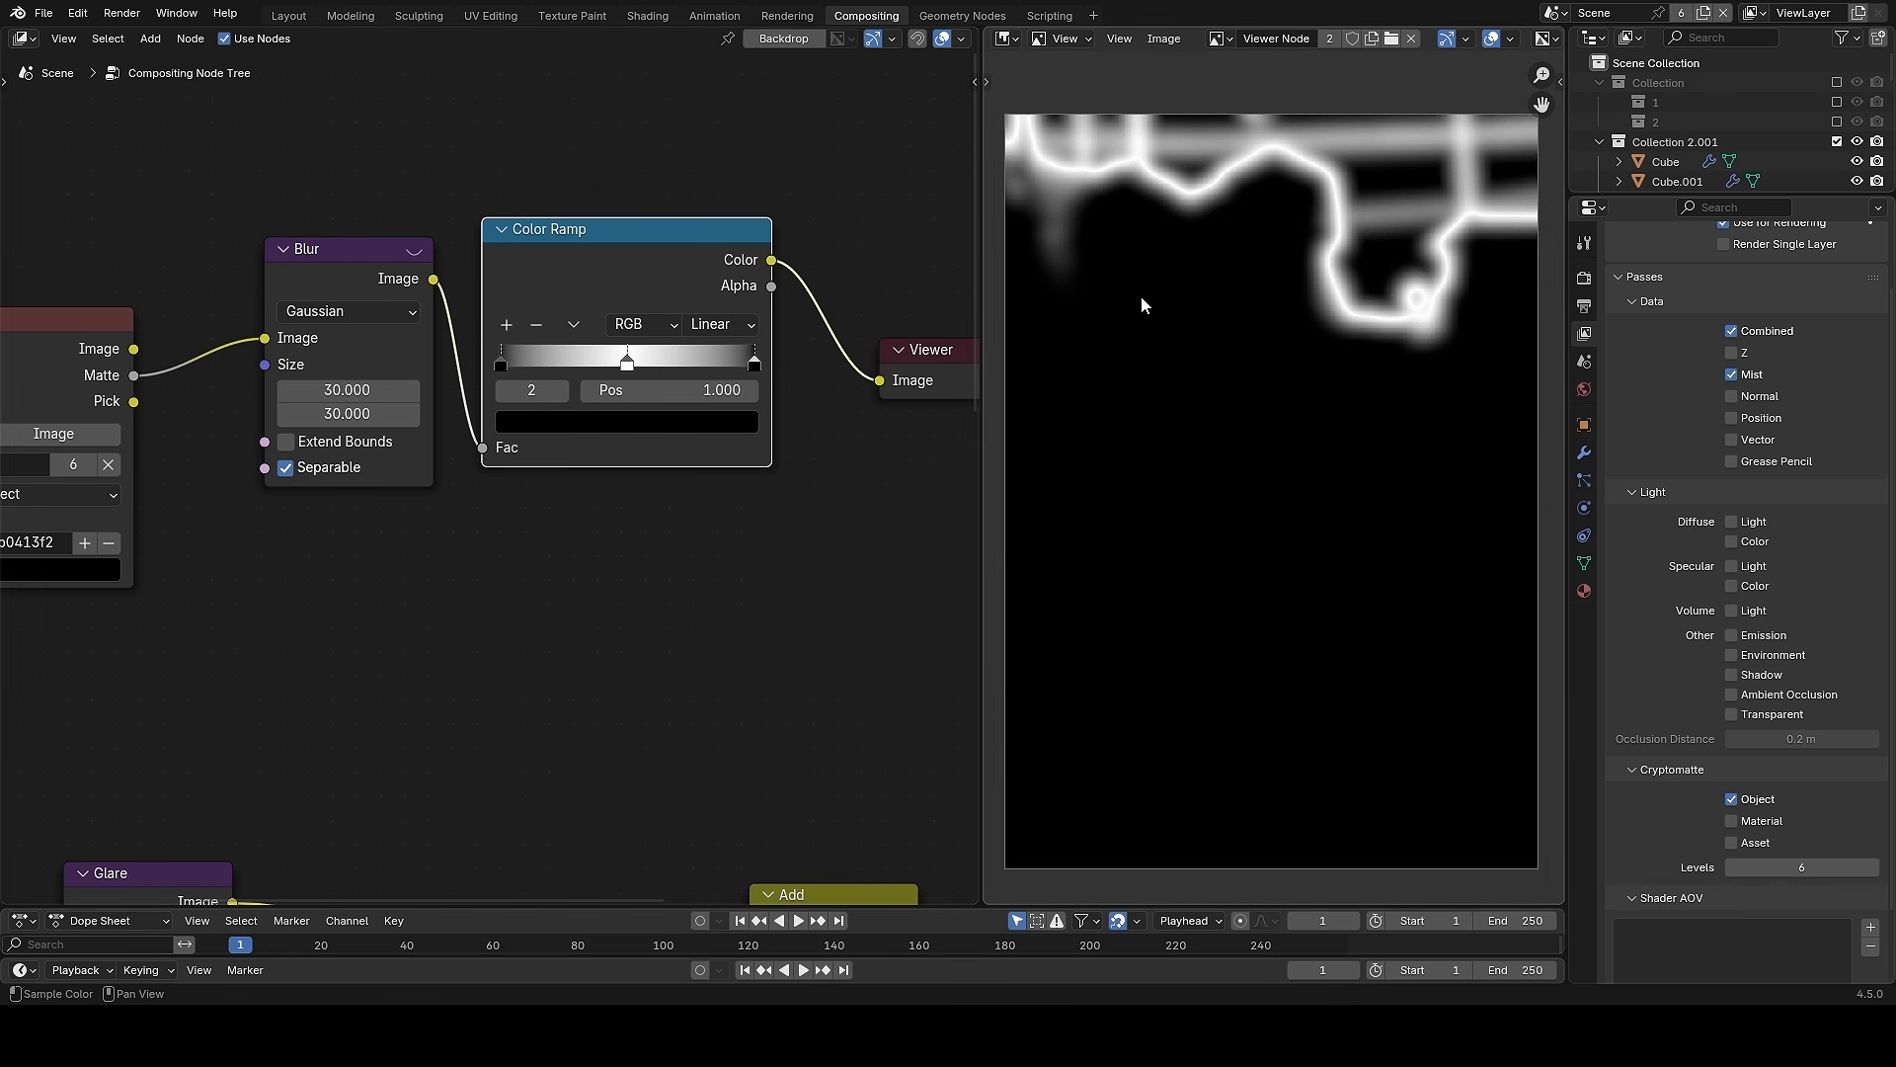
- Try B-Spline interpolation on the new Color Ramp and undo the change
{"action": "scroll", "coordinate": [688, 359], "scroll_direction": "down", "scroll_amount": 4}
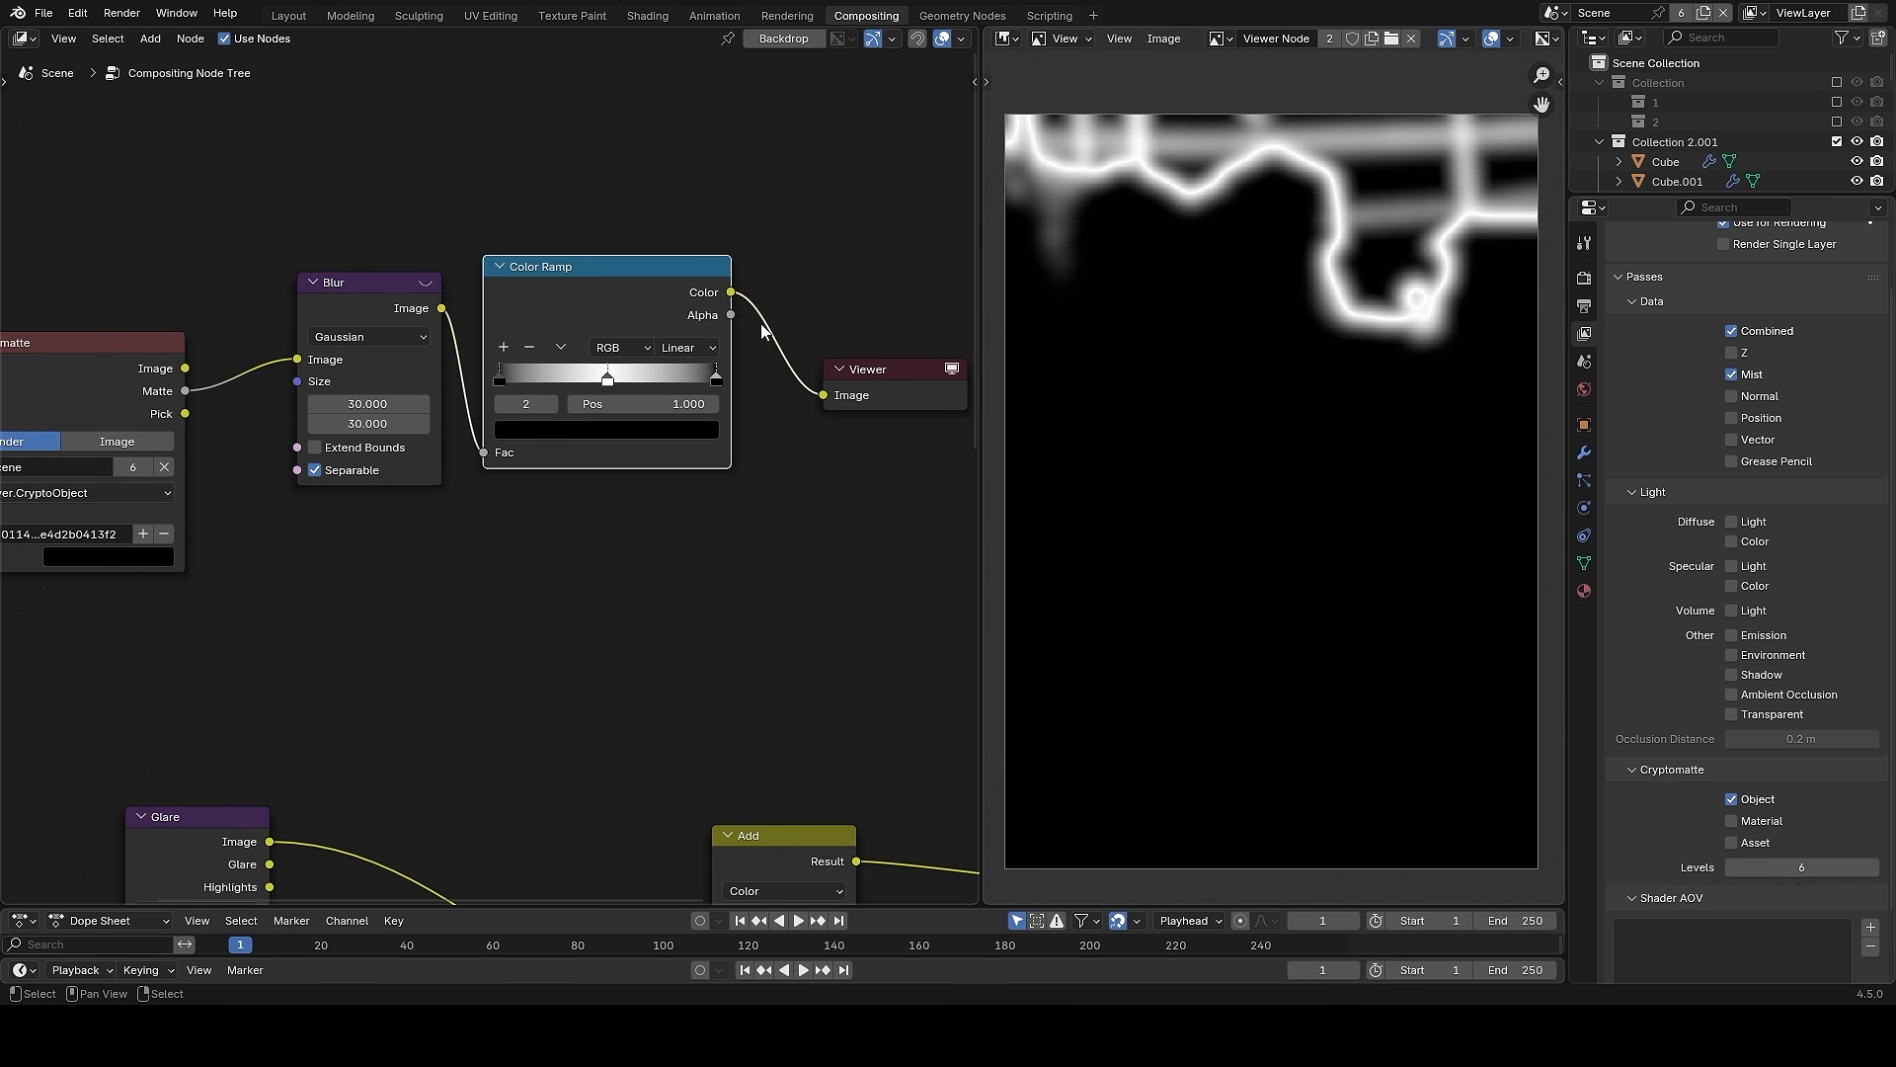
{"action": "left_click_drag", "start_coordinate": [813, 527], "coordinate": [763, 451], "text": "alt"}
{"action": "left_click_drag", "start_coordinate": [640, 389], "coordinate": [632, 356], "text": "ctrl+alt"}
{"action": "left_click_drag", "start_coordinate": [572, 430], "coordinate": [659, 346], "text": "alt"}
{"action": "scroll", "coordinate": [660, 346], "scroll_direction": "up", "scroll_amount": 1}
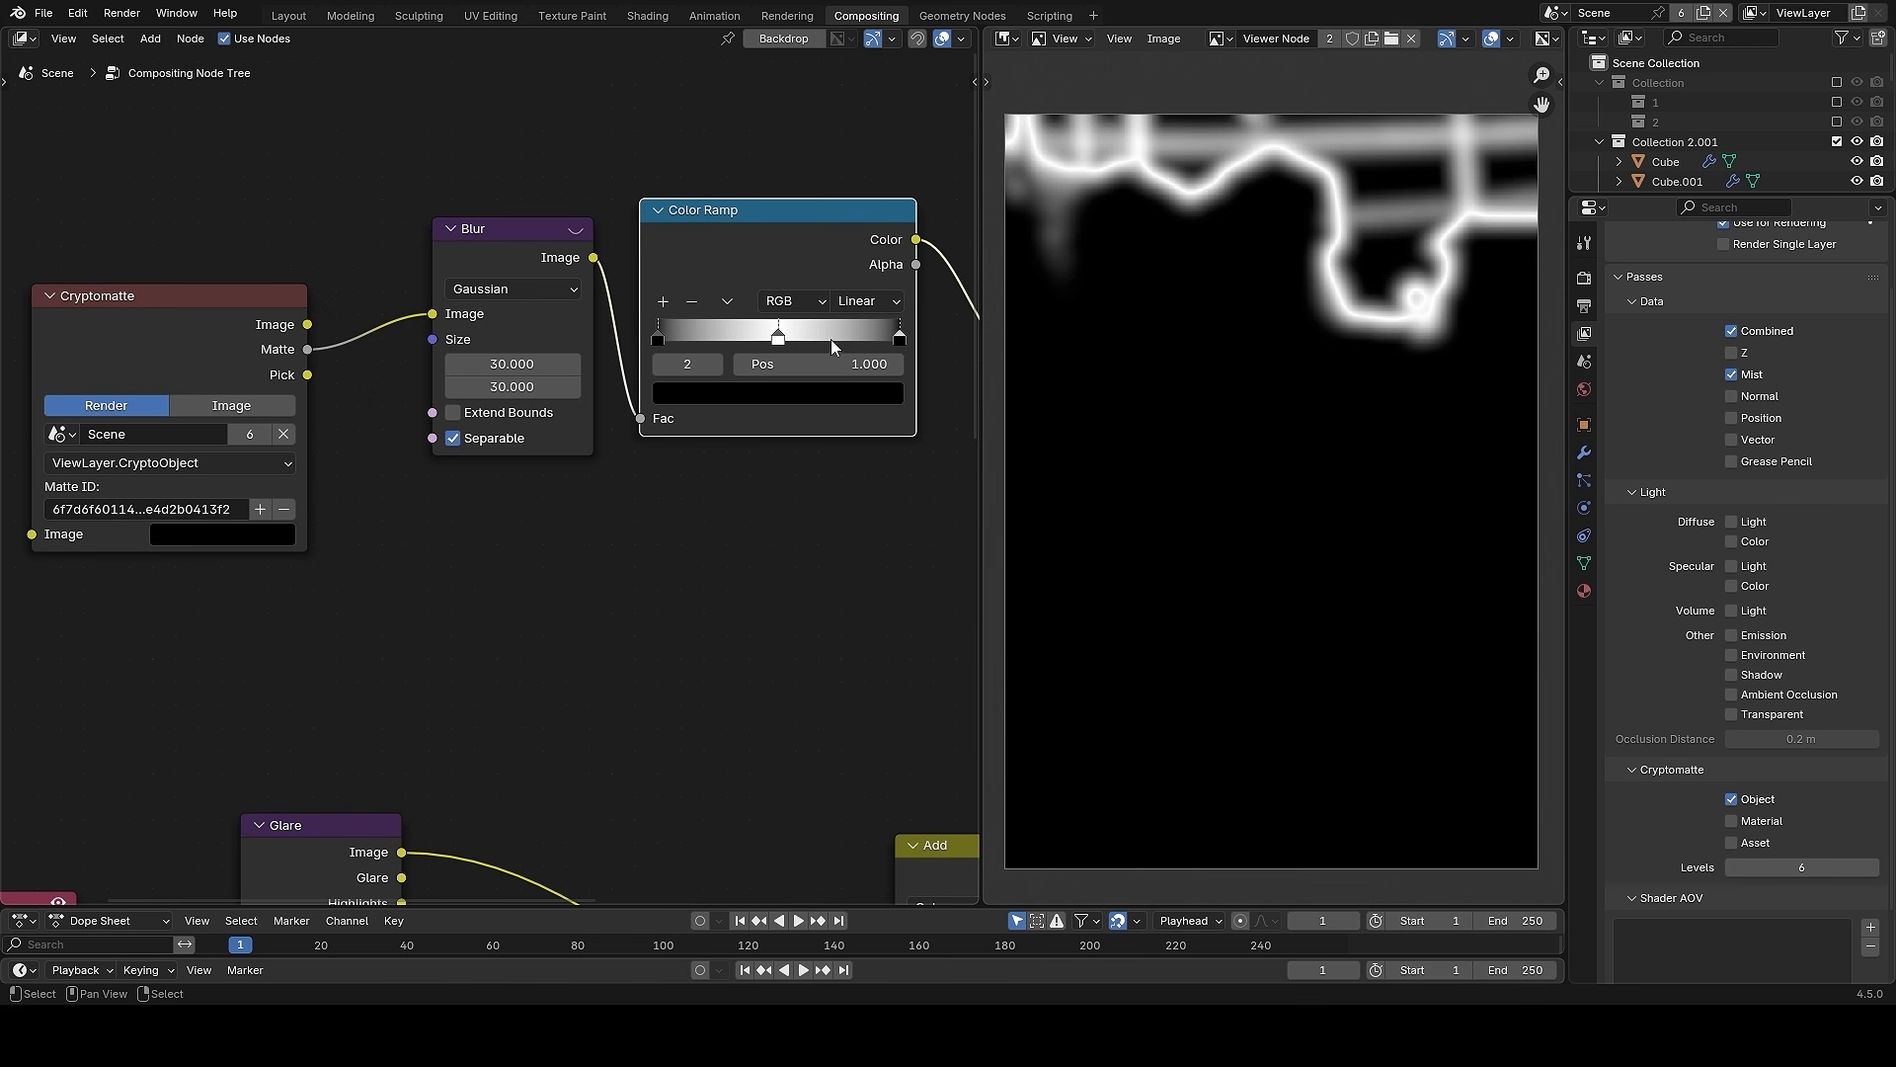
{"action": "left_click", "coordinate": [867, 300]}
{"action": "left_click", "coordinate": [882, 432]}
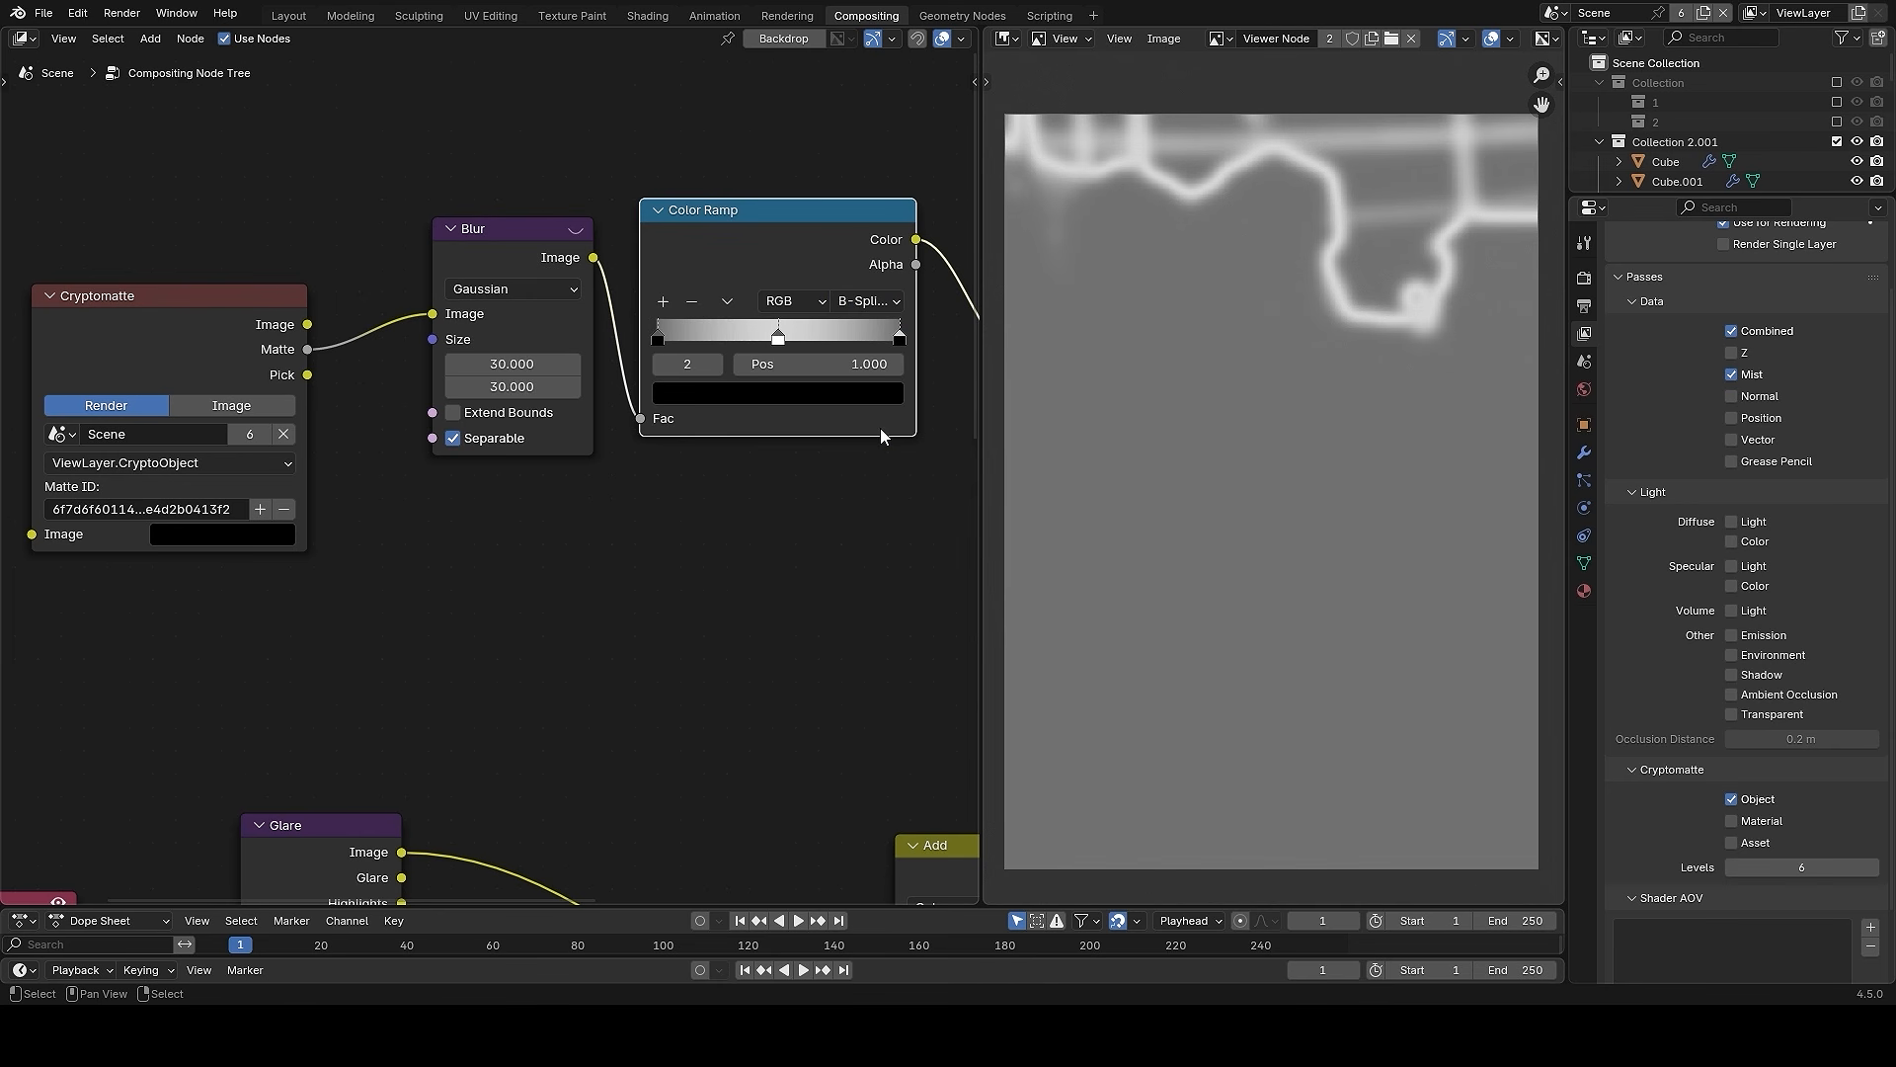
{"action": "key", "text": "ctrl+z"}
- Set the Blur node's size to 40 on both axes
{"action": "left_click", "coordinate": [525, 365]}
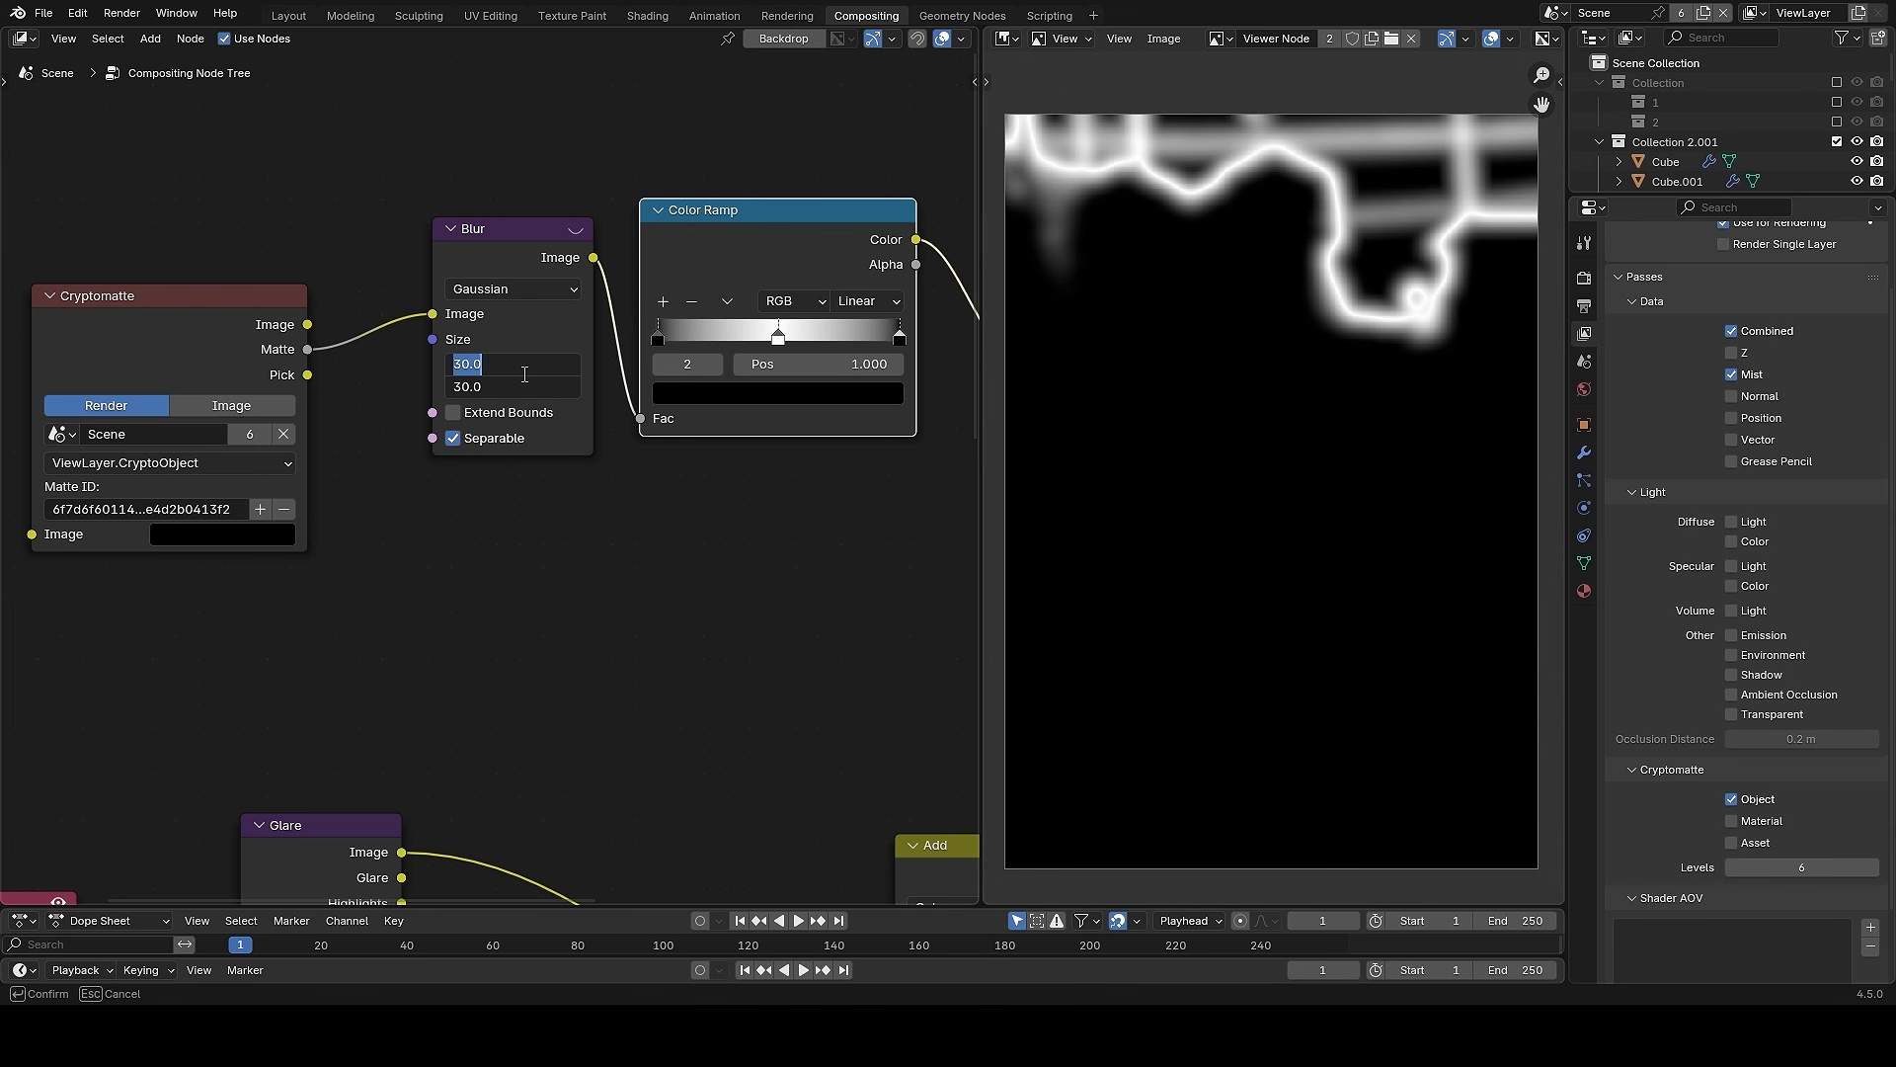
{"action": "type", "text": "40"}
{"action": "key", "text": "Return"}
- Move the Viewer node clear of the Color Ramp and insert a duplicate of the Add node between the existing Add node and the output
{"action": "scroll", "coordinate": [741, 484], "scroll_direction": "down", "scroll_amount": 3}
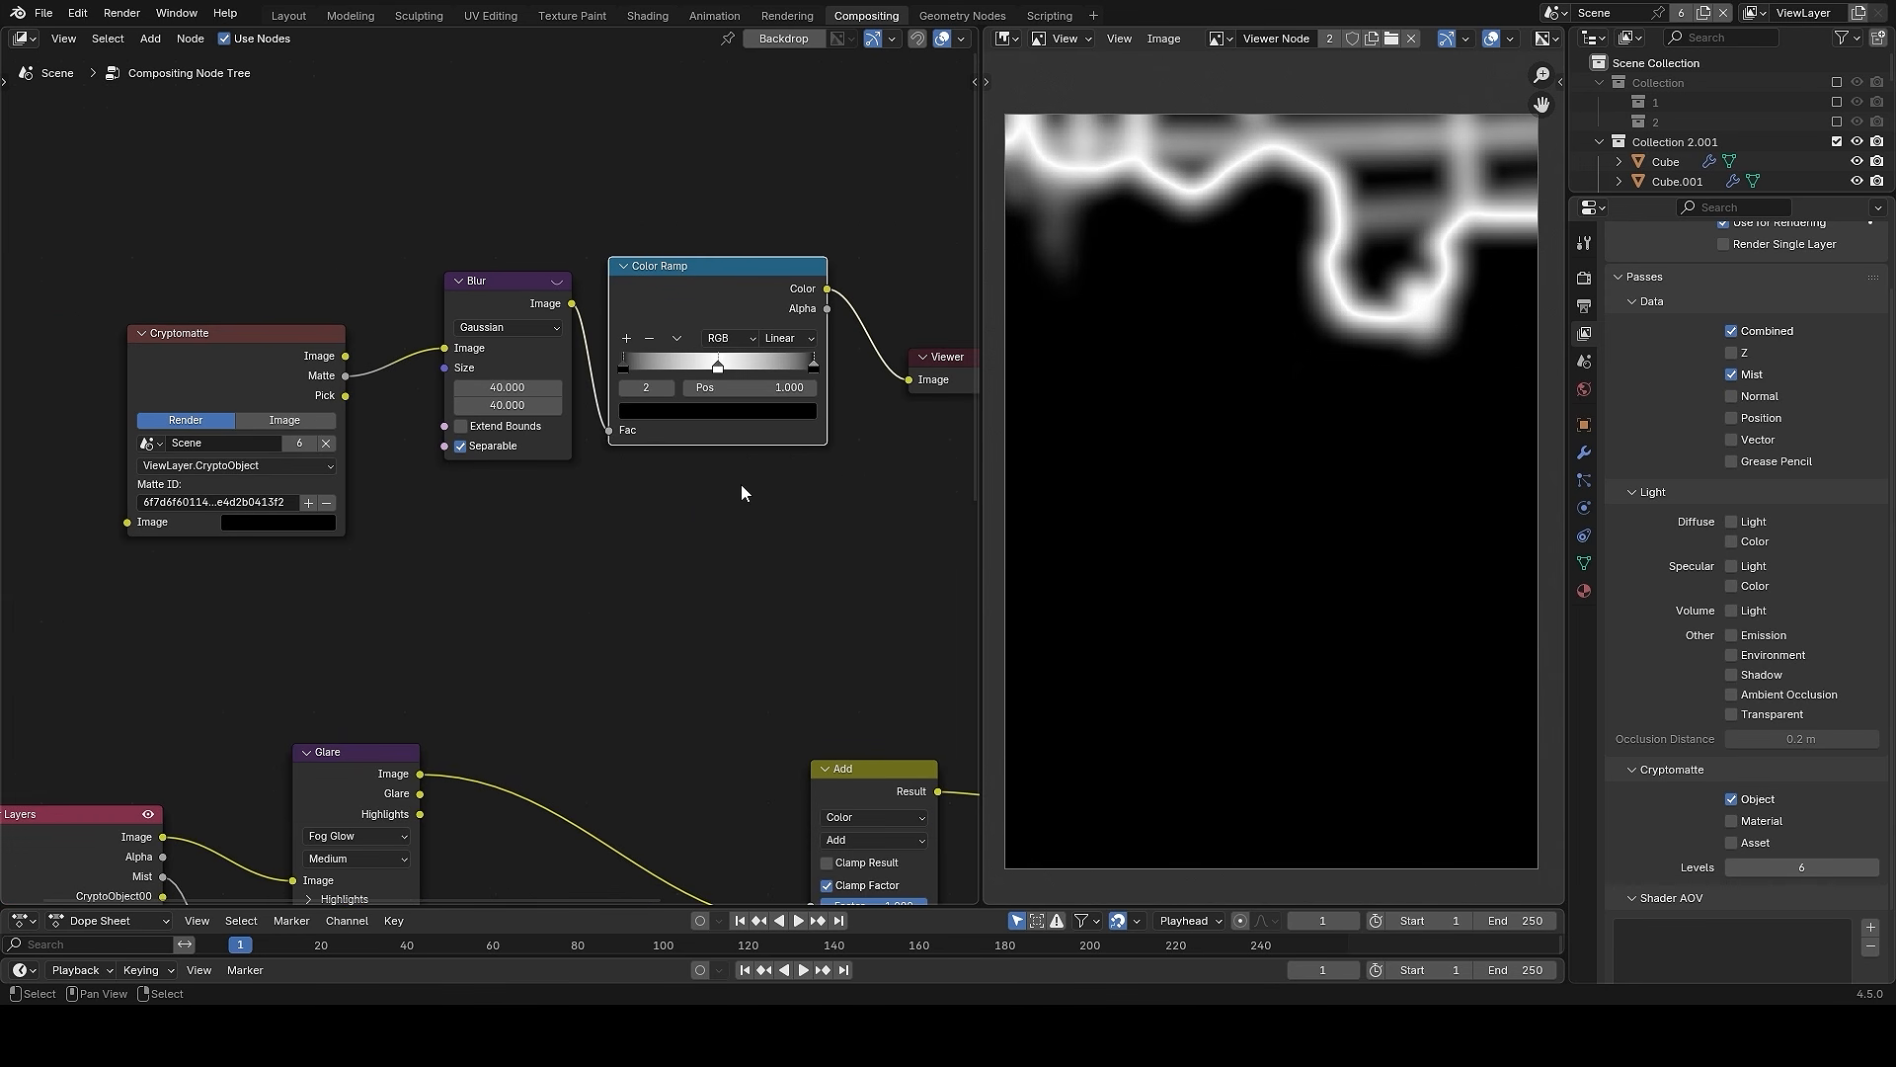
{"action": "scroll", "coordinate": [778, 400], "scroll_direction": "down", "scroll_amount": 6}
{"action": "middle_click_drag", "start_coordinate": [821, 529], "coordinate": [702, 464]}
{"action": "left_click_drag", "start_coordinate": [803, 450], "coordinate": [691, 321]}
{"action": "key", "text": "g"}
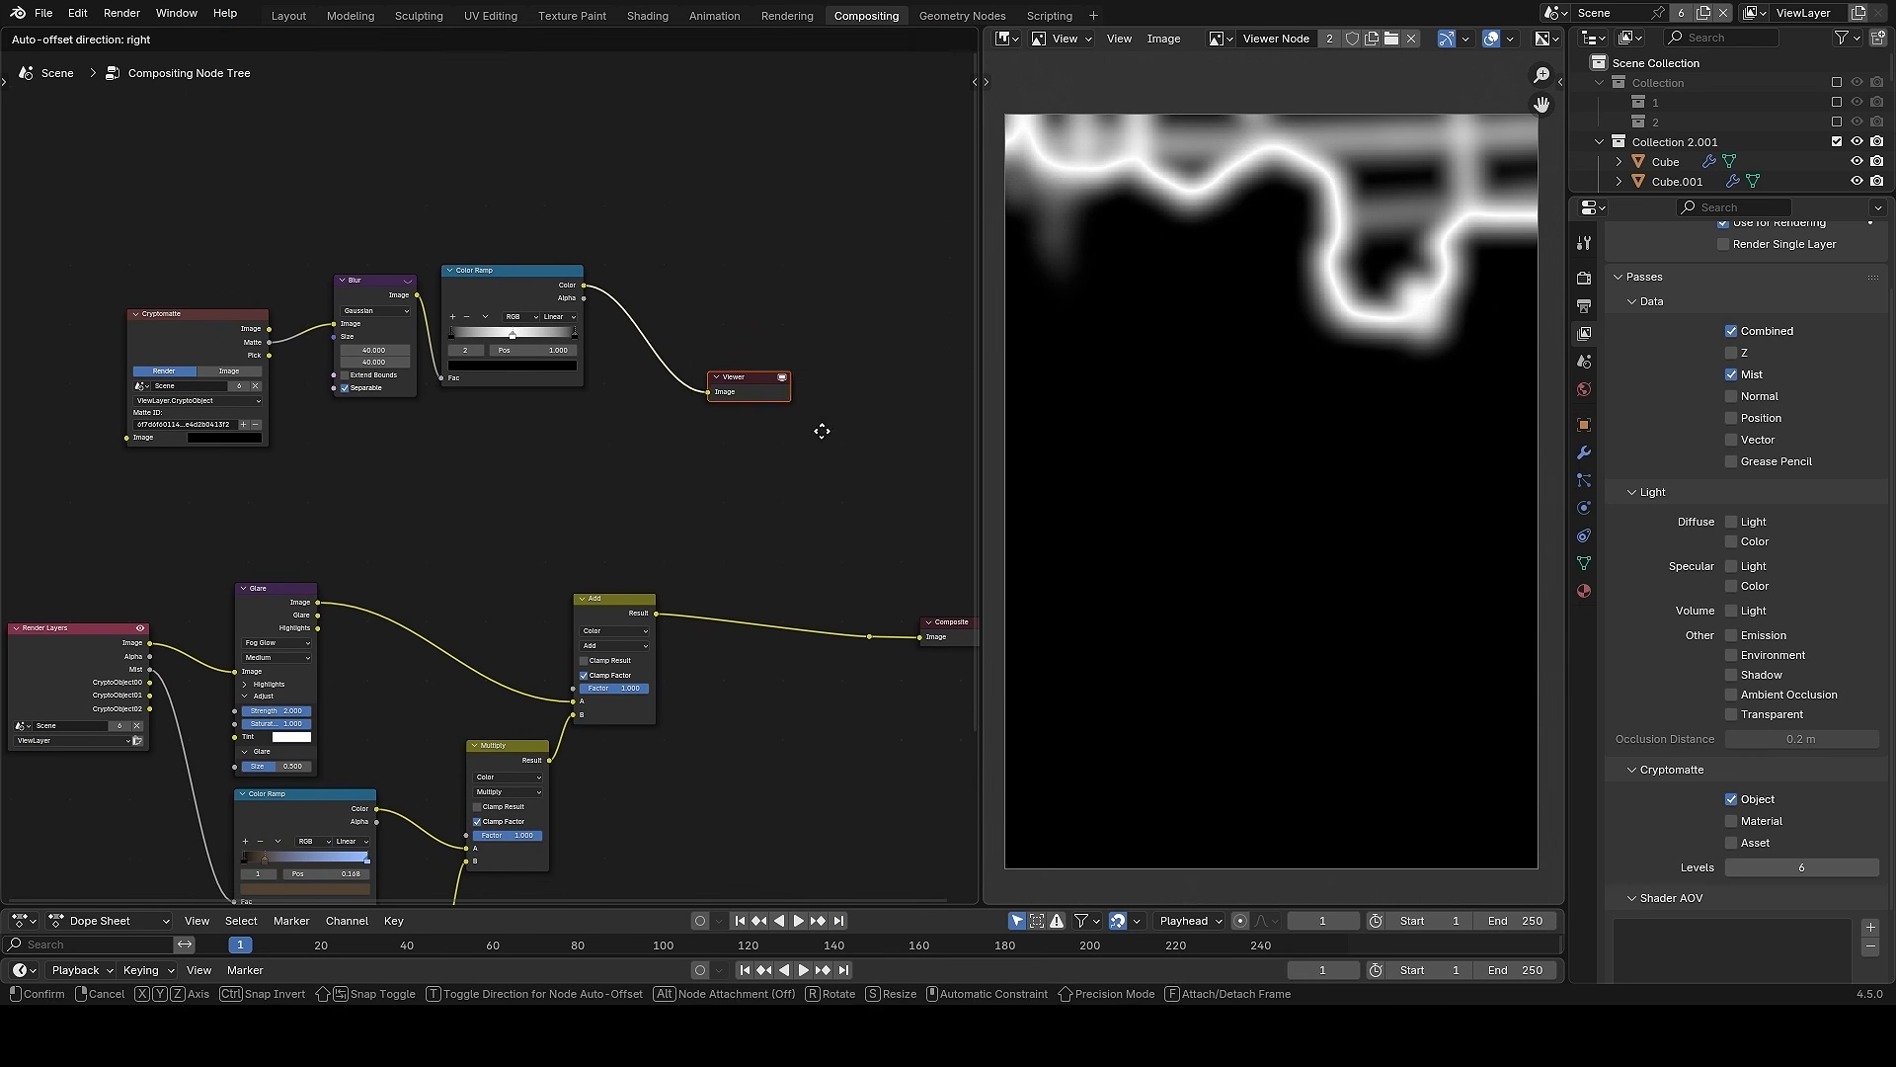
{"action": "left_click", "coordinate": [920, 491]}
{"action": "scroll", "coordinate": [721, 588], "scroll_direction": "up", "scroll_amount": 2}
{"action": "left_click", "coordinate": [616, 626]}
{"action": "key", "text": "shift+d"}
{"action": "left_click", "coordinate": [747, 598]}
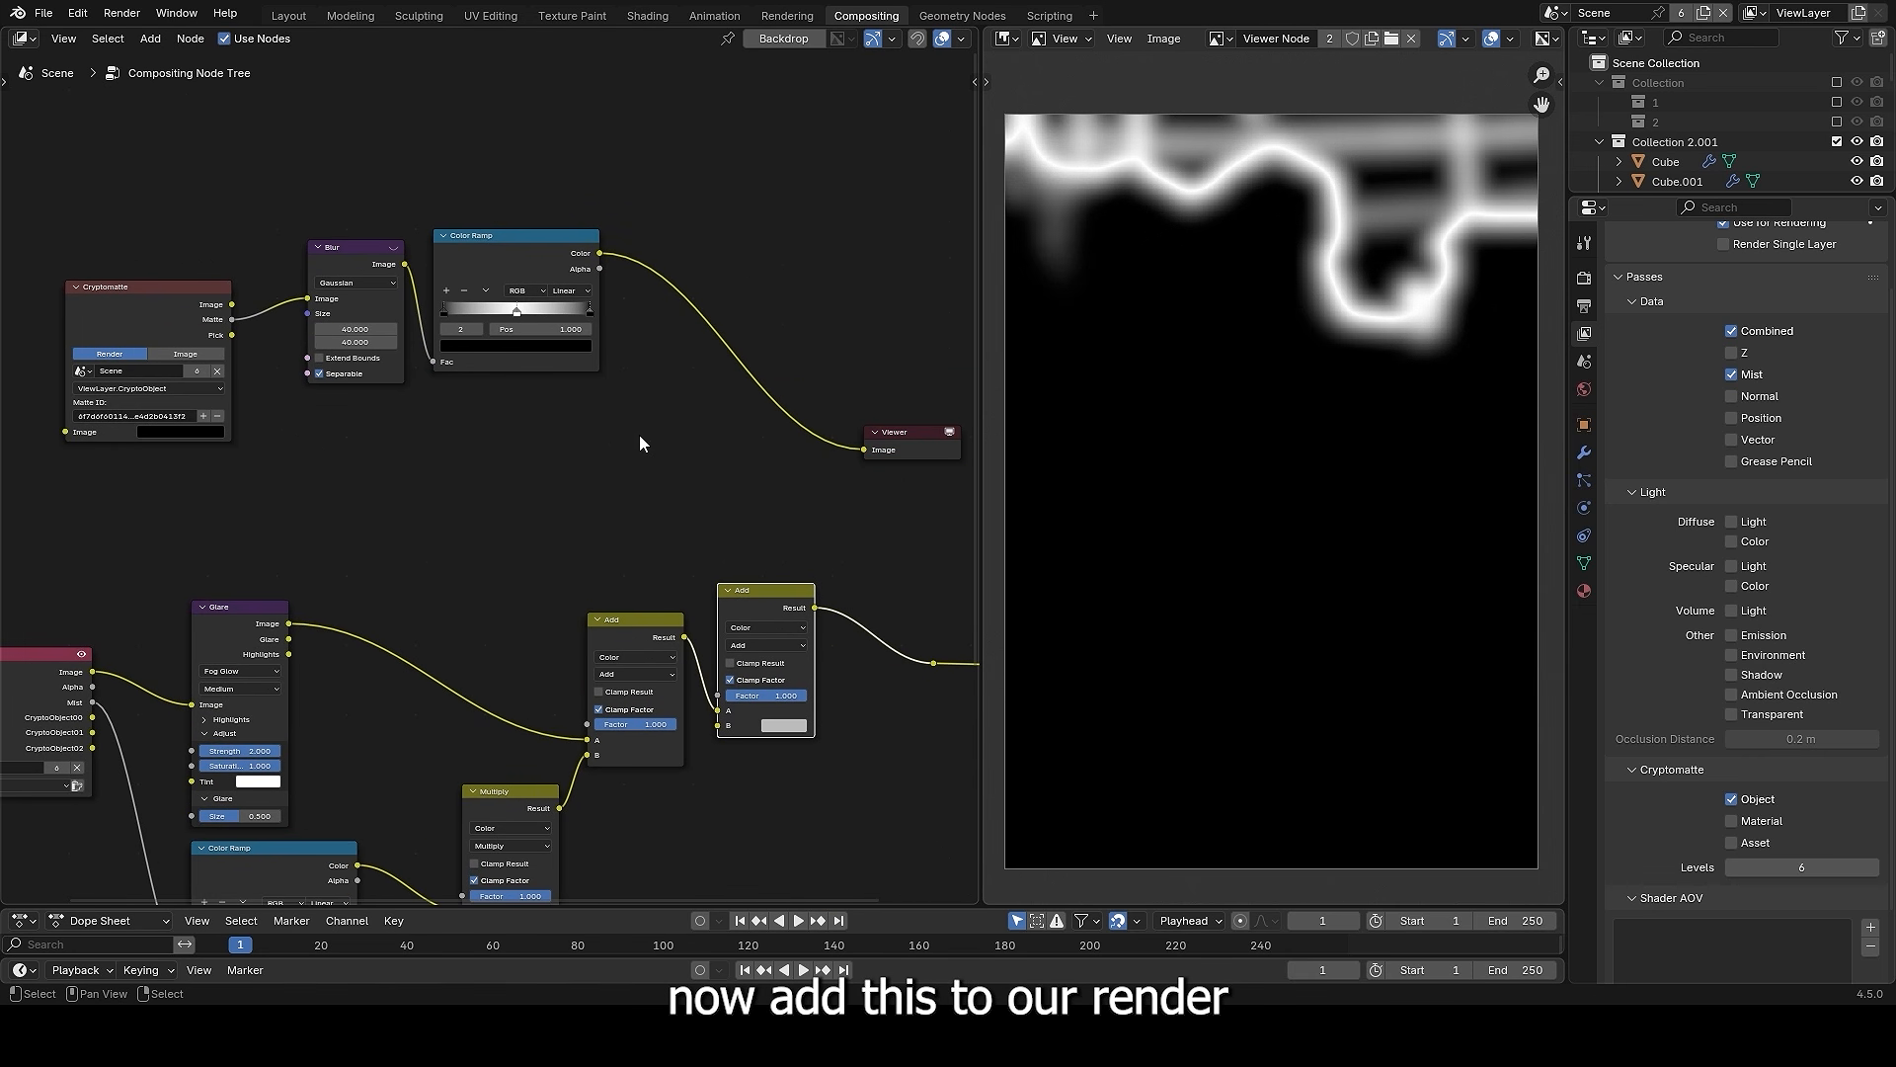
- Connect the new Color Ramp's Color output to the duplicated Add node's B input and preview the final composite
{"action": "right_click_drag", "start_coordinate": [597, 251], "coordinate": [739, 525], "text": "alt"}
{"action": "middle_click_drag", "start_coordinate": [882, 611], "coordinate": [702, 534]}
{"action": "left_click", "coordinate": [756, 580], "text": "ctrl+shift"}
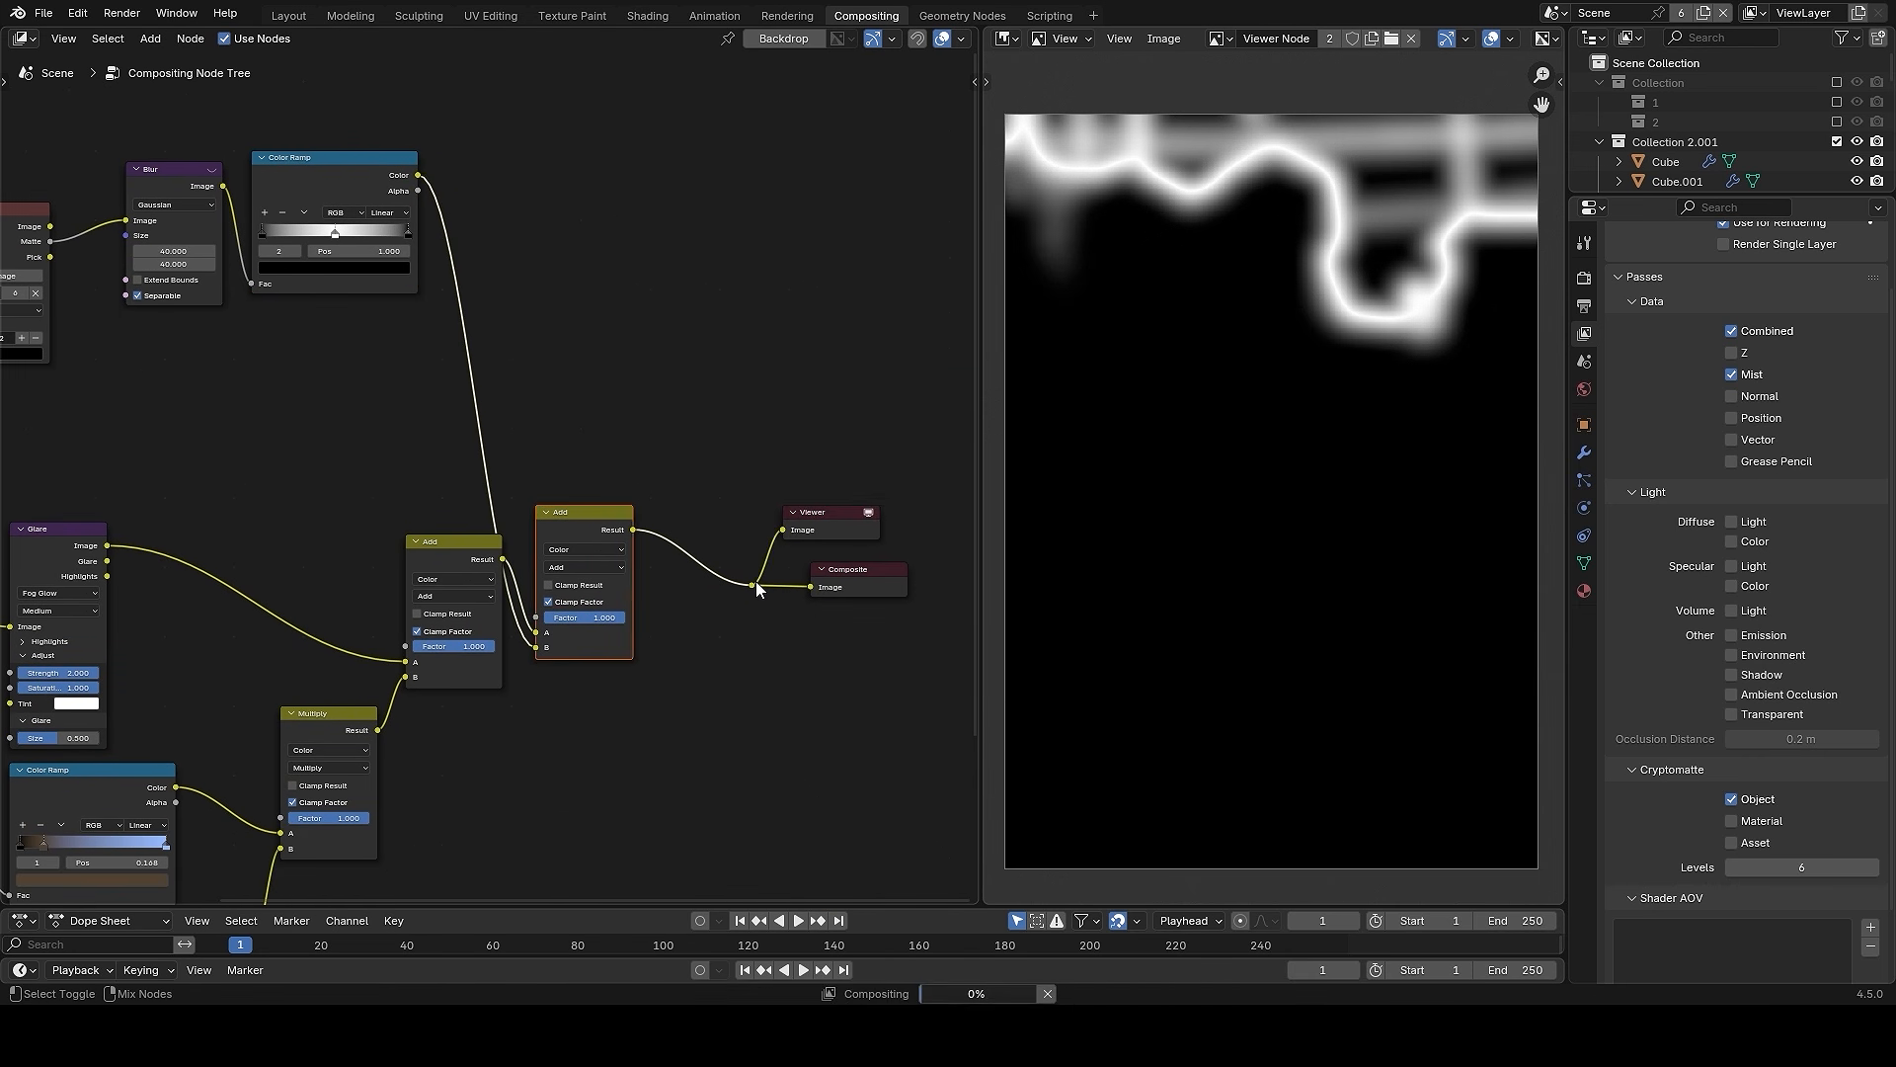
- Change the middle stop of the glow line's Color Ramp to light blue, #6CE2FF
{"action": "scroll", "coordinate": [794, 583], "scroll_direction": "up", "scroll_amount": 1}
{"action": "scroll", "coordinate": [705, 619], "scroll_direction": "up", "scroll_amount": 1}
{"action": "middle_click_drag", "start_coordinate": [518, 355], "coordinate": [656, 513]}
{"action": "left_click", "coordinate": [389, 186]}
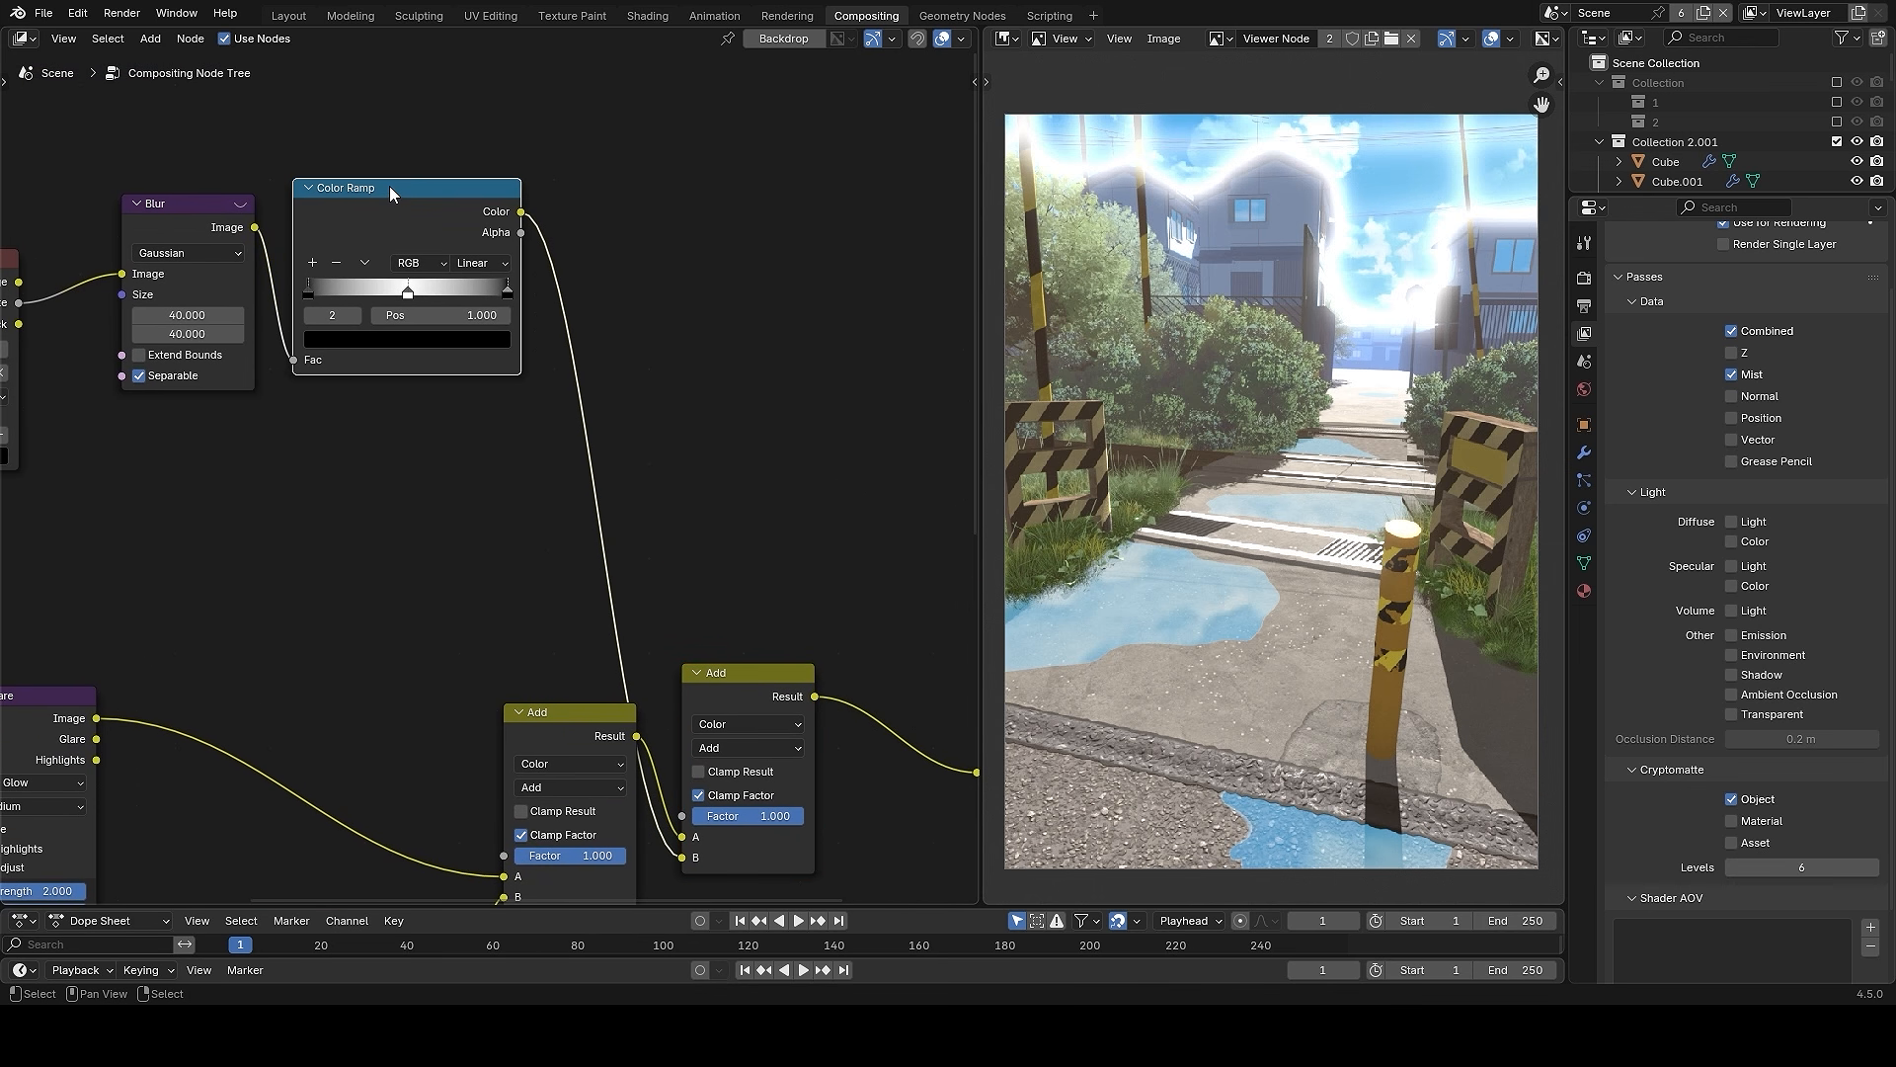
{"action": "left_click", "coordinate": [409, 293]}
{"action": "left_click", "coordinate": [420, 342]}
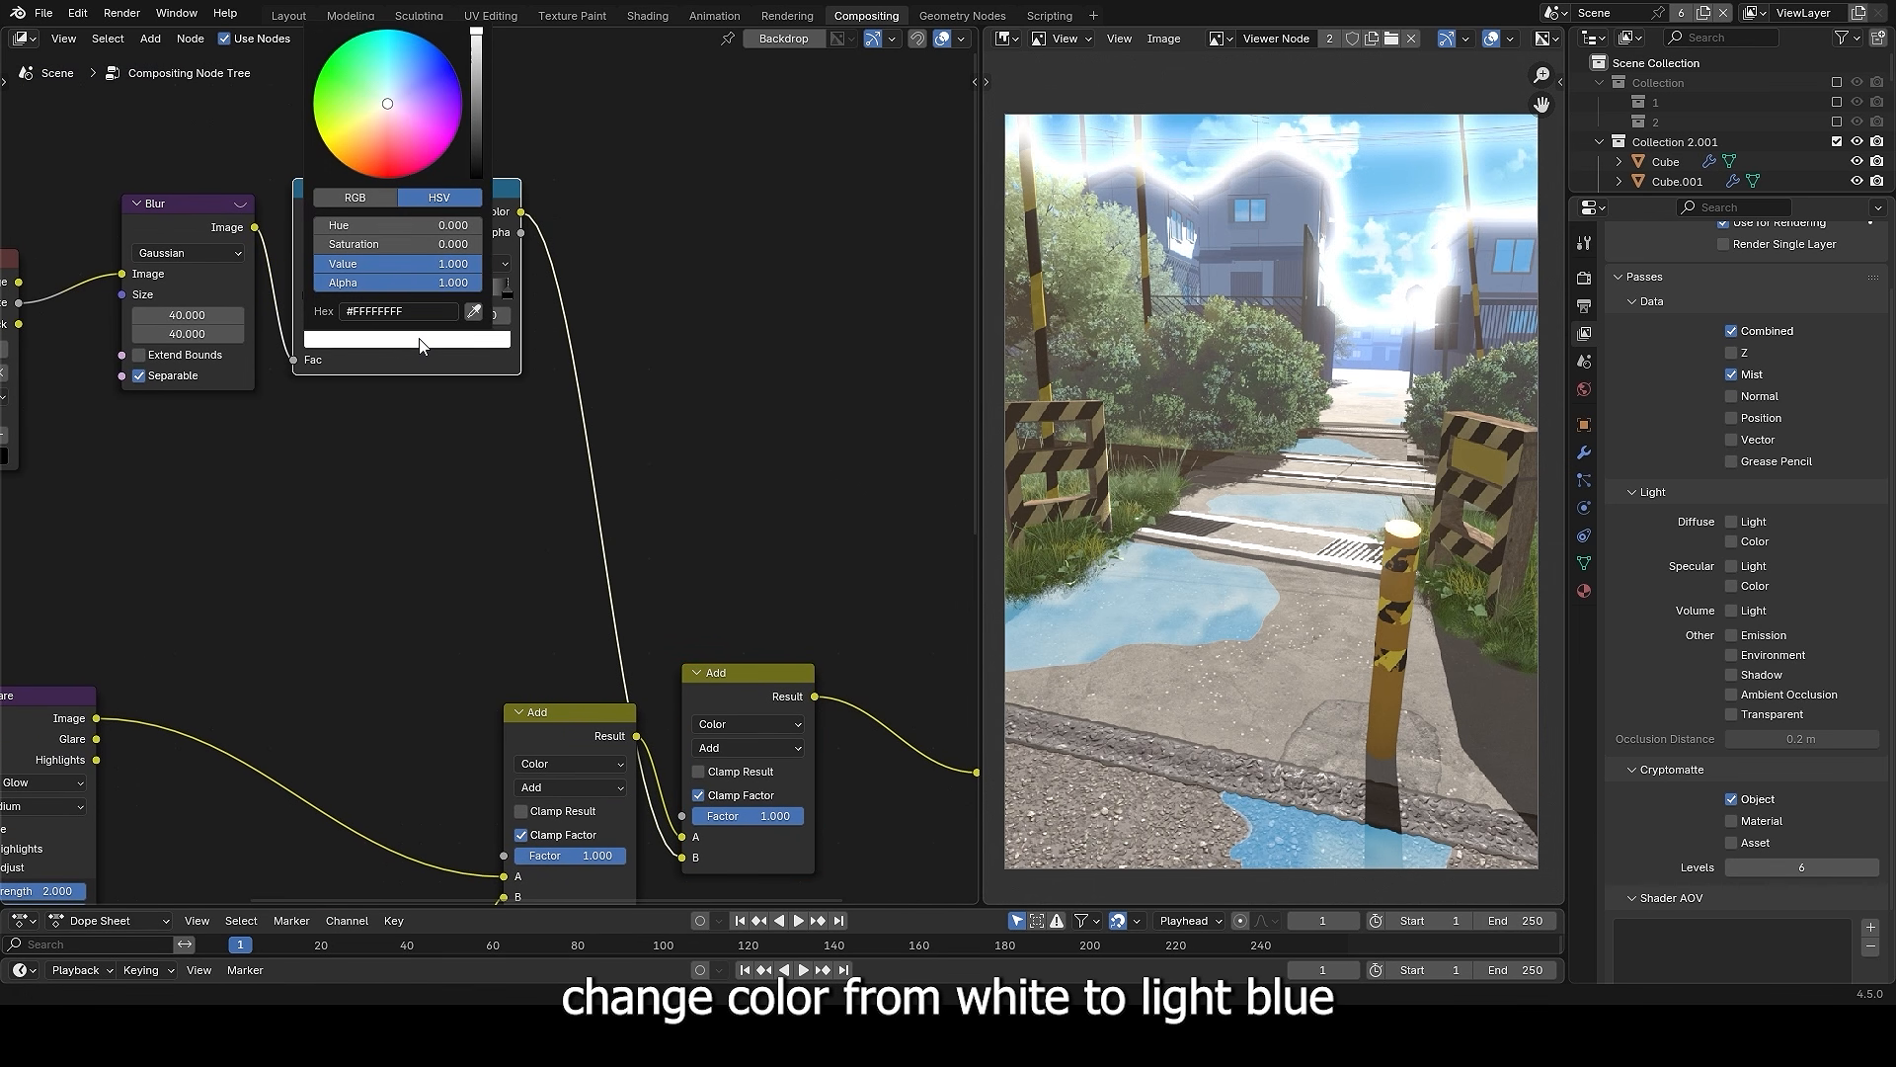
{"action": "left_click_drag", "start_coordinate": [395, 73], "coordinate": [395, 61]}
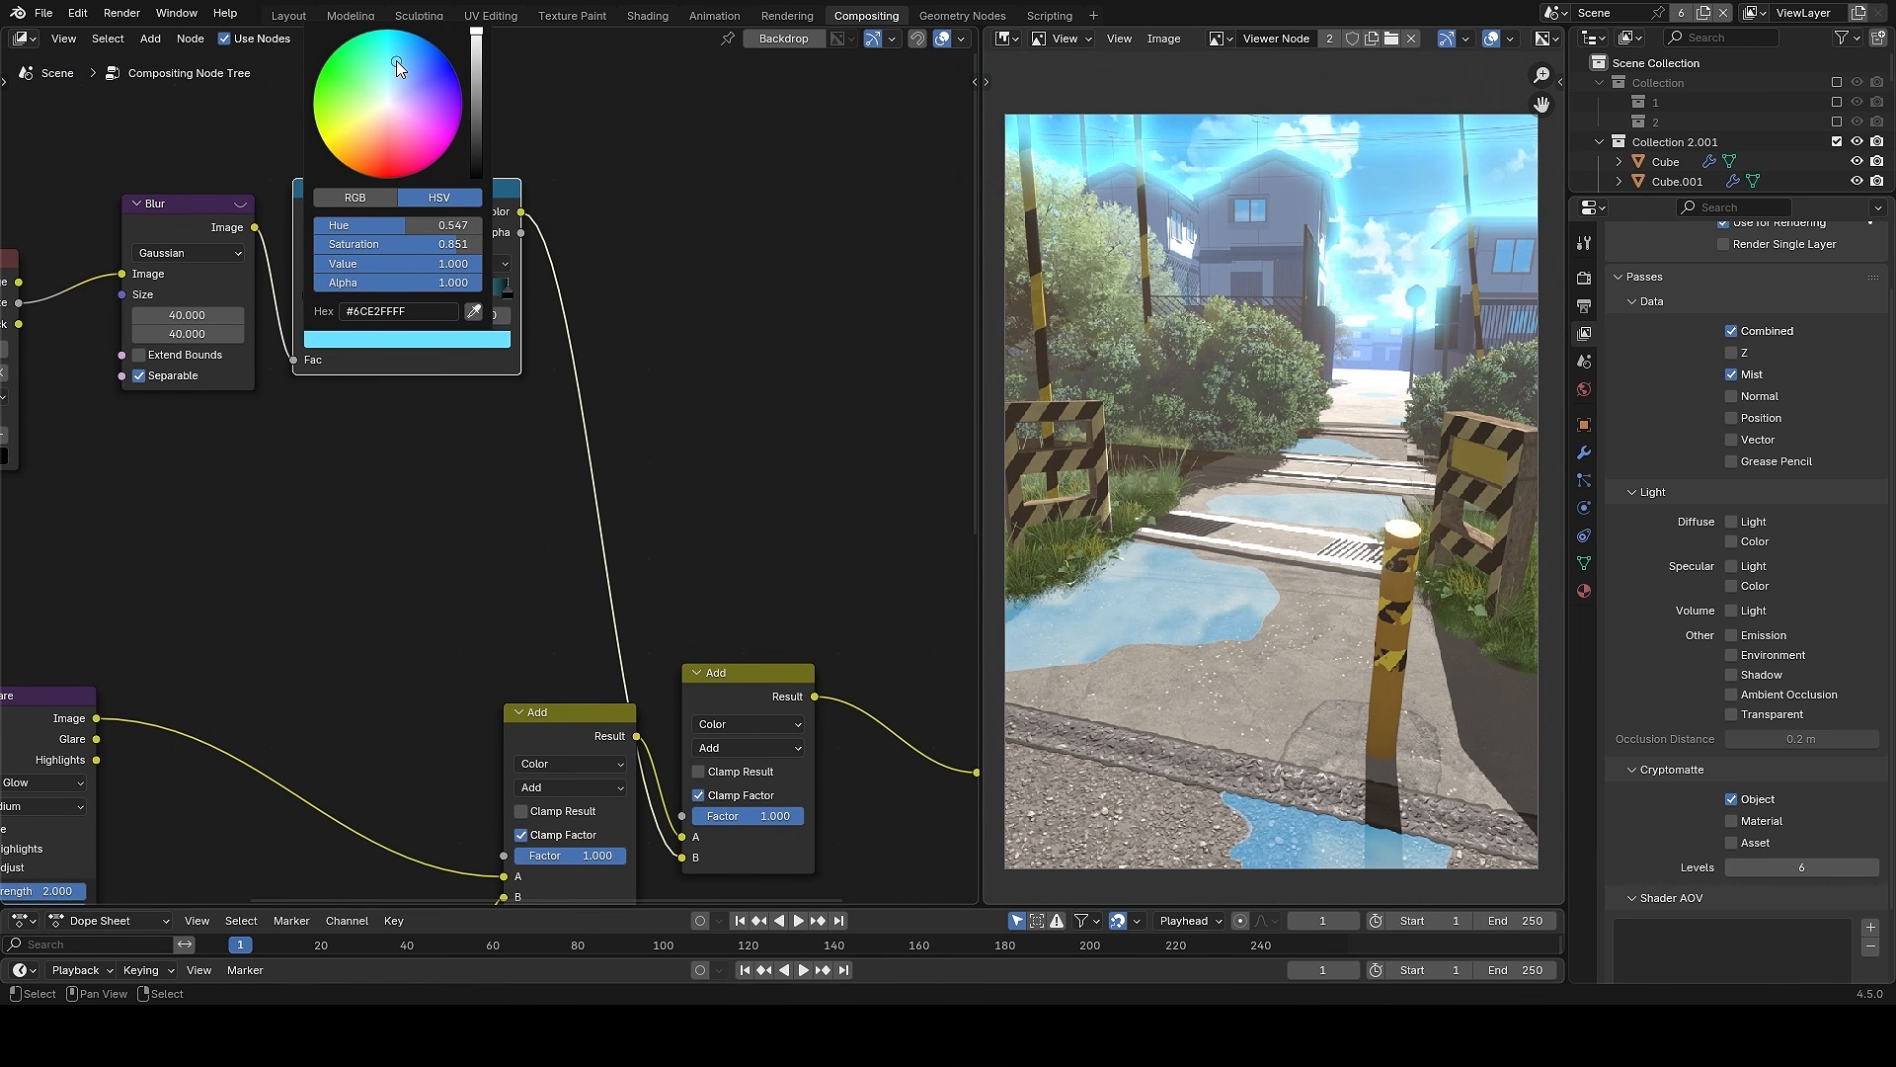
- Lower the Factor of the duplicated Add node to 0.258
{"action": "middle_click_drag", "start_coordinate": [720, 510], "coordinate": [594, 240]}
{"action": "scroll", "coordinate": [735, 509], "scroll_direction": "up", "scroll_amount": 2}
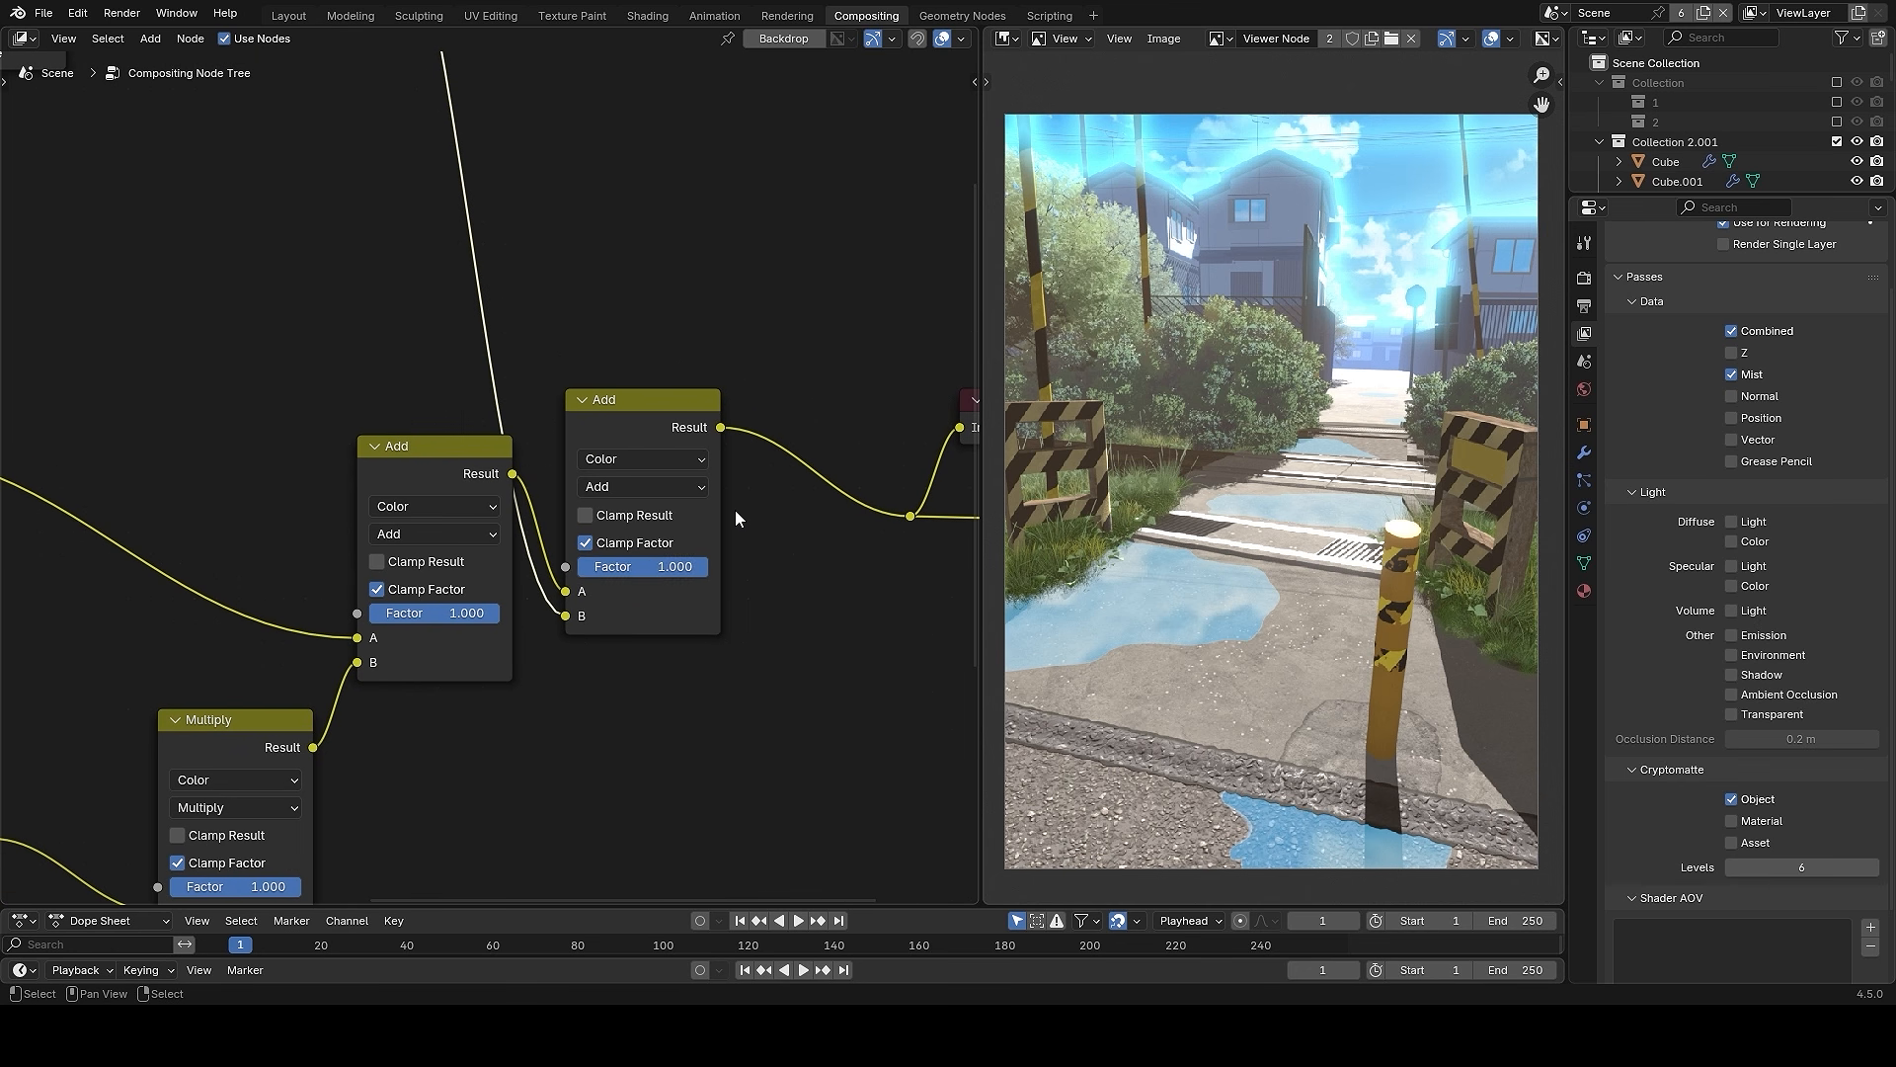
{"action": "left_click_drag", "start_coordinate": [583, 566], "coordinate": [612, 565]}
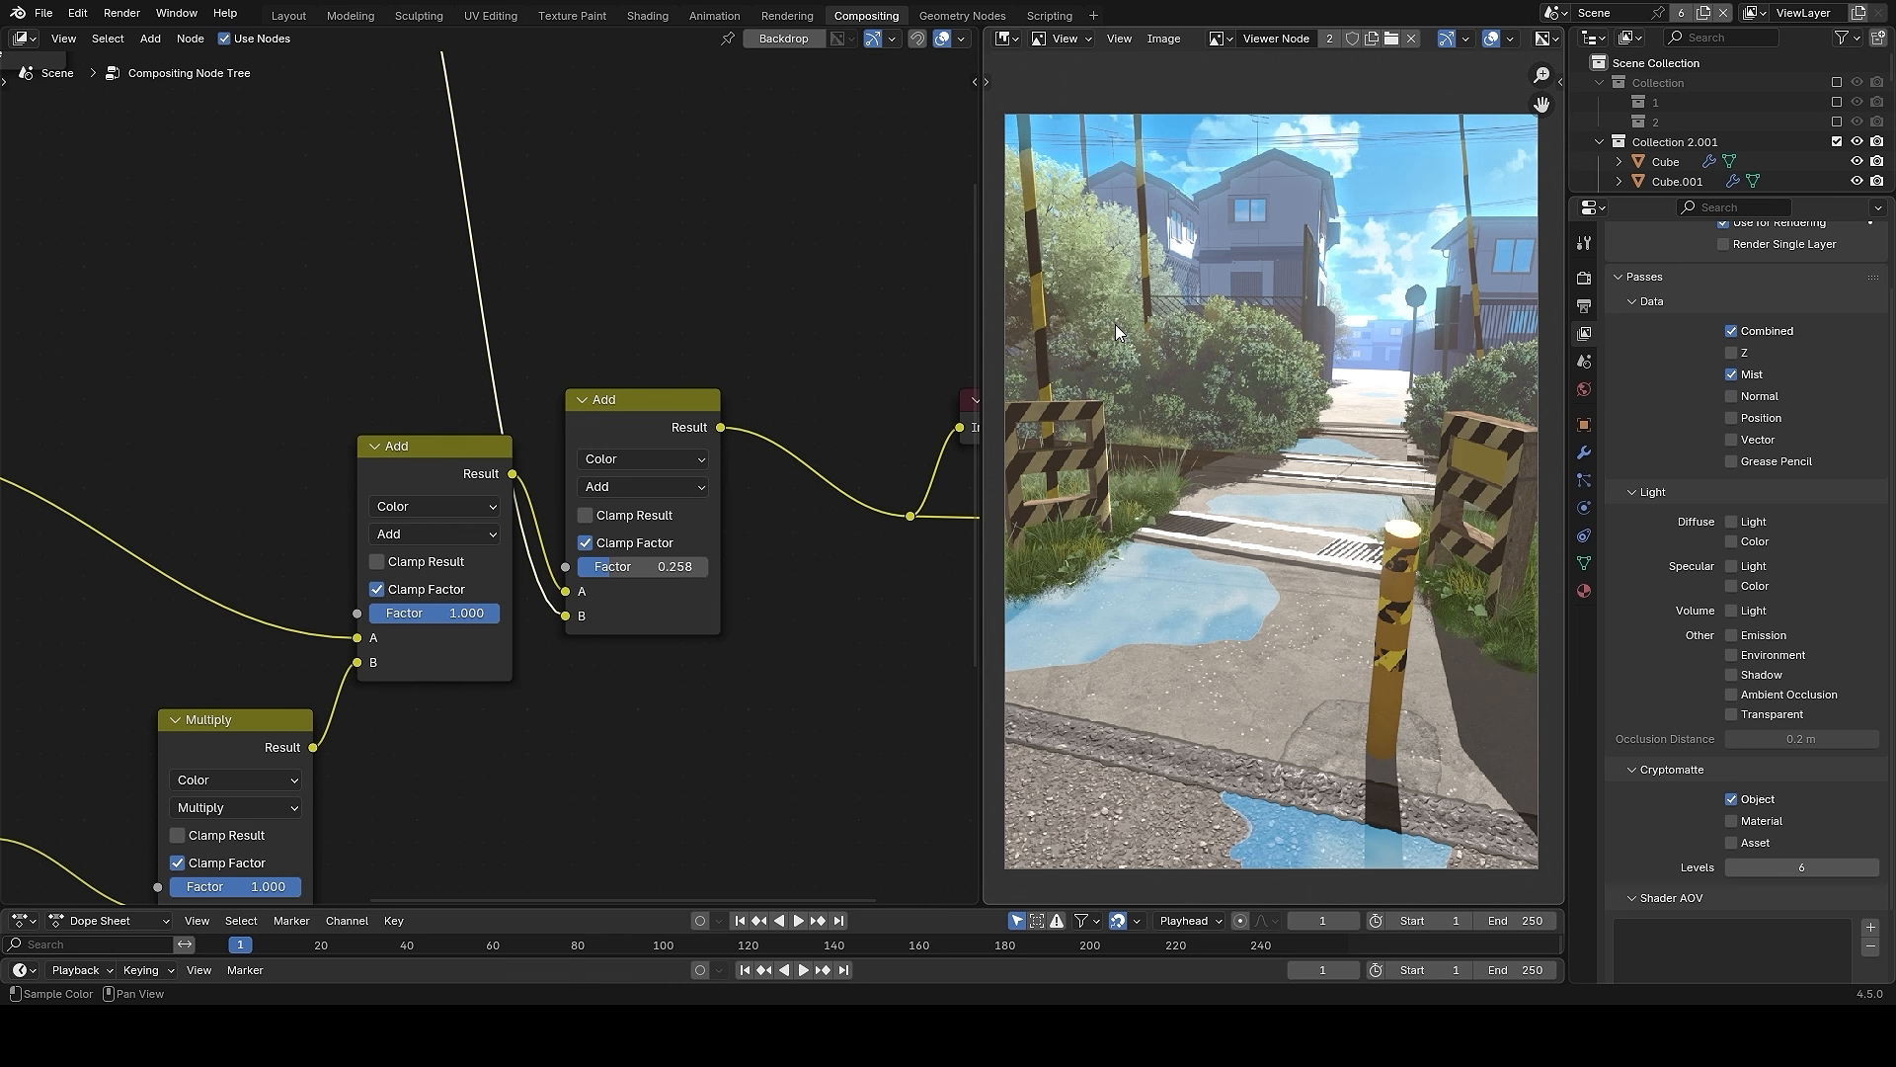
- Preview the glow line's Color Ramp output and set the Blur size to 50 on both axes
{"action": "scroll", "coordinate": [567, 223], "scroll_direction": "down", "scroll_amount": 6}
{"action": "left_click_drag", "start_coordinate": [452, 205], "coordinate": [638, 373], "text": "alt"}
{"action": "left_click", "coordinate": [513, 263], "text": "ctrl+shift"}
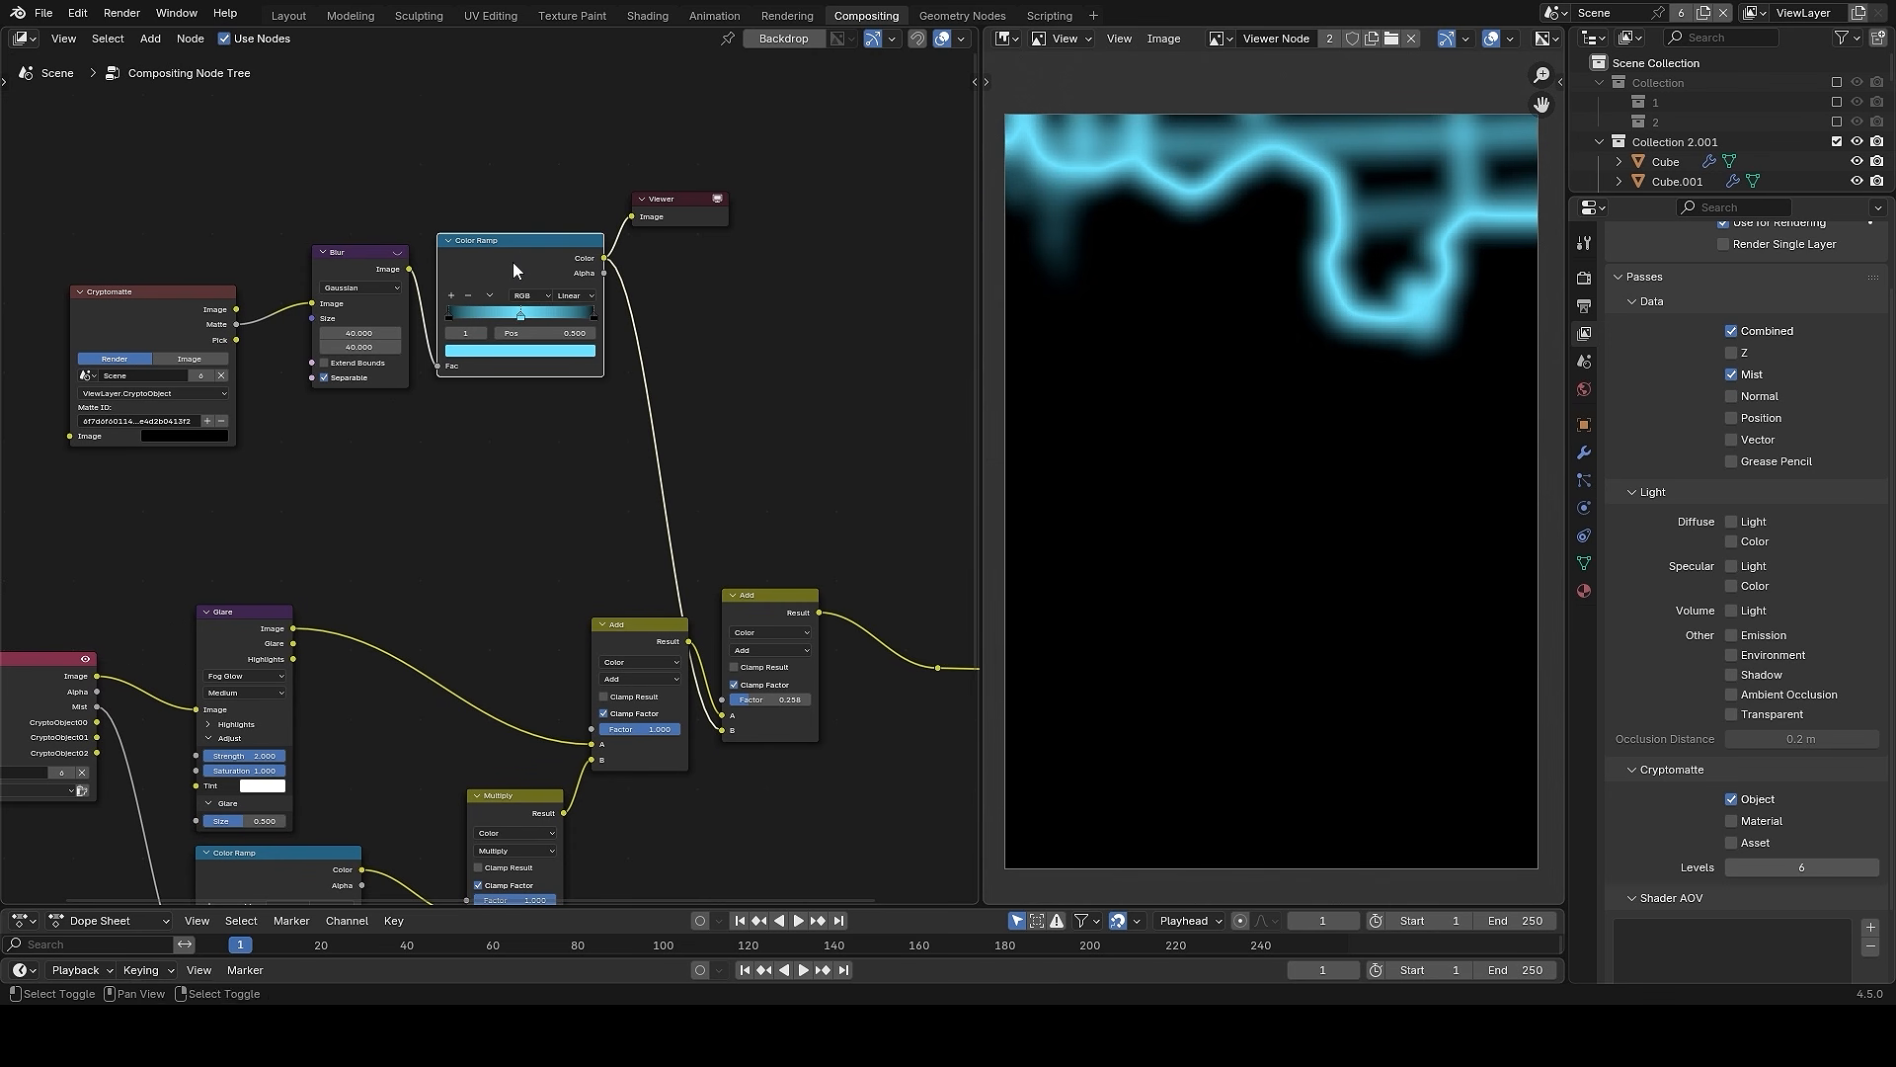
{"action": "left_click_drag", "start_coordinate": [513, 262], "coordinate": [614, 329], "text": "alt"}
{"action": "scroll", "coordinate": [520, 326], "scroll_direction": "up", "scroll_amount": 6}
{"action": "left_click_drag", "start_coordinate": [442, 349], "coordinate": [443, 371]}
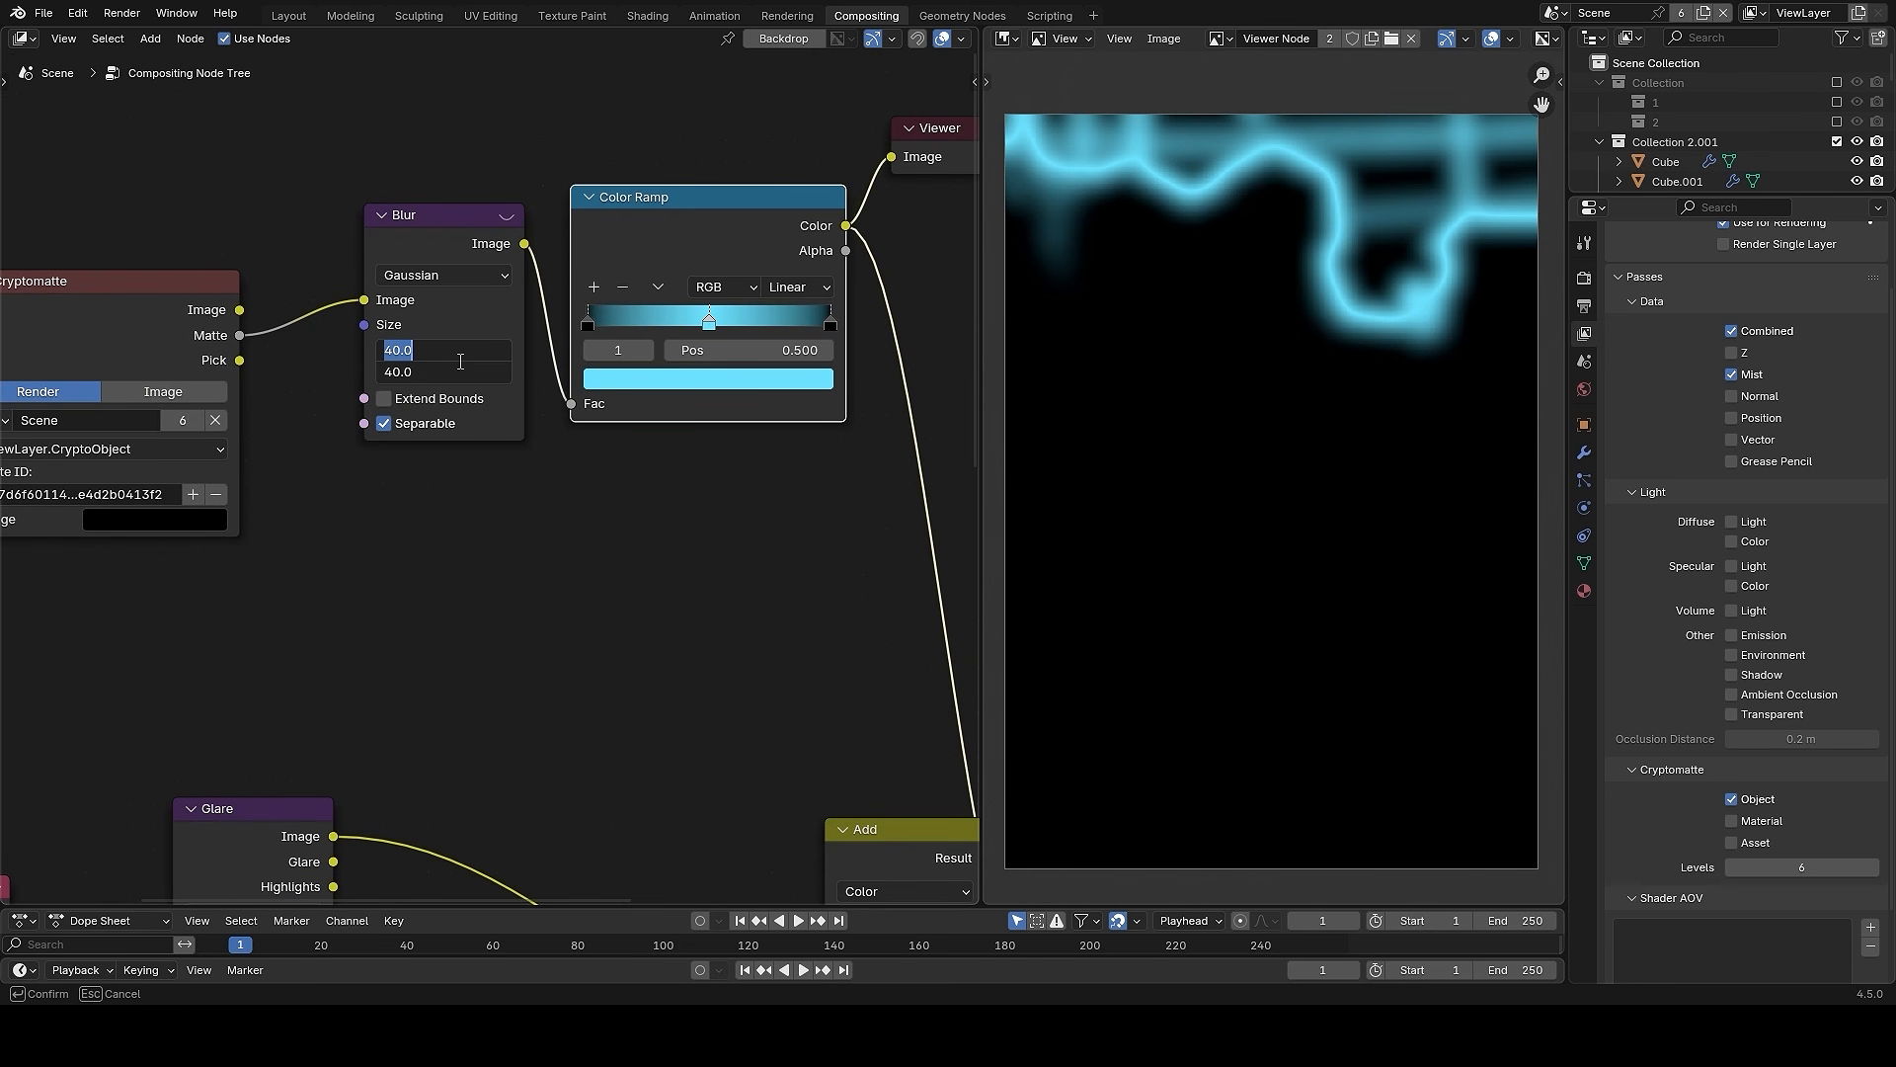
{"action": "type", "text": "50"}
{"action": "key", "text": "Return"}
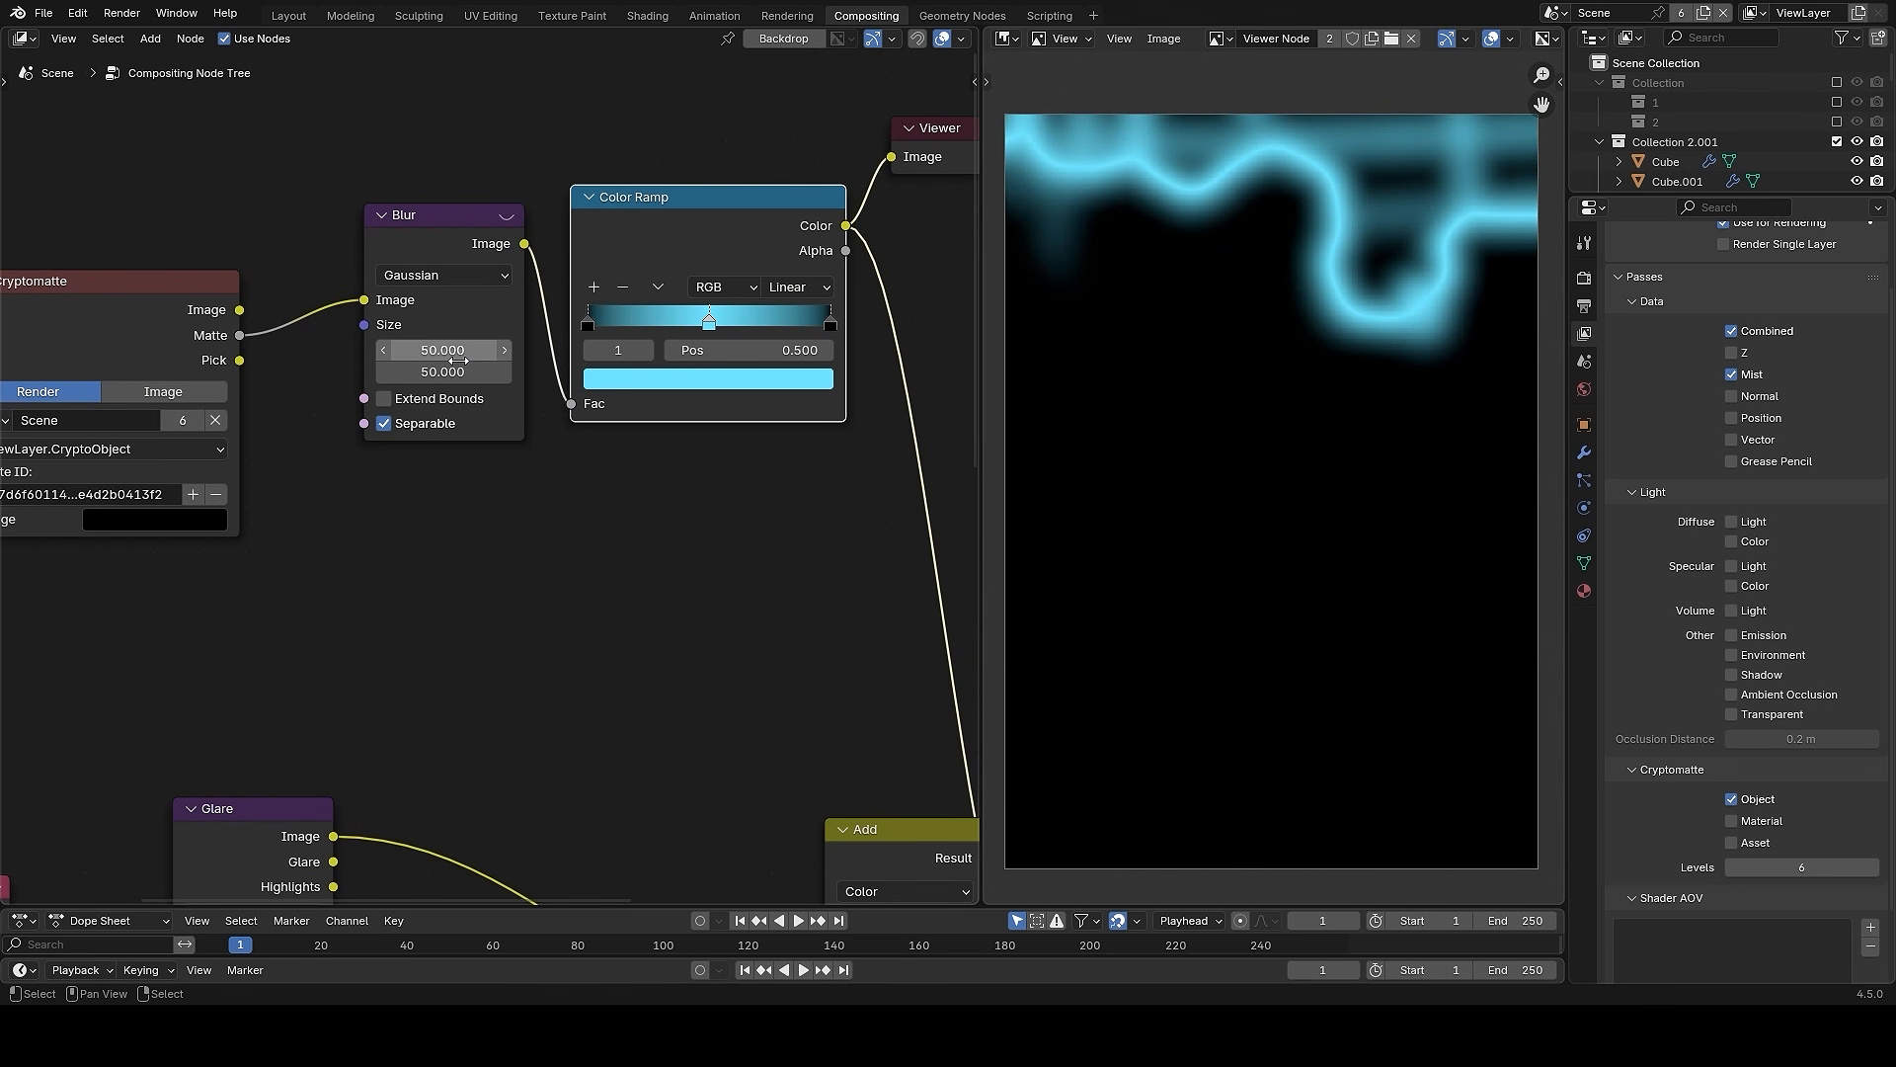
- Increase the Blur node's size to 70 on both axes
{"action": "left_click_drag", "start_coordinate": [458, 360], "coordinate": [458, 360]}
{"action": "type", "text": "7"}
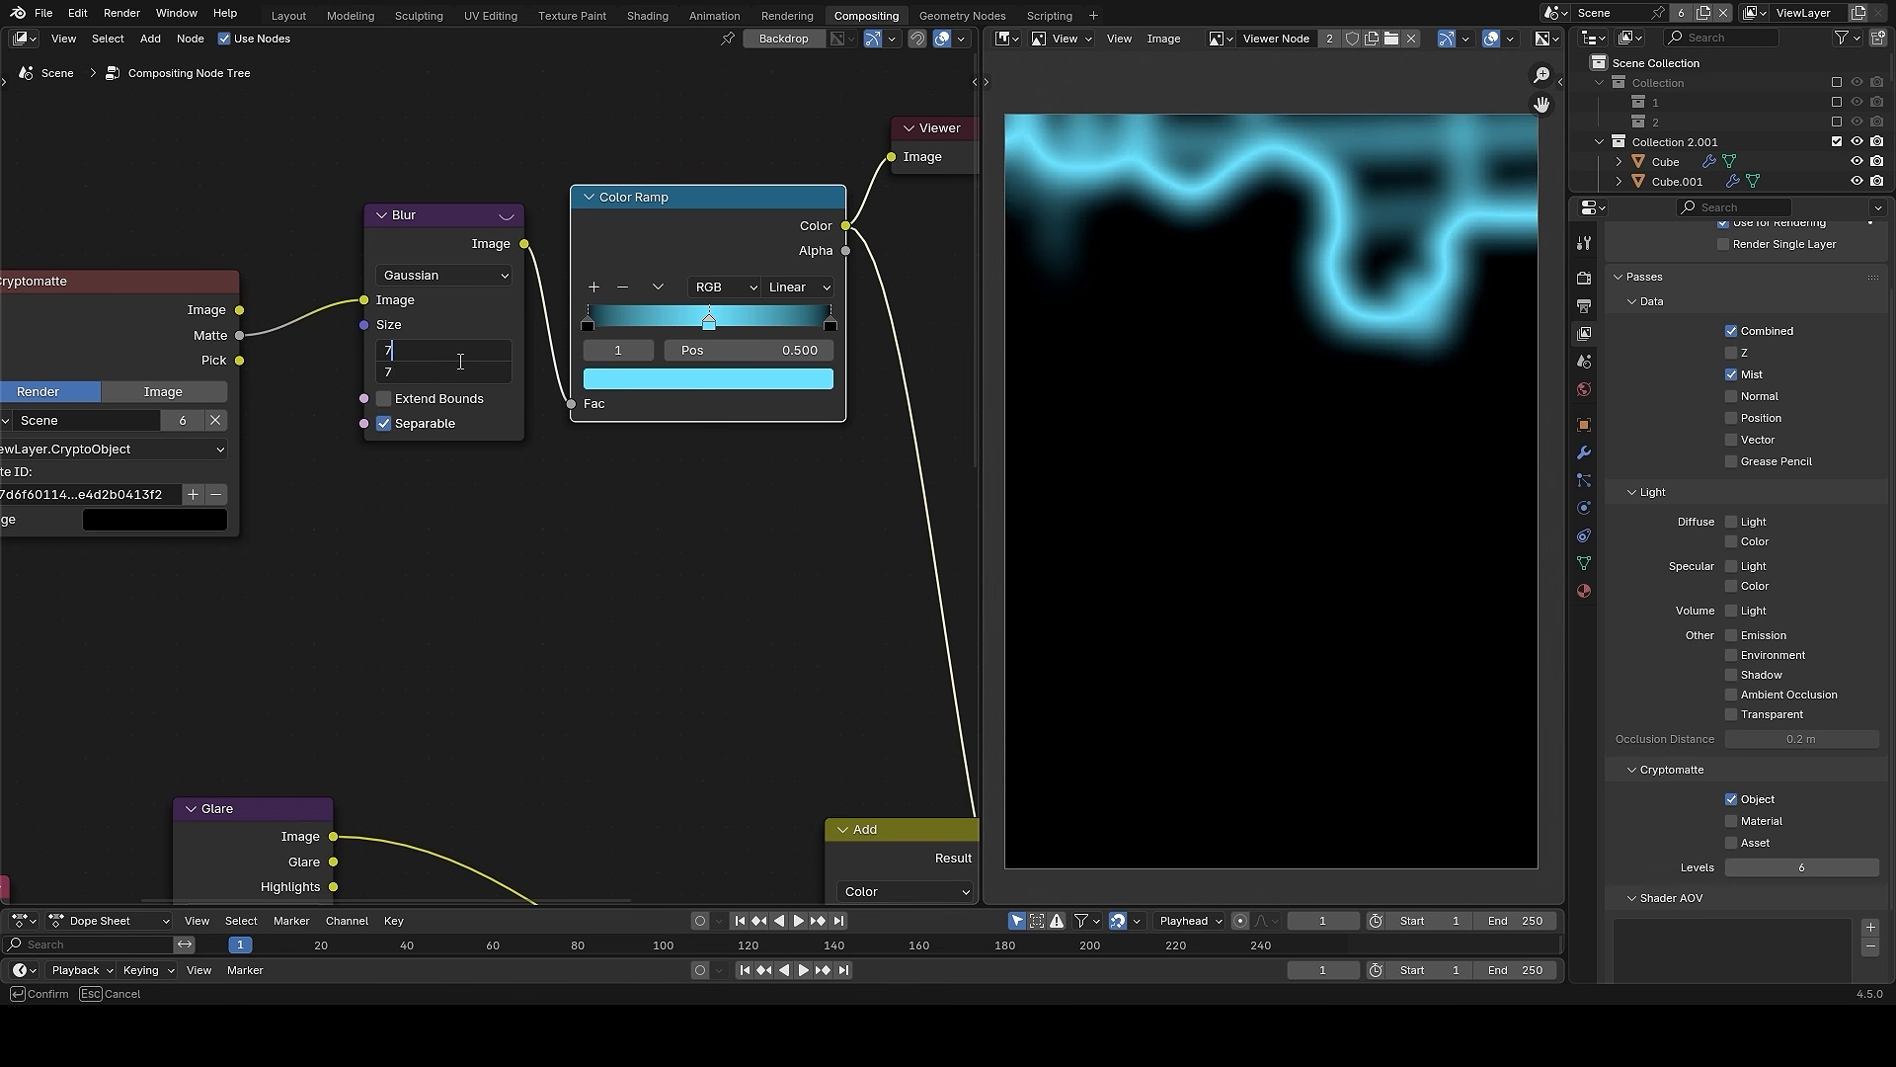
{"action": "type", "text": "0"}
{"action": "key", "text": "Return"}
- Preview the final composite from the duplicated Add node's result to check the wider glow
{"action": "scroll", "coordinate": [719, 542], "scroll_direction": "down", "scroll_amount": 2}
{"action": "middle_click_drag", "start_coordinate": [719, 542], "coordinate": [332, 384]}
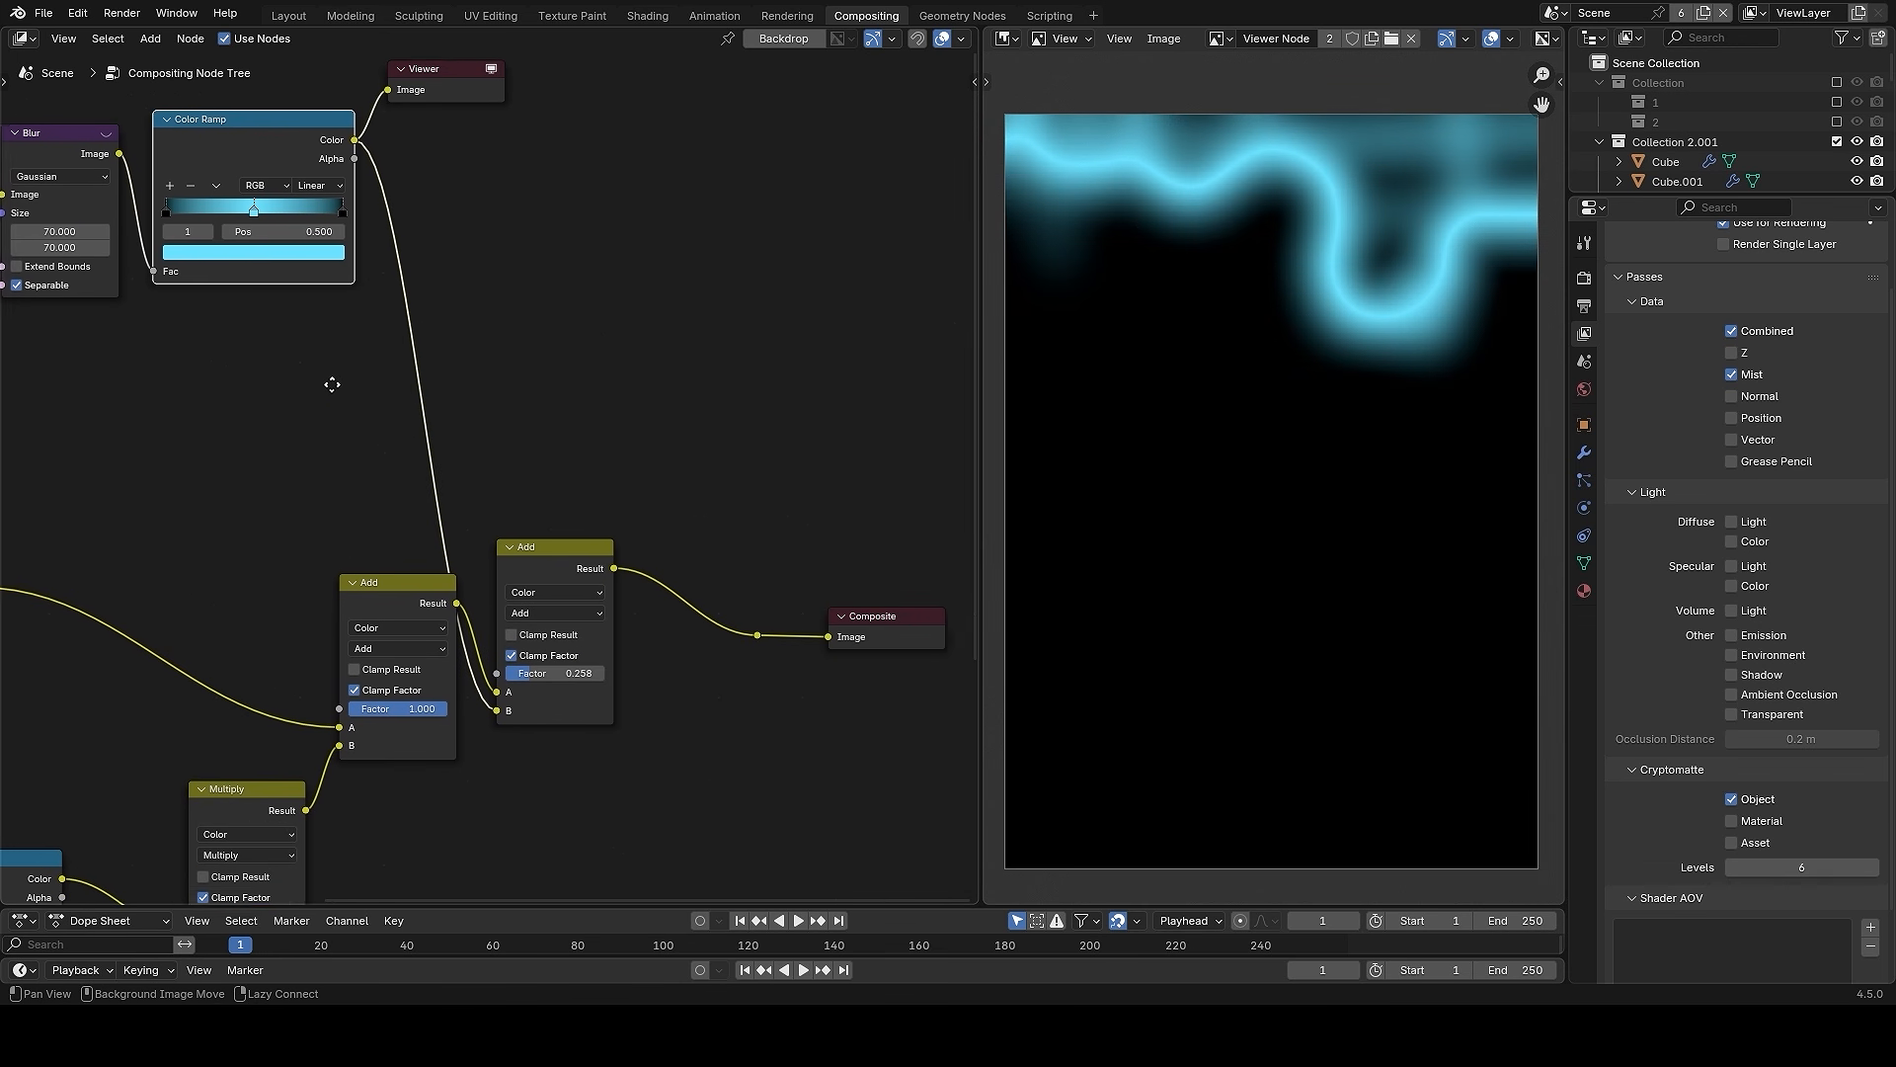
{"action": "left_click_drag", "start_coordinate": [332, 384], "coordinate": [280, 343], "text": "alt"}
{"action": "left_click_drag", "start_coordinate": [707, 431], "coordinate": [696, 402], "text": "alt"}
{"action": "left_click", "coordinate": [701, 567], "text": "ctrl+shift"}
{"action": "left_click_drag", "start_coordinate": [623, 514], "coordinate": [648, 511], "text": "alt"}
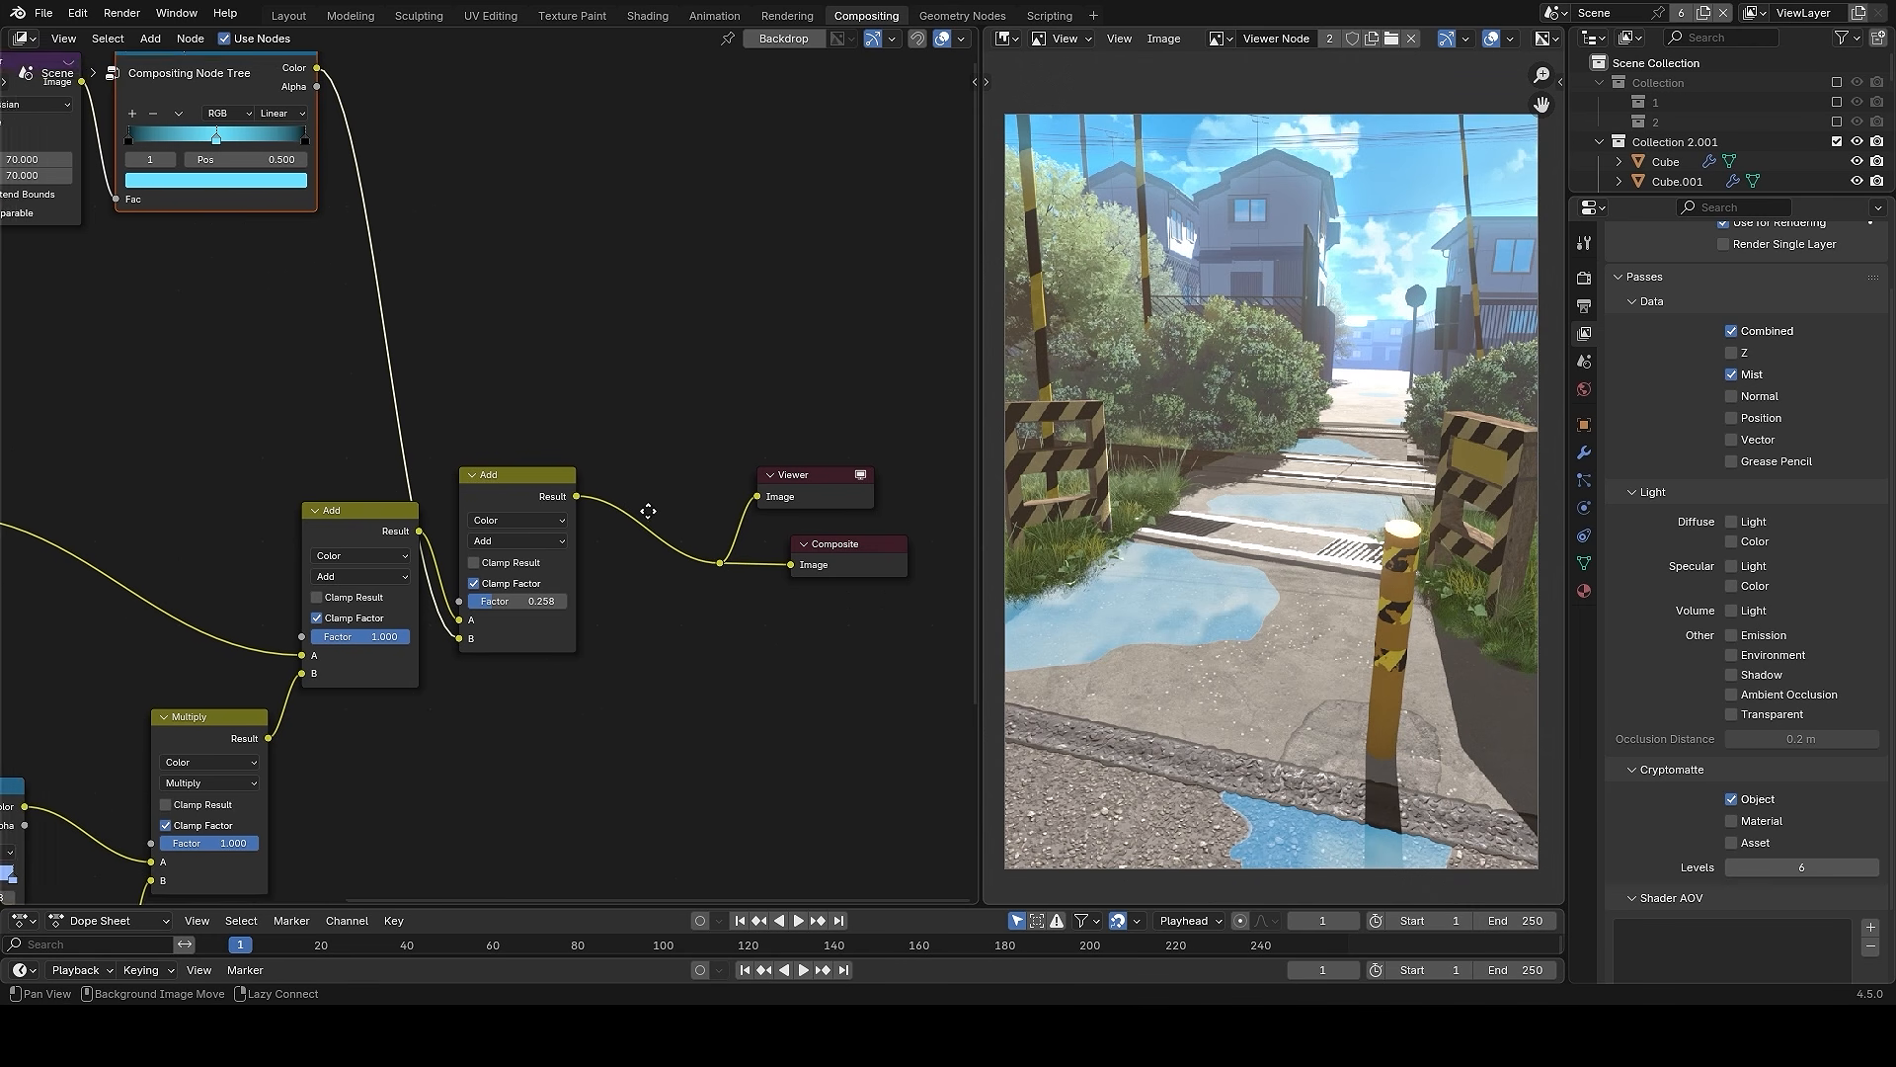
- Fine-tune the duplicated Add node's Factor to 0.217
{"action": "scroll", "coordinate": [748, 458], "scroll_direction": "up", "scroll_amount": 3}
{"action": "mouse_move", "coordinate": [707, 629]}
{"action": "left_mouse_down"}
{"action": "mouse_move", "coordinate": [748, 632]}
{"action": "mouse_move", "coordinate": [727, 632]}
{"action": "left_mouse_up"}
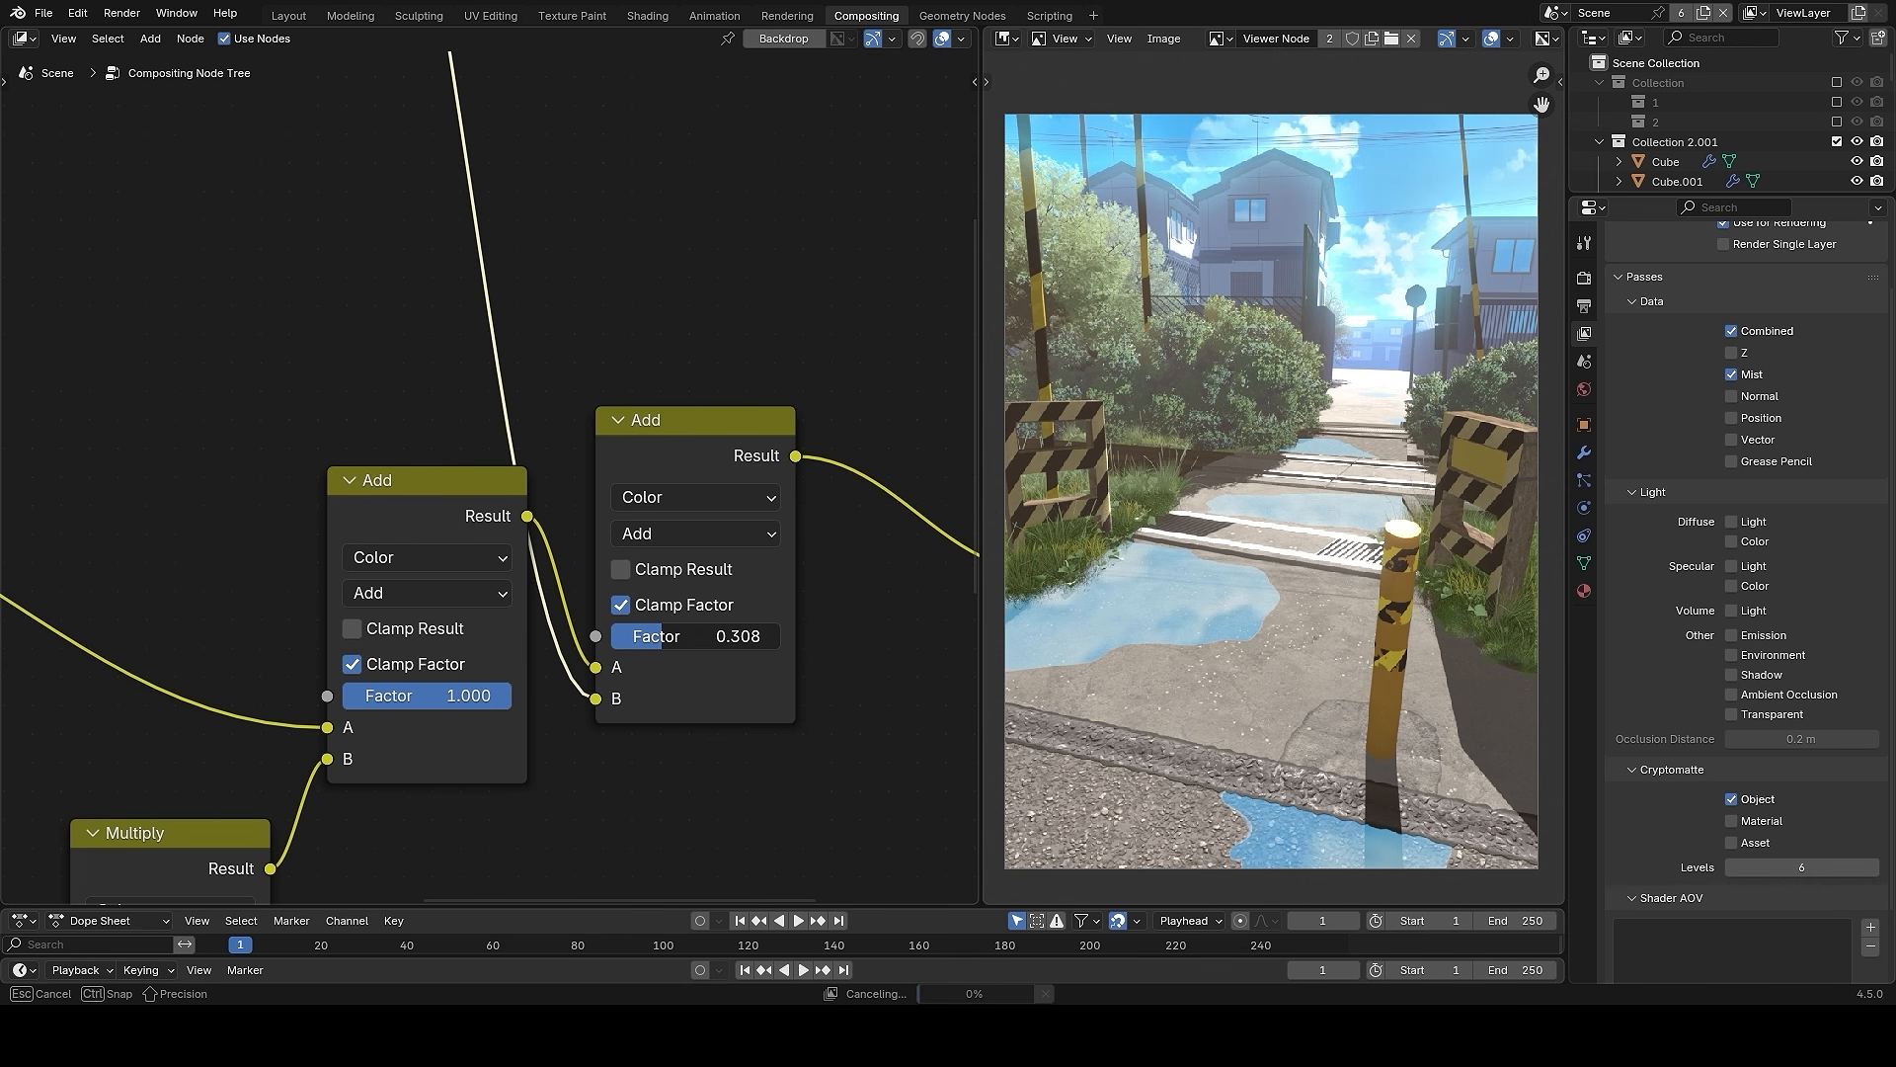
{"action": "left_click_drag", "start_coordinate": [648, 636], "coordinate": [648, 636]}
{"action": "scroll", "coordinate": [524, 332], "scroll_direction": "down", "scroll_amount": 6}
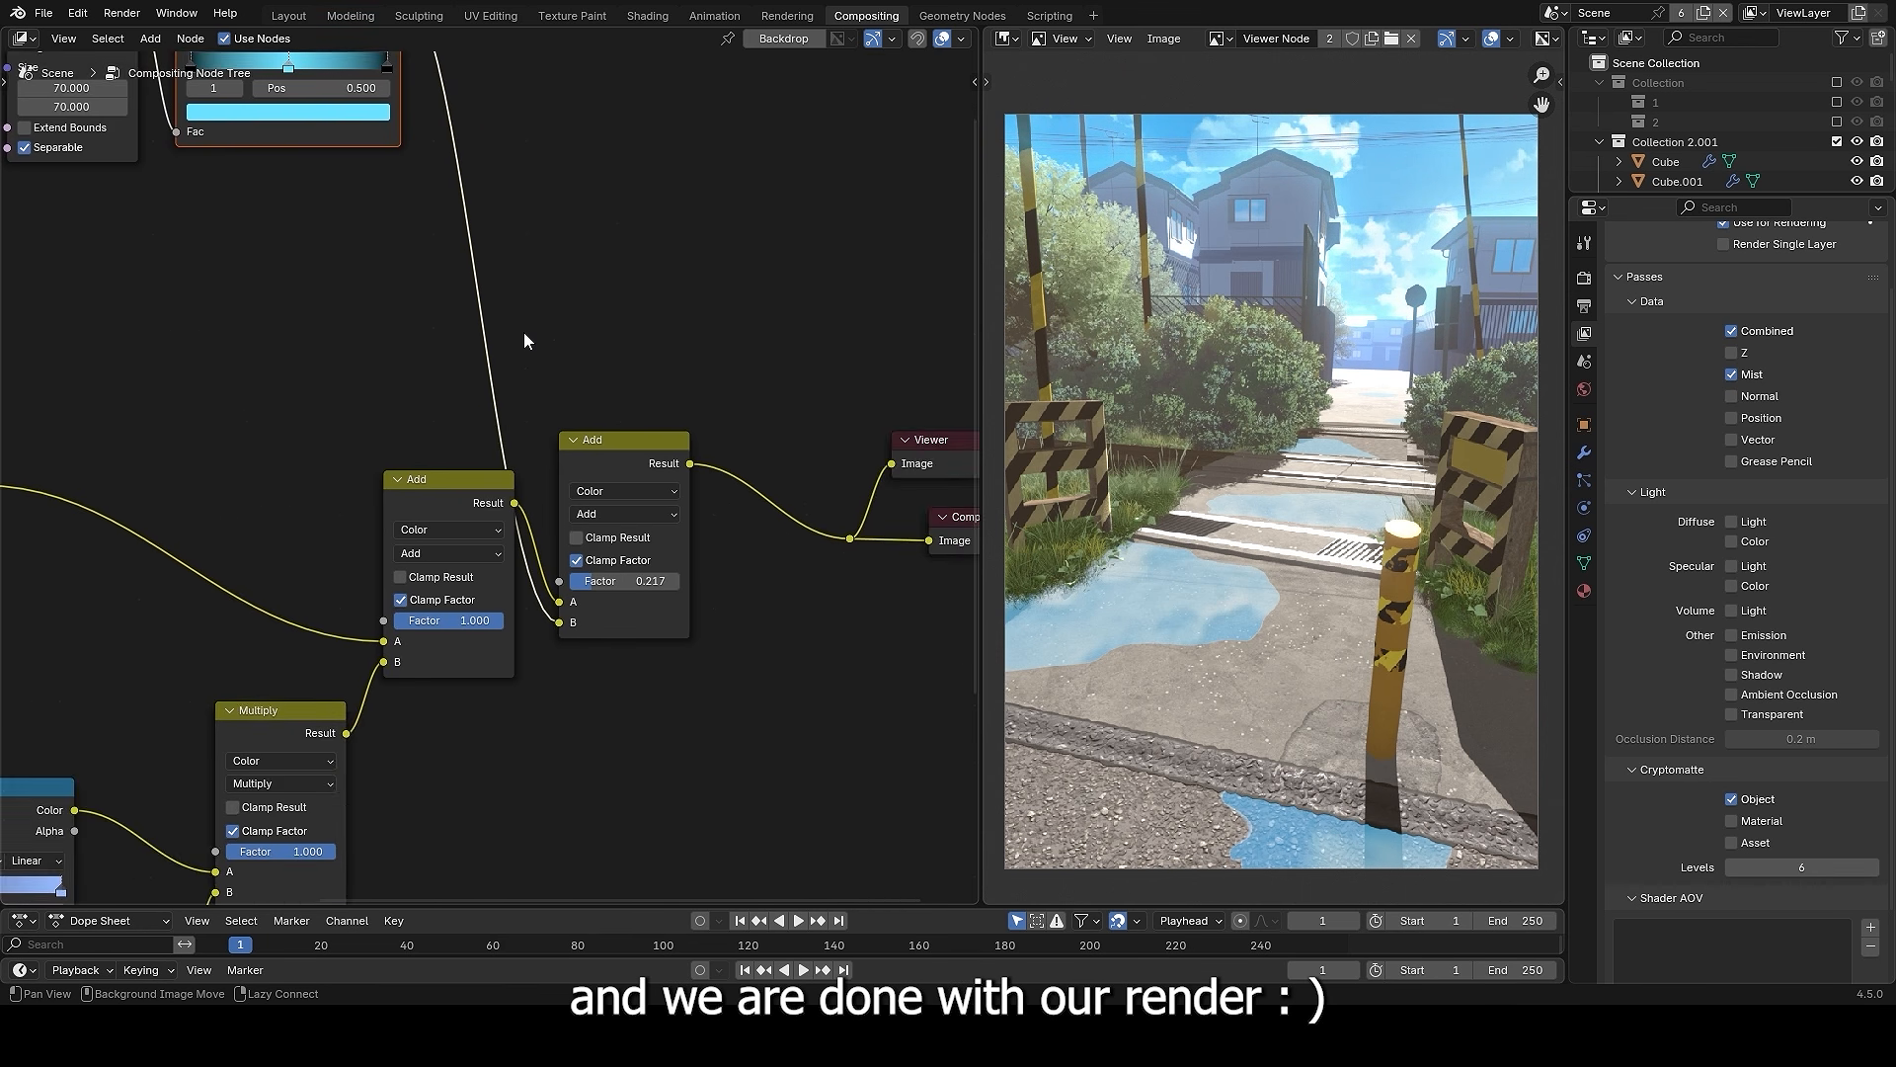
- Change the glow line Color Ramp's middle stop to a deeper, saturated blue and preview the ramp's output
{"action": "left_click_drag", "start_coordinate": [434, 229], "coordinate": [575, 519], "text": "alt"}
{"action": "left_click", "coordinate": [393, 400]}
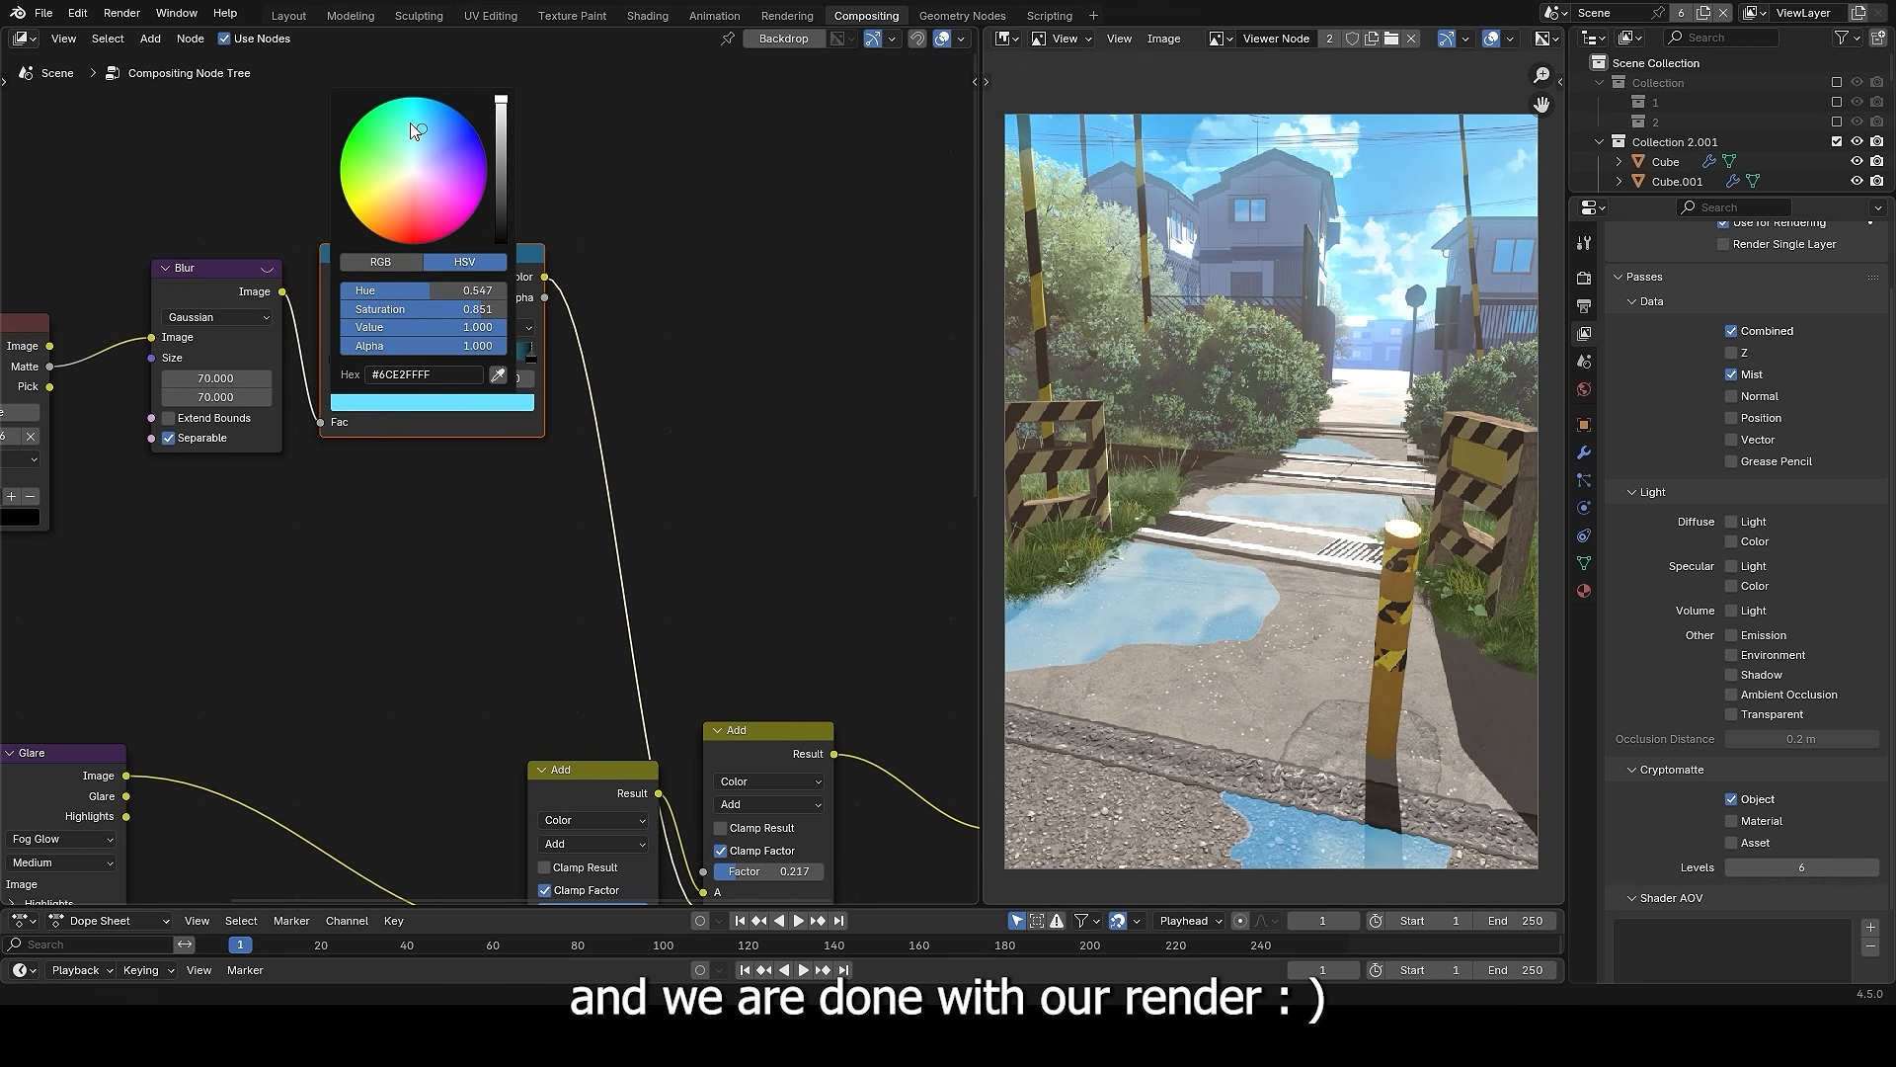
{"action": "left_click_drag", "start_coordinate": [440, 109], "coordinate": [444, 103]}
{"action": "left_click", "coordinate": [450, 288], "text": "ctrl+shift"}
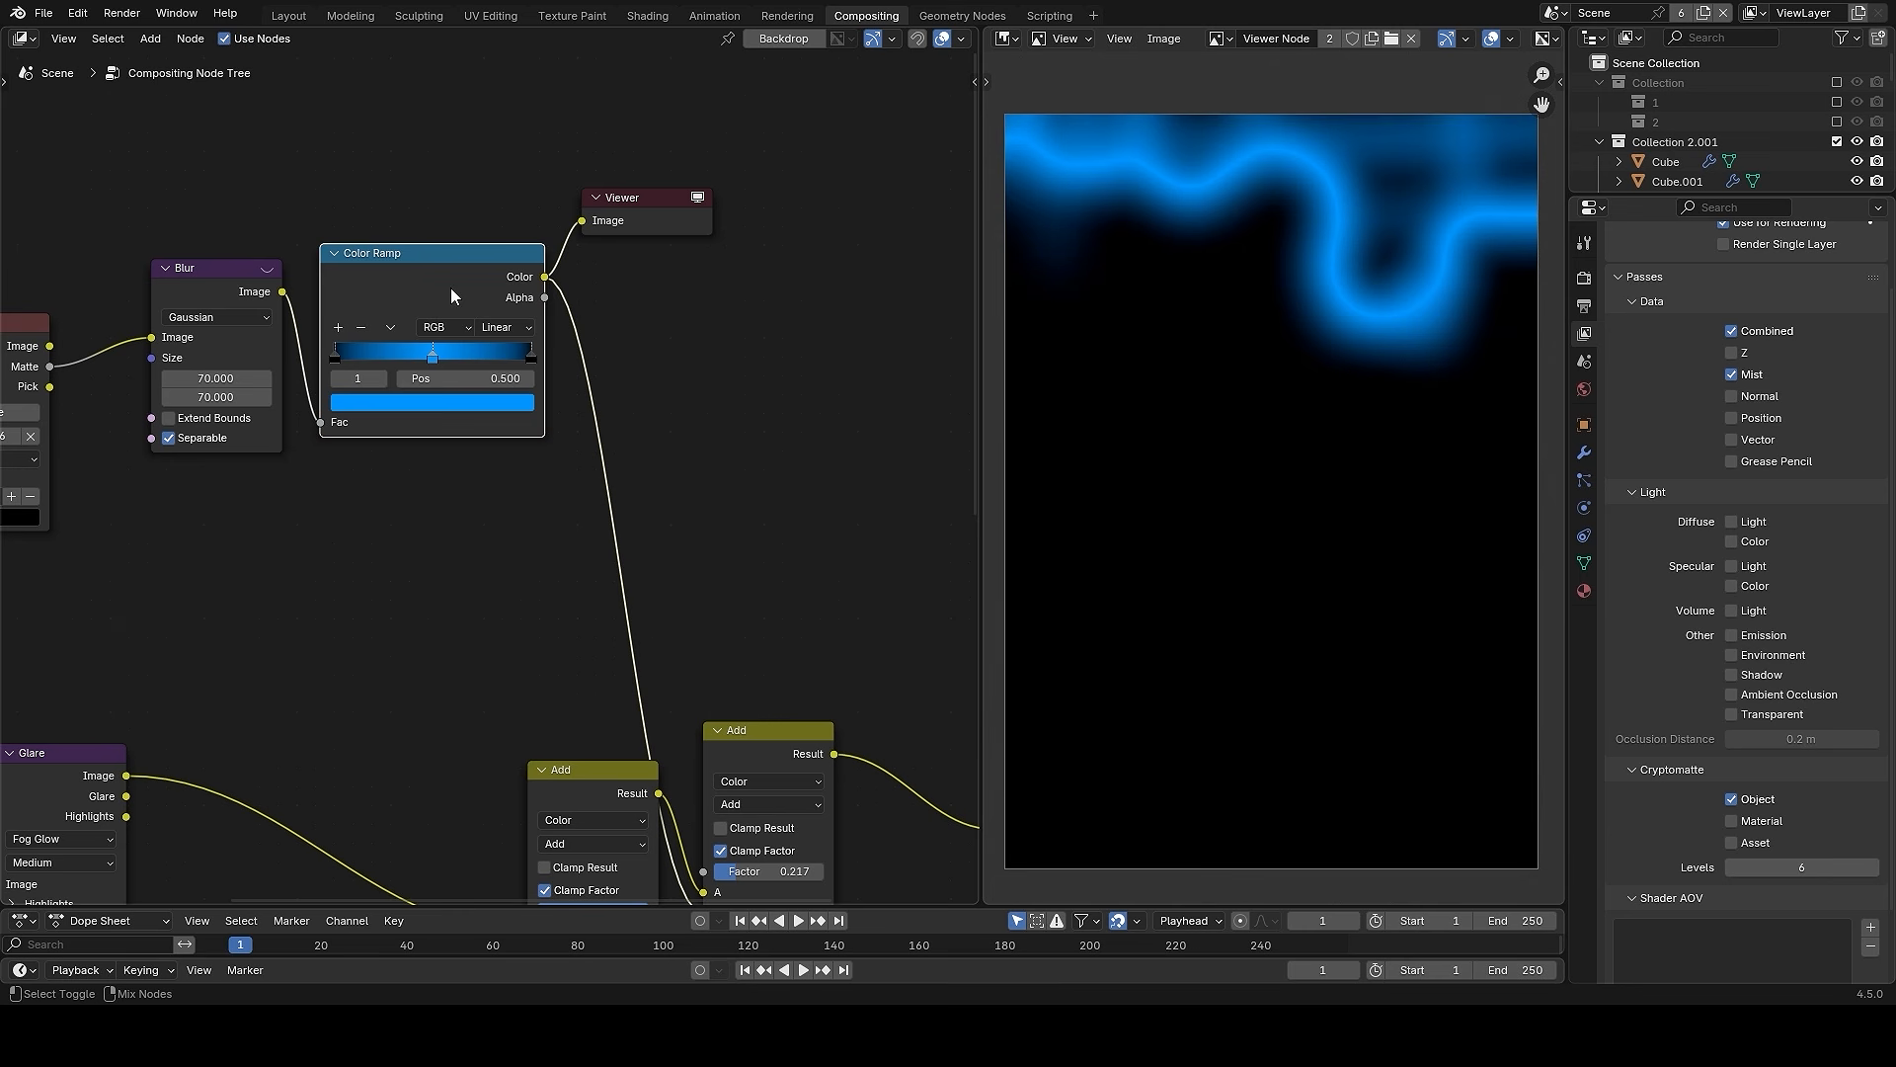
- Preview the final composite again and raise the duplicated Add node's Factor to about 0.38
{"action": "scroll", "coordinate": [583, 395], "scroll_direction": "down", "scroll_amount": 4}
{"action": "middle_click_drag", "start_coordinate": [673, 465], "coordinate": [565, 331]}
{"action": "left_click", "coordinate": [750, 597], "text": "ctrl+shift"}
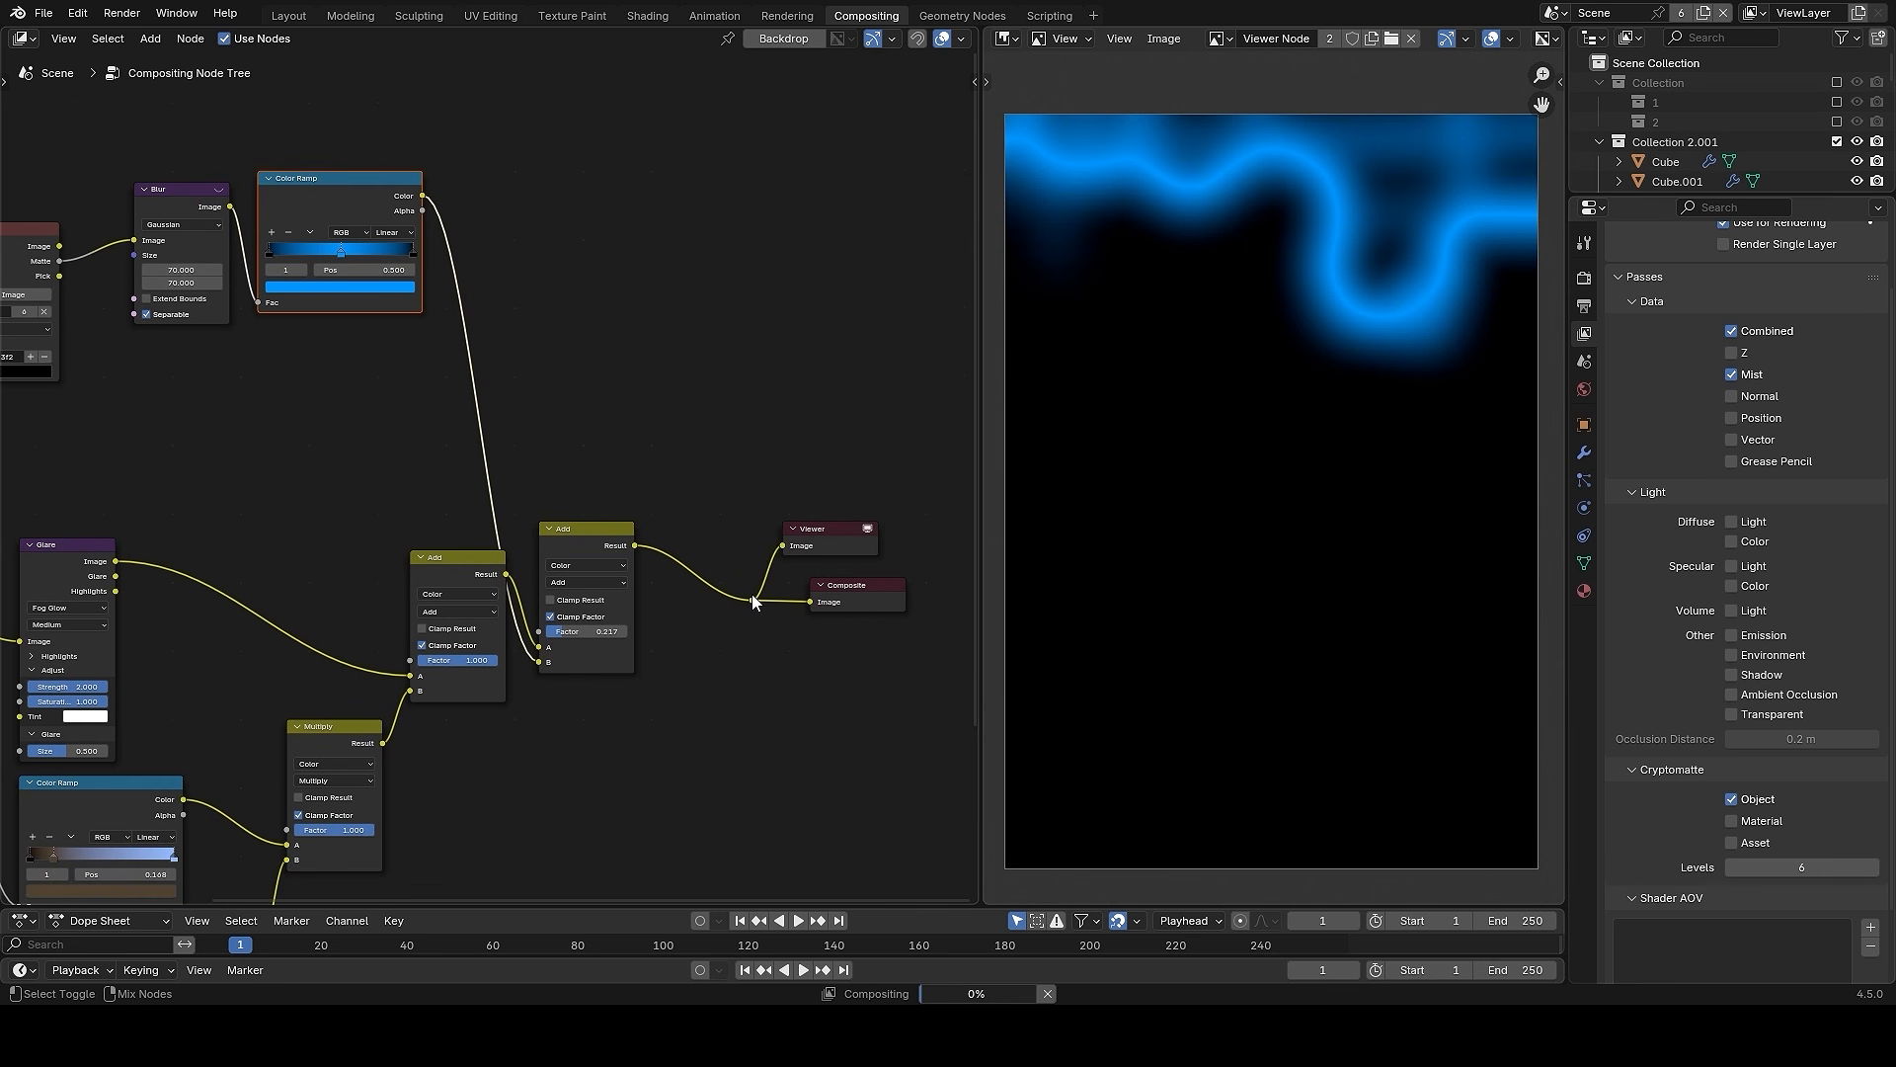
{"action": "scroll", "coordinate": [696, 652], "scroll_direction": "up", "scroll_amount": 1}
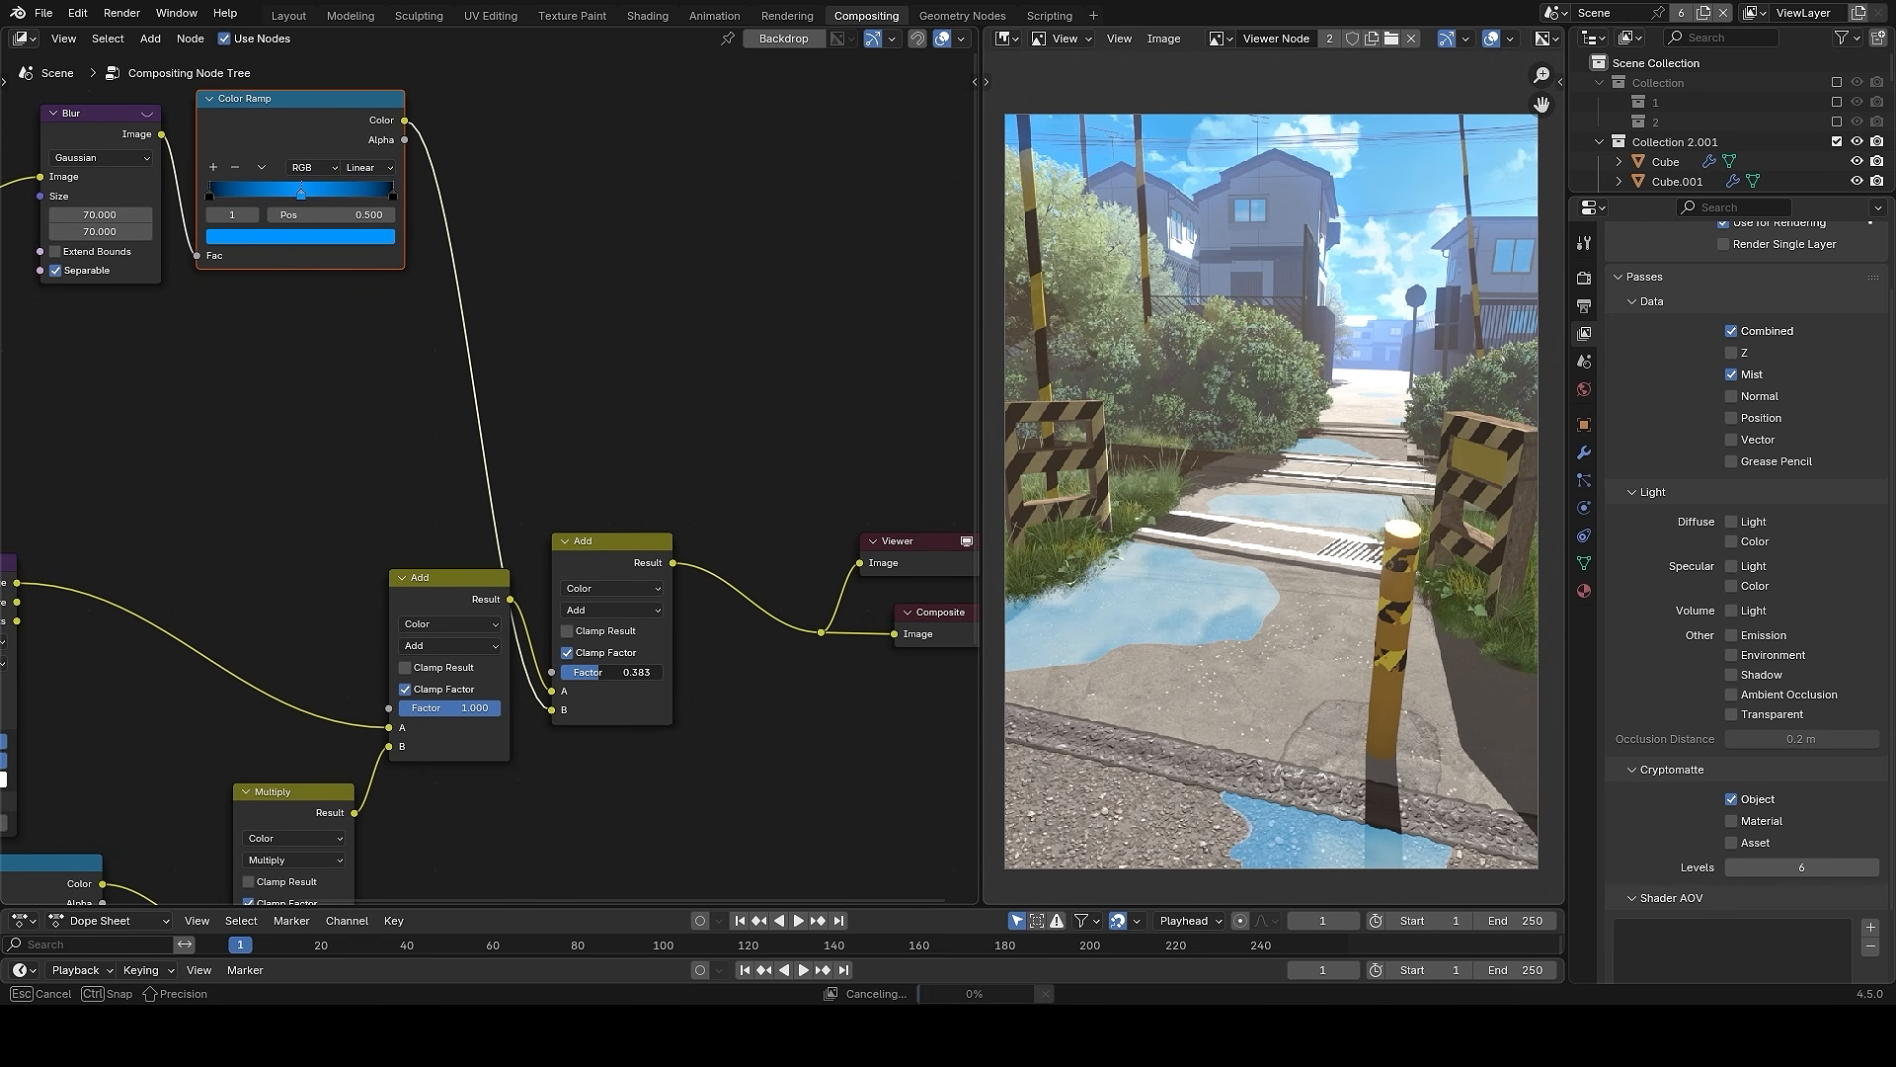
{"action": "left_click_drag", "start_coordinate": [610, 671], "coordinate": [617, 671]}
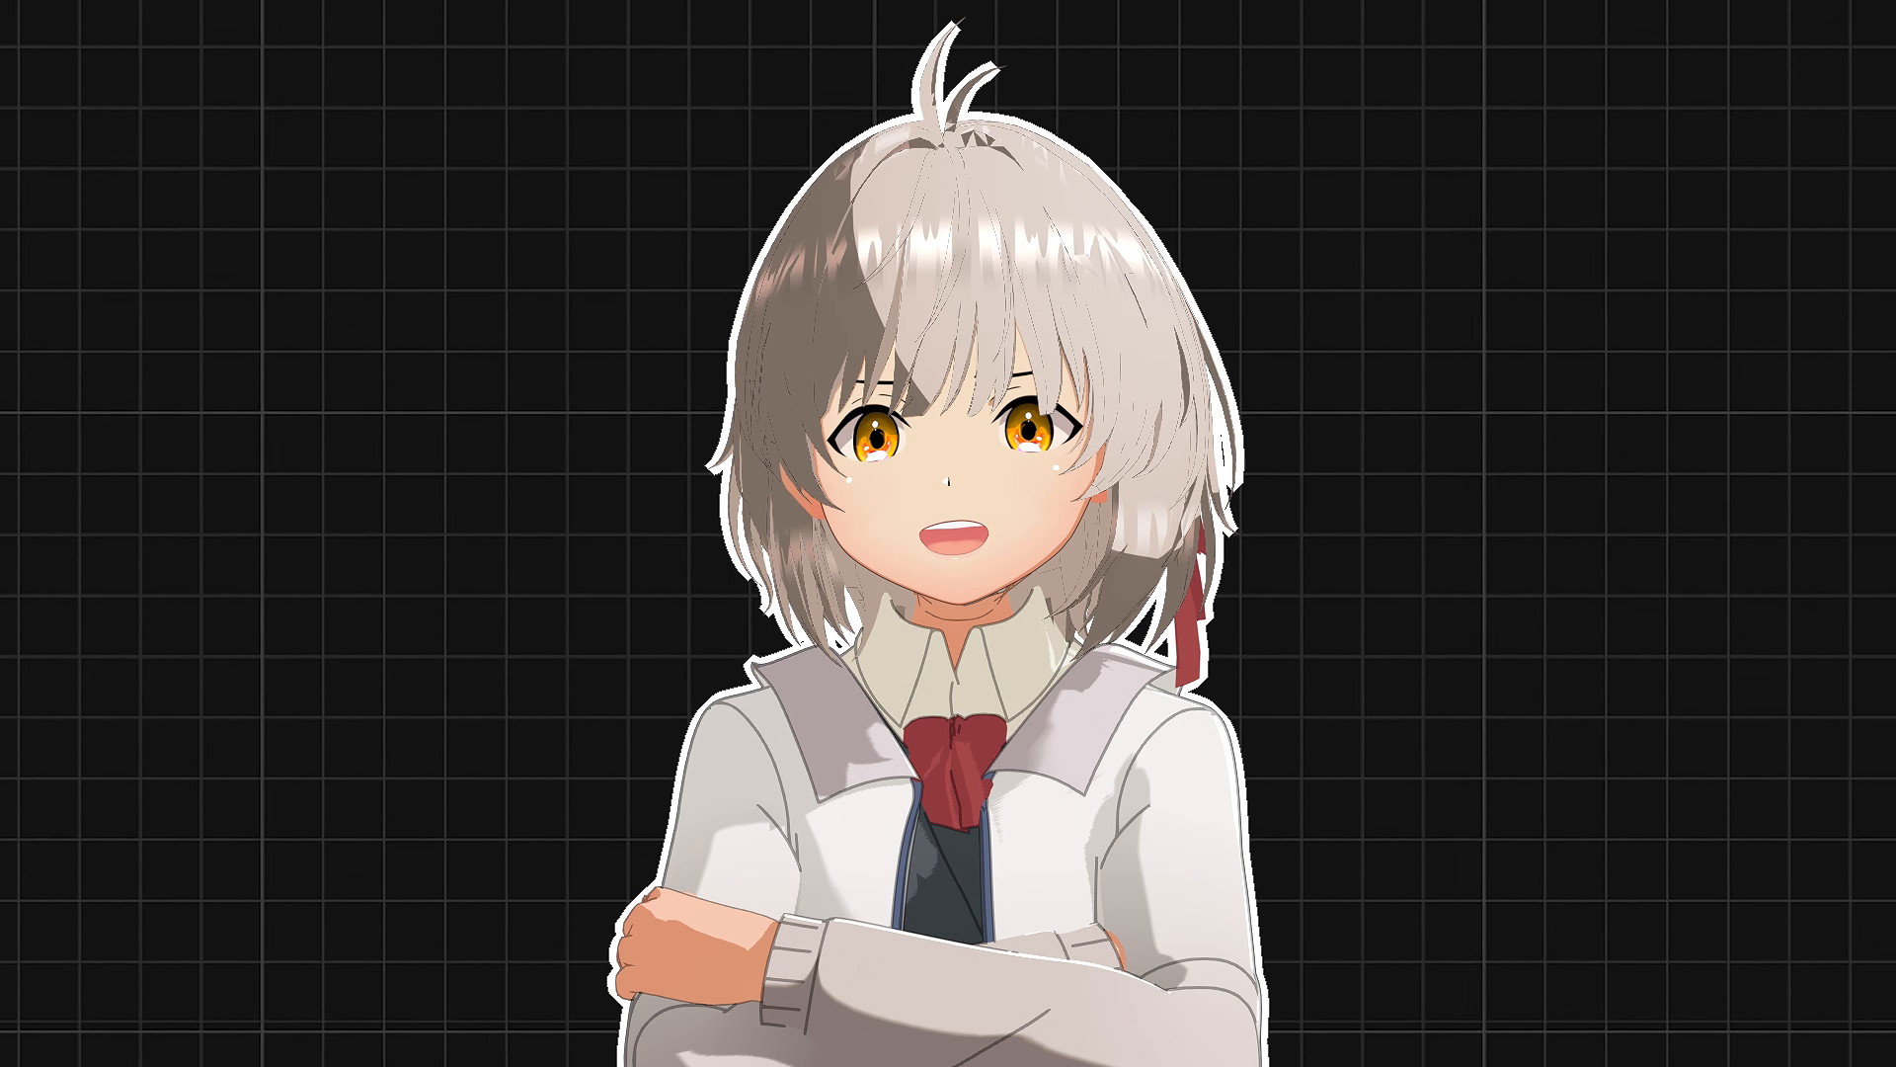